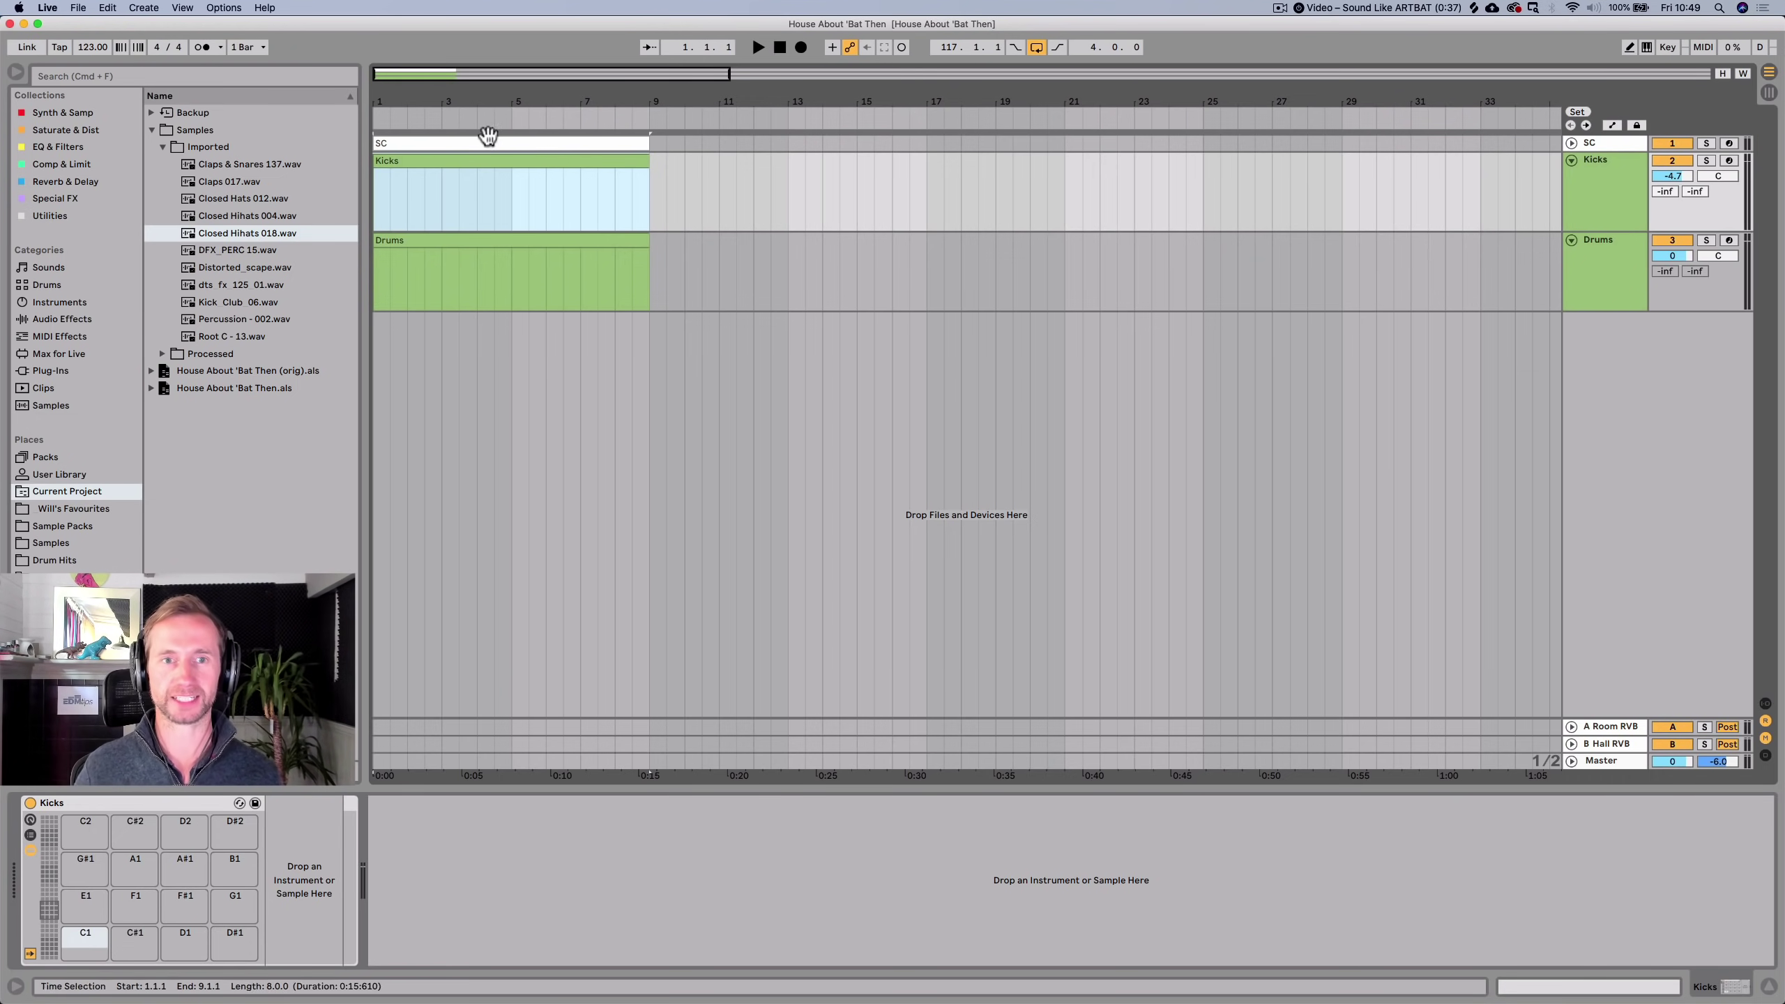
Load Kick Club 06.wav onto the C1 pad of the Kicks drum rack and raise its release to about 85.9 ms.
{"action": "left_click", "coordinate": [221, 312]}
{"action": "key", "text": "Up"}
{"action": "left_click_drag", "start_coordinate": [225, 302], "coordinate": [103, 862]}
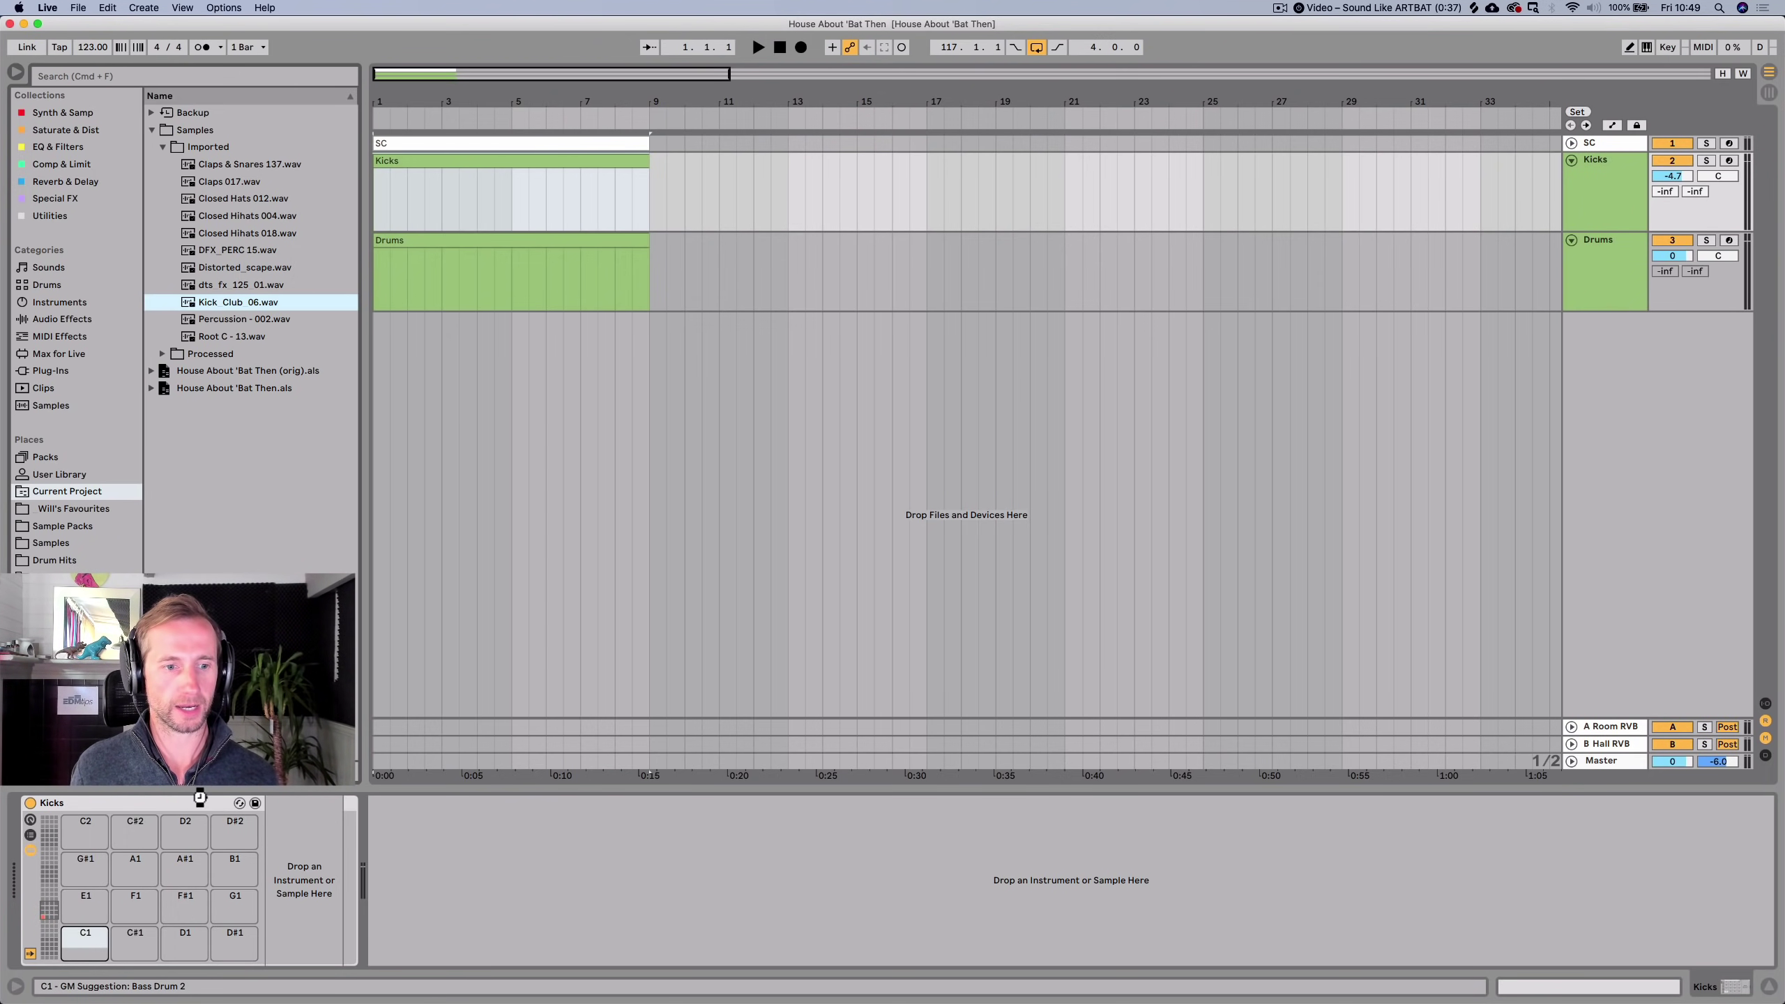
{"action": "left_click_drag", "start_coordinate": [85, 943], "coordinate": [85, 944]}
{"action": "left_click", "coordinate": [291, 838]}
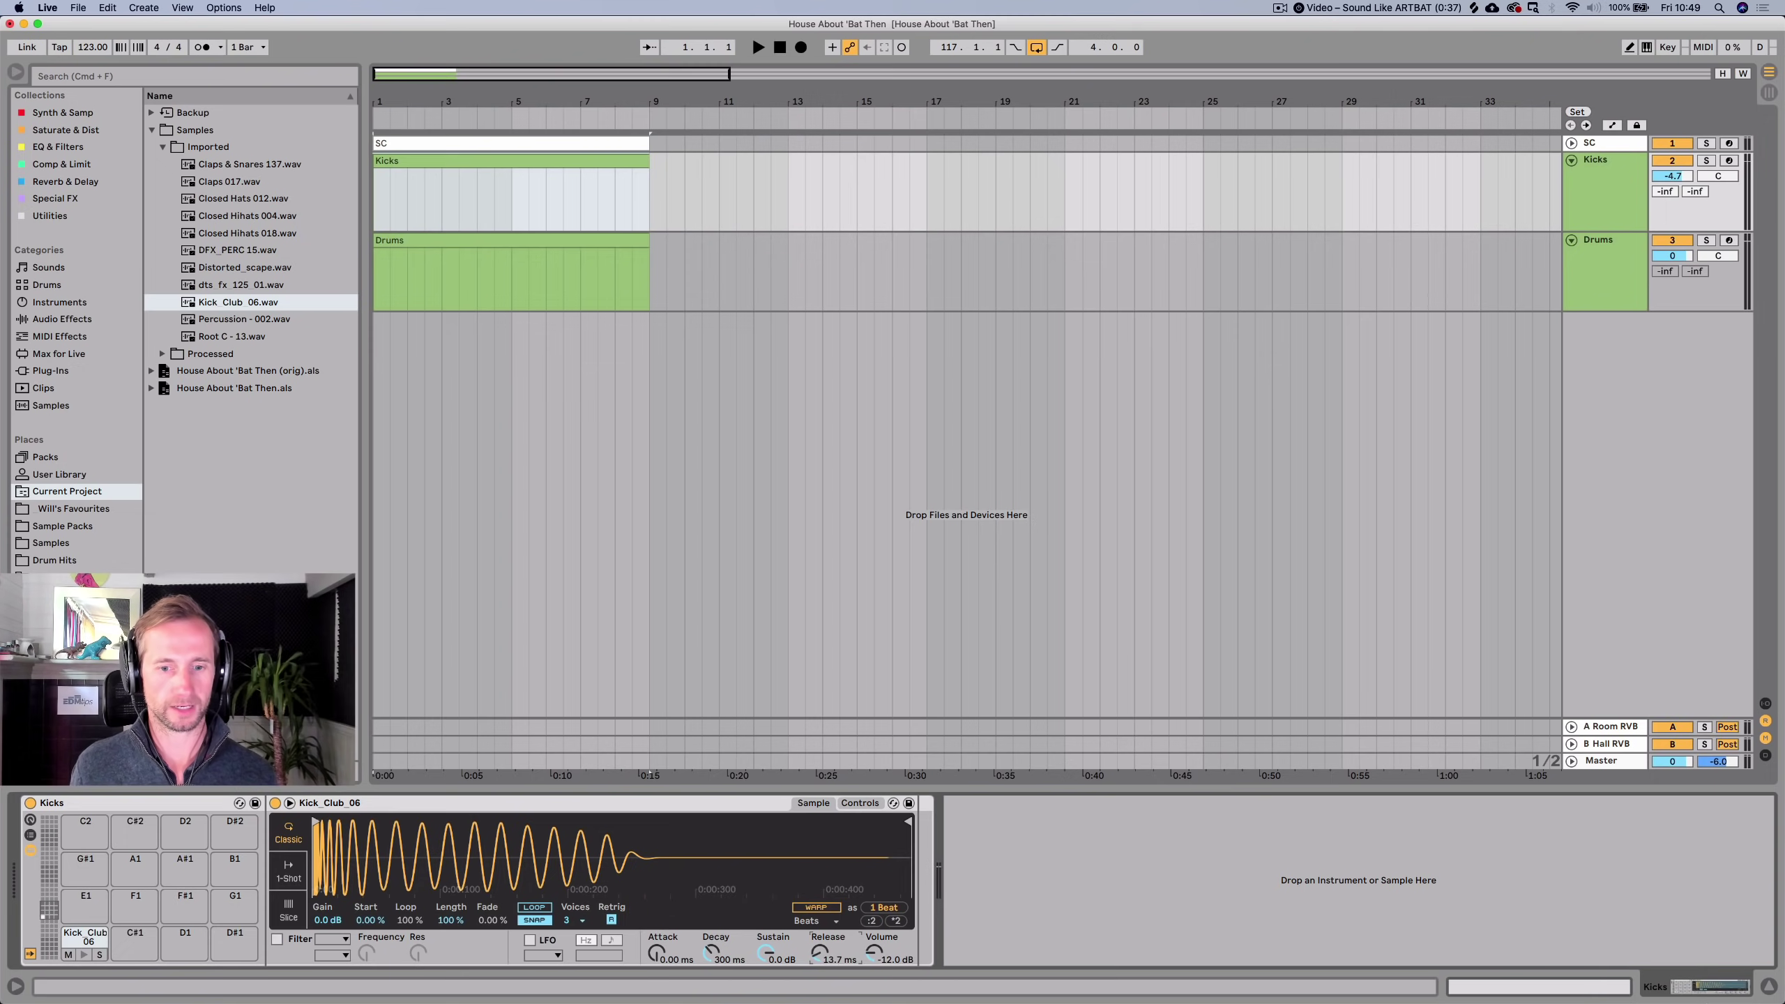
{"action": "left_click_drag", "start_coordinate": [819, 953], "coordinate": [819, 950]}
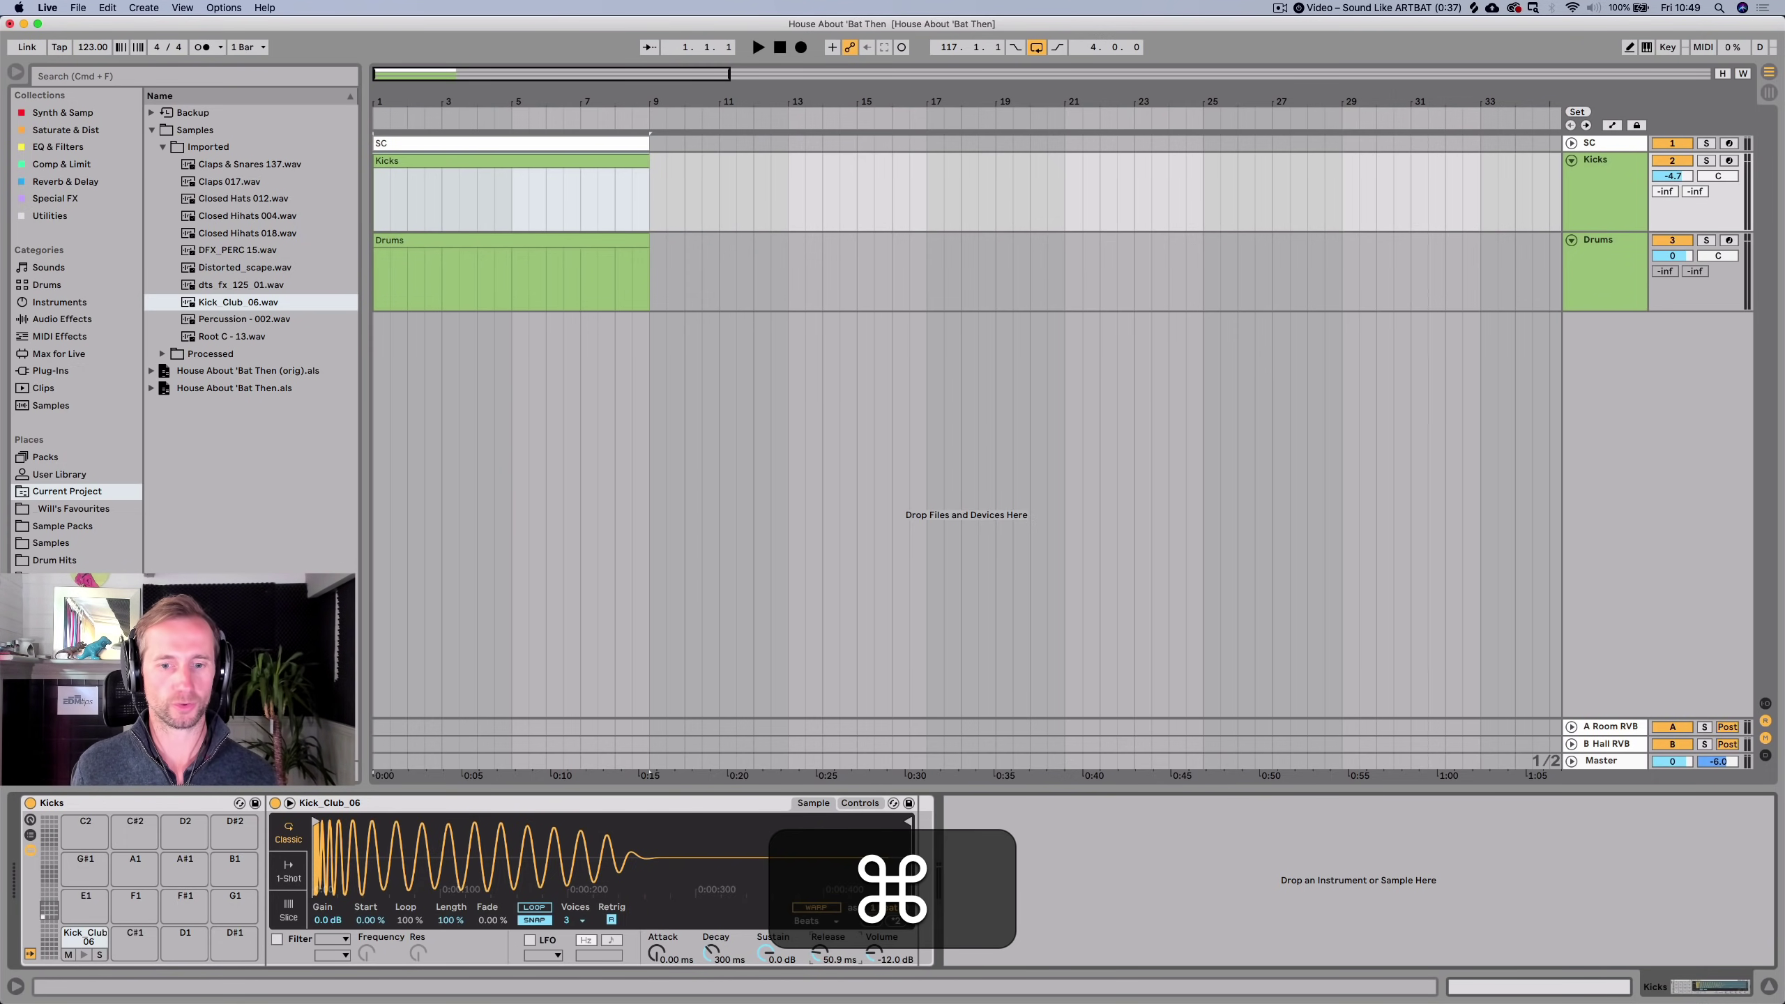
Place kick notes on all four beats of the first bar in the Kicks clip.
{"action": "double_click", "coordinate": [420, 176]}
{"action": "double_click", "coordinate": [313, 534]}
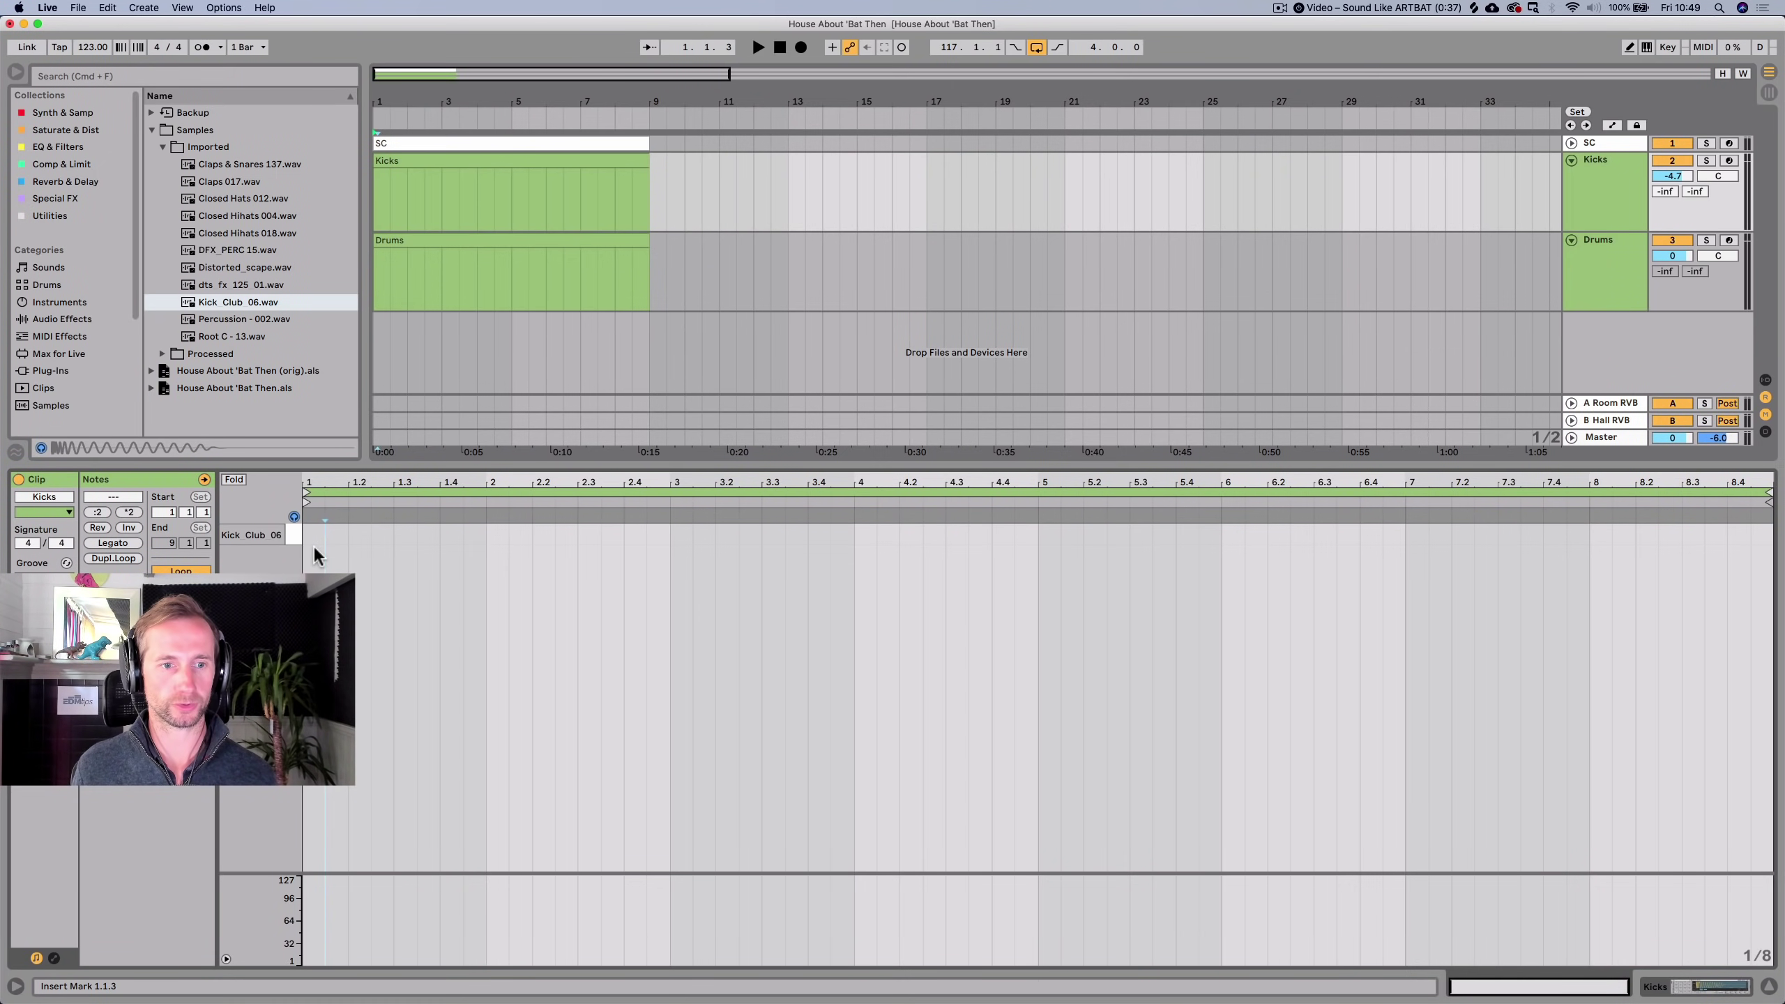
{"action": "key", "text": "space"}
{"action": "key", "text": "space"}
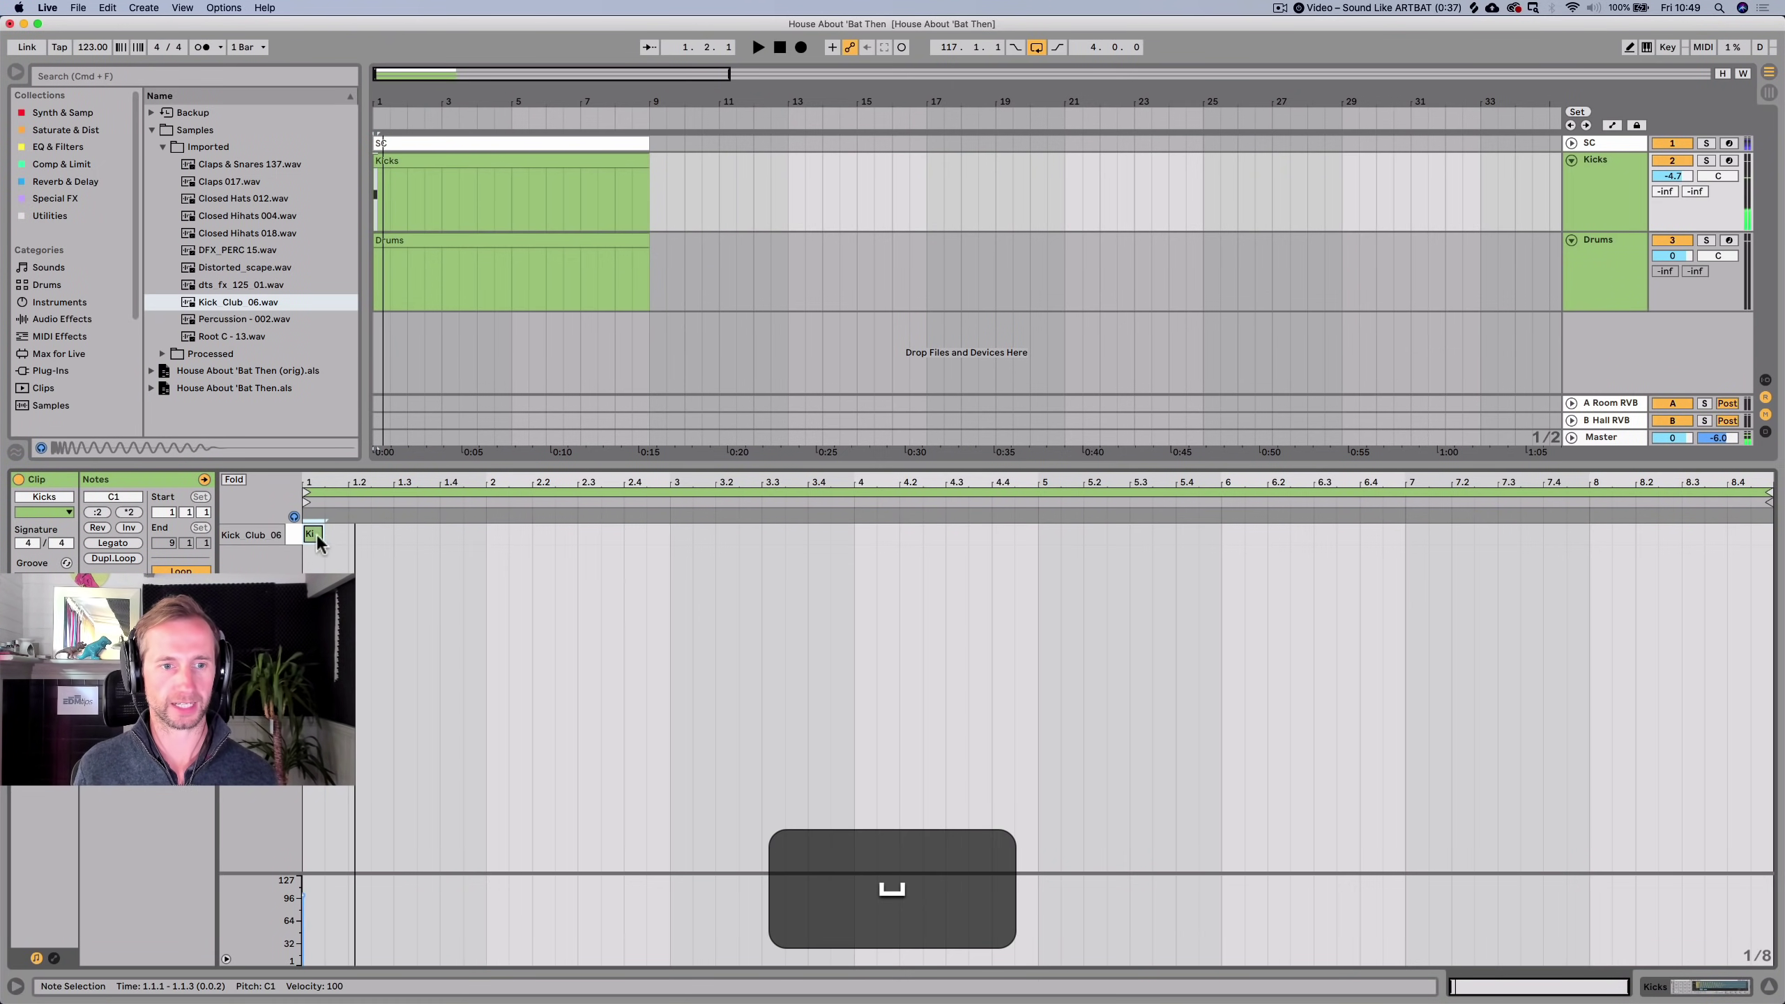
{"action": "left_click", "coordinate": [349, 531]}
{"action": "double_click", "coordinate": [350, 534]}
{"action": "key", "text": "space"}
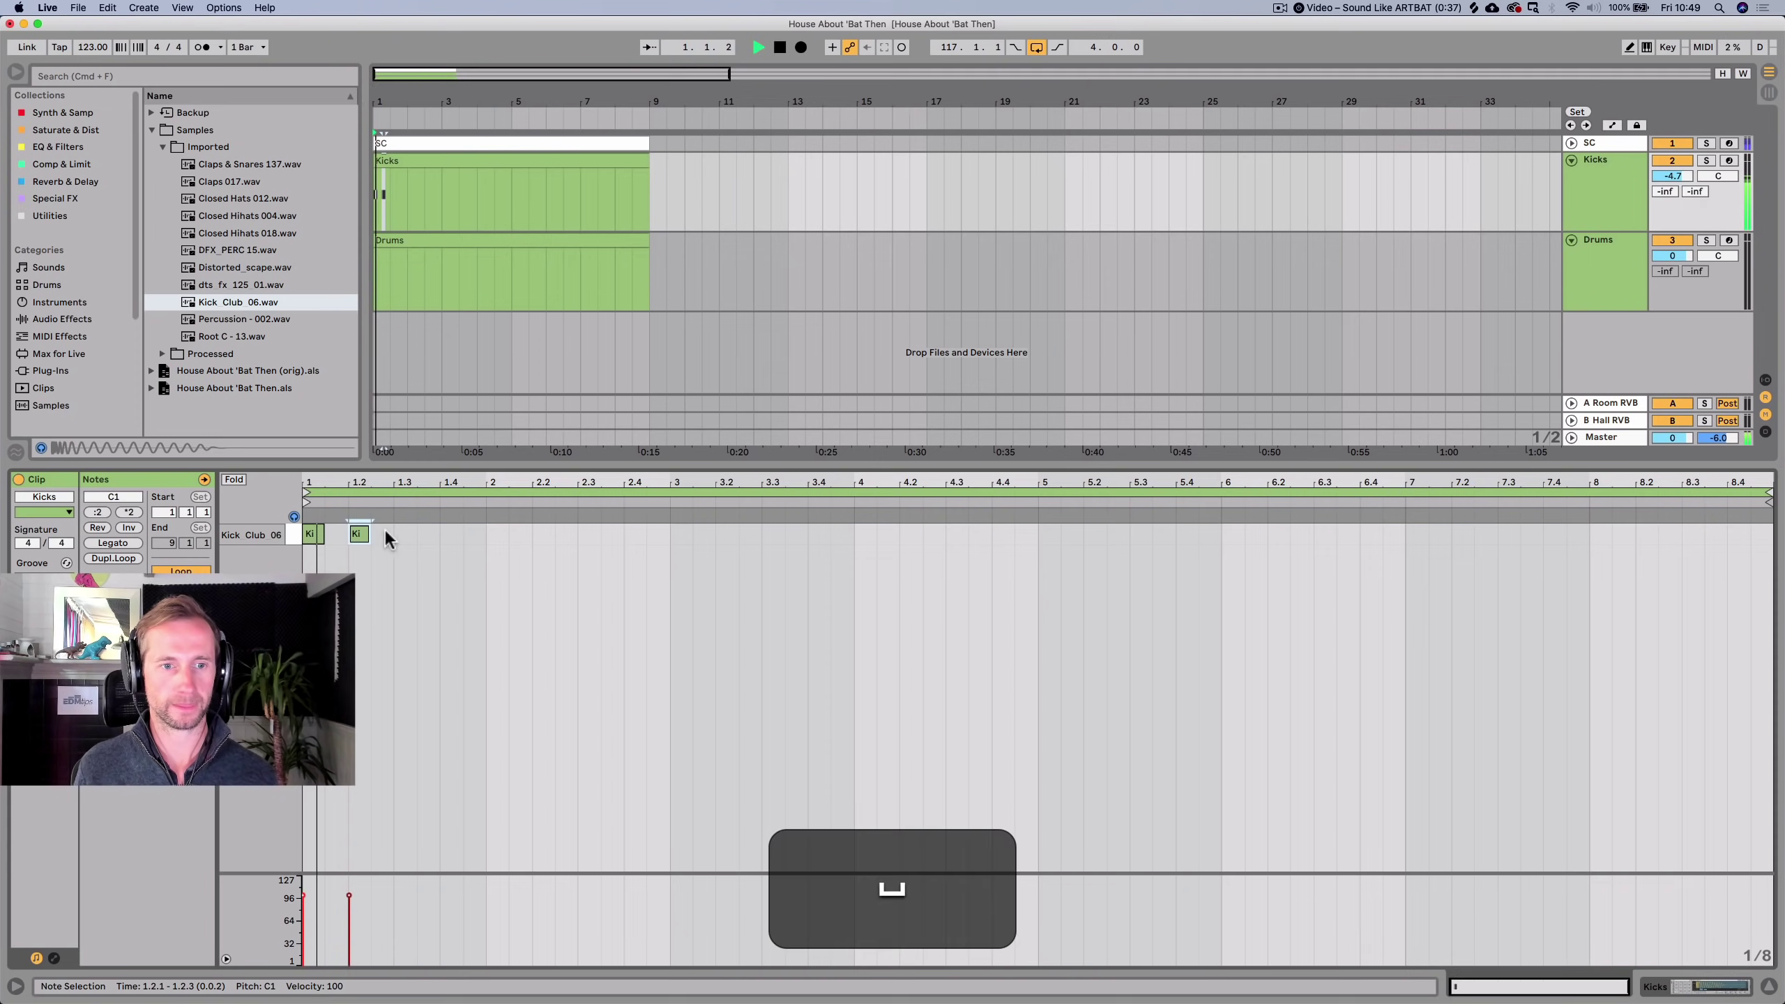
{"action": "double_click", "coordinate": [405, 534]}
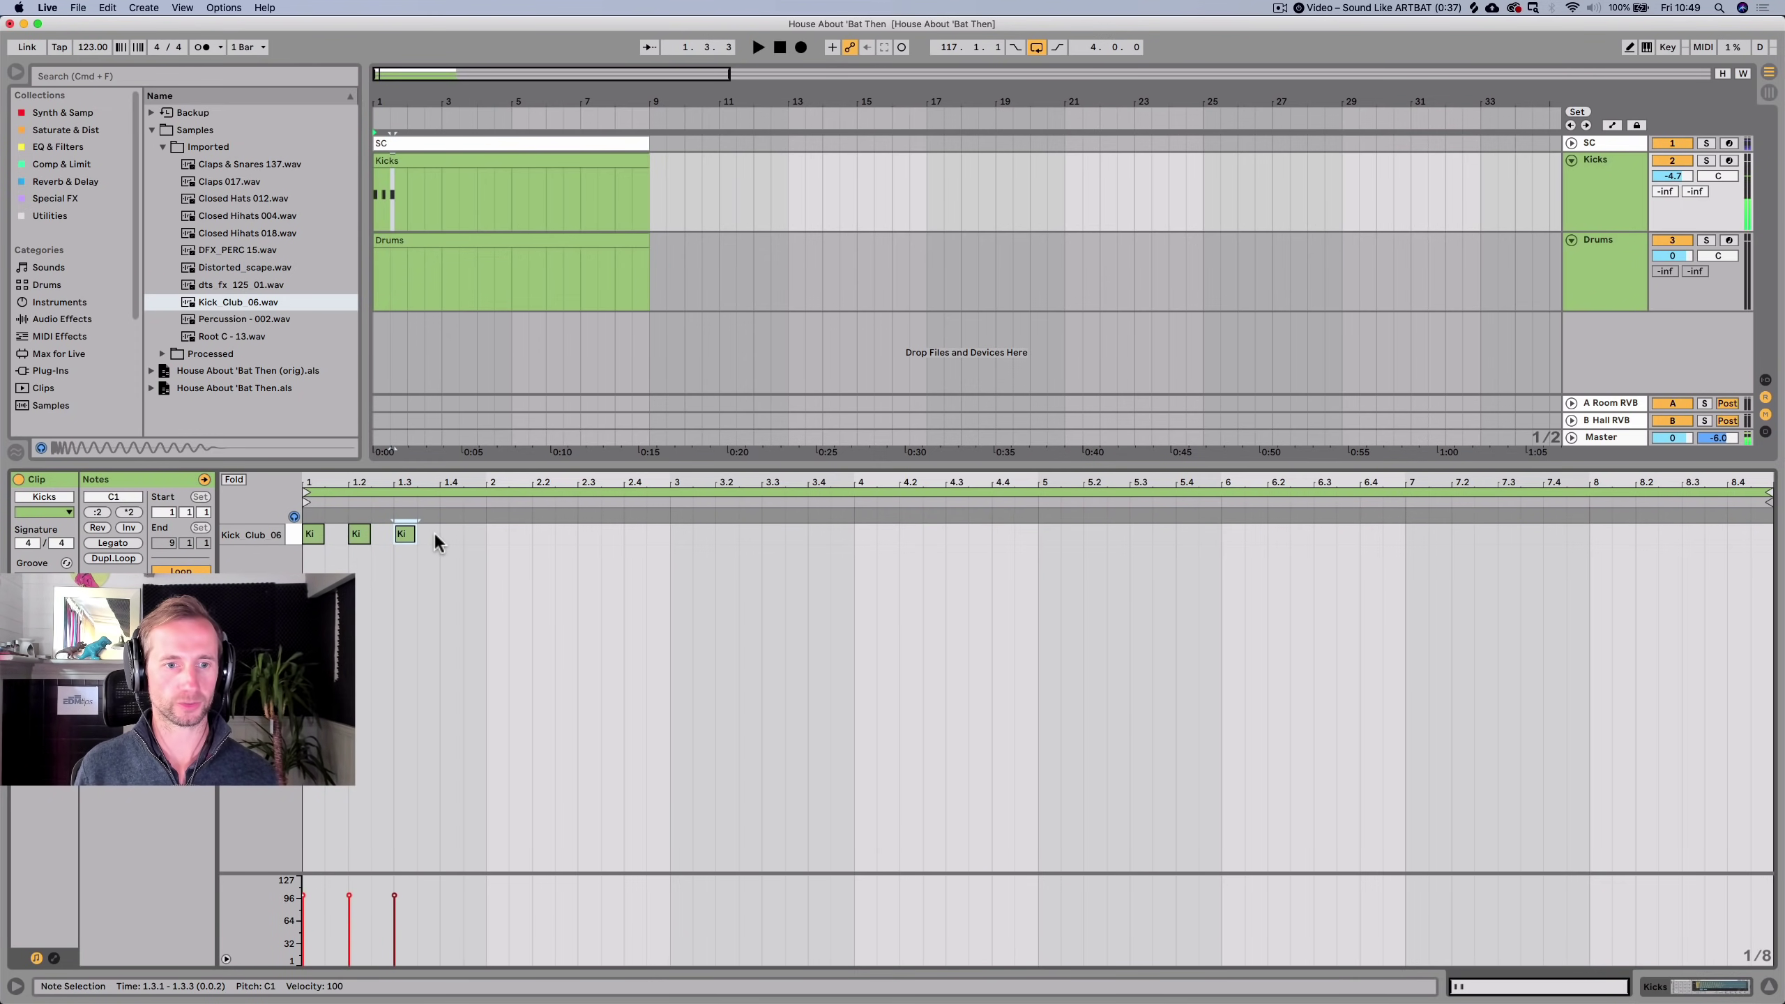
{"action": "left_click", "coordinate": [404, 533]}
{"action": "key", "text": "super+d"}
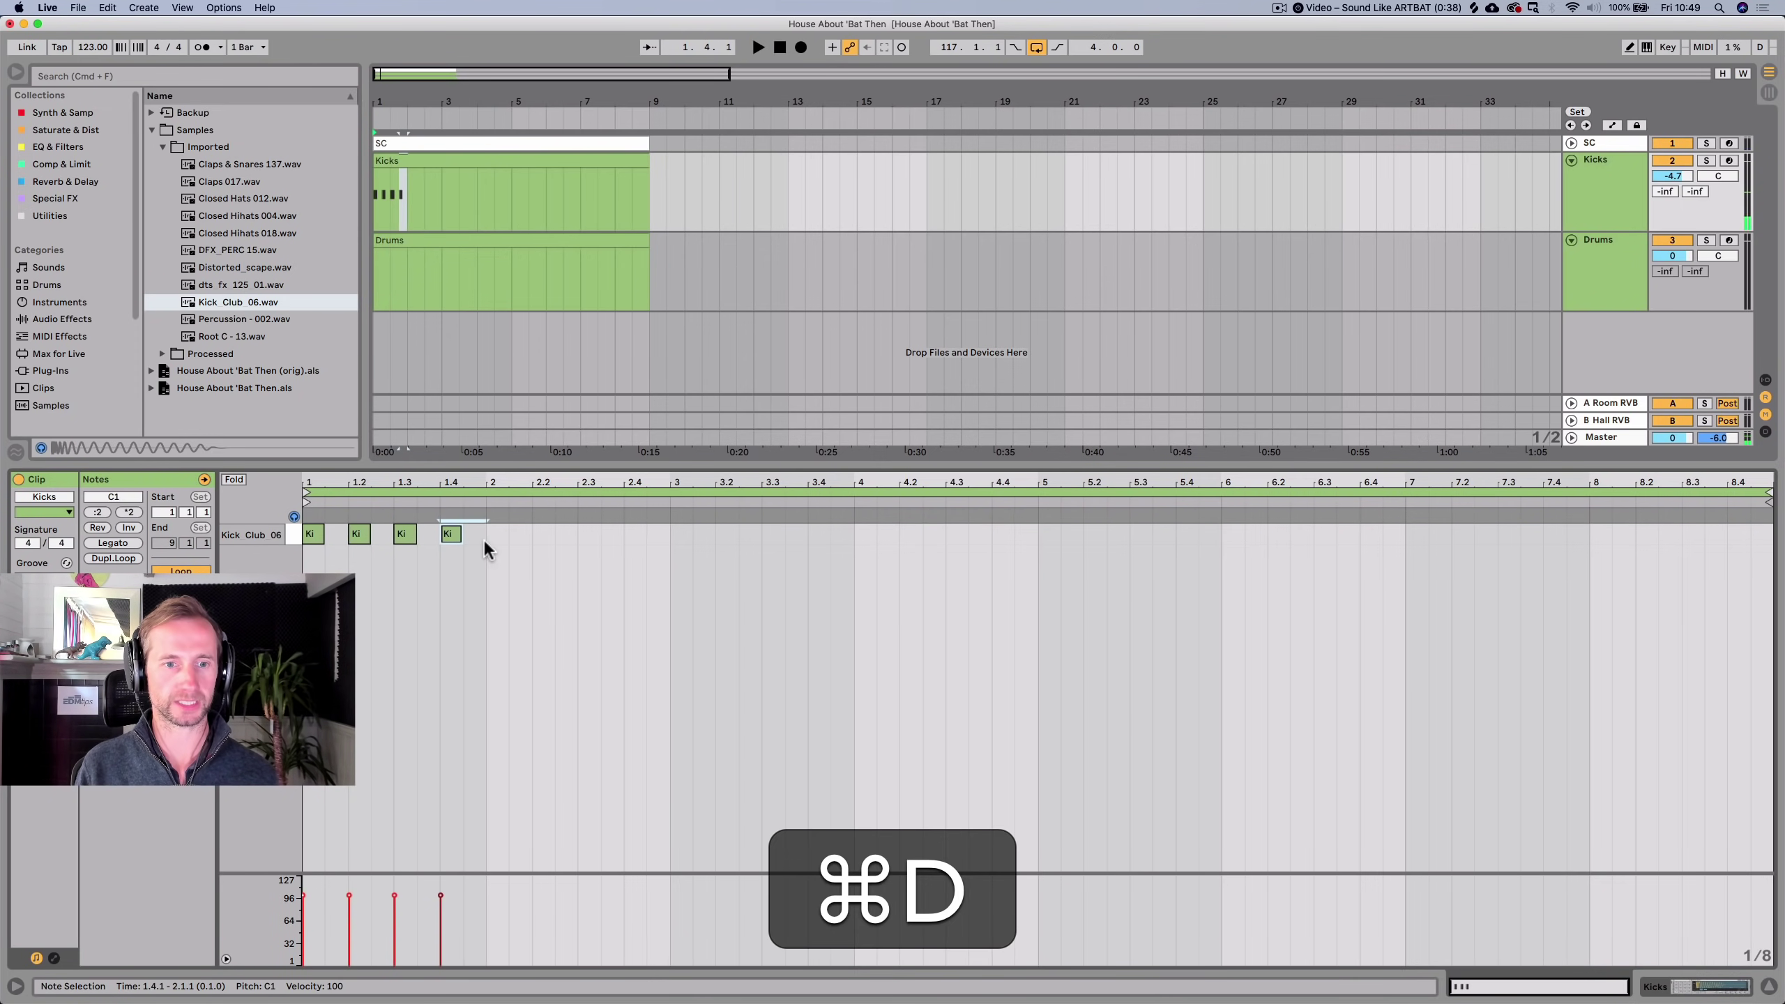
Duplicate the first bar's four kick notes until they fill all eight bars of the Kicks clip.
{"action": "left_click_drag", "start_coordinate": [485, 534], "coordinate": [291, 515]}
{"action": "key", "text": "super+d"}
{"action": "key", "text": "super+d"}
{"action": "key", "text": "super+d"}
{"action": "key", "text": "super+d"}
{"action": "key", "text": "super+d"}
{"action": "key", "text": "super+d"}
{"action": "key", "text": "super+d"}
Audition the kick pattern and set the kick sampler's voices to 1.
{"action": "key", "text": "space"}
{"action": "key", "text": "shift+Tab"}
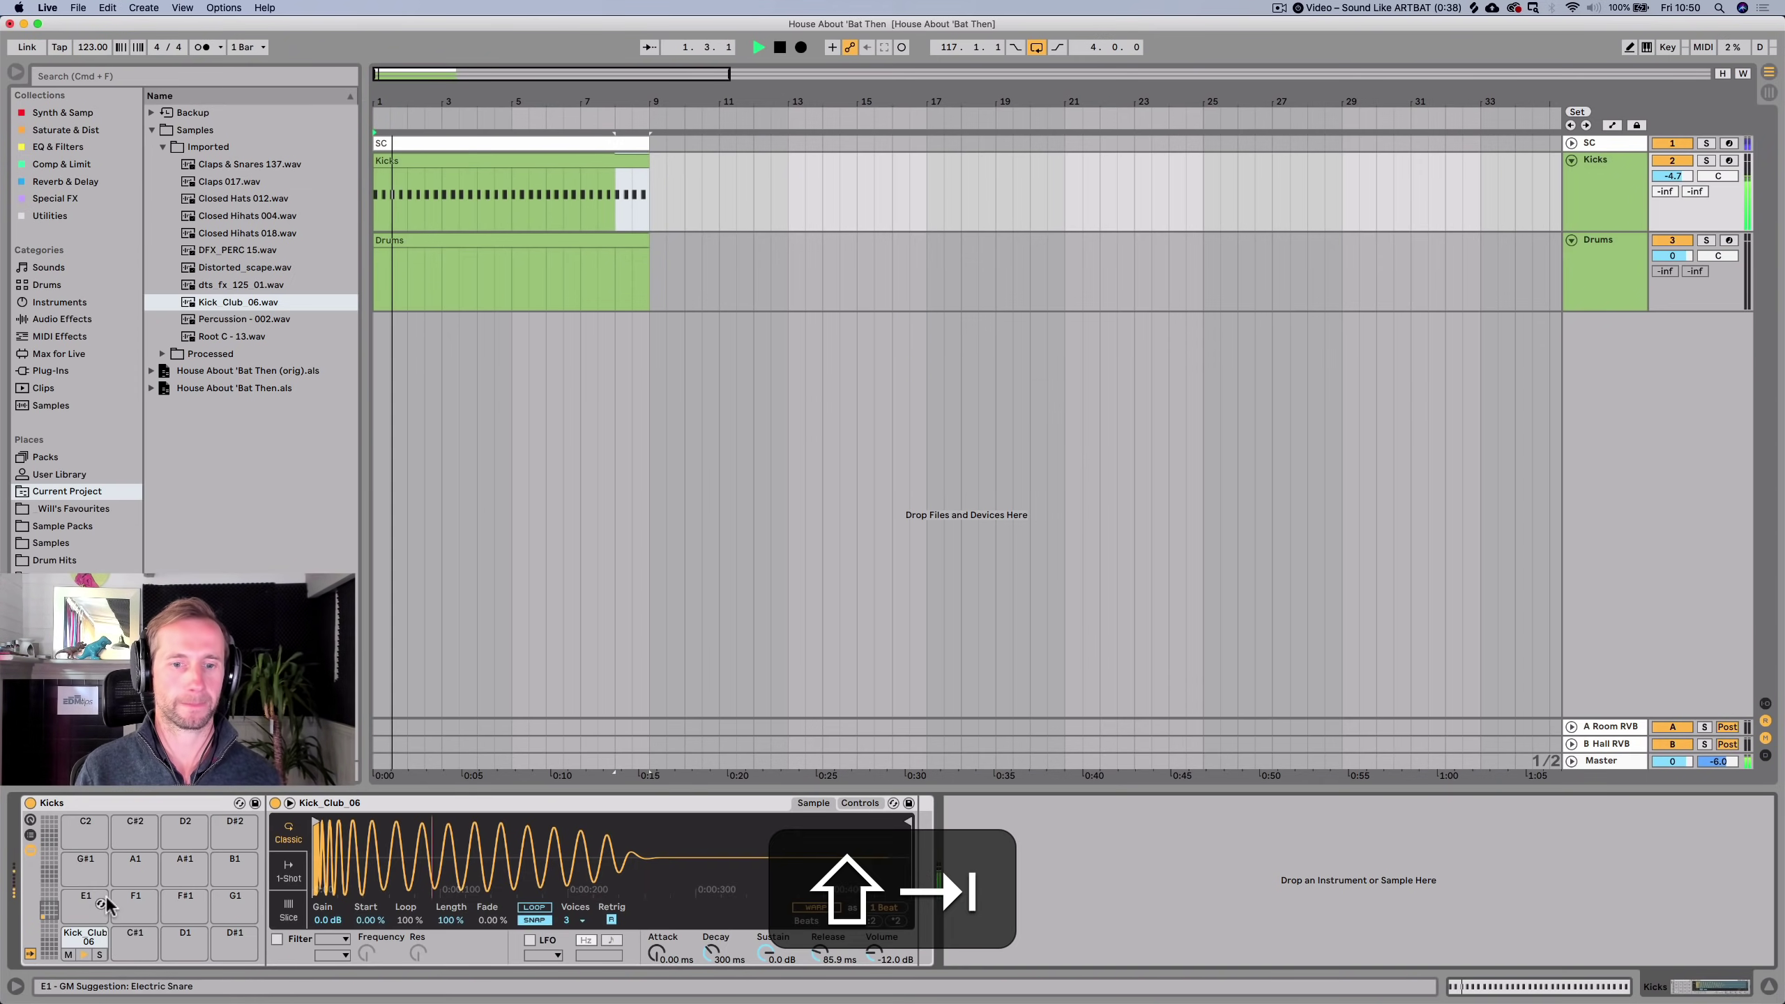
{"action": "key", "text": "space"}
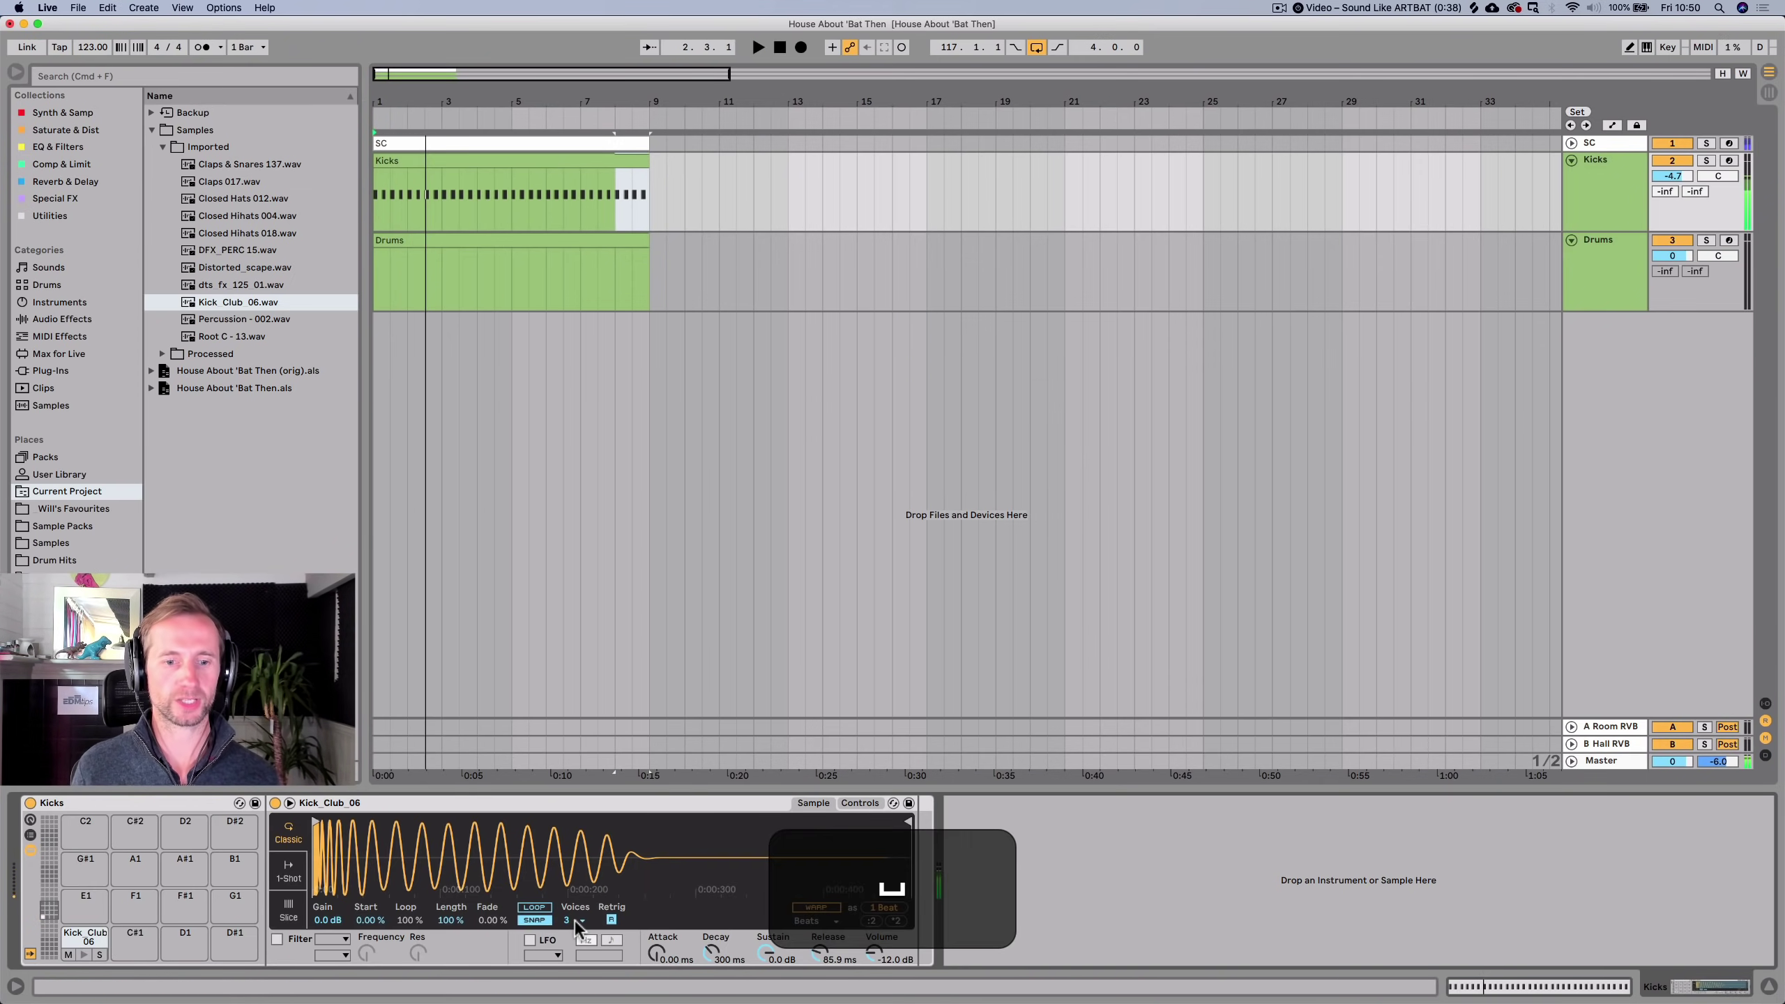
{"action": "left_click", "coordinate": [574, 922]}
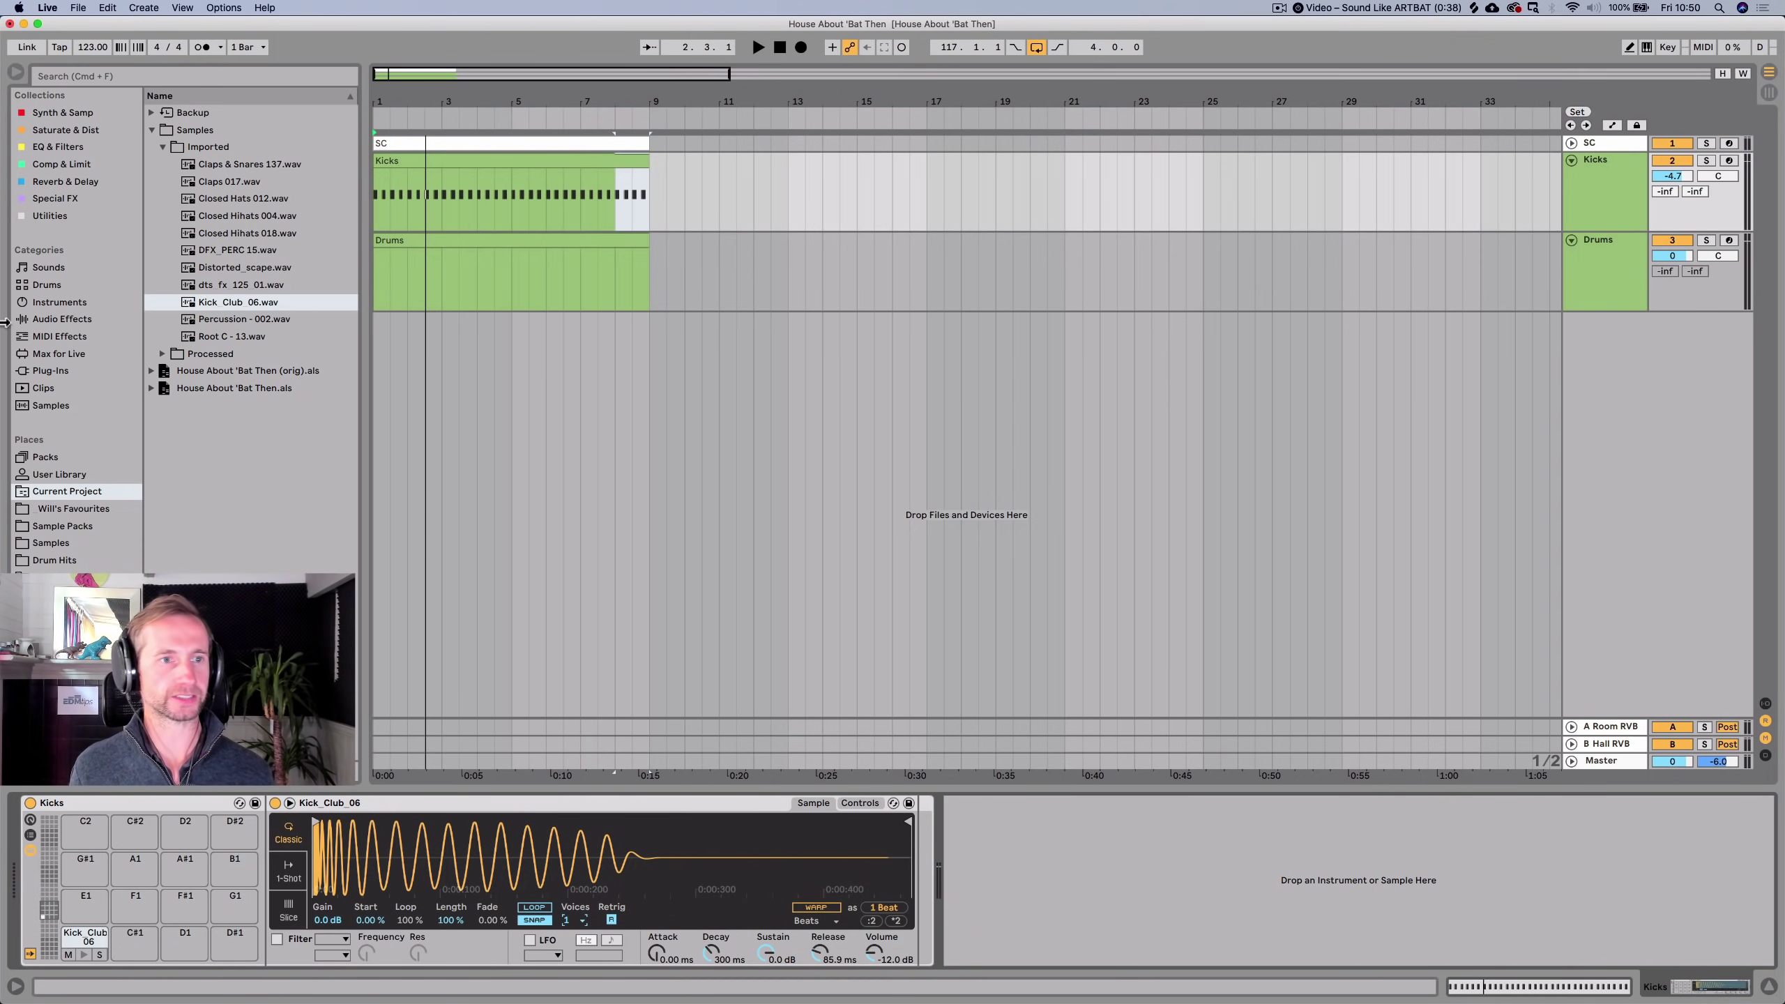
Add a Saturator after the kick sampler with 8 dB of drive and the output at -10 dB.
{"action": "left_click", "coordinate": [47, 132]}
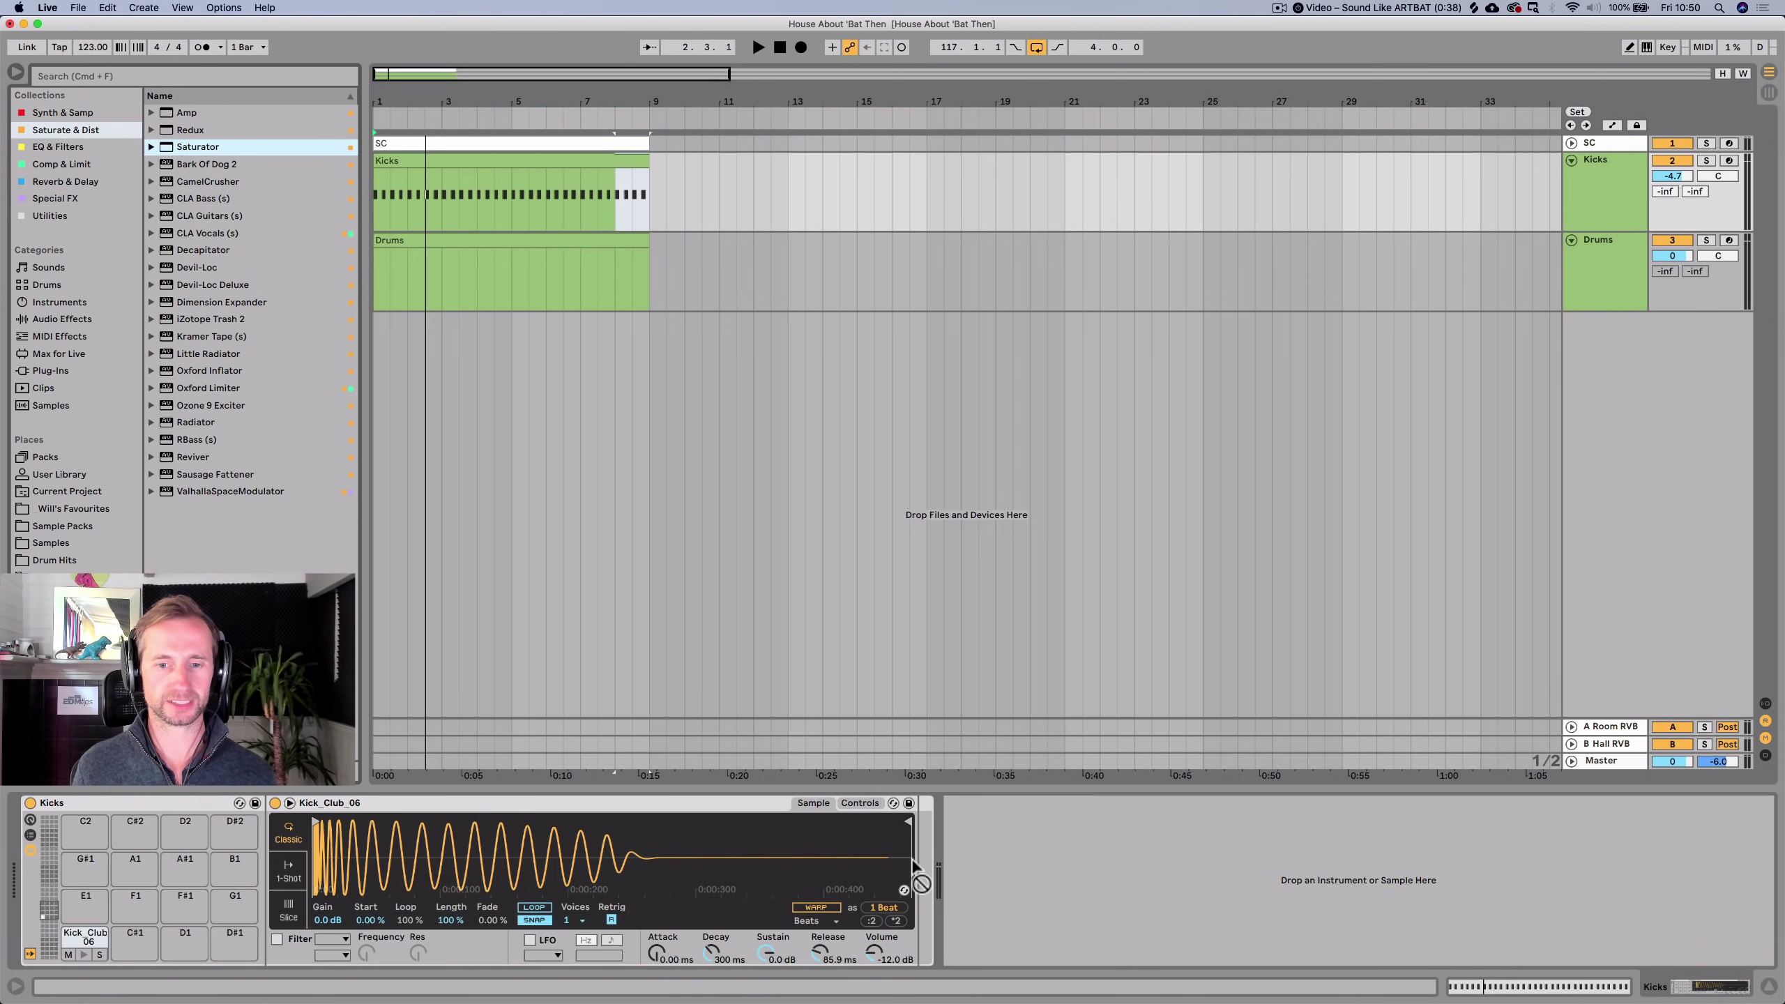
{"action": "key", "text": "space"}
{"action": "left_click_drag", "start_coordinate": [954, 859], "coordinate": [966, 826]}
{"action": "key", "text": "space"}
{"action": "left_click_drag", "start_coordinate": [1256, 895], "coordinate": [1245, 910]}
{"action": "key", "text": "space"}
{"action": "left_click_drag", "start_coordinate": [968, 843], "coordinate": [967, 853]}
{"action": "key", "text": "space"}
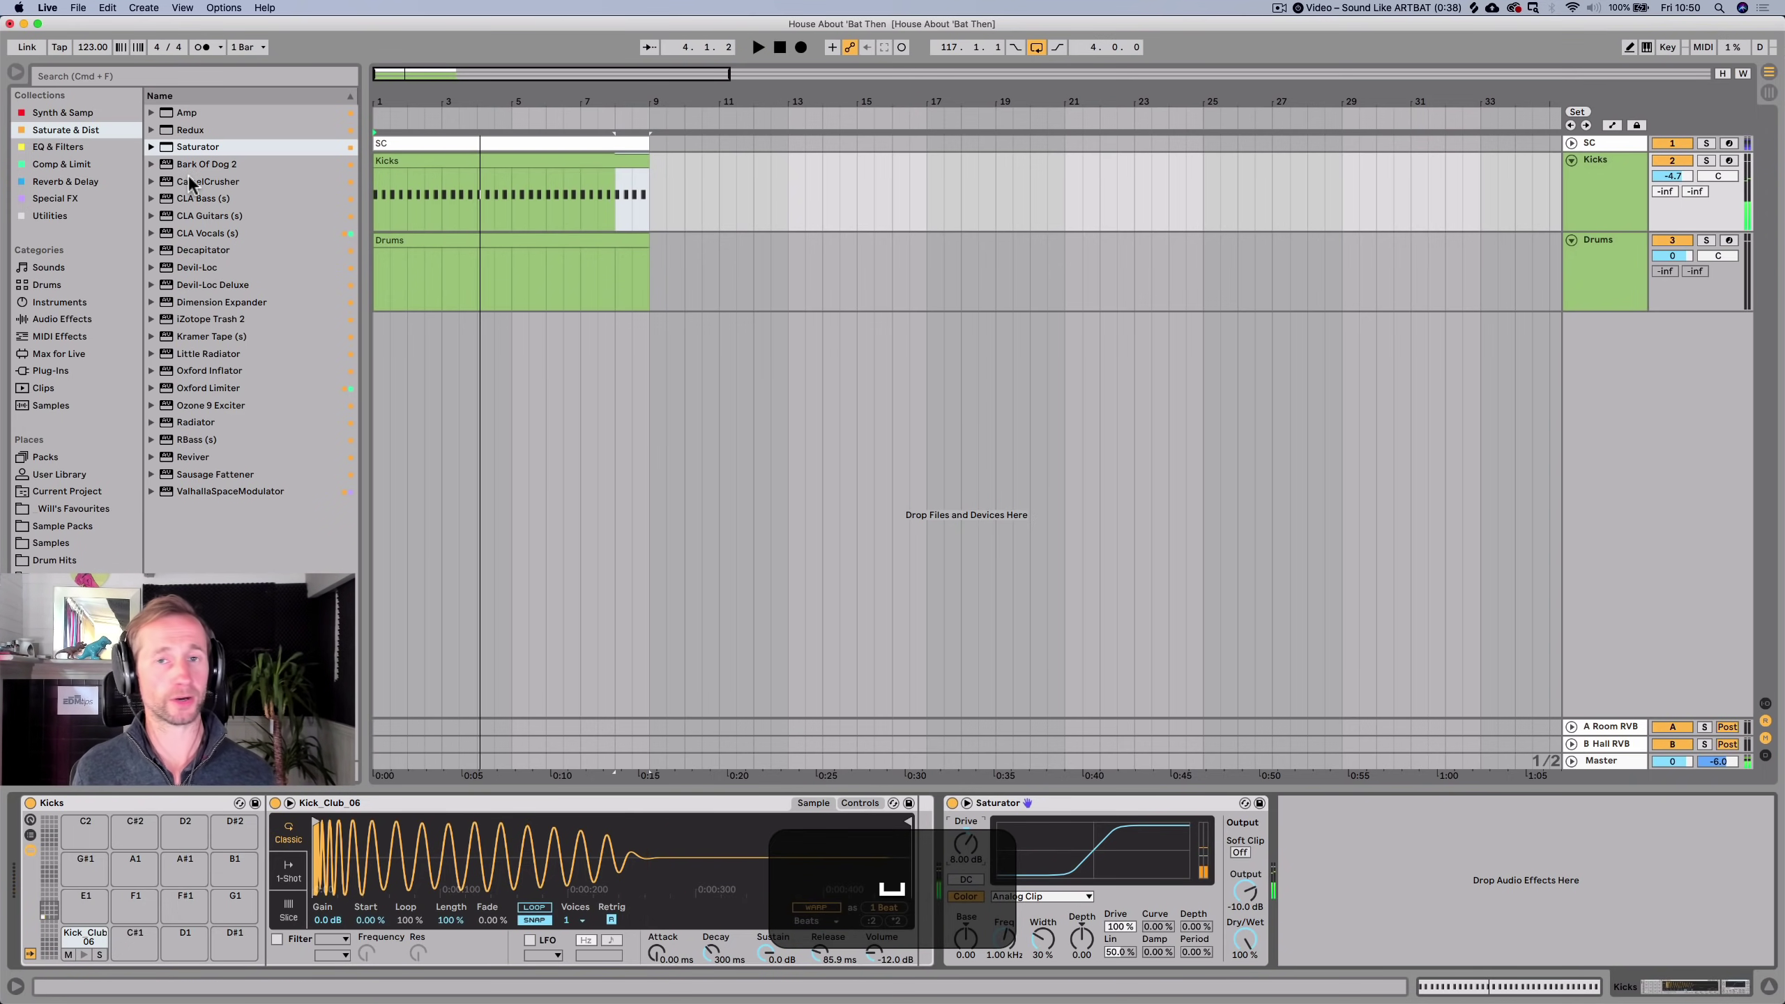
Add an EQ Eight after the Saturator, disable band 1 and lower the band 4 high shelf about 7.8 dB at 1.94 kHz.
{"action": "left_click", "coordinate": [73, 147]}
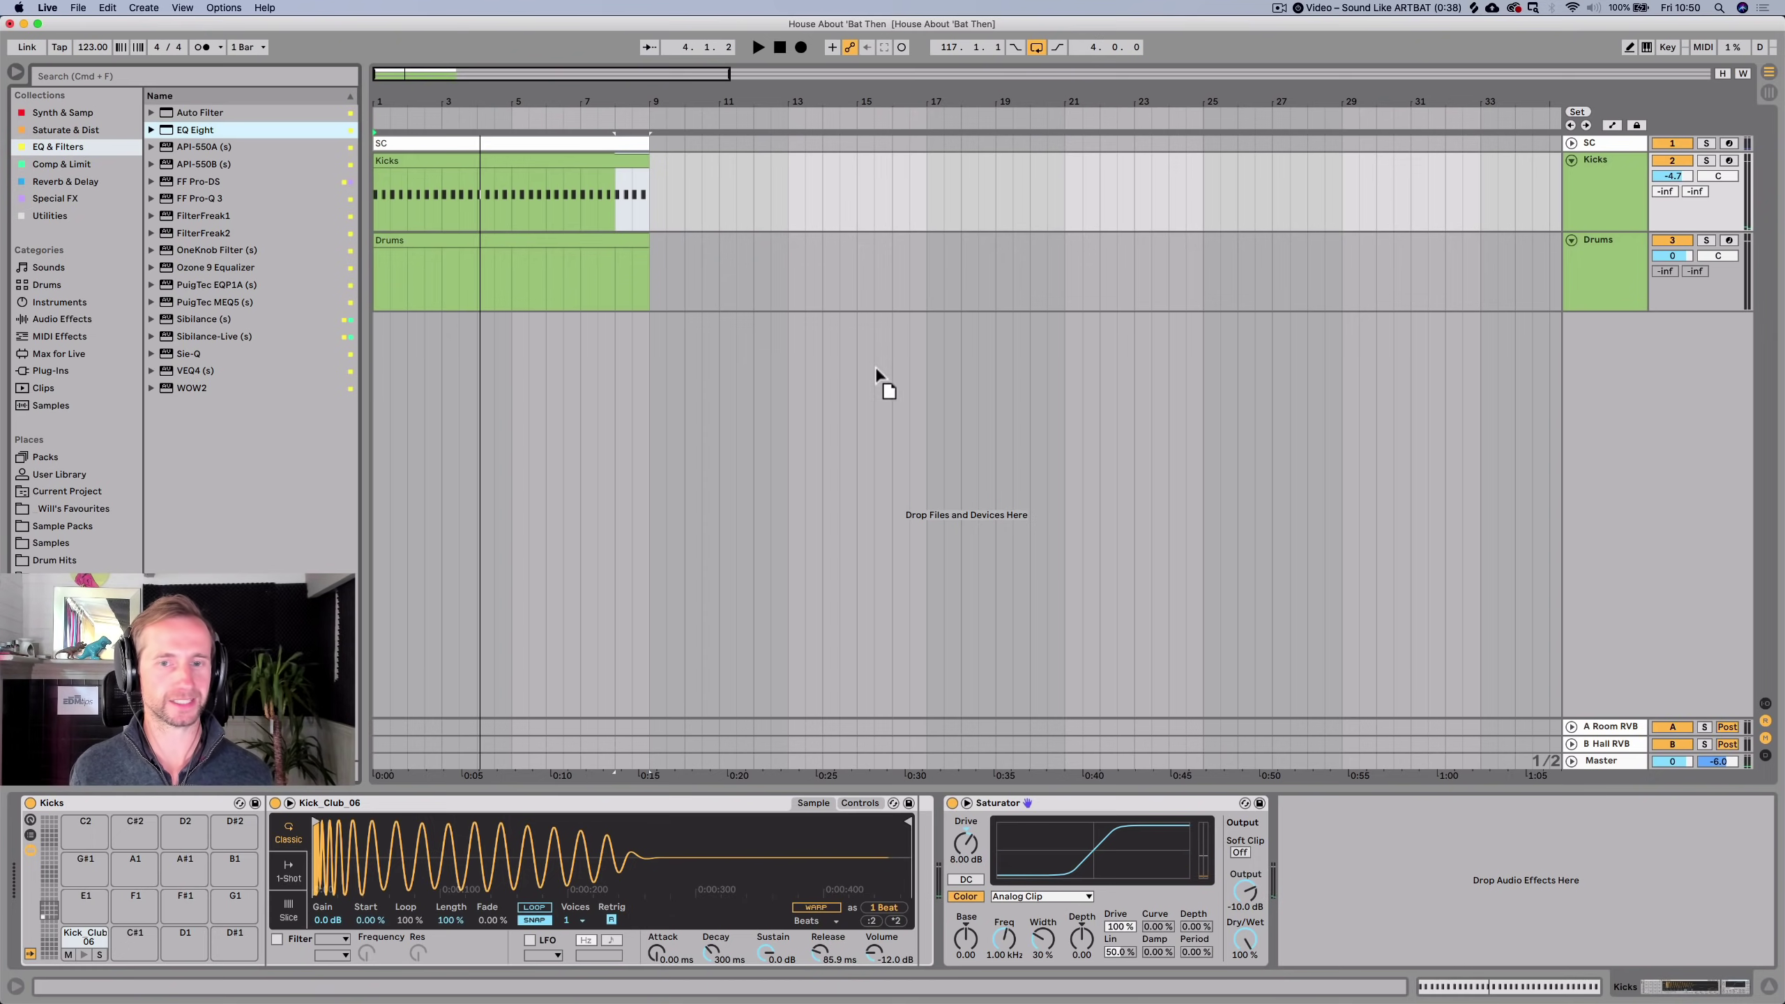
{"action": "left_click_drag", "start_coordinate": [1328, 848], "coordinate": [1289, 866]}
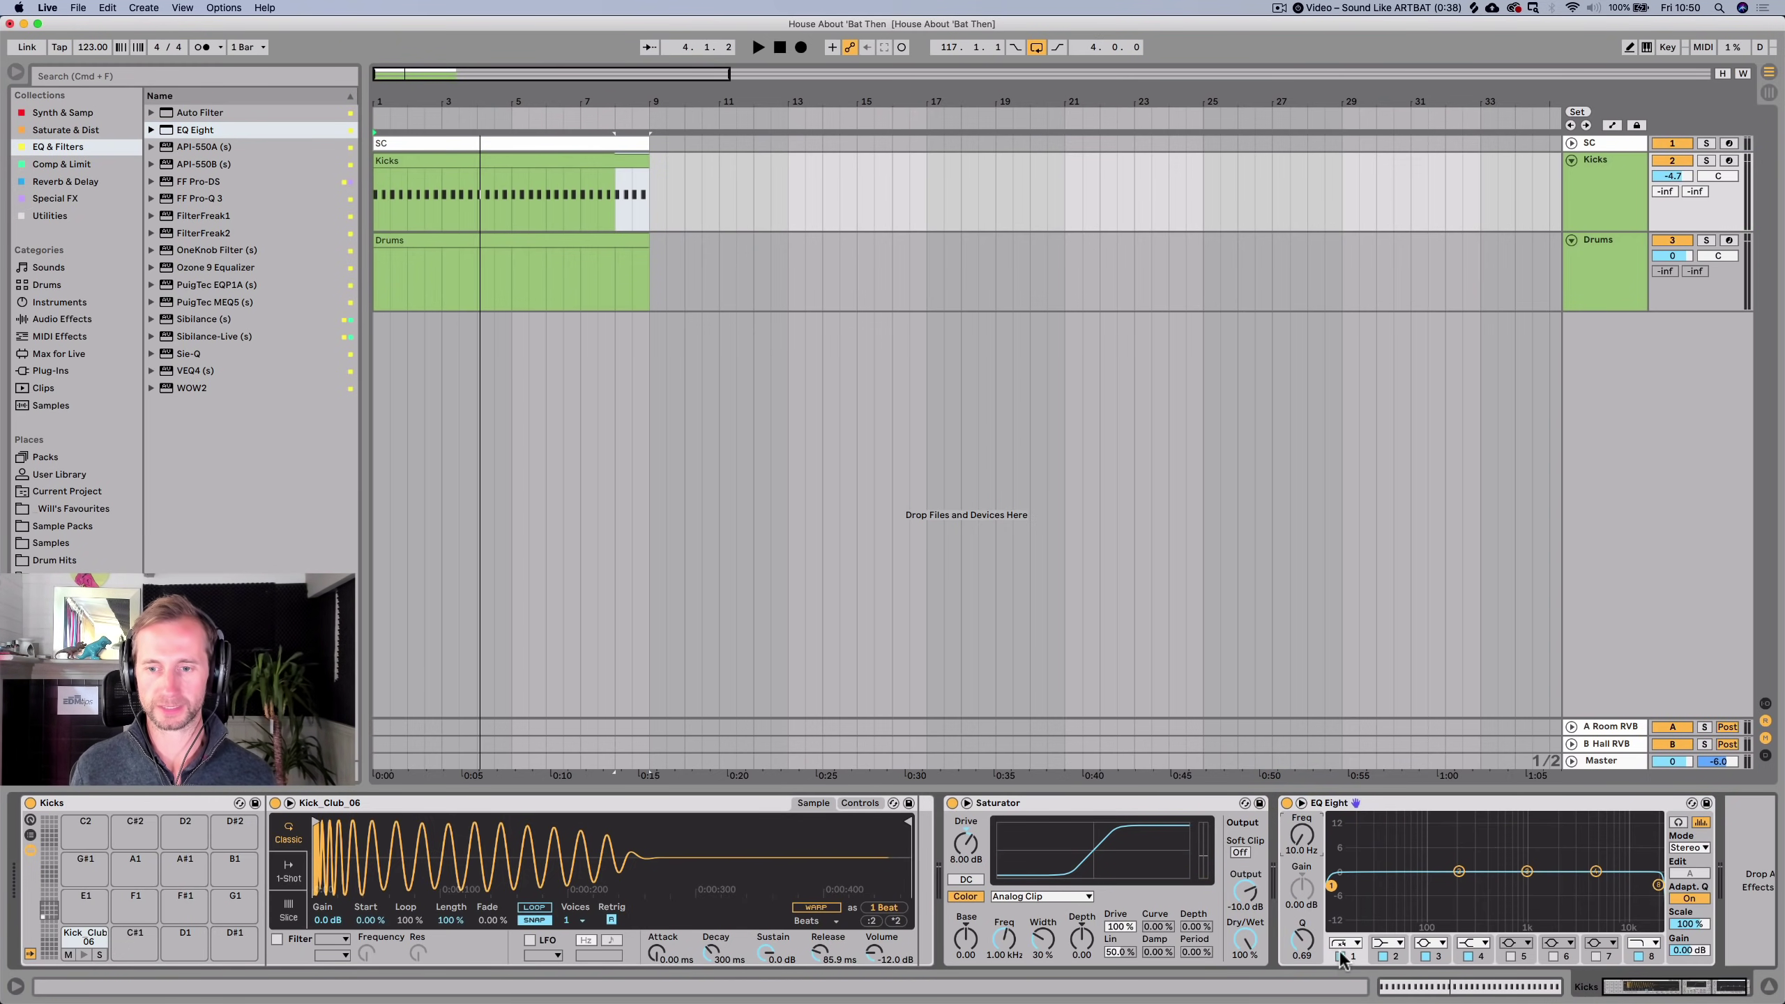
{"action": "key", "text": "space"}
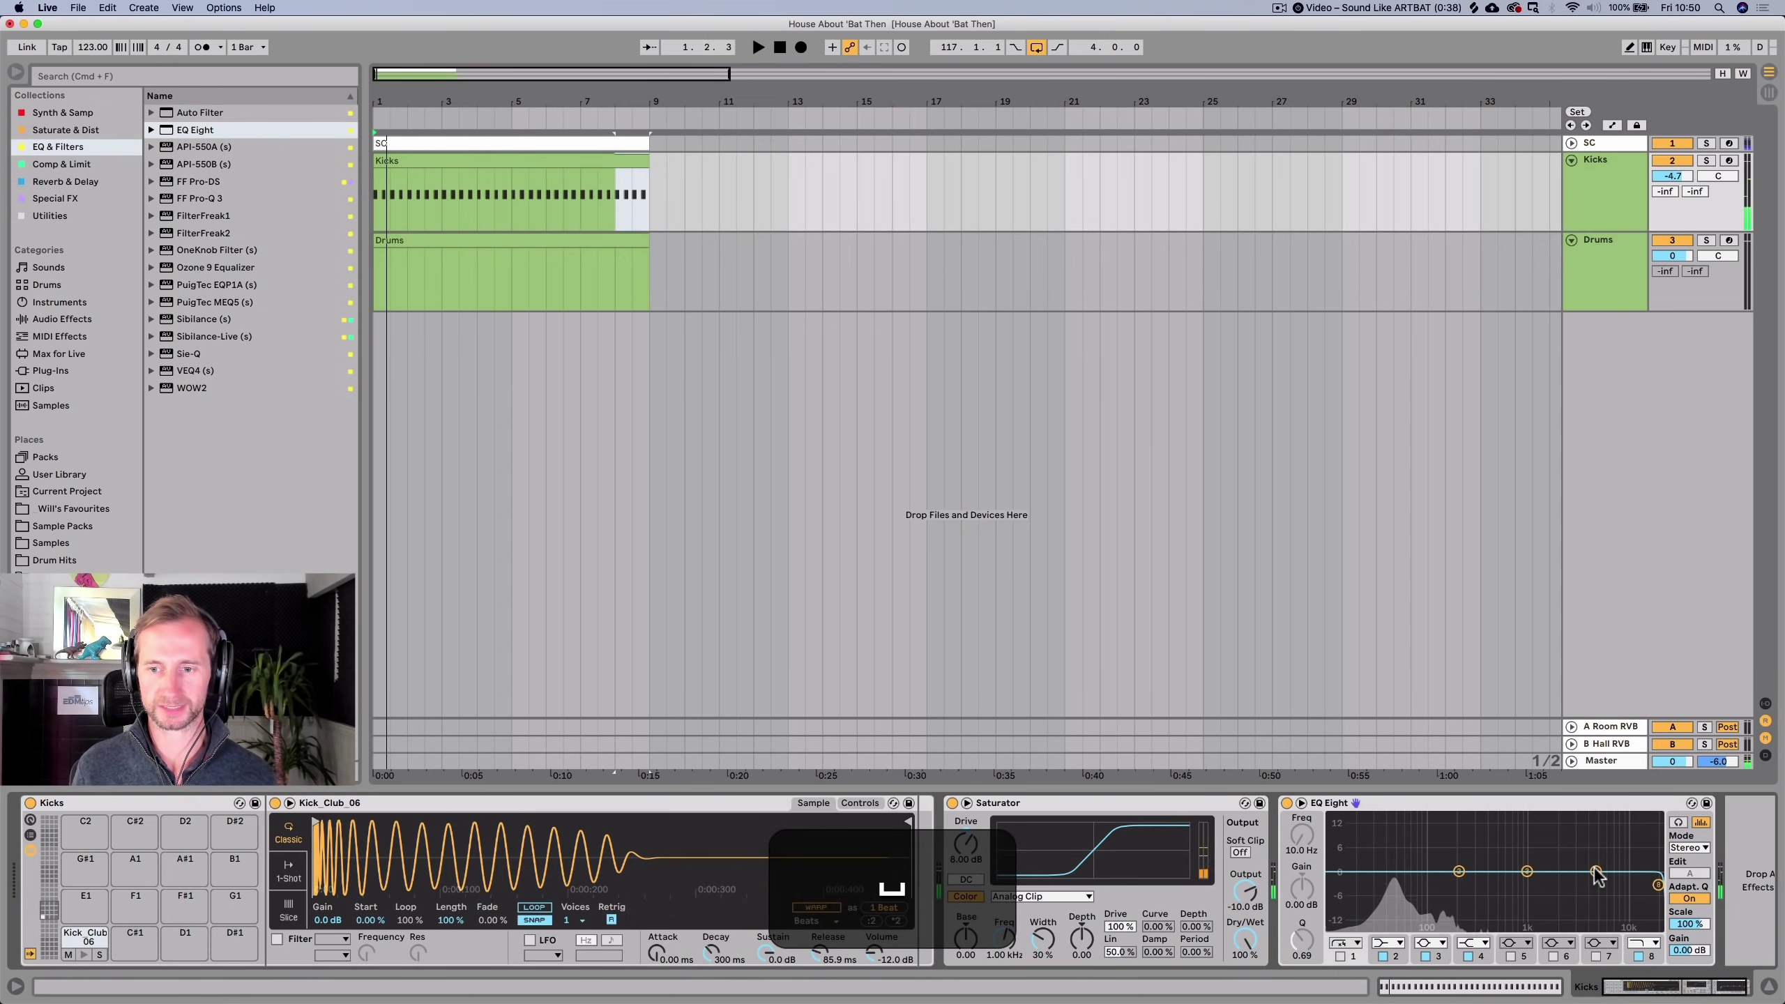
{"action": "left_click", "coordinate": [1596, 872]}
{"action": "key", "text": "space"}
{"action": "left_click_drag", "start_coordinate": [1595, 876], "coordinate": [1553, 899]}
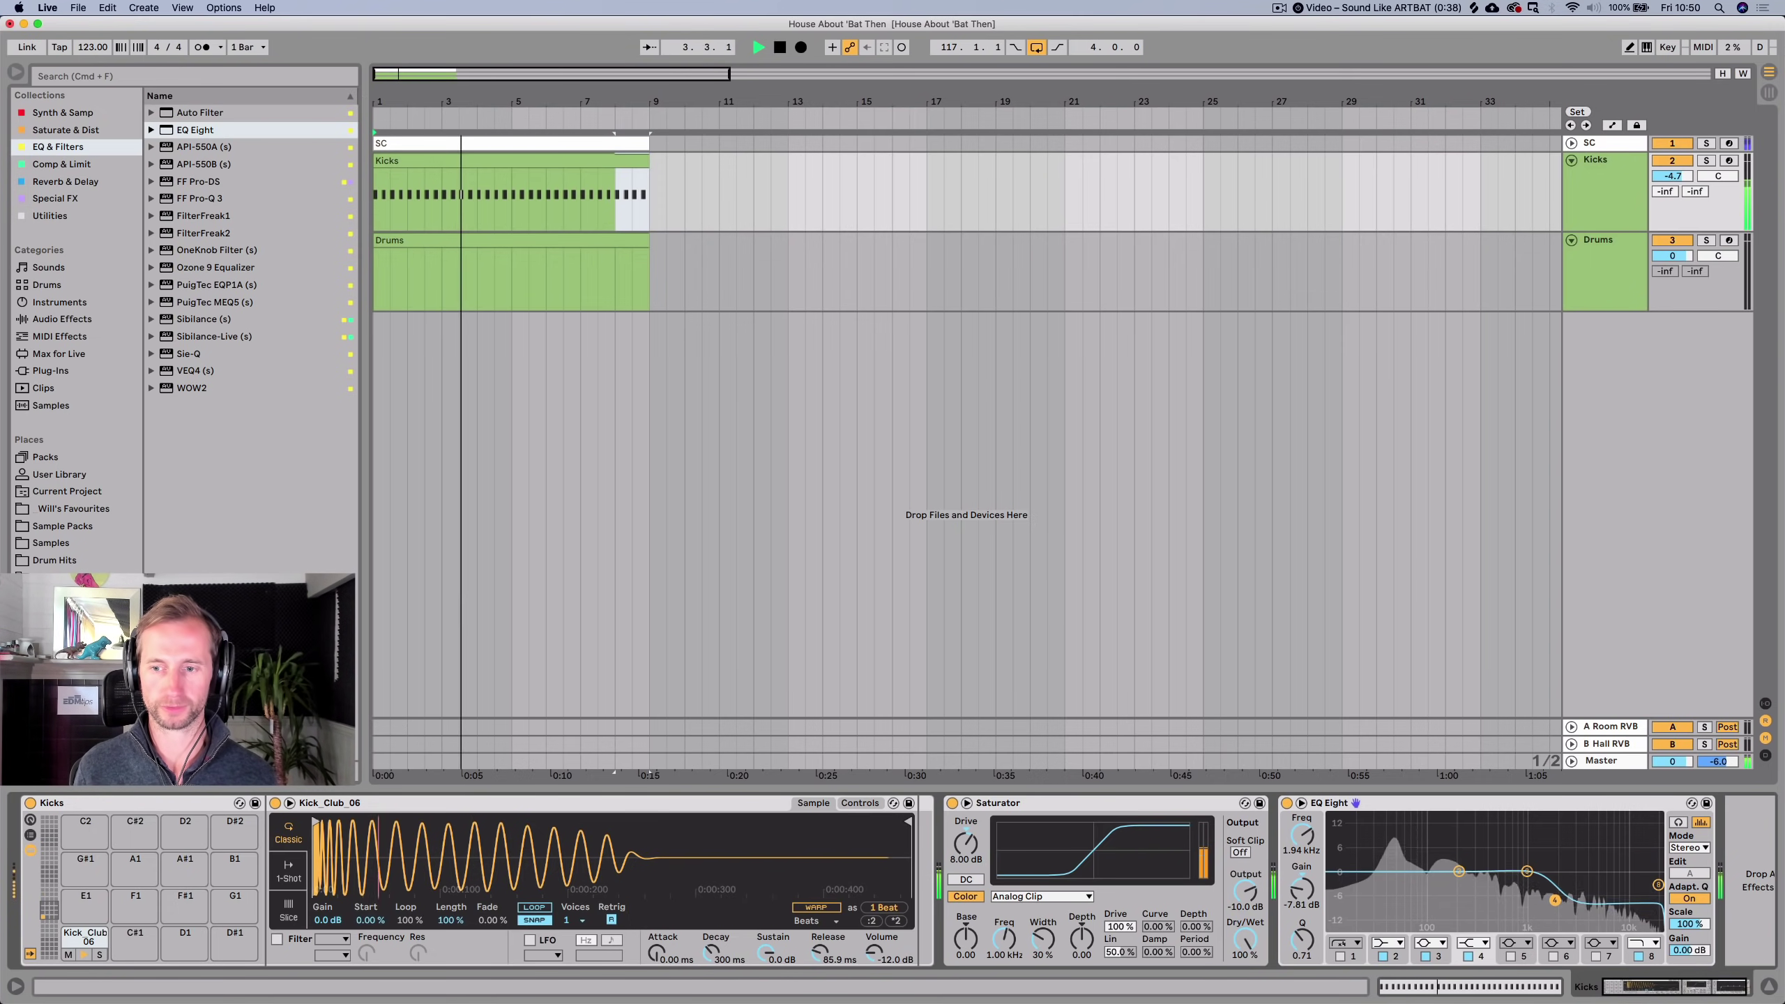
{"action": "key", "text": "space"}
Boost EQ Eight band 3 by about 6.57 dB at 93.8 Hz with a Q of 1.40 while auditioning the kick.
{"action": "left_click", "coordinate": [1459, 872]}
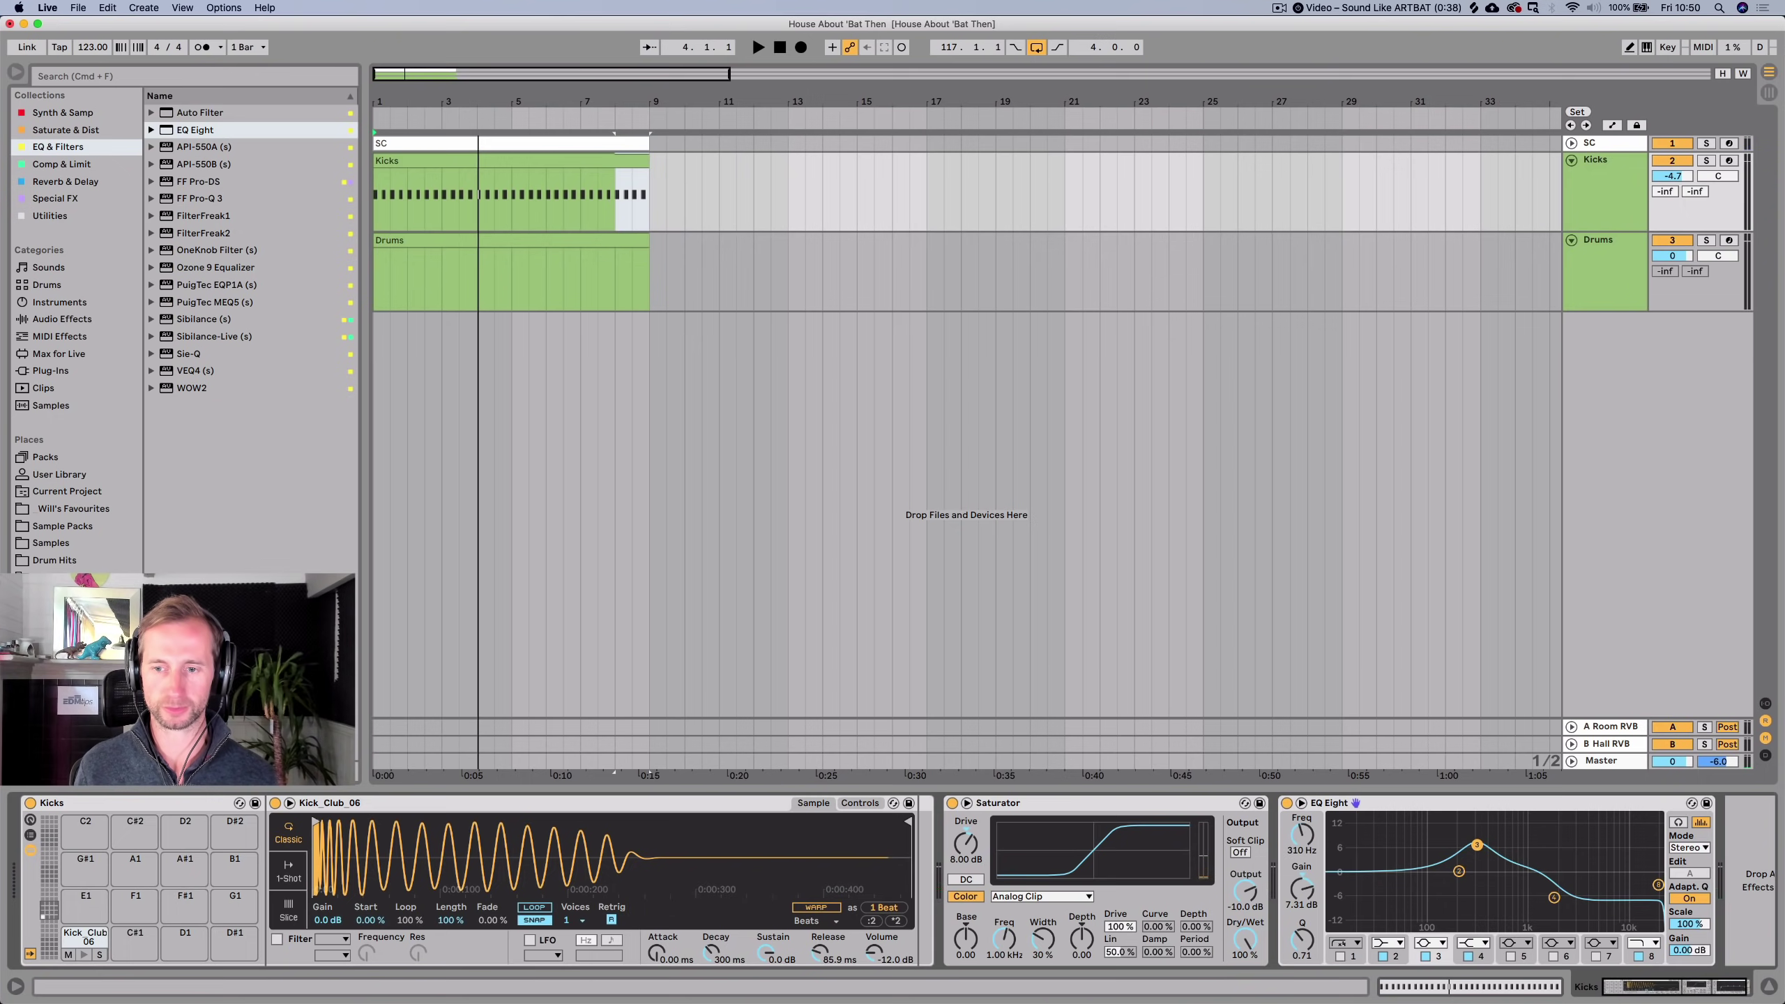
{"action": "key", "text": "space"}
{"action": "mouse_move", "coordinate": [1429, 837]}
{"action": "left_mouse_down"}
{"action": "mouse_move", "coordinate": [1393, 823]}
{"action": "mouse_move", "coordinate": [1426, 830]}
{"action": "mouse_move", "coordinate": [1427, 872]}
{"action": "left_mouse_up"}
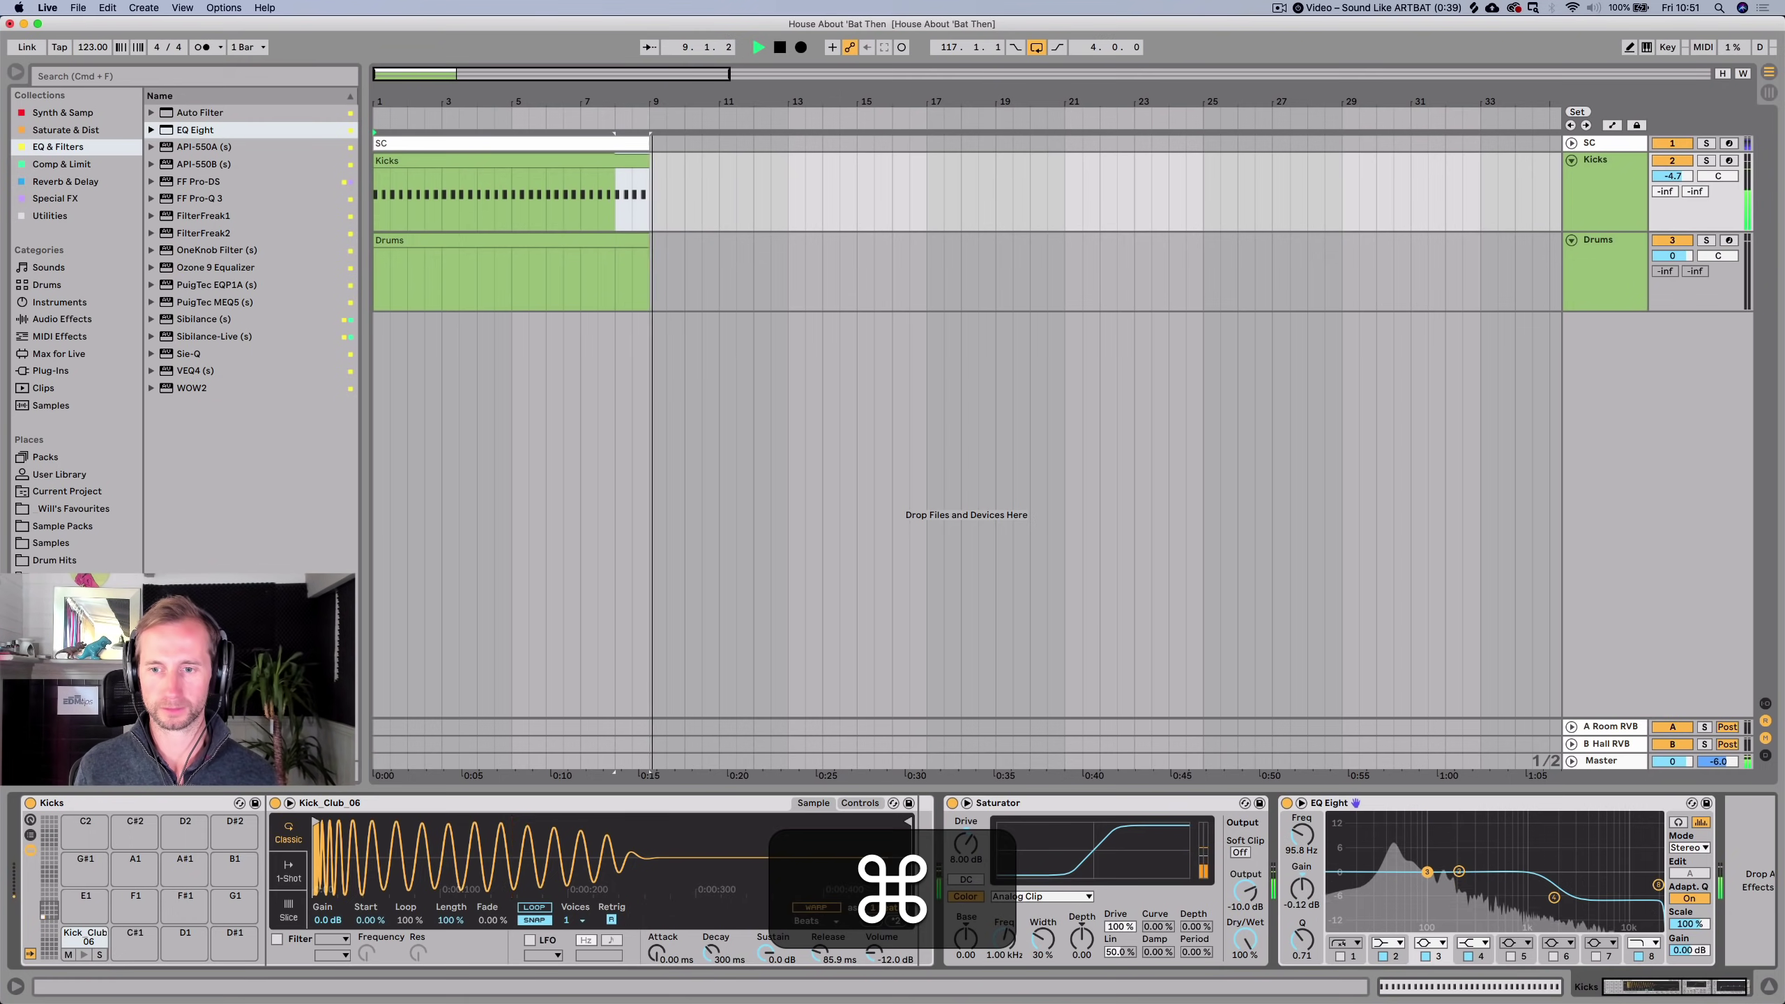
{"action": "key", "text": "space"}
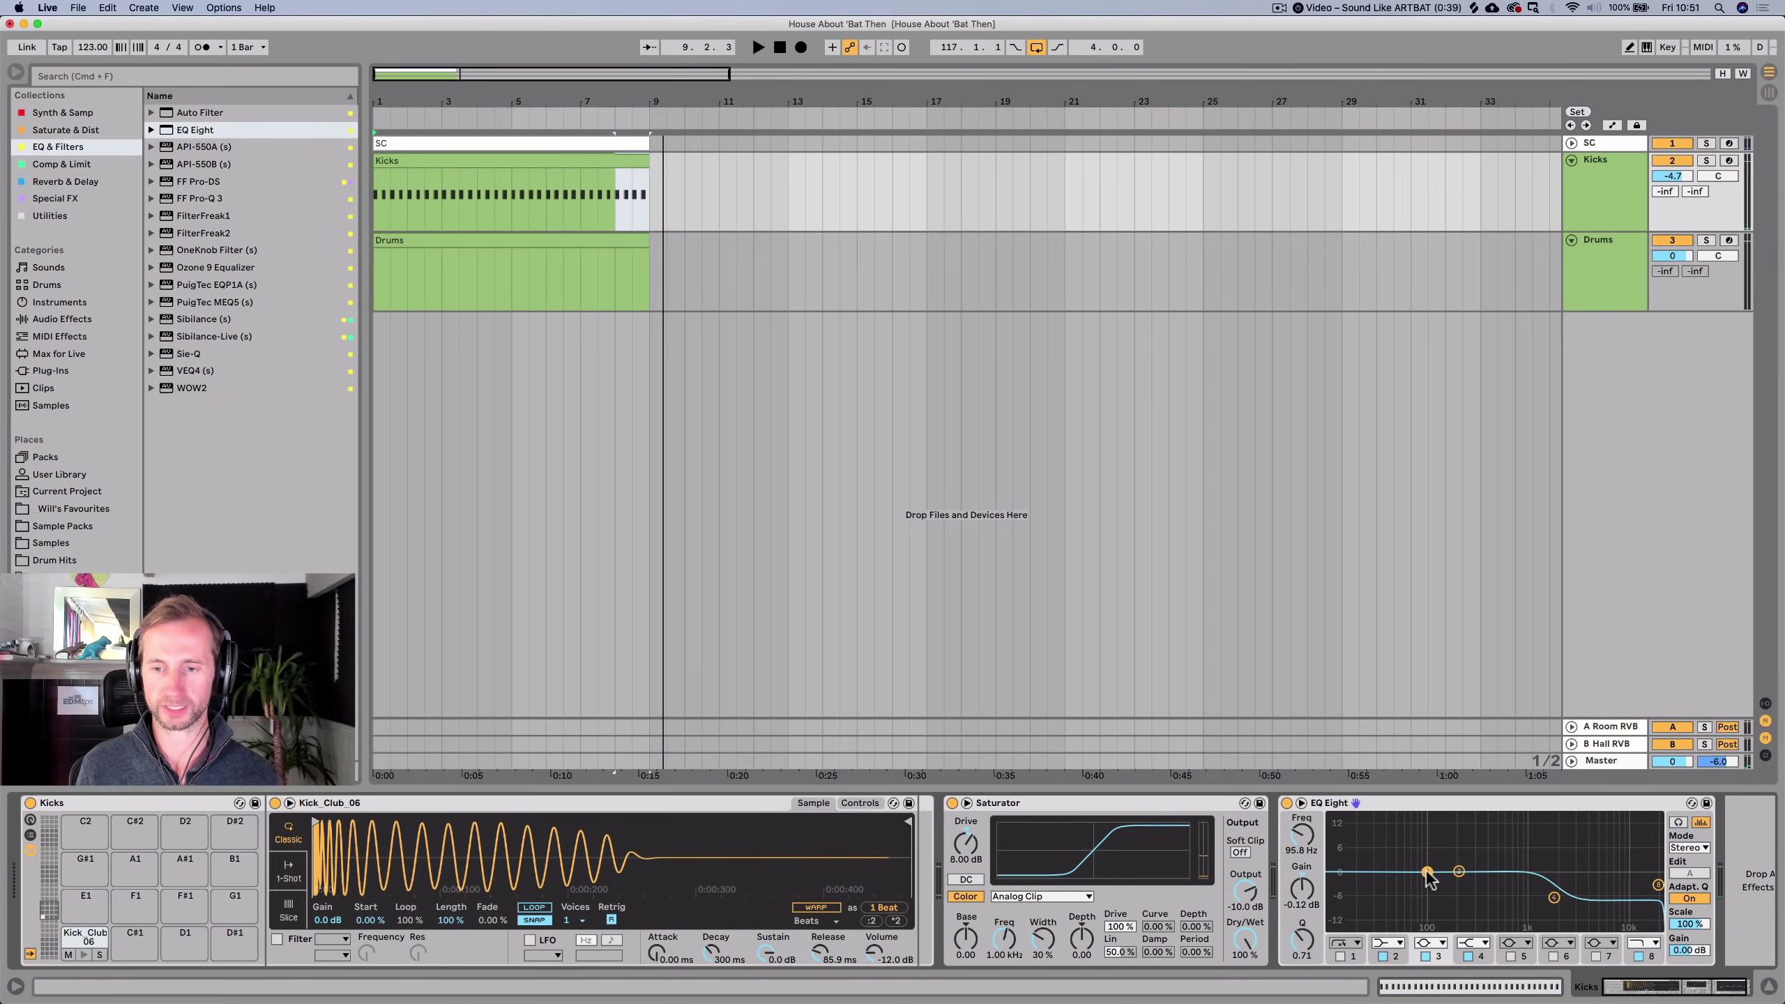
{"action": "key", "text": "space"}
{"action": "left_click_drag", "start_coordinate": [1428, 873], "coordinate": [1427, 848]}
{"action": "mouse_move", "coordinate": [1302, 940]}
{"action": "left_mouse_down"}
{"action": "mouse_move", "coordinate": [1302, 863]}
{"action": "mouse_move", "coordinate": [1309, 939]}
{"action": "left_mouse_up"}
{"action": "key", "text": "space"}
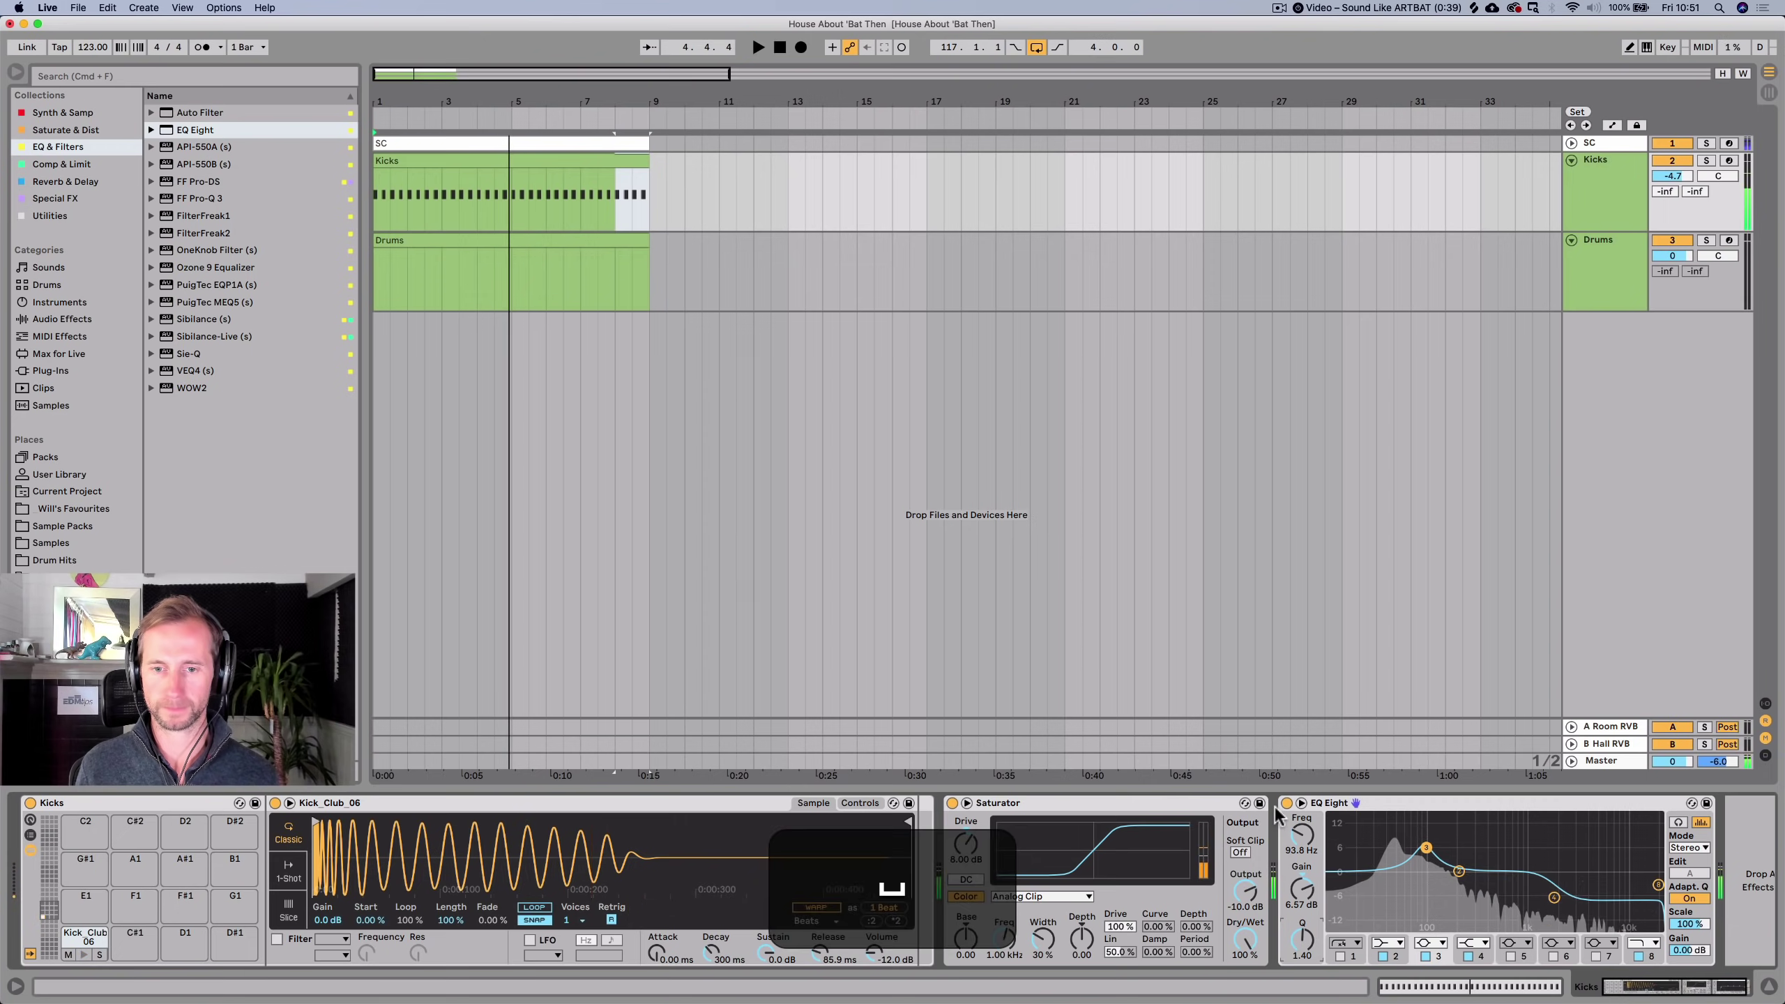
Group the Saturator and EQ Eight into a rack, compare the kick with the rack bypassed and enabled, and save the project.
{"action": "key", "text": "super+shift+g"}
{"action": "key", "text": "super+g"}
{"action": "left_click", "coordinate": [954, 803]}
{"action": "key", "text": "space"}
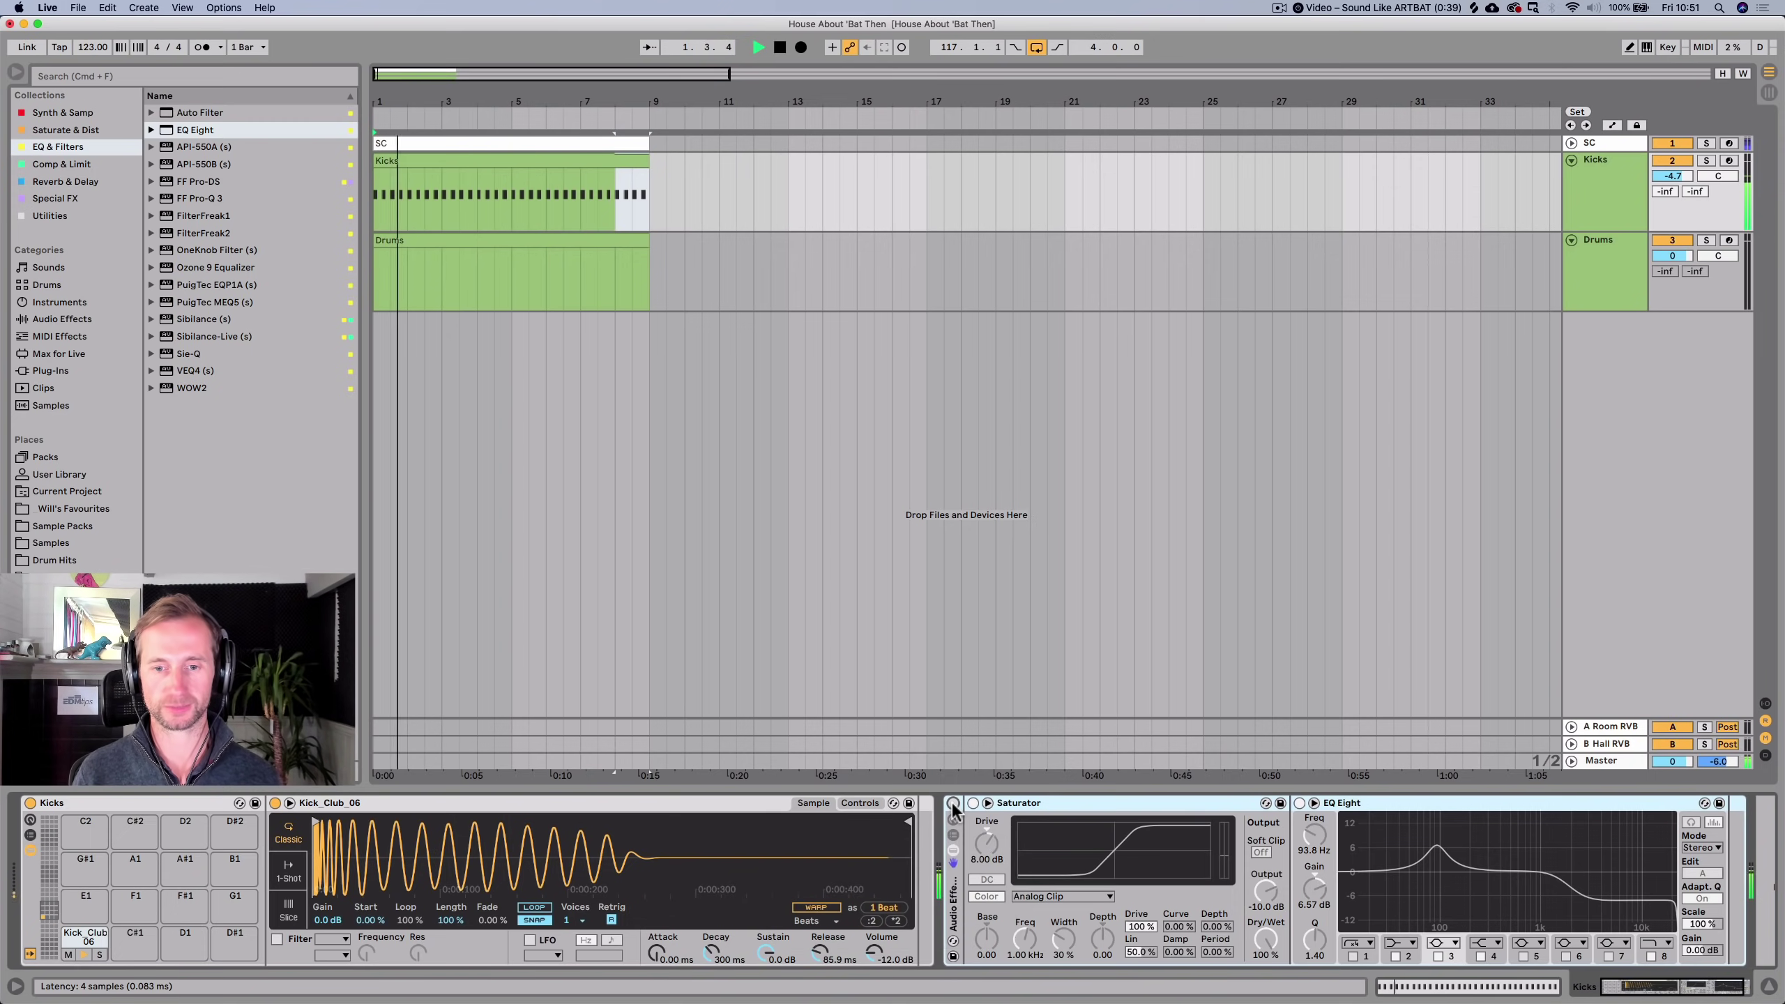
{"action": "left_click", "coordinate": [953, 803]}
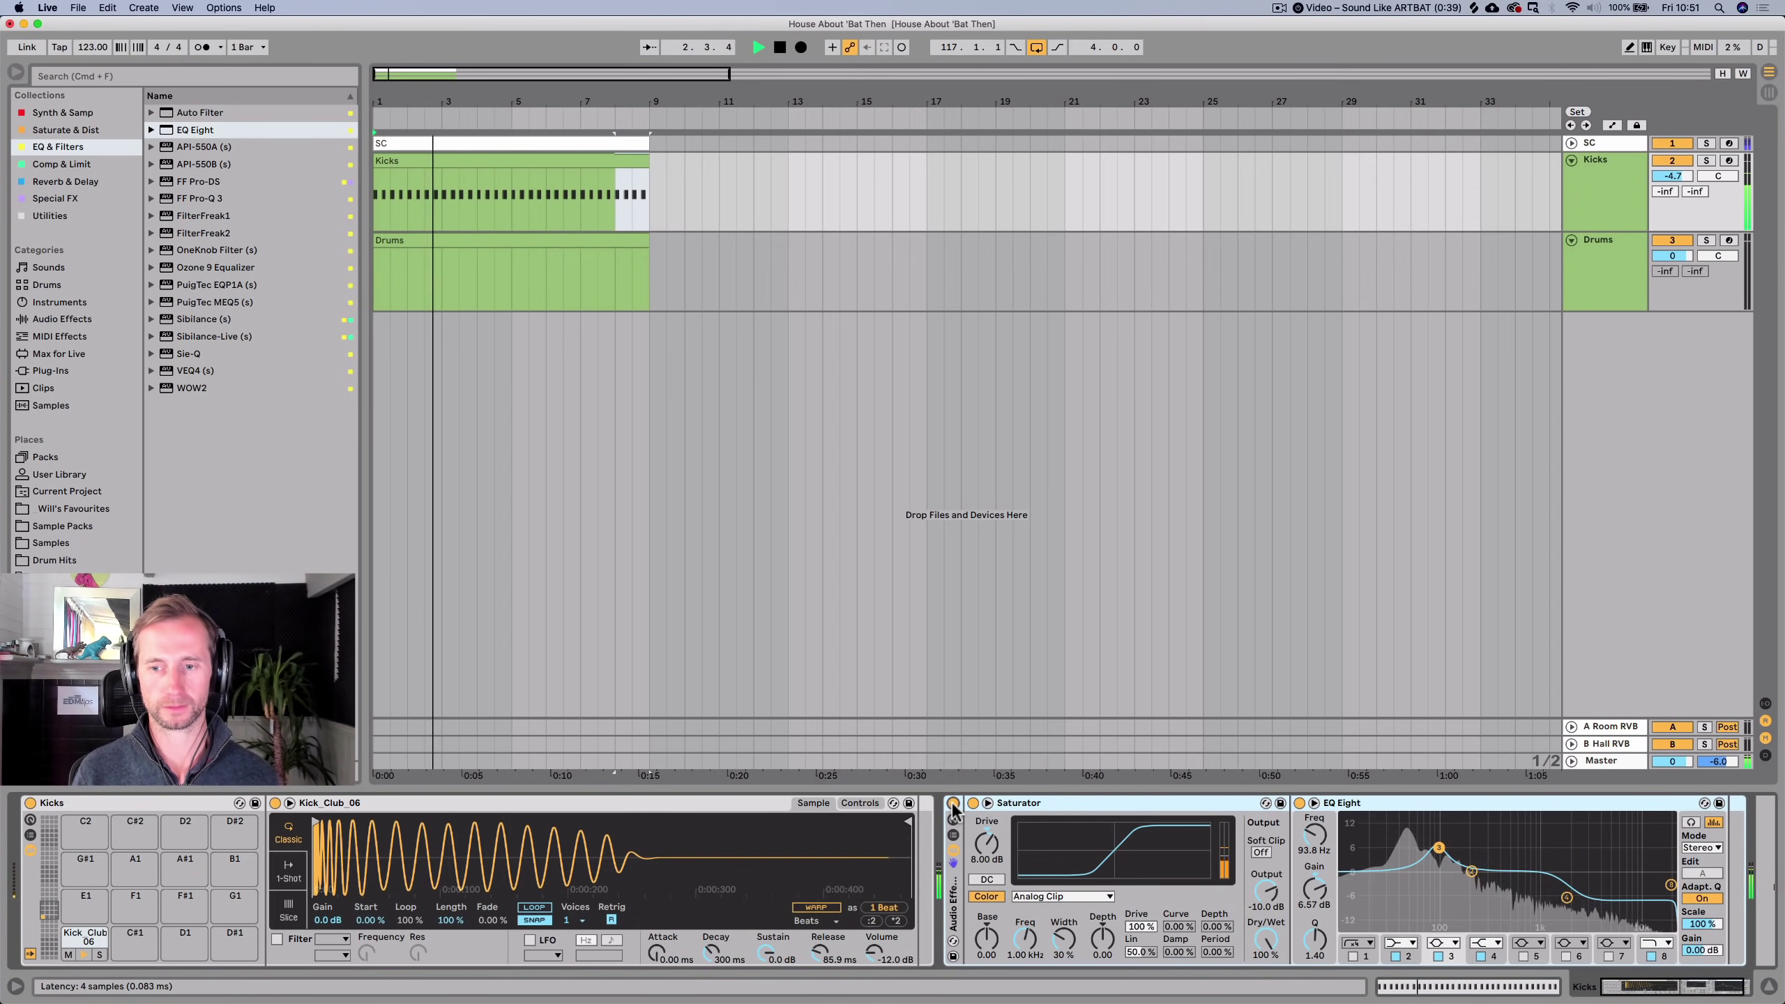
{"action": "key", "text": "space"}
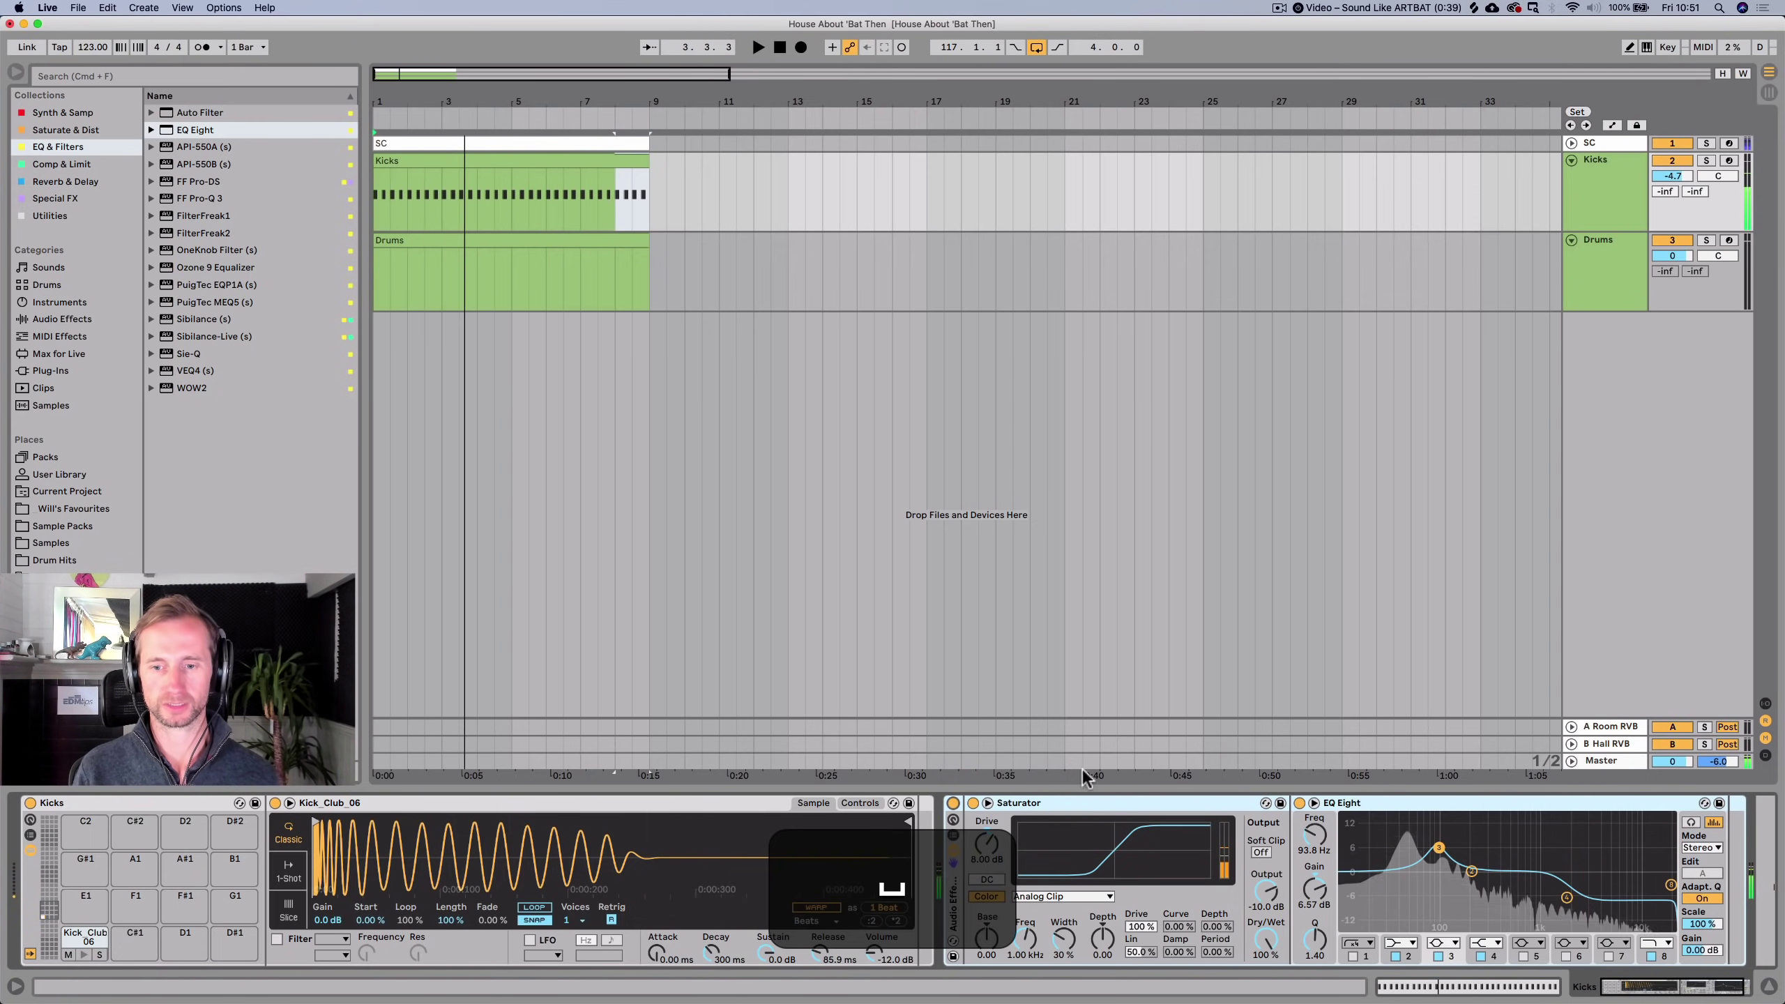
{"action": "key", "text": "super+s"}
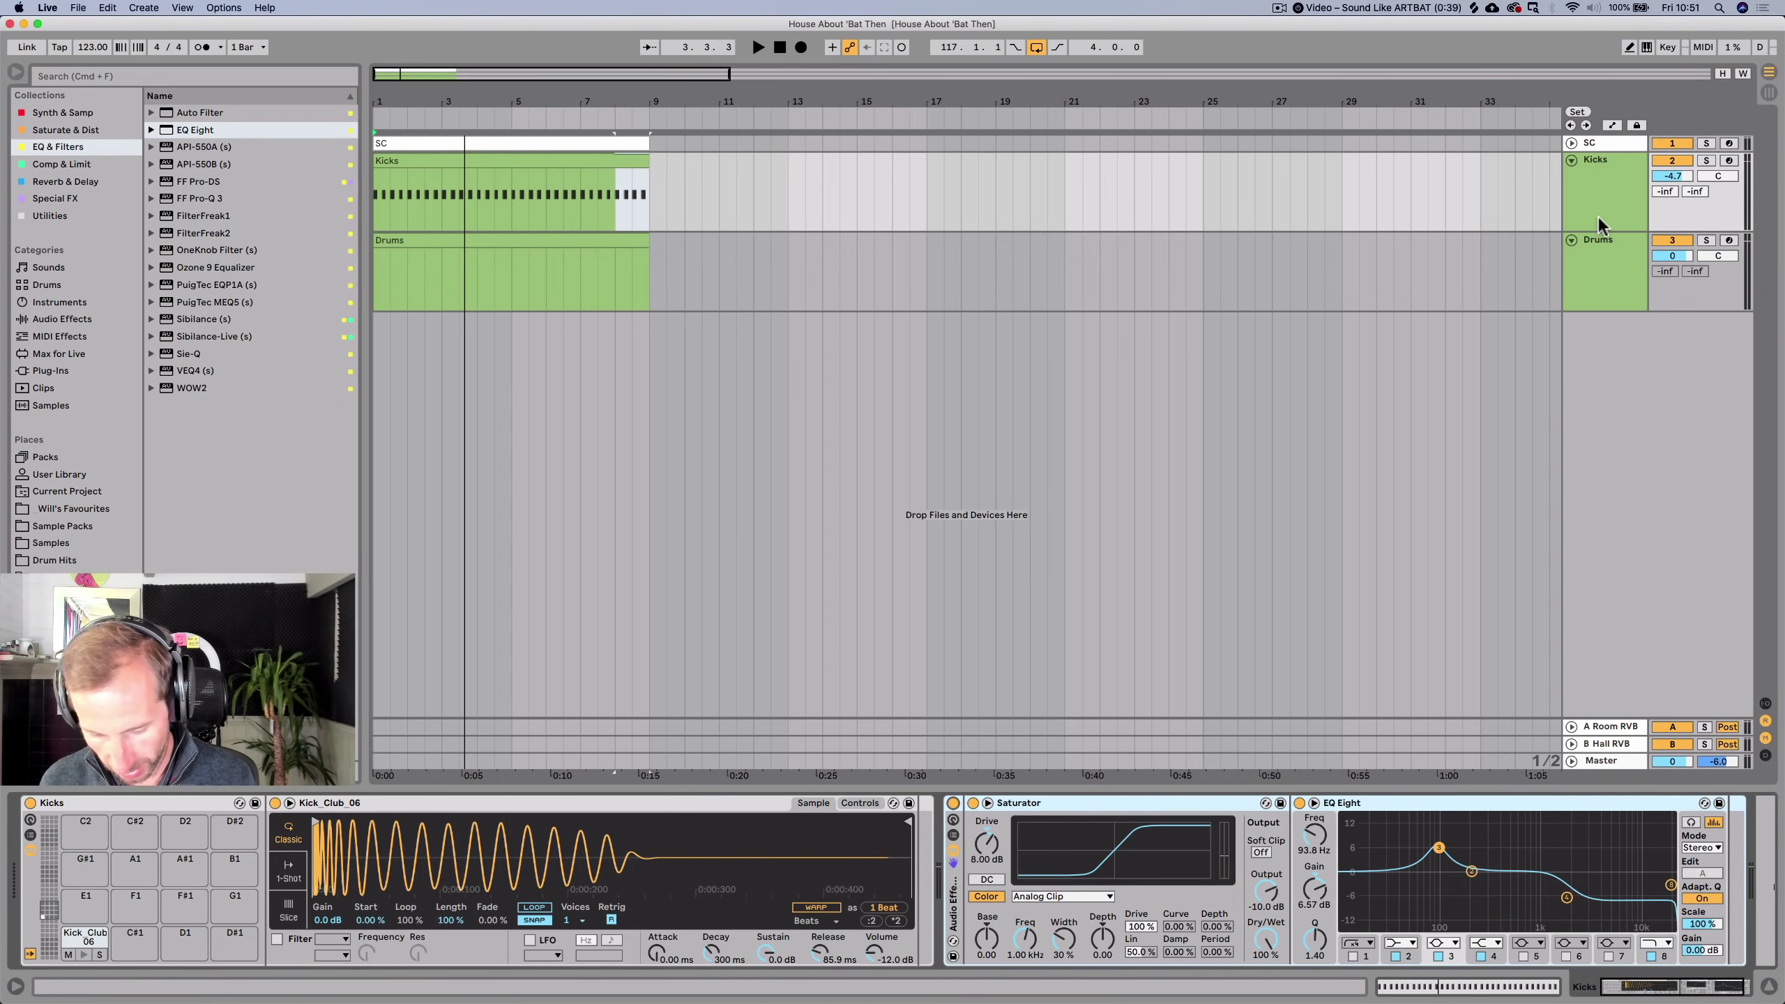
Insert a MIDI track below Drums, name it Bass and colour it yellow.
{"action": "left_click", "coordinate": [1615, 264]}
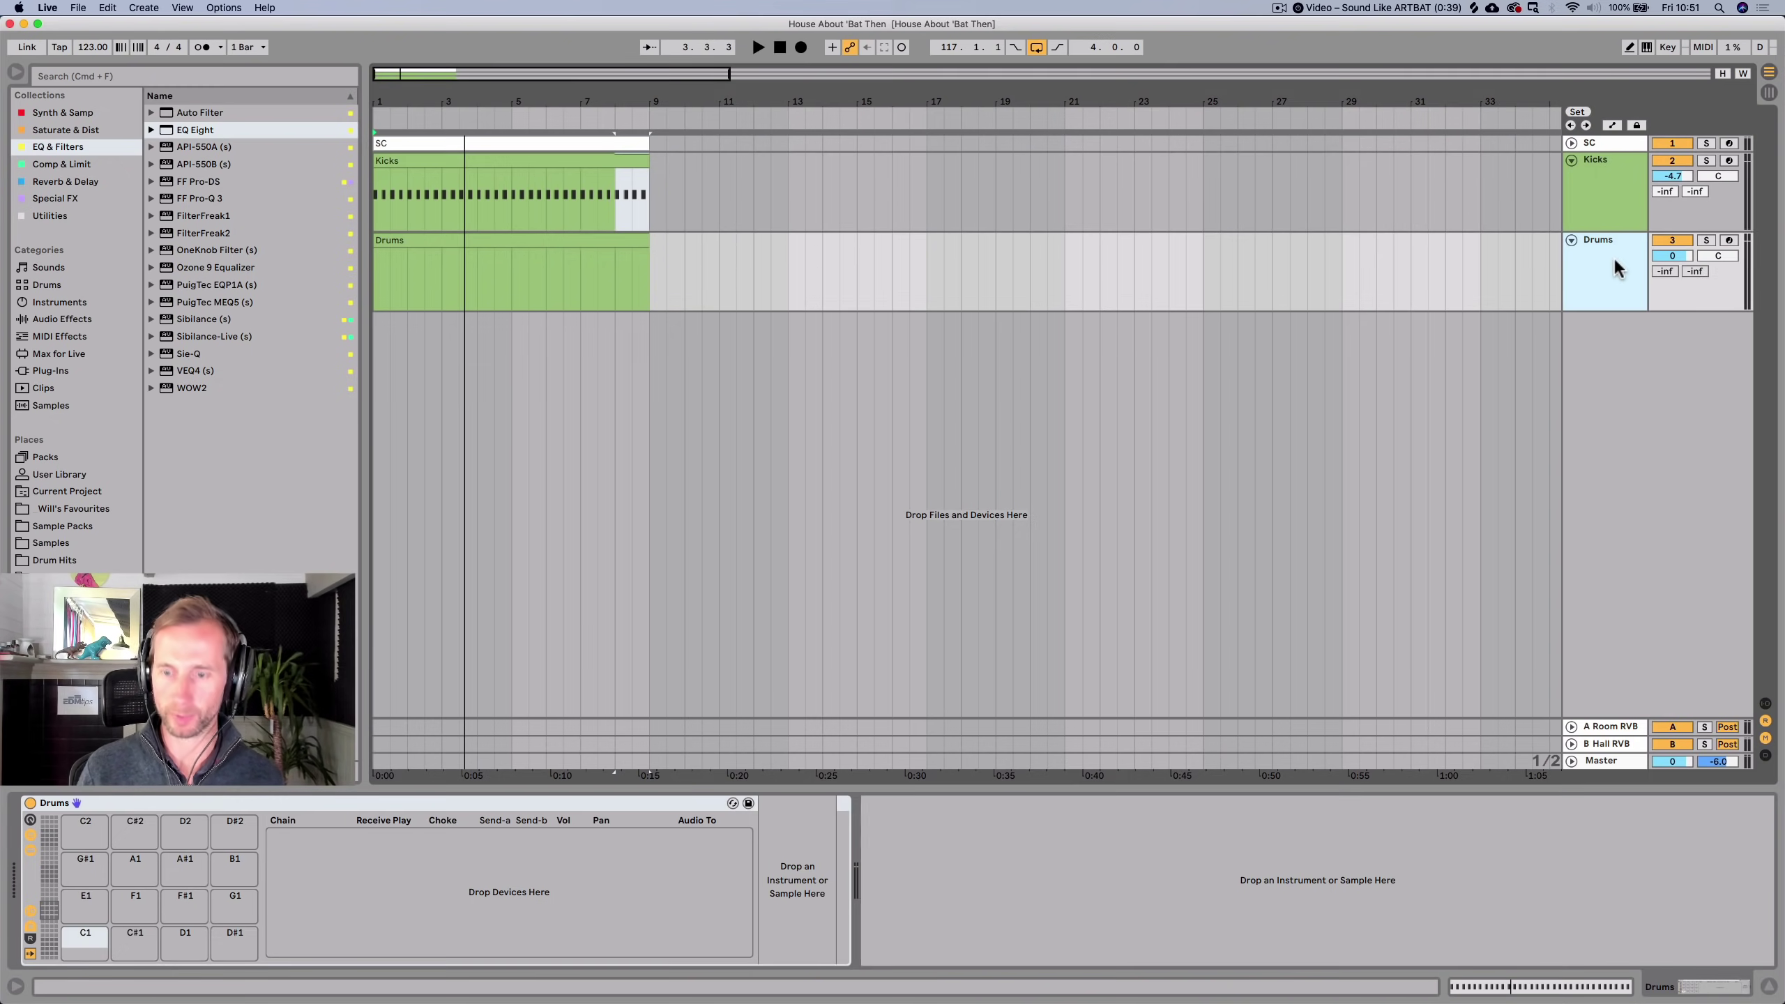
{"action": "key", "text": "shift+super+t"}
{"action": "key", "text": "super+r"}
{"action": "type", "text": "Bass"}
{"action": "key", "text": "Return"}
{"action": "right_click", "coordinate": [1593, 342]}
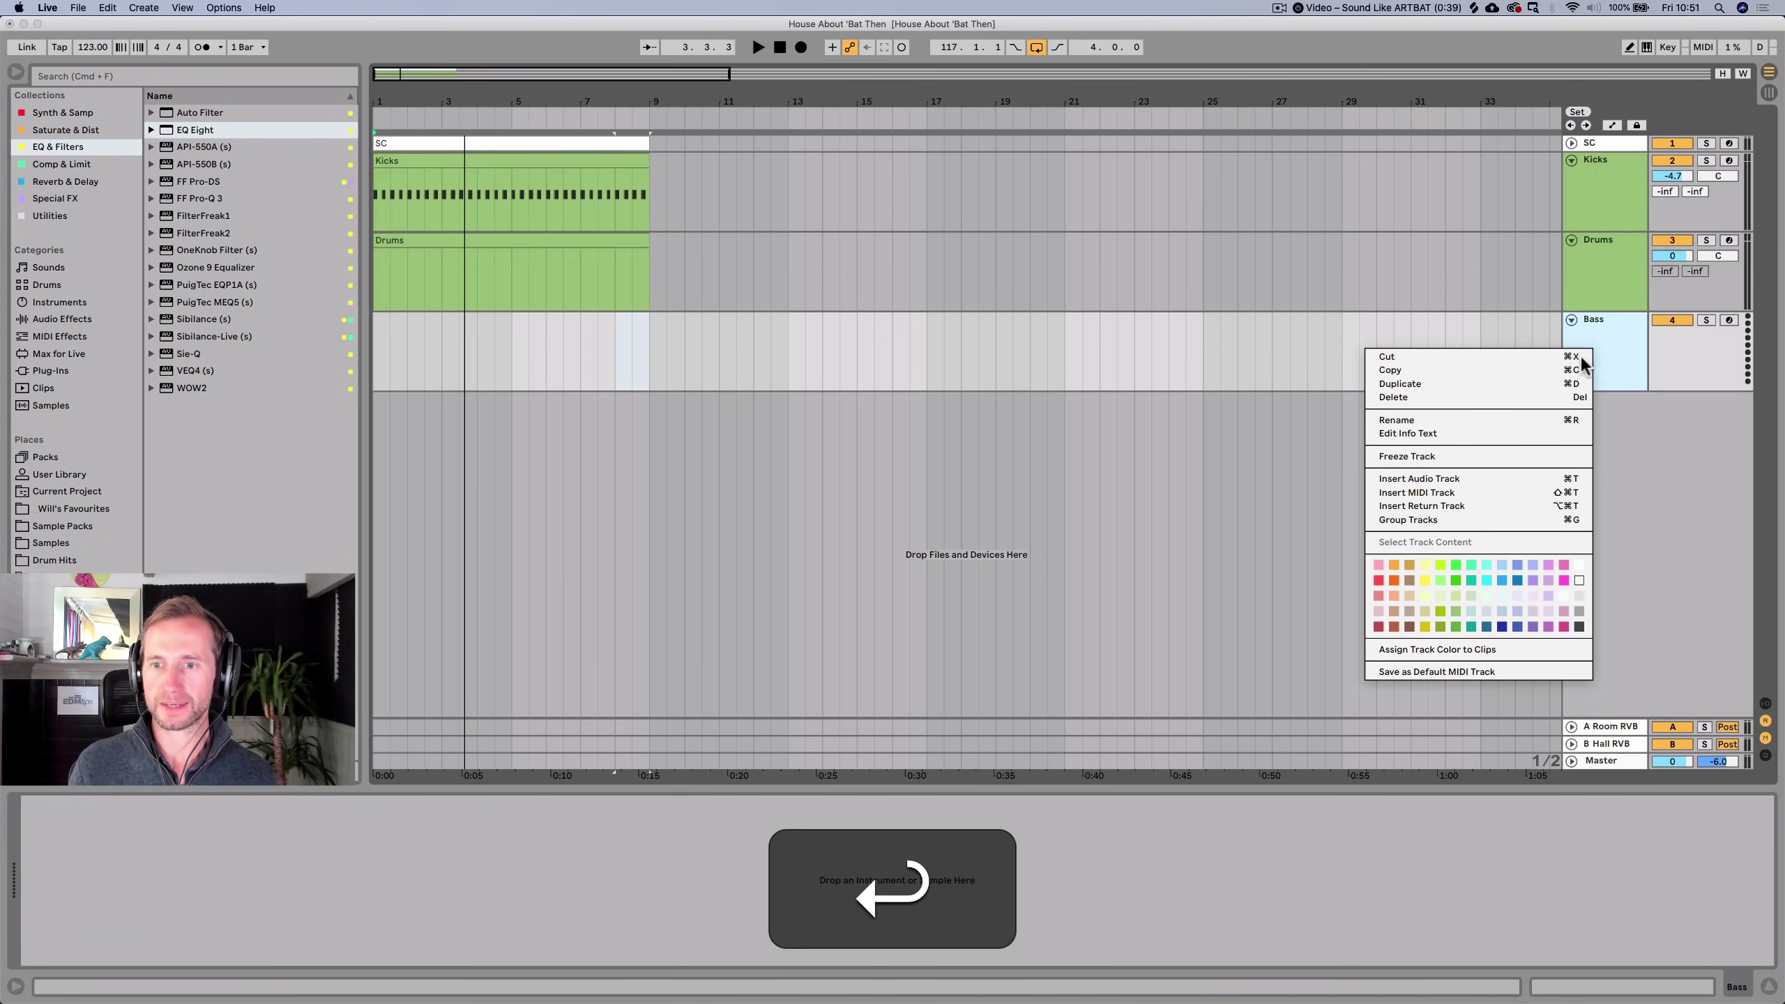
{"action": "left_click", "coordinate": [1424, 576]}
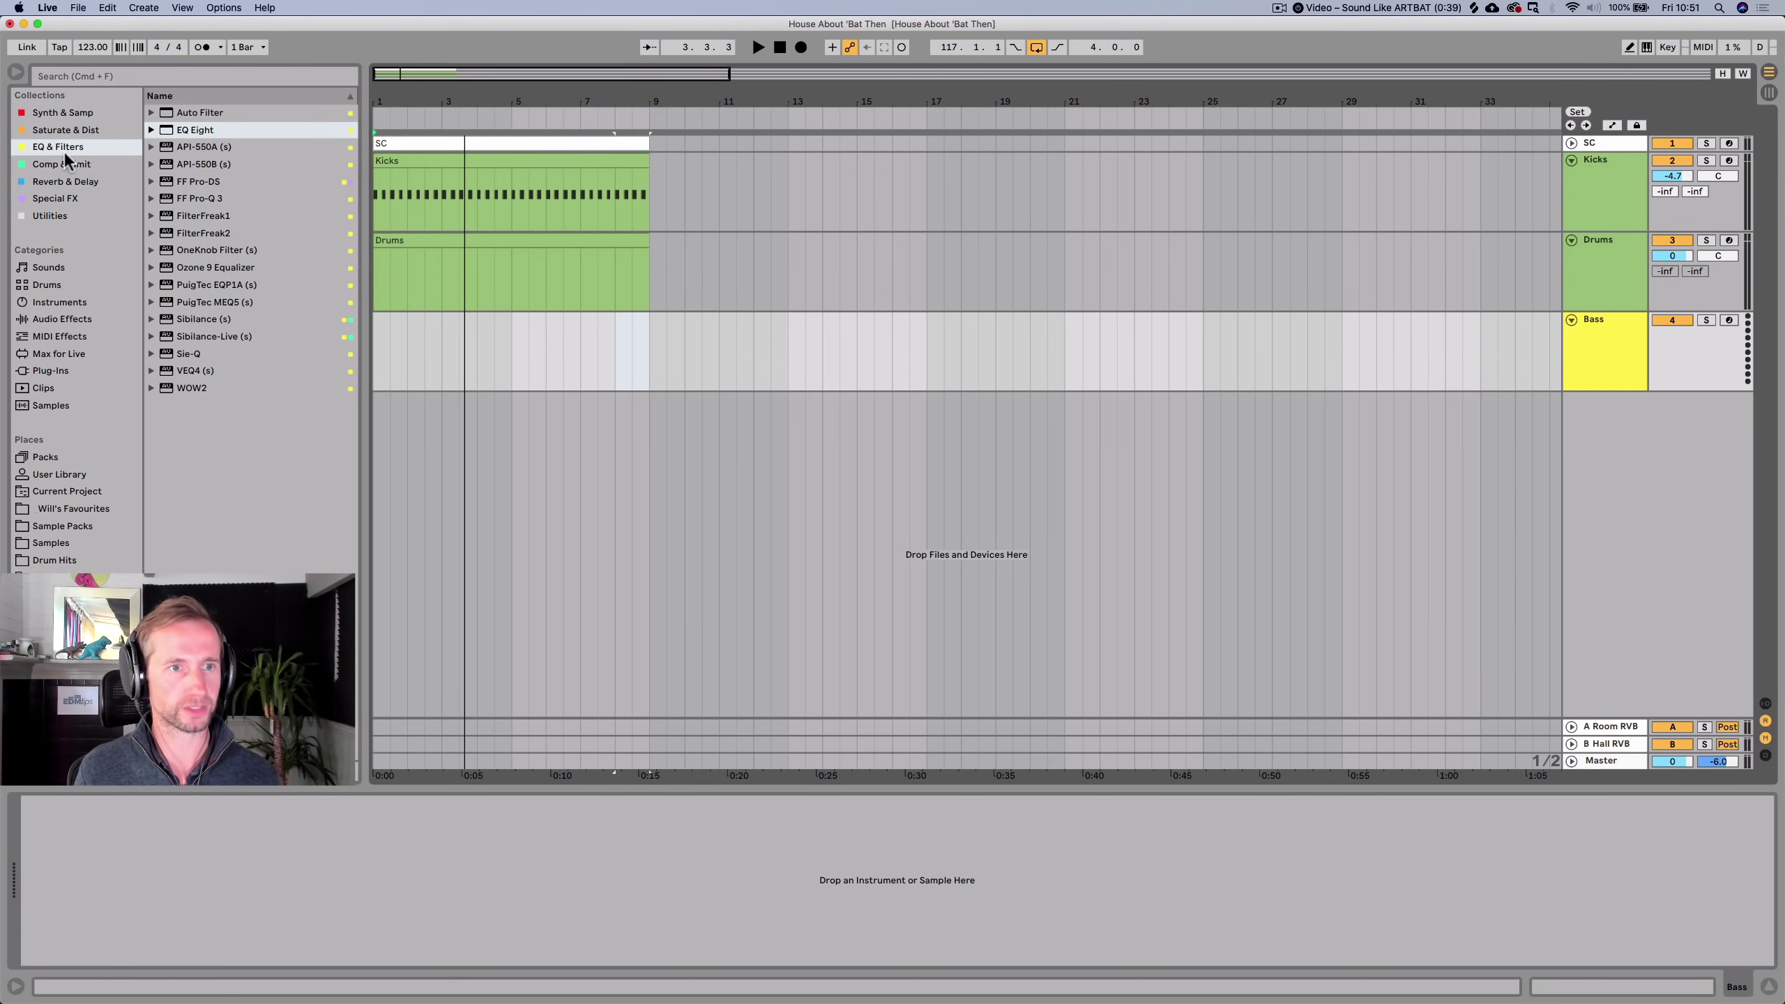
Load the Analog synth onto the Bass track.
{"action": "left_click", "coordinate": [65, 115]}
{"action": "left_click", "coordinate": [196, 118]}
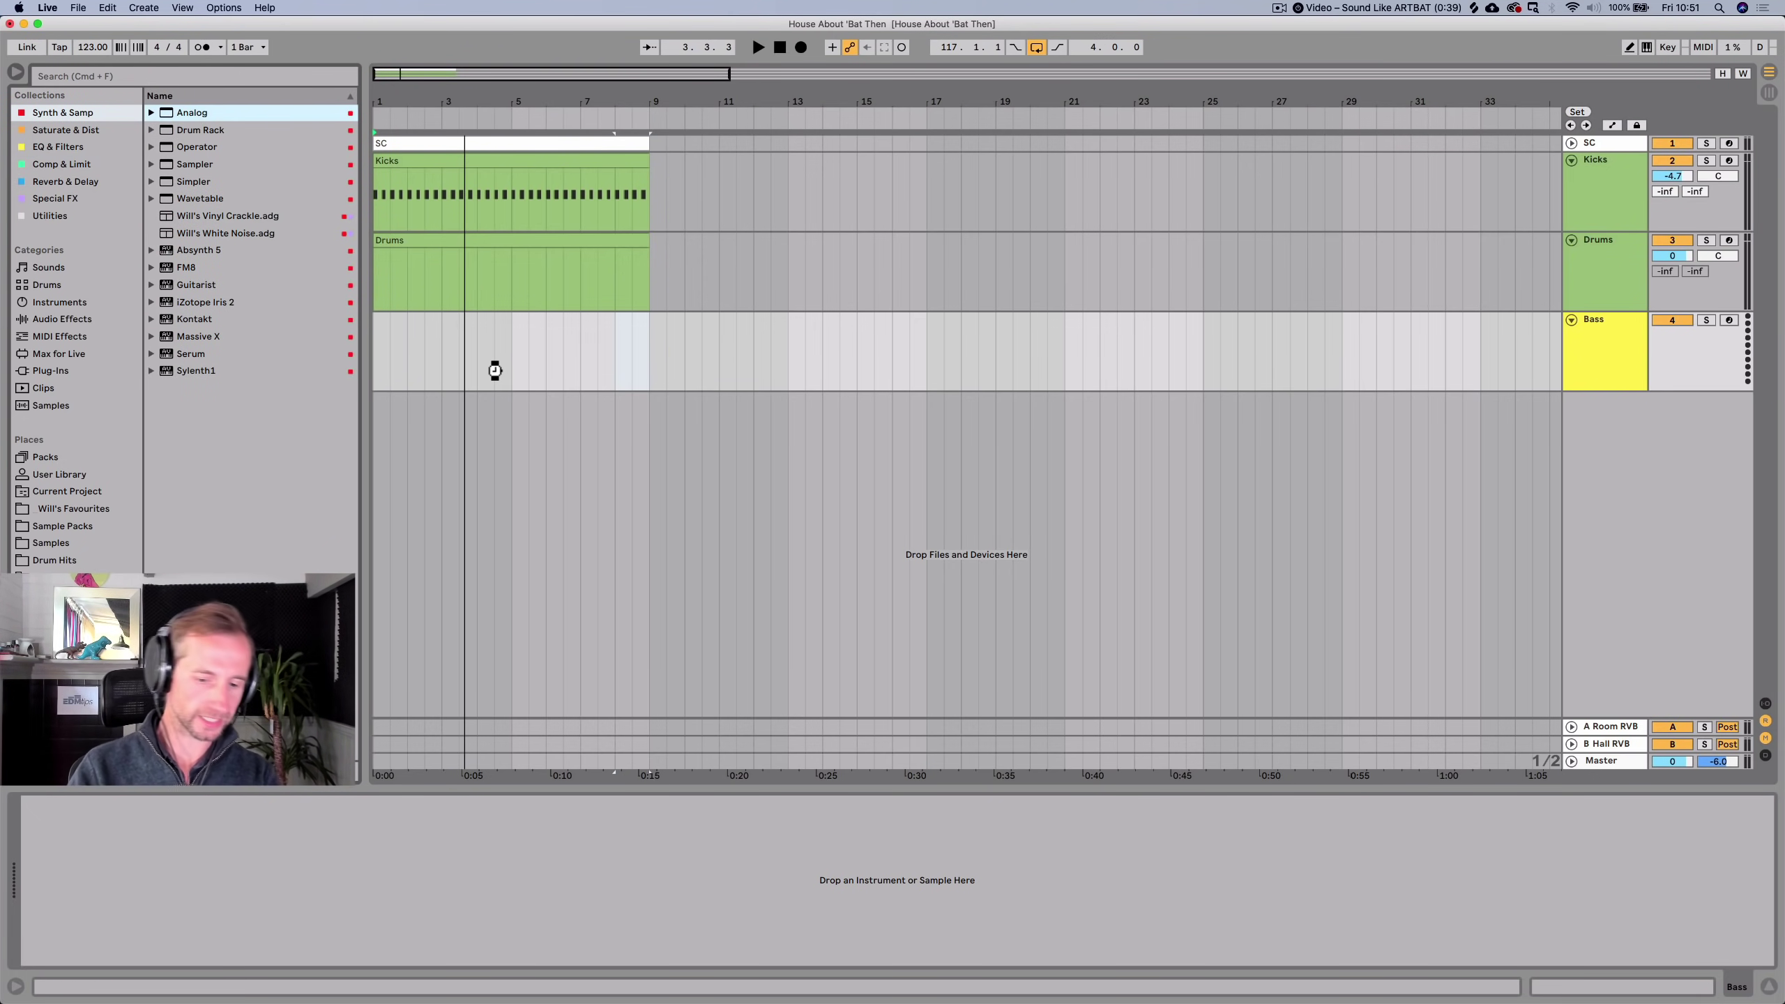
{"action": "left_click_drag", "start_coordinate": [495, 370], "coordinate": [495, 369]}
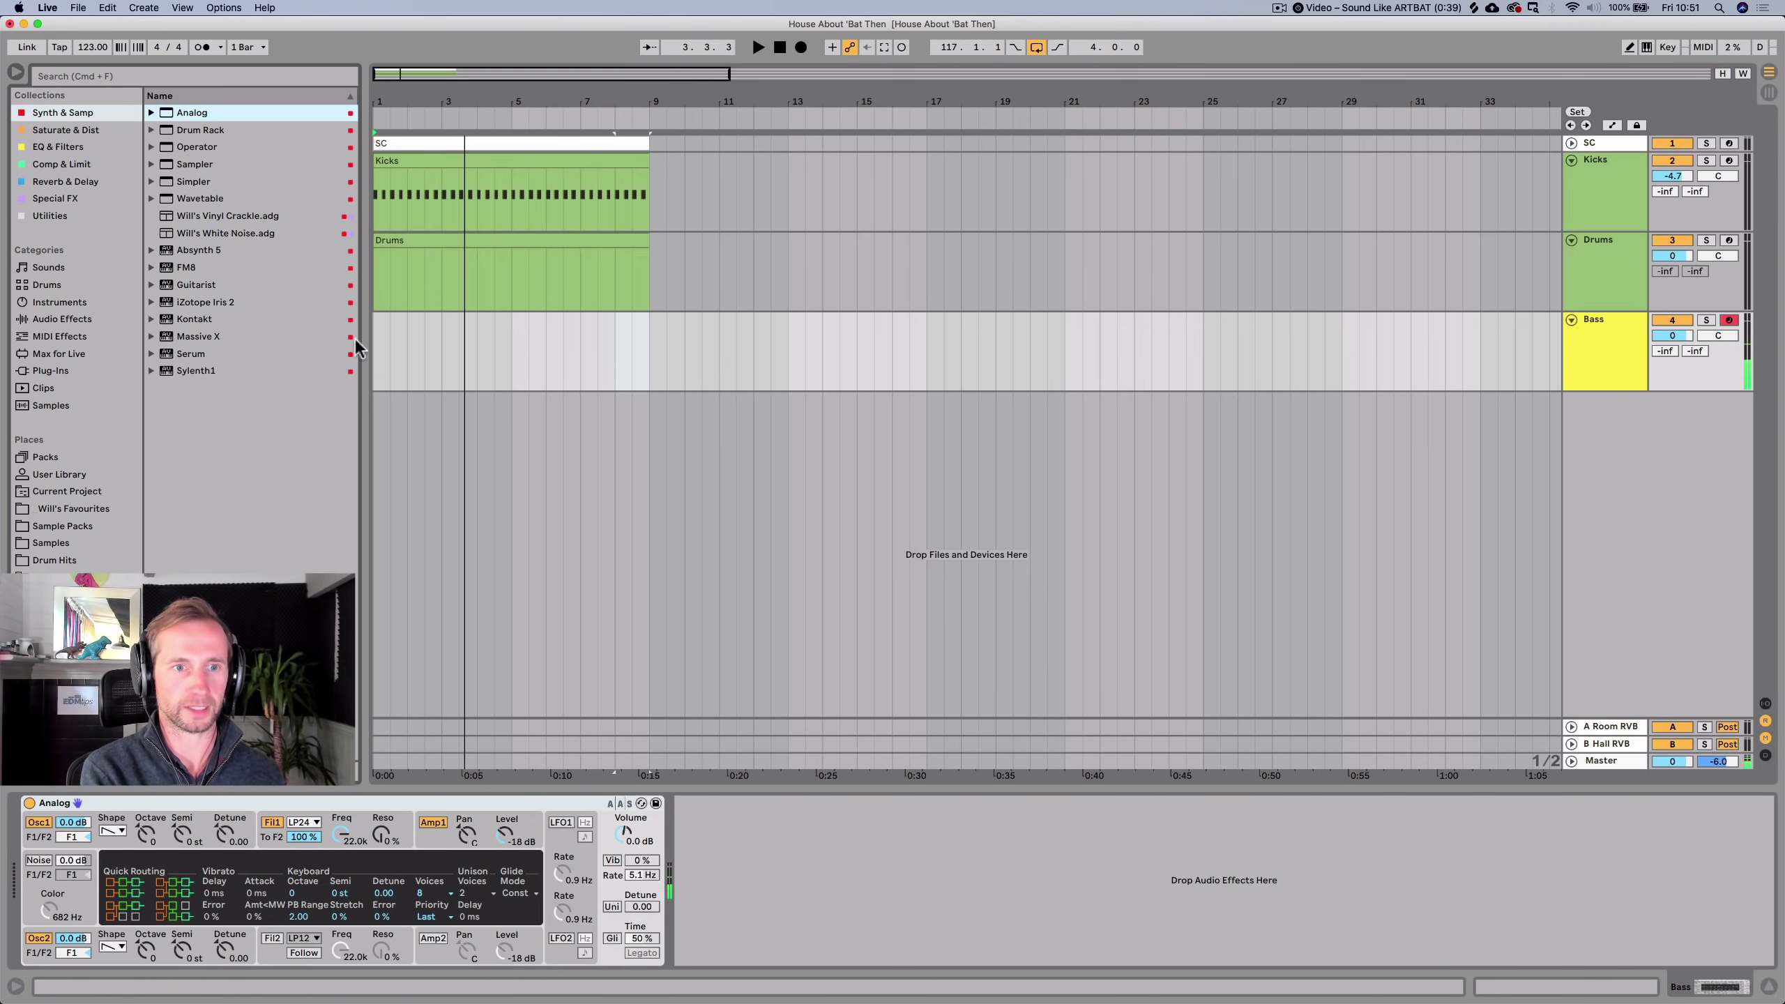
Record a bassline on the Bass track from bar 1 and delete everything recorded past the first two bars.
{"action": "left_click", "coordinate": [386, 345]}
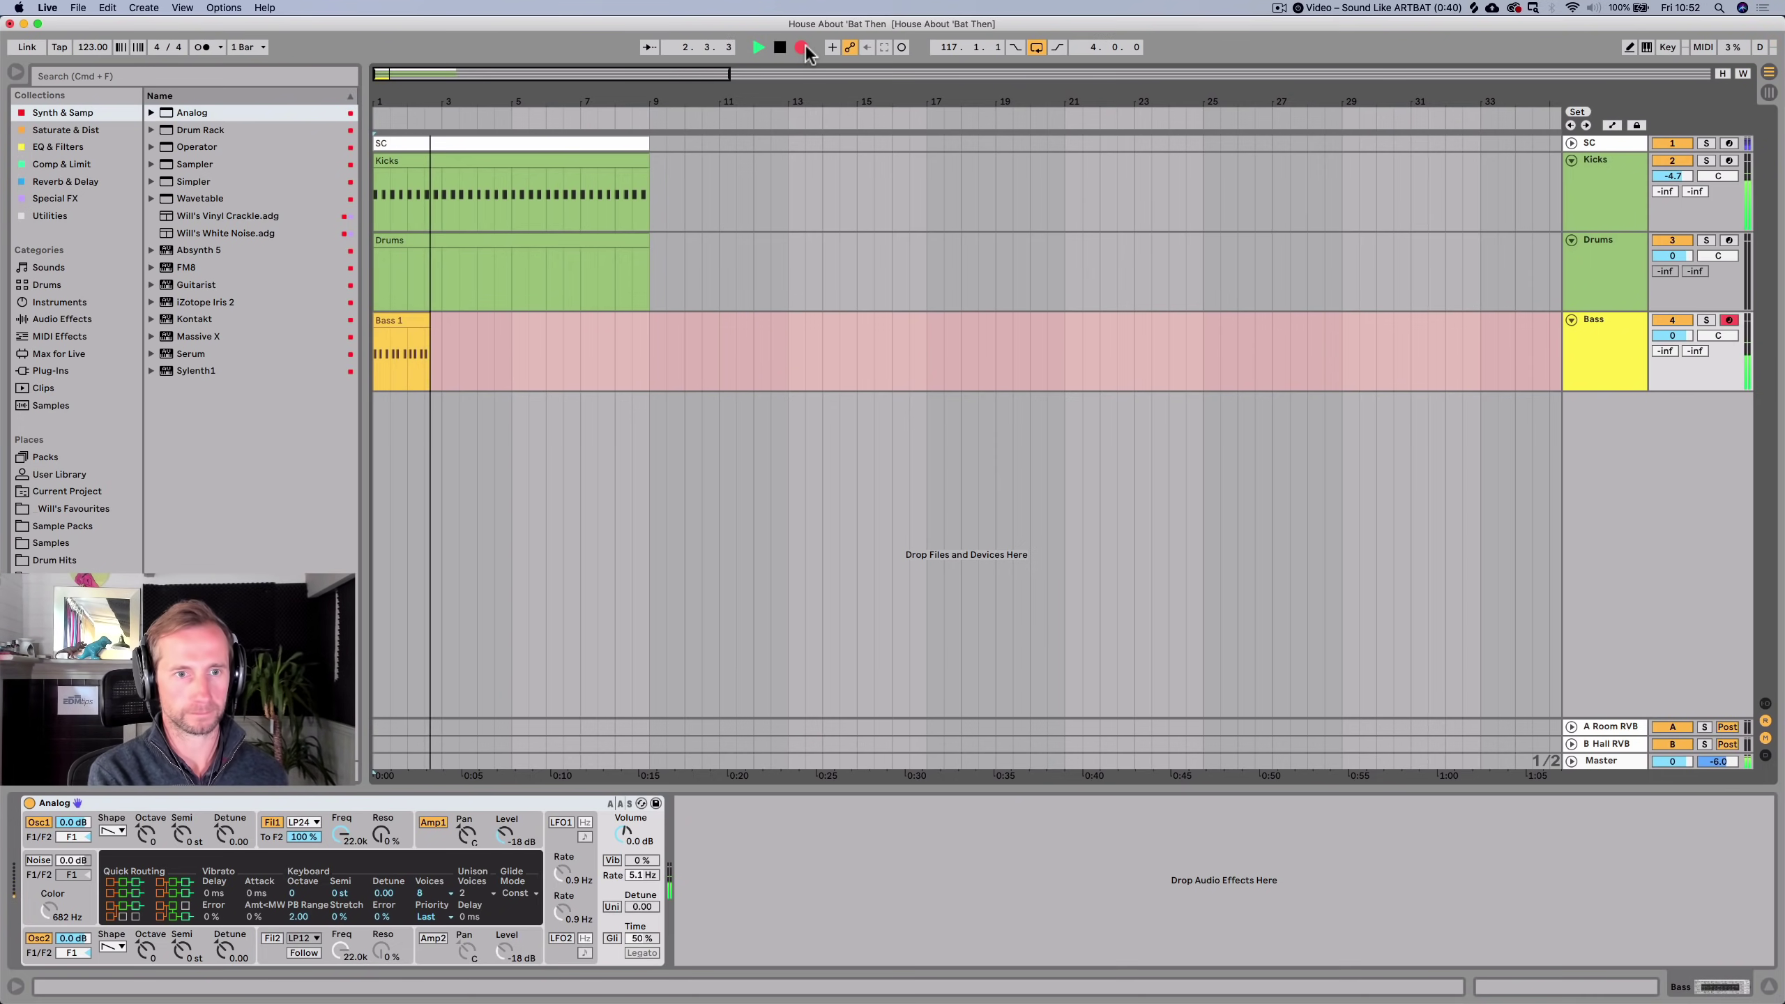
{"action": "key", "text": "space"}
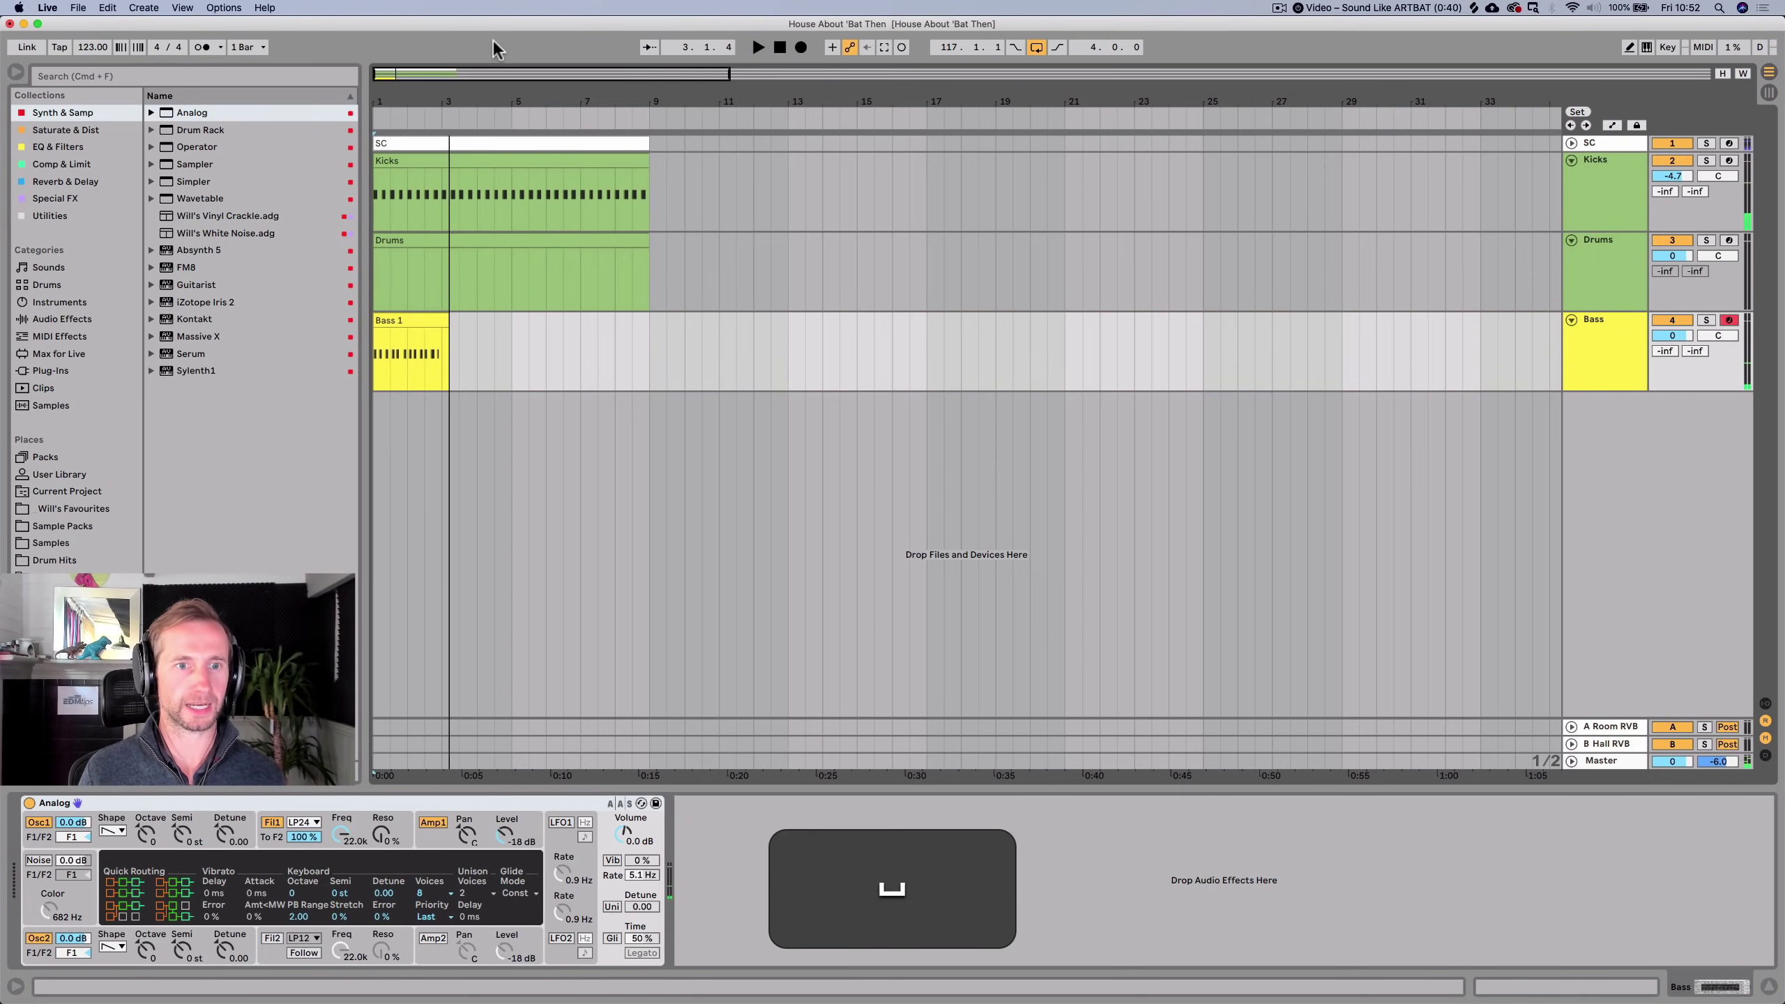
{"action": "left_click_drag", "start_coordinate": [443, 376], "coordinate": [455, 373]}
{"action": "key", "text": "BackSpace"}
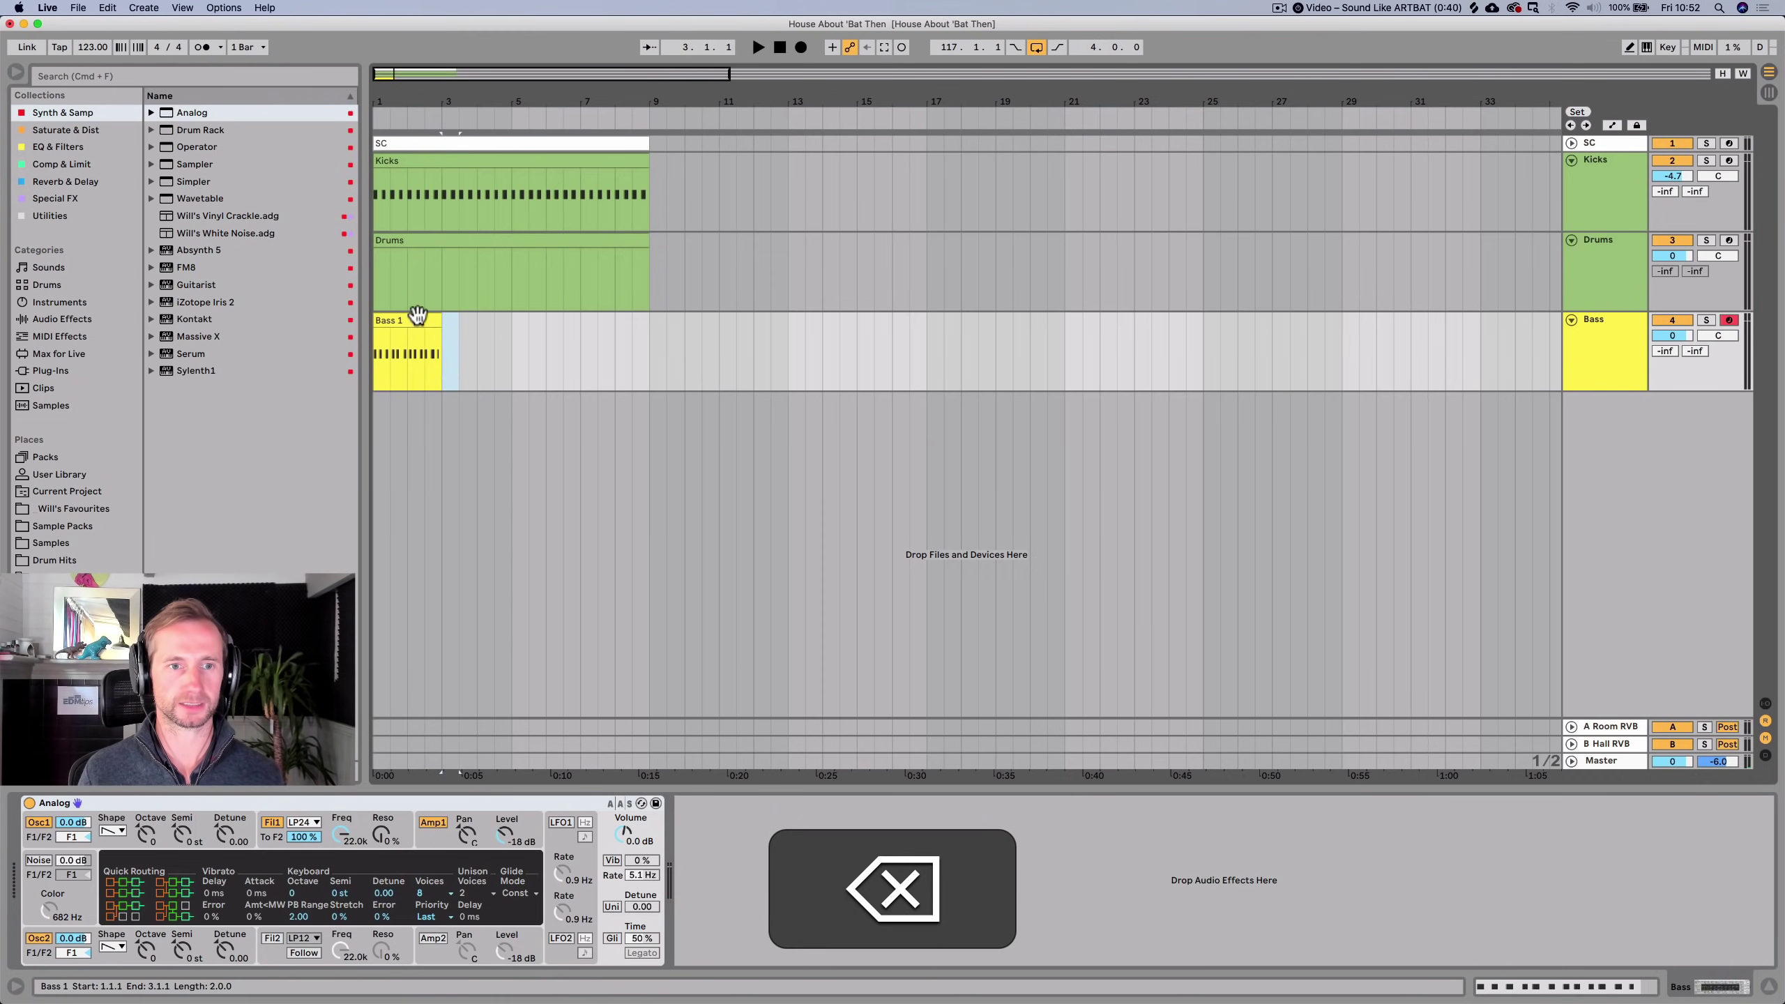
Quantize all the notes in the recorded Bass clip and play the result from the start.
{"action": "double_click", "coordinate": [417, 318]}
{"action": "key", "text": "super+a"}
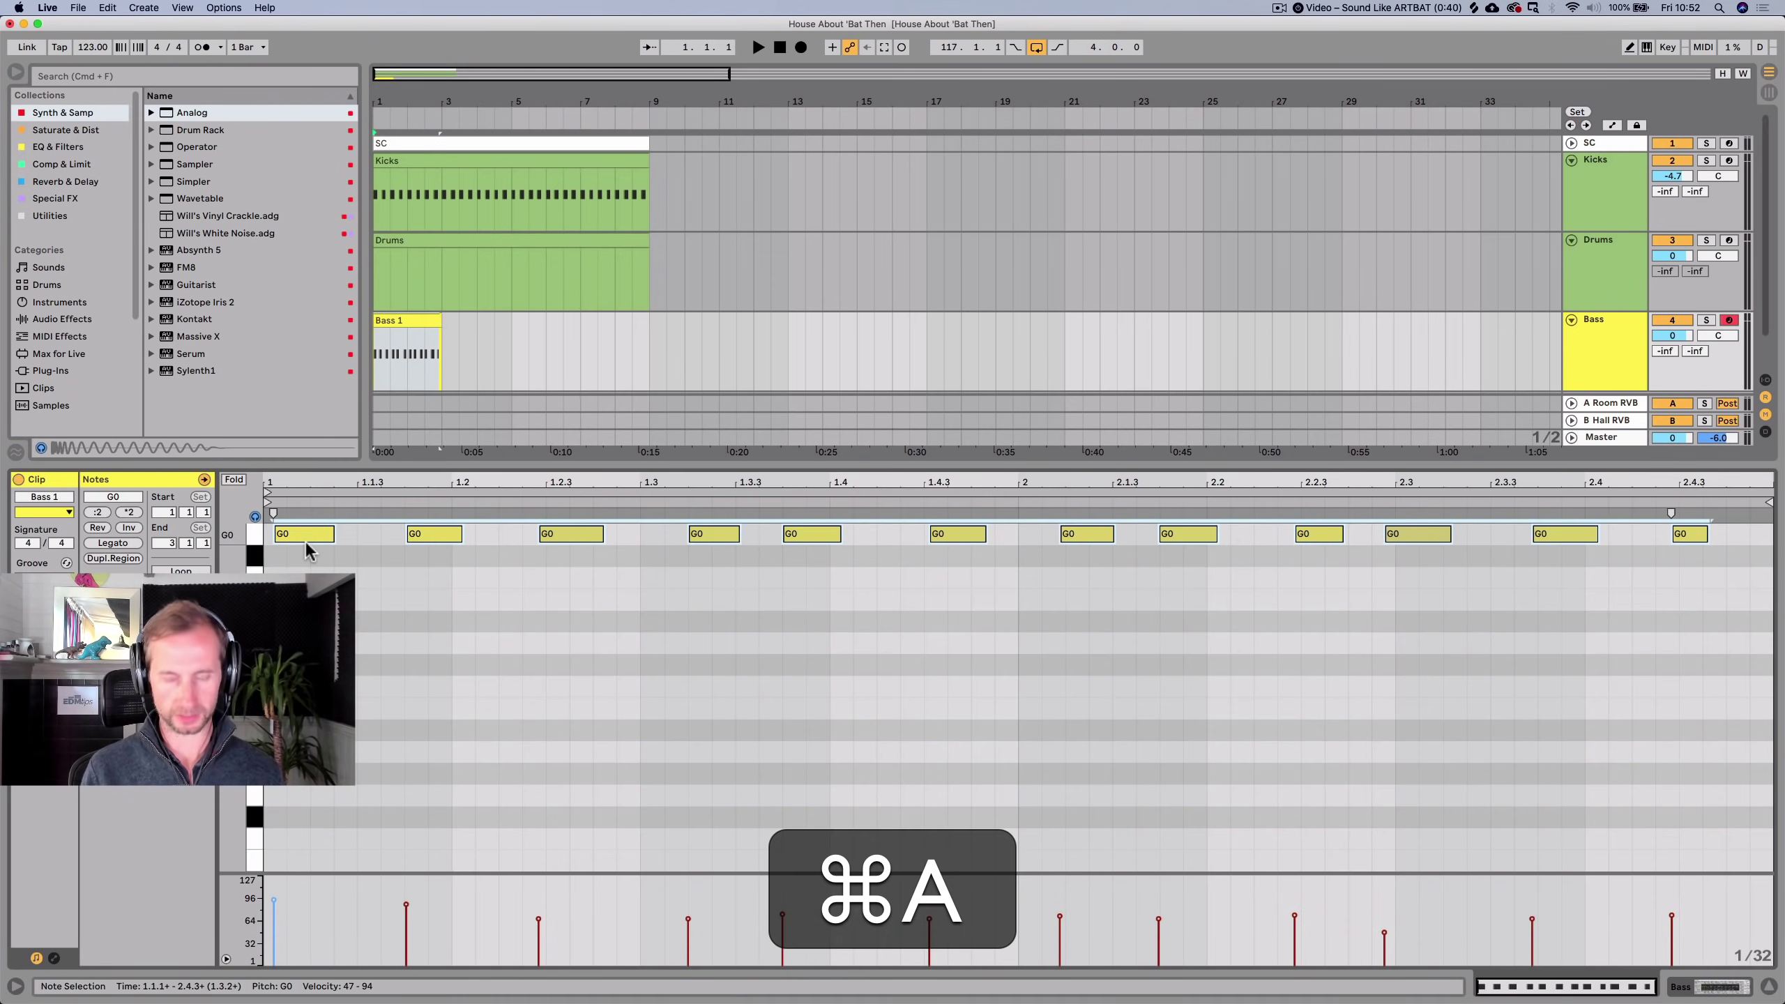
{"action": "key", "text": "super+u"}
{"action": "key", "text": "super+space"}
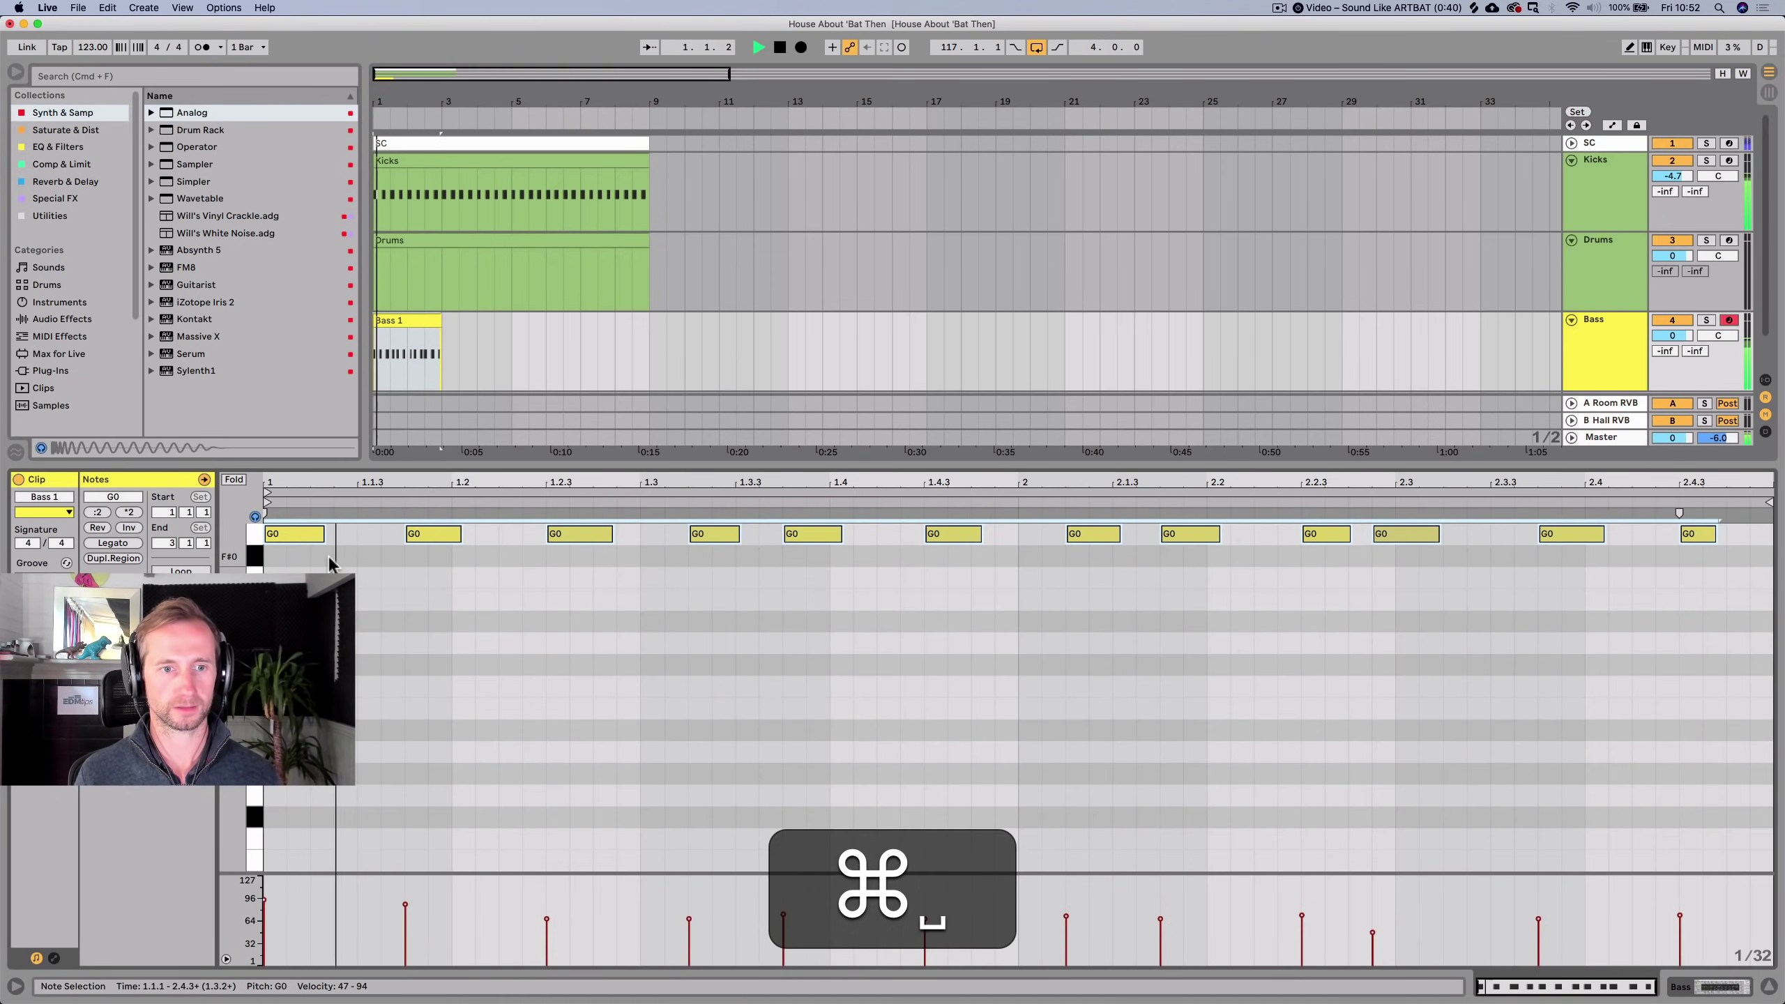
Move the first note of the Bass clip to 1.1.2 and the fourth note to 1.3.1, checking the rhythm by playback.
{"action": "key", "text": "space"}
{"action": "left_click", "coordinate": [342, 537]}
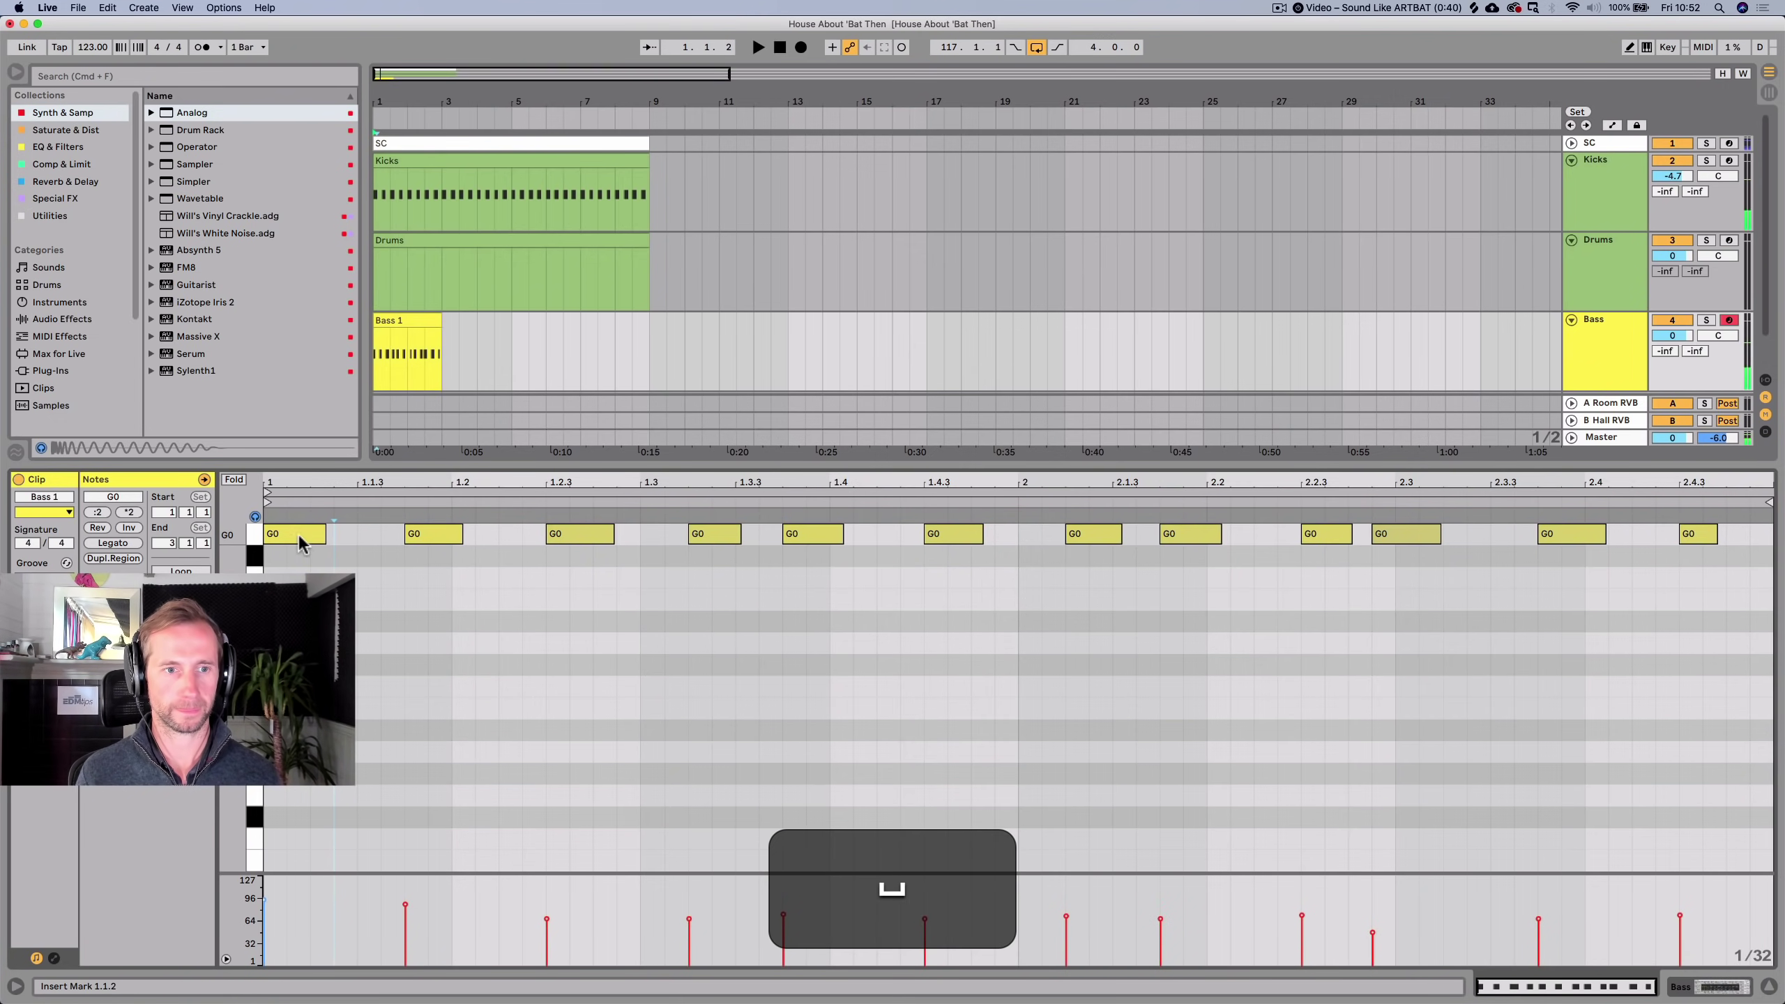
{"action": "left_click_drag", "start_coordinate": [299, 537], "coordinate": [332, 528]}
{"action": "key", "text": "space"}
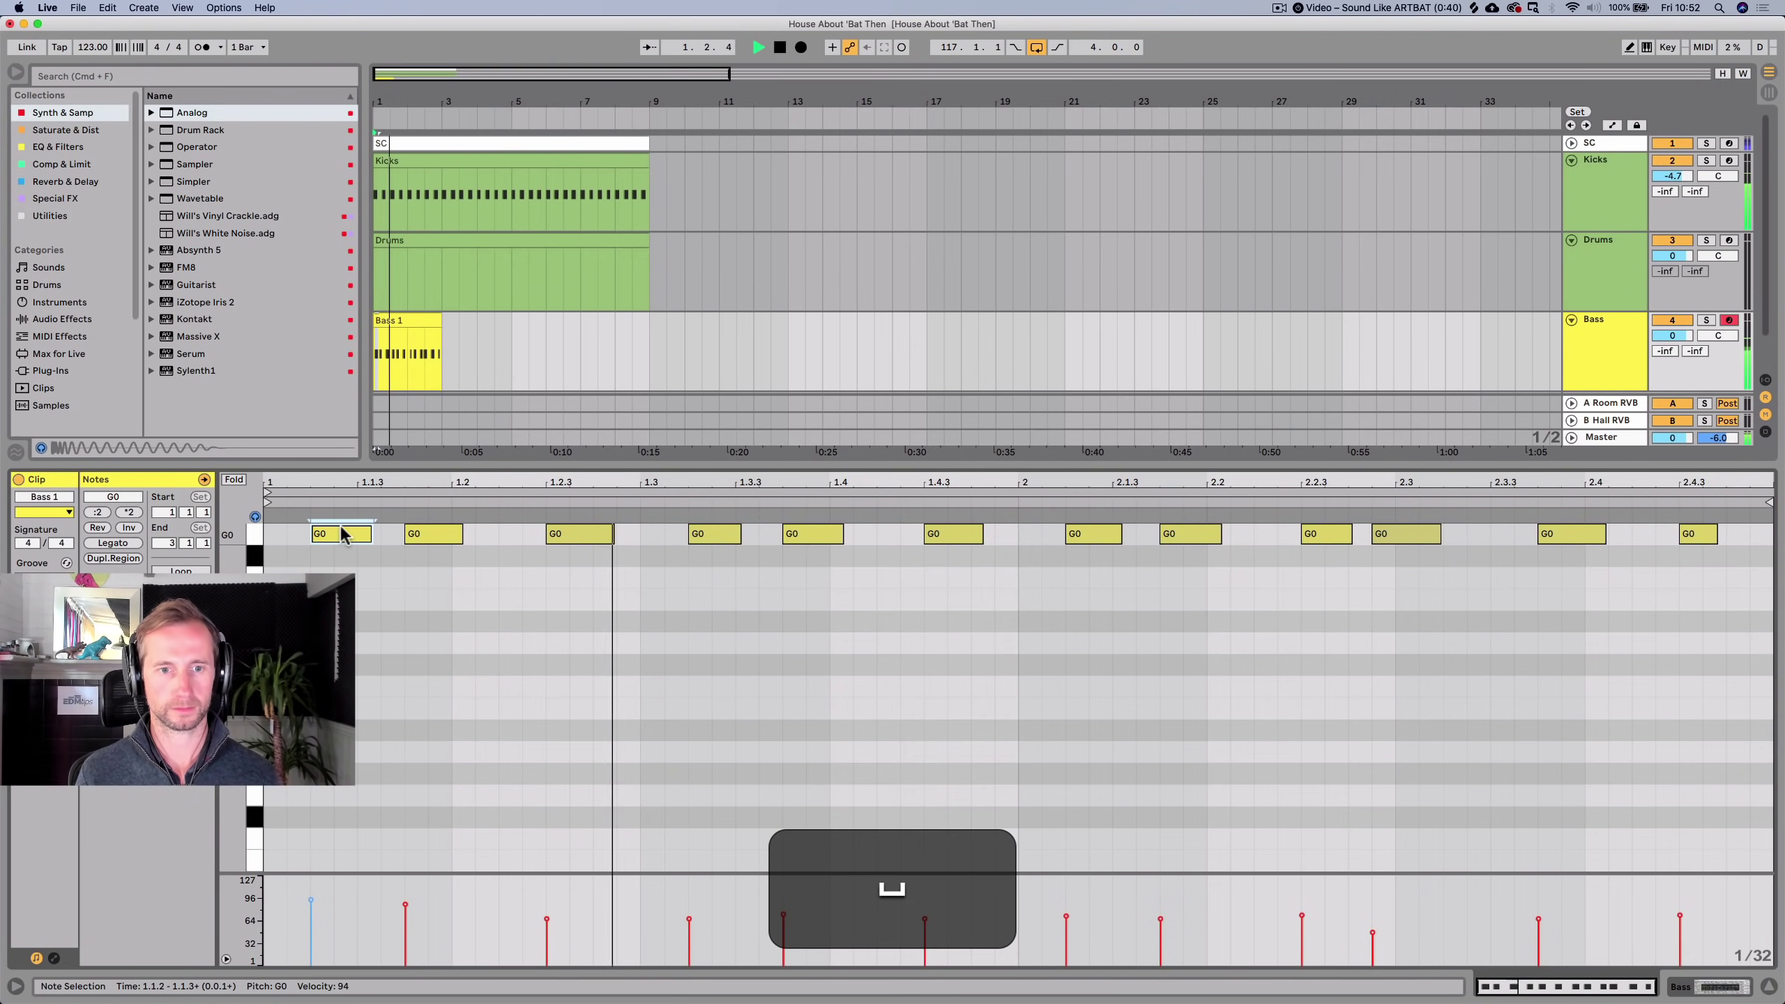
{"action": "left_click", "coordinate": [734, 532]}
{"action": "key", "text": "space"}
{"action": "left_click_drag", "start_coordinate": [719, 534], "coordinate": [672, 538]}
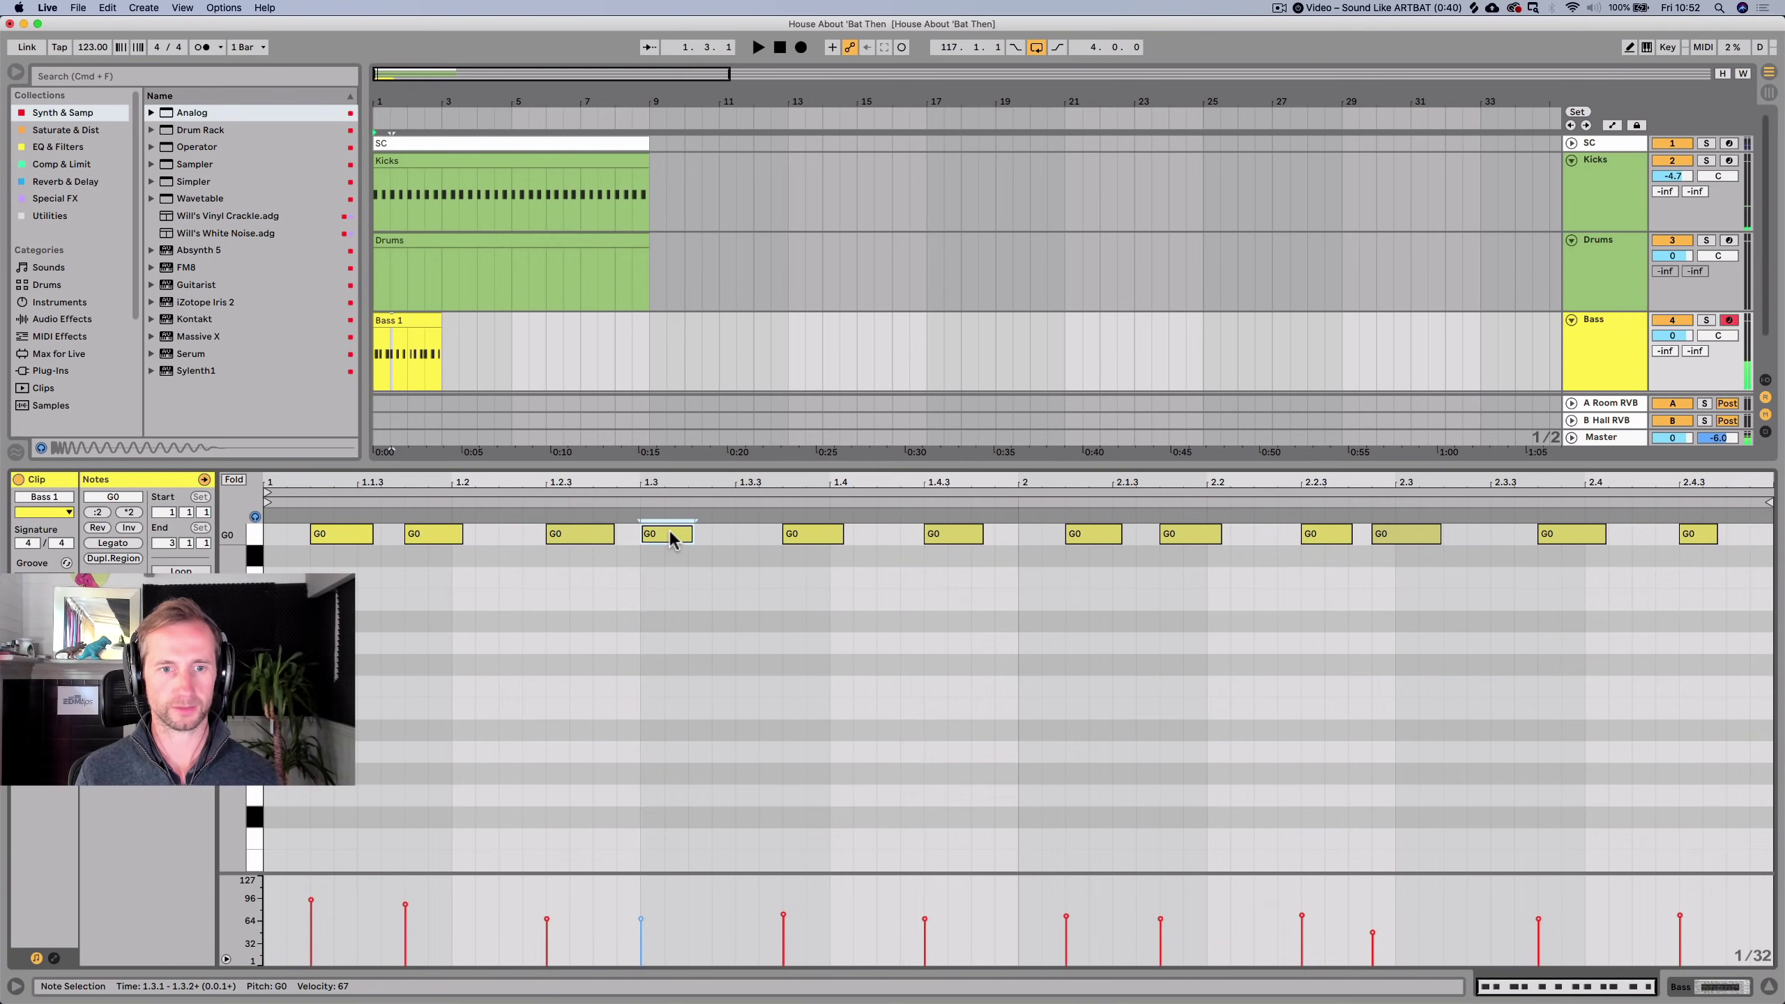
Move the note just before beat 2.3 to 2.3.1, play the bassline, and select all notes in the clip.
{"action": "key", "text": "space"}
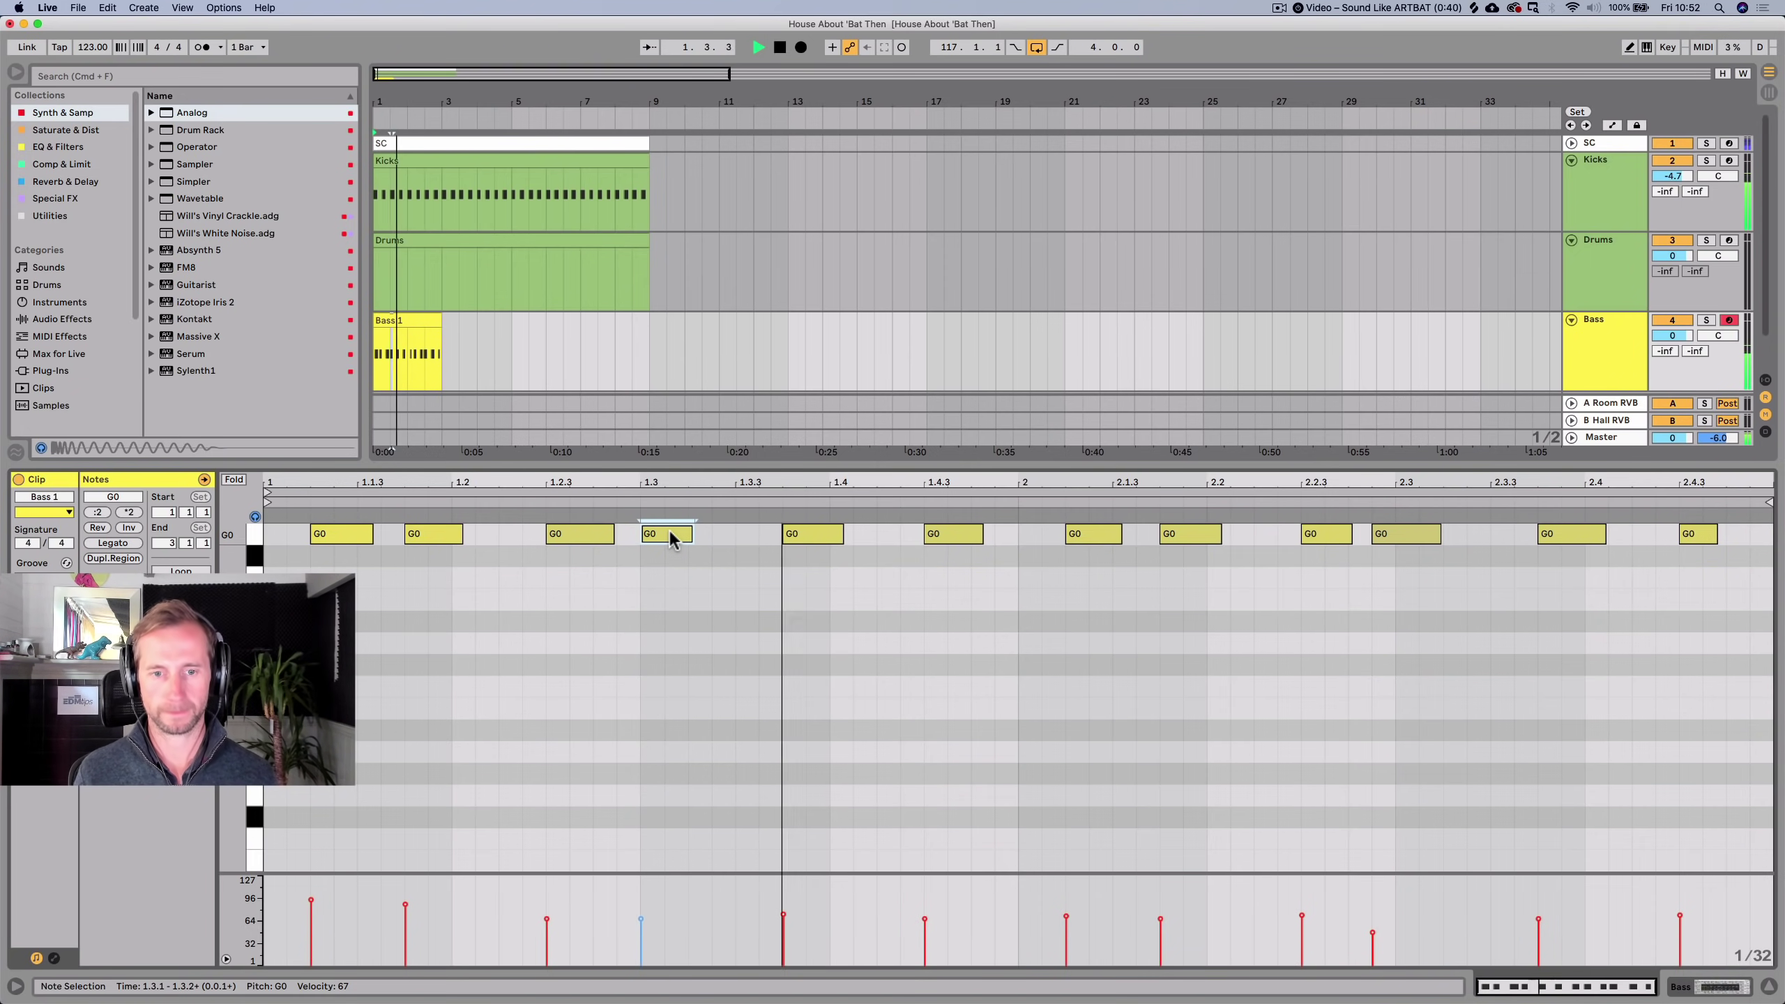
{"action": "key", "text": "space"}
{"action": "left_click_drag", "start_coordinate": [1403, 533], "coordinate": [1418, 535]}
{"action": "key", "text": "space"}
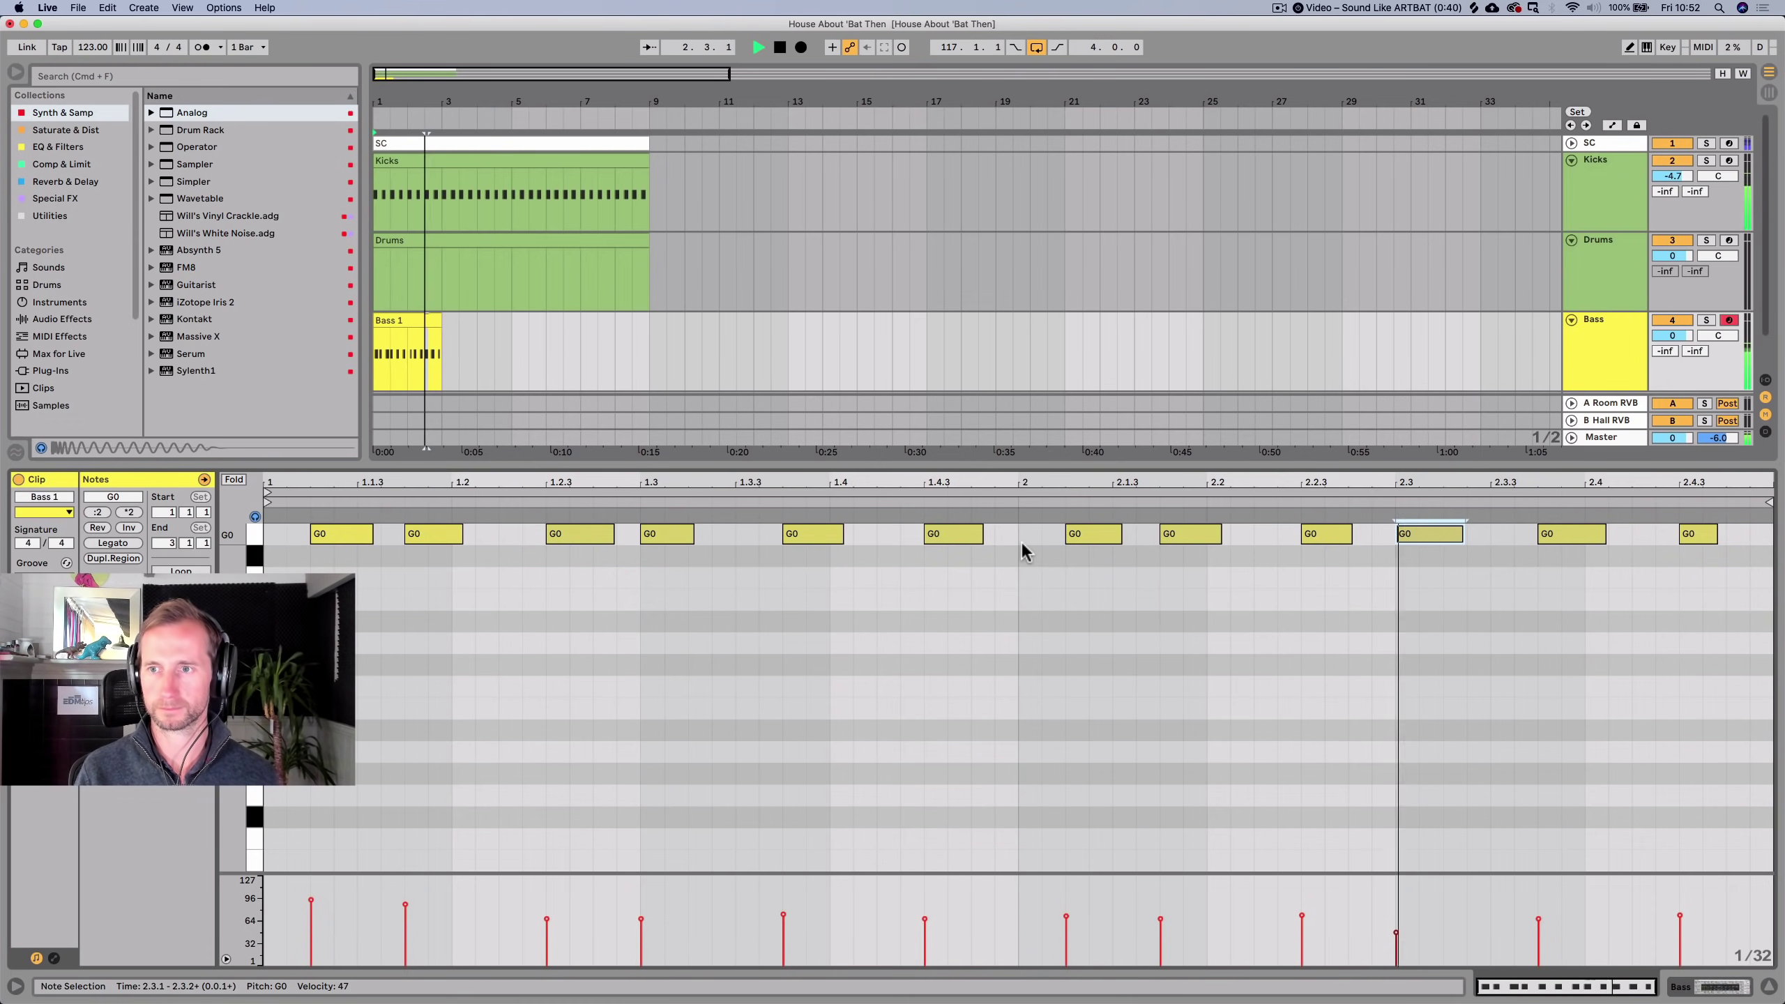
{"action": "key", "text": "space"}
{"action": "key", "text": "cmd+a"}
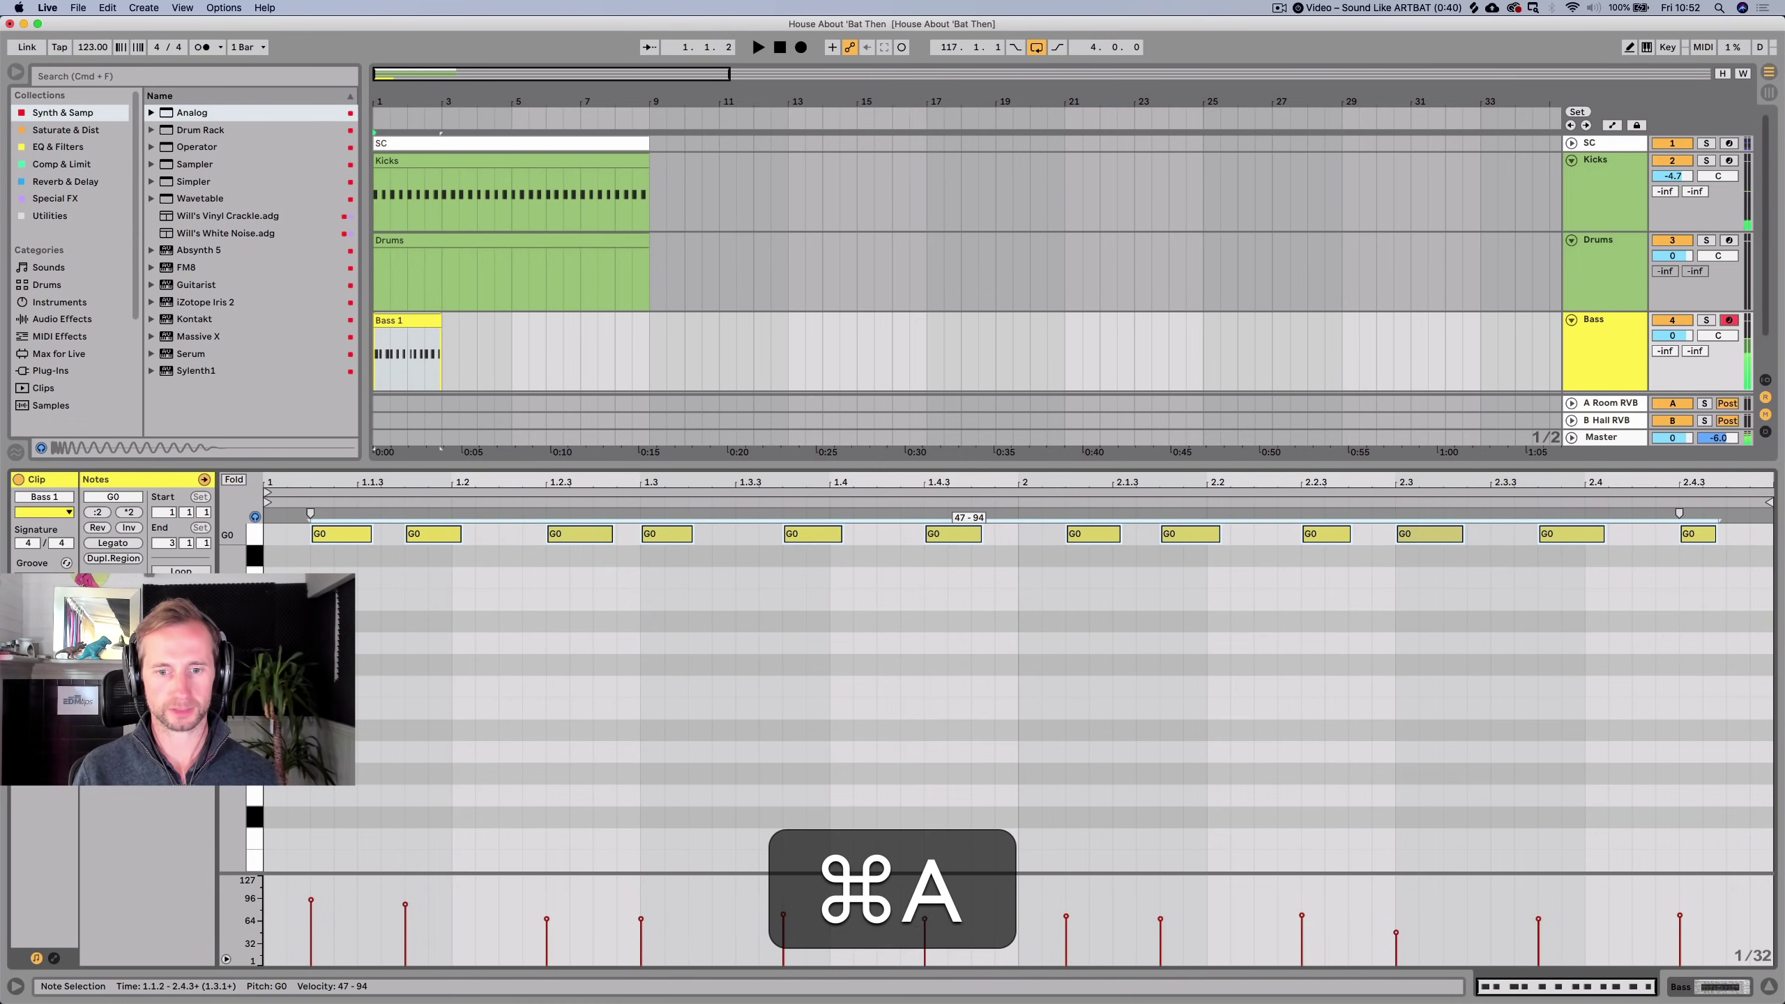
Lower the Bass track volume to -16.1 dB during playback, set the Kicks track volume to -6 dB, and check the mixer levels.
{"action": "key", "text": "shift+Tab"}
{"action": "left_click_drag", "start_coordinate": [1690, 339], "coordinate": [1690, 373]}
{"action": "key", "text": "space"}
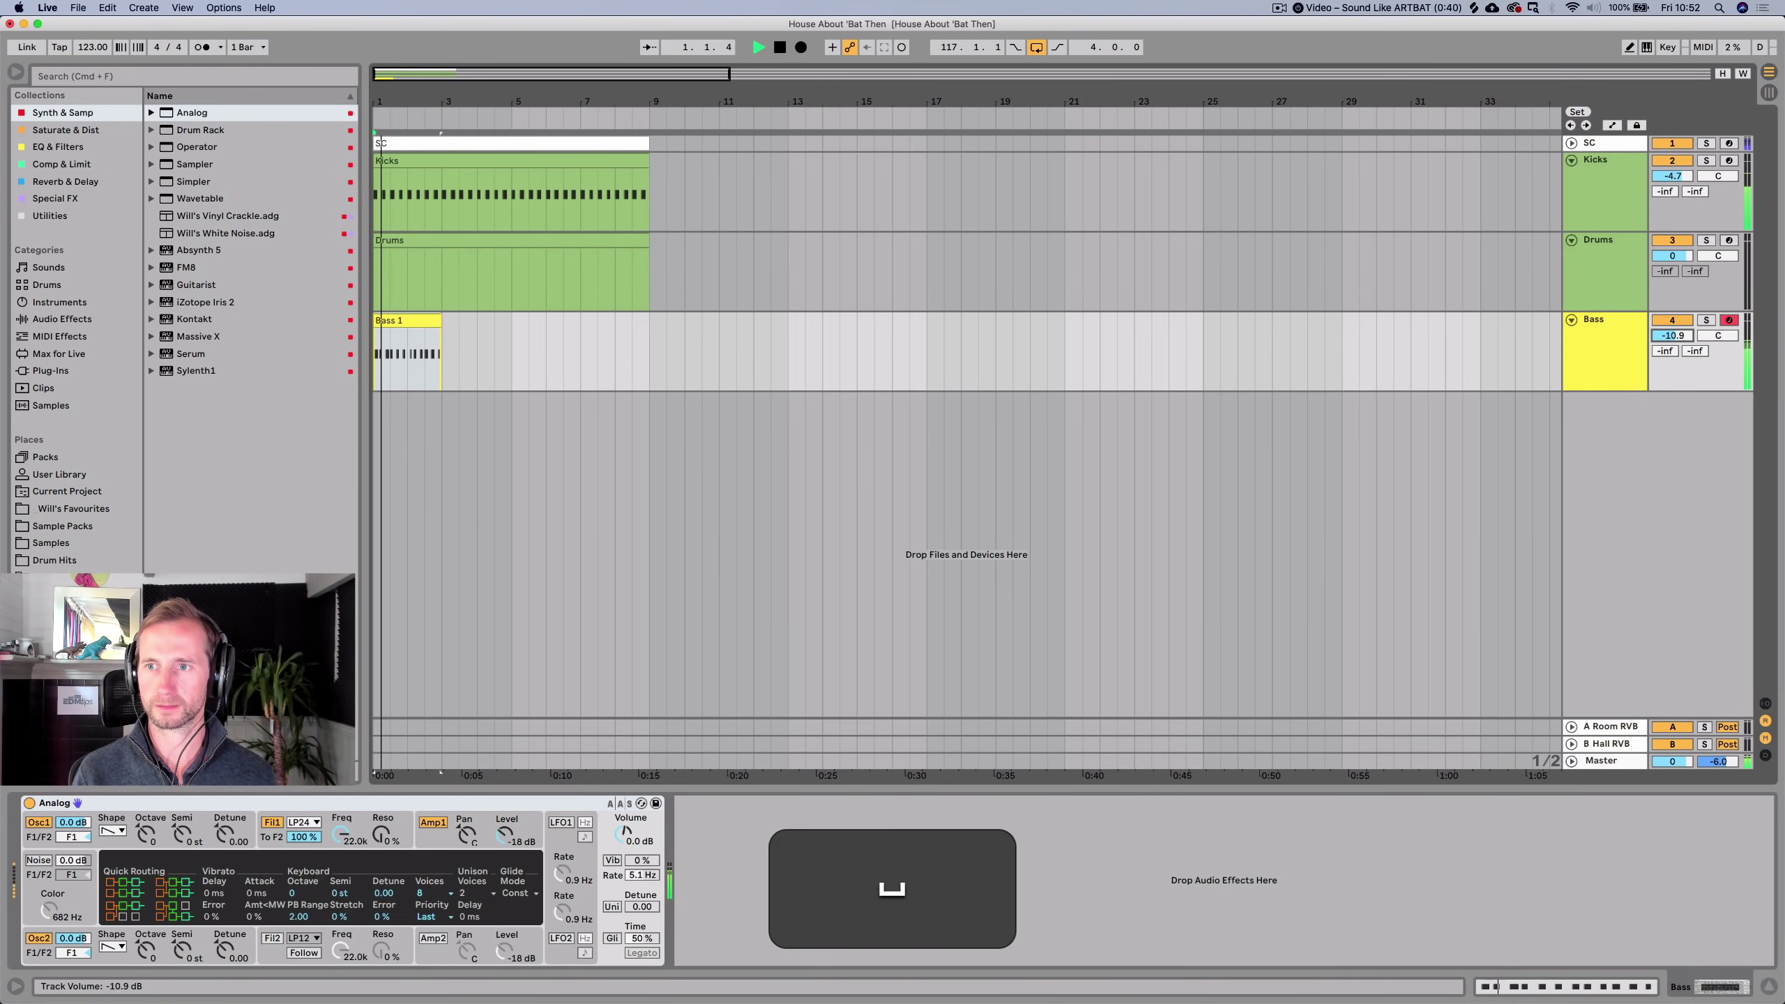
{"action": "key", "text": "space"}
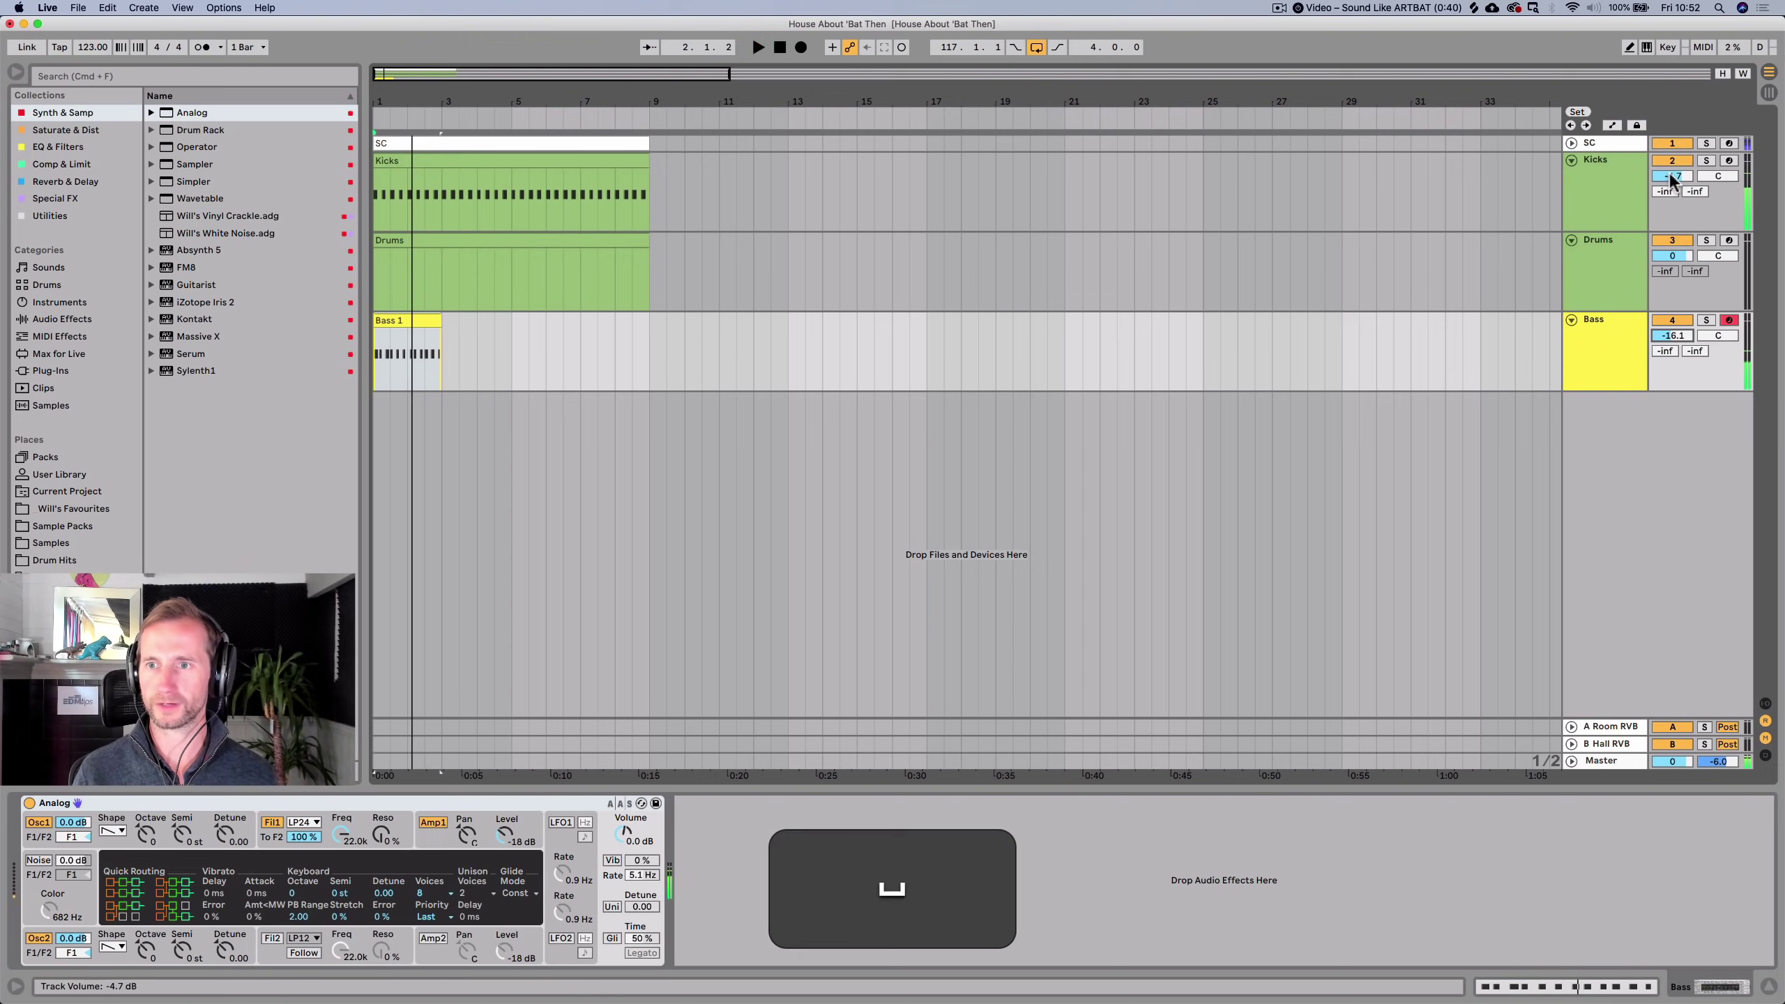
{"action": "type", "text": "-"}
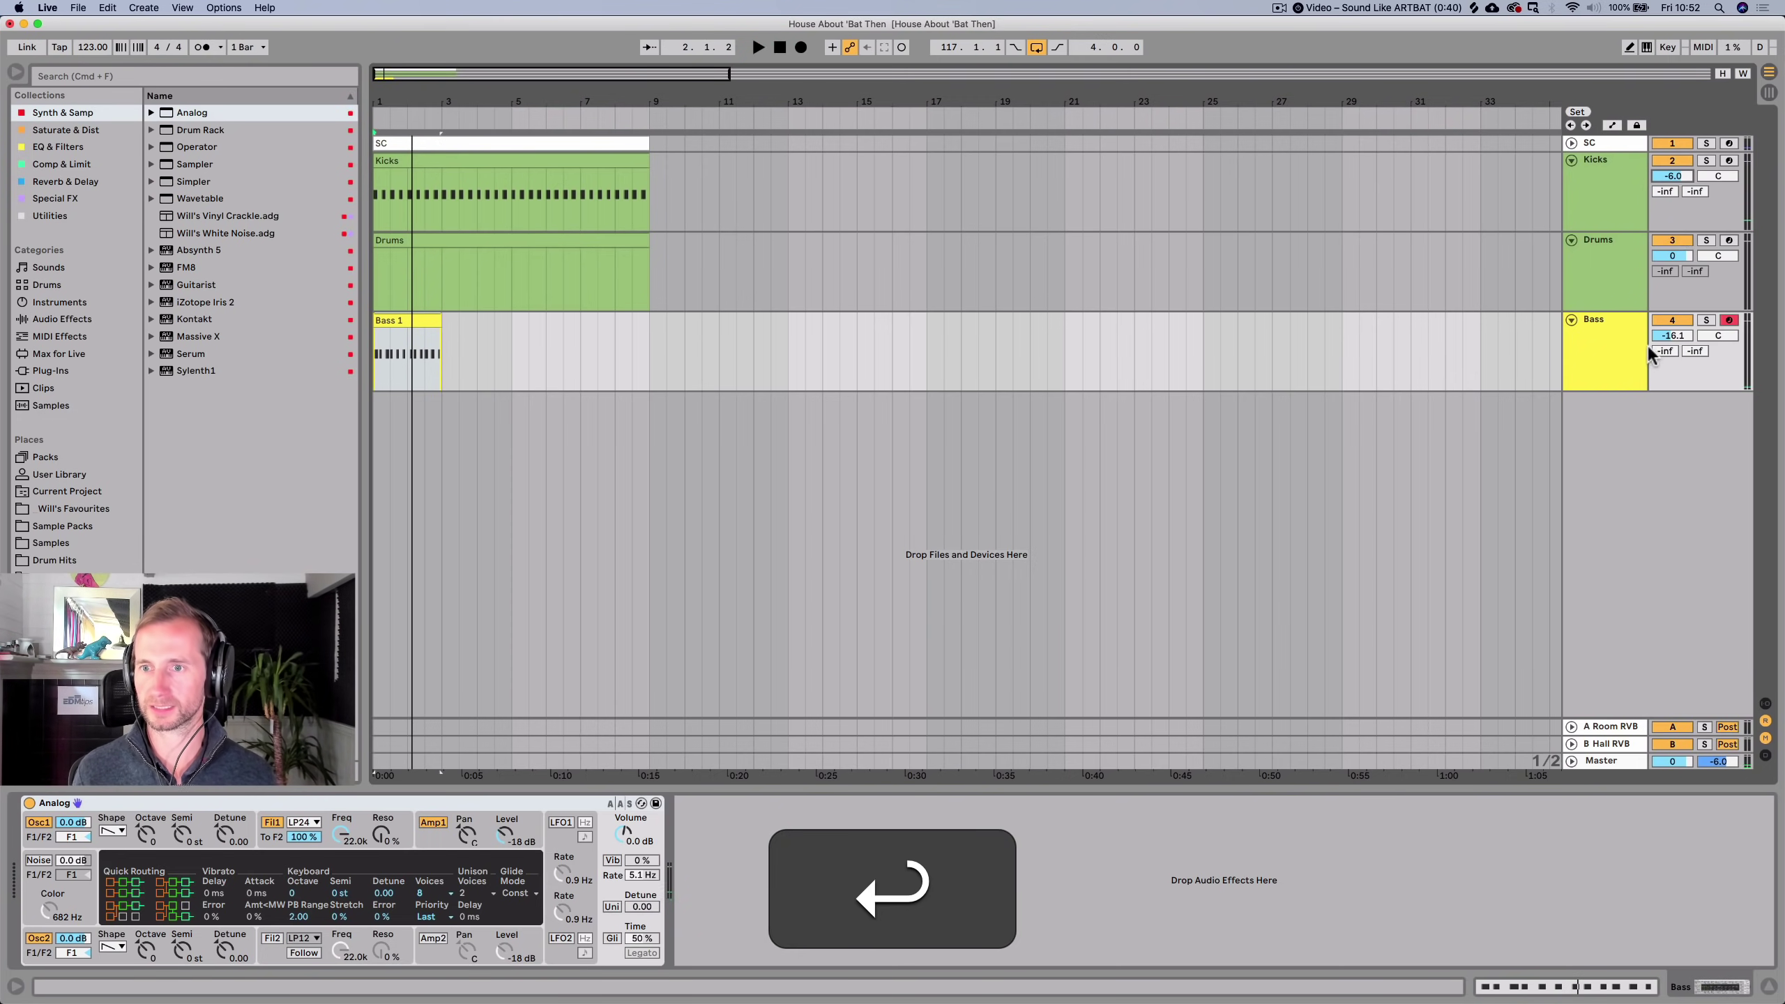
{"action": "key", "text": "Tab"}
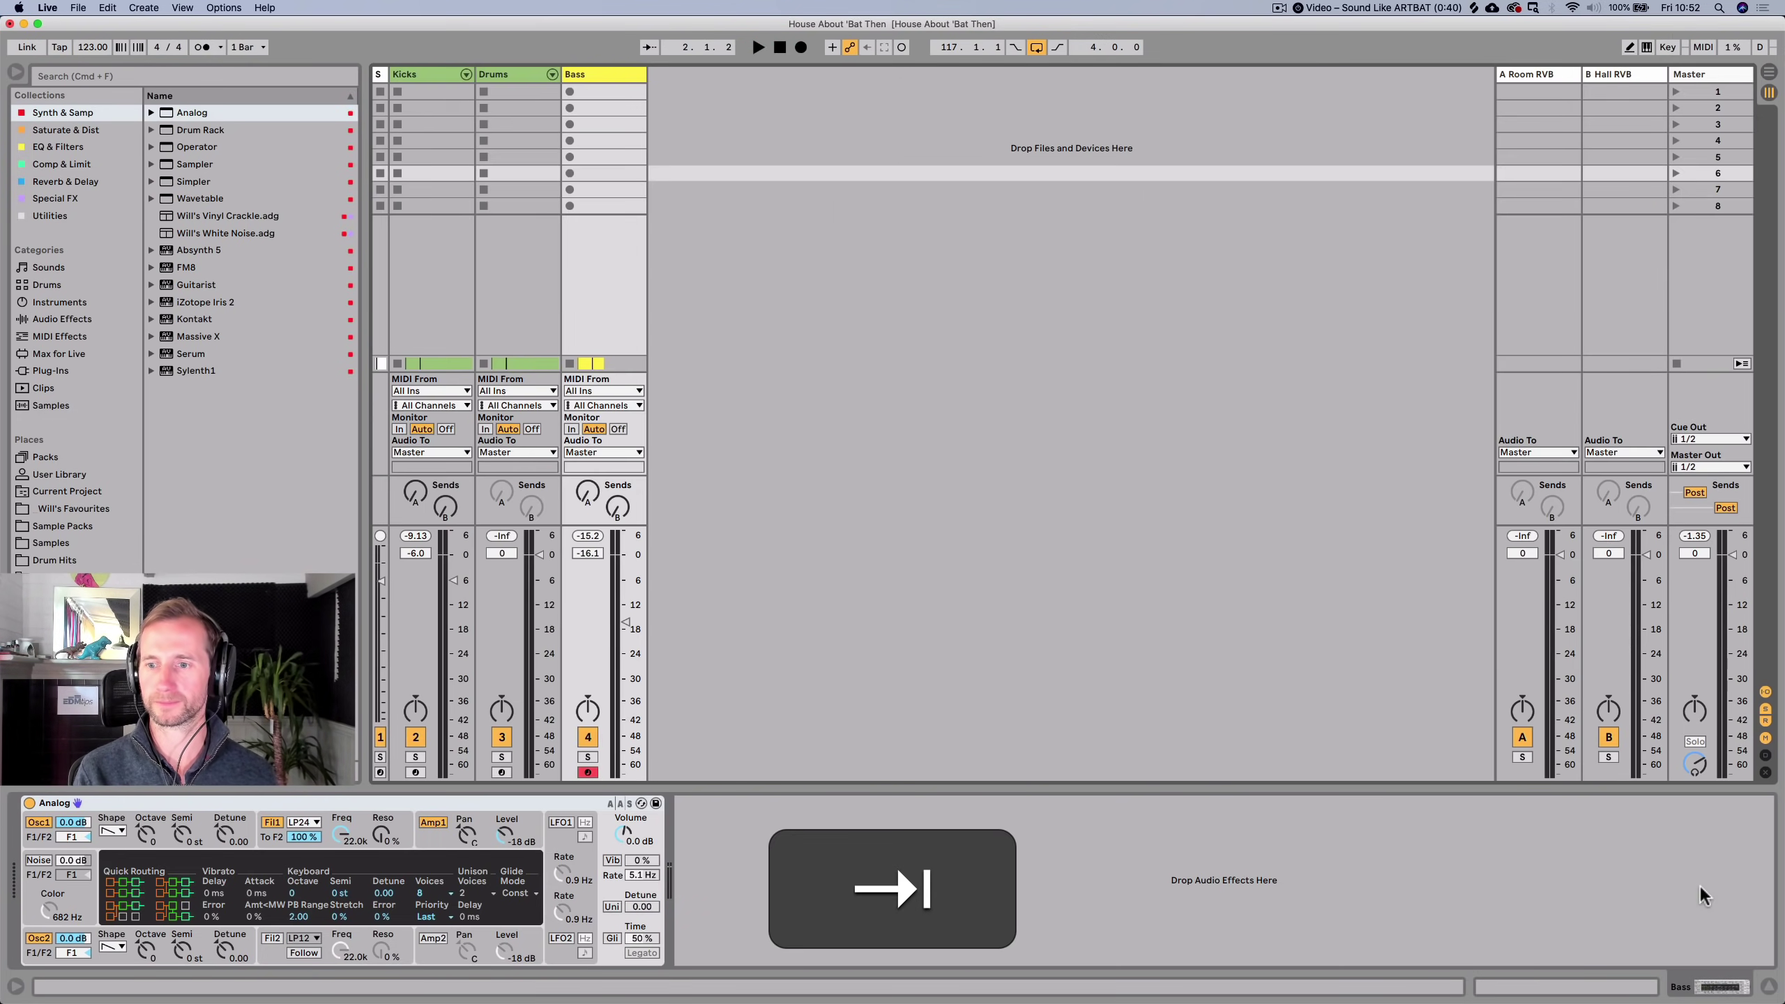
{"action": "key", "text": "Tab"}
Set the Bass track volume to -14.8 dB while listening to the bassline with the kick.
{"action": "key", "text": "space"}
{"action": "mouse_move", "coordinate": [1673, 336]}
{"action": "left_mouse_down"}
{"action": "mouse_move", "coordinate": [1672, 312]}
{"action": "mouse_move", "coordinate": [1673, 332]}
{"action": "left_mouse_up"}
{"action": "key", "text": "super+space"}
{"action": "left_click", "coordinate": [1613, 343]}
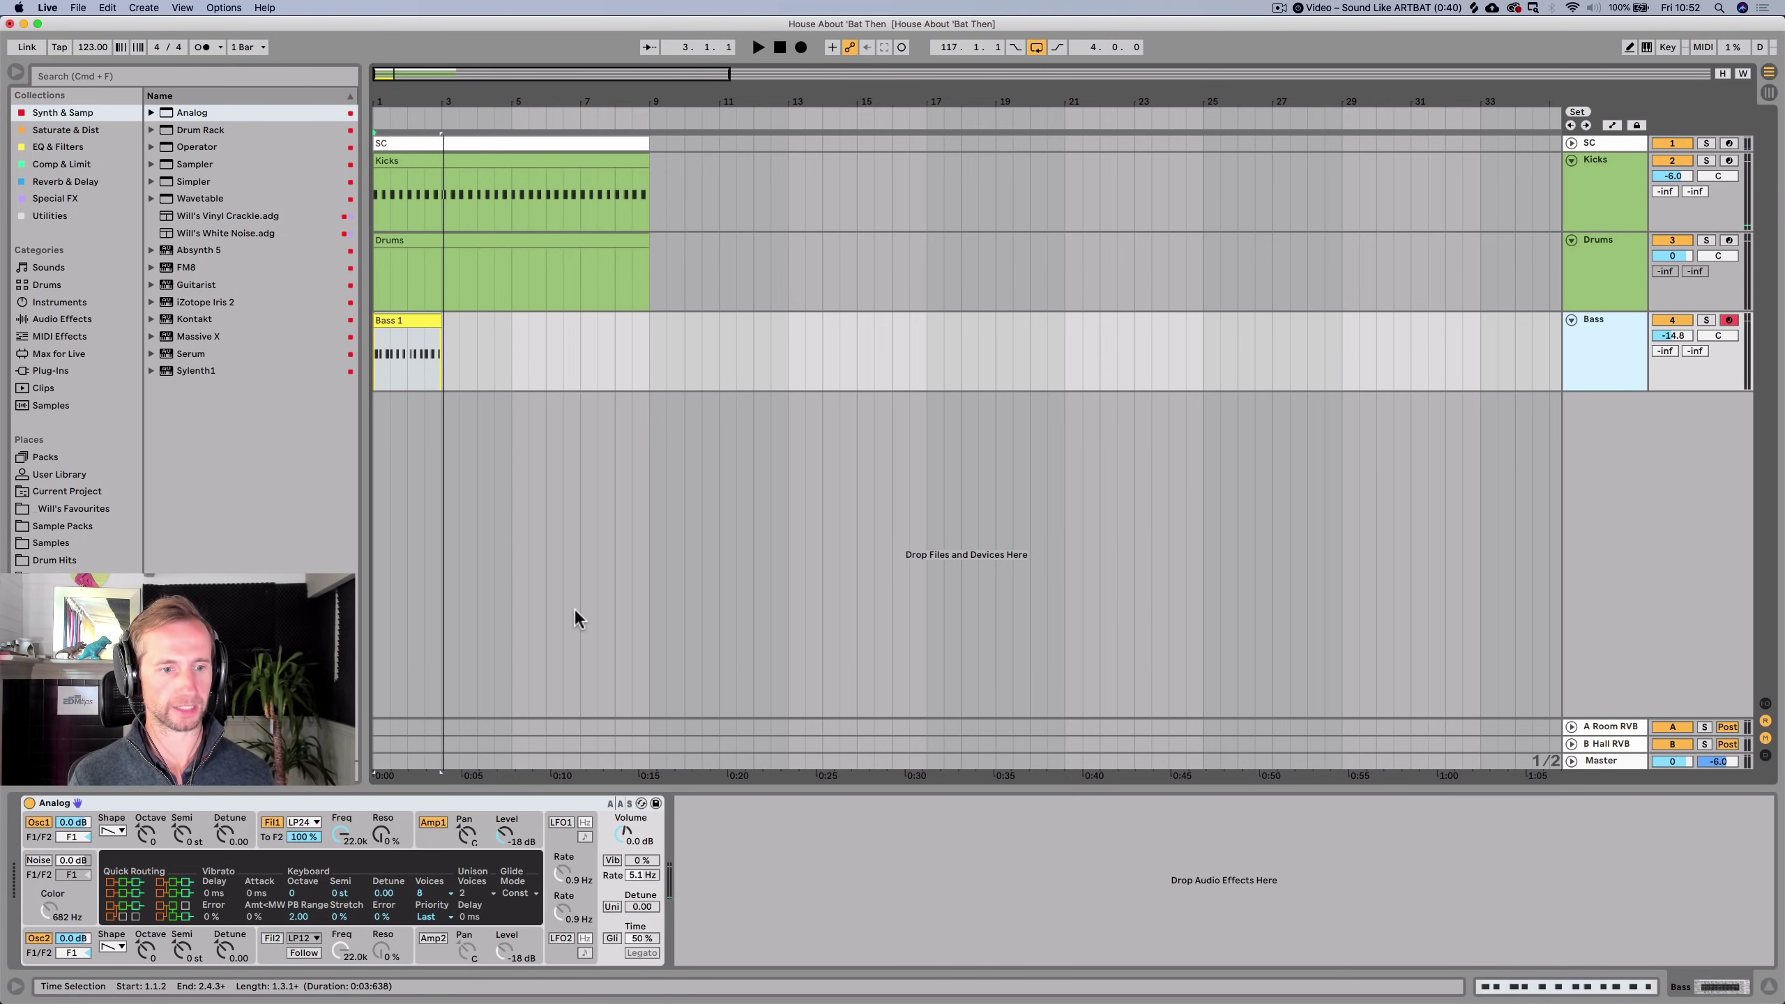
{"action": "key", "text": "super"}
Route Analog's Osc1 through Fil1 and Amp1 and Osc2 through Fil2 and Amp2, with To F2 at 0%.
{"action": "left_click", "coordinate": [225, 835]}
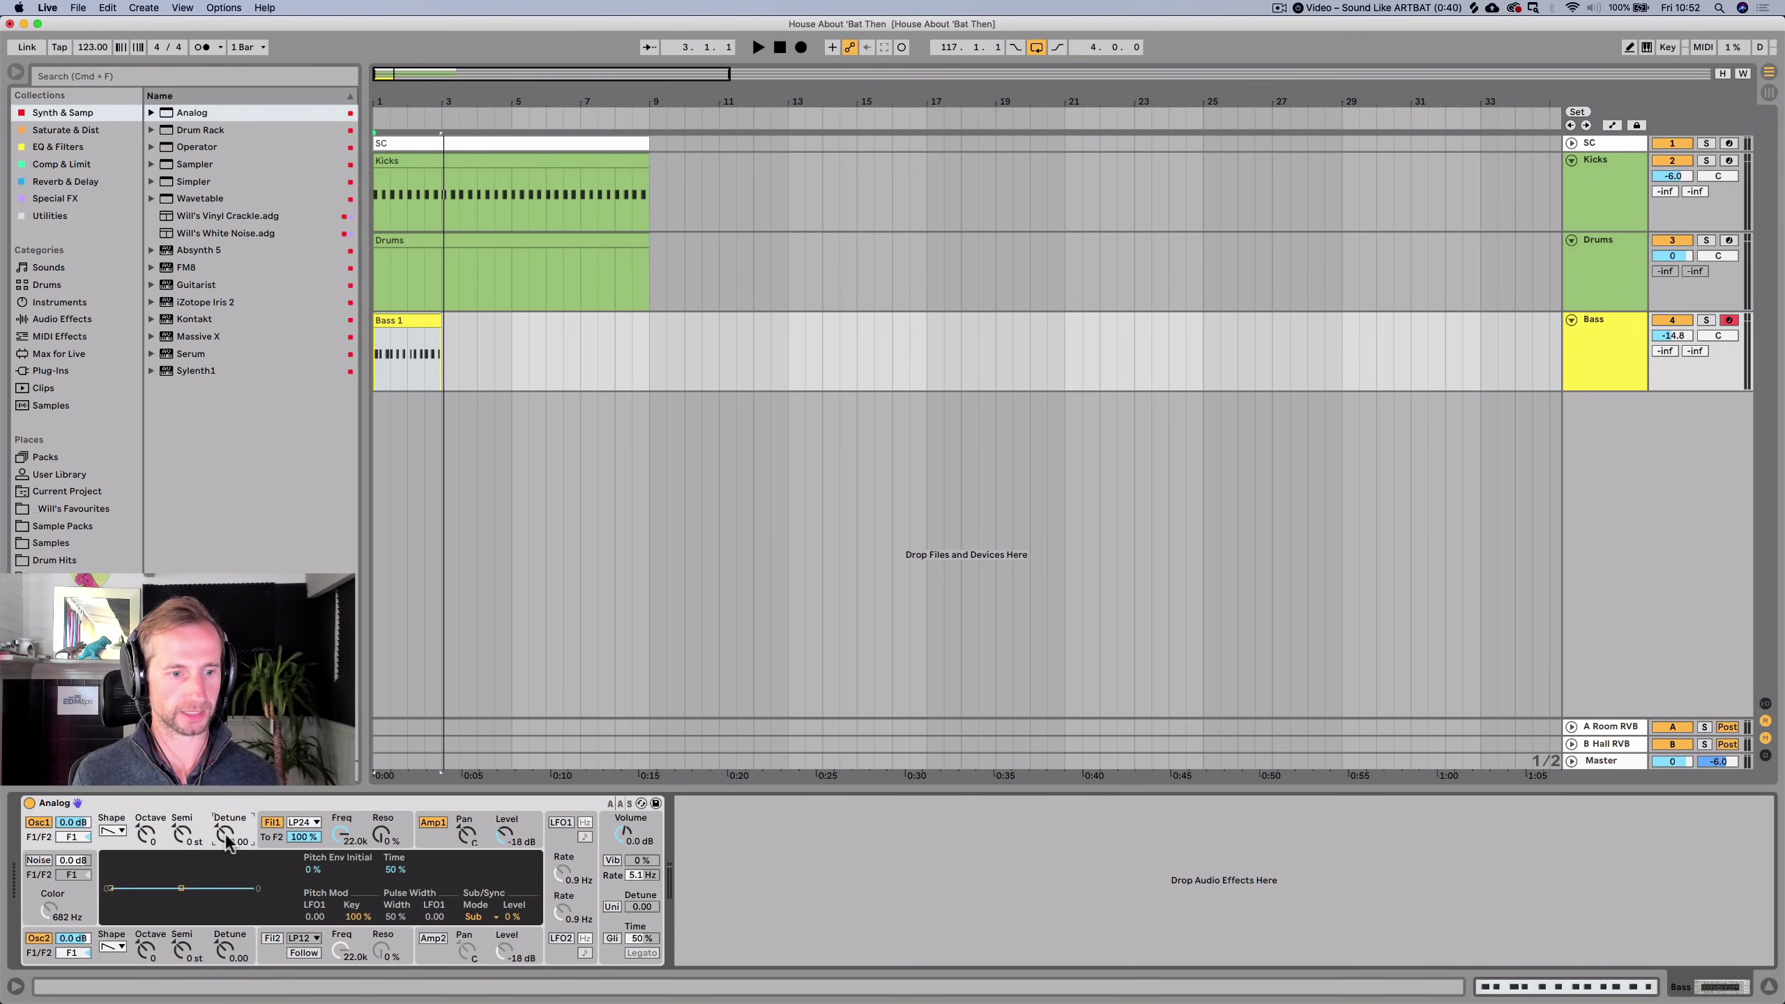
{"action": "left_click", "coordinate": [110, 888]}
{"action": "left_click", "coordinate": [97, 964]}
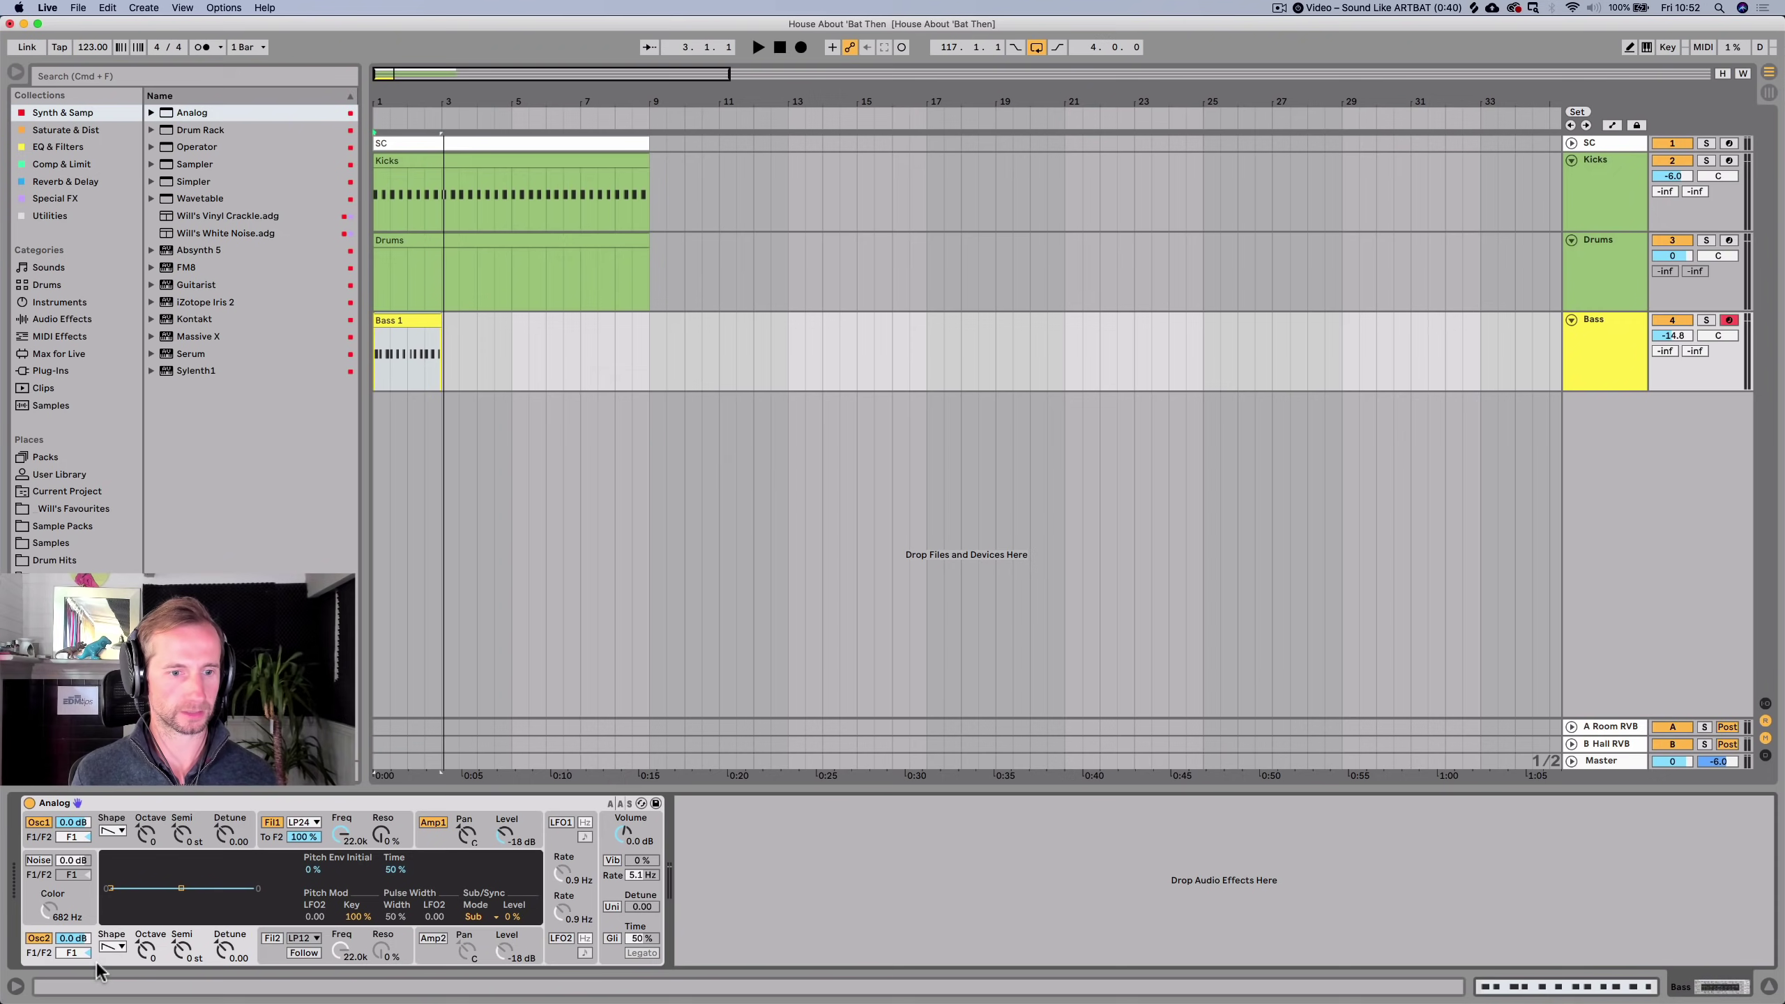
{"action": "left_click", "coordinate": [260, 845]}
{"action": "left_click", "coordinate": [426, 841]}
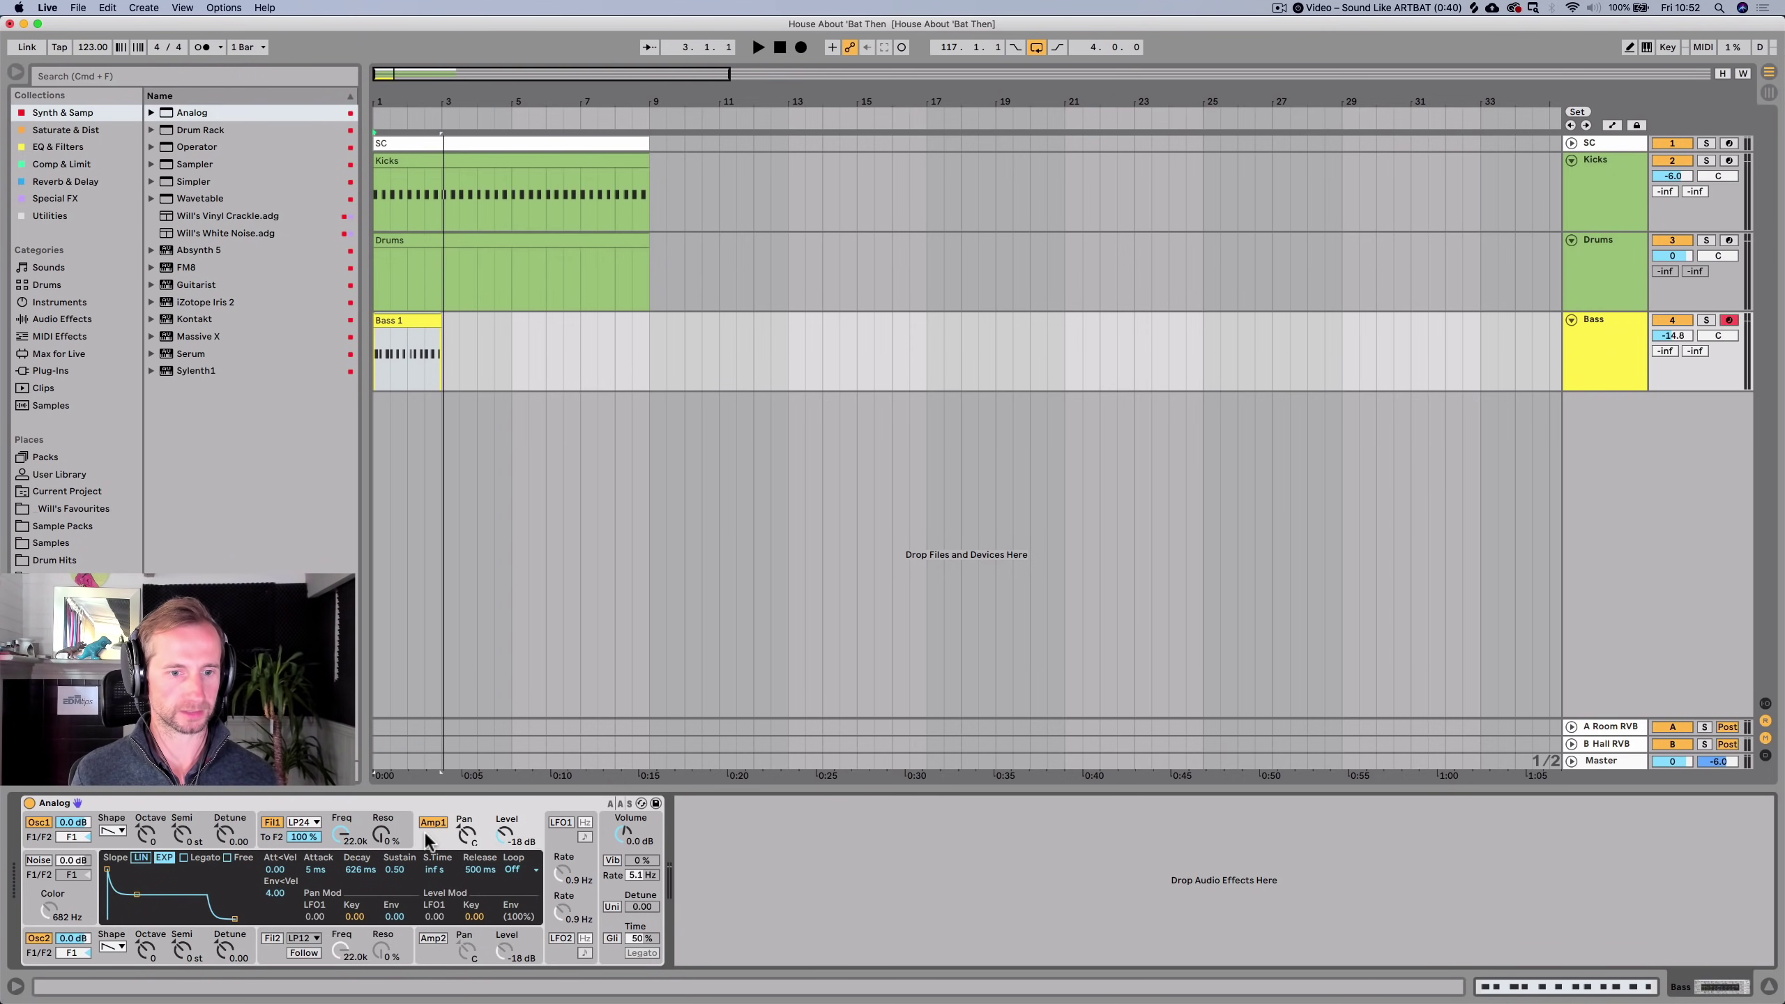
{"action": "left_click", "coordinate": [613, 849]}
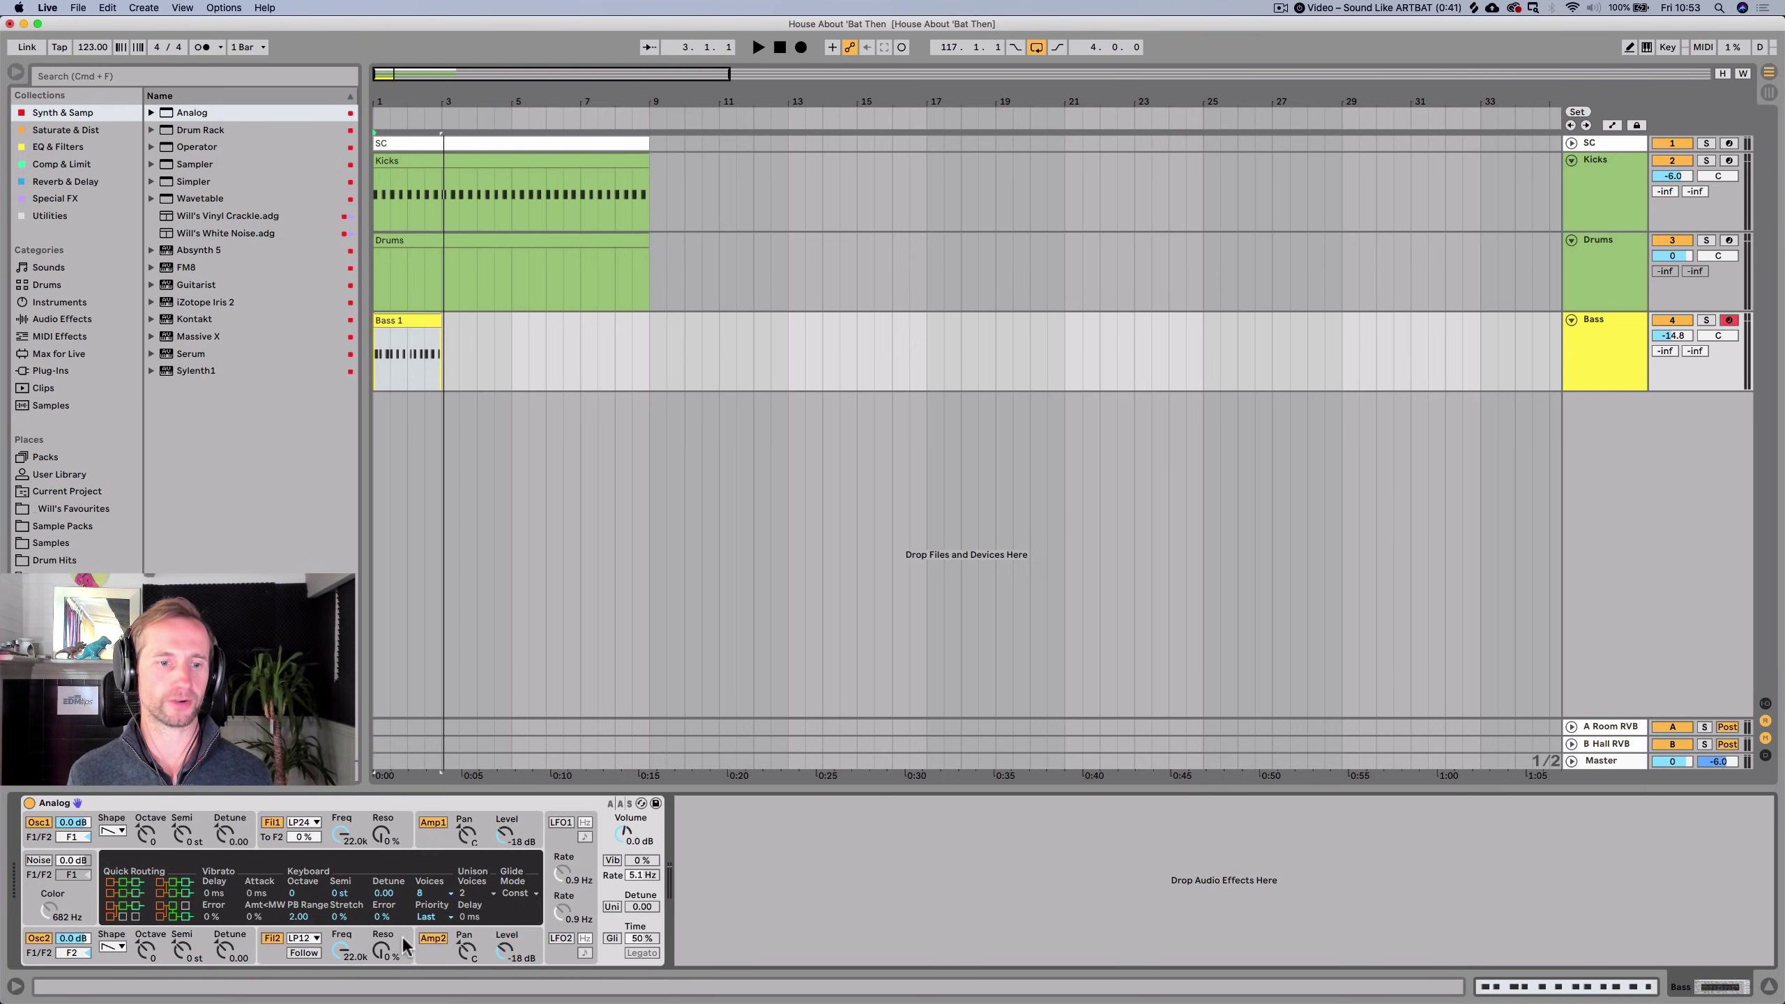
Try lowering Analog's filter cutoffs to 275 Hz on Fil1 and 1.4 kHz on Fil2 during playback, then reset both to 22 kHz.
{"action": "key", "text": "space"}
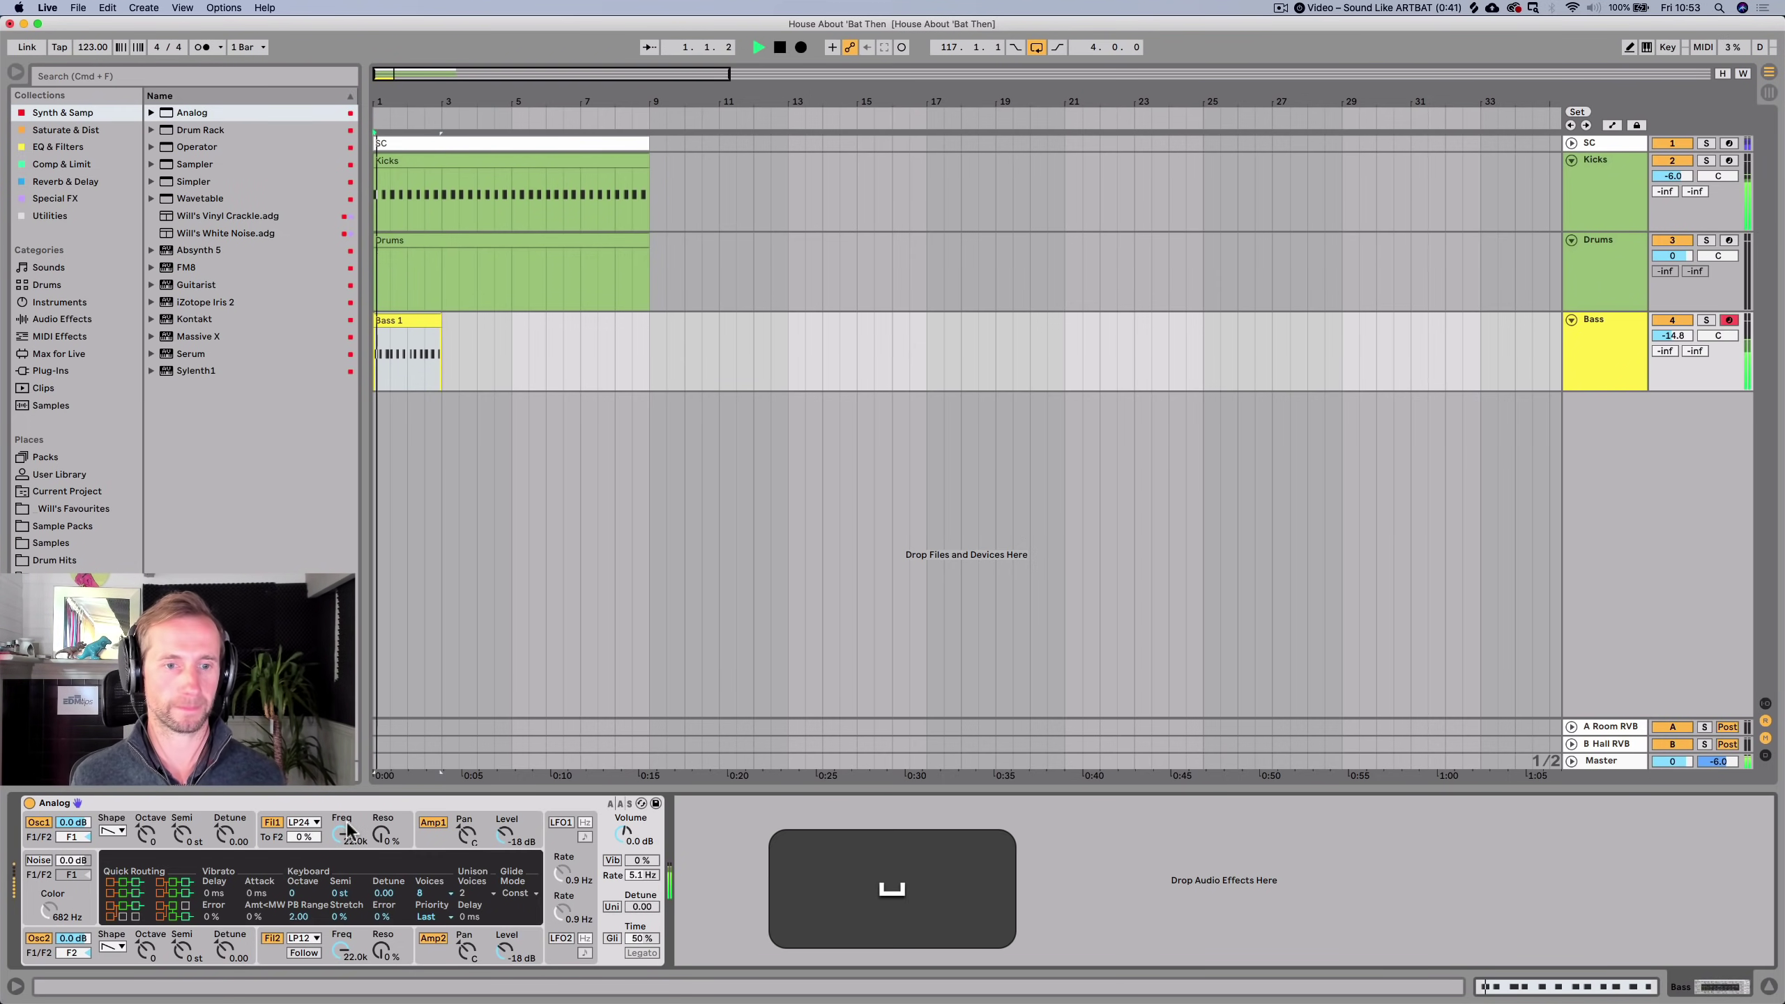
{"action": "left_click_drag", "start_coordinate": [348, 830], "coordinate": [342, 998]}
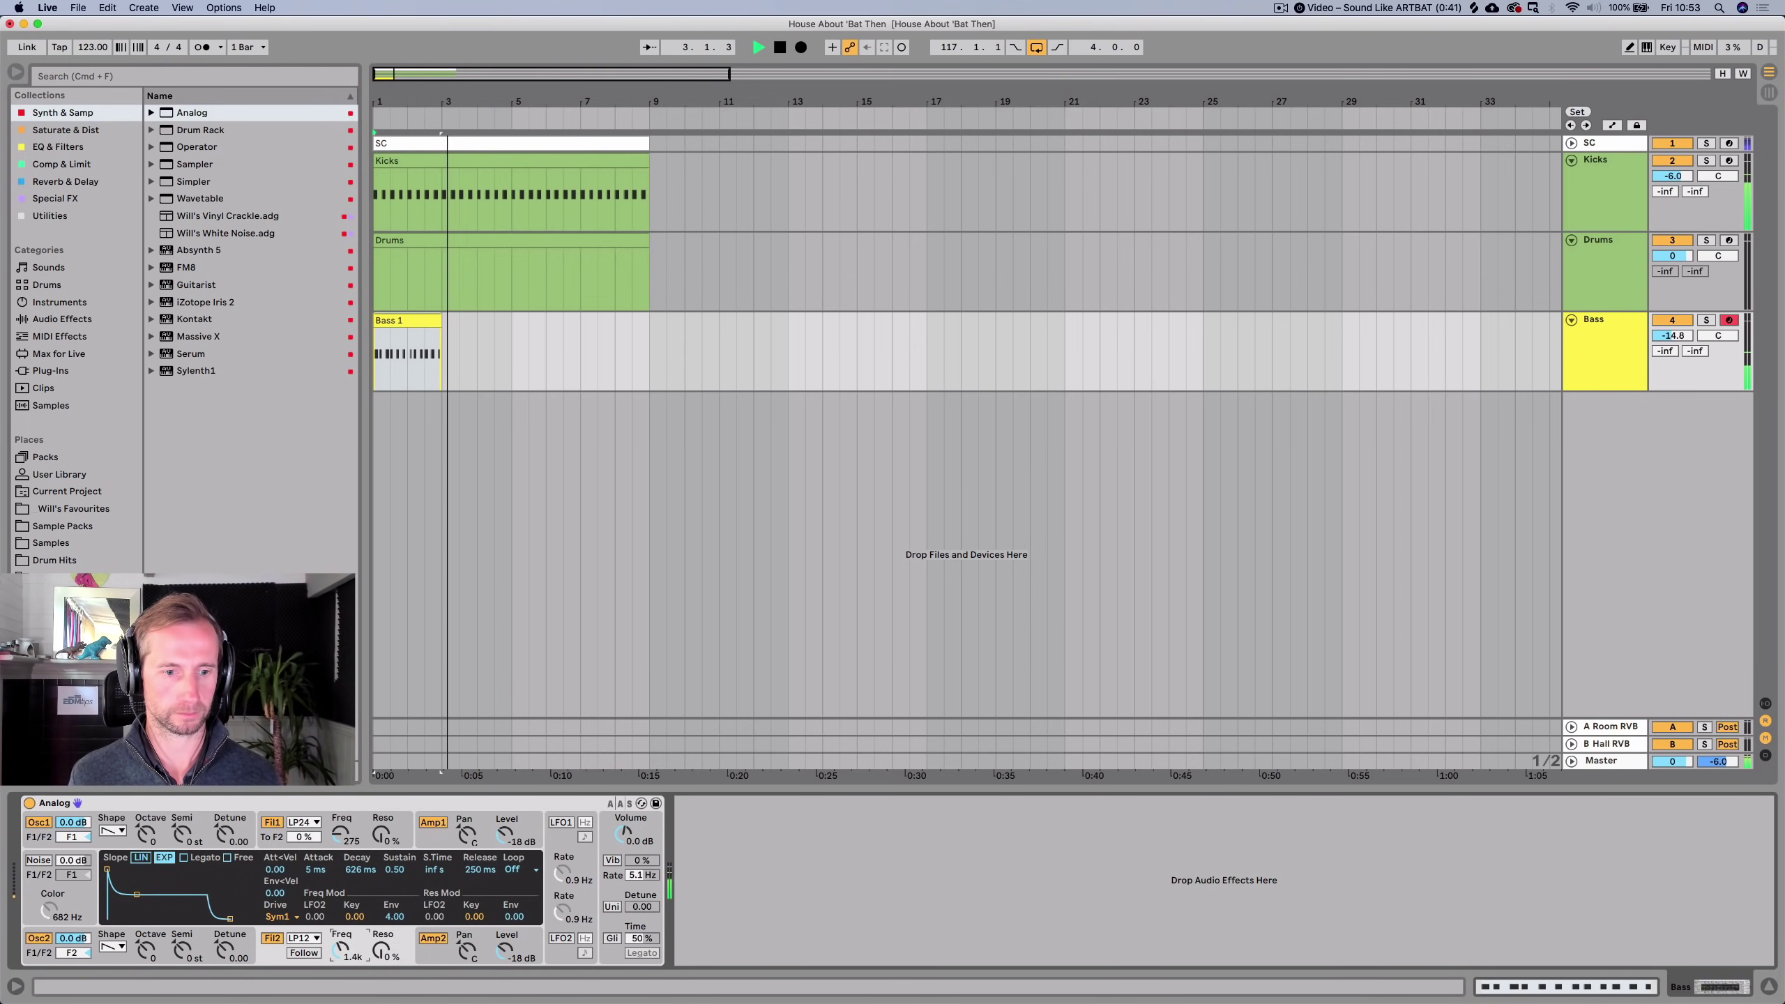
{"action": "key", "text": "space"}
{"action": "key", "text": "space"}
{"action": "double_click", "coordinate": [339, 831]}
{"action": "double_click", "coordinate": [339, 949]}
{"action": "key", "text": "space"}
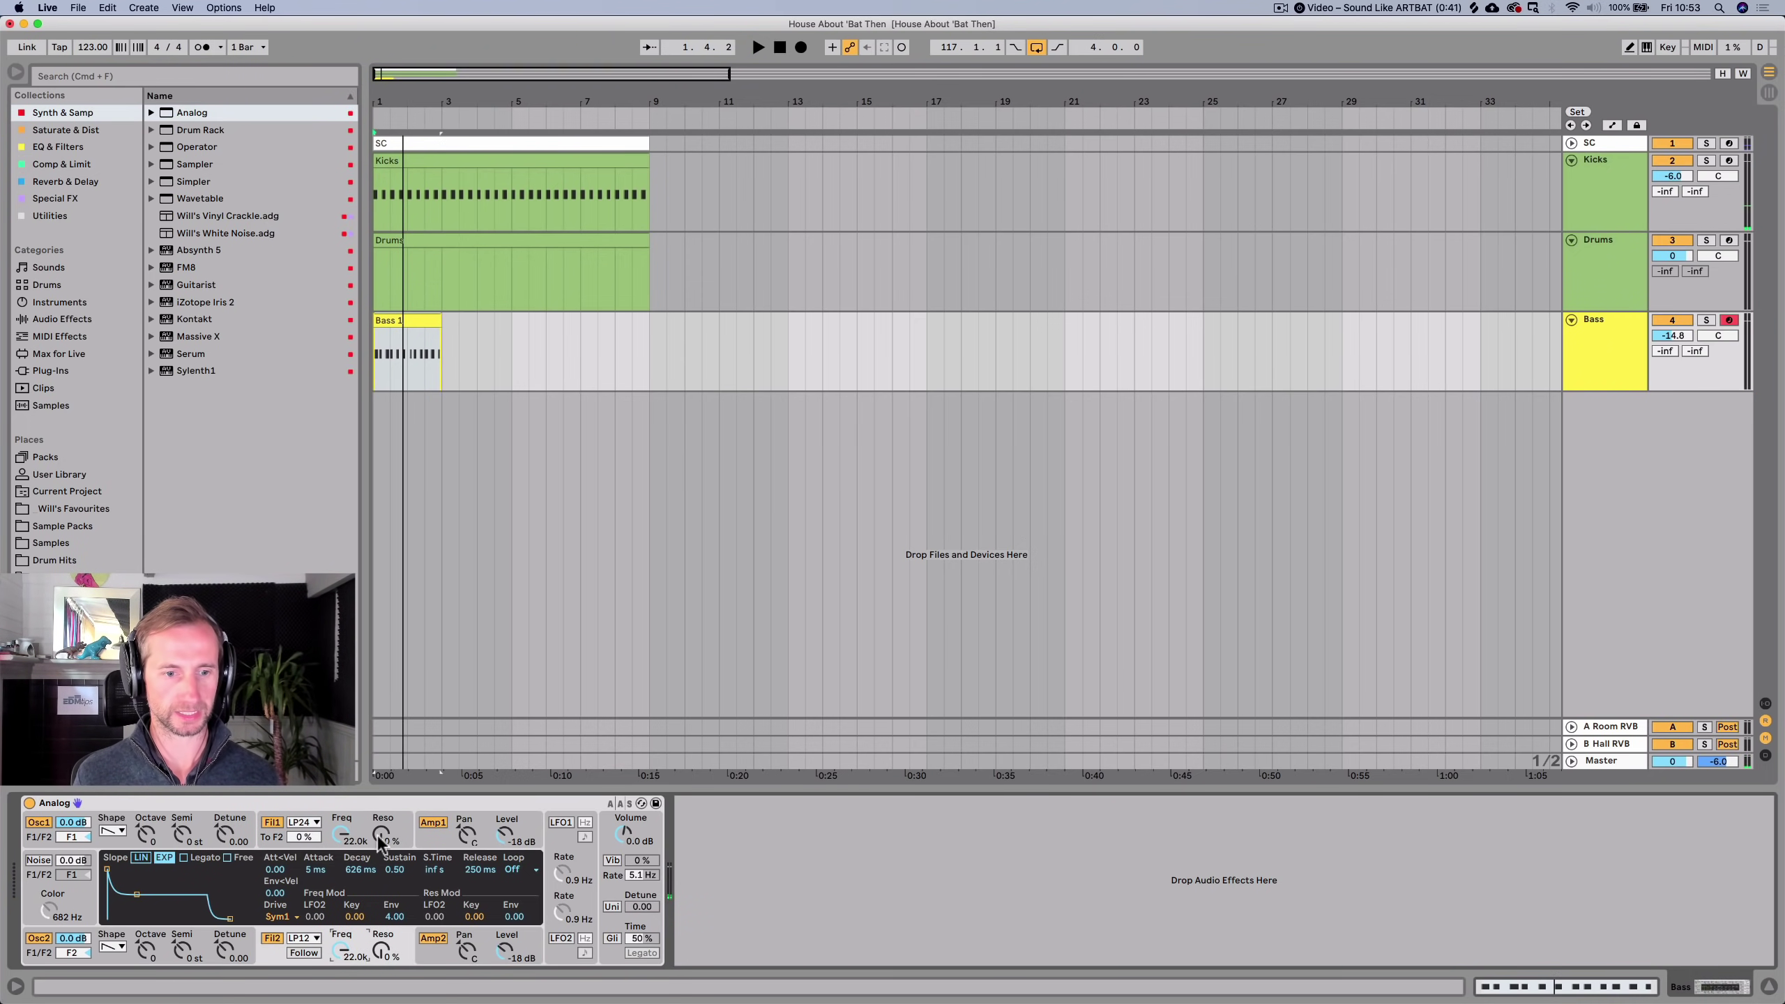
Detune Analog's Osc2 to -0.02 and Osc1 to 0.05 and listen to the result.
{"action": "left_click", "coordinate": [438, 842]}
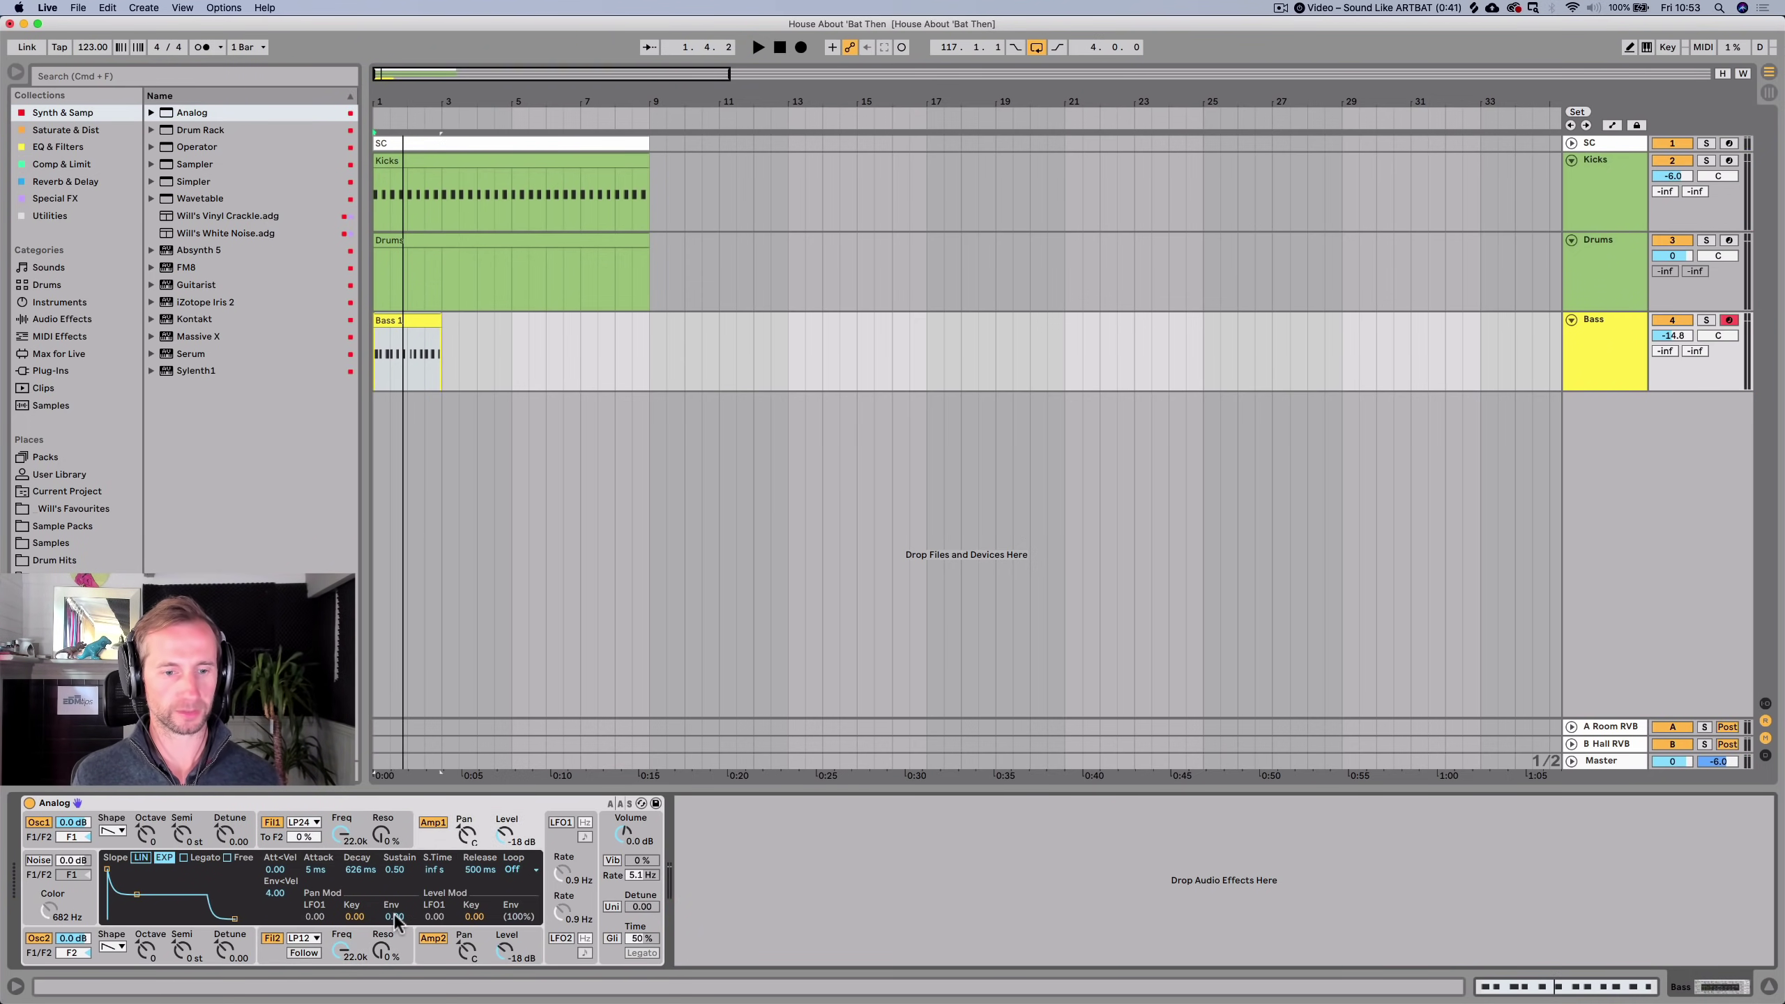
{"action": "left_click", "coordinate": [221, 951]}
{"action": "key", "text": "space"}
{"action": "left_click_drag", "start_coordinate": [219, 848], "coordinate": [220, 842]}
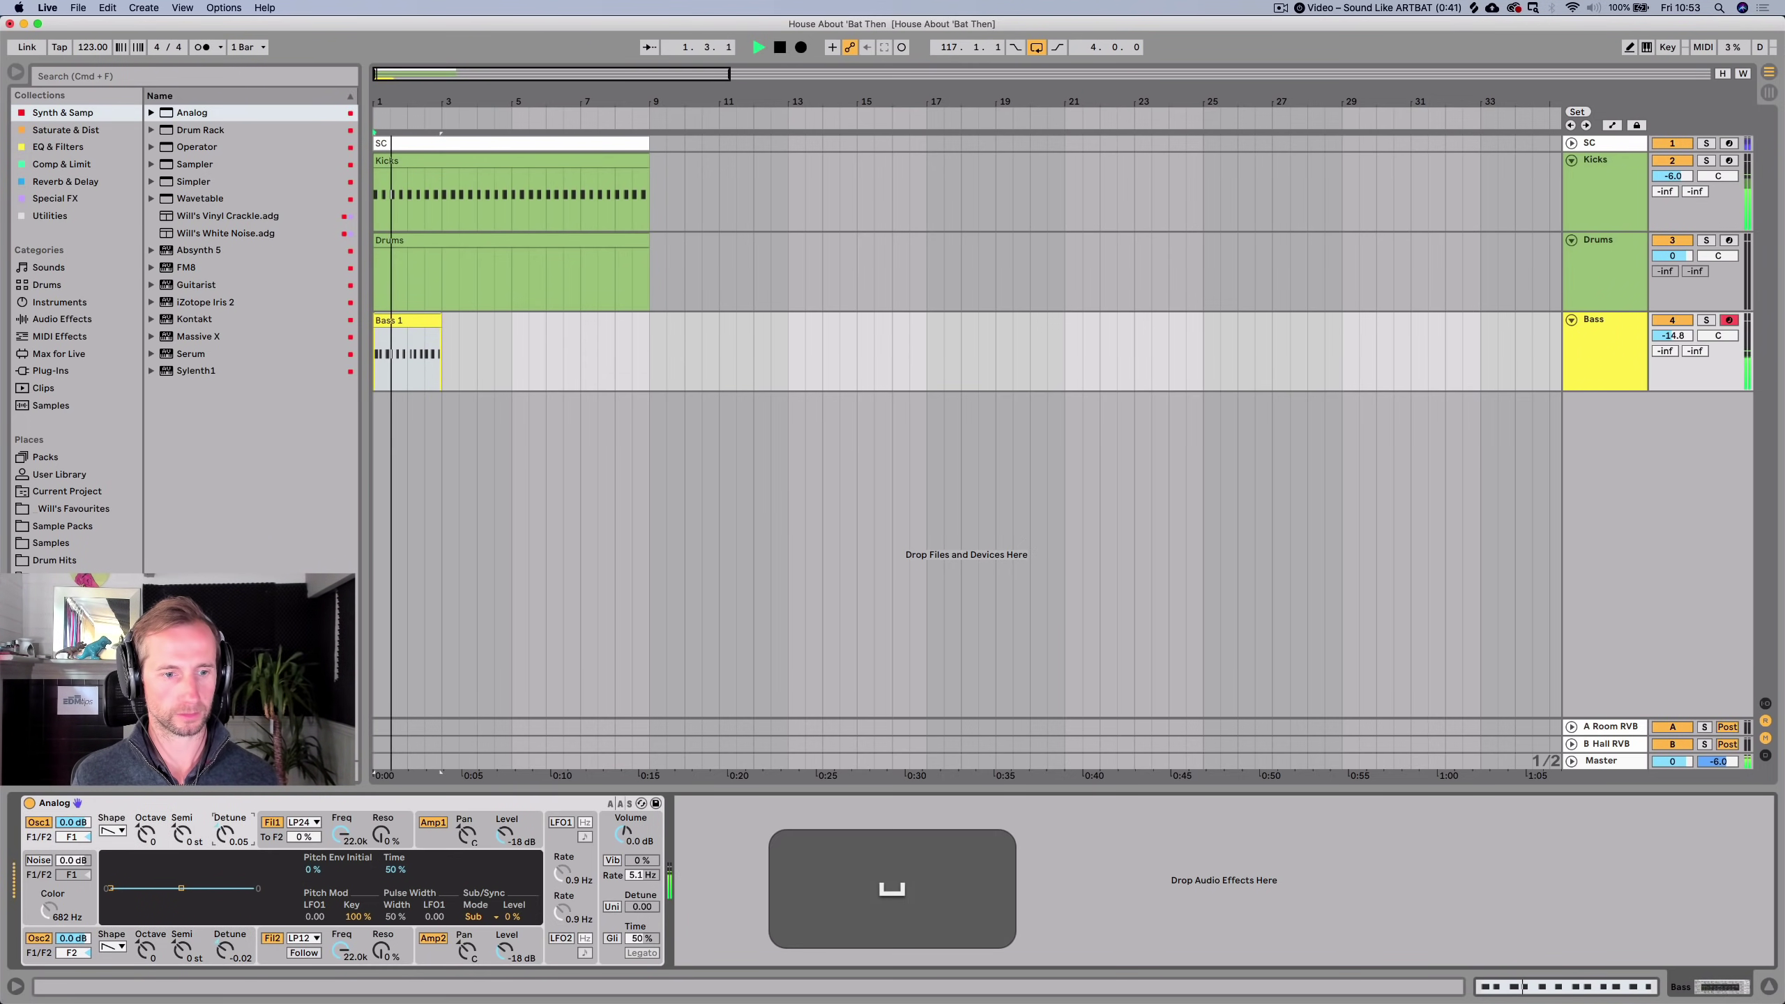
{"action": "key", "text": "space"}
Pan Analog's Amp2 to 22L and Amp1 to 29R and play the bassline.
{"action": "left_click_drag", "start_coordinate": [466, 949], "coordinate": [466, 959]}
{"action": "left_click_drag", "start_coordinate": [450, 830], "coordinate": [450, 816]}
{"action": "key", "text": "space"}
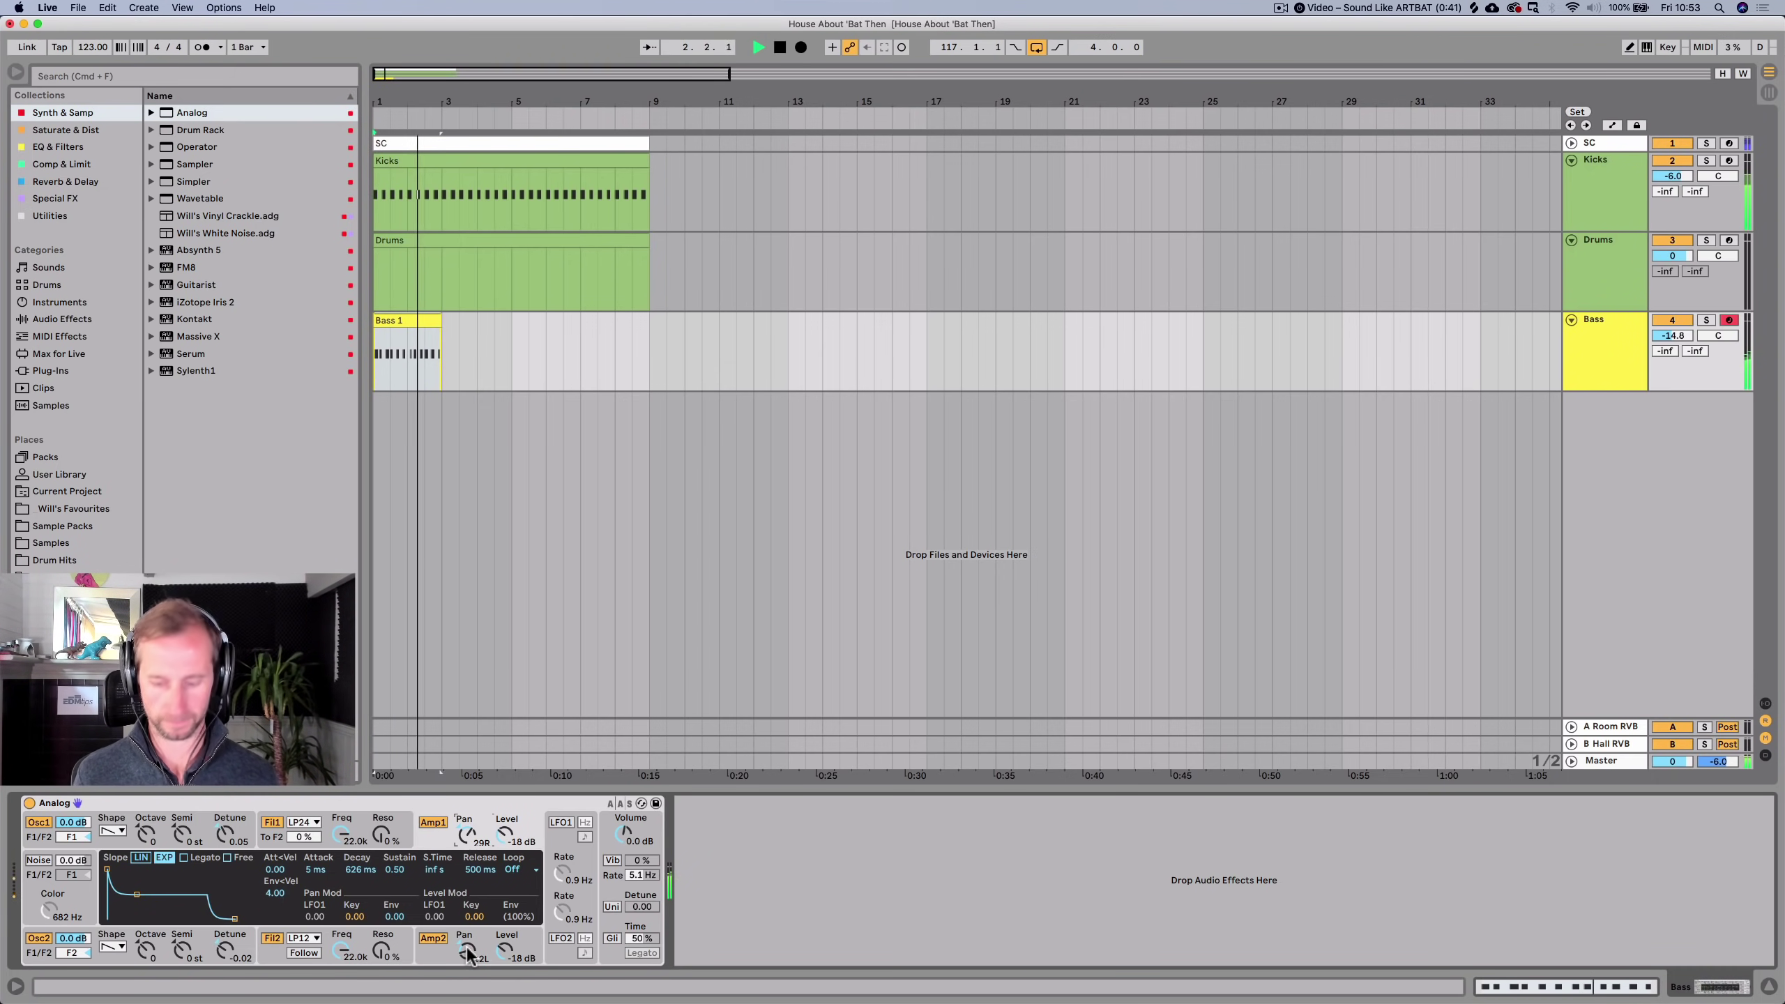
Show the Master track's effects chain and stop playback.
{"action": "key", "text": "alt"}
{"action": "key", "text": "alt+m"}
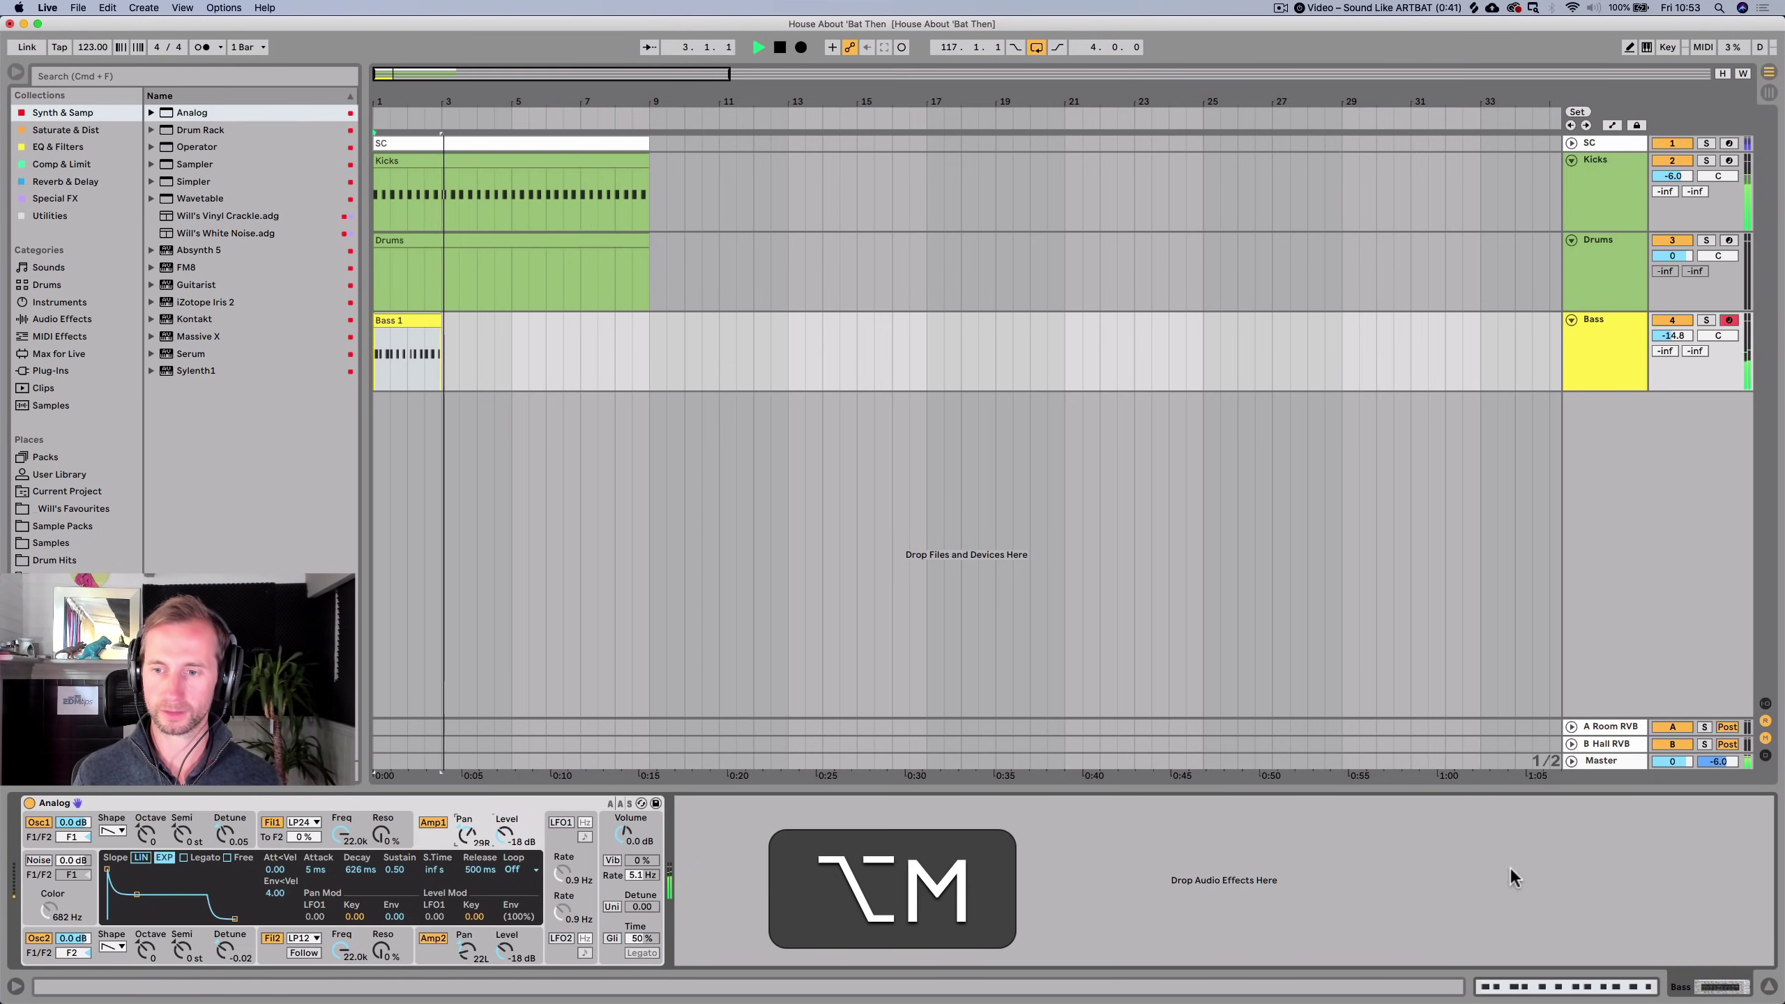
{"action": "left_click", "coordinate": [1599, 762]}
{"action": "key", "text": "space"}
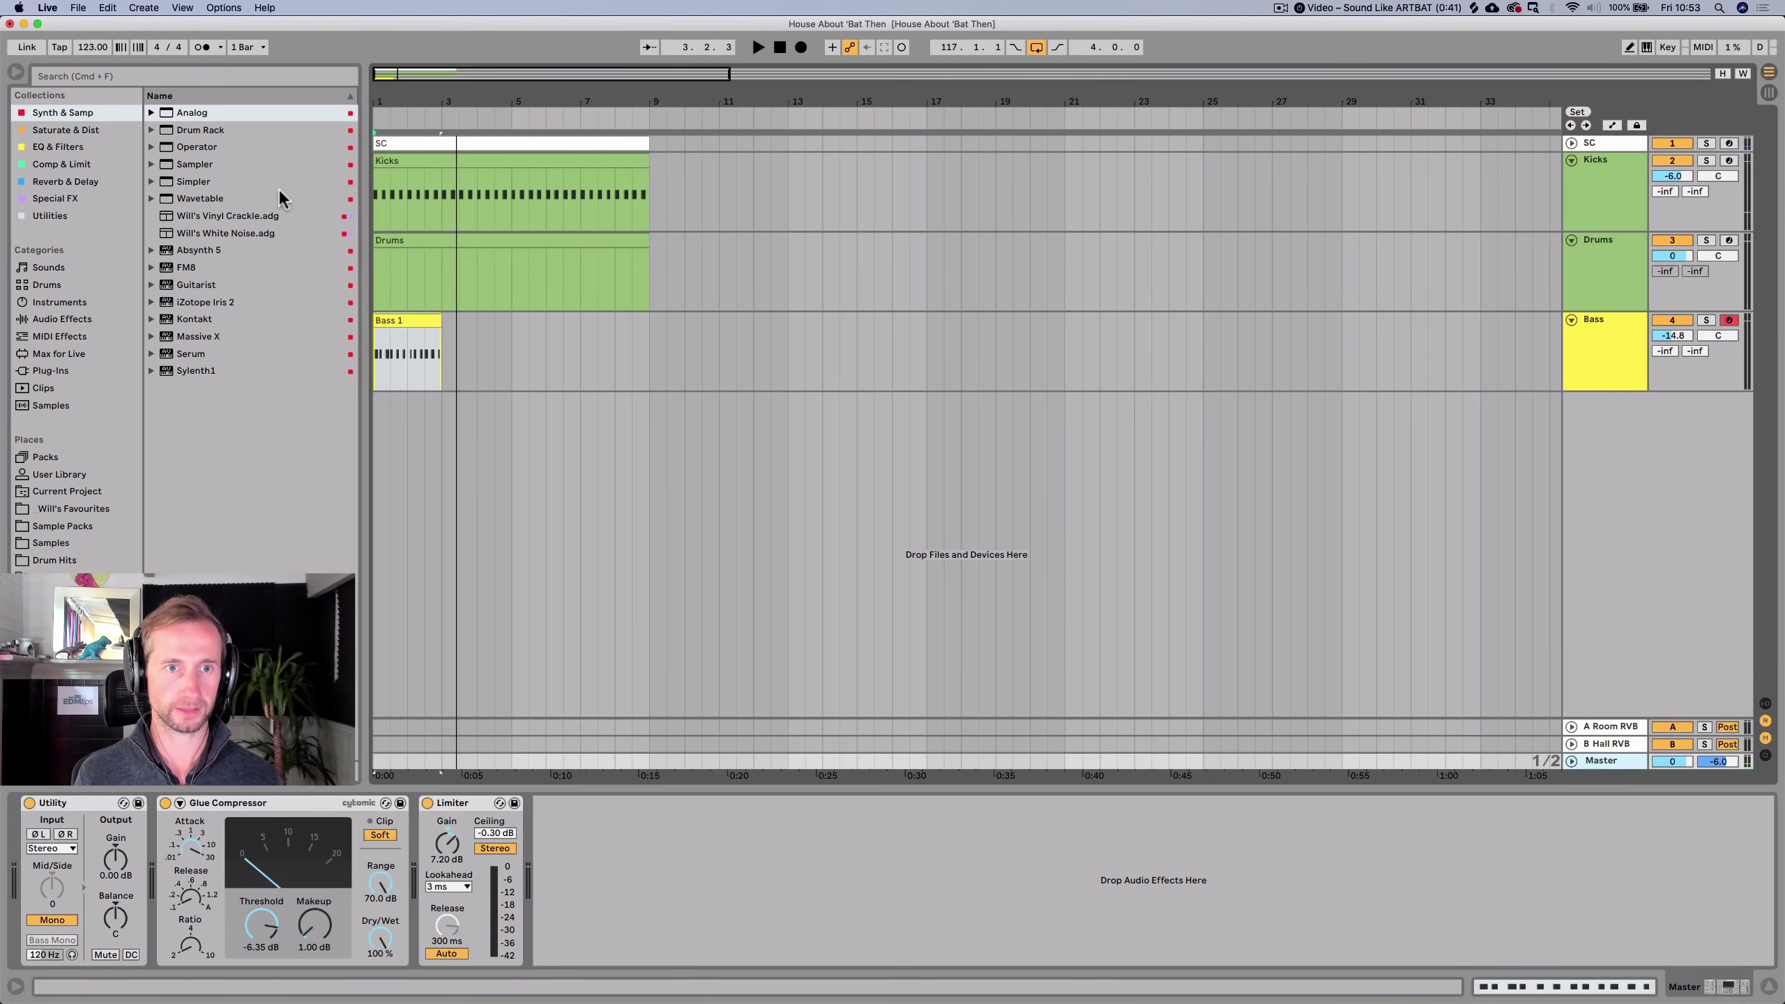
Duplicate the two-bar Bass clip to fill bars 1 through 8 and delete the extra copy starting at bar 9.
{"action": "left_click", "coordinate": [390, 318]}
{"action": "key", "text": "super+d"}
{"action": "key", "text": "super+d"}
{"action": "key", "text": "super+d"}
{"action": "key", "text": "super+d"}
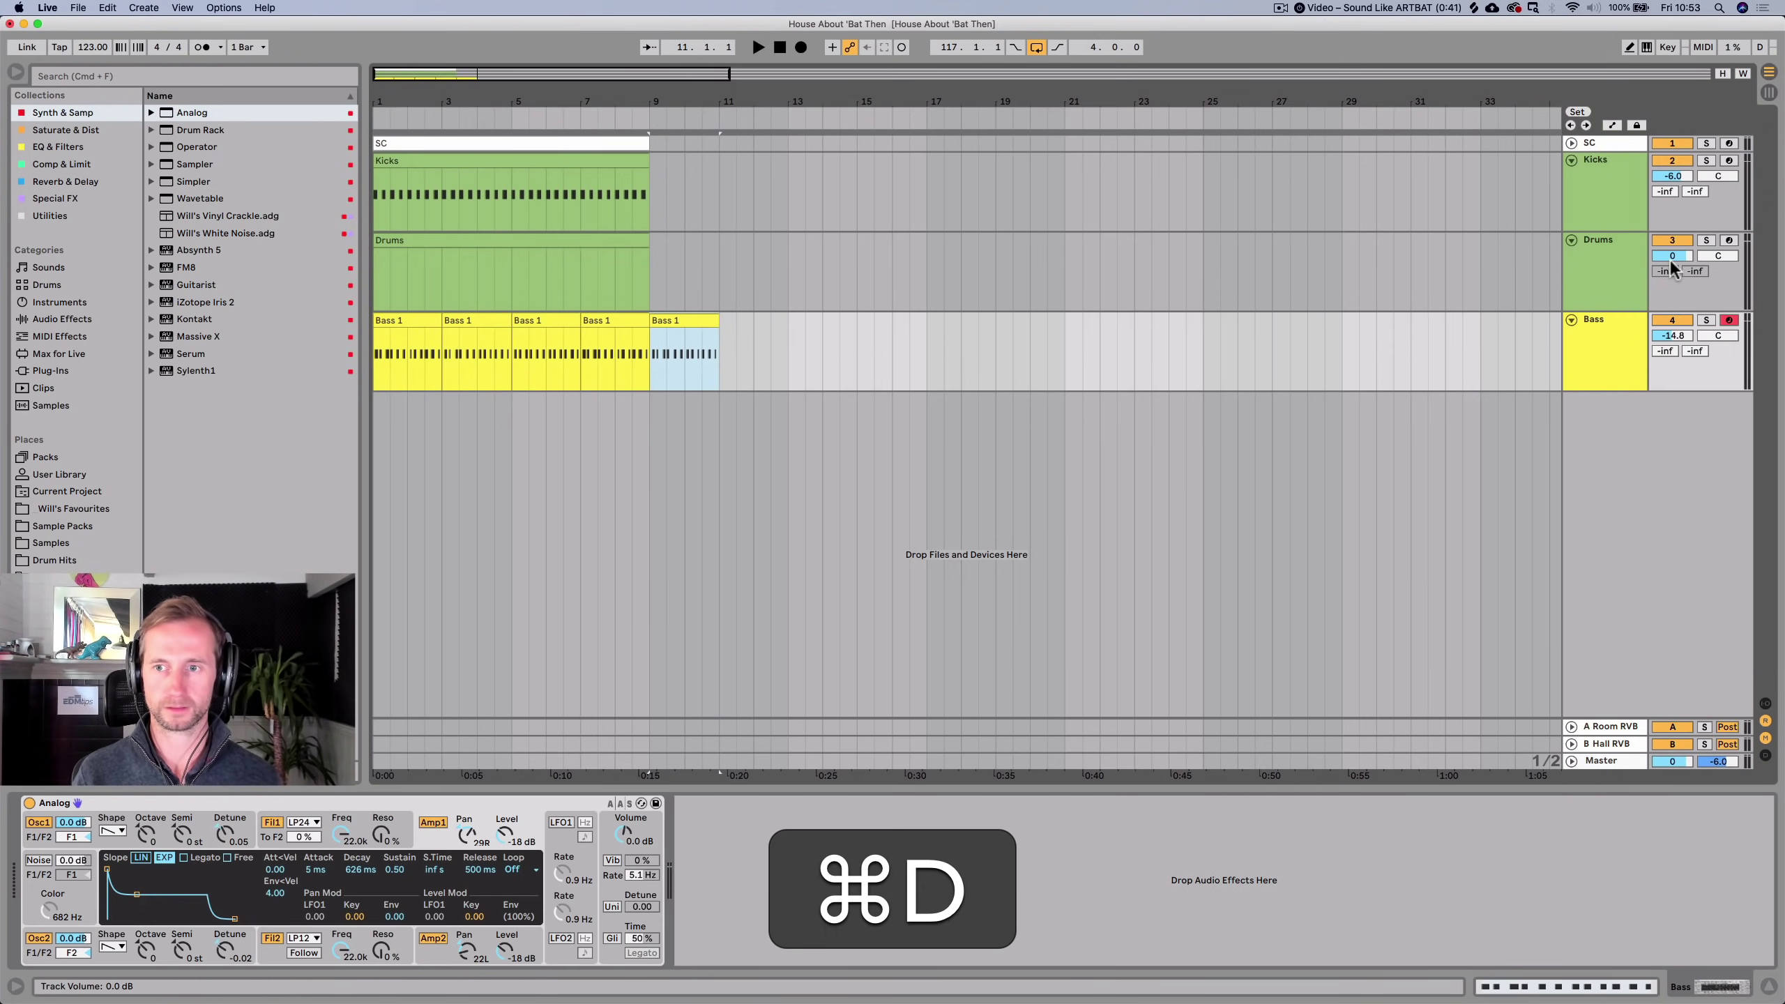
{"action": "key", "text": "super+BackSpace"}
Turn off Mono in the Master track's Utility and bypass its Glue Compressor and Limiter.
{"action": "left_click", "coordinate": [1595, 760]}
{"action": "key", "text": "alt"}
{"action": "key", "text": "alt+m"}
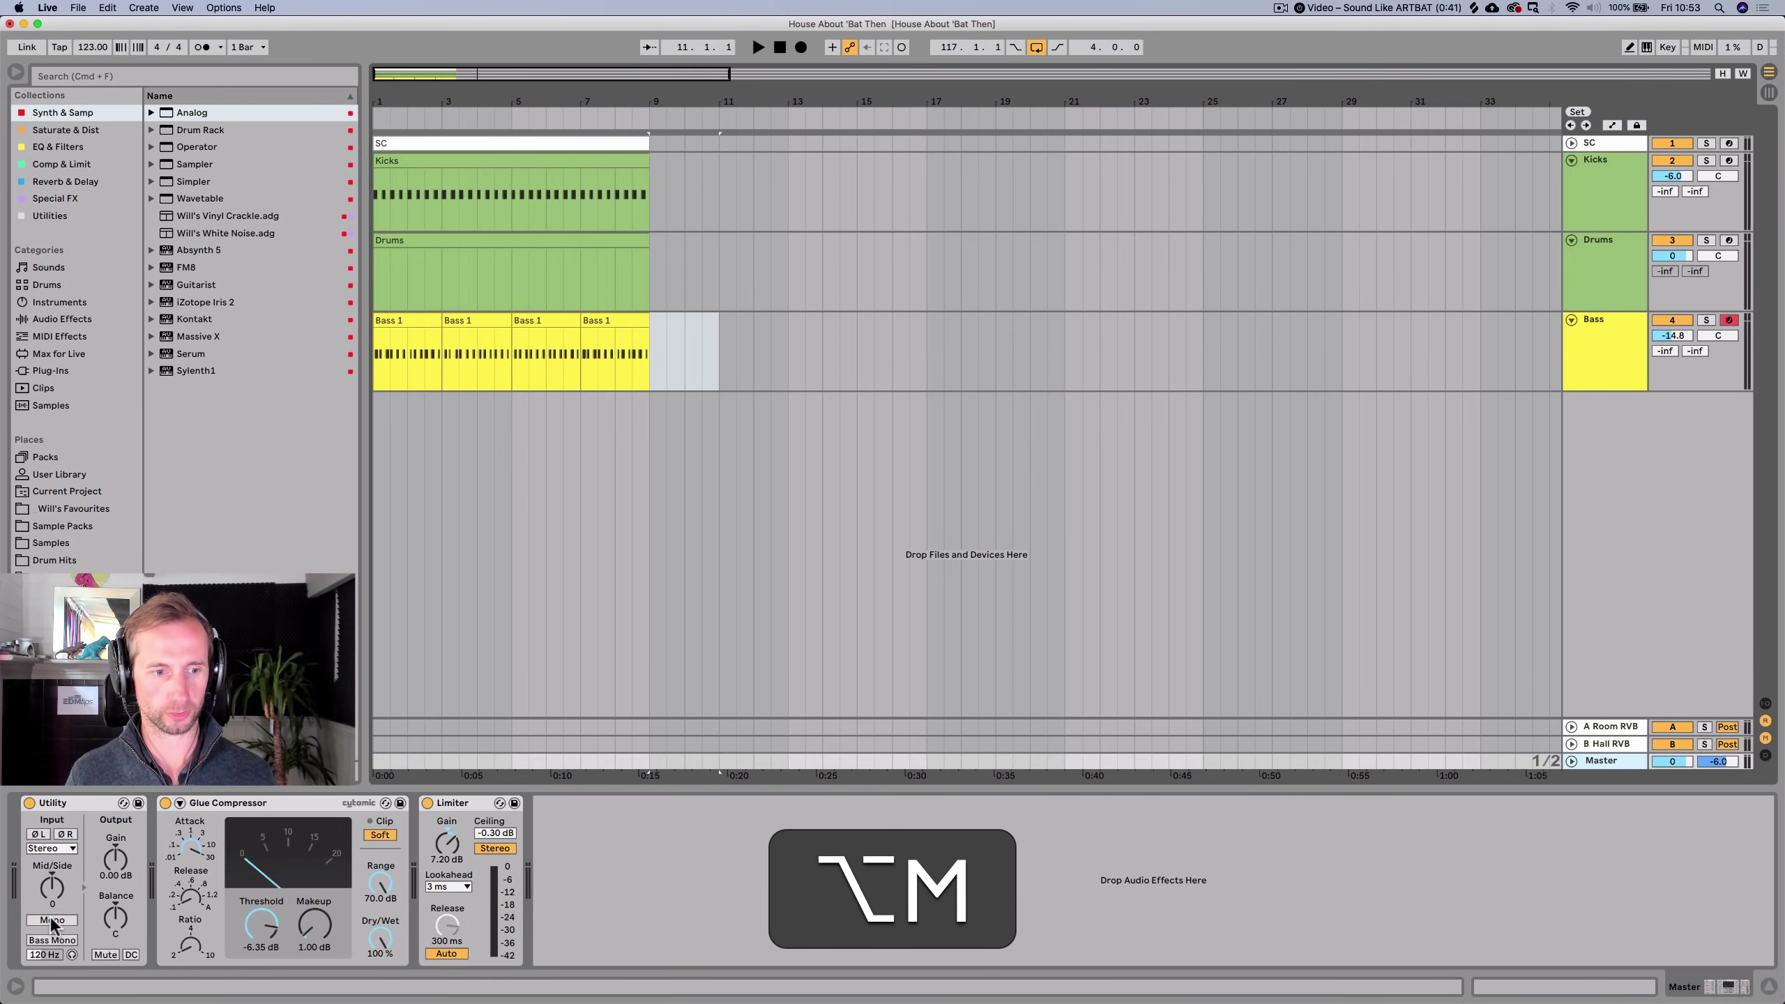
{"action": "left_click", "coordinate": [164, 804]}
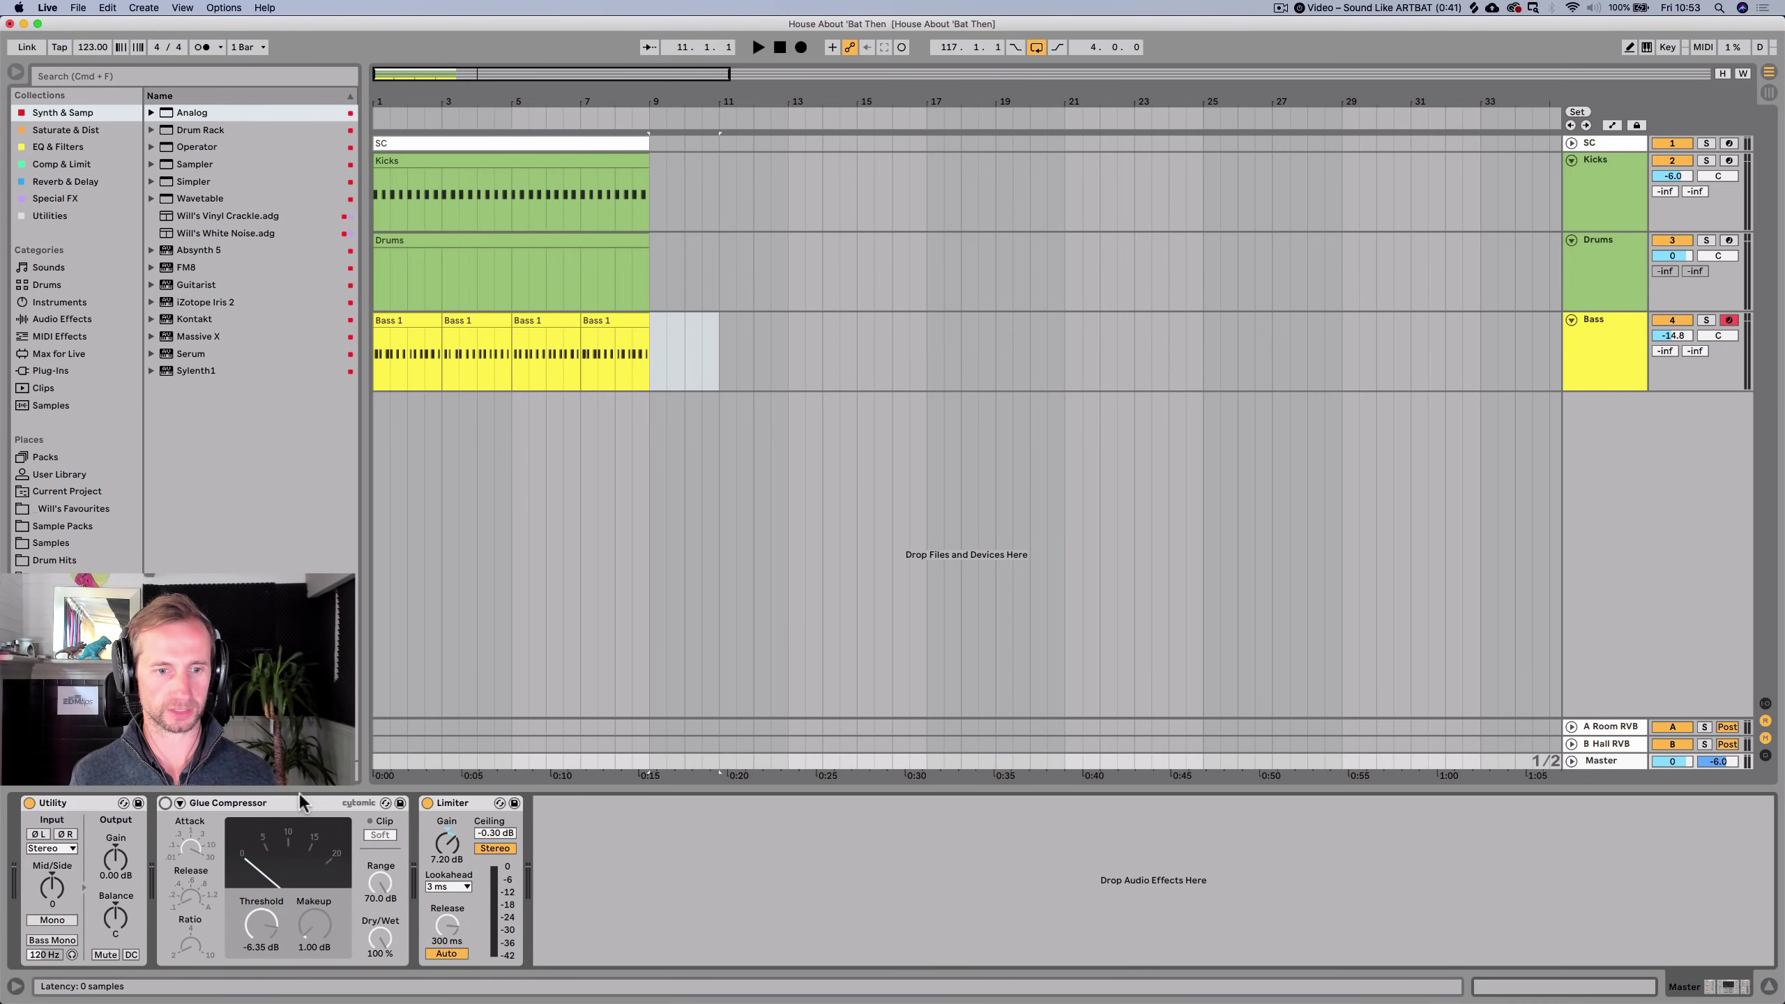
{"action": "left_click", "coordinate": [427, 803]}
{"action": "key", "text": "space"}
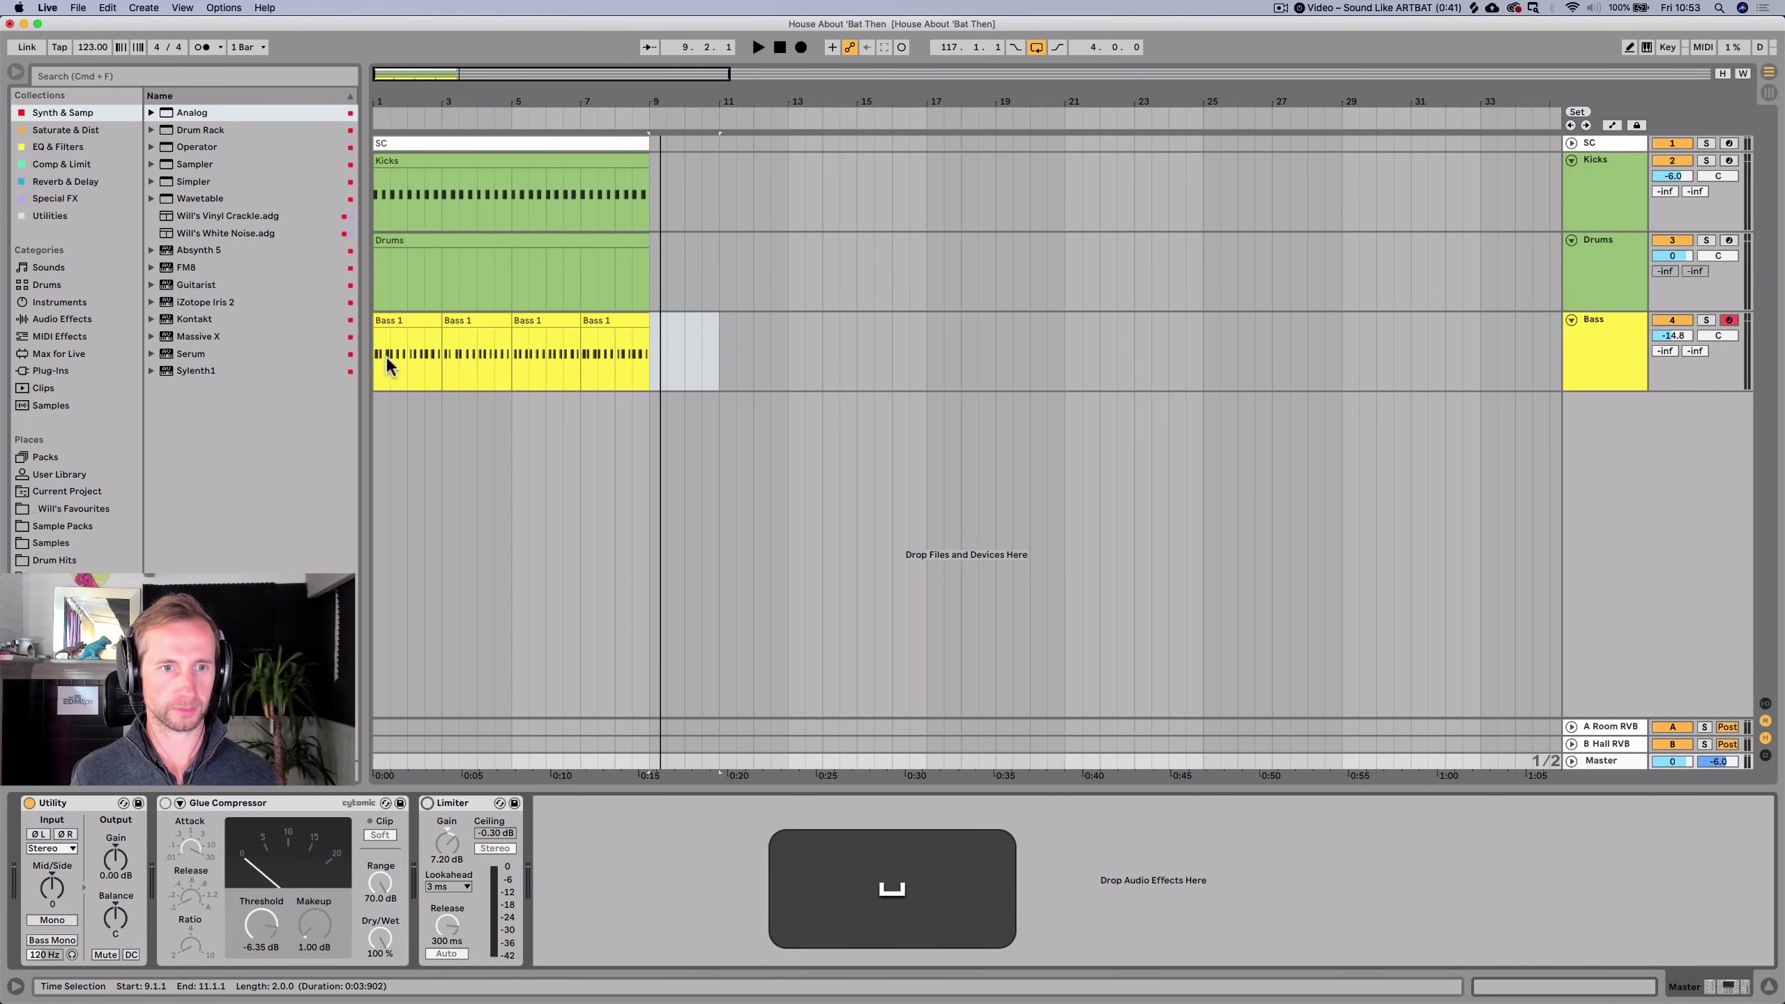
{"action": "key", "text": "space"}
Loop the arrangement across the four Bass clips, from bar 1 to bar 9, and play it.
{"action": "left_click_drag", "start_coordinate": [380, 358], "coordinate": [645, 368]}
{"action": "key", "text": "super+l"}
{"action": "key", "text": "super+space"}
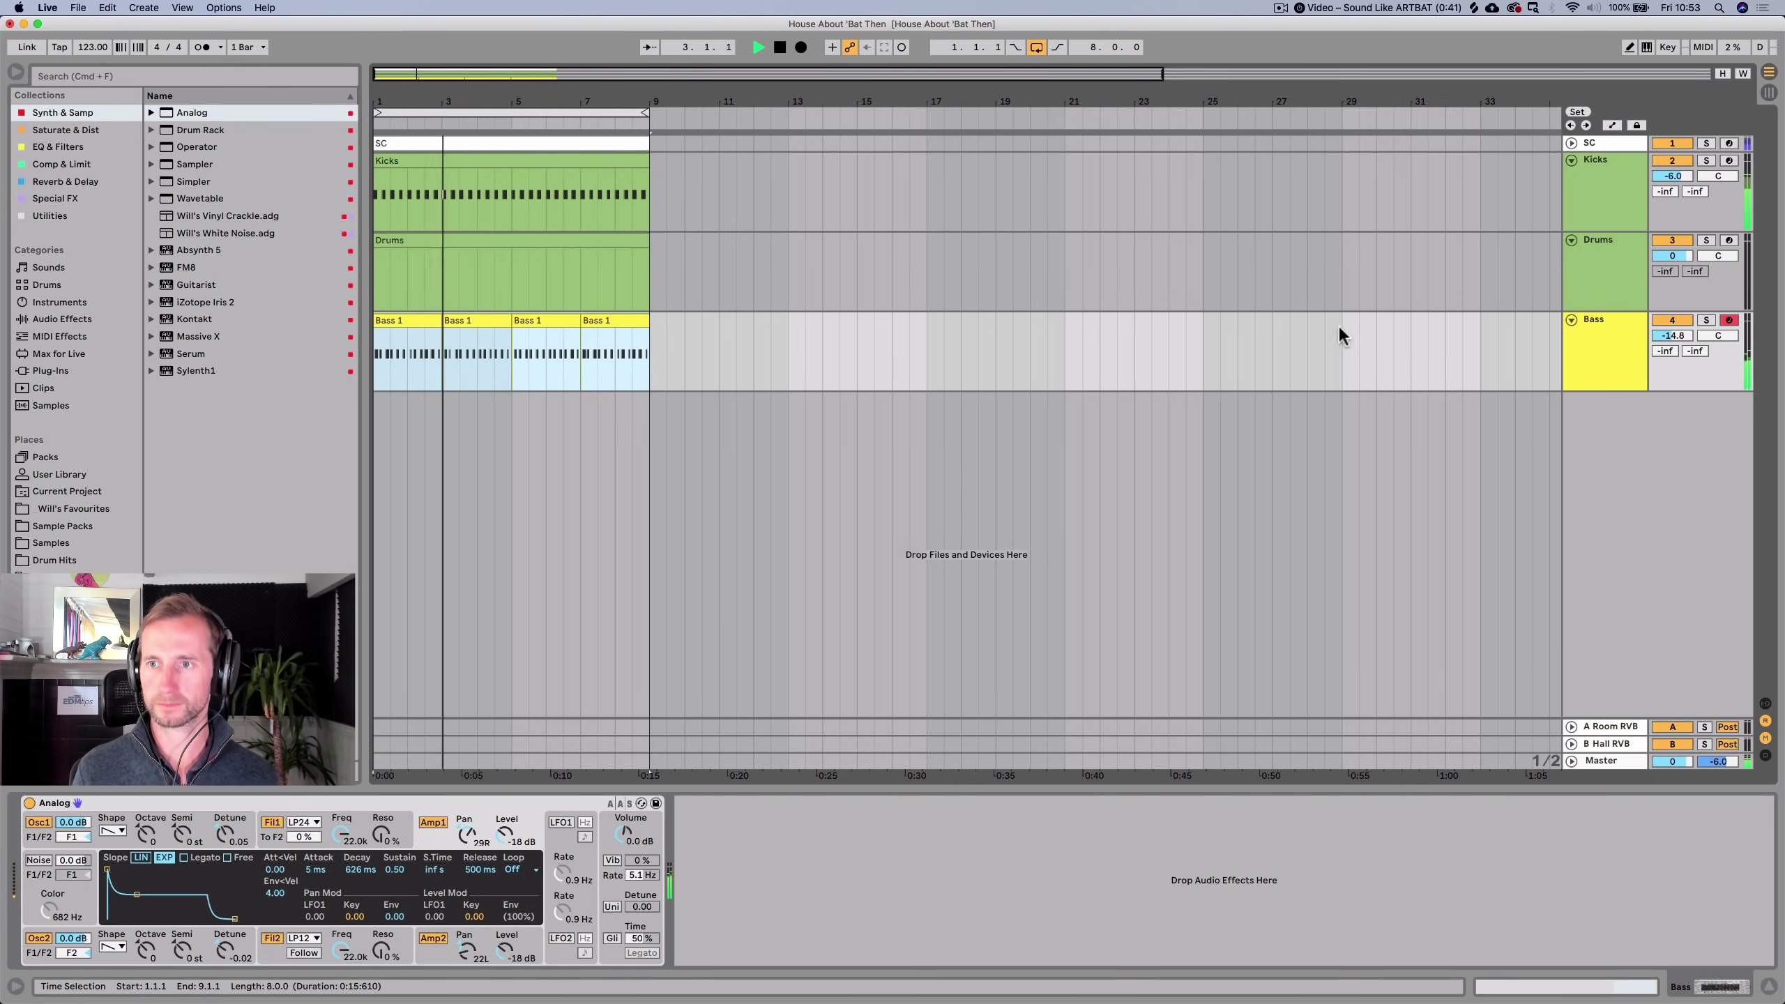
Lower the Bass track volume to -15.4 dB while the loop plays, select the track and stop playback.
{"action": "key", "text": "super"}
{"action": "key", "text": "alt+super+m"}
{"action": "left_click", "coordinate": [1623, 339]}
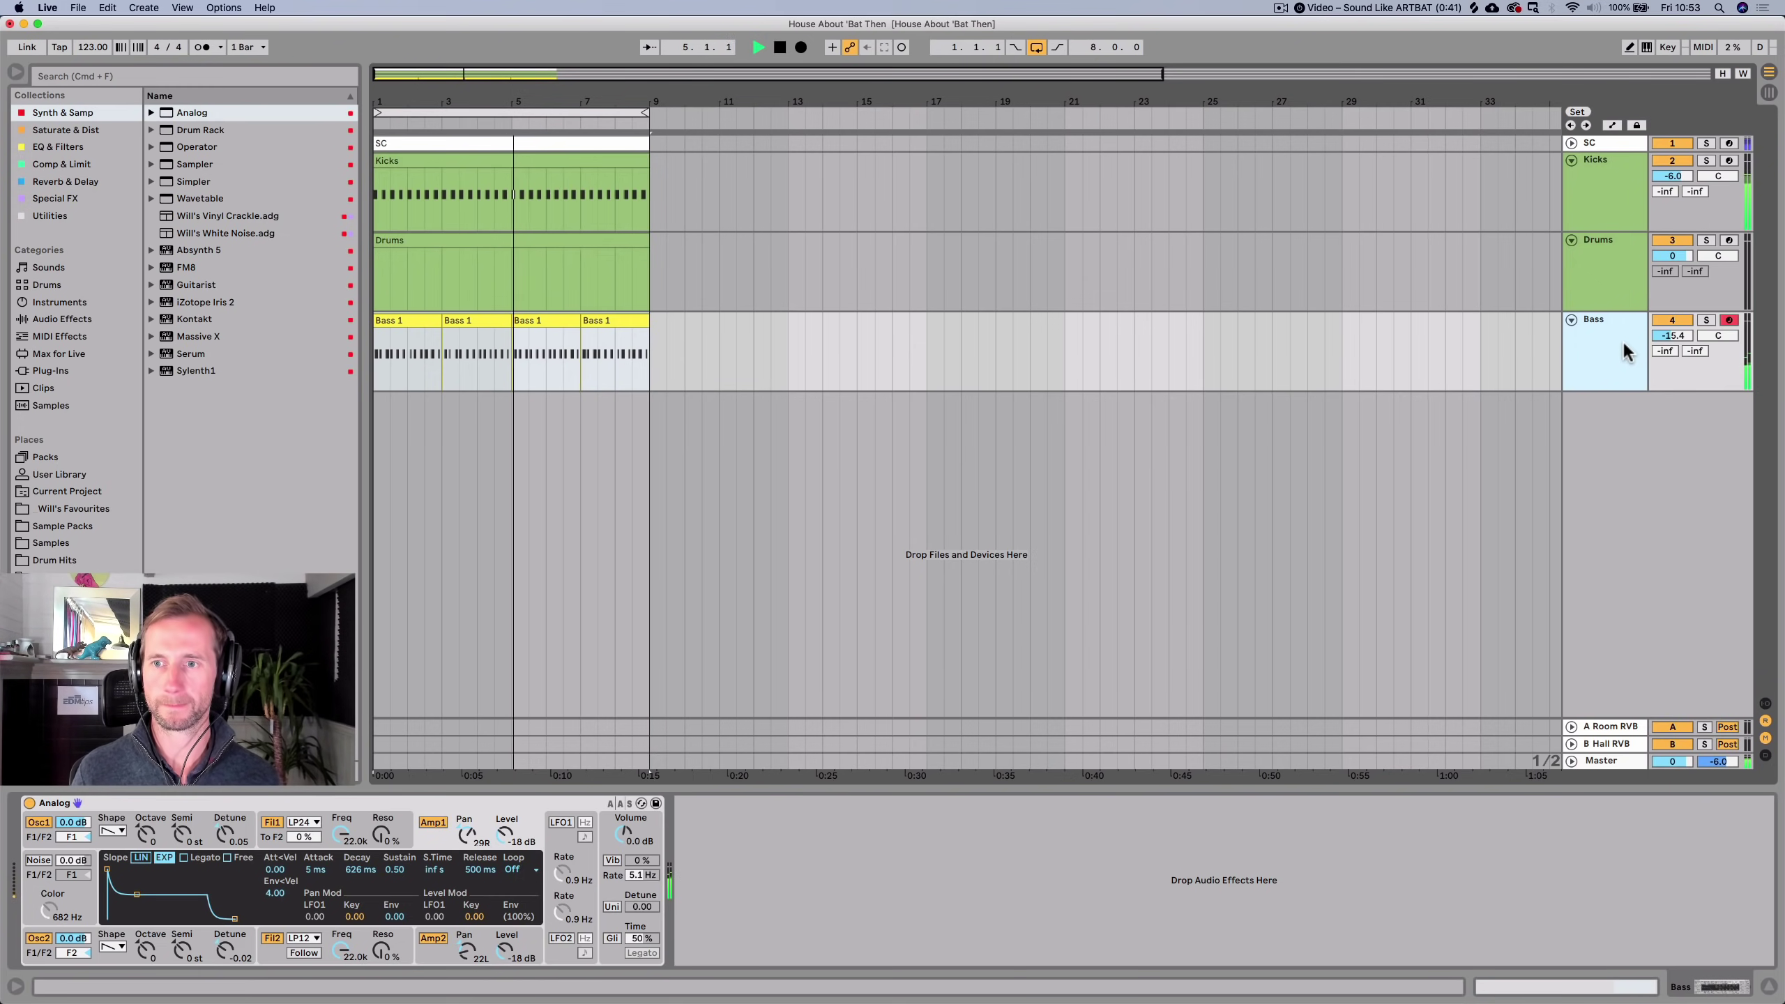
{"action": "key", "text": "space"}
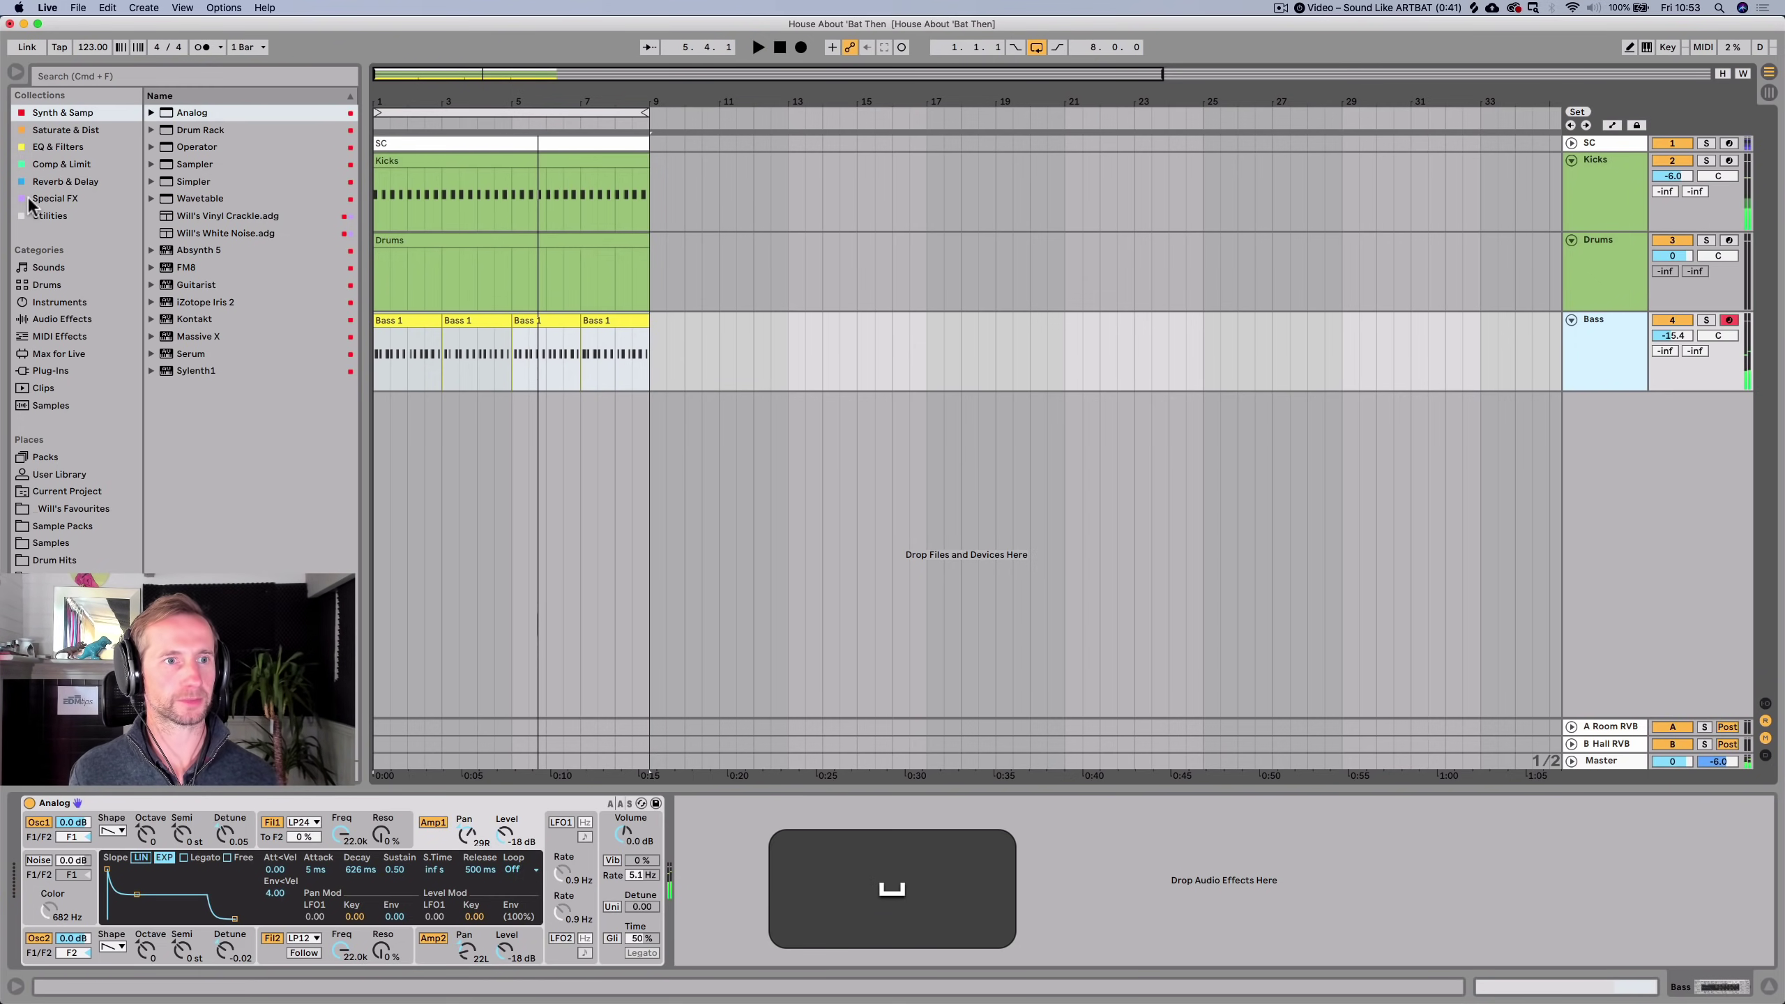
Add EQ Eight after Analog on the Bass track and set band 2 to 303 Hz at -6.07 dB.
{"action": "left_click", "coordinate": [43, 147]}
{"action": "left_click_drag", "start_coordinate": [763, 893], "coordinate": [872, 894]}
{"action": "key", "text": "space"}
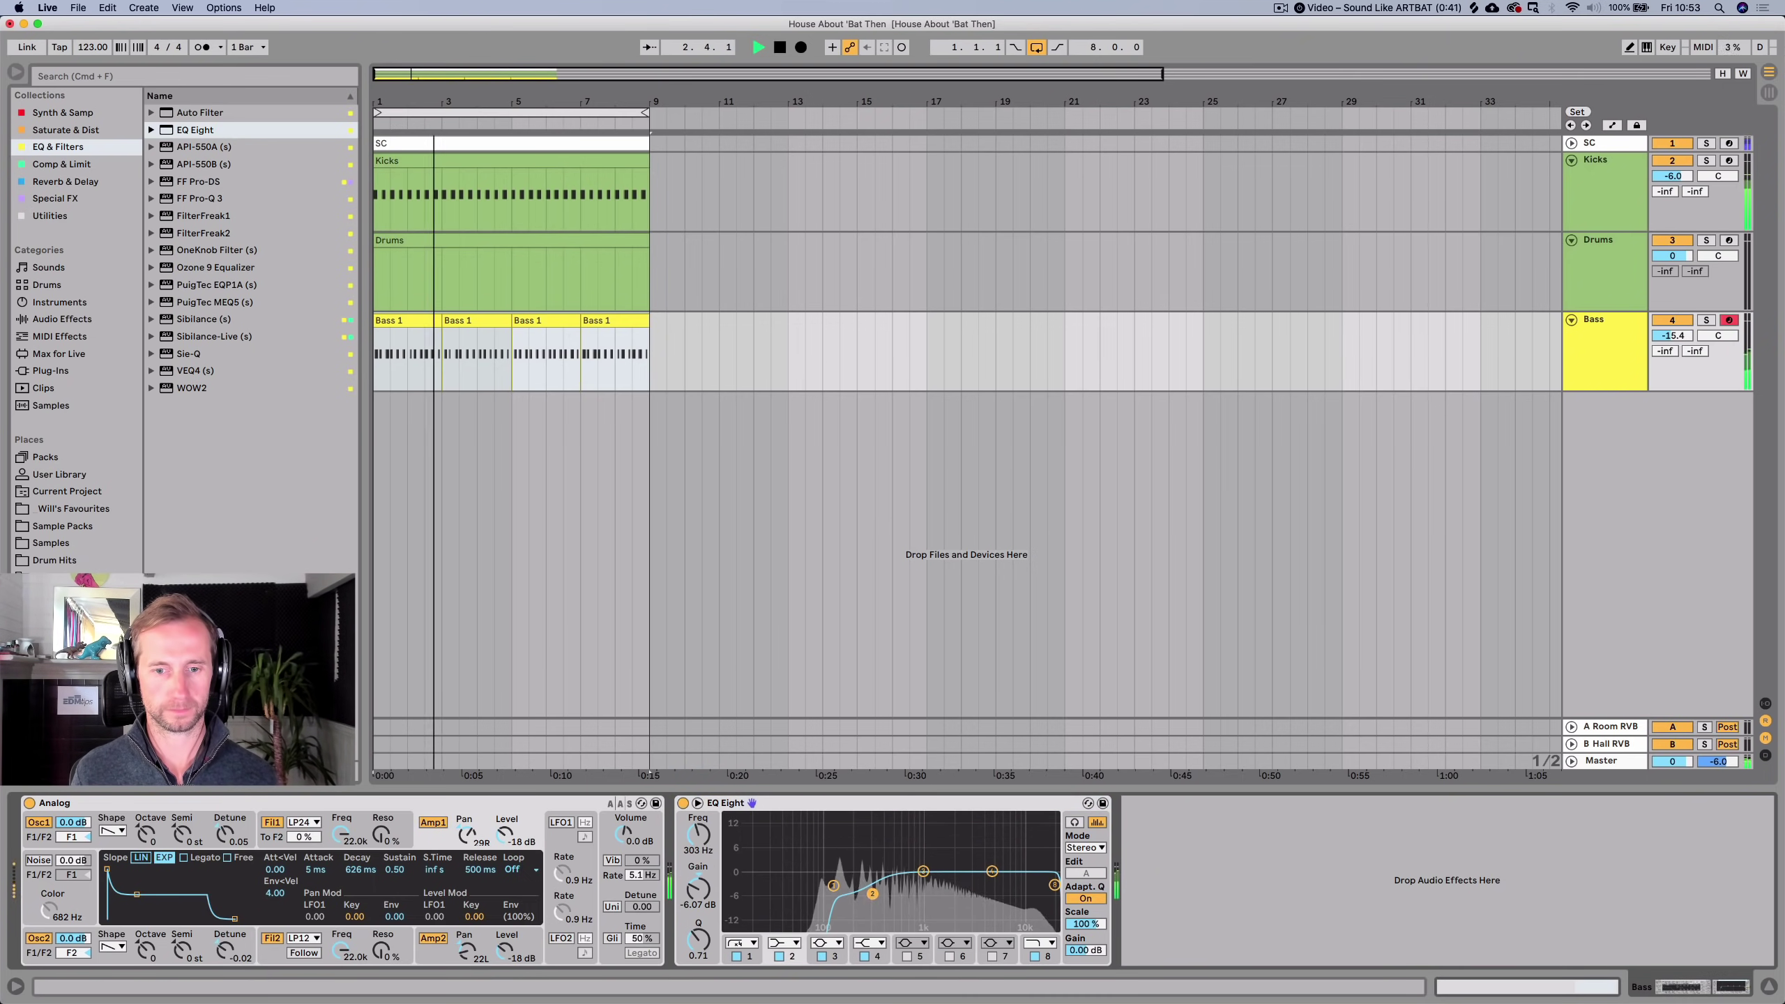
{"action": "key", "text": "space"}
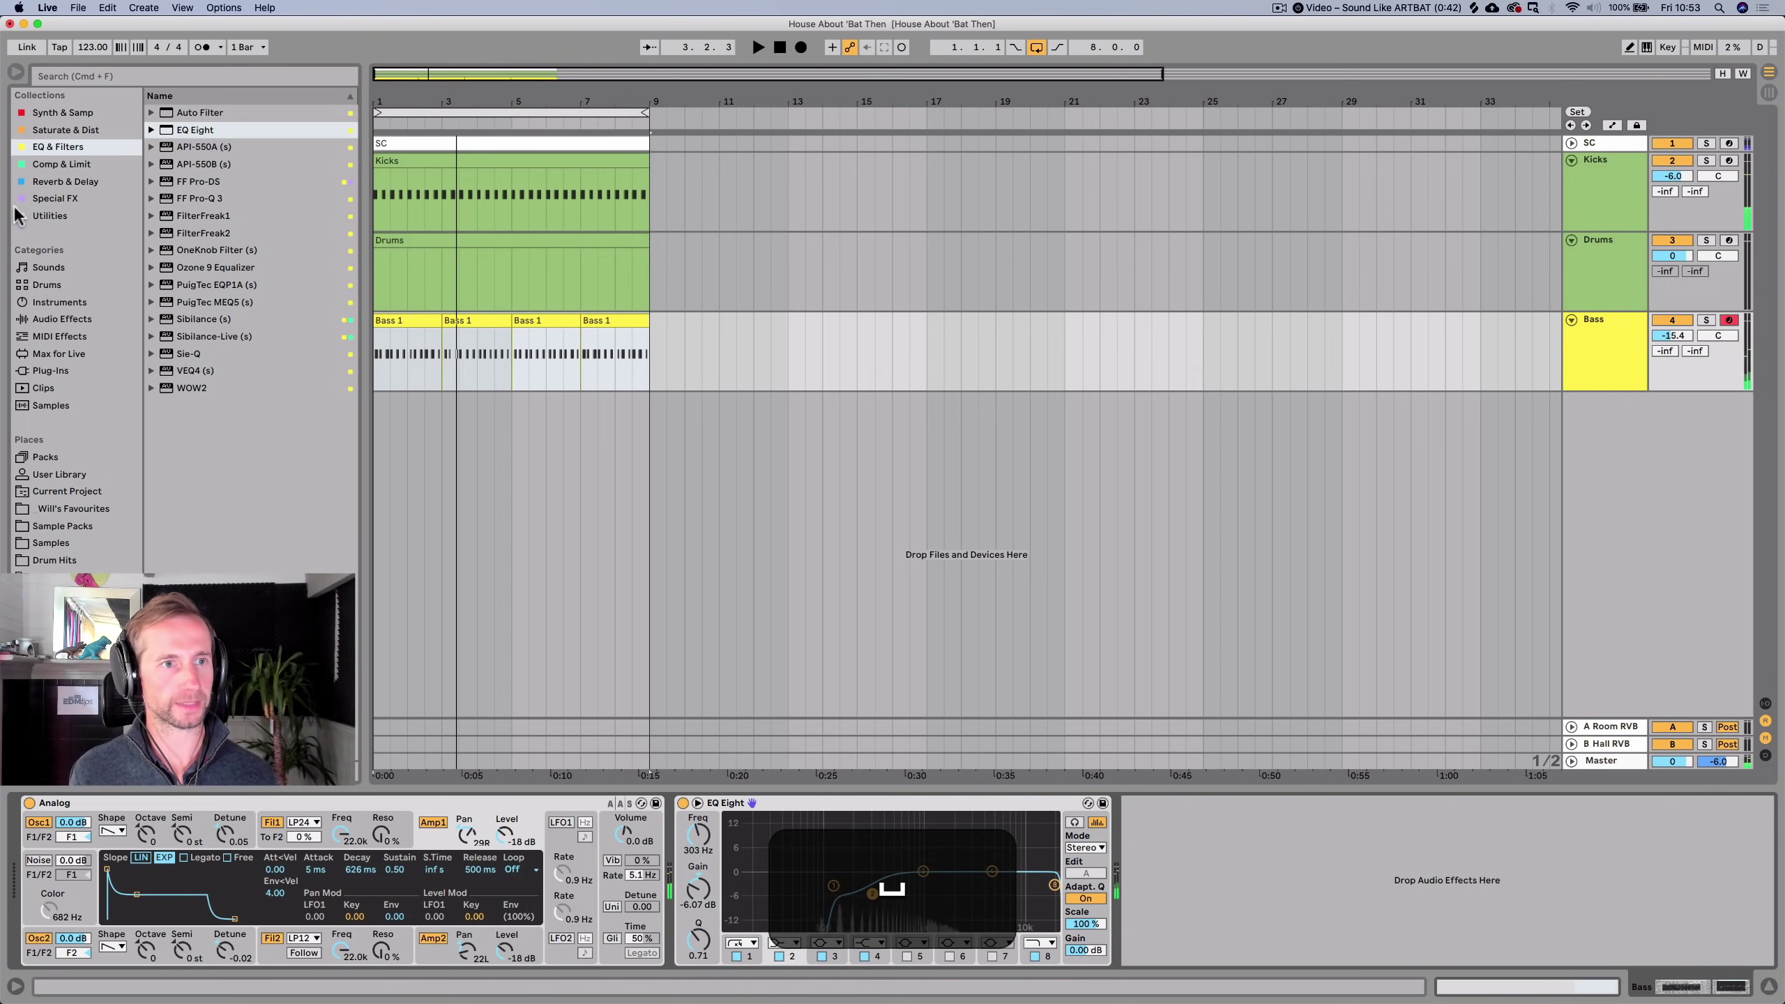
Insert a Saturator between Analog and EQ Eight, with Drive at 13.1 dB and Output at -11.4 dB.
{"action": "left_click", "coordinate": [60, 131]}
{"action": "left_click_drag", "start_coordinate": [214, 150], "coordinate": [677, 910]}
{"action": "key", "text": "space"}
{"action": "left_click_drag", "start_coordinate": [697, 839], "coordinate": [697, 816]}
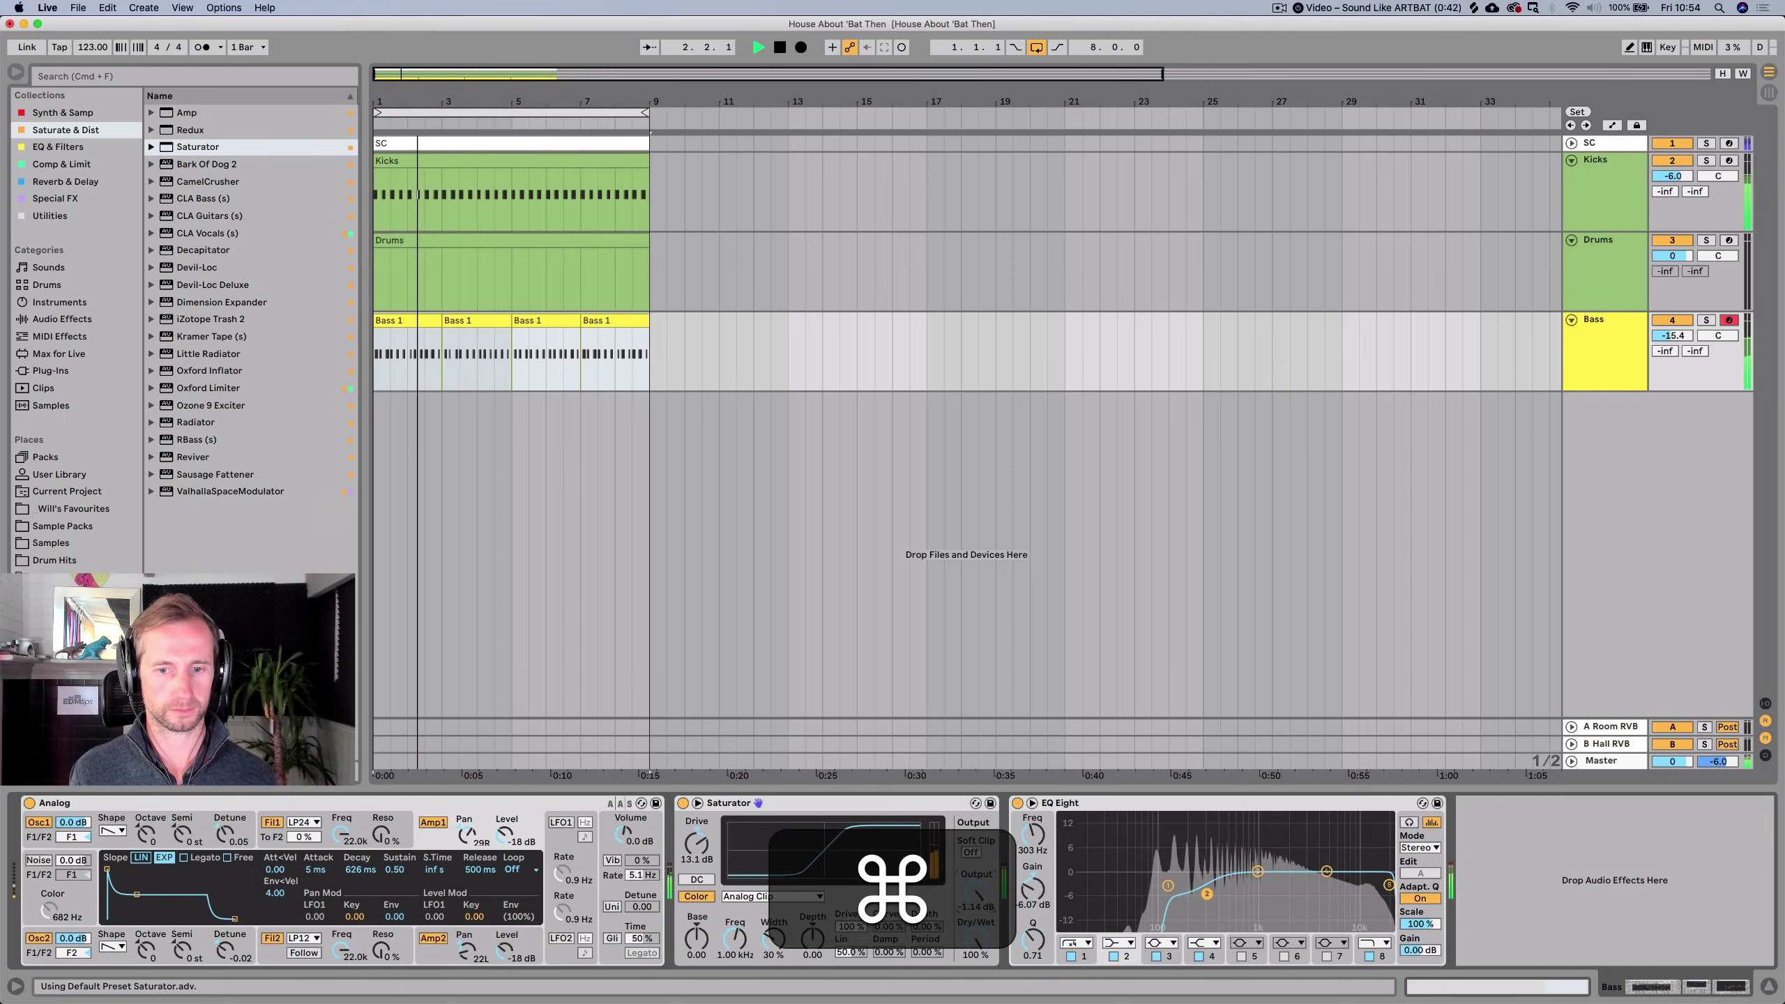
{"action": "left_click_drag", "start_coordinate": [980, 894], "coordinate": [979, 929]}
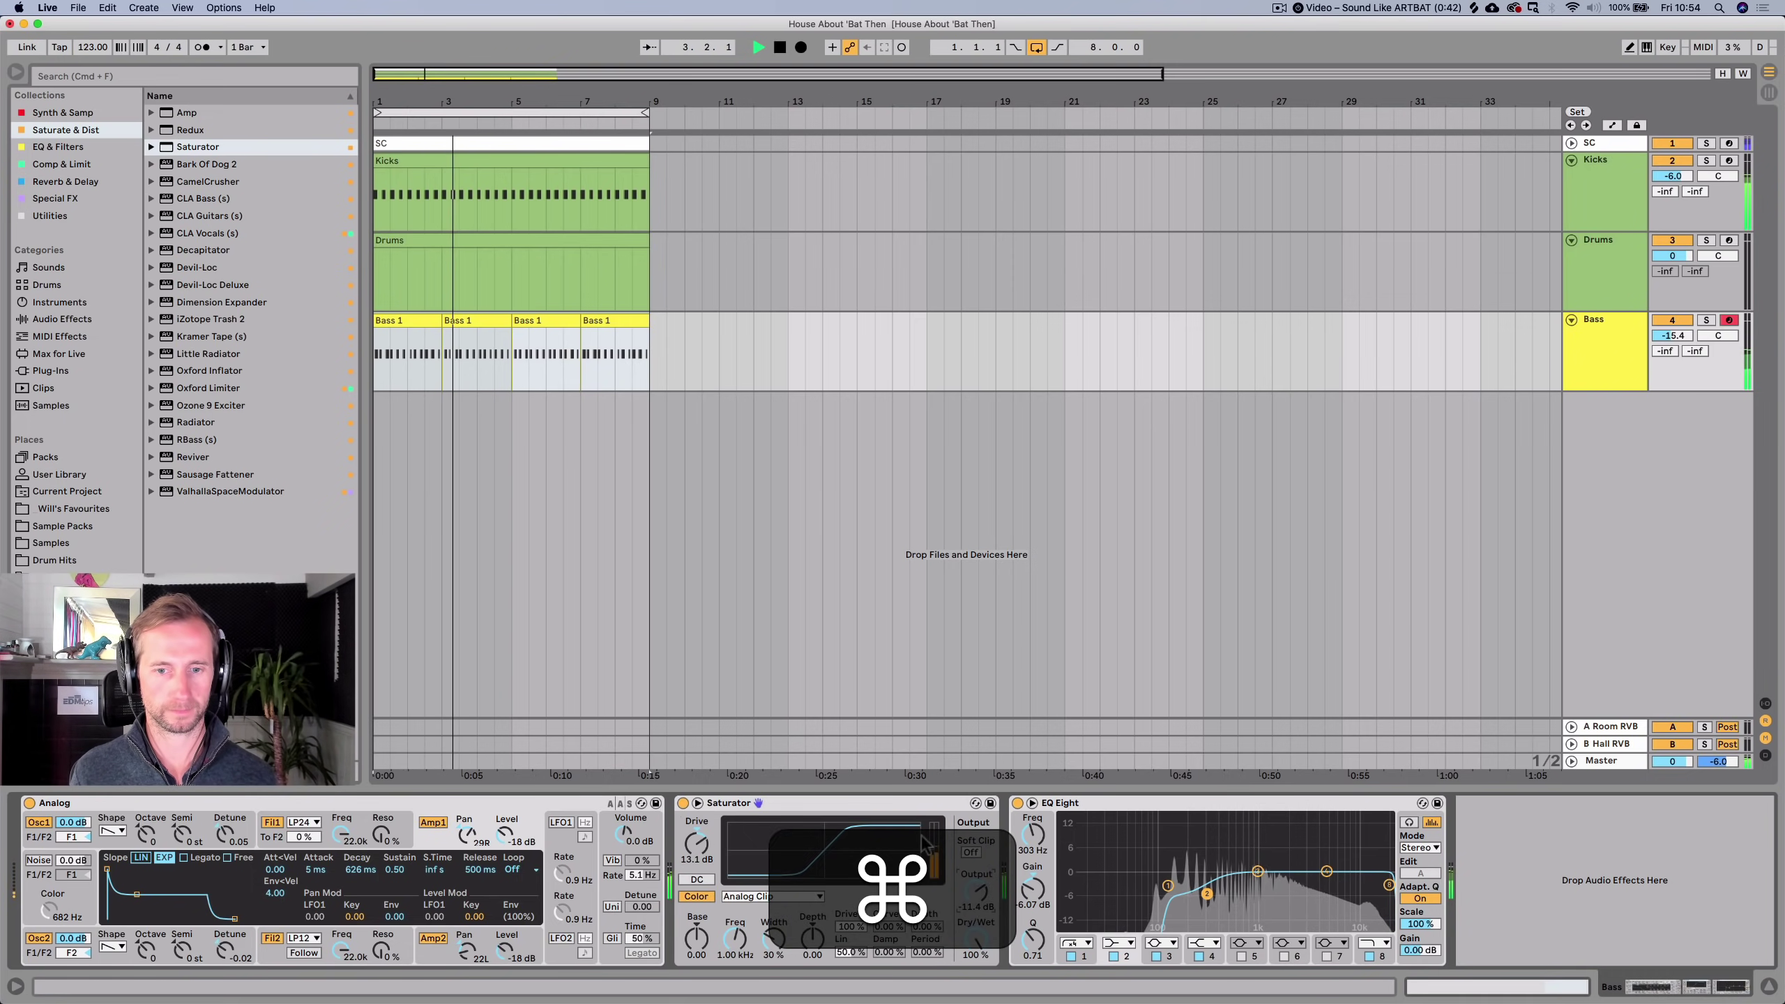
Group the Bass track's Saturator and EQ Eight into an effect rack, and consolidate the four Bass clips from bar 1 to 9 into one.
{"action": "left_click", "coordinate": [900, 804]}
{"action": "left_click", "coordinate": [1168, 802], "text": "shift"}
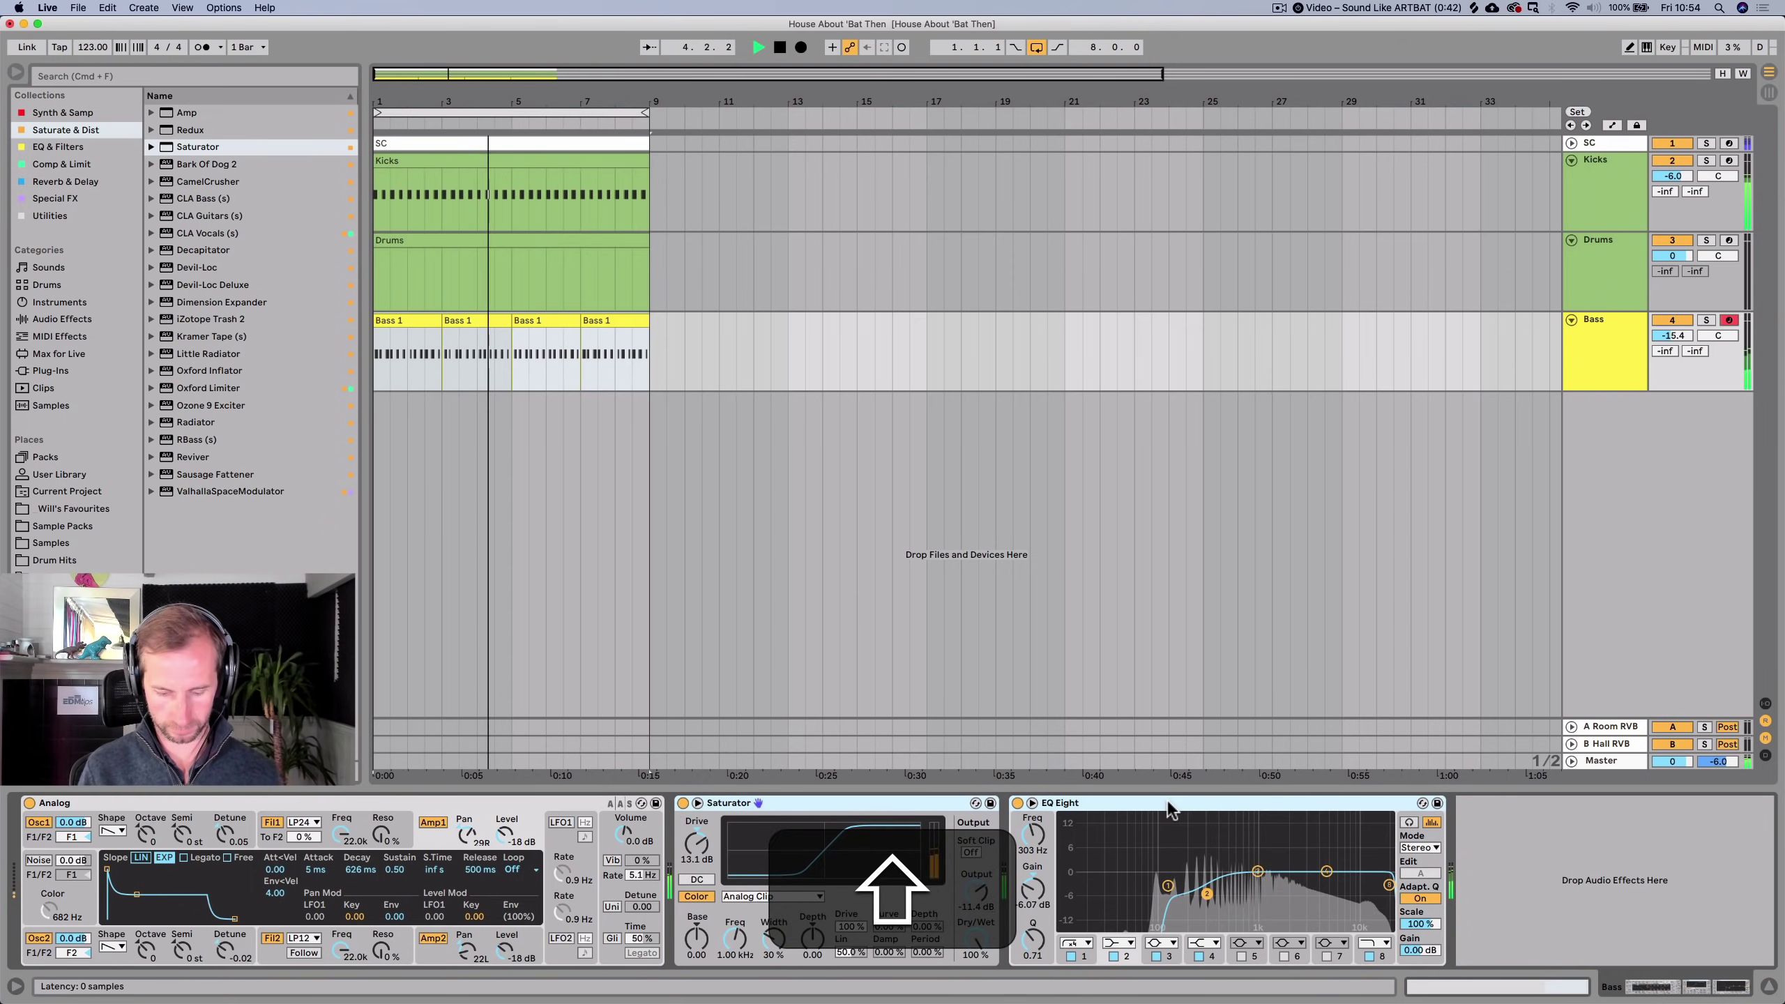
{"action": "key", "text": "super+g"}
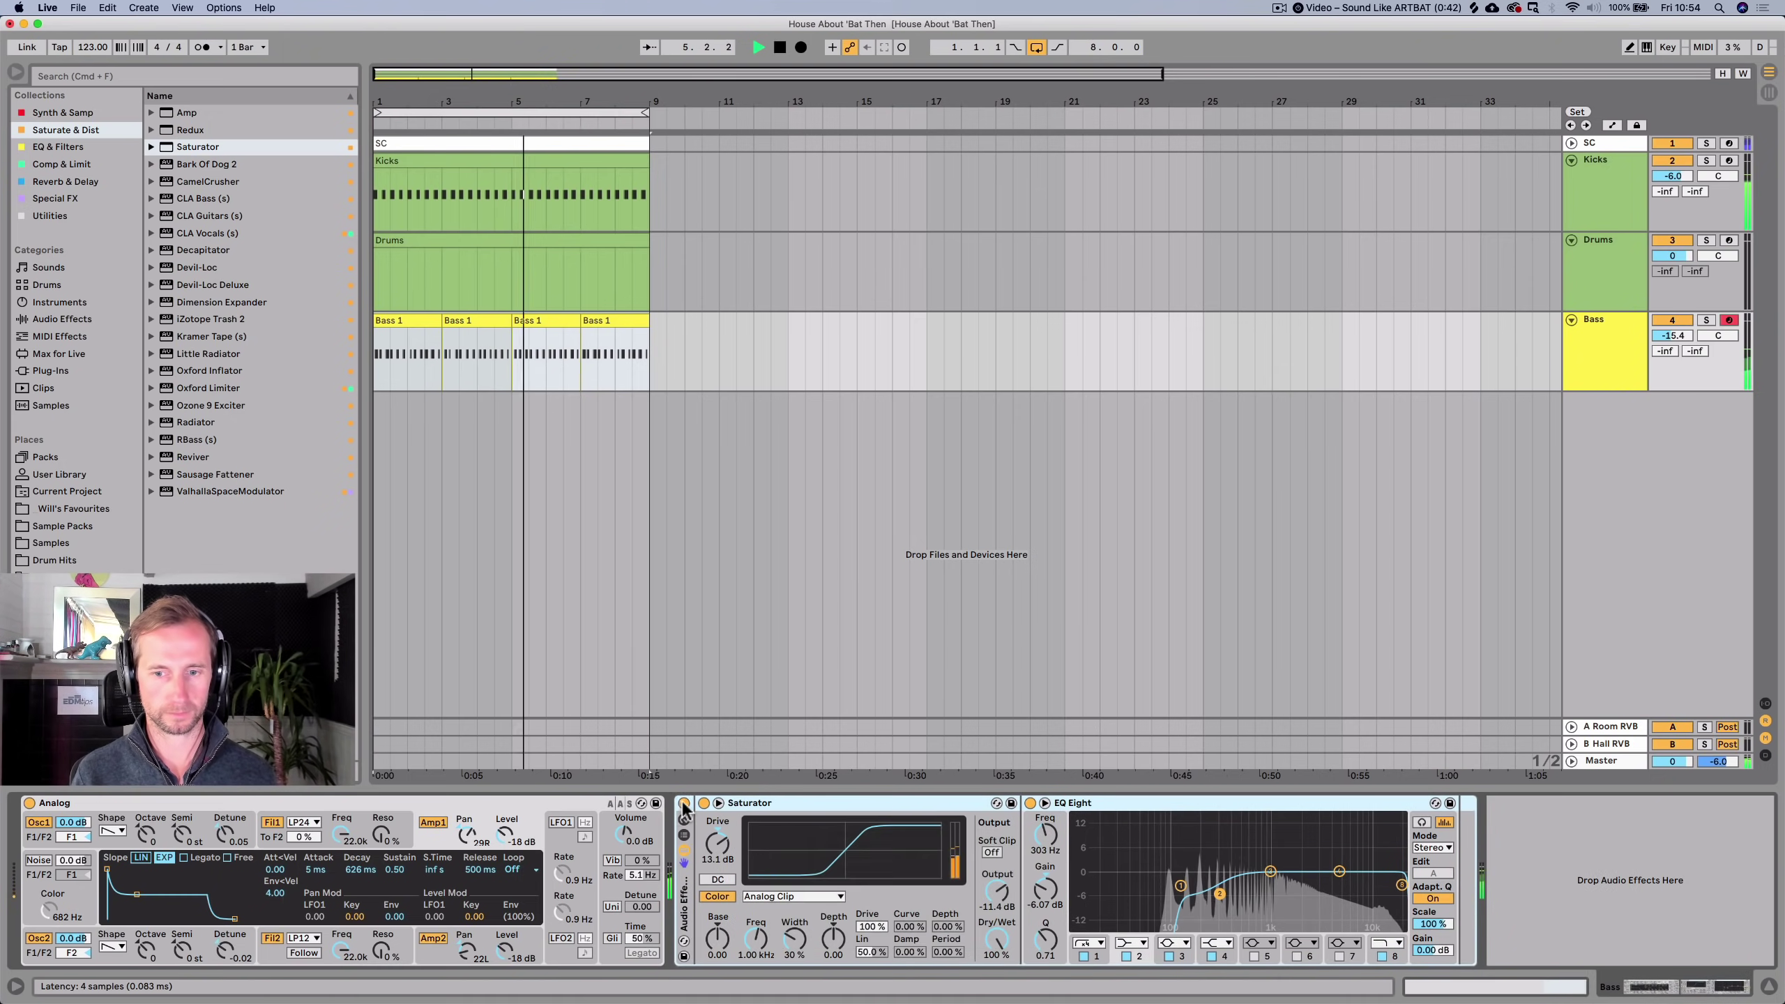
{"action": "key", "text": "space"}
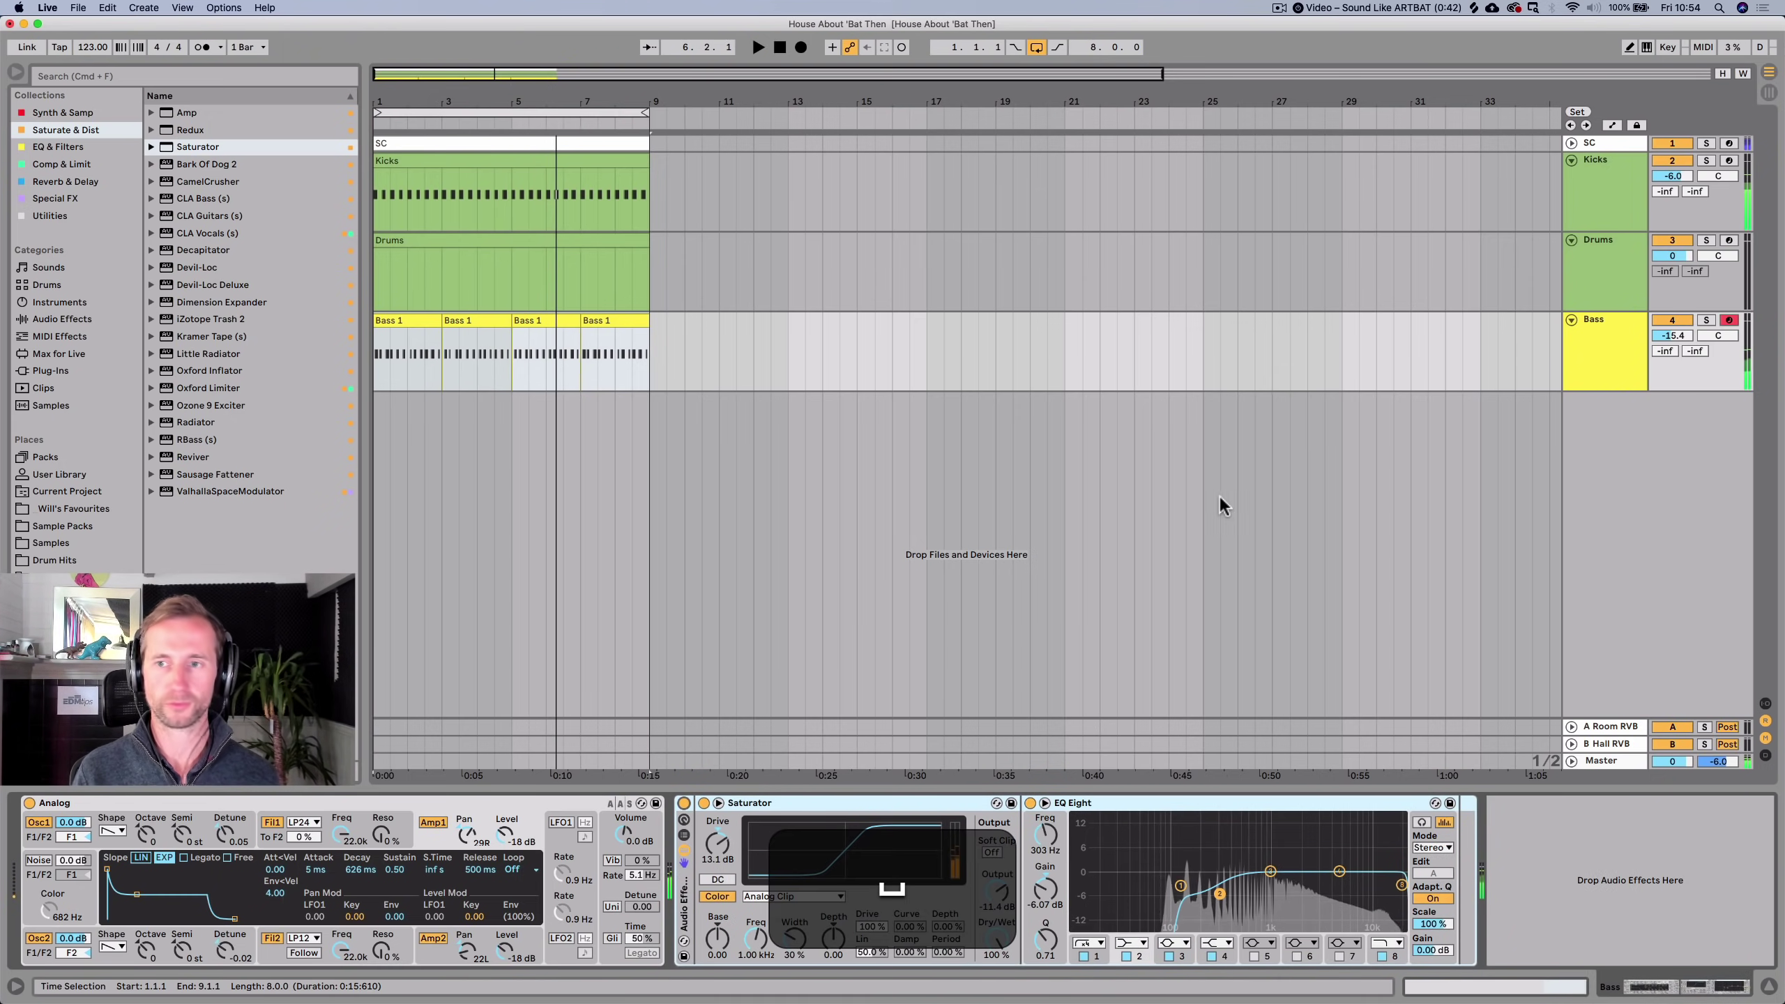
{"action": "left_click_drag", "start_coordinate": [646, 356], "coordinate": [362, 371]}
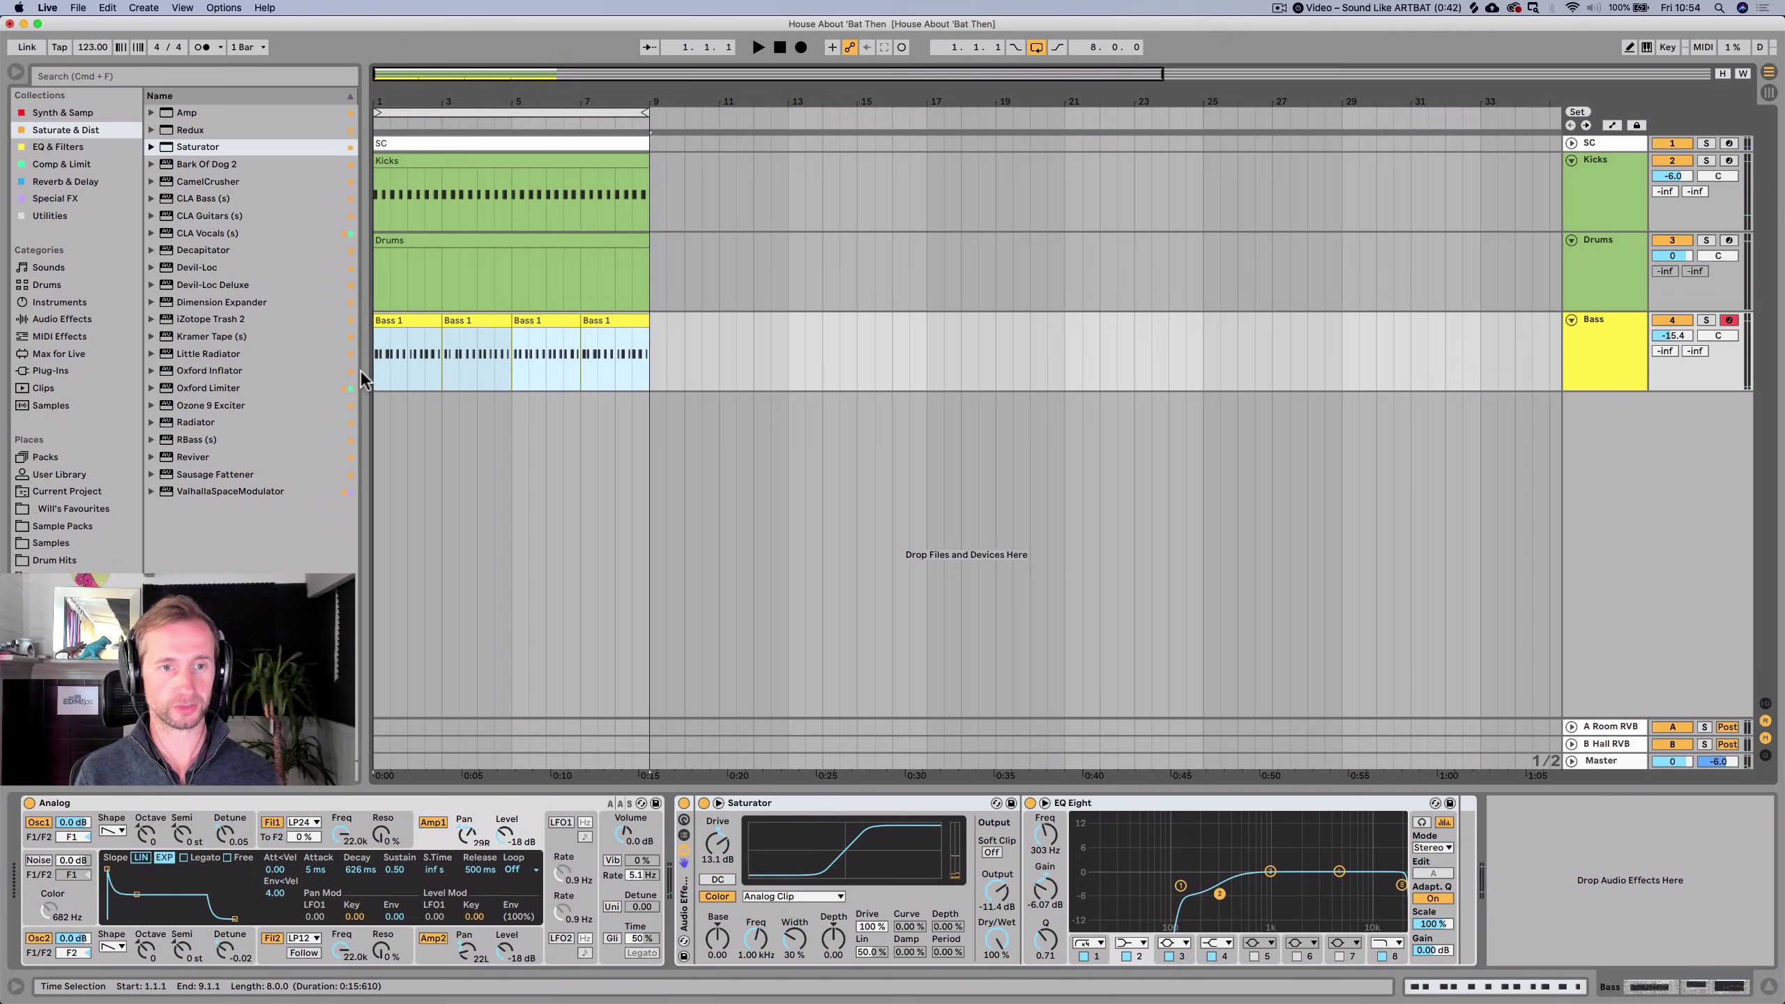
{"action": "key", "text": "super+j"}
Insert a MIDI track below Bass, name it Sub Bass and give it the same yellow color.
{"action": "left_click", "coordinate": [1611, 355]}
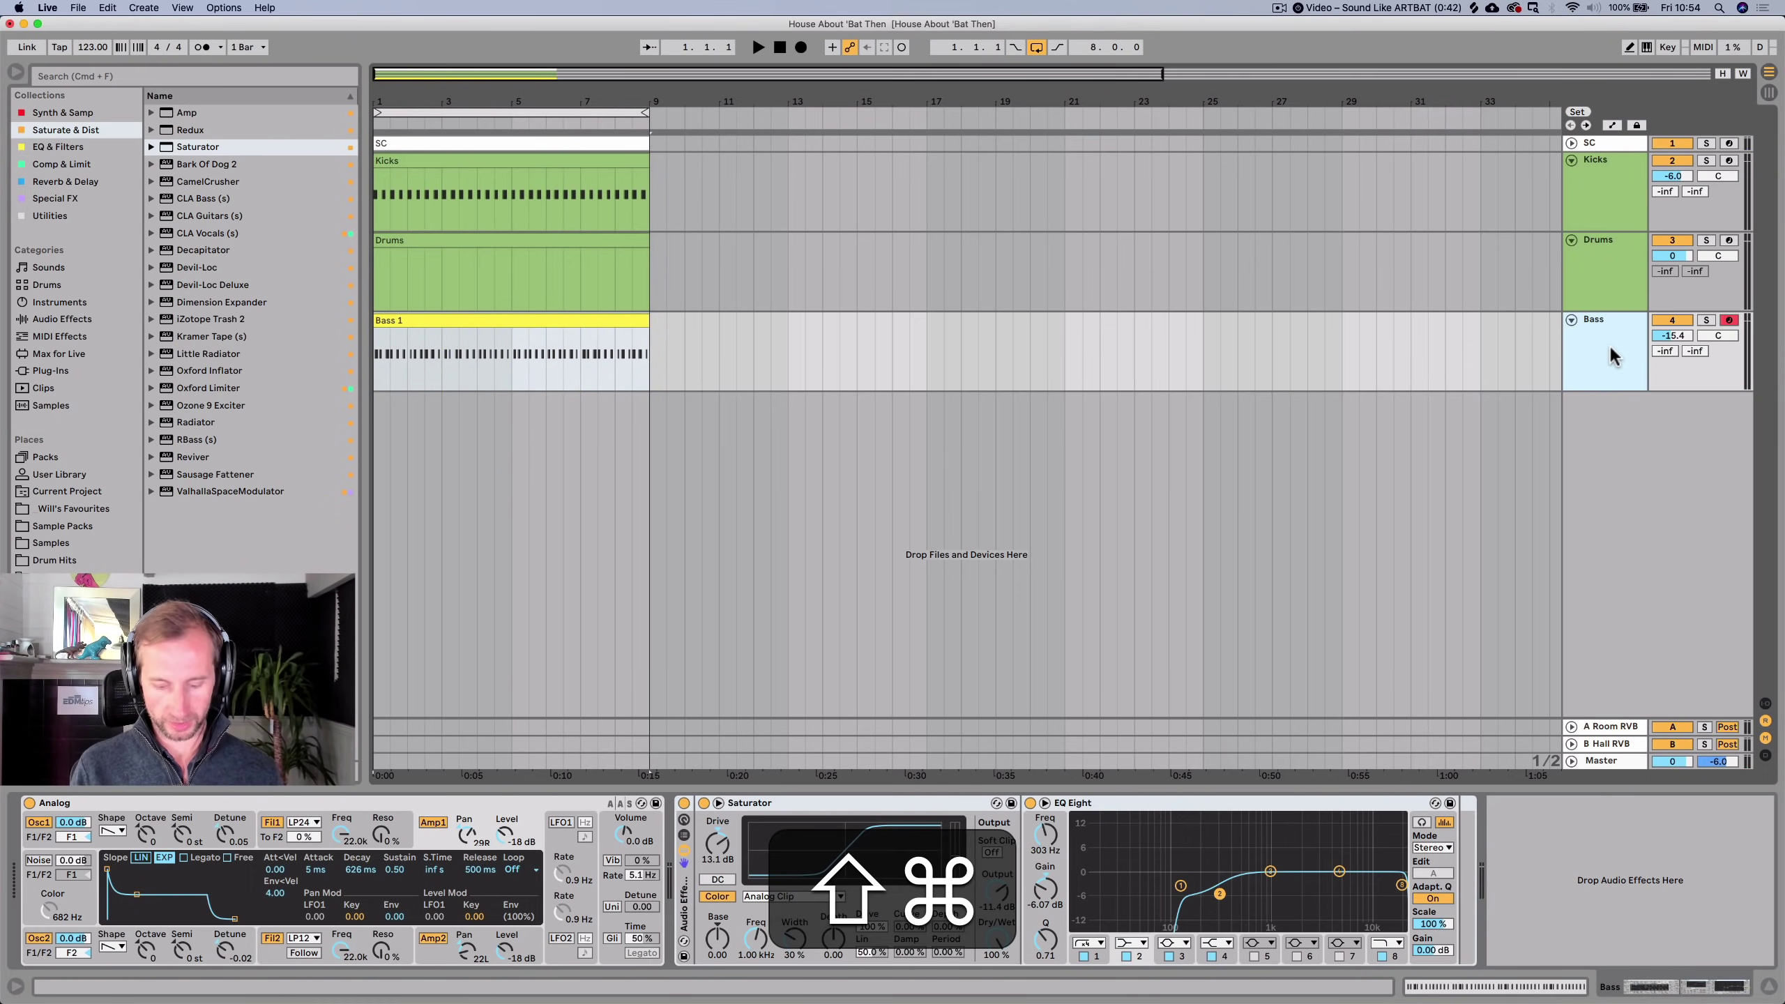
{"action": "key", "text": "ctrl+shift+t"}
{"action": "key", "text": "super+r"}
{"action": "type", "text": "Bass"}
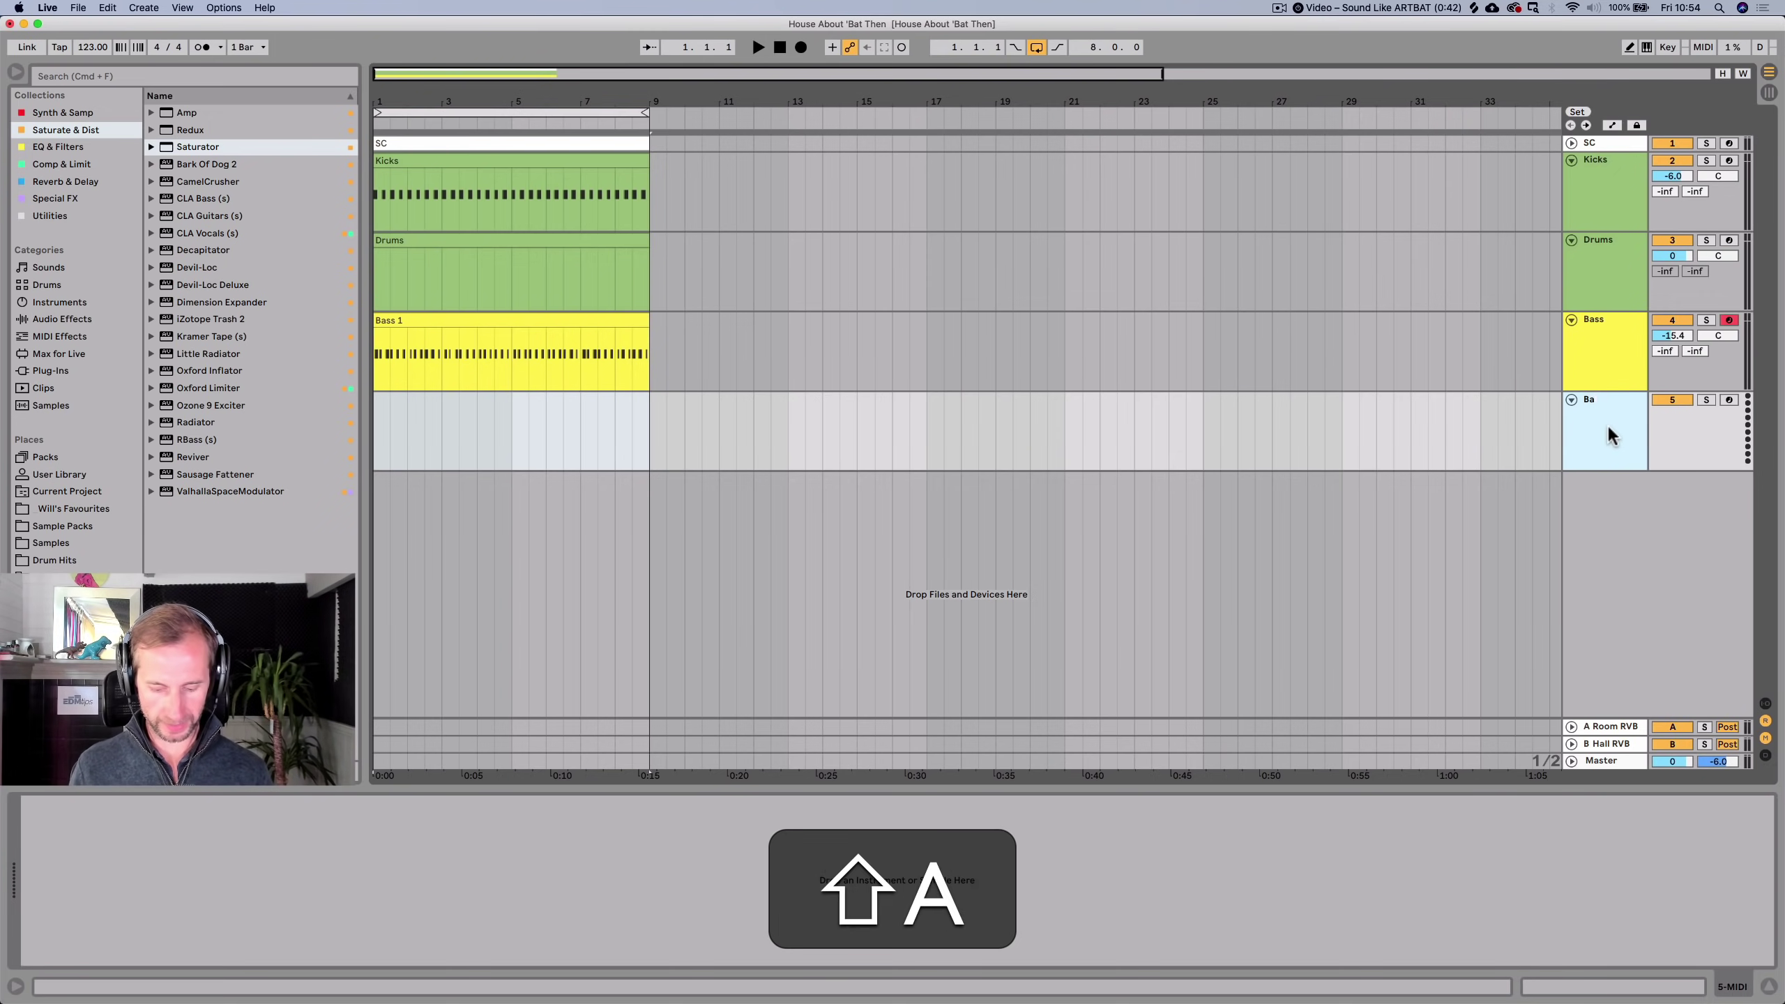
{"action": "key", "text": "BackSpace"}
{"action": "type", "text": "Sub"}
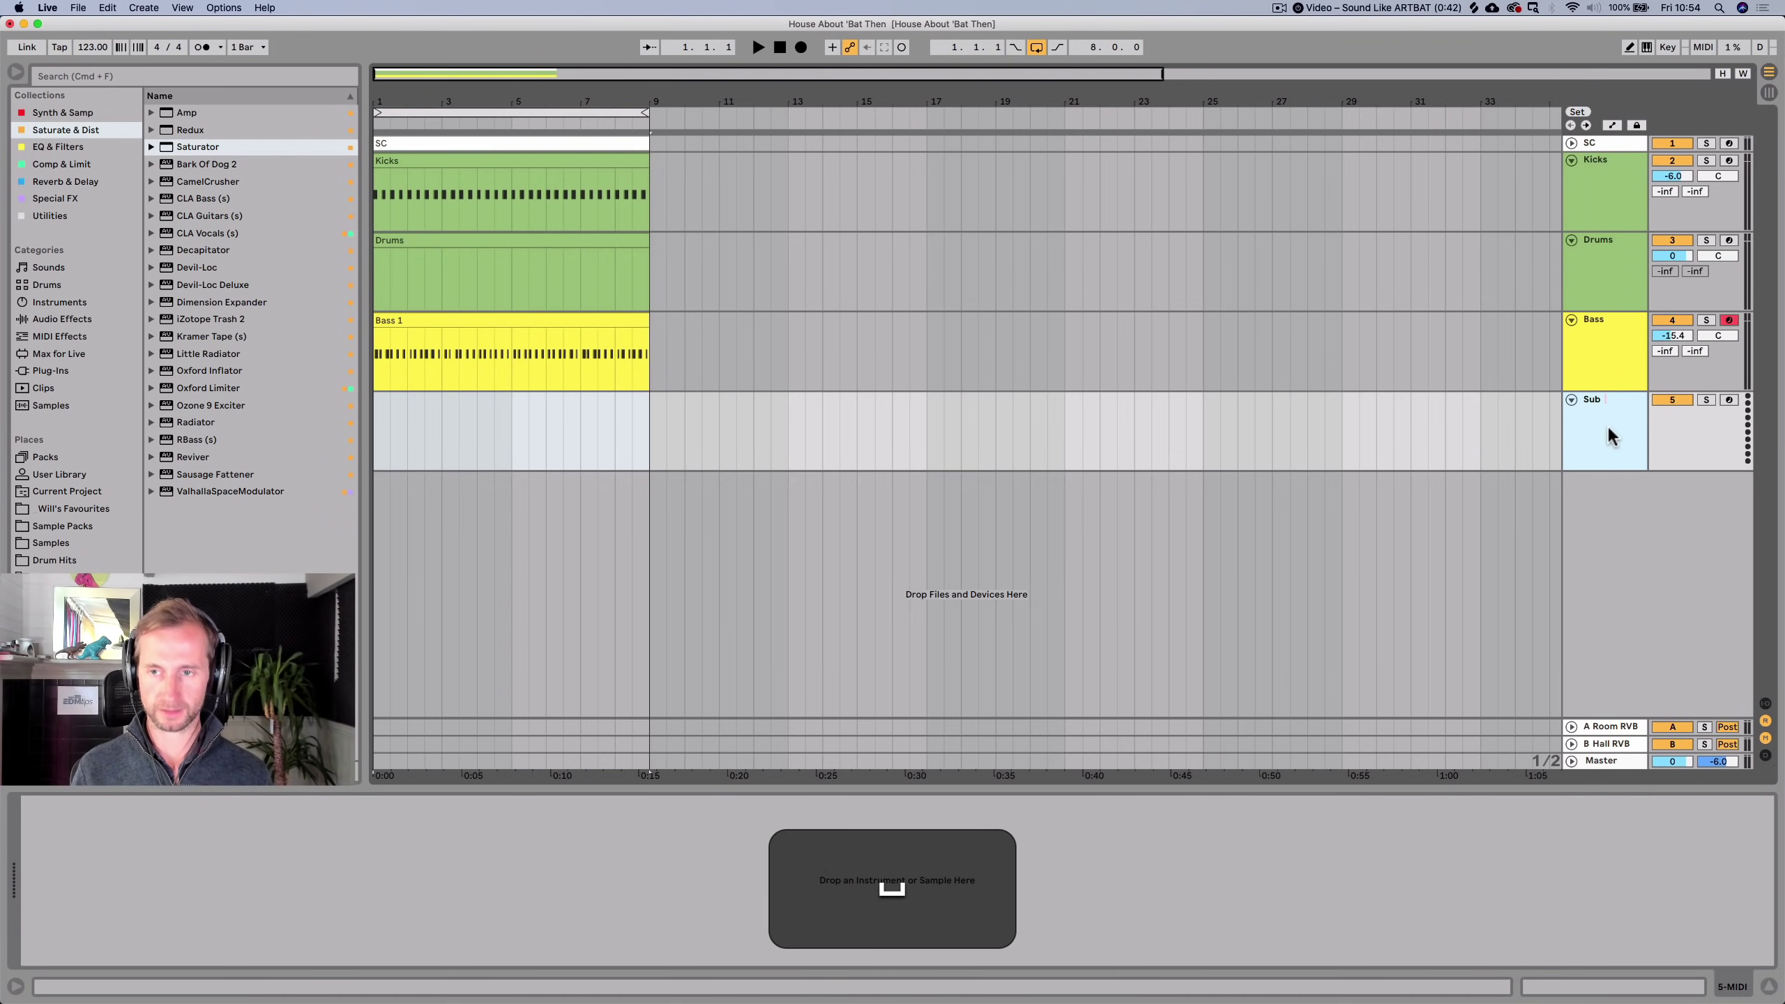
{"action": "type", "text": " Bass"}
{"action": "key", "text": "Return"}
{"action": "right_click", "coordinate": [1607, 424]}
{"action": "left_click", "coordinate": [1445, 659]}
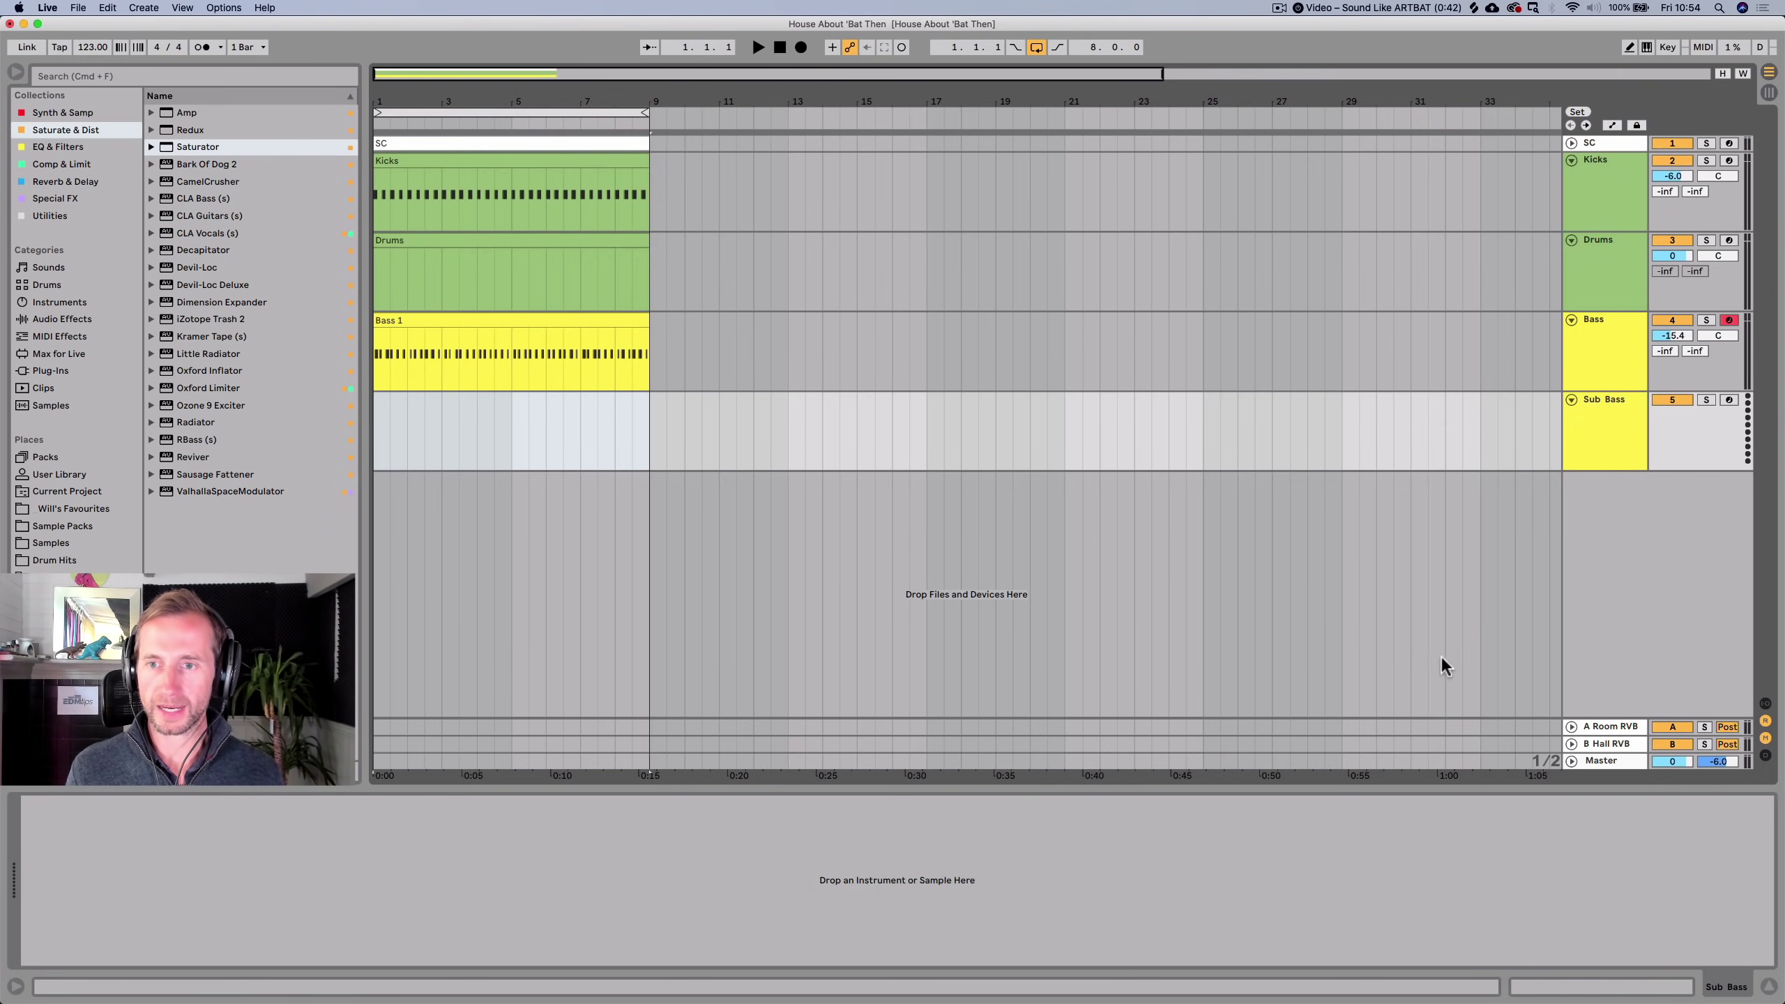
Copy the consolidated Bass clip to the start of the Sub Bass track and rename the copy Sub Bass.
{"action": "left_click_drag", "start_coordinate": [516, 323], "coordinate": [508, 402]}
{"action": "key", "text": "super+r"}
{"action": "type", "text": "Sub Bass"}
{"action": "key", "text": "Return"}
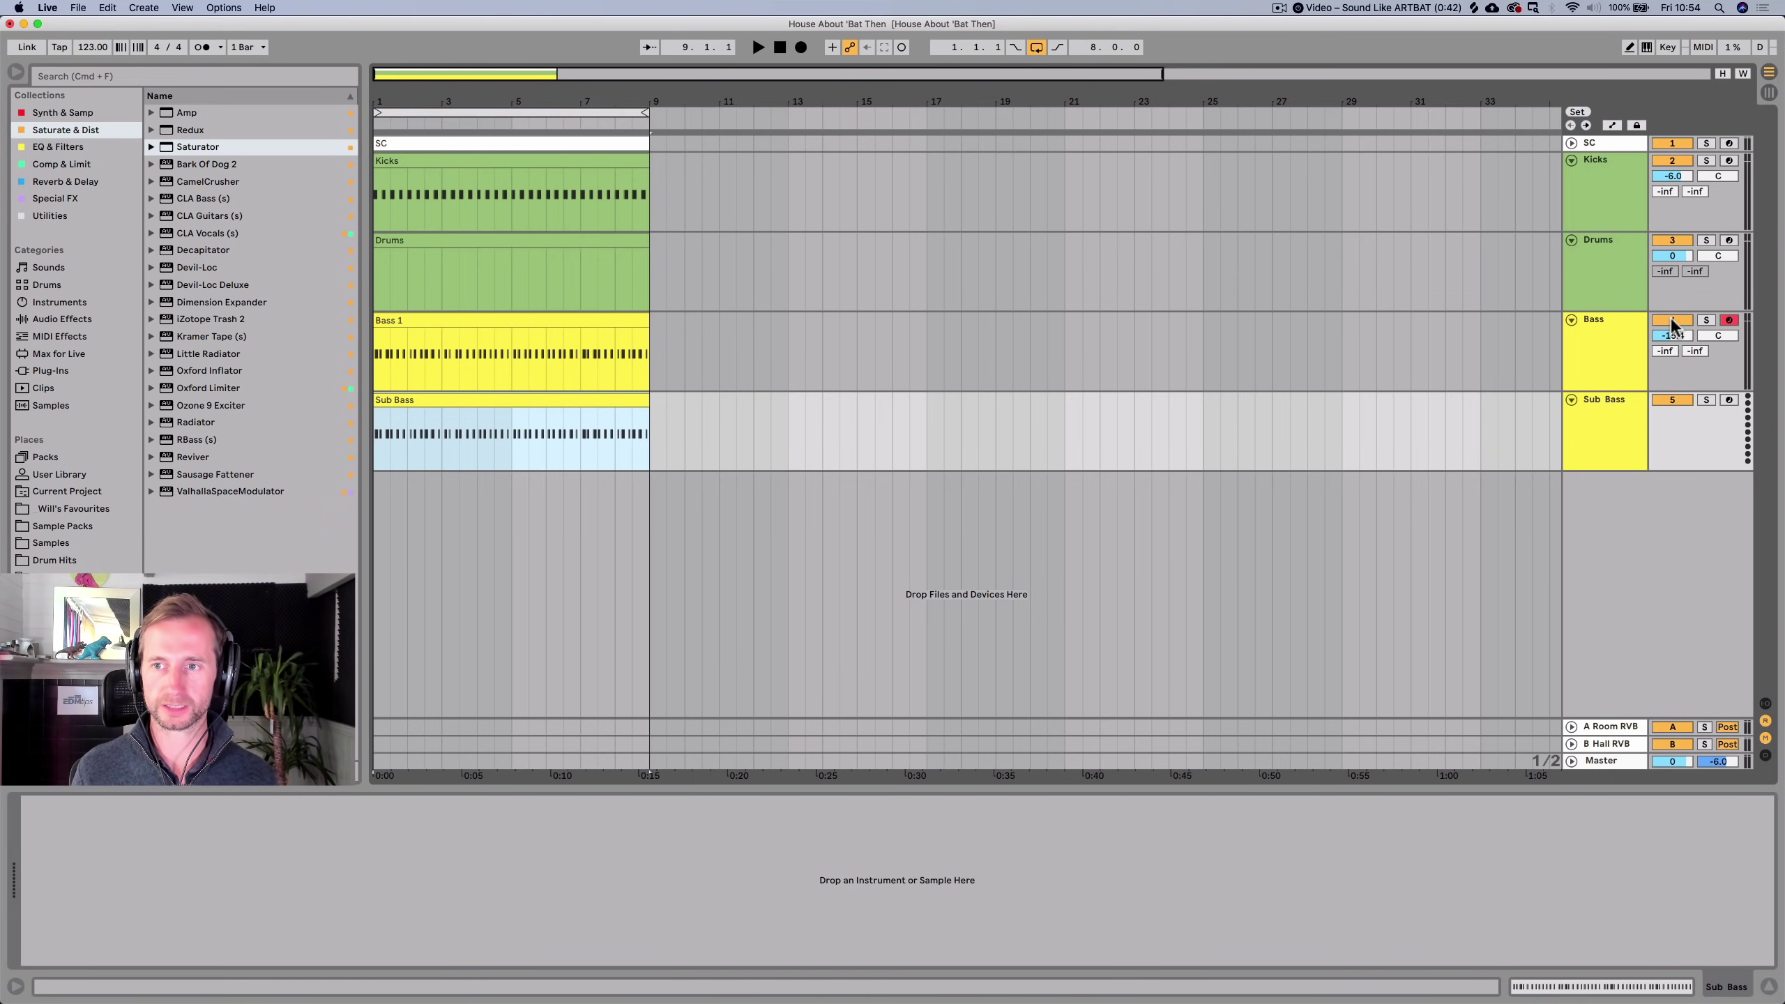
Load Operator from the Synth & Samp collection onto the Sub Bass track, and solo the track for playback.
{"action": "left_click", "coordinate": [53, 136]}
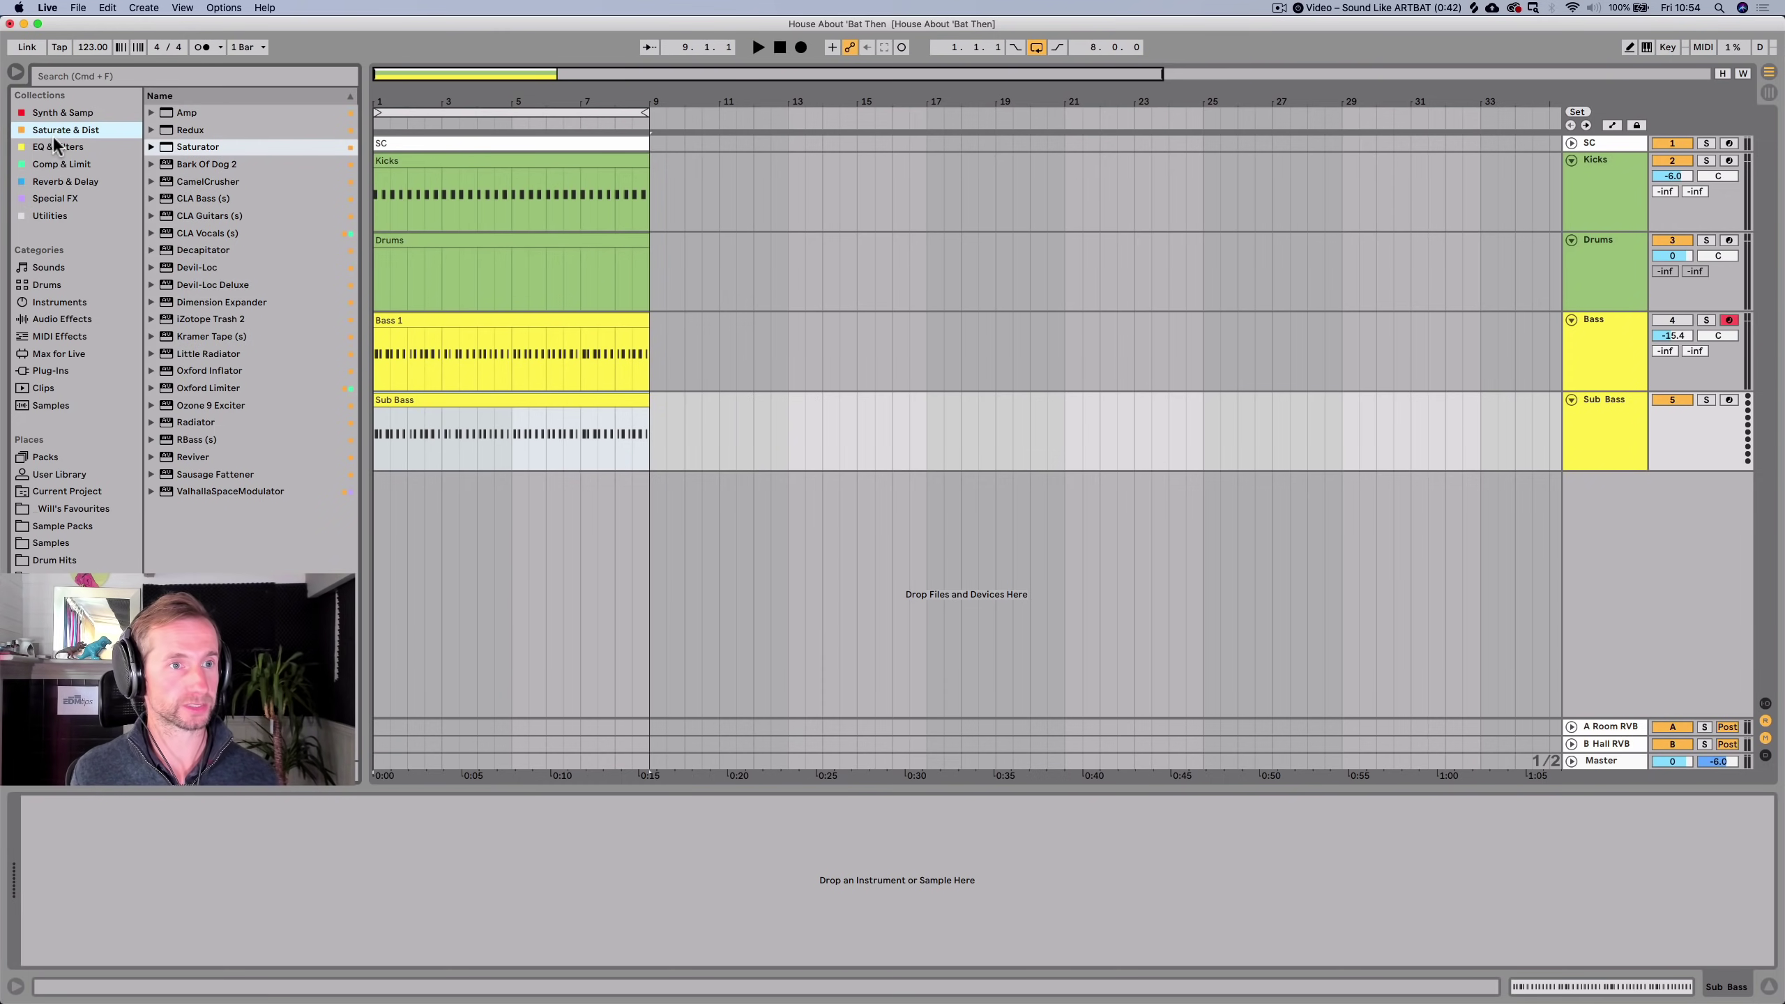
{"action": "key", "text": "Up"}
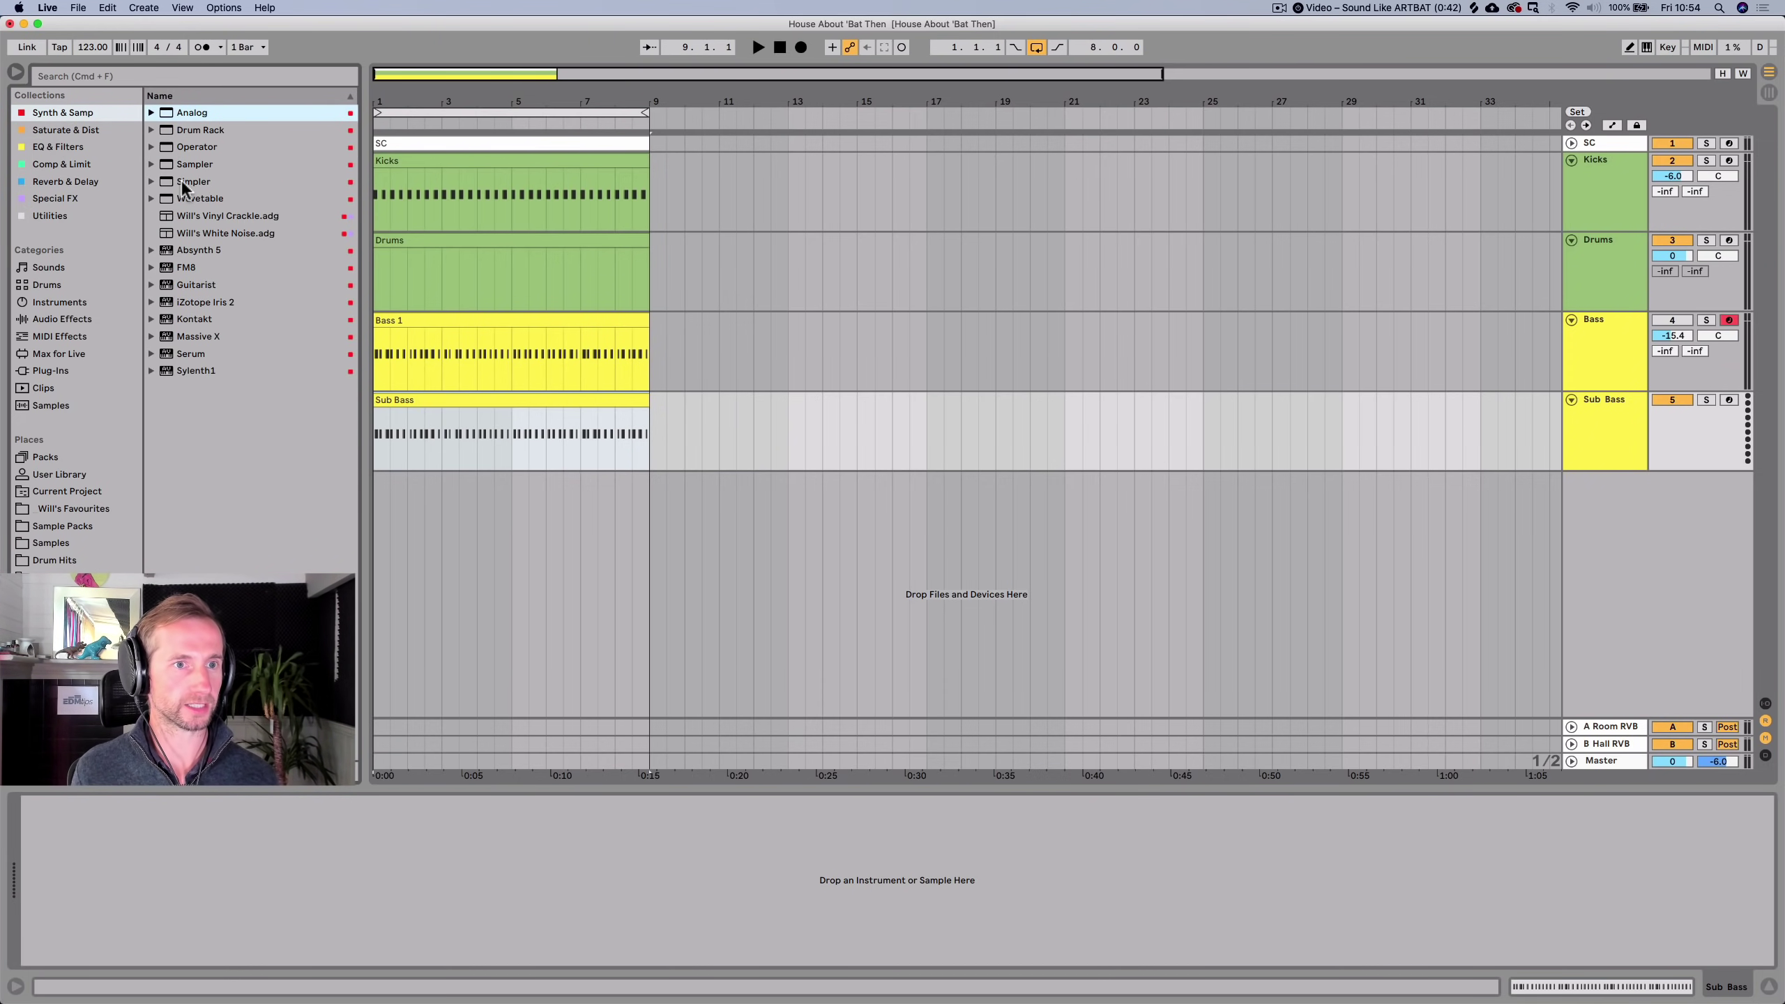
{"action": "left_click_drag", "start_coordinate": [184, 147], "coordinate": [218, 981]}
{"action": "left_click_drag", "start_coordinate": [226, 870], "coordinate": [226, 869]}
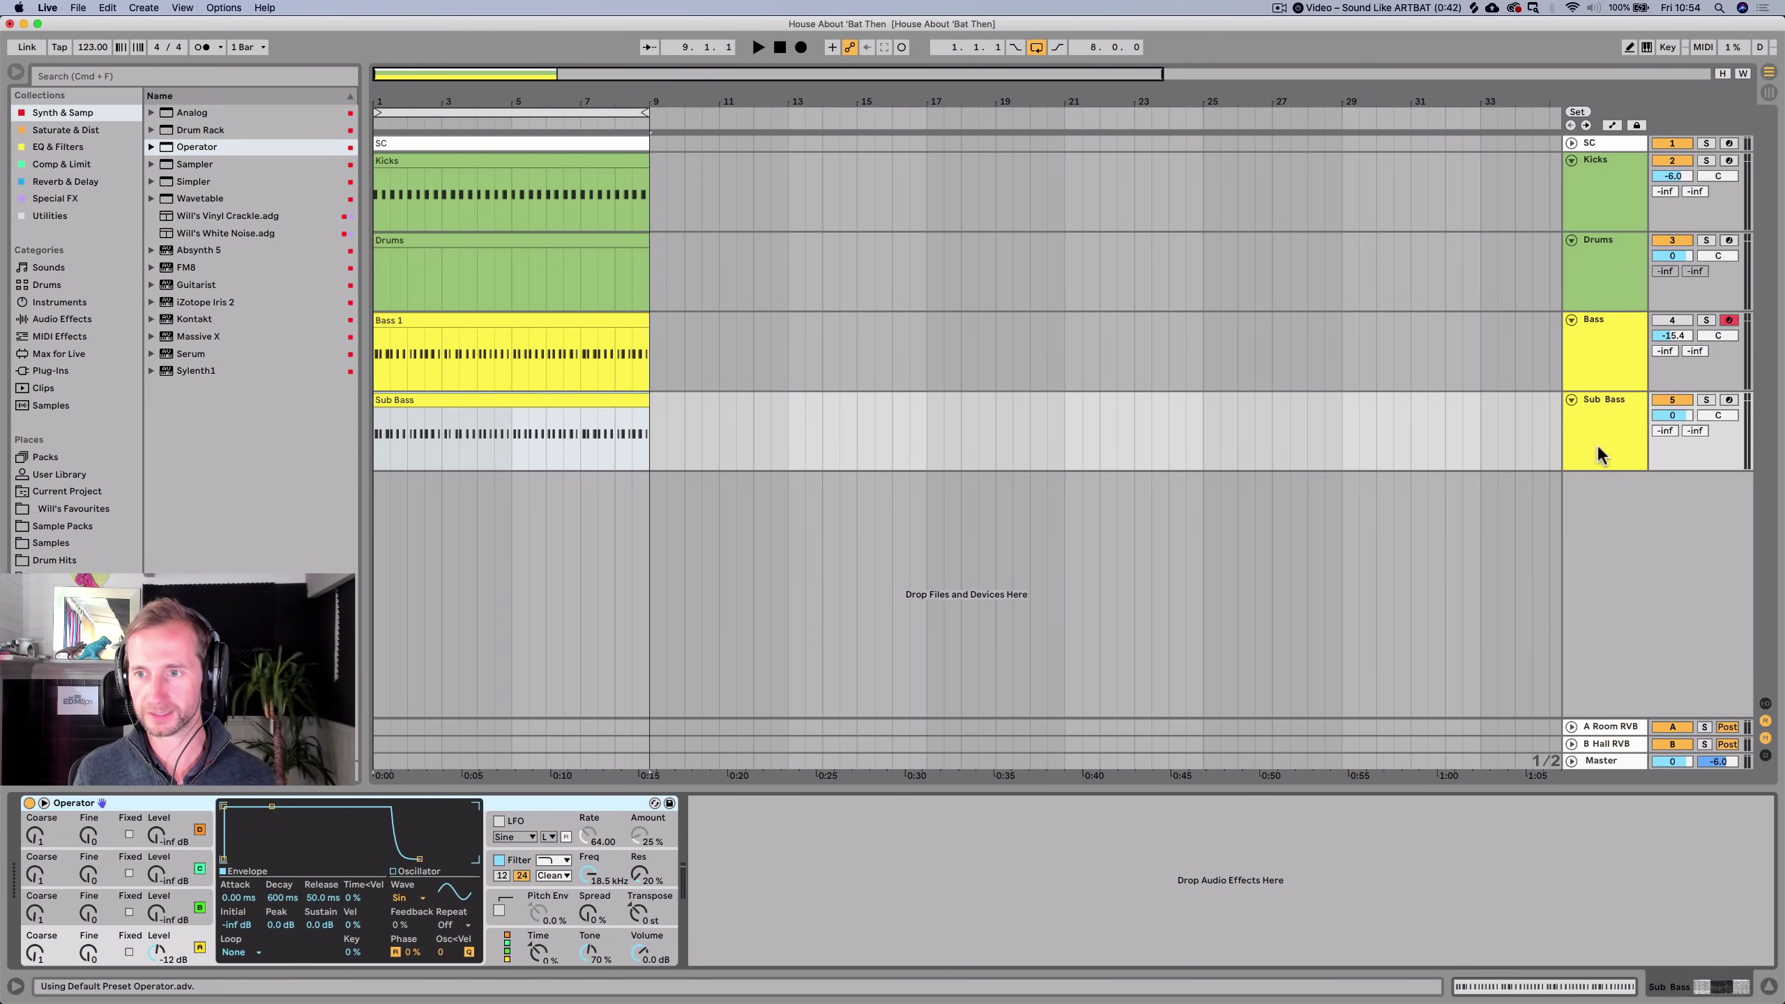
{"action": "left_click", "coordinate": [1706, 399]}
{"action": "left_click", "coordinate": [1628, 424]}
{"action": "key", "text": "space"}
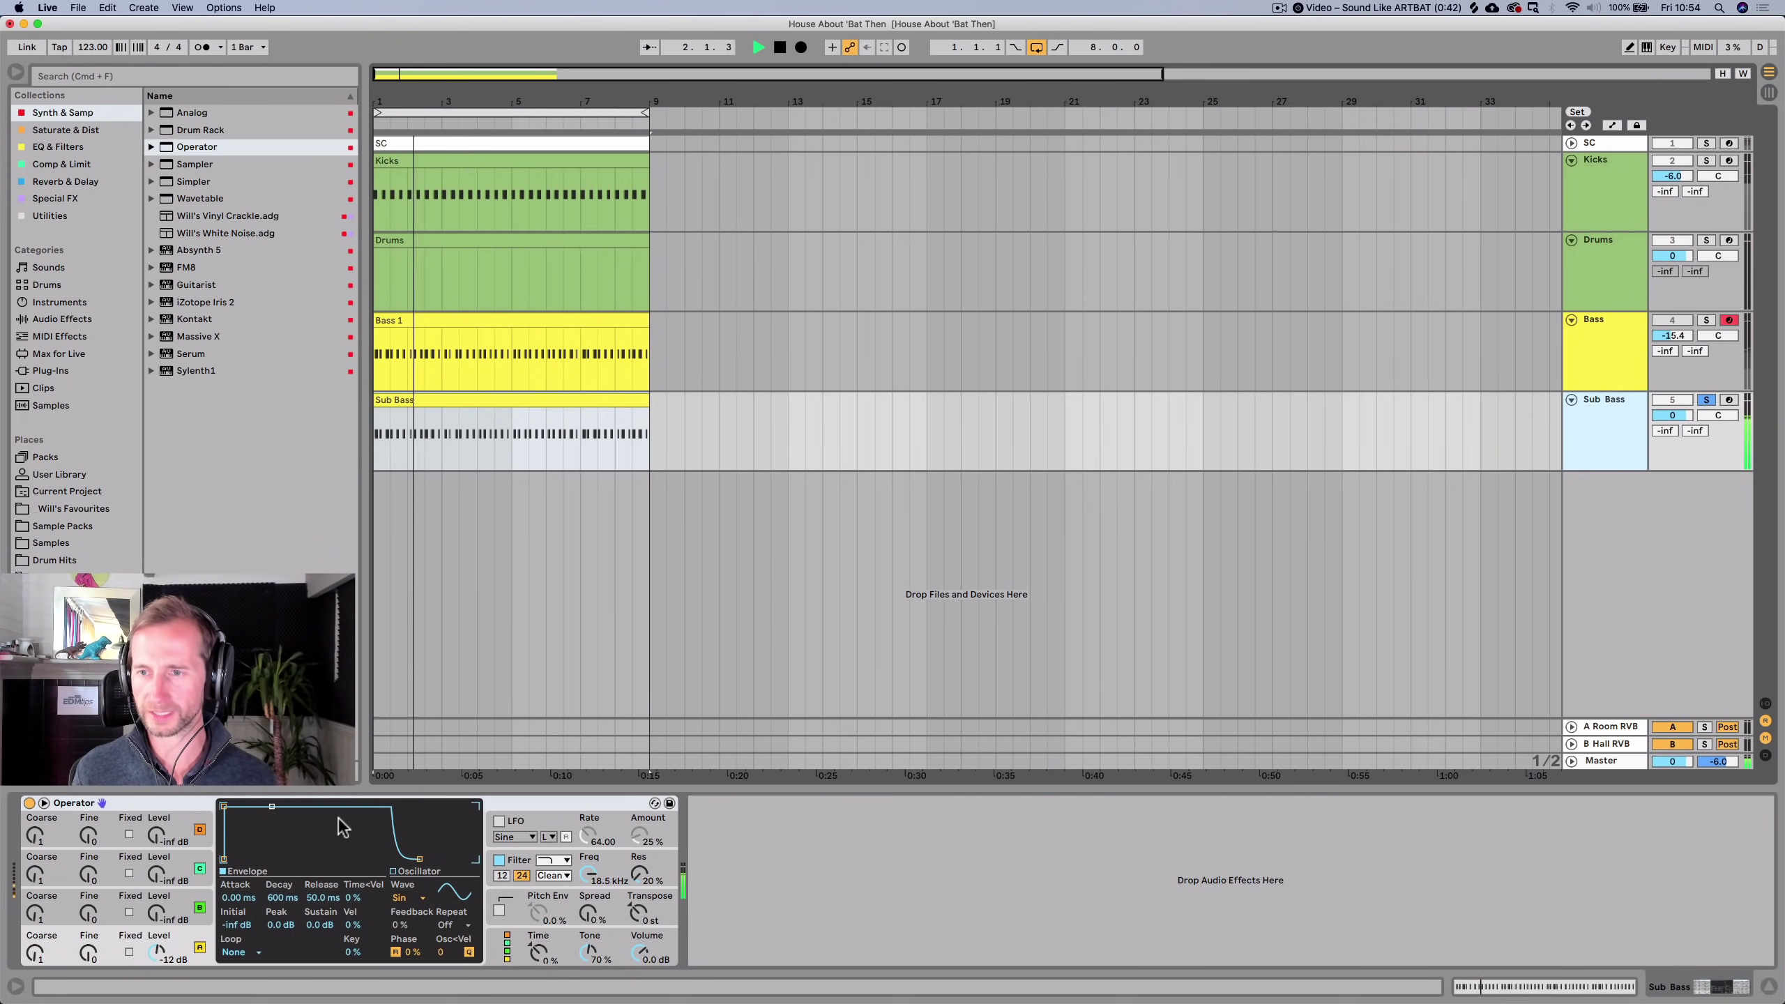
Shape Operator's oscillator A envelope during playback with Decay 225 ms, Sustain -15 dB and Release 174 ms.
{"action": "left_click_drag", "start_coordinate": [320, 897], "coordinate": [284, 914]}
{"action": "key", "text": "space"}
{"action": "key", "text": "space"}
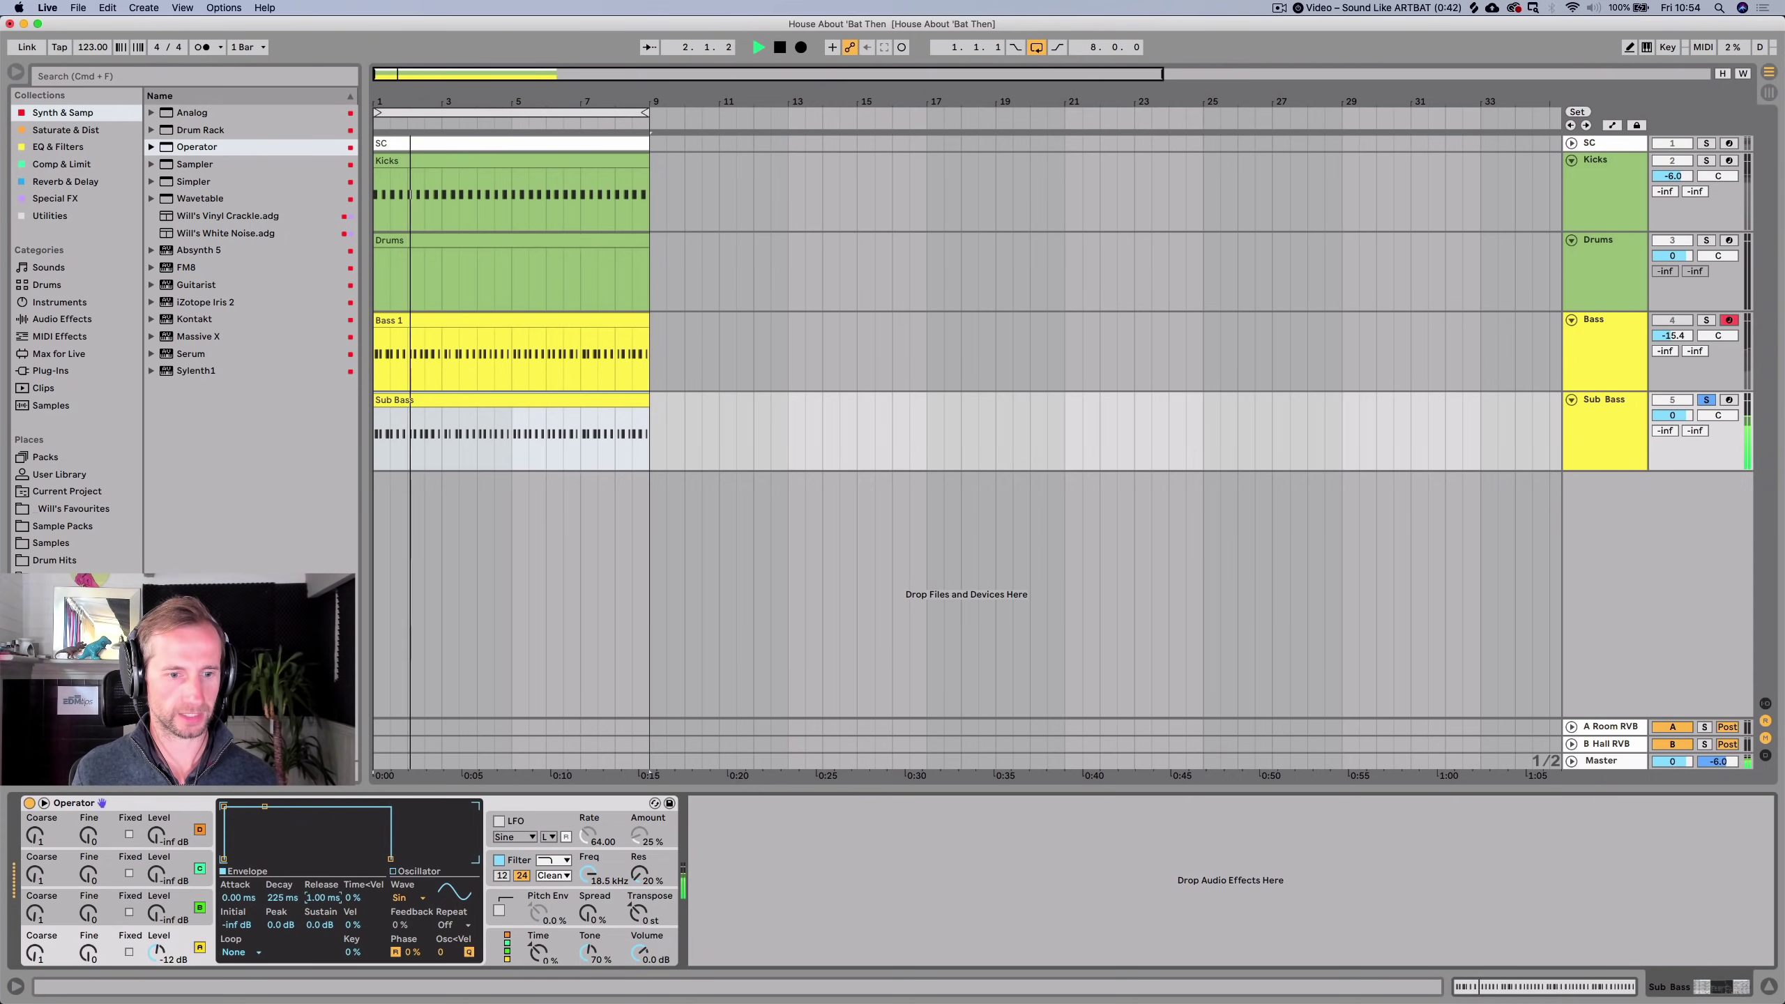
{"action": "left_click_drag", "start_coordinate": [313, 927], "coordinate": [313, 953]}
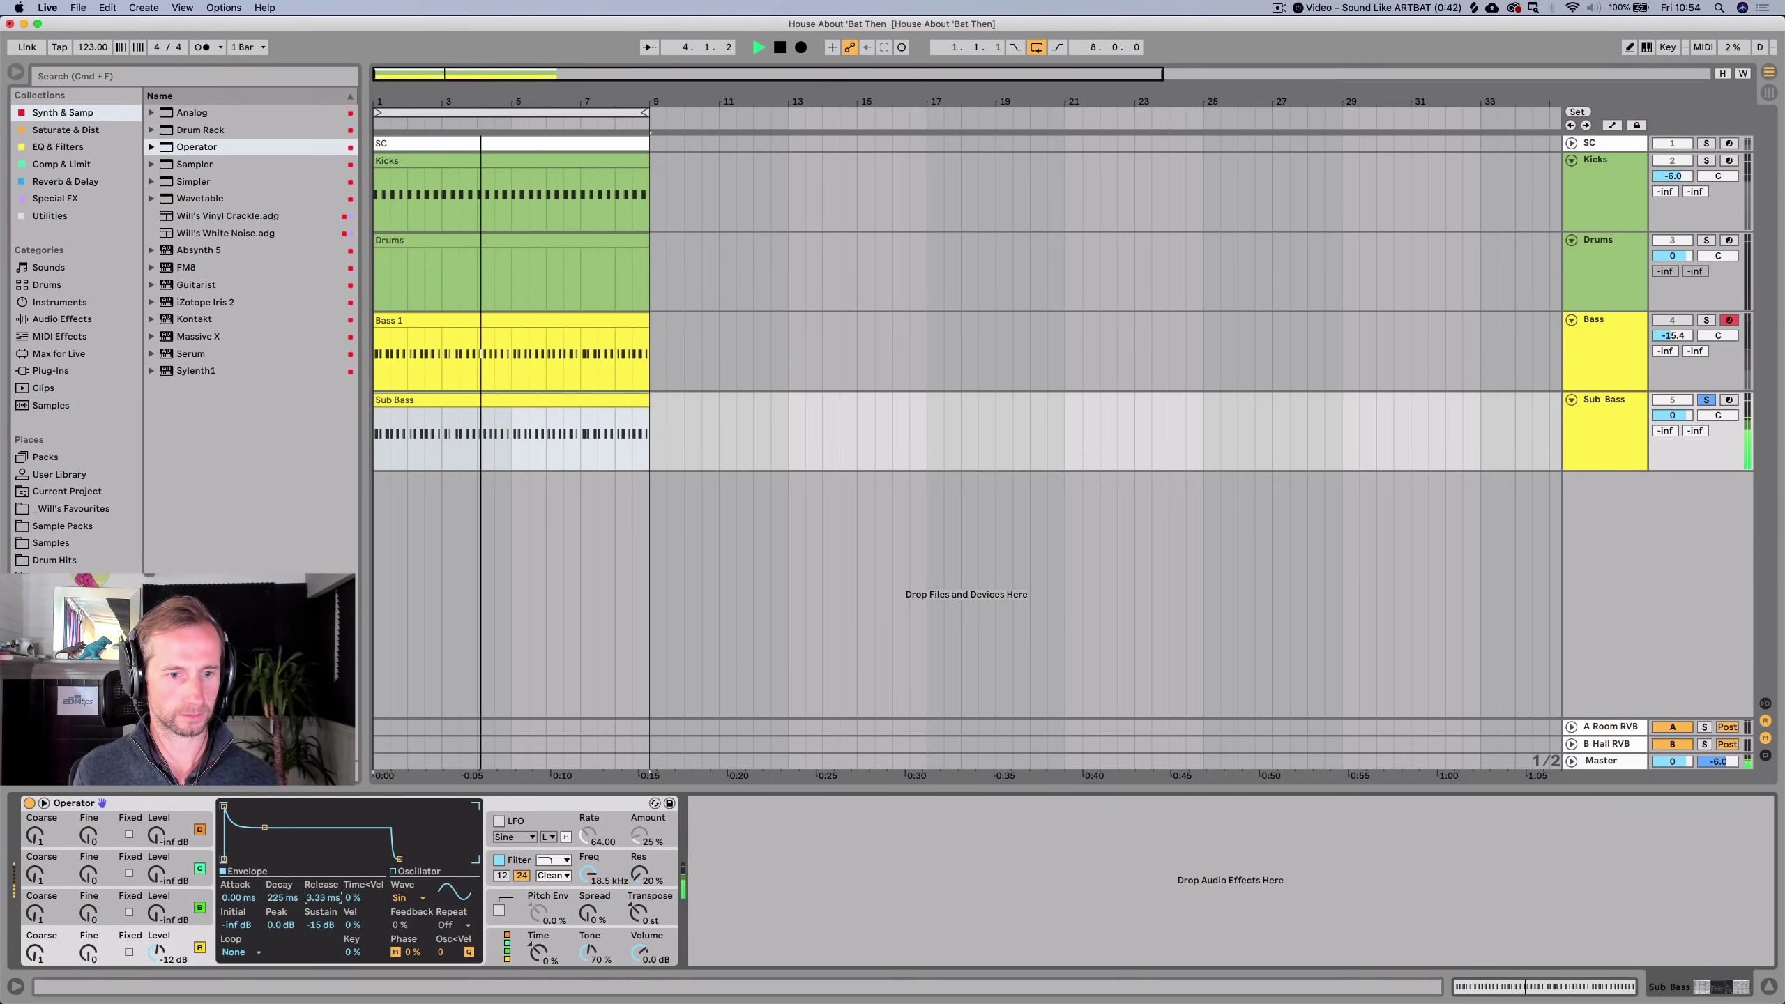
{"action": "left_click_drag", "start_coordinate": [320, 899], "coordinate": [320, 892]}
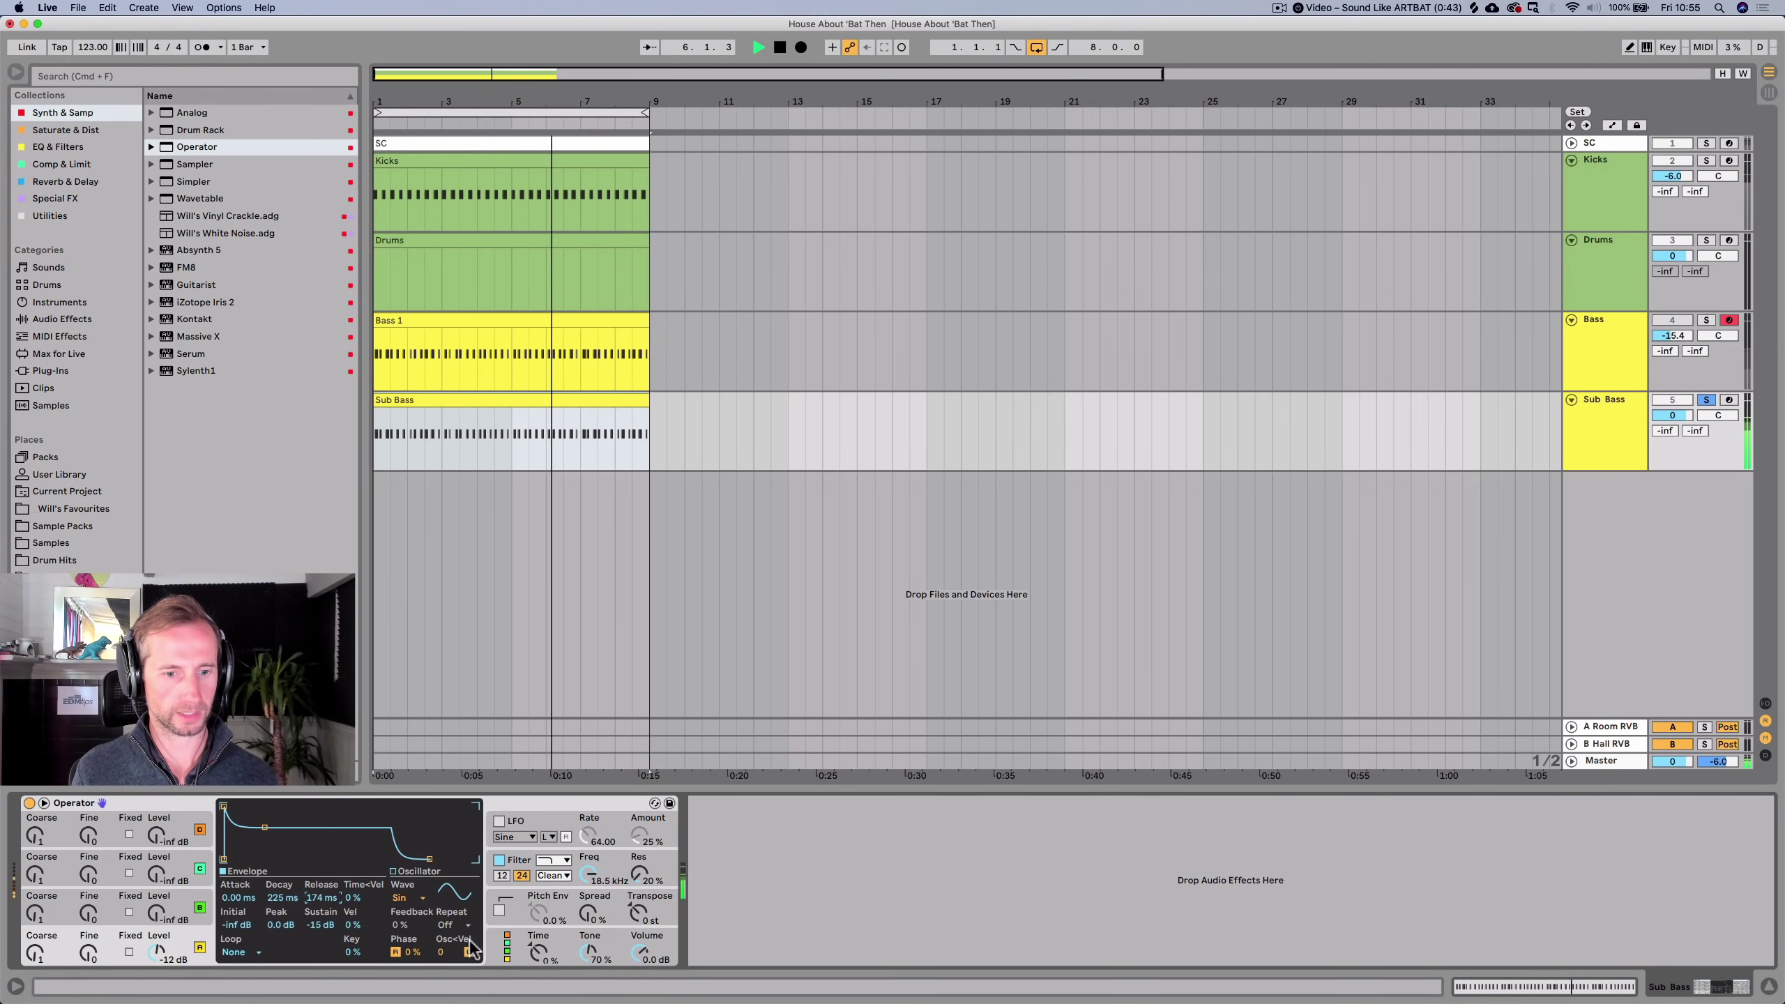
Set Operator's Voices to 1 in its global settings, return to oscillator A and audition the sub bass.
{"action": "left_click", "coordinate": [499, 951]}
{"action": "key", "text": "space"}
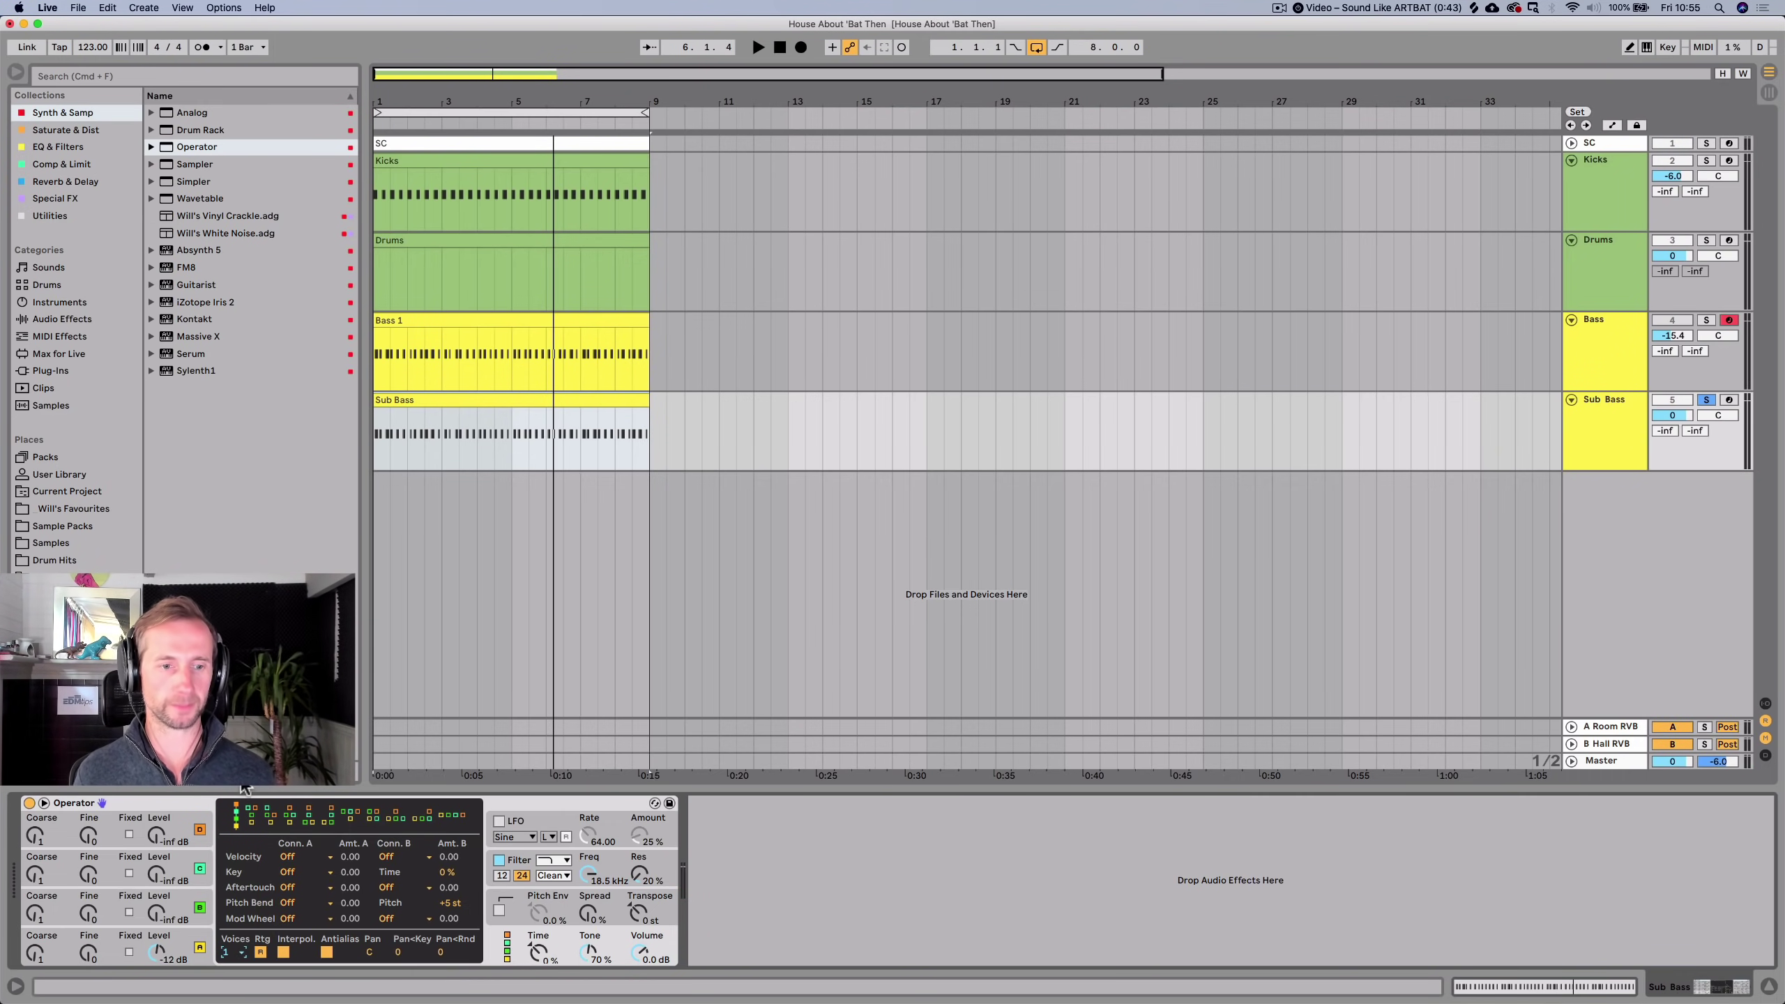
{"action": "left_click", "coordinate": [100, 953]}
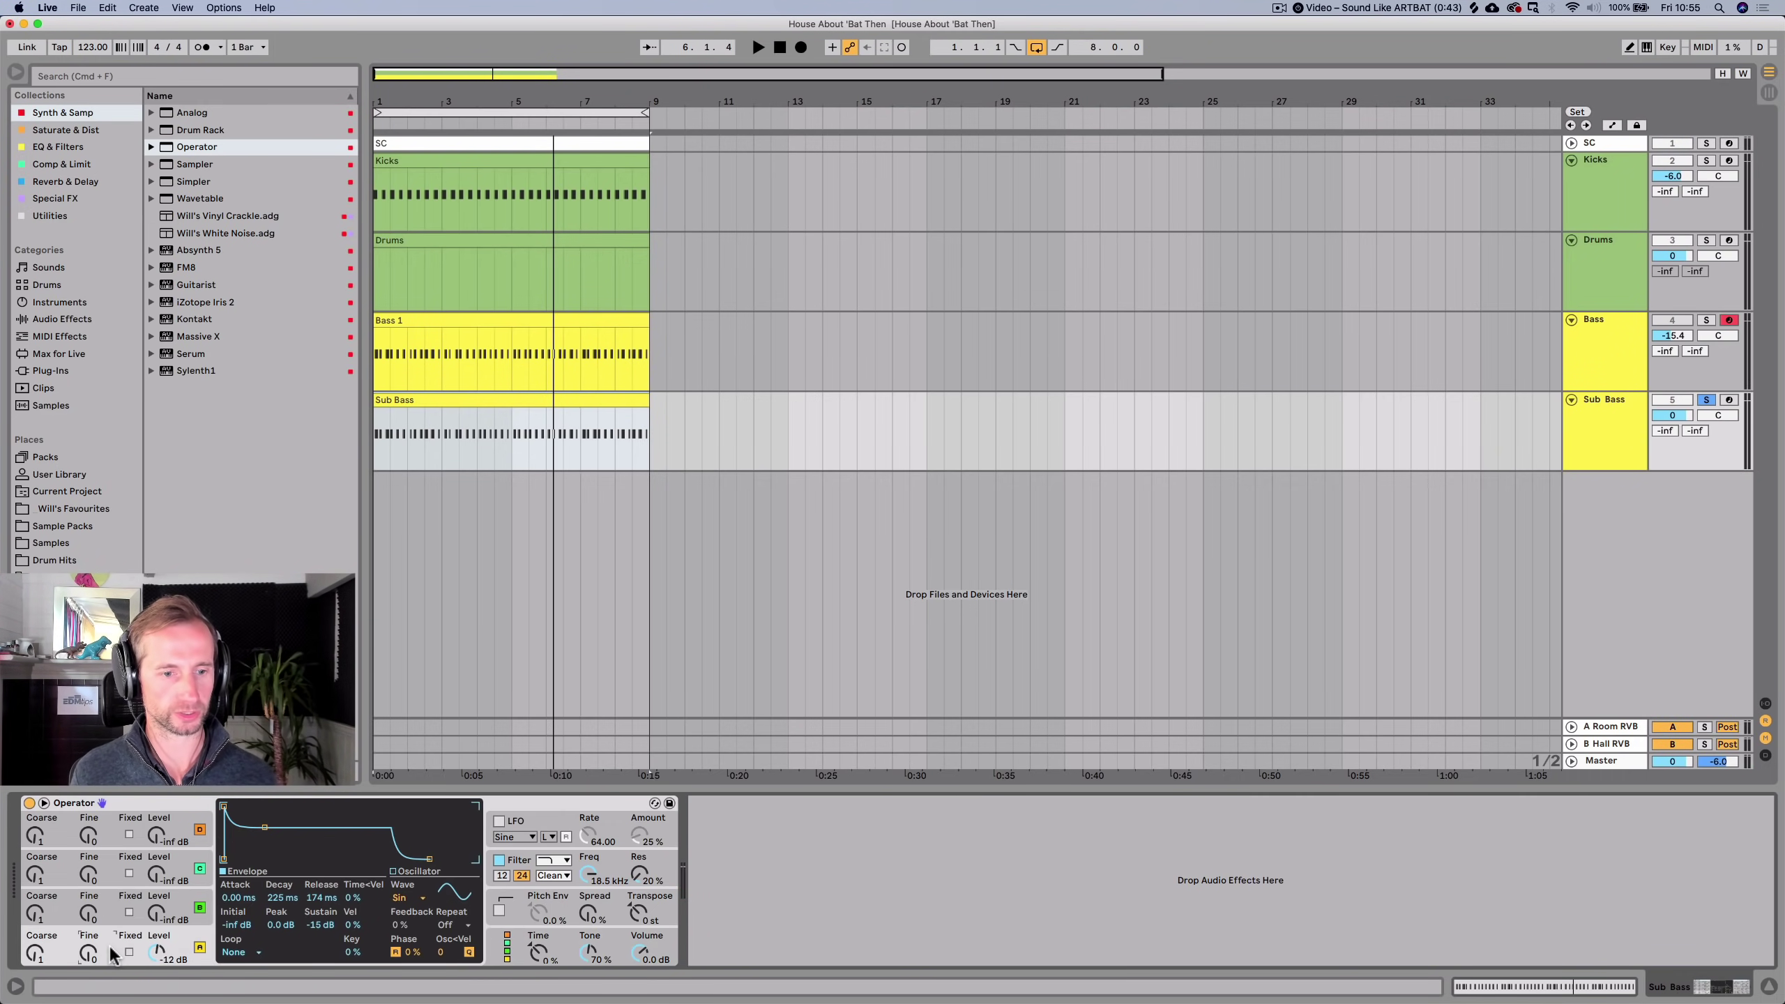
{"action": "key", "text": "space"}
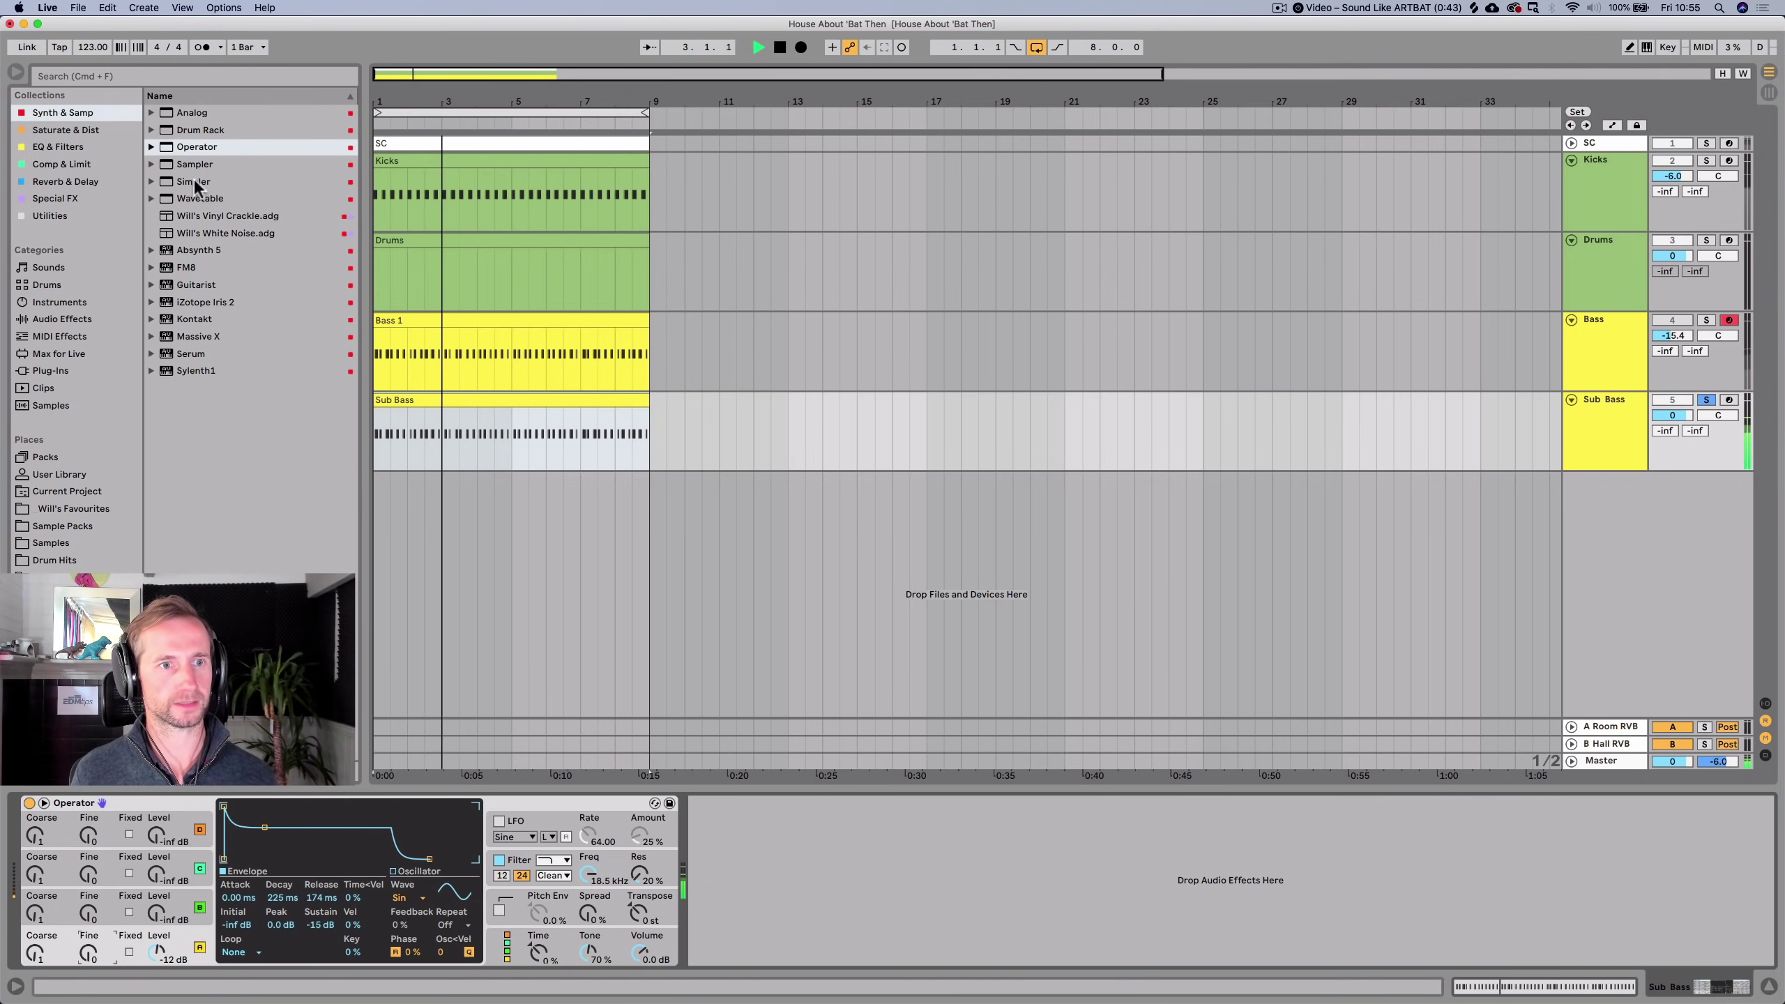
{"action": "key", "text": "space"}
Add a Saturator after Operator on the Sub Bass track, with Drive at 23.4 dB and Output at -9.71 dB.
{"action": "left_click", "coordinate": [56, 131]}
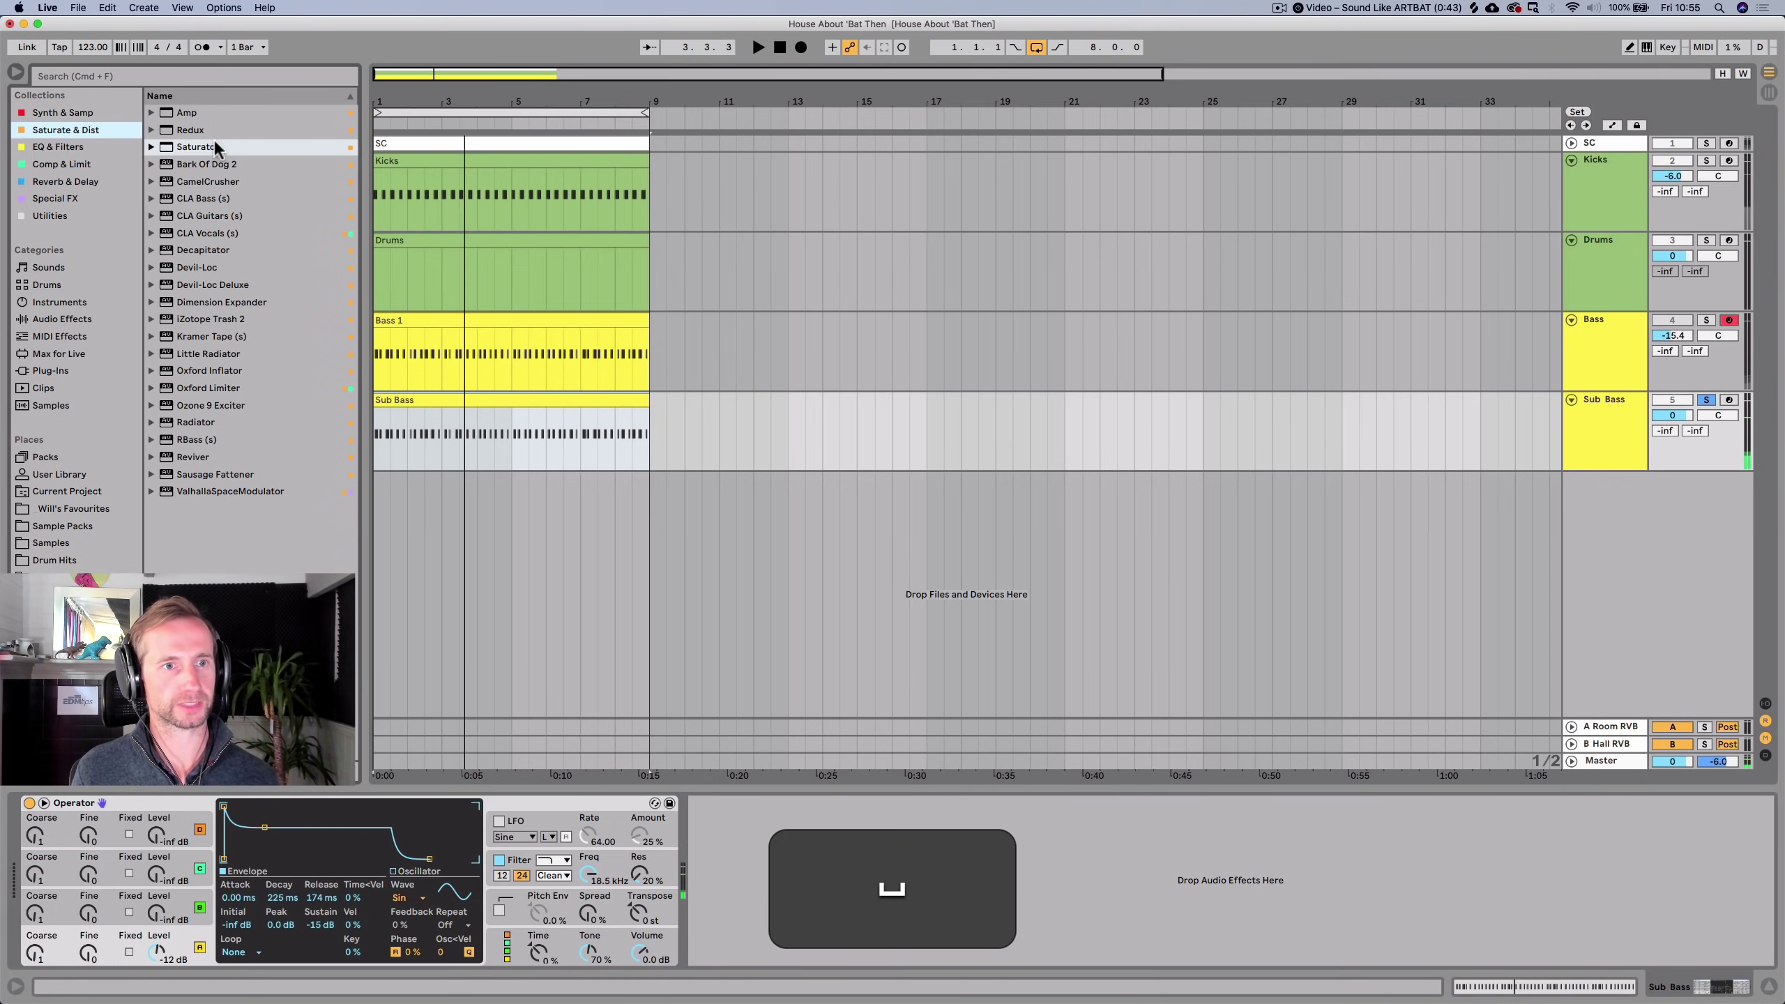
{"action": "left_click_drag", "start_coordinate": [217, 140], "coordinate": [339, 226]}
{"action": "left_click_drag", "start_coordinate": [737, 767], "coordinate": [731, 816]}
{"action": "key", "text": "space"}
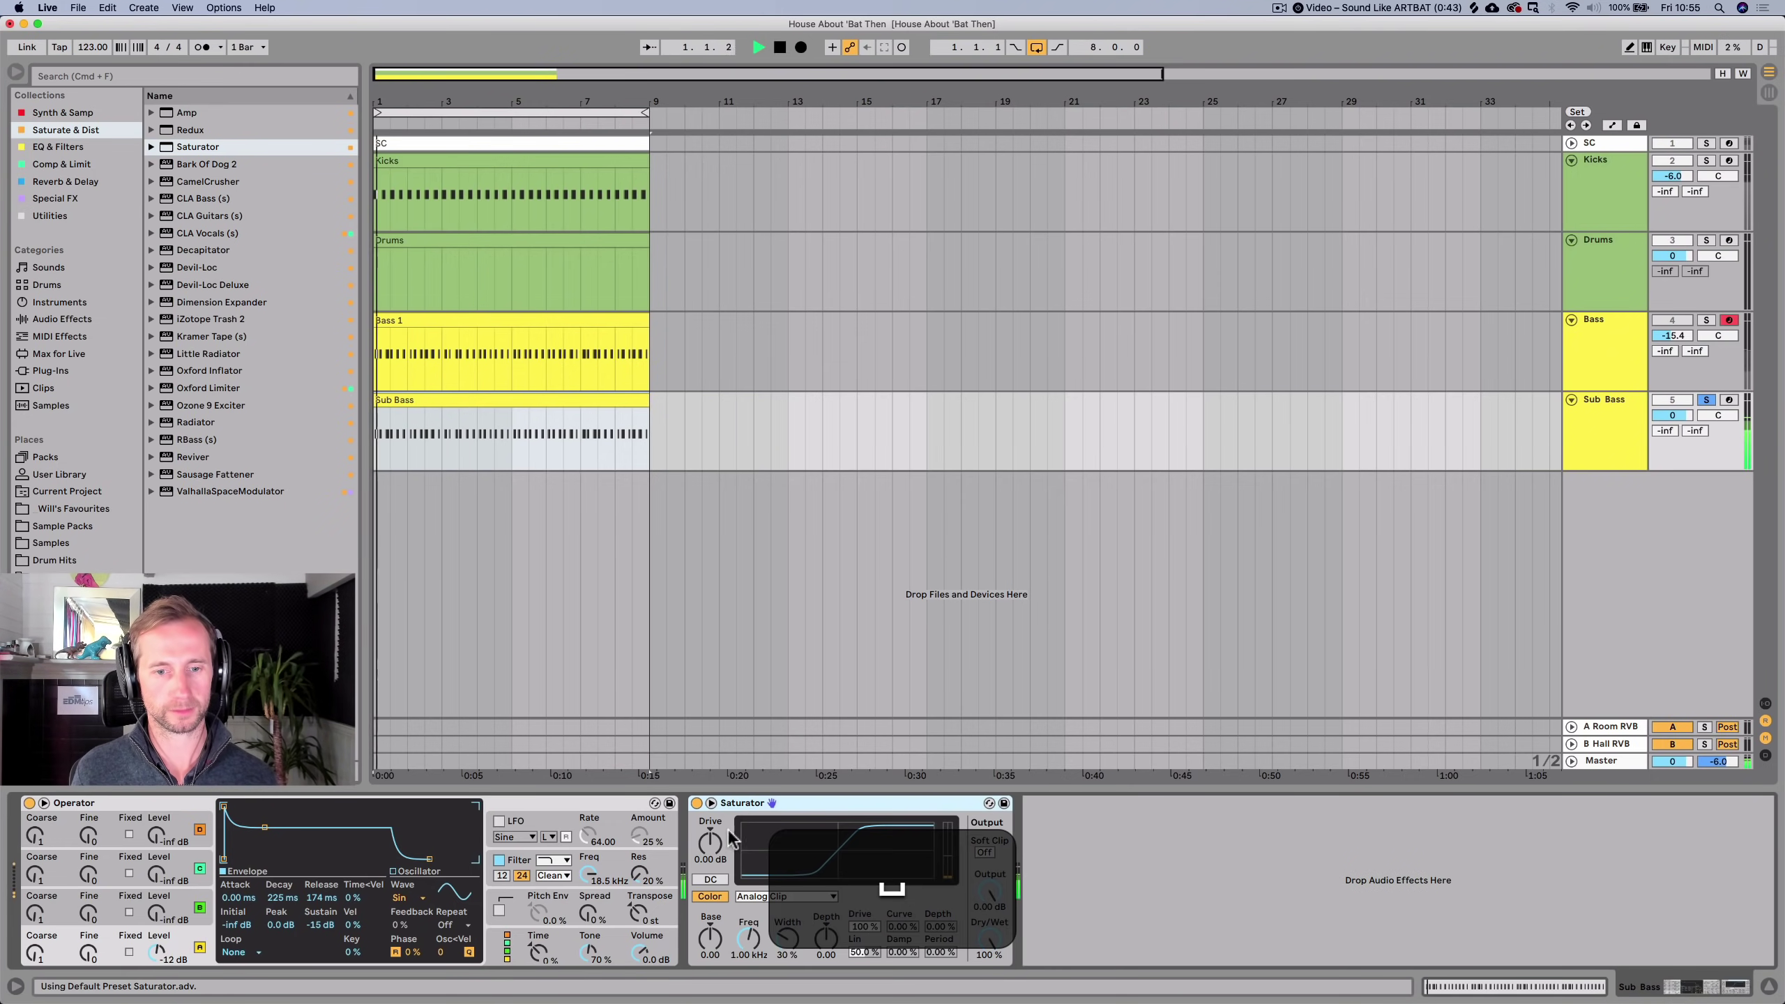
{"action": "left_click_drag", "start_coordinate": [710, 843], "coordinate": [710, 831]}
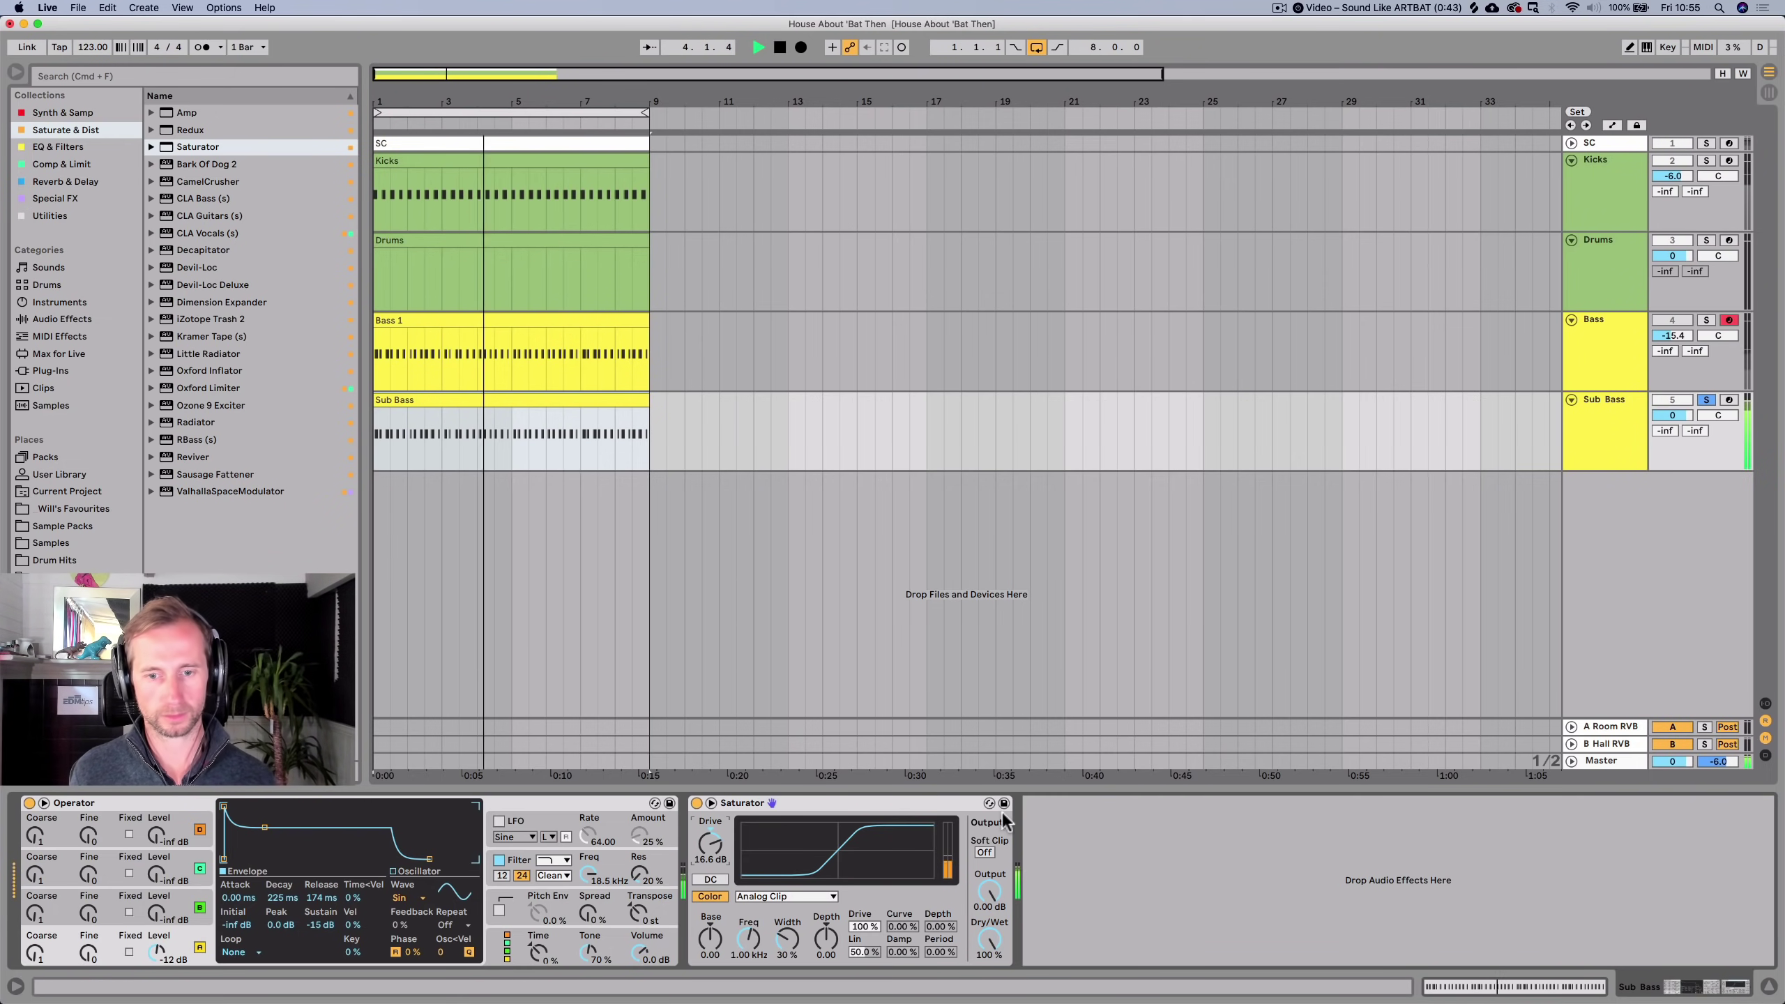
{"action": "left_click_drag", "start_coordinate": [989, 892], "coordinate": [989, 902]}
{"action": "left_click_drag", "start_coordinate": [710, 844], "coordinate": [710, 829]}
{"action": "left_click_drag", "start_coordinate": [998, 897], "coordinate": [998, 902]}
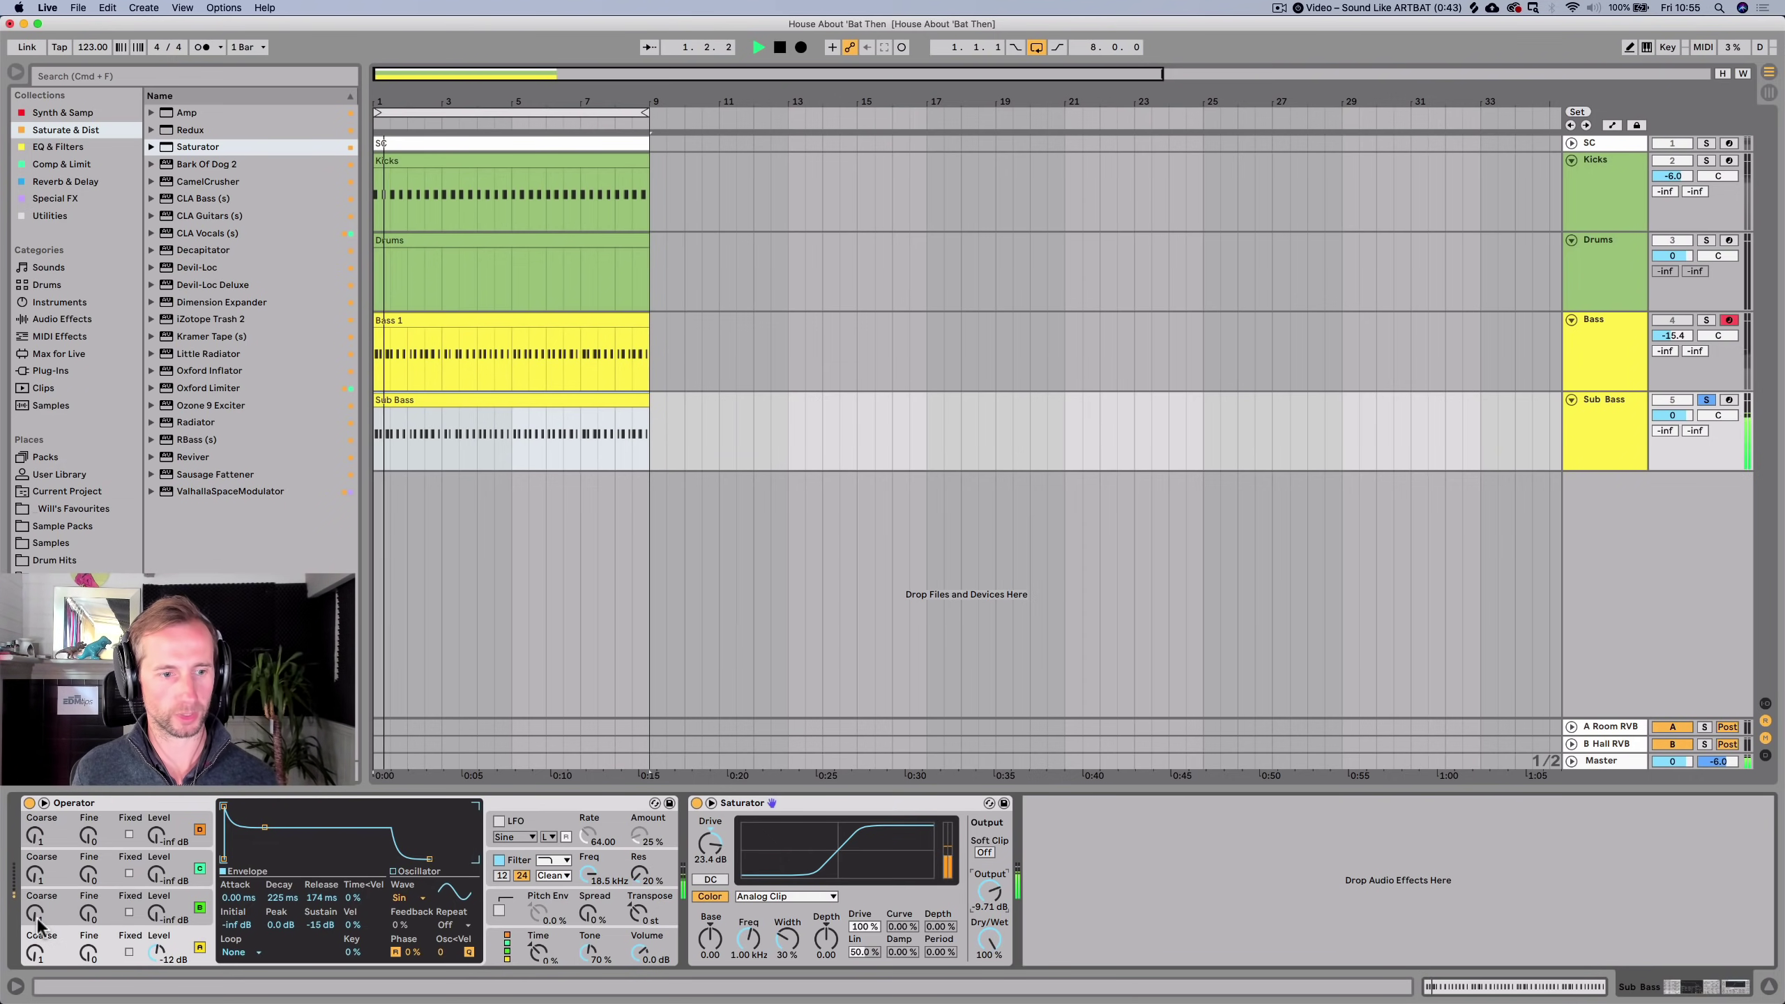
Blend in Operator's oscillator B at a level of -41 dB with Coarse at 1, and stop playback.
{"action": "left_click_drag", "start_coordinate": [35, 914], "coordinate": [35, 923]}
{"action": "left_click_drag", "start_coordinate": [153, 914], "coordinate": [153, 908]}
{"action": "left_click_drag", "start_coordinate": [33, 924], "coordinate": [33, 913]}
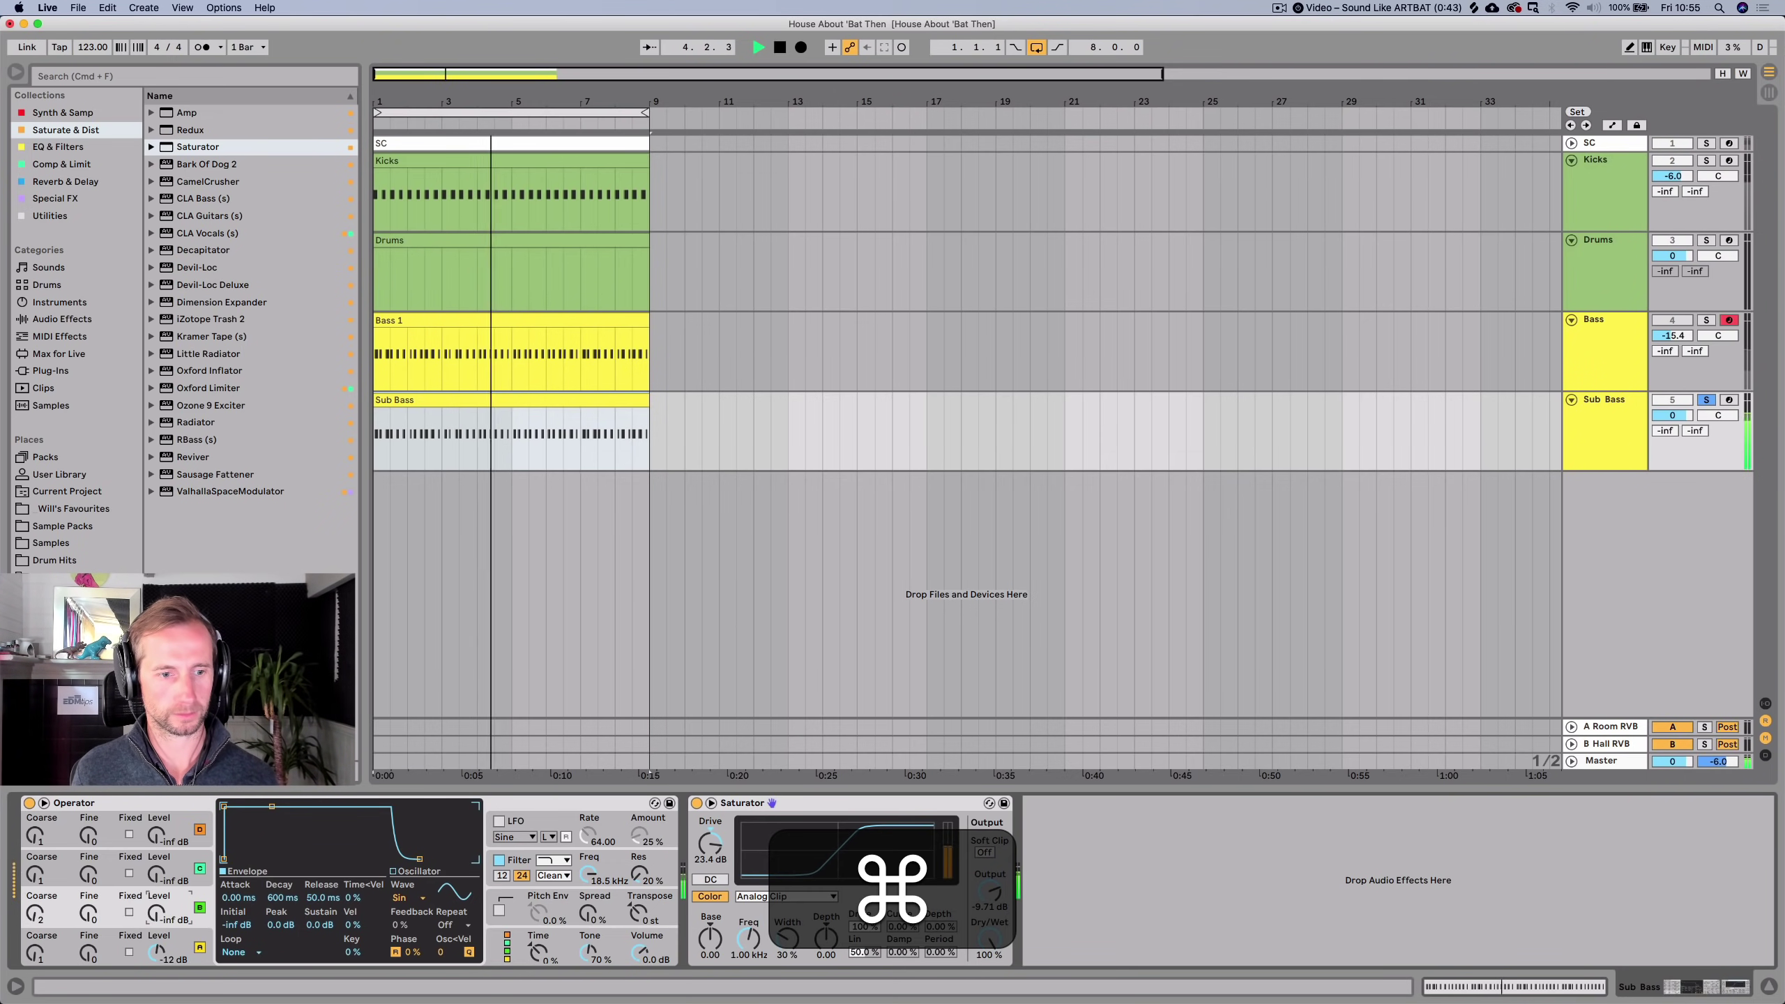
{"action": "left_click_drag", "start_coordinate": [156, 914], "coordinate": [157, 919]}
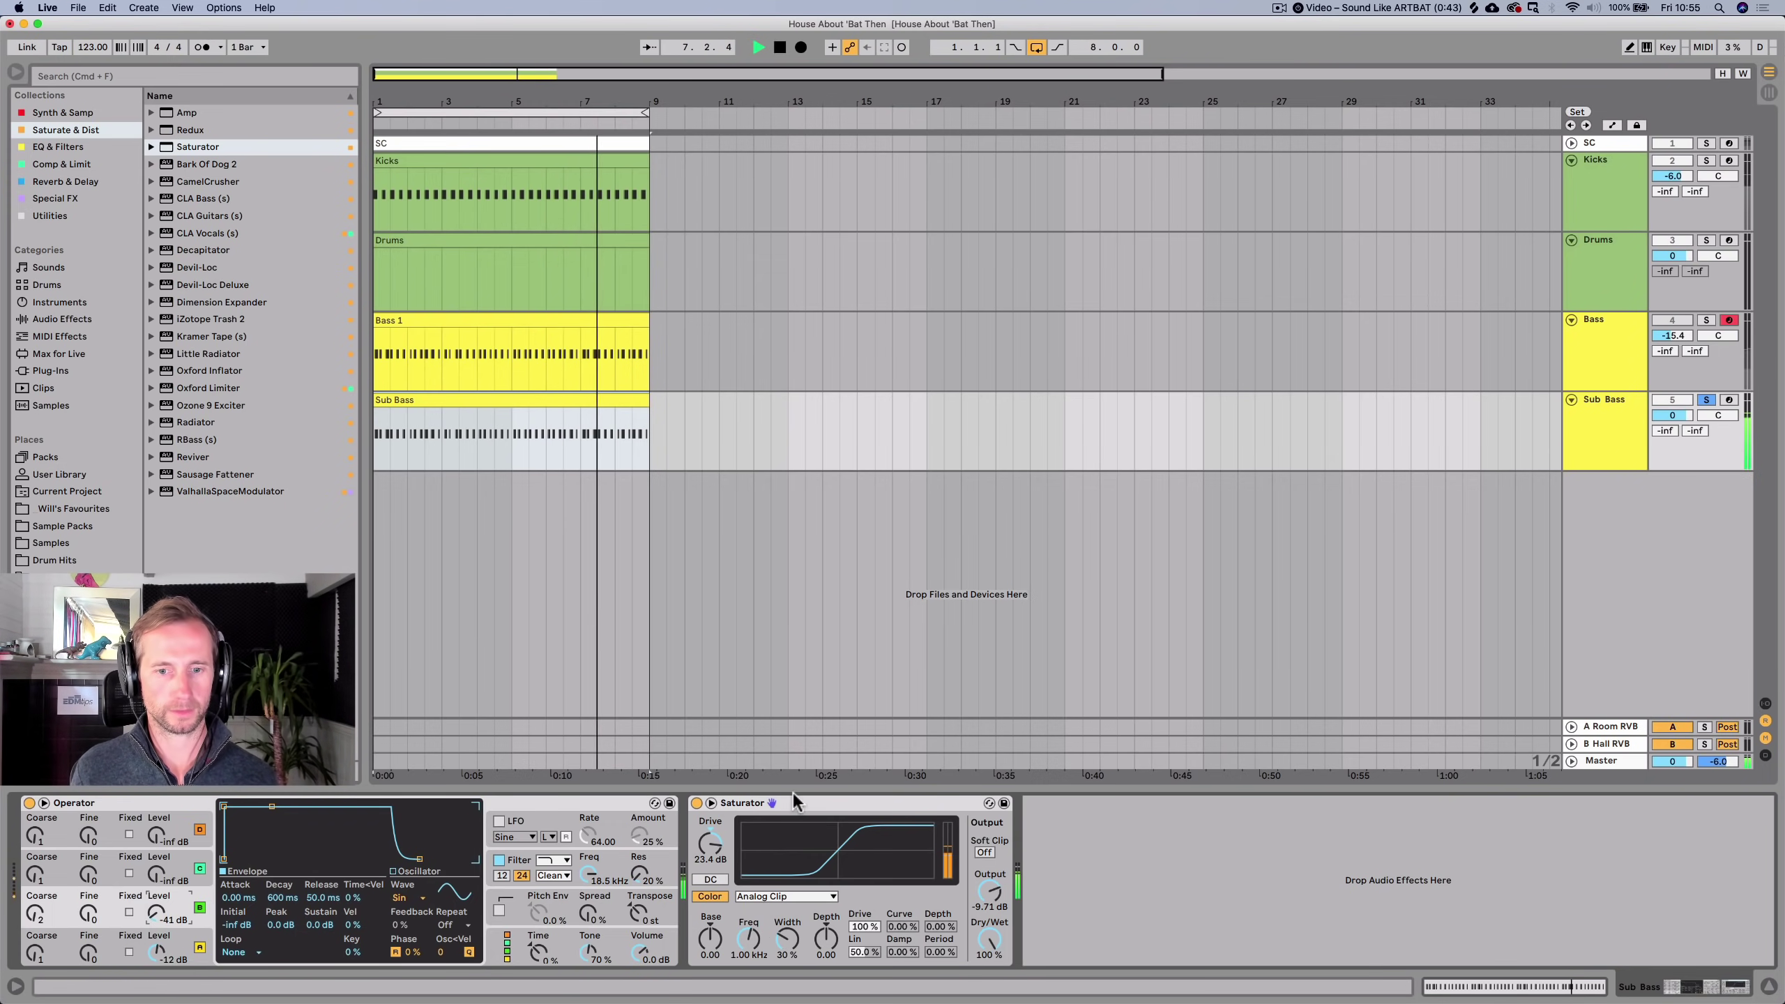
{"action": "key", "text": "space"}
Add EQ Eight after the Saturator on the Sub Bass track, and play it with the Bass track soloed as well.
{"action": "left_click", "coordinate": [107, 147]}
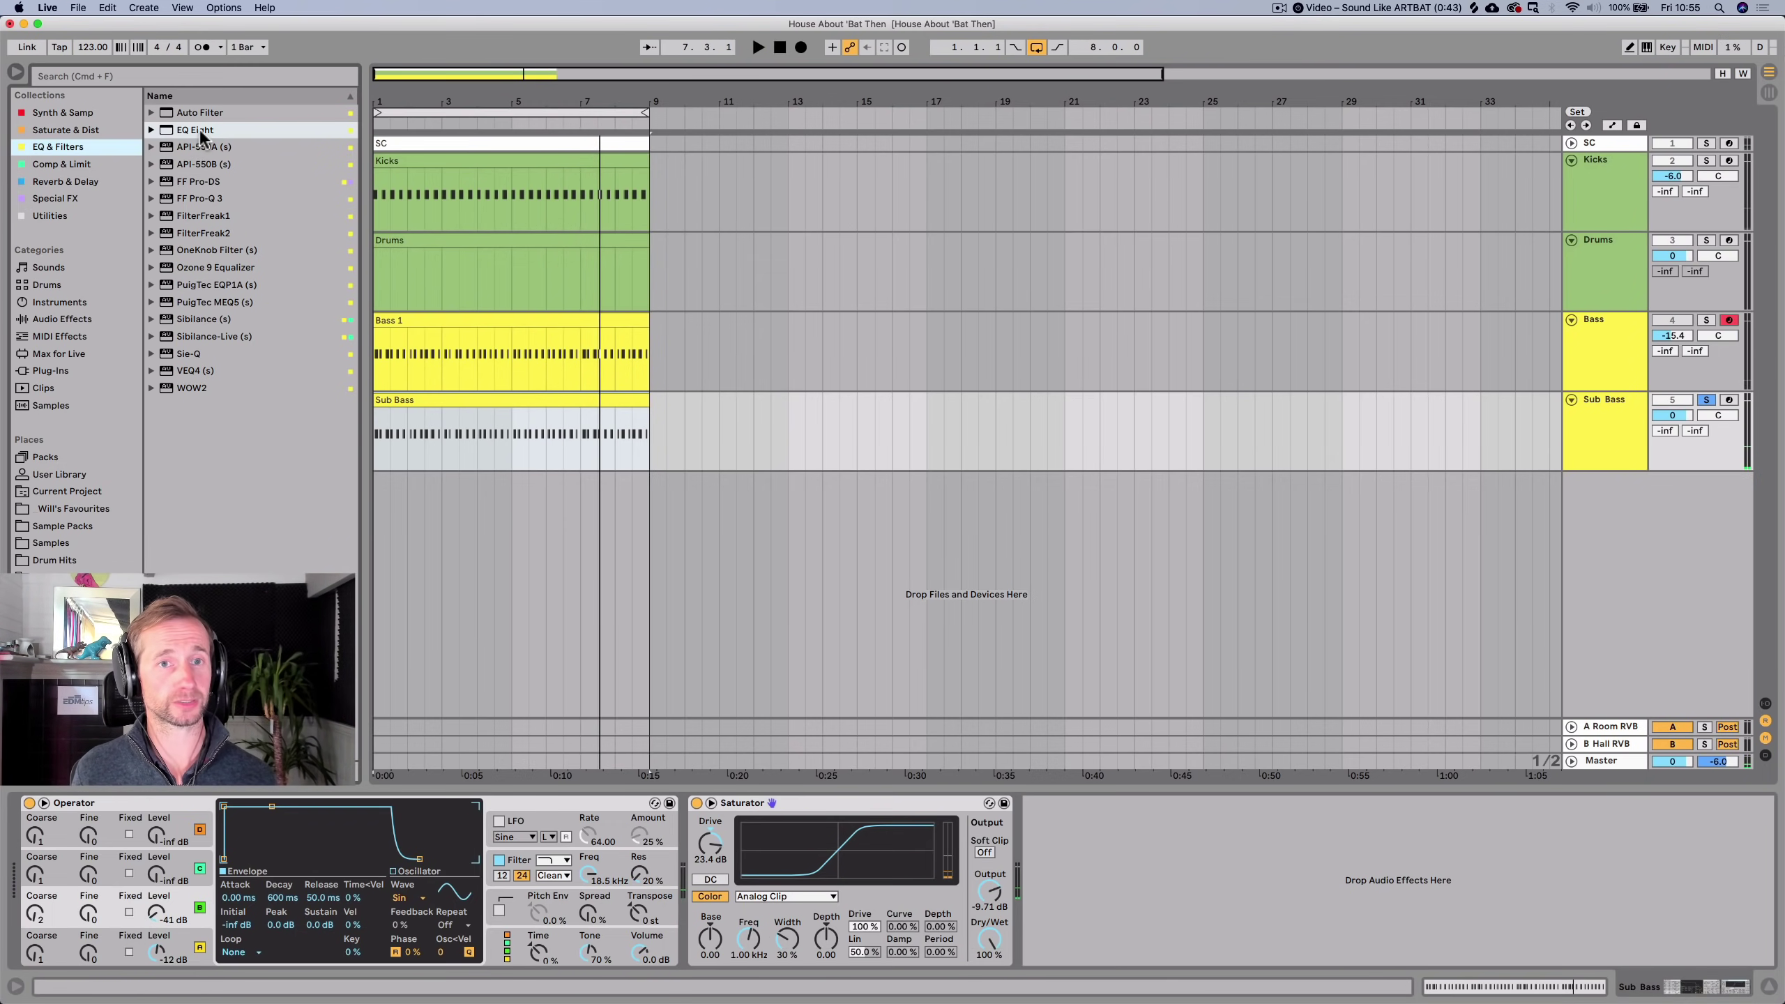
{"action": "left_click_drag", "start_coordinate": [1258, 881], "coordinate": [1259, 880]}
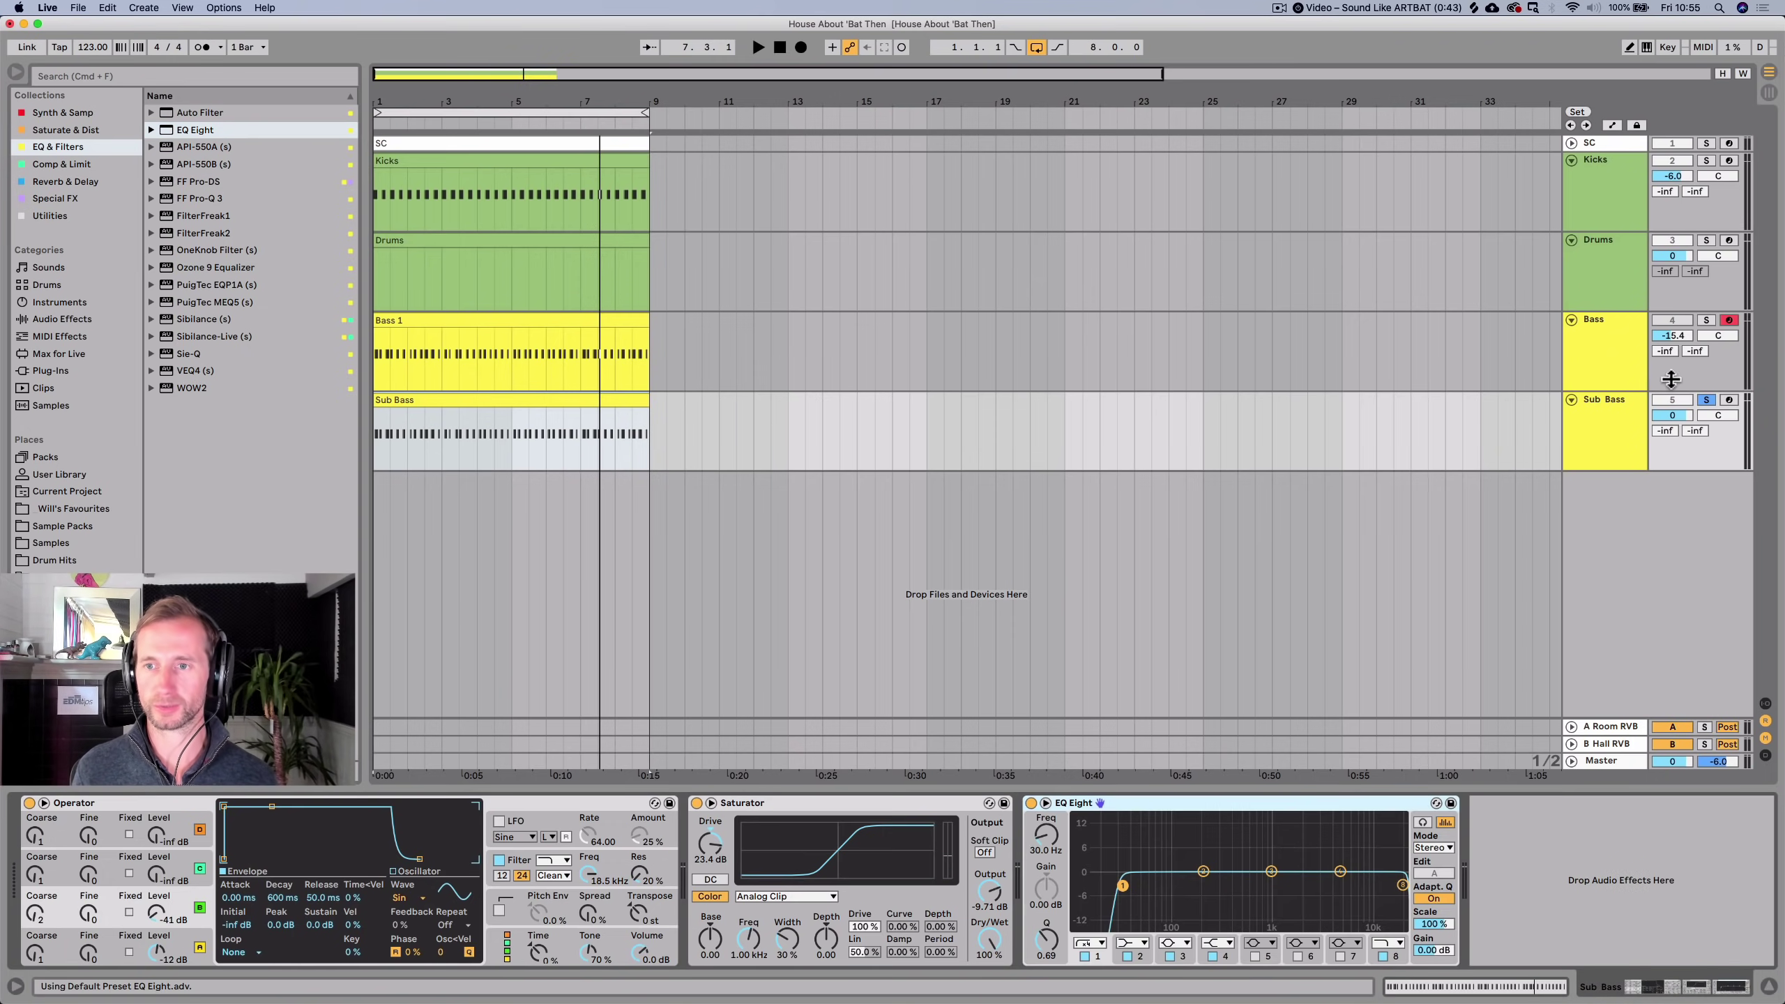
{"action": "left_click", "coordinate": [1706, 321], "text": "super"}
{"action": "key", "text": "space"}
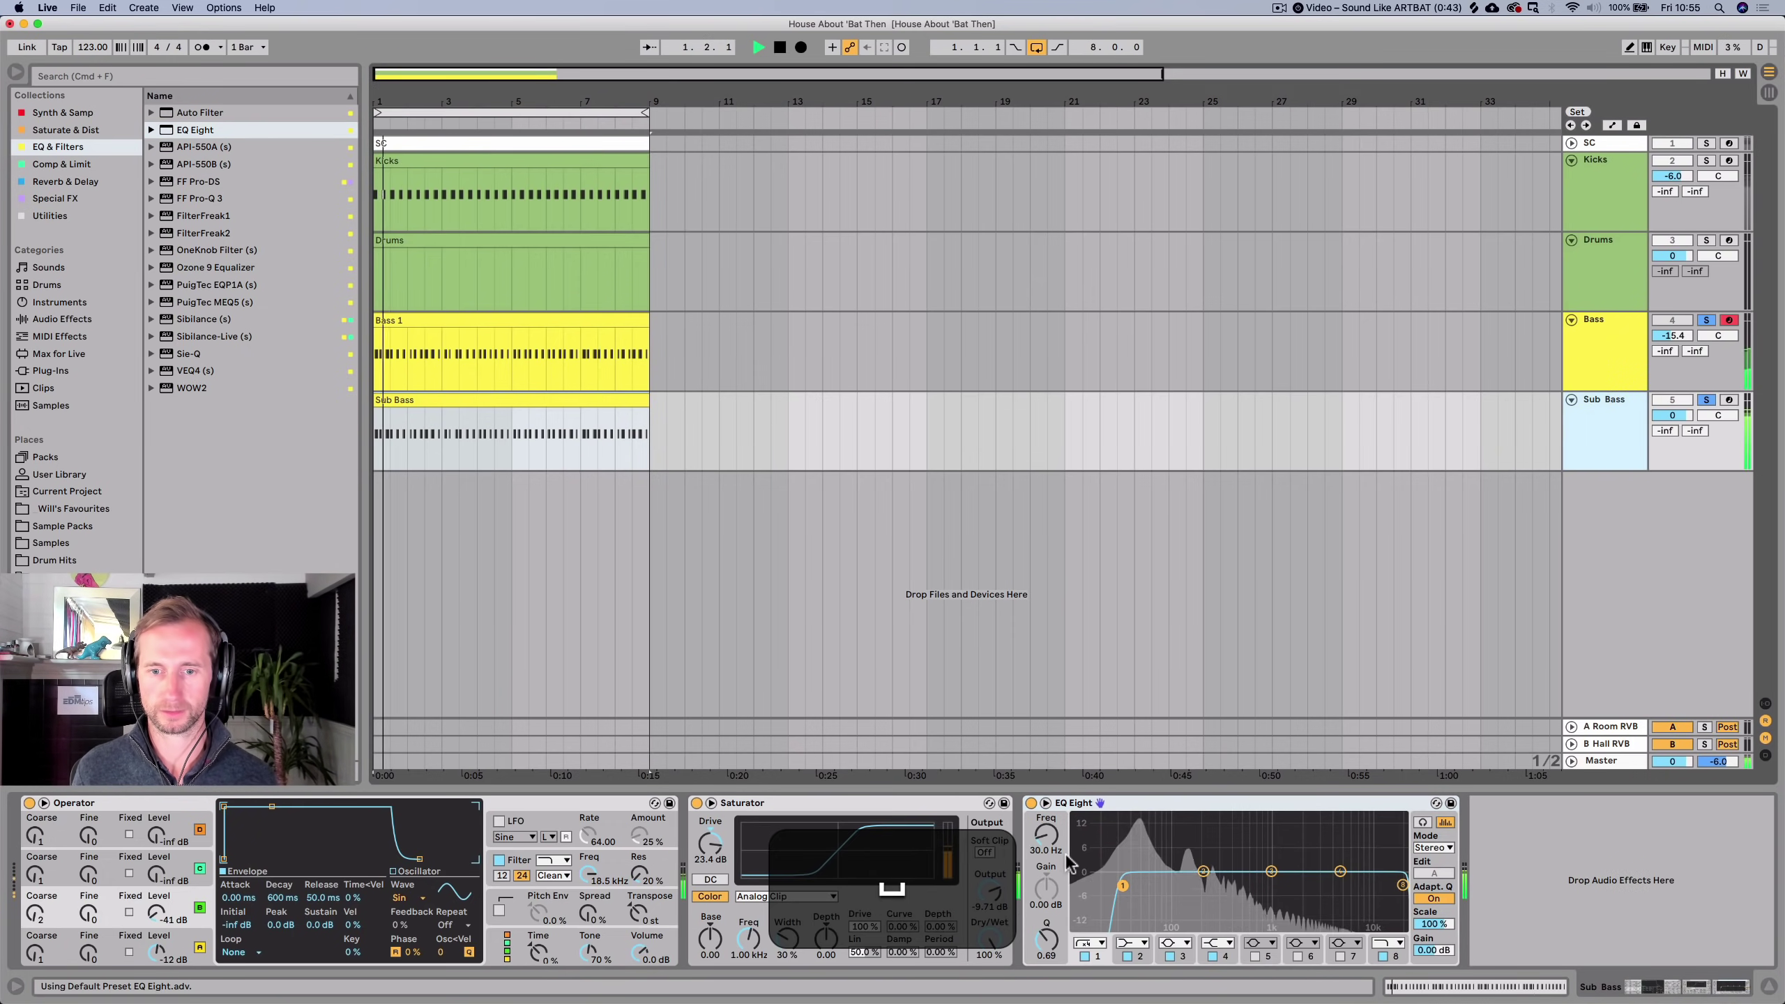
Turn off band 1 of the Sub Bass EQ Eight and set the band 8 high-cut to 2.76 kHz.
{"action": "left_click_drag", "start_coordinate": [1044, 836], "coordinate": [1258, 859]}
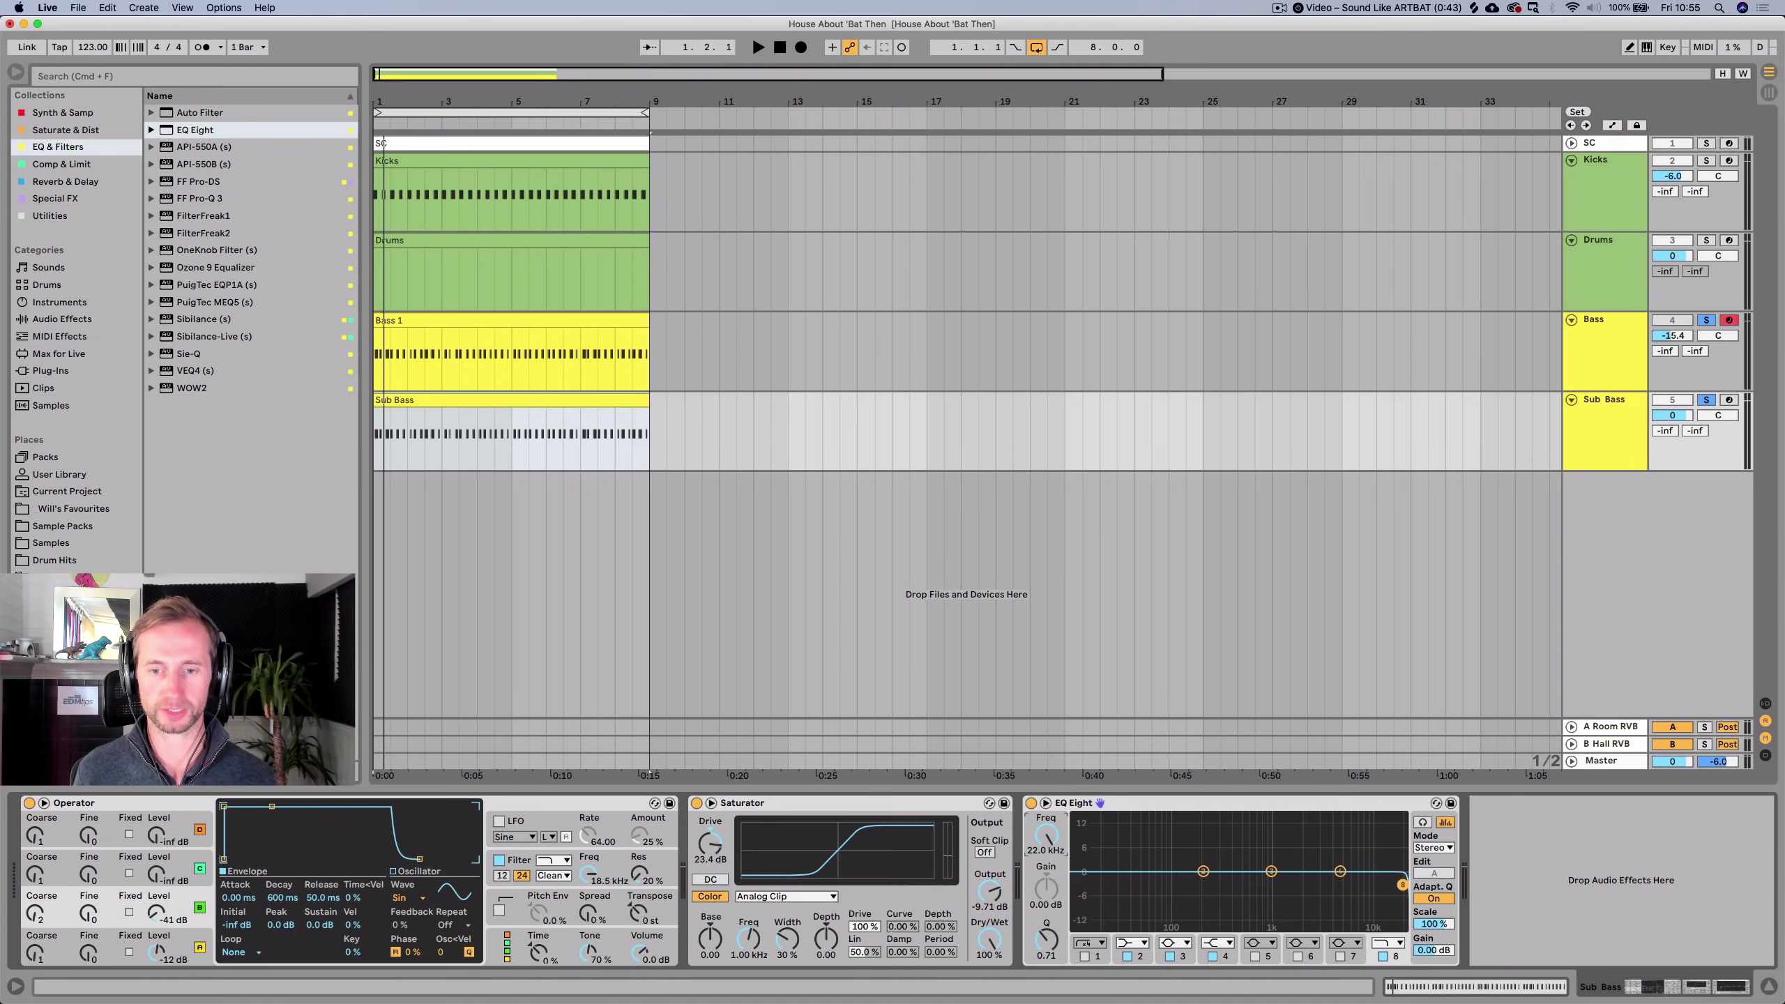
{"action": "key", "text": "space"}
{"action": "left_click_drag", "start_coordinate": [1404, 885], "coordinate": [1315, 885]}
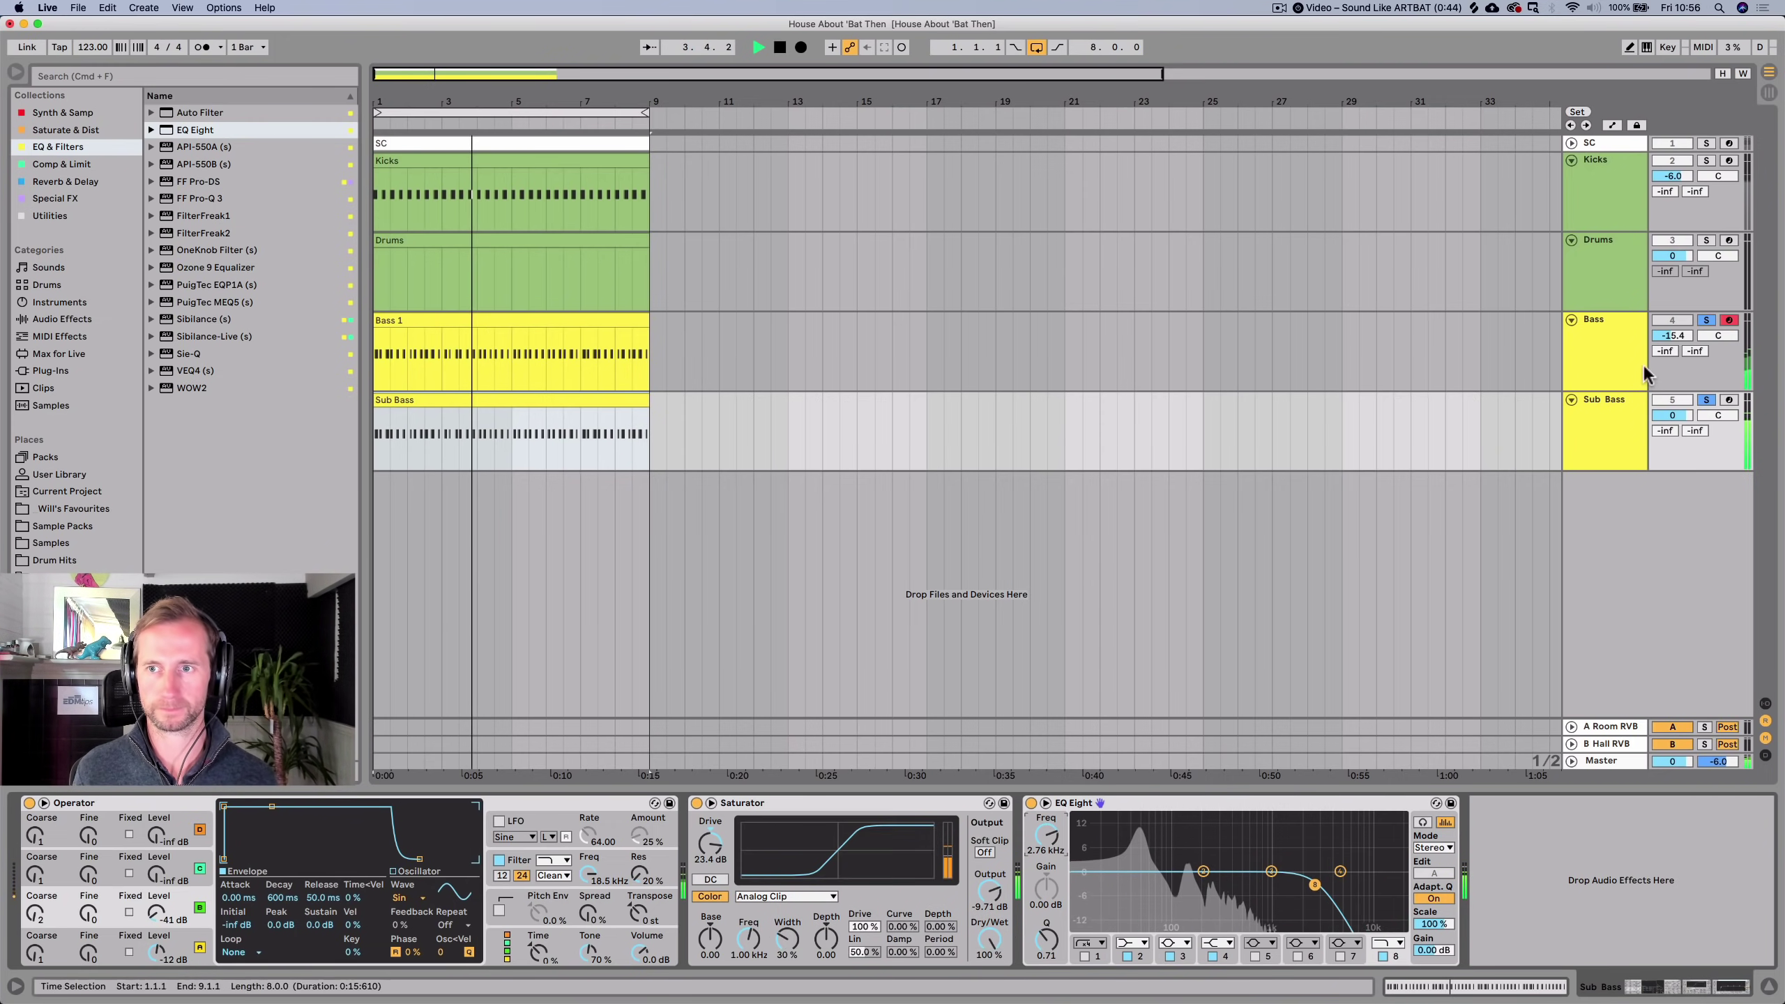
Solo the Kicks track together with both bass tracks during playback, and select the Bass track.
{"action": "left_click", "coordinate": [1706, 162], "text": "super"}
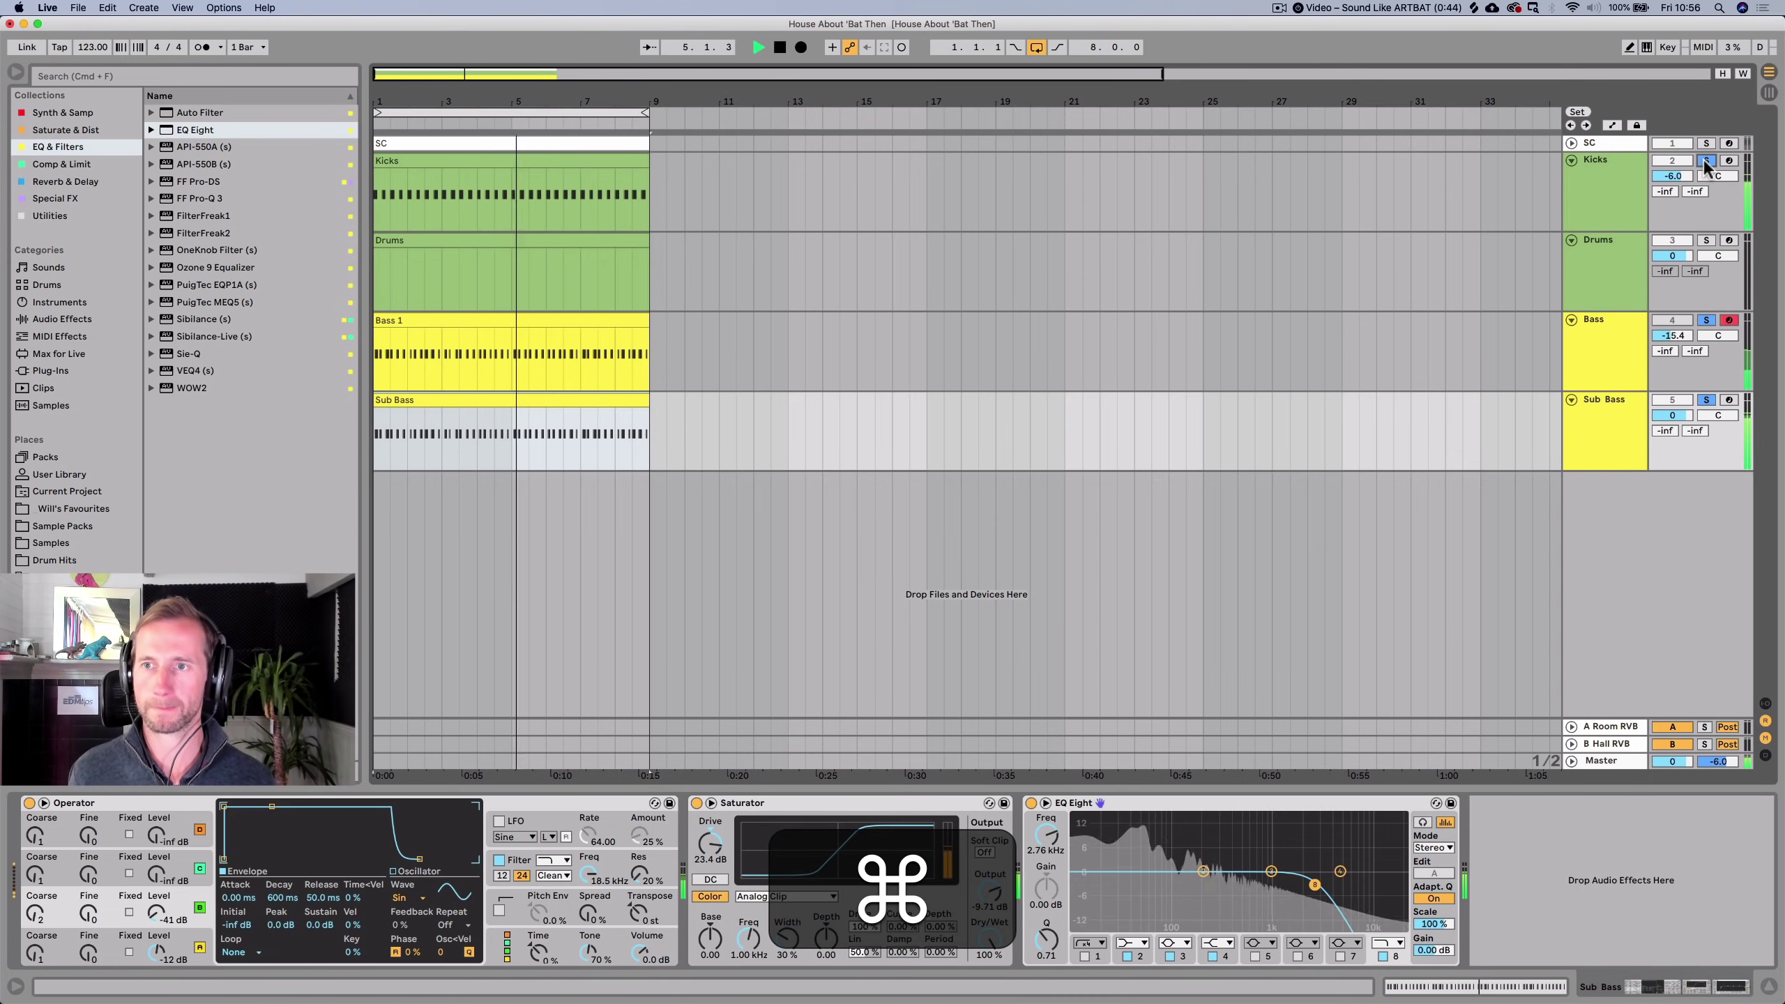
{"action": "left_click", "coordinate": [1590, 364]}
{"action": "key", "text": "space"}
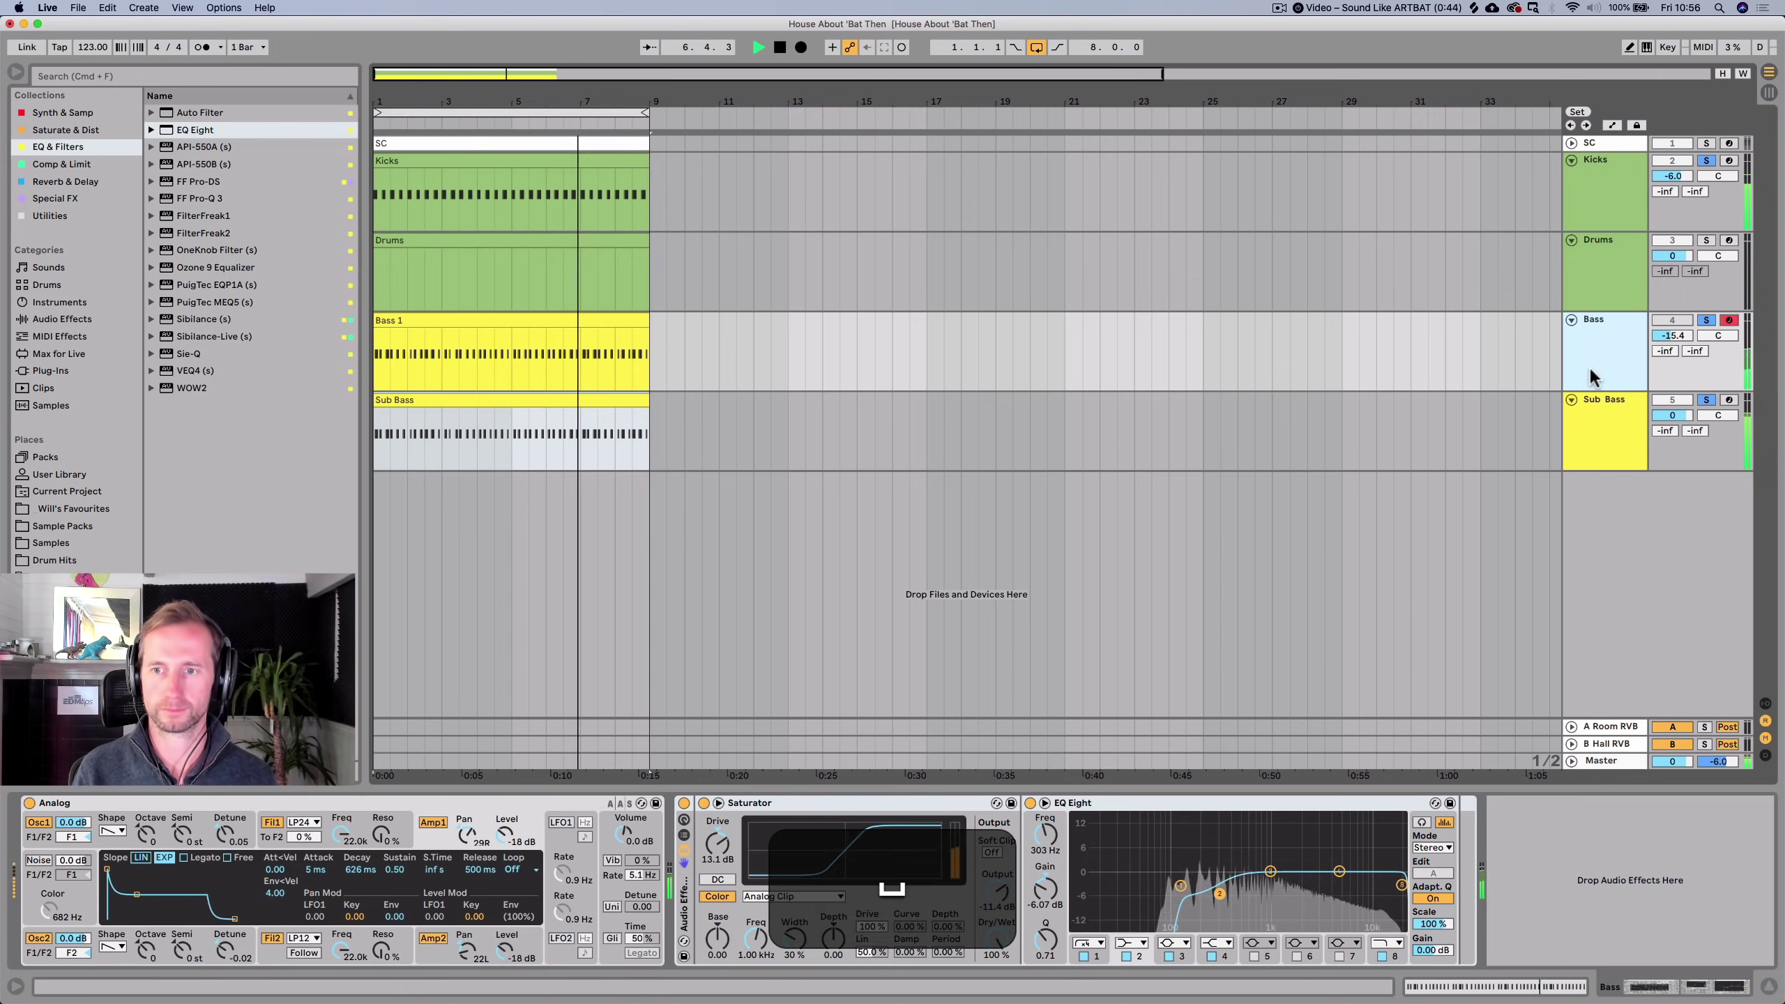
Set the Bass track's EQ Eight band 2 to 918 Hz at -6.07 dB and its Saturator Drive to 17.1 dB.
{"action": "left_click_drag", "start_coordinate": [1221, 891], "coordinate": [1266, 895]}
{"action": "key", "text": "space"}
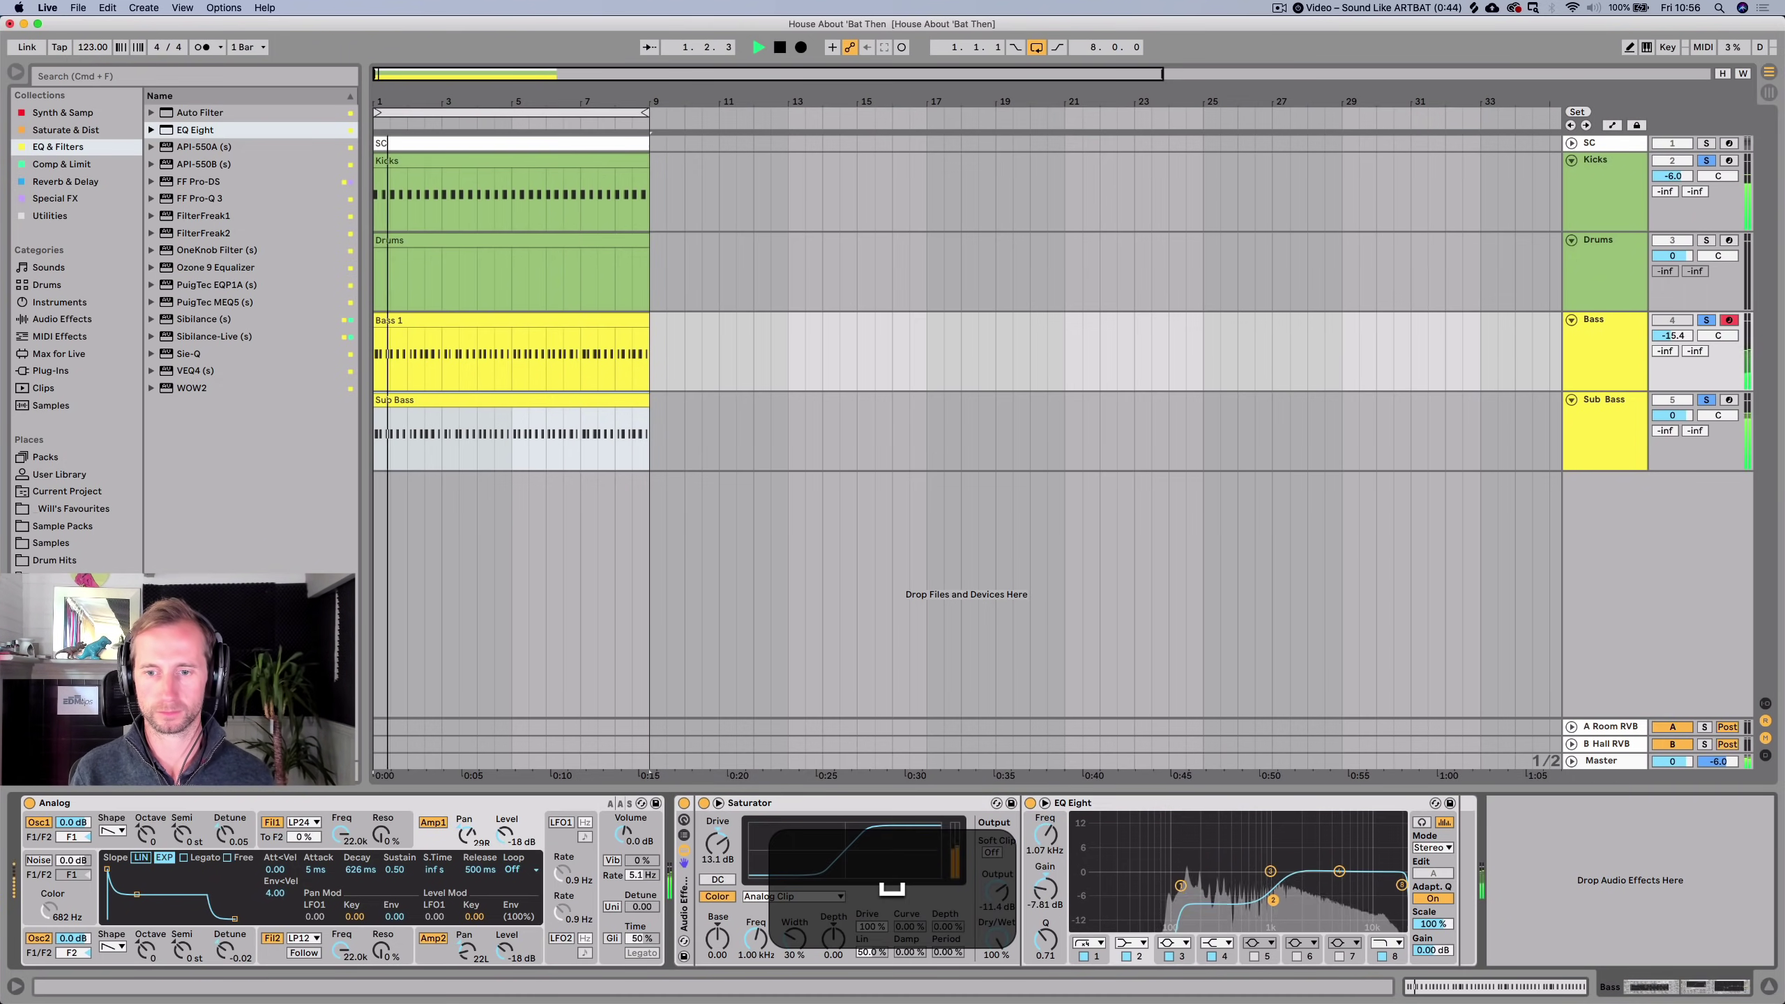
{"action": "left_click_drag", "start_coordinate": [717, 842], "coordinate": [717, 836]}
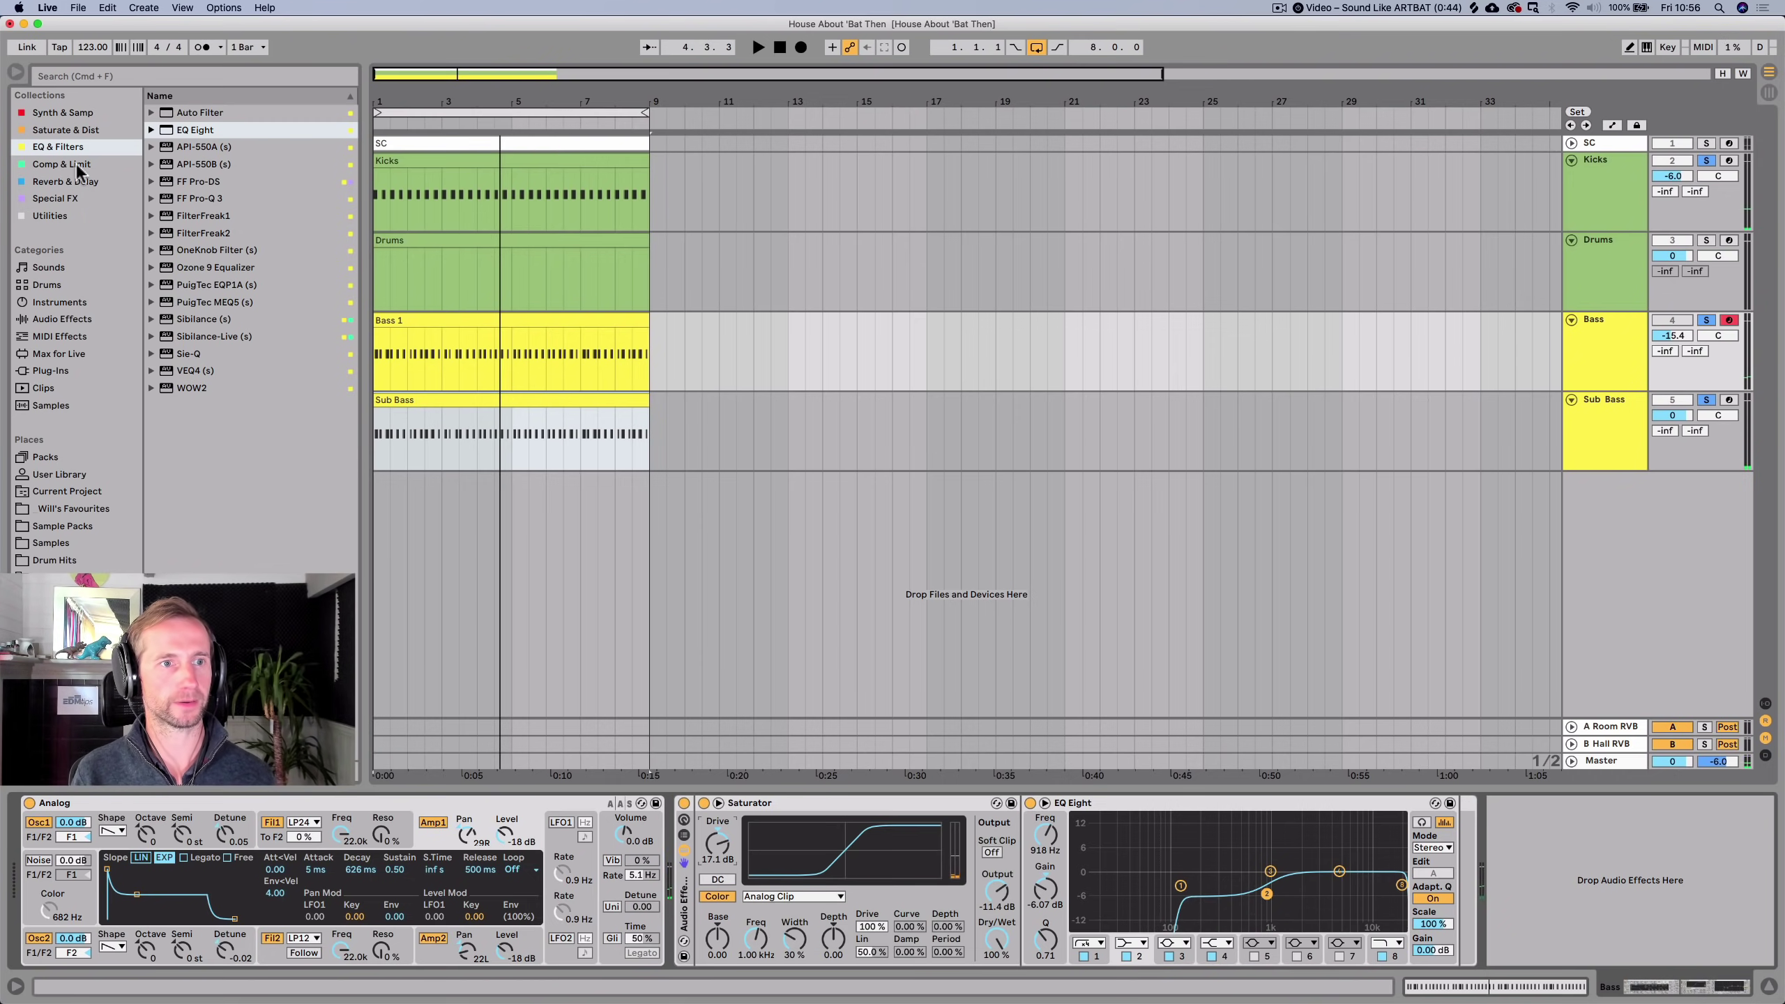
Insert an Amp between the Saturator and the EQ Eight on the Bass track.
{"action": "left_click", "coordinate": [70, 199]}
{"action": "left_click", "coordinate": [70, 128]}
{"action": "left_click_drag", "start_coordinate": [188, 113], "coordinate": [312, 171]}
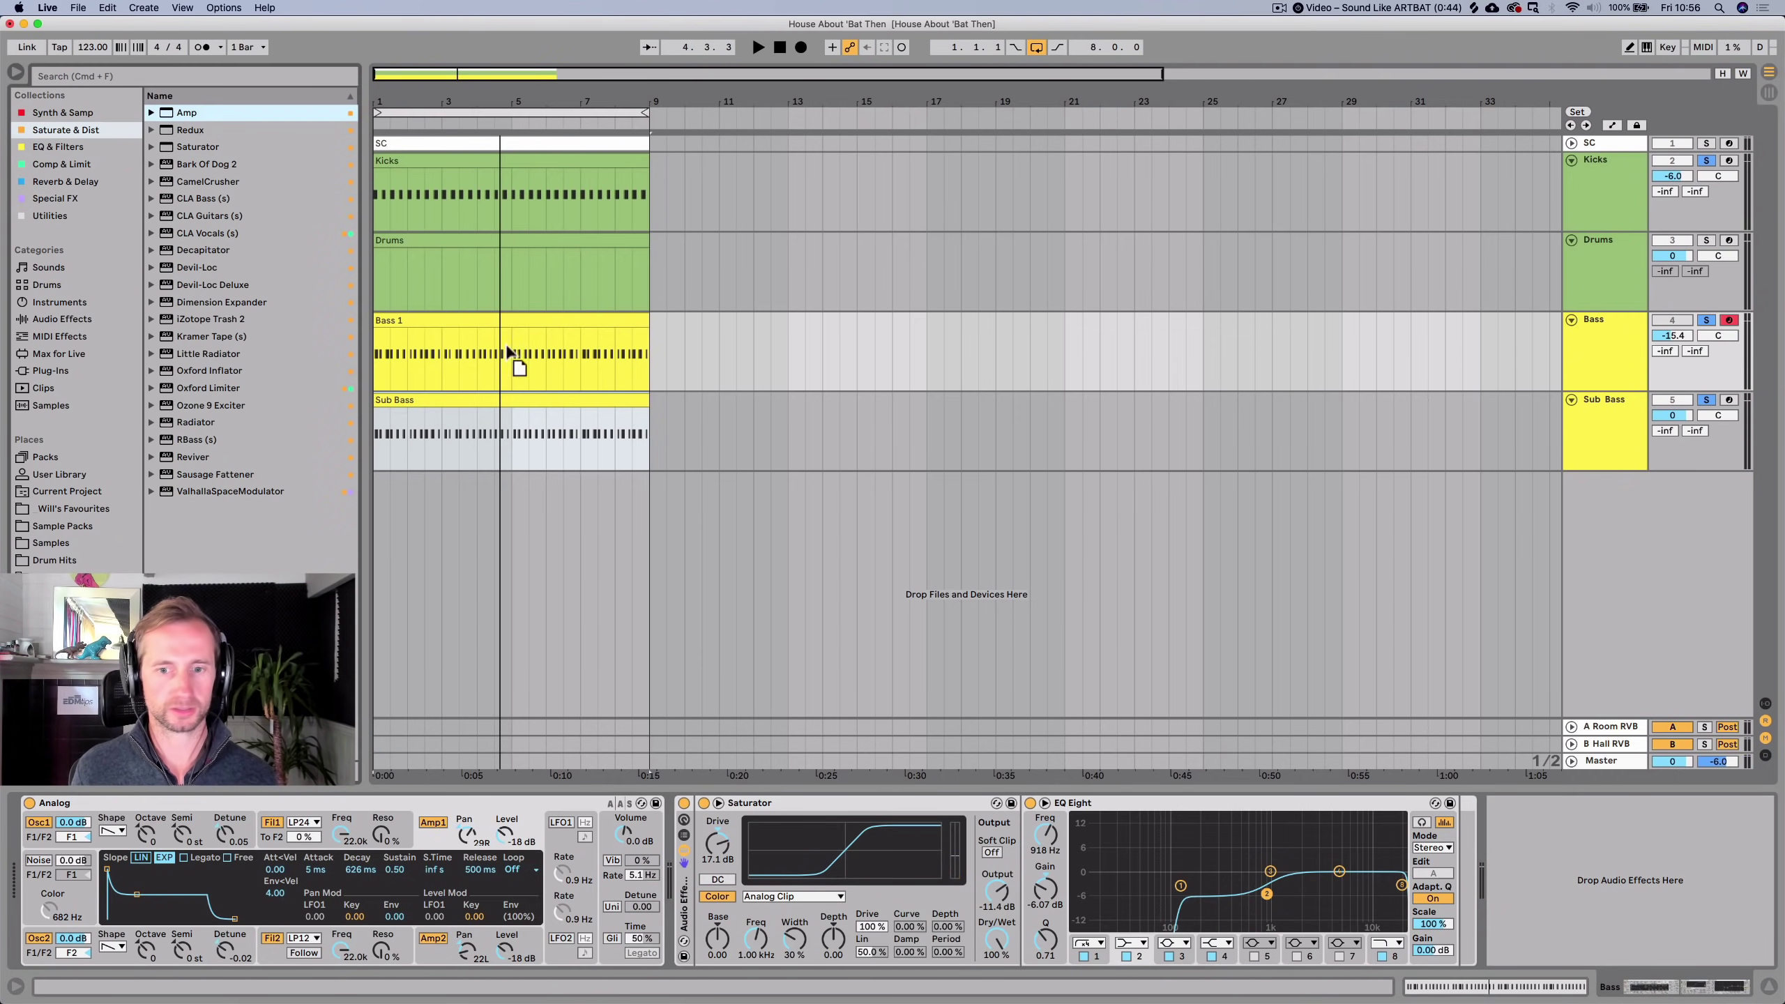
{"action": "left_click_drag", "start_coordinate": [764, 736], "coordinate": [1029, 852]}
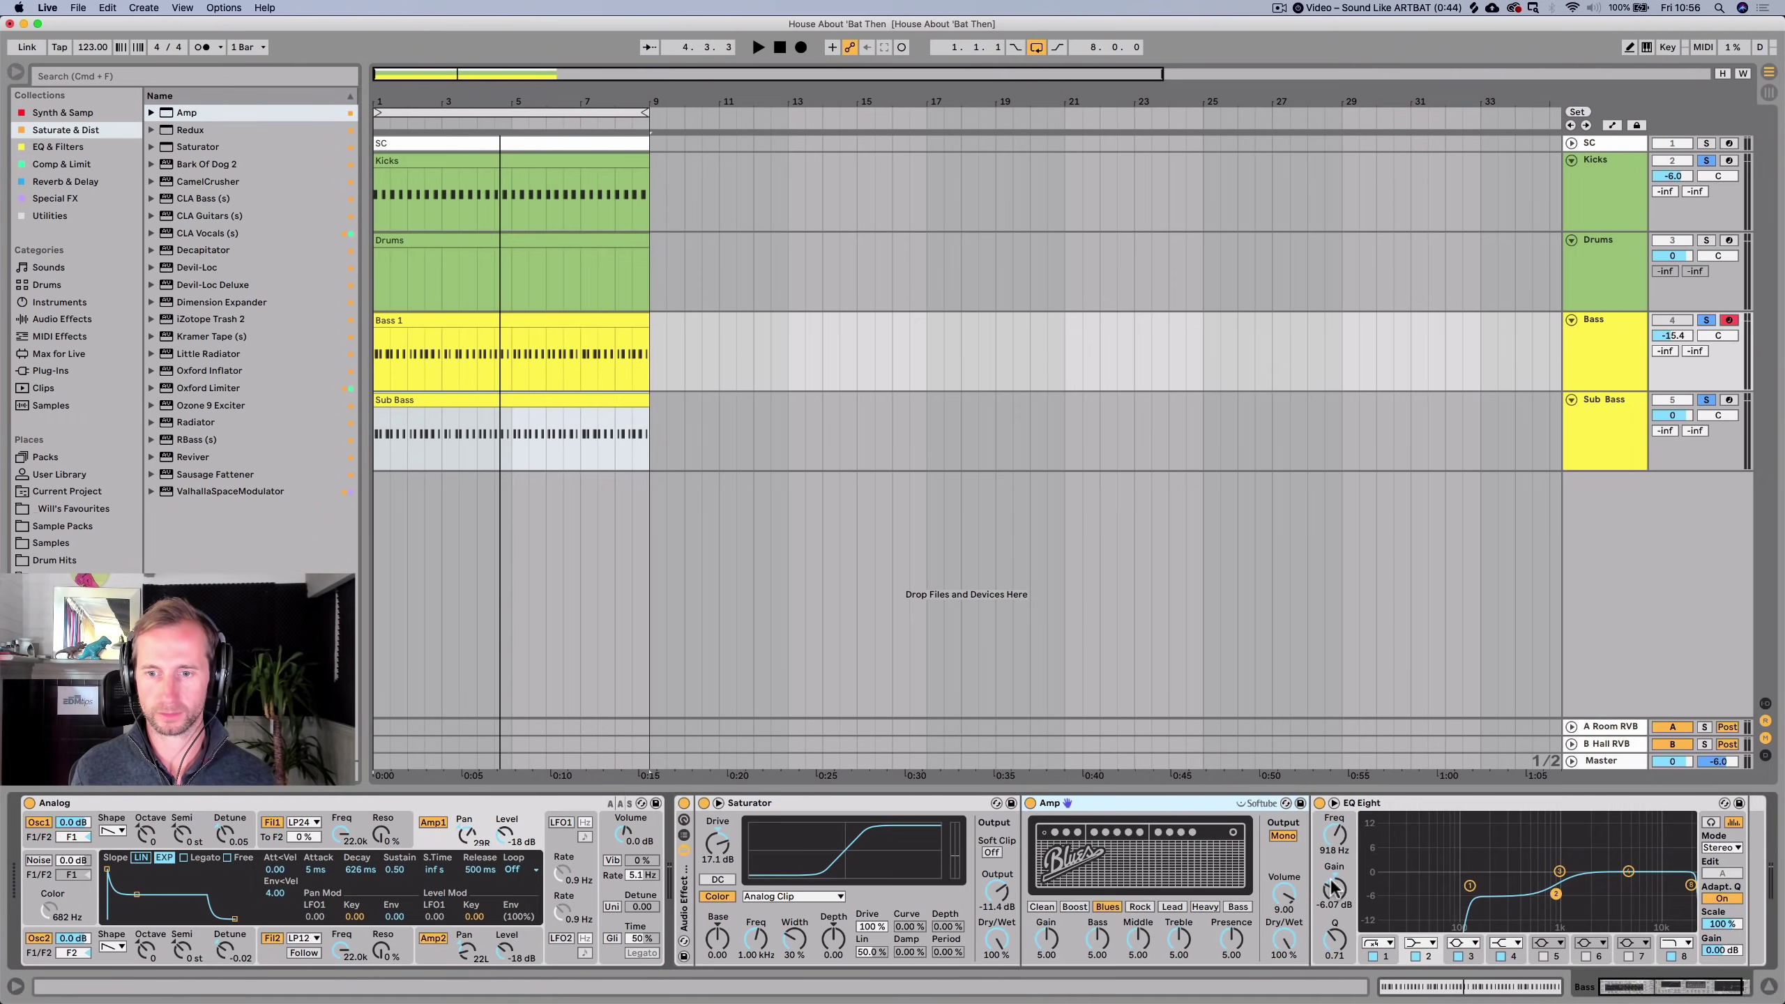
Set the Amp's Dry/Wet to 20.6 %, its output to Dual and its model to Lead while playing the loop.
{"action": "mouse_move", "coordinate": [1284, 945]}
{"action": "left_mouse_down"}
{"action": "mouse_move", "coordinate": [1283, 984]}
{"action": "mouse_move", "coordinate": [1284, 944]}
{"action": "left_mouse_up"}
{"action": "key", "text": "space"}
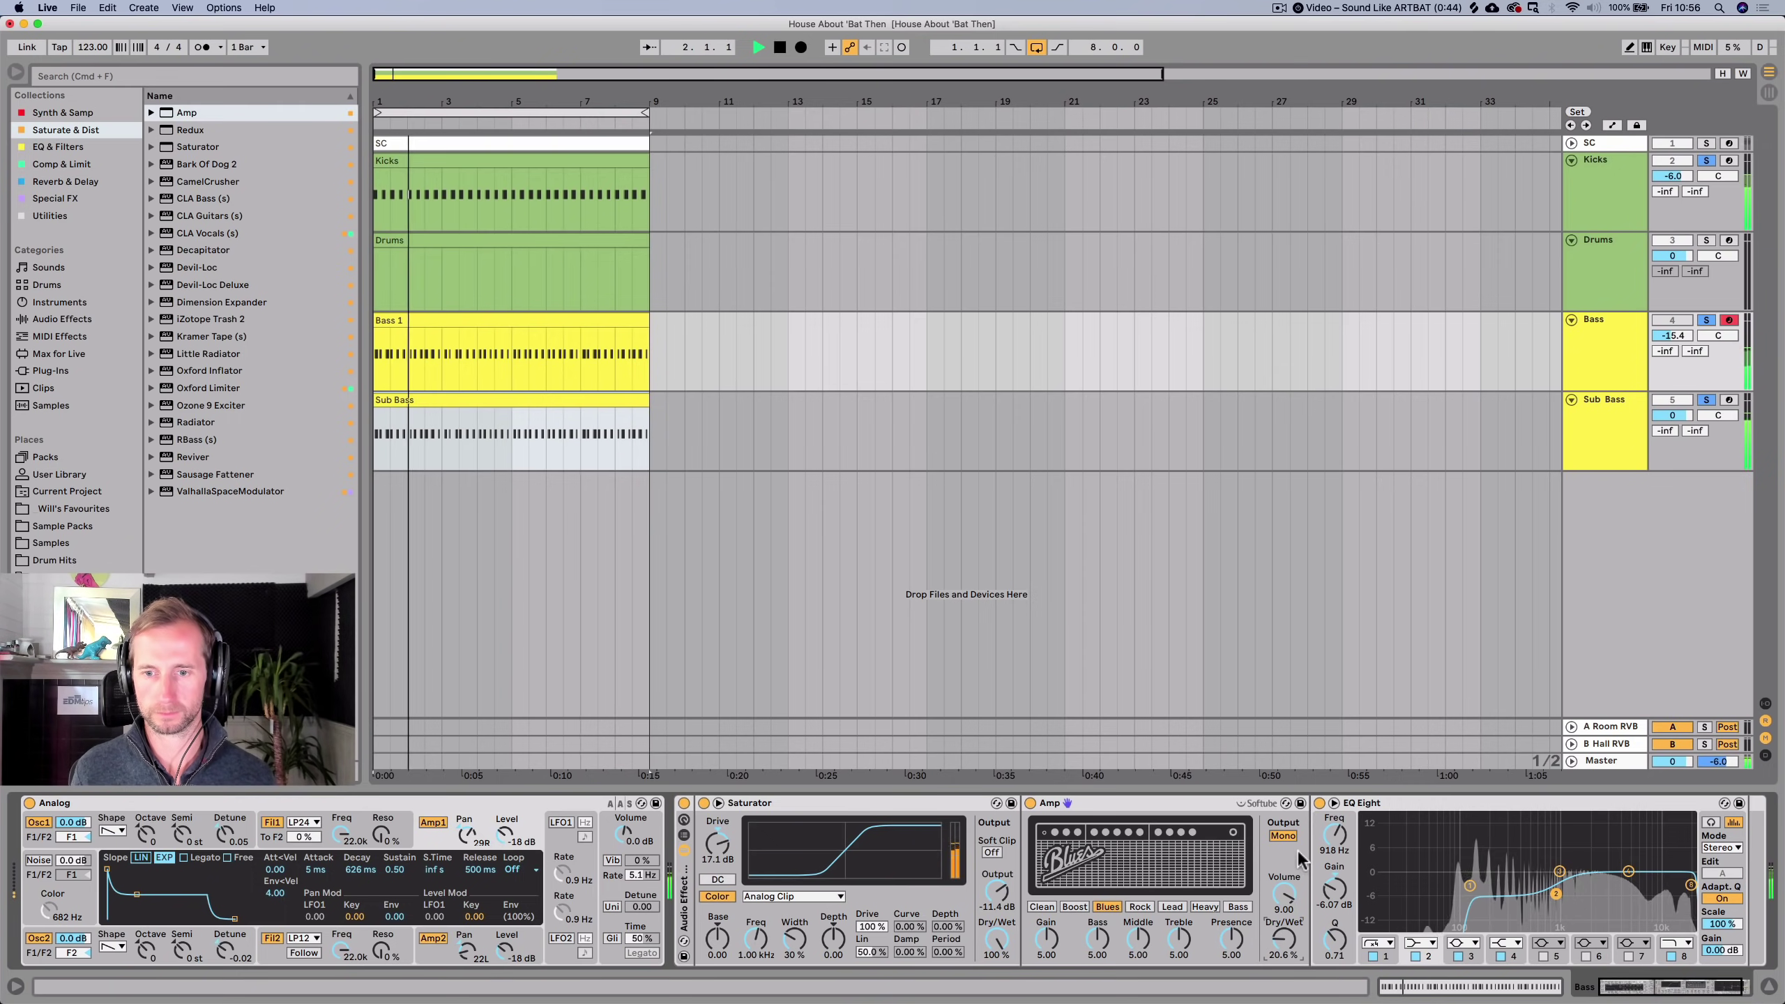
{"action": "left_click", "coordinate": [1284, 836]}
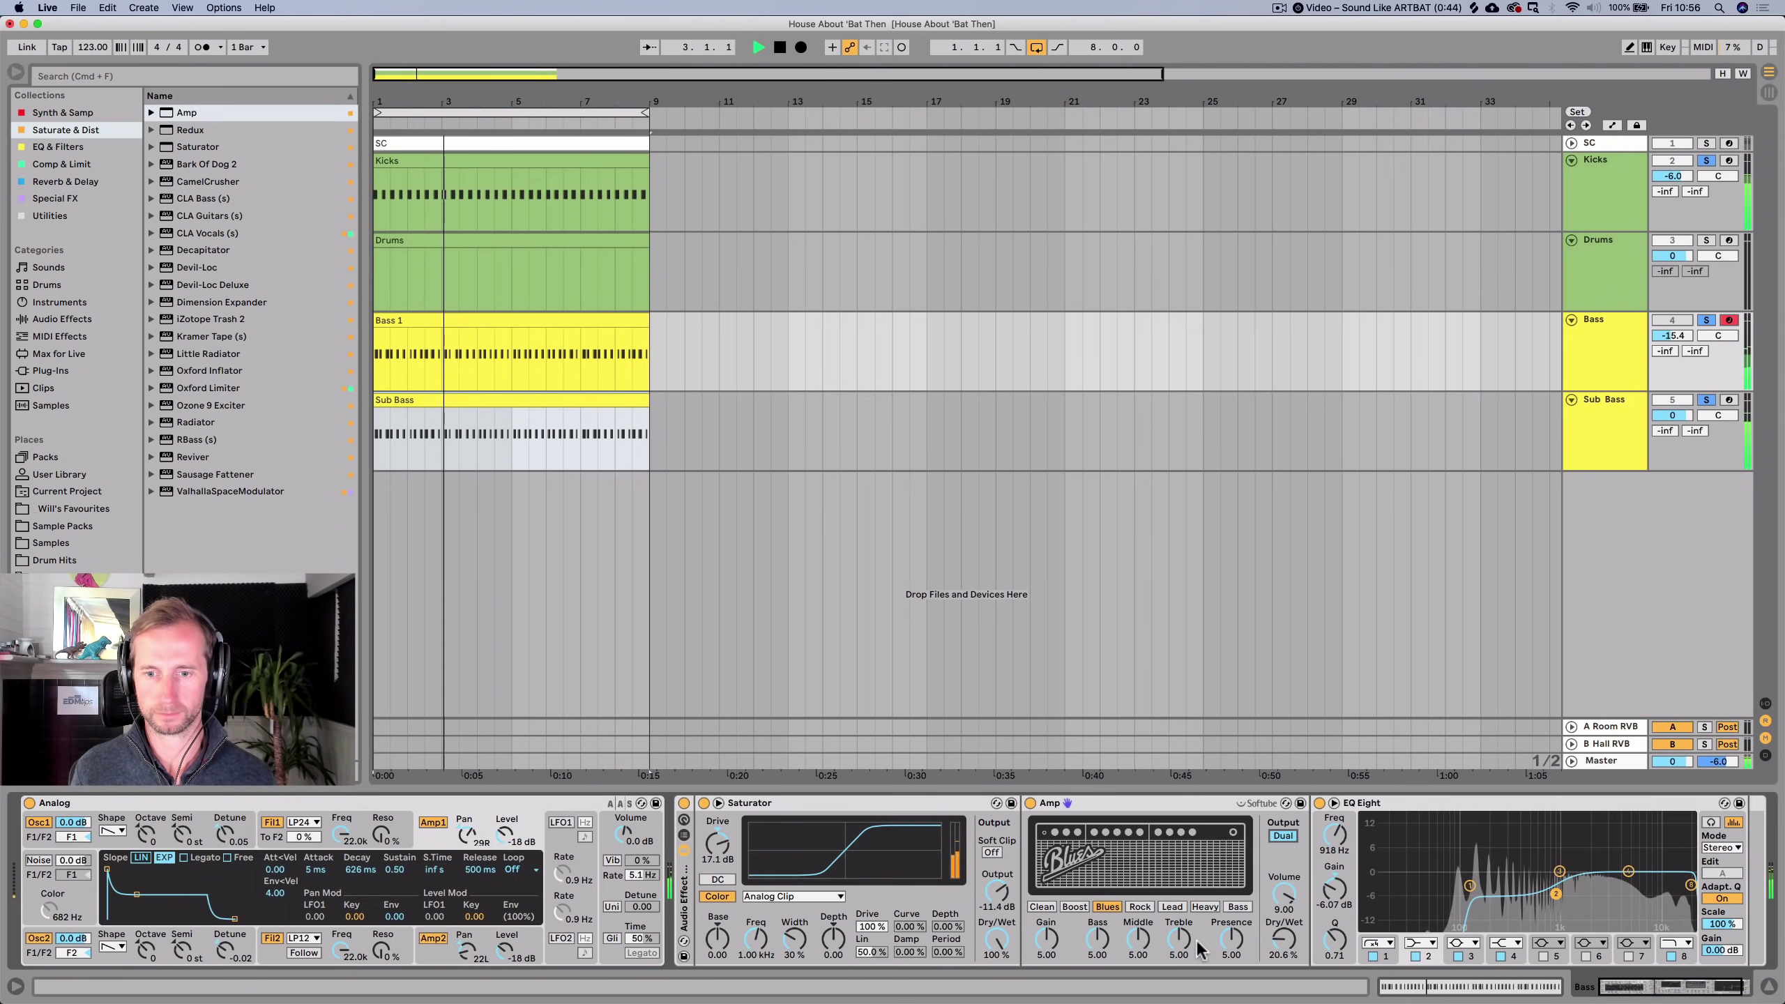
{"action": "left_click", "coordinate": [1141, 908]}
{"action": "left_click", "coordinate": [1178, 909]}
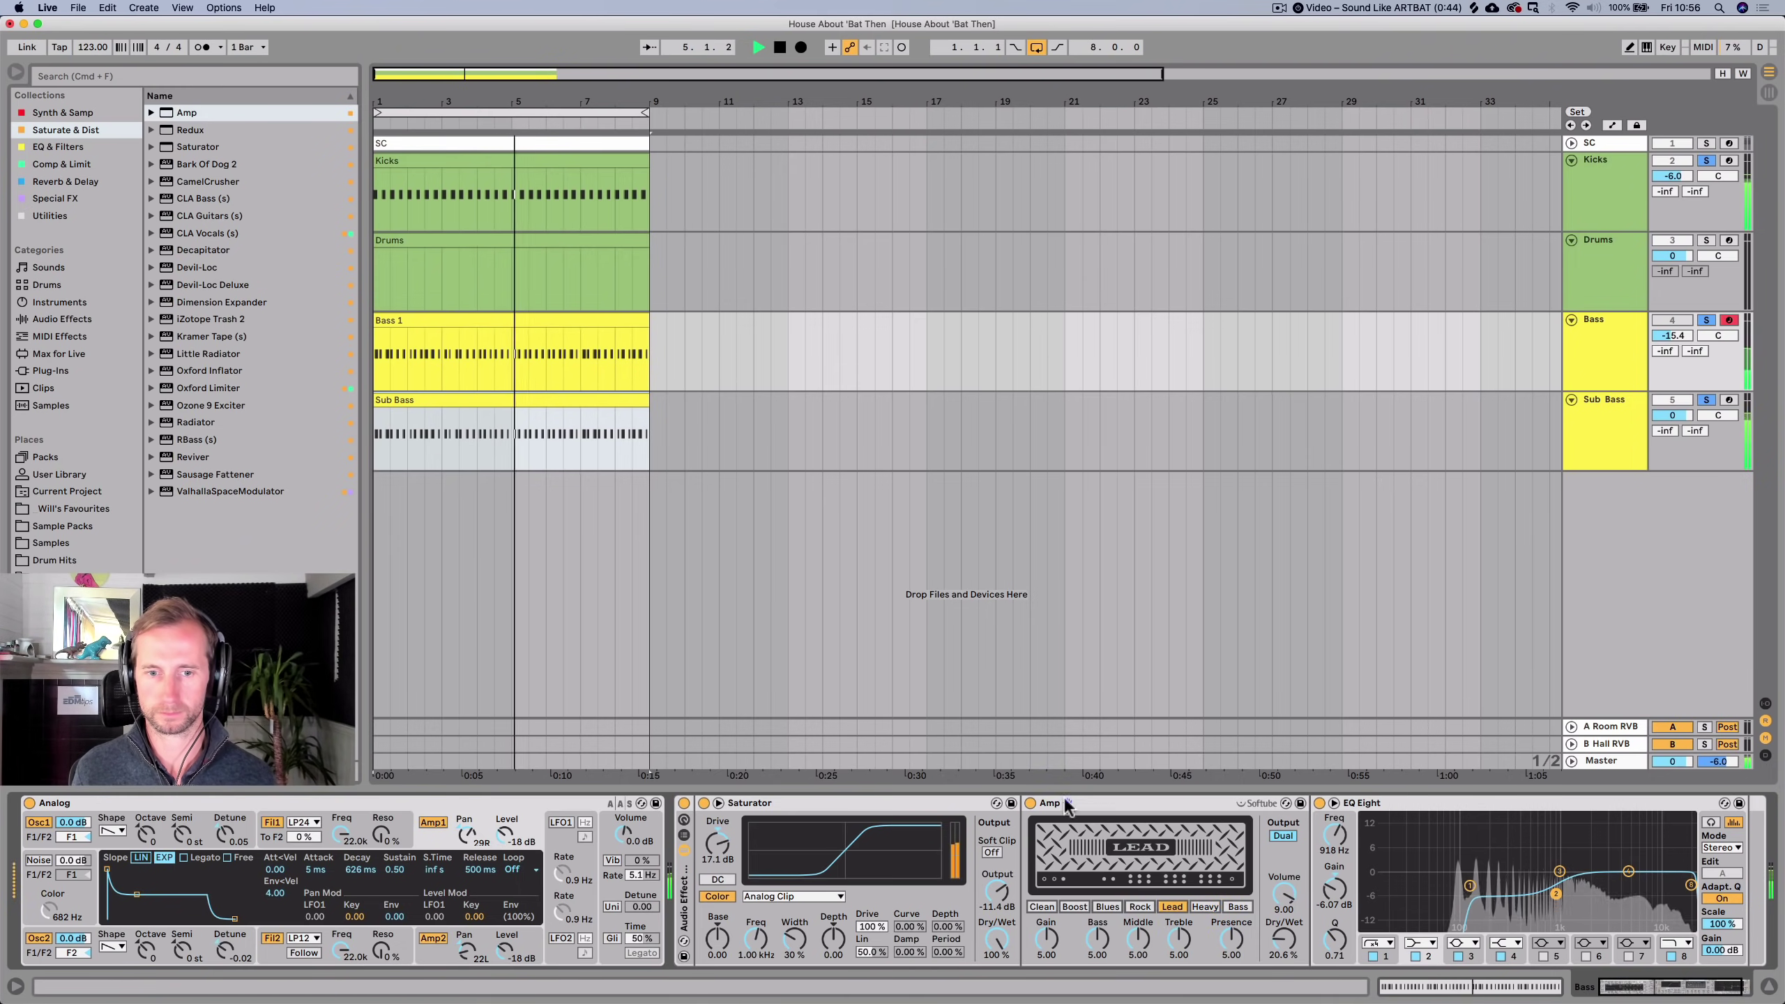
Collapse the Saturator, Amp and EQ Eight devices on the Bass track.
{"action": "left_click", "coordinate": [862, 802]}
{"action": "key", "text": "Delete"}
{"action": "double_click", "coordinate": [862, 798]}
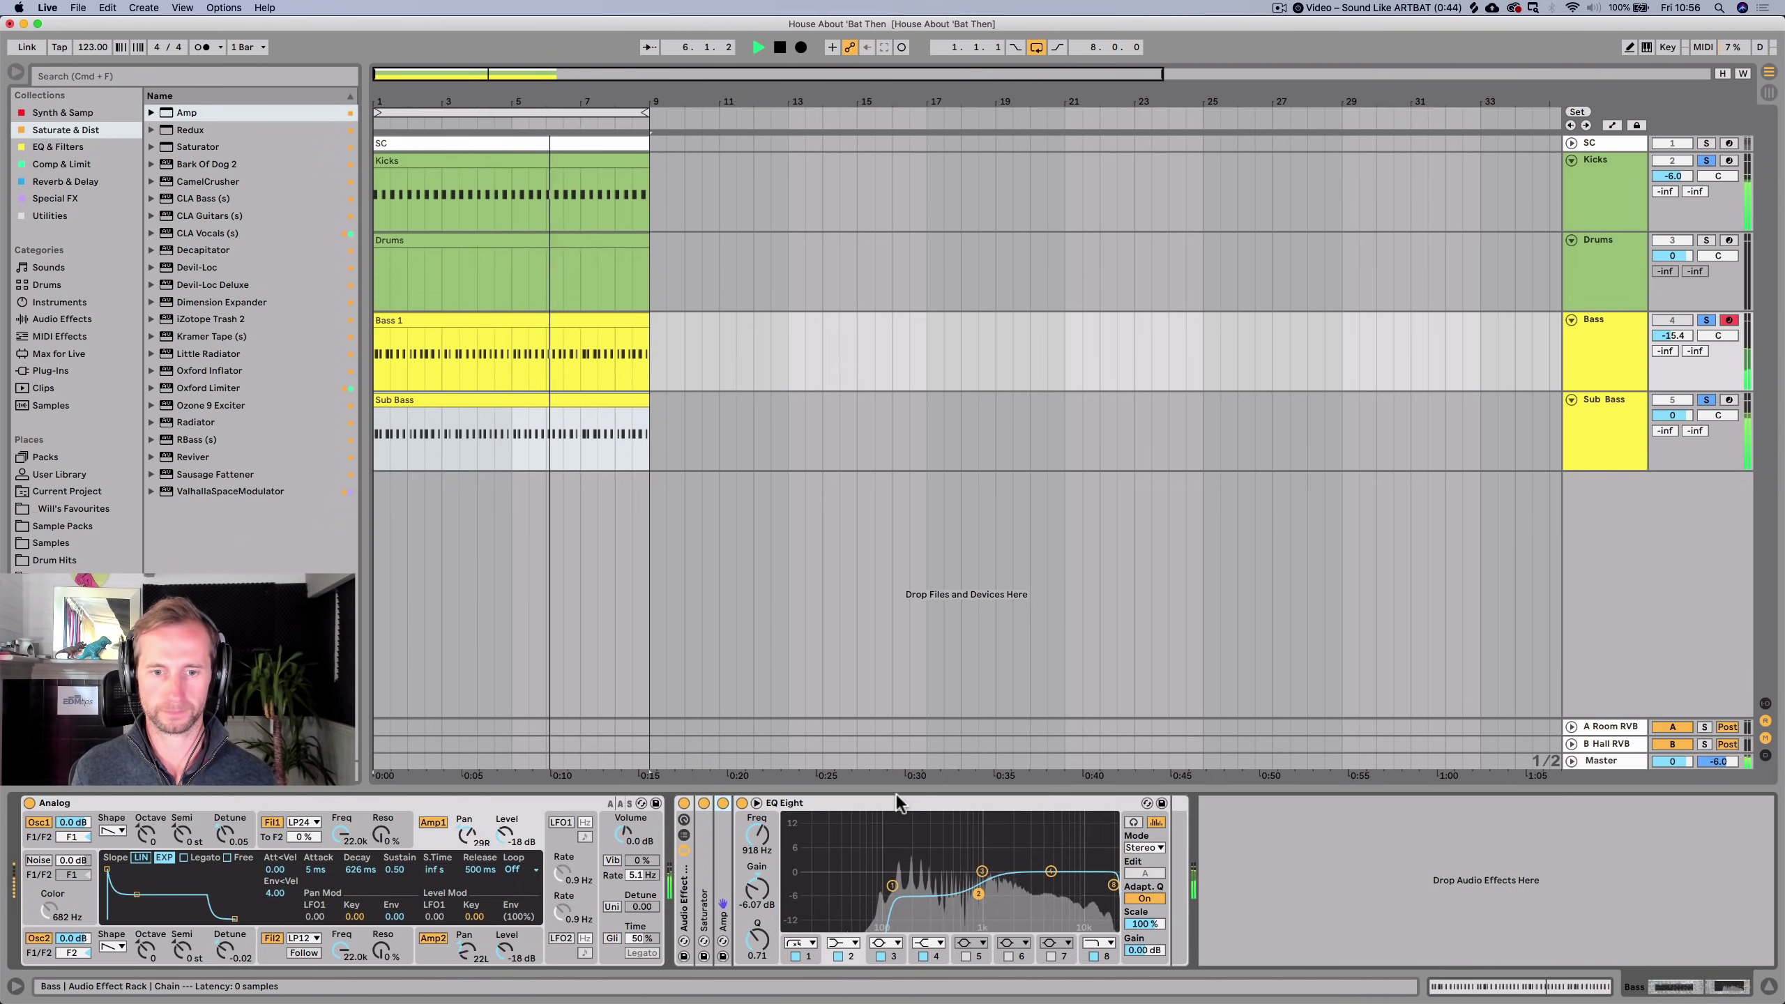
{"action": "double_click", "coordinate": [896, 793]}
Switch to Session View and insert a new return track after B Hall RVB.
{"action": "key", "text": "Tab"}
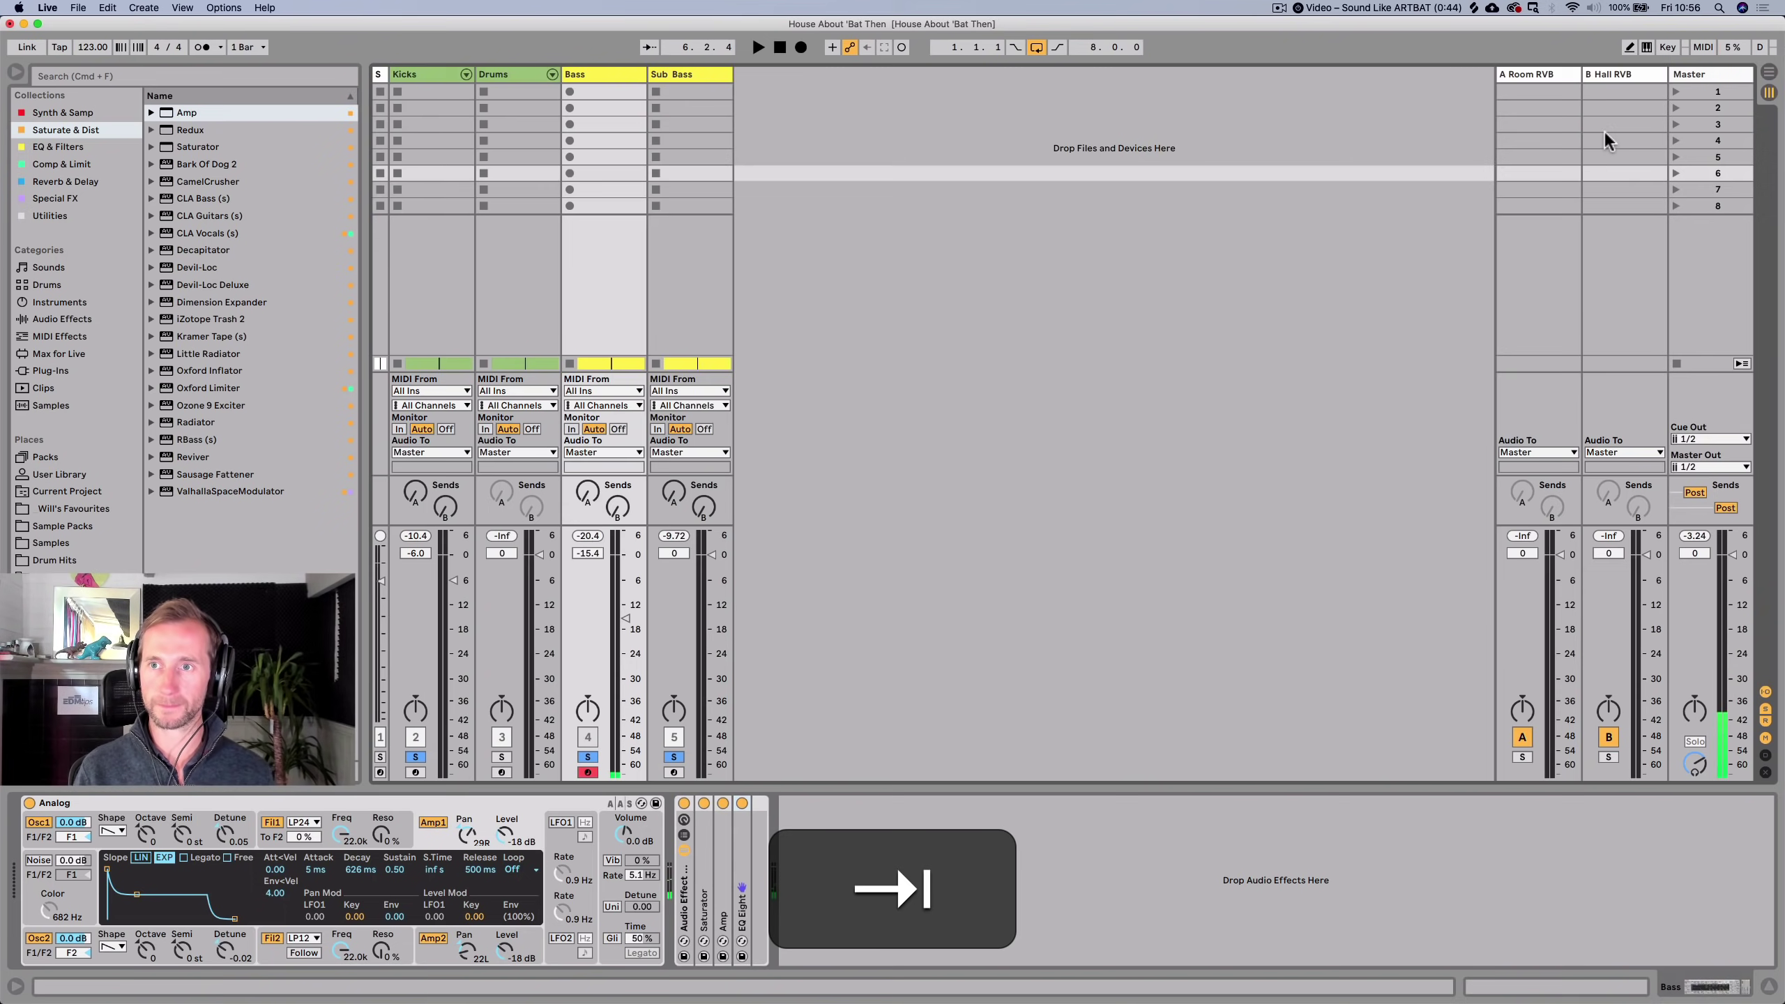
{"action": "left_click", "coordinate": [1609, 75]}
{"action": "key", "text": "alt+super+t"}
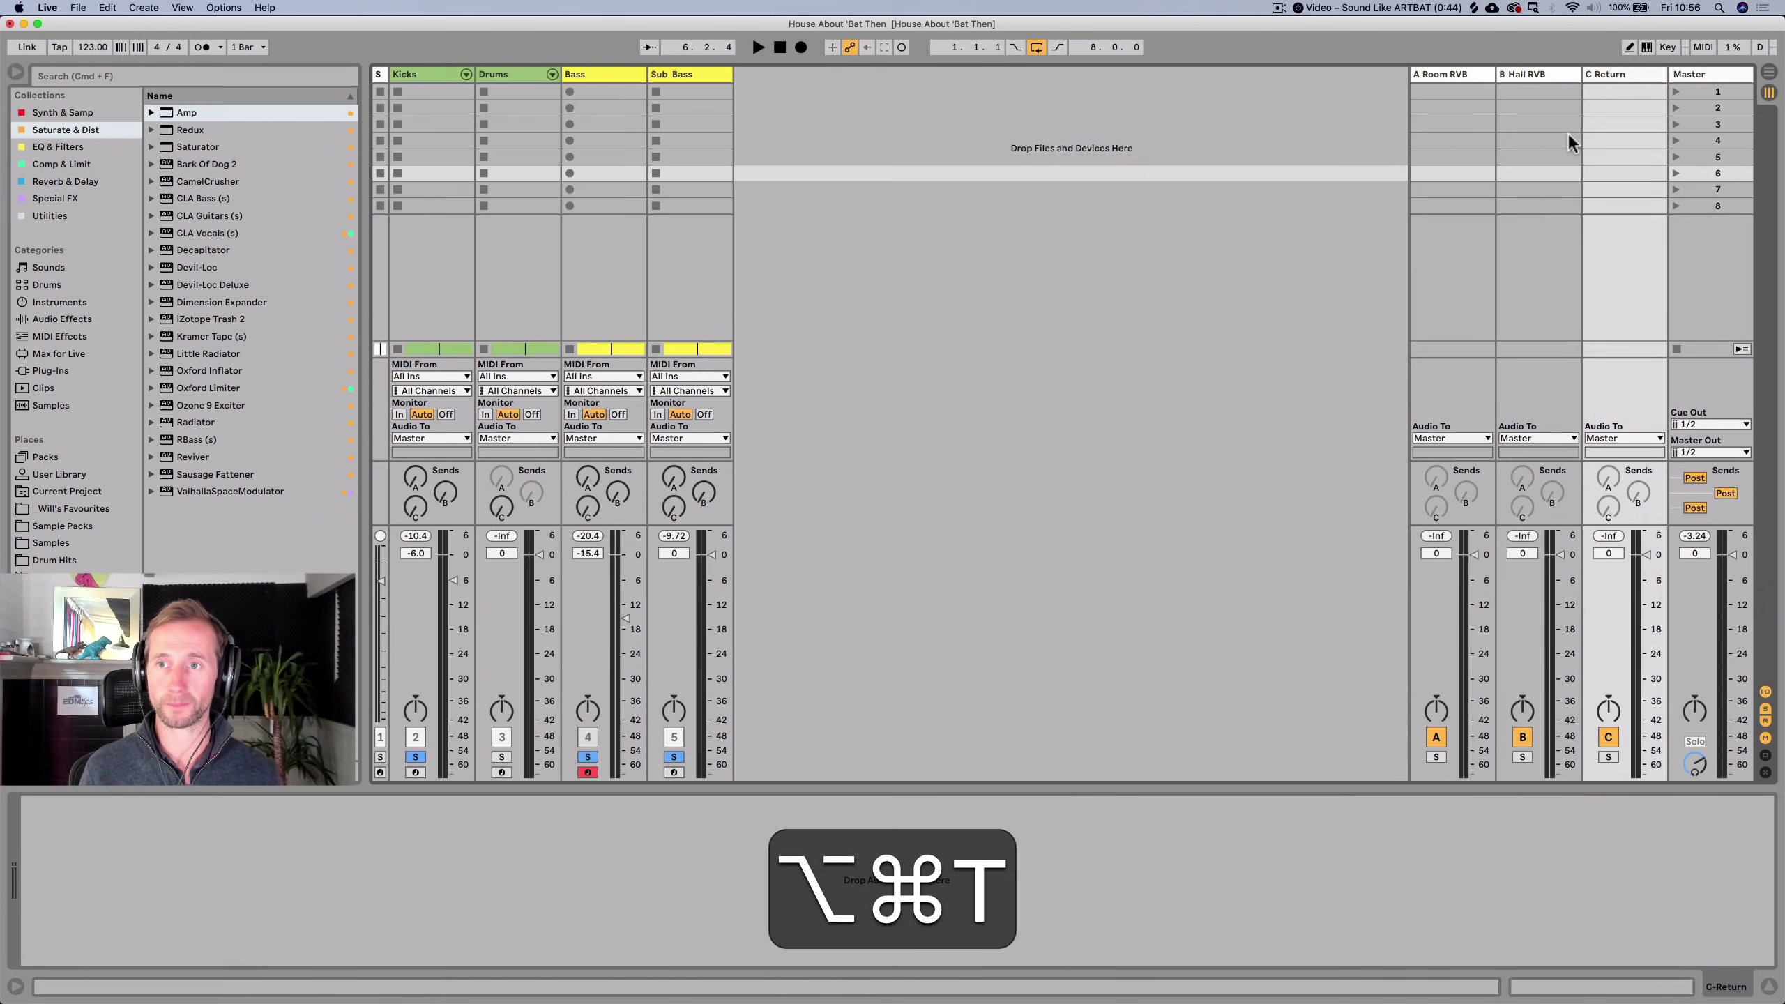
Insert an audio track after Sub Bass and clear the track solos.
{"action": "key", "text": "super+t"}
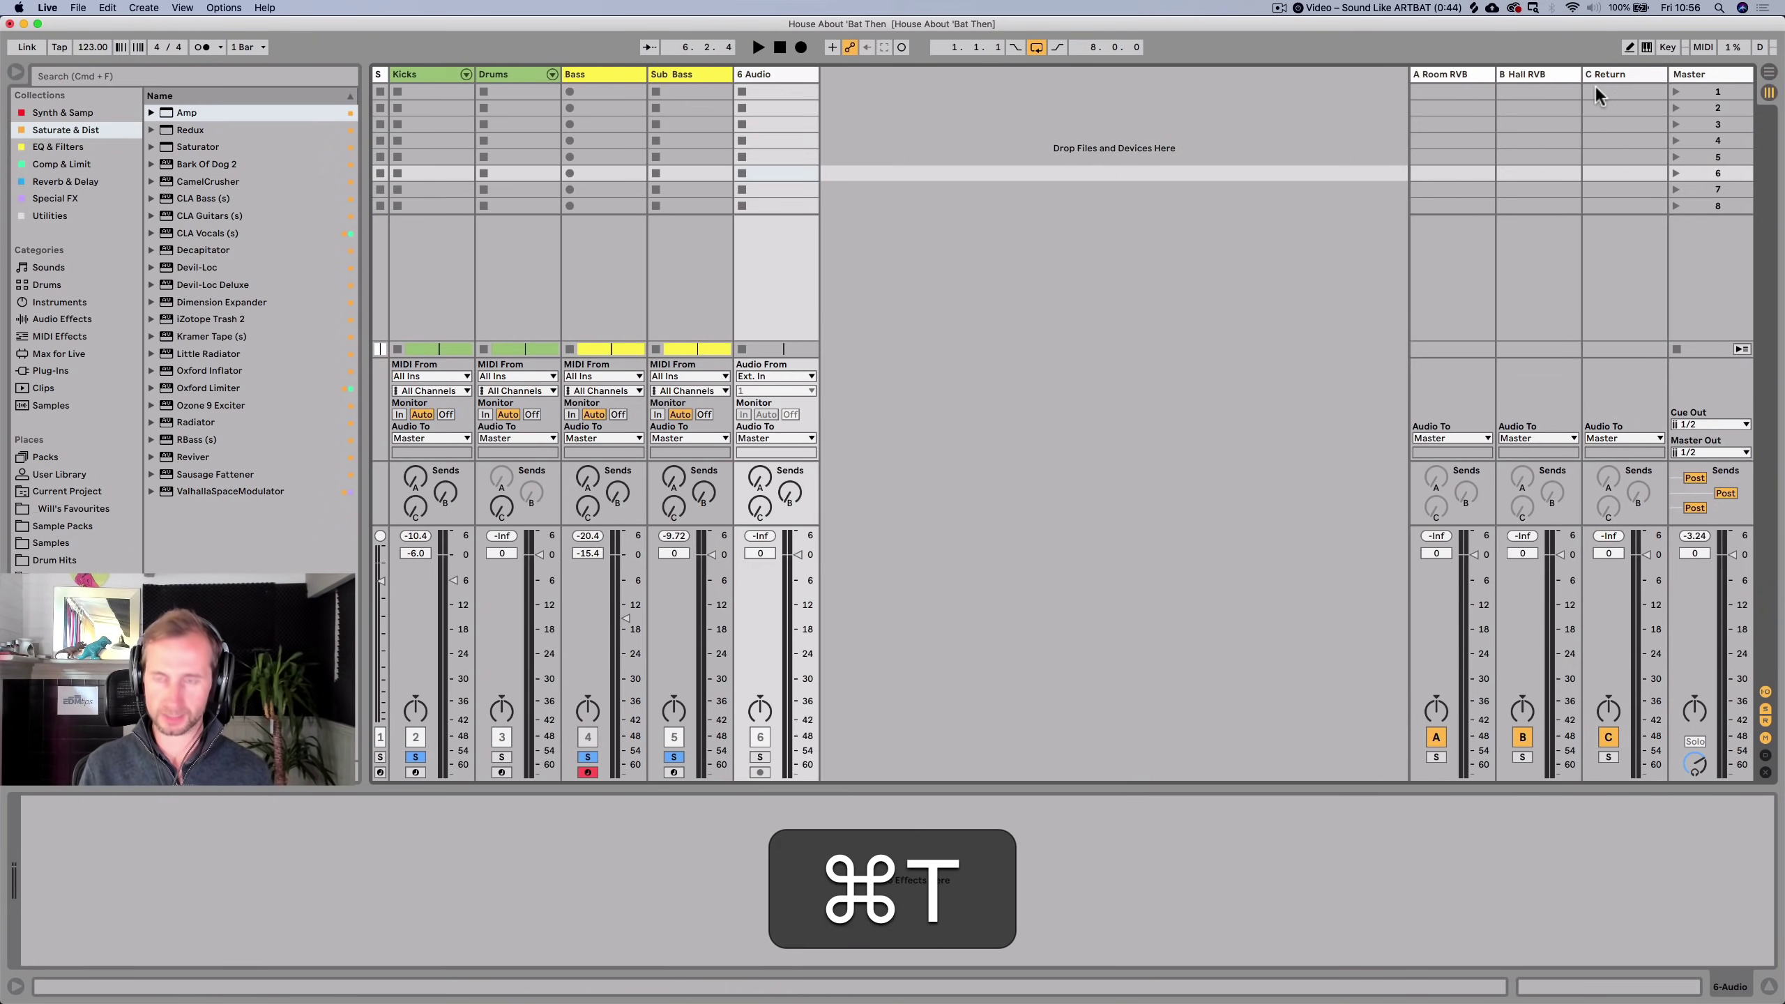
{"action": "key", "text": "super+z"}
{"action": "left_click", "coordinate": [1626, 70]}
{"action": "key", "text": "super+t"}
{"action": "key", "text": "s"}
{"action": "key", "text": "shift+f"}
{"action": "key", "text": "shift+space"}
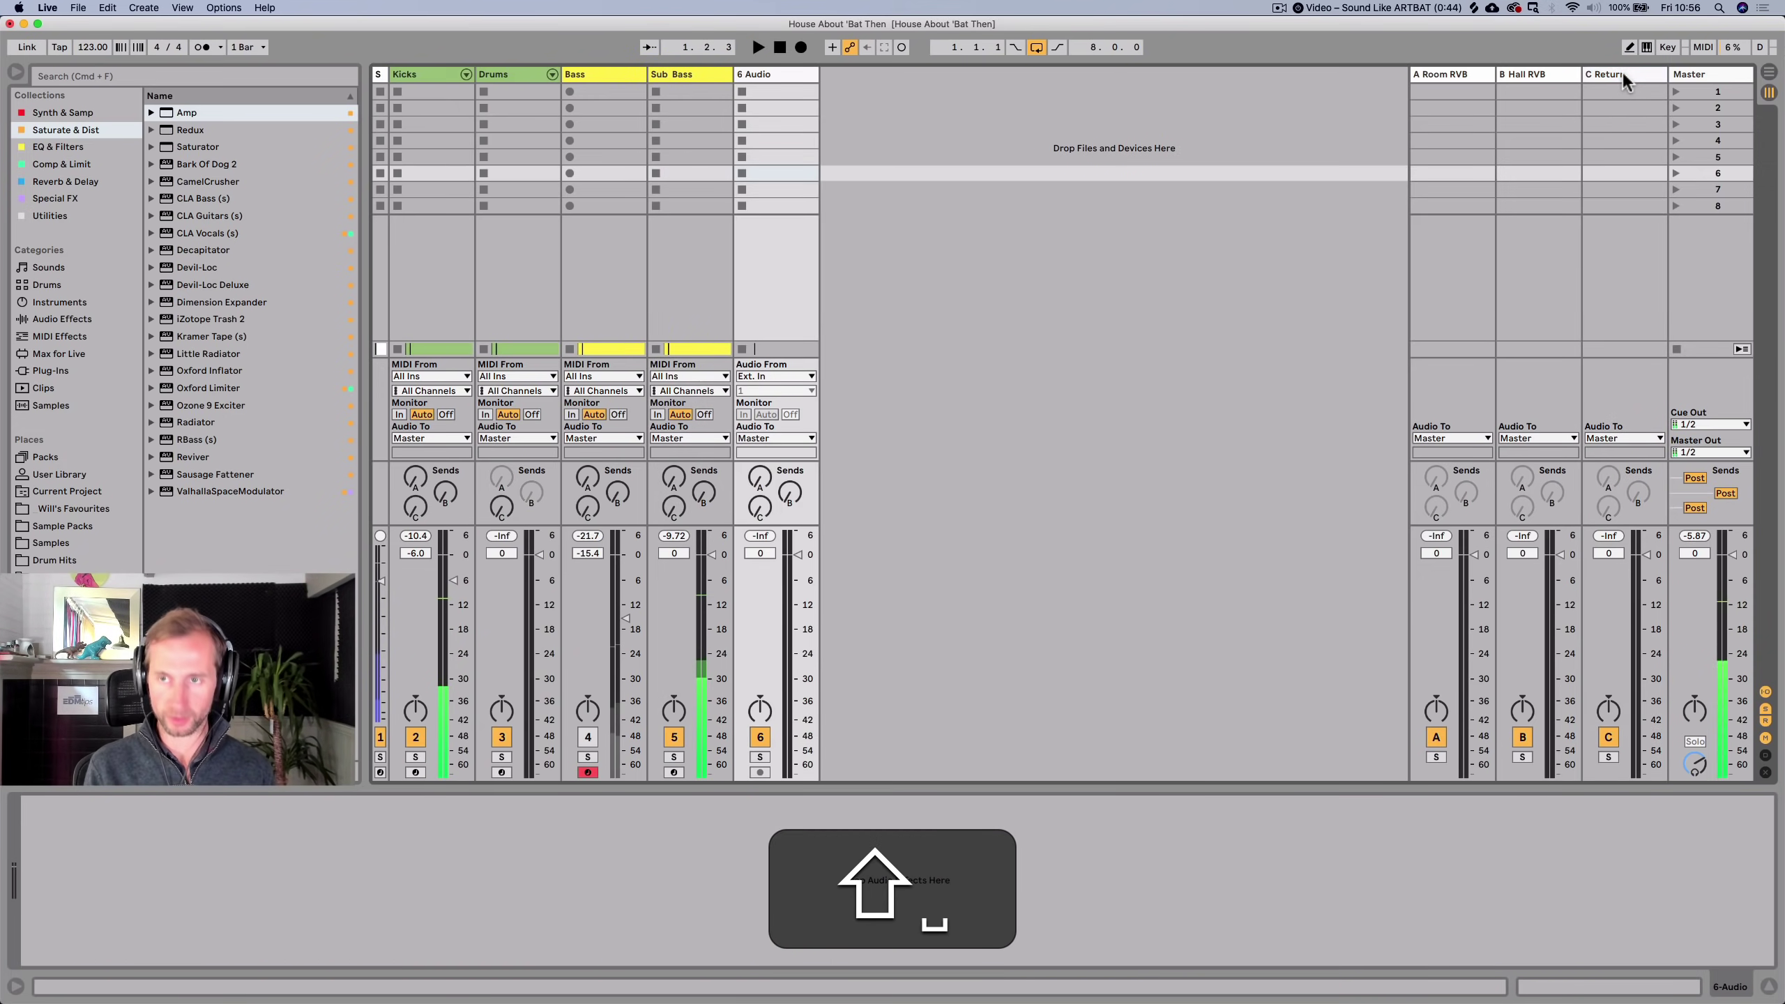
Rename return track C as Bass FX and colour it yellow.
{"action": "left_click", "coordinate": [1623, 72]}
{"action": "key", "text": "super+r"}
{"action": "type", "text": "Bass "}
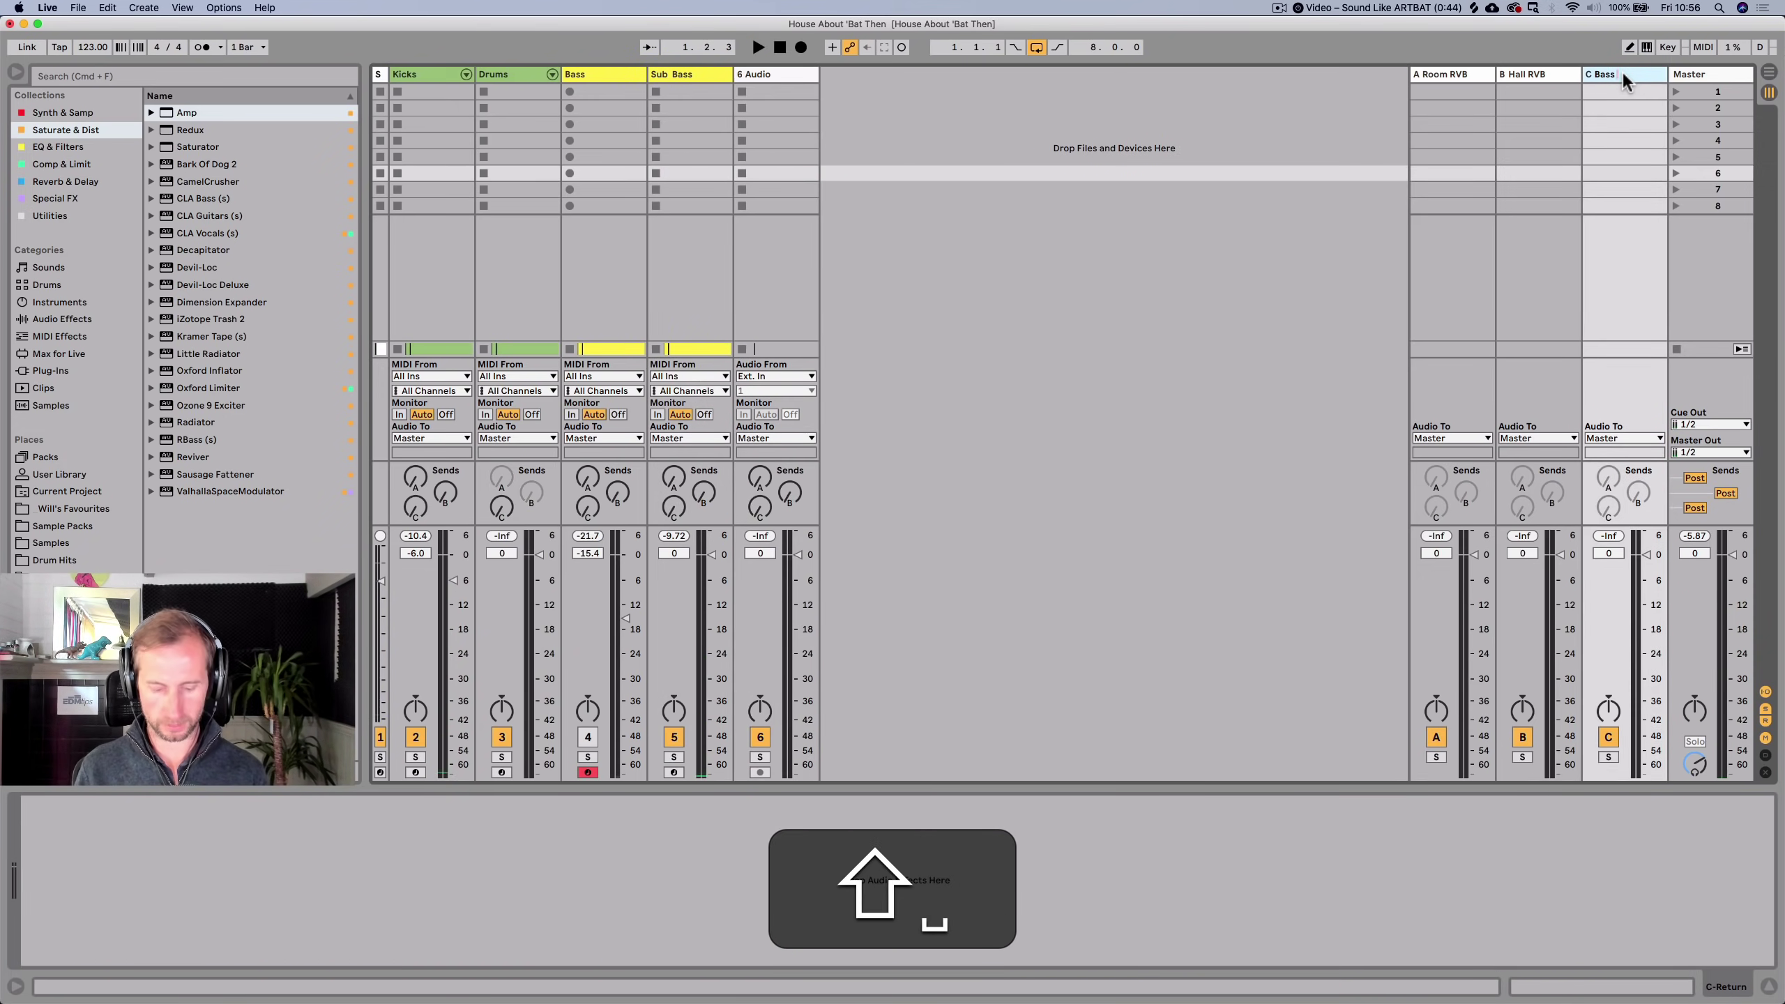
{"action": "type", "text": "FX"}
{"action": "key", "text": "shift+Return"}
{"action": "right_click", "coordinate": [1623, 72]}
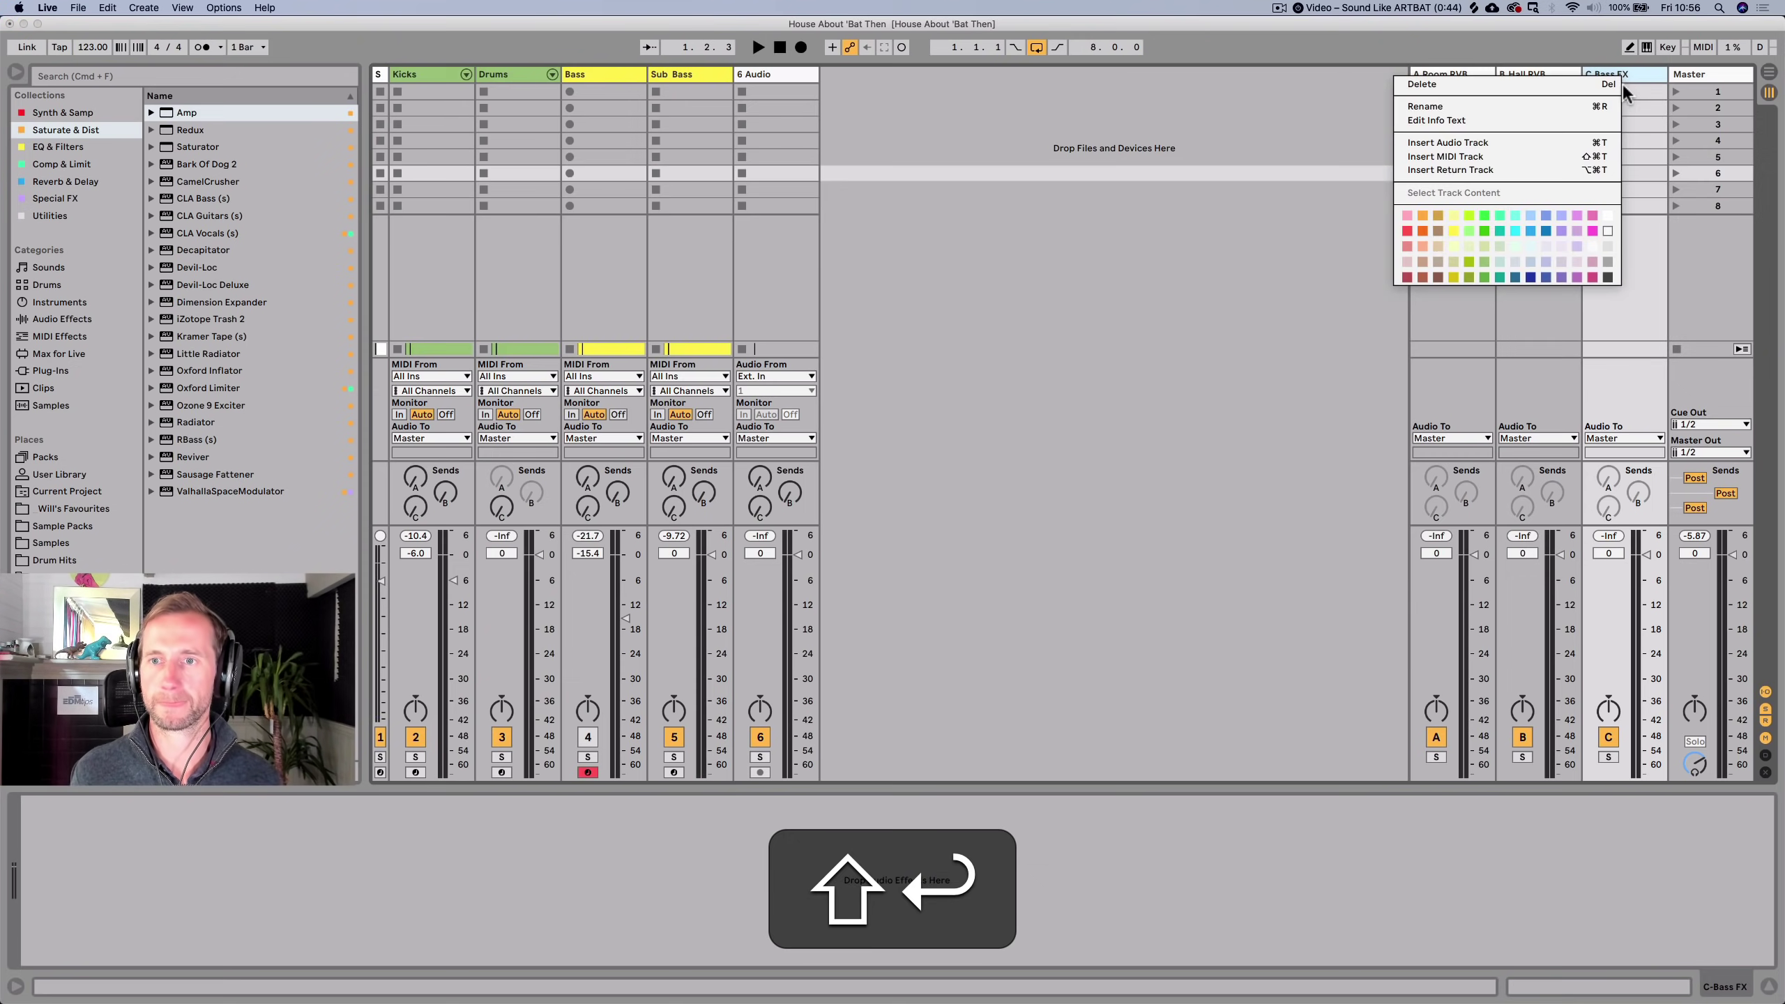
{"action": "left_click", "coordinate": [1453, 215]}
Solo the Bass track and play it on its own, ending in Session View.
{"action": "key", "text": "space"}
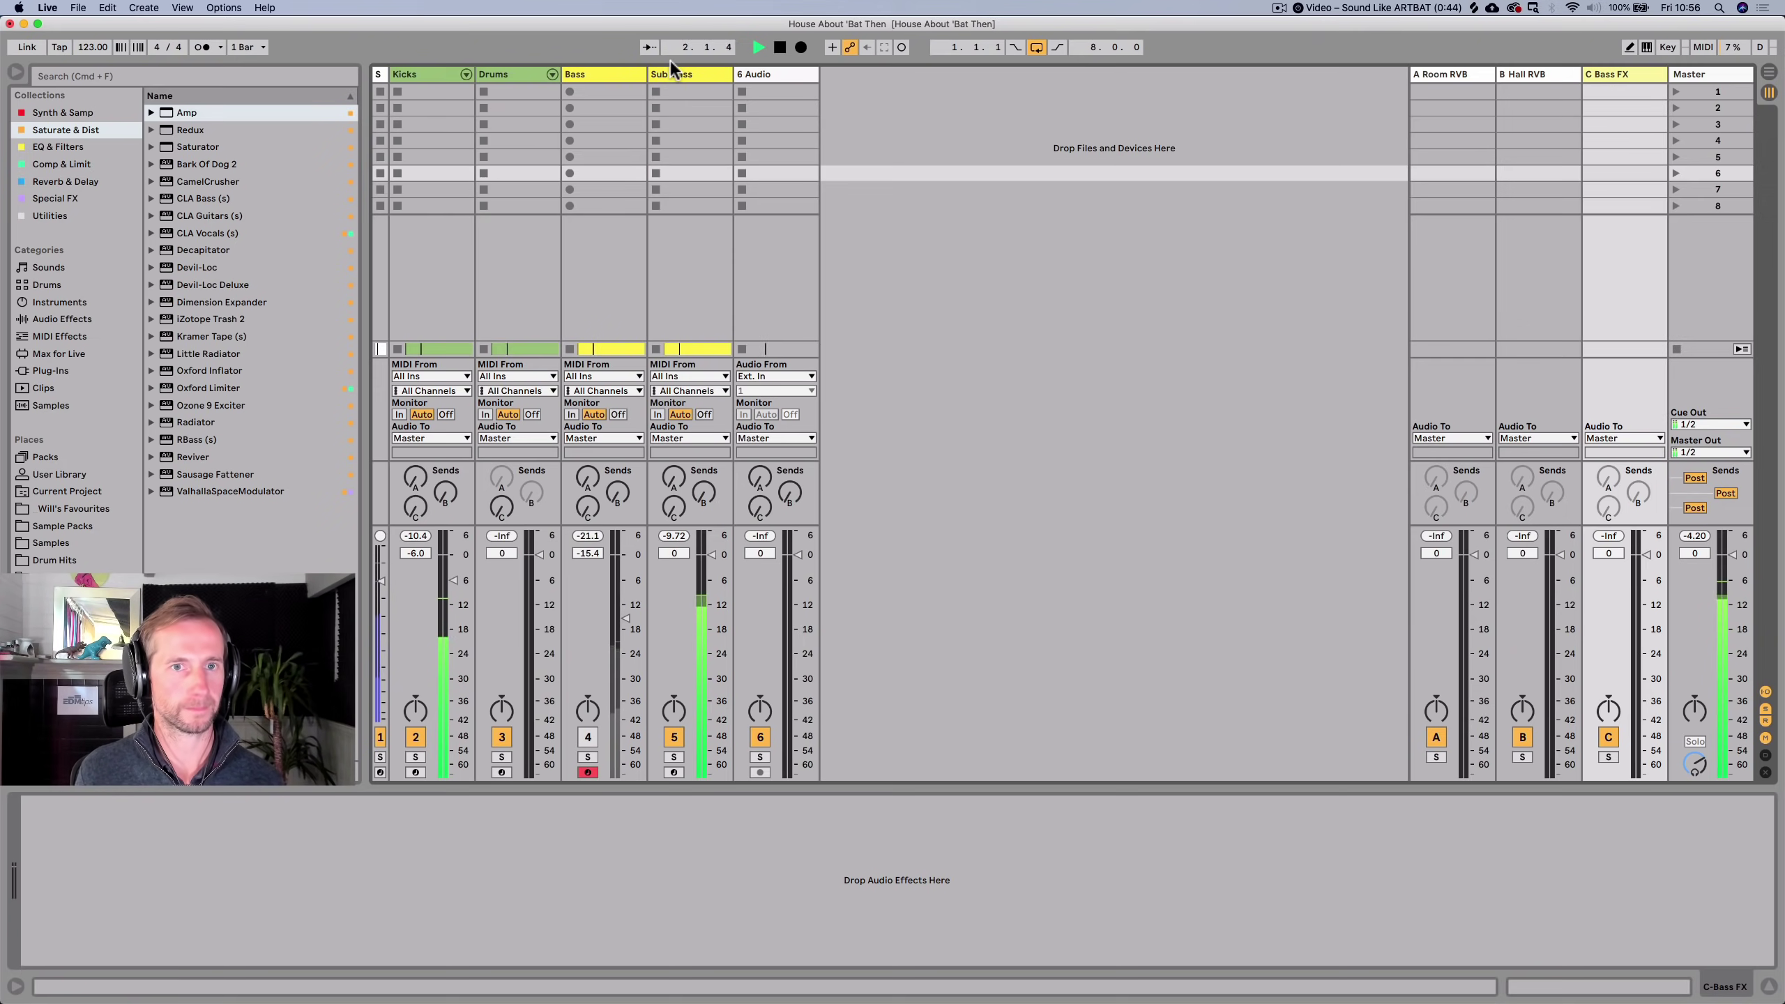
{"action": "key", "text": "space"}
{"action": "key", "text": "Tab"}
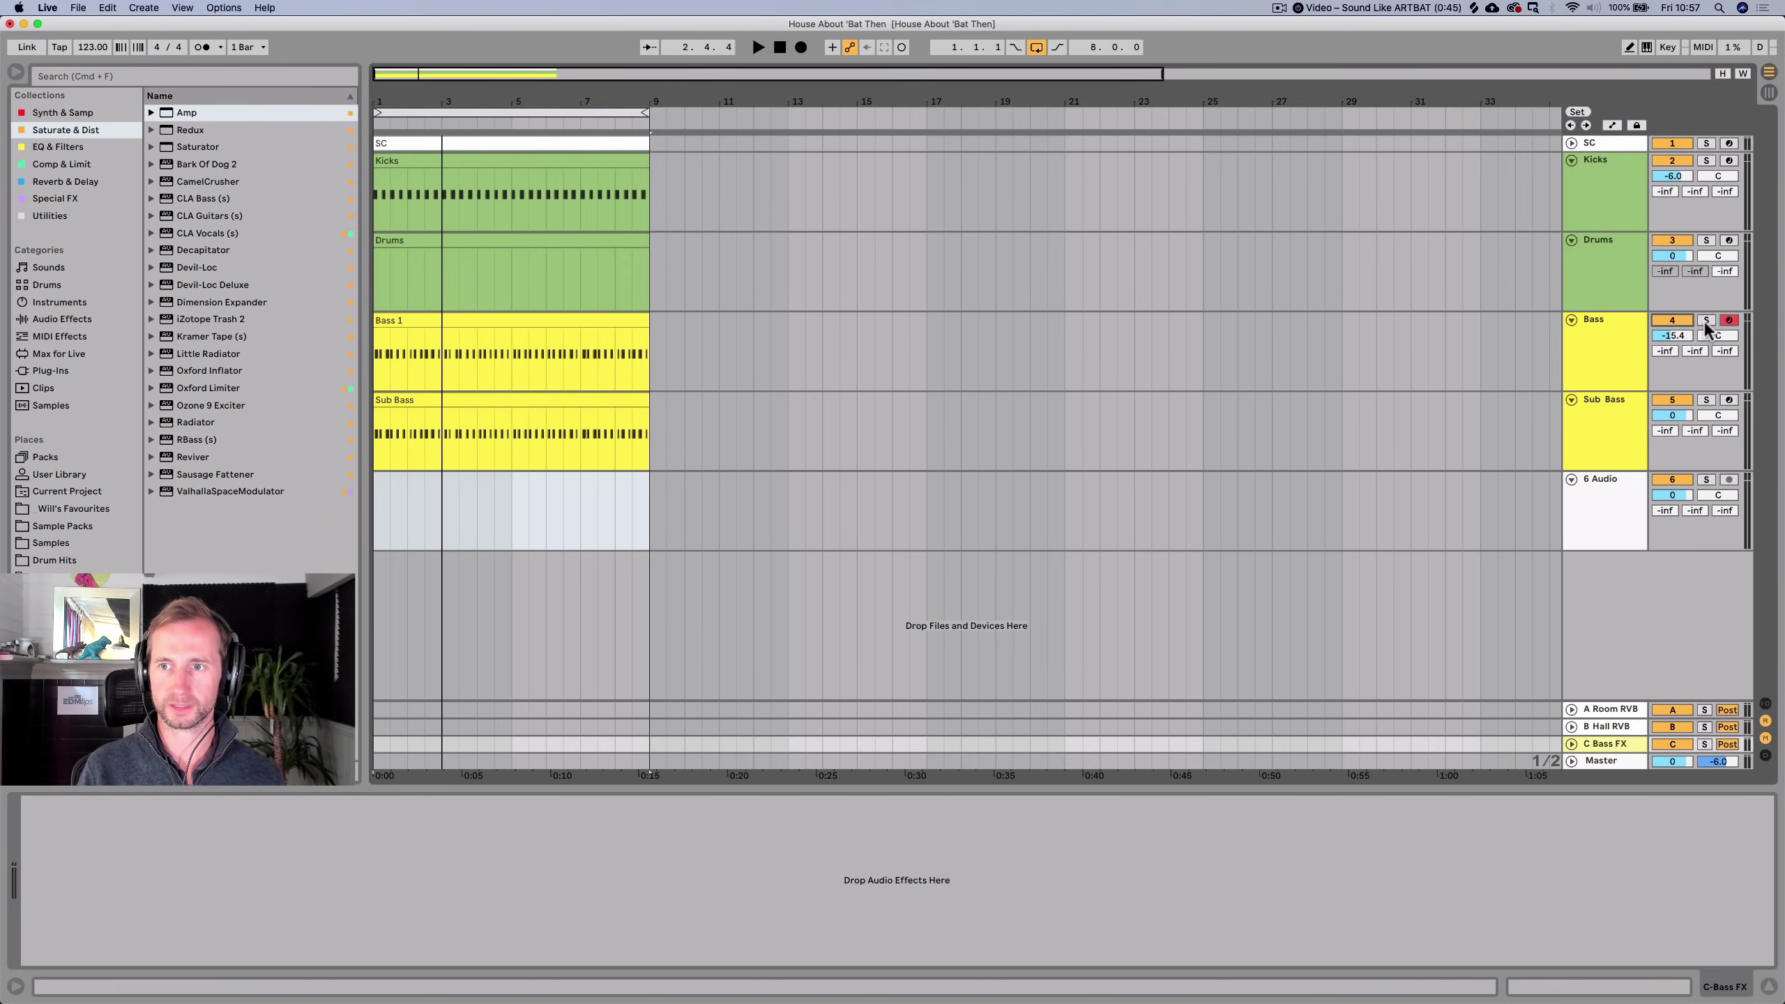
{"action": "key", "text": "space"}
{"action": "key", "text": "Tab"}
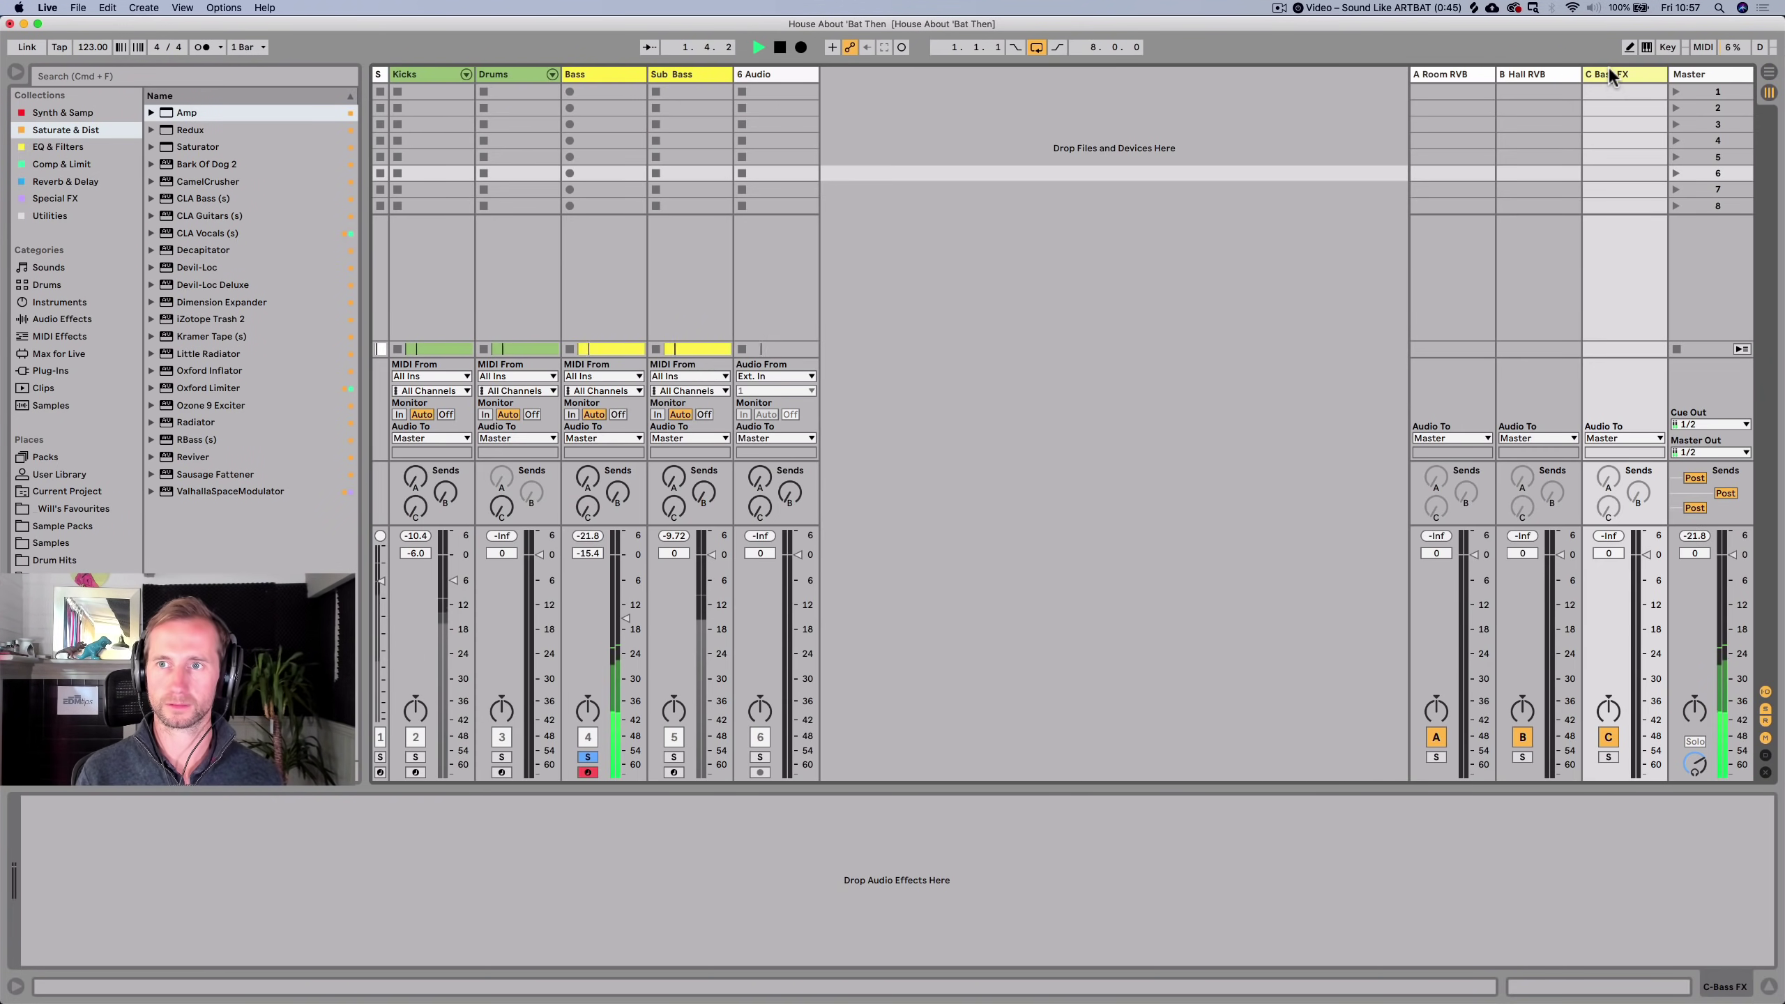
{"action": "key", "text": "space"}
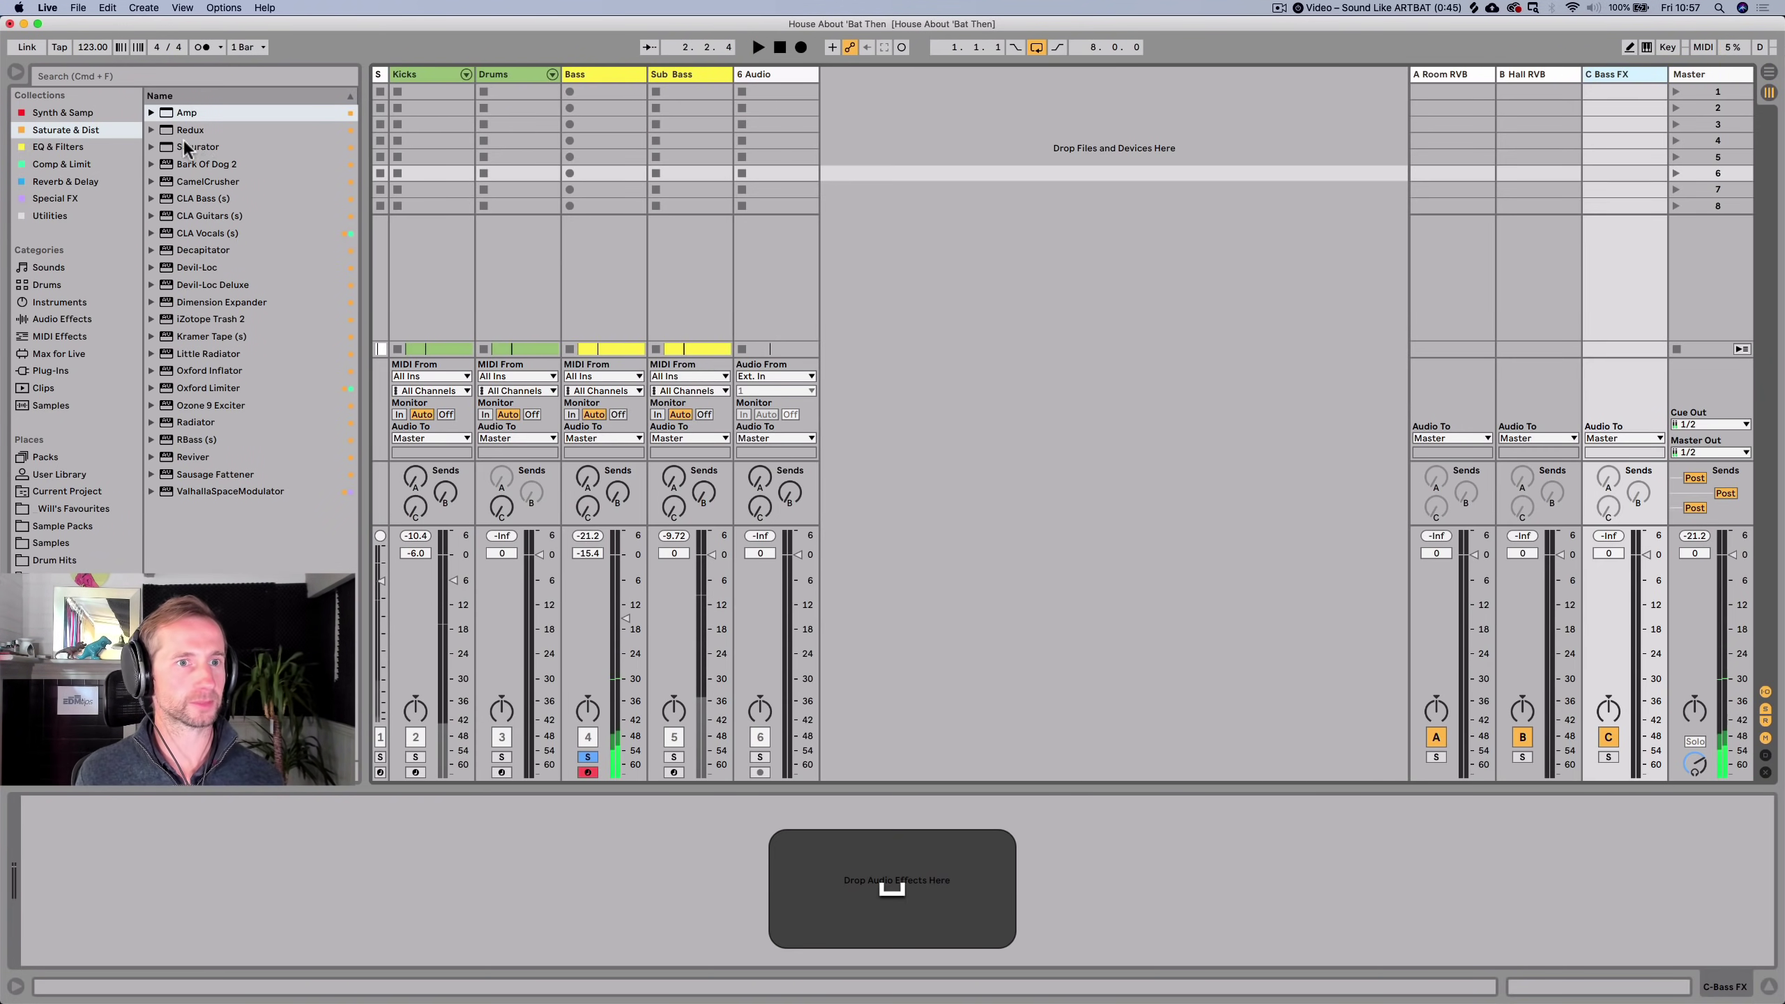
Add a Delay to the Bass FX return track with Dry/Wet at 100 % and Feedback at 0 %.
{"action": "left_click", "coordinate": [44, 147]}
{"action": "left_click", "coordinate": [51, 165]}
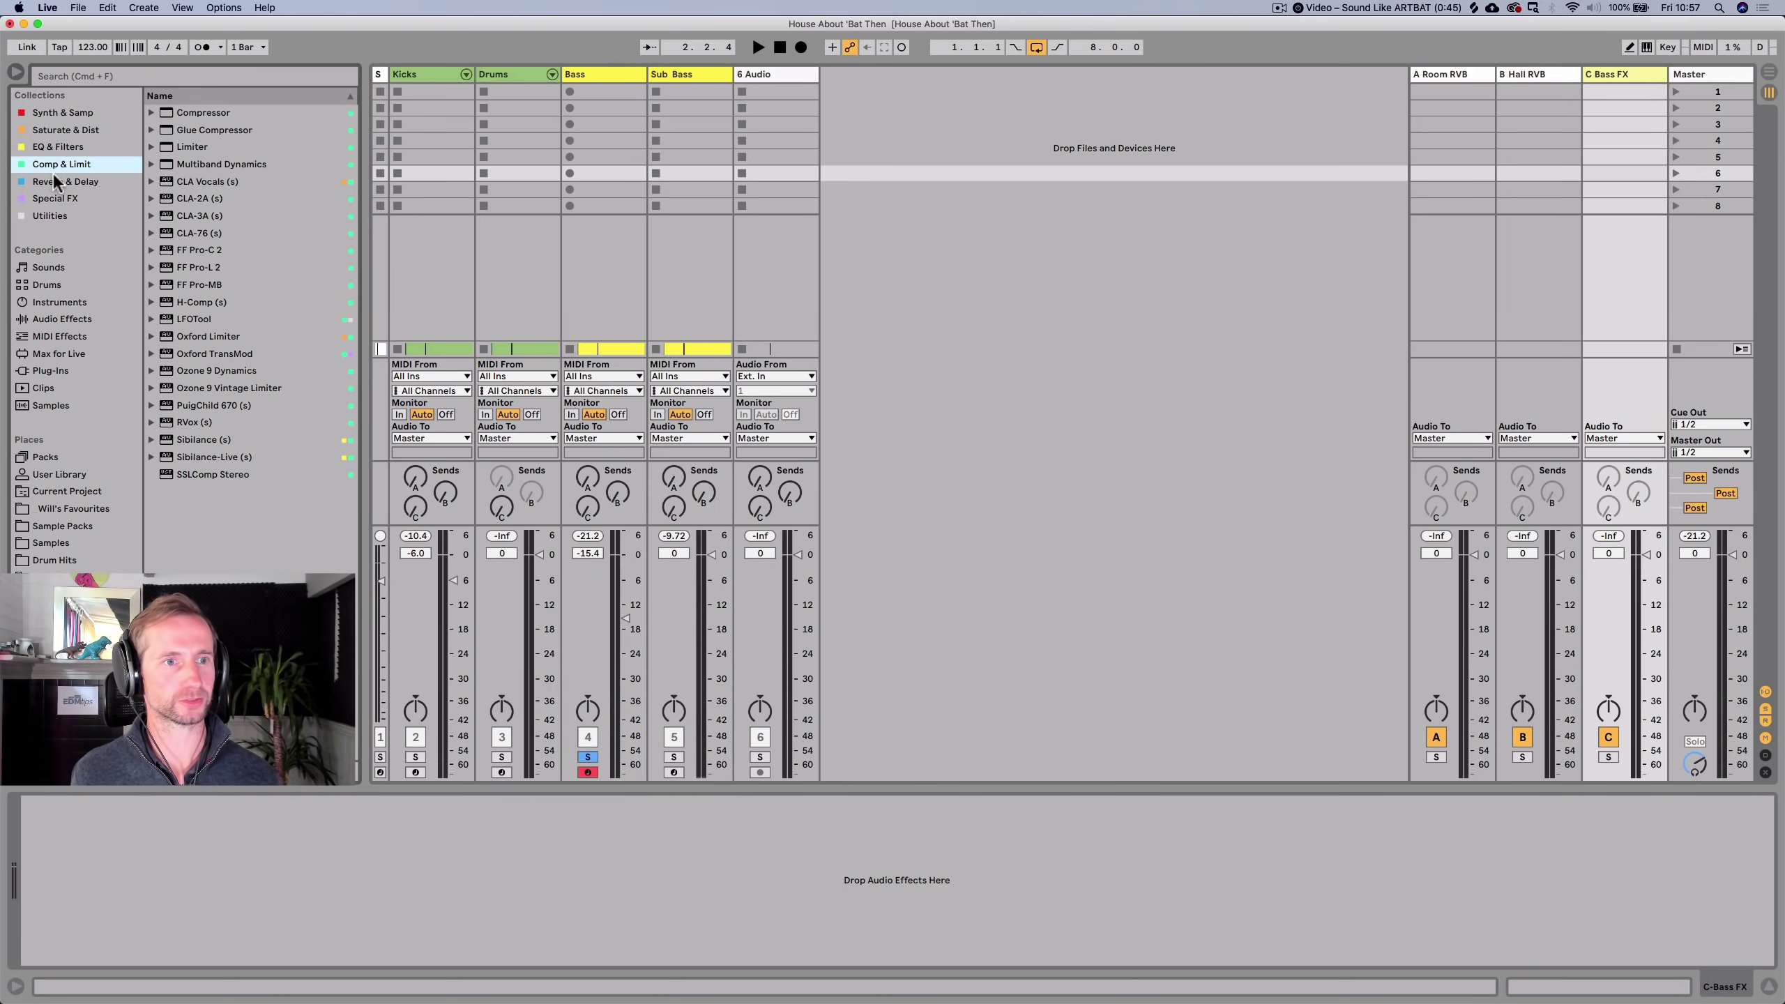
{"action": "left_click", "coordinate": [53, 175]}
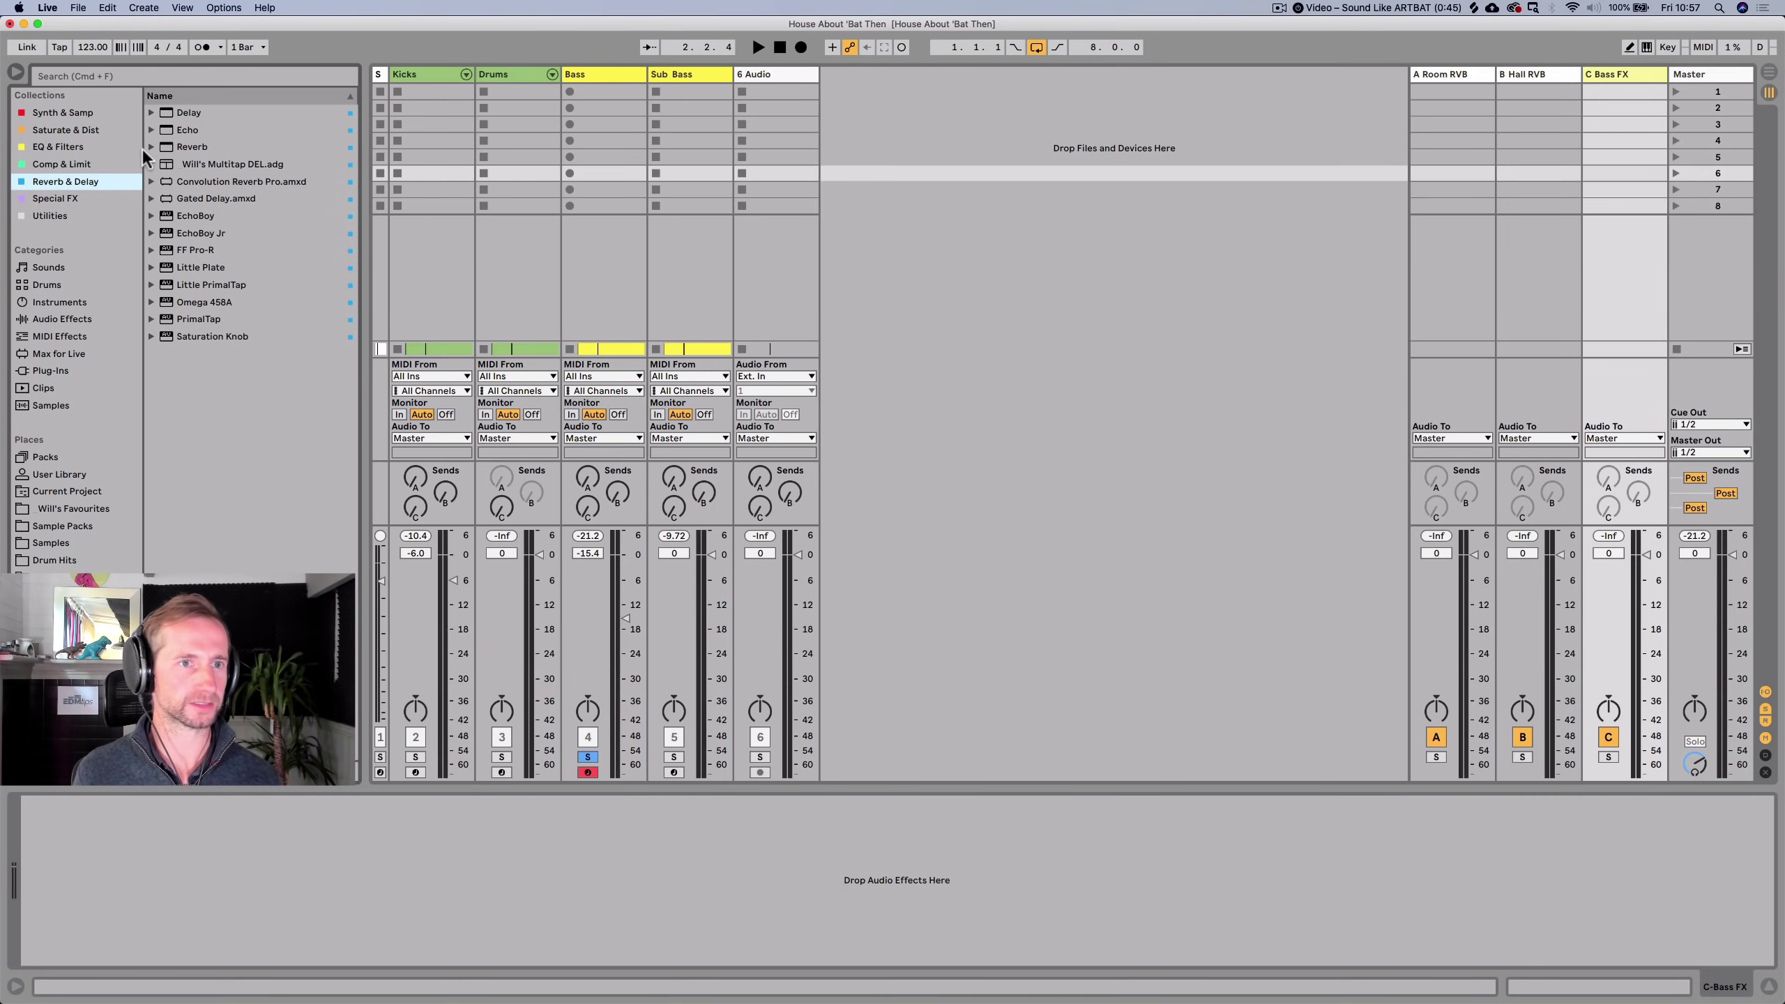
{"action": "left_click", "coordinate": [195, 115]}
{"action": "left_click_drag", "start_coordinate": [194, 112], "coordinate": [166, 890]}
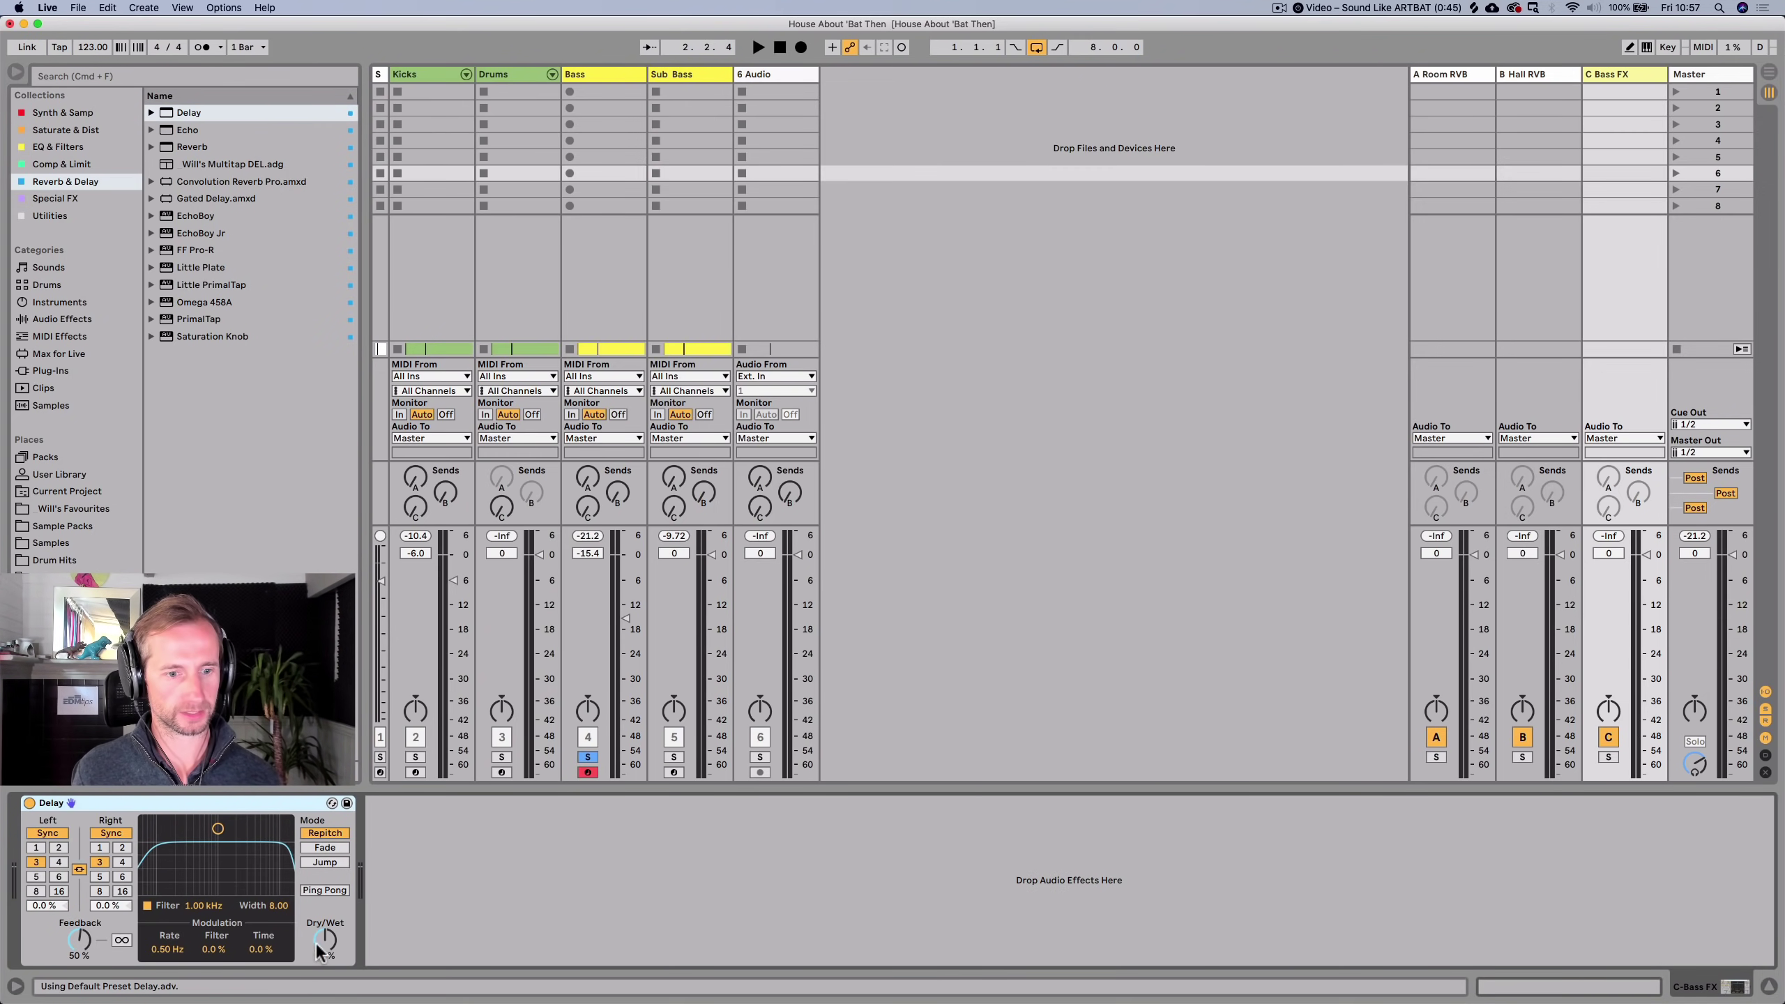
{"action": "left_click_drag", "start_coordinate": [320, 944], "coordinate": [327, 947]}
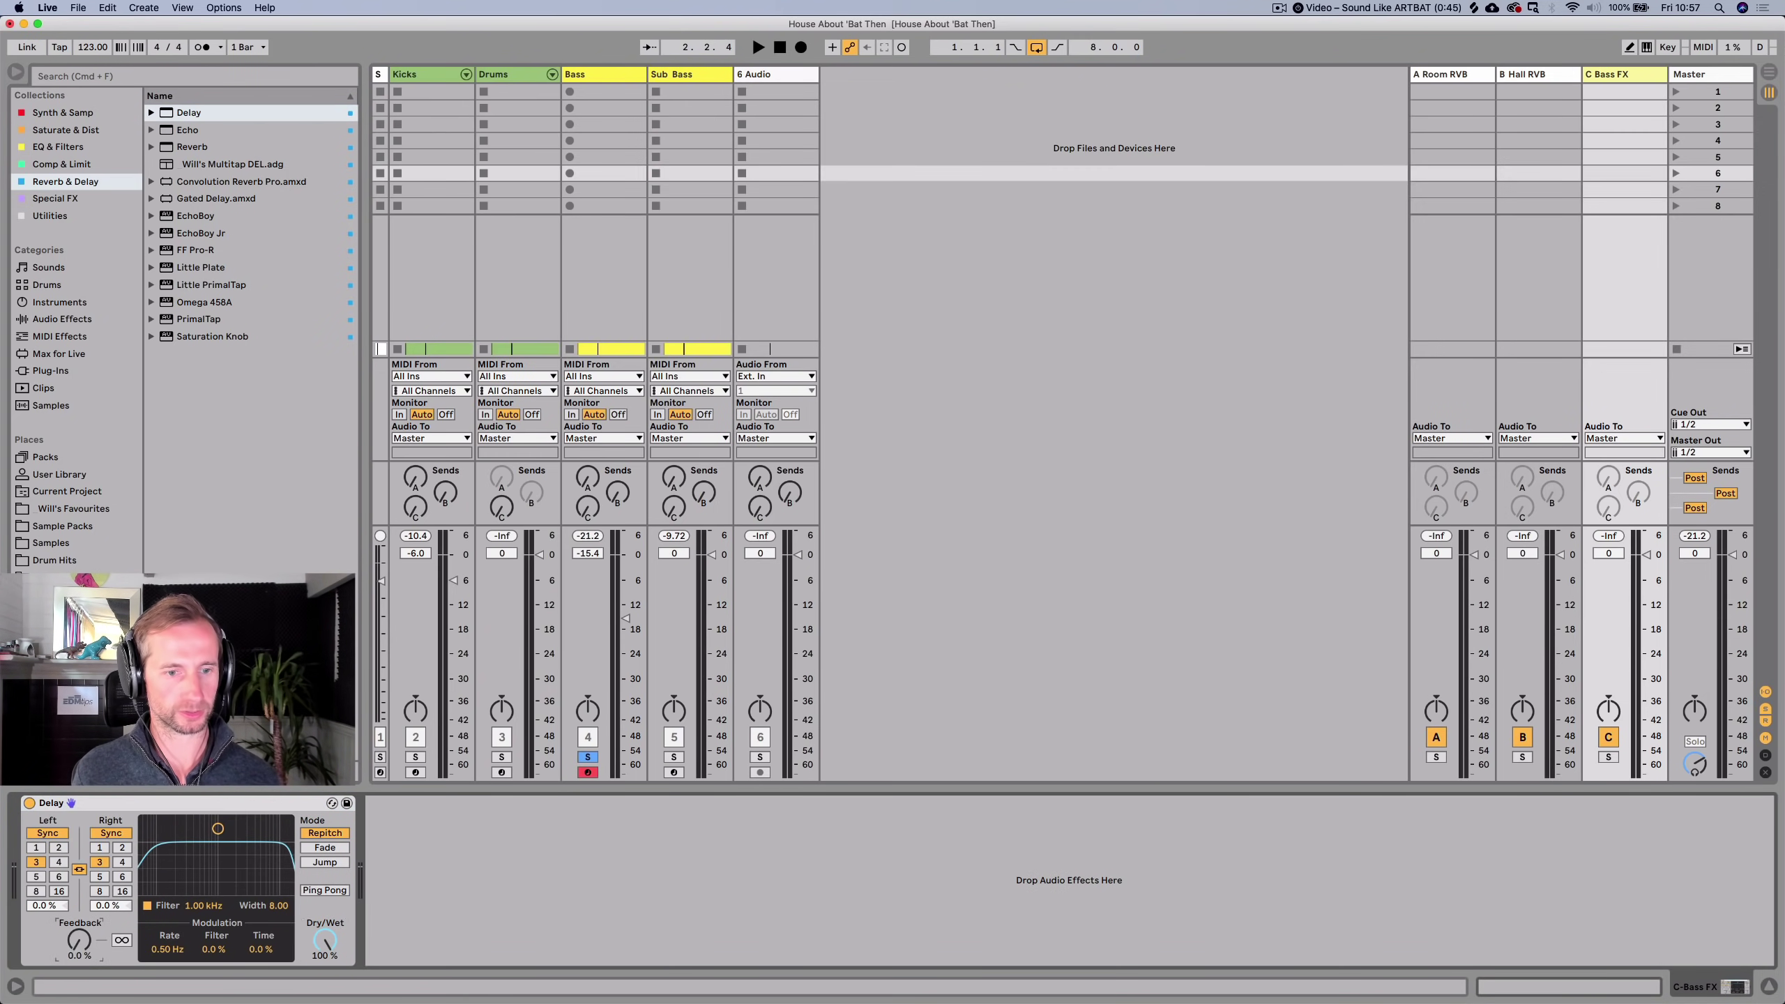
Raise the Bass track's send to the Bass FX return during playback and enable Ping Pong on the Delay.
{"action": "key", "text": "space"}
{"action": "left_click_drag", "start_coordinate": [674, 506], "coordinate": [674, 497]}
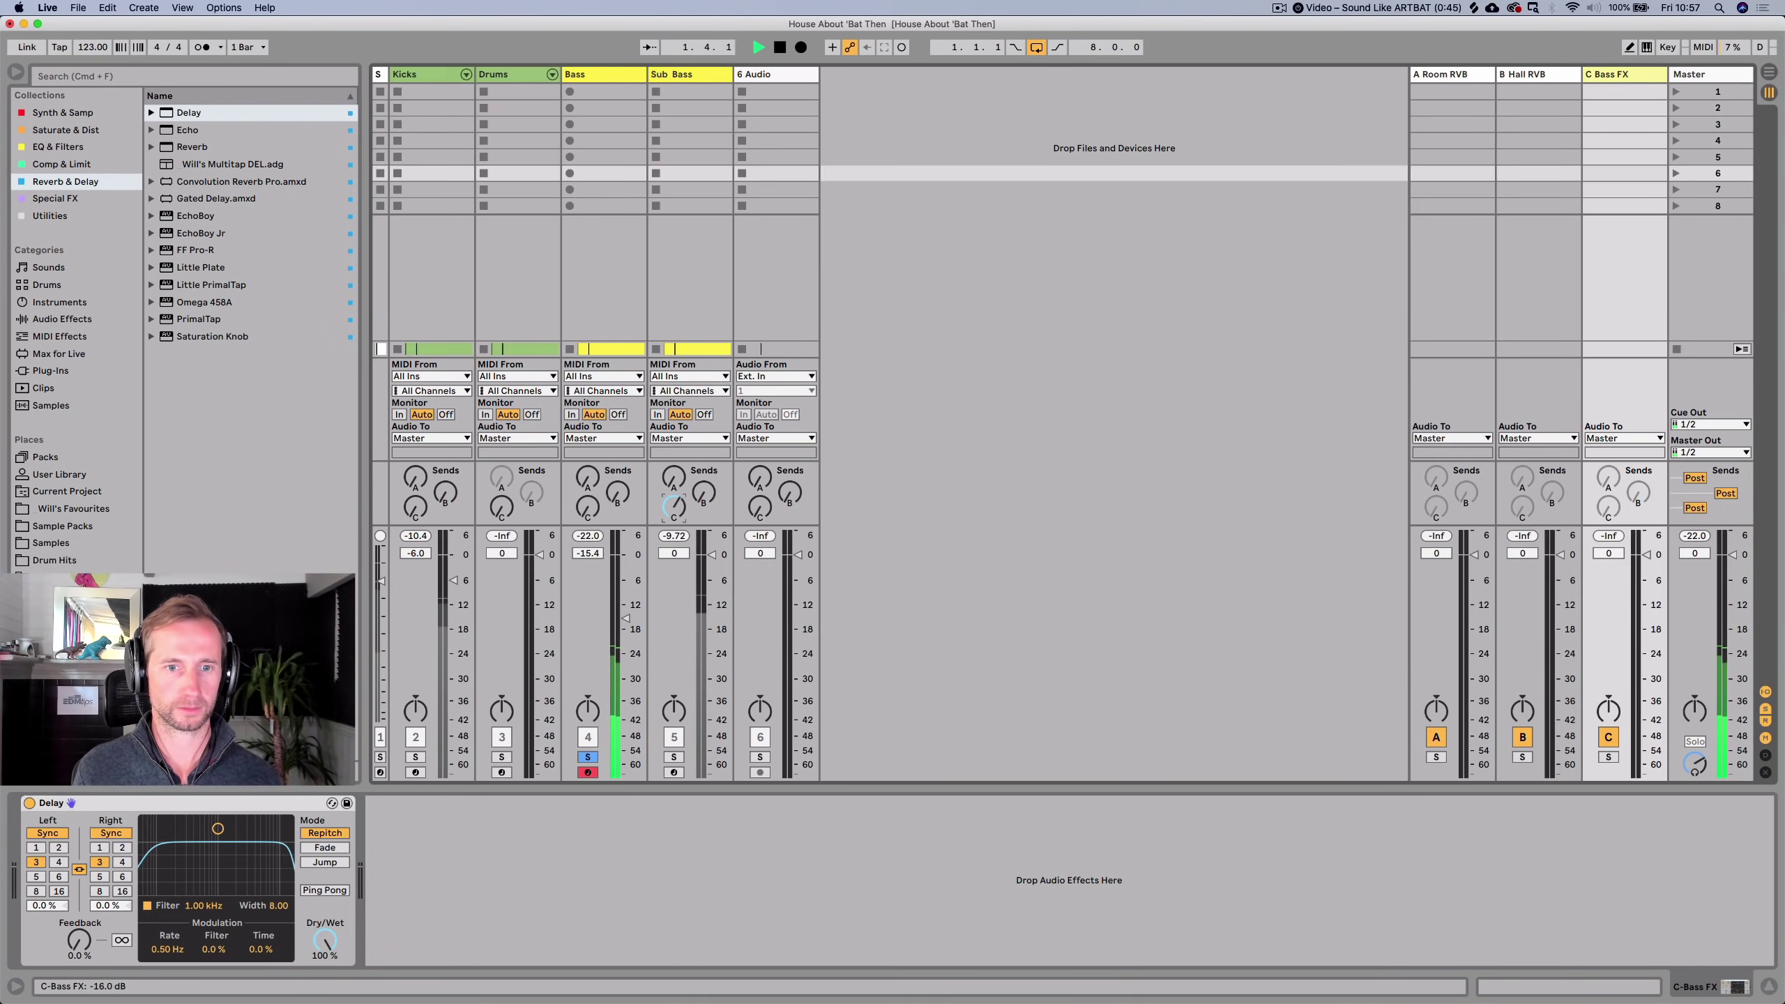
{"action": "left_click", "coordinate": [324, 890]}
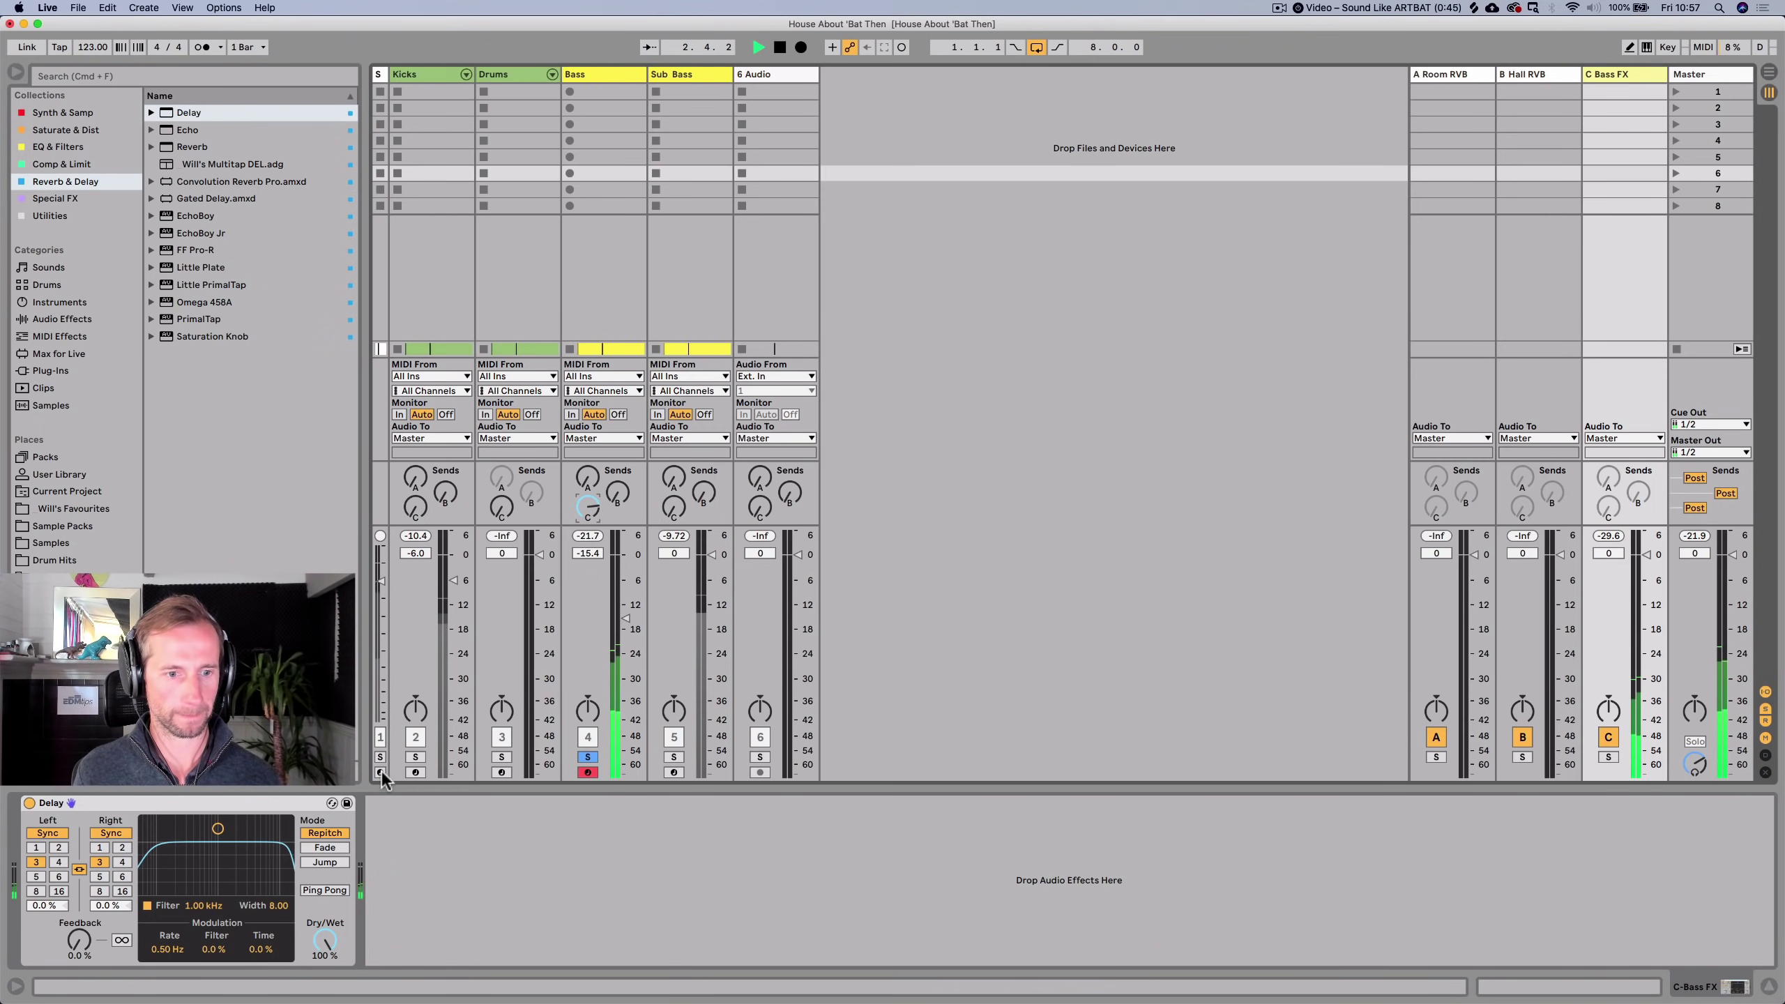
{"action": "key", "text": "space"}
{"action": "key", "text": "space"}
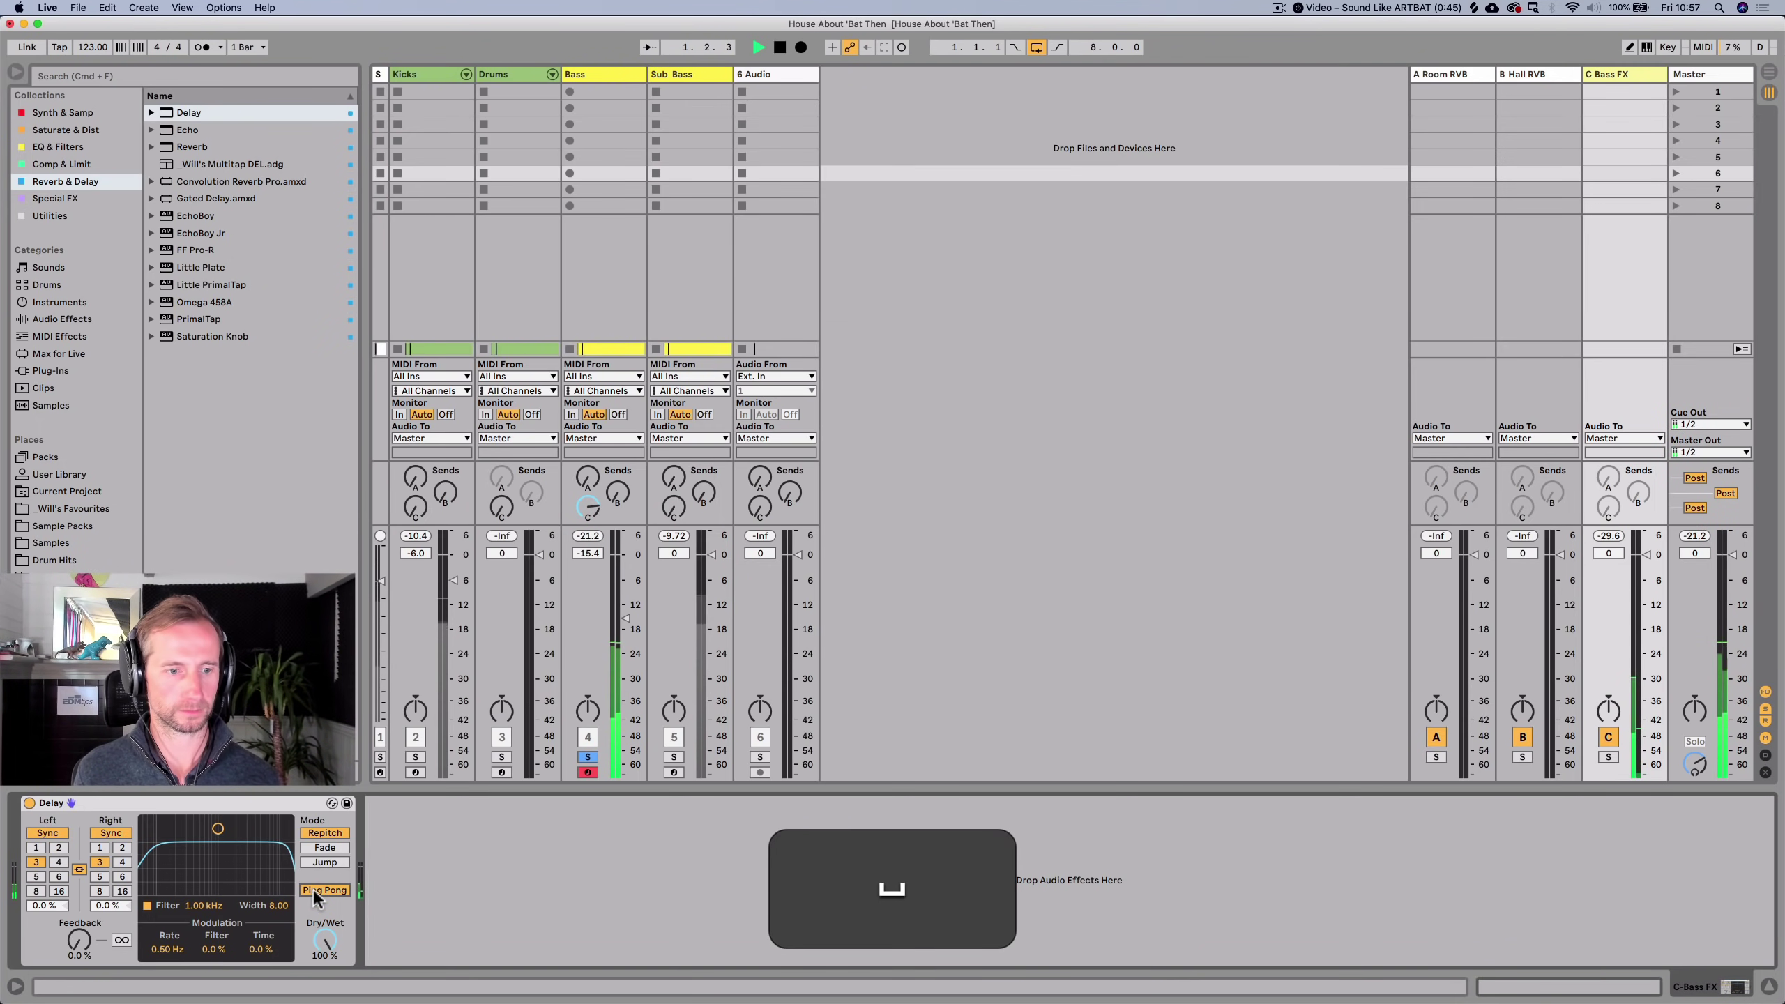
Set the Delay time to 2 sixteenths on both channels and the Bass track's Bass FX send to about -4.8 dB.
{"action": "left_click", "coordinate": [105, 847]}
{"action": "left_click", "coordinate": [121, 849]}
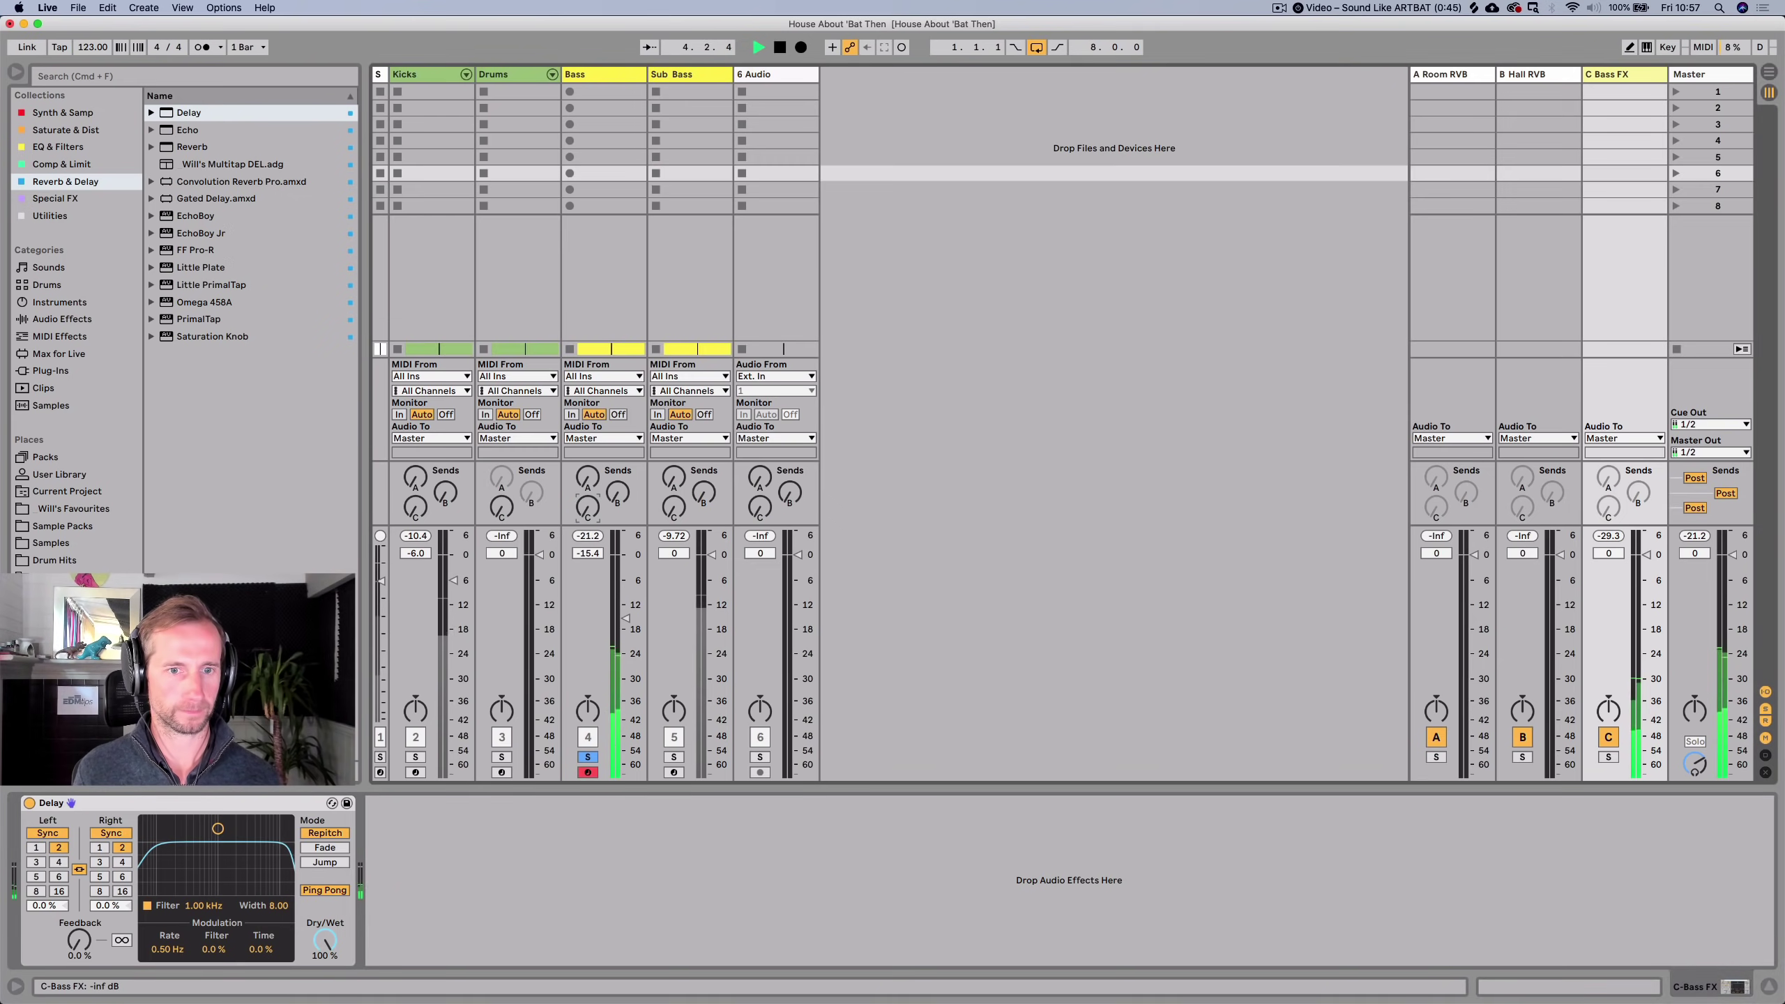
{"action": "left_click_drag", "start_coordinate": [593, 512], "coordinate": [593, 505]}
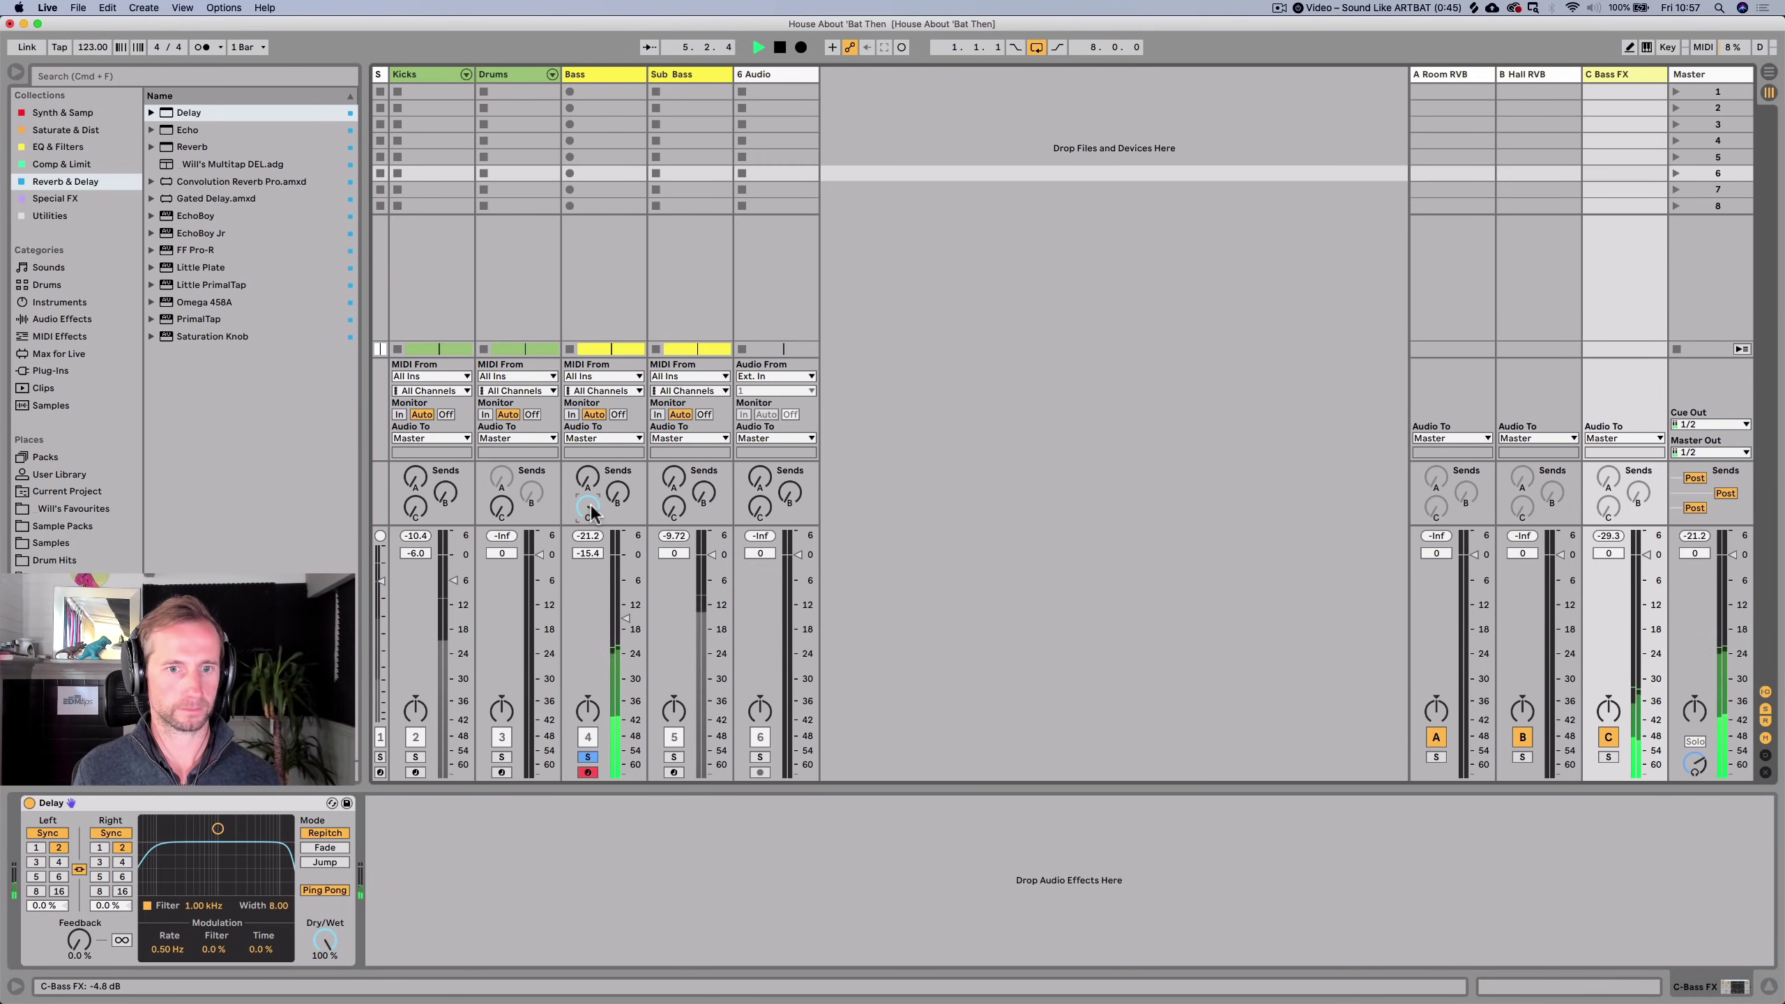
Solo the Bass FX return and set its Delay filter to 6.23 kHz with a width of 8.66.
{"action": "left_click", "coordinate": [602, 71]}
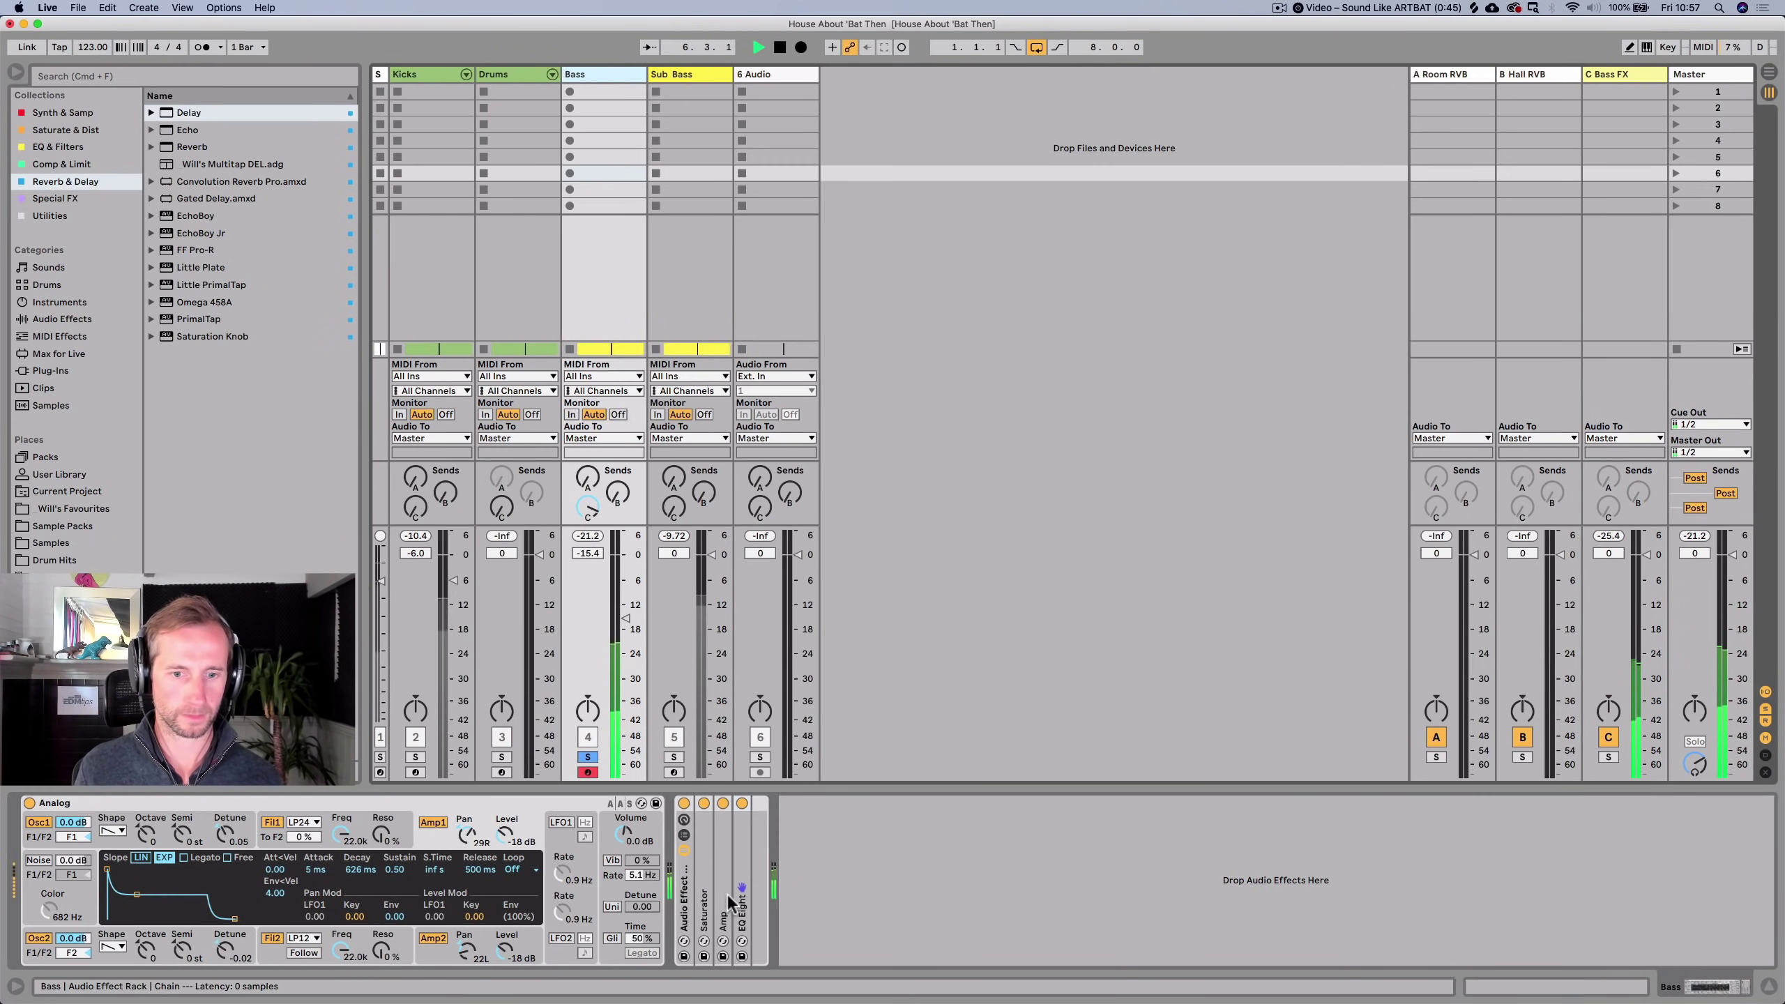
{"action": "left_click", "coordinate": [1608, 756]}
{"action": "left_click", "coordinate": [1646, 75]}
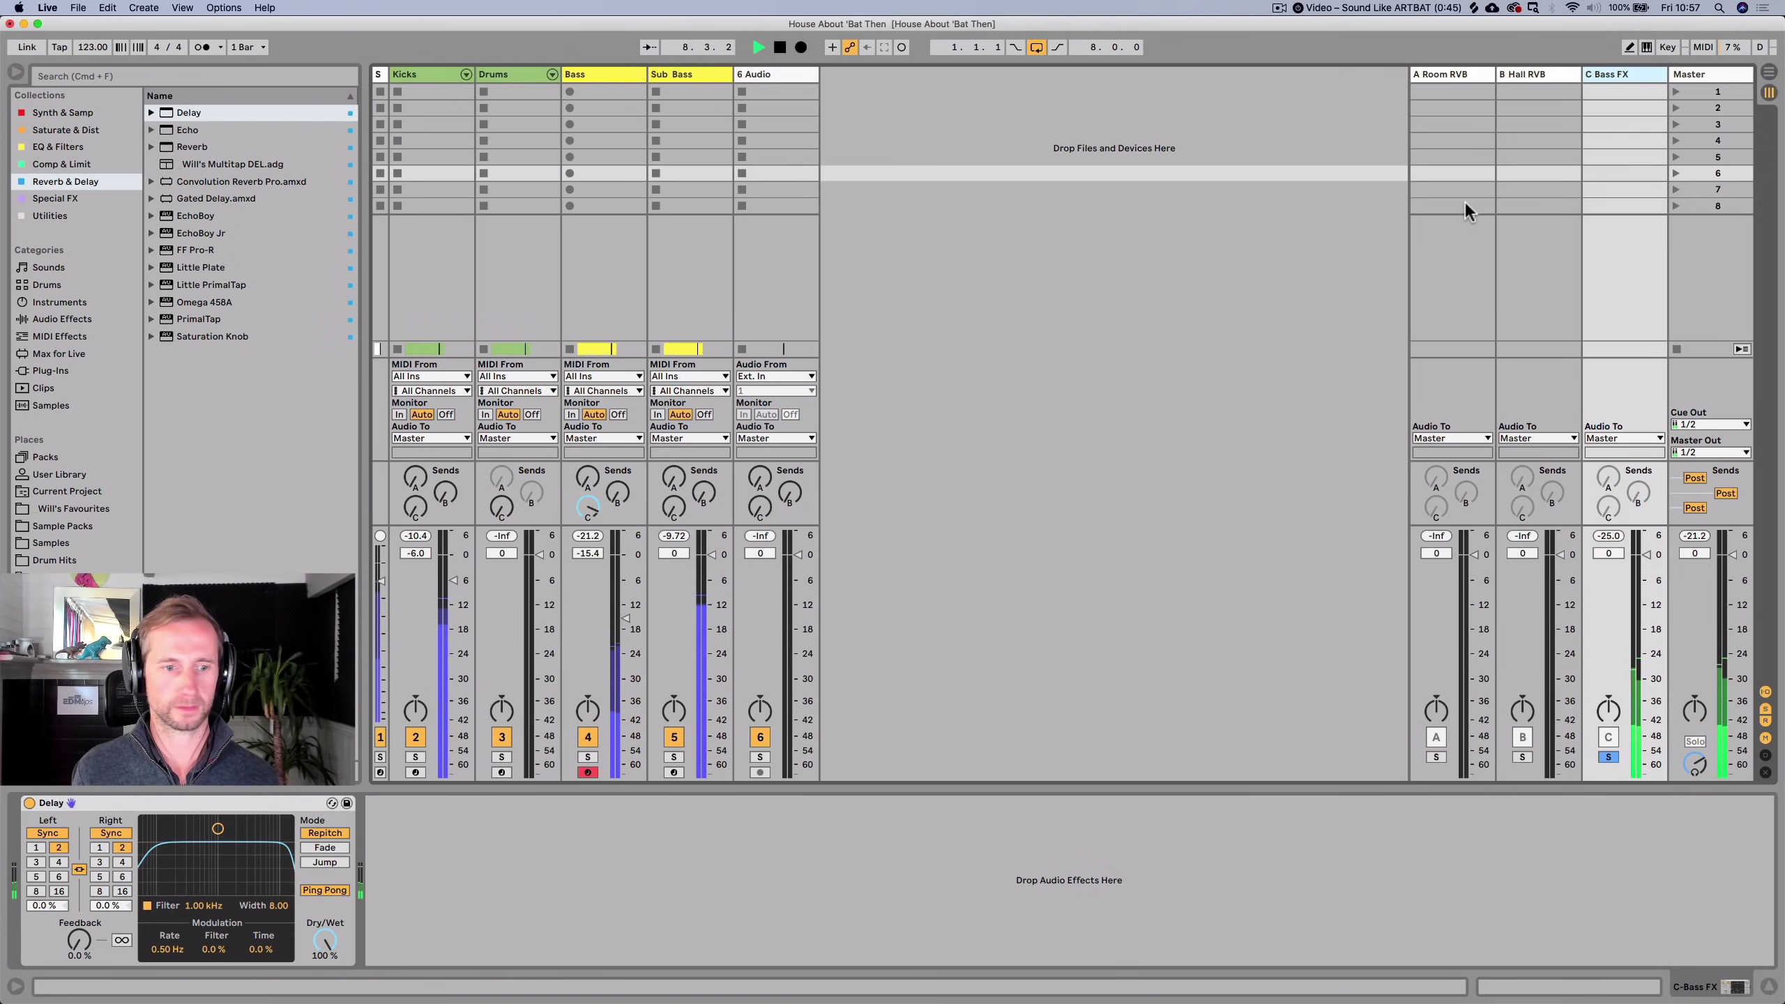
{"action": "left_click_drag", "start_coordinate": [218, 834], "coordinate": [263, 823]}
{"action": "key", "text": "space"}
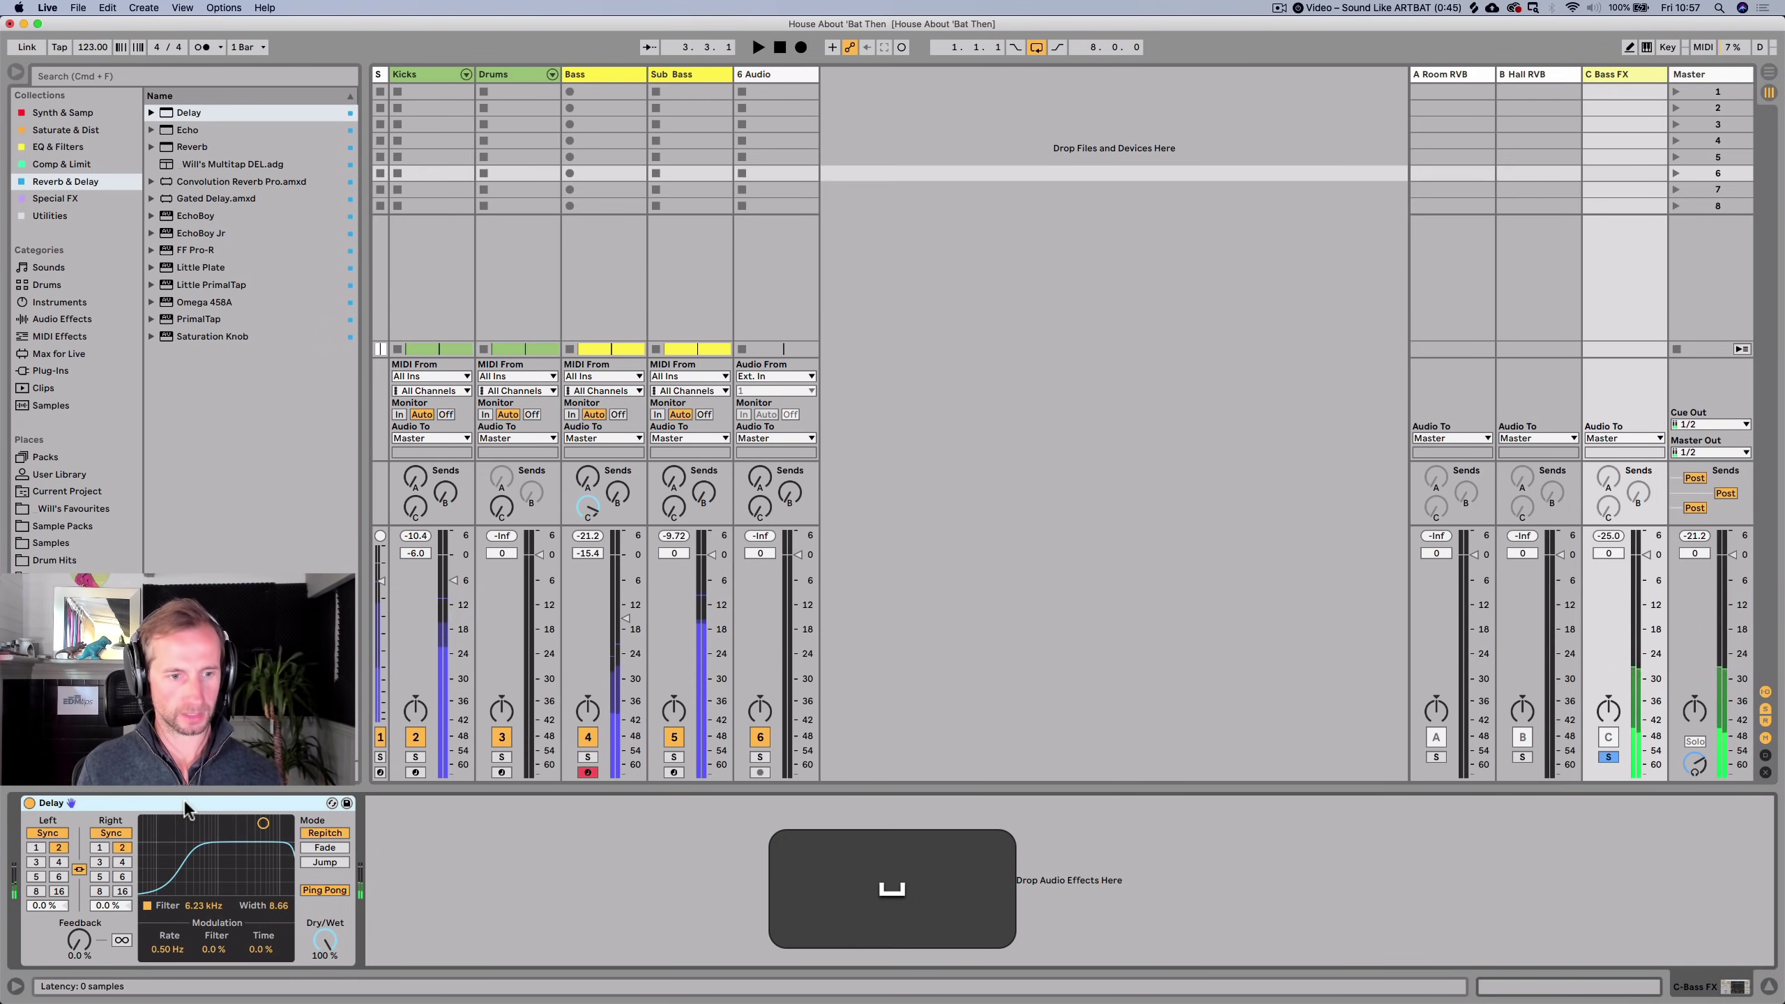
Group the Delay into an Audio Effect Rack with two identical yellow chains, and deactivate the first chain.
{"action": "key", "text": "super+g"}
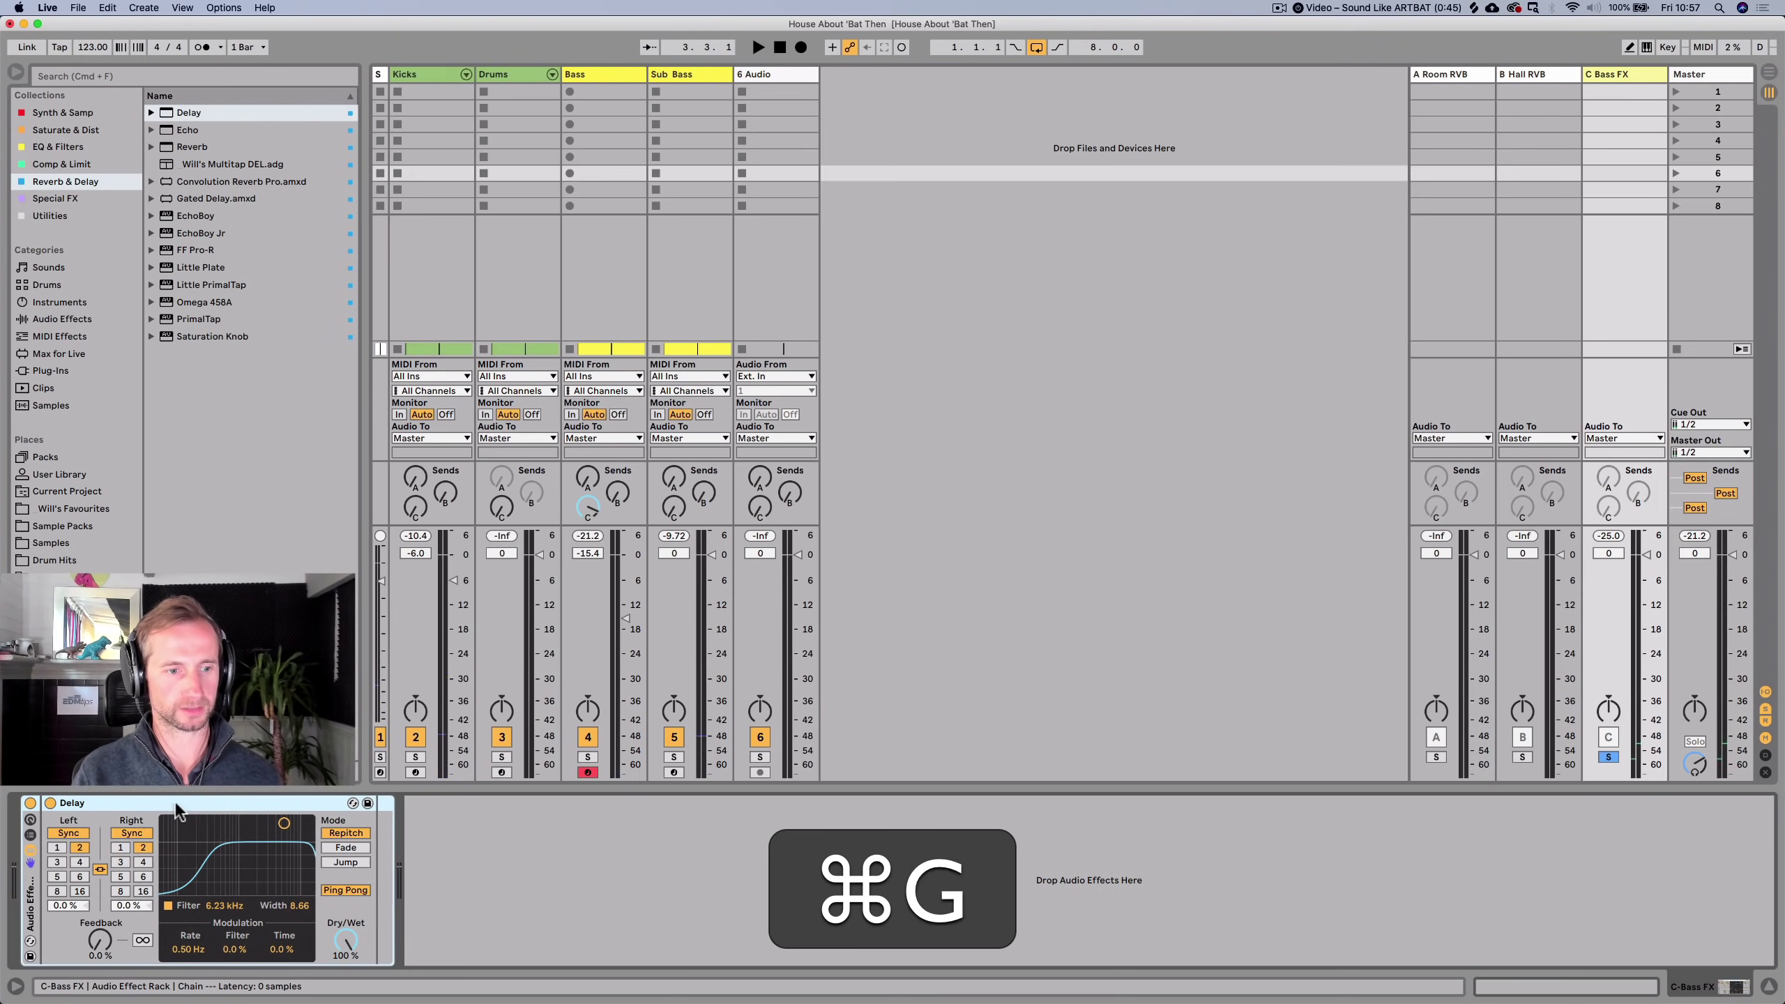
{"action": "left_click", "coordinate": [31, 847]}
{"action": "right_click", "coordinate": [67, 843]}
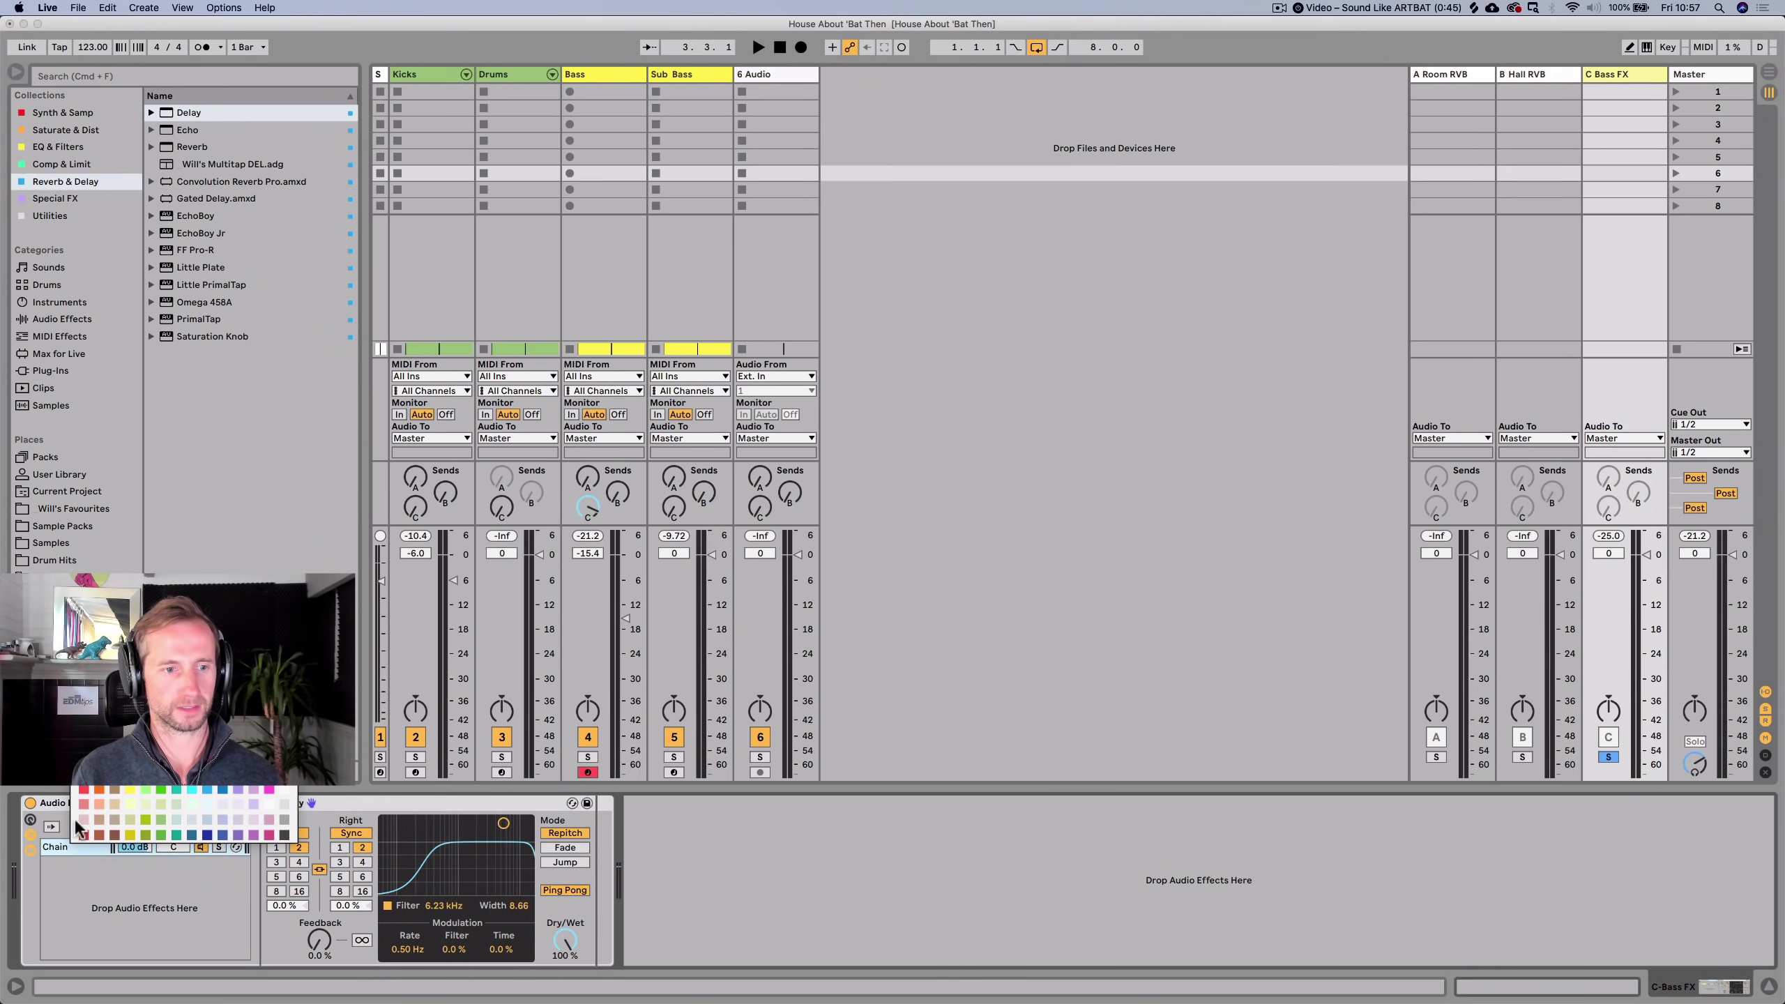
{"action": "left_click", "coordinate": [115, 692]}
{"action": "left_click", "coordinate": [199, 848]}
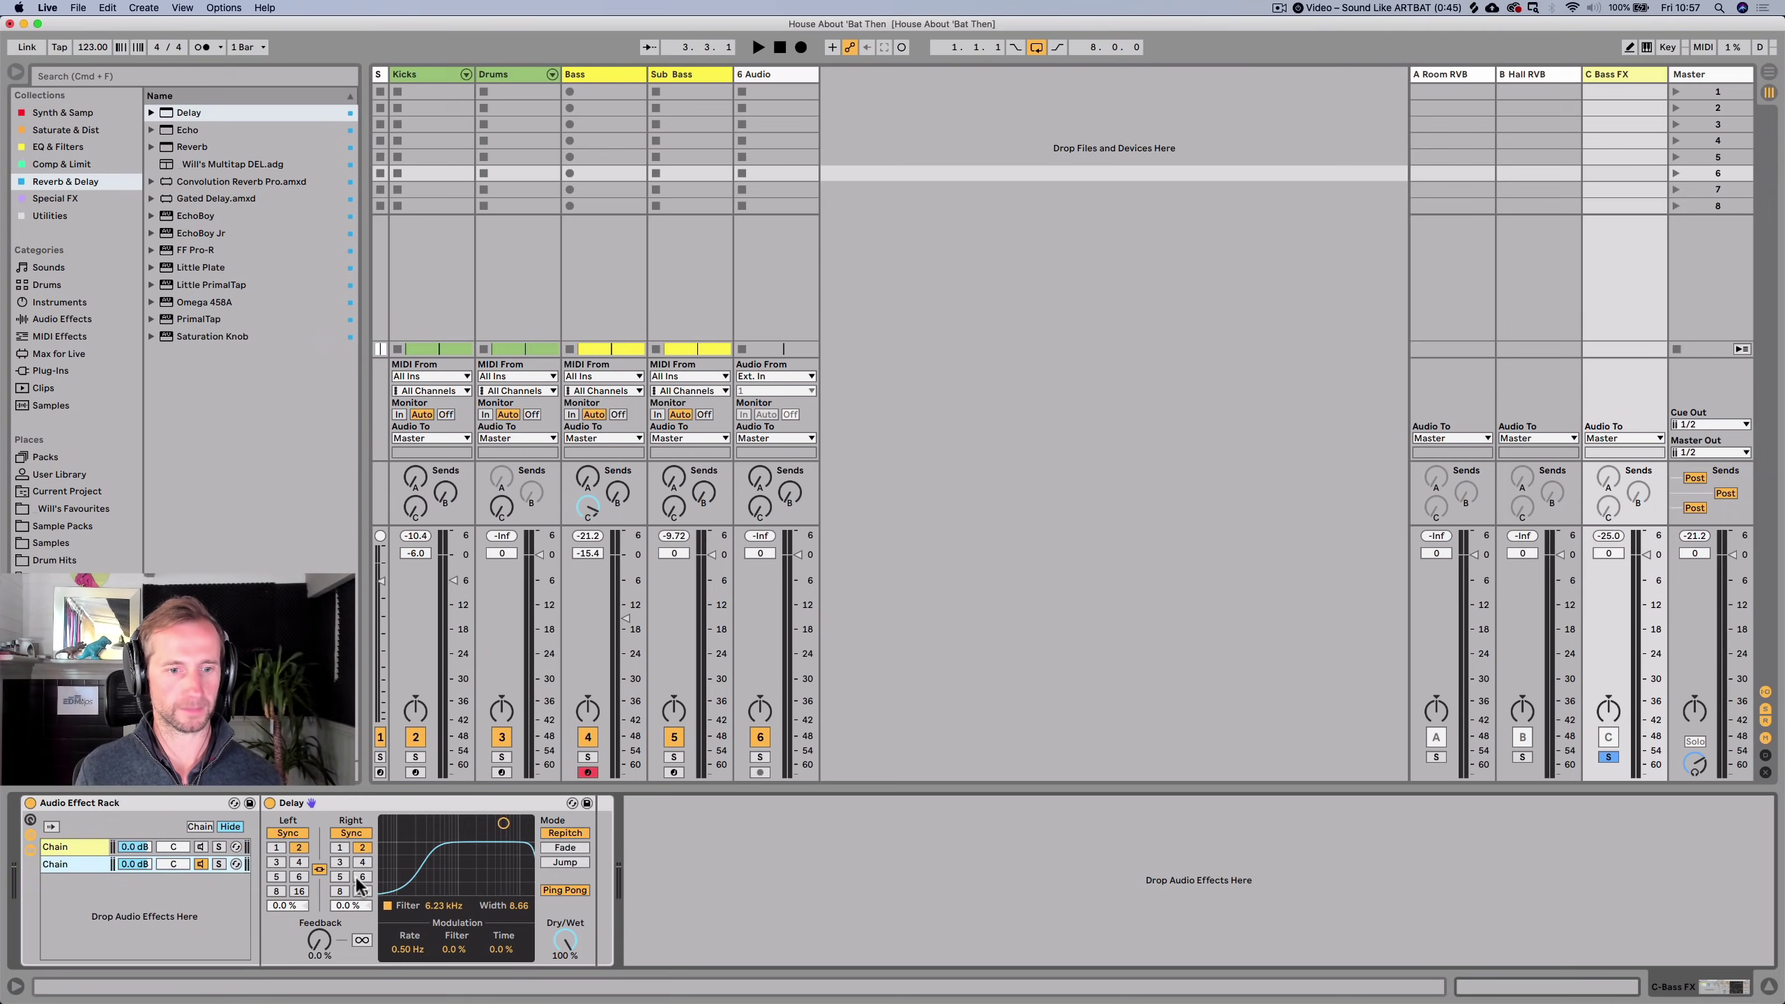
Set the first chain's Delay offsets to -1.0 % left and 1.6 % right, play the loop, and select the second chain.
{"action": "left_click", "coordinate": [83, 853]}
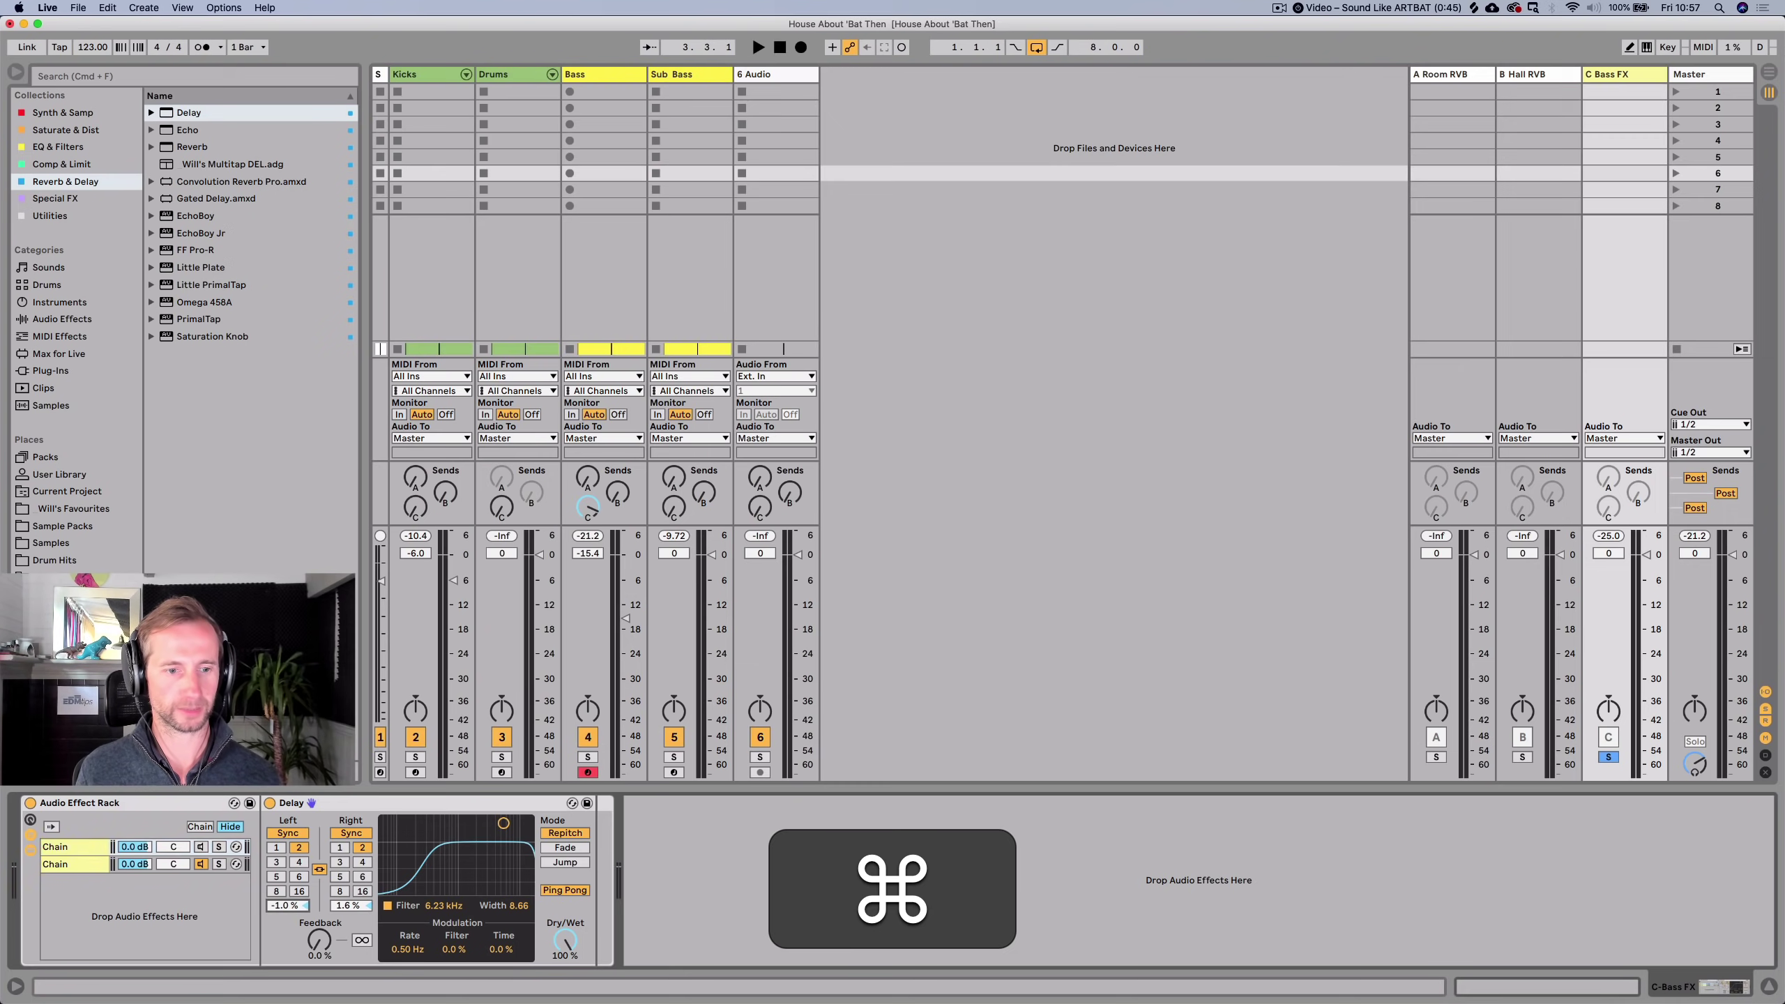
{"action": "key", "text": "space"}
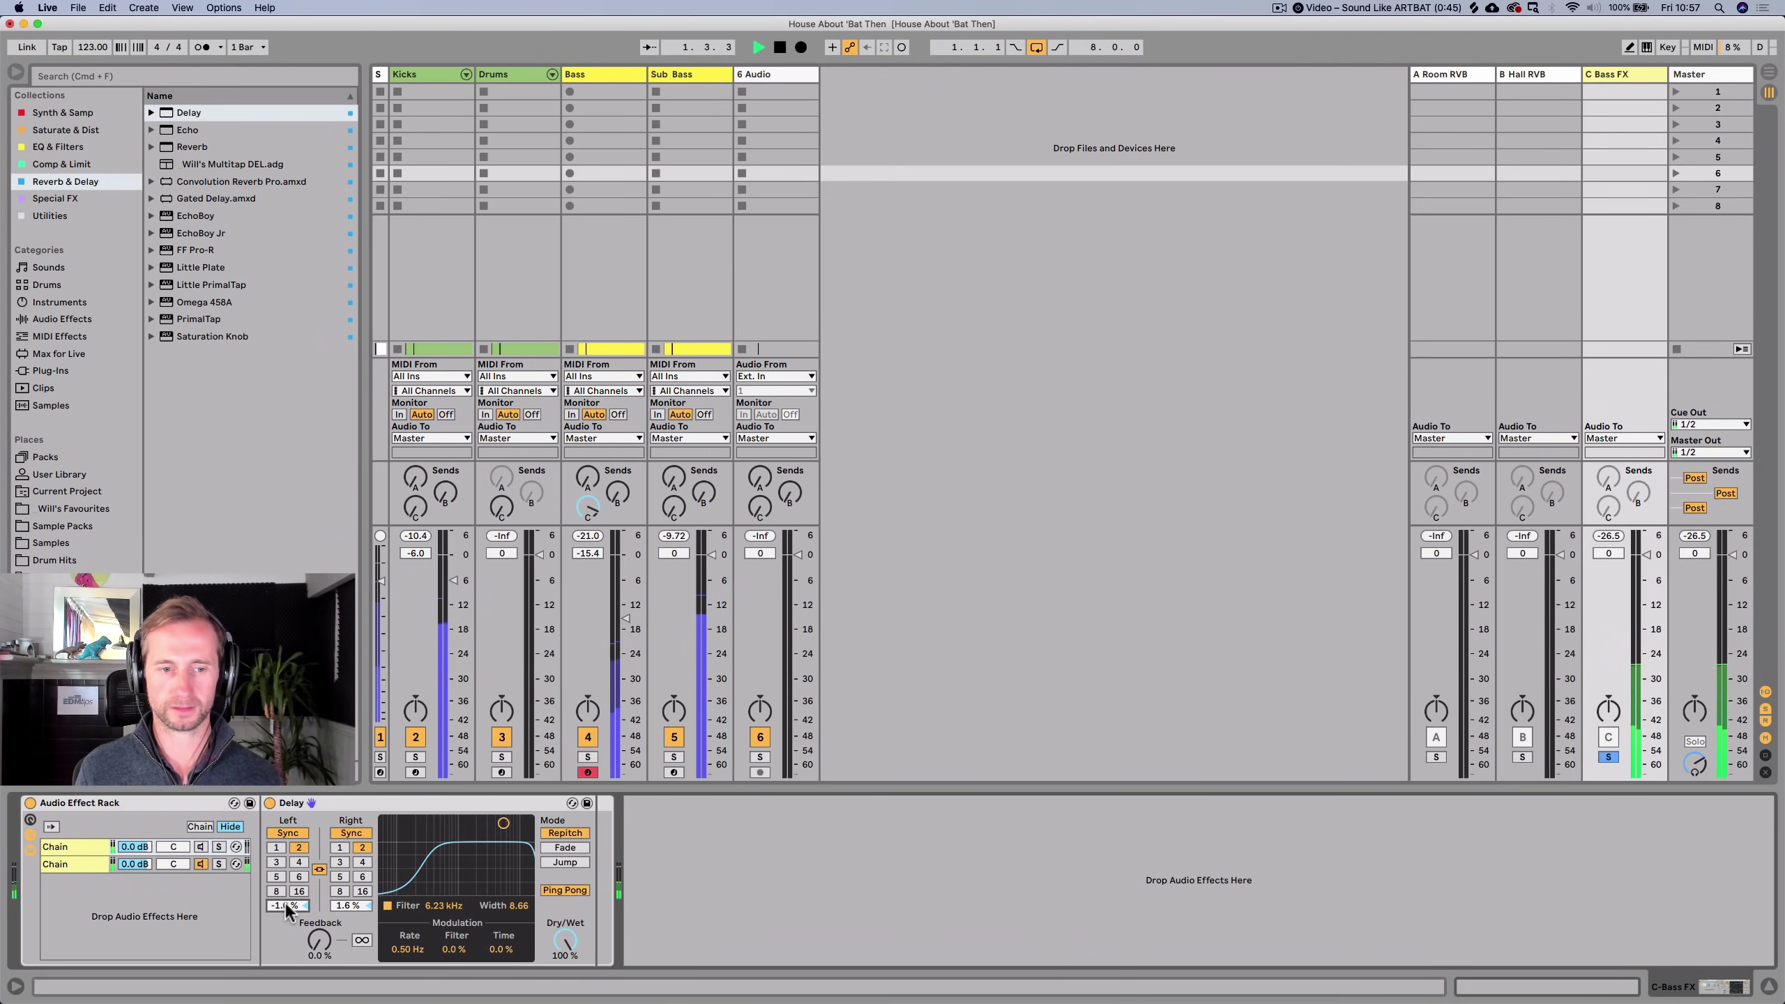
{"action": "key", "text": "space"}
{"action": "left_click", "coordinate": [82, 862]}
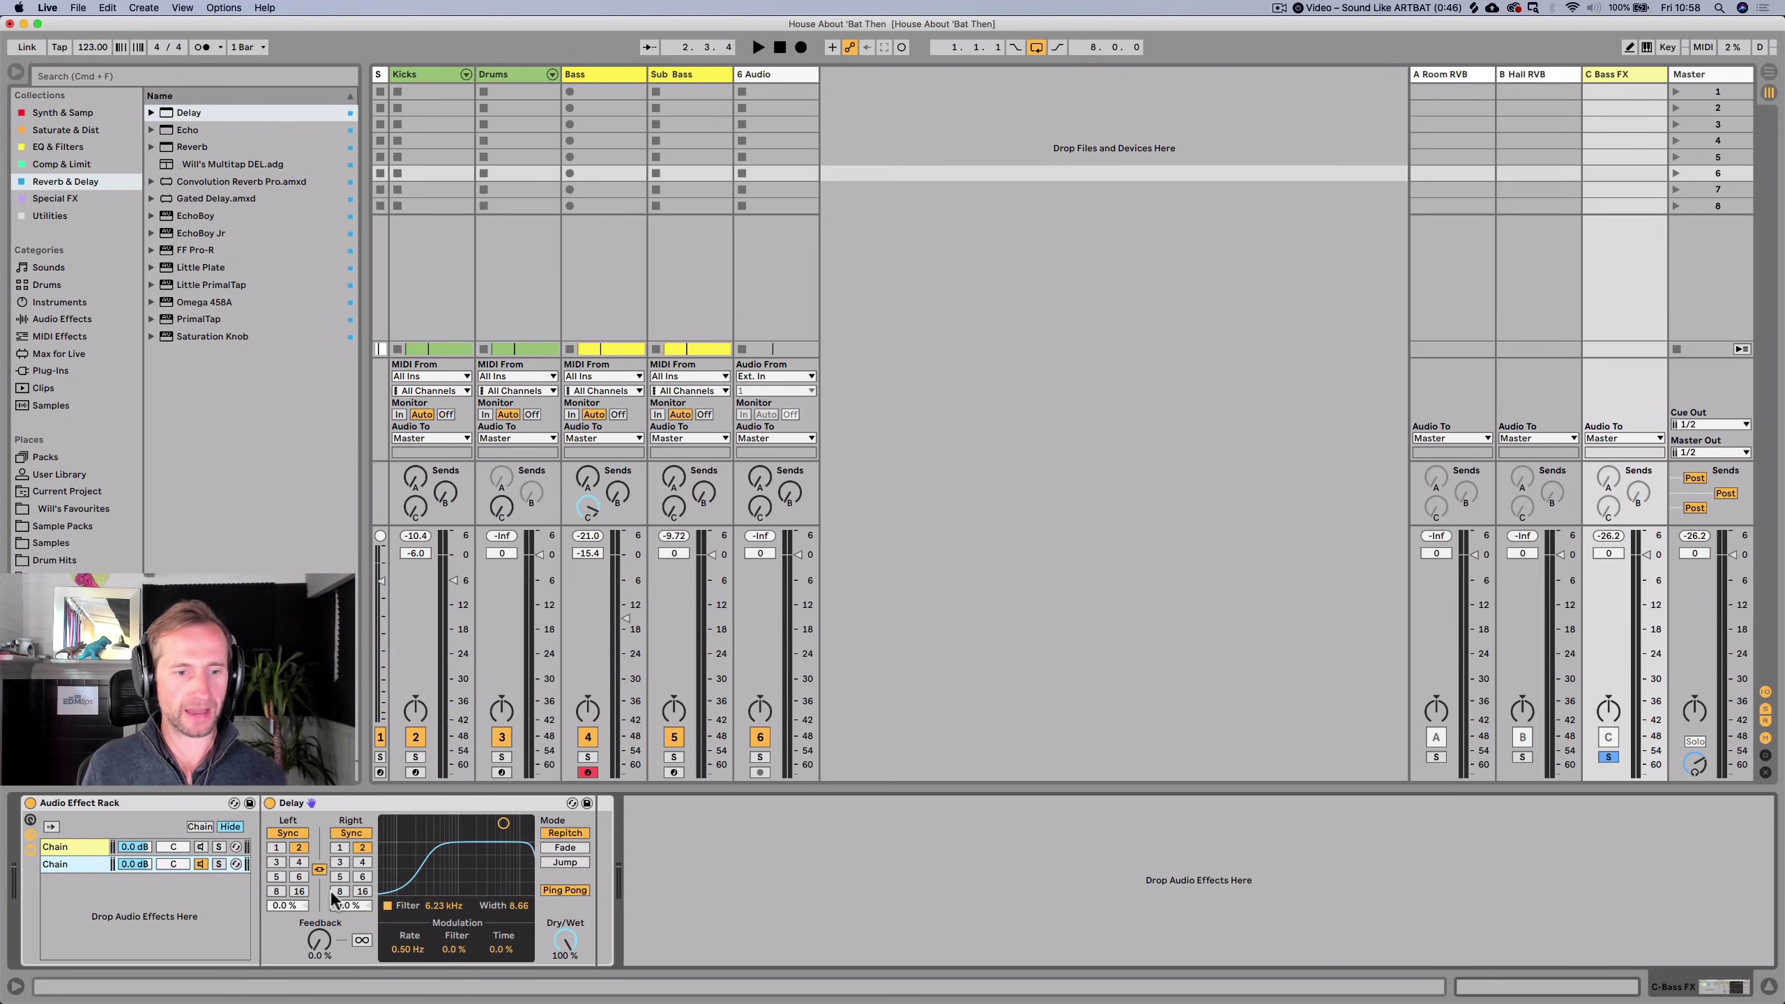
{"action": "key", "text": "super"}
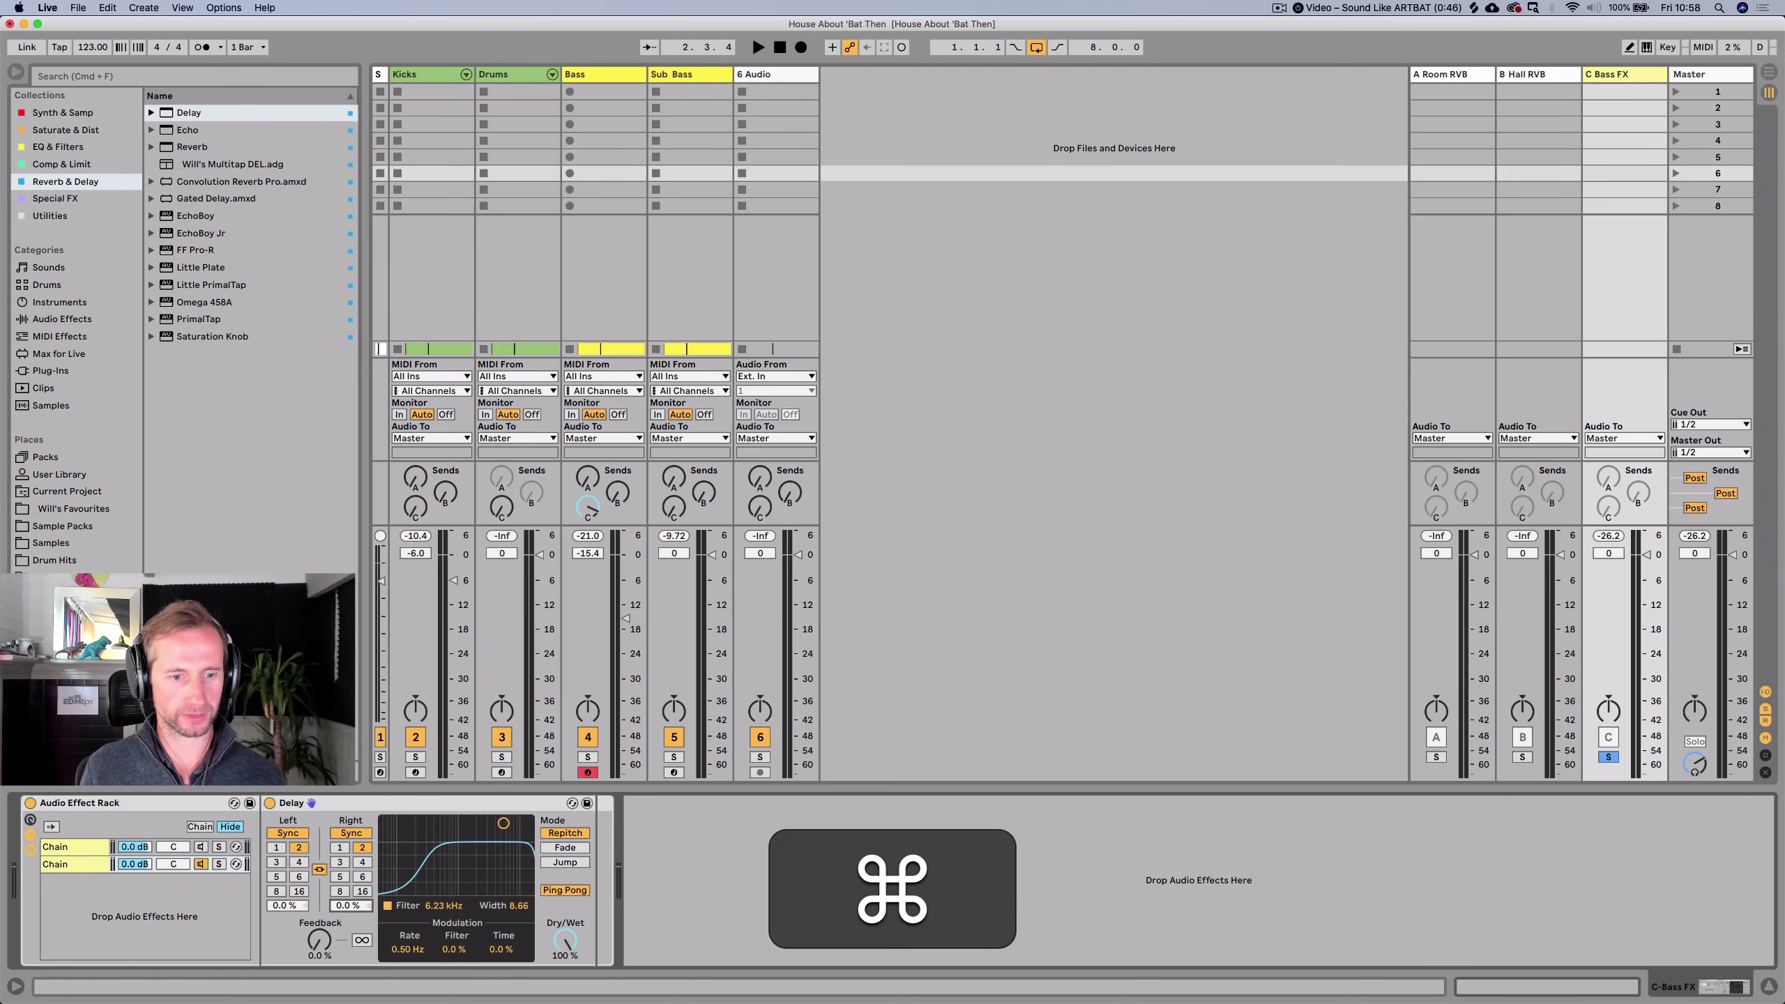
Set the second chain's Delay time to 4 sixteenths on both channels, with offsets of 1.0 % left and -0.5 % right, and audition it.
{"action": "left_click", "coordinate": [298, 862]}
{"action": "key", "text": "space"}
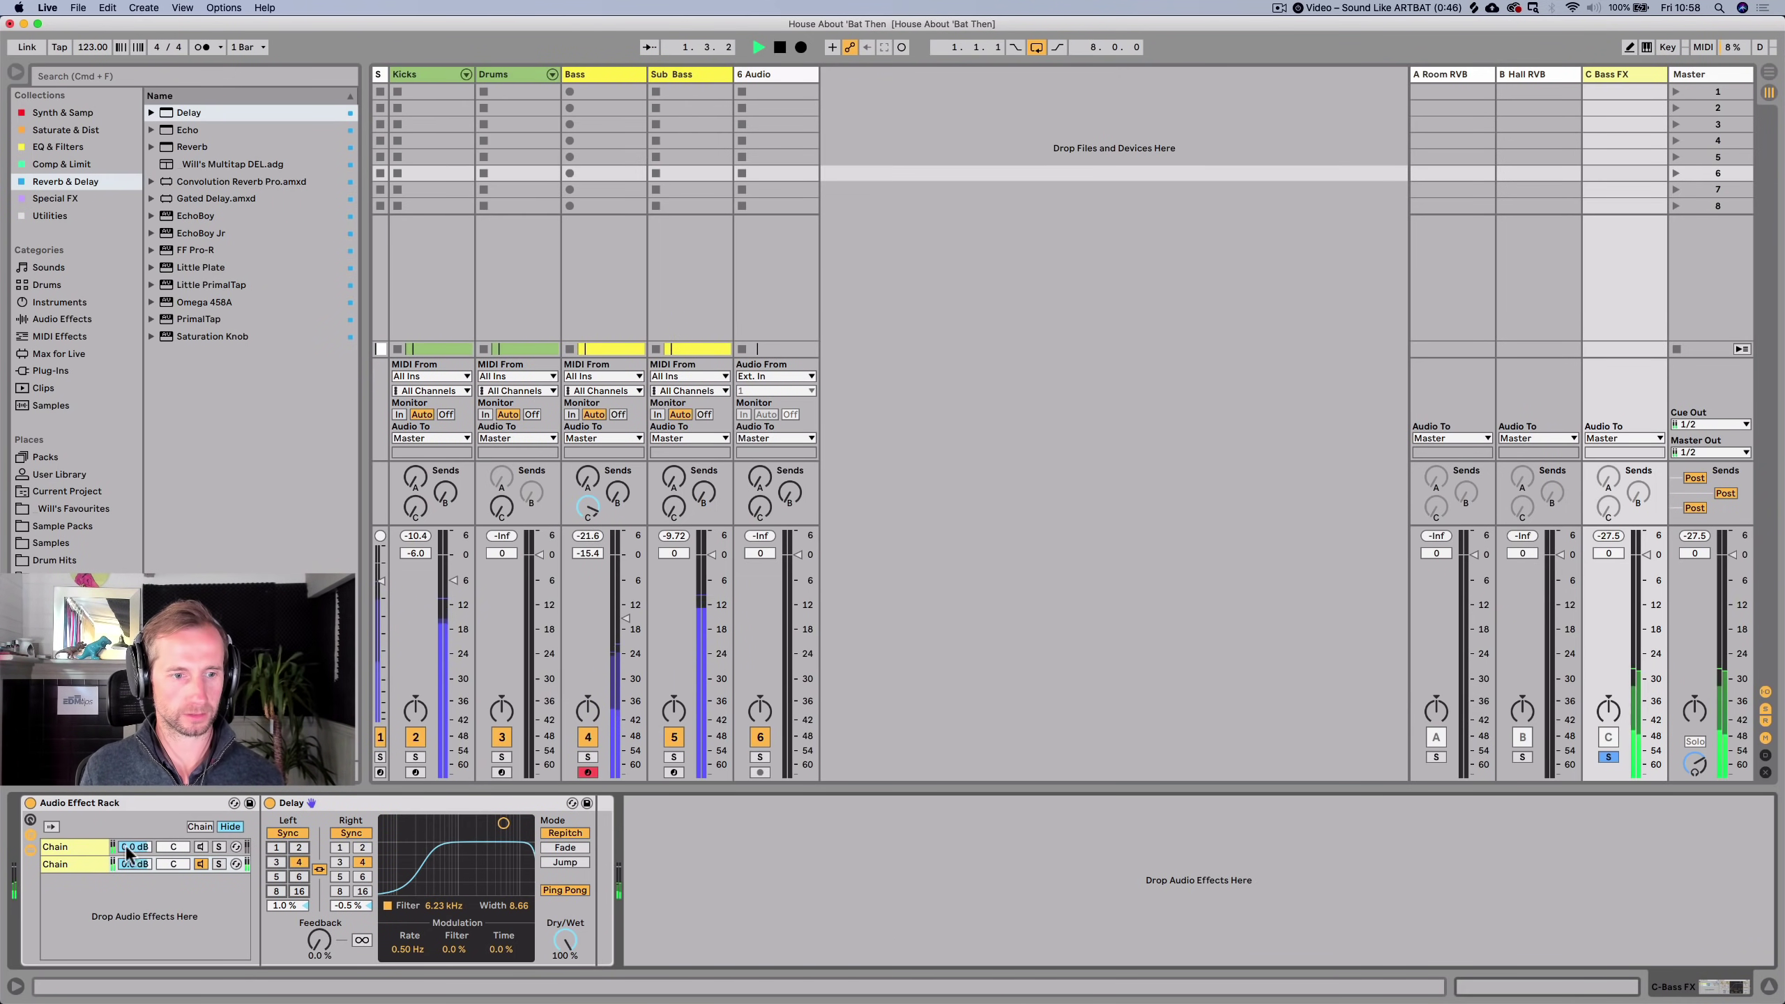
{"action": "left_click", "coordinate": [81, 867]}
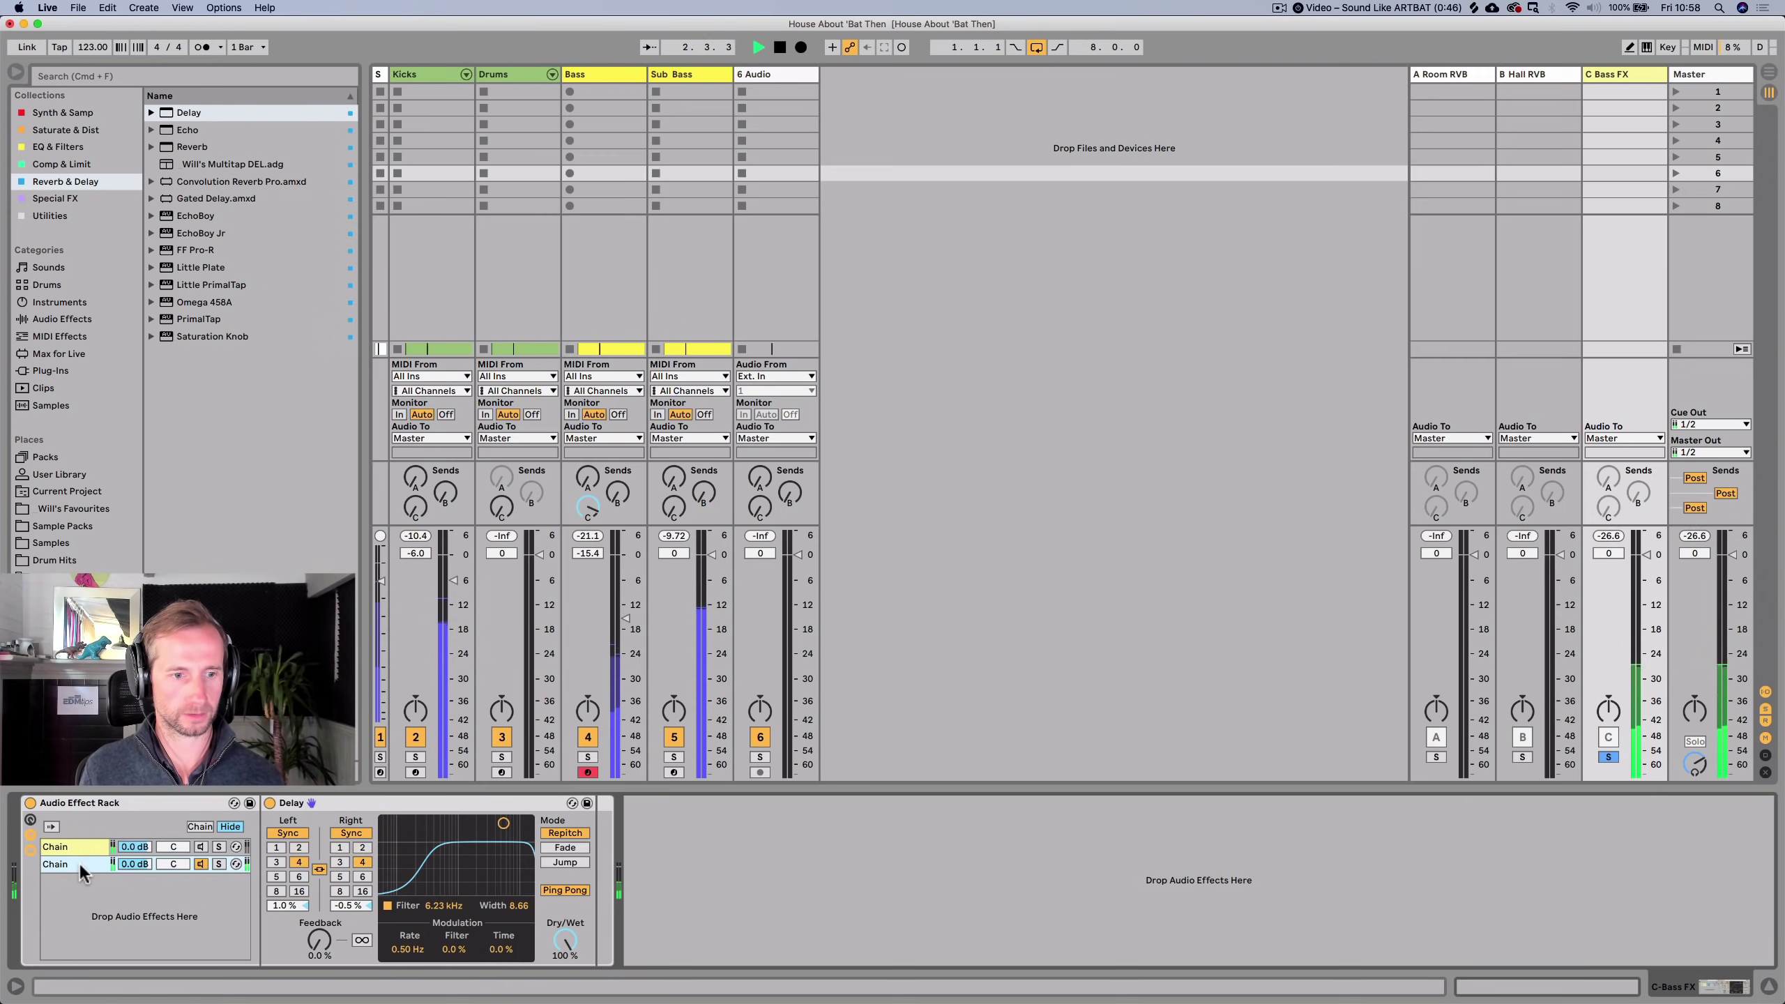
{"action": "key", "text": "space"}
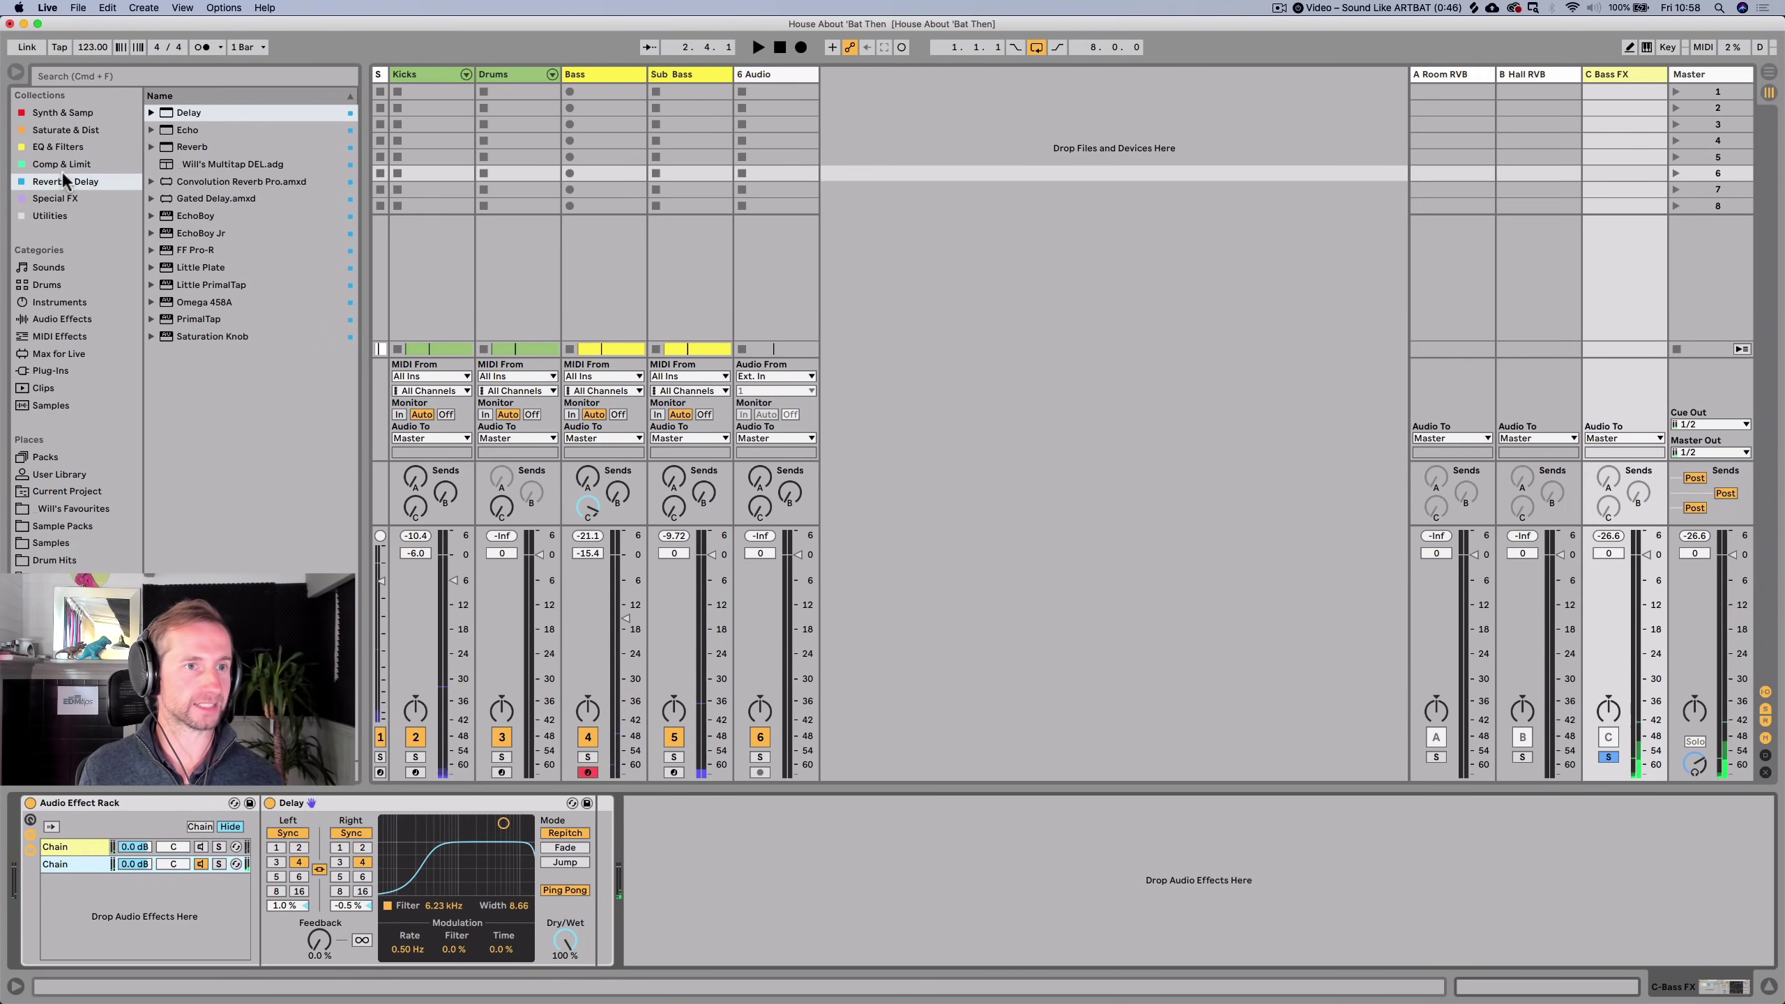
Add a Flanger after the second chain's Delay, setting its attack to 6.00 ms, rate to 0.16 Hz and delay time to 1.22 ms.
{"action": "left_click", "coordinate": [56, 198]}
{"action": "left_click", "coordinate": [188, 130]}
{"action": "left_click_drag", "start_coordinate": [322, 561], "coordinate": [580, 888]}
{"action": "key", "text": "space"}
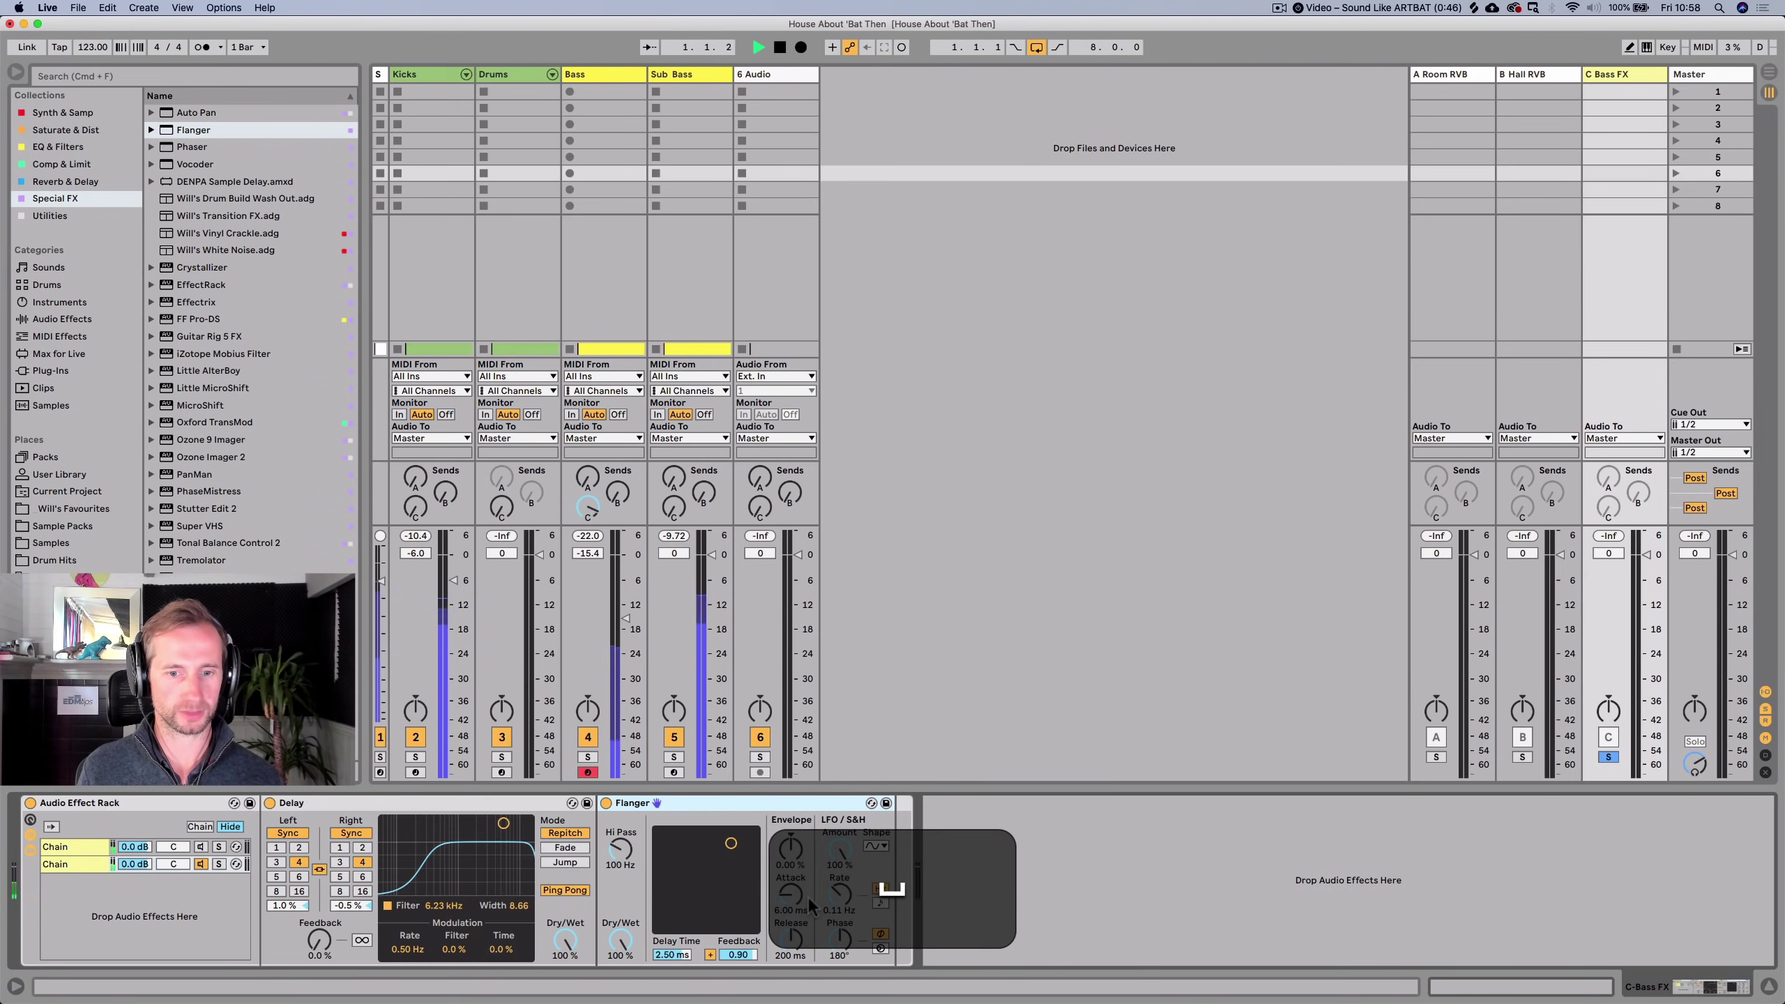
{"action": "left_click_drag", "start_coordinate": [839, 895], "coordinate": [839, 890]}
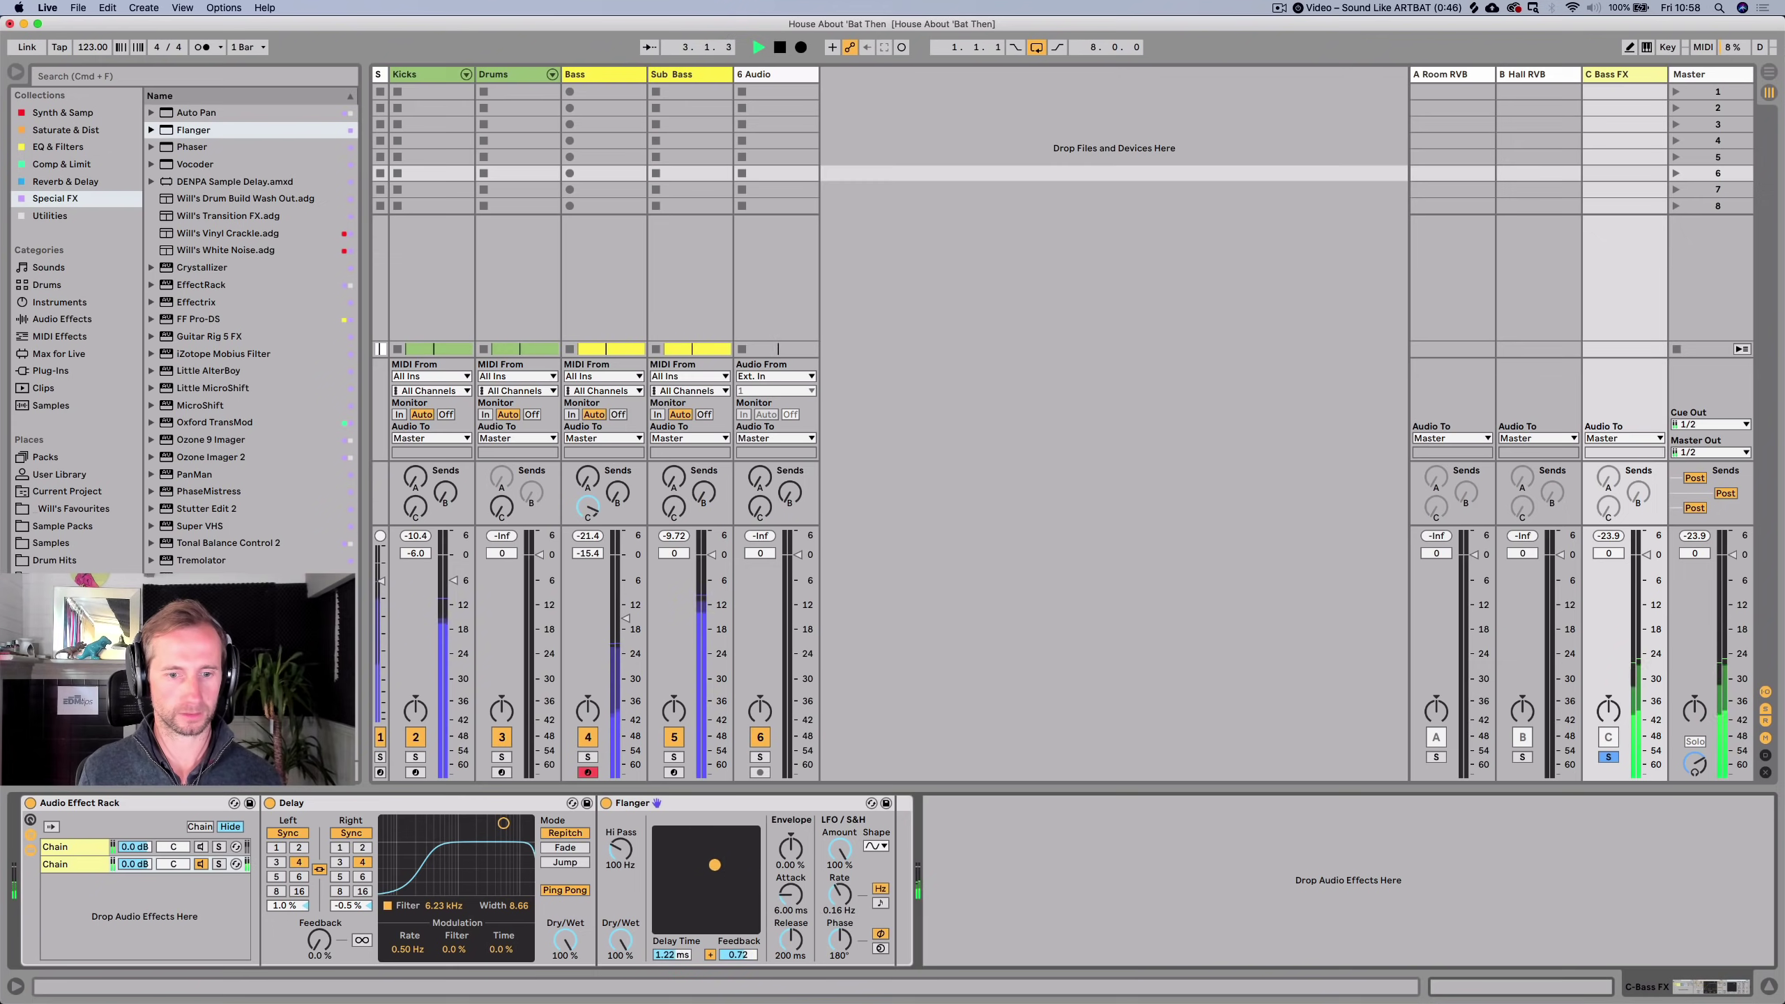
Reactivate the first chain, then set the second chain's volume to -7.4 dB and its Delay filter to 1.08 kHz with a width of 4.30.
{"action": "left_click", "coordinate": [201, 848]}
{"action": "left_click", "coordinate": [154, 863]}
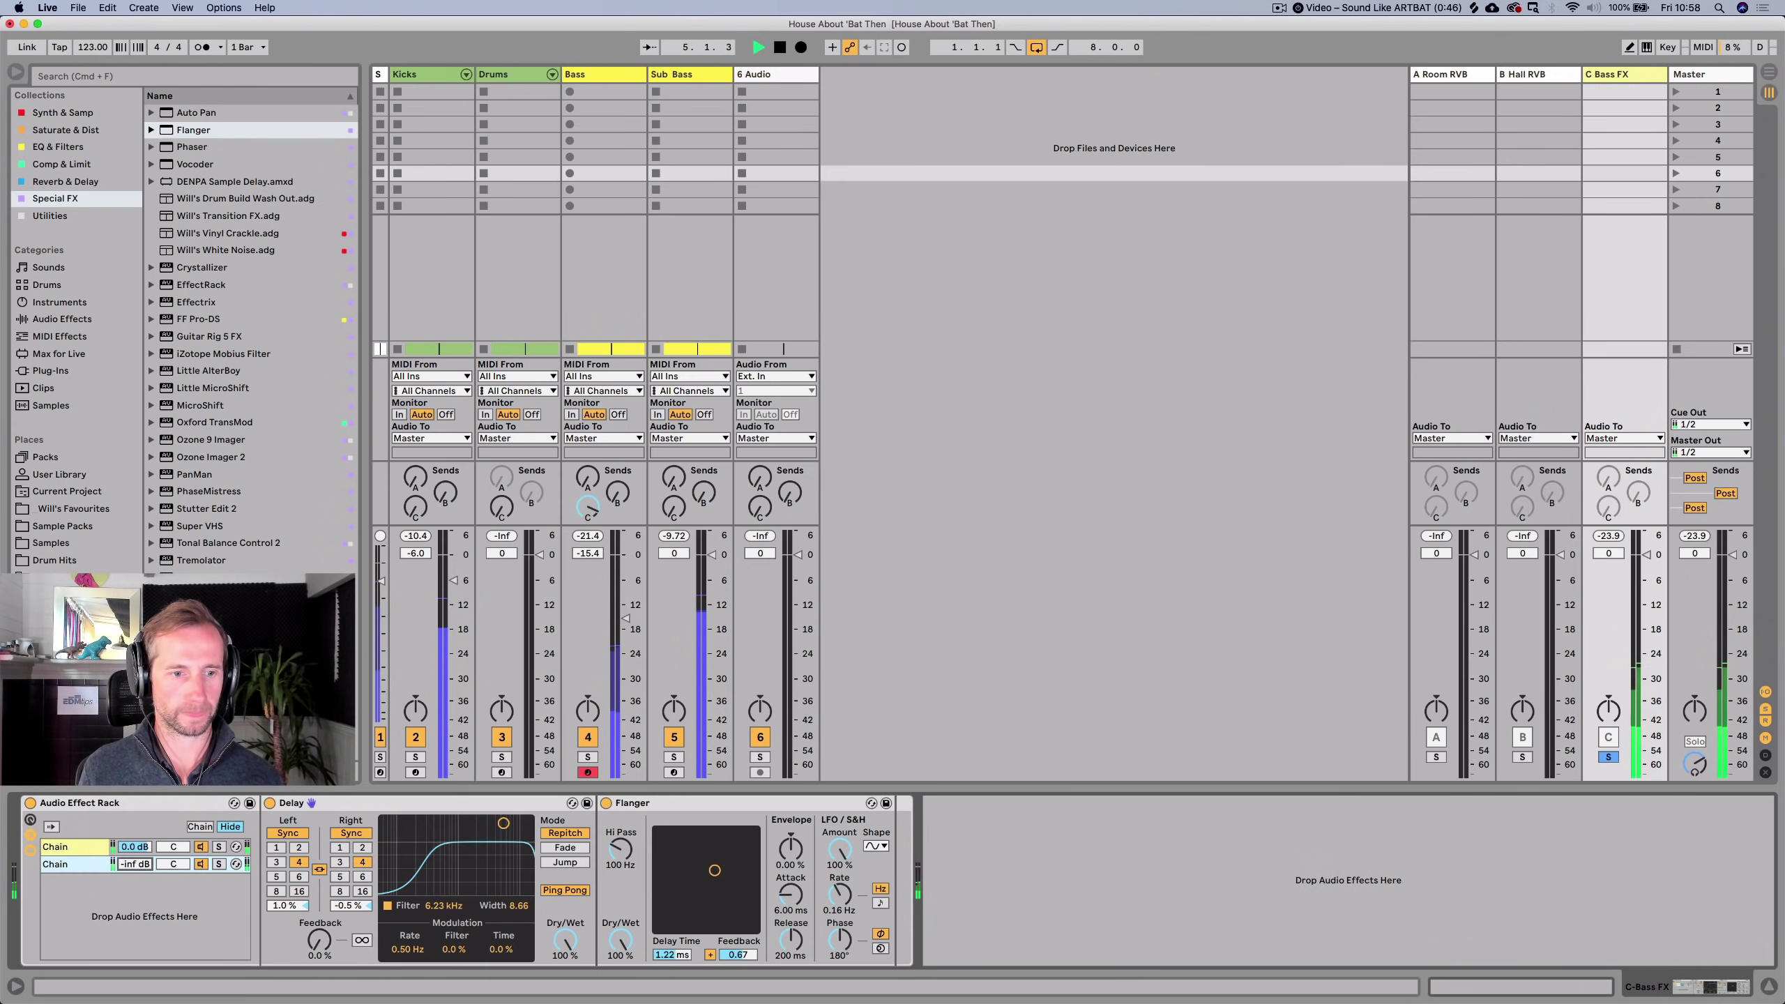
{"action": "left_click_drag", "start_coordinate": [504, 822], "coordinate": [460, 859]}
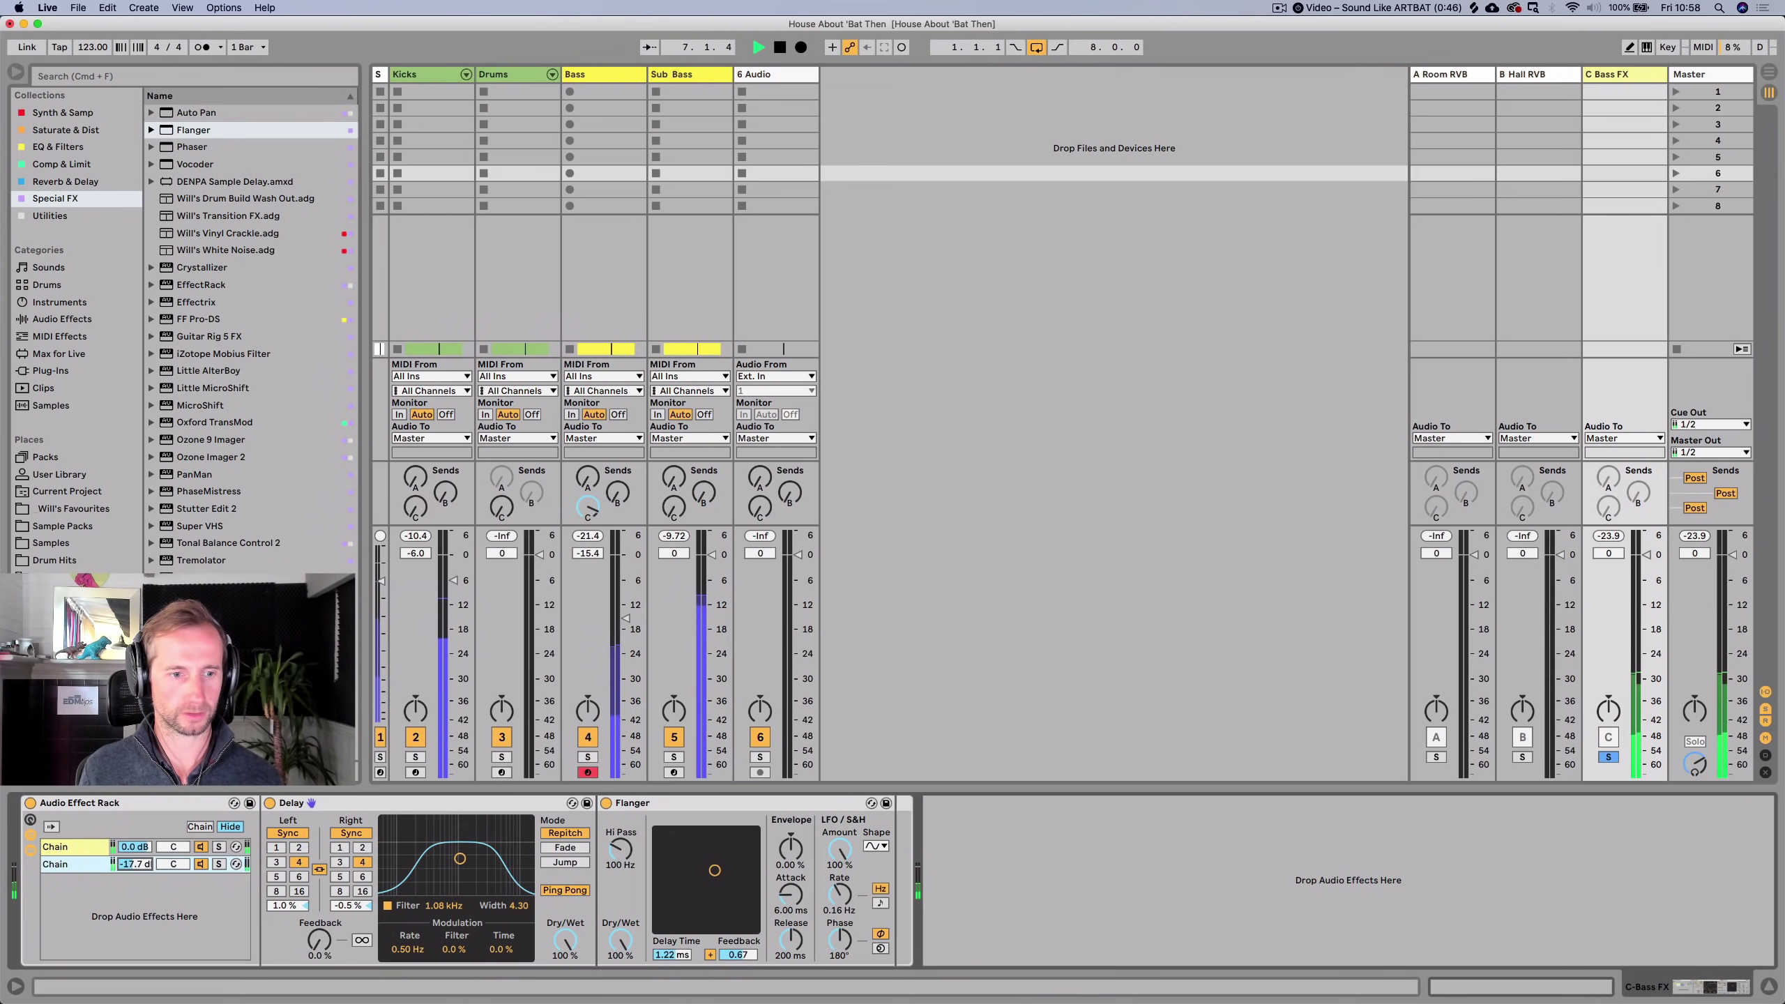
{"action": "left_click_drag", "start_coordinate": [134, 864], "coordinate": [134, 856]}
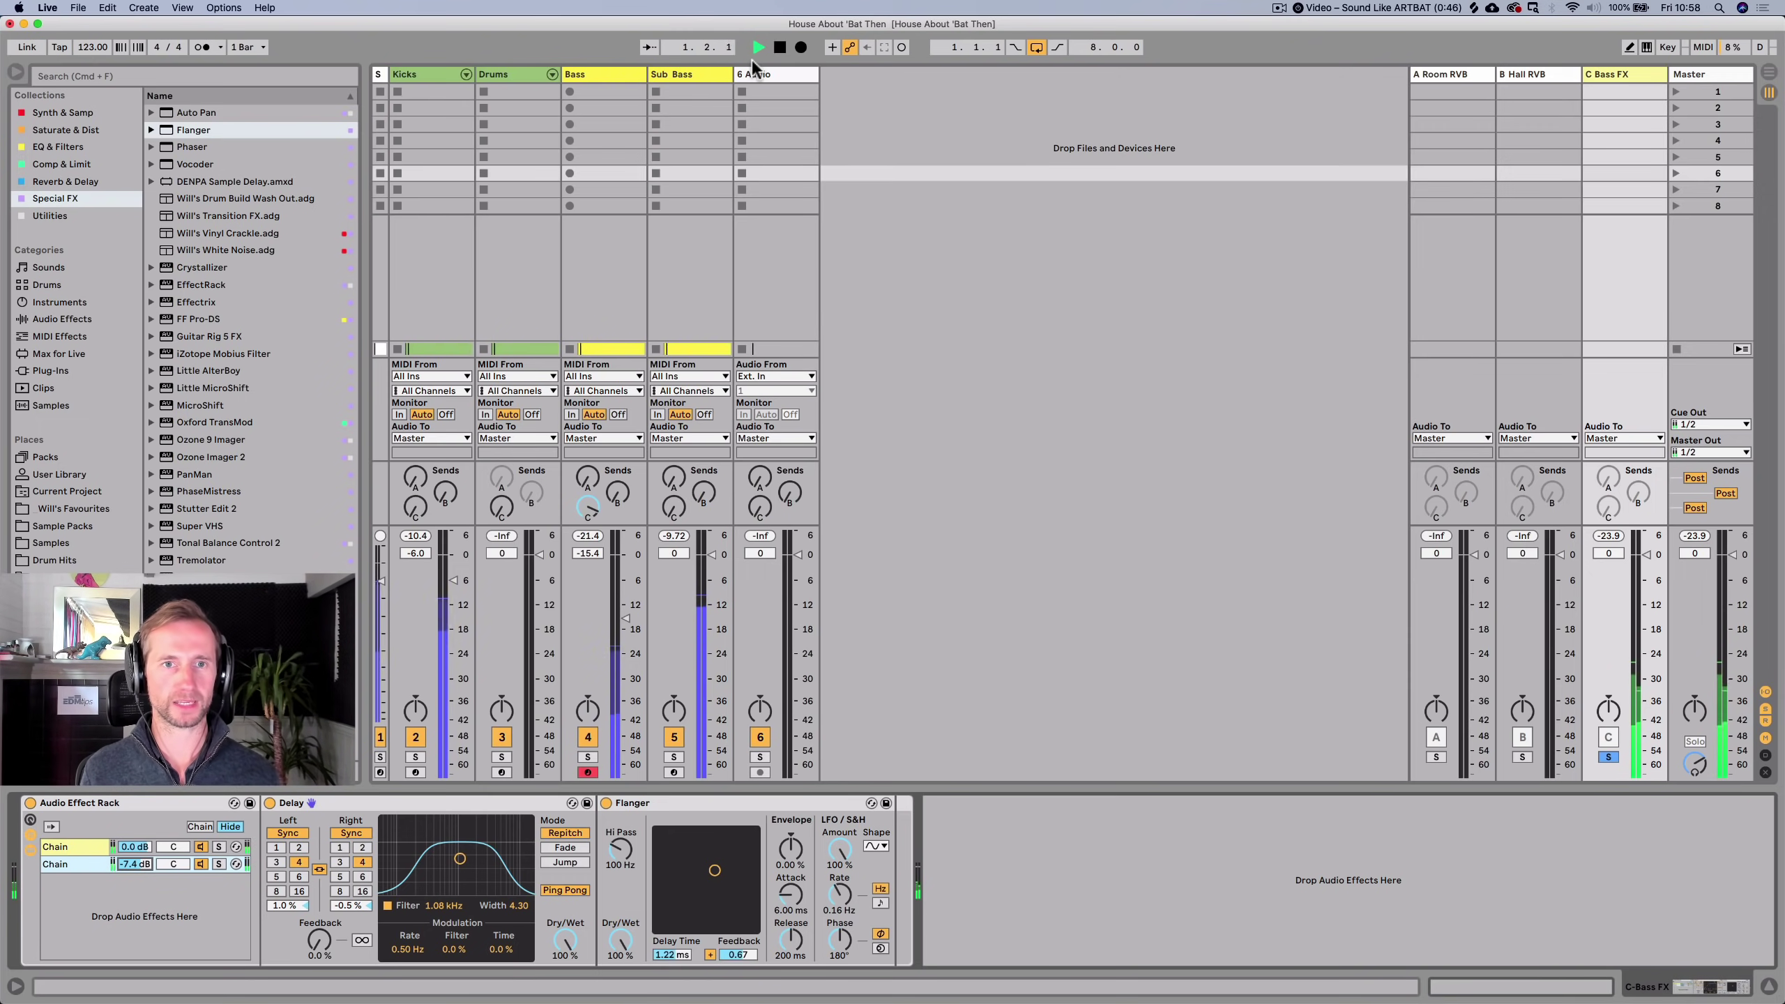
Shorten the Amp1 envelope of the Bass track's Analog to 150 ms decay, 0.00 sustain and 5 ms release while checking playback.
{"action": "key", "text": "space"}
{"action": "left_click", "coordinate": [607, 75]}
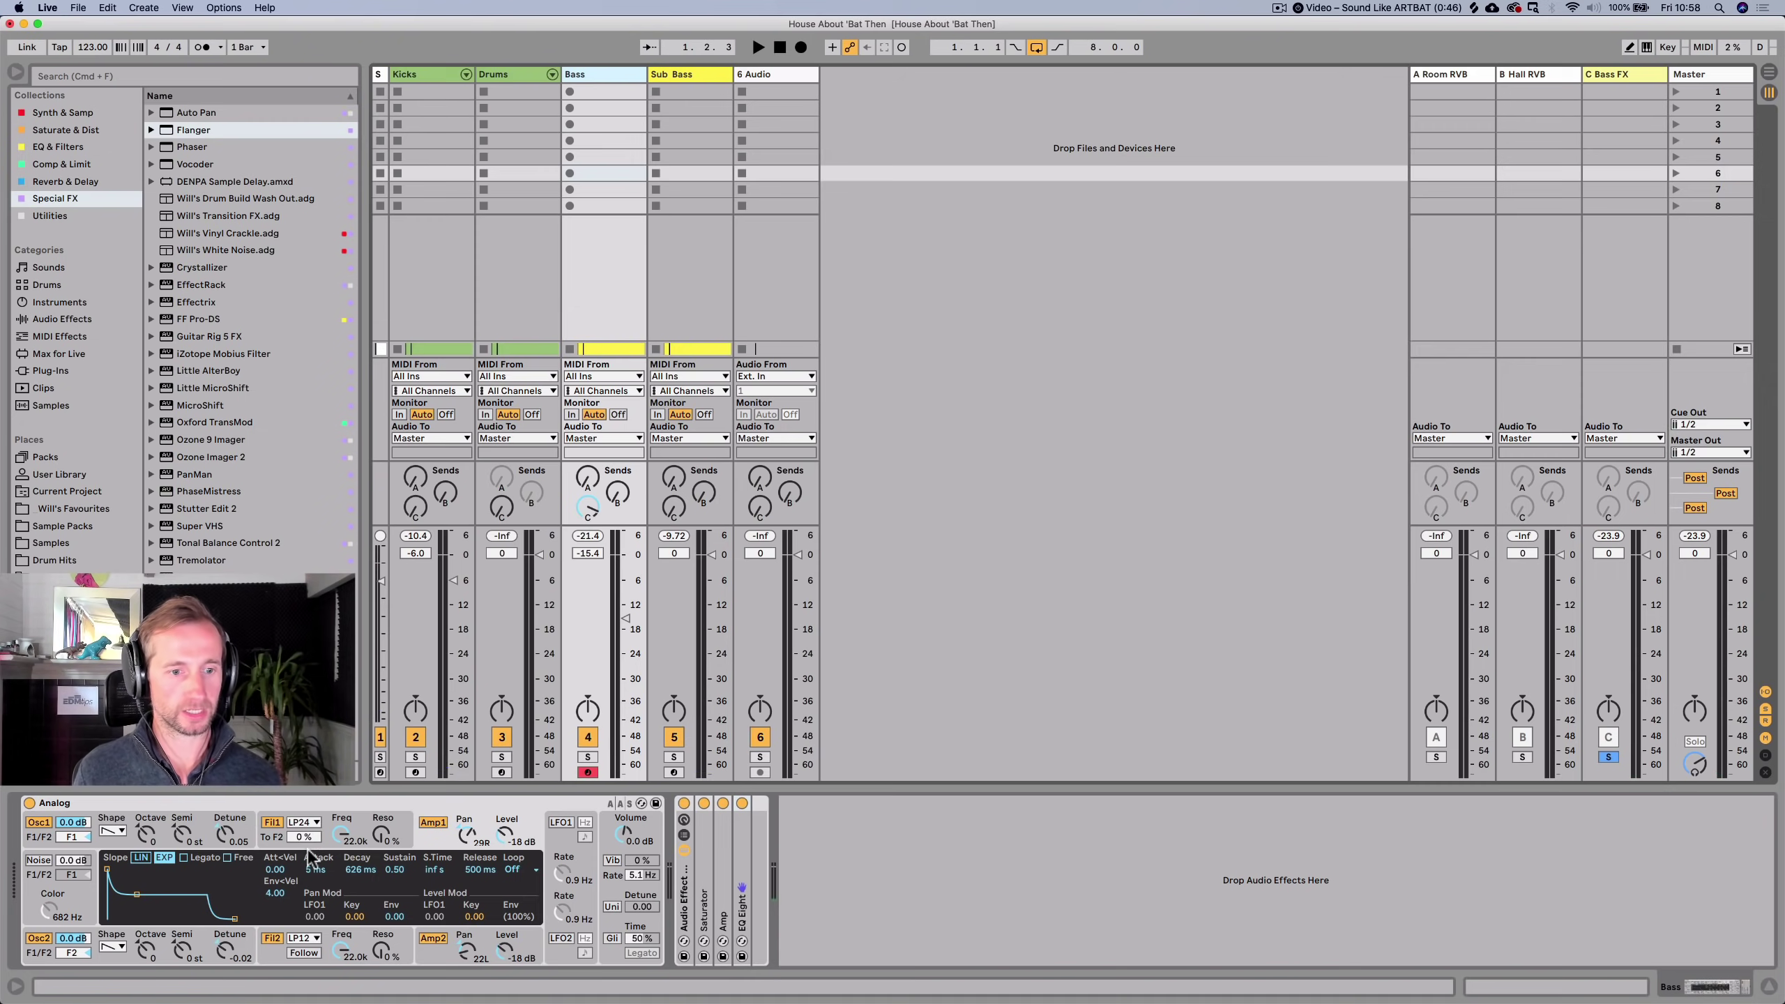
{"action": "left_click", "coordinate": [432, 841]}
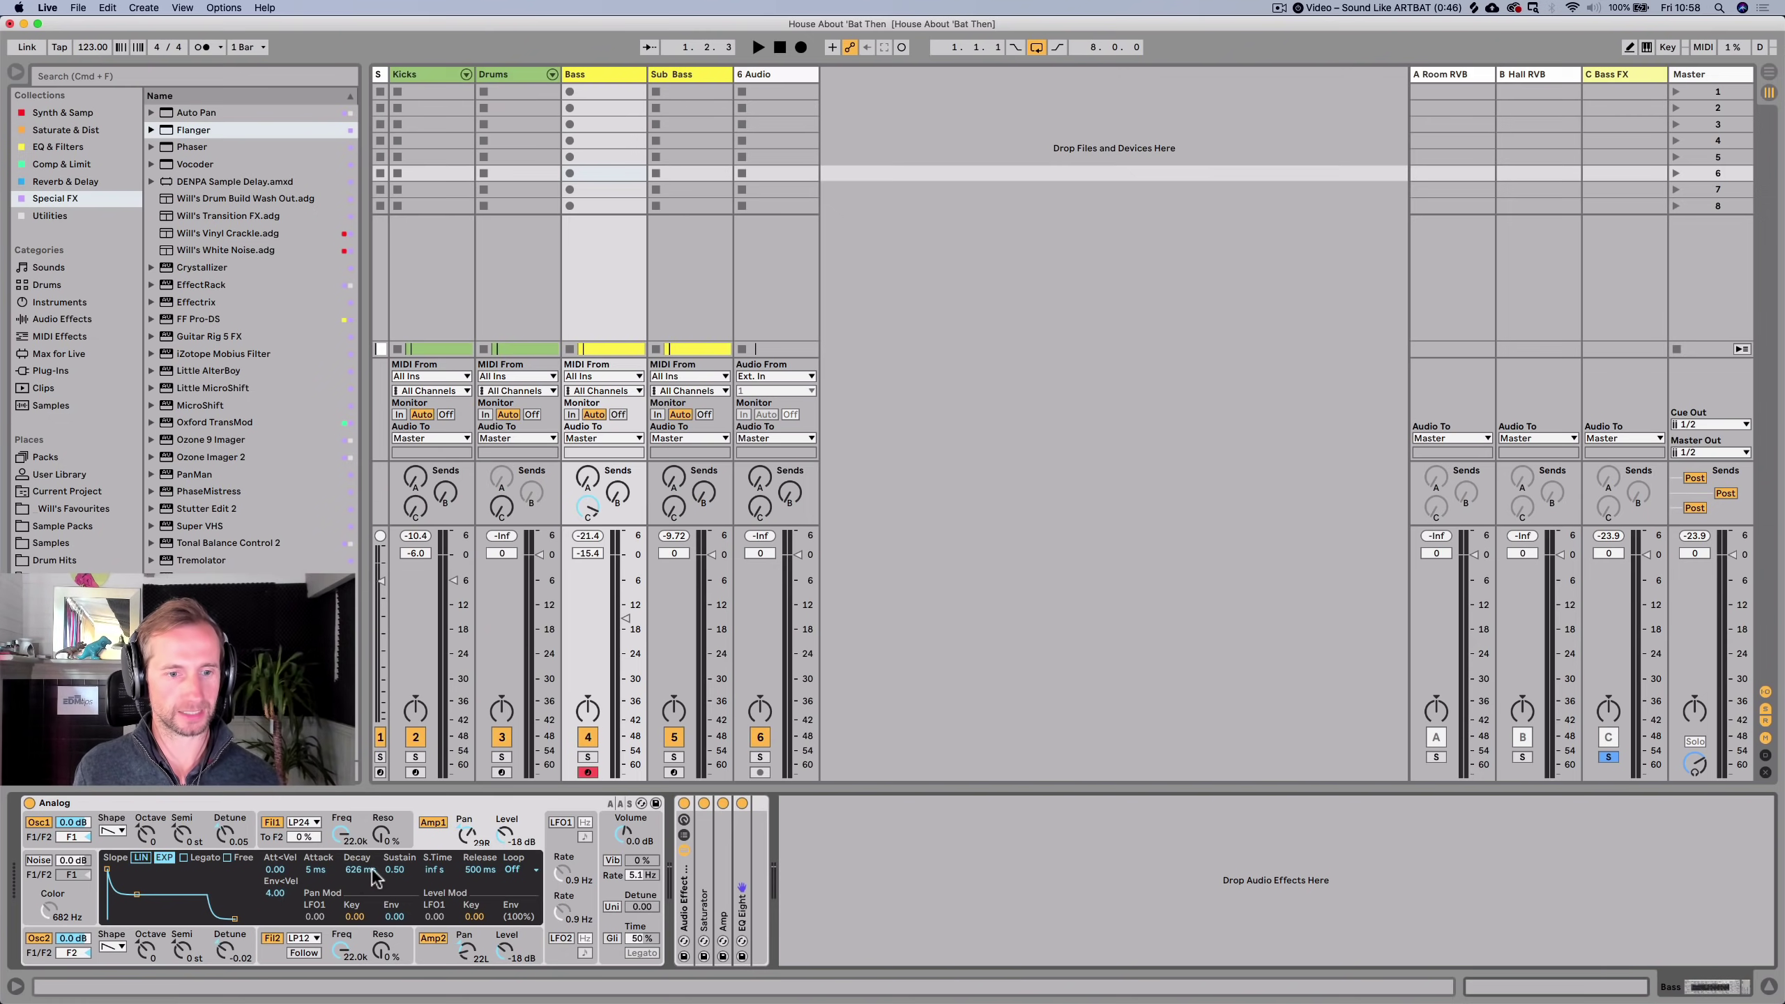
{"action": "left_click_drag", "start_coordinate": [362, 871], "coordinate": [362, 914]}
{"action": "key", "text": "space"}
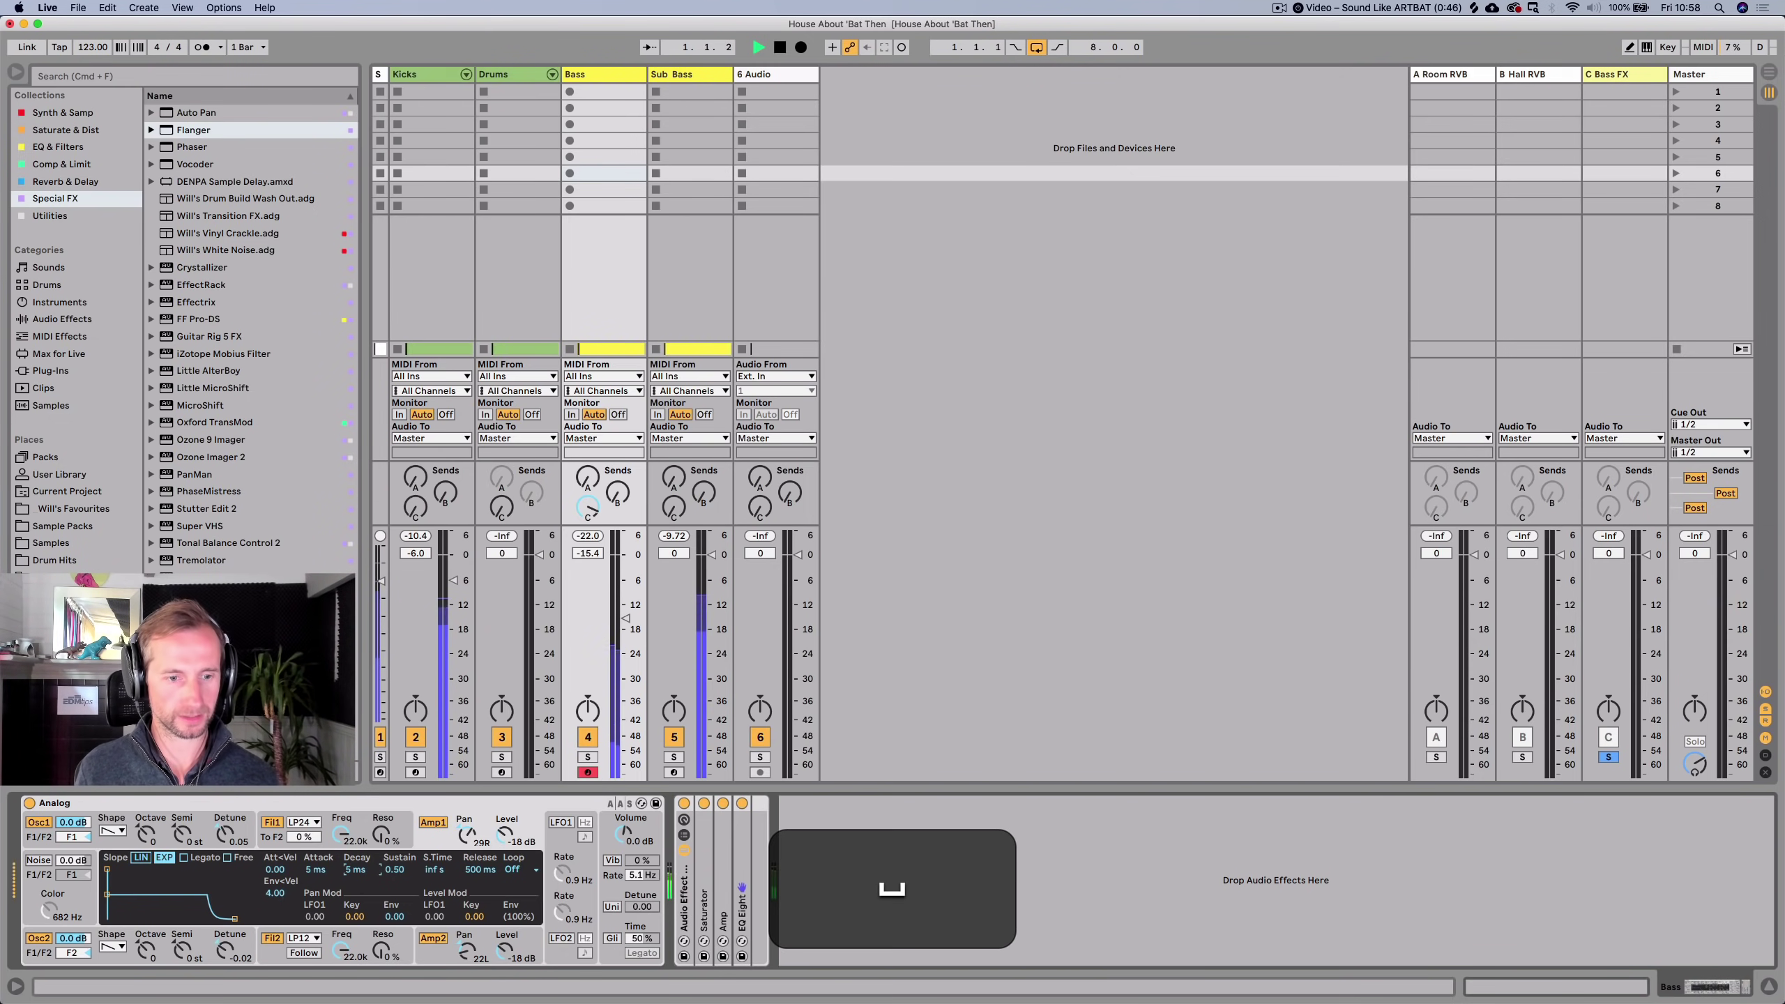
{"action": "key", "text": "space"}
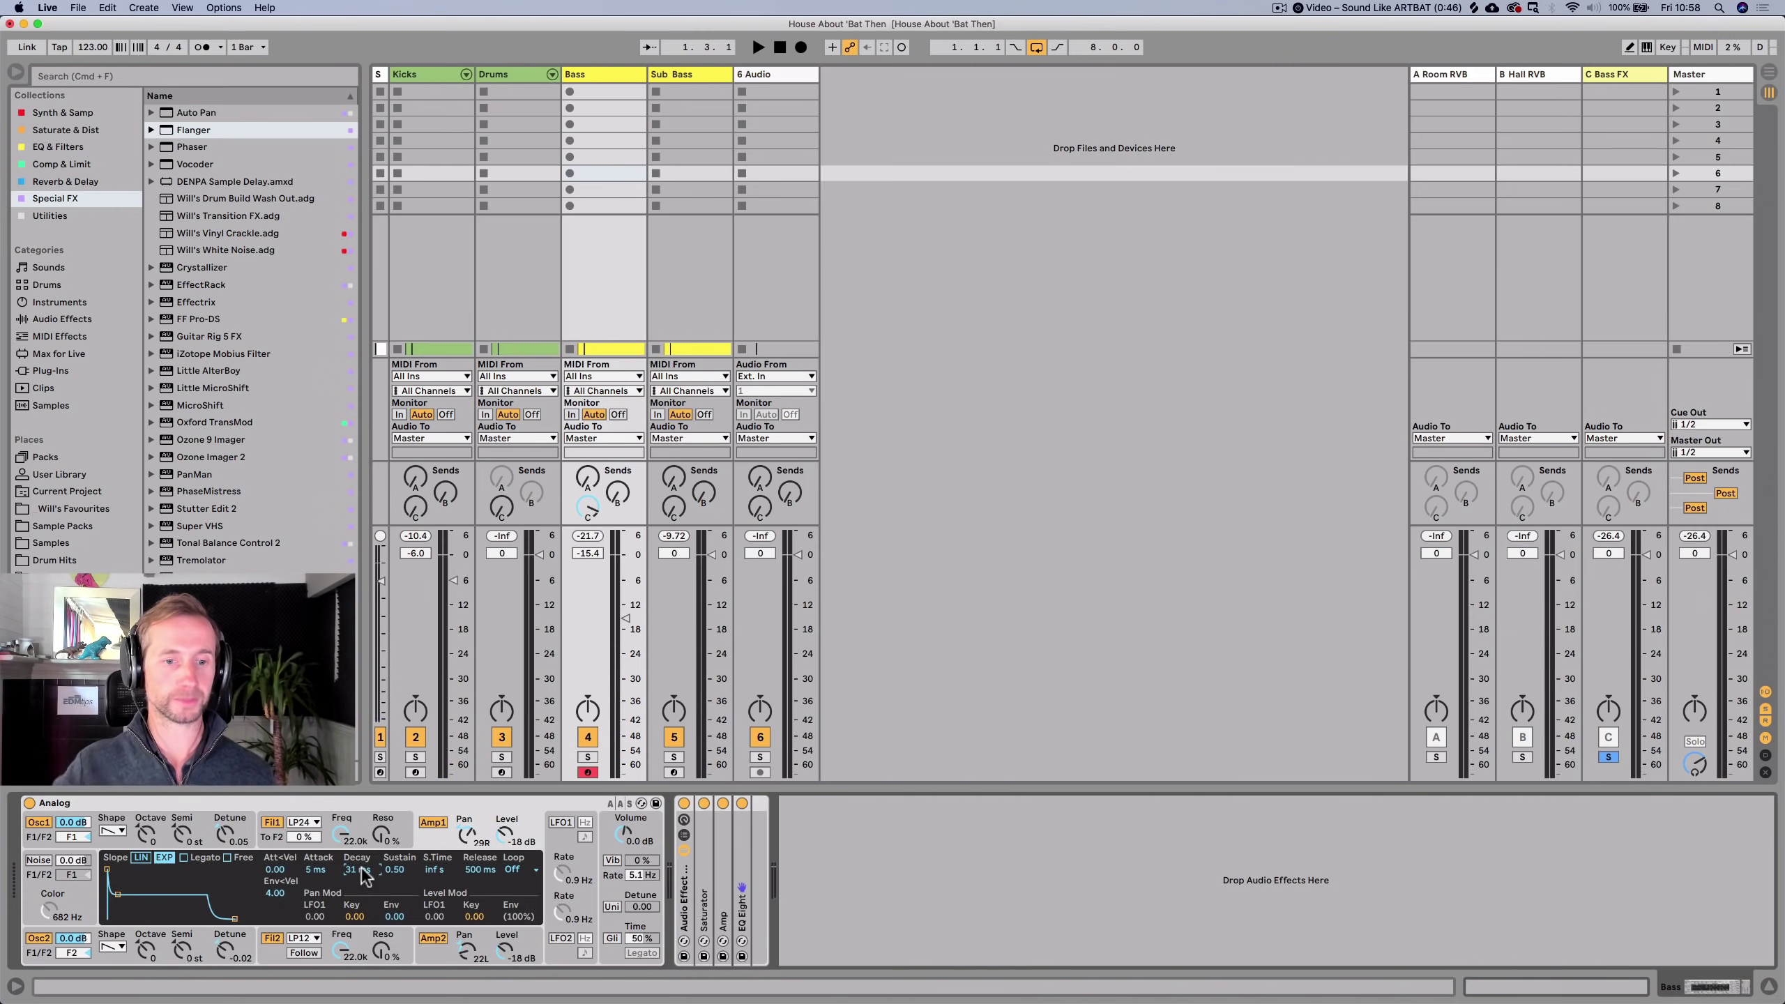
{"action": "left_click_drag", "start_coordinate": [480, 869], "coordinate": [360, 901]}
{"action": "key", "text": "space"}
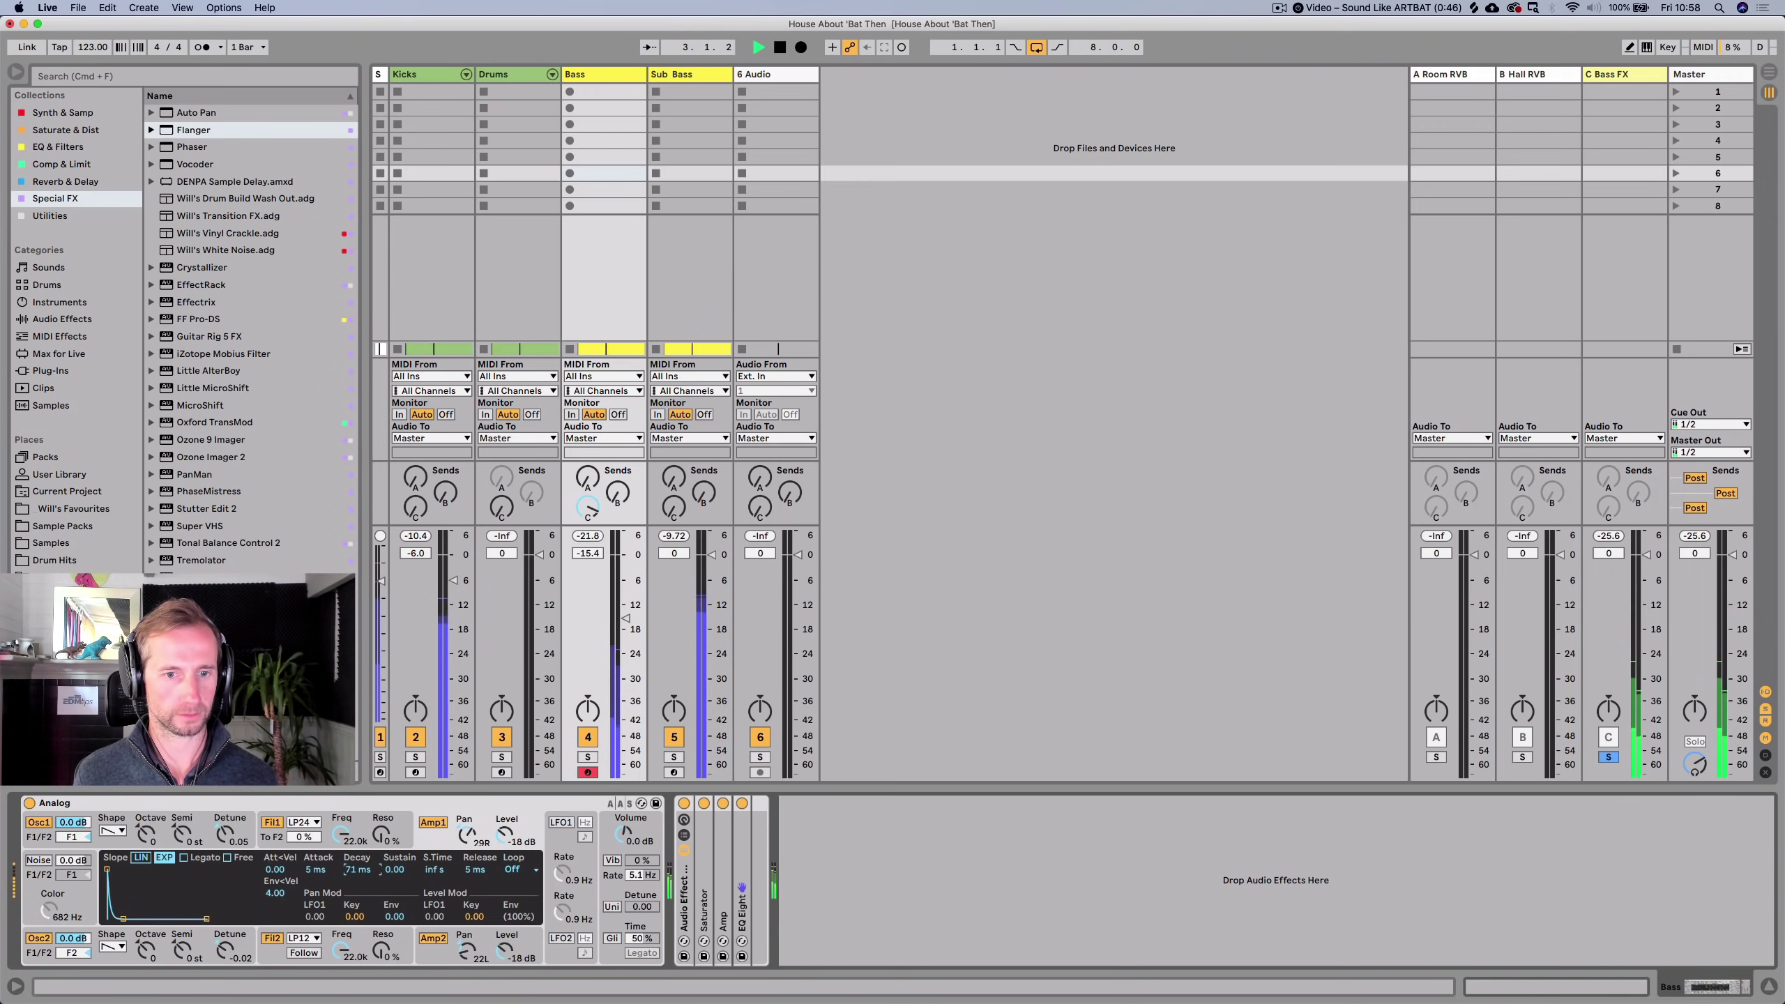
Turn the Bass track's Bass FX send down to about -69 dB and play the Bass track soloed.
{"action": "left_click_drag", "start_coordinate": [601, 495], "coordinate": [602, 478]}
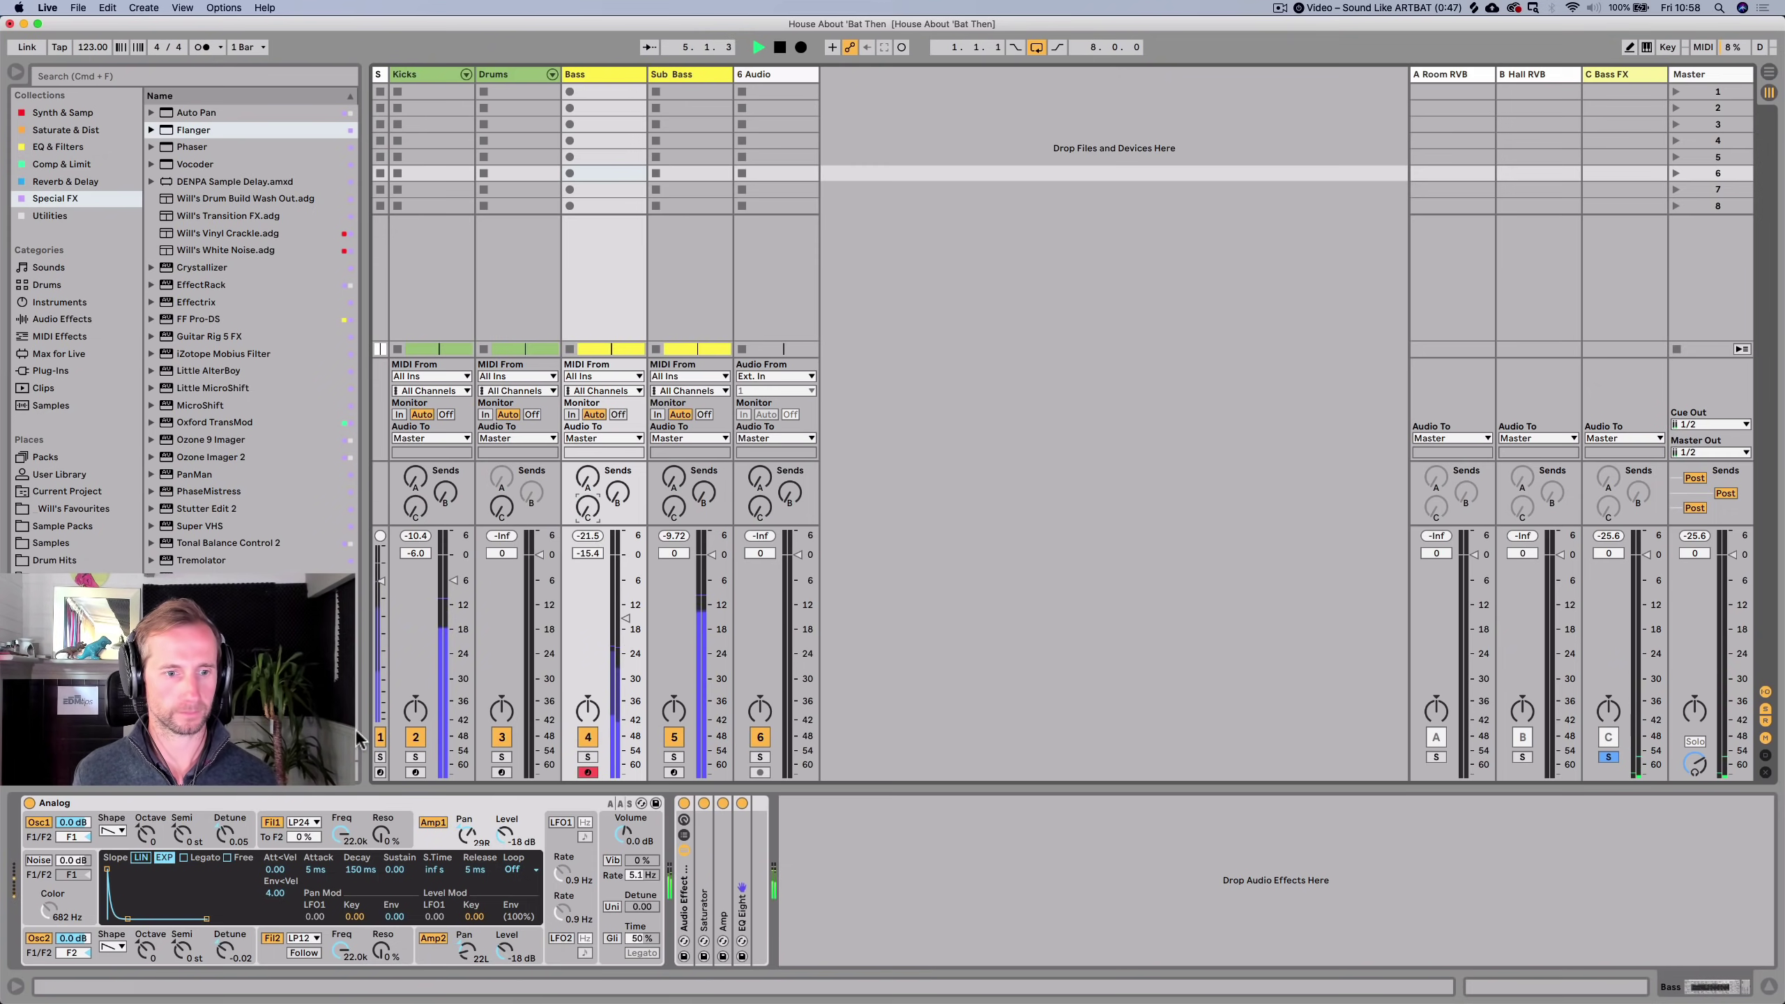
{"action": "key", "text": "space"}
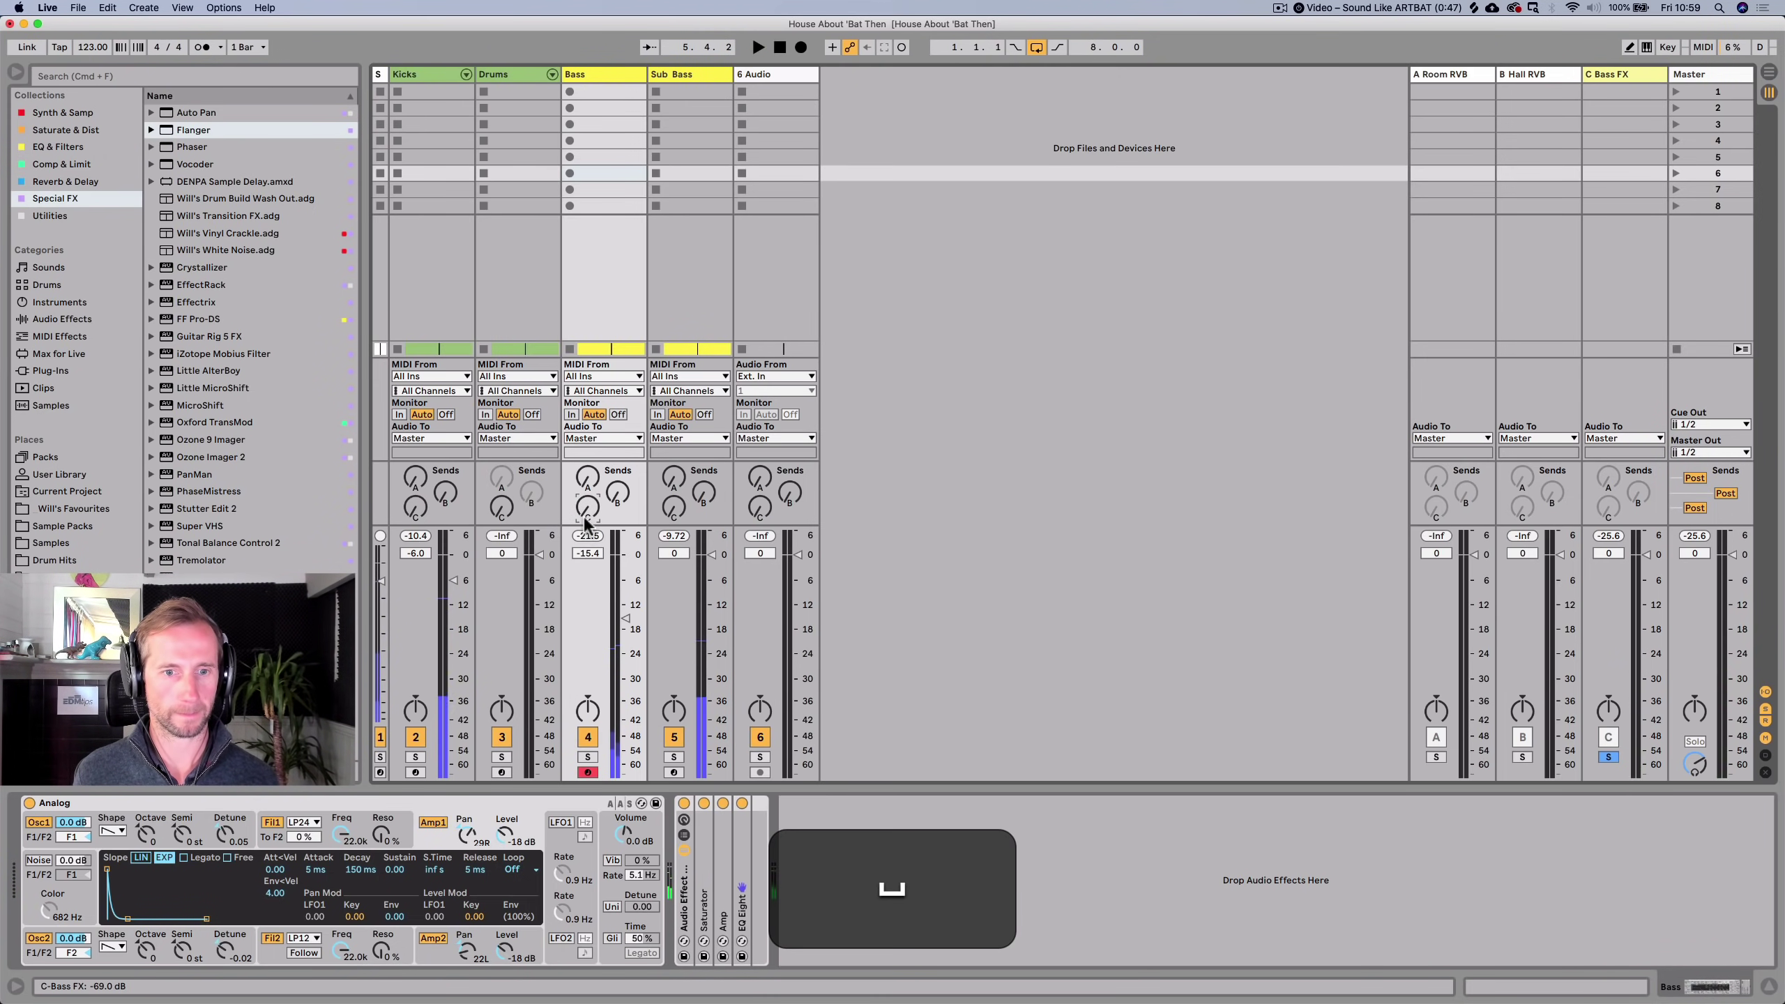
{"action": "left_click", "coordinate": [586, 758]}
{"action": "key", "text": "space"}
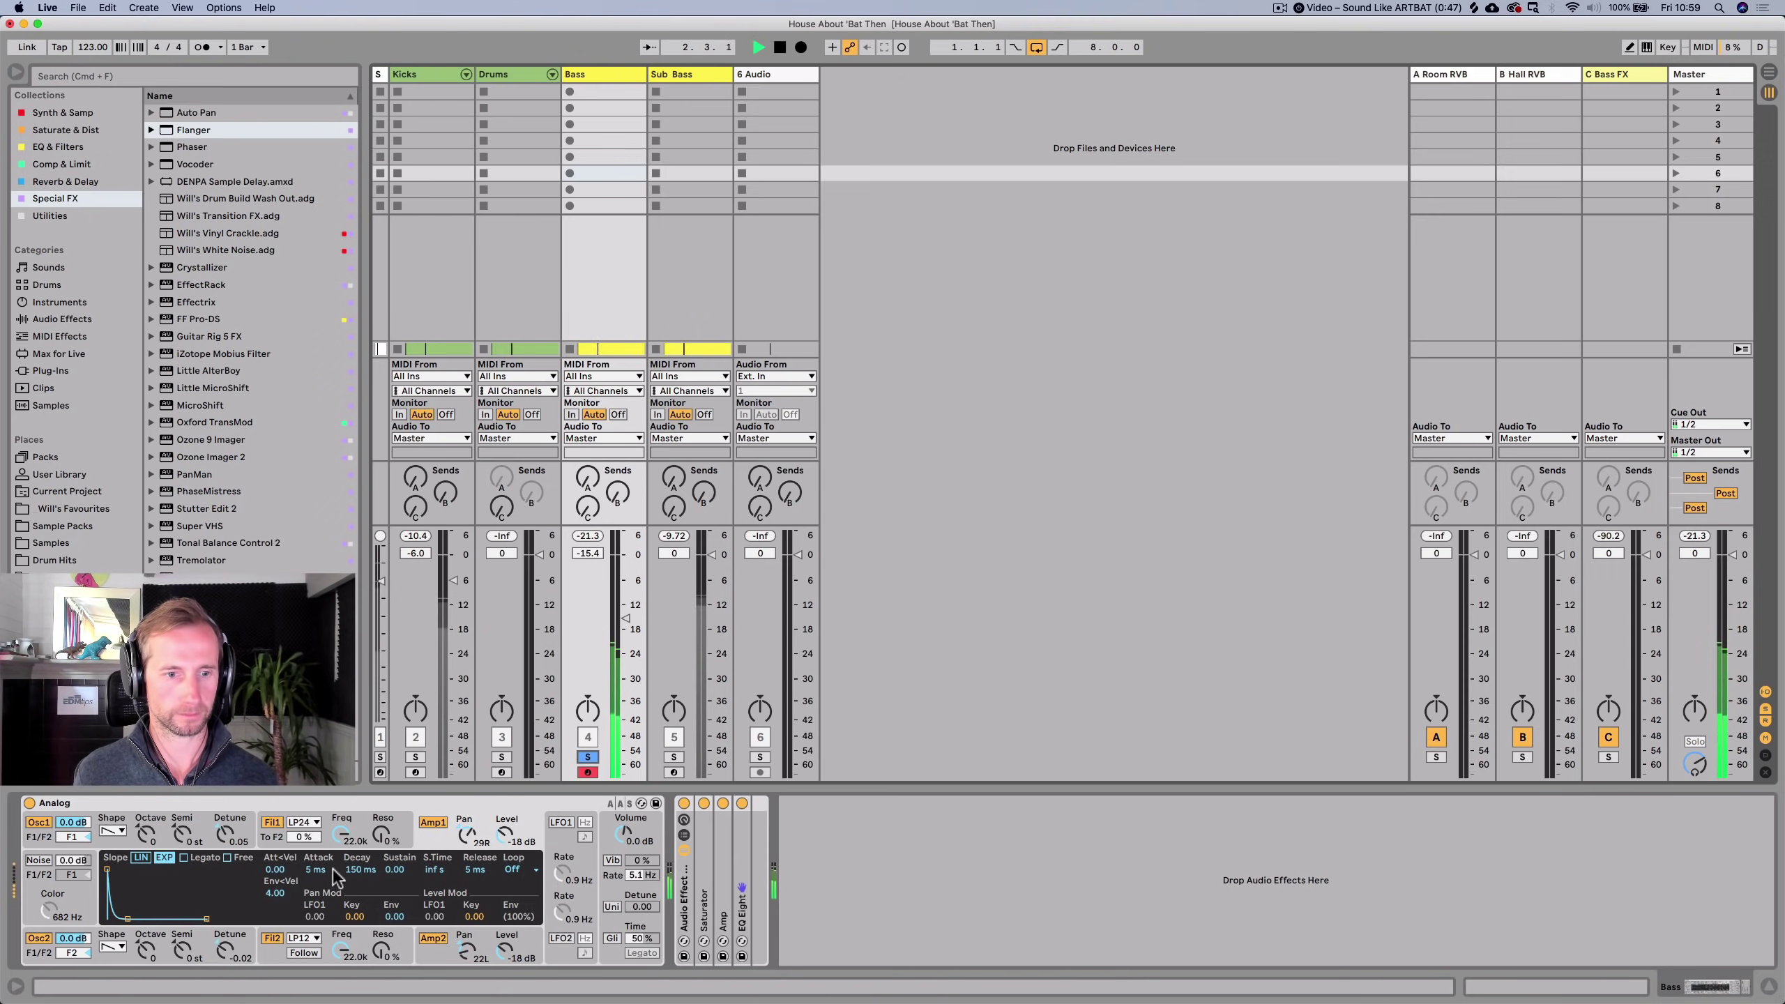
Set the Amp1 decay to 171 ms, and give the Amp2 envelope a 117 ms decay and 0.00 sustain.
{"action": "left_click_drag", "start_coordinate": [360, 870], "coordinate": [360, 885]}
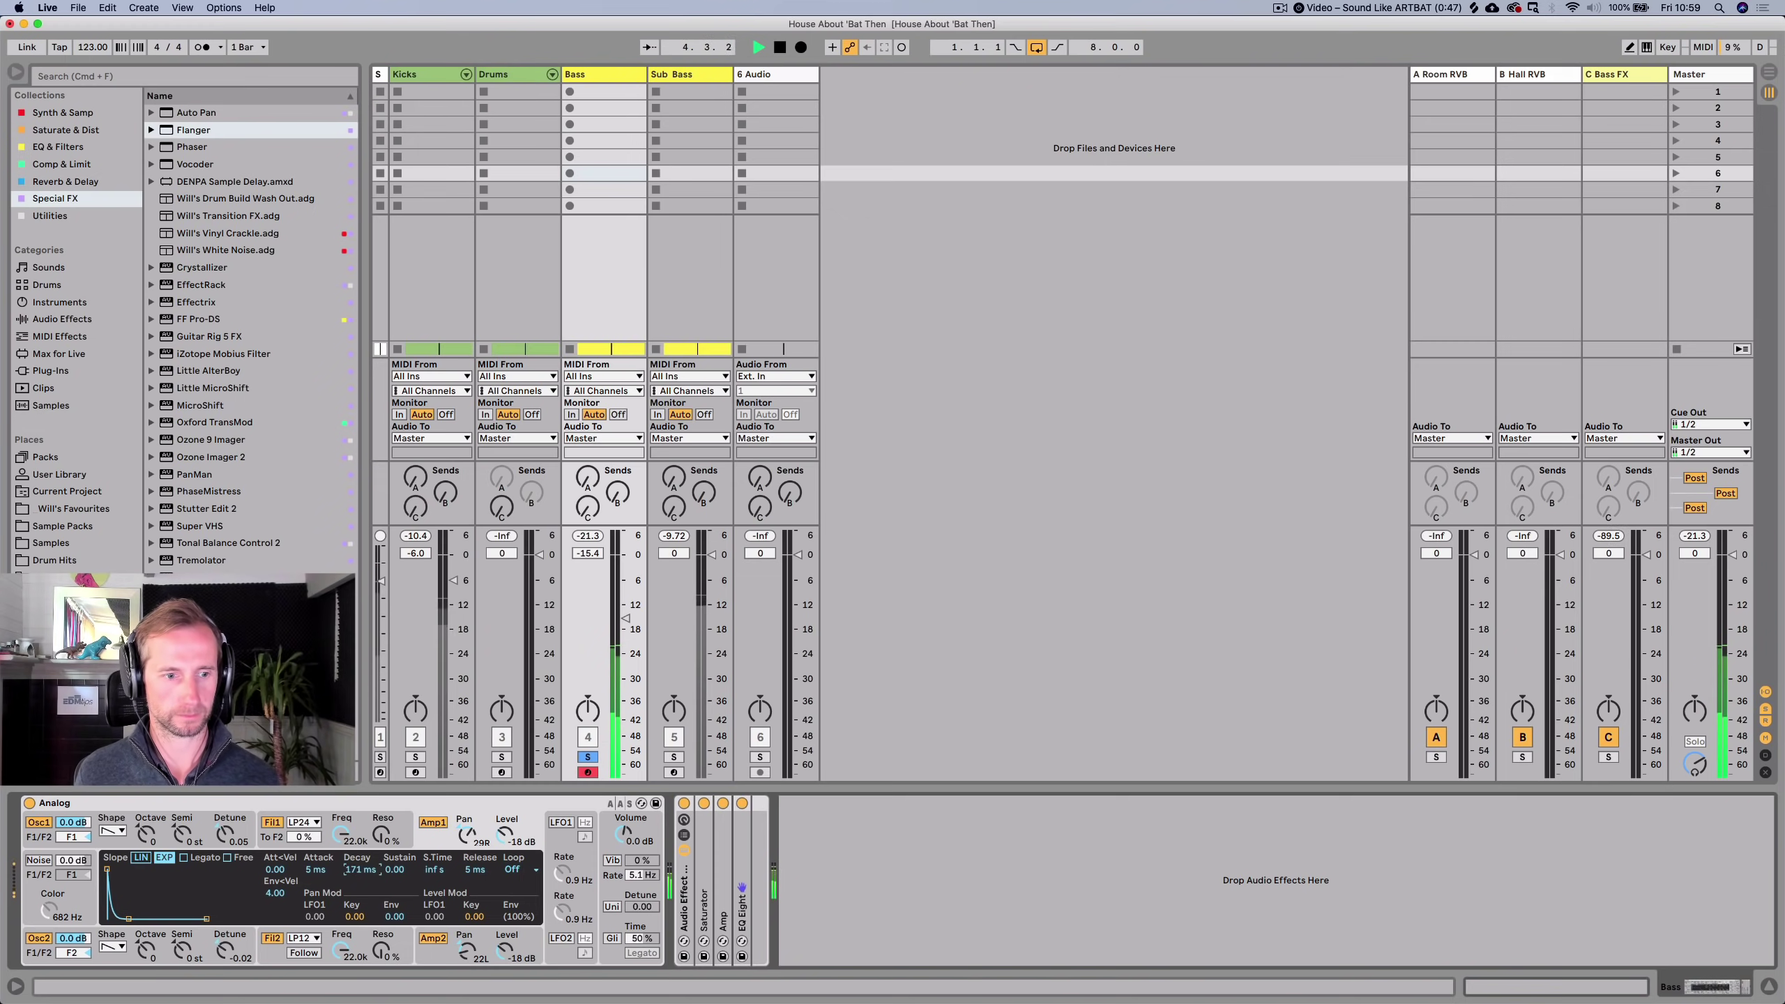
{"action": "left_click", "coordinate": [426, 941]}
{"action": "left_click_drag", "start_coordinate": [394, 870], "coordinate": [394, 908]}
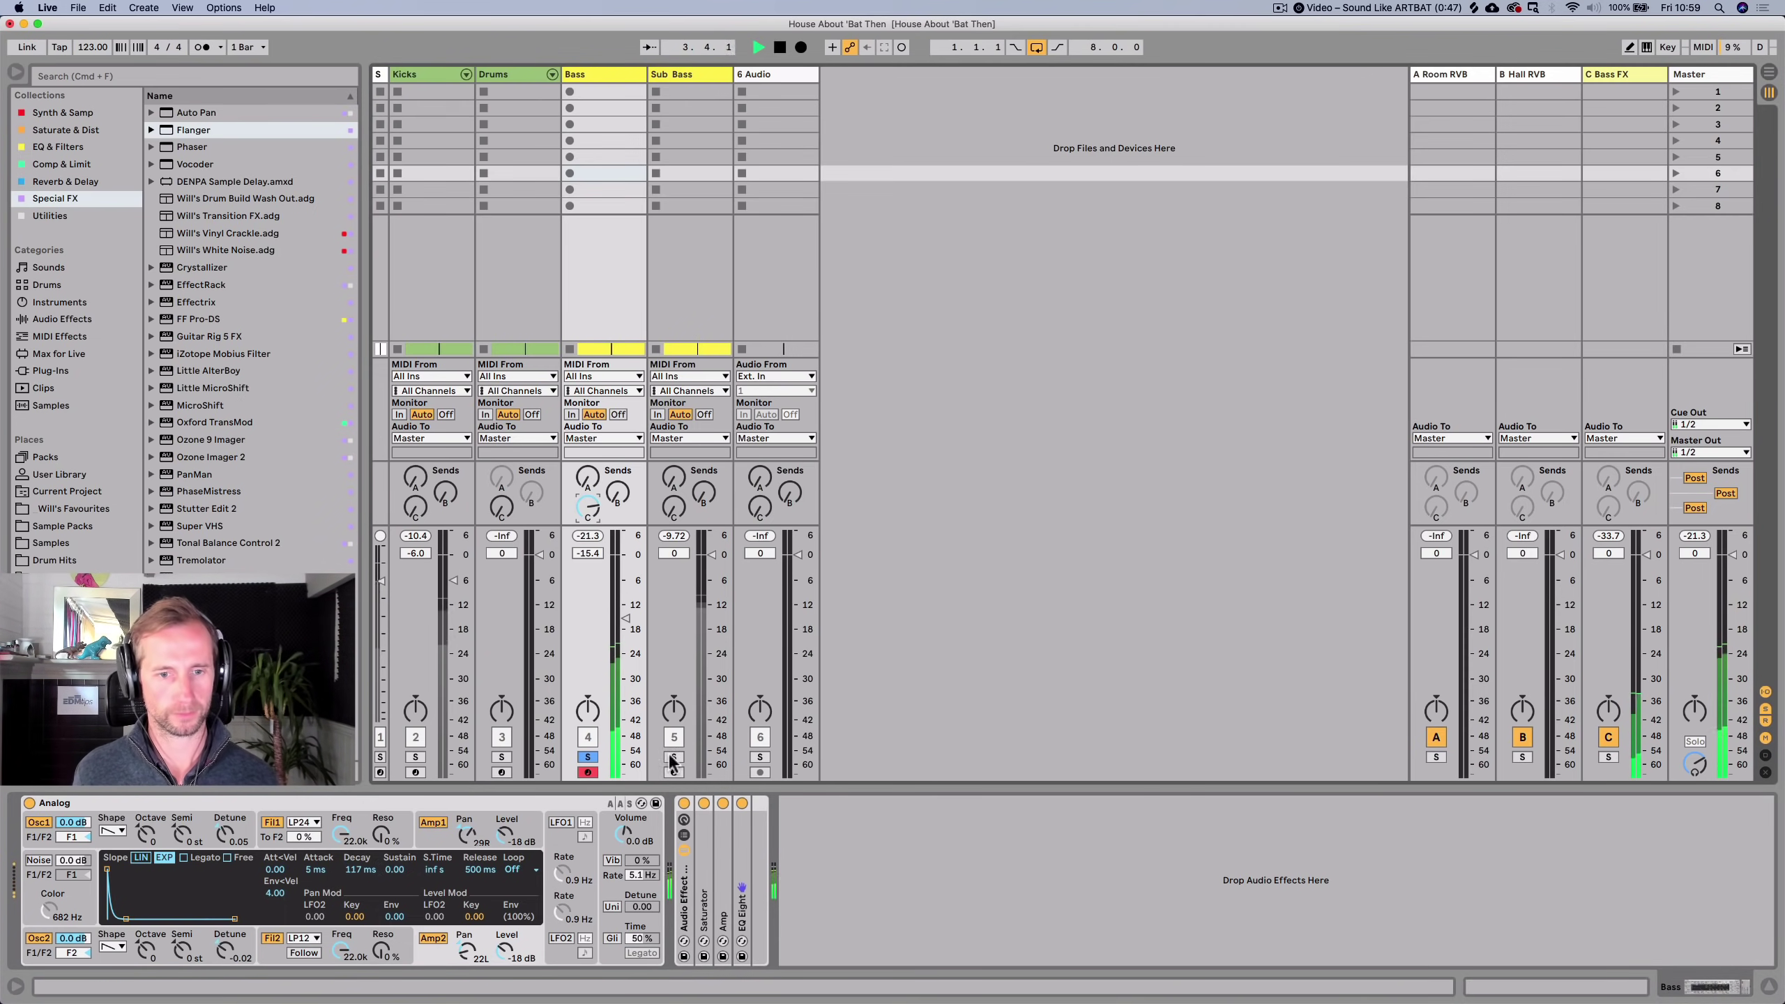
Add Sub Bass and Kicks to the solo, raising the Bass volume to -2.0 dB and the Kicks volume to about -2.6 dB.
{"action": "key", "text": "super"}
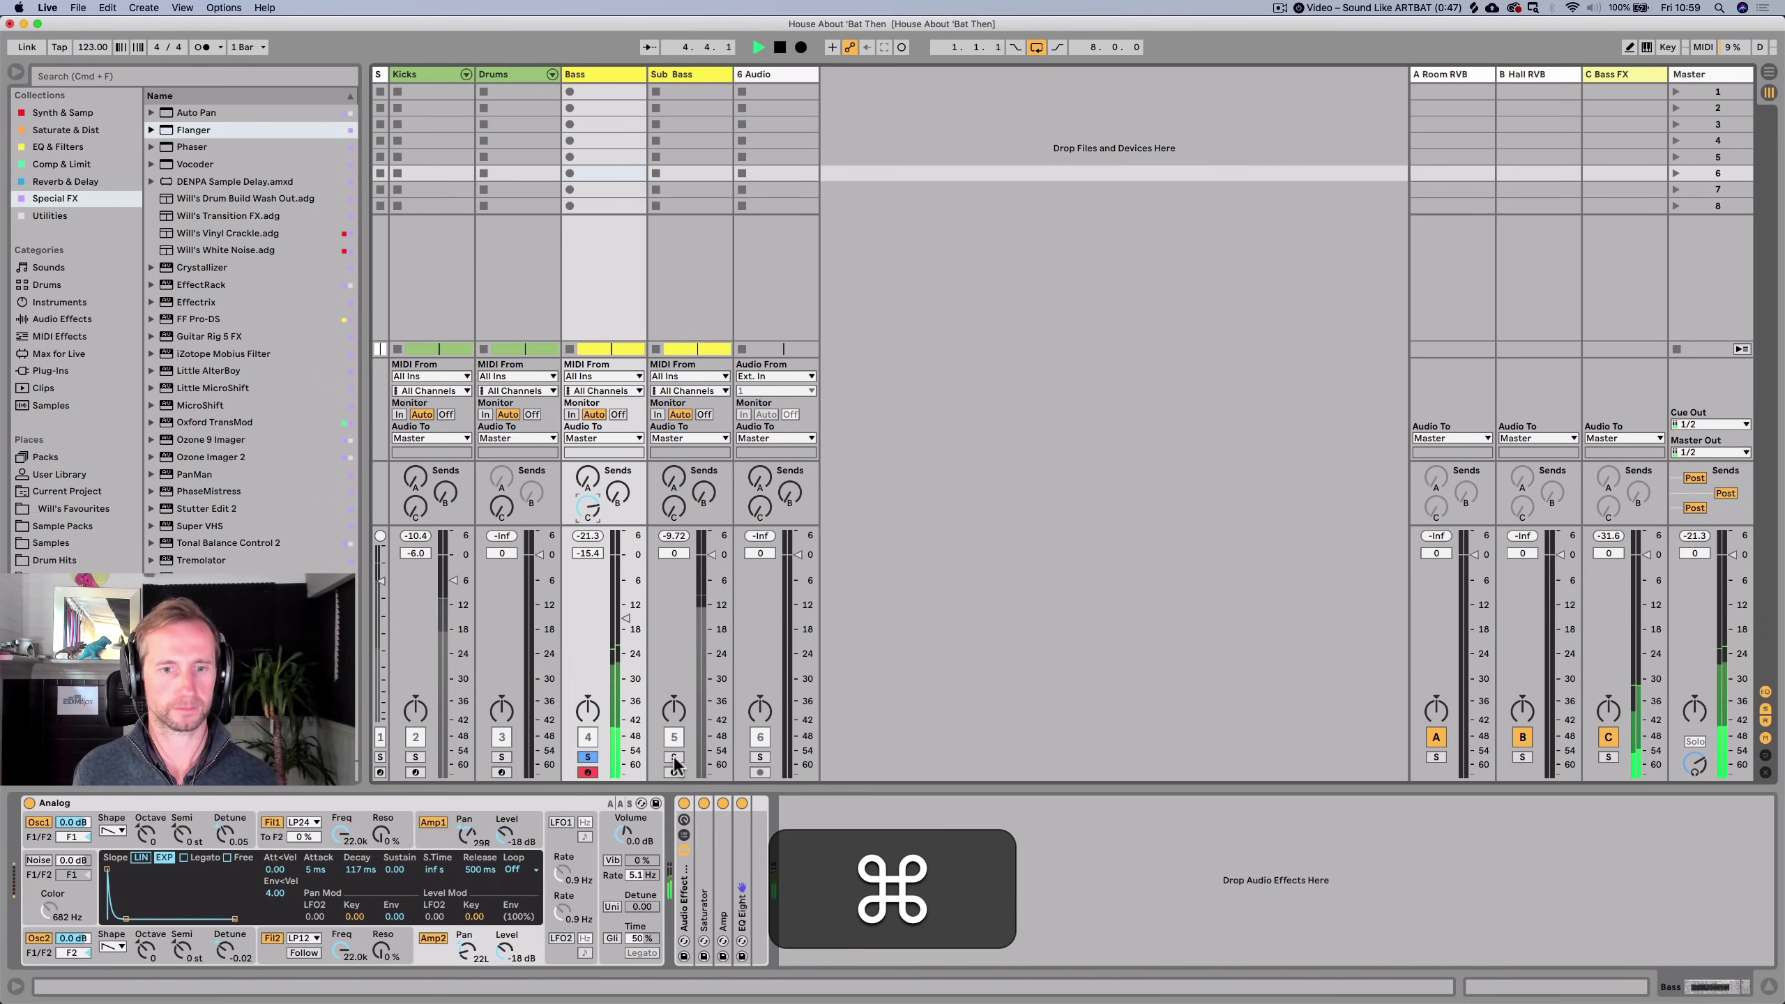
{"action": "left_click", "coordinate": [674, 757], "text": "super"}
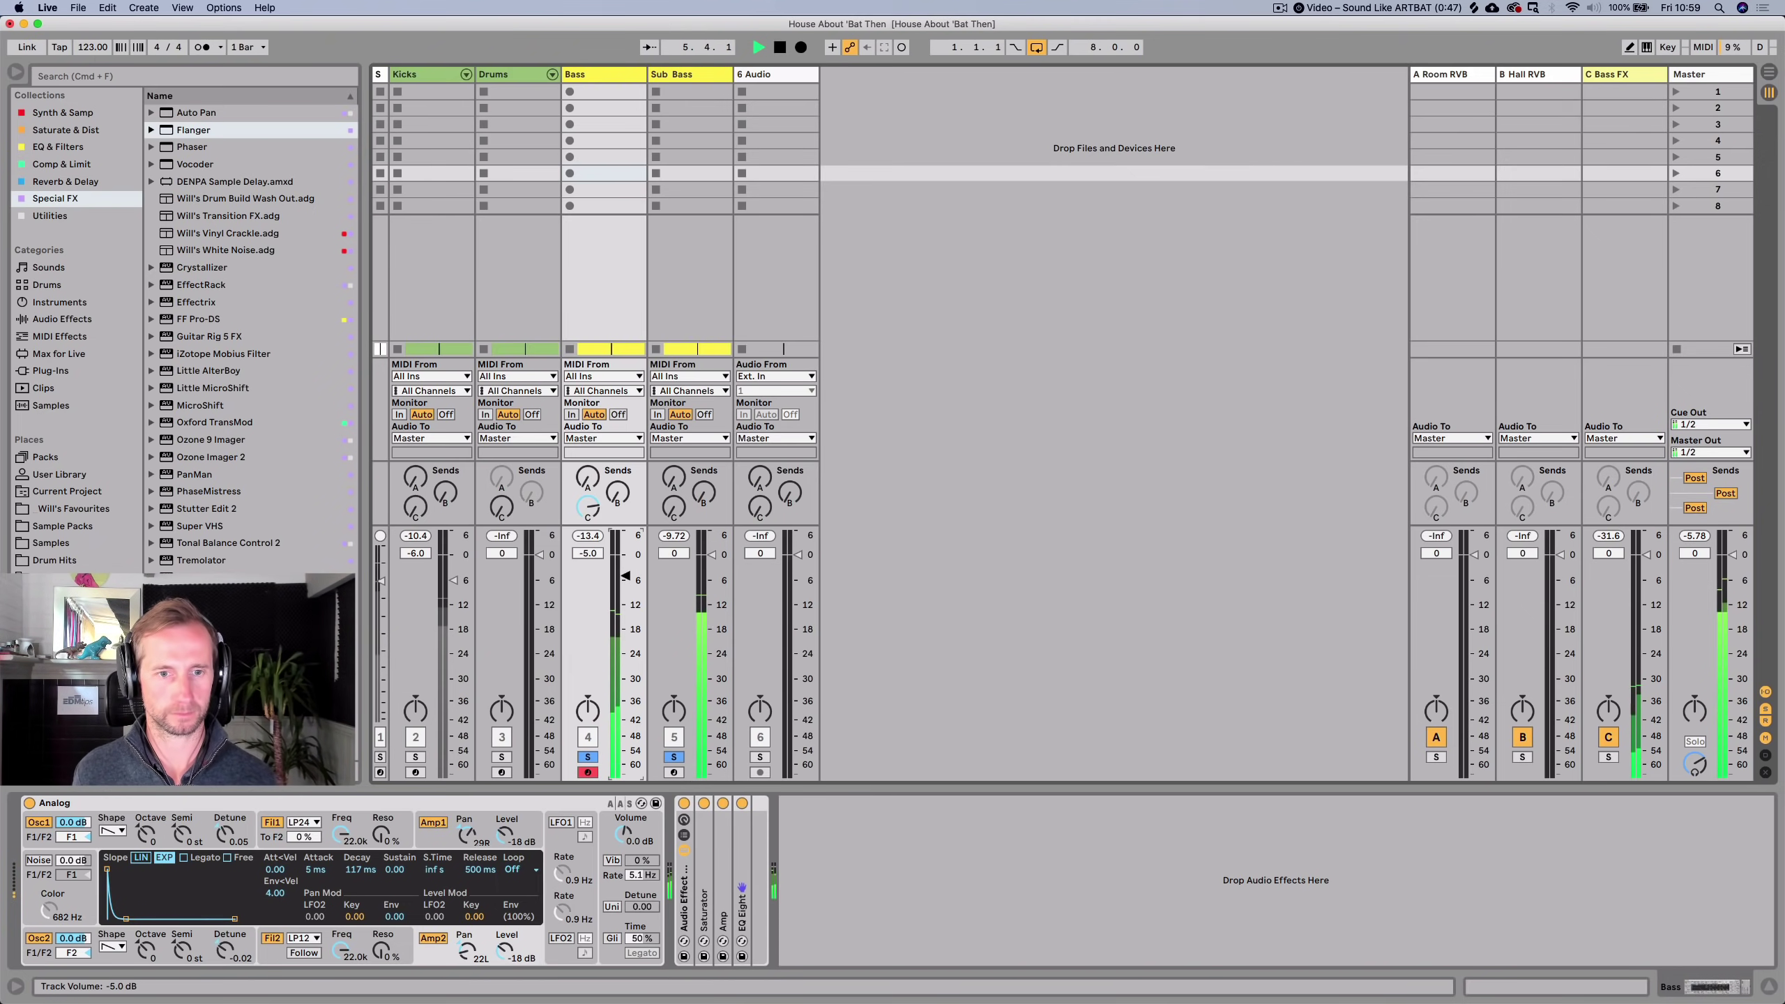
{"action": "left_click_drag", "start_coordinate": [625, 613], "coordinate": [624, 567]}
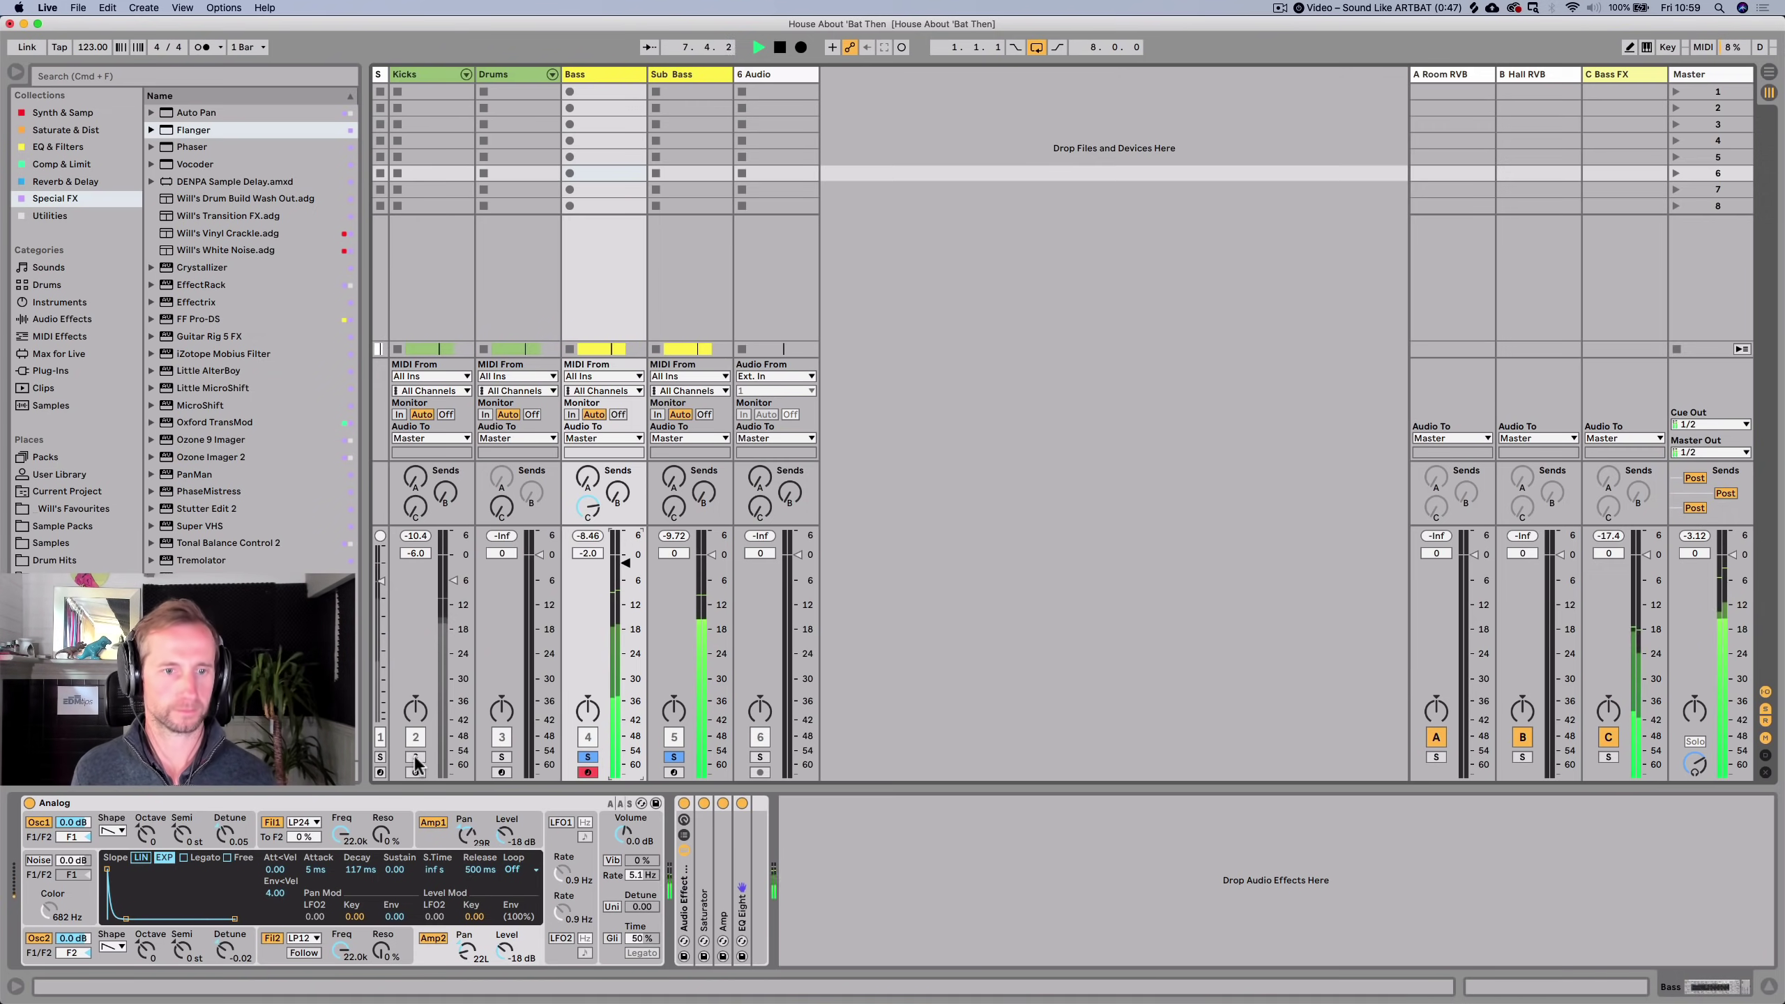
{"action": "key", "text": "super"}
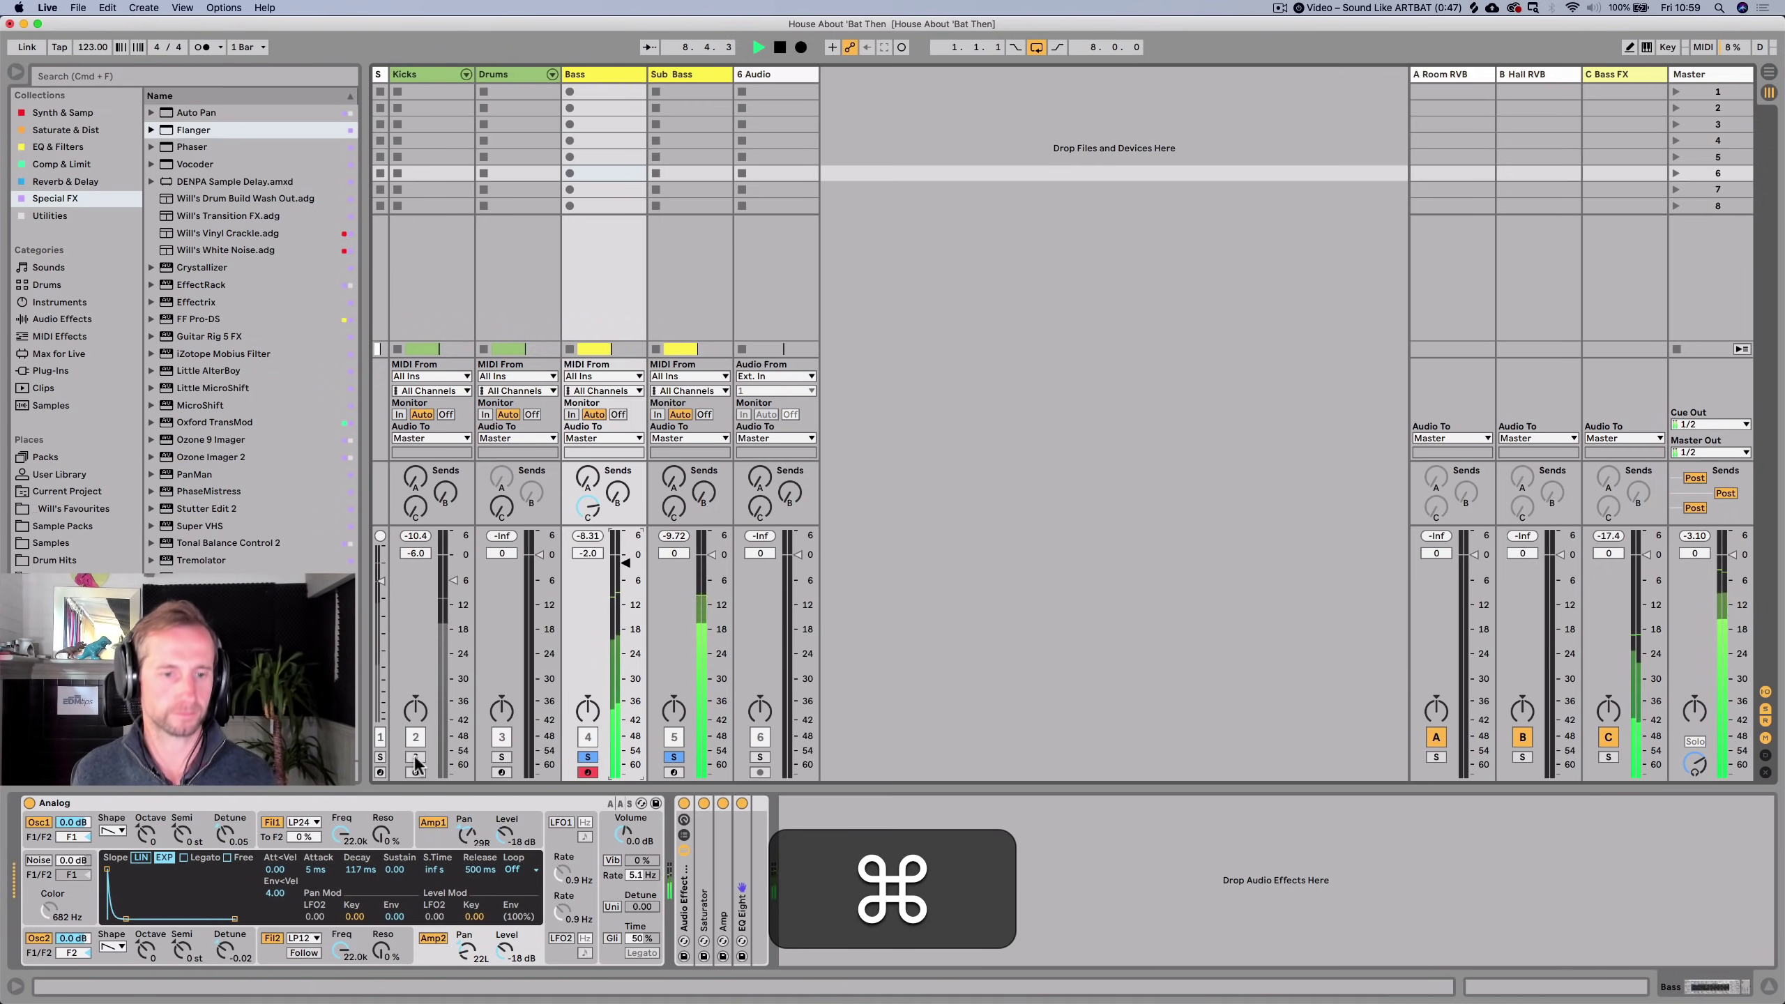
{"action": "left_click_drag", "start_coordinate": [453, 585], "coordinate": [453, 581]}
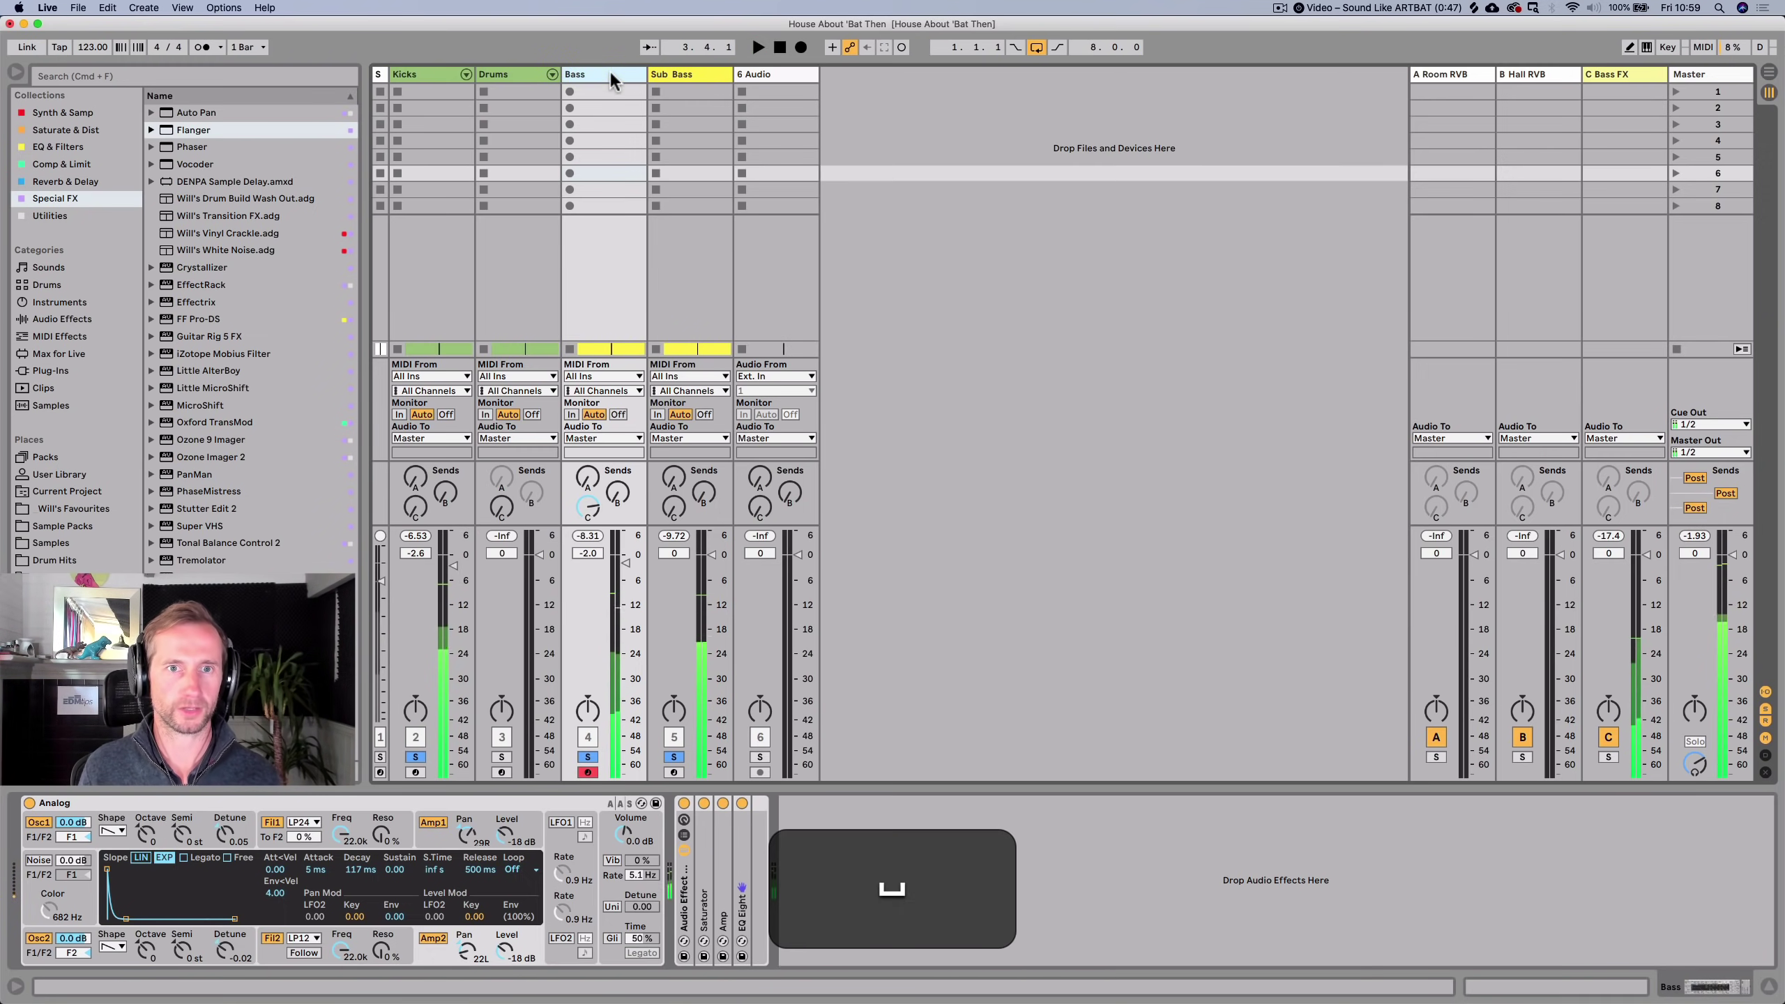
Group the Bass and Sub Bass tracks, rename the group BASS and colour it orange.
{"action": "key", "text": "shift+super+g"}
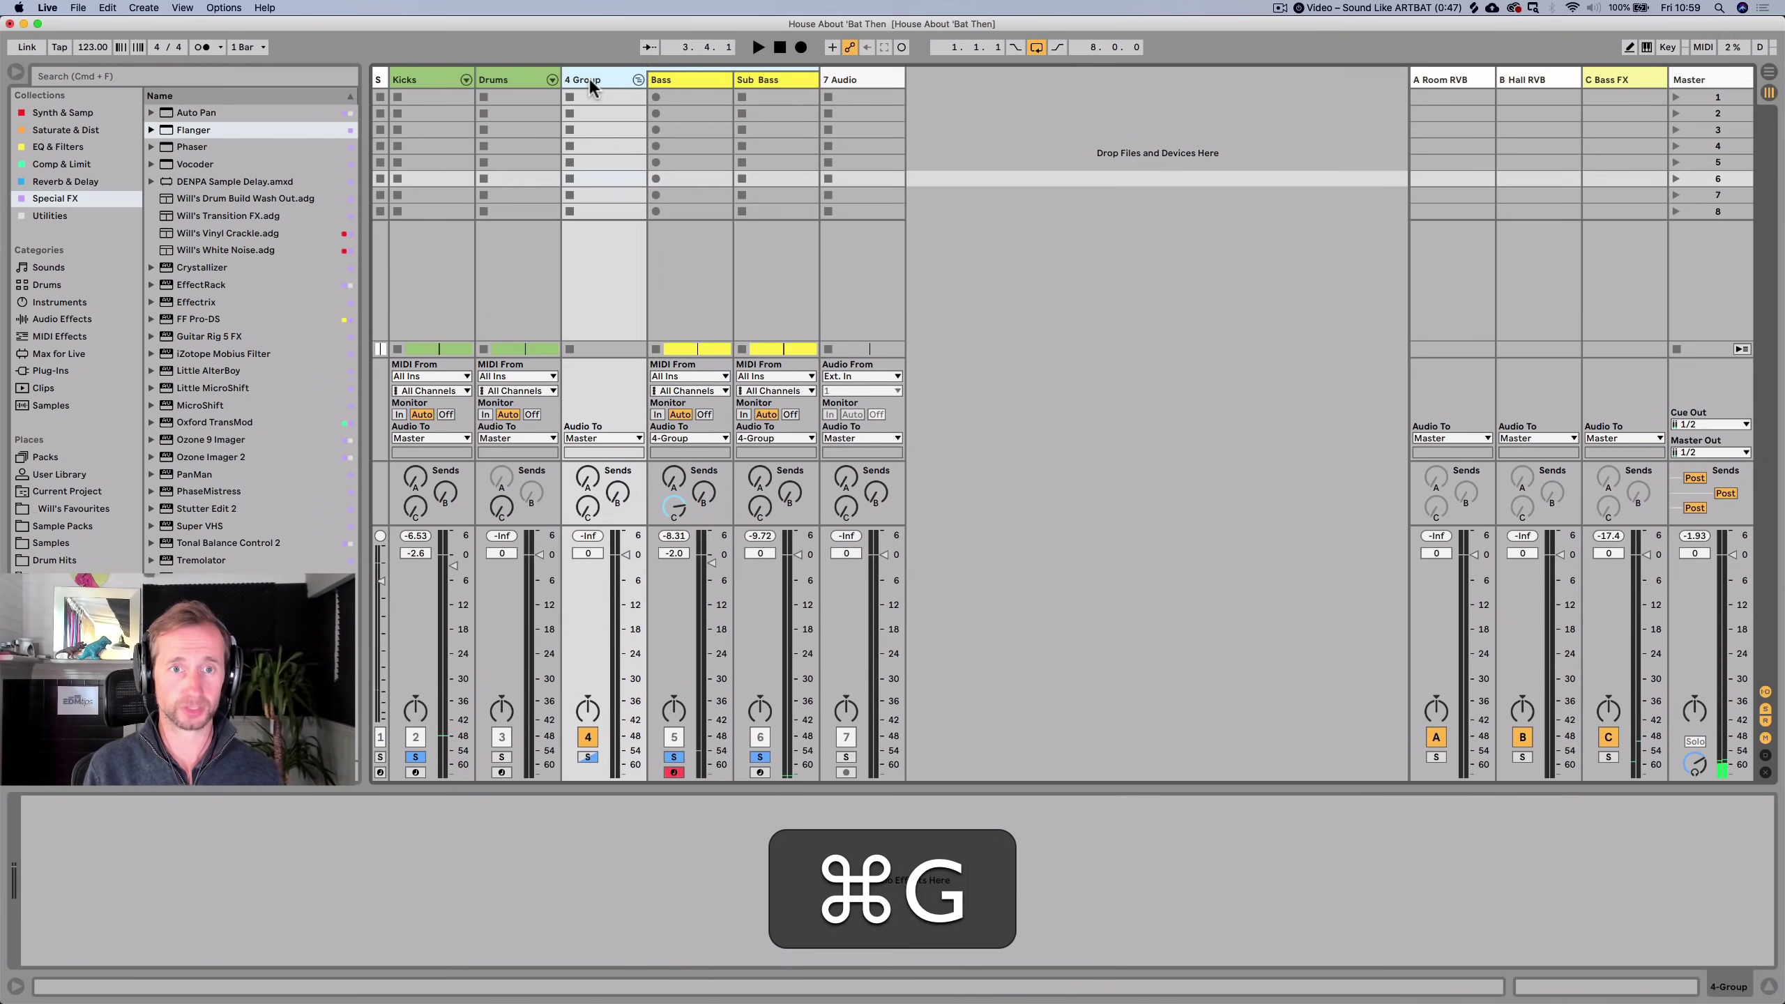
{"action": "key", "text": "shift+super+r"}
{"action": "type", "text": "BASS"}
{"action": "key", "text": "shift+Return"}
{"action": "right_click", "coordinate": [589, 81]}
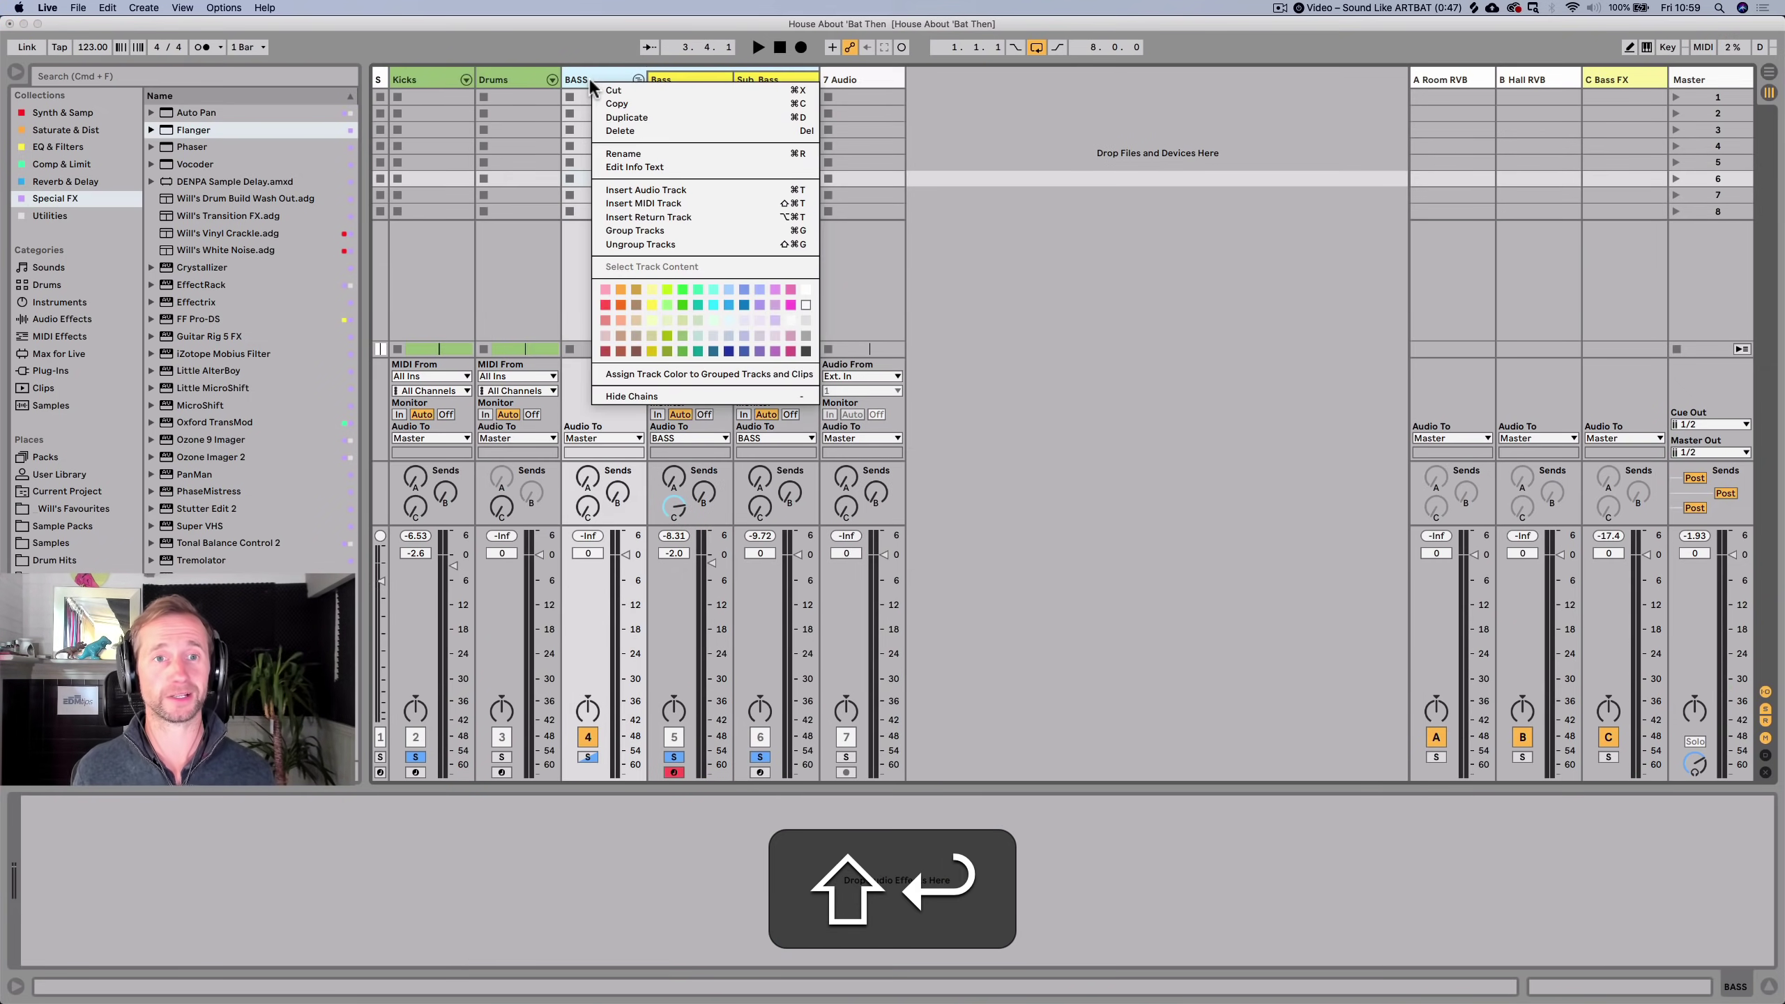
{"action": "left_click", "coordinate": [619, 306]}
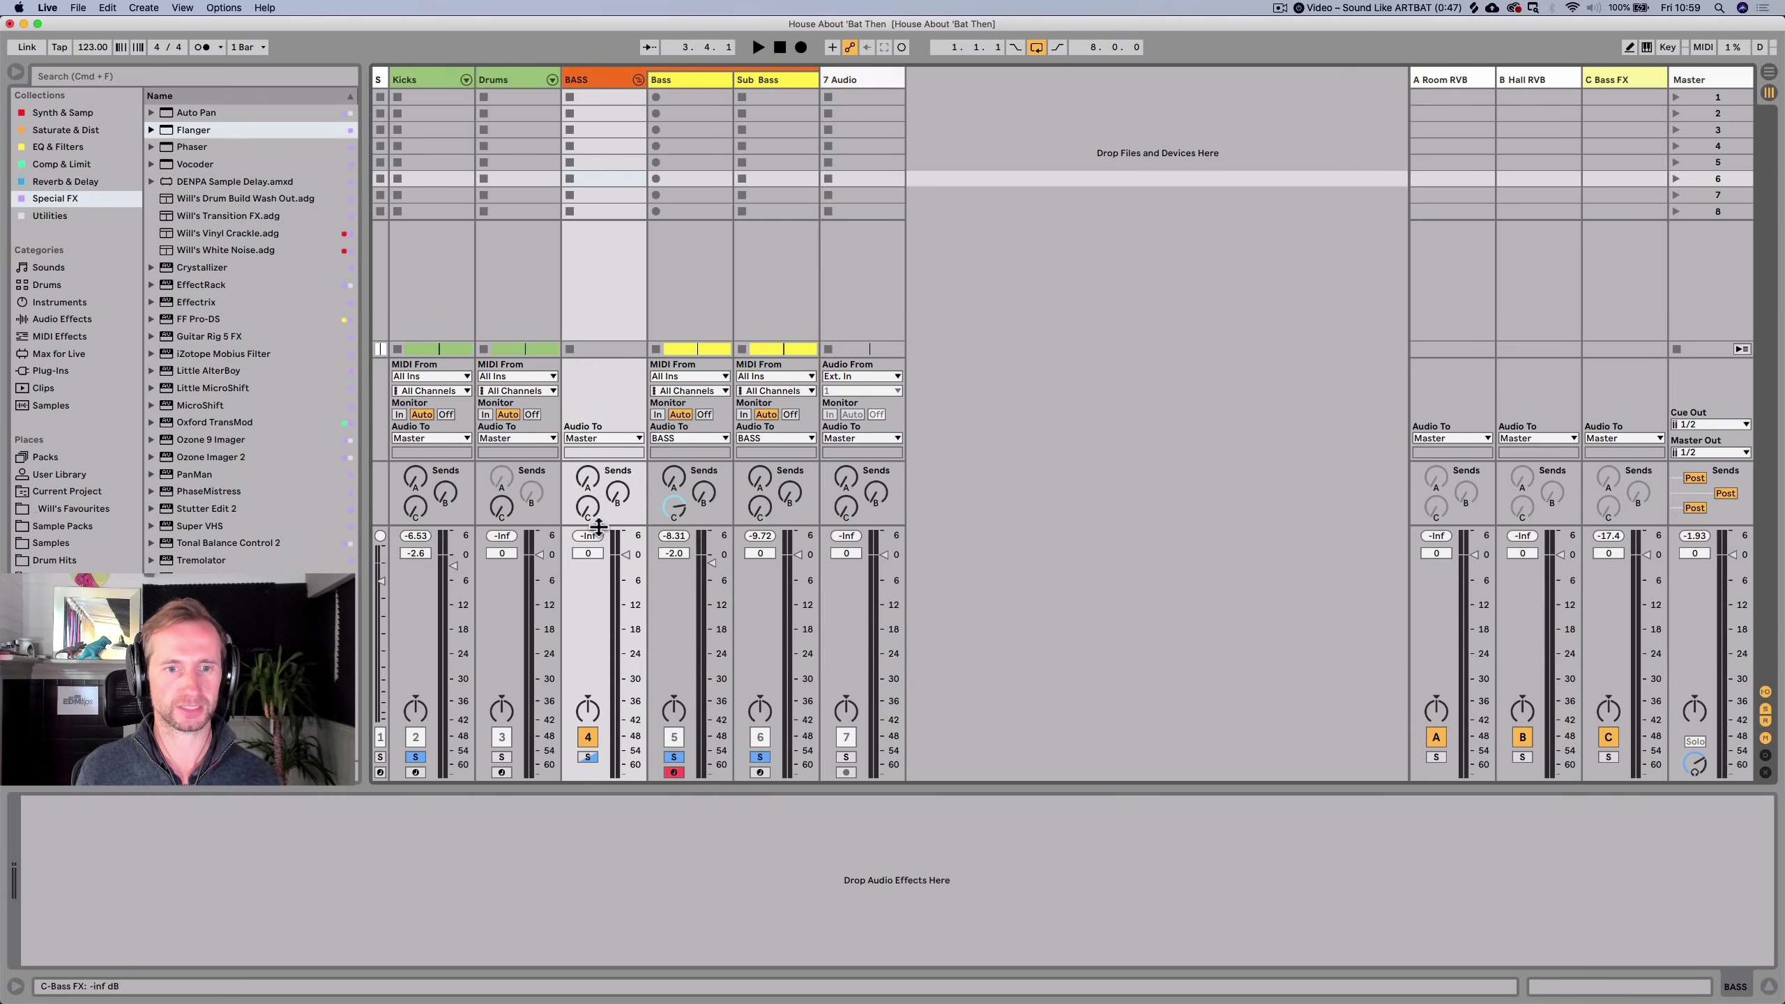
Set the Kicks volume to -8 dB and the BASS group volume to -9.4 dB, checking the balance in playback.
{"action": "key", "text": "6"}
{"action": "left_click", "coordinate": [424, 551]}
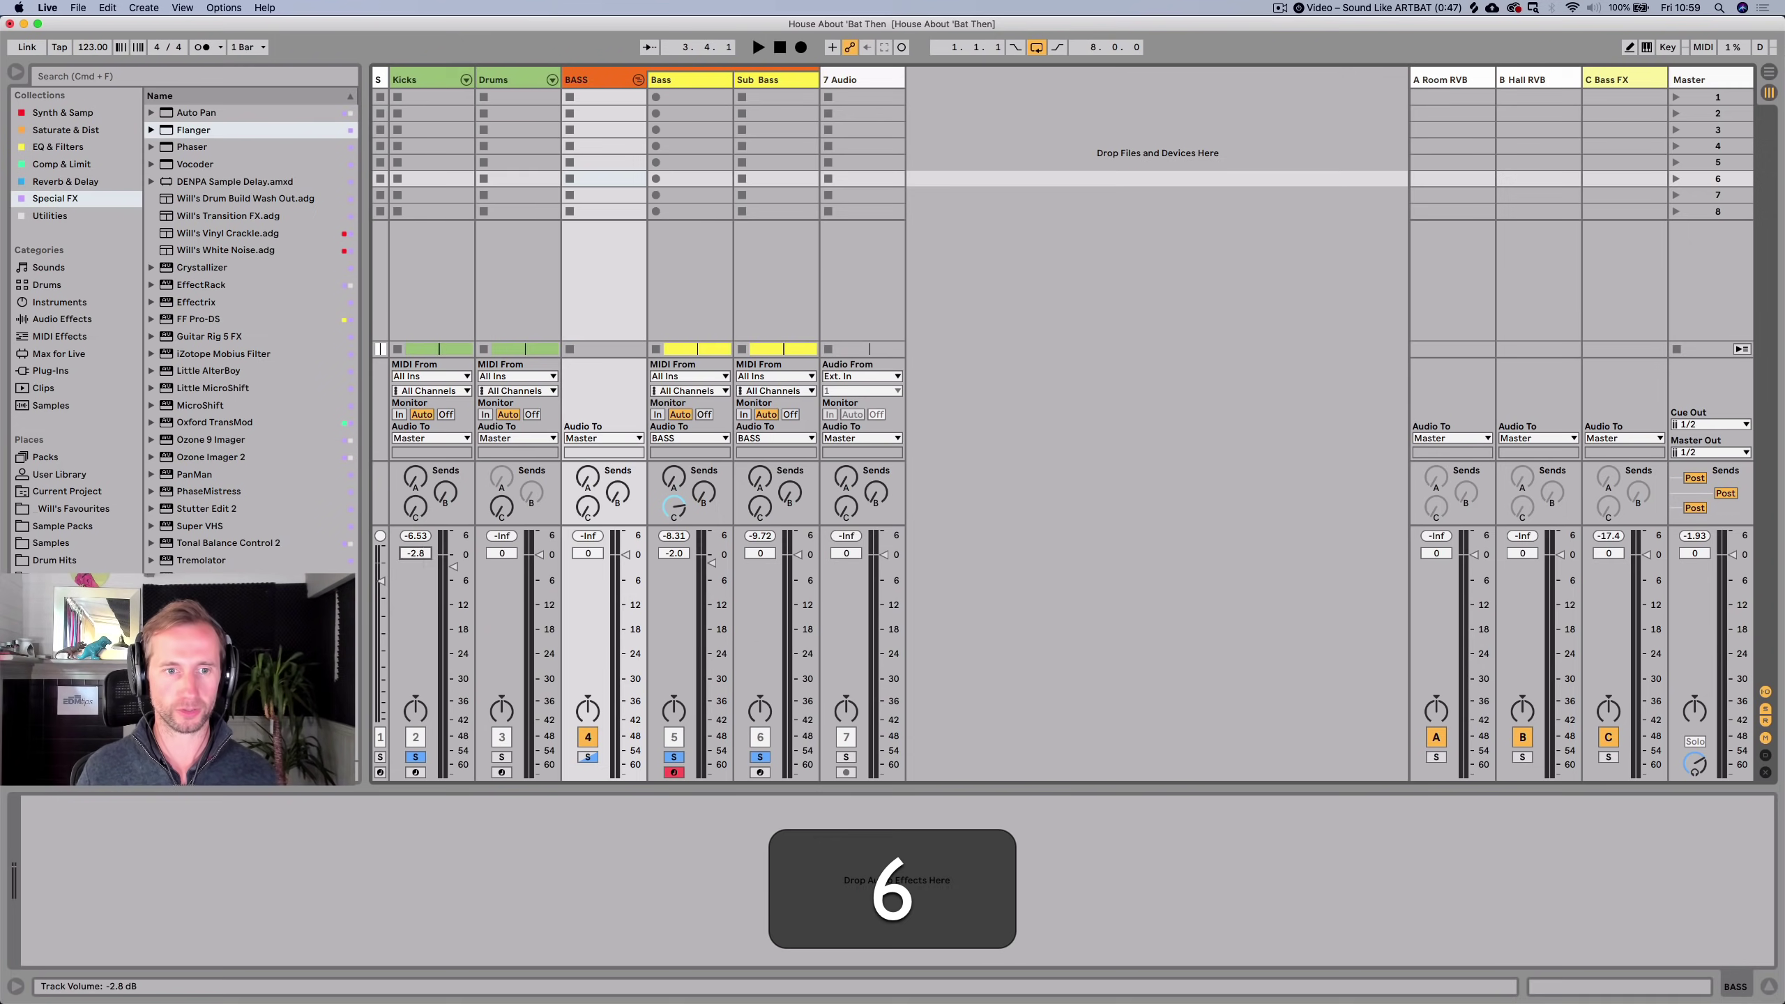
{"action": "type", "text": "-8"}
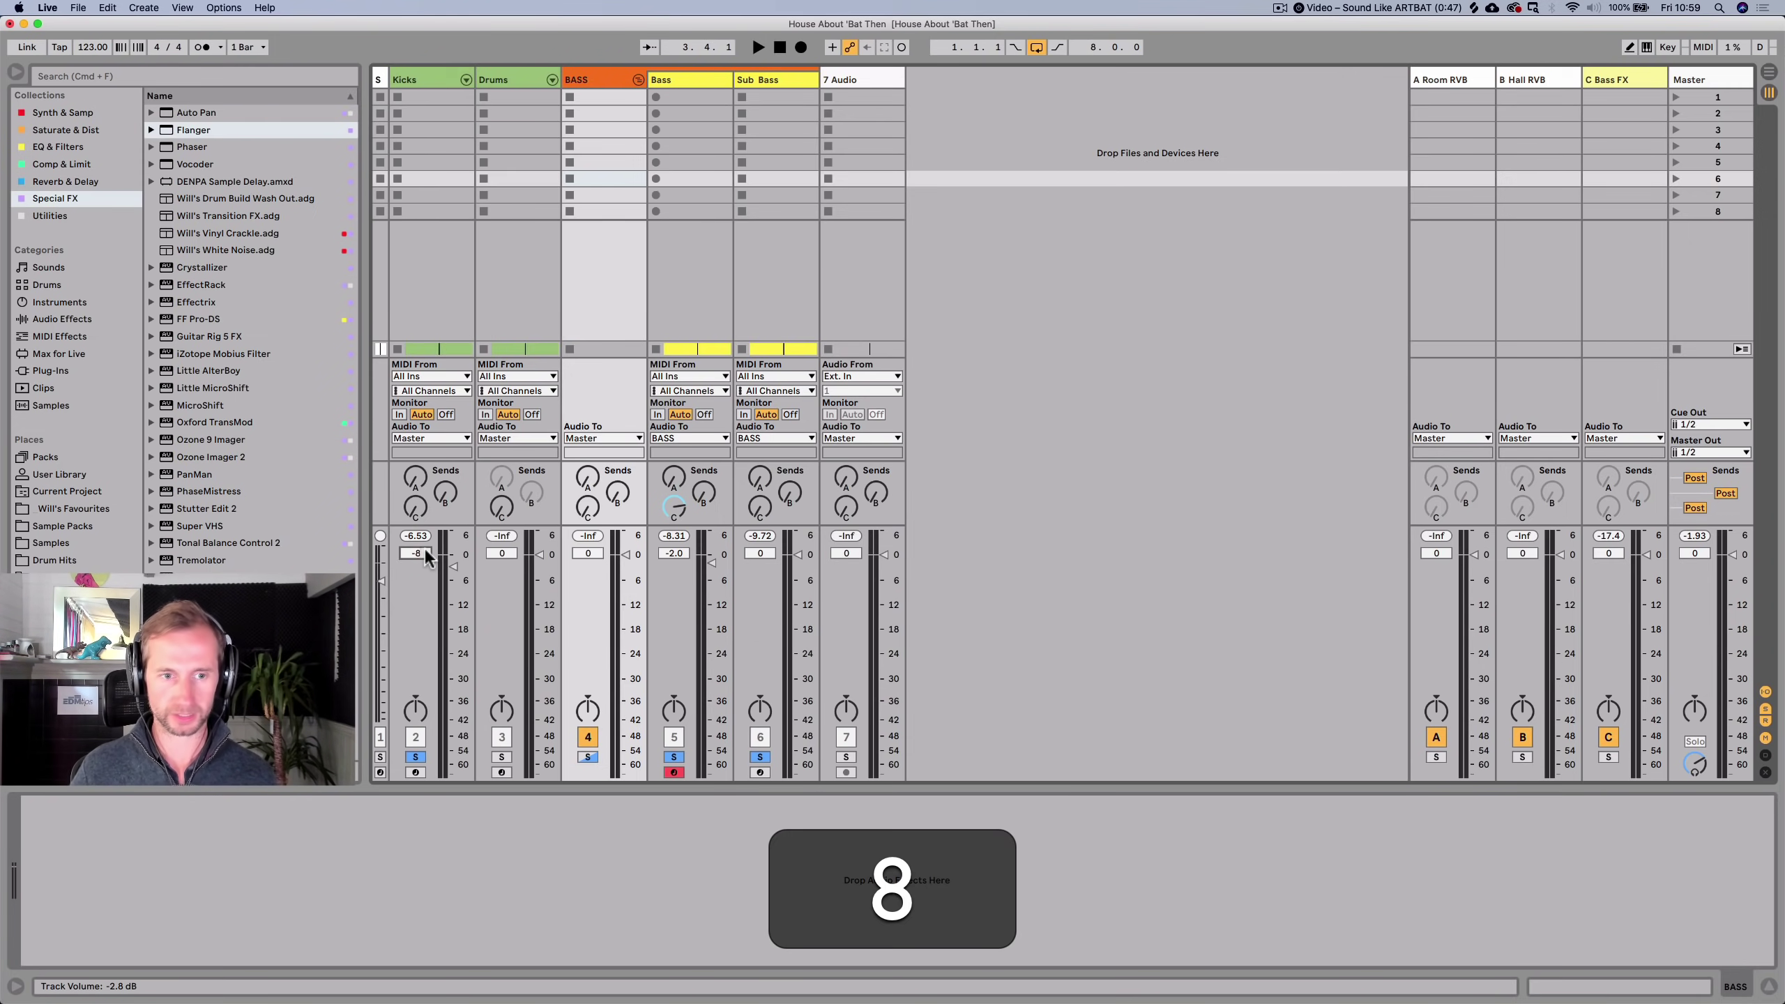
{"action": "key", "text": "Return"}
{"action": "mouse_move", "coordinate": [622, 556]}
{"action": "left_mouse_down"}
{"action": "mouse_move", "coordinate": [622, 775]}
{"action": "mouse_move", "coordinate": [626, 596]}
{"action": "left_mouse_up"}
{"action": "key", "text": "space"}
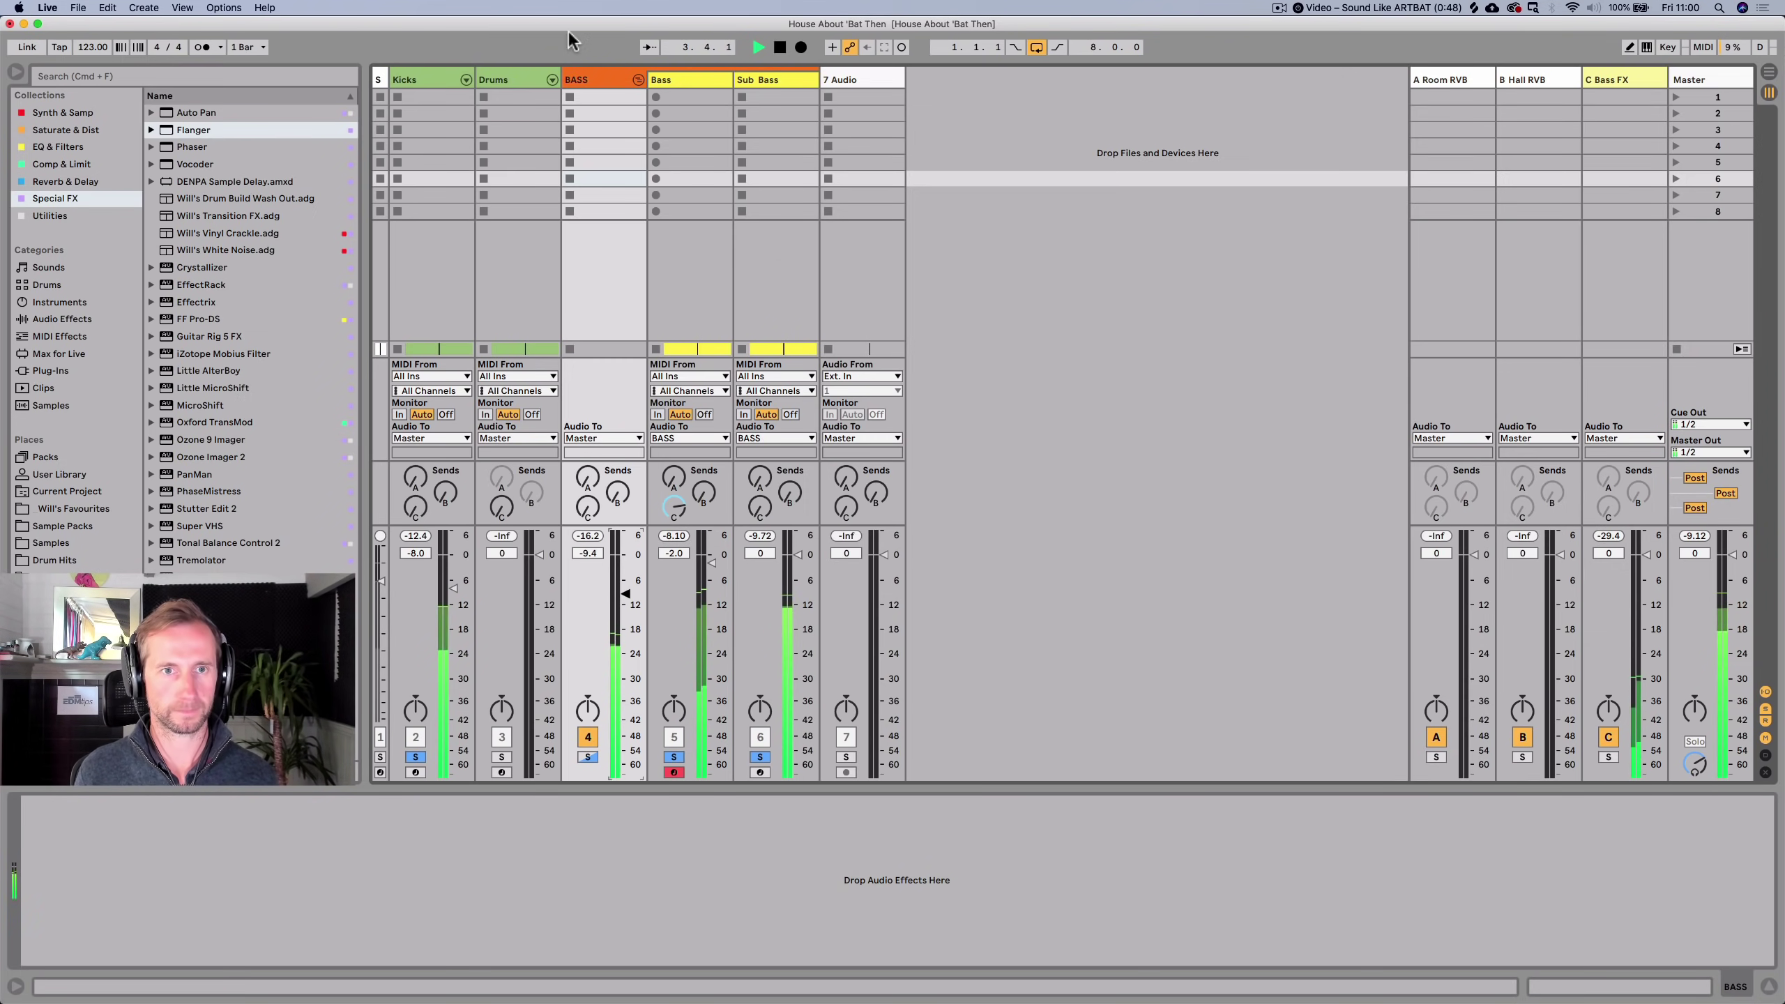
{"action": "key", "text": "space"}
Add a Compressor to the BASS group and enable its sidechain with SC as the audio source.
{"action": "left_click", "coordinate": [62, 164]}
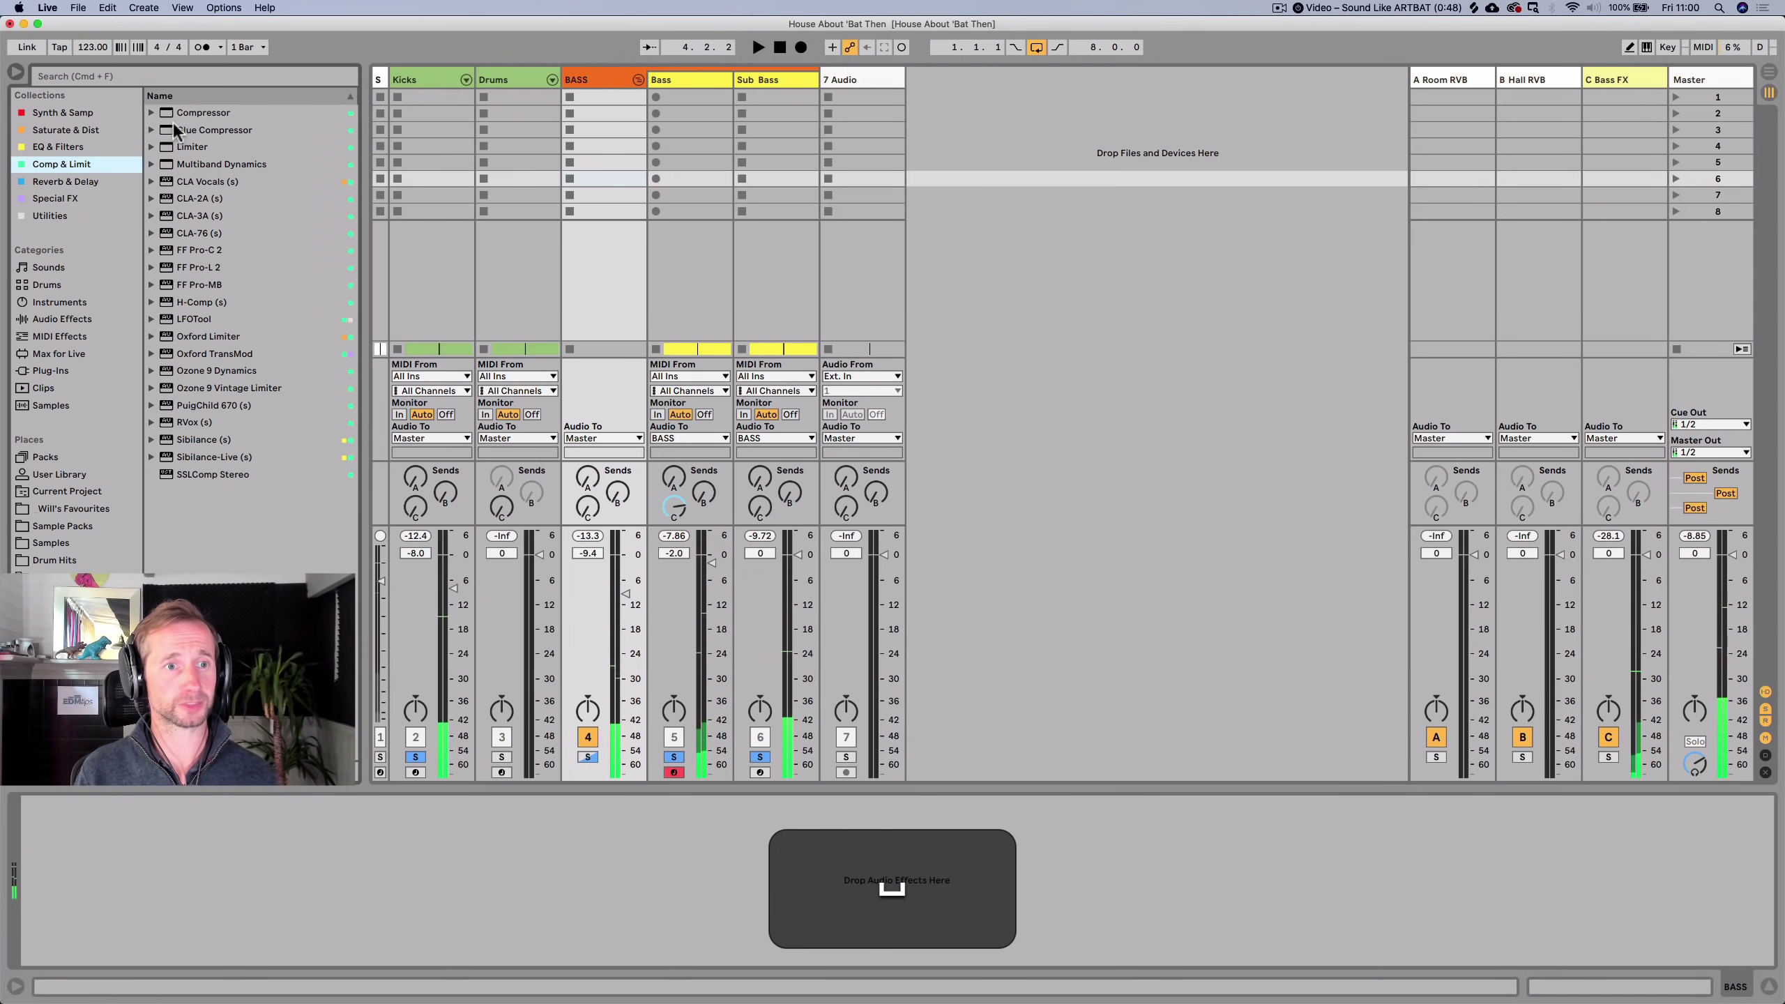
{"action": "left_click", "coordinate": [184, 113]}
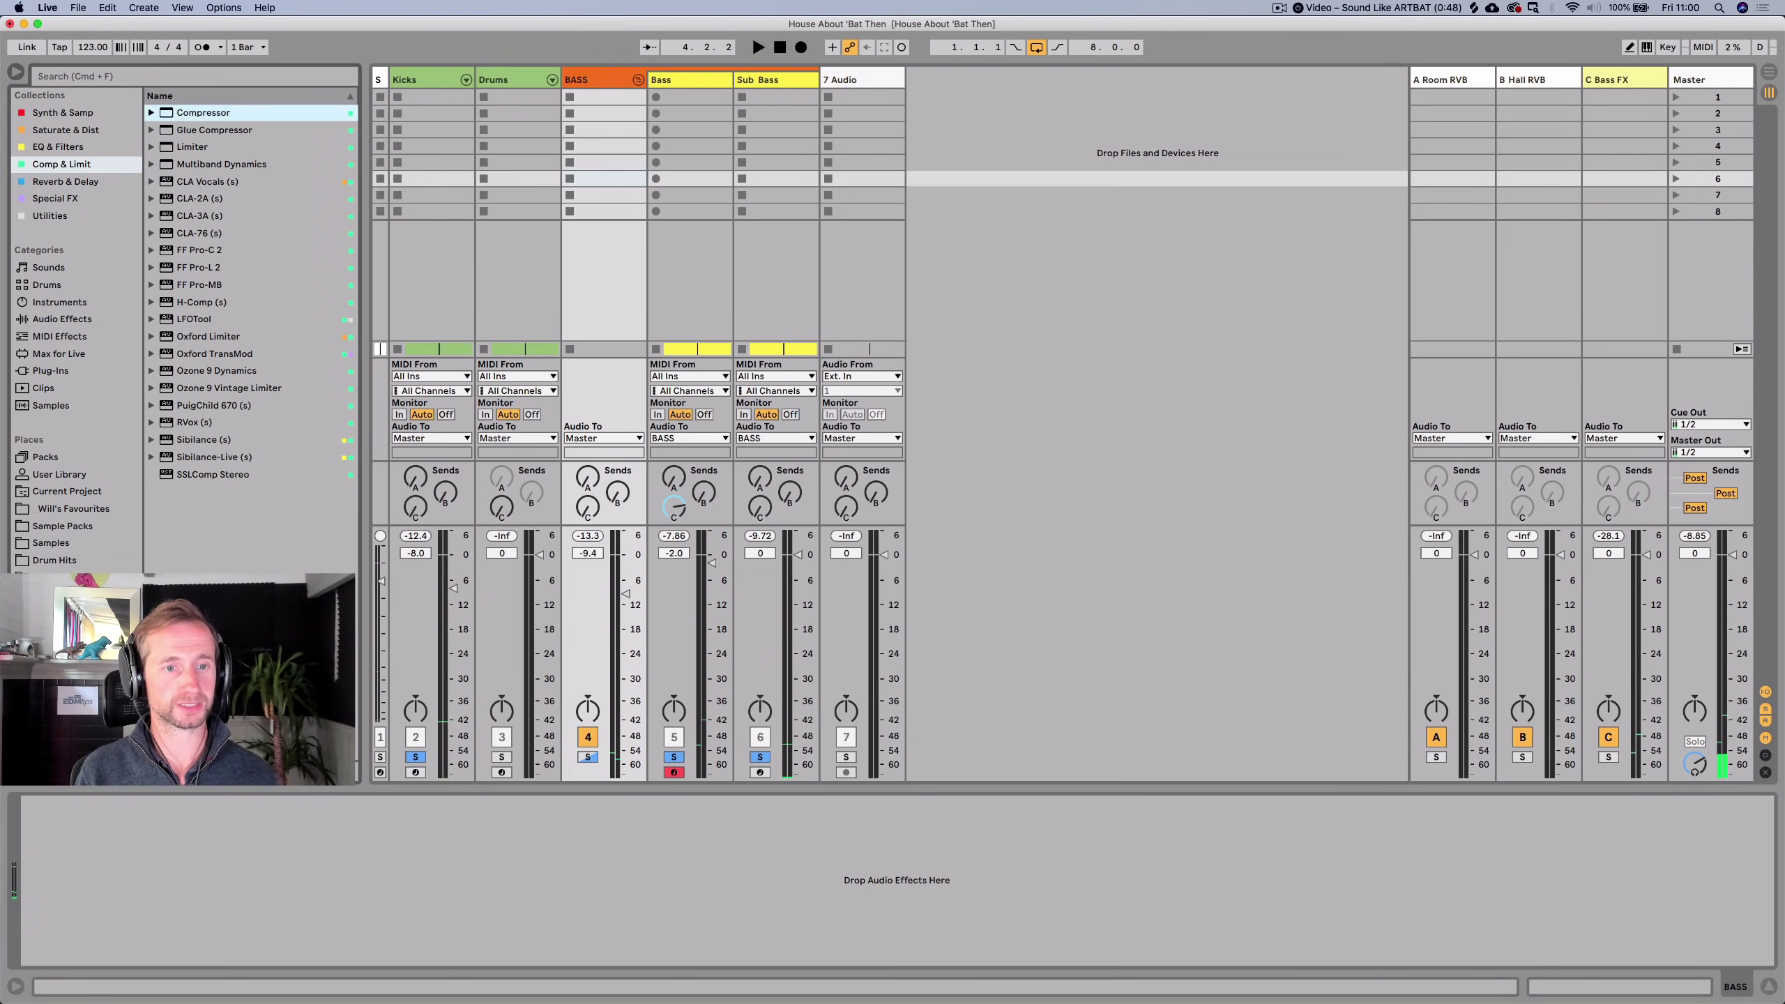
{"action": "left_click_drag", "start_coordinate": [70, 822], "coordinate": [67, 819]}
{"action": "left_click", "coordinate": [48, 821]}
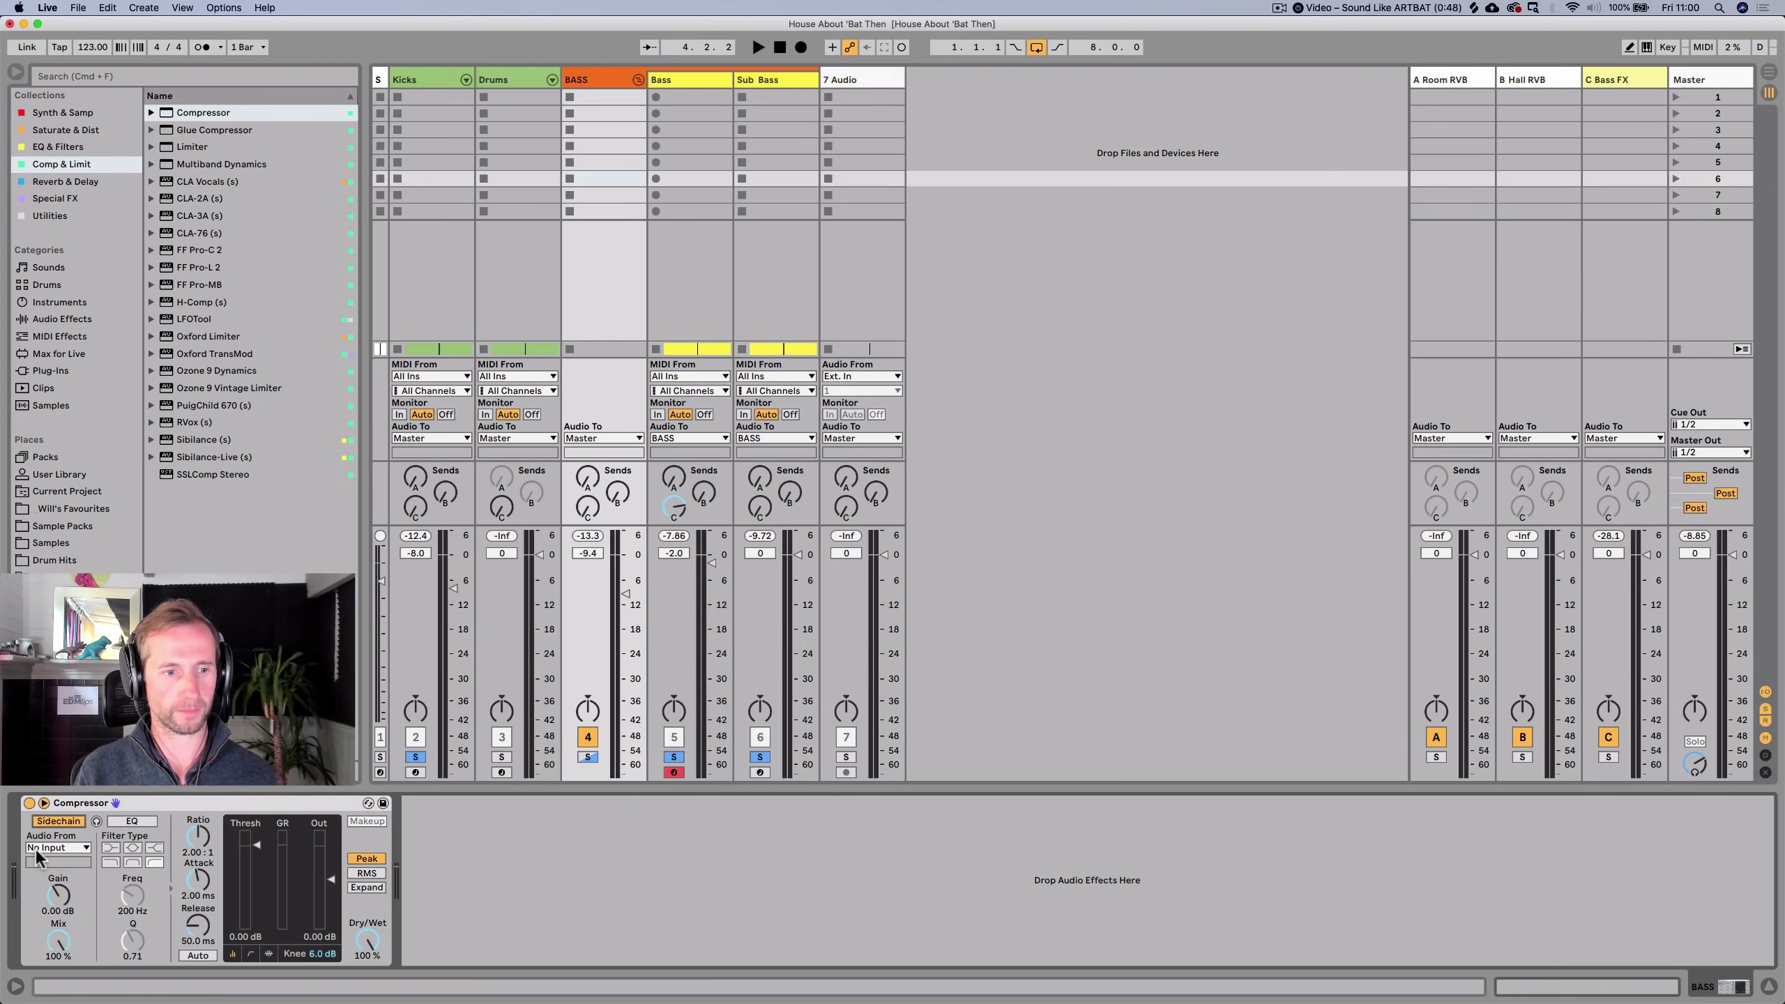
{"action": "left_click", "coordinate": [41, 848]}
{"action": "left_click", "coordinate": [51, 682]}
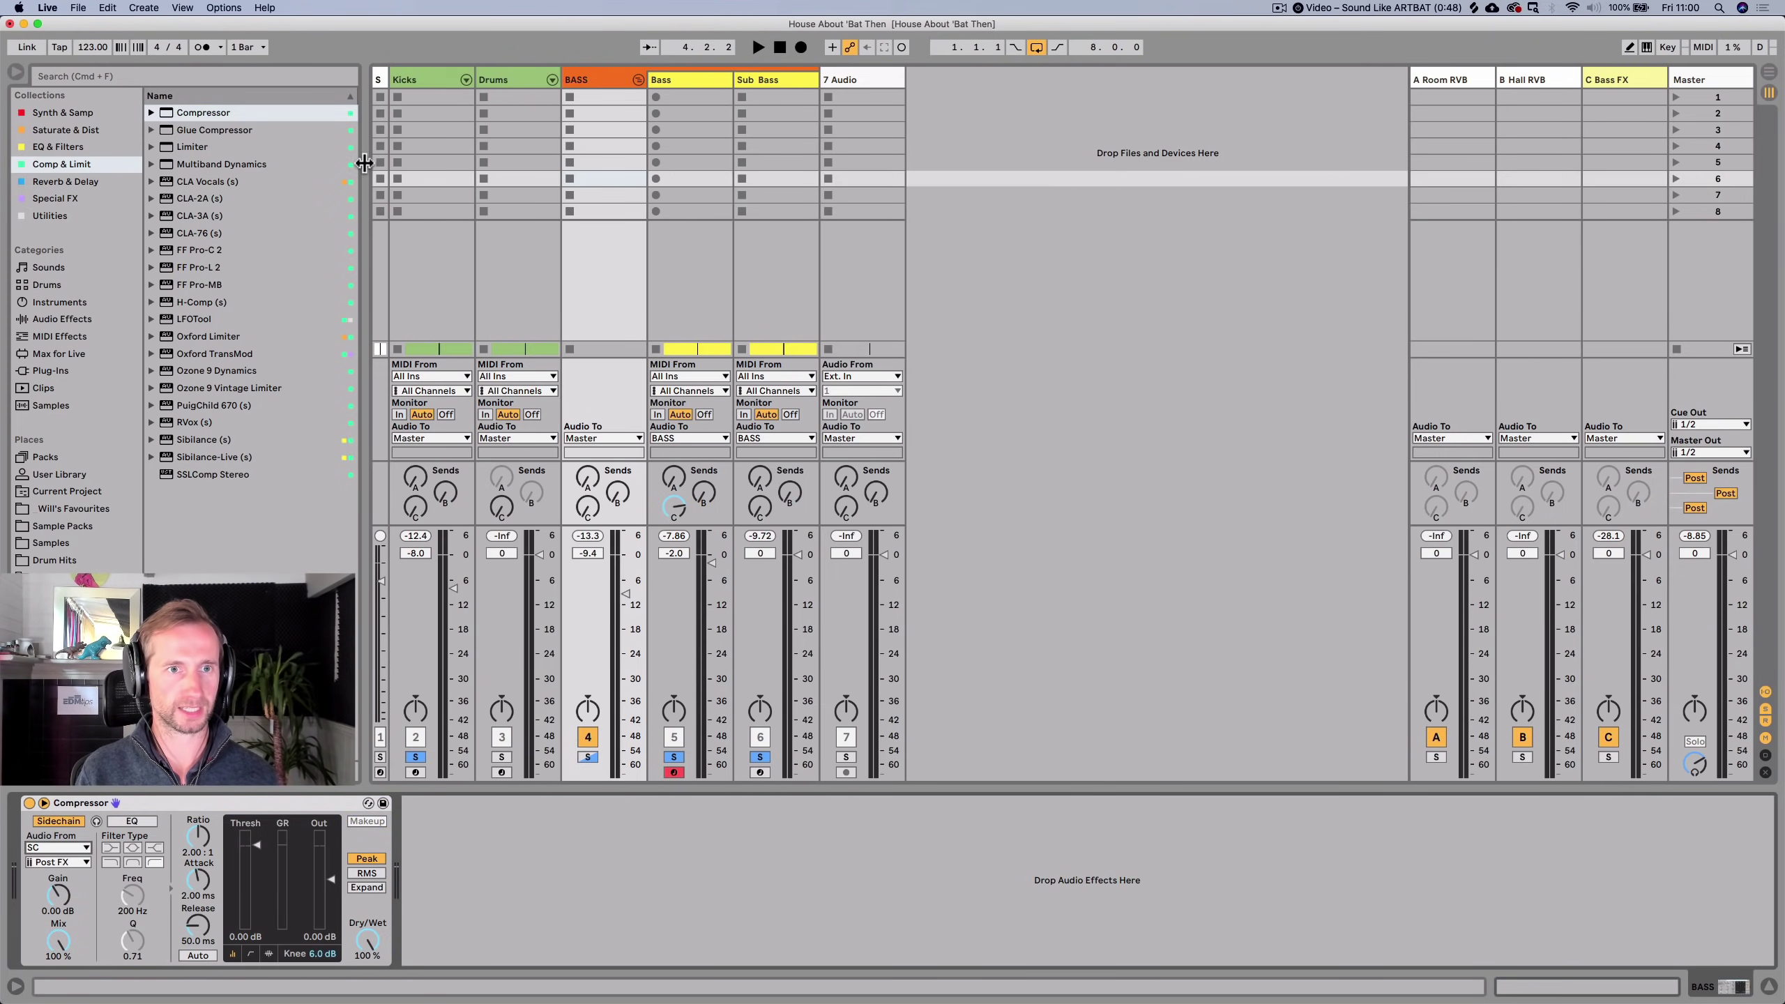
Open the SC track's MIDI clip from the arrangement to view its sidechain trigger notes.
{"action": "key", "text": "Tab"}
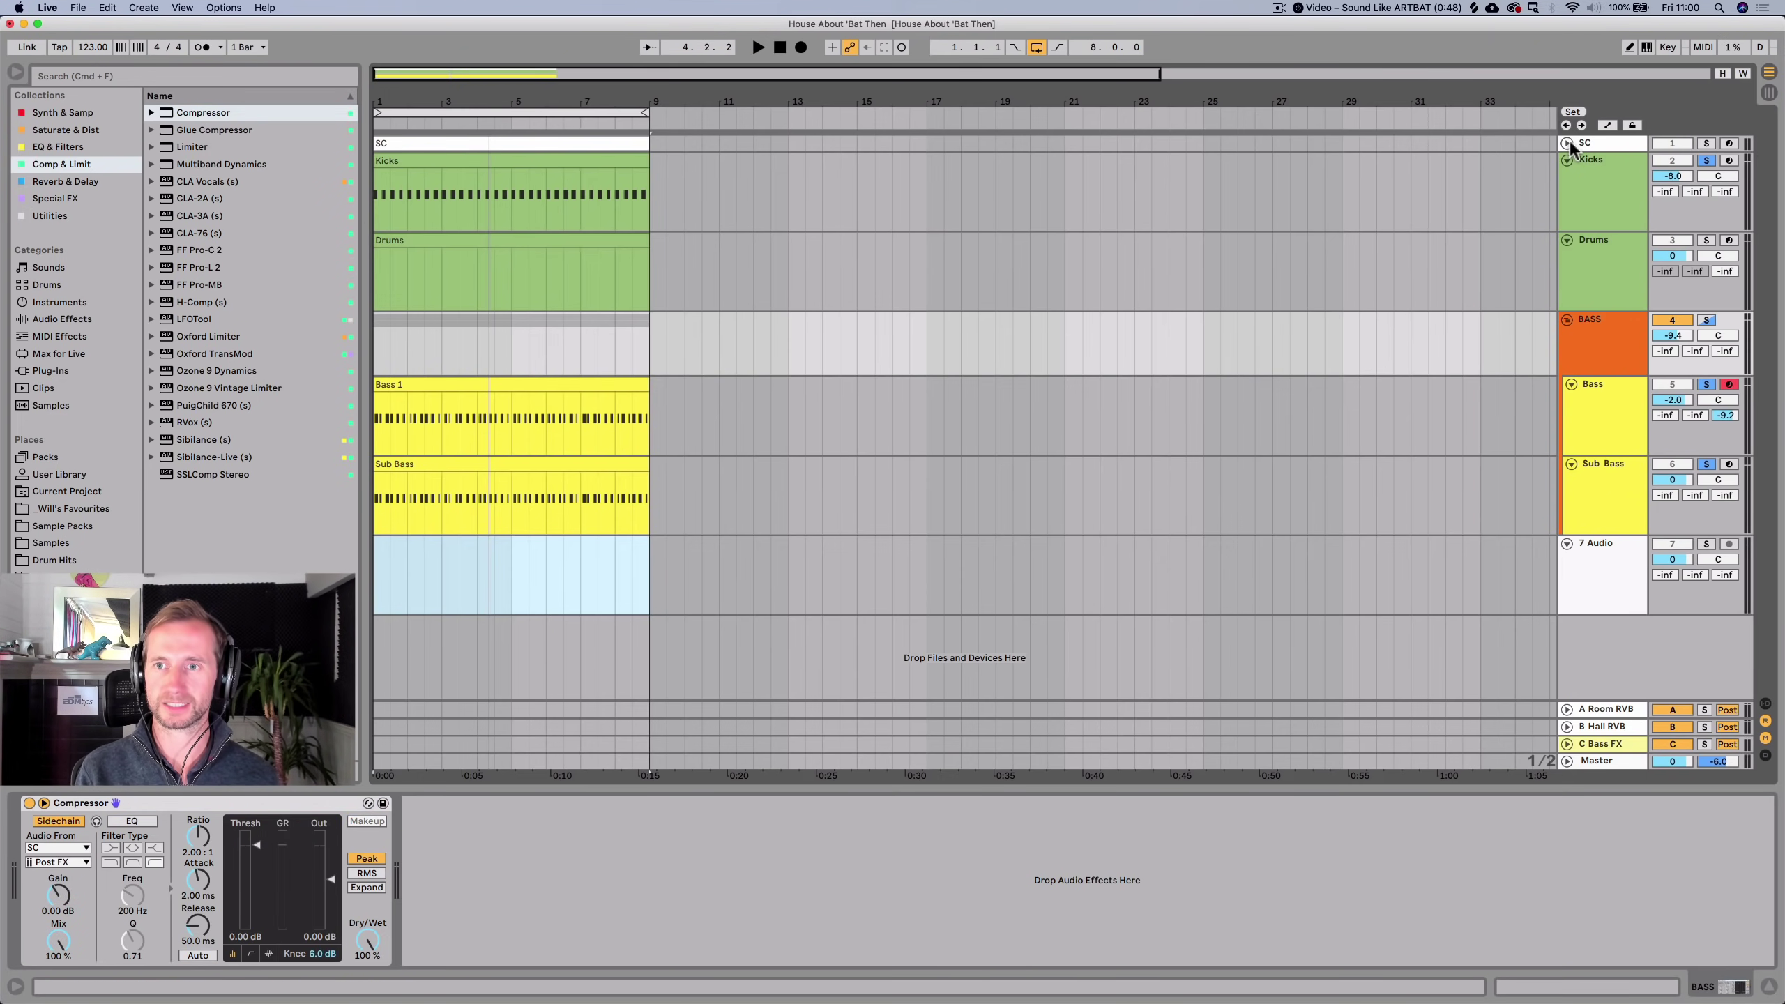
{"action": "double_click", "coordinate": [436, 147]}
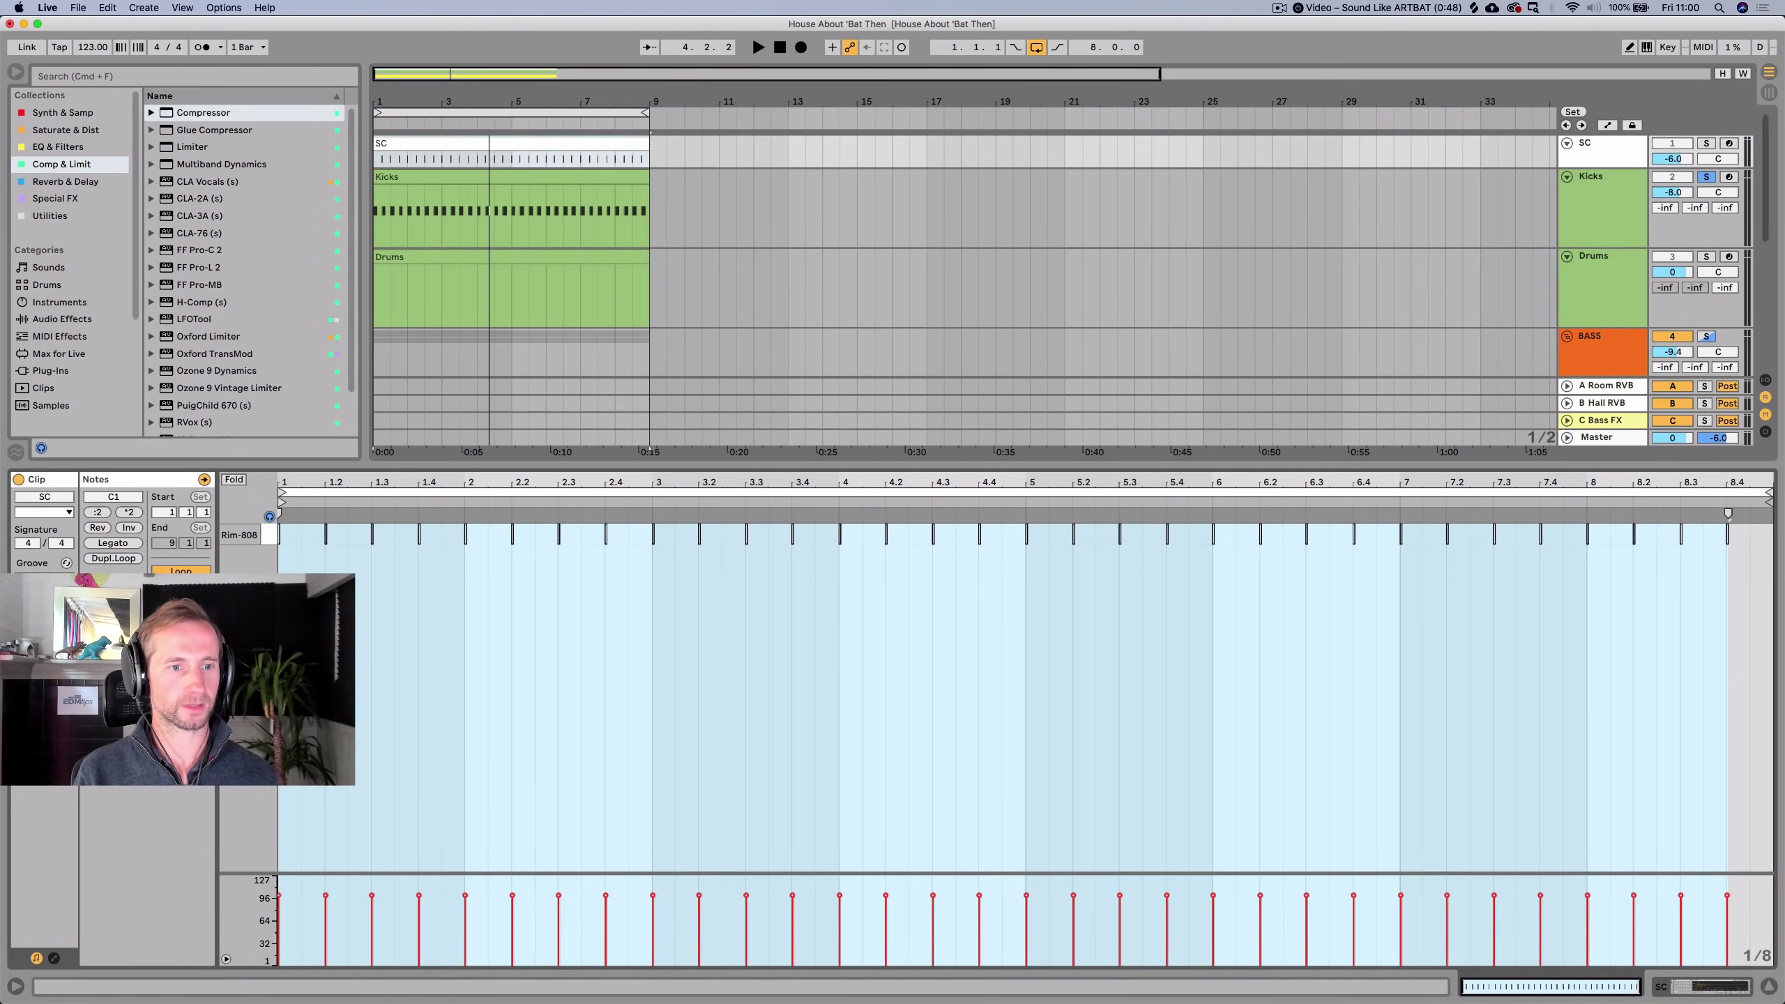
Check the SC track's device chain and its Sends Only output routing among the track input and output settings.
{"action": "key", "text": "shift+Tab"}
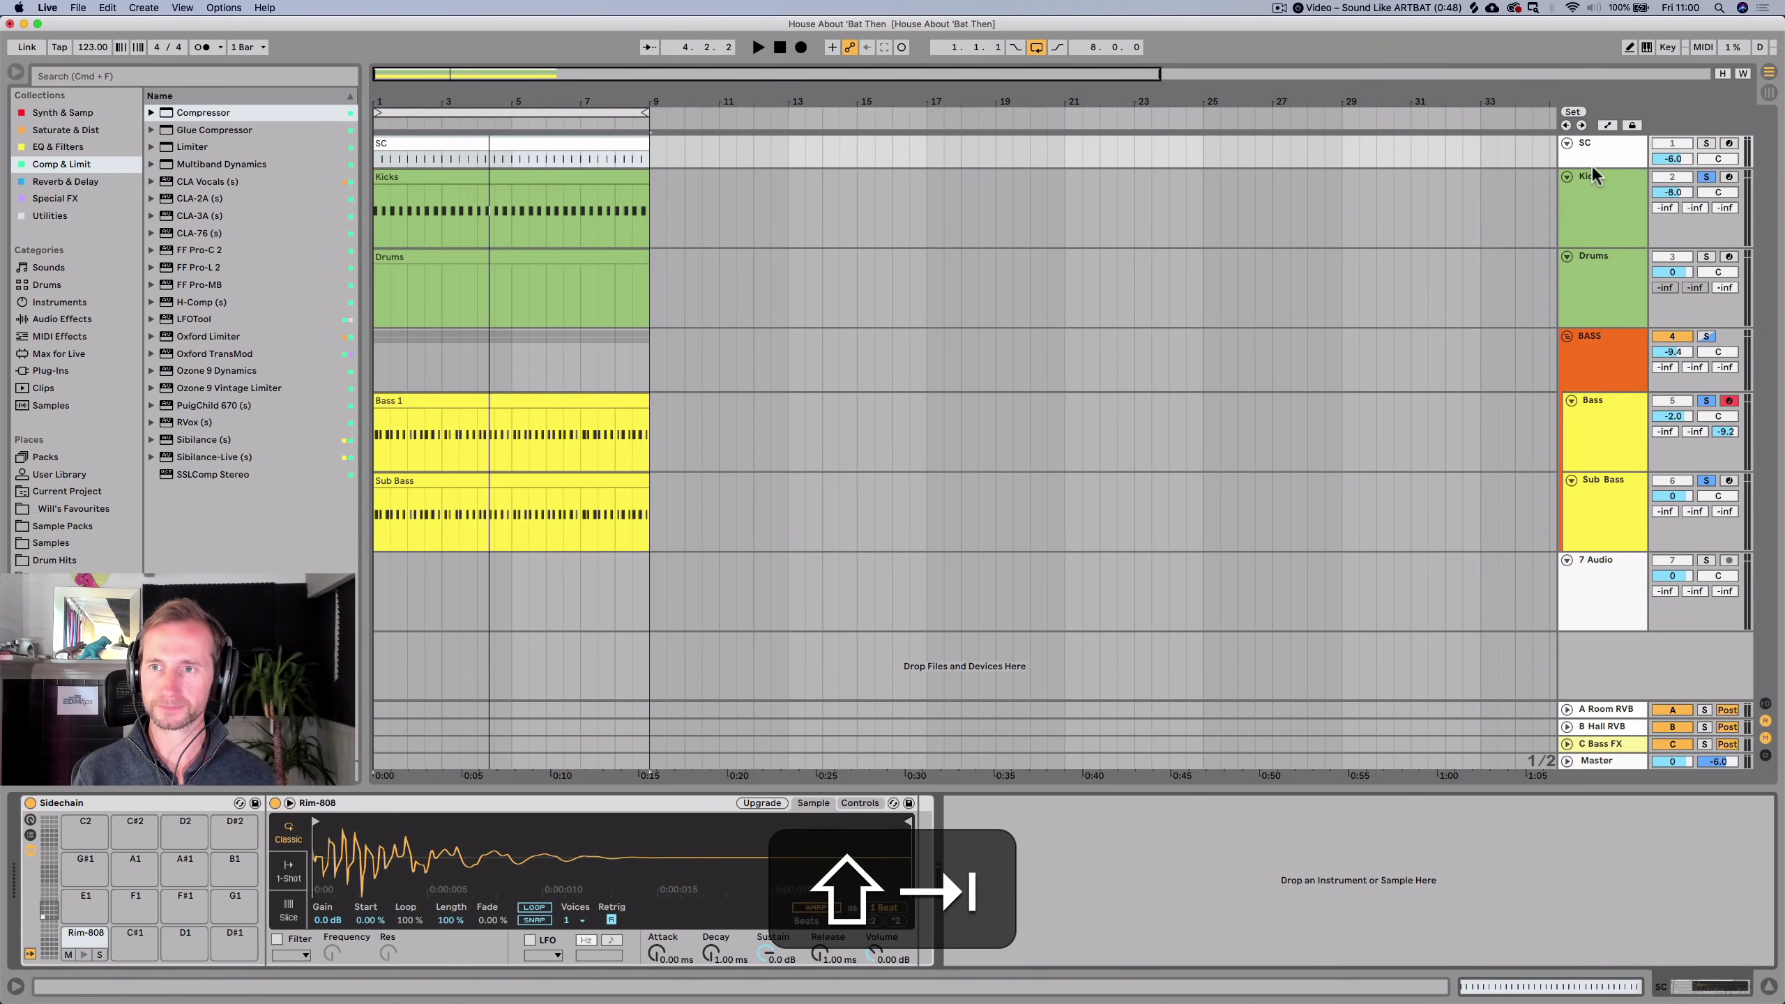
{"action": "left_click", "coordinate": [1767, 704]}
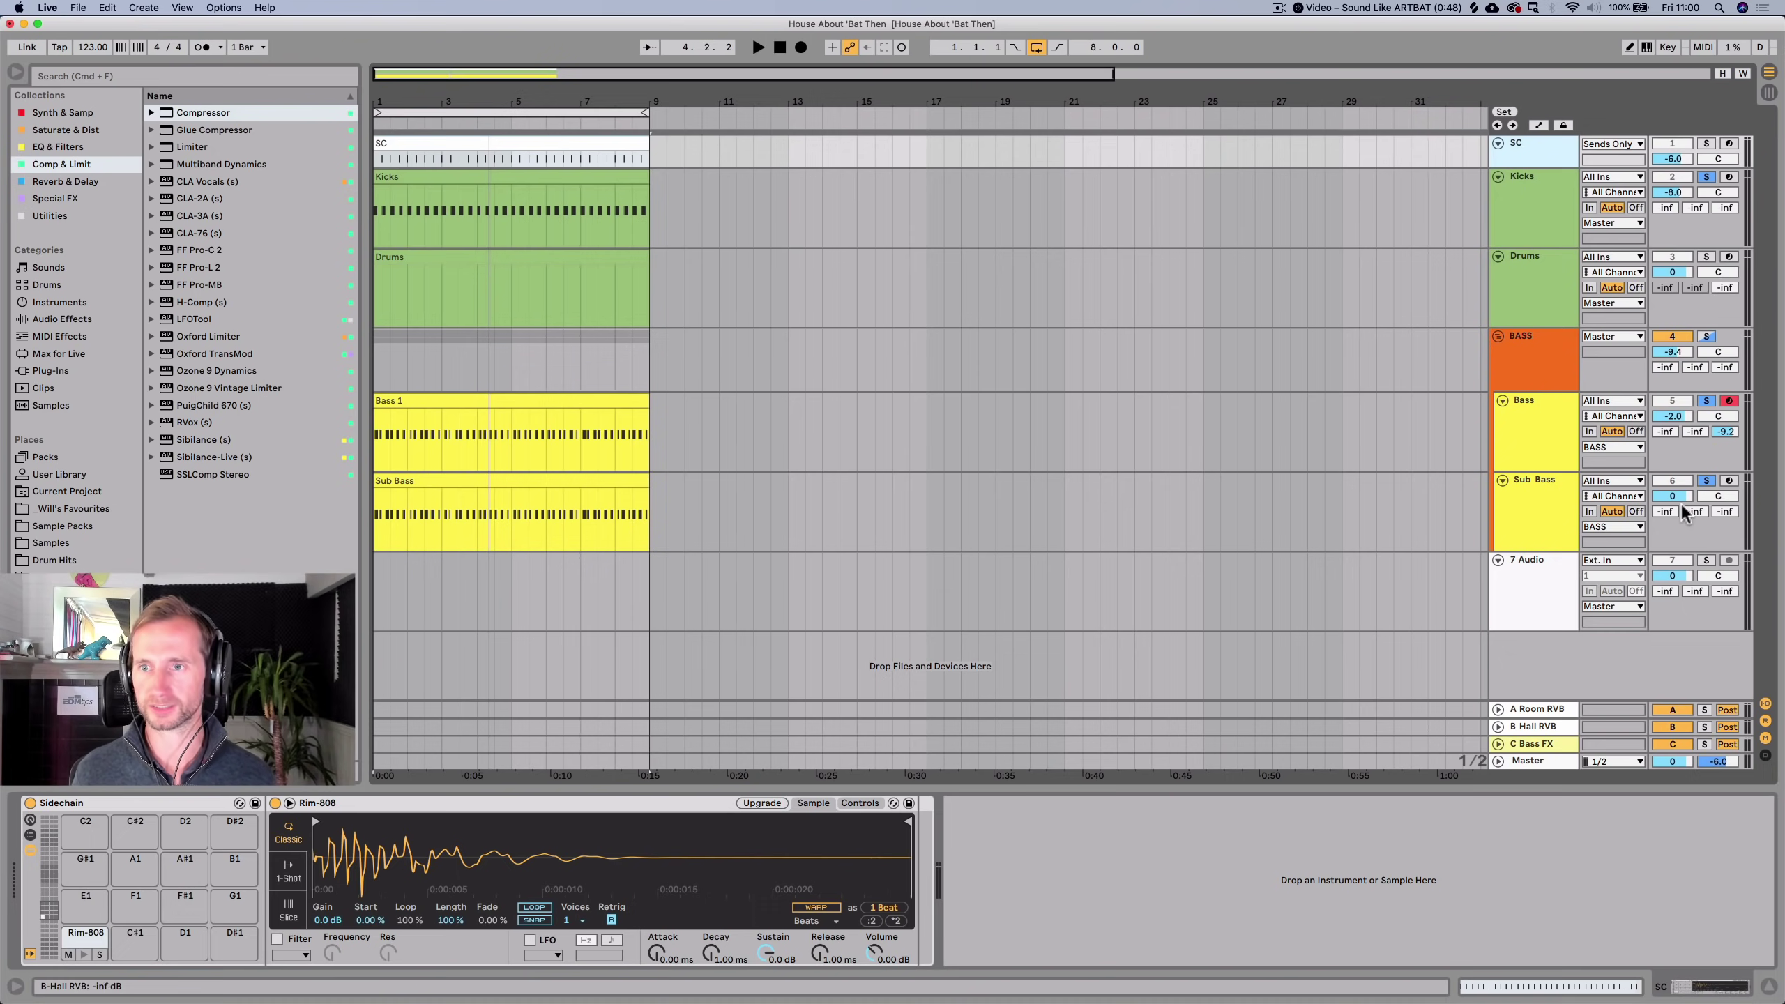
{"action": "left_click", "coordinate": [1767, 705]}
During playback, set the BASS group Compressor's threshold to about -49.9 dB and its attack to 0.02 ms.
{"action": "left_click", "coordinate": [1561, 370]}
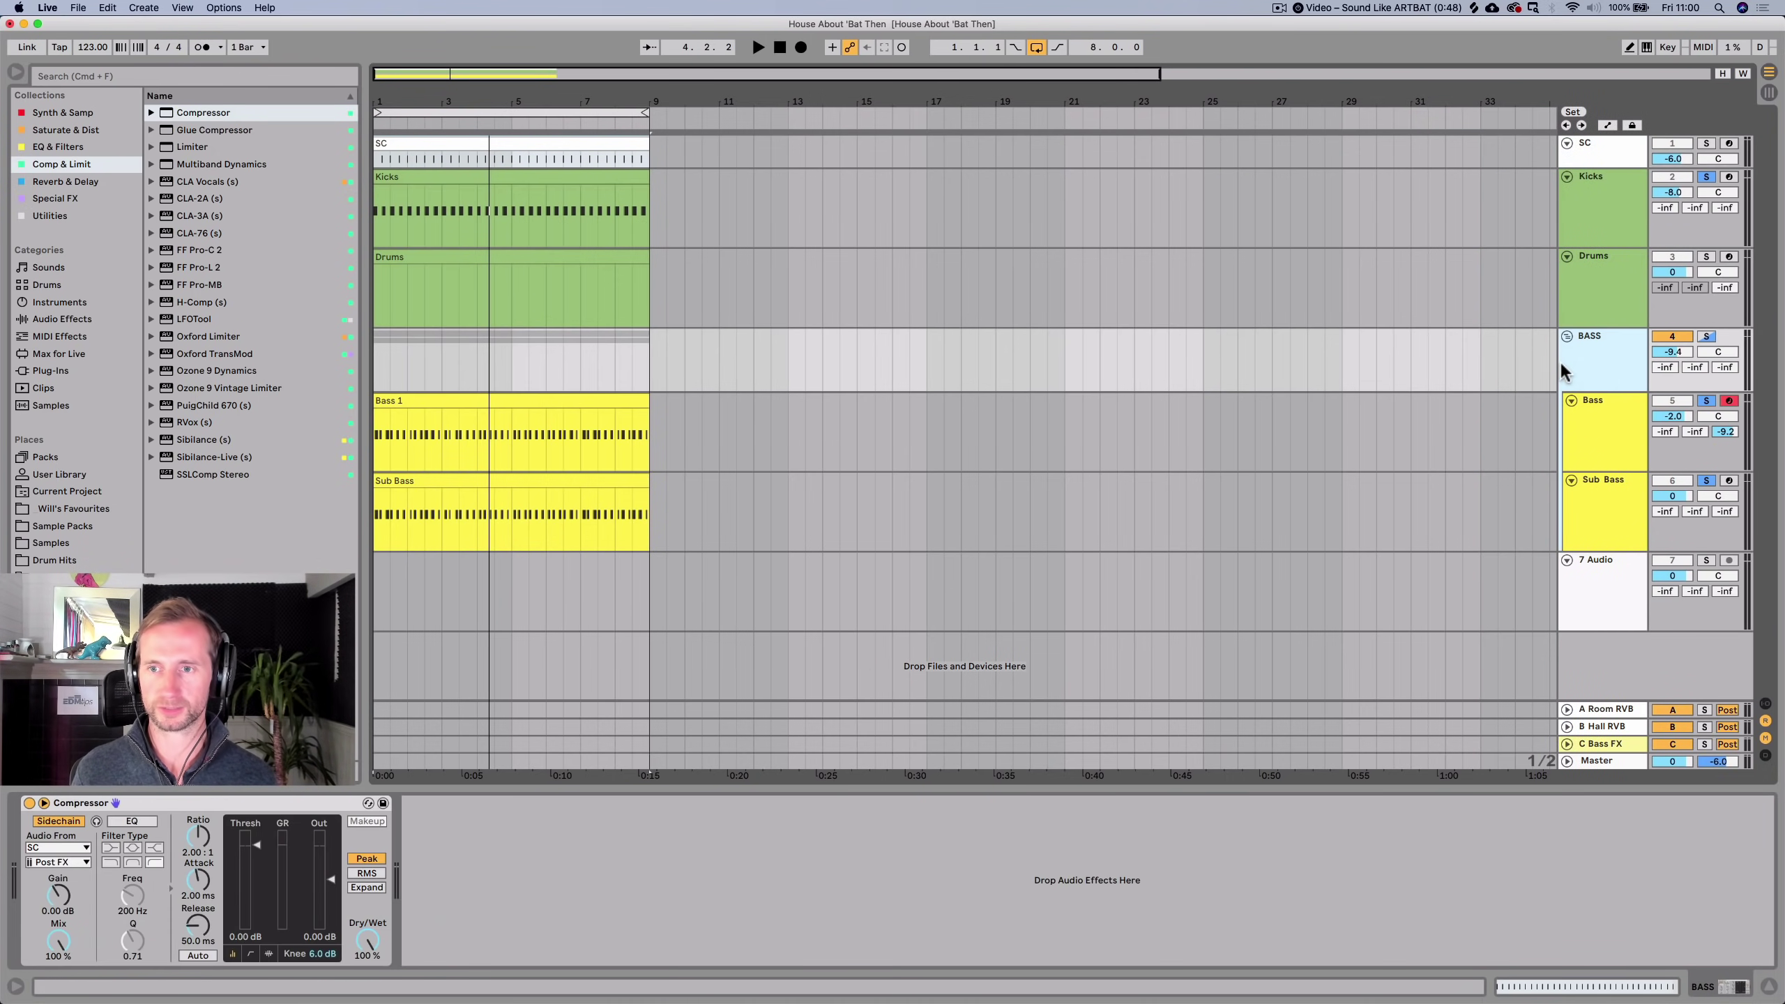
{"action": "key", "text": "space"}
{"action": "left_click_drag", "start_coordinate": [249, 840], "coordinate": [196, 928]}
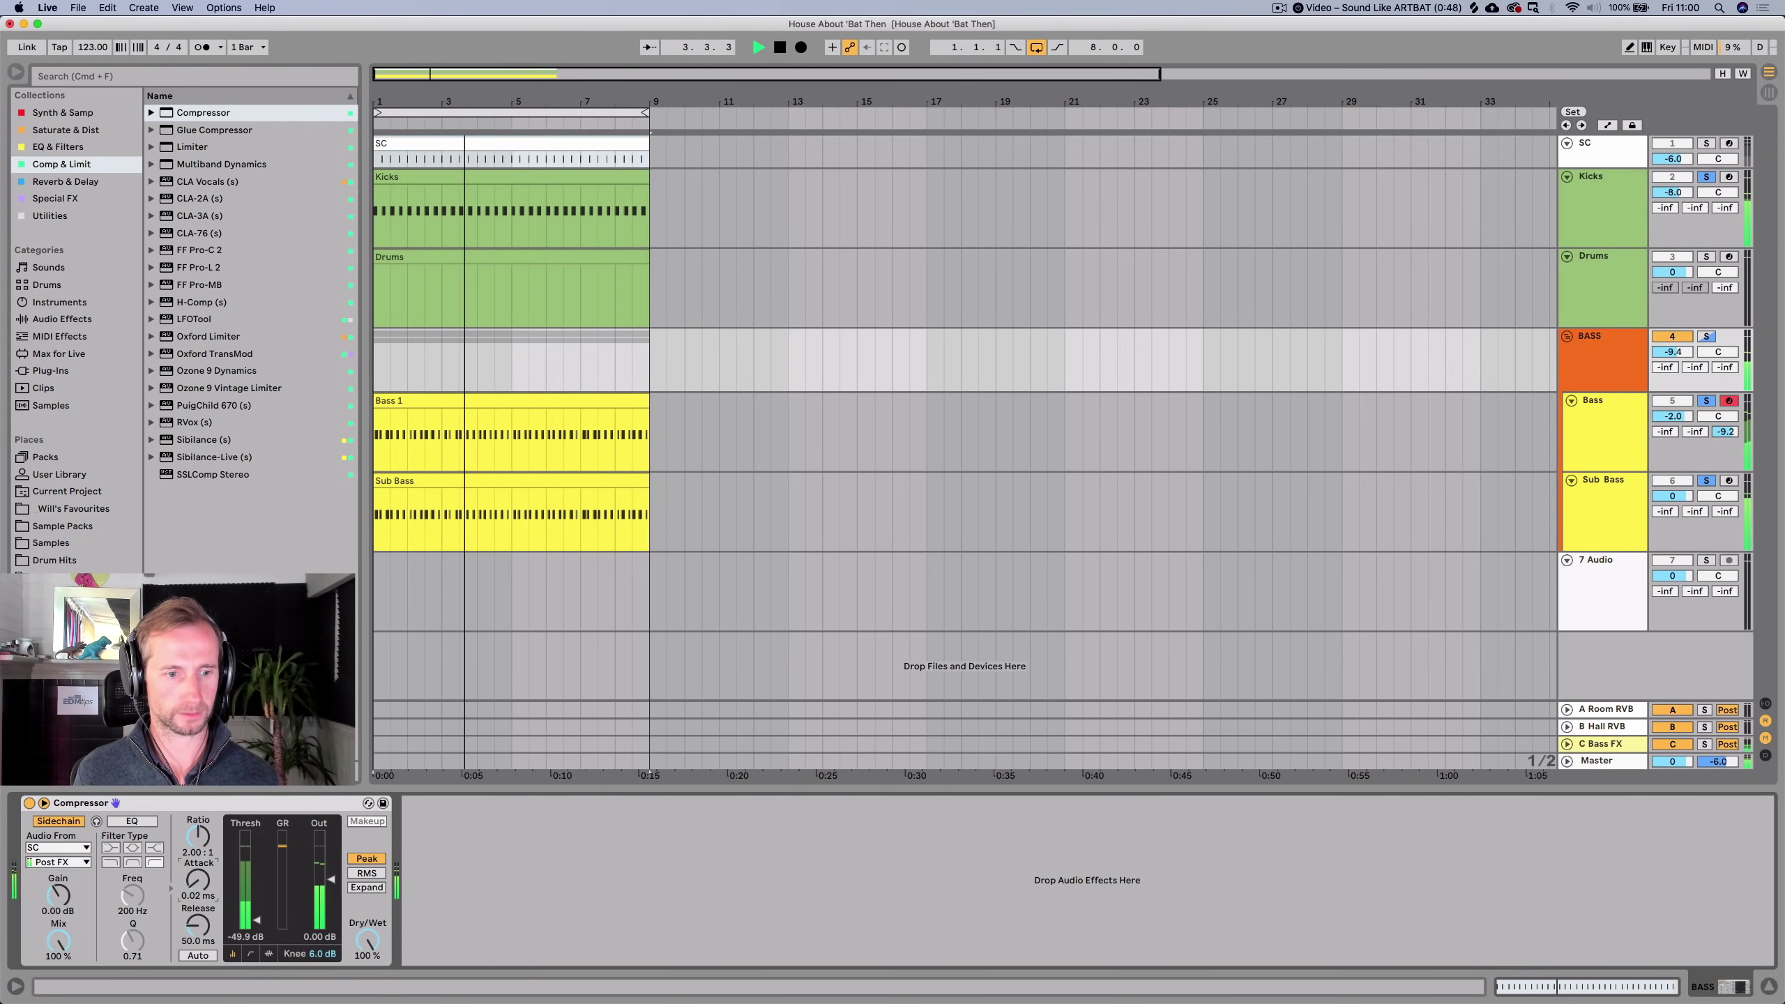
Compare the bass with the Compressor bypassed and active, temporarily taking Kicks out of the solo.
{"action": "left_click", "coordinate": [1706, 178], "text": "super"}
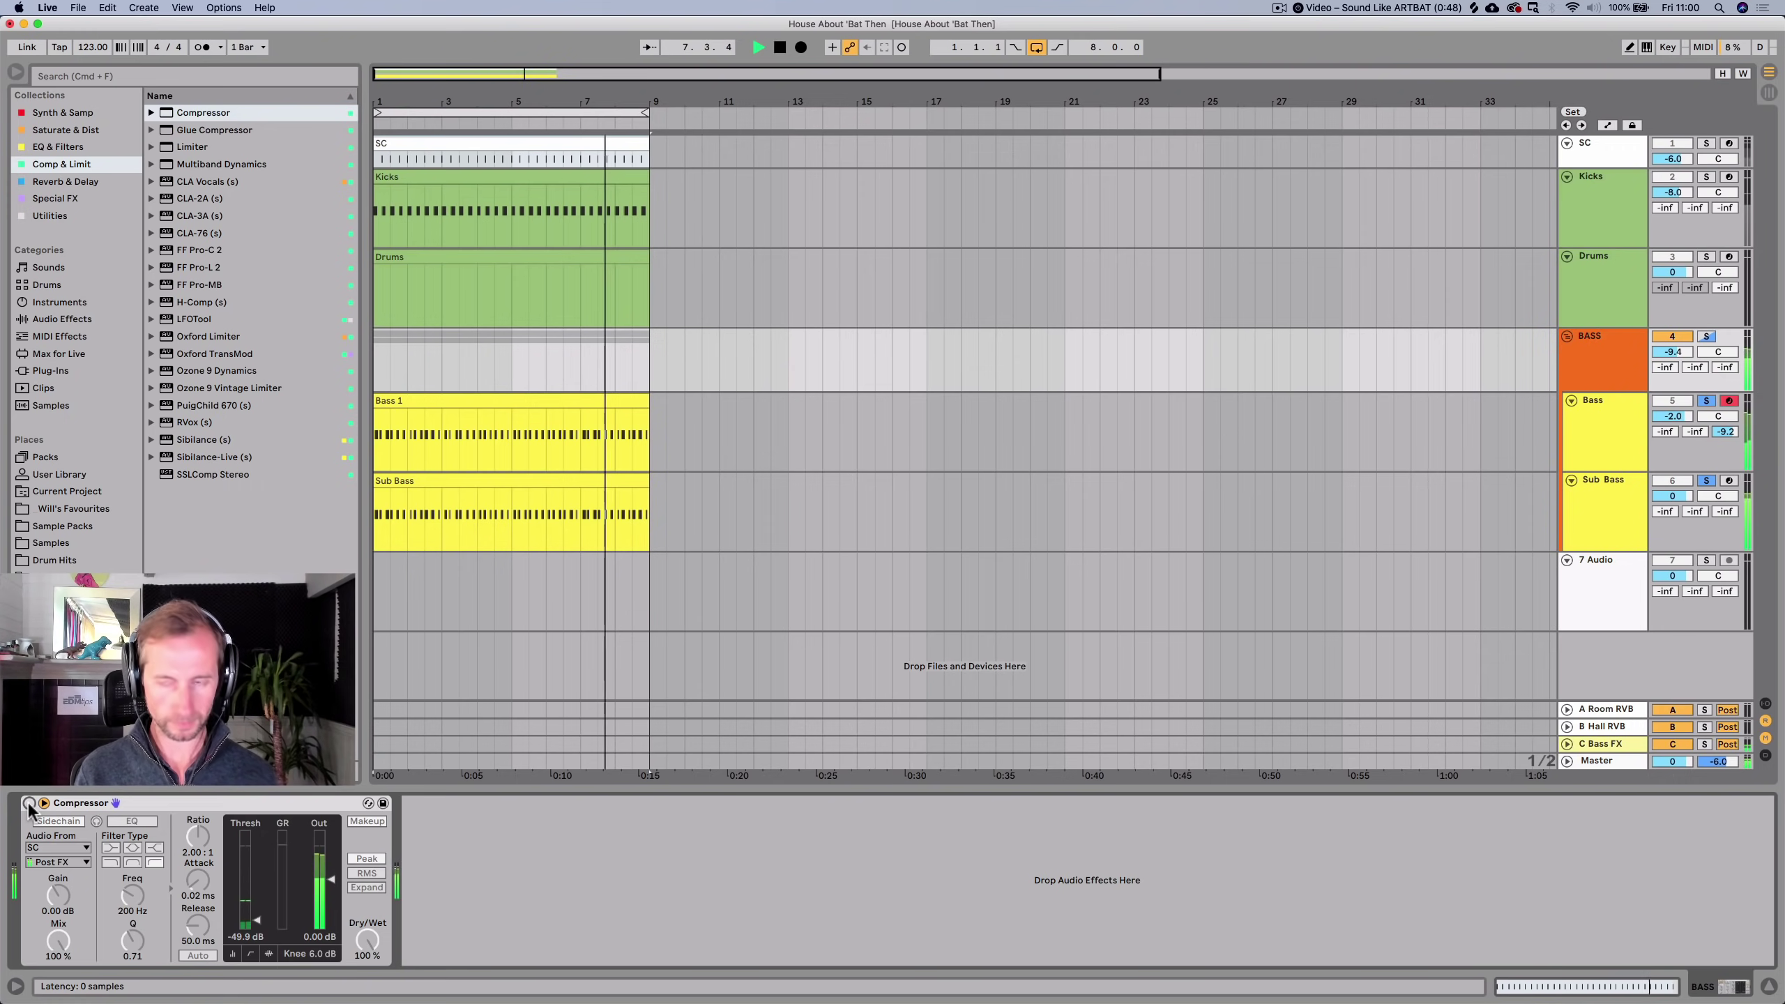
{"action": "key", "text": "space"}
{"action": "left_click", "coordinate": [1707, 177], "text": "super"}
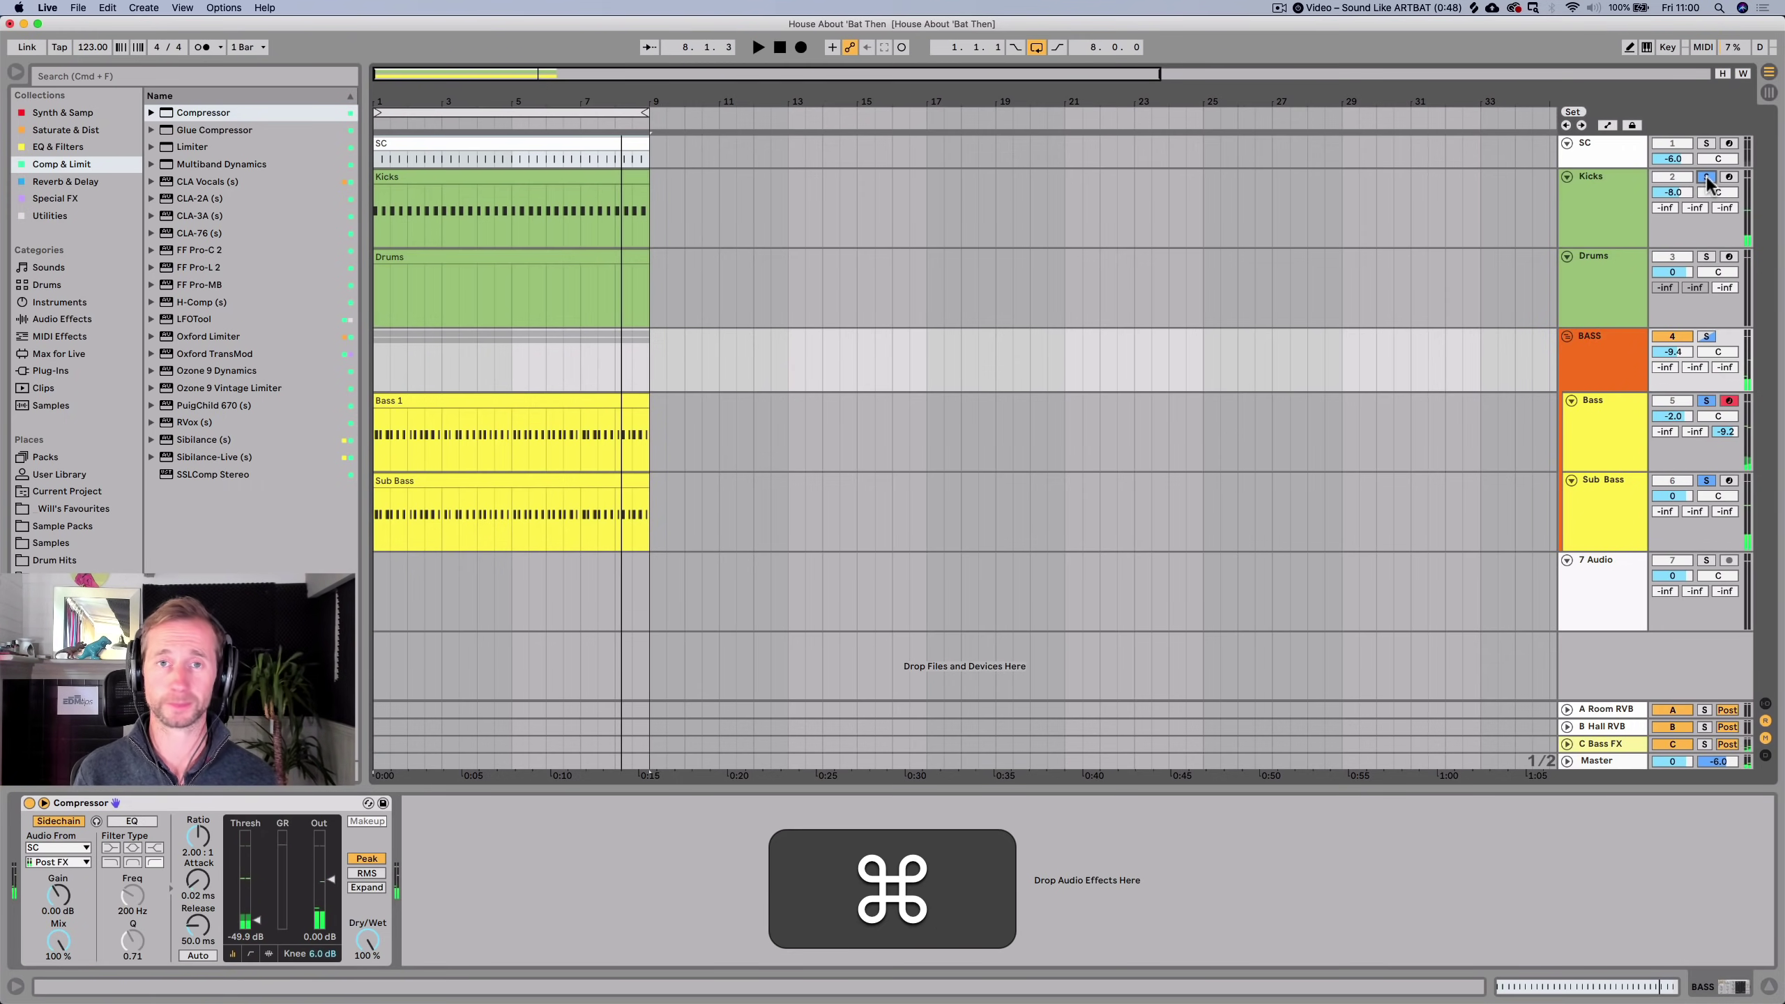
{"action": "key", "text": "space"}
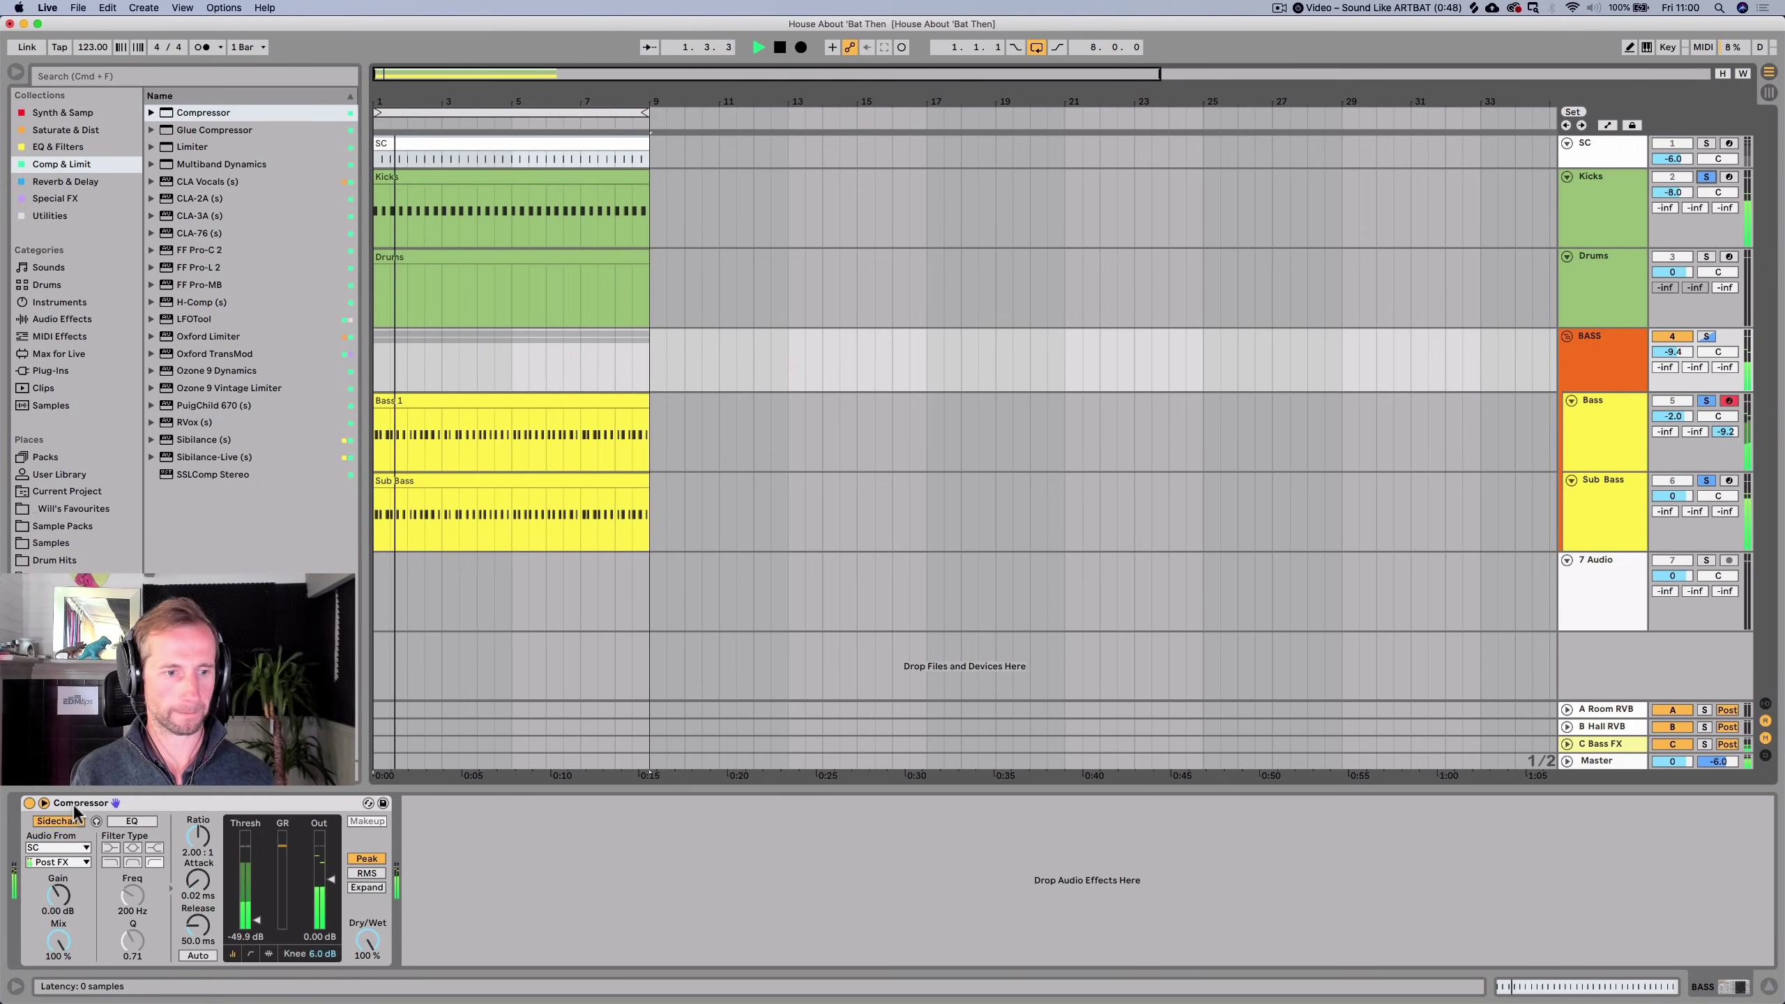
Rename the BASS group's Compressor to Pump COMP and save the set.
{"action": "key", "text": "cmd+r"}
{"action": "type", "text": "P"}
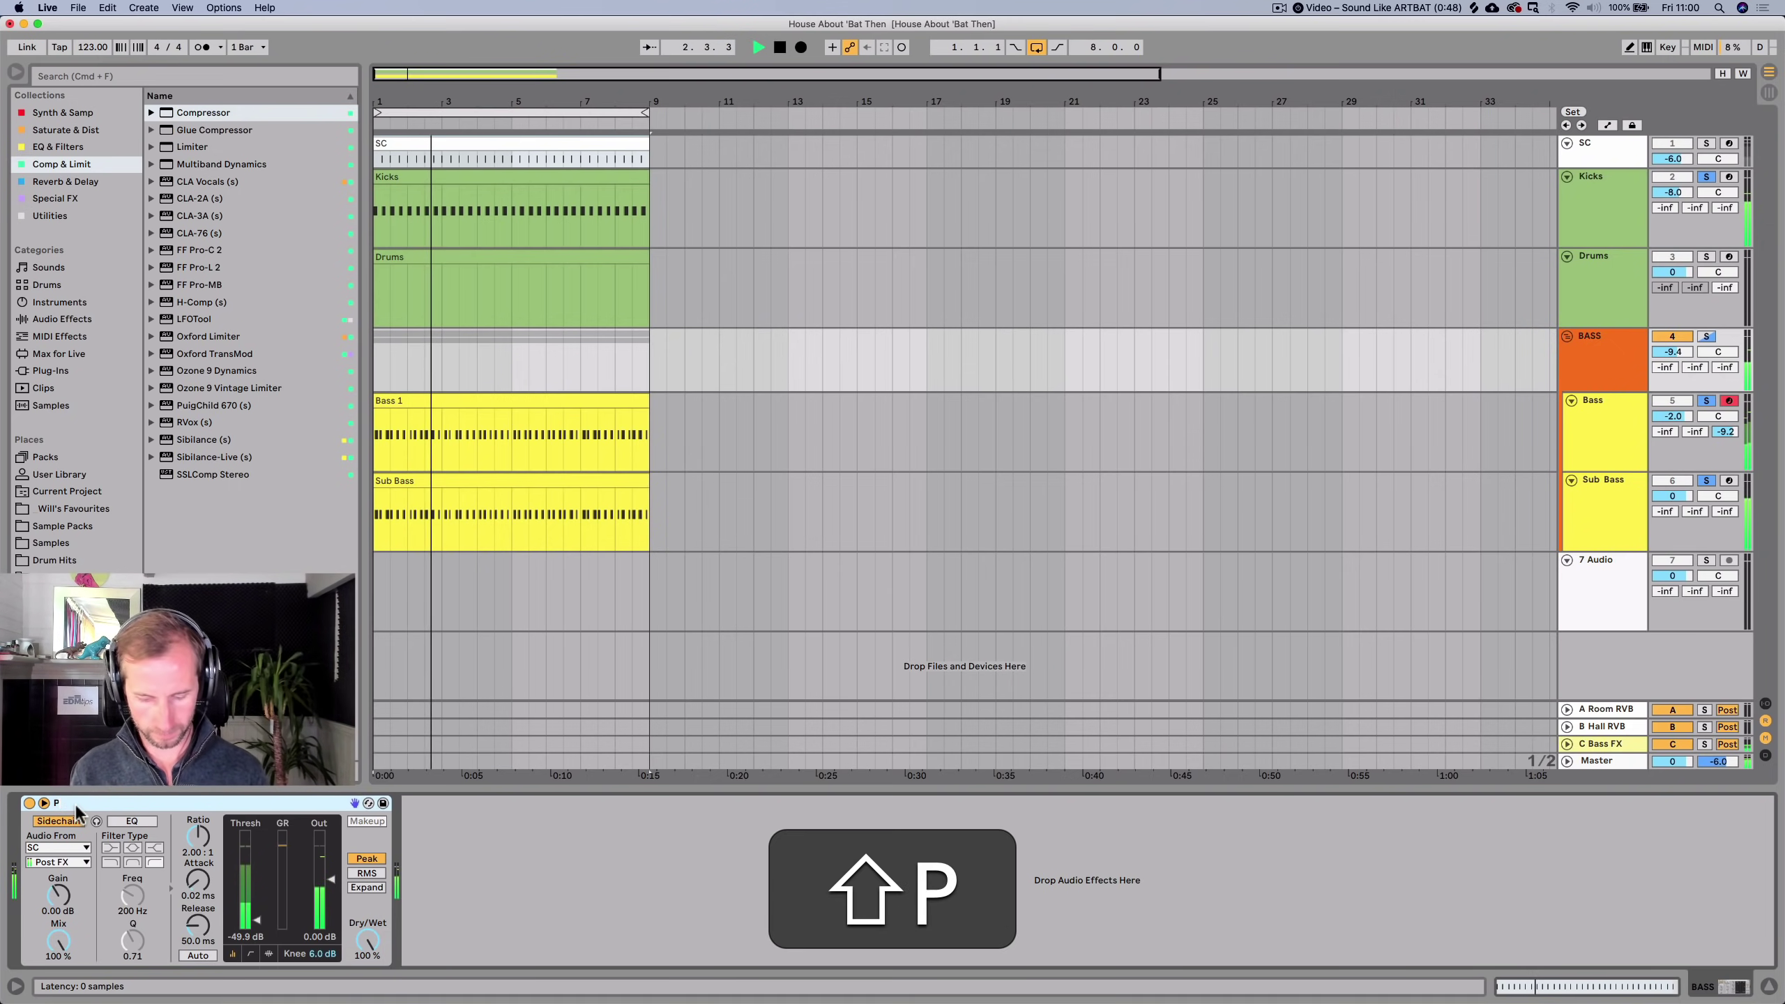
{"action": "type", "text": "ump COMP"}
{"action": "key", "text": "Return"}
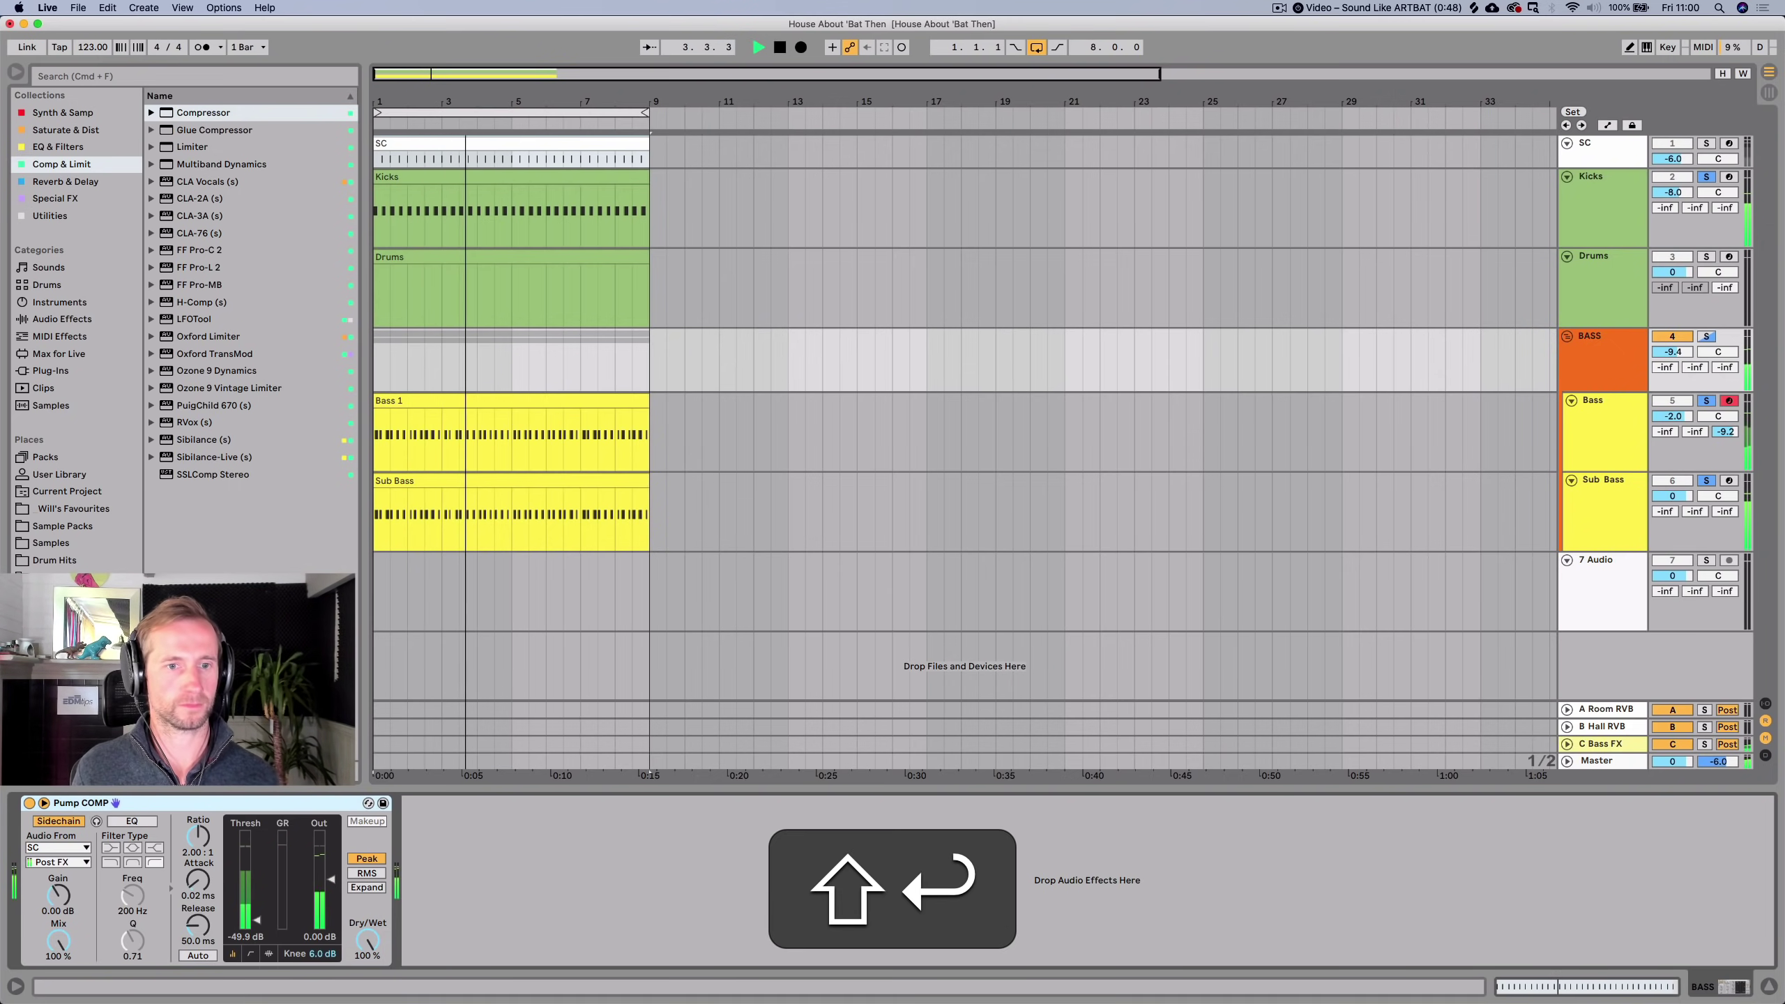
{"action": "key", "text": "super+s"}
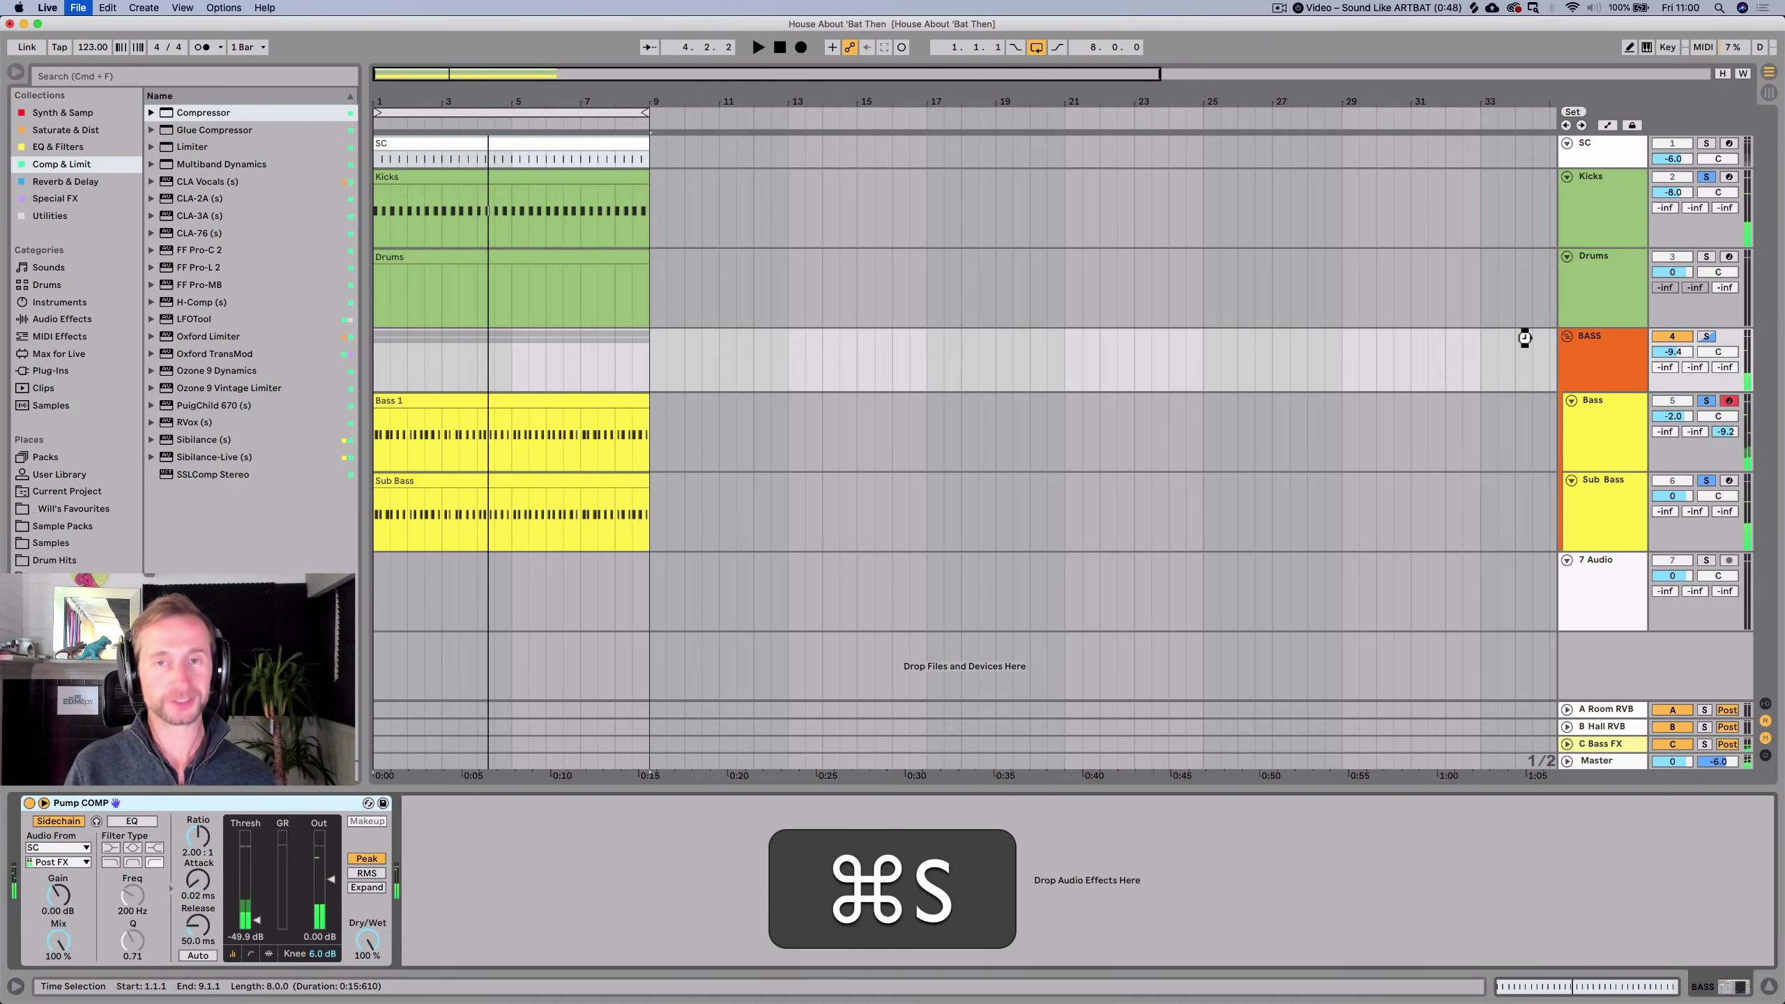
Open the Drums track's Drum Rack, bring the pads from C-2 upward into view and show its return chains.
{"action": "left_click", "coordinate": [1305, 276]}
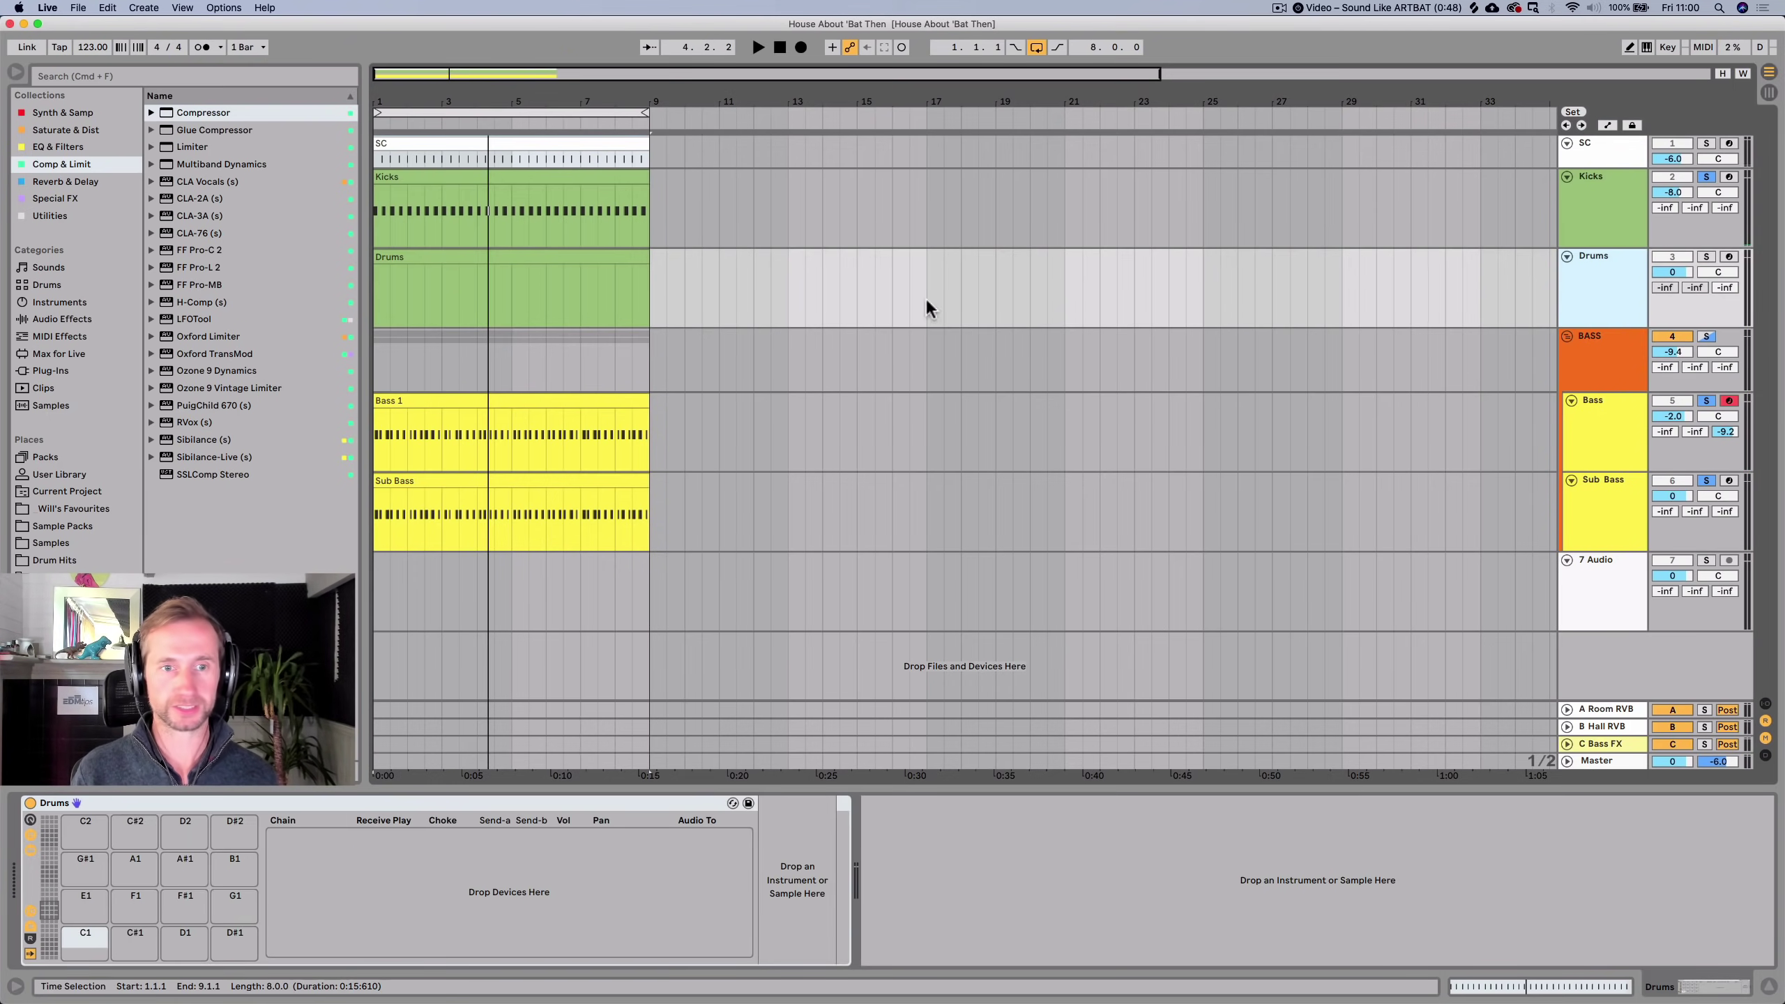
{"action": "double_click", "coordinate": [412, 254]}
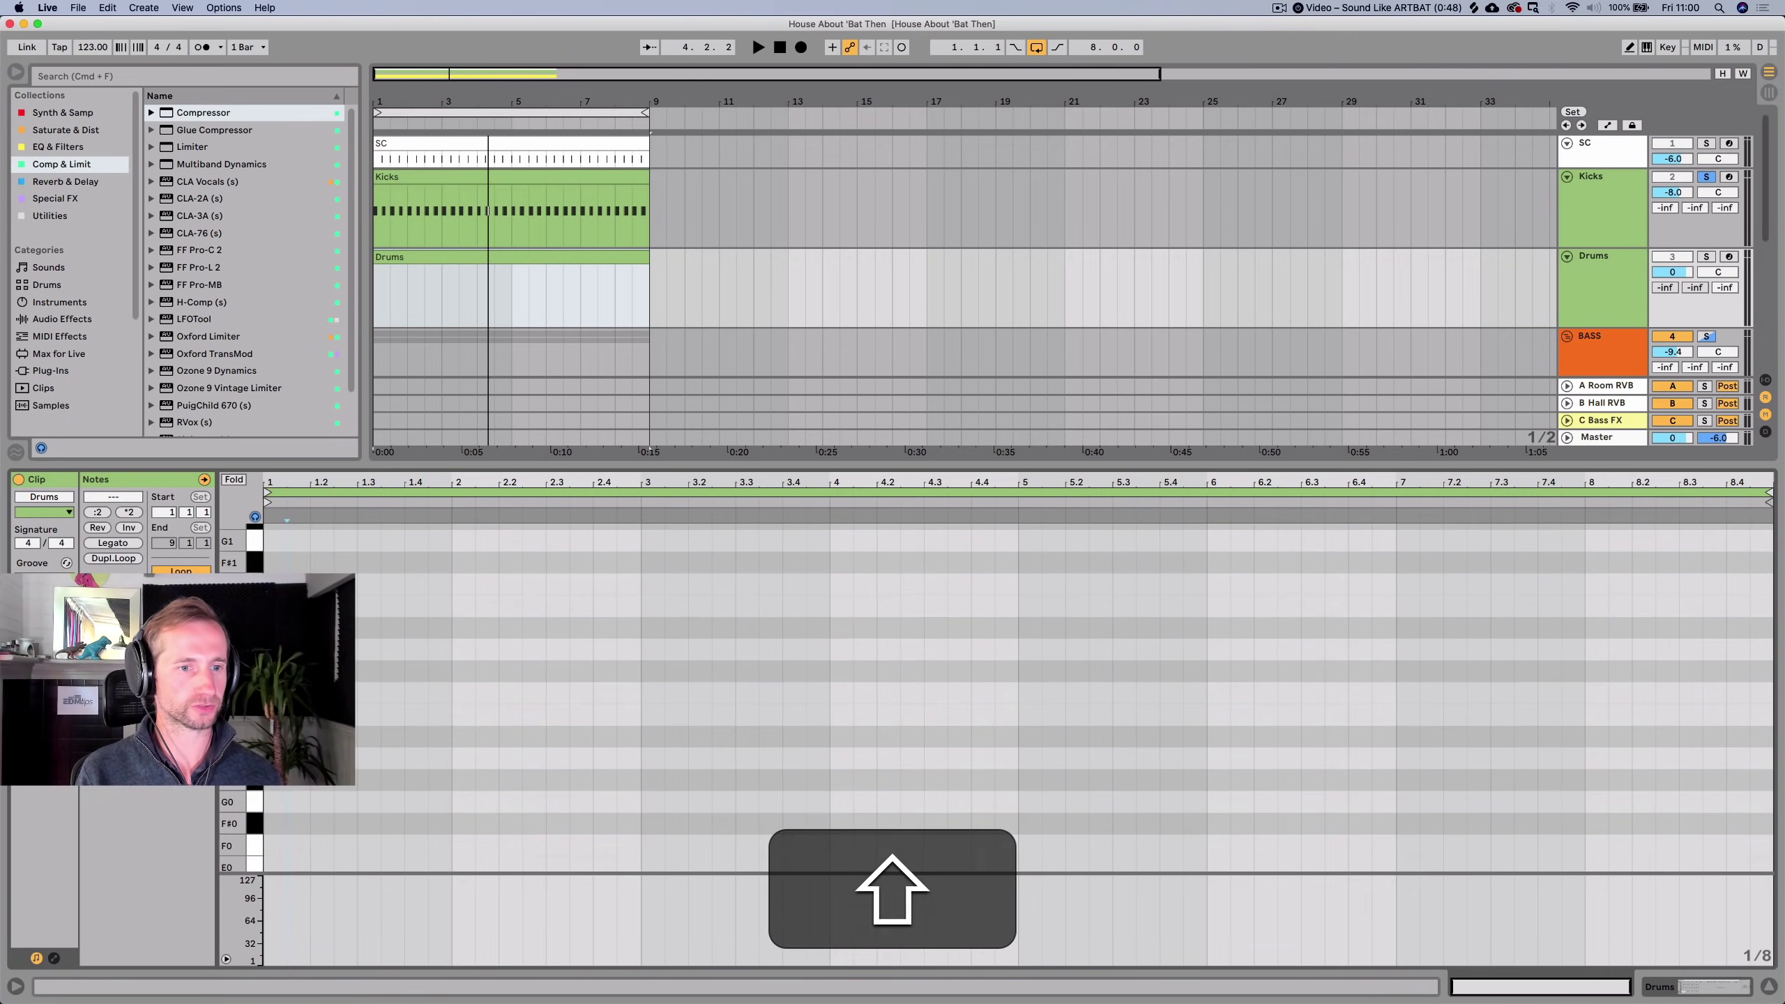
{"action": "key", "text": "shift+Tab"}
{"action": "left_click_drag", "start_coordinate": [50, 908], "coordinate": [19, 941]}
{"action": "left_click", "coordinate": [30, 943]}
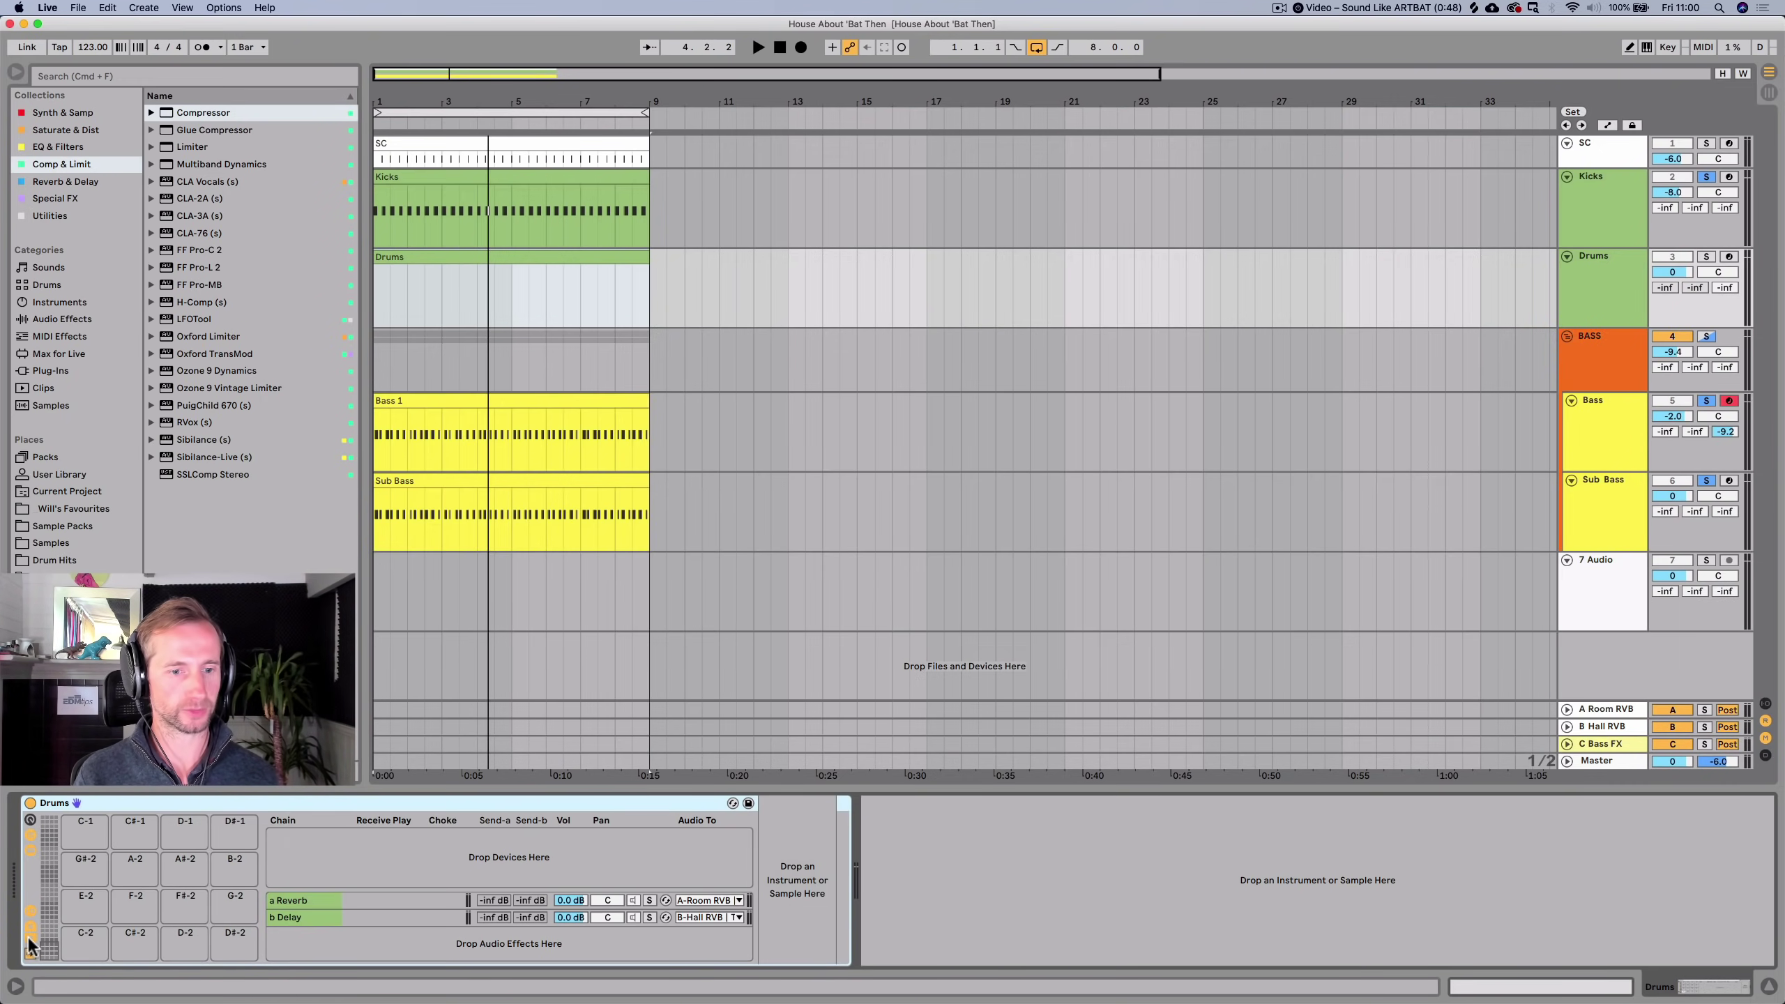
Check the output routing of the rack's Reverb and Delay chains against the set's return tracks, and hide the return chains.
{"action": "right_click", "coordinate": [424, 938]}
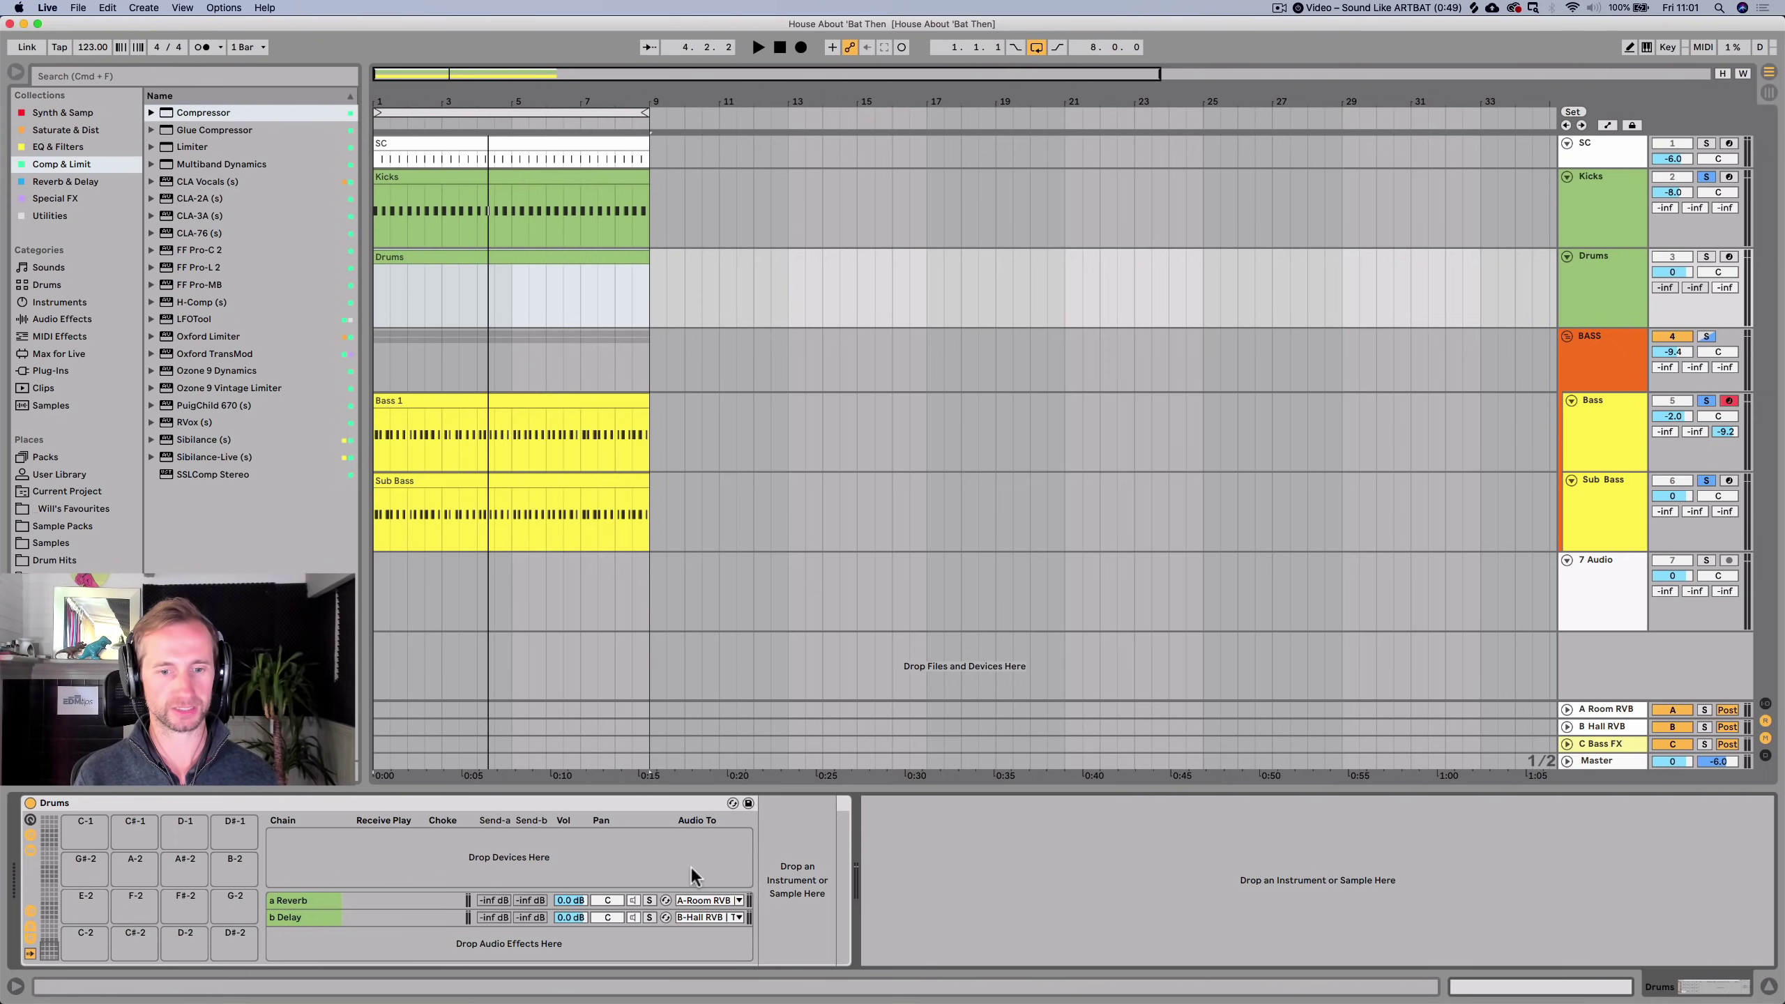
{"action": "left_click", "coordinate": [712, 901]}
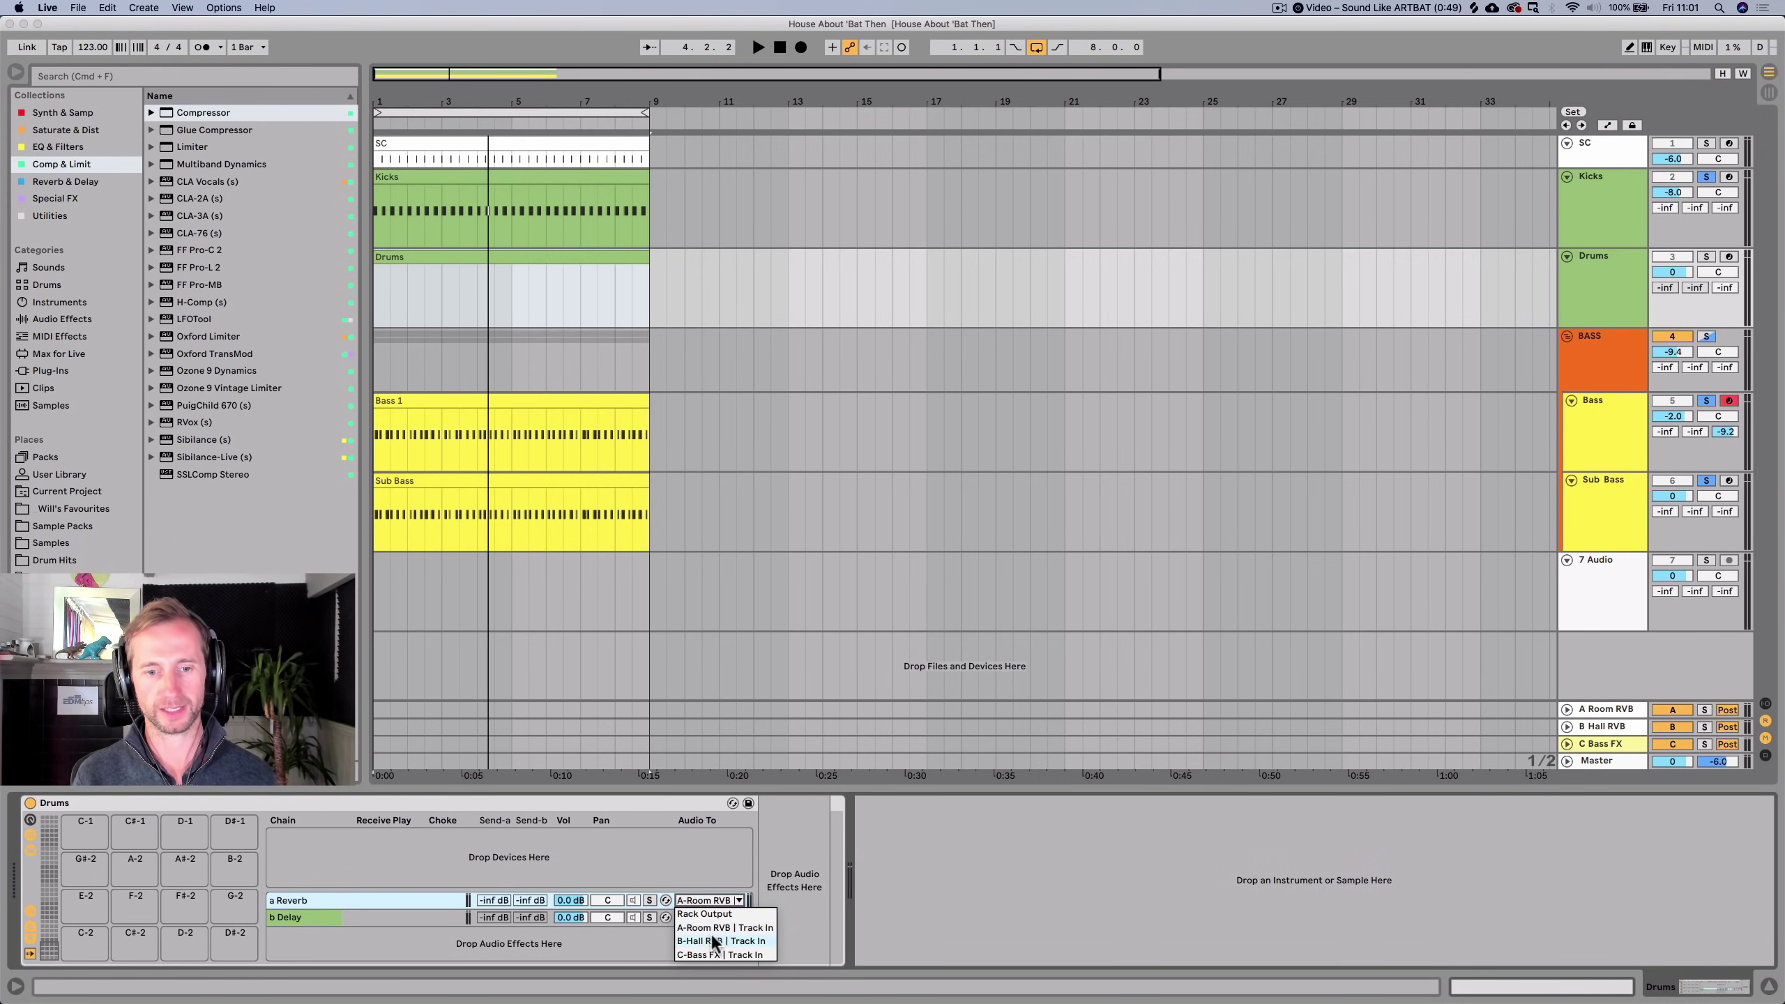
{"action": "key", "text": "Escape"}
{"action": "key", "text": "Tab"}
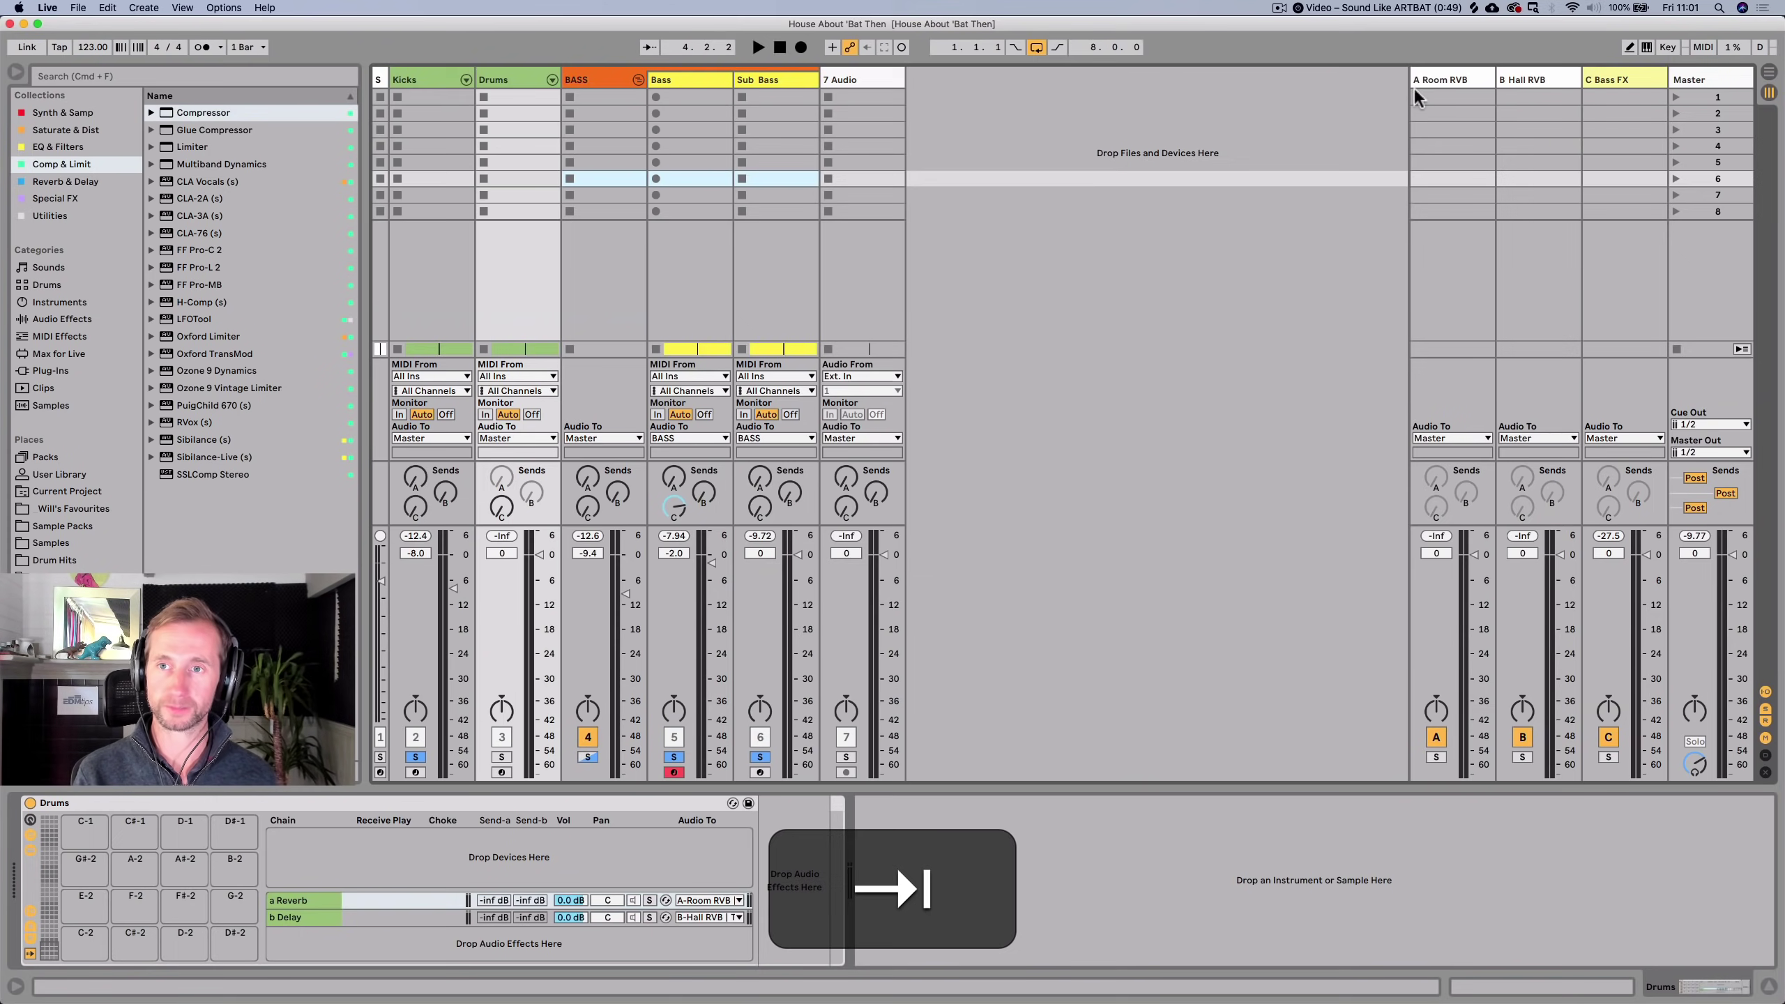
{"action": "key", "text": "Tab"}
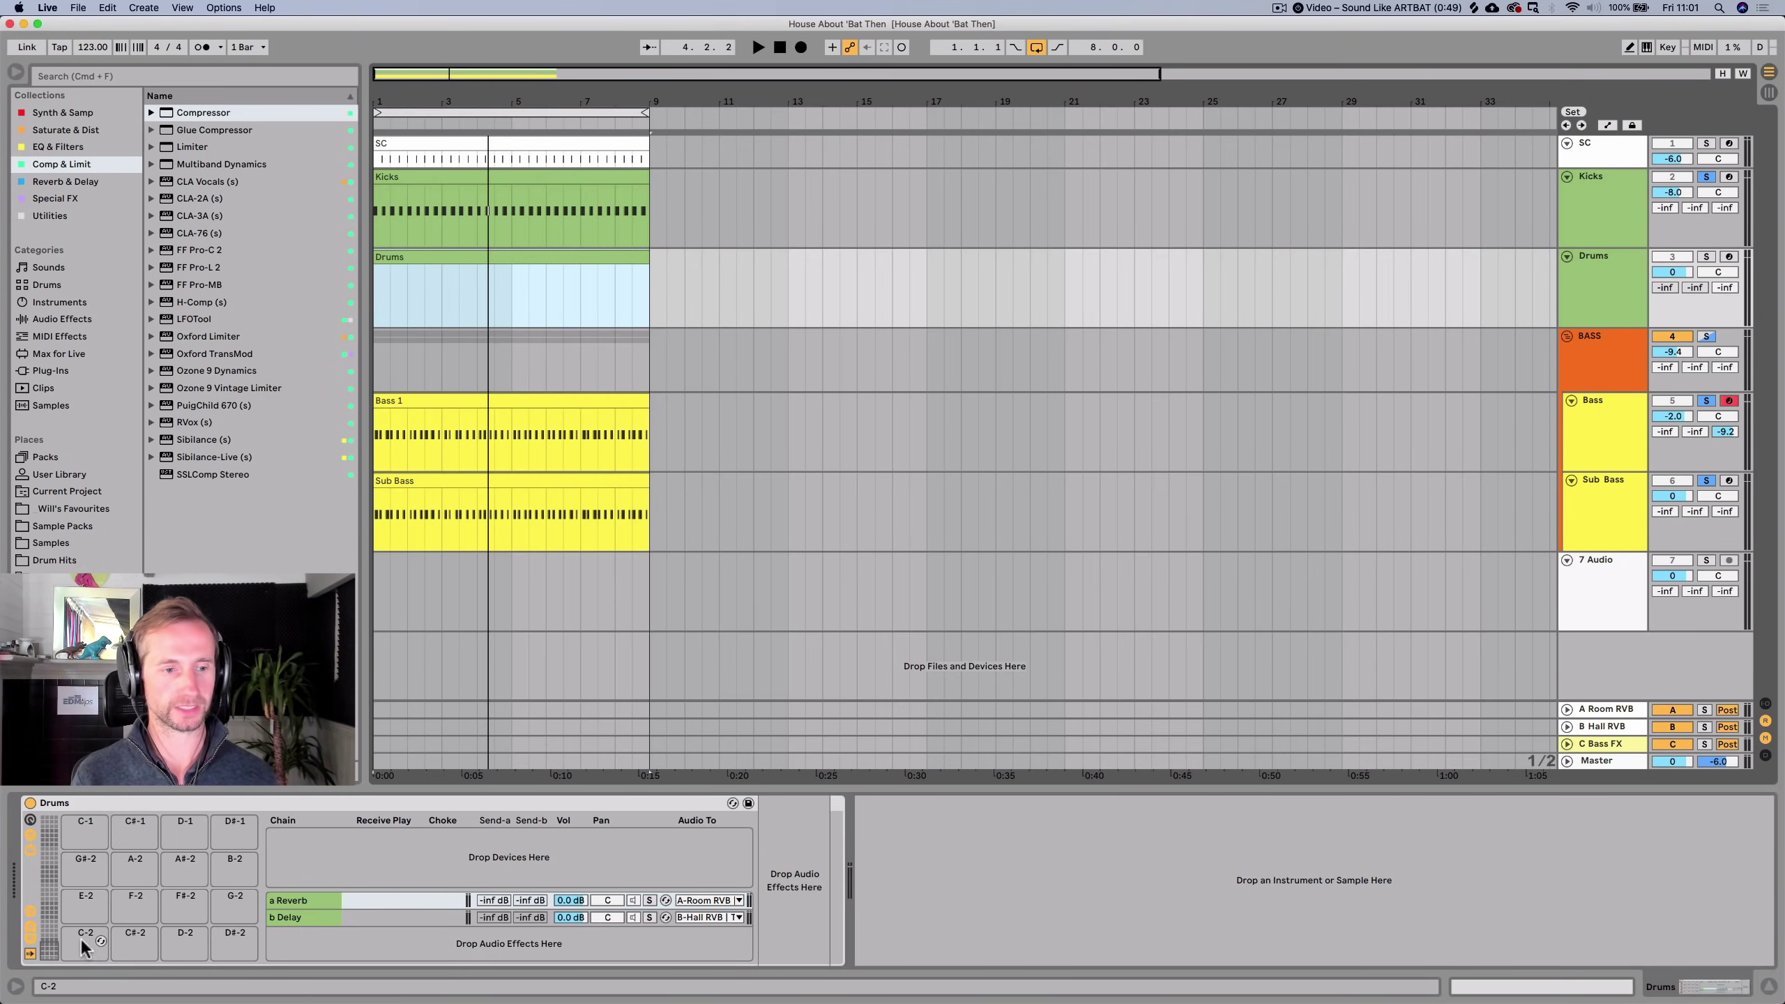
{"action": "left_click", "coordinate": [30, 948]}
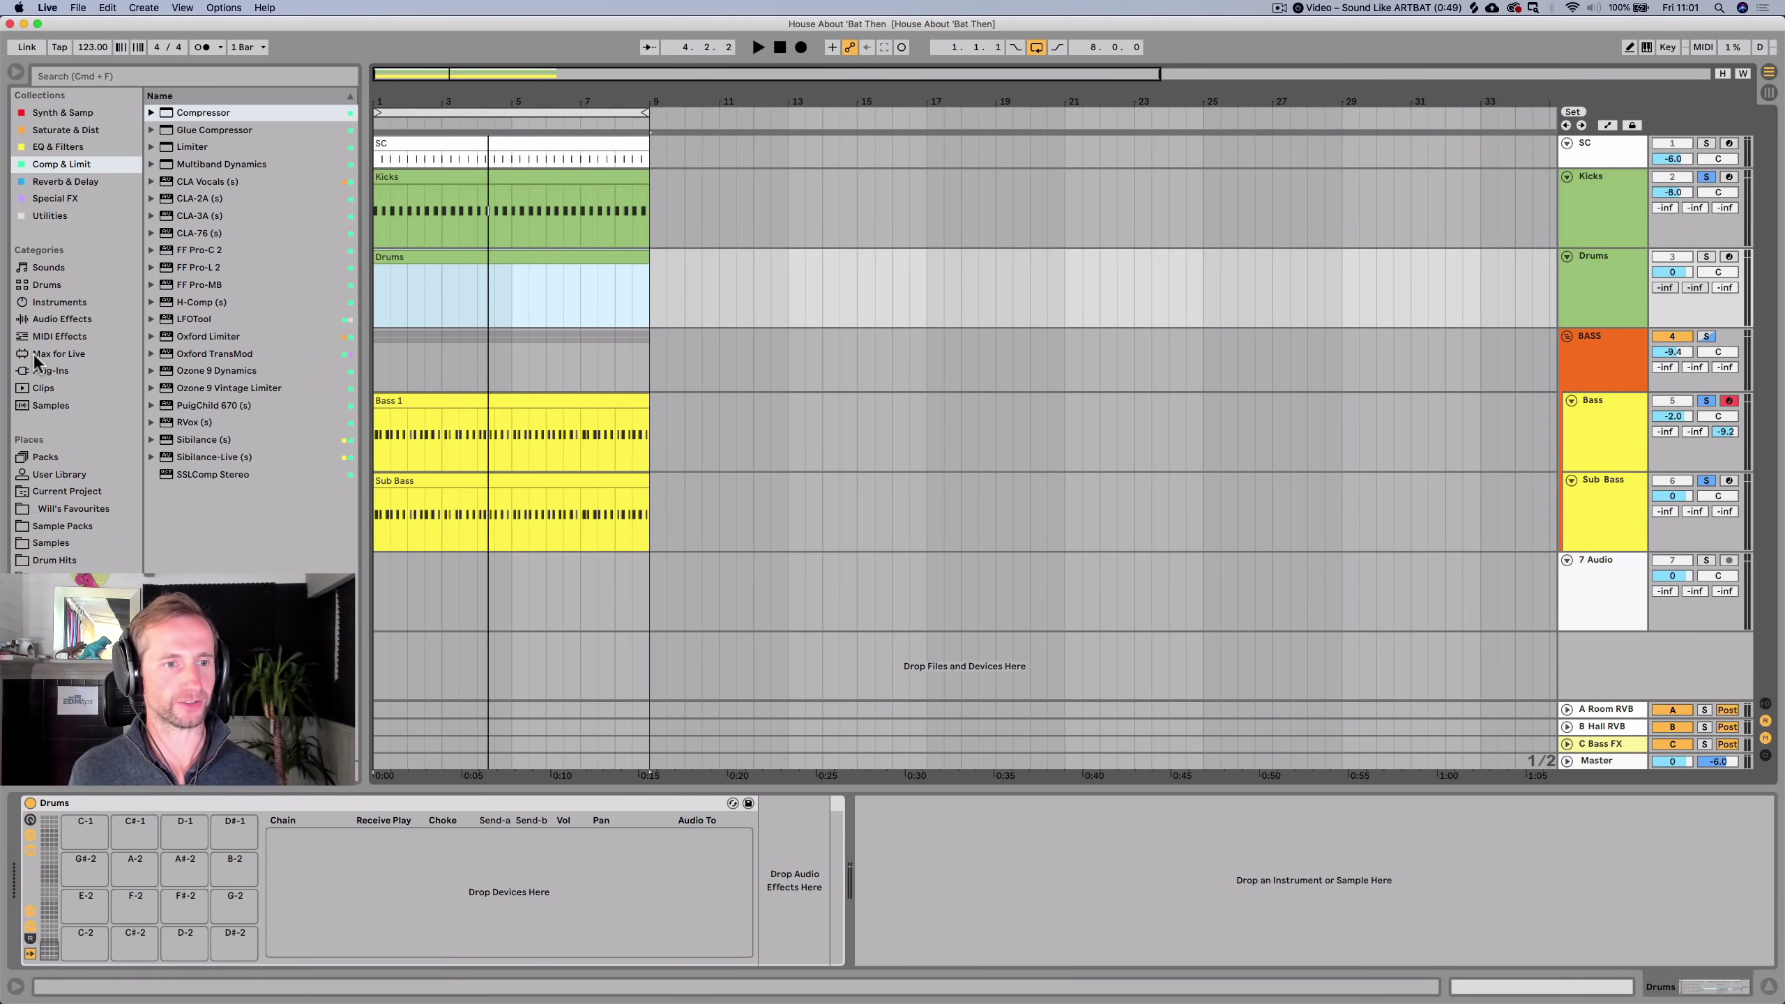
Audition the clap and closed hi-hat samples in the current project's Imported samples folder.
{"action": "left_click", "coordinate": [49, 491]}
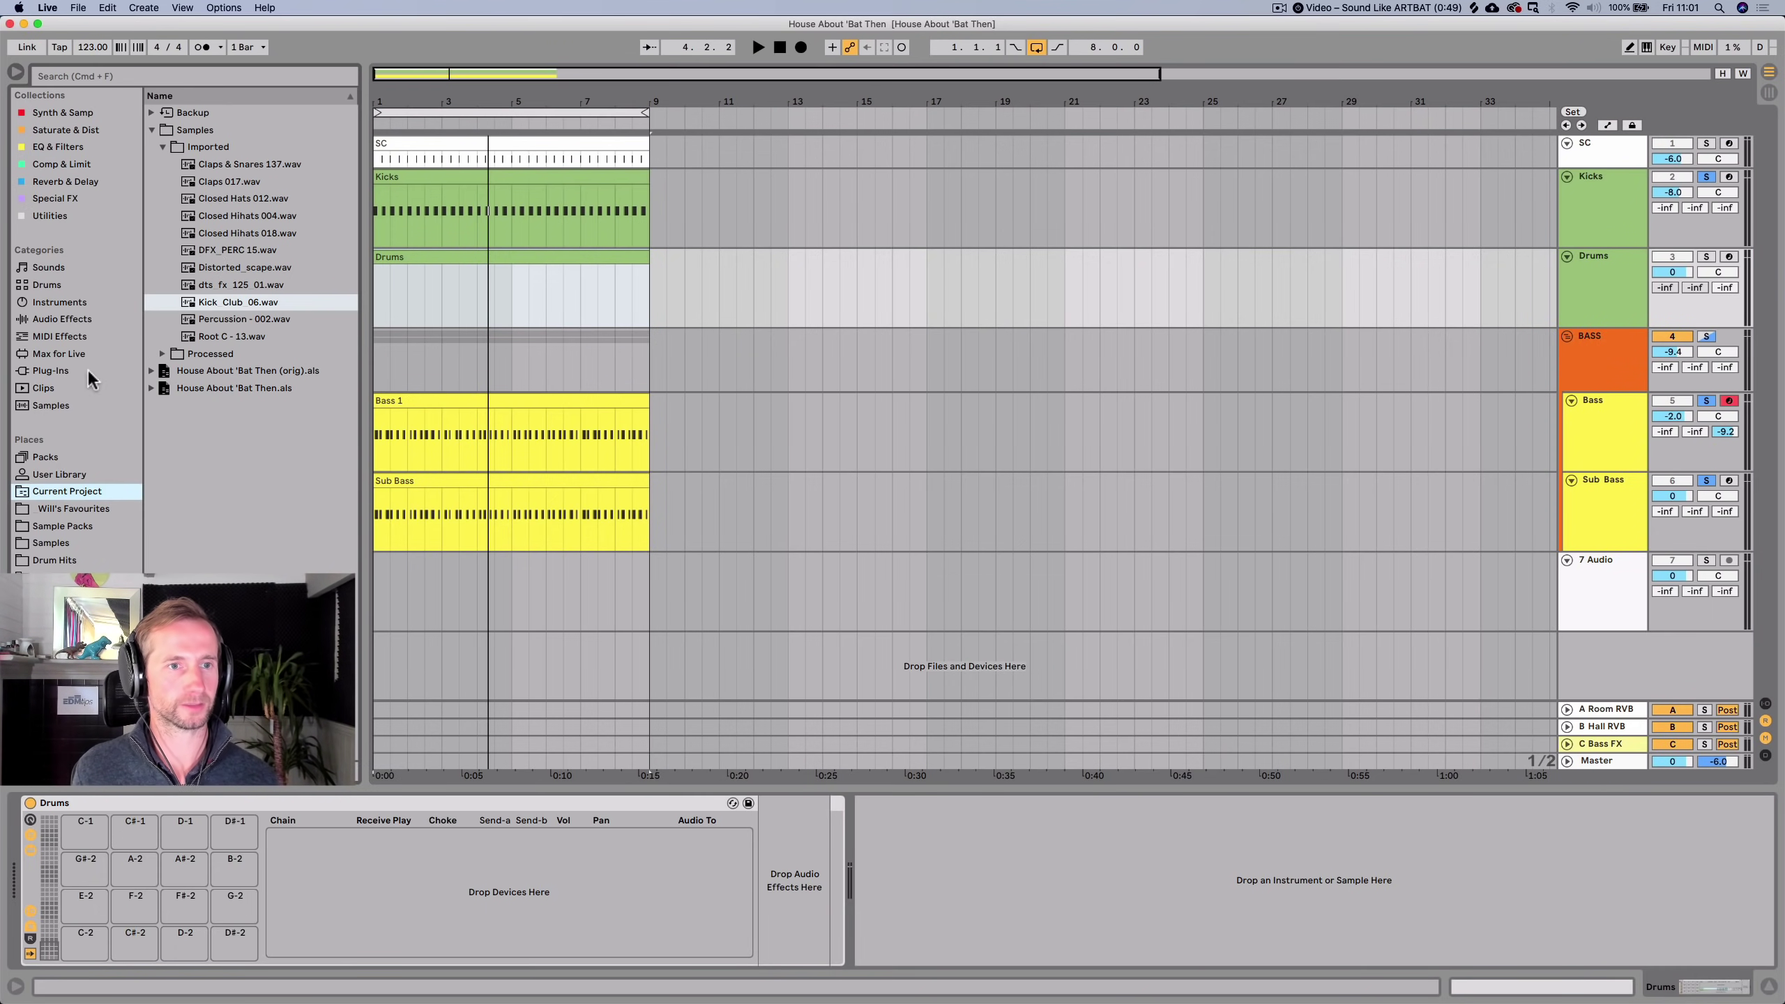
{"action": "left_click", "coordinate": [249, 163]}
{"action": "key", "text": "Down"}
{"action": "key", "text": "Down"}
{"action": "key", "text": "Down"}
{"action": "key", "text": "Up"}
{"action": "key", "text": "Up"}
{"action": "key", "text": "Down"}
{"action": "key", "text": "Down"}
{"action": "key", "text": "Down"}
{"action": "key", "text": "Up"}
{"action": "key", "text": "Down"}
{"action": "key", "text": "Up"}
{"action": "left_click", "coordinate": [246, 229]}
{"action": "key", "text": "Up"}
{"action": "key", "text": "Up"}
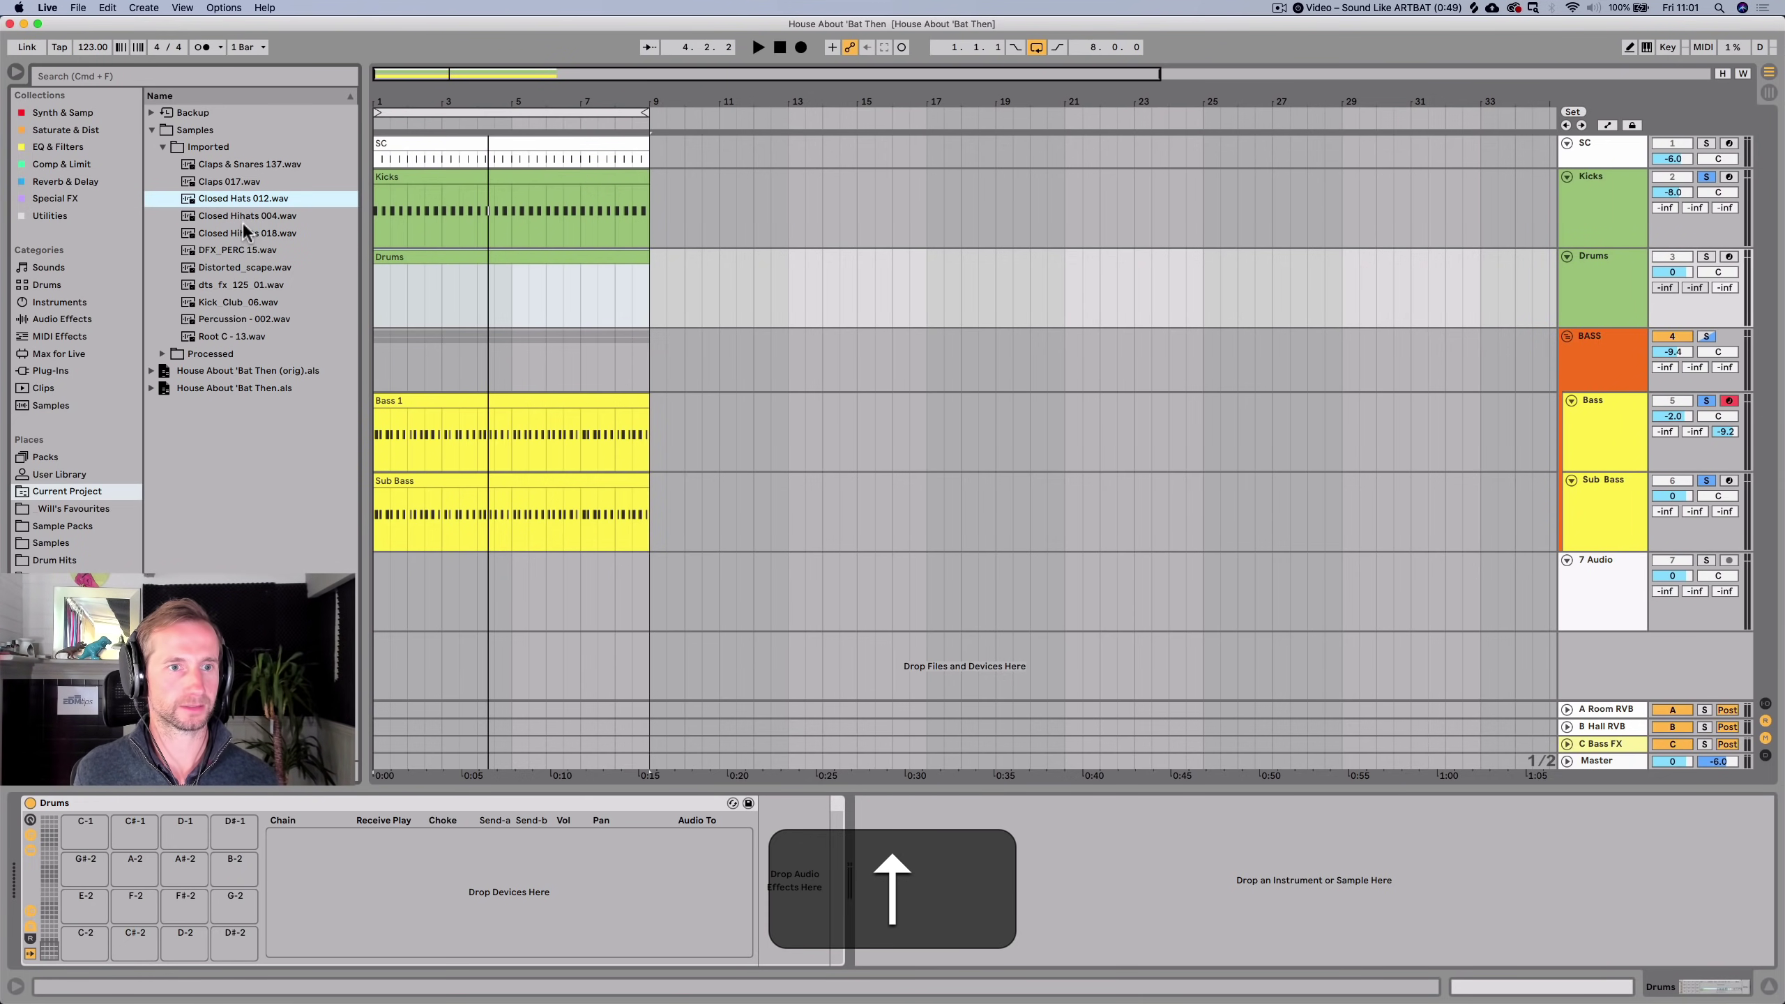
{"action": "key", "text": "Down"}
{"action": "key", "text": "Up"}
{"action": "key", "text": "Down"}
{"action": "key", "text": "Up"}
Load Closed Hats 012.wav onto the Drums rack's C-2 pad and Closed Hihats 004.wav onto the C#-2 pad.
{"action": "left_click_drag", "start_coordinate": [235, 197], "coordinate": [79, 942]}
{"action": "left_click", "coordinate": [227, 214]}
{"action": "left_click", "coordinate": [232, 198]}
{"action": "left_click", "coordinate": [239, 213]}
{"action": "left_click_drag", "start_coordinate": [243, 213], "coordinate": [133, 842]}
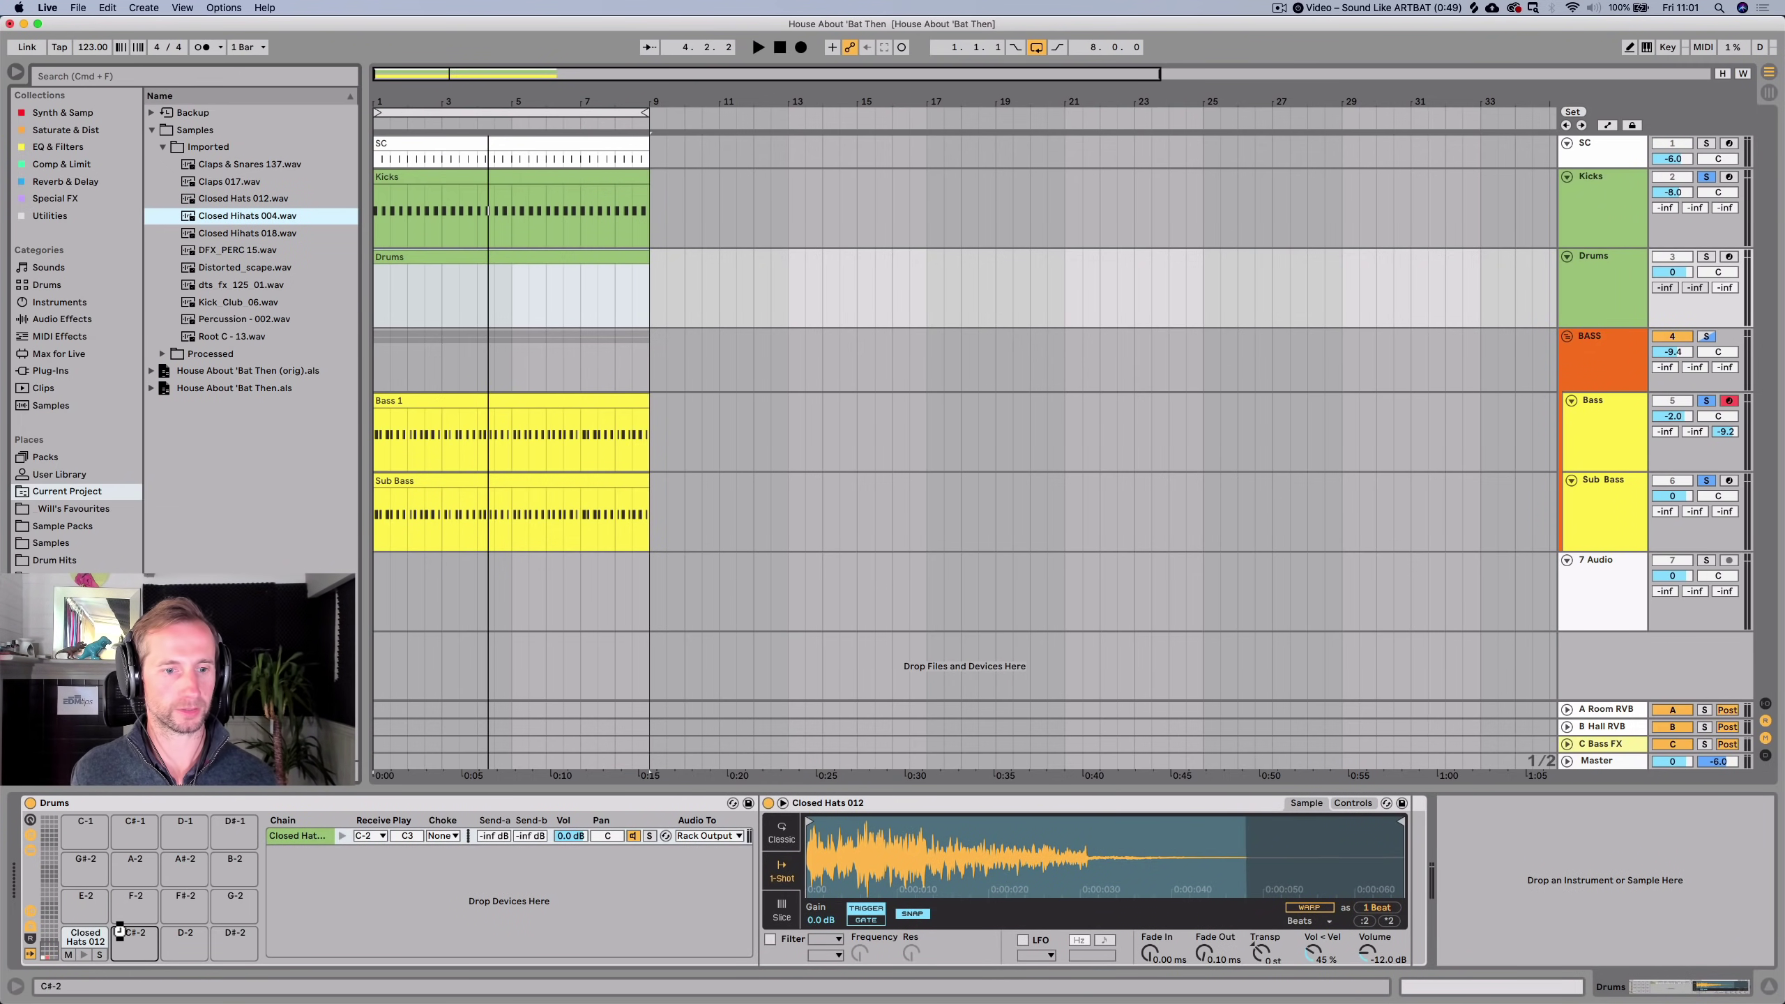
{"action": "left_click_drag", "start_coordinate": [119, 932], "coordinate": [120, 935]}
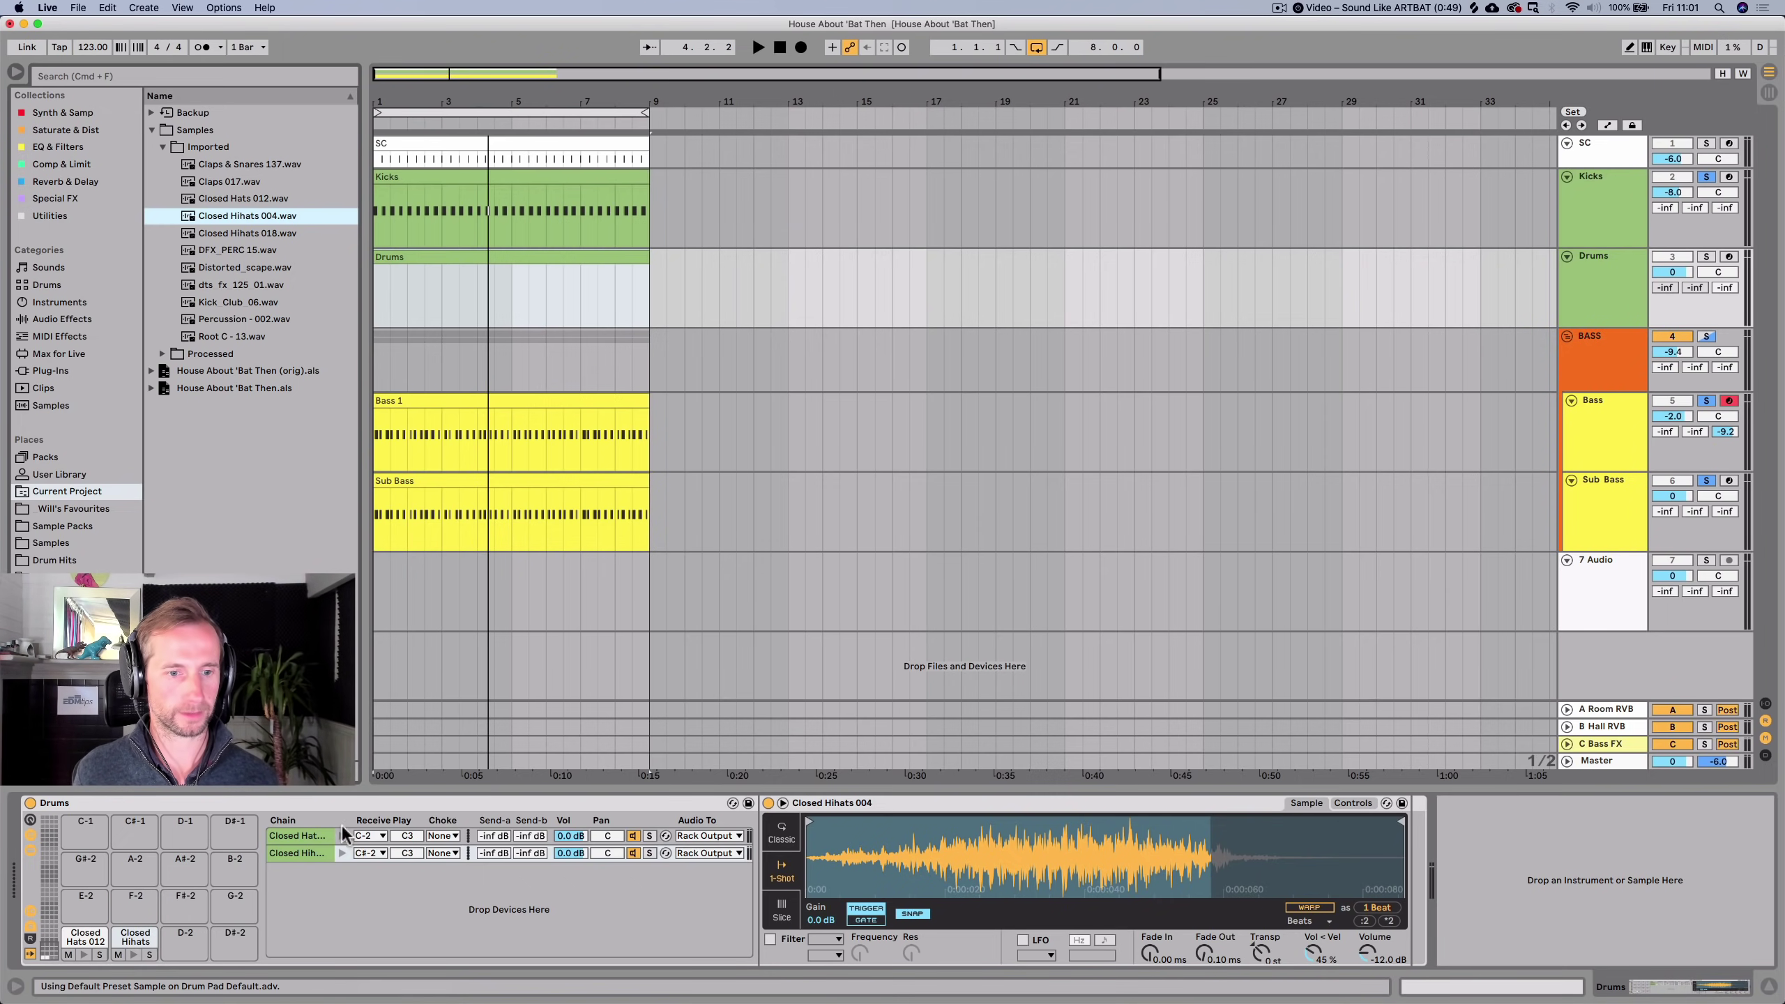
Layer both hats by setting the Closed Hihats 004 chain to receive C-2, and audition the pad with all track solos cleared.
{"action": "left_click", "coordinate": [369, 853]}
{"action": "left_click", "coordinate": [371, 840]}
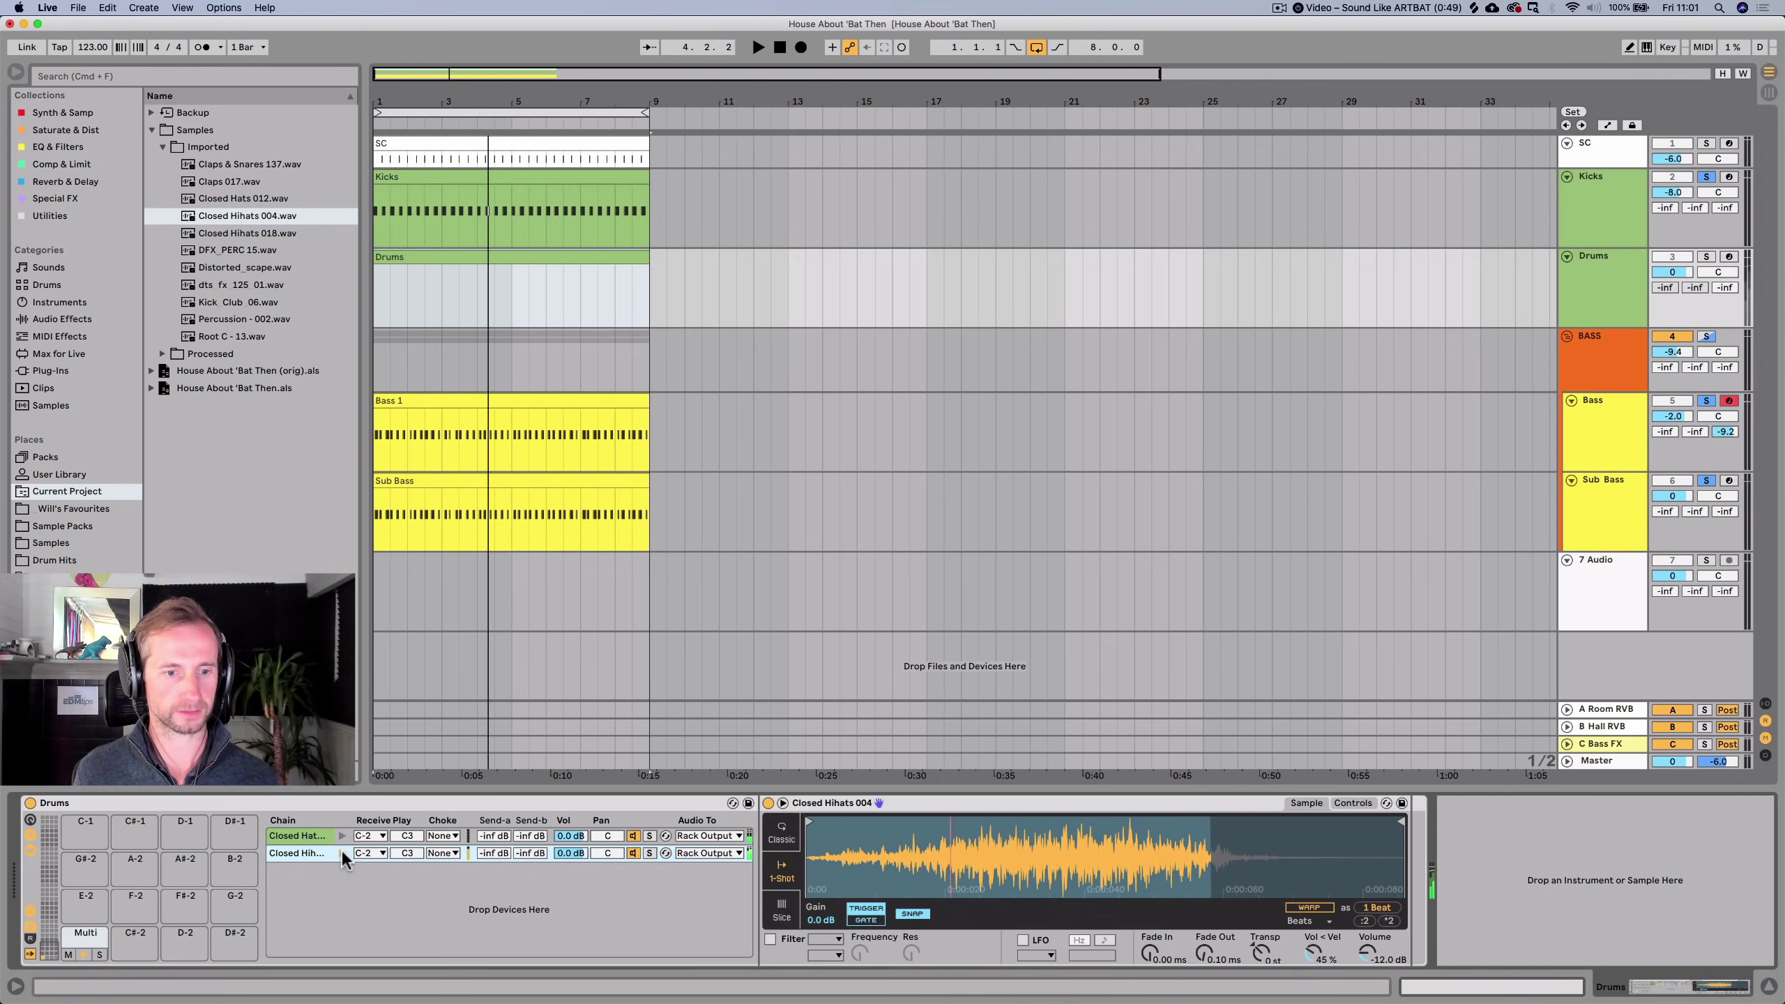
{"action": "double_click", "coordinate": [408, 254]}
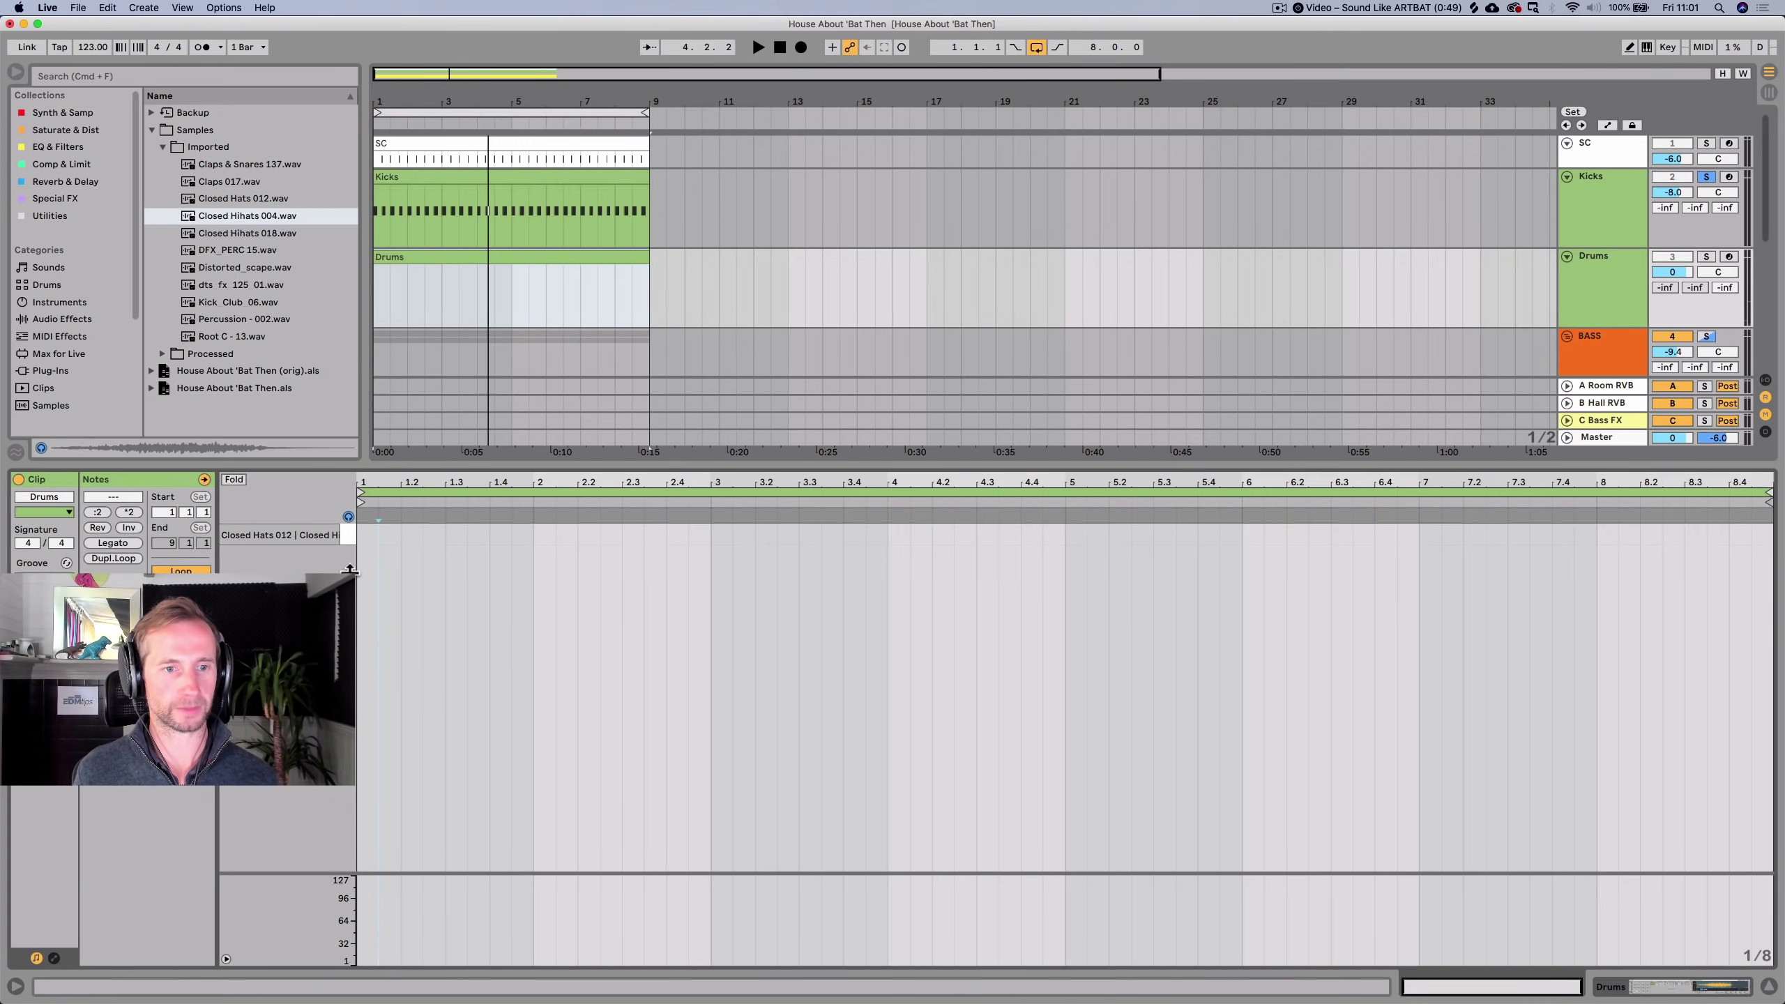
{"action": "left_click", "coordinate": [362, 536]}
{"action": "left_click", "coordinate": [349, 534]}
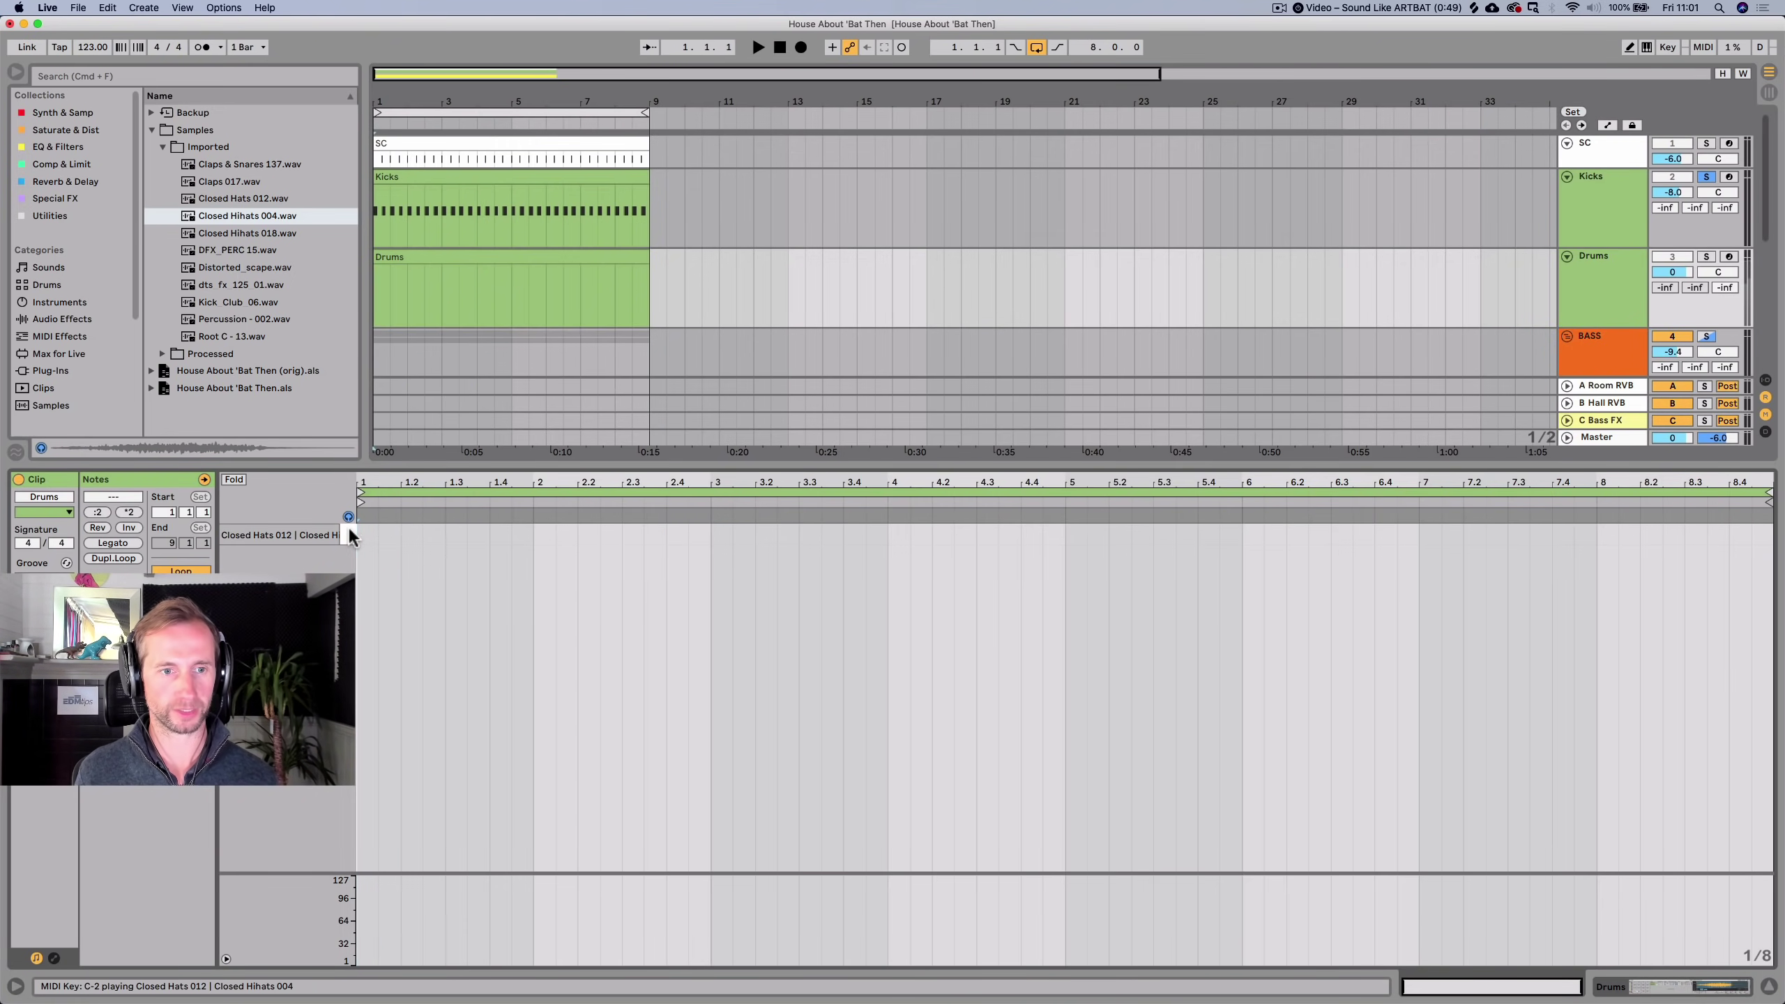
{"action": "left_click", "coordinate": [1705, 178]}
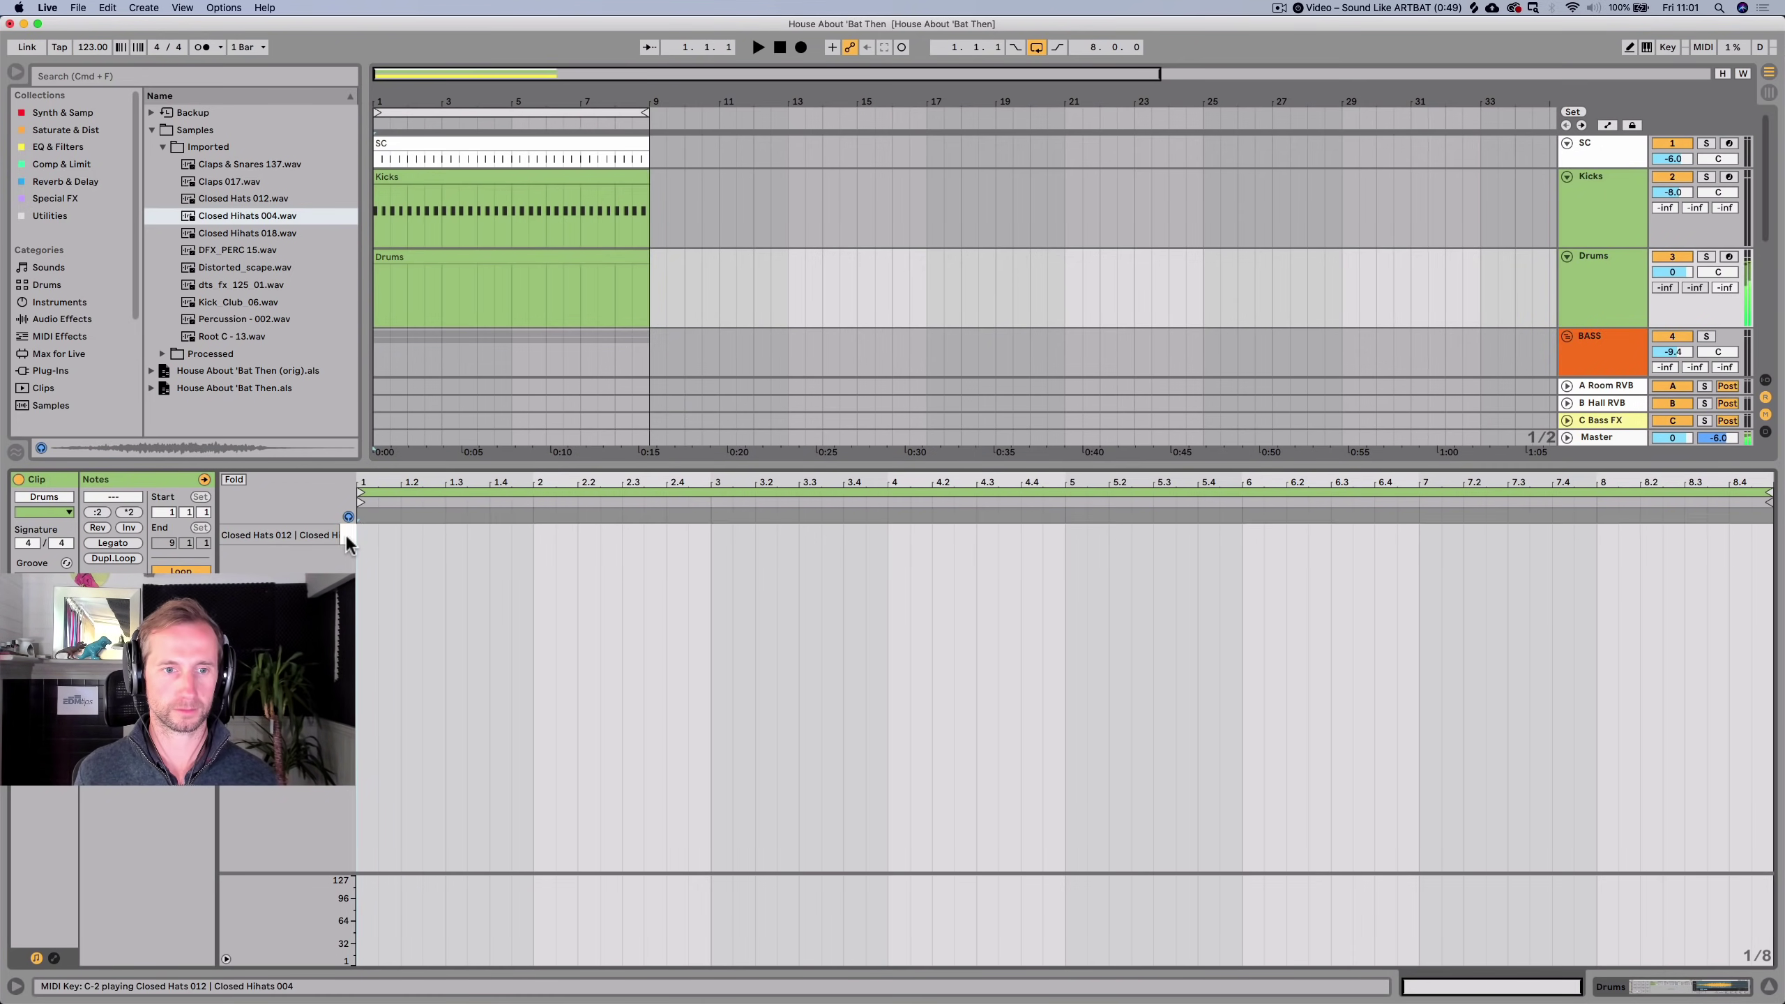
Set both hat chains to -6 dB and pan Closed Hats 012 to about 23L and Closed Hihats 004 to about 45R.
{"action": "key", "text": "Tab"}
{"action": "key", "text": "shift+Tab"}
{"action": "key", "text": "shift+Tab"}
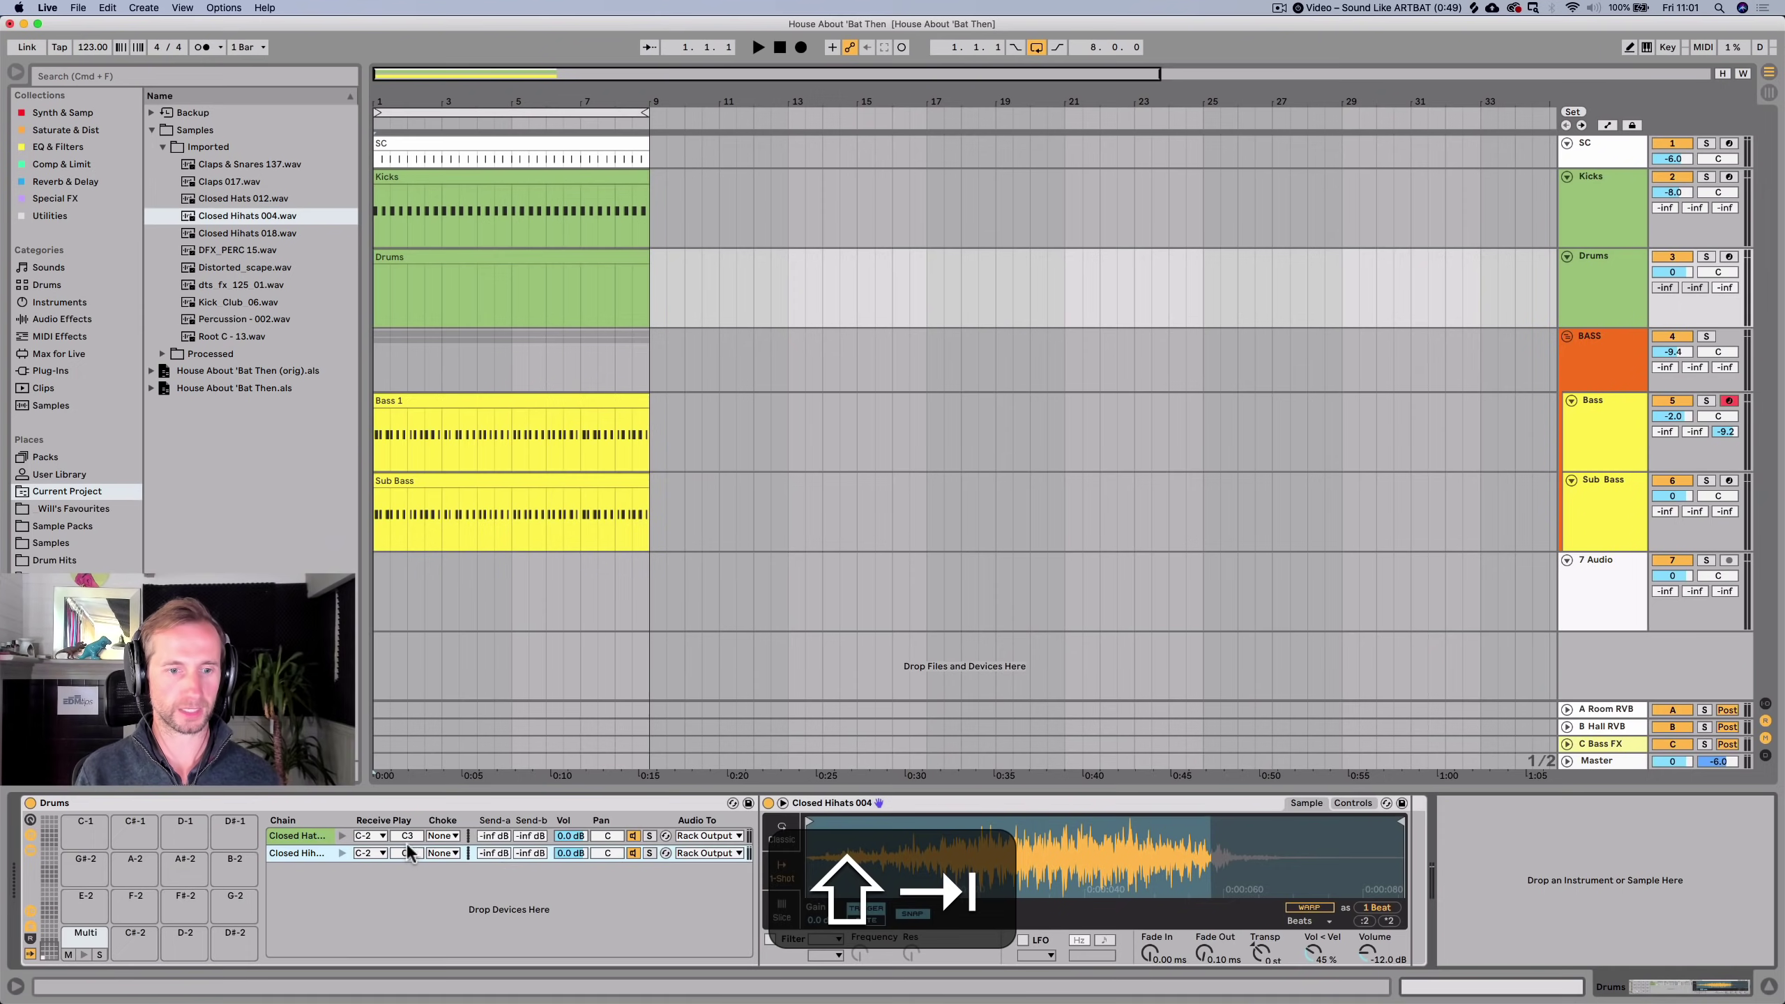
{"action": "left_click", "coordinate": [565, 836]}
{"action": "type", "text": "-"}
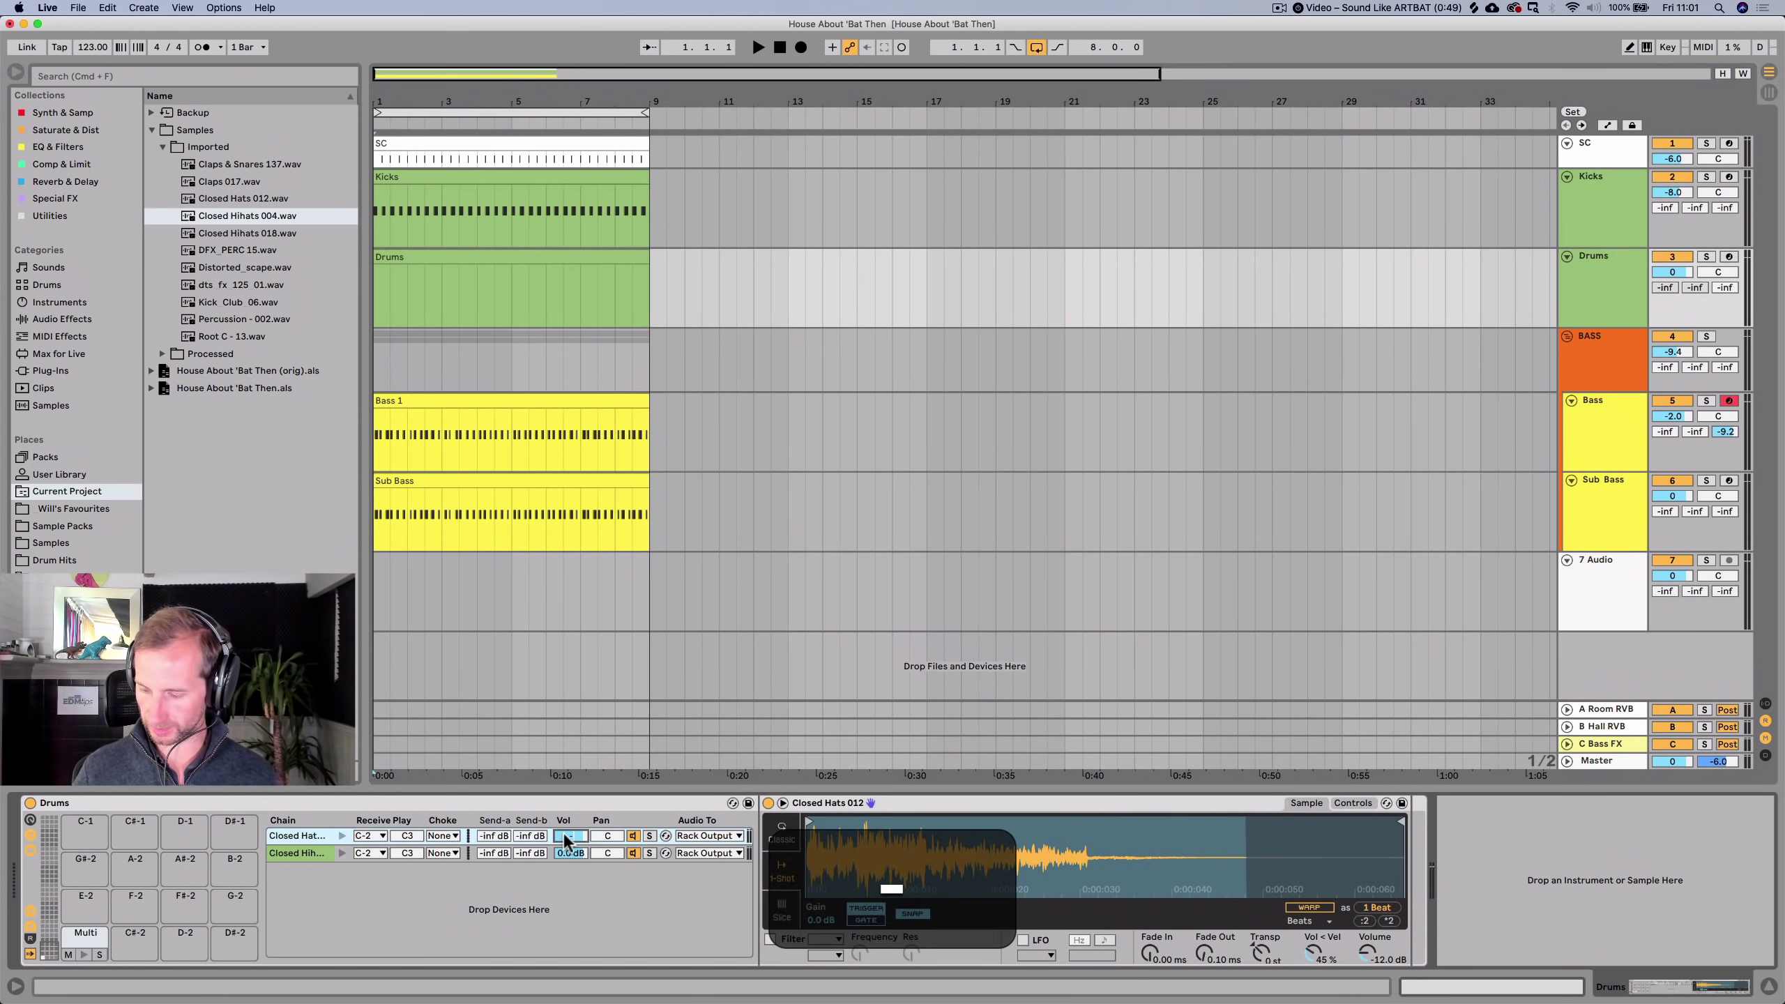
{"action": "left_click", "coordinate": [569, 853]}
{"action": "type", "text": "-6"}
{"action": "key", "text": "Return"}
{"action": "left_click_drag", "start_coordinate": [607, 836], "coordinate": [606, 844]}
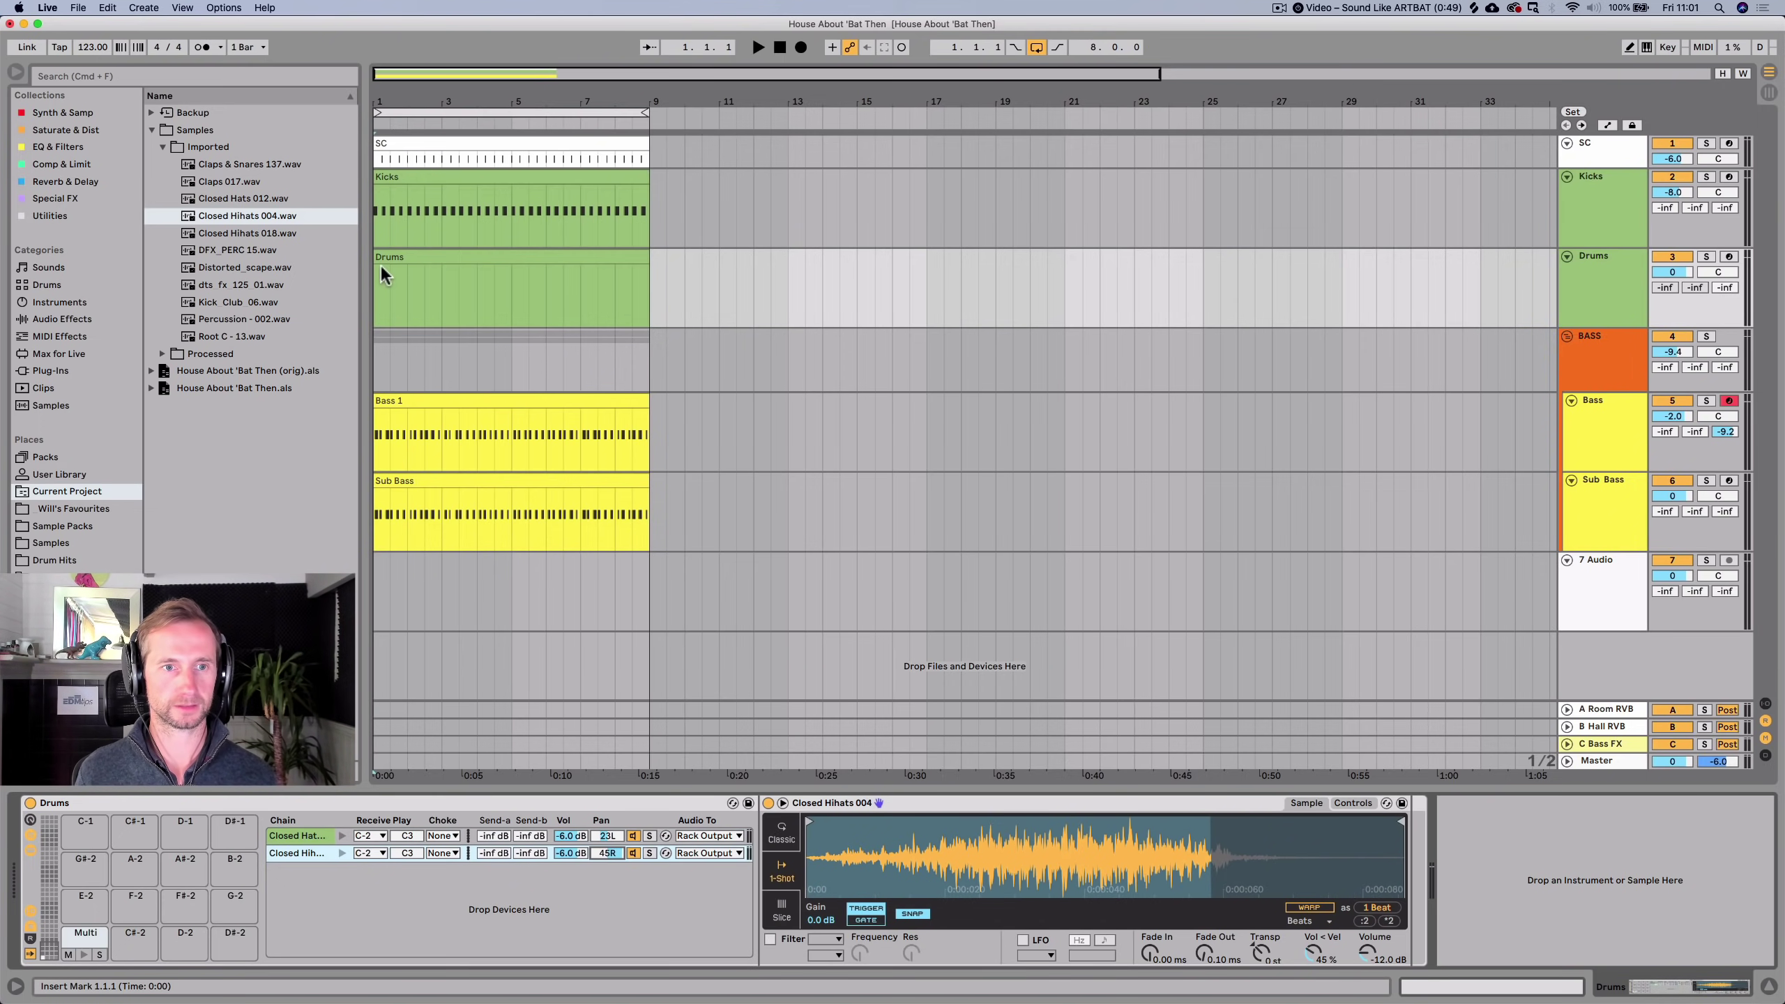
Add a layered hat note on the offbeat at 1.1.3 in the Drums clip and select the full first beat.
{"action": "double_click", "coordinate": [378, 278]}
{"action": "key", "text": "space"}
{"action": "double_click", "coordinate": [386, 532]}
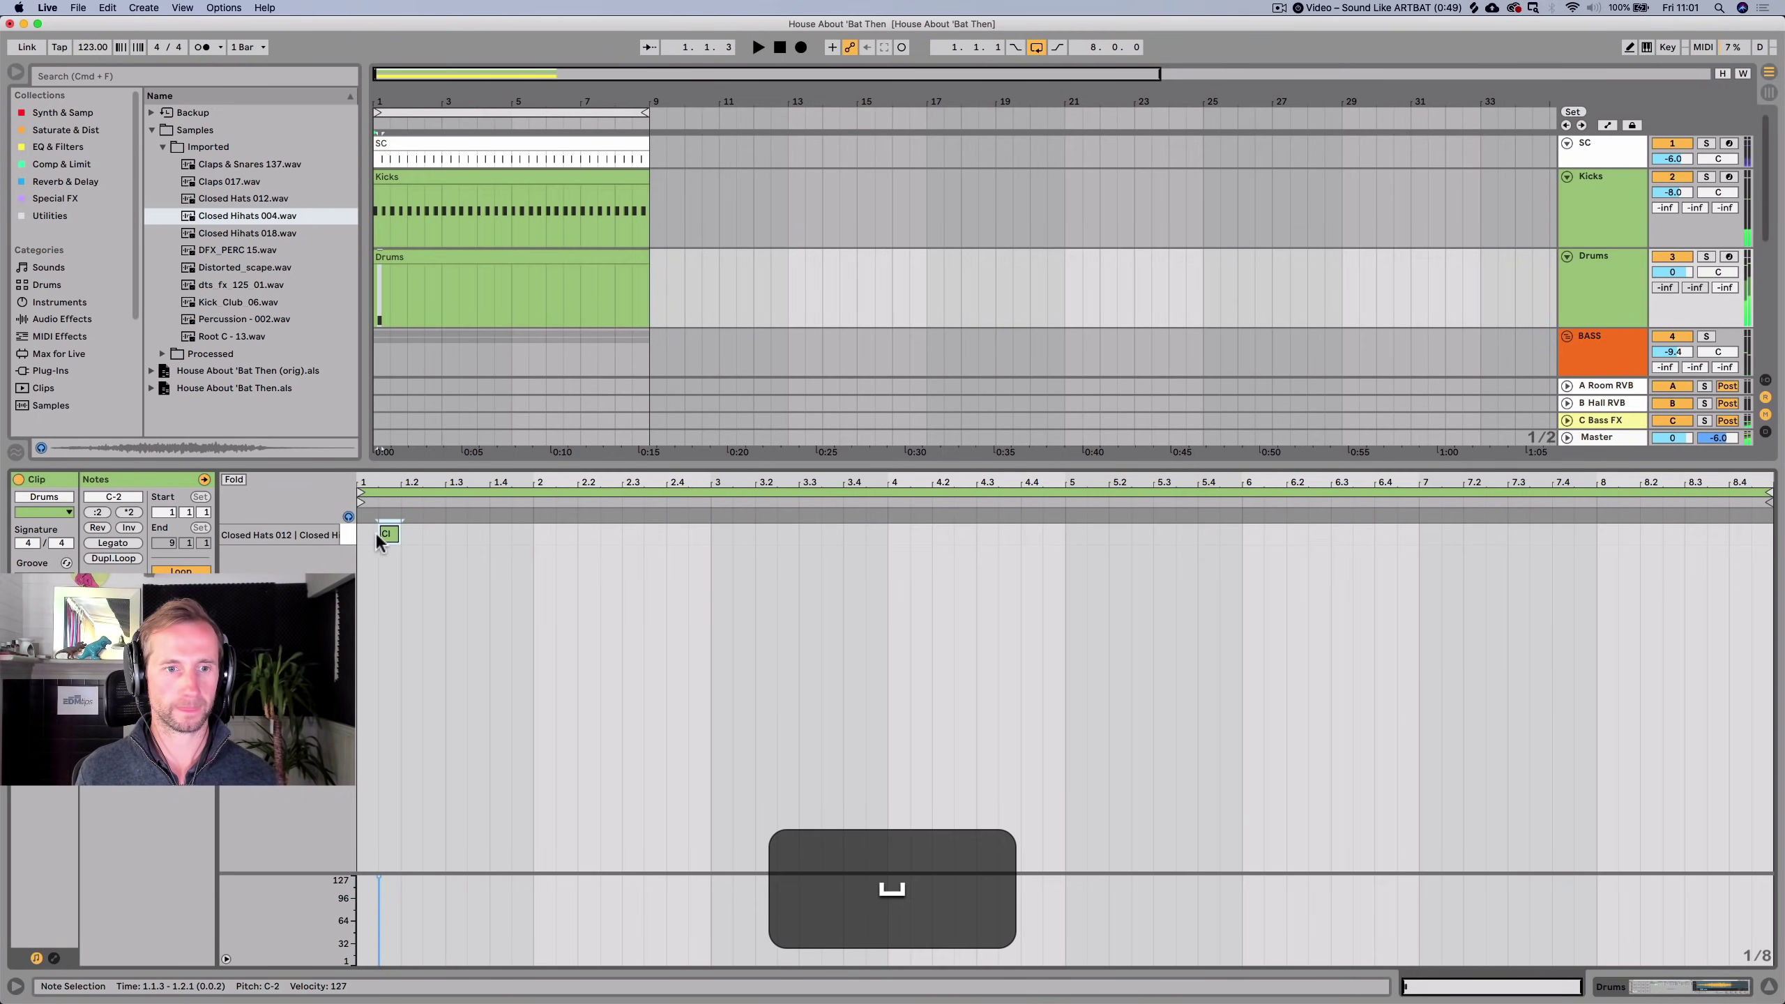
{"action": "left_click_drag", "start_coordinate": [380, 535], "coordinate": [362, 533]}
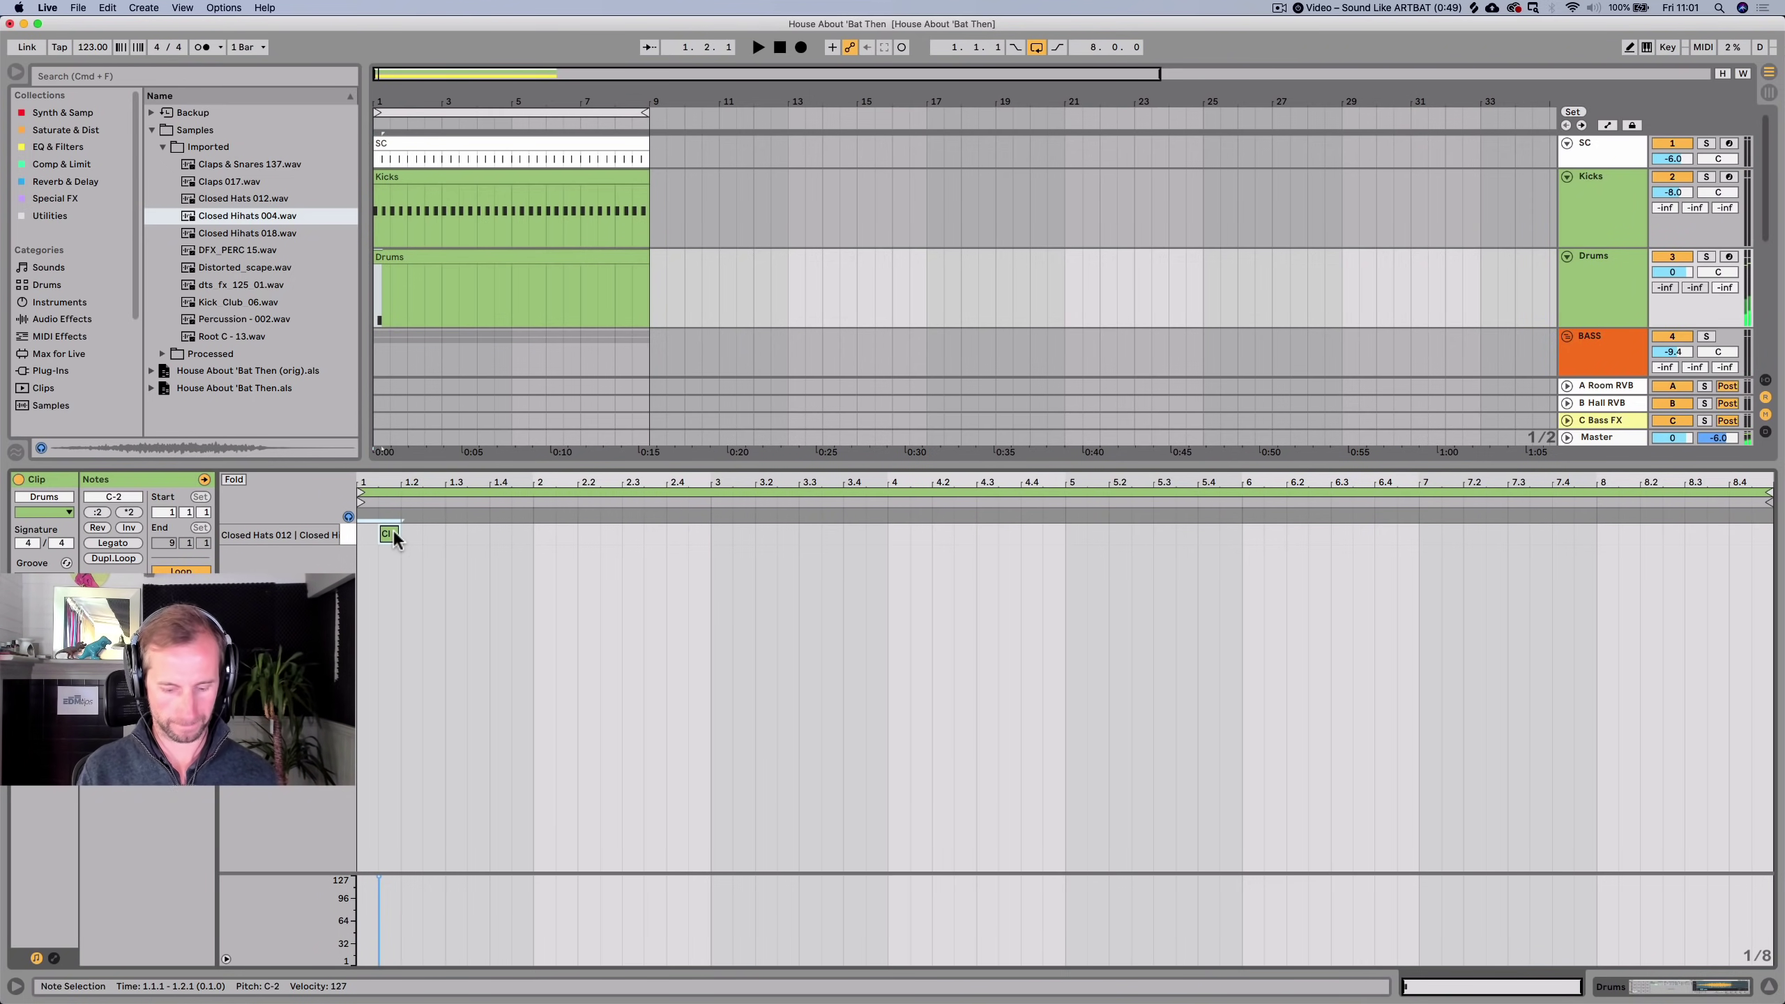
Duplicate the one-beat hat selection repeatedly until offbeat hats fill all eight bars of the Drums clip.
{"action": "key", "text": "super+d"}
{"action": "key", "text": "super+d"}
{"action": "key", "text": "super+d"}
{"action": "key", "text": "super+d"}
{"action": "key", "text": "super+d"}
{"action": "key", "text": "super+d"}
{"action": "key", "text": "super+d"}
{"action": "key", "text": "super+d"}
{"action": "key", "text": "super+d"}
{"action": "key", "text": "super+d"}
{"action": "key", "text": "super+d"}
{"action": "key", "text": "super+d"}
{"action": "key", "text": "super+d"}
{"action": "key", "text": "super+d"}
{"action": "key", "text": "super+d"}
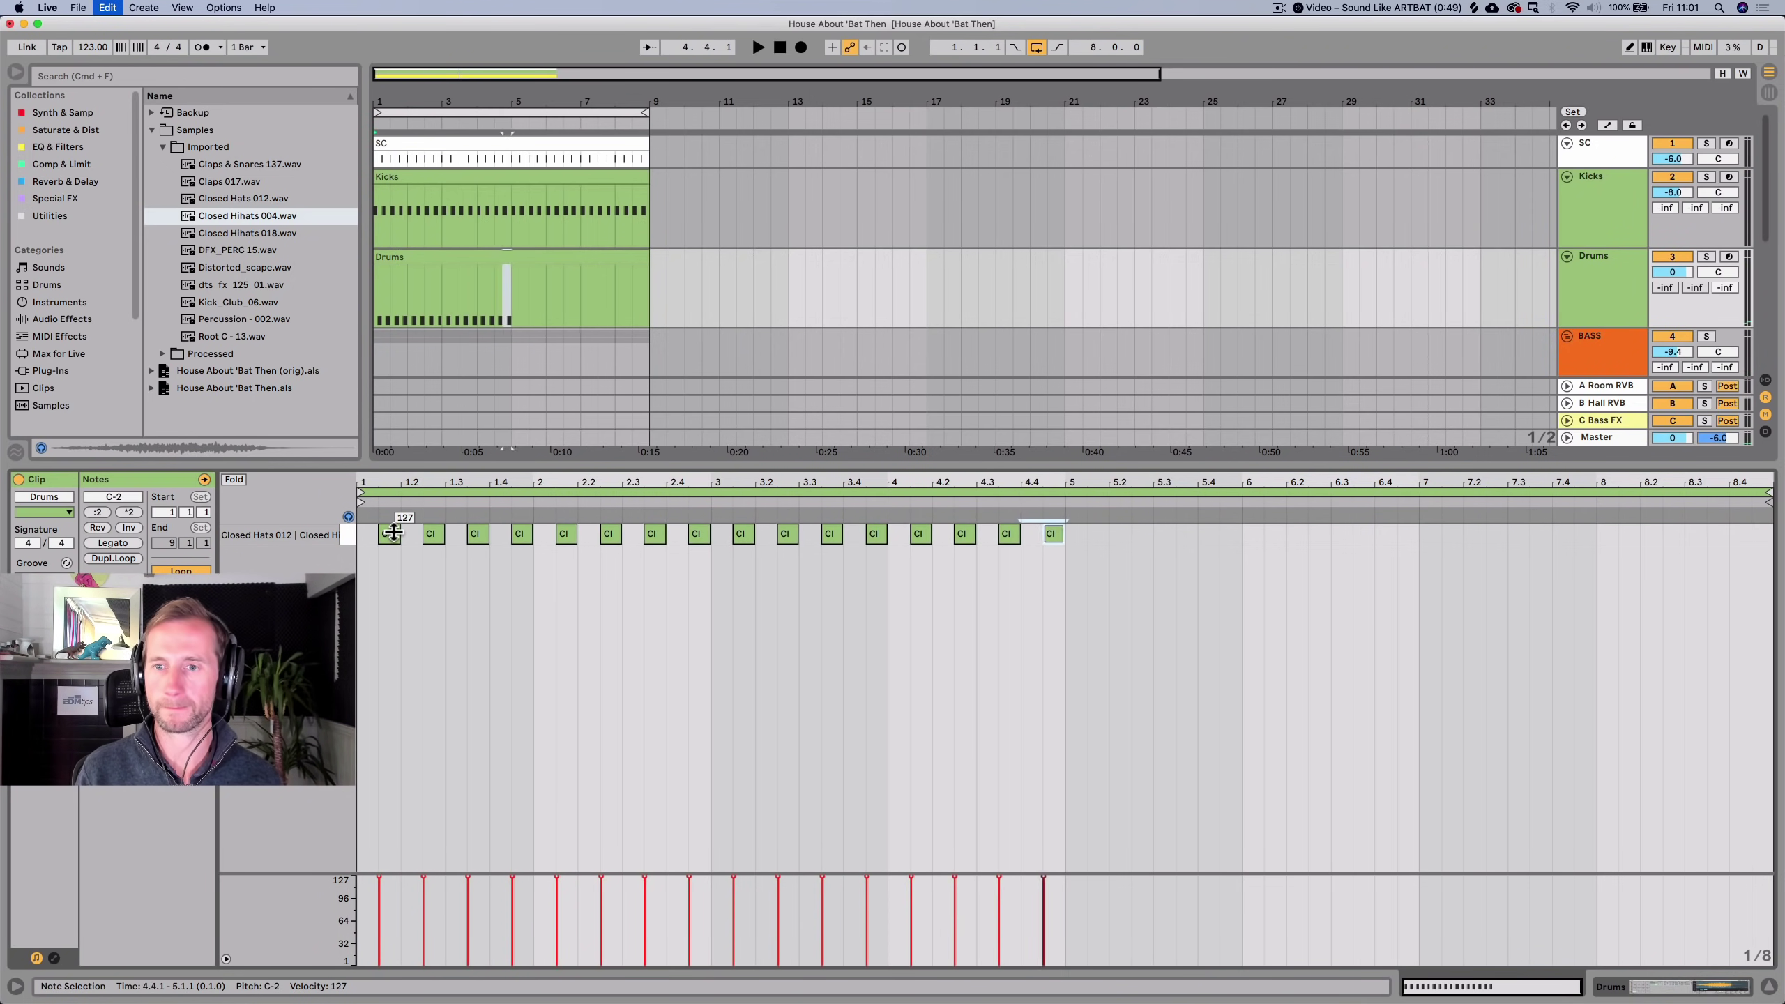
{"action": "key", "text": "super+d"}
{"action": "key", "text": "super+d"}
{"action": "key", "text": "super+d"}
{"action": "key", "text": "super+d"}
{"action": "key", "text": "super+d"}
{"action": "key", "text": "super+d"}
{"action": "key", "text": "super+d"}
{"action": "key", "text": "super+d"}
{"action": "key", "text": "super+d"}
{"action": "key", "text": "super+d"}
{"action": "key", "text": "super+d"}
{"action": "key", "text": "super+d"}
{"action": "key", "text": "super+d"}
{"action": "key", "text": "super+d"}
{"action": "key", "text": "super+d"}
{"action": "key", "text": "super+d"}
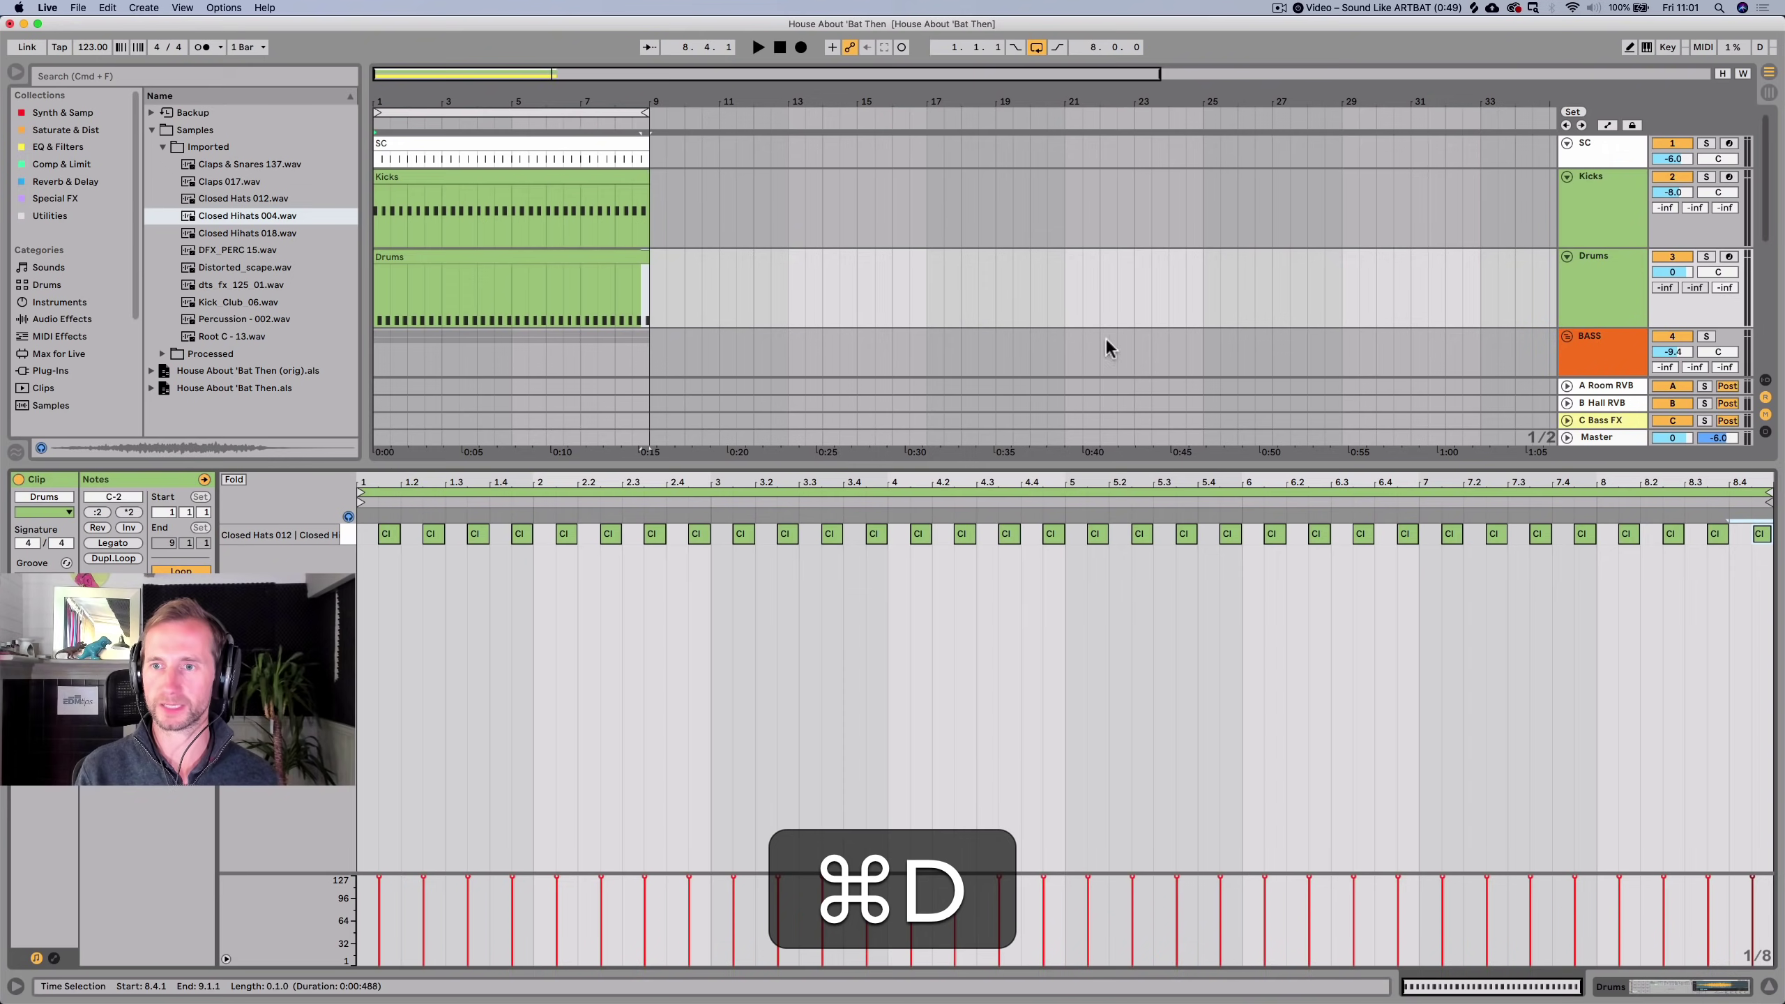
Set the Drums track volume to -6 dB and play the loop with the Drums rack's devices in view.
{"action": "left_click", "coordinate": [1677, 272]}
{"action": "type", "text": "-6."}
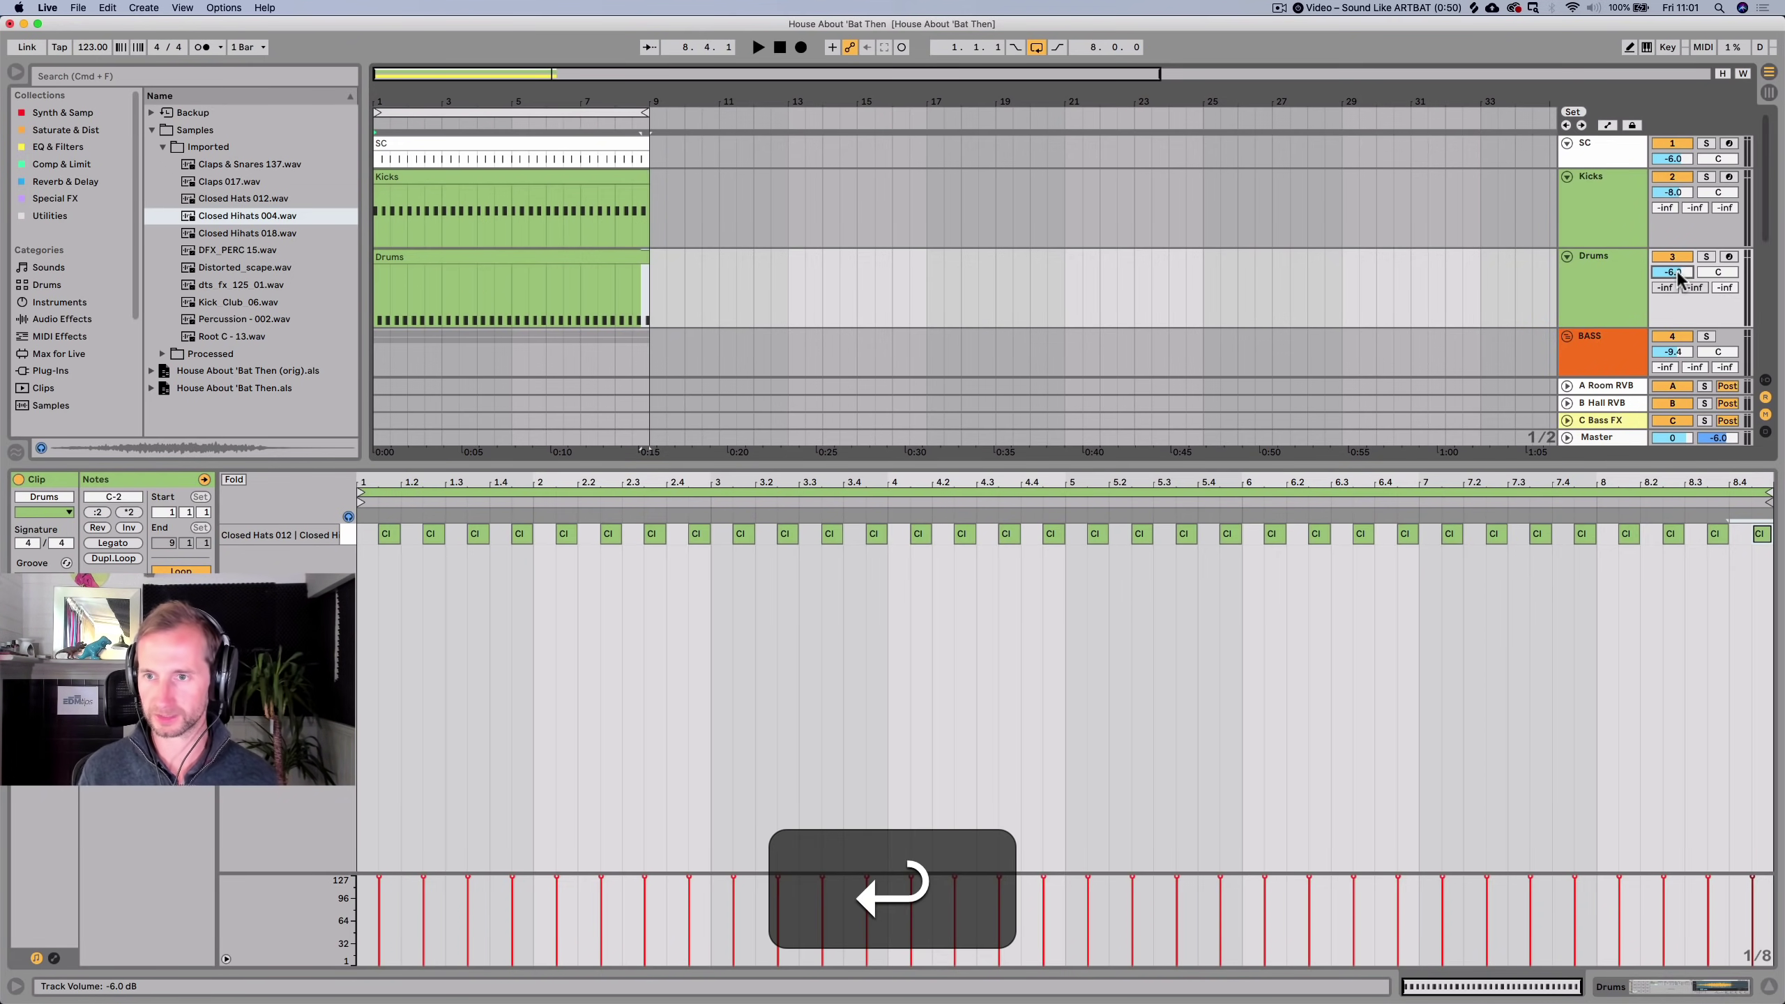
{"action": "key", "text": "space"}
{"action": "key", "text": "shift+Tab"}
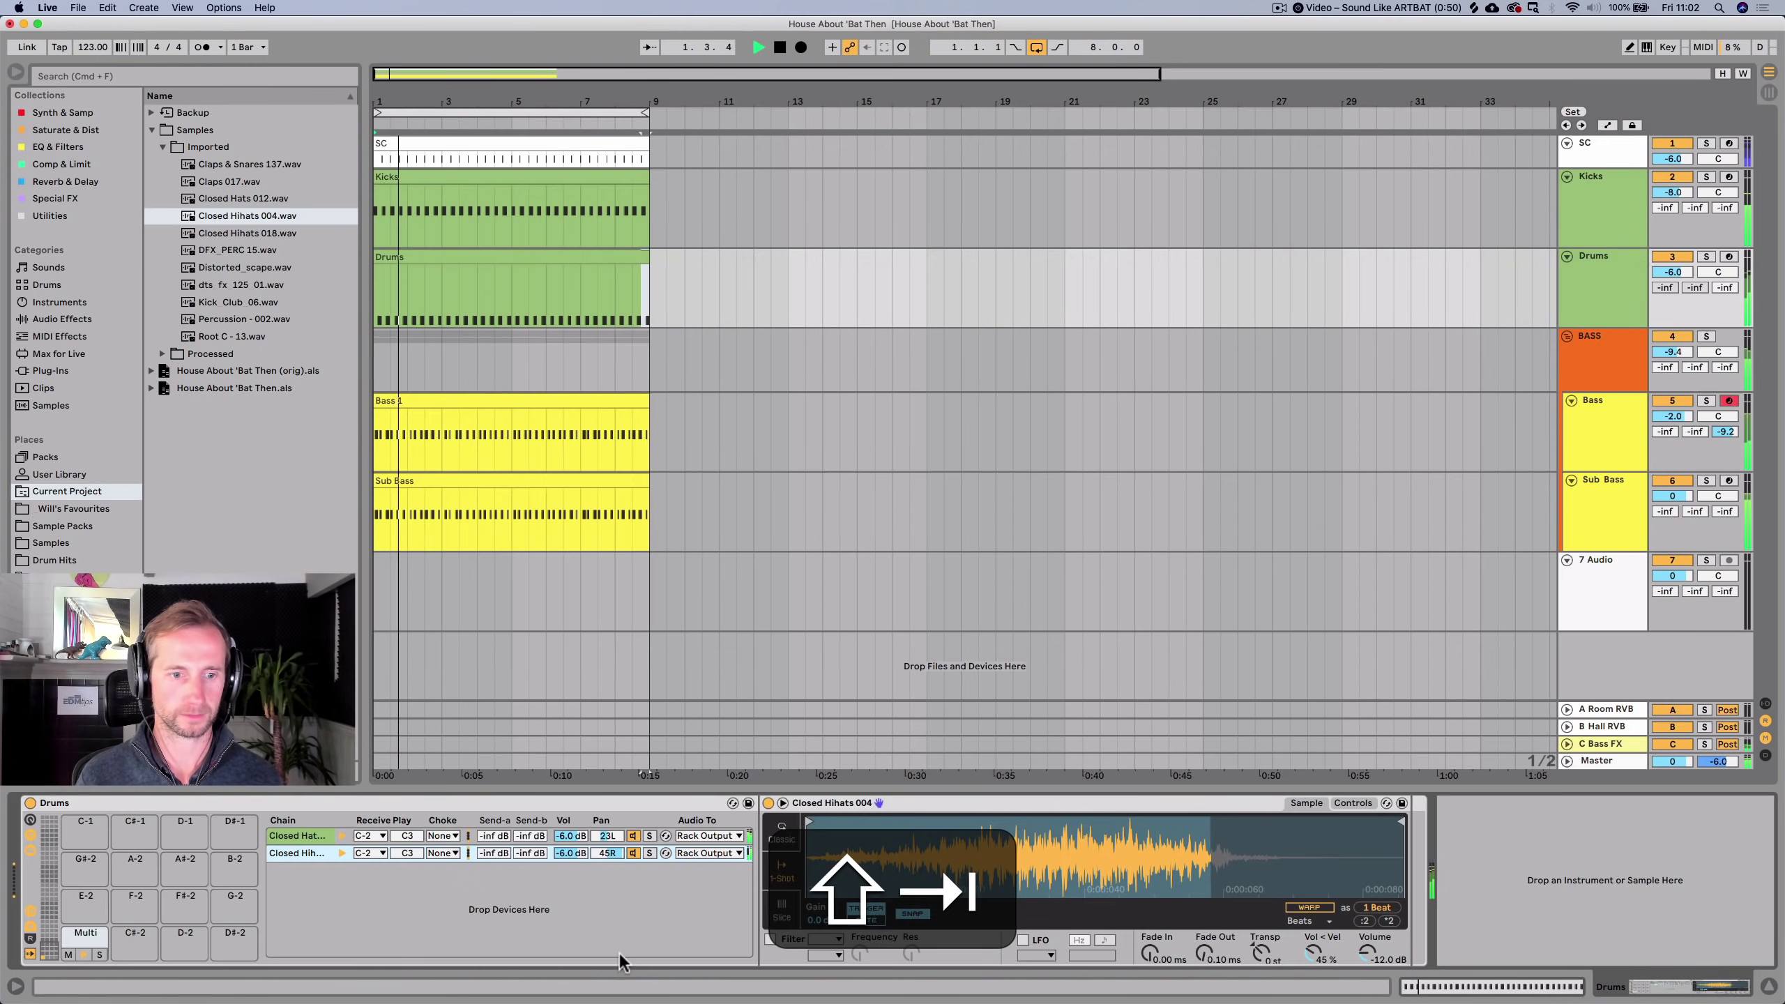
Silence the Closed Hats 012 chain and lower Closed Hihats 004 to about -11.5 dB, checking the level during playback.
{"action": "key", "text": "space"}
{"action": "mouse_move", "coordinate": [571, 838]}
{"action": "left_mouse_down"}
{"action": "mouse_move", "coordinate": [571, 897]}
{"action": "mouse_move", "coordinate": [570, 862]}
{"action": "left_mouse_up"}
{"action": "key", "text": "space"}
{"action": "key", "text": "alt+m"}
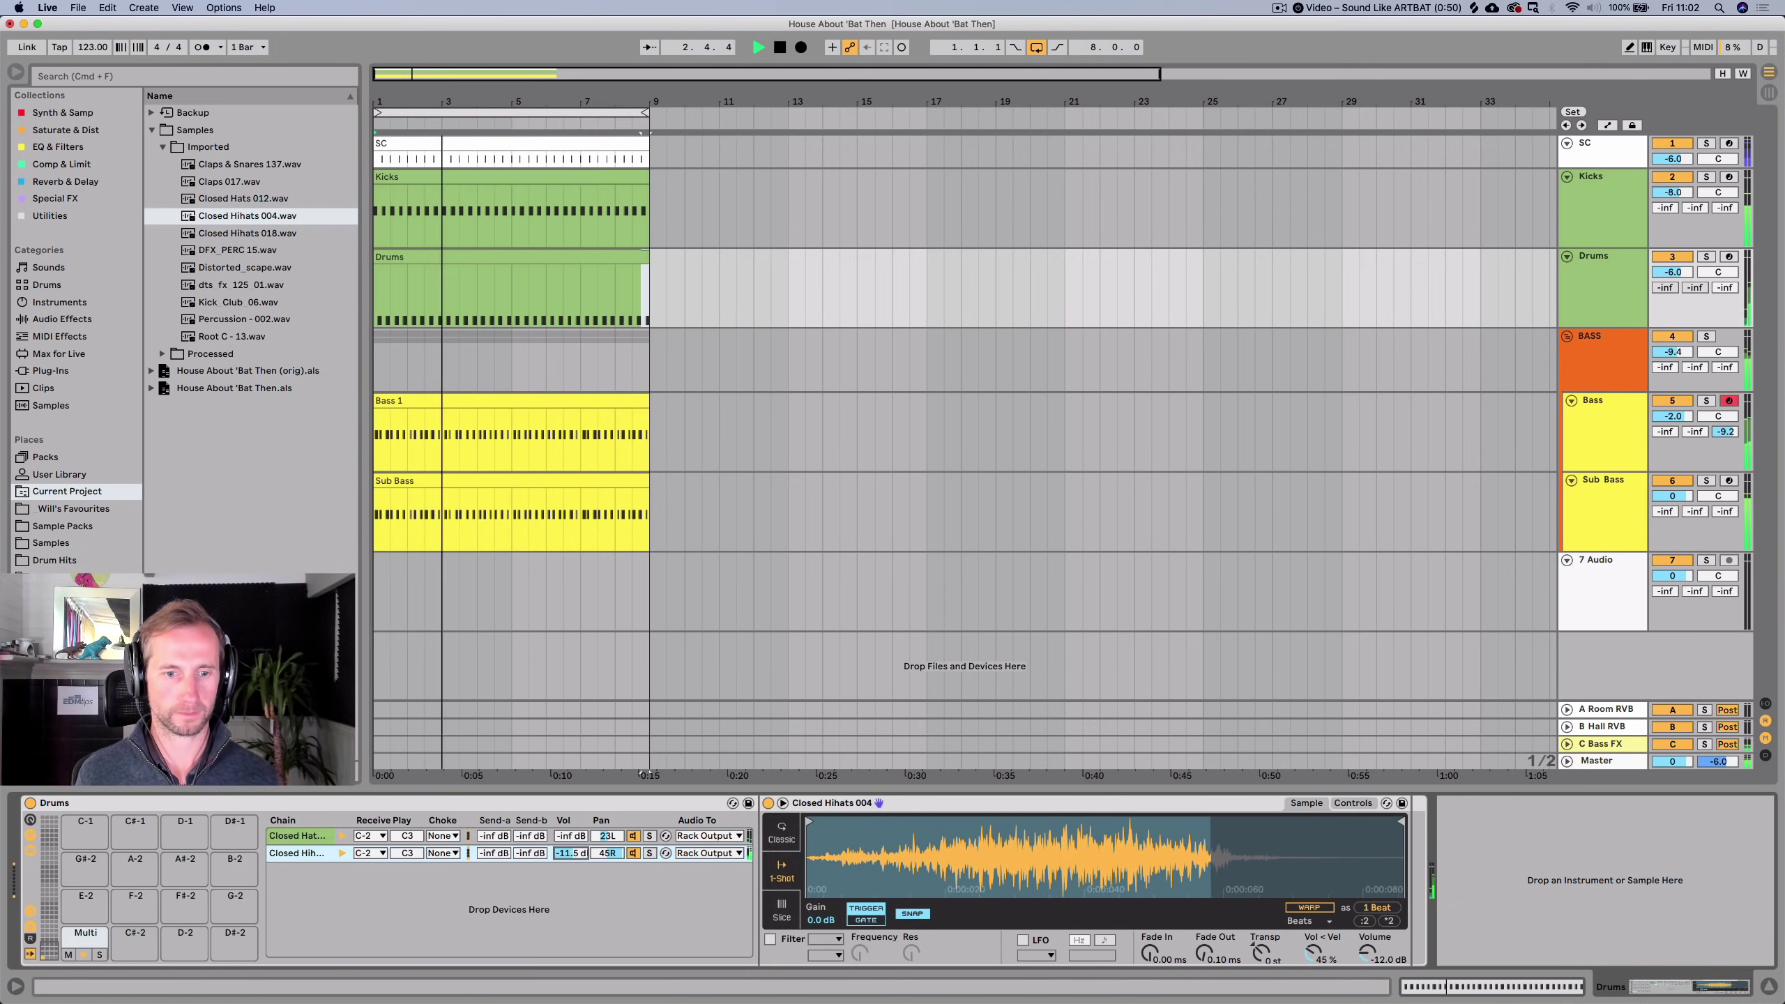
{"action": "key", "text": "space"}
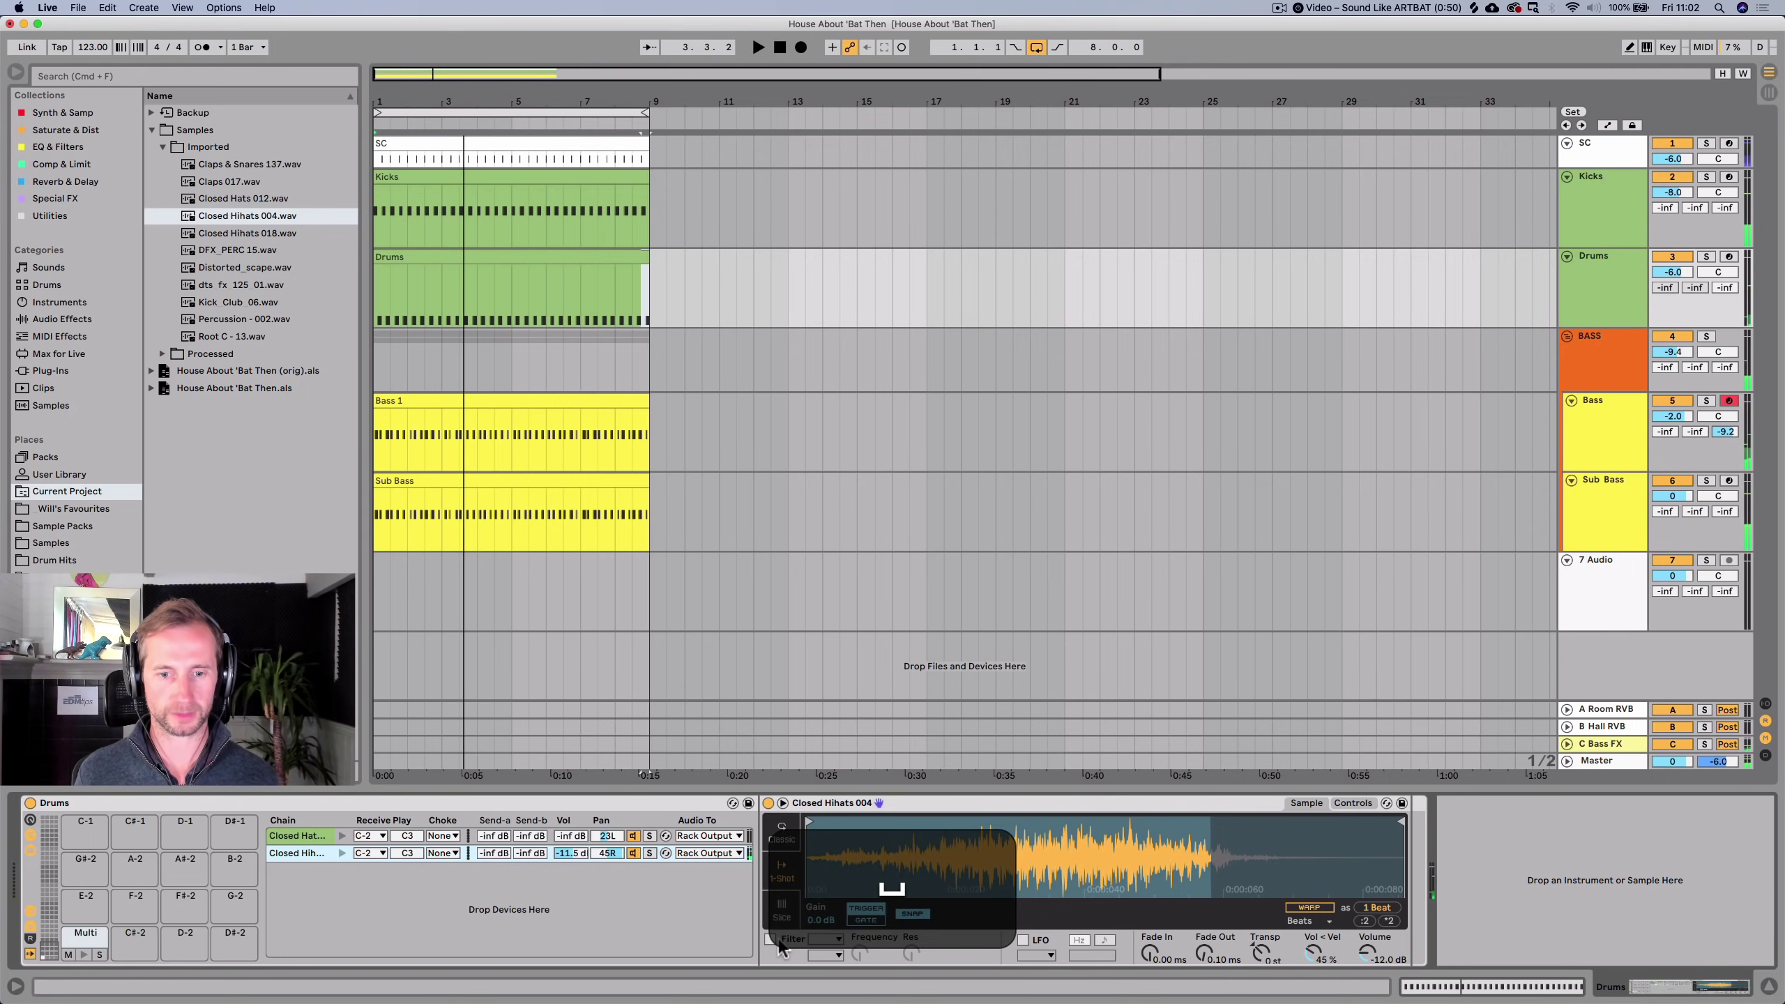
Enable a high-pass filter on Closed Hihats 004 and set its frequency to about 3.71 kHz while the loop plays.
{"action": "left_click", "coordinate": [770, 940]}
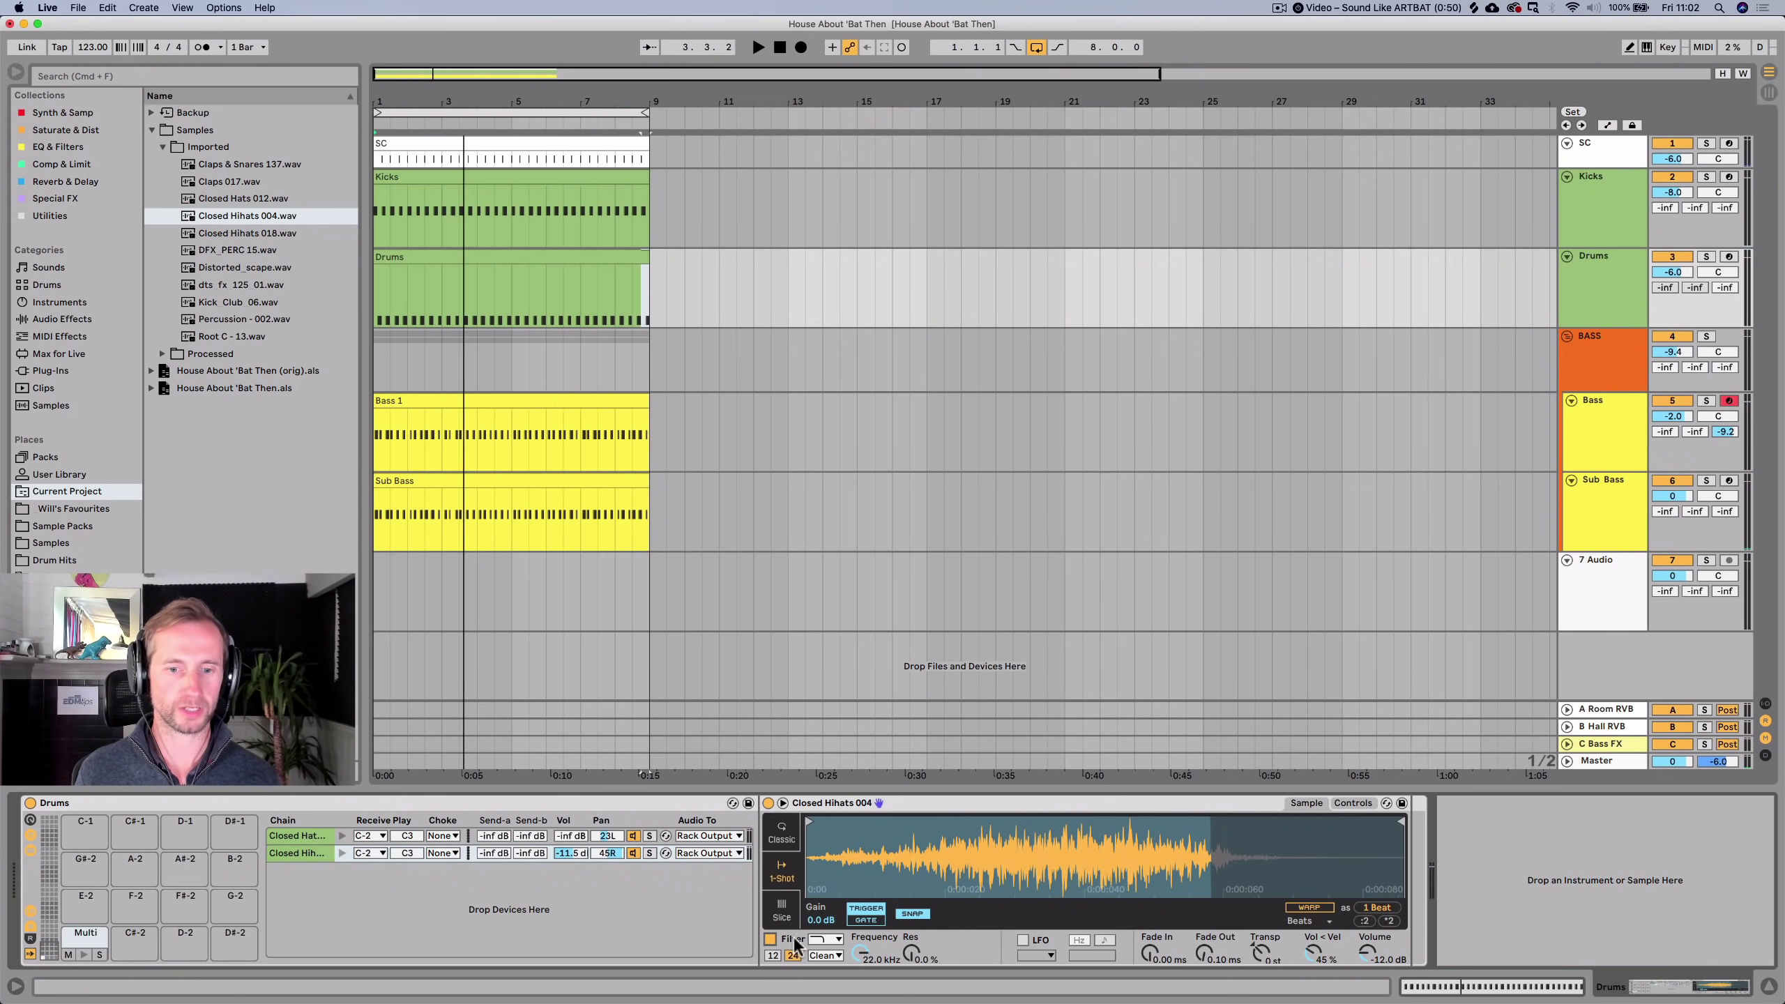
{"action": "left_click", "coordinate": [824, 940]}
{"action": "left_click", "coordinate": [822, 888]}
{"action": "key", "text": "space"}
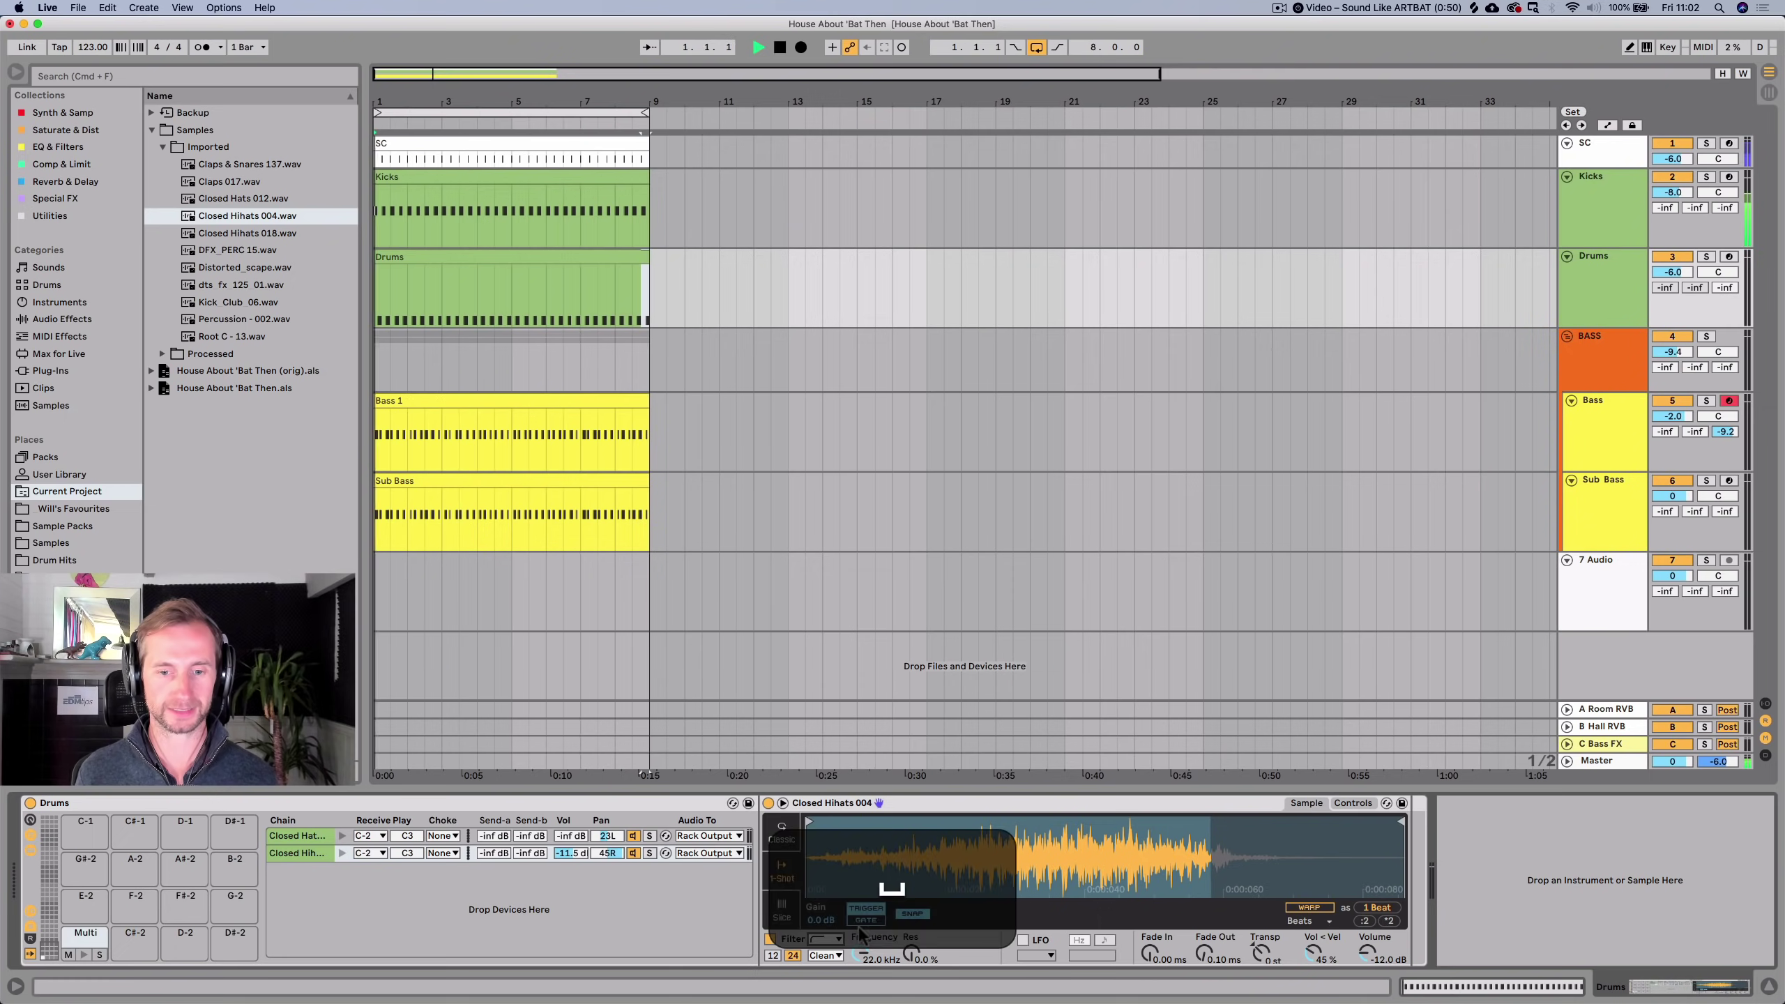
{"action": "left_click_drag", "start_coordinate": [860, 954], "coordinate": [861, 999]}
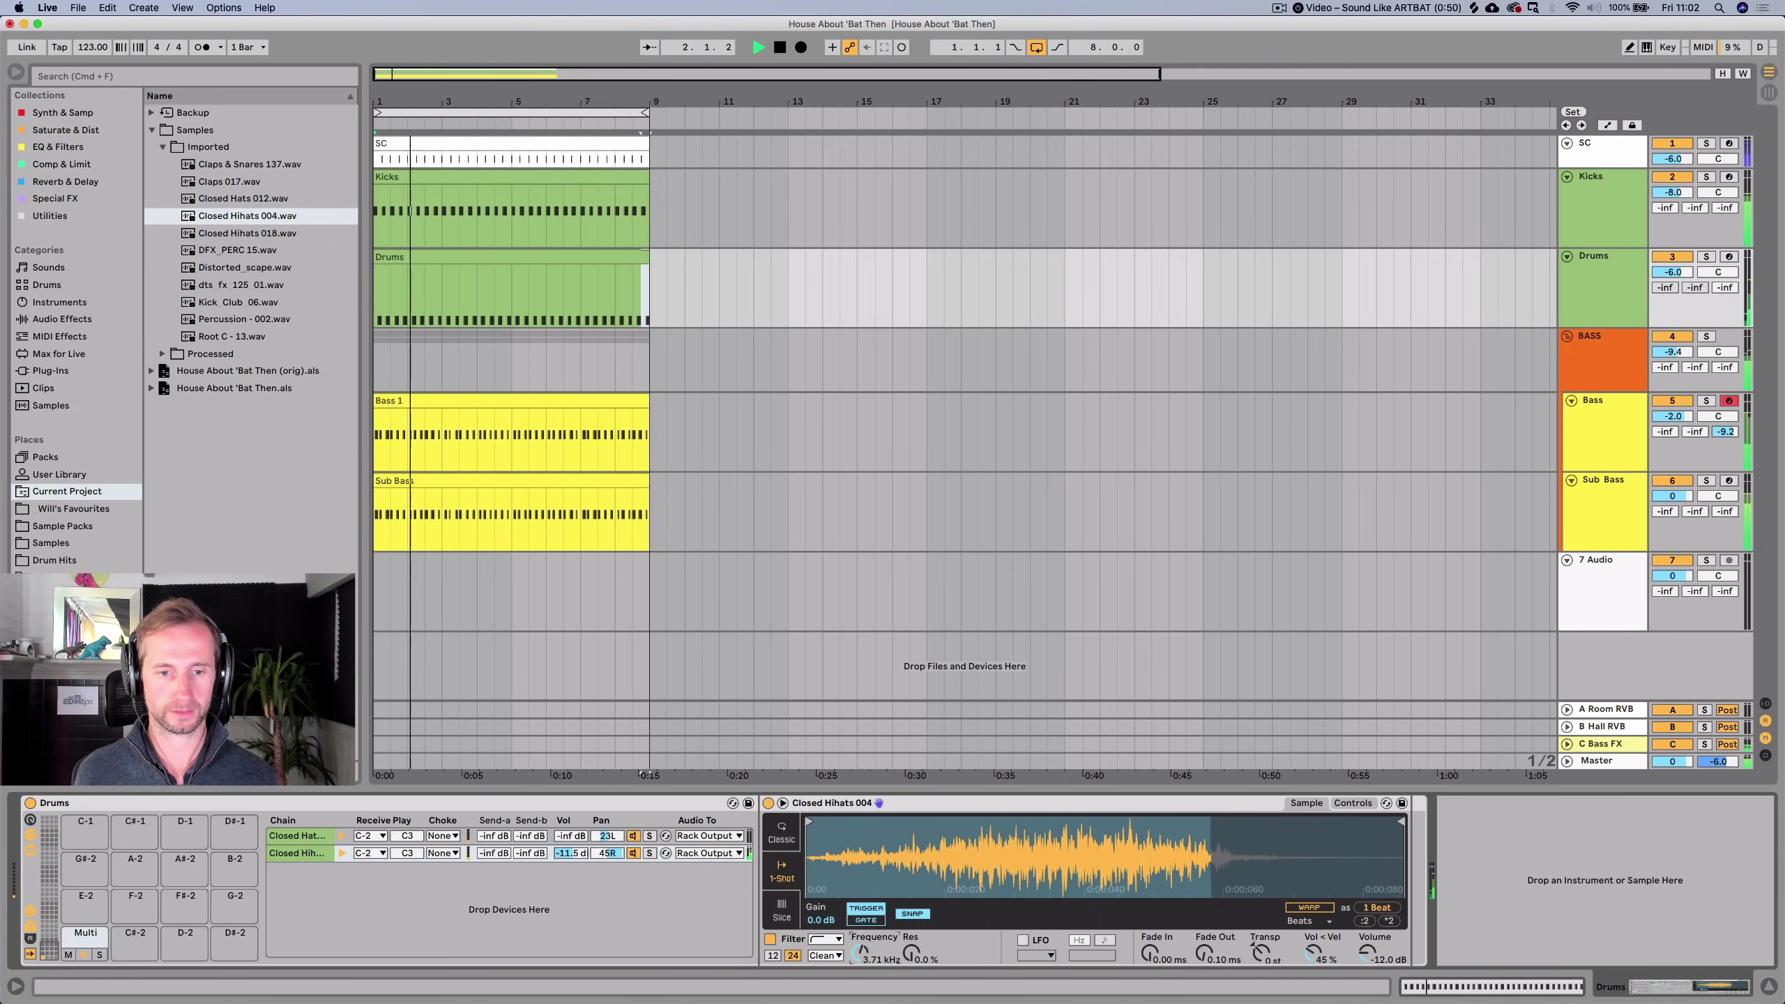
{"action": "key", "text": "space"}
Raise Closed Hats 012 to about -16 dB with Closed Hihats 004 muted, and high-pass it at about 1.78 kHz.
{"action": "left_click", "coordinate": [308, 837]}
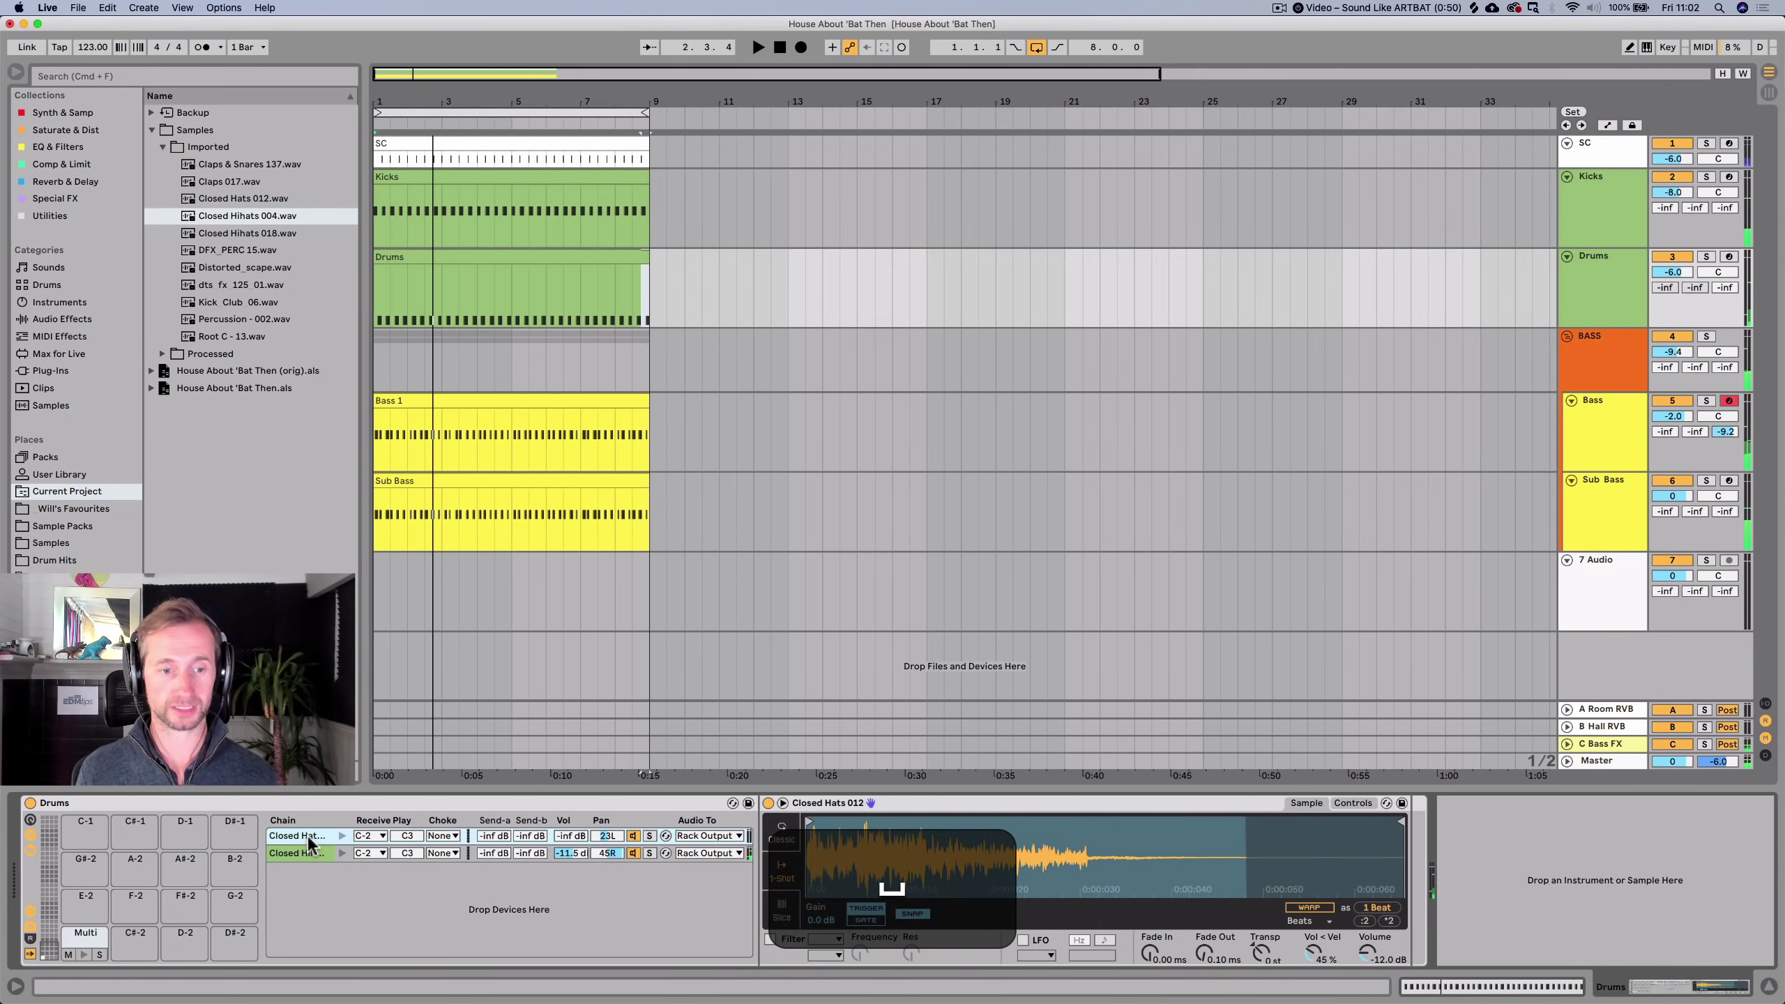
{"action": "left_click", "coordinate": [634, 851]}
{"action": "key", "text": "space"}
{"action": "mouse_move", "coordinate": [578, 834]}
{"action": "left_mouse_down"}
{"action": "mouse_move", "coordinate": [578, 809]}
{"action": "mouse_move", "coordinate": [571, 823]}
{"action": "left_mouse_up"}
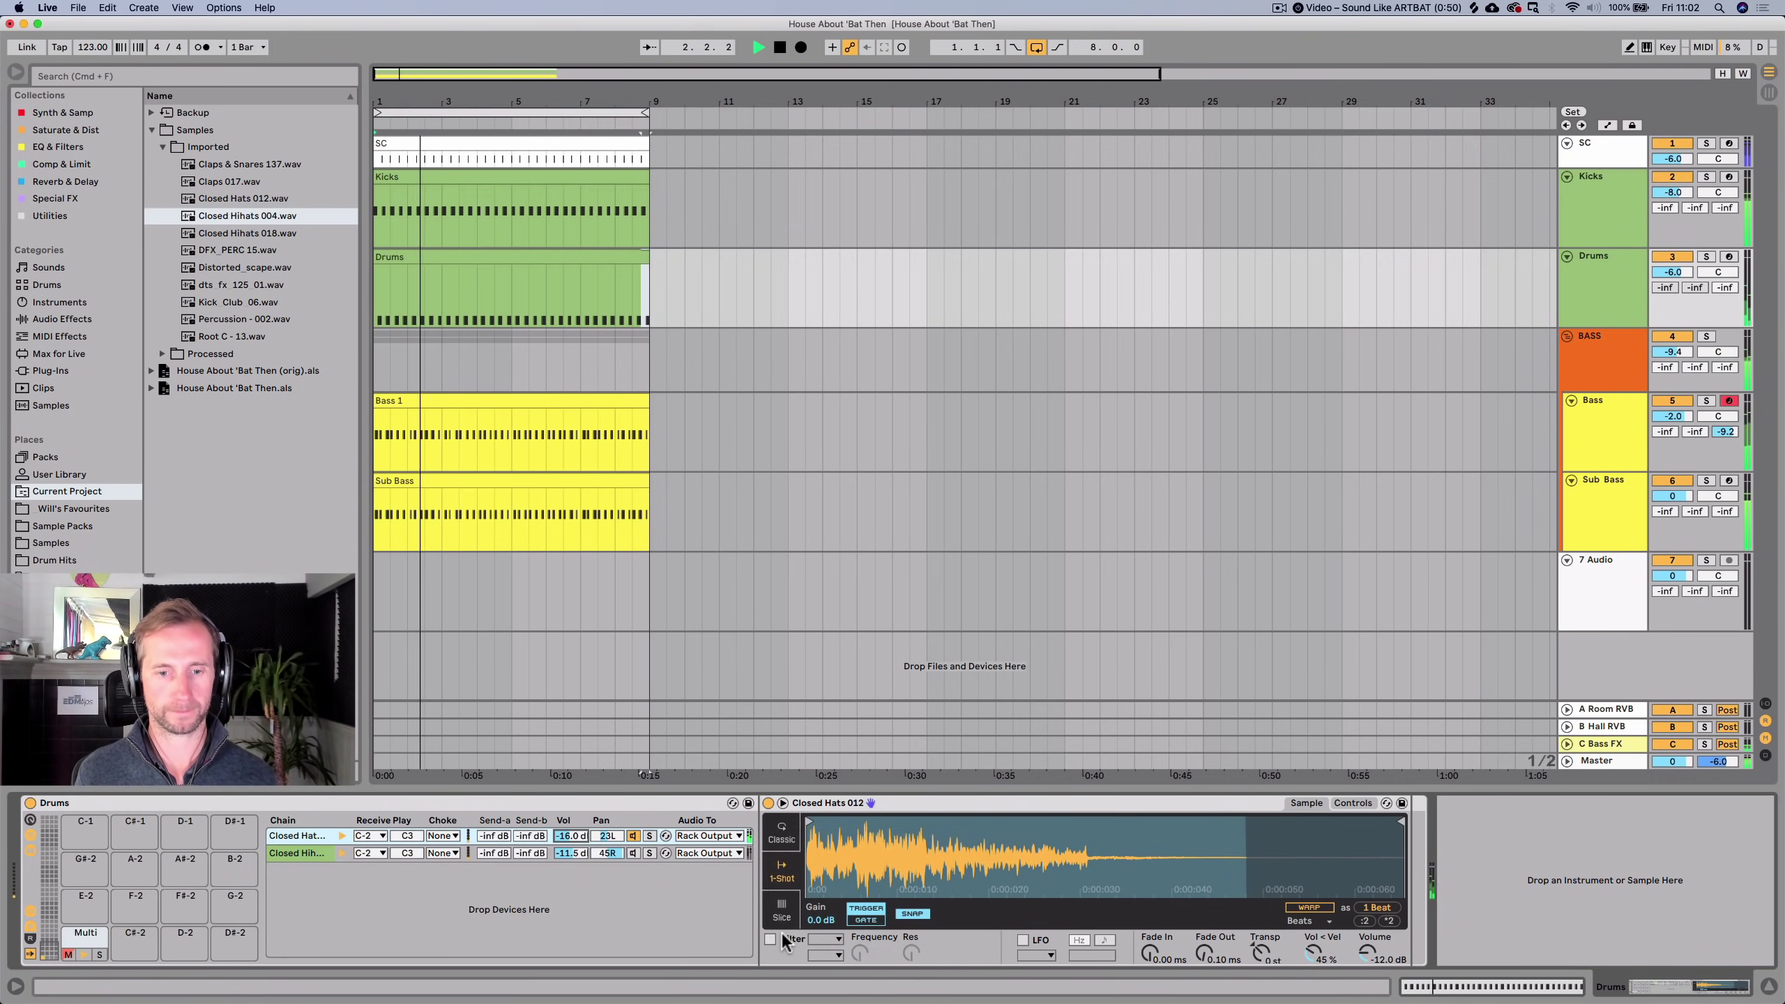
{"action": "left_click", "coordinate": [772, 939]}
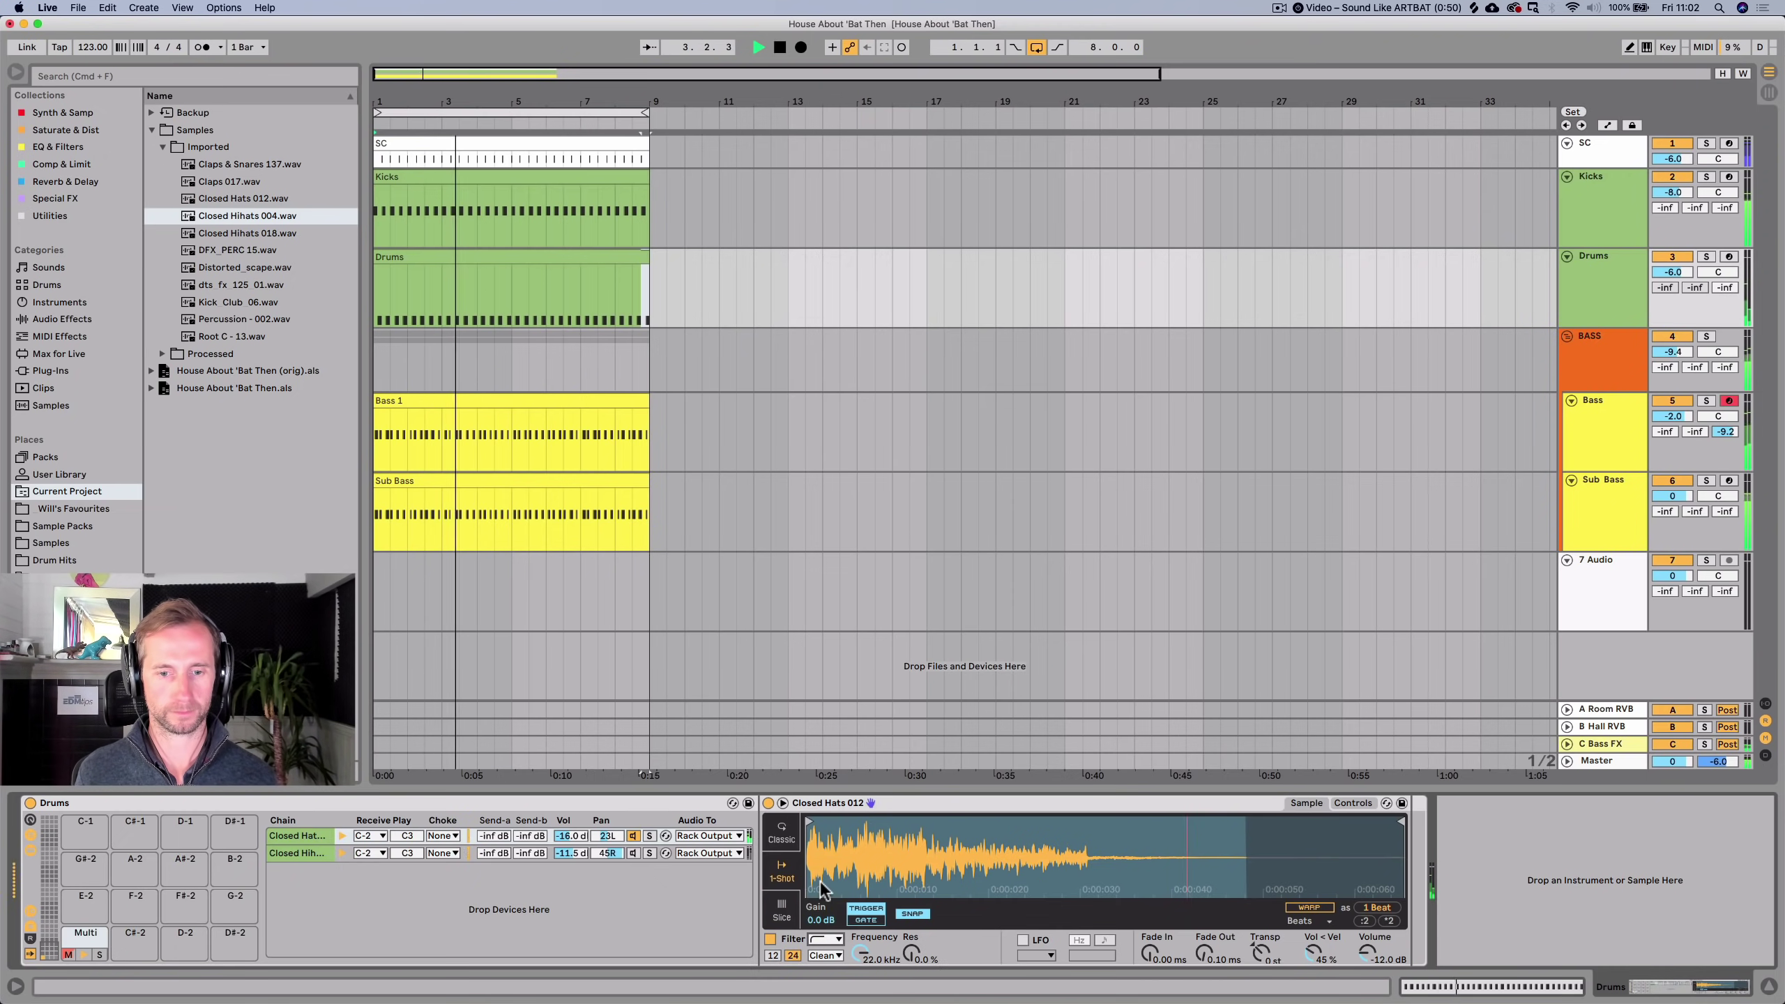
{"action": "left_click_drag", "start_coordinate": [859, 954], "coordinate": [860, 984]}
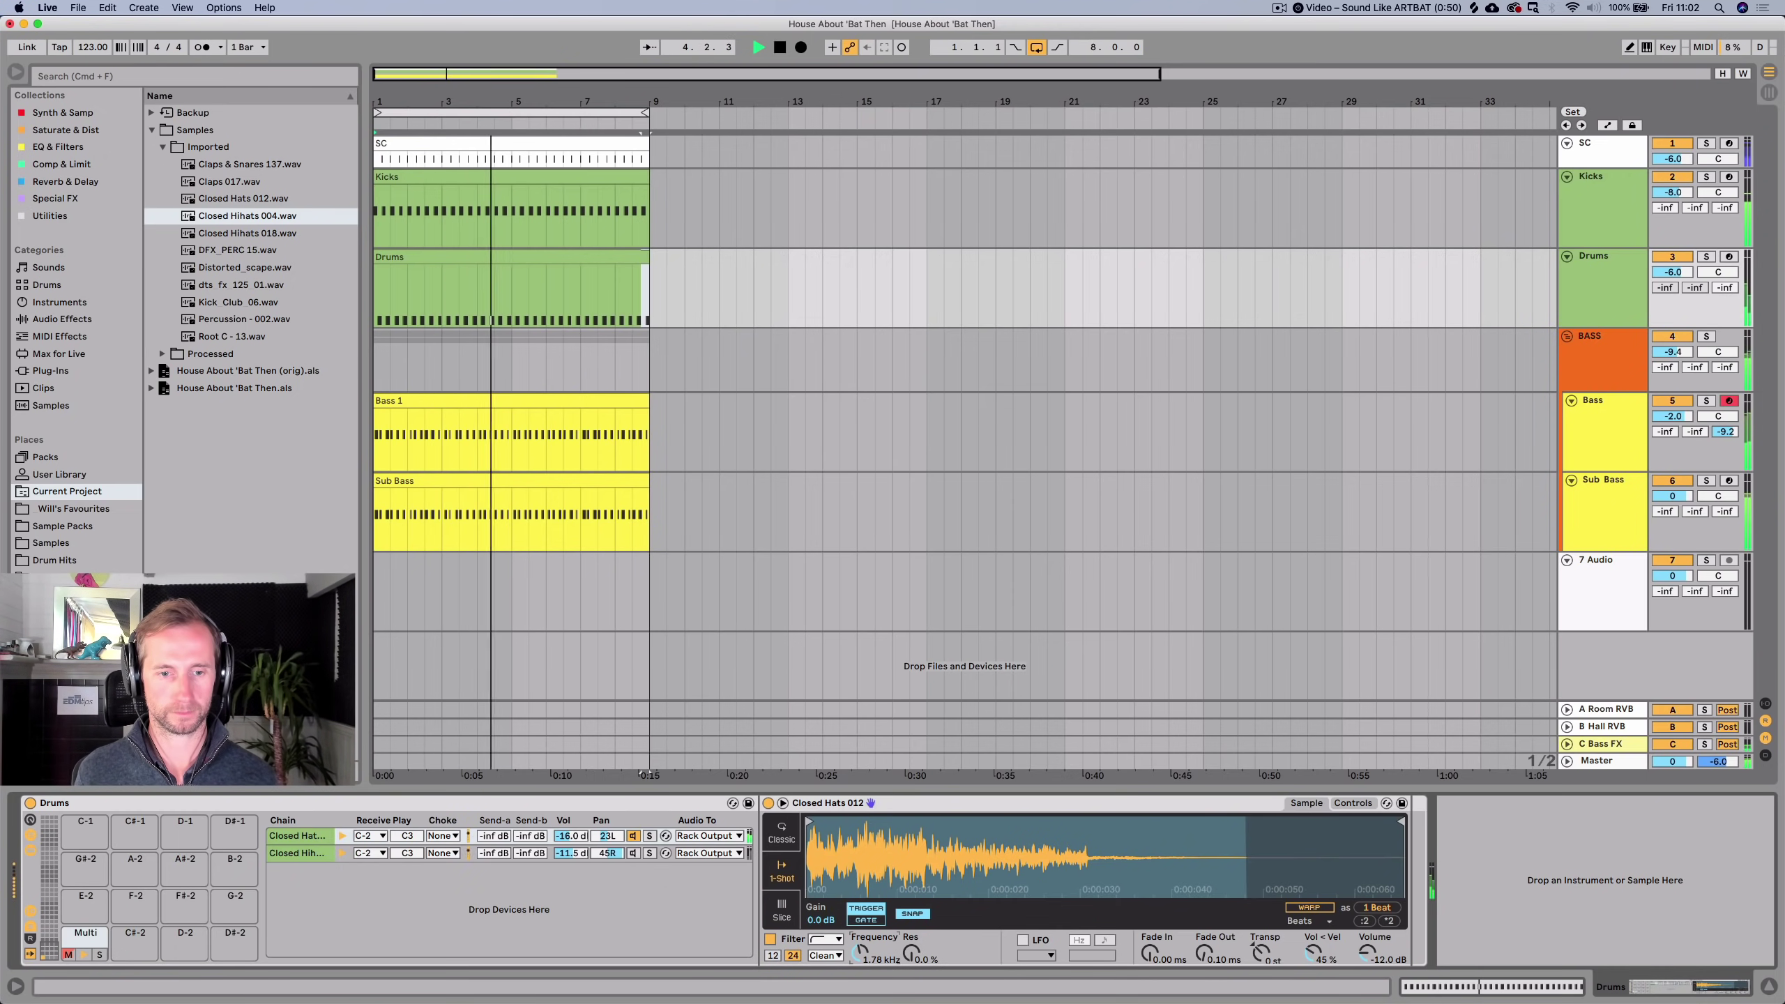
Unmute Closed Hihats 004, balance the hat chains at -13 and -14 dB, and set their Send A levels to -10 and -12.8 dB.
{"action": "left_click", "coordinate": [639, 849]}
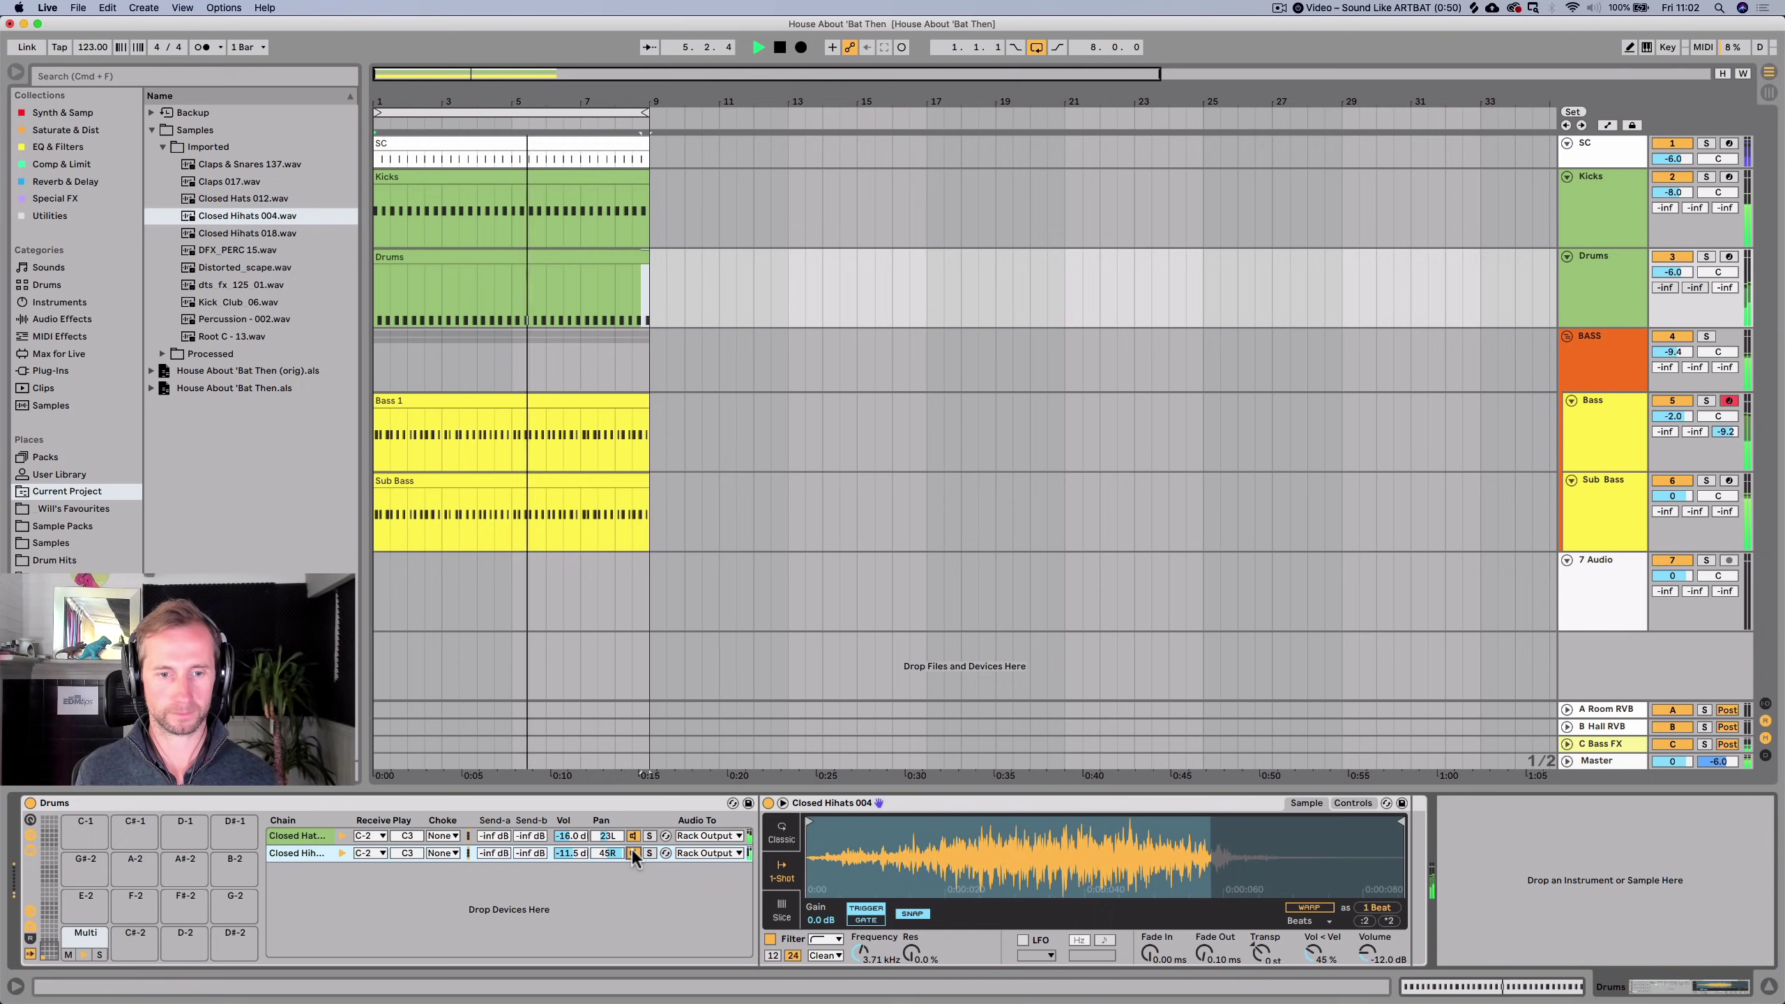
{"action": "mouse_move", "coordinate": [570, 836]}
{"action": "left_mouse_down"}
{"action": "mouse_move", "coordinate": [573, 896]}
{"action": "mouse_move", "coordinate": [572, 851]}
{"action": "left_mouse_up"}
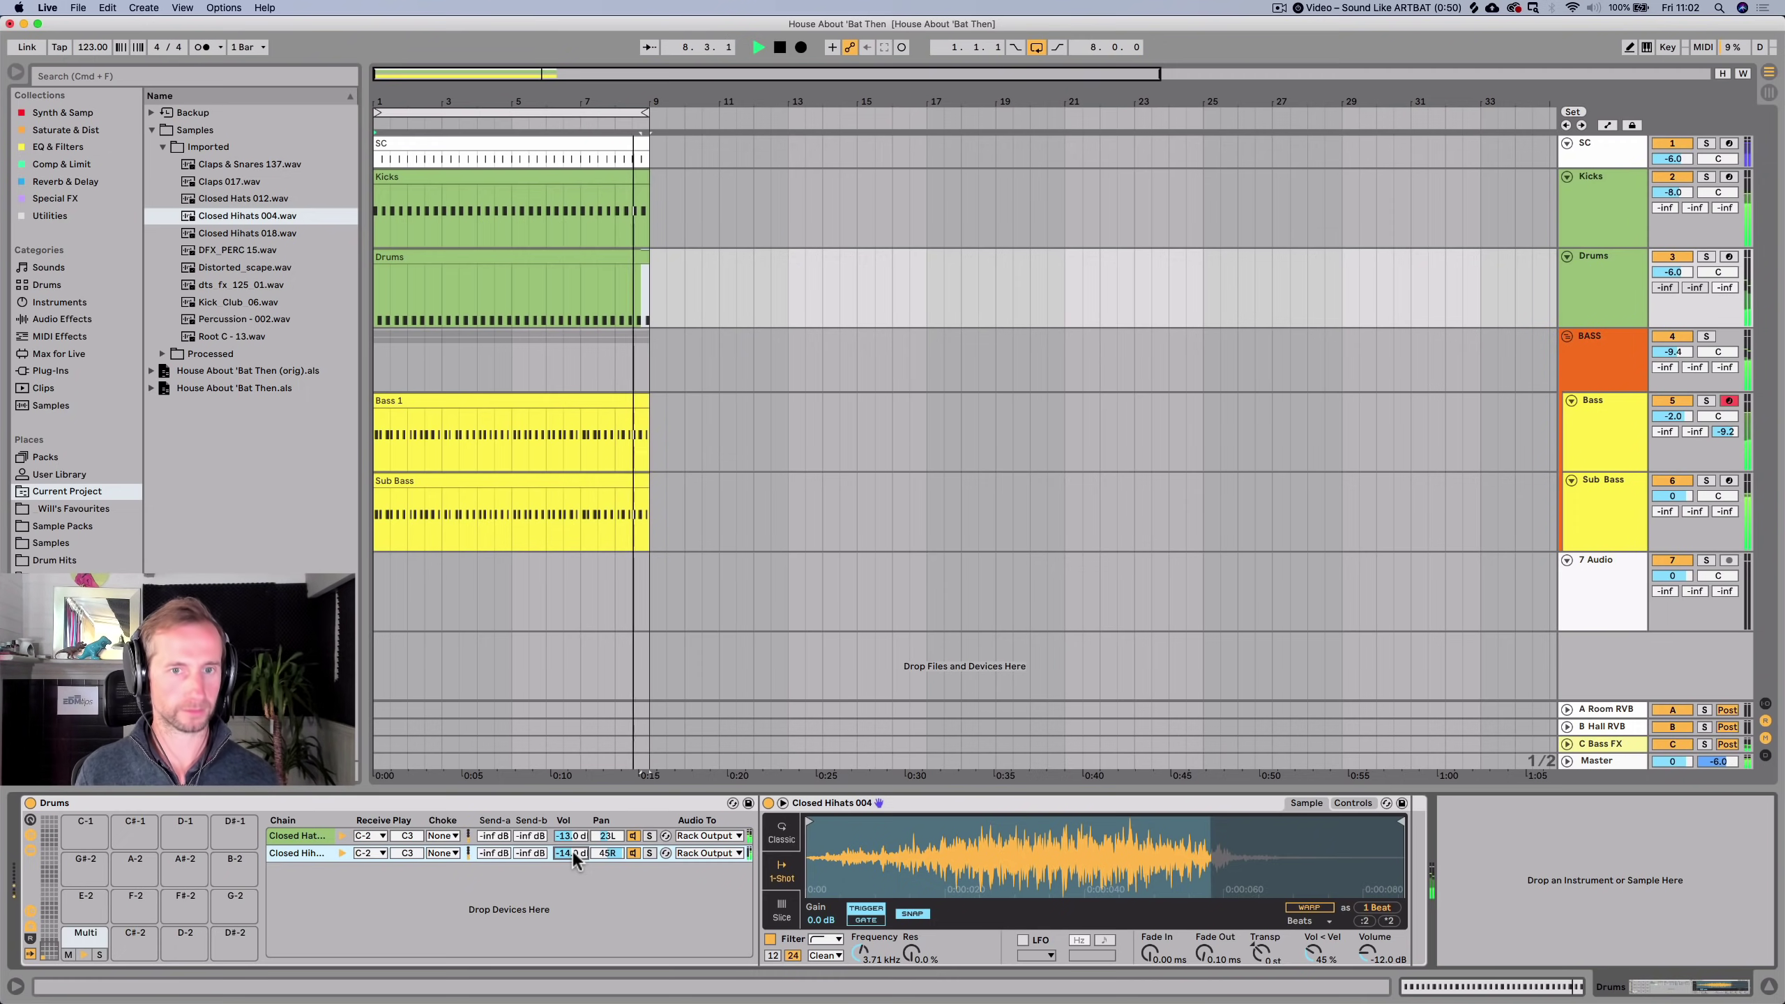
{"action": "key", "text": "alt+m"}
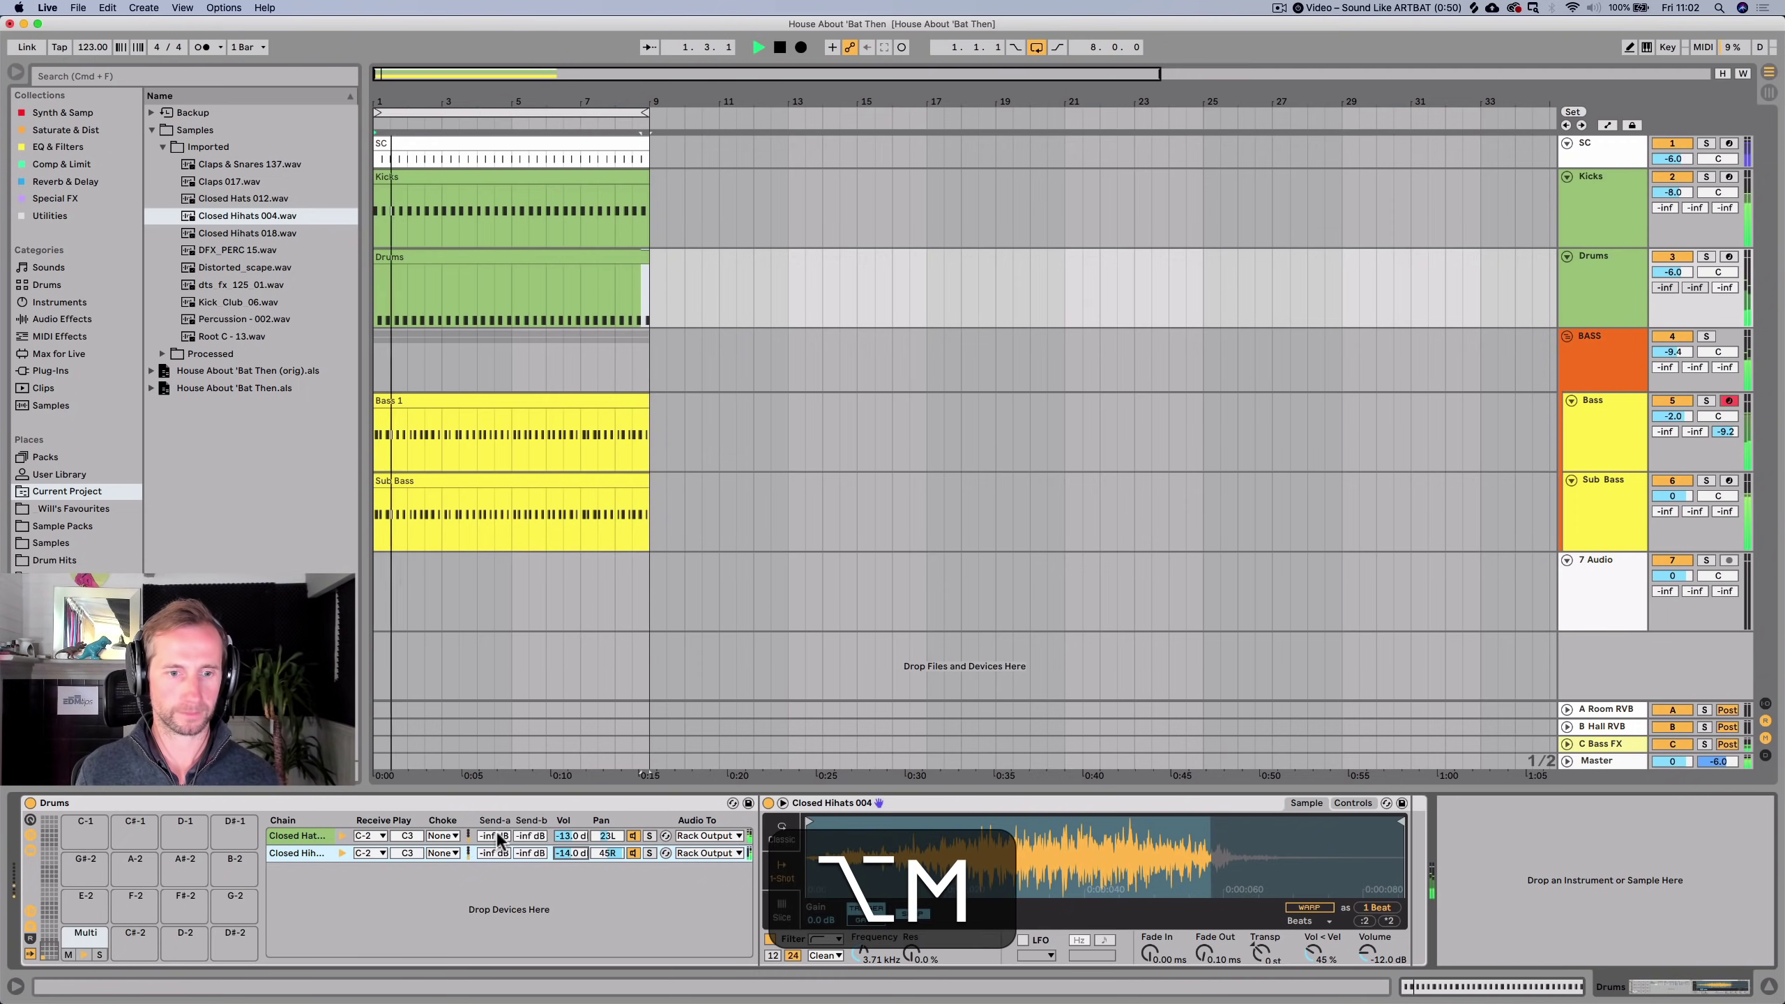
{"action": "mouse_move", "coordinate": [493, 835]}
{"action": "left_mouse_down"}
{"action": "mouse_move", "coordinate": [493, 806]}
{"action": "mouse_move", "coordinate": [494, 830]}
{"action": "left_mouse_up"}
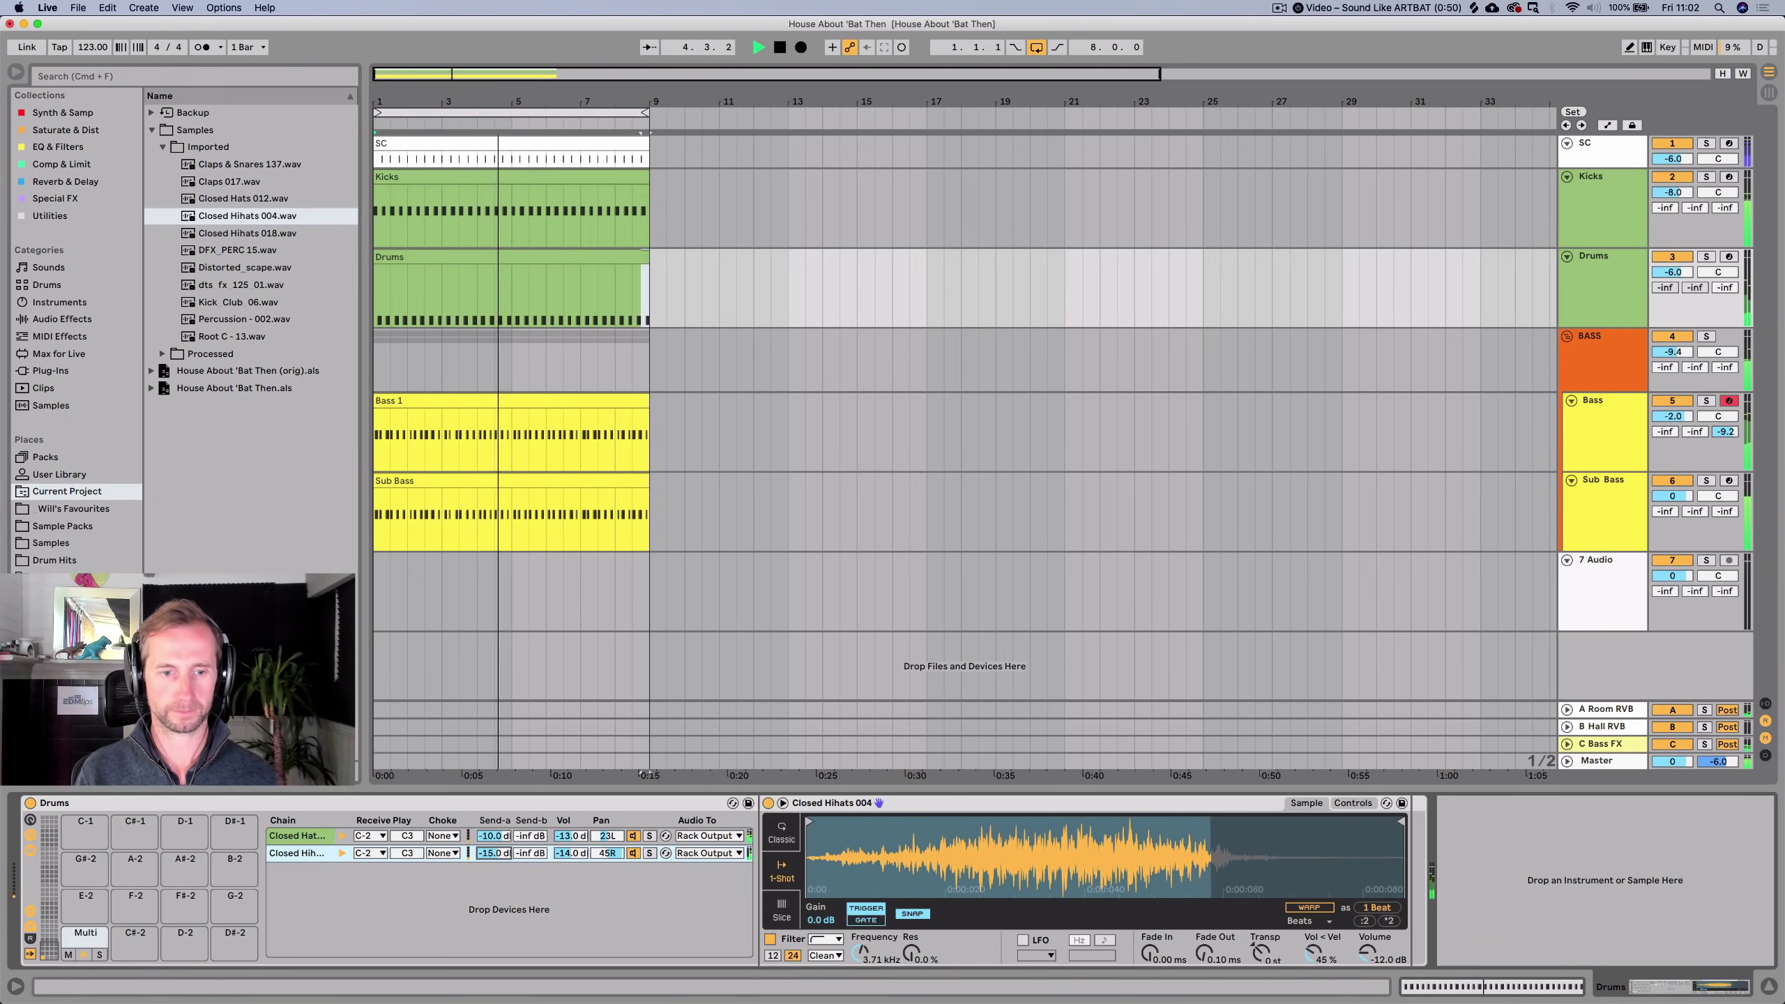
Rename the Bass track as Top Bass.
{"action": "left_click", "coordinate": [1600, 445]}
{"action": "key", "text": "cmd+r"}
{"action": "key", "text": "cmd+Left"}
{"action": "type", "text": "Top"}
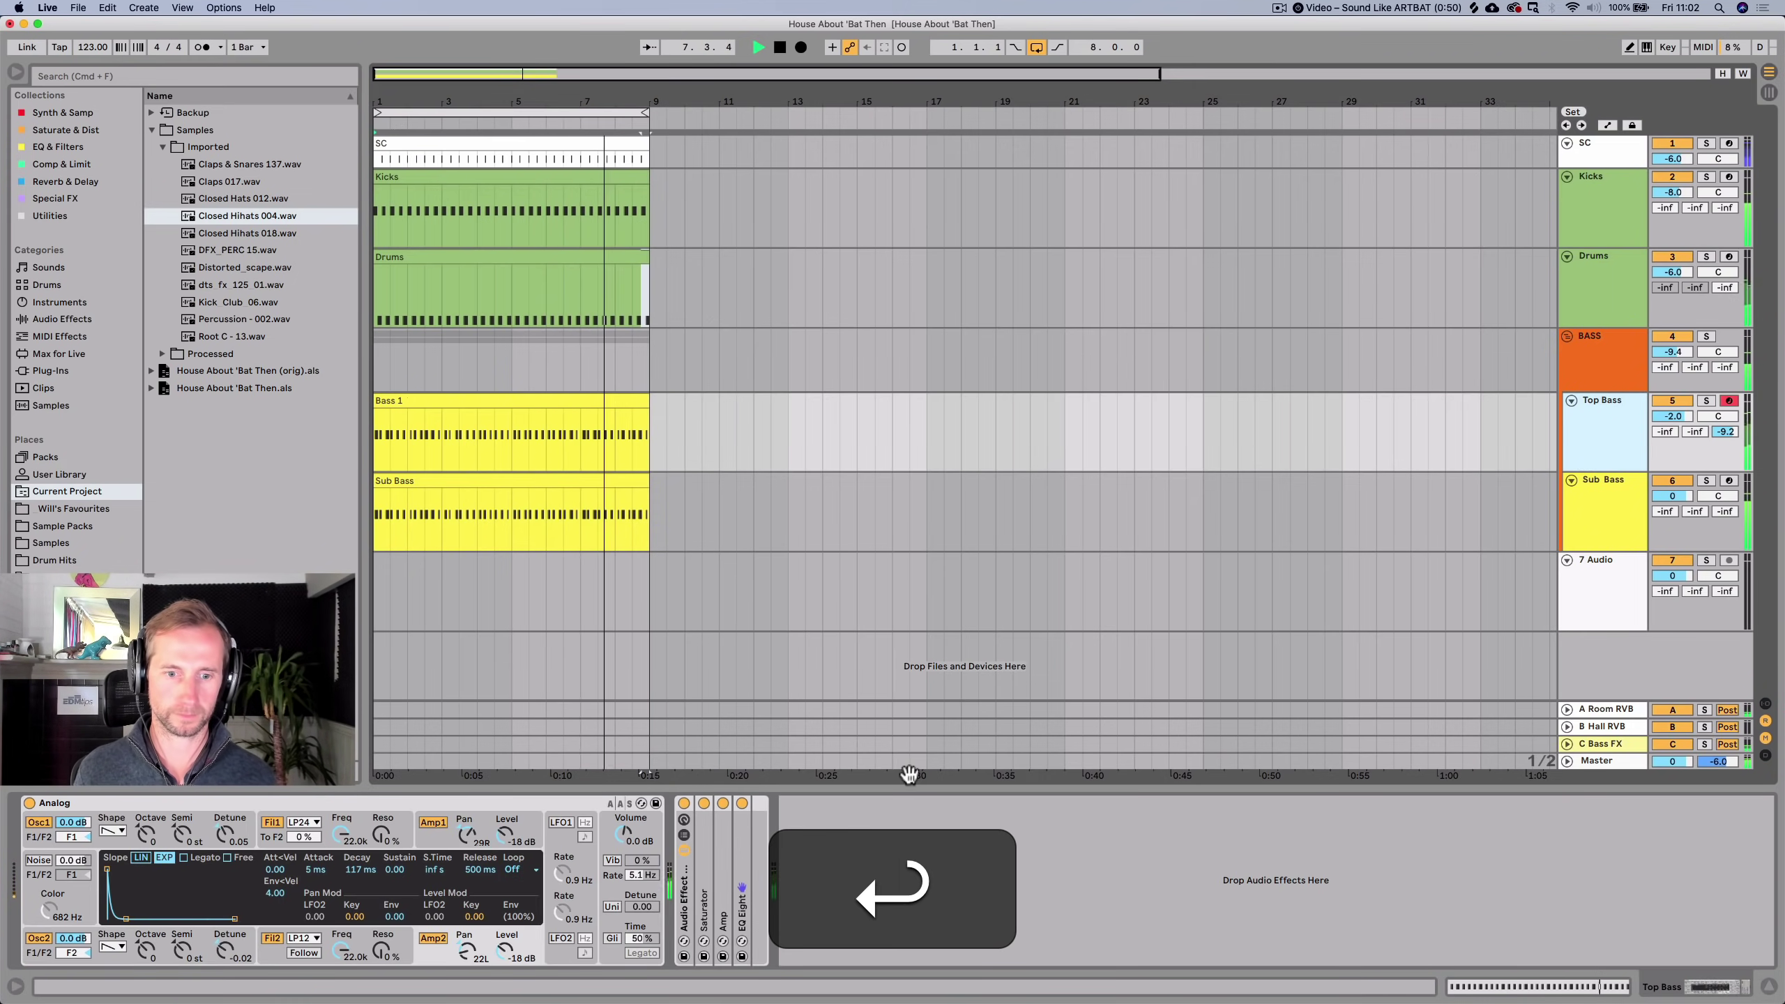
Compare the Top Bass track with its Amp off and on, audition other amp models, and choose Blues.
{"action": "key", "text": "space"}
{"action": "left_click", "coordinate": [718, 854]}
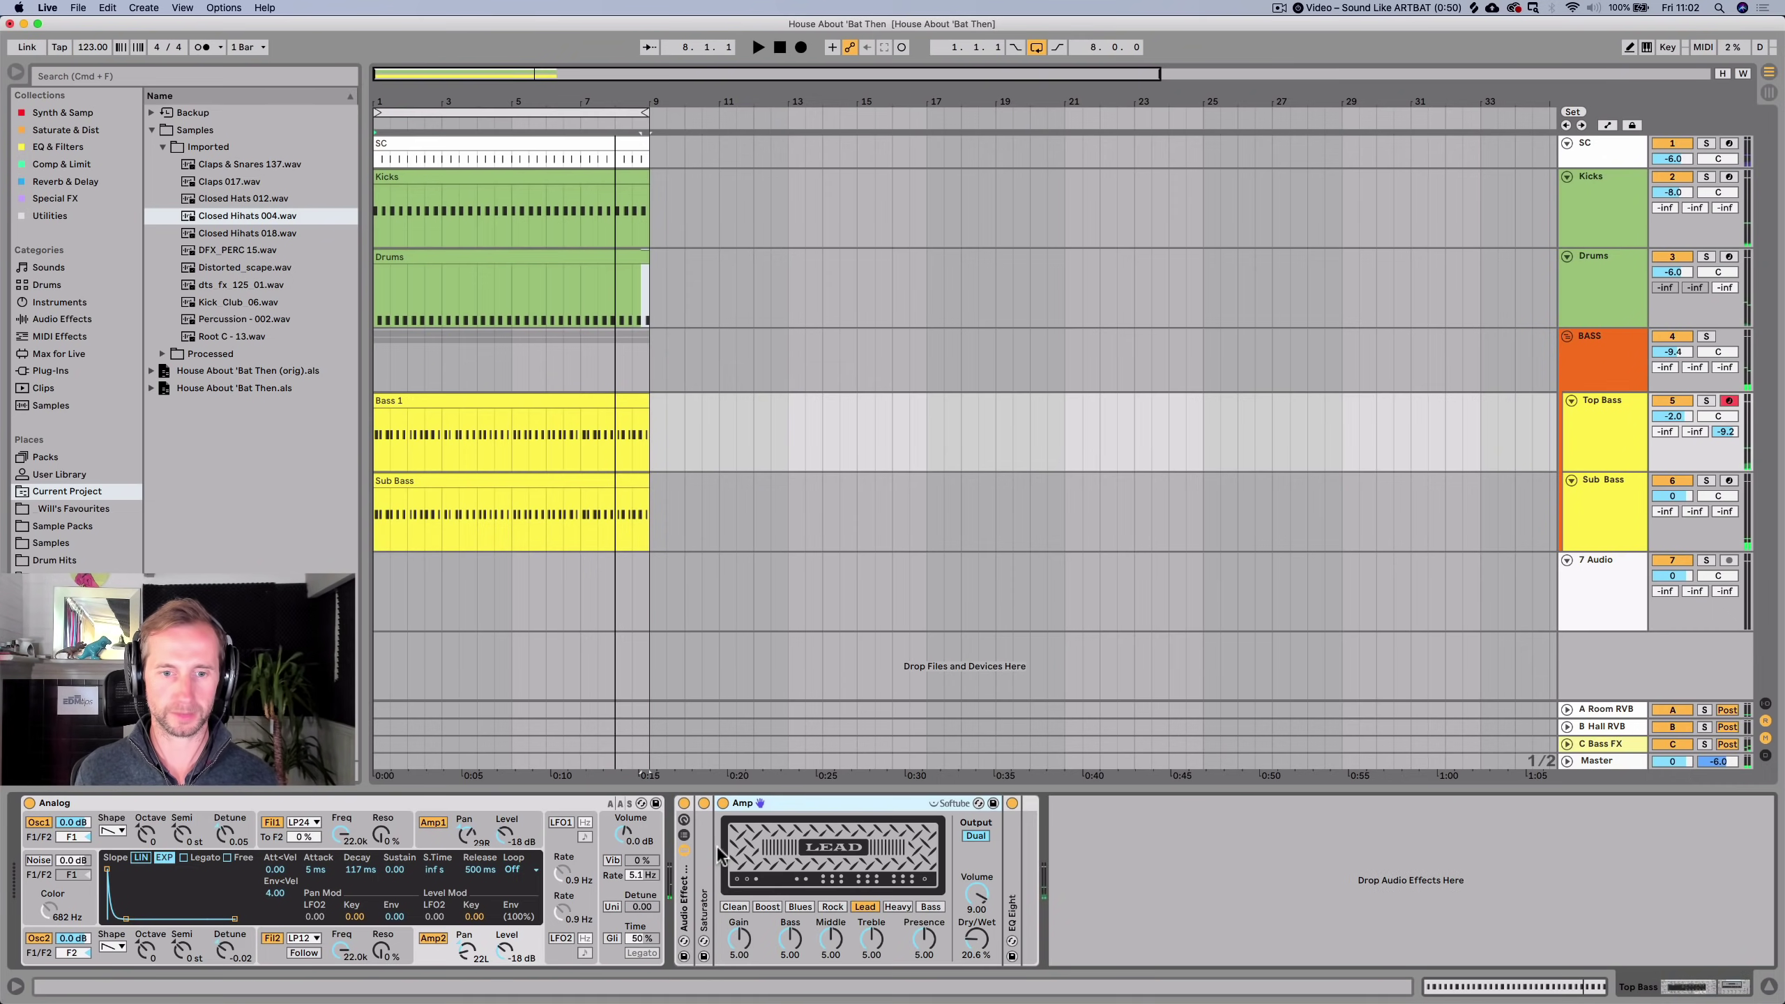
{"action": "key", "text": "space"}
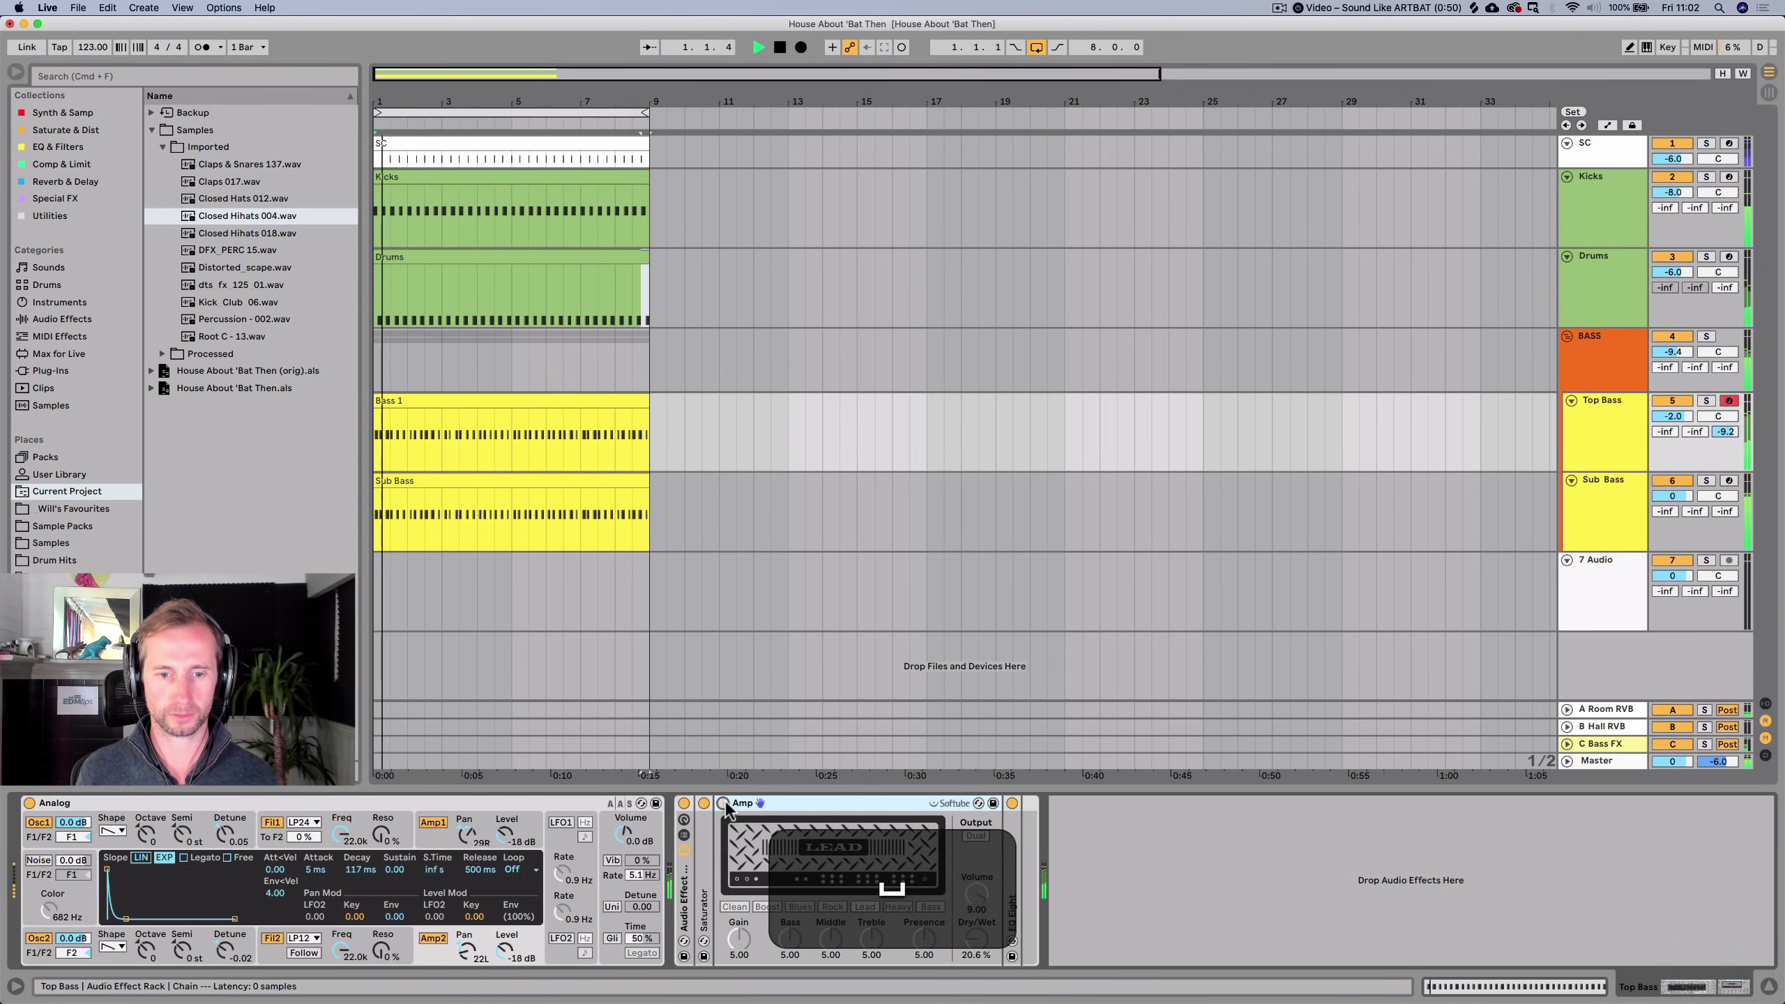
{"action": "left_click", "coordinate": [723, 804]}
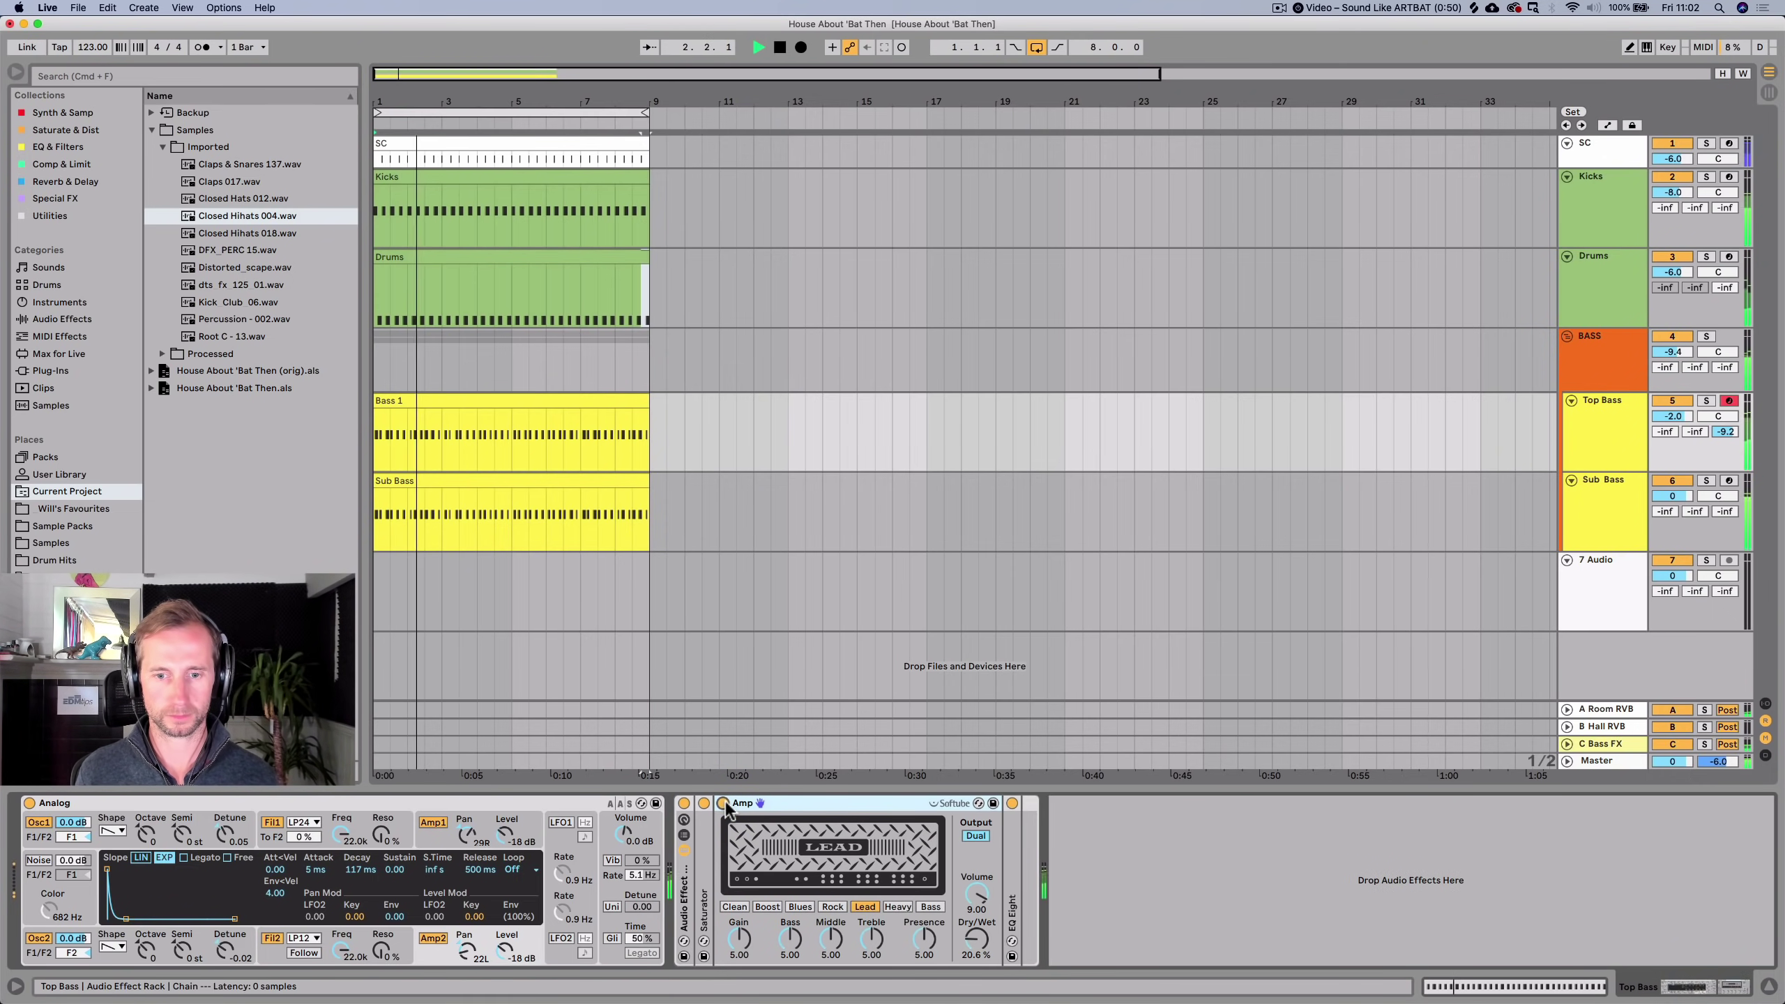
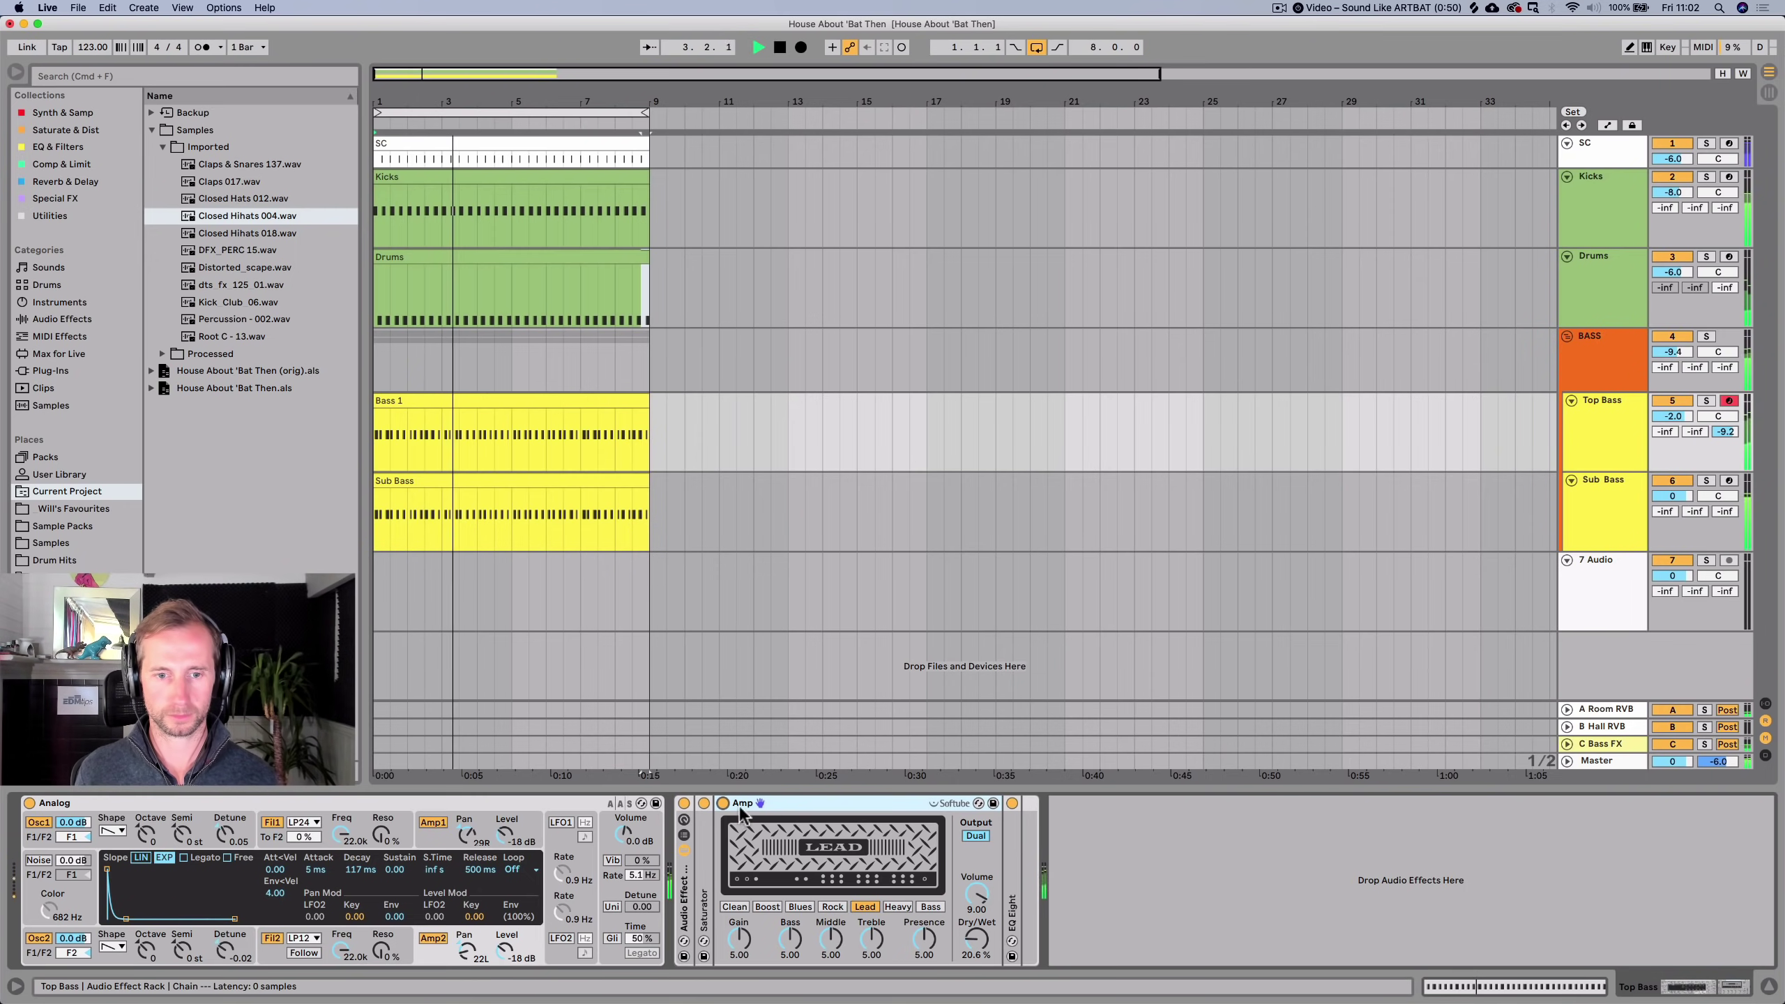
{"action": "left_click", "coordinate": [802, 906]}
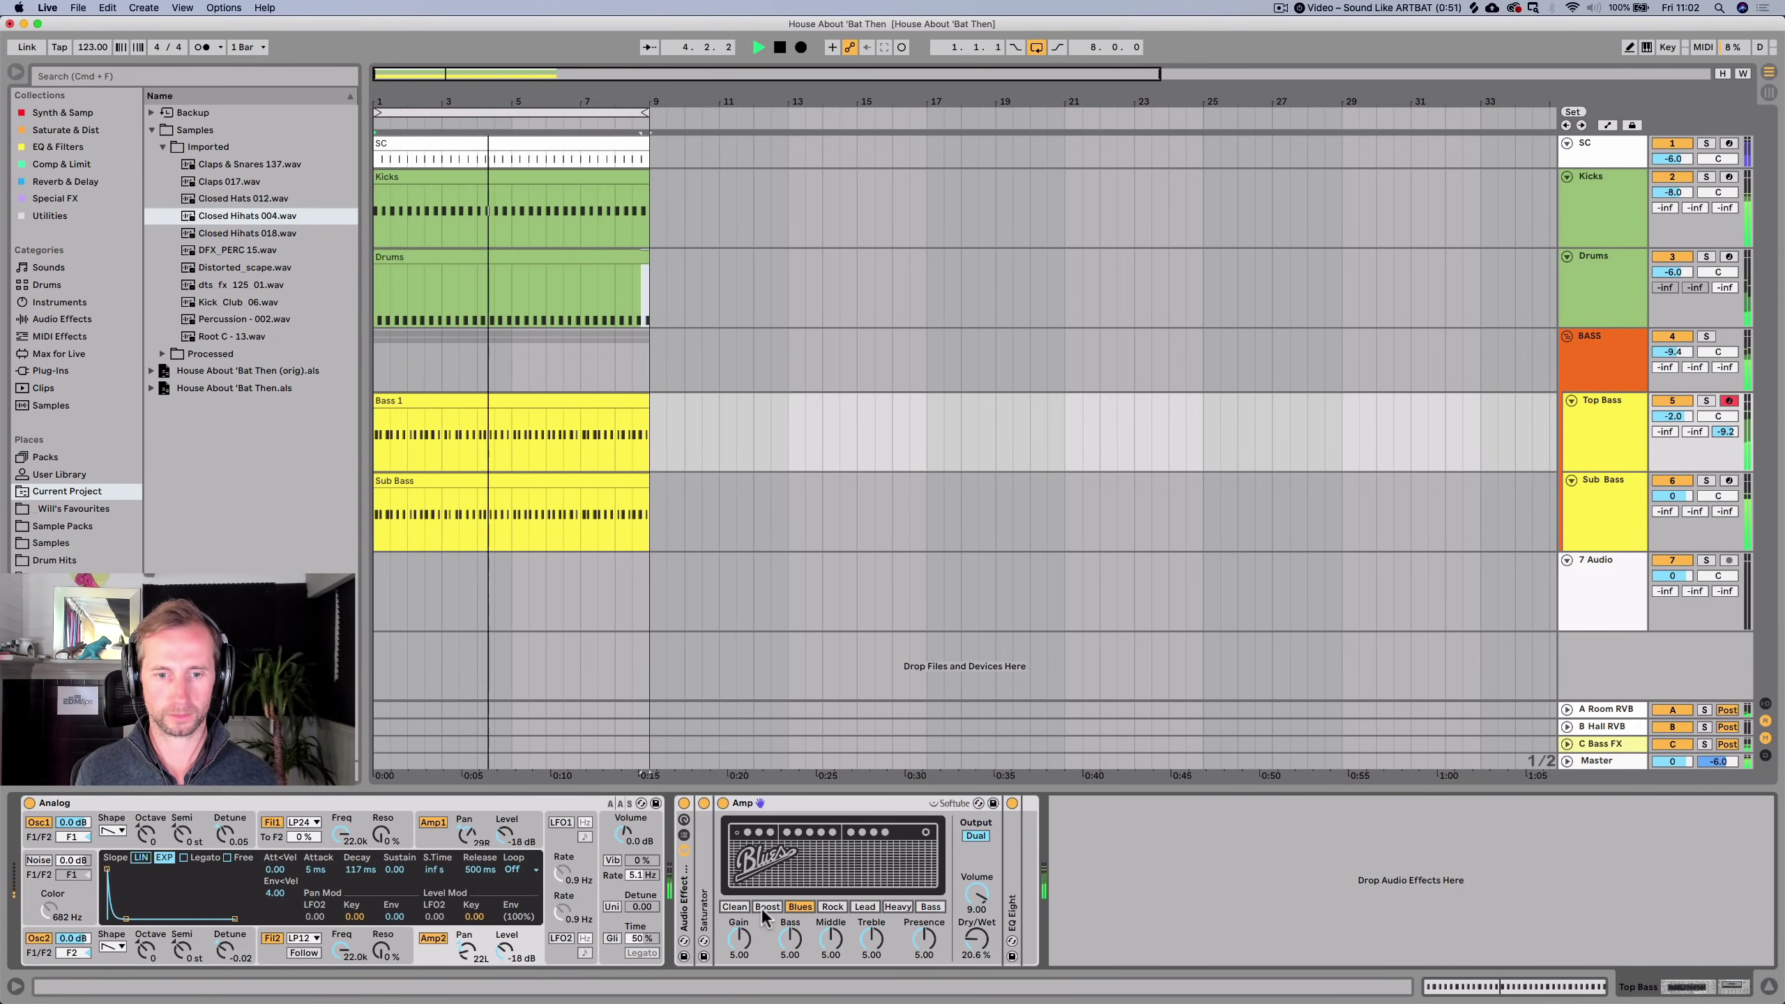
{"action": "left_click", "coordinate": [764, 906]}
{"action": "left_click", "coordinate": [734, 906]}
{"action": "left_click", "coordinate": [830, 908]}
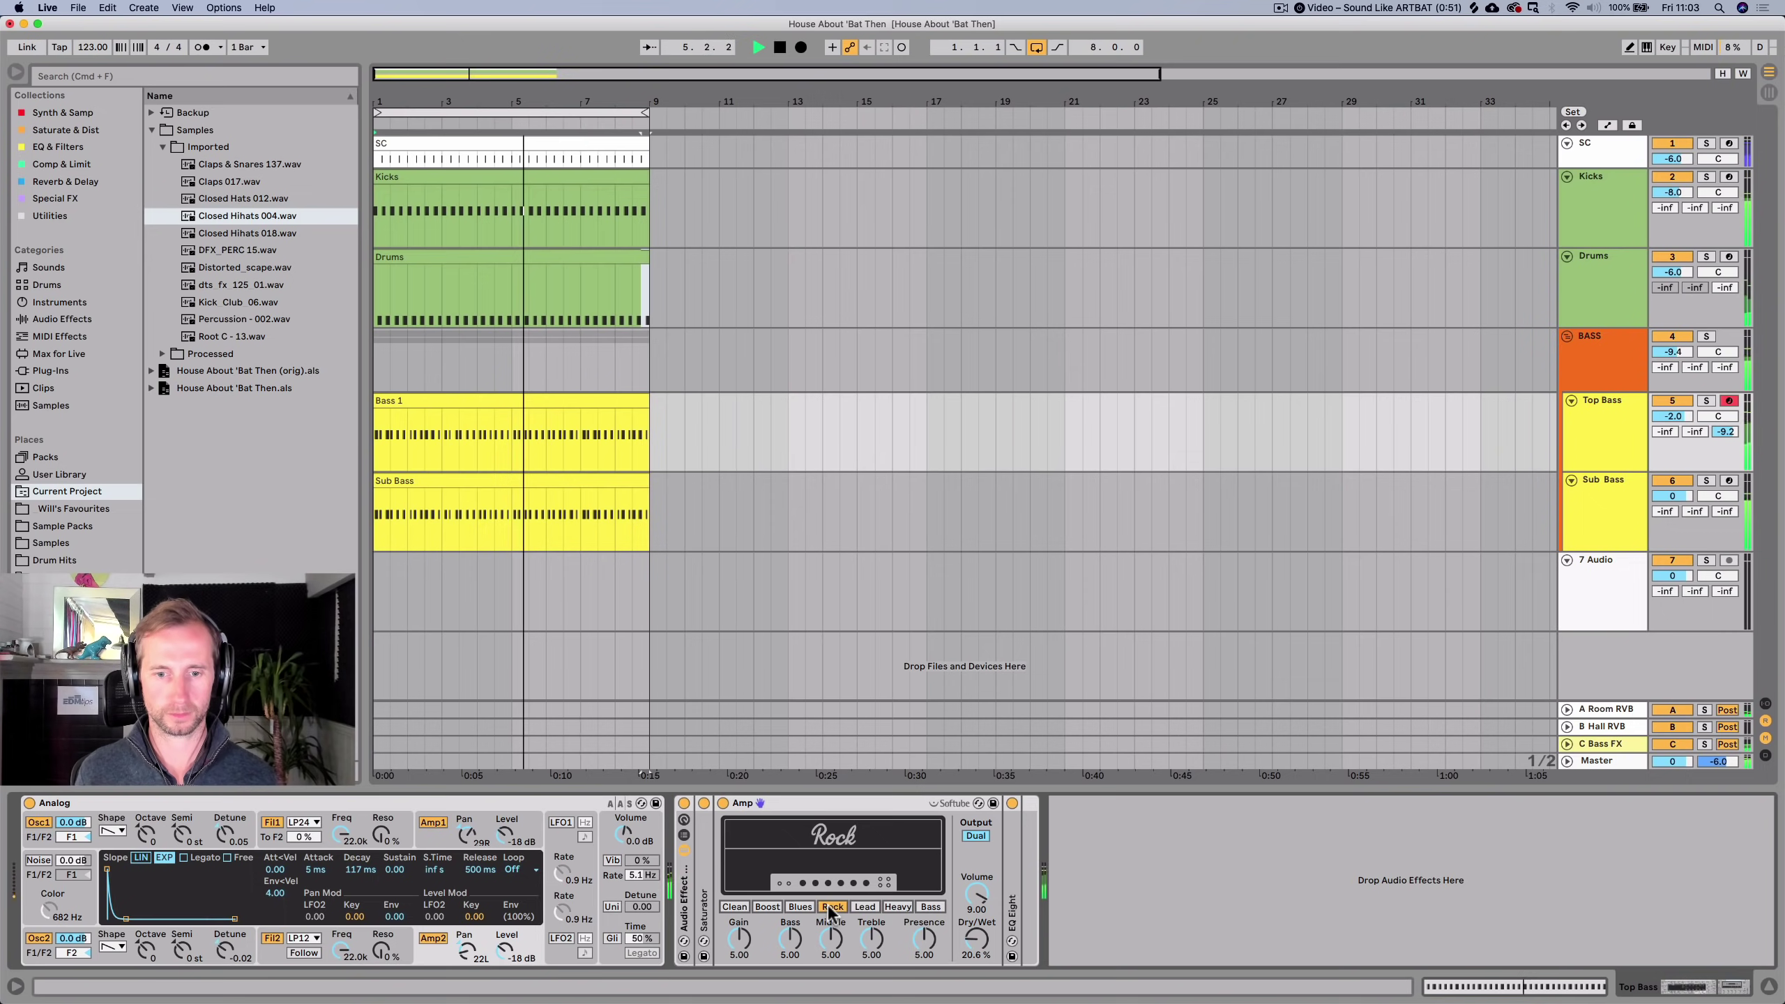
{"action": "left_click", "coordinate": [801, 906]}
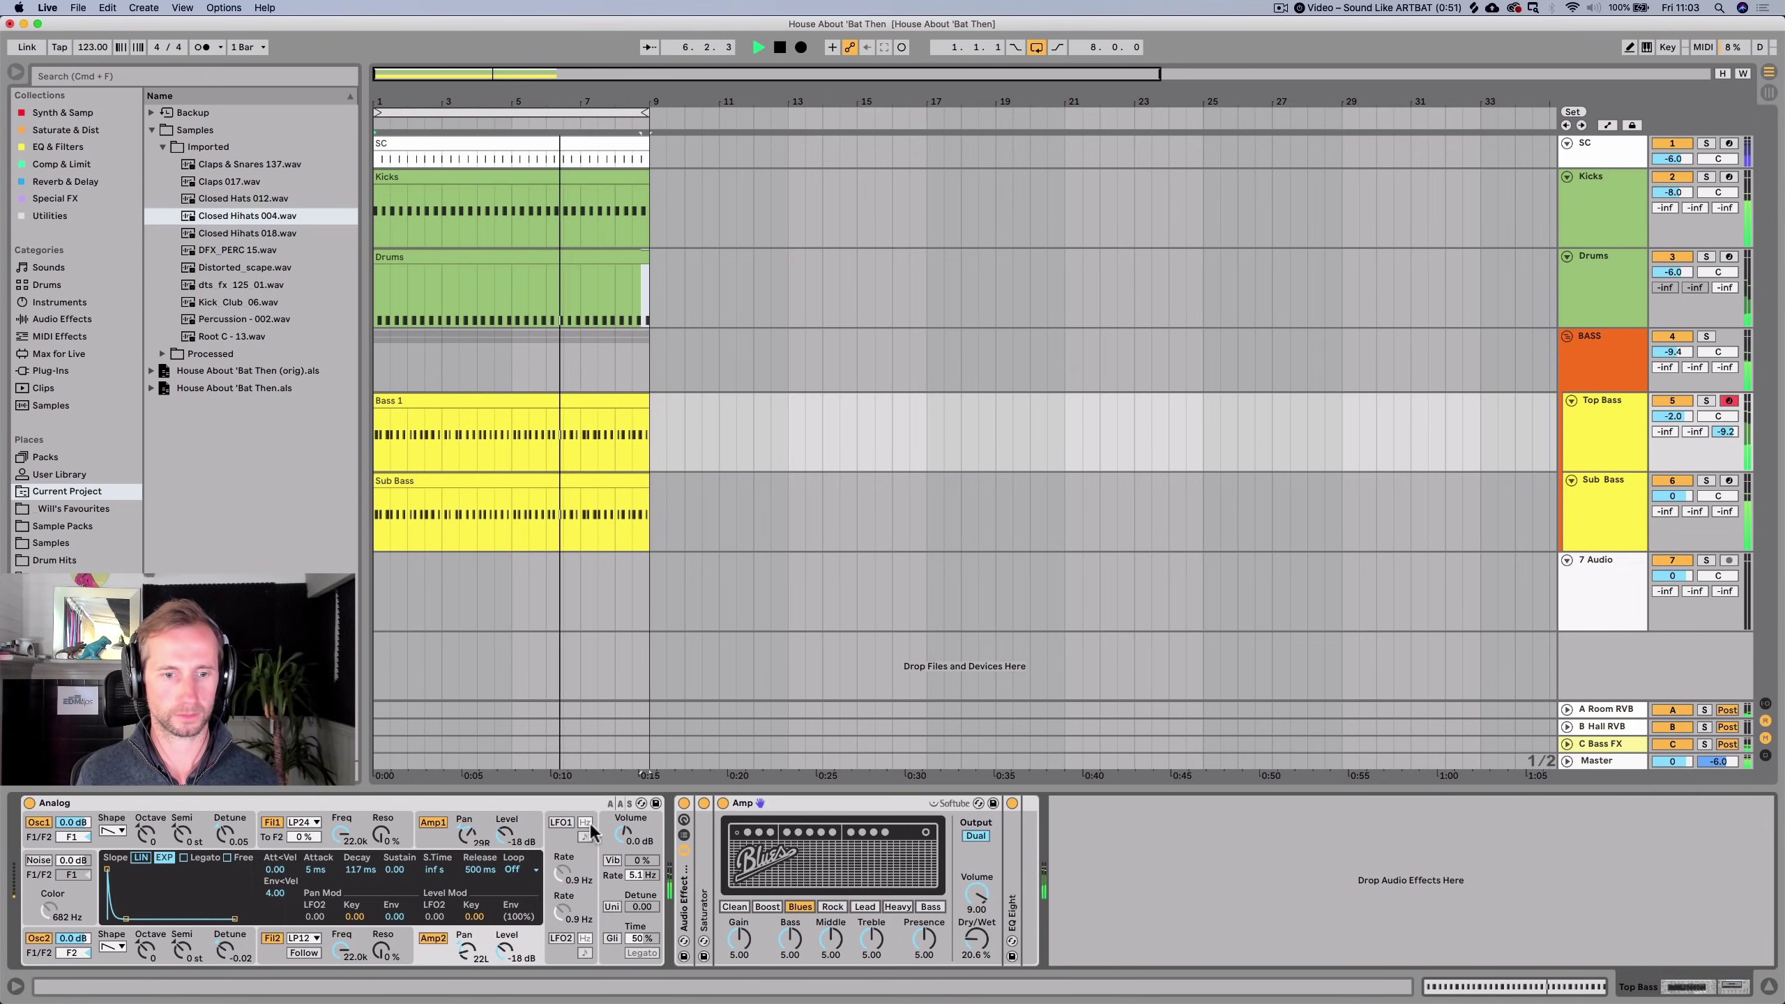
Set the Top Bass send to the C Bass FX return to -9.0 dB, stop playback and save the set.
{"action": "left_click_drag", "start_coordinate": [1725, 431], "coordinate": [1725, 492]}
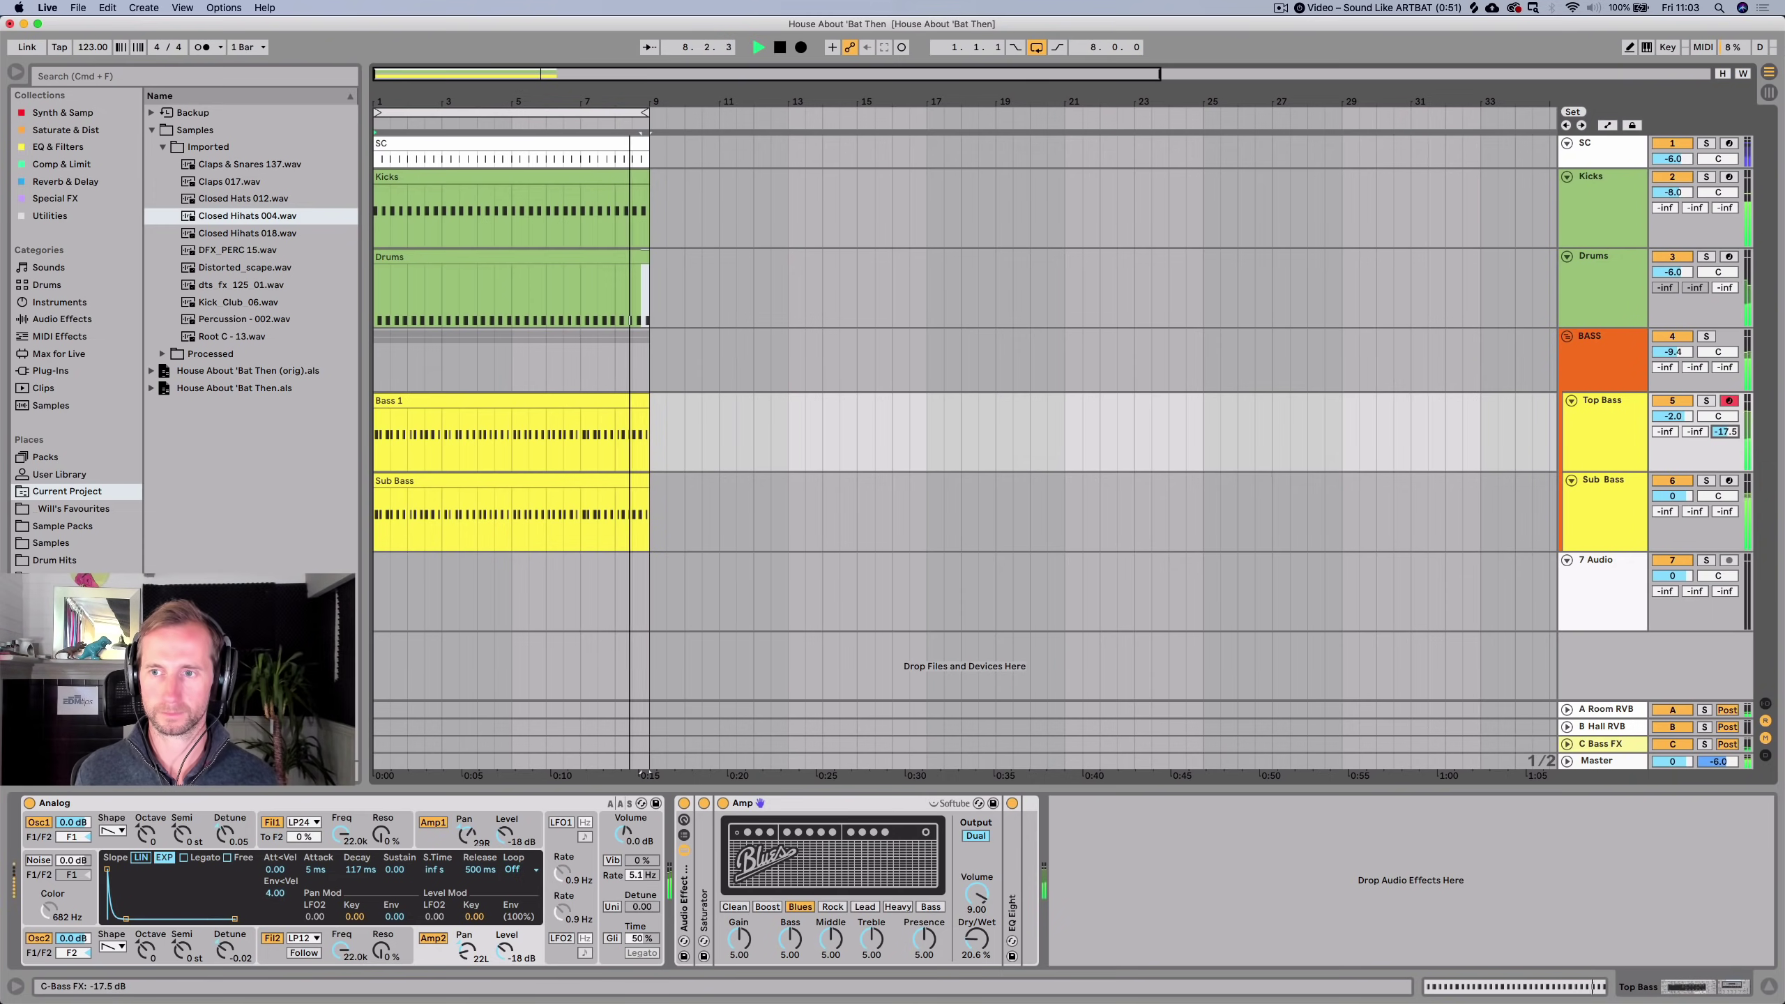
{"action": "left_click_drag", "start_coordinate": [1726, 431], "coordinate": [1726, 427]}
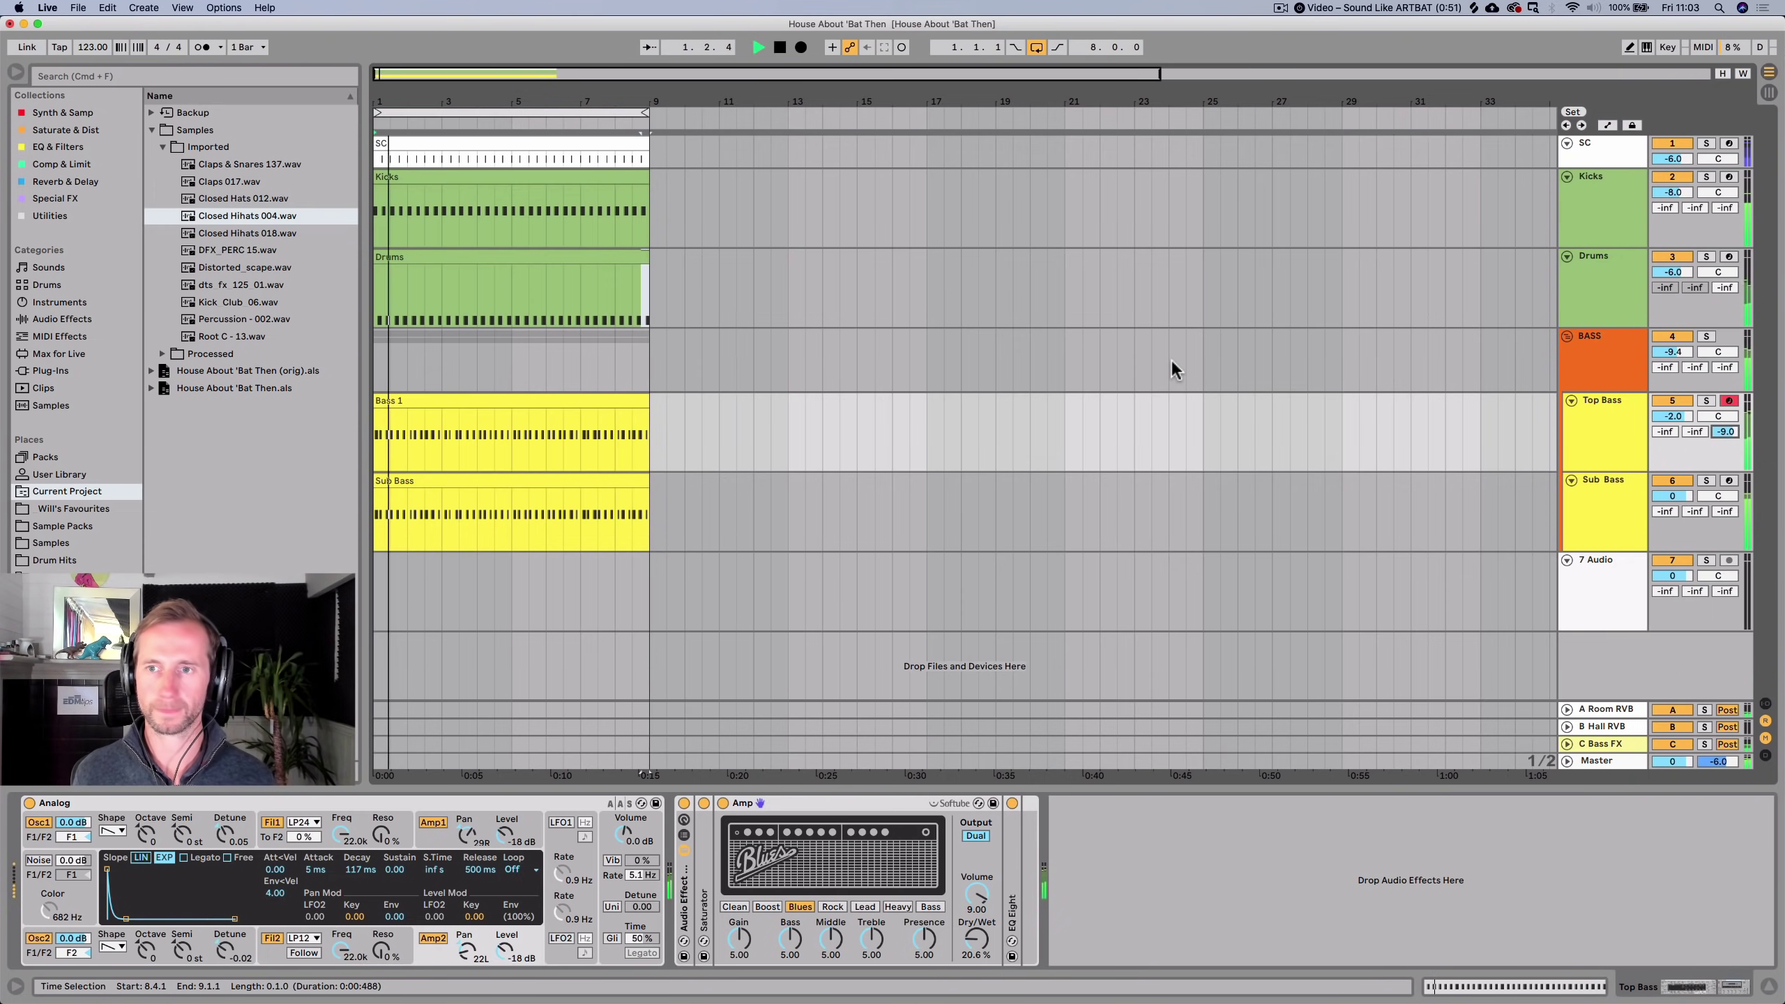
{"action": "key", "text": "space"}
{"action": "key", "text": "super+s"}
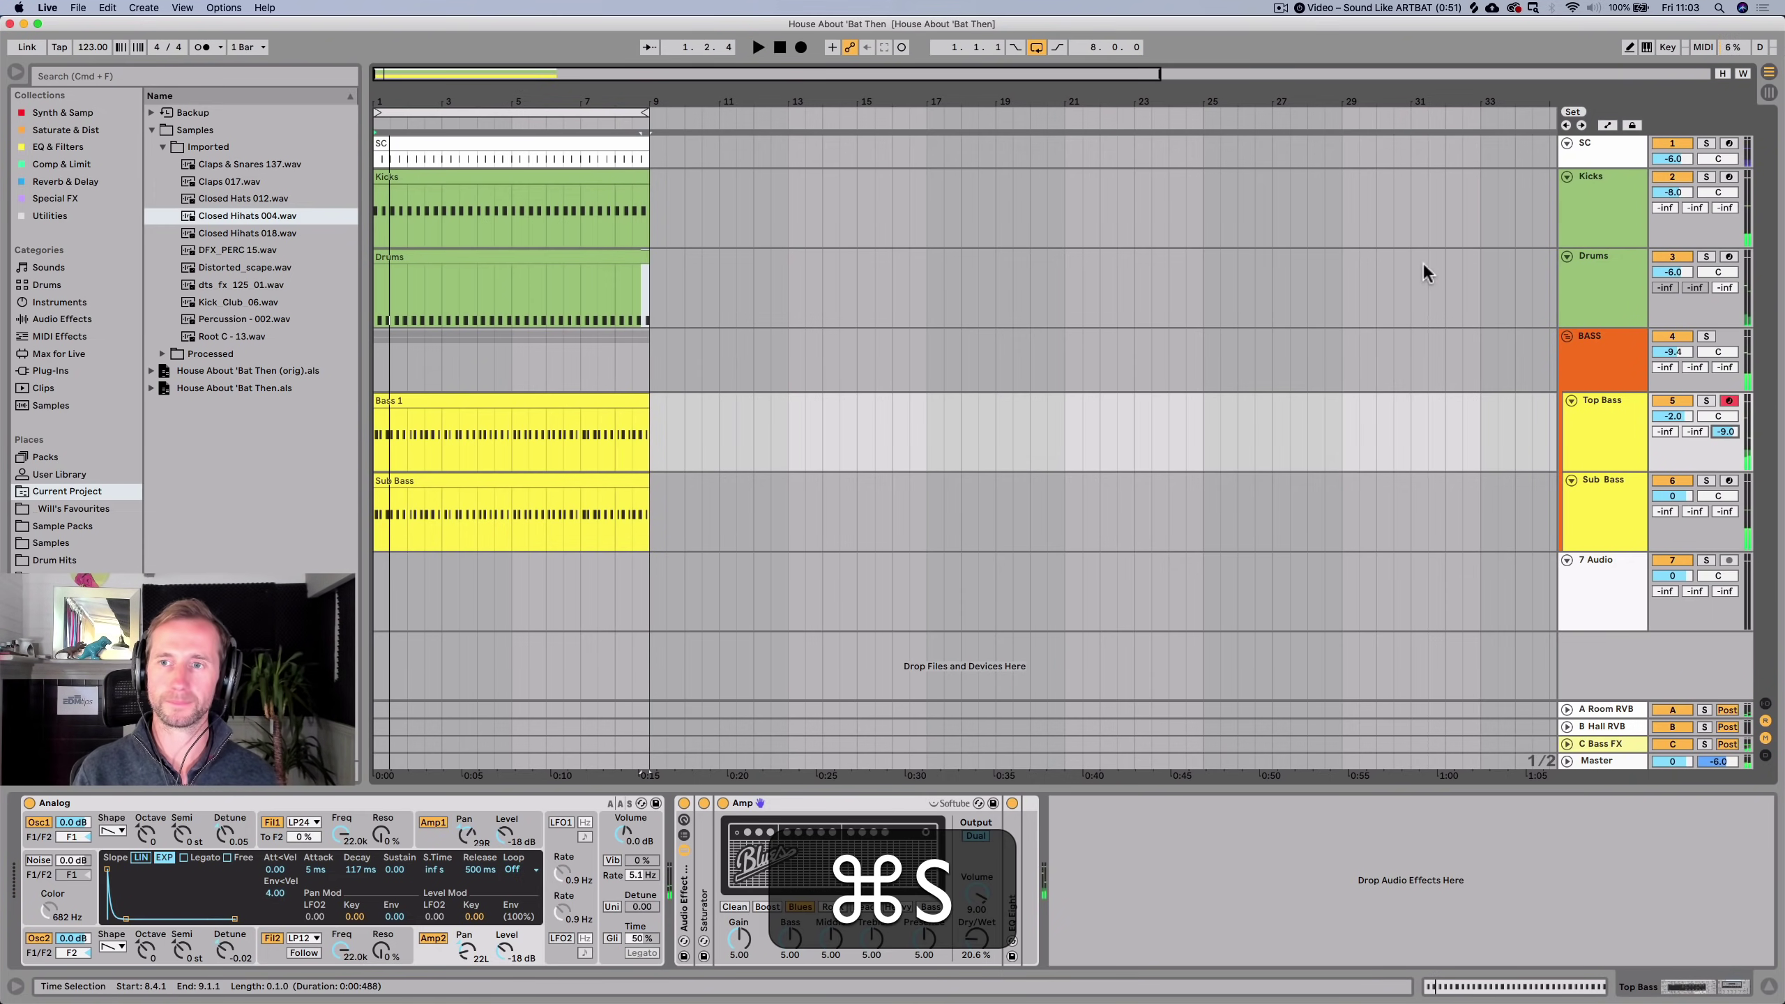
Show the Drums rack and audition the imported clap, hat and percussion samples in the browser.
{"action": "left_click", "coordinate": [403, 259]}
{"action": "left_click", "coordinate": [221, 234]}
{"action": "key", "text": "Down"}
{"action": "key", "text": "Down"}
{"action": "key", "text": "Down"}
{"action": "key", "text": "Down"}
{"action": "key", "text": "Down"}
{"action": "key", "text": "Down"}
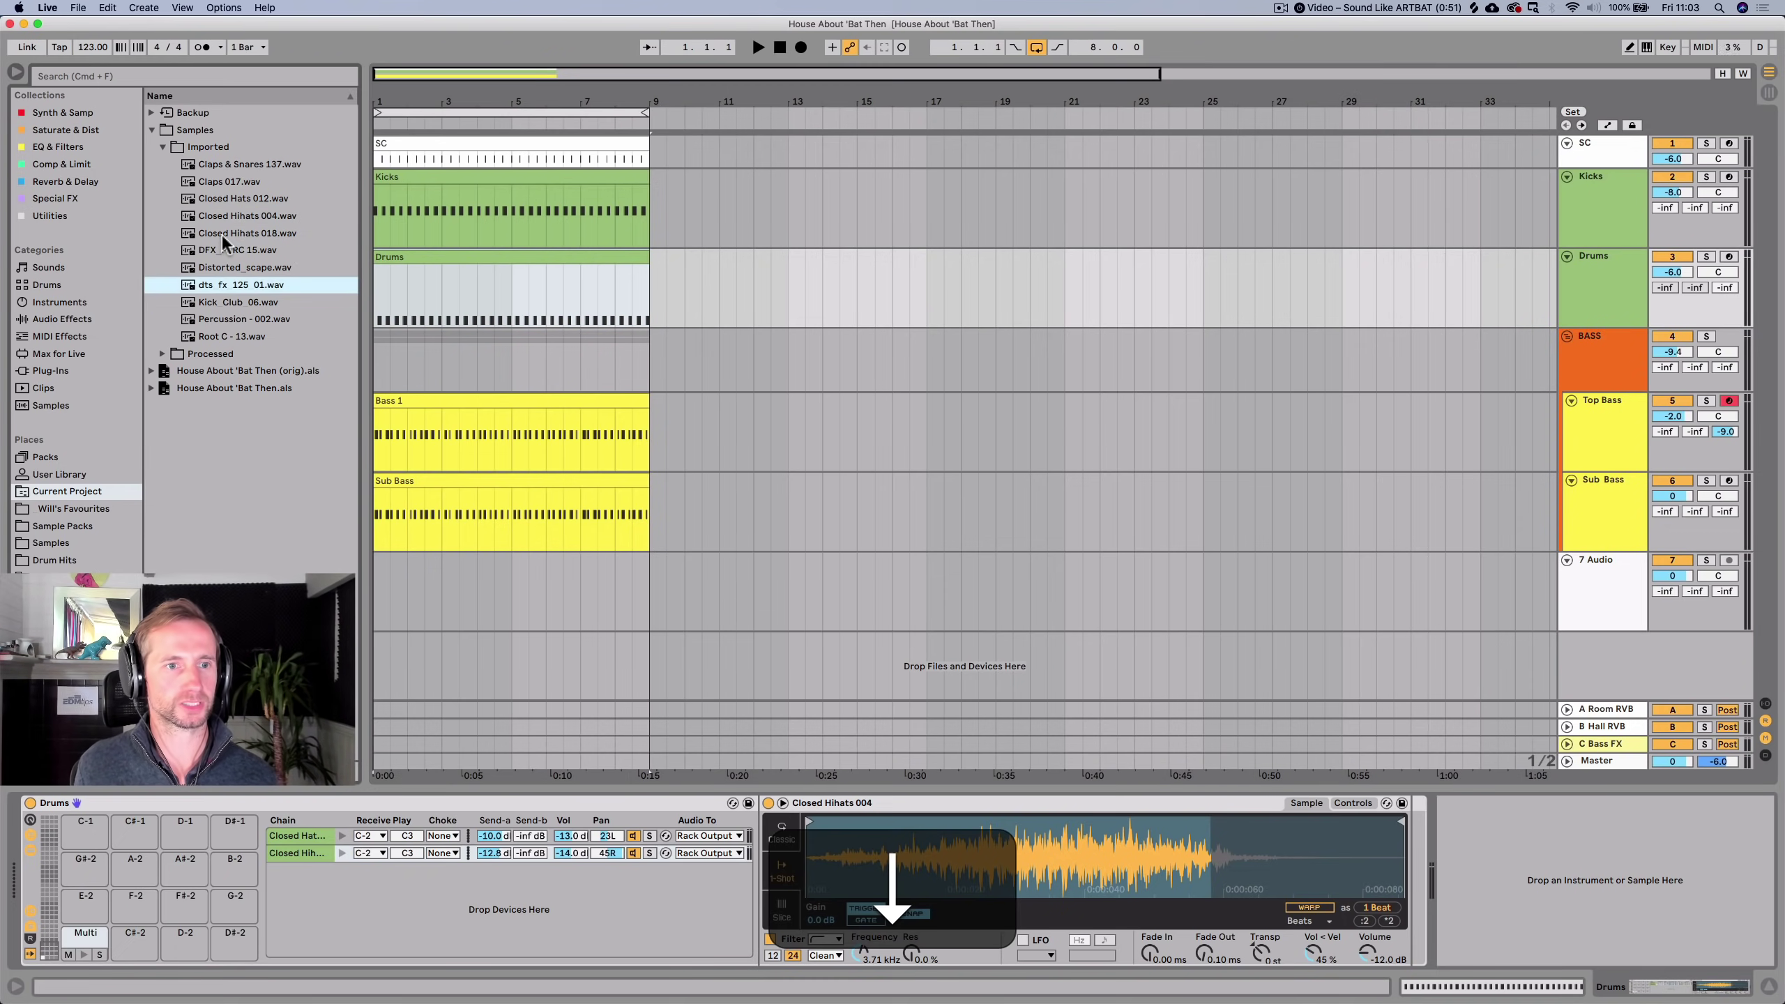
{"action": "left_click", "coordinate": [216, 163]}
{"action": "key", "text": "Down"}
{"action": "key", "text": "Down"}
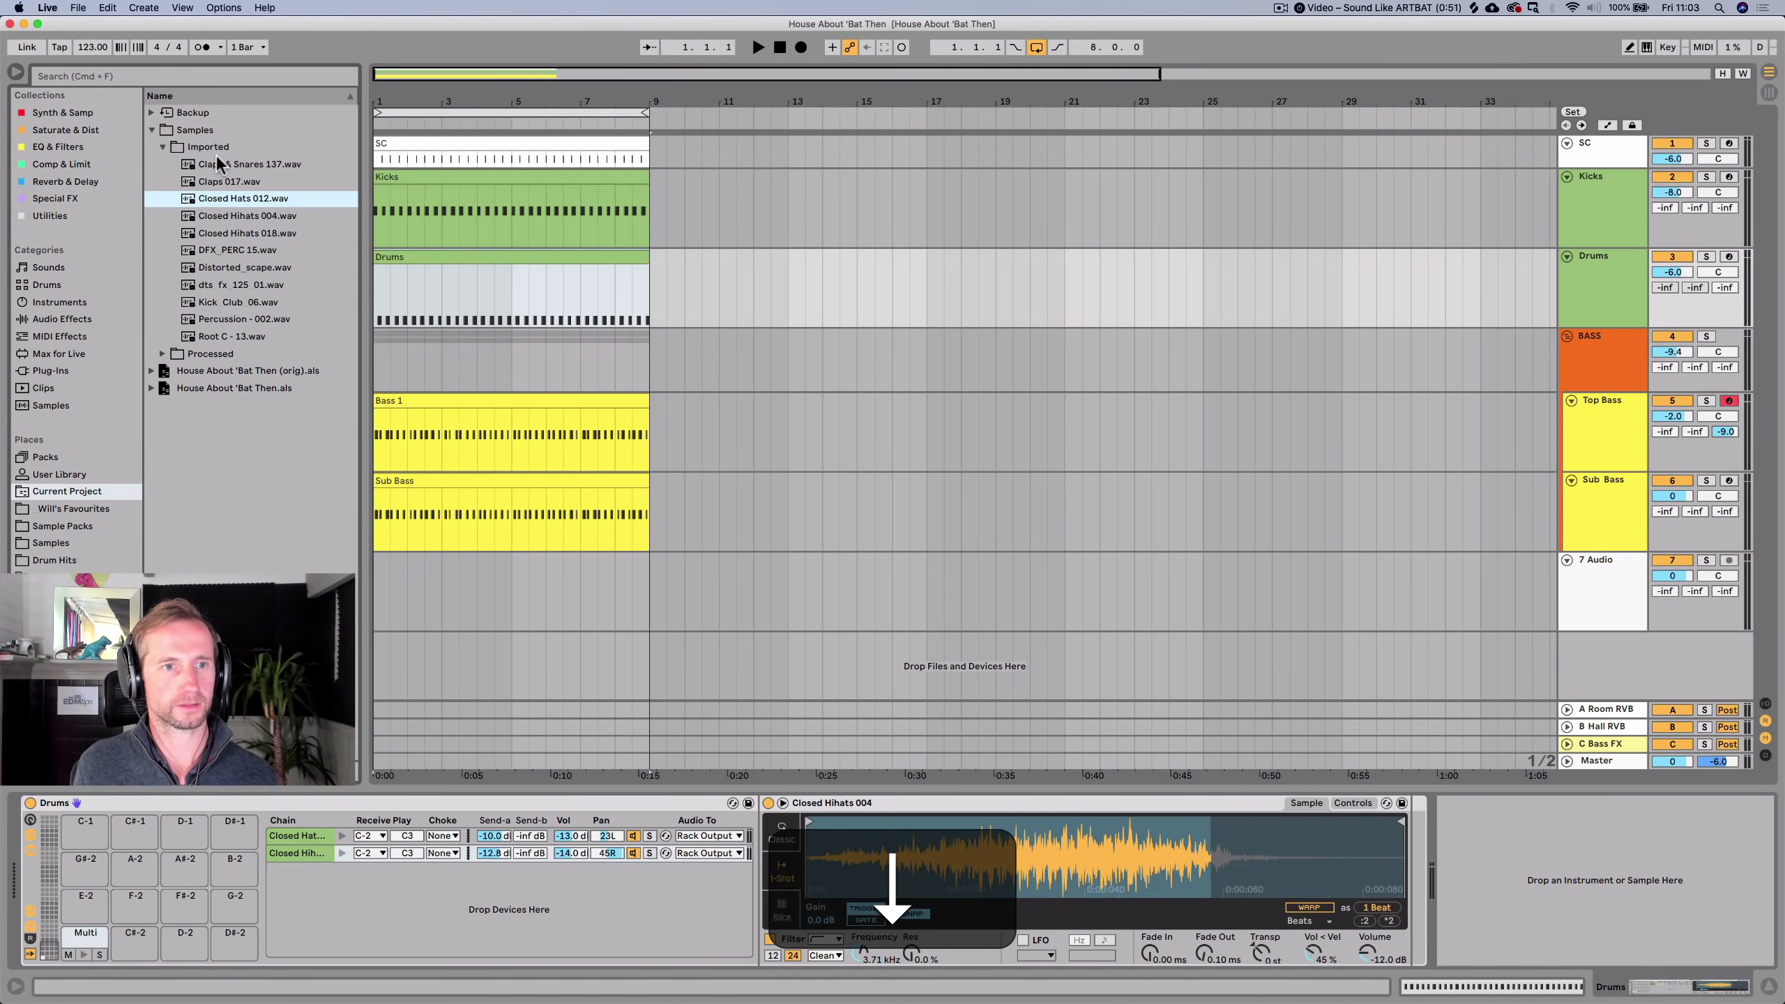
{"action": "key", "text": "Up"}
Load Claps 017 onto the C#-2 pad, move its sample start to the second clap hit, and preview it.
{"action": "left_click_drag", "start_coordinate": [216, 188], "coordinate": [118, 933]}
{"action": "left_click", "coordinate": [341, 870]}
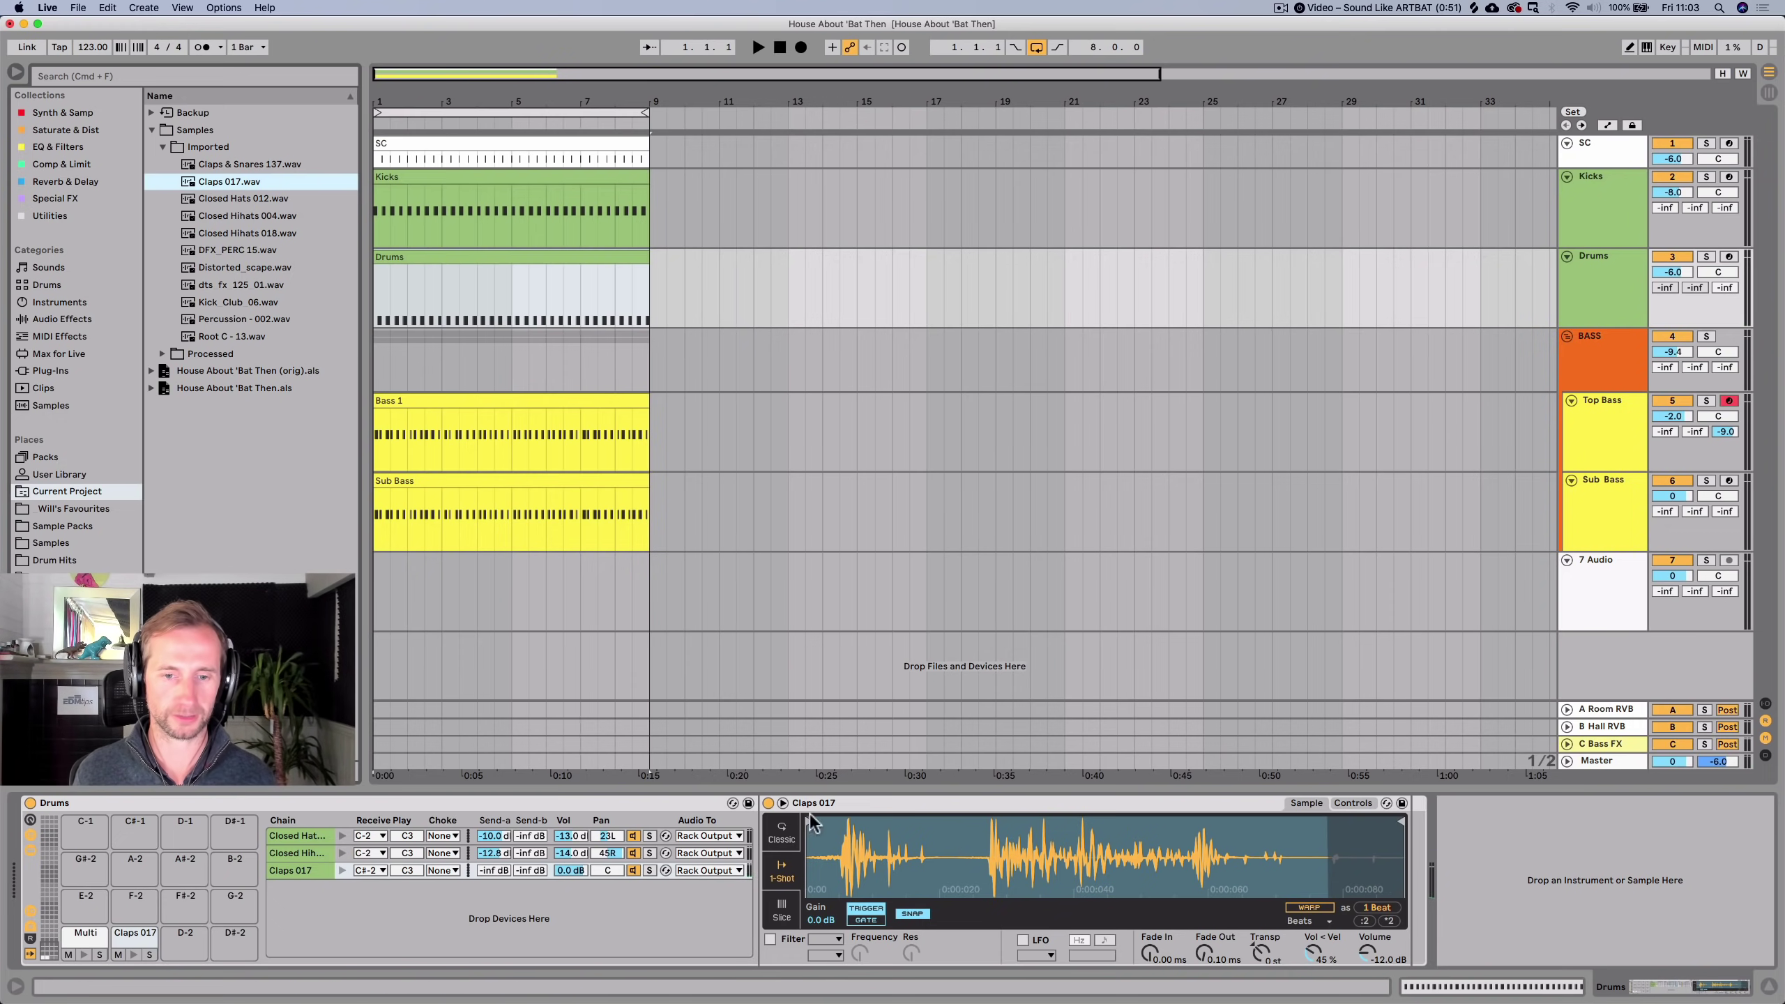
{"action": "left_click_drag", "start_coordinate": [806, 821], "coordinate": [977, 819]}
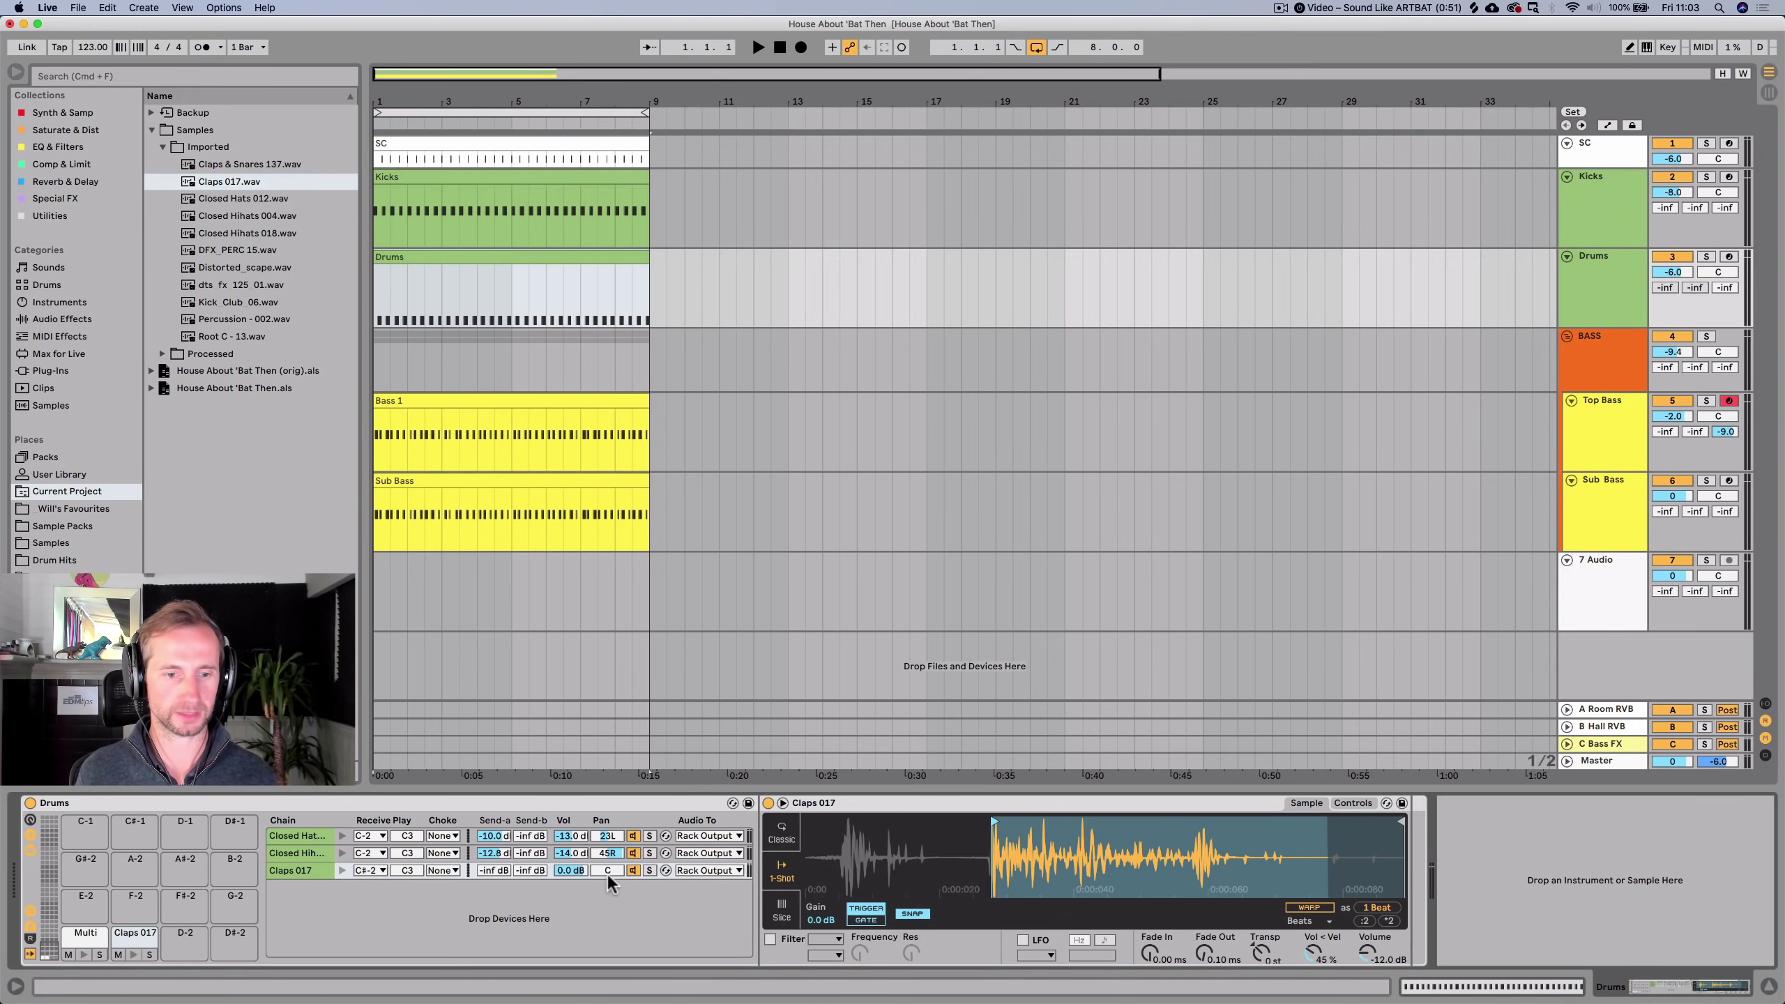
{"action": "left_click", "coordinate": [340, 871]}
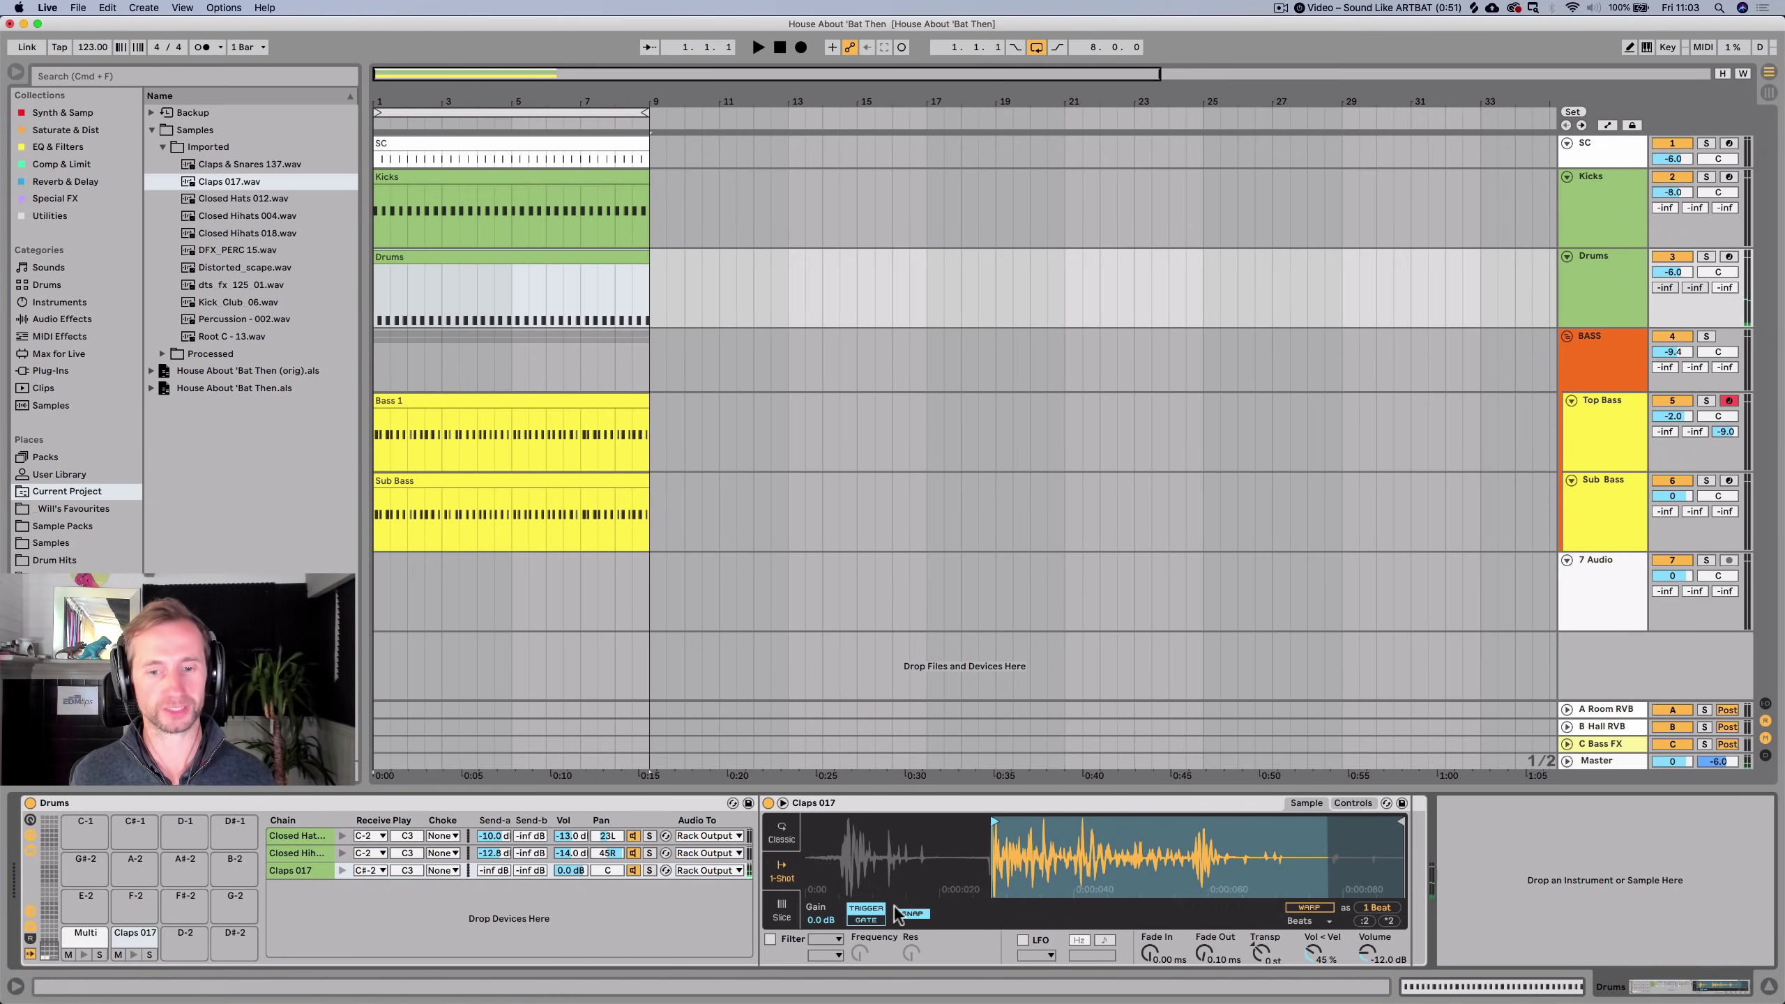
Add a Claps 017 note at 1.2 in the Drums clip and select the first two beats of the clap row.
{"action": "double_click", "coordinate": [427, 259]}
{"action": "key", "text": "space"}
{"action": "double_click", "coordinate": [411, 535]}
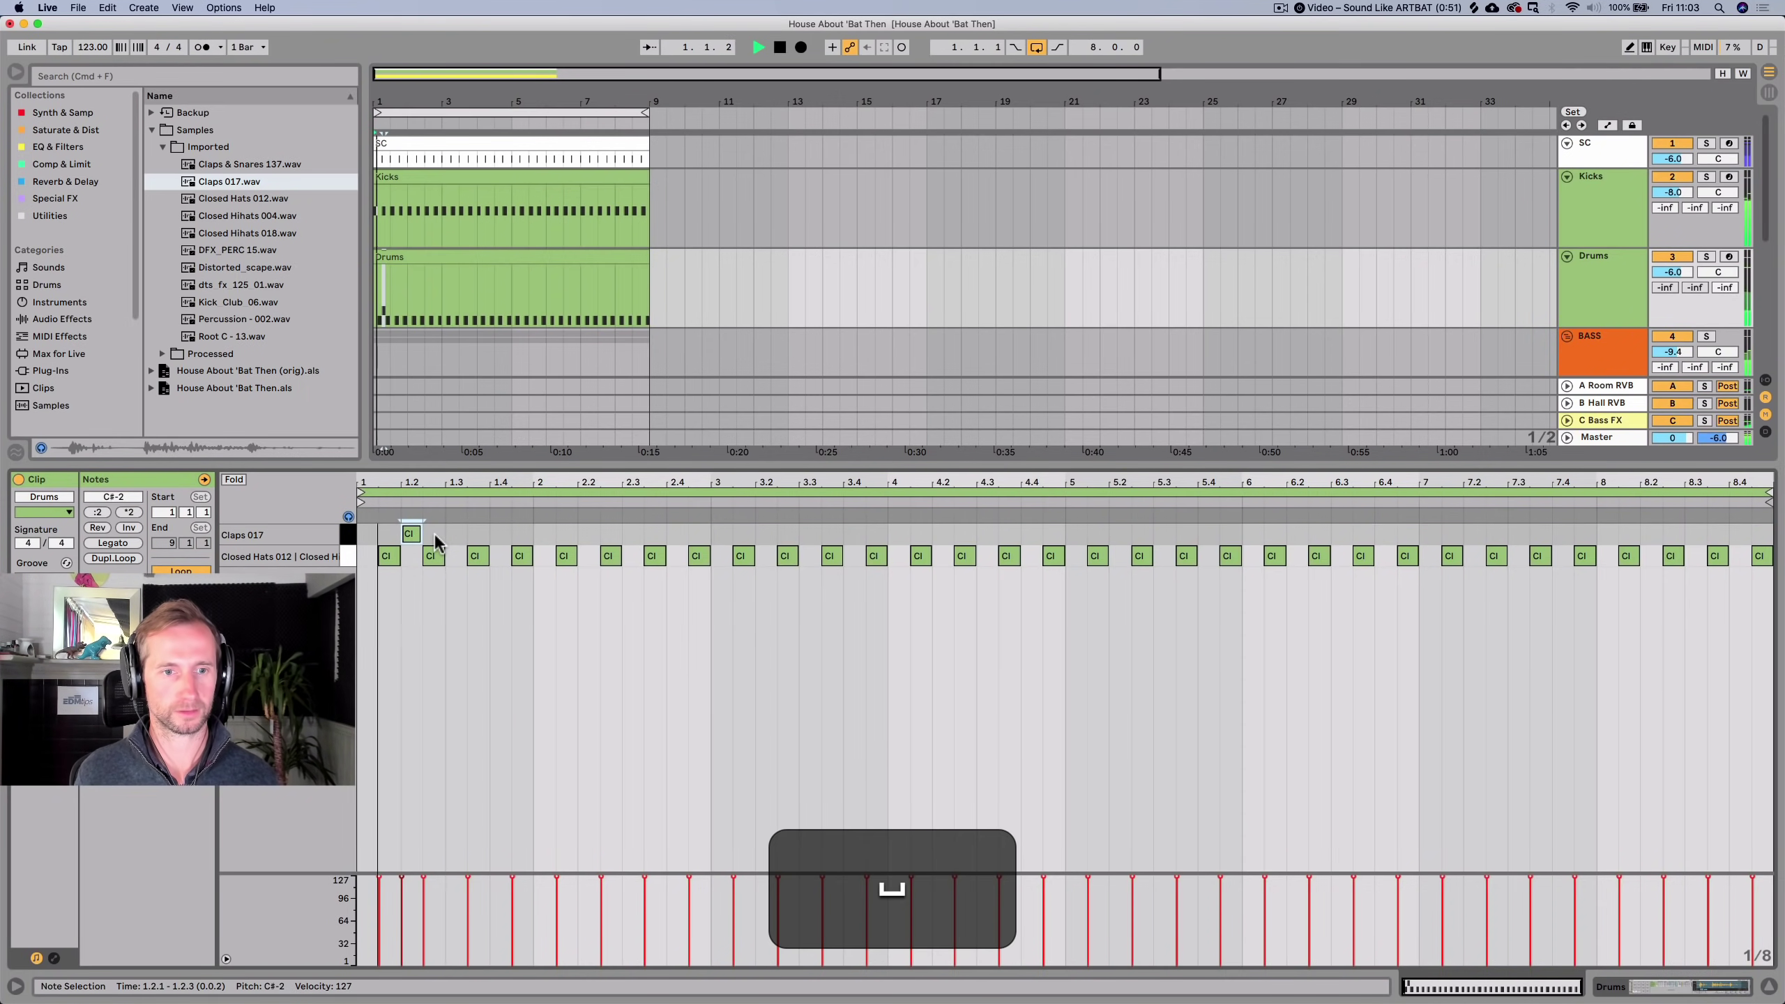
{"action": "key", "text": "space"}
{"action": "left_click_drag", "start_coordinate": [443, 533], "coordinate": [354, 533]}
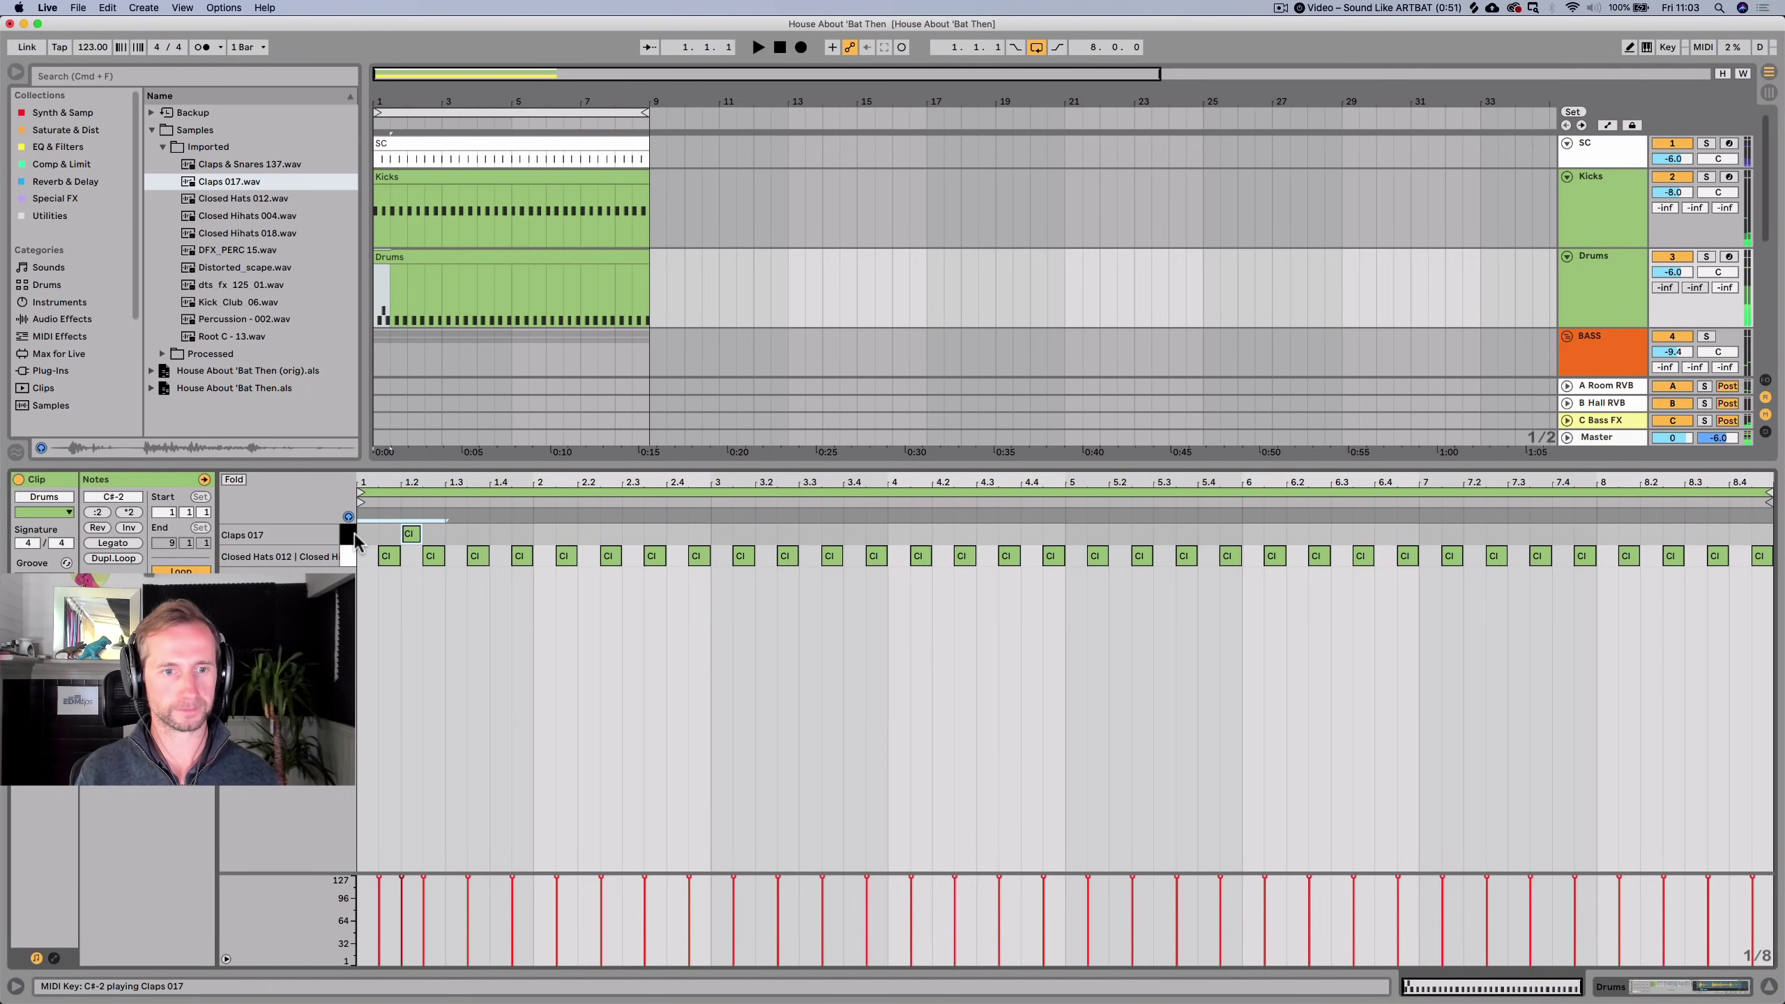
Duplicate the two-beat clap selection repeatedly until claps on beats 2 and 4 fill all eight bars.
{"action": "key", "text": "super+d"}
{"action": "key", "text": "super+d"}
{"action": "key", "text": "super+d"}
{"action": "key", "text": "super+d"}
{"action": "key", "text": "super+d"}
{"action": "key", "text": "super+d"}
{"action": "key", "text": "super+d"}
{"action": "key", "text": "super+d"}
{"action": "key", "text": "super+d"}
{"action": "key", "text": "super+d"}
{"action": "key", "text": "super+d"}
{"action": "key", "text": "super+d"}
{"action": "key", "text": "super+d"}
{"action": "key", "text": "super+d"}
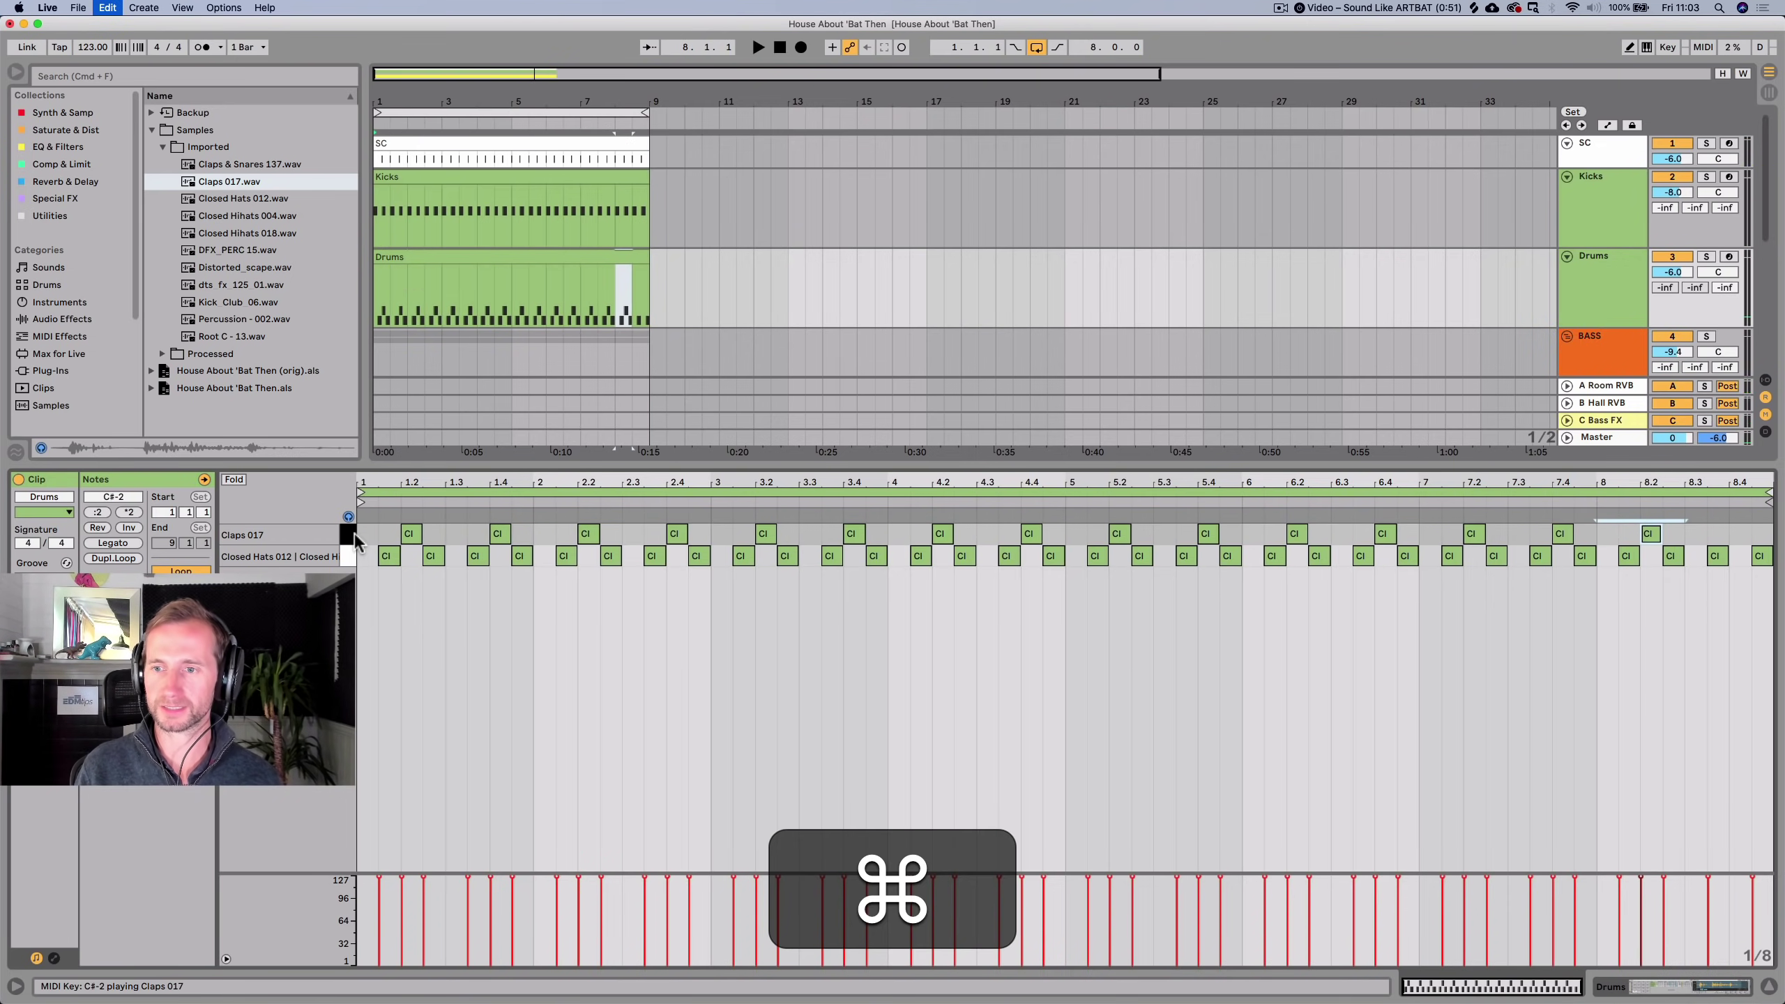
{"action": "key", "text": "super+d"}
Play the track, show the Drums rack and lower the Claps 017 chain volume to -3.0 dB.
{"action": "key", "text": "super+space"}
{"action": "key", "text": "shift+Tab"}
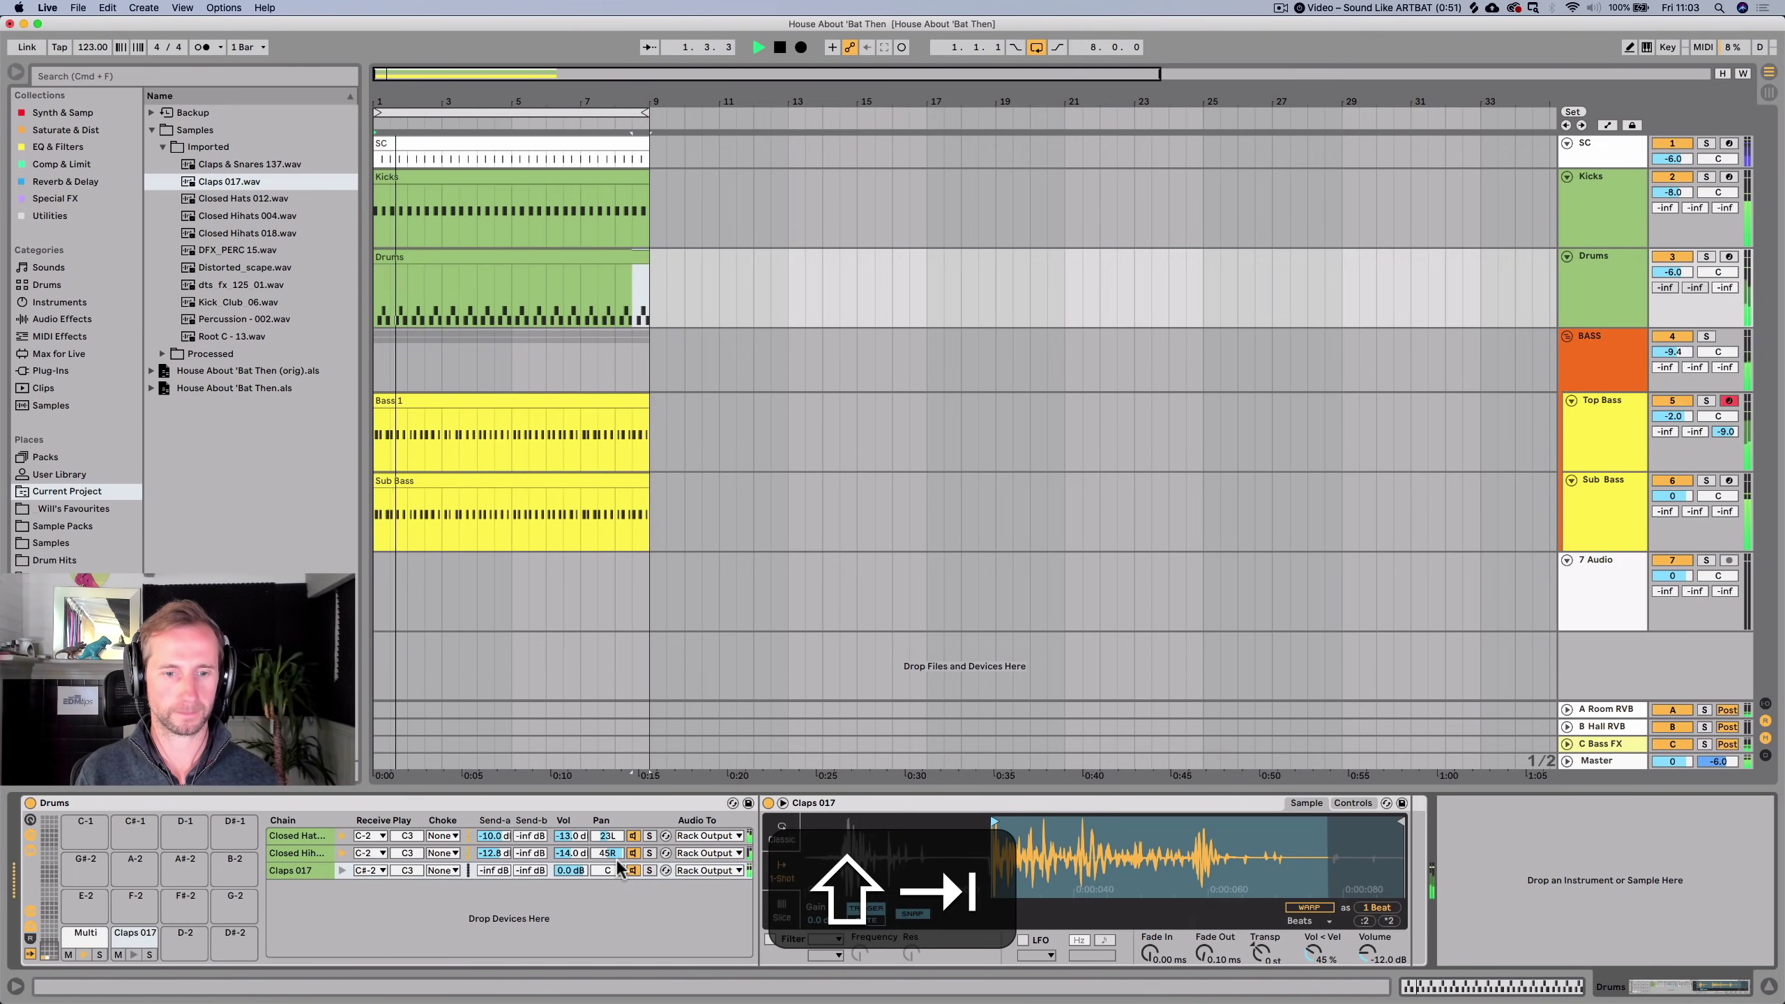
{"action": "left_click_drag", "start_coordinate": [575, 870], "coordinate": [574, 888]}
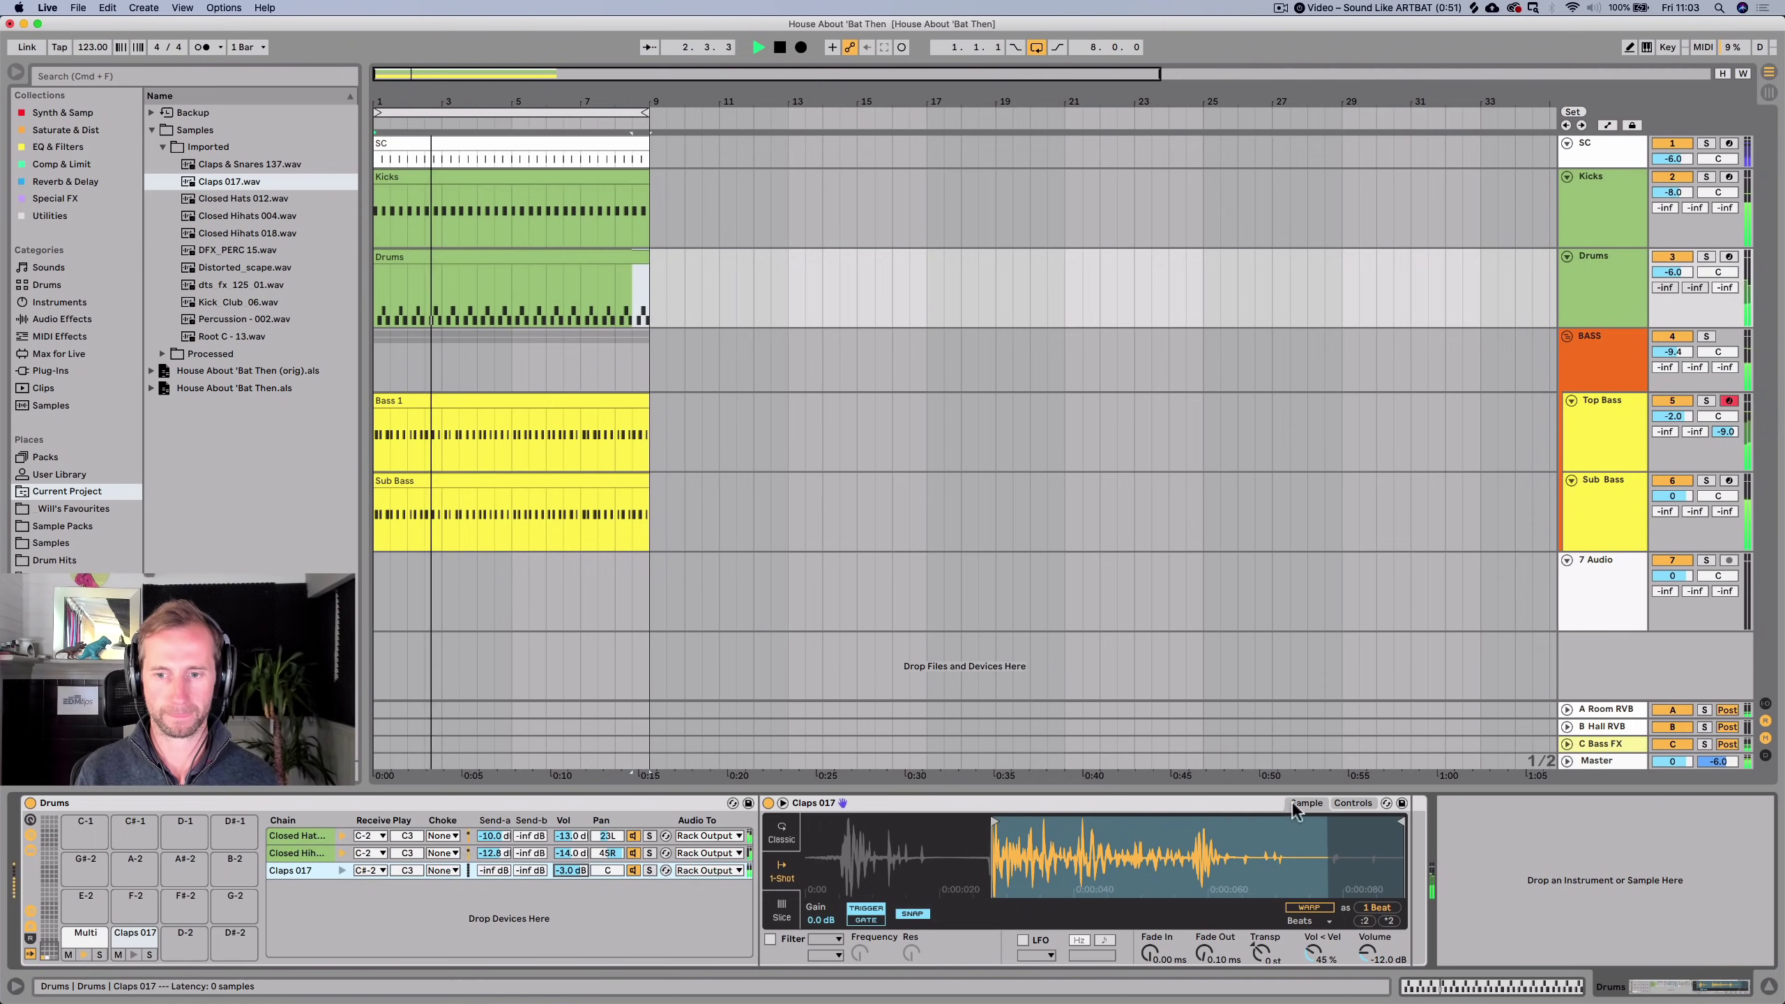
Transpose the Claps 017 sample by +1 st in its Simpler controls while the track plays, and stop playback.
{"action": "left_click", "coordinate": [1352, 803]}
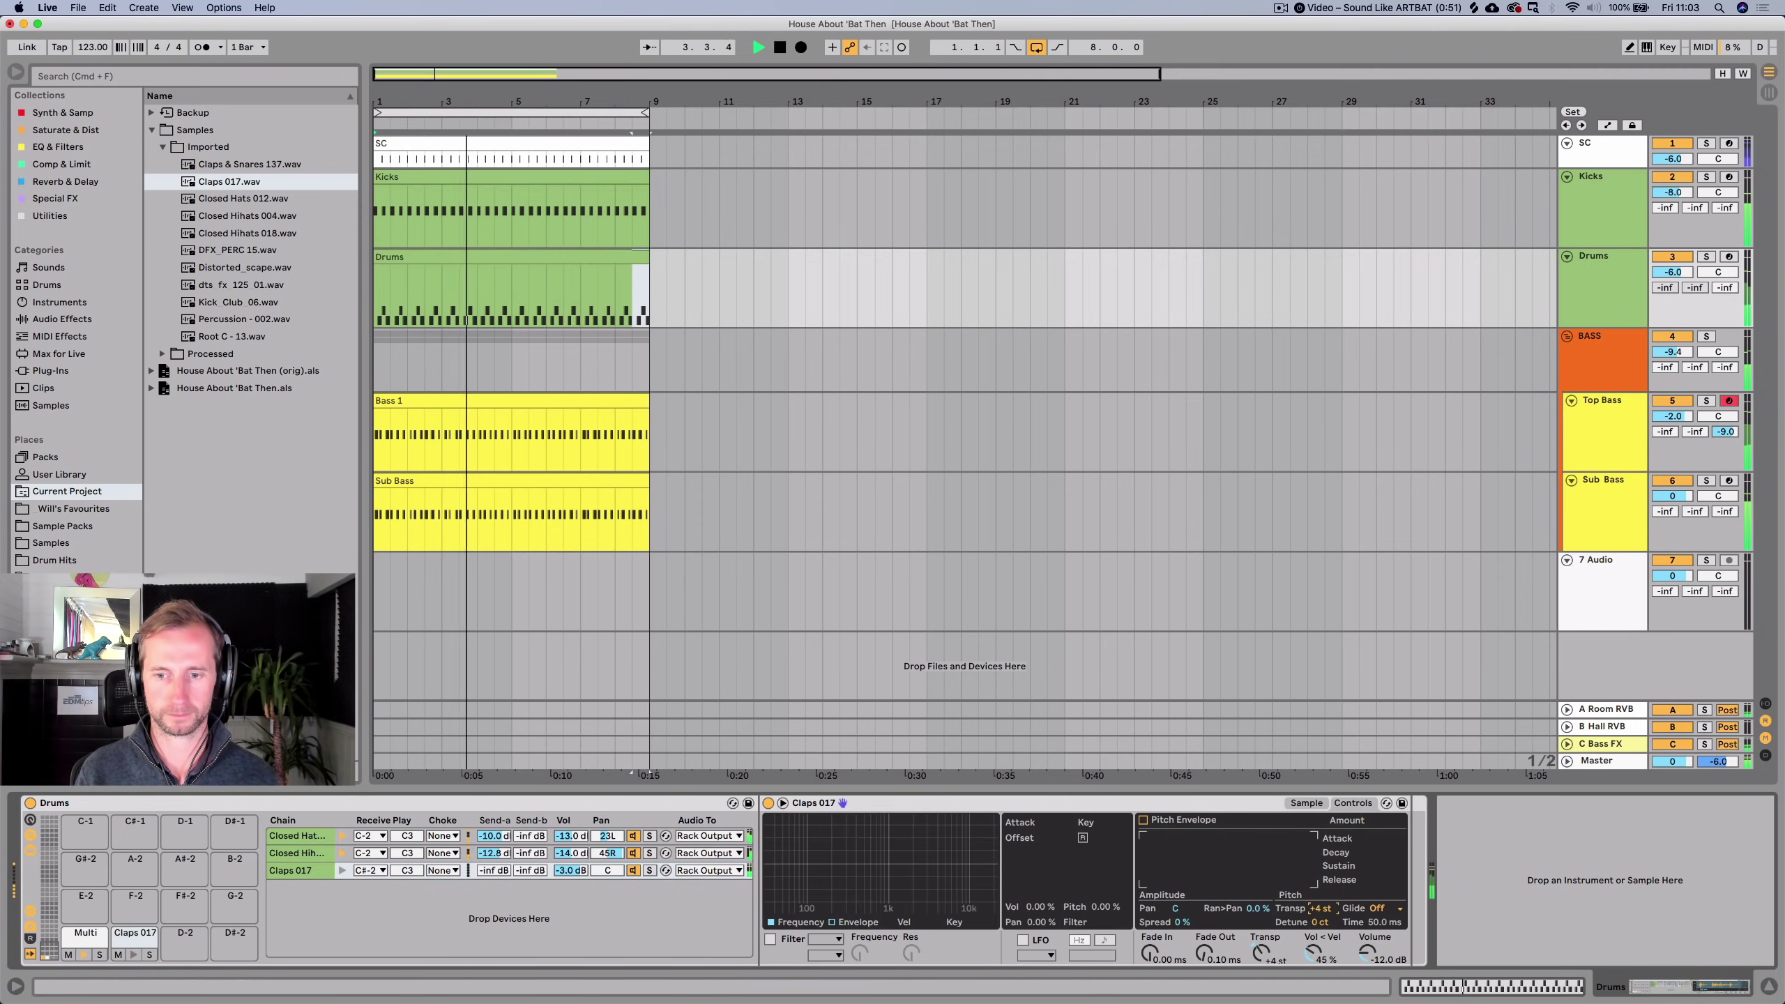
{"action": "key", "text": "super+z"}
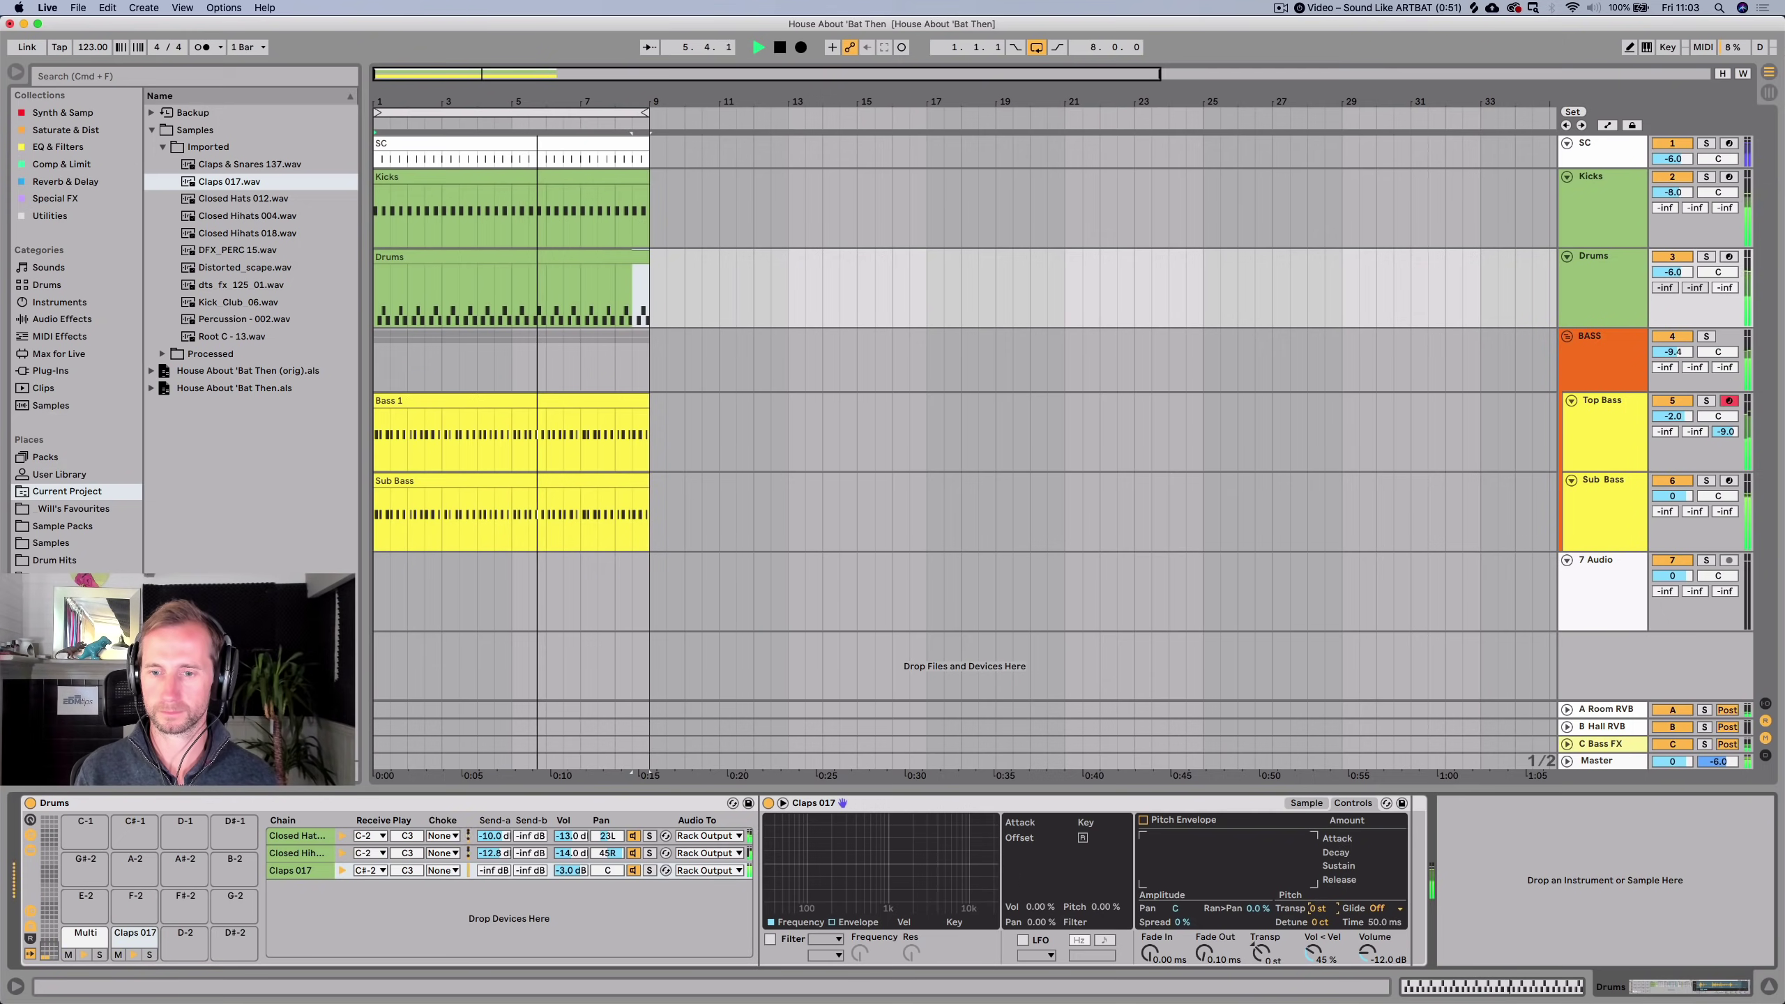
{"action": "left_click_drag", "start_coordinate": [1319, 909], "coordinate": [1318, 903]}
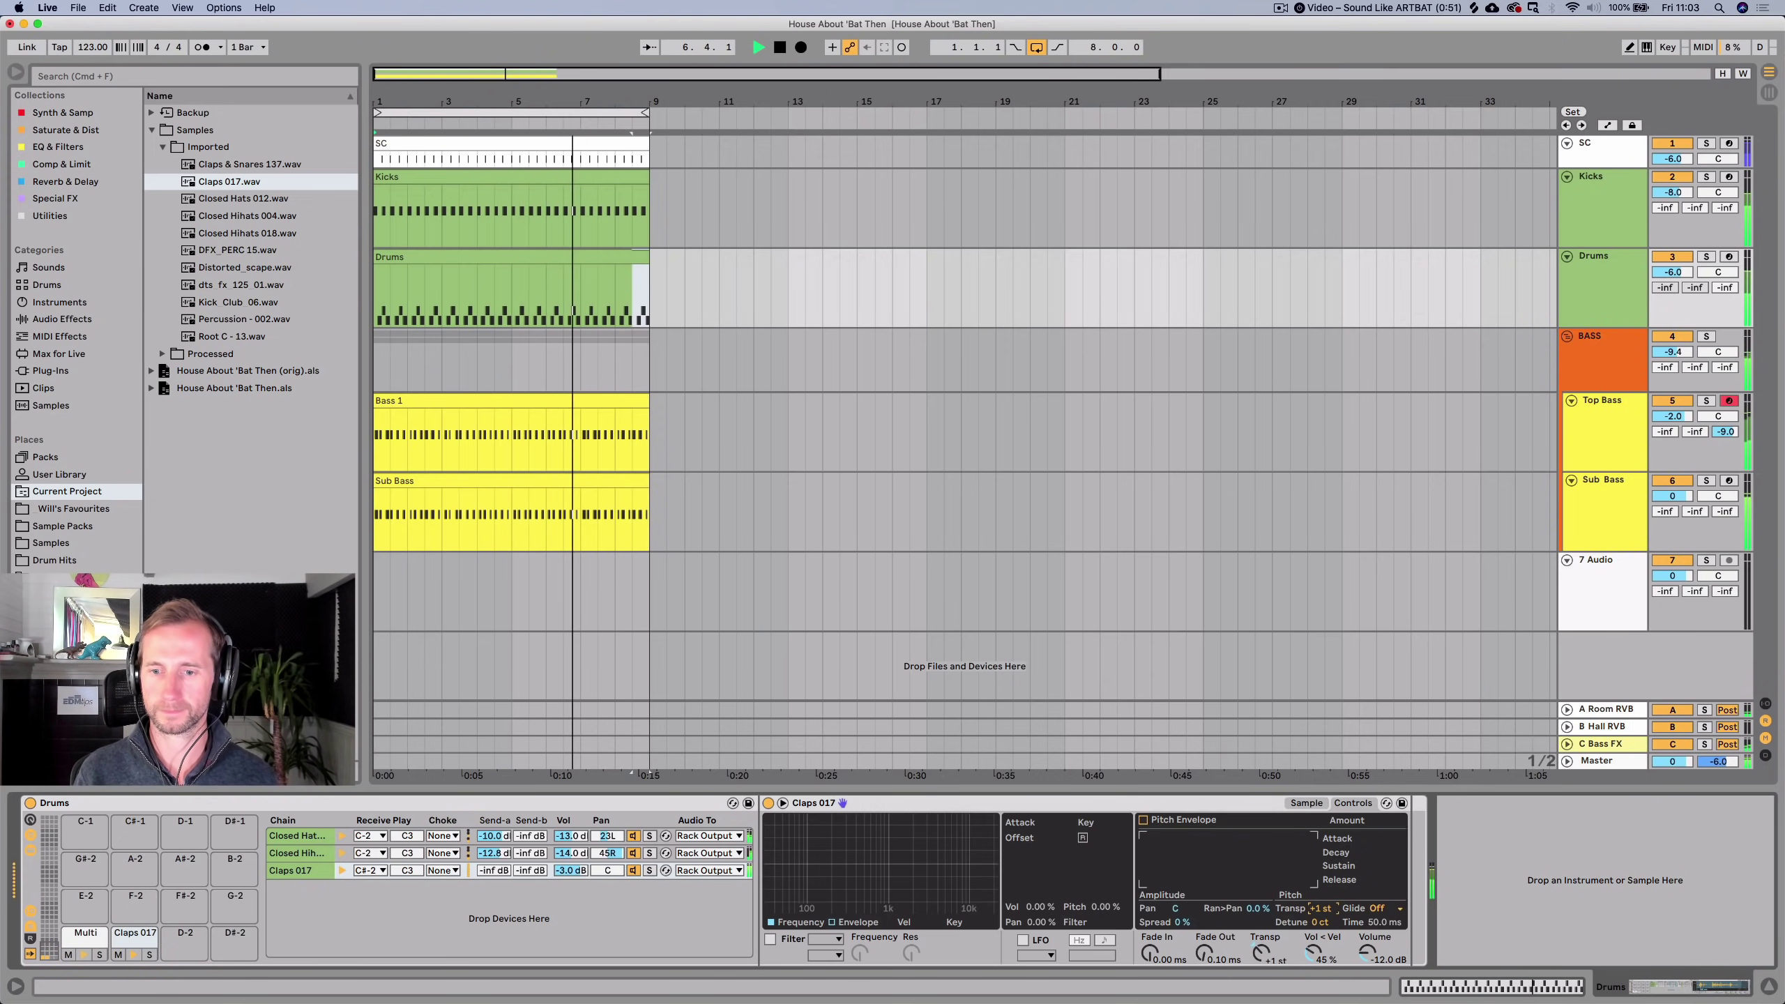
{"action": "key", "text": "space"}
Delete the Amp from the Top Bass rack and set EQ Eight band 3 to 899 Hz and -1.12 dB during playback.
{"action": "left_click", "coordinate": [1594, 415]}
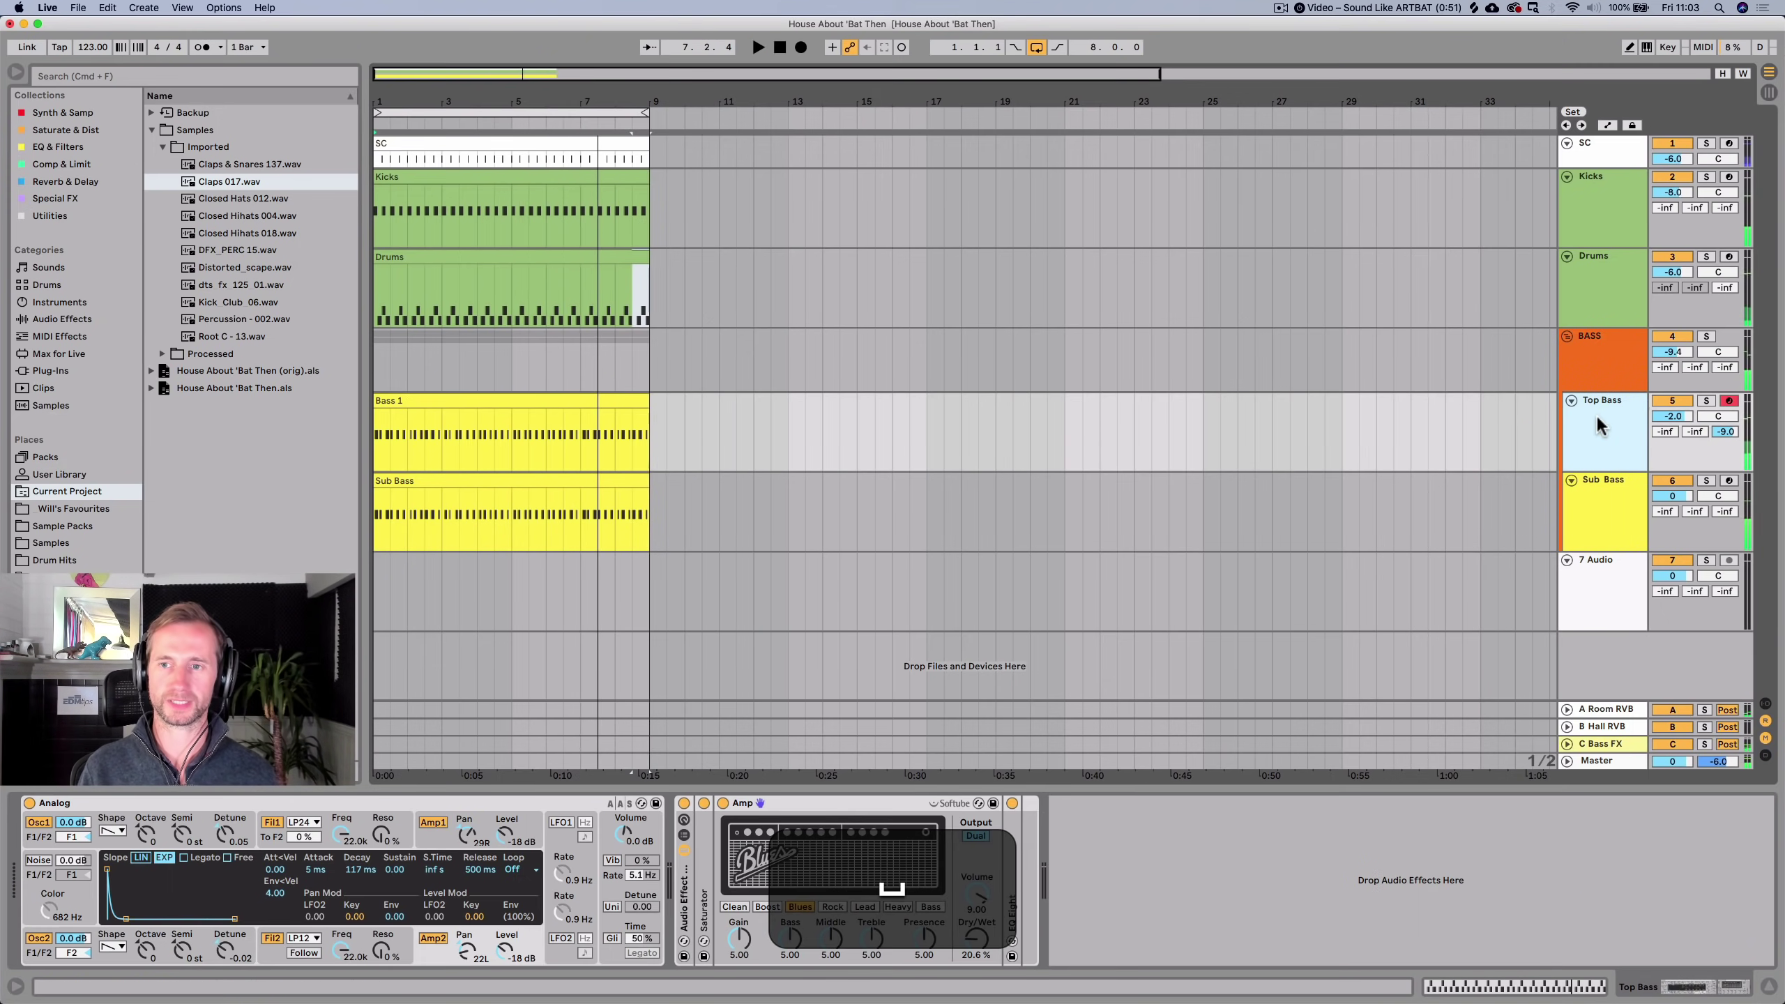
{"action": "left_click", "coordinate": [778, 803]}
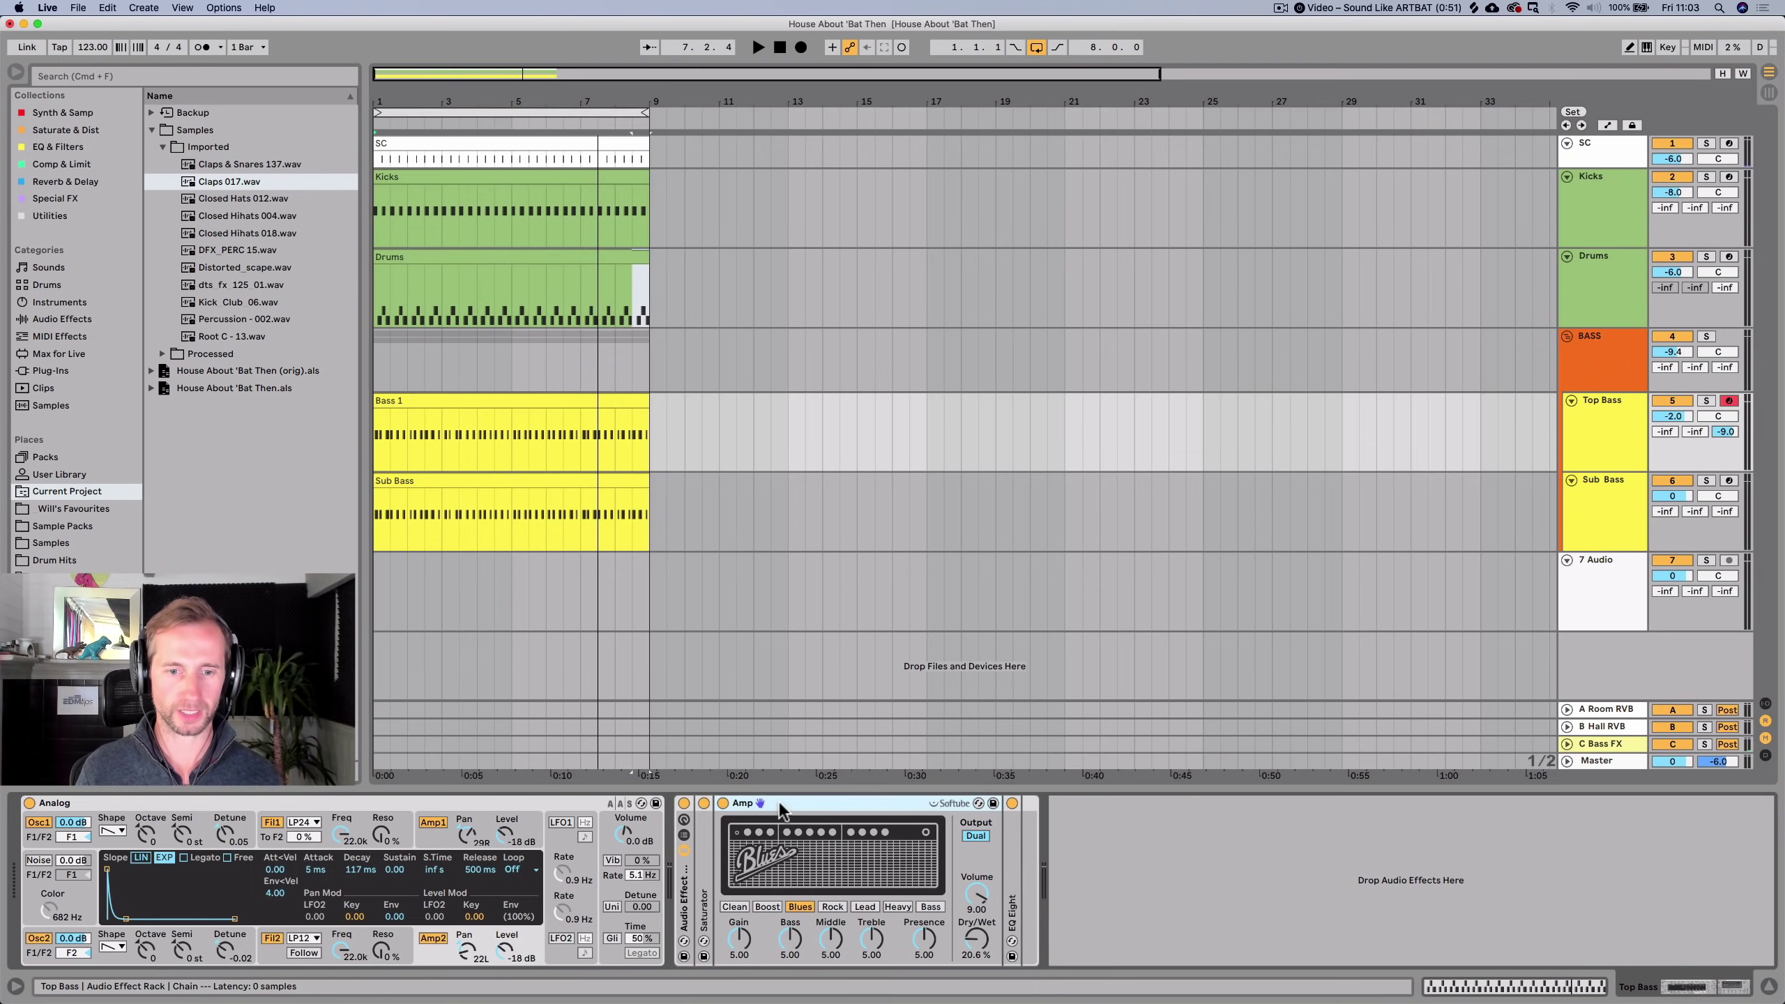
{"action": "key", "text": "BackSpace"}
{"action": "double_click", "coordinate": [728, 850]}
{"action": "key", "text": "space"}
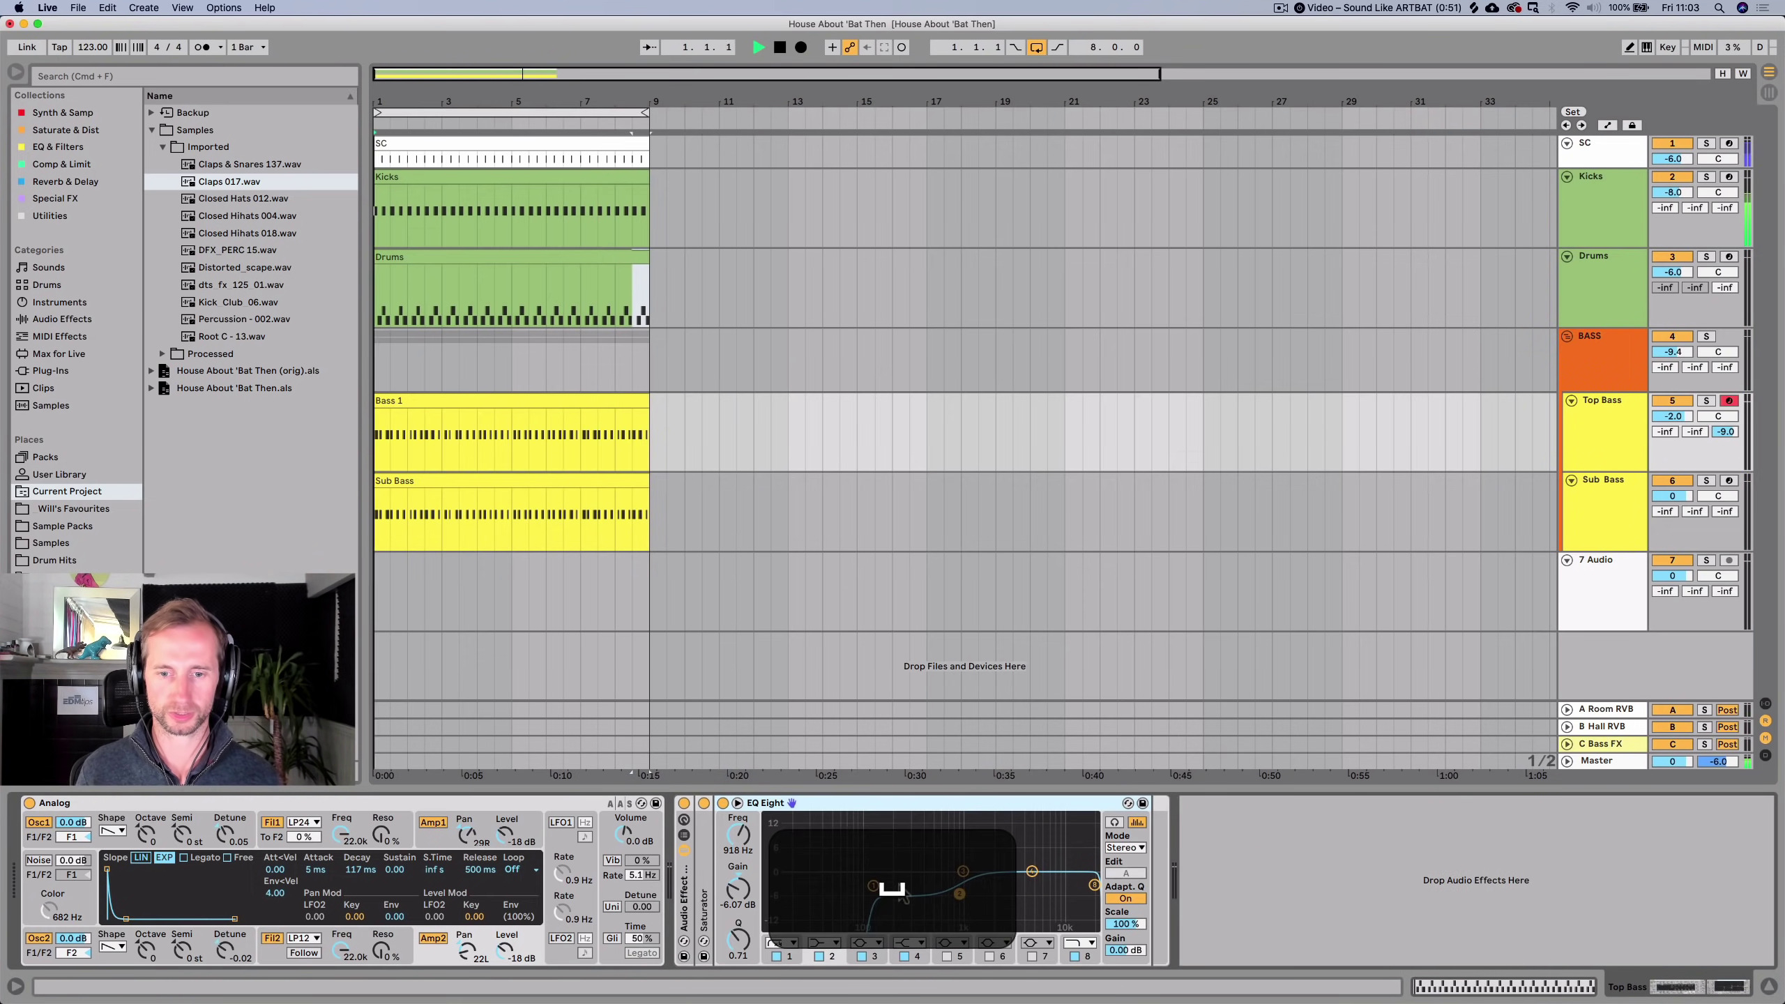
{"action": "mouse_move", "coordinate": [963, 872]}
{"action": "left_mouse_down"}
{"action": "mouse_move", "coordinate": [949, 855]}
{"action": "mouse_move", "coordinate": [959, 876]}
{"action": "left_mouse_up"}
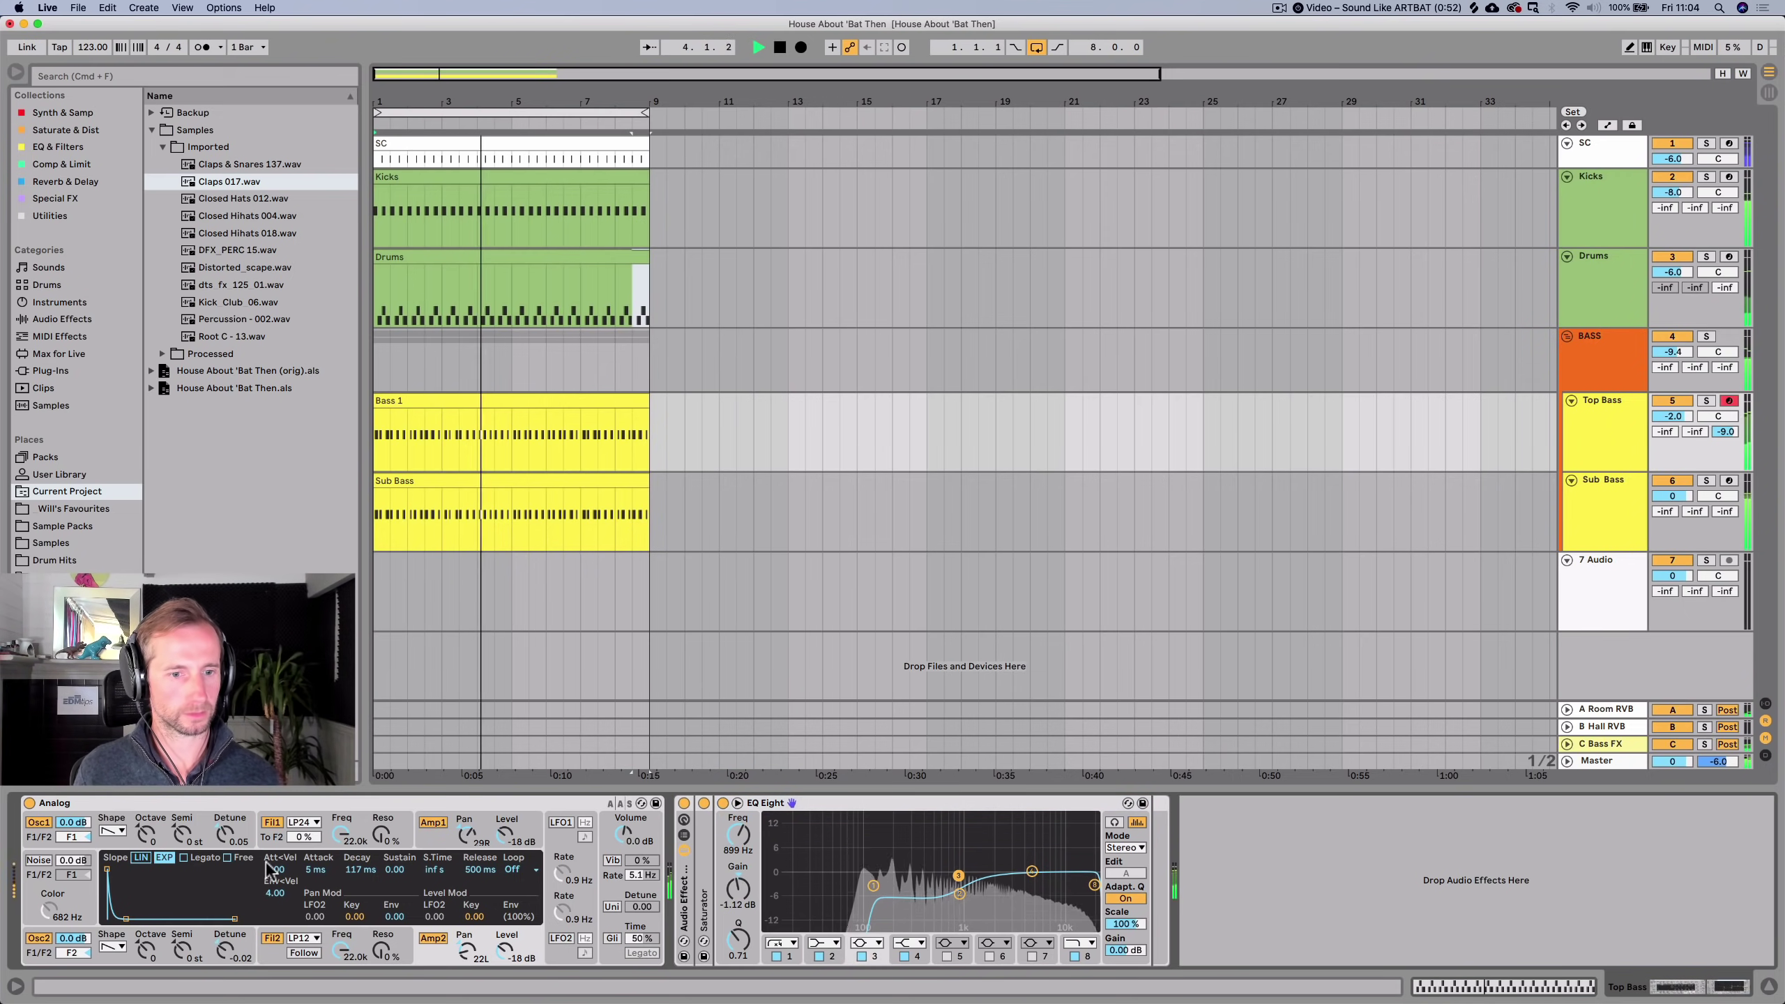
Try a 1.18 s decay and 5 ms release on the Top Bass Analog's amp envelope, and undo these changes.
{"action": "left_click_drag", "start_coordinate": [361, 870], "coordinate": [360, 846]}
{"action": "left_click_drag", "start_coordinate": [480, 870], "coordinate": [480, 921]}
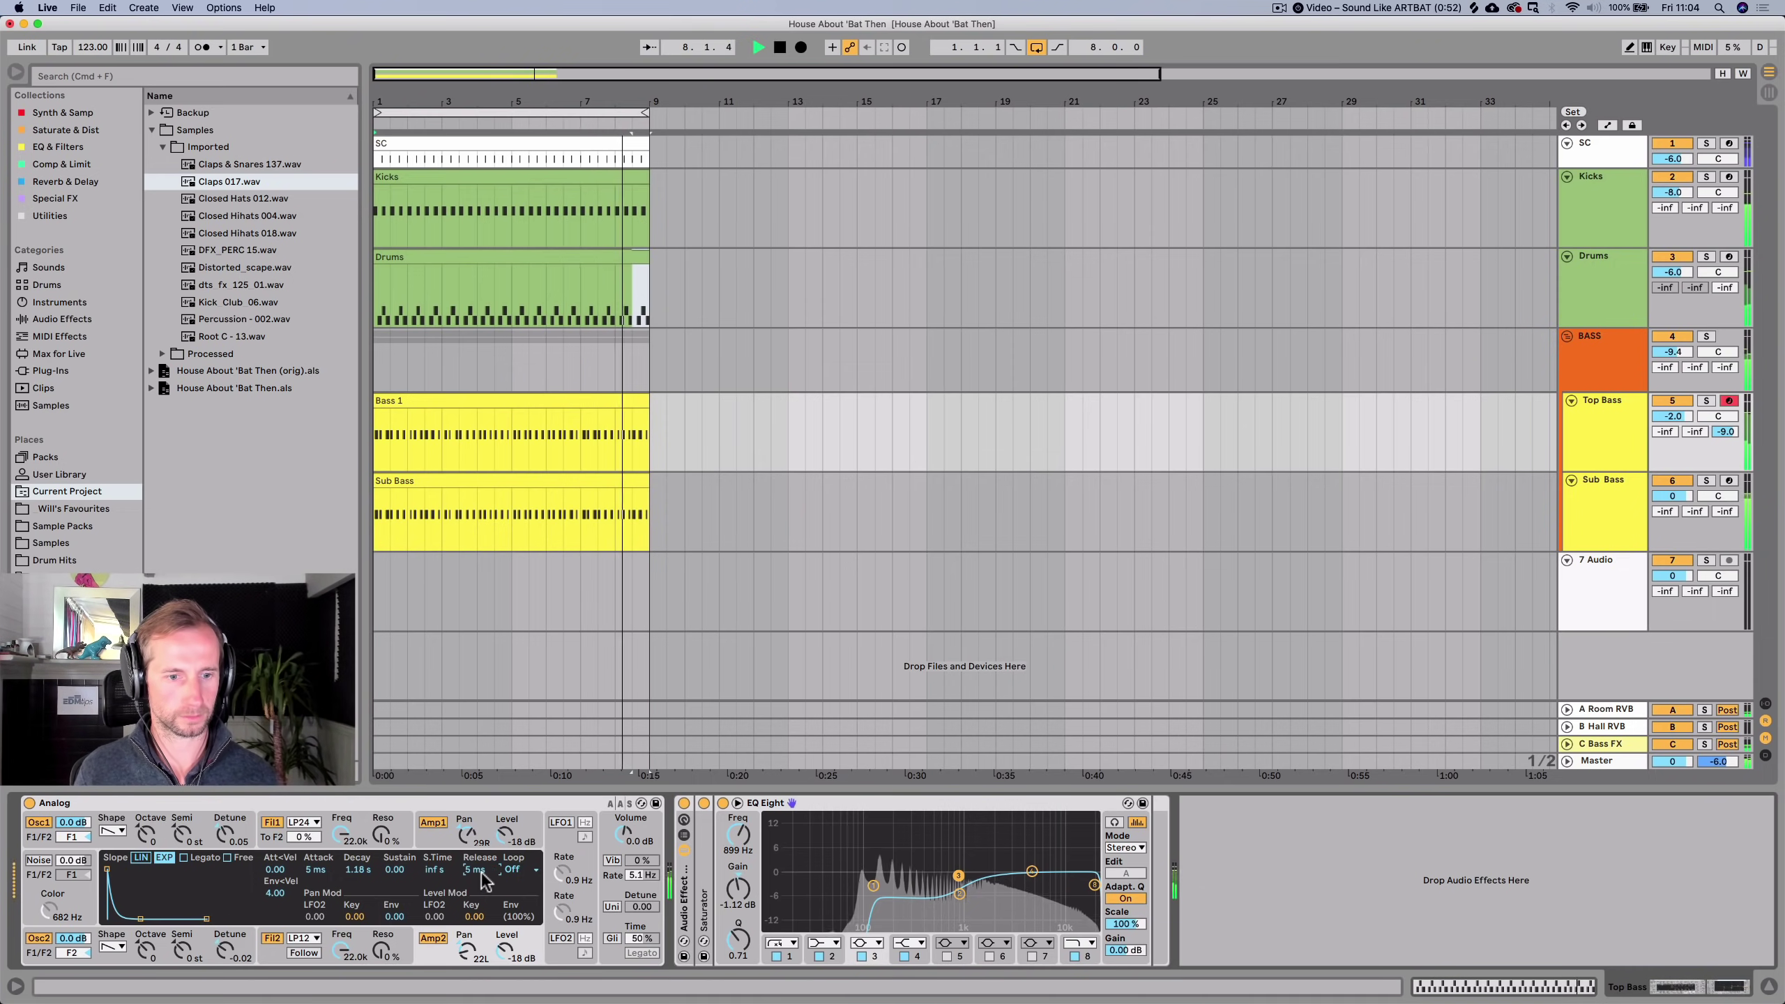
{"action": "key", "text": "super+z"}
{"action": "key", "text": "super+z"}
{"action": "key", "text": "super+z"}
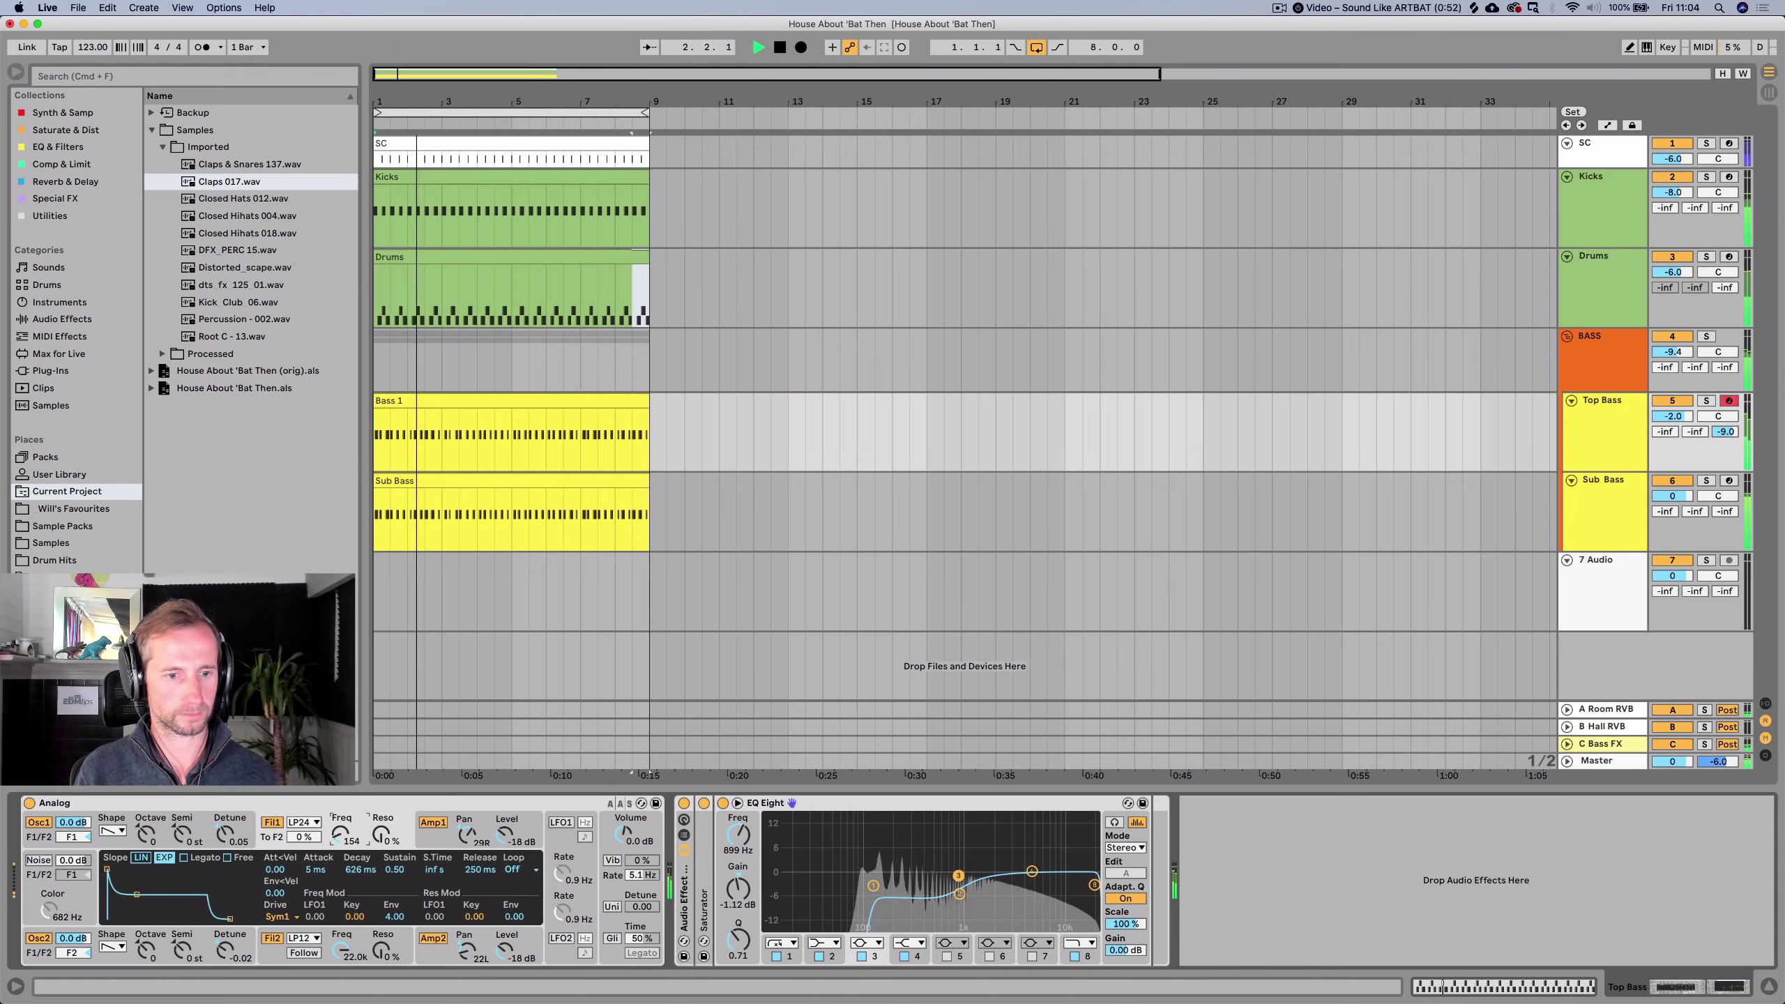
Set both filter frequencies of the Top Bass Analog to 358 Hz, stop playback on the Drums track and save the set.
{"action": "left_click_drag", "start_coordinate": [344, 950], "coordinate": [344, 1000]}
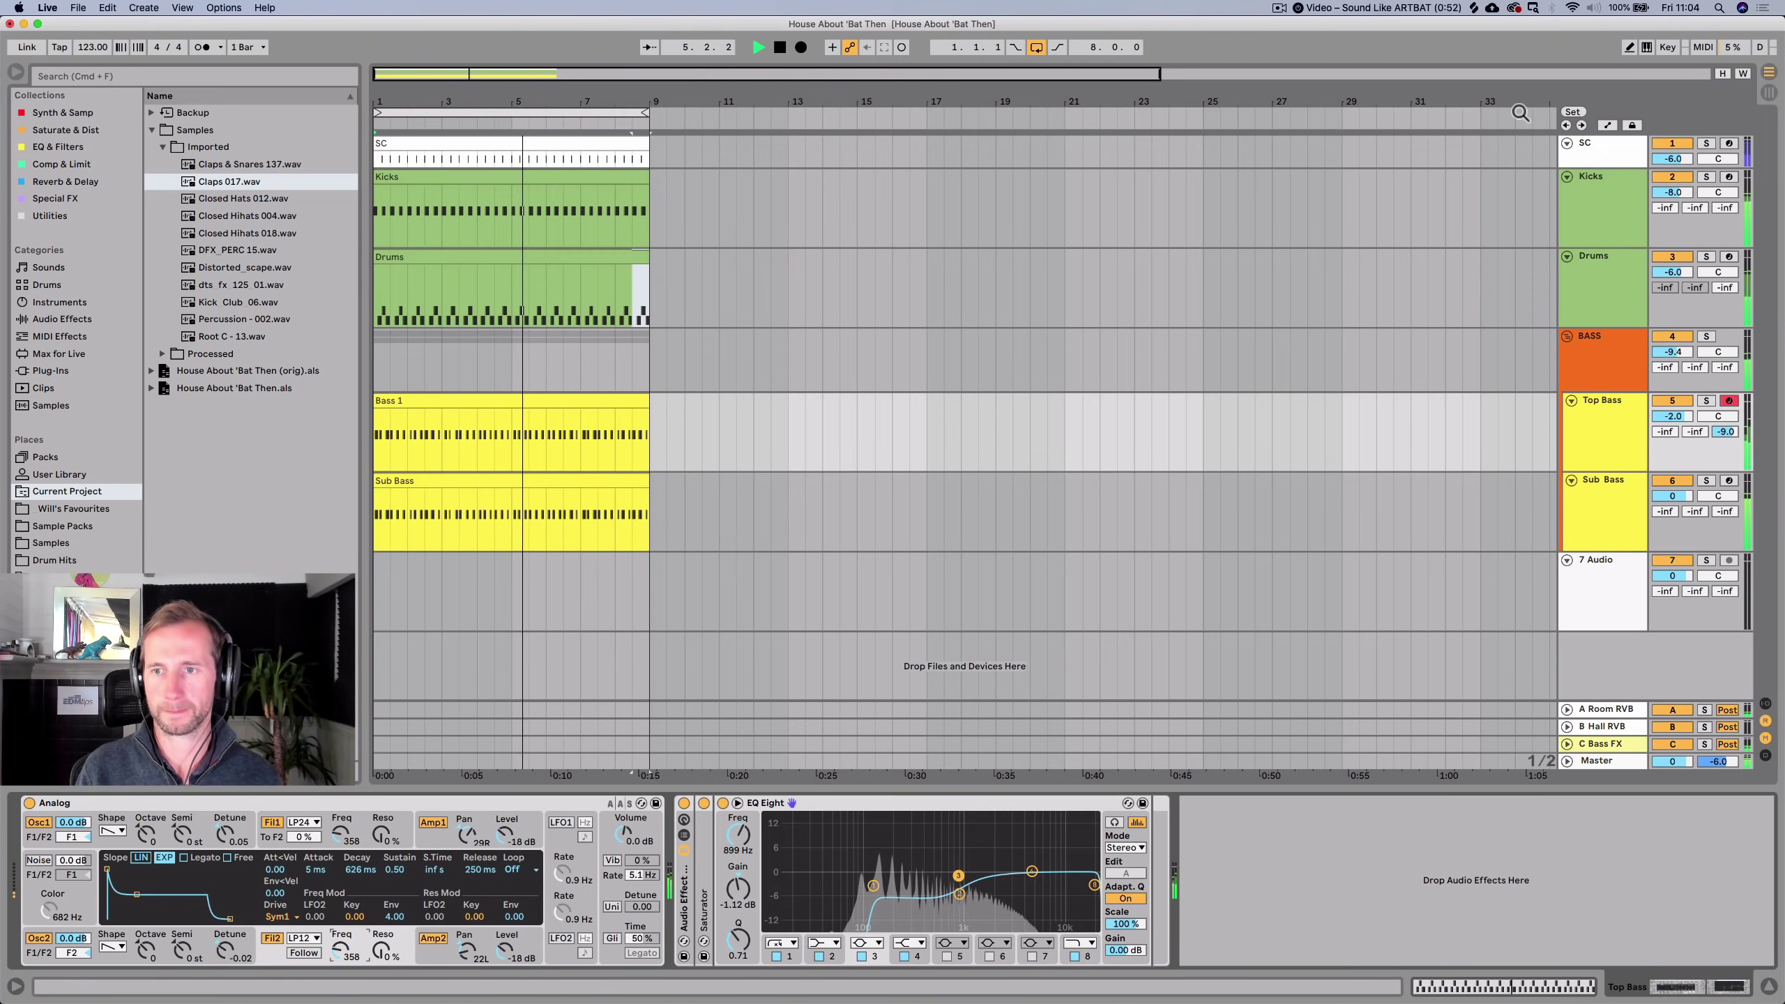
{"action": "left_click", "coordinate": [1577, 298]}
{"action": "key", "text": "super+s"}
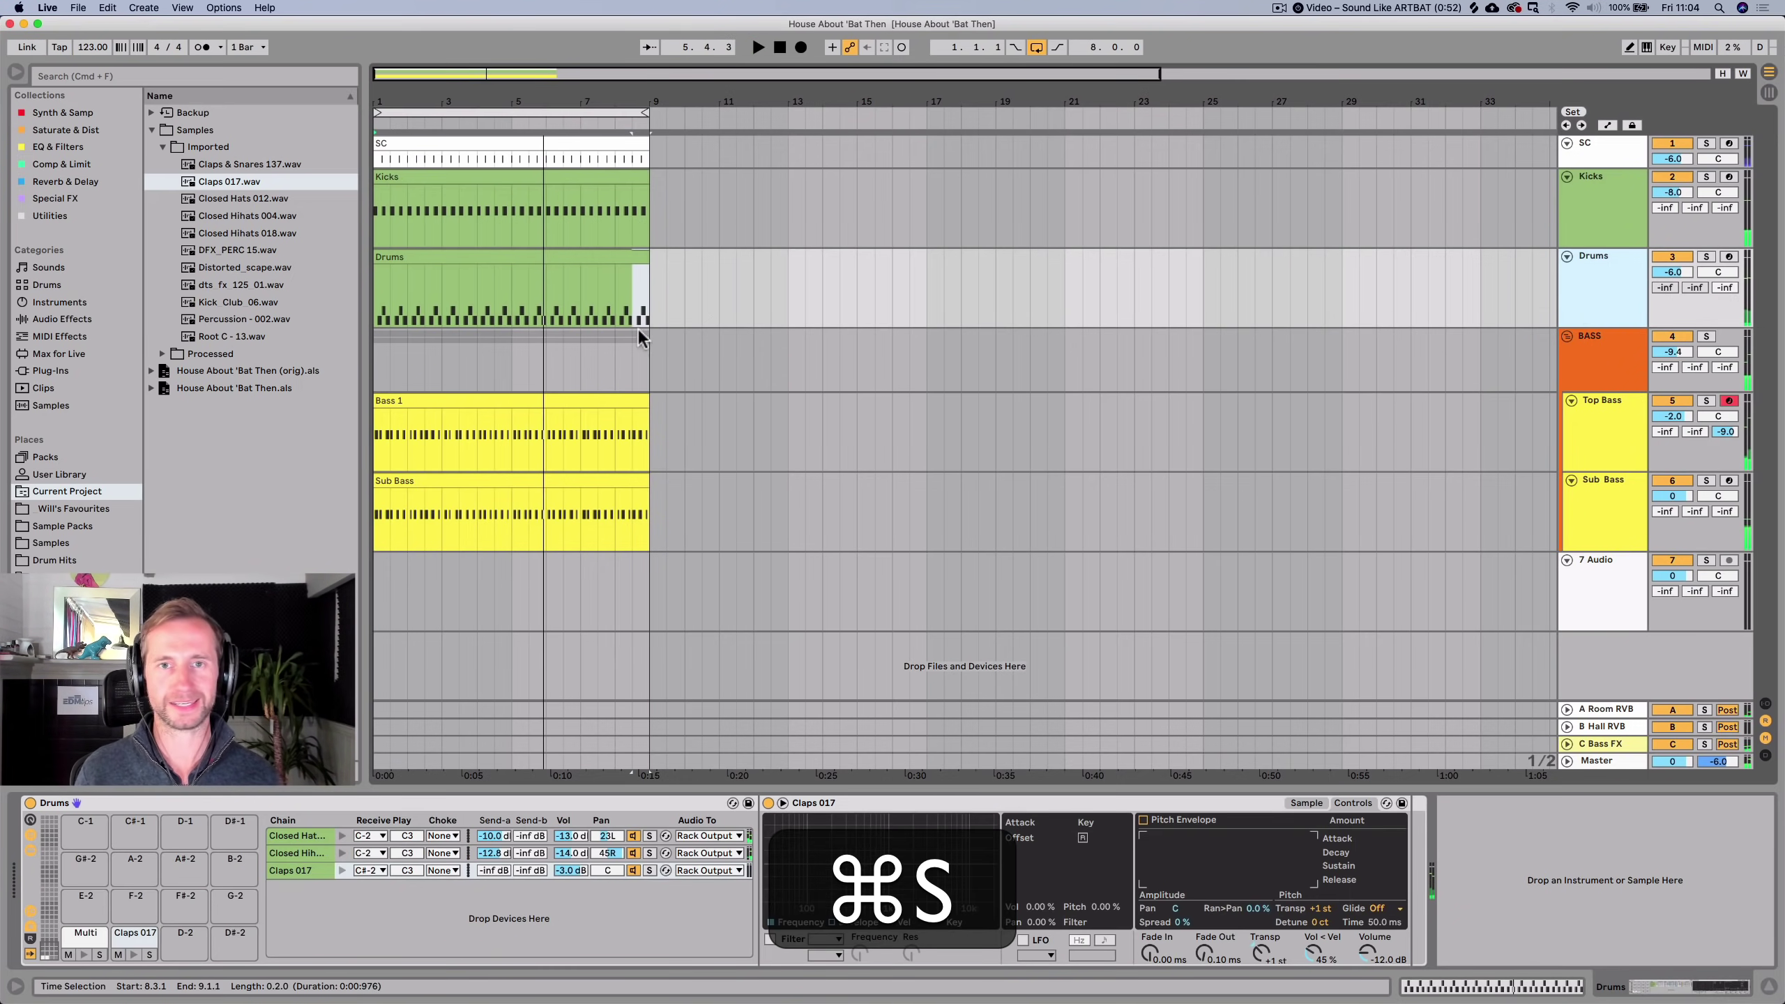
Check the Drums clip, return to the rack and audition the imported hi-hat and percussion samples in the browser.
{"action": "double_click", "coordinate": [436, 256]}
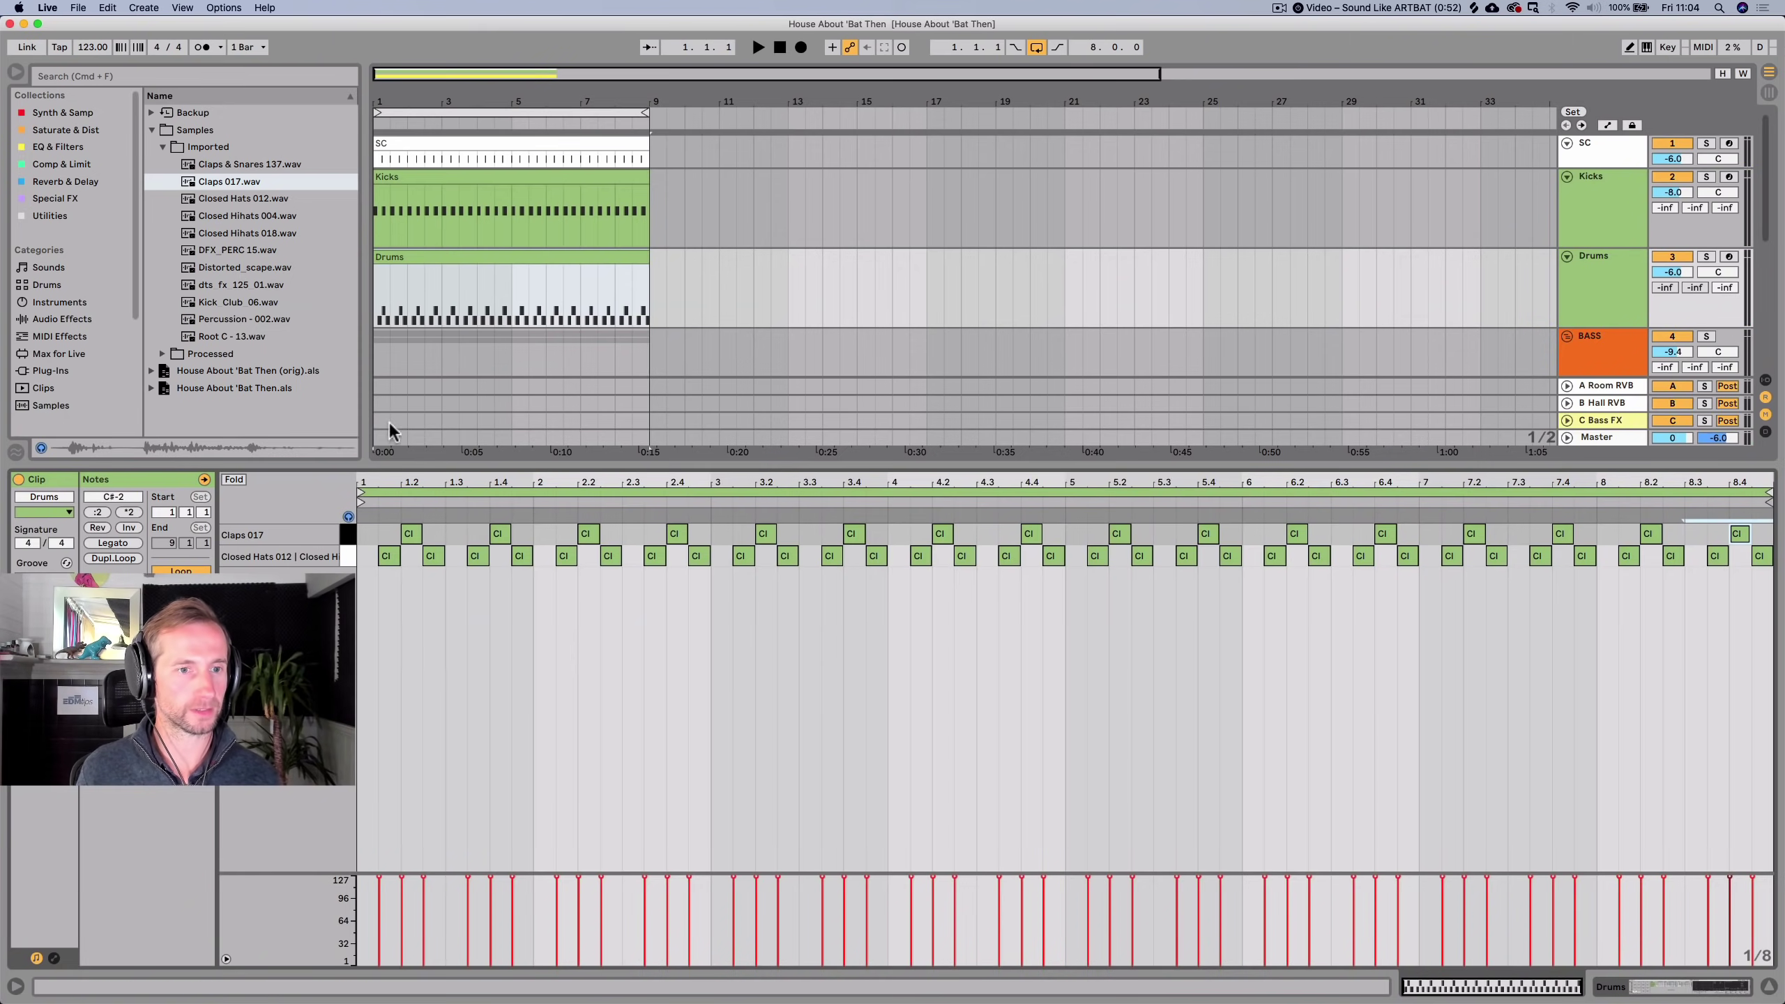
{"action": "key", "text": "shift+Tab"}
{"action": "left_click", "coordinate": [214, 336]}
{"action": "key", "text": "Up"}
{"action": "key", "text": "Up"}
{"action": "key", "text": "Up"}
{"action": "key", "text": "Down"}
{"action": "key", "text": "Down"}
{"action": "left_click", "coordinate": [226, 199]}
{"action": "key", "text": "Up"}
{"action": "key", "text": "Up"}
{"action": "key", "text": "Down"}
{"action": "key", "text": "Down"}
{"action": "key", "text": "Down"}
{"action": "key", "text": "Down"}
{"action": "key", "text": "Down"}
{"action": "key", "text": "Up"}
{"action": "key", "text": "Up"}
{"action": "key", "text": "Up"}
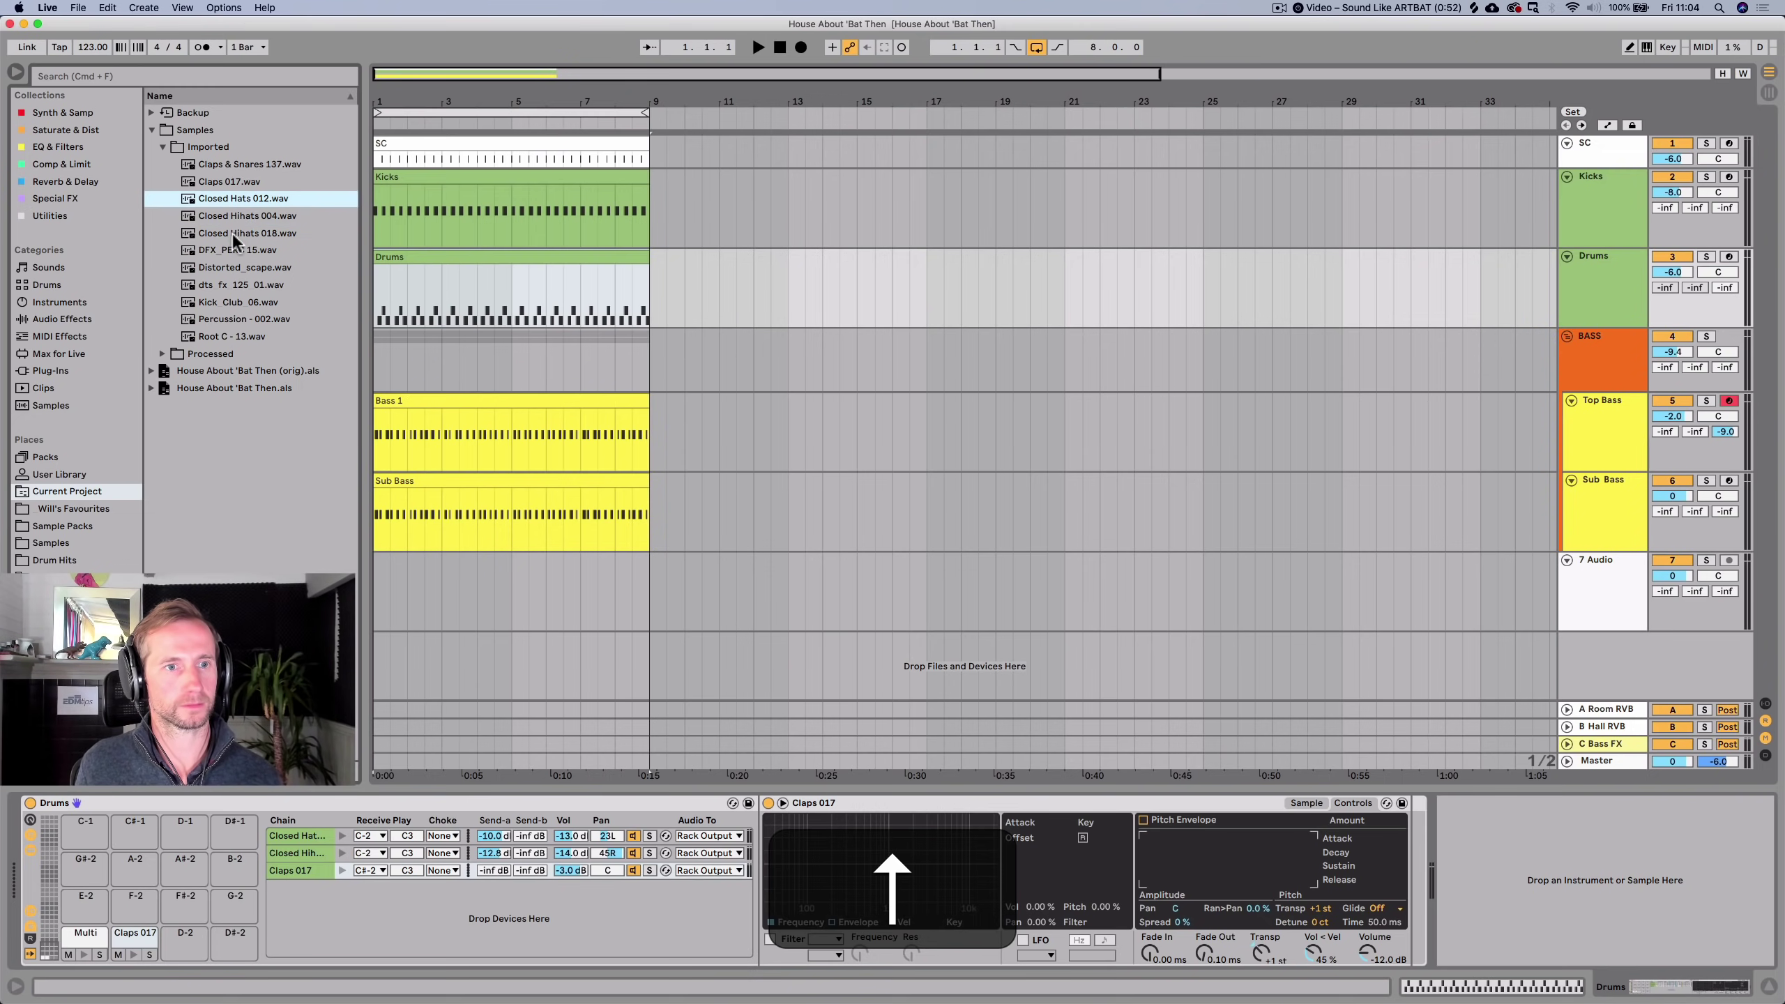
Load Closed Hihats 018 onto the D-2 pad of the Drums rack.
{"action": "left_click", "coordinate": [234, 235]}
{"action": "left_click_drag", "start_coordinate": [233, 235], "coordinate": [174, 872]}
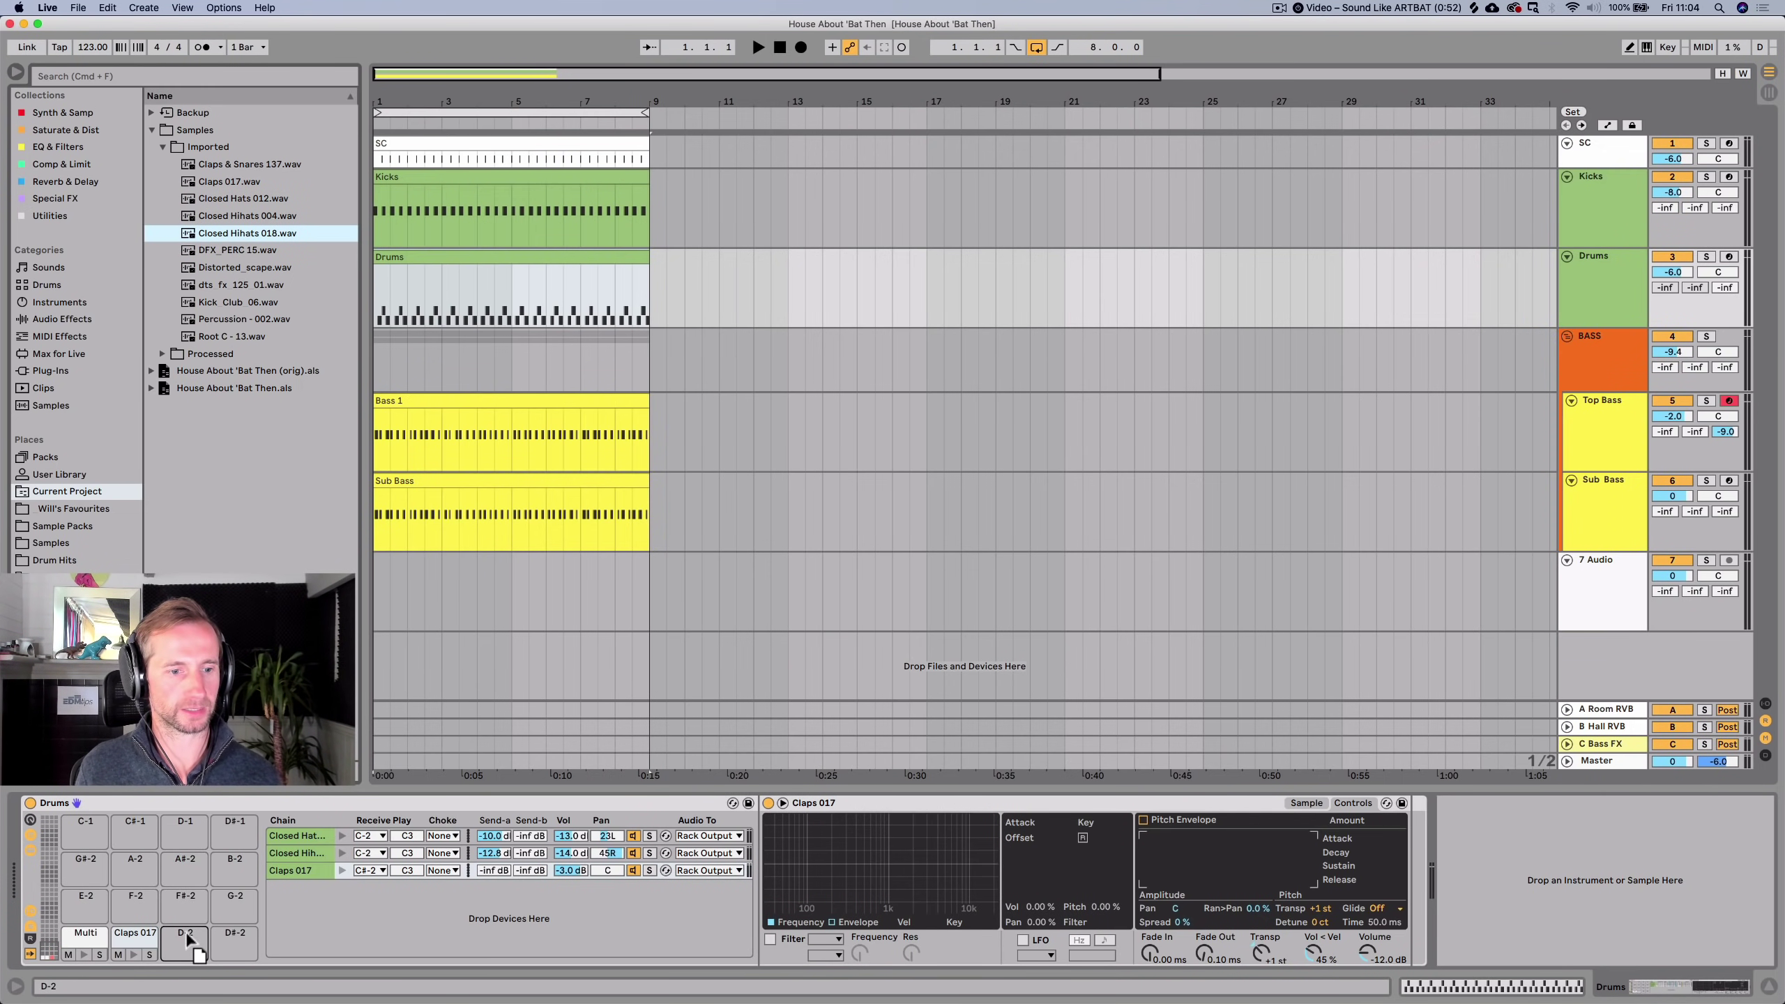
{"action": "left_click_drag", "start_coordinate": [187, 940], "coordinate": [186, 942]}
Add a Closed Hihats 018 sixteenth note at 1.1.1 in the Drums clip and duplicate it until bar 1 is filled.
{"action": "double_click", "coordinate": [396, 258]}
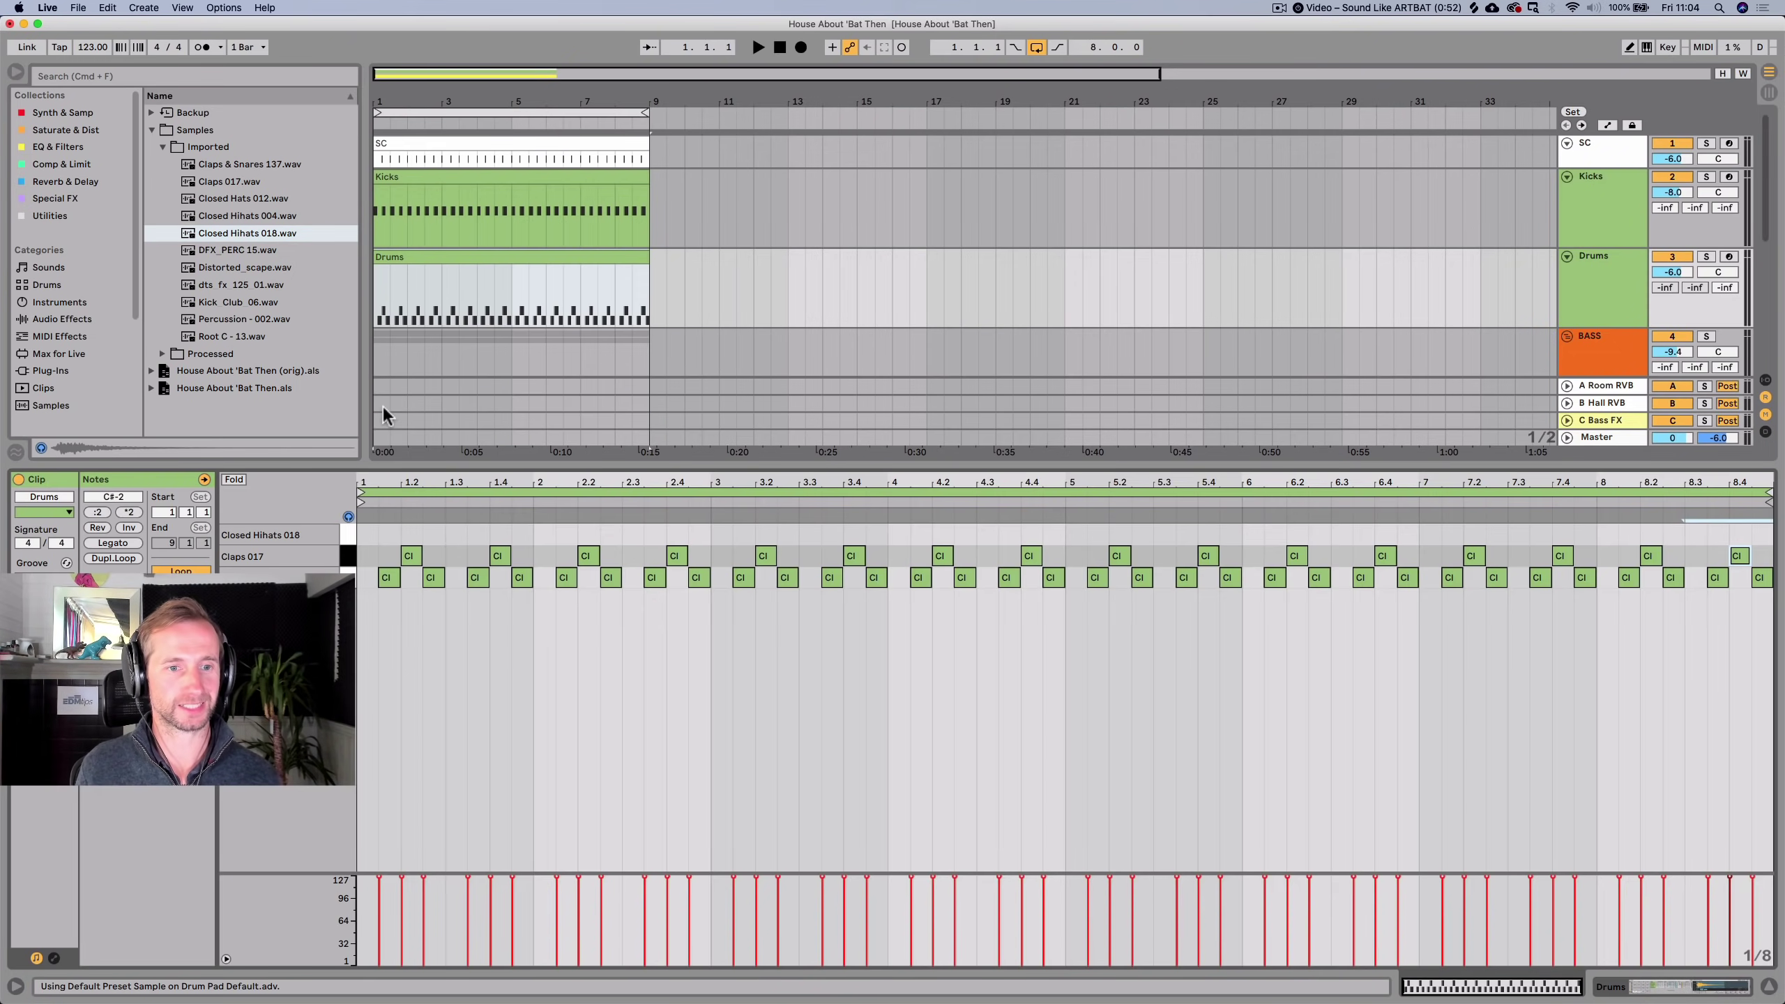
{"action": "left_click_drag", "start_coordinate": [363, 495], "coordinate": [351, 537]}
{"action": "double_click", "coordinate": [362, 534]}
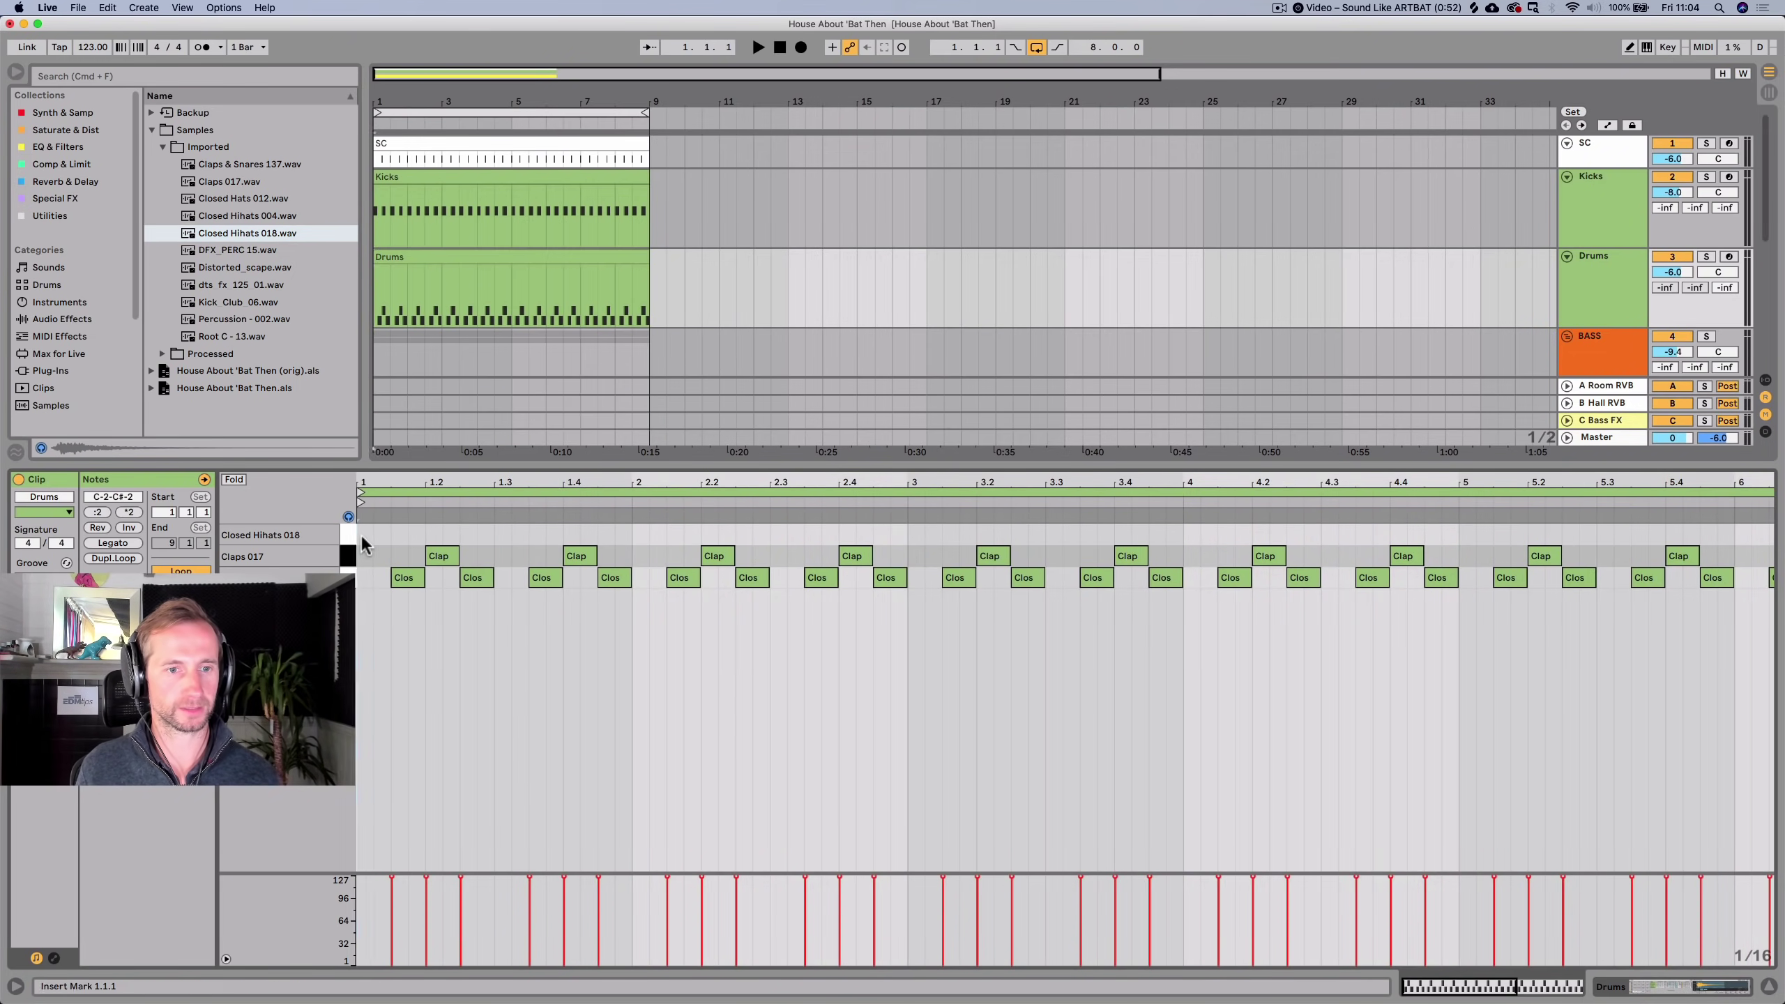
{"action": "key", "text": "space"}
{"action": "key", "text": "super+d"}
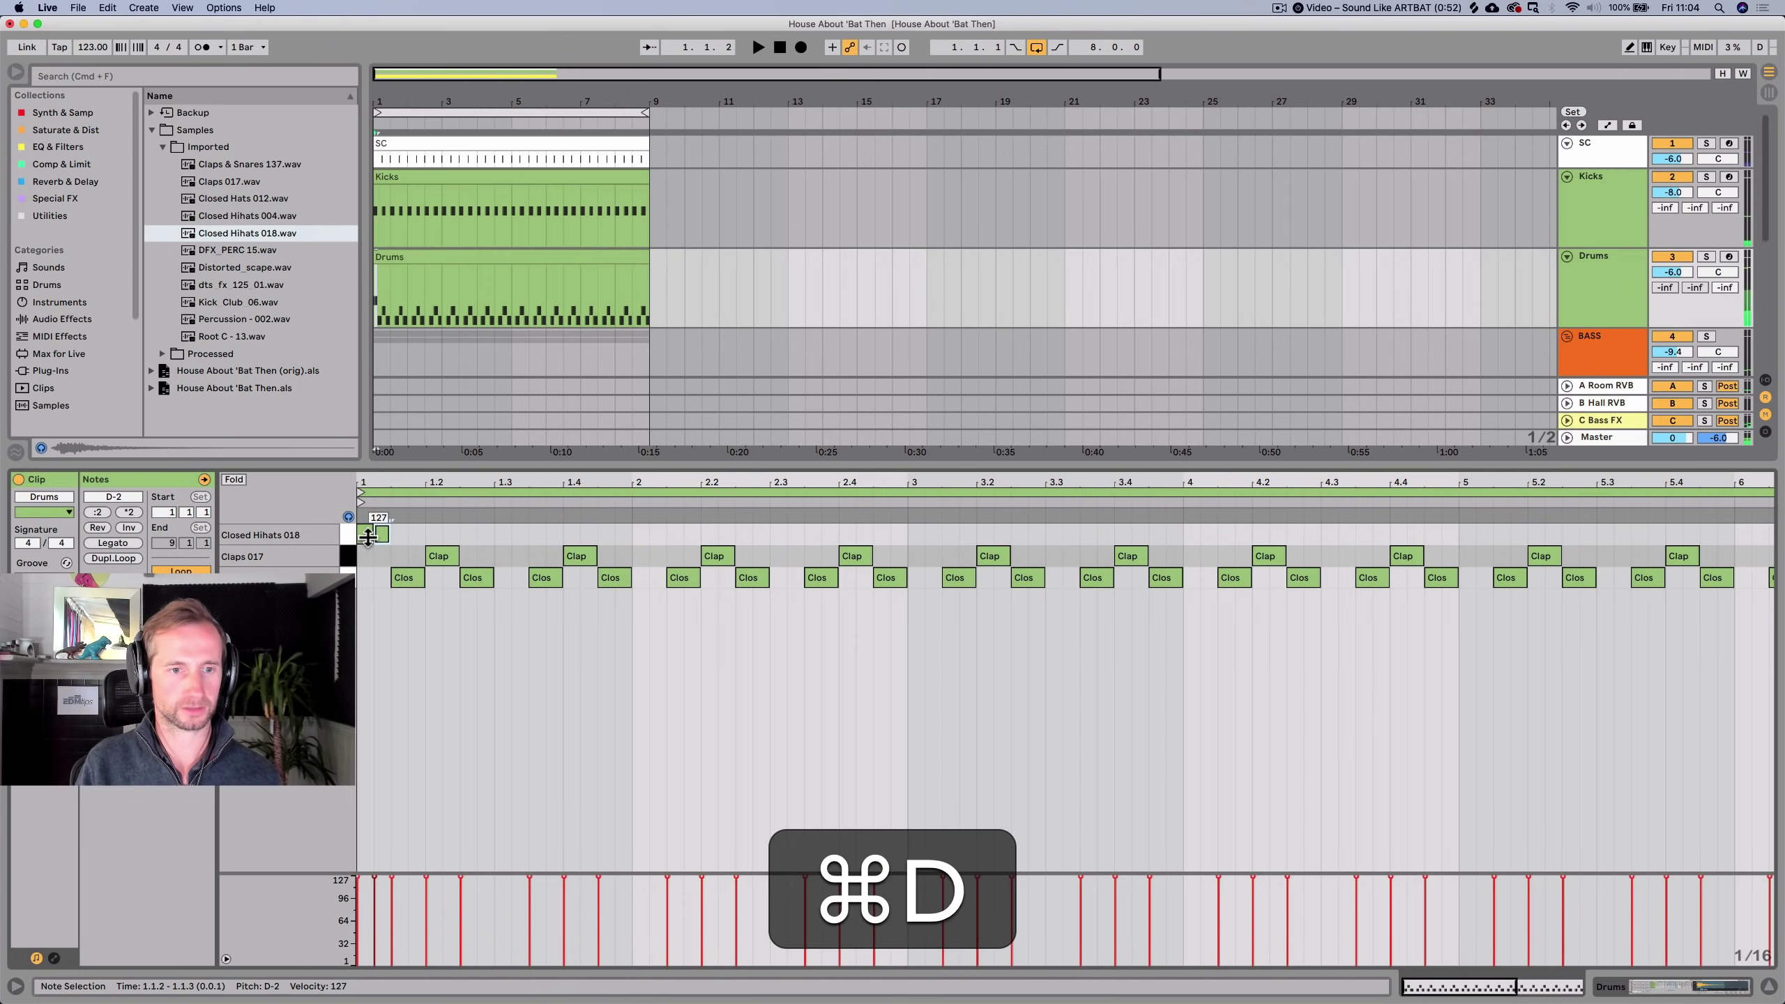
{"action": "key", "text": "super+d"}
{"action": "key", "text": "super+d"}
{"action": "key", "text": "super+d"}
{"action": "key", "text": "super+d"}
{"action": "key", "text": "super+d"}
{"action": "key", "text": "super+d"}
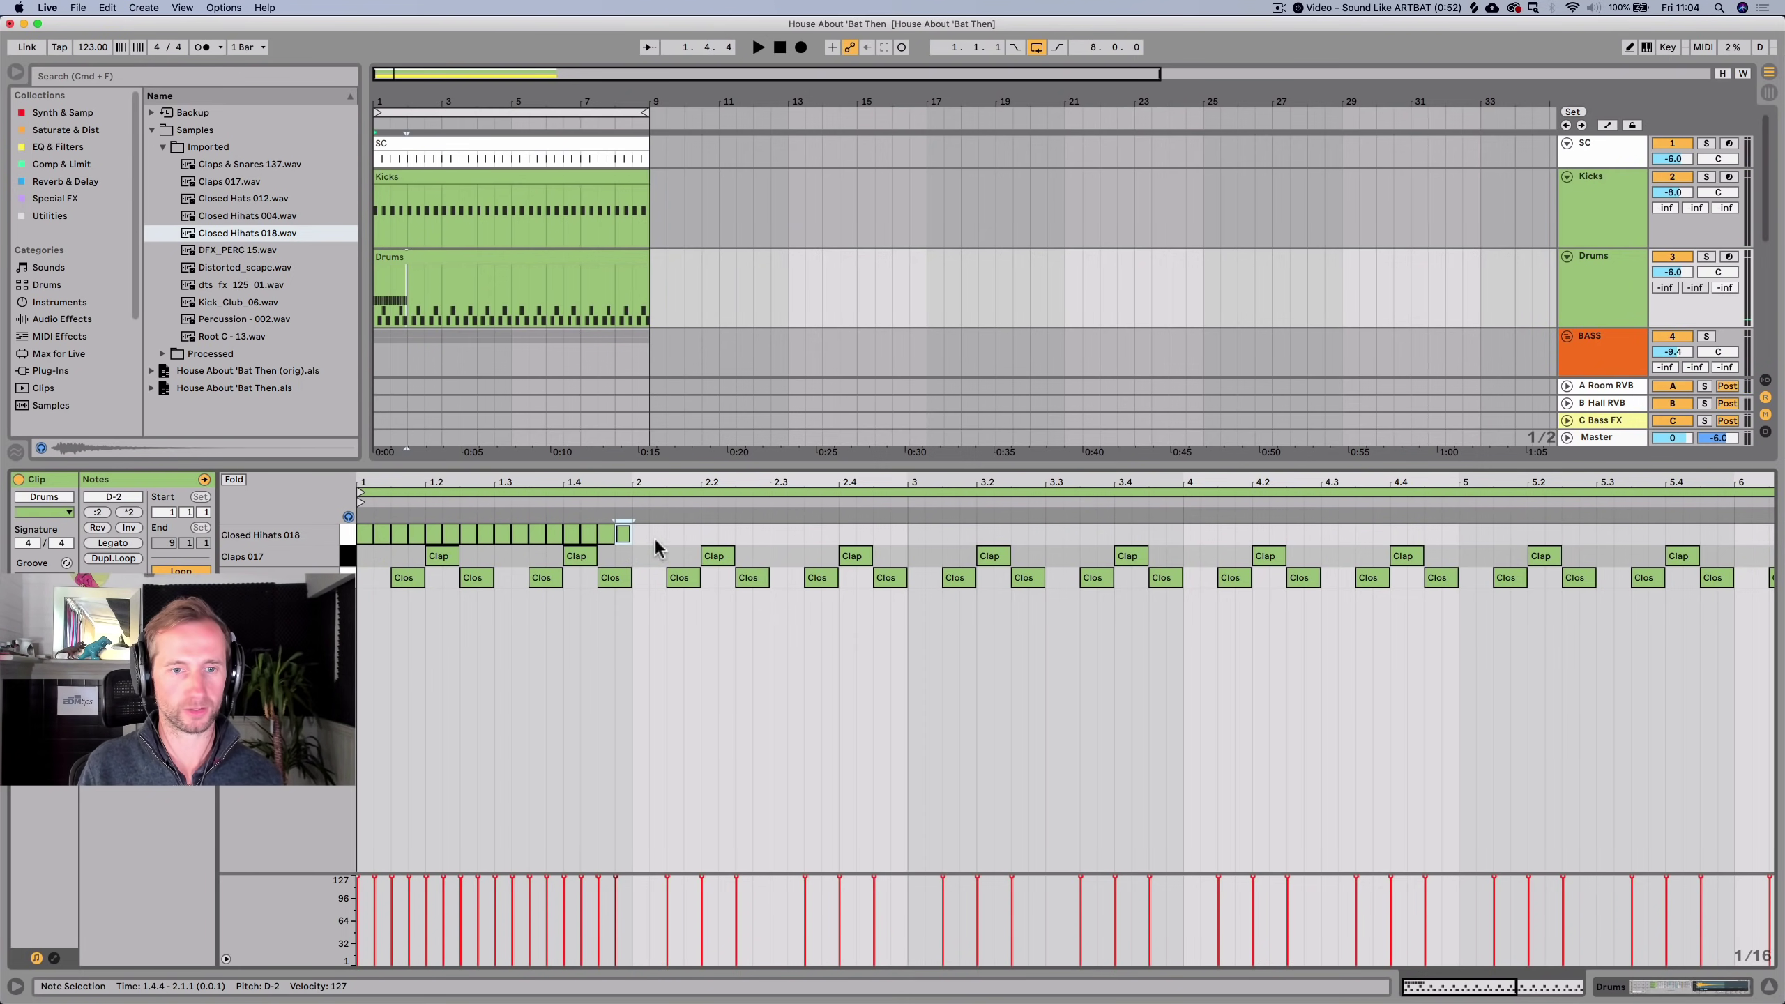
Select the bar of Closed Hihats 018 notes and duplicate it across bars 2 to 8.
{"action": "key", "text": "shift"}
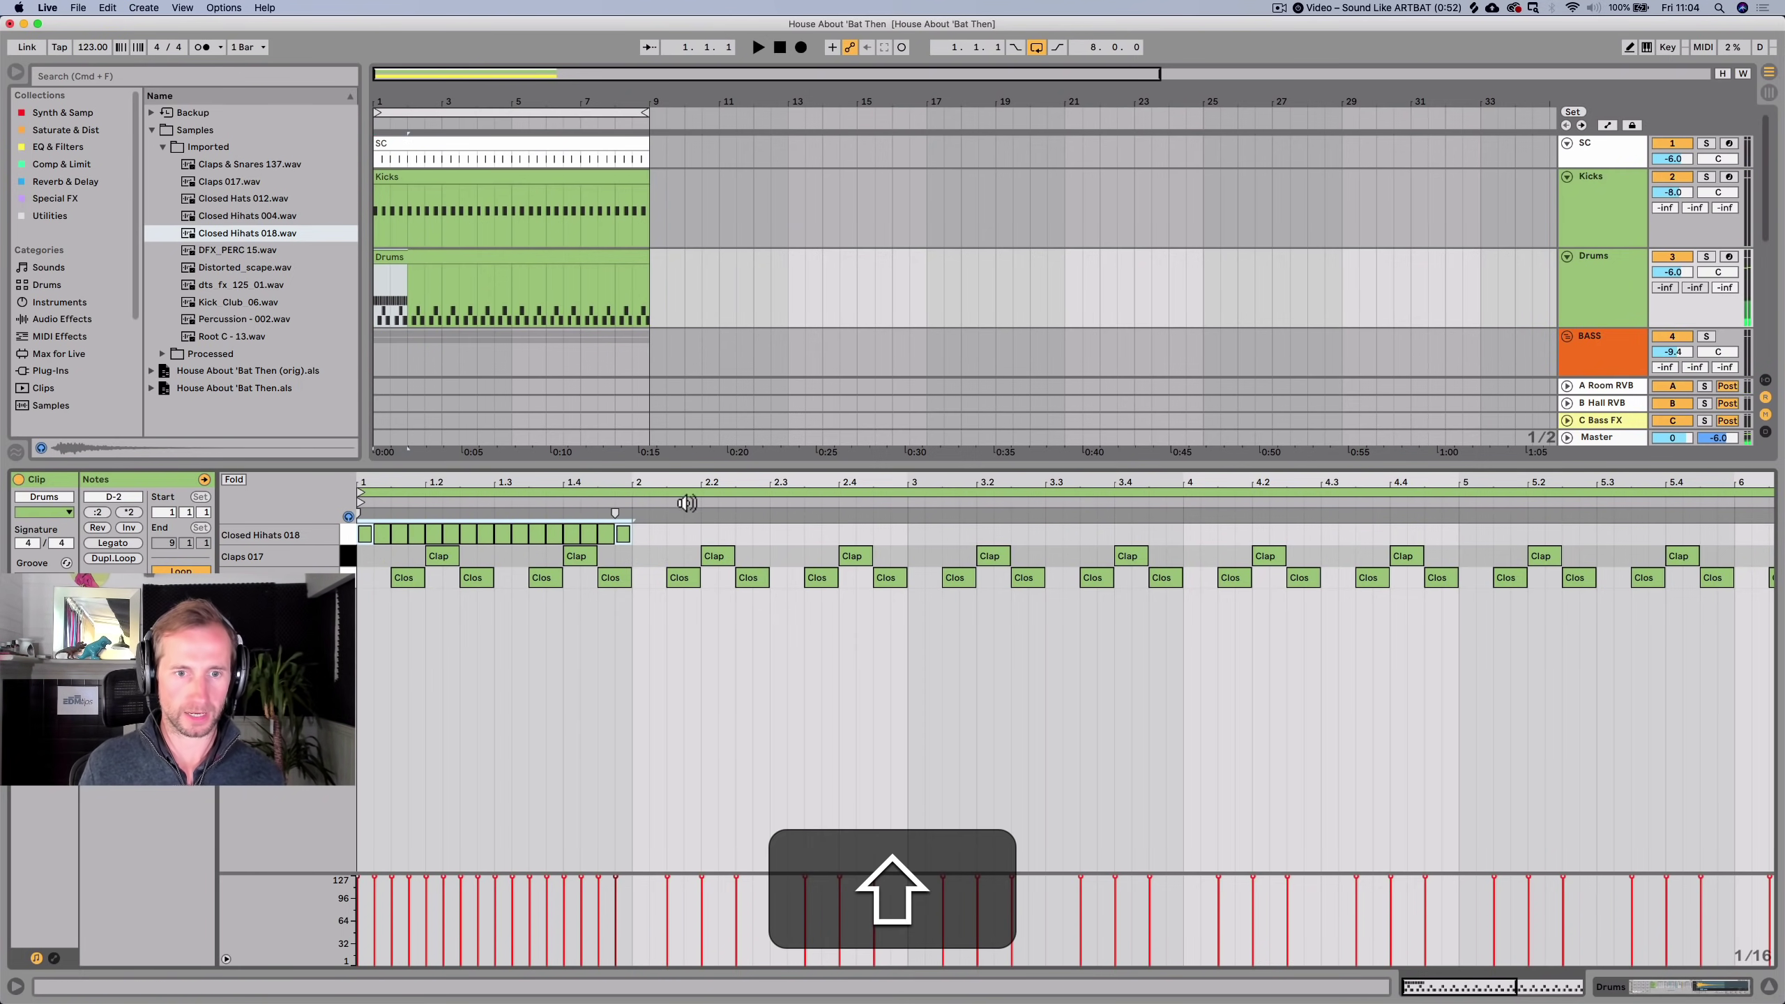
{"action": "left_click", "coordinate": [345, 539]}
{"action": "key", "text": "super+d"}
{"action": "key", "text": "super+d"}
{"action": "key", "text": "super+d"}
{"action": "key", "text": "super+d"}
{"action": "key", "text": "super+d"}
{"action": "key", "text": "super+d"}
{"action": "key", "text": "super+d"}
{"action": "left_click_drag", "start_coordinate": [636, 485], "coordinate": [1044, 485]}
Mix the Closed Hihats 018 chain during playback: volume -5.2 dB, pan 14R and Send-a -21.0 dB.
{"action": "key", "text": "space"}
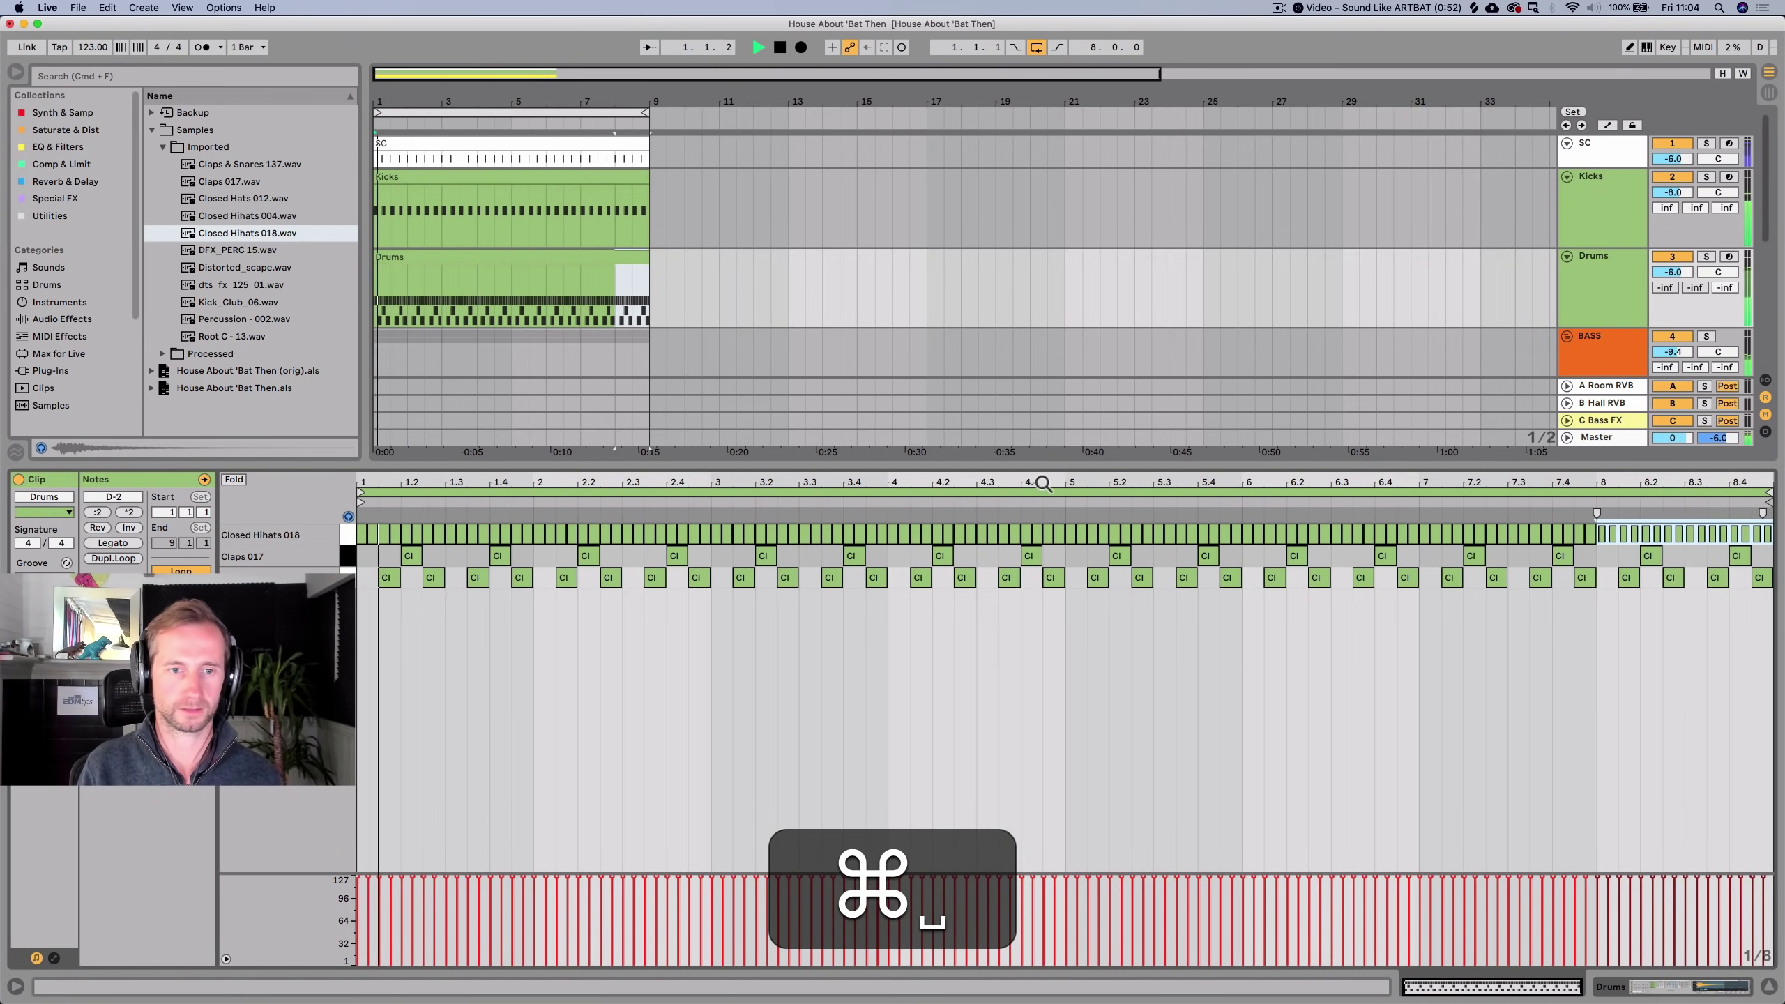
{"action": "key", "text": "shift+Tab"}
{"action": "key", "text": "space"}
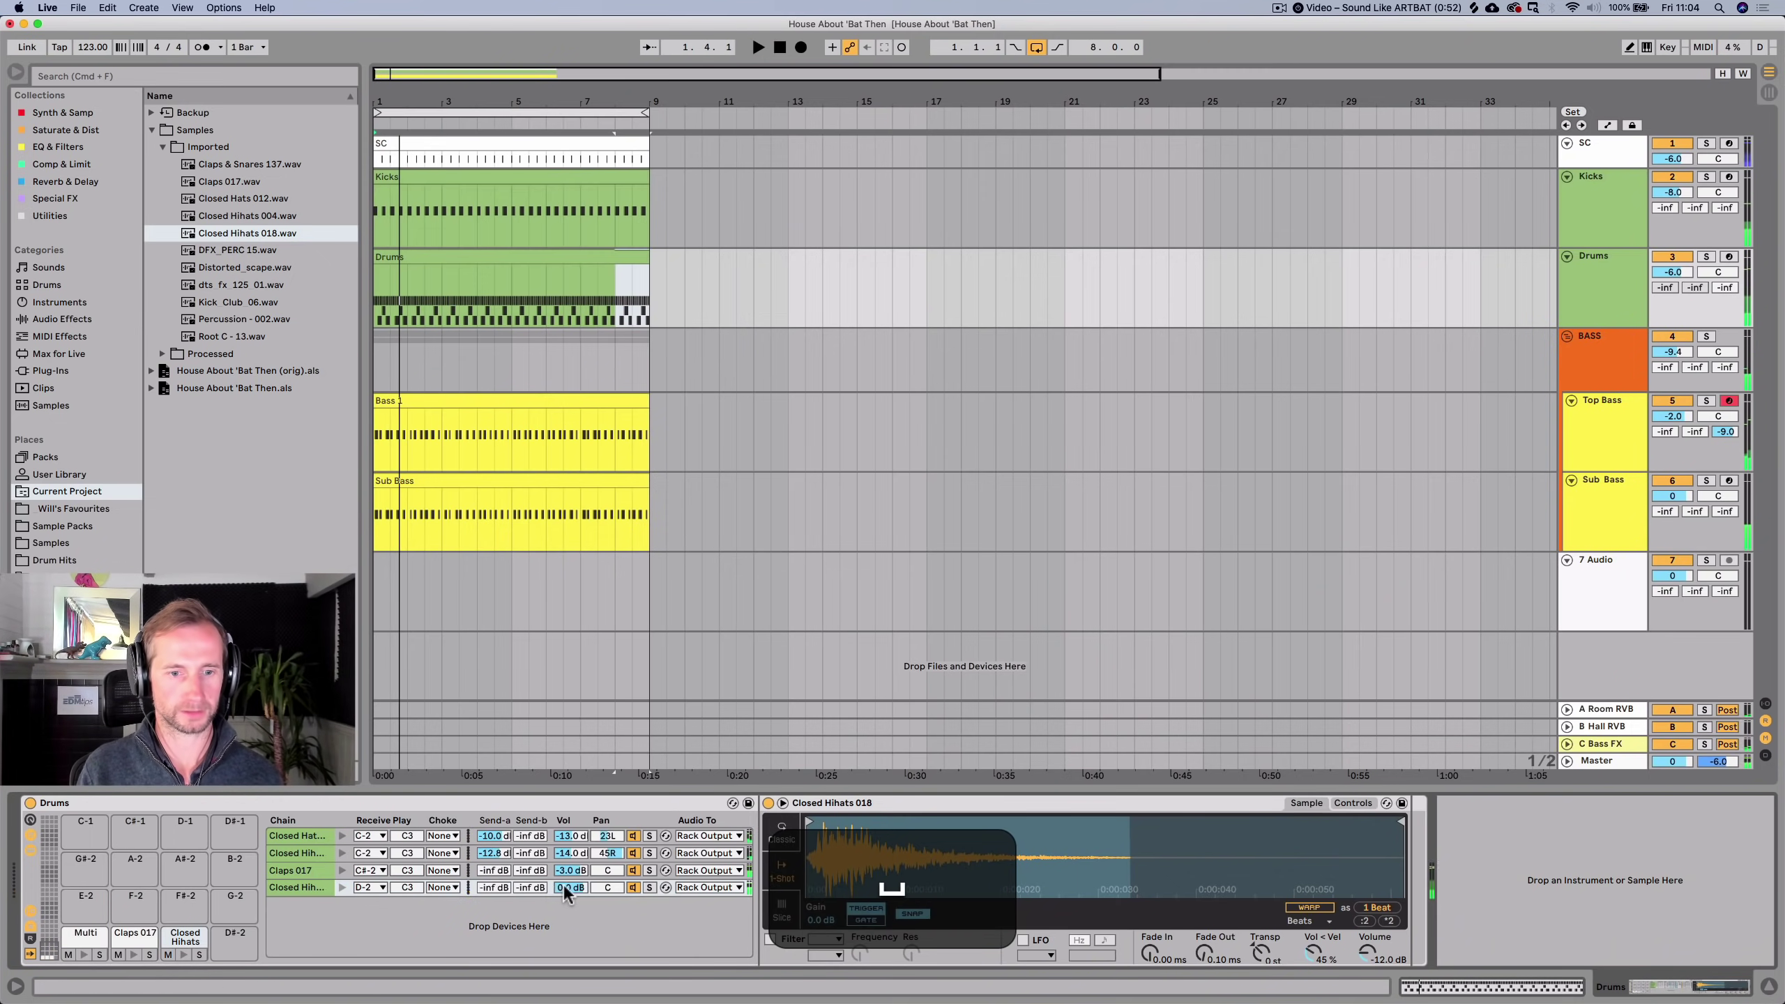
{"action": "left_click_drag", "start_coordinate": [563, 885], "coordinate": [577, 885]}
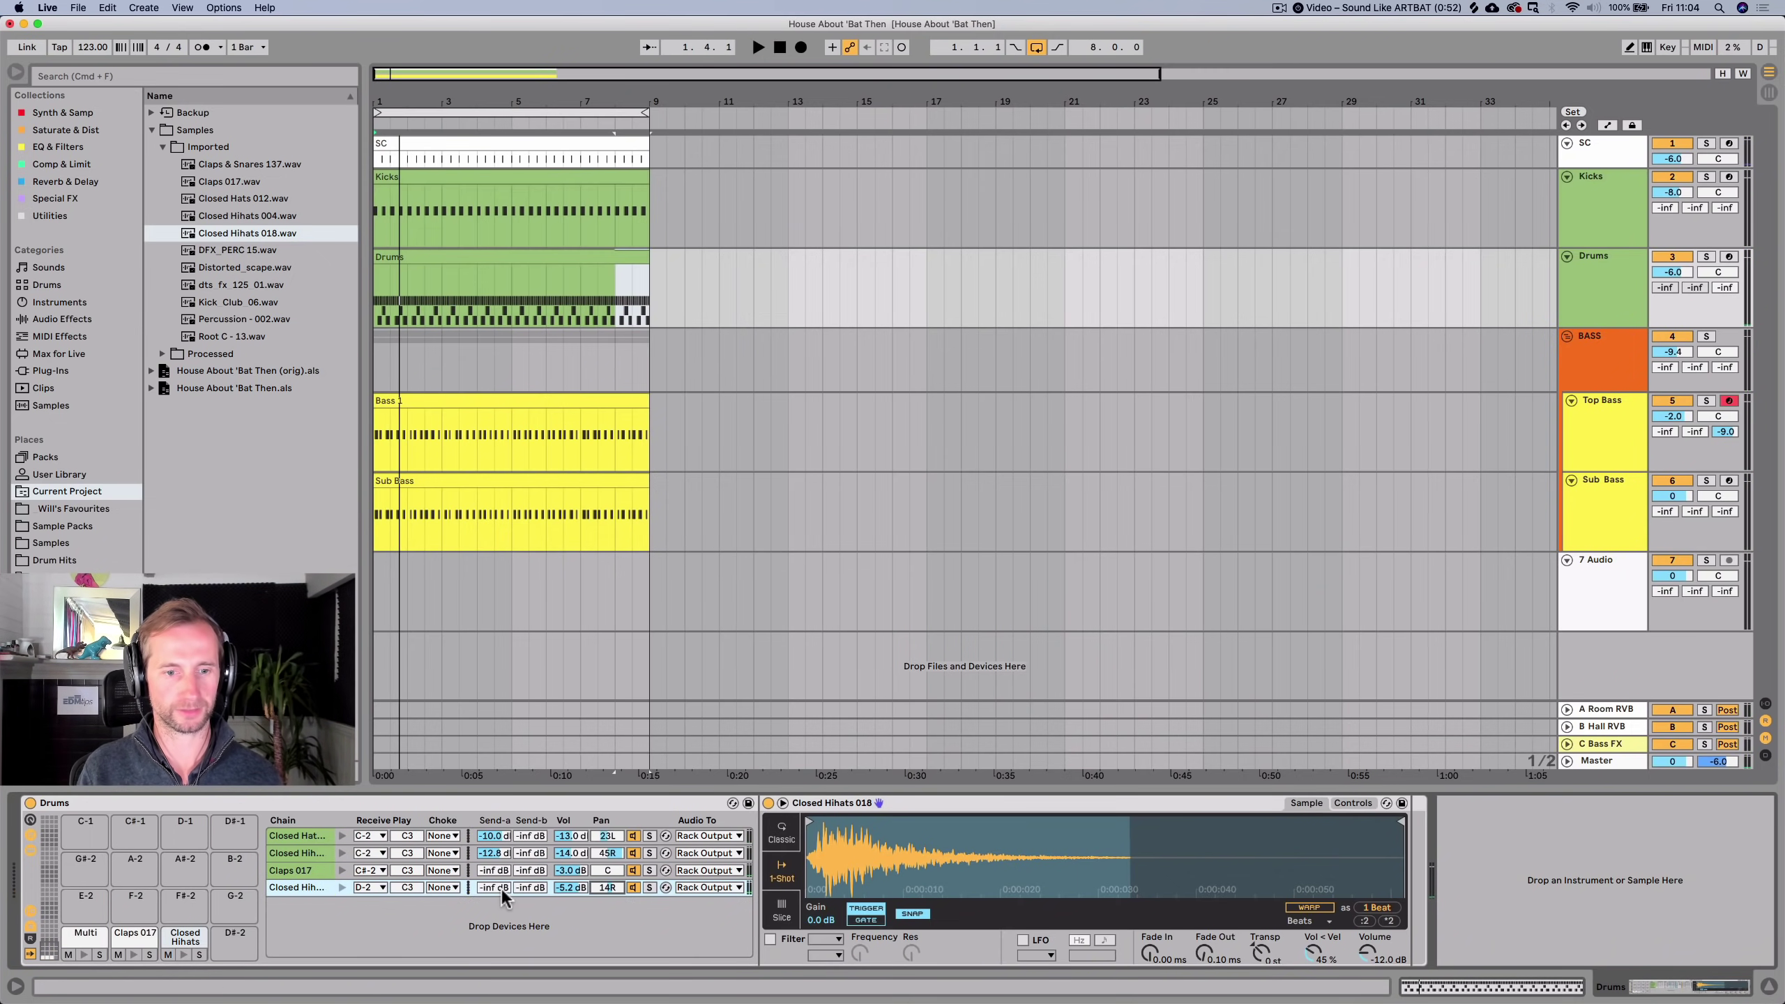
{"action": "key", "text": "space"}
{"action": "mouse_move", "coordinate": [493, 888]}
{"action": "left_mouse_down"}
{"action": "mouse_move", "coordinate": [494, 854]}
{"action": "mouse_move", "coordinate": [503, 898]}
{"action": "left_mouse_up"}
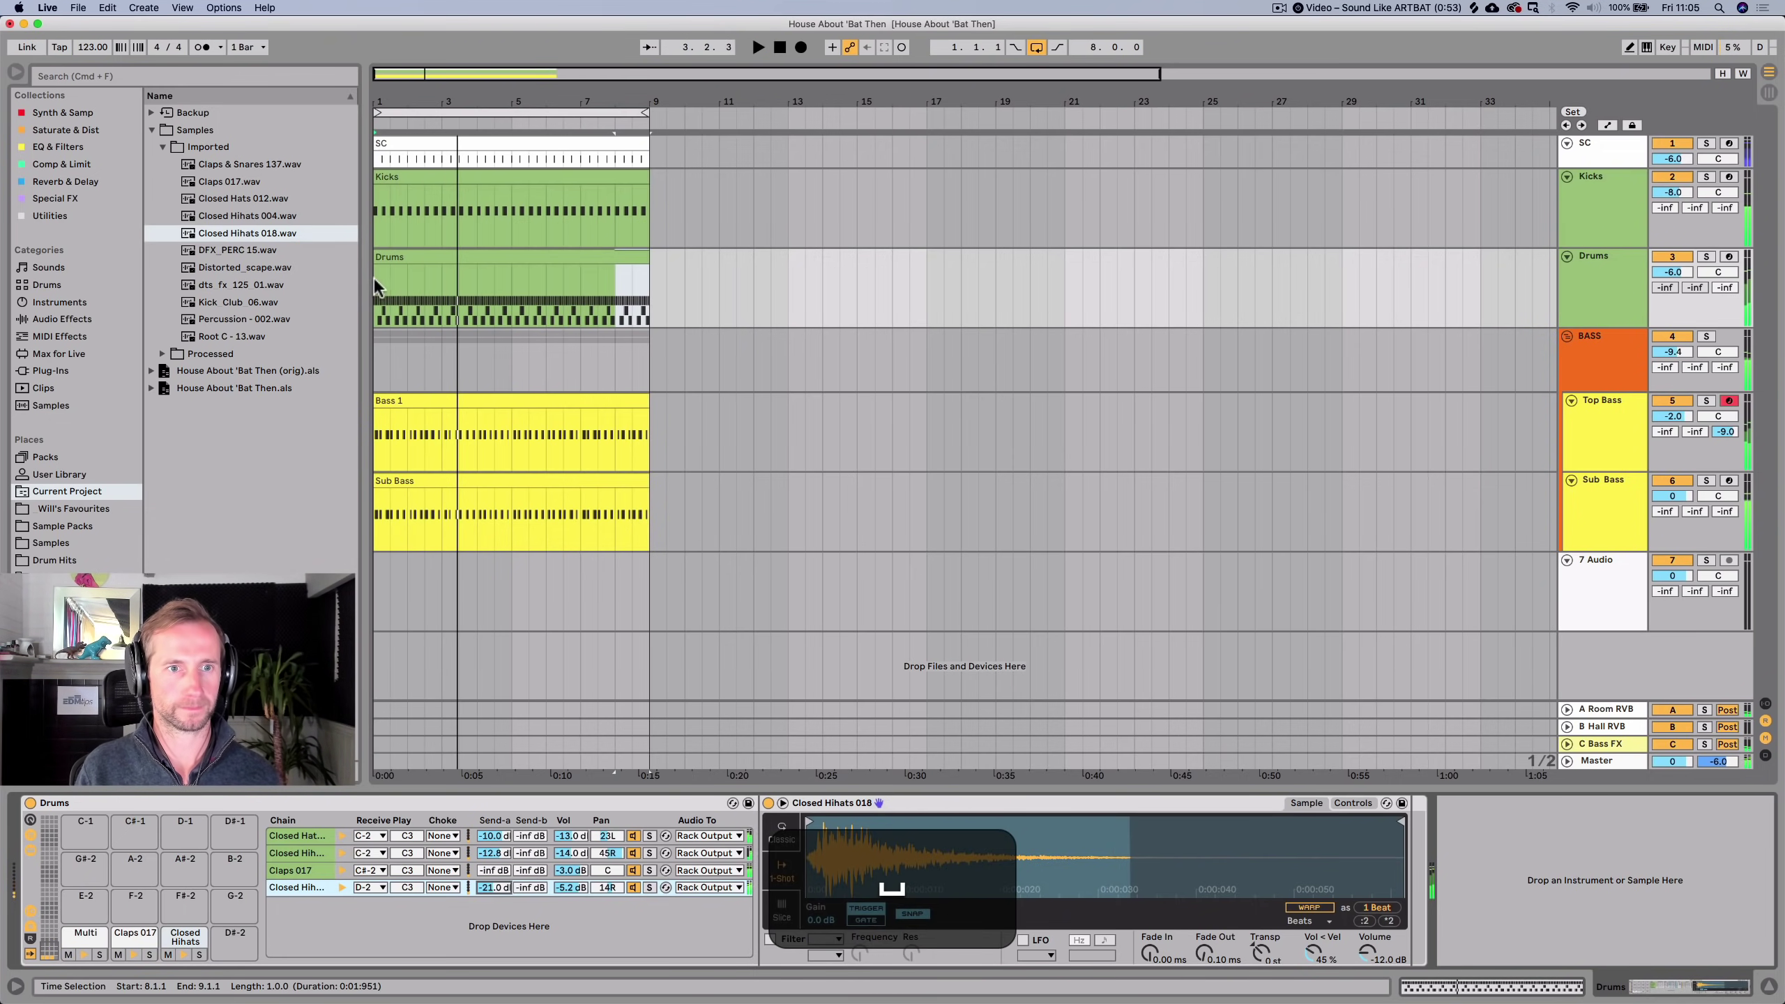
{"action": "key", "text": "space"}
Set the velocities of the Closed Hihats 018 notes at 1.1.1 to 101 and at 1.1.4 to 109 in the Drums clip.
{"action": "left_click", "coordinate": [397, 251]}
{"action": "double_click", "coordinate": [397, 251]}
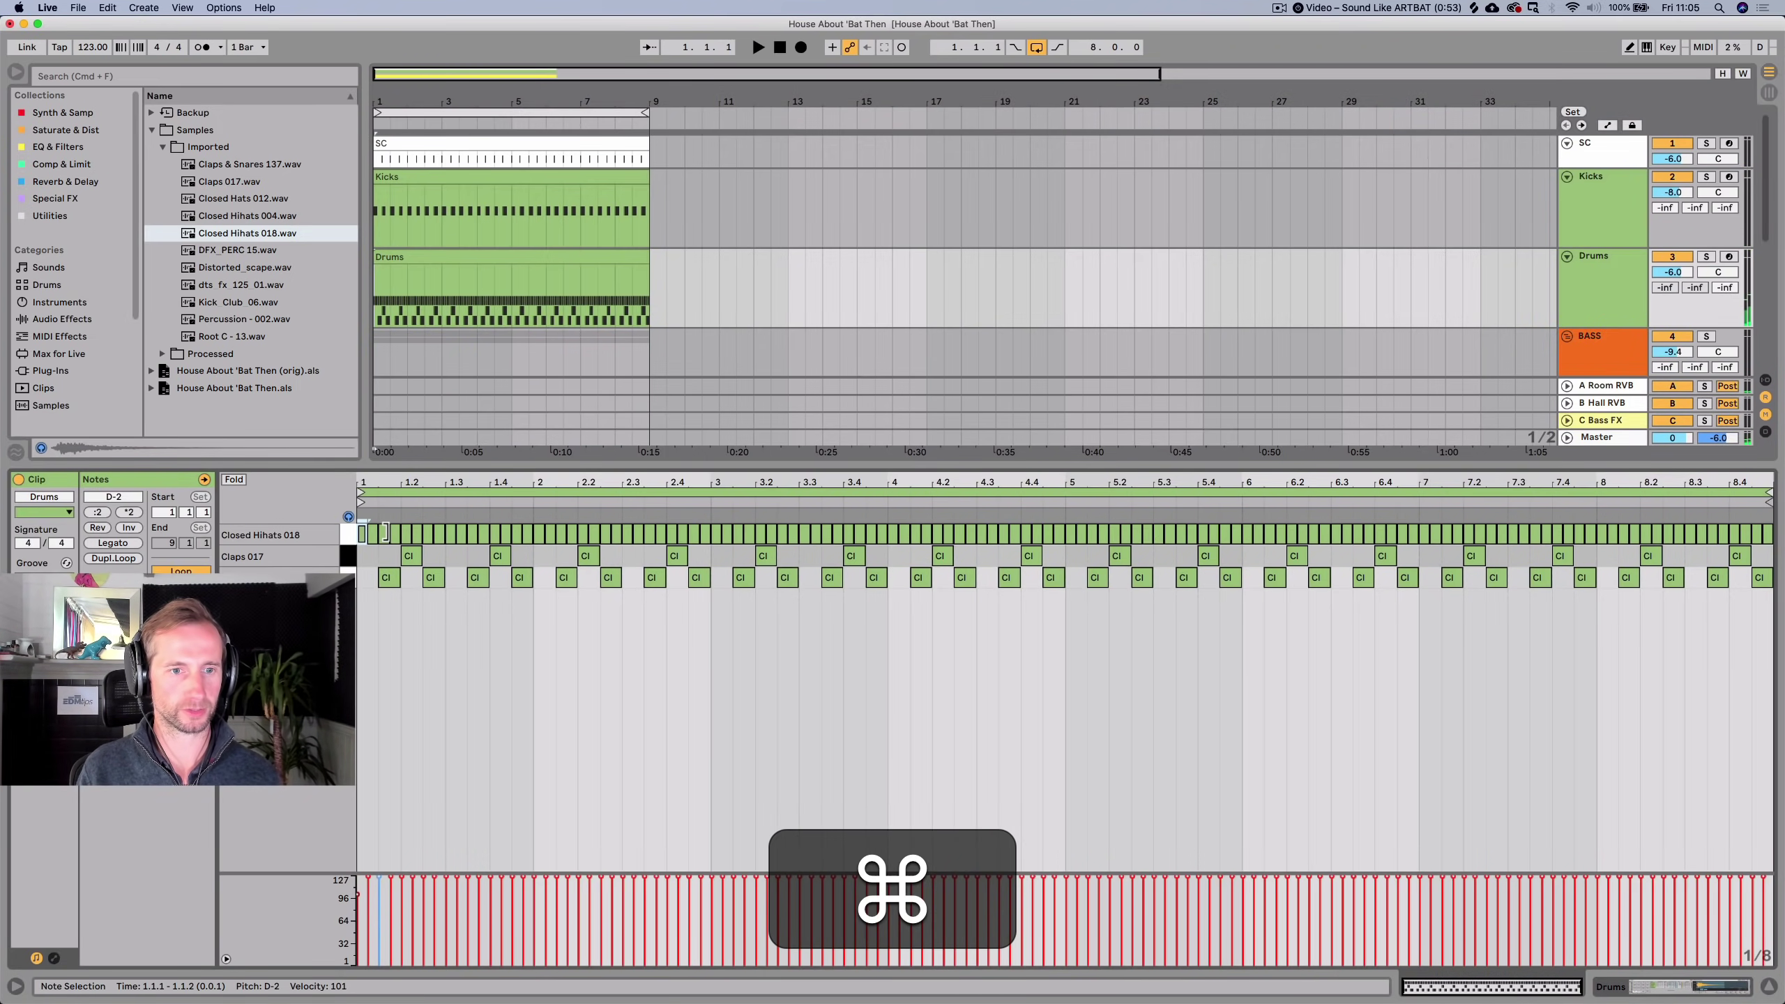
{"action": "left_click", "coordinate": [393, 532]}
{"action": "key", "text": "space"}
Delete every Closed Hihats 018 note from 1.2.1 to the end of the clip.
{"action": "left_click", "coordinate": [408, 532]}
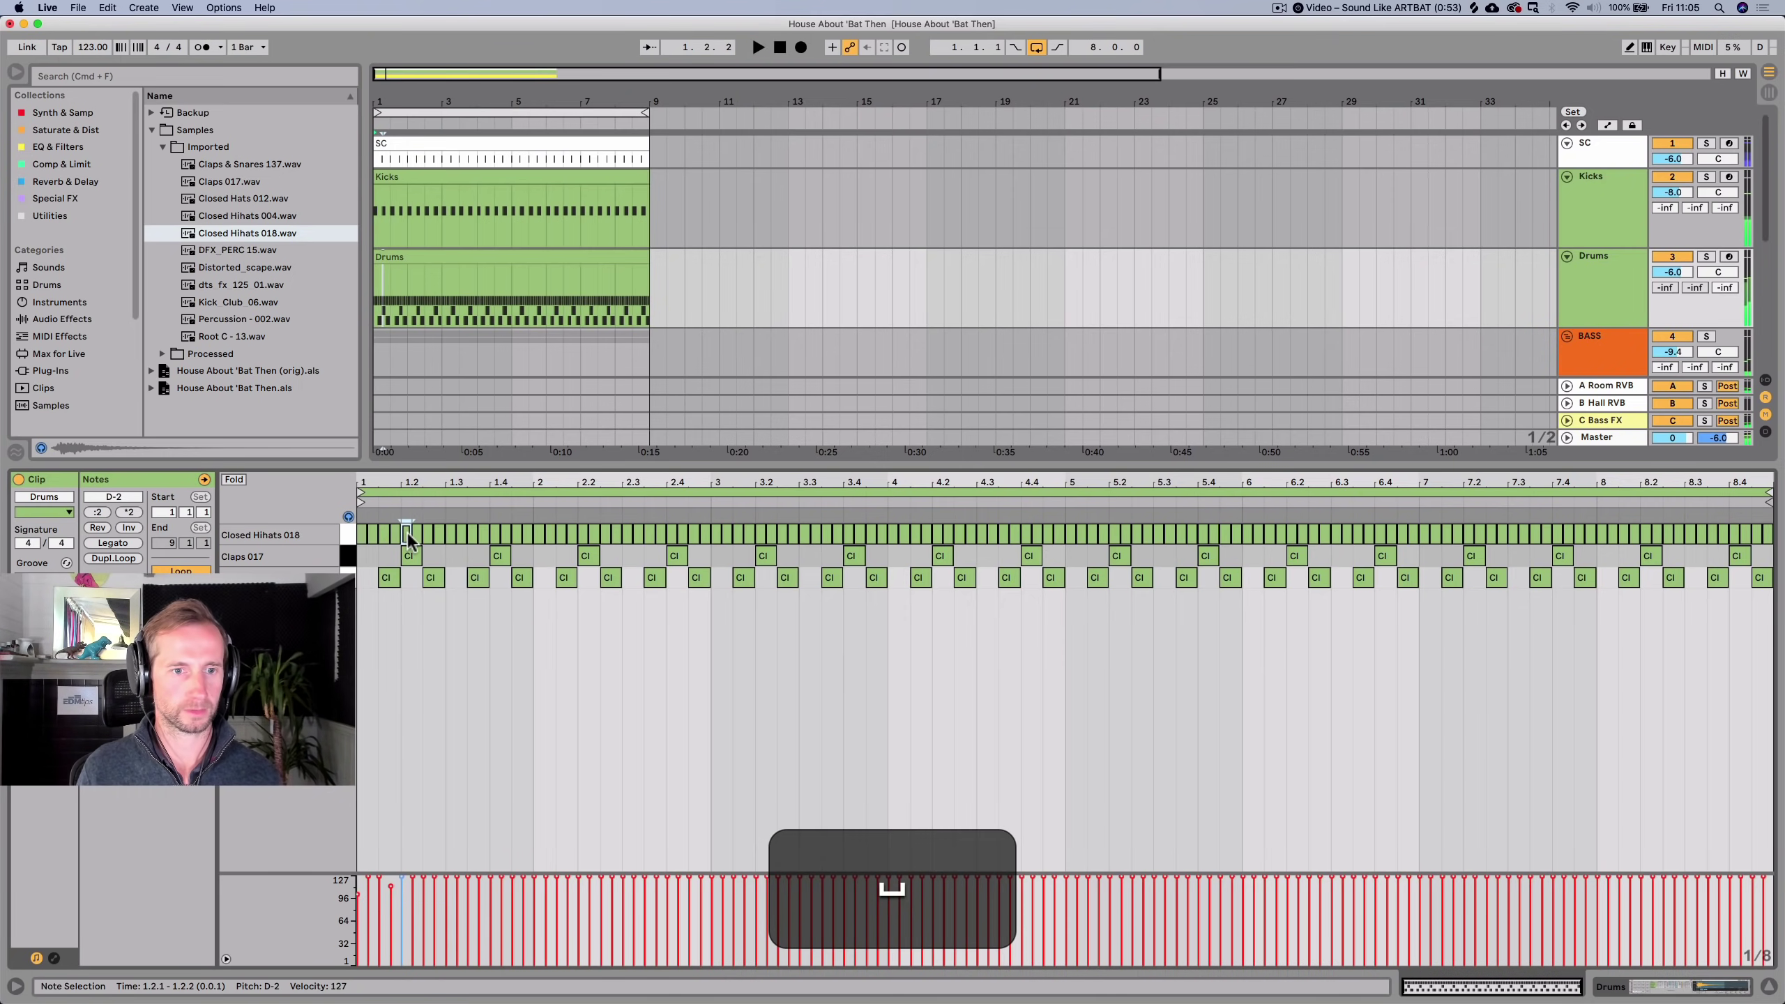
{"action": "key", "text": "BackSpace"}
{"action": "left_click_drag", "start_coordinate": [409, 541], "coordinate": [1782, 536]}
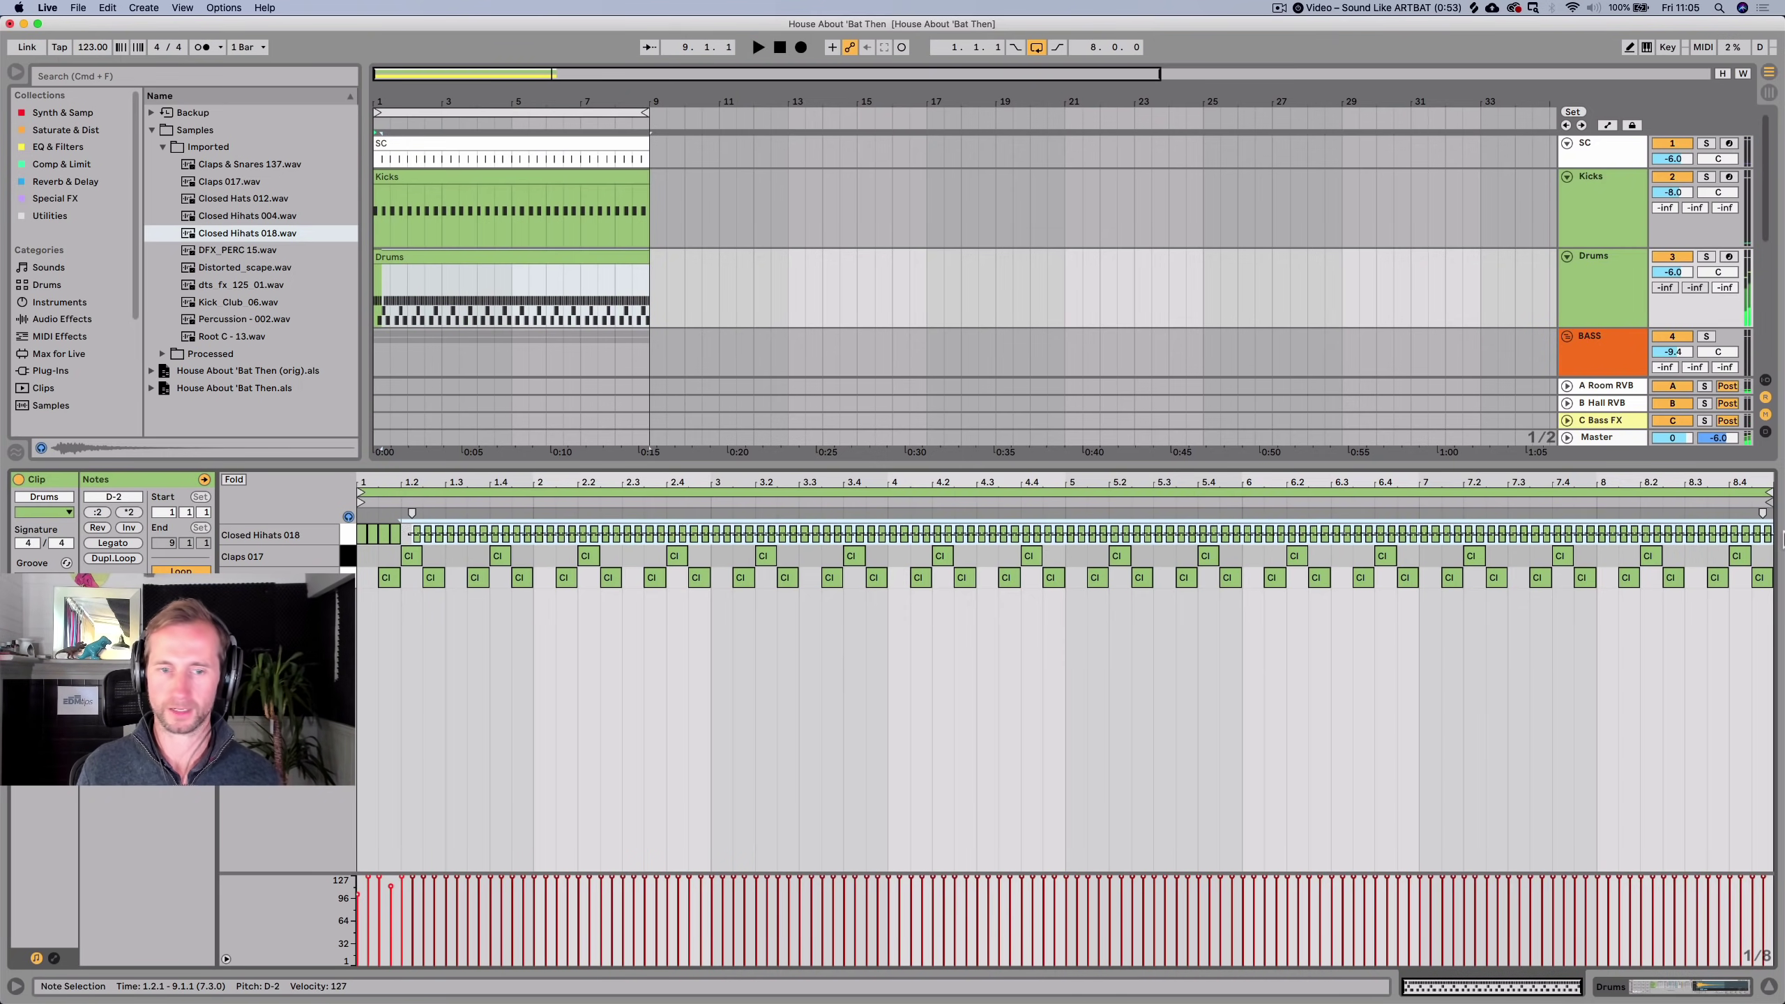
{"action": "key", "text": "BackSpace"}
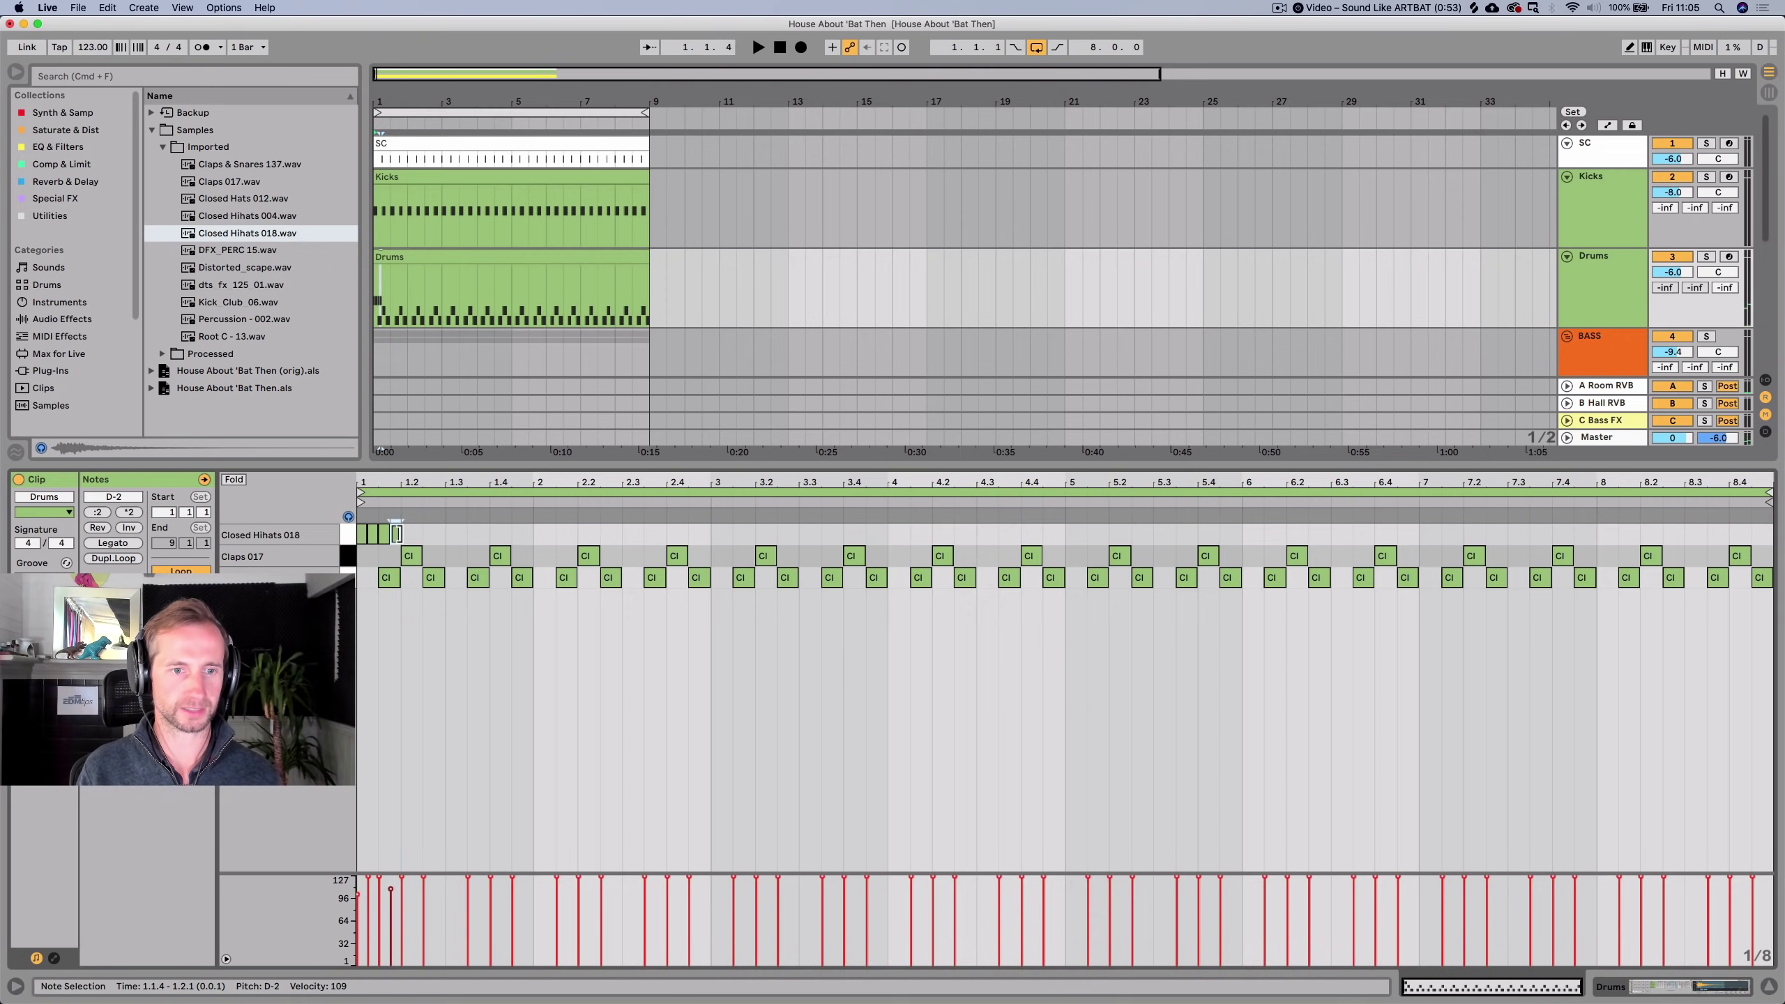
Select the first beat's four velocity-shaped hi-hat notes, duplicate them until all eight bars are filled, and play the result.
{"action": "left_click_drag", "start_coordinate": [404, 530], "coordinate": [357, 531]}
{"action": "key", "text": "super+d"}
{"action": "key", "text": "super+d"}
{"action": "key", "text": "super+d"}
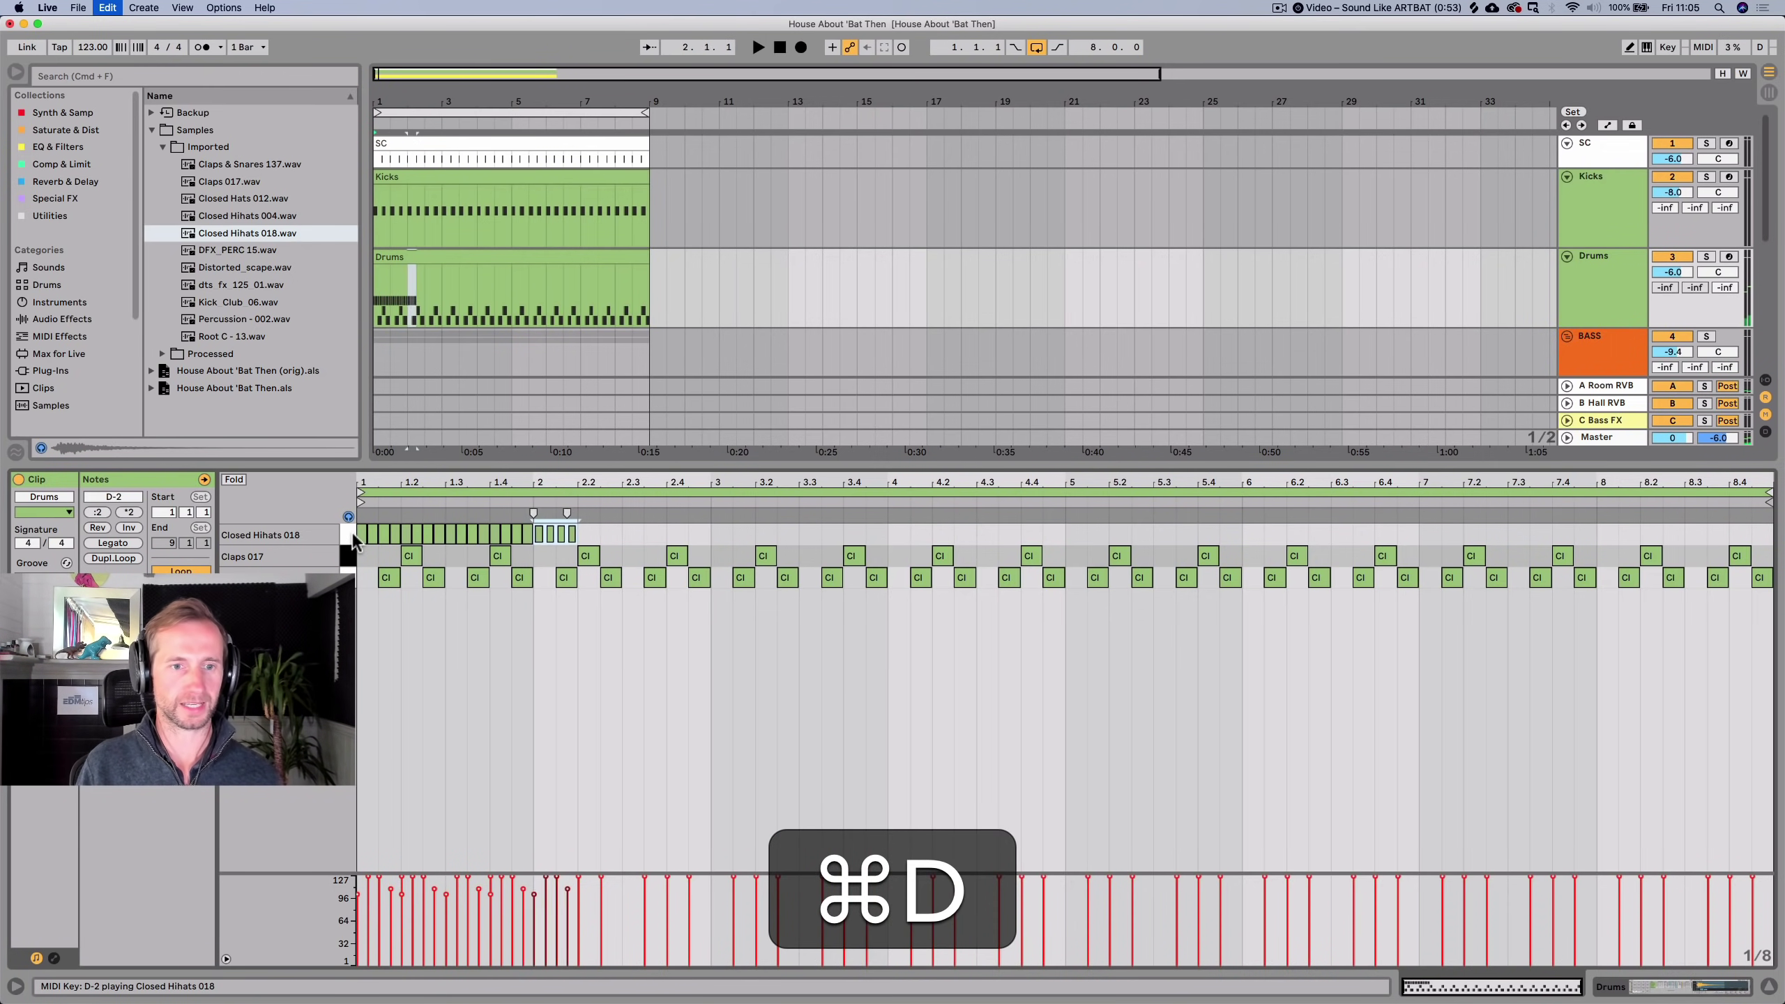
{"action": "key", "text": "super+d"}
{"action": "key", "text": "super+d"}
{"action": "key", "text": "super+d"}
{"action": "key", "text": "super+d"}
{"action": "key", "text": "super+d"}
{"action": "key", "text": "super+d"}
{"action": "key", "text": "super+d"}
{"action": "key", "text": "super+d"}
{"action": "key", "text": "super+d"}
{"action": "key", "text": "super+d"}
{"action": "key", "text": "super+d"}
{"action": "key", "text": "super+d"}
{"action": "key", "text": "super+d"}
{"action": "key", "text": "super+d"}
{"action": "key", "text": "super+d"}
{"action": "key", "text": "super+d"}
{"action": "key", "text": "super+d"}
{"action": "key", "text": "super+d"}
{"action": "key", "text": "super+d"}
{"action": "key", "text": "super+d"}
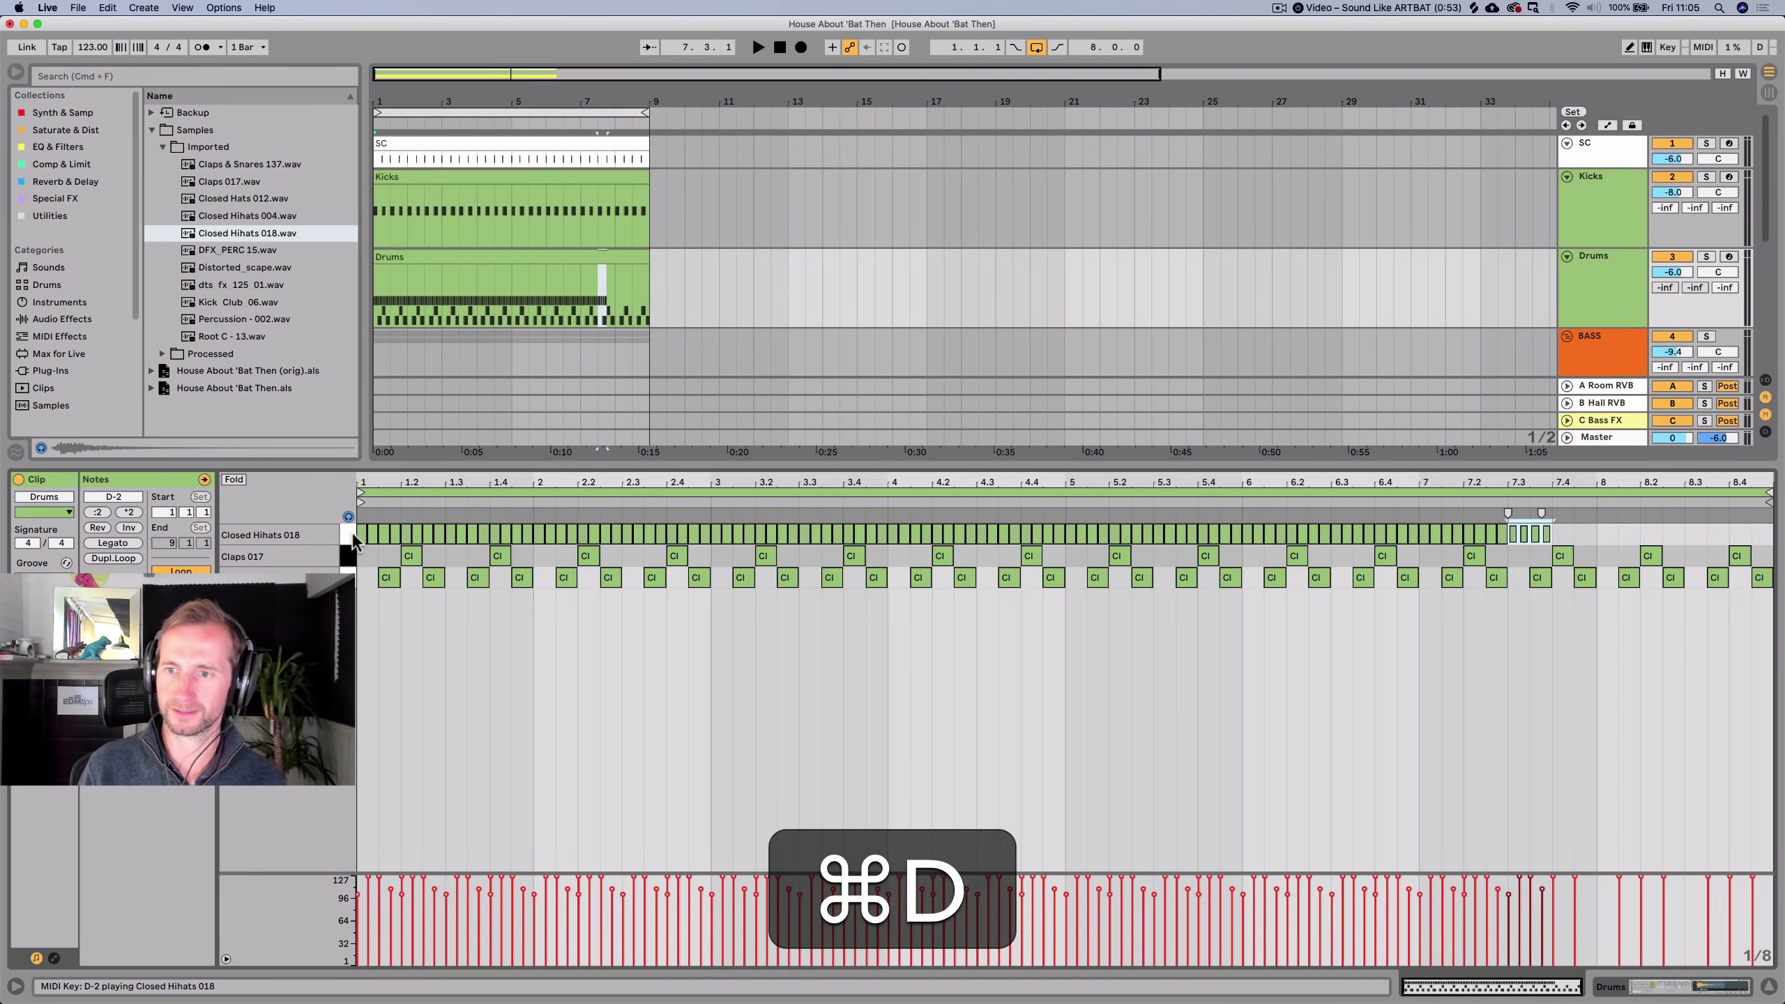
{"action": "key", "text": "super+d"}
{"action": "key", "text": "super+d"}
{"action": "key", "text": "super+d"}
{"action": "key", "text": "super+d"}
{"action": "key", "text": "super+d"}
{"action": "key", "text": "space"}
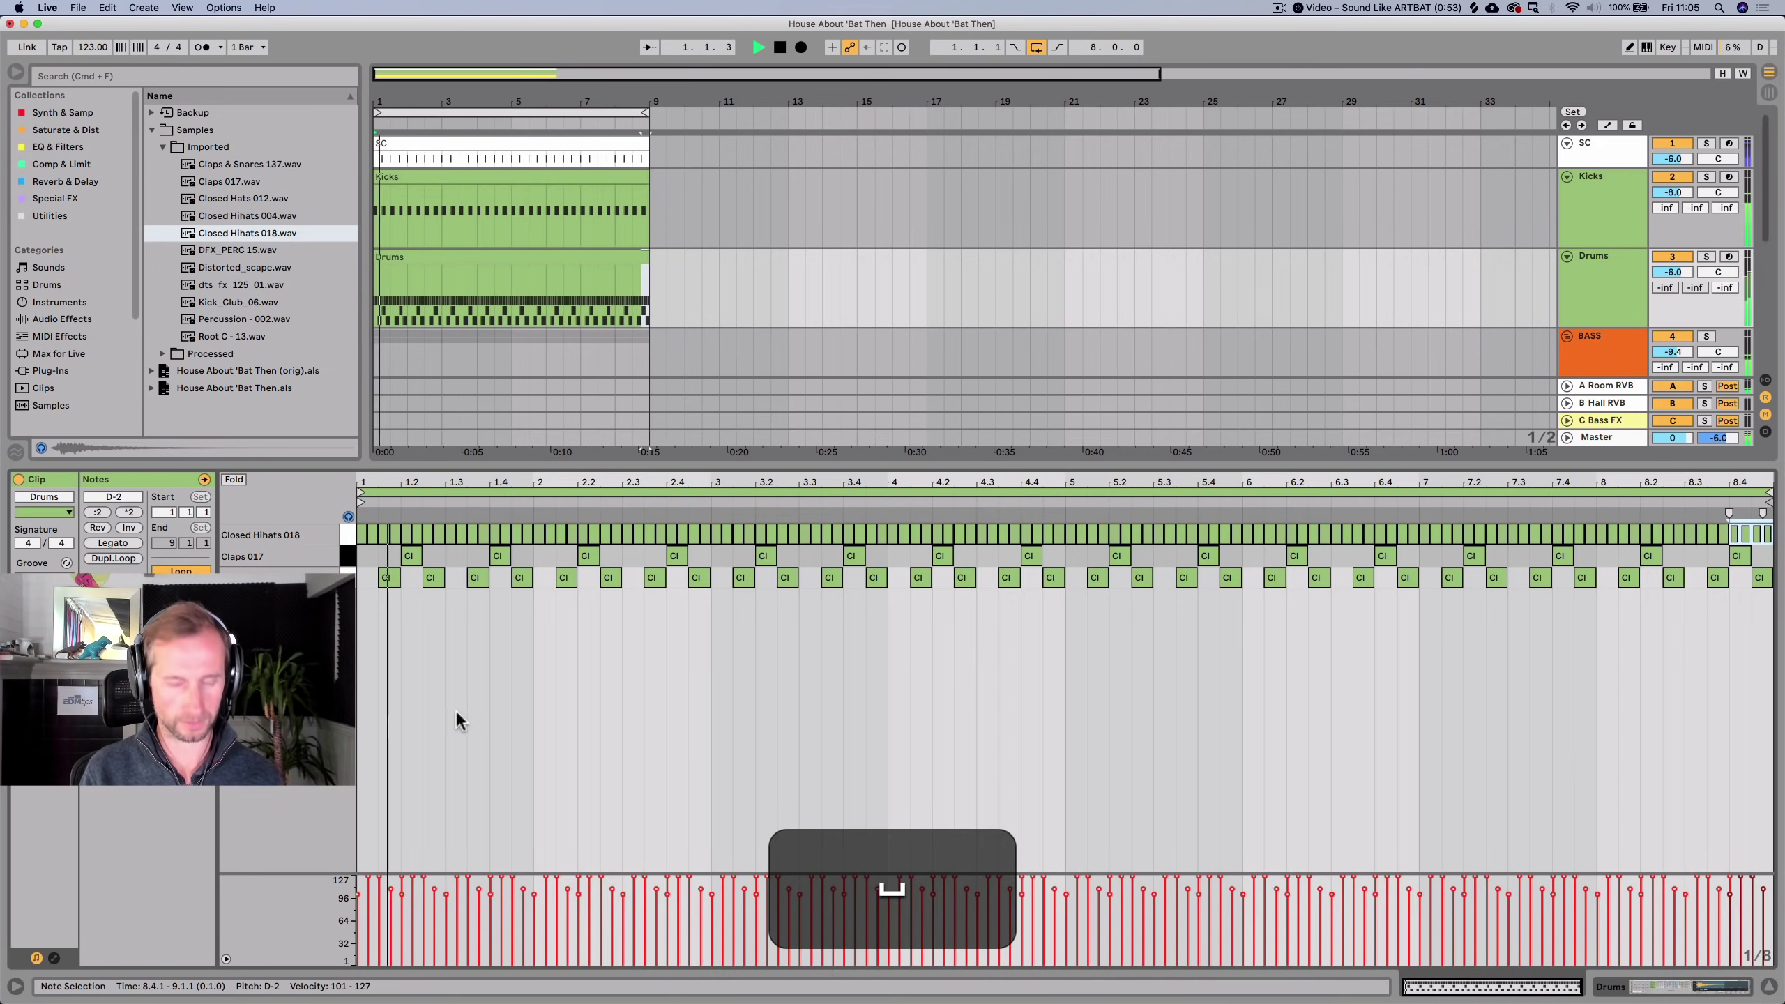
Show the Drums rack, stop playback and load DFX_PERC 15 onto the D#-2 pad.
{"action": "key", "text": "shift+Tab"}
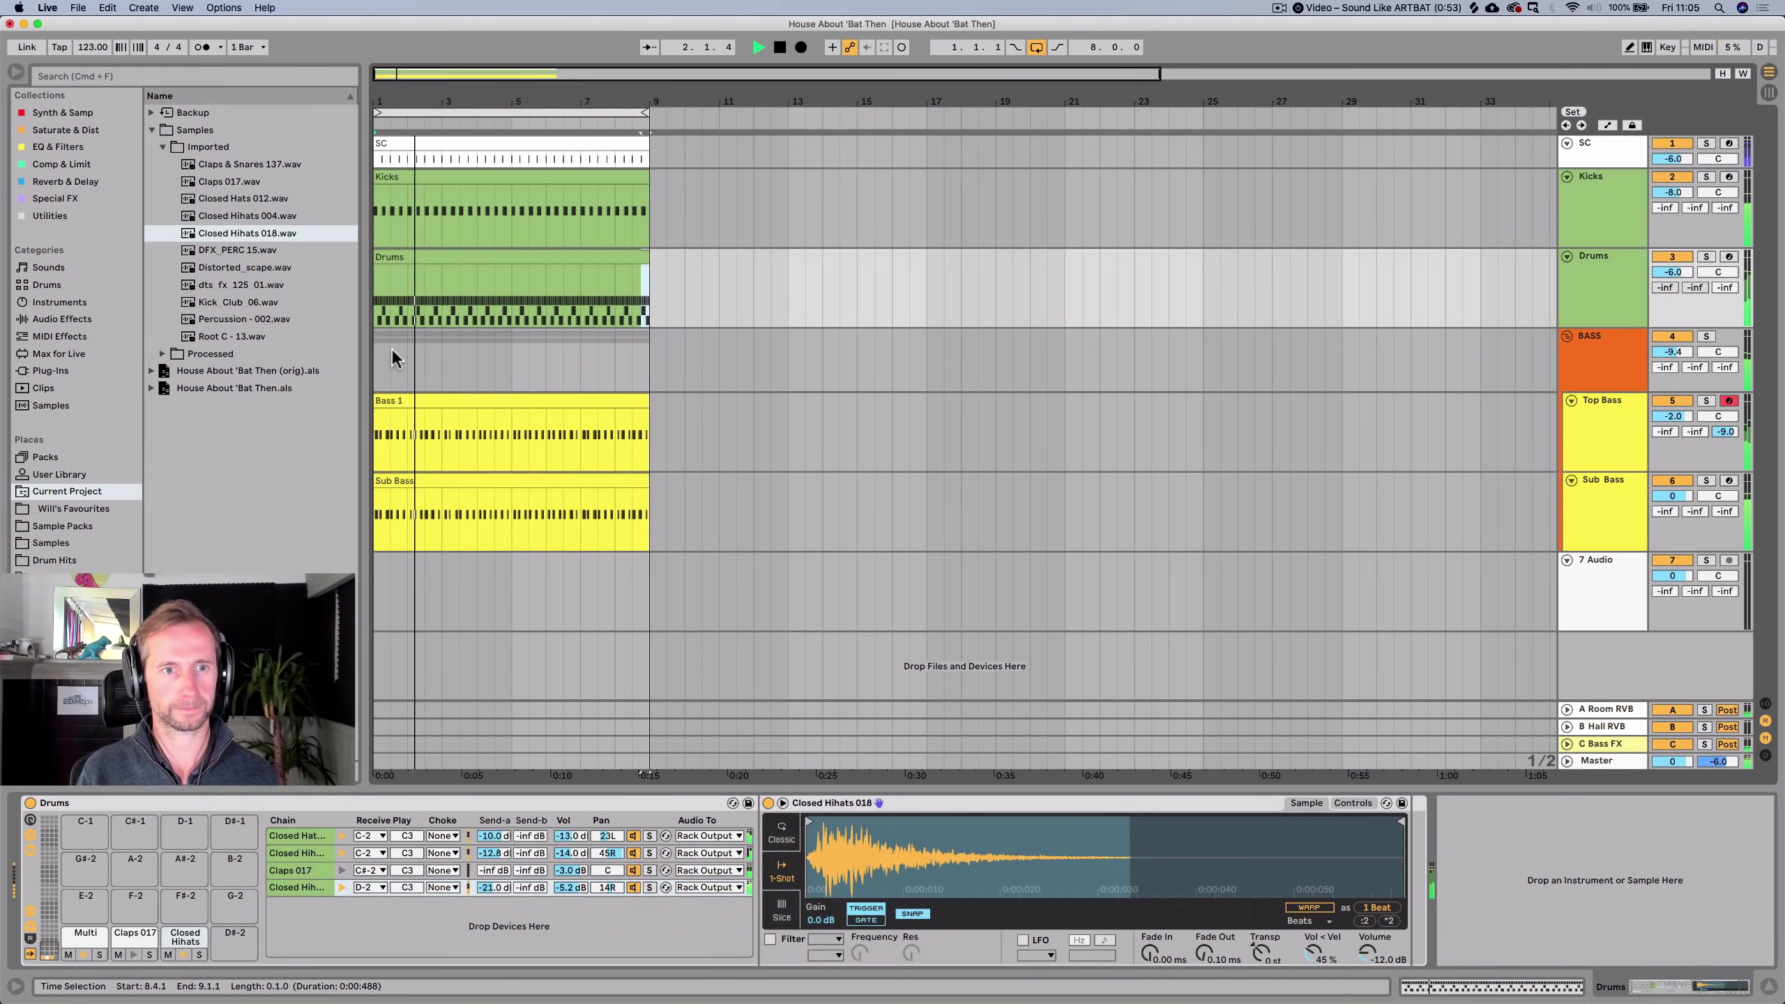
{"action": "key", "text": "space"}
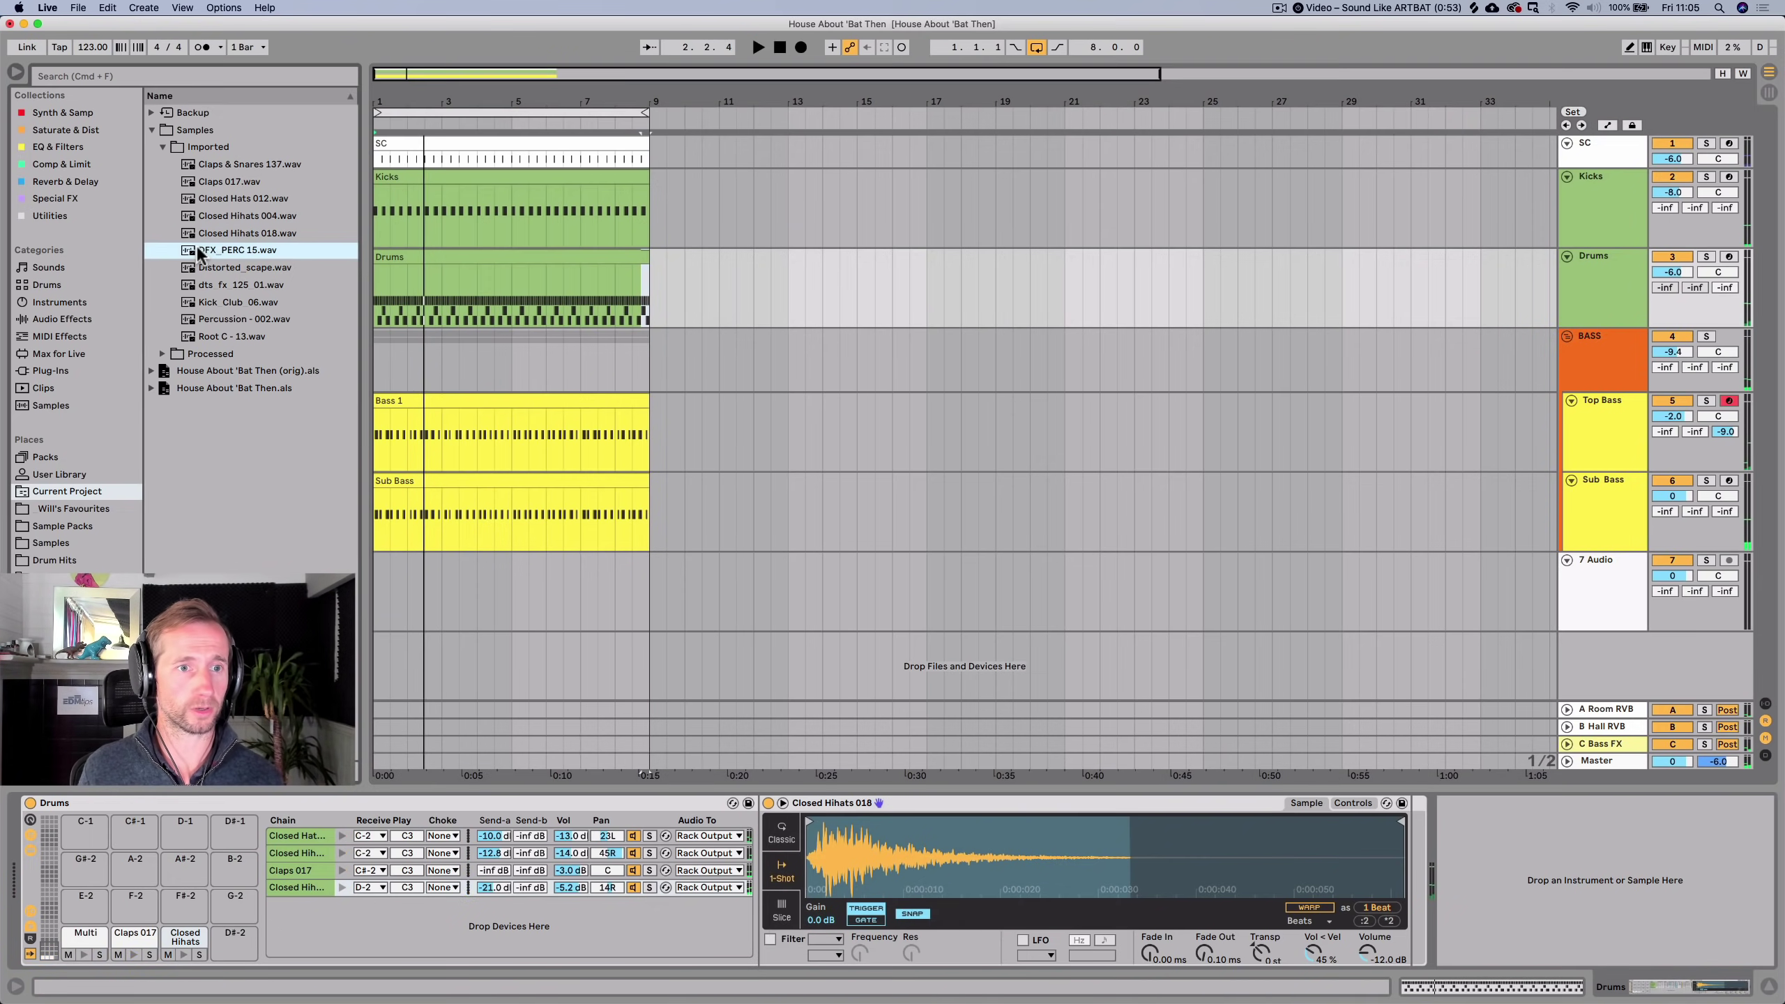
{"action": "left_click_drag", "start_coordinate": [204, 244], "coordinate": [324, 911]}
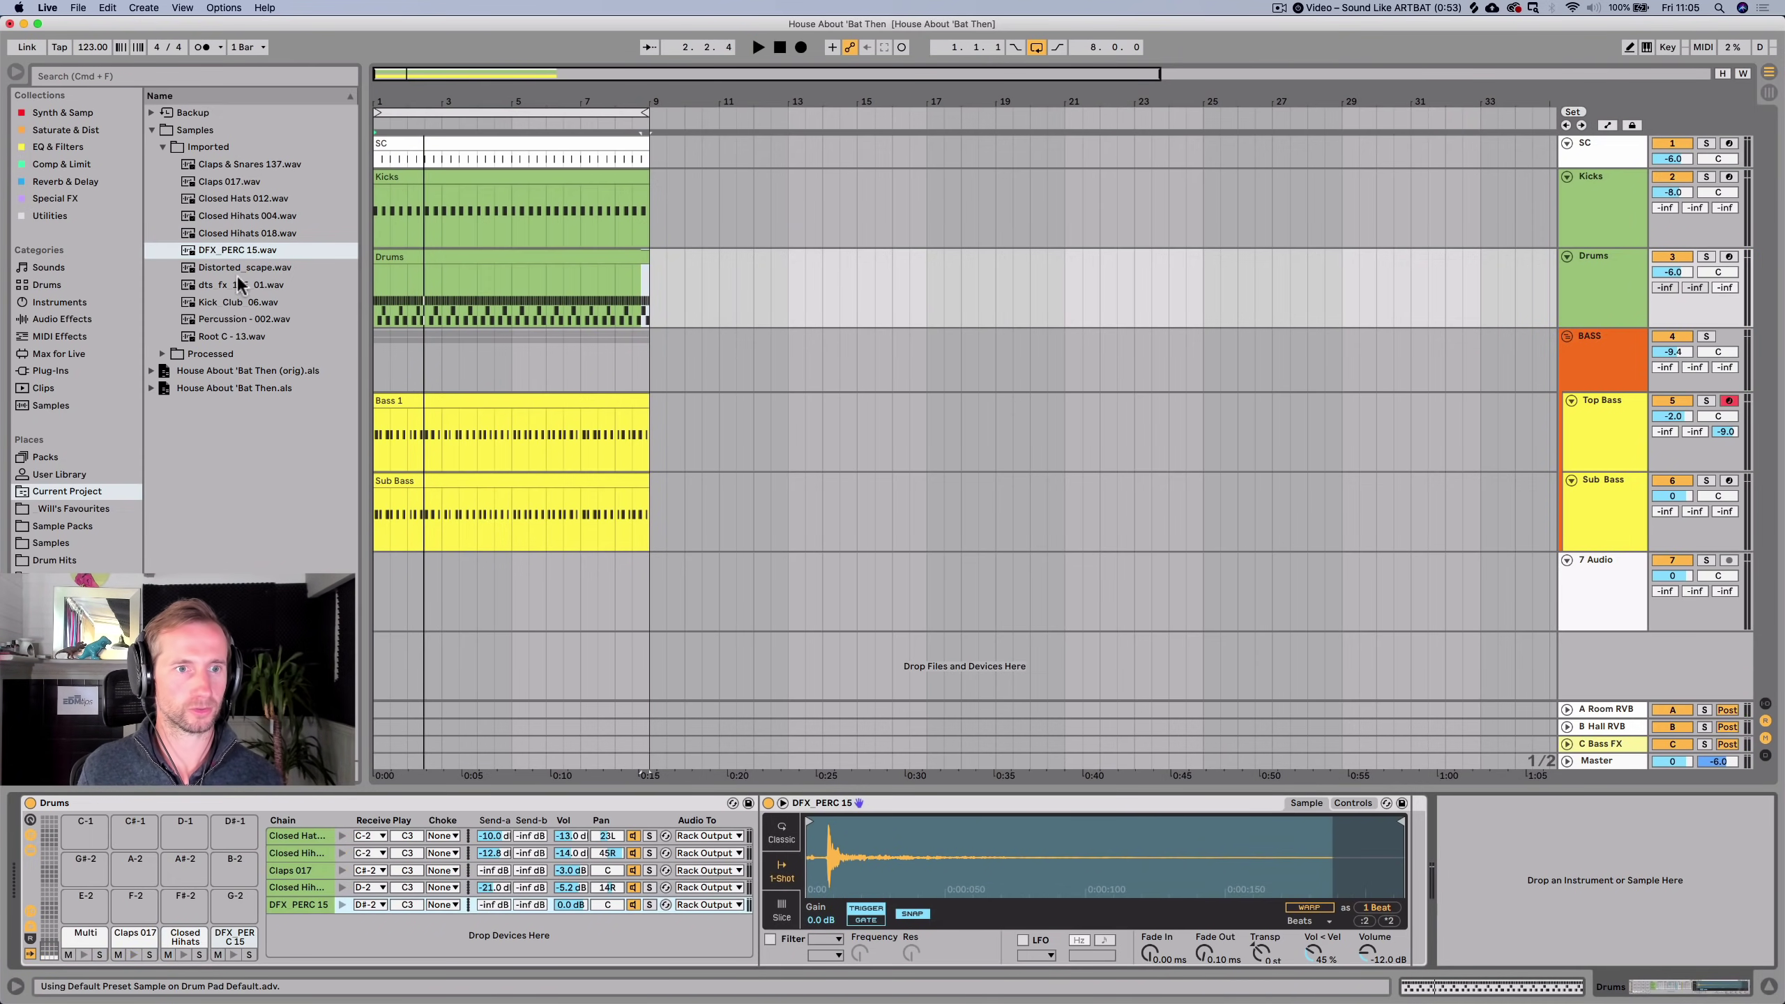
Audition the project's imported samples to find a second percussion sound for the Drums rack.
{"action": "left_click", "coordinate": [236, 261]}
{"action": "key", "text": "Up"}
{"action": "key", "text": "Down"}
{"action": "key", "text": "Down"}
{"action": "key", "text": "Down"}
{"action": "key", "text": "Up"}
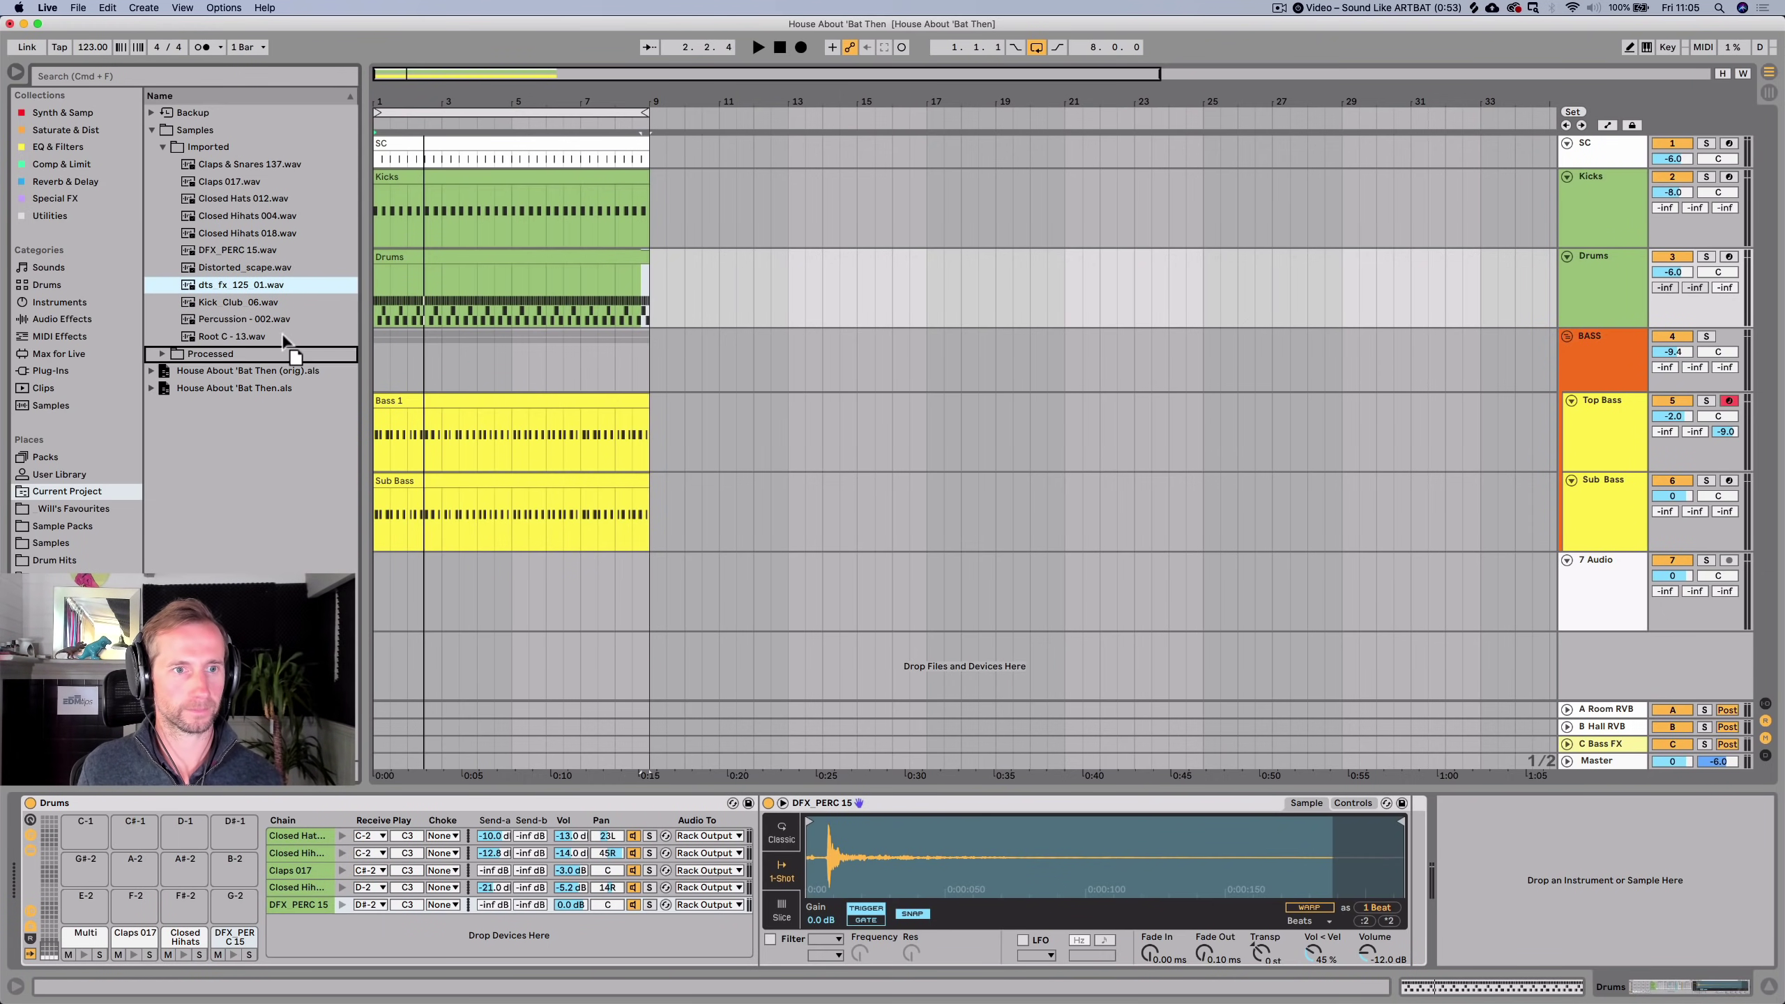
{"action": "left_click", "coordinate": [238, 166]}
{"action": "key", "text": "Down"}
{"action": "key", "text": "Down"}
{"action": "key", "text": "Down"}
{"action": "key", "text": "Down"}
{"action": "key", "text": "Down"}
{"action": "key", "text": "Down"}
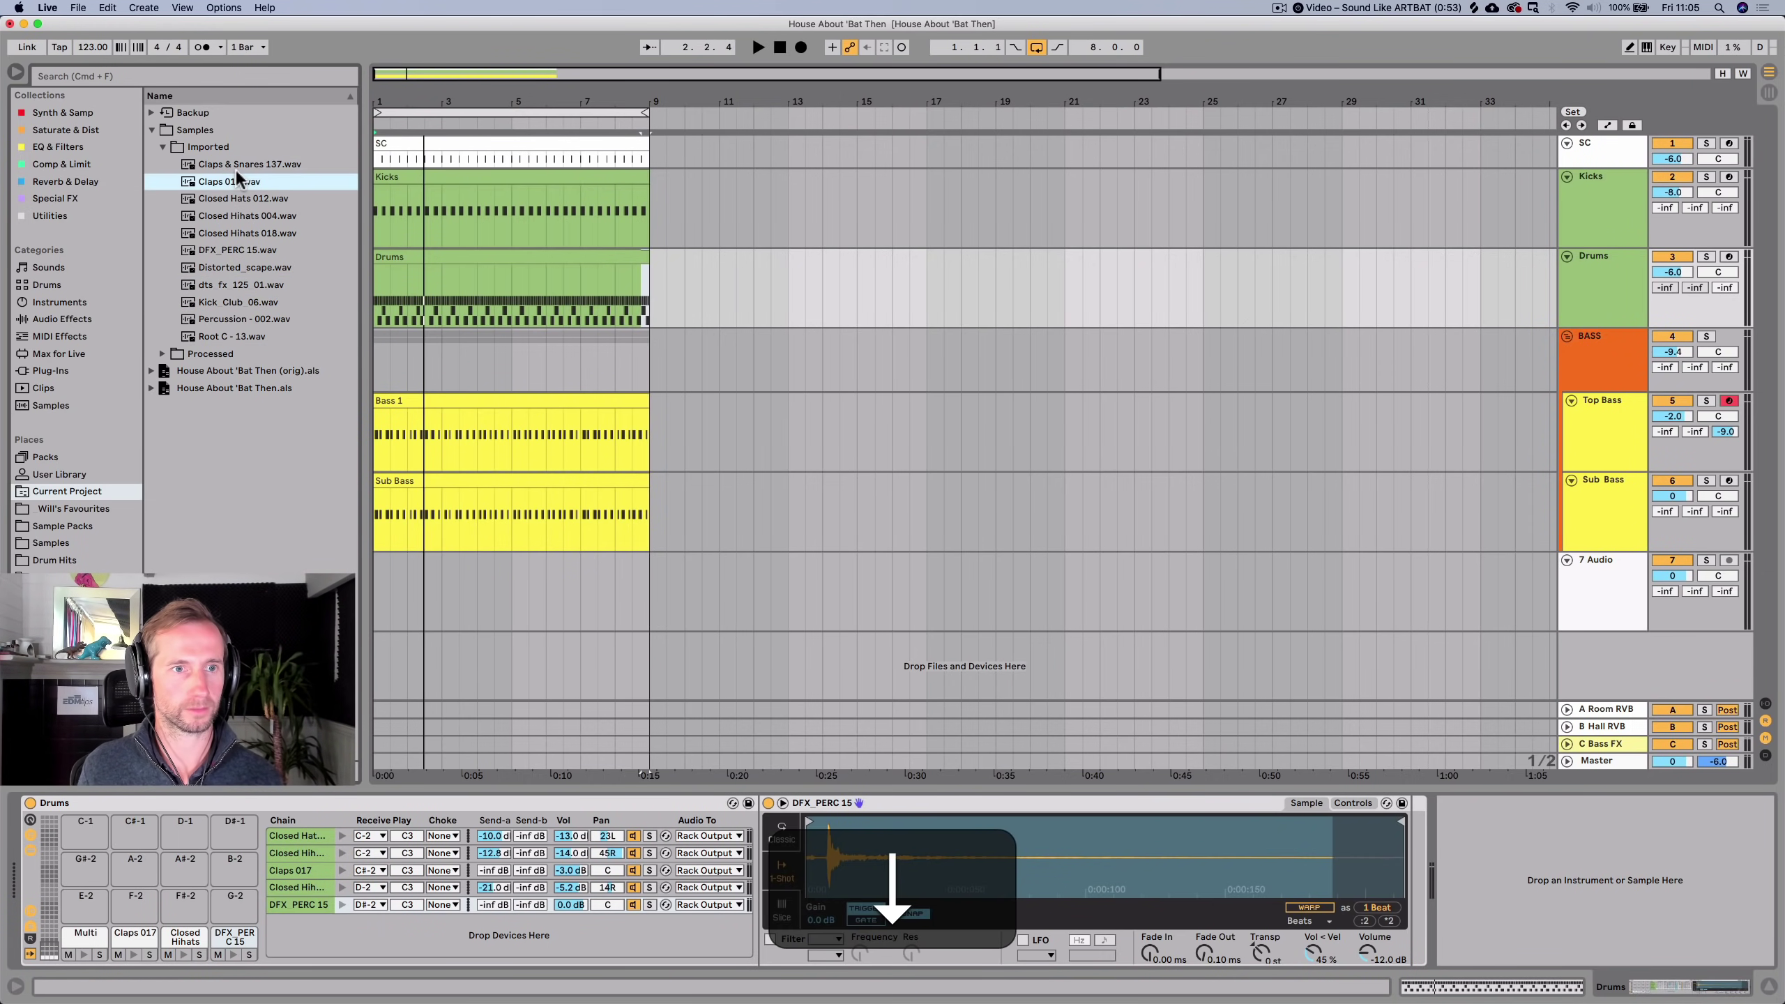
{"action": "key", "text": "Down"}
{"action": "key", "text": "Down"}
{"action": "key", "text": "Down"}
{"action": "key", "text": "Down"}
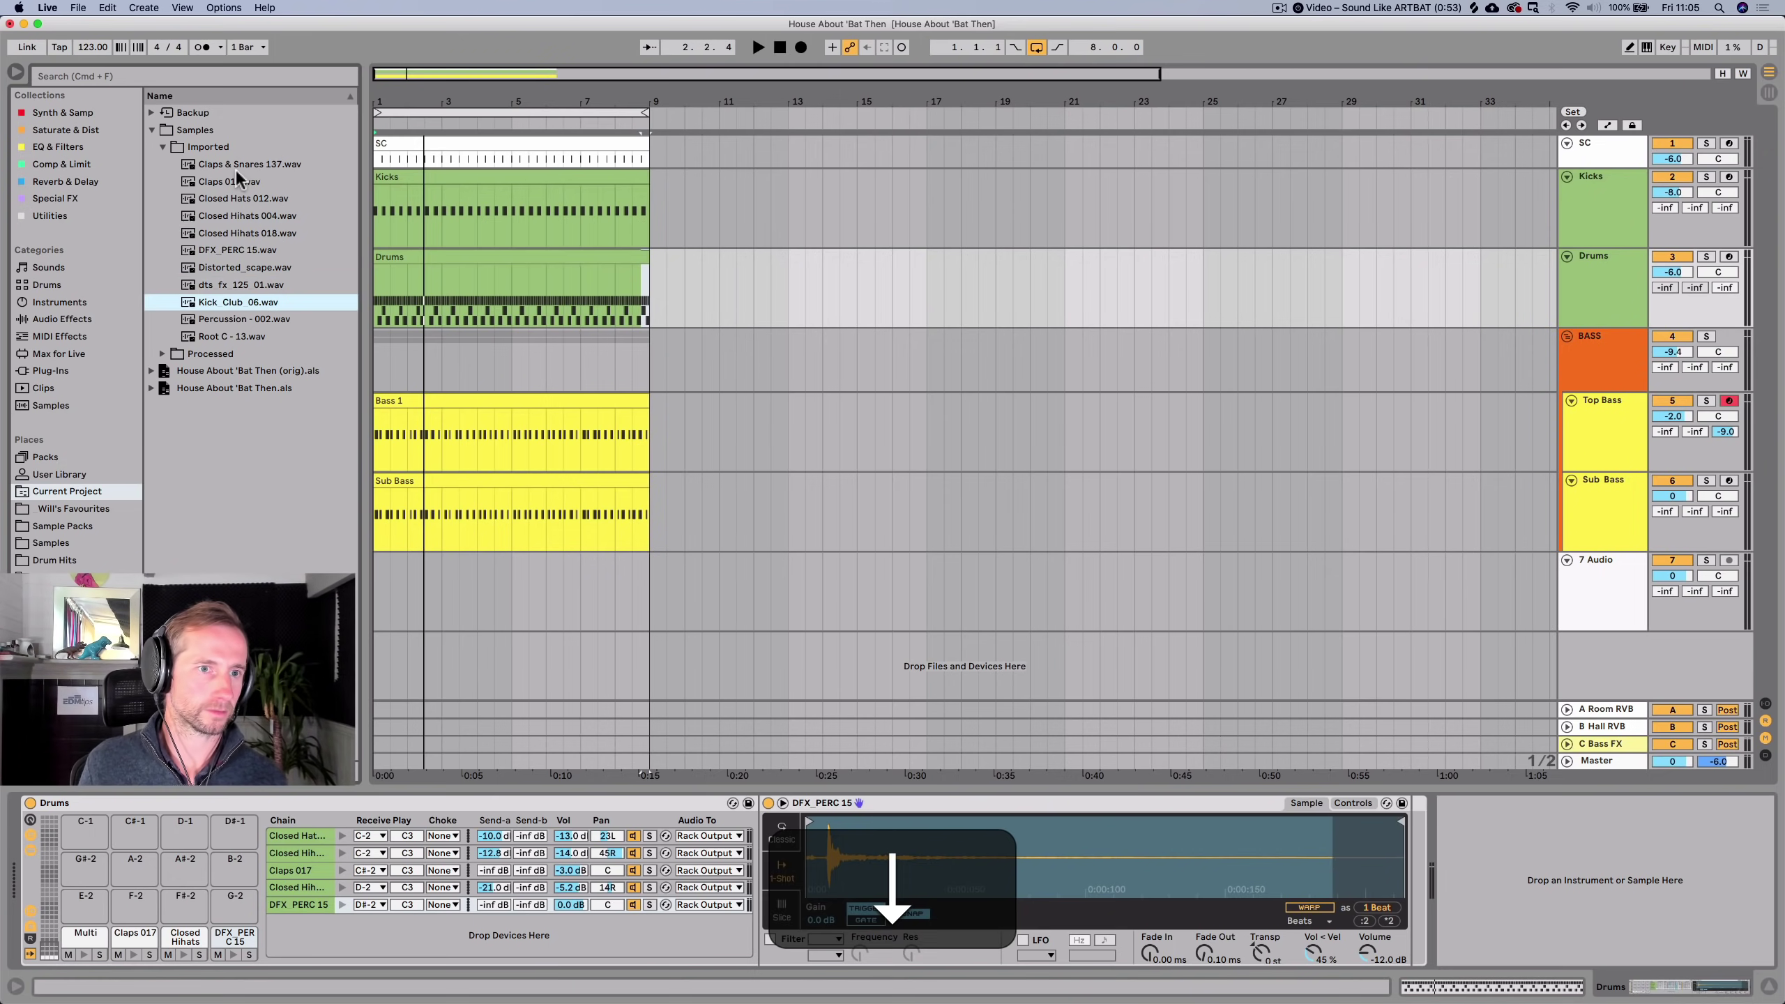
{"action": "key", "text": "Up"}
{"action": "key", "text": "Up"}
{"action": "key", "text": "Up"}
{"action": "key", "text": "Up"}
{"action": "key", "text": "Up"}
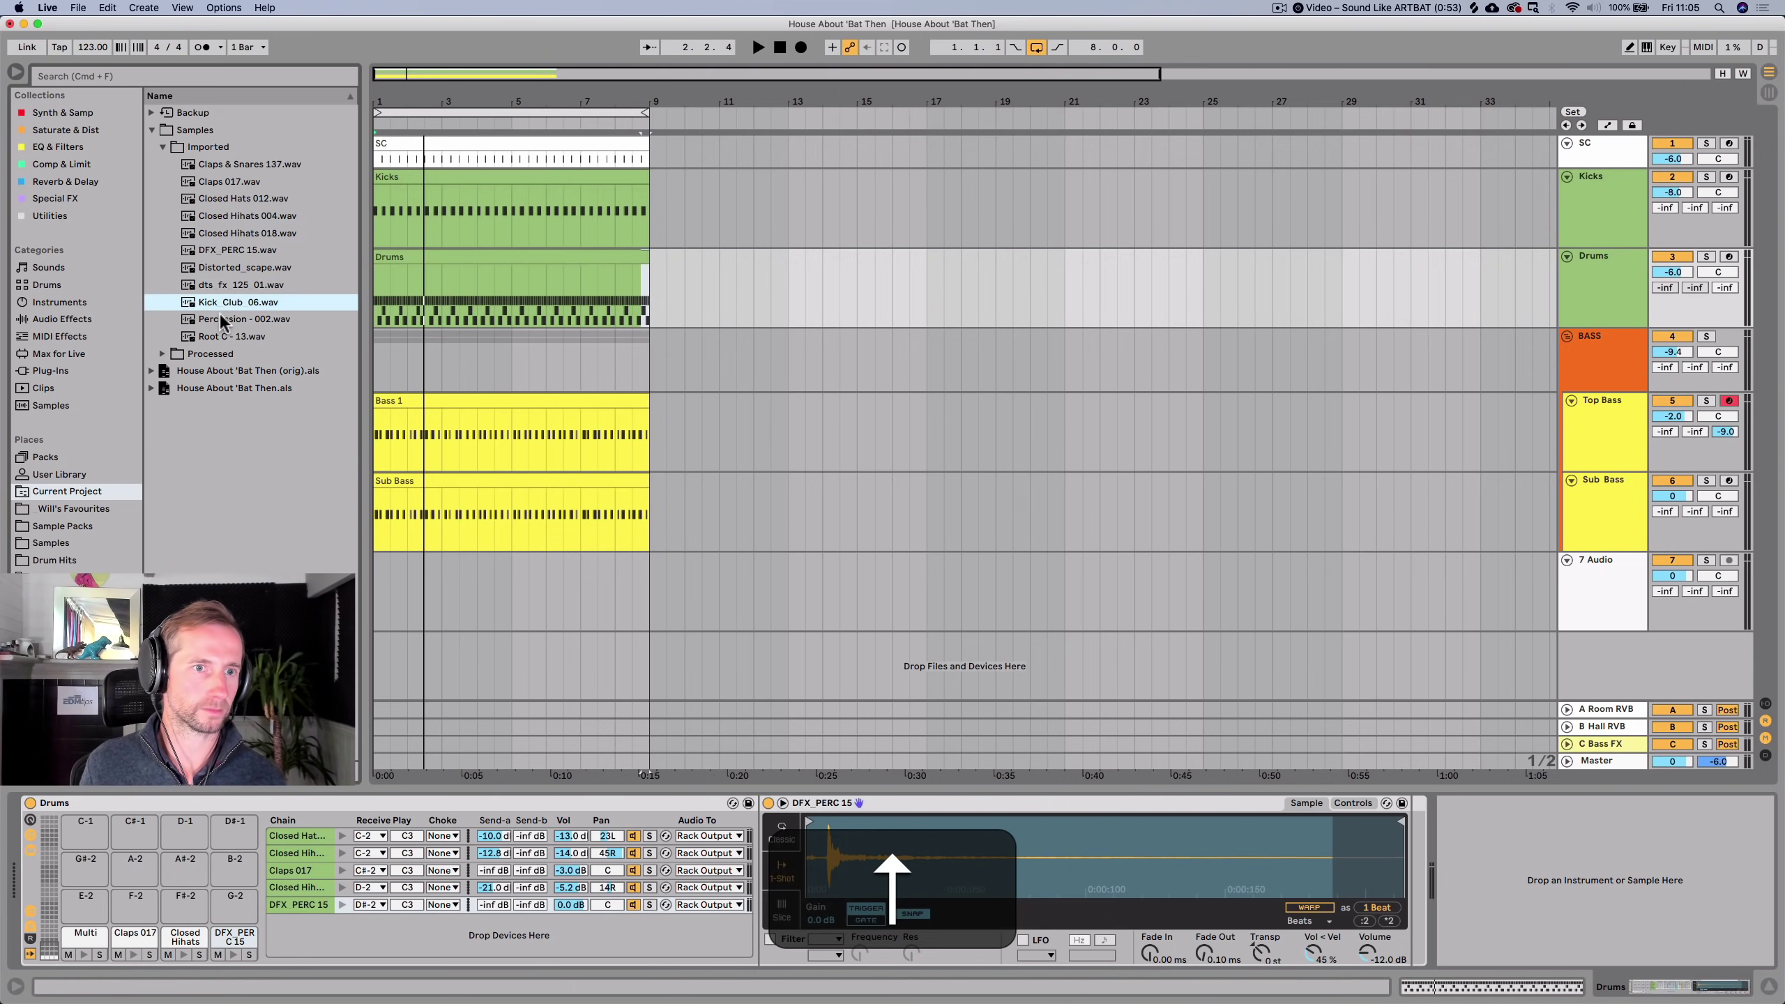
Add Percussion - 002 to the Drums rack and set the DFX_PERC 15 chain to receive E-2, layering both samples on one pad.
{"action": "left_click_drag", "start_coordinate": [222, 318], "coordinate": [292, 908]}
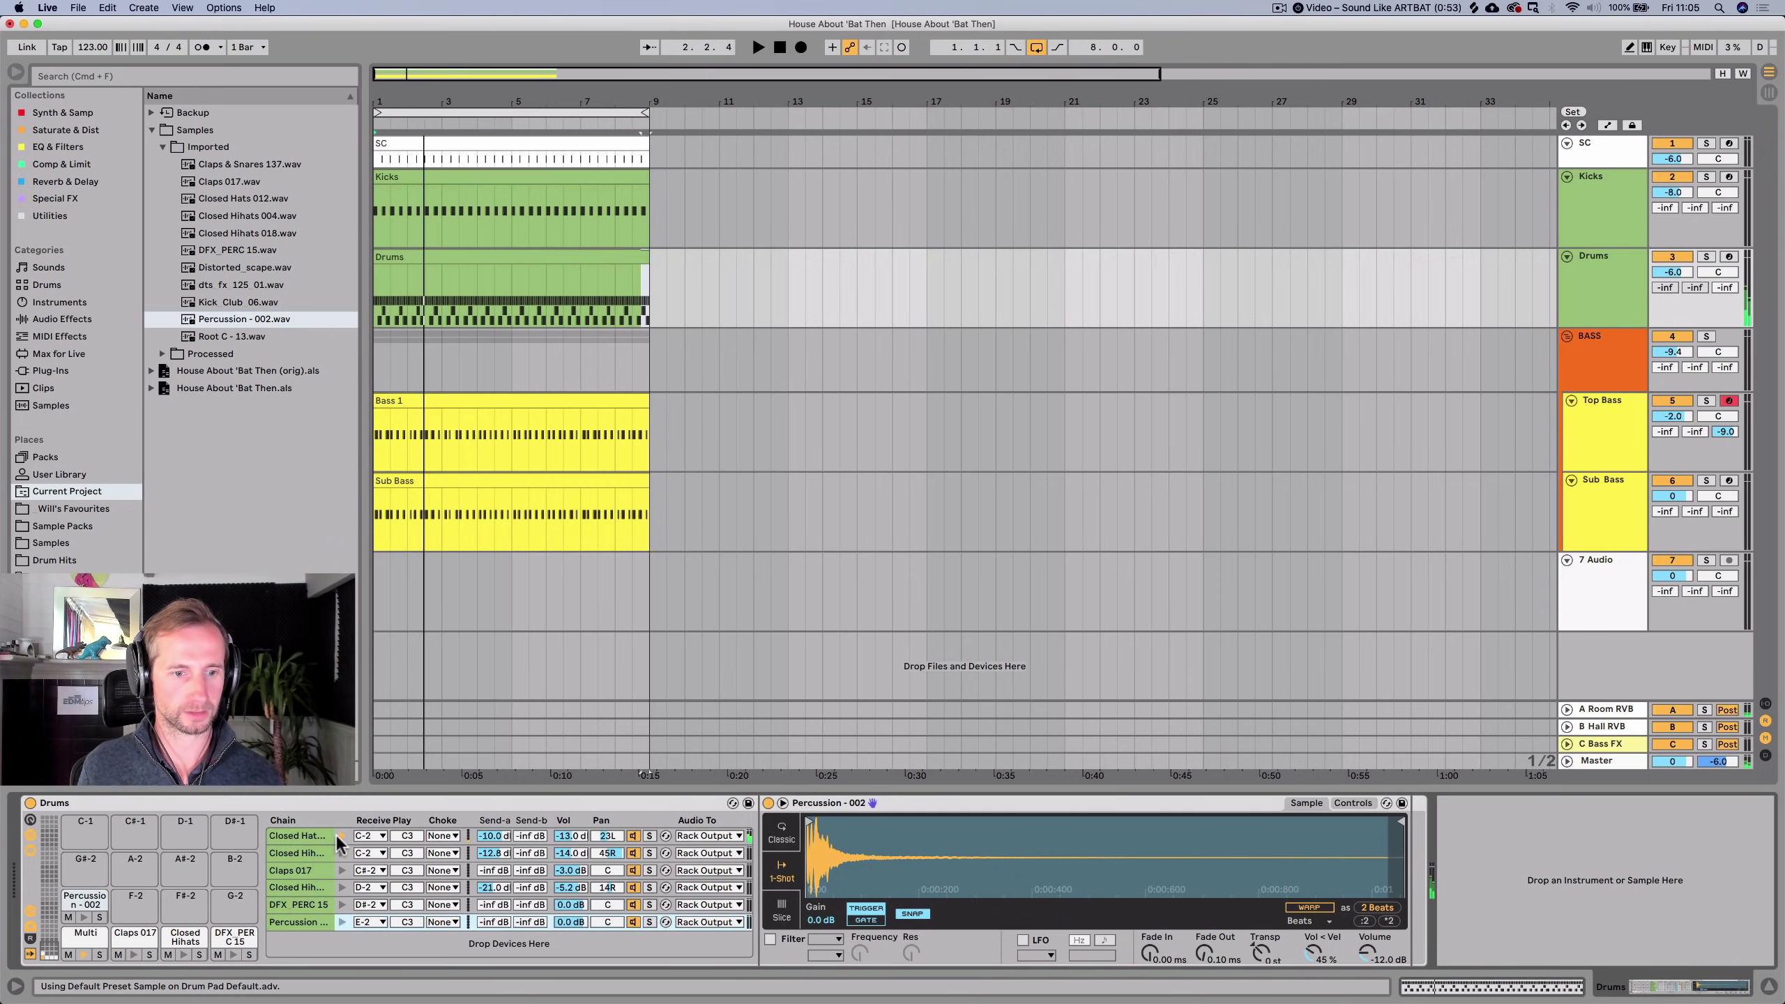
{"action": "left_click", "coordinate": [307, 905]}
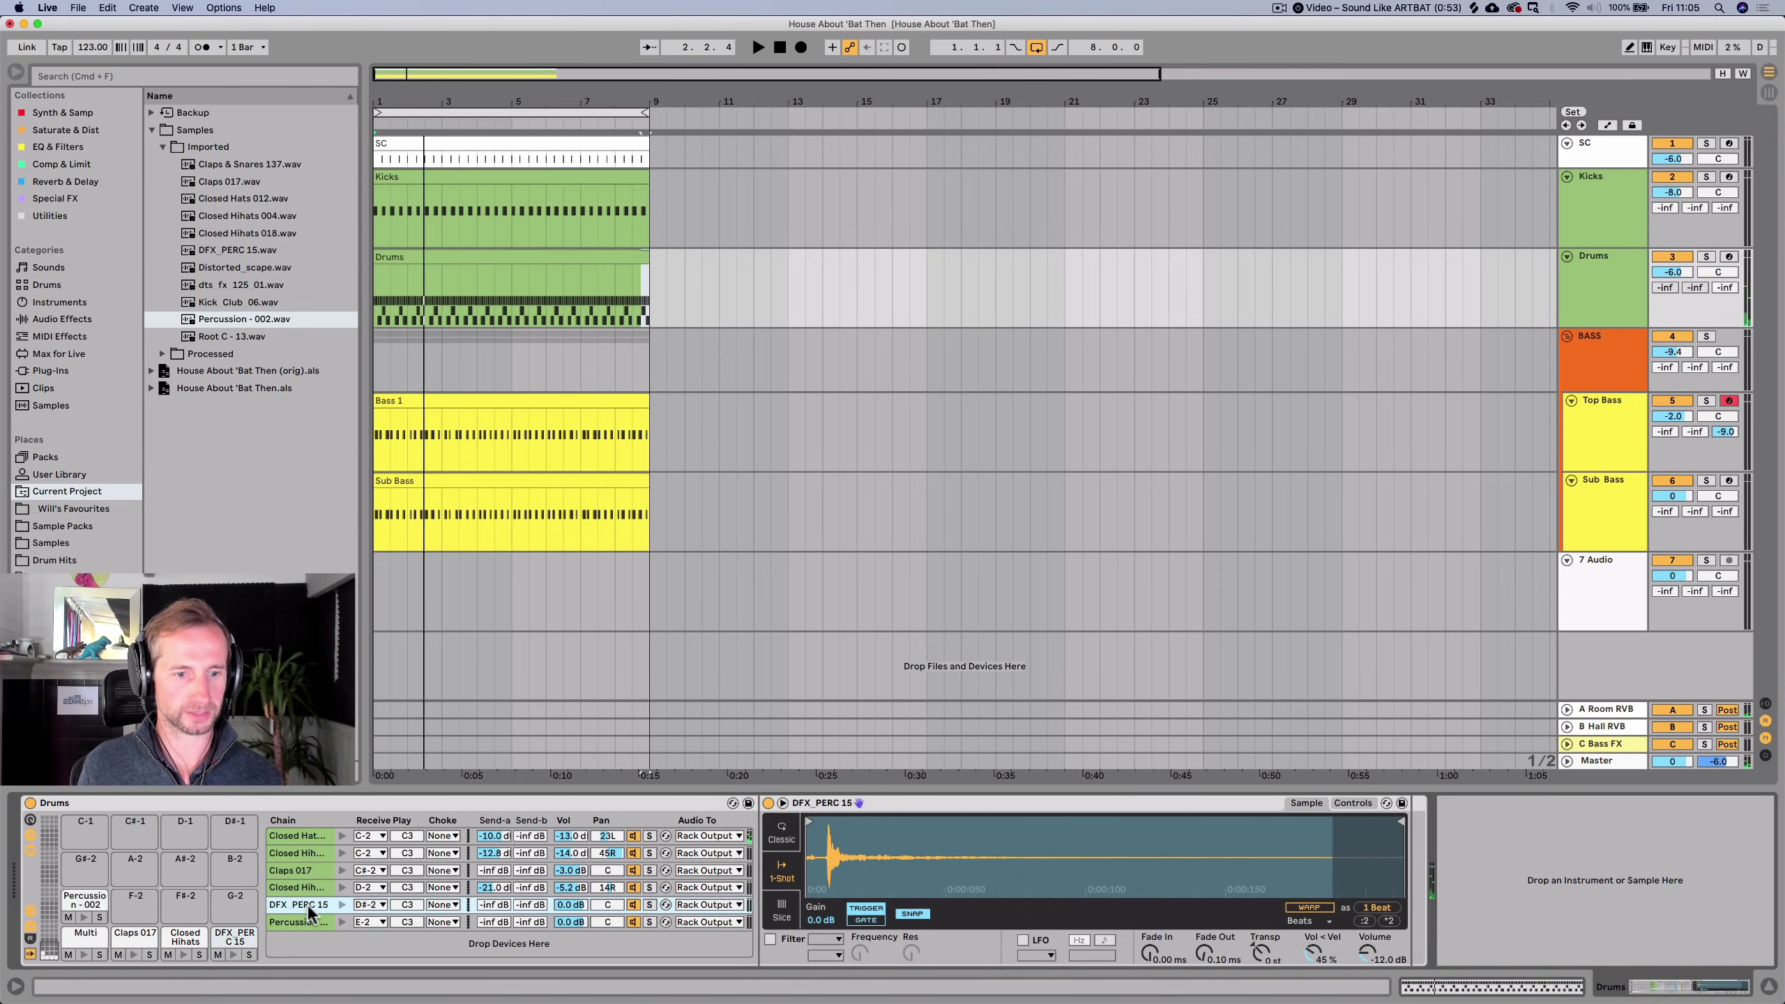
{"action": "left_click", "coordinate": [367, 905]}
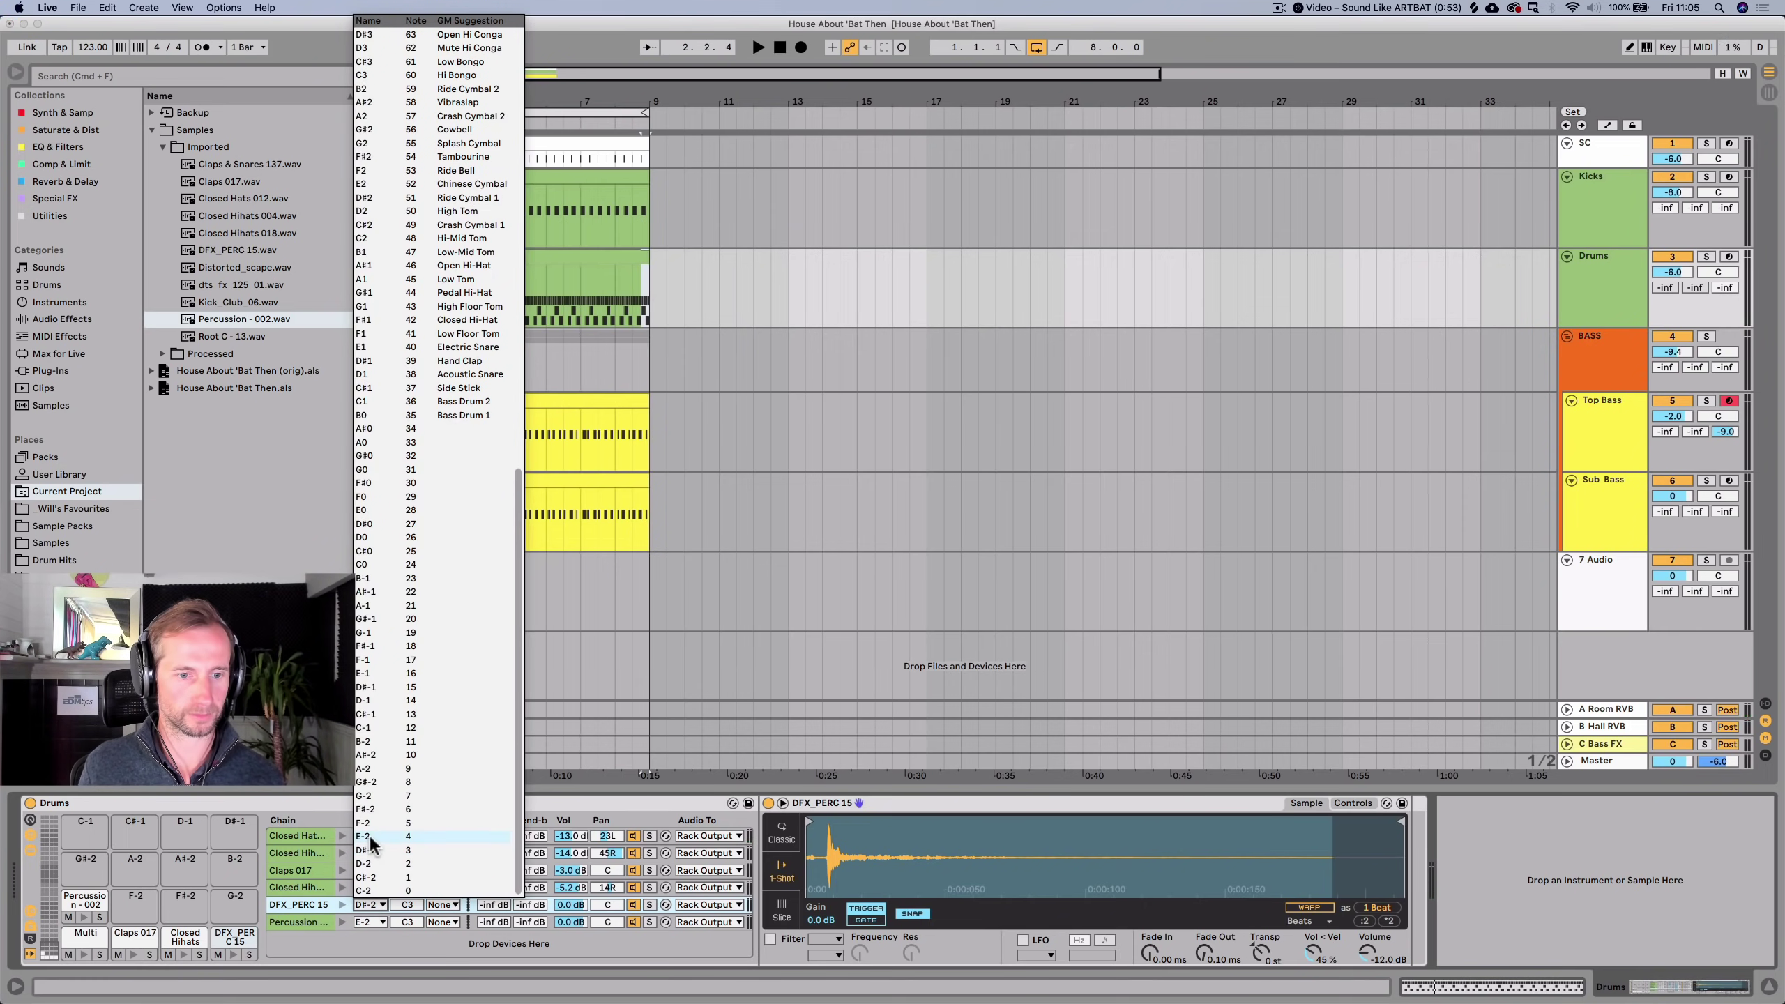
{"action": "left_click", "coordinate": [370, 835]}
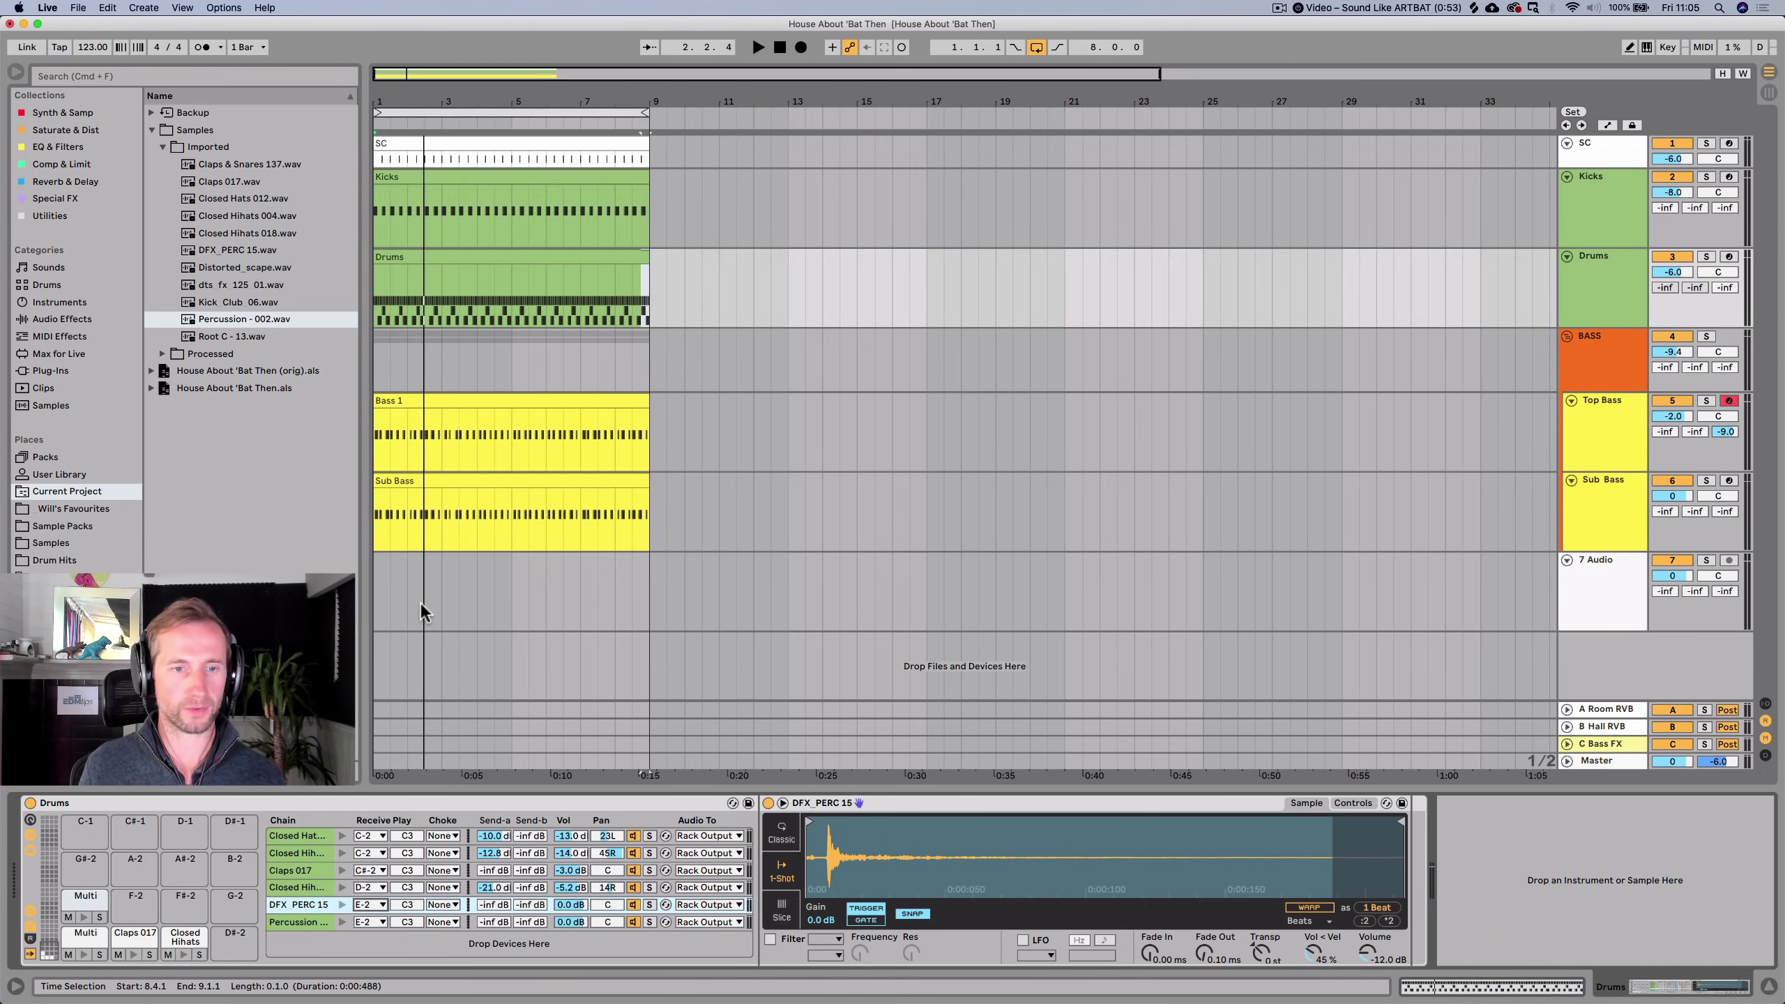
Open the Drums clip and place eighth-length notes at 1.1.3 and 1.2.3 in the layered percussion row.
{"action": "double_click", "coordinate": [400, 257]}
{"action": "key", "text": "space"}
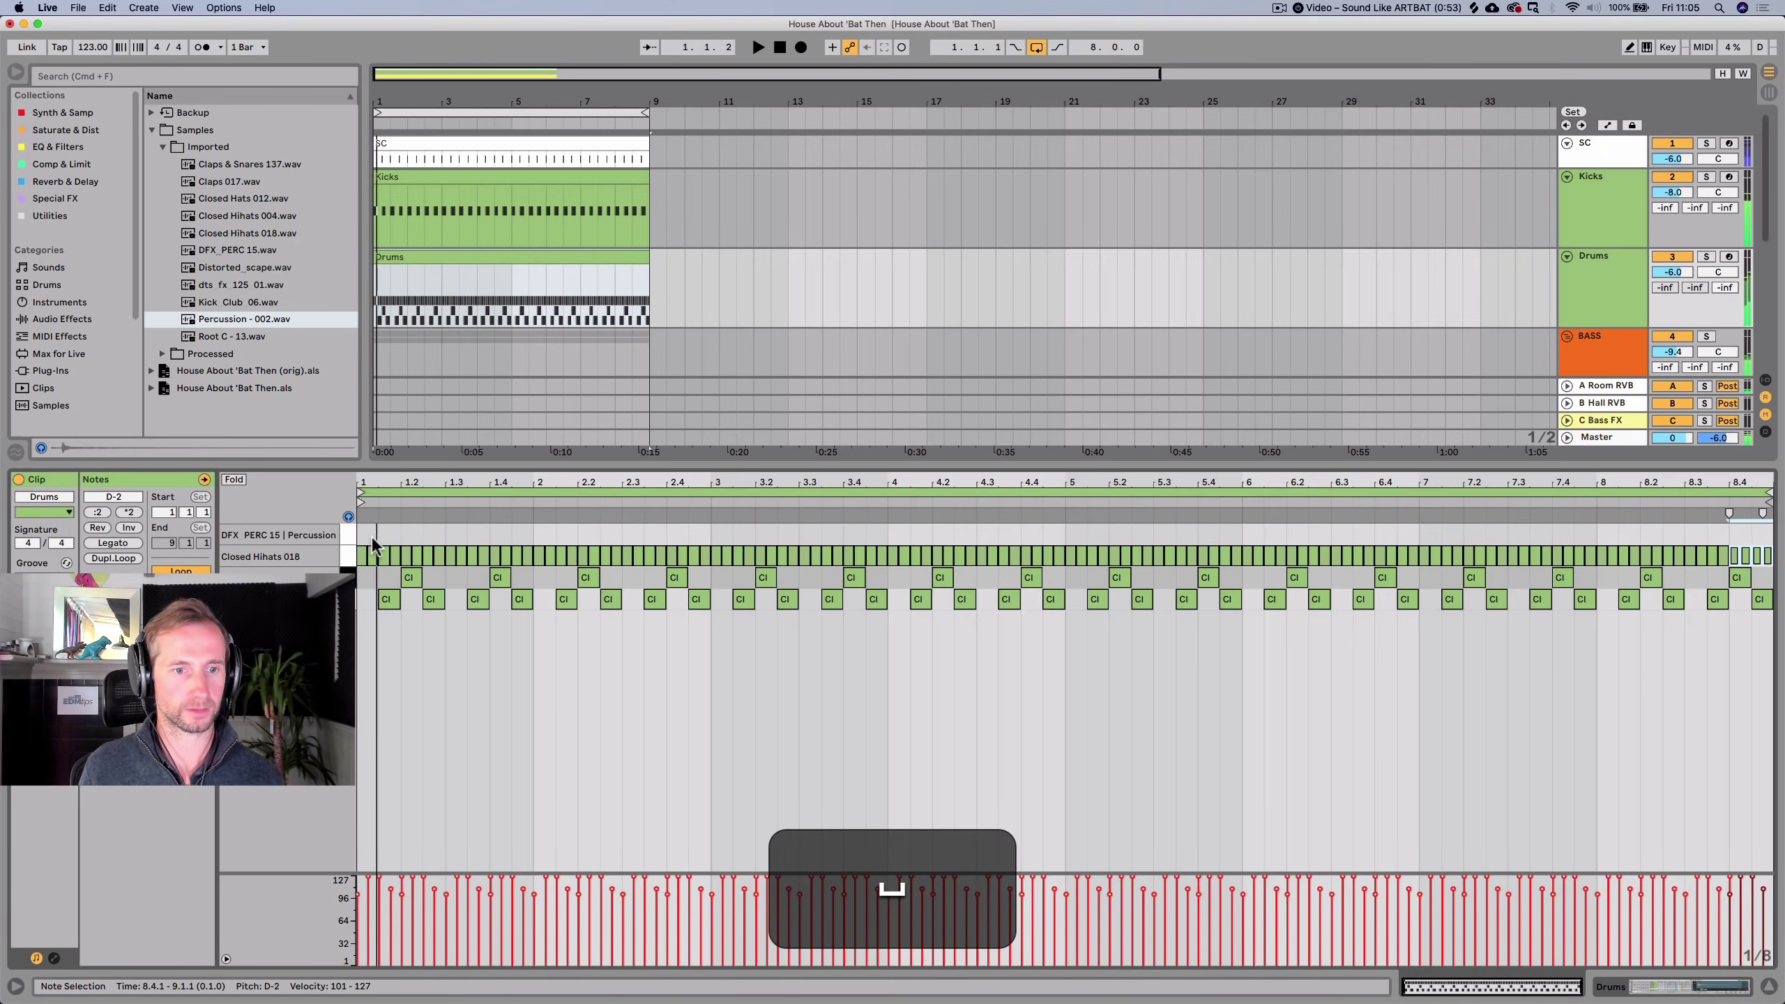
{"action": "double_click", "coordinate": [385, 529]}
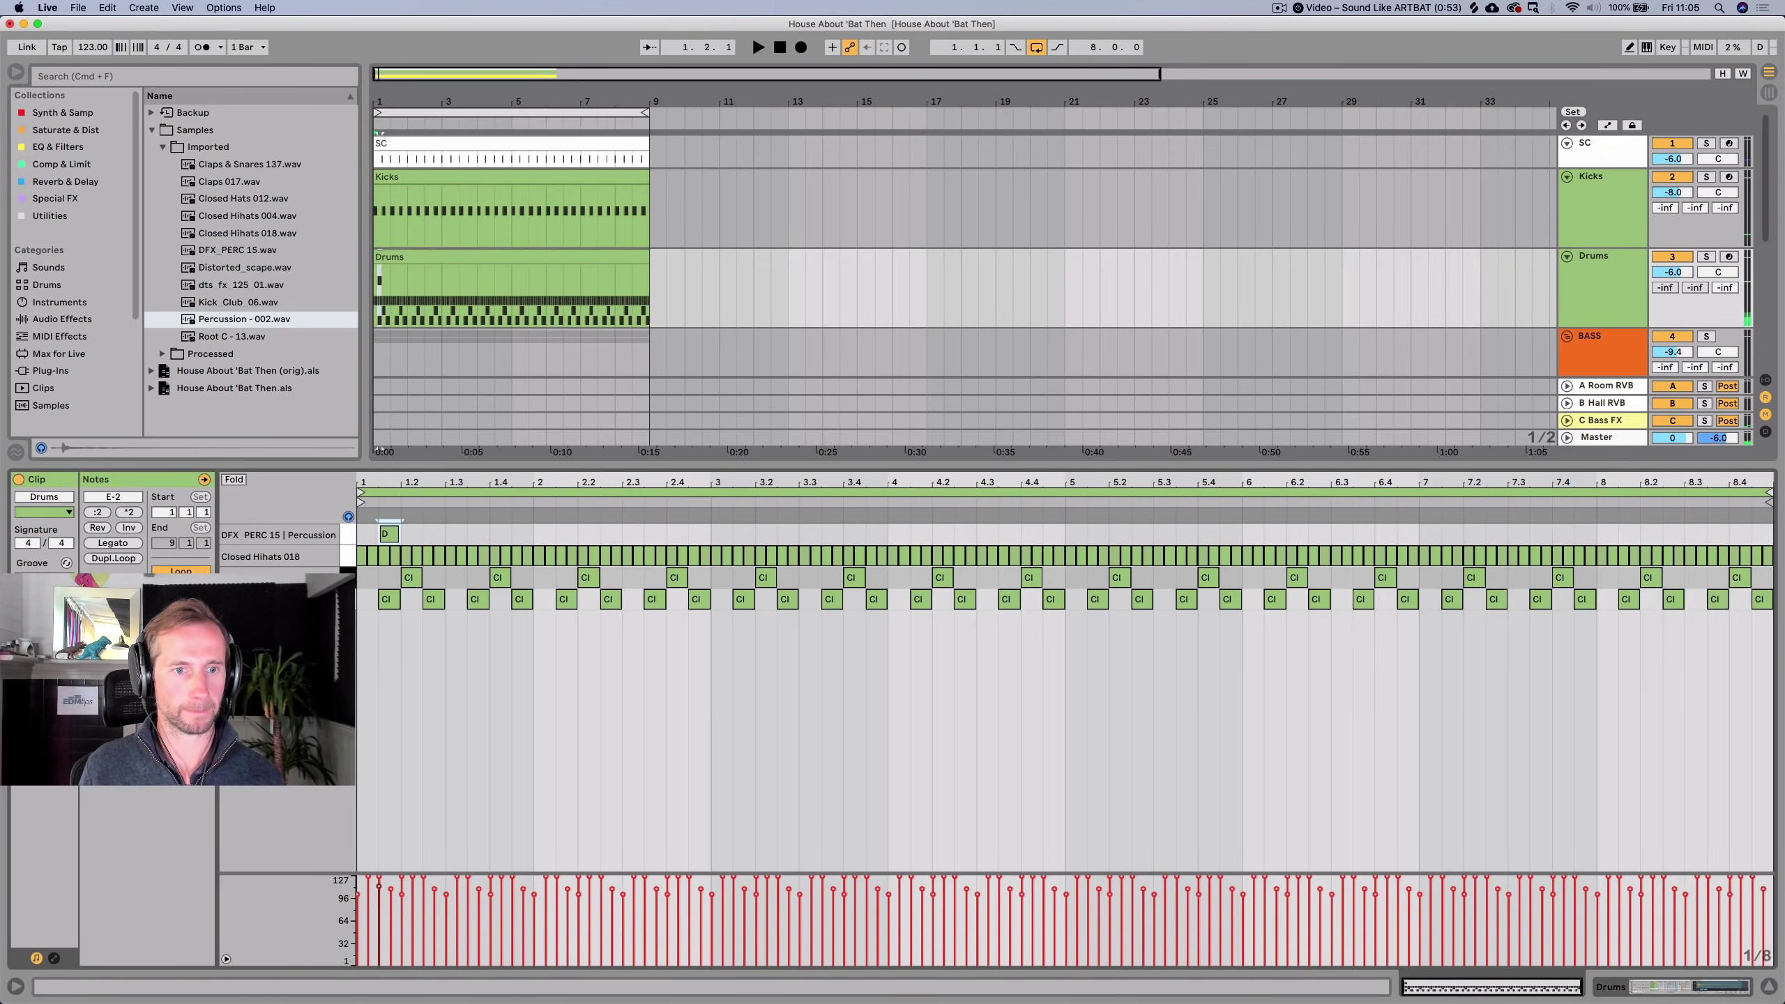
{"action": "left_click_drag", "start_coordinate": [377, 480], "coordinate": [379, 527]}
{"action": "key", "text": "space"}
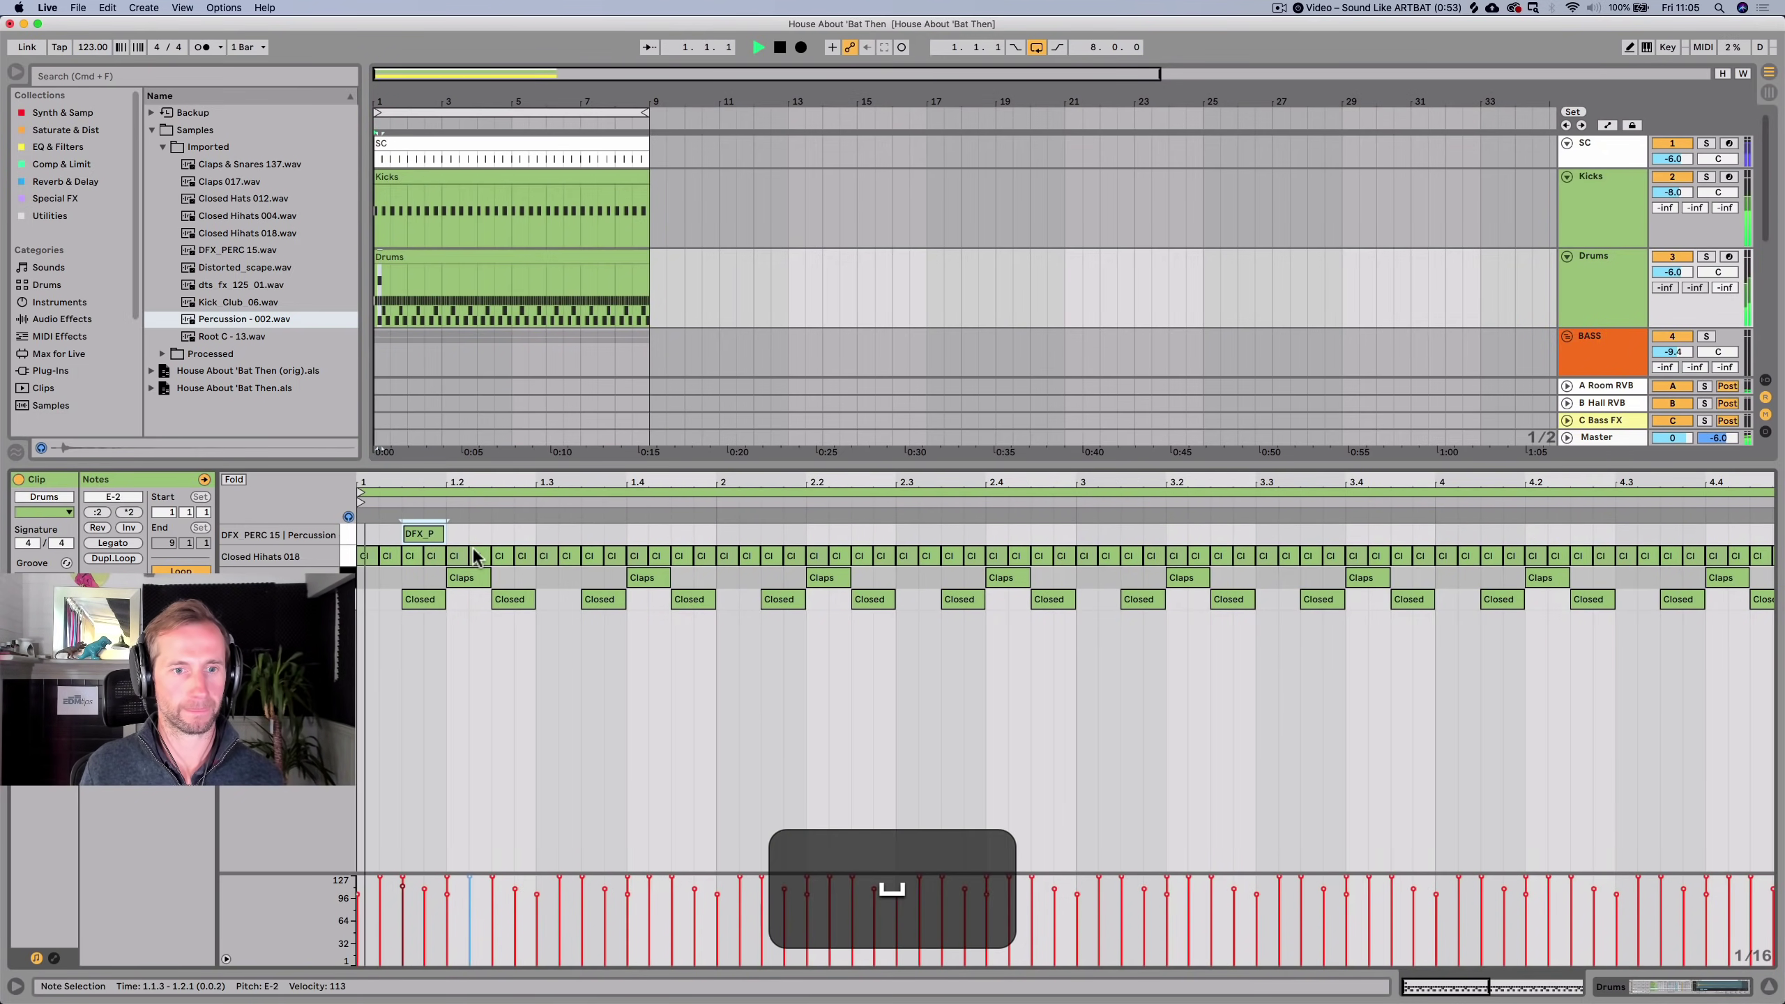
{"action": "double_click", "coordinate": [496, 533]}
{"action": "left_click_drag", "start_coordinate": [511, 533], "coordinate": [537, 533]}
Add sixteenth-length layered percussion notes at 1.3.4 and 1.4.4 while checking the loop.
{"action": "key", "text": "space"}
{"action": "double_click", "coordinate": [613, 532]}
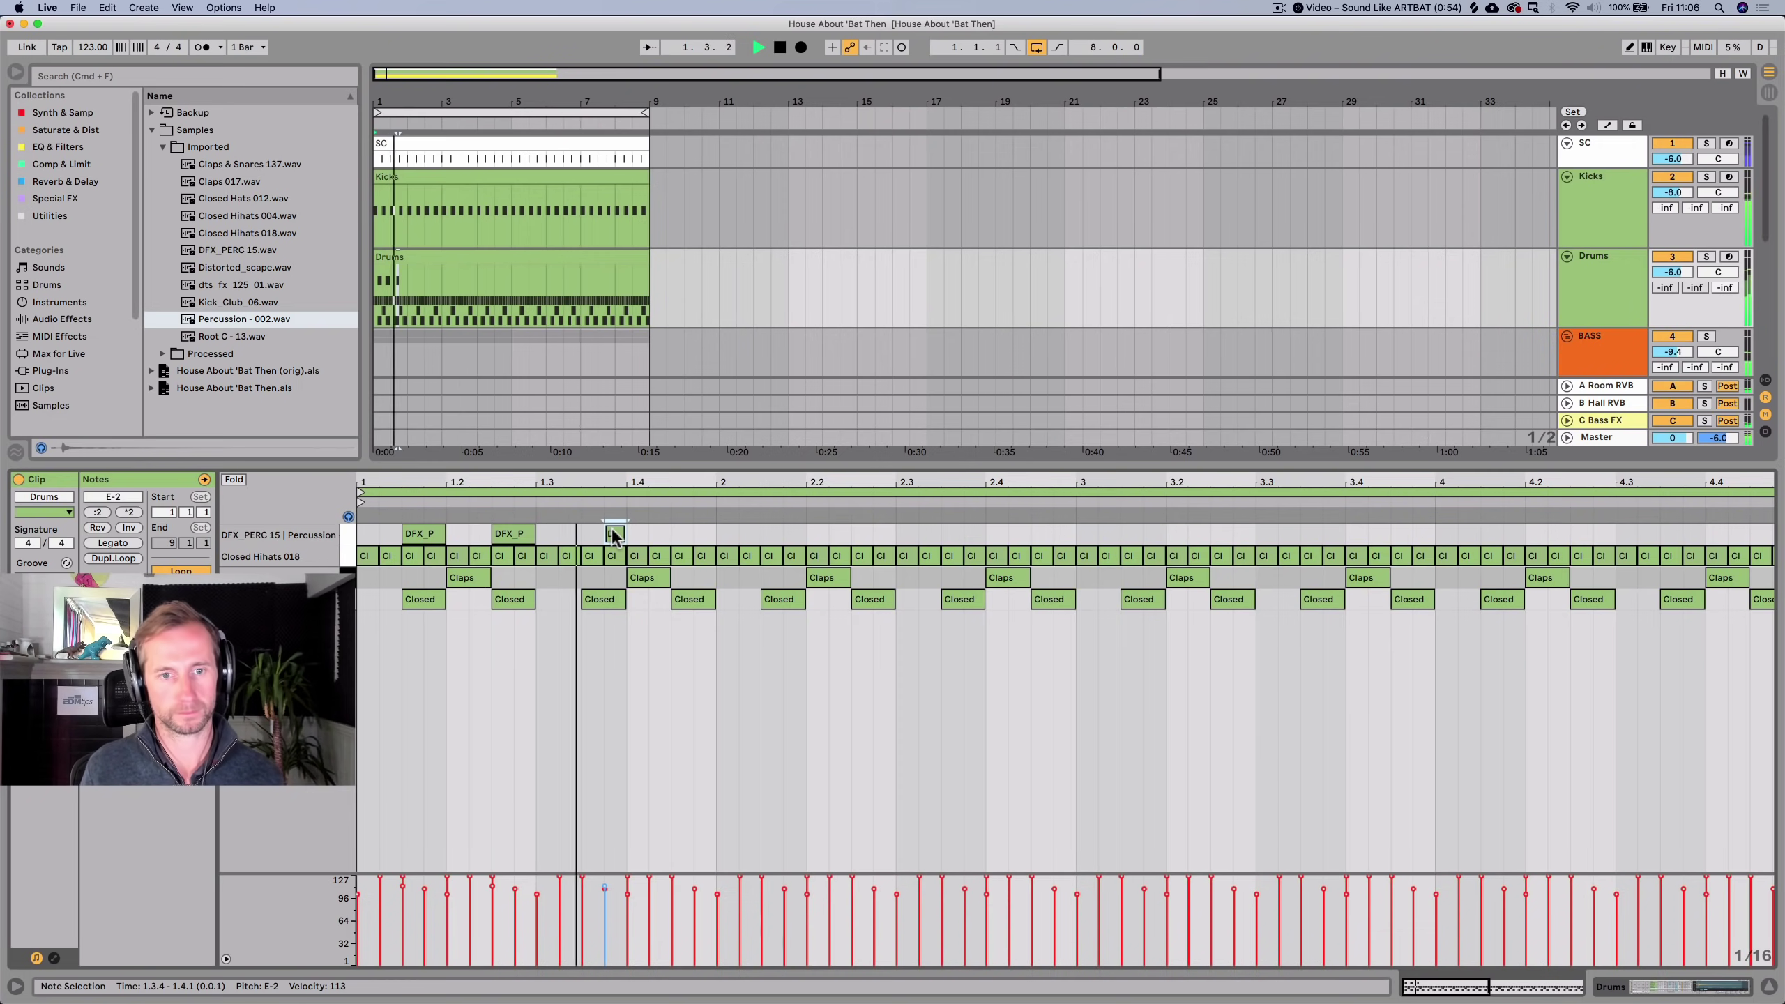
{"action": "key", "text": "space"}
{"action": "double_click", "coordinate": [700, 533]}
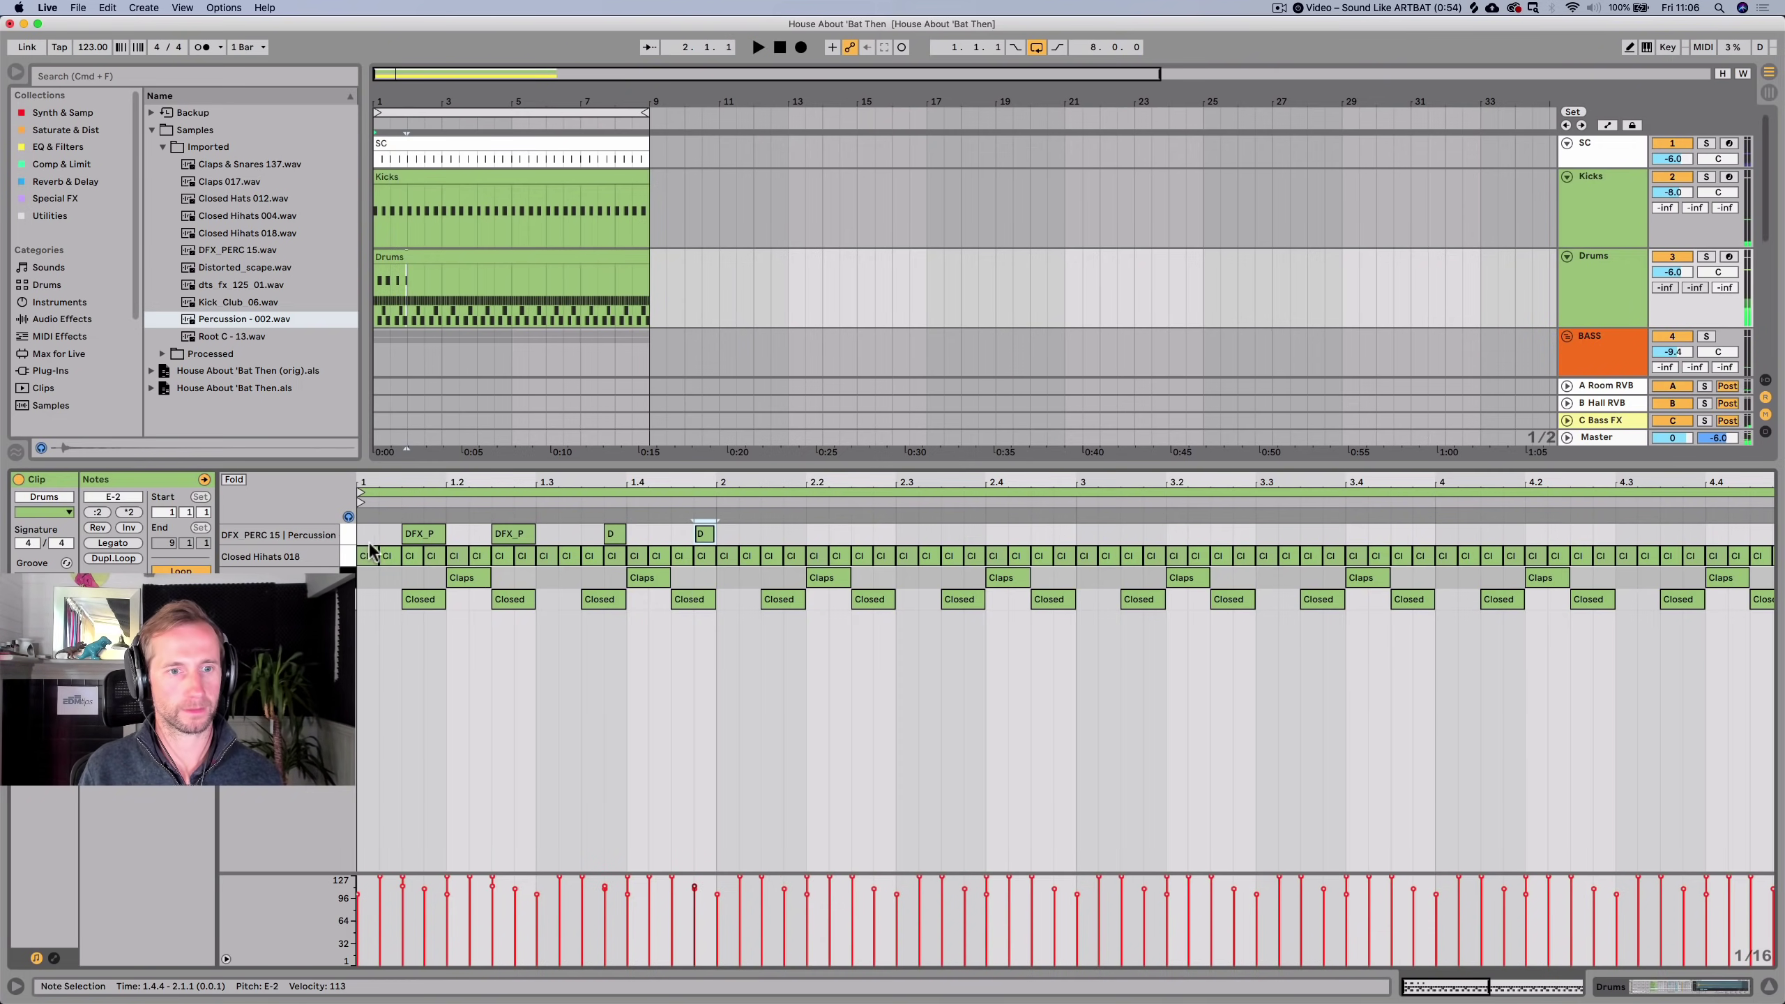
Select the first bar's four percussion notes and duplicate them until all eight bars are filled.
{"action": "left_click_drag", "start_coordinate": [371, 535], "coordinate": [696, 513]}
{"action": "key", "text": "super+d"}
{"action": "key", "text": "super+d"}
{"action": "key", "text": "super+d"}
{"action": "key", "text": "super+d"}
{"action": "key", "text": "super+d"}
{"action": "key", "text": "super+d"}
{"action": "key", "text": "super+d"}
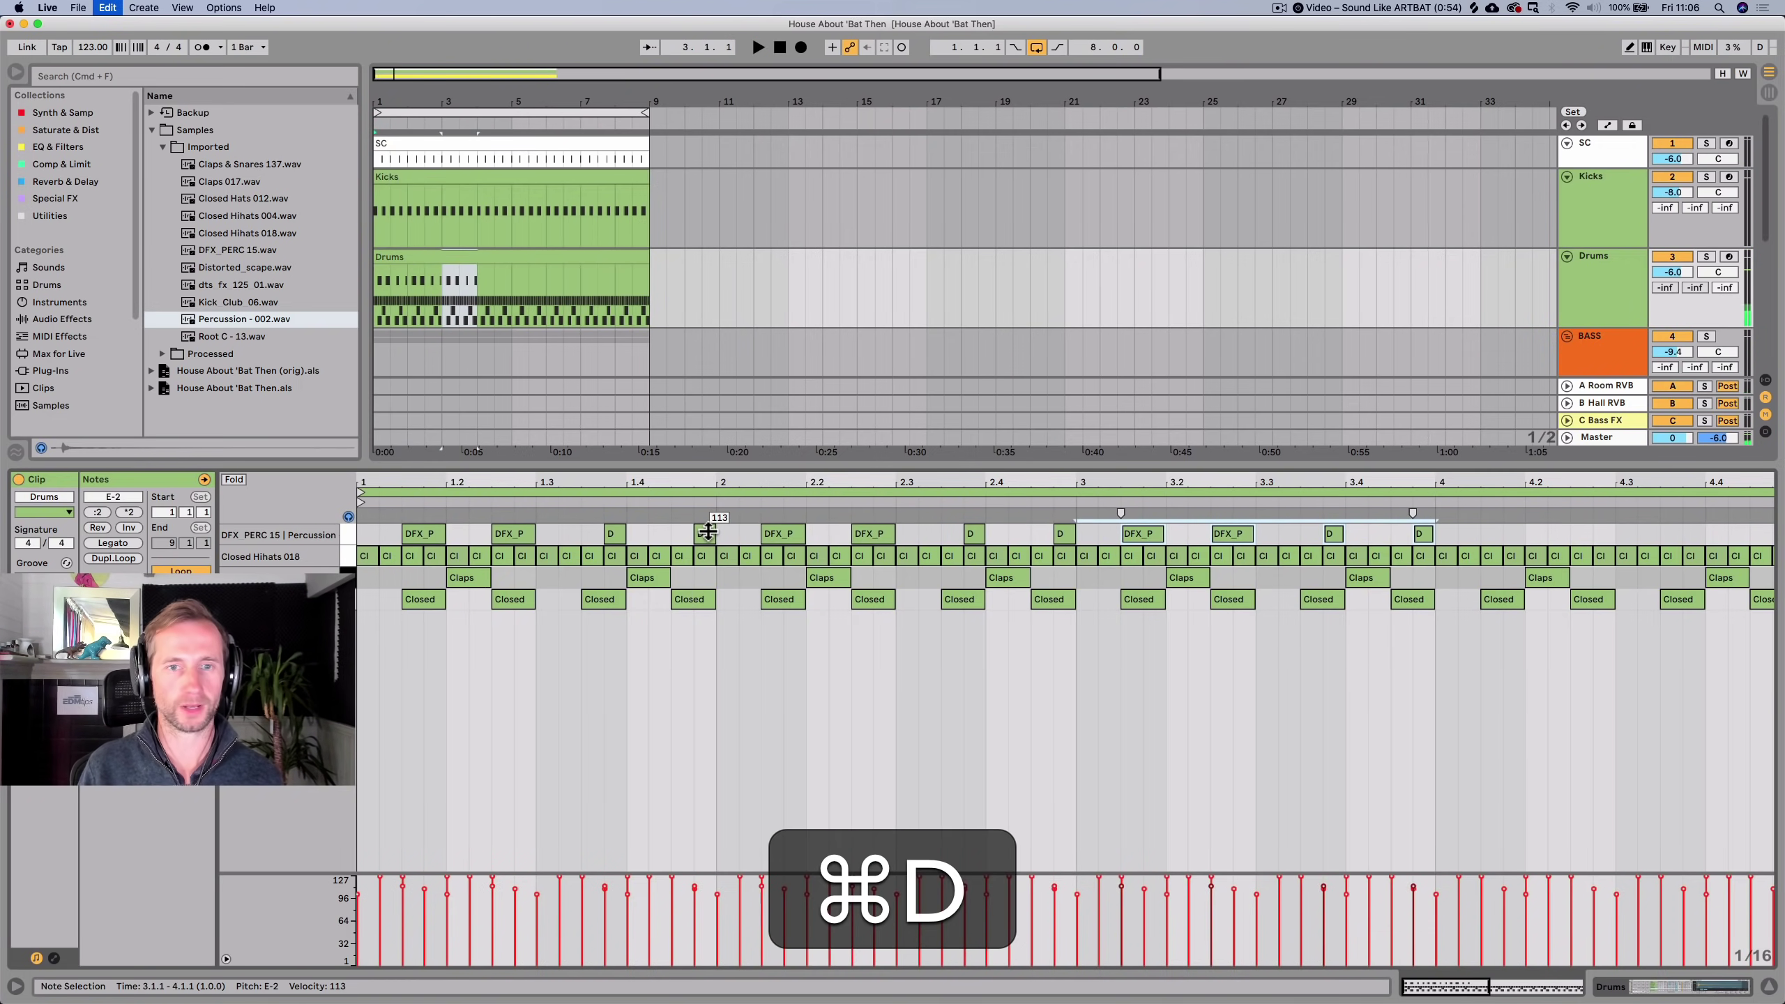
Show the Drums rack and, during playback, pan DFX_PERC 15 left and Percussion - 002 to 27R, with DFX_PERC 15 at 3.2 dB.
{"action": "key", "text": "shift+Tab"}
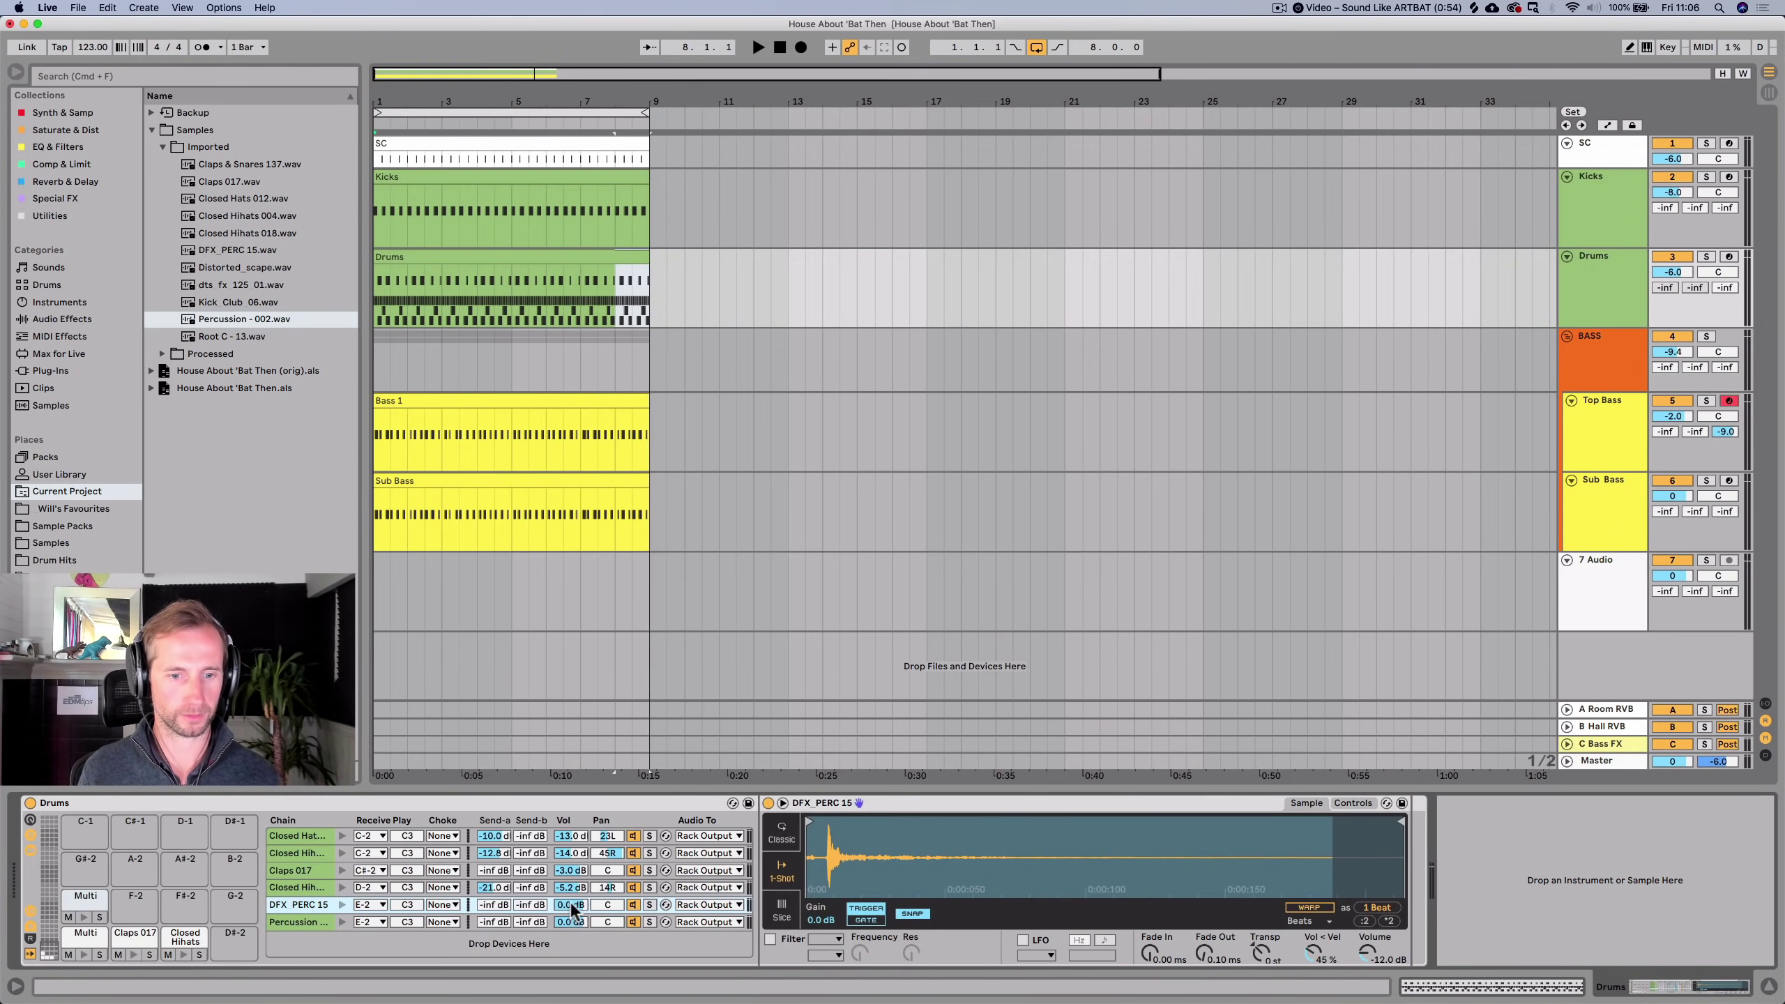
{"action": "key", "text": "shift"}
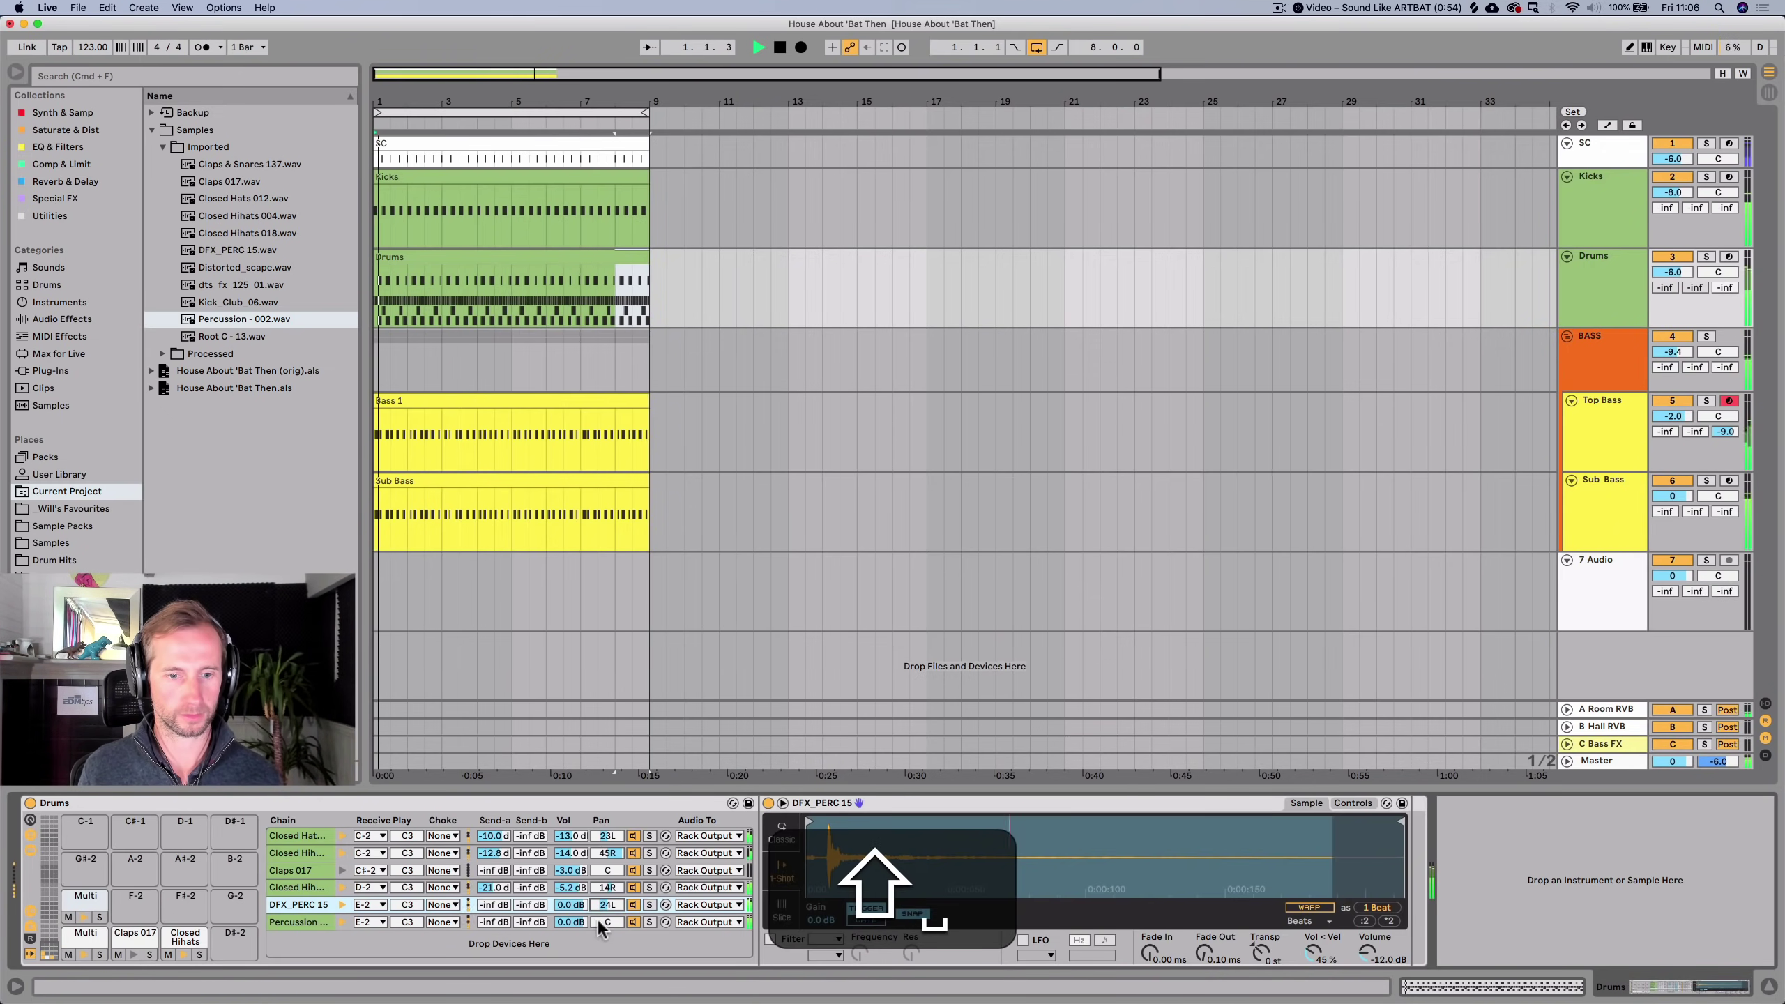
{"action": "key", "text": "space"}
{"action": "left_click_drag", "start_coordinate": [603, 906], "coordinate": [567, 917]}
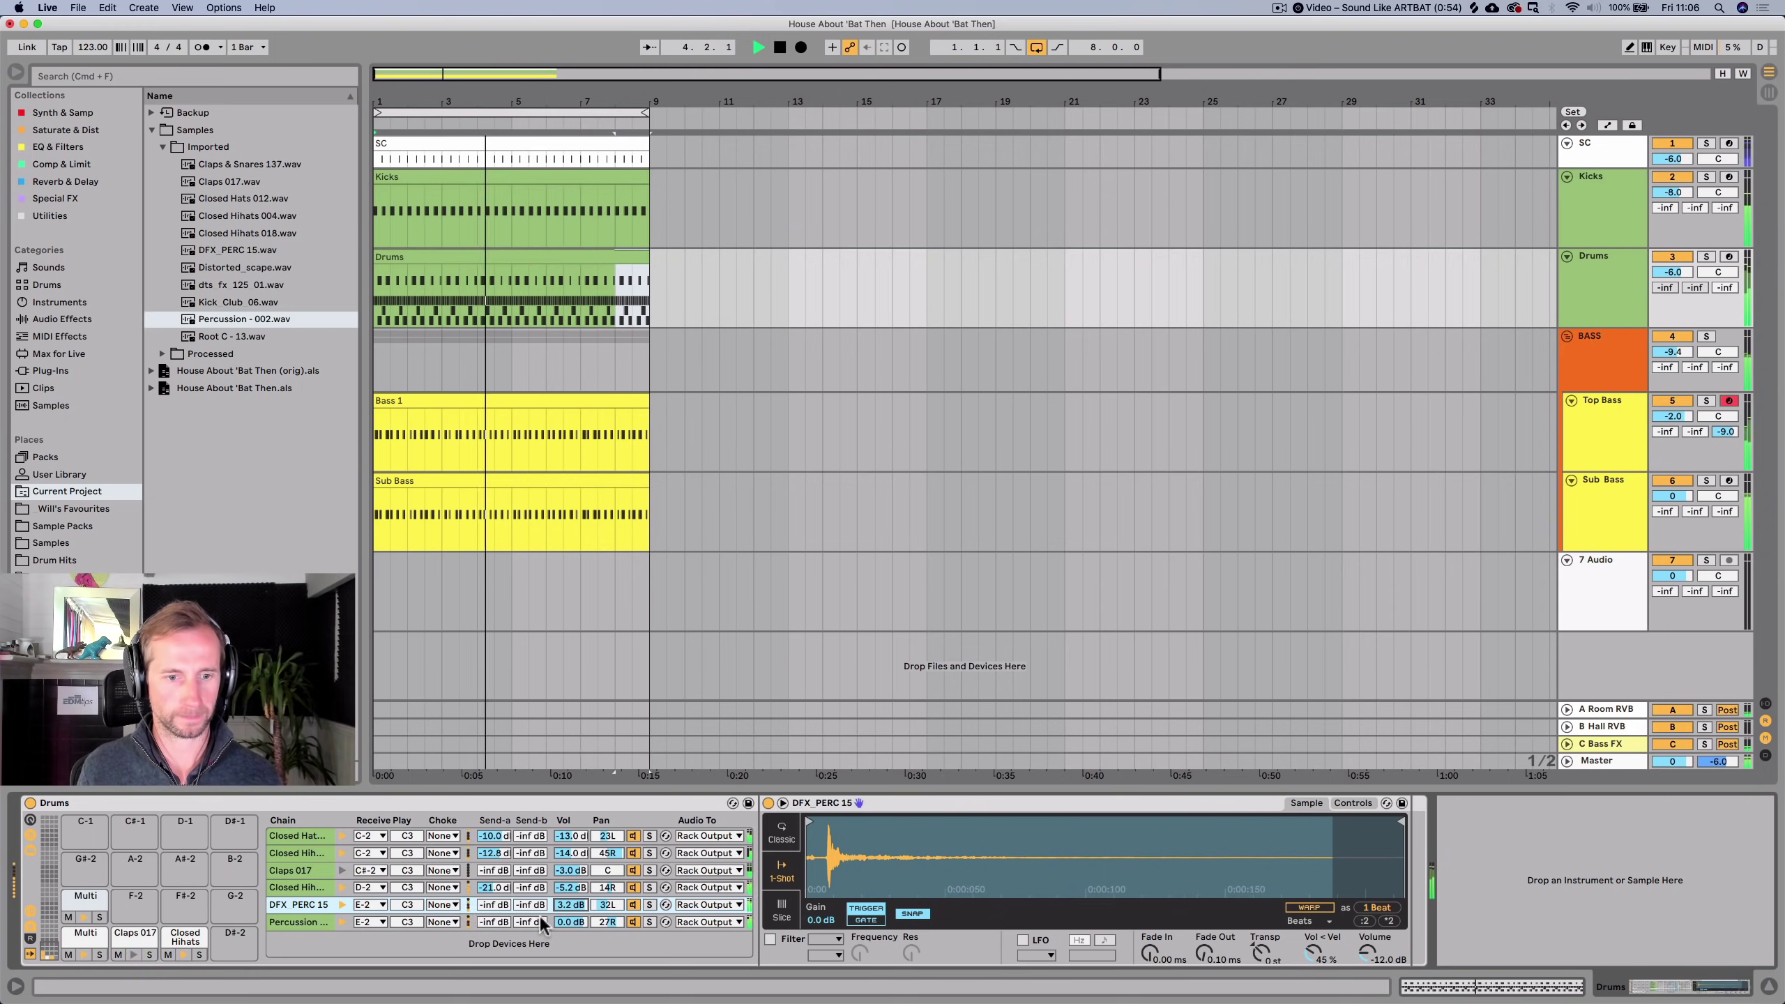
Switch the Percussion - 002 Simpler to Classic mode with 1 voice and an attack of 59.8 ms.
{"action": "left_click", "coordinate": [307, 921]}
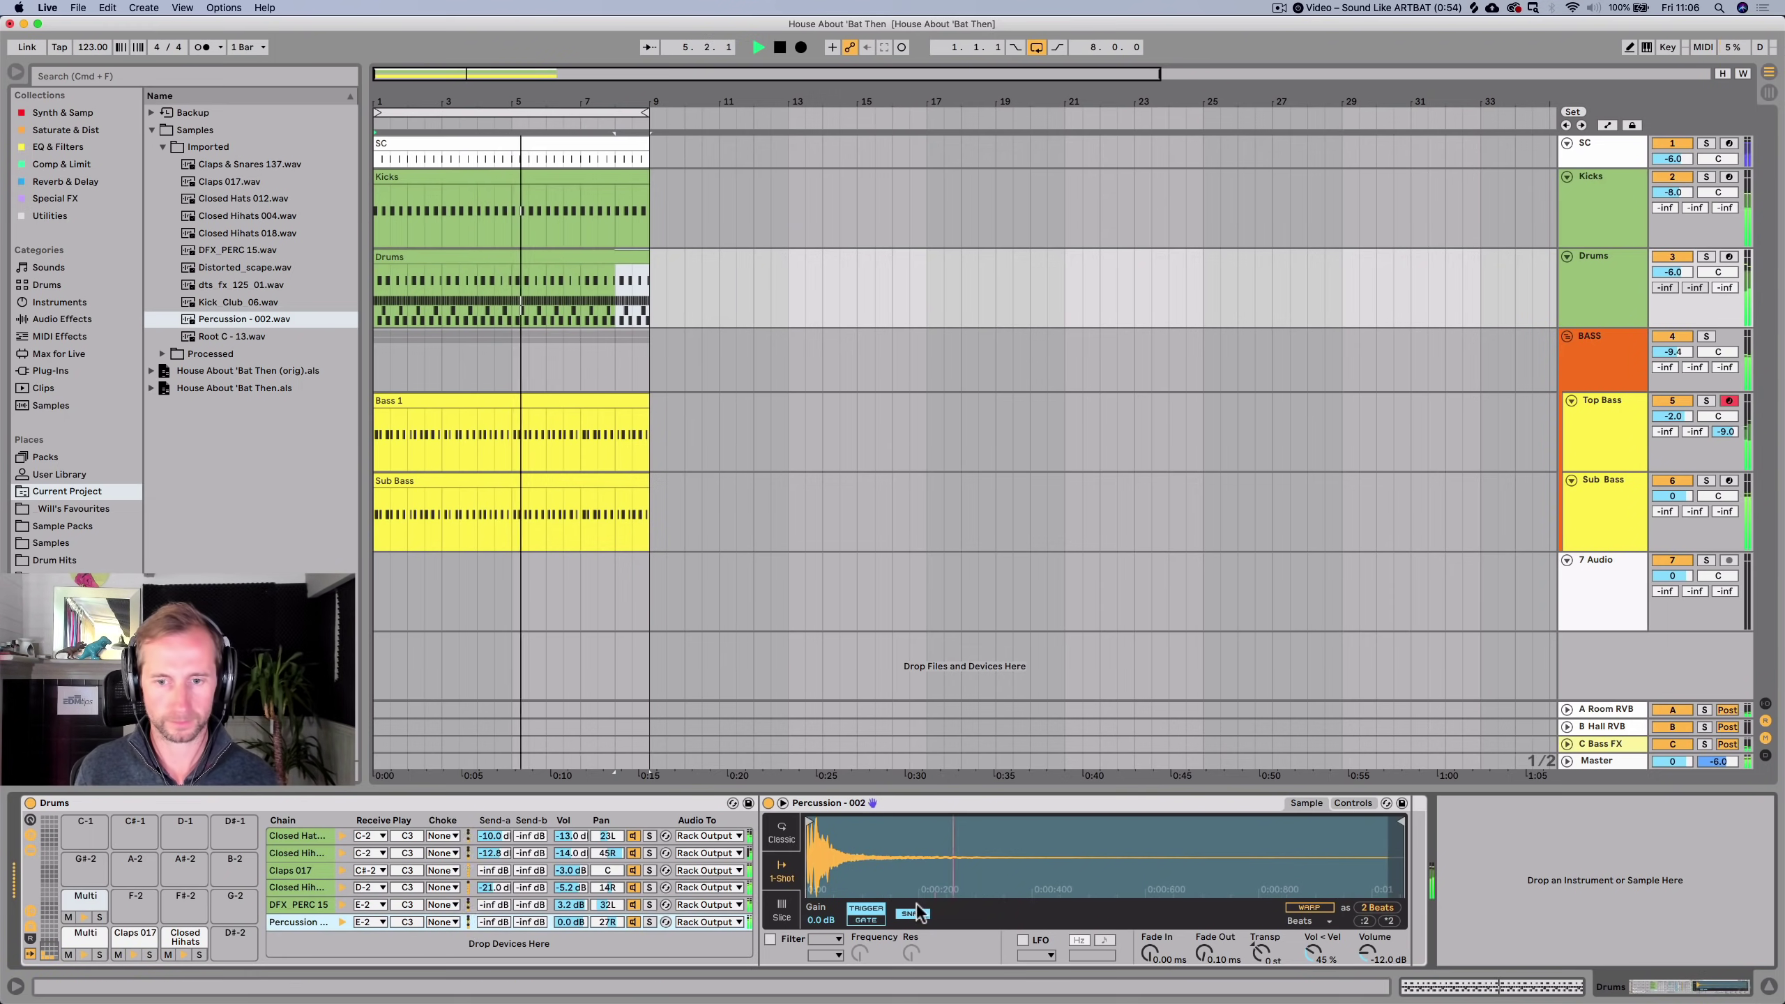
{"action": "left_click", "coordinate": [782, 833]}
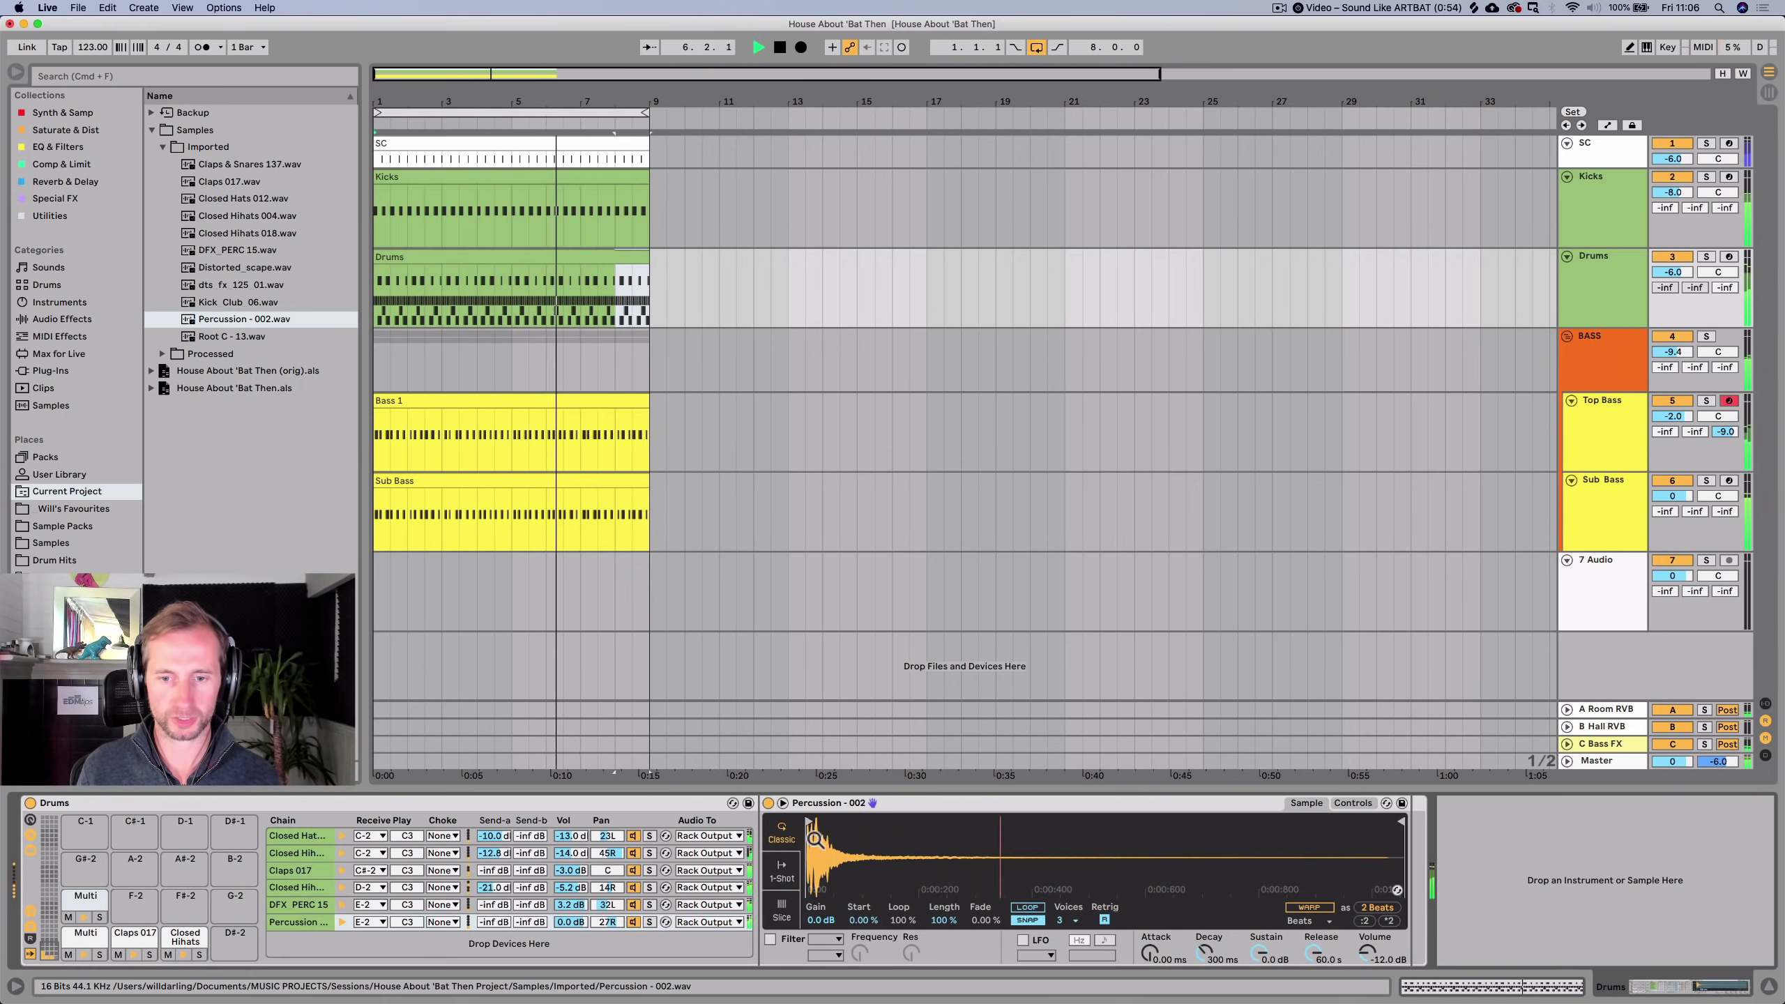
{"action": "left_click", "coordinate": [1070, 921]}
{"action": "left_click", "coordinate": [1078, 717]}
{"action": "mouse_move", "coordinate": [1150, 953]}
{"action": "left_mouse_down"}
{"action": "mouse_move", "coordinate": [1150, 928]}
{"action": "mouse_move", "coordinate": [1151, 945]}
{"action": "left_mouse_up"}
Switch the DFX_PERC 15 Simpler to Classic mode and set its attack to 22.7 ms.
{"action": "left_click", "coordinate": [296, 907]}
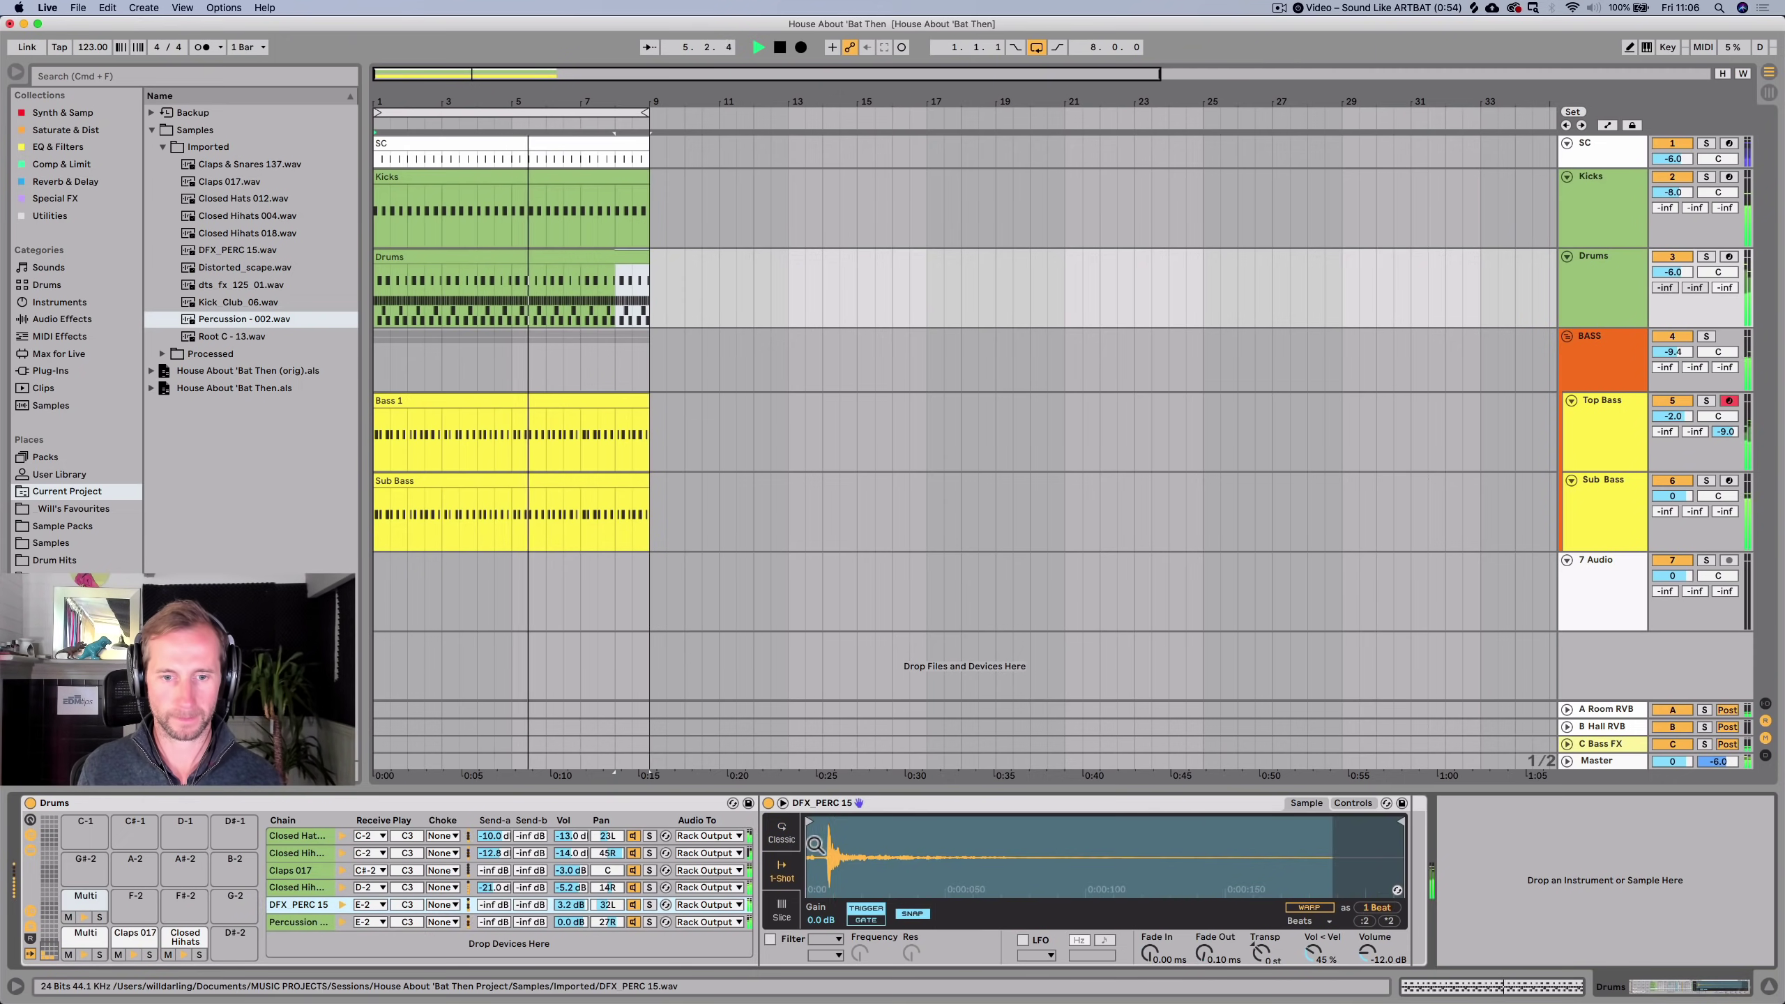
{"action": "left_click", "coordinate": [782, 834]}
{"action": "left_click_drag", "start_coordinate": [1158, 959], "coordinate": [1158, 953]}
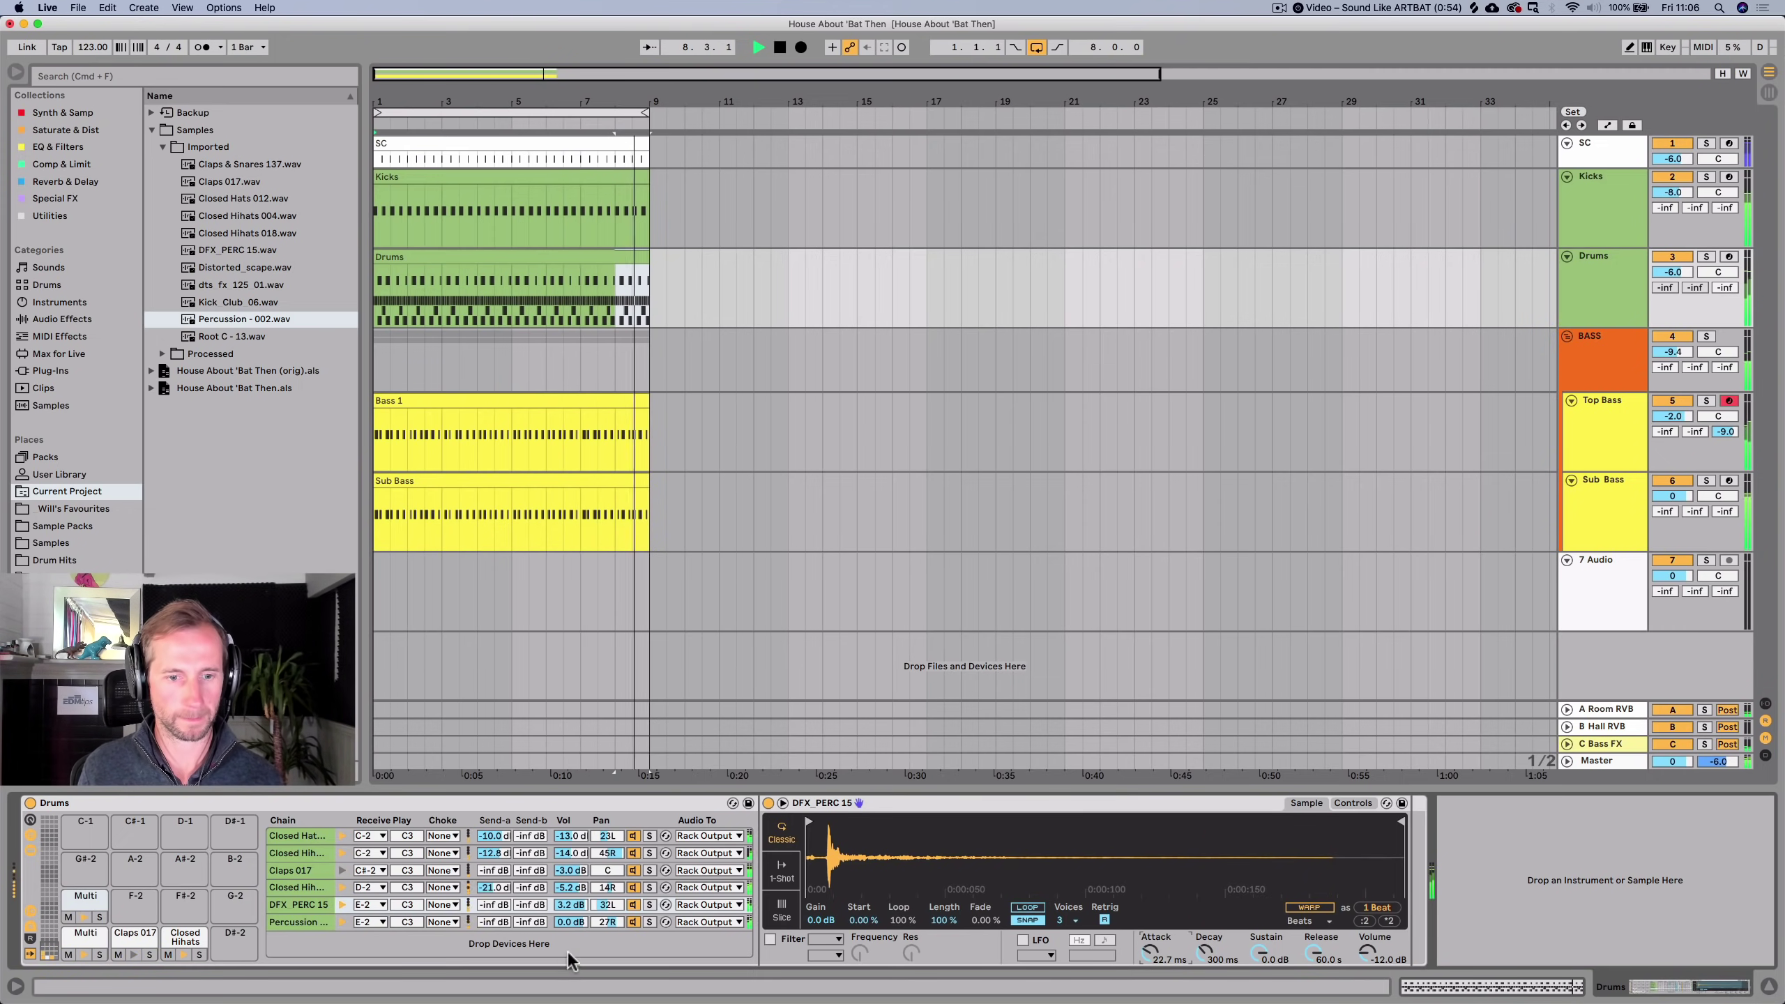
Set the Percussion - 002 chain volume to -4.6 dB and enable its high-pass filter at 257 Hz.
{"action": "mouse_move", "coordinate": [570, 922]}
{"action": "left_mouse_down"}
{"action": "mouse_move", "coordinate": [570, 942]}
{"action": "mouse_move", "coordinate": [570, 913]}
{"action": "left_mouse_up"}
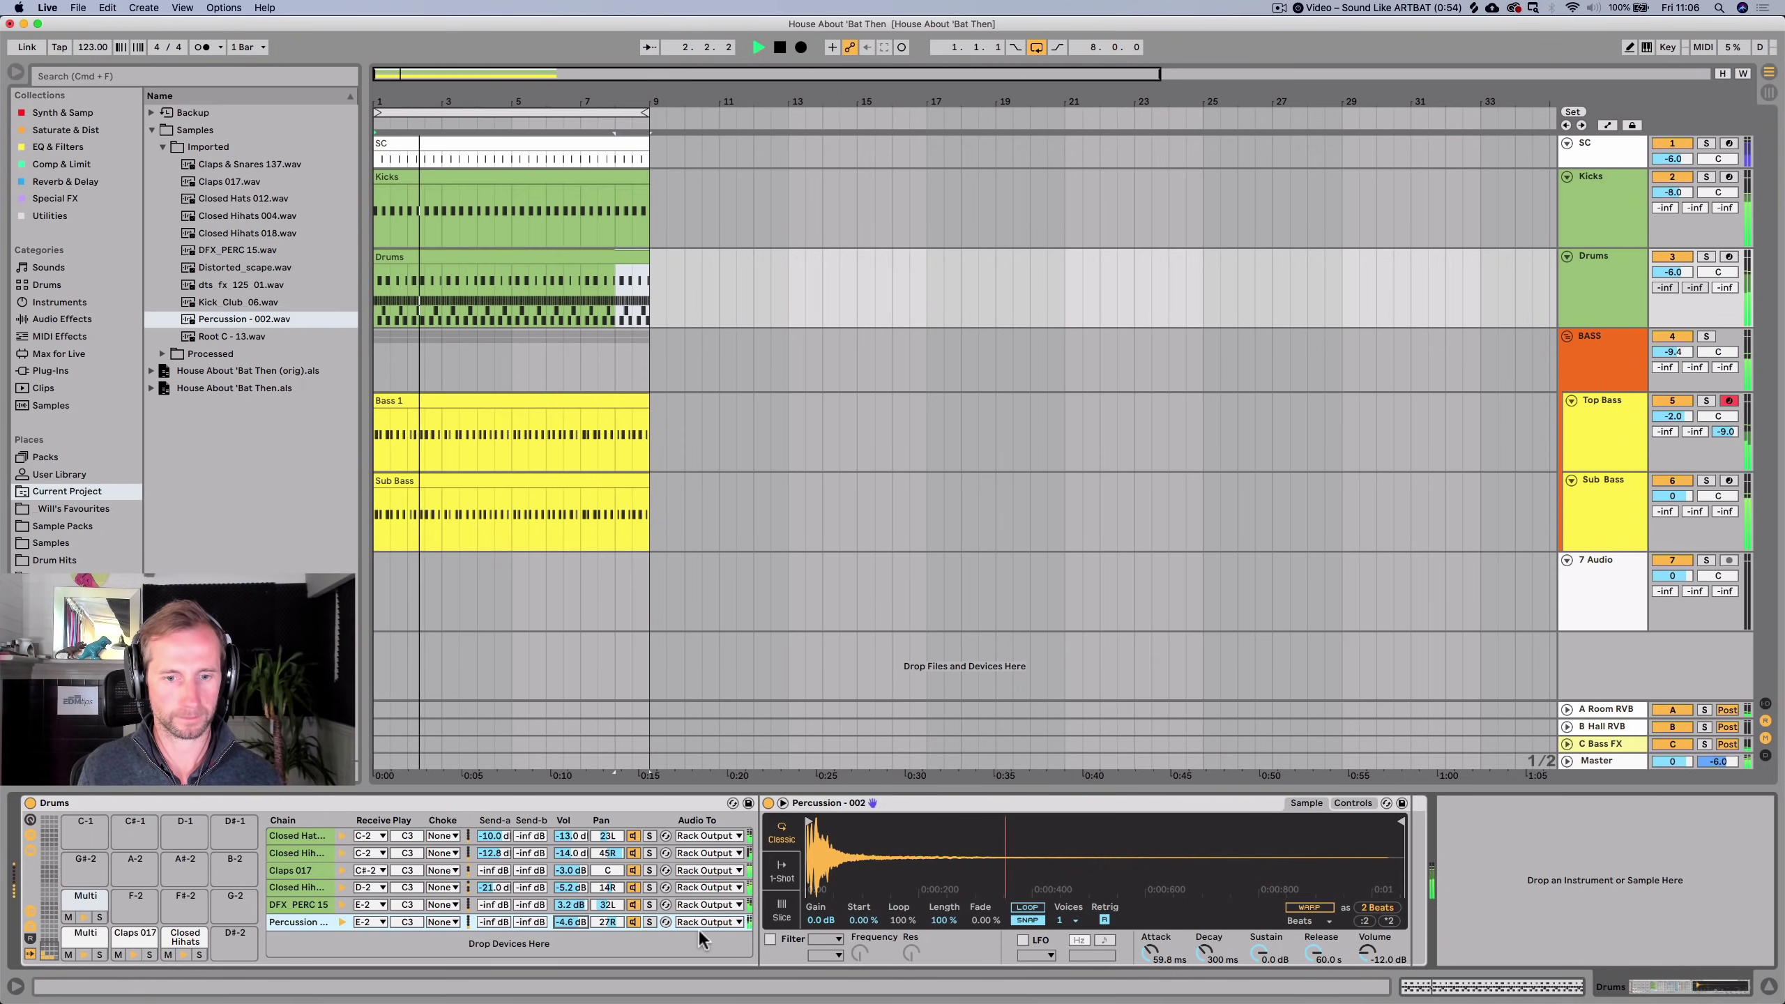
{"action": "left_click", "coordinate": [771, 939]}
{"action": "left_click", "coordinate": [821, 939]}
{"action": "left_click", "coordinate": [819, 889]}
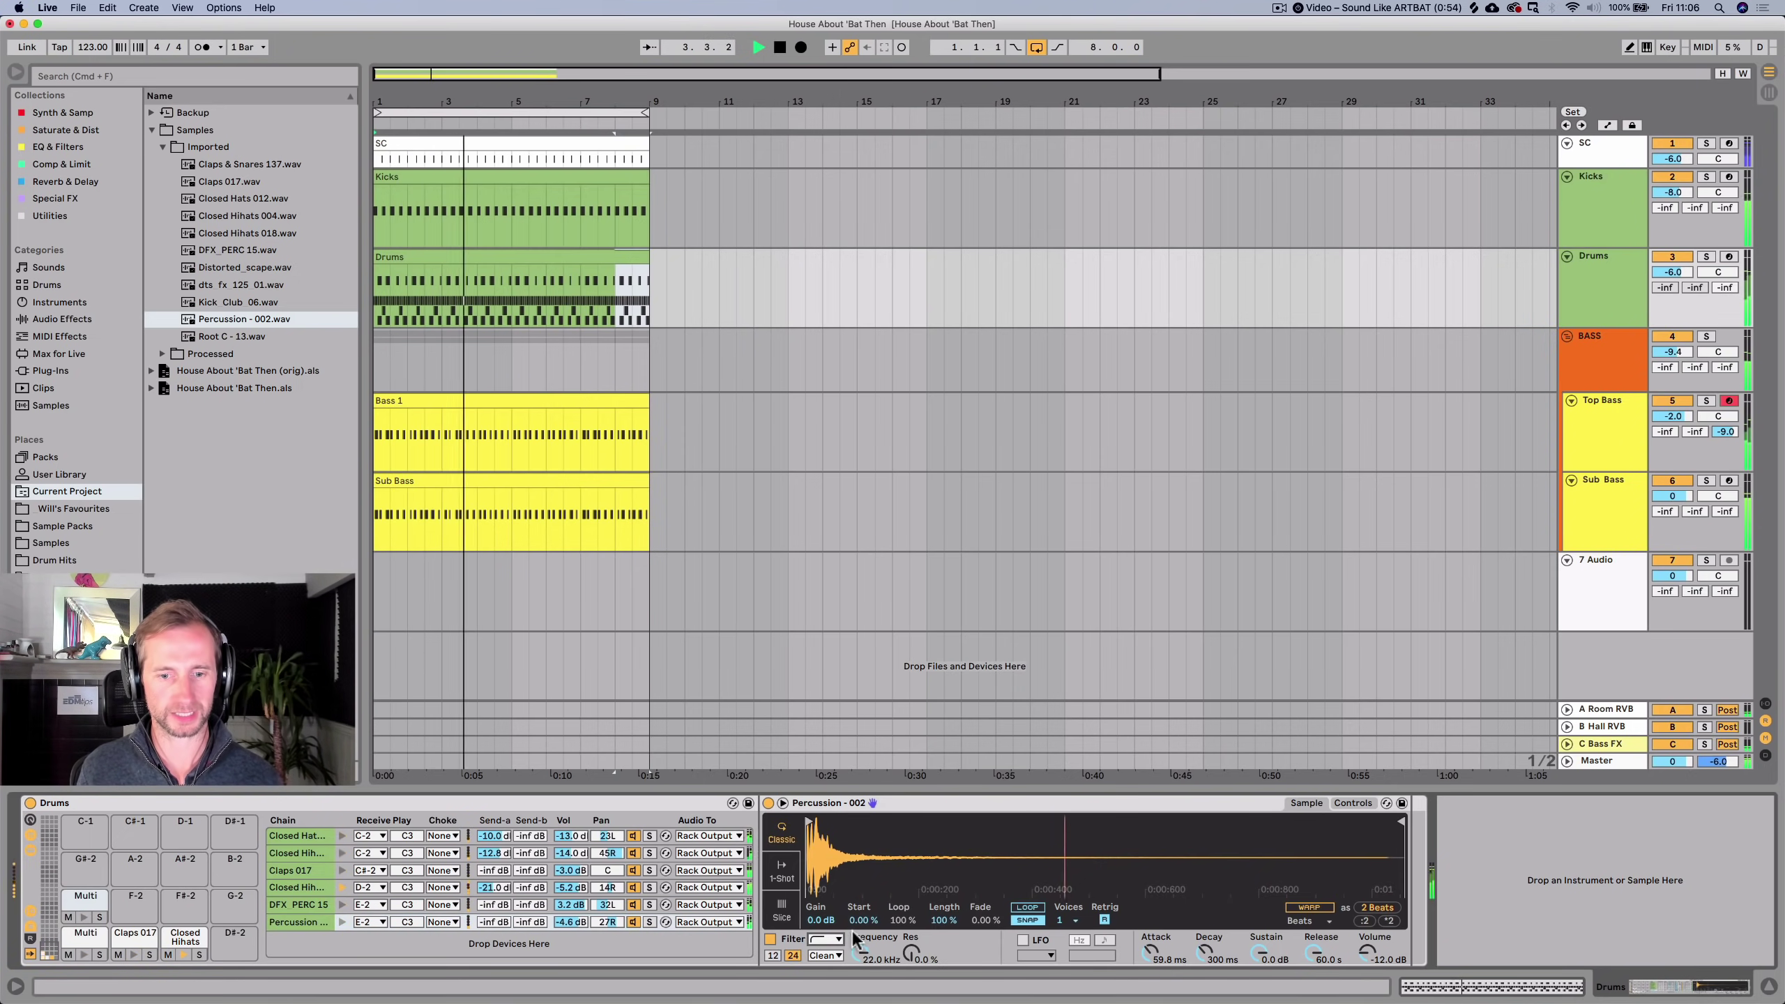
{"action": "left_click_drag", "start_coordinate": [861, 952], "coordinate": [861, 965]}
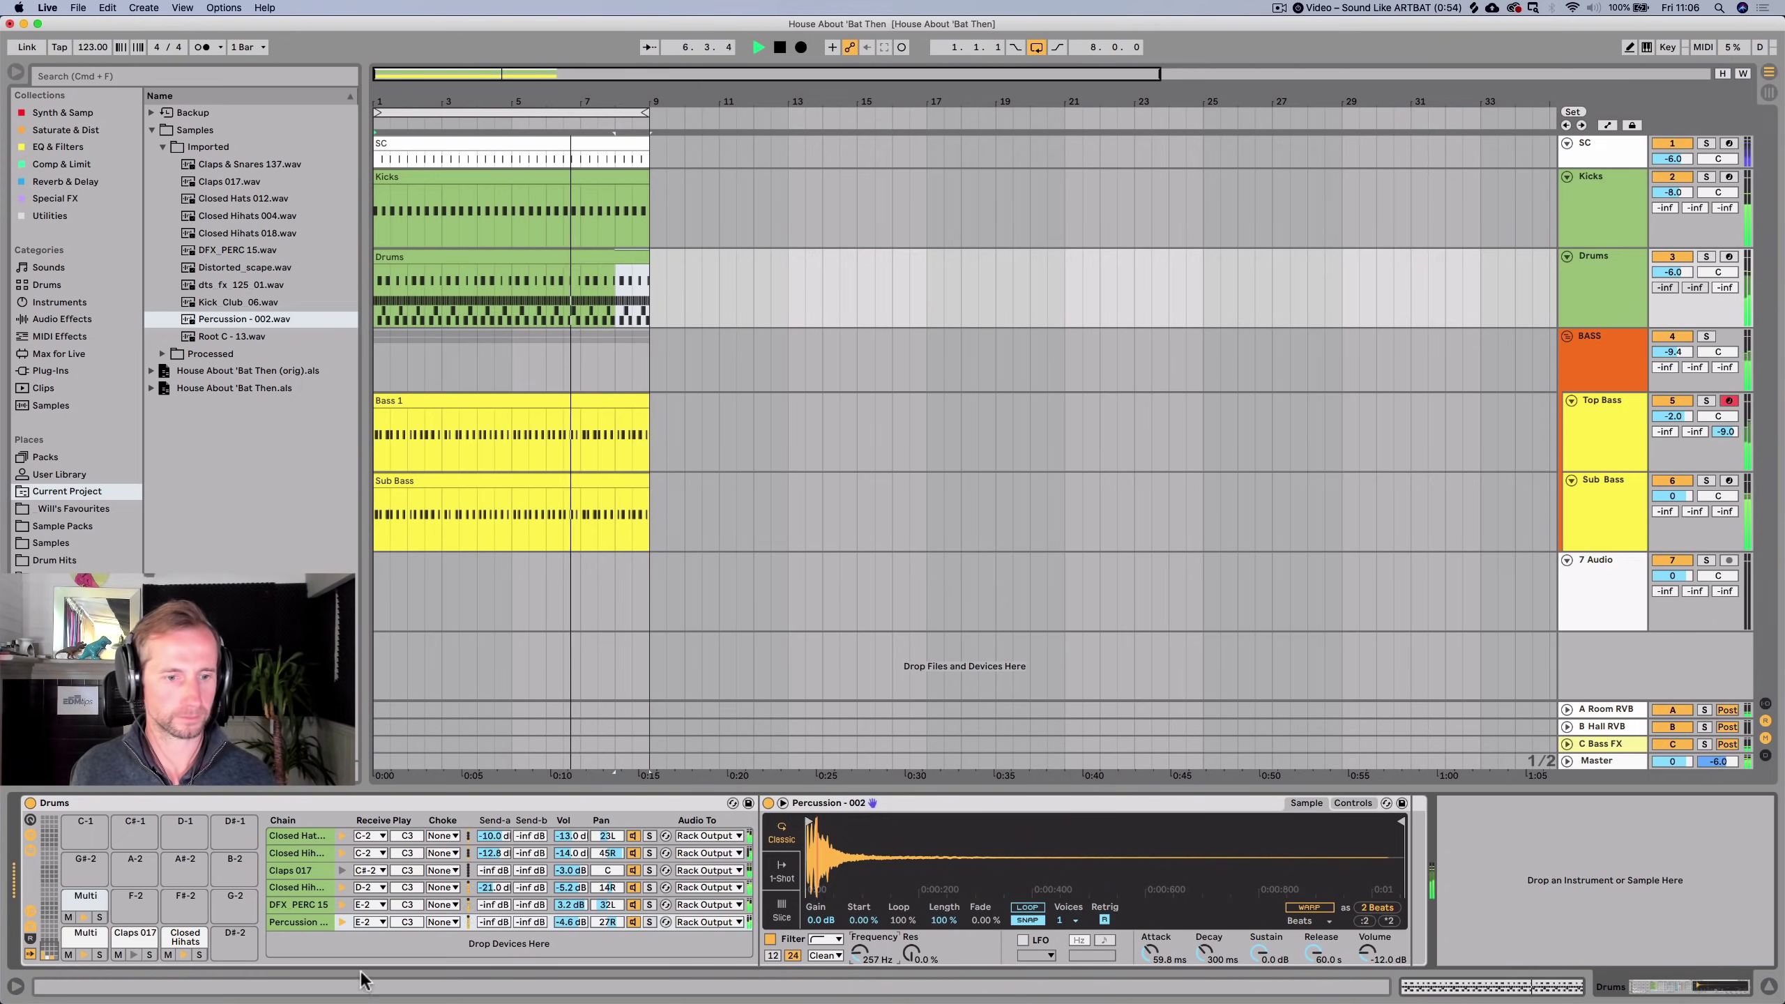
Set the DFX_PERC 15 transposition to +2 st with detune at 0 ct, and save the set.
{"action": "left_click", "coordinate": [297, 907]}
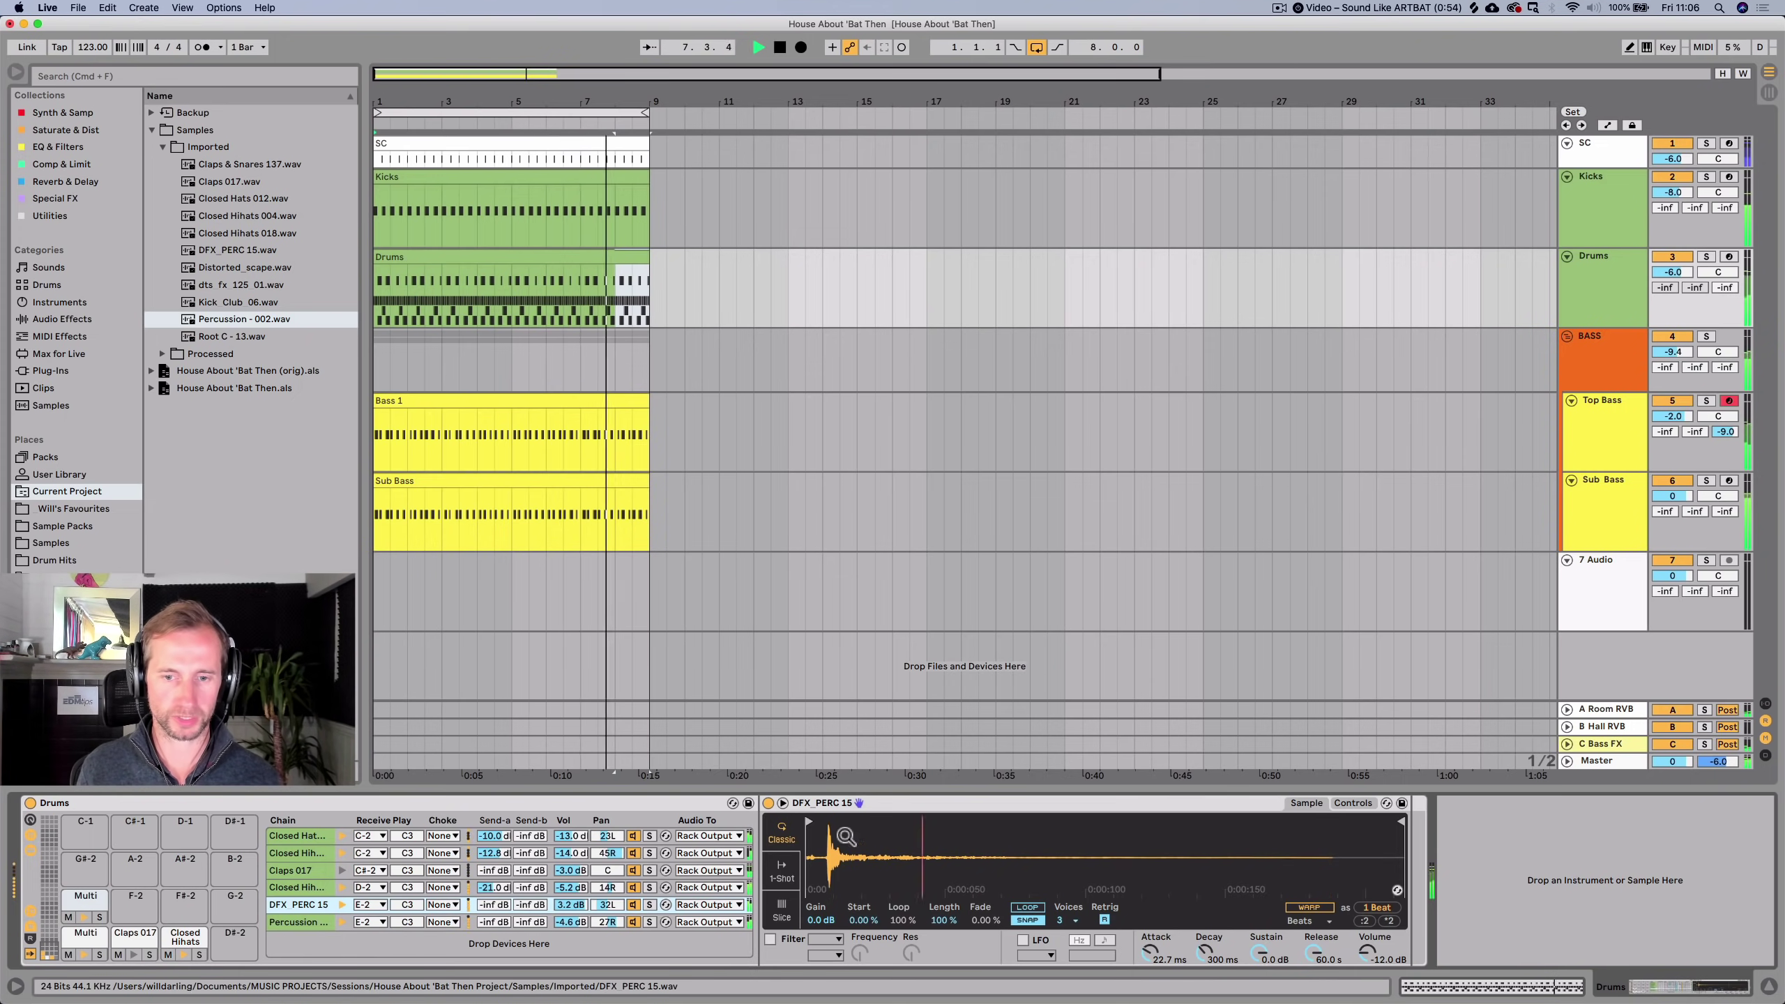
{"action": "left_click", "coordinate": [1353, 807]}
{"action": "left_click", "coordinate": [1353, 807]}
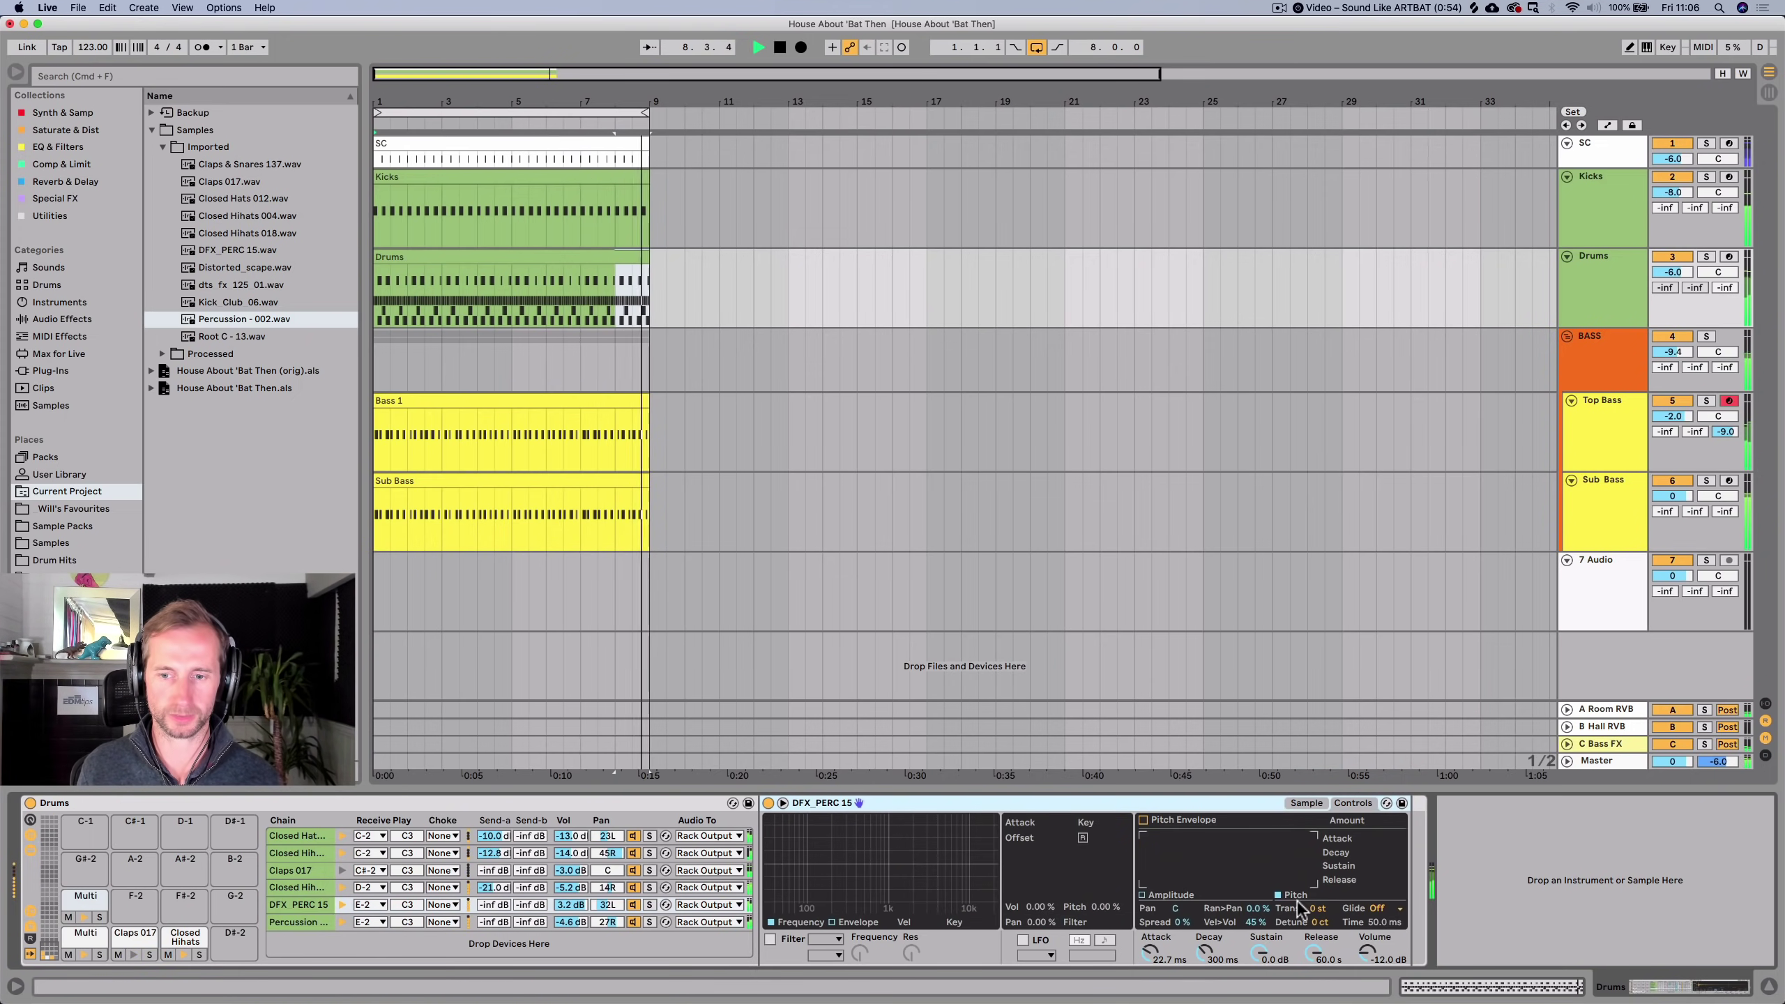
{"action": "left_click_drag", "start_coordinate": [1320, 923], "coordinate": [1320, 905]}
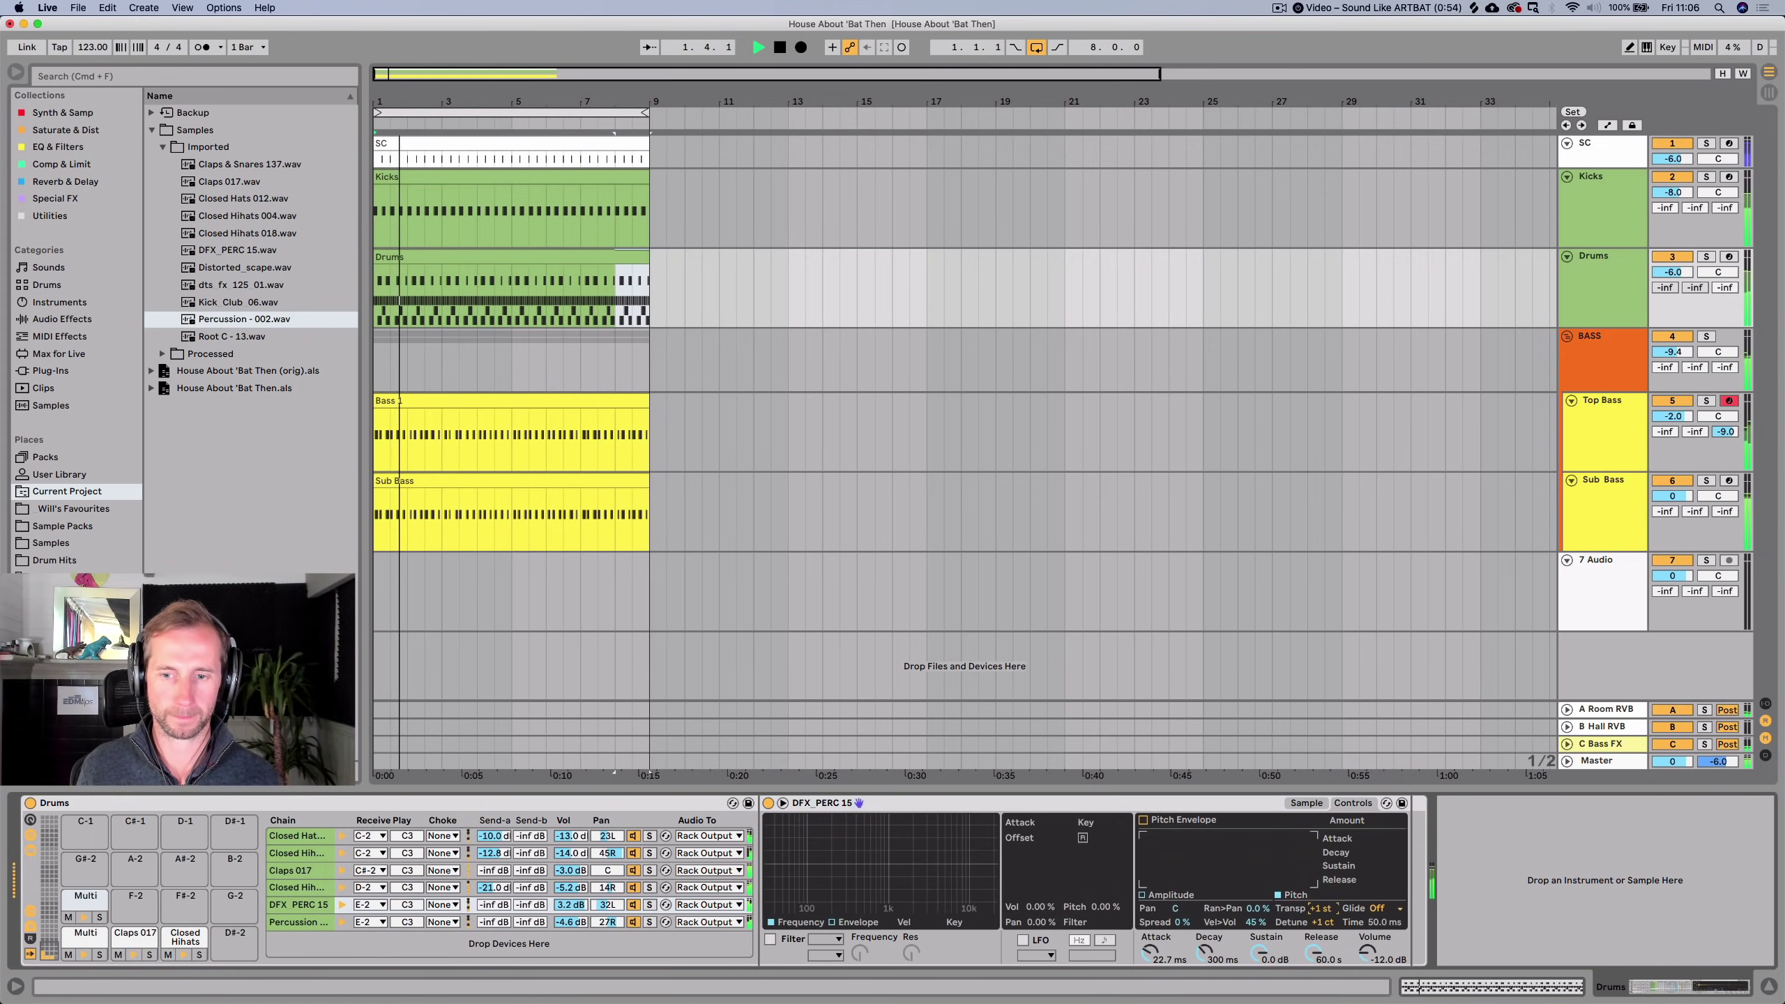
{"action": "left_click", "coordinate": [1322, 923]}
{"action": "type", "text": "0"}
{"action": "key", "text": "Return"}
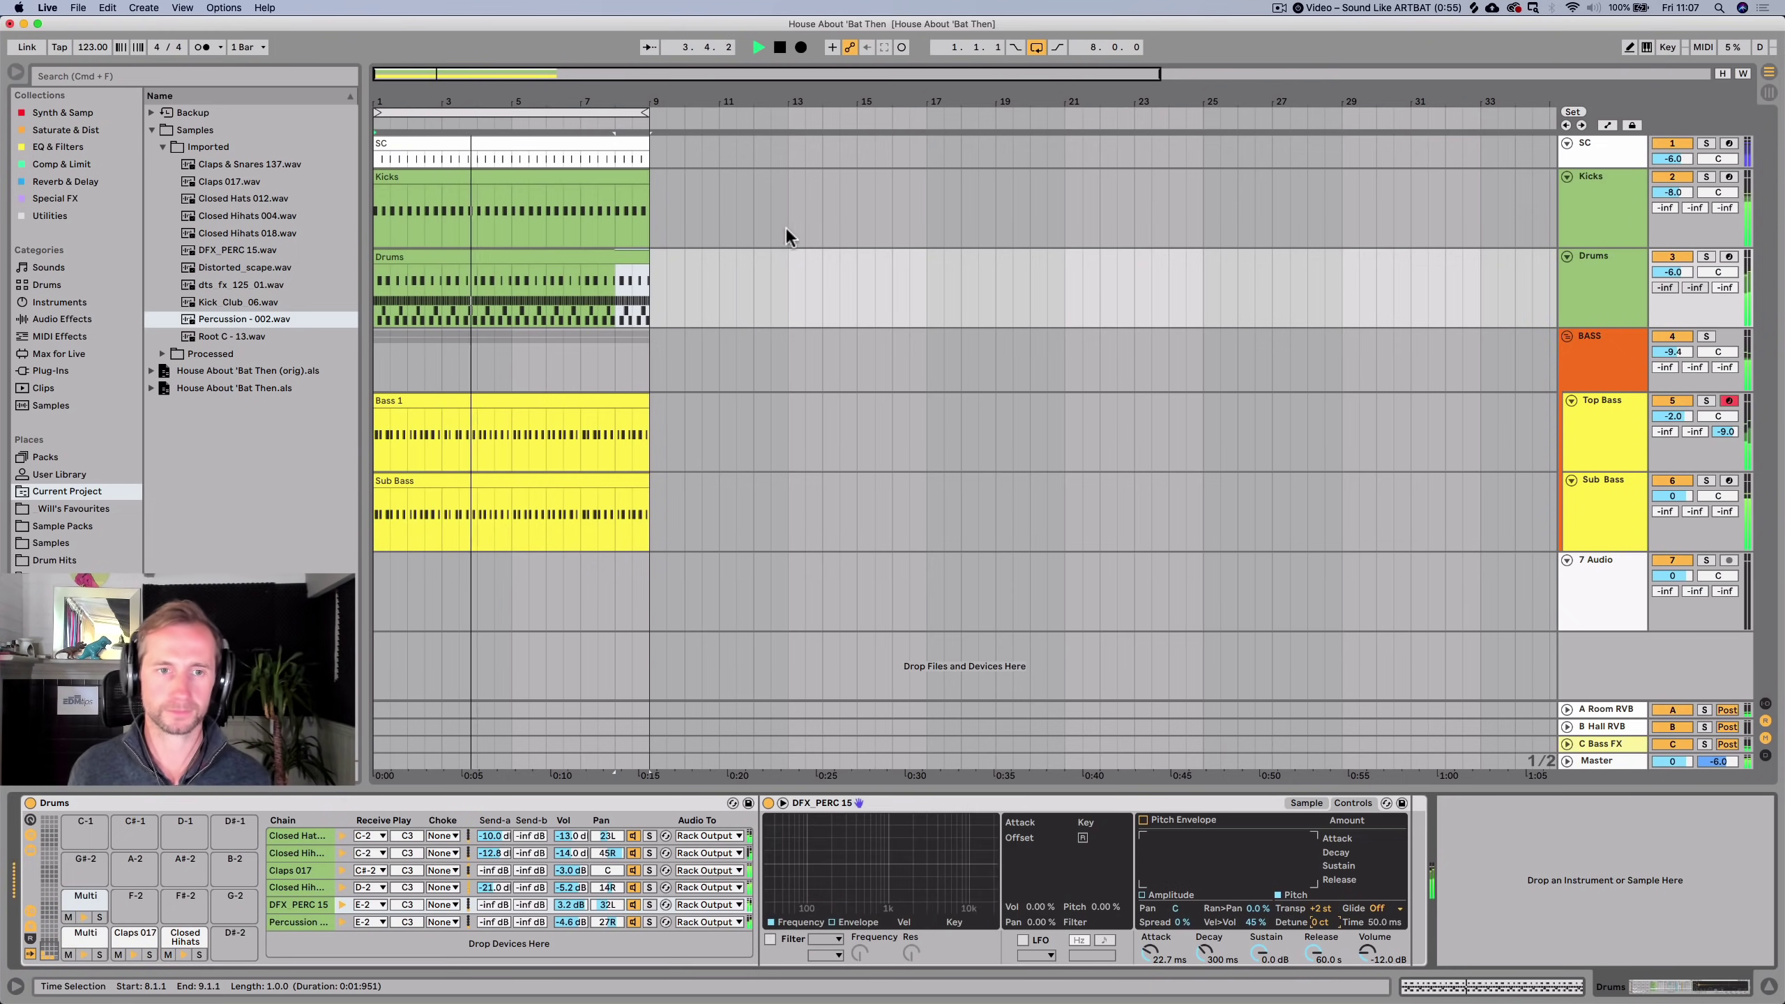
{"action": "key", "text": "super+s"}
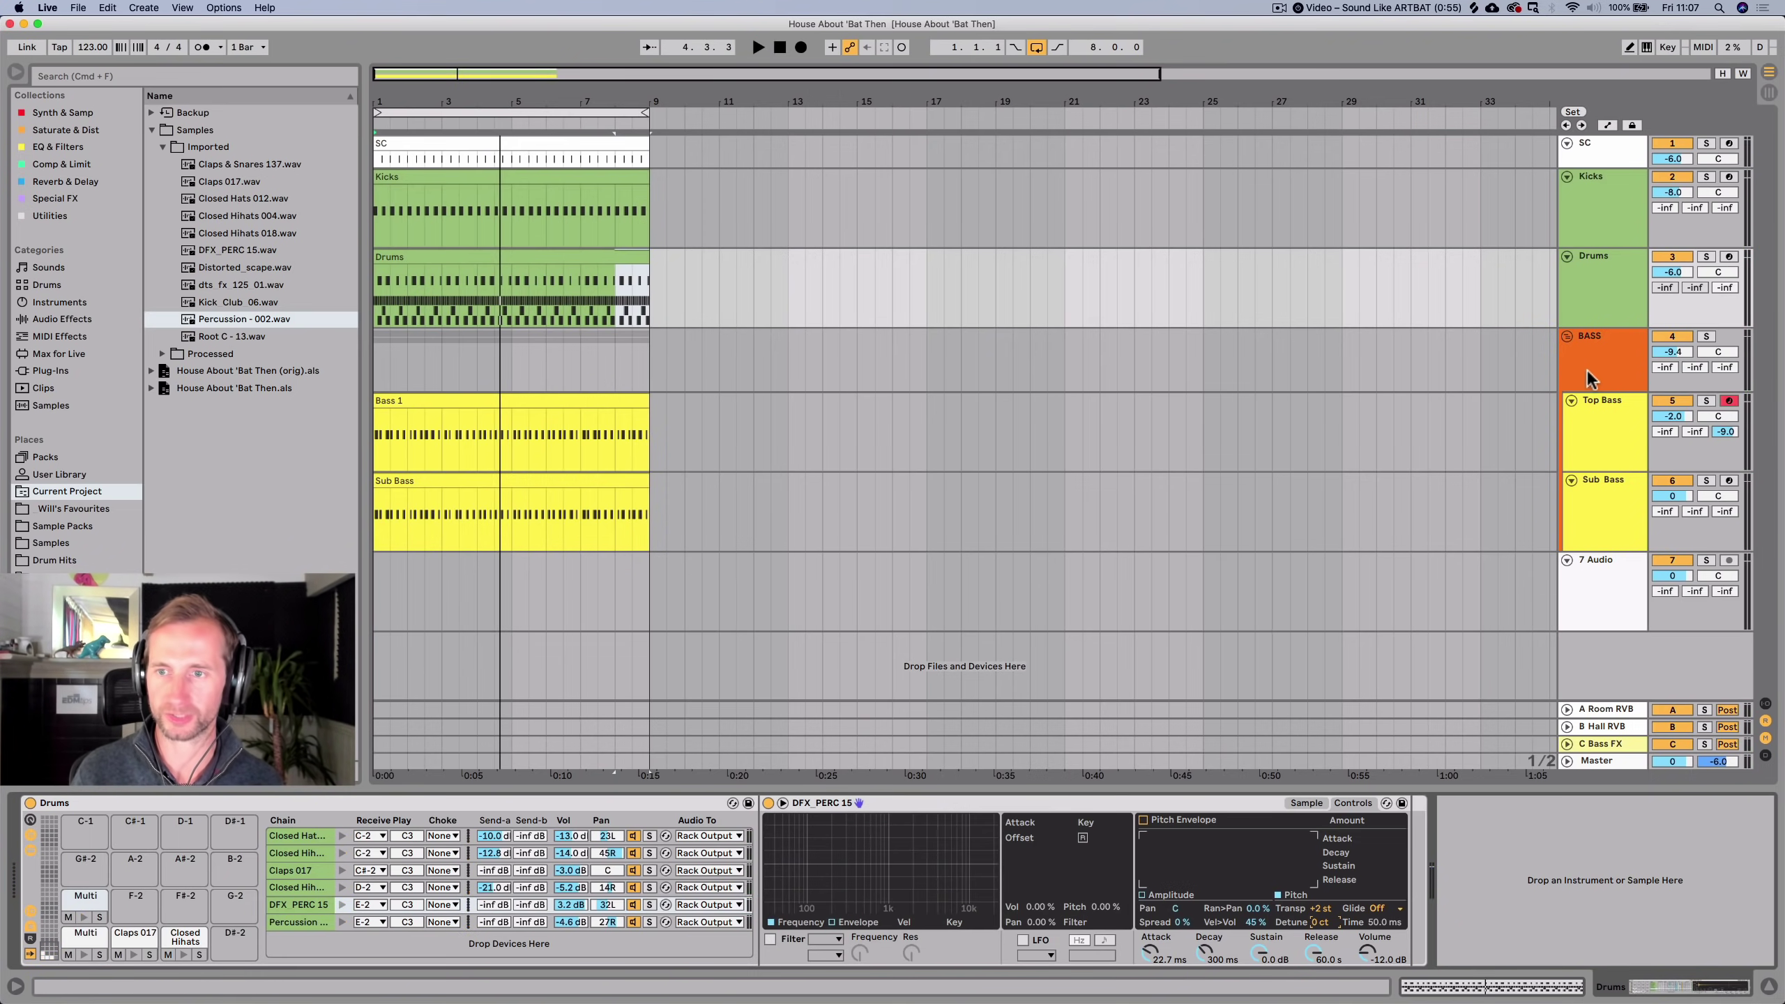
Fold the BASS group and add an empty MIDI track named Snare below Drums, removing the duplicated Drums track.
{"action": "left_click", "coordinate": [1567, 336]}
{"action": "key", "text": "super+d"}
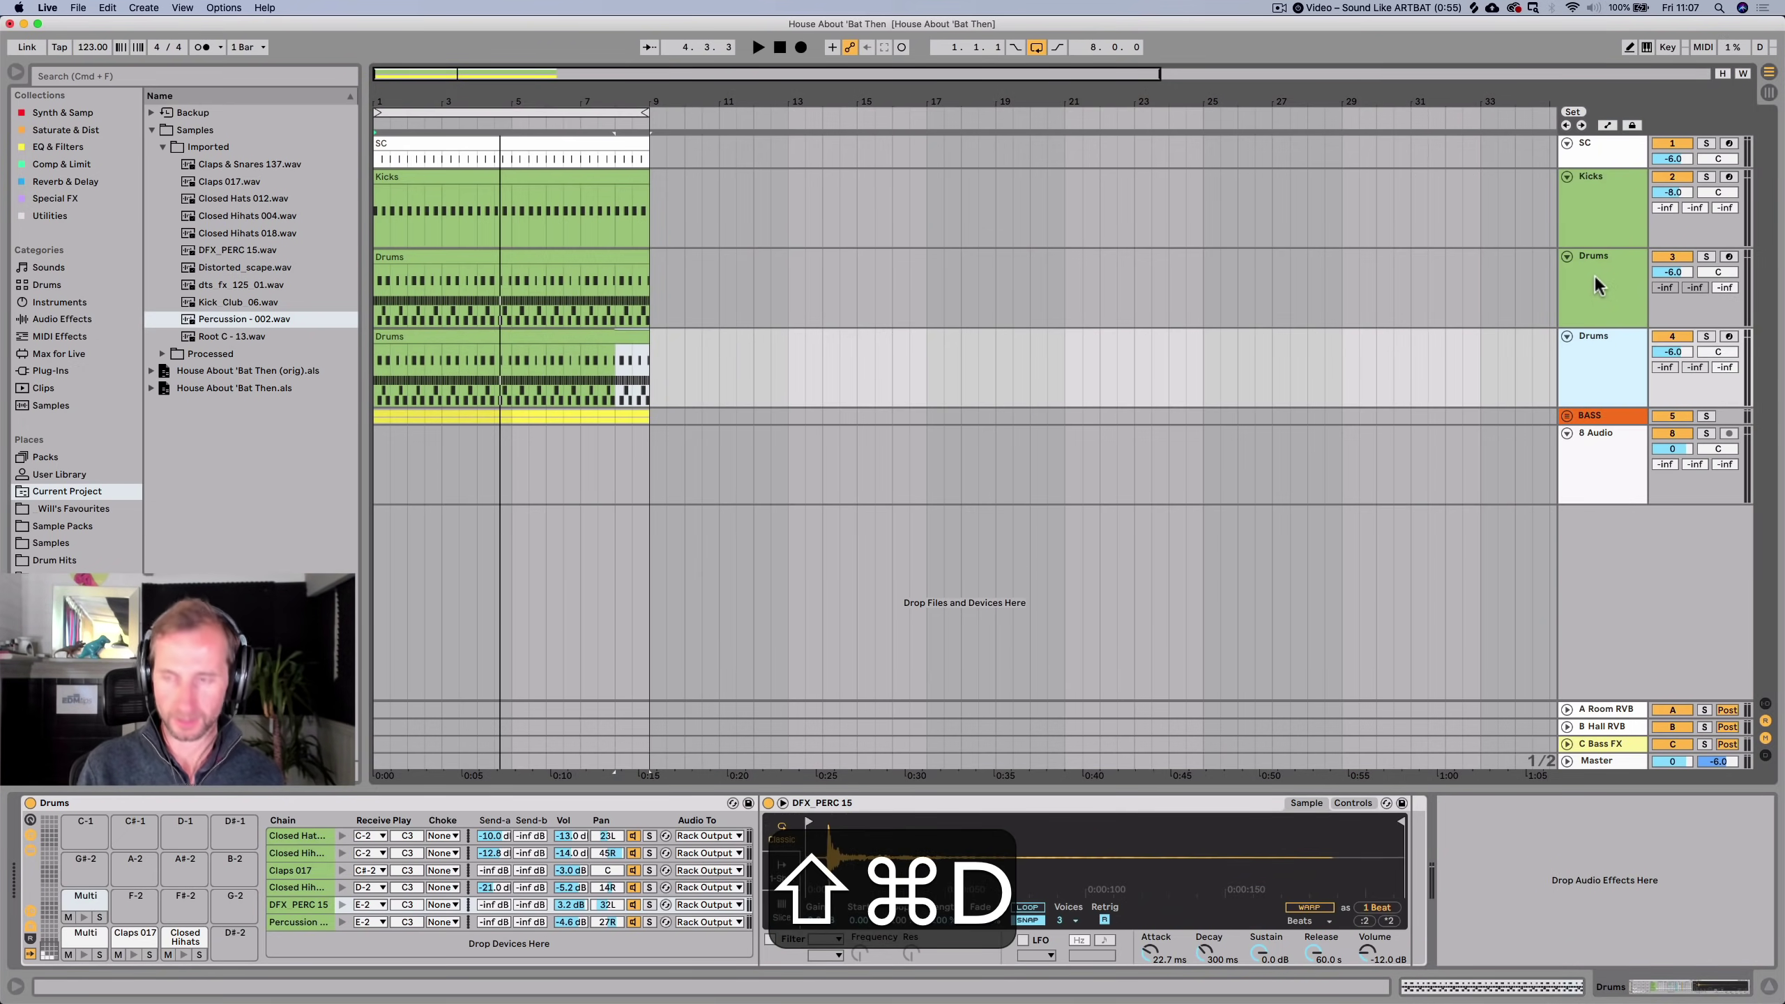
{"action": "key", "text": "shift+super+t"}
{"action": "left_click", "coordinate": [1582, 353]}
{"action": "key", "text": "BackSpace"}
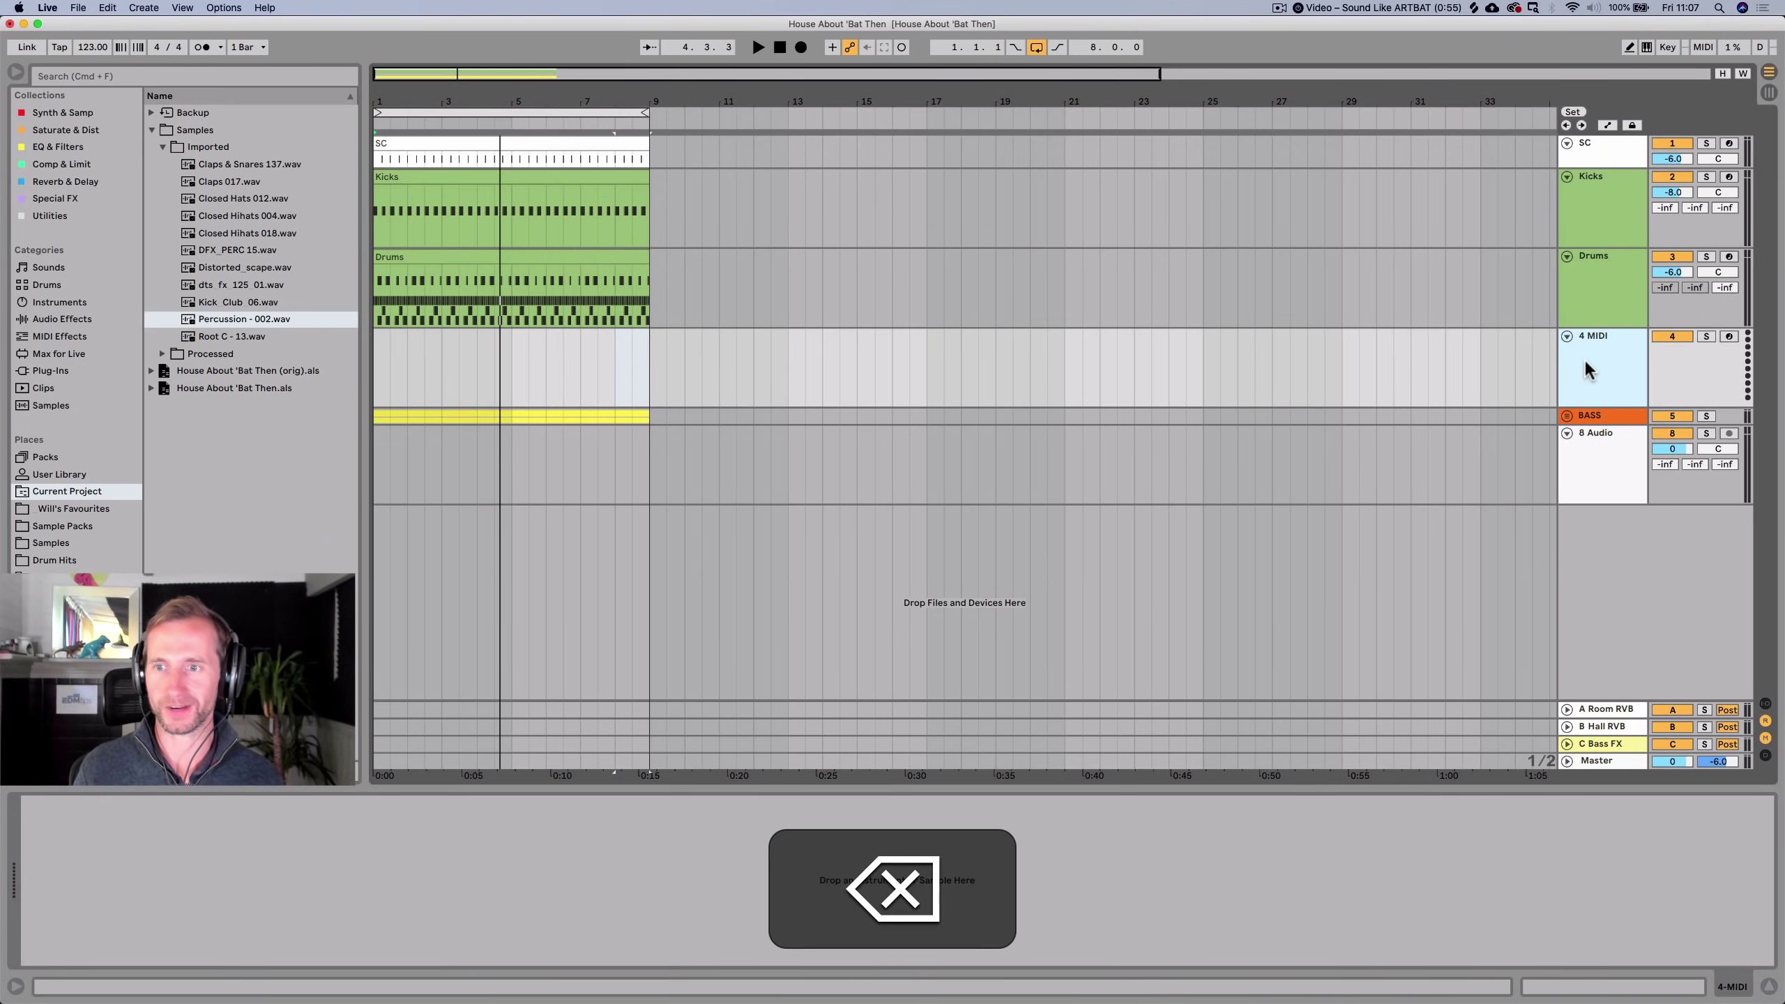
{"action": "key", "text": "super+r"}
{"action": "type", "text": "Snare"}
{"action": "key", "text": "Return"}
Add Simpler to the Snare track and load the imported sample Claps & Snares 137.wav into it.
{"action": "left_click", "coordinate": [91, 114]}
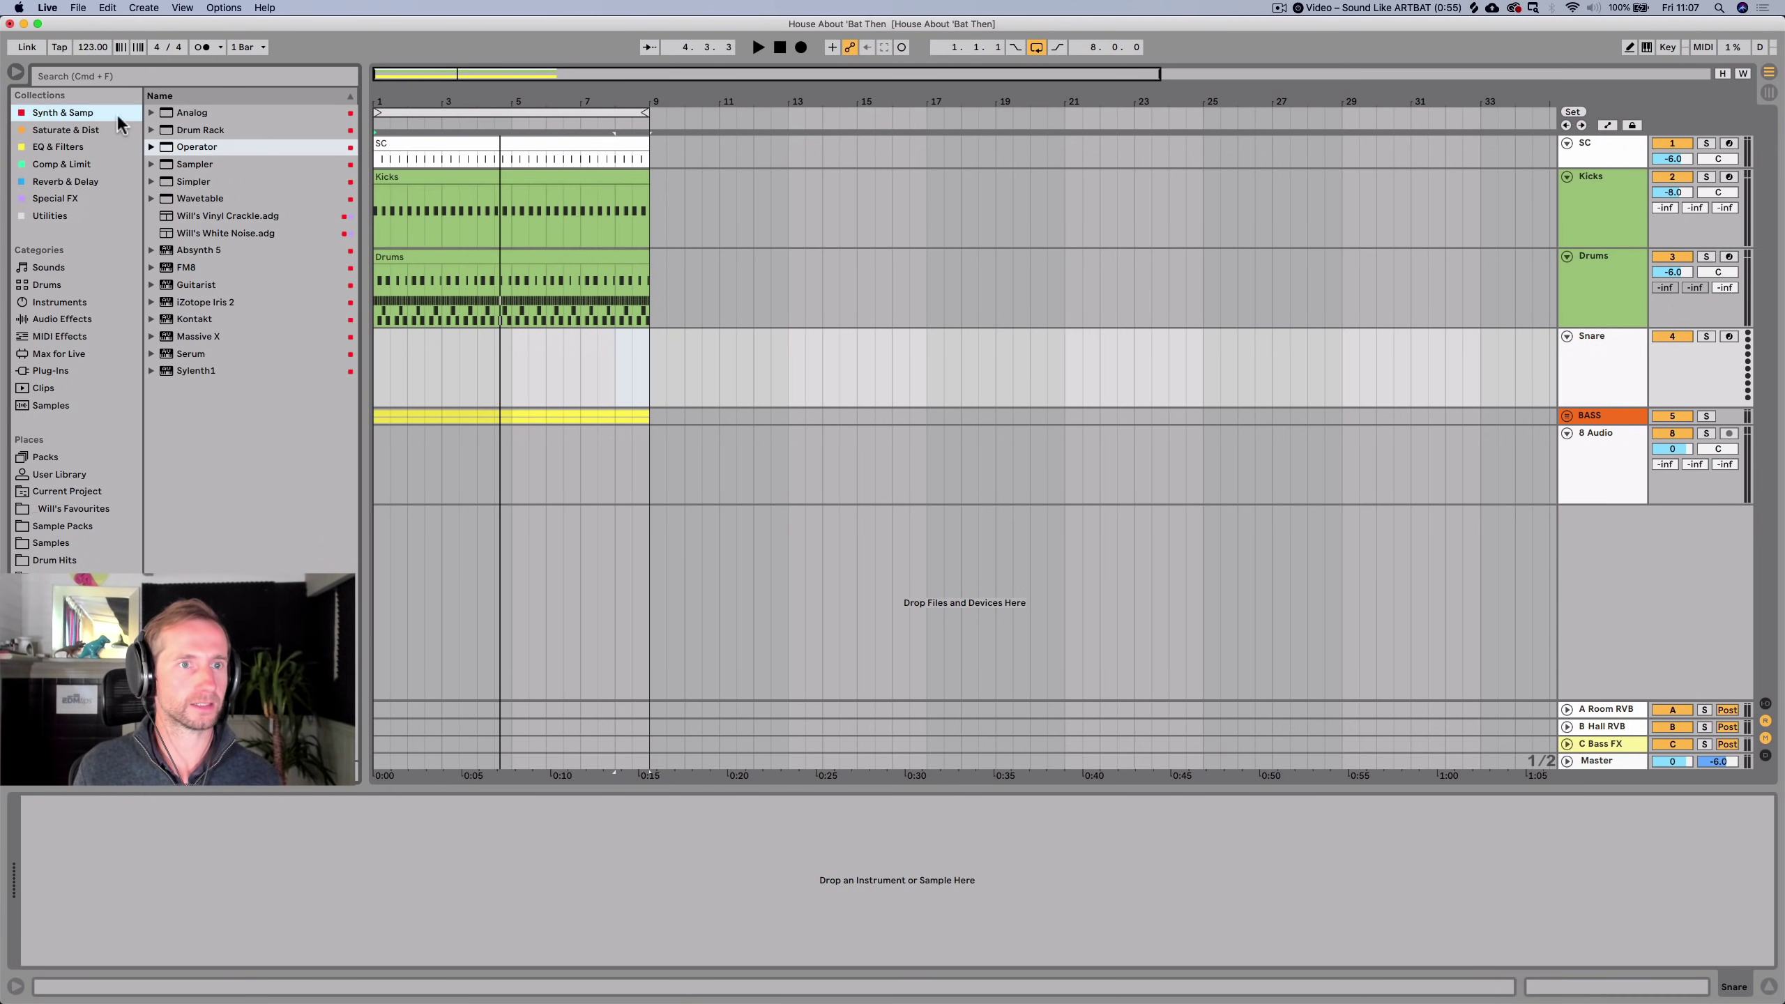
{"action": "left_click_drag", "start_coordinate": [183, 182], "coordinate": [427, 392]}
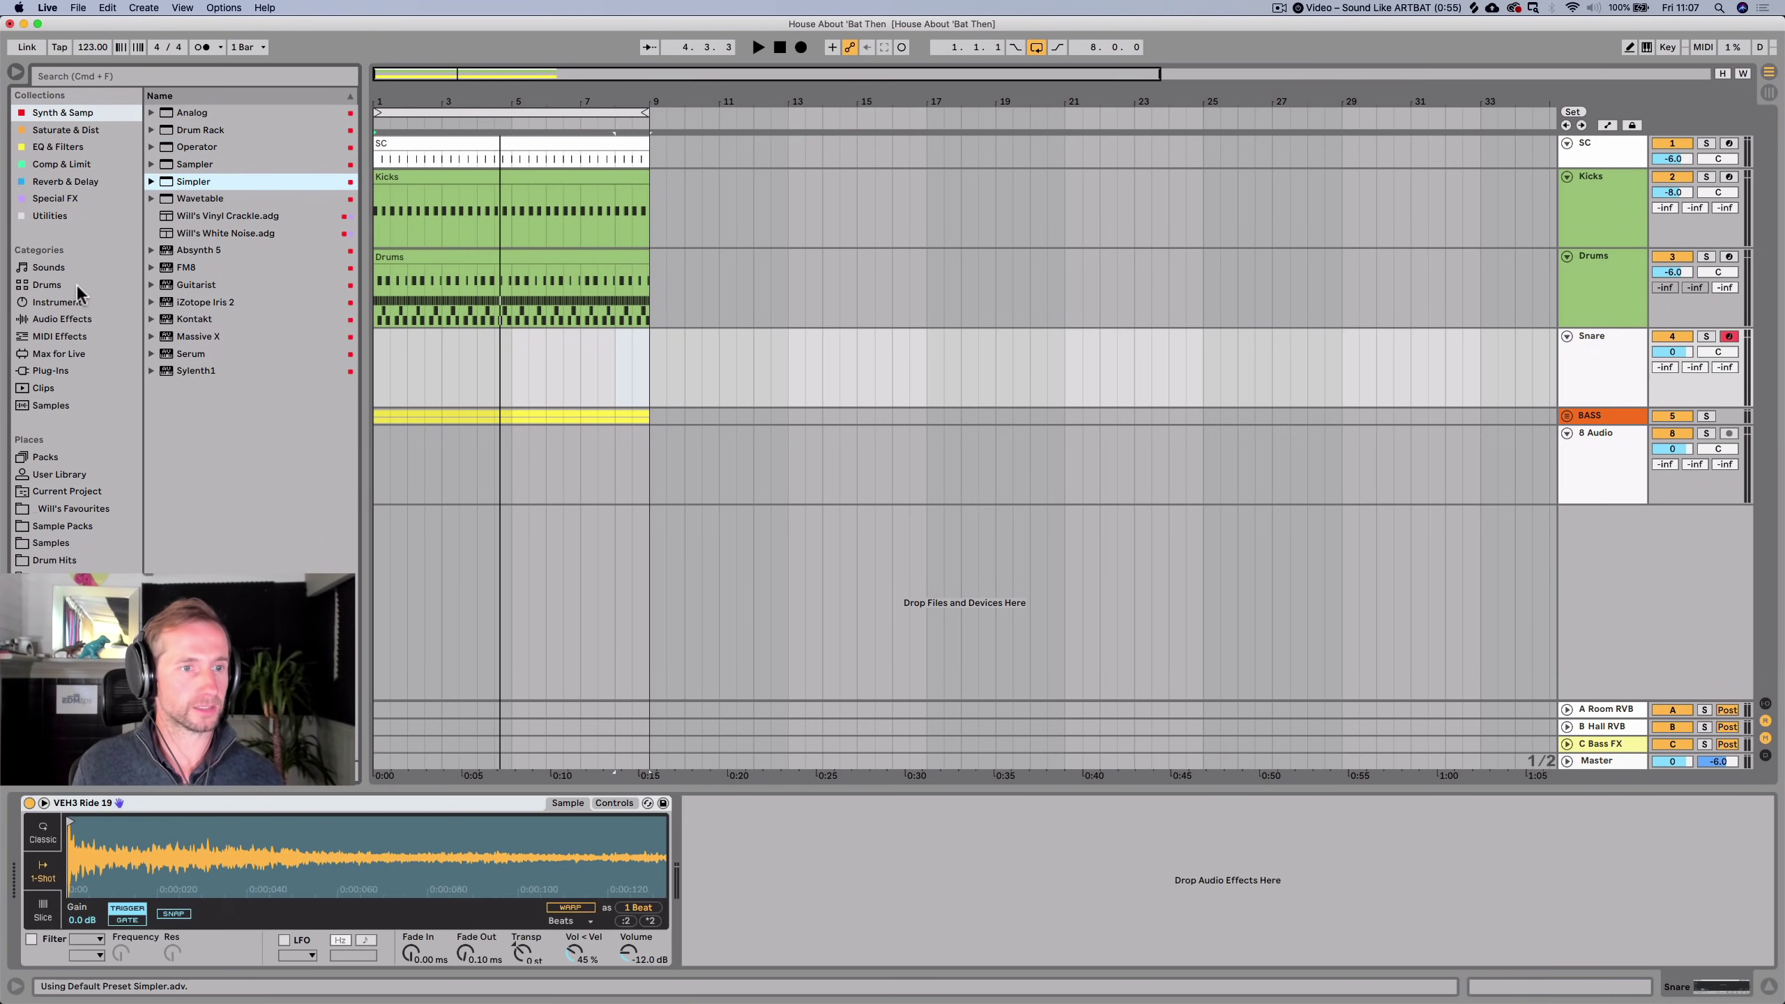
{"action": "left_click", "coordinate": [61, 493]}
{"action": "left_click", "coordinate": [237, 156]}
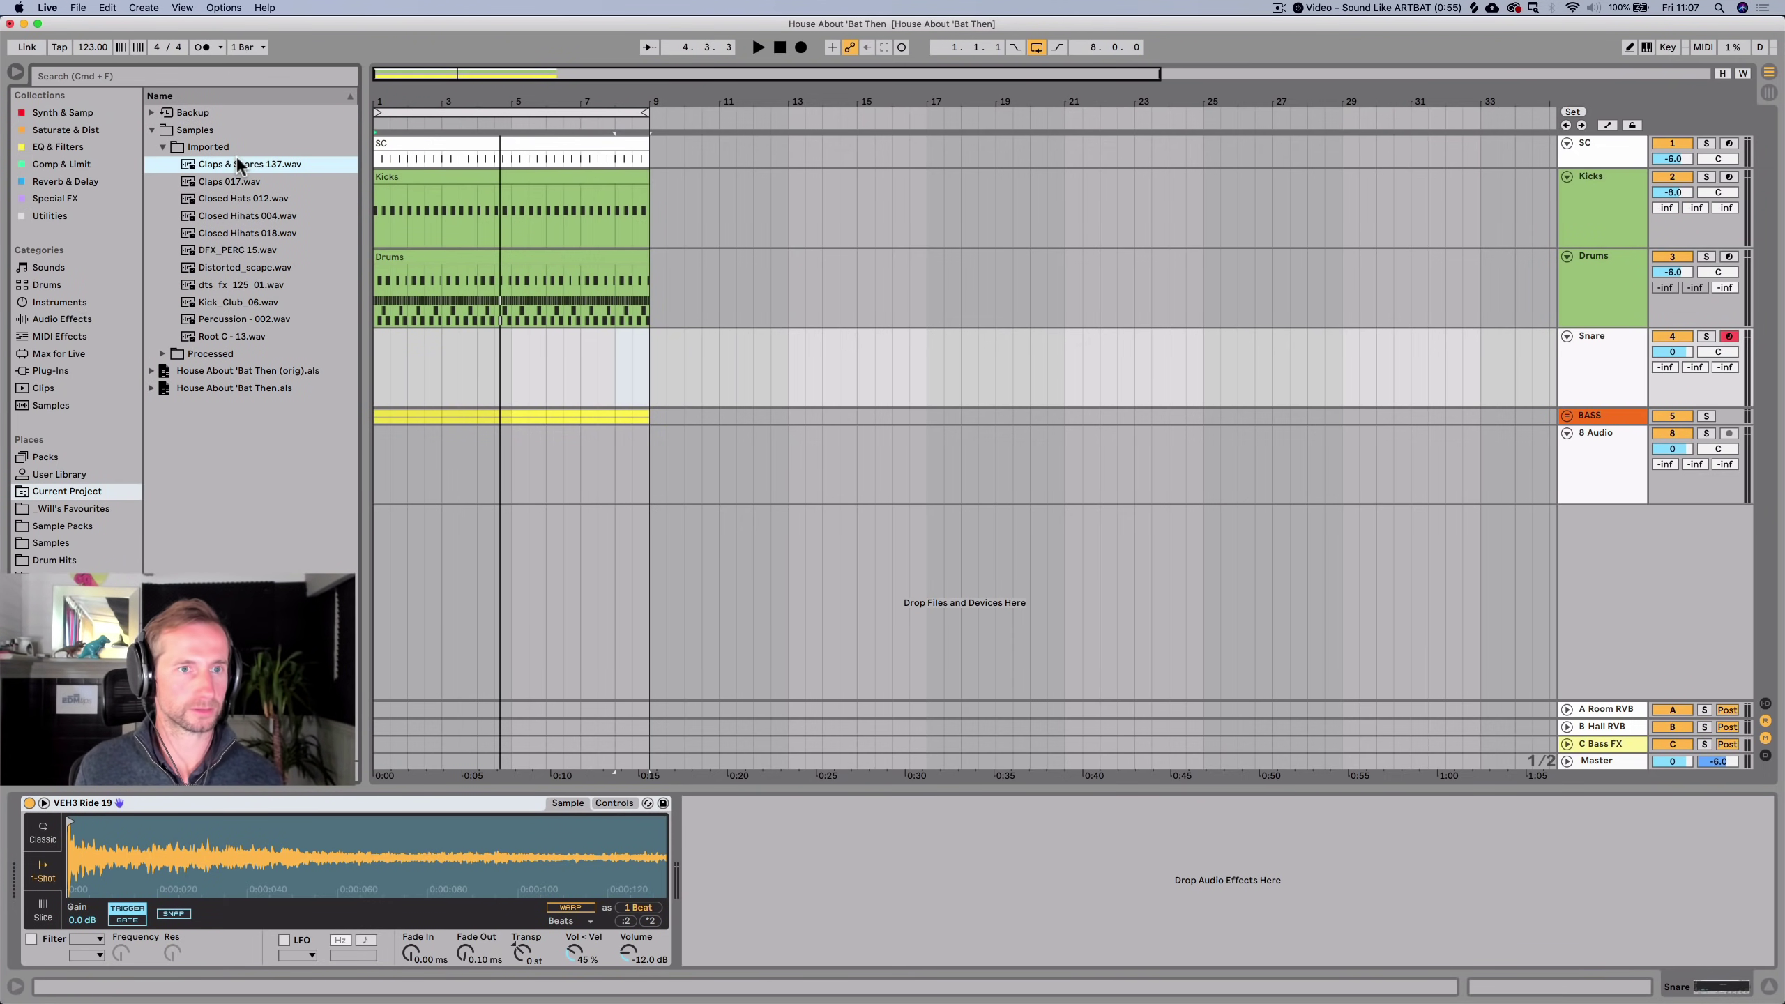
{"action": "left_click_drag", "start_coordinate": [237, 164], "coordinate": [183, 830]}
Create an empty four-bar MIDI clip on the Snare track spanning bar 5 to bar 9.
{"action": "left_click_drag", "start_coordinate": [649, 367], "coordinate": [510, 364]}
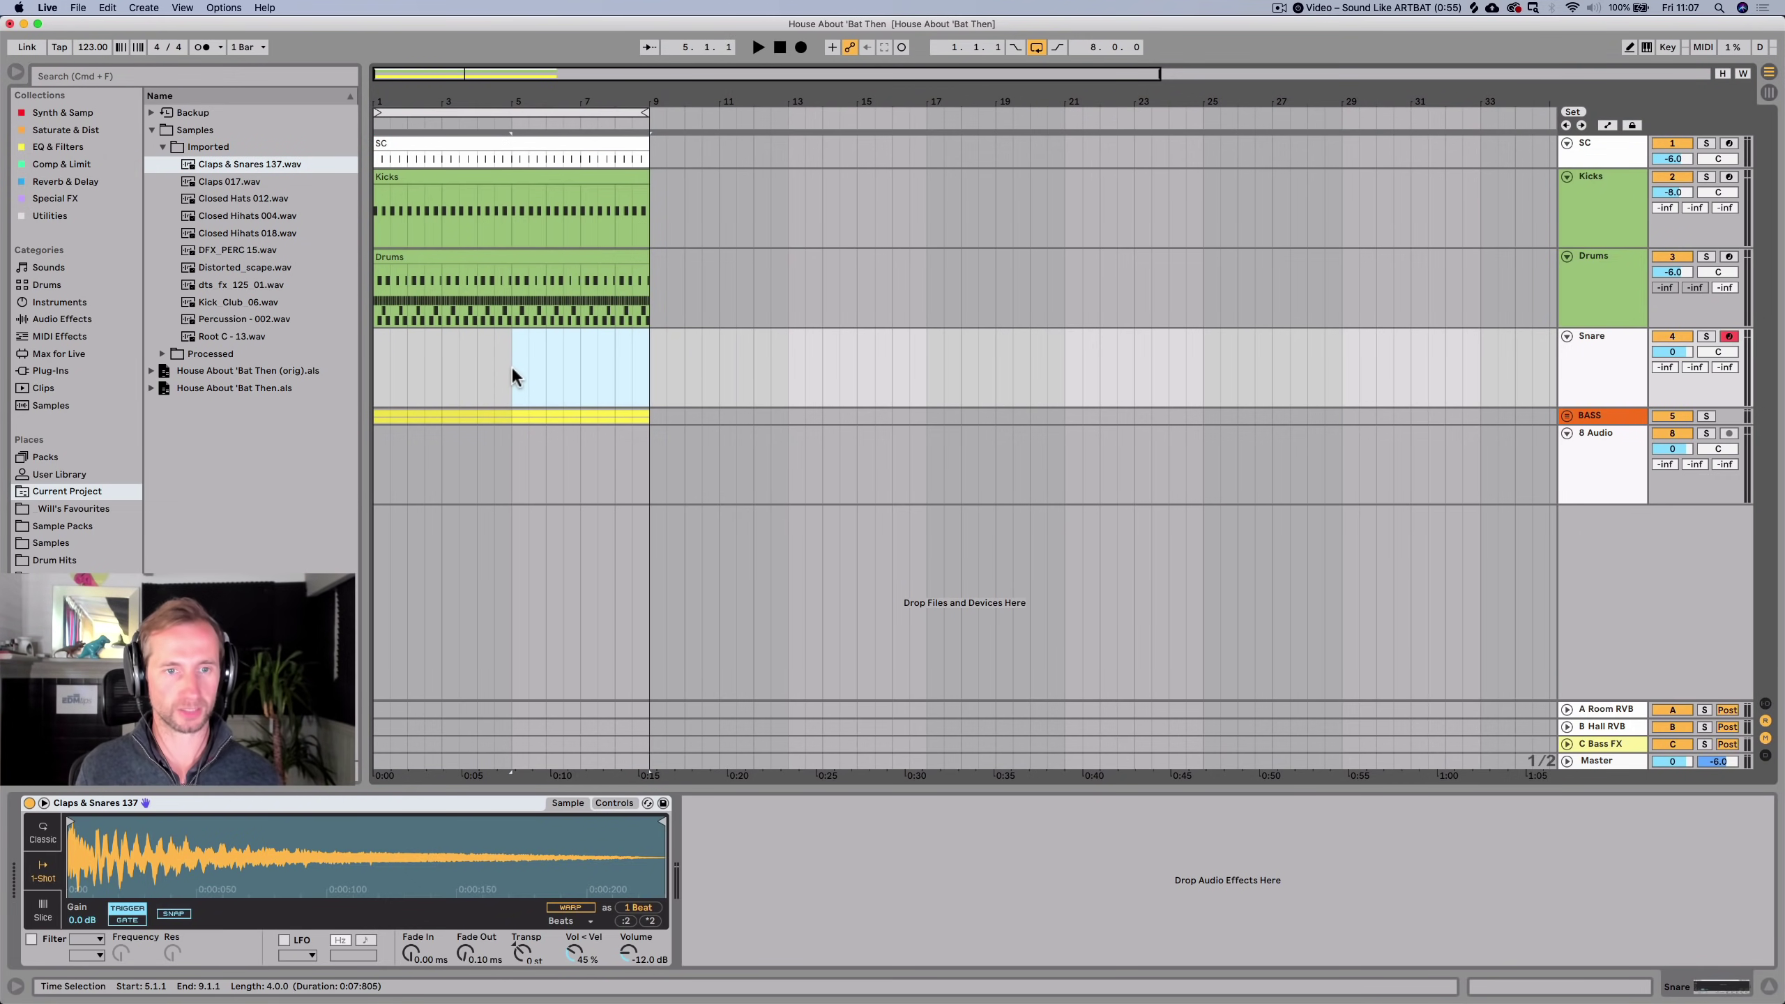
{"action": "key", "text": "space"}
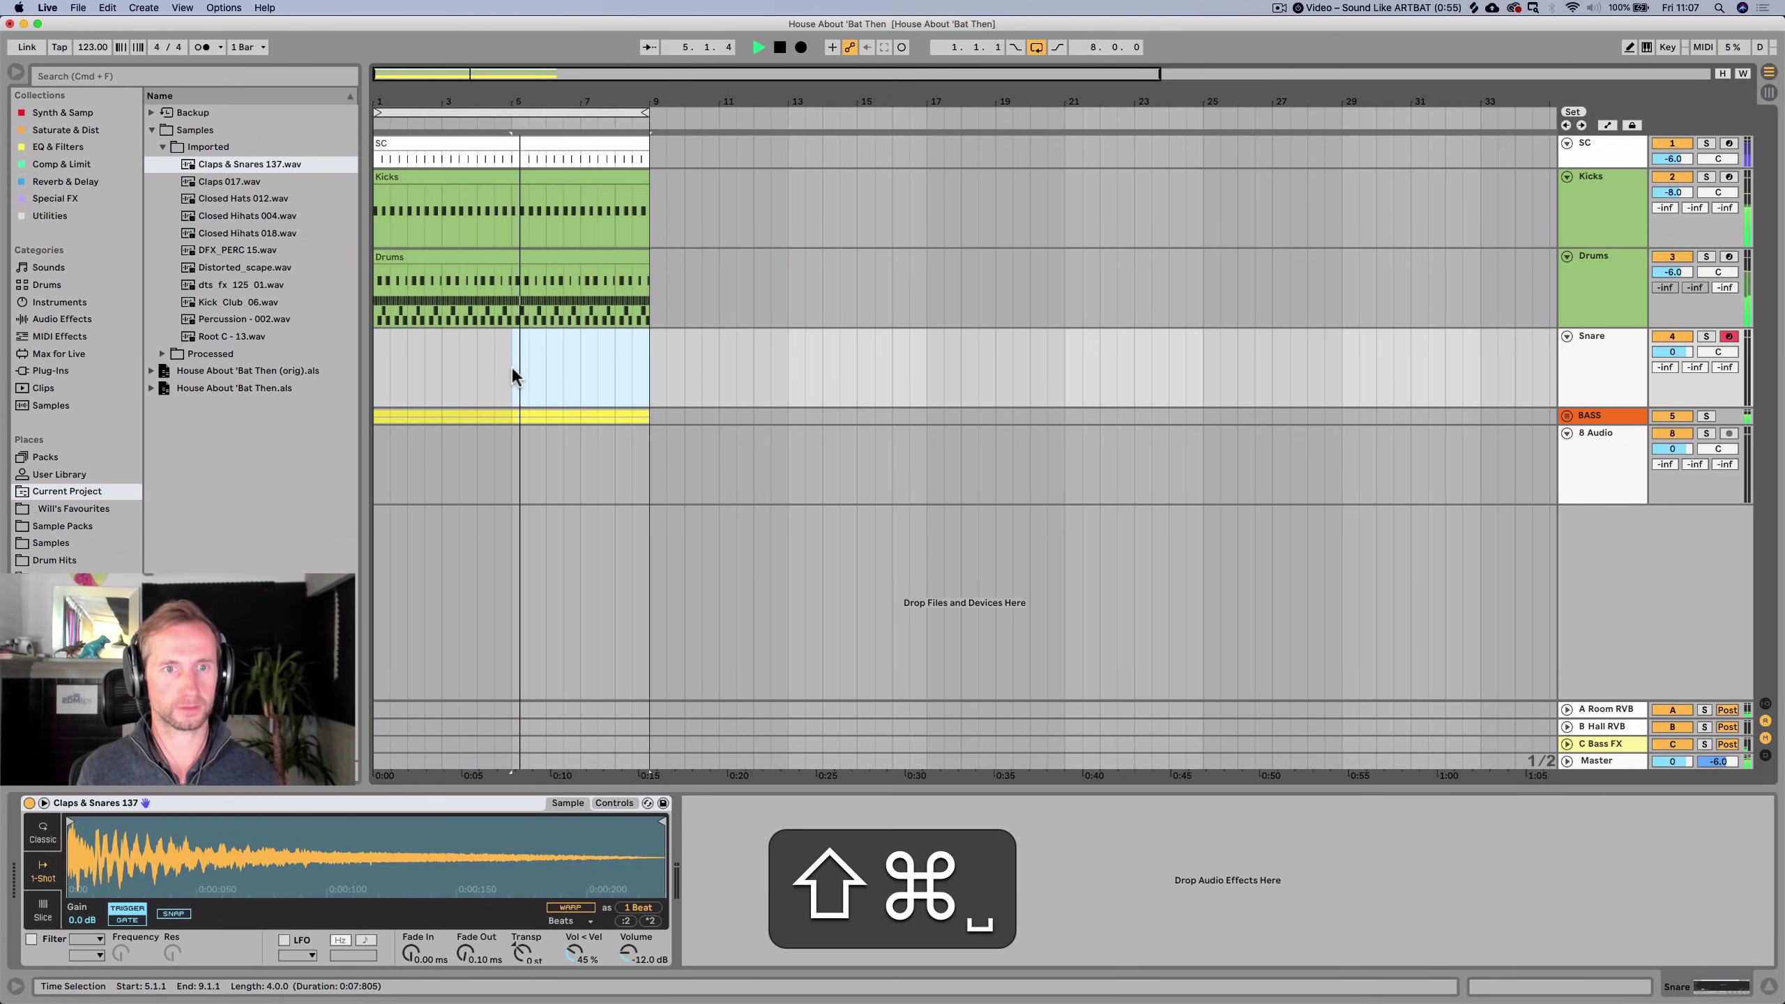
{"action": "key", "text": "space"}
{"action": "key", "text": "shift+super+m"}
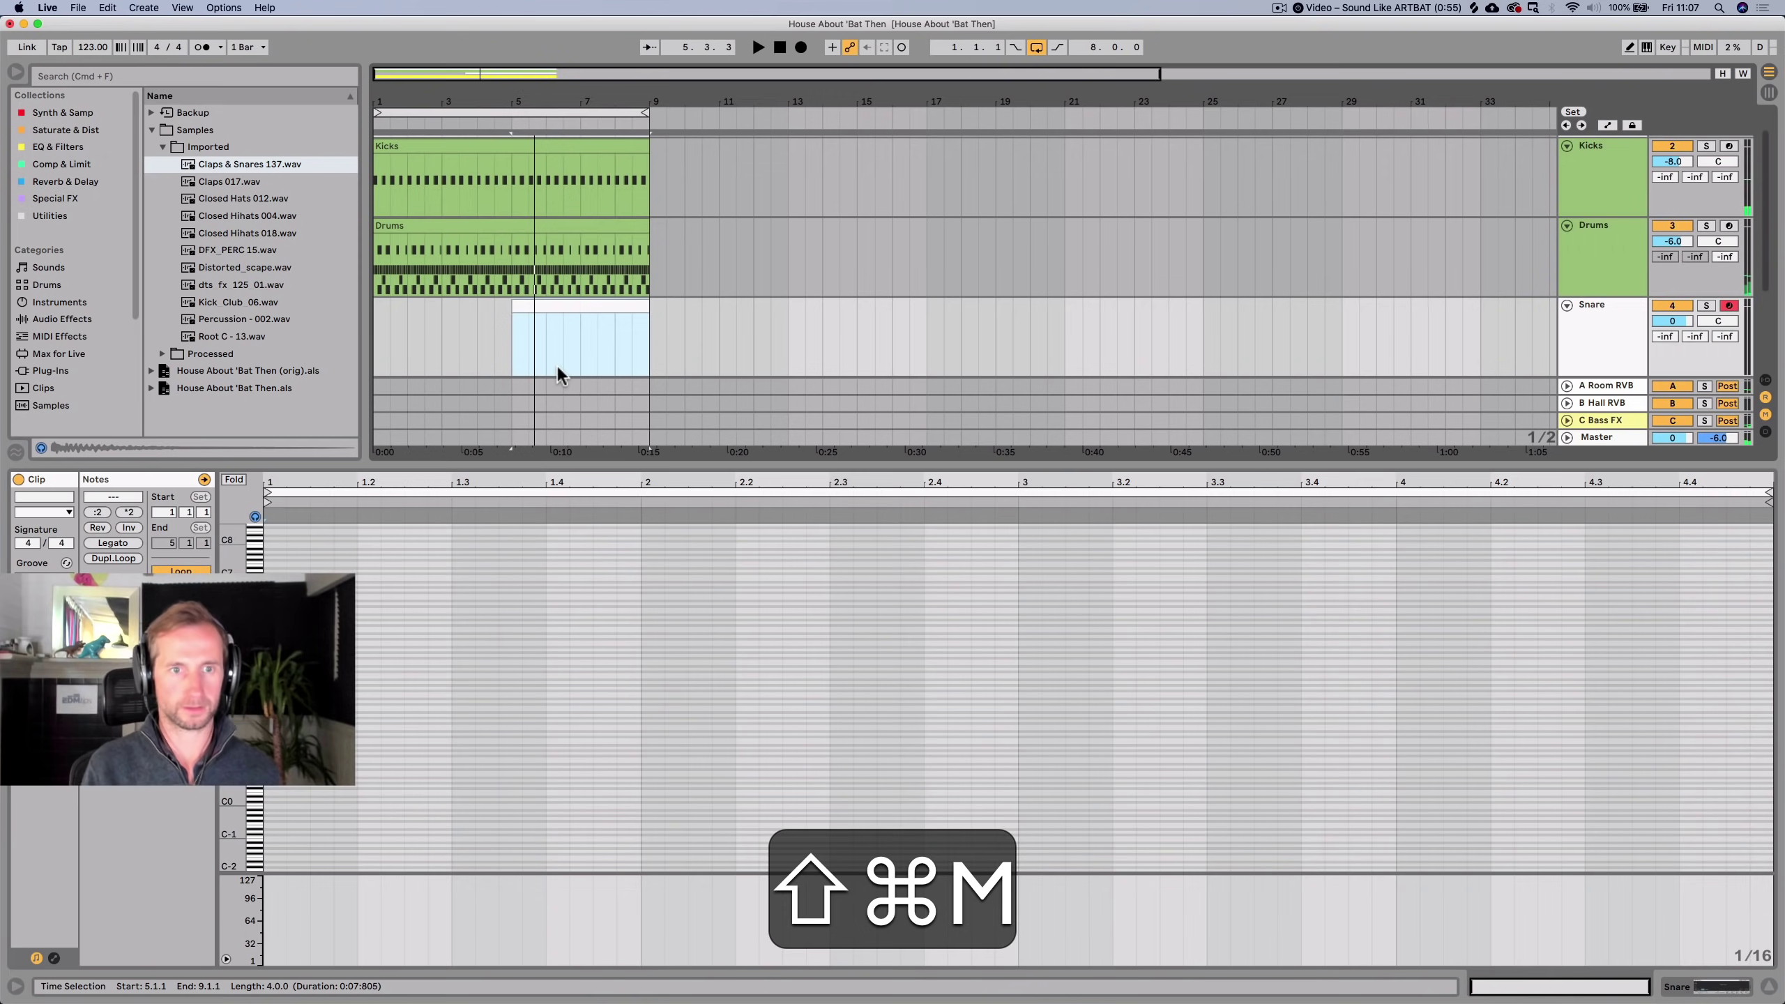
Rename the new Snare track clip to Snare Intro and colour it green like the Kicks and Drums clips.
{"action": "key", "text": "super+r"}
{"action": "type", "text": "Snare"}
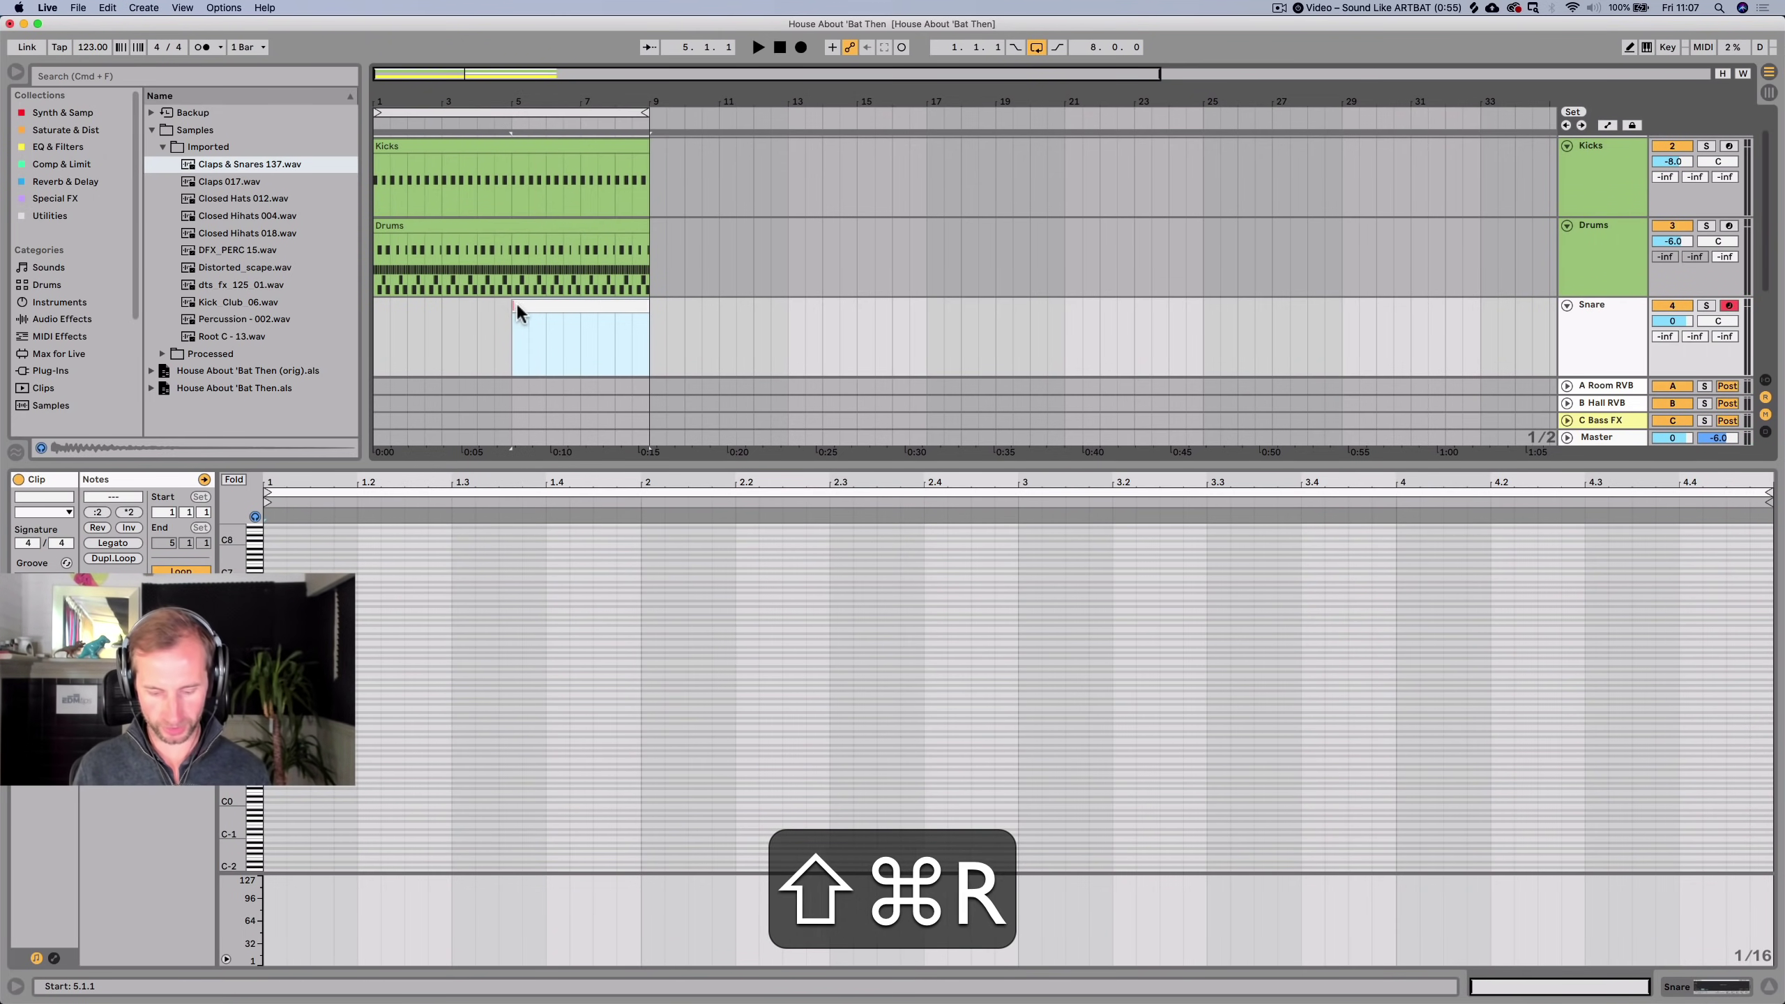
{"action": "type", "text": " Intro"}
{"action": "key", "text": "Return"}
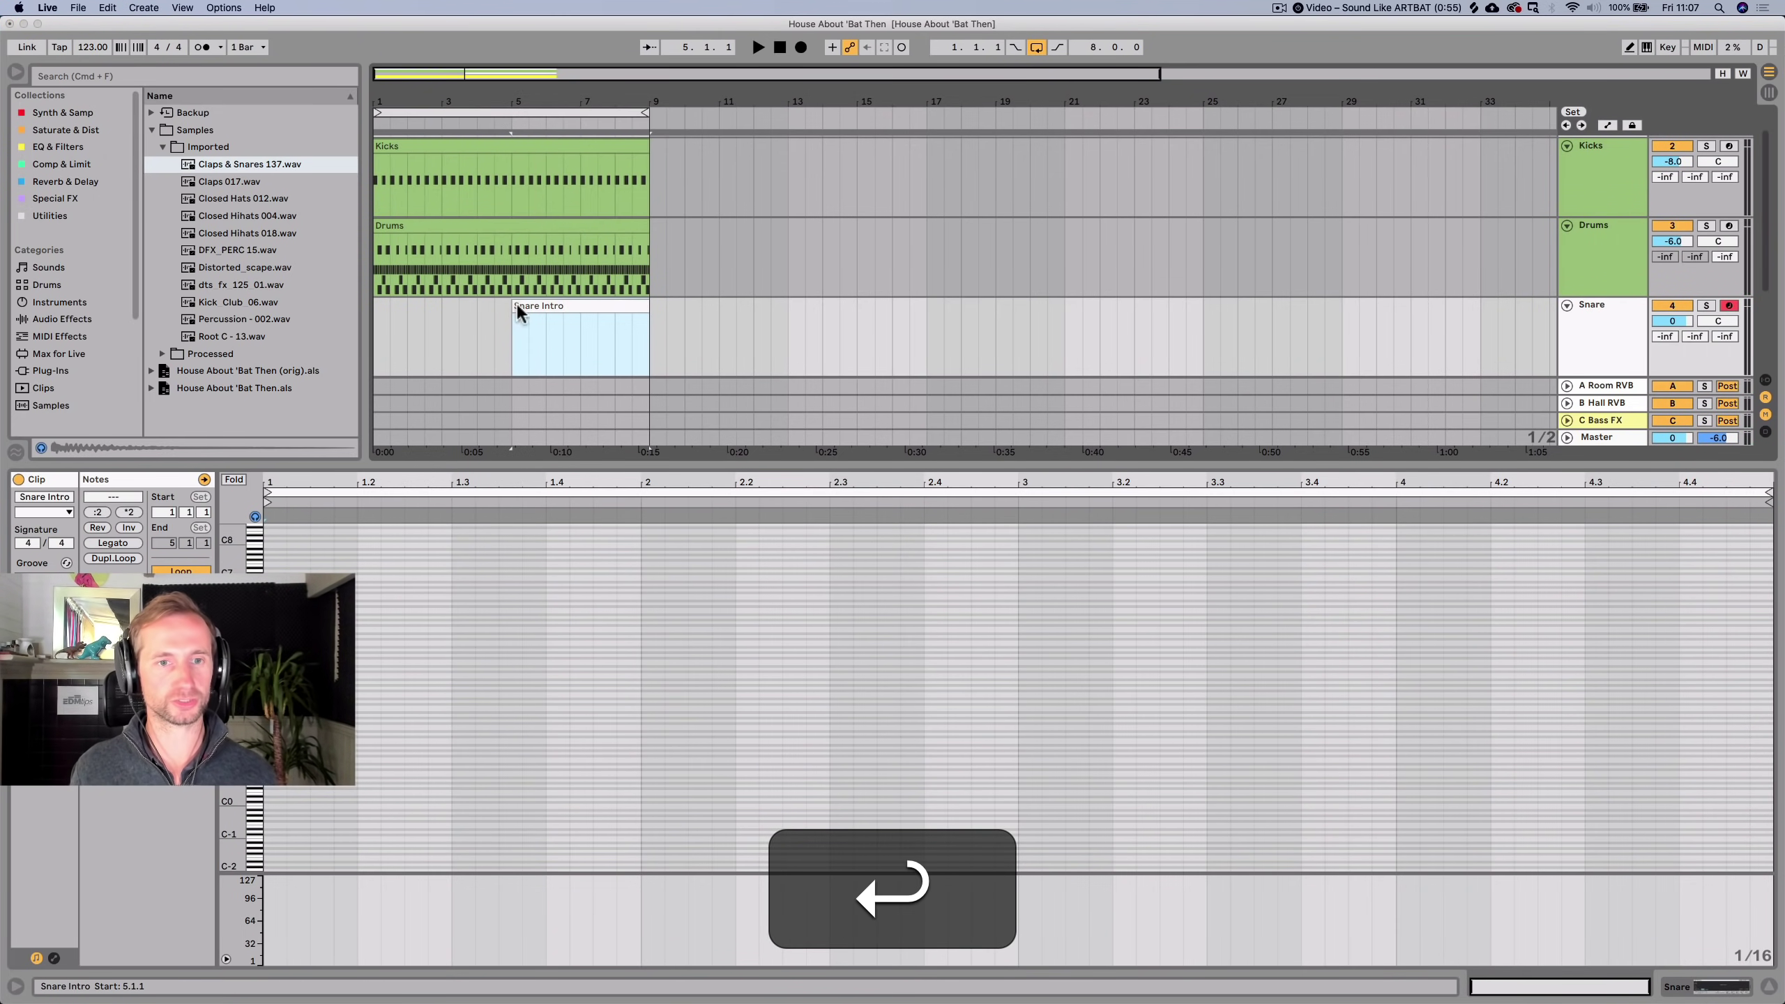
{"action": "right_click", "coordinate": [517, 305]}
{"action": "left_click", "coordinate": [615, 634]}
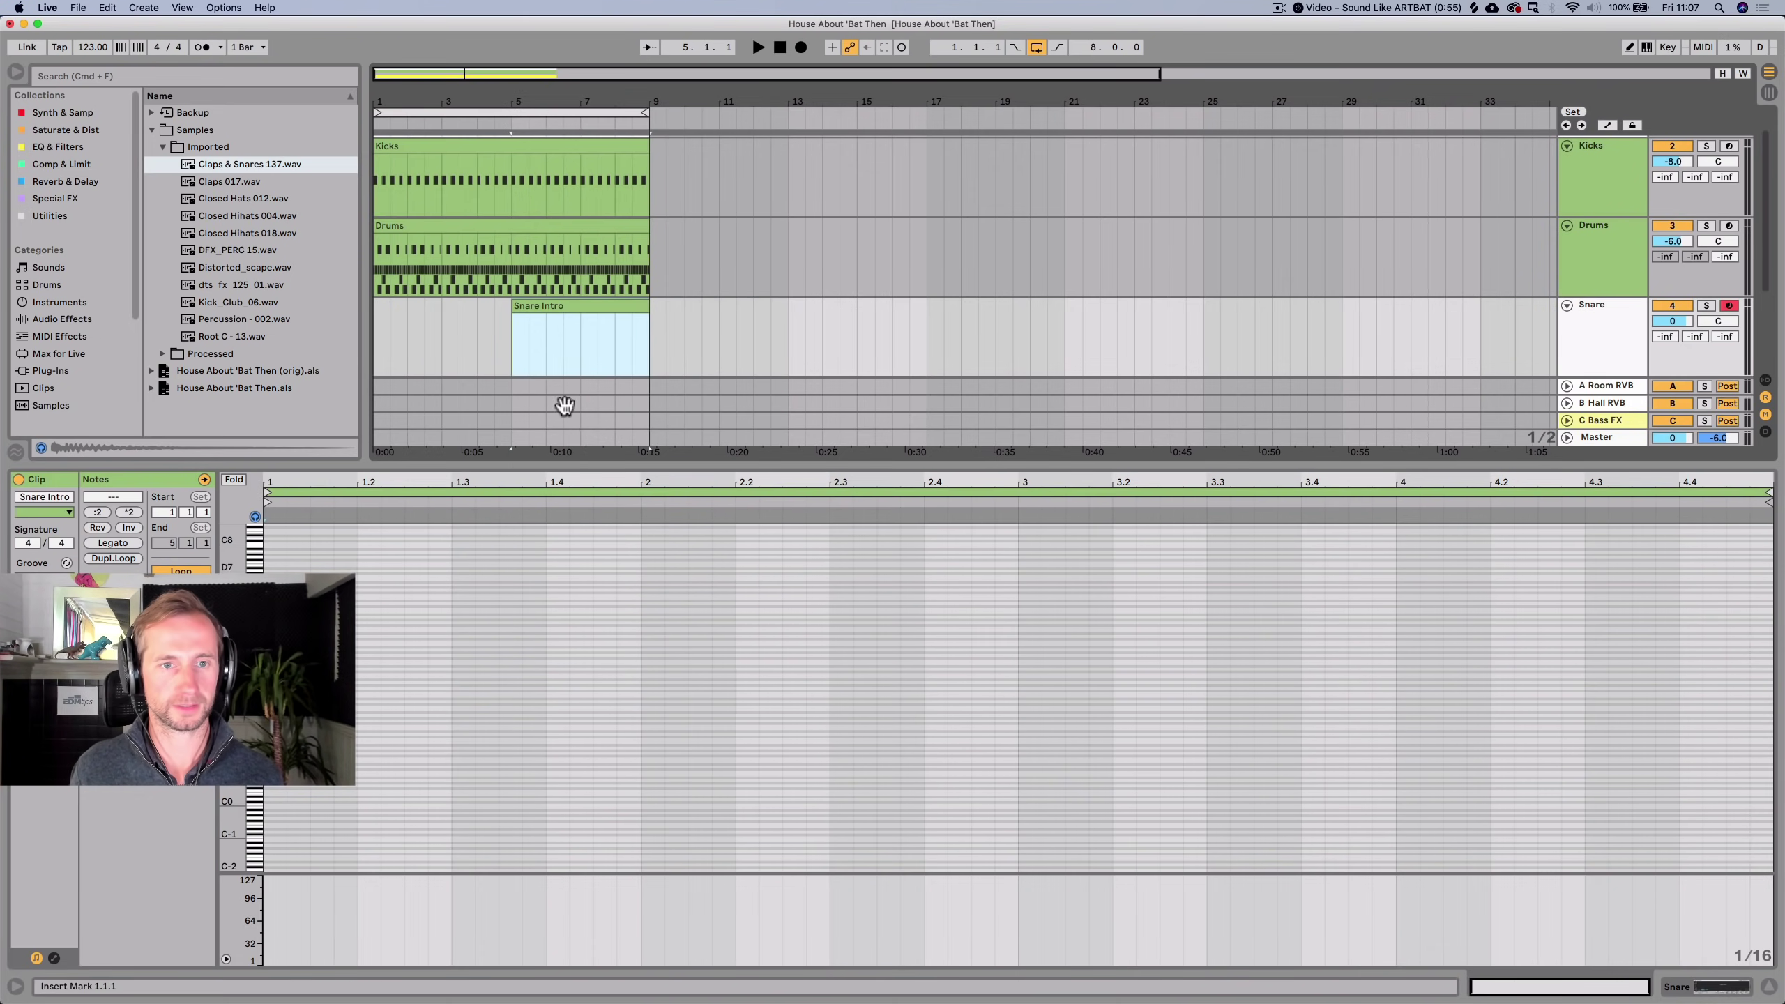
Add a sixteenth-note C3 at the start of the Snare Intro clip and duplicate it until all four bars are filled.
{"action": "left_click_drag", "start_coordinate": [234, 705], "coordinate": [247, 704]}
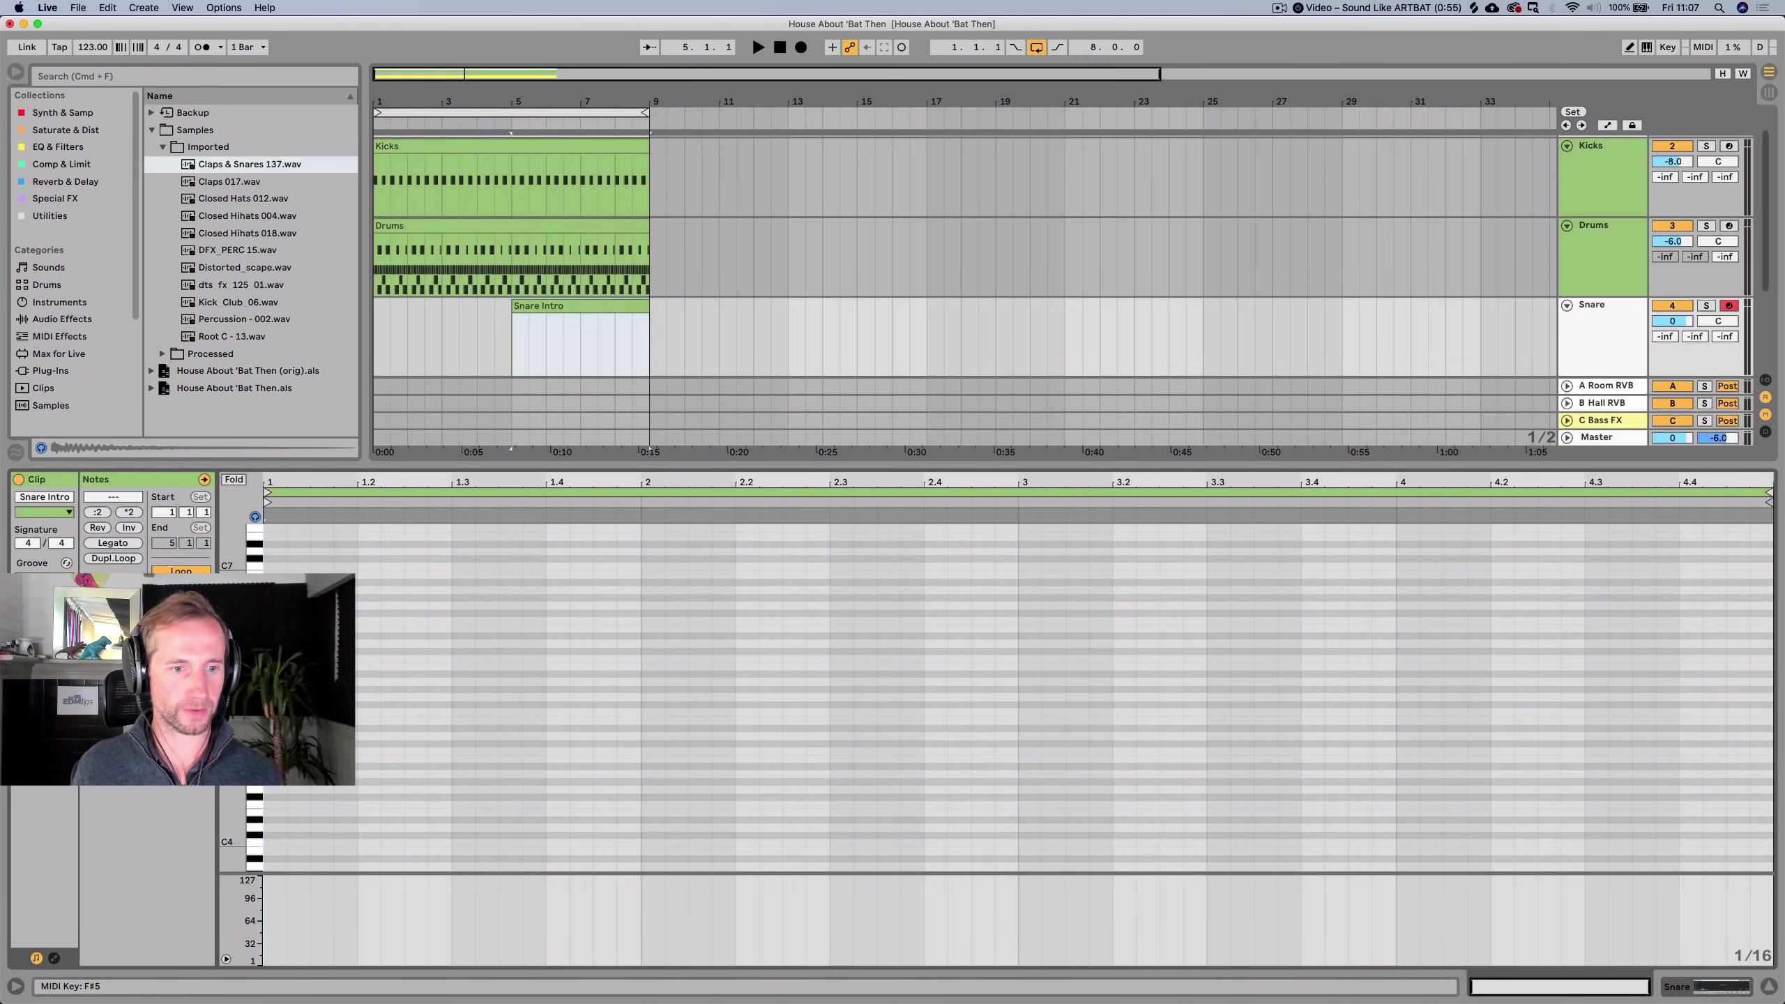
{"action": "scroll", "coordinate": [260, 821], "scroll_direction": "down", "scroll_amount": 3}
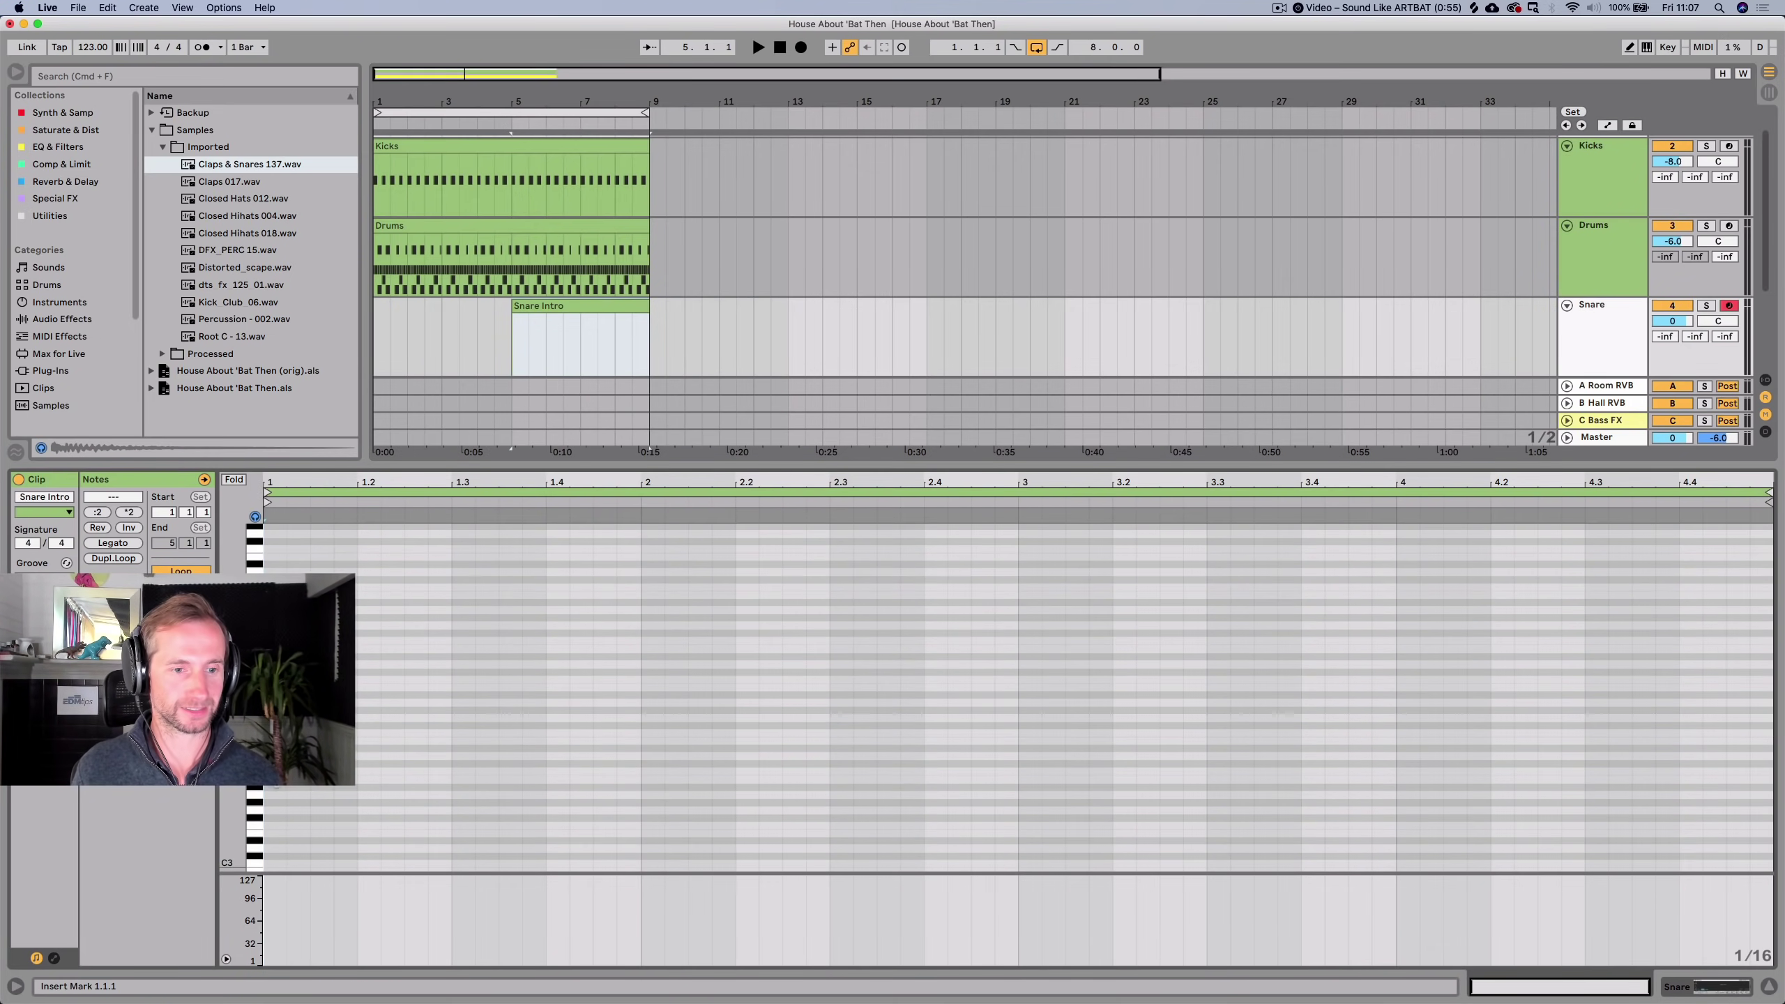
{"action": "scroll", "coordinate": [257, 787], "scroll_direction": "down", "scroll_amount": 4}
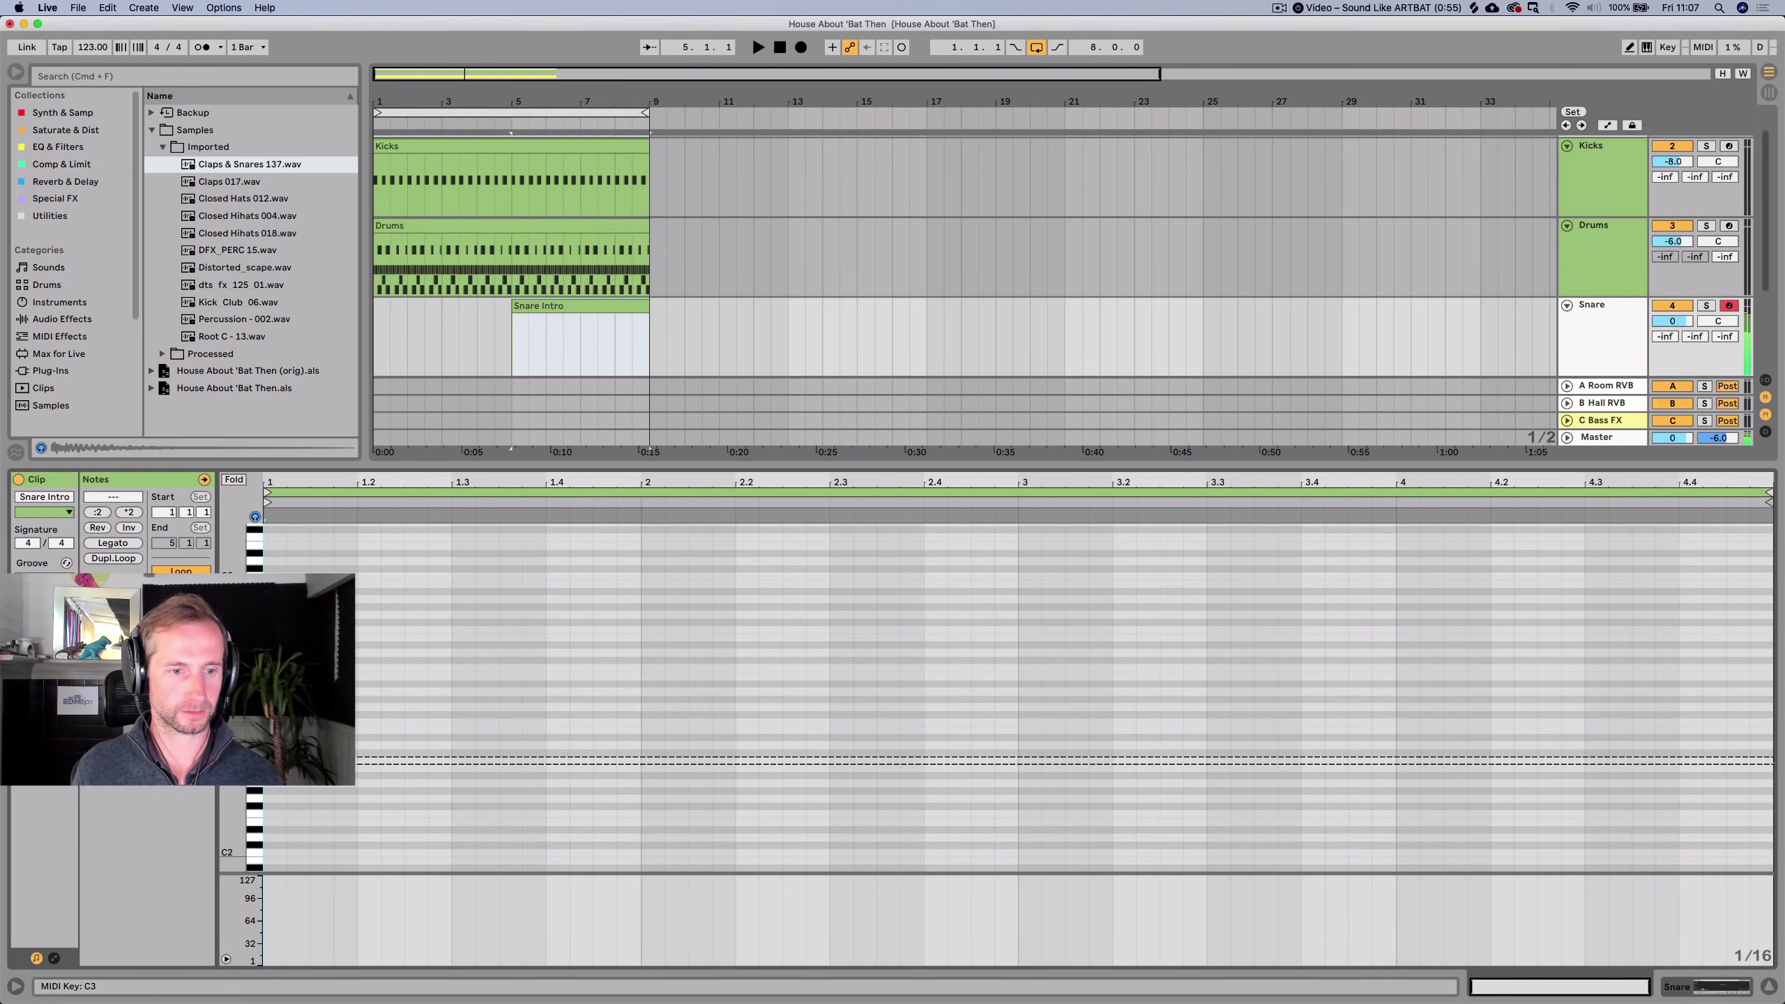
{"action": "key", "text": "Right"}
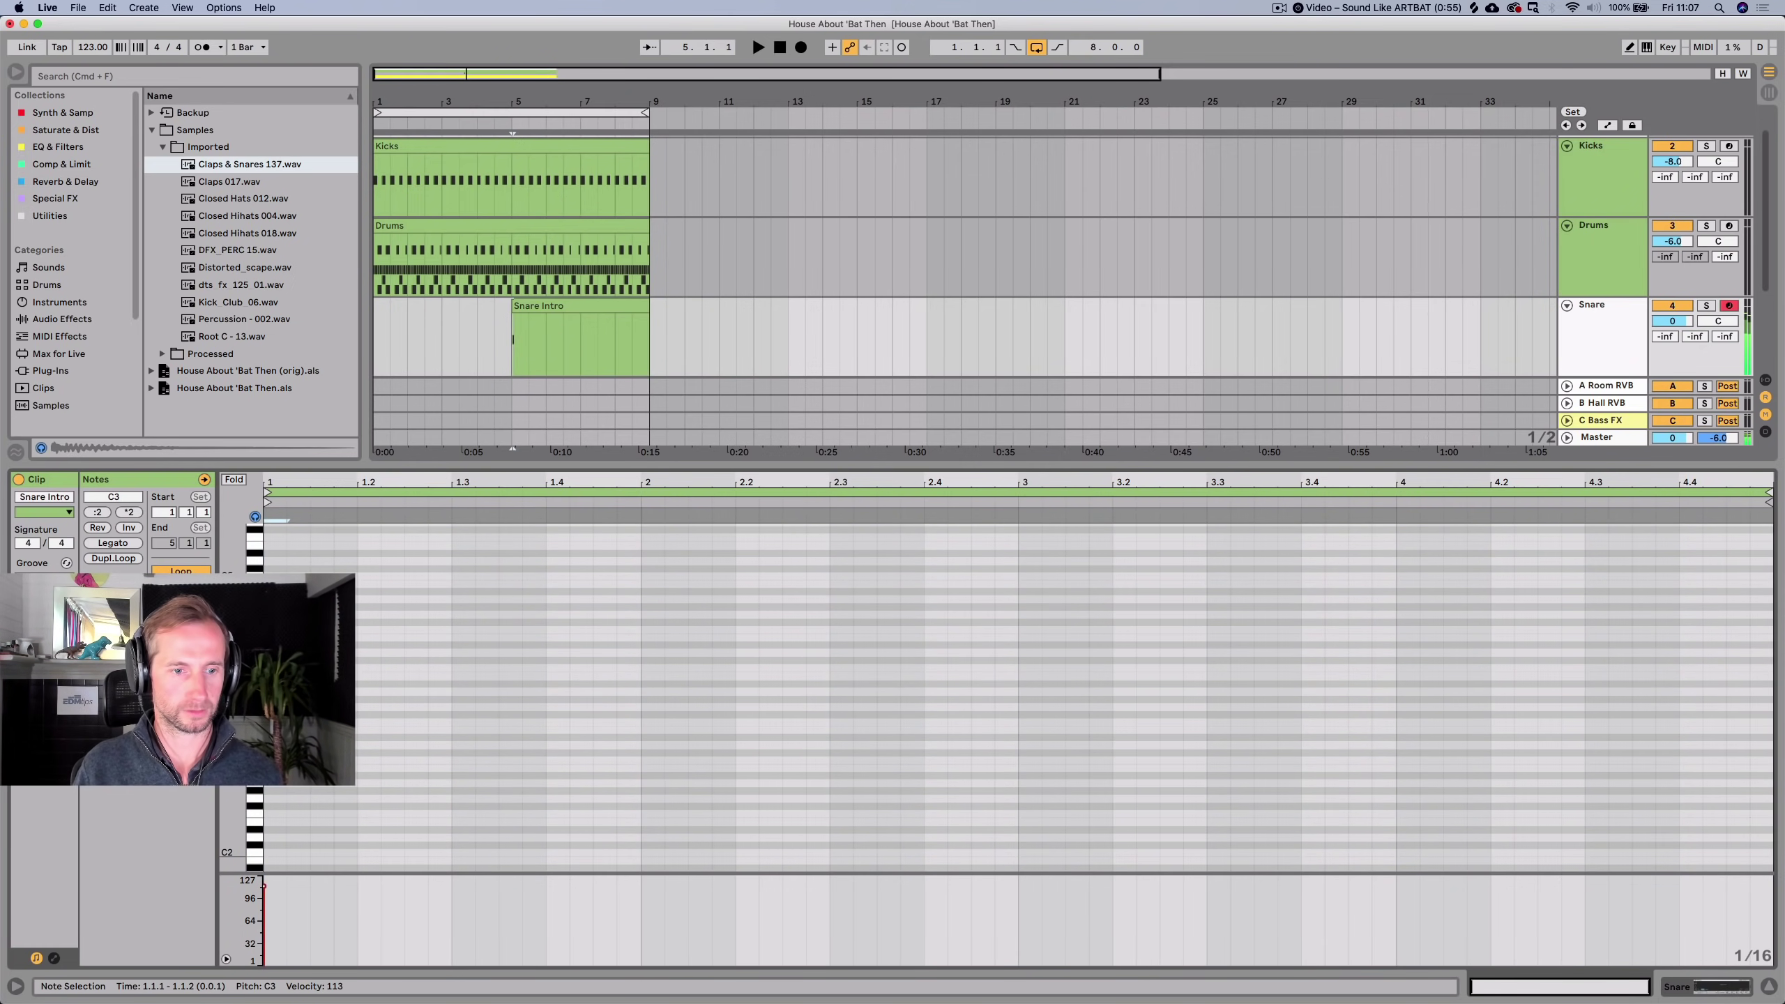
{"action": "key", "text": "super+d"}
{"action": "key", "text": "super+d"}
{"action": "key", "text": "super+d"}
{"action": "key", "text": "super+d"}
{"action": "key", "text": "super+d"}
{"action": "key", "text": "super+d"}
{"action": "key", "text": "super+d"}
{"action": "key", "text": "super+d"}
{"action": "key", "text": "super+d"}
{"action": "key", "text": "super+d"}
{"action": "key", "text": "super+d"}
{"action": "key", "text": "super+d"}
{"action": "key", "text": "super+d"}
{"action": "key", "text": "super+d"}
{"action": "key", "text": "super+d"}
{"action": "key", "text": "super+d"}
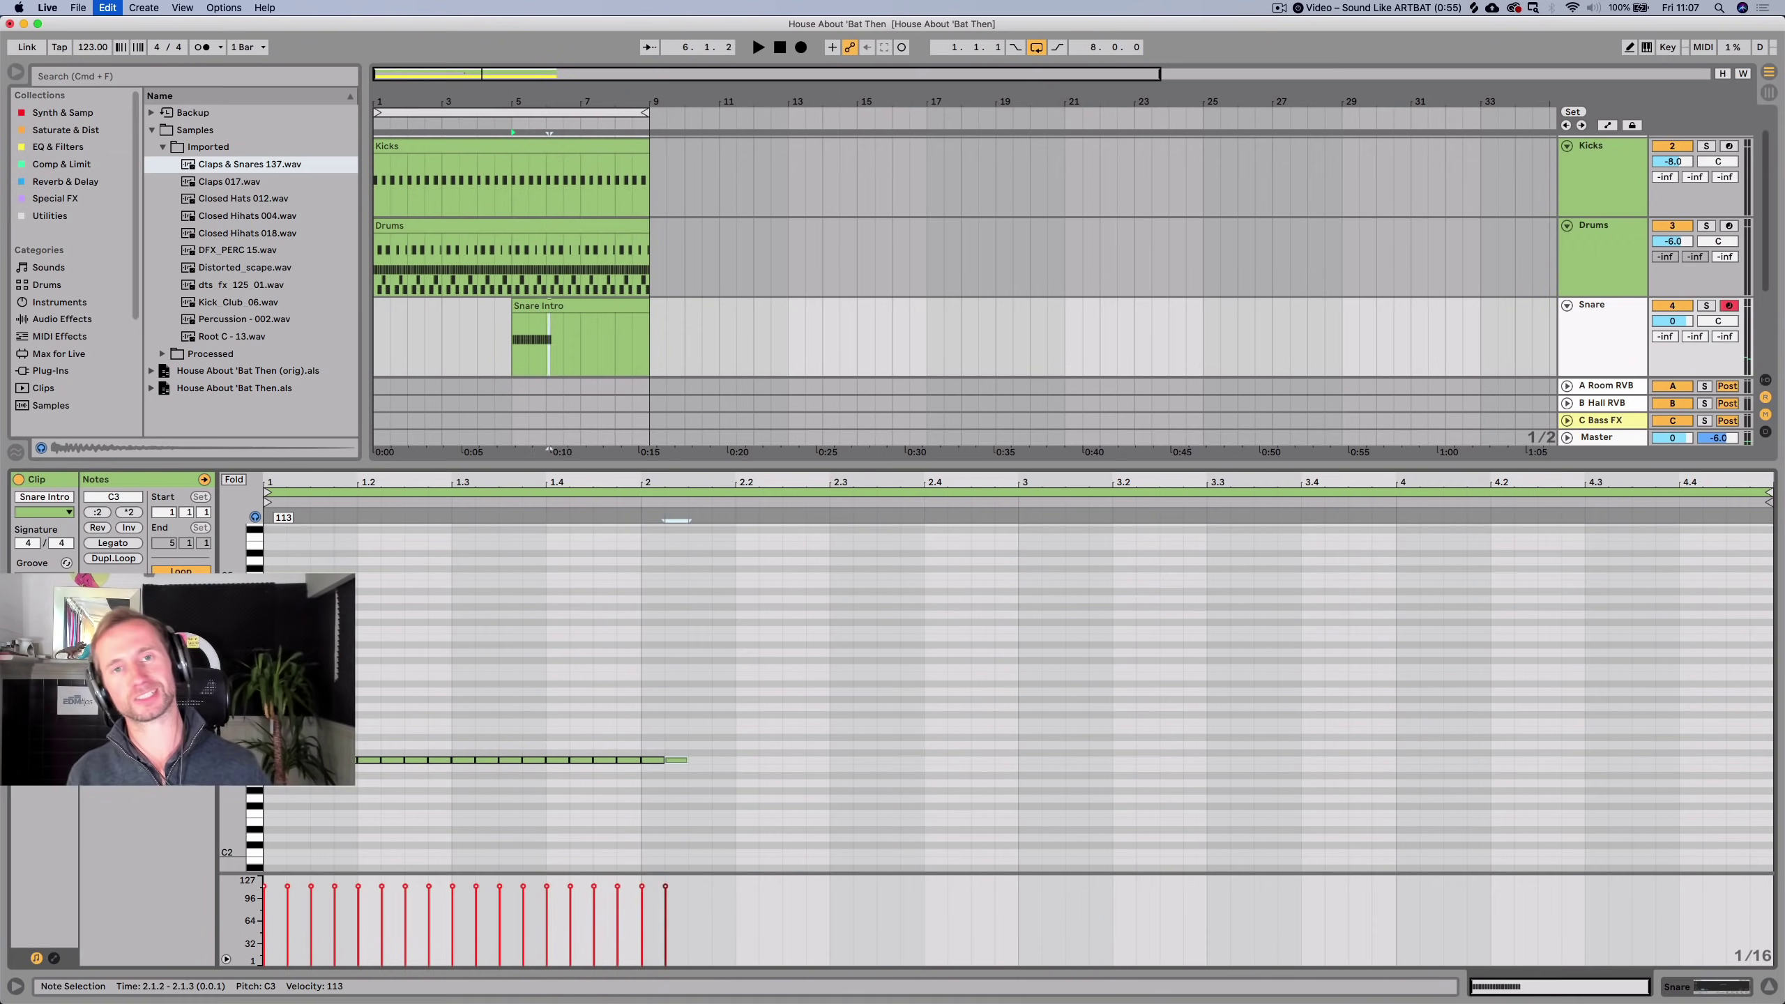
{"action": "key", "text": "super+d"}
{"action": "key", "text": "super+d"}
{"action": "key", "text": "super+d"}
{"action": "key", "text": "super+d"}
{"action": "key", "text": "super+d"}
{"action": "key", "text": "super+d"}
{"action": "key", "text": "super+d"}
{"action": "key", "text": "super+d"}
{"action": "key", "text": "super+d"}
{"action": "key", "text": "super+d"}
{"action": "key", "text": "super+d"}
{"action": "key", "text": "super+d"}
{"action": "key", "text": "super+d"}
{"action": "key", "text": "super+d"}
{"action": "key", "text": "super+d"}
{"action": "key", "text": "super+d"}
{"action": "key", "text": "super+d"}
{"action": "key", "text": "super+d"}
{"action": "key", "text": "super+d"}
{"action": "key", "text": "super+d"}
{"action": "key", "text": "super+d"}
{"action": "key", "text": "super+d"}
{"action": "key", "text": "super+d"}
{"action": "key", "text": "super+d"}
{"action": "key", "text": "super+d"}
{"action": "key", "text": "super+d"}
{"action": "key", "text": "super+d"}
{"action": "key", "text": "super+d"}
{"action": "key", "text": "super+d"}
{"action": "key", "text": "super+d"}
{"action": "key", "text": "super+d"}
{"action": "key", "text": "super+d"}
{"action": "key", "text": "super+d"}
{"action": "key", "text": "super+d"}
{"action": "key", "text": "super+d"}
{"action": "key", "text": "super+d"}
{"action": "key", "text": "super+d"}
{"action": "key", "text": "super+d"}
{"action": "key", "text": "super+d"}
{"action": "key", "text": "super+d"}
{"action": "key", "text": "super+d"}
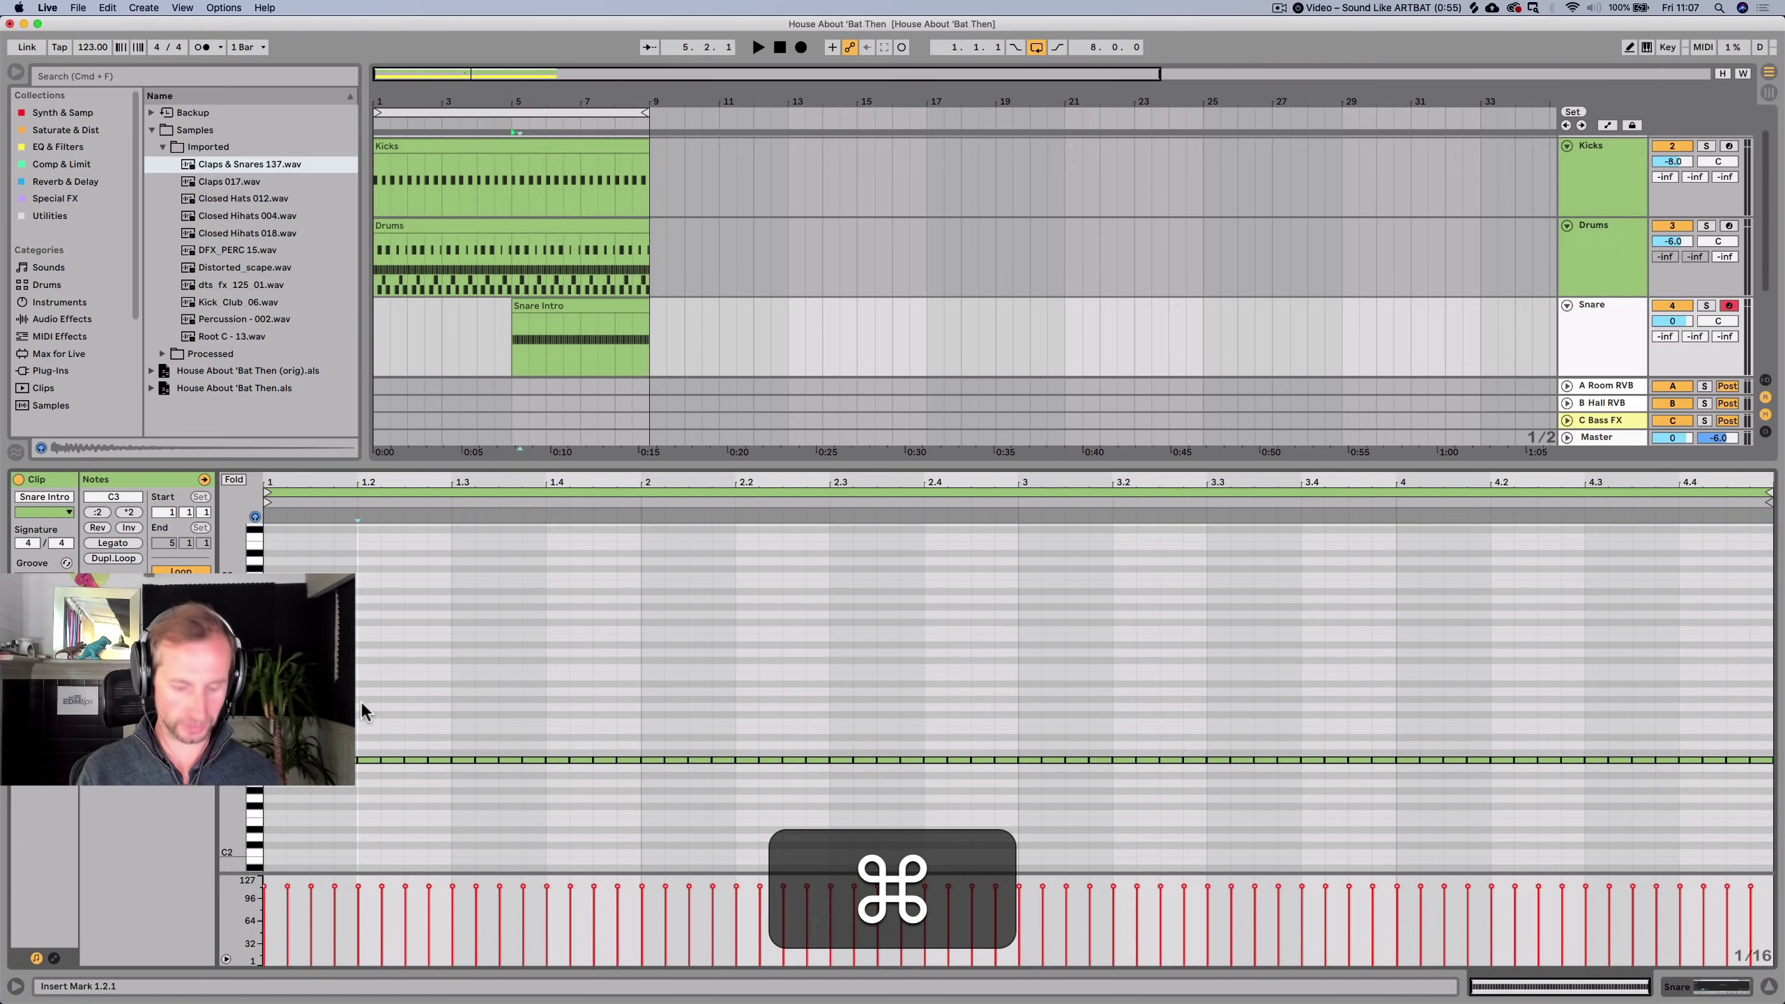
Shape the velocities of all the C3 notes into a steadily rising ramp across the clip, with the first note at 11.
{"action": "key", "text": "super+a"}
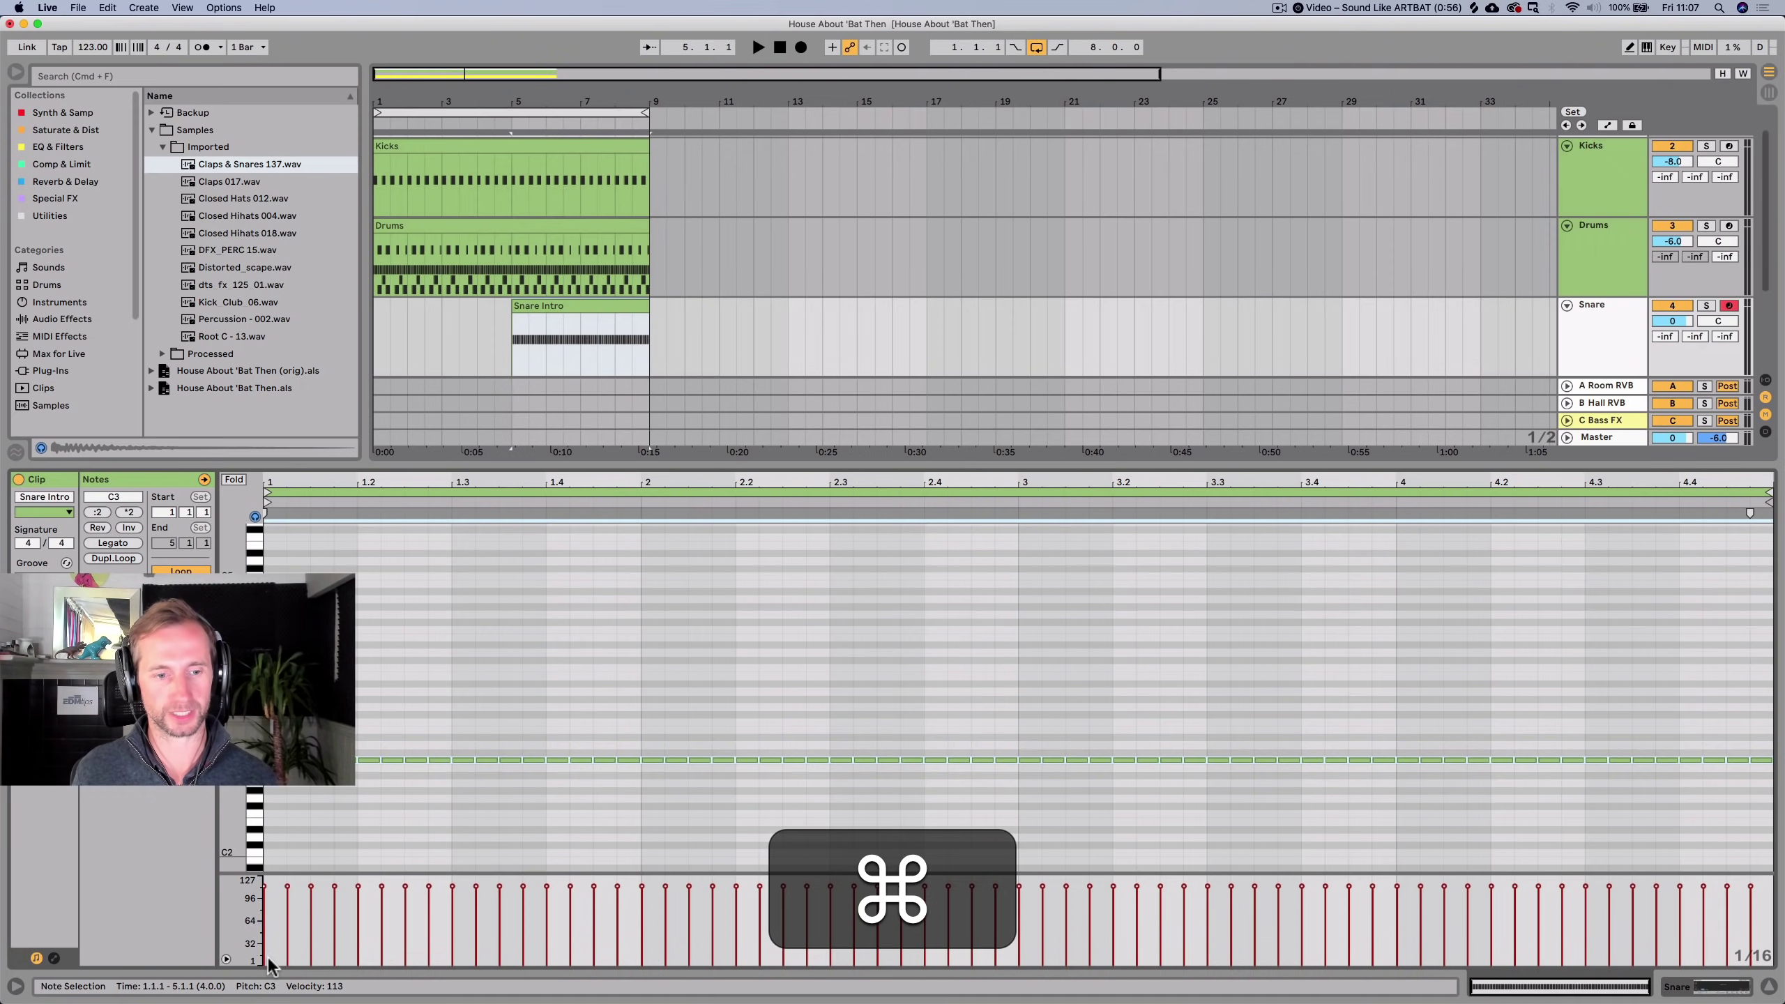
{"action": "left_click_drag", "start_coordinate": [1377, 899], "coordinate": [1771, 897]}
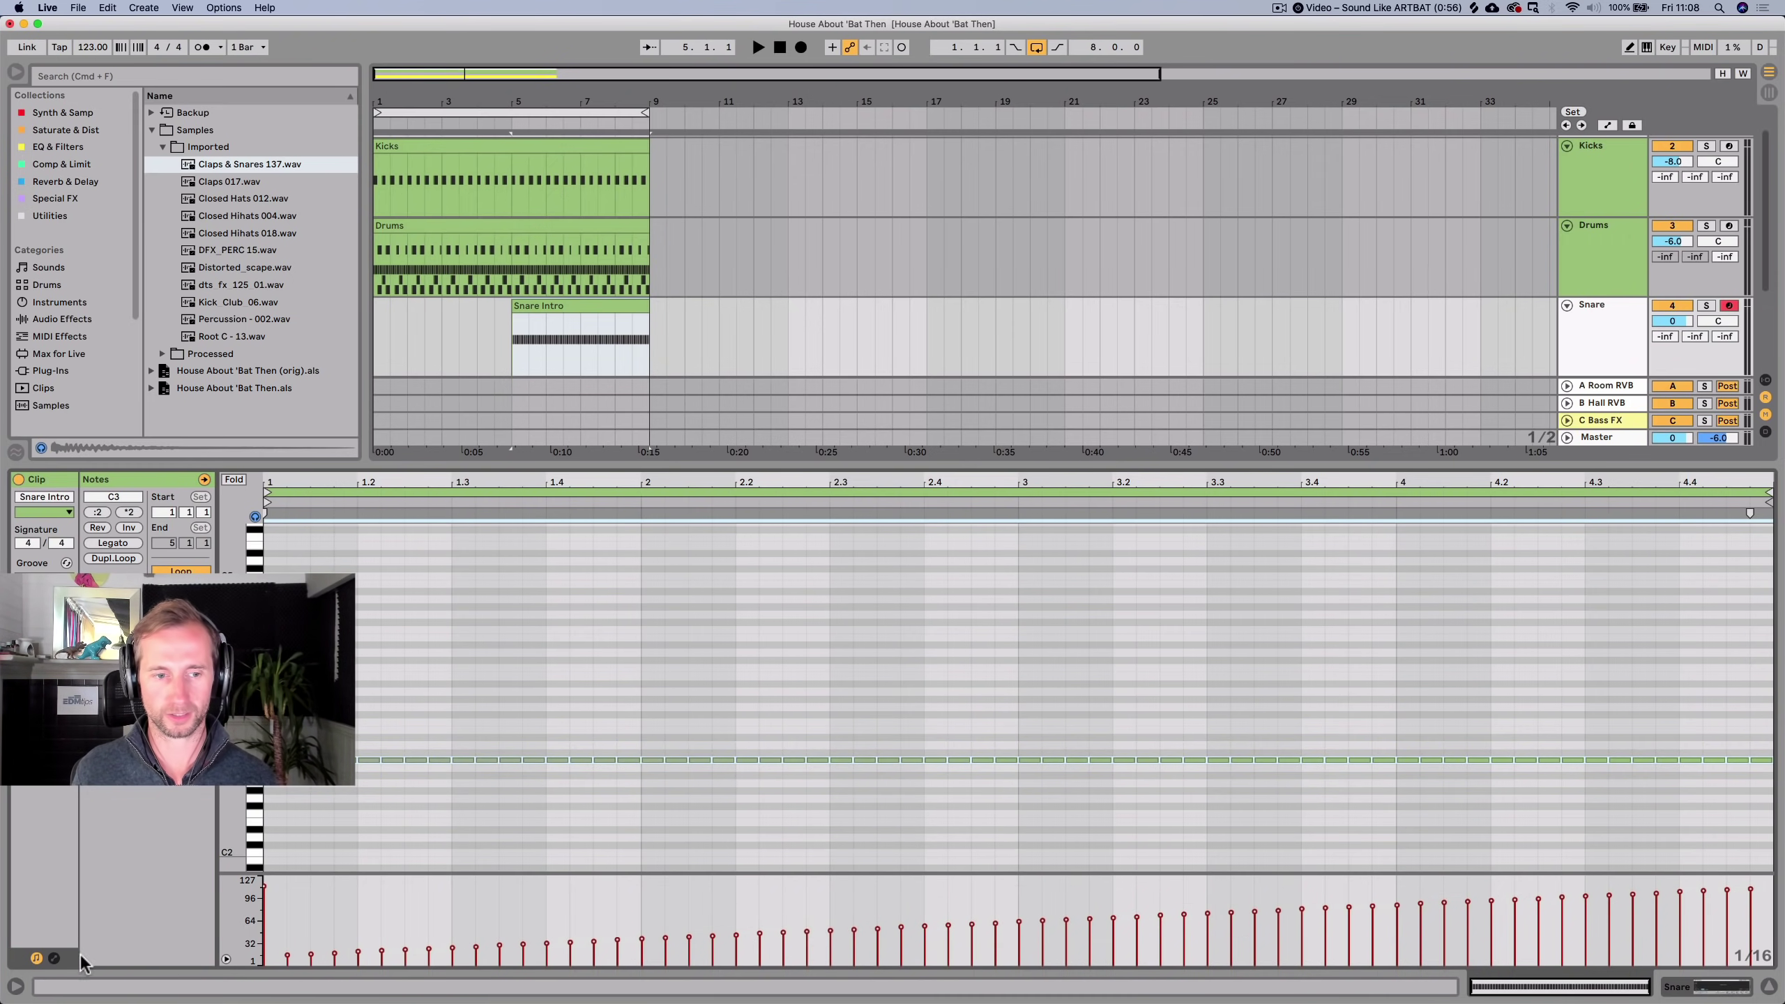
{"action": "left_click", "coordinate": [301, 905]}
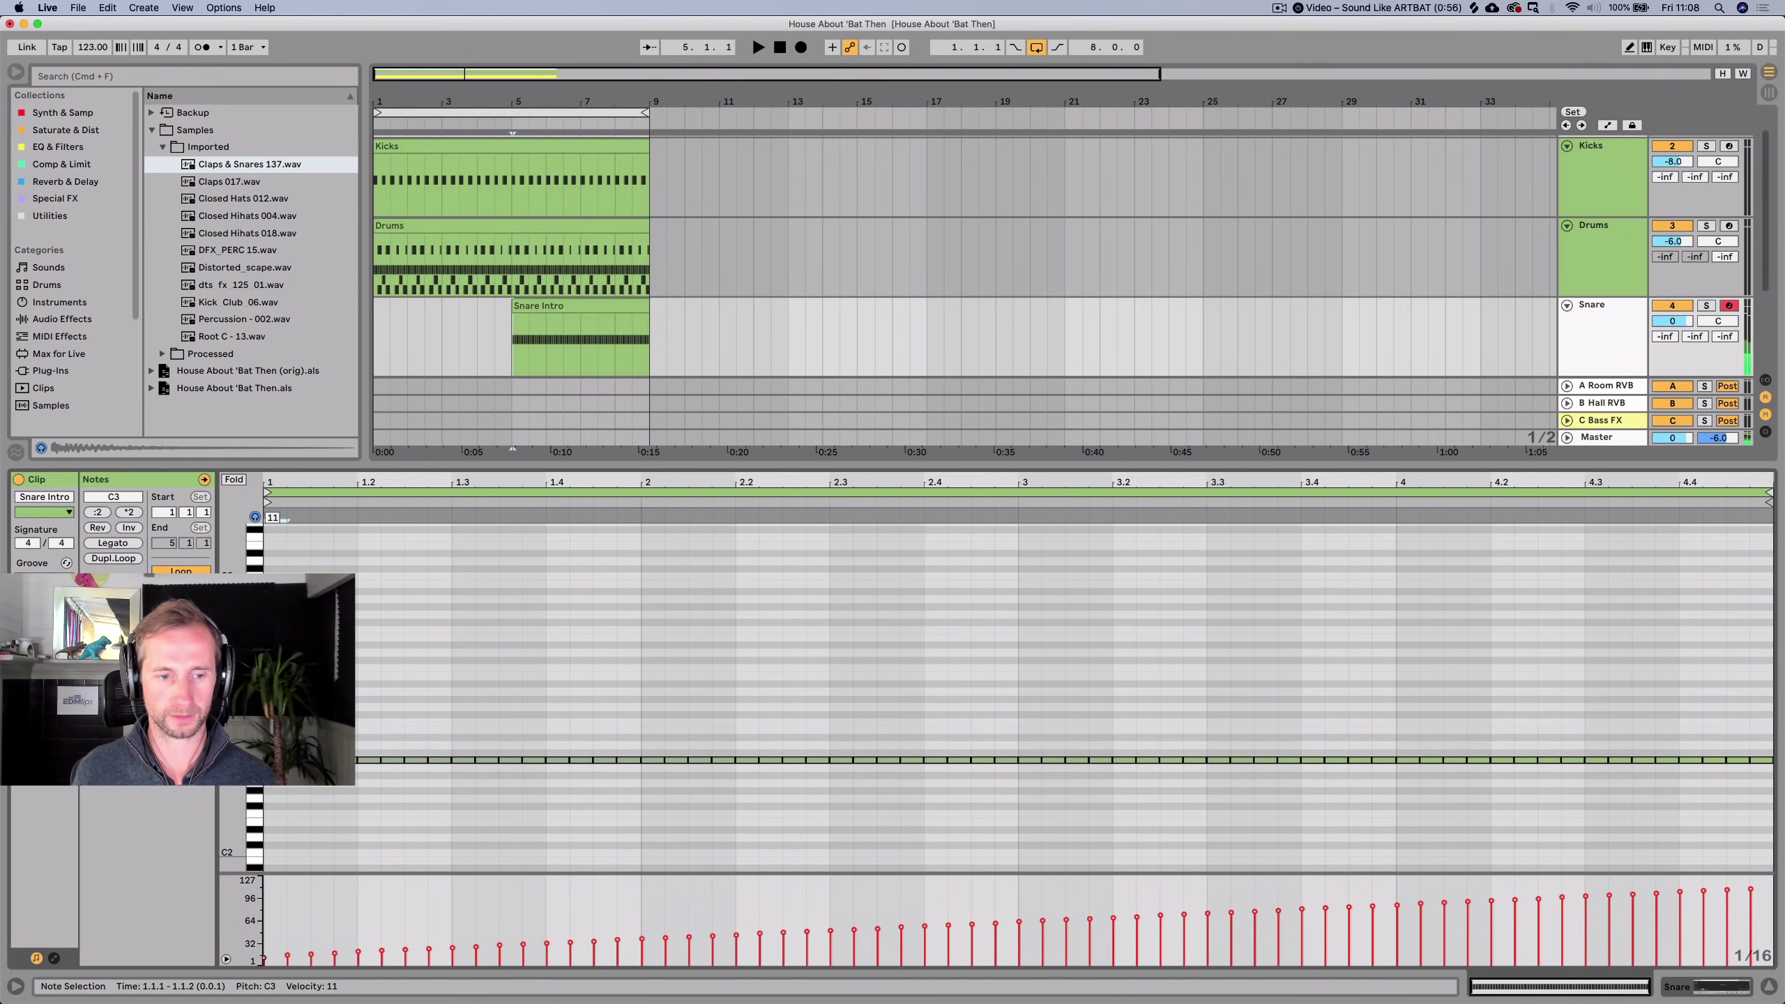
Lower the Snare track's volume to -12 dB, play the Snare Intro section to check the level, and save the set.
{"action": "left_click_drag", "start_coordinate": [1674, 322], "coordinate": [1675, 286]}
{"action": "left_click", "coordinate": [505, 330]}
{"action": "key", "text": "space"}
{"action": "key", "text": "space"}
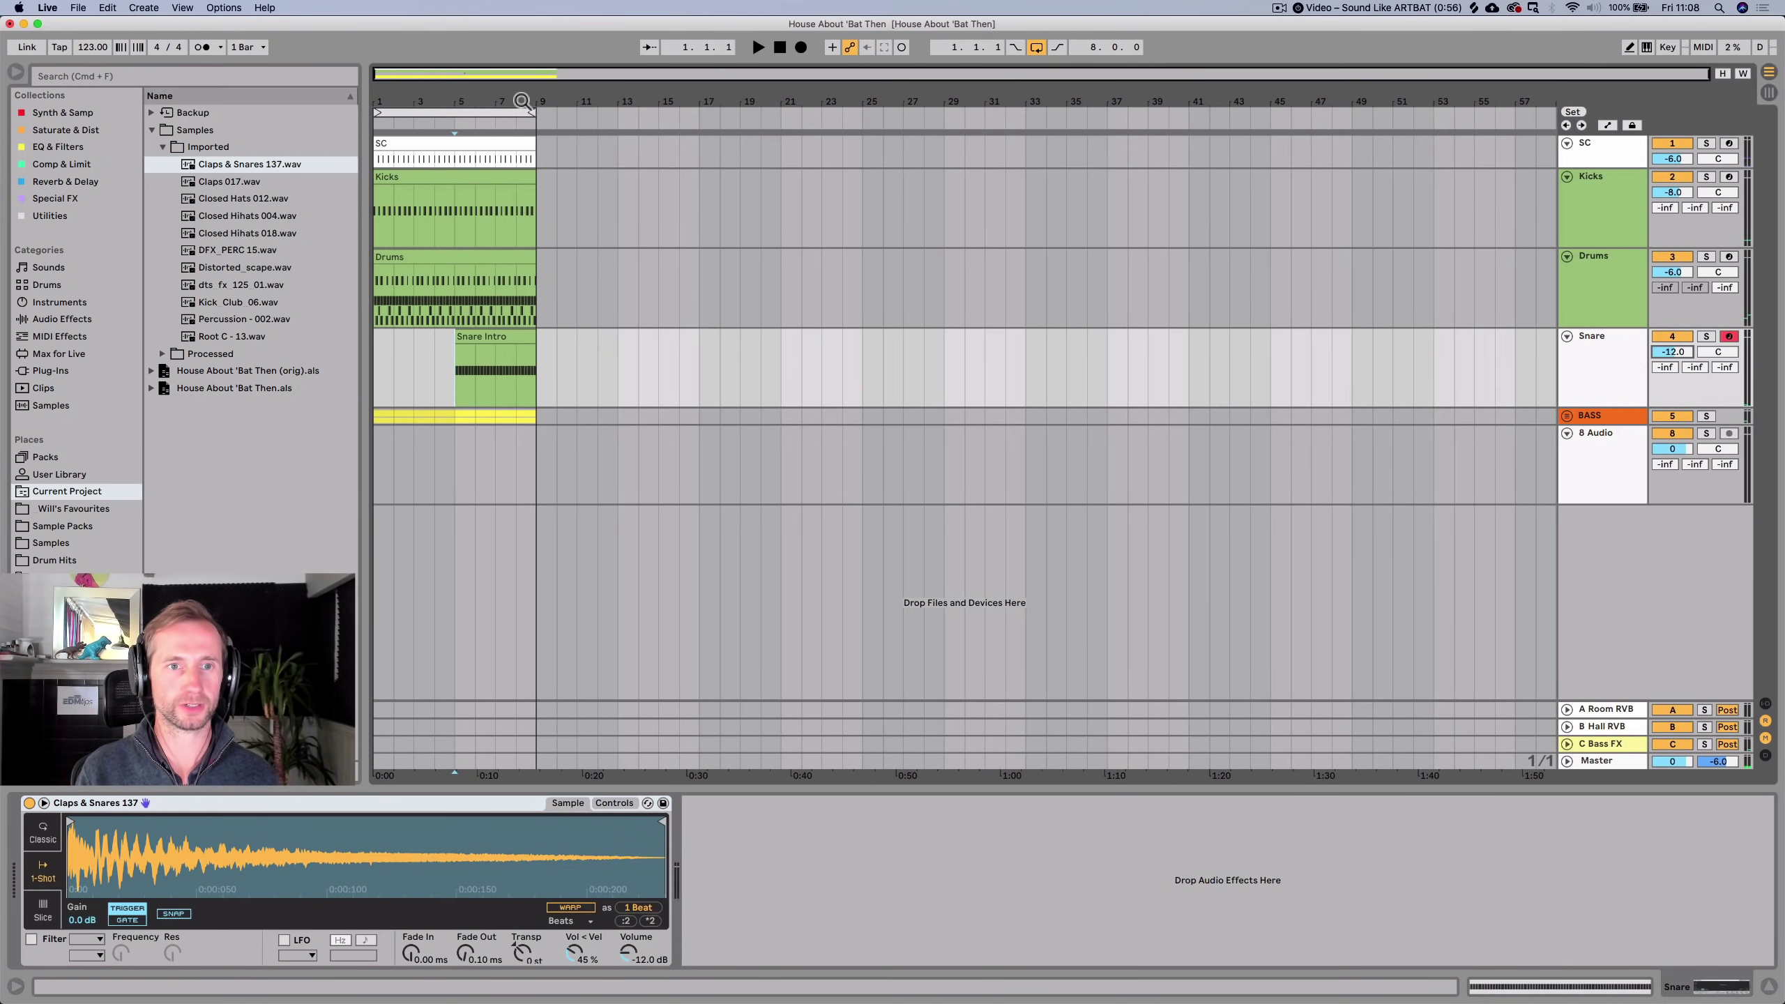
{"action": "key", "text": "cmd+s"}
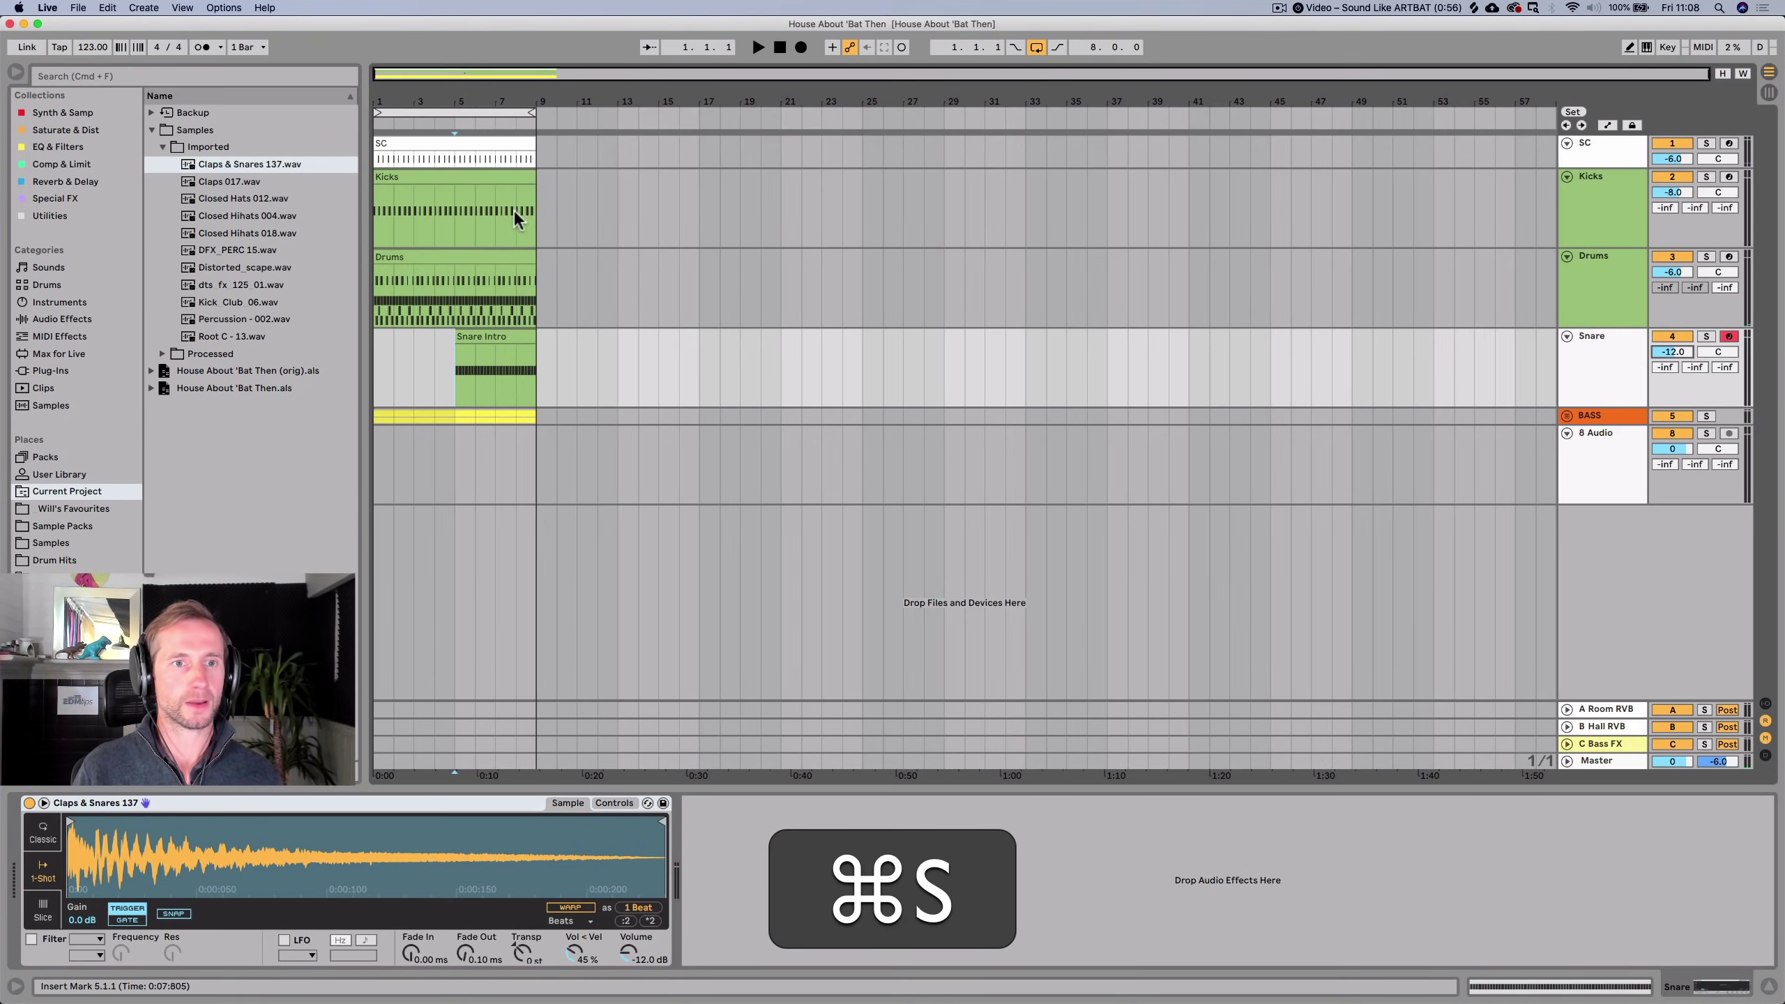
Copy the eight-bar Kicks and SC clips to bar 9, directly after the originals.
{"action": "left_click", "coordinate": [448, 172]}
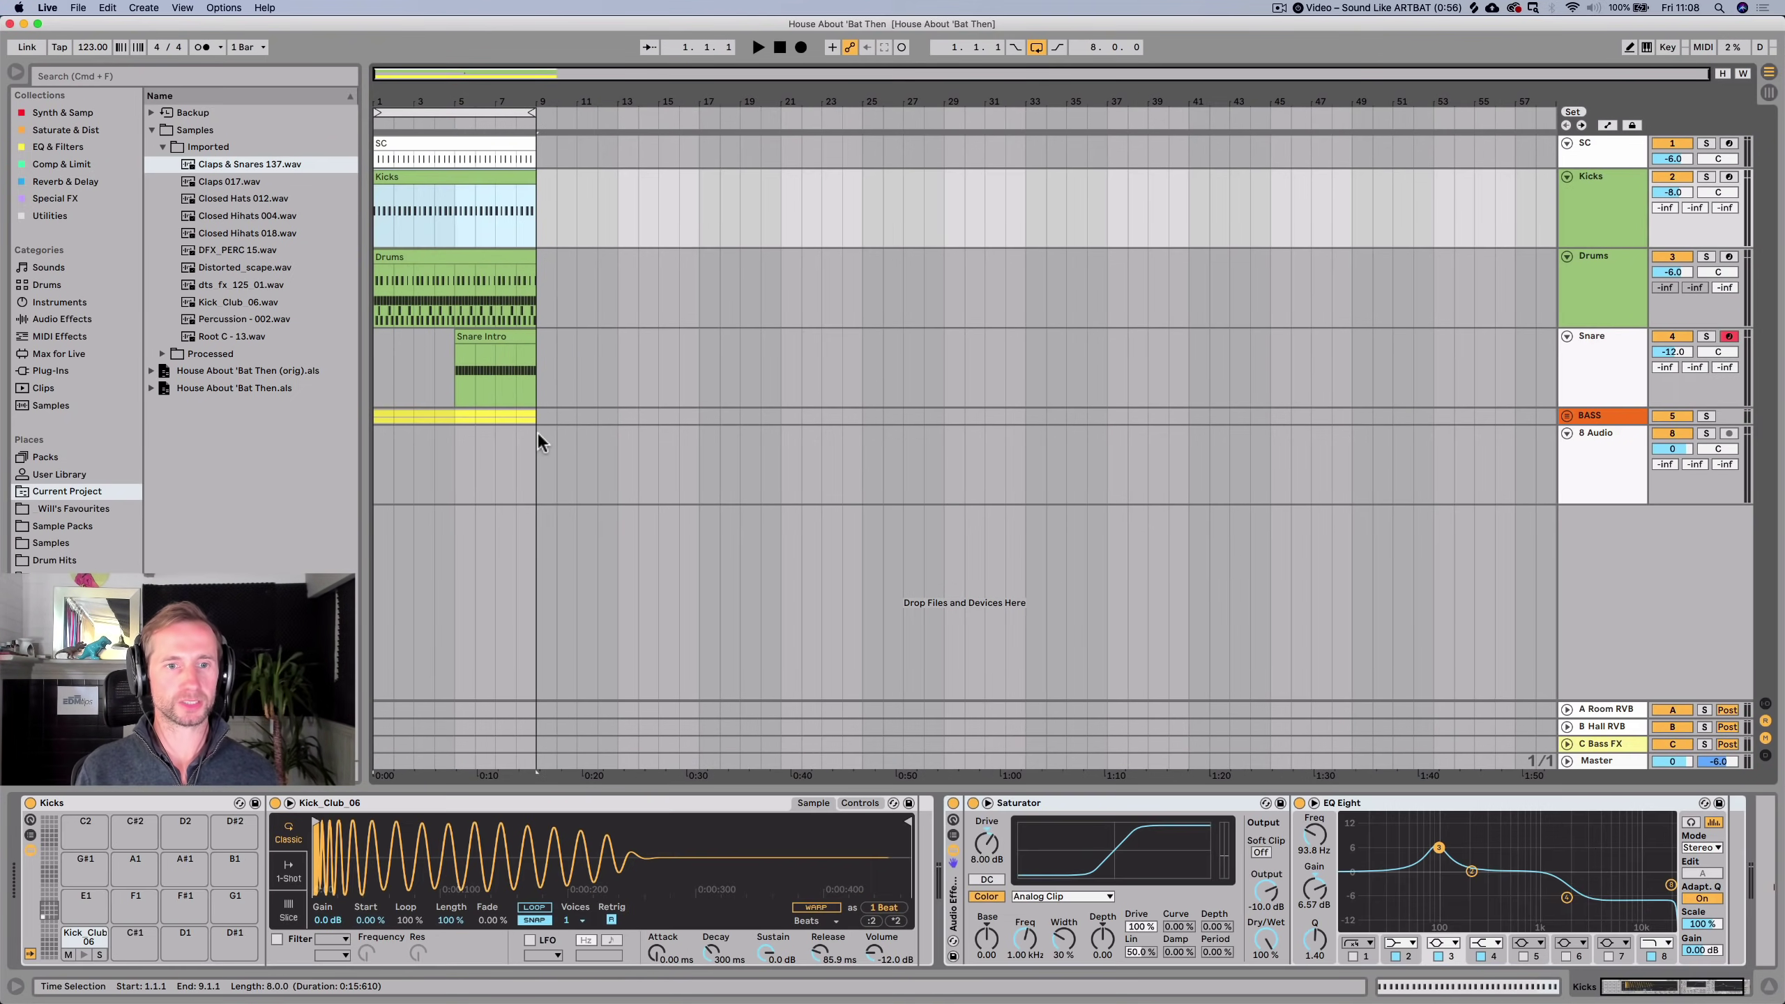
{"action": "left_click", "coordinate": [495, 335]}
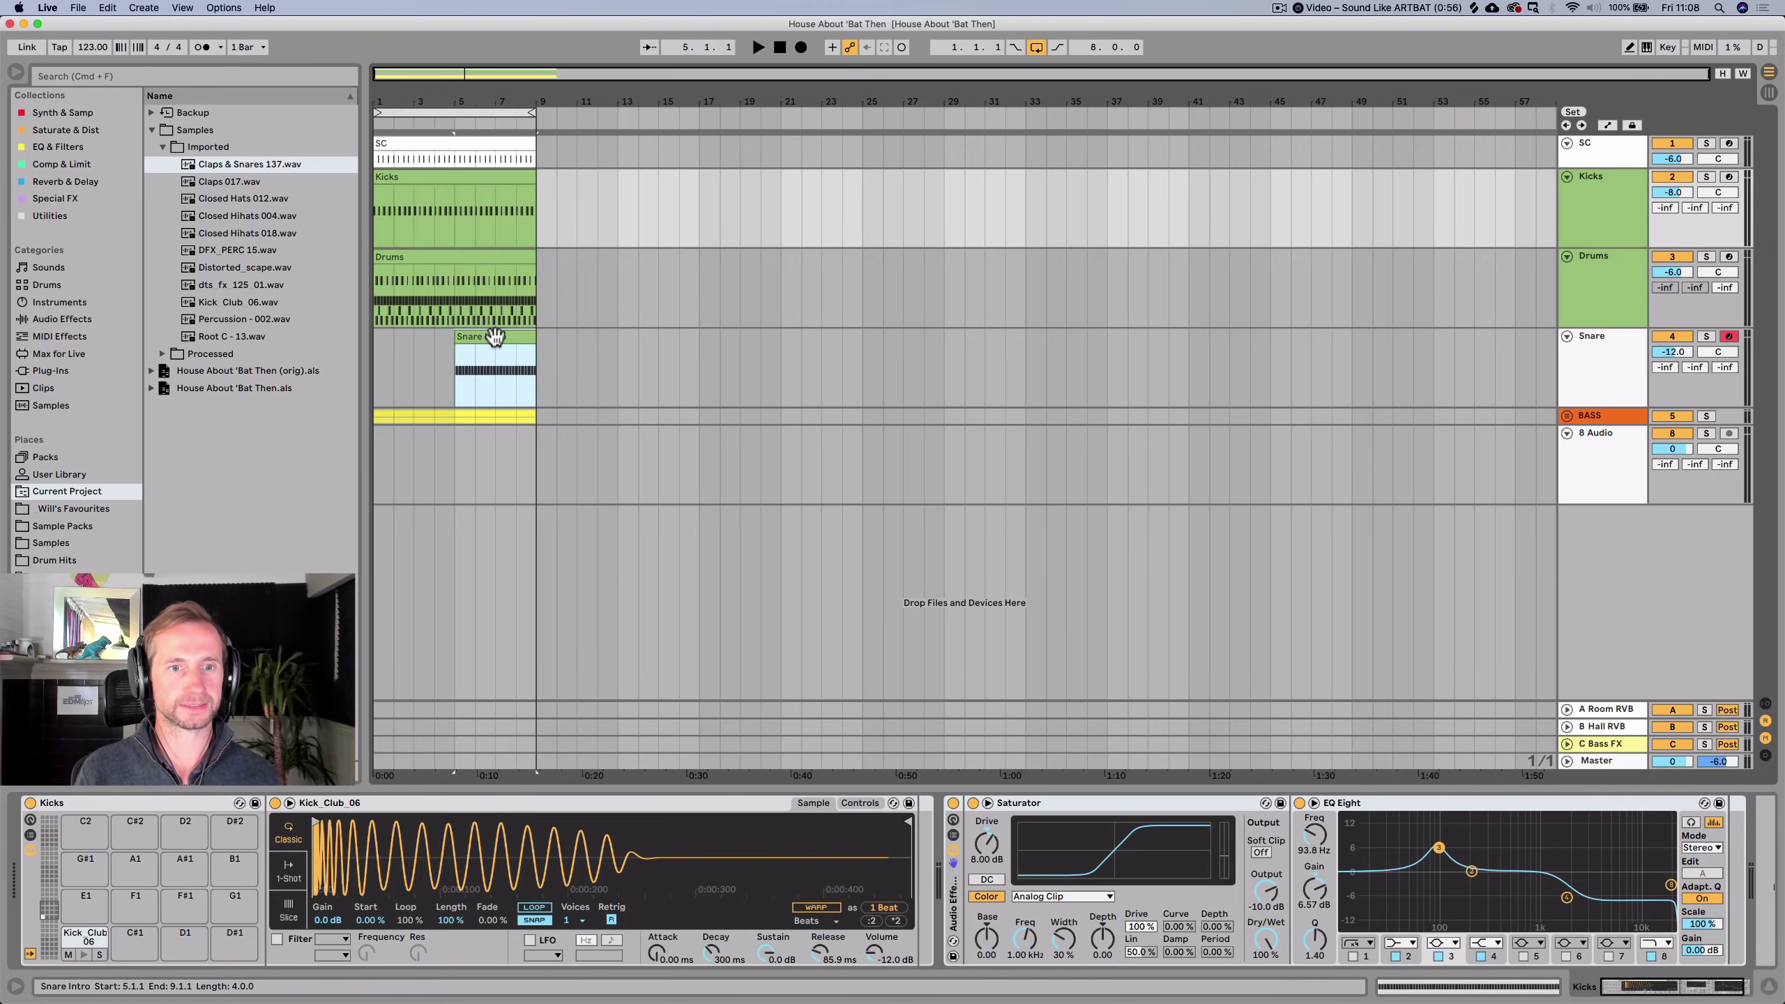
{"action": "left_click_drag", "start_coordinate": [466, 178], "coordinate": [629, 183]}
{"action": "left_click_drag", "start_coordinate": [499, 150], "coordinate": [655, 145]}
Collapse the Saturator and EQ Eight on the Kicks track and add another EQ Eight at the end of its chain.
{"action": "left_click", "coordinate": [1638, 216]}
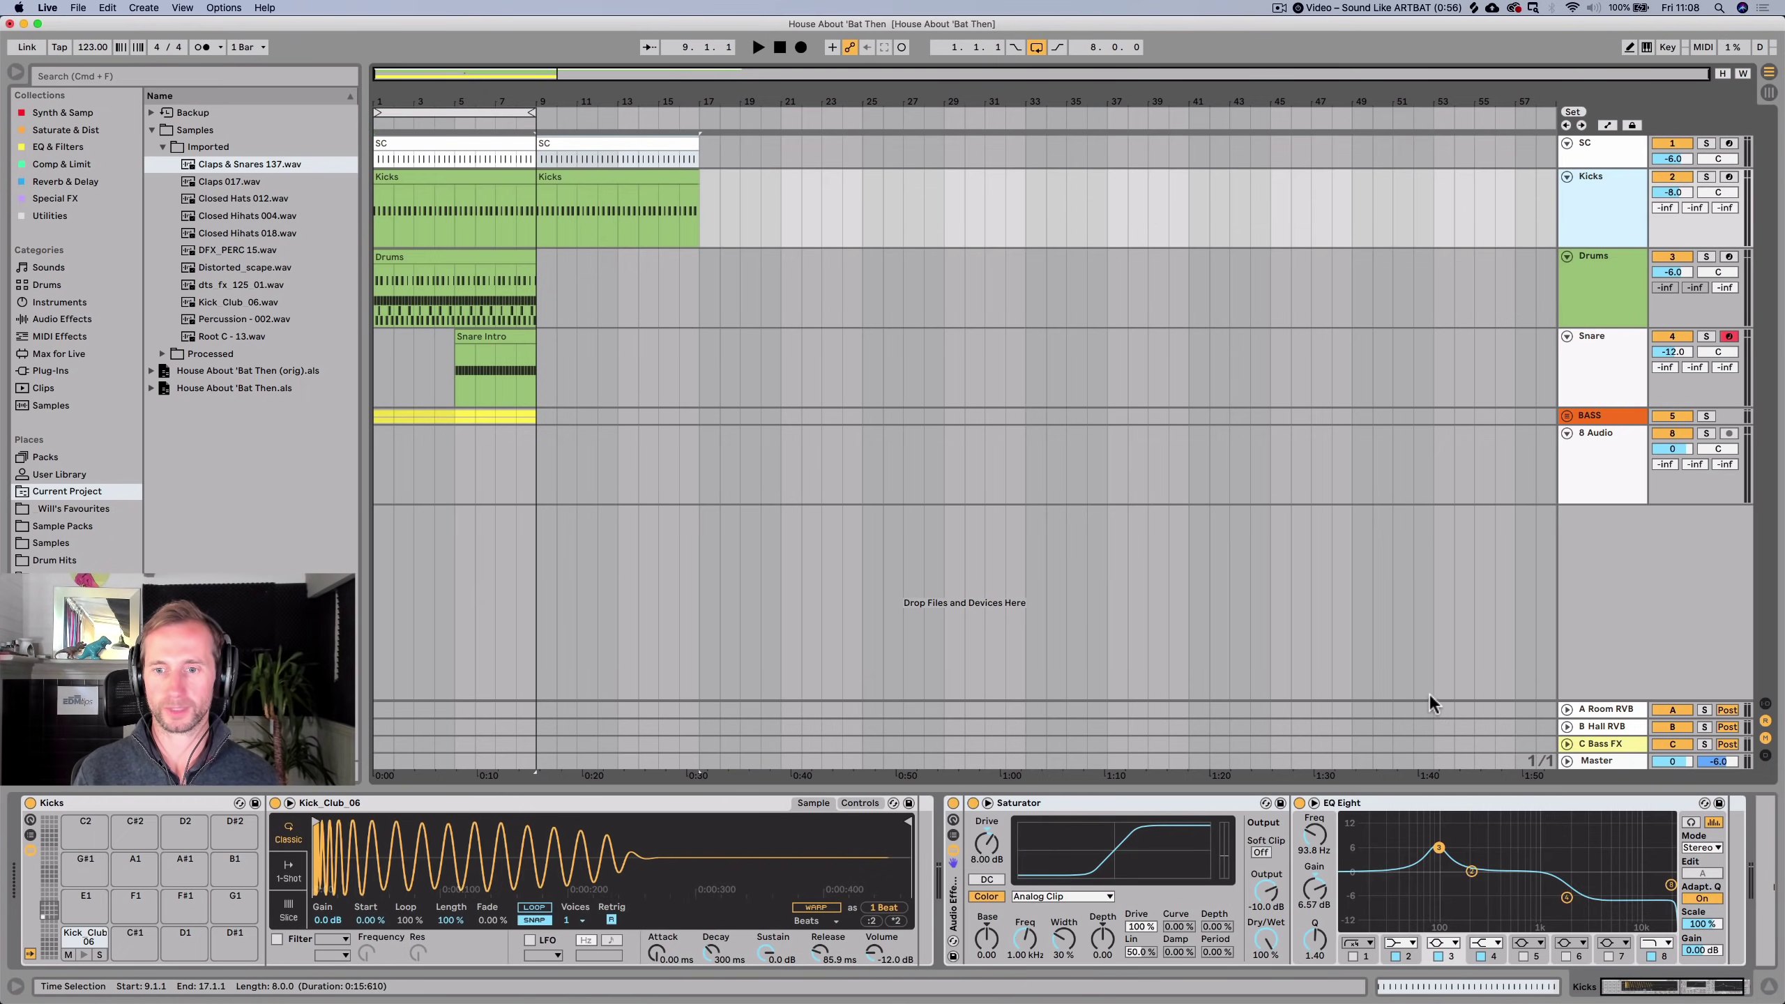
{"action": "double_click", "coordinate": [1383, 802]}
{"action": "double_click", "coordinate": [1109, 802]}
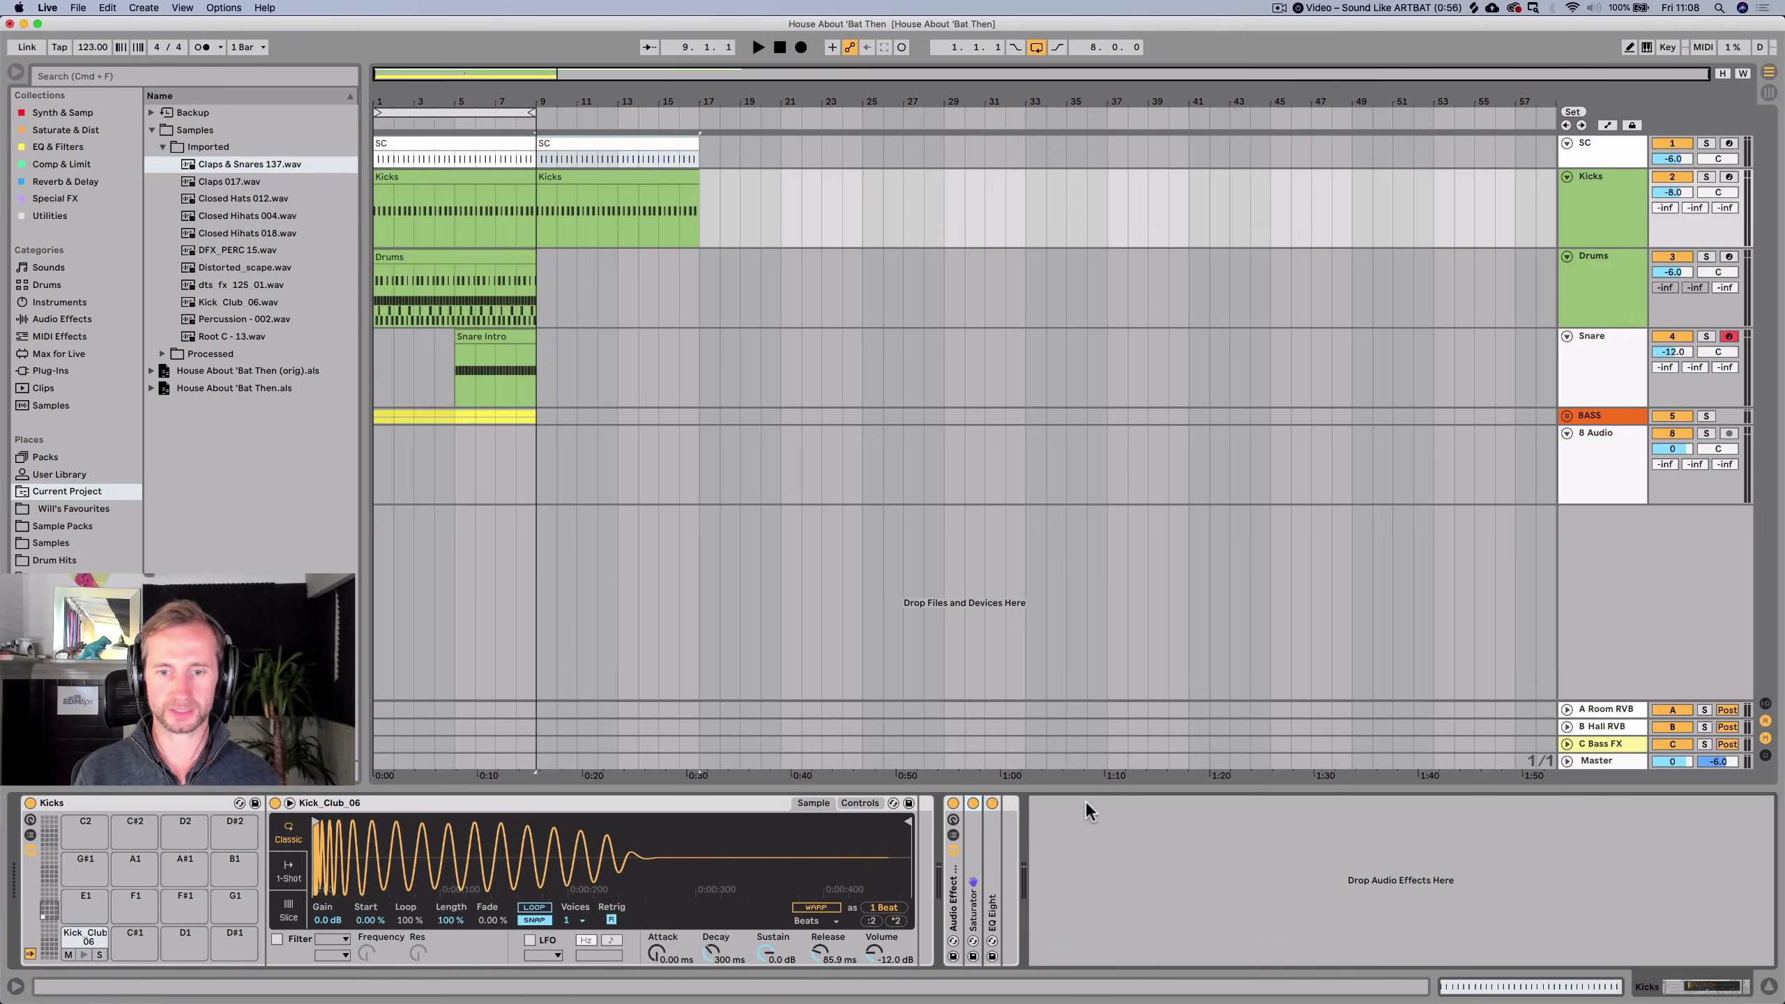
{"action": "left_click", "coordinate": [50, 147]}
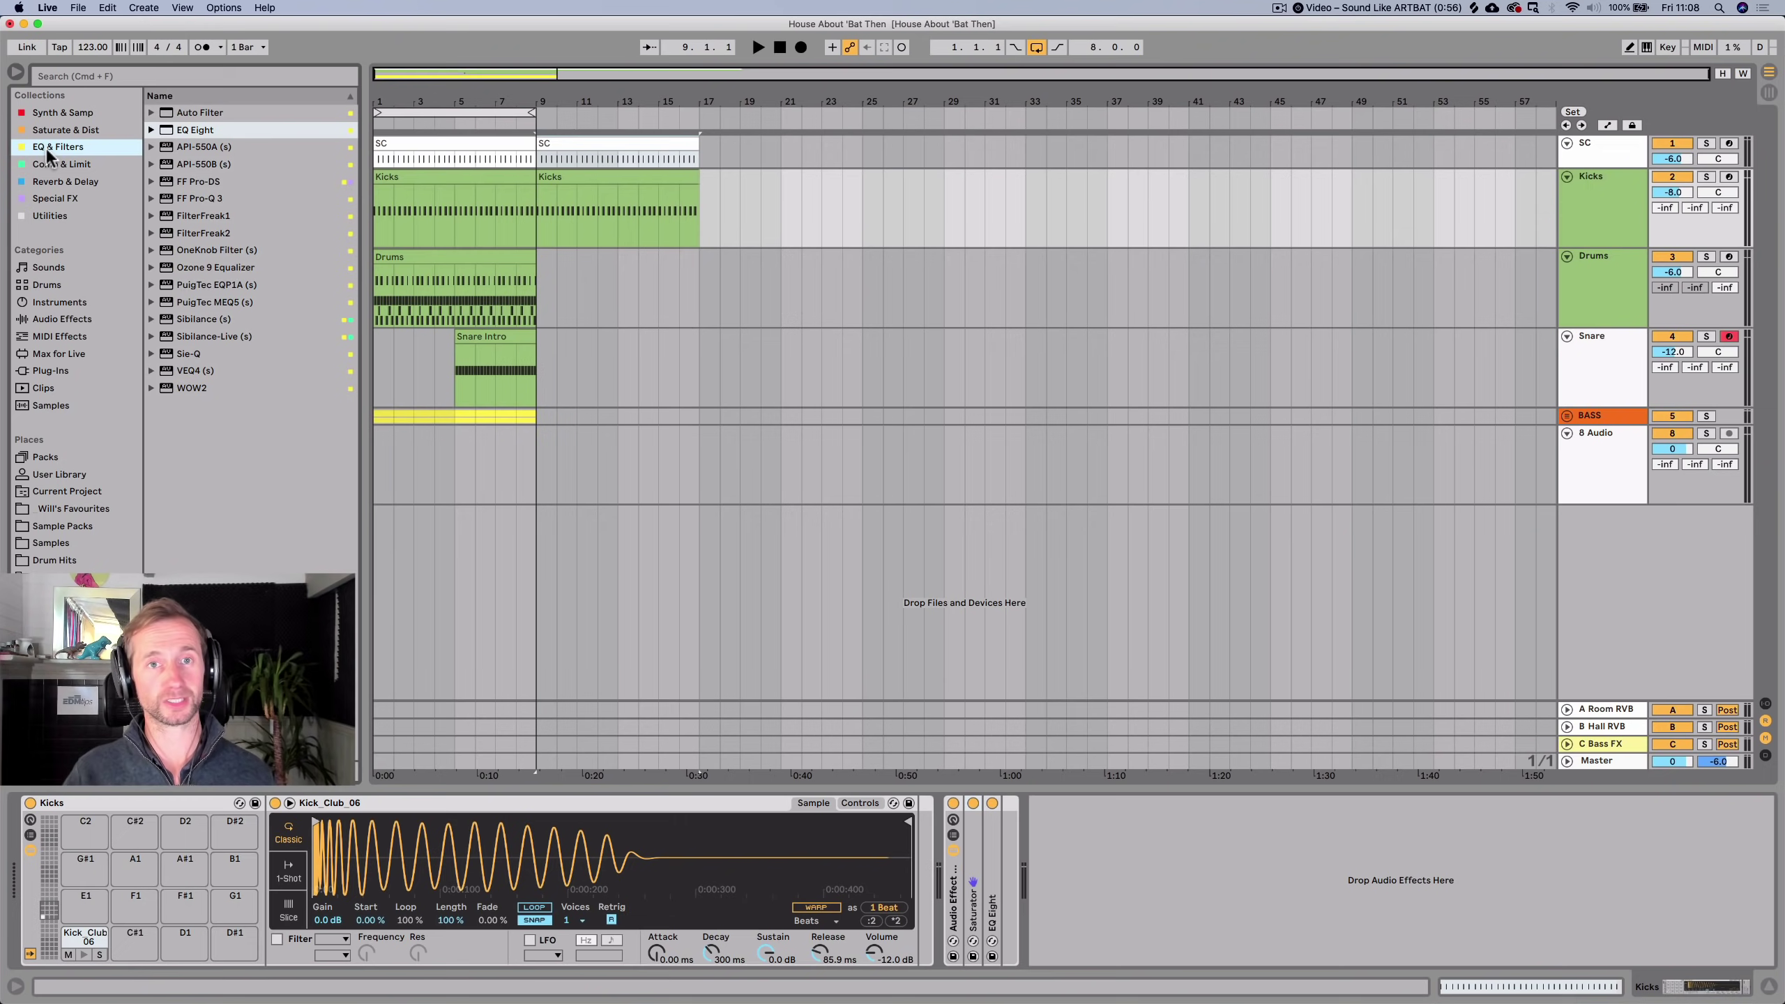
{"action": "left_click_drag", "start_coordinate": [1094, 839], "coordinate": [1065, 827]}
{"action": "key", "text": "space"}
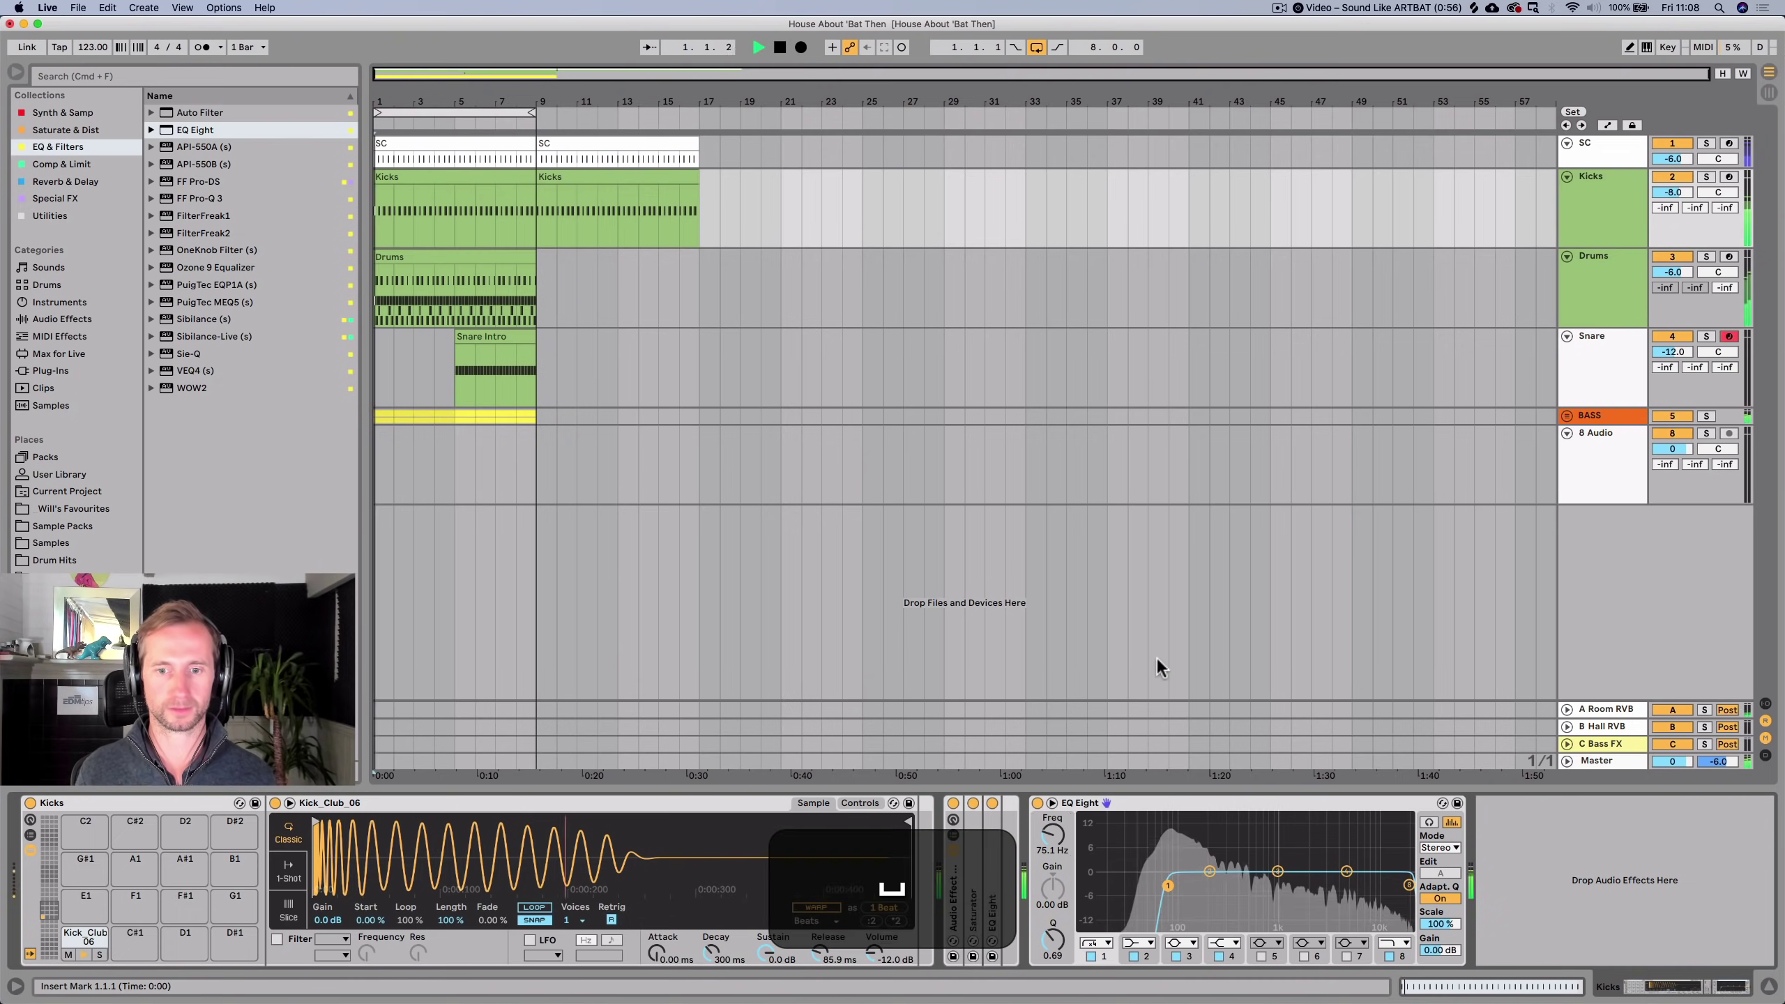
Mute the BASS group and raise the low-cut frequency of the new Kicks EQ Eight to 138 Hz during playback.
{"action": "left_click", "coordinate": [1661, 419]}
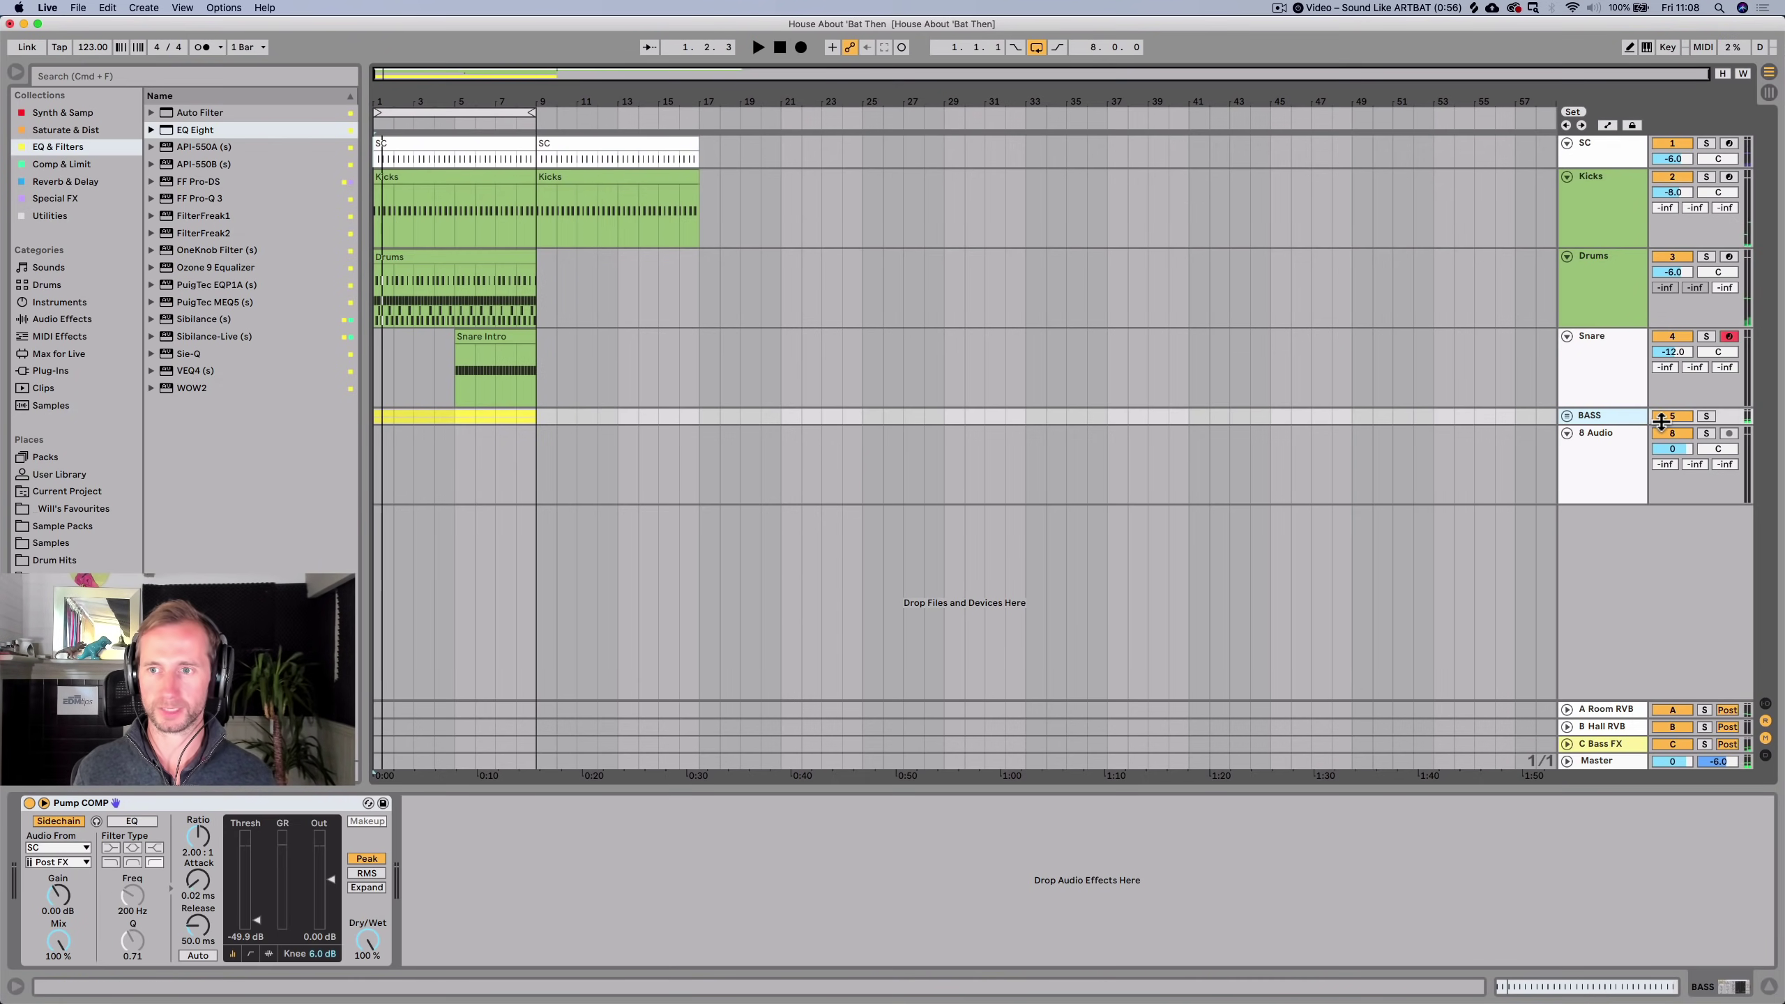
{"action": "left_click", "coordinate": [1638, 188]}
{"action": "key", "text": "space"}
{"action": "left_click_drag", "start_coordinate": [1055, 835], "coordinate": [1057, 834]}
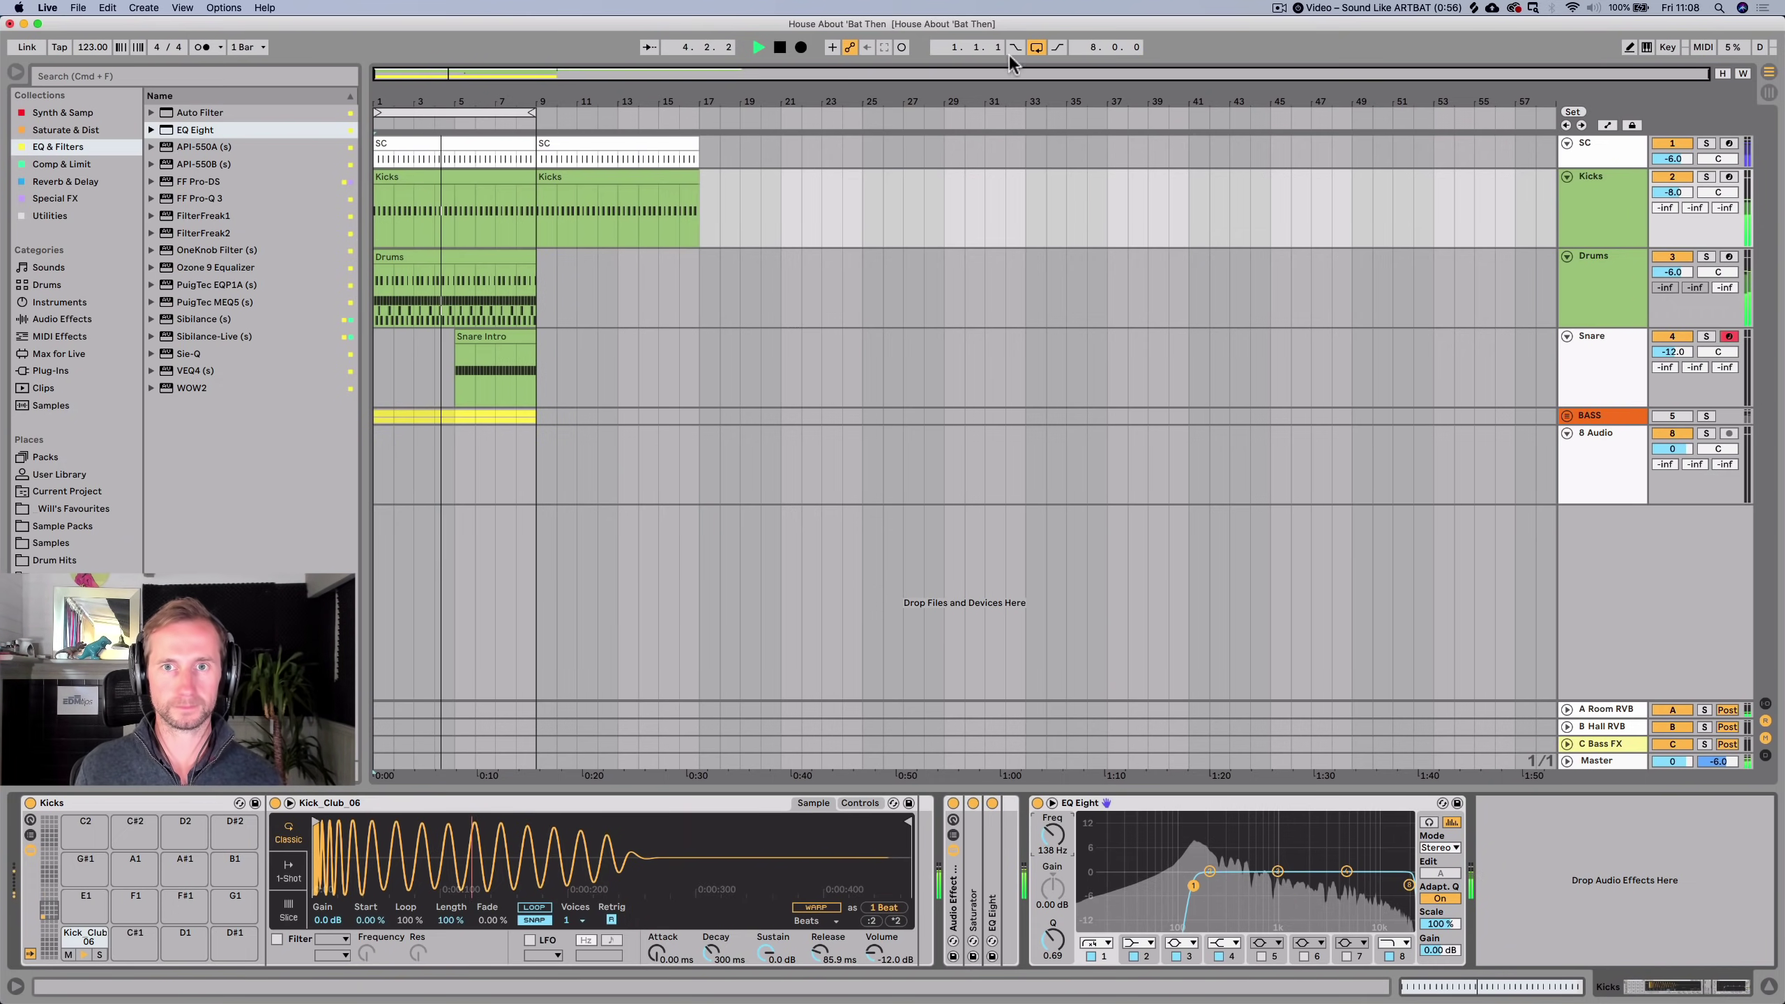
Switch looping off and extend the loop region to 16 bars, from bar 1 to bar 17.
{"action": "left_click", "coordinate": [1037, 48]}
{"action": "left_click_drag", "start_coordinate": [534, 112], "coordinate": [699, 112]}
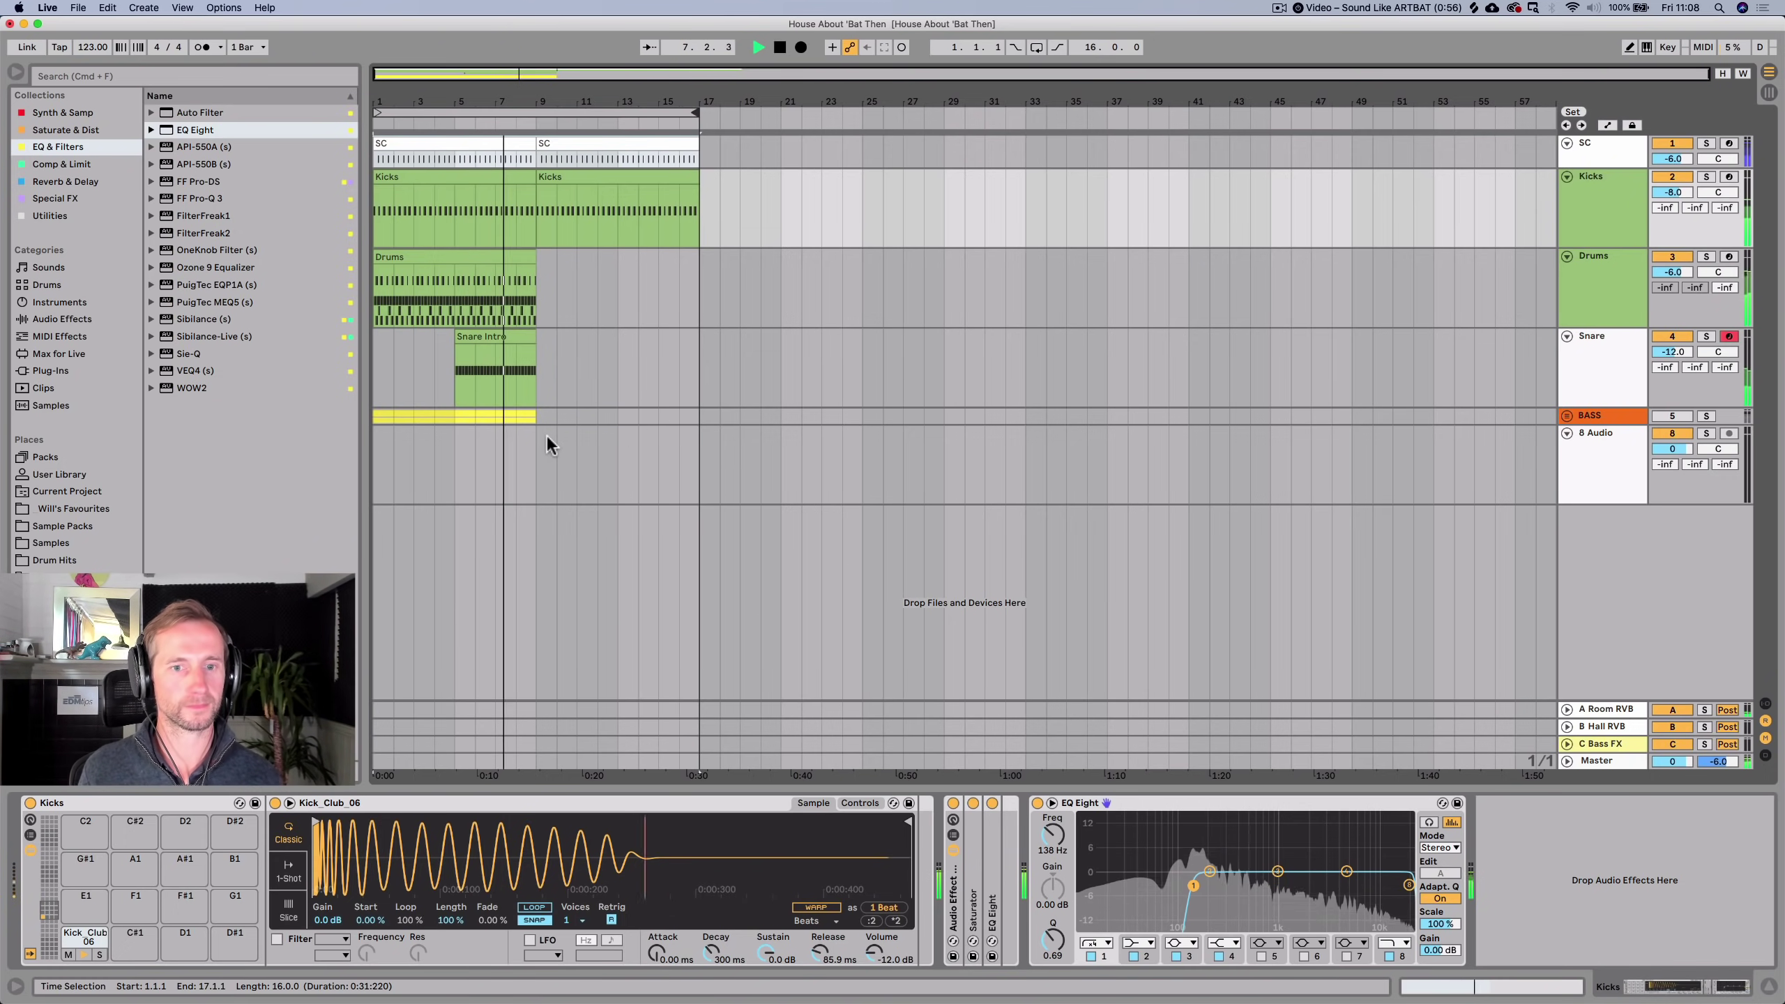
Bypass the new EQ Eight on the Kicks track, stop playback and save the set.
{"action": "left_click", "coordinate": [1038, 803]}
{"action": "key", "text": "space"}
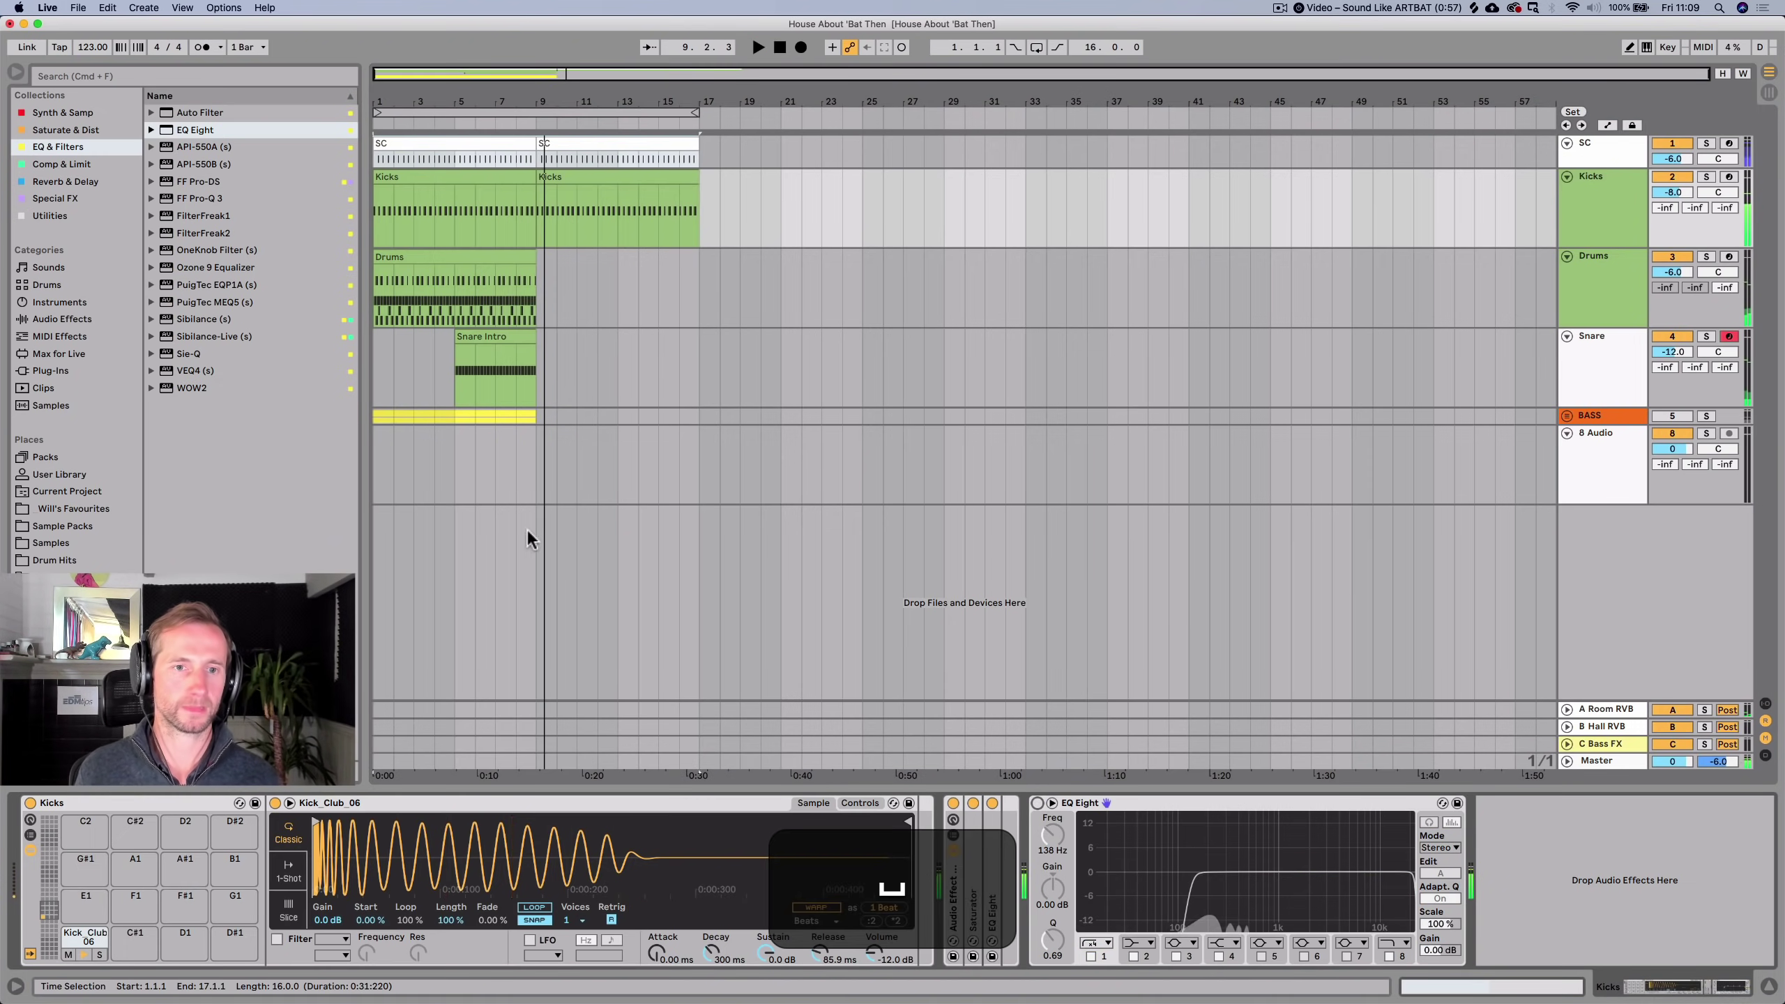
{"action": "key", "text": "super+s"}
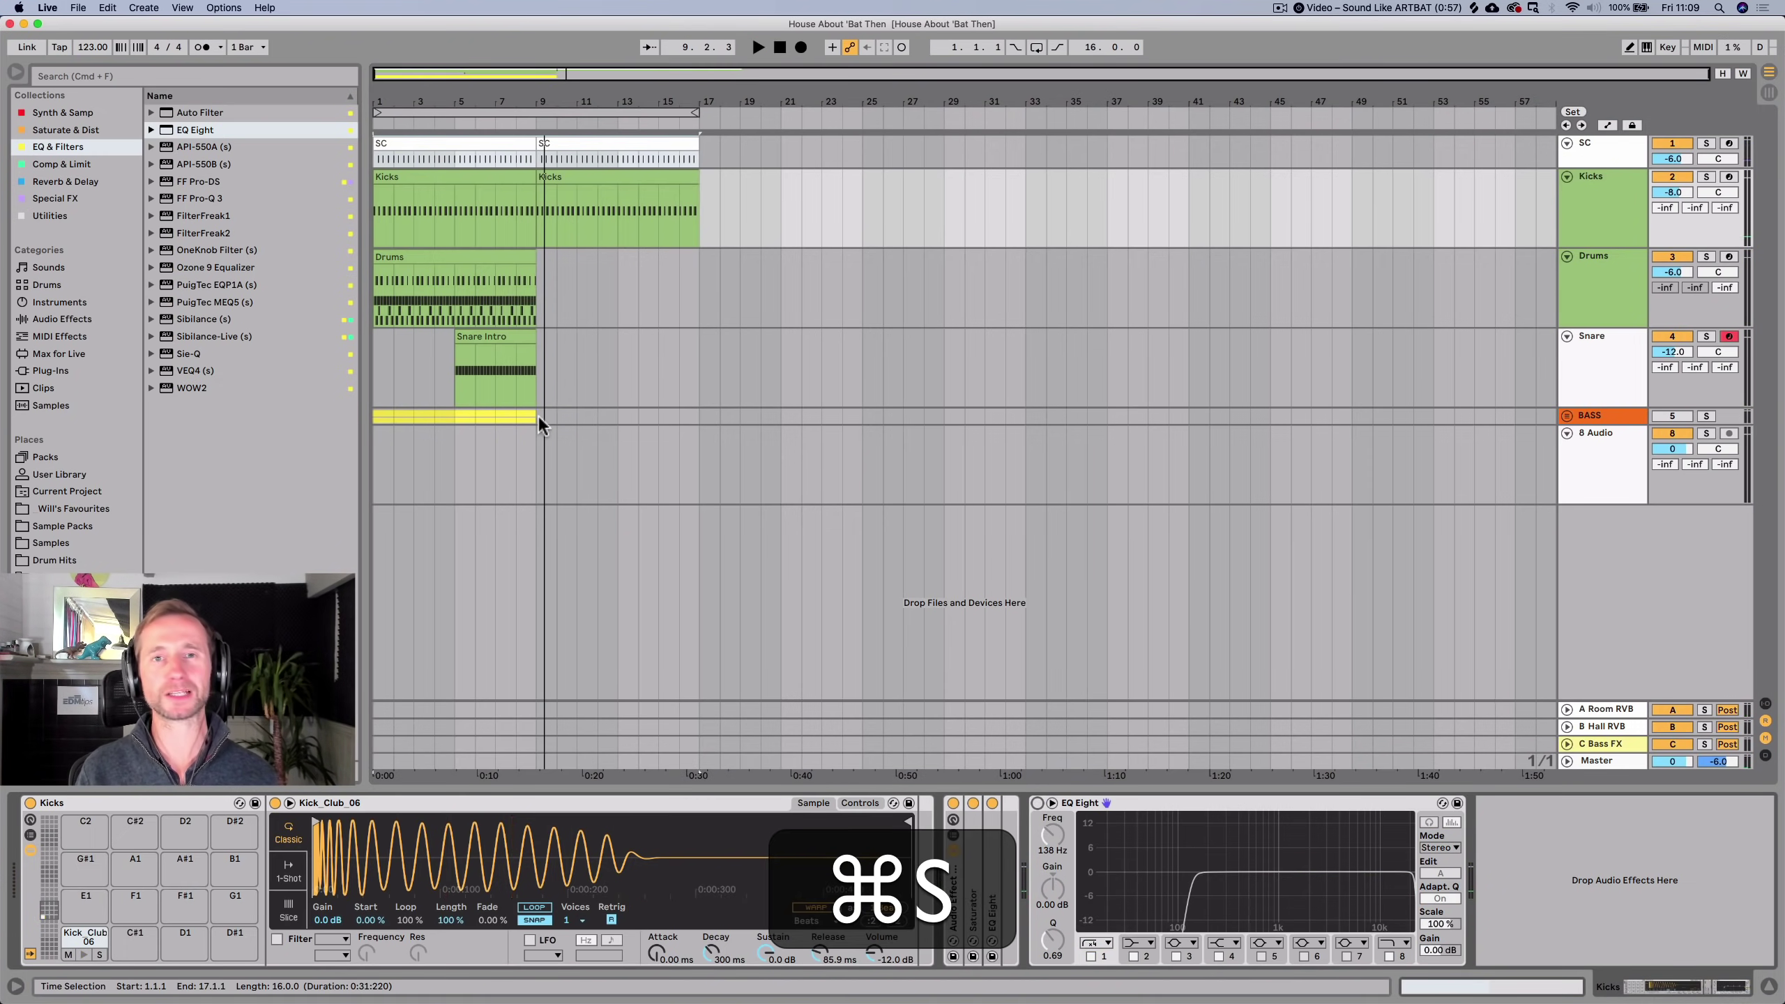
Move the Snare Intro clip to bar 13 and duplicate the Drums clip three times, up to bar 33.
{"action": "left_click", "coordinate": [538, 415]}
{"action": "left_click_drag", "start_coordinate": [505, 338], "coordinate": [661, 337]}
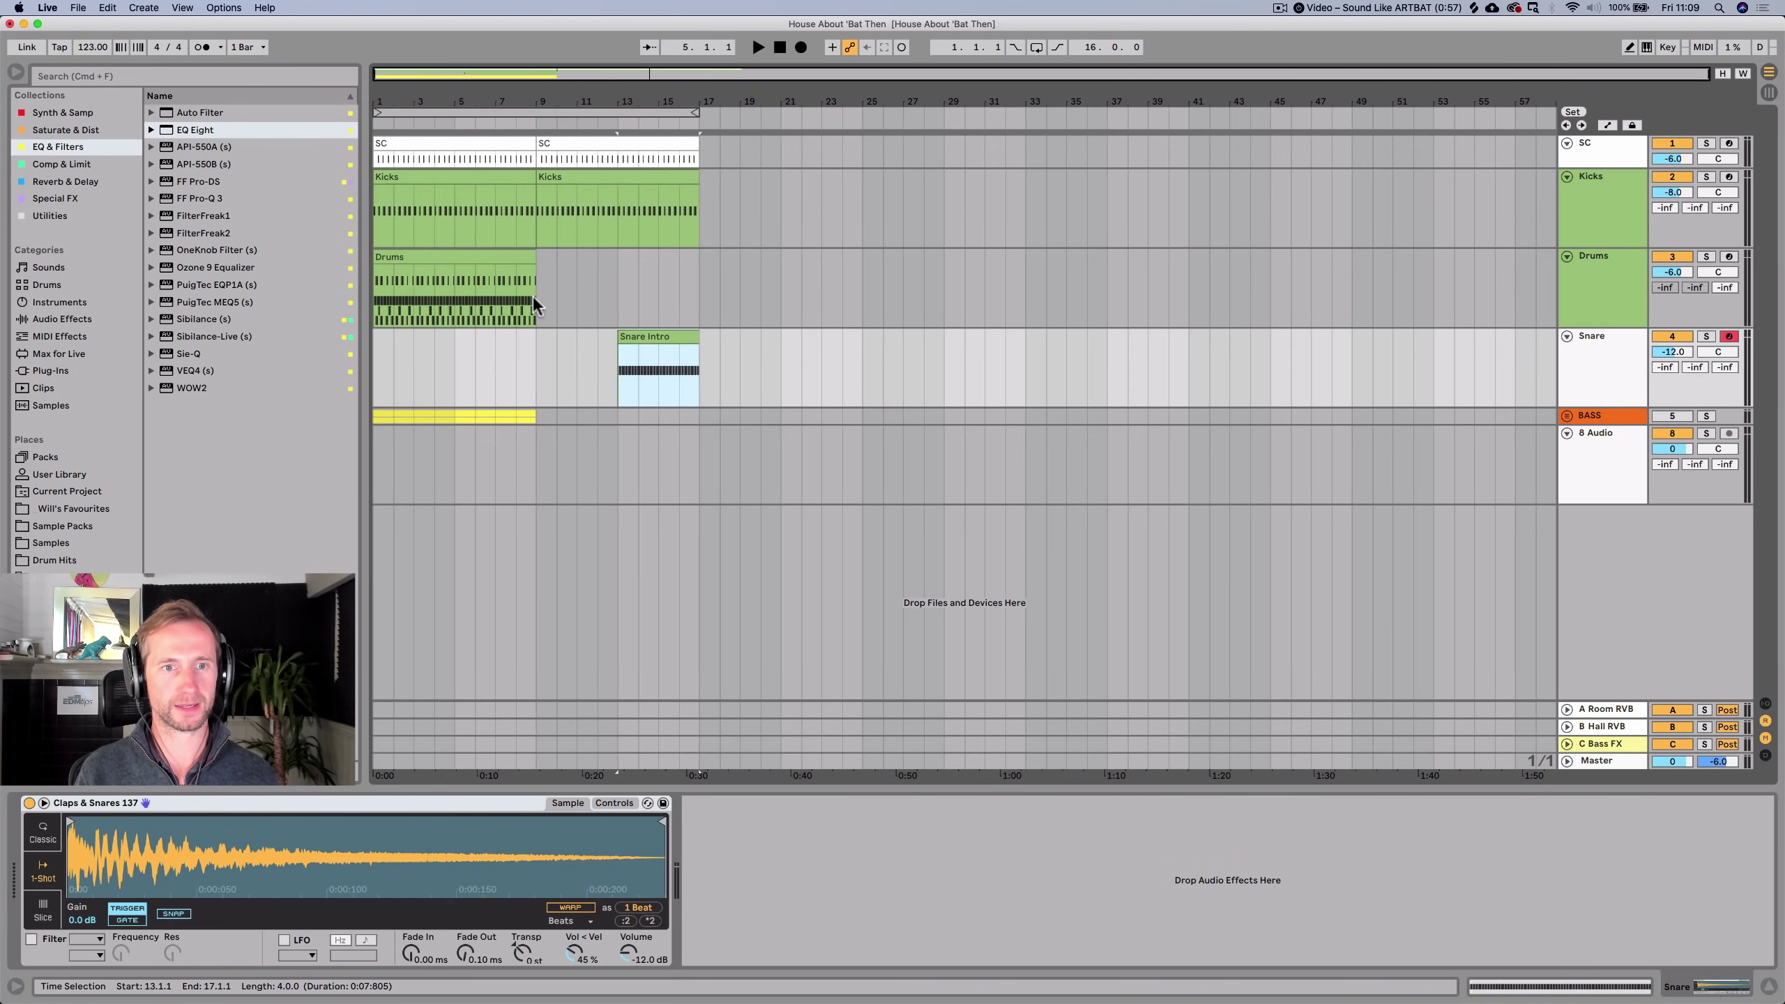
{"action": "left_click", "coordinate": [452, 252]}
{"action": "key", "text": "super+d"}
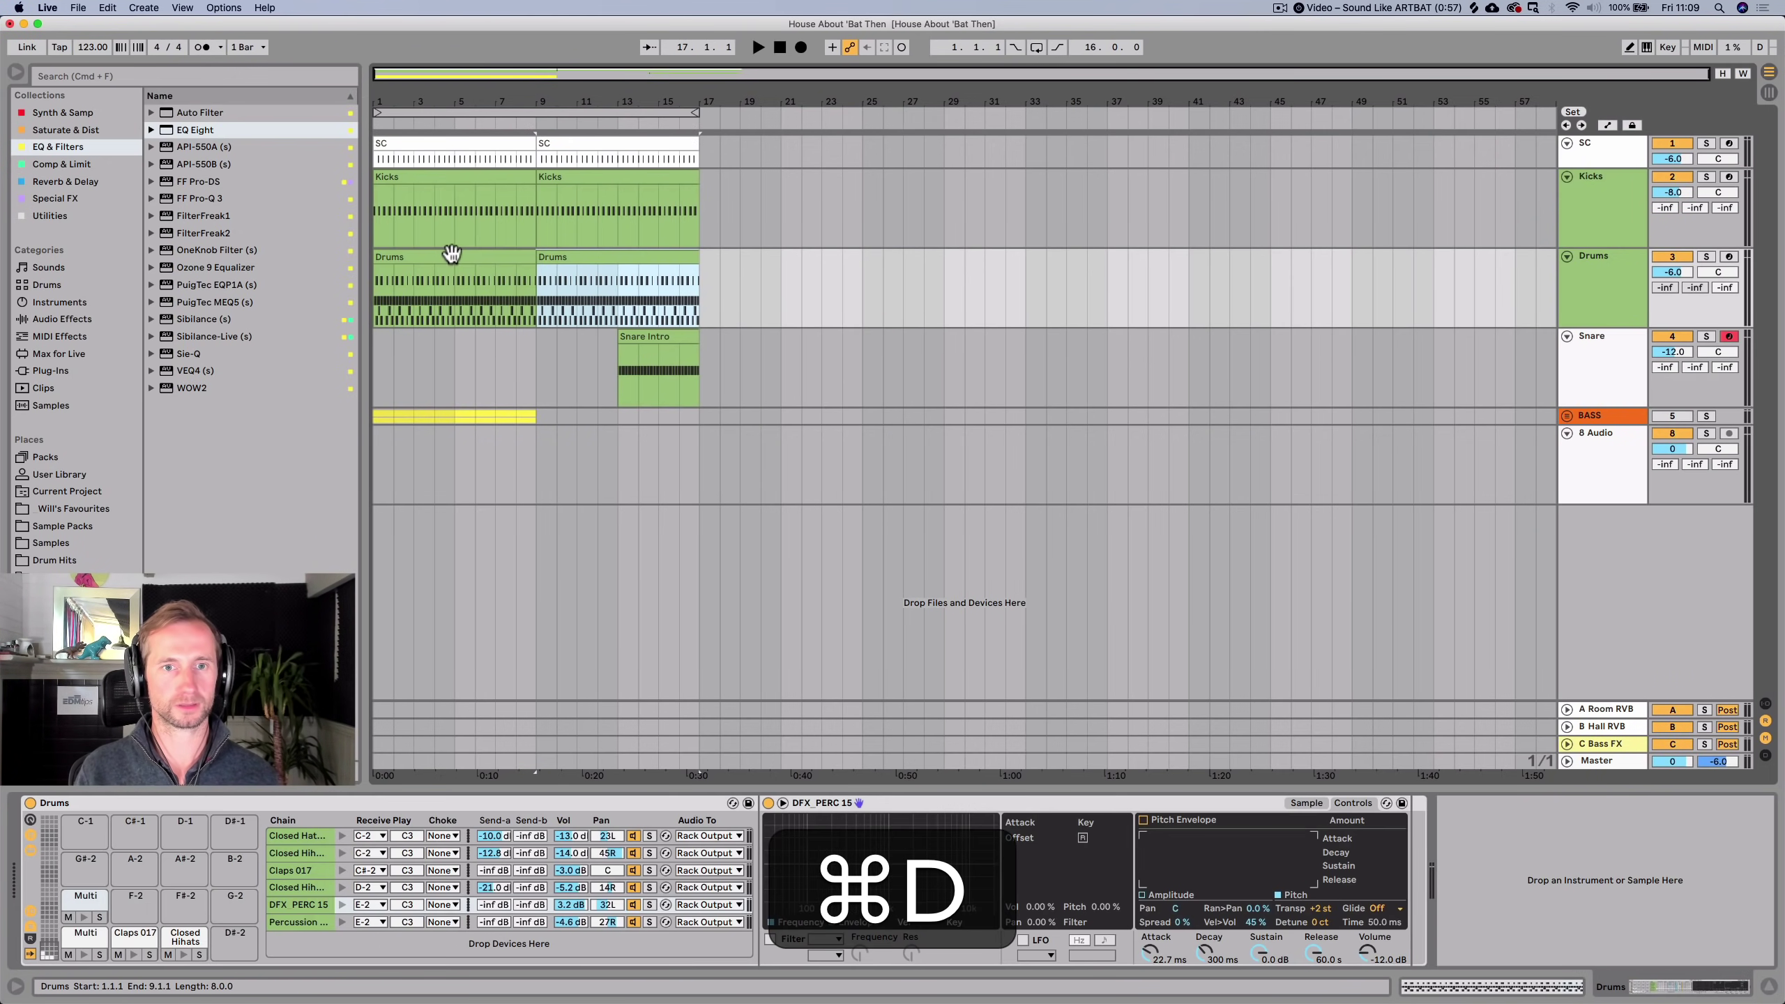
{"action": "key", "text": "super+d"}
{"action": "key", "text": "super+d"}
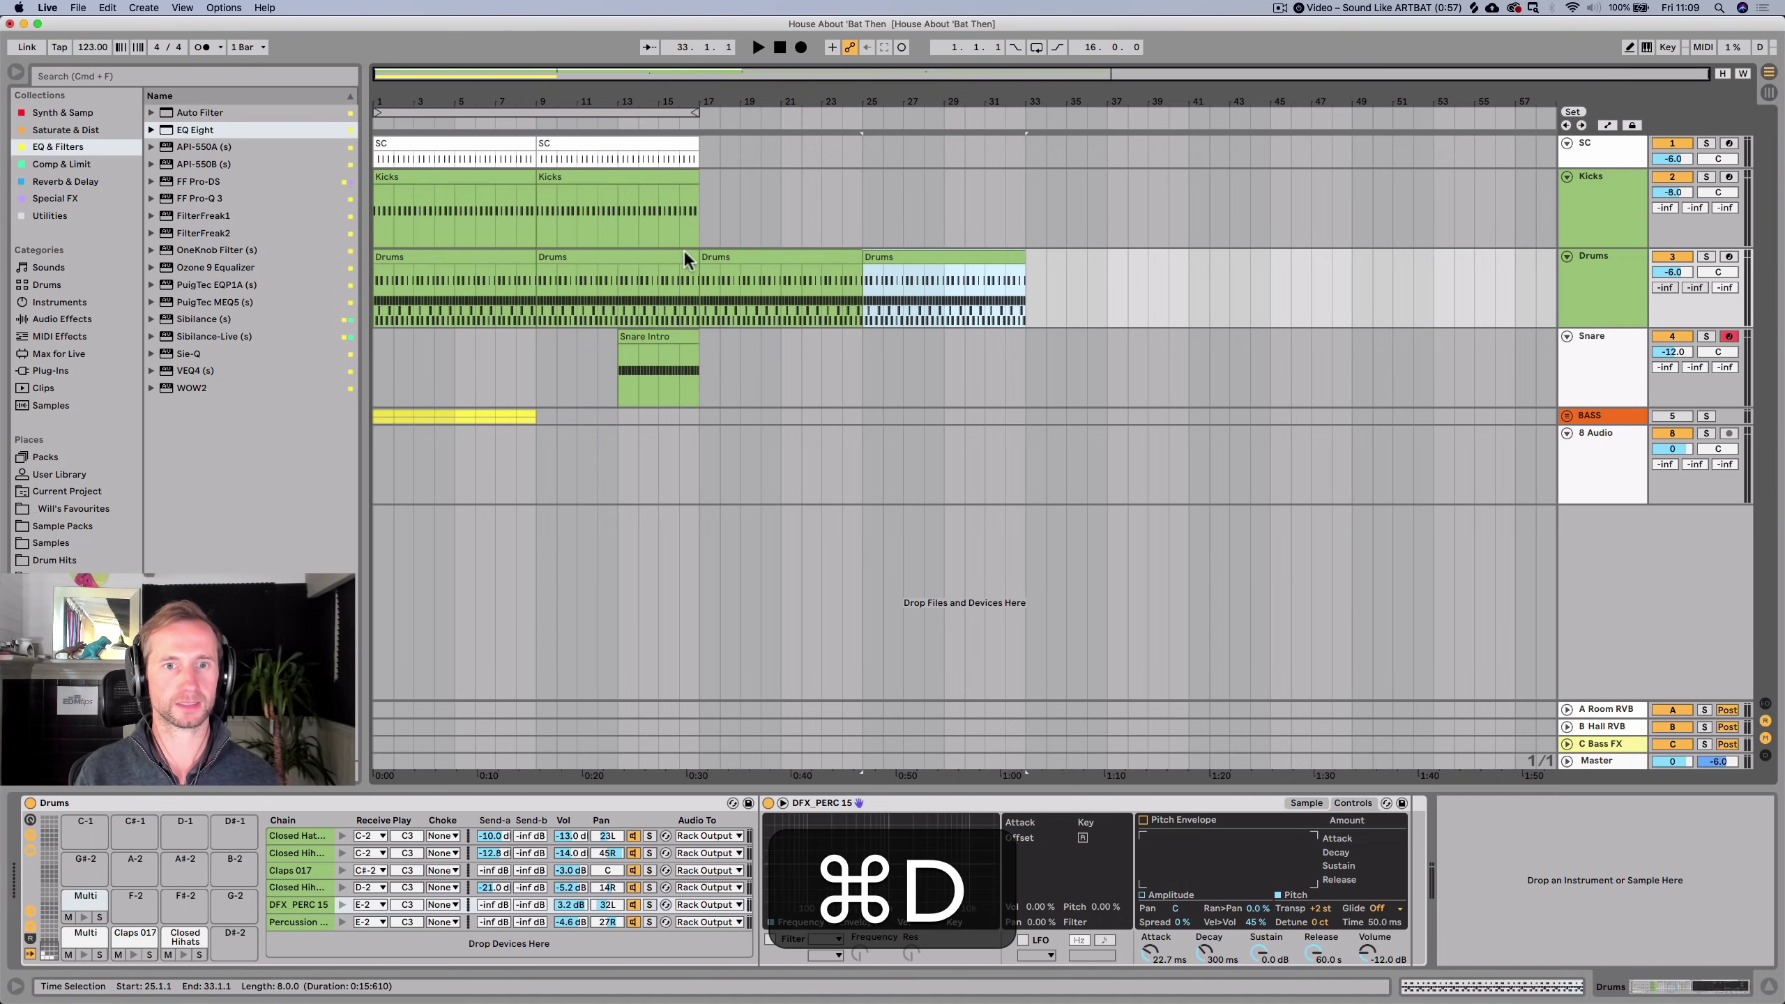
Shorten the second Drums clip and the second Kicks clip so that both end at bar 13.
{"action": "left_click_drag", "start_coordinate": [689, 256], "coordinate": [619, 269]}
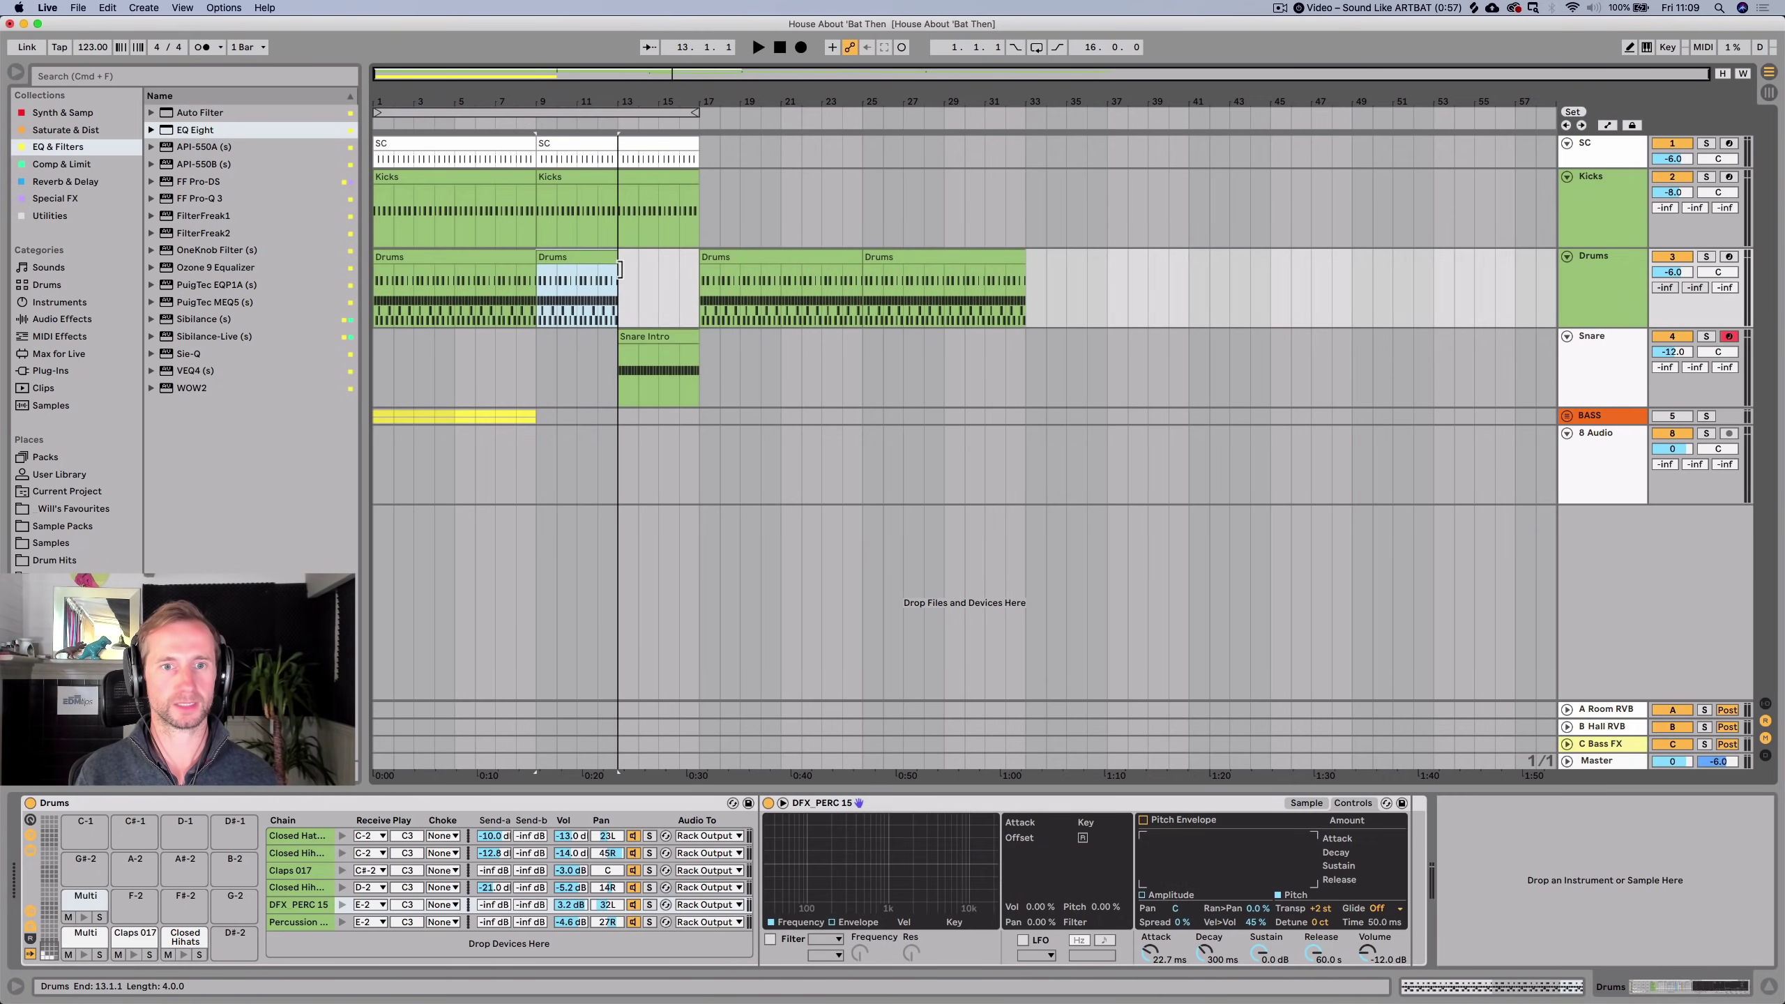
{"action": "left_click_drag", "start_coordinate": [689, 175], "coordinate": [619, 177]}
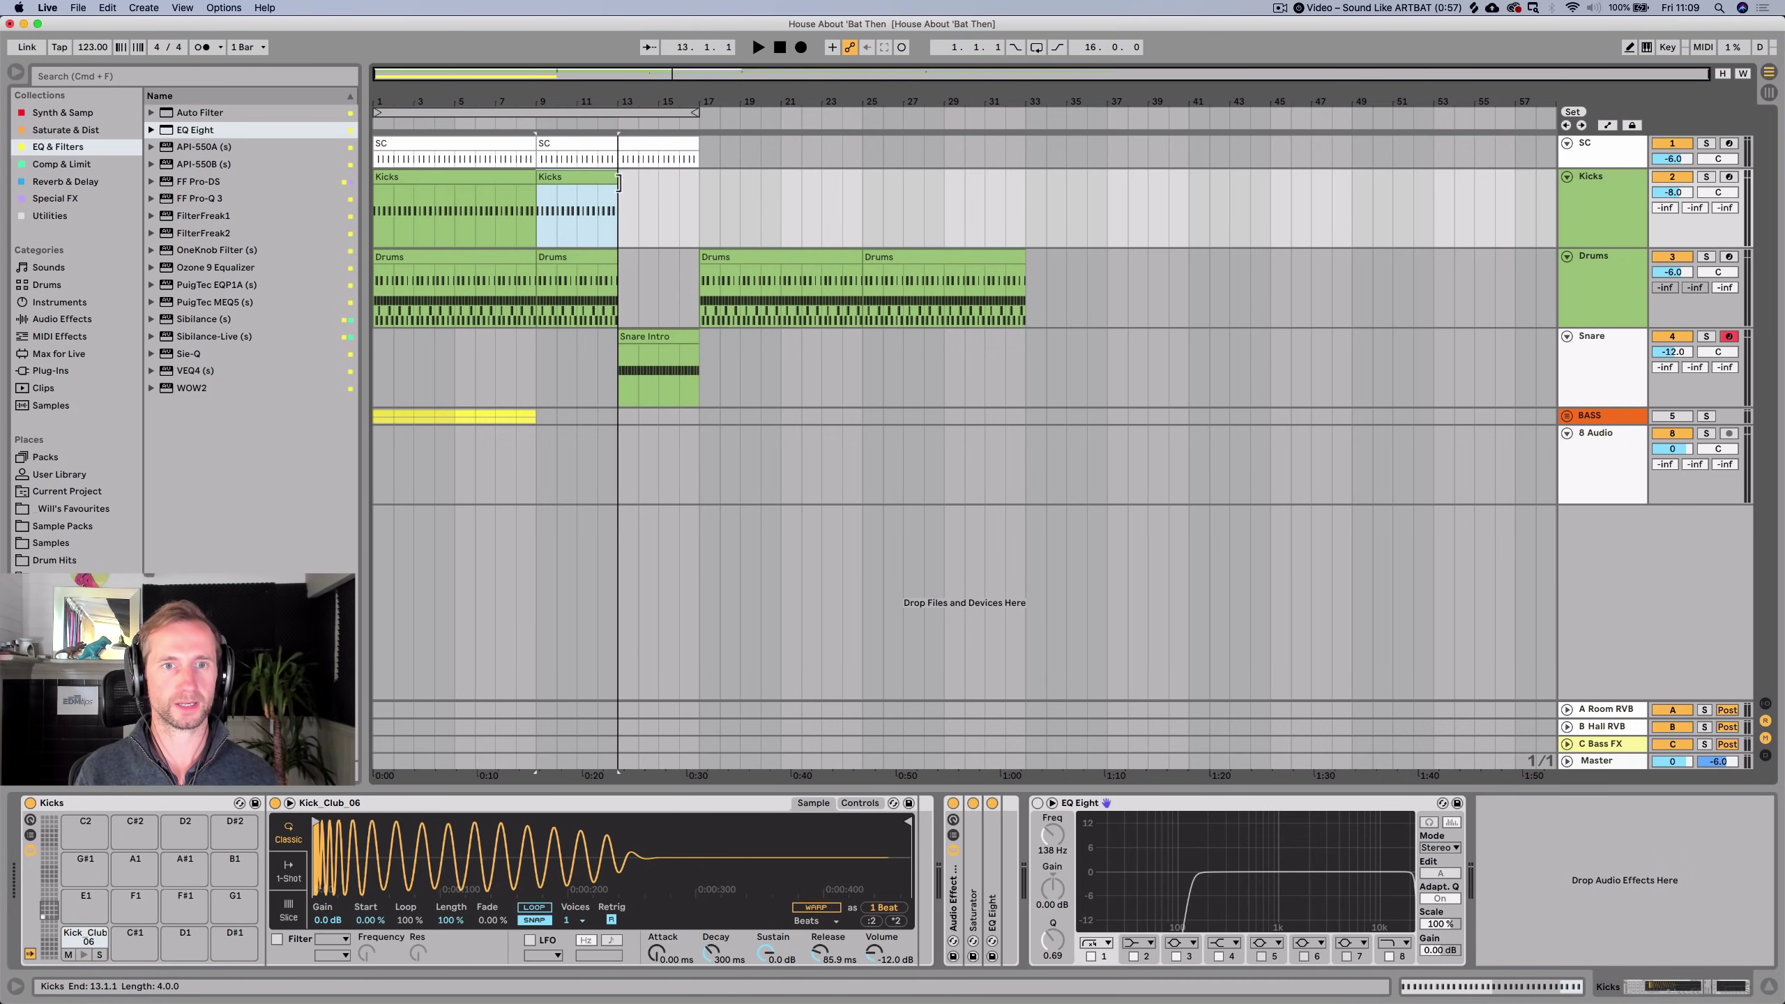
Duplicate the SC clip twice and place two full eight-bar copies of the Kicks clip from bar 17 to bar 33.
{"action": "left_click", "coordinate": [626, 143]}
{"action": "key", "text": "super+d"}
{"action": "key", "text": "super+d"}
{"action": "left_click_drag", "start_coordinate": [464, 184], "coordinate": [790, 184]}
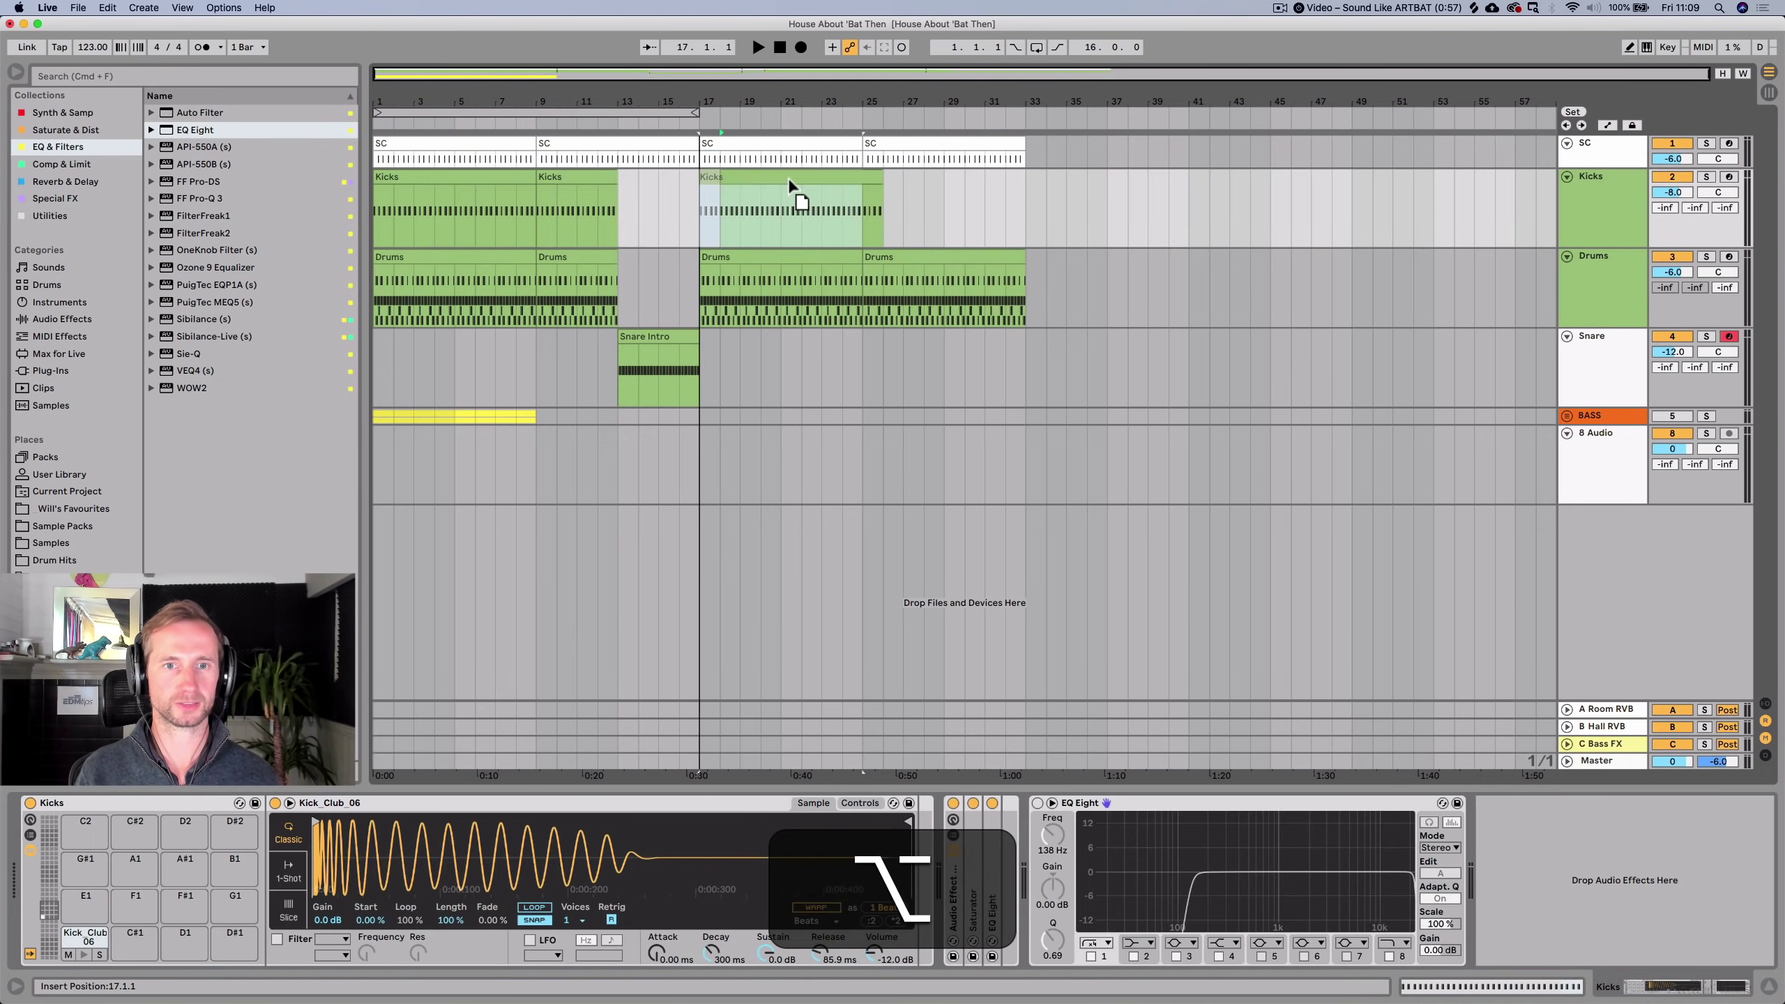
{"action": "key", "text": "super+d"}
{"action": "left_click", "coordinate": [770, 256]}
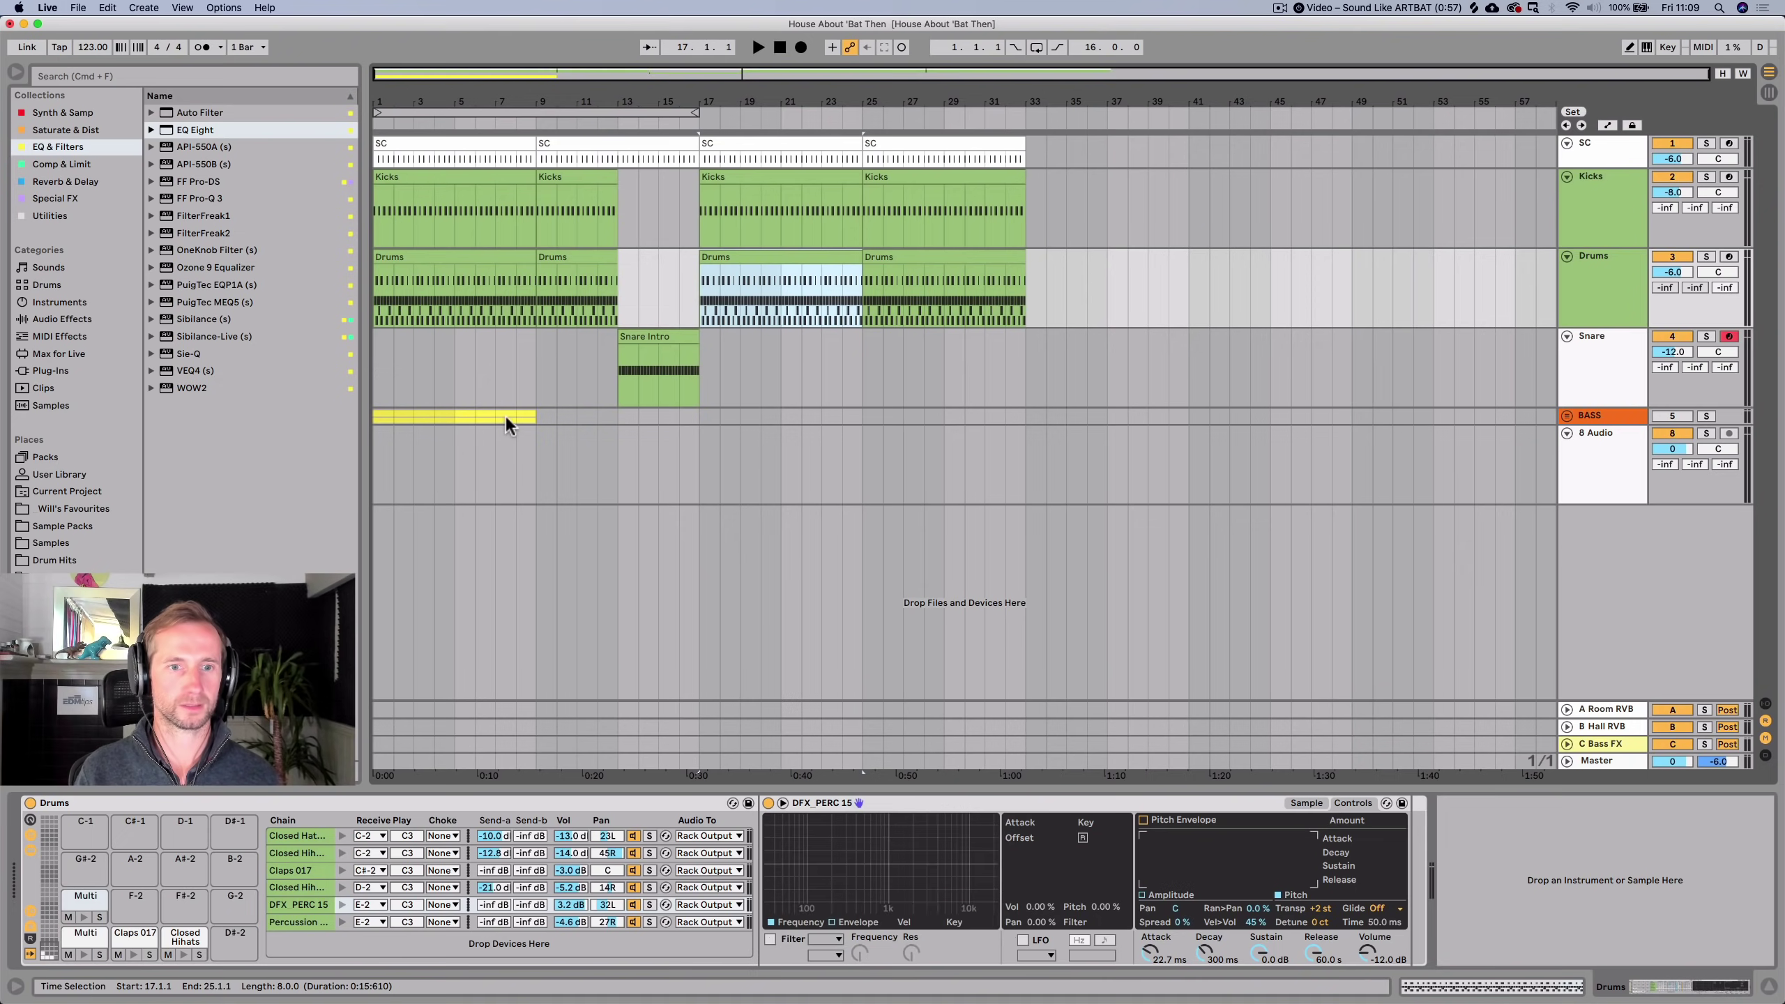
Duplicate the BASS group's clips three times up to bar 33, and unfold and unmute the group.
{"action": "left_click", "coordinate": [382, 418]}
{"action": "key", "text": "super+d"}
{"action": "key", "text": "super+d"}
{"action": "key", "text": "super+d"}
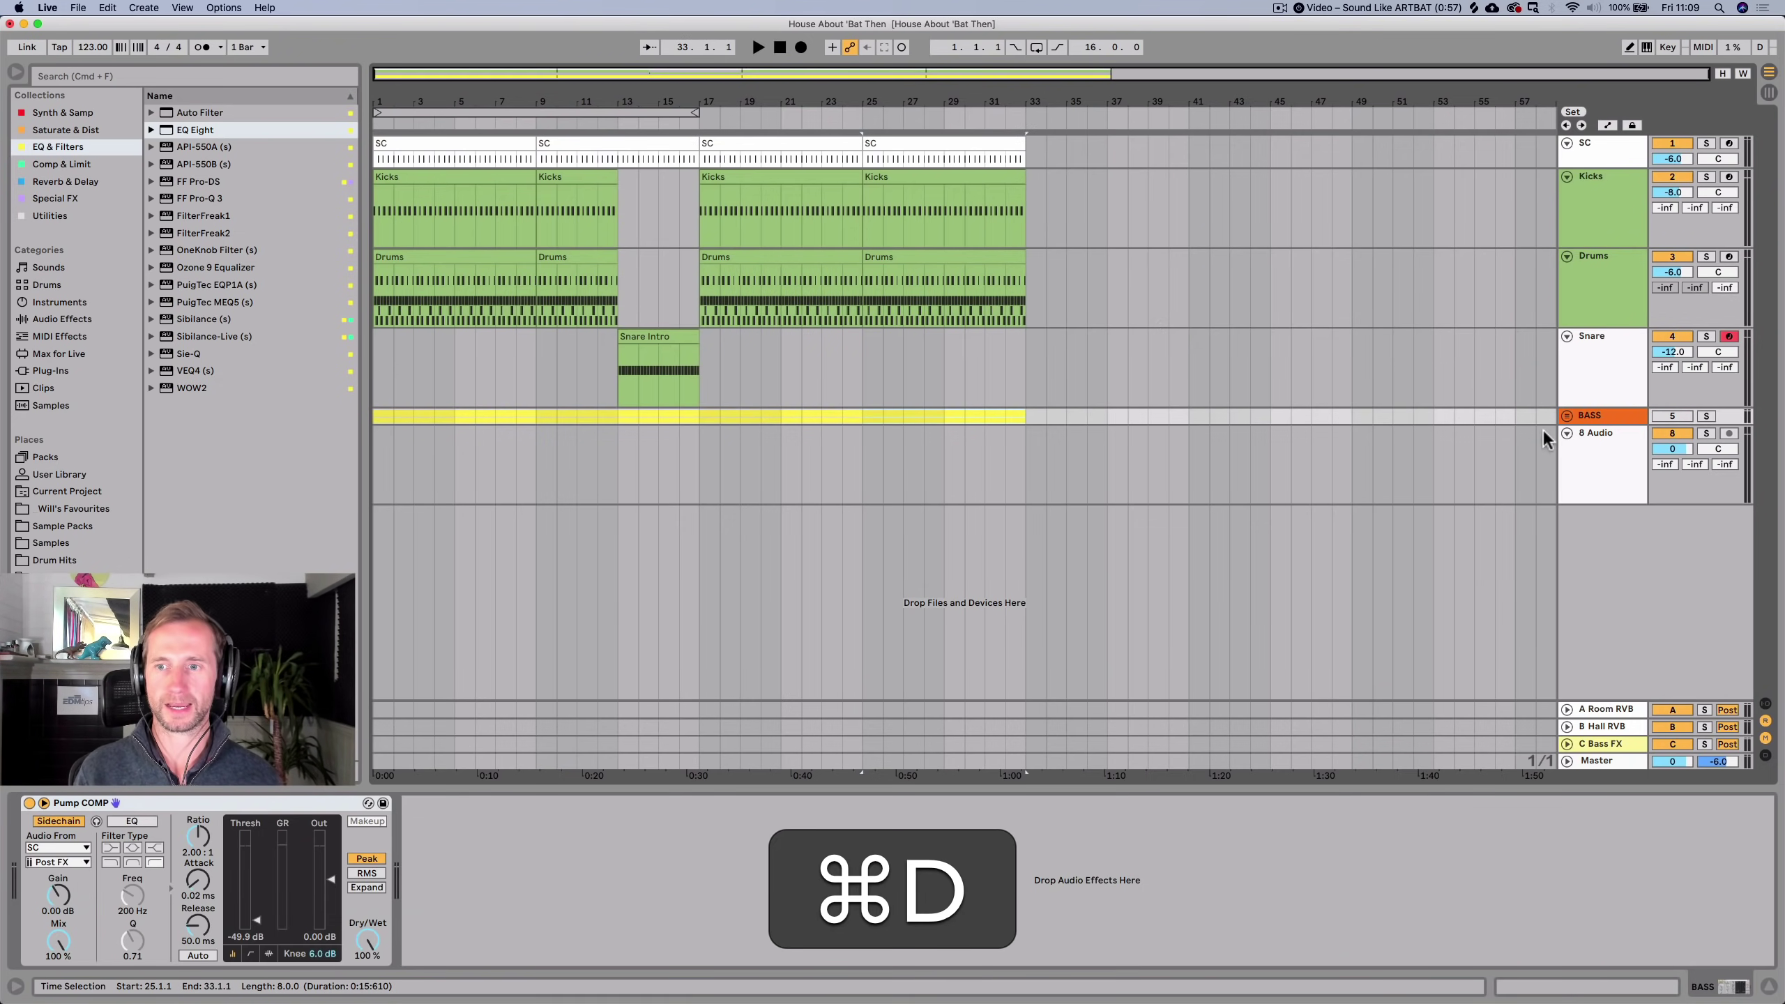
{"action": "left_click", "coordinate": [1568, 416]}
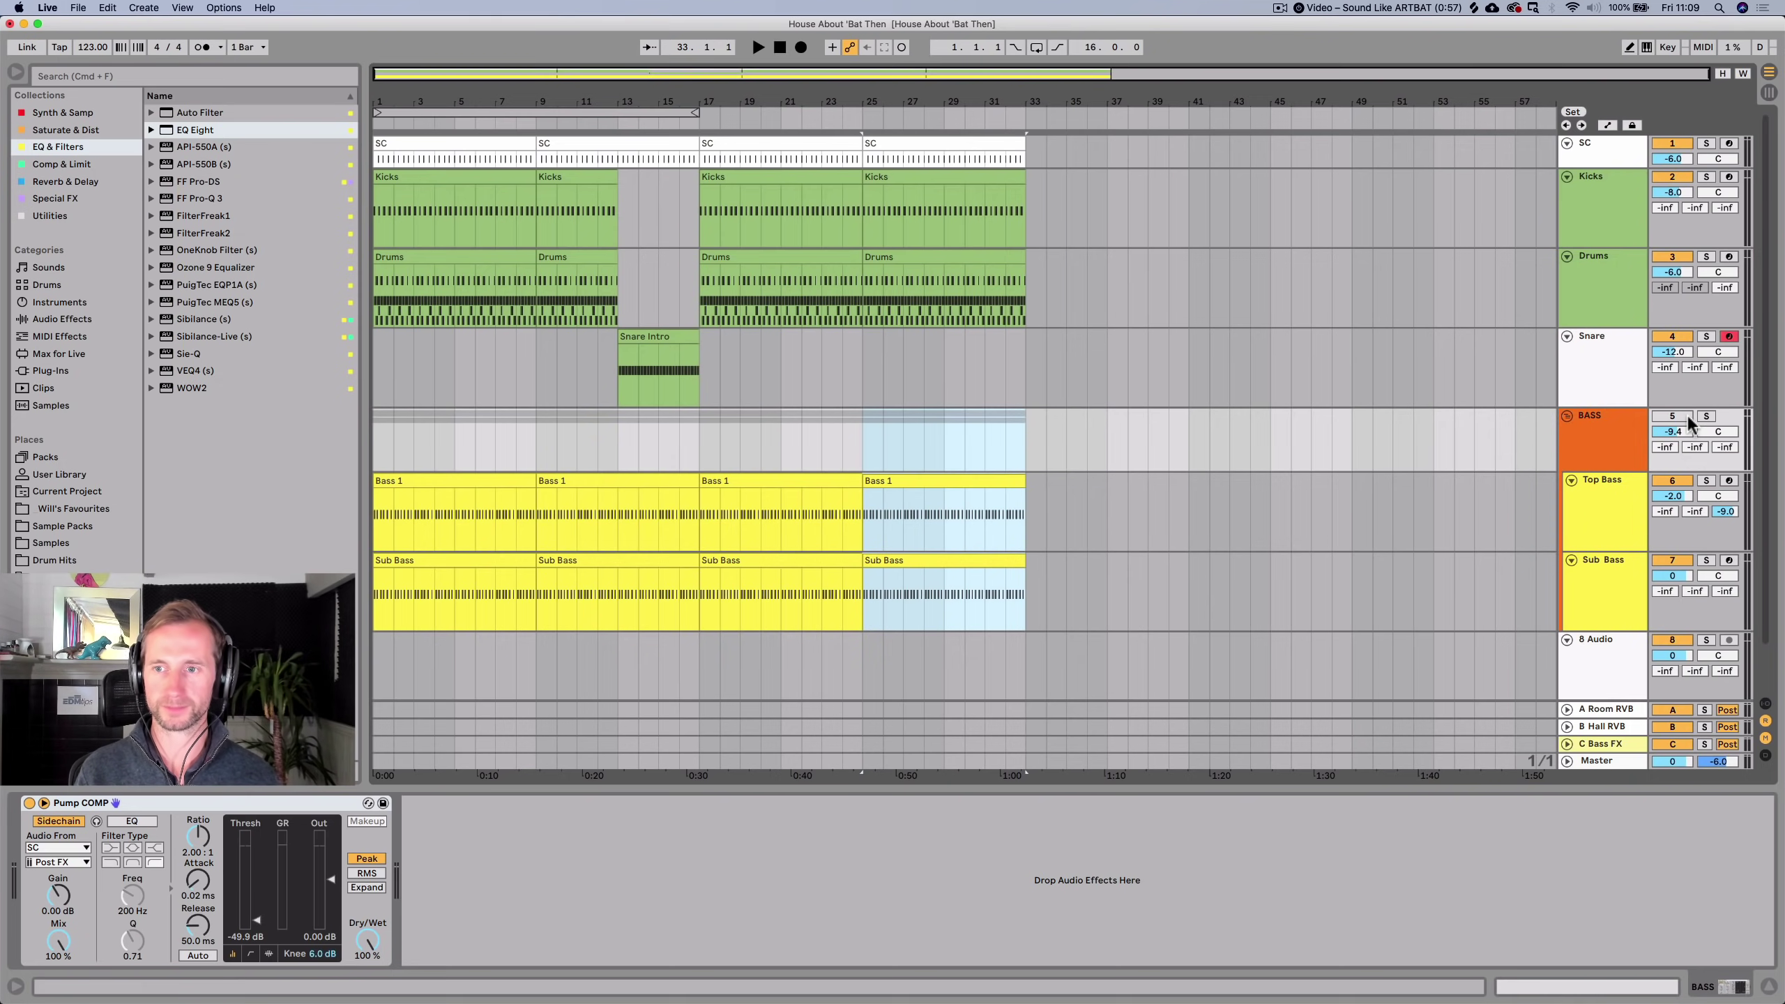
Add a Utility device at the end of the Sub Bass chain and show its Gain automation.
{"action": "left_click", "coordinate": [1627, 595]}
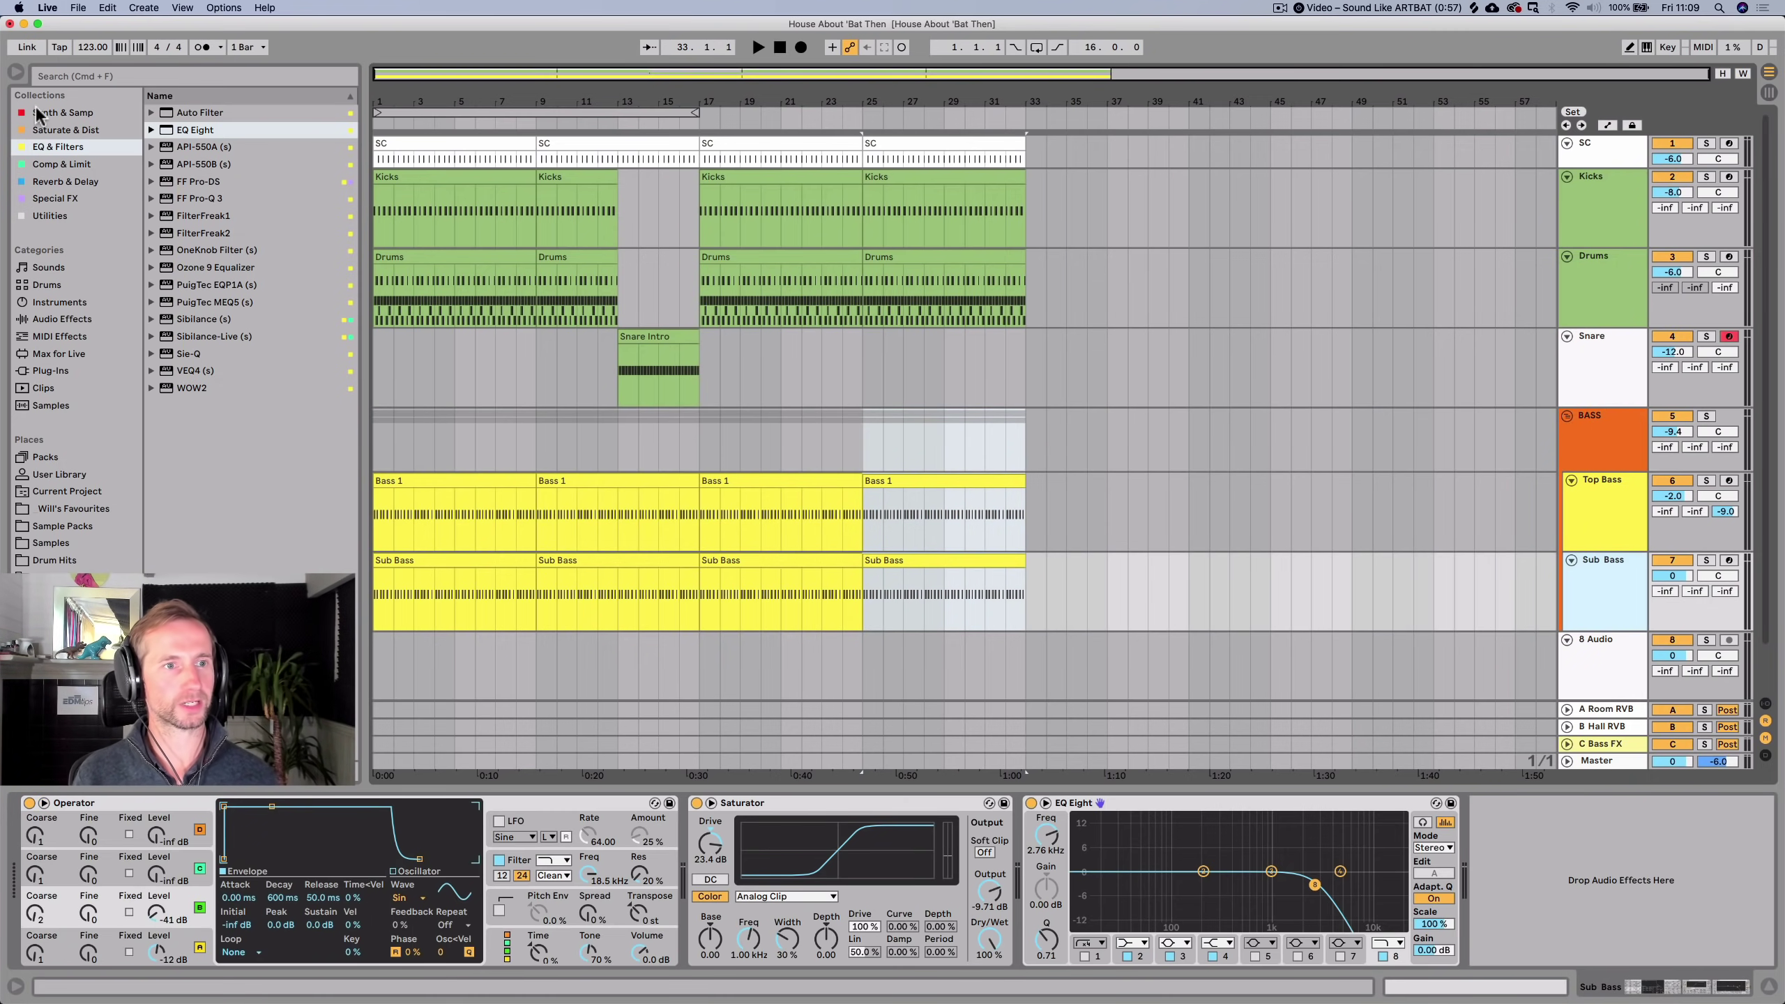
{"action": "left_click", "coordinate": [81, 215]}
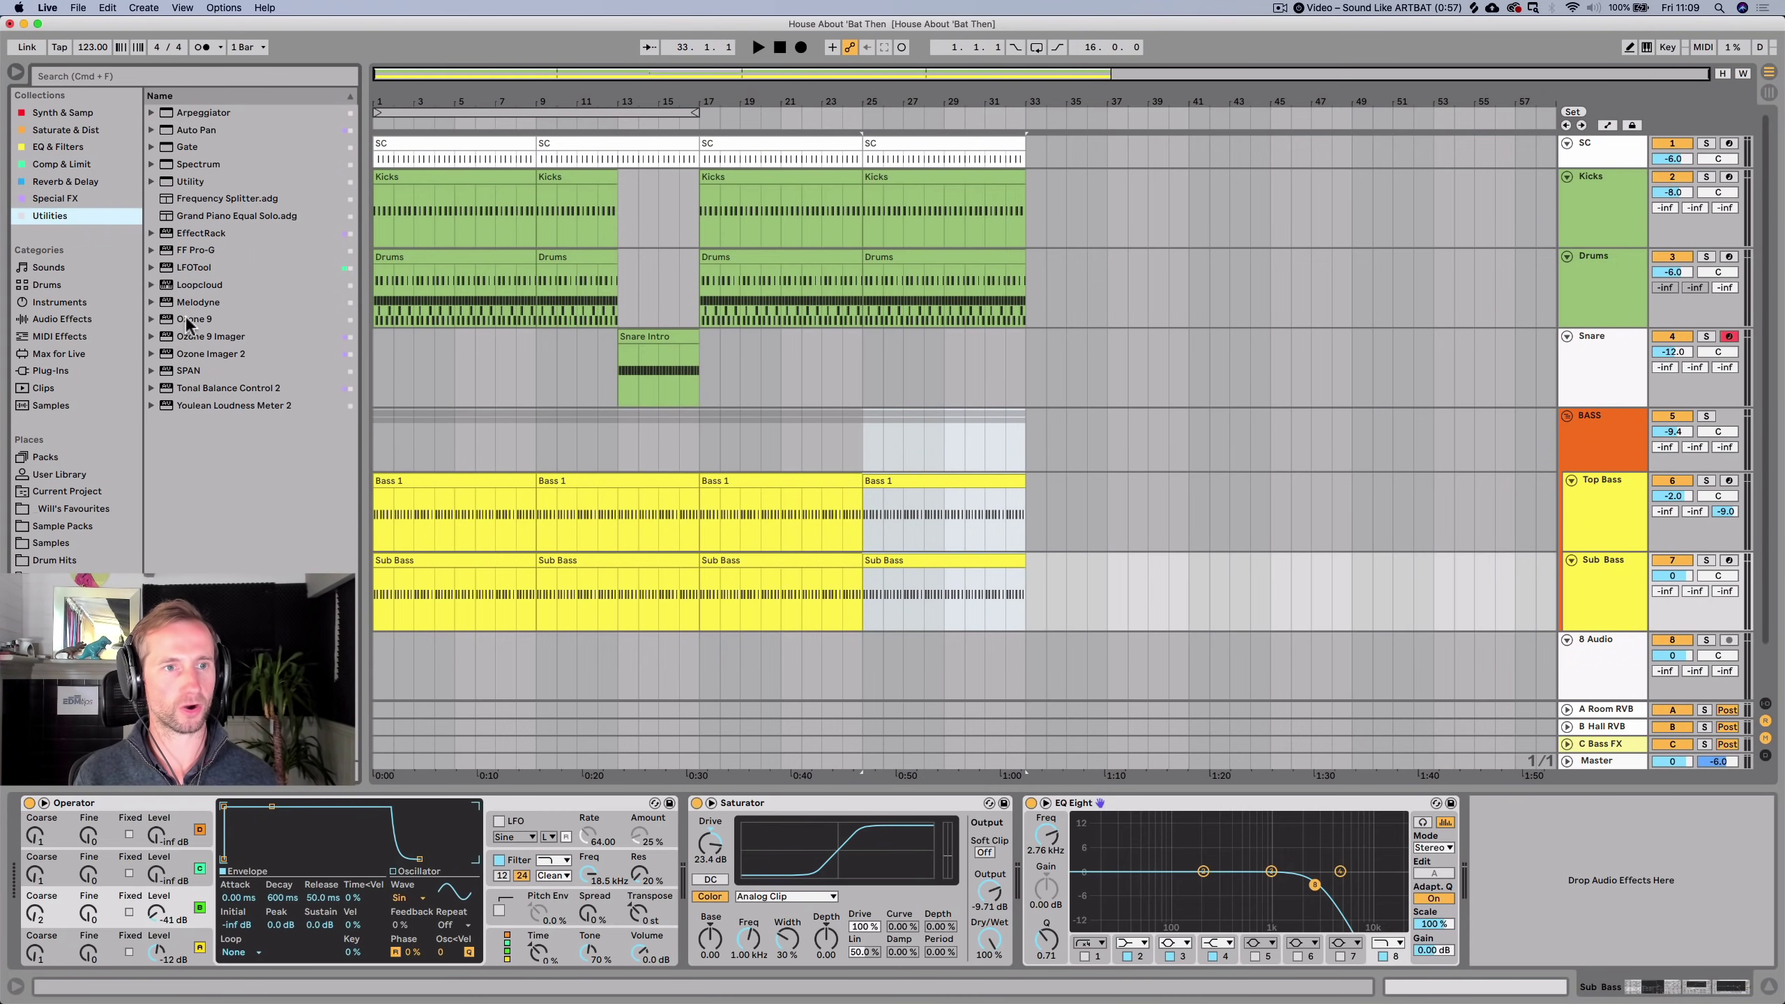
{"action": "left_click_drag", "start_coordinate": [902, 613], "coordinate": [1610, 831]}
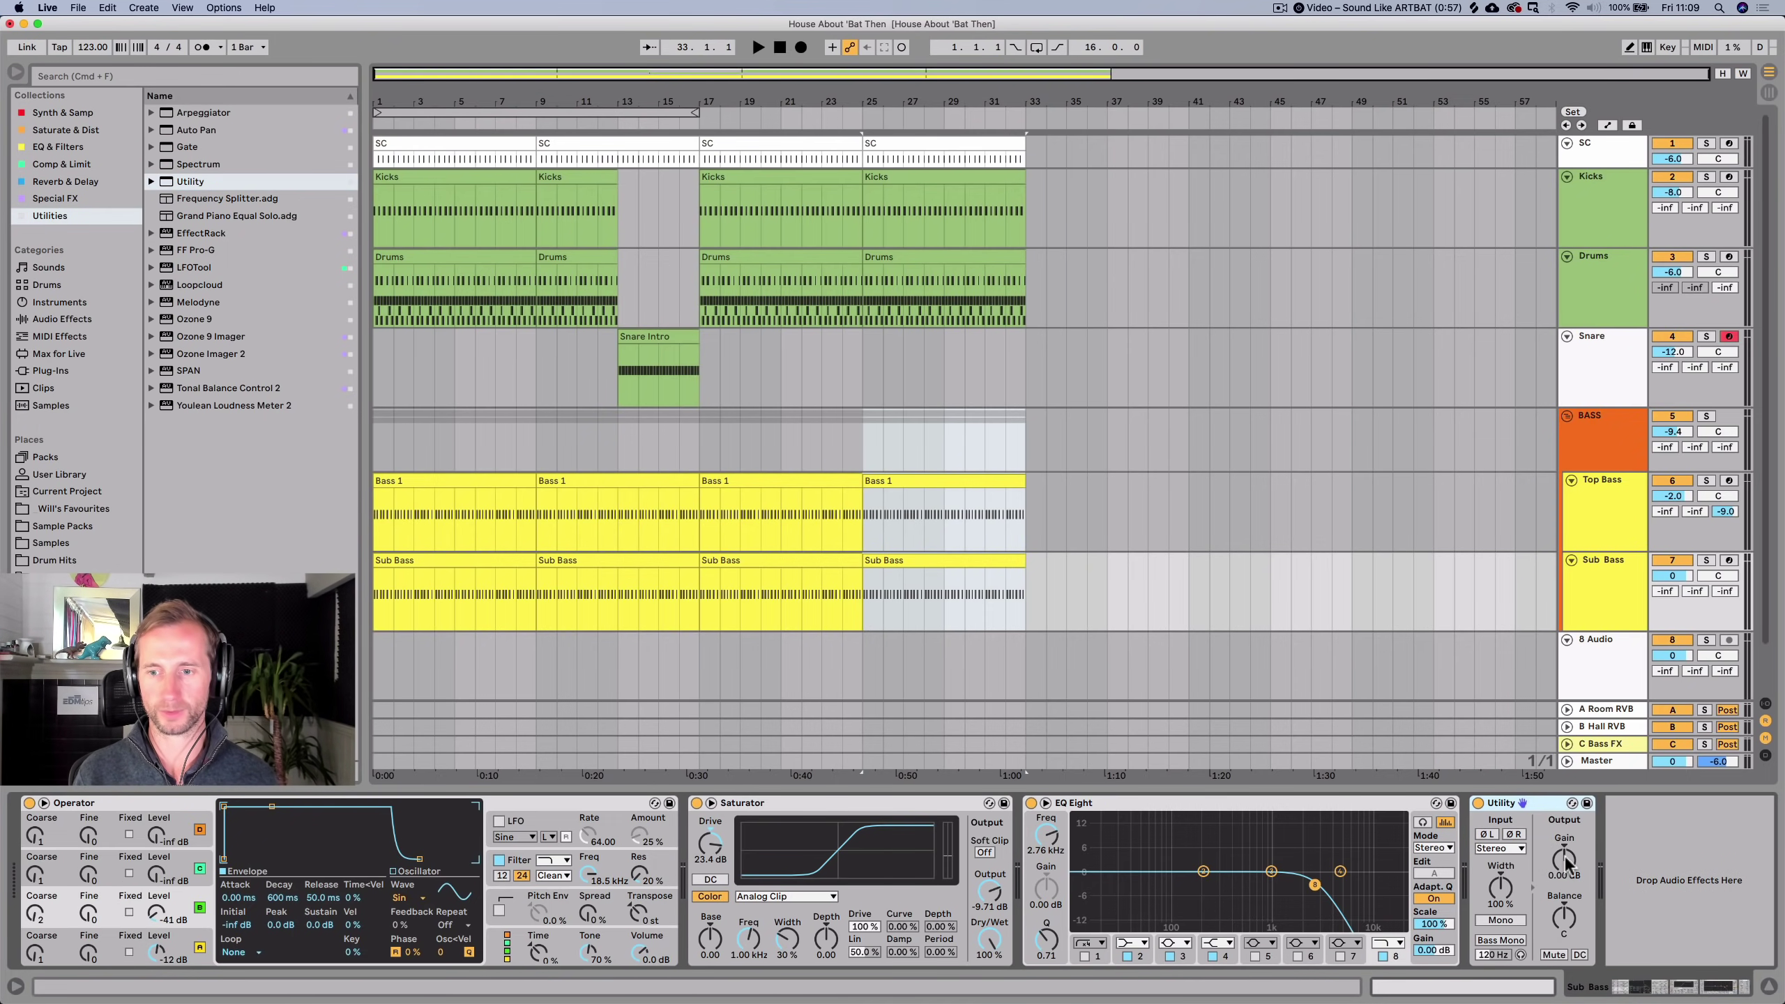
{"action": "right_click", "coordinate": [1565, 859]}
{"action": "left_click", "coordinate": [1617, 882]}
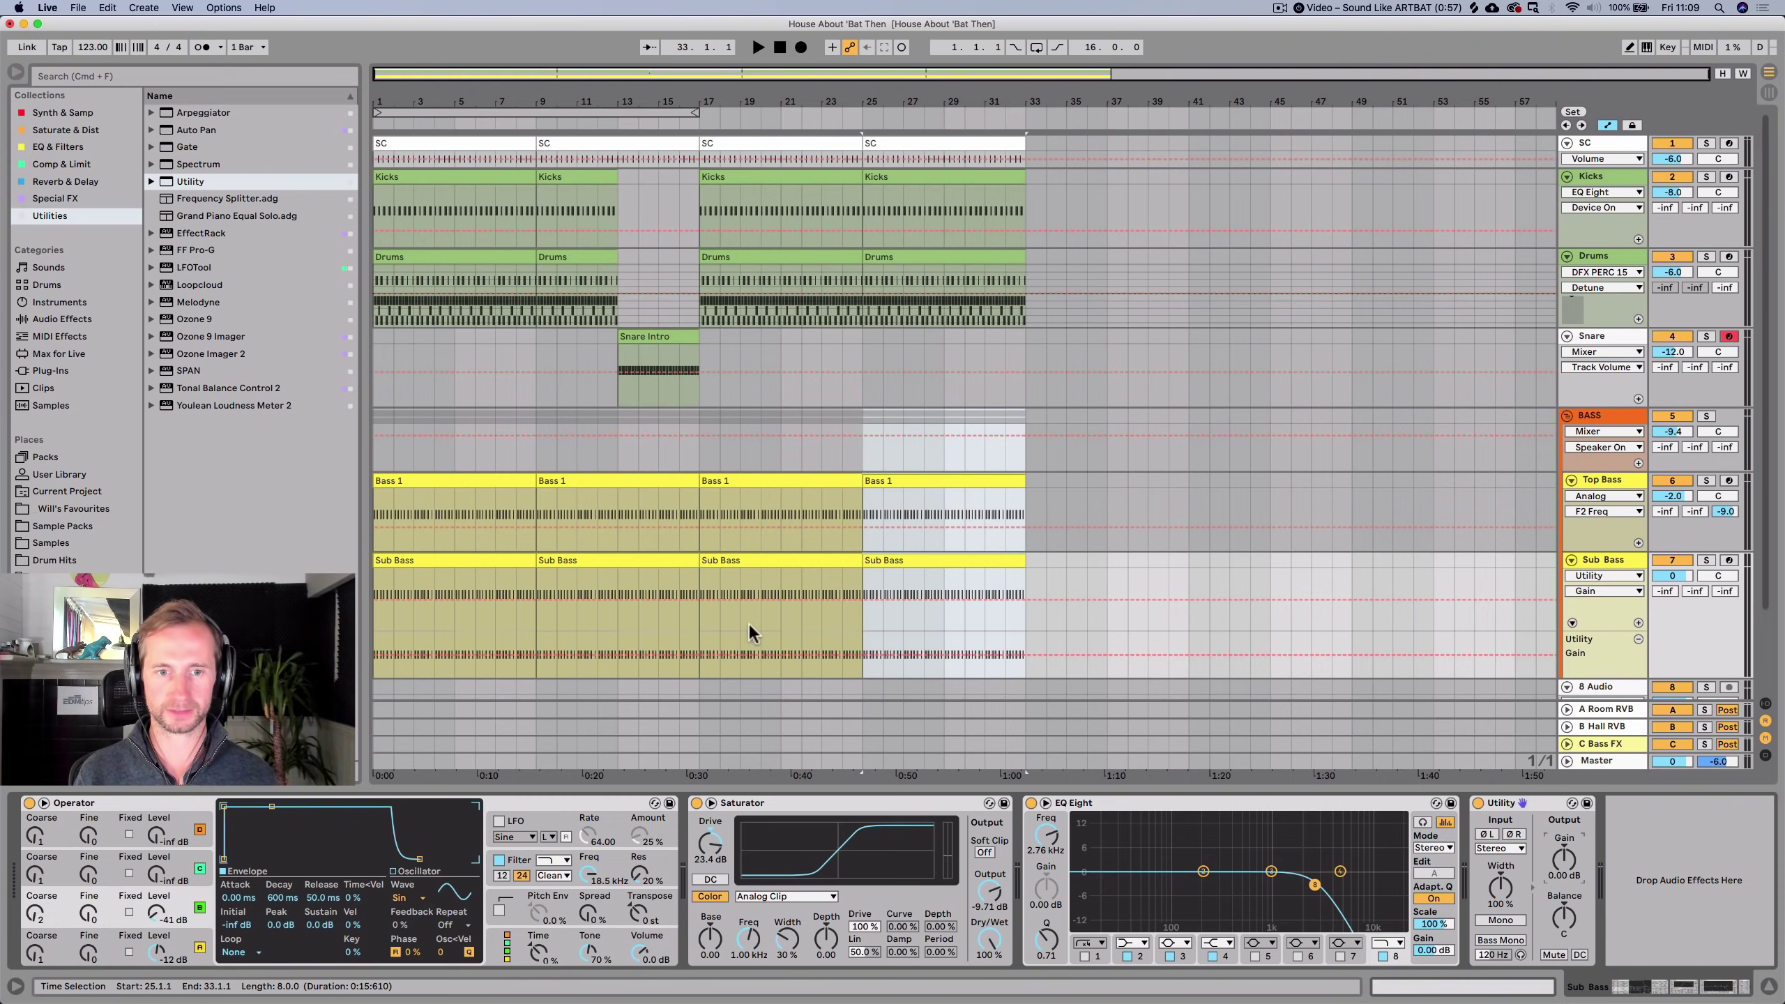
Shape the Sub Bass Utility Gain automation as a rising ramp from a lowered level at bar 1 to bar 17.
{"action": "left_click", "coordinate": [699, 599]}
{"action": "left_click_drag", "start_coordinate": [687, 599], "coordinate": [688, 605]}
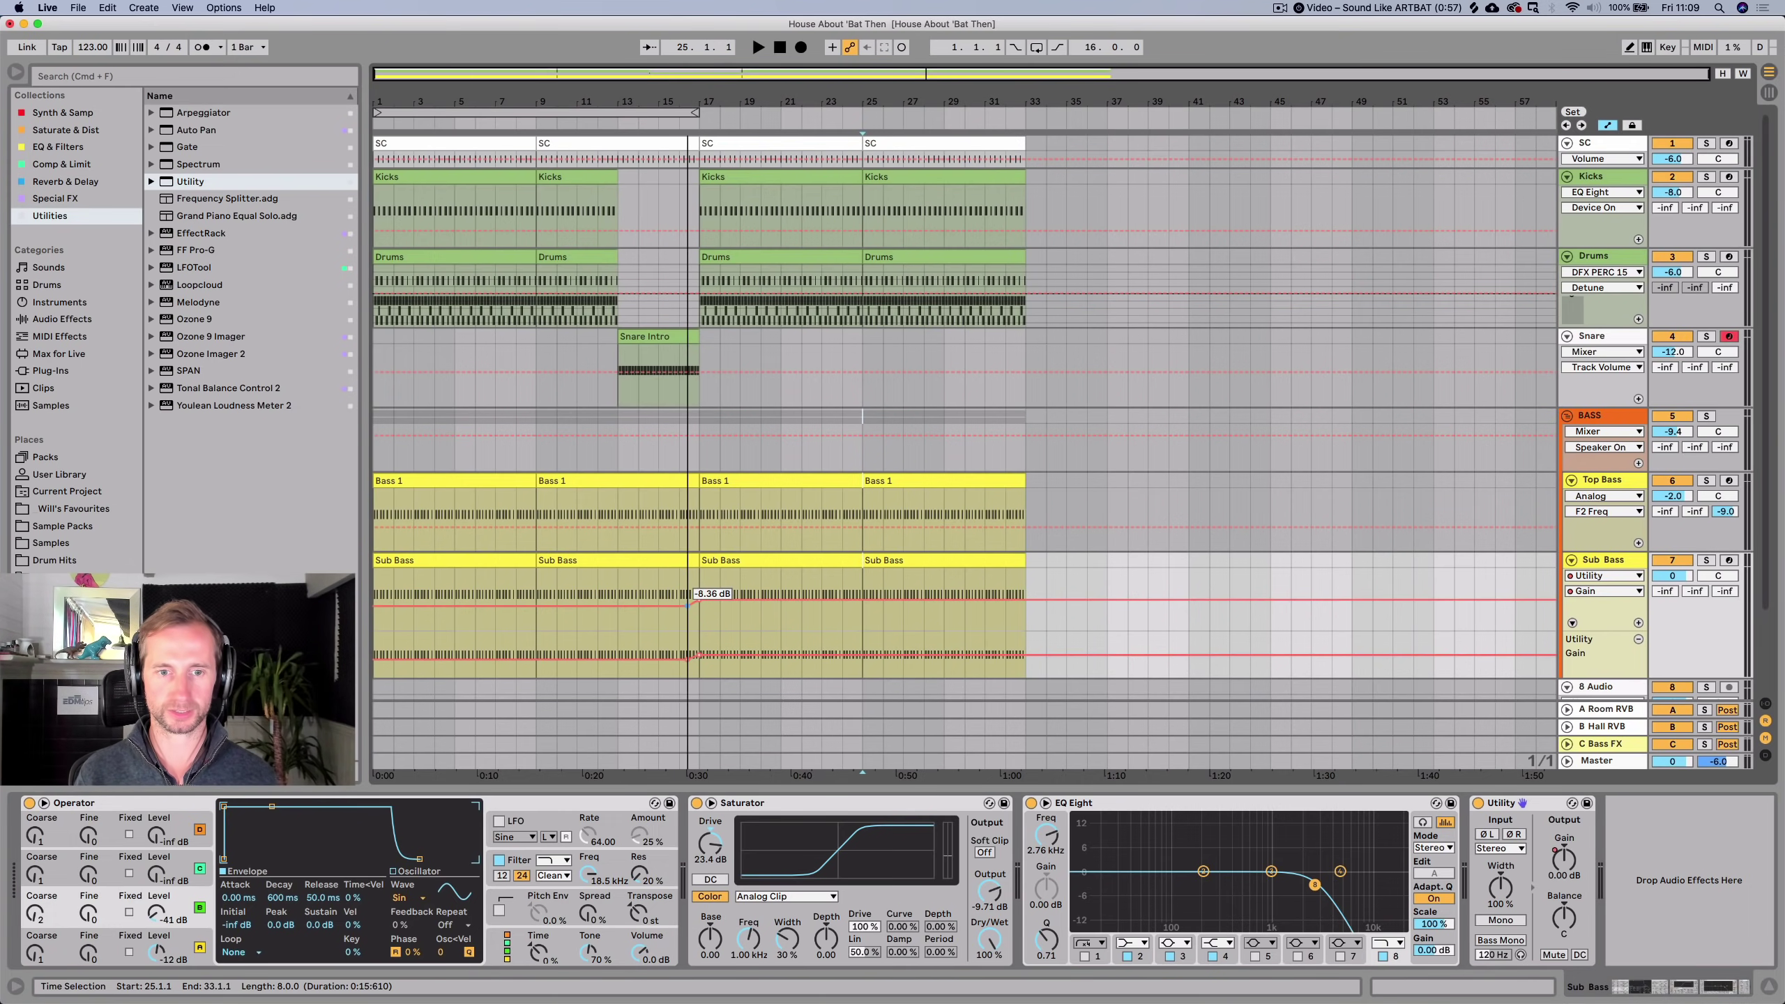
{"action": "left_click_drag", "start_coordinate": [400, 600], "coordinate": [400, 621]}
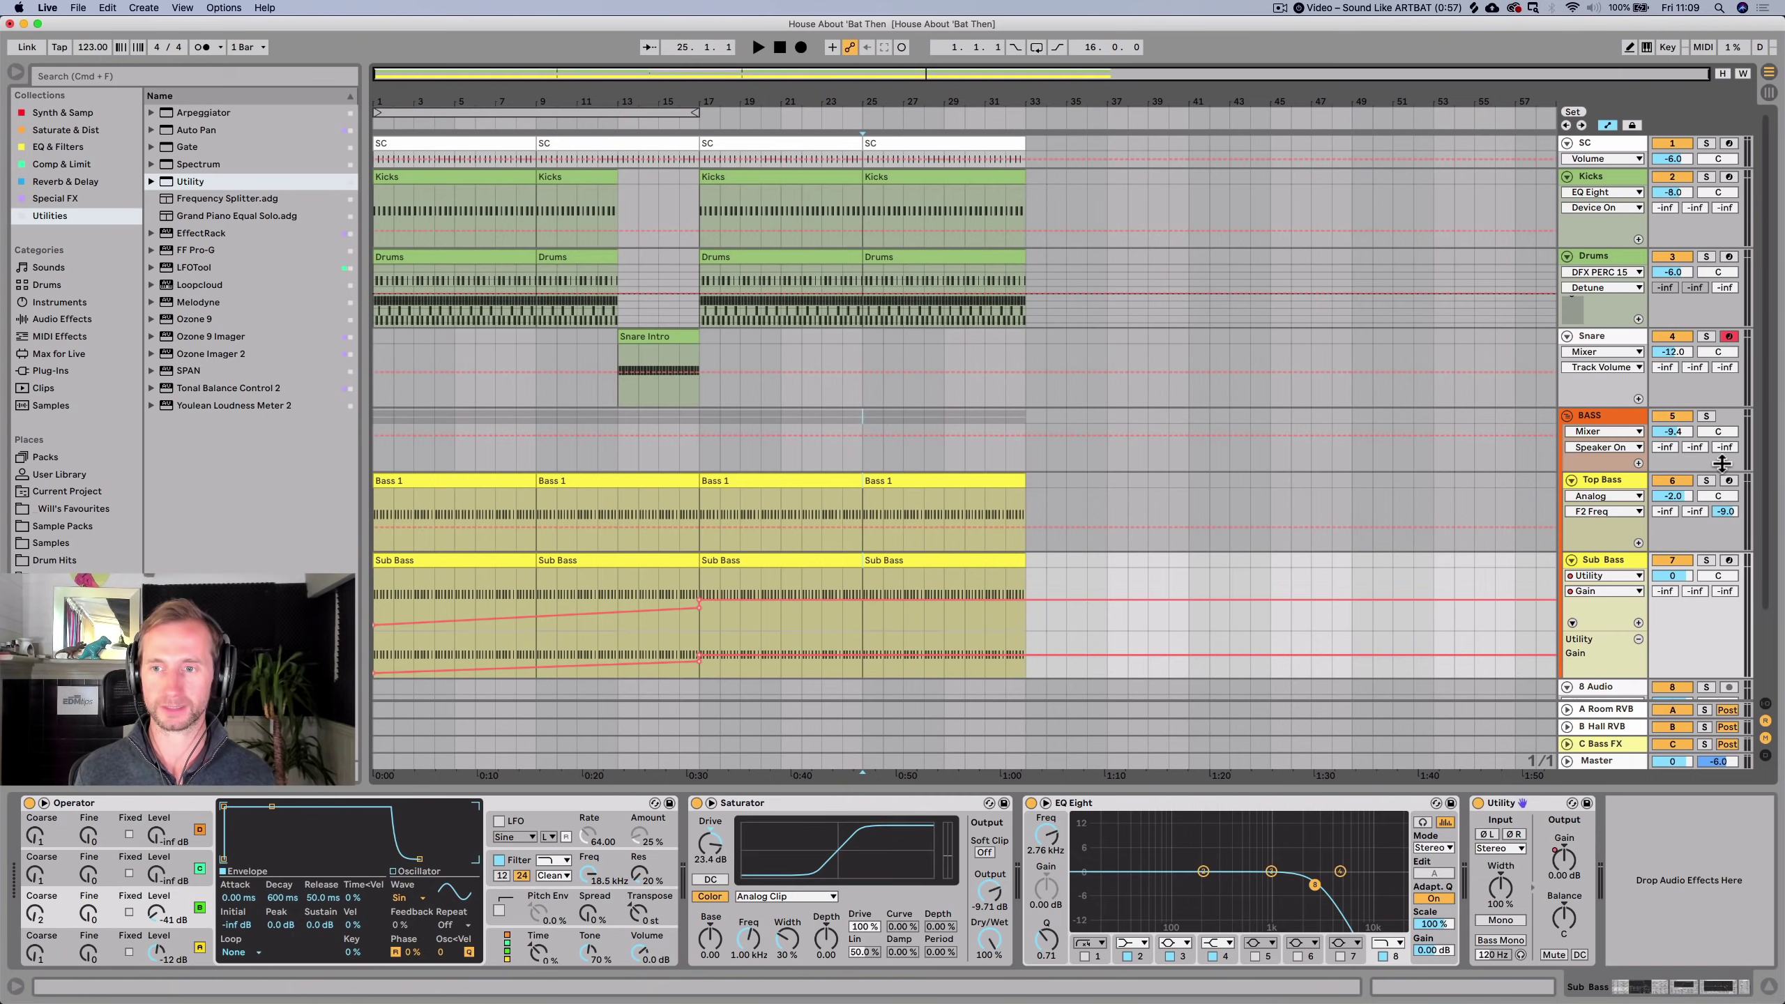
Add an Auto Filter at the end of the Top Bass chain and set its filter type to high-pass.
{"action": "left_click", "coordinate": [1624, 476]}
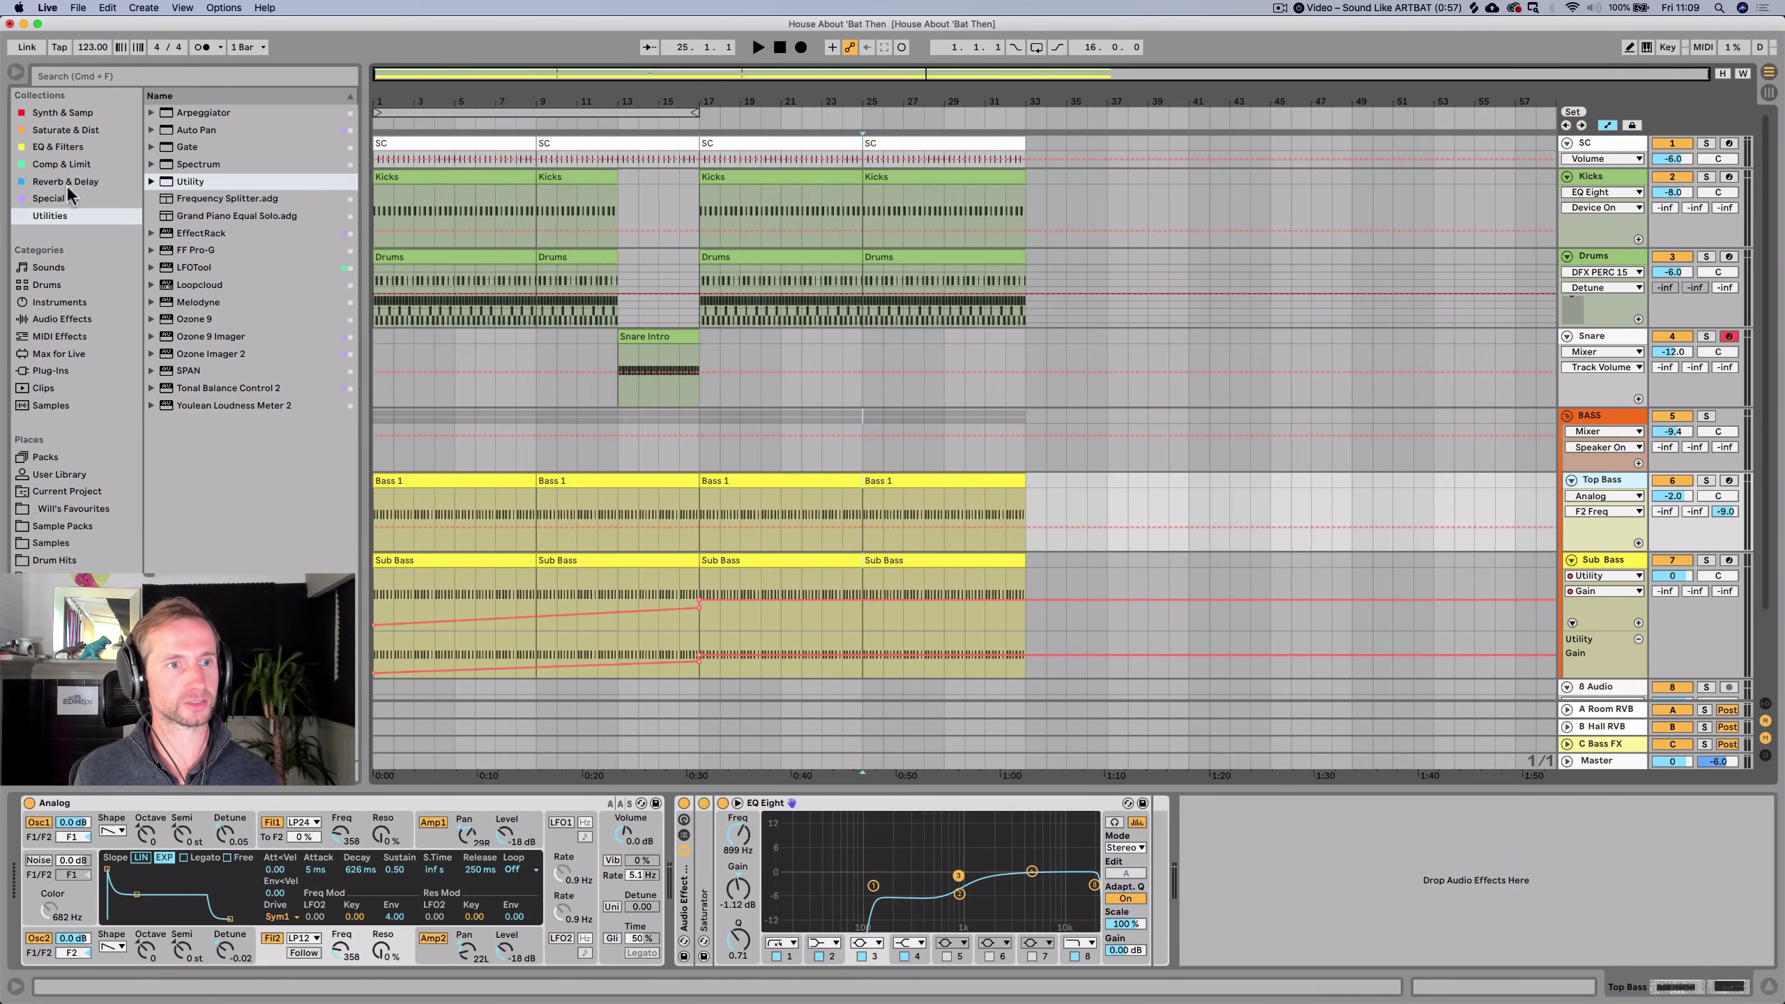
{"action": "left_click", "coordinate": [56, 147]}
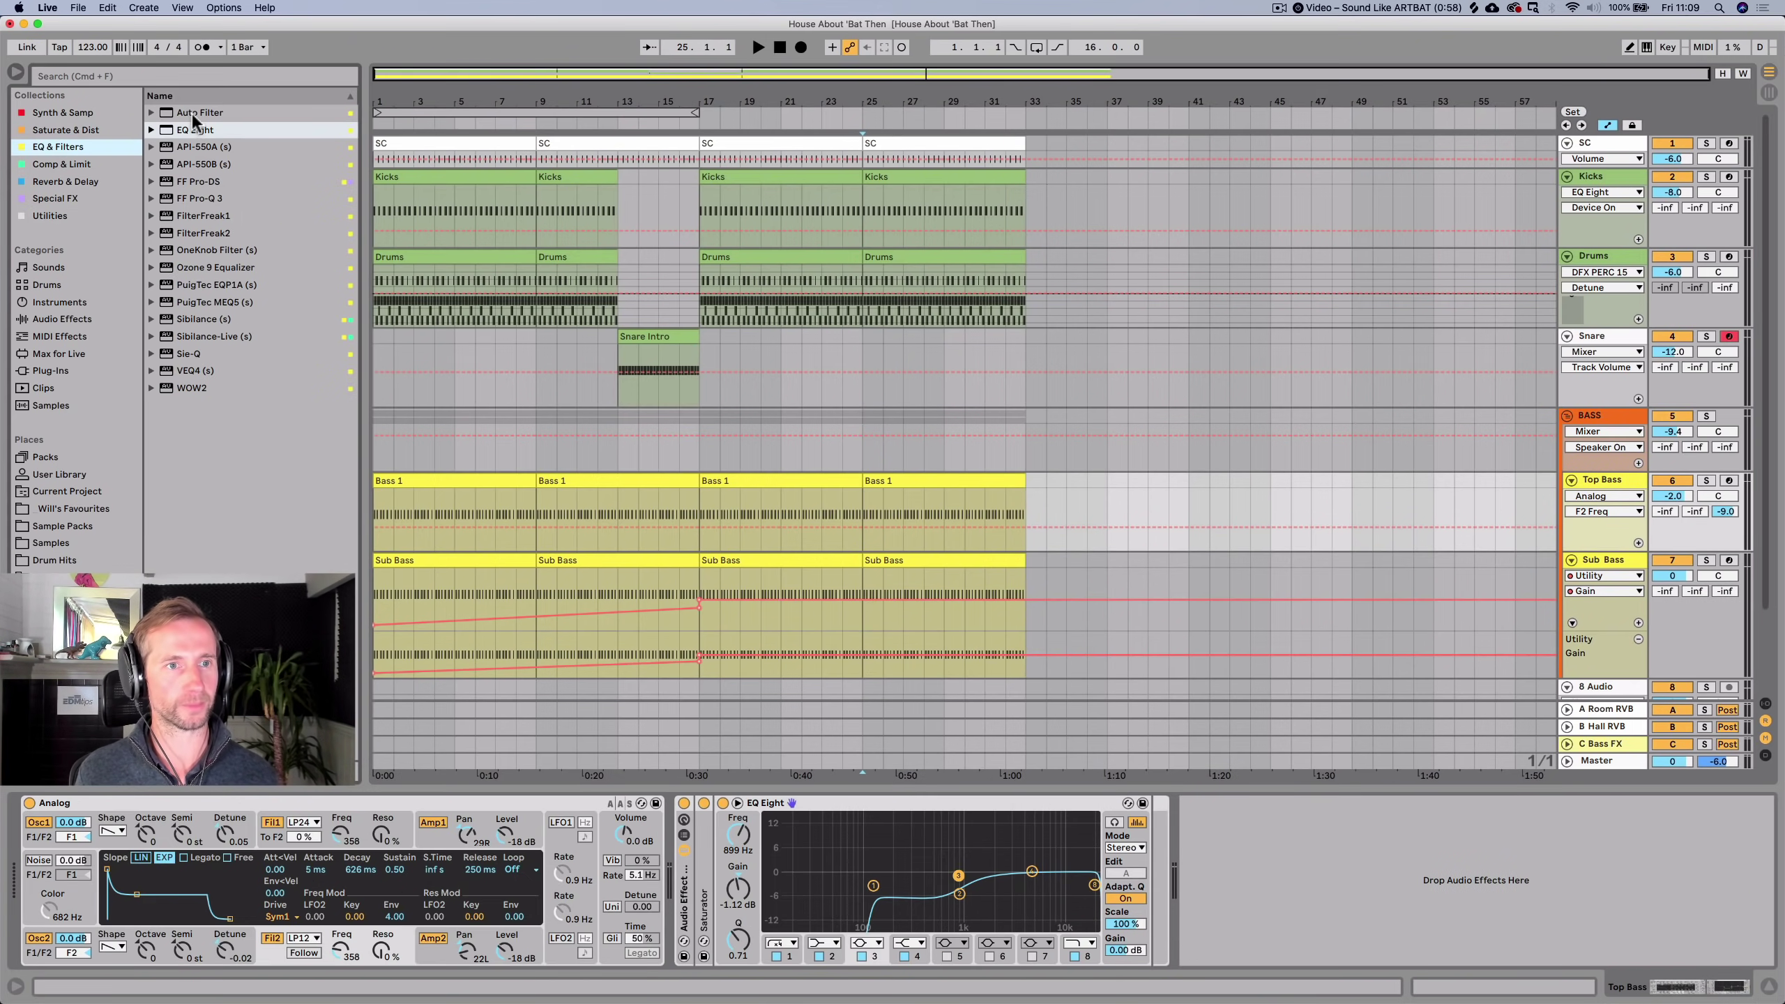
{"action": "left_click_drag", "start_coordinate": [194, 113], "coordinate": [937, 712]}
{"action": "left_click_drag", "start_coordinate": [1270, 899], "coordinate": [1272, 894]}
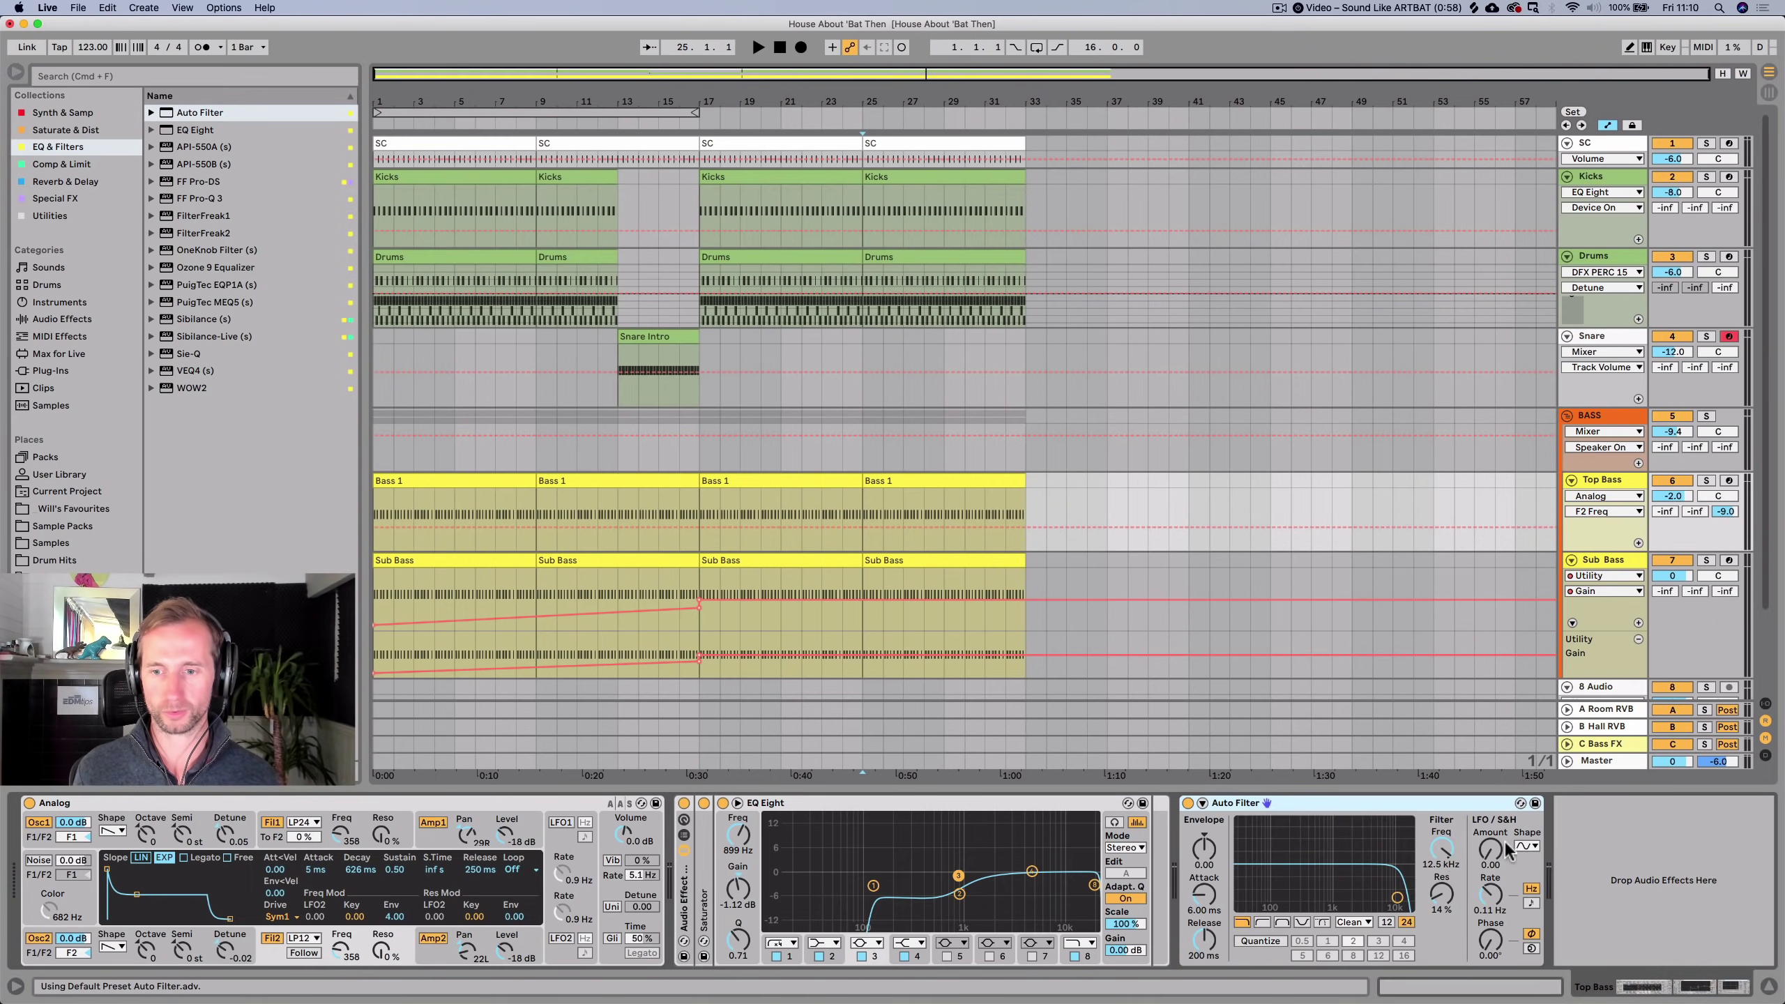
{"action": "left_click", "coordinate": [1264, 921]}
Play the arrangement from the start and lower the Top Bass Auto Filter frequency to about 1.04 kHz.
{"action": "key", "text": "space"}
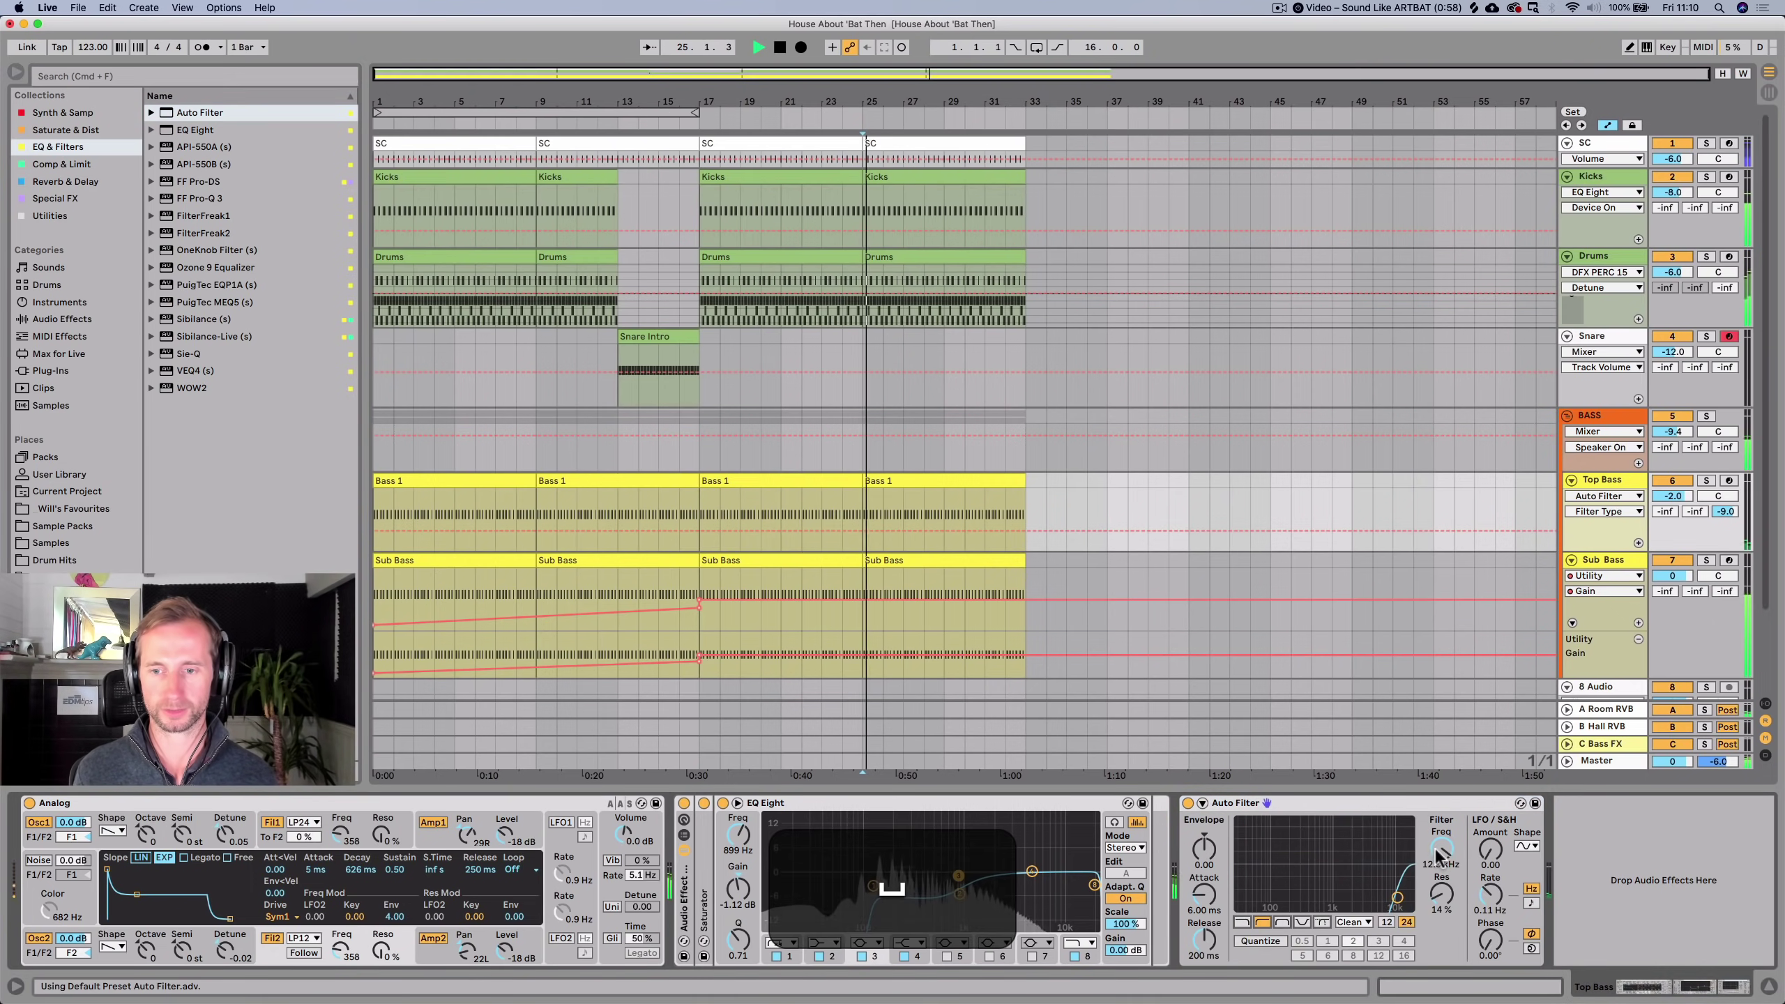
{"action": "left_click", "coordinate": [780, 48]}
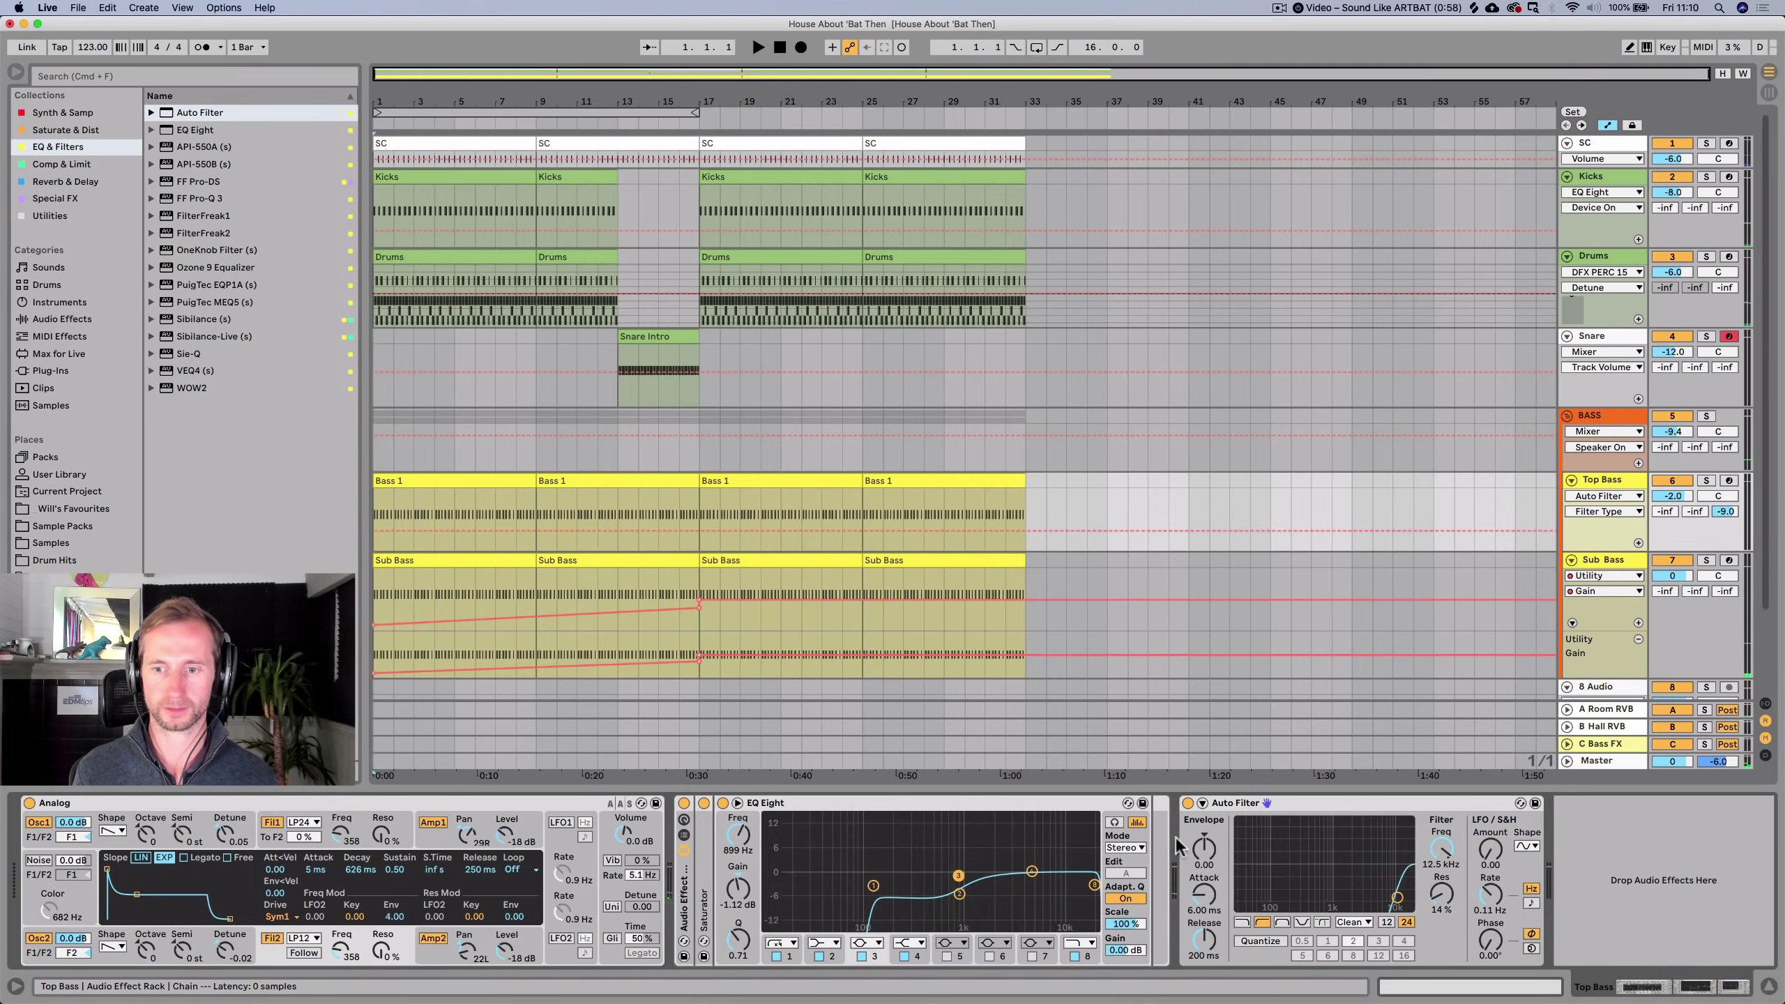
{"action": "key", "text": "space"}
{"action": "left_click_drag", "start_coordinate": [1442, 849], "coordinate": [1442, 909]}
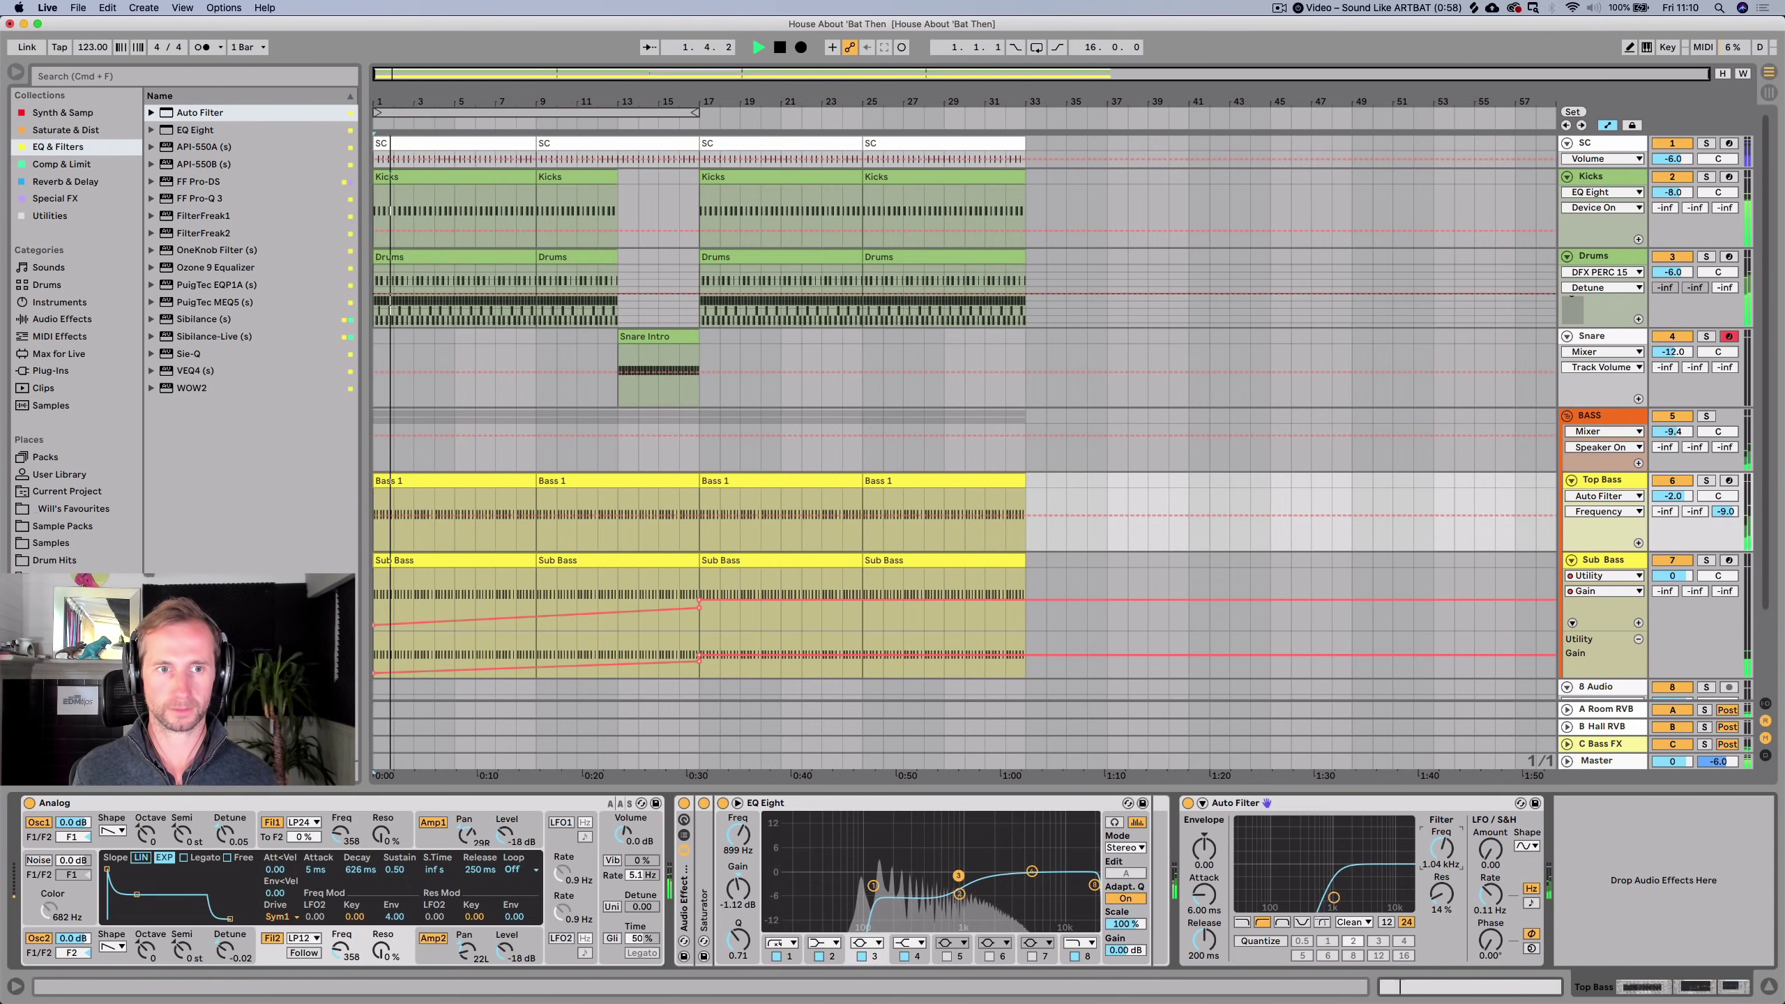
{"action": "key", "text": "space"}
Turn on the Kicks track's EQ Eight and automate its Device On in a new lane to switch off just before bar 17.
{"action": "left_click", "coordinate": [1618, 216]}
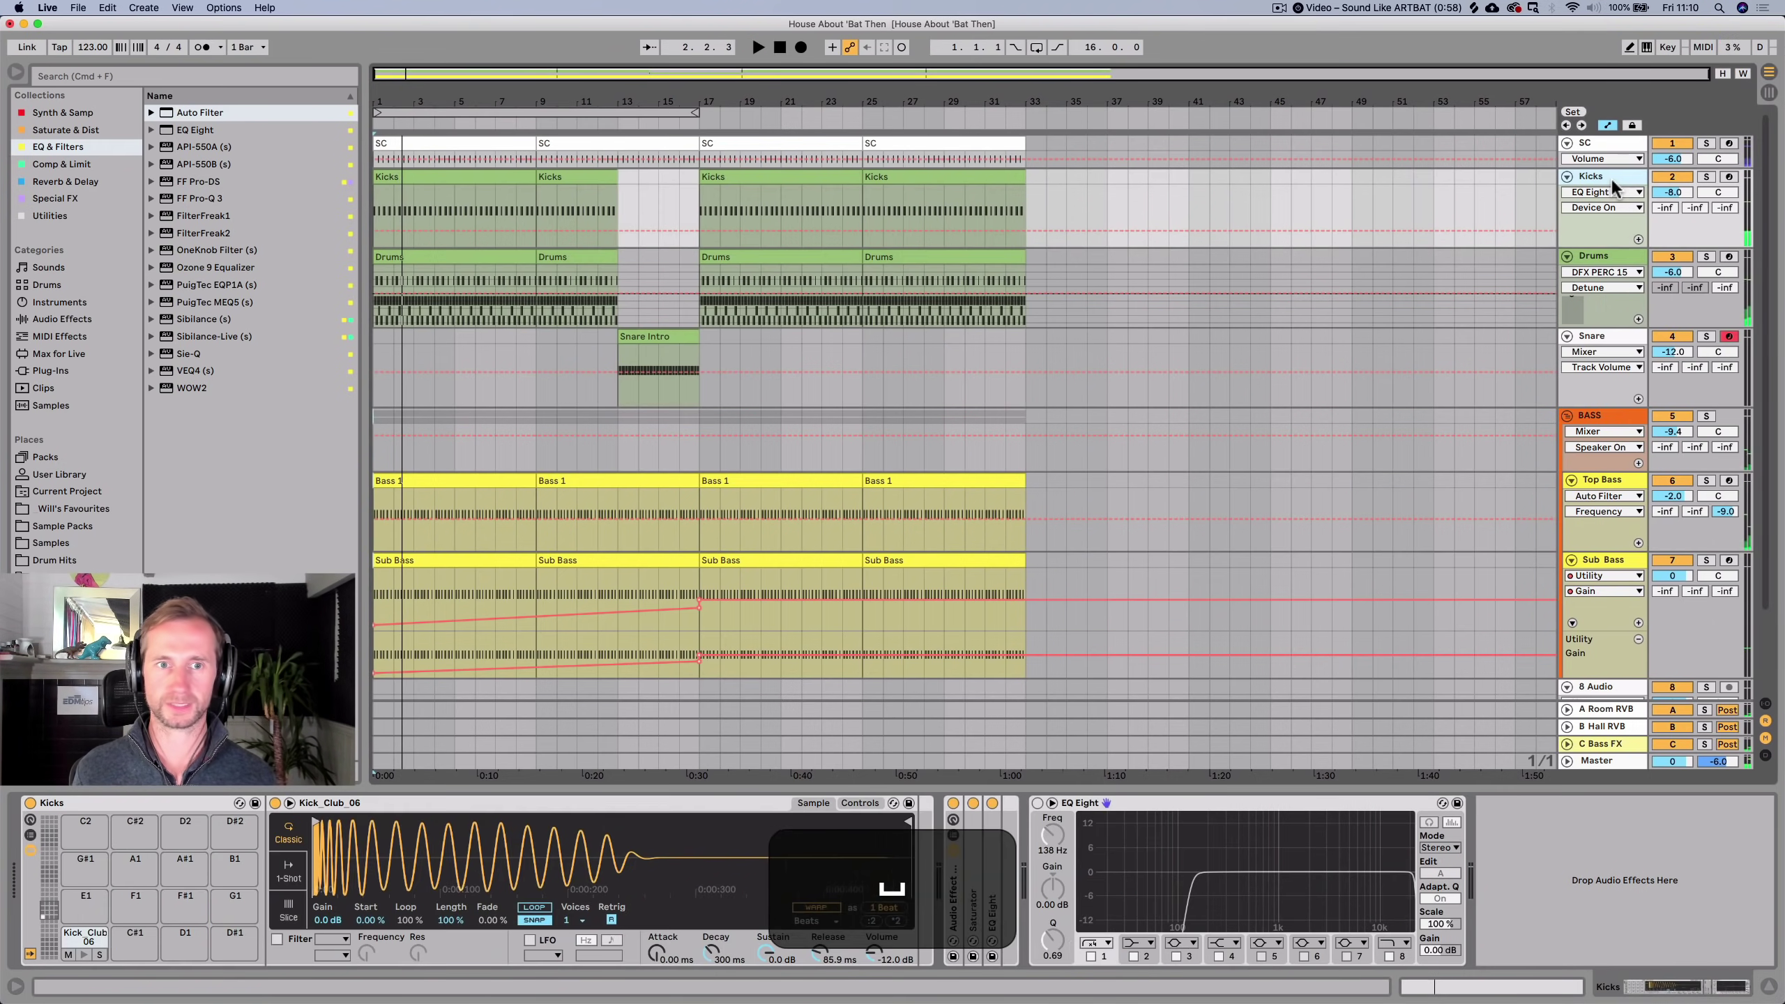
{"action": "left_click", "coordinate": [1038, 804]}
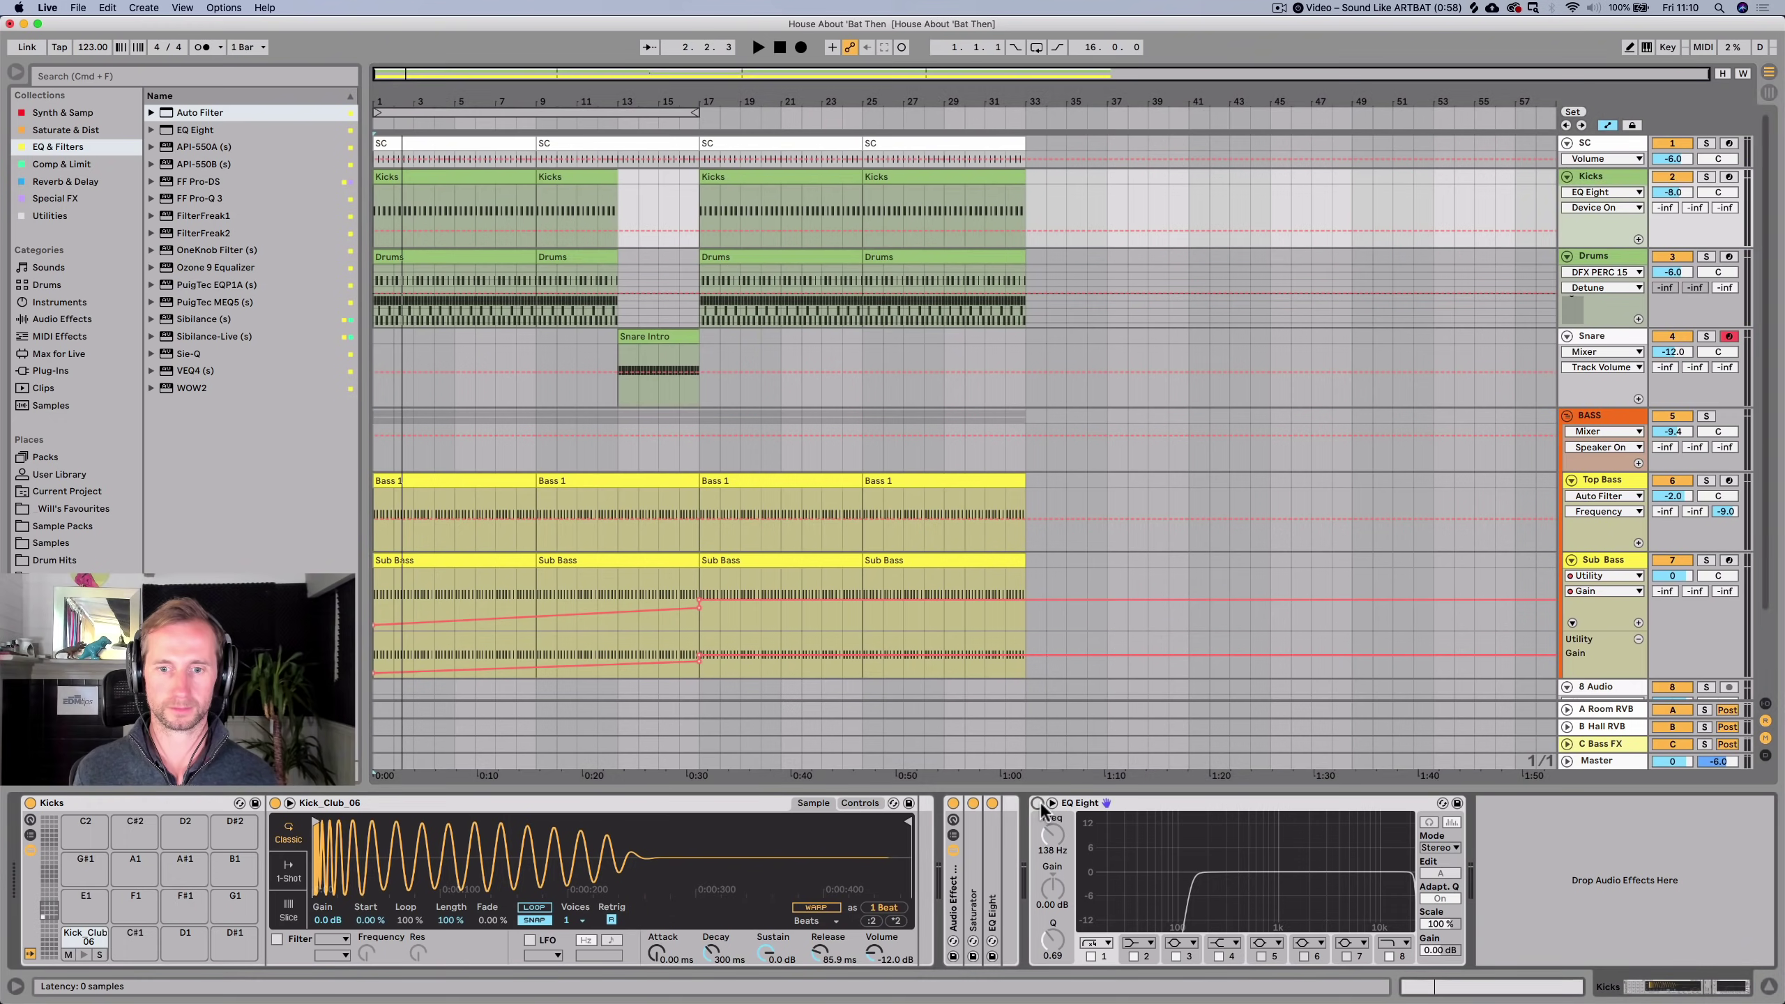
{"action": "right_click", "coordinate": [1038, 807]}
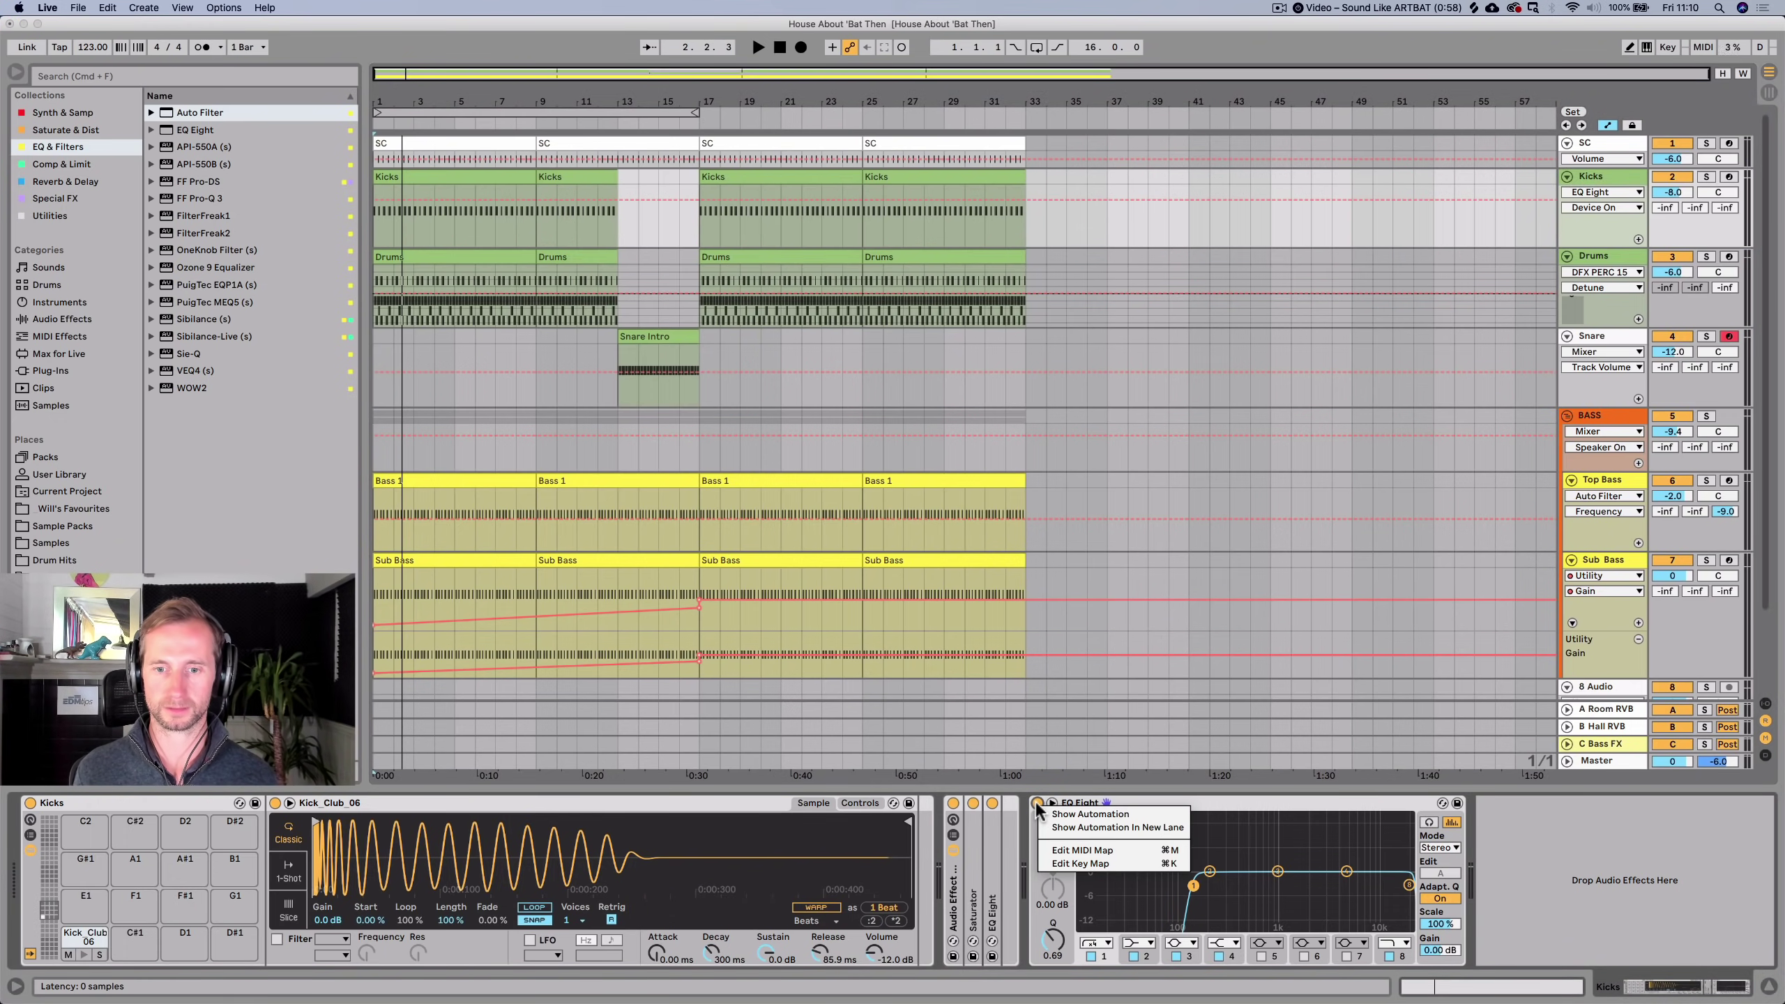
{"action": "left_click", "coordinate": [1053, 816]}
{"action": "left_click_drag", "start_coordinate": [691, 262], "coordinate": [699, 281]}
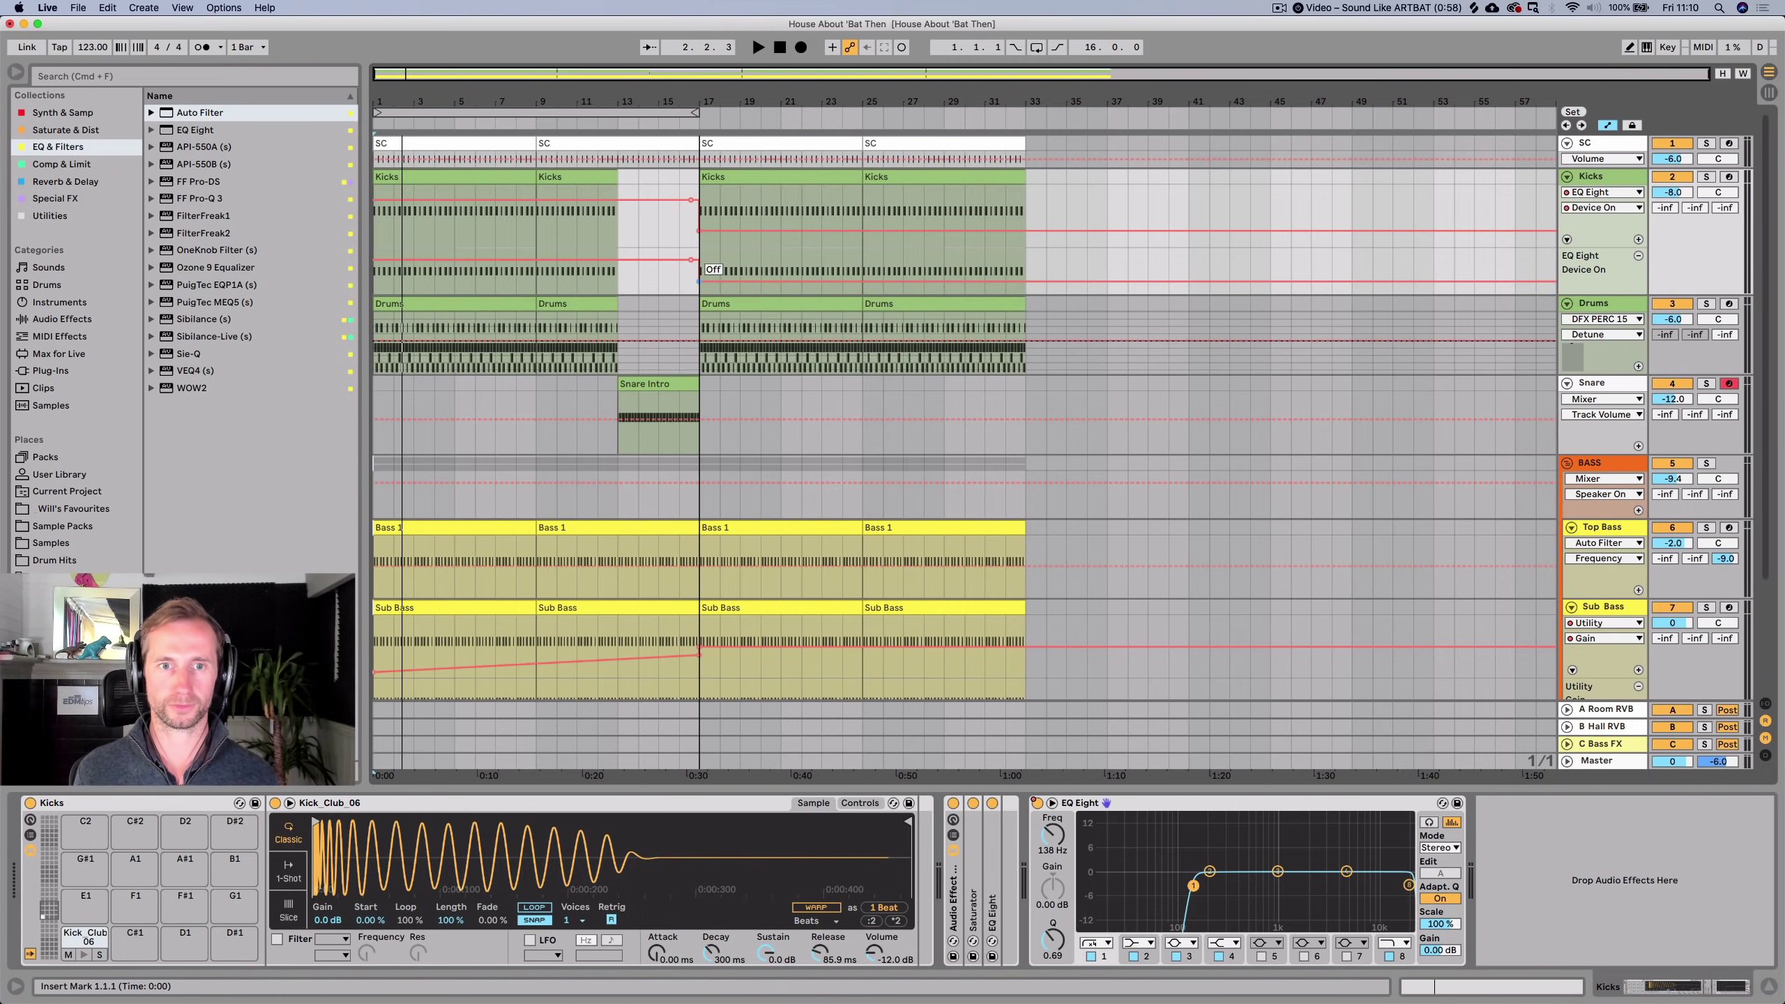
Play the arrangement from the start and mute the Drums track.
{"action": "left_click", "coordinate": [779, 48]}
{"action": "key", "text": "space"}
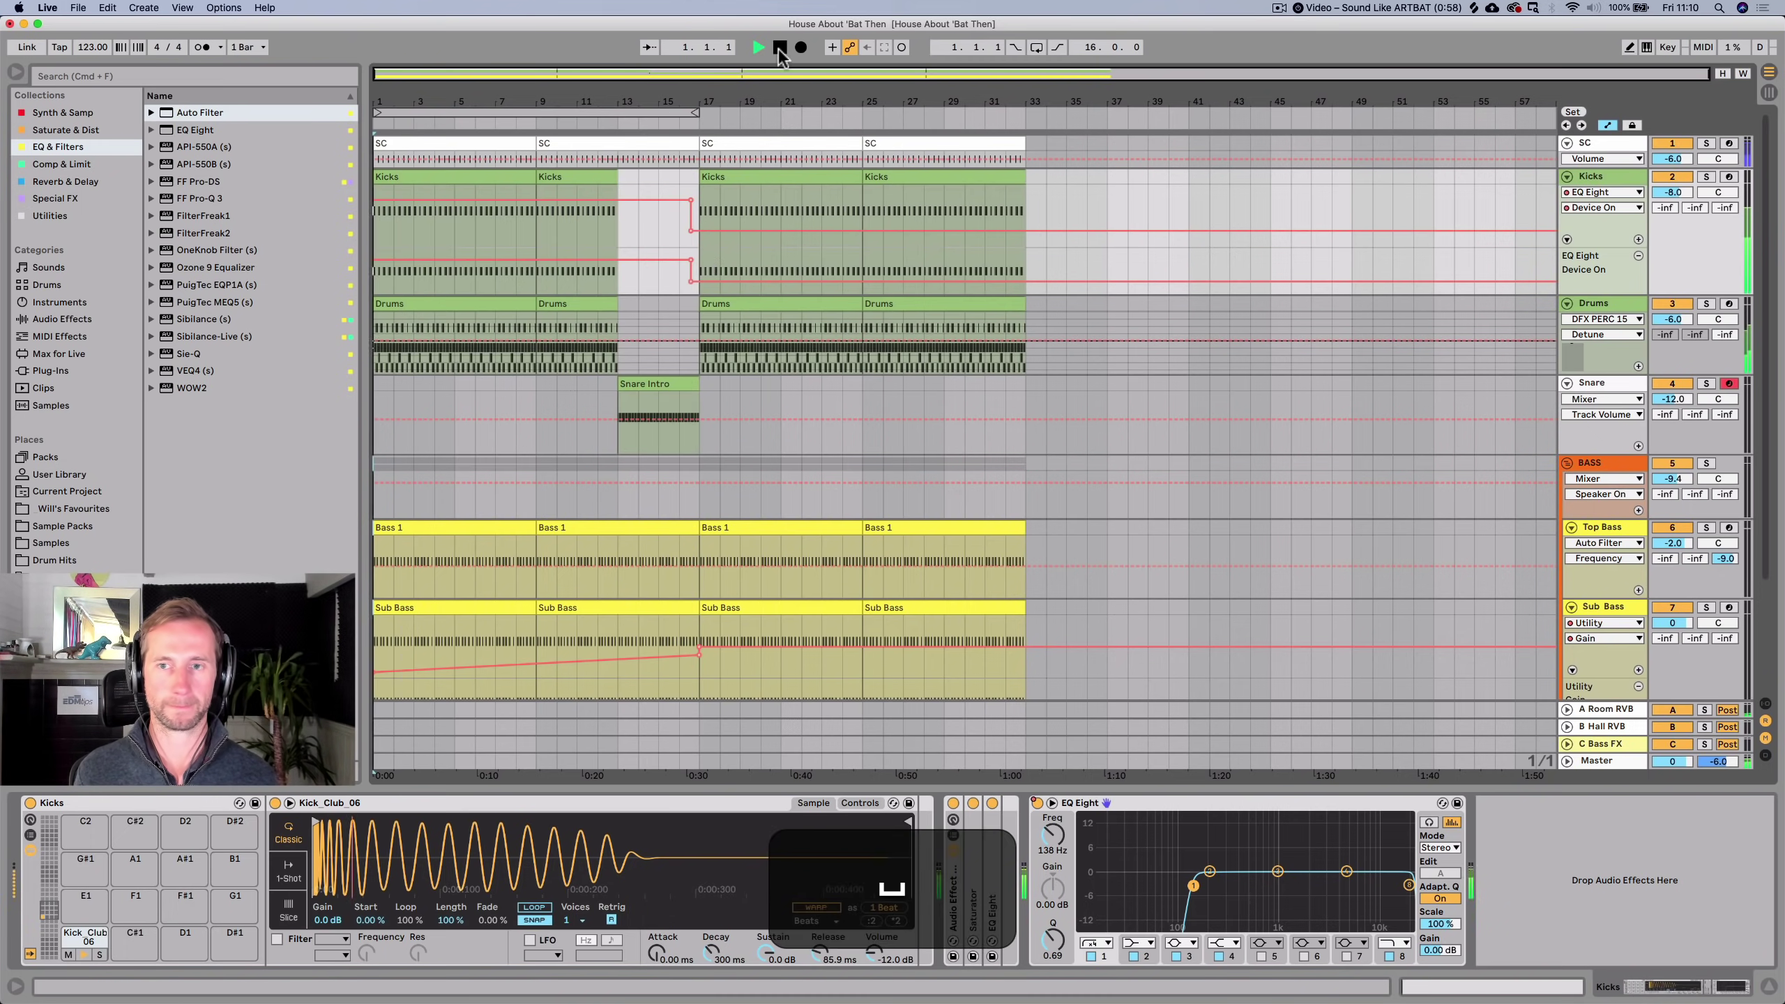
{"action": "left_click", "coordinate": [1680, 304]}
Adjust the Top Bass Auto Filter to a frequency of 1.35 kHz and a resonance of 59 % while auditioning it.
{"action": "scroll", "coordinate": [1005, 338], "scroll_direction": "down", "scroll_amount": 4}
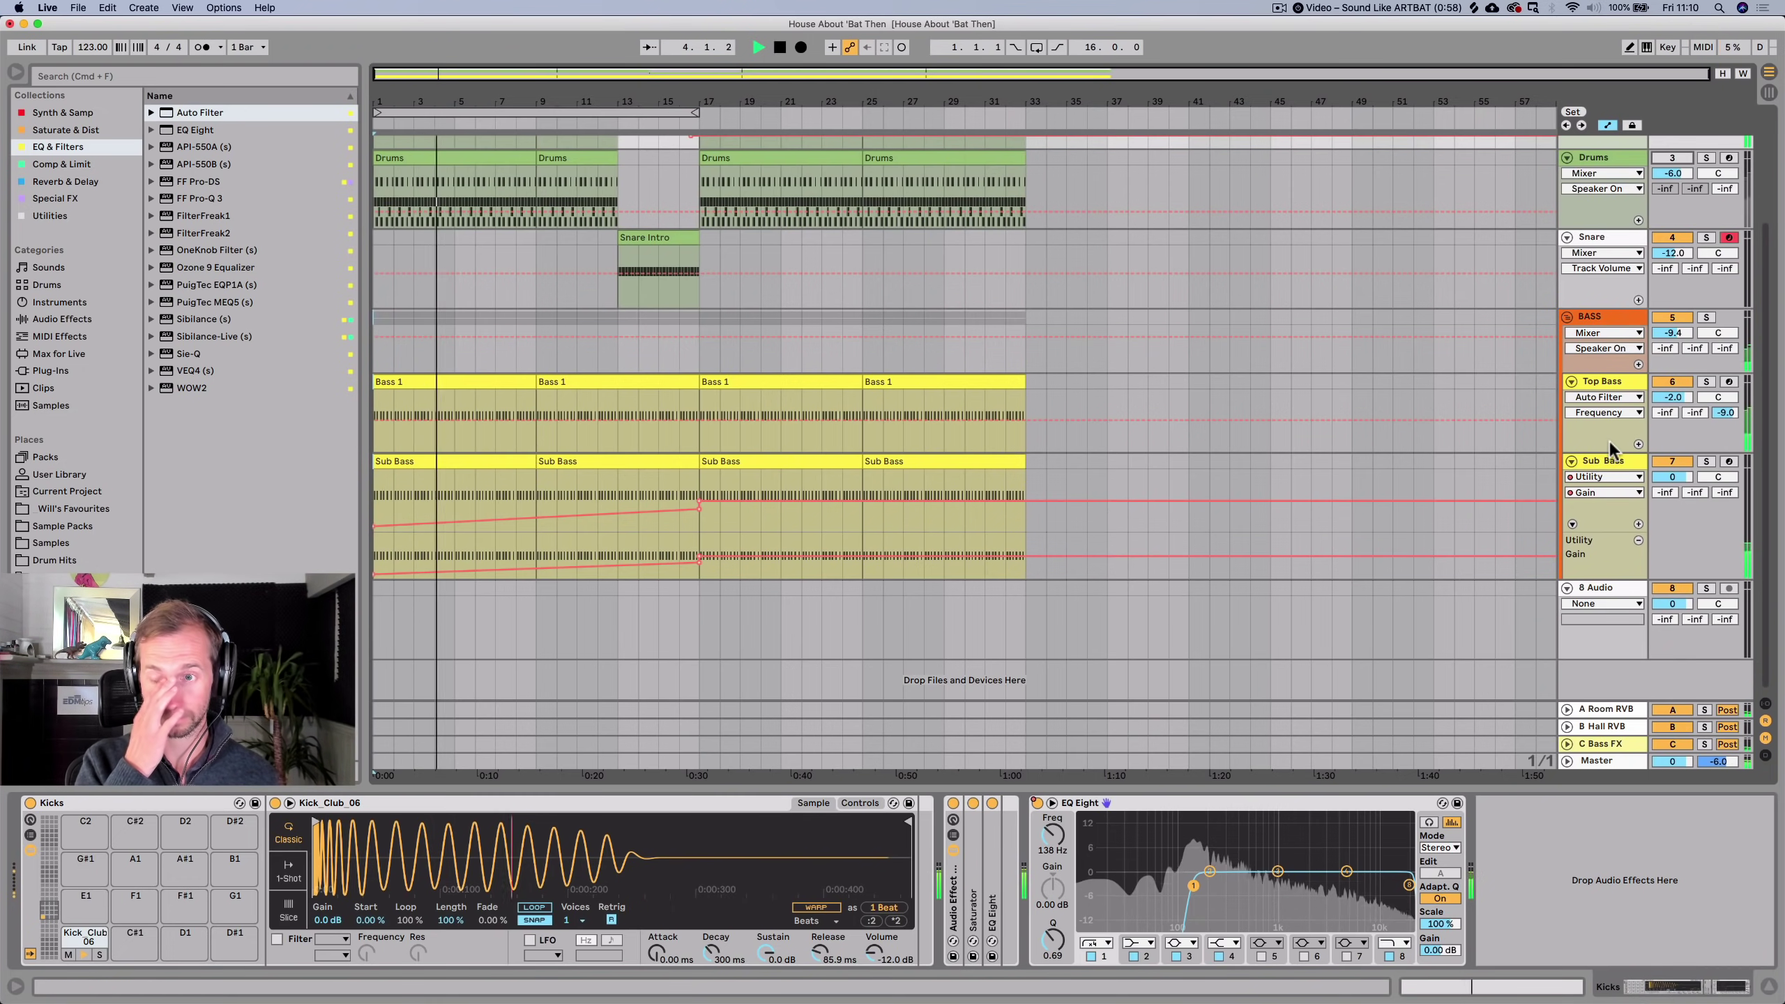
{"action": "left_click", "coordinate": [1621, 381]}
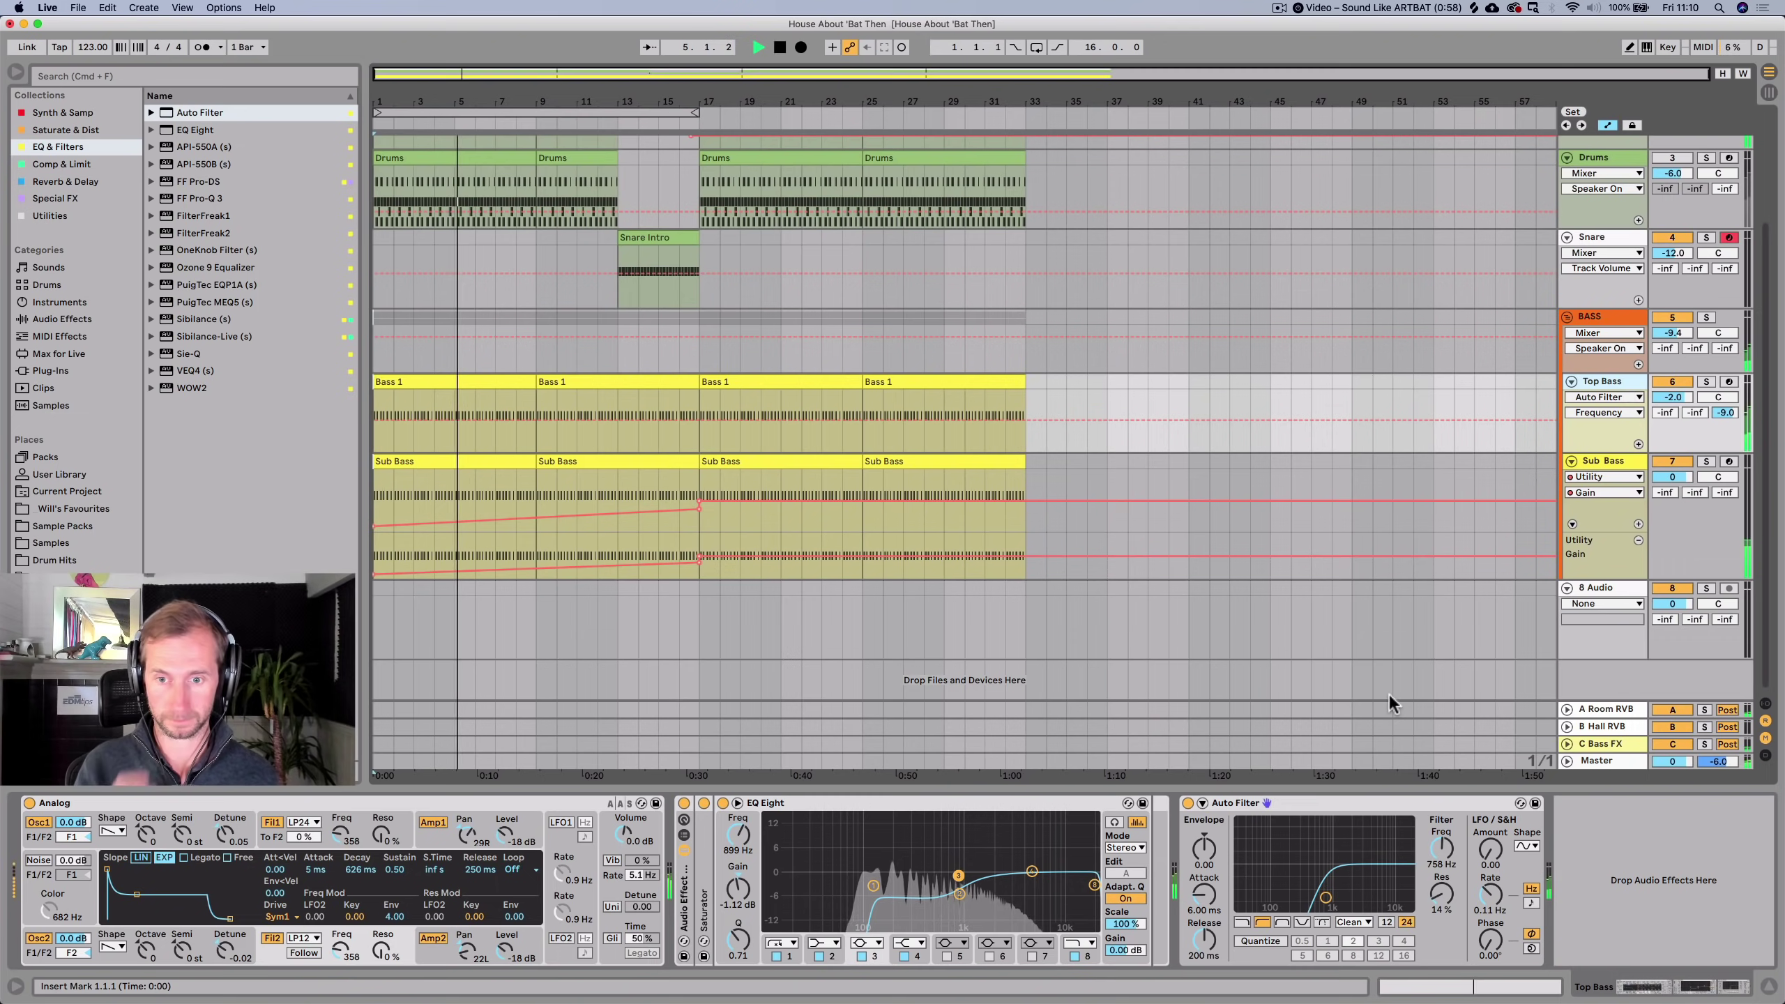
{"action": "left_click_drag", "start_coordinate": [1439, 852], "coordinate": [1440, 894]}
{"action": "key", "text": "space"}
{"action": "key", "text": "space"}
{"action": "key", "text": "space"}
{"action": "left_click_drag", "start_coordinate": [1443, 846], "coordinate": [1443, 832]}
Show the Top Bass filter Frequency automation in a new lane and draw a fall from 1.35 kHz at bar 1 to about 135 Hz near bar 16.
{"action": "right_click", "coordinate": [1444, 845]}
{"action": "left_click", "coordinate": [1447, 870]}
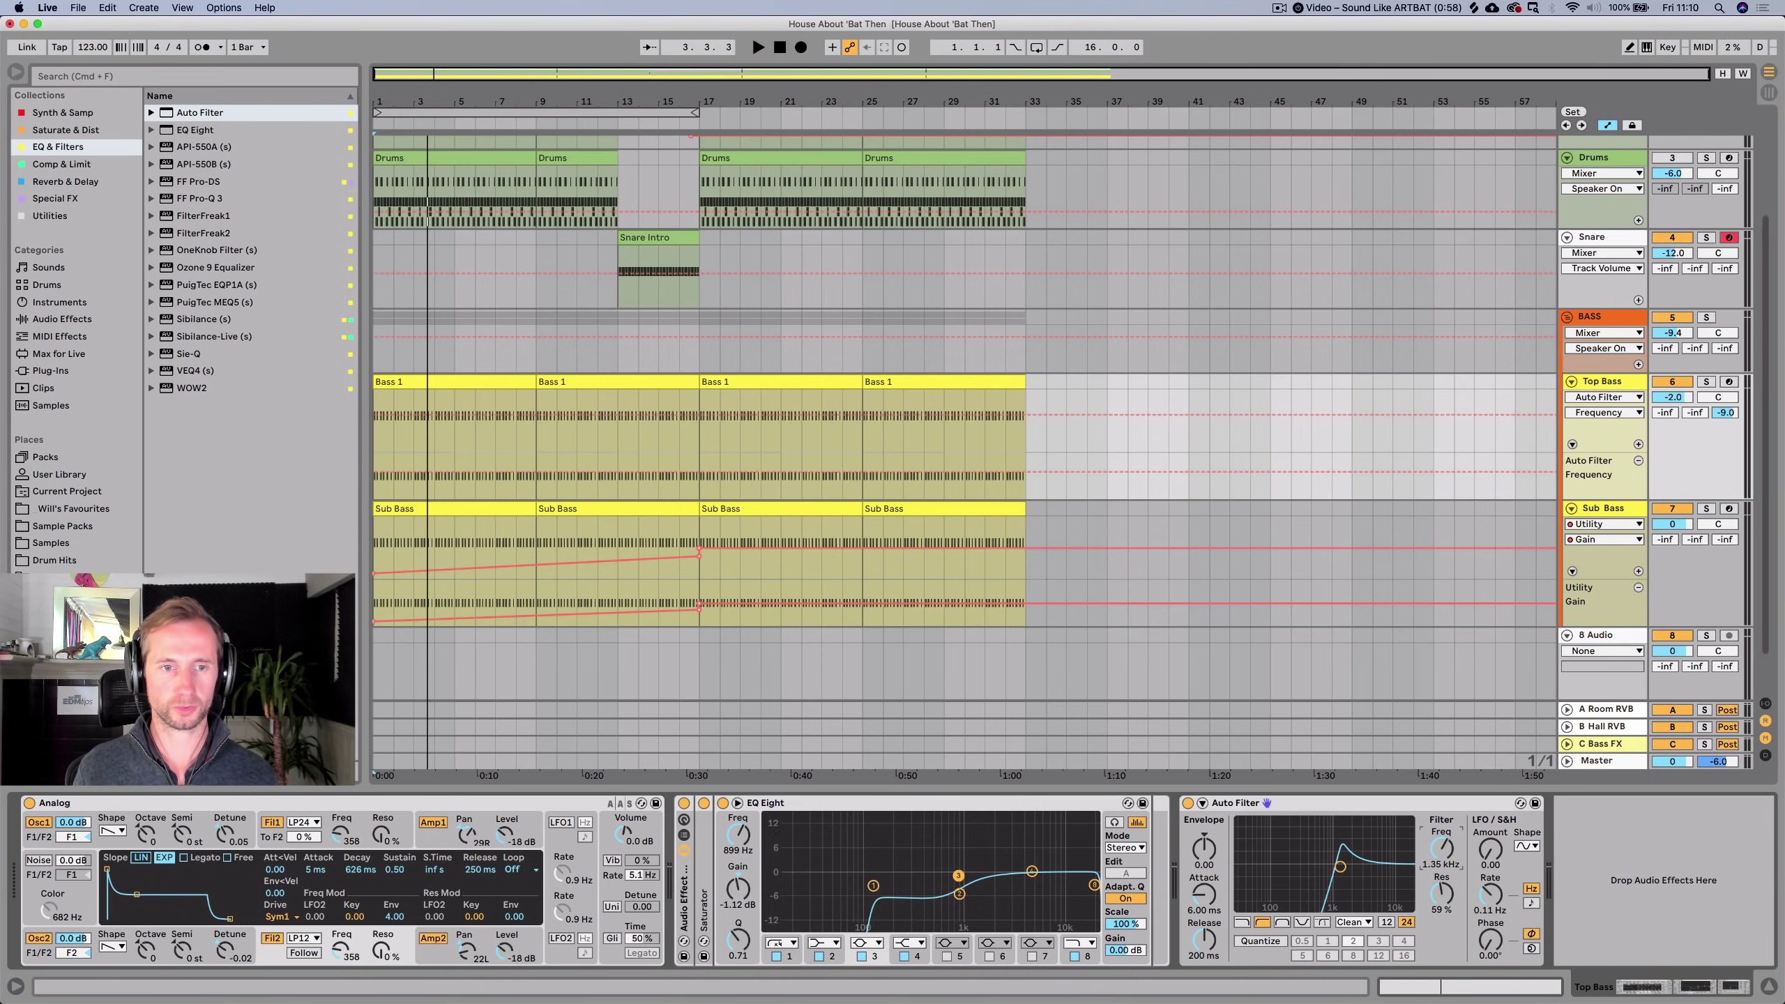
{"action": "left_click", "coordinate": [374, 474]}
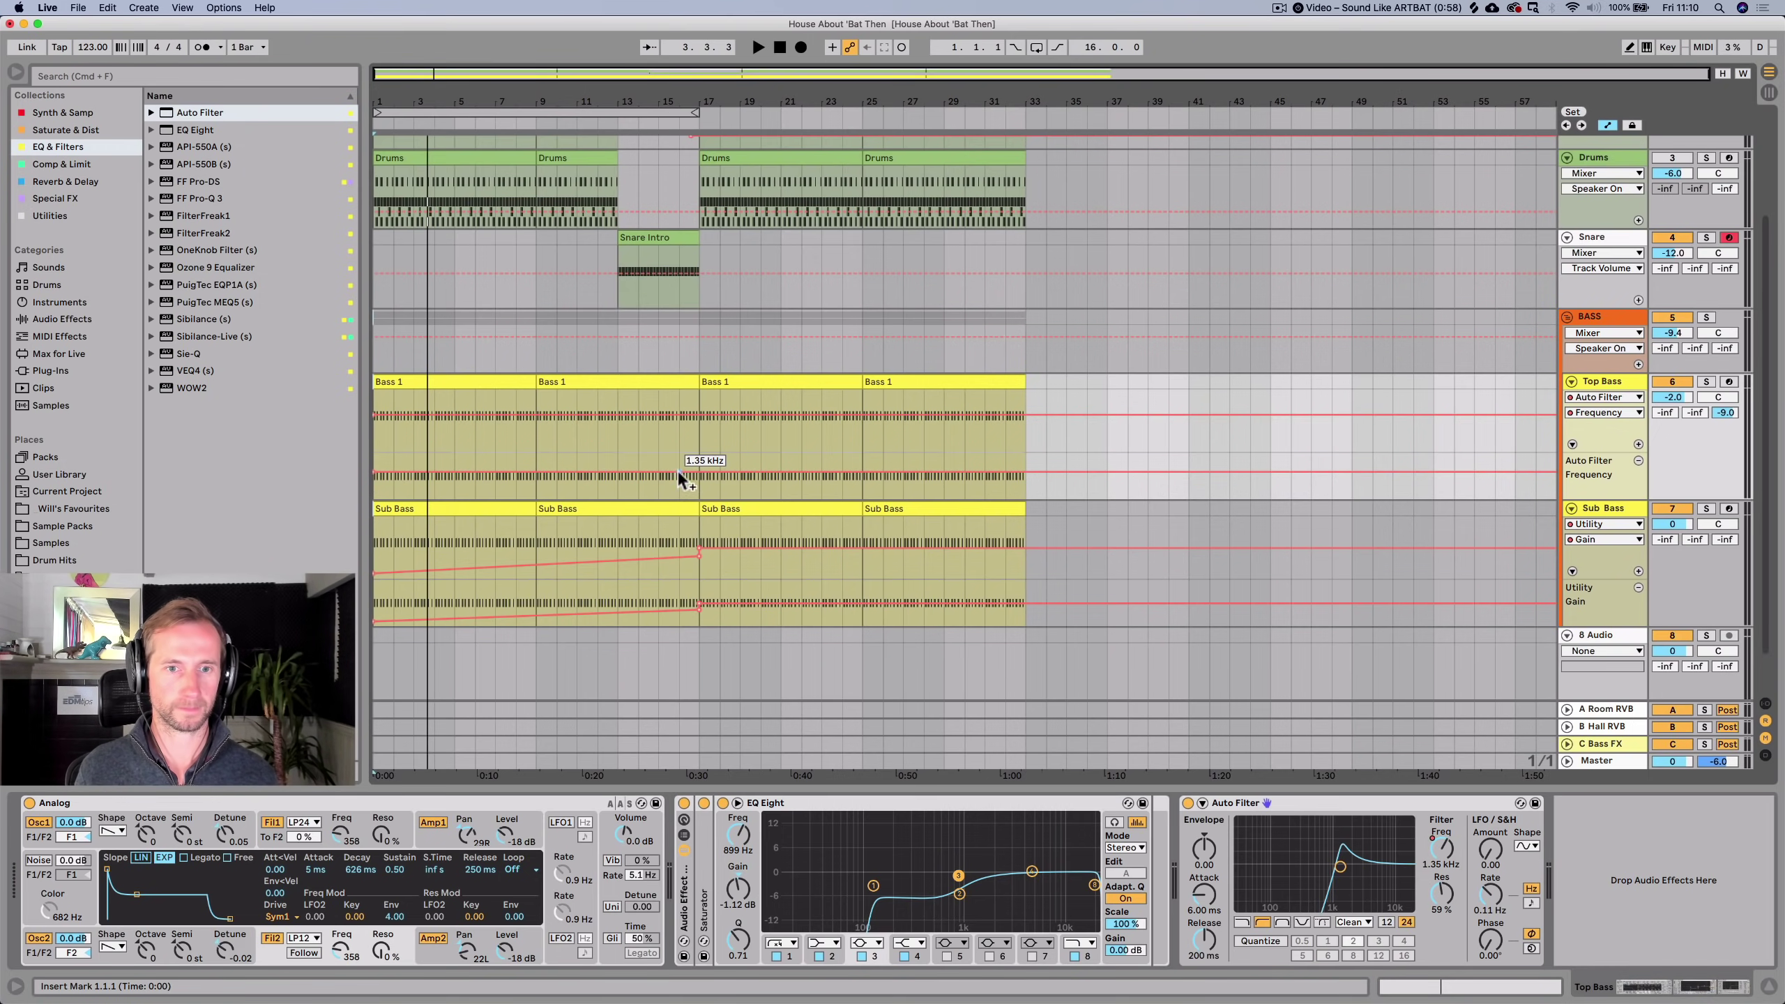
{"action": "mouse_move", "coordinate": [696, 471]}
{"action": "left_mouse_down"}
{"action": "mouse_move", "coordinate": [699, 499]}
{"action": "mouse_move", "coordinate": [647, 477]}
{"action": "mouse_move", "coordinate": [679, 486]}
{"action": "left_mouse_up"}
Play the arrangement, try a lower starting point for the Top Bass filter frequency curve, and undo it.
{"action": "key", "text": "space"}
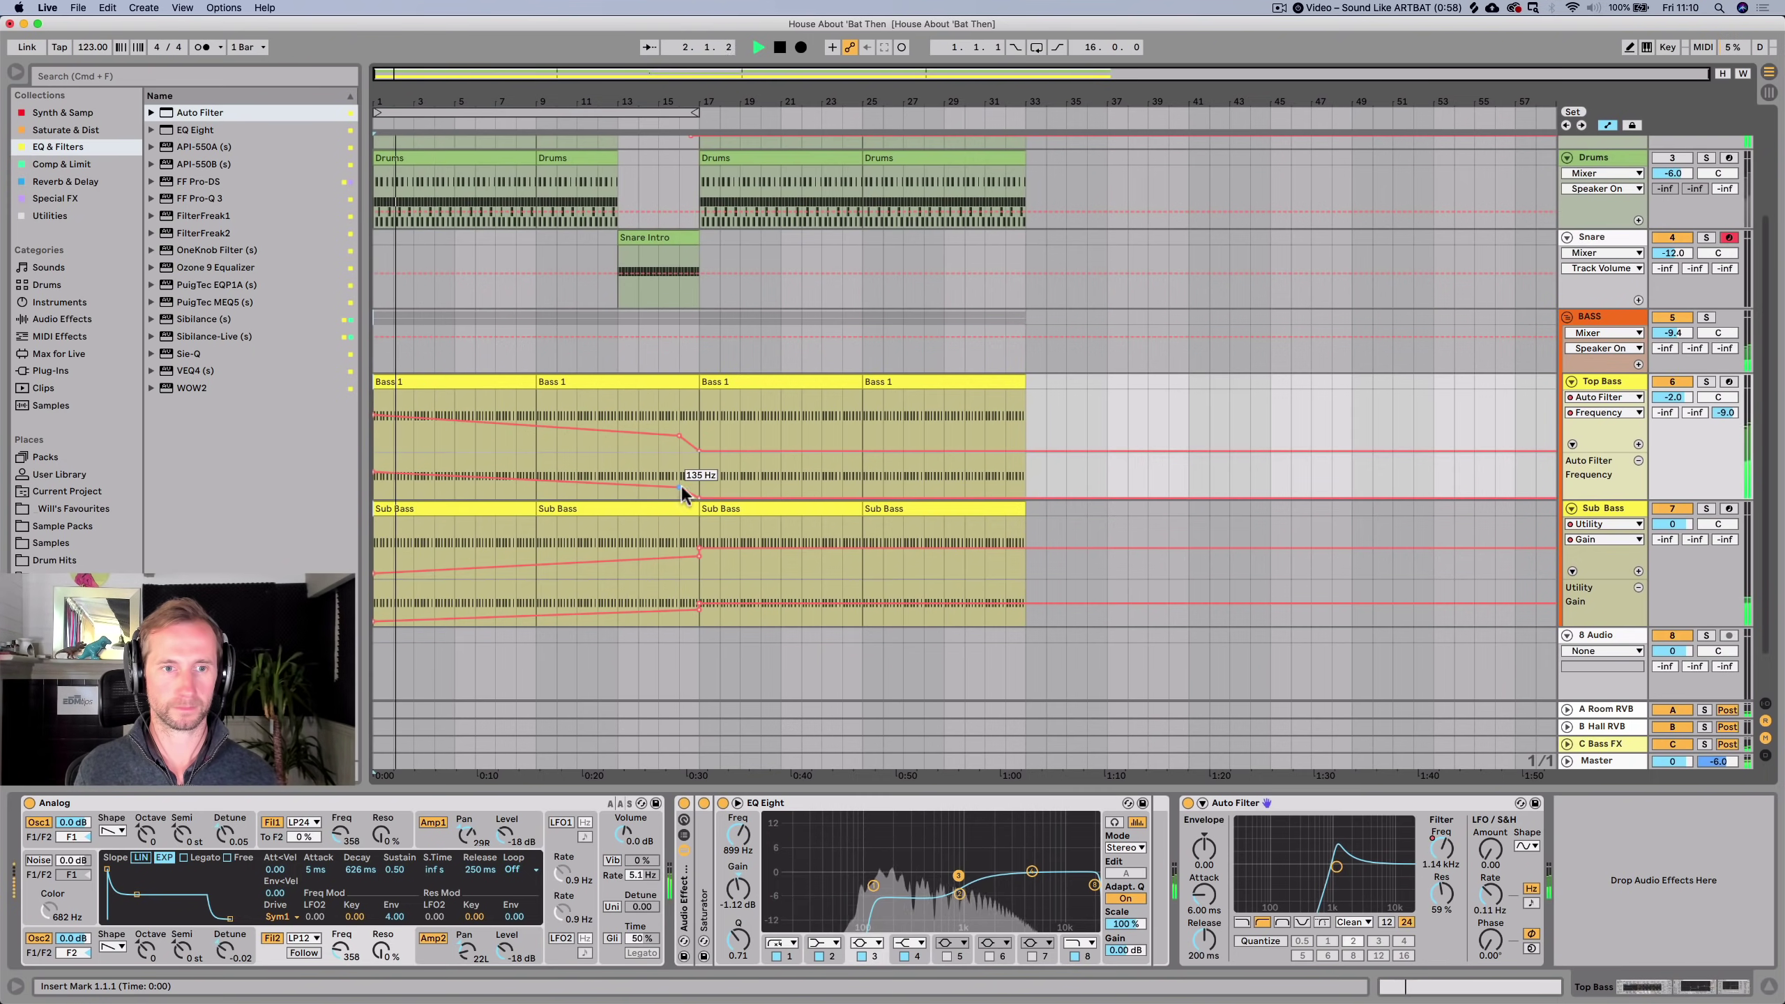
{"action": "left_click_drag", "start_coordinate": [374, 473], "coordinate": [375, 486]}
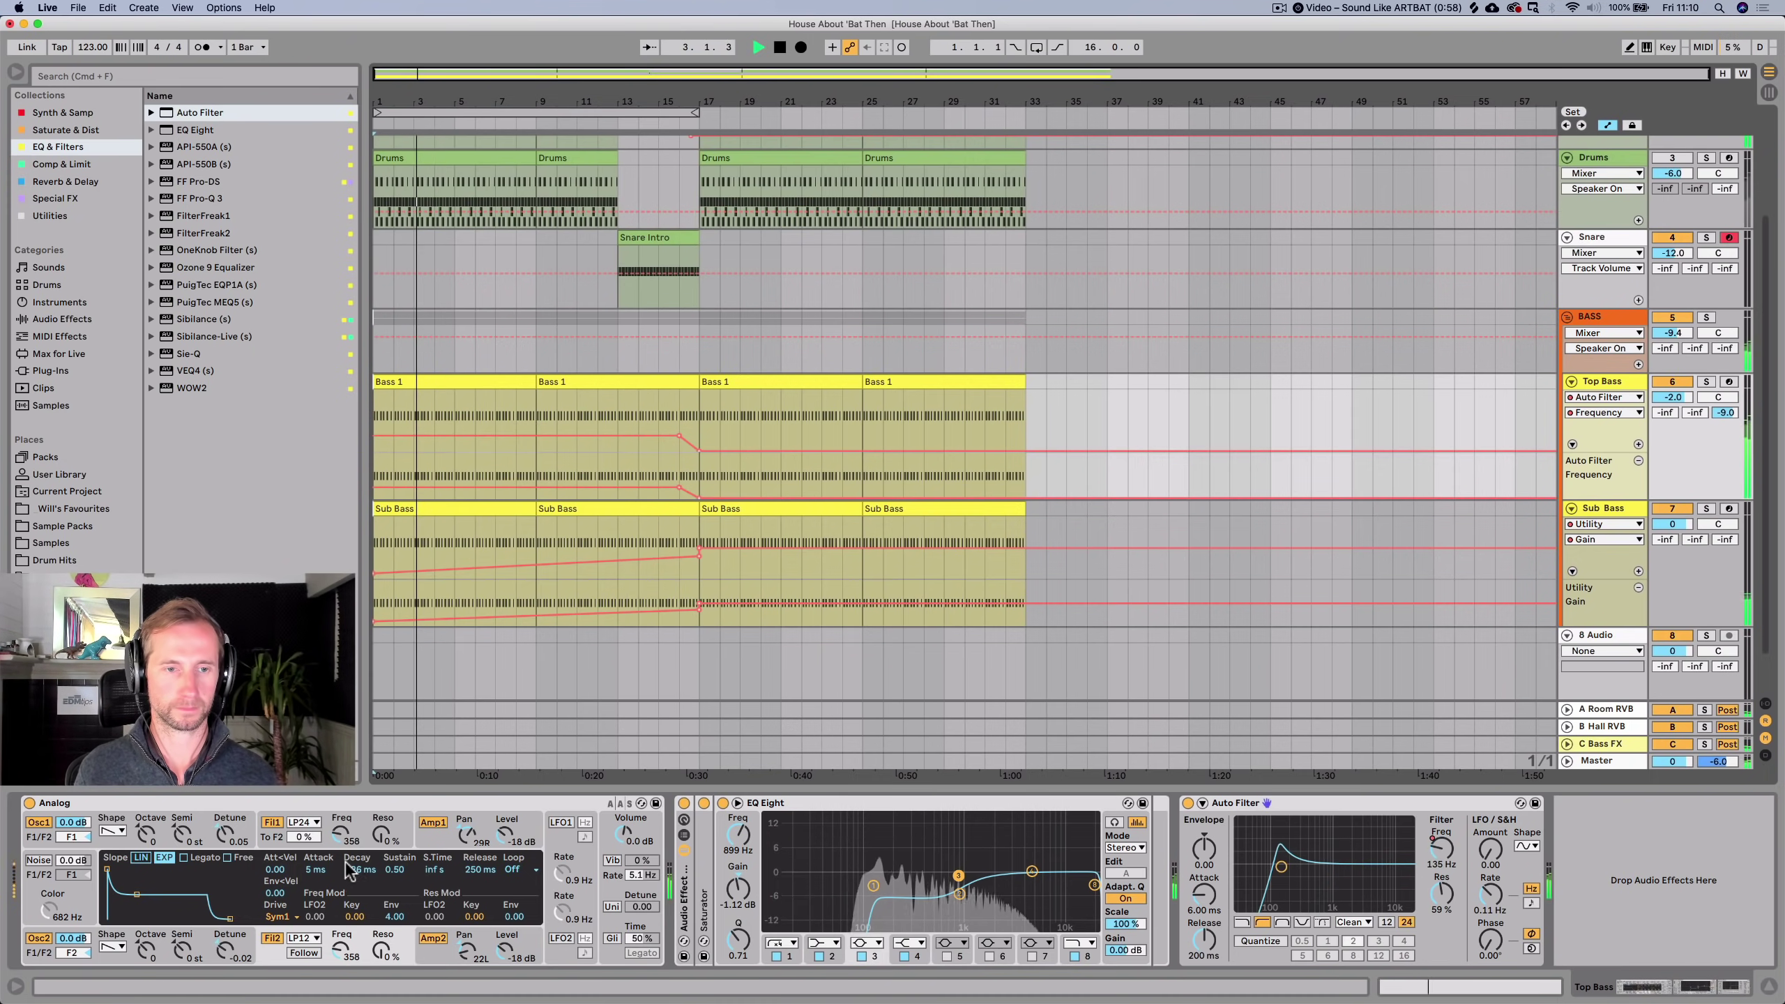
{"action": "key", "text": "super+z"}
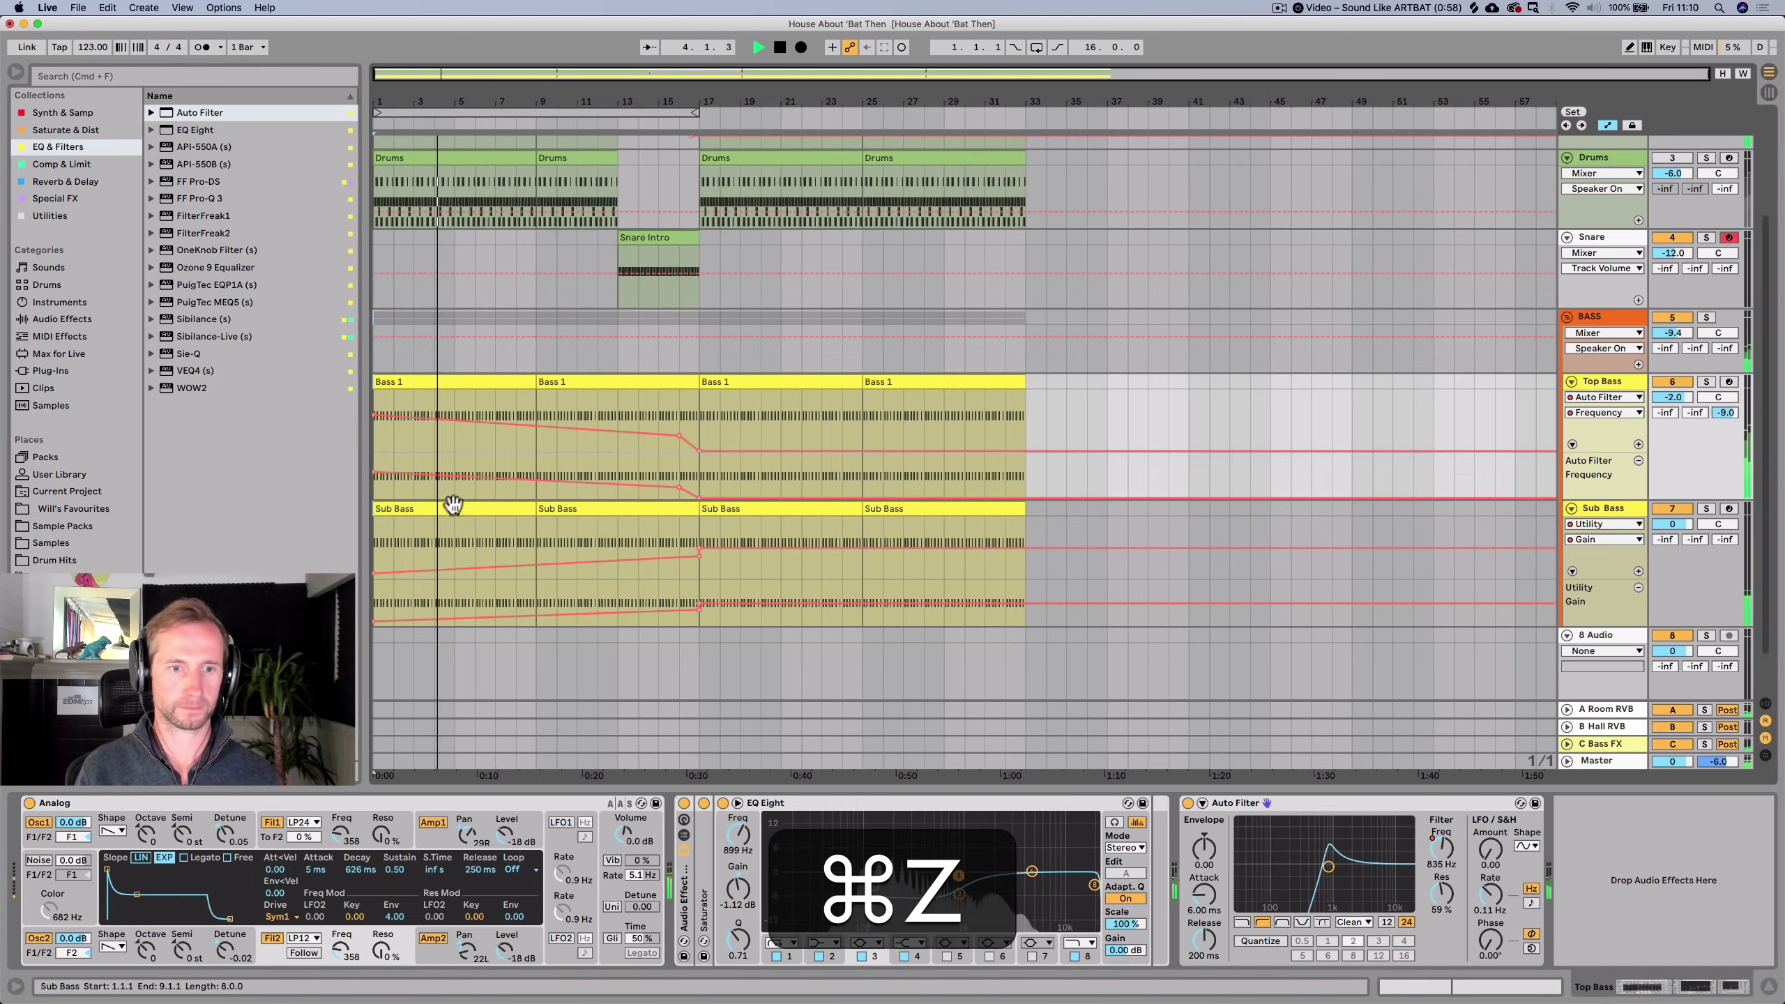
Lower the end of the Sub Bass Utility Gain ramp at bar 17 to about -16.7 dB and save the set.
{"action": "left_click_drag", "start_coordinate": [699, 559], "coordinate": [700, 565]}
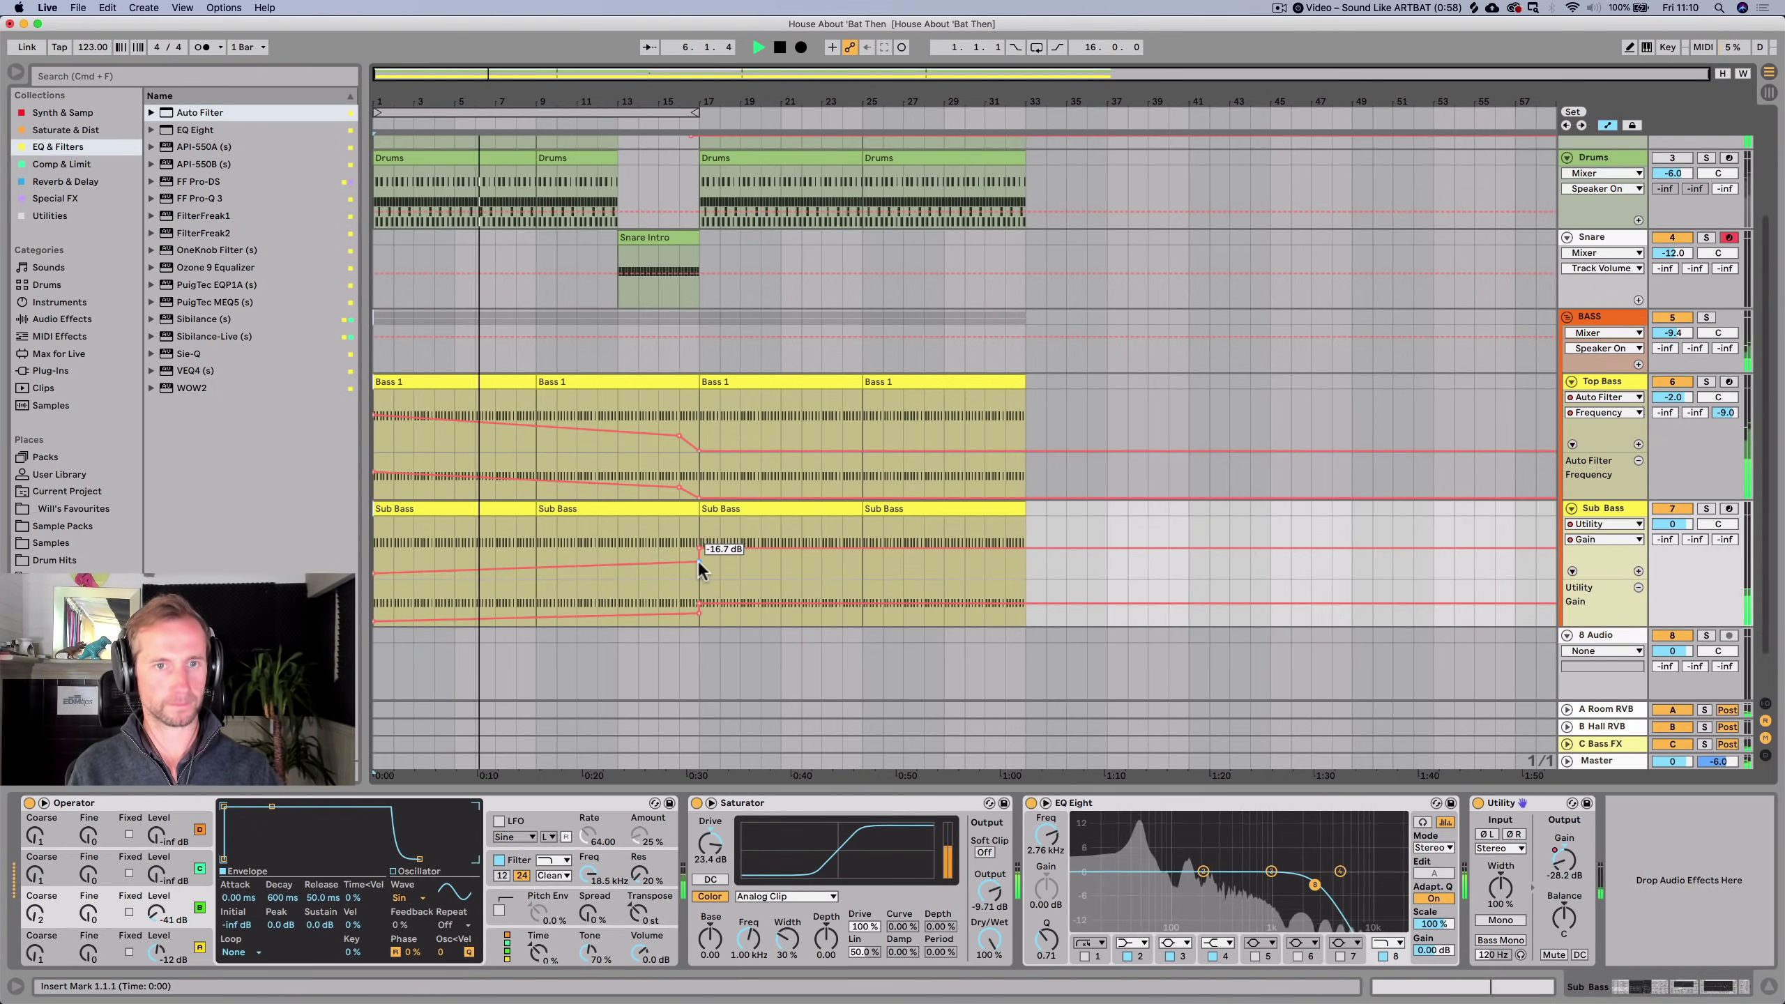
{"action": "key", "text": "super+s"}
Raise the Top Bass track volume to 3.8 dB and show the Drums track's devices.
{"action": "left_click_drag", "start_coordinate": [1667, 399], "coordinate": [1667, 378]}
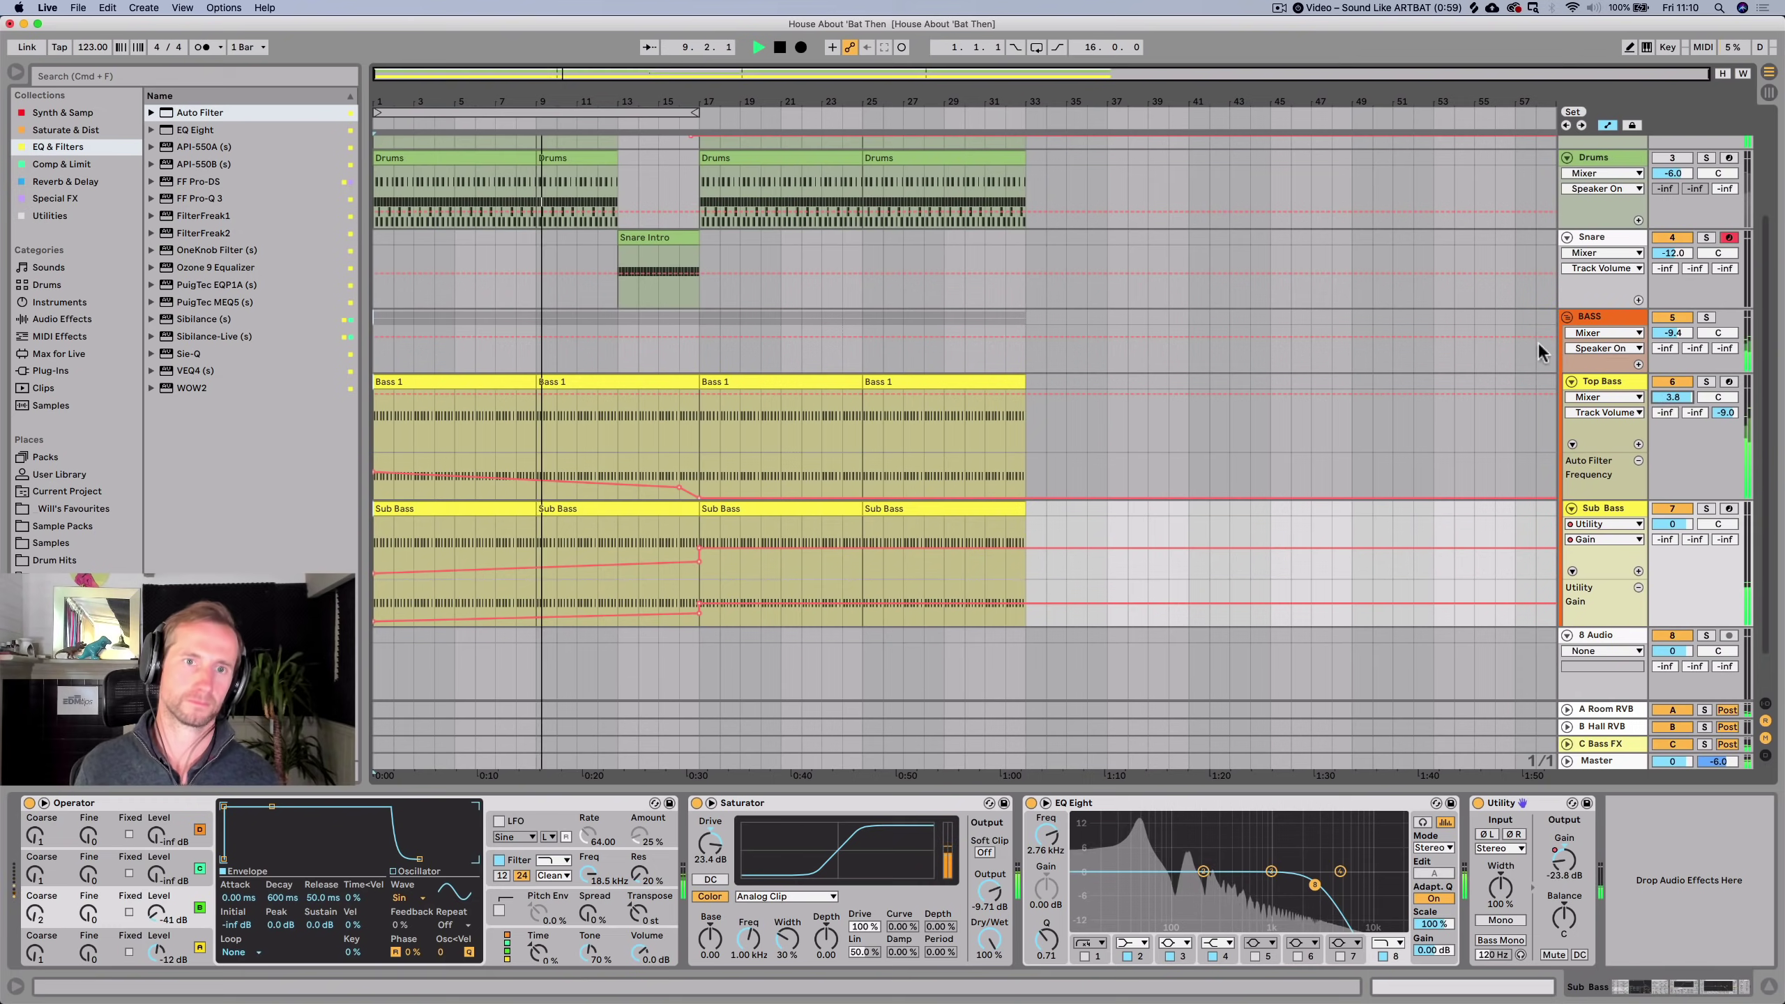
{"action": "scroll", "coordinate": [1167, 274], "scroll_direction": "up", "scroll_amount": 4}
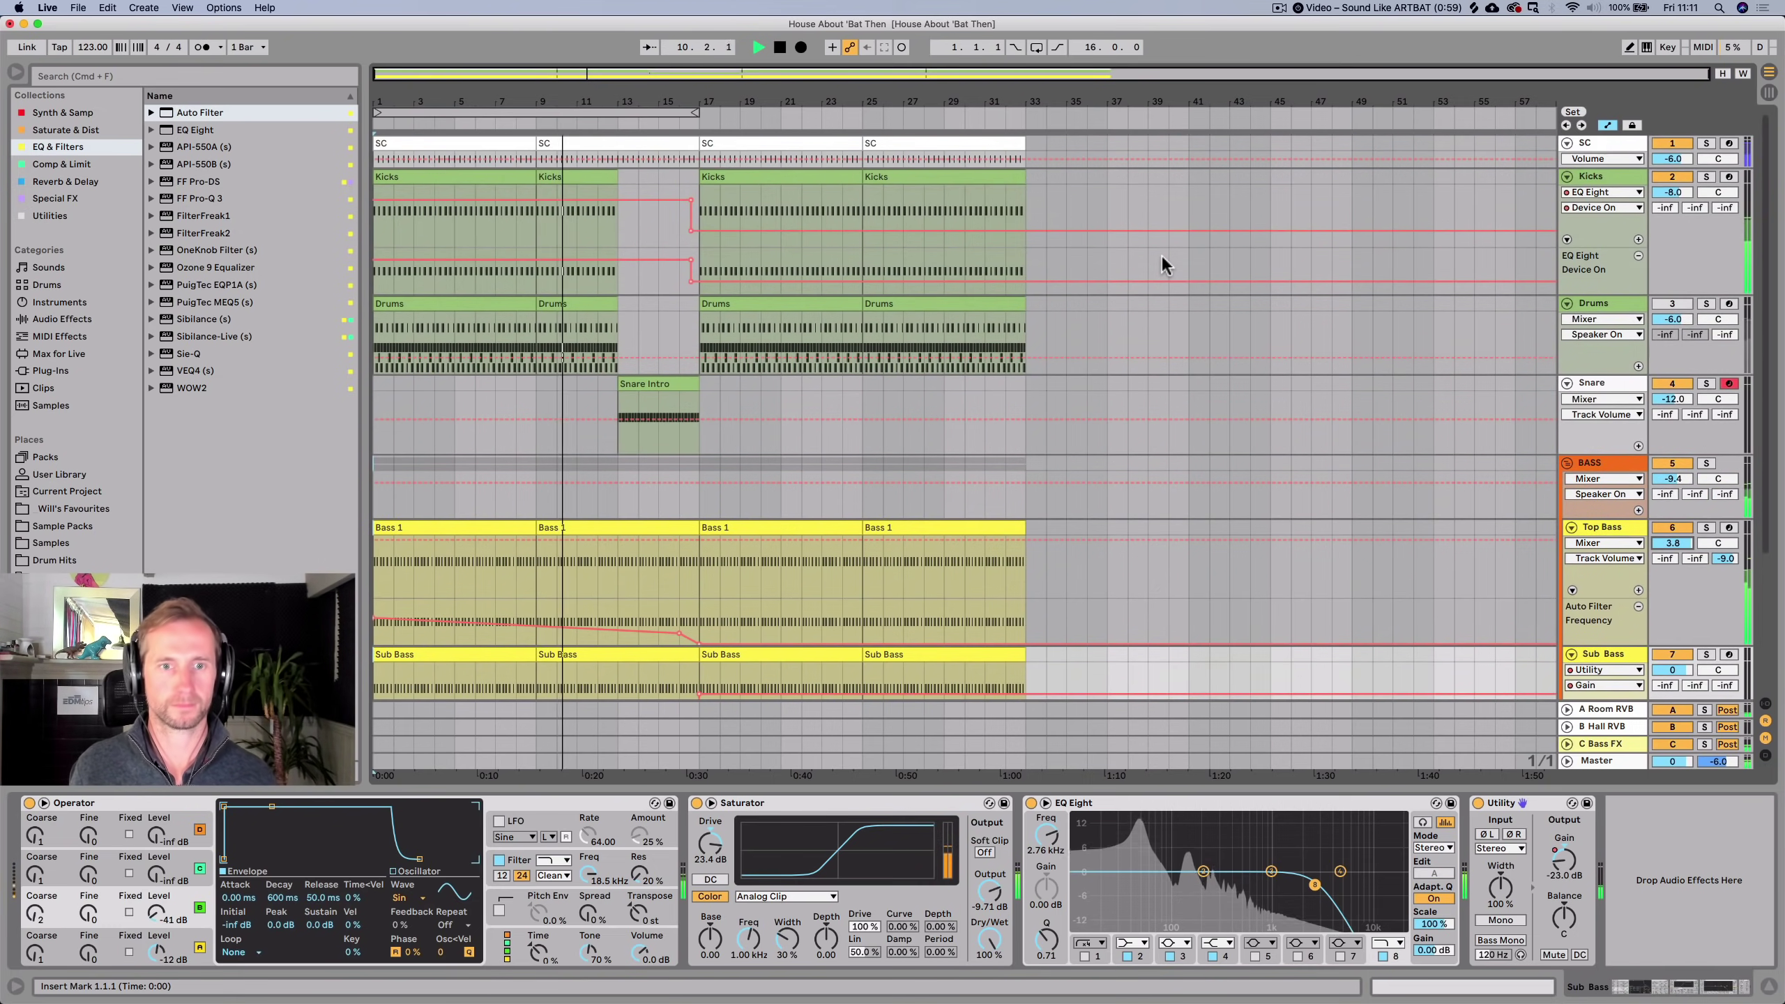
{"action": "left_click", "coordinate": [1616, 304]}
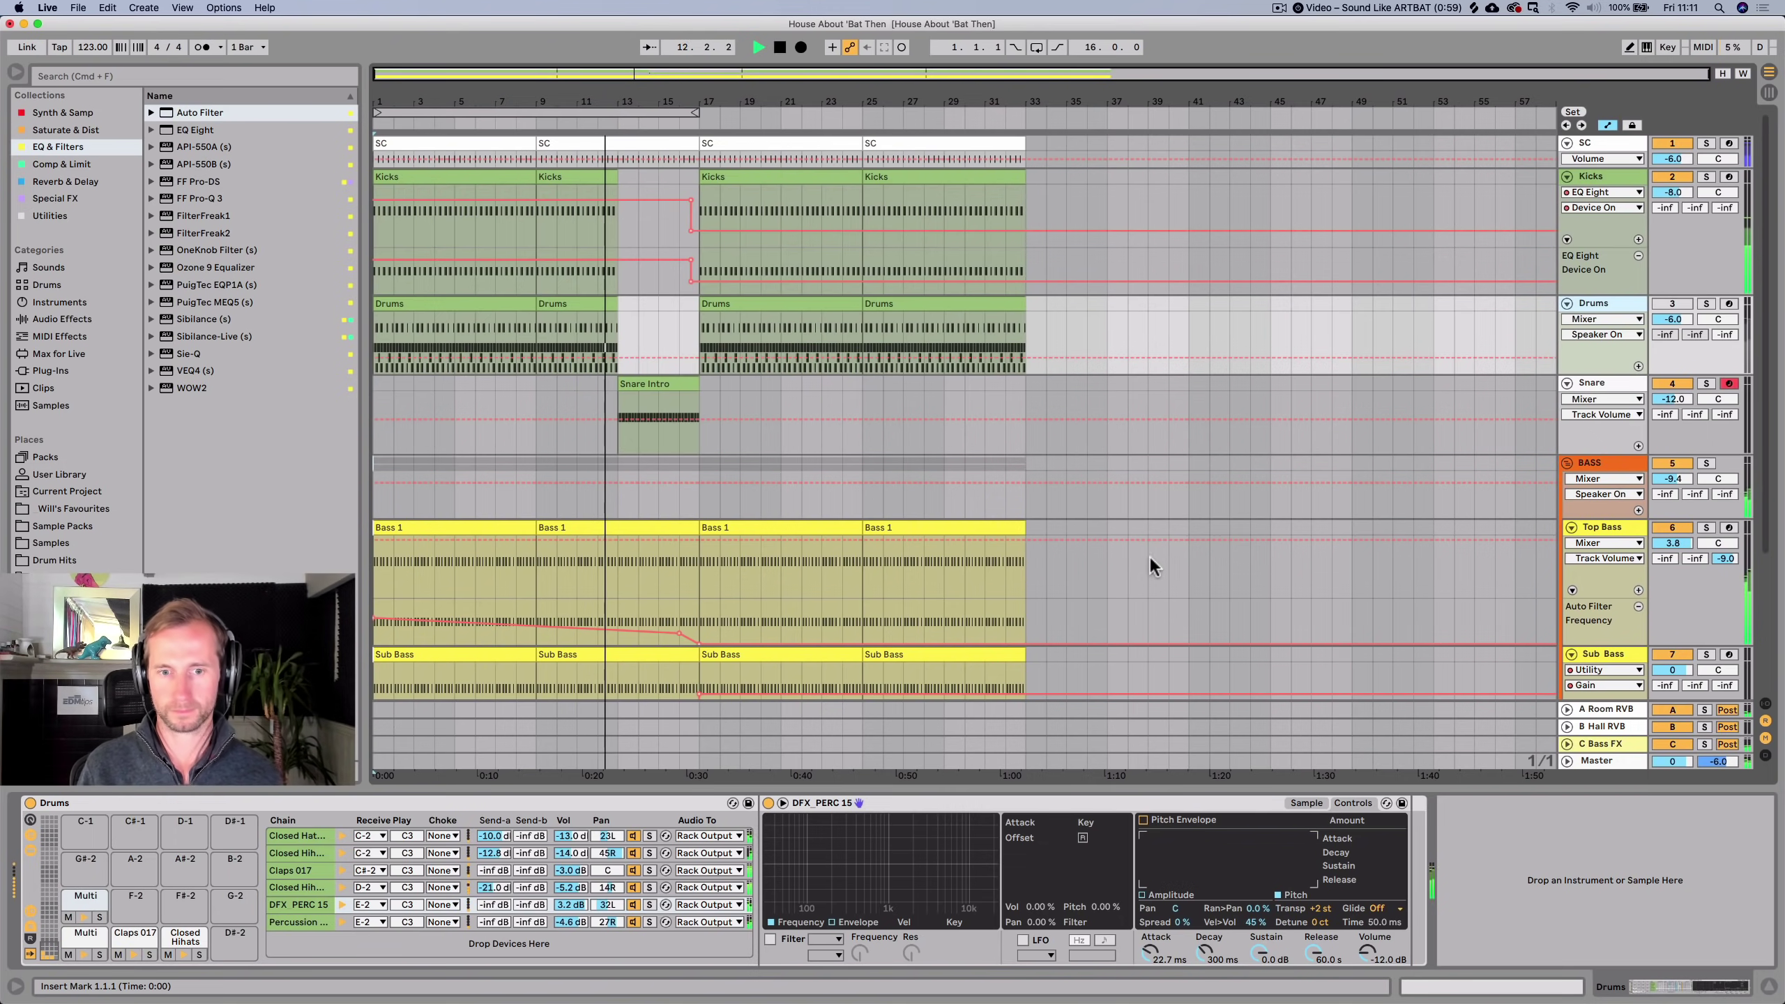
Extend the Top Bass filter frequency fall to bar 17 at about 121 Hz and shorten the second Sub Bass clip to end at bar 16.
{"action": "left_click", "coordinate": [1609, 528]}
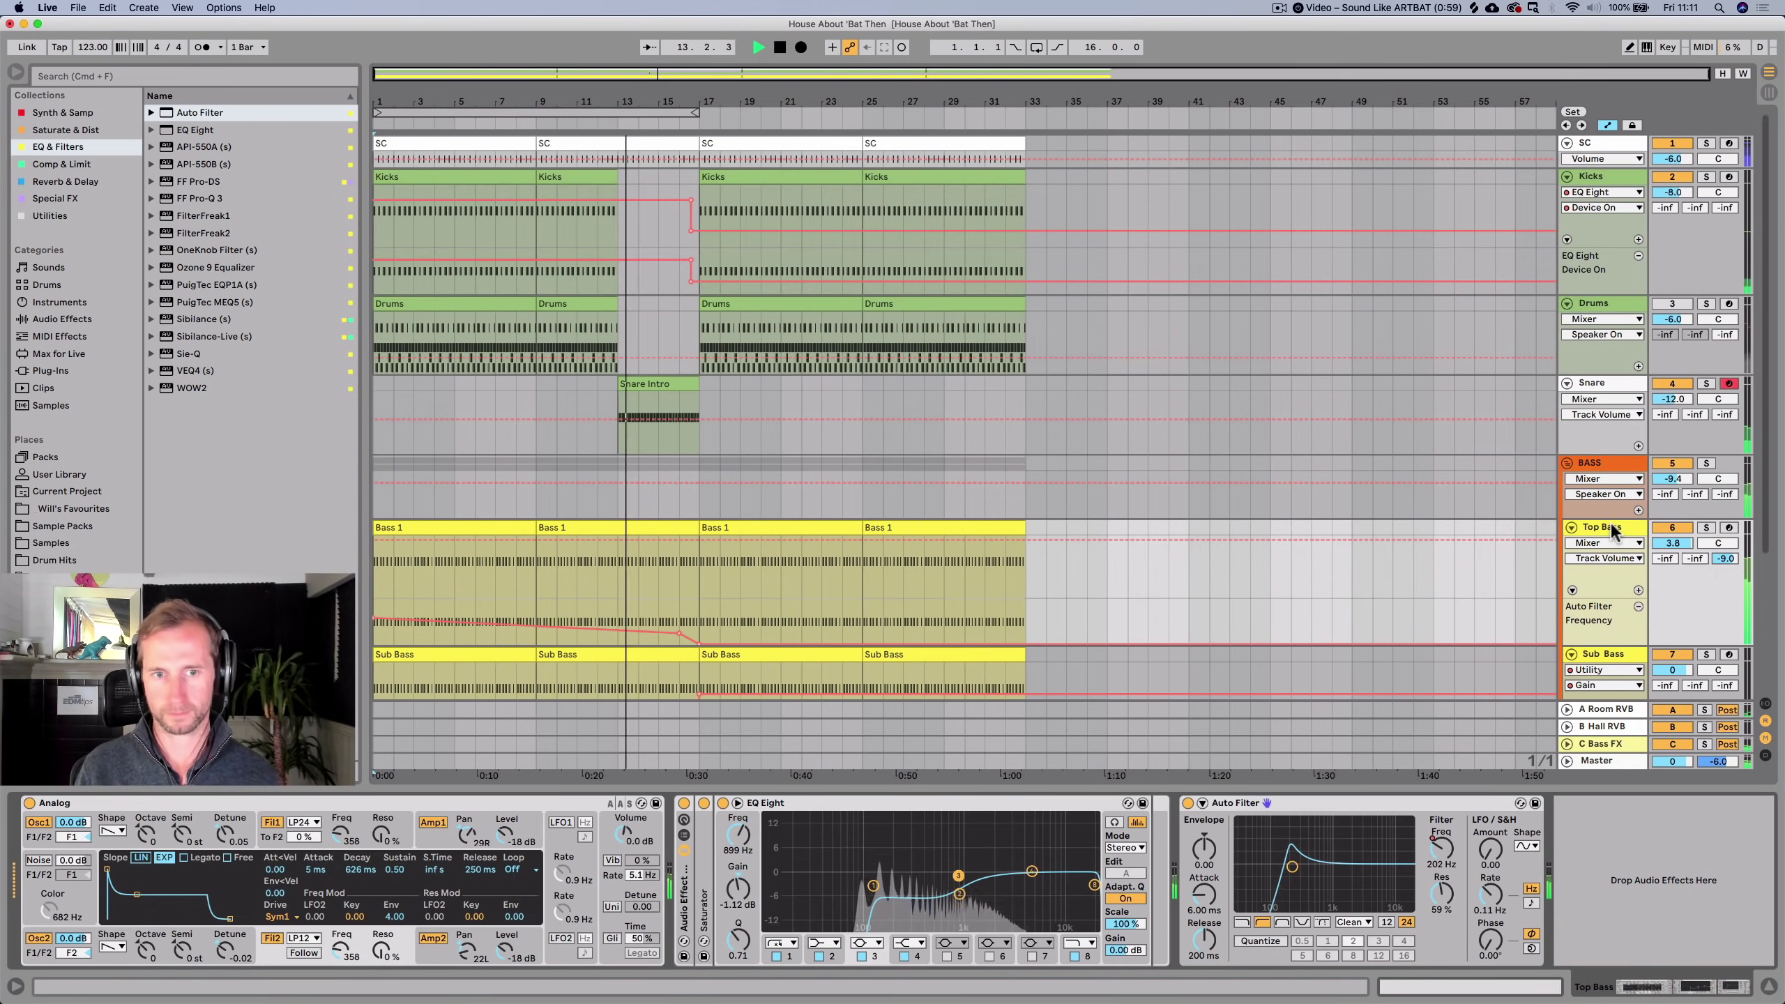
{"action": "left_click", "coordinate": [692, 637]}
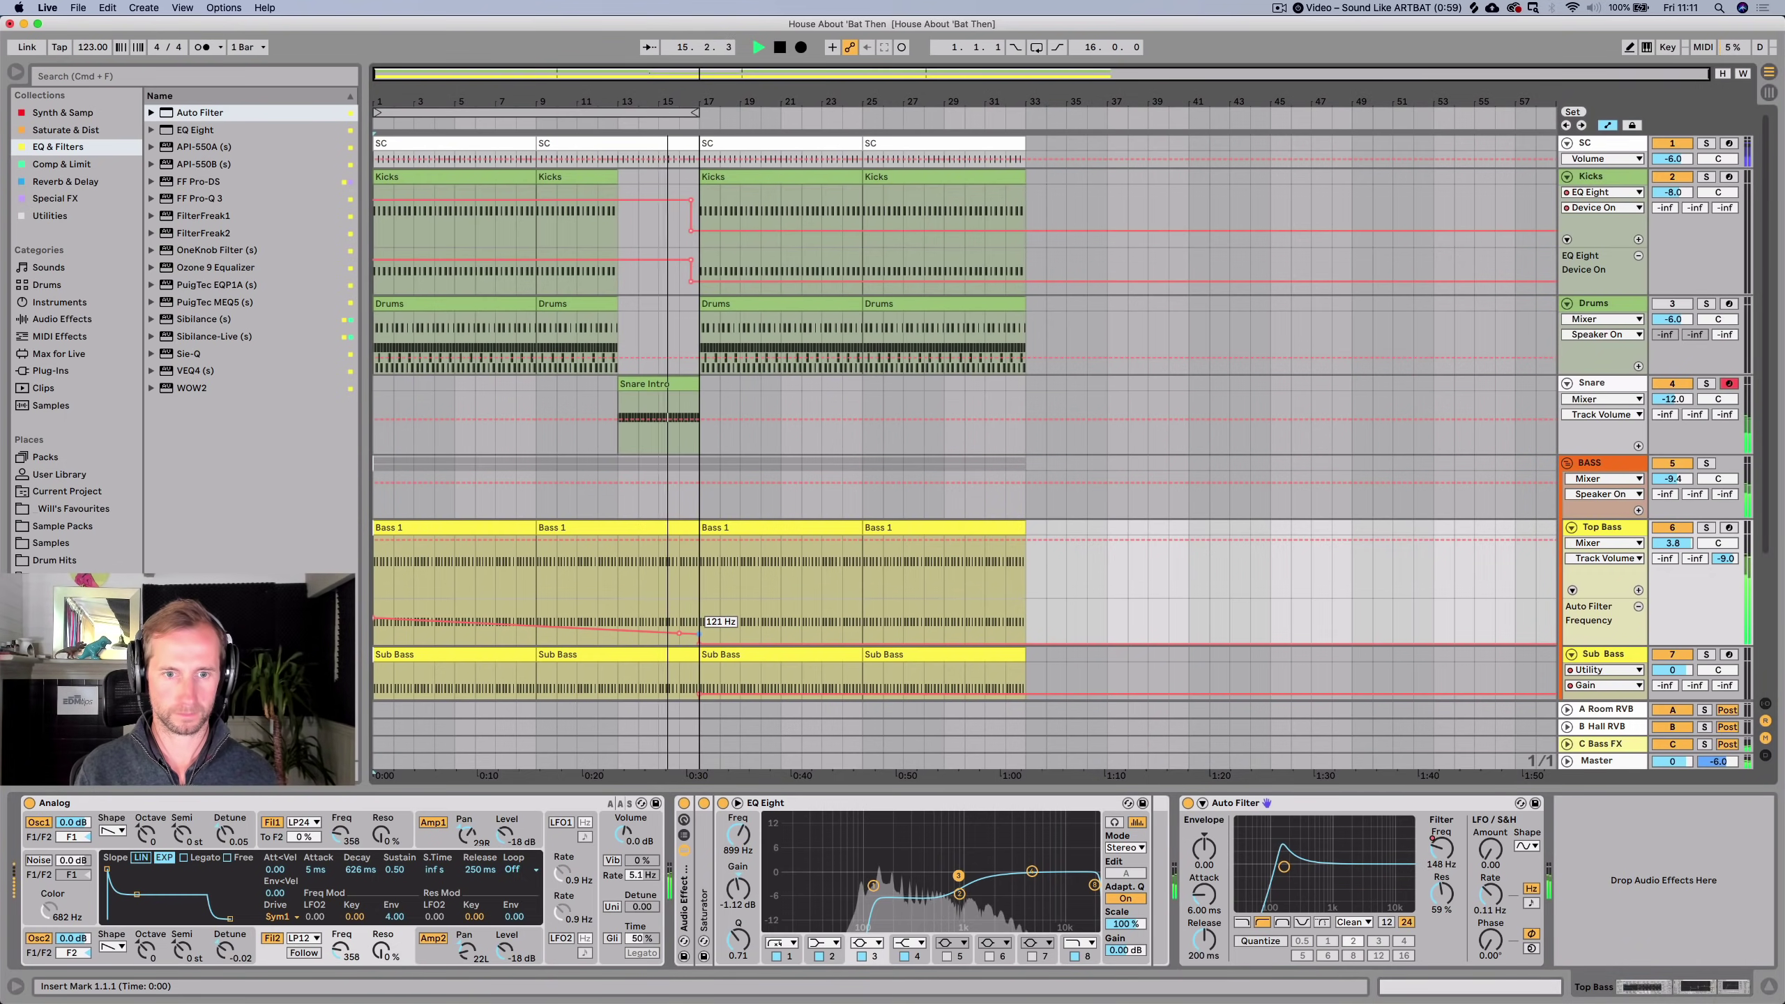
{"action": "left_click", "coordinate": [692, 657]}
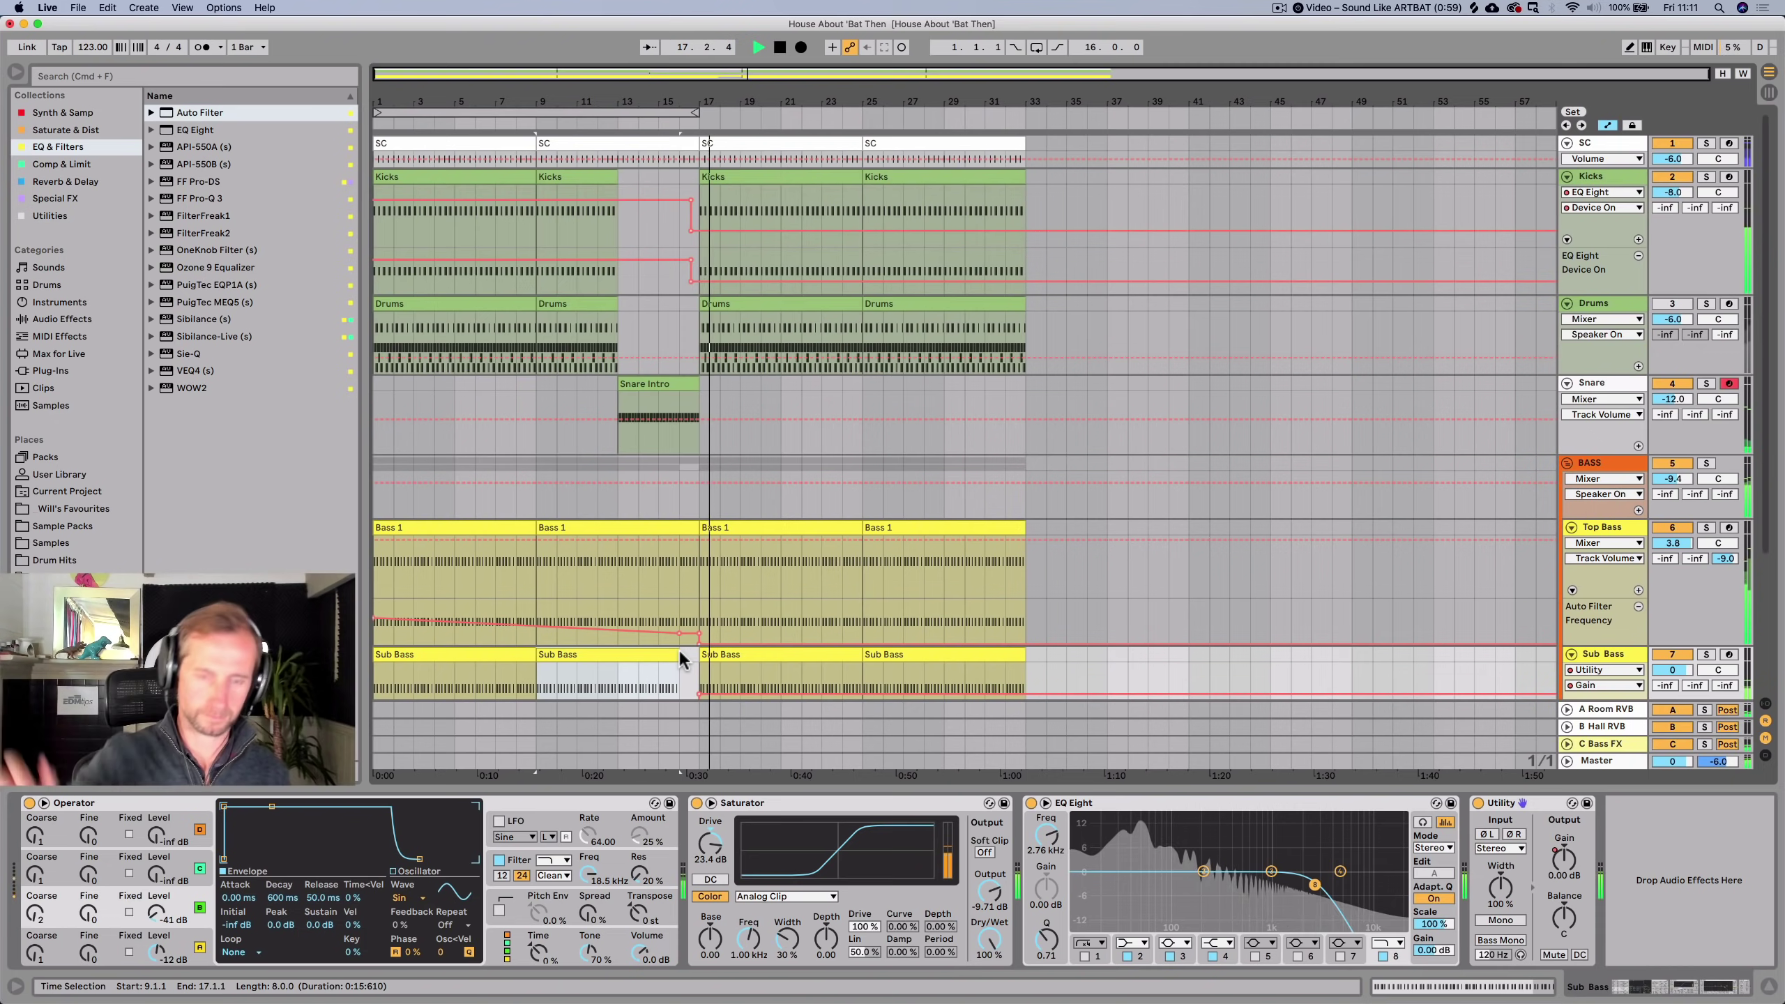
{"action": "key", "text": "space"}
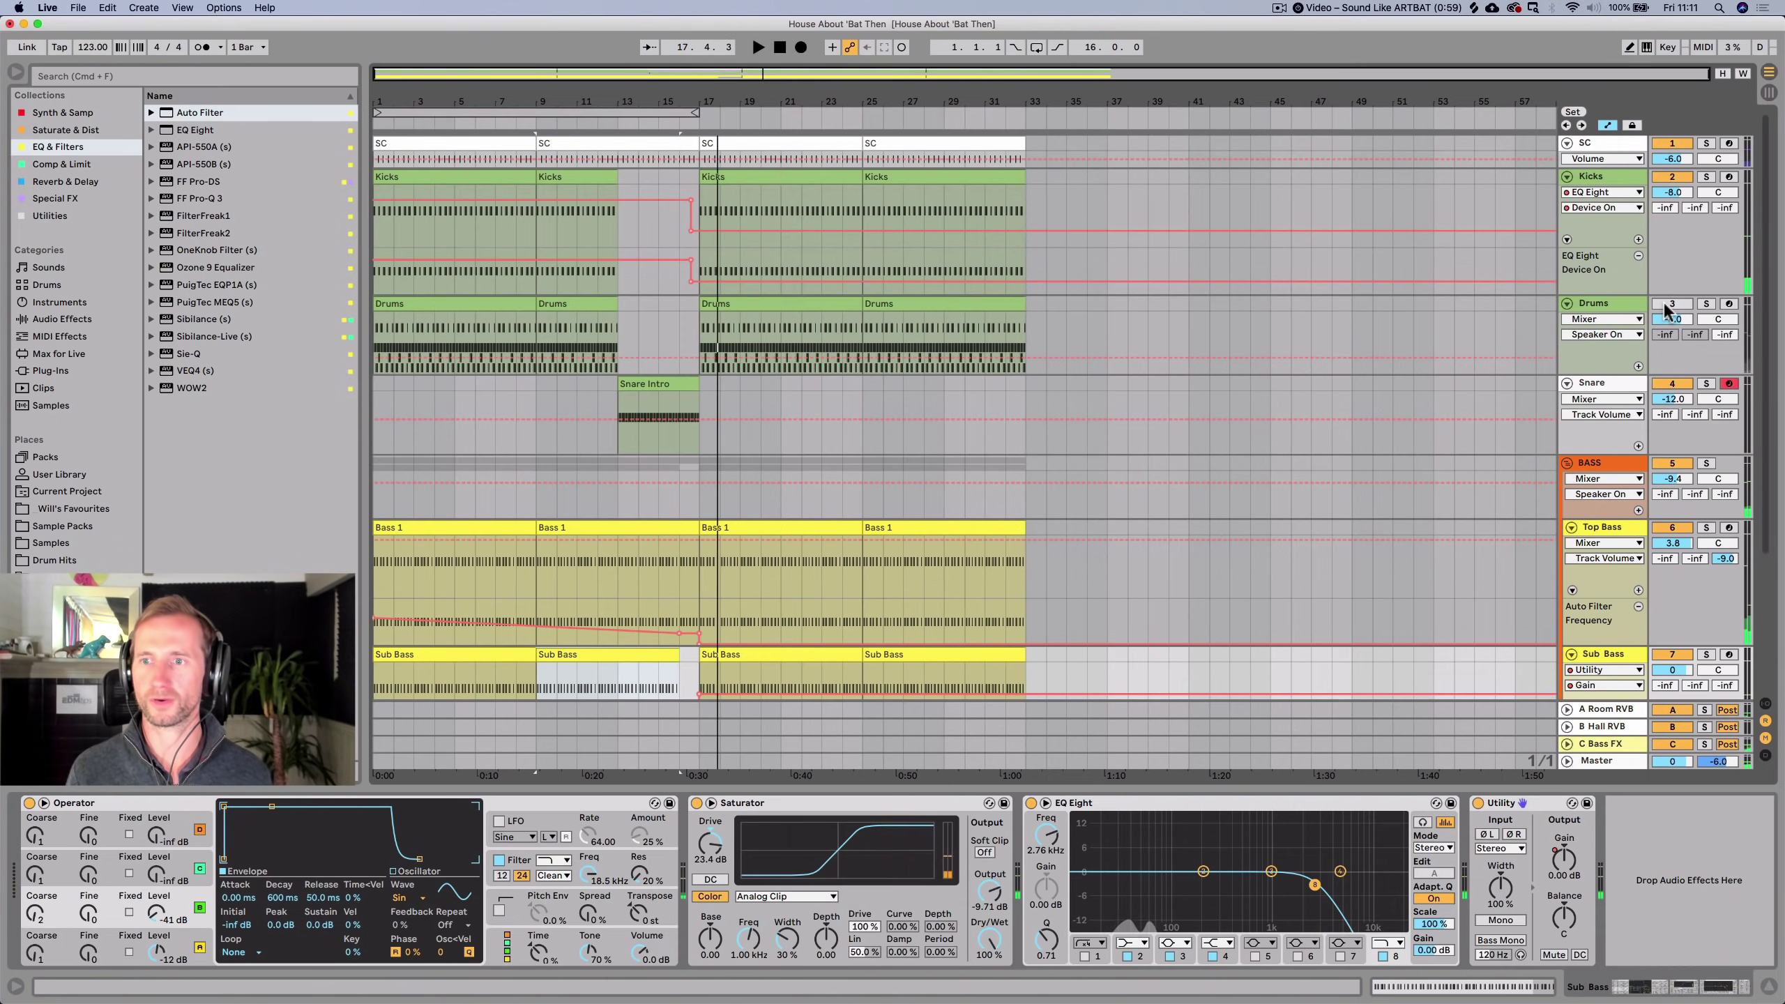
Unmute the Drums track and delete its clip between bars 9 and 13.
{"action": "key", "text": "BackSpace"}
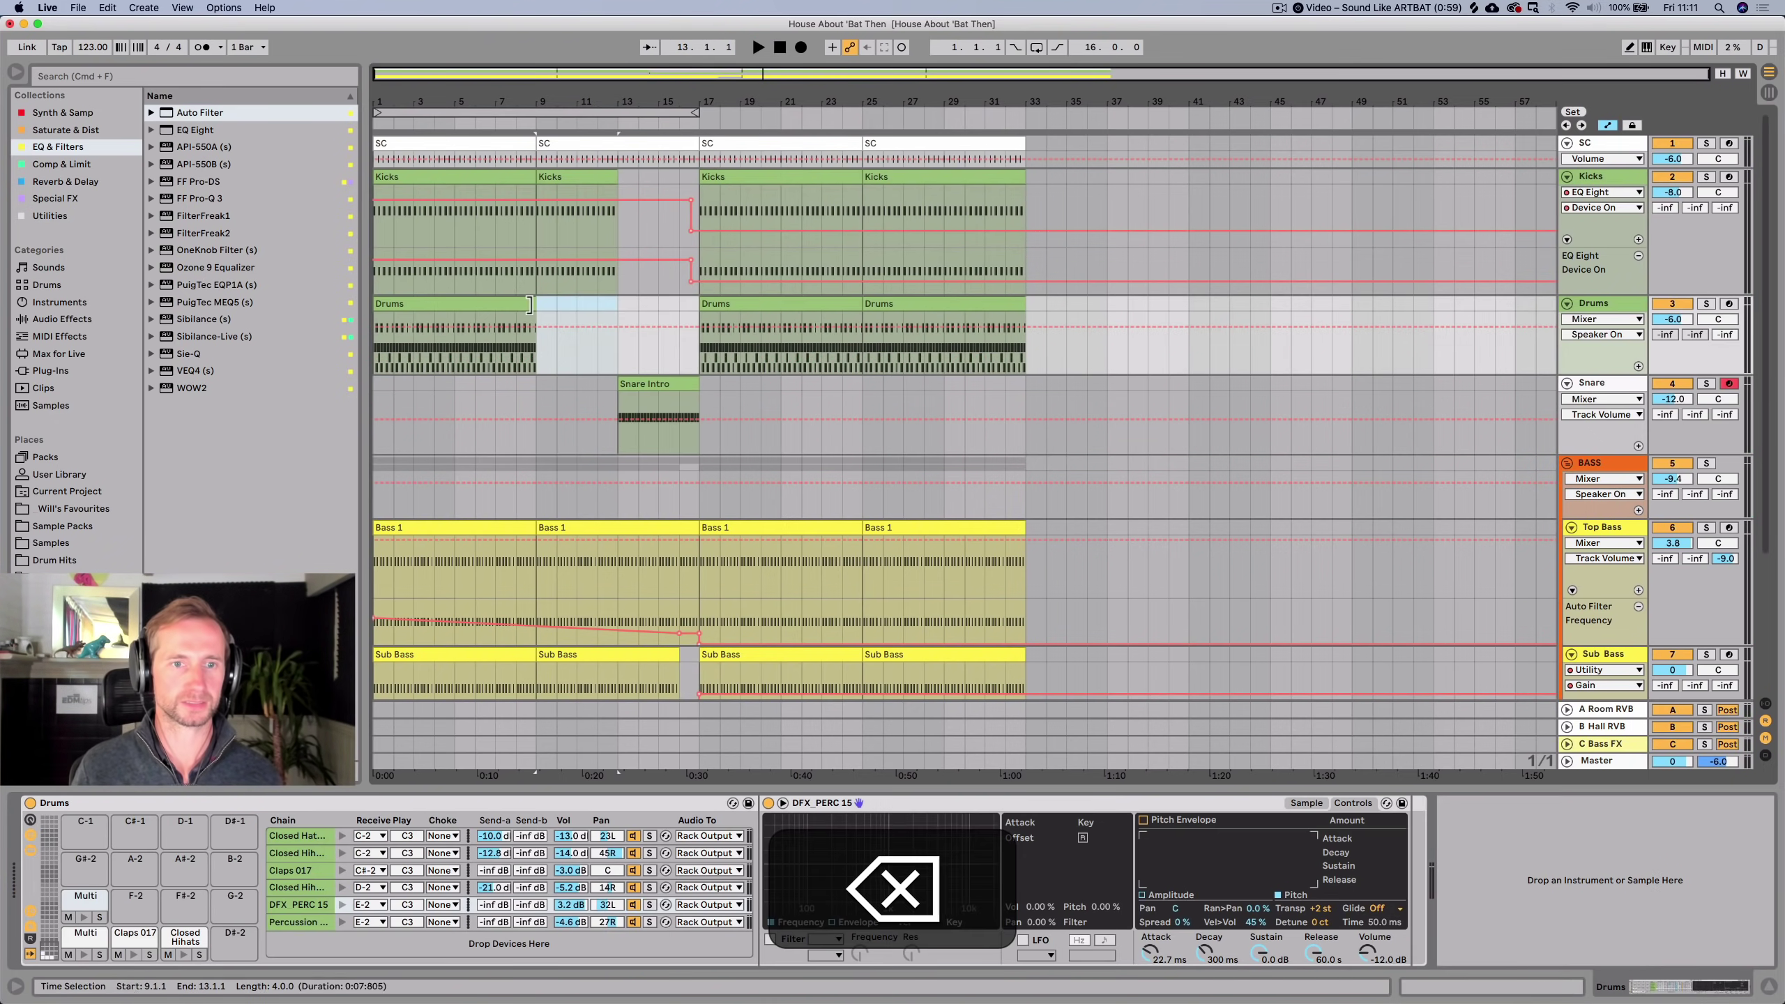
{"action": "left_click", "coordinate": [511, 304]}
{"action": "key", "text": "BackSpace"}
Delete all Closed Hihats 018 notes from the first Drums clip and audition the result.
{"action": "key", "text": "space"}
{"action": "key", "text": "space"}
{"action": "left_click_drag", "start_coordinate": [766, 332], "coordinate": [438, 311]}
{"action": "double_click", "coordinate": [438, 311]}
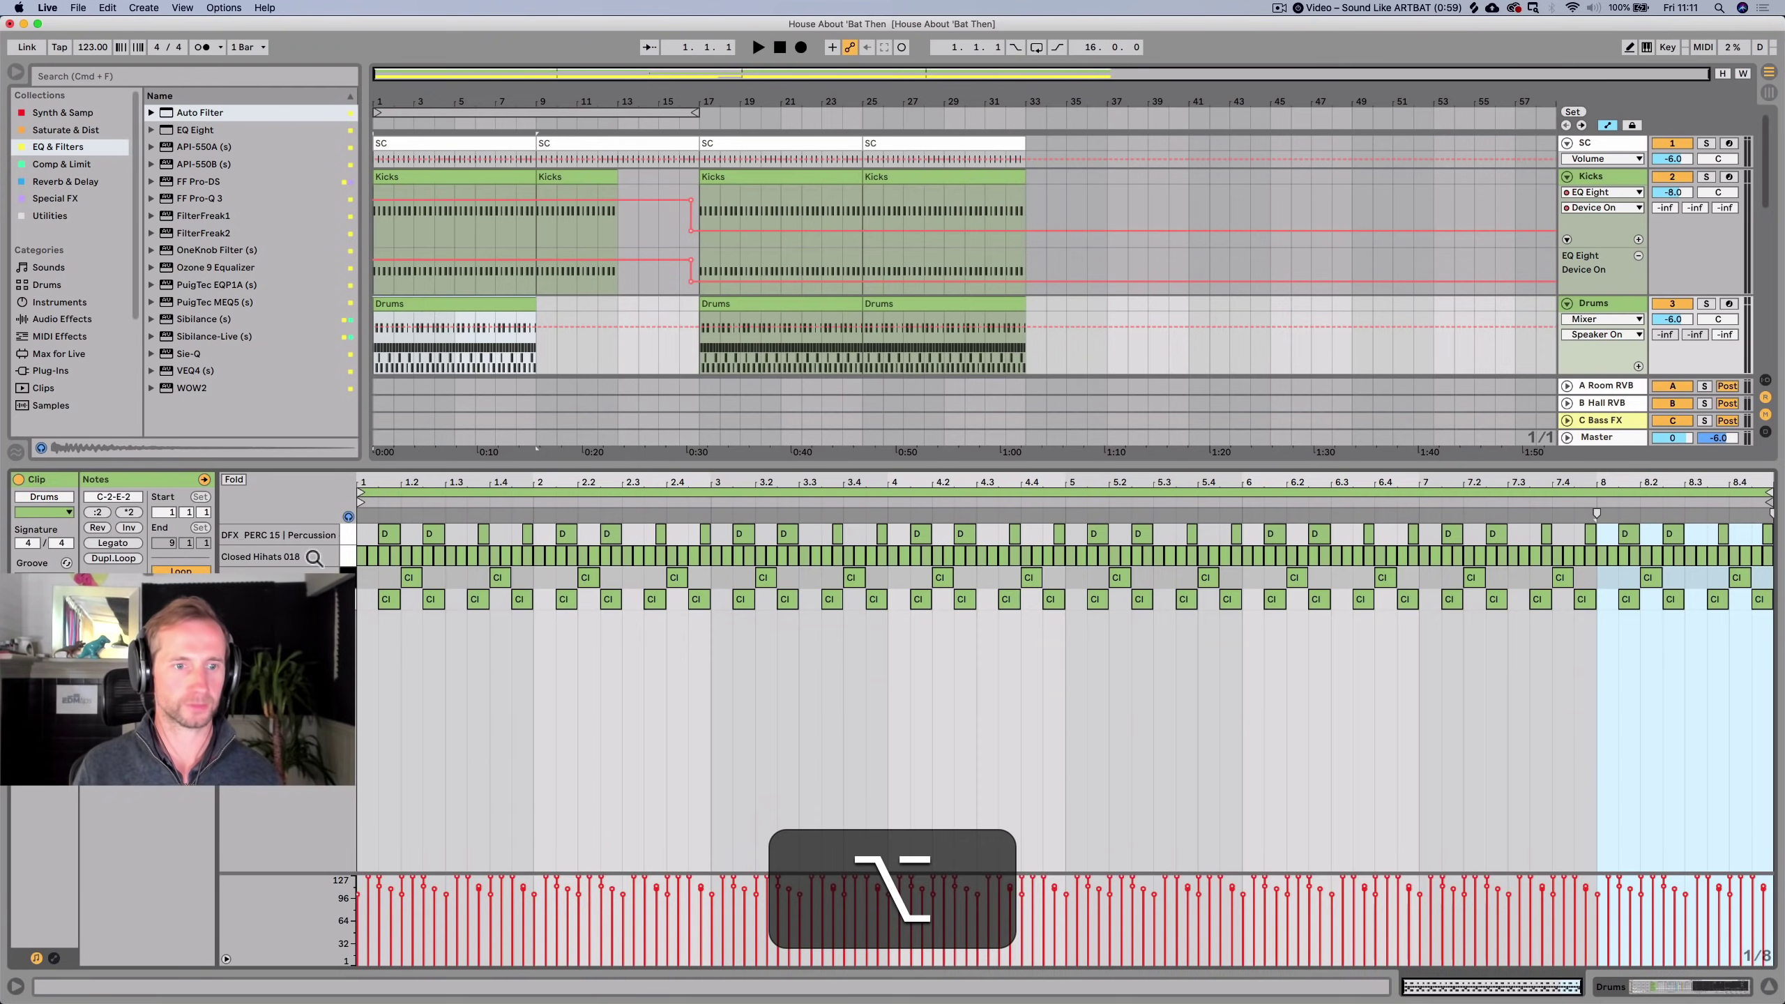
{"action": "key", "text": "BackSpace"}
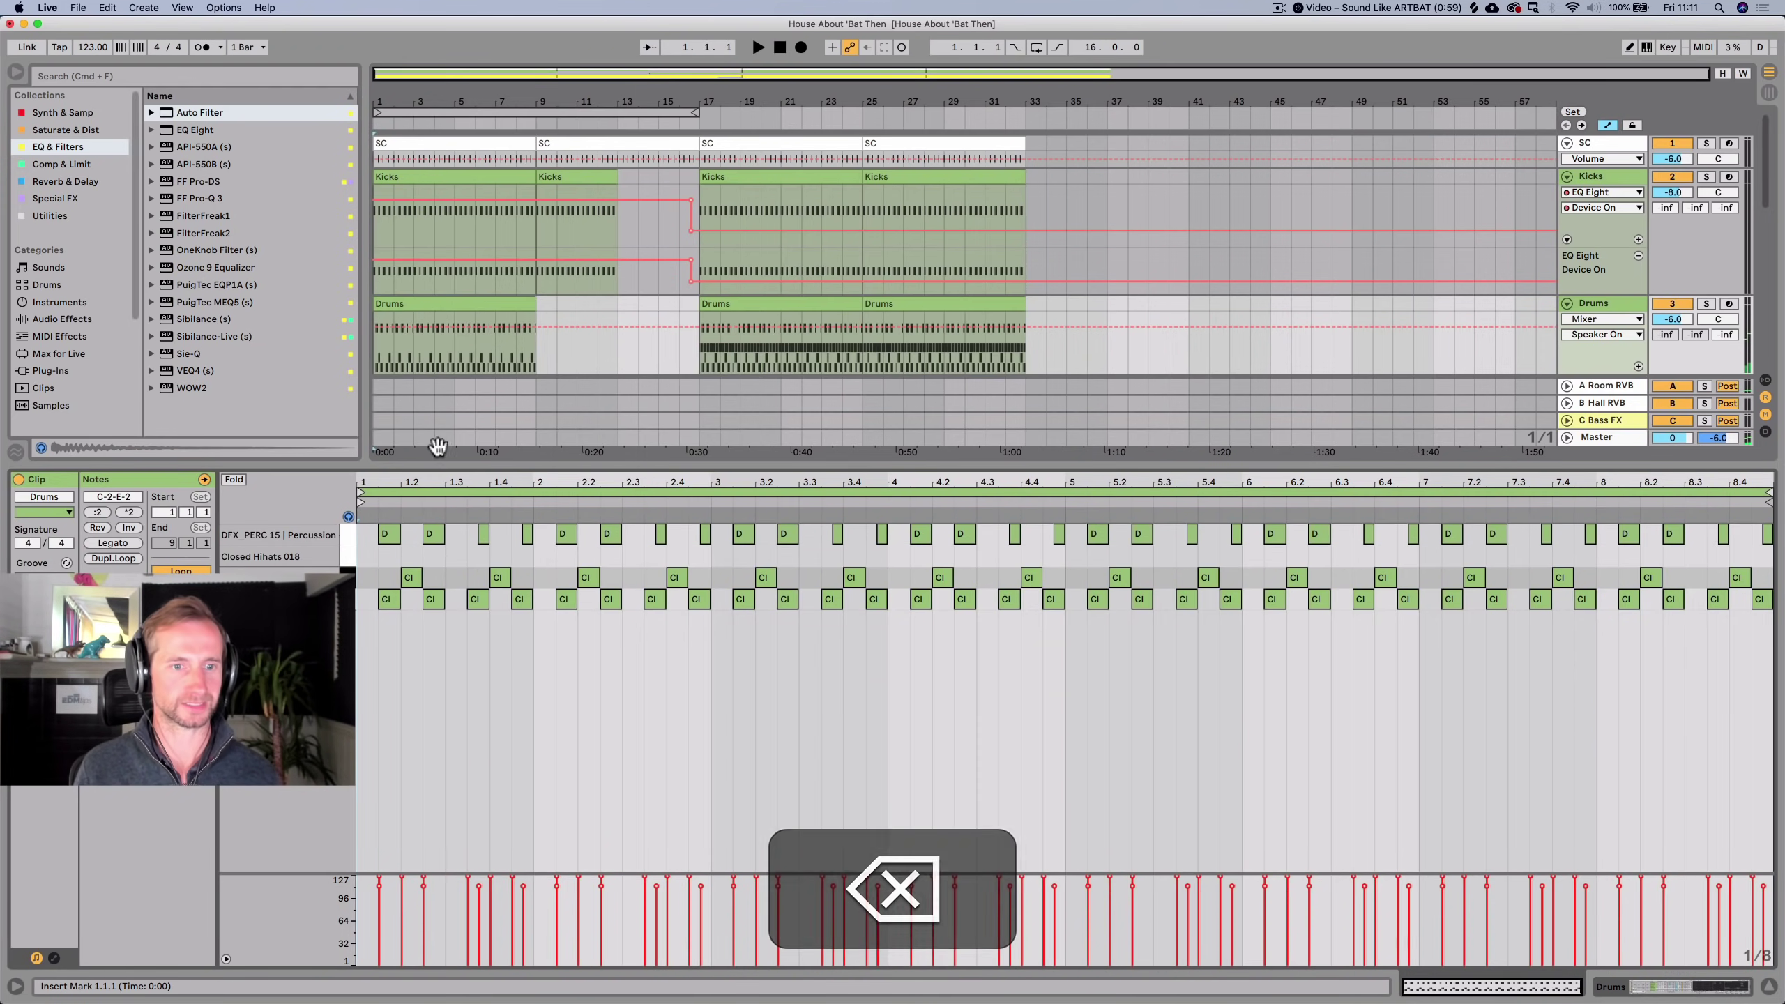
{"action": "key", "text": "space"}
{"action": "key", "text": "space"}
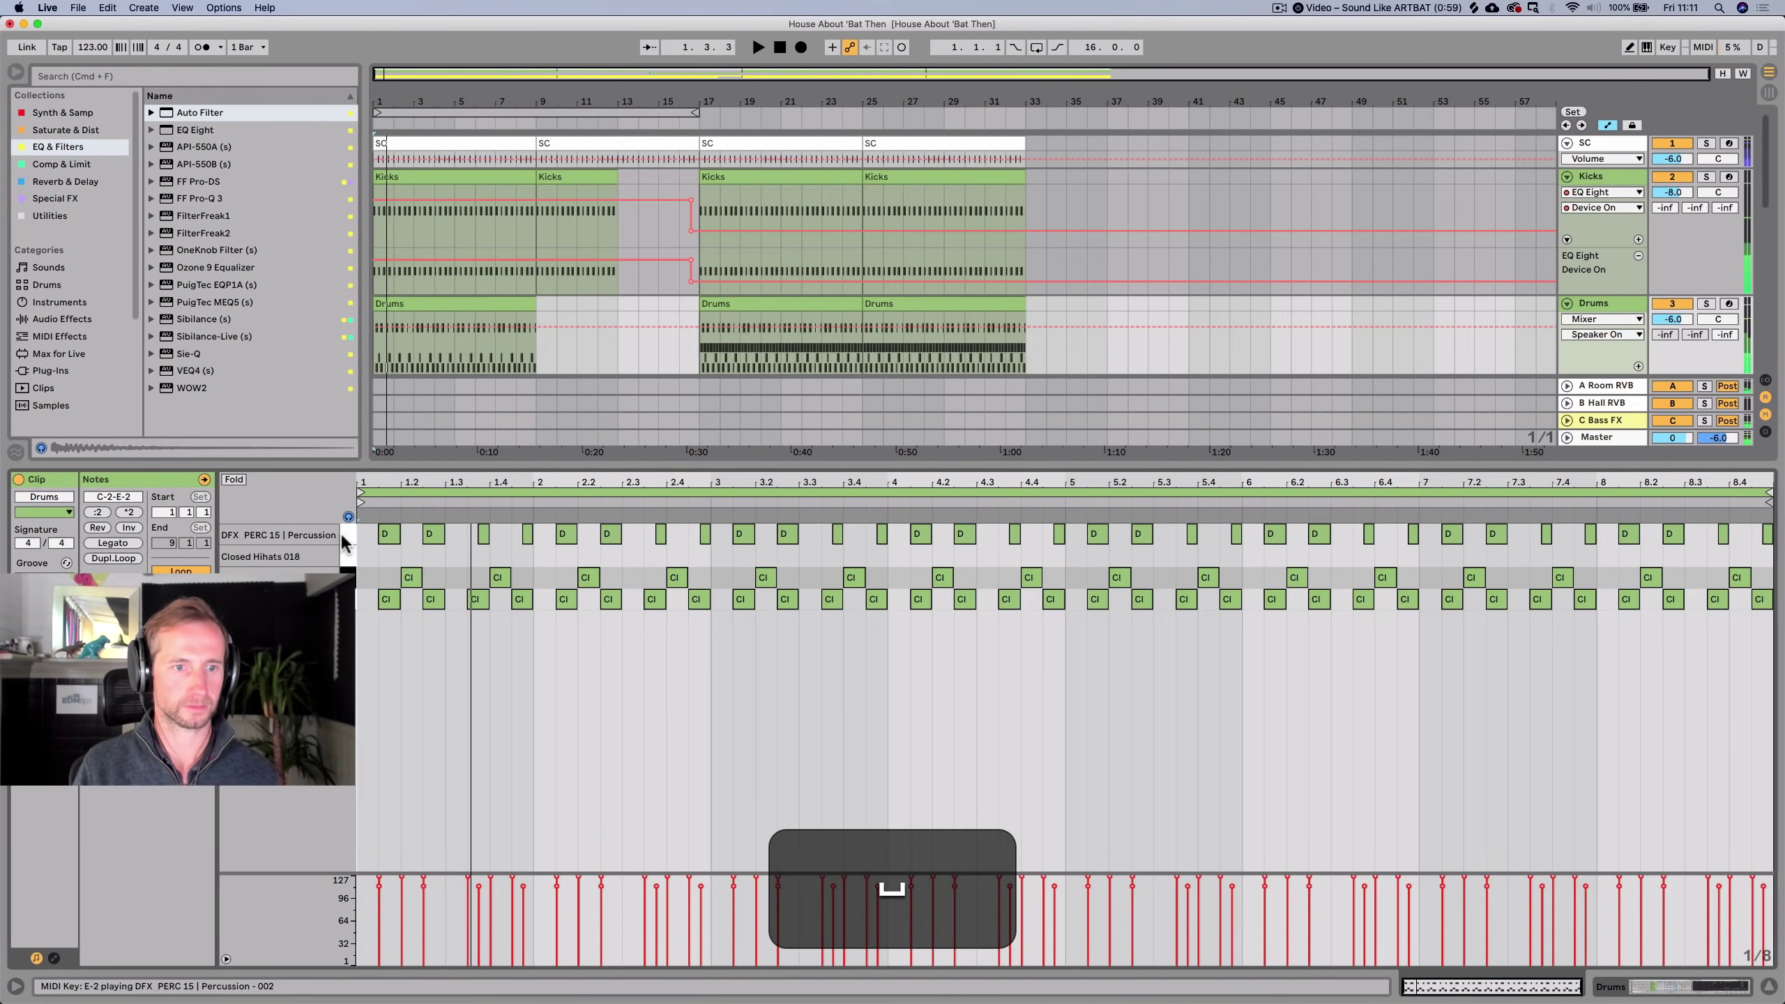
Return to the Drums device view during playback and lower the Drums track volume to -14.5 dB.
{"action": "key", "text": "space"}
{"action": "key", "text": "shift+Tab"}
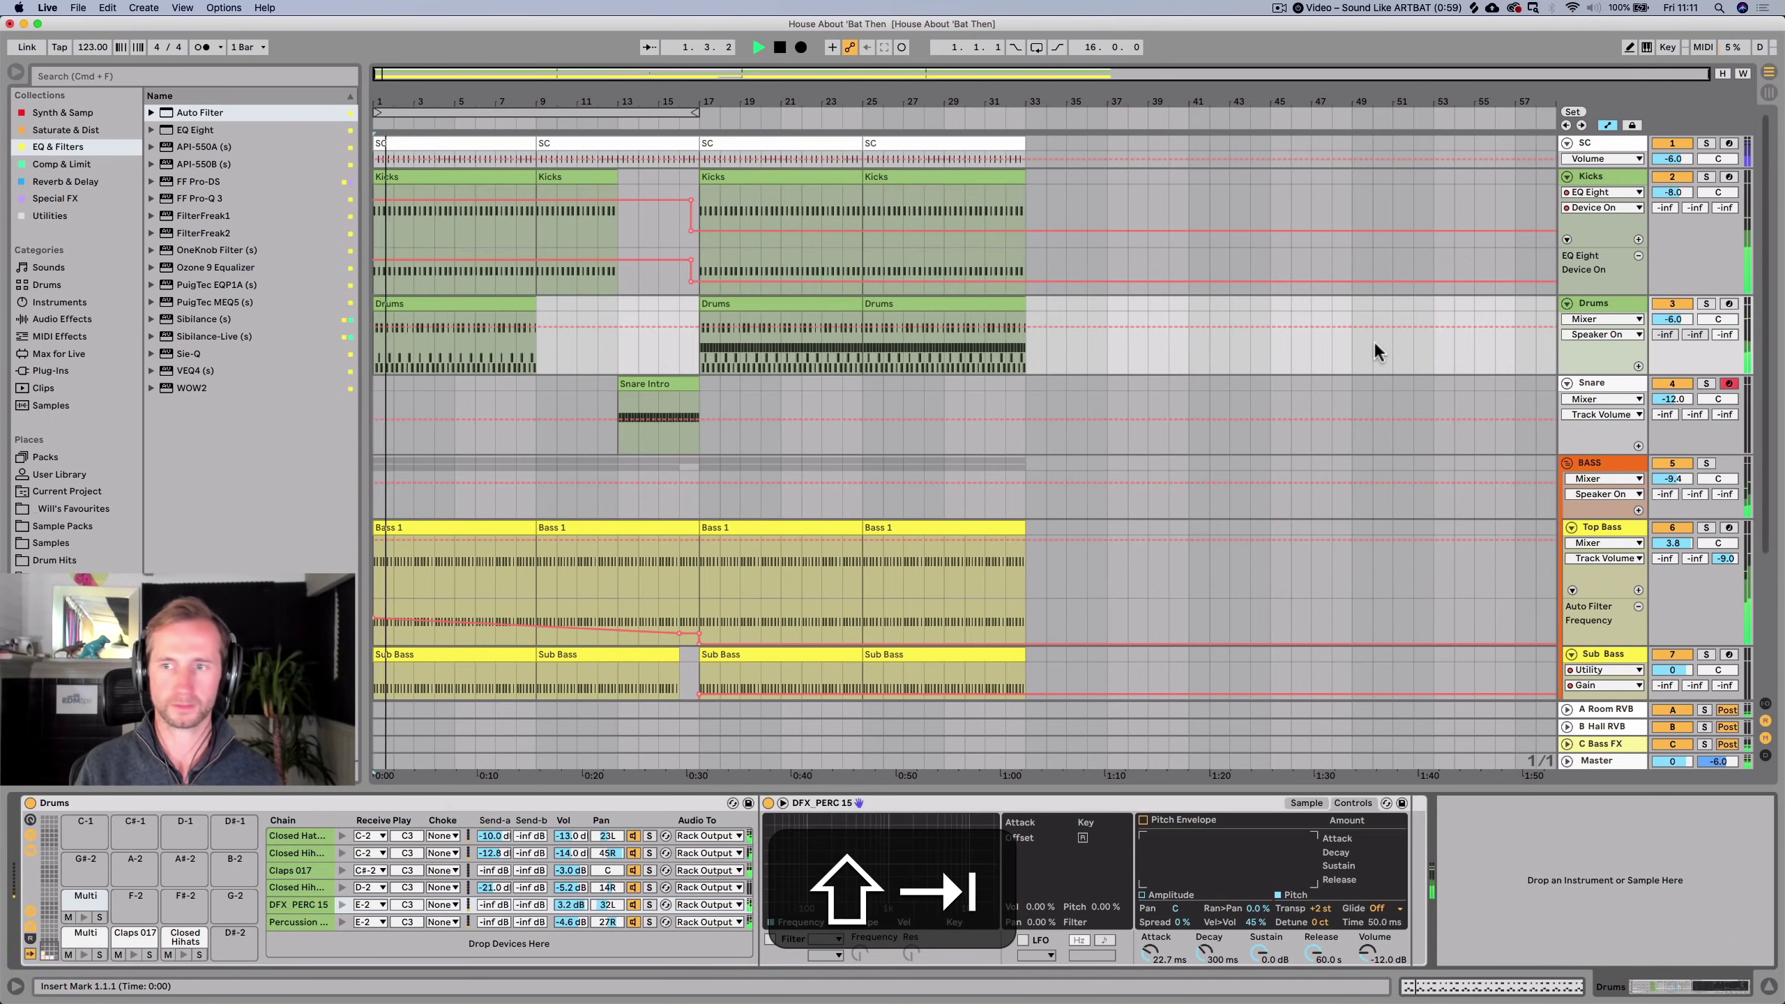
{"action": "mouse_move", "coordinate": [1677, 320]}
{"action": "left_mouse_down"}
{"action": "mouse_move", "coordinate": [1676, 365]}
{"action": "mouse_move", "coordinate": [1677, 345]}
{"action": "left_mouse_up"}
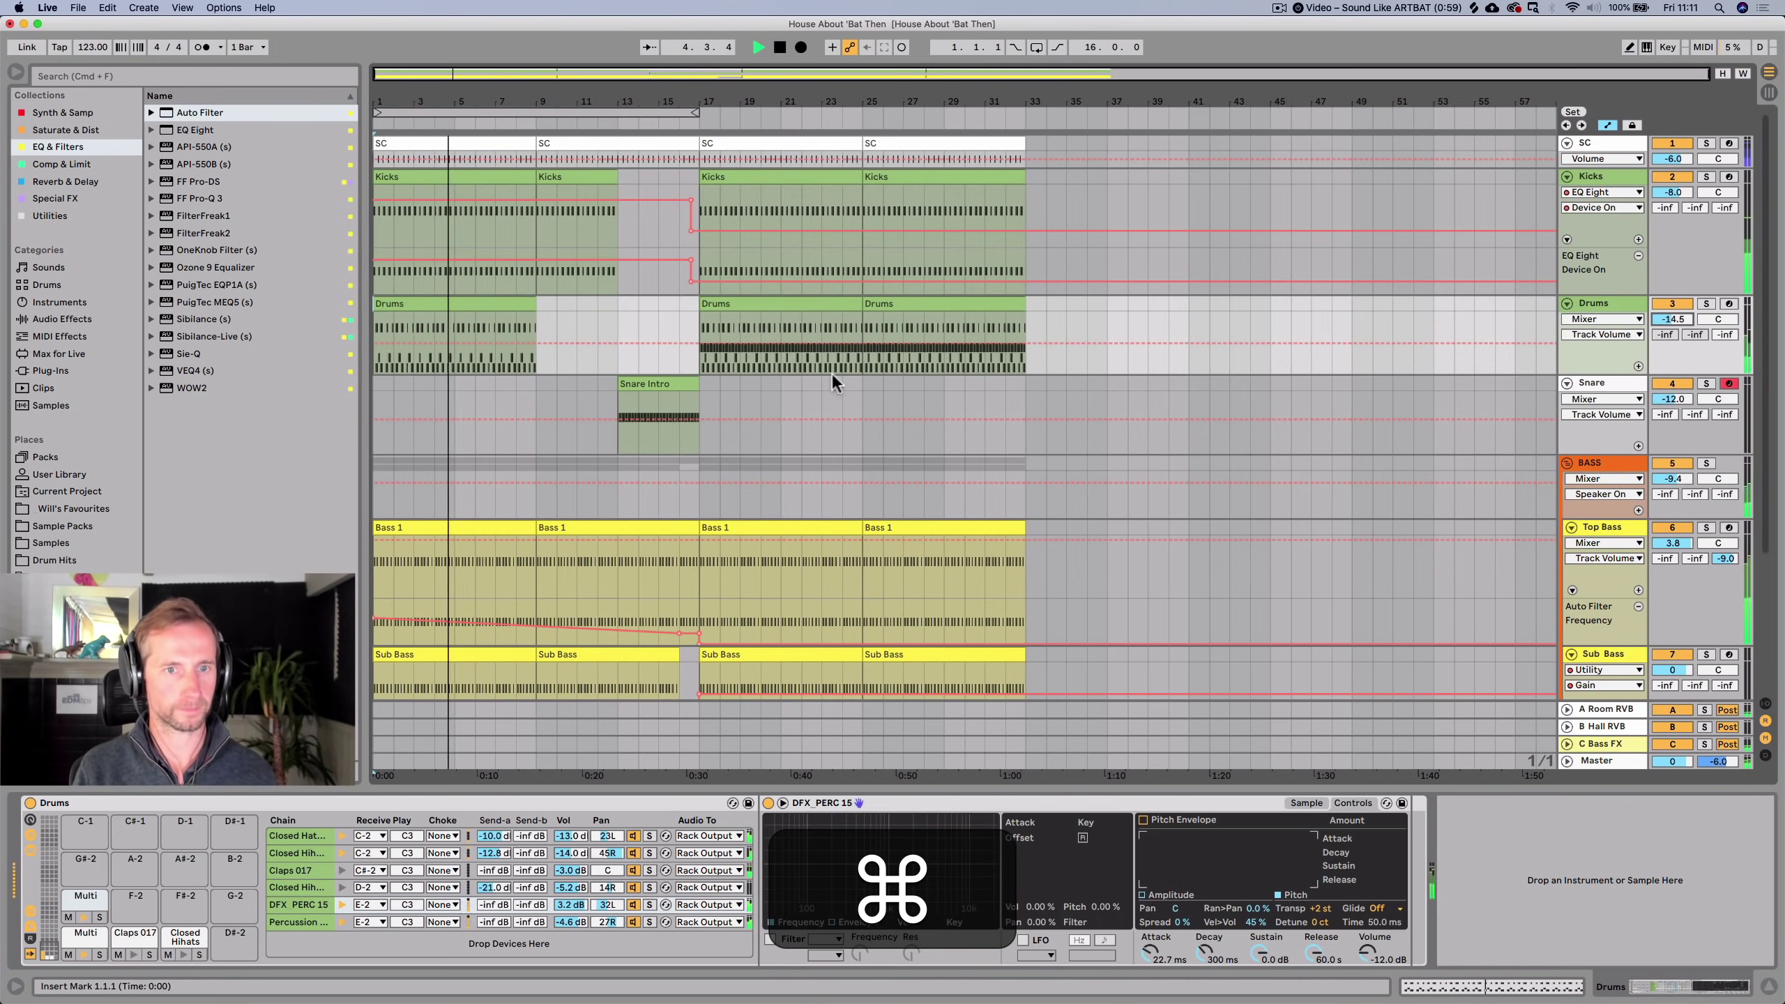
Copy the edited first Drums clip so the pattern without hi-hats also fills bars 9 to 13.
{"action": "left_click", "coordinate": [451, 320]}
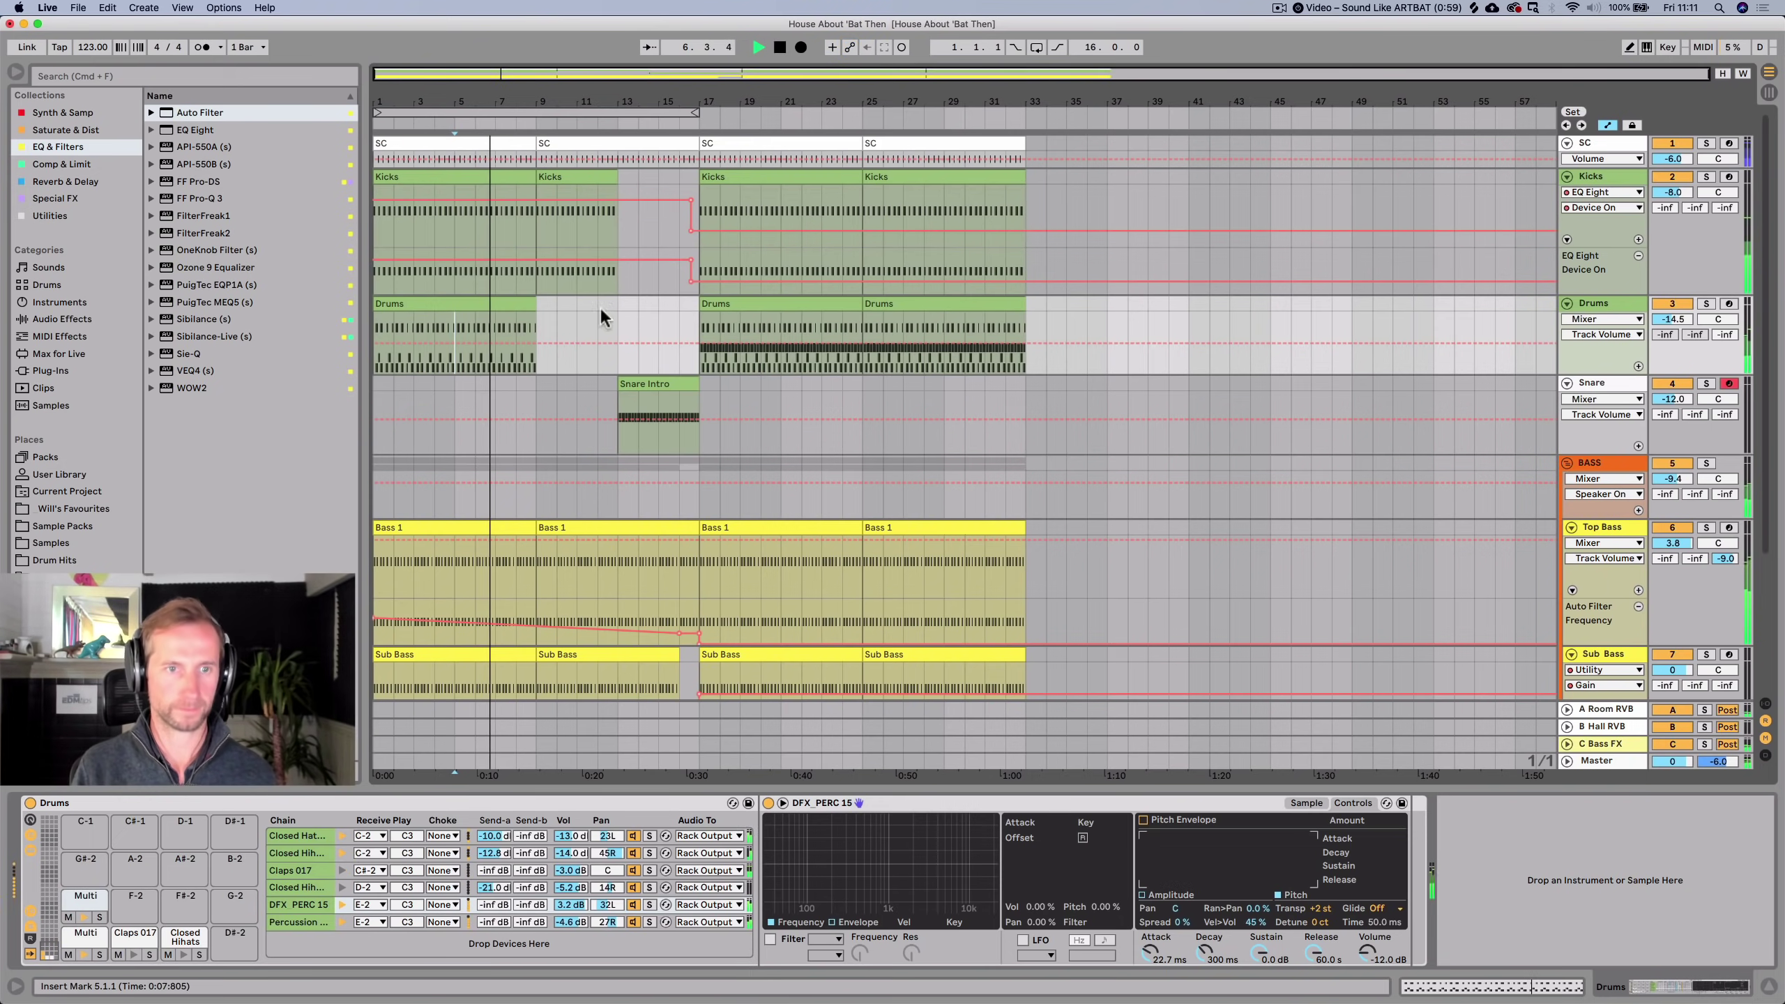
{"action": "left_click_drag", "start_coordinate": [454, 325], "coordinate": [591, 310]}
{"action": "left_click", "coordinate": [633, 312]}
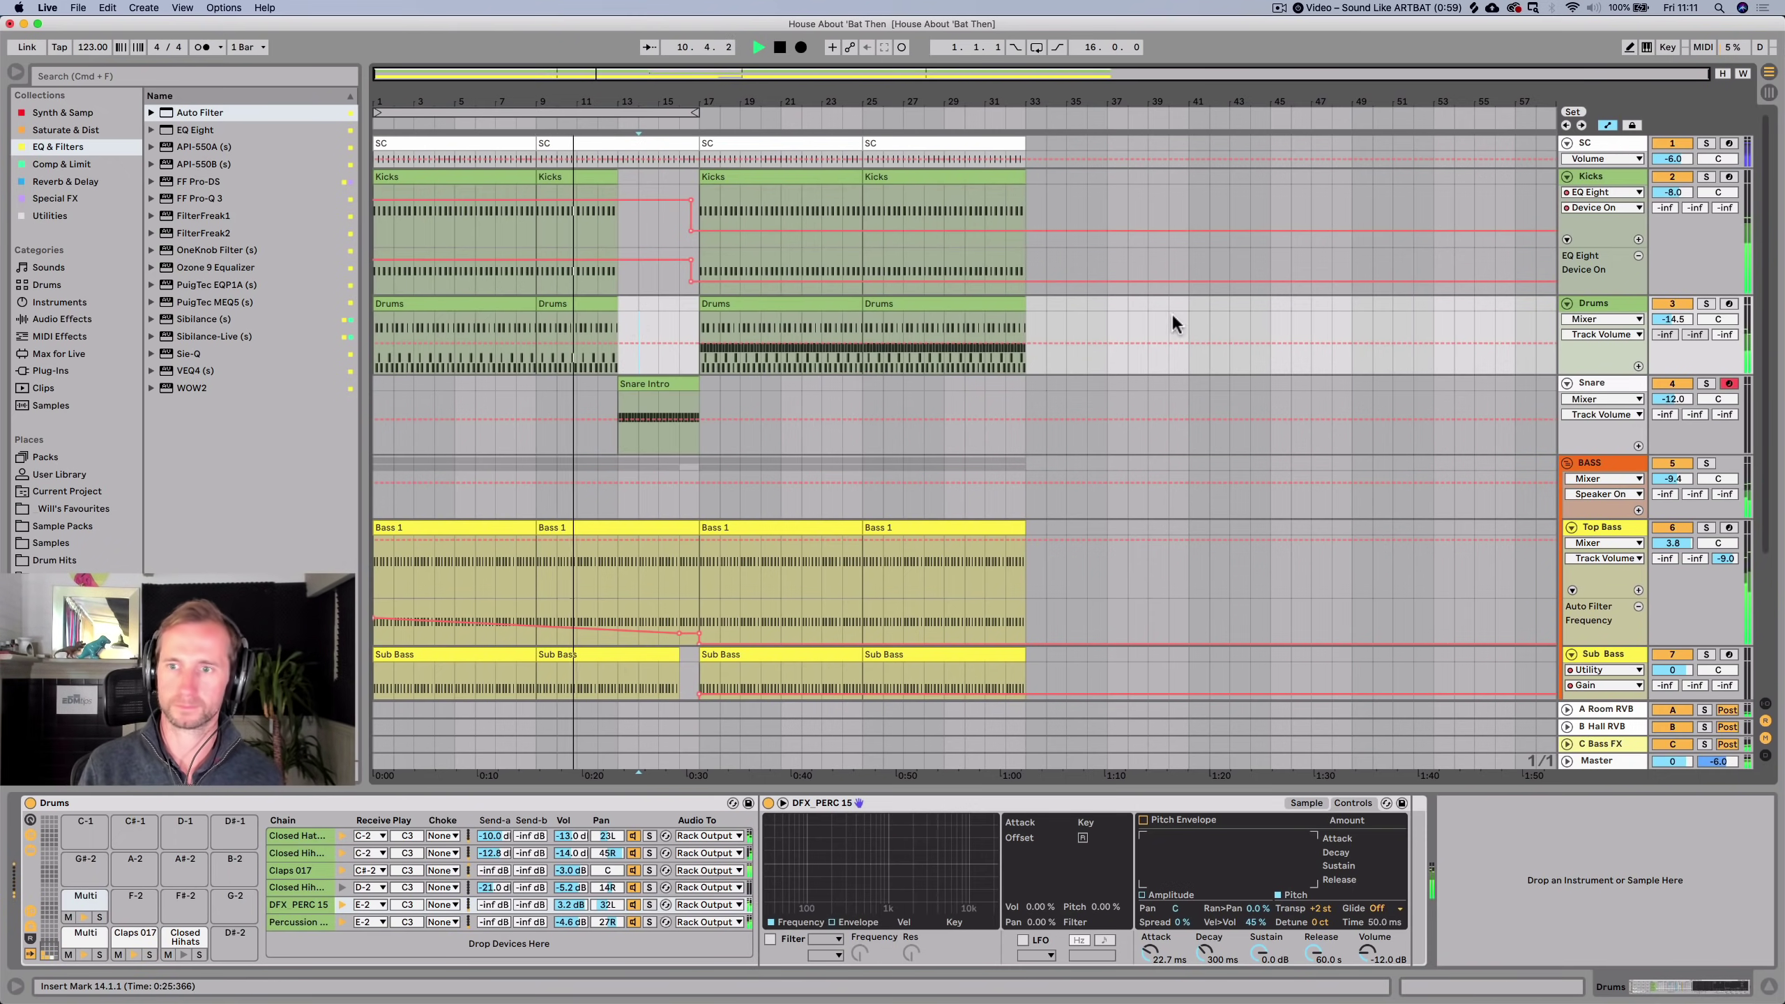
Add a Reverb from the Reverb & Delay collection at the end of the Top Bass chain.
{"action": "left_click", "coordinate": [1635, 533]}
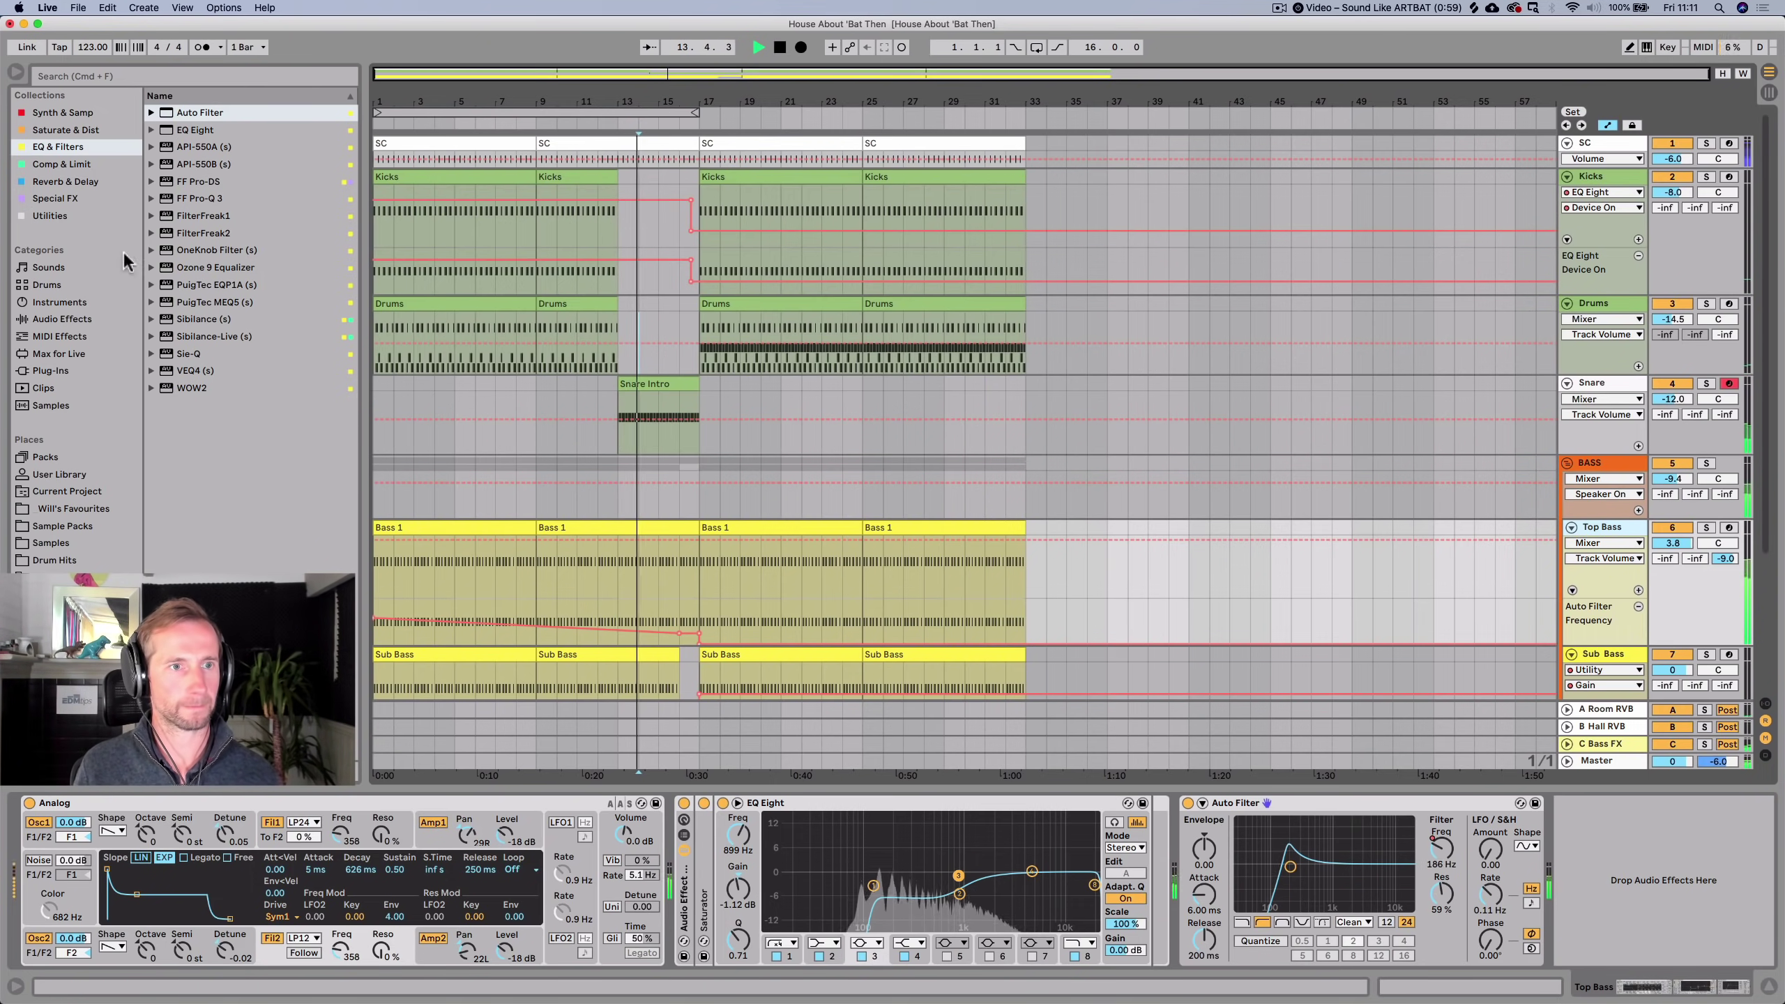
{"action": "left_click", "coordinate": [64, 182]}
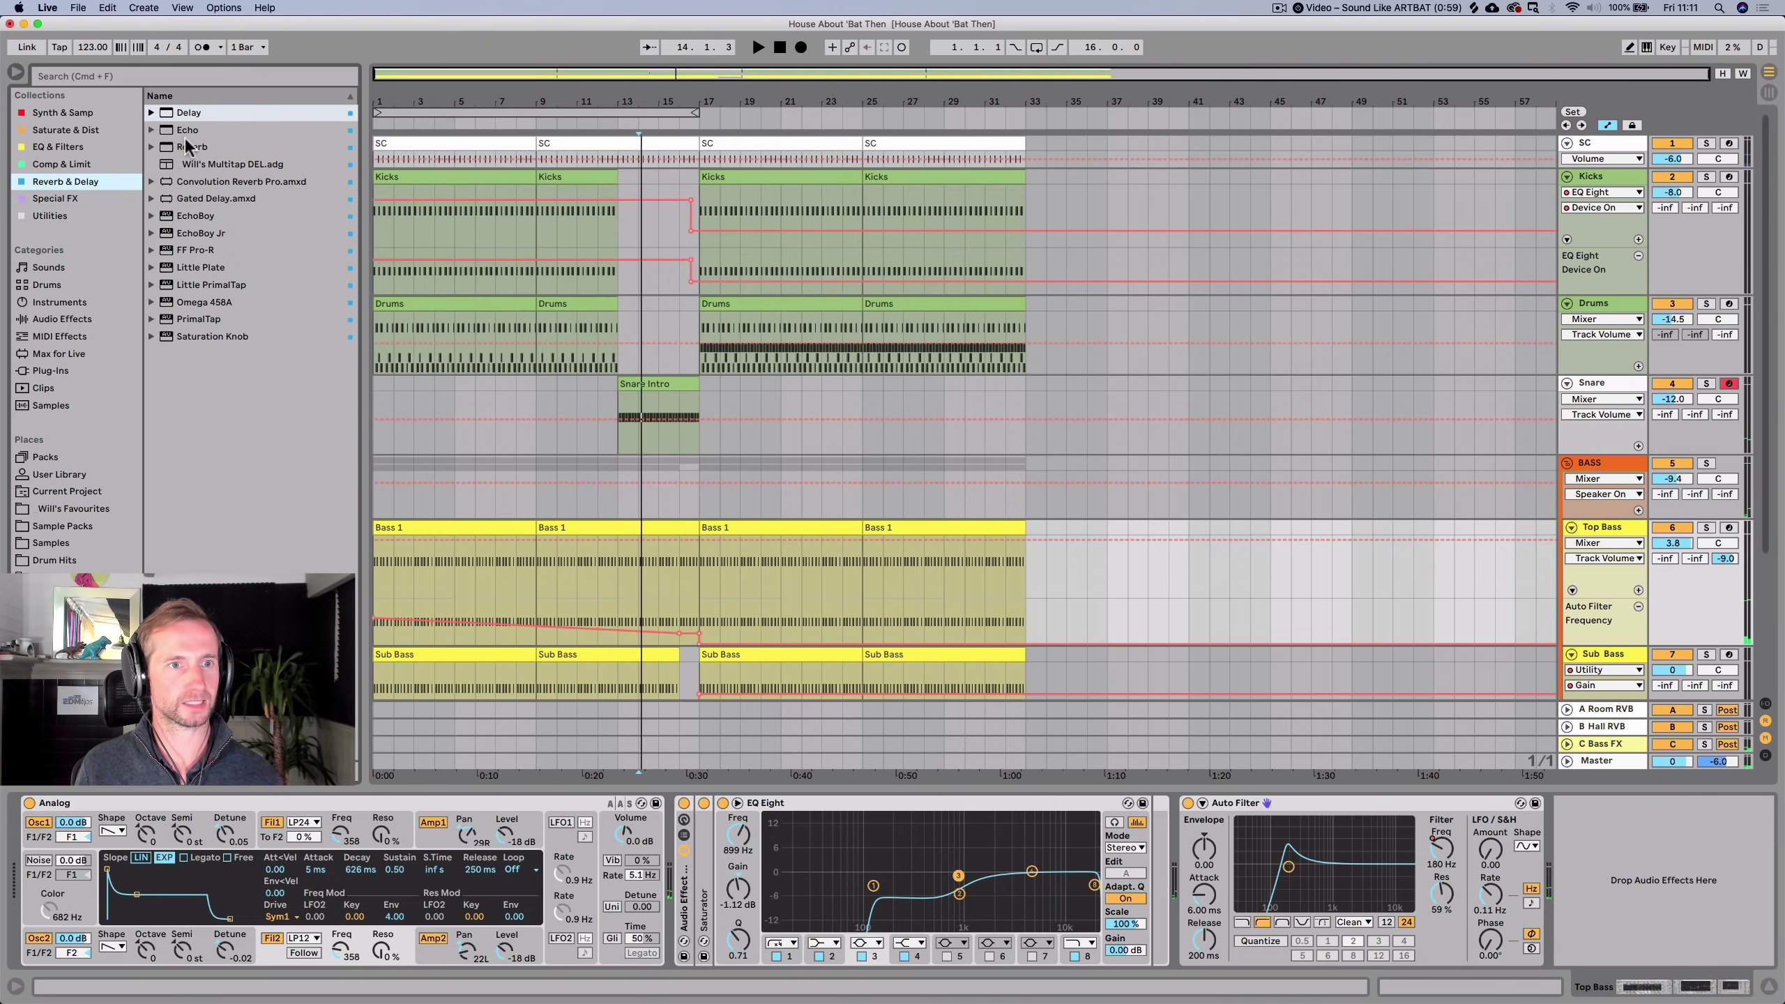
{"action": "left_click", "coordinate": [212, 151]}
{"action": "left_click_drag", "start_coordinate": [1626, 895], "coordinate": [1625, 888]}
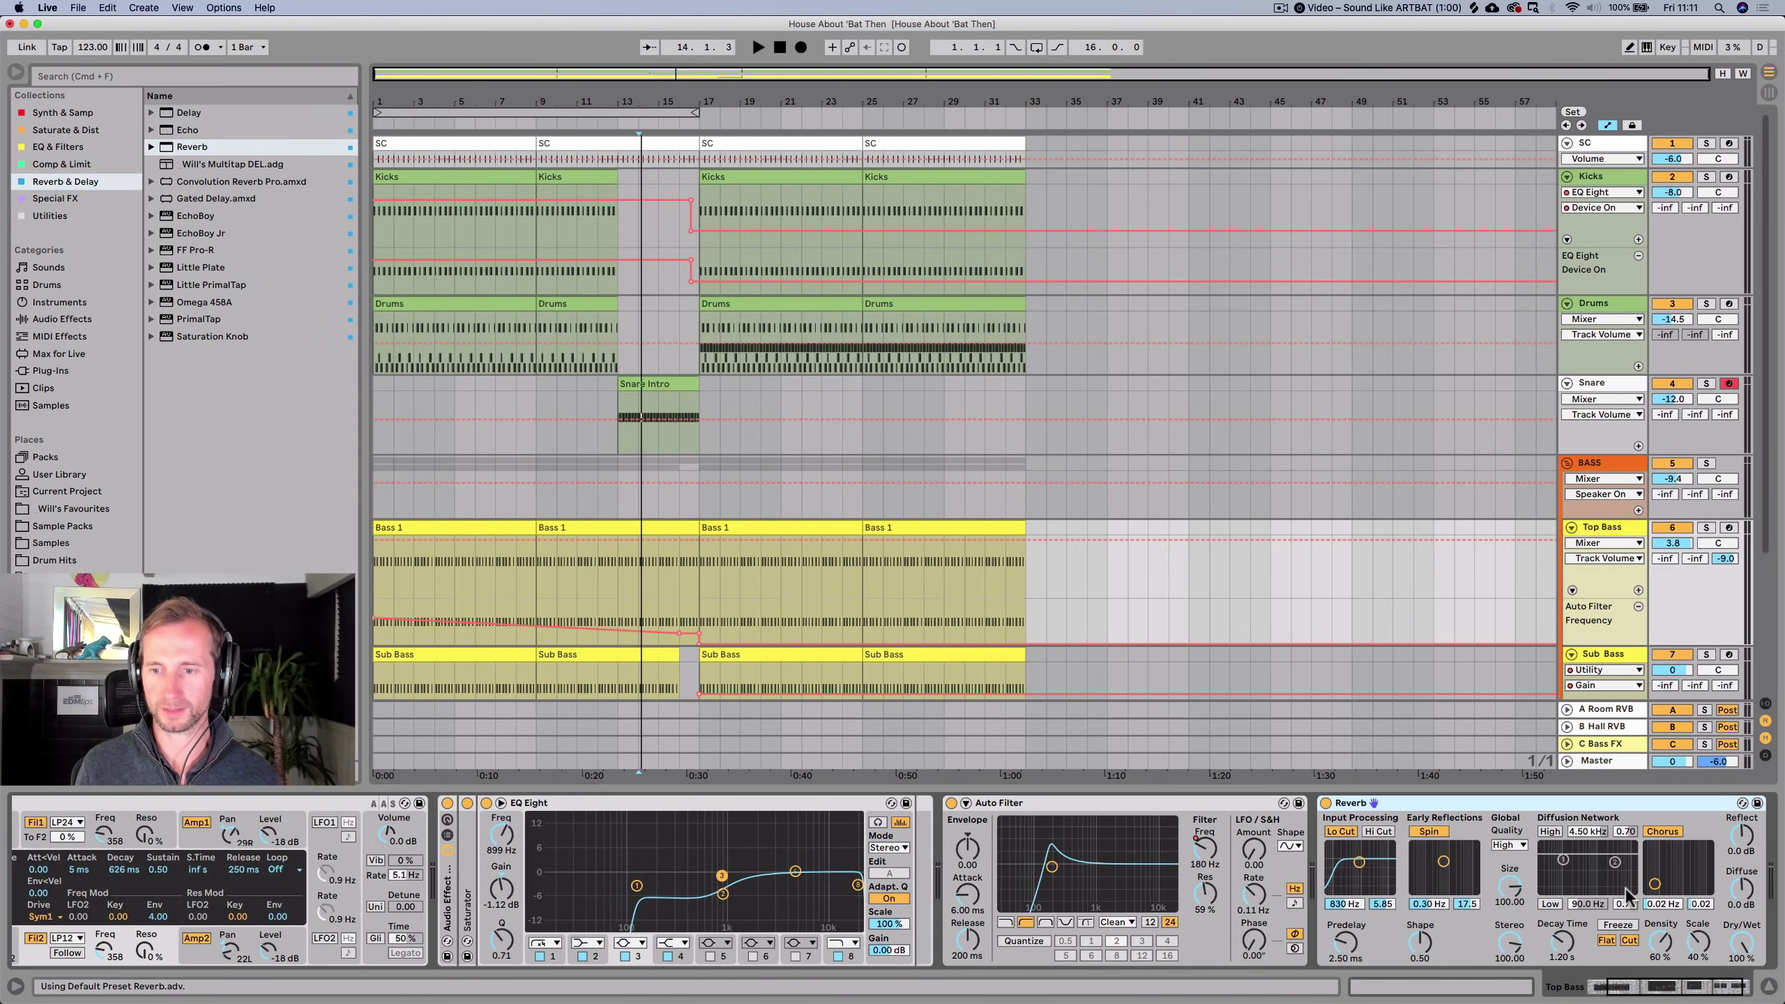
Audition the Top Bass Reverb and lower its Dry/Wet to 48 %.
{"action": "left_click", "coordinate": [1742, 944]}
{"action": "left_click_drag", "start_coordinate": [1742, 943], "coordinate": [1742, 904]}
{"action": "key", "text": "space"}
{"action": "key", "text": "space"}
{"action": "key", "text": "space"}
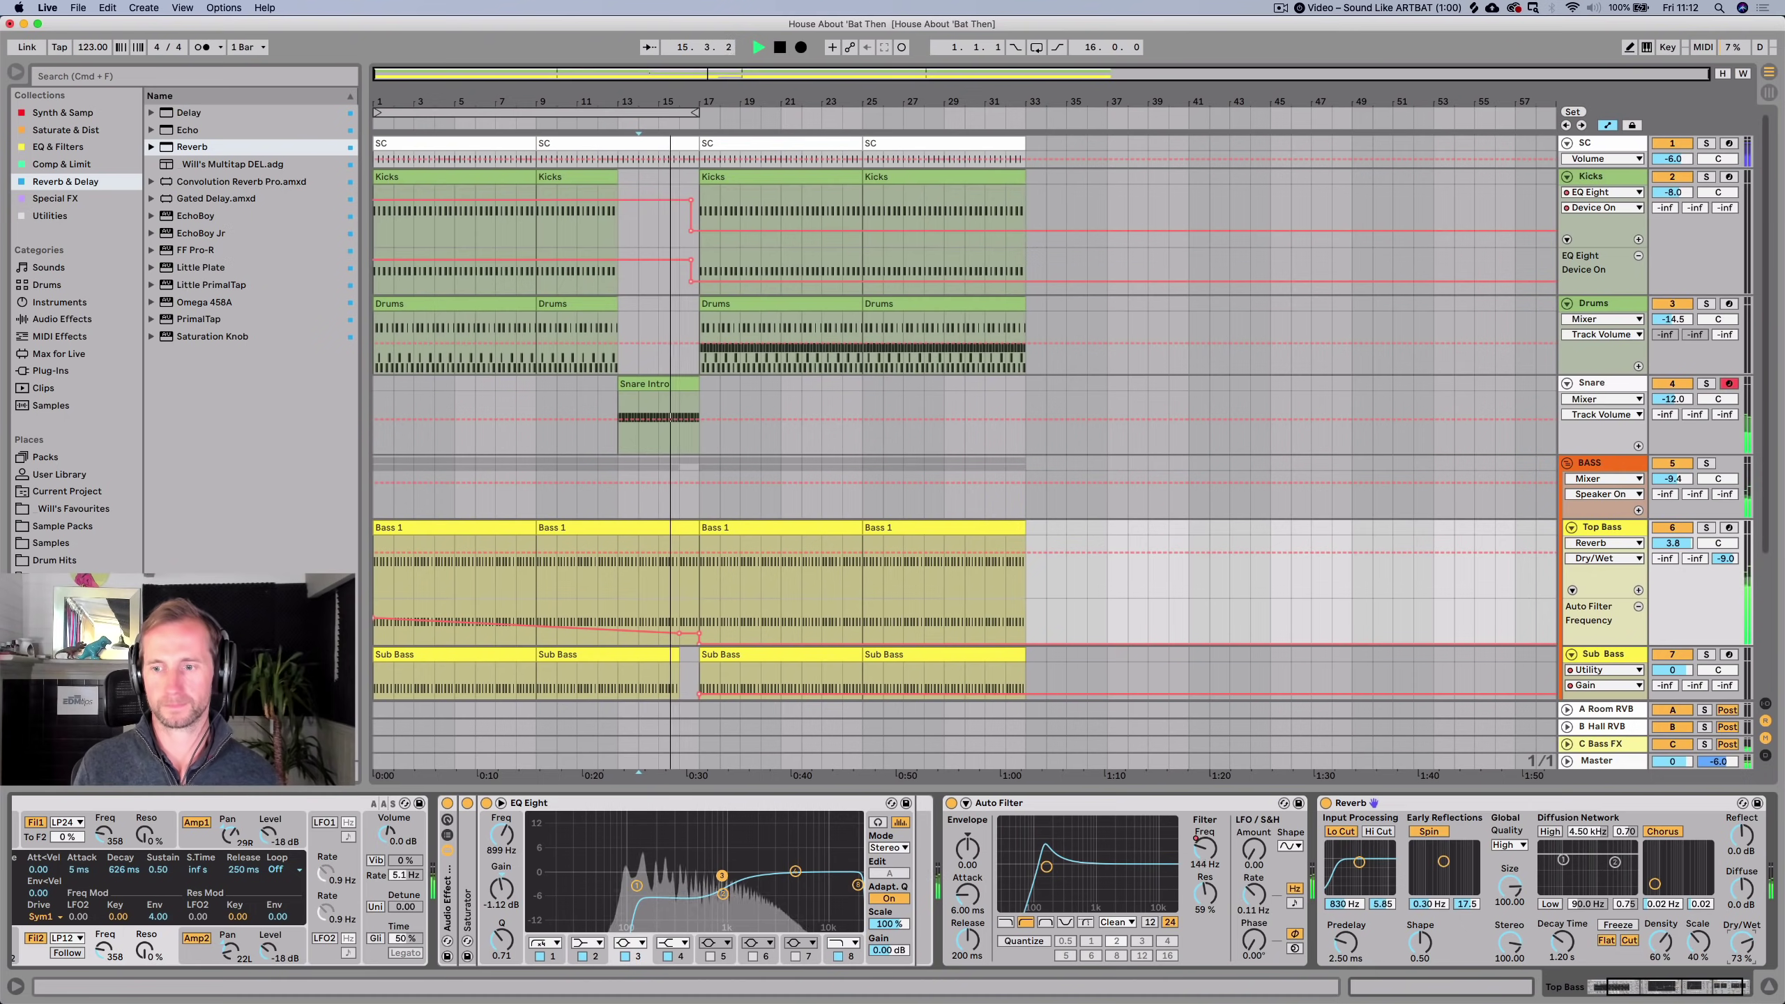
{"action": "key", "text": "space"}
{"action": "left_click_drag", "start_coordinate": [1748, 947], "coordinate": [1749, 960]}
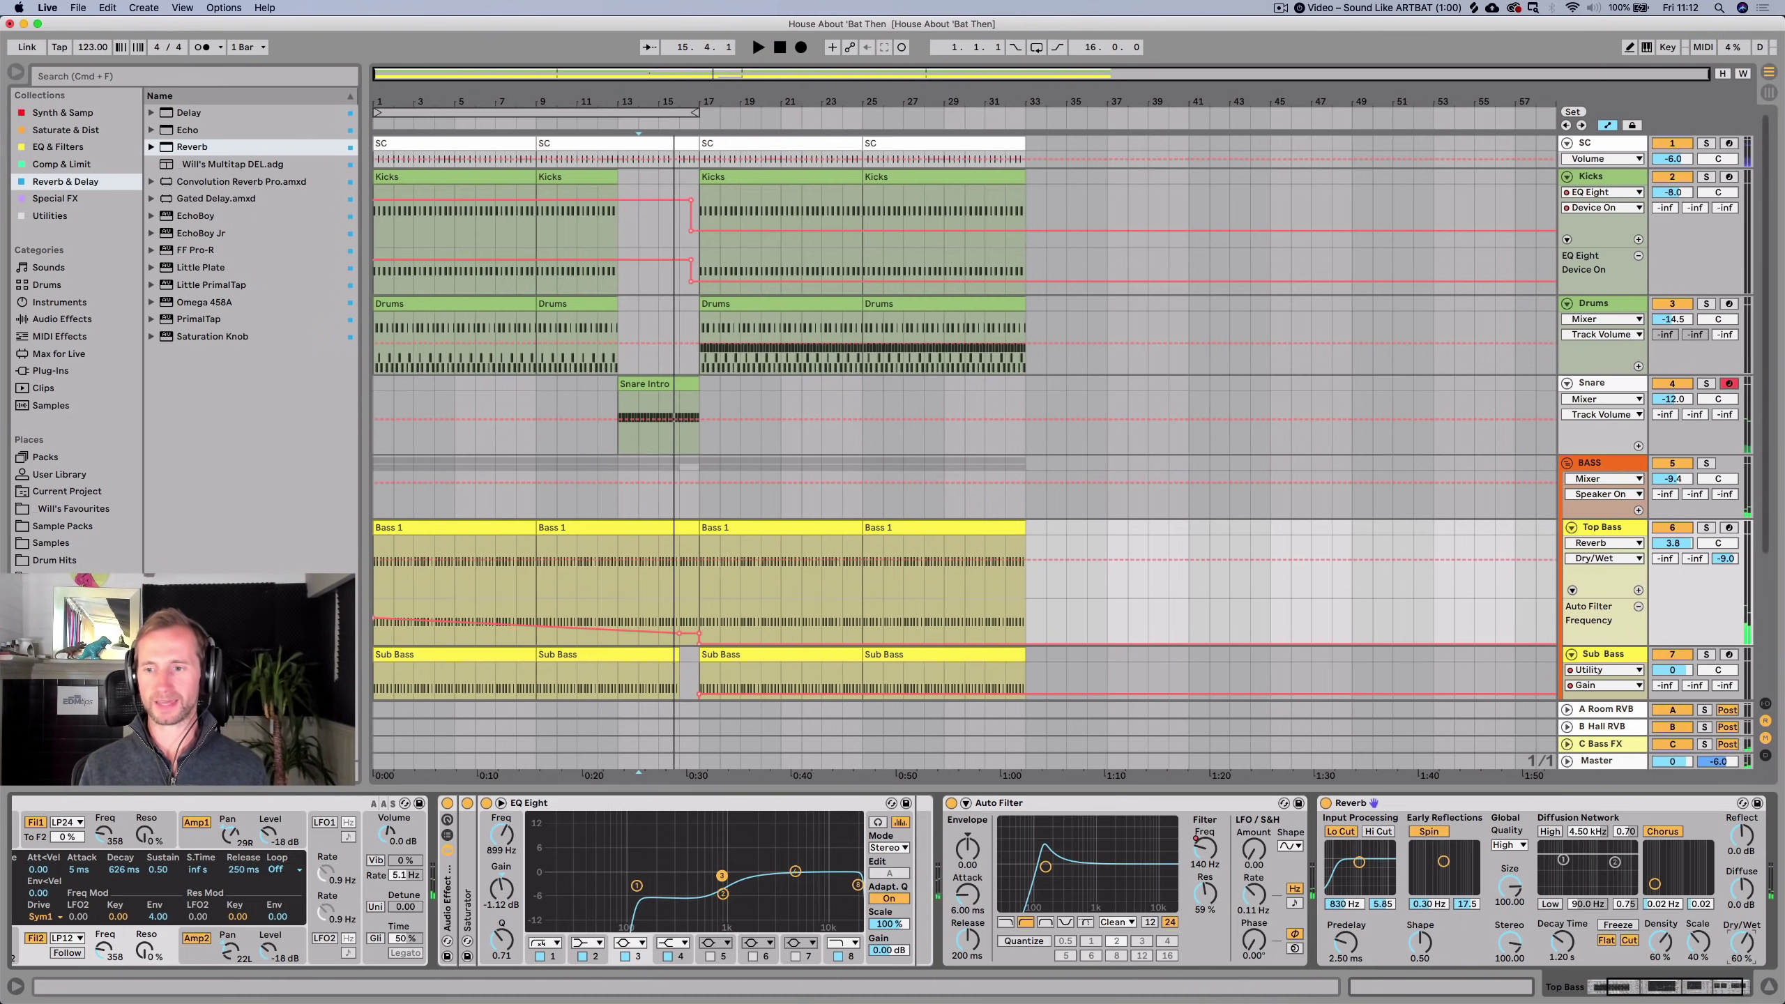
Show the Top Bass Reverb Dry/Wet automation in a new lane and play the arrangement from the start.
{"action": "right_click", "coordinate": [1747, 950]}
{"action": "left_click", "coordinate": [1685, 870]}
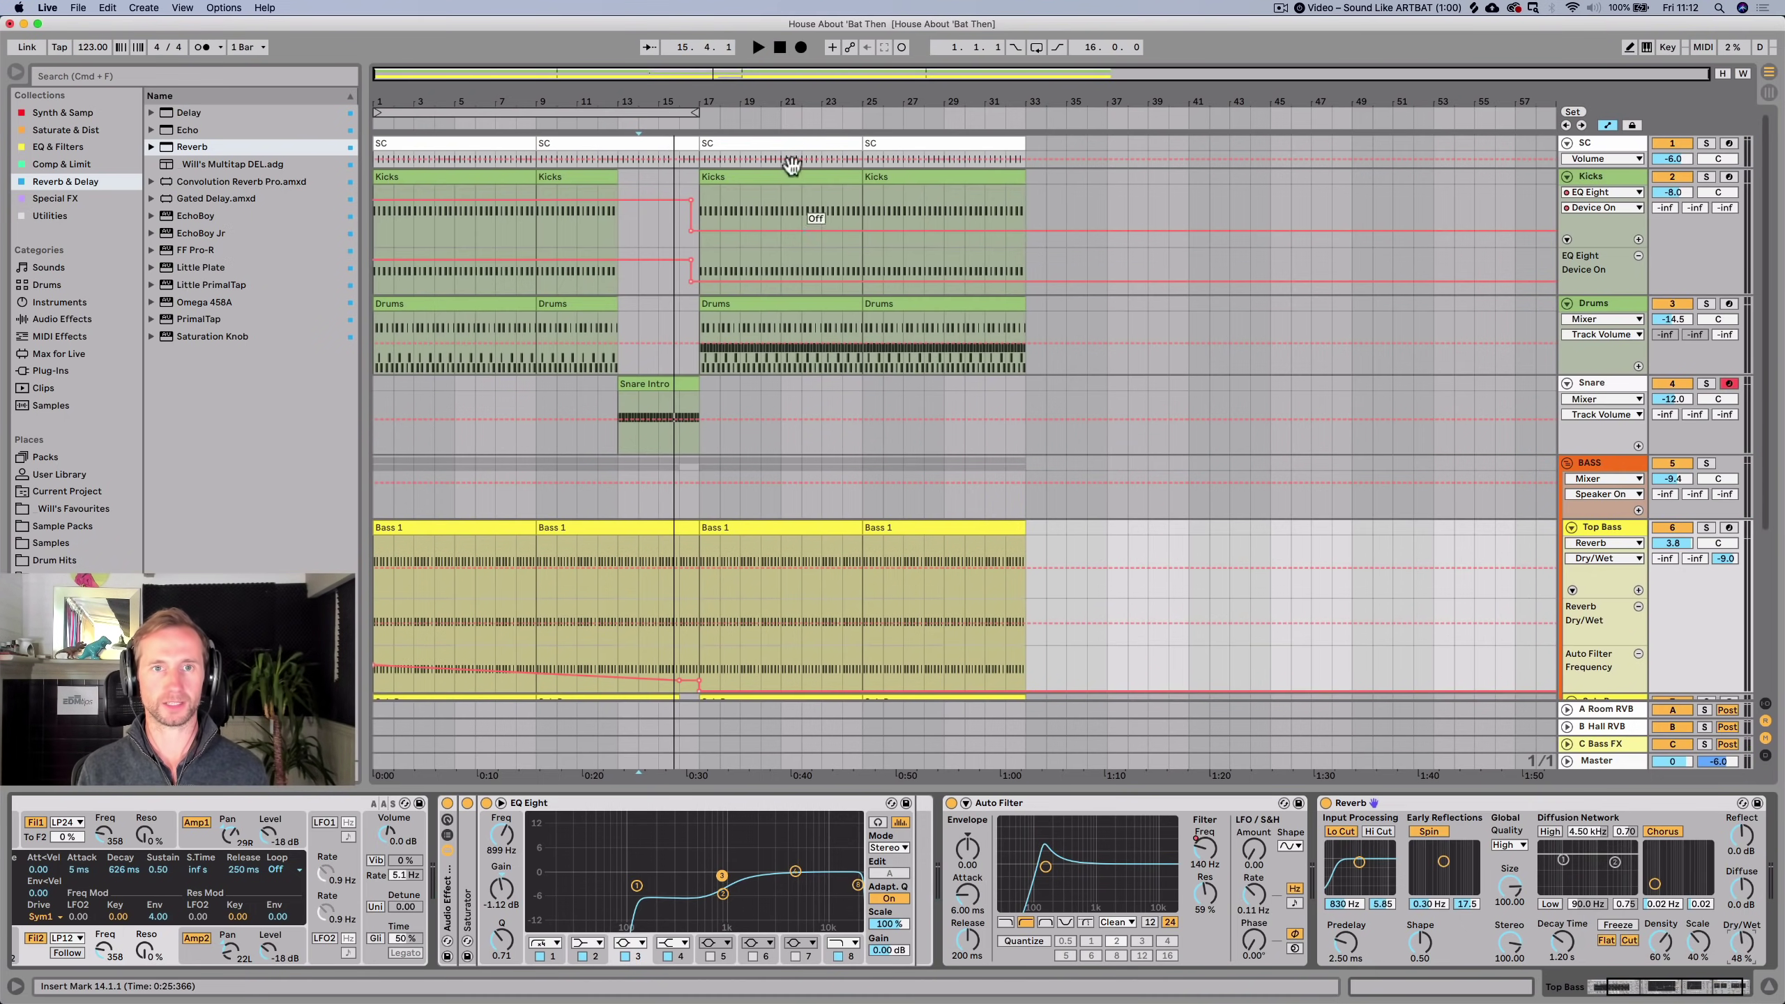
{"action": "key", "text": "space"}
{"action": "scroll", "coordinate": [699, 385], "scroll_direction": "down", "scroll_amount": 3}
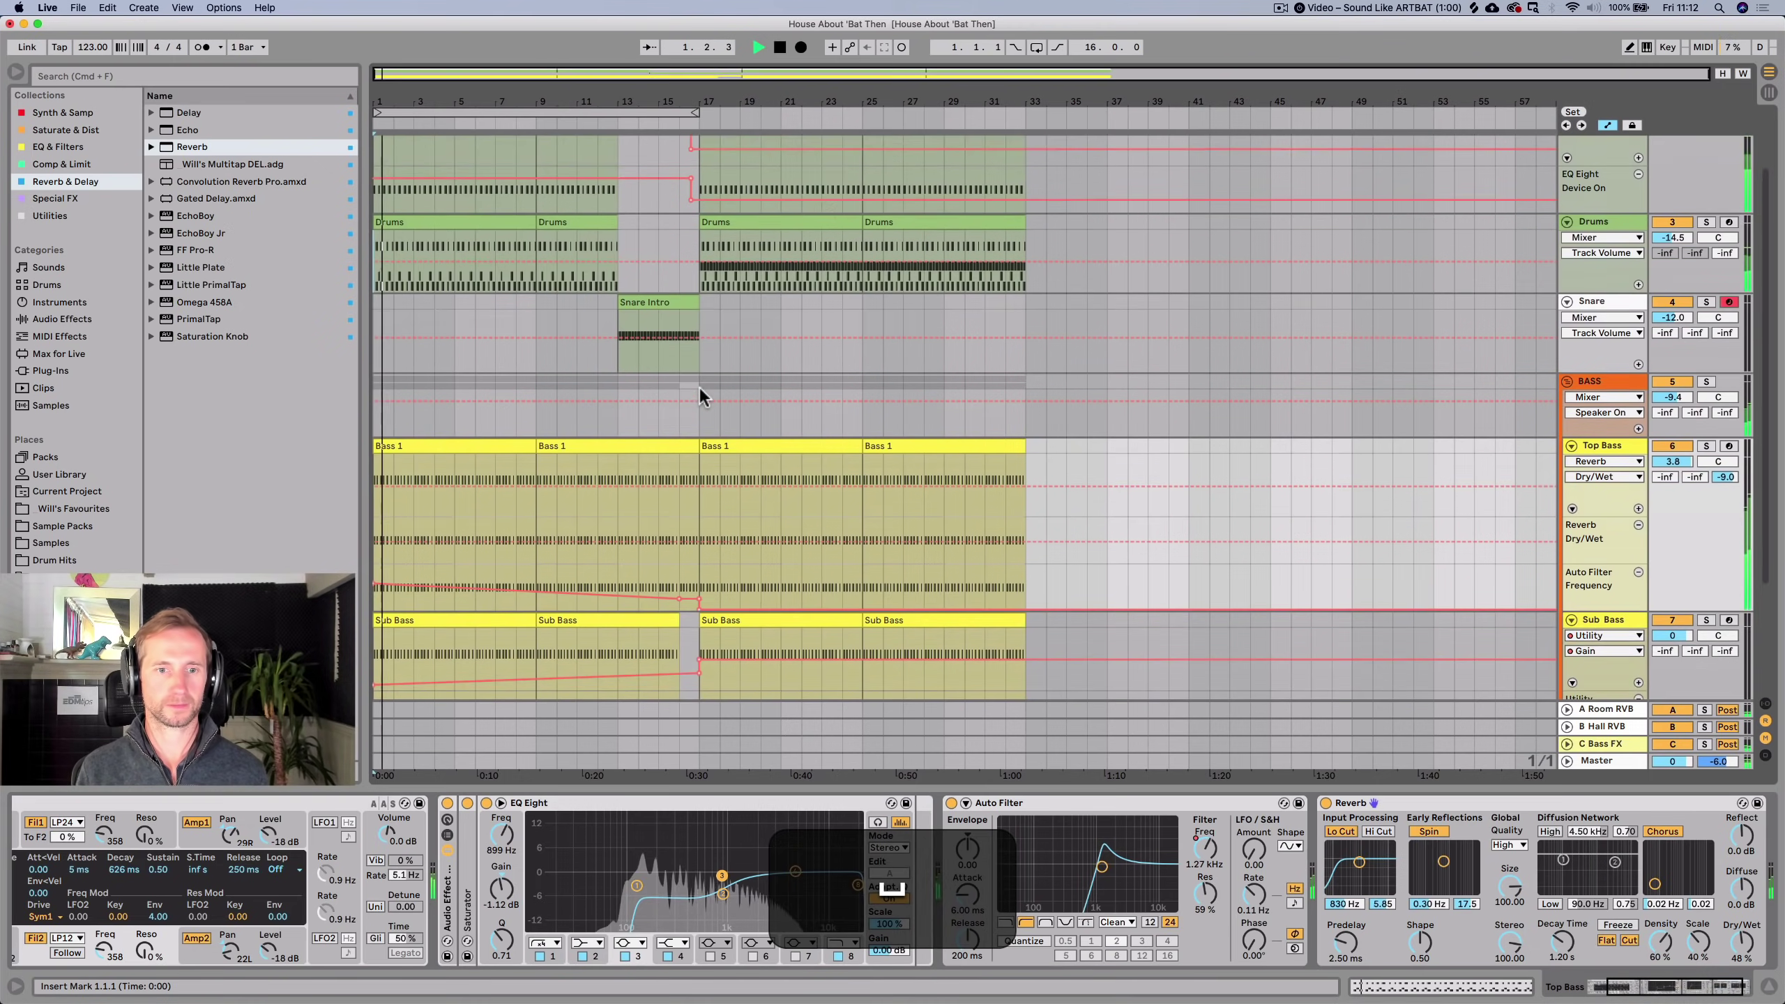
Set the Top Bass Reverb's Decay Time to 3.97 s and automate its Dry/Wet to drop from 48 % between bars 16 and 17.
{"action": "mouse_move", "coordinate": [1562, 943]}
{"action": "left_mouse_down"}
{"action": "mouse_move", "coordinate": [1561, 868]}
{"action": "mouse_move", "coordinate": [1561, 921]}
{"action": "left_mouse_up"}
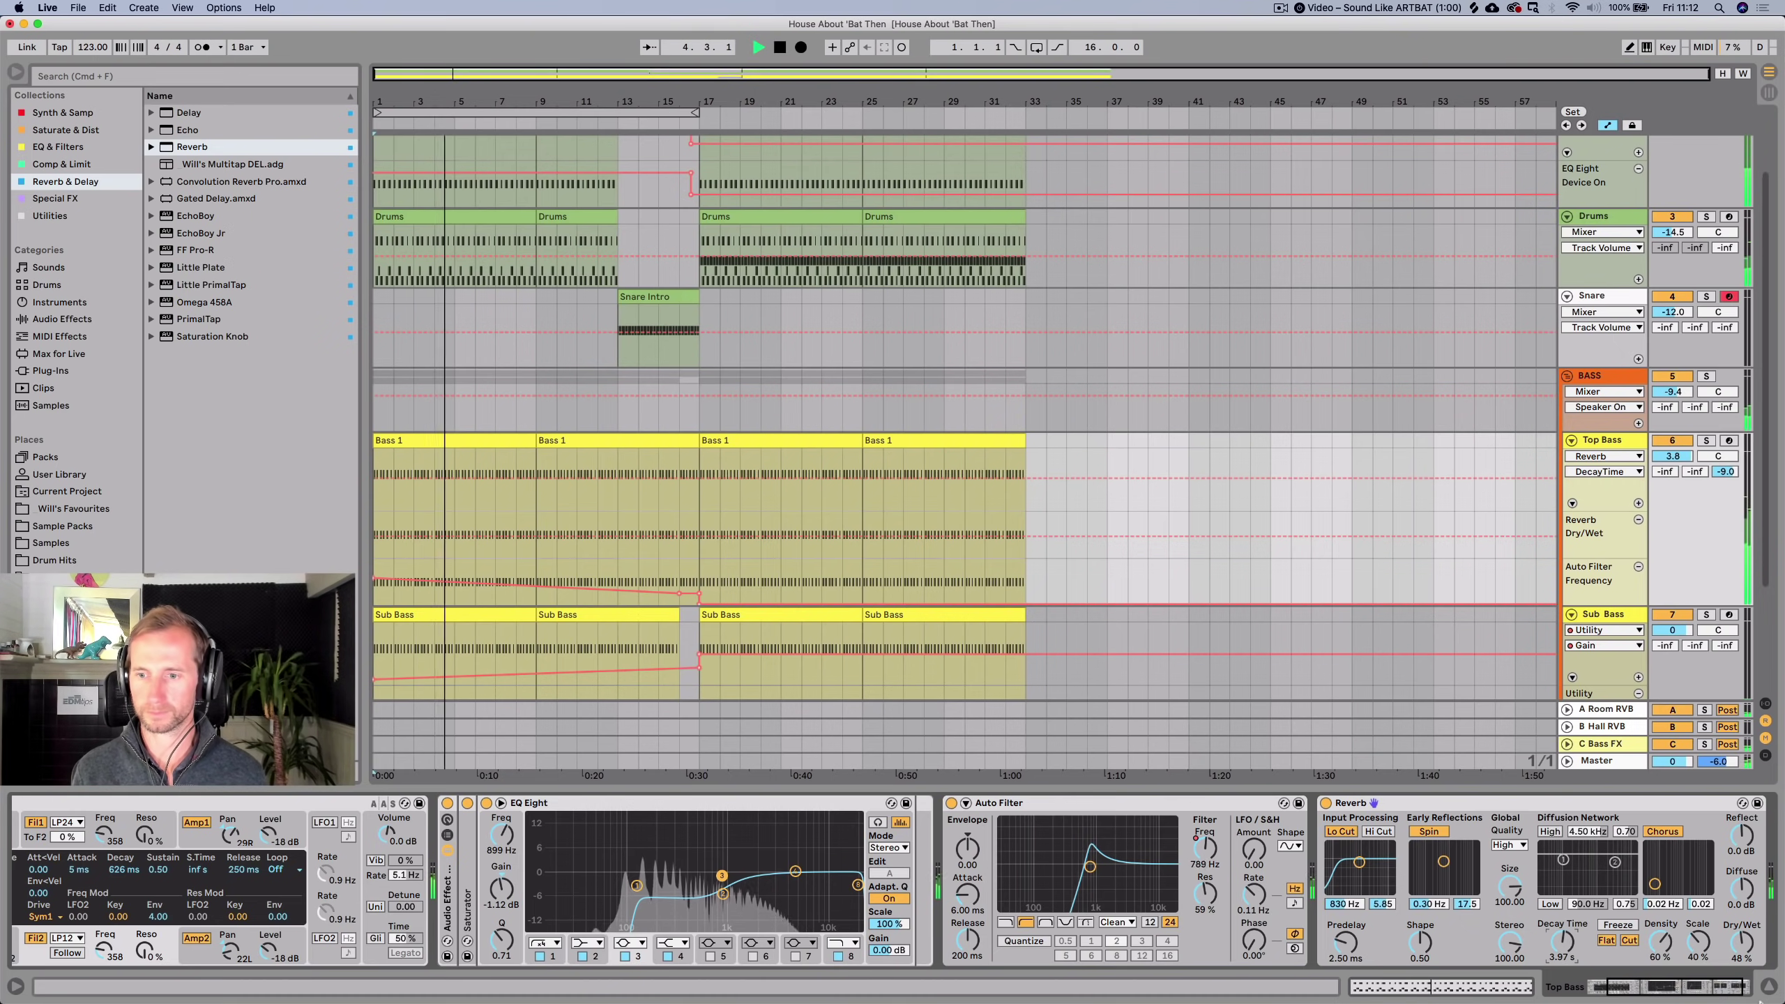
{"action": "right_click", "coordinate": [1739, 952]}
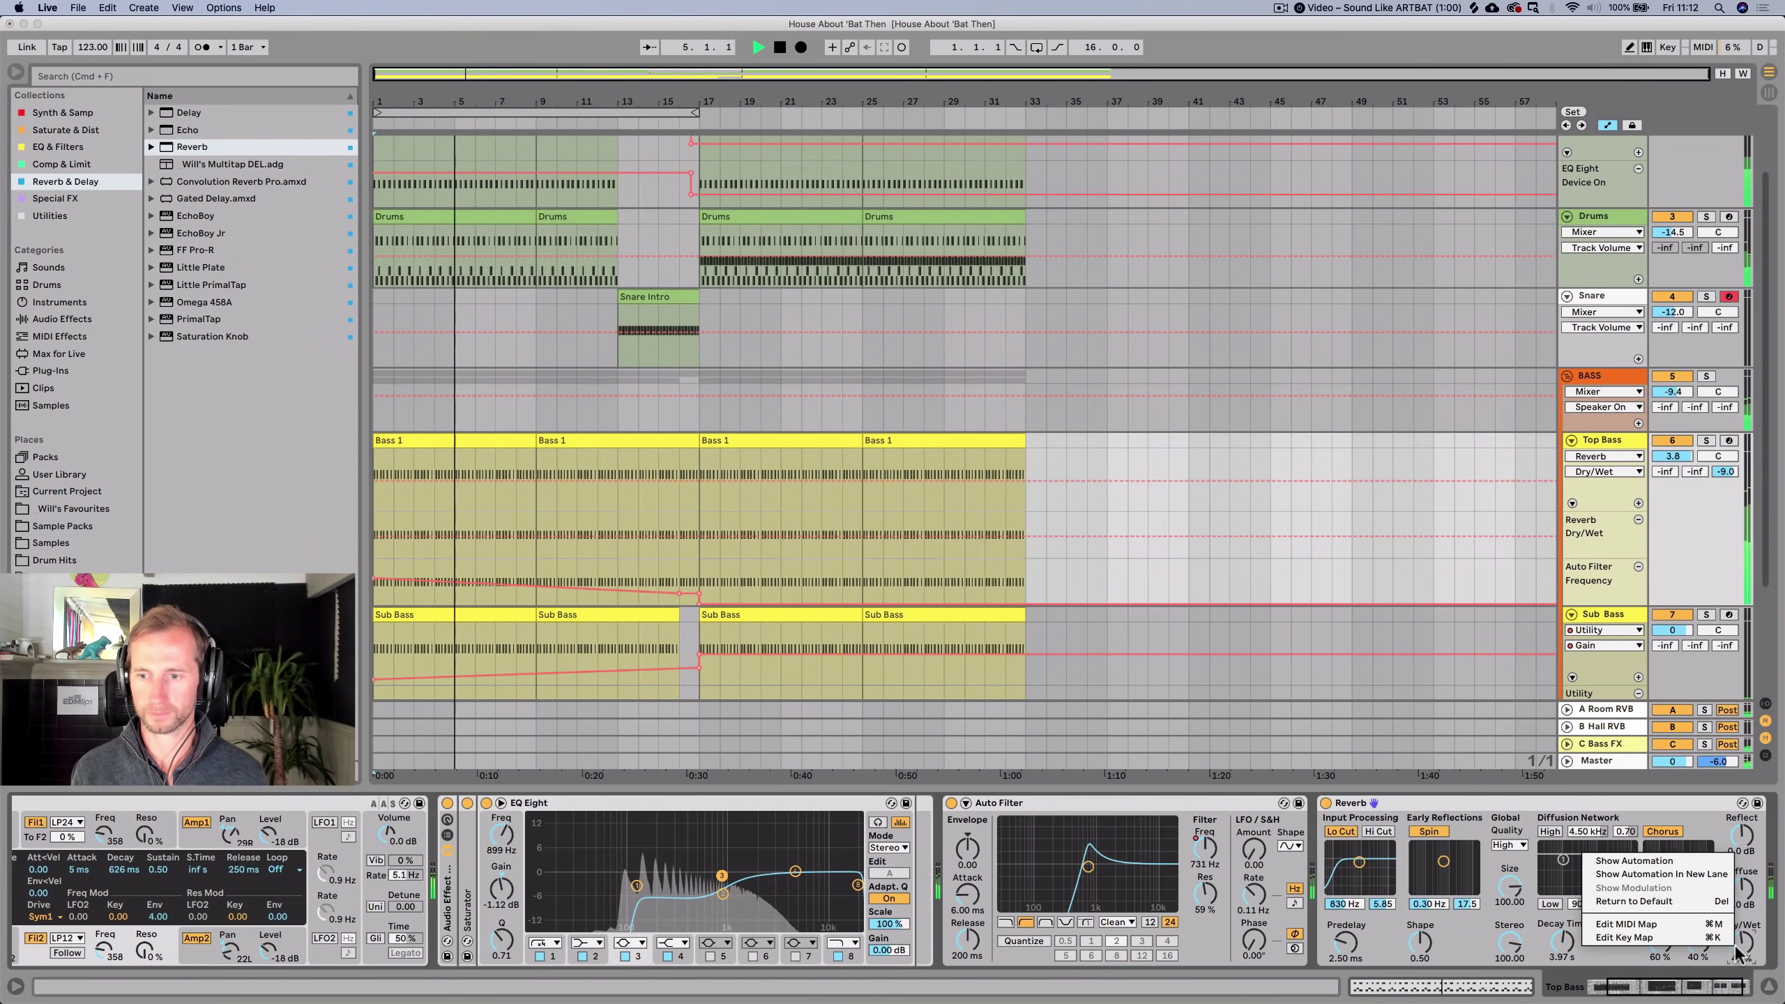
{"action": "left_click", "coordinate": [1680, 878]}
{"action": "left_click", "coordinate": [598, 583]}
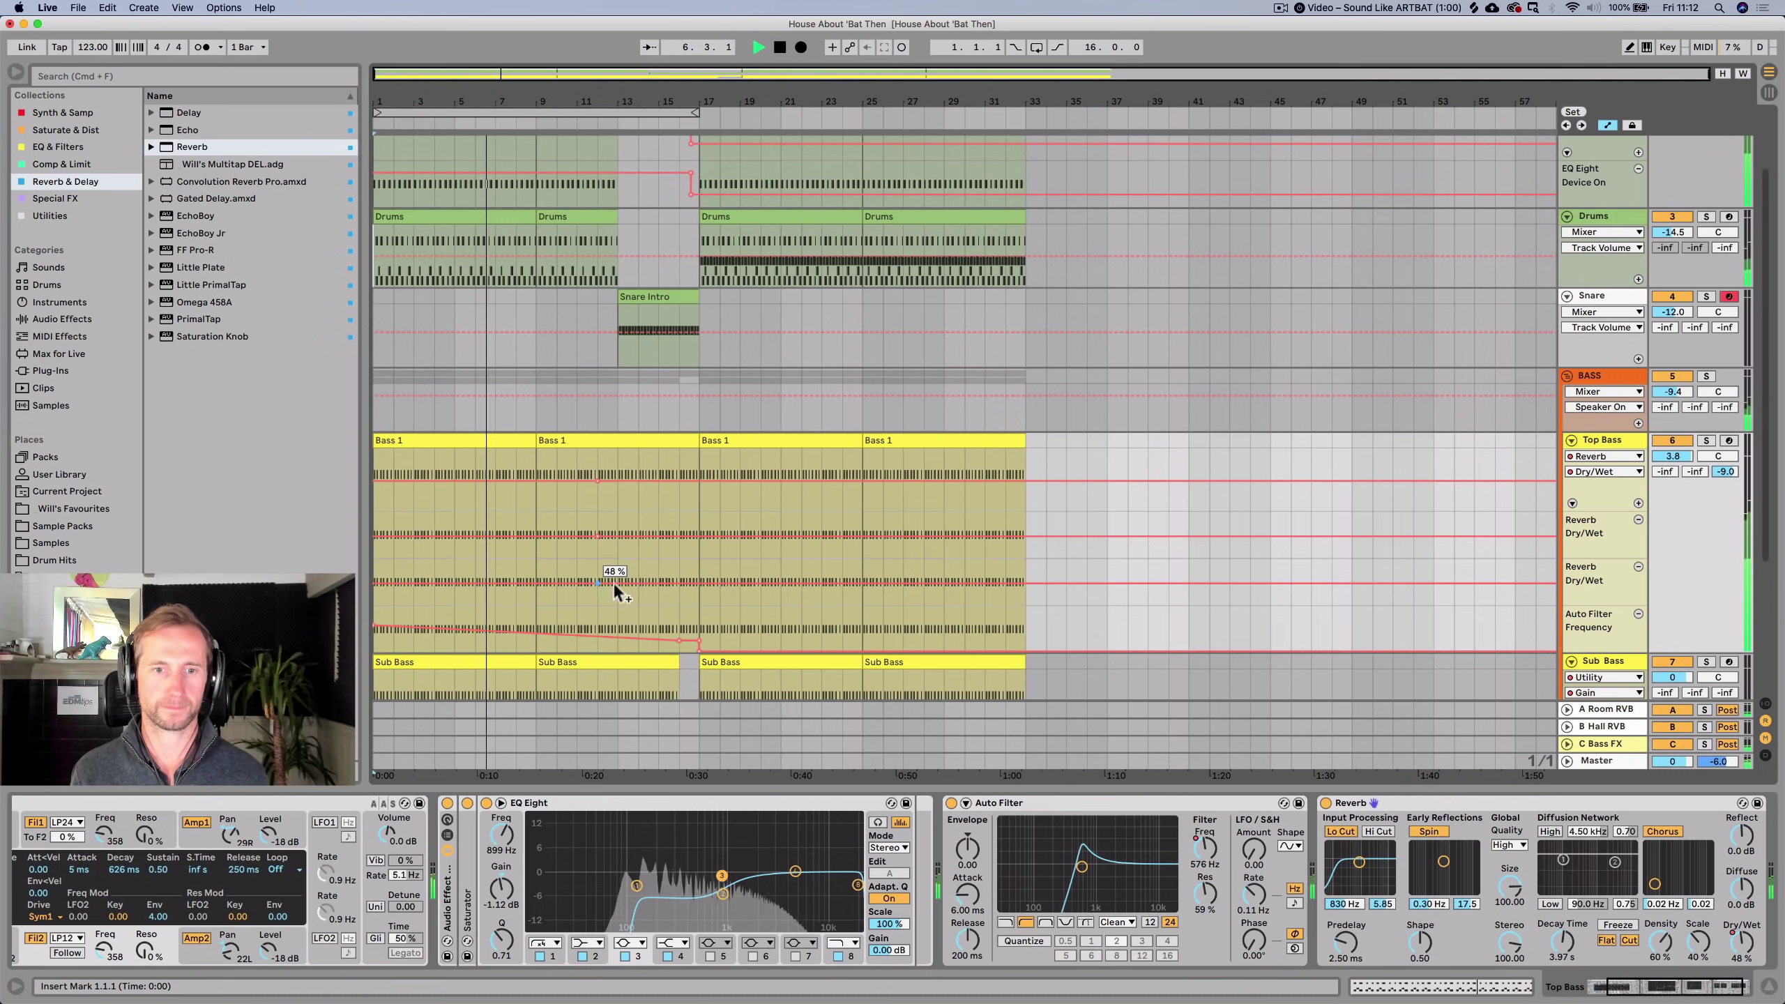
{"action": "left_click_drag", "start_coordinate": [700, 582], "coordinate": [705, 610]}
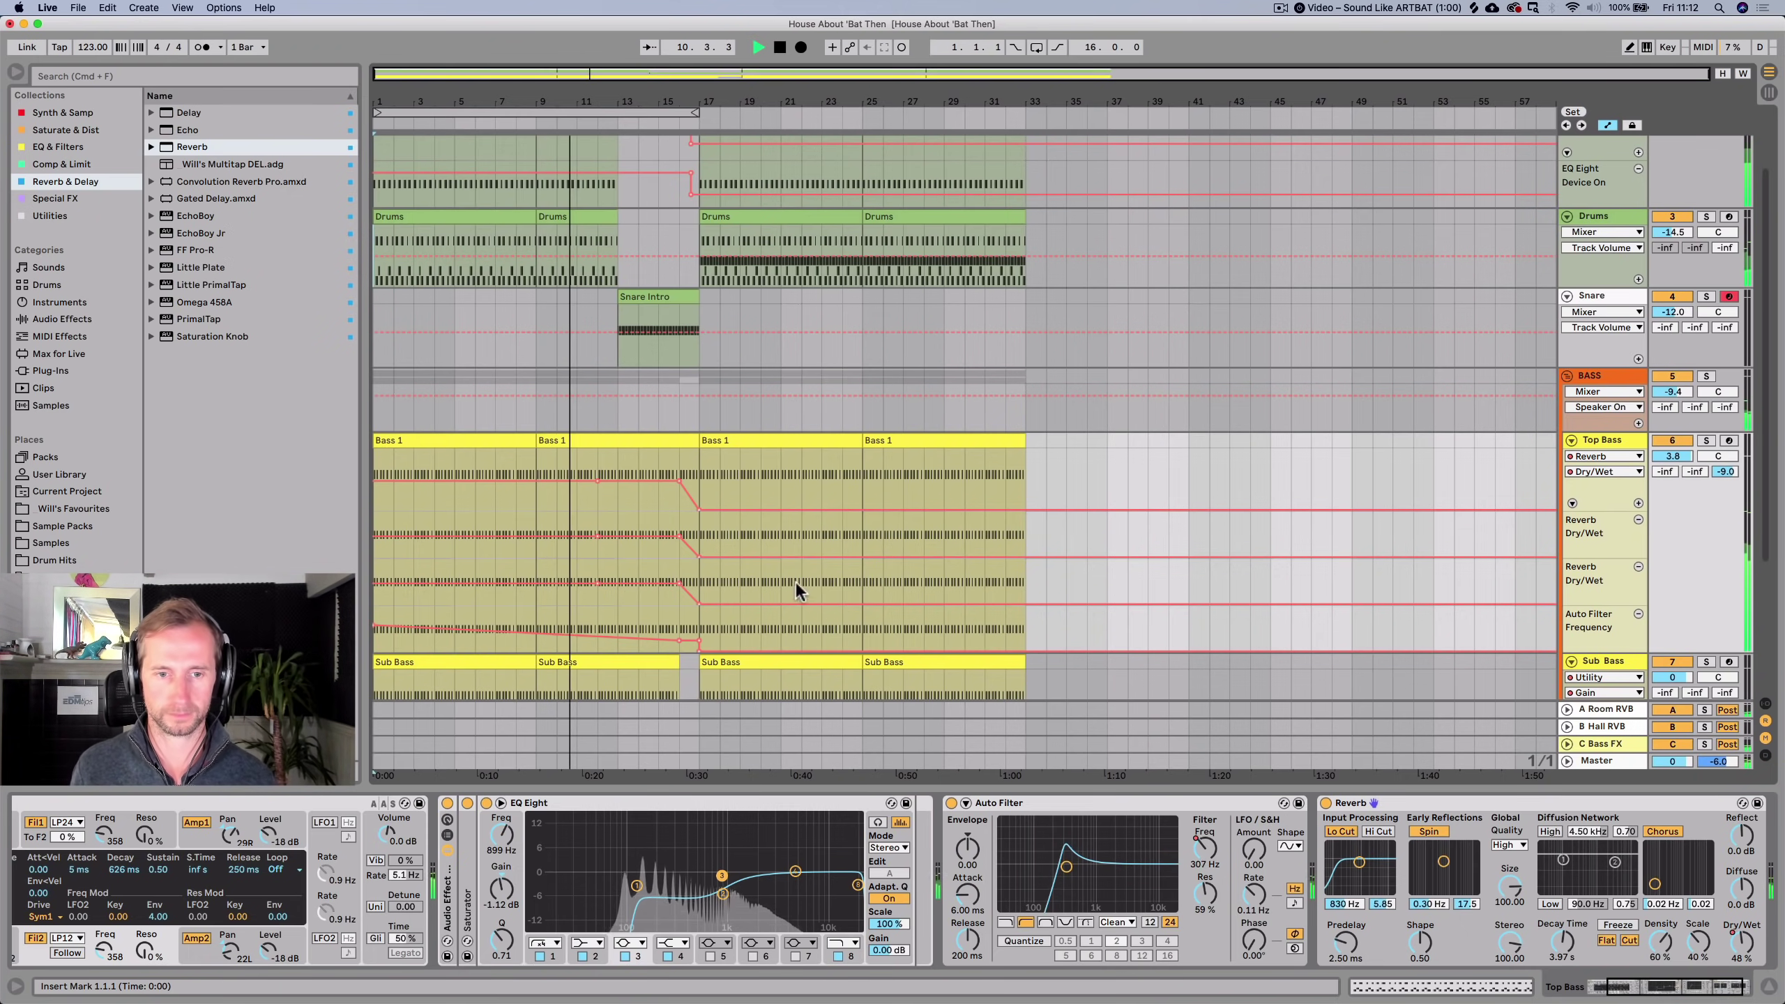
Add a Sub Bass Utility Gain automation point of about -19.1 dB at bar 14 and dip the curve below -25 dB at bar 17.
{"action": "scroll", "coordinate": [782, 584], "scroll_direction": "down", "scroll_amount": 4}
{"action": "left_click", "coordinate": [638, 558]}
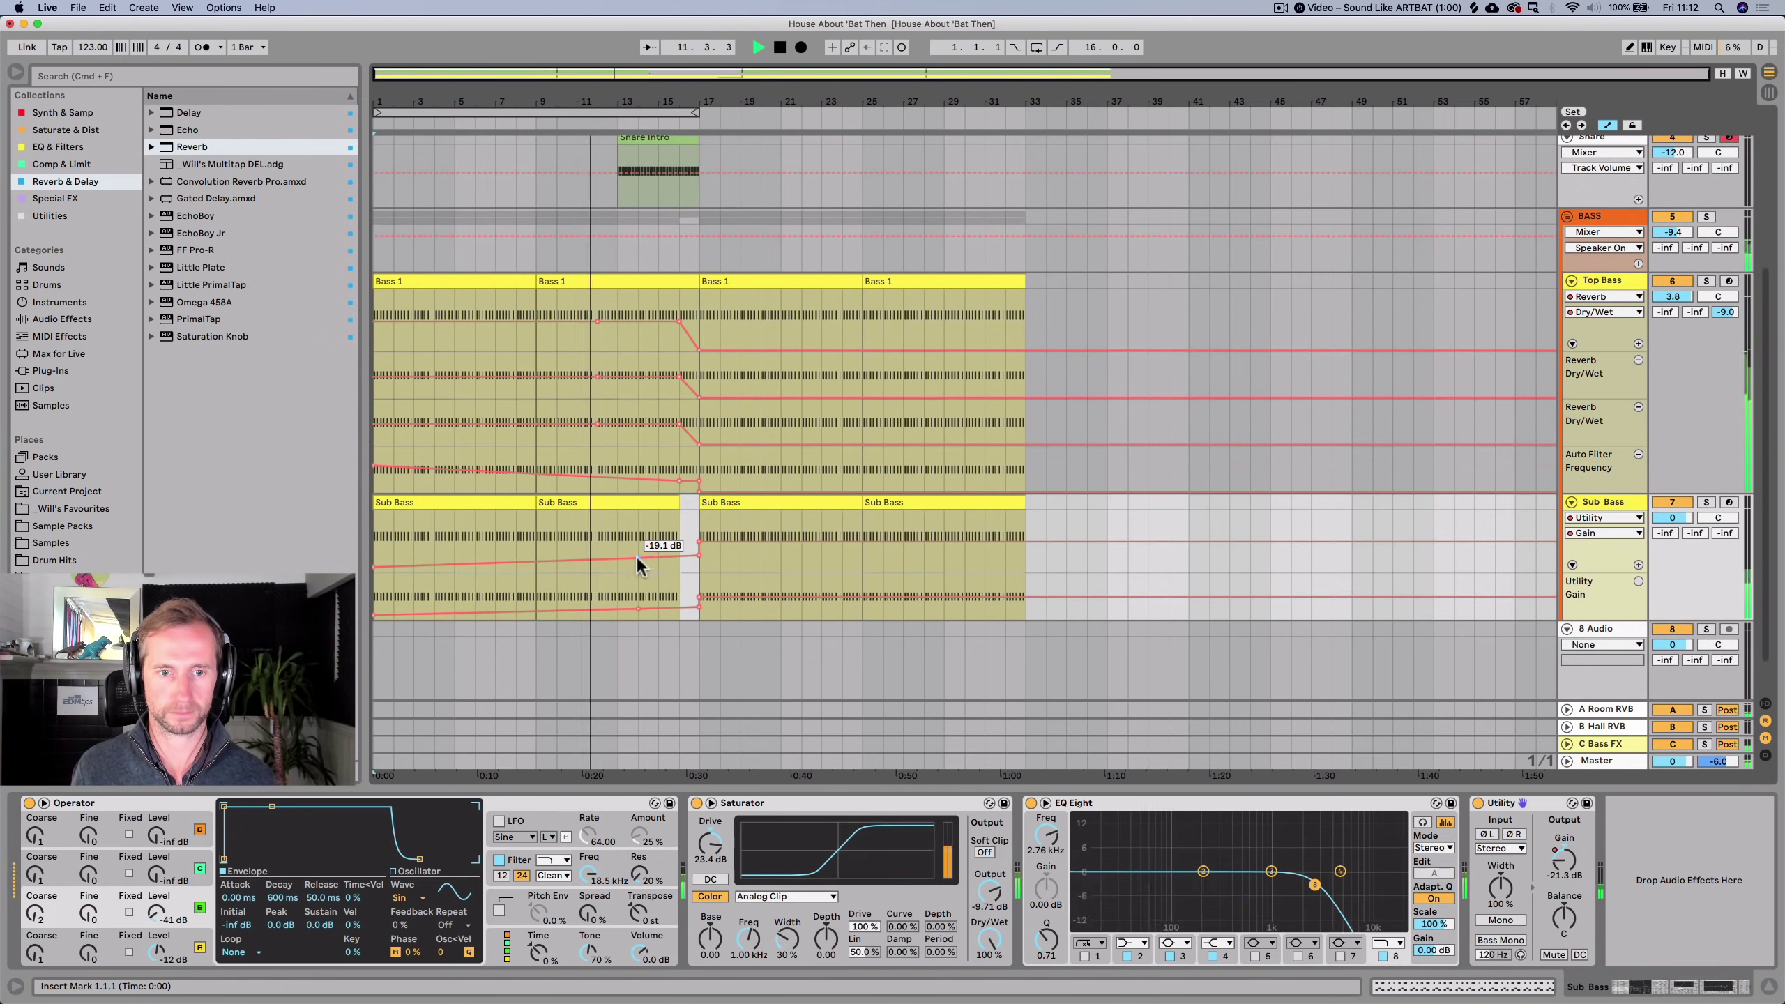
{"action": "left_click_drag", "start_coordinate": [701, 556], "coordinate": [700, 562]}
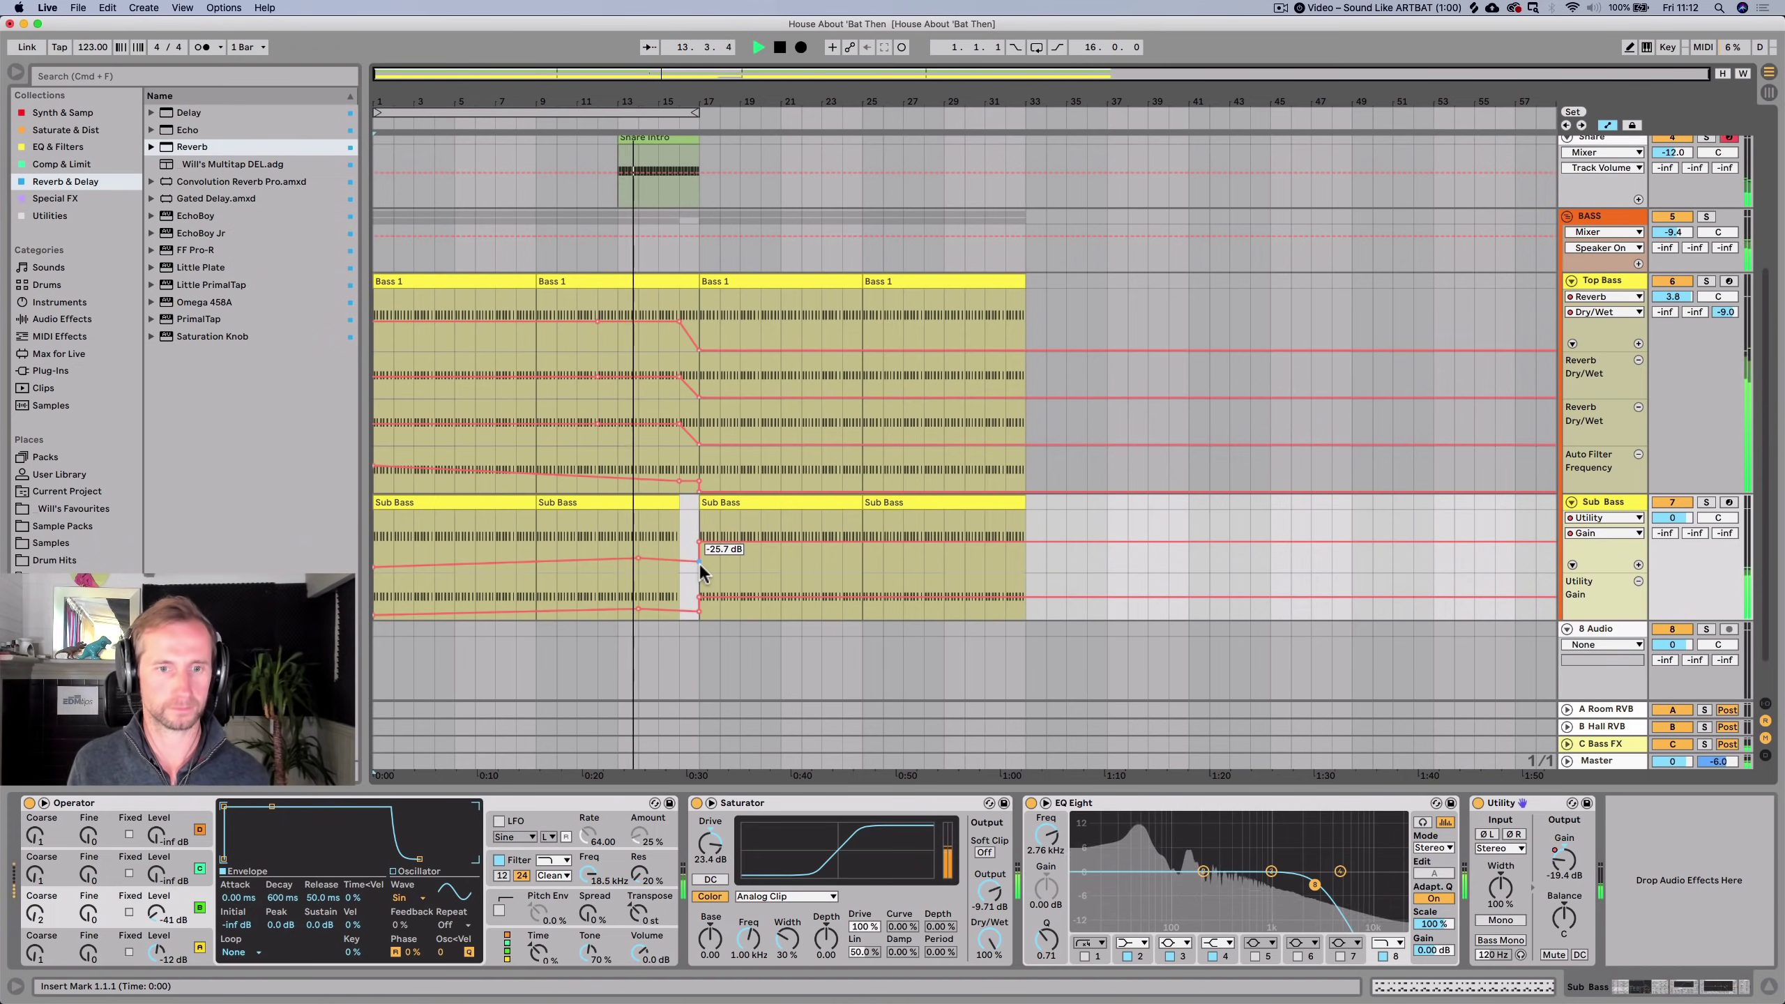
{"action": "left_click_drag", "start_coordinate": [699, 564], "coordinate": [700, 567]}
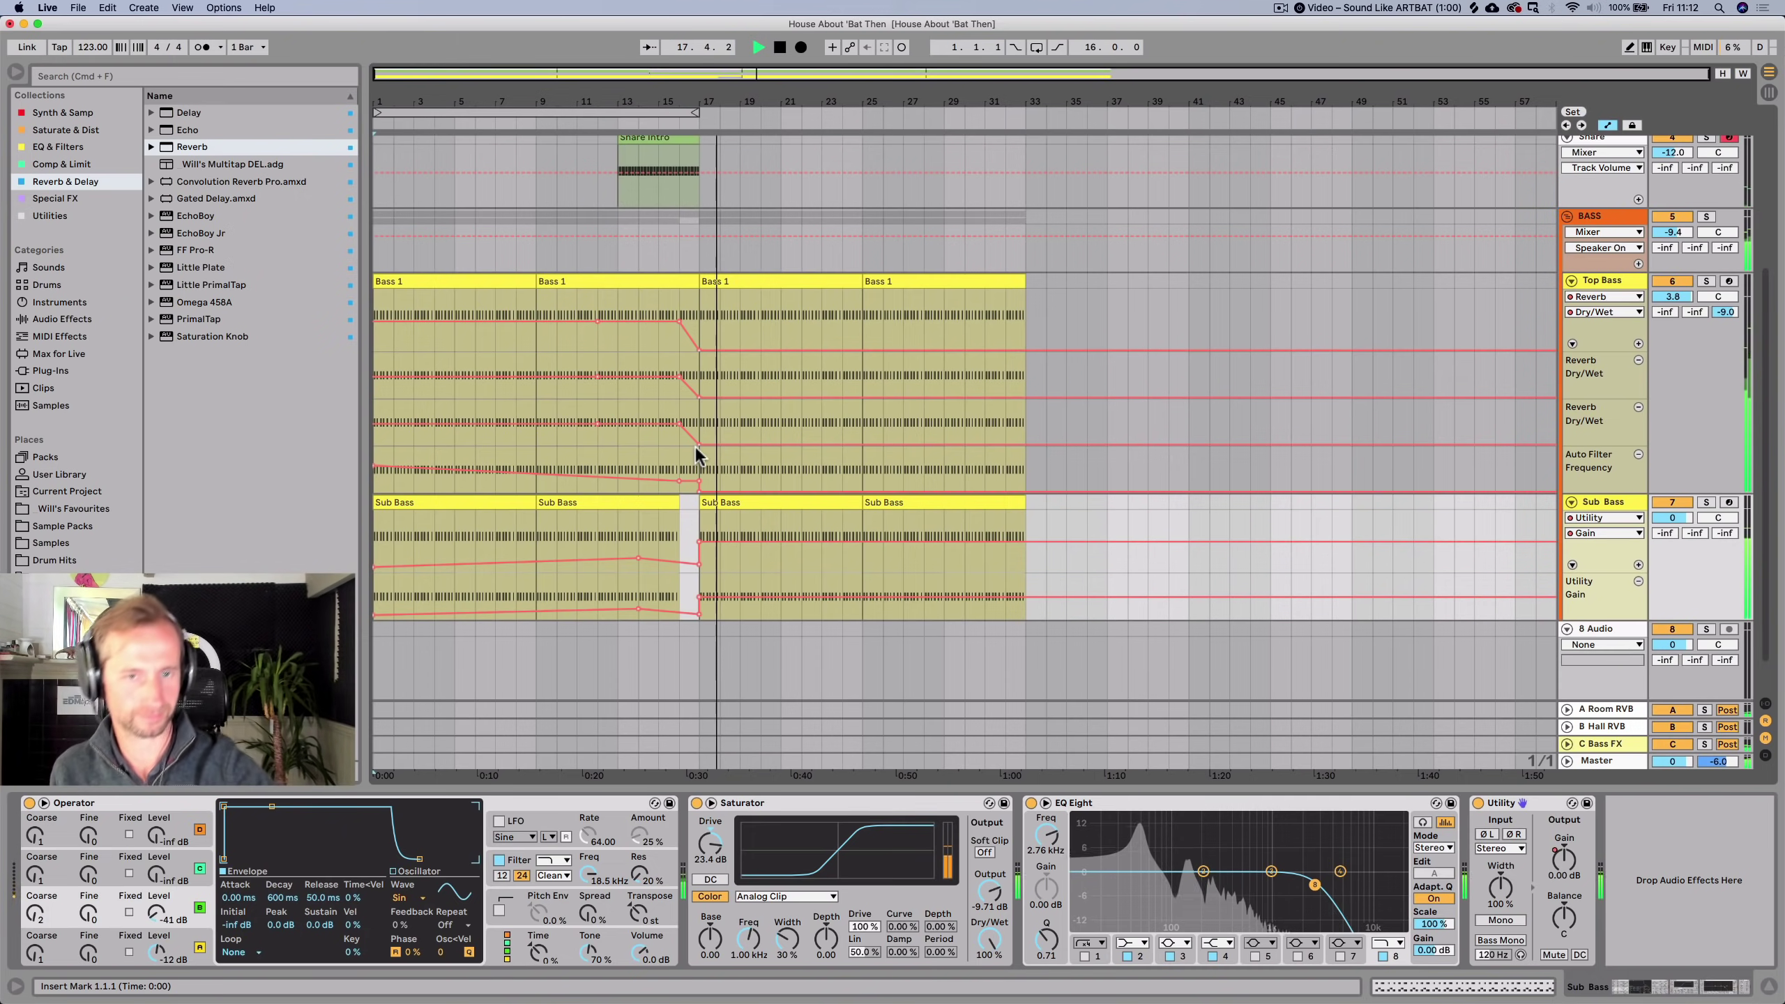
{"action": "scroll", "coordinate": [798, 396], "scroll_direction": "up", "scroll_amount": 5}
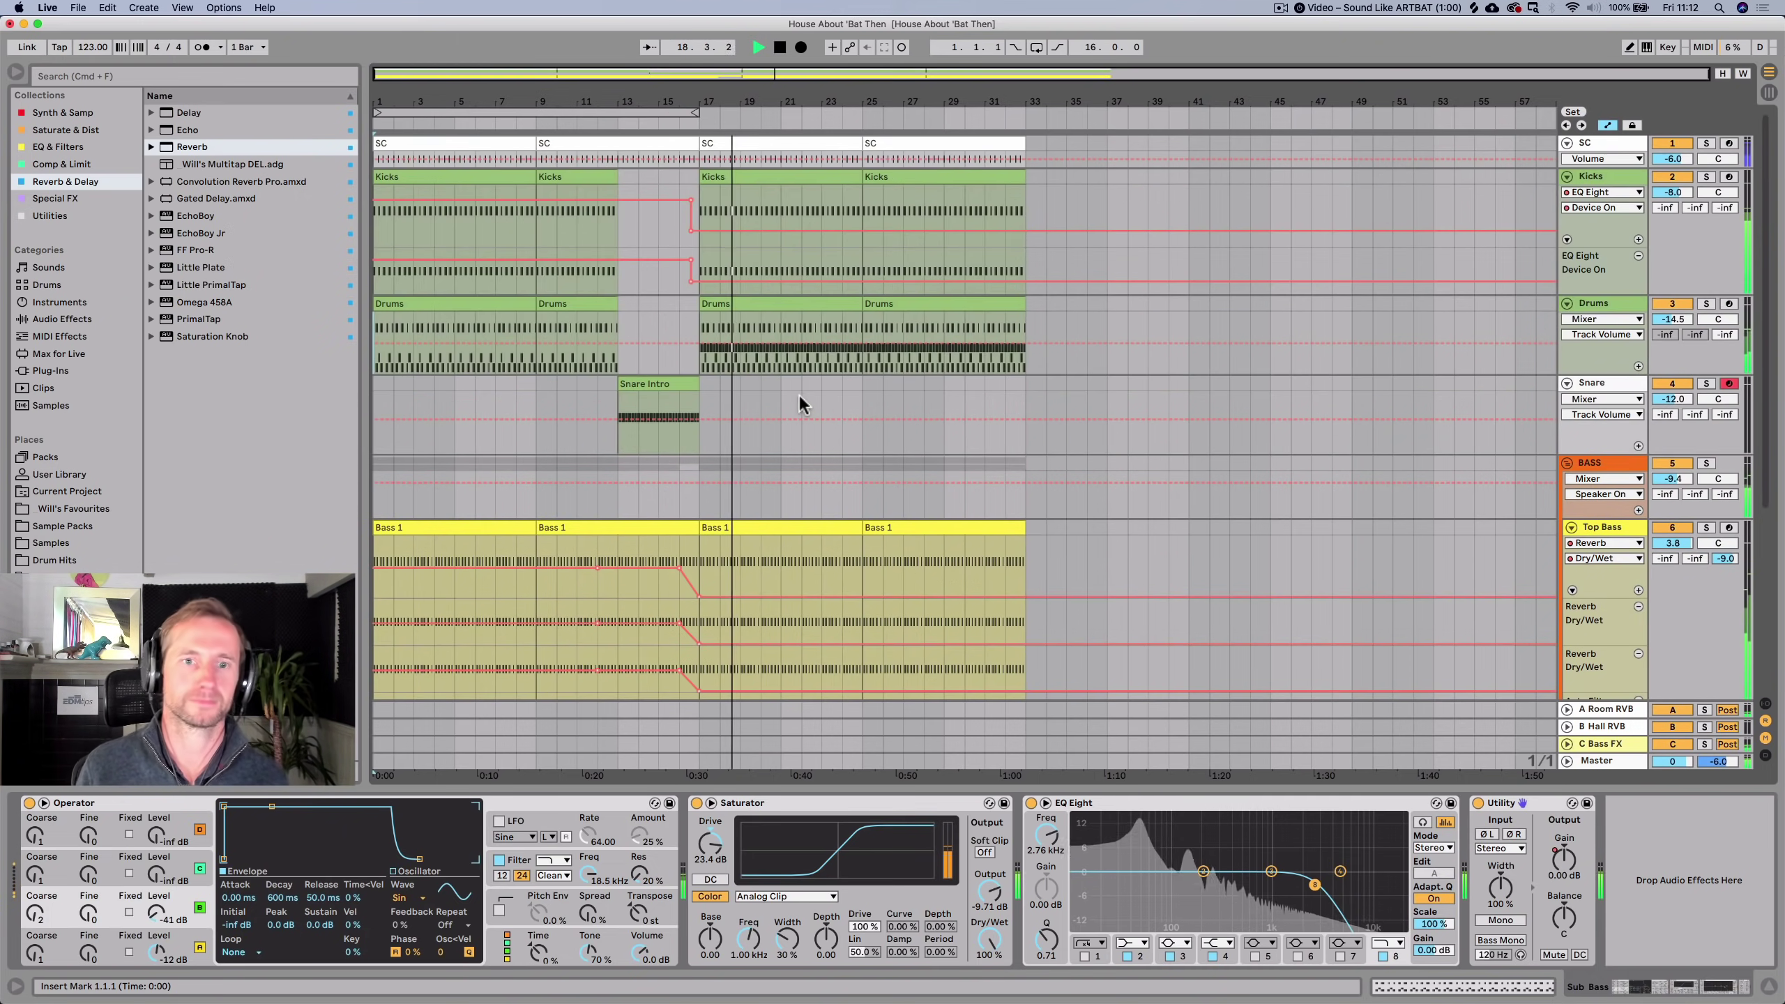
{"action": "key", "text": "space"}
Delete all Closed Hihats 018 notes from the Drums clip at bars 17 to 25 and play the arrangement from bar 17.
{"action": "double_click", "coordinate": [827, 301]}
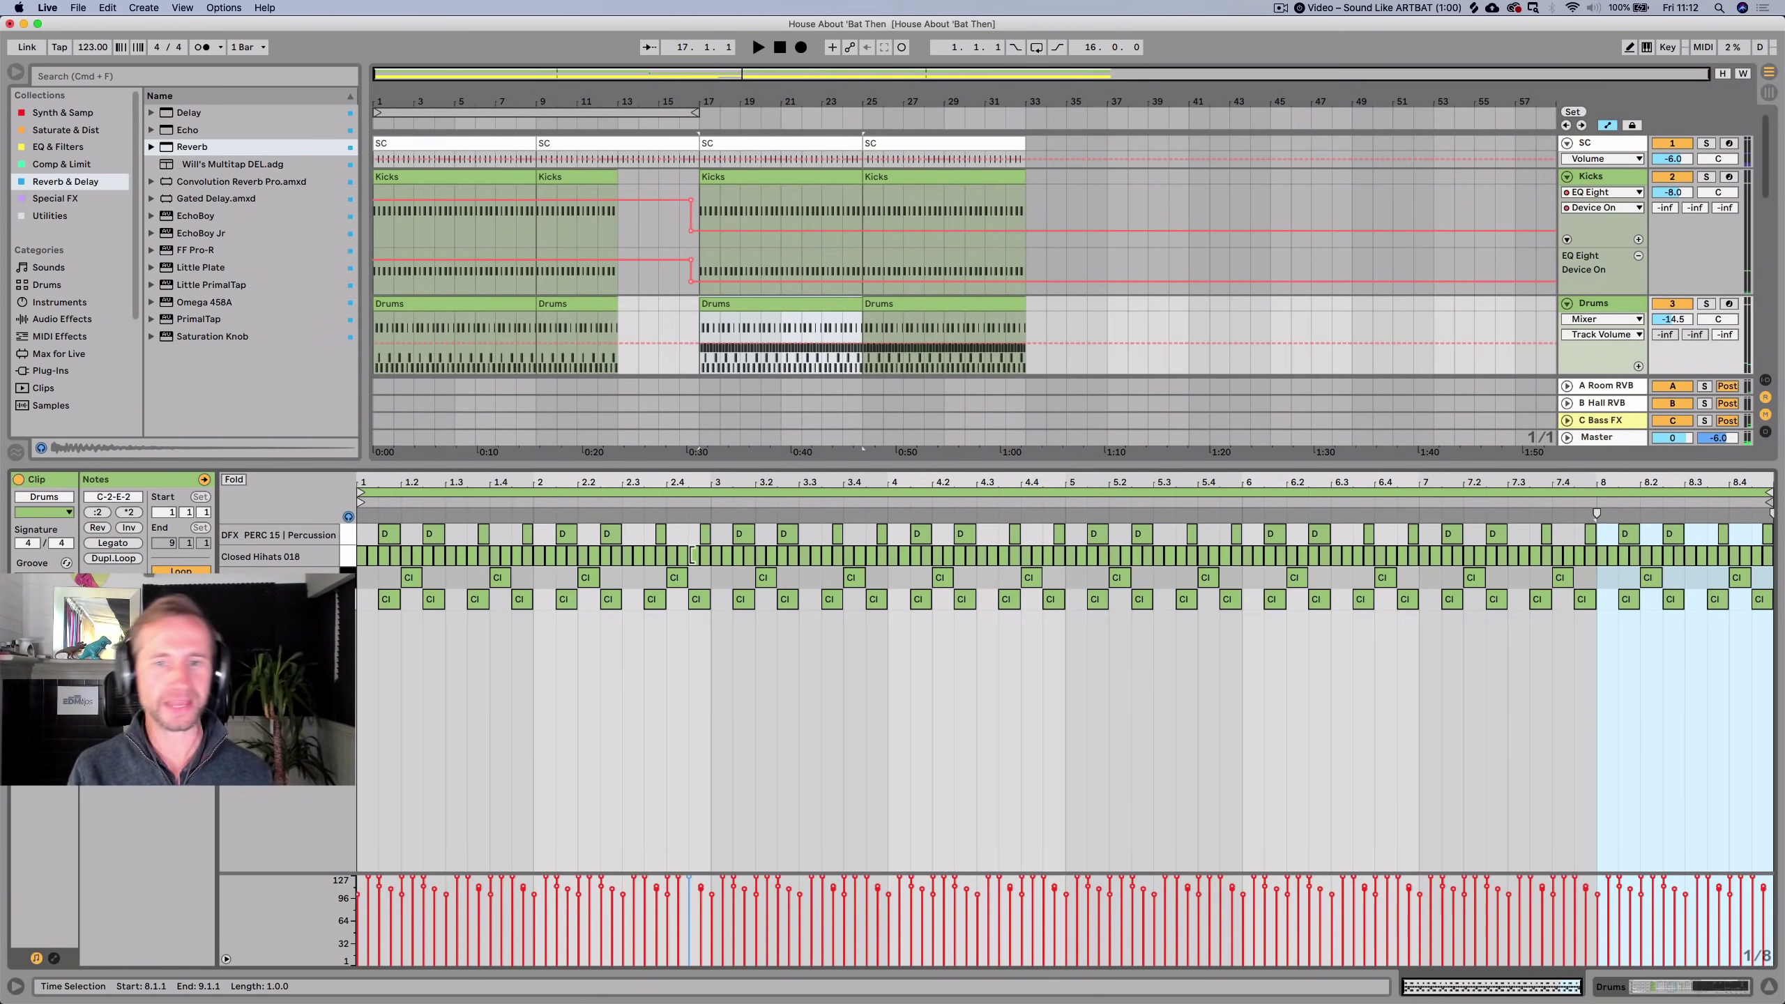
{"action": "key", "text": "shift+Tab"}
{"action": "key", "text": "shift+space"}
{"action": "key", "text": "space"}
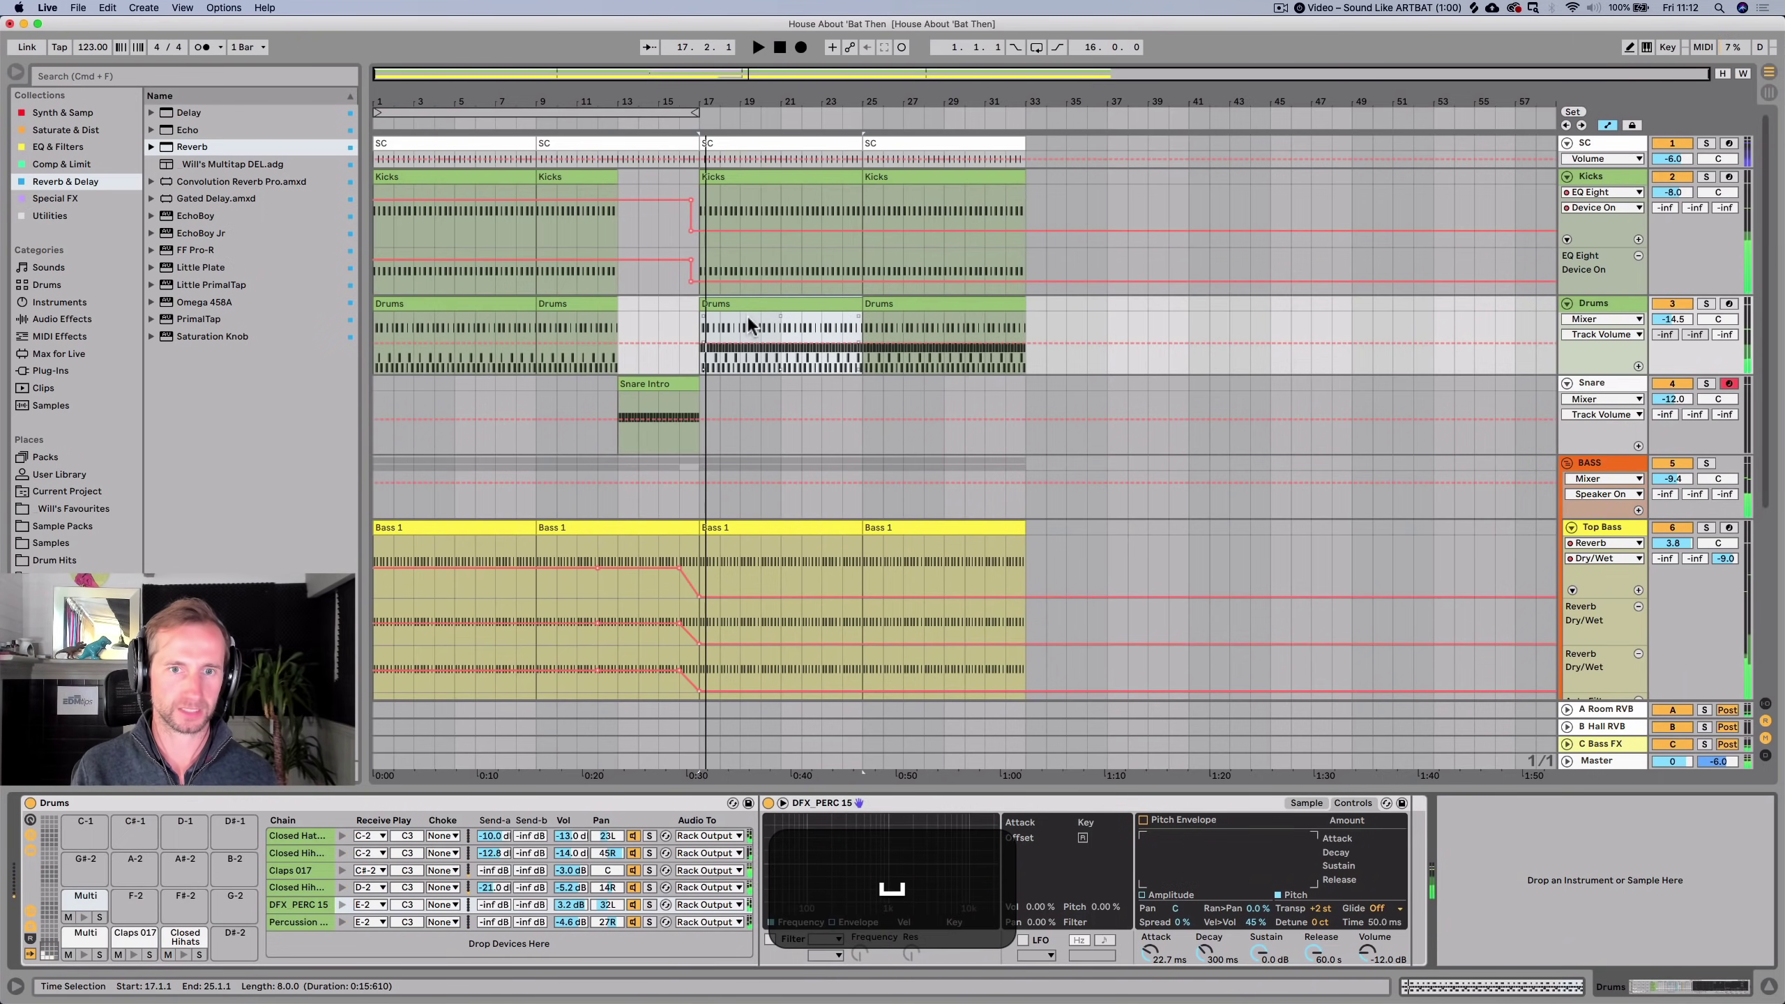
{"action": "double_click", "coordinate": [747, 306]}
{"action": "left_click", "coordinate": [335, 556]}
{"action": "key", "text": "Delete"}
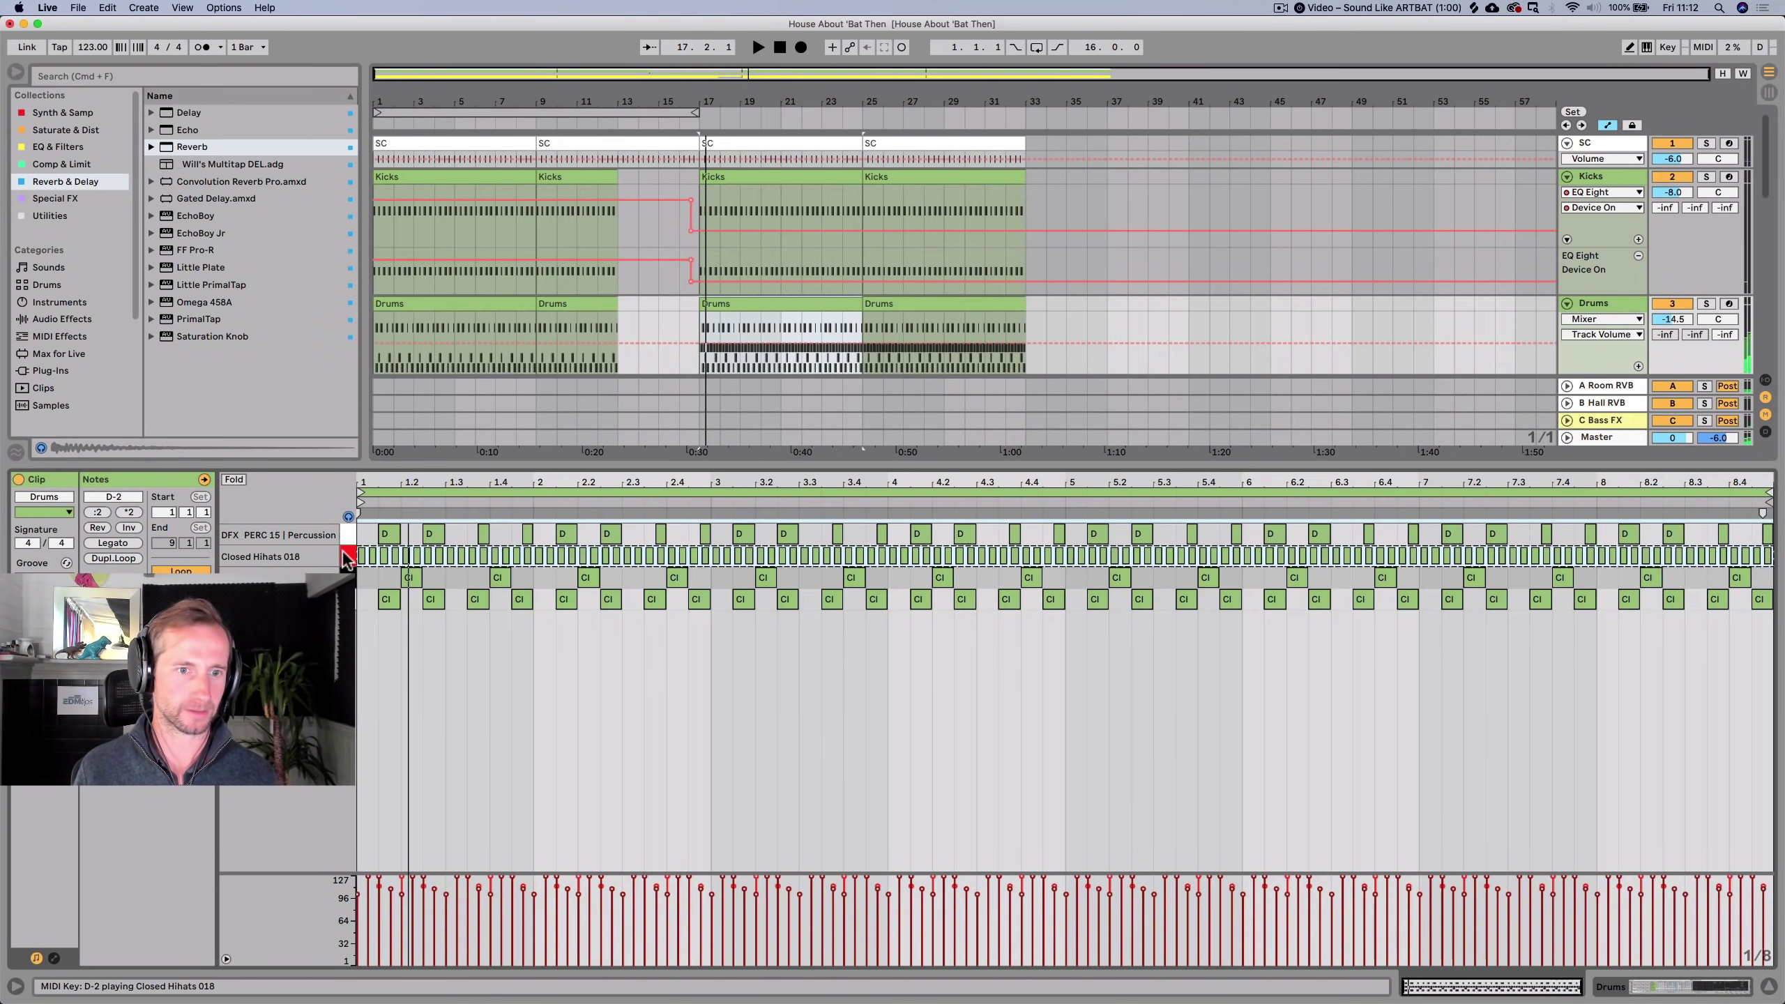
{"action": "key", "text": "shift+space"}
{"action": "key", "text": "shift+Tab"}
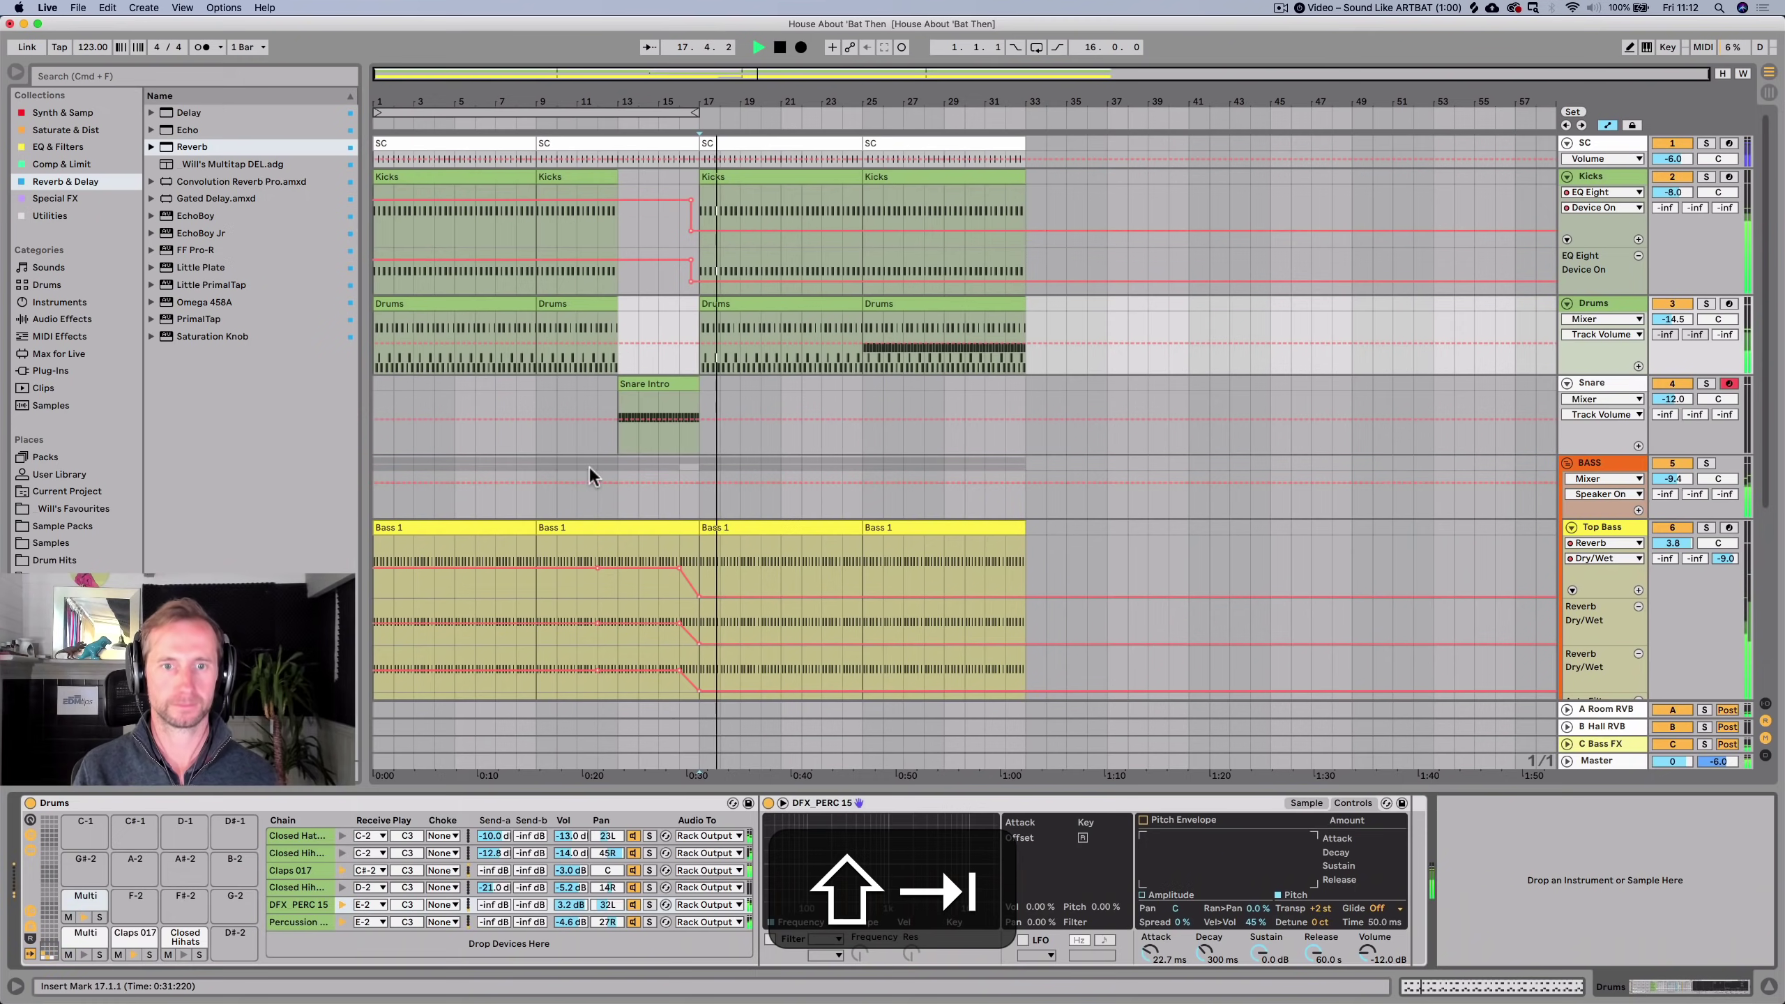
Save the set and raise the Drums track volume to -11.5 dB.
{"action": "key", "text": "super+s"}
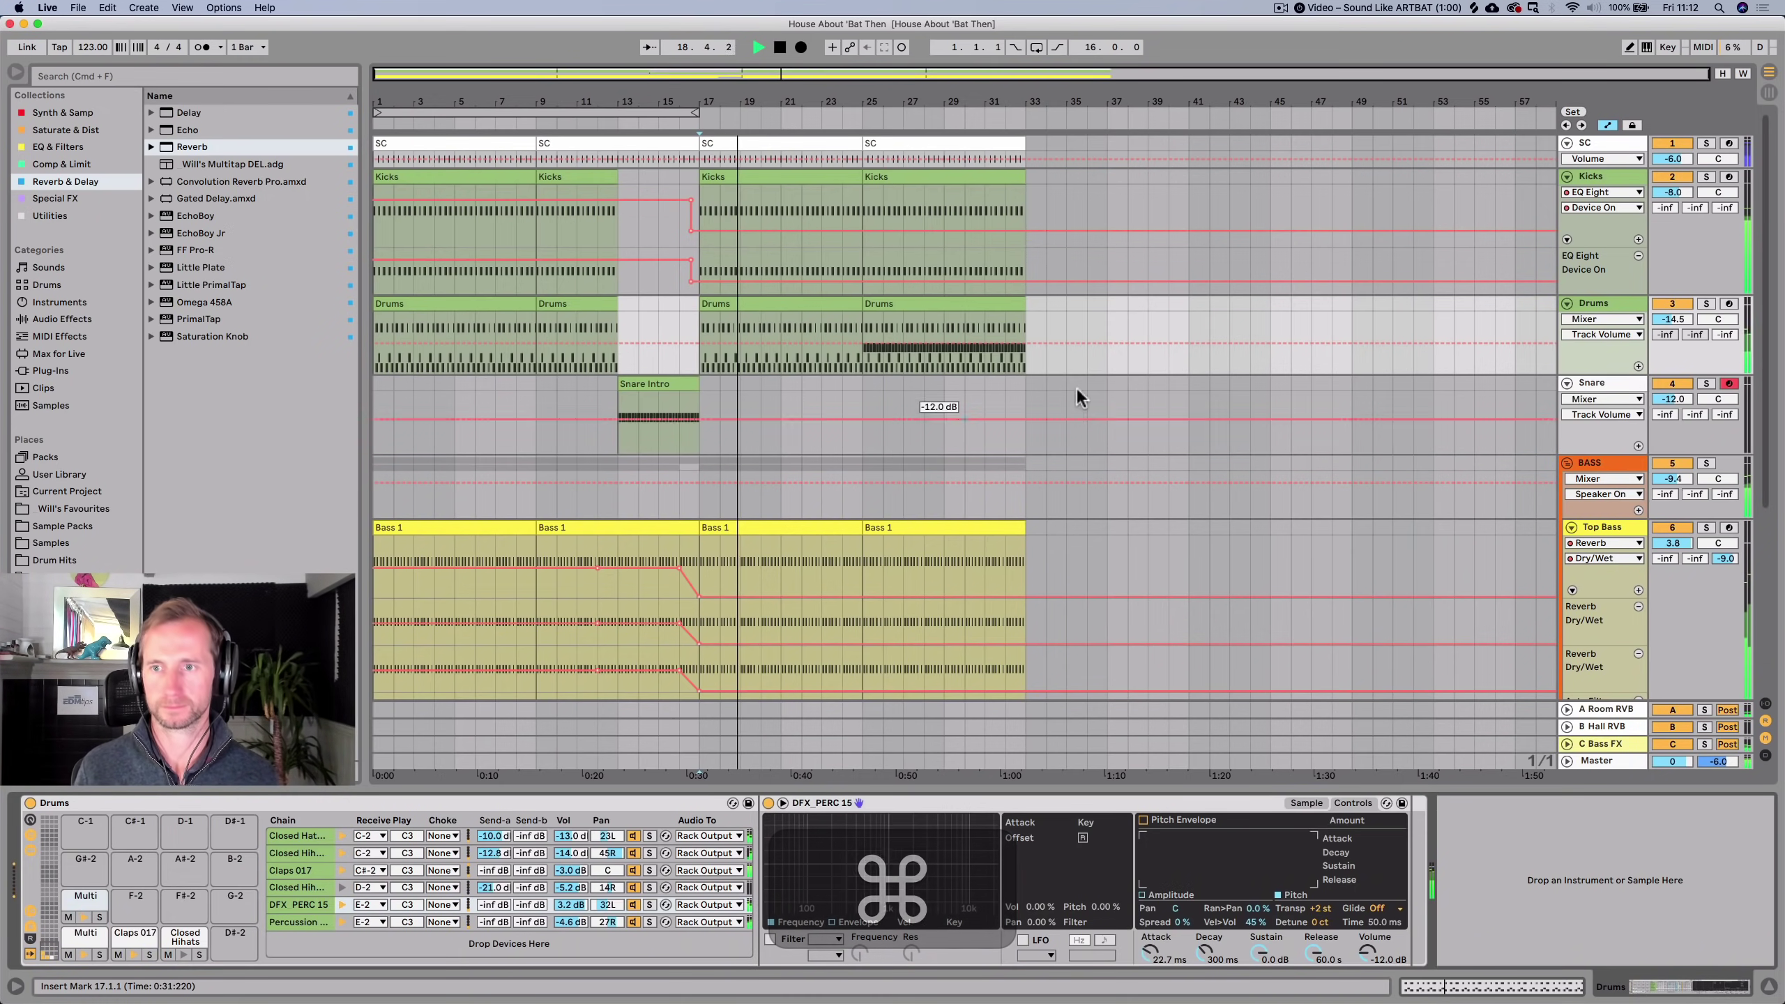
{"action": "left_click_drag", "start_coordinate": [1673, 319], "coordinate": [1673, 310]}
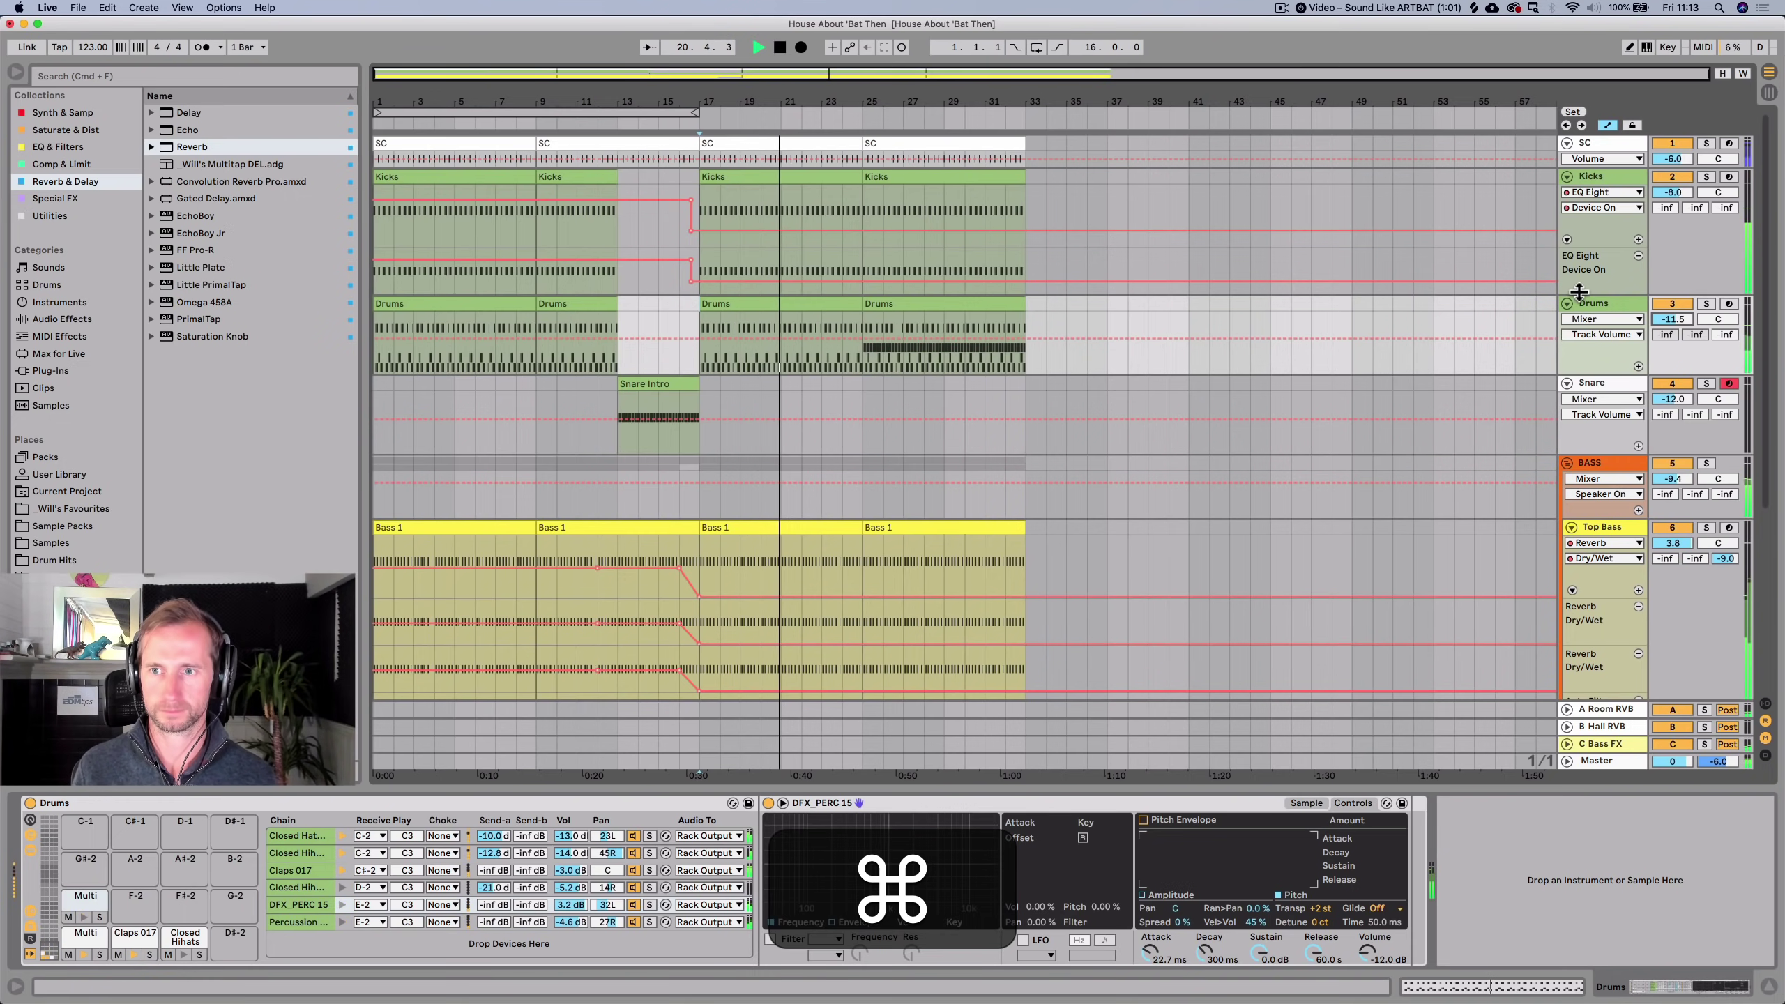
{"action": "key", "text": "space"}
Transpose the Claps 017 sample in the Drums rack to +3 st, set its Send-a to -28 dB and save the set.
{"action": "left_click", "coordinate": [294, 870]}
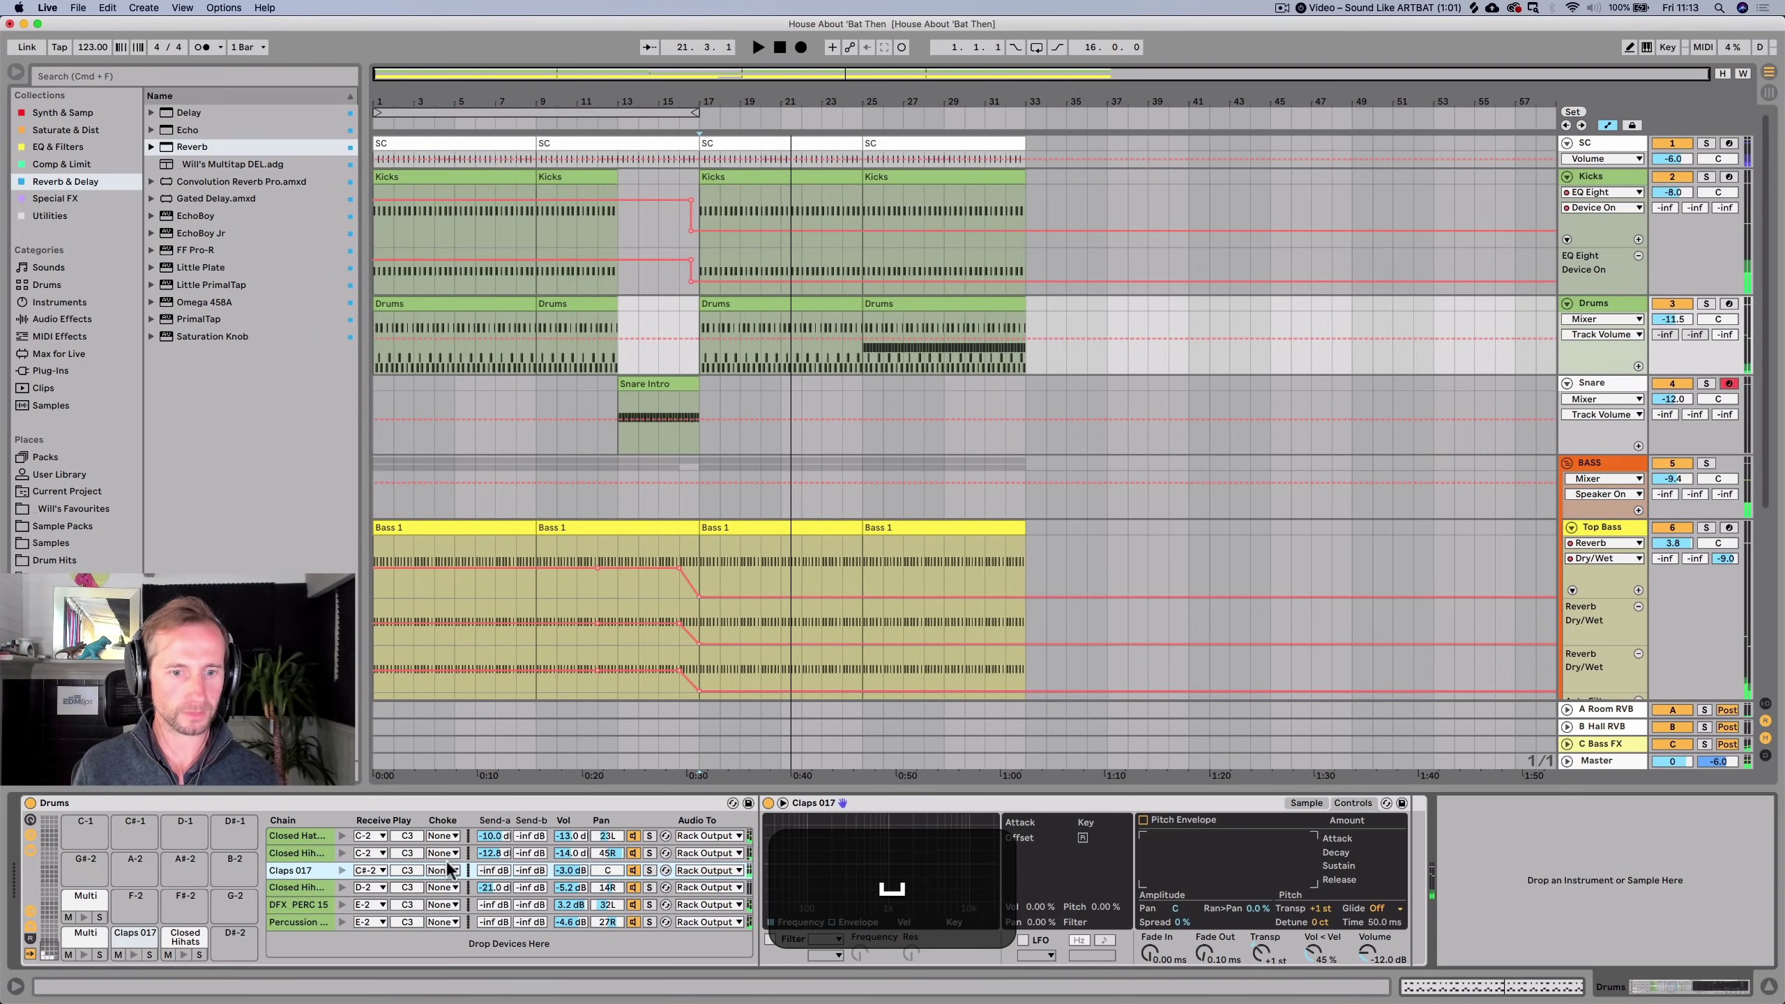
{"action": "key", "text": "space"}
{"action": "left_click", "coordinate": [1263, 954]}
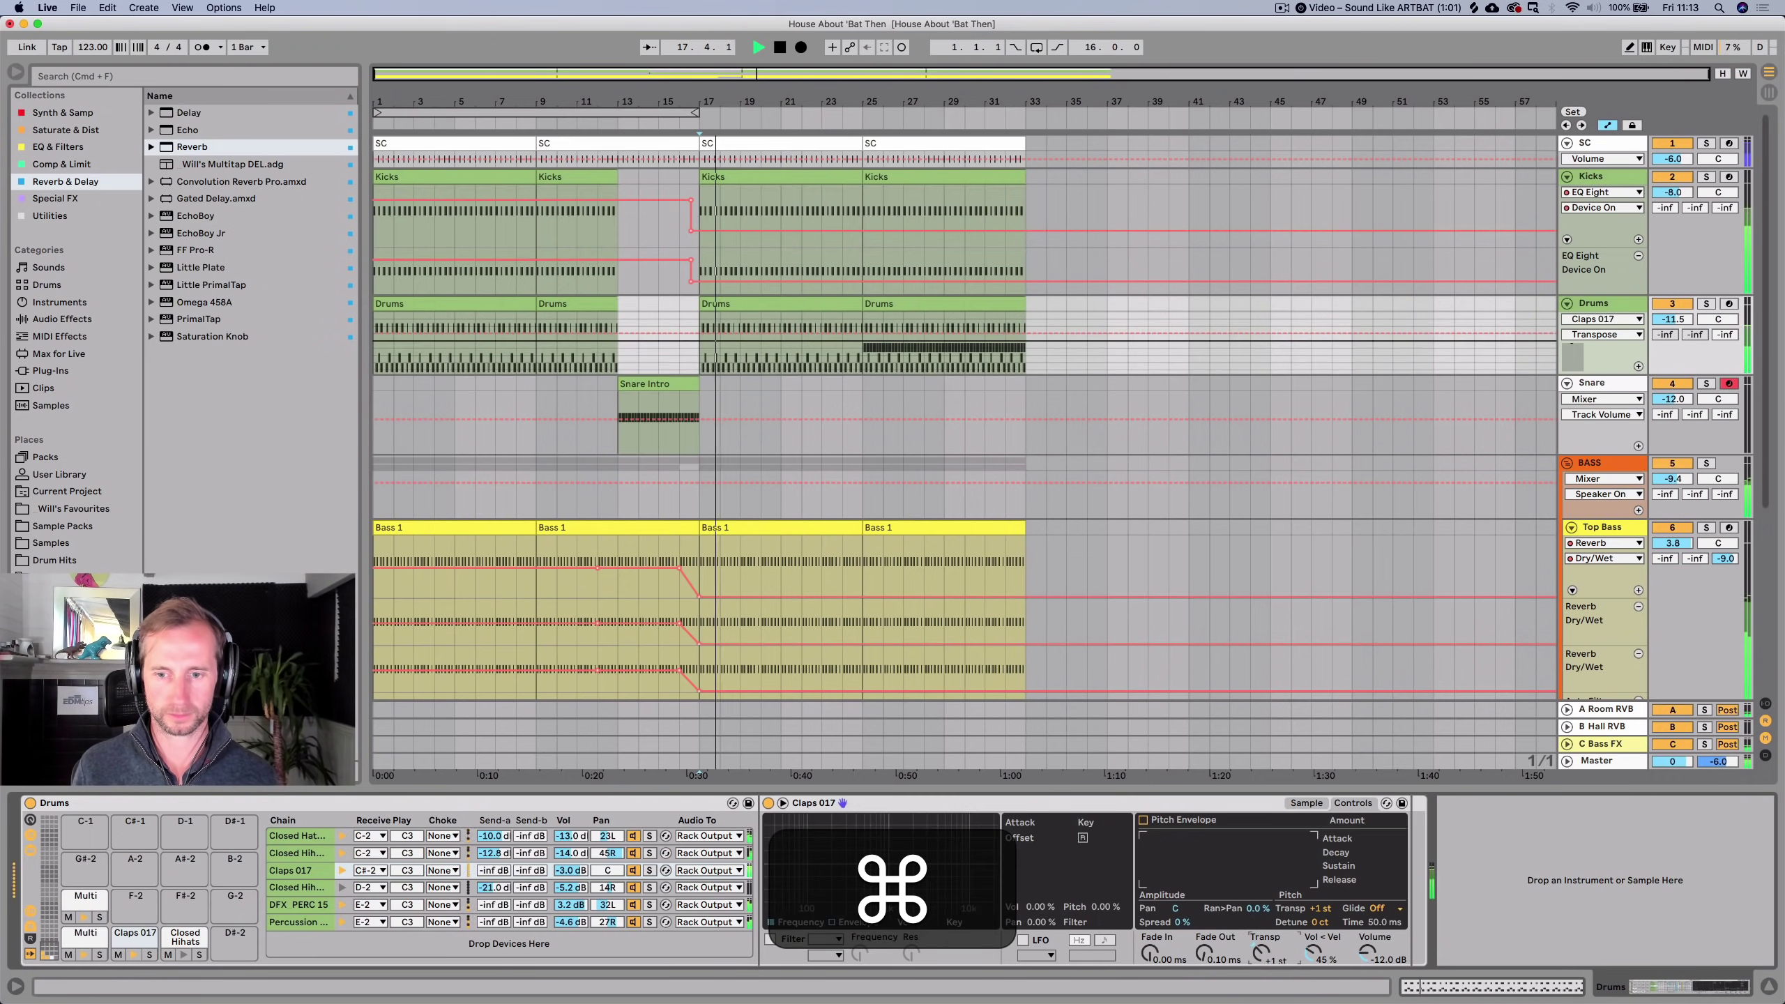
{"action": "left_click_drag", "start_coordinate": [1263, 954], "coordinate": [1263, 944]}
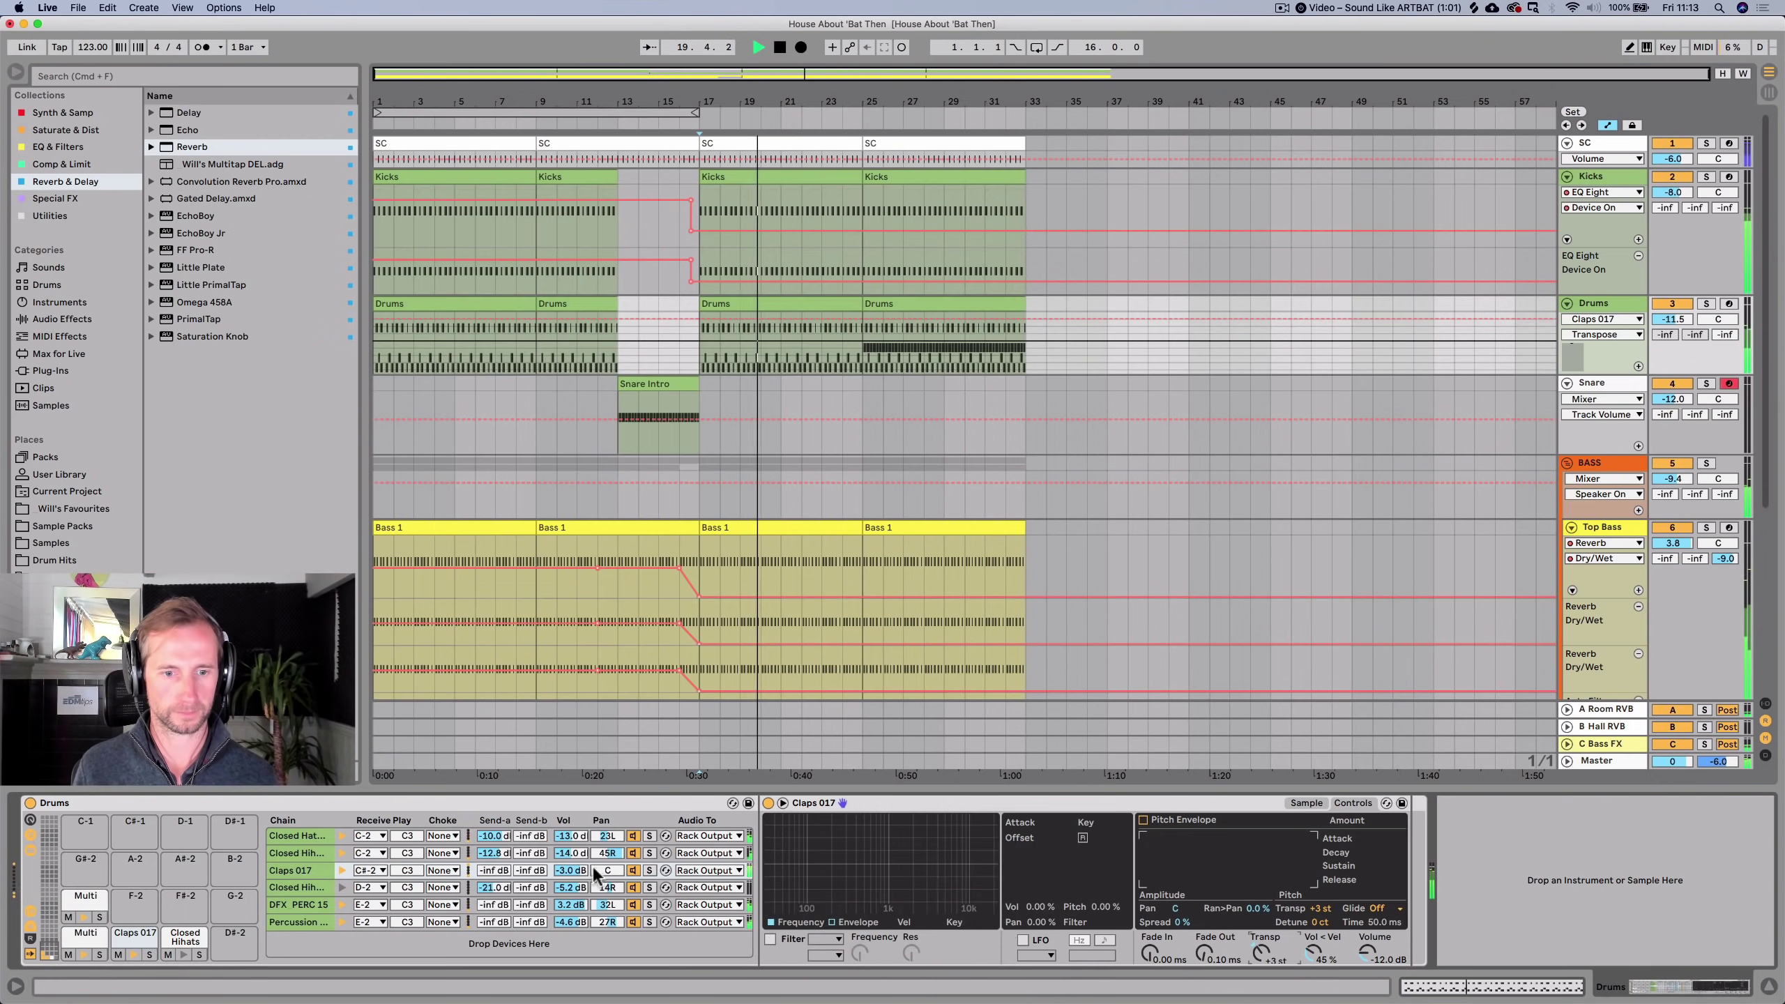
{"action": "left_click_drag", "start_coordinate": [497, 873], "coordinate": [497, 847]}
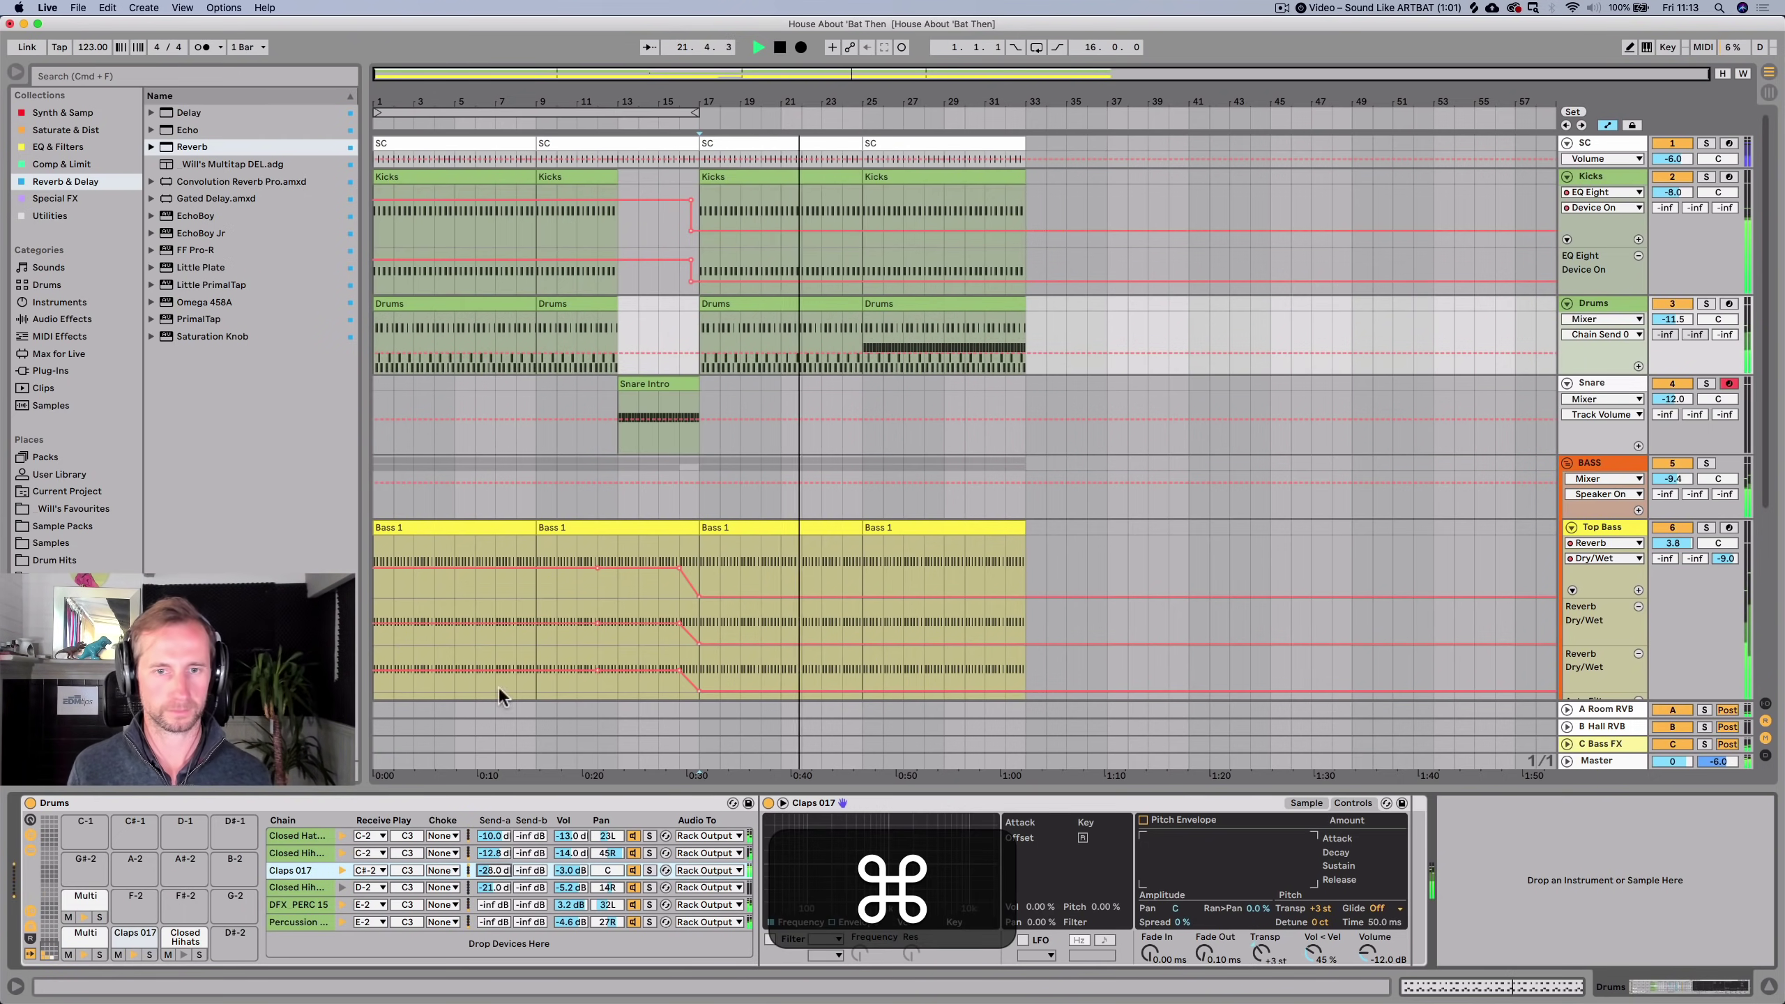
{"action": "key", "text": "super+s"}
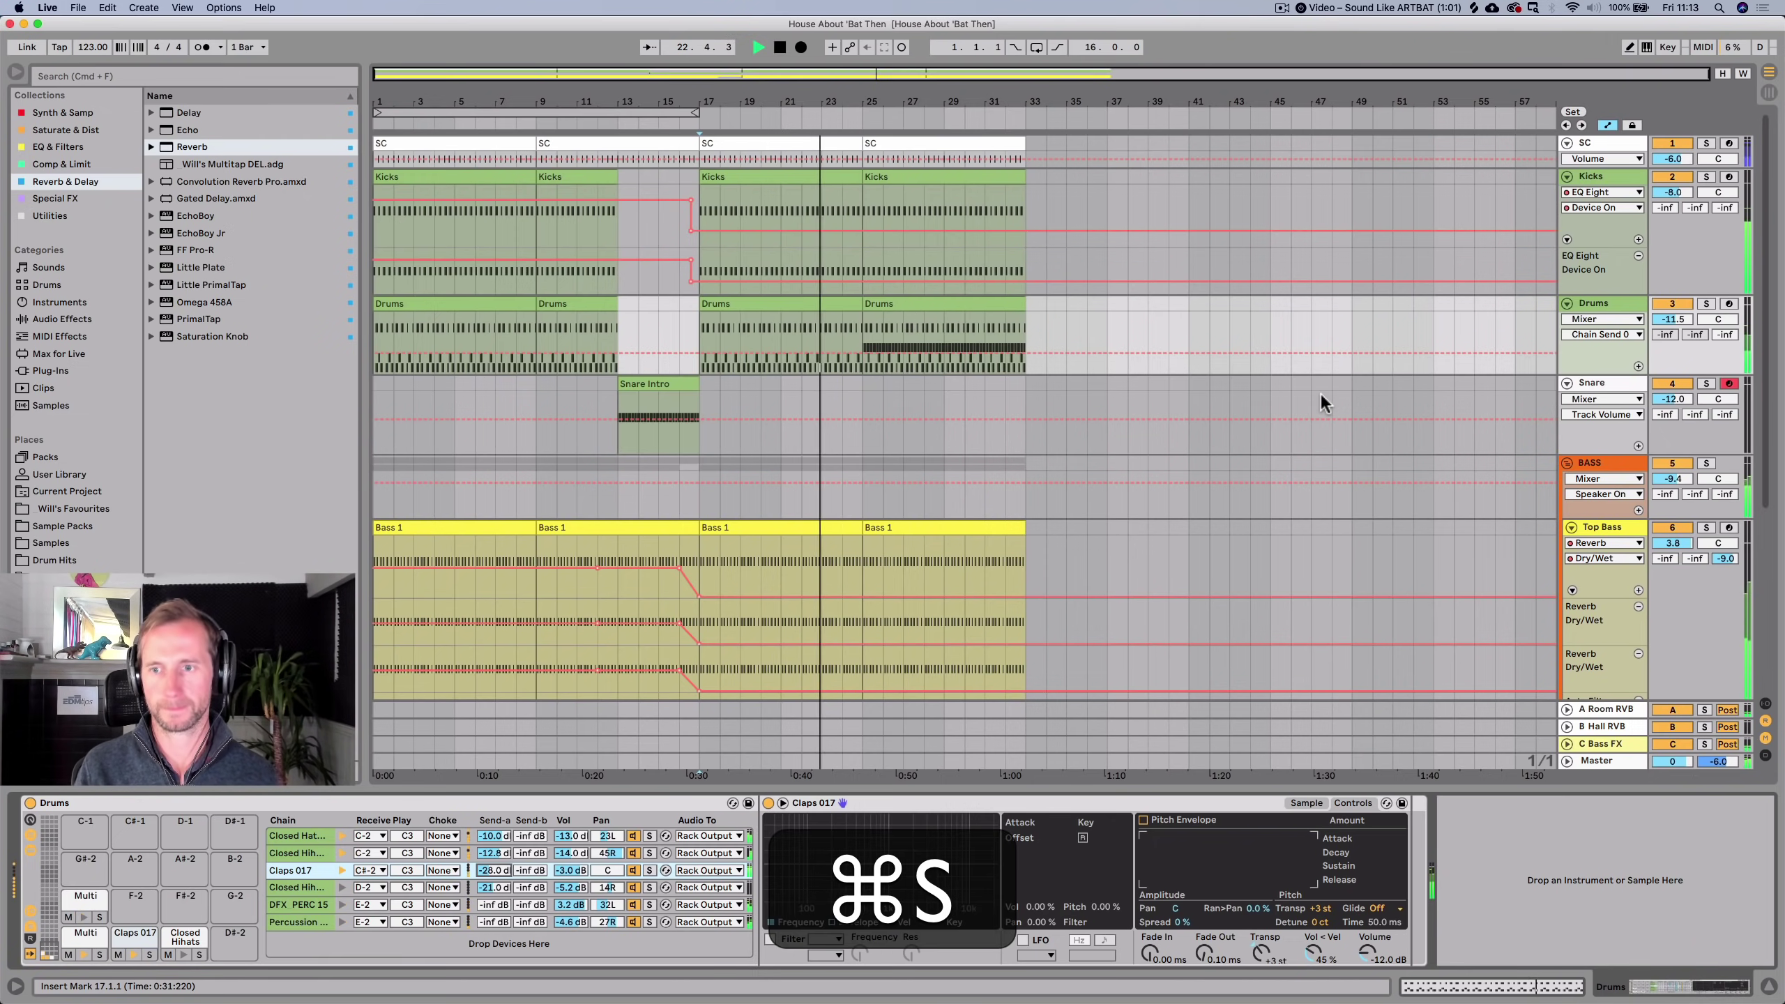
Collapse the Top Bass track and the whole BASS group in the arrangement.
{"action": "left_click", "coordinate": [1572, 528]}
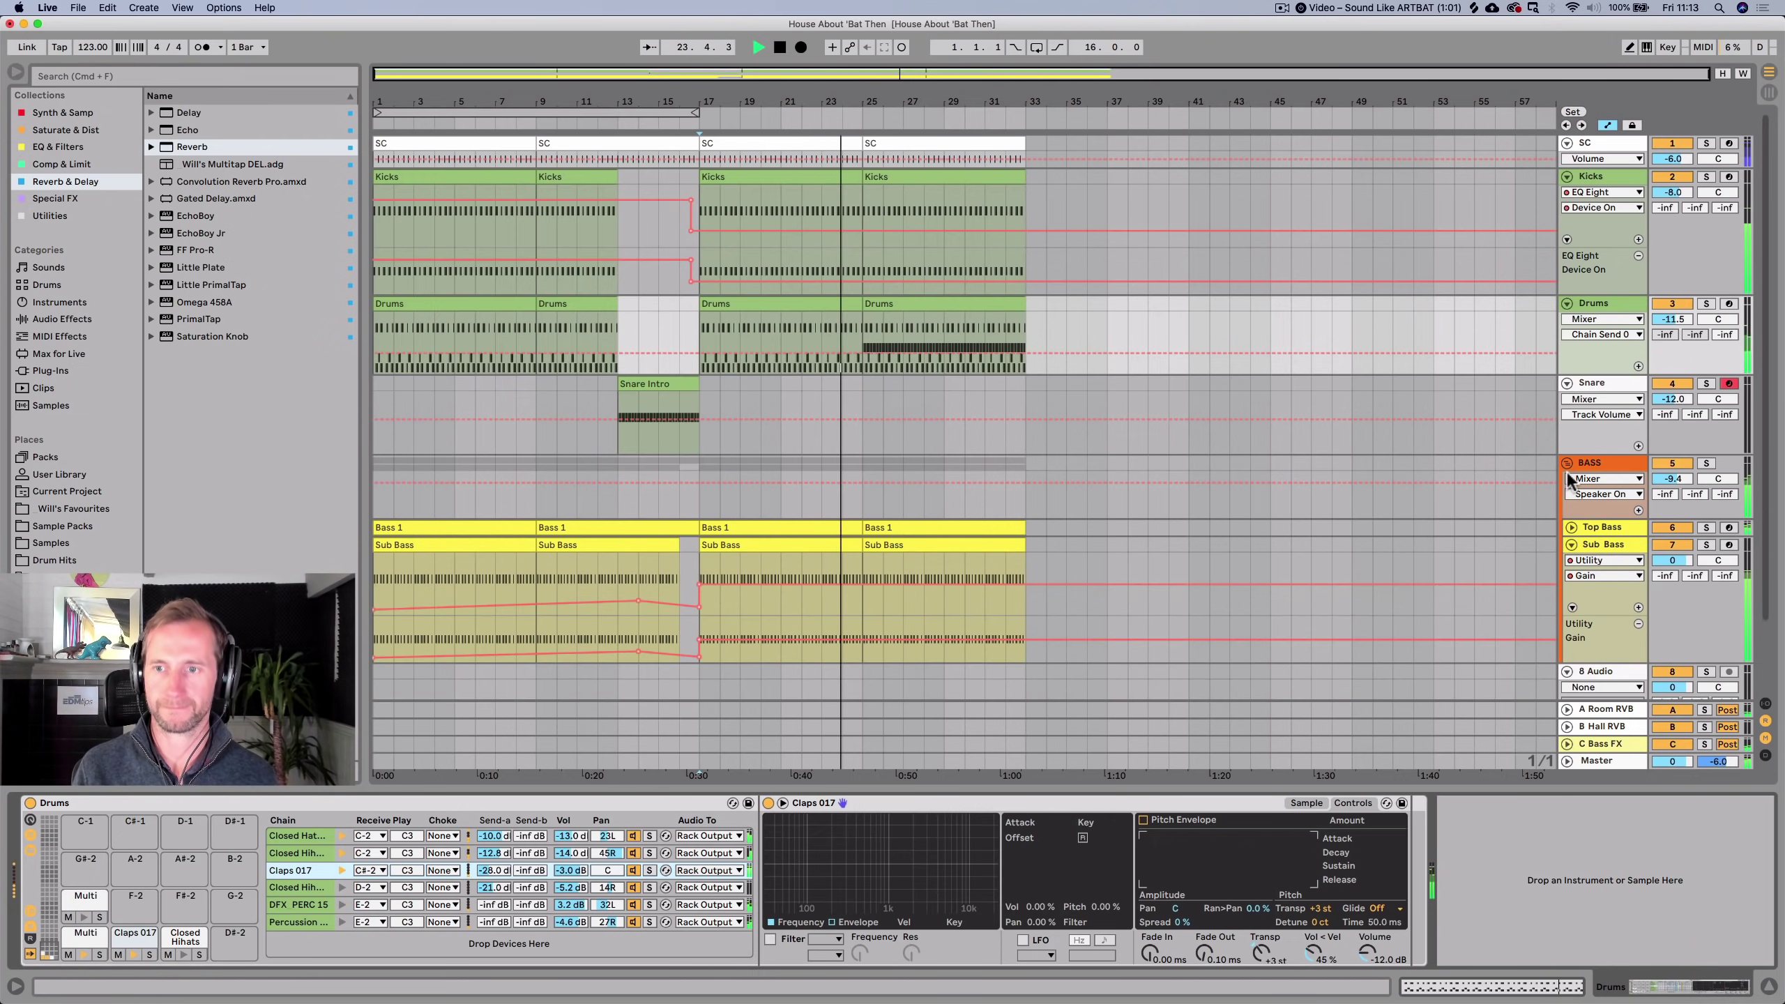
{"action": "left_click", "coordinate": [1567, 463]}
{"action": "left_click", "coordinate": [1602, 384]}
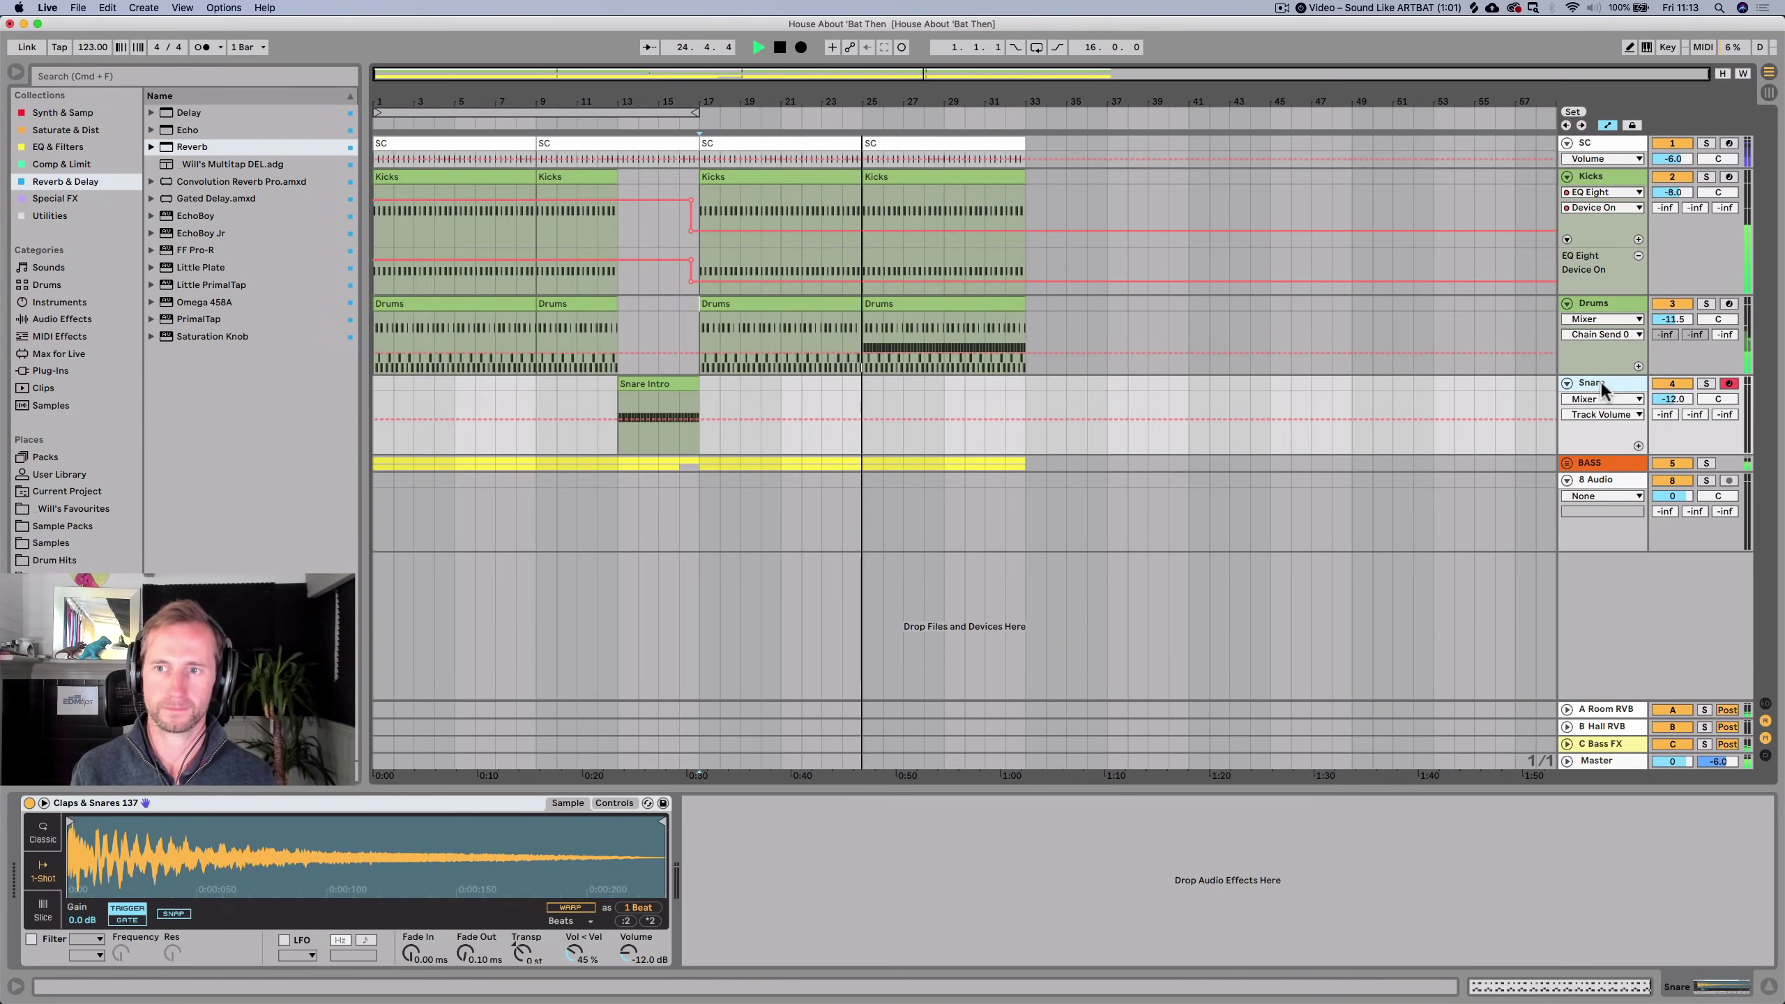
Set the Closed Hihats 018 chain in the Drums rack to -26 dB Send-a and -8.7 dB volume, and save the set.
{"action": "left_click", "coordinate": [1596, 304]}
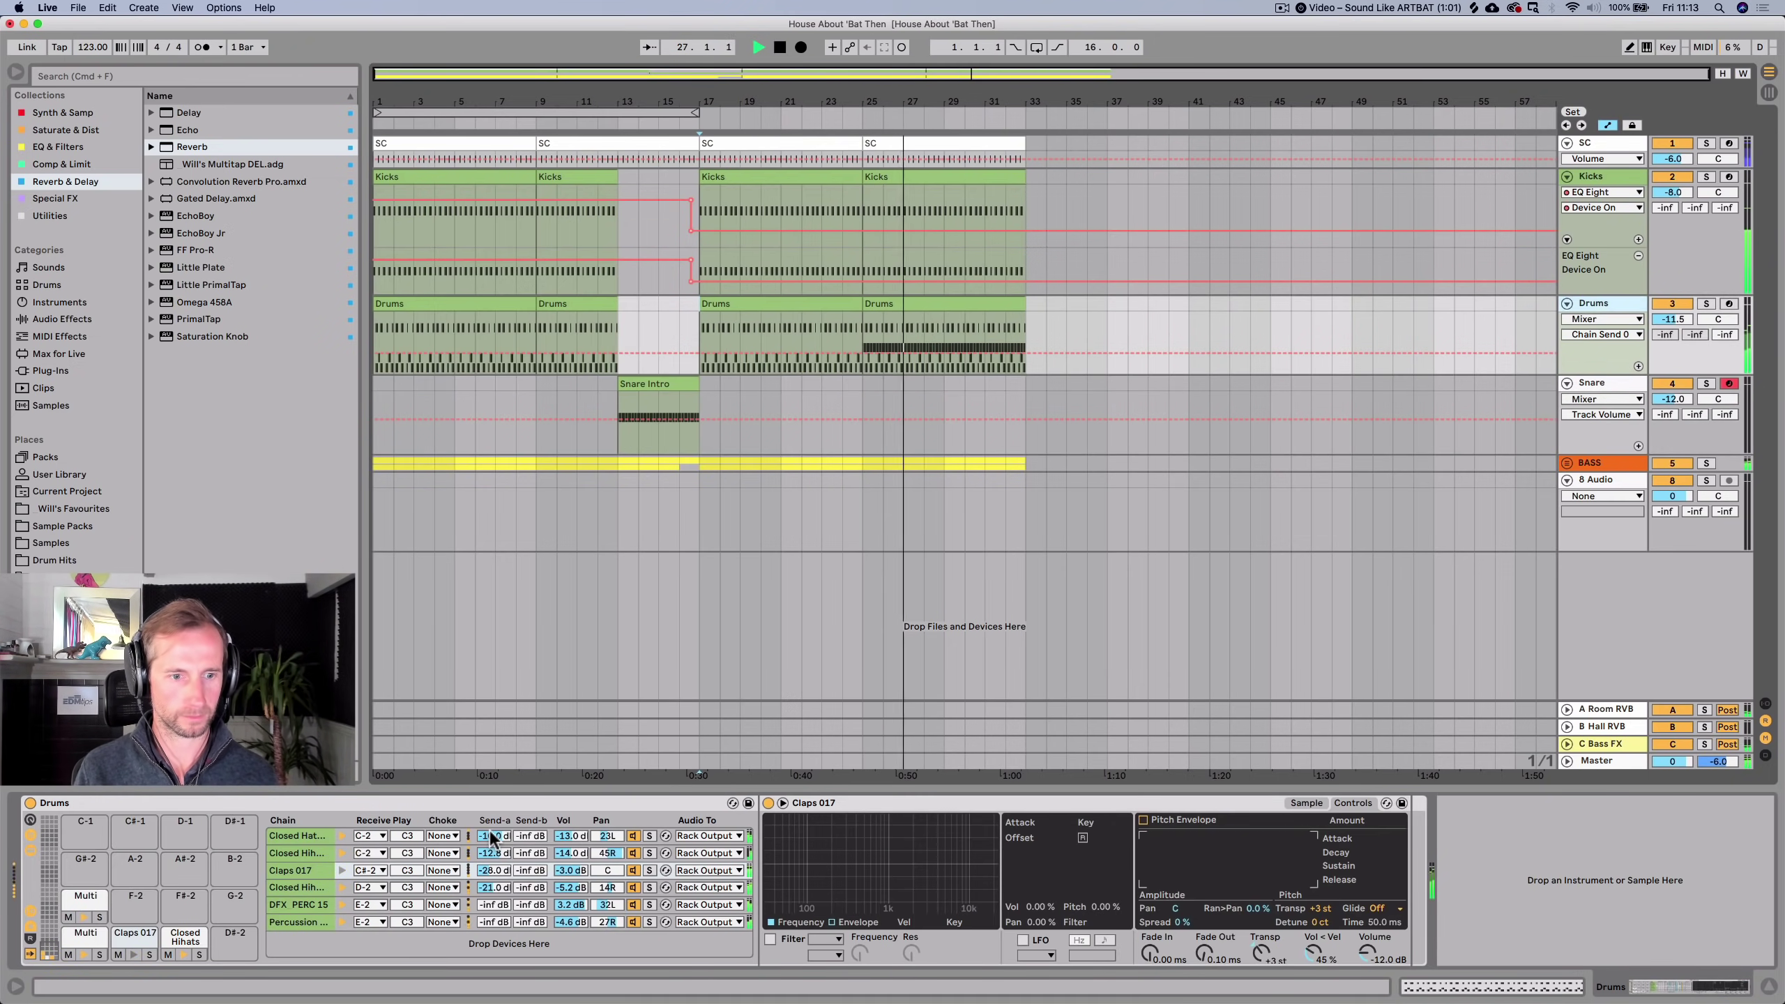
{"action": "left_click_drag", "start_coordinate": [490, 835], "coordinate": [494, 888]}
{"action": "key", "text": "cmd+z"}
{"action": "key", "text": "cmd+z"}
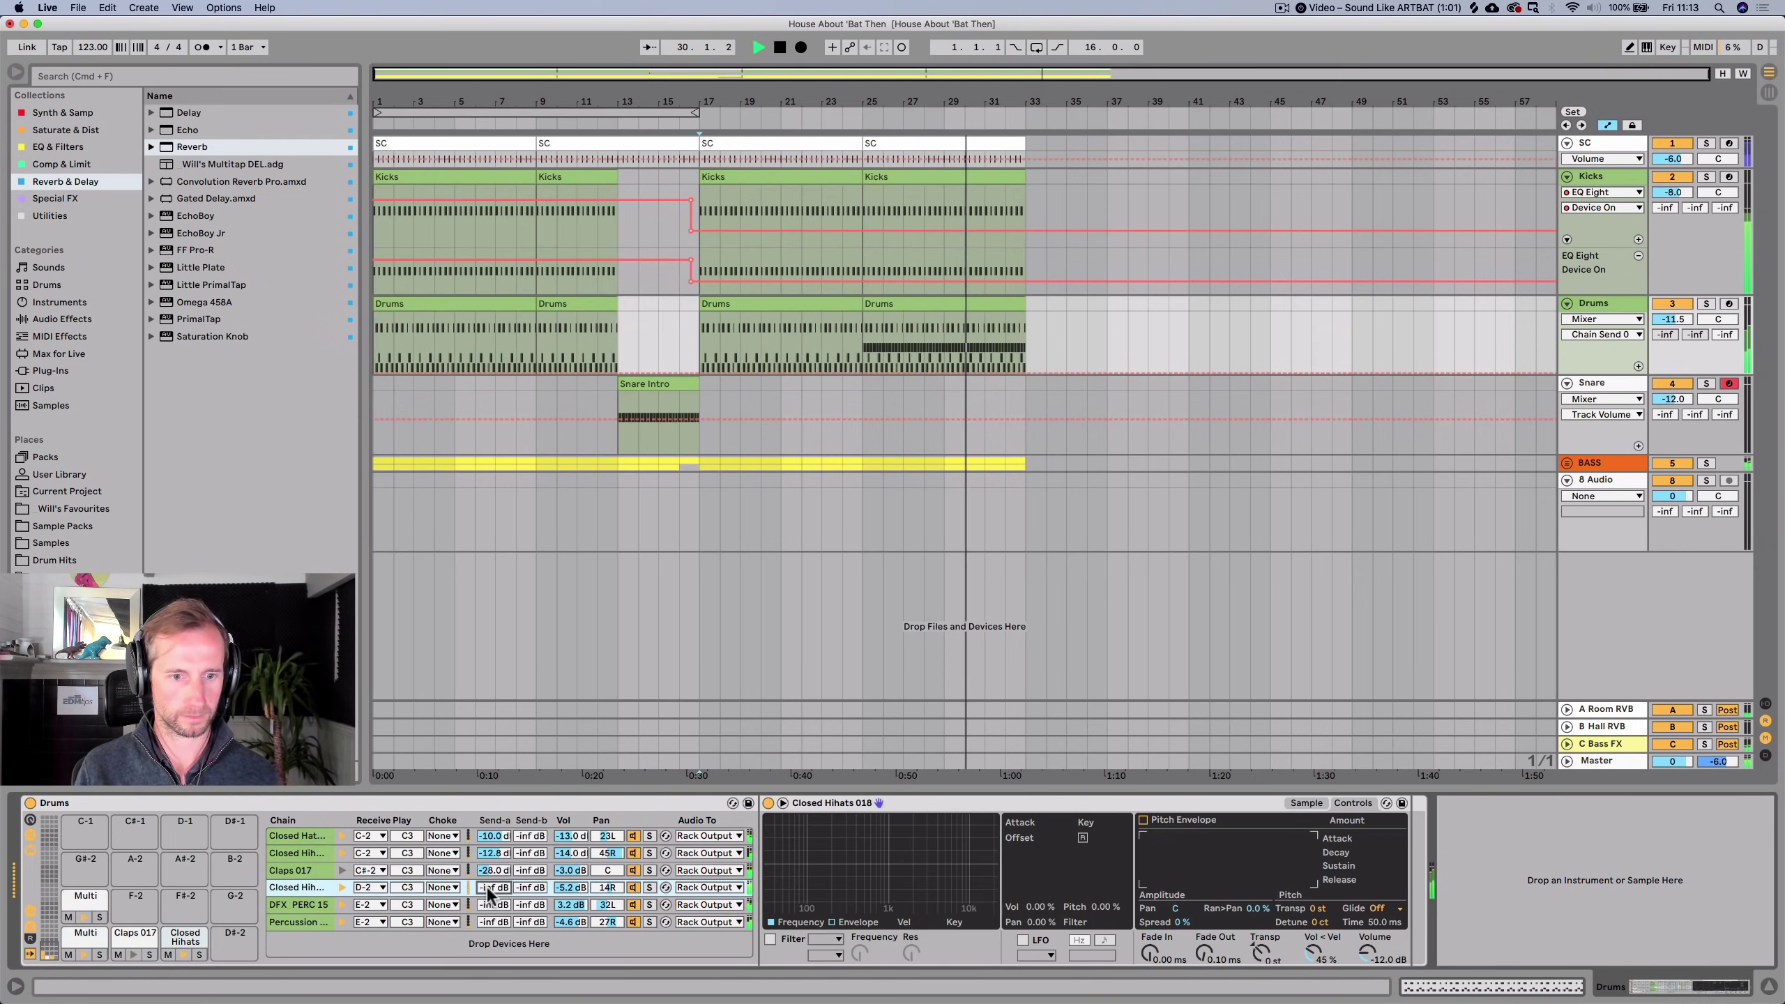
{"action": "key", "text": "super+z"}
{"action": "key", "text": "super+z"}
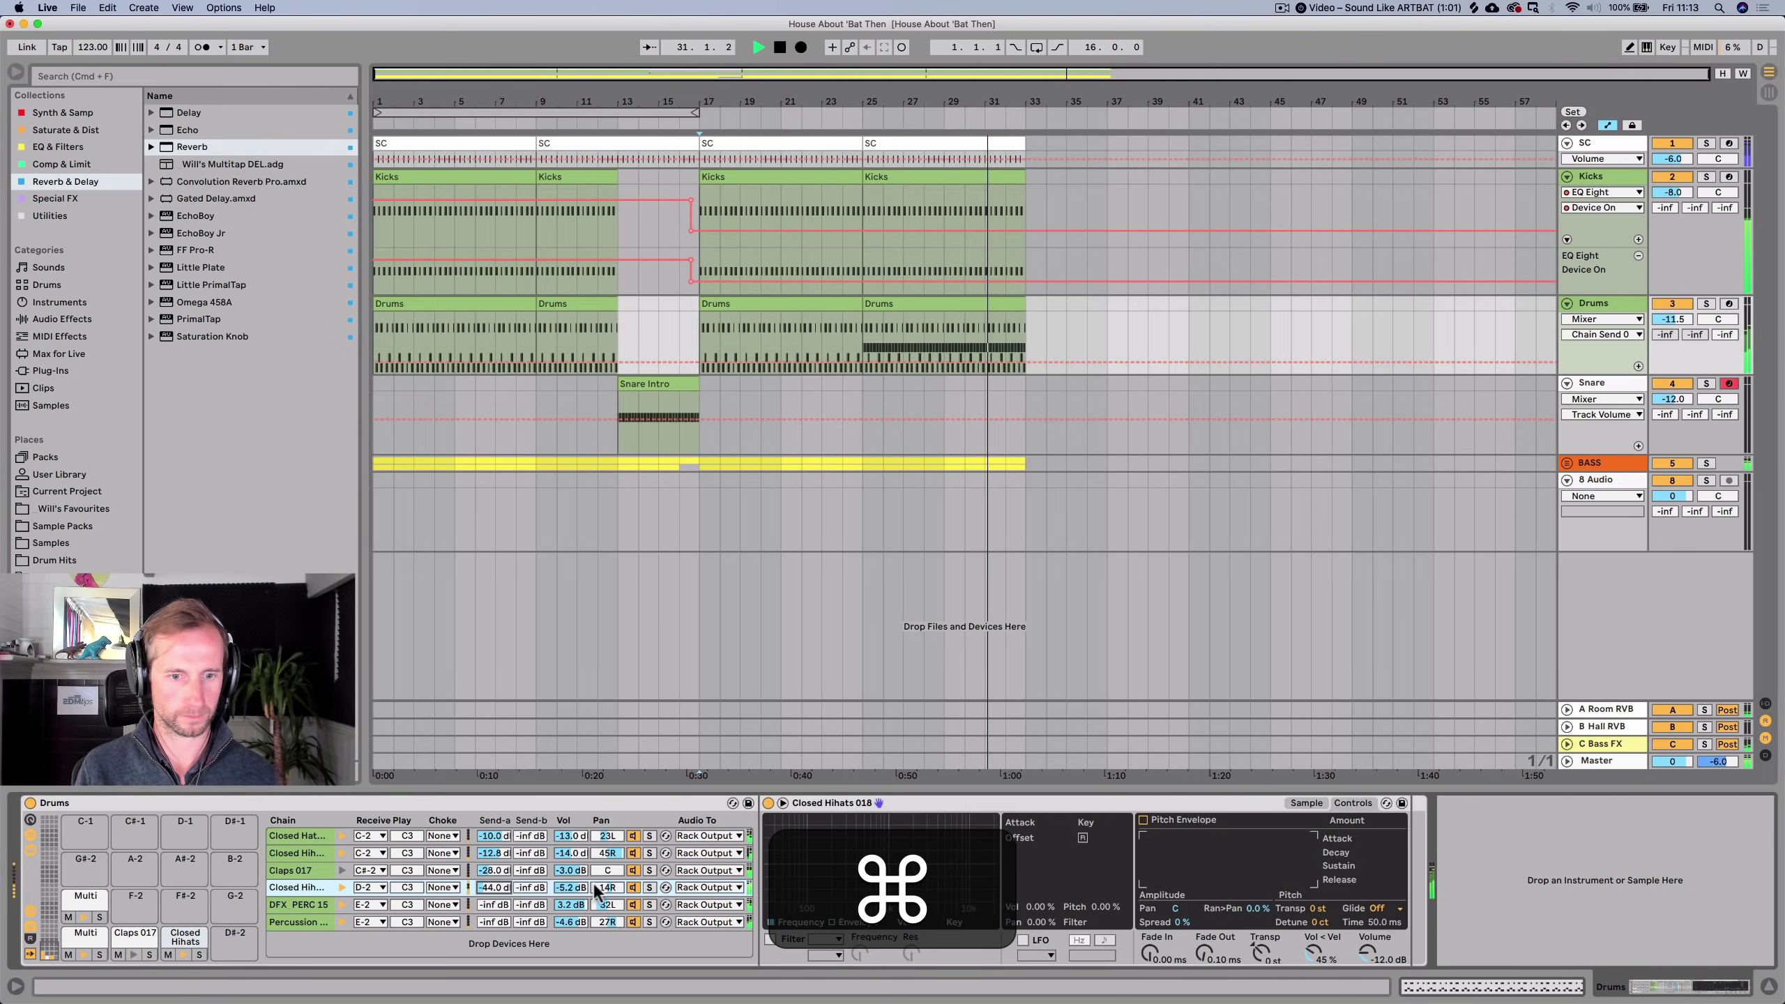
{"action": "key", "text": "super+z"}
{"action": "left_click_drag", "start_coordinate": [507, 886], "coordinate": [507, 858]}
{"action": "key", "text": "space"}
{"action": "key", "text": "super+s"}
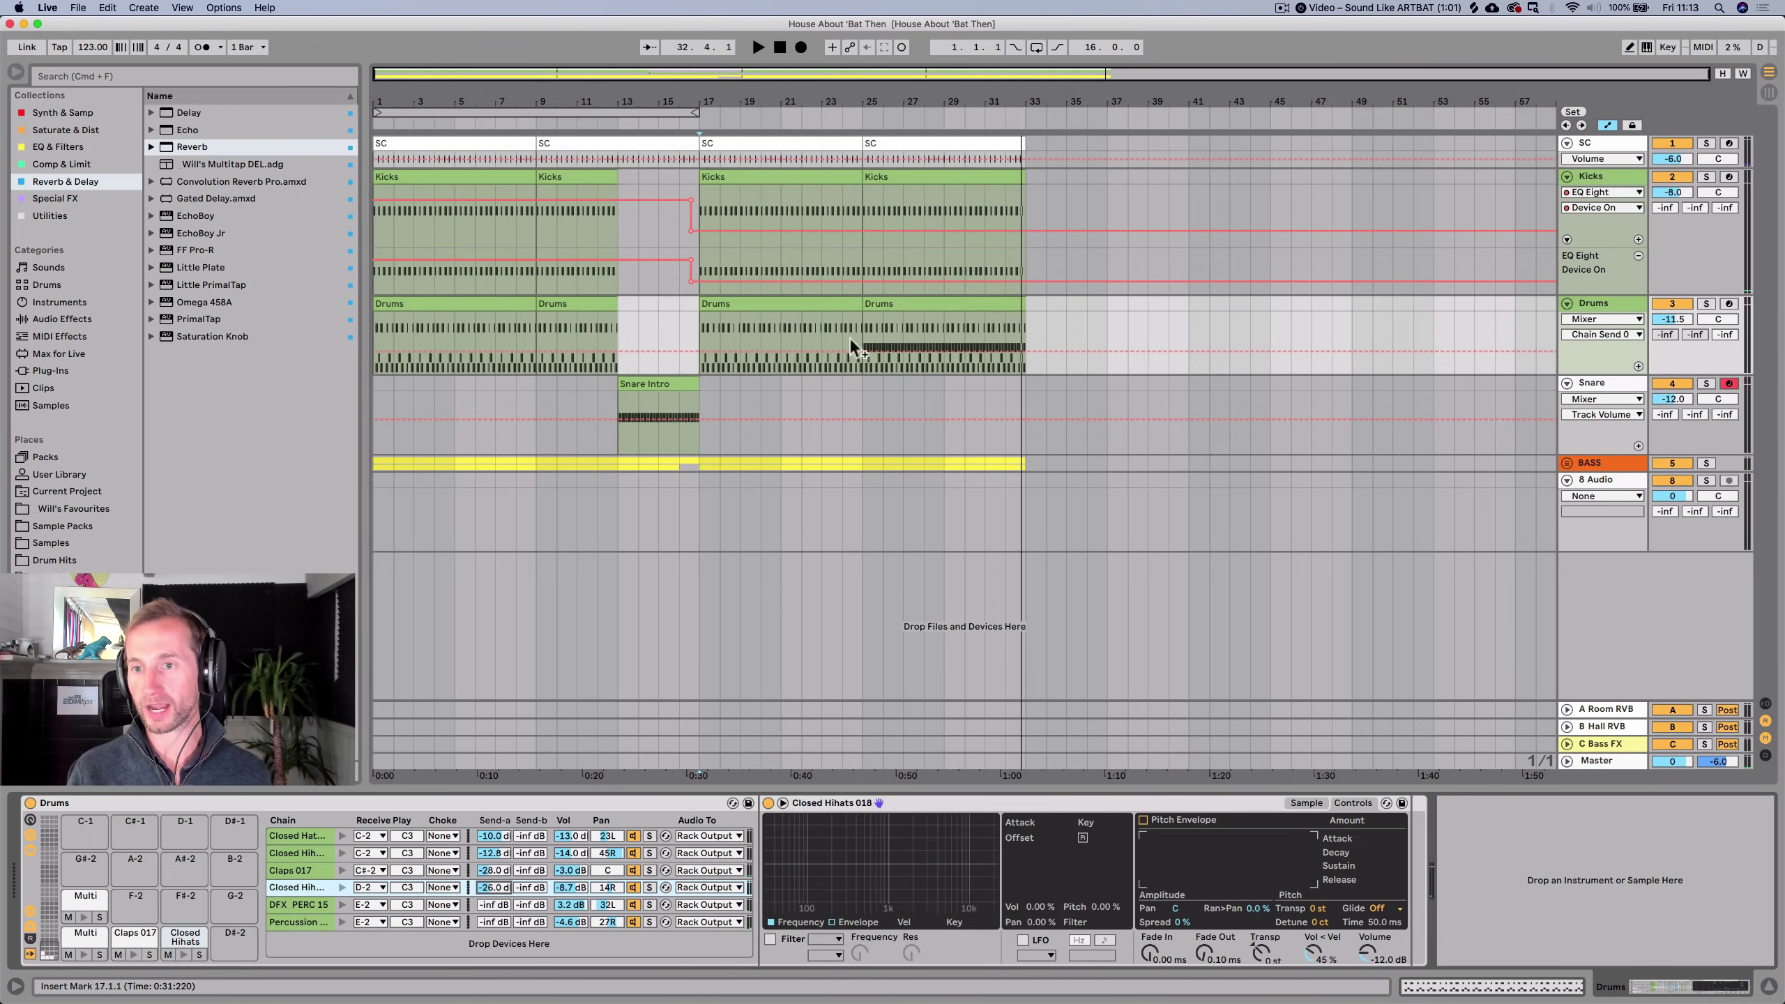
Colour the Snare track green to match the Kicks and Drums tracks.
{"action": "left_click", "coordinate": [1610, 306]}
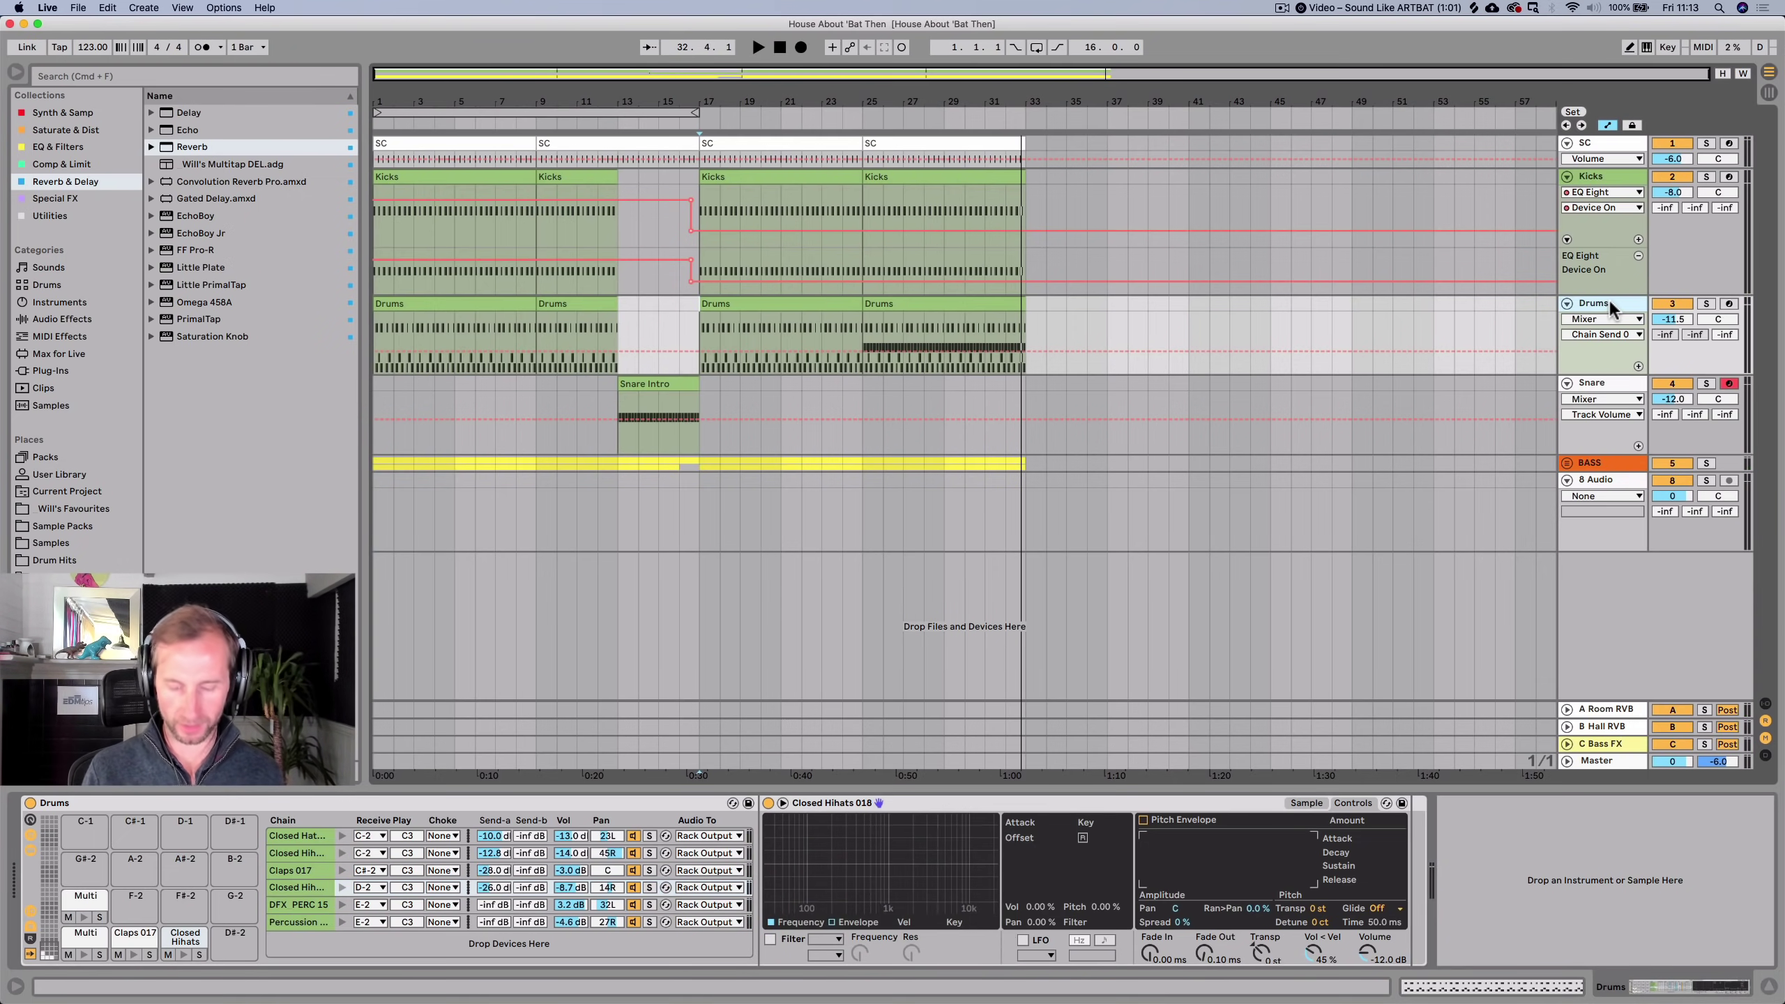
{"action": "right_click", "coordinate": [1609, 381]}
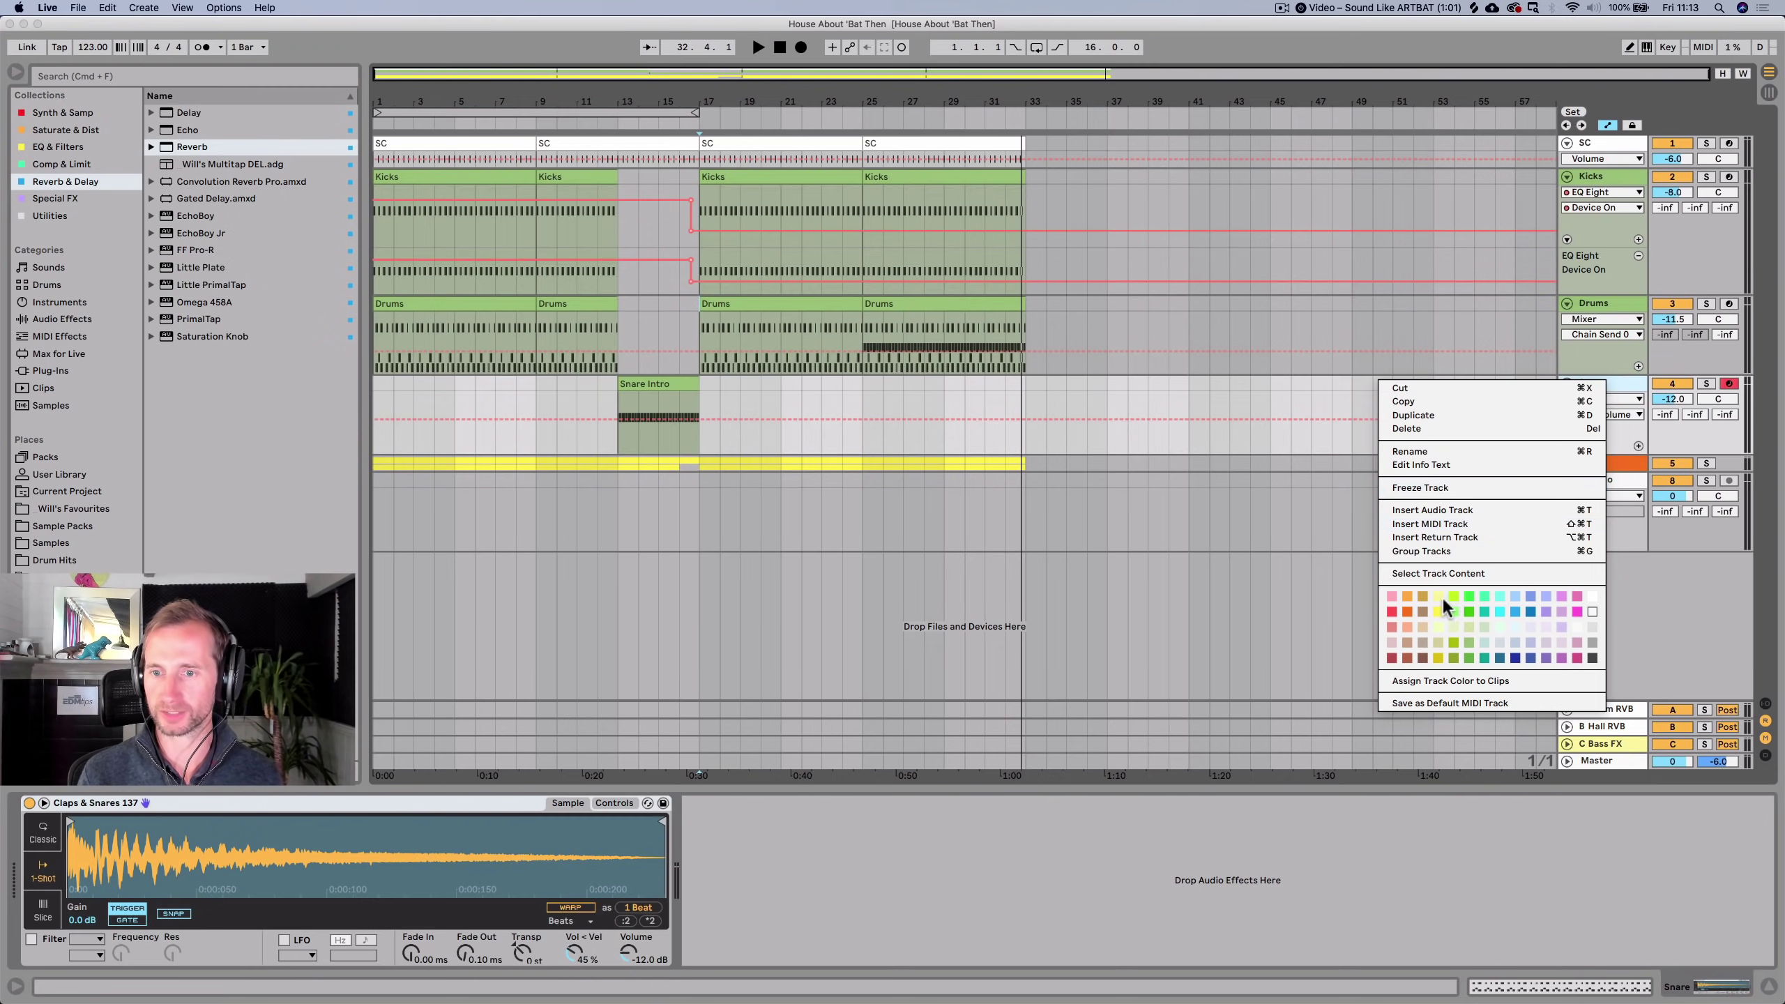
{"action": "left_click", "coordinate": [1465, 642]}
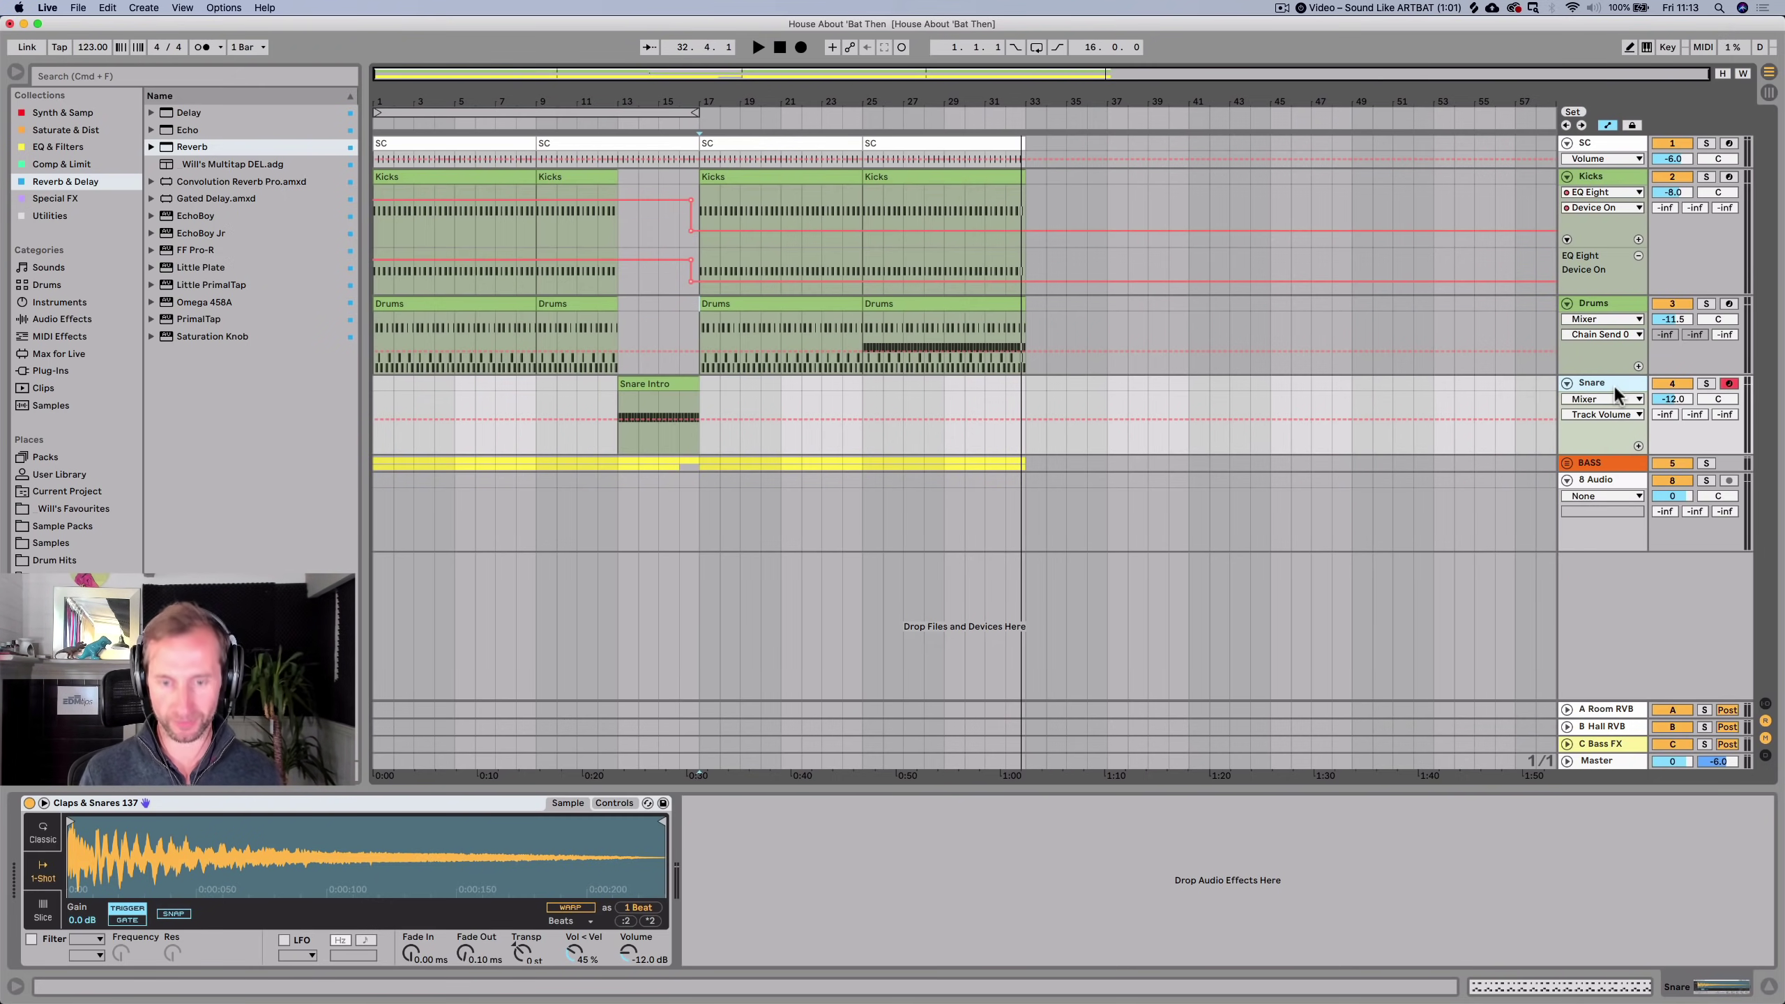
Insert an audio track below Snare, name it FX and save the set.
{"action": "key", "text": "super+t"}
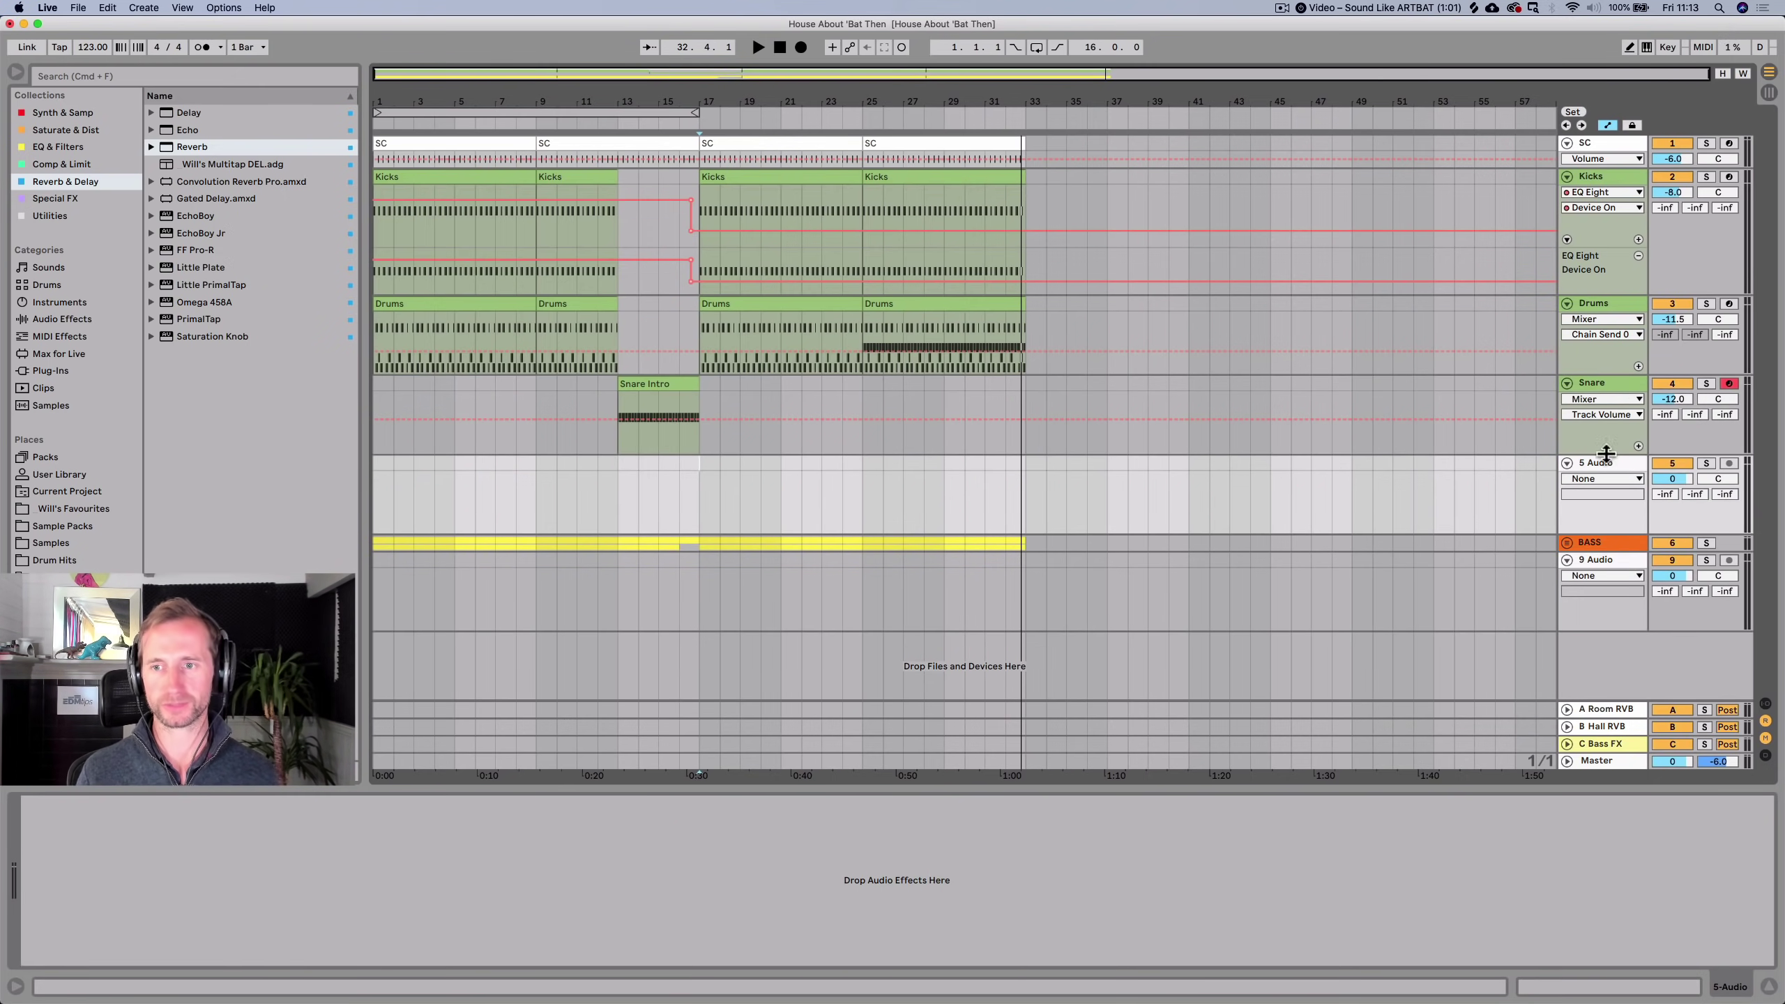
{"action": "key", "text": "super+r"}
{"action": "type", "text": "FX"}
{"action": "key", "text": "shift+Return"}
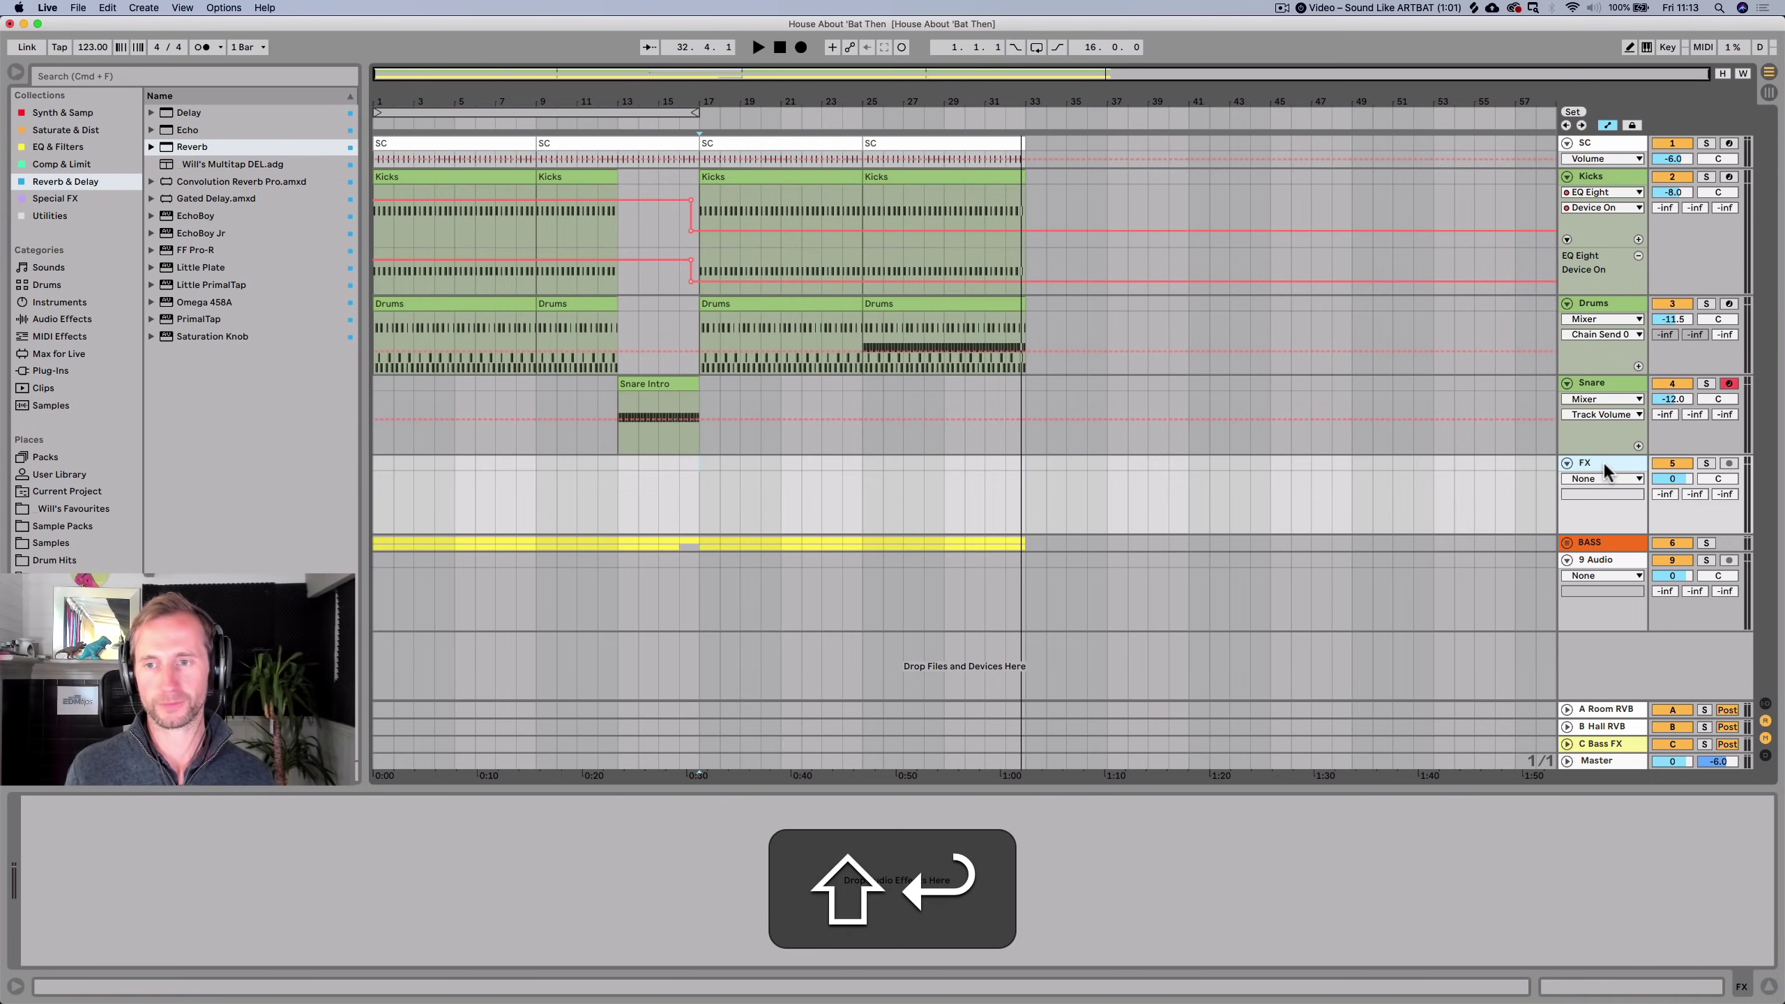
{"action": "key", "text": "super+s"}
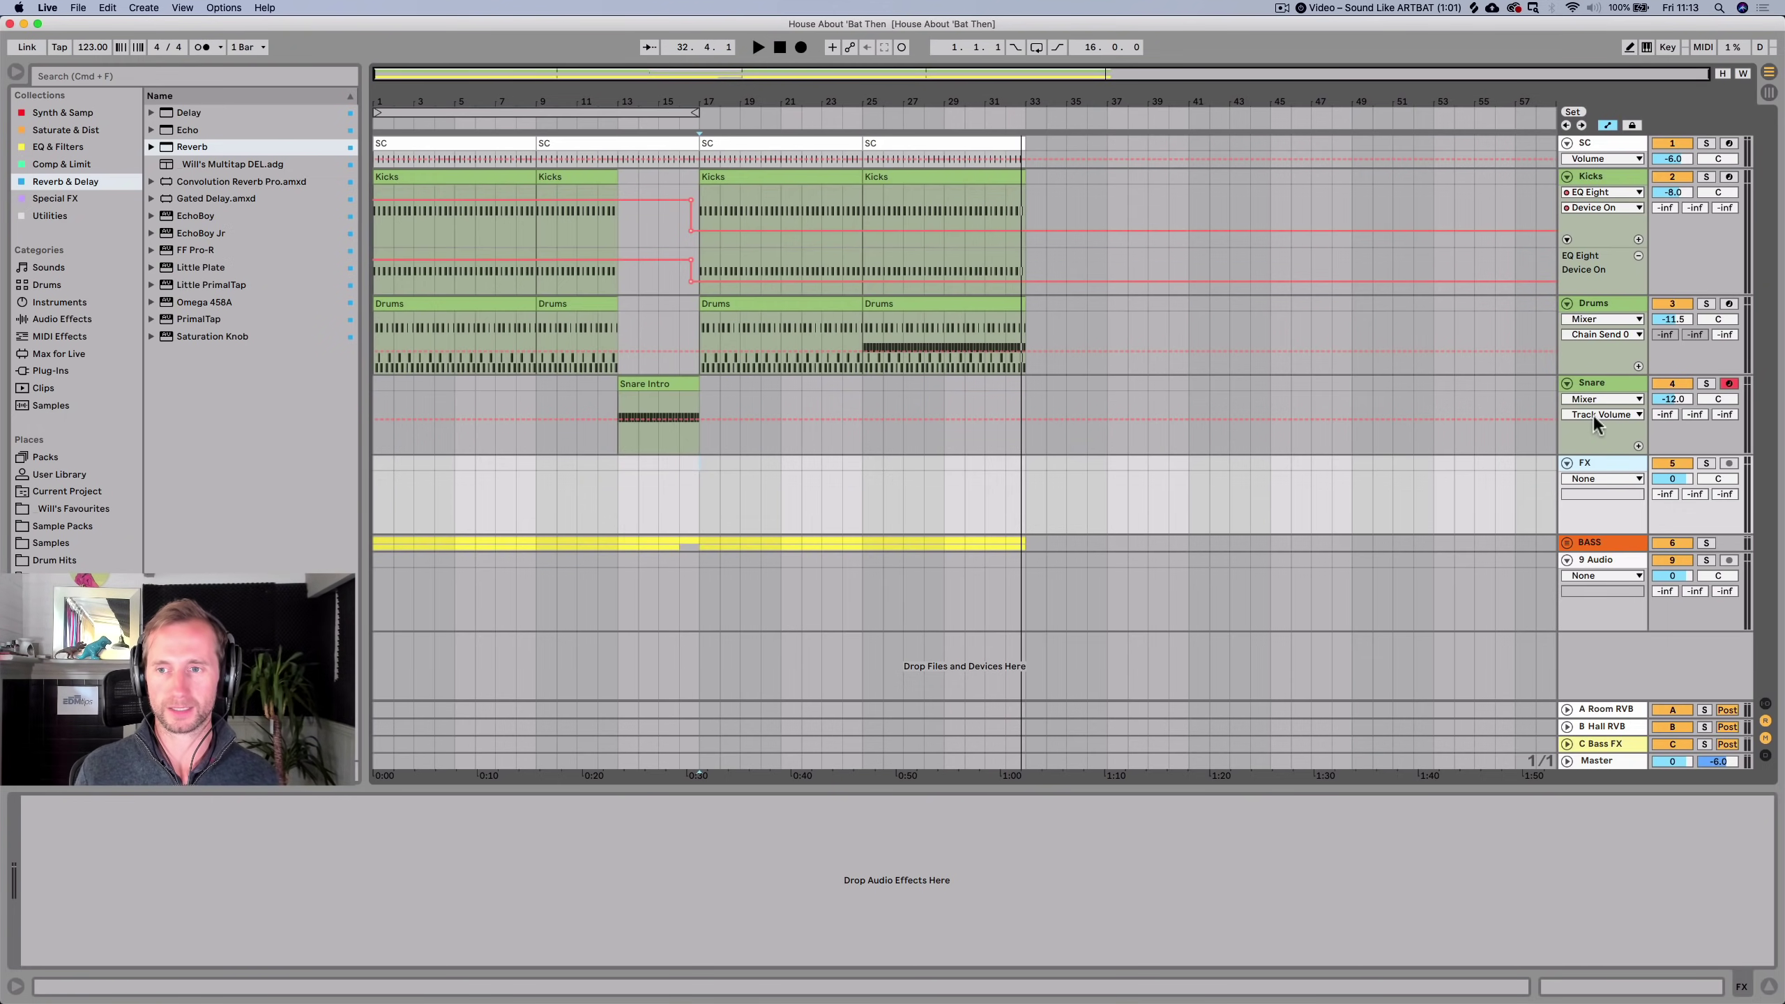
Select the FX track and preview Distorted_scape.wav among the imported samples of the current project.
{"action": "left_click", "coordinate": [1600, 384]}
{"action": "left_click", "coordinate": [1597, 466]}
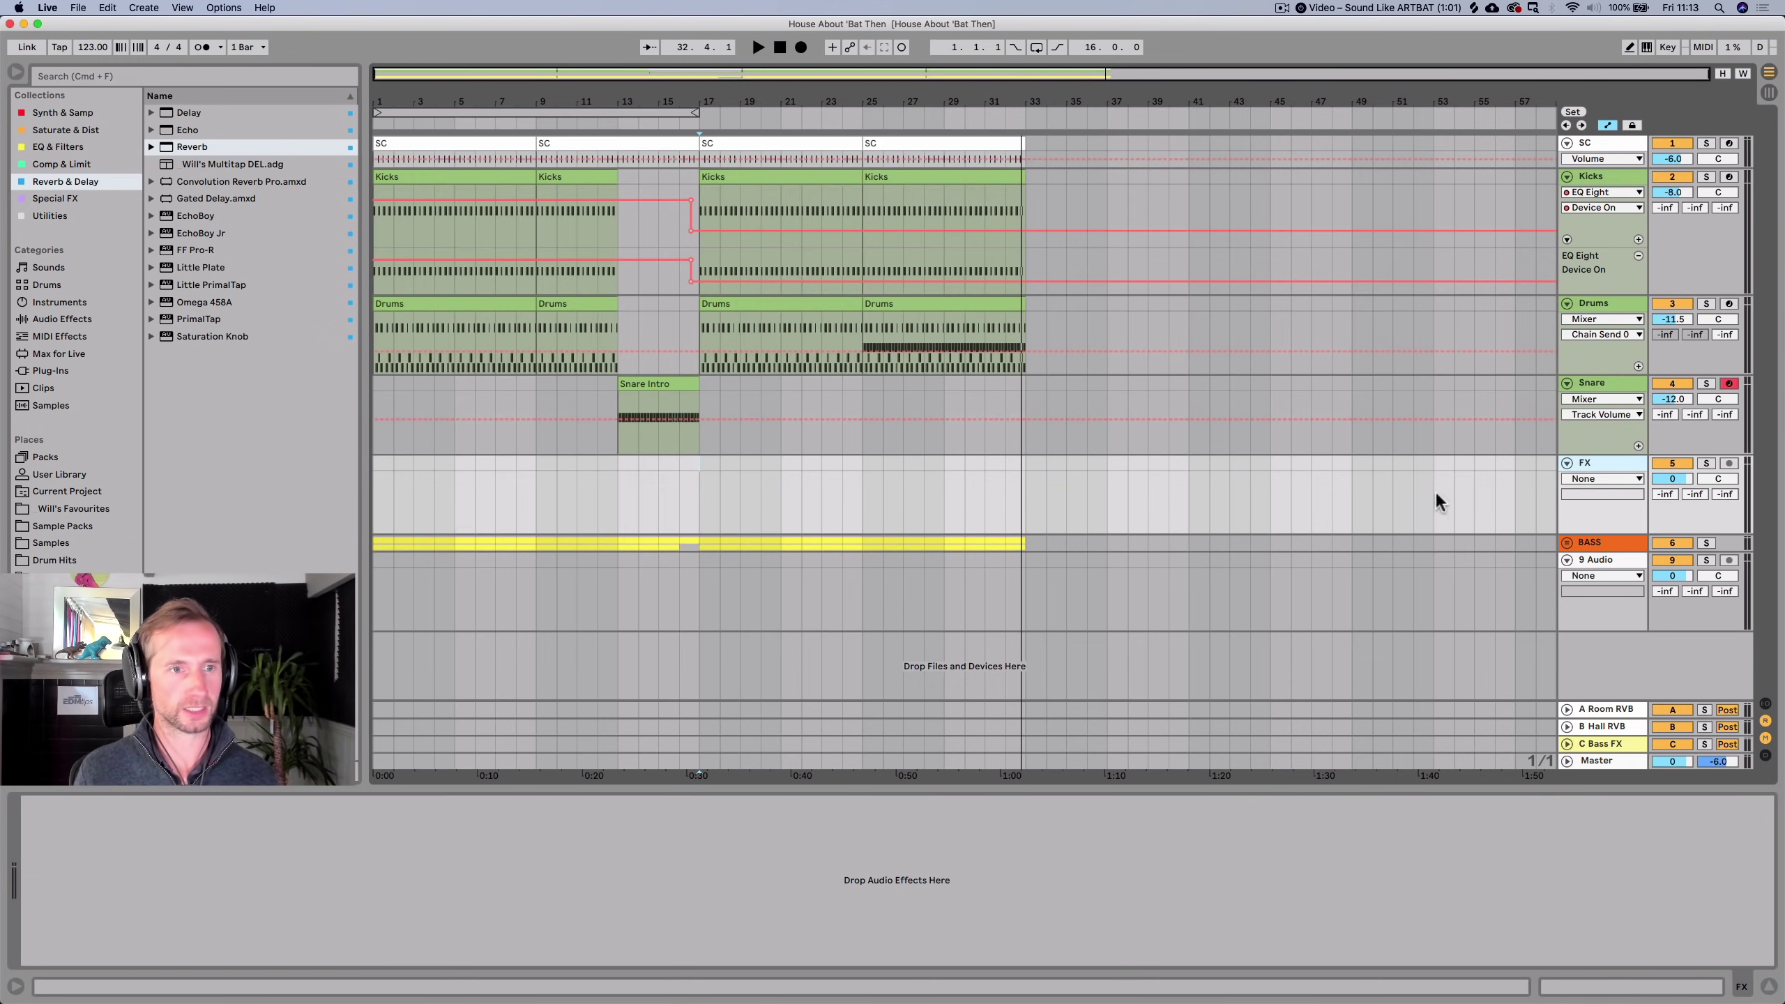
{"action": "left_click", "coordinate": [48, 491]}
{"action": "left_click", "coordinate": [53, 510]}
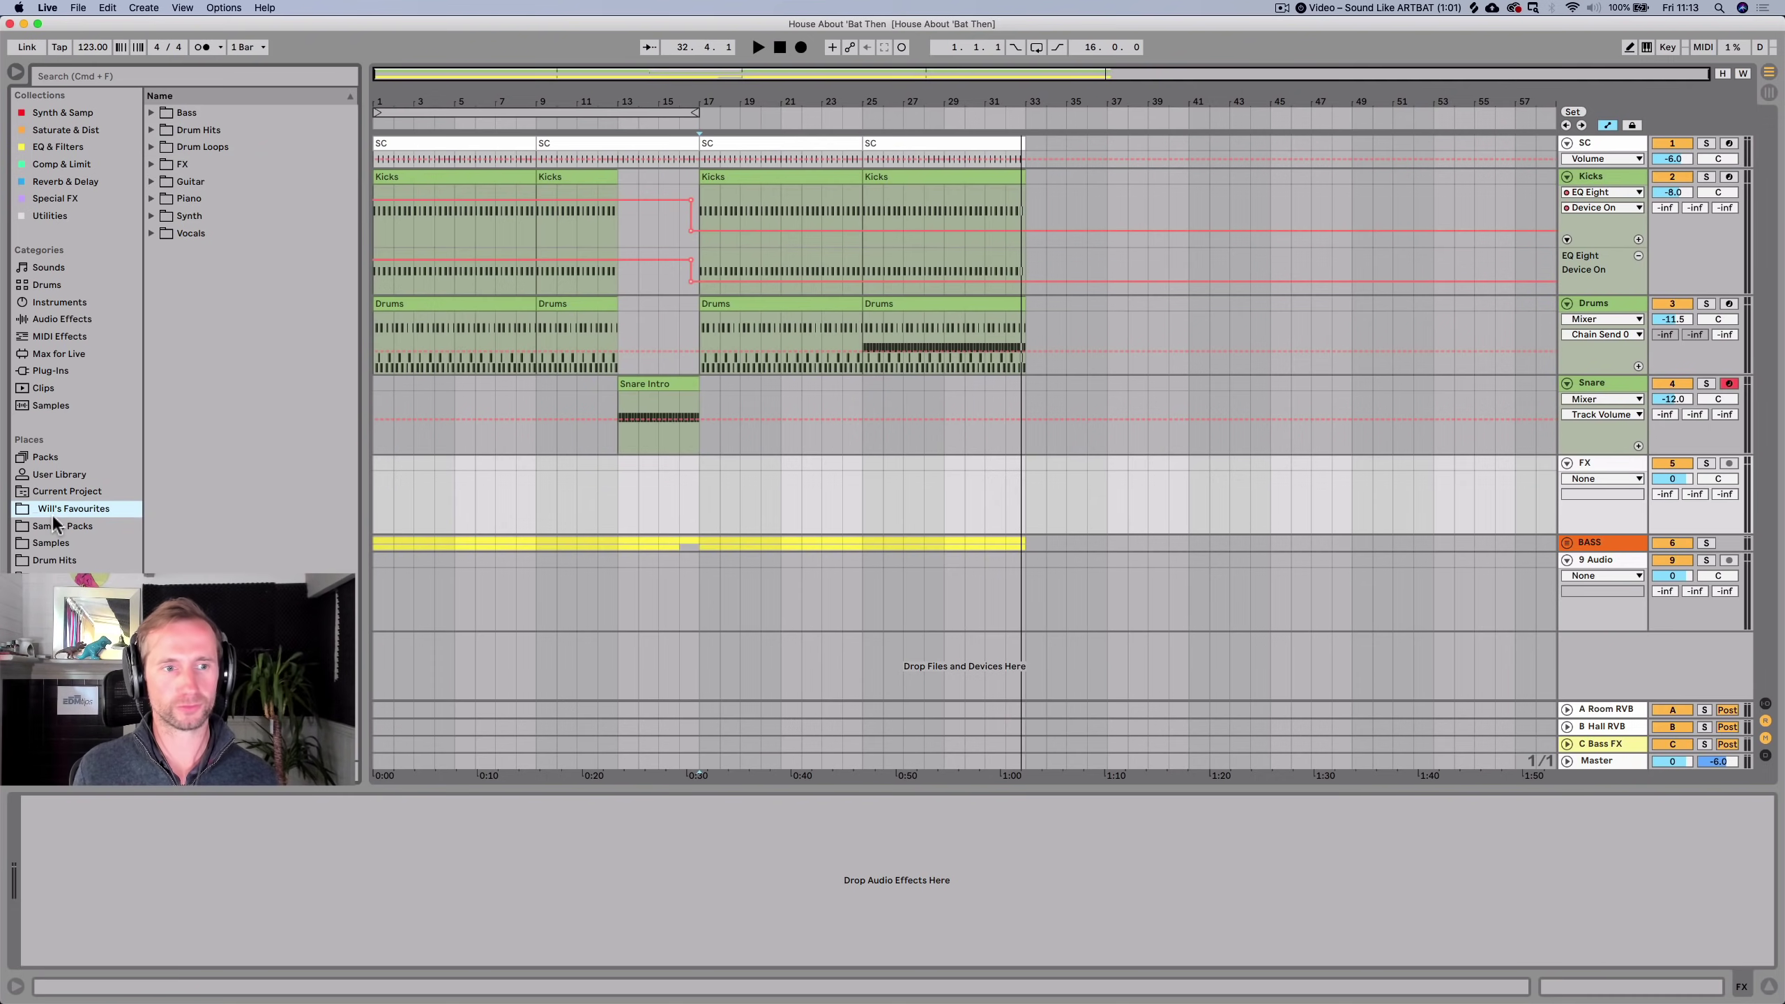
{"action": "left_click", "coordinate": [51, 494]}
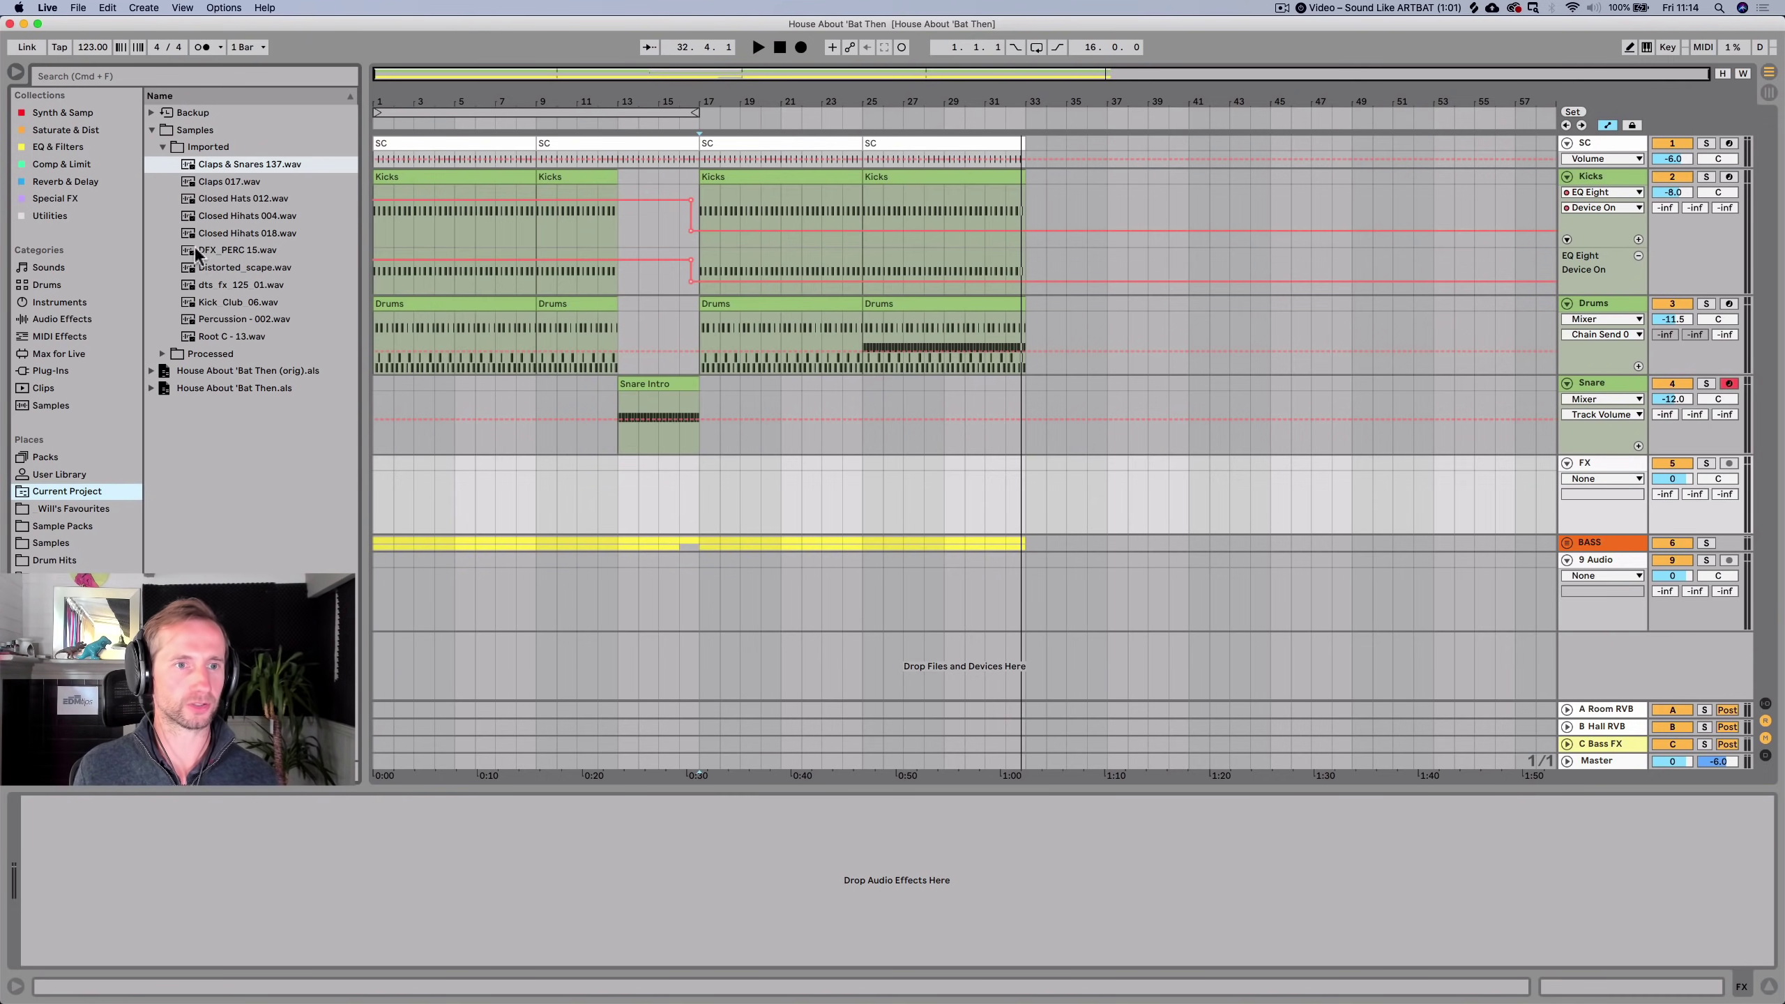
{"action": "left_click", "coordinate": [229, 266]}
{"action": "key", "text": "Up"}
{"action": "key", "text": "Down"}
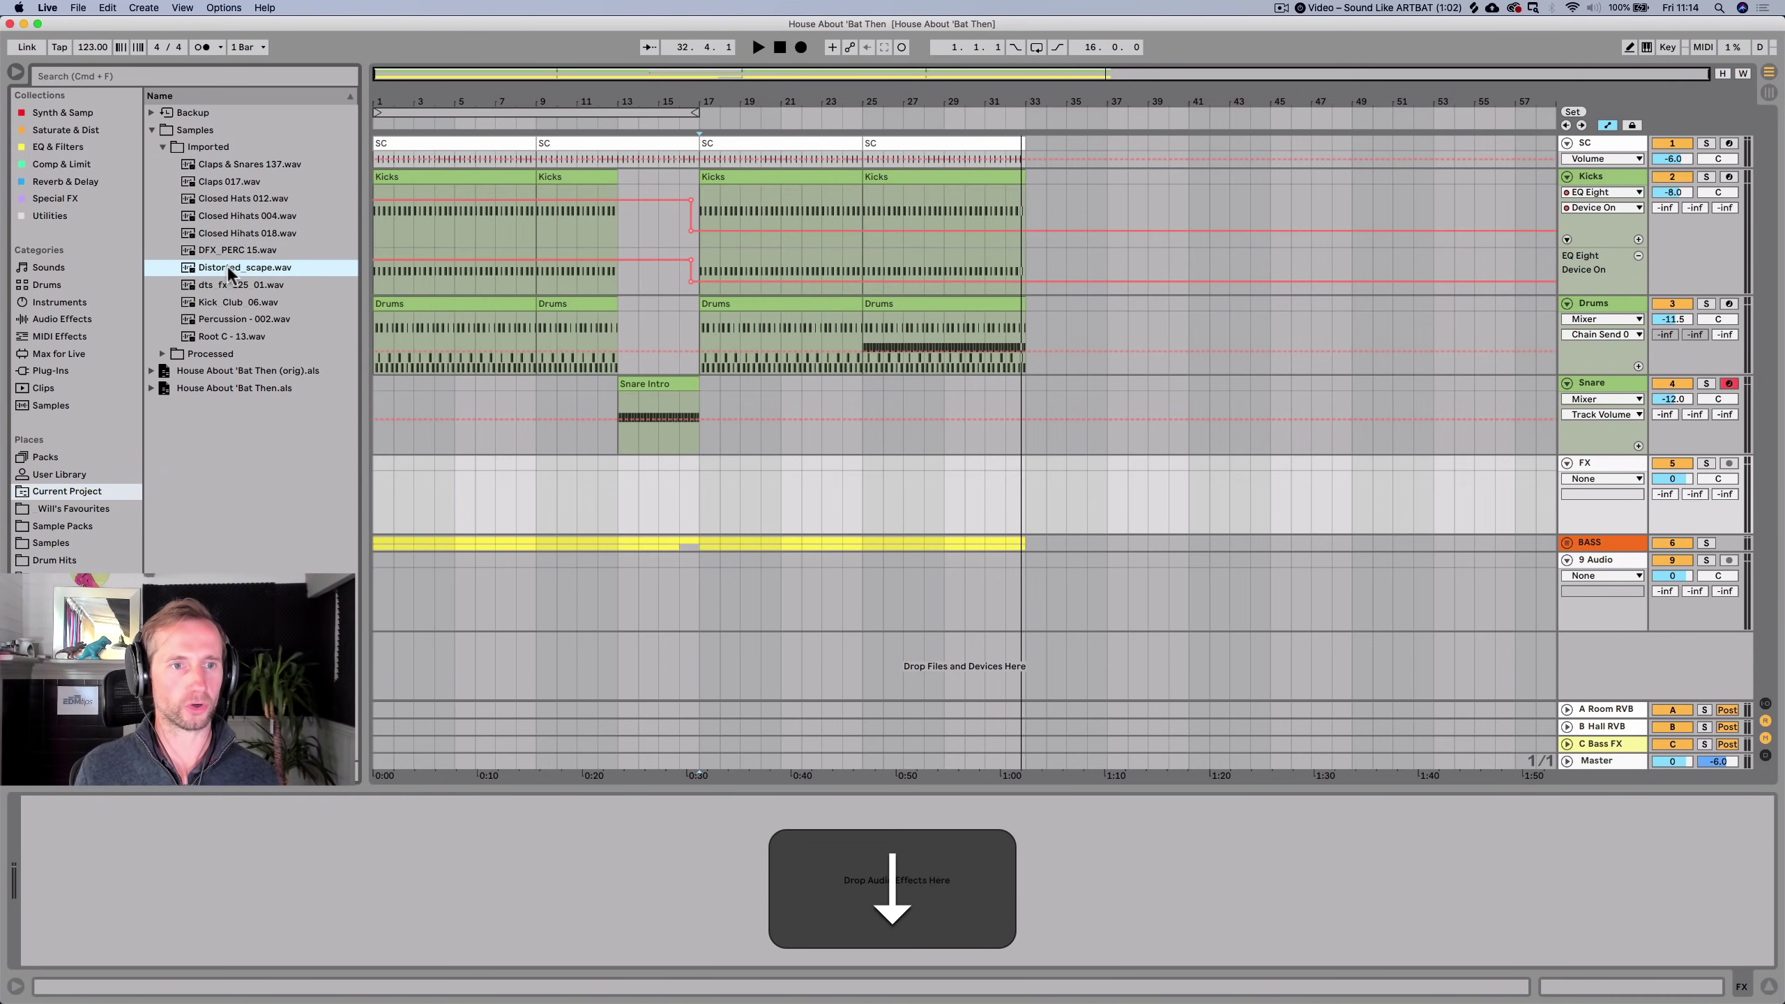
Place Distorted_scape.wav on the FX track at bar 13, set the track volume to -14.9 dB and audition it.
{"action": "left_click_drag", "start_coordinate": [226, 265], "coordinate": [619, 467]}
{"action": "mouse_move", "coordinate": [1681, 479]}
{"action": "left_mouse_down"}
{"action": "mouse_move", "coordinate": [1681, 552]}
{"action": "mouse_move", "coordinate": [1681, 508]}
{"action": "left_mouse_up"}
{"action": "key", "text": "space"}
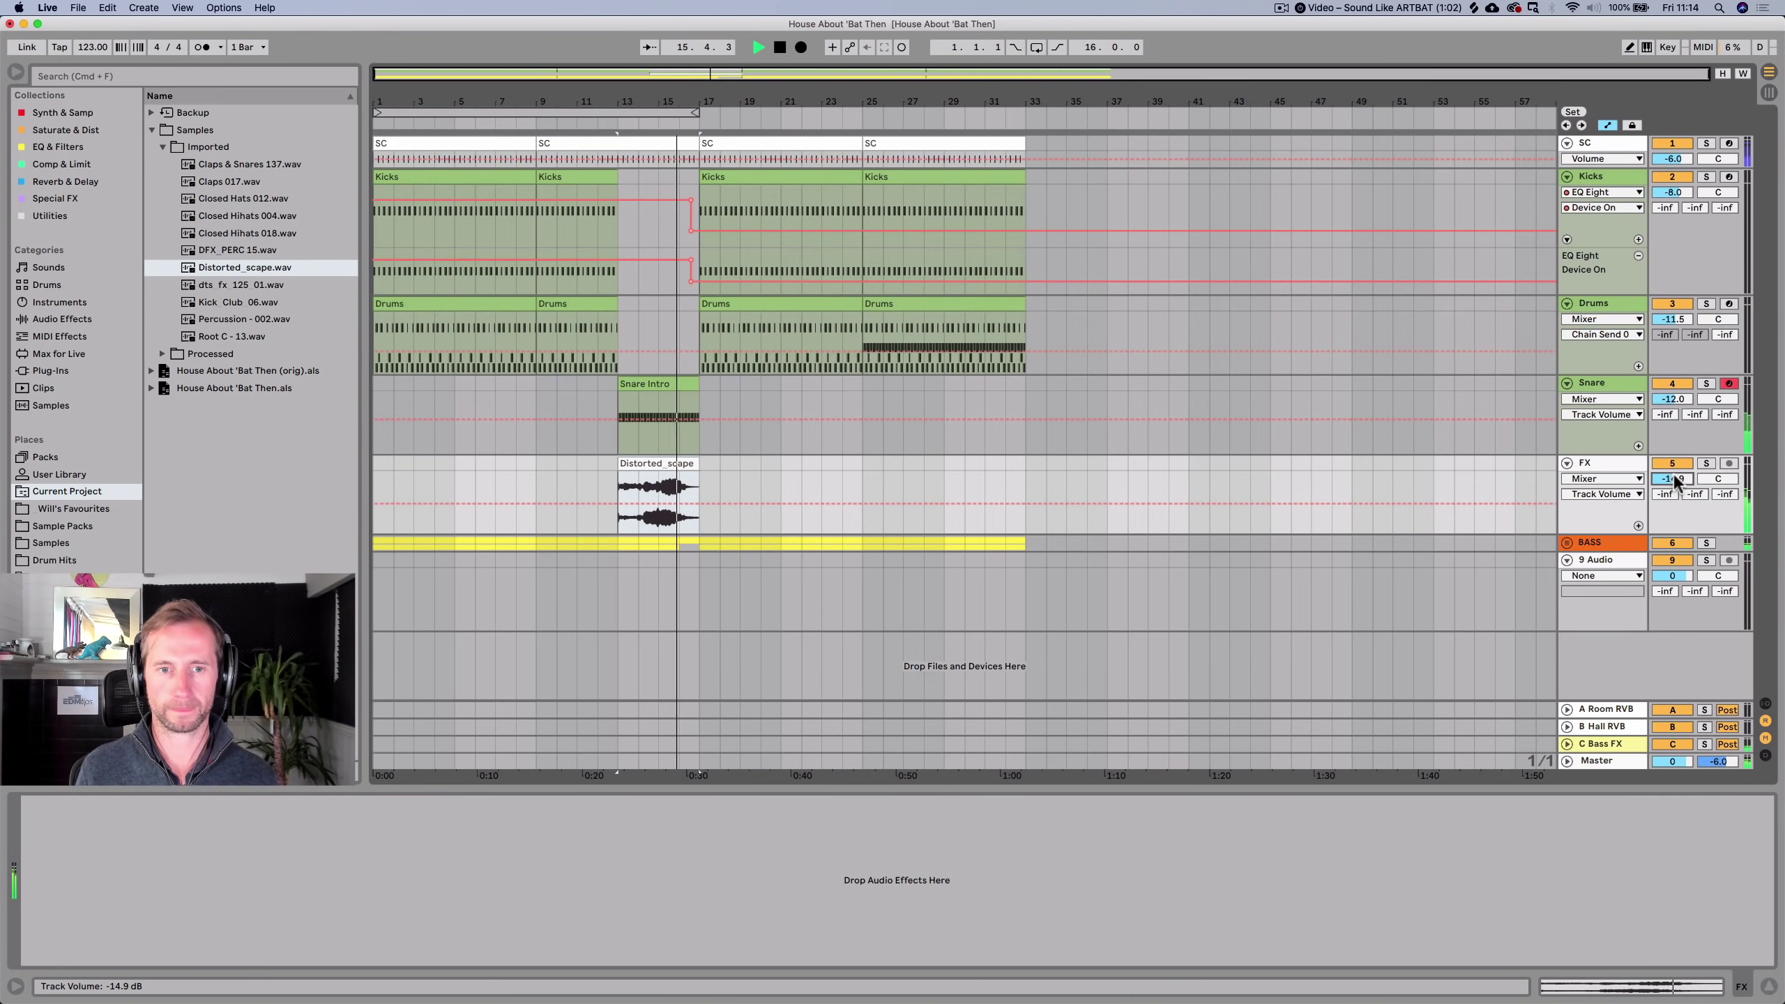
{"action": "key", "text": "space"}
Automate the FX track's B-Hall RVB send to rise from about bar 14 to 0 dB at bar 17.
{"action": "right_click", "coordinate": [1690, 492]}
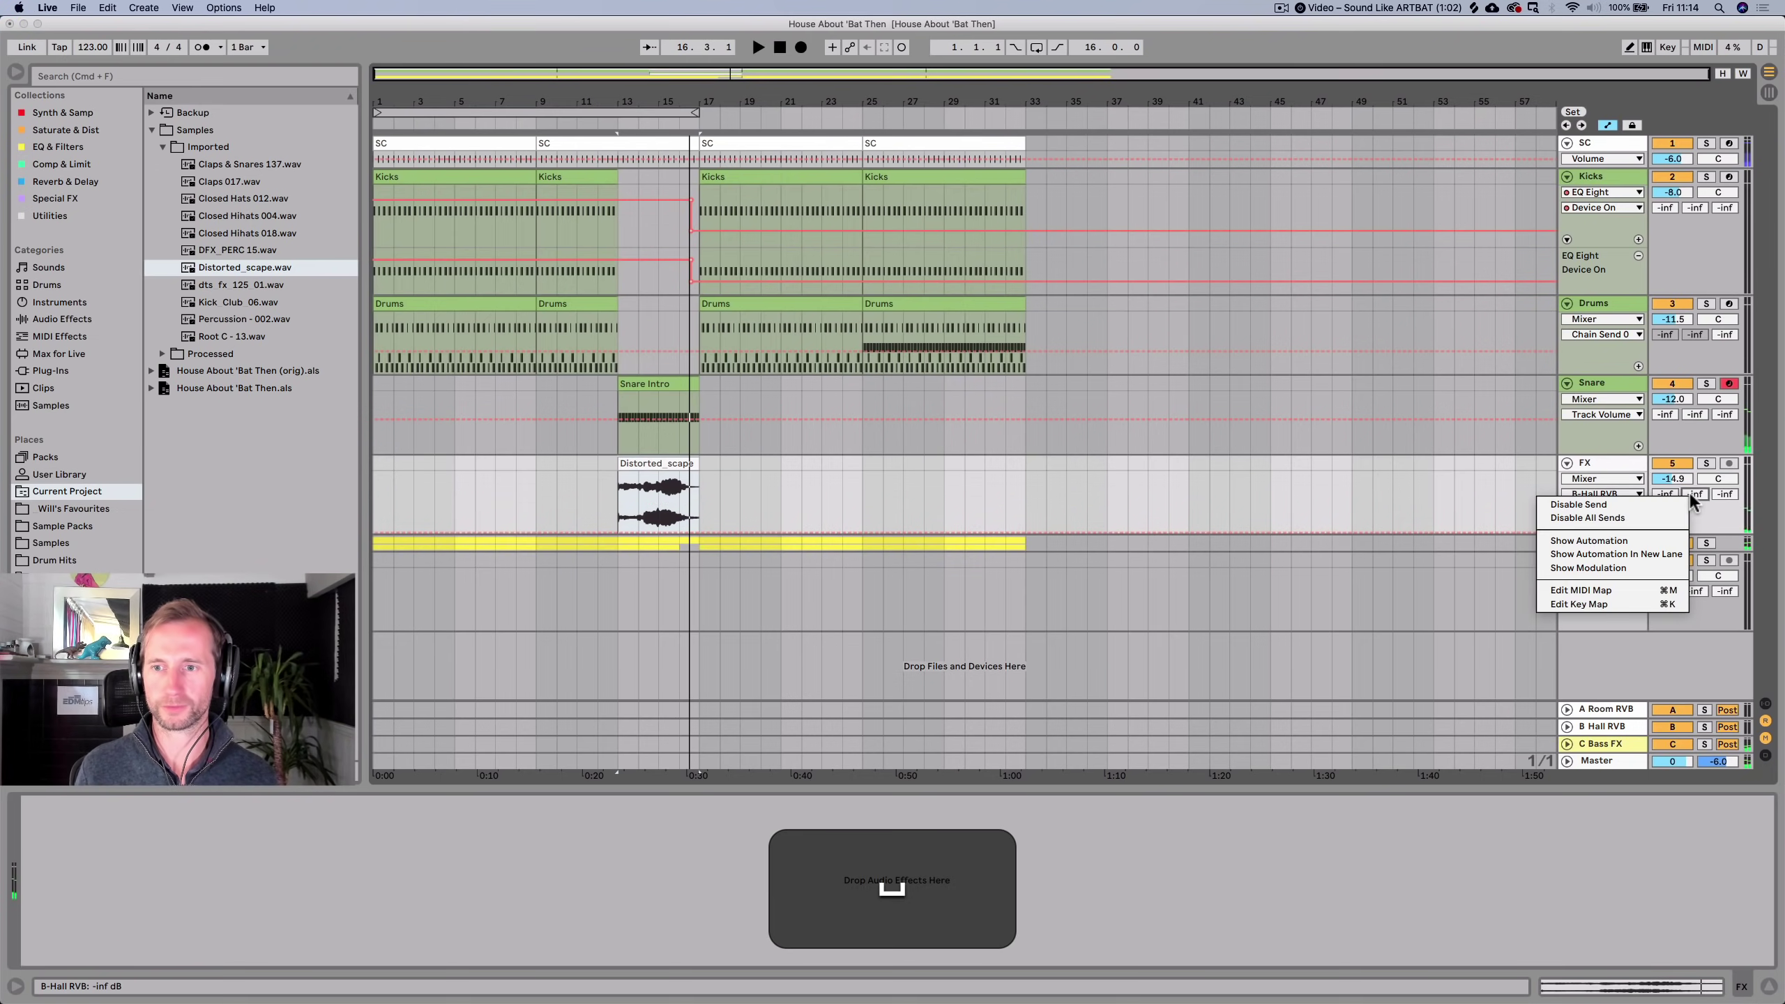
{"action": "left_click", "coordinate": [1615, 541]}
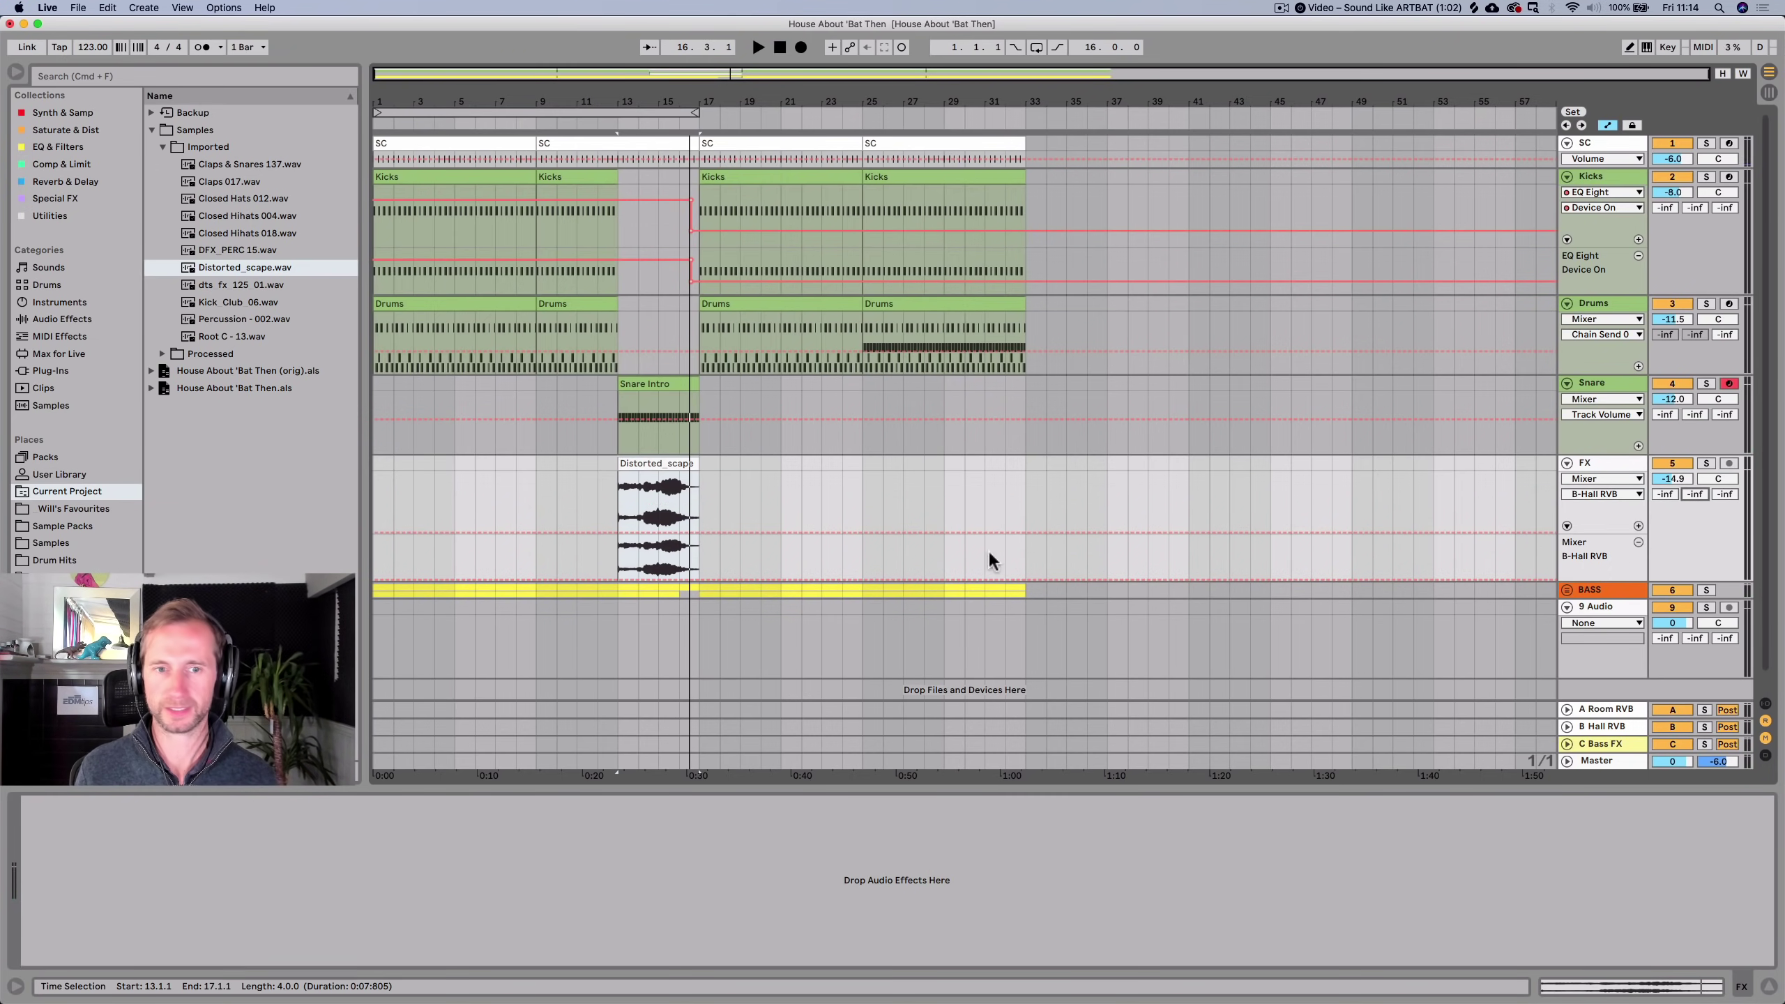
{"action": "left_click", "coordinate": [646, 580]}
{"action": "left_click_drag", "start_coordinate": [701, 579], "coordinate": [701, 535]}
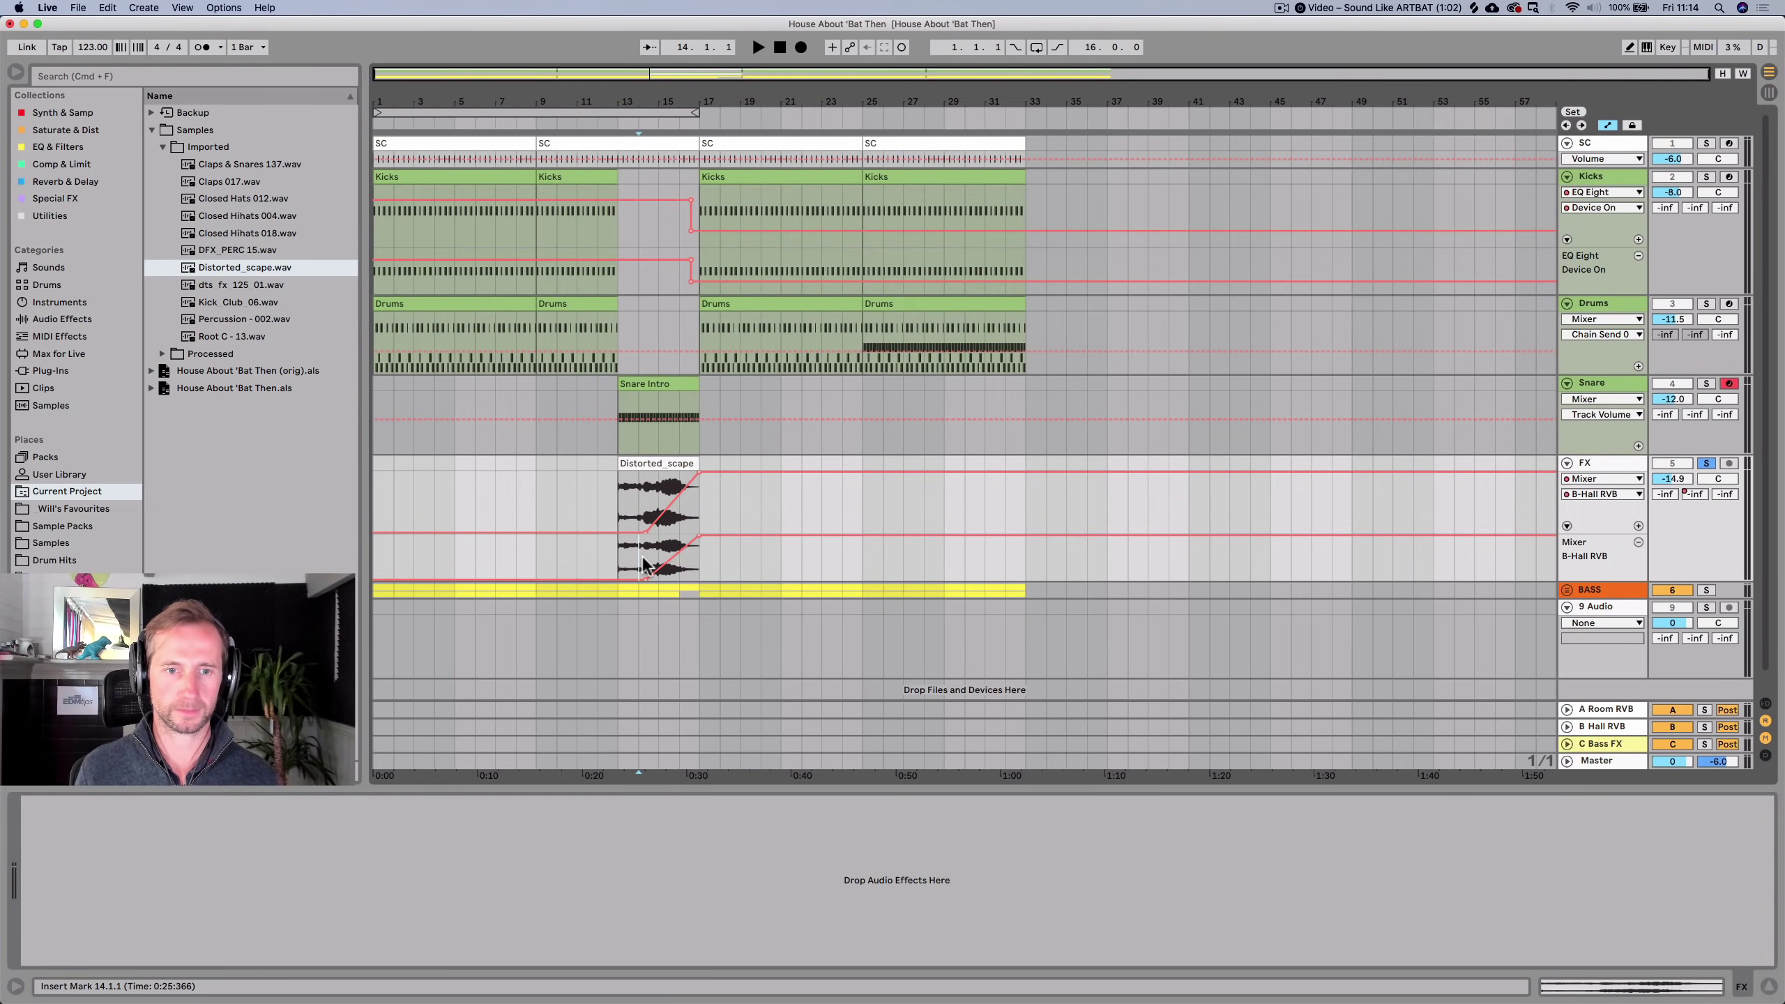
Play back the soloed FX build and inspect the Hall Reverb settings on the B Hall RVB return track.
{"action": "key", "text": "space"}
{"action": "key", "text": "shift+Tab"}
{"action": "key", "text": "Tab"}
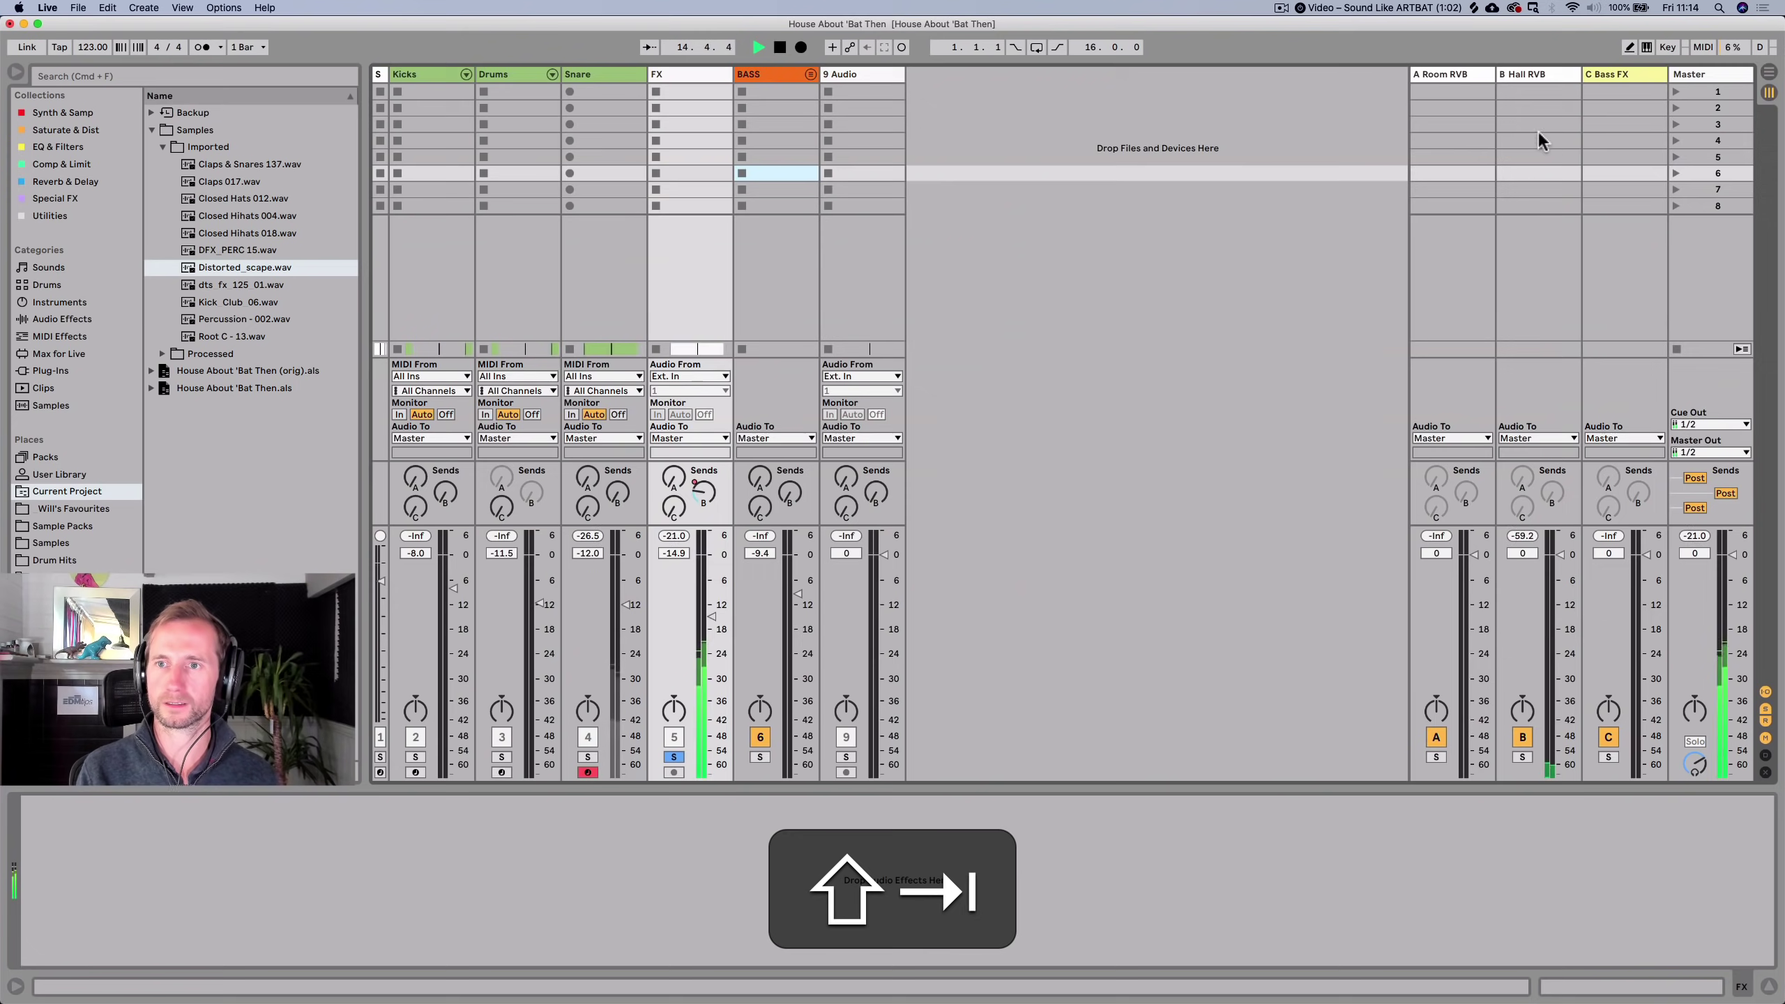
{"action": "left_click", "coordinate": [1526, 73]}
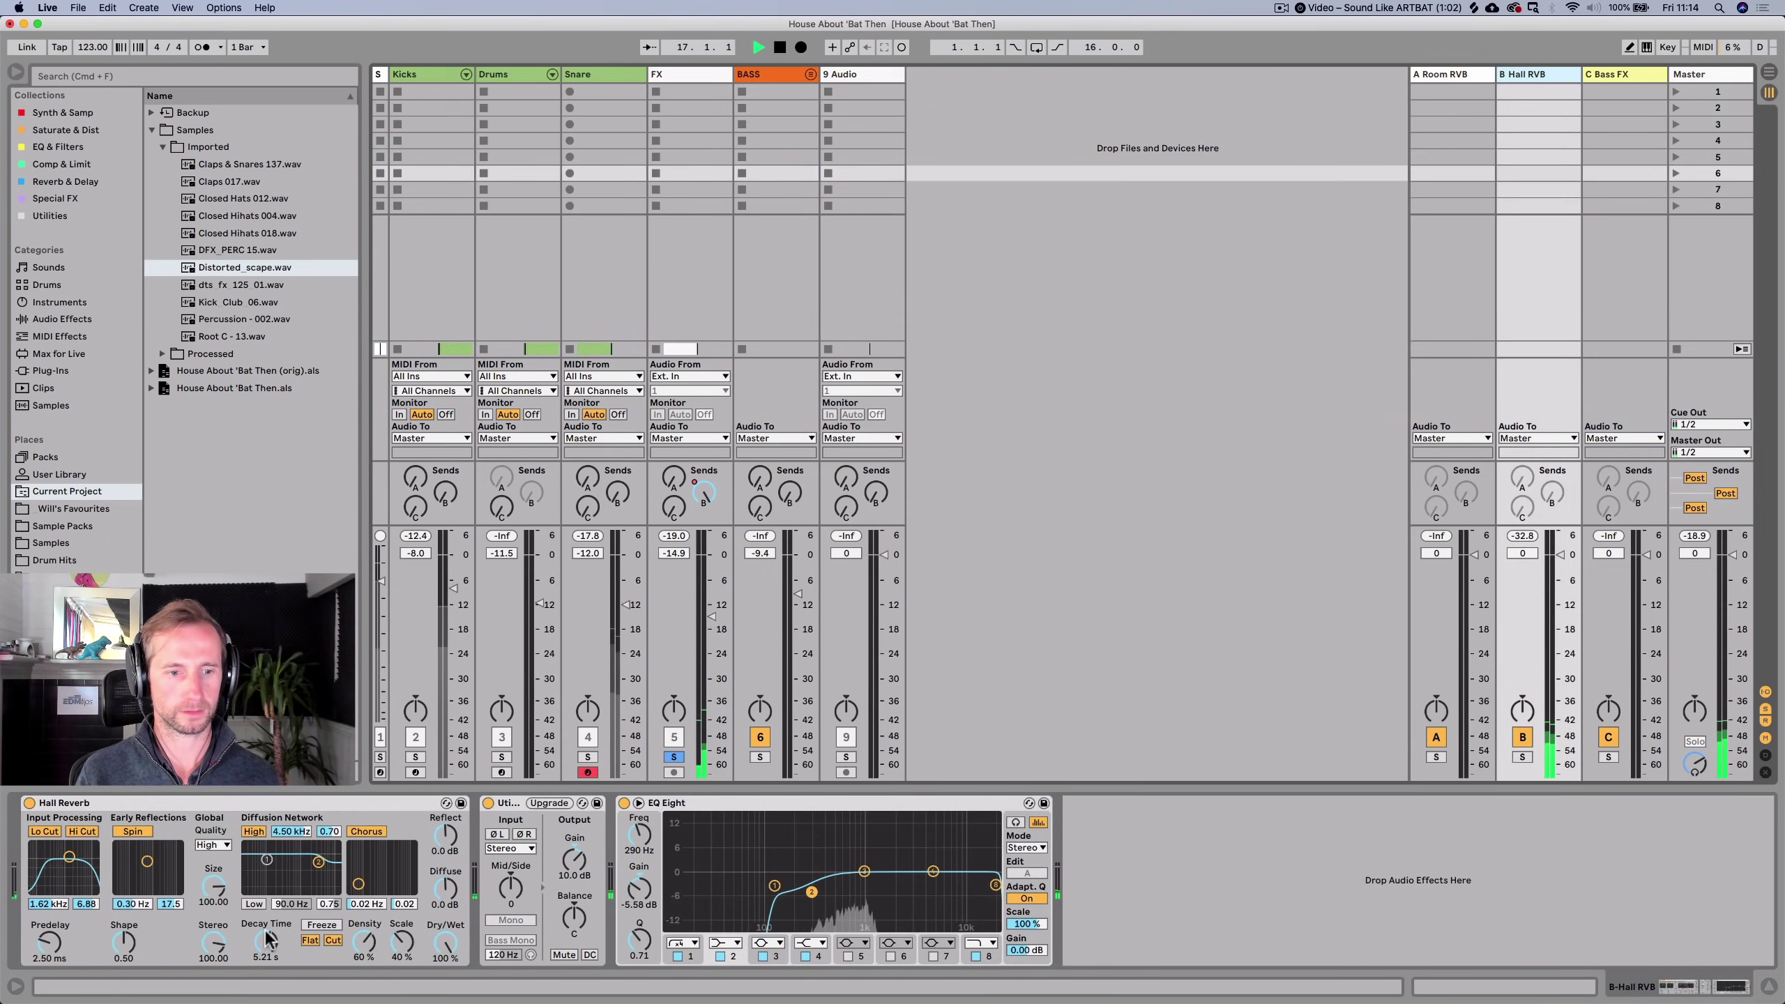
{"action": "key", "text": "Tab"}
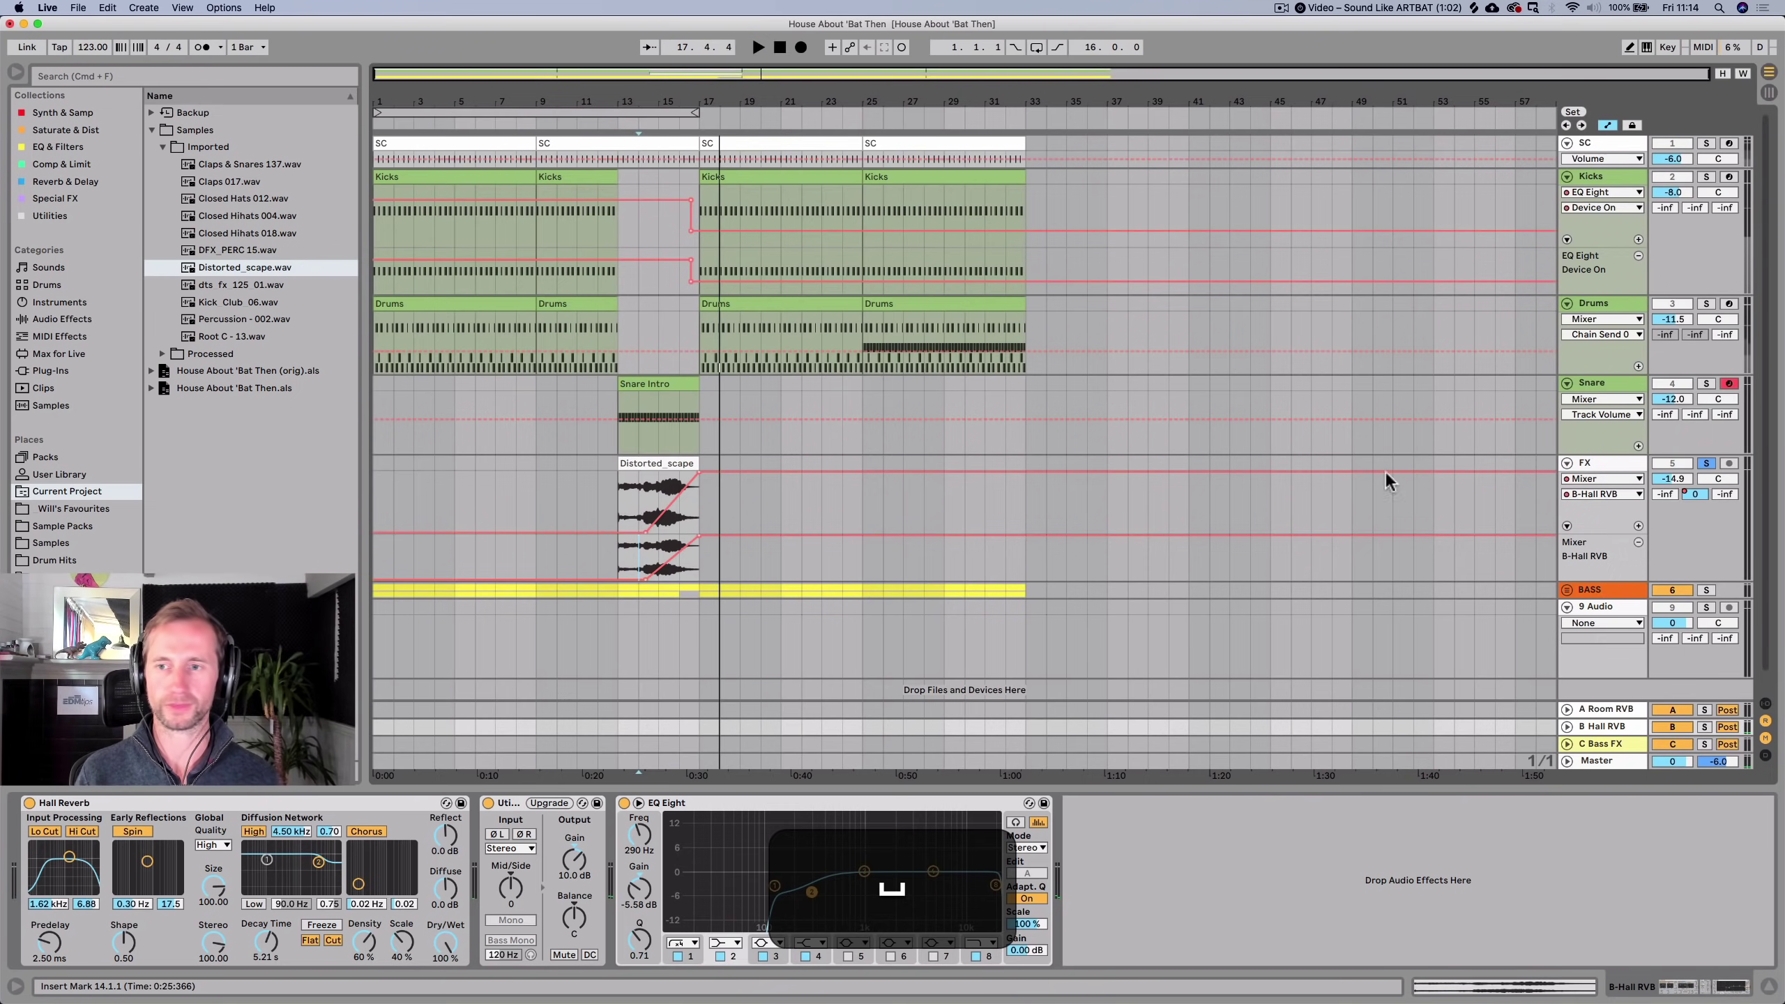
Insert an audio track below FX and place dts_fx_125_01.wav from the imported project samples on it at bar 17.
{"action": "left_click", "coordinate": [1596, 441]}
{"action": "left_click", "coordinate": [1603, 465]}
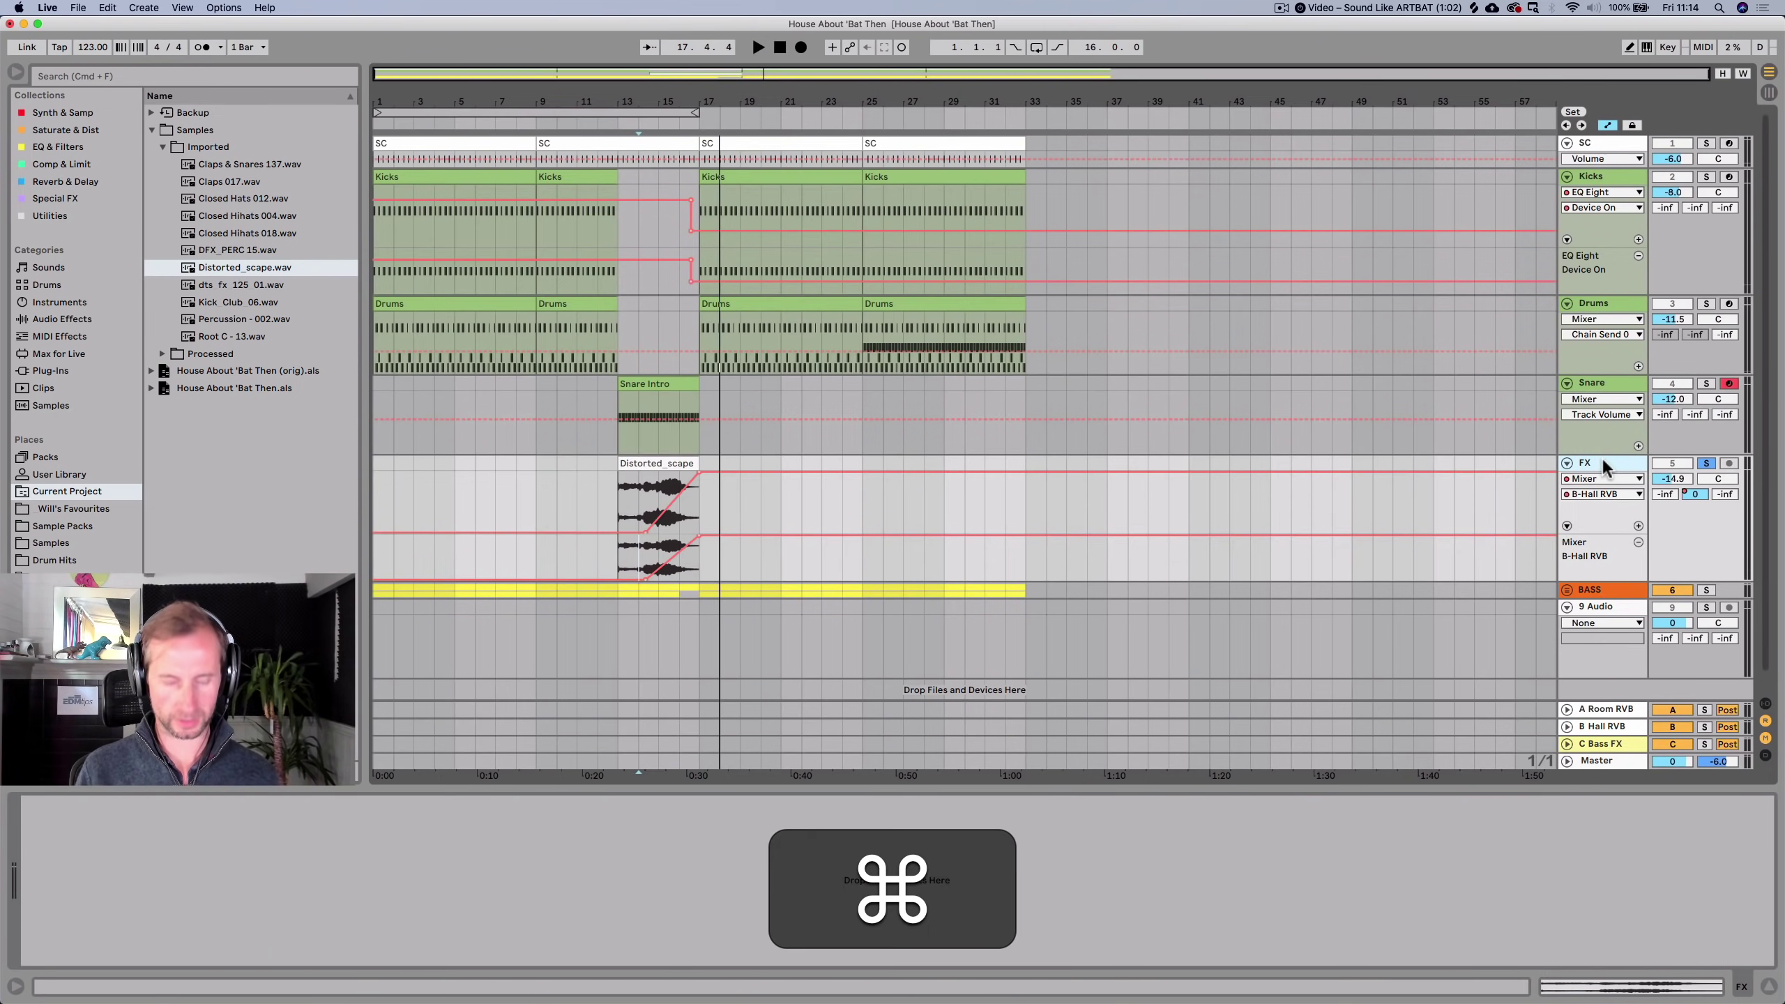
{"action": "key", "text": "super+t"}
{"action": "left_click", "coordinate": [229, 285]}
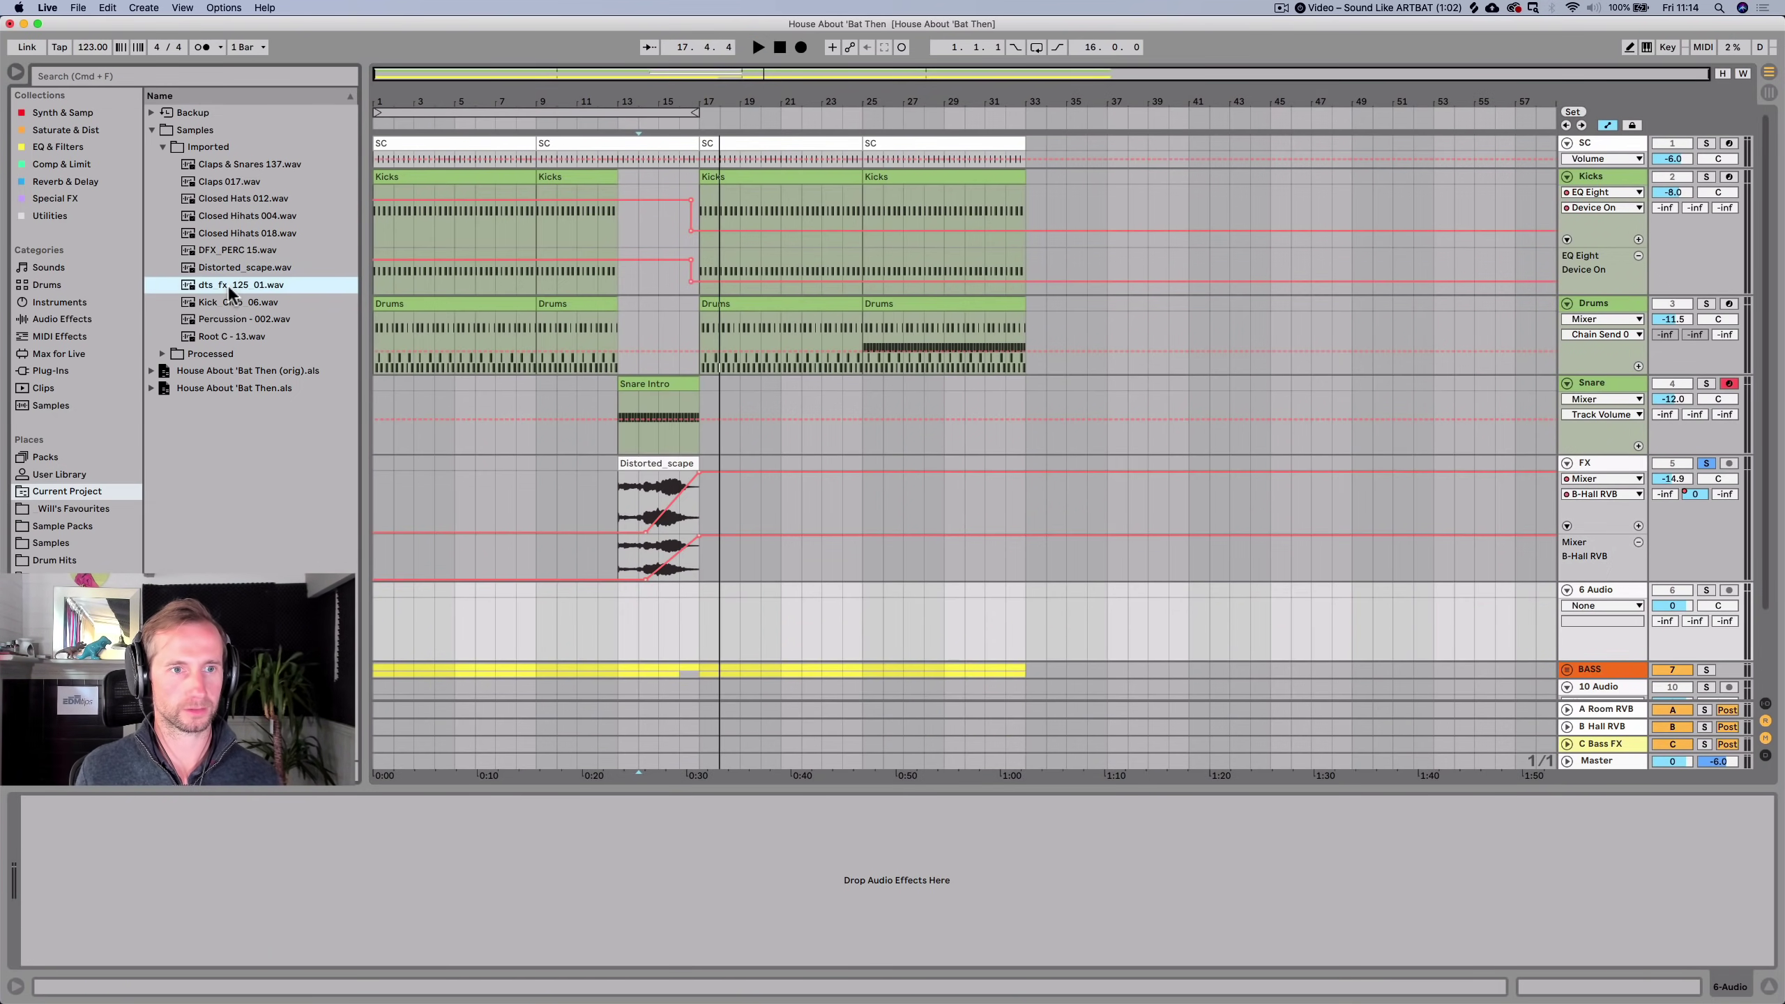
{"action": "left_click_drag", "start_coordinate": [226, 283], "coordinate": [703, 637]}
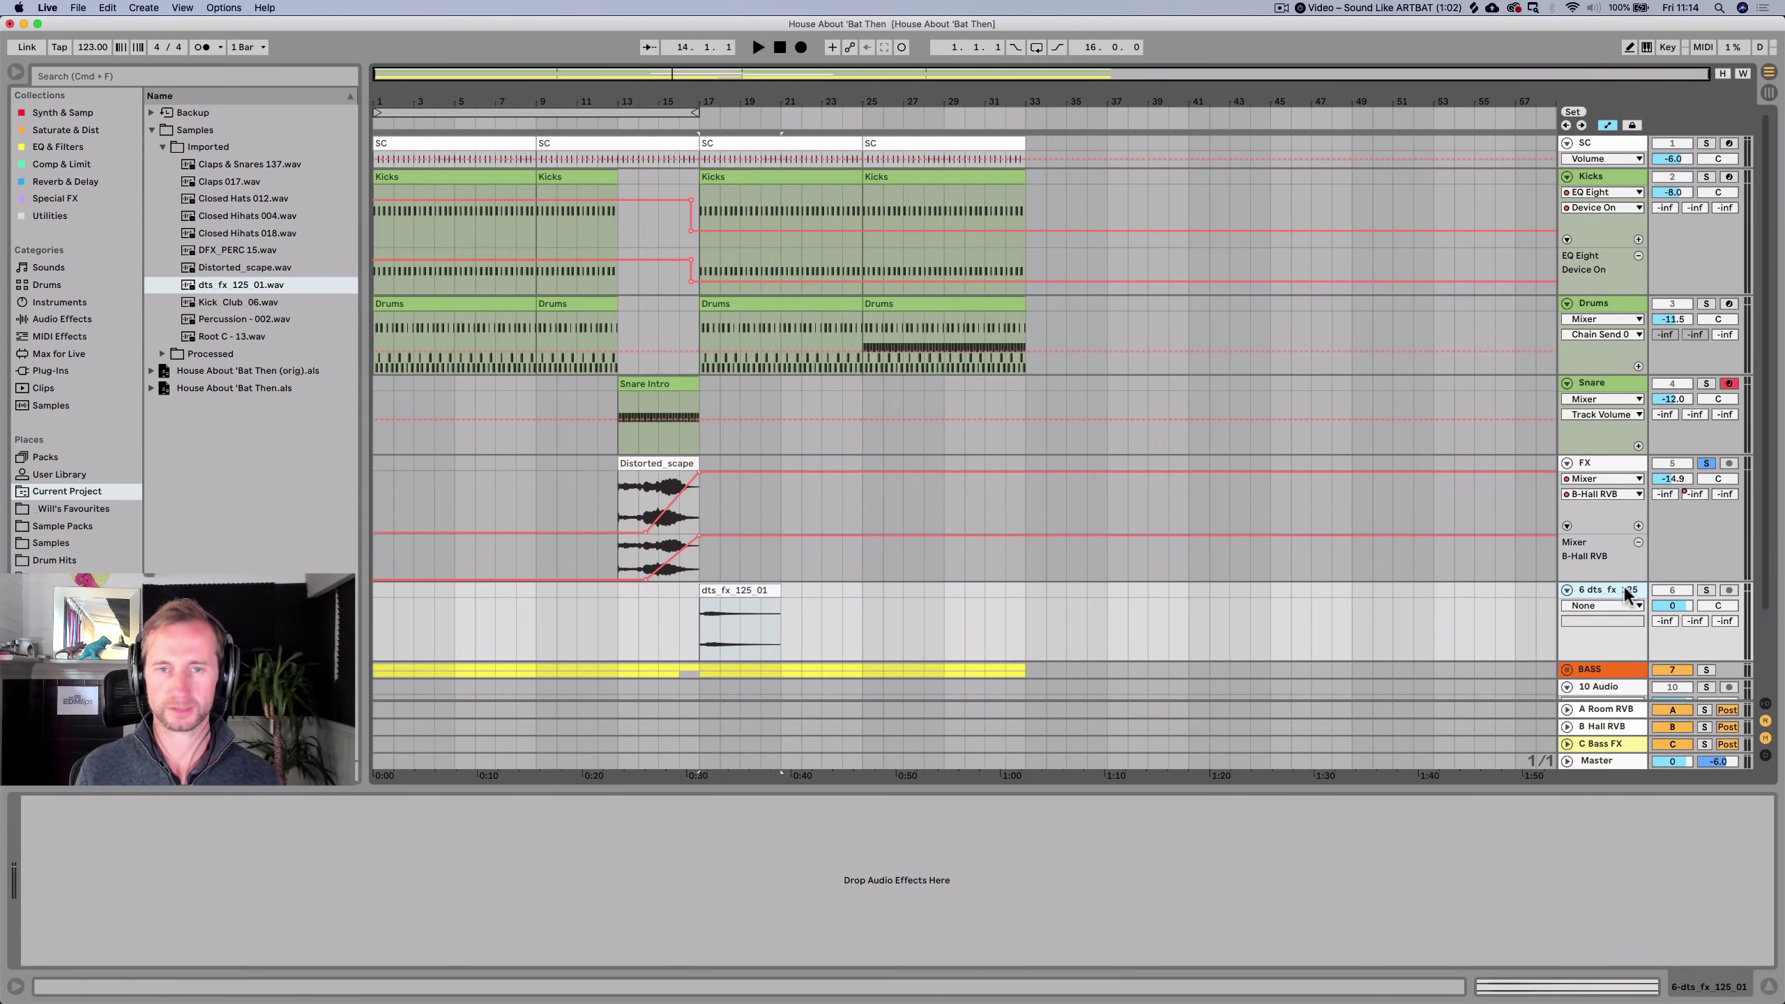
Add EQ Eight to the dts_fx_125 track, solo the track and raise the band 1 low cut to 206 Hz.
{"action": "left_click", "coordinate": [56, 146]}
{"action": "left_click_drag", "start_coordinate": [188, 131], "coordinate": [232, 844]}
{"action": "key", "text": "space"}
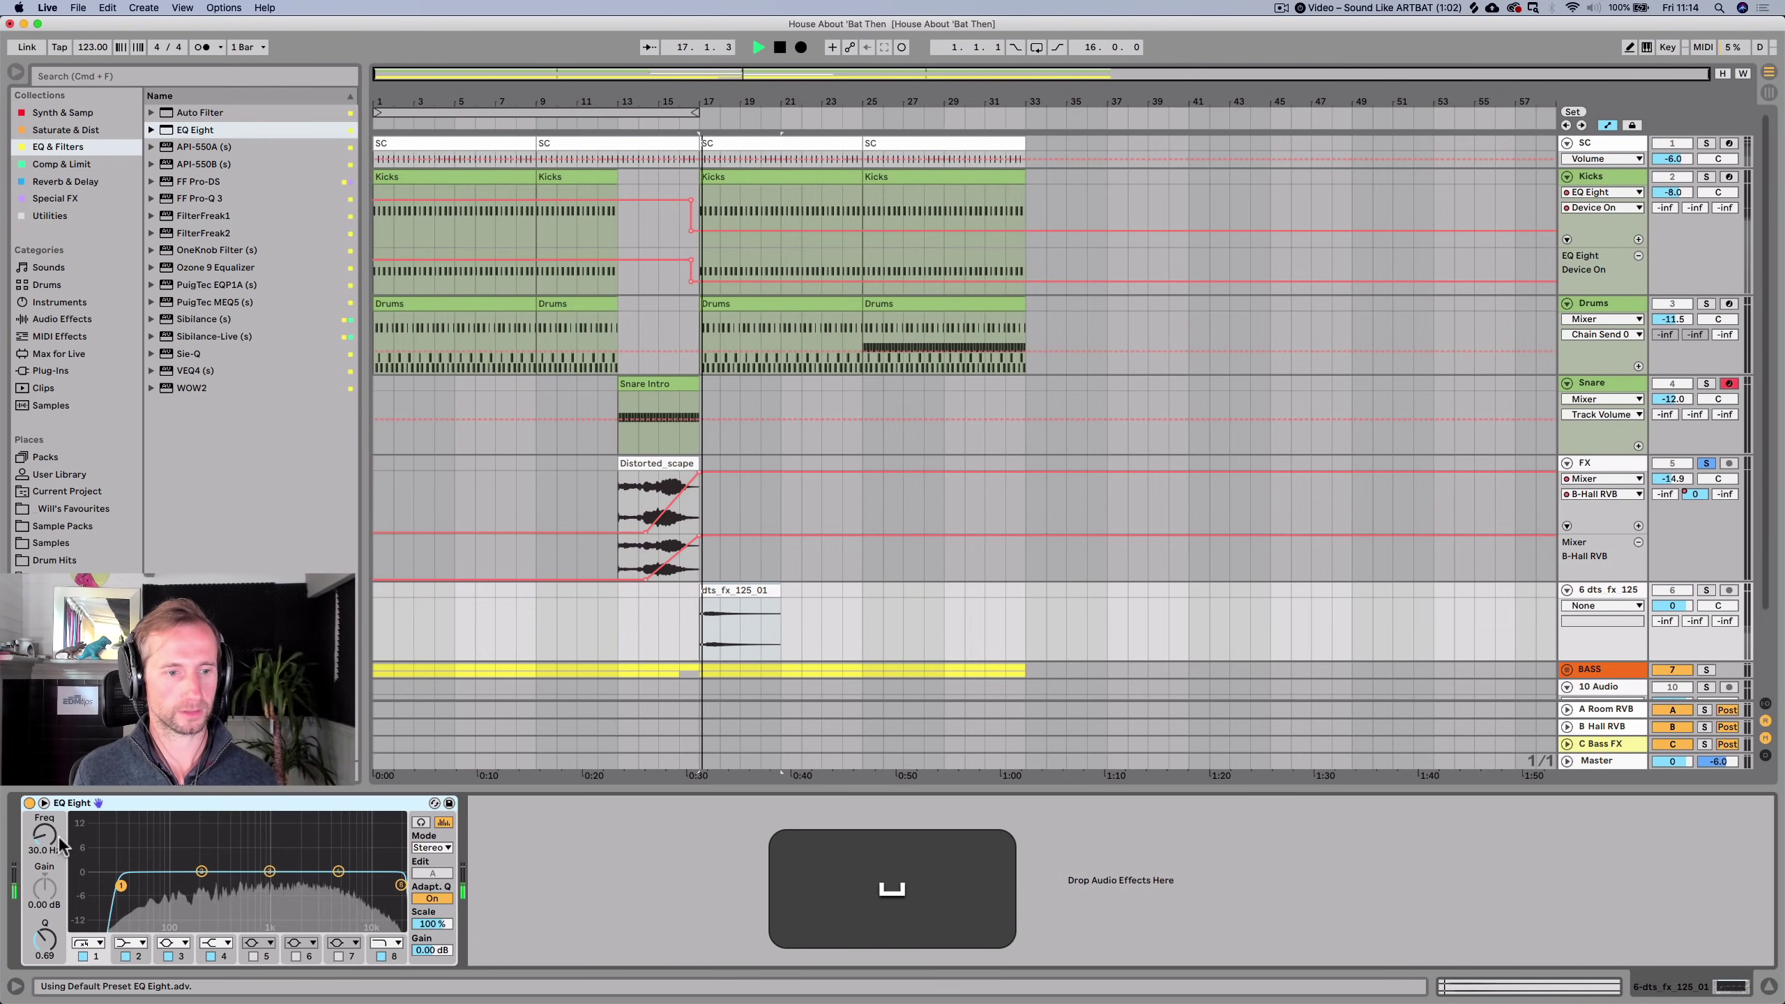
{"action": "left_click", "coordinate": [1706, 590]}
{"action": "key", "text": "space"}
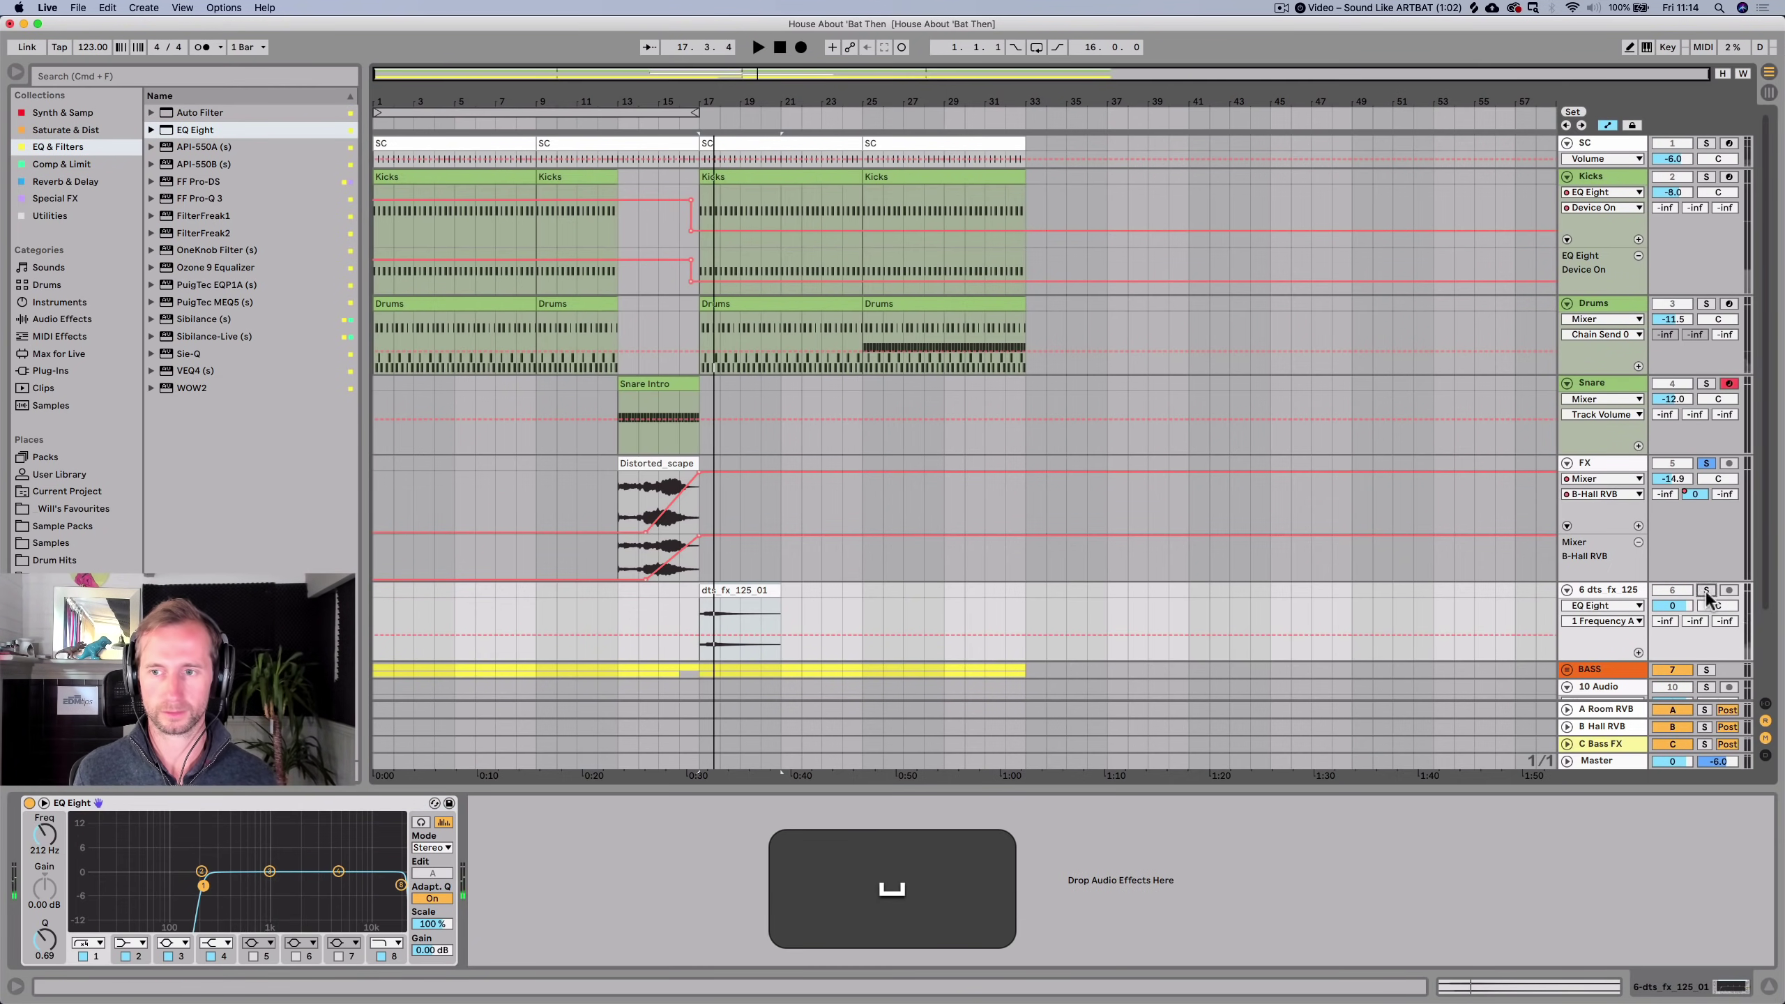
{"action": "mouse_move", "coordinate": [47, 837]}
{"action": "left_mouse_down"}
{"action": "mouse_move", "coordinate": [47, 859]}
{"action": "mouse_move", "coordinate": [47, 779]}
{"action": "mouse_move", "coordinate": [47, 894]}
{"action": "mouse_move", "coordinate": [50, 820]}
{"action": "mouse_move", "coordinate": [52, 843]}
{"action": "left_mouse_up"}
Pull down EQ Eight's band 2 to thin the low mids of the dts_fx_125 track, audition it and unsolo the track.
{"action": "key", "text": "space"}
{"action": "key", "text": "space"}
{"action": "mouse_move", "coordinate": [202, 872]}
{"action": "left_mouse_down"}
{"action": "mouse_move", "coordinate": [234, 899]}
{"action": "mouse_move", "coordinate": [202, 887]}
{"action": "left_mouse_up"}
{"action": "key", "text": "space"}
{"action": "key", "text": "space"}
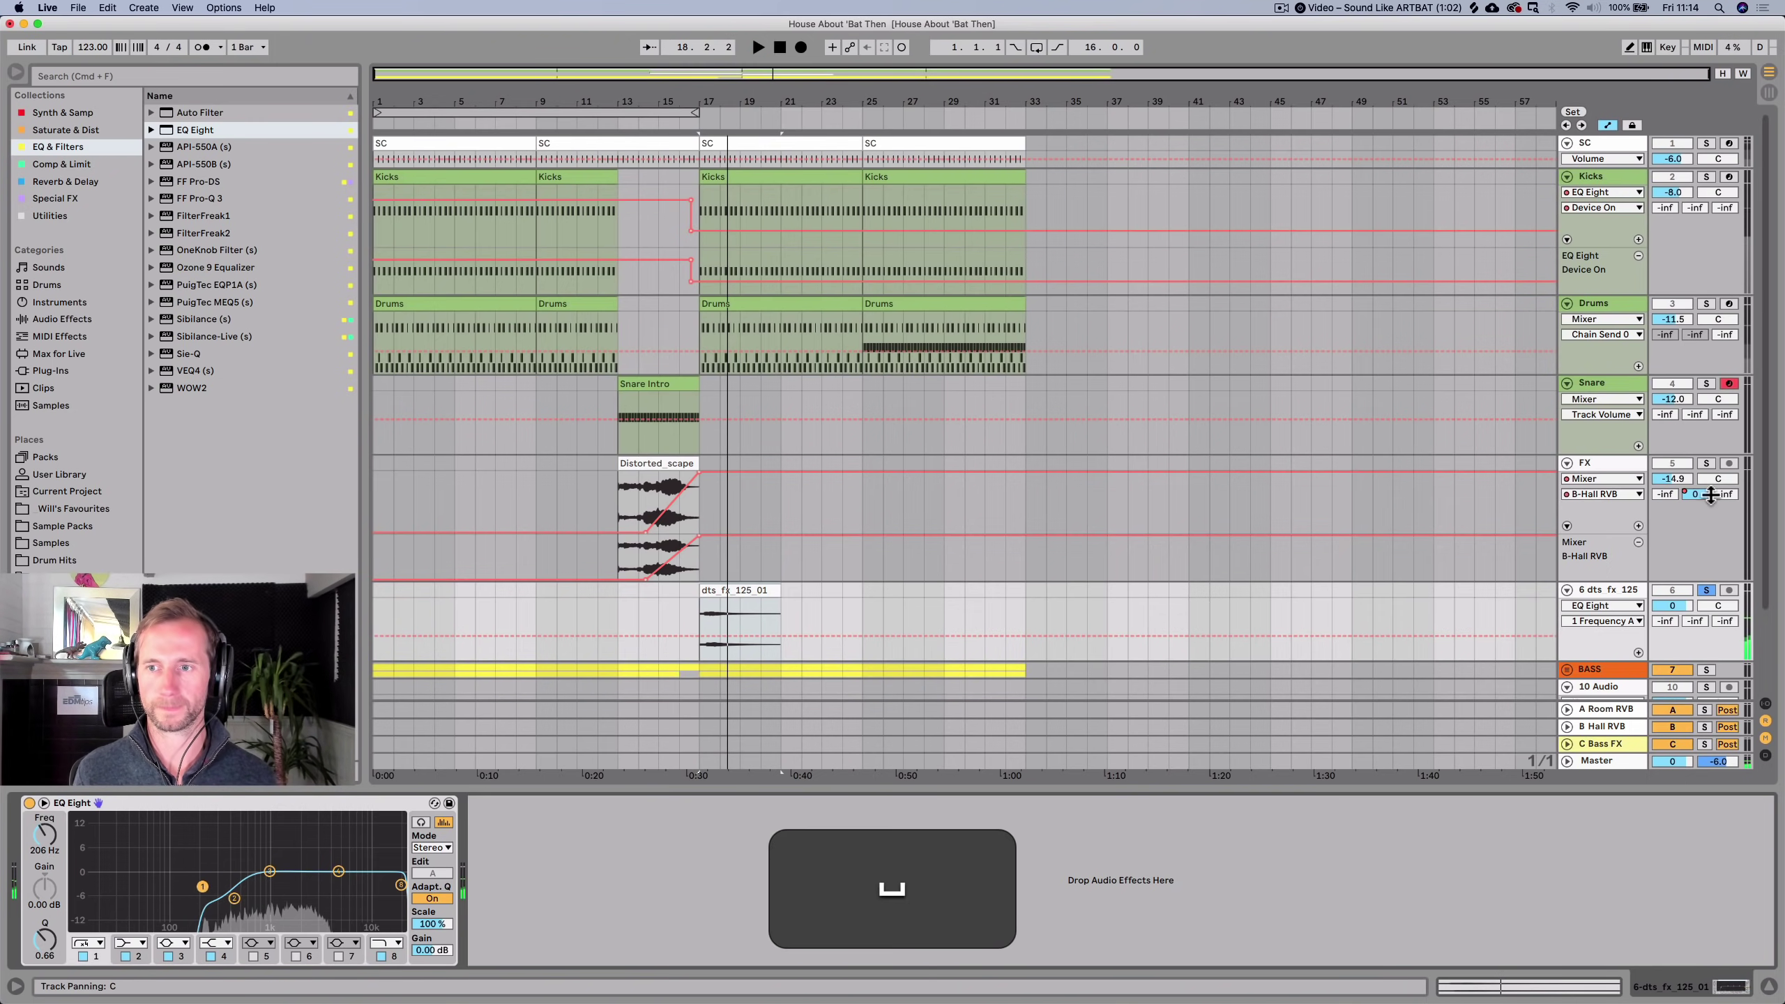
{"action": "left_click", "coordinate": [1706, 589]}
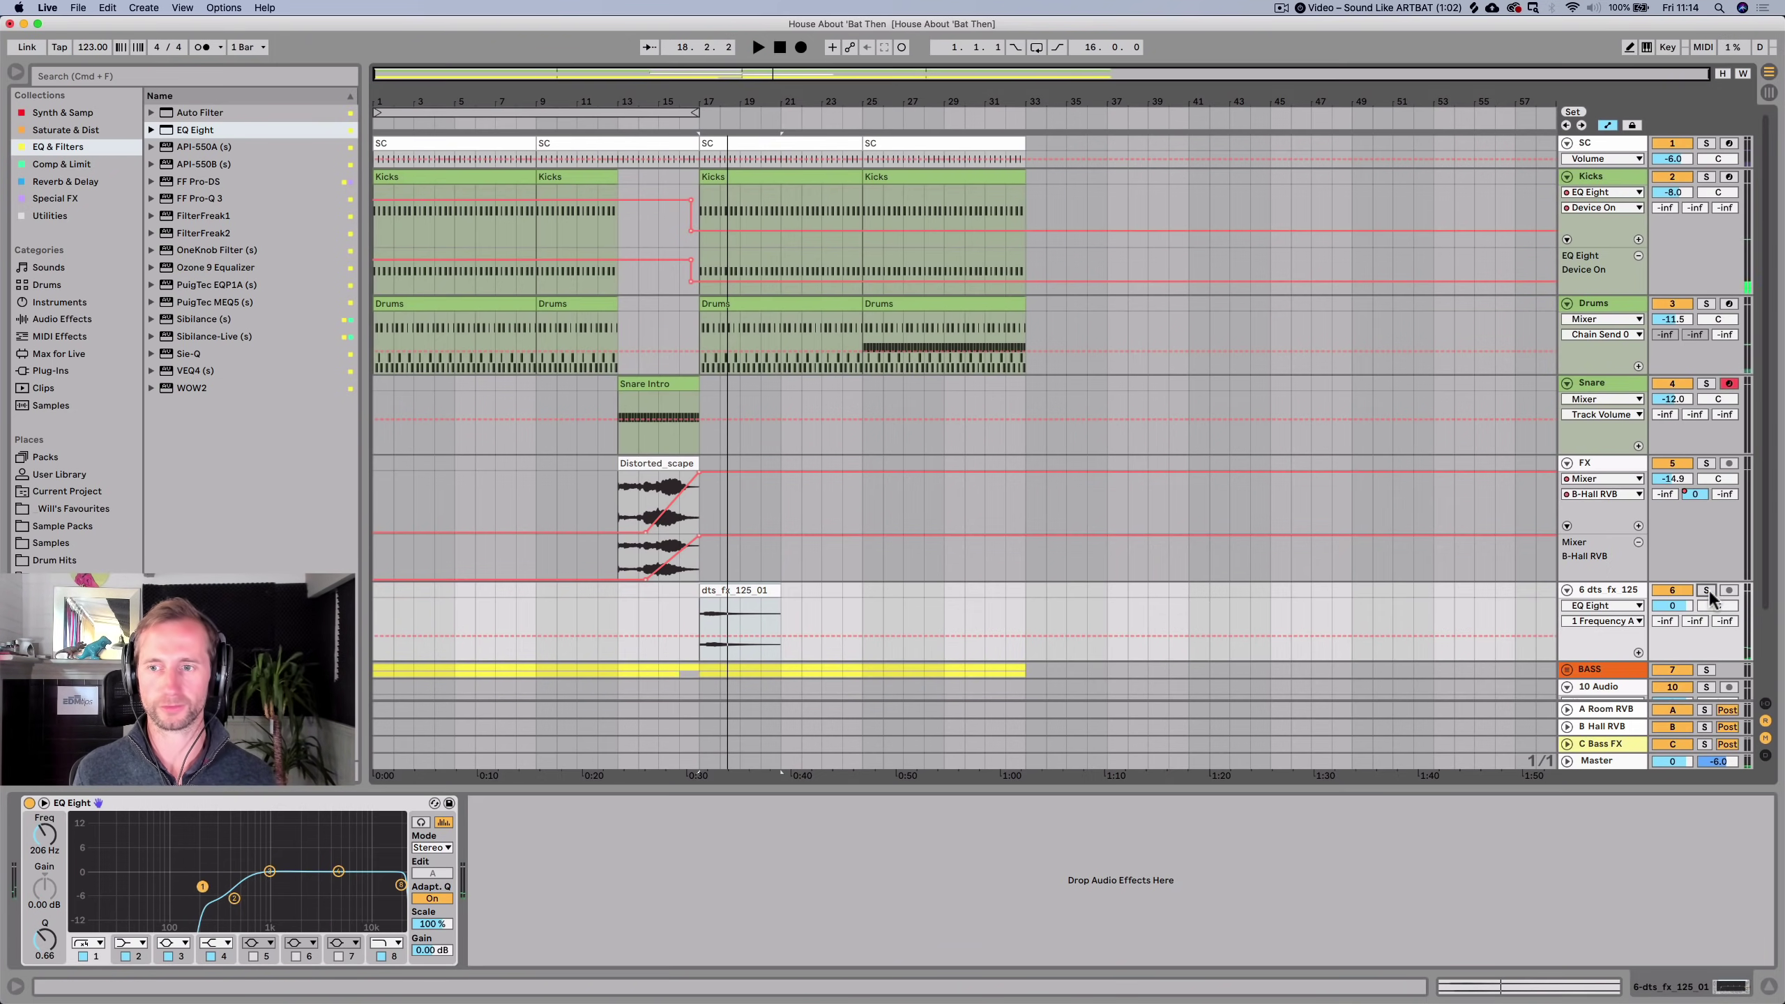
Hide the automation lanes, play from bar 17 and set the dts_fx_125 track volume to -6.6 dB.
{"action": "left_click", "coordinate": [699, 608]}
{"action": "key", "text": "cmd+z"}
{"action": "key", "text": "a"}
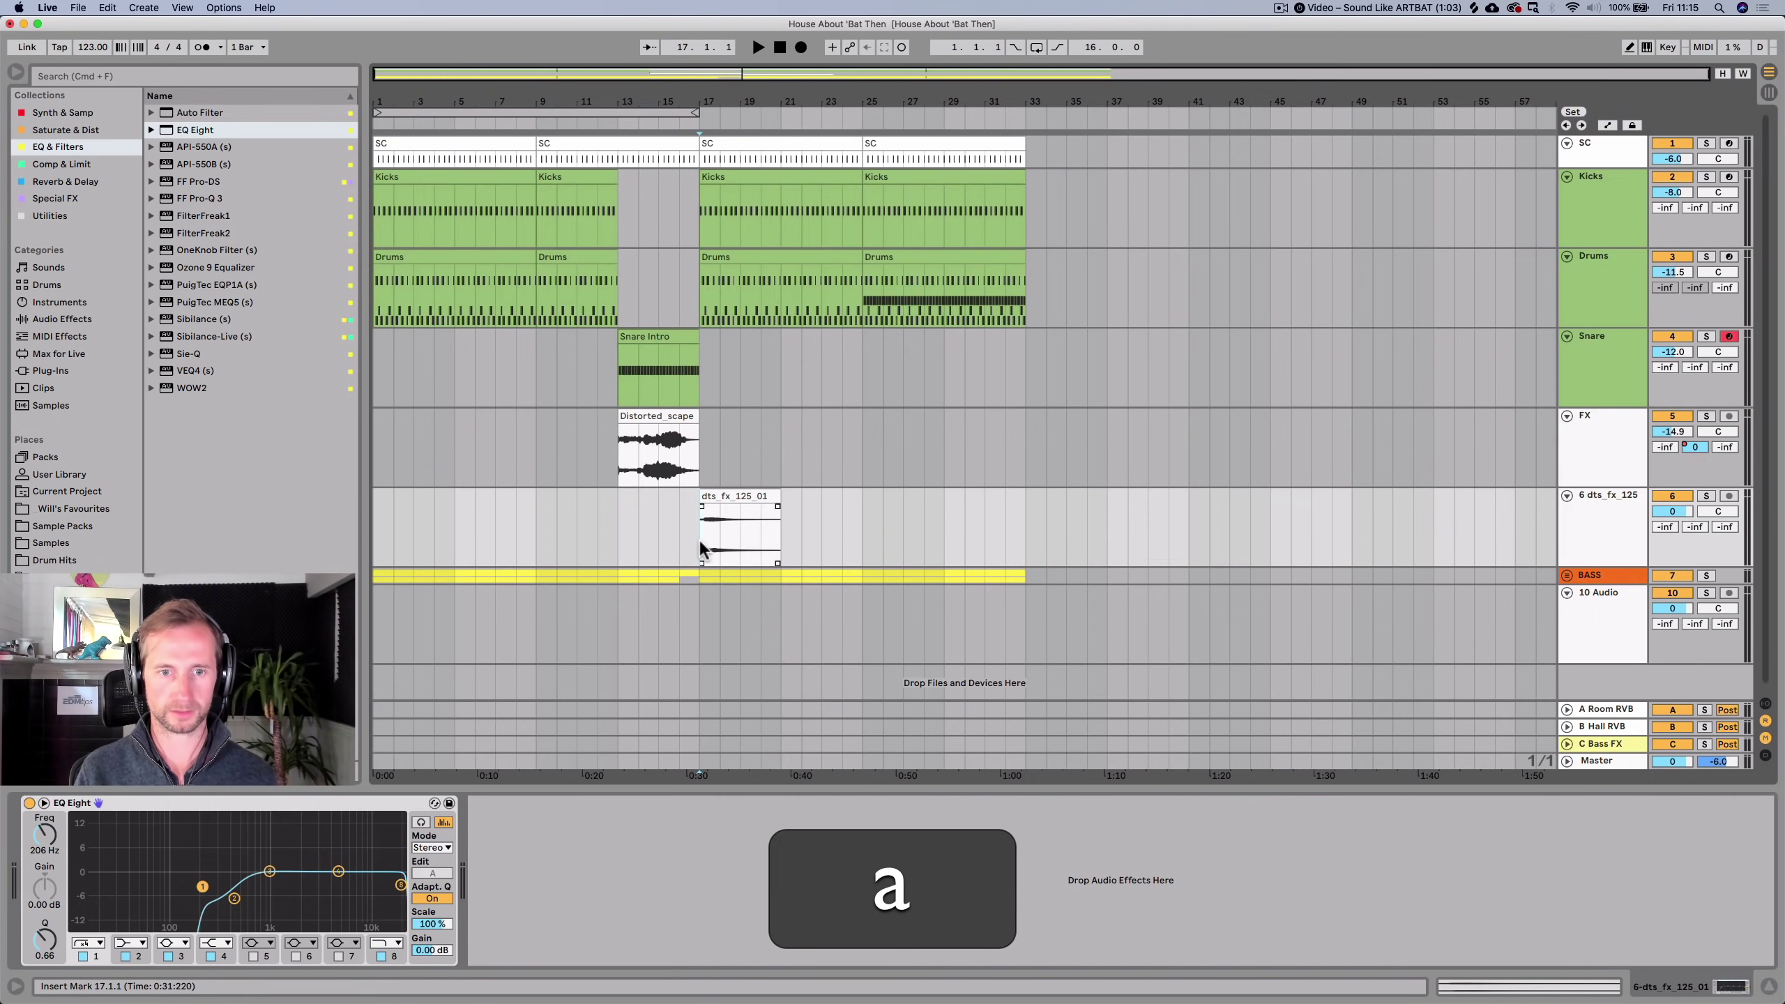
{"action": "key", "text": "space"}
{"action": "mouse_move", "coordinate": [1676, 511]}
{"action": "left_mouse_down"}
{"action": "mouse_move", "coordinate": [1677, 534]}
{"action": "mouse_move", "coordinate": [1677, 507]}
{"action": "left_mouse_up"}
{"action": "key", "text": "space"}
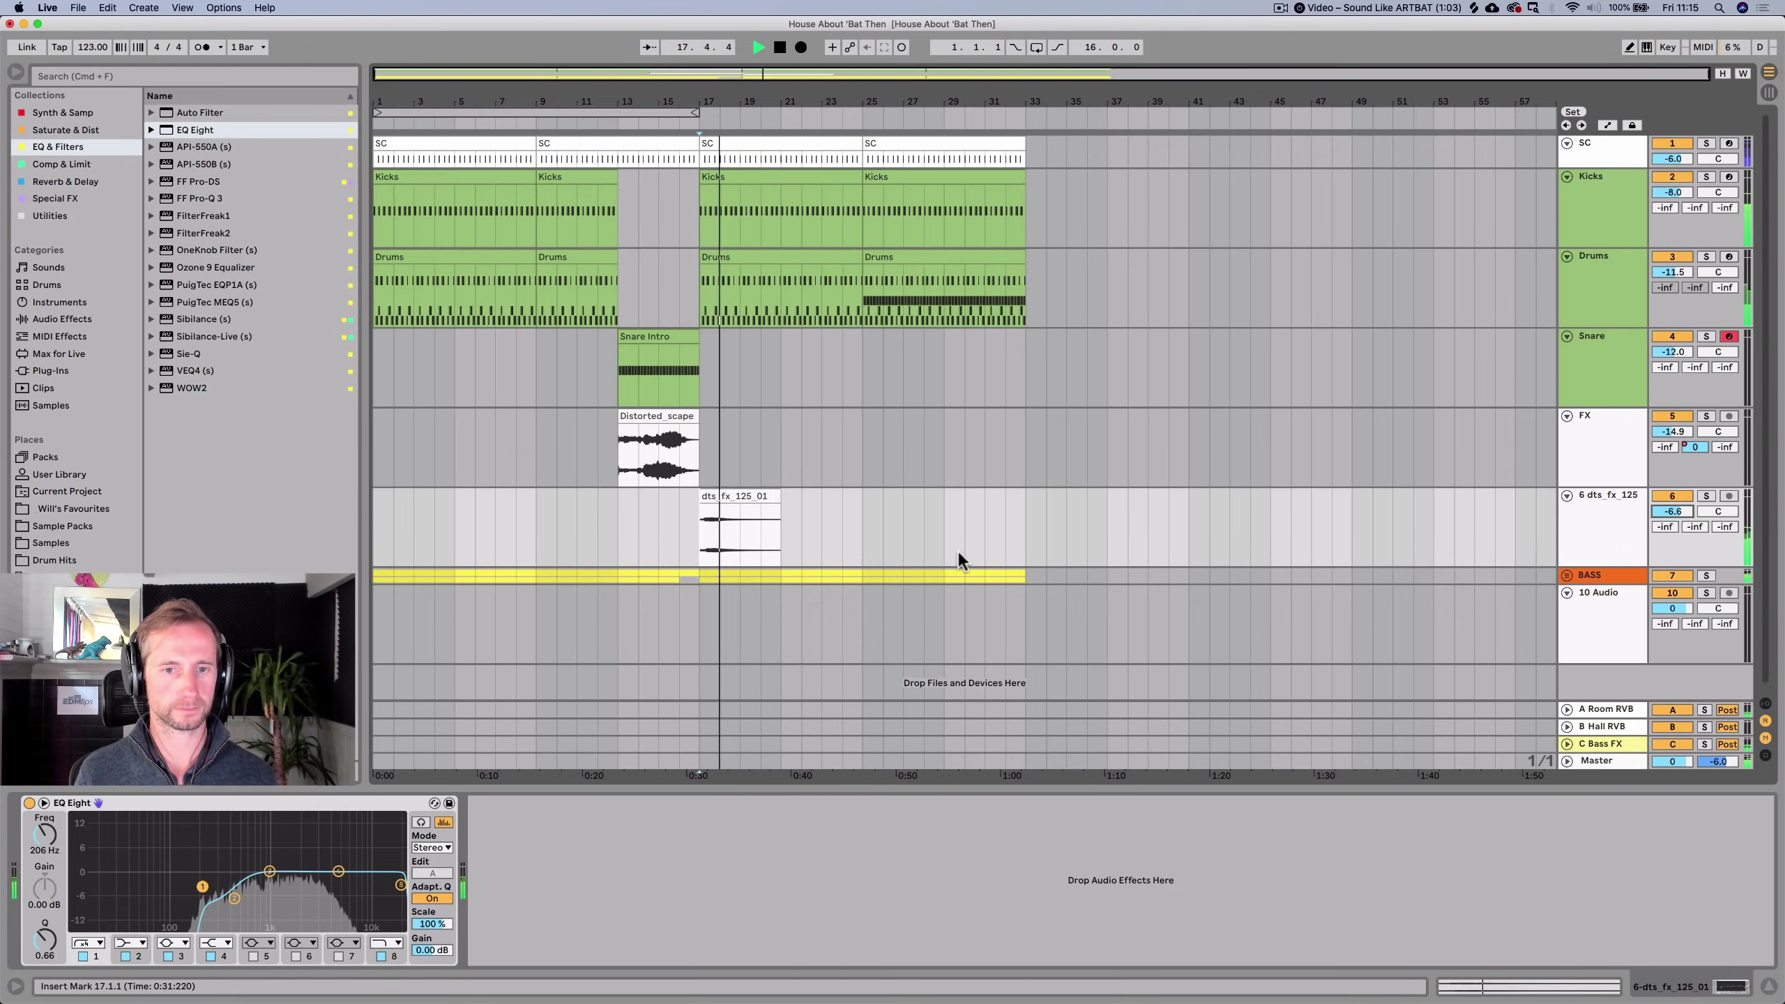
Set the dts_fx_125 track's B-Hall RVB send to -7.2 dB during playback and save the set.
{"action": "key", "text": "space"}
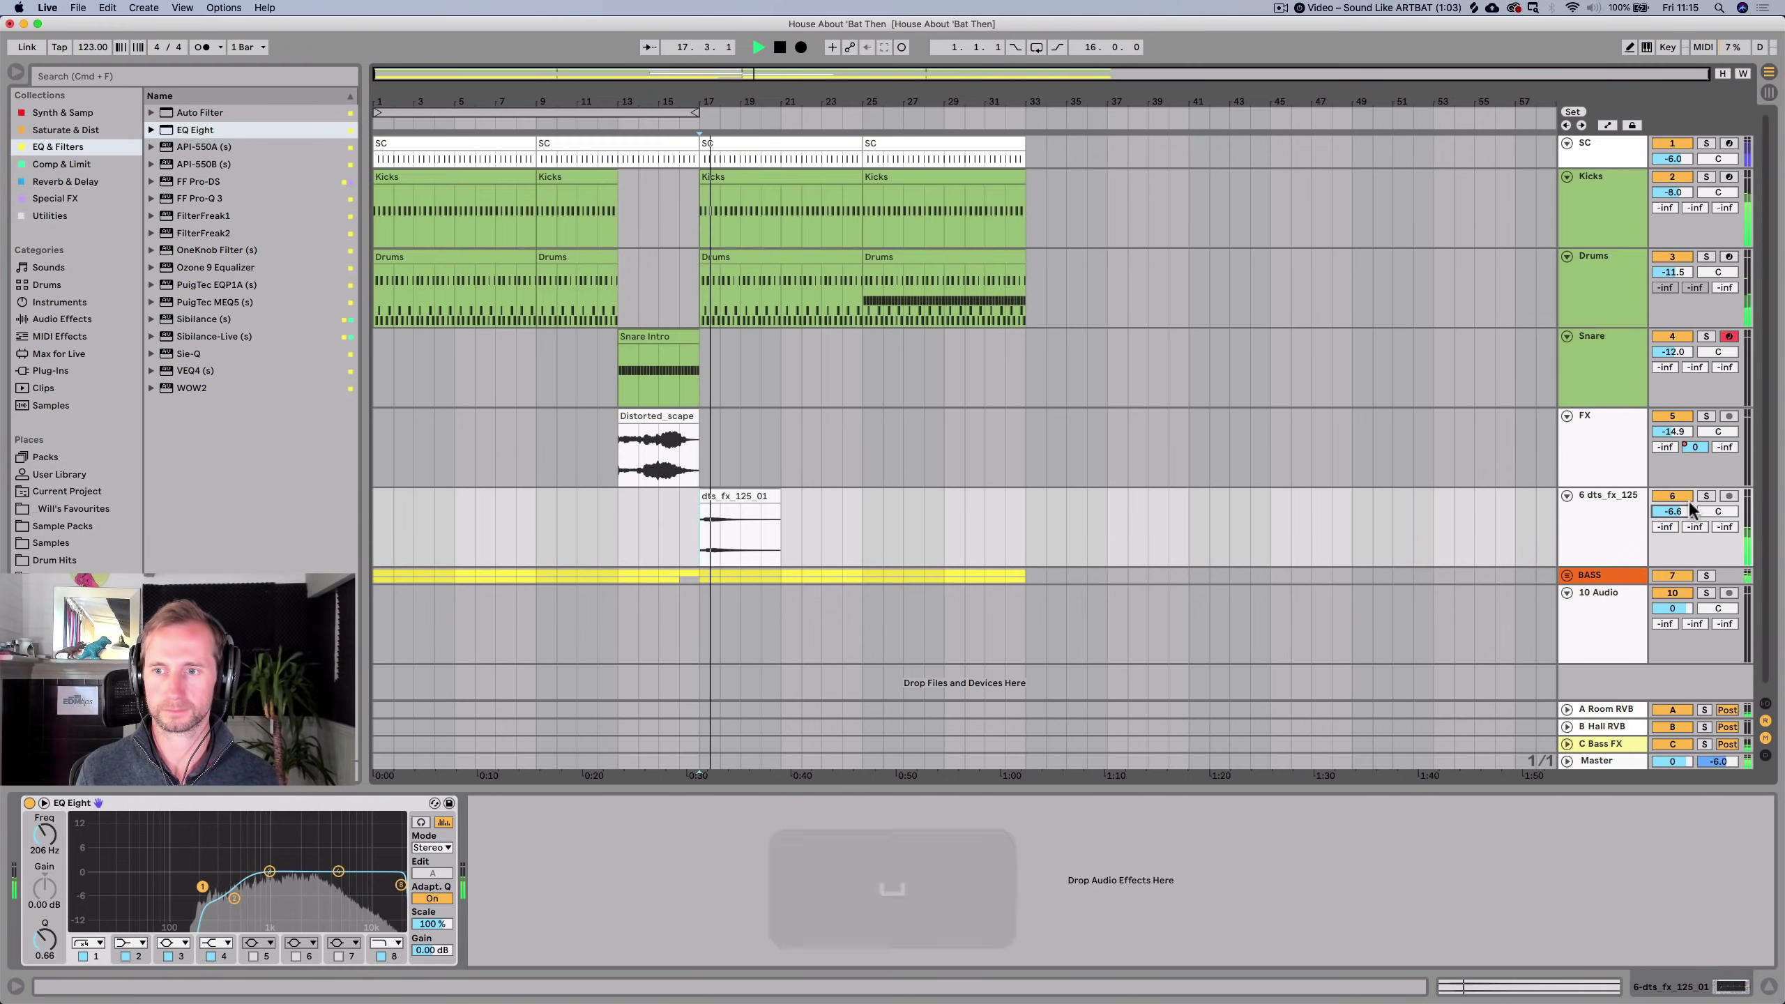
{"action": "left_click_drag", "start_coordinate": [1695, 529], "coordinate": [1697, 525]}
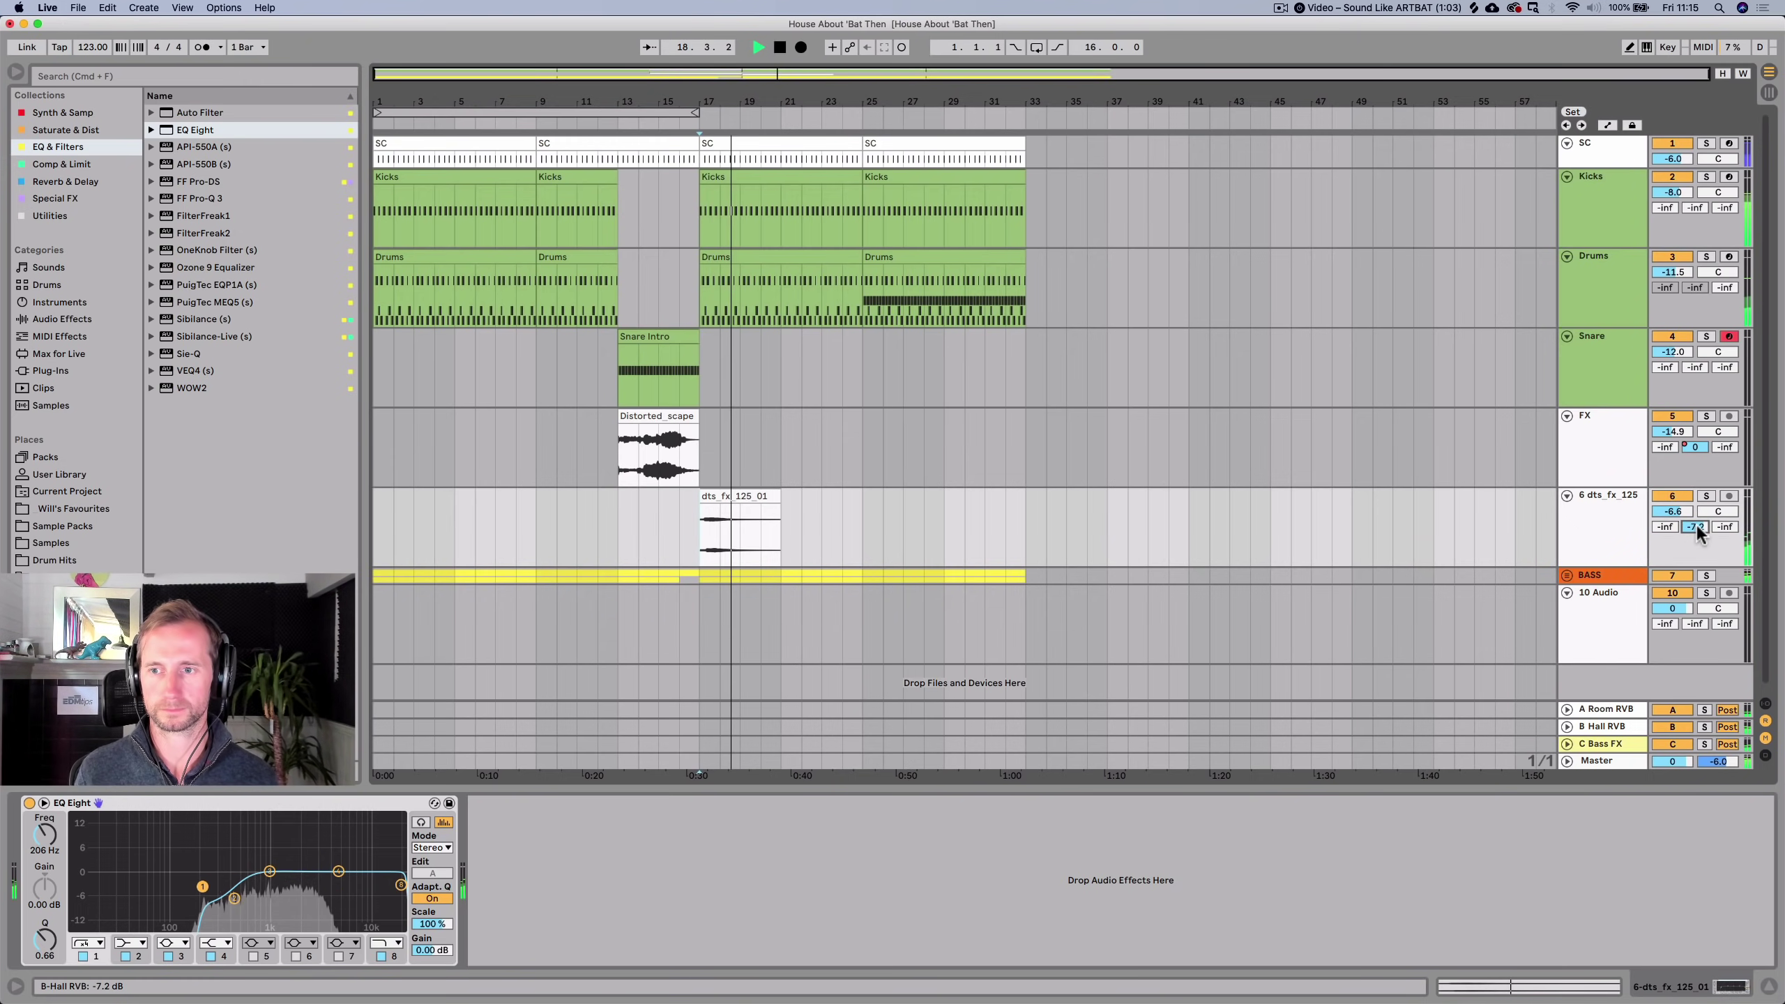
{"action": "key", "text": "space"}
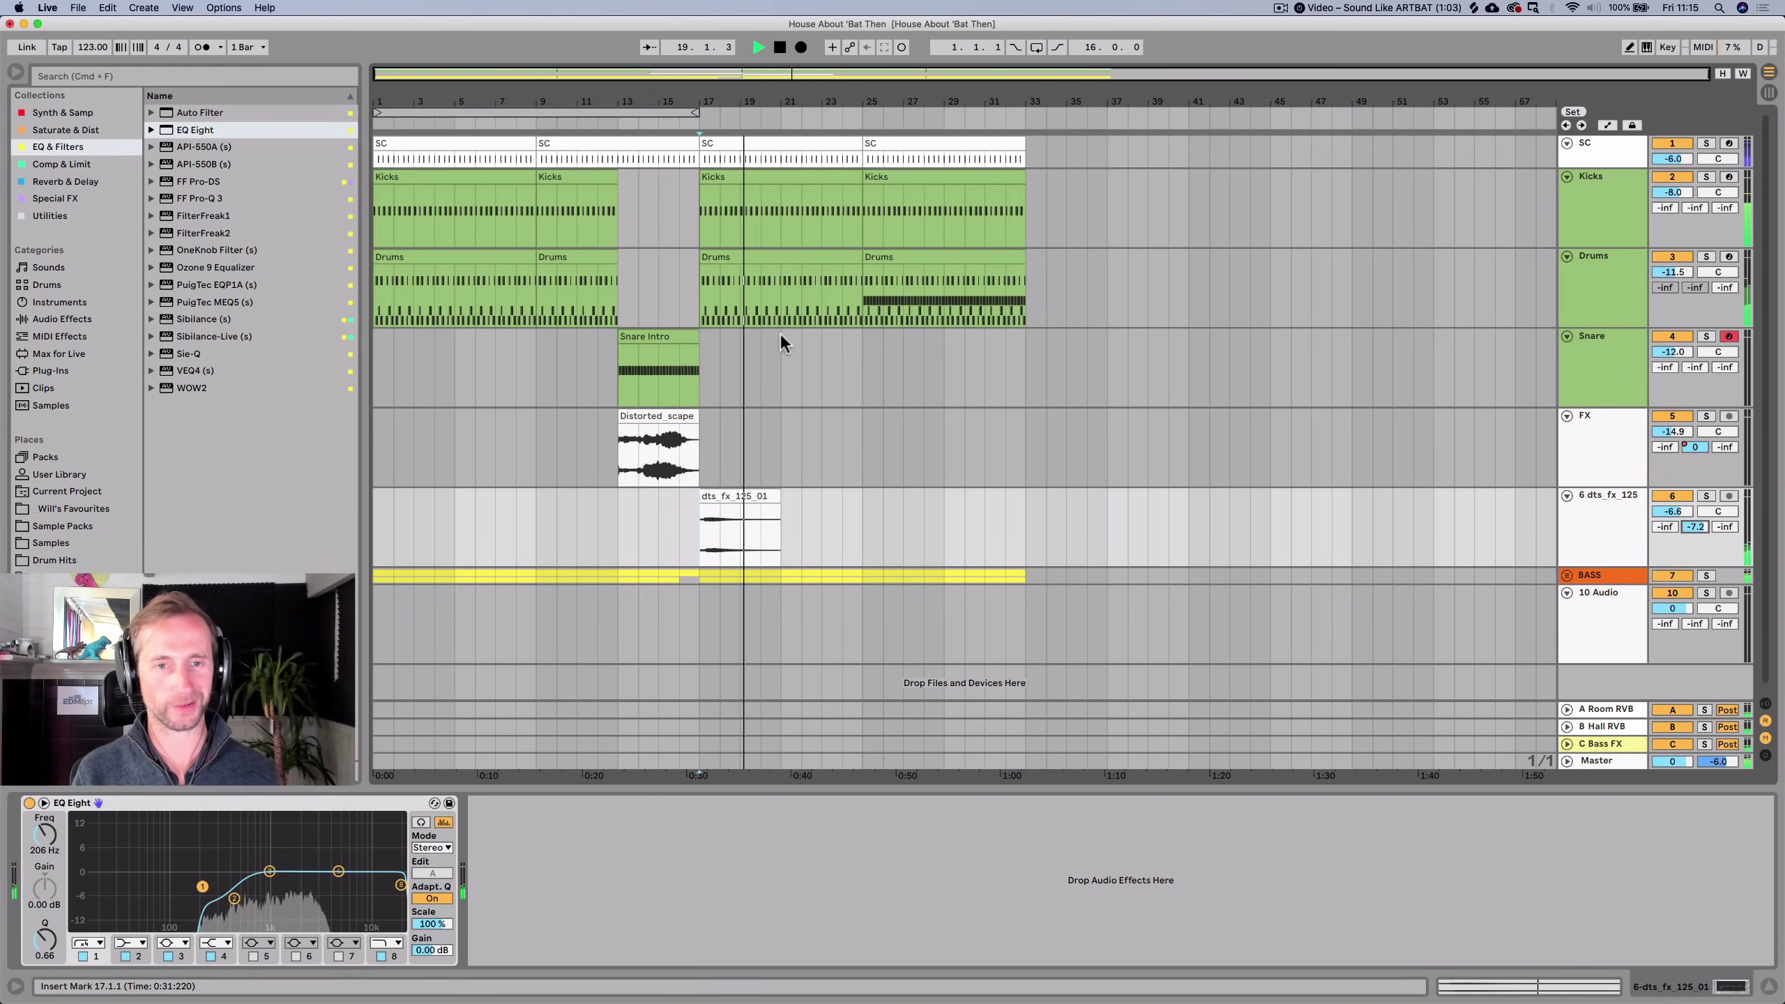
{"action": "key", "text": "space"}
{"action": "key", "text": "cmd+s"}
Insert an audio track below FX and place Beaming.wav from the project's processed reverse samples on it at bar 9.
{"action": "left_click", "coordinate": [1643, 450]}
{"action": "key", "text": "cmd+t"}
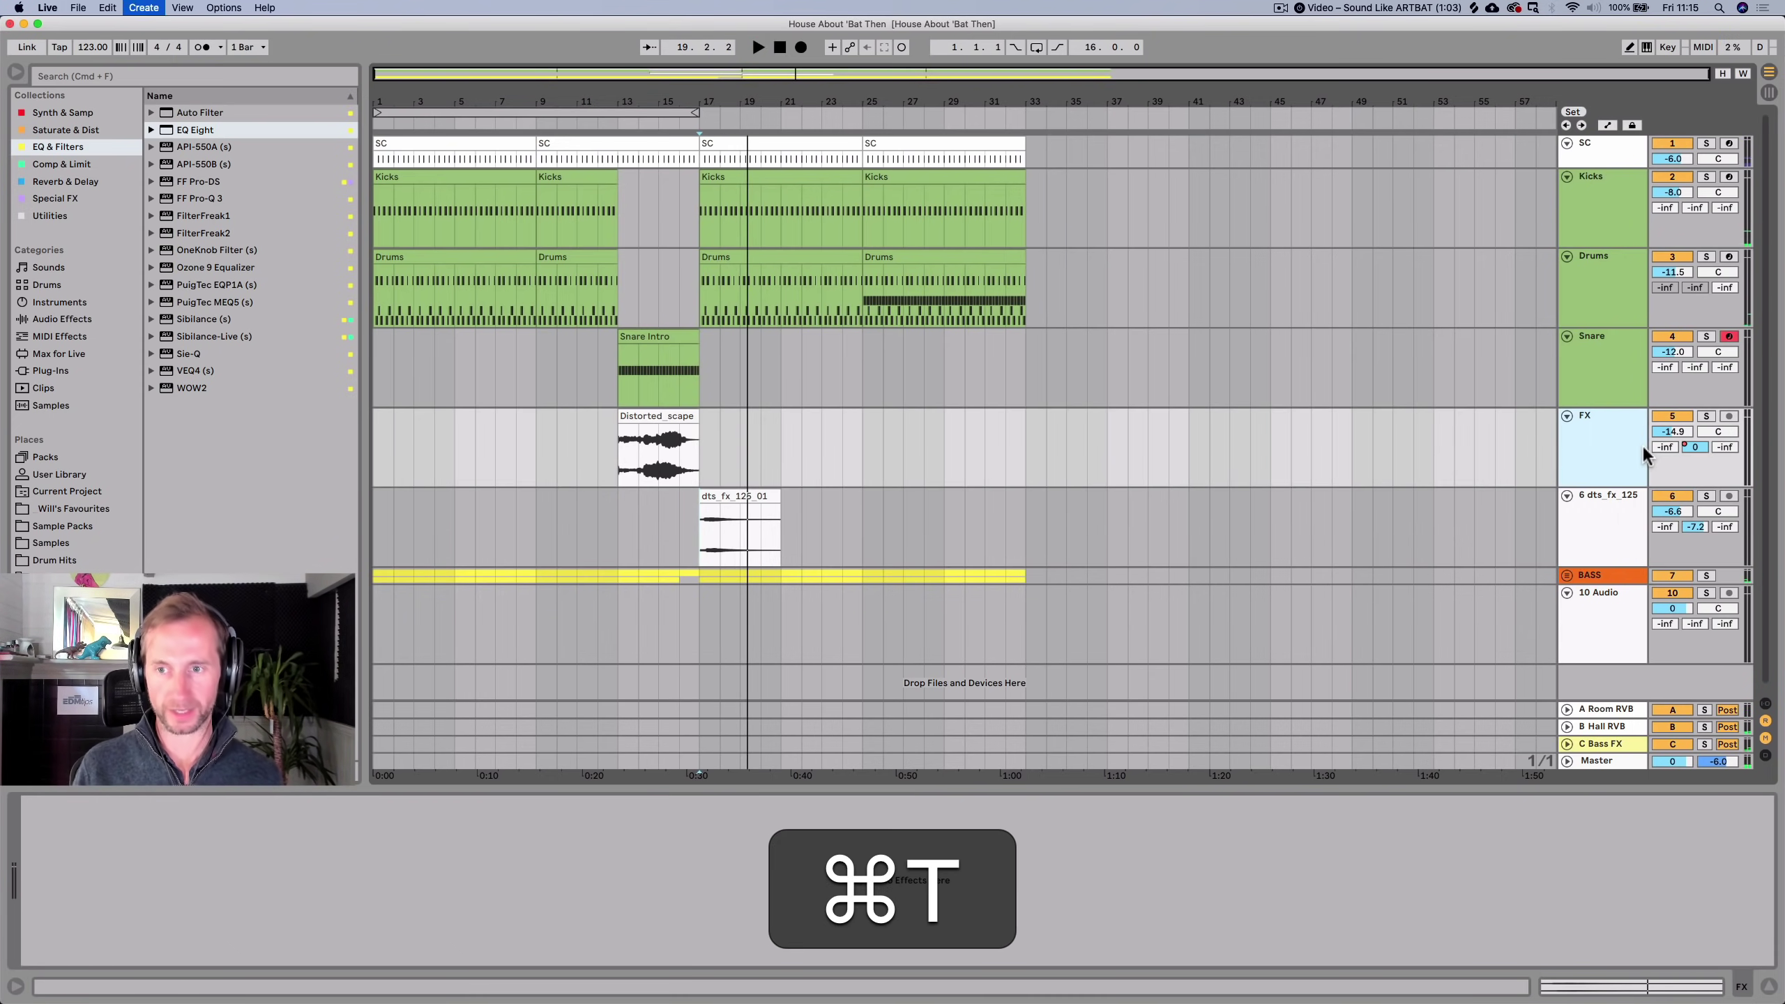
{"action": "left_click", "coordinate": [61, 543]}
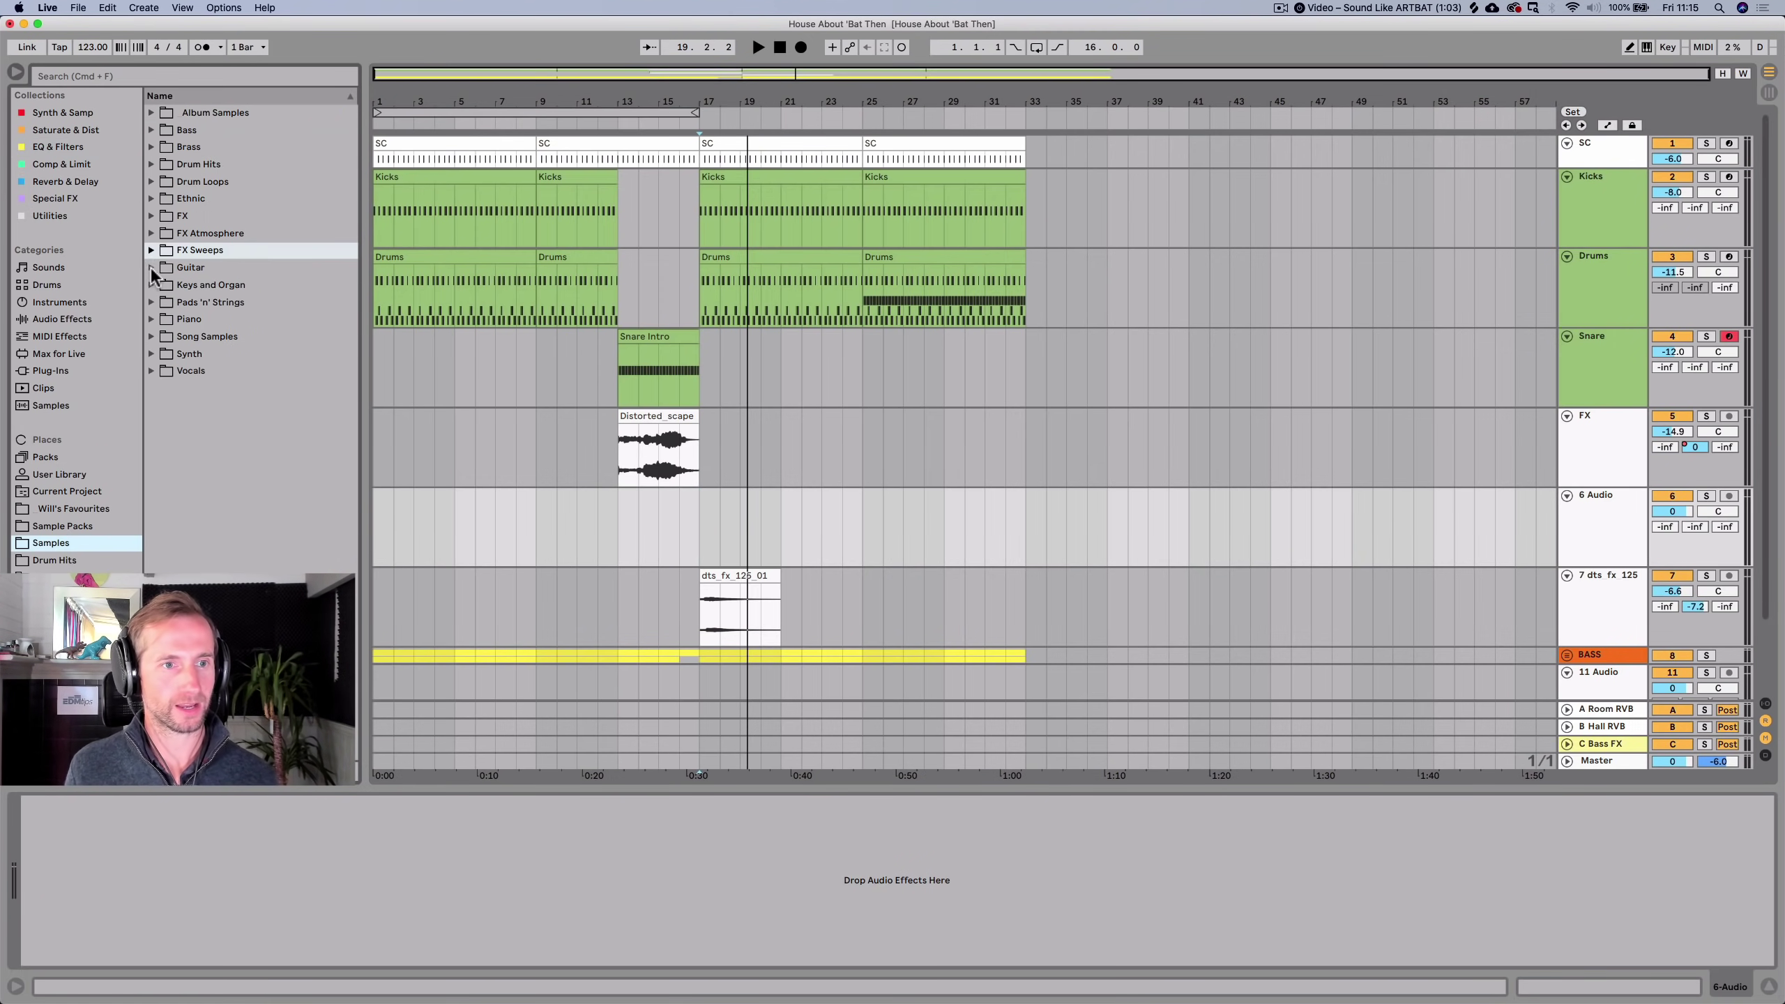
{"action": "left_click", "coordinate": [70, 491]}
{"action": "left_click", "coordinate": [215, 332]}
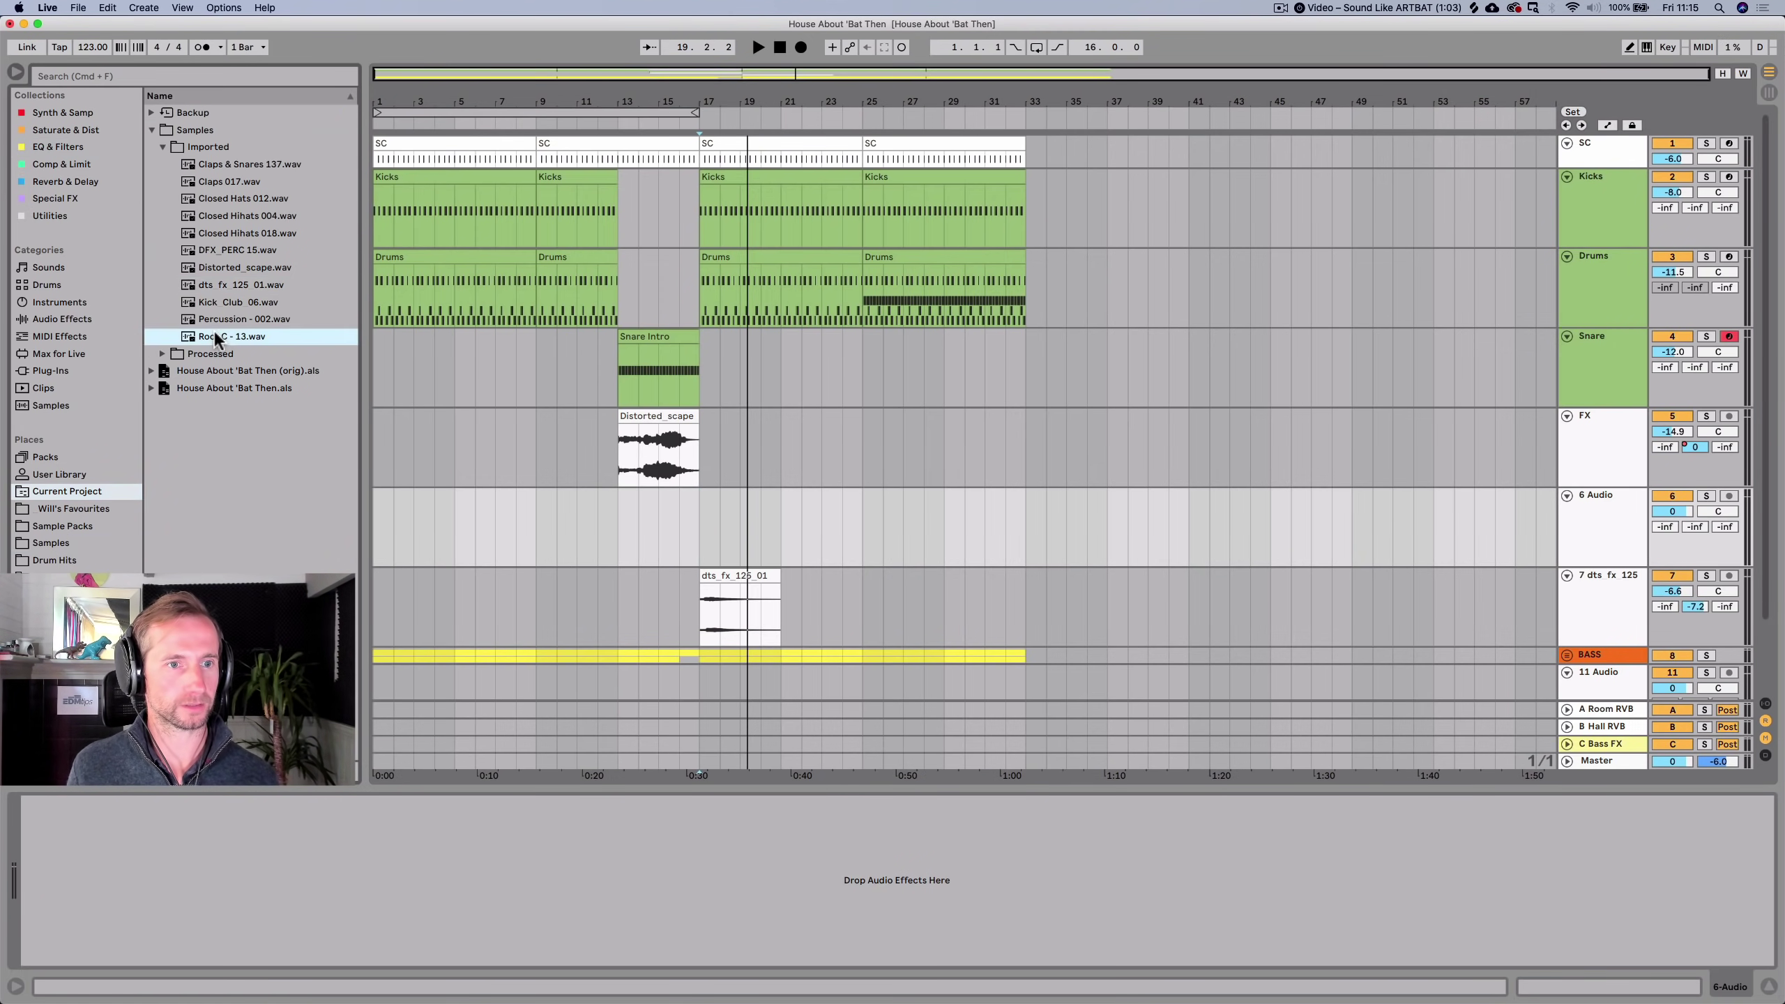
{"action": "left_click", "coordinate": [210, 350]}
{"action": "key", "text": "Right"}
{"action": "key", "text": "Down"}
{"action": "key", "text": "Down"}
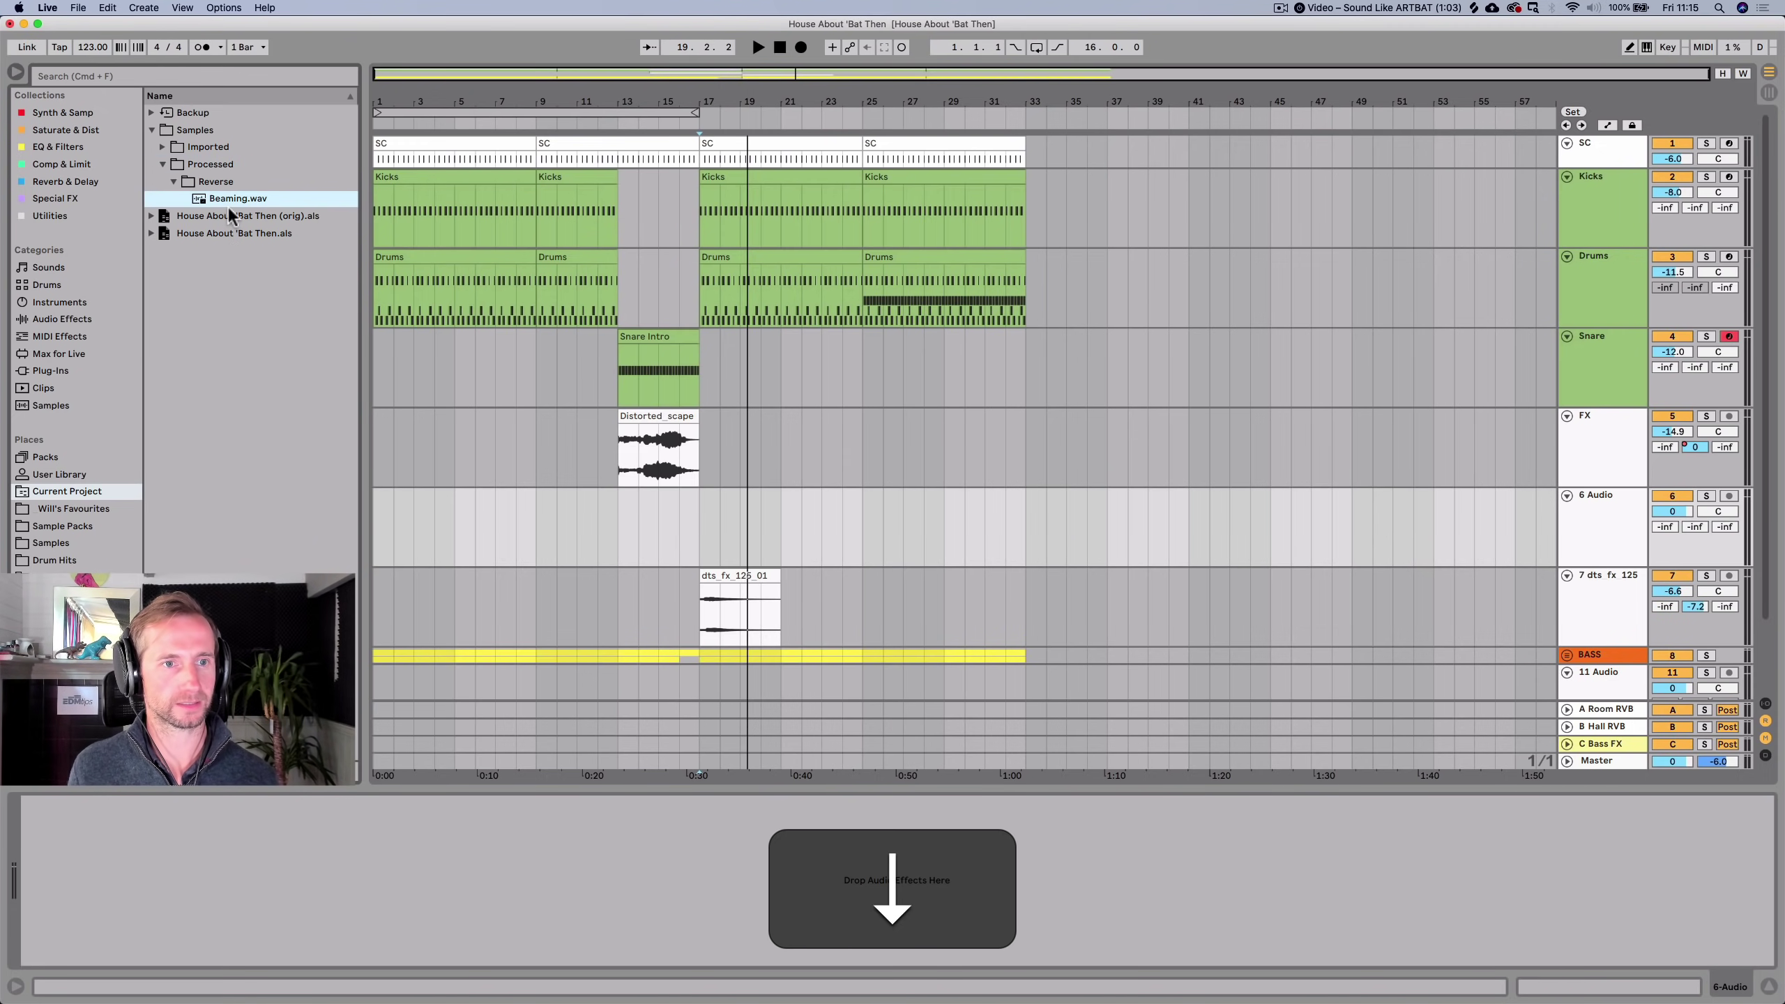
{"action": "left_click_drag", "start_coordinate": [229, 200], "coordinate": [544, 514]}
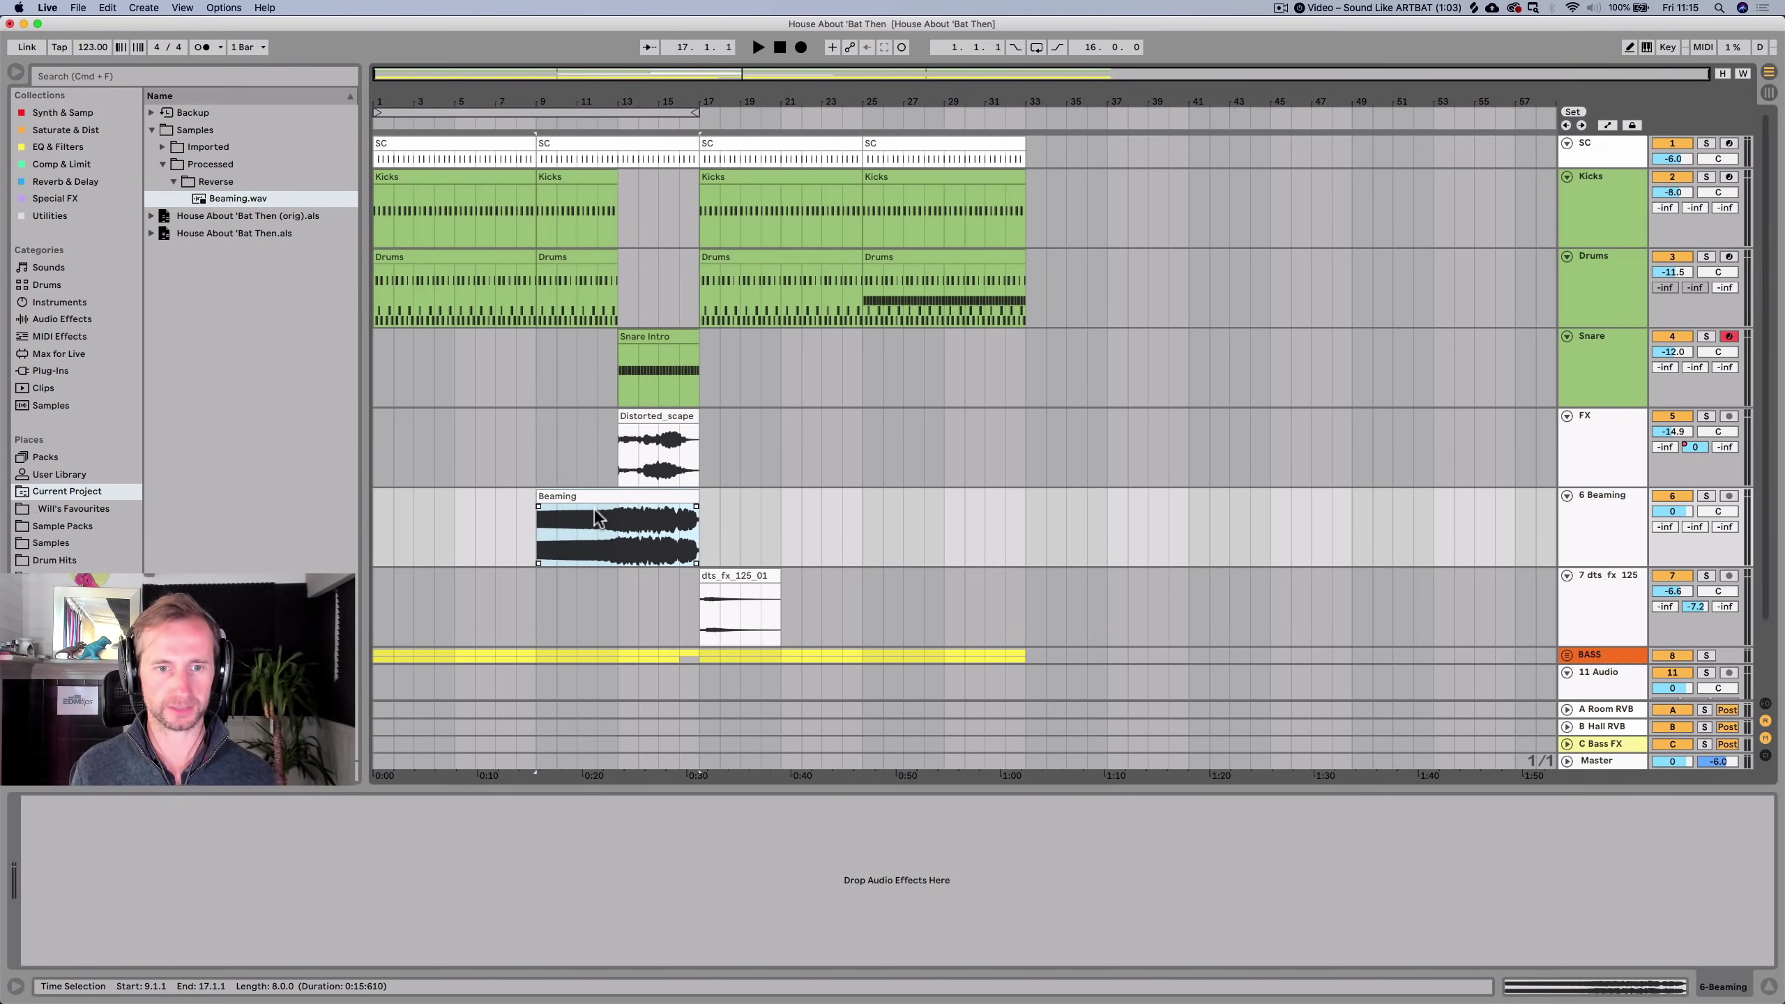
Solo the Beaming track, set its volume to -26.1 dB and audition the clip from bar 16.
{"action": "left_click", "coordinate": [1707, 496]}
{"action": "key", "text": "space"}
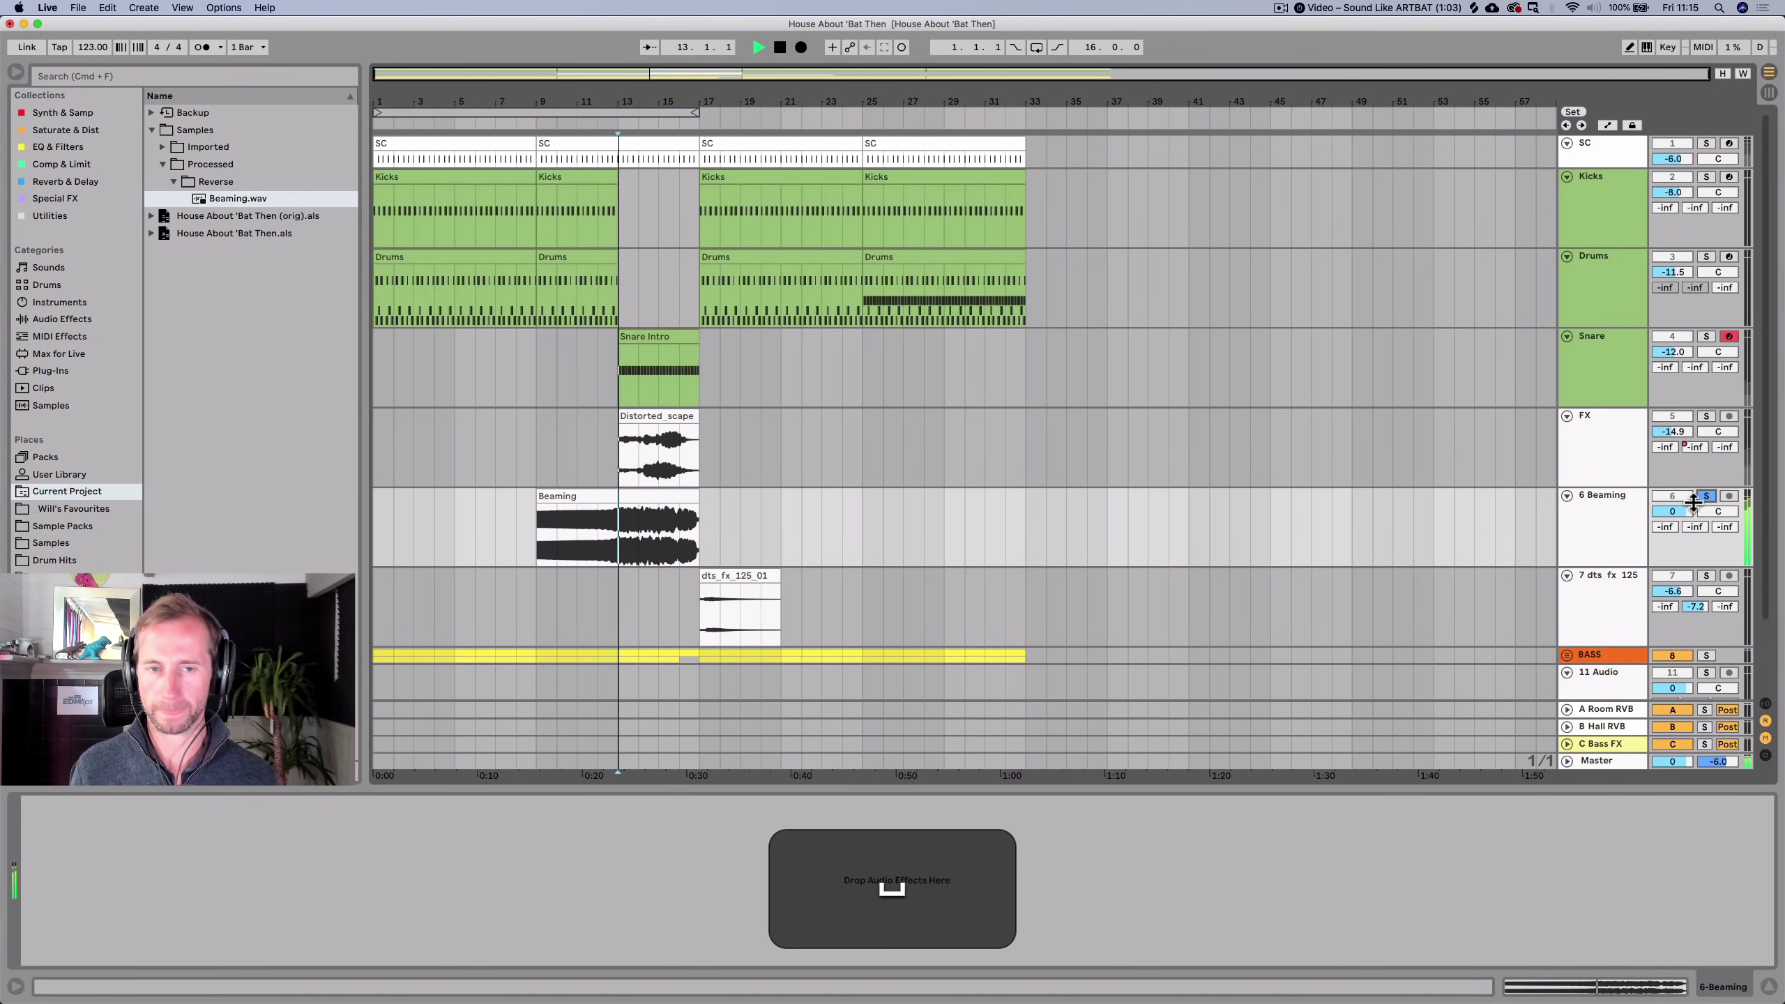
{"action": "key", "text": "space"}
{"action": "left_click_drag", "start_coordinate": [1673, 511], "coordinate": [1673, 533]}
{"action": "left_click", "coordinate": [676, 543]}
{"action": "key", "text": "space"}
{"action": "key", "text": "space"}
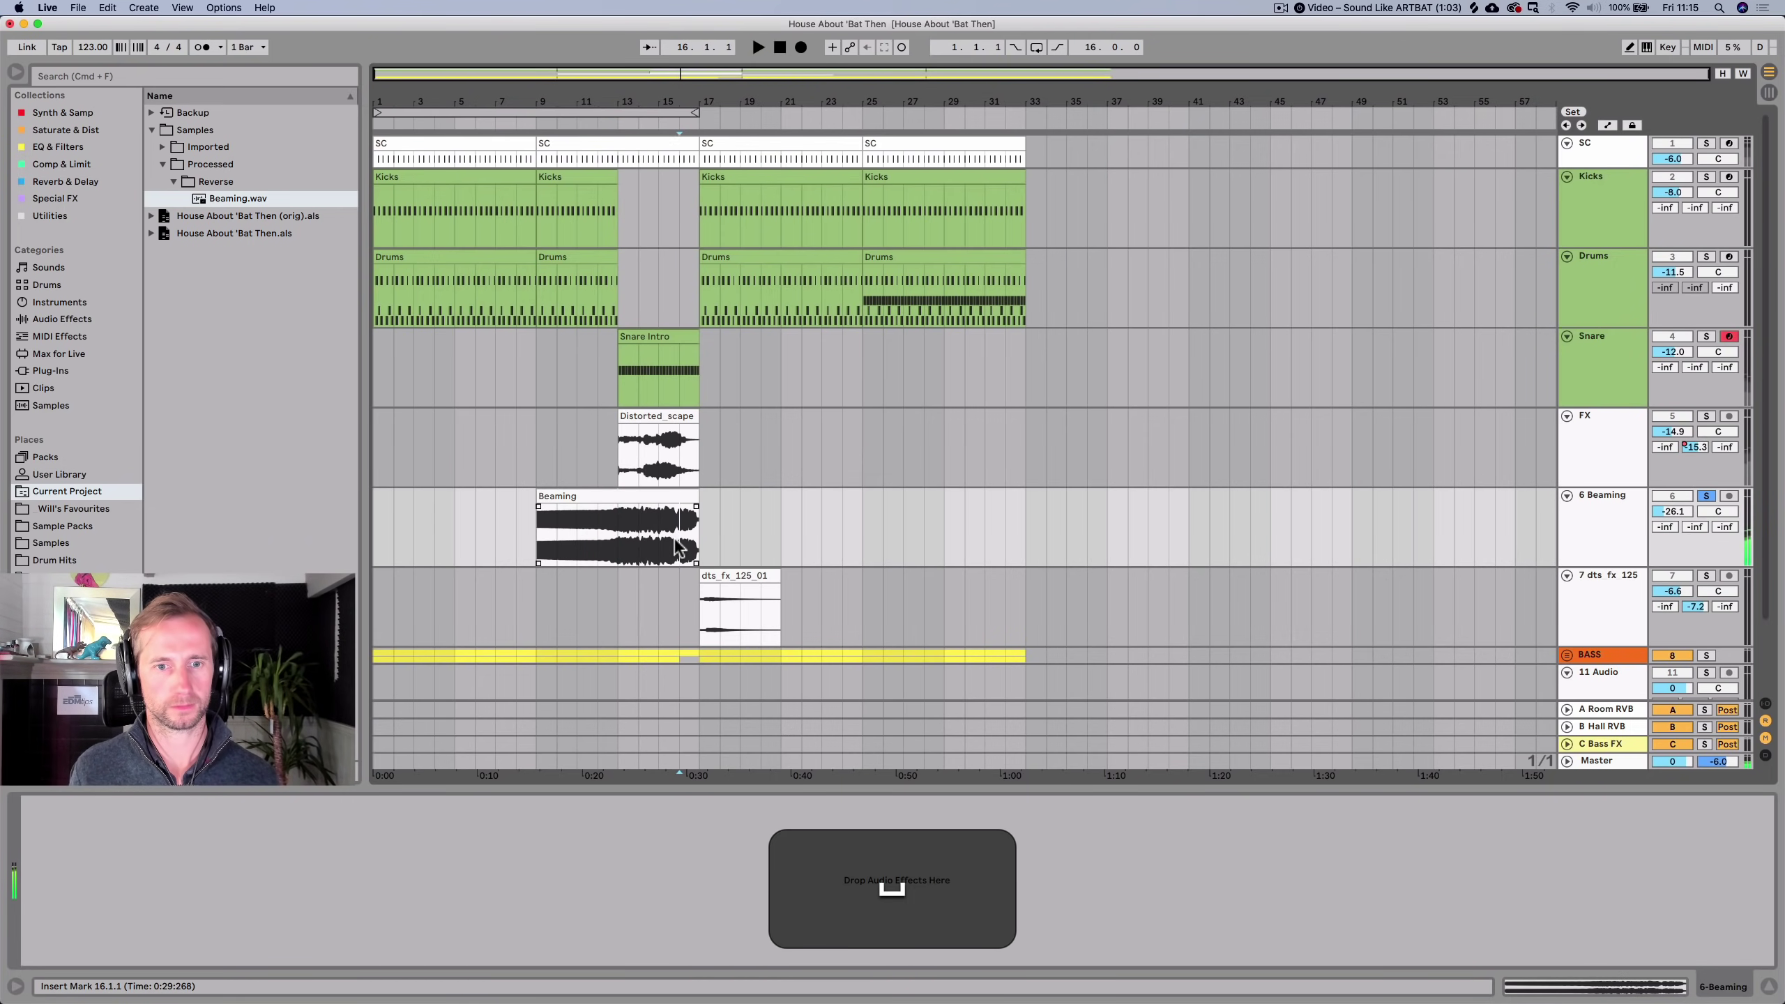
{"action": "key", "text": "space"}
{"action": "key", "text": "space"}
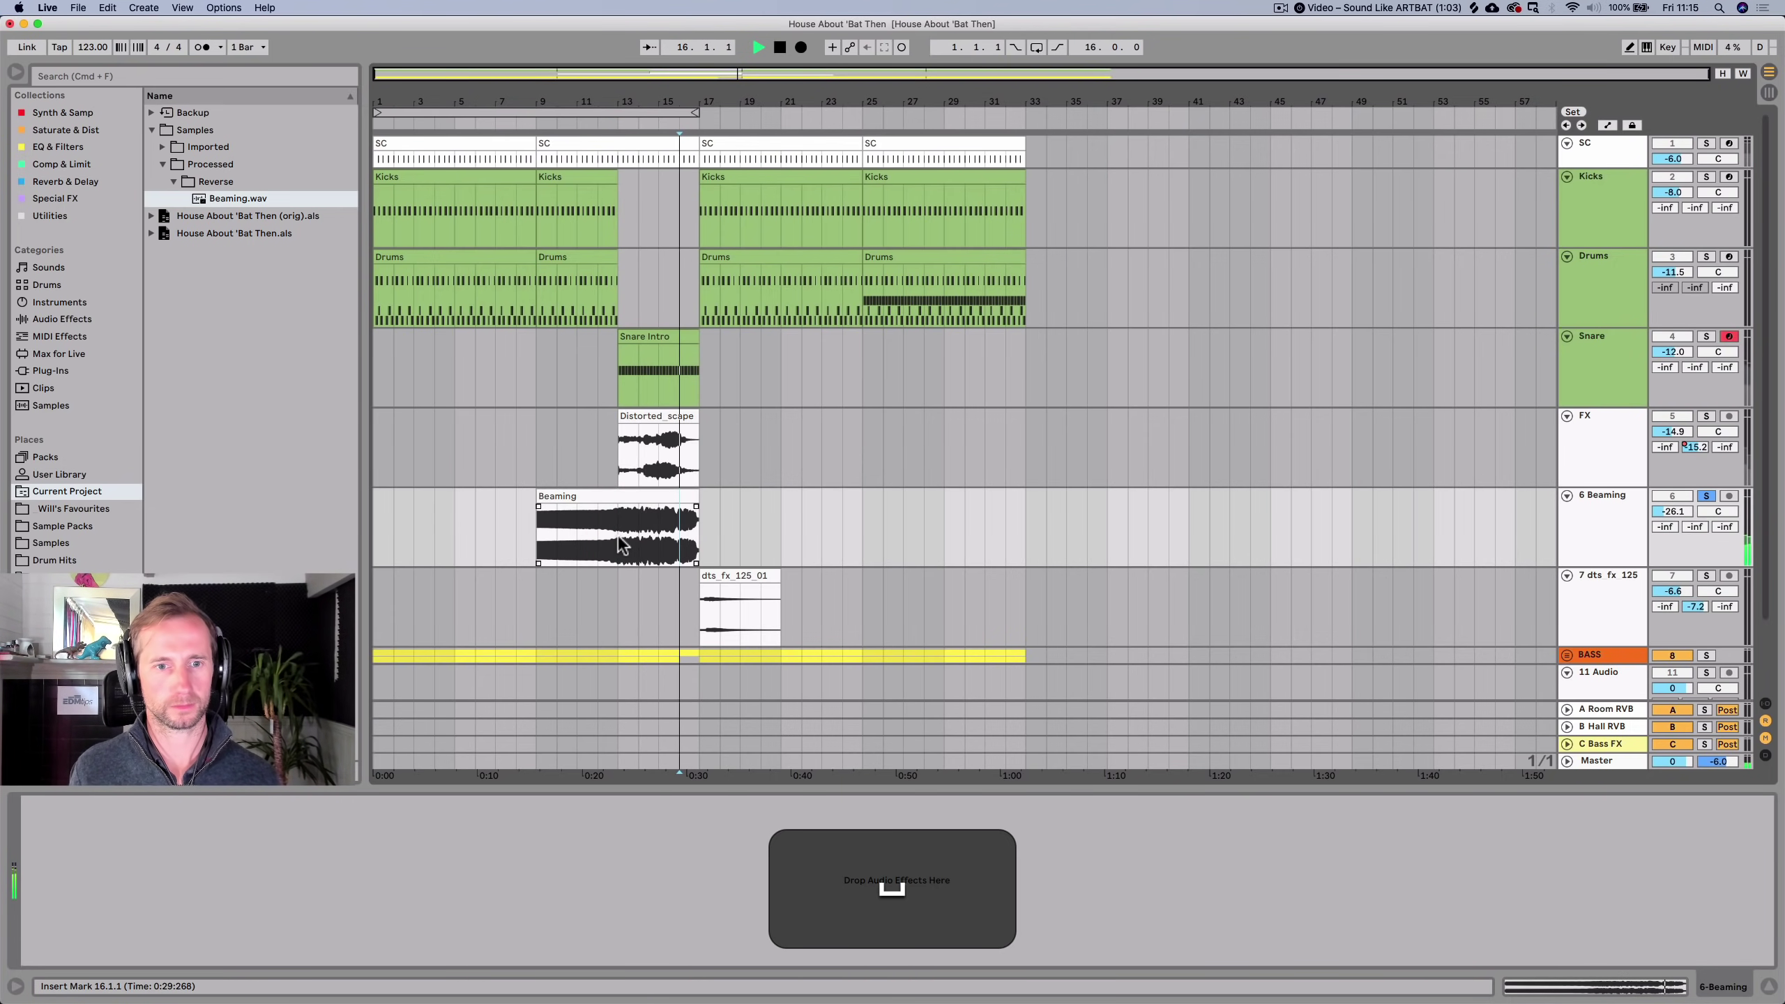
{"action": "key", "text": "space"}
Delete the part of the Beaming clip before bar 13, reverse the remaining clip and play it.
{"action": "left_click_drag", "start_coordinate": [619, 545], "coordinate": [516, 527]}
{"action": "key", "text": "BackSpace"}
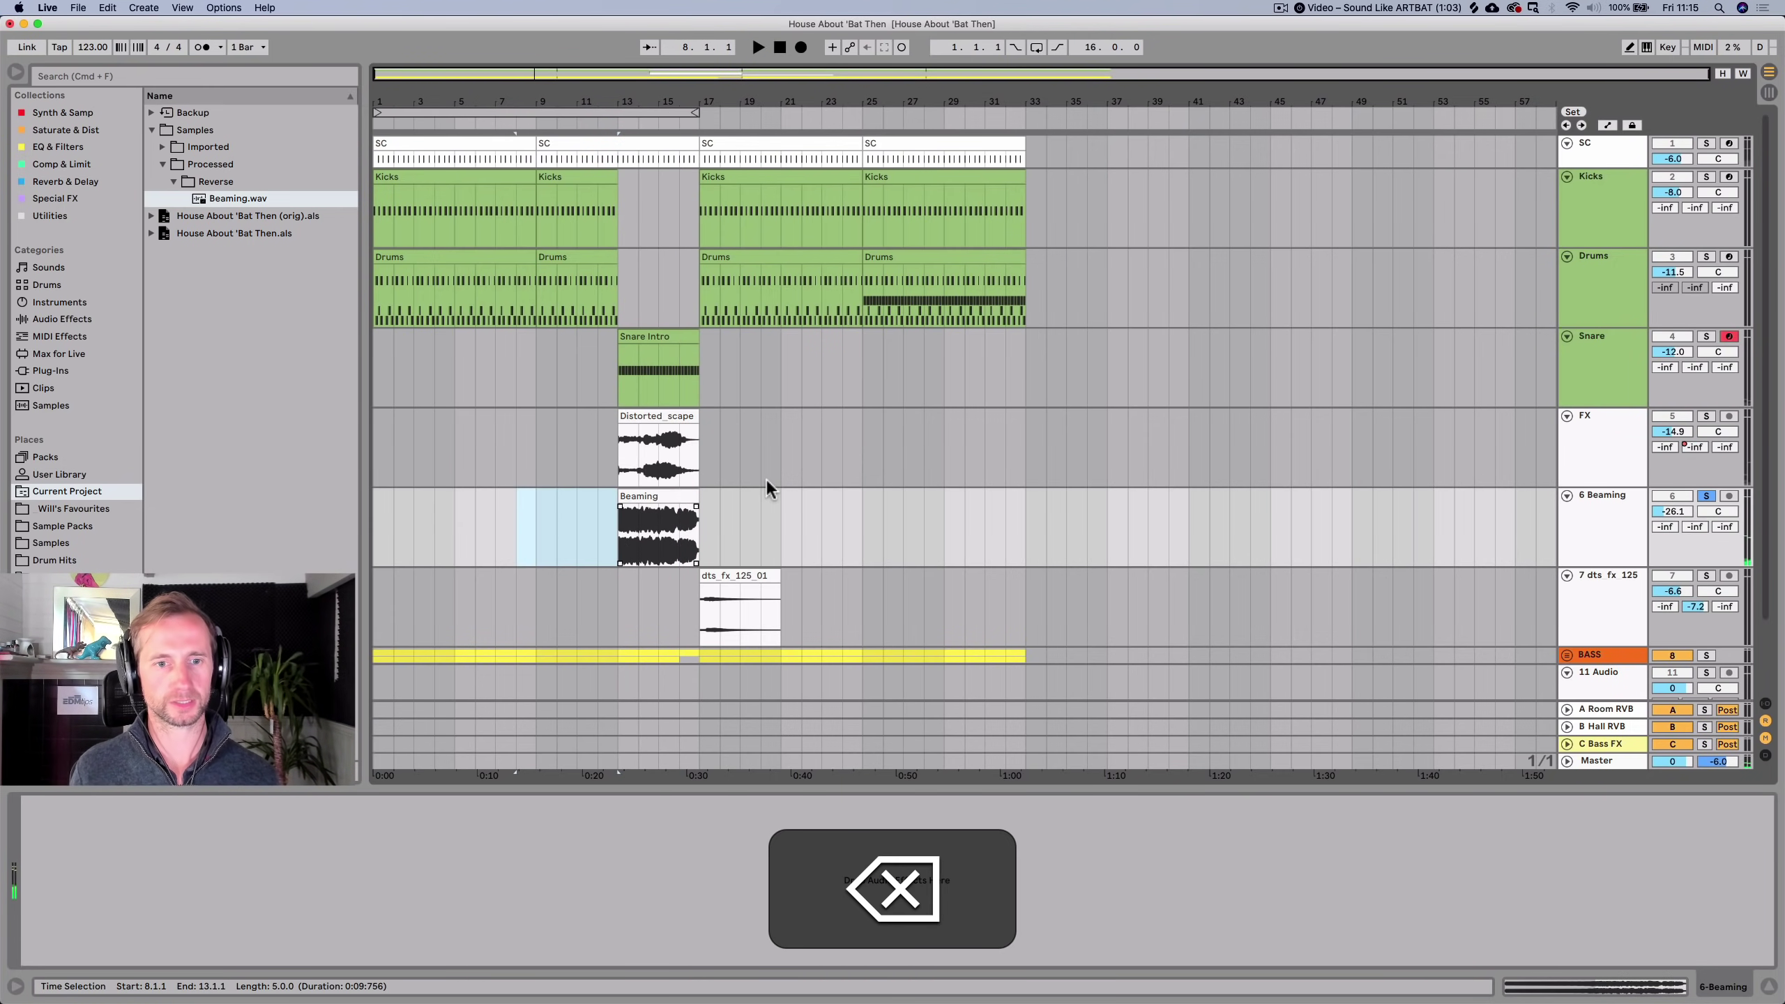
{"action": "left_click", "coordinate": [665, 492]}
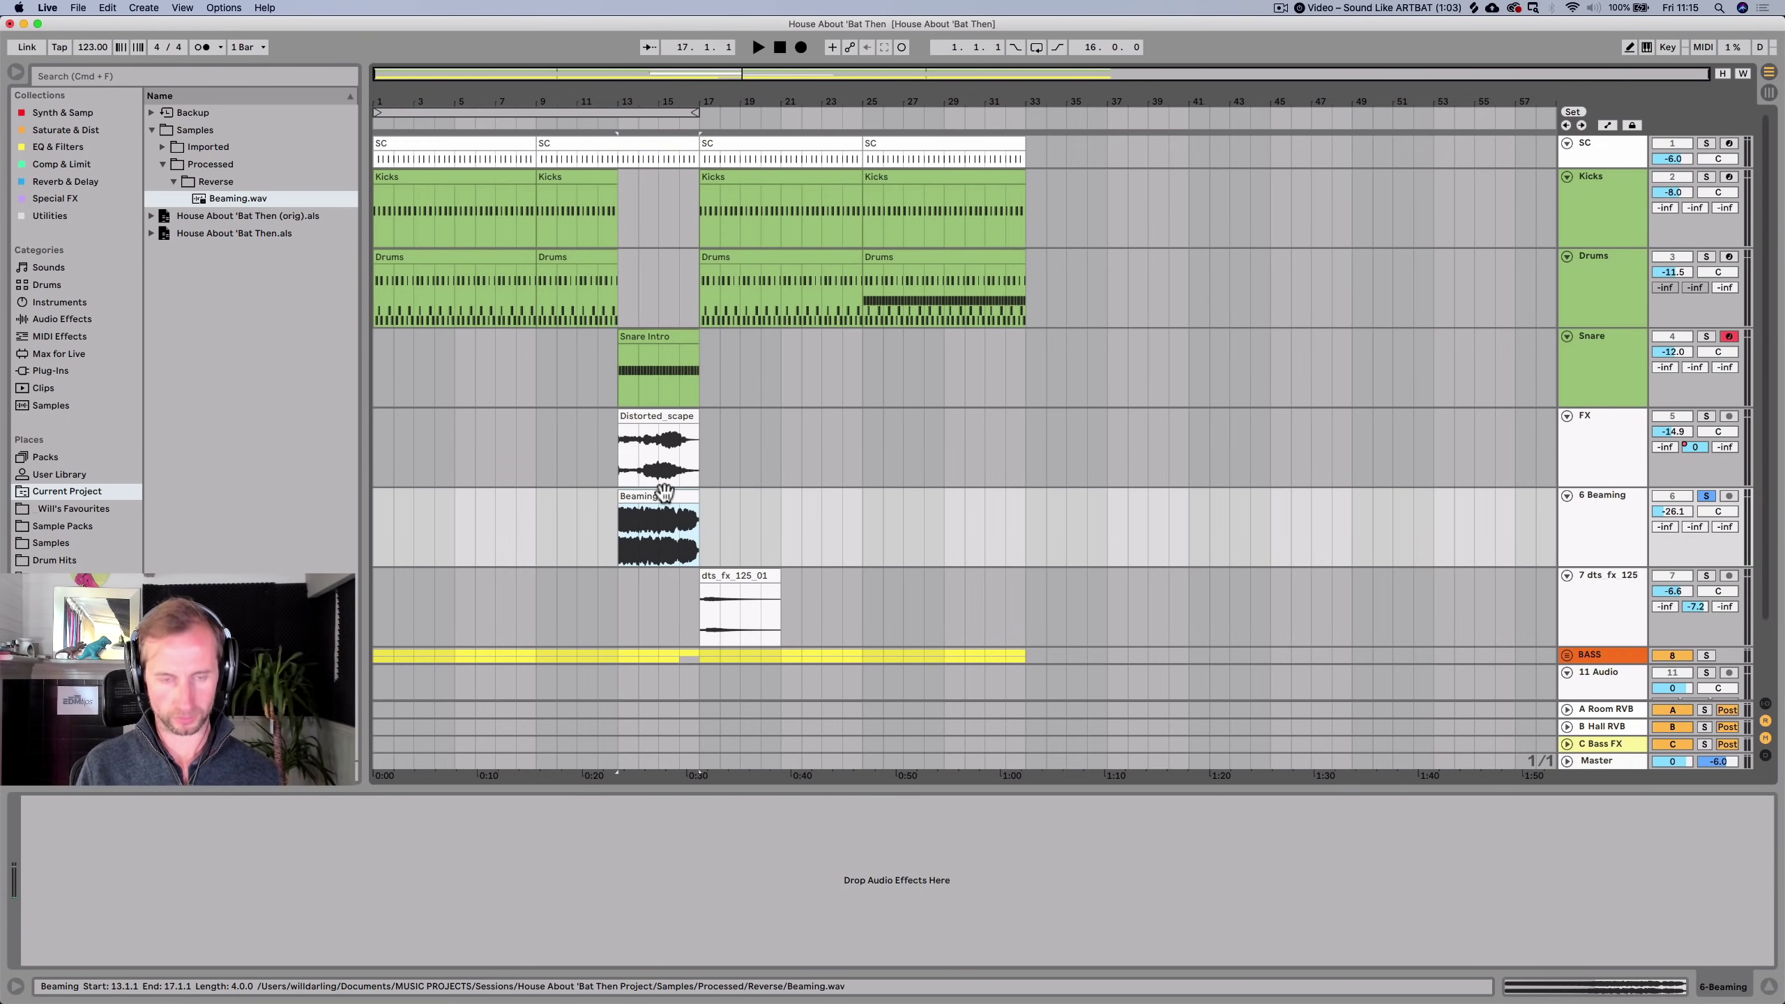
{"action": "key", "text": "r"}
{"action": "key", "text": "space"}
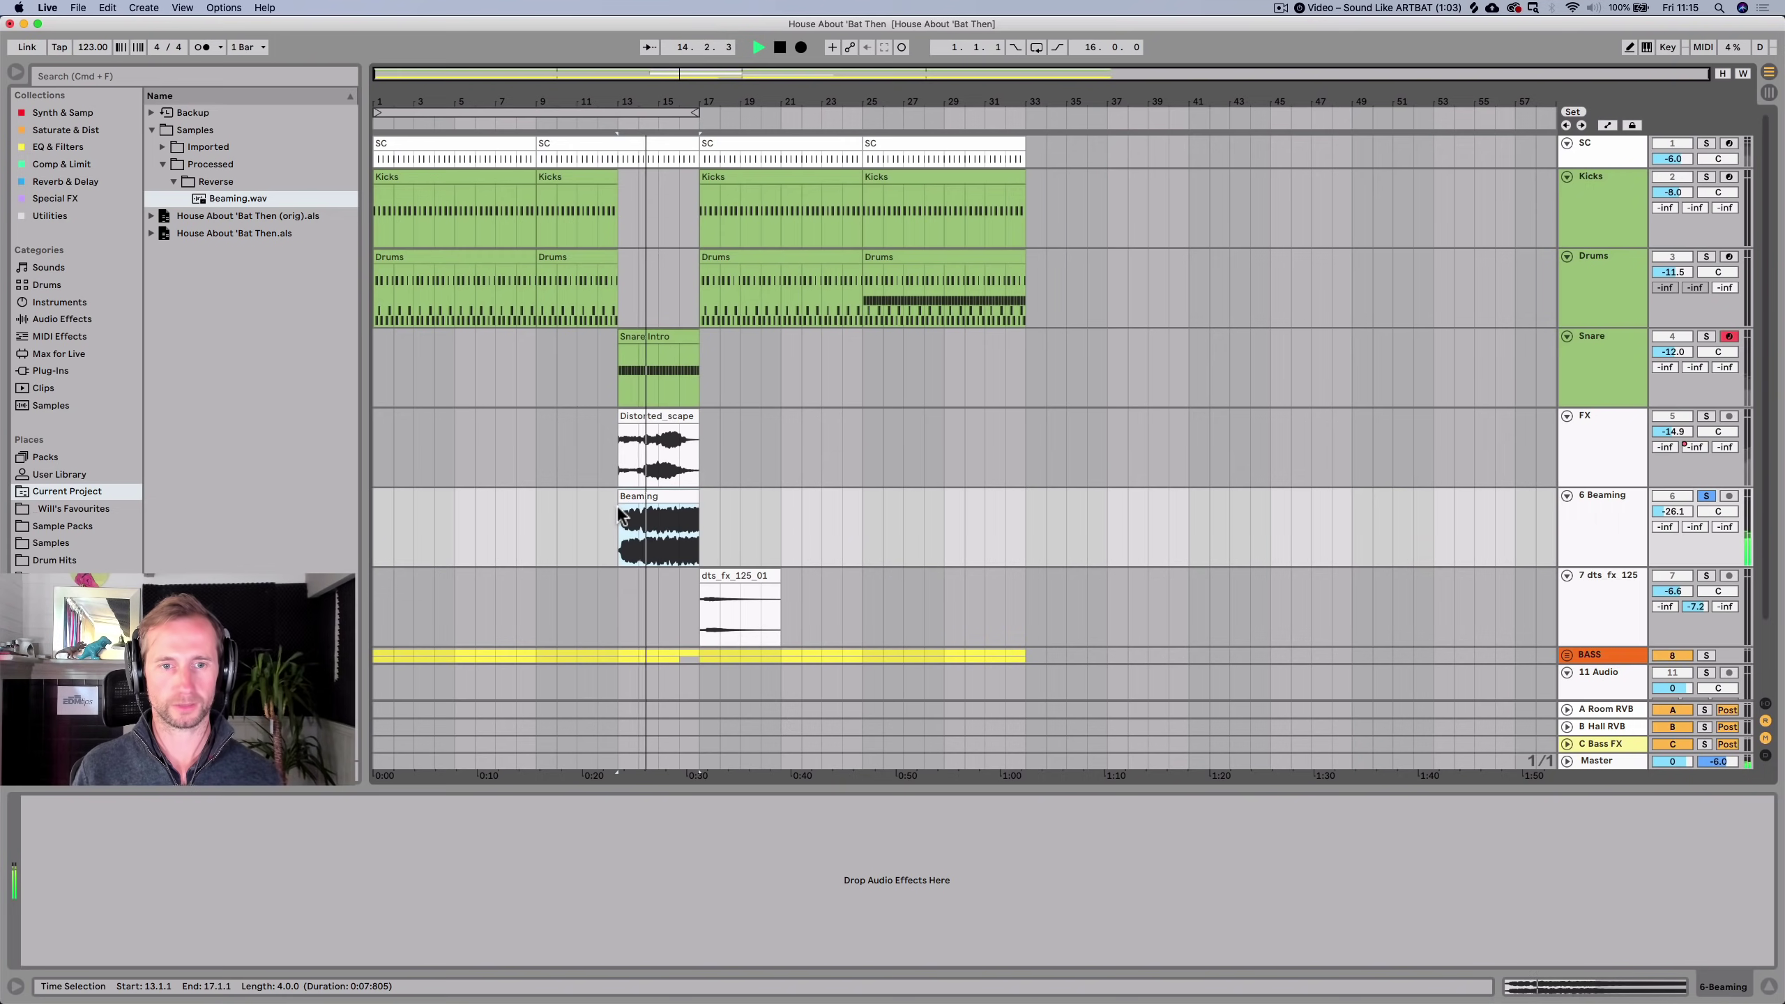
Add a fade-in of about one and a half bars to the Beaming clip and unsolo its track.
{"action": "left_click_drag", "start_coordinate": [629, 509], "coordinate": [647, 506]}
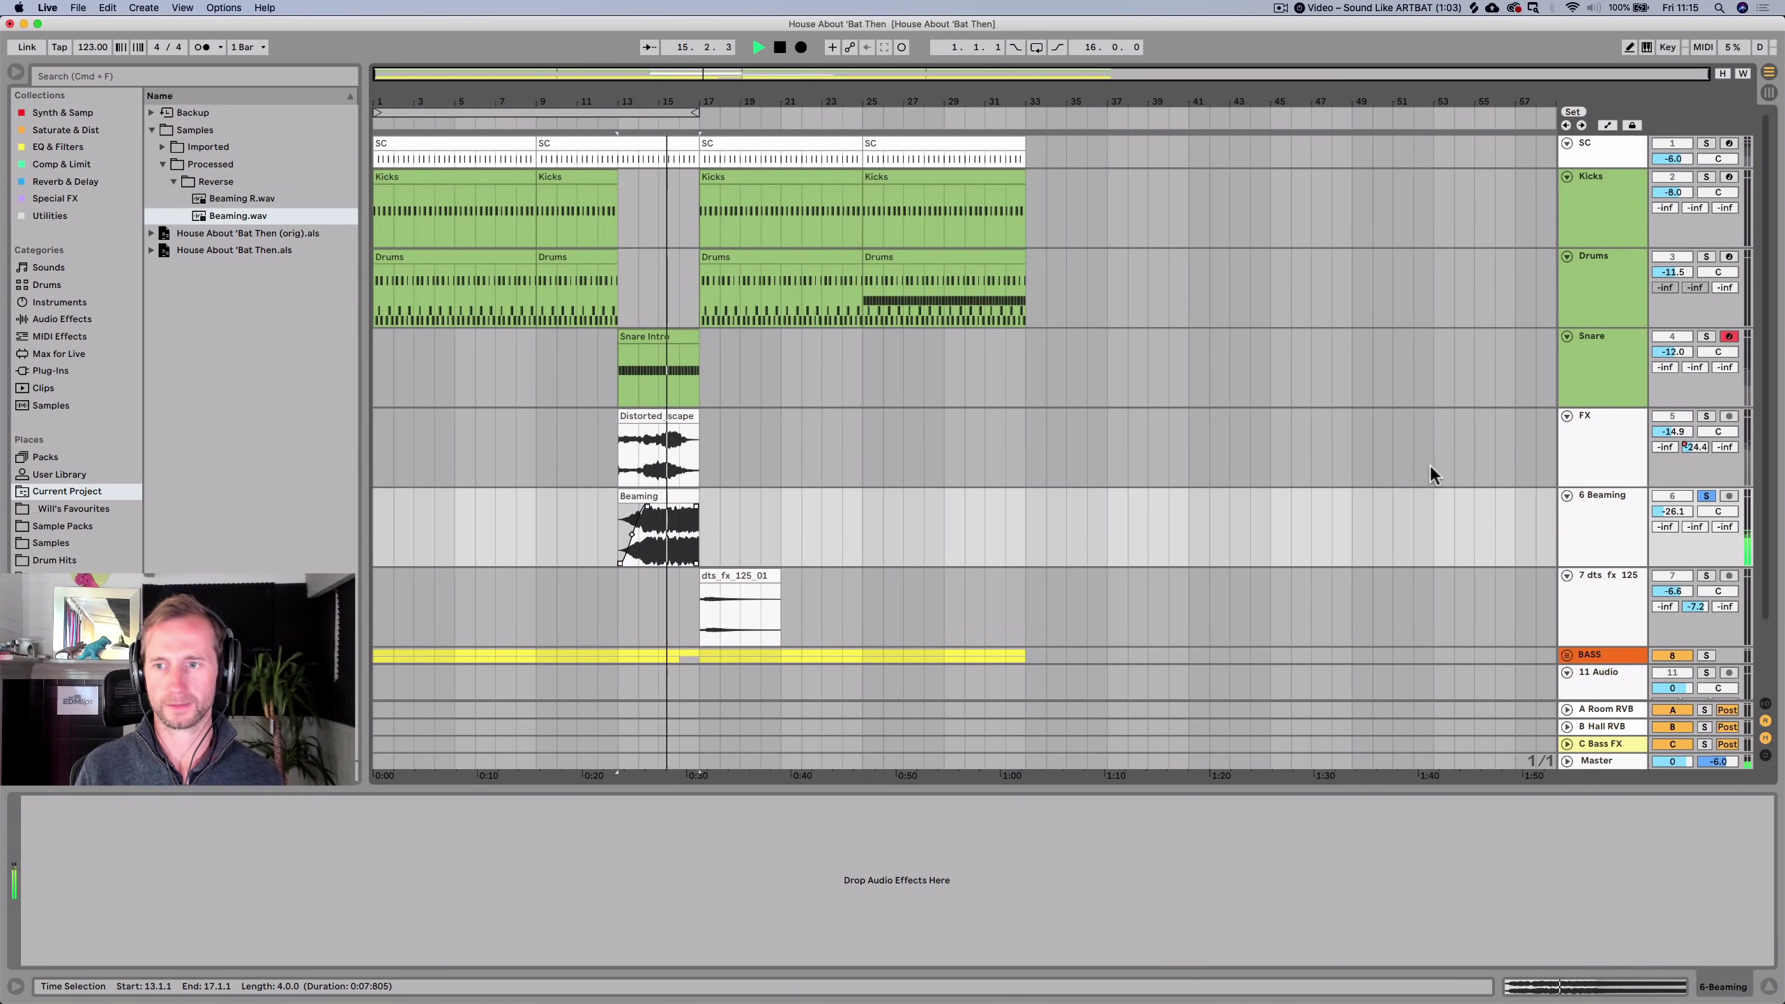
{"action": "key", "text": "space"}
{"action": "left_click", "coordinate": [1702, 493]}
{"action": "left_click", "coordinate": [672, 450]}
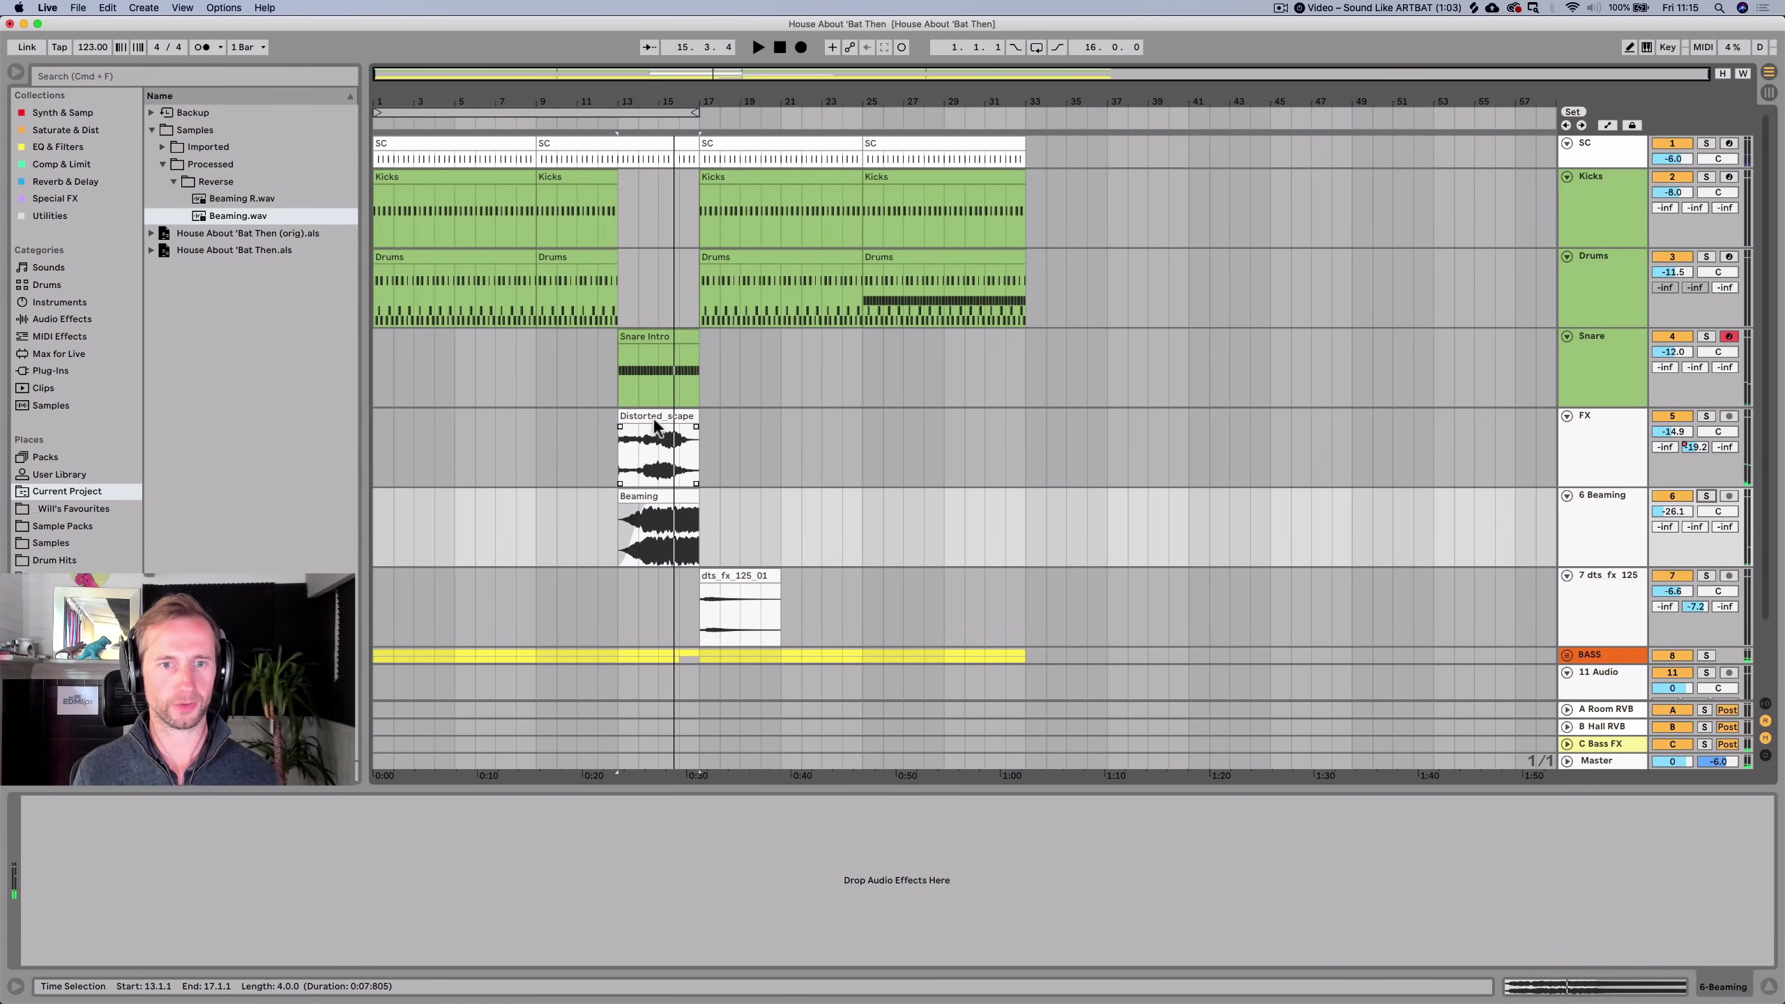
Play the arrangement from about bar 11, set the Beaming track volume to -20.0 dB and save the set.
{"action": "left_click", "coordinate": [576, 121]}
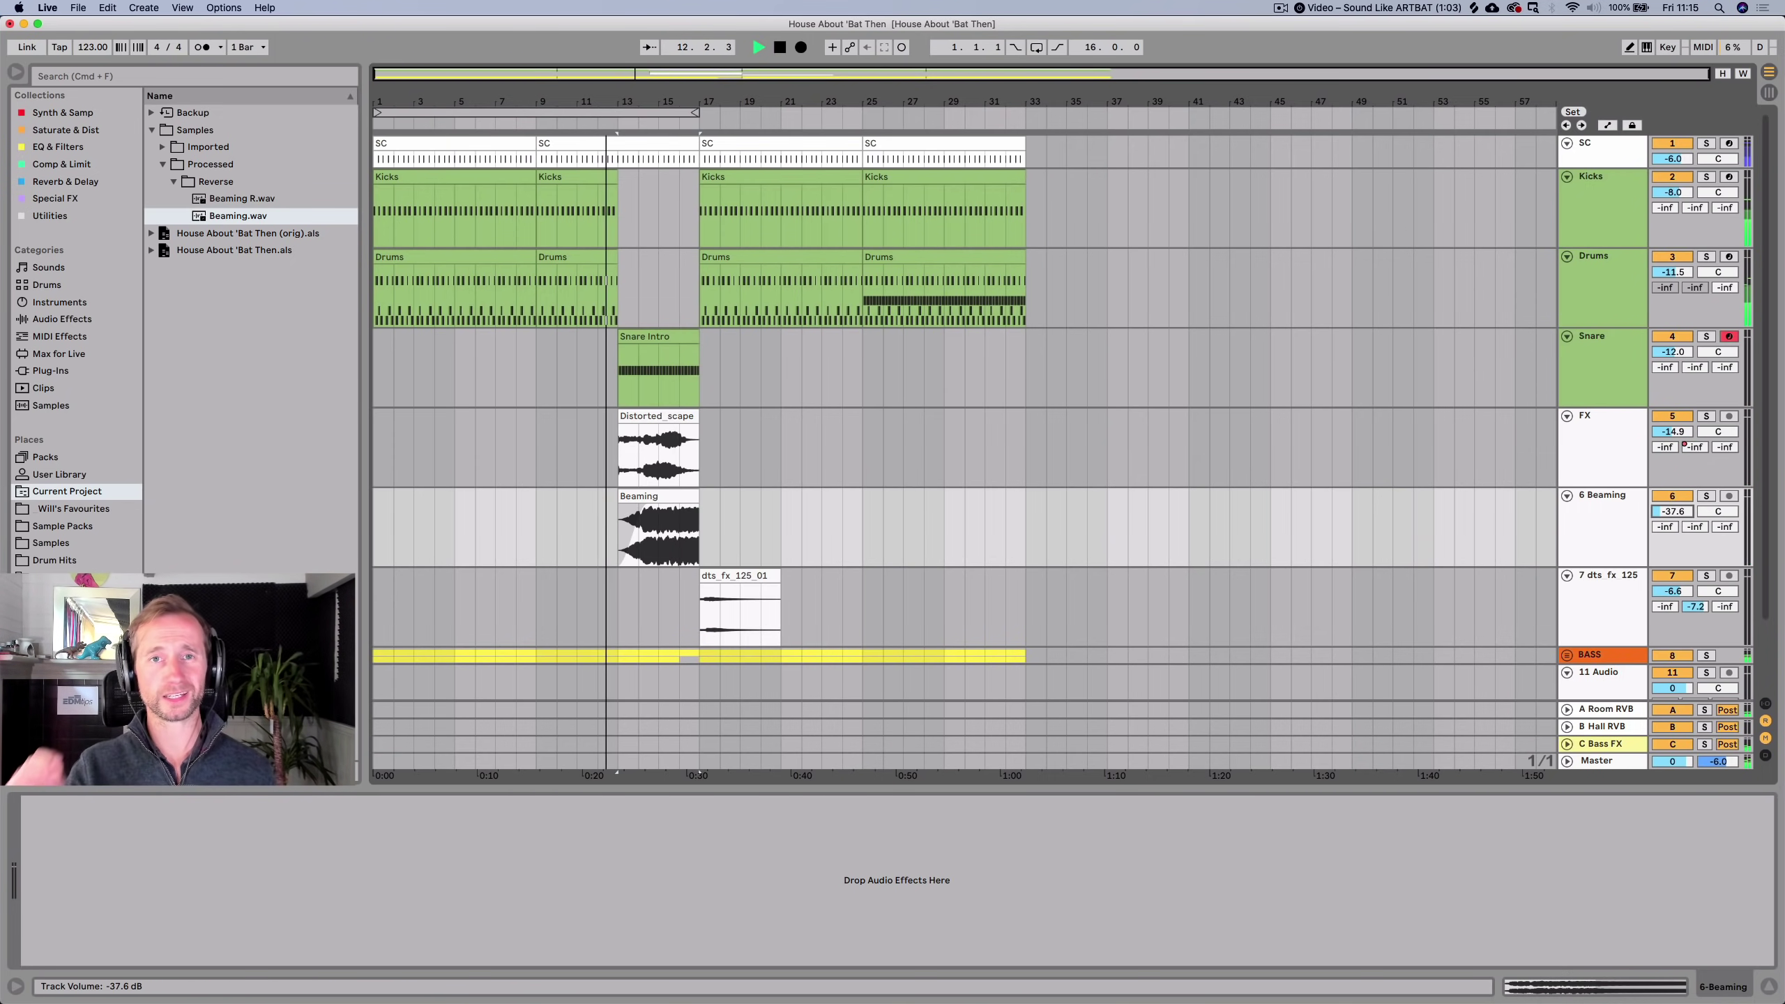
{"action": "left_click_drag", "start_coordinate": [1673, 511], "coordinate": [1673, 494]}
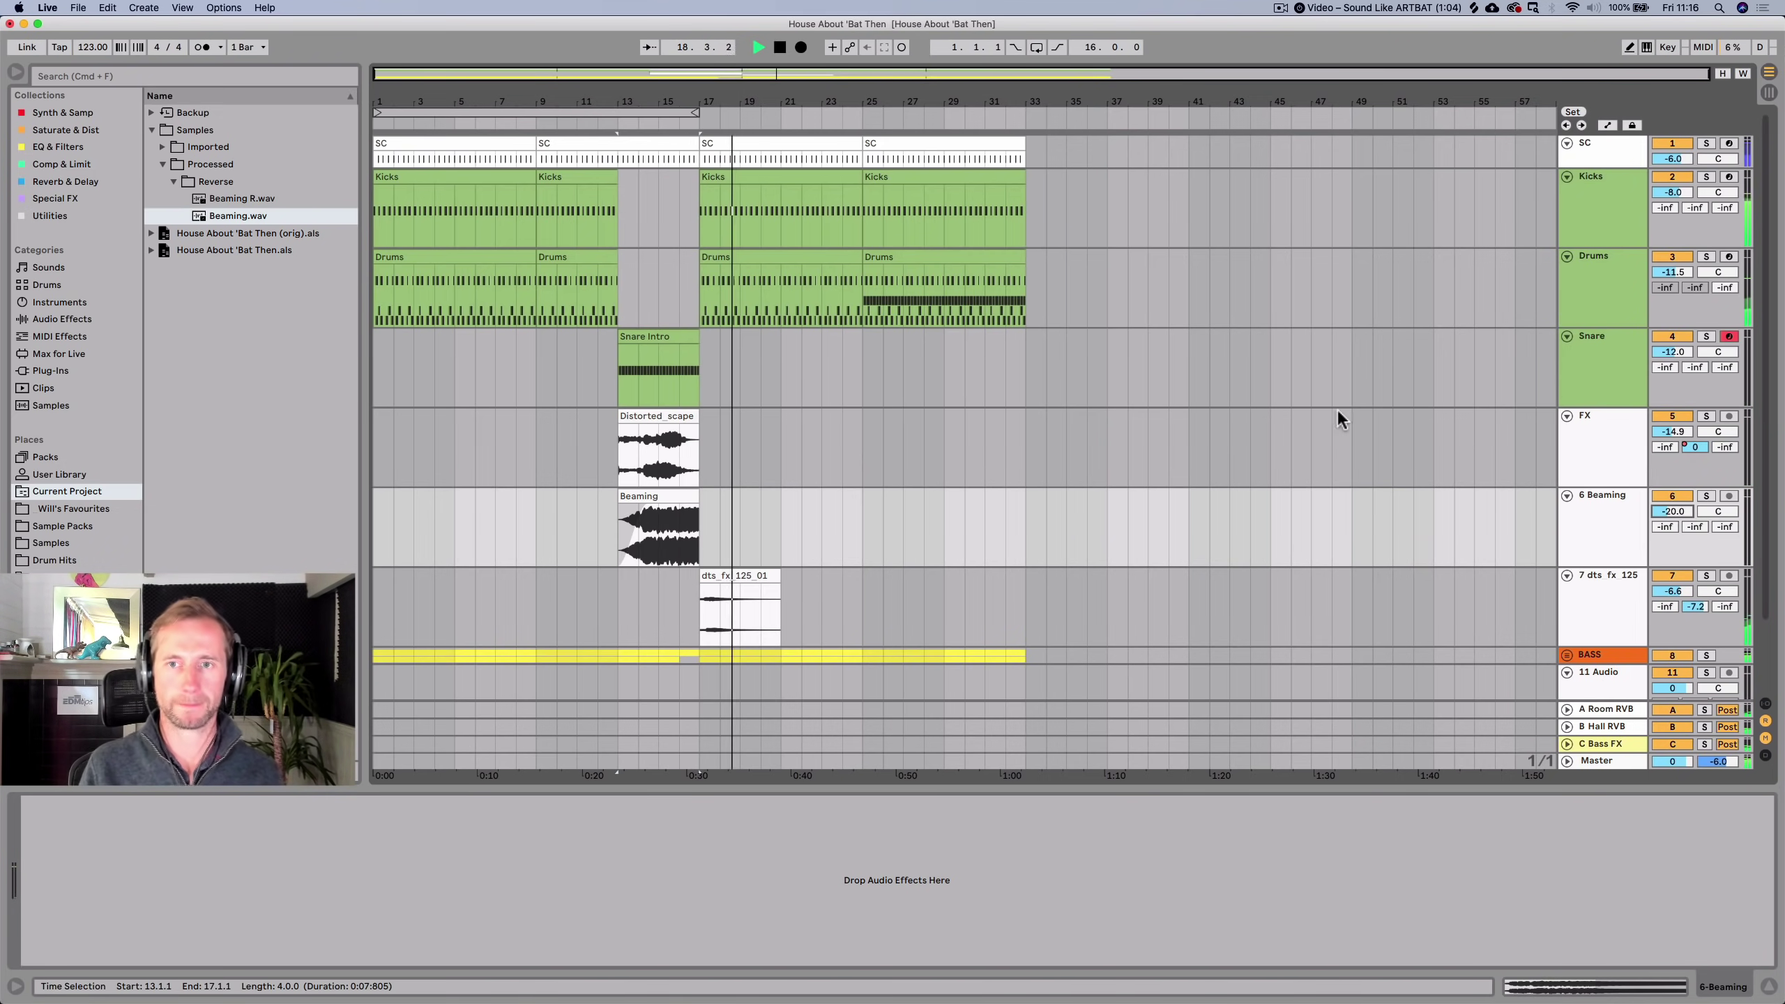
{"action": "key", "text": "super+s"}
Add a Saturator after the drum rack on the Drums track.
{"action": "left_click", "coordinate": [1581, 289]}
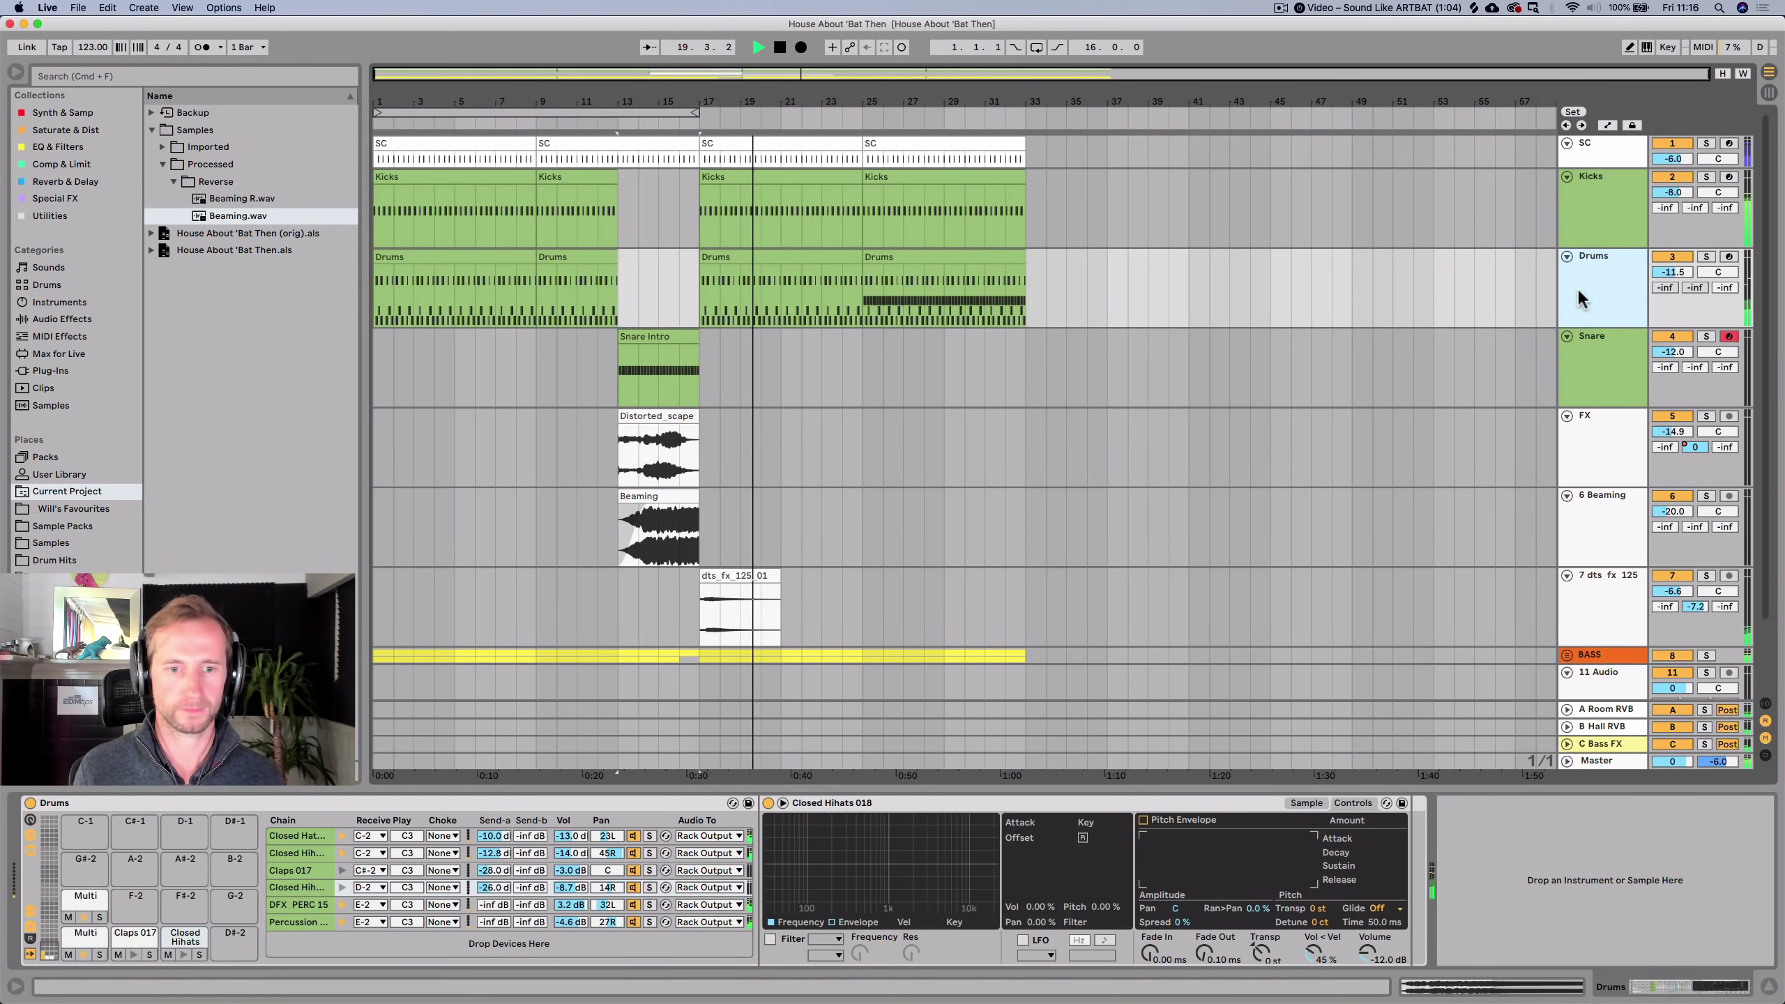
{"action": "left_click", "coordinate": [1617, 367]}
{"action": "left_click", "coordinate": [1602, 281]}
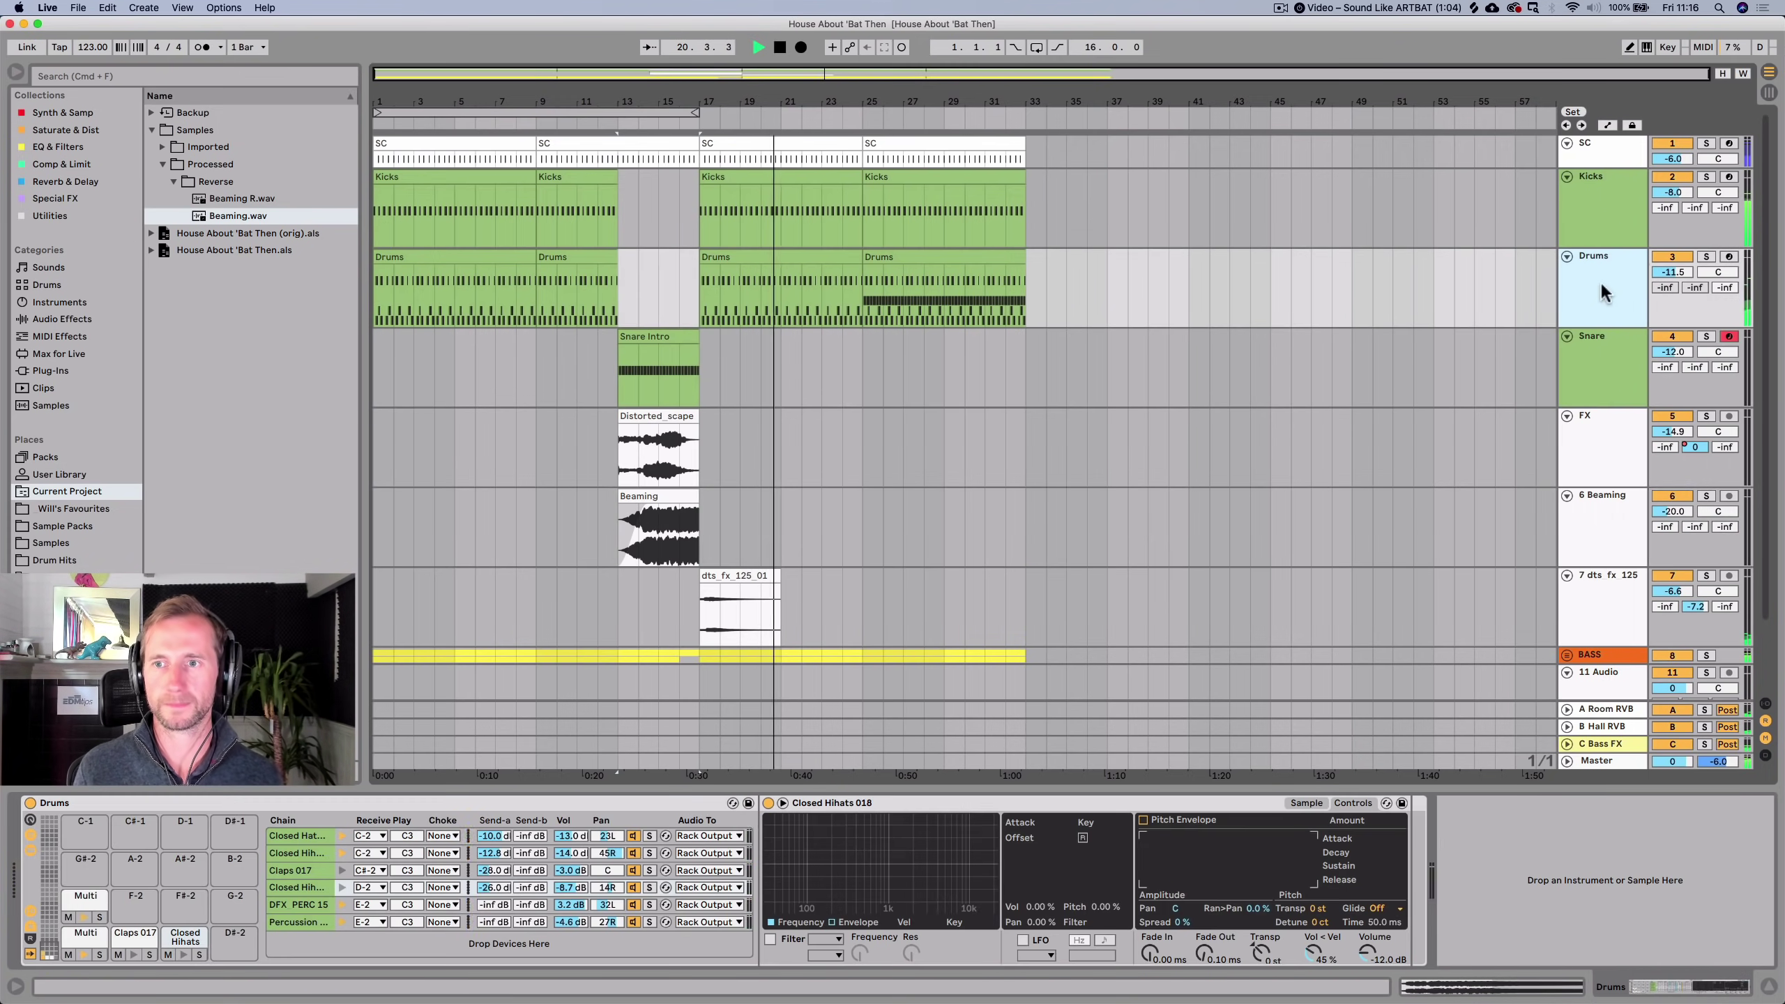
{"action": "left_click", "coordinate": [35, 131]}
{"action": "left_click_drag", "start_coordinate": [197, 147], "coordinate": [1509, 862]}
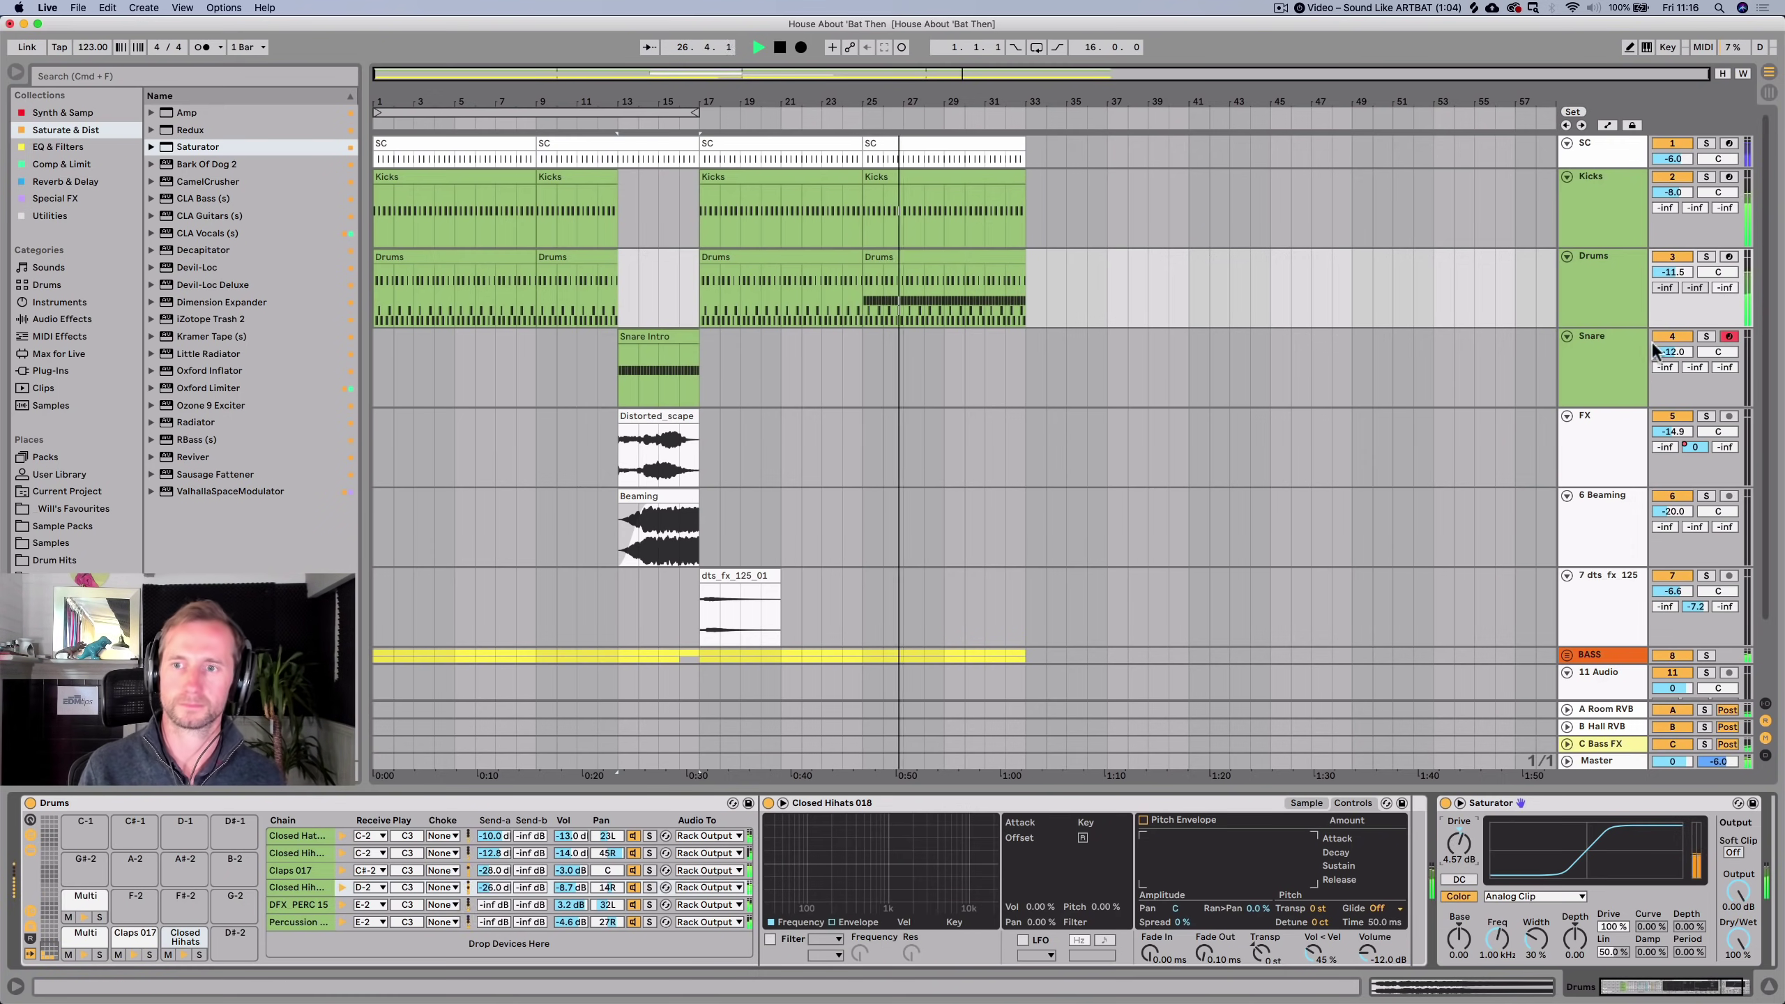
Collapse the FX, Beaming and dts_fx_125 tracks and save the set.
{"action": "left_click", "coordinate": [1567, 415]}
{"action": "left_click", "coordinate": [1567, 433]}
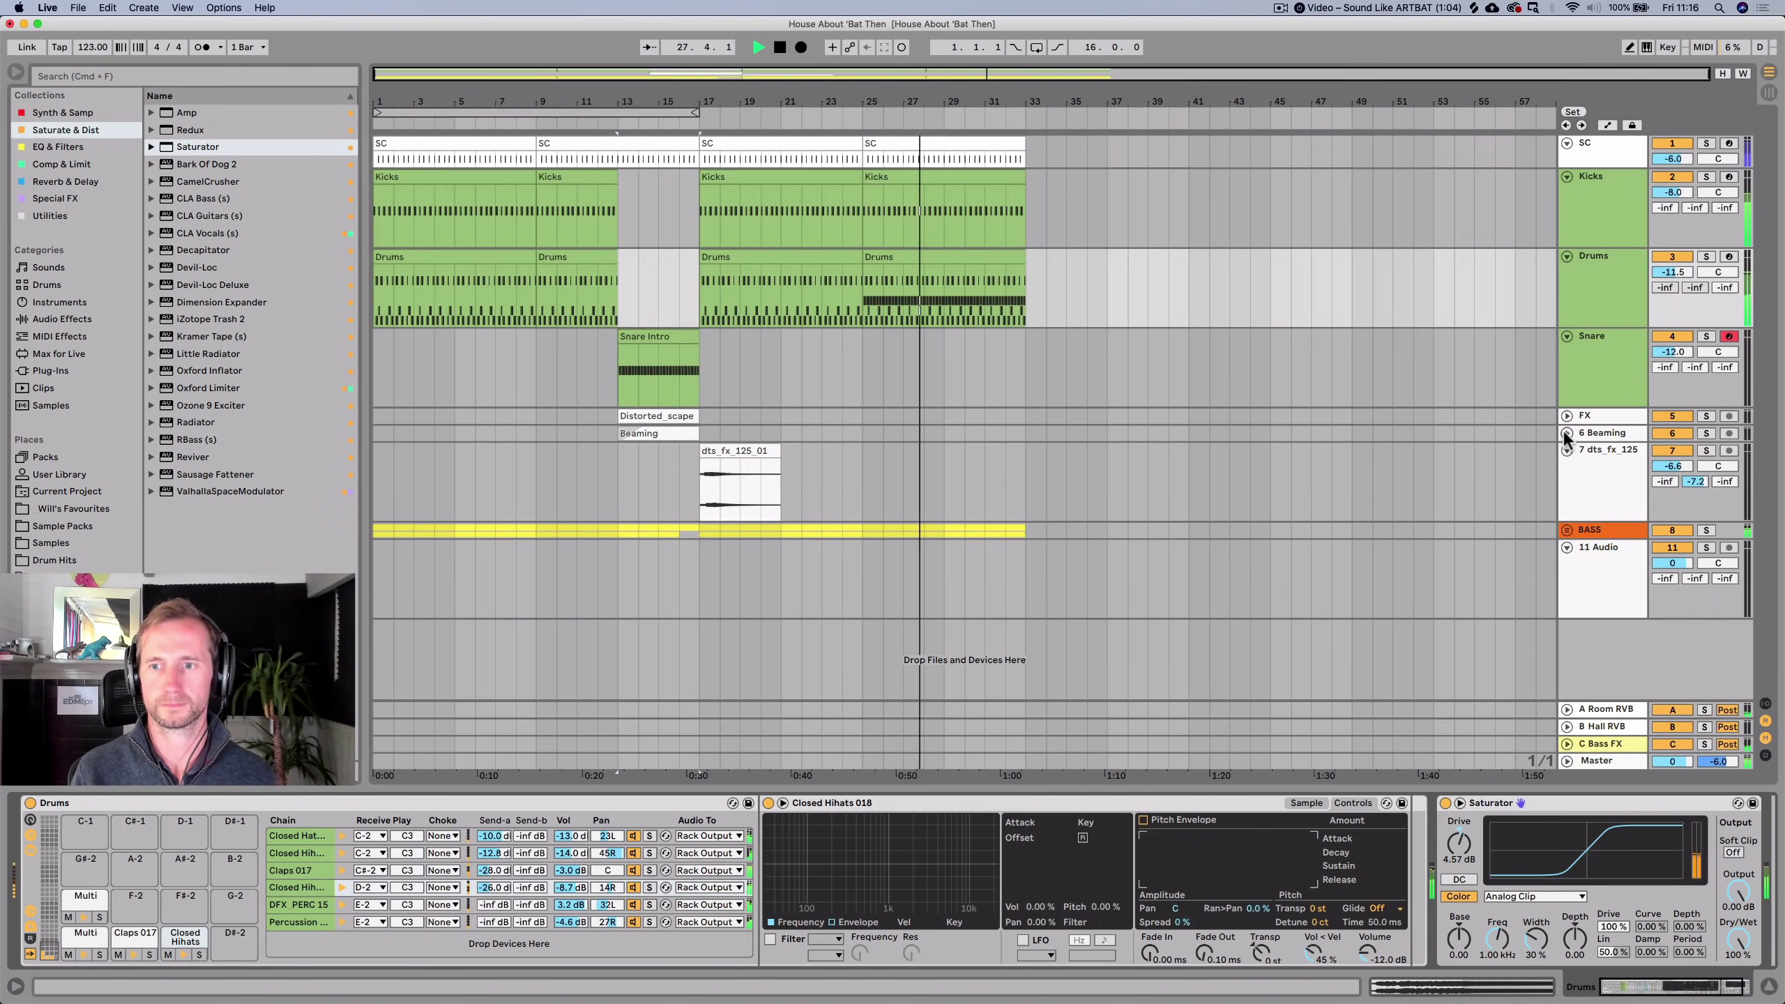
{"action": "key", "text": "super+s"}
{"action": "left_click", "coordinate": [1567, 449]}
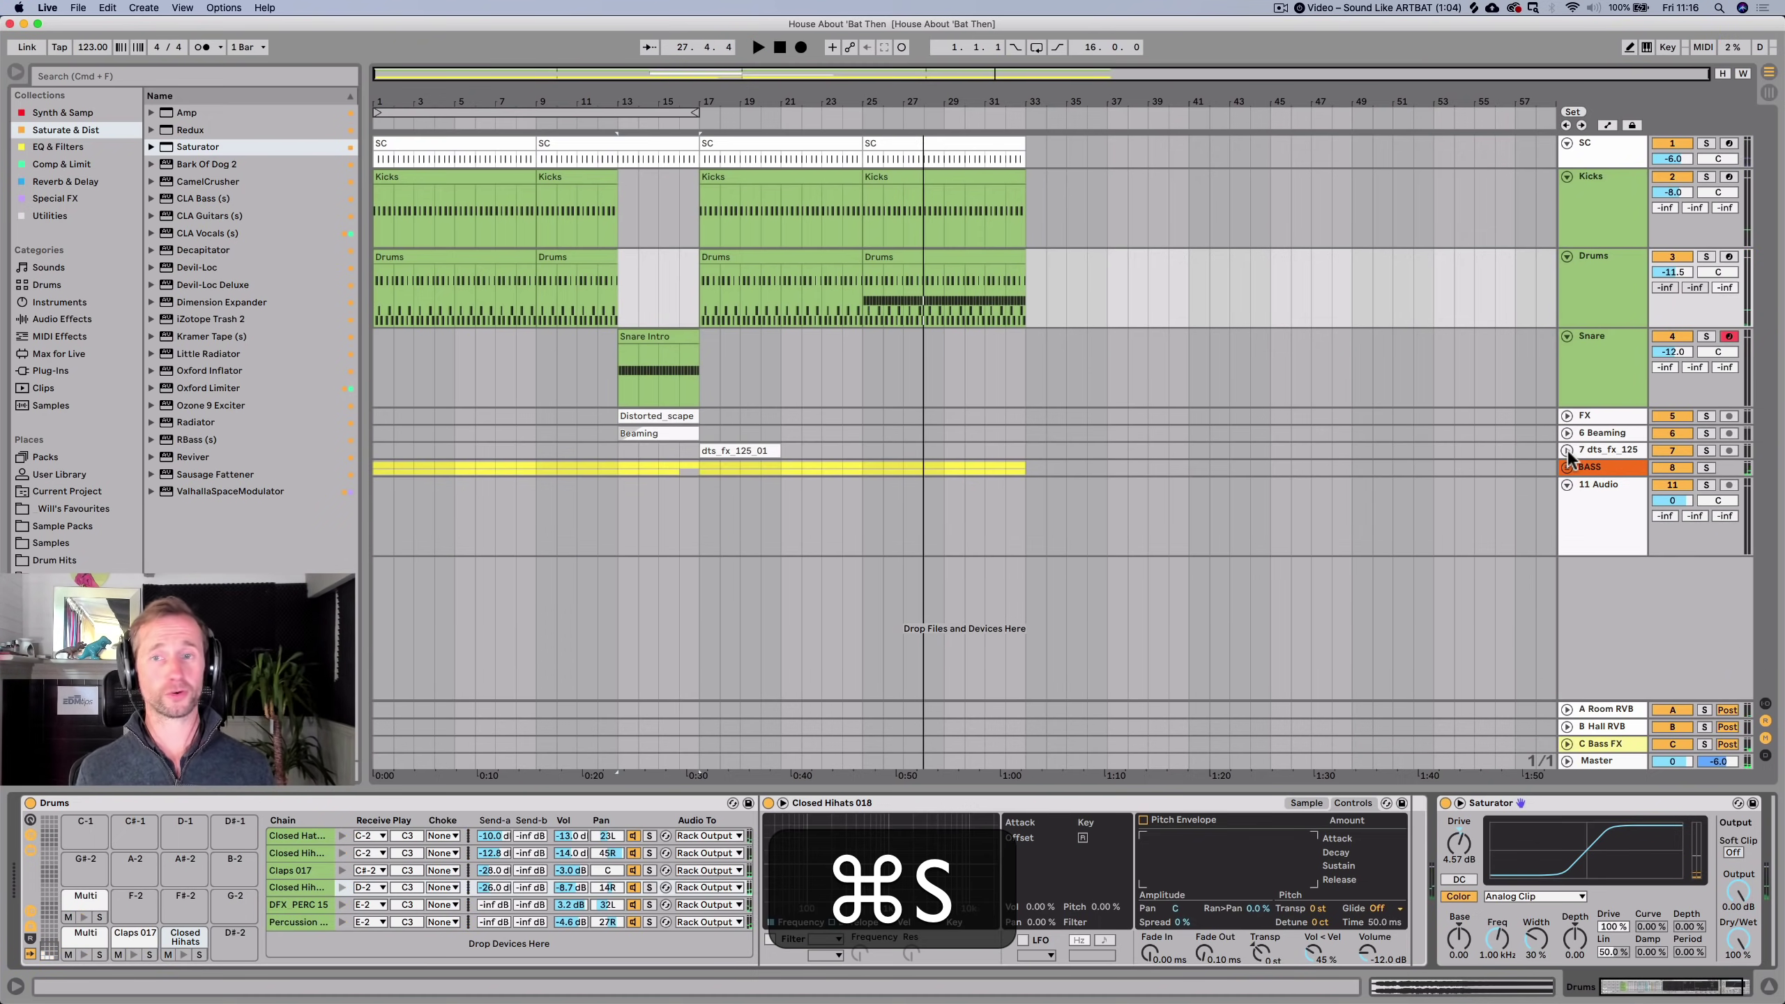
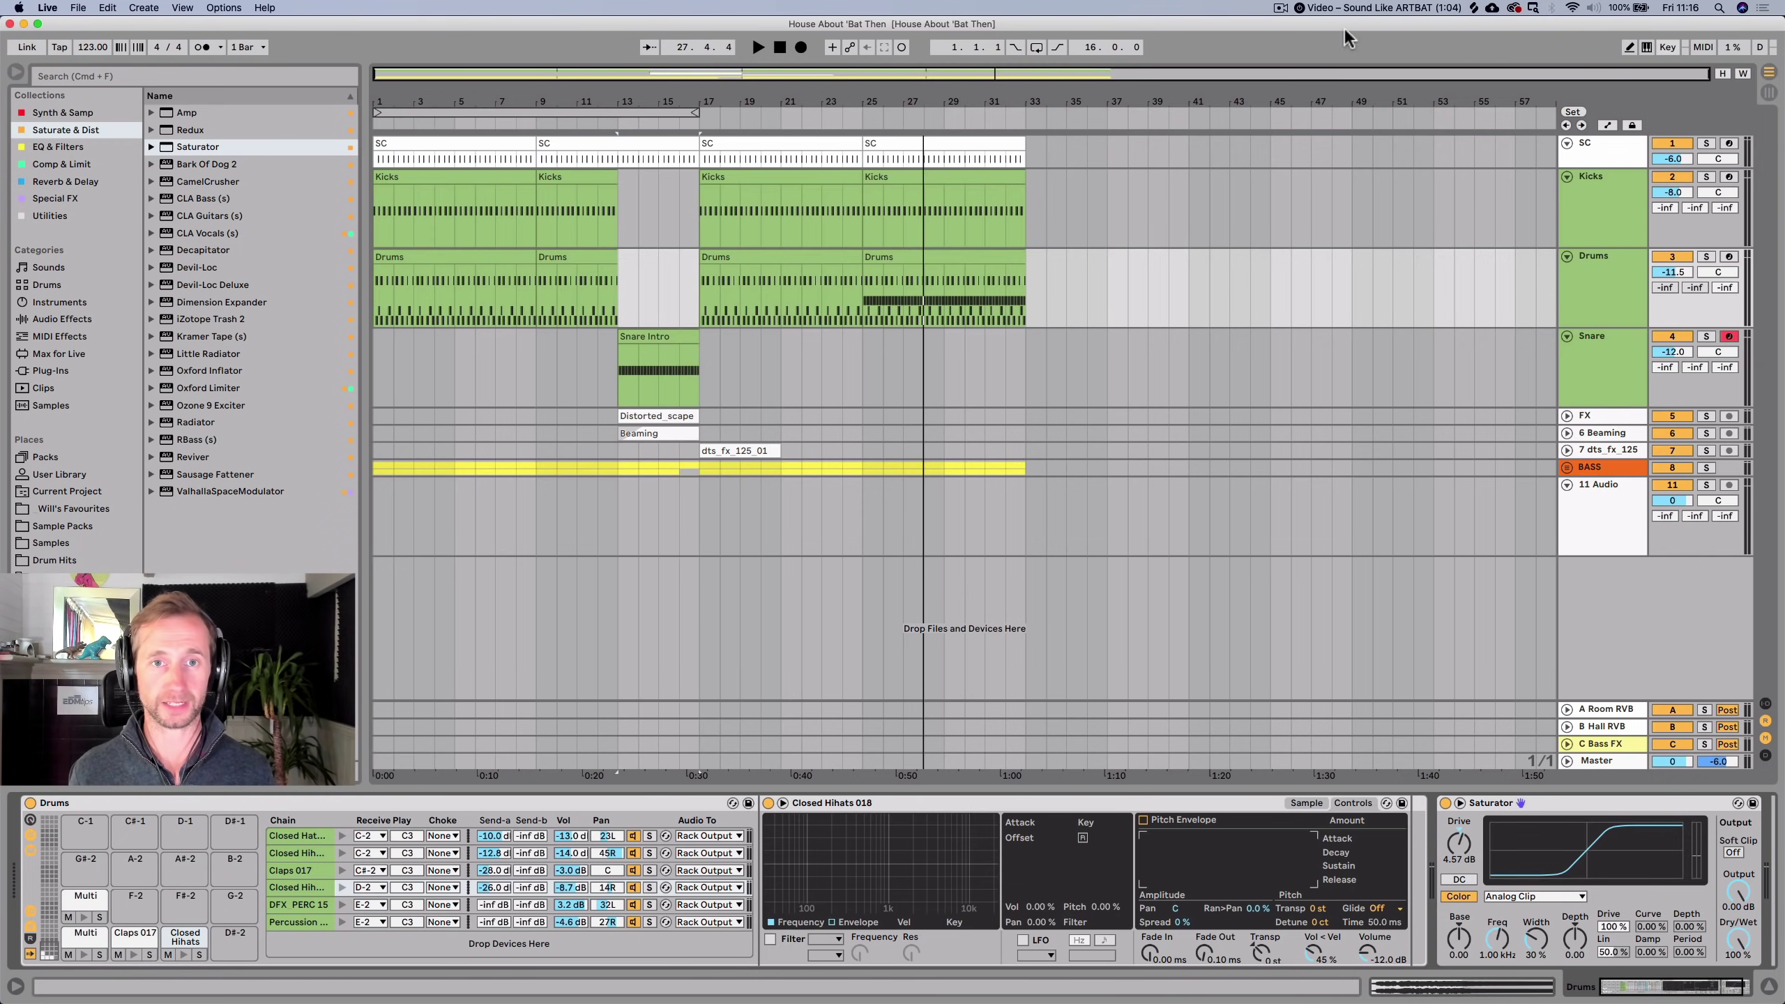
Delete the empty 11 Audio track and insert a MIDI track named Big Bass below the BASS group.
{"action": "left_click", "coordinate": [1596, 522]}
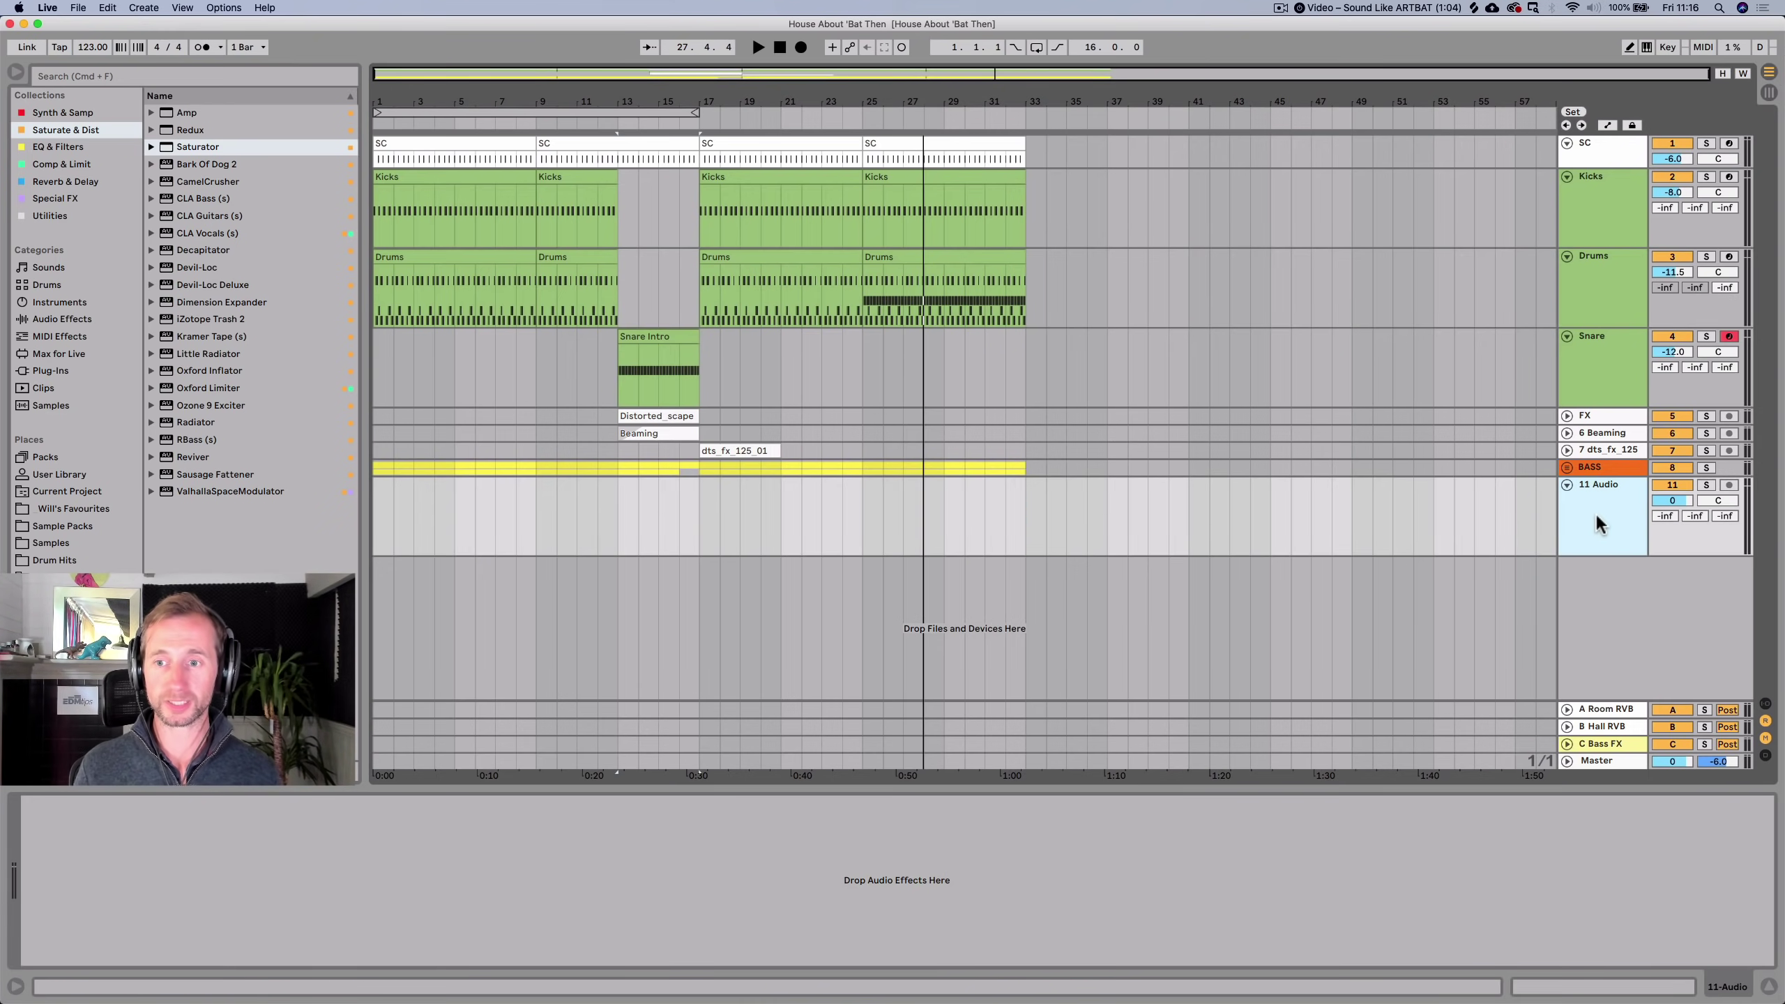
{"action": "key", "text": "BackSpace"}
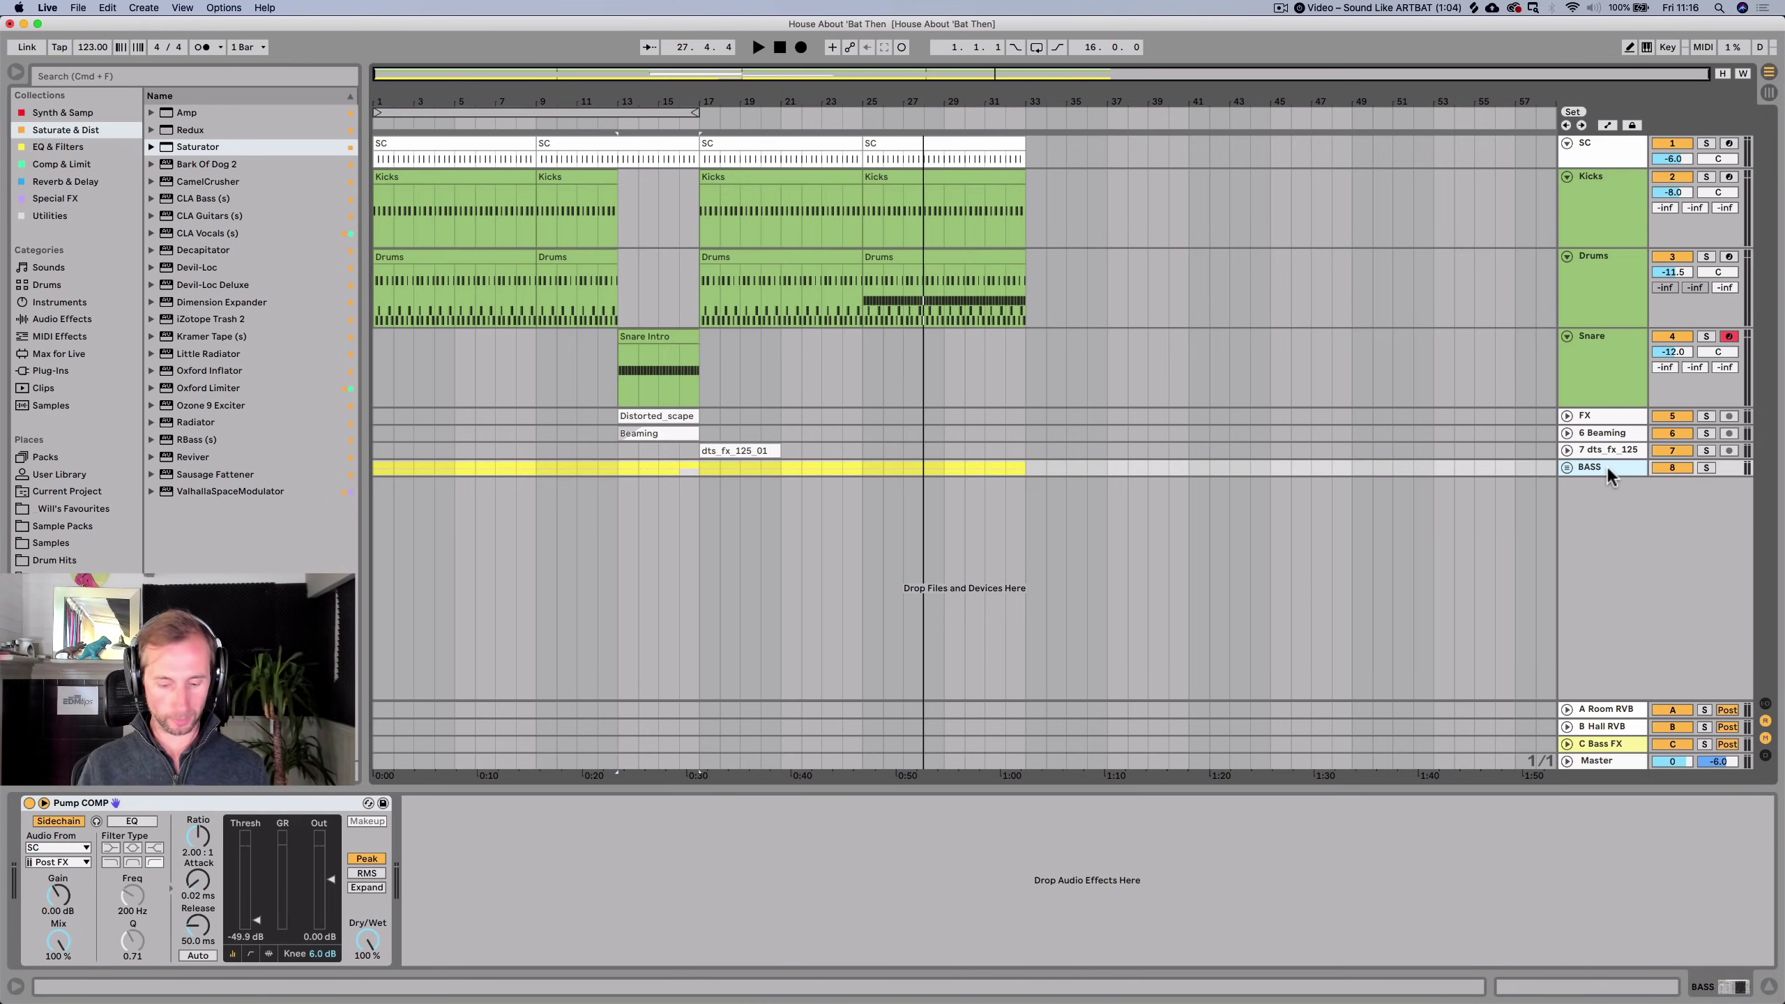
{"action": "key", "text": "shift+super+t"}
{"action": "key", "text": "super+r"}
{"action": "type", "text": "B"}
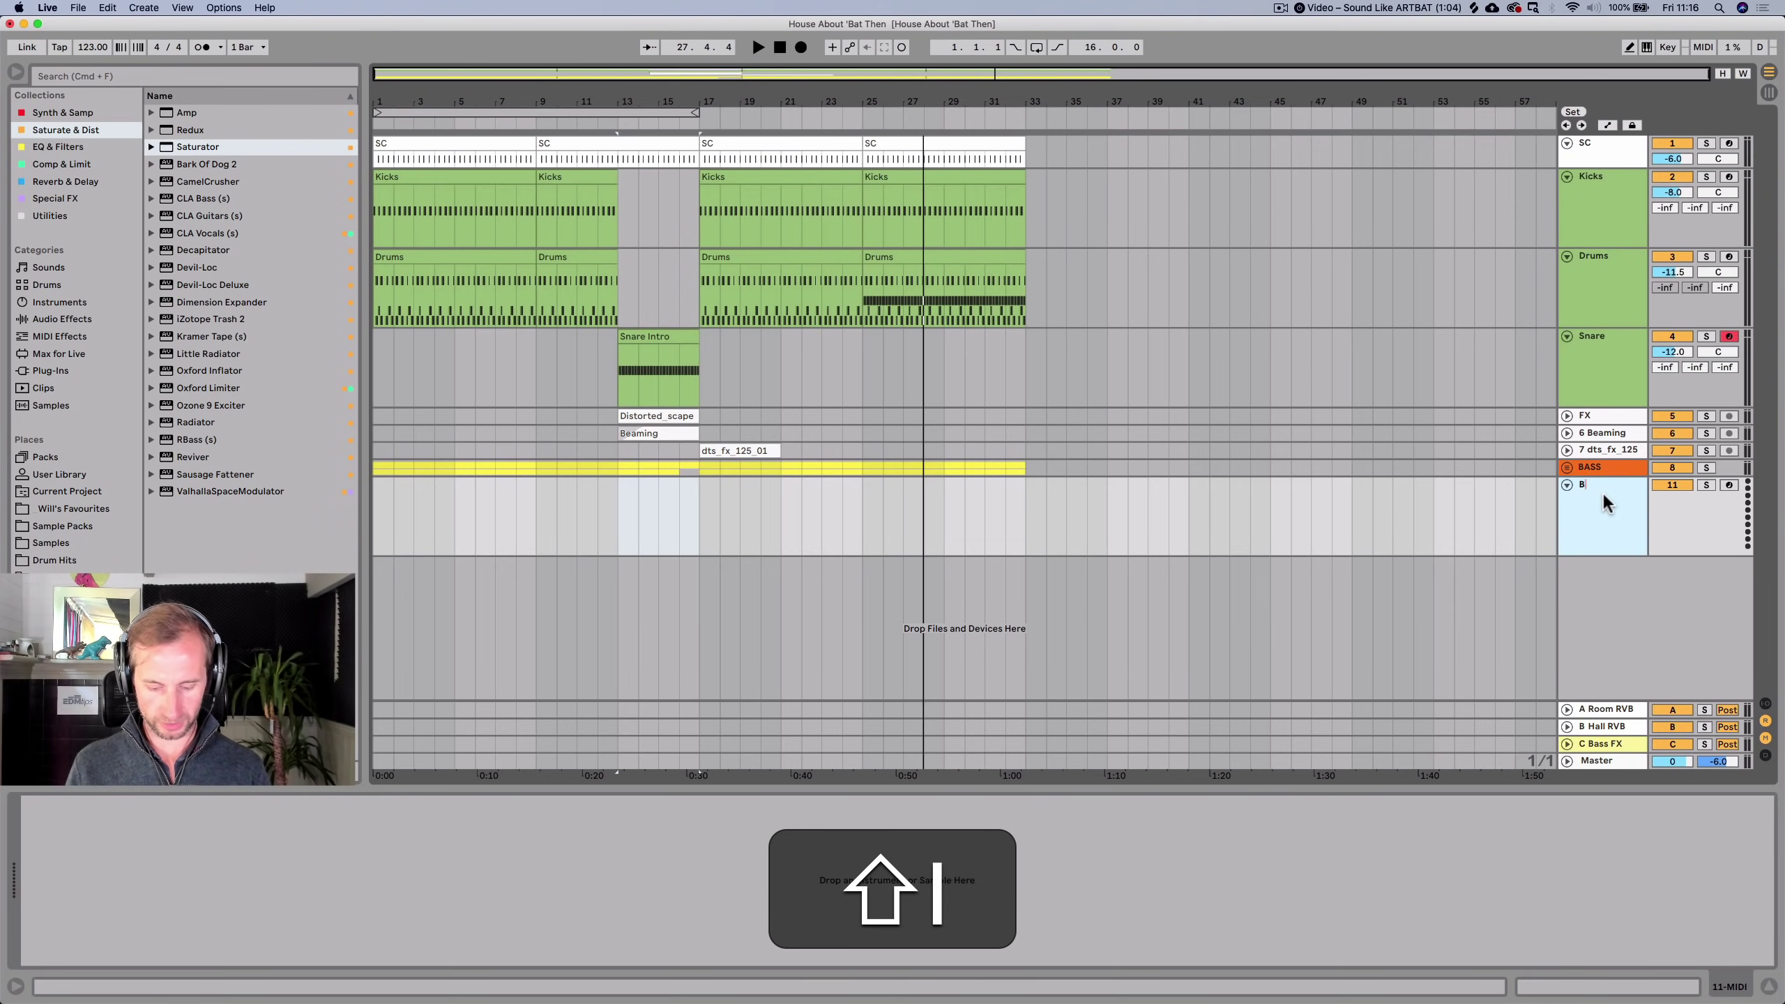
{"action": "type", "text": "ig Bass"}
{"action": "key", "text": "Return"}
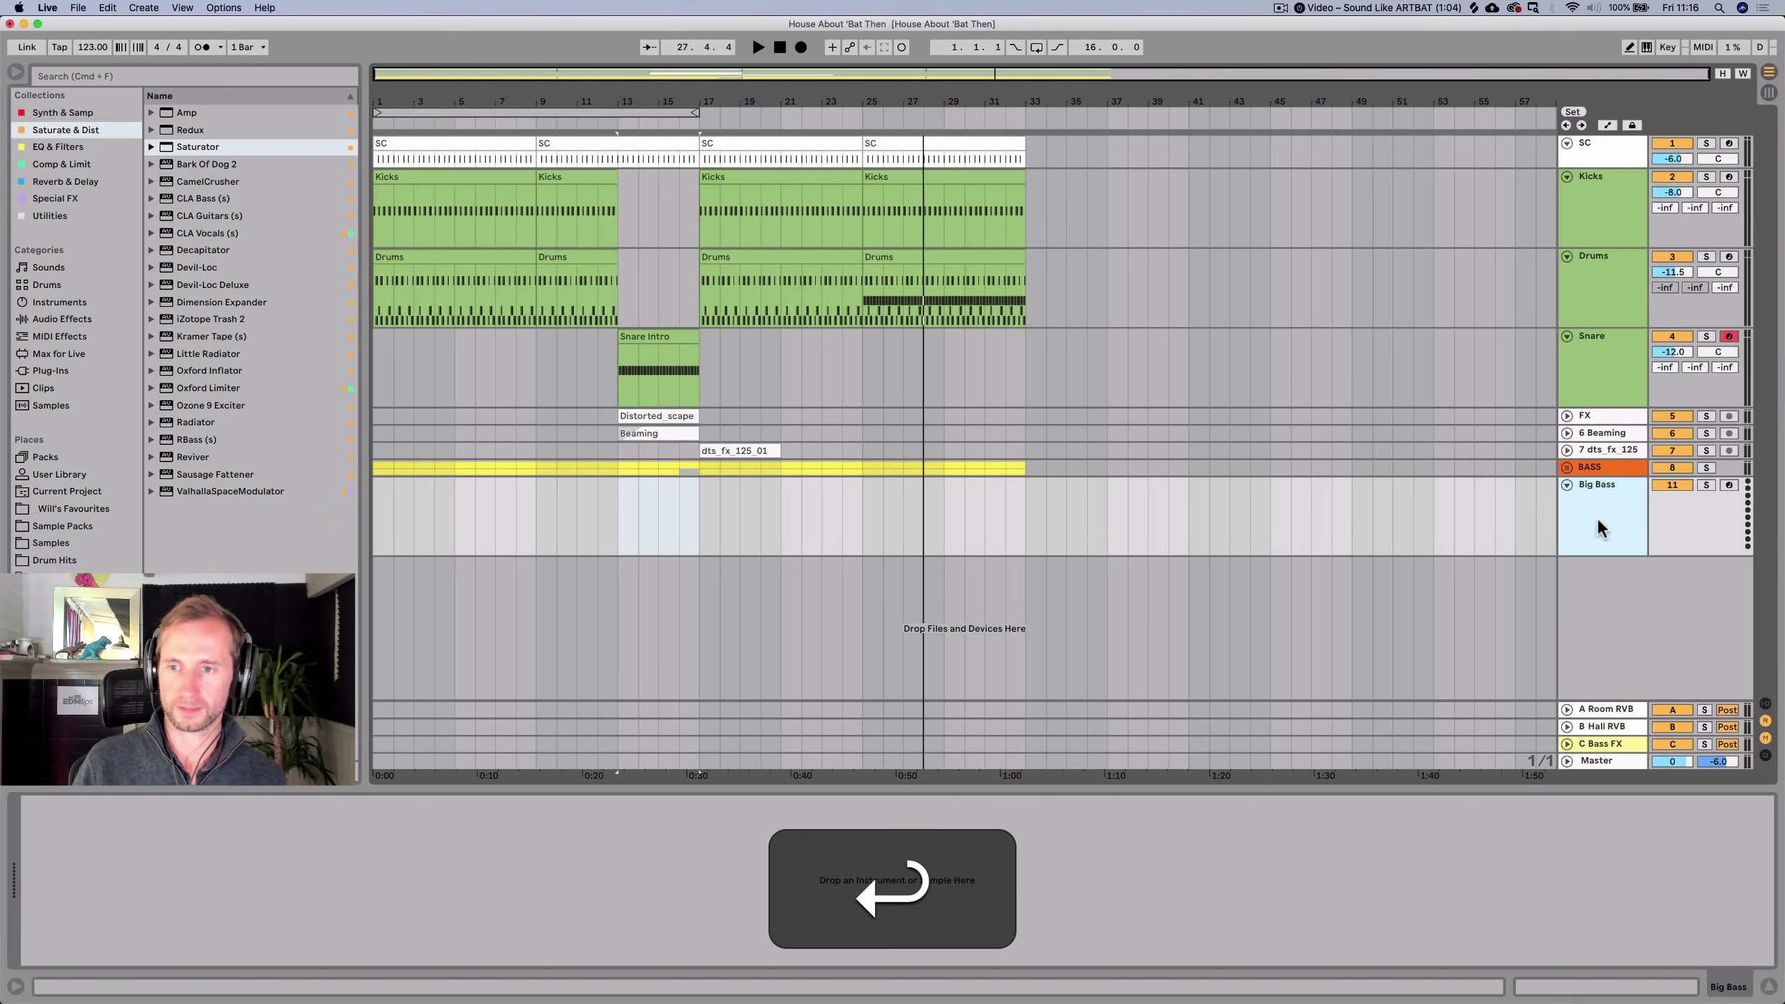
Play the arrangement briefly from bar 13 and from the start, stop playback and save the set.
{"action": "key", "text": "space"}
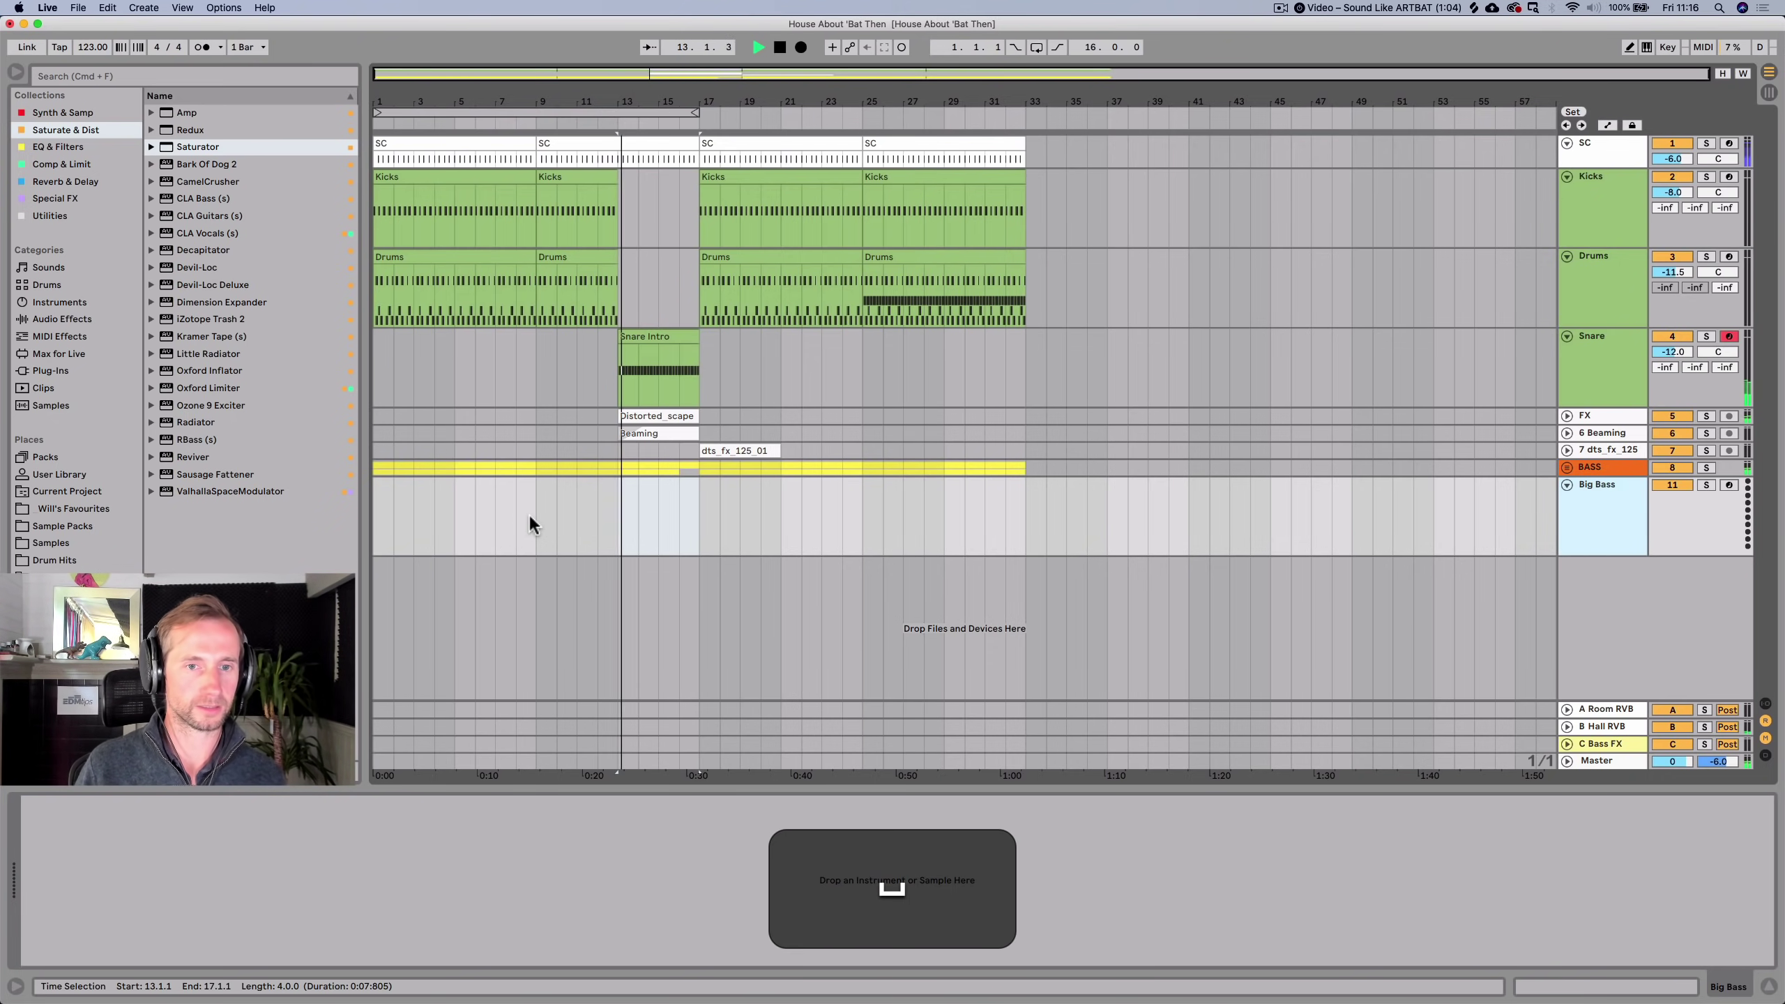
{"action": "left_click", "coordinate": [782, 48]}
{"action": "key", "text": "space"}
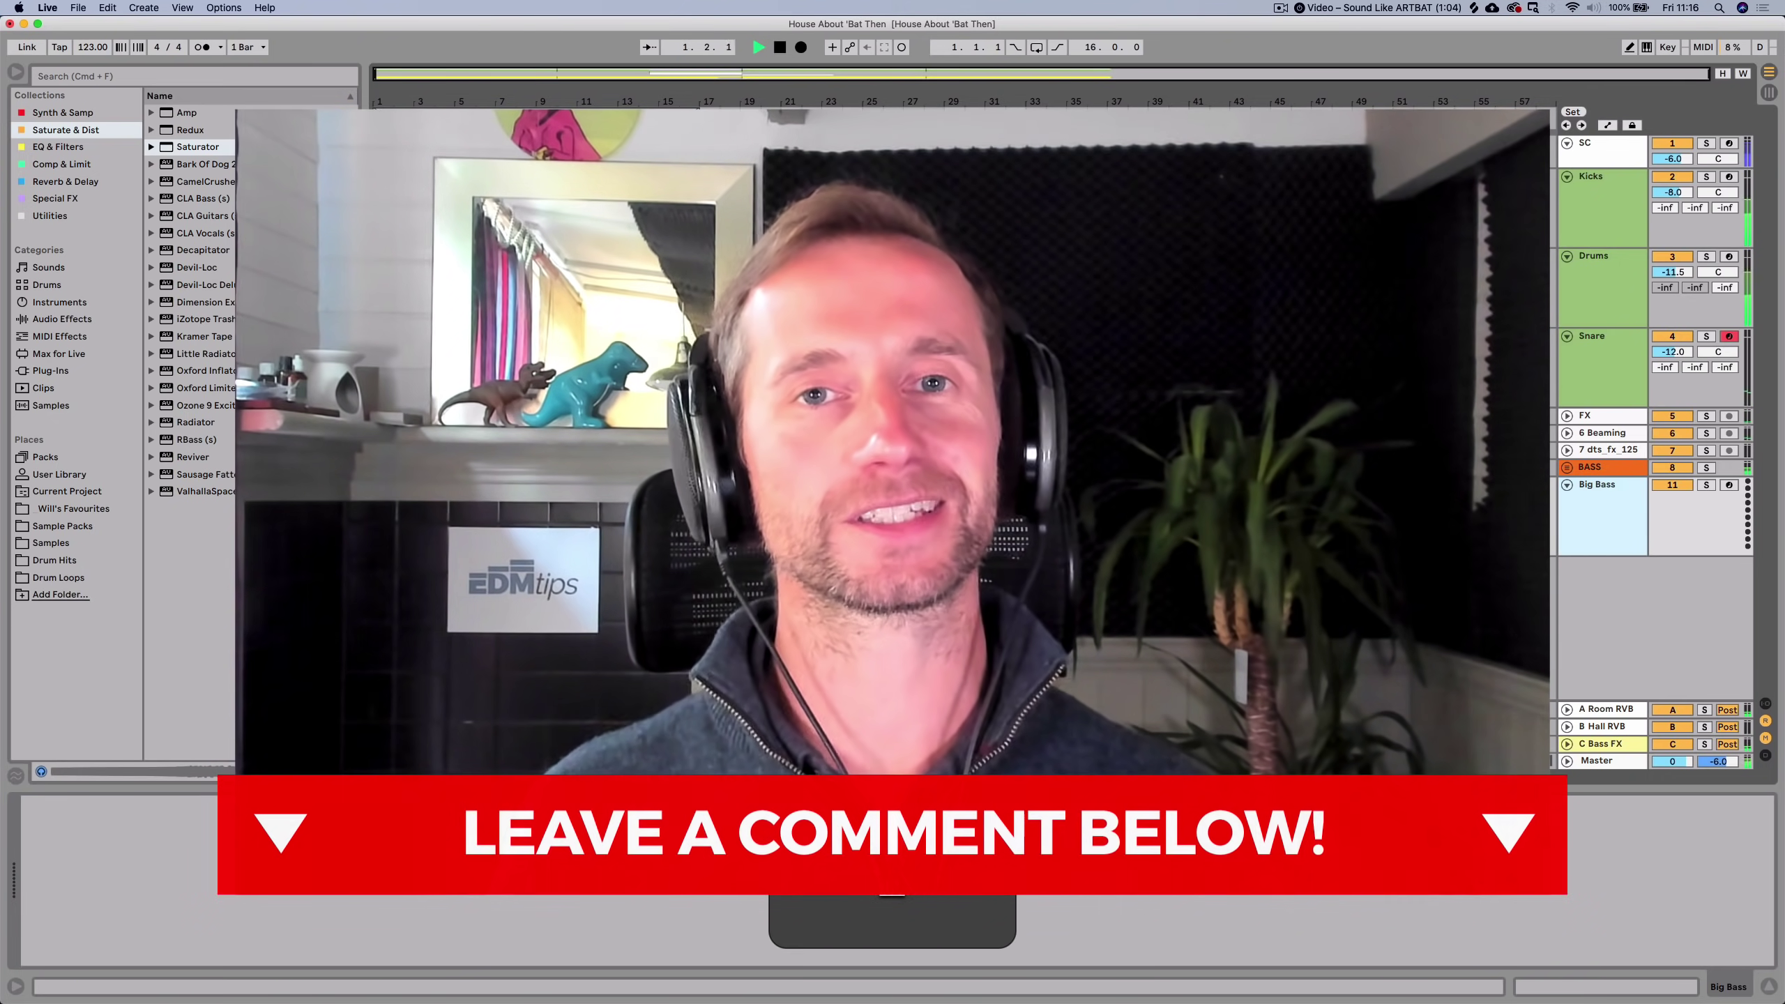
{"action": "key", "text": "super+space"}
{"action": "key", "text": "super+s"}
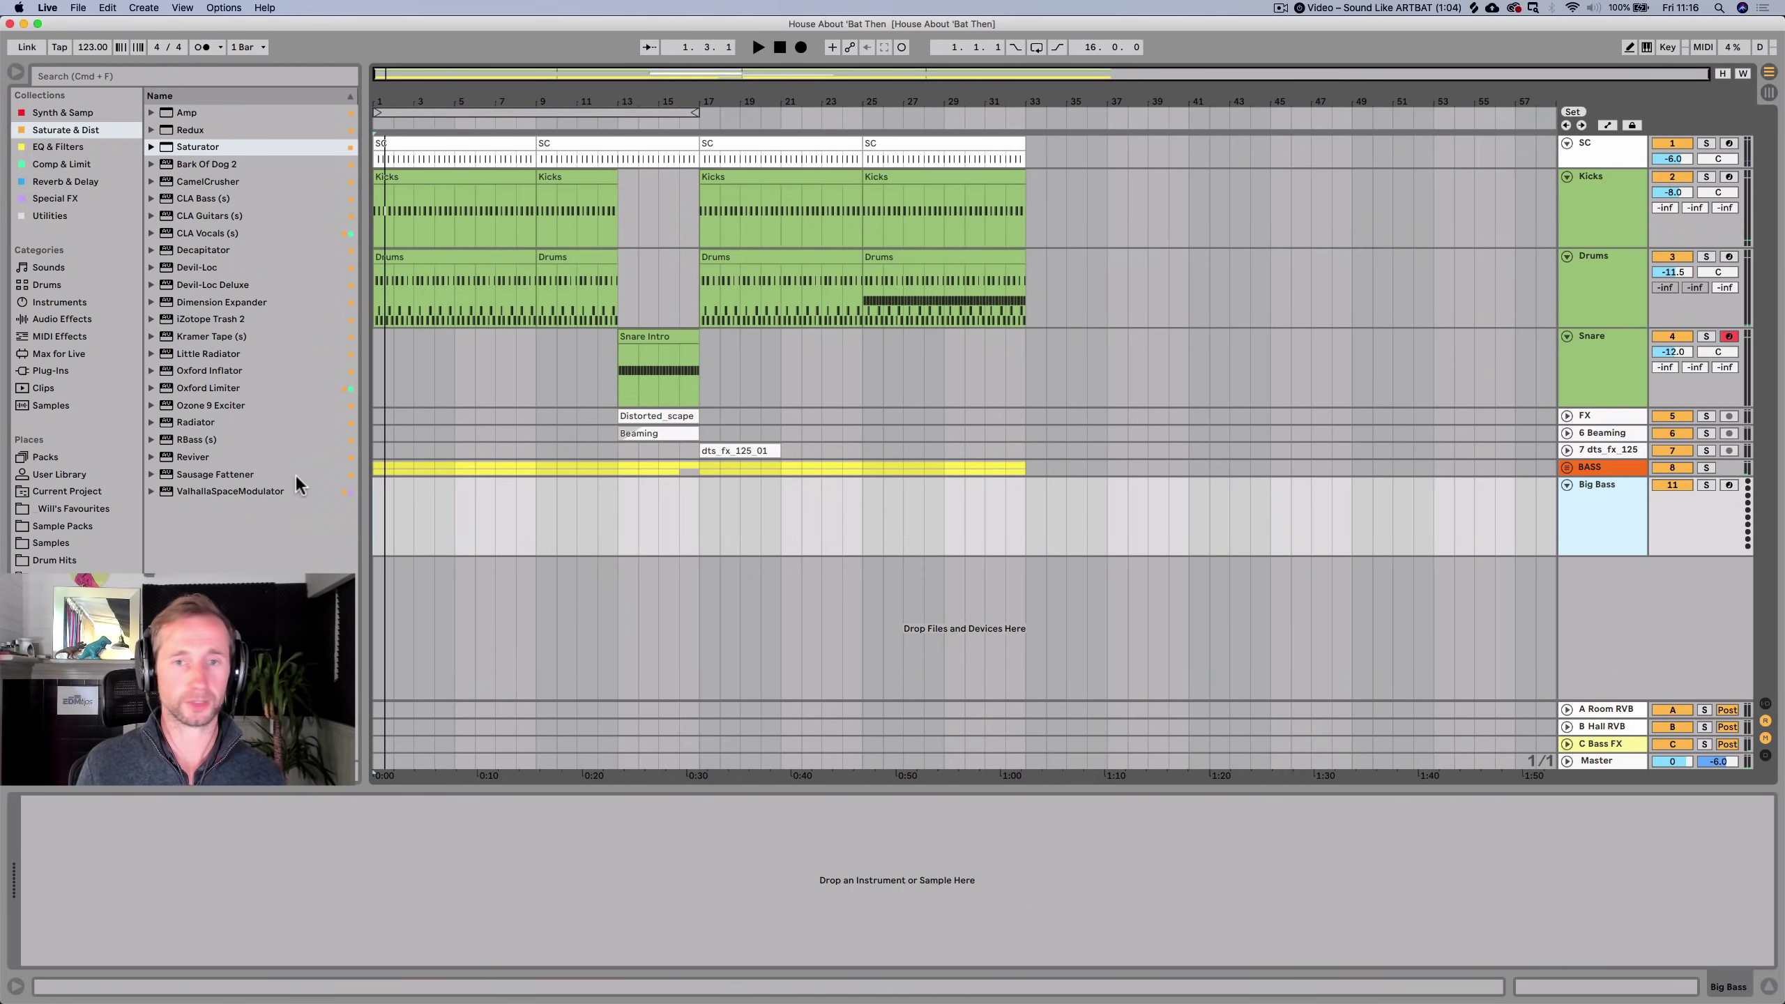
Load a Simpler onto the Big Bass track and look into the Sample Packs folder.
{"action": "left_click", "coordinate": [62, 113]}
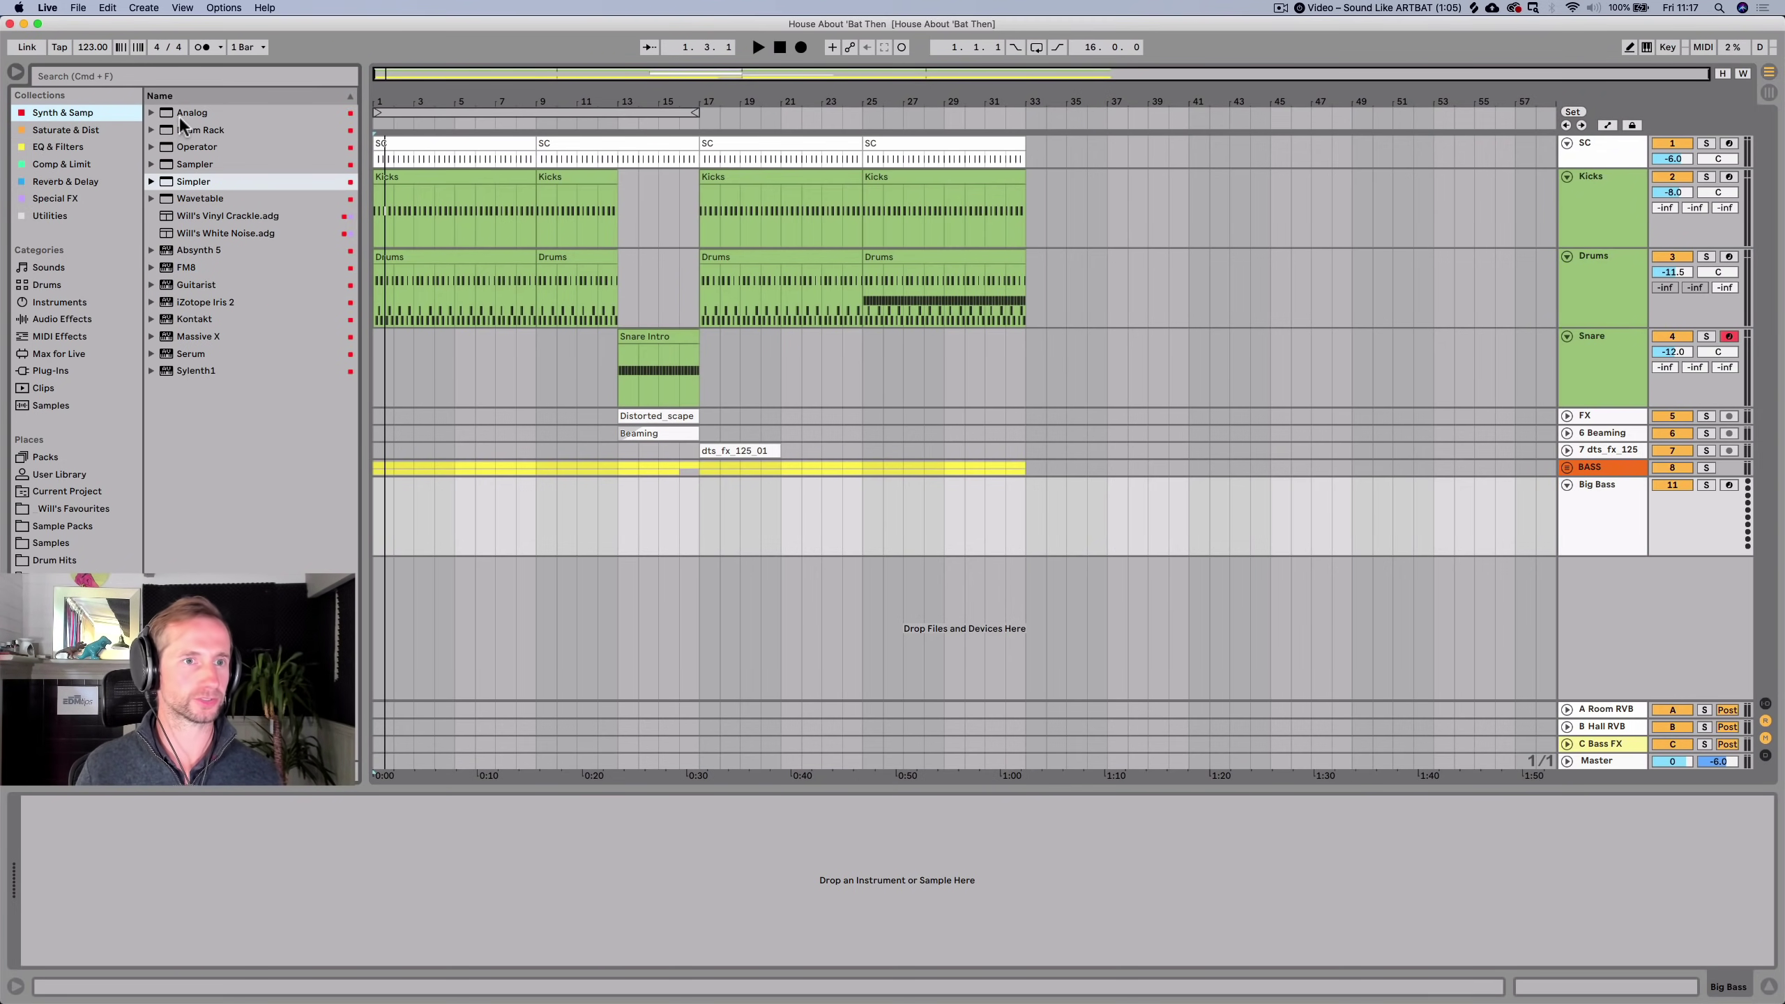
{"action": "left_click_drag", "start_coordinate": [190, 177], "coordinate": [388, 501]}
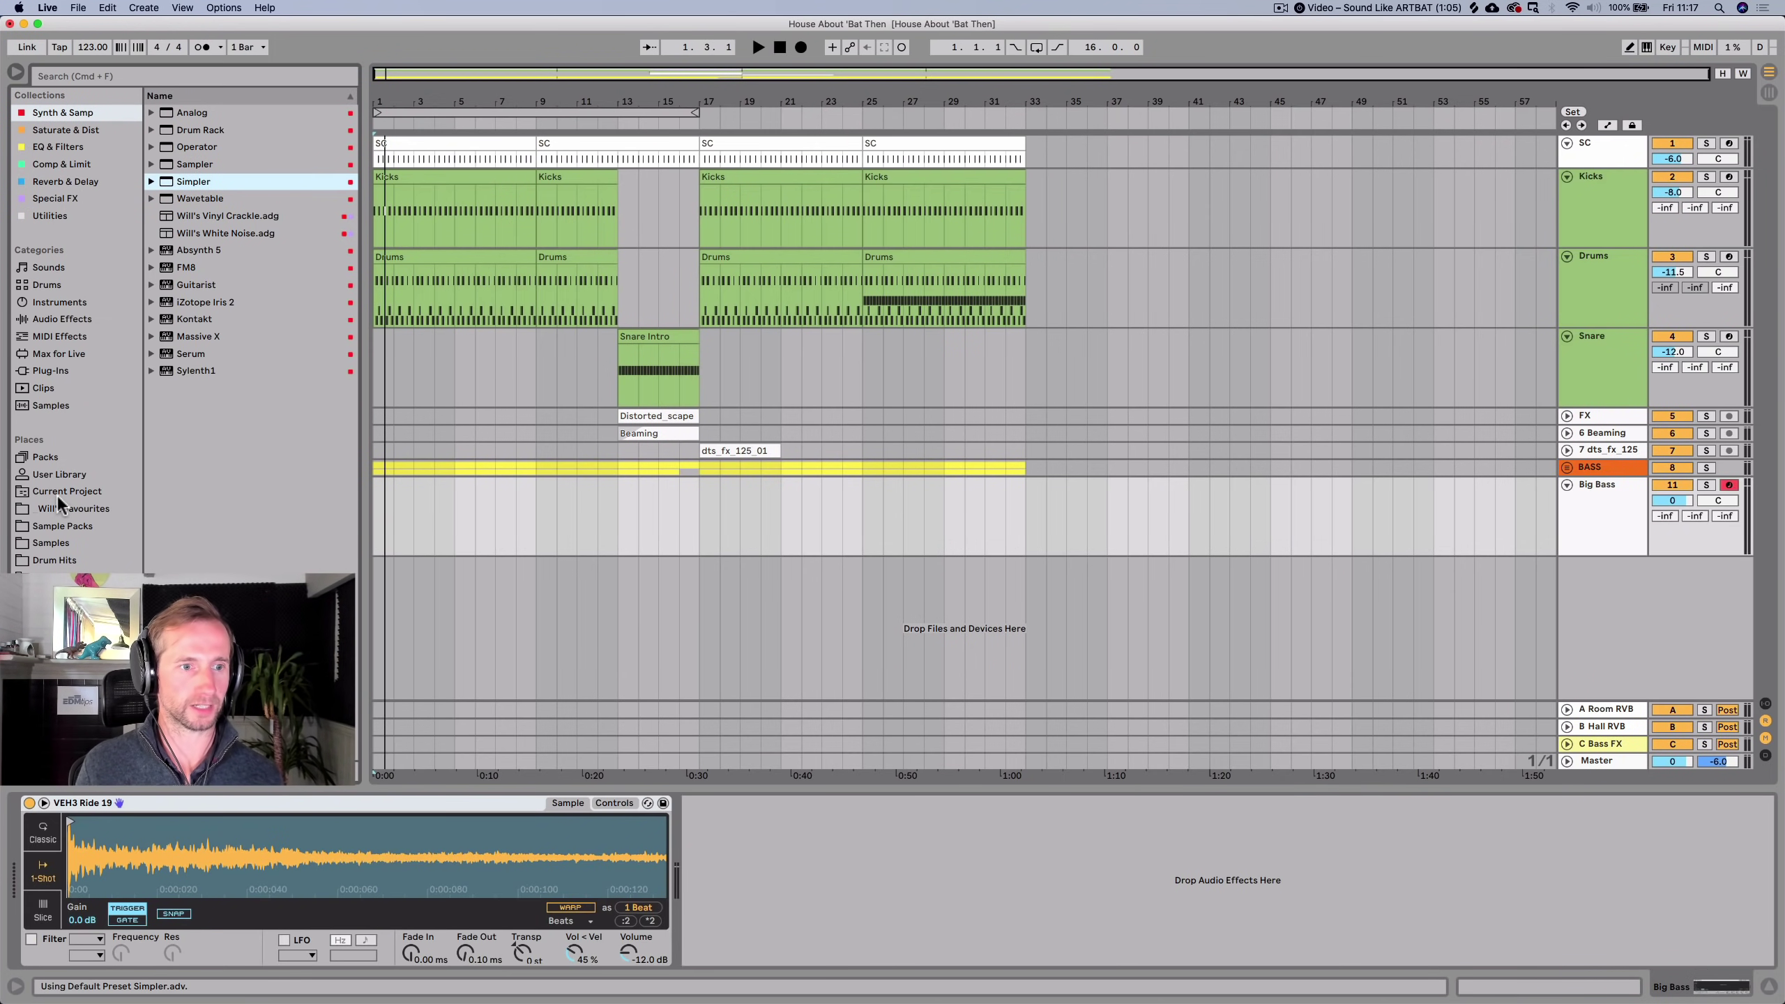
{"action": "left_click", "coordinate": [55, 526]}
{"action": "left_click", "coordinate": [57, 539]}
{"action": "left_click", "coordinate": [59, 524]}
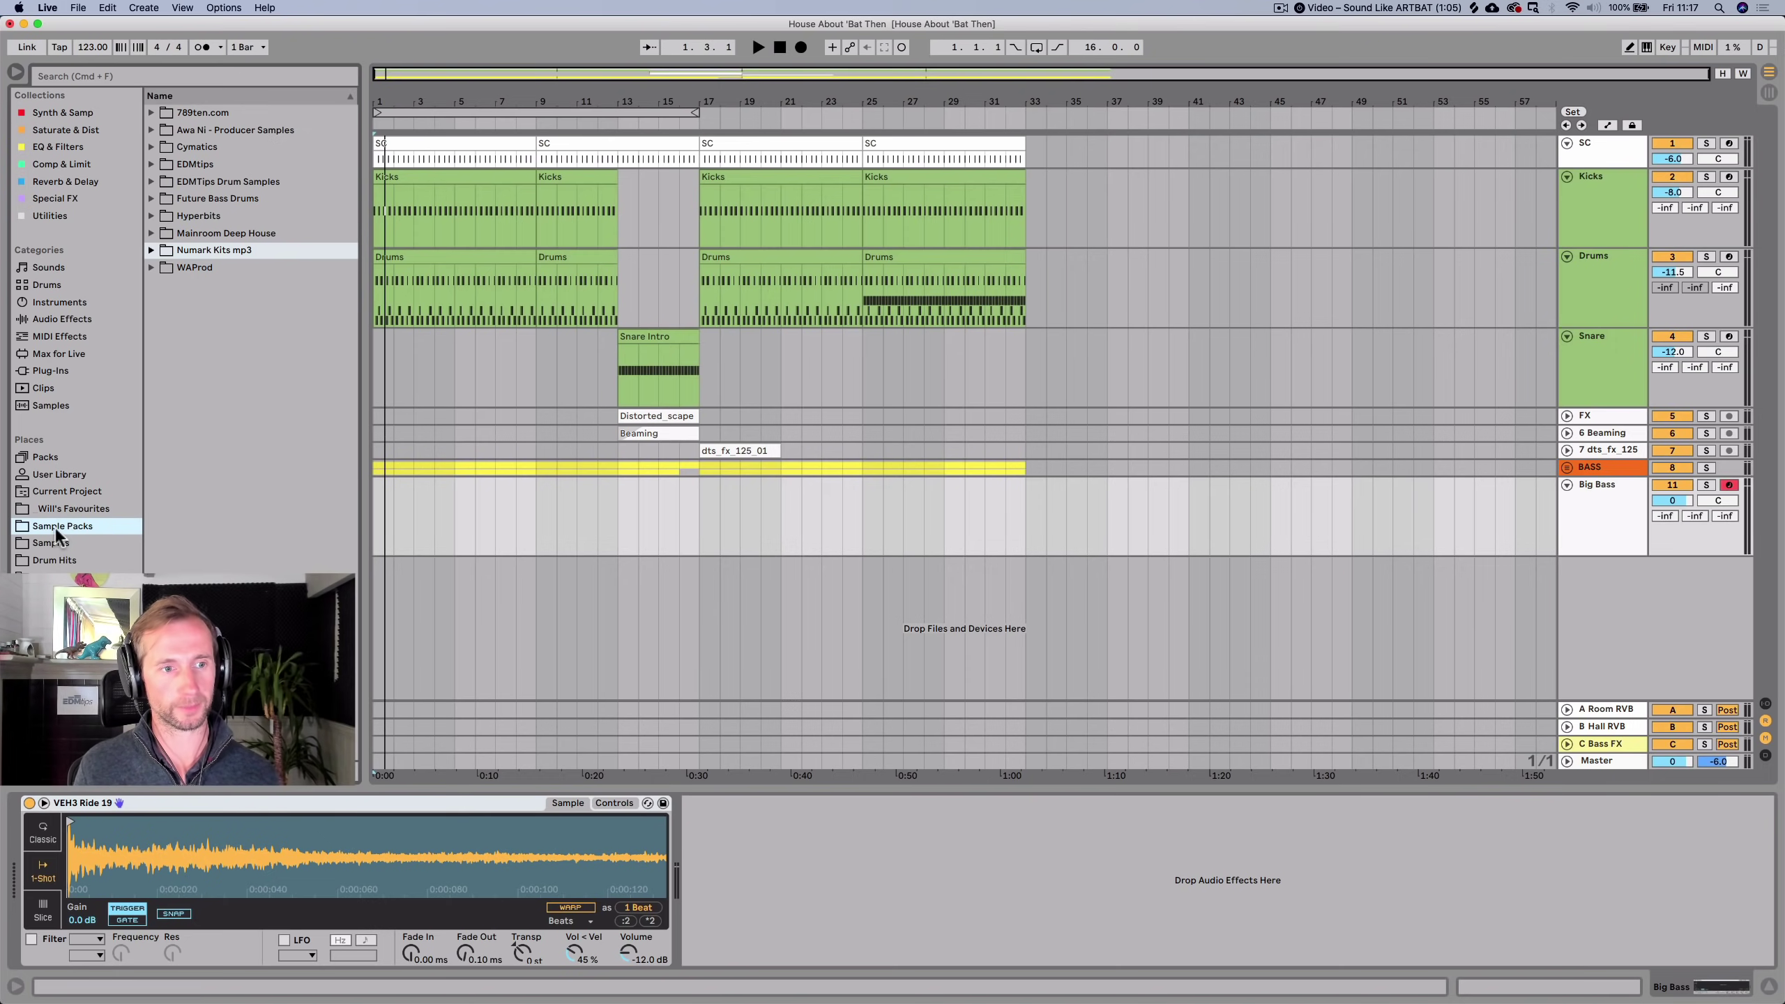
Load the current project's imported Root C - 13.wav sample into the Simpler and switch it to Classic mode.
{"action": "left_click", "coordinate": [54, 492]}
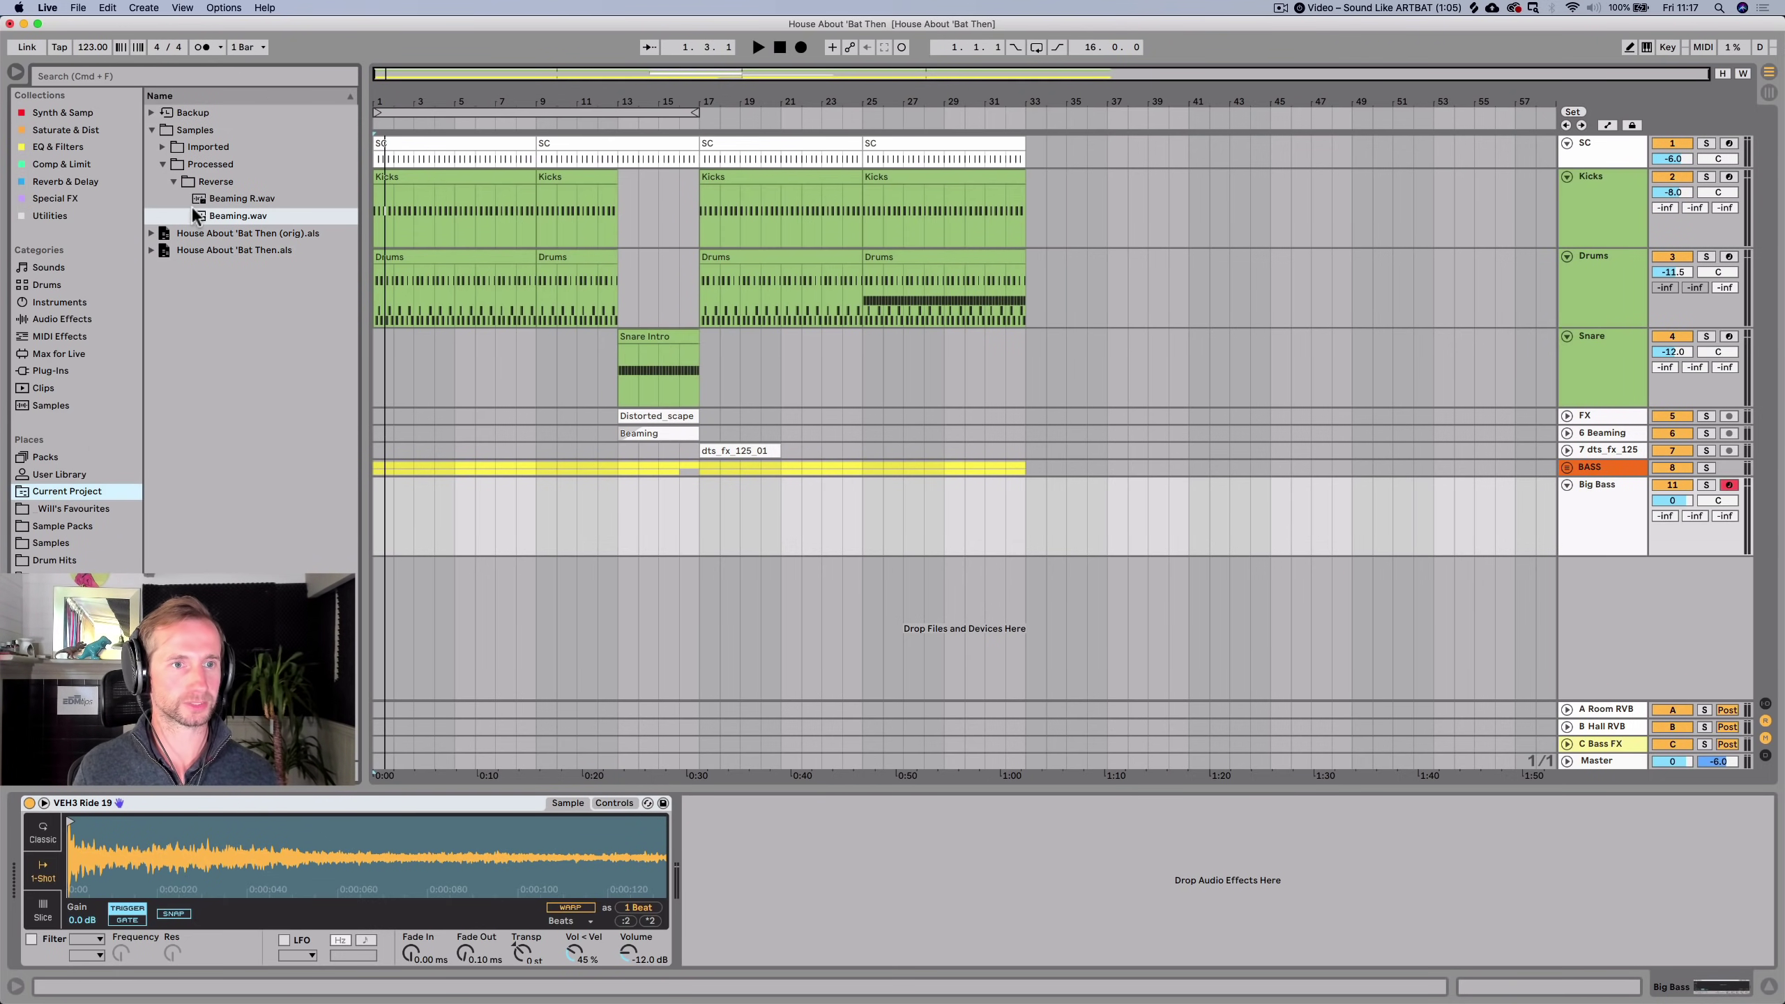
{"action": "left_click", "coordinate": [201, 180]}
{"action": "key", "text": "Up"}
{"action": "key", "text": "Up"}
{"action": "key", "text": "Right"}
{"action": "left_click", "coordinate": [210, 333]}
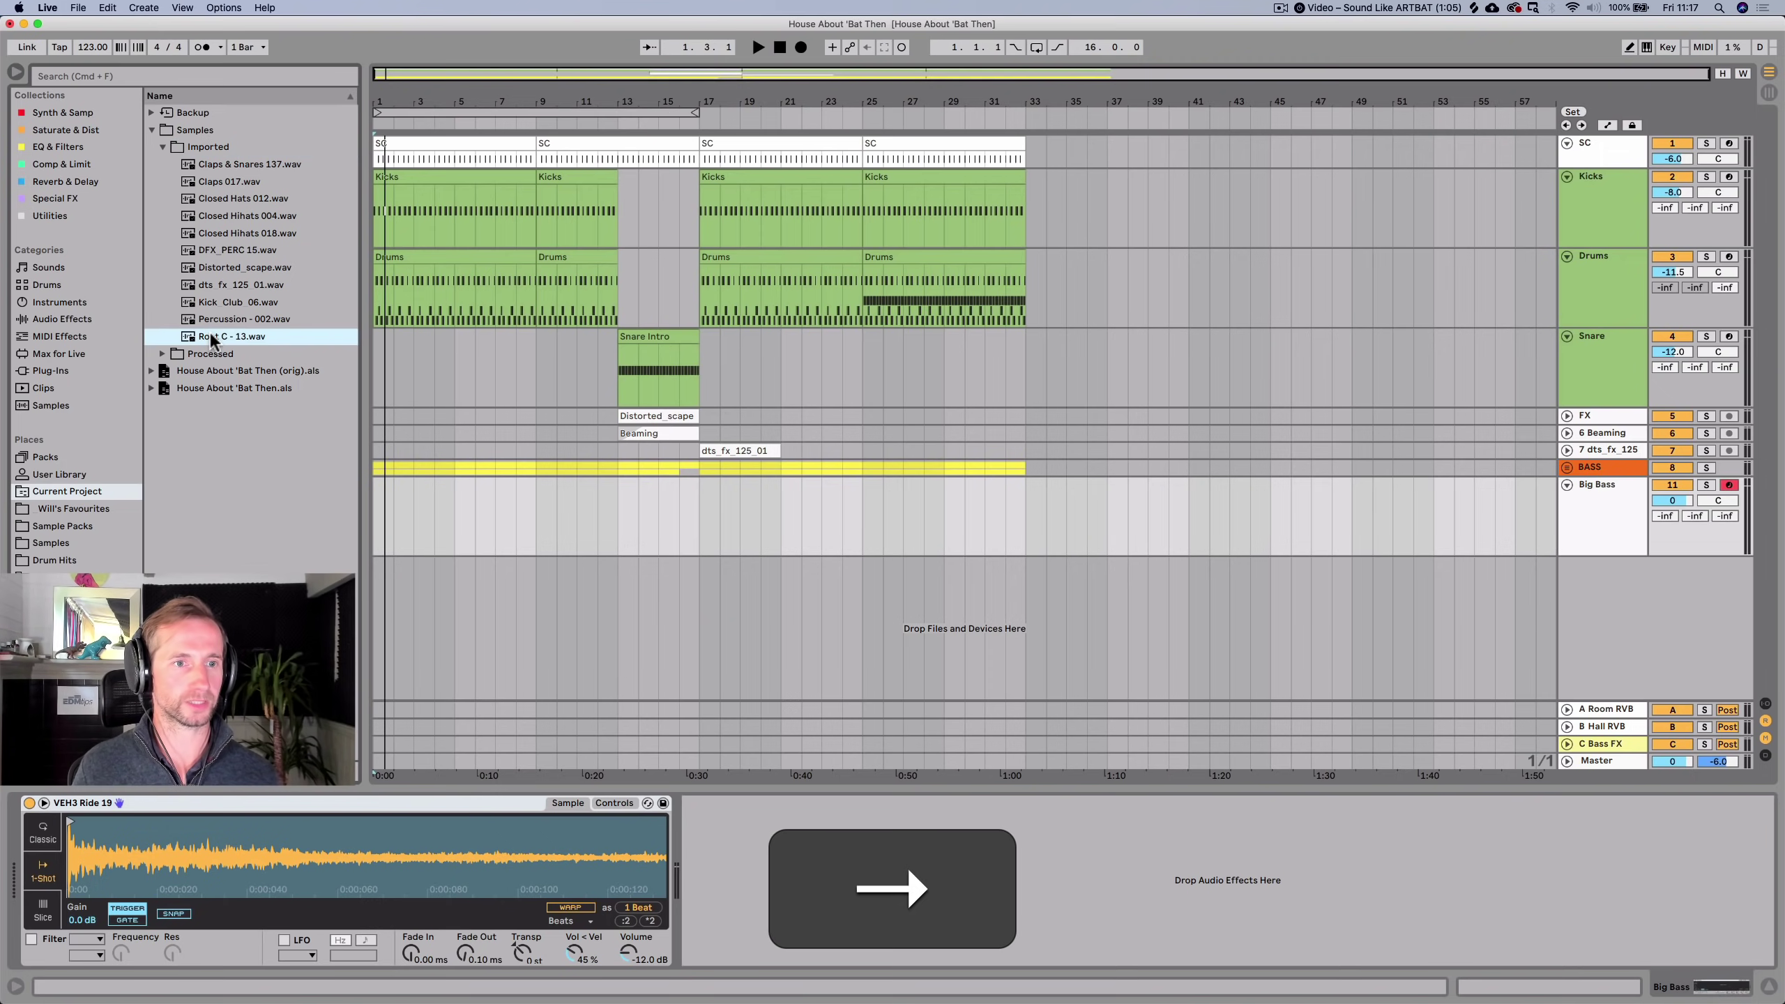
{"action": "left_click_drag", "start_coordinate": [221, 336], "coordinate": [192, 838]}
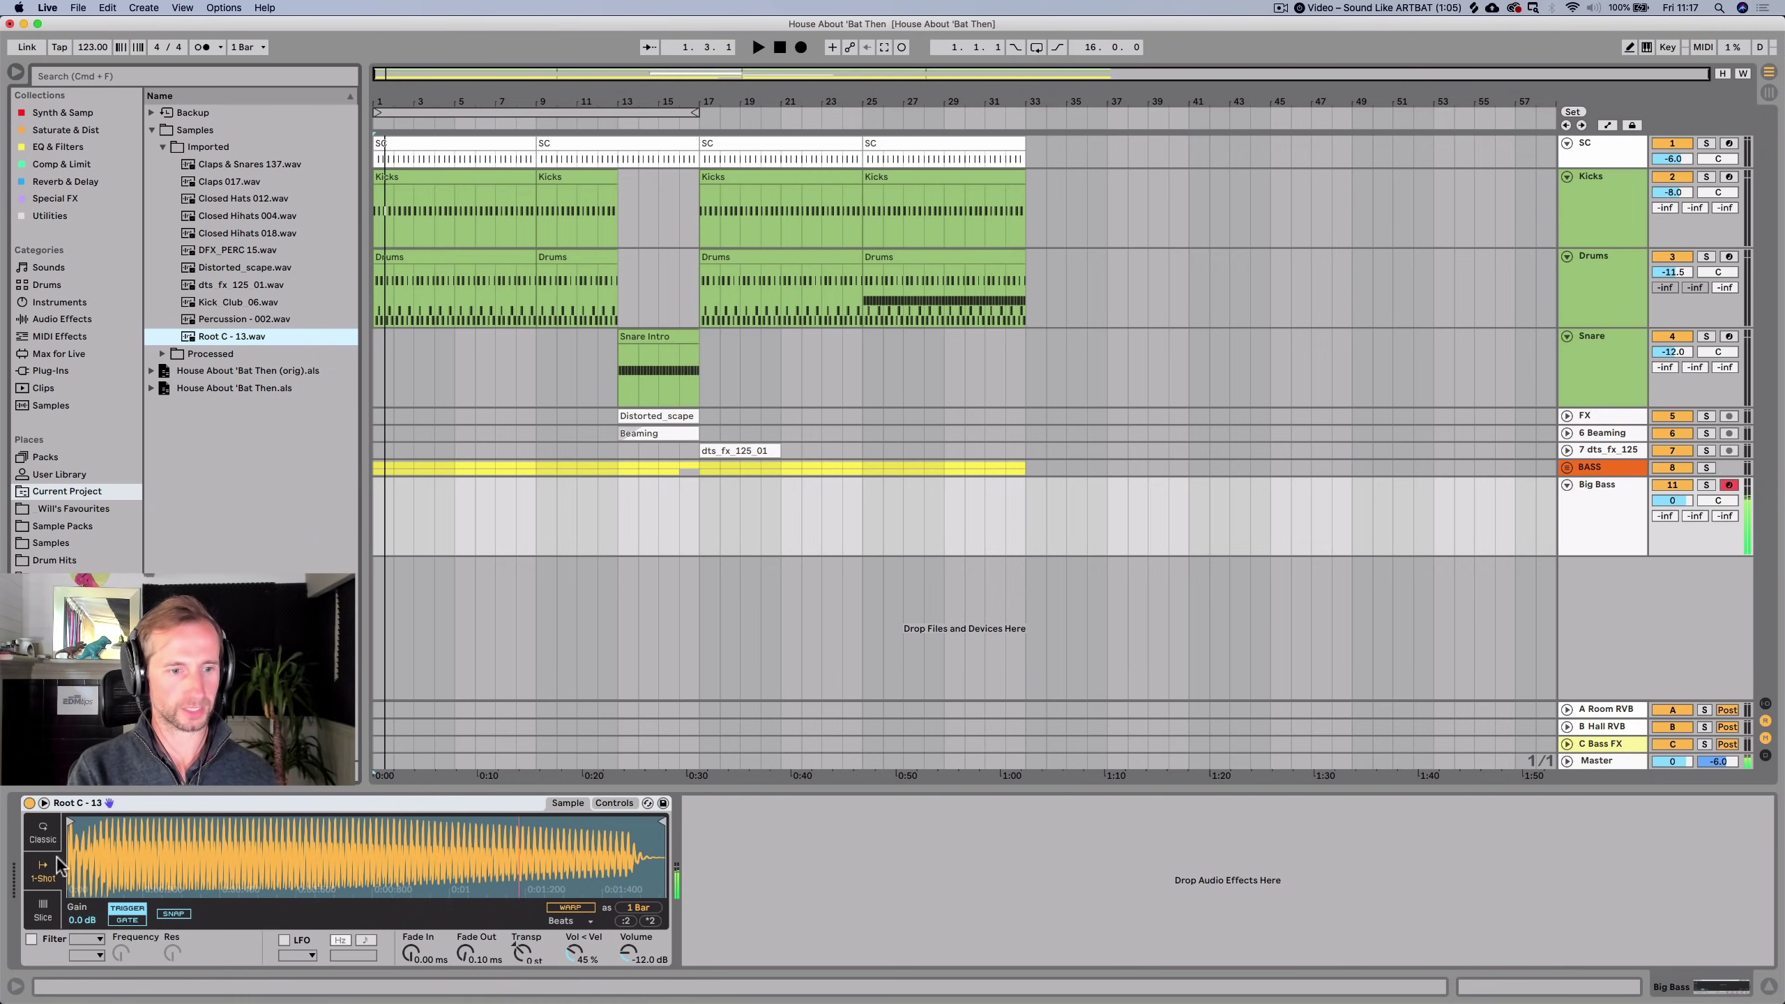
{"action": "left_click", "coordinate": [42, 833]}
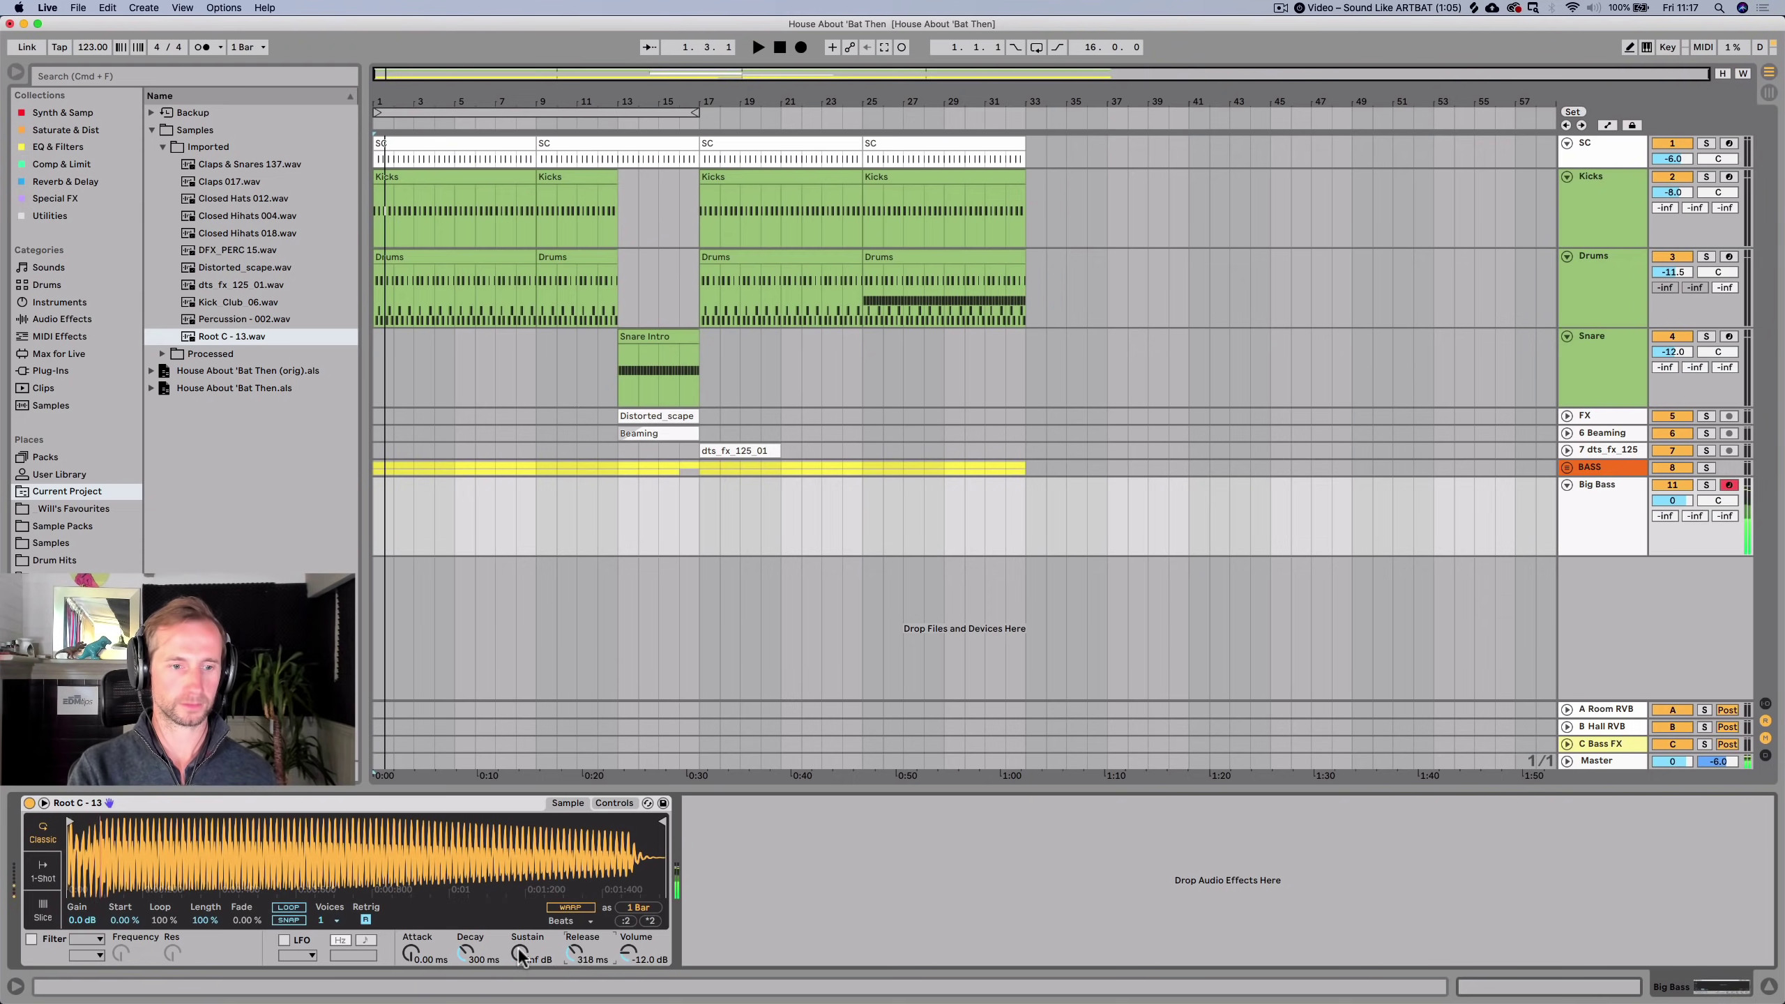
Create a two-bar MIDI clip at bar 1 of the Big Bass track and name it Big Bass Pluck.
{"action": "left_click", "coordinate": [383, 502]}
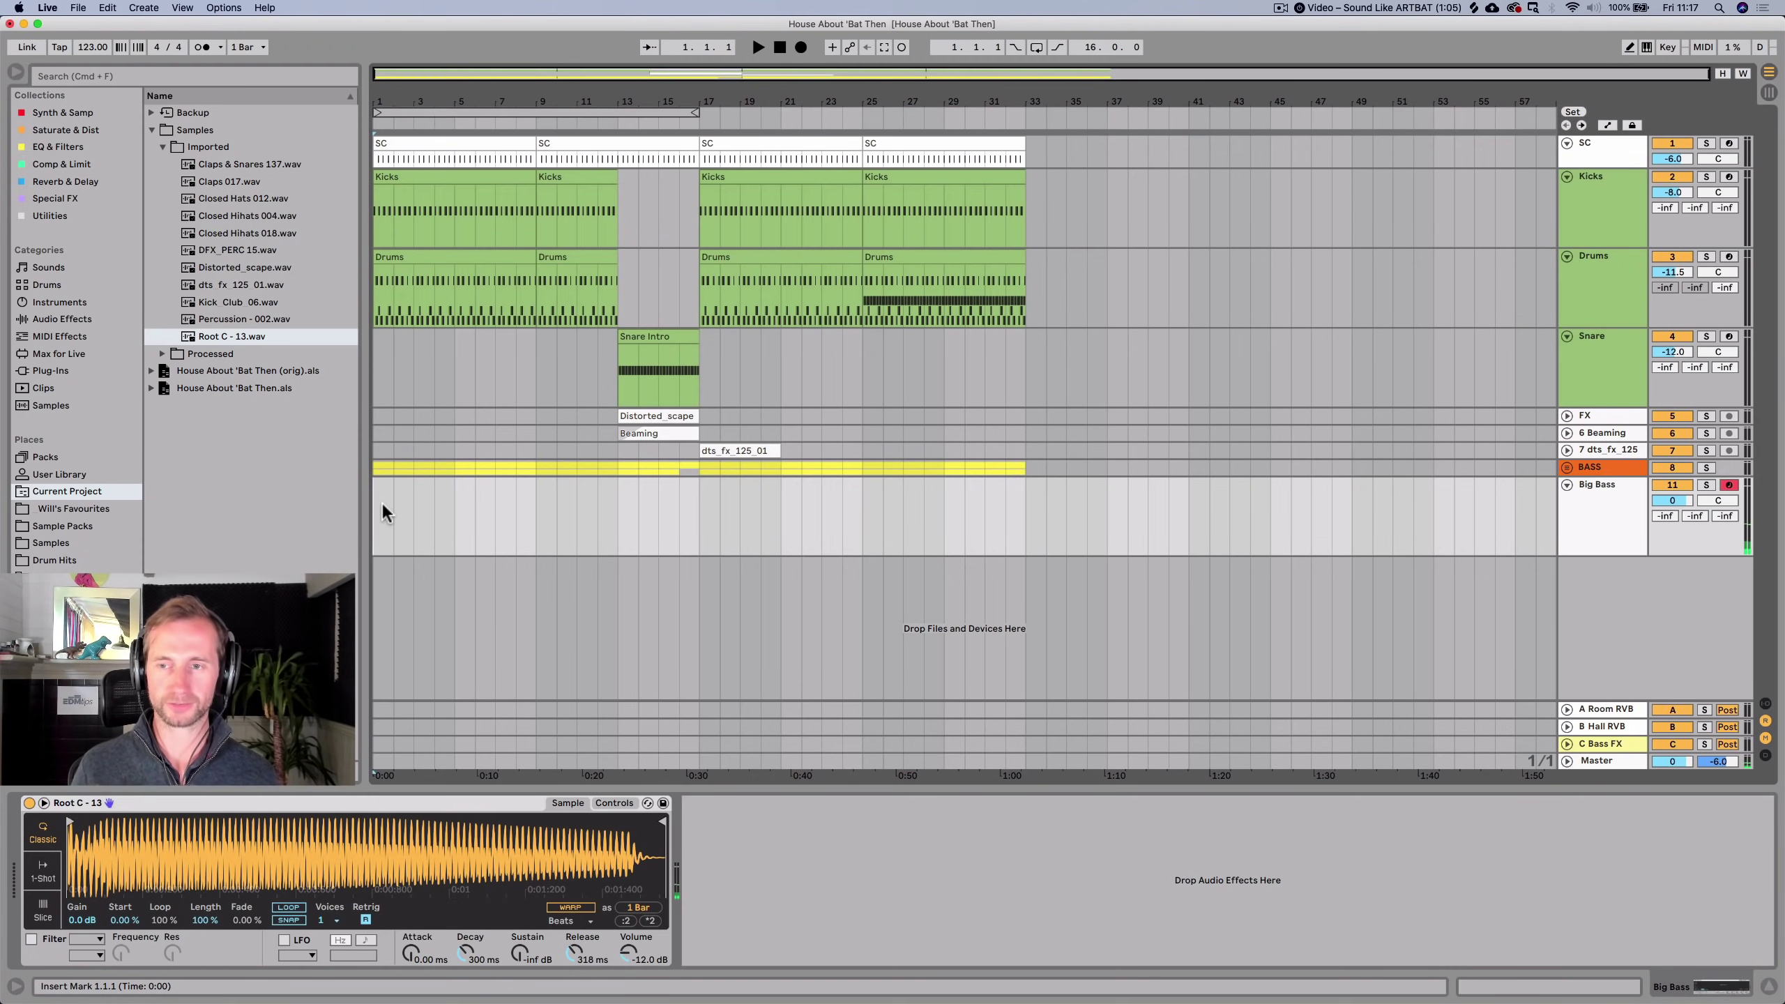
{"action": "left_click_drag", "start_coordinate": [383, 502], "coordinate": [405, 504]}
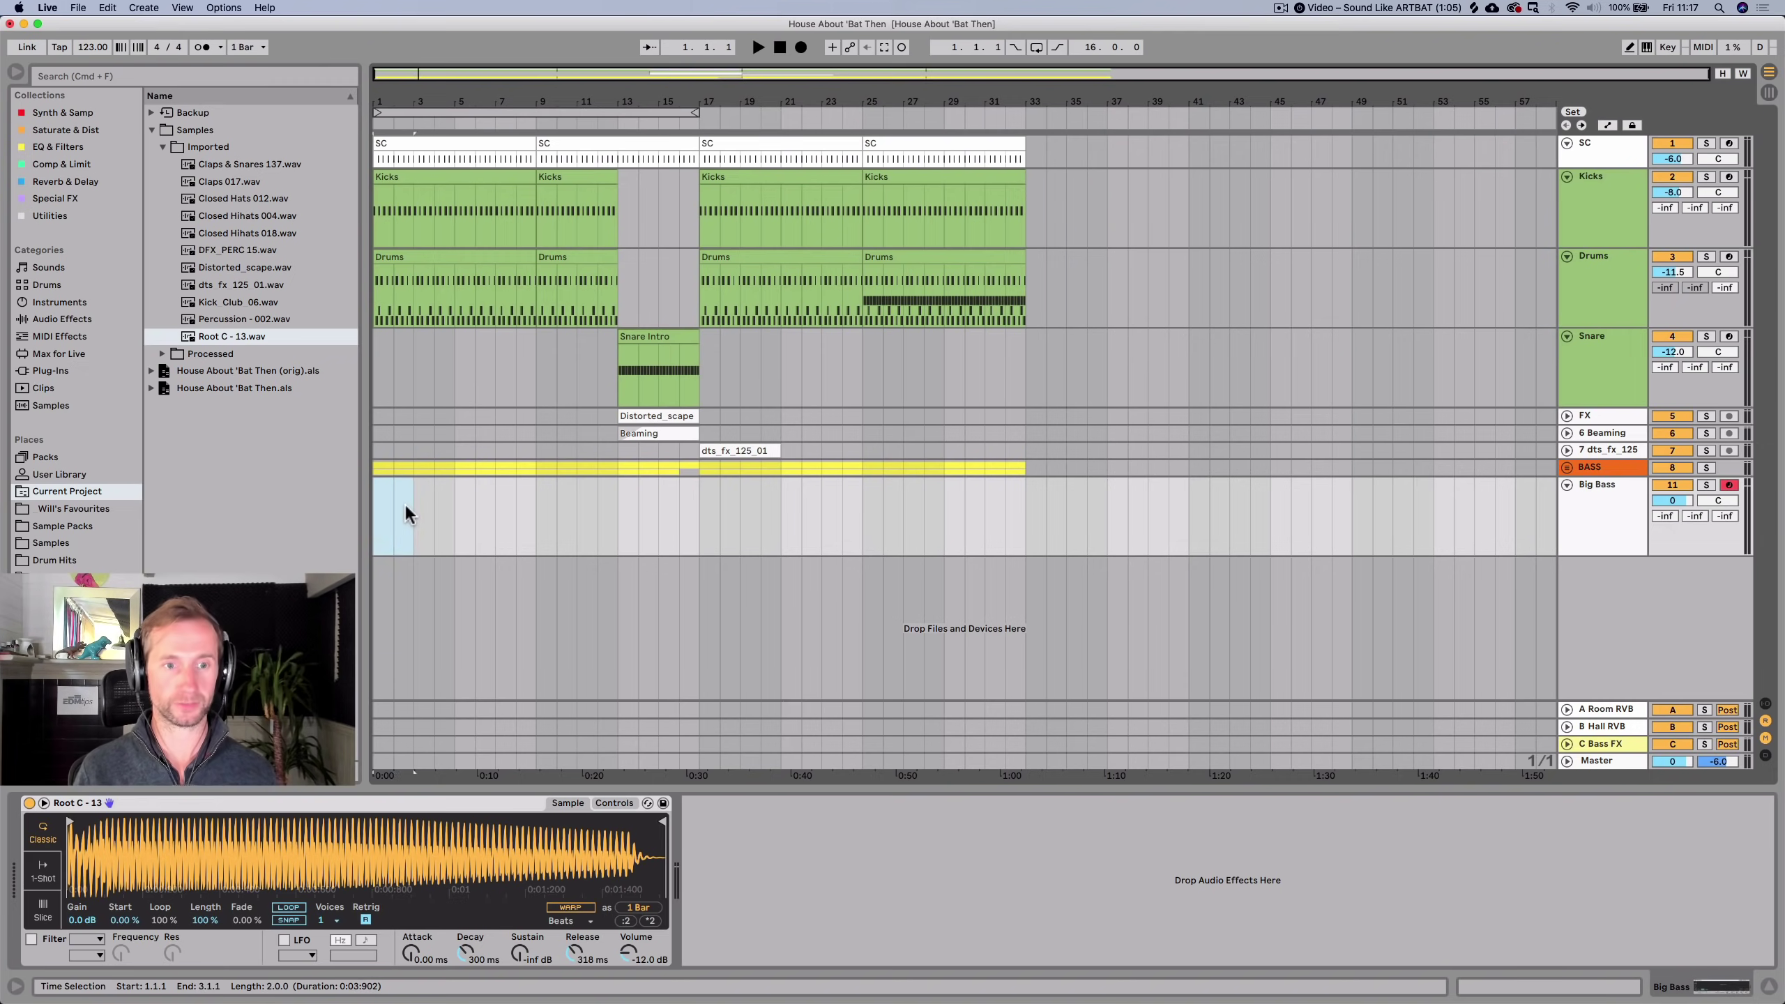
{"action": "key", "text": "super+shift+m"}
{"action": "key", "text": "shift+Tab"}
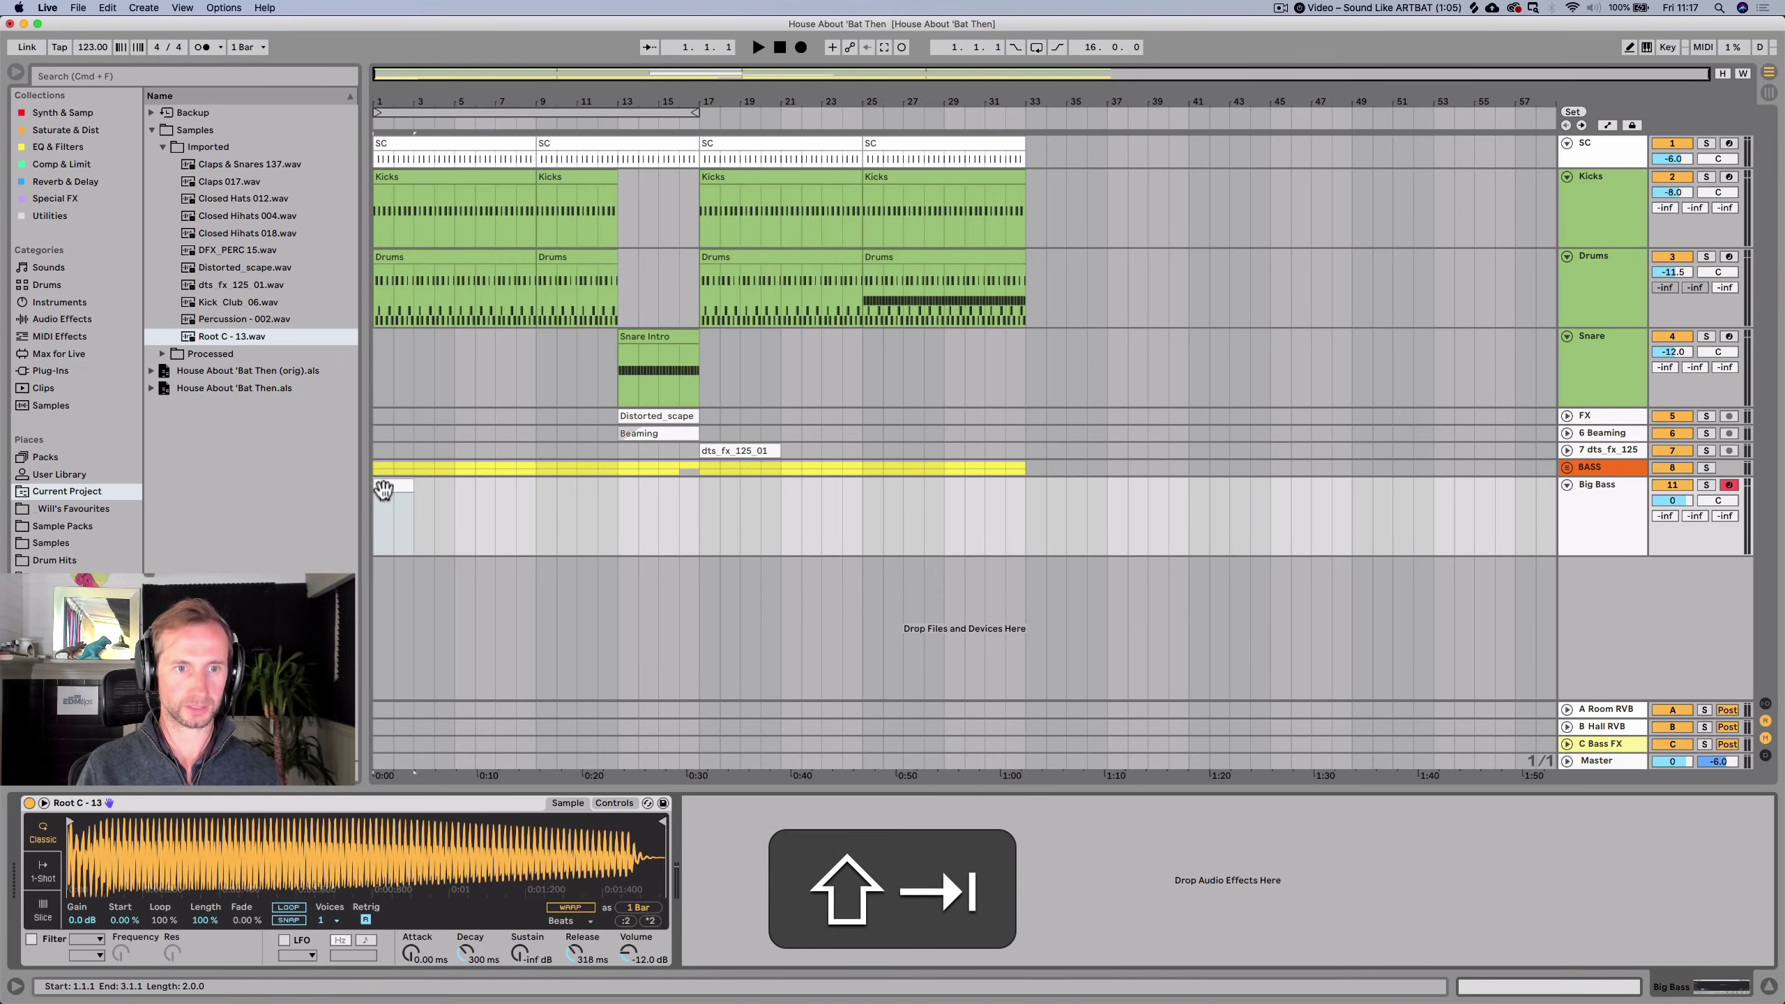
{"action": "key", "text": "super+r"}
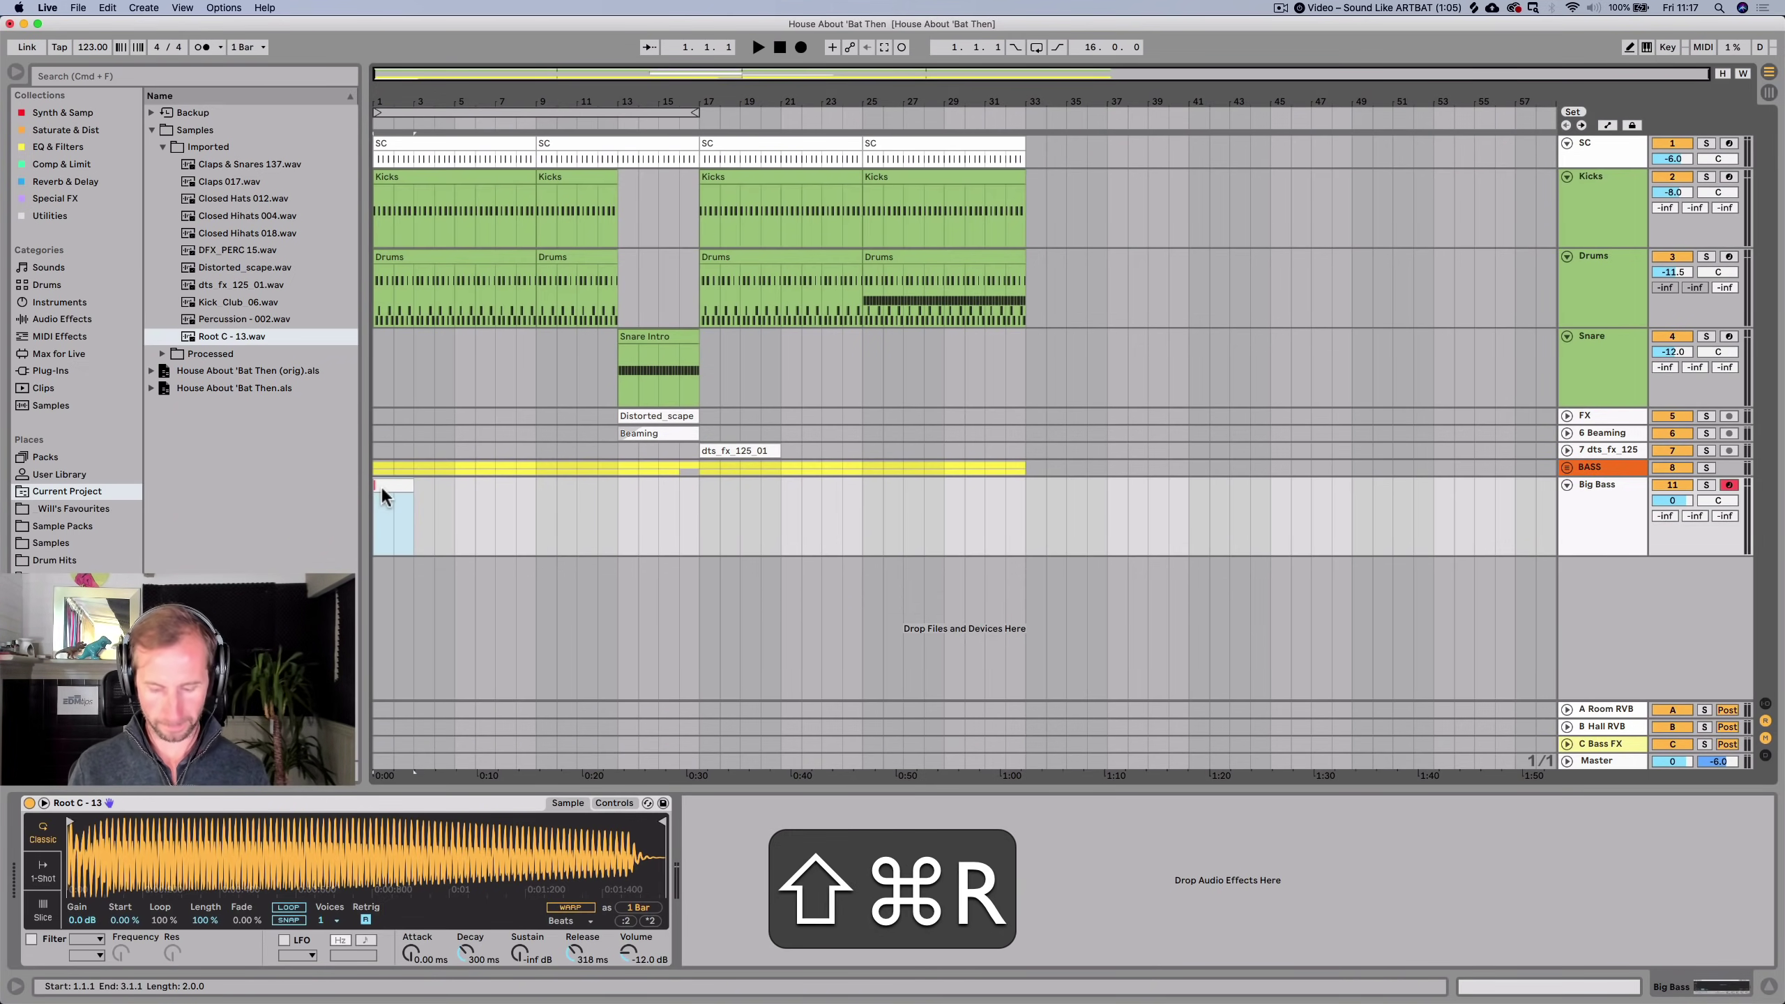
{"action": "type", "text": "Big Bass"}
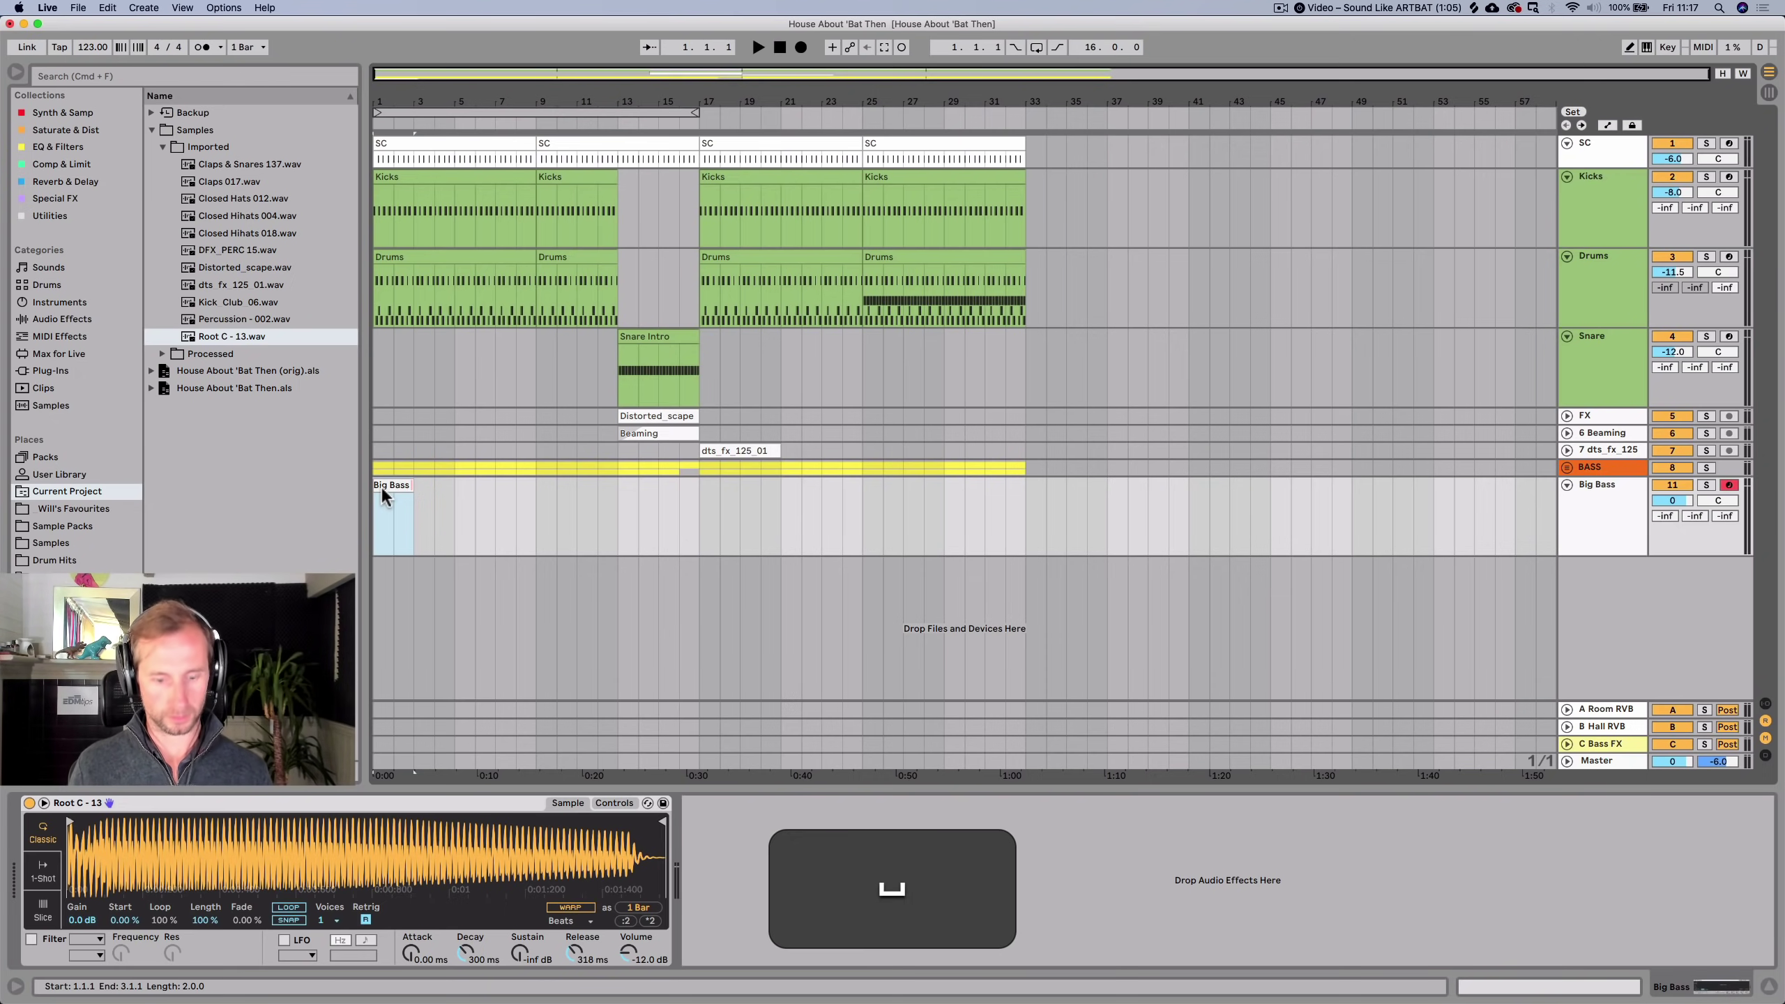
{"action": "type", "text": " Pluck"}
{"action": "key", "text": "Return"}
Open the Big Bass Pluck clip's notes and add a short G5 note at its very start.
{"action": "key", "text": "space"}
{"action": "key", "text": "space"}
{"action": "double_click", "coordinate": [388, 487]}
{"action": "left_click_drag", "start_coordinate": [234, 738], "coordinate": [253, 638]}
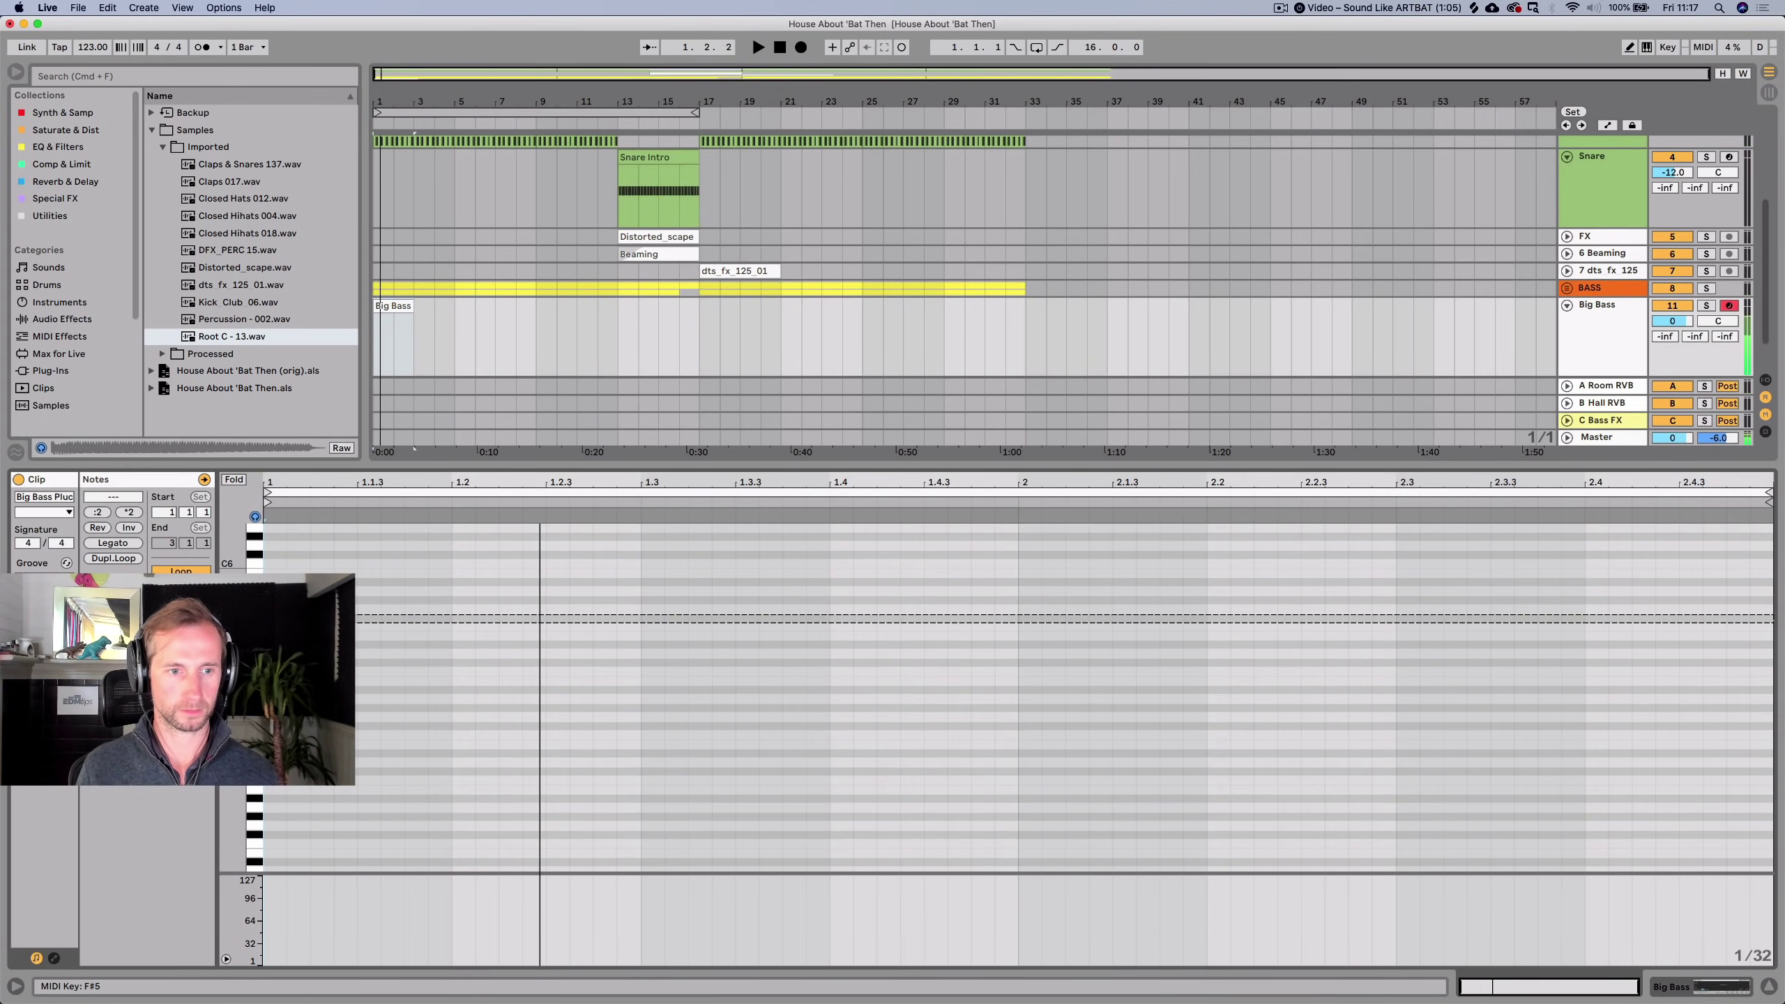
{"action": "double_click", "coordinate": [274, 609]}
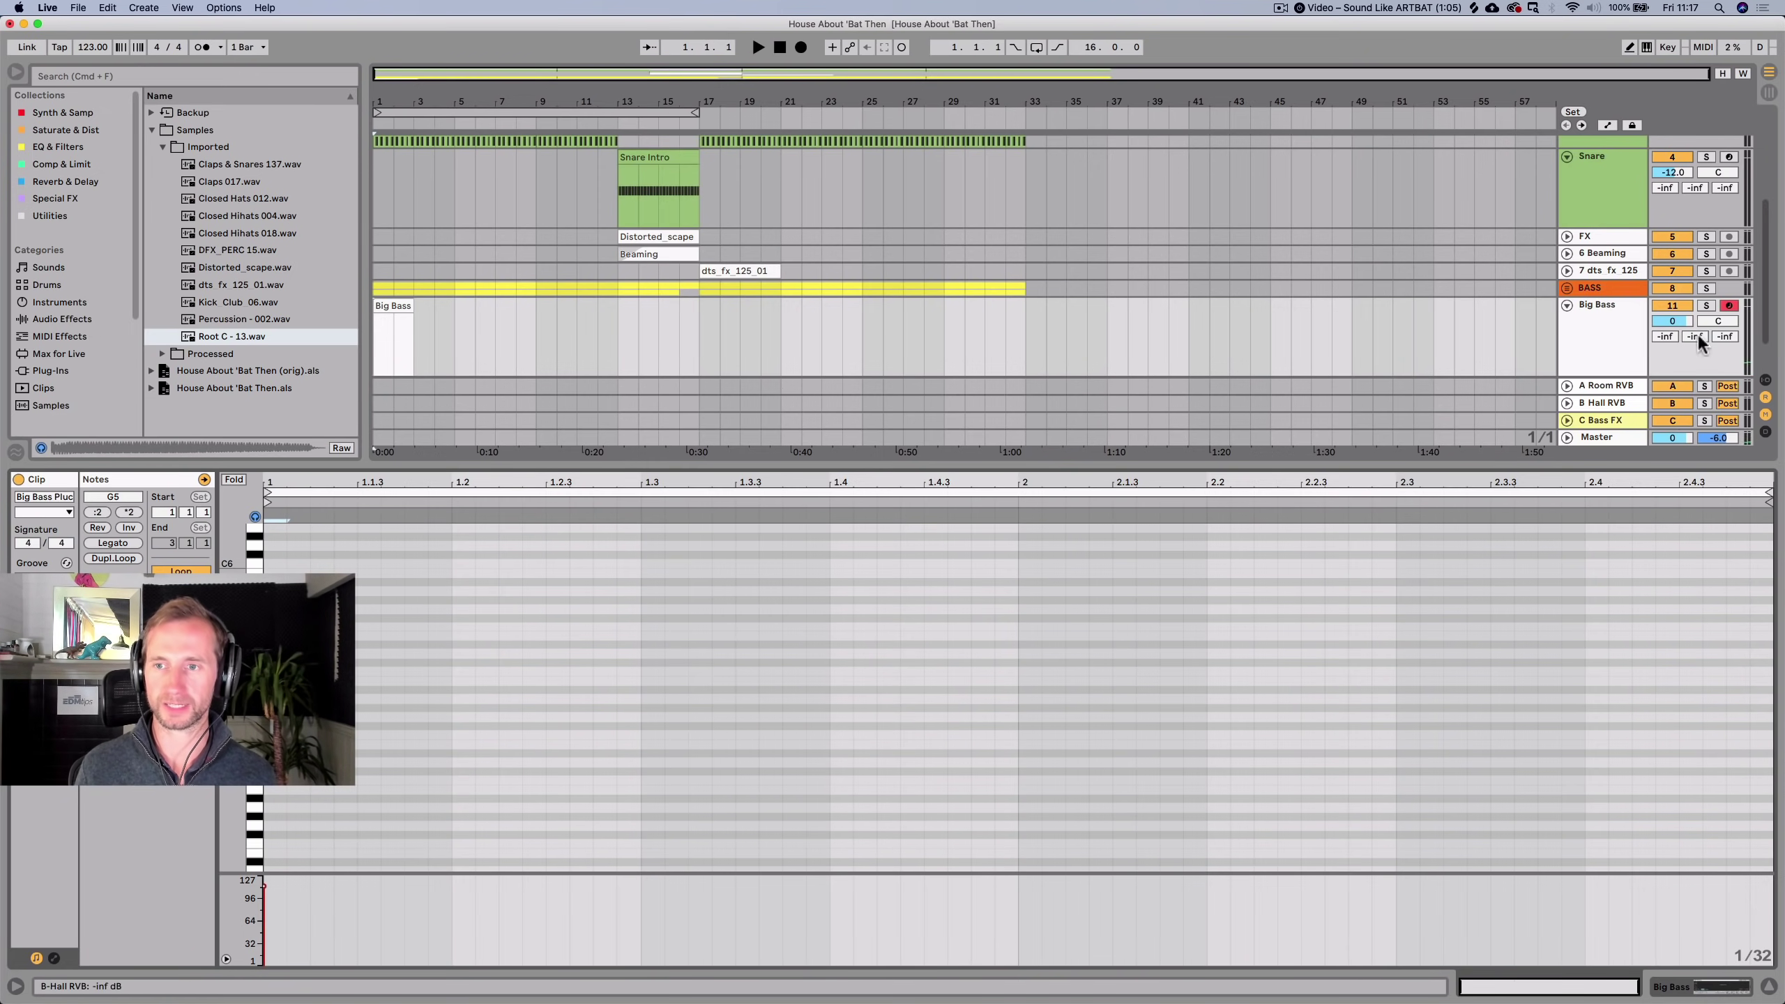
Audition the note and set the Big Bass track volume to -13.0 dB.
{"action": "left_click", "coordinate": [1674, 321]}
{"action": "key", "text": "space"}
{"action": "key", "text": "space"}
{"action": "key", "text": "space"}
{"action": "key", "text": "space"}
{"action": "key", "text": "space"}
{"action": "key", "text": "space"}
{"action": "left_click_drag", "start_coordinate": [1674, 321], "coordinate": [1673, 298]}
Transpose the first Big Bass Pluck note by octaves, auditioning it at G1 and settling on G2.
{"action": "key", "text": "shift+Down"}
{"action": "left_click", "coordinate": [98, 480]}
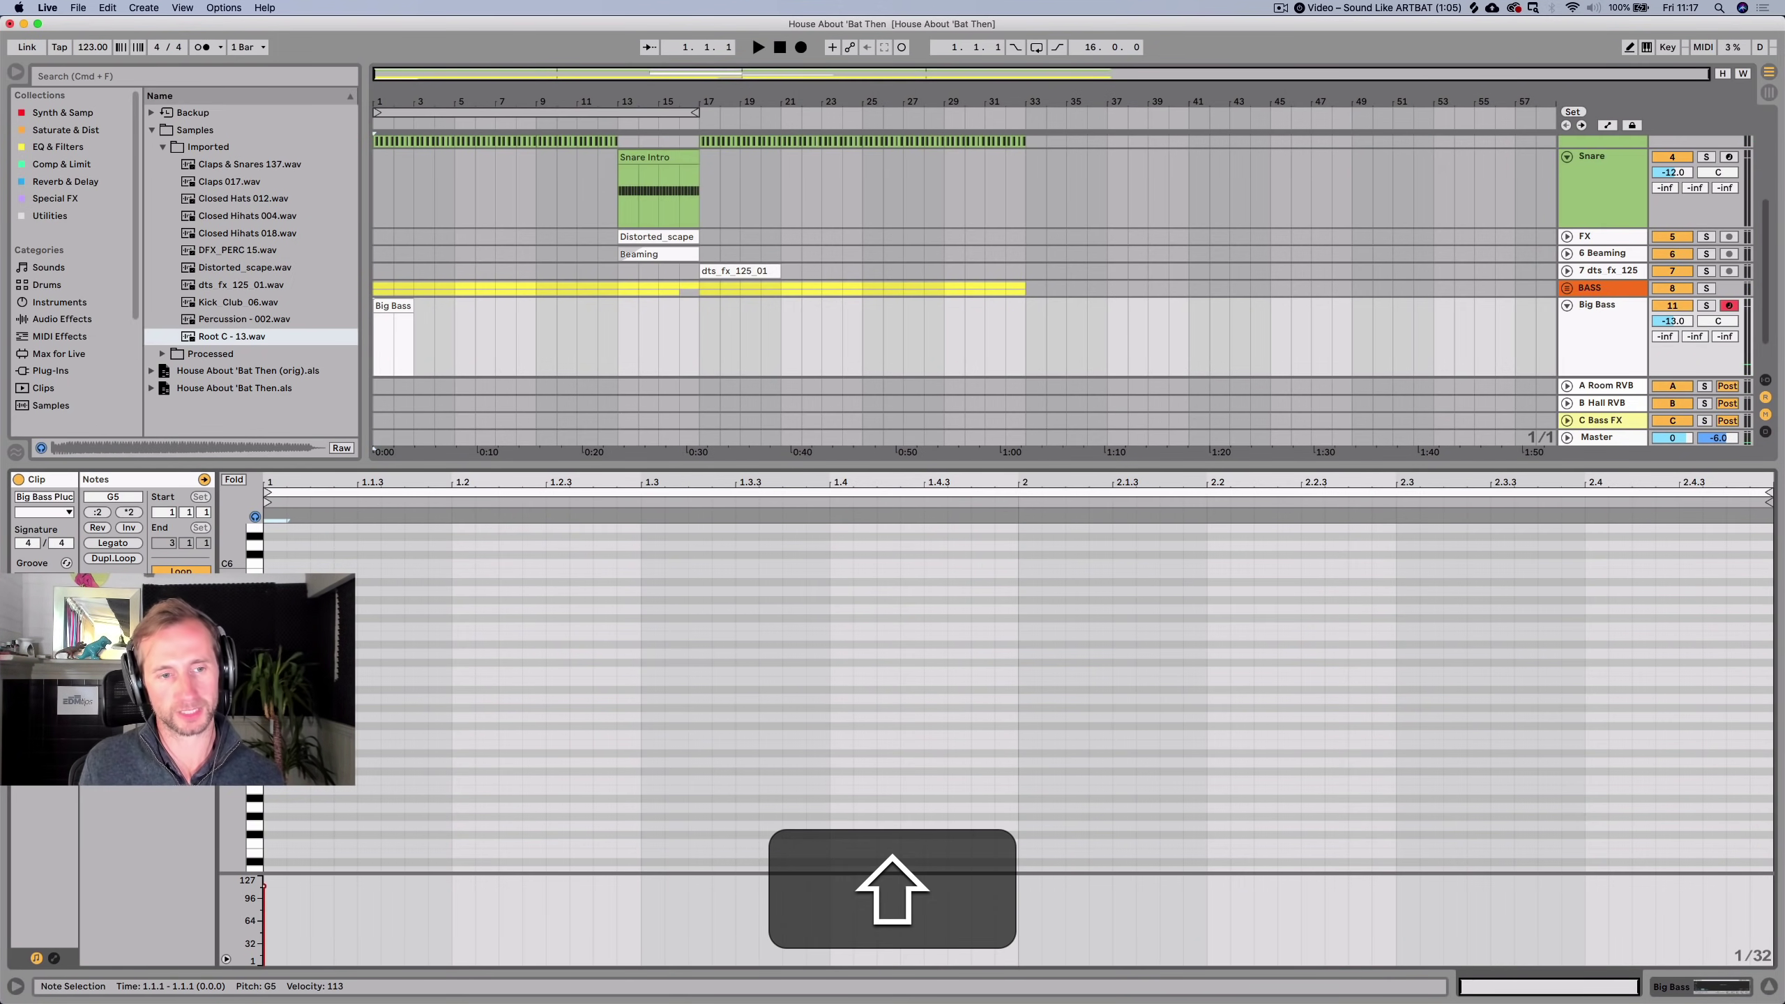
{"action": "key", "text": "shift+Down"}
{"action": "key", "text": "shift+Down"}
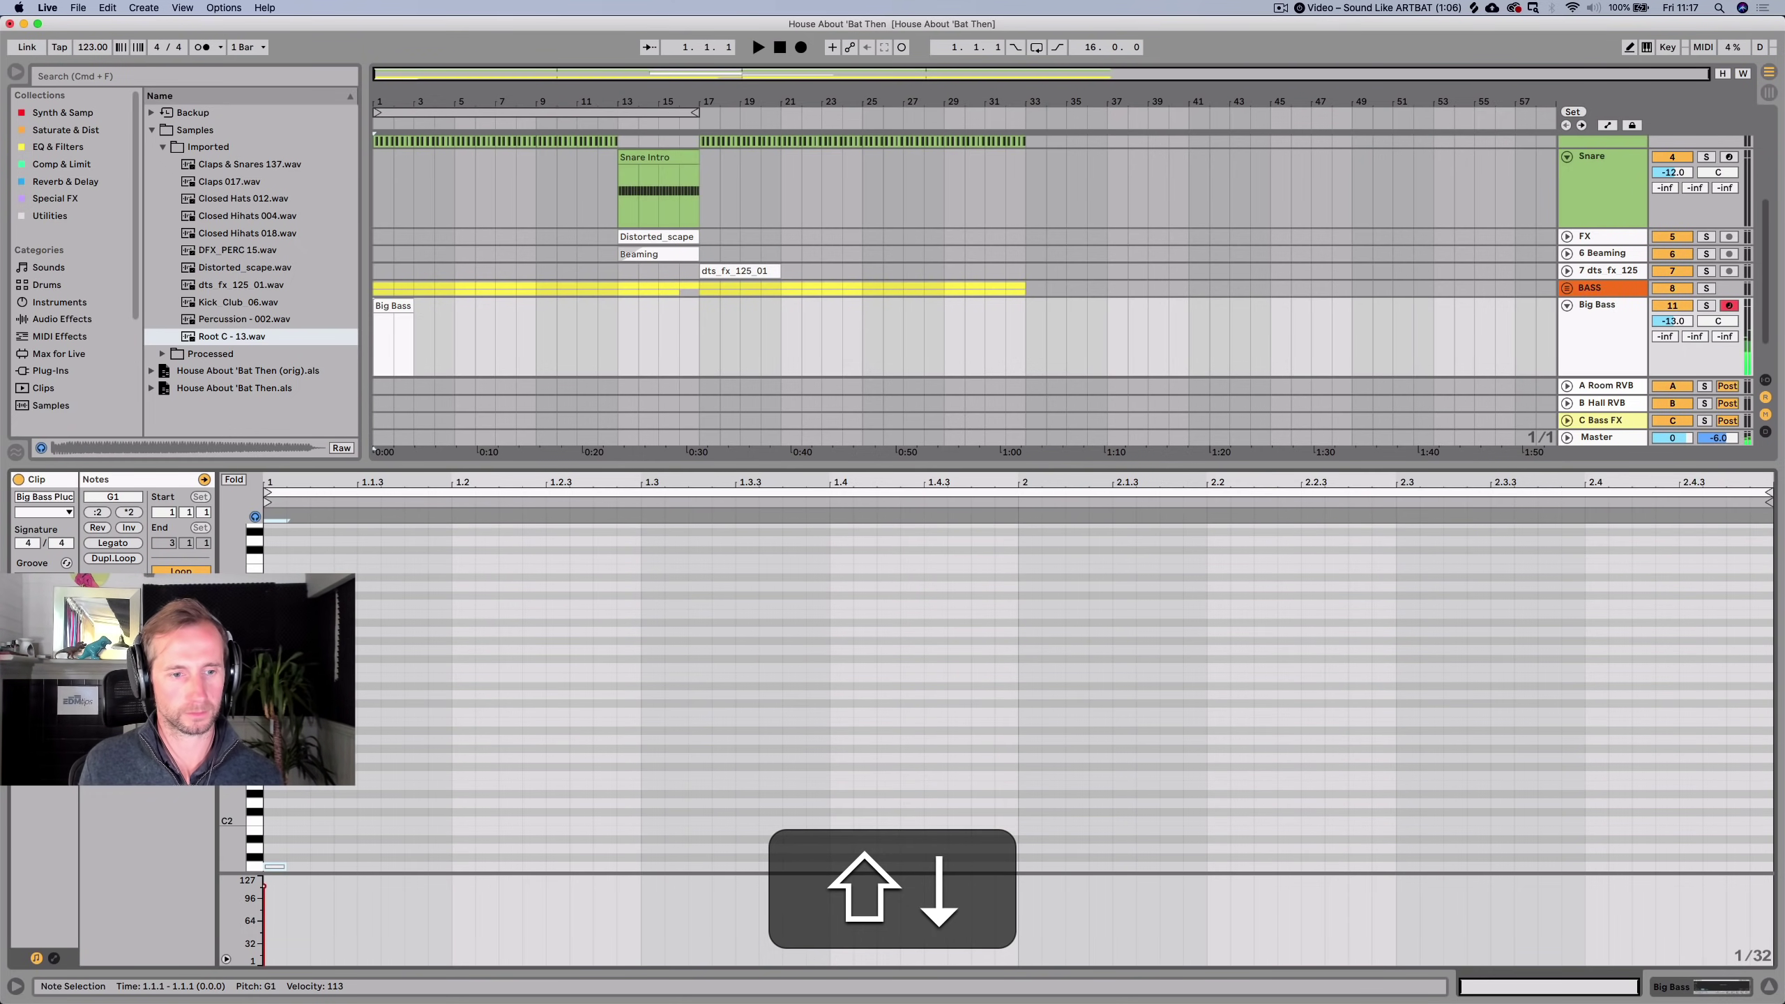
{"action": "key", "text": "shift+Up"}
{"action": "key", "text": "shift+Down"}
{"action": "key", "text": "space"}
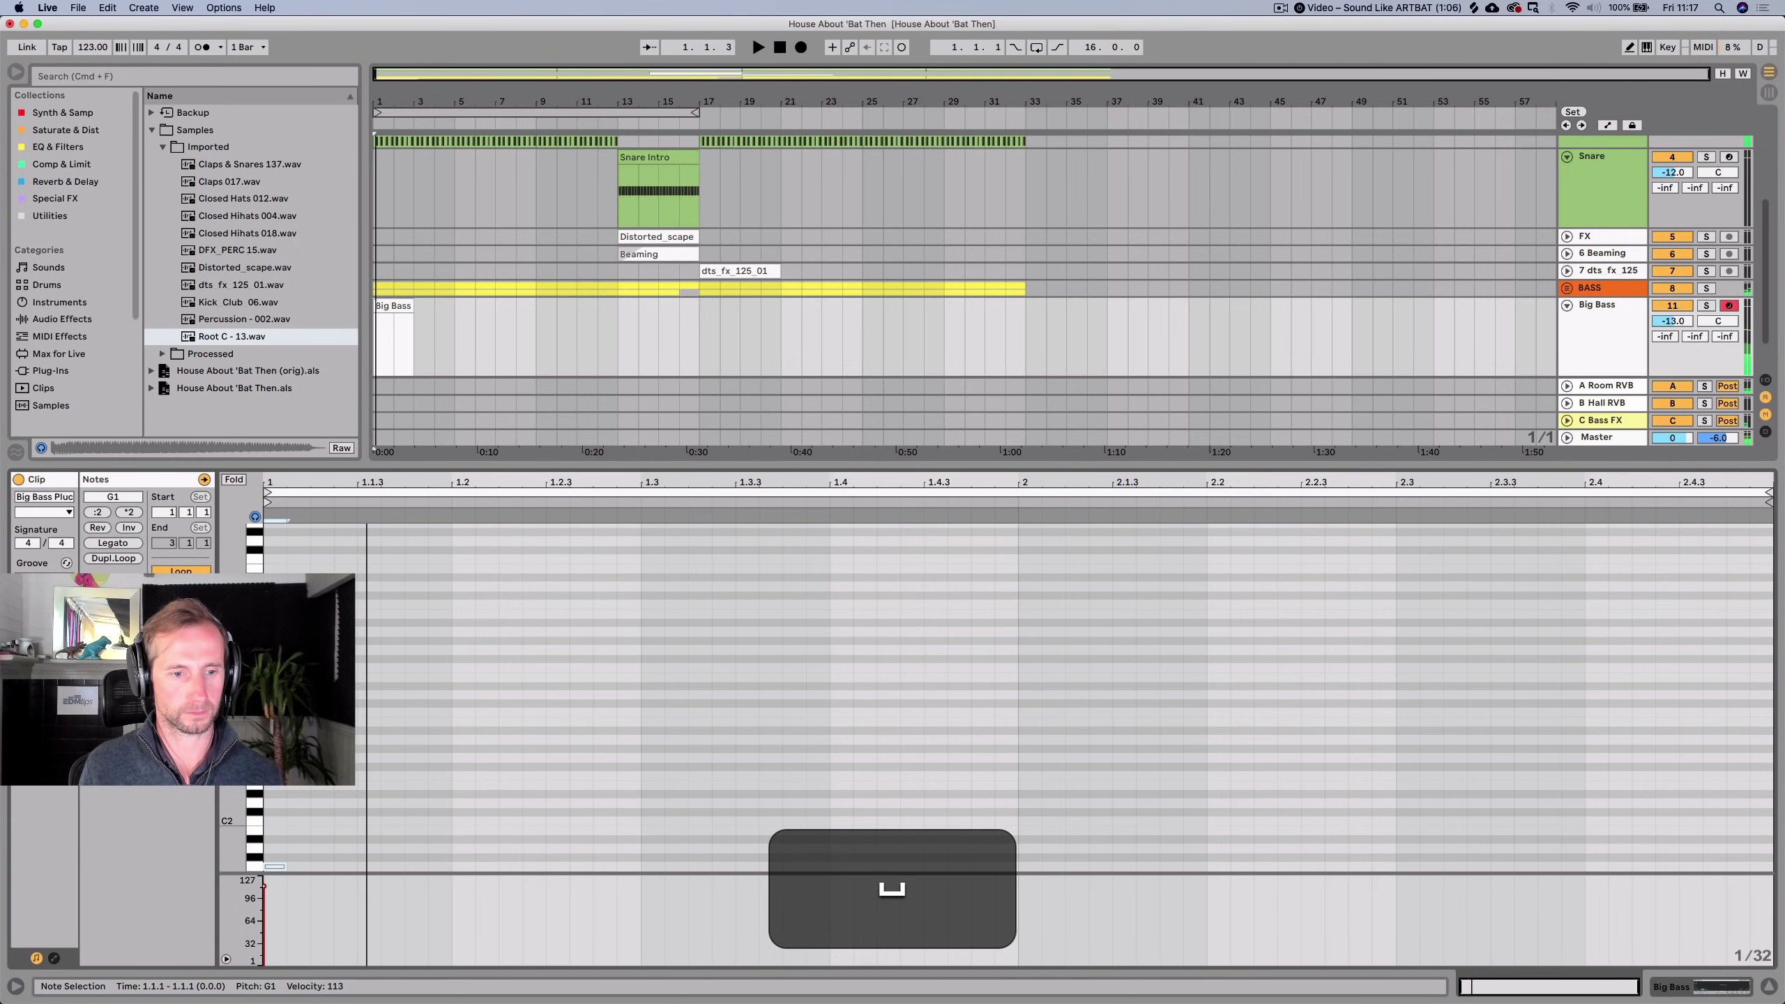
{"action": "key", "text": "shift+Up"}
{"action": "key", "text": "space"}
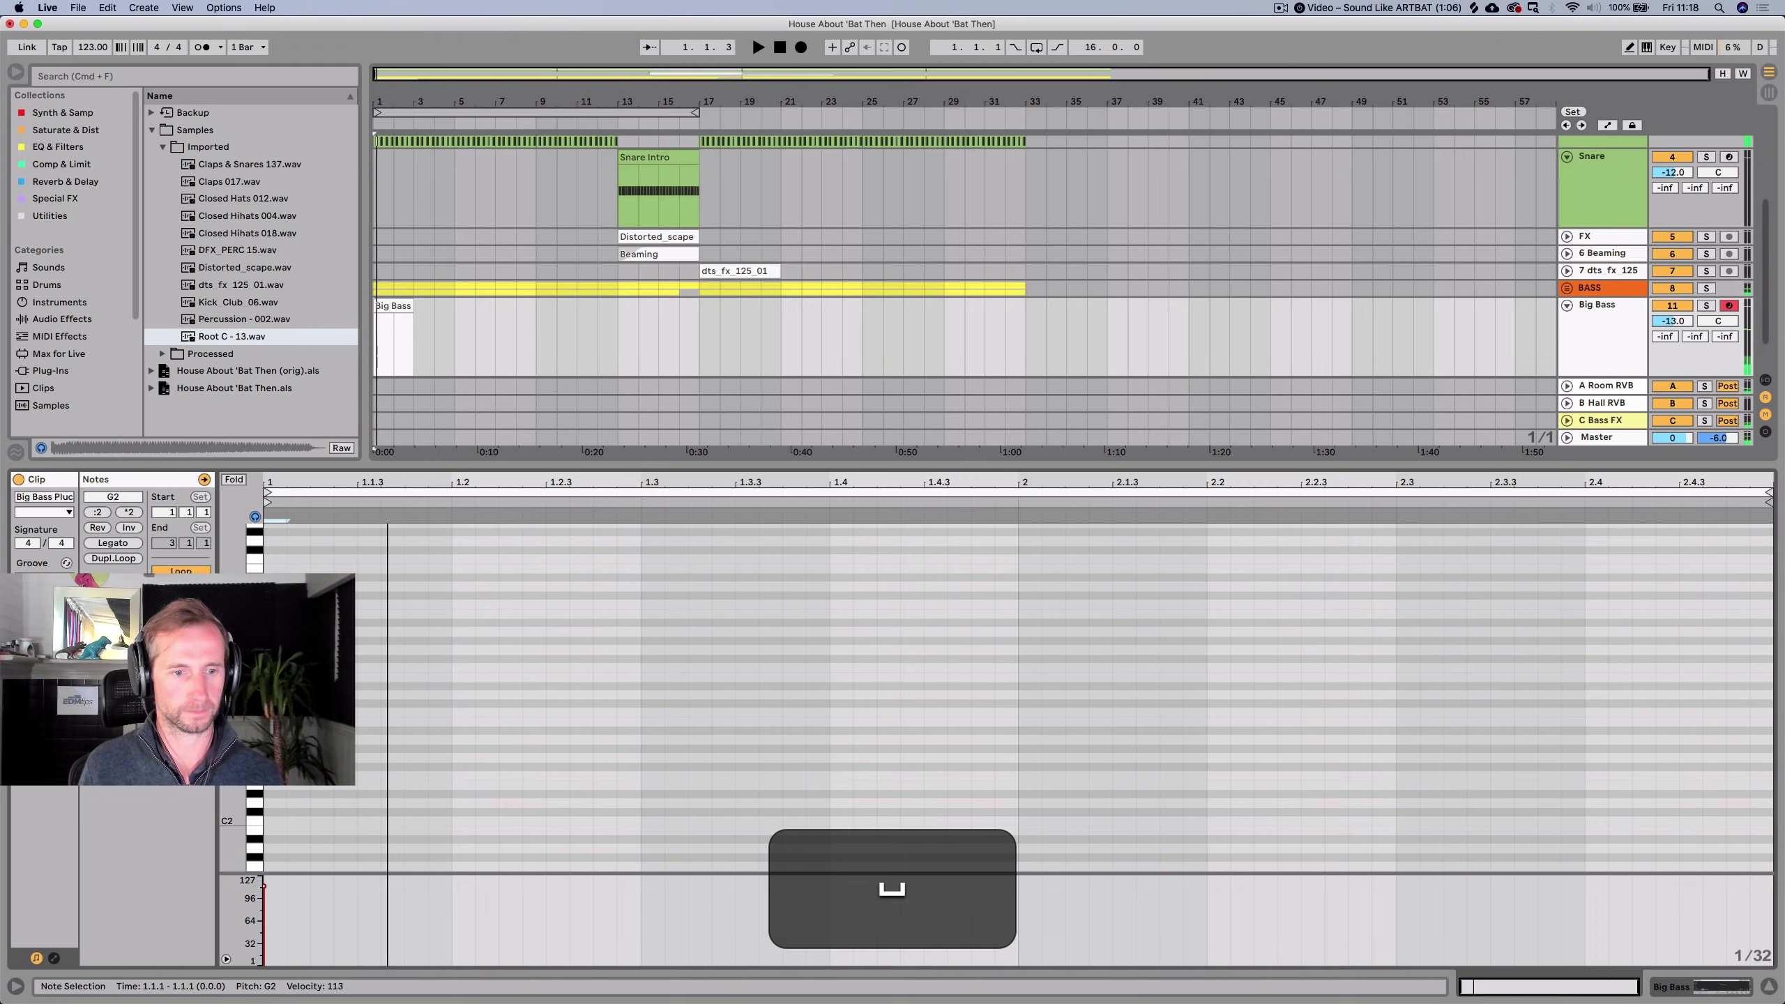
Add further G2 notes so one falls on each sixteenth of the clip's first beat, and play the clip.
{"action": "double_click", "coordinate": [367, 757]}
{"action": "double_click", "coordinate": [412, 758]}
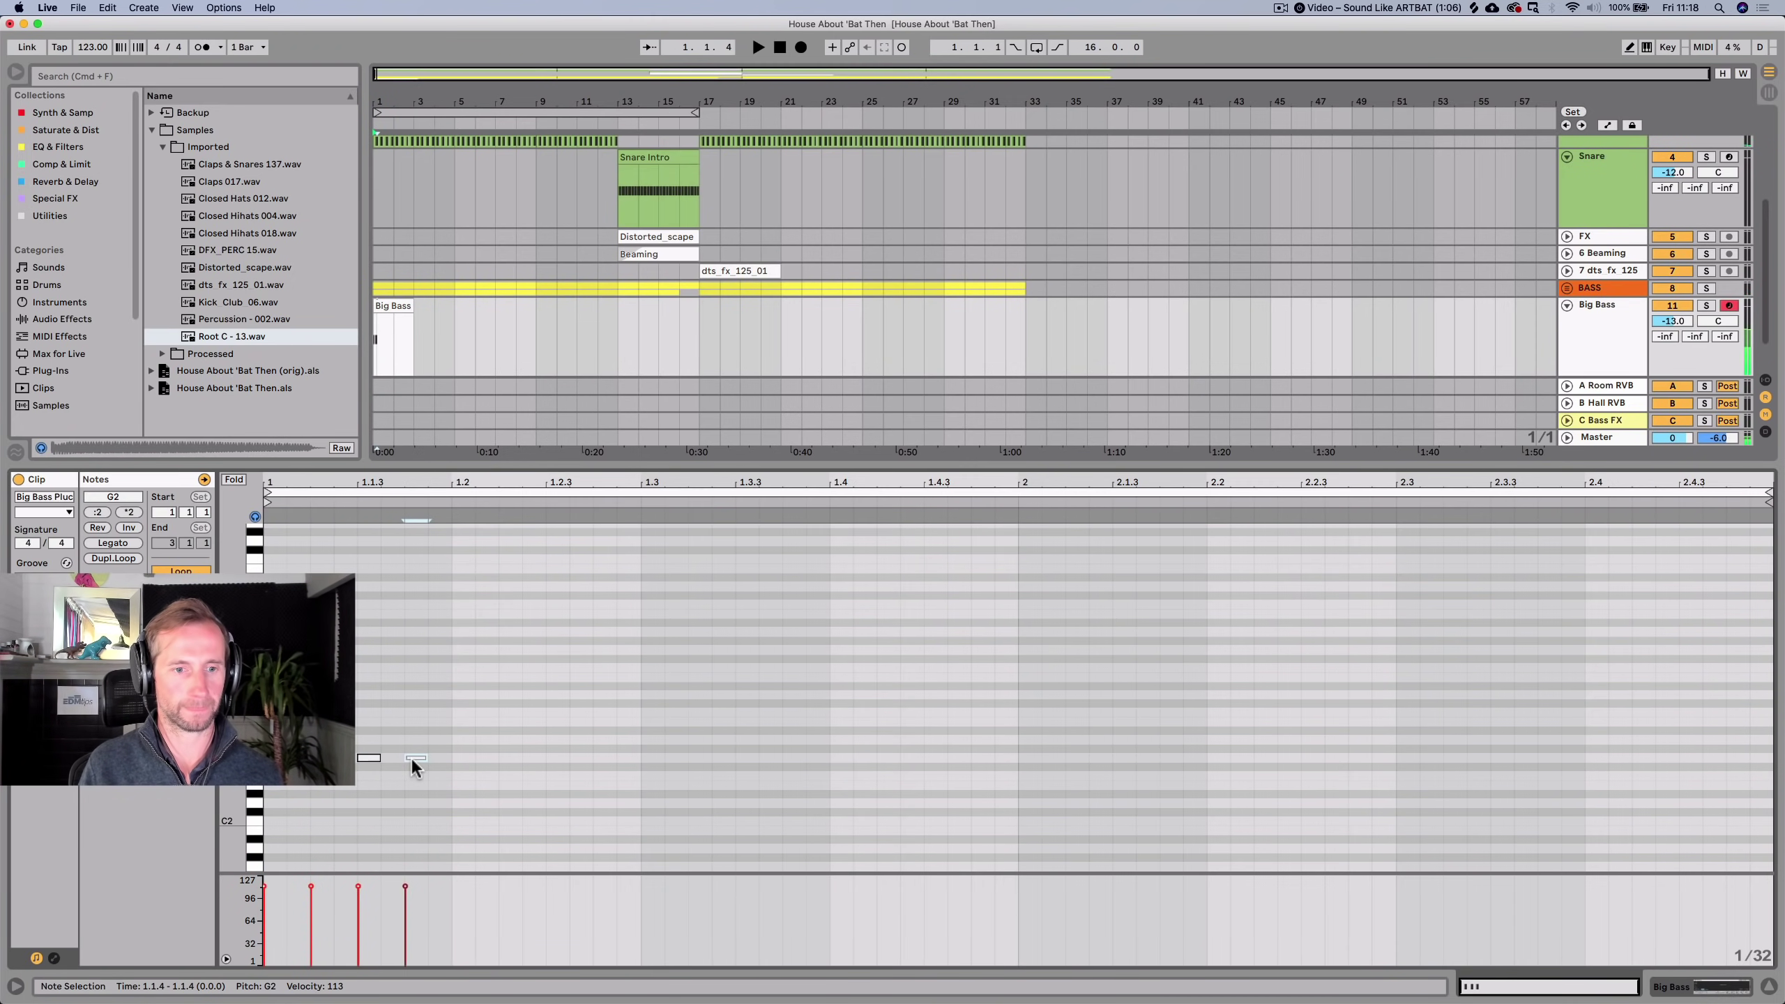
{"action": "key", "text": "space"}
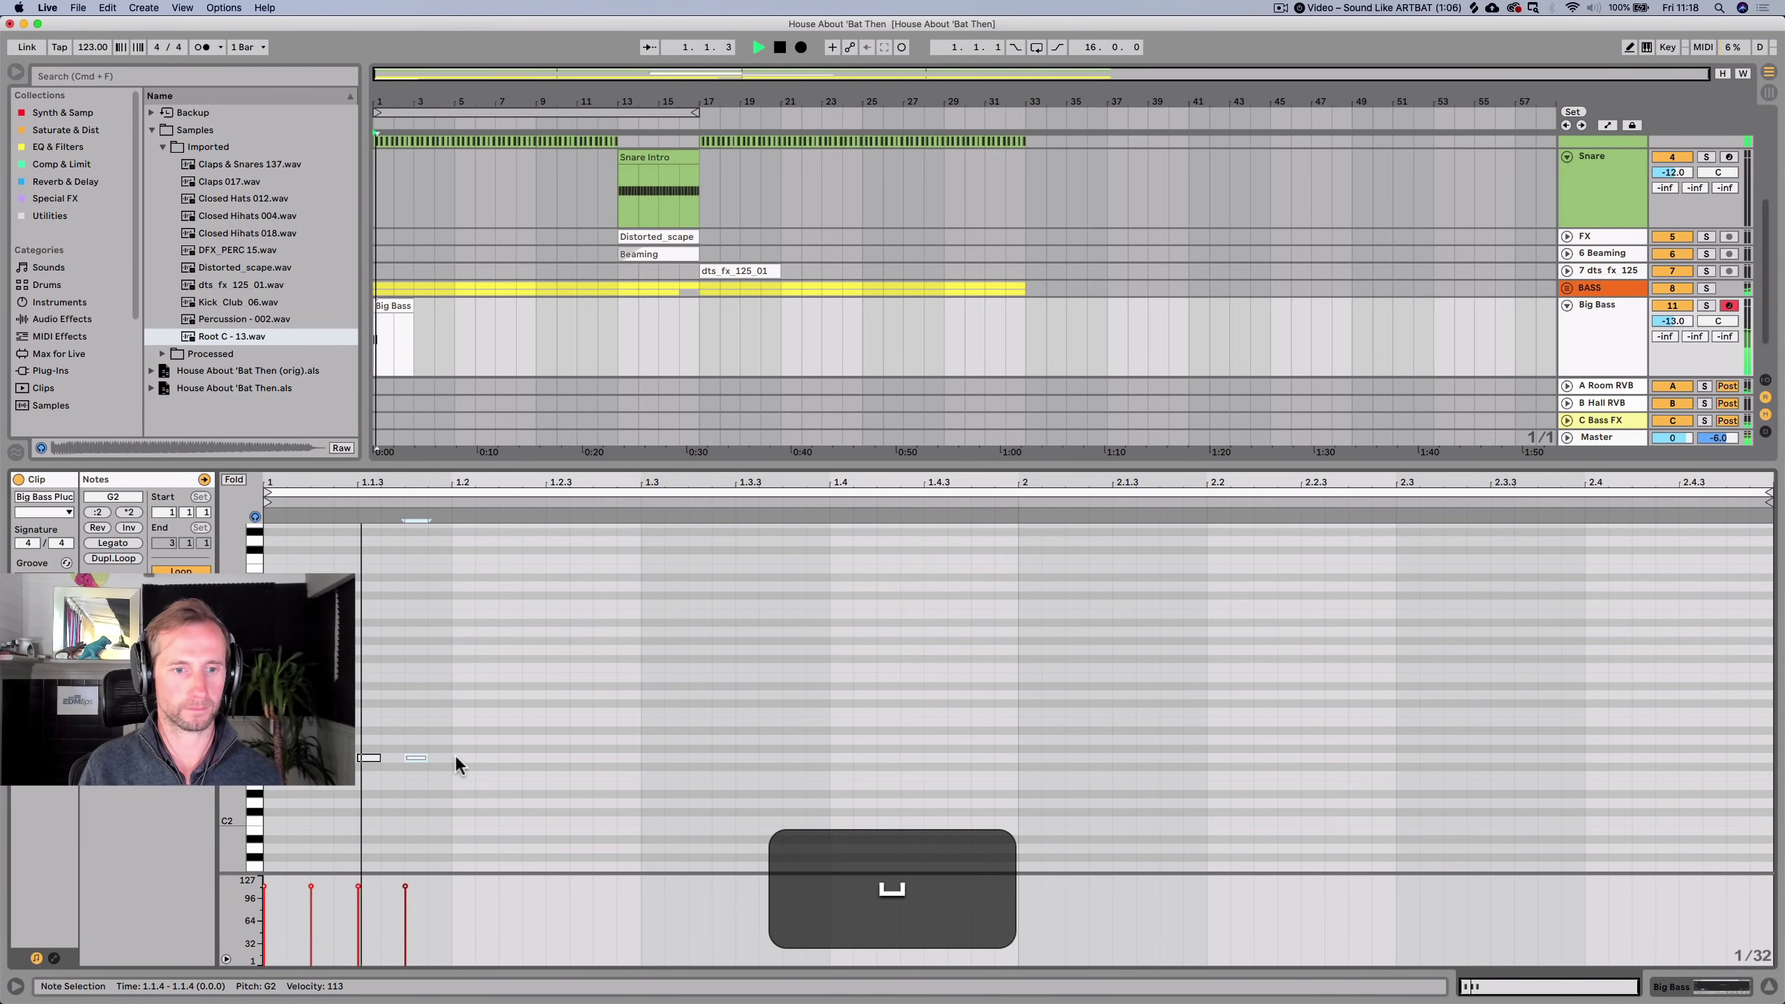
Return from the clip notes to the device view and colour the Big Bass track yellow.
{"action": "key", "text": "shift+Tab"}
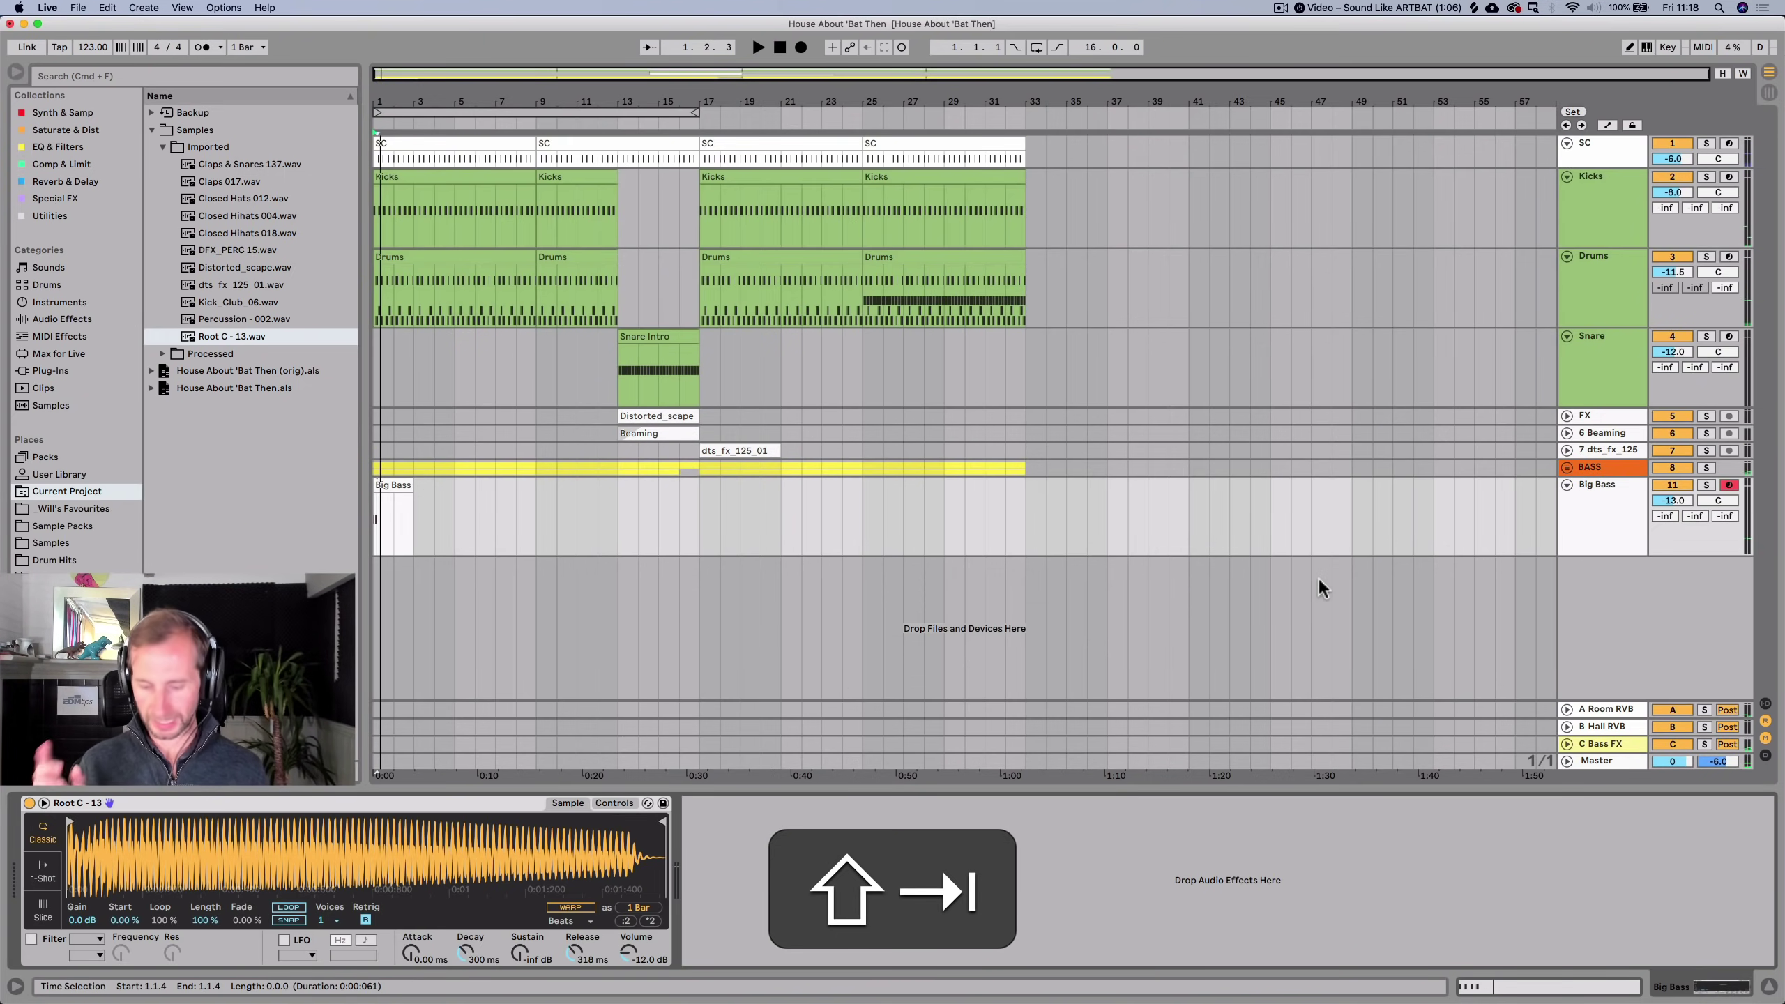
{"action": "right_click", "coordinate": [1591, 505]}
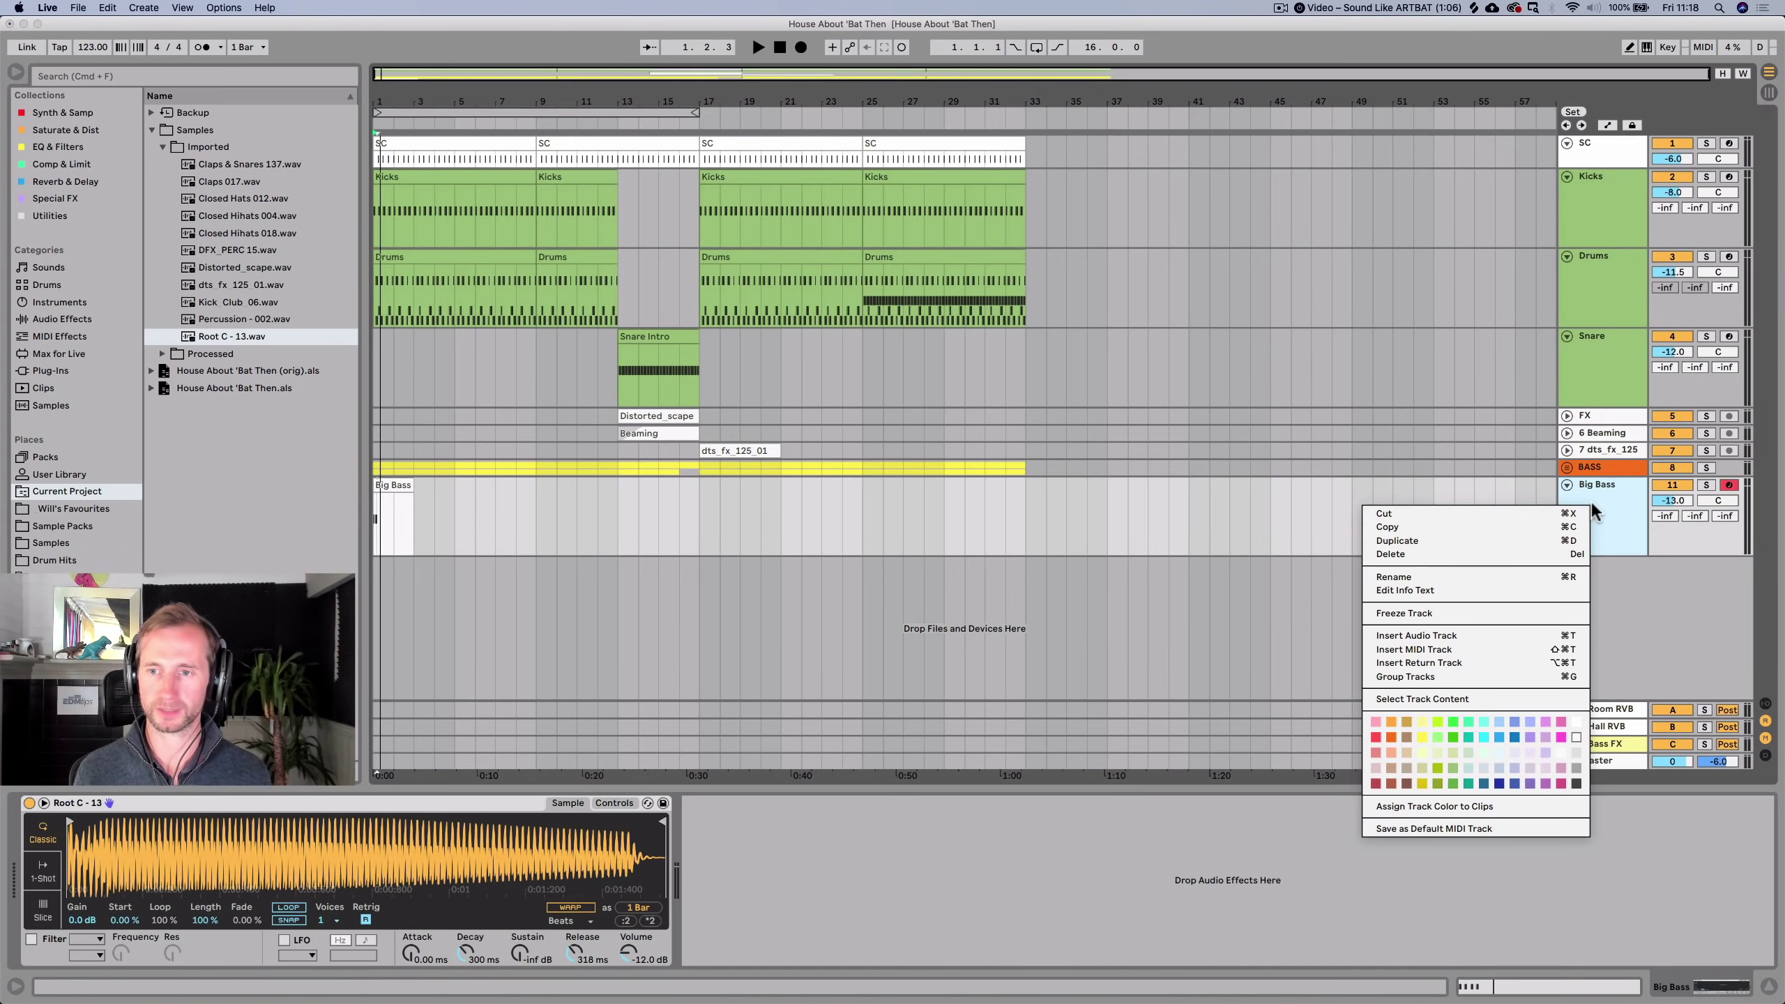
{"action": "left_click", "coordinate": [1423, 735]}
Colour the FX, Beaming and dts_fx_125 tracks light green.
{"action": "left_click", "coordinate": [1593, 449]}
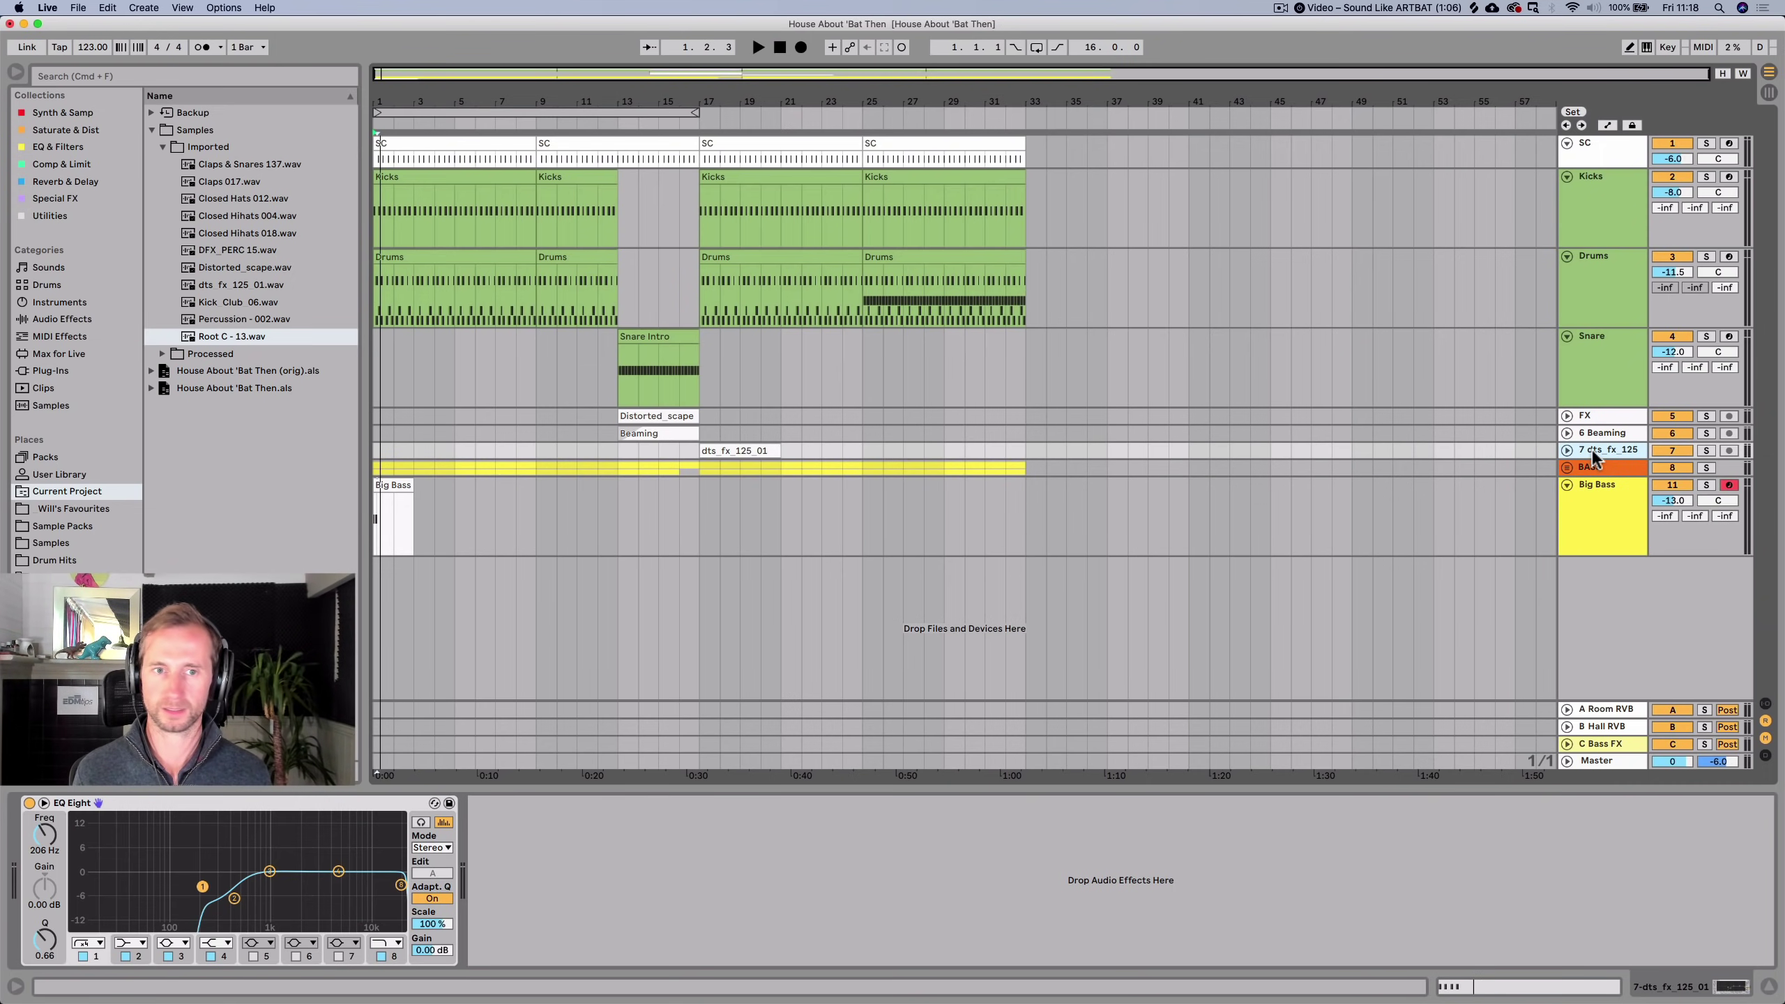
{"action": "left_click", "coordinate": [1593, 417], "text": "shift"}
{"action": "right_click", "coordinate": [1593, 417]}
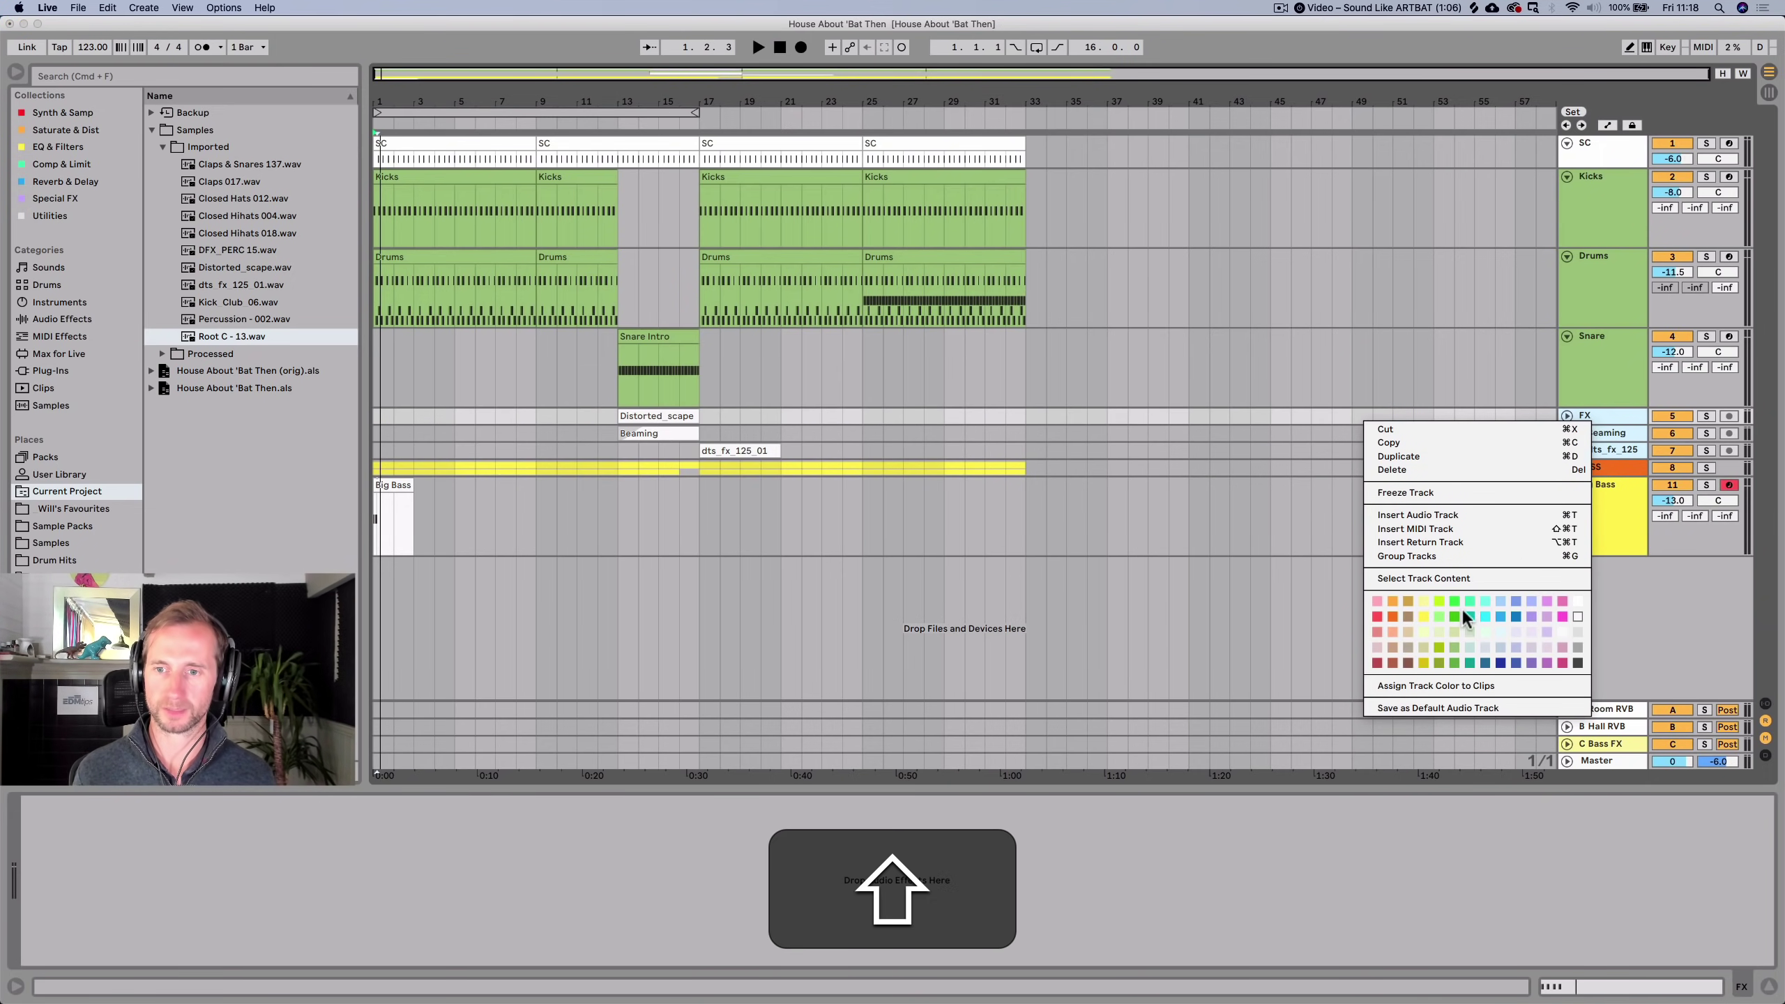
{"action": "left_click", "coordinate": [1439, 614]}
Assign the light green track colour to the clips on the three FX tracks and save the project.
{"action": "left_click", "coordinate": [1606, 406]}
{"action": "left_click", "coordinate": [1604, 416]}
{"action": "left_click", "coordinate": [1602, 449], "text": "shift"}
{"action": "right_click", "coordinate": [1602, 448]}
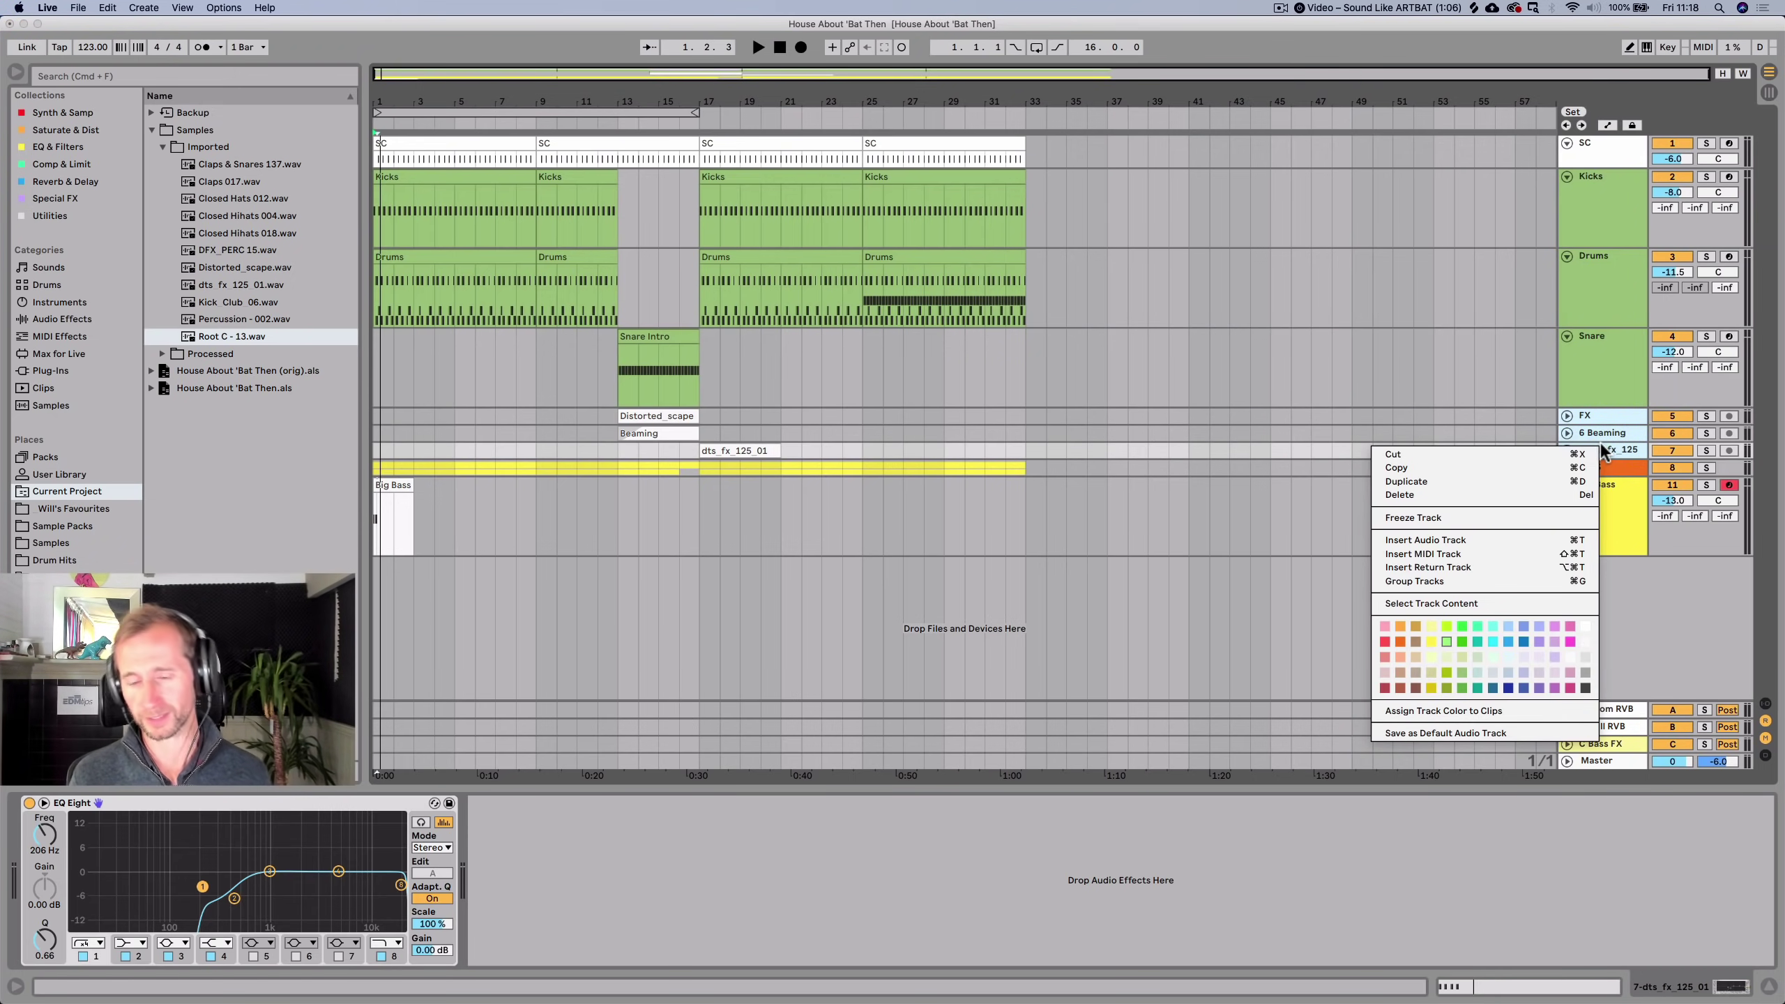
{"action": "left_click", "coordinate": [1437, 710]}
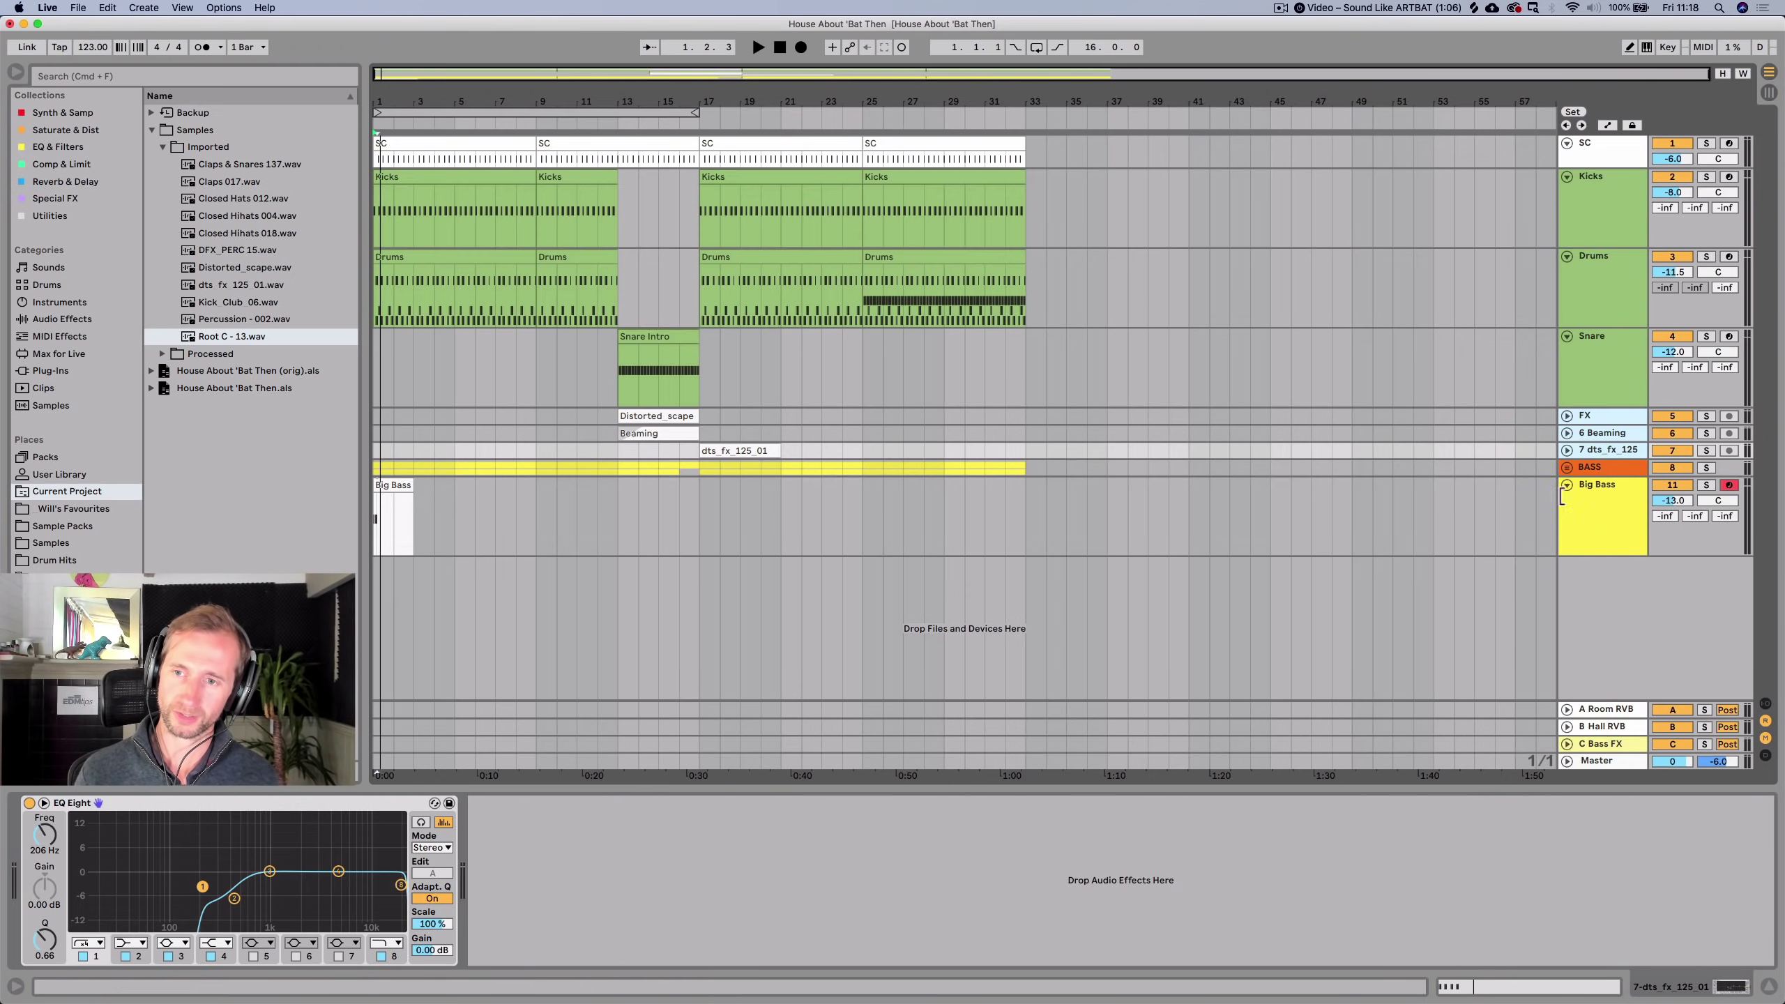
{"action": "right_click", "coordinate": [1600, 456]}
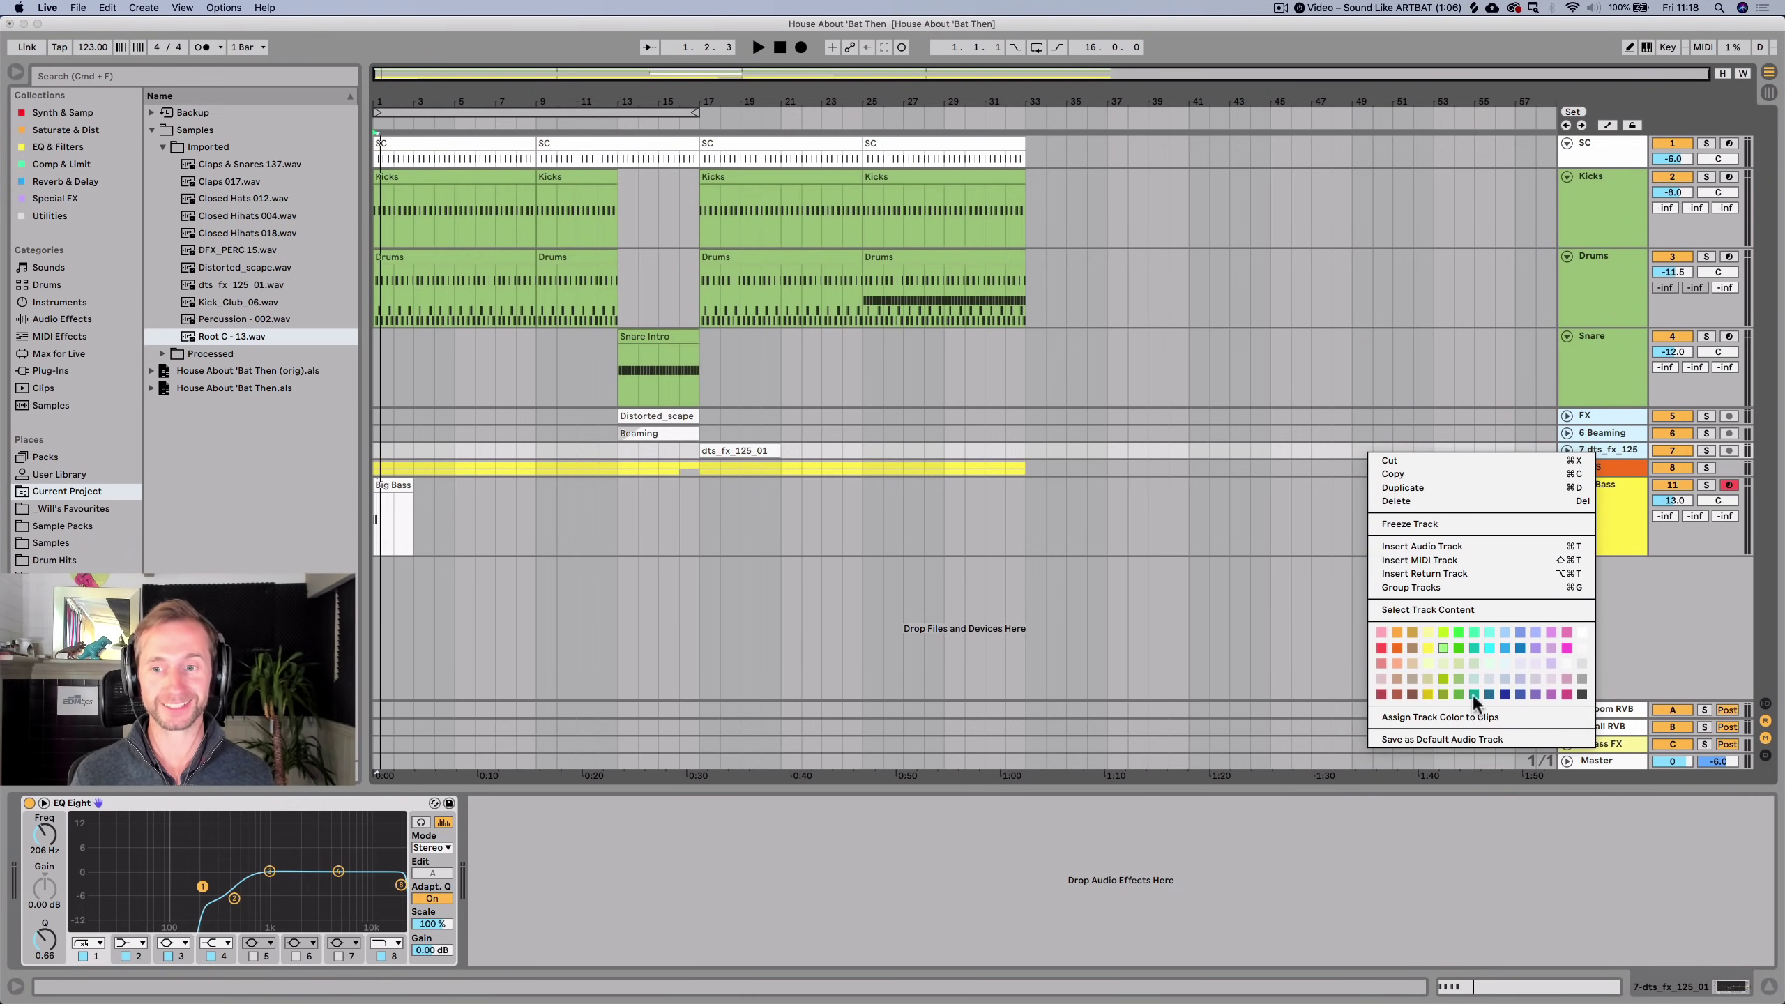
{"action": "left_click", "coordinate": [1470, 717]}
{"action": "key", "text": "super+s"}
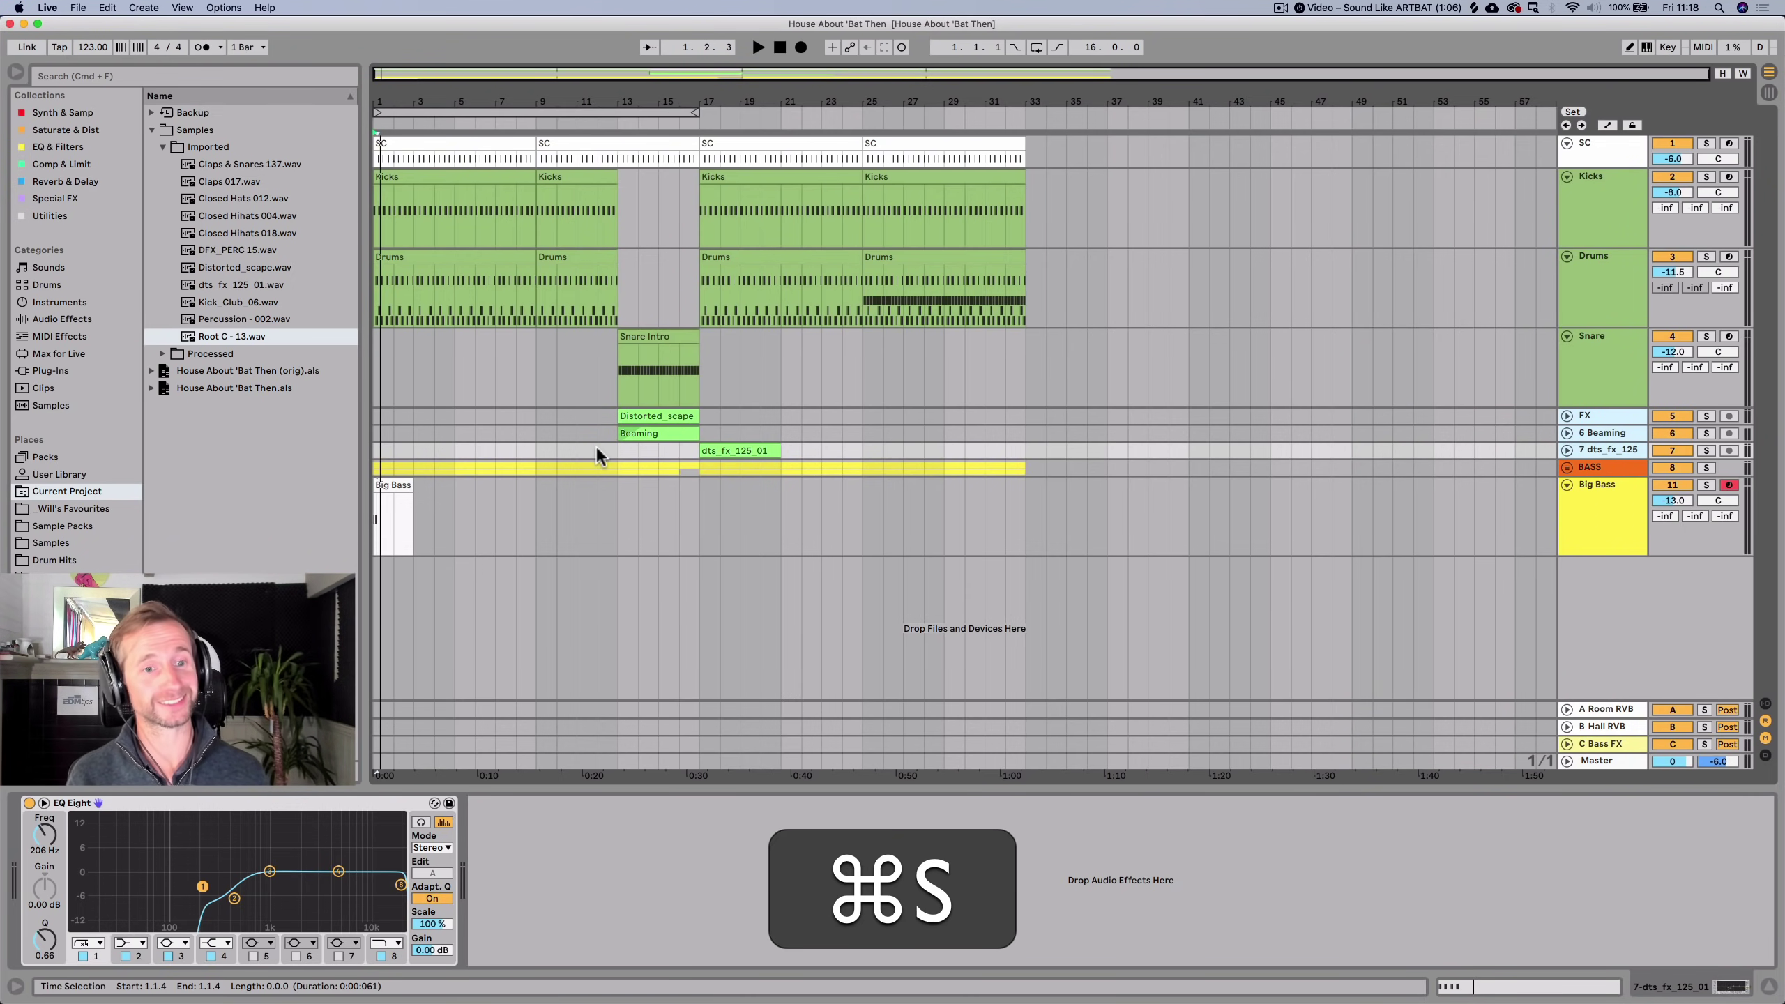
Play the arrangement briefly and assign the Big Bass track's yellow colour to its clip.
{"action": "key", "text": "space"}
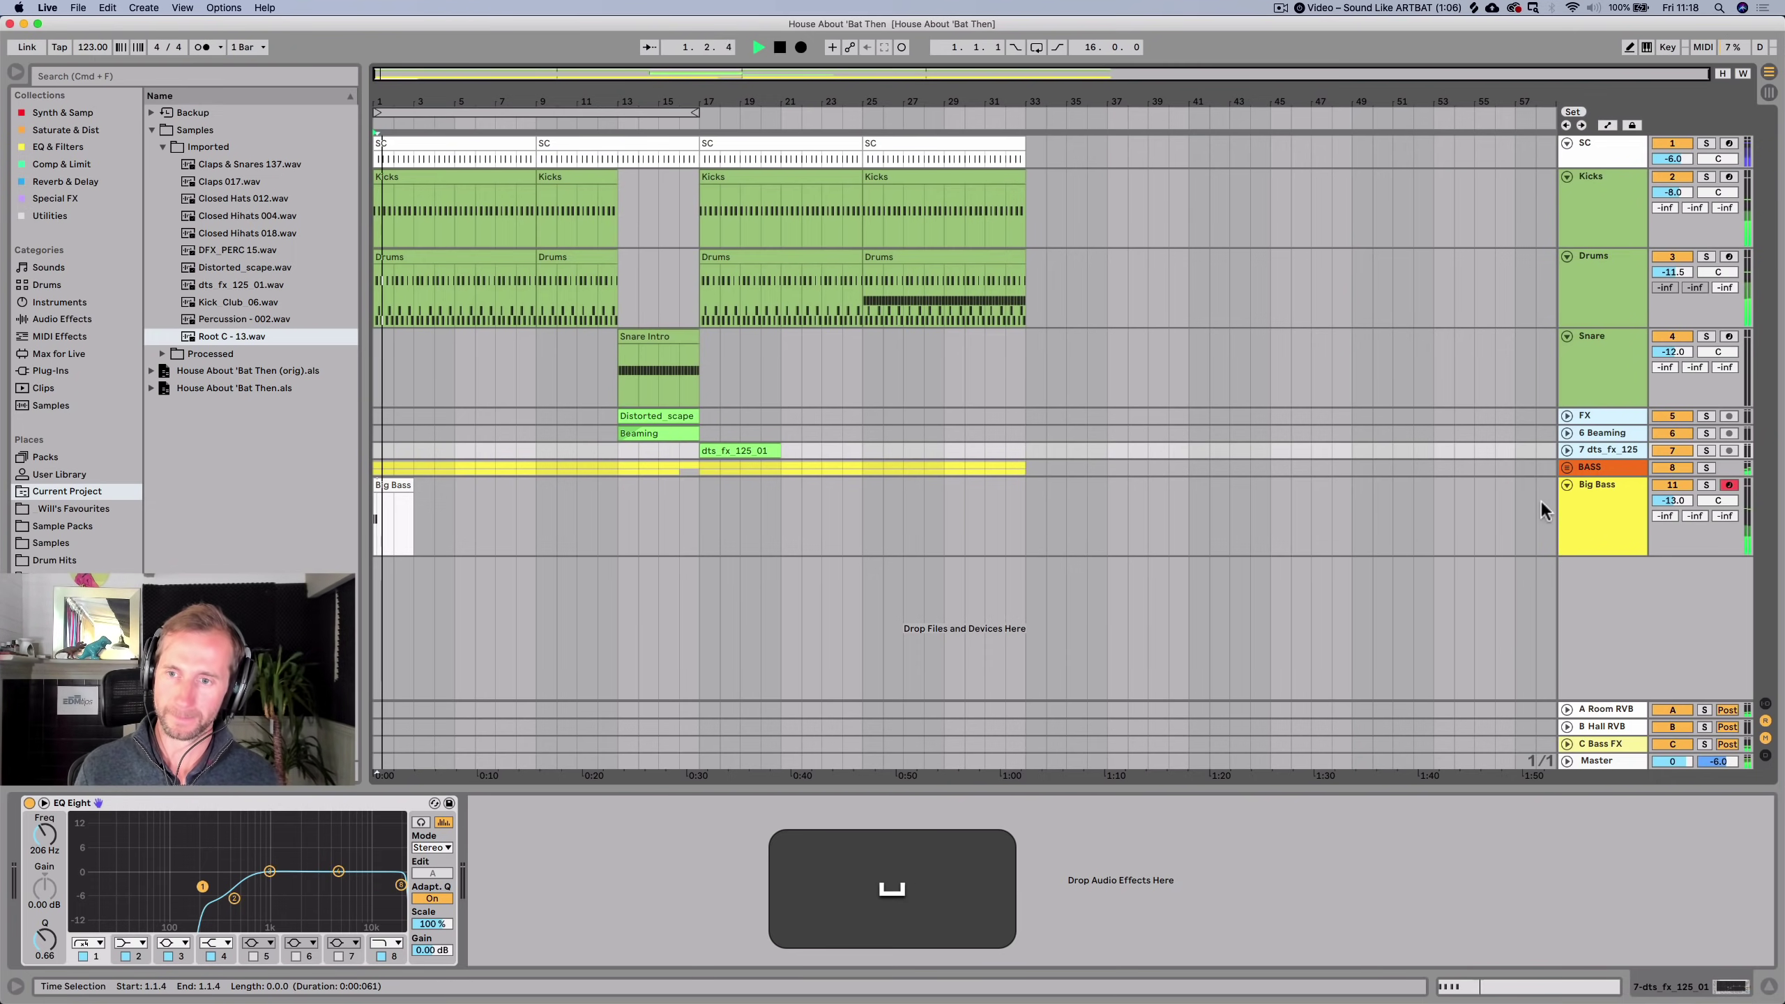
{"action": "right_click", "coordinate": [1569, 514]}
{"action": "left_click", "coordinate": [1468, 811]}
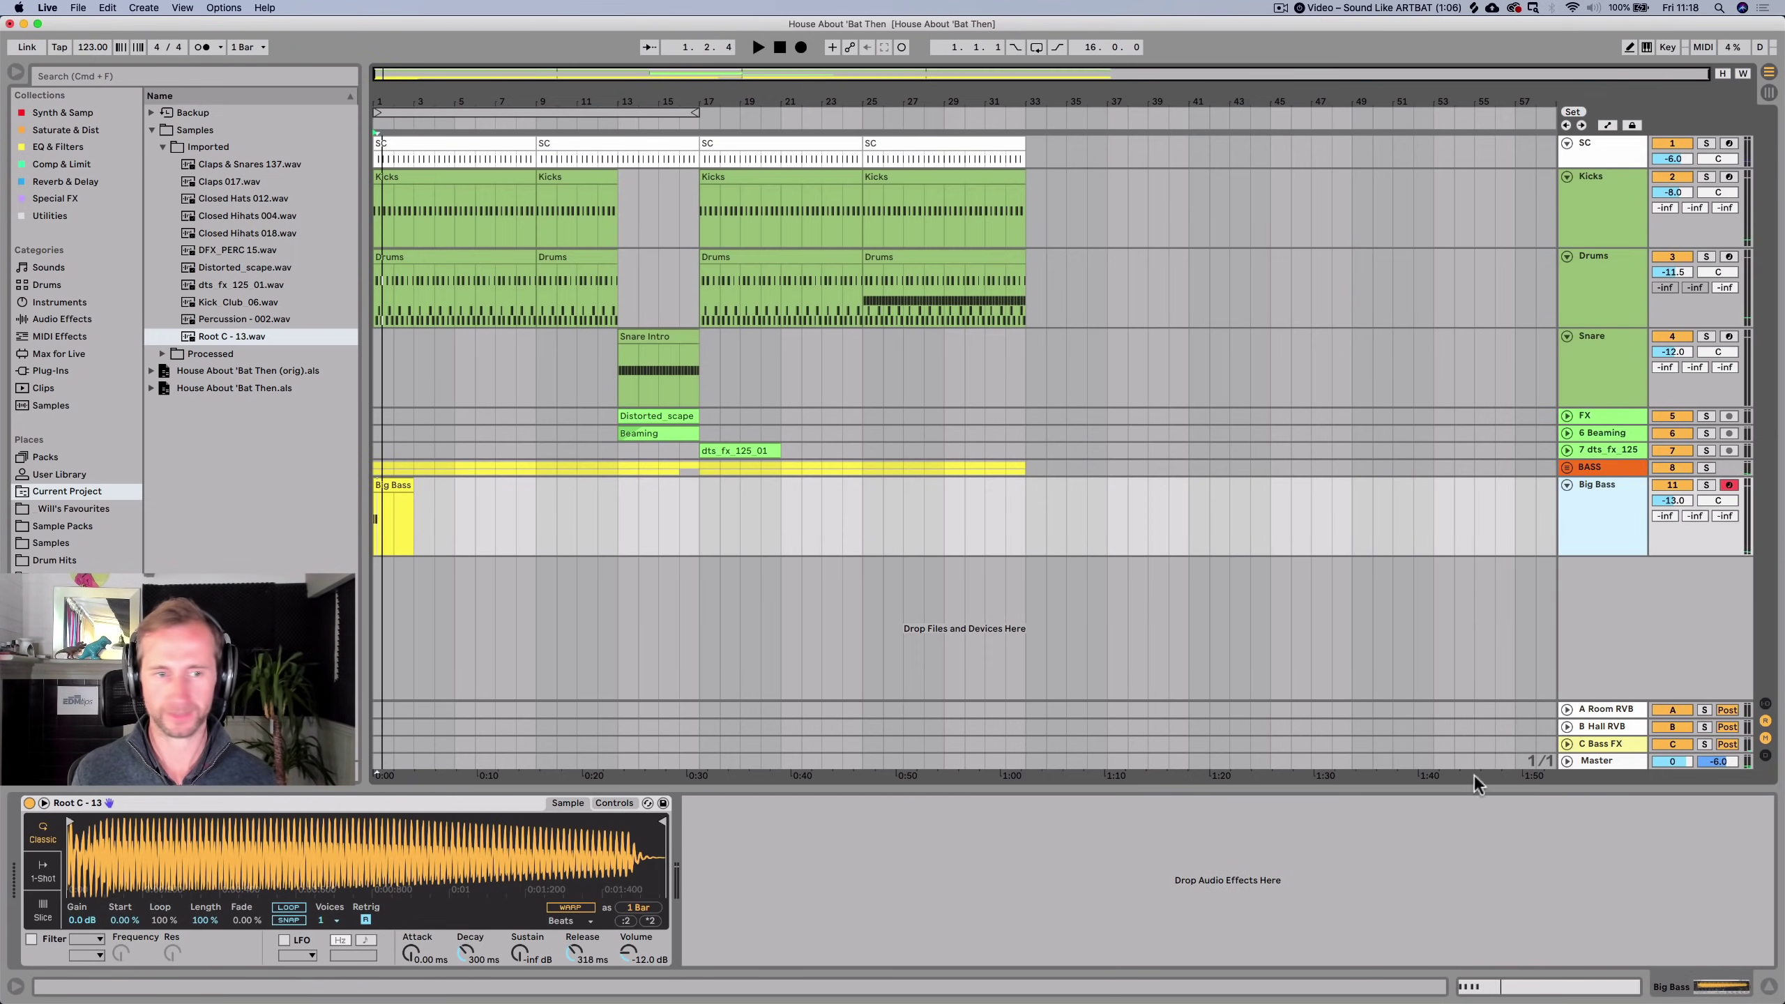
Duplicate the Big Bass track and replace the copy's sampler with the Analog synth.
{"action": "left_click", "coordinate": [1594, 467]}
{"action": "left_click", "coordinate": [1598, 501]}
{"action": "key", "text": "super+d"}
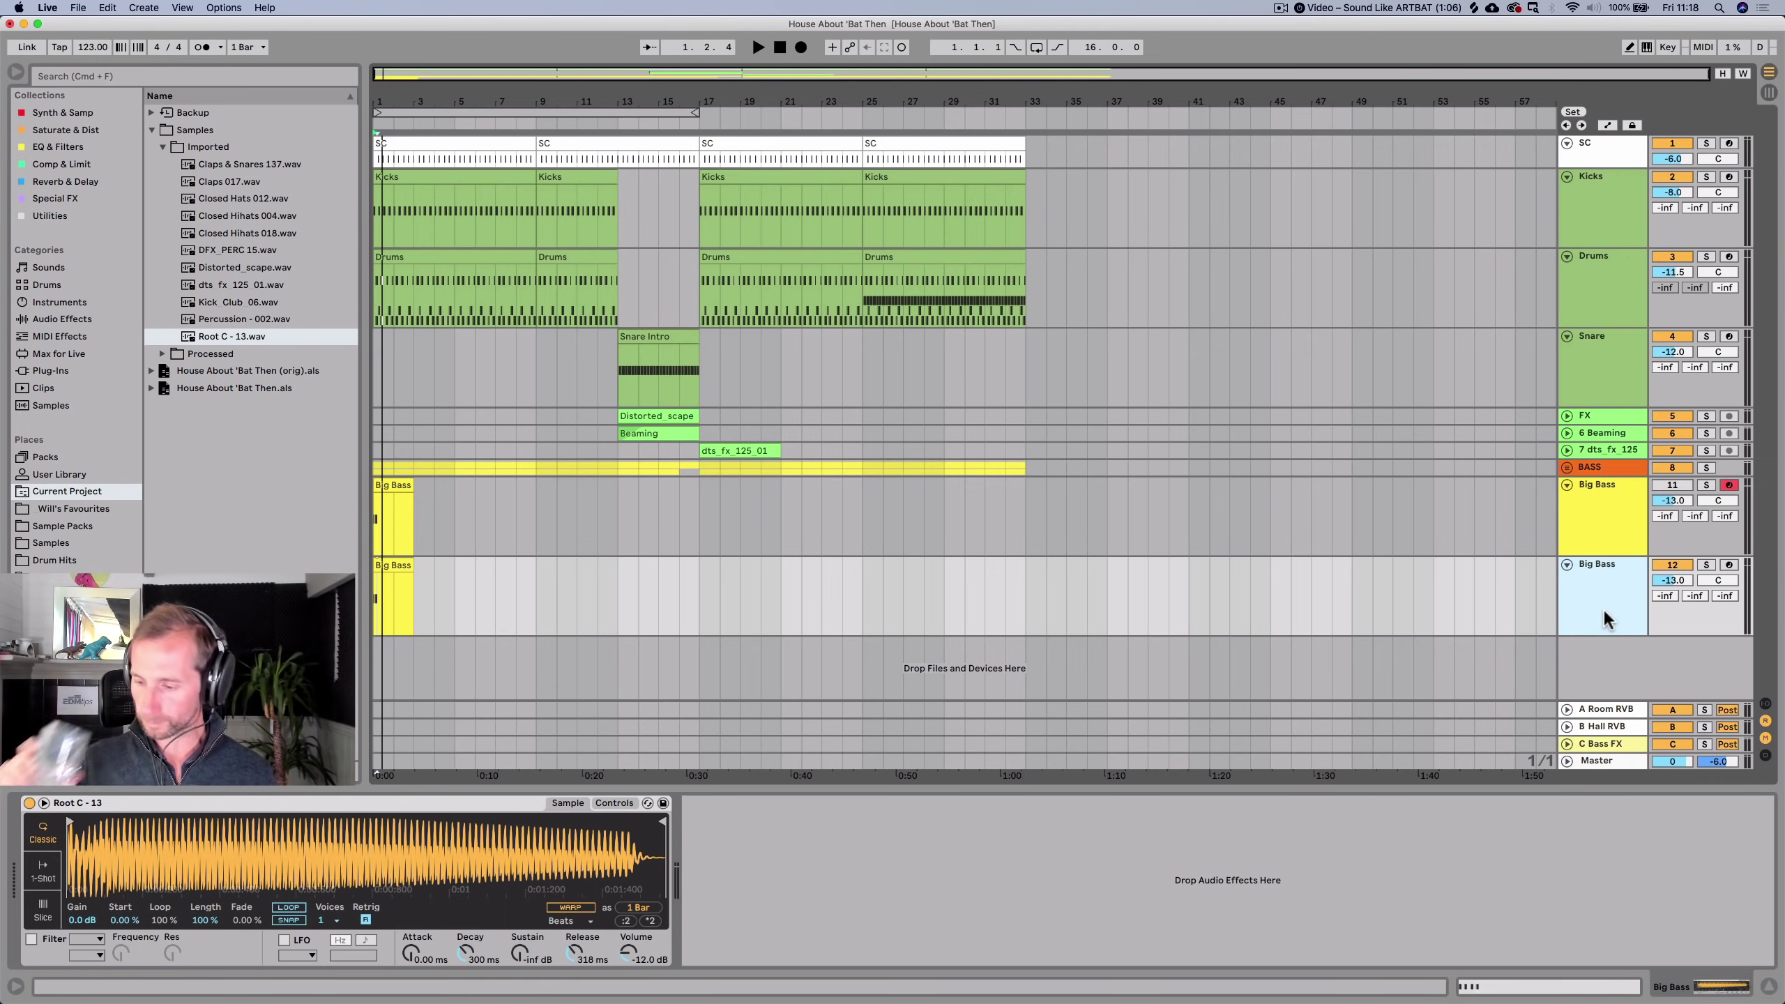
{"action": "left_click", "coordinate": [71, 115]}
{"action": "left_click_drag", "start_coordinate": [1038, 291], "coordinate": [1590, 571]}
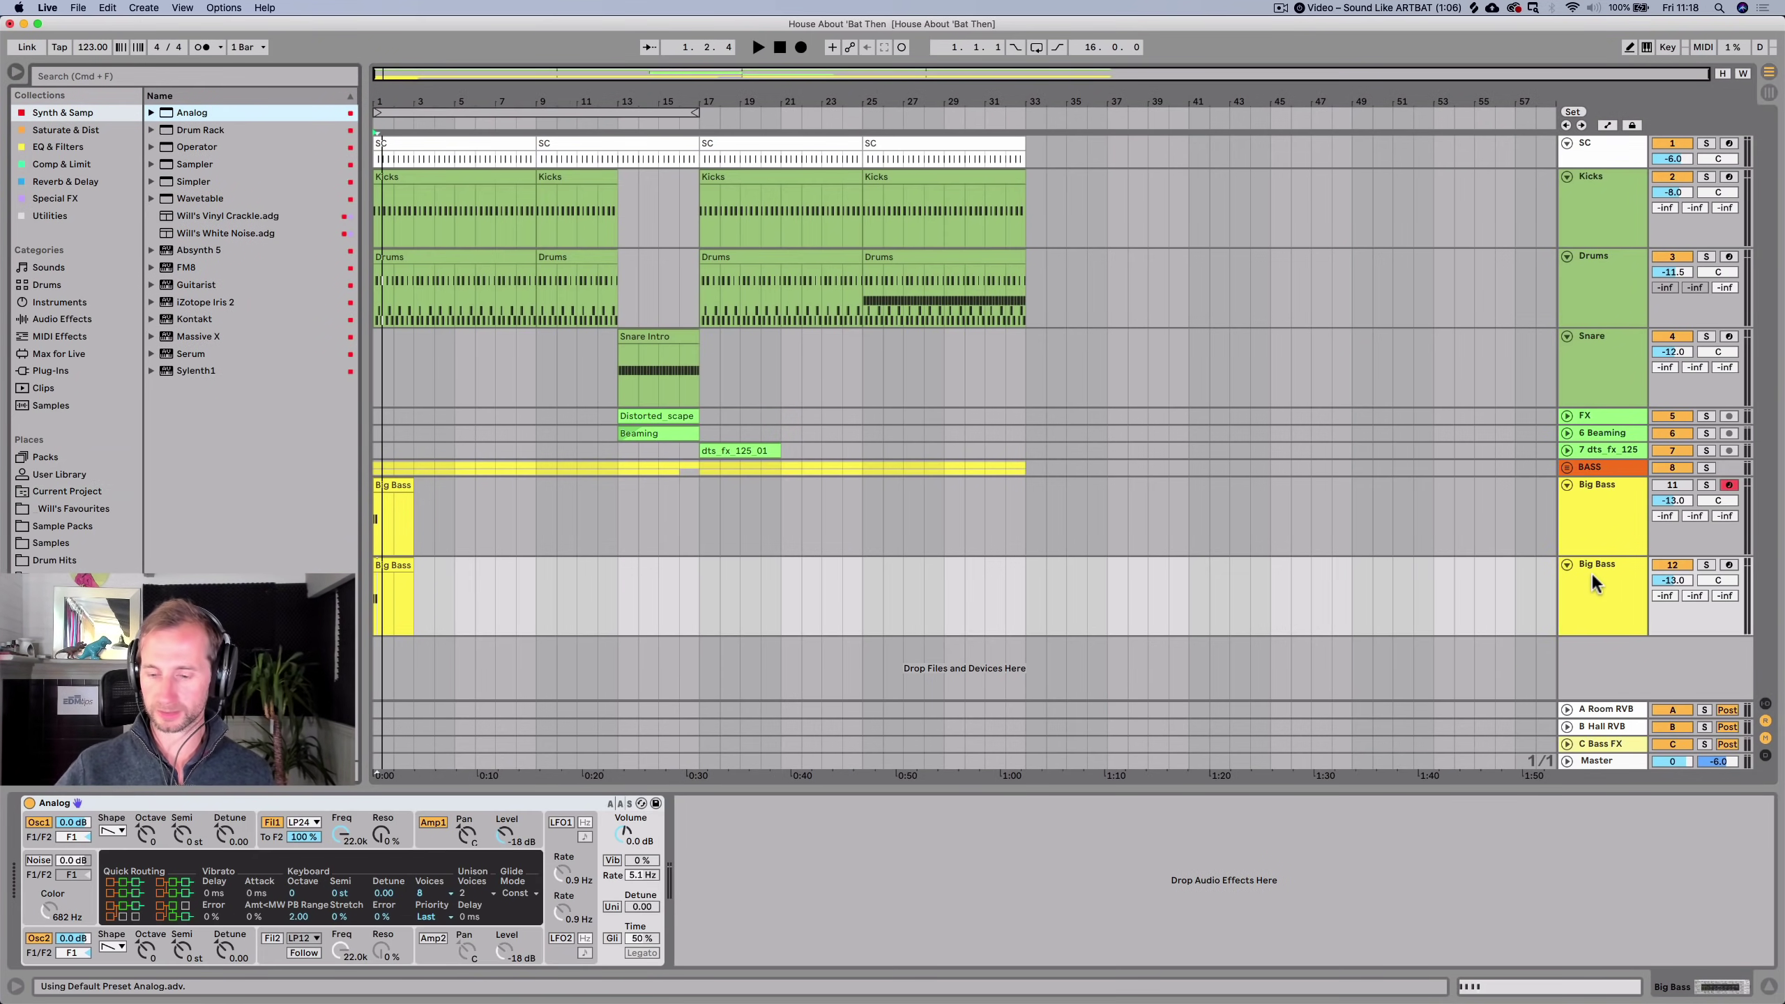
Solo the duplicate Big Bass track and lower Analog's Filter 1 frequency to 248, auditioning it from the clip's start.
{"action": "left_click", "coordinate": [1706, 564]}
{"action": "key", "text": "space"}
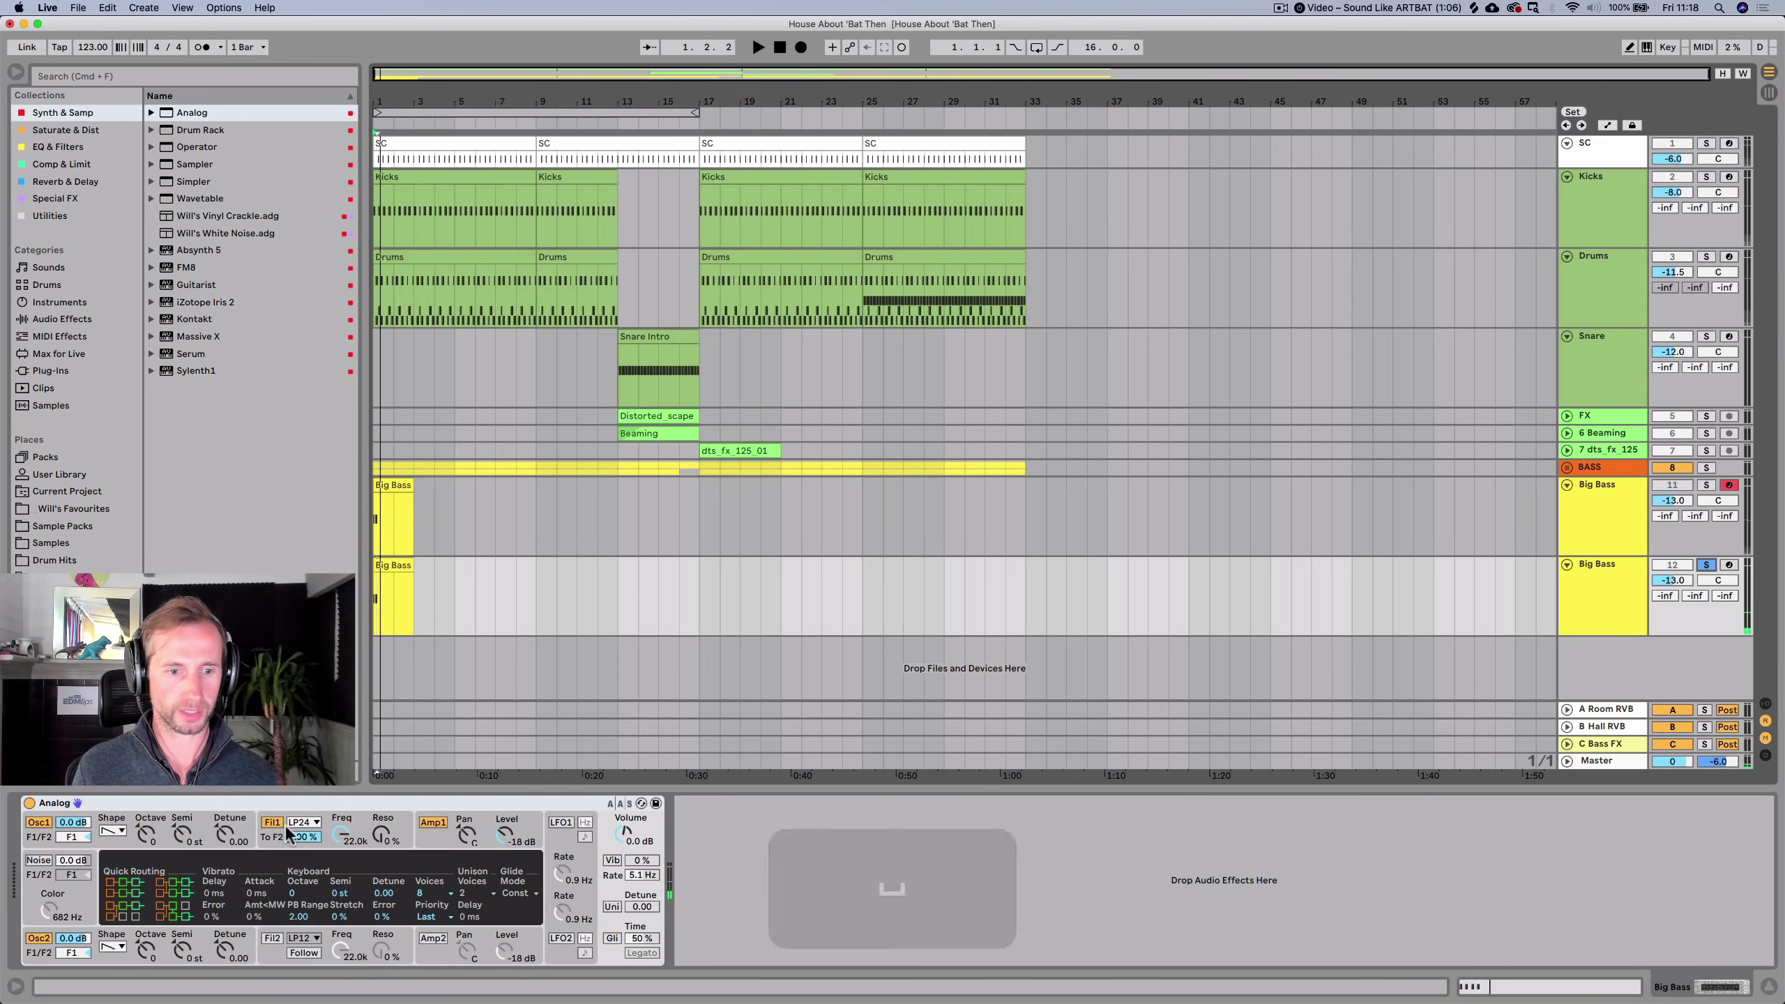
{"action": "left_click_drag", "start_coordinate": [341, 834], "coordinate": [341, 876]}
{"action": "key", "text": "space"}
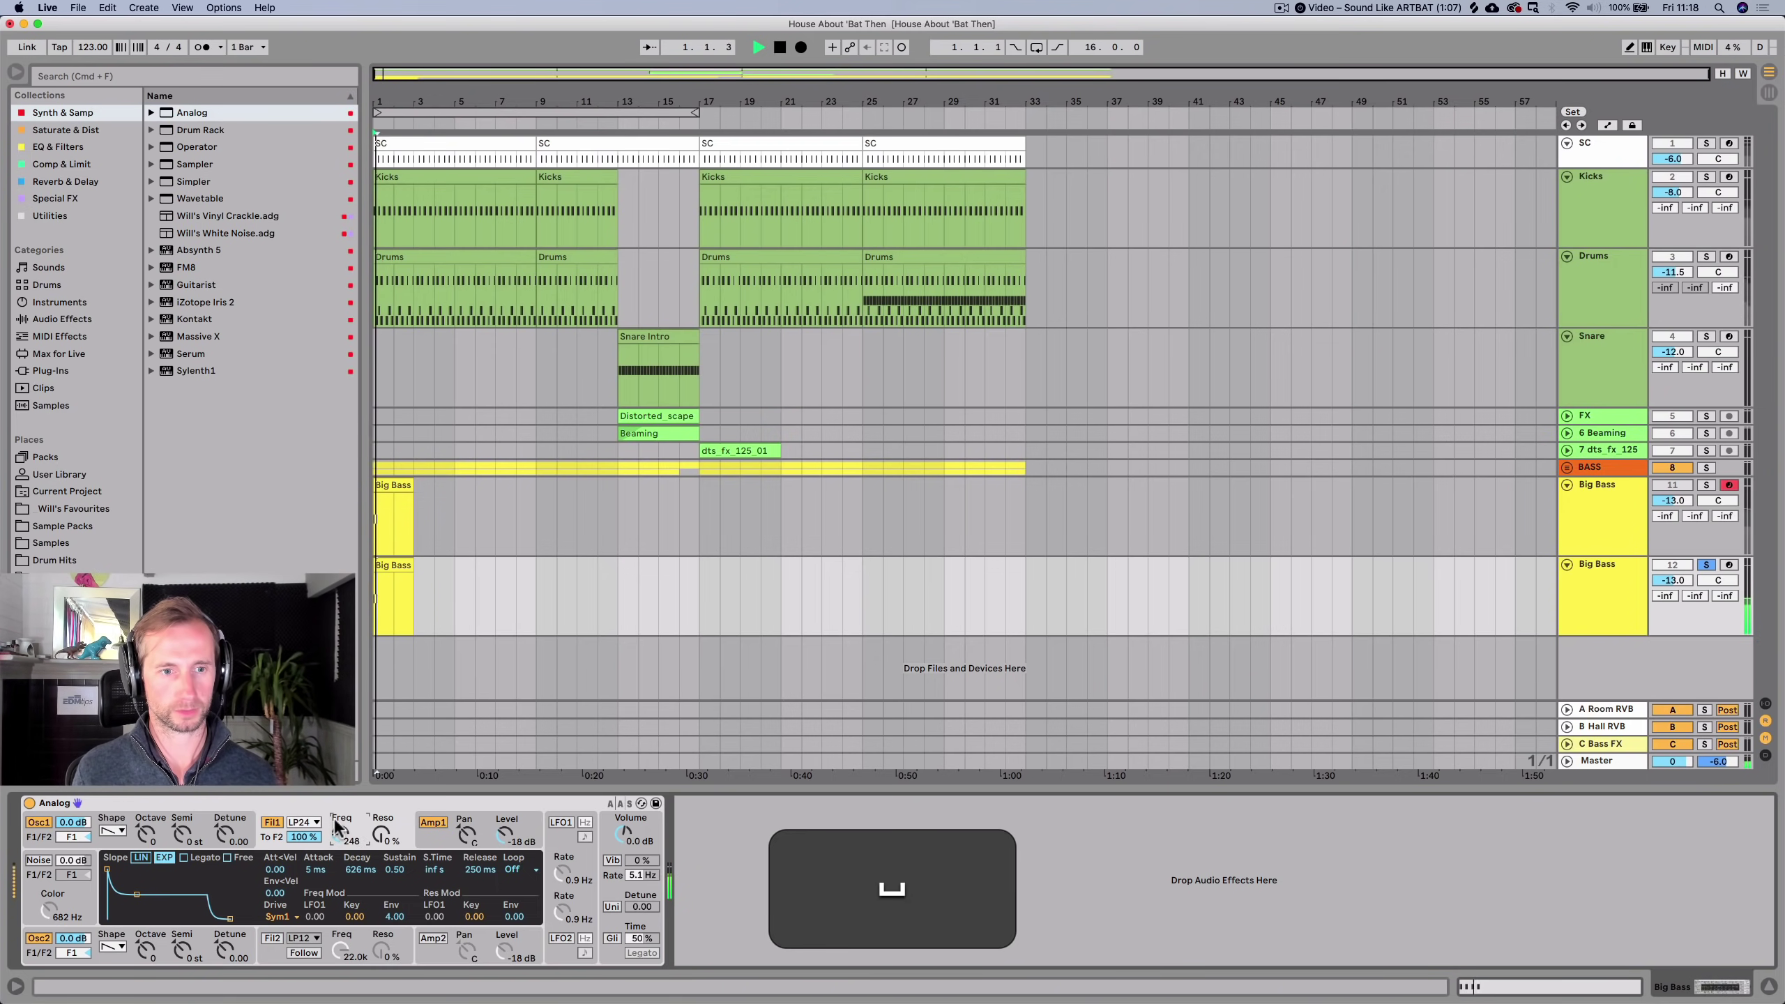
{"action": "left_click_drag", "start_coordinate": [384, 103], "coordinate": [376, 101]}
{"action": "left_click", "coordinate": [376, 611]}
{"action": "key", "text": "space"}
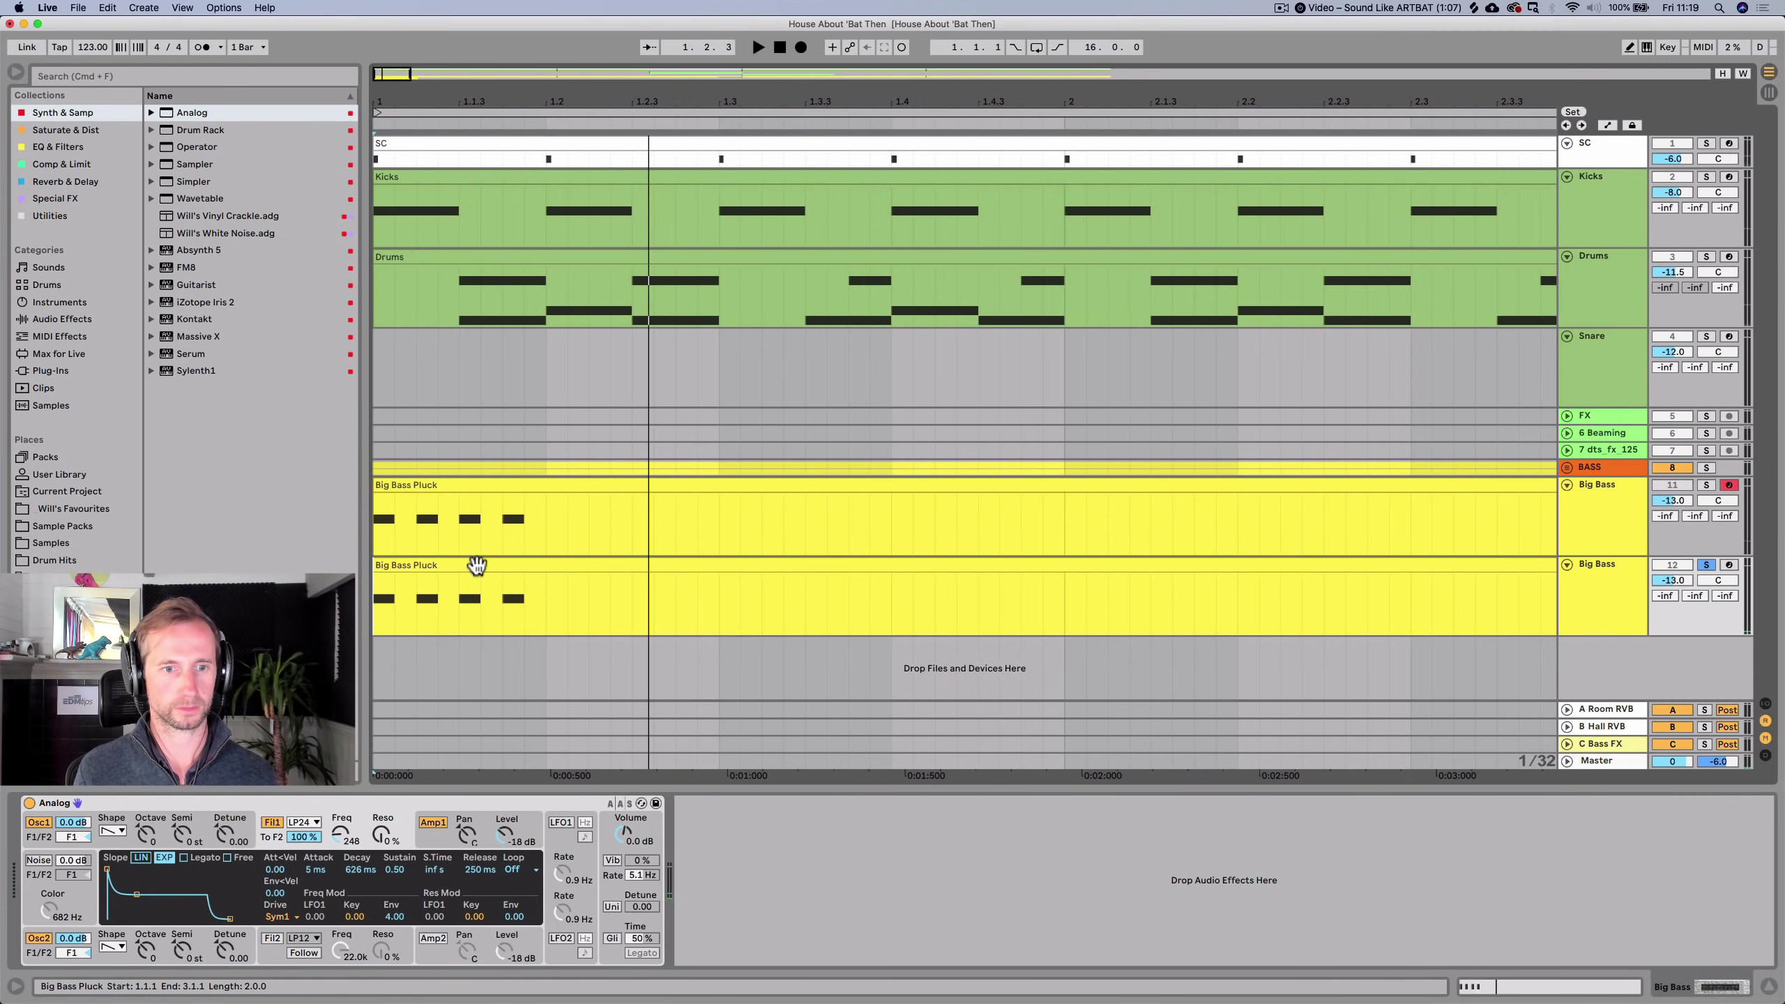
Duplicate the last G2 note in the sampled Big Bass clip so a fifth note falls on beat 1.2.
{"action": "double_click", "coordinate": [503, 505]}
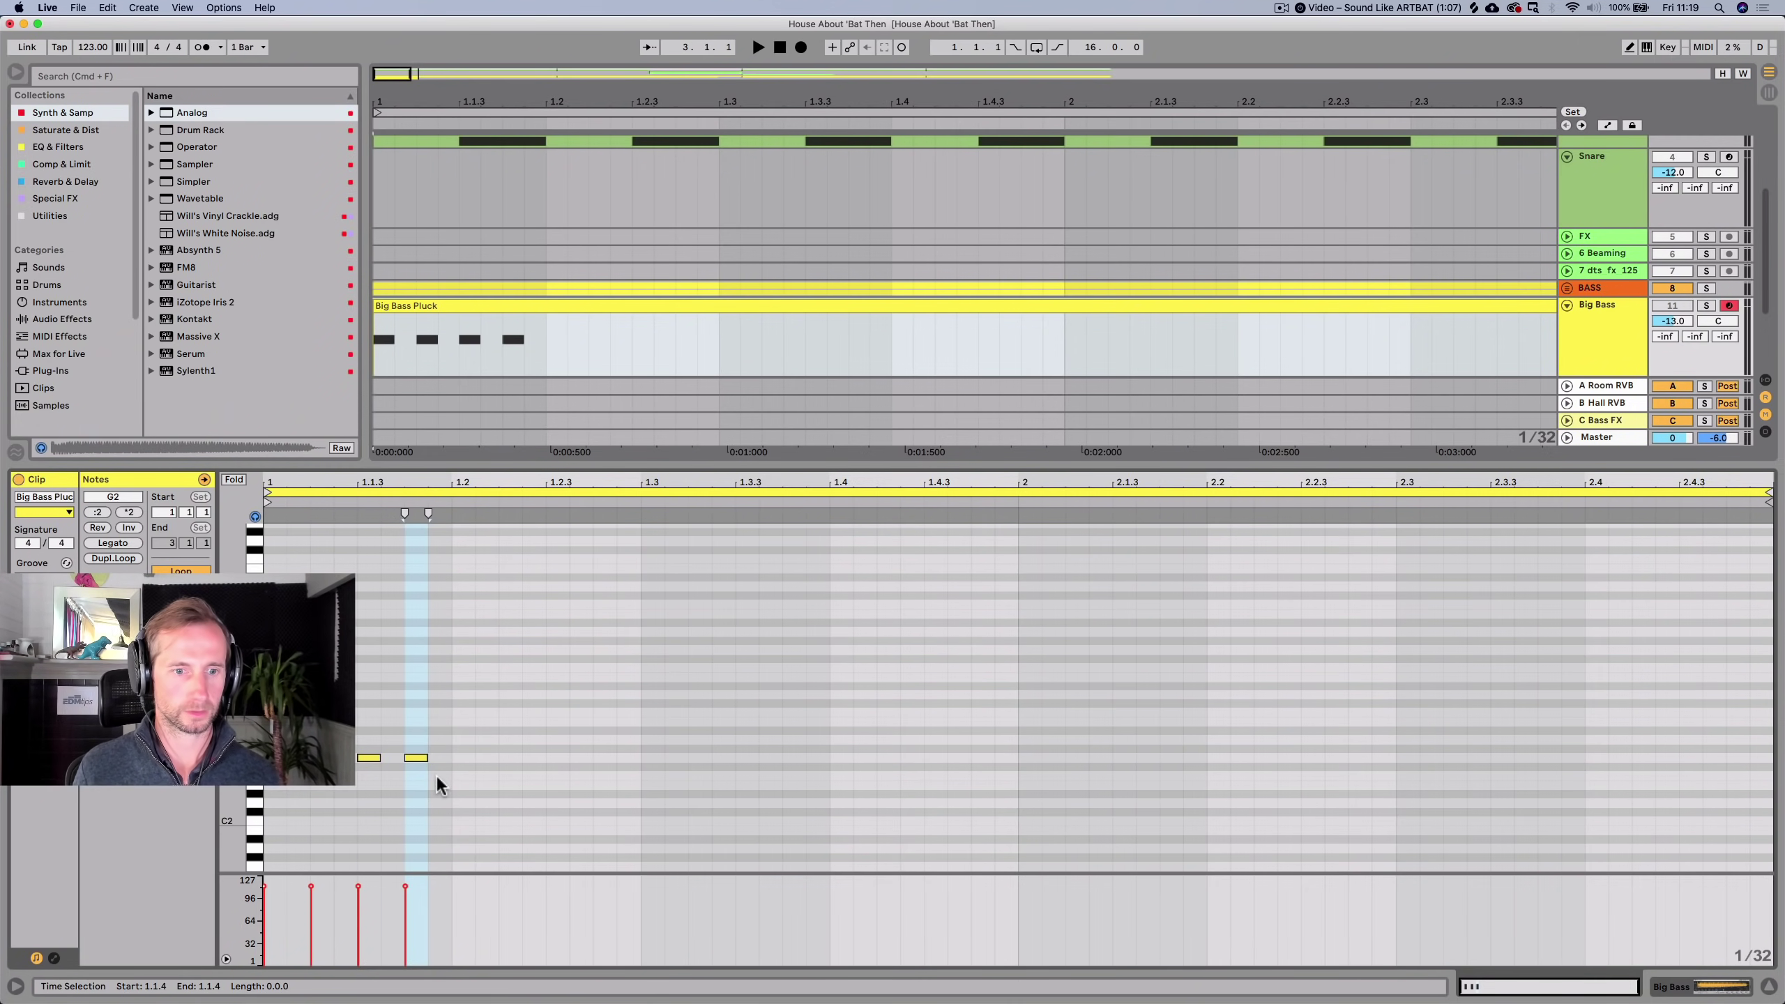
{"action": "left_click", "coordinate": [422, 759]}
{"action": "key", "text": "super+d"}
{"action": "key", "text": "super+space"}
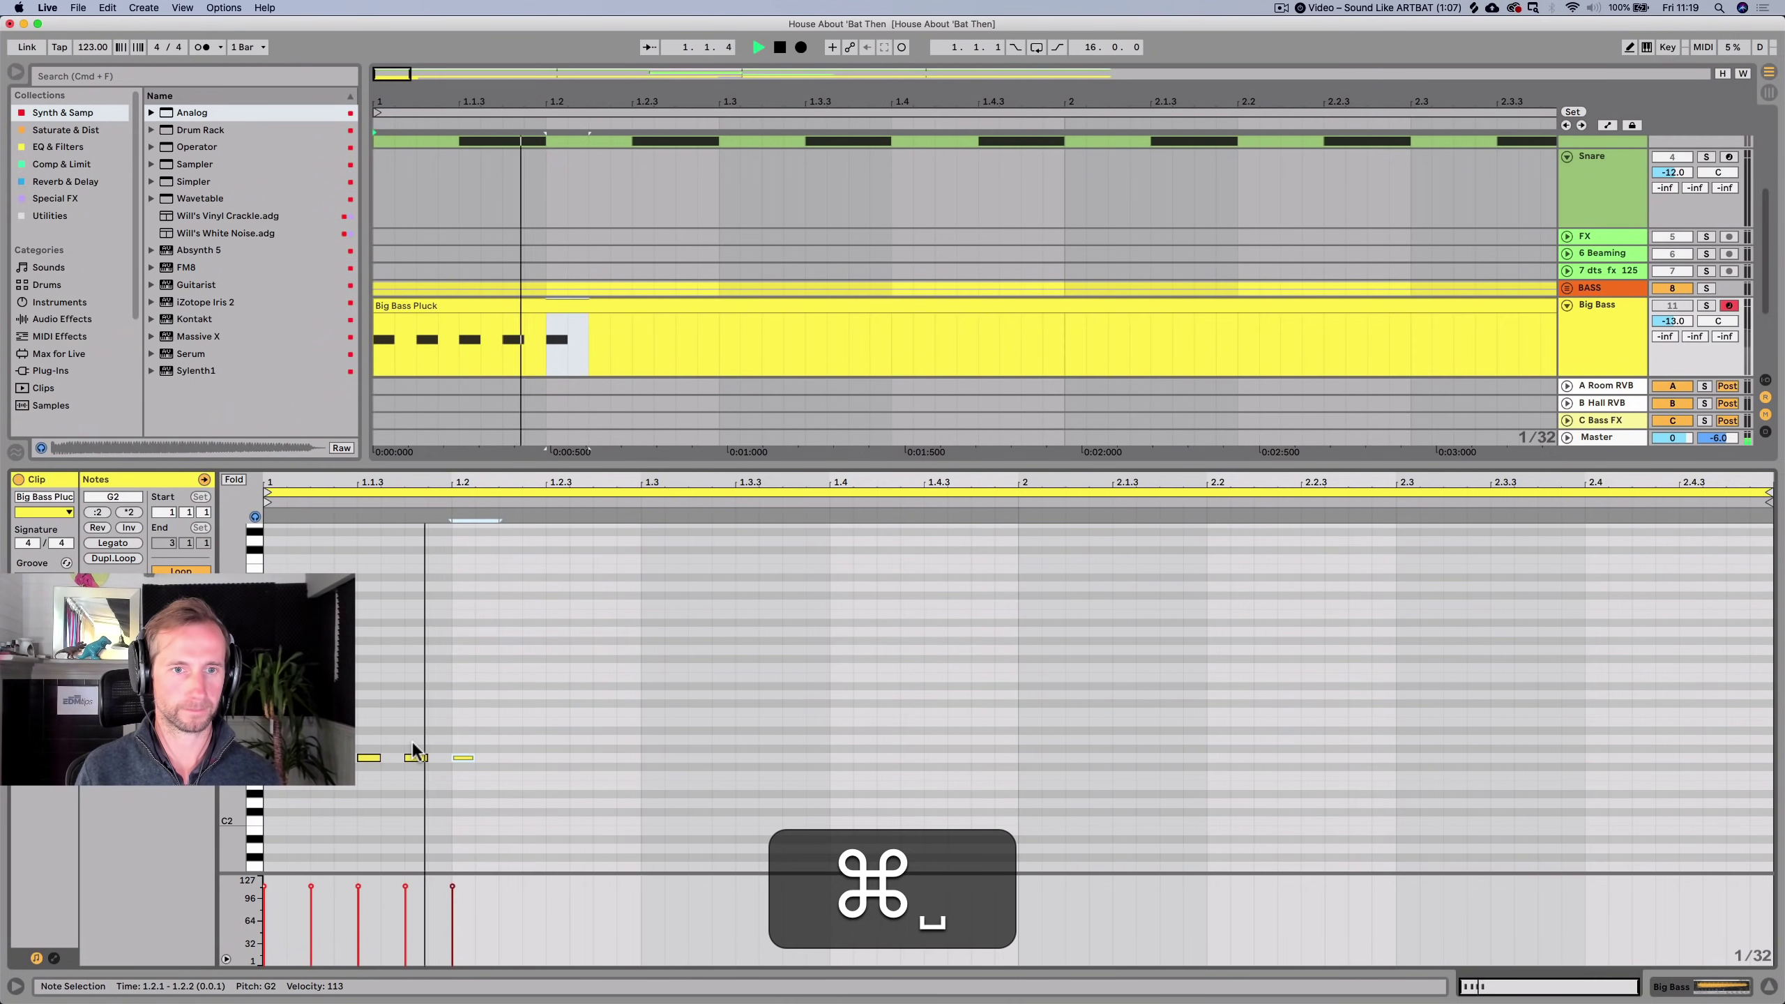
Copy the last G2 note to beat 1.2 in the Analog track's Big Bass Pluck clip and play it.
{"action": "key", "text": "shift+Tab"}
{"action": "key", "text": "shift+Tab"}
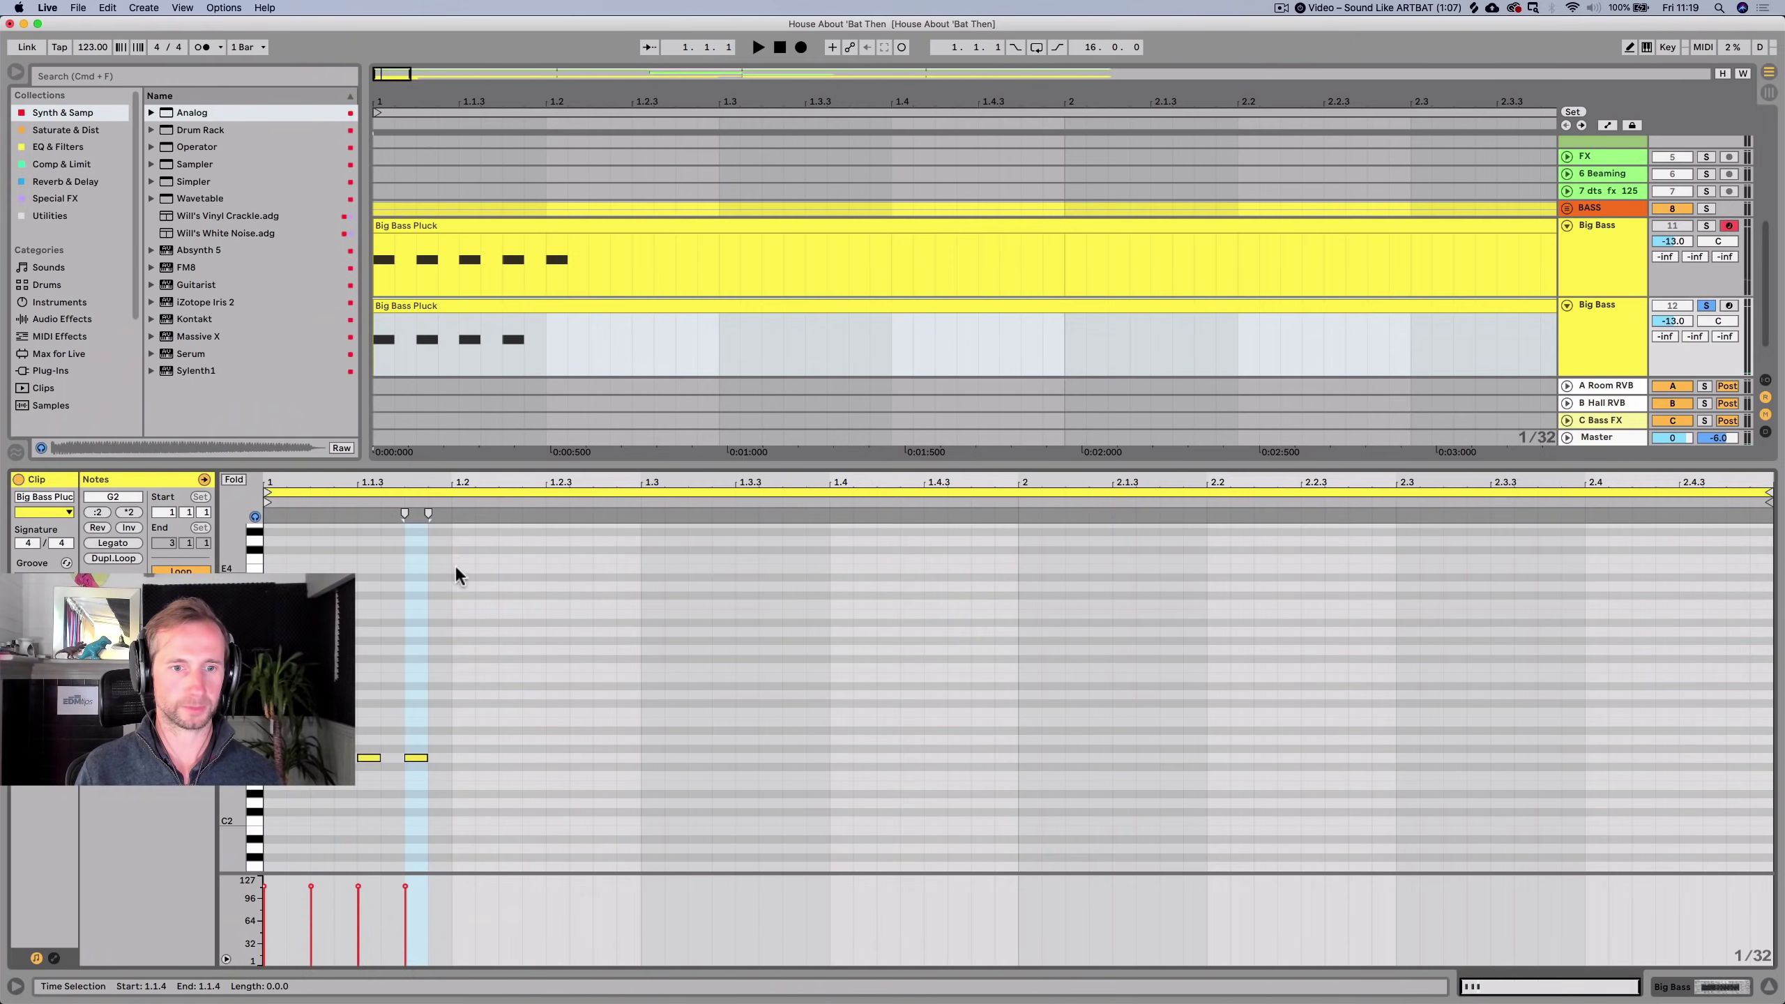
{"action": "left_click_drag", "start_coordinate": [427, 758], "coordinate": [461, 759]}
{"action": "key", "text": "space"}
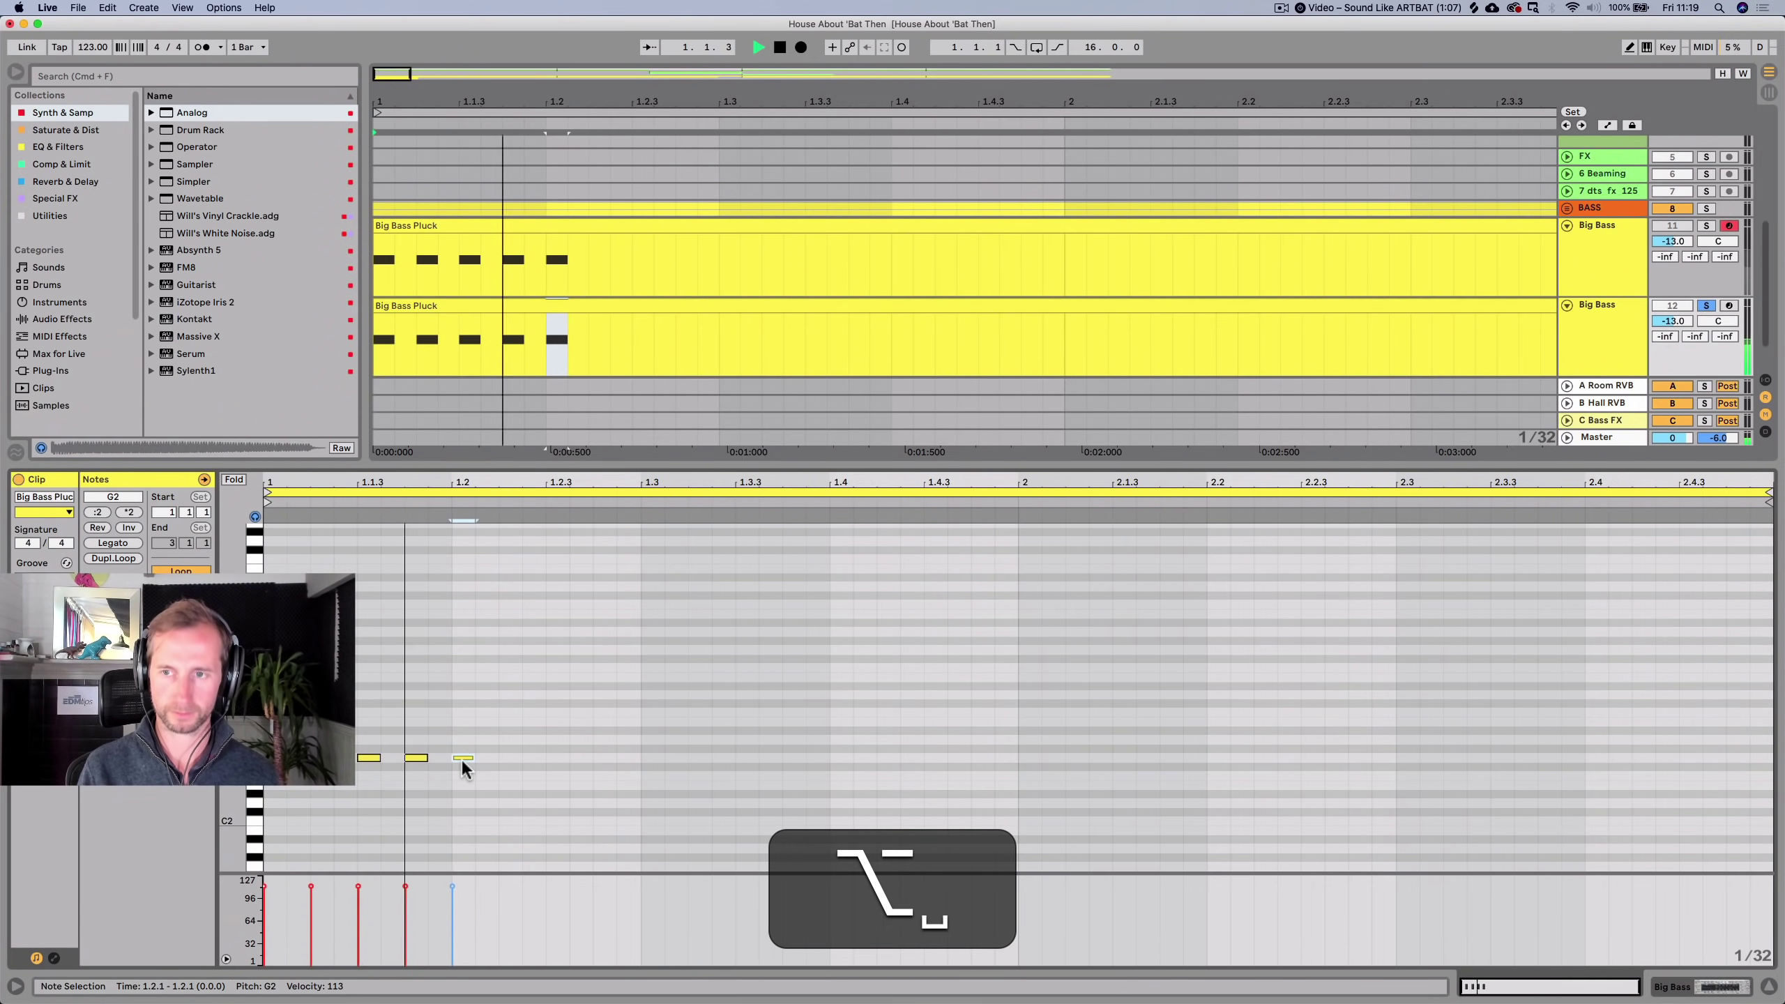
{"action": "key", "text": "shift+Tab"}
{"action": "key", "text": "shift+space"}
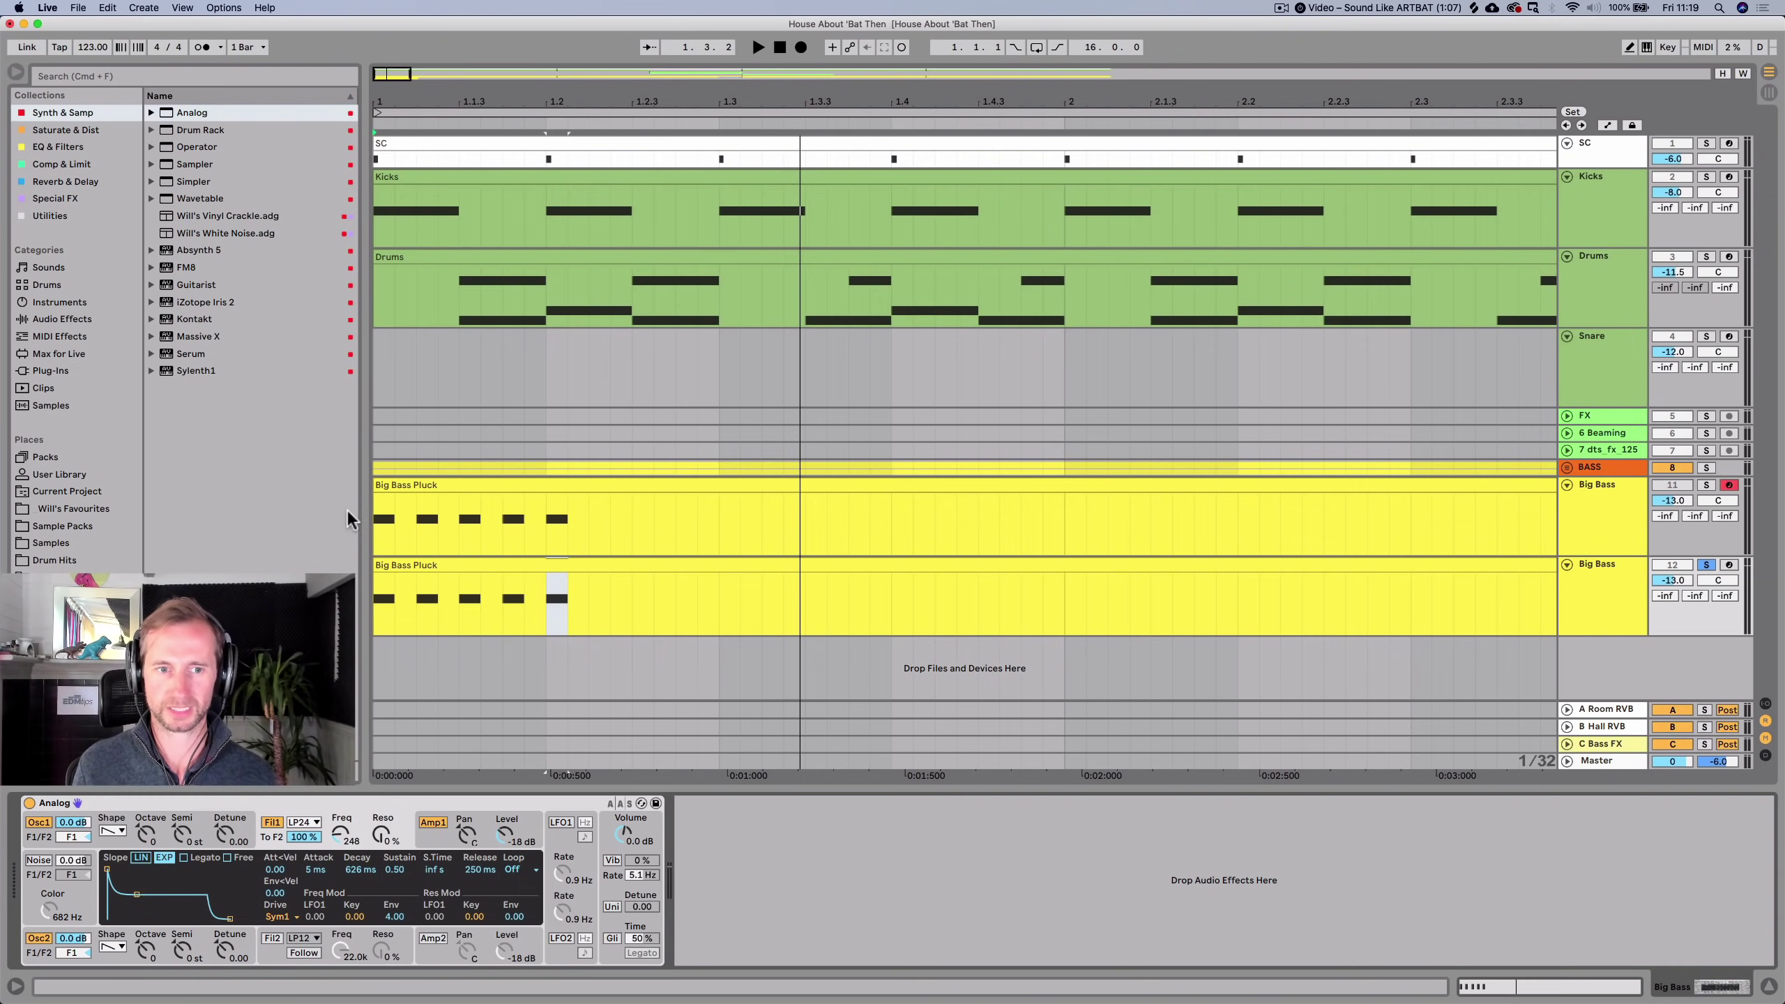
Set Analog's Oscillator 1 octave to -2, auditioning the bass at different octaves.
{"action": "left_click_drag", "start_coordinate": [145, 840], "coordinate": [144, 852]}
{"action": "key", "text": "space"}
{"action": "key", "text": "space"}
{"action": "key", "text": "space"}
{"action": "left_click_drag", "start_coordinate": [147, 835], "coordinate": [147, 813]}
{"action": "key", "text": "space"}
{"action": "left_click_drag", "start_coordinate": [147, 835], "coordinate": [146, 844]}
{"action": "key", "text": "space"}
{"action": "key", "text": "space"}
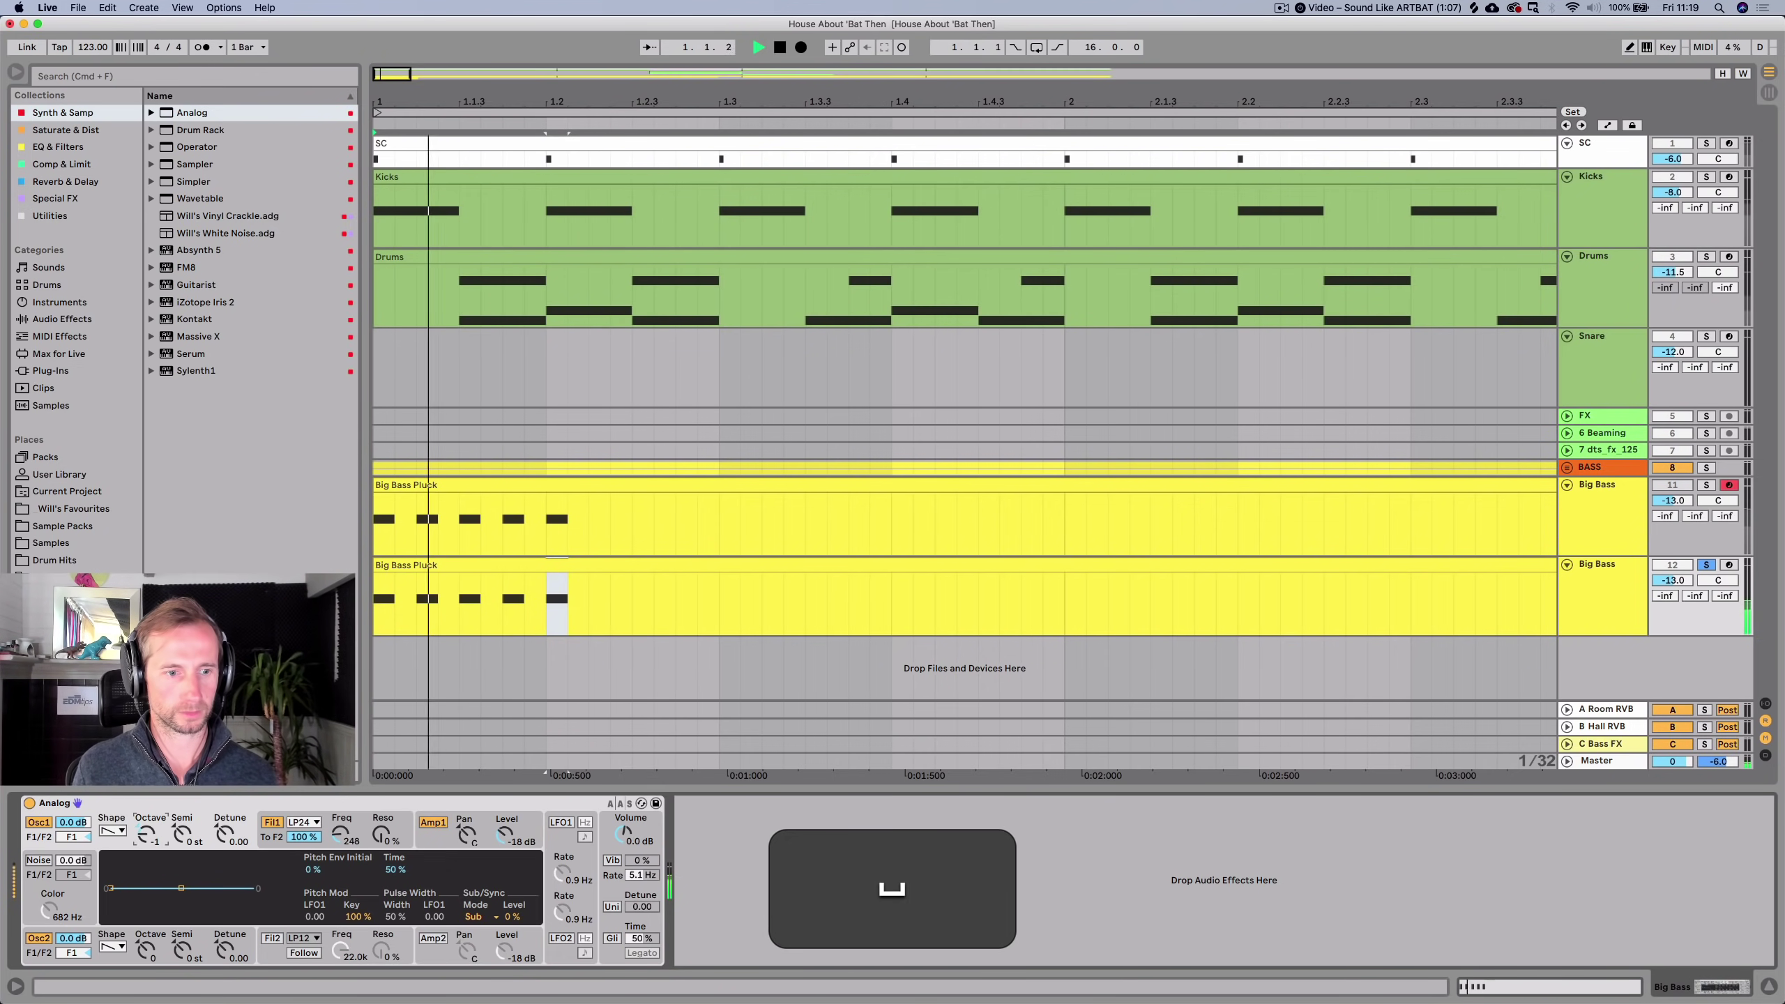
{"action": "key", "text": "space"}
{"action": "key", "text": "space"}
{"action": "key", "text": "space"}
Set Analog's Oscillator 2 semitone offset to 7 st while repeatedly auditioning the bass.
{"action": "left_click", "coordinate": [182, 952]}
{"action": "key", "text": "space"}
{"action": "key", "text": "space"}
{"action": "key", "text": "space"}
{"action": "key", "text": "space"}
{"action": "left_click_drag", "start_coordinate": [182, 951], "coordinate": [177, 949]}
{"action": "key", "text": "space"}
{"action": "key", "text": "space"}
{"action": "key", "text": "space"}
{"action": "key", "text": "space"}
{"action": "key", "text": "space"}
{"action": "key", "text": "space"}
{"action": "key", "text": "space"}
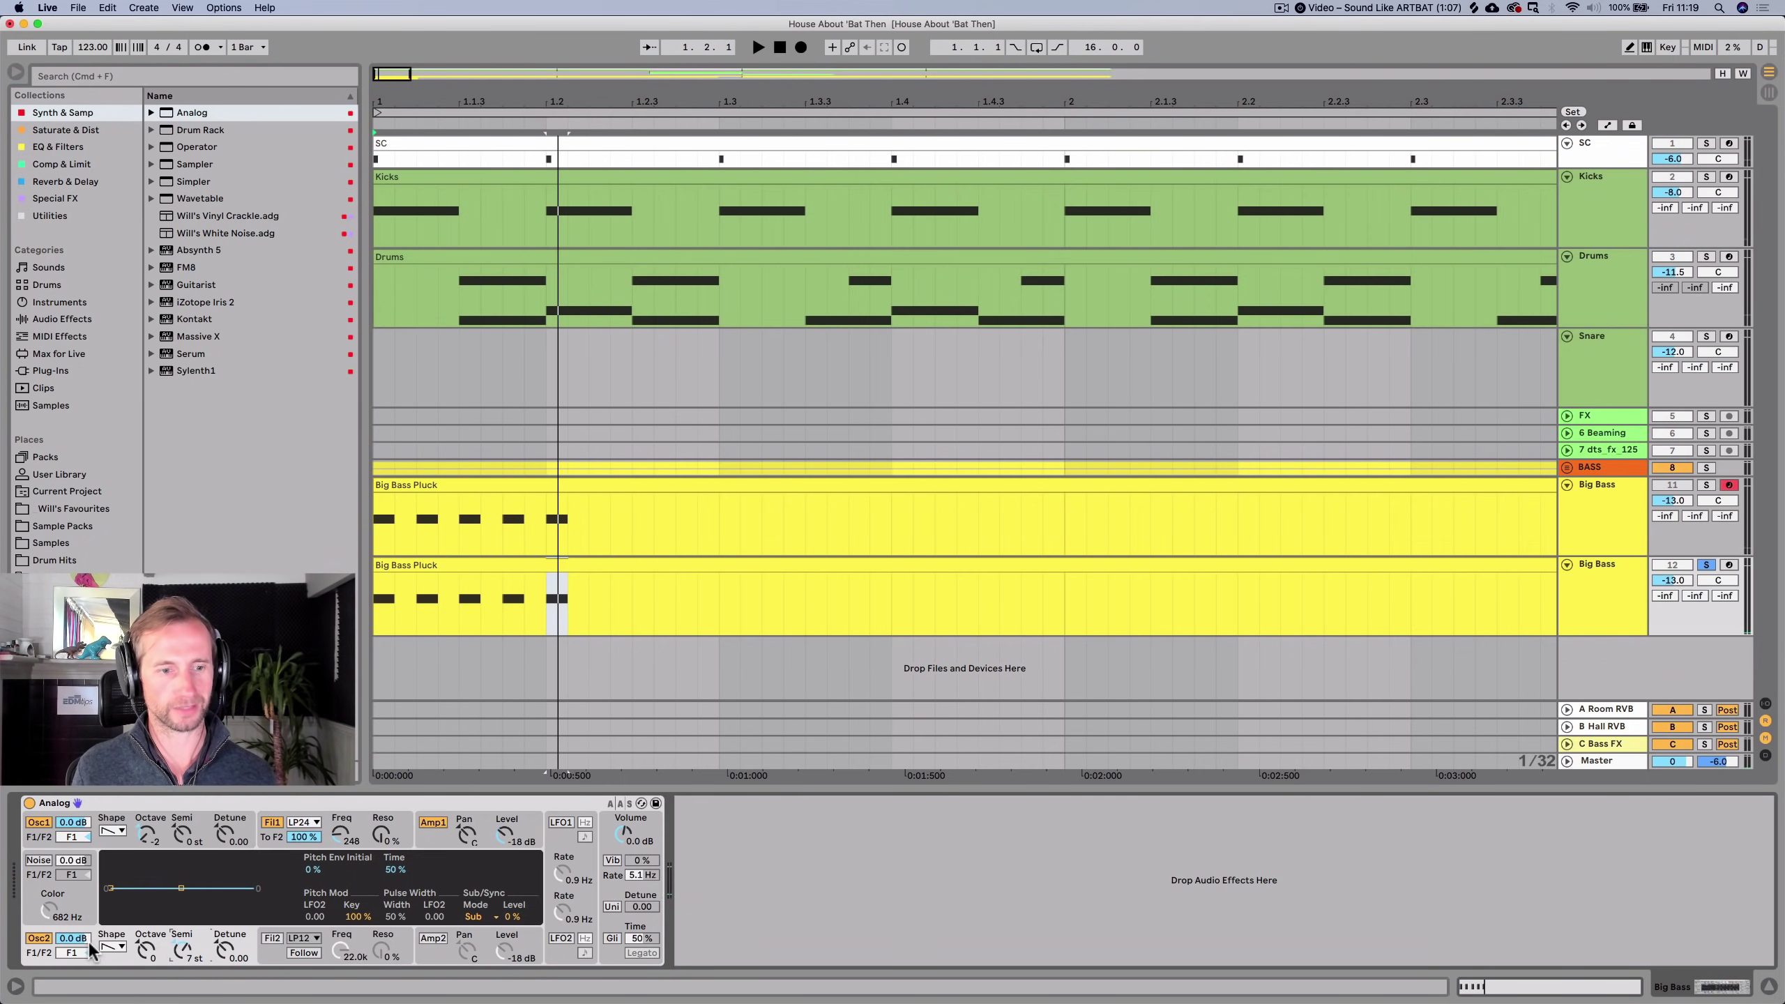
Set Analog's Oscillator 2 octave to -1 and change its shape to a square wave.
{"action": "key", "text": "space"}
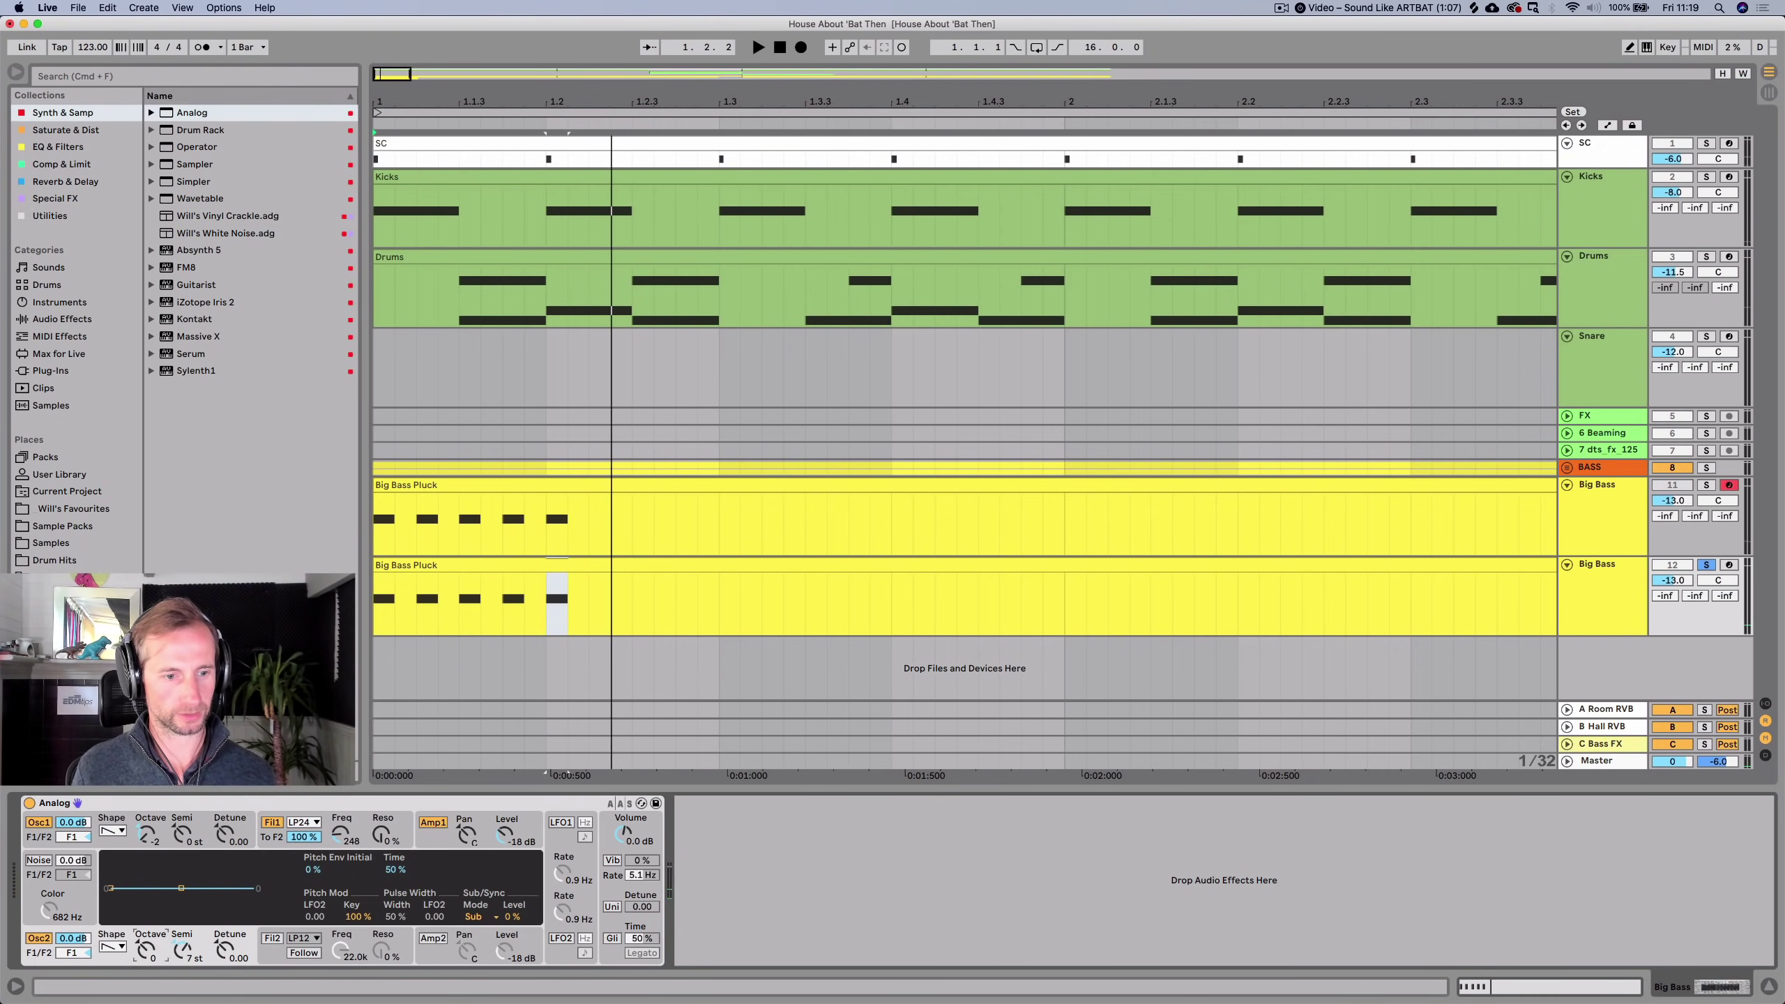
{"action": "key", "text": "space"}
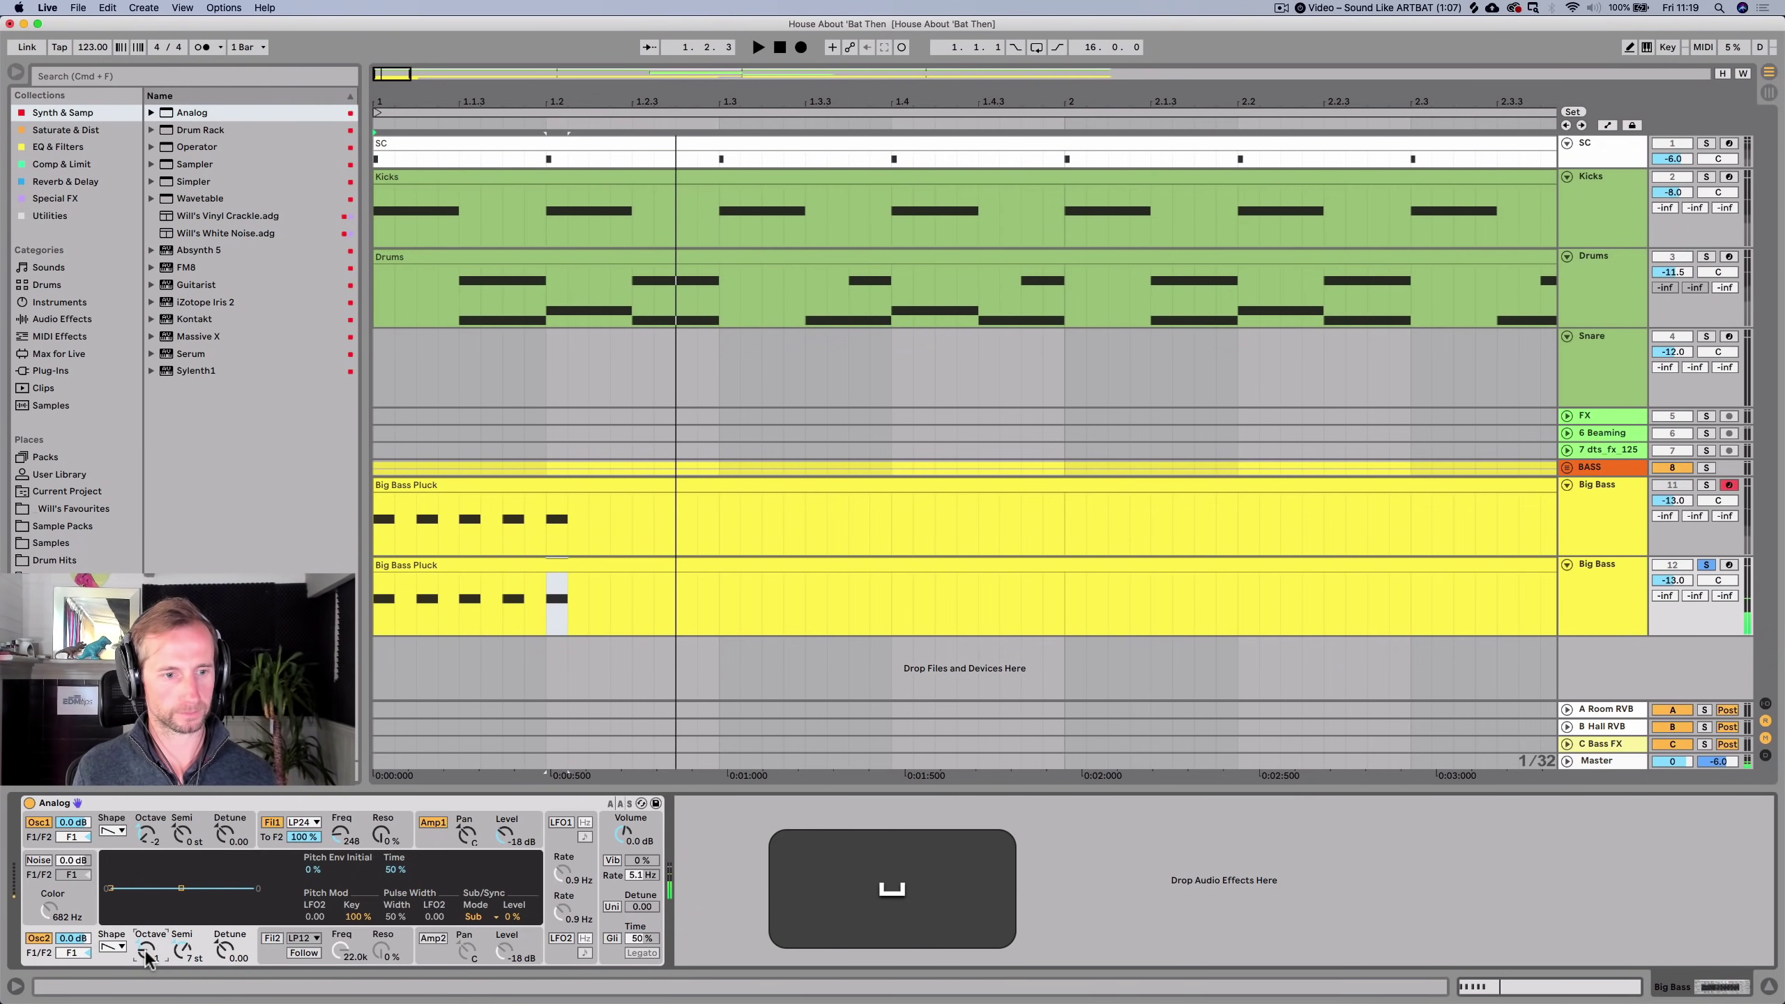
{"action": "left_click", "coordinate": [117, 949]}
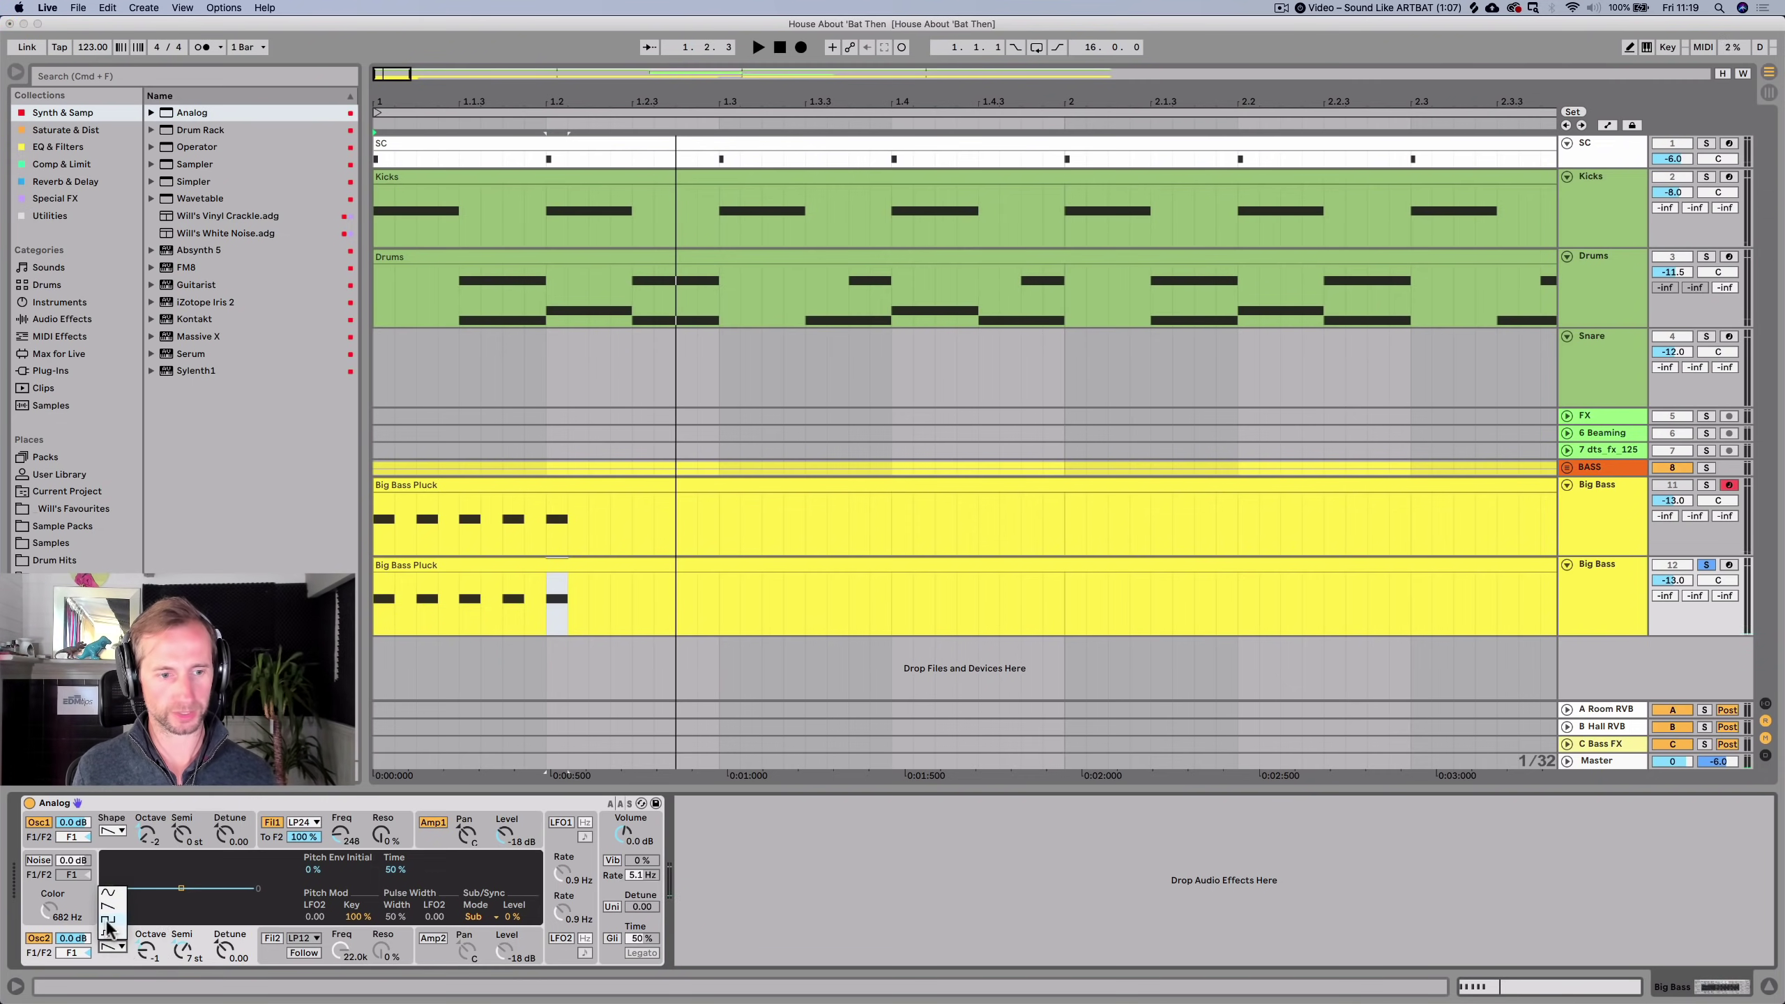
{"action": "key", "text": "space"}
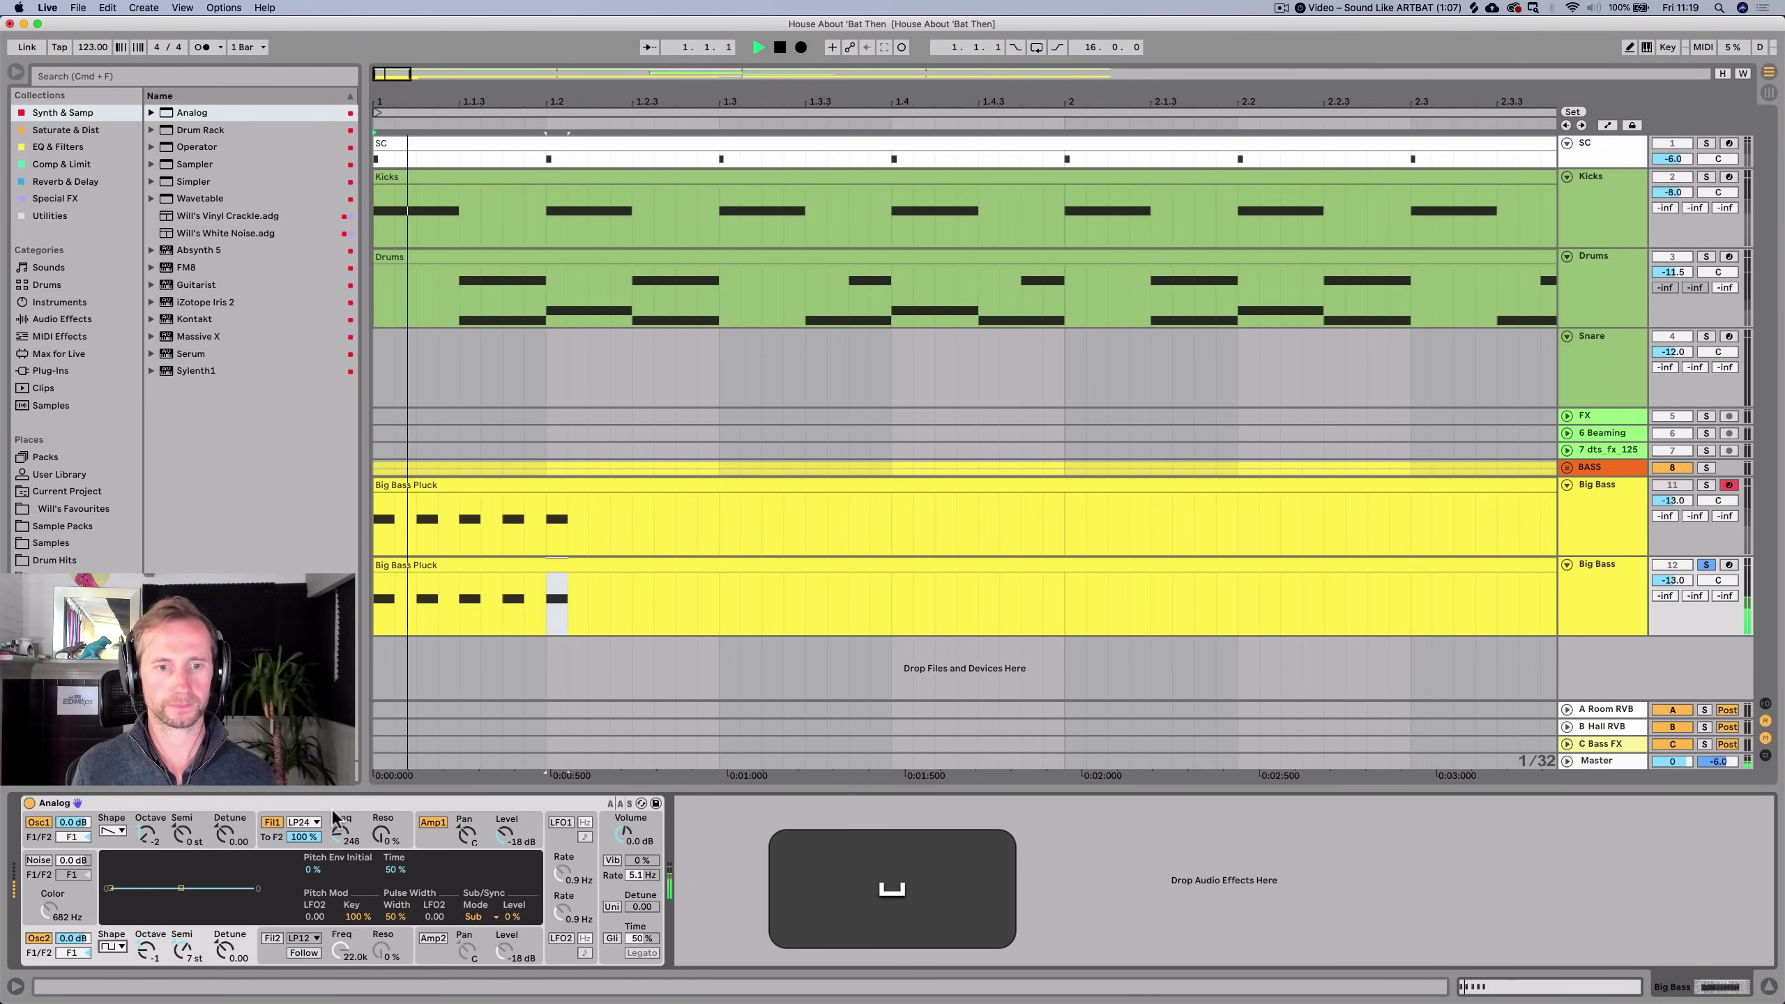
Lower Analog's Filter 1 frequency to 125 and set the track's Hall RVB send to -17.8 dB, auditioning the sound.
{"action": "left_click_drag", "start_coordinate": [344, 841], "coordinate": [343, 838]}
{"action": "key", "text": "space"}
{"action": "key", "text": "space"}
{"action": "key", "text": "space"}
{"action": "key", "text": "space"}
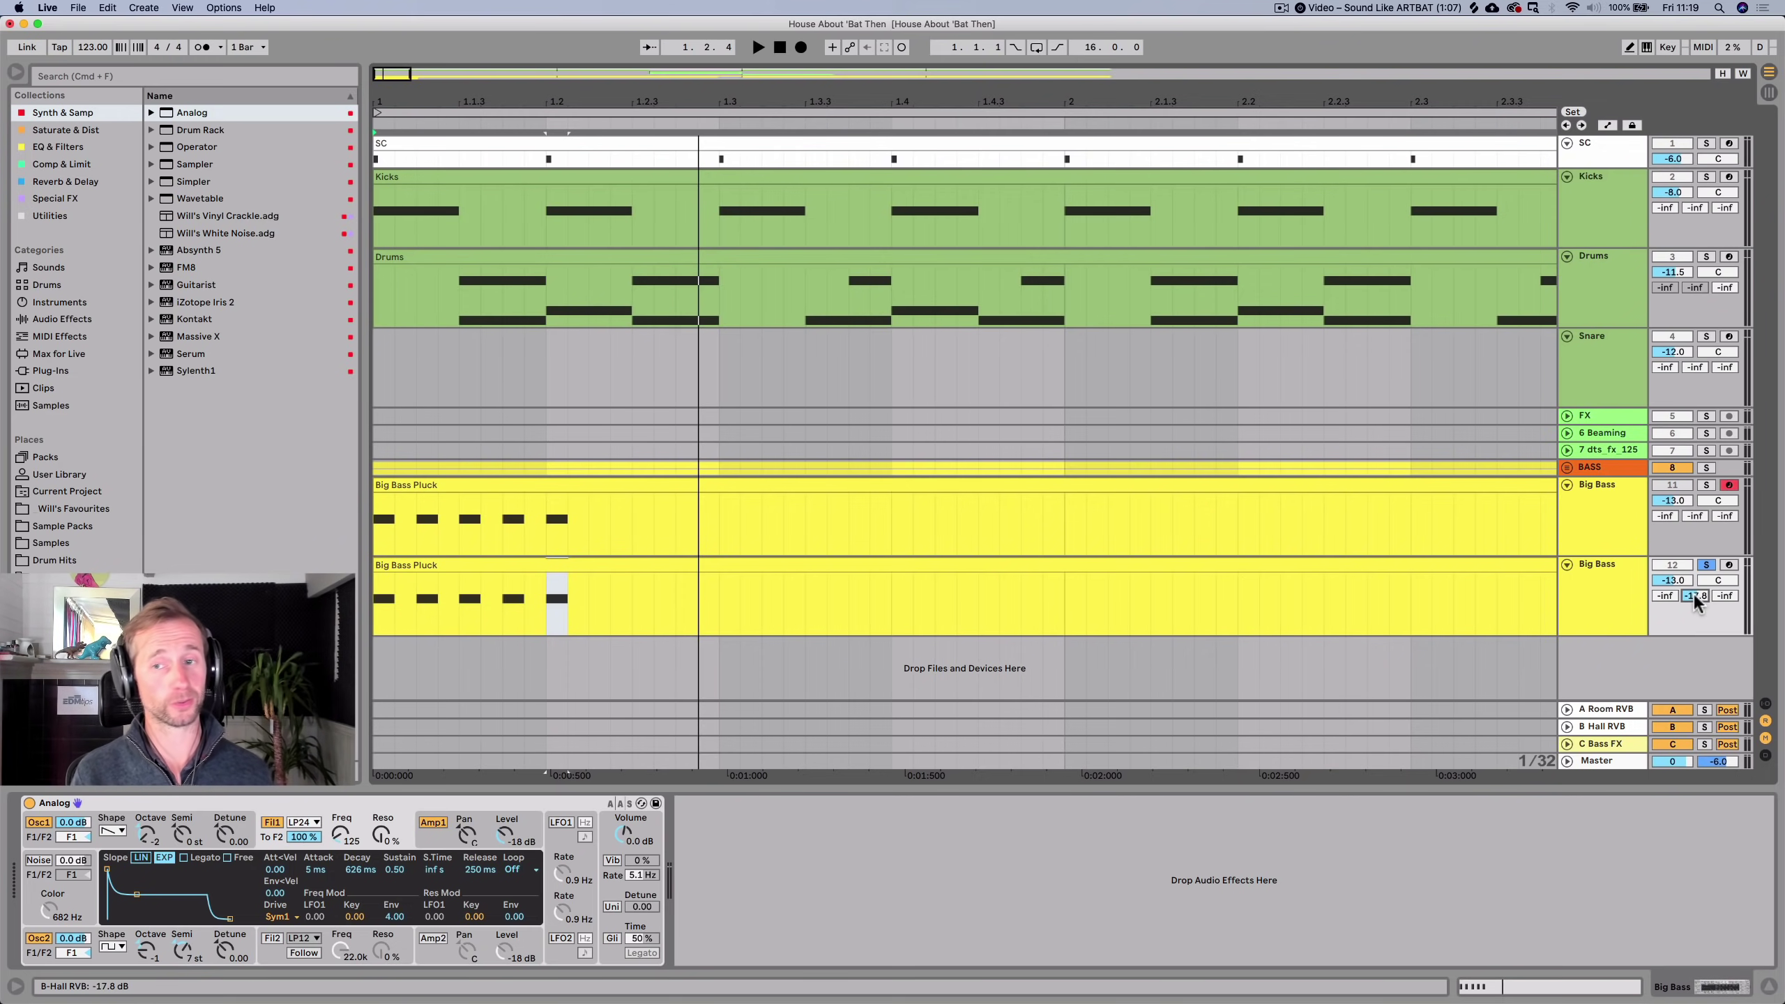
Inspect the Hall RVB return's effects in the Session view, selecting the first band of its EQ Eight.
{"action": "key", "text": "Tab"}
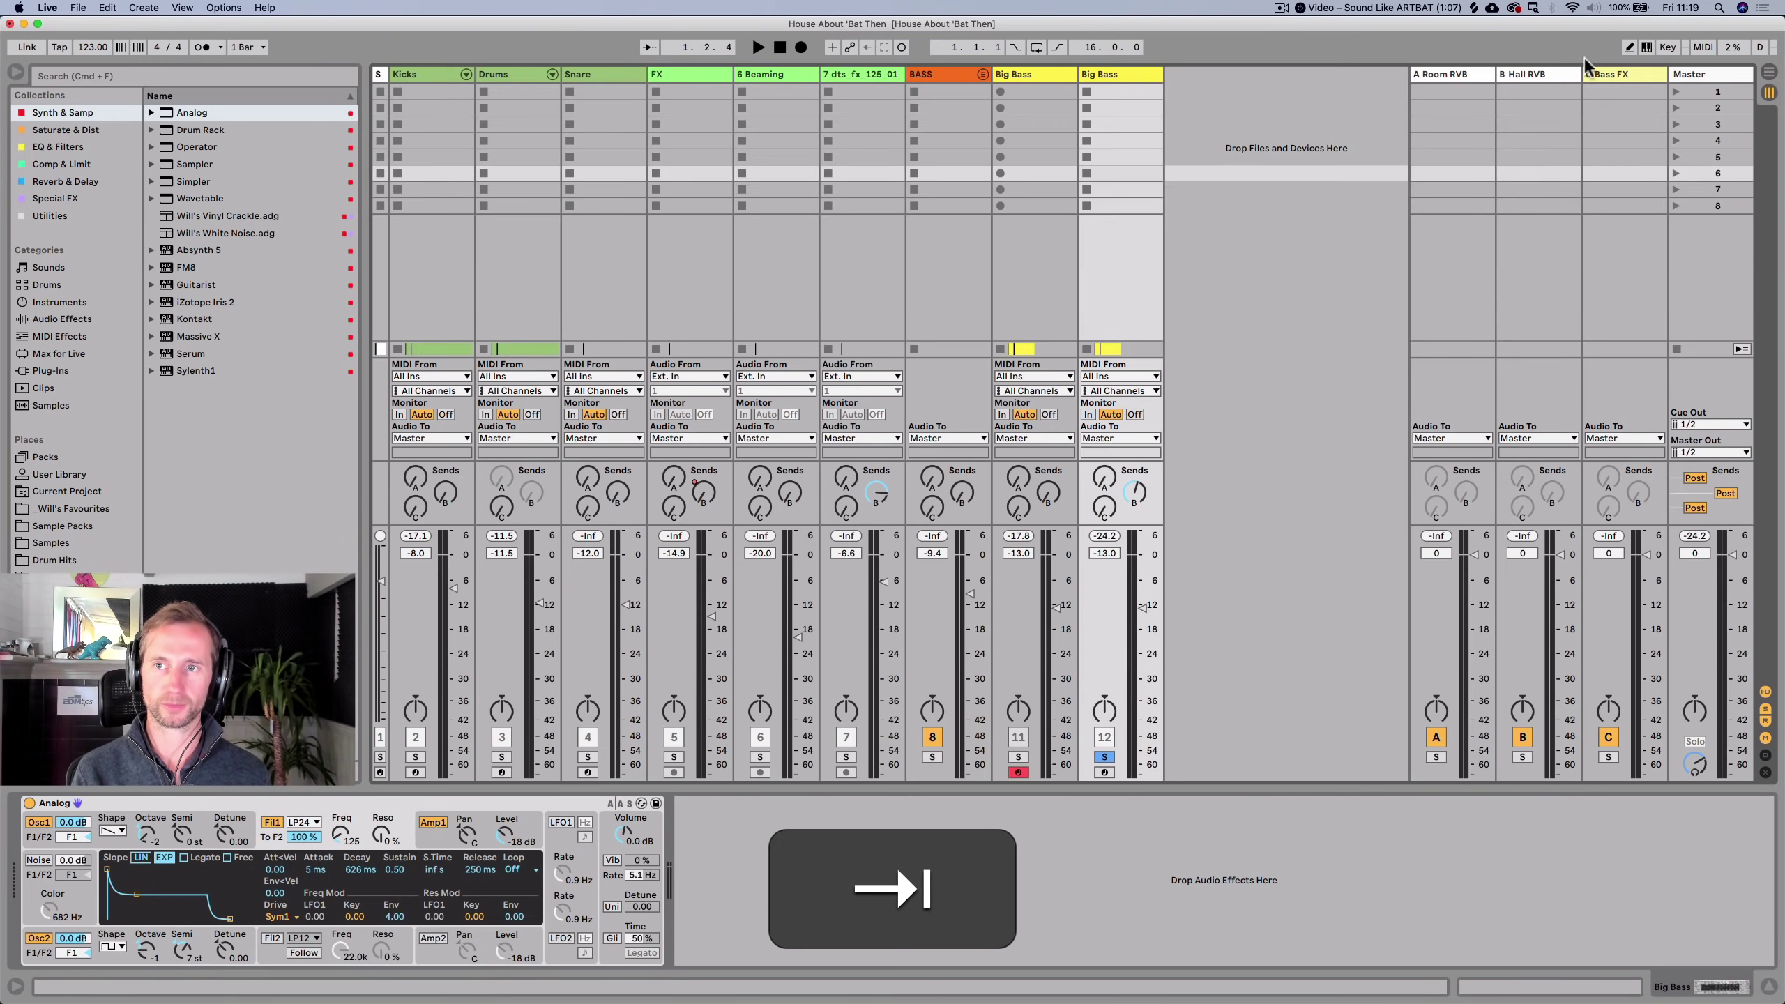
{"action": "left_click", "coordinate": [1601, 72]}
{"action": "left_click", "coordinate": [1551, 70]}
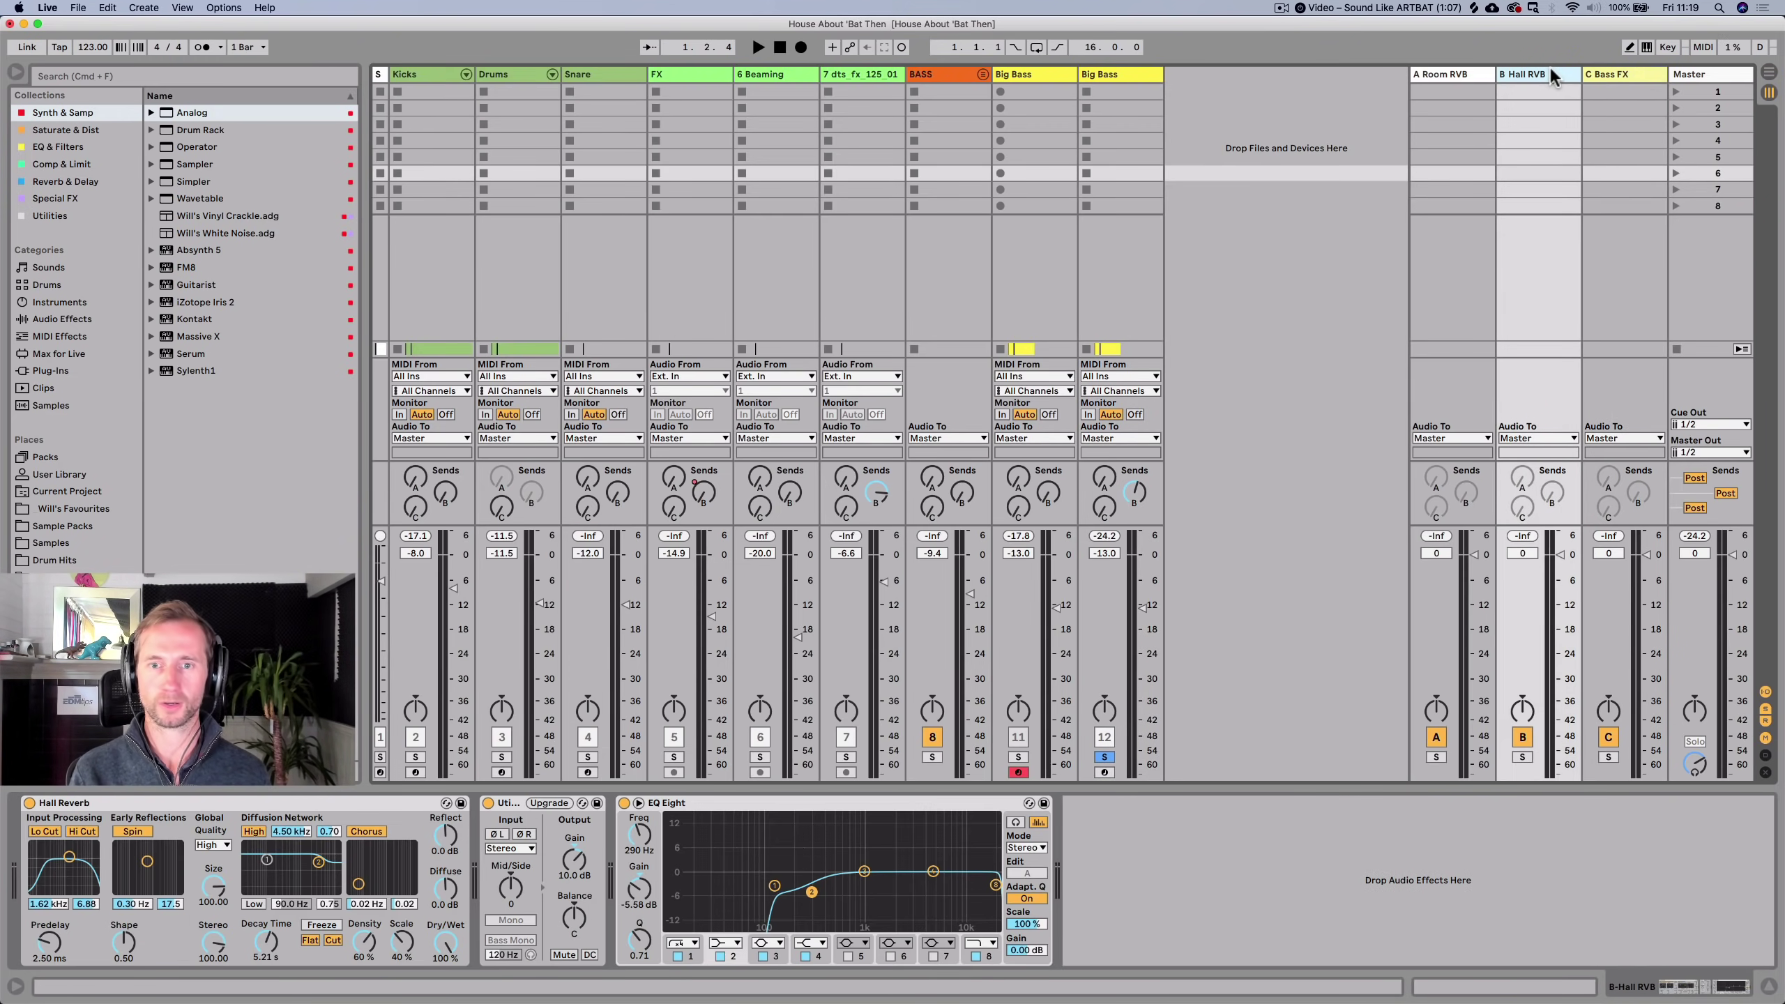
{"action": "left_click", "coordinate": [776, 886]}
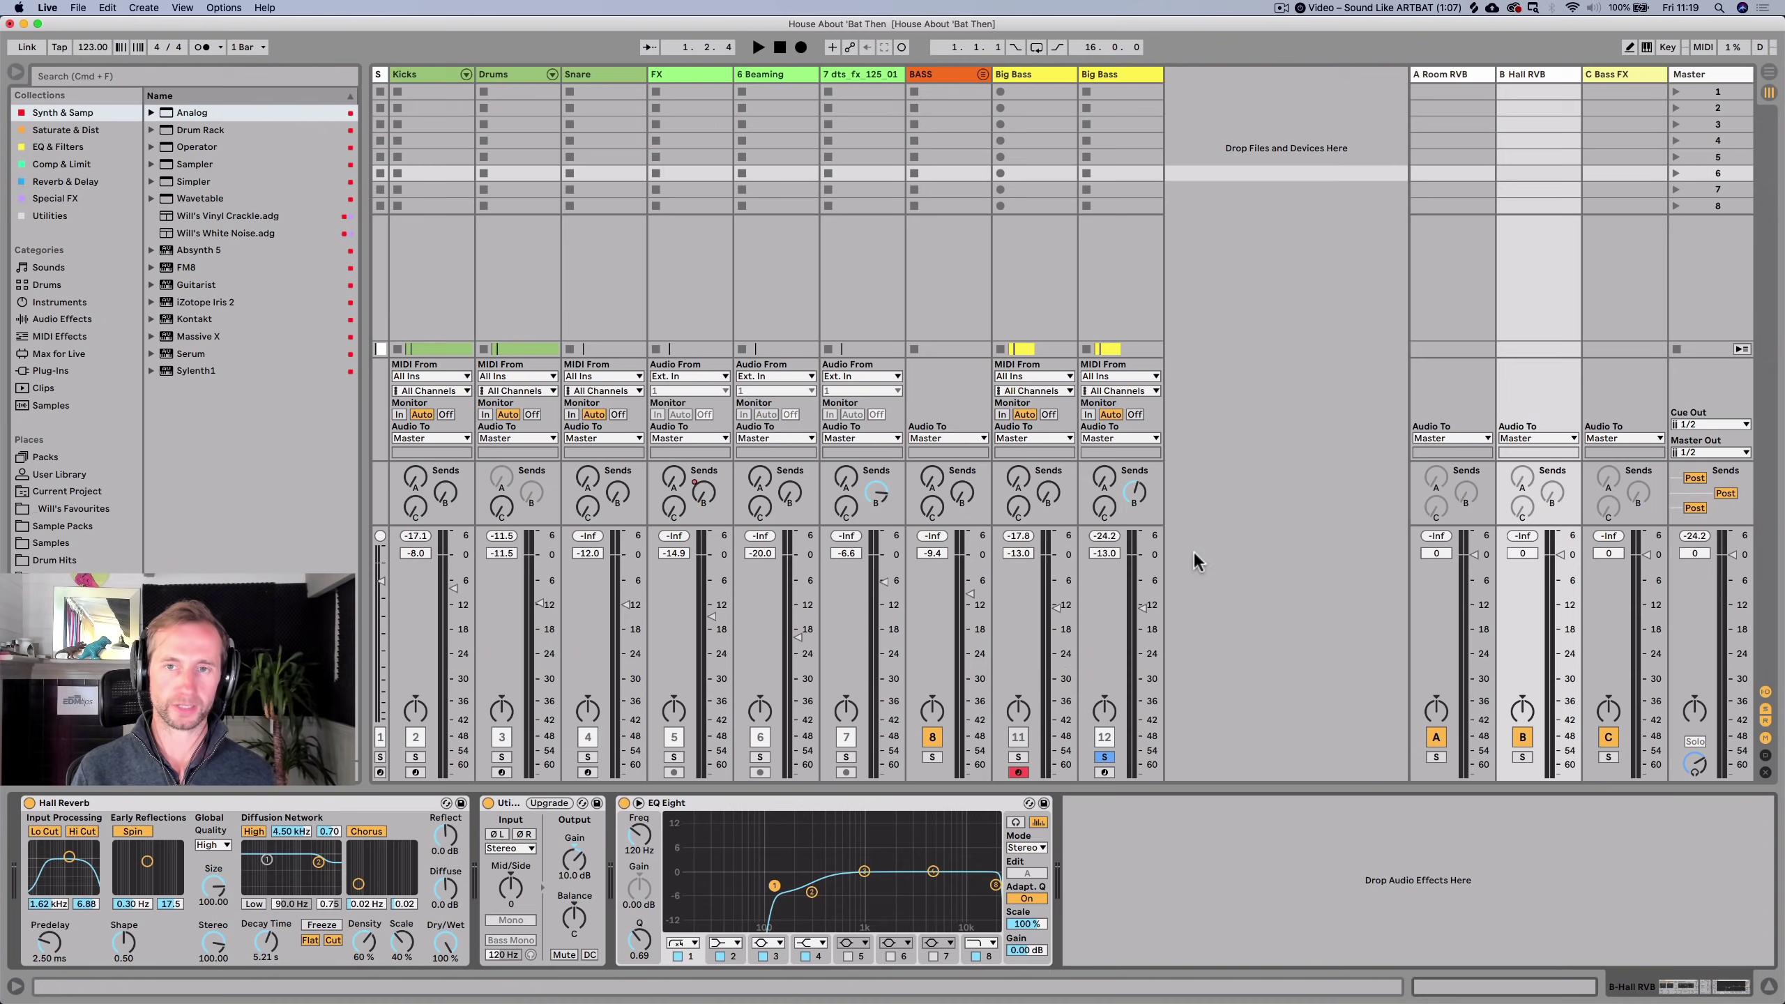
Raise the Analog bass track's Hall RVB send to -12.7 dB and solo the sampled Big Bass track alongside it.
{"action": "key", "text": "space"}
{"action": "left_click_drag", "start_coordinate": [1152, 493], "coordinate": [1152, 484]}
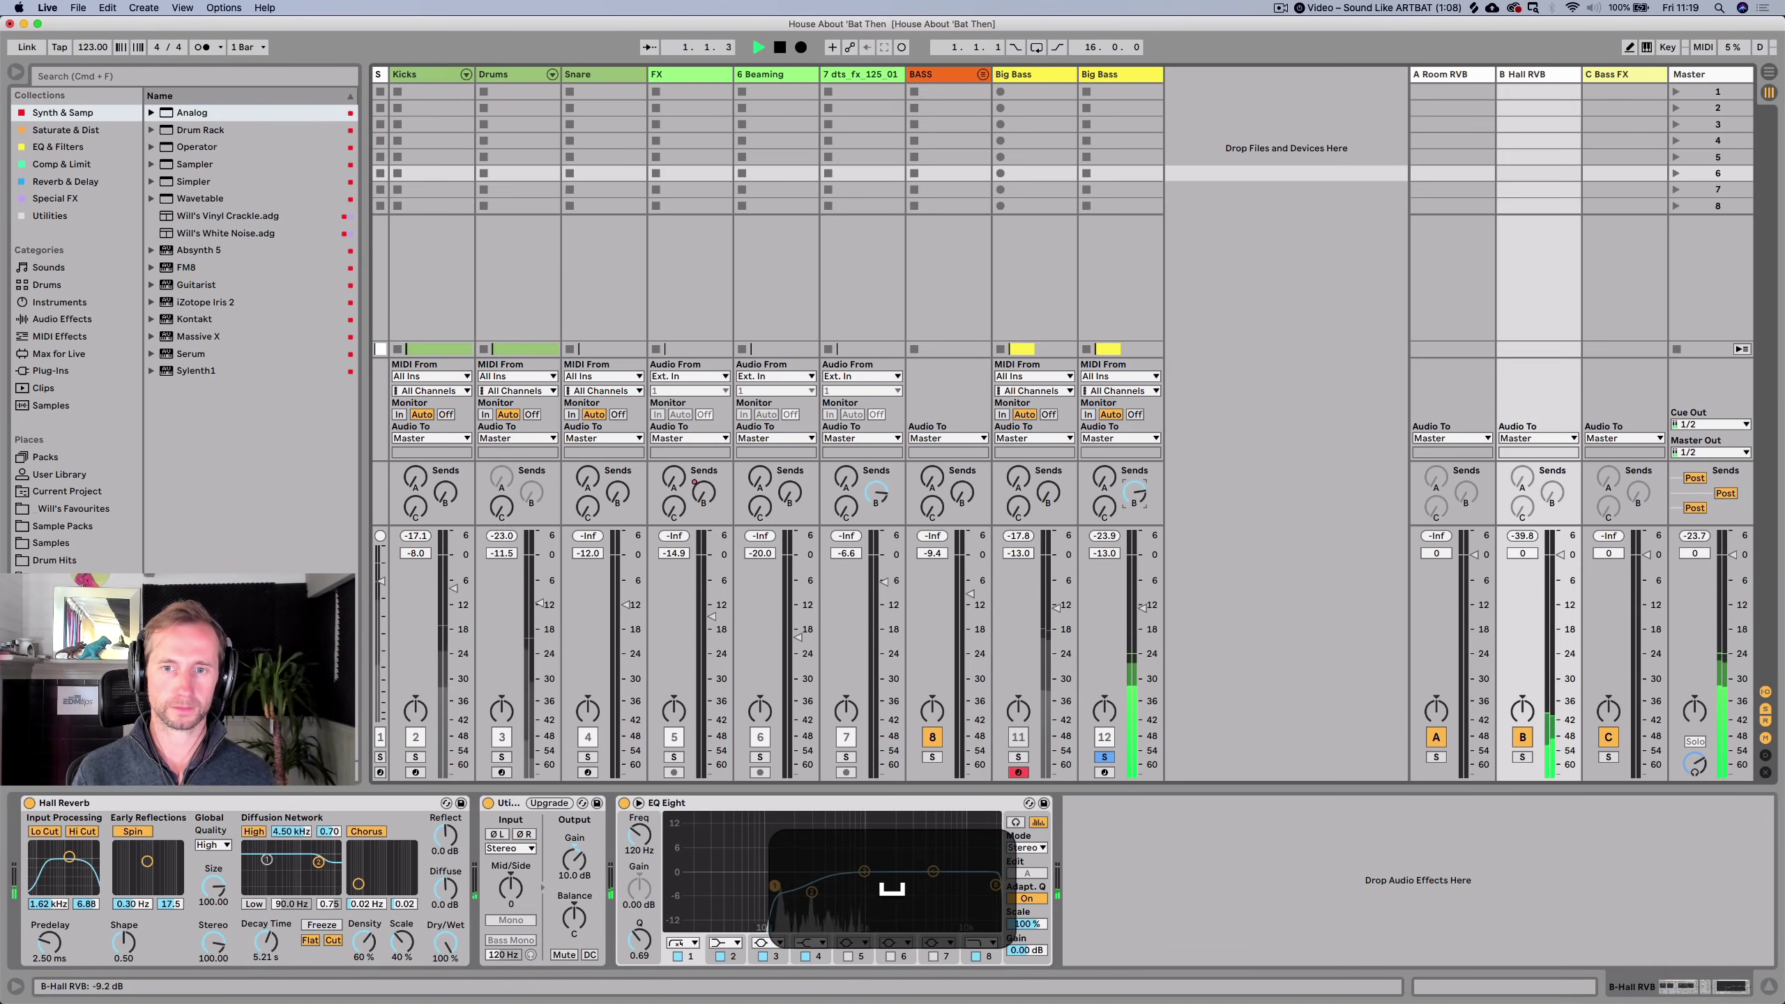
{"action": "left_click", "coordinate": [1018, 756], "text": "super"}
{"action": "key", "text": "space"}
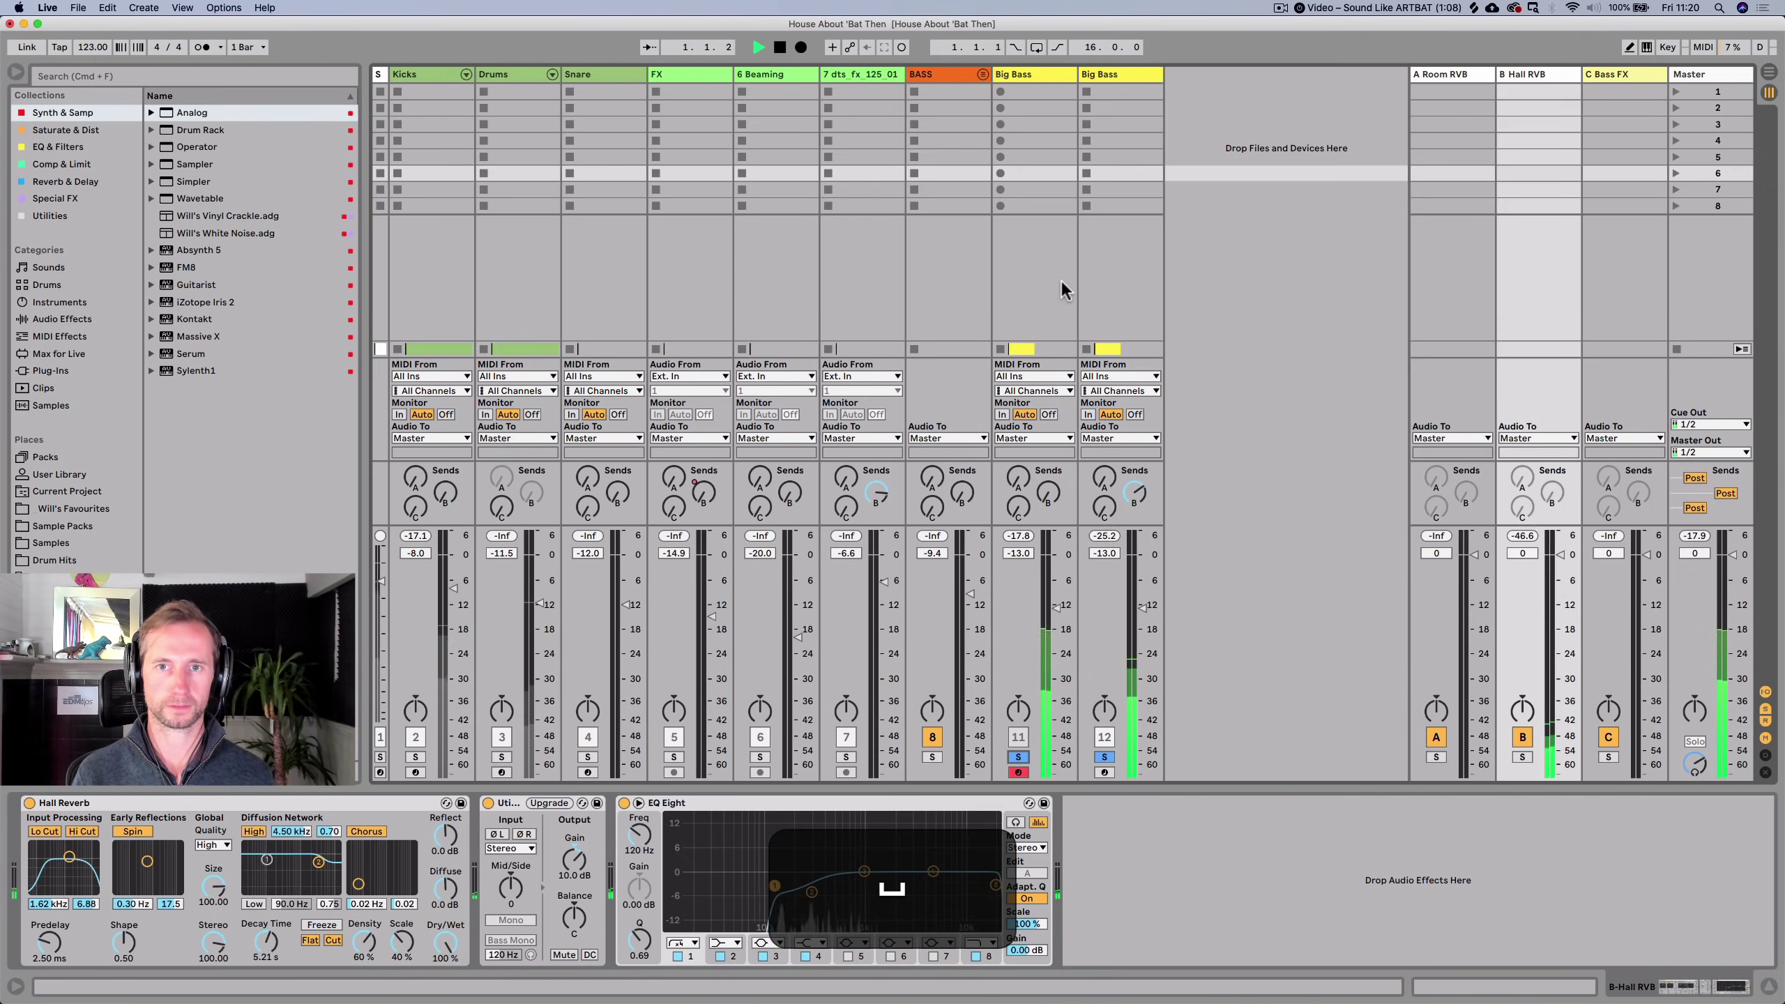
Play both soloed bass layers in the arrangement and check each track's instrument, ending on Analog.
{"action": "key", "text": "Tab"}
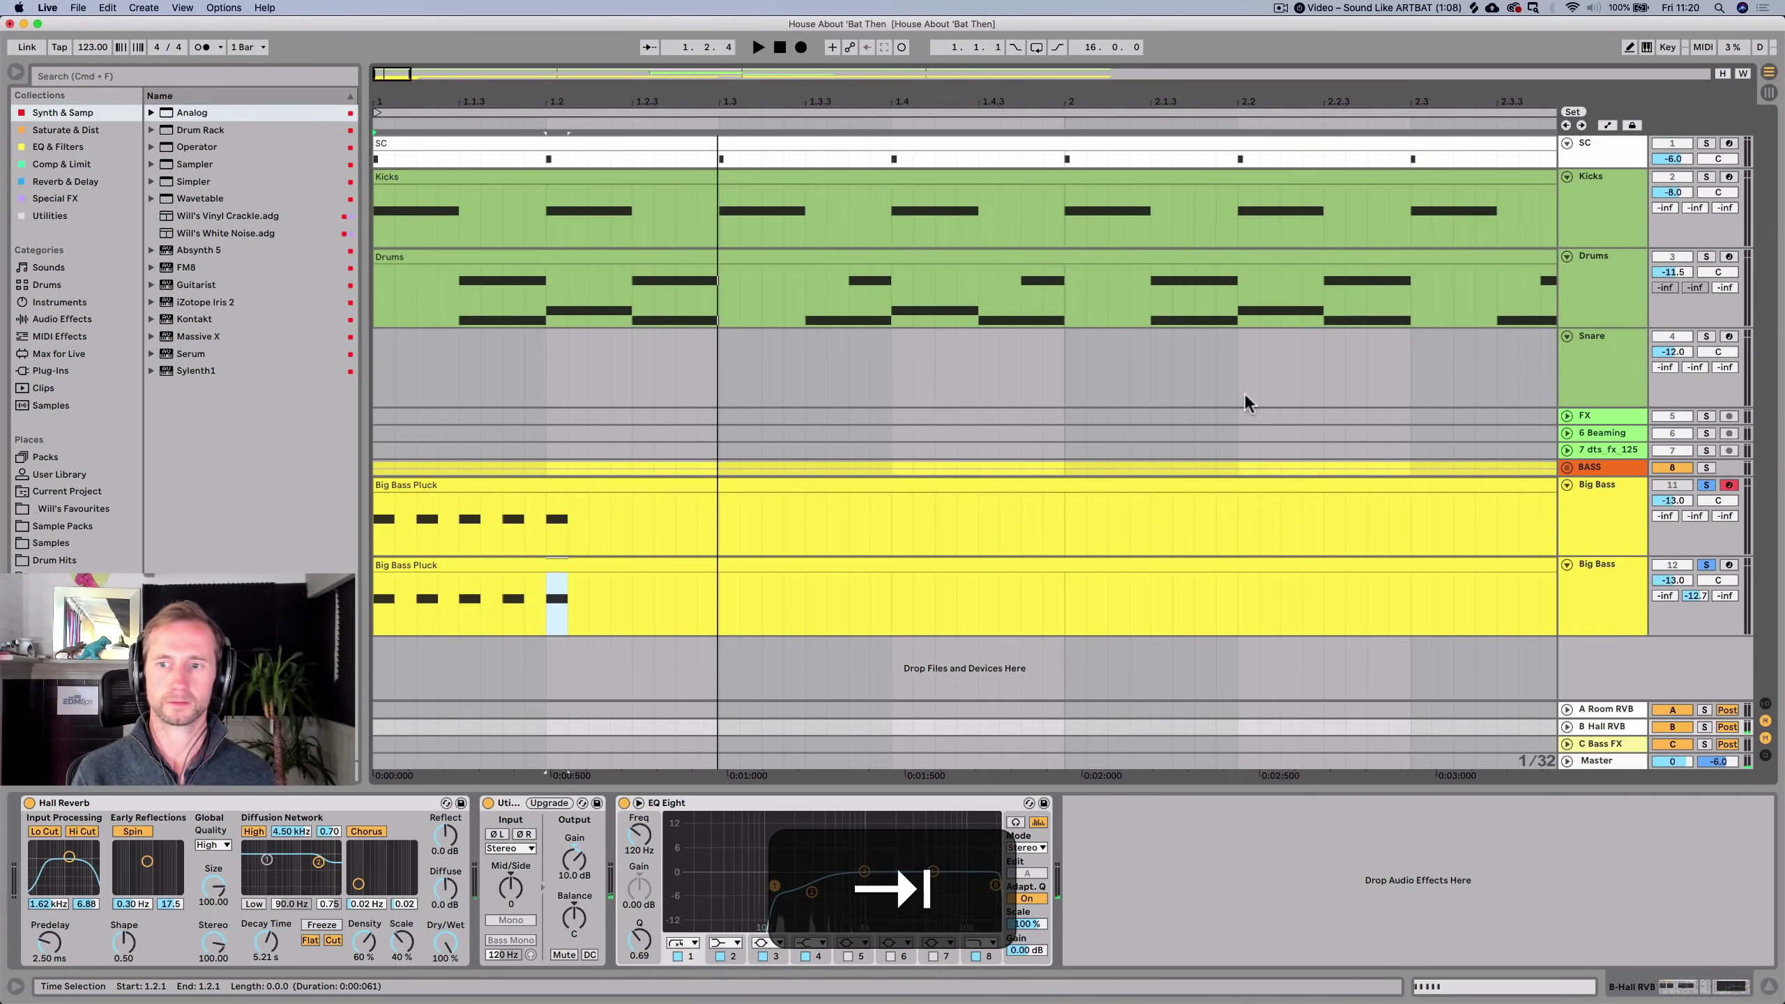
{"action": "key", "text": "space"}
{"action": "left_click", "coordinate": [1603, 527]}
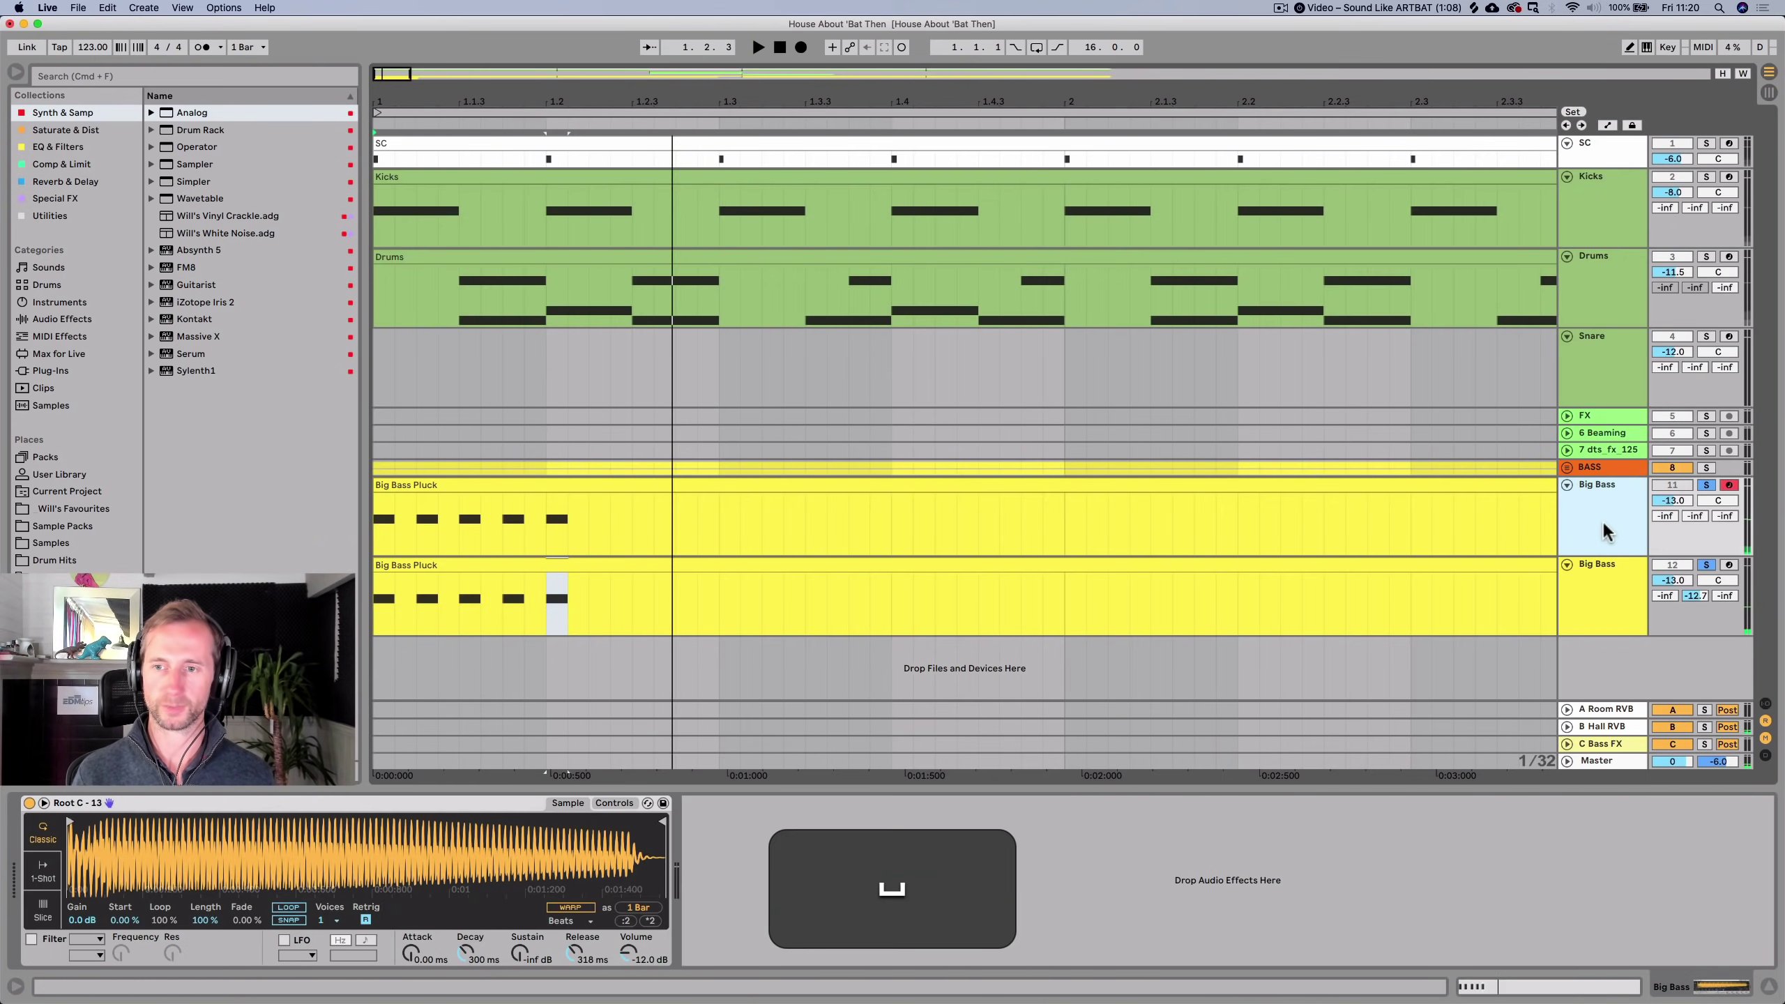
{"action": "left_click", "coordinate": [1603, 600]}
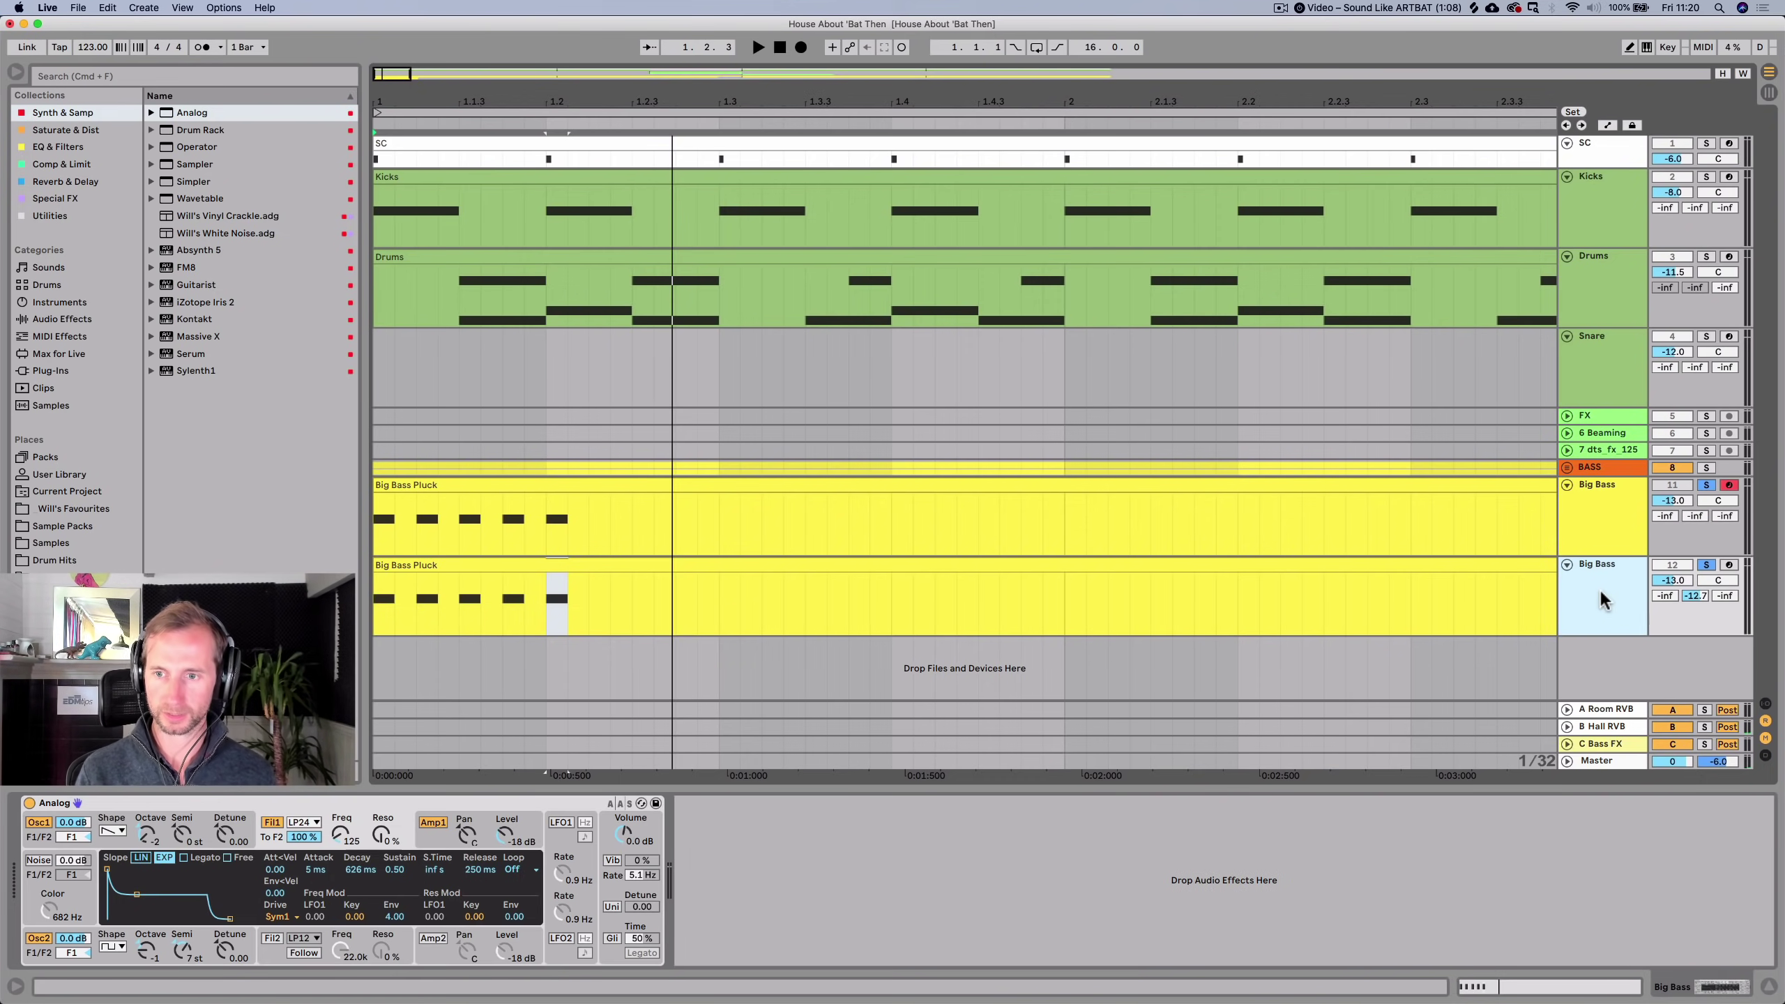
Duplicate the Analog Big Bass track, solo the copy and replace its instrument with Wavetable.
{"action": "key", "text": "super+d"}
{"action": "left_click", "coordinate": [1705, 589]}
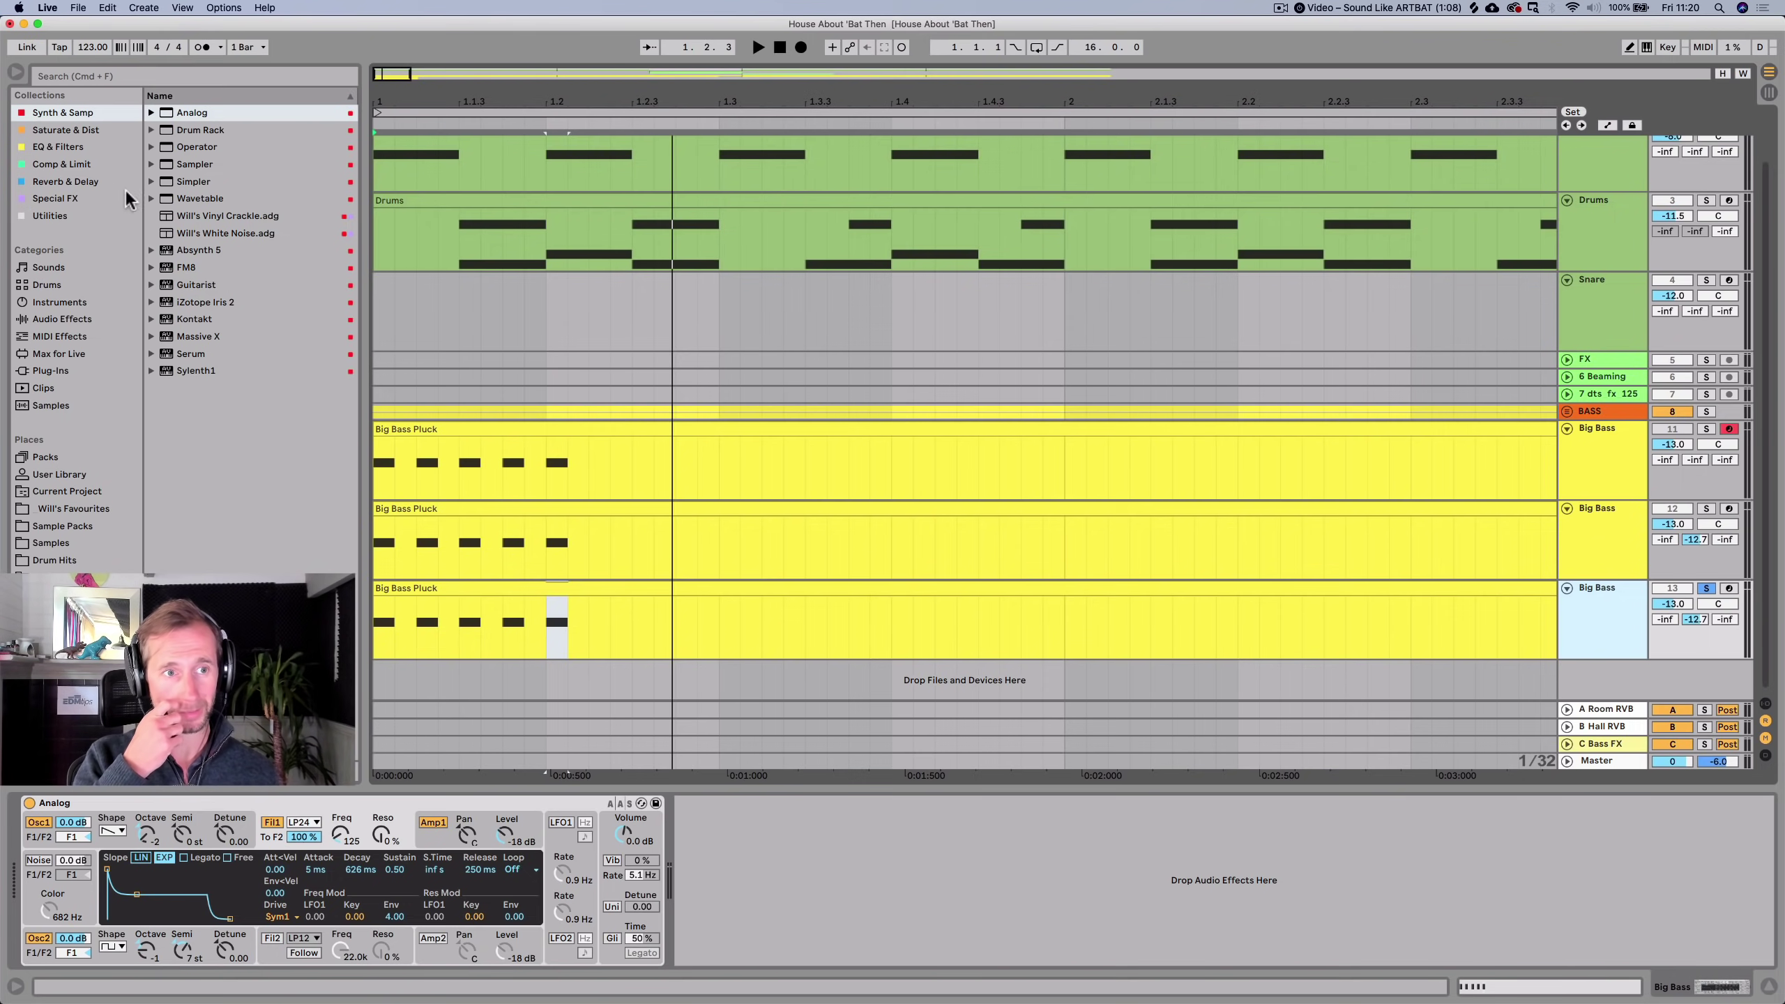
{"action": "left_click", "coordinate": [192, 198]}
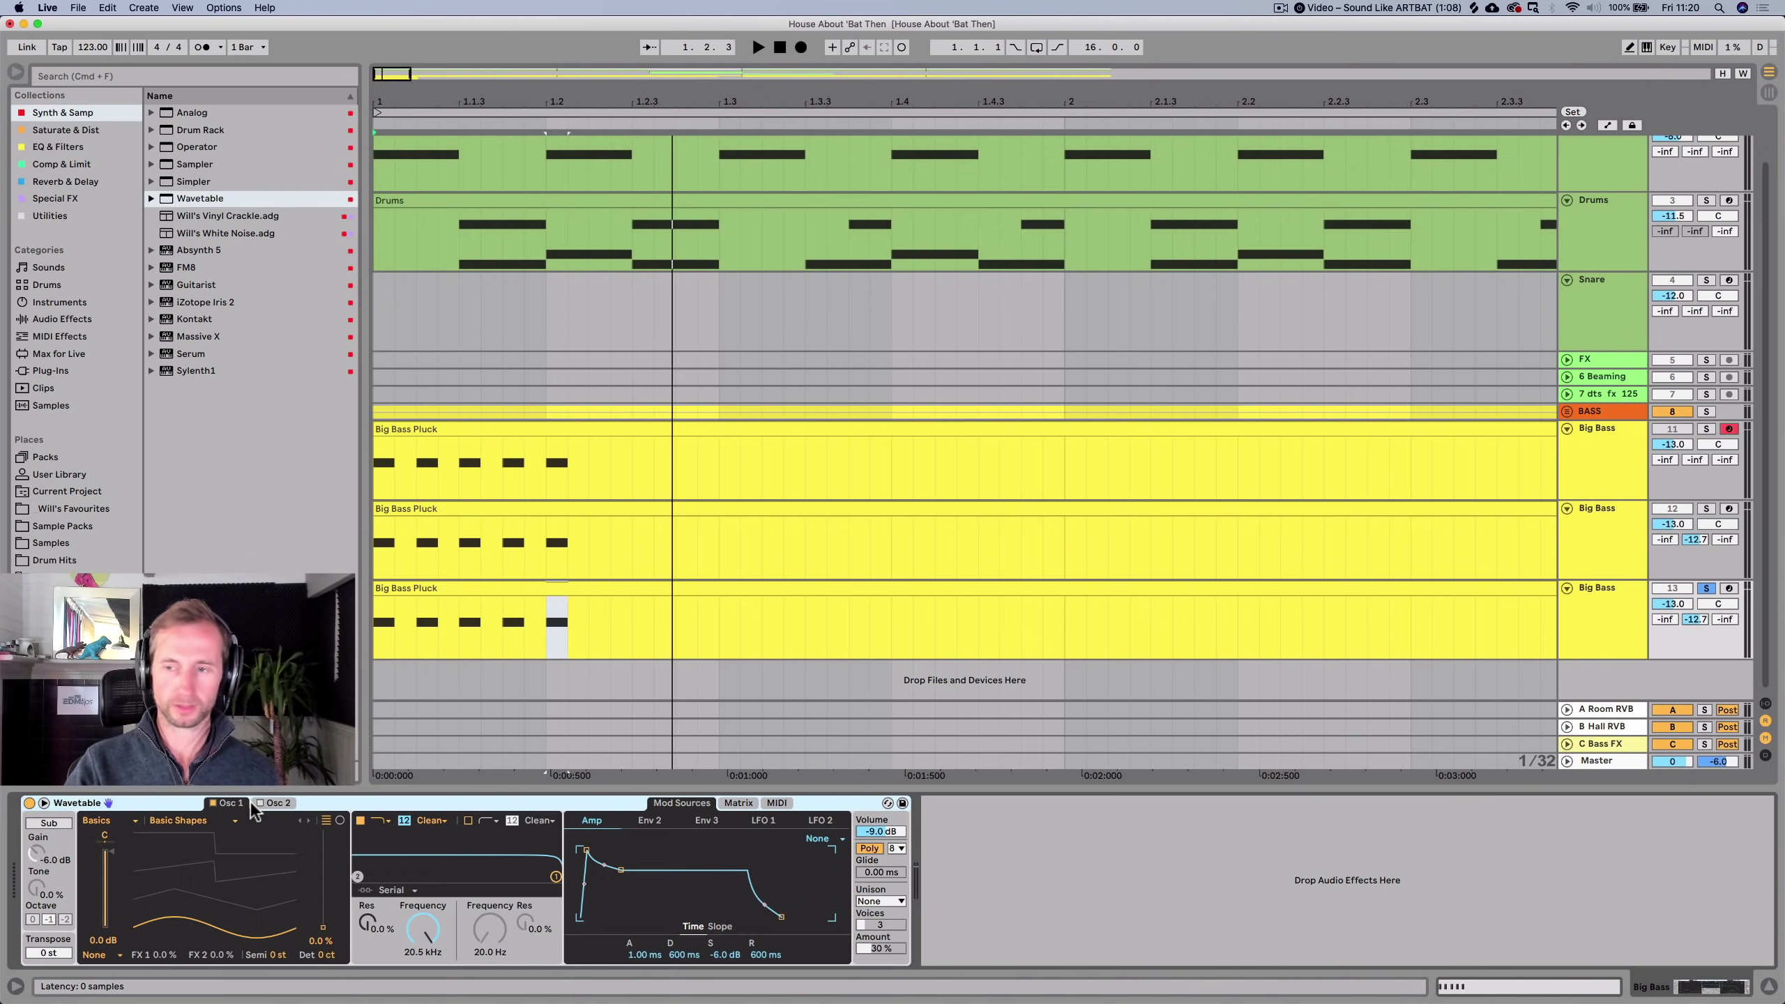
Unsolo and arm the Wavetable track, and turn its Hall RVB send fully off.
{"action": "left_click", "coordinate": [1707, 588]}
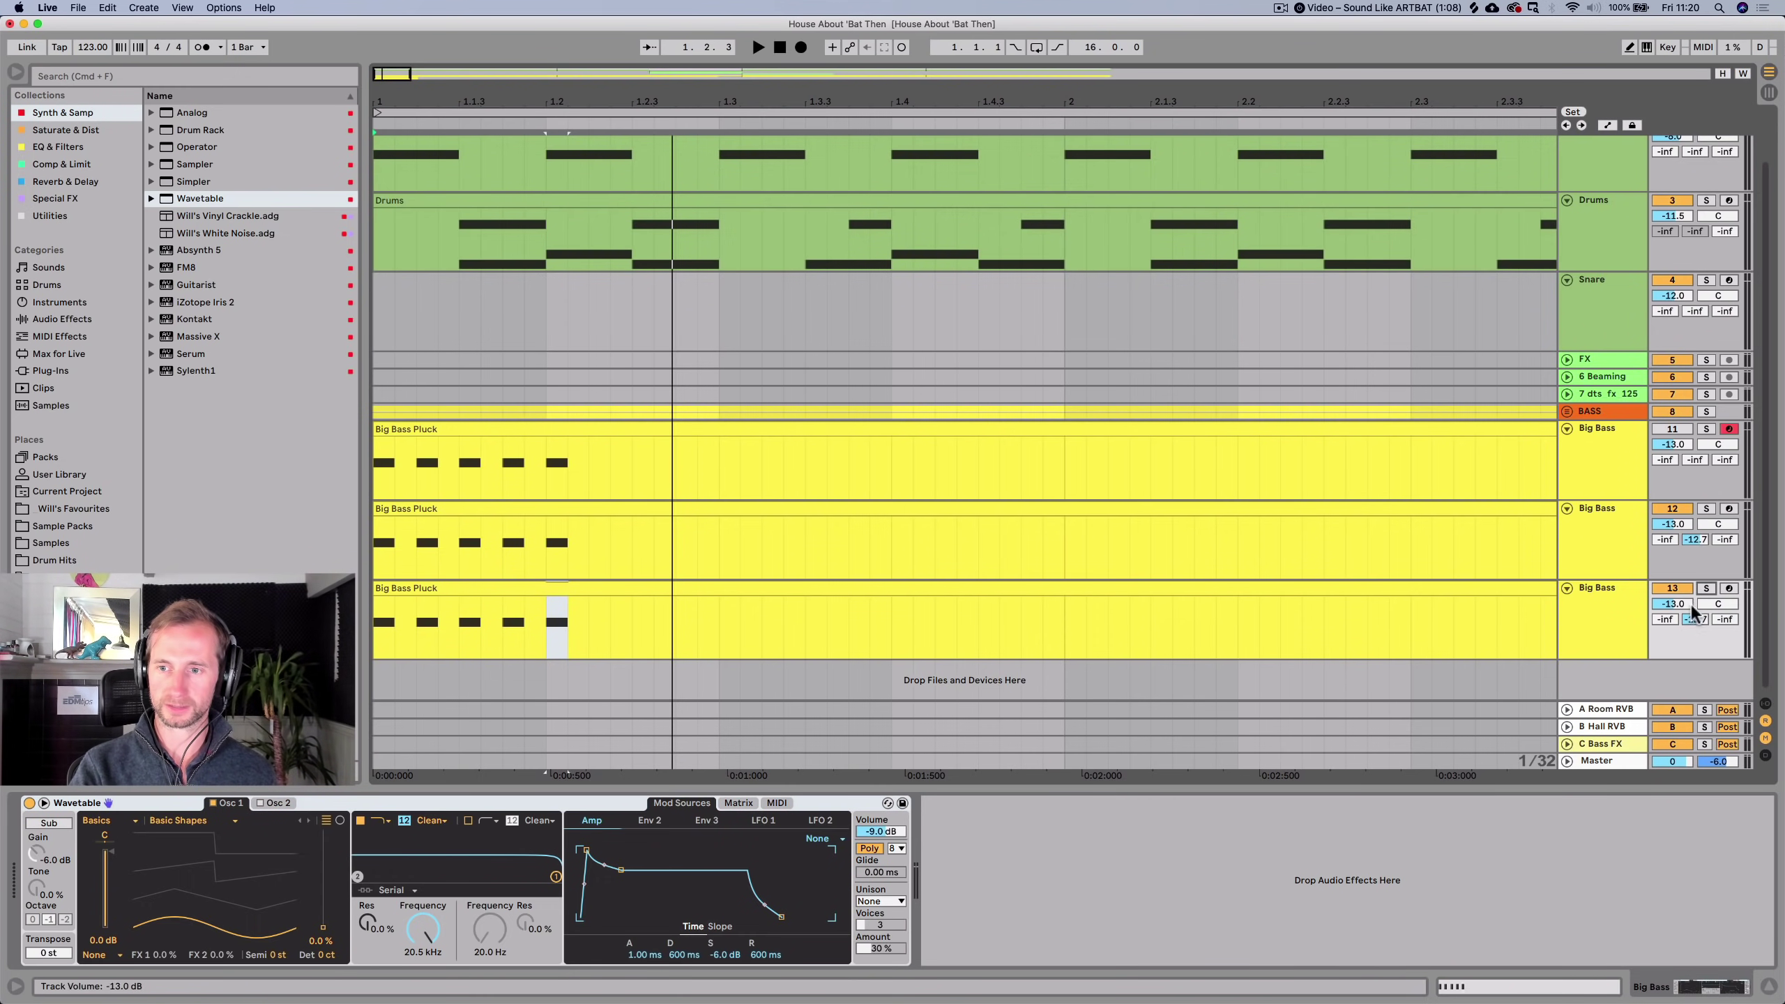
{"action": "left_click", "coordinate": [1730, 588]}
{"action": "left_click", "coordinate": [1622, 608]}
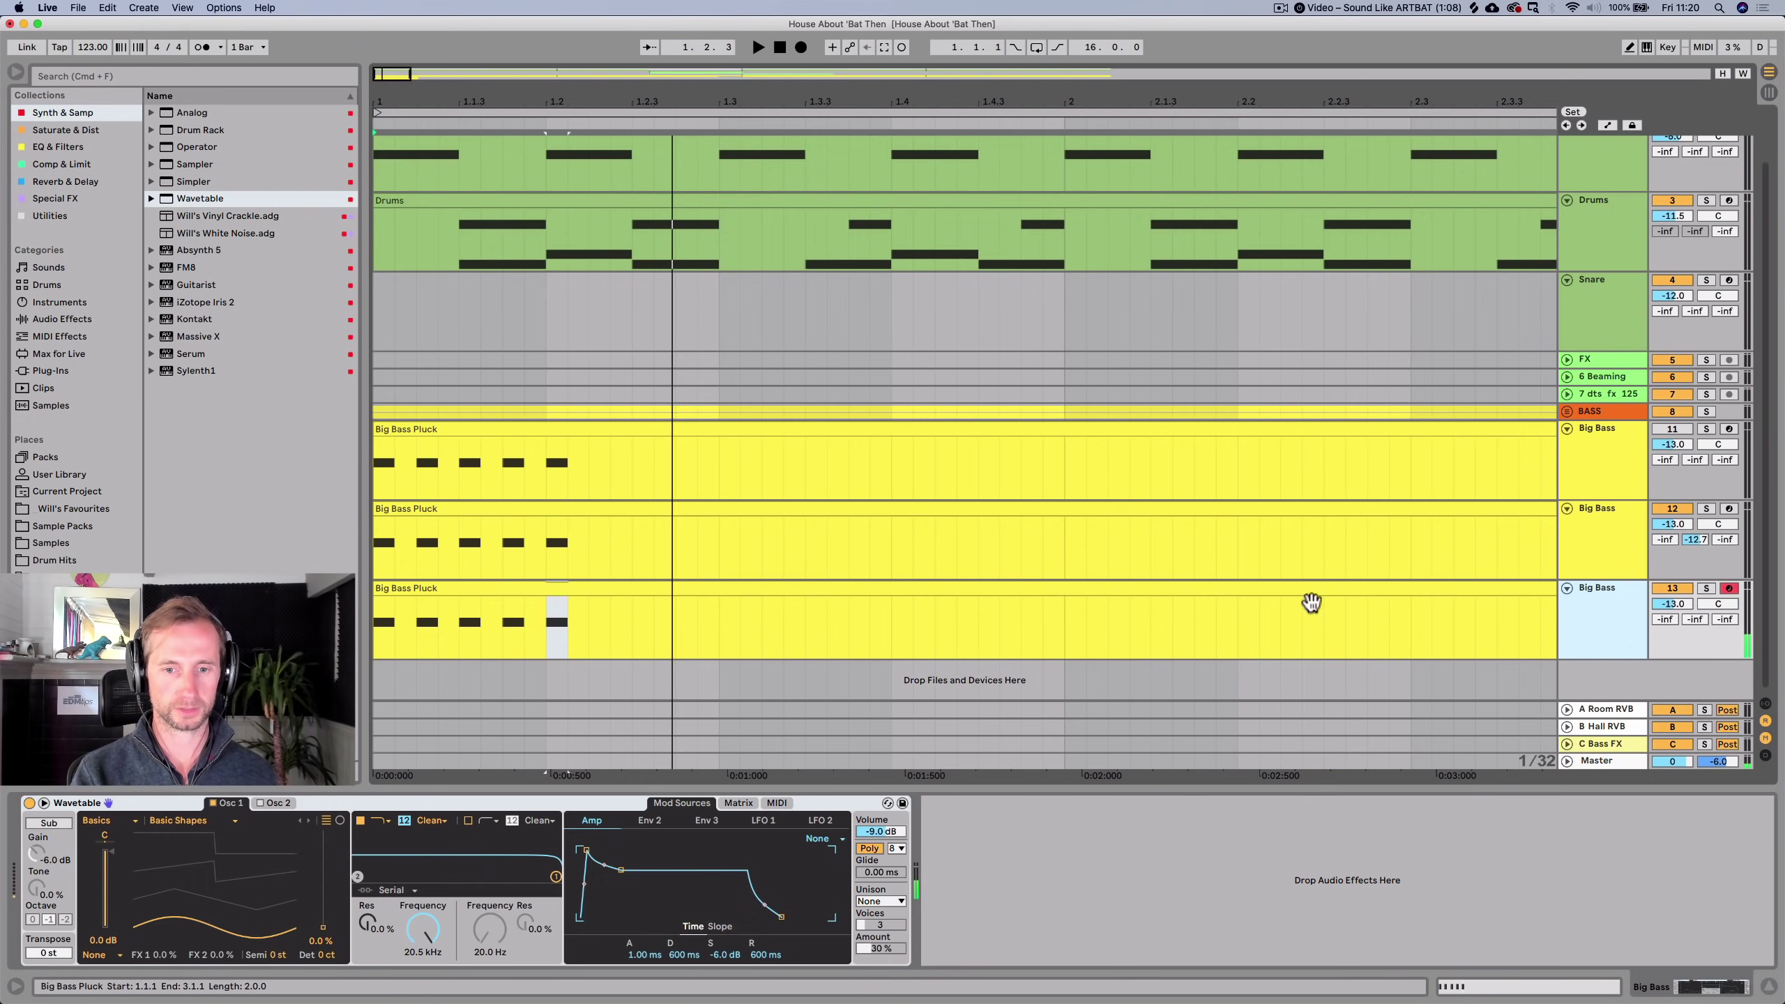
Hot-swap the default Wavetable sound for the Abdominal Bass preset from the Bass presets.
{"action": "left_click", "coordinate": [887, 804]}
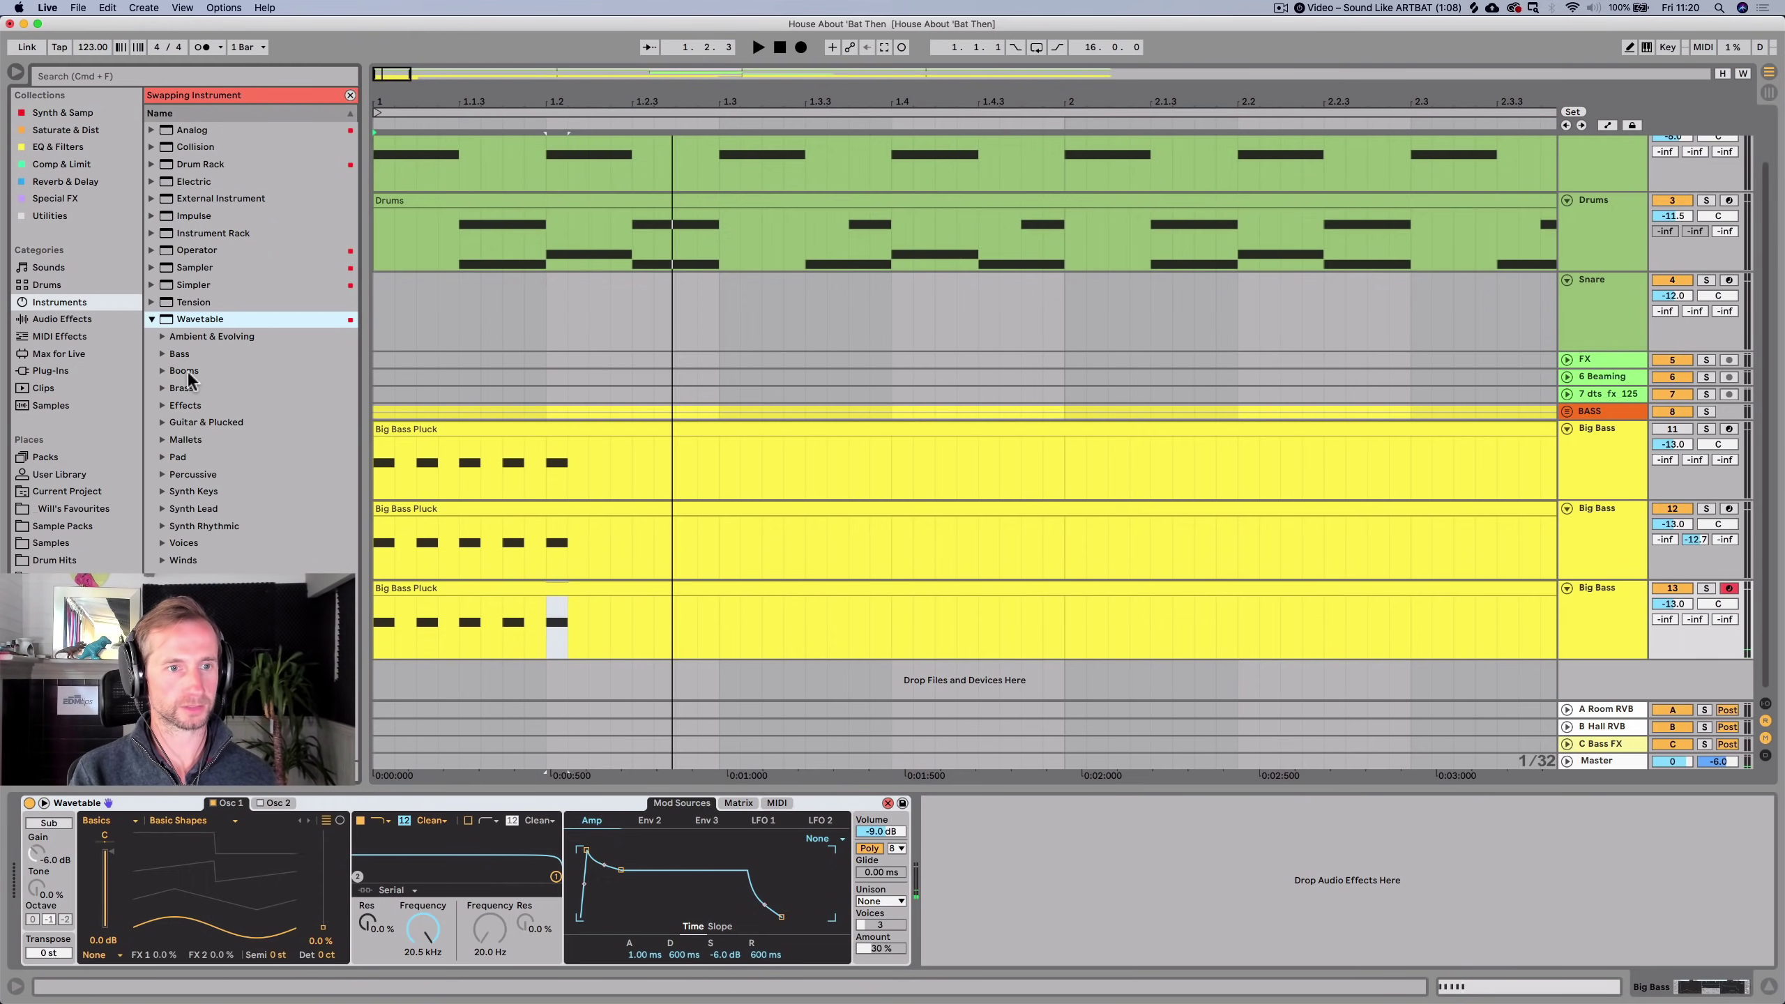
{"action": "left_click", "coordinate": [160, 353]}
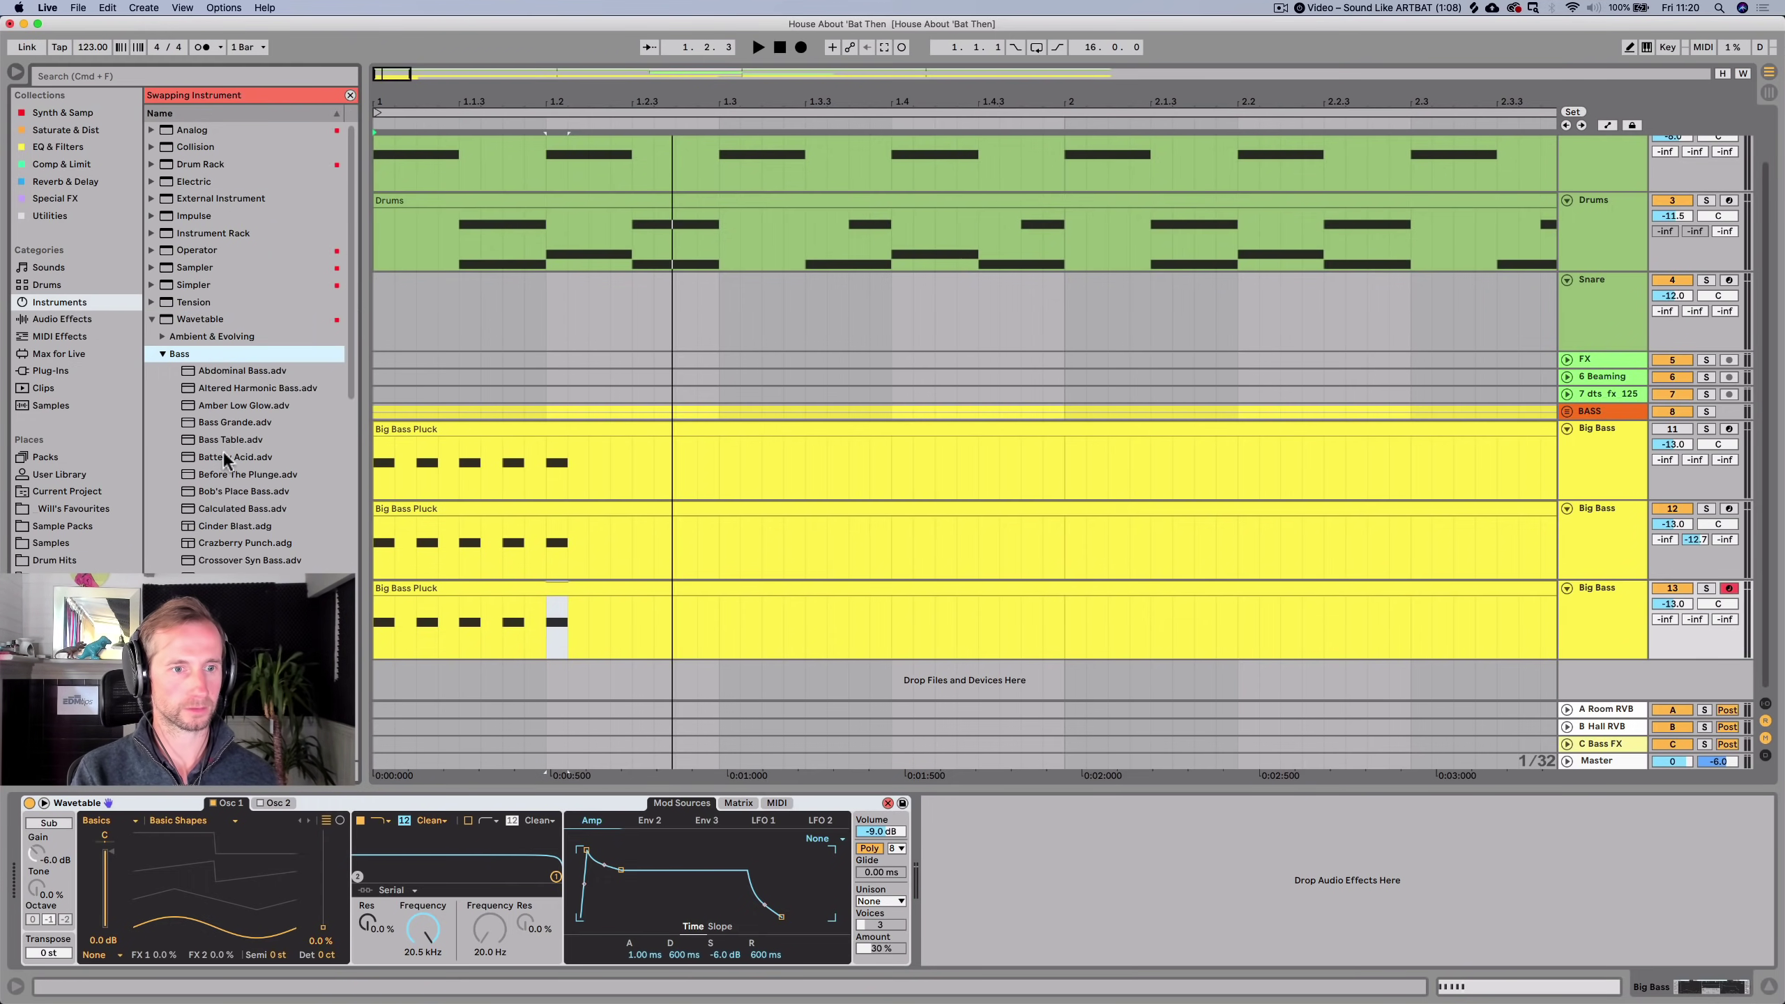
{"action": "scroll", "coordinate": [238, 403], "scroll_direction": "down", "scroll_amount": 5}
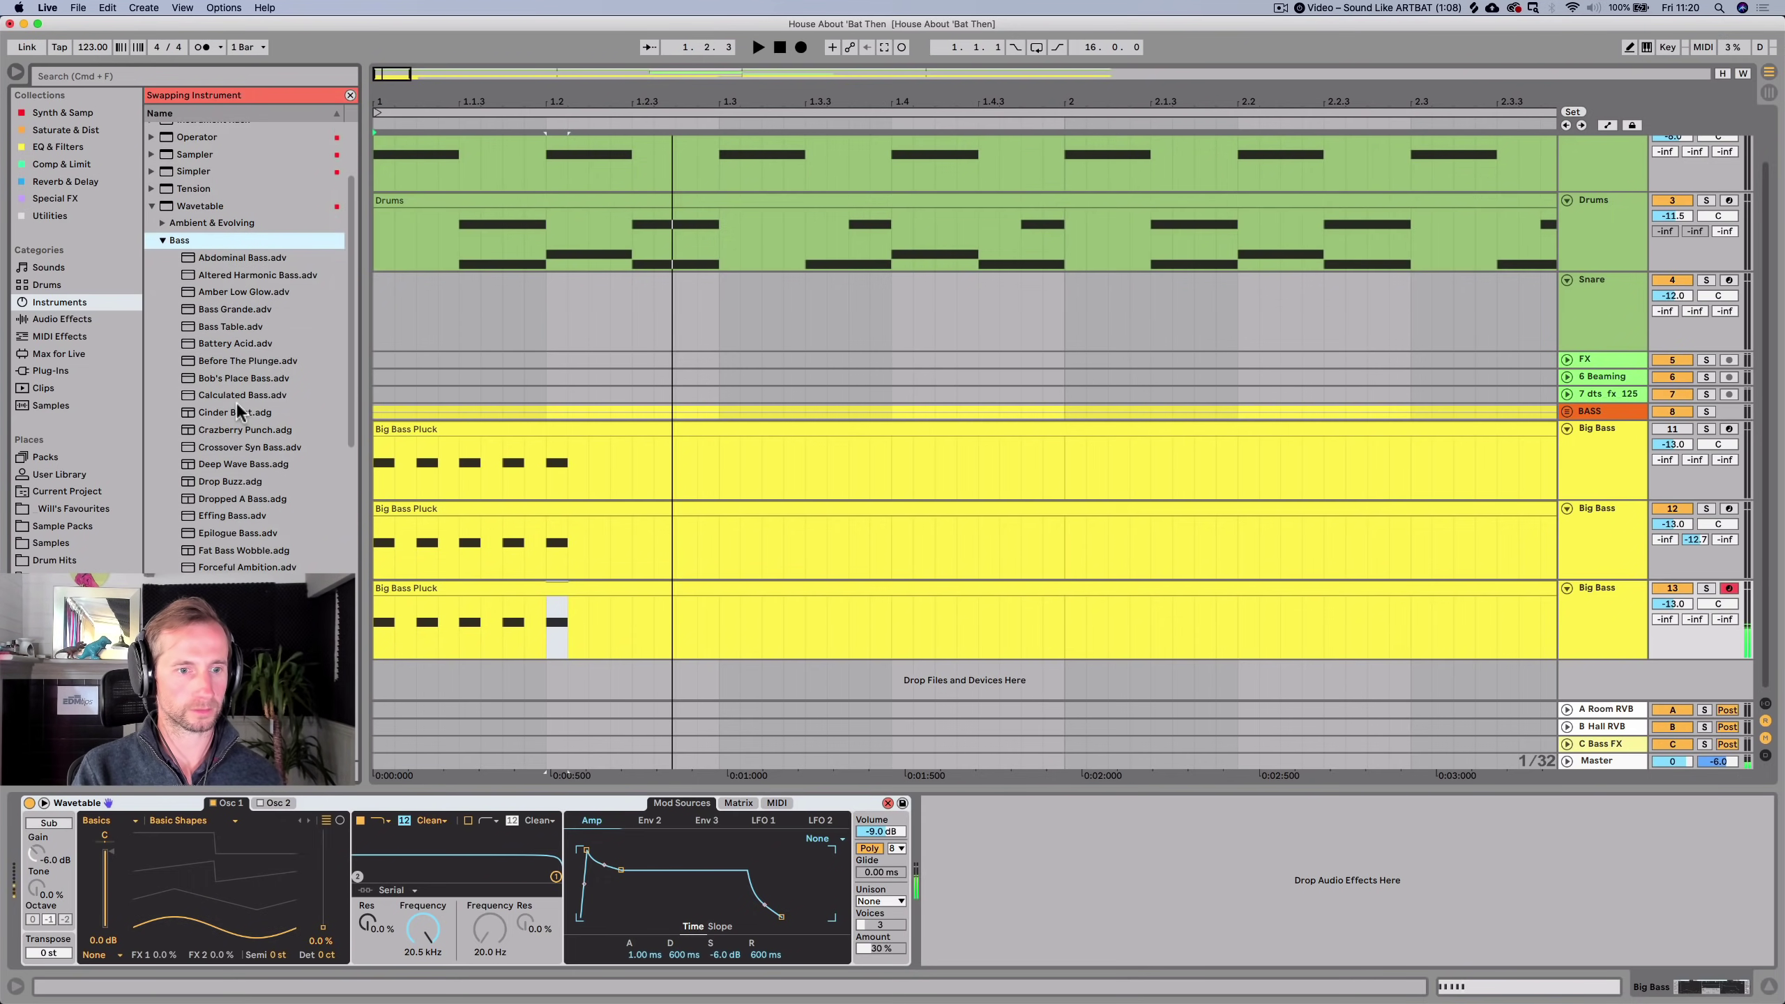
{"action": "scroll", "coordinate": [237, 402], "scroll_direction": "up", "scroll_amount": 5}
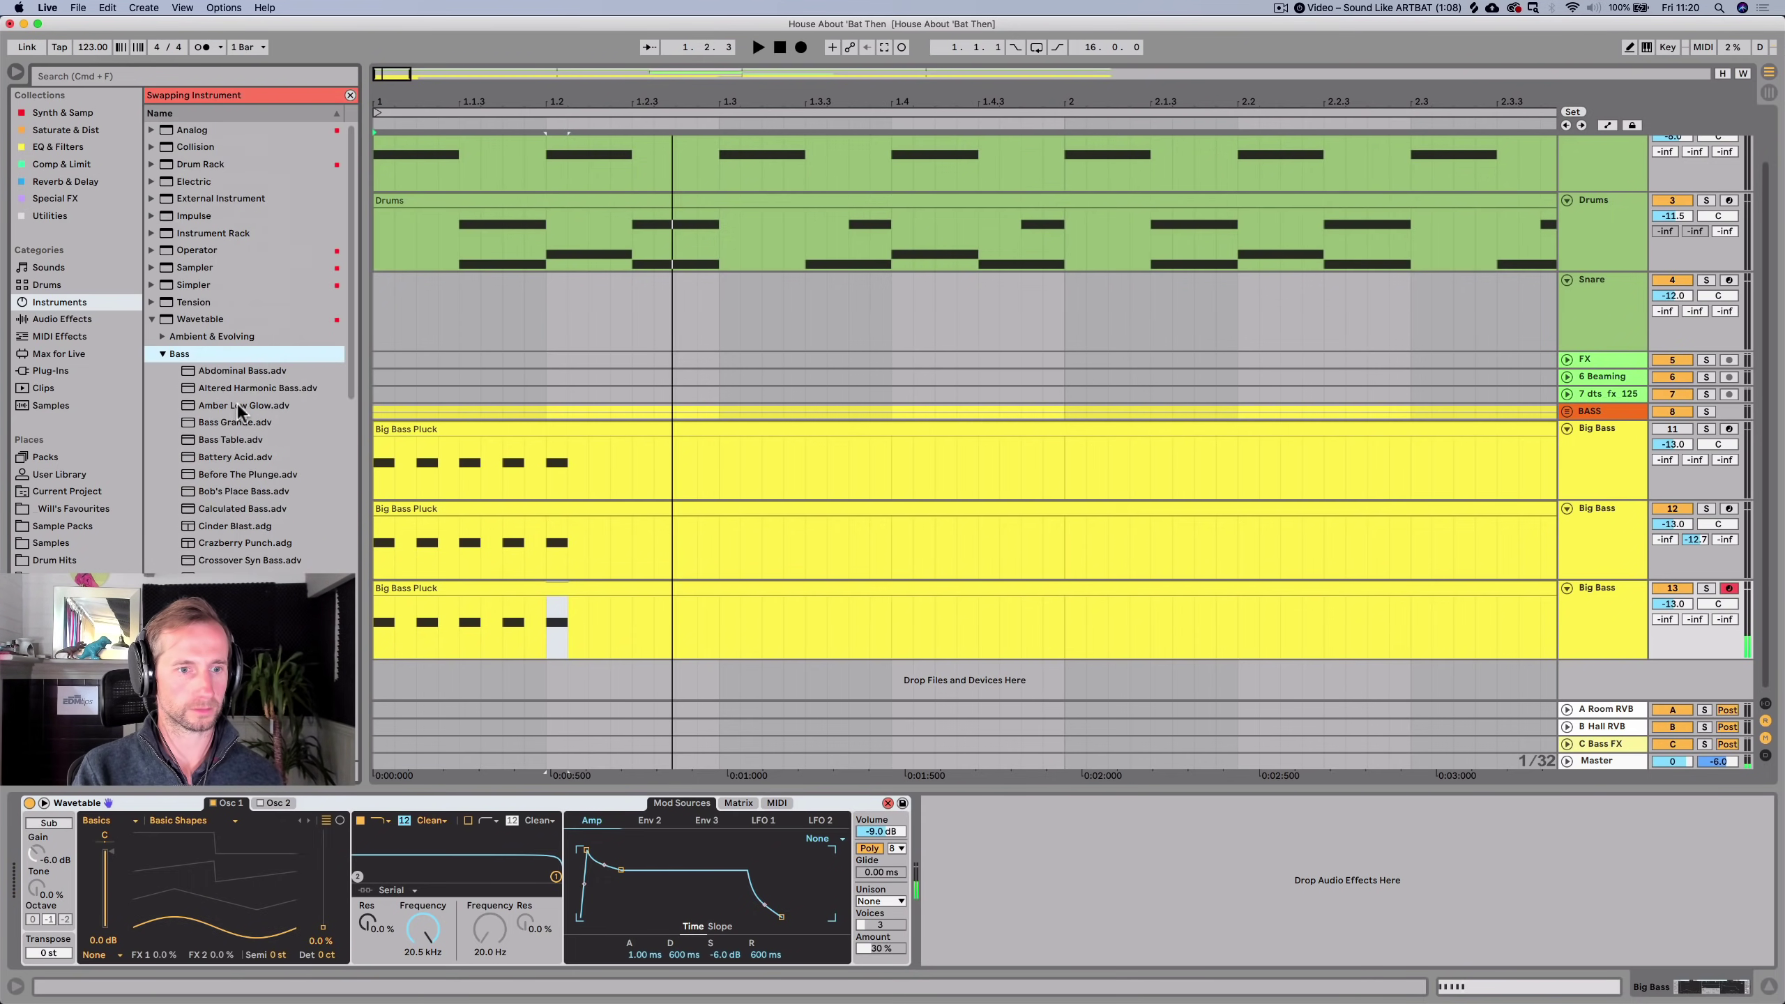
{"action": "left_click", "coordinate": [217, 373]}
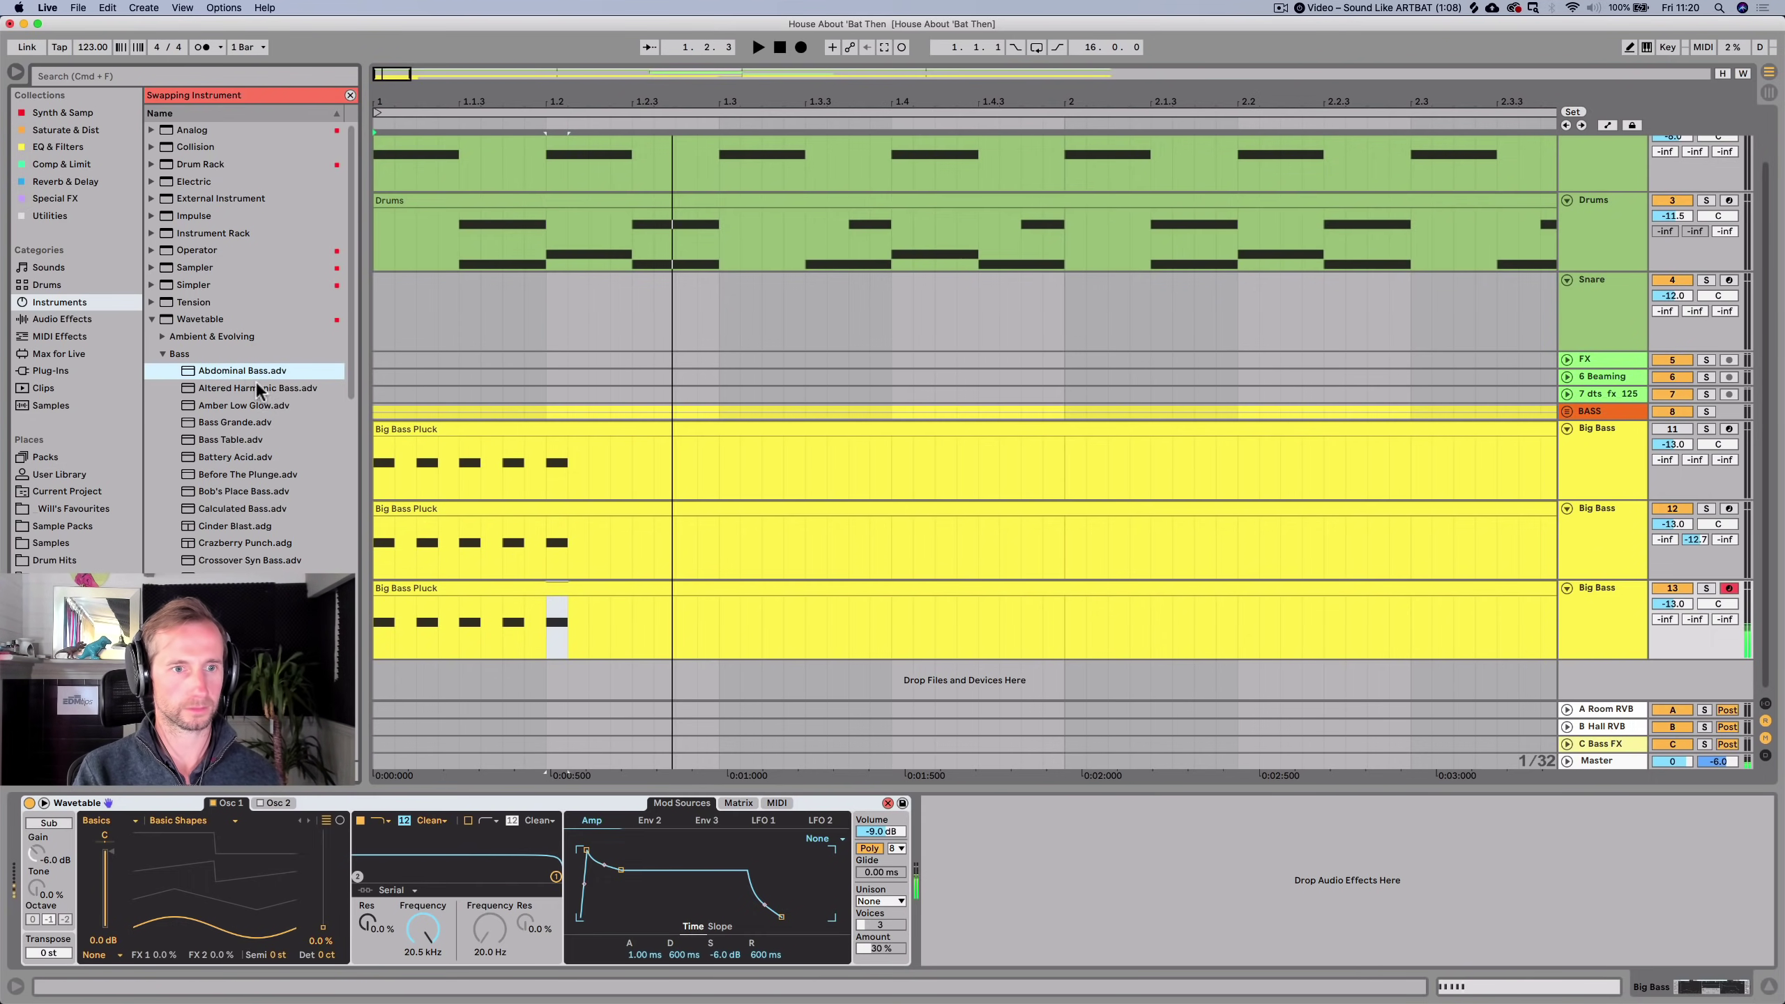
{"action": "double_click", "coordinate": [246, 370]}
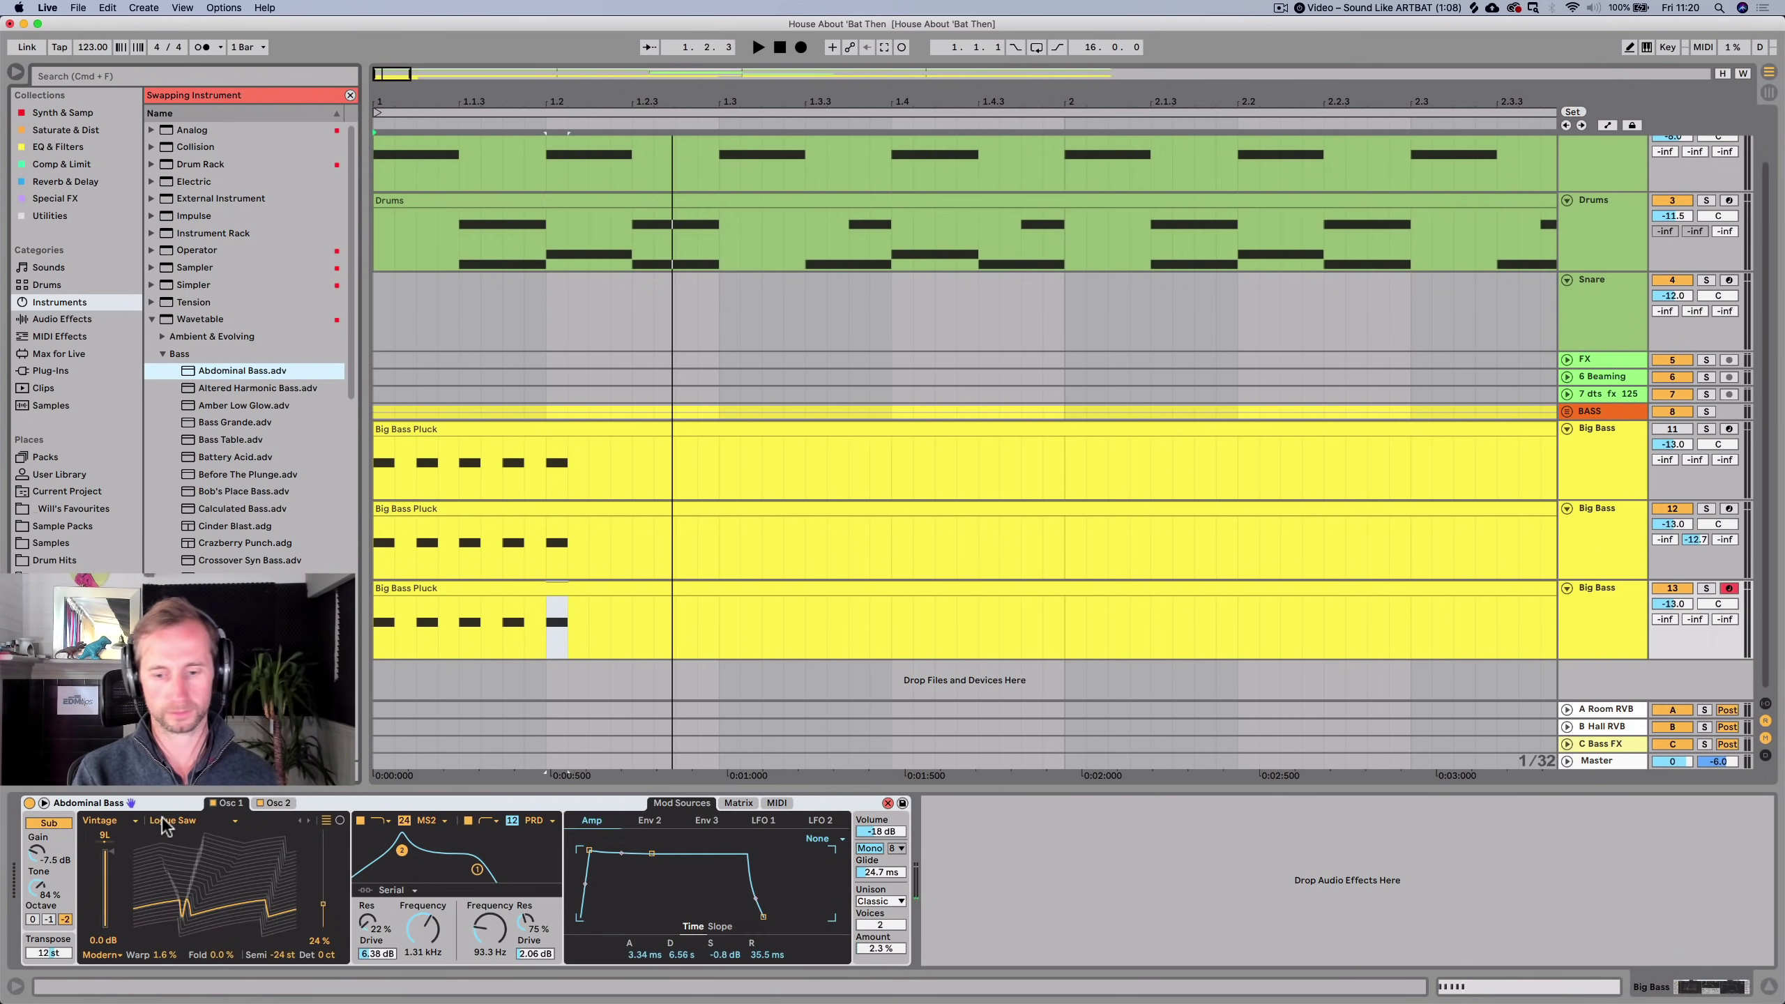
Solo the Abdominal Bass track and audition its riff in the arrangement.
{"action": "key", "text": "space"}
{"action": "key", "text": "space"}
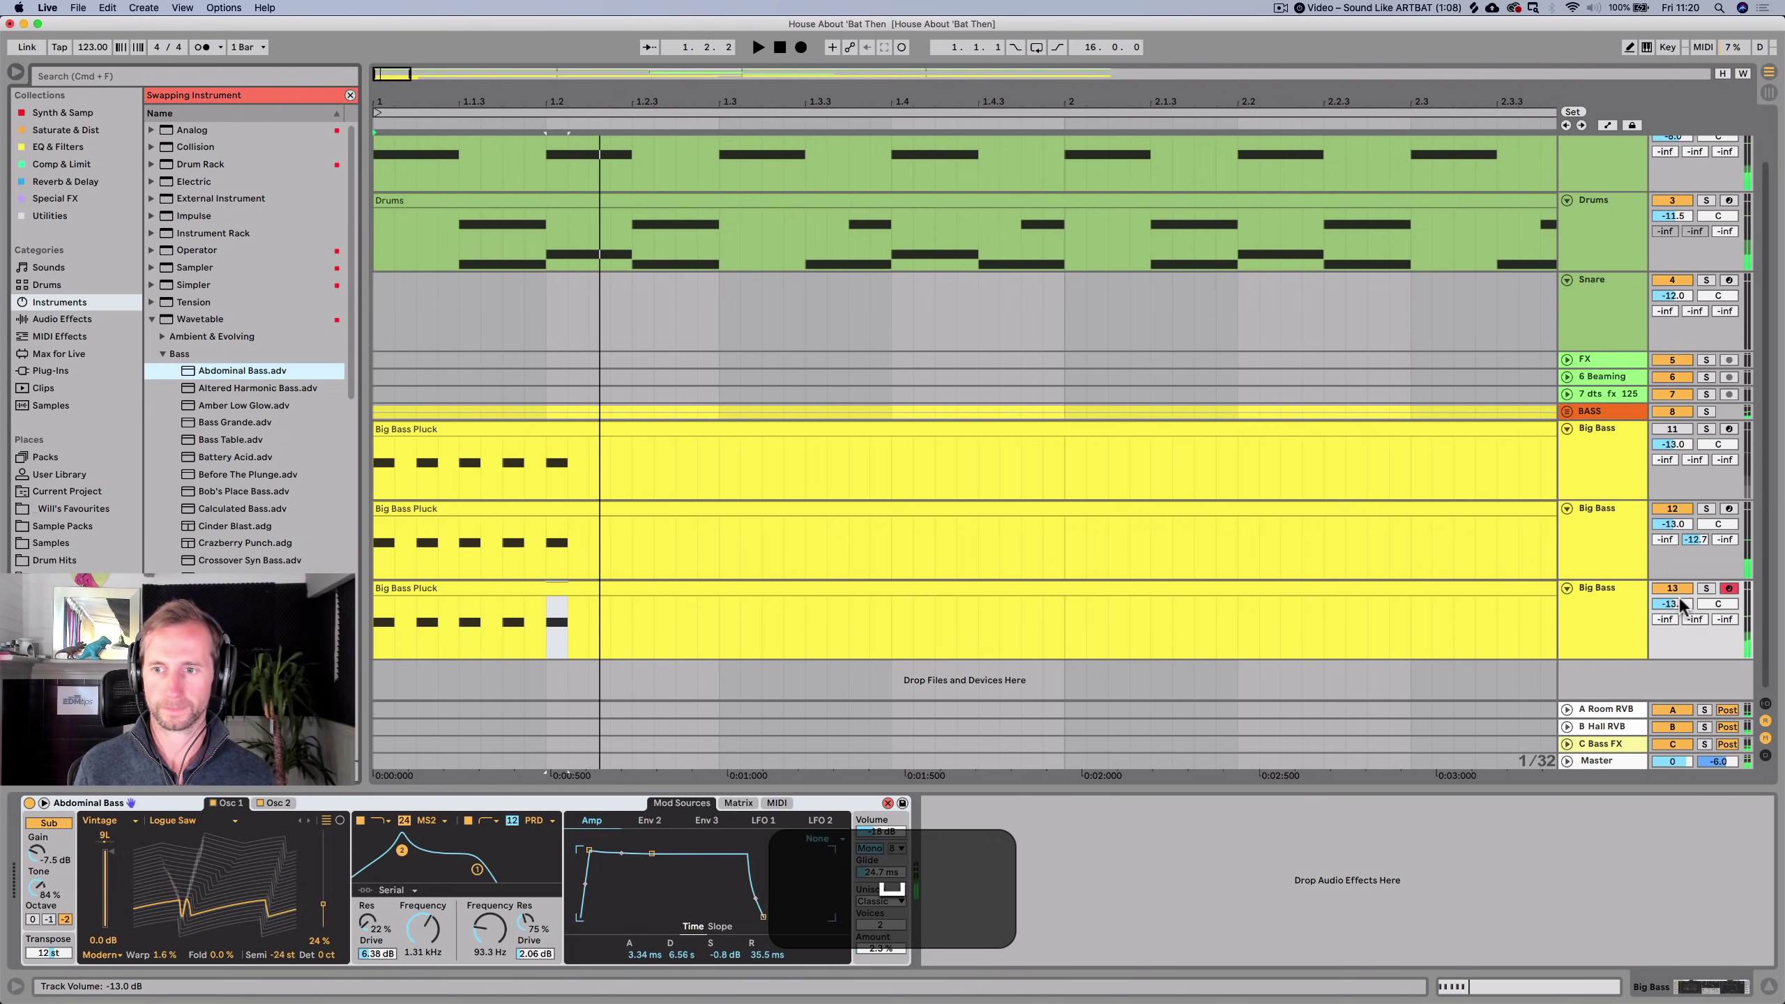
{"action": "left_click", "coordinate": [1706, 589]}
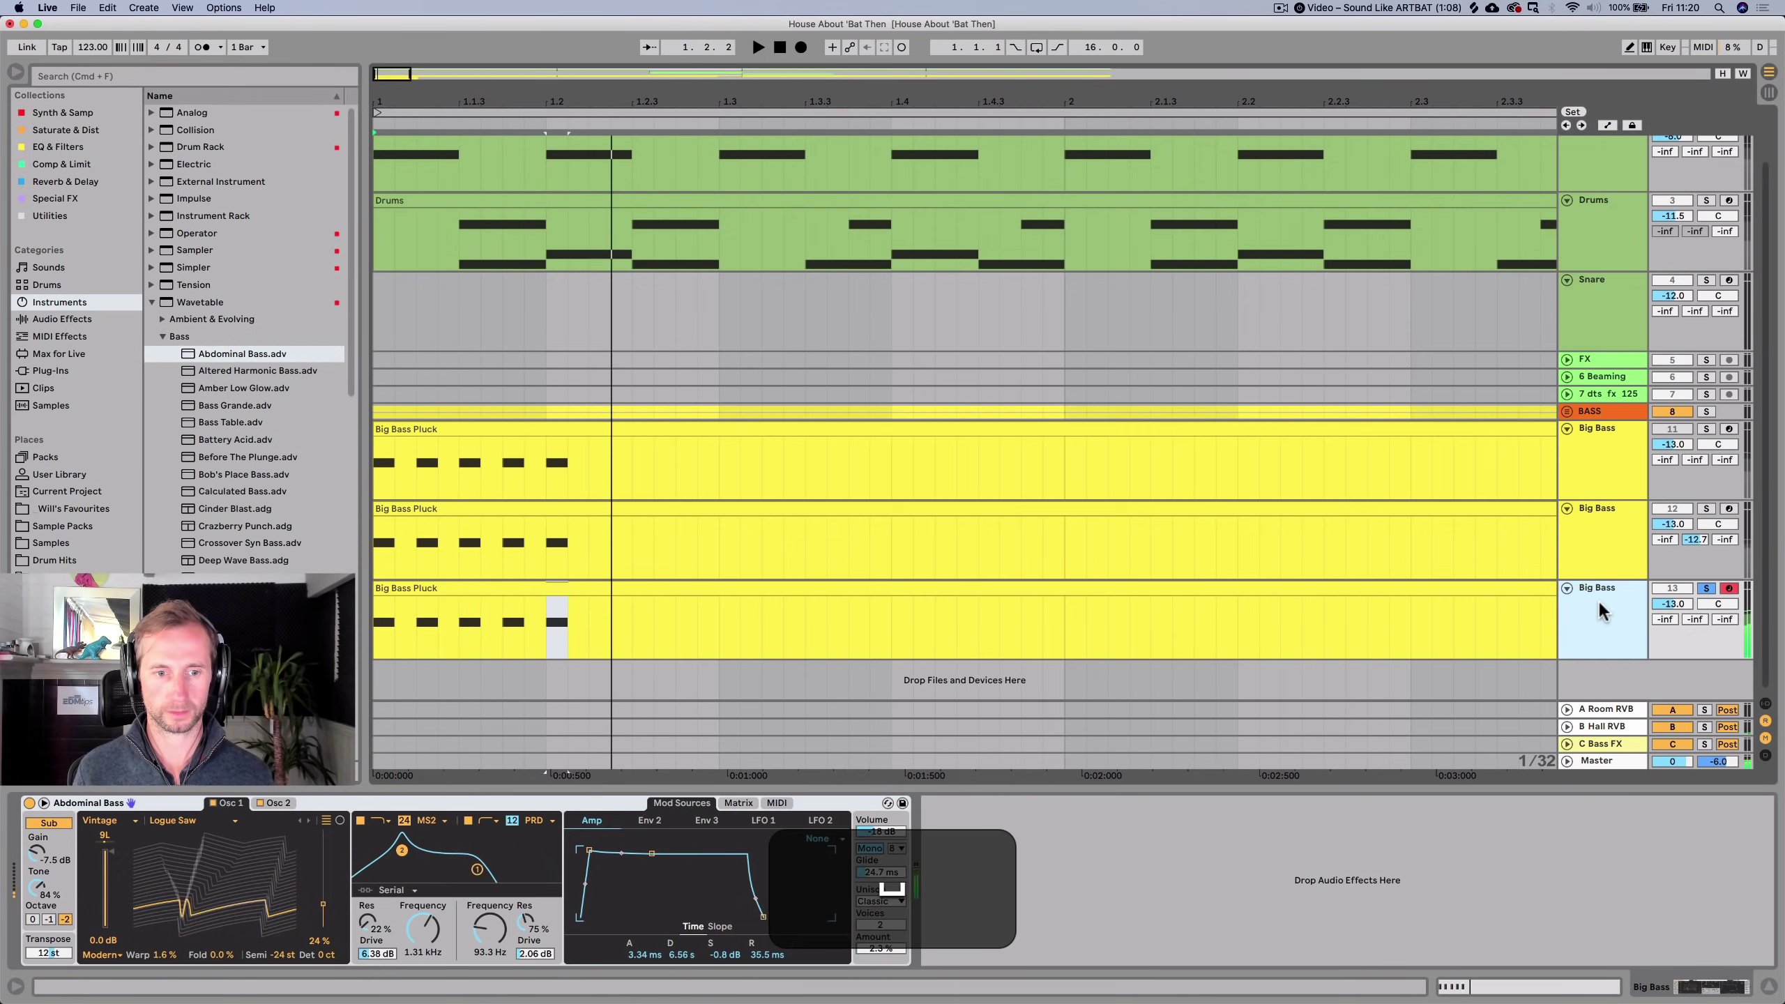
{"action": "key", "text": "space"}
{"action": "key", "text": "space"}
{"action": "key", "text": "space"}
{"action": "key", "text": "space"}
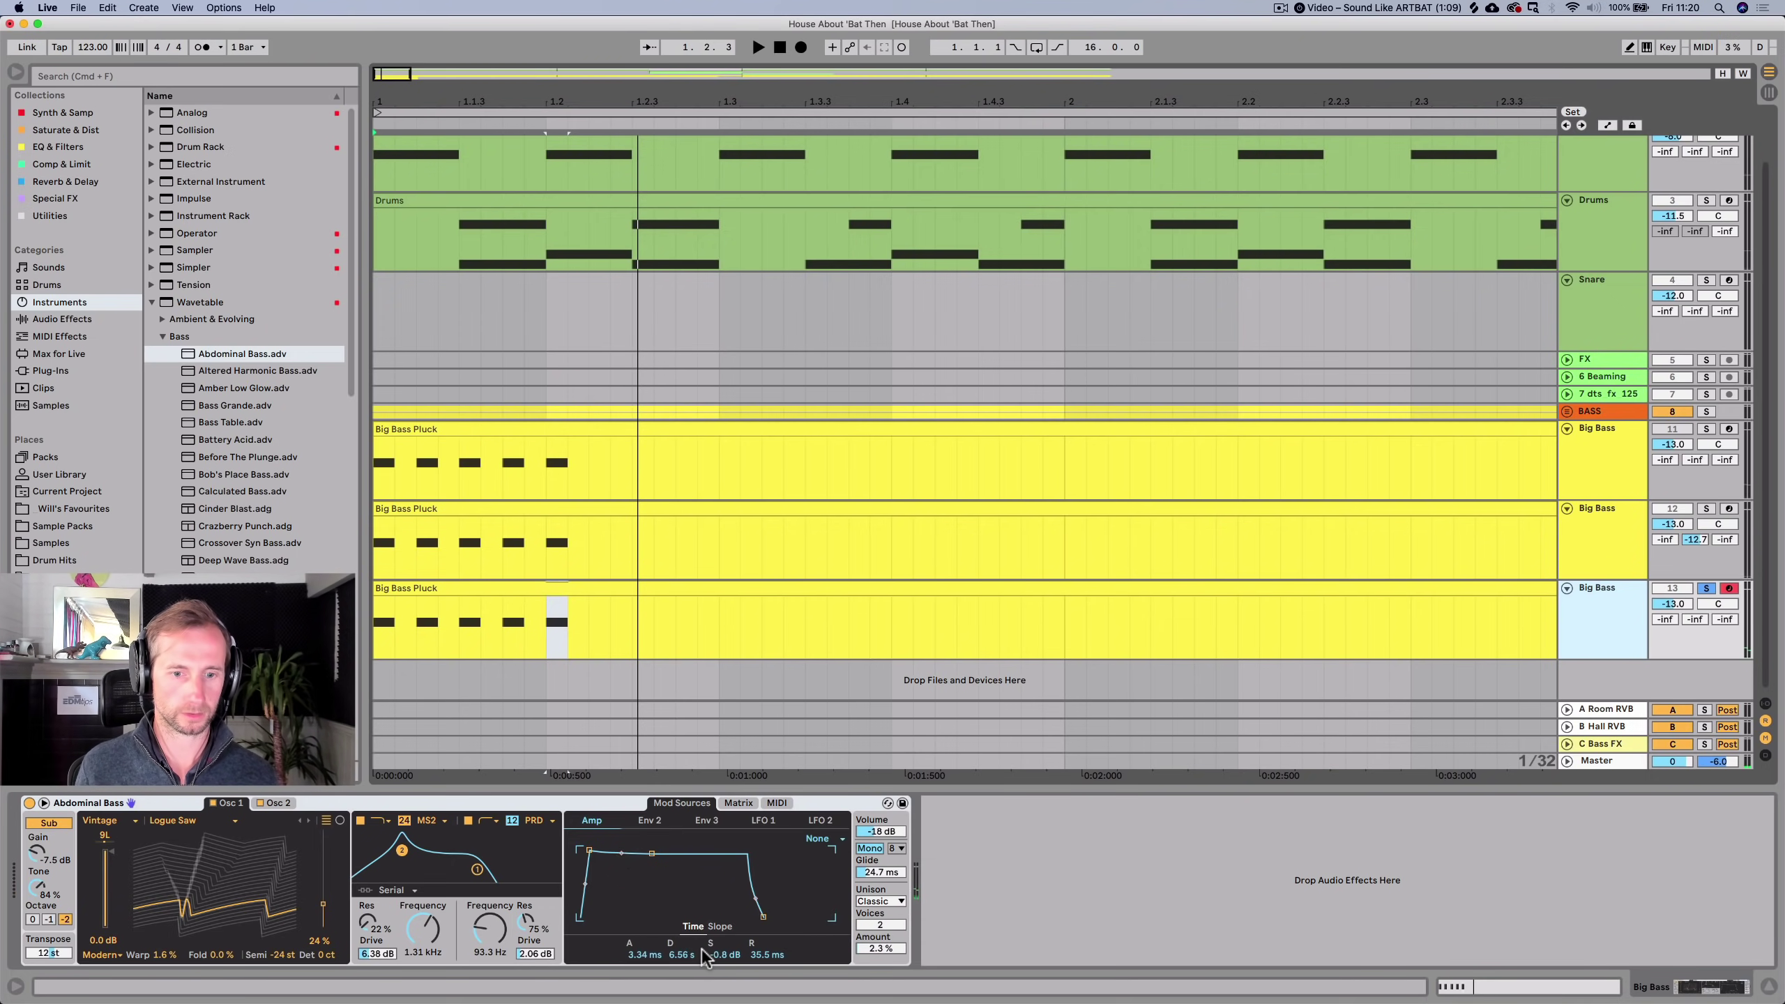
Lower Wavetable's first filter frequency to 412 Hz, auditioning the bass riff.
{"action": "key", "text": "space"}
{"action": "key", "text": "space"}
{"action": "mouse_move", "coordinate": [424, 929]}
{"action": "left_mouse_down"}
{"action": "mouse_move", "coordinate": [424, 993]}
{"action": "mouse_move", "coordinate": [424, 893]}
{"action": "mouse_move", "coordinate": [424, 942]}
{"action": "left_mouse_up"}
{"action": "key", "text": "space"}
{"action": "key", "text": "space"}
{"action": "key", "text": "space"}
{"action": "key", "text": "space"}
{"action": "key", "text": "space"}
{"action": "key", "text": "space"}
{"action": "key", "text": "space"}
{"action": "key", "text": "space"}
{"action": "key", "text": "space"}
{"action": "key", "text": "space"}
{"action": "key", "text": "space"}
{"action": "key", "text": "space"}
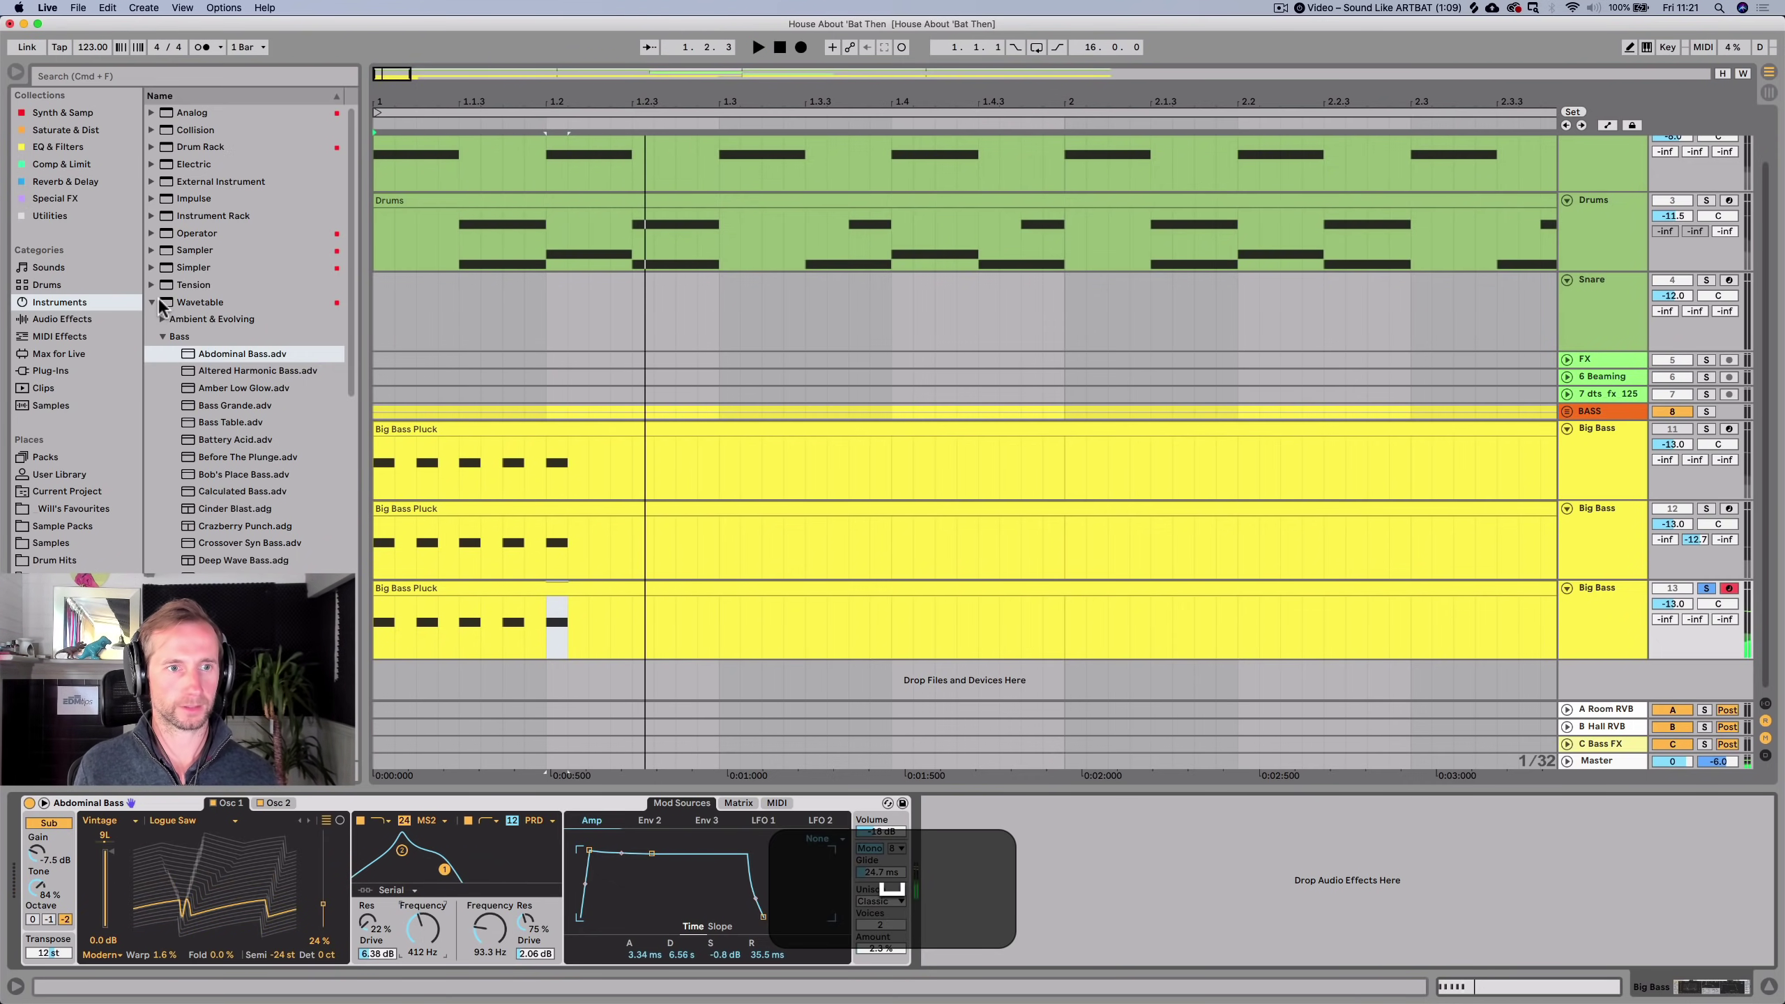
Add a Saturator after Wavetable with its Drive at 8.00 dB and audition the result.
{"action": "left_click", "coordinate": [151, 300]}
{"action": "left_click", "coordinate": [70, 130]}
{"action": "left_click_drag", "start_coordinate": [188, 149], "coordinate": [813, 508]}
{"action": "left_click_drag", "start_coordinate": [982, 898], "coordinate": [945, 849]}
{"action": "key", "text": "space"}
{"action": "key", "text": "space"}
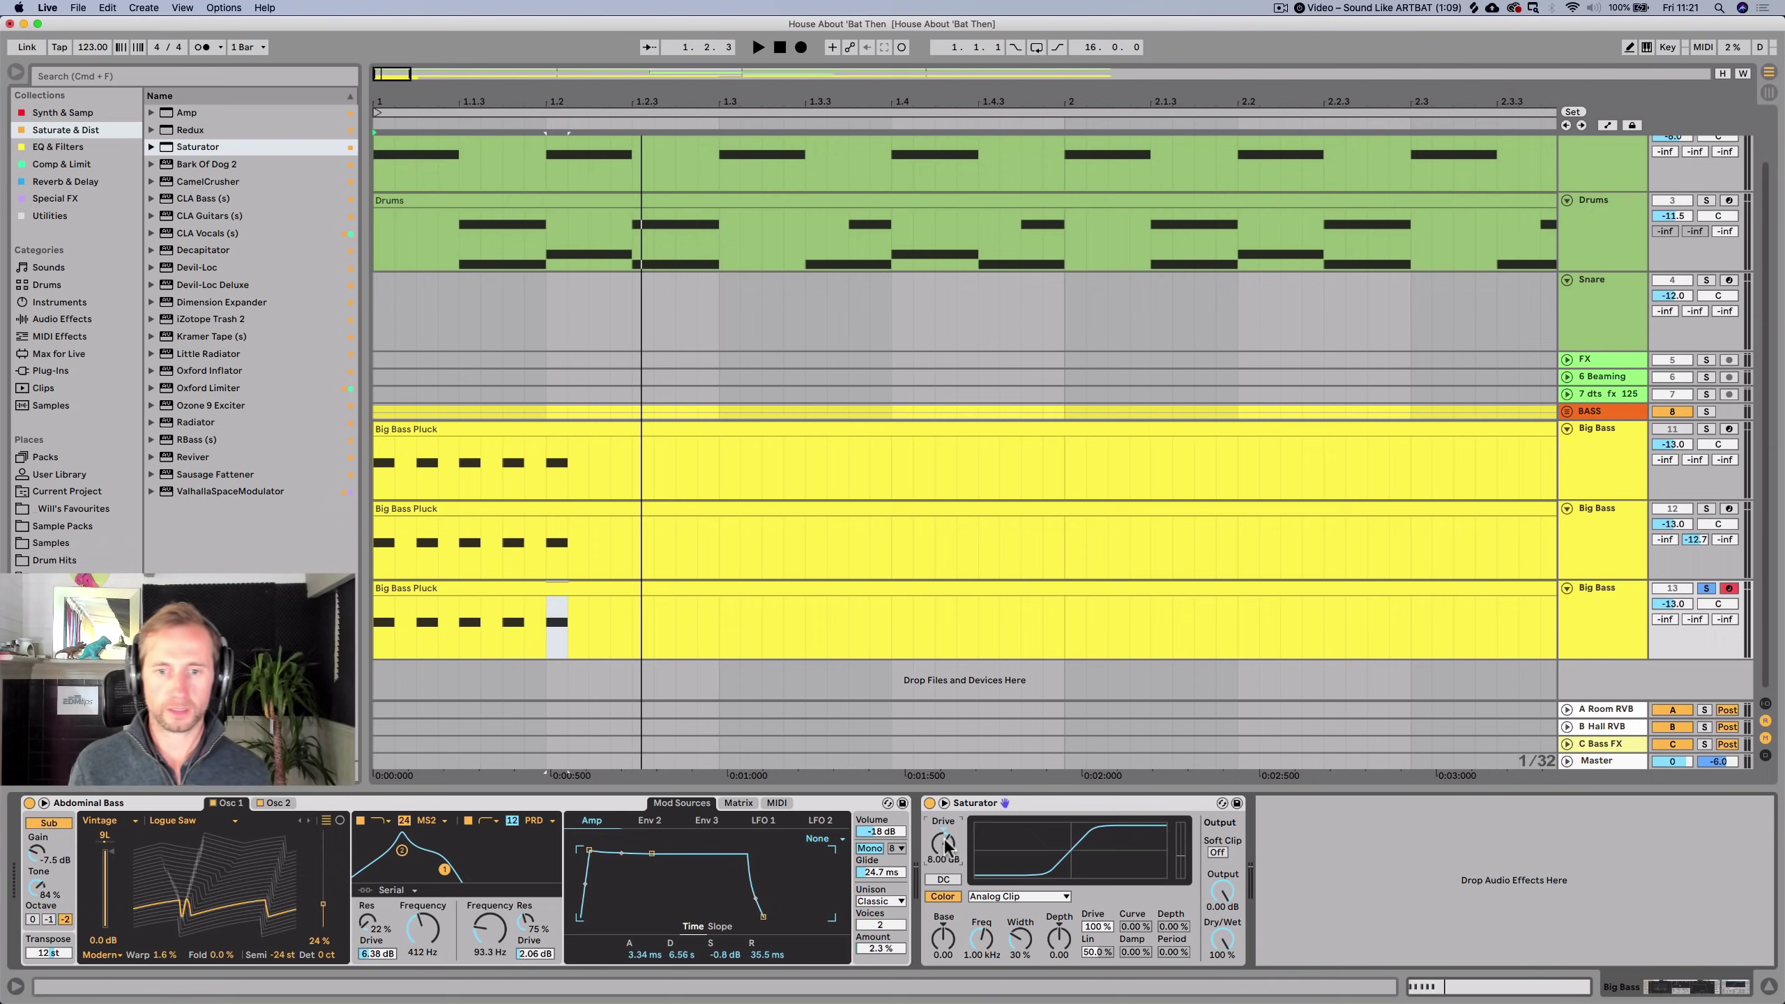
{"action": "key", "text": "space"}
{"action": "key", "text": "space"}
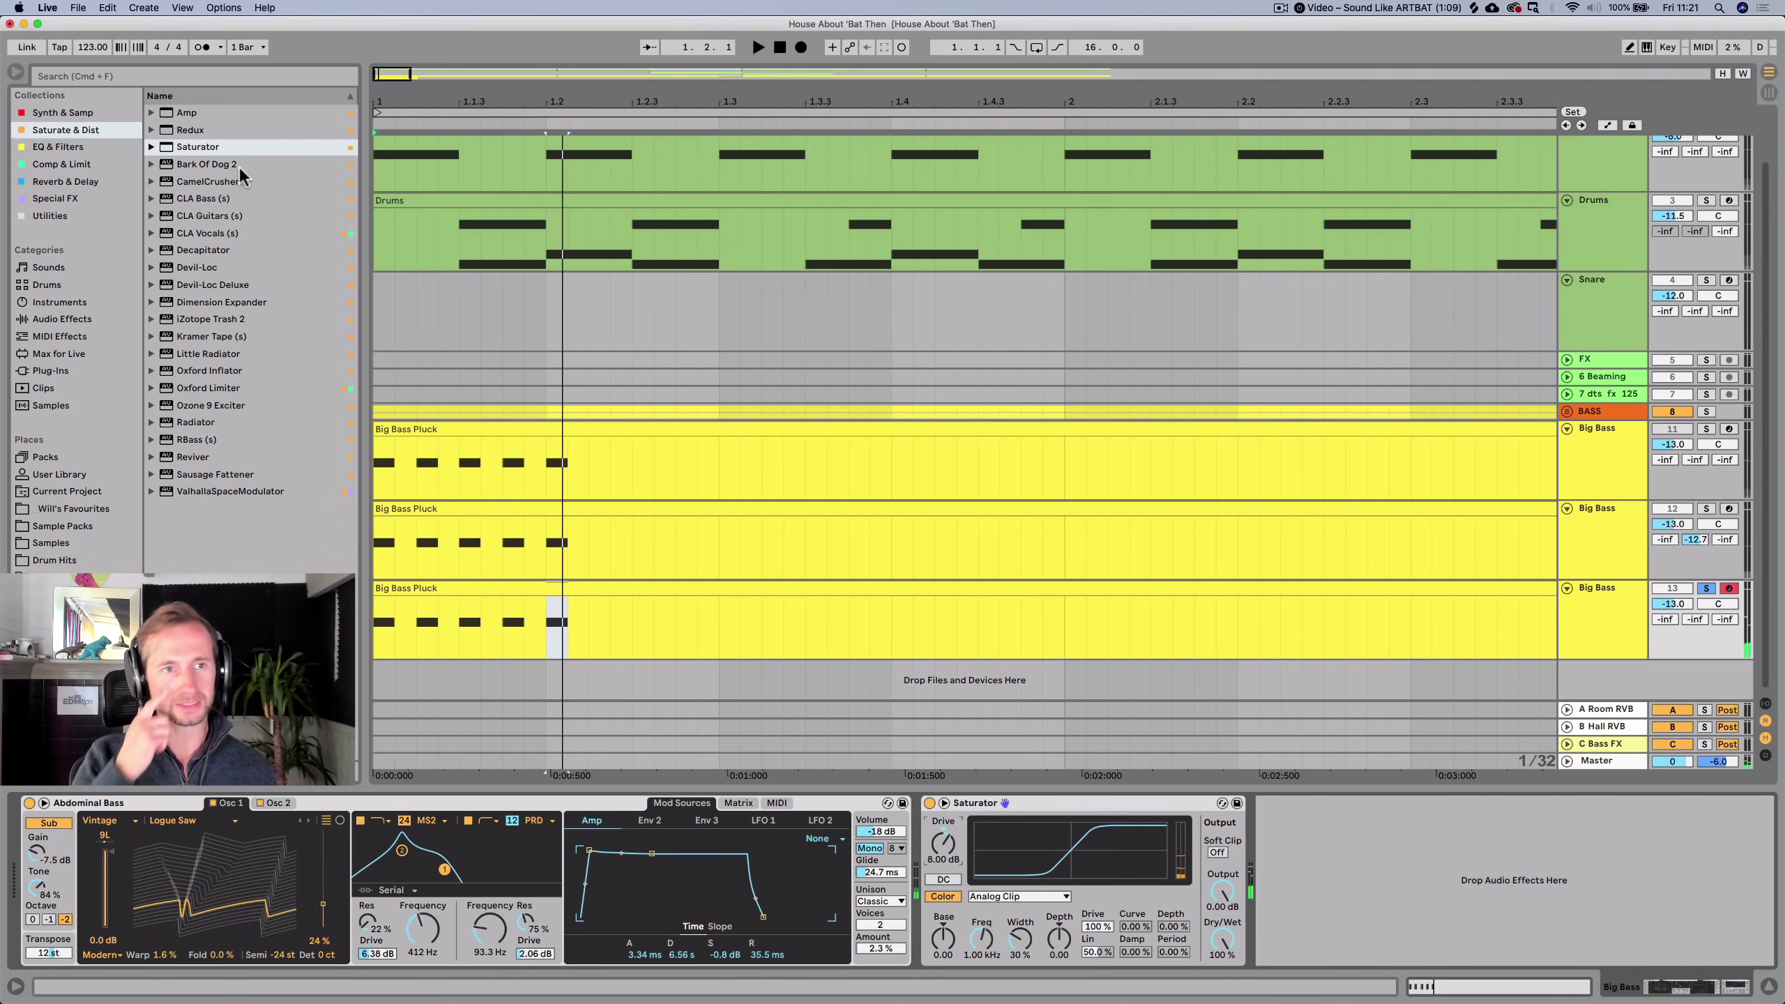
Add Redux, place it after the Saturator and set its Downsample to 4.47 while the riff plays.
{"action": "left_click_drag", "start_coordinate": [179, 124], "coordinate": [916, 818]}
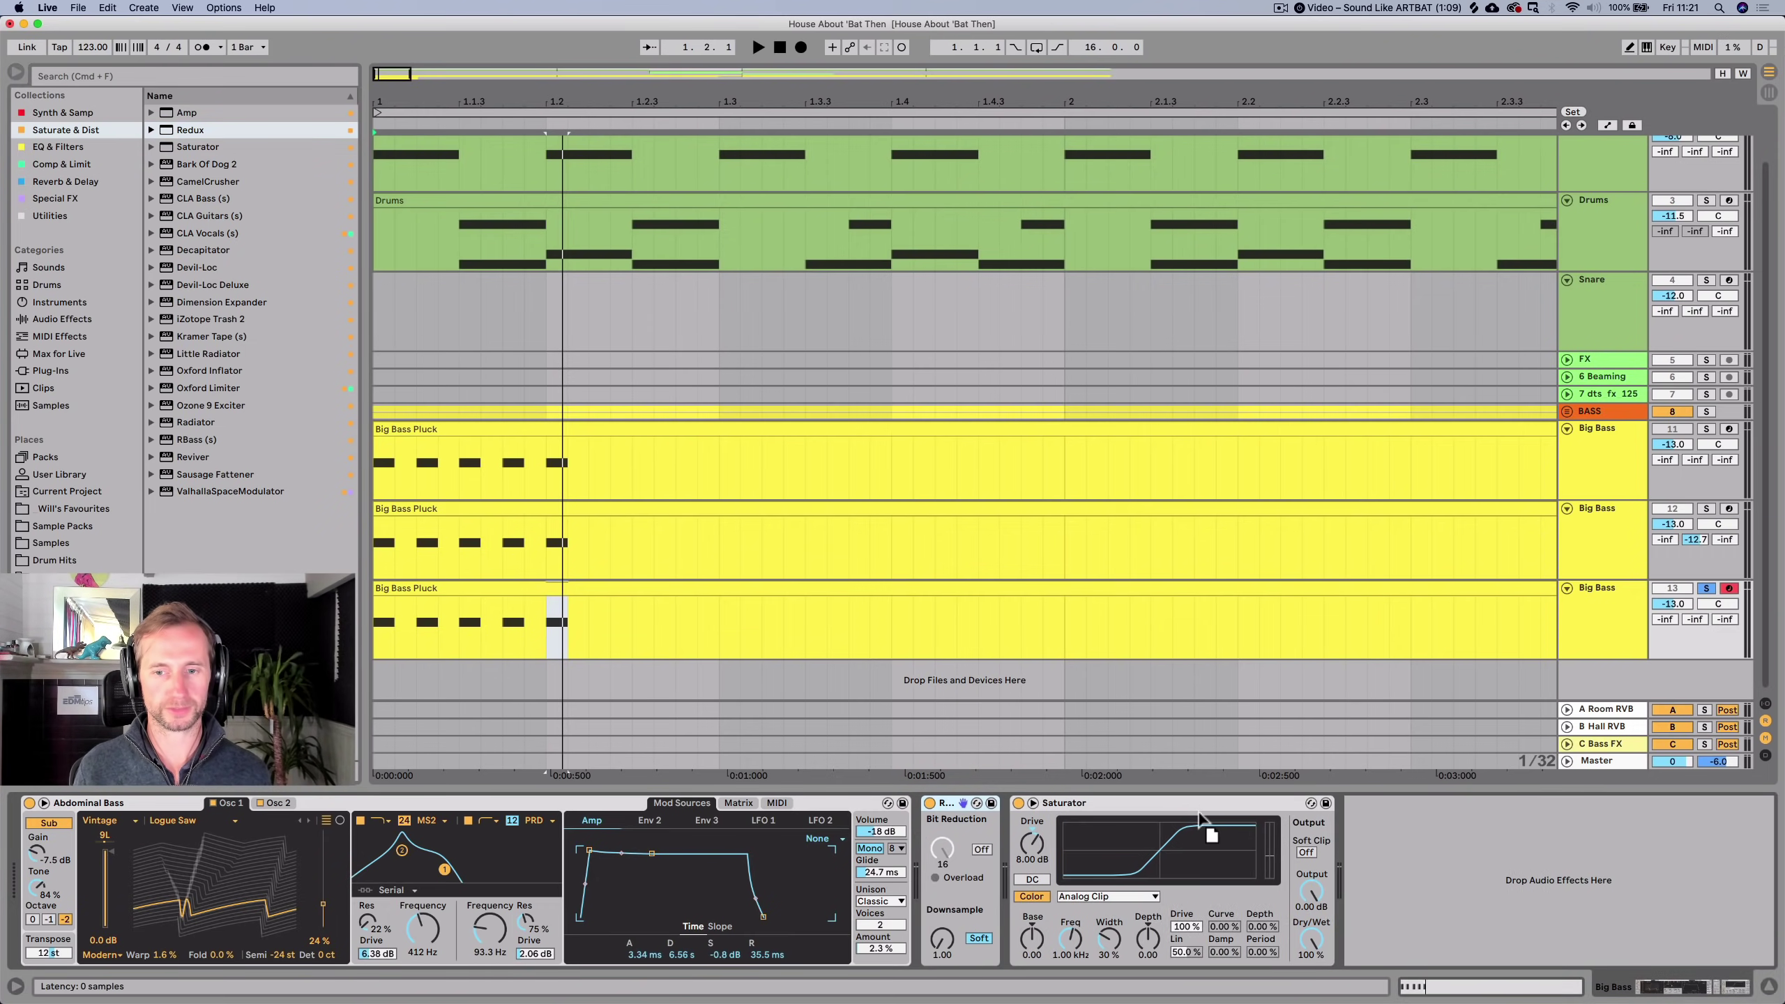
{"action": "left_click_drag", "start_coordinate": [943, 803], "coordinate": [1286, 921]}
{"action": "key", "text": "space"}
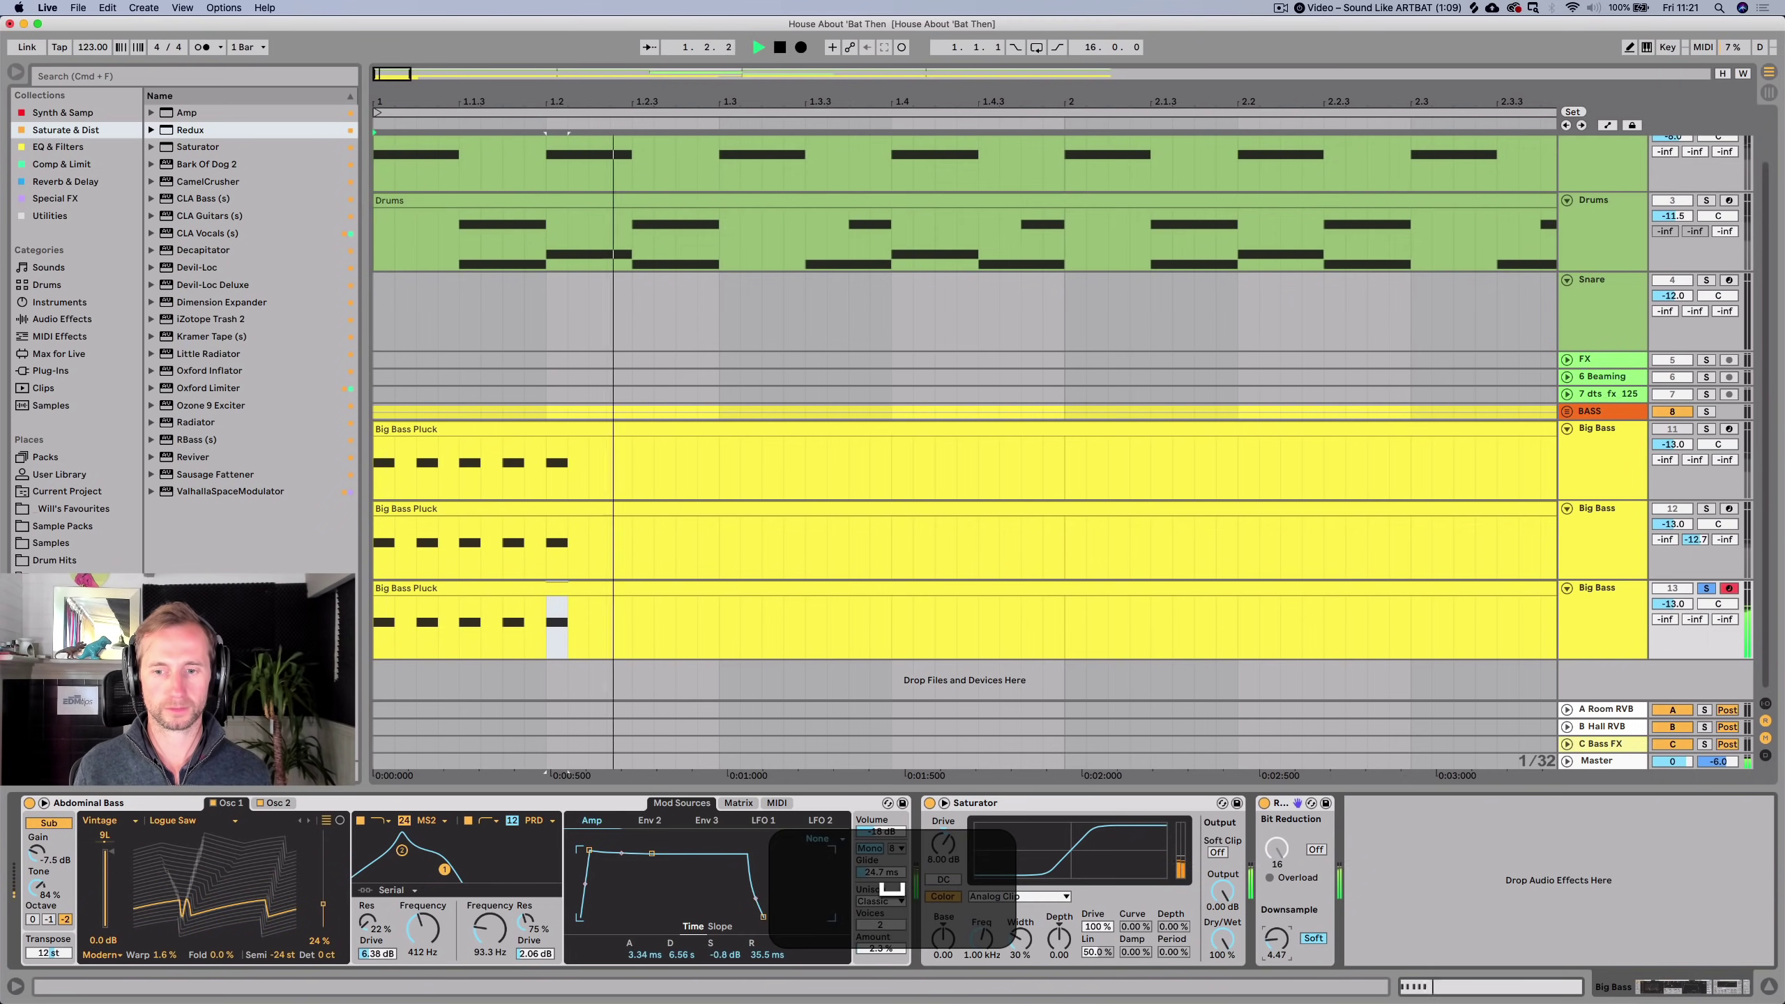
Try Redux's Hard downsampling mode with the Downsample amount at 23.
{"action": "left_click", "coordinate": [1314, 938]}
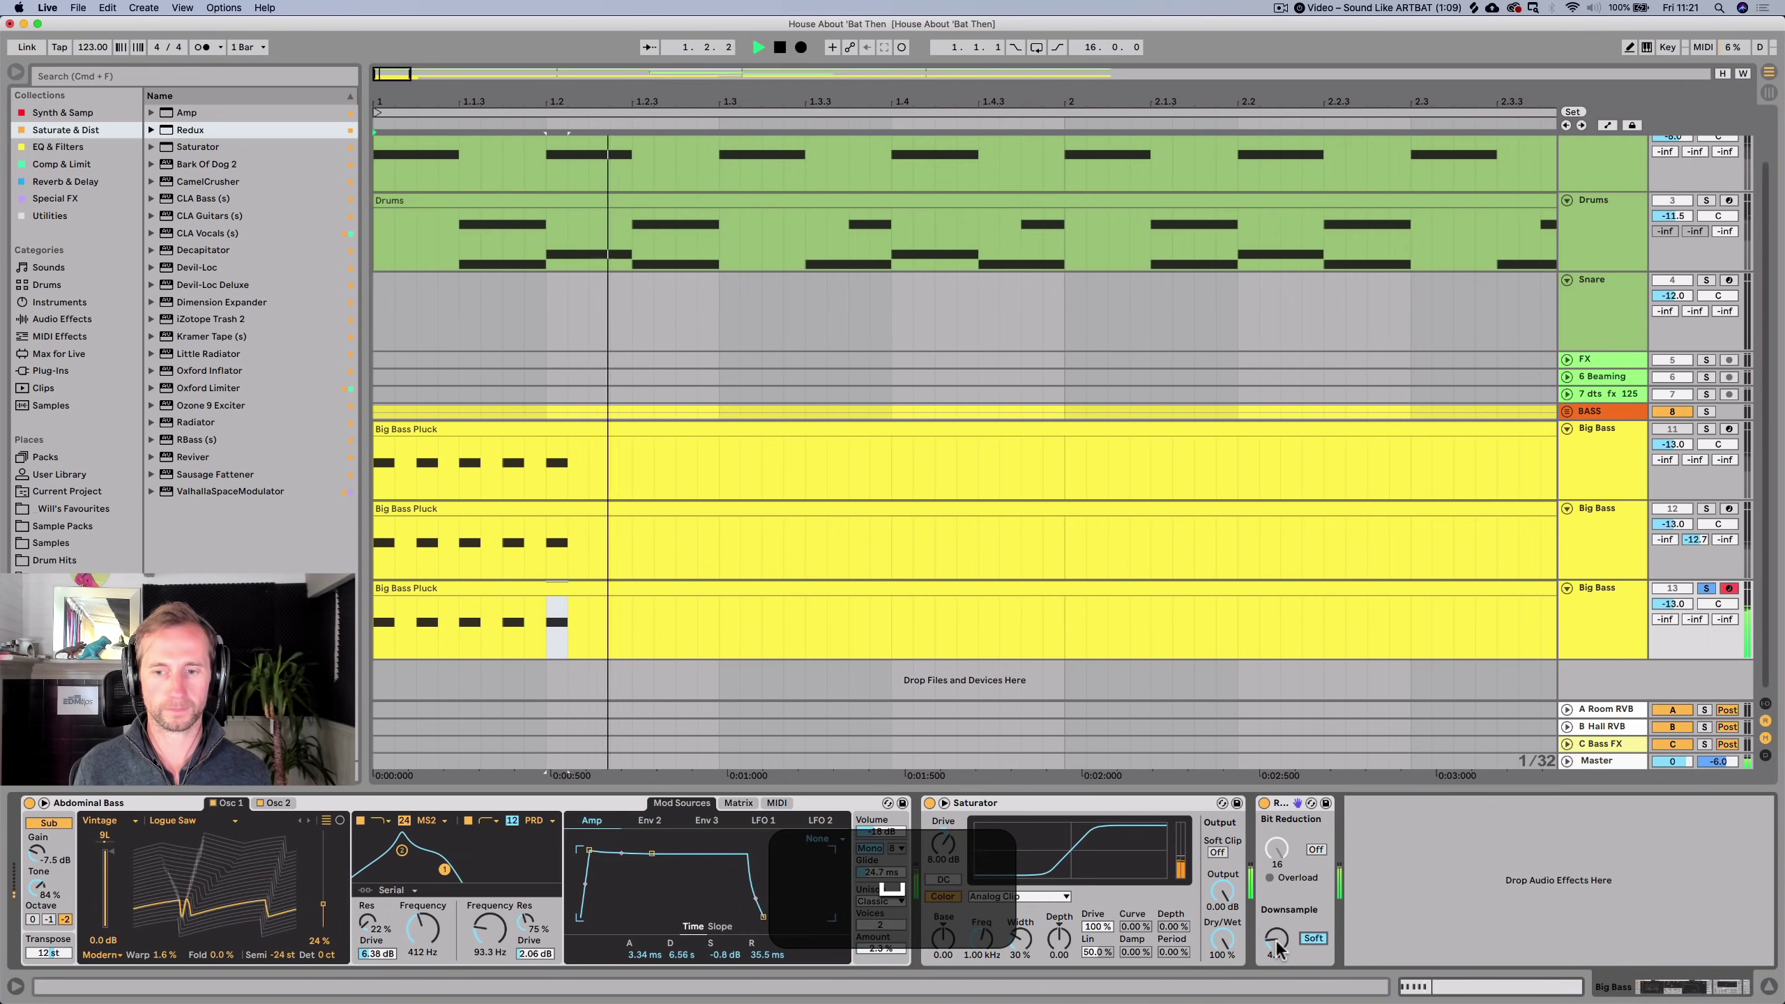
{"action": "left_click_drag", "start_coordinate": [1277, 940], "coordinate": [1277, 888]}
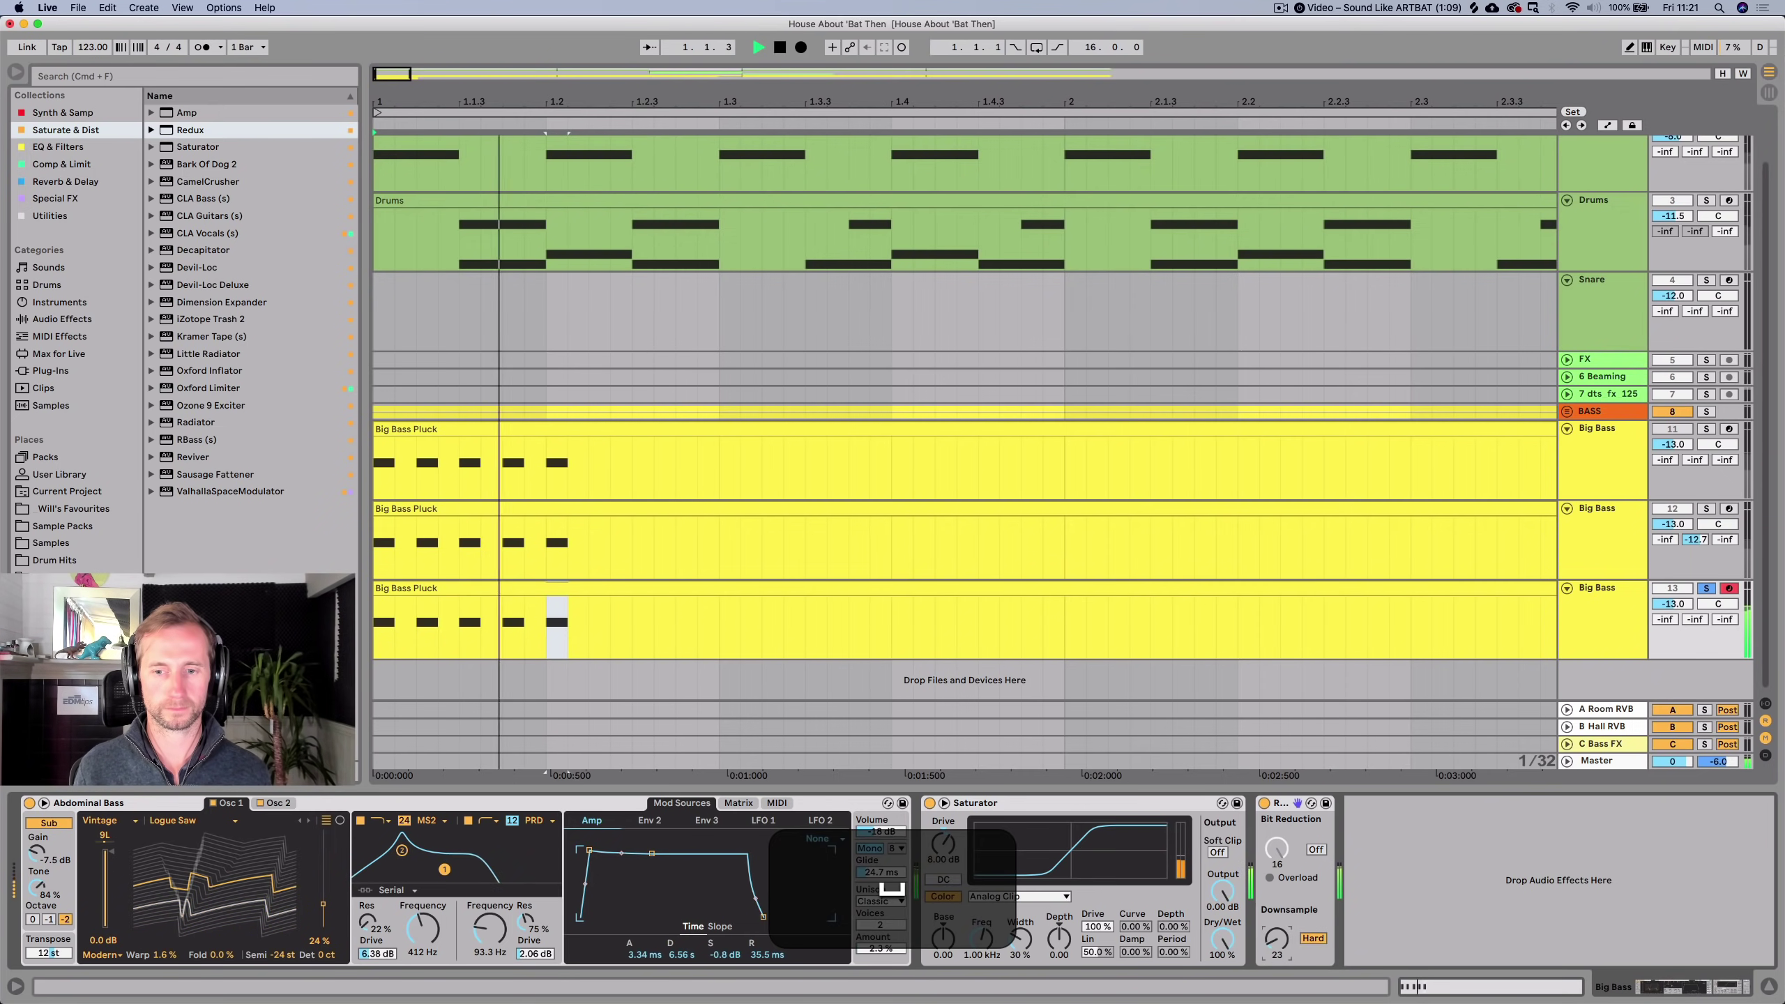
{"action": "key", "text": "space"}
{"action": "left_click", "coordinate": [1319, 942]}
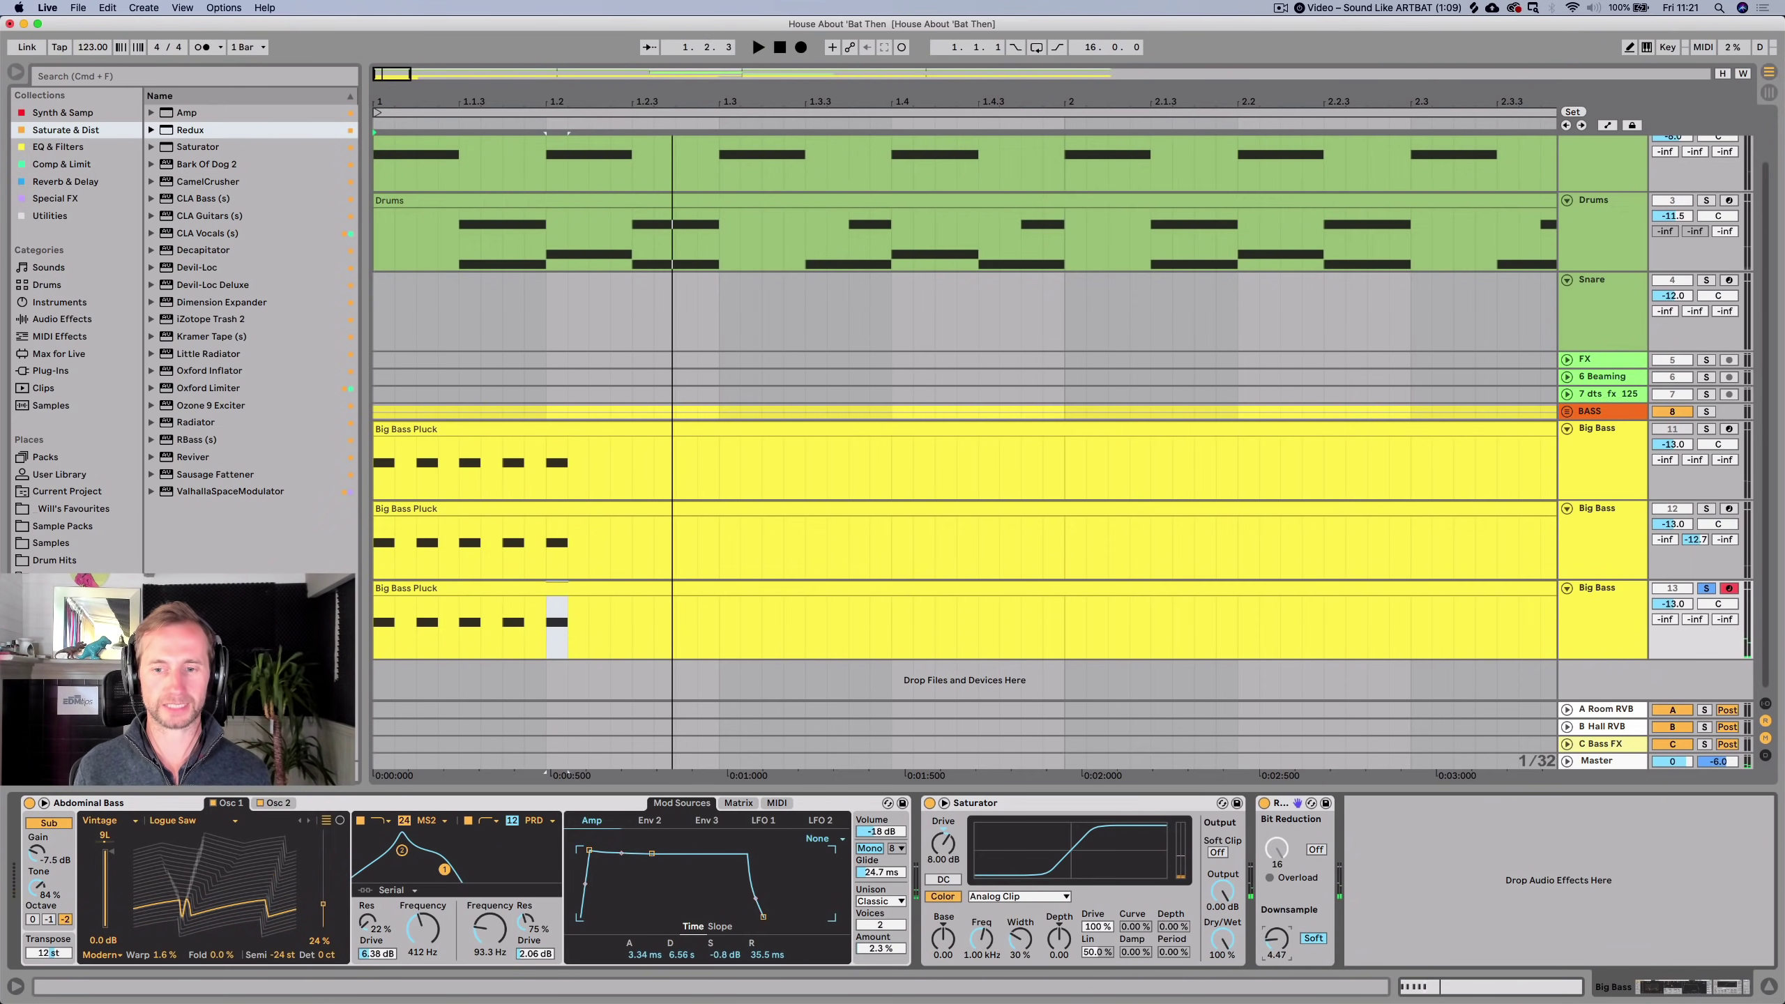
Set Redux's Downsample to 5.98 in Soft mode, auditioning the bass riff.
{"action": "key", "text": "space"}
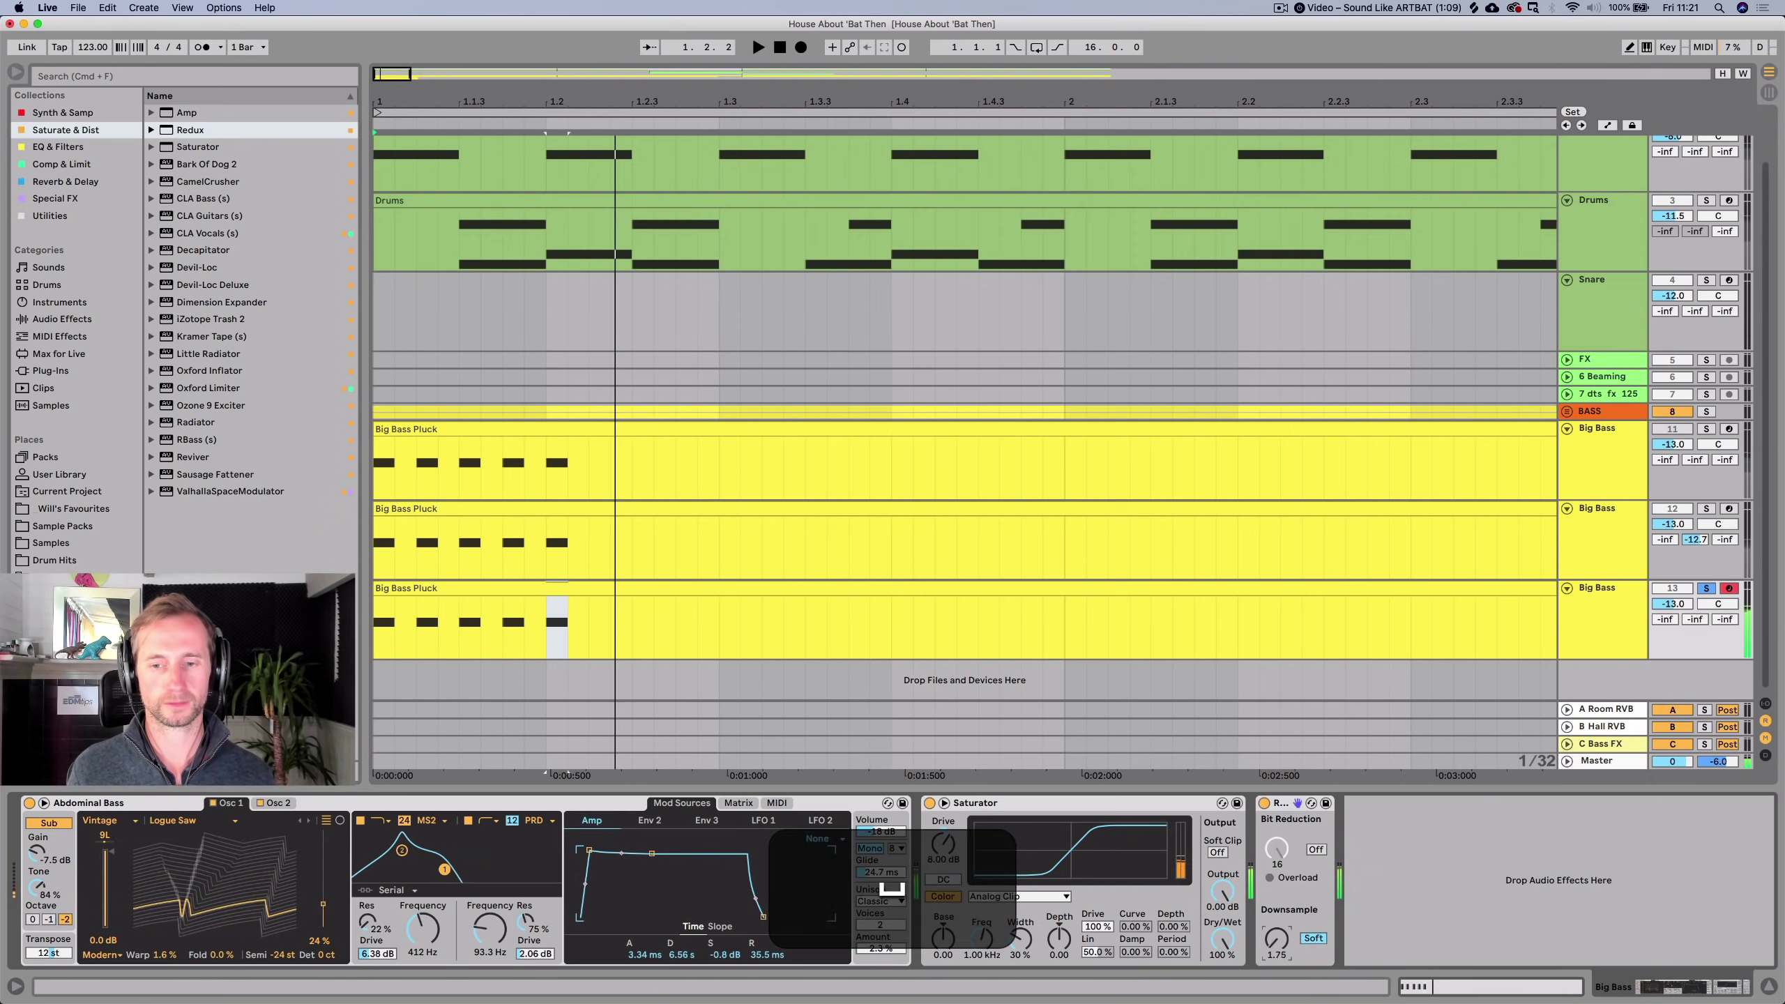
{"action": "key", "text": "space"}
{"action": "key", "text": "space"}
{"action": "key", "text": "space"}
{"action": "key", "text": "space"}
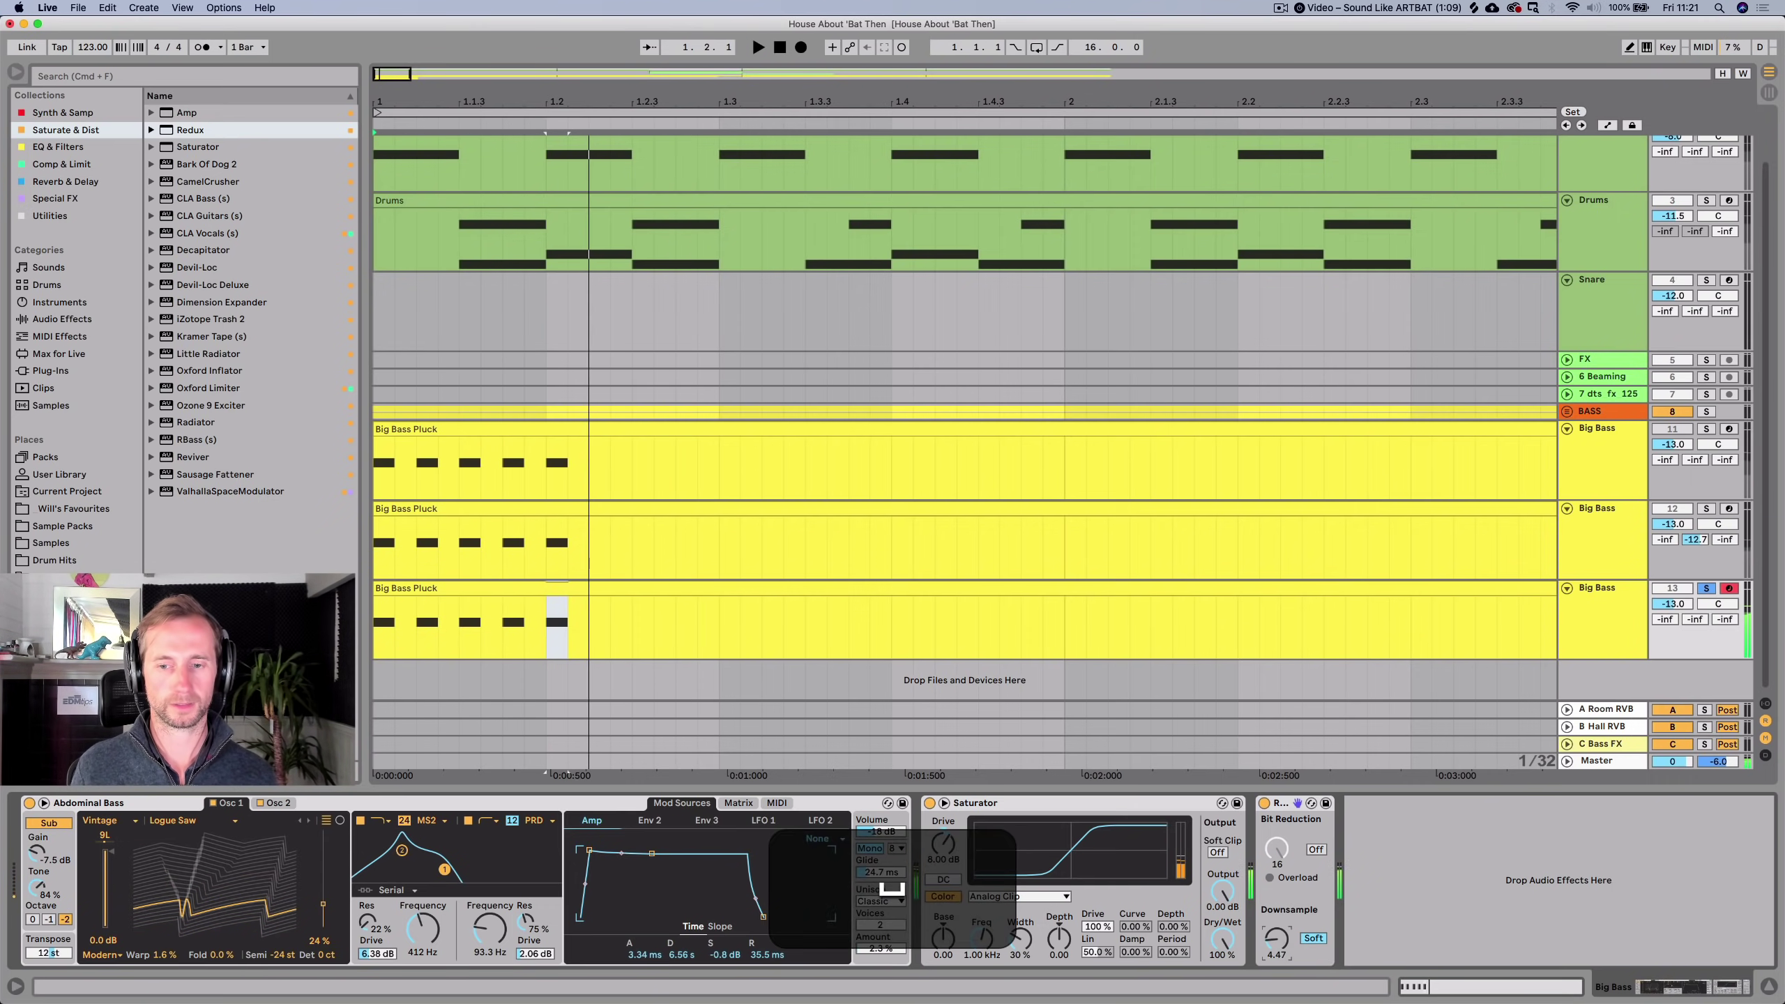
{"action": "left_click_drag", "start_coordinate": [1276, 939], "coordinate": [1276, 931]}
{"action": "key", "text": "space"}
{"action": "key", "text": "space"}
{"action": "key", "text": "space"}
{"action": "key", "text": "space"}
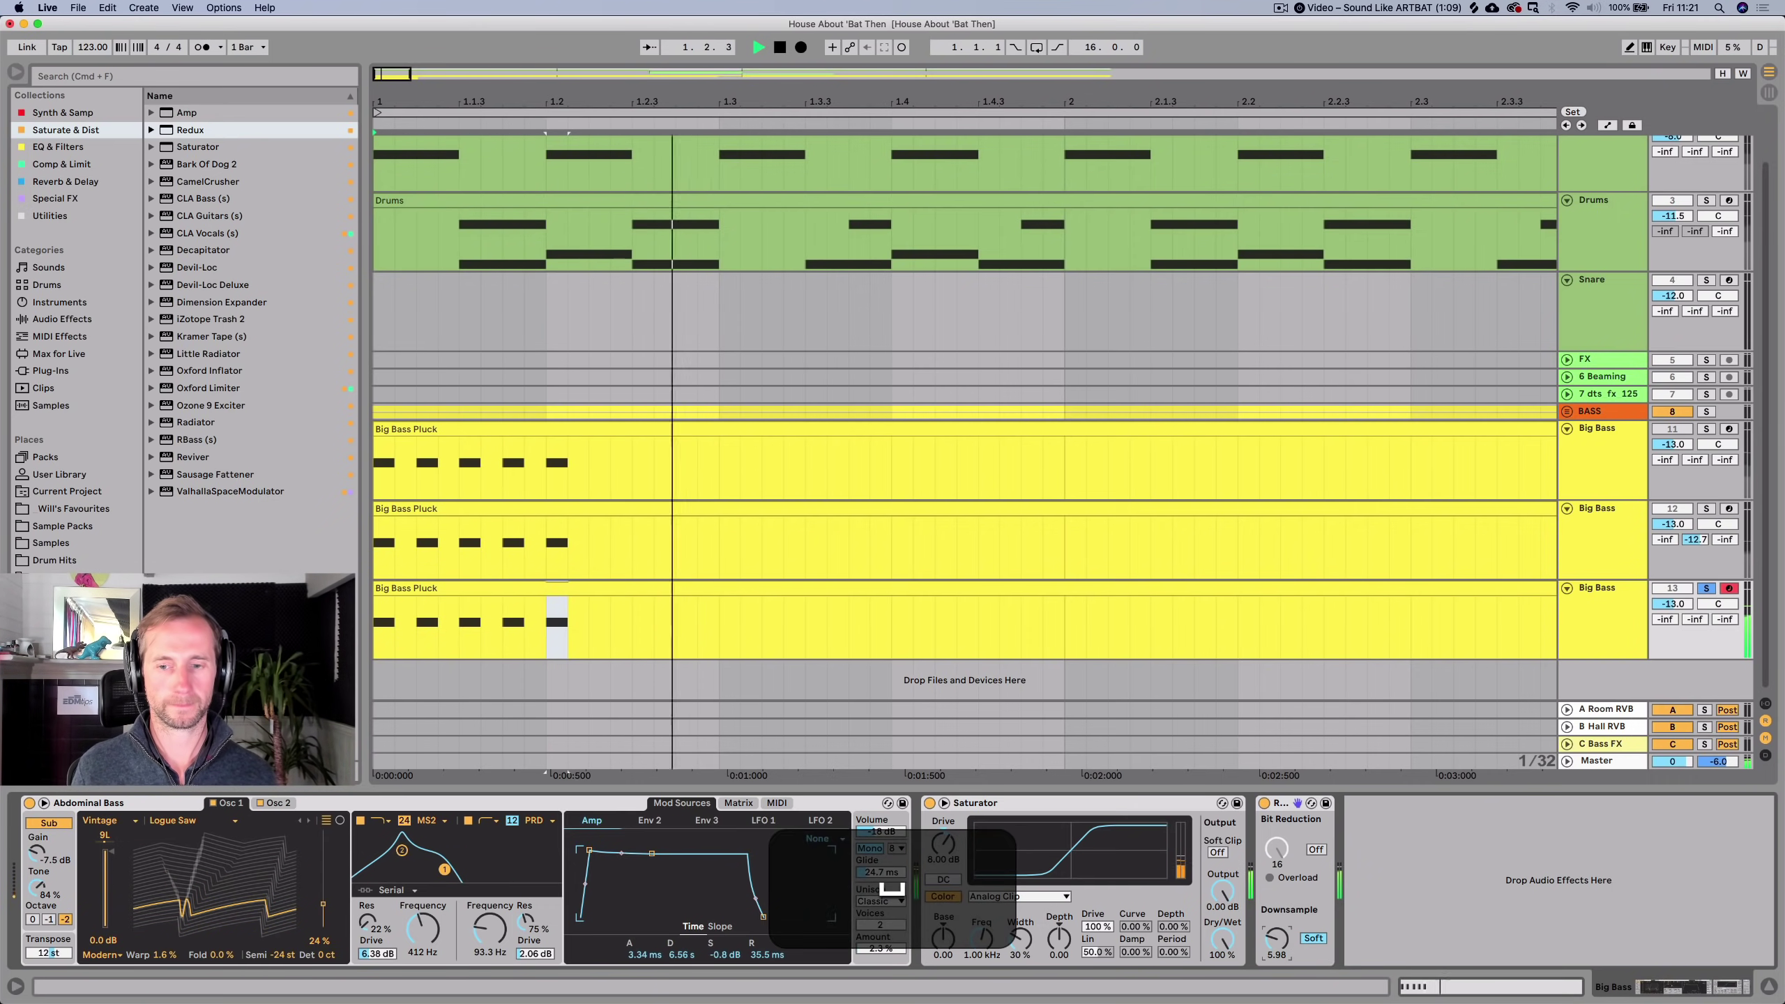
{"action": "key", "text": "space"}
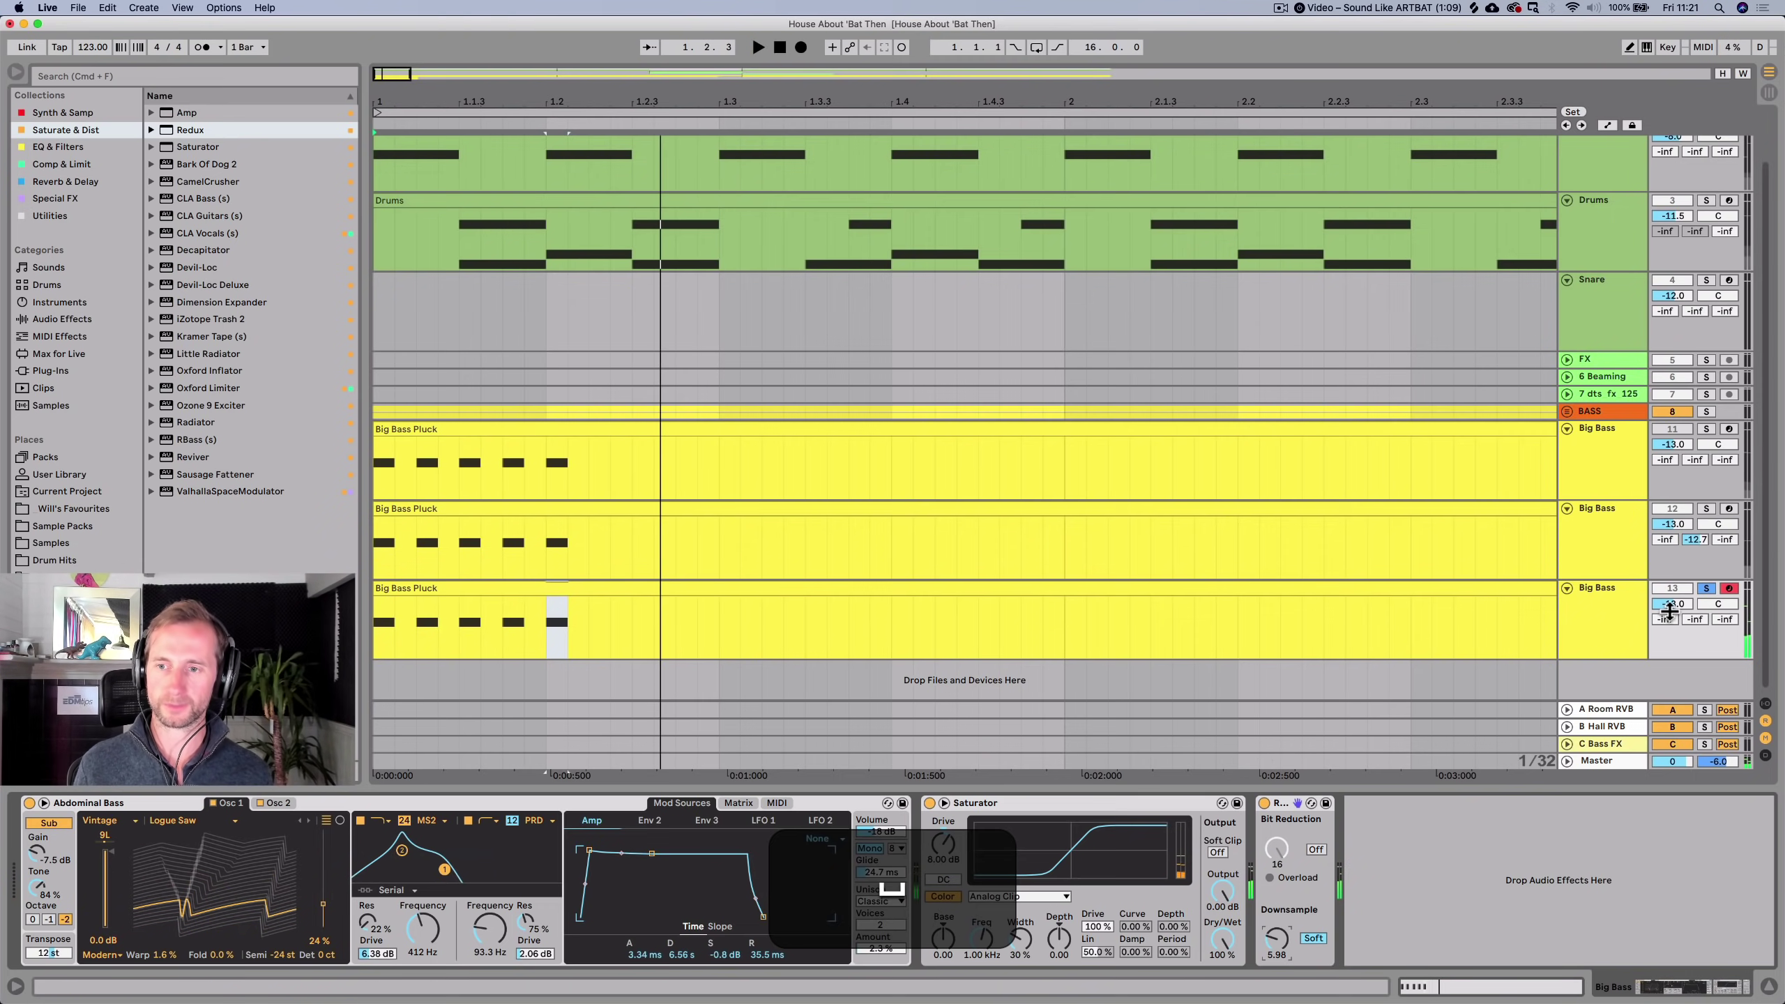
Raise the Abdominal Bass track's Hall RVB send to -18.0 dB during playback.
{"action": "left_click_drag", "start_coordinate": [1693, 616], "coordinate": [1693, 590]}
{"action": "key", "text": "space"}
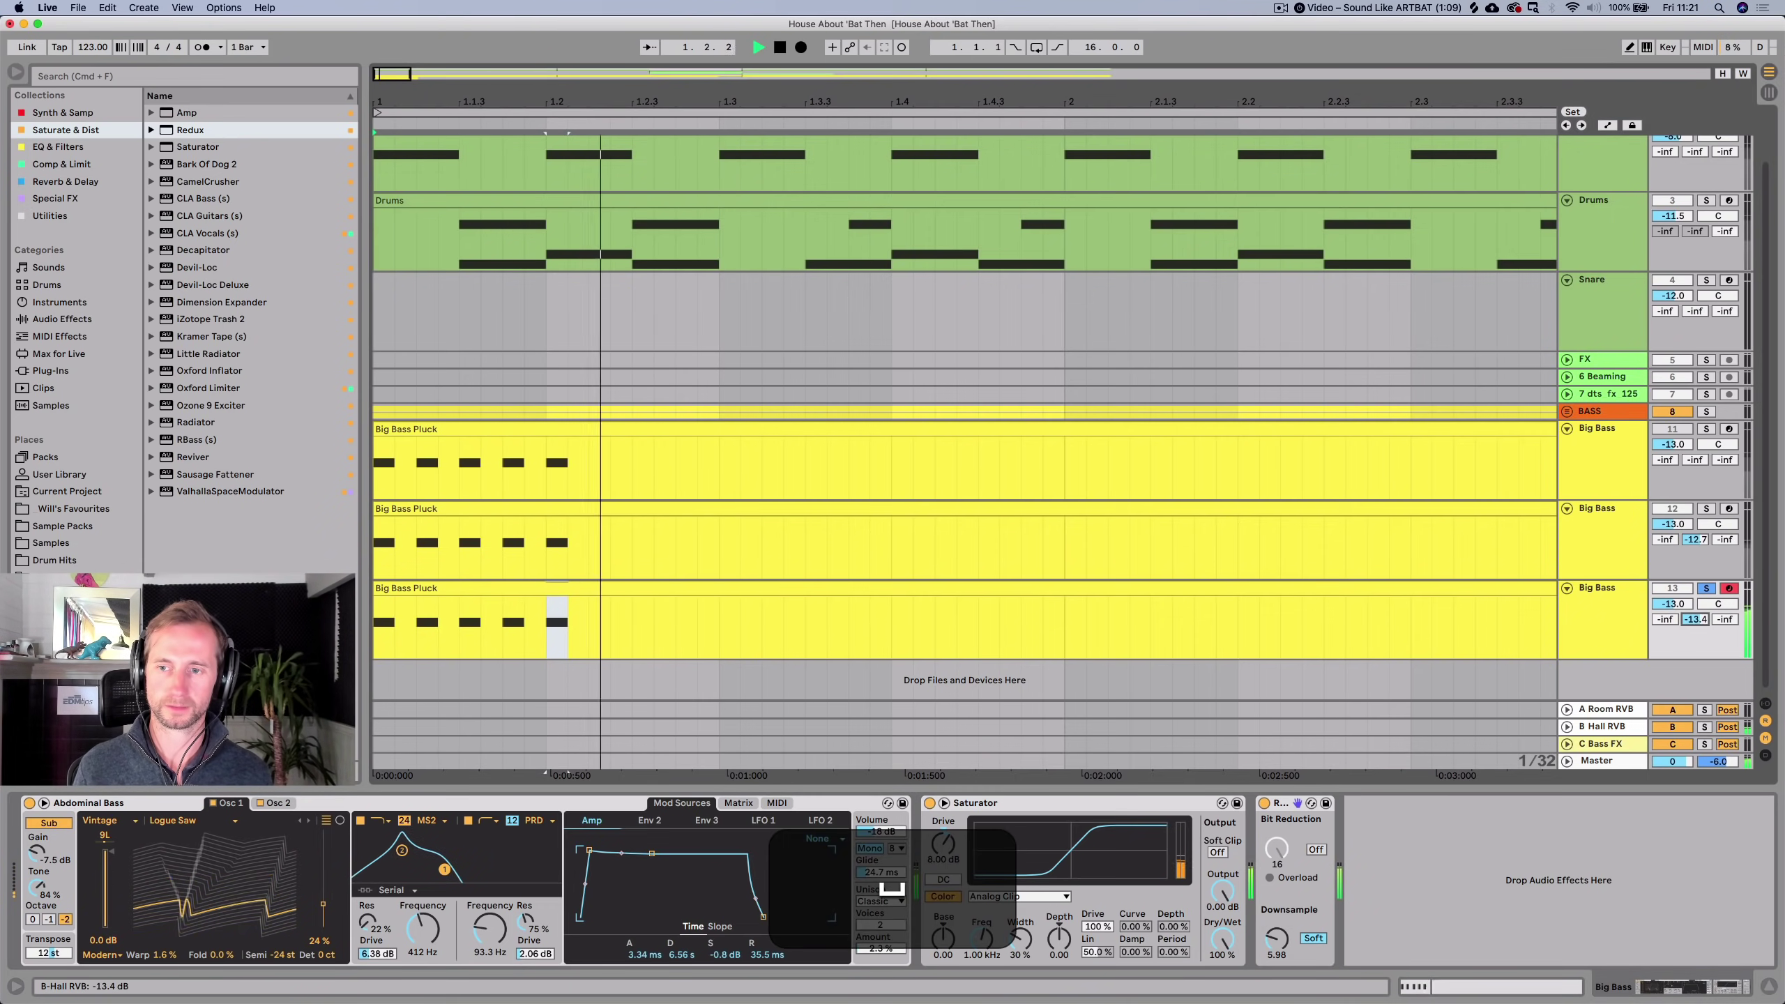
{"action": "left_click", "coordinate": [1593, 633]}
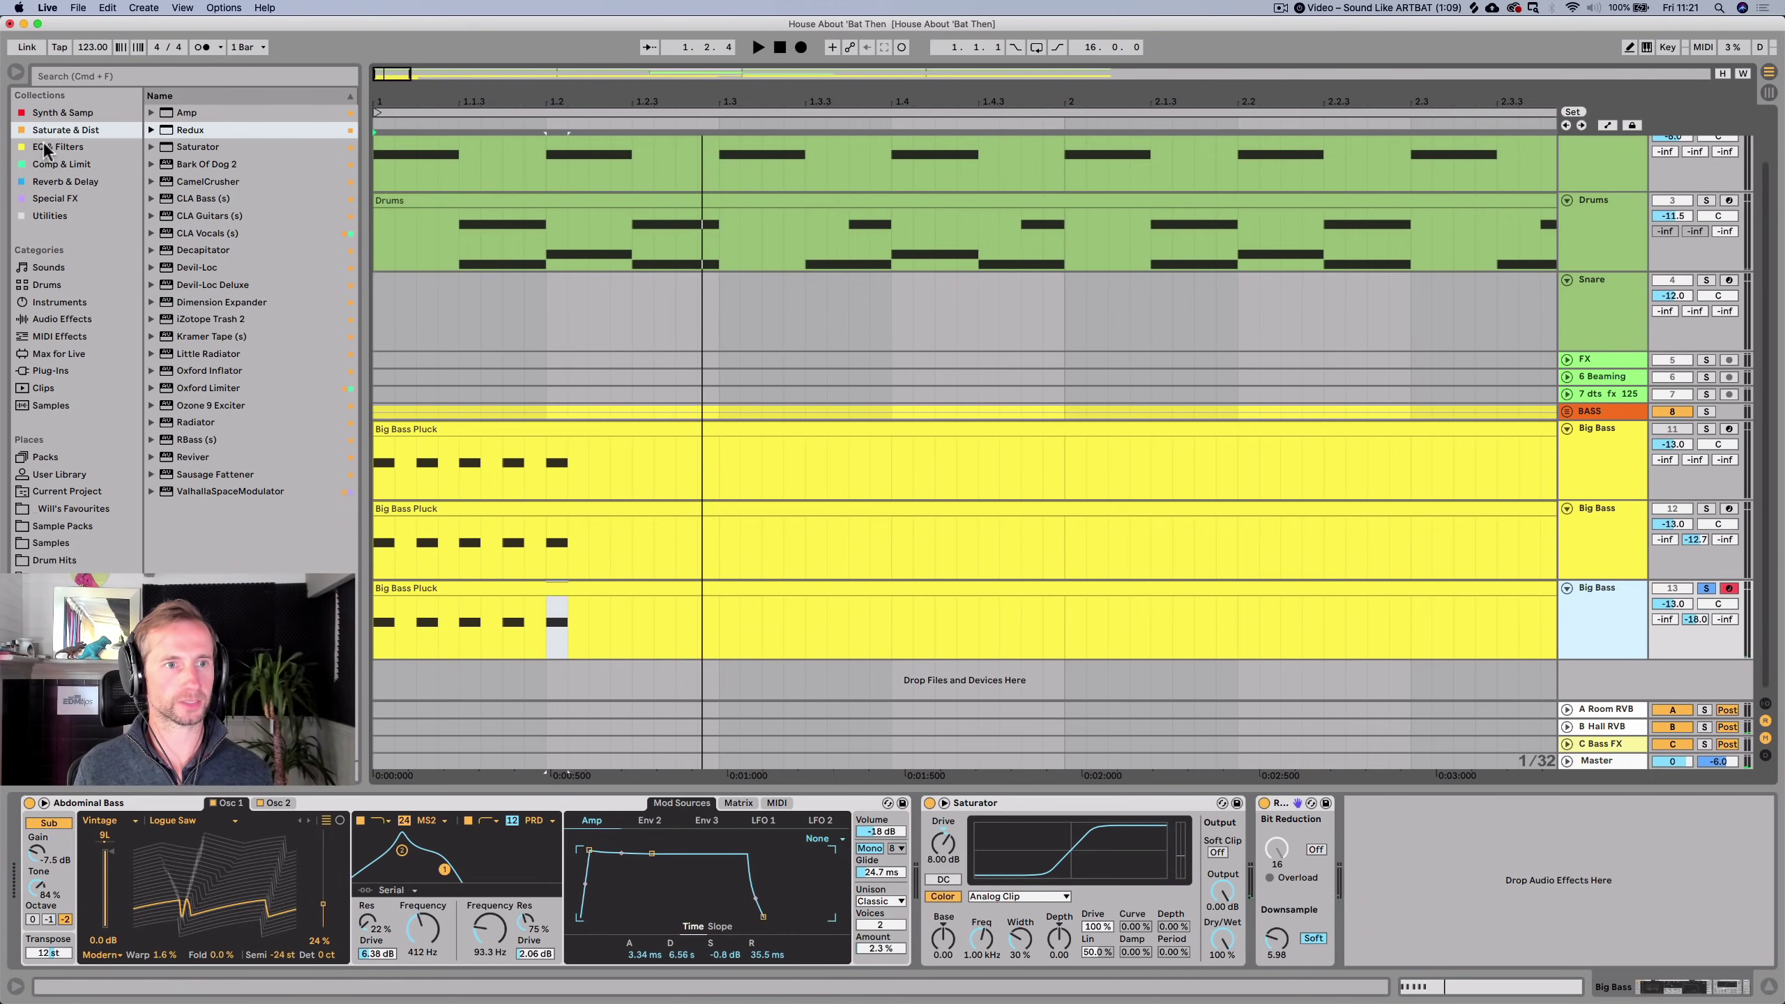
Add a Reverb after Redux and turn the track's Hall RVB send fully off.
{"action": "left_click", "coordinate": [73, 182]}
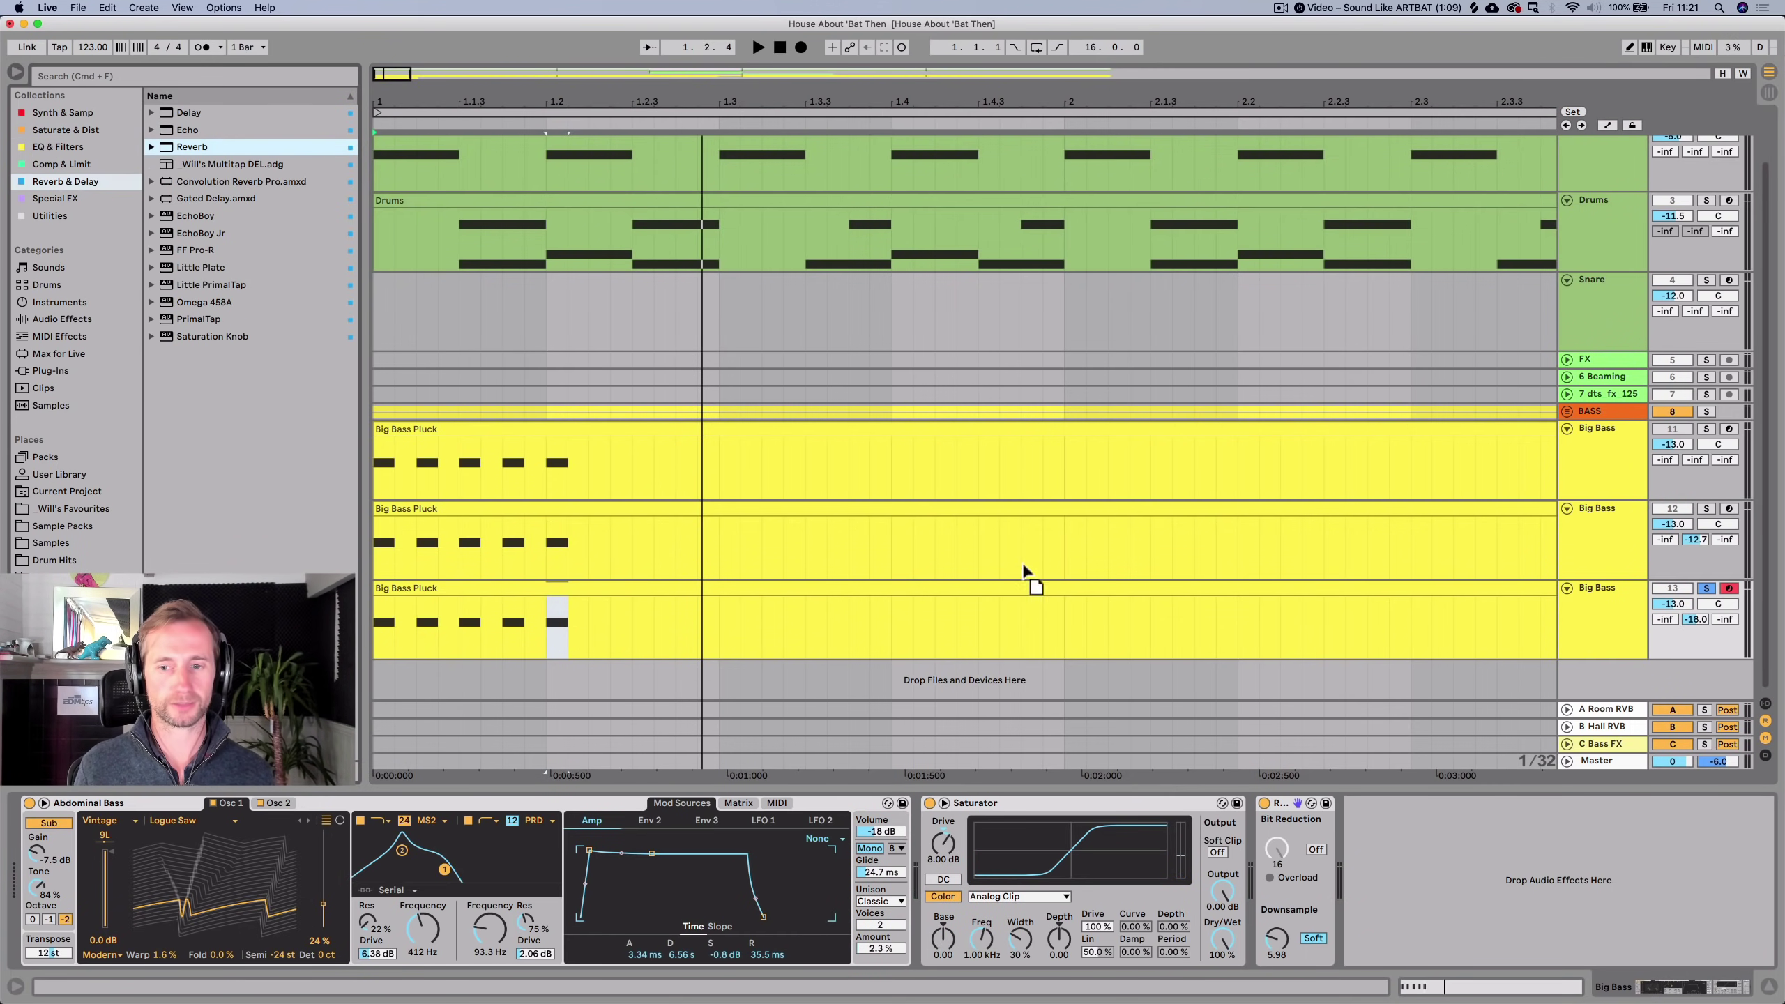
{"action": "left_click_drag", "start_coordinate": [1438, 935], "coordinate": [1438, 936]}
{"action": "left_click_drag", "start_coordinate": [1720, 951], "coordinate": [1719, 981]}
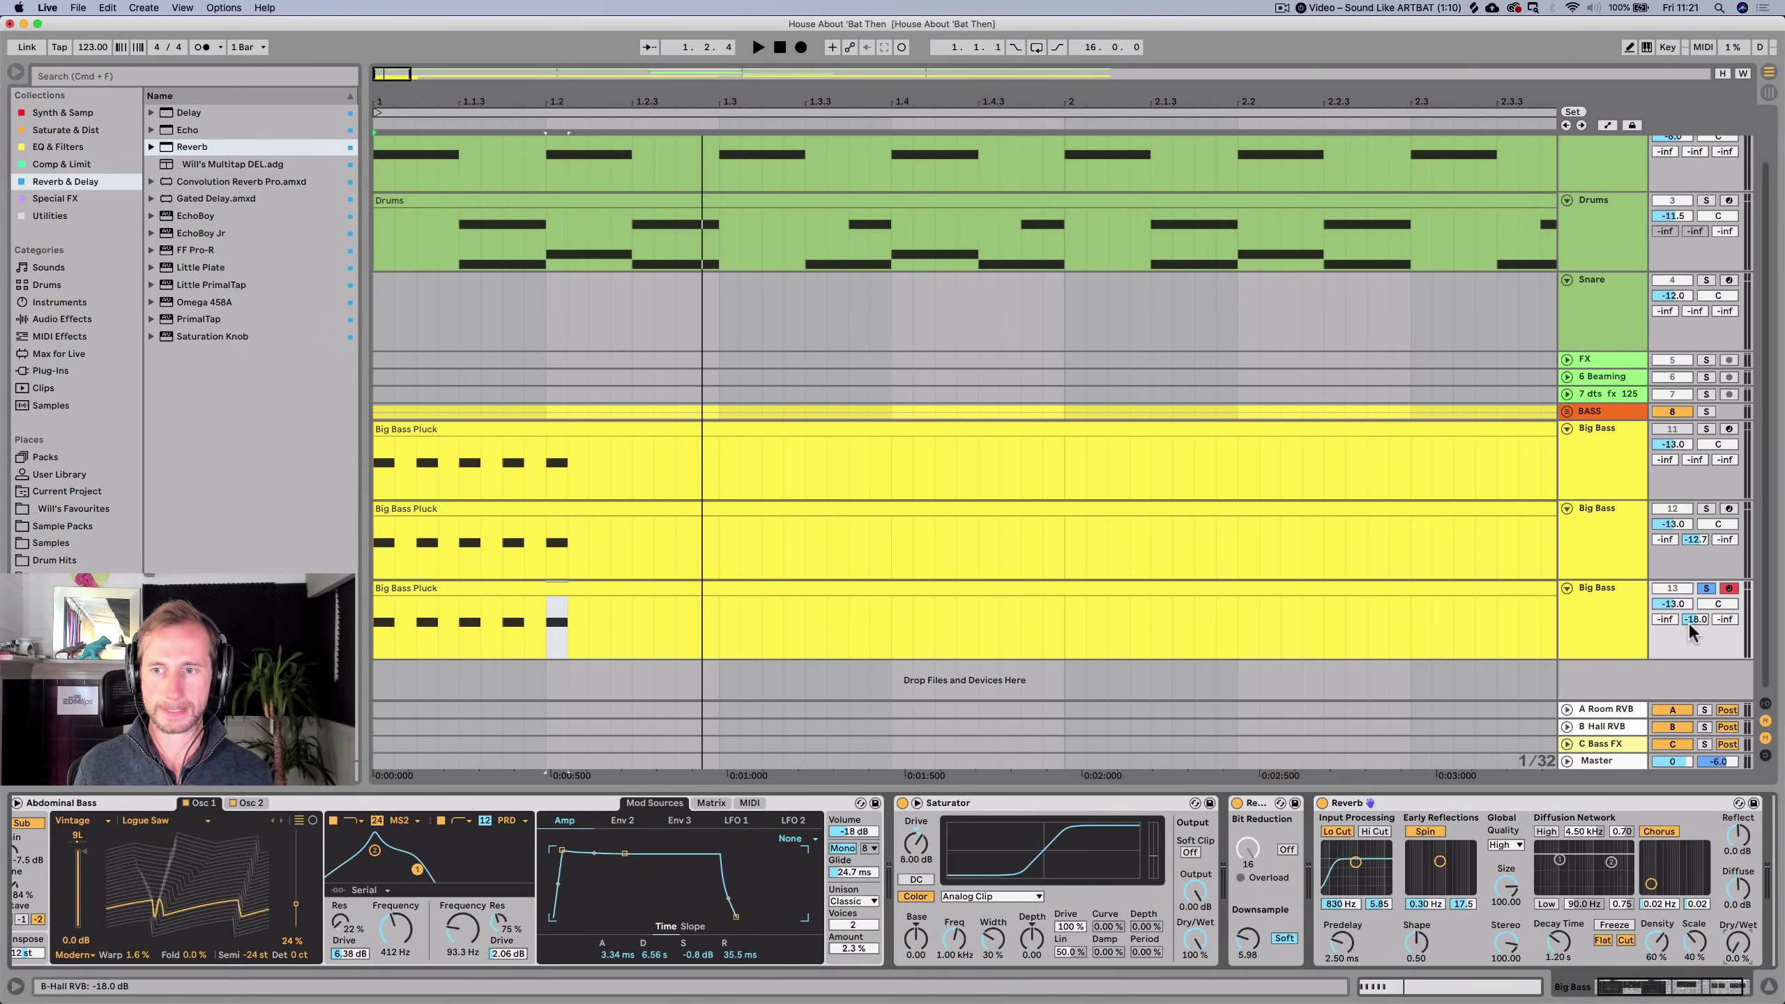
{"action": "left_click_drag", "start_coordinate": [1690, 622], "coordinate": [1689, 654]}
Set the Reverb's Dry/Wet to 44%, its Decay Time to 2.30 s and its input filter to 1.13 kHz.
{"action": "key", "text": "space"}
{"action": "left_click_drag", "start_coordinate": [1747, 944], "coordinate": [1746, 906]}
{"action": "key", "text": "space"}
{"action": "key", "text": "space"}
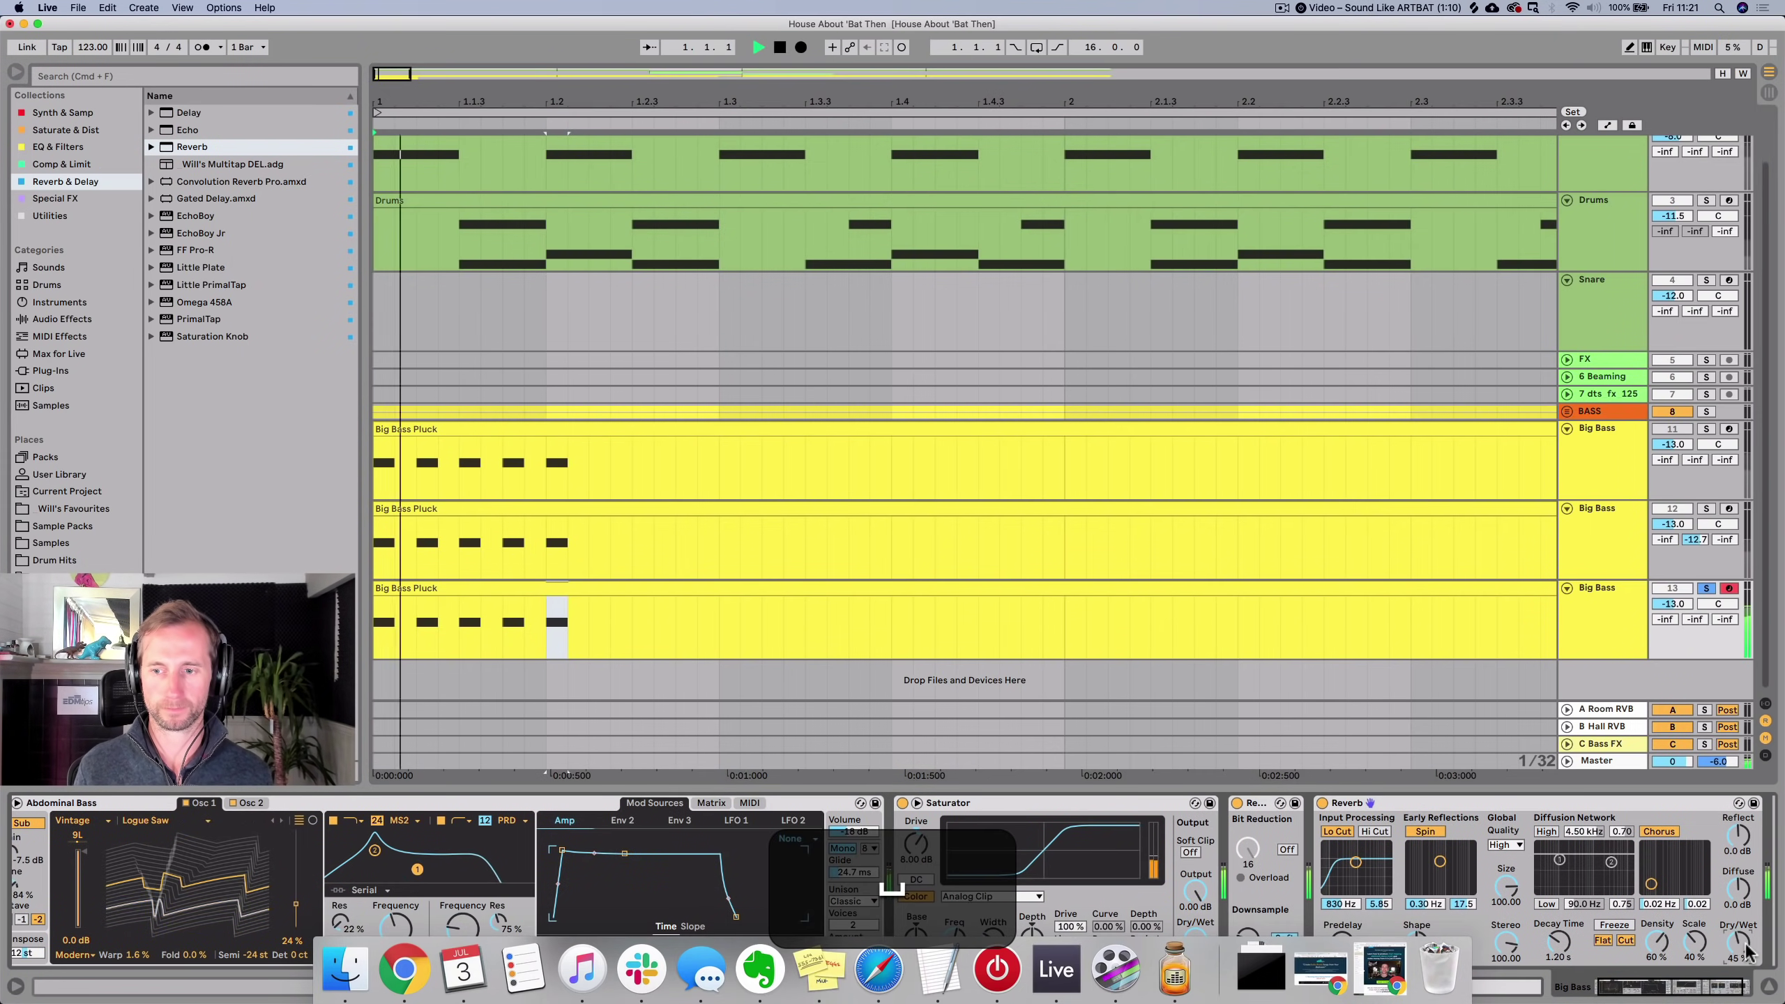
{"action": "left_click_drag", "start_coordinate": [1565, 961], "coordinate": [1565, 939]}
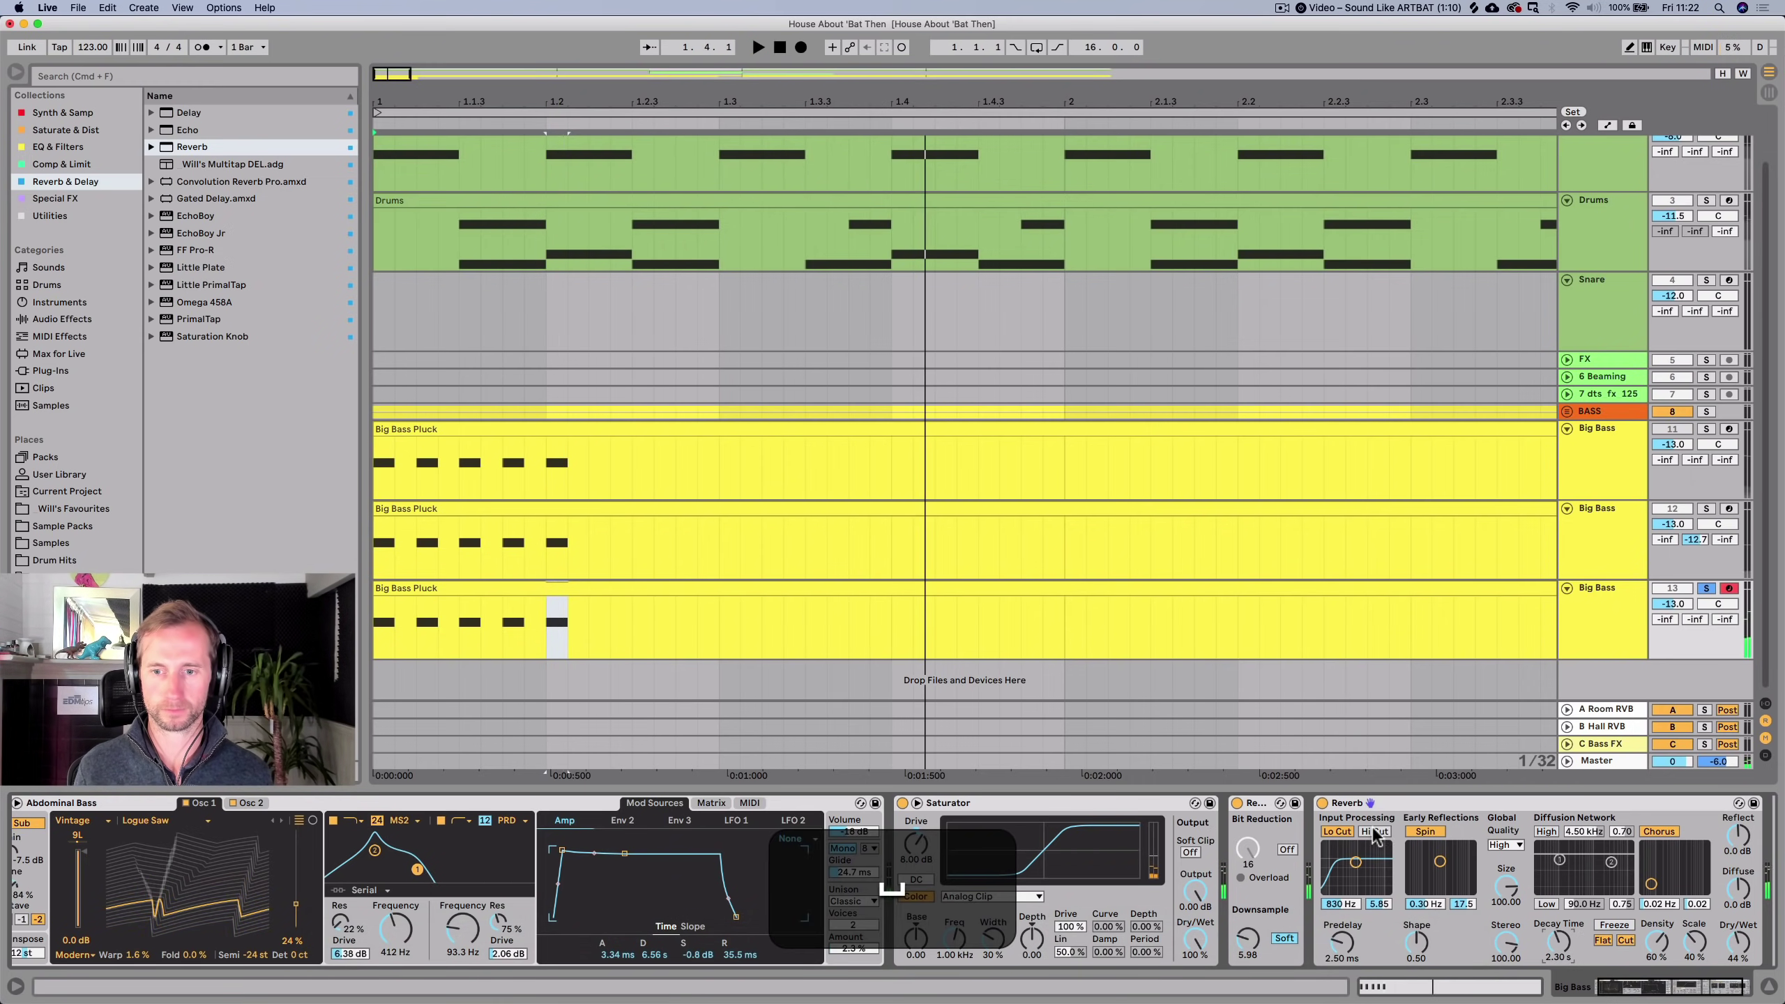
{"action": "mouse_move", "coordinate": [1366, 866]}
{"action": "left_mouse_down"}
{"action": "mouse_move", "coordinate": [1338, 864]}
{"action": "mouse_move", "coordinate": [1357, 869]}
{"action": "left_mouse_up"}
Delete the Reverb from the Abdominal Bass track and unsolo the track.
{"action": "left_click", "coordinate": [1353, 804]}
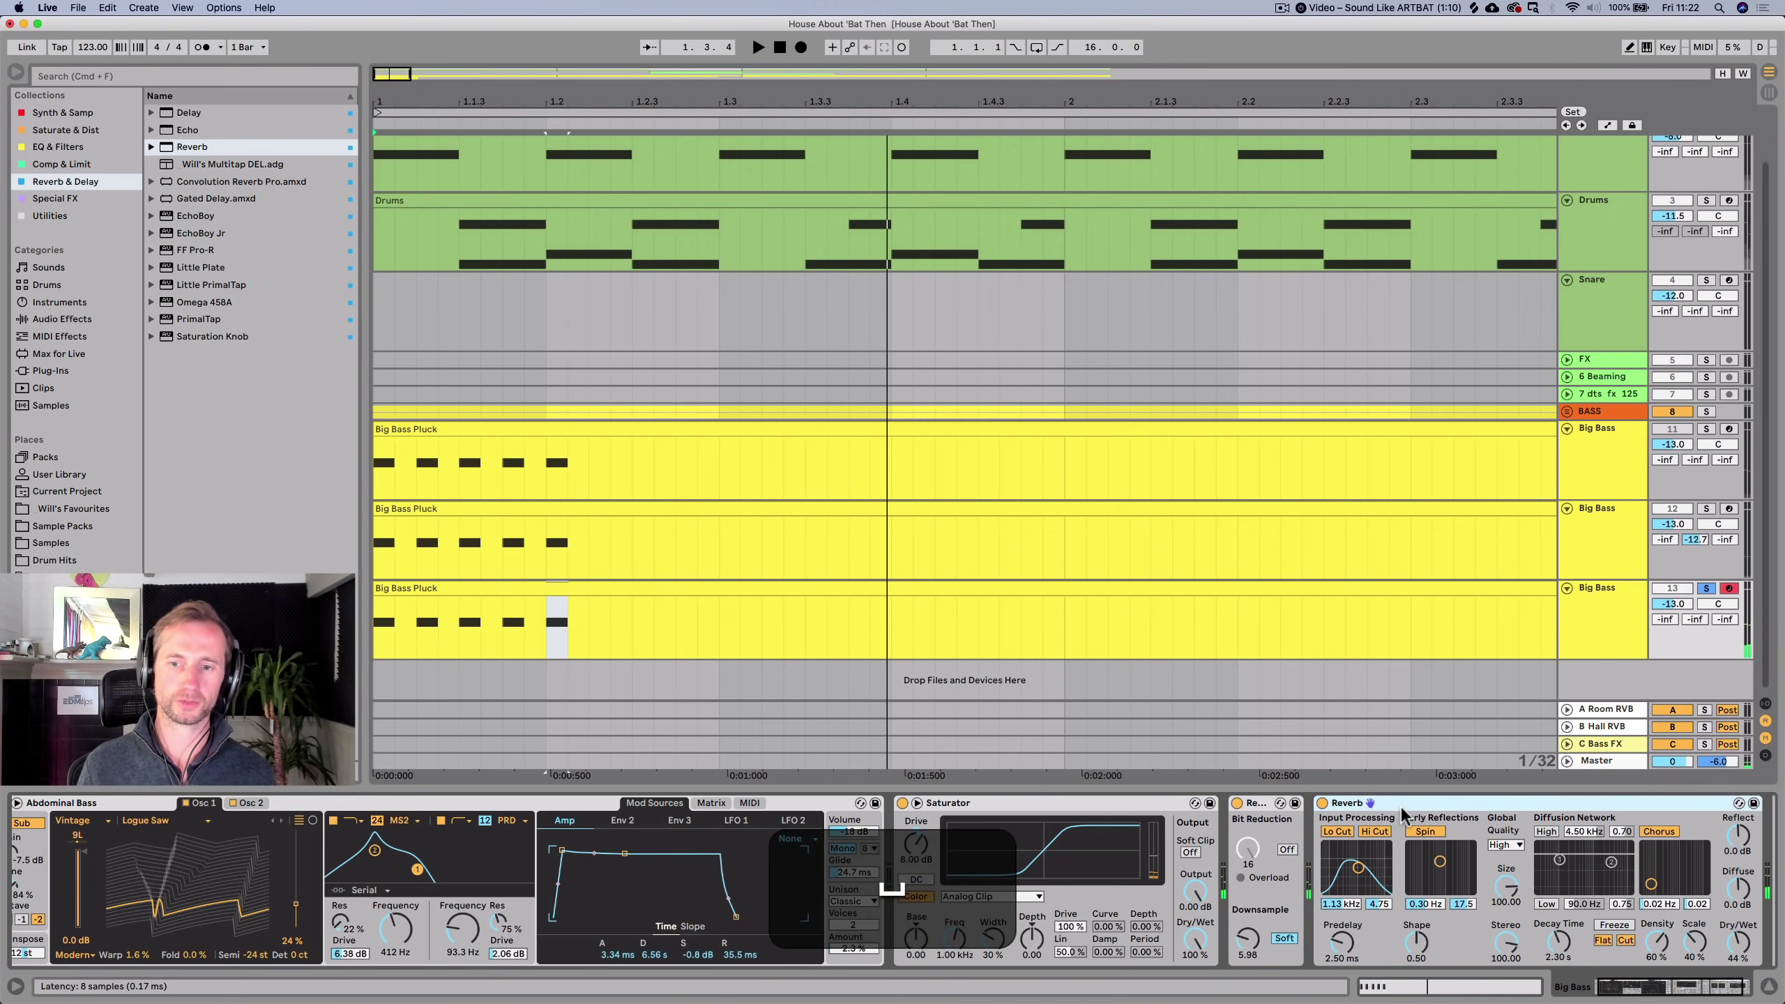
{"action": "key", "text": "BackSpace"}
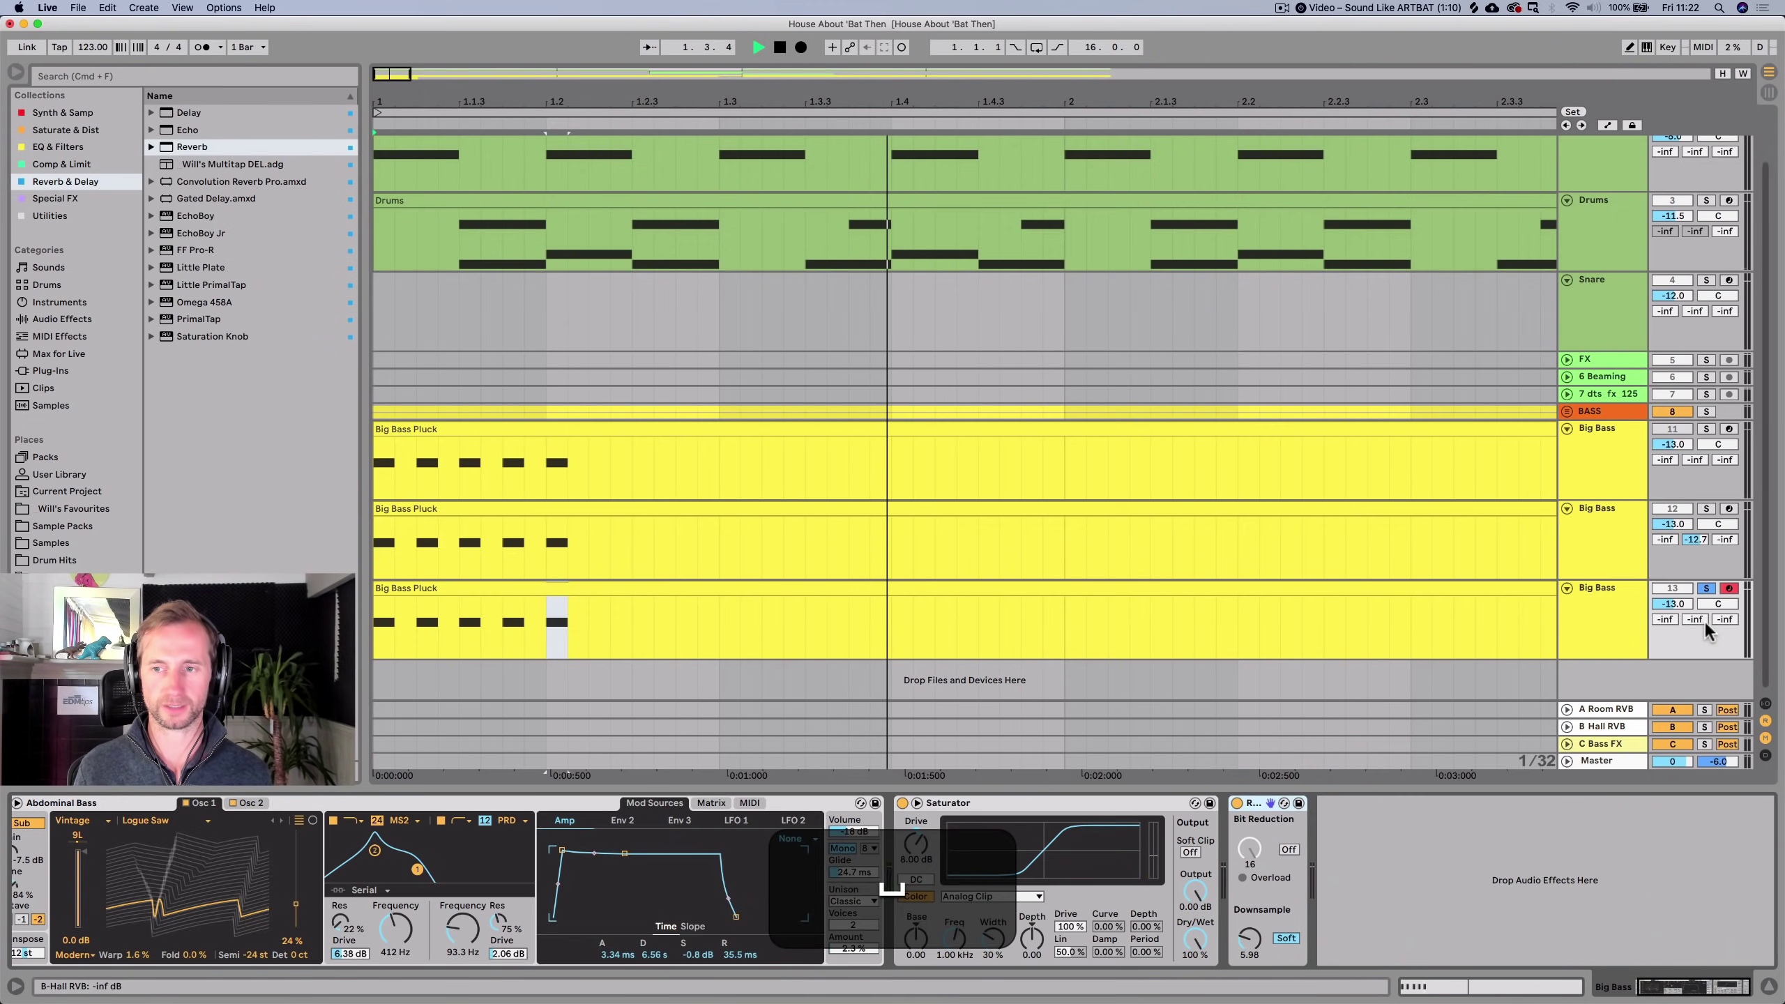
{"action": "left_click", "coordinate": [1706, 588]}
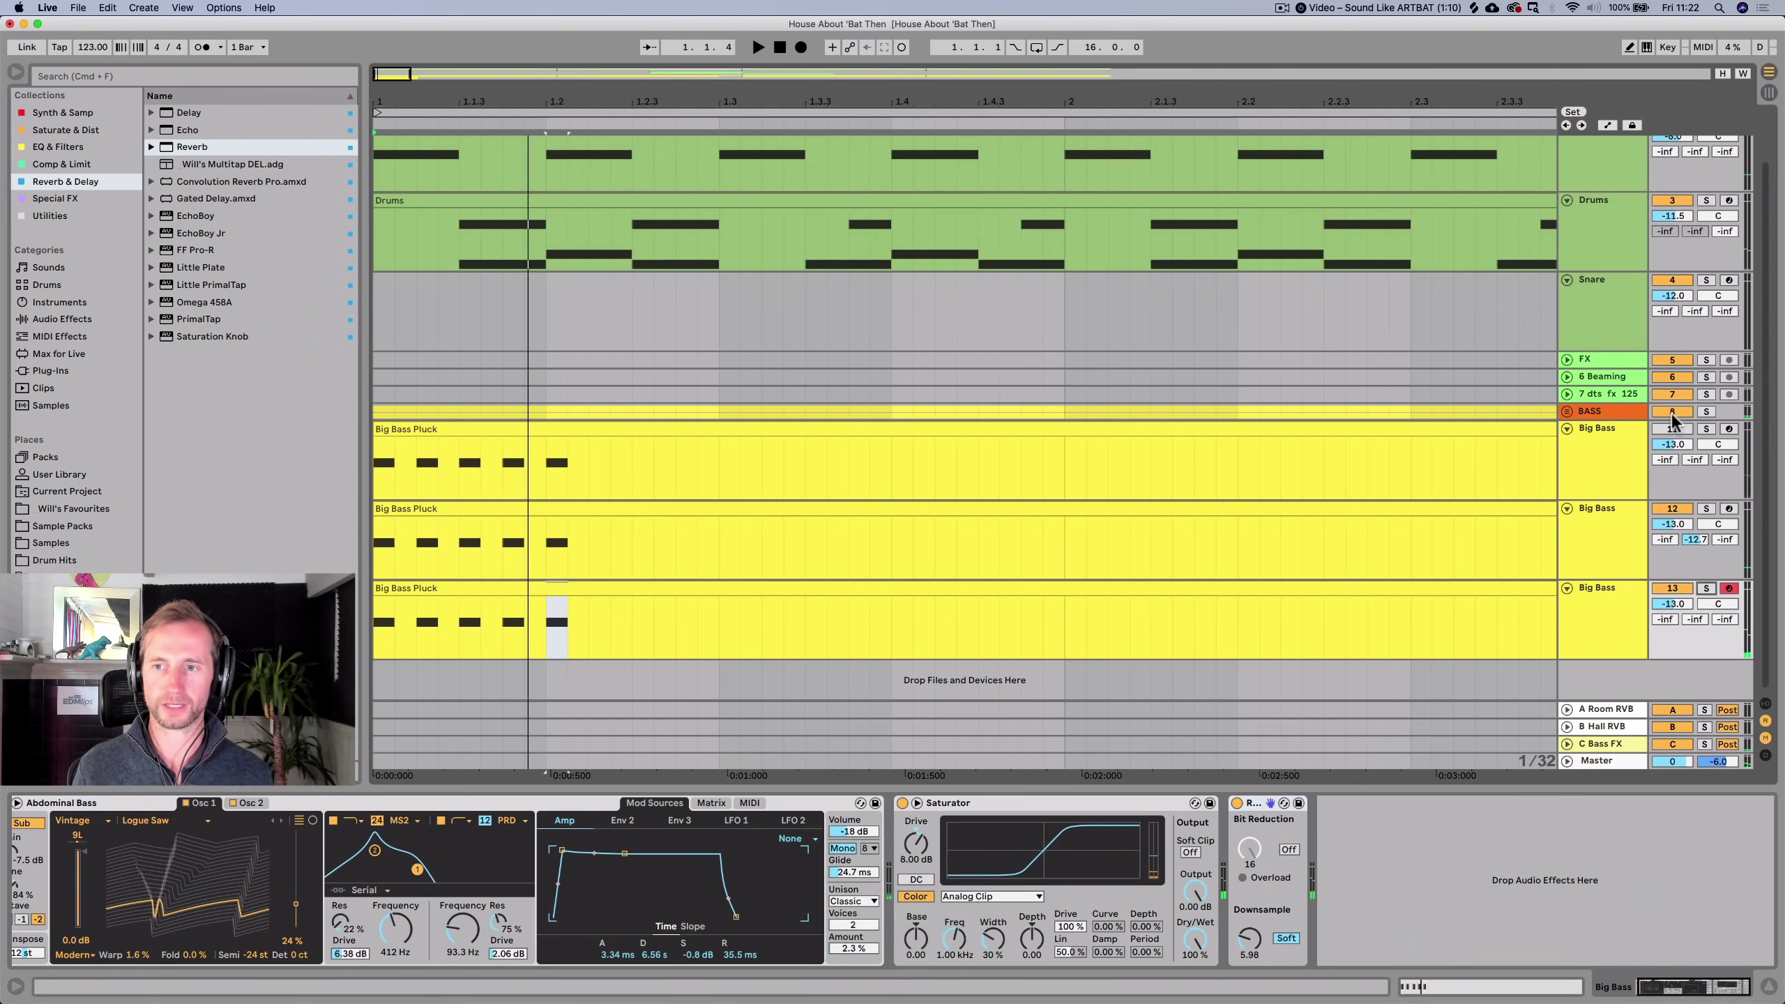
Group the three Big Bass tracks and name the group BIG BASS.
{"action": "left_click", "coordinate": [1601, 442]}
{"action": "left_click", "coordinate": [1599, 654], "text": "shift"}
{"action": "key", "text": "super+shift+g"}
{"action": "key", "text": "super+g"}
{"action": "key", "text": "super+r"}
{"action": "key", "text": "super+shift+b"}
{"action": "type", "text": "NI"}
{"action": "key", "text": "BackSpace"}
{"action": "key", "text": "BackSpace"}
{"action": "type", "text": "BIG "}
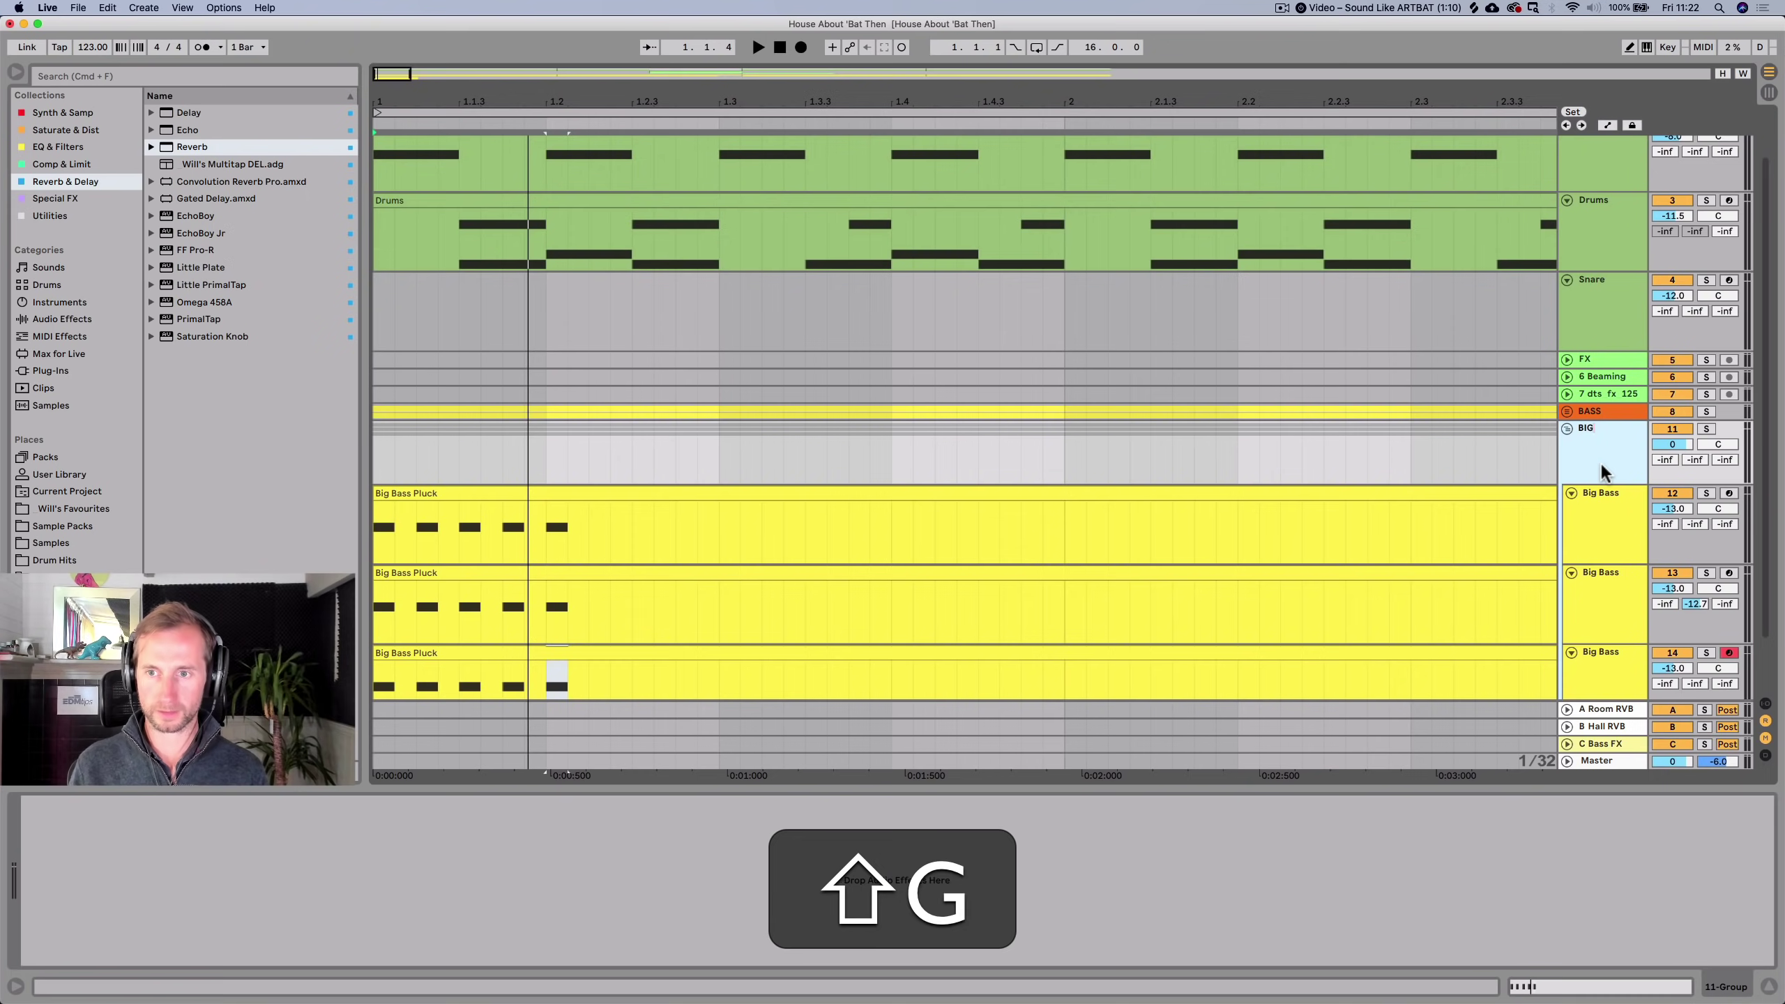
{"action": "type", "text": "BASS"}
{"action": "key", "text": "Return"}
Color the BIG BASS group orange to match the BASS group, then solo it for playback.
{"action": "right_click", "coordinate": [1605, 470]}
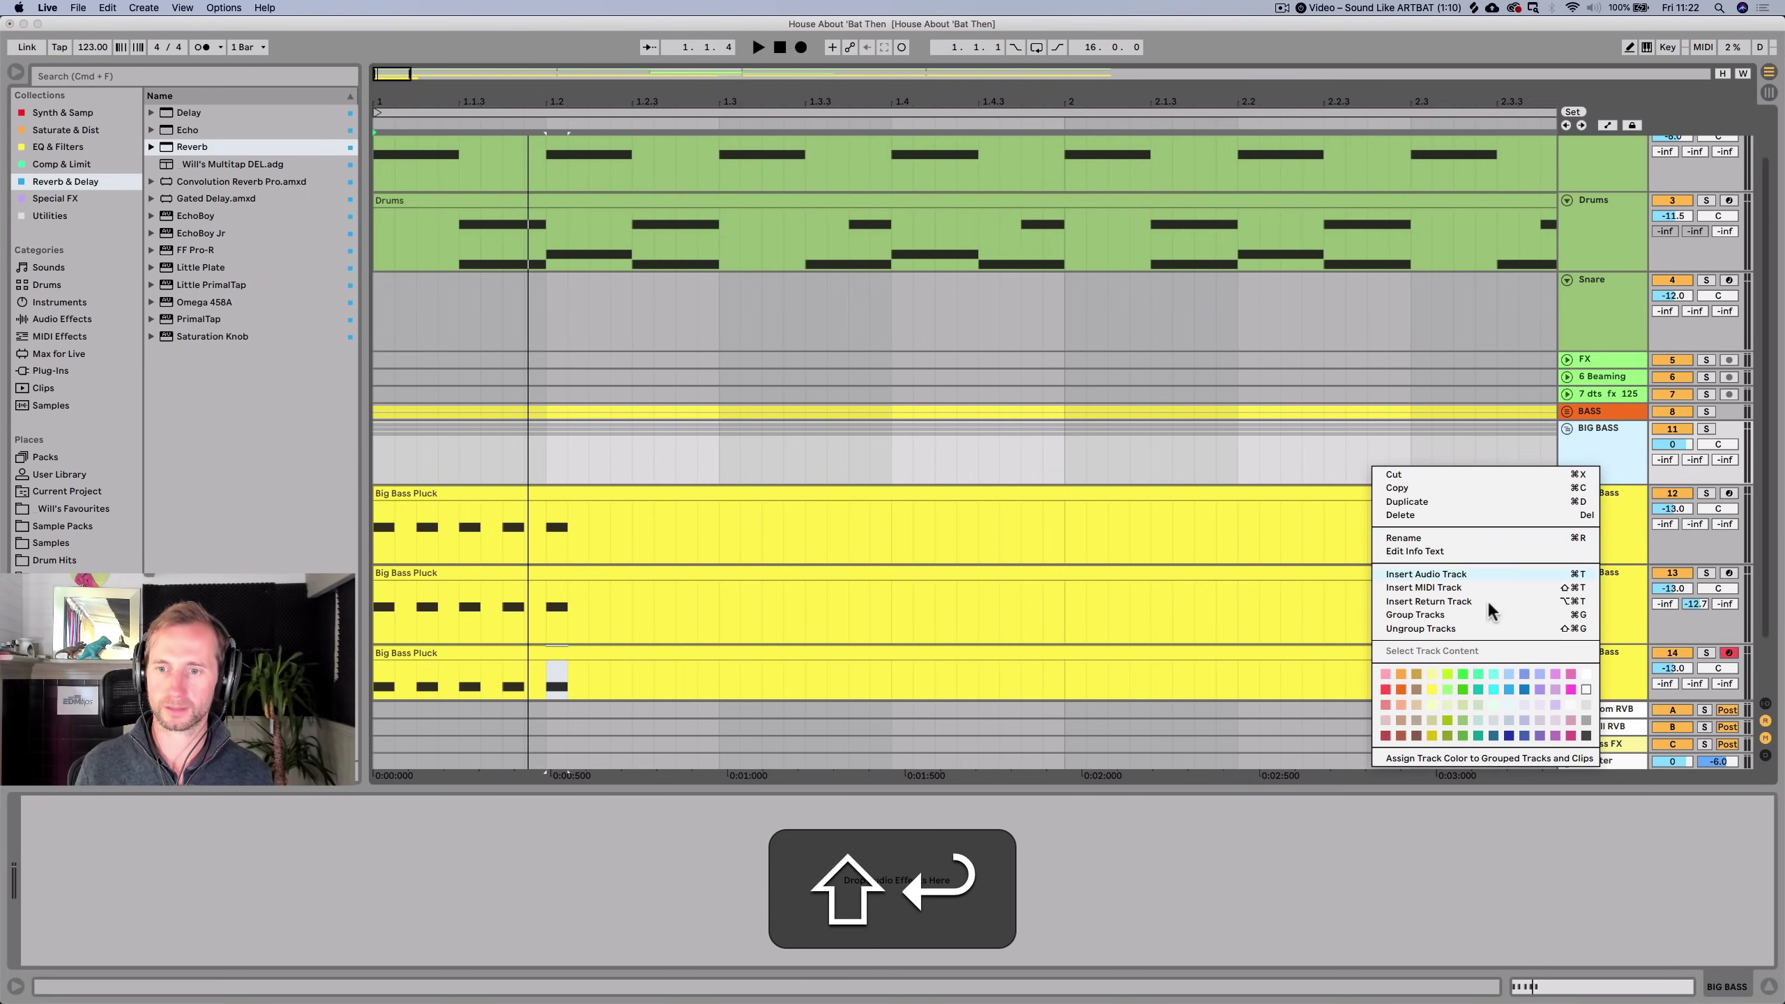
{"action": "left_click", "coordinate": [1401, 689]}
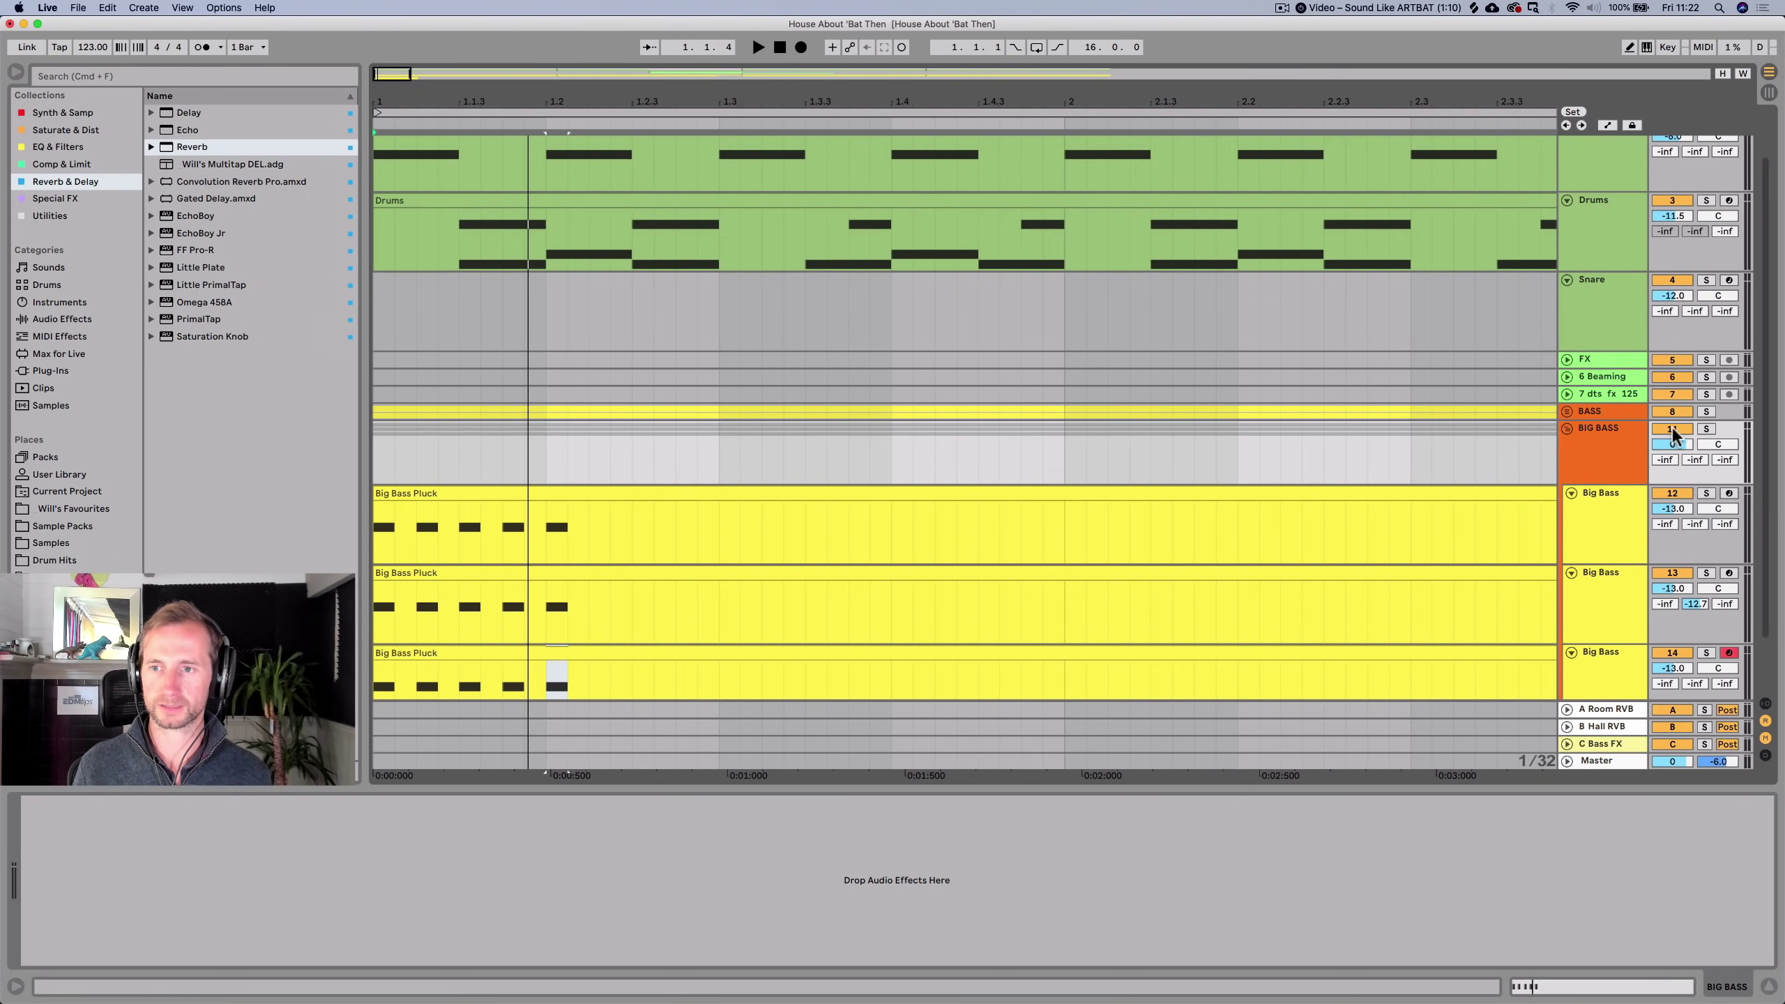
{"action": "left_click", "coordinate": [1706, 428]}
{"action": "key", "text": "space"}
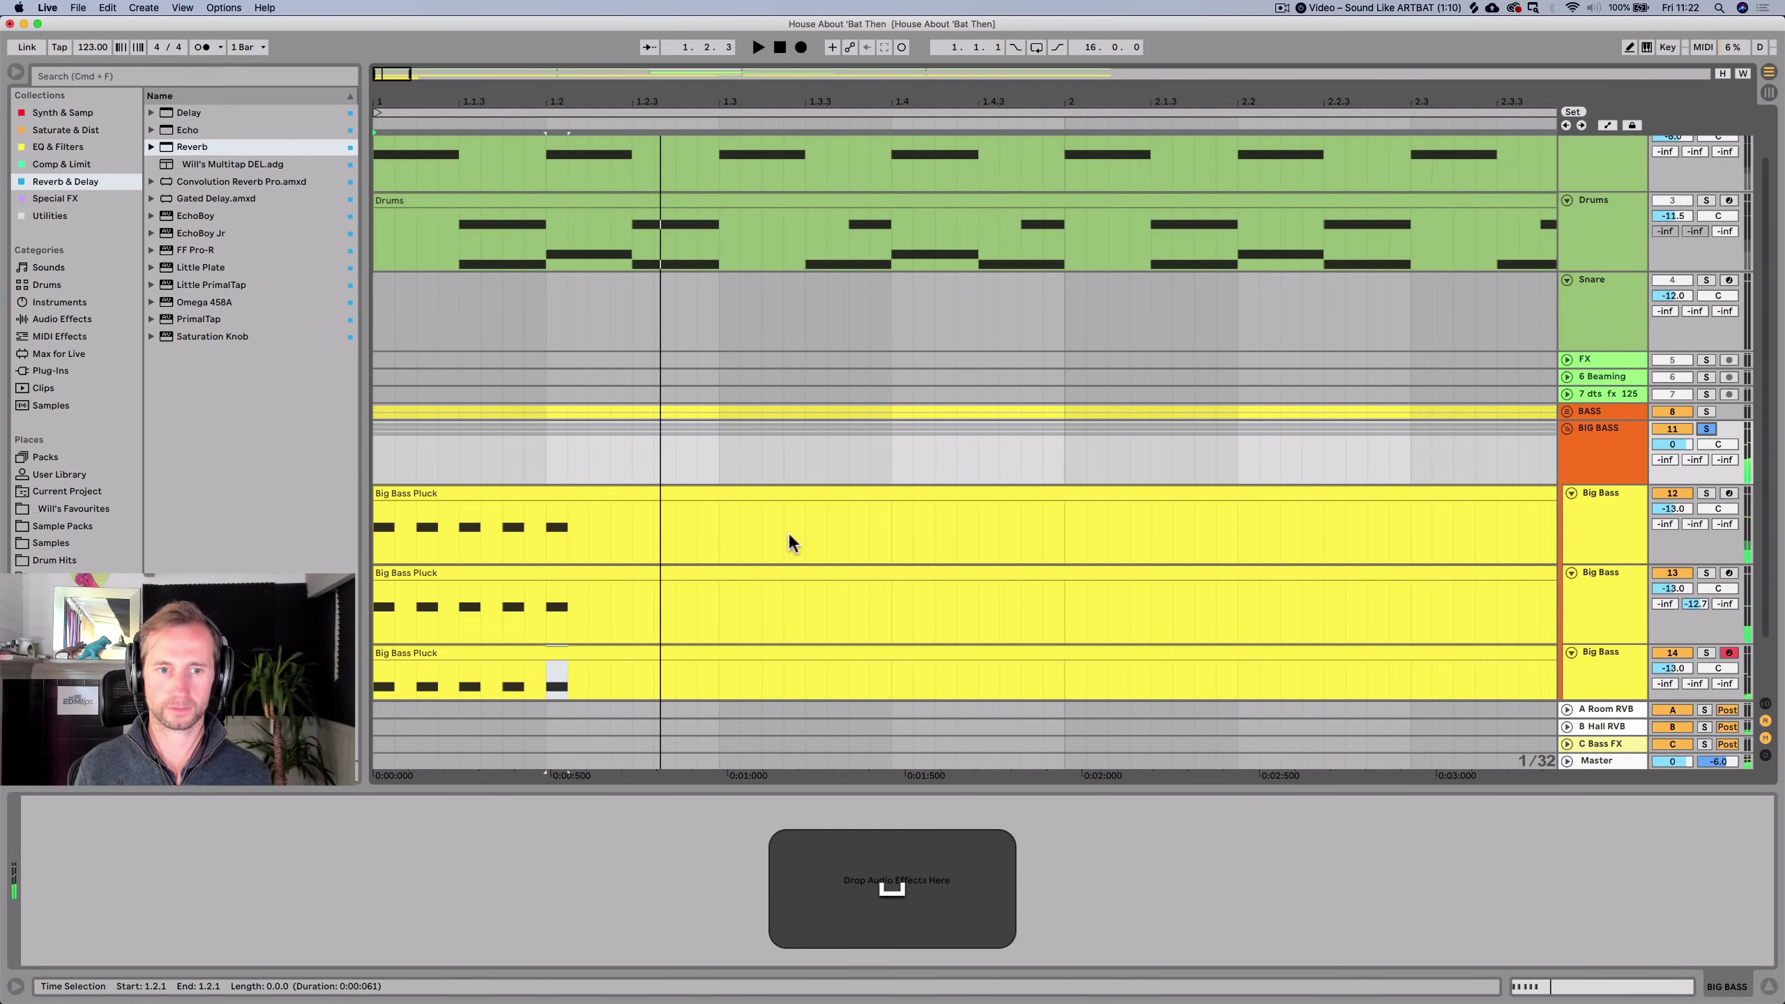
Layer a copy of the G2 notes at A#3 in the first Big Bass Pluck clip and play it back.
{"action": "scroll", "coordinate": [667, 508], "scroll_direction": "down", "scroll_amount": 2}
{"action": "double_click", "coordinate": [415, 436]}
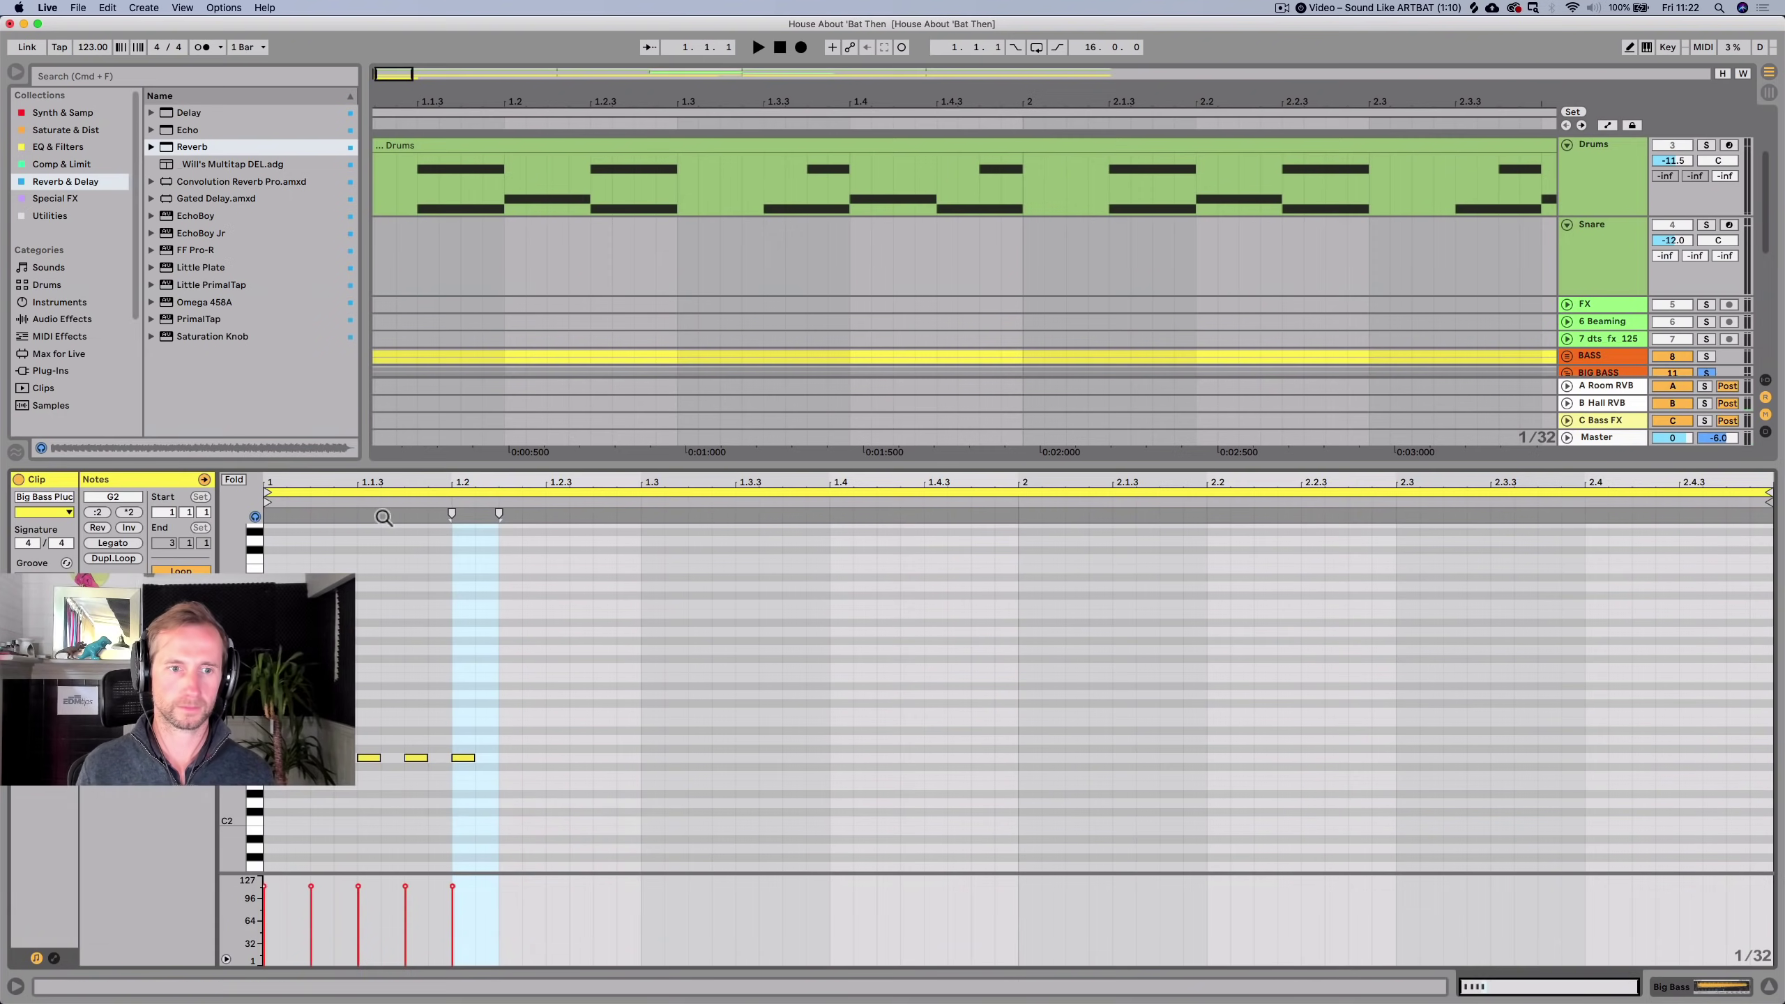
{"action": "left_click", "coordinate": [254, 758]}
{"action": "left_click", "coordinate": [254, 732]}
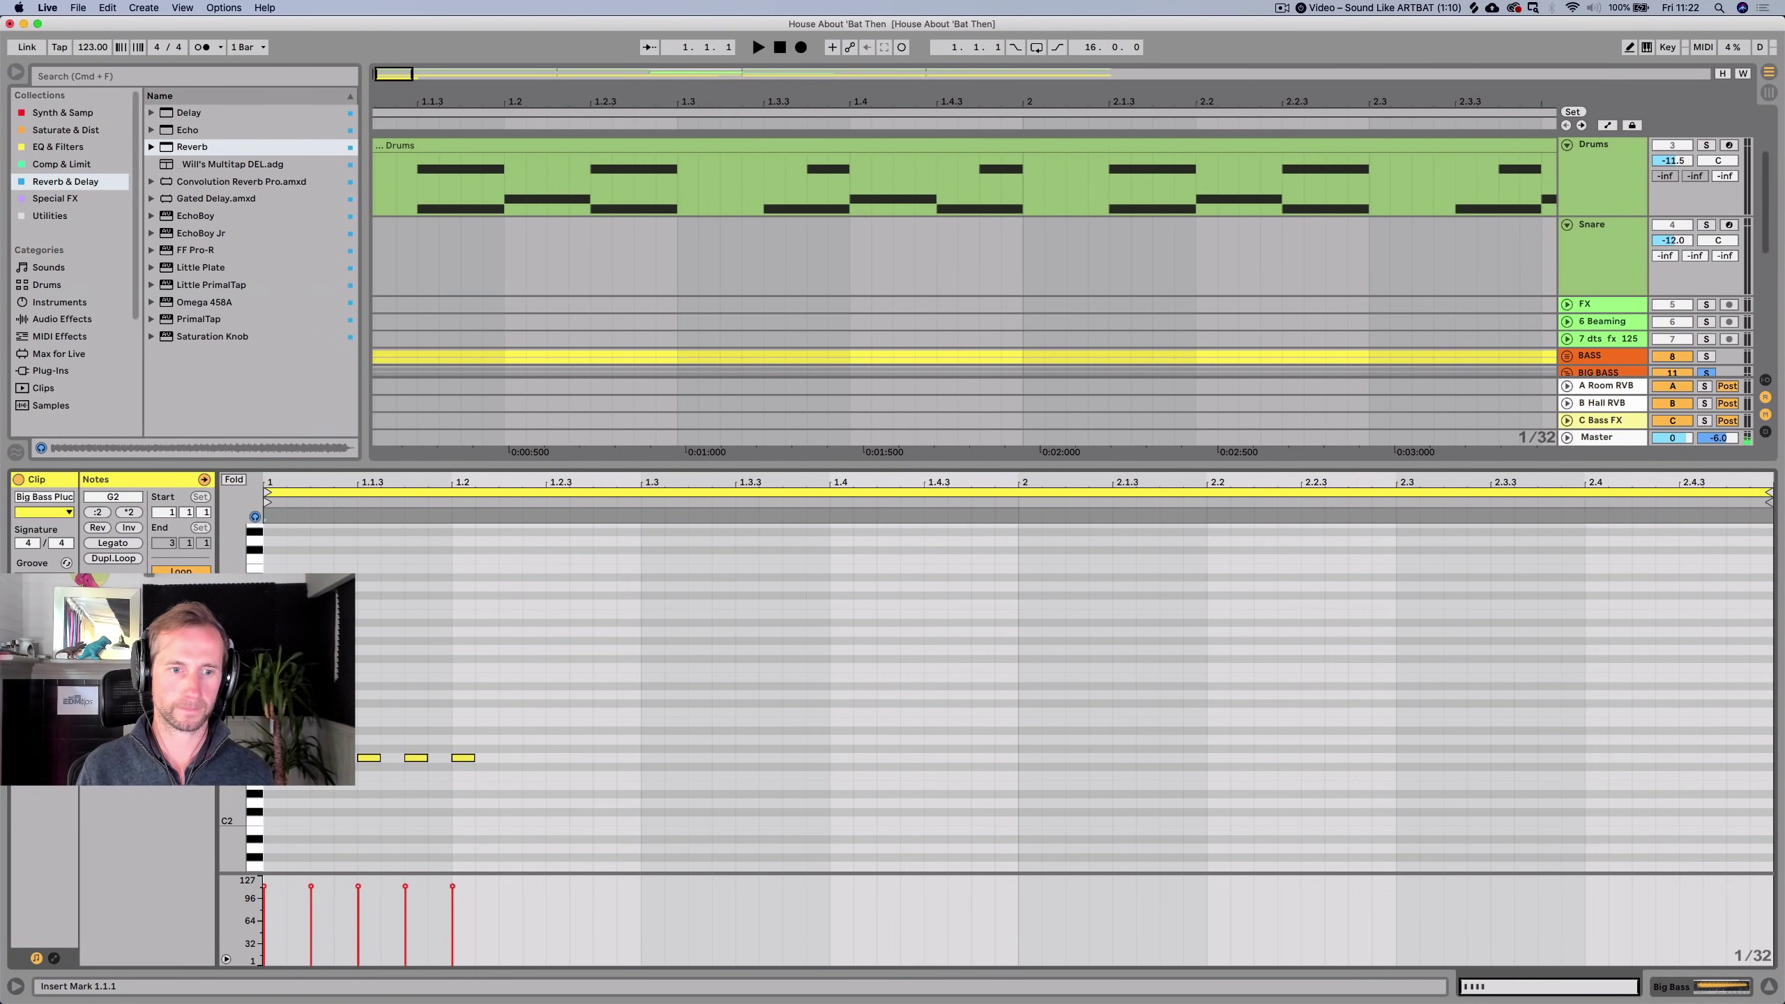
{"action": "left_click_drag", "start_coordinate": [489, 779], "coordinate": [266, 753]}
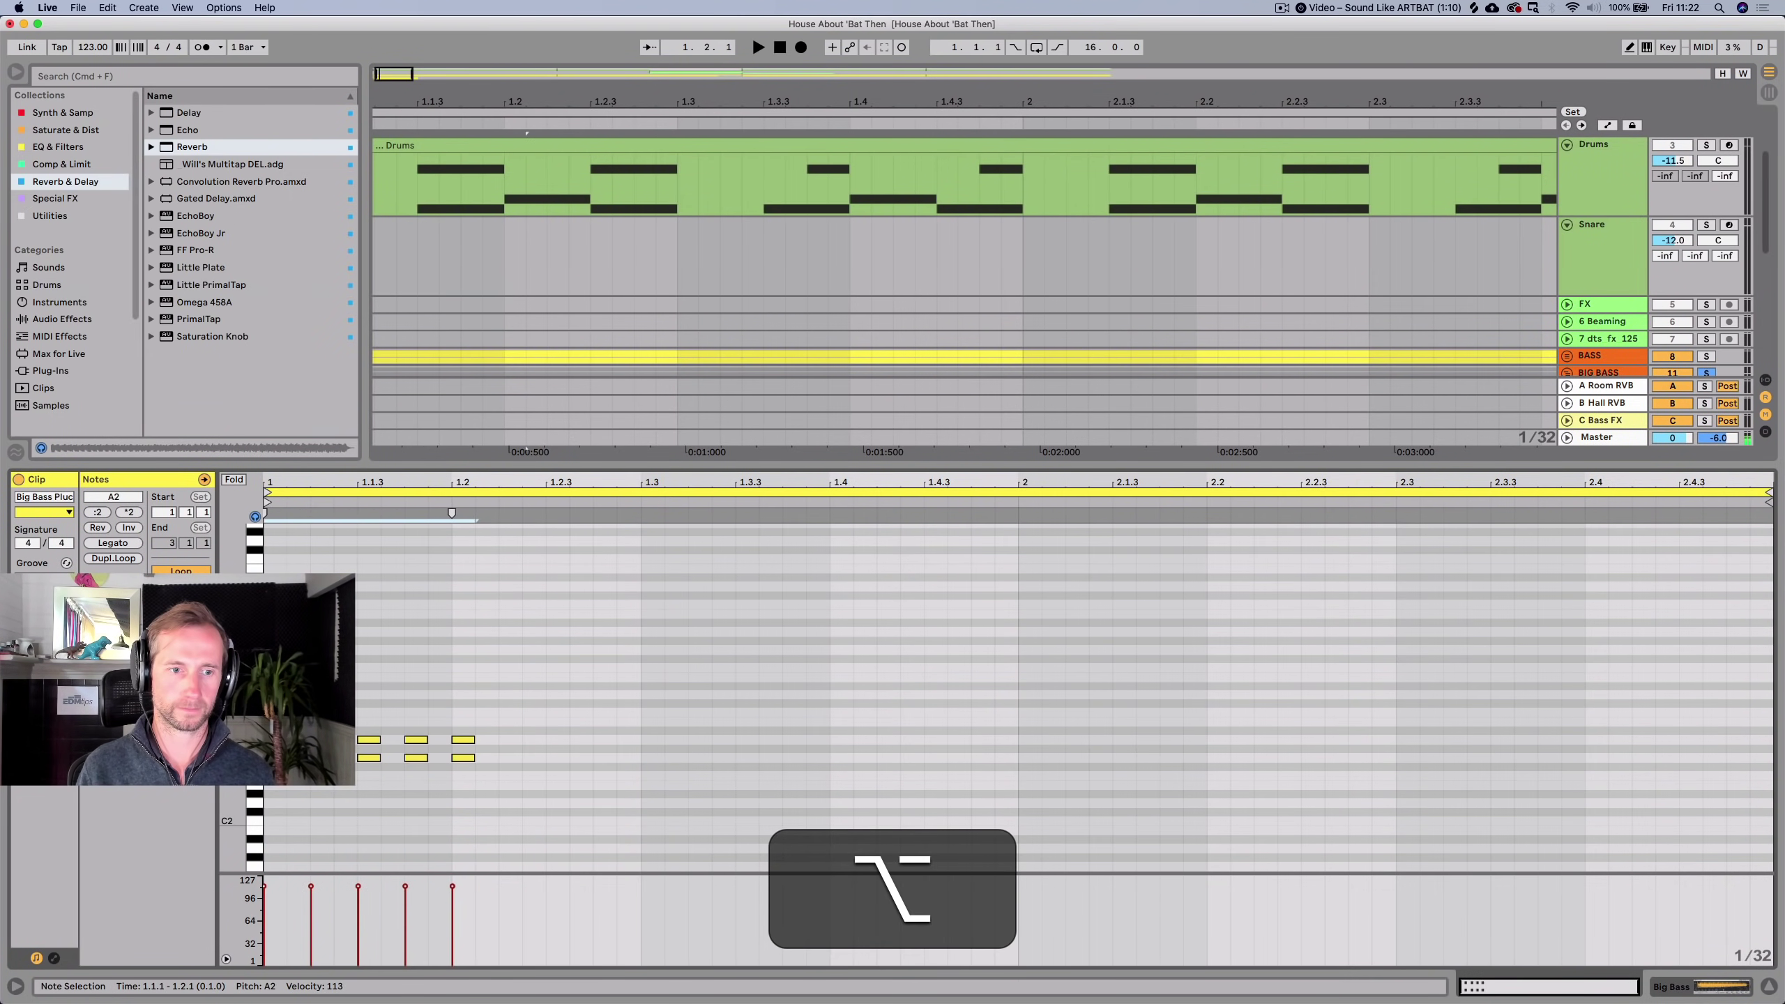
{"action": "key", "text": "alt+shift+Up"}
{"action": "key", "text": "space"}
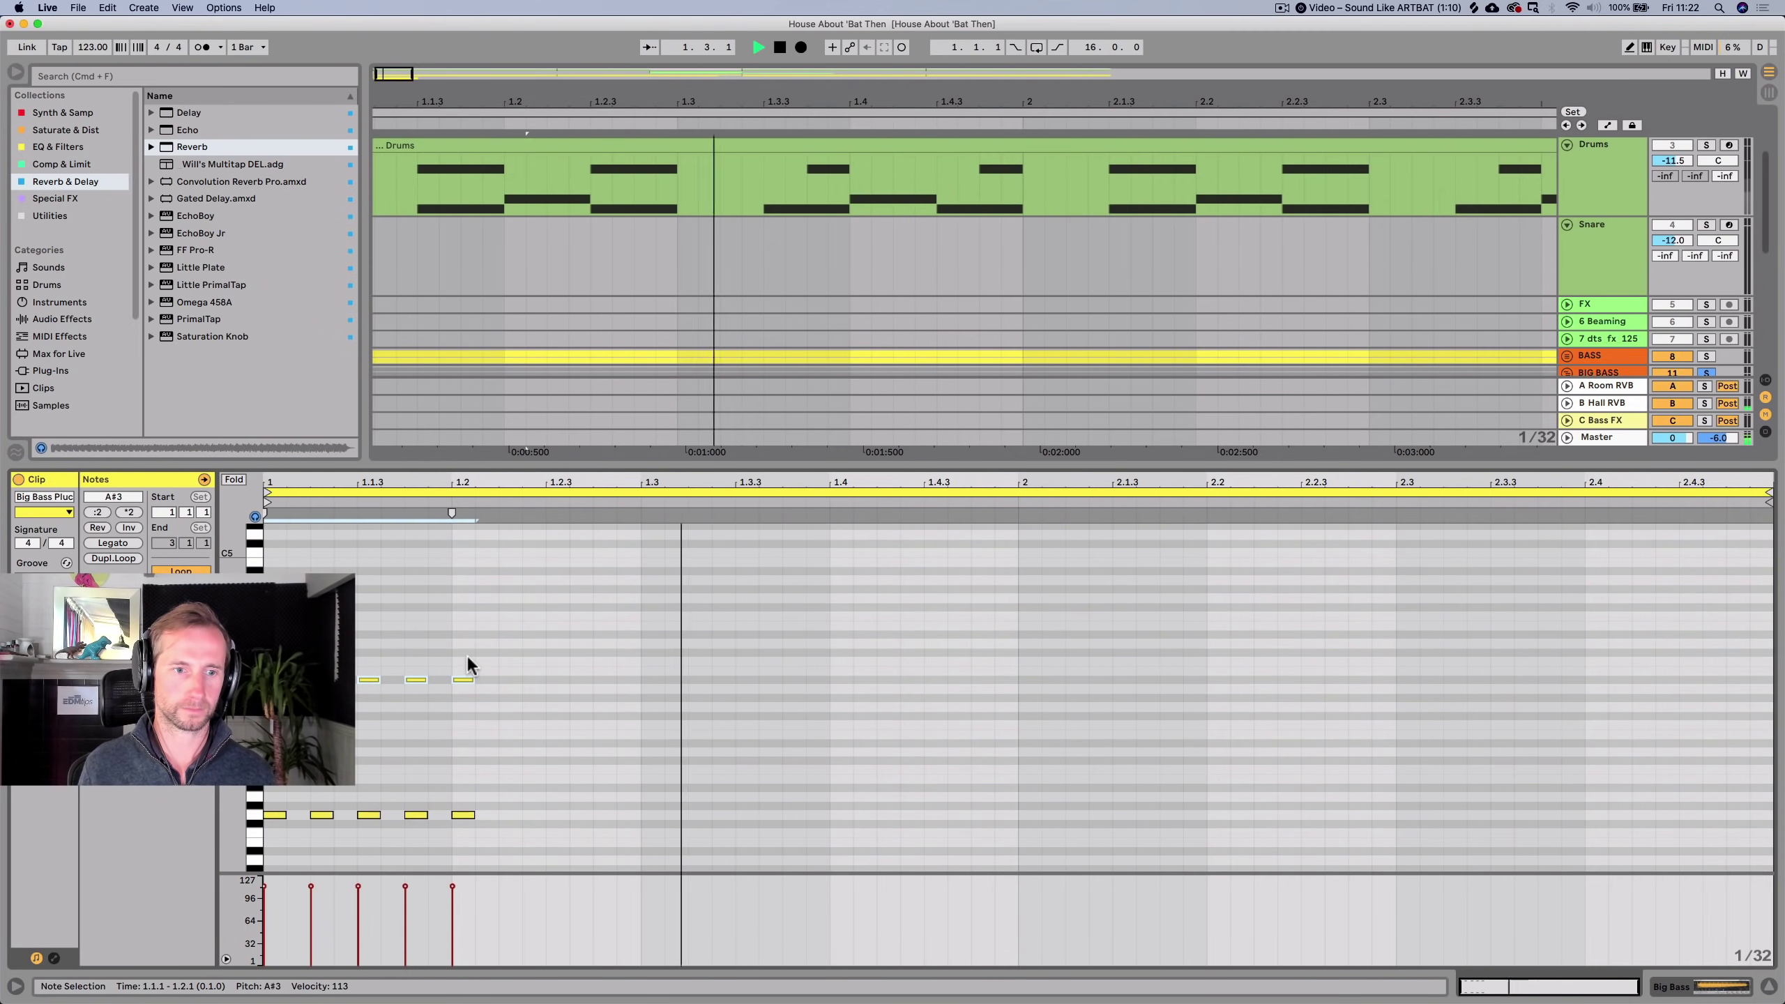
{"action": "key", "text": "shift+Tab"}
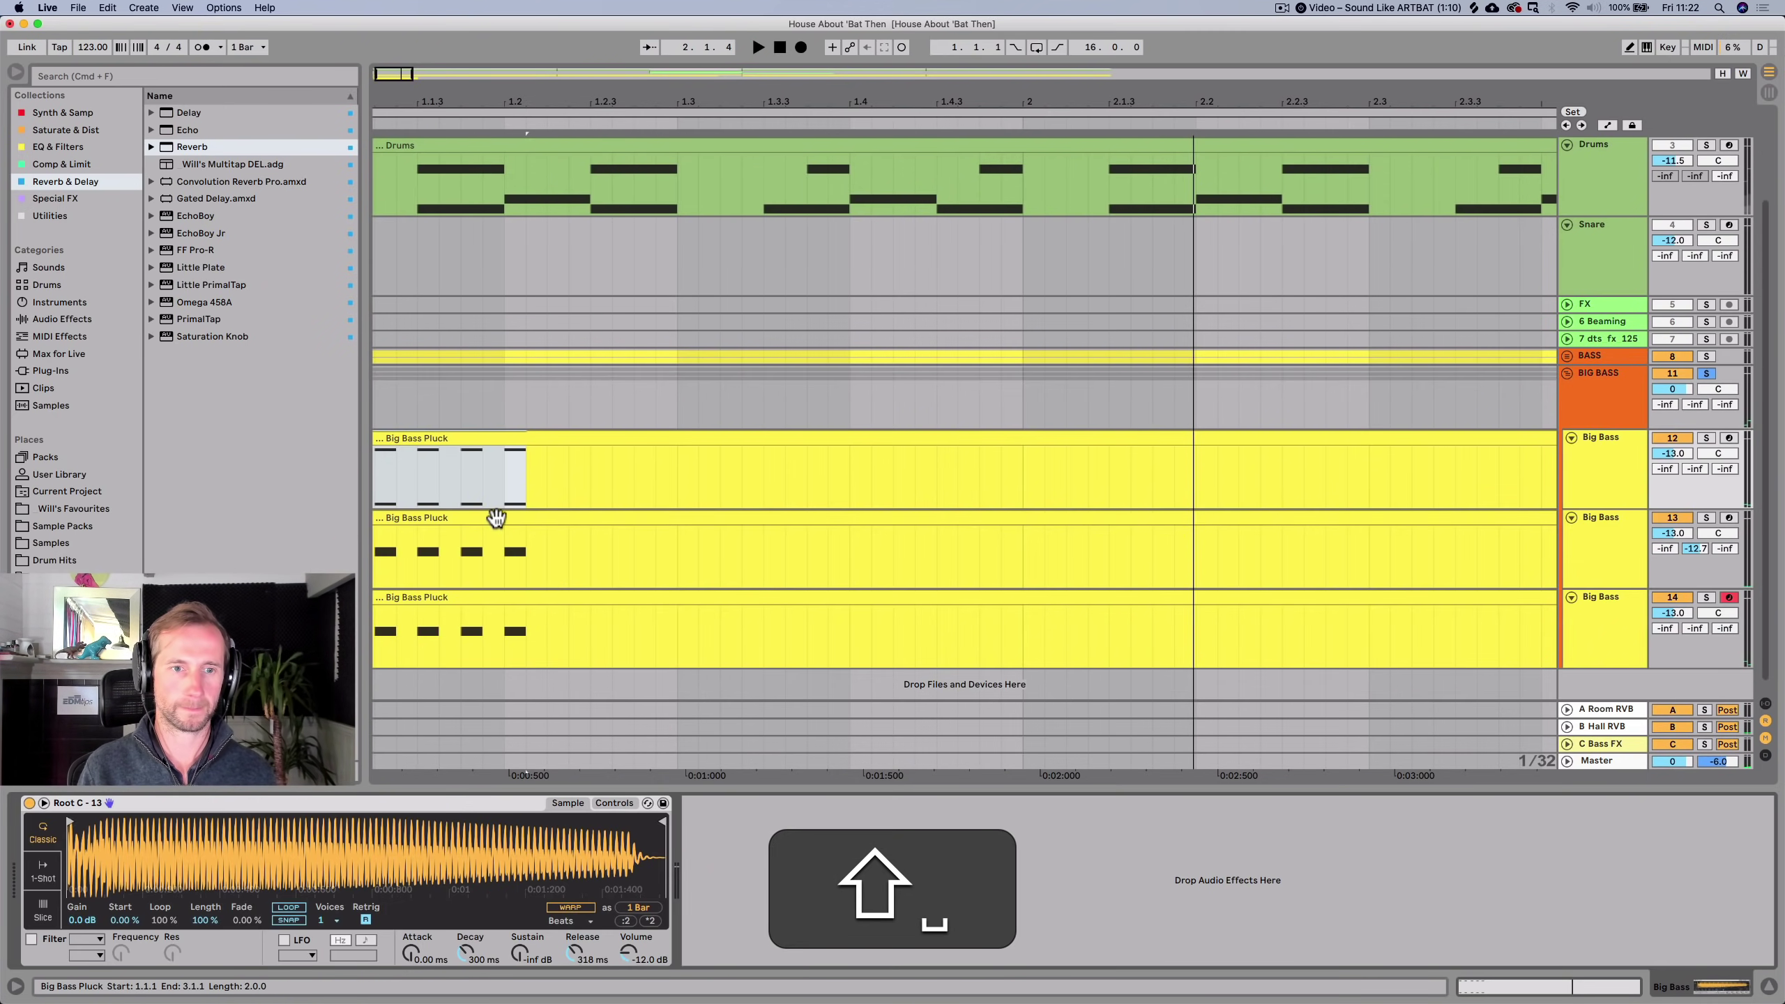
Try layering a copy of the notes at A#2 in the second Big Bass Pluck clip.
{"action": "double_click", "coordinate": [497, 518]}
{"action": "left_click", "coordinate": [255, 758]}
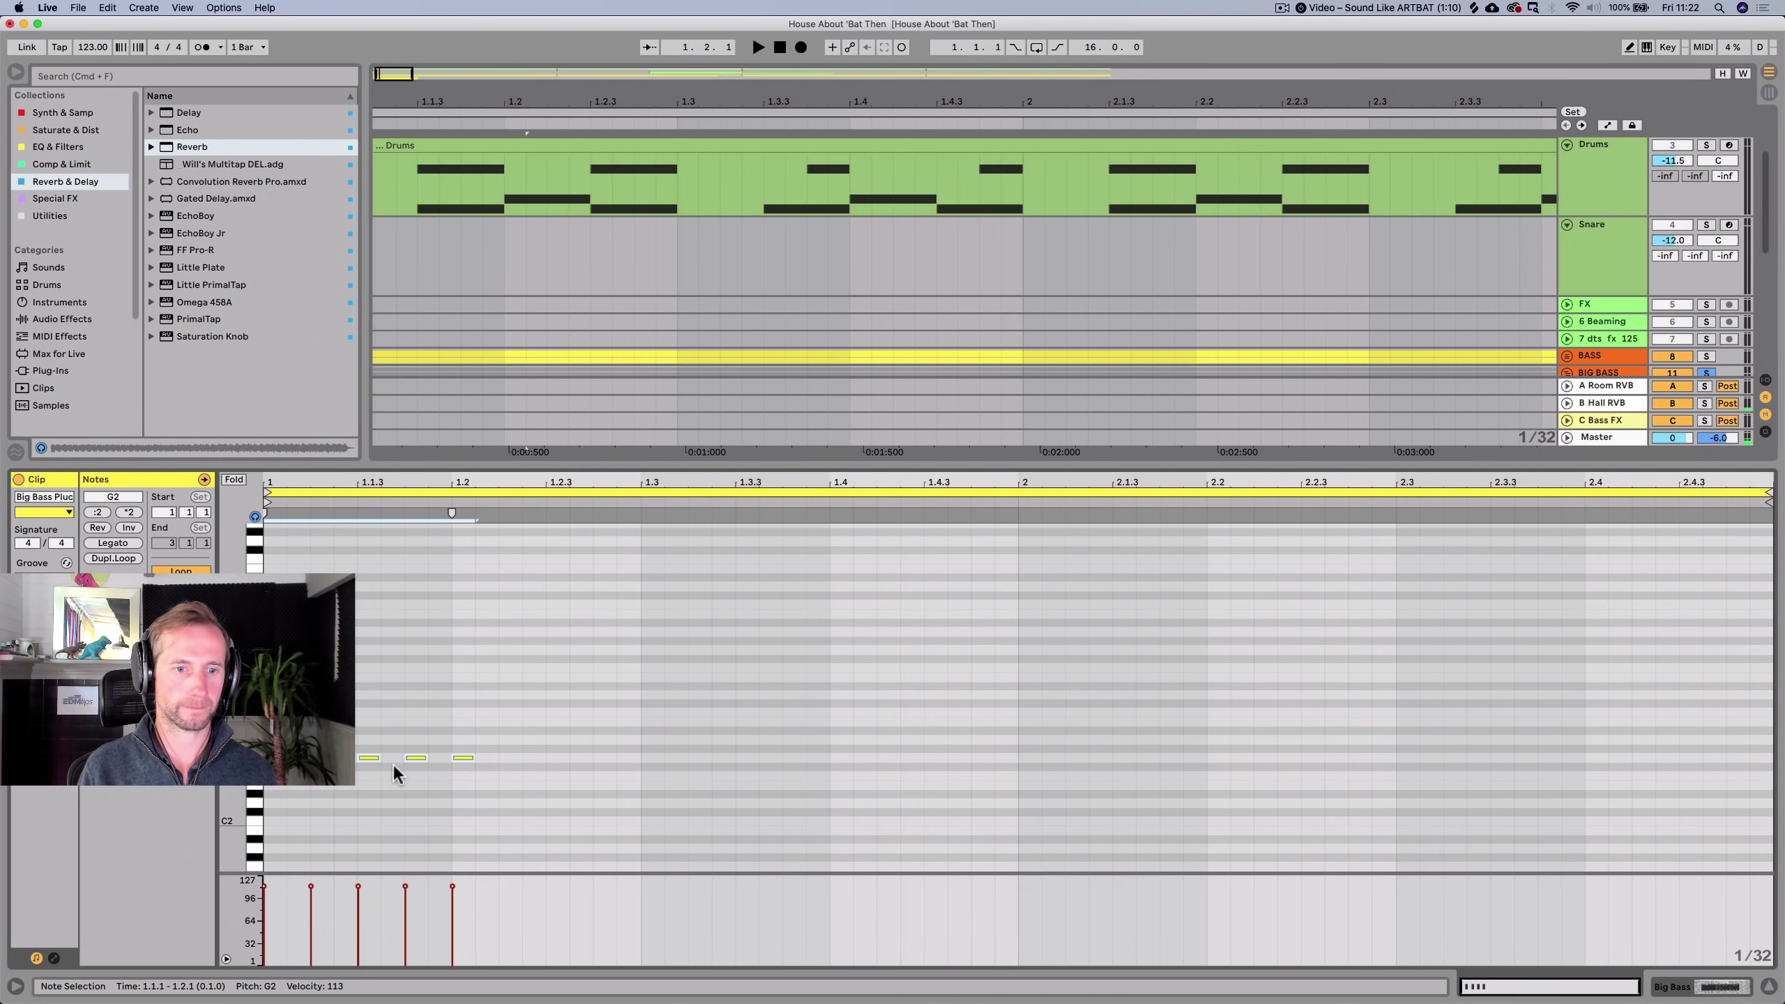
{"action": "left_click_drag", "start_coordinate": [275, 758], "coordinate": [277, 623], "text": "alt"}
{"action": "key", "text": "alt+Left"}
{"action": "key", "text": "shift+Down"}
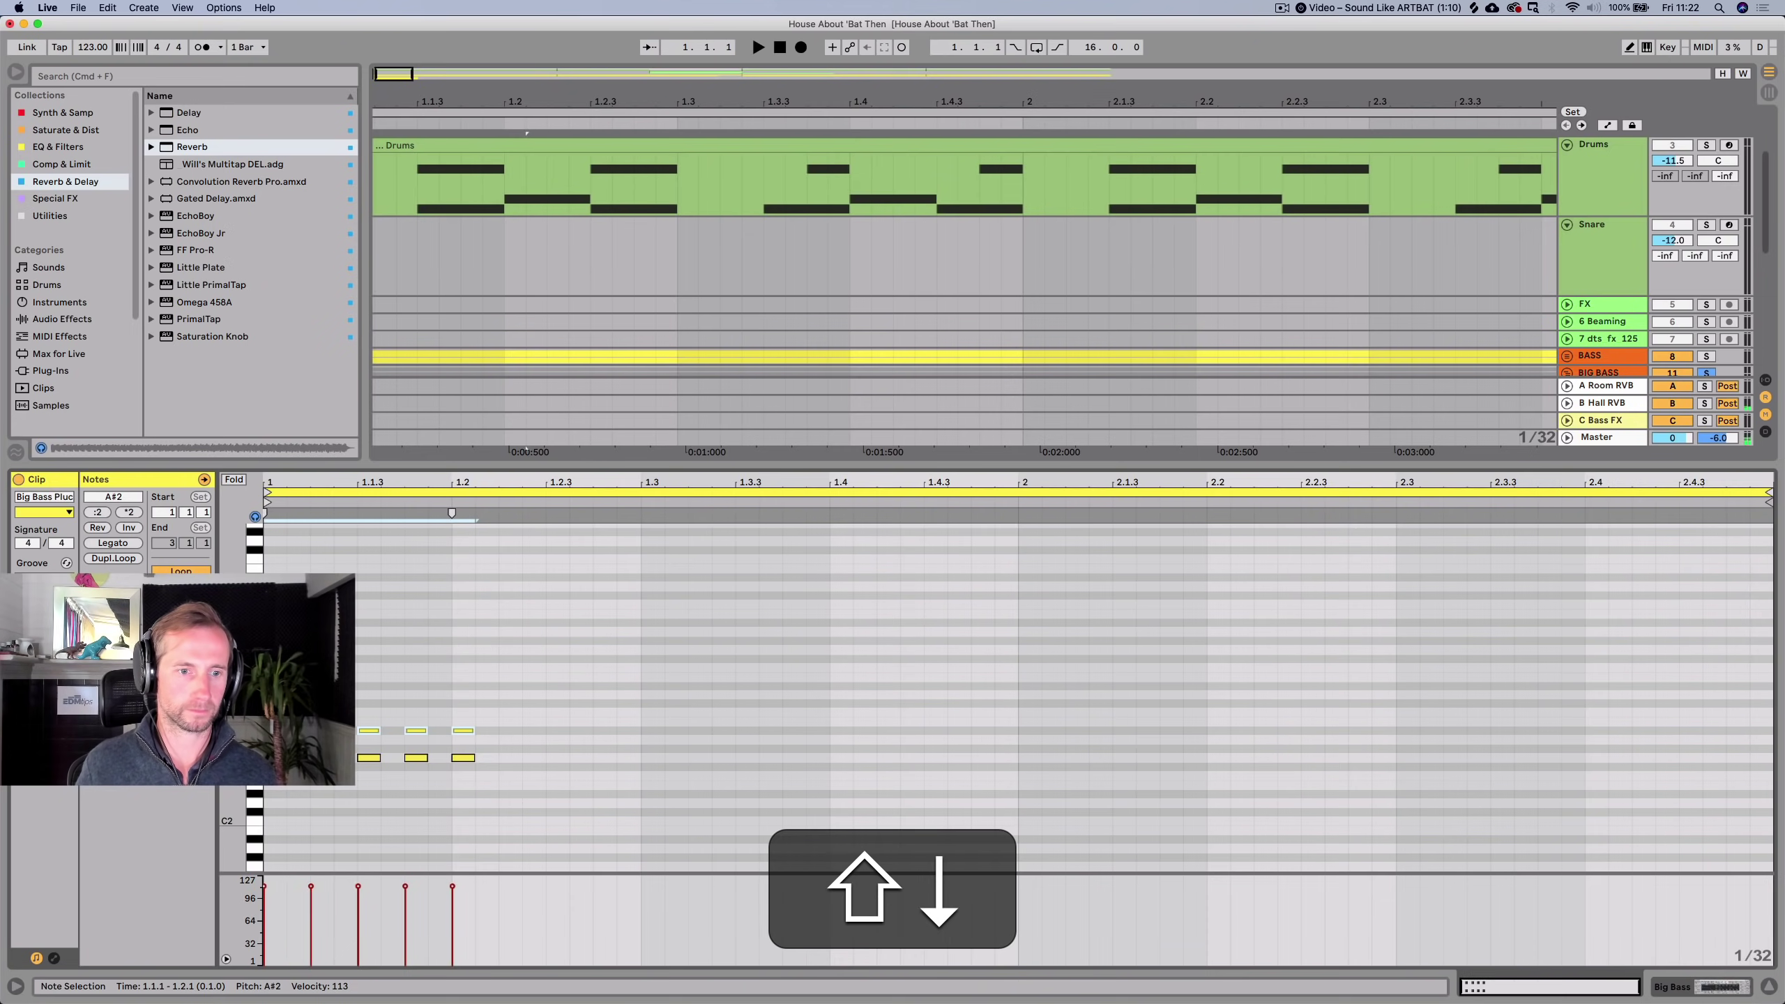
{"action": "key", "text": "shift+space"}
{"action": "key", "text": "BackSpace"}
Try layering a copy of the notes at A#2 in the third Big Bass Pluck clip.
{"action": "key", "text": "shift+Tab"}
{"action": "key", "text": "shift+Tab"}
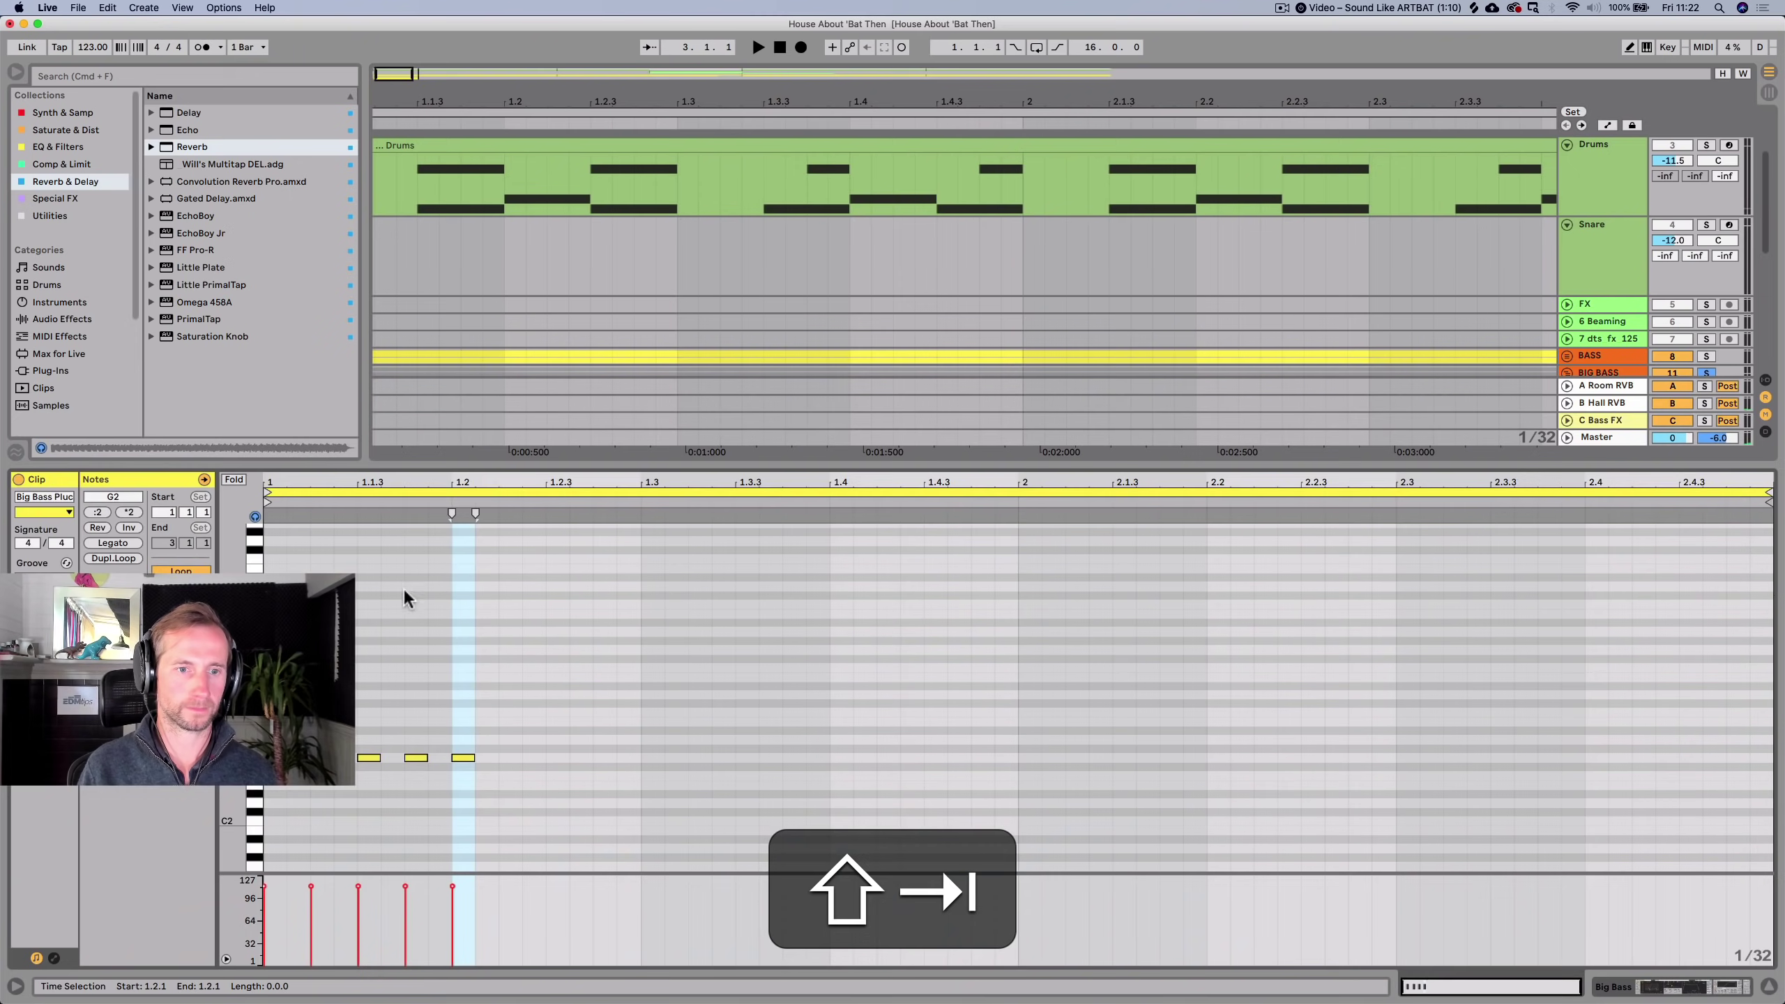
{"action": "key", "text": "super+a"}
{"action": "left_click_drag", "start_coordinate": [322, 758], "coordinate": [322, 704]}
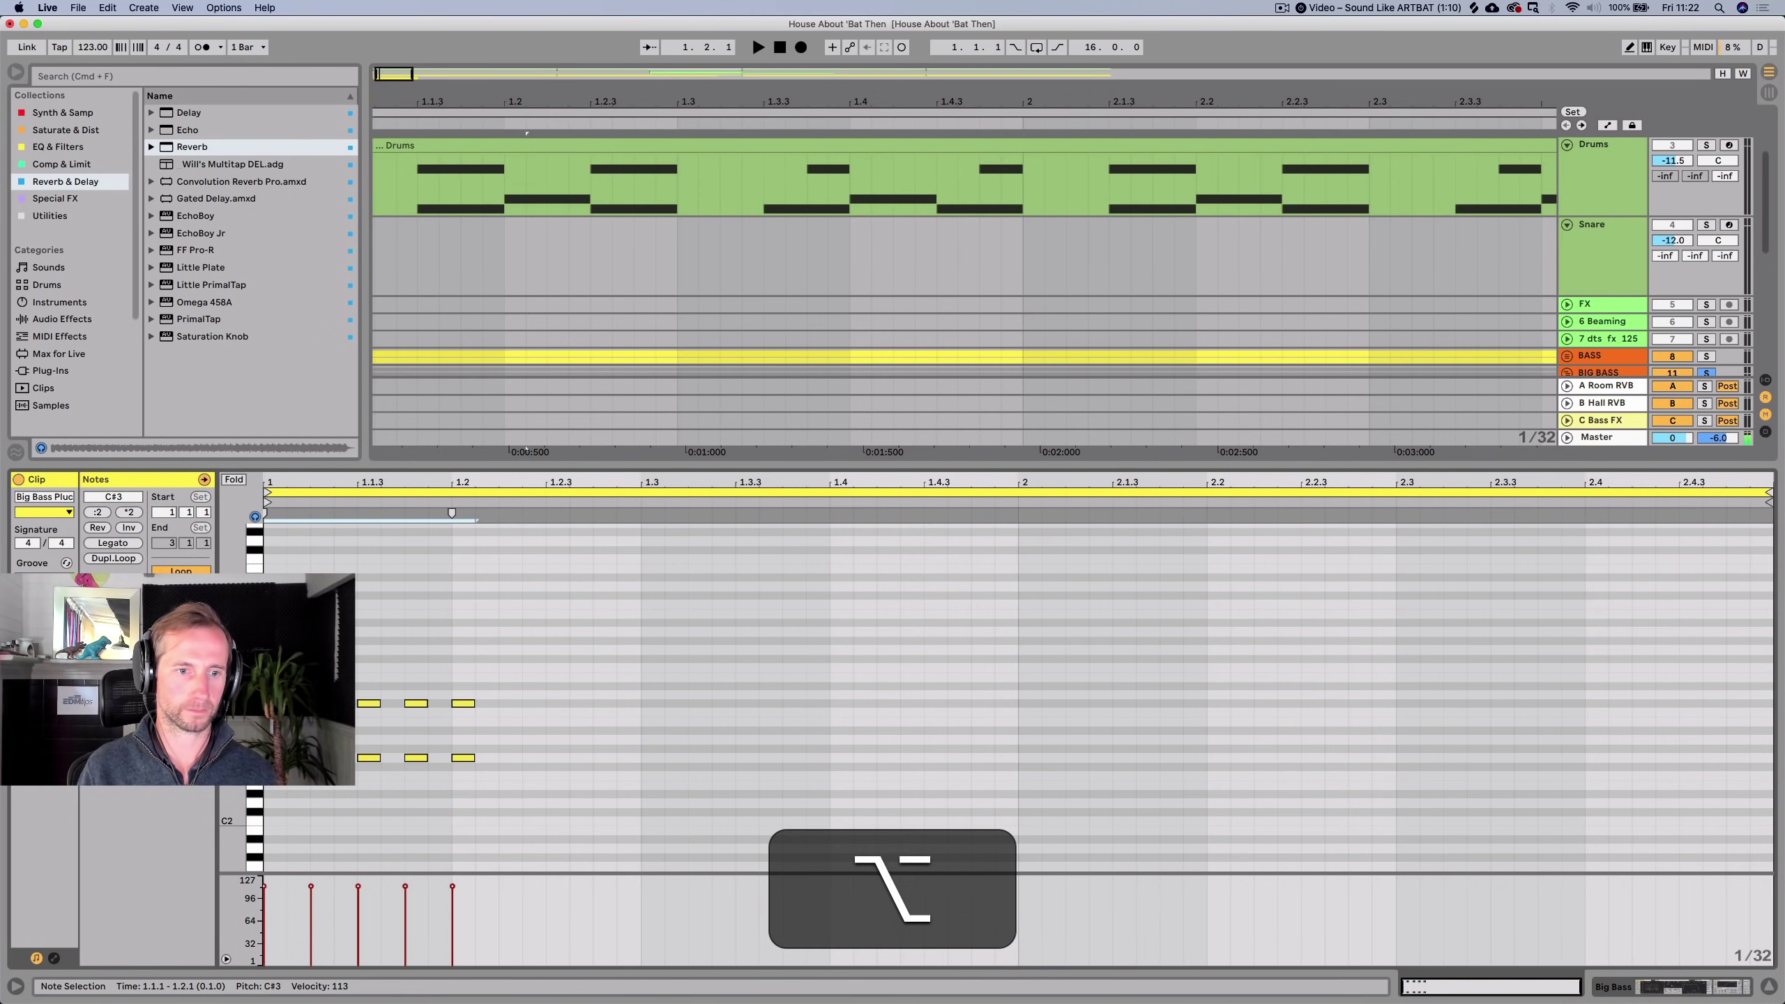
{"action": "key", "text": "Up"}
{"action": "key", "text": "Up"}
{"action": "key", "text": "shift+Down"}
{"action": "key", "text": "shift+space"}
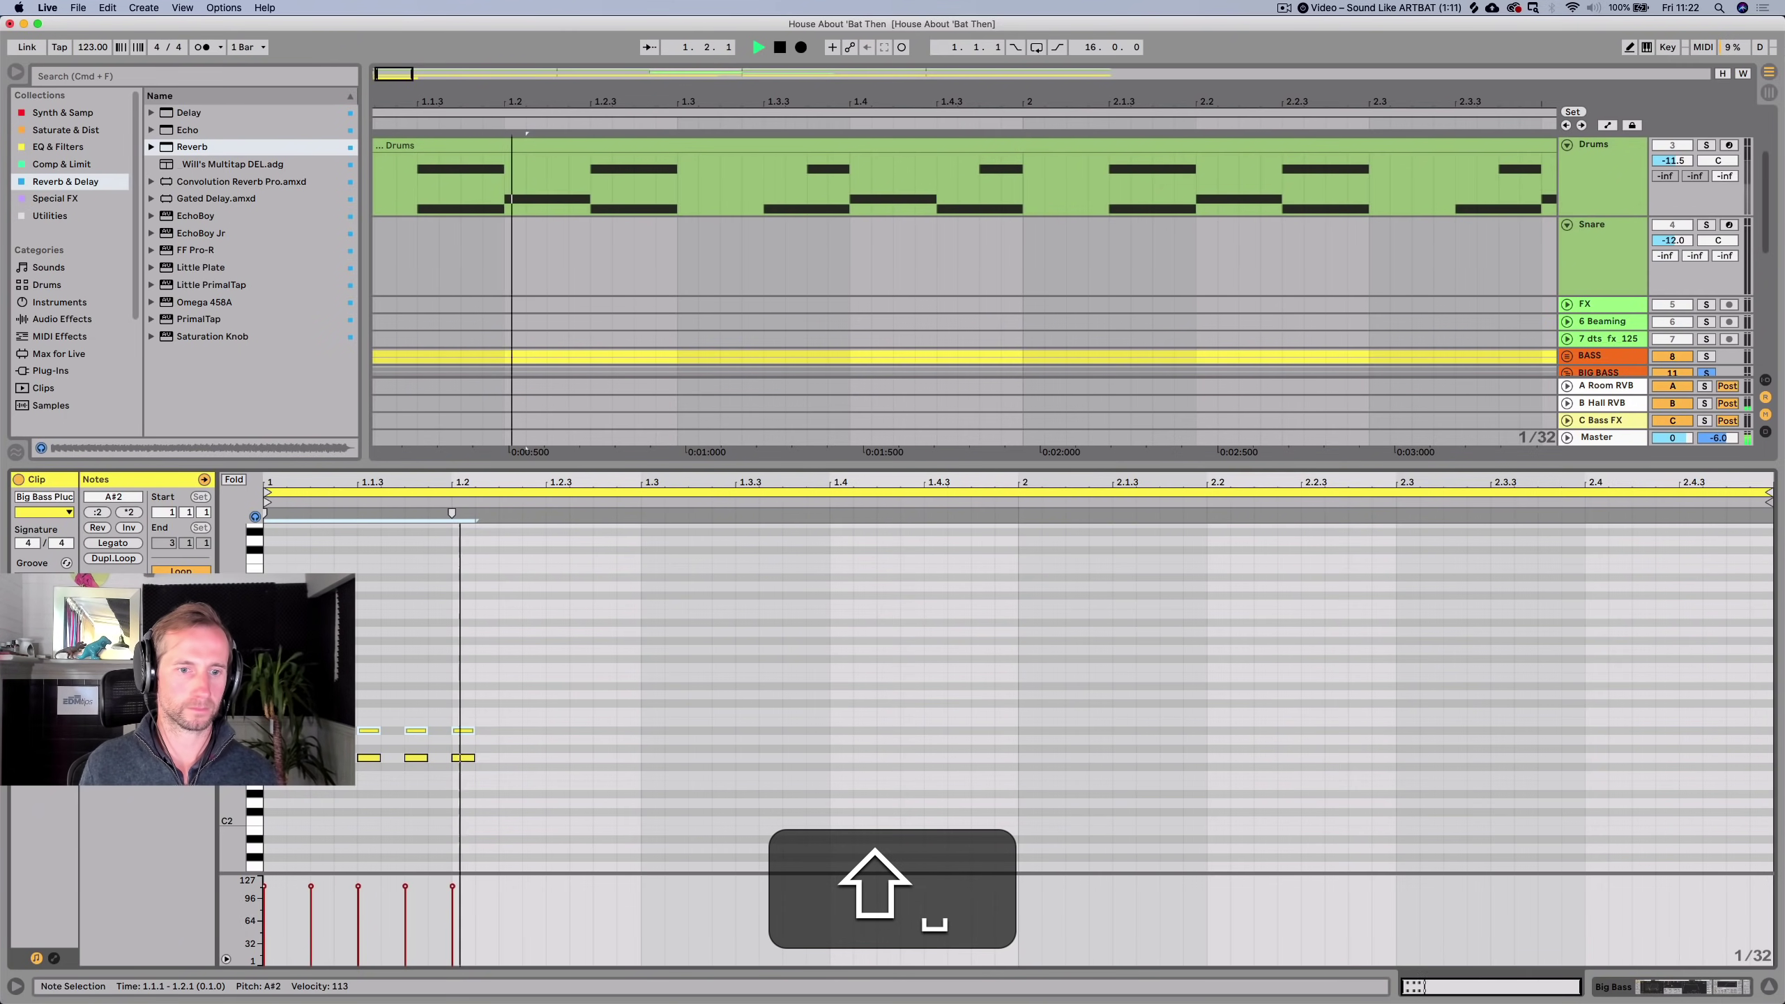
{"action": "key", "text": "BackSpace"}
{"action": "key", "text": "space"}
Lower the third Big Bass track's volume to -23.4 dB during playback.
{"action": "key", "text": "shift+Tab"}
{"action": "left_click_drag", "start_coordinate": [1680, 604], "coordinate": [1680, 631]}
{"action": "key", "text": "space"}
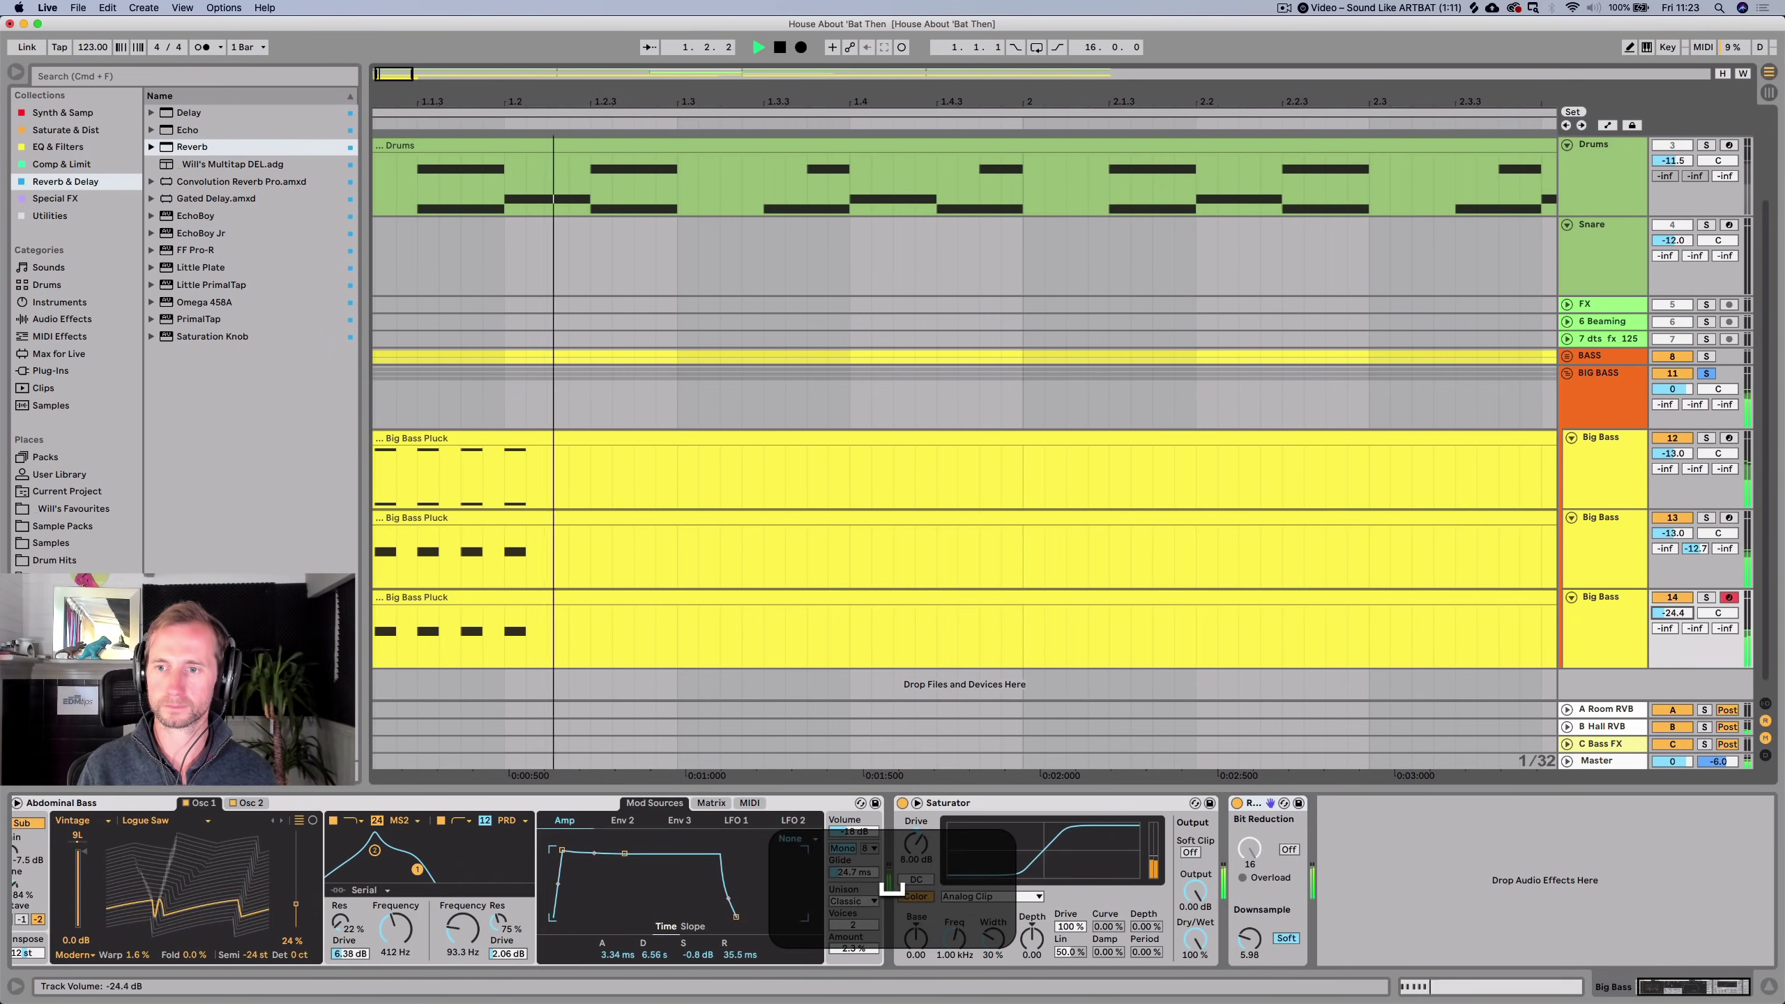
{"action": "key", "text": "space"}
Add Ozone Imager 2 after the sampler on the first Big Bass track and solo that track.
{"action": "left_click", "coordinate": [1609, 461]}
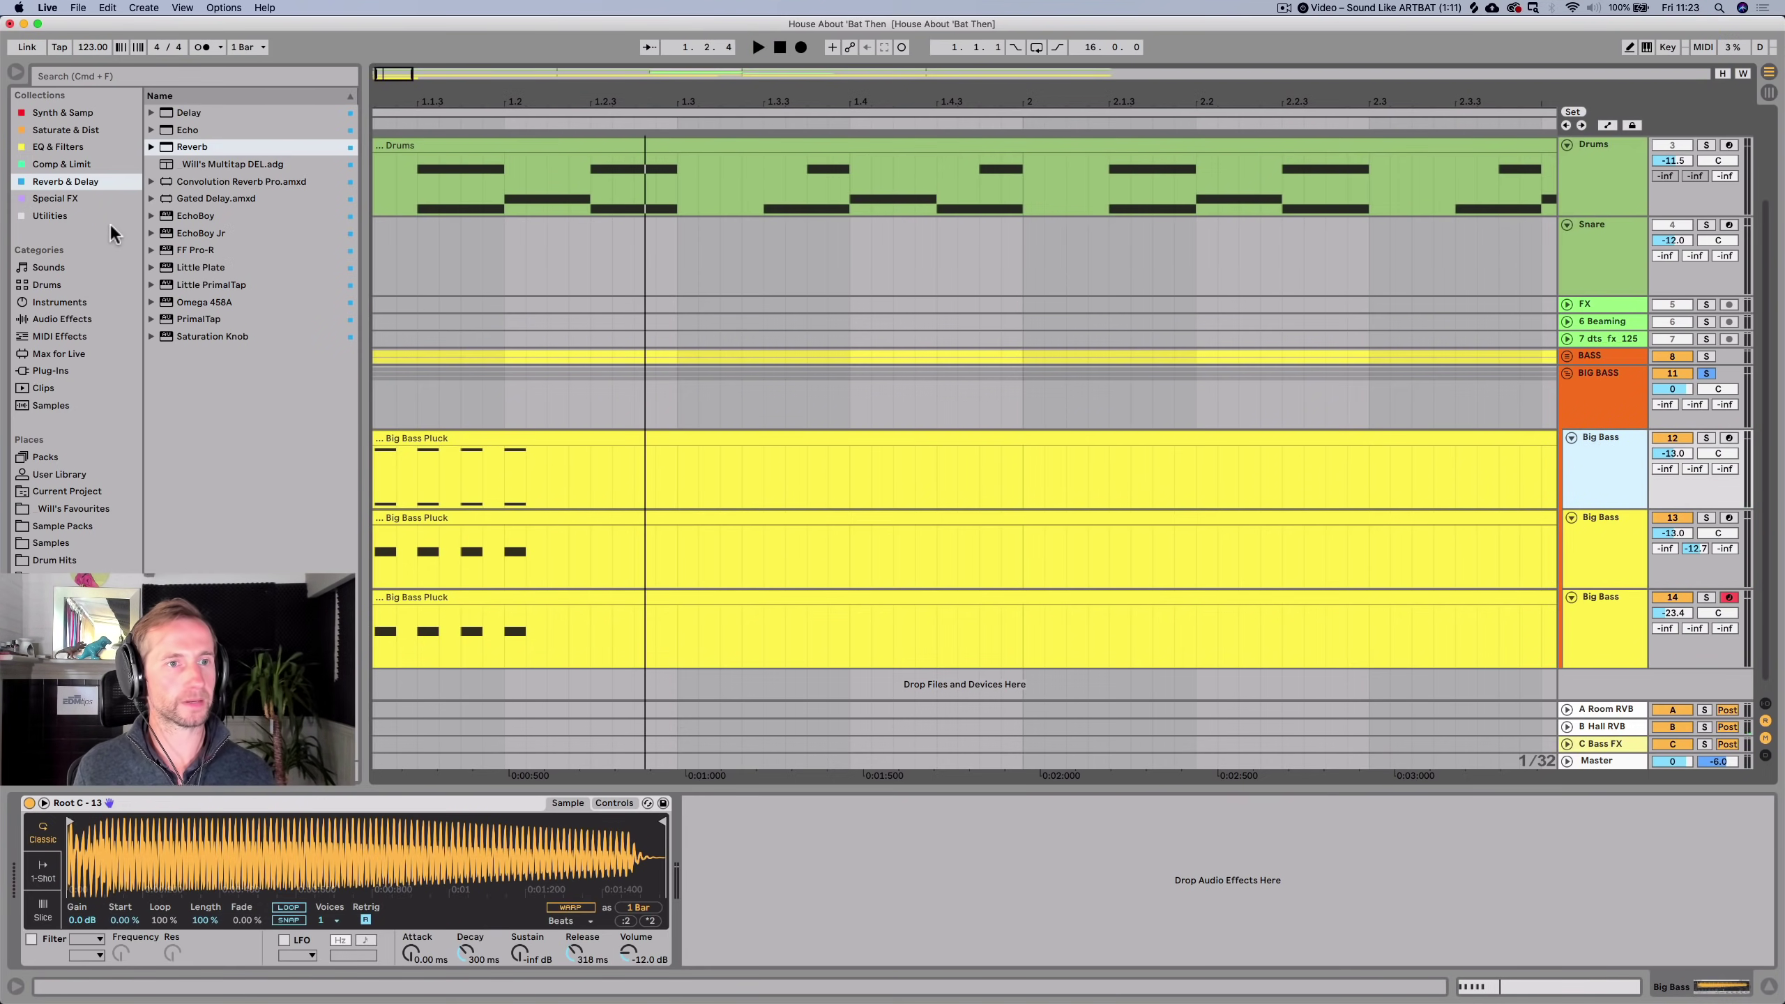
{"action": "left_click", "coordinate": [49, 216]}
{"action": "left_click_drag", "start_coordinate": [216, 346], "coordinate": [267, 370]}
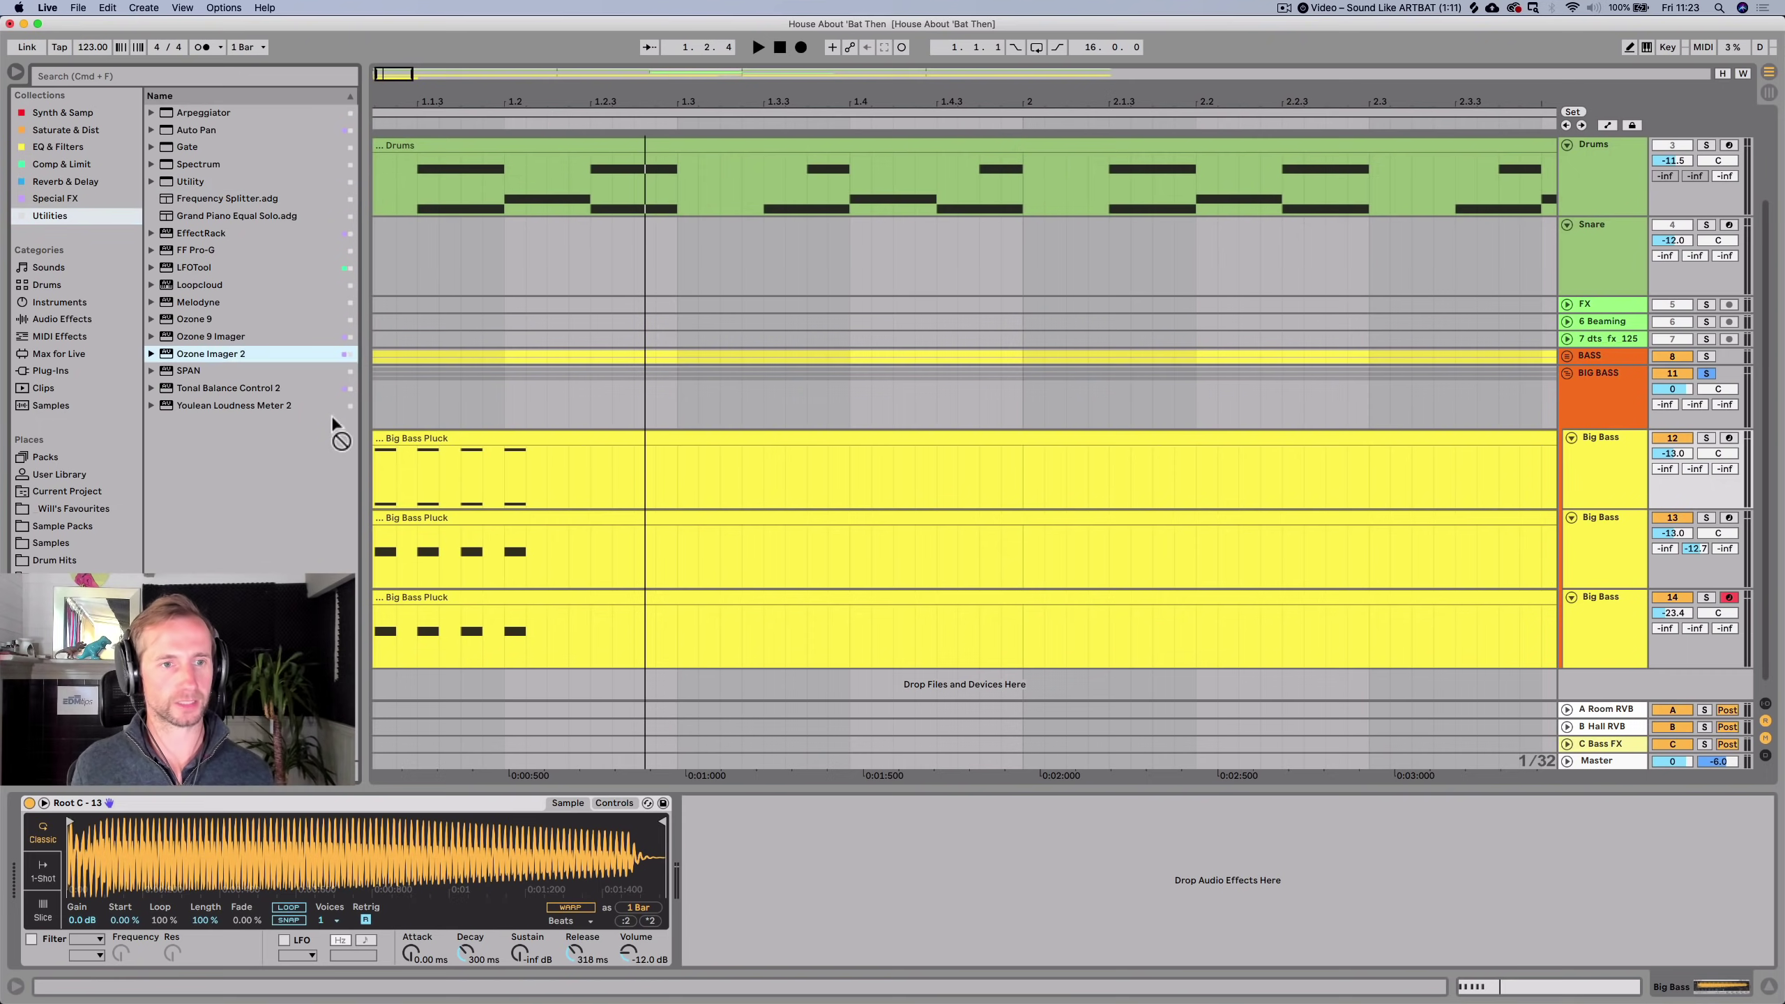
{"action": "left_click_drag", "start_coordinate": [727, 828], "coordinate": [728, 828]}
{"action": "left_click", "coordinate": [1707, 439]}
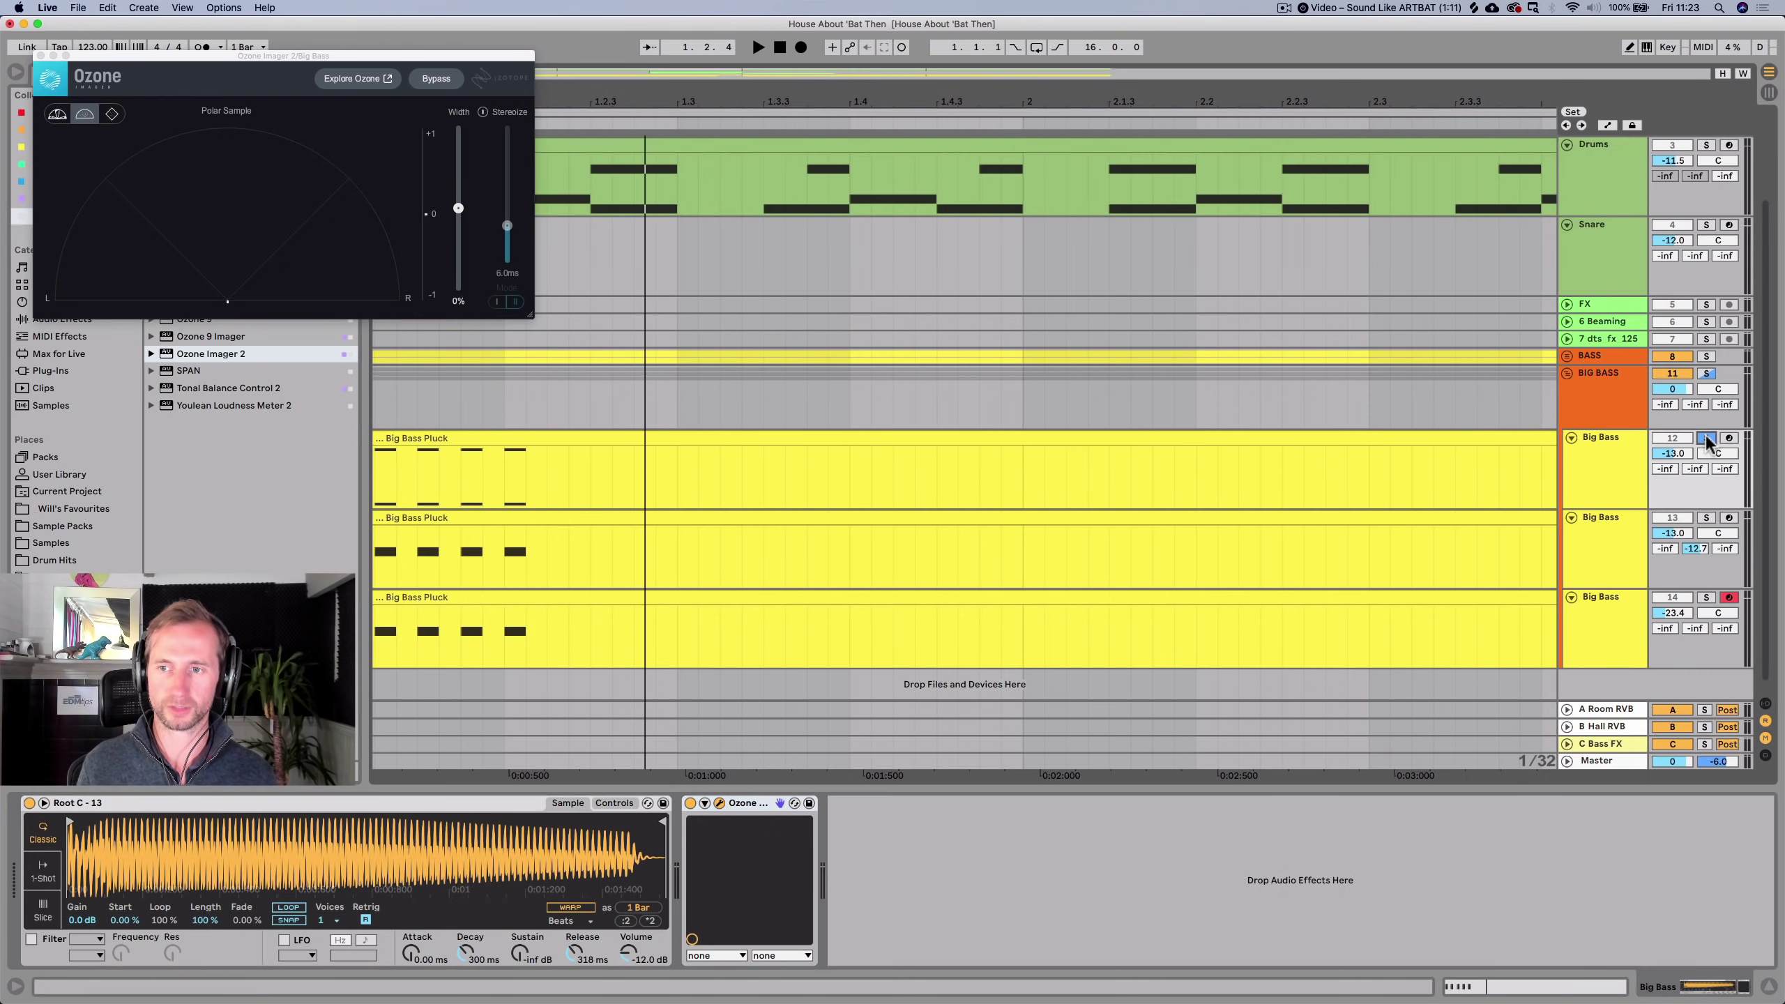
Enable Stereoize at 14.1 ms in Ozone Imager 2 and set the sampler's Voices to 2.
{"action": "key", "text": "space"}
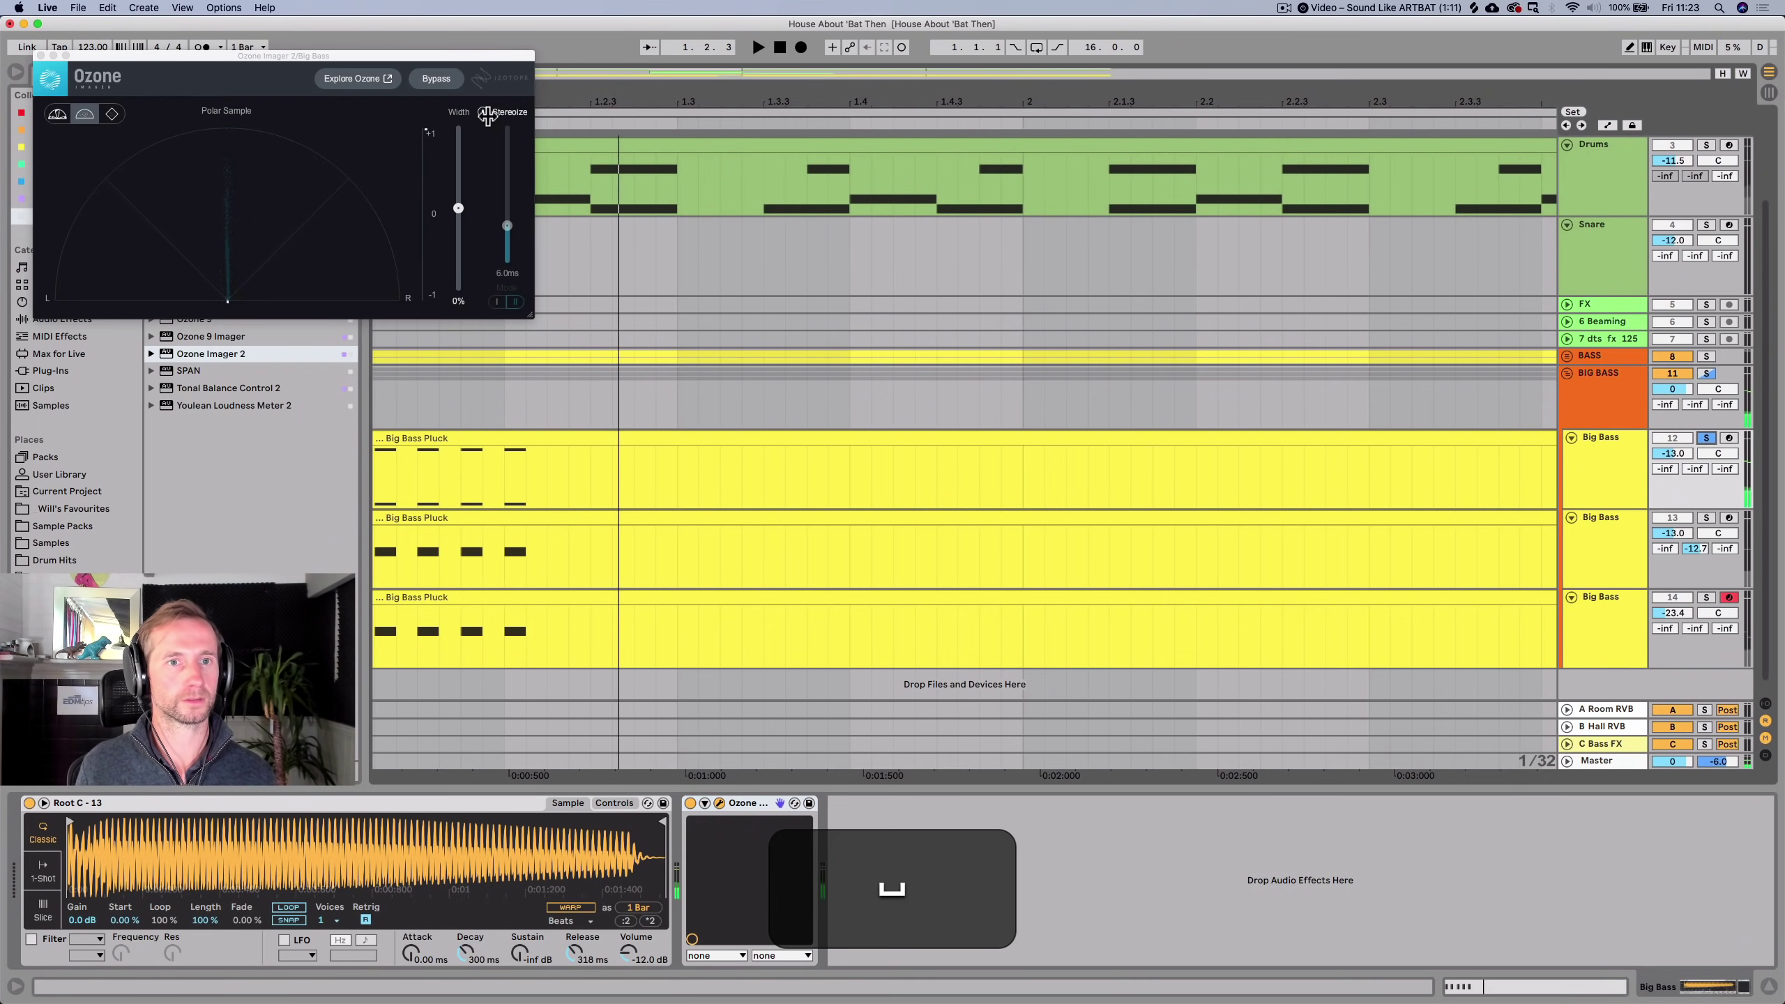
{"action": "left_click_drag", "start_coordinate": [505, 228], "coordinate": [494, 167]}
{"action": "key", "text": "space"}
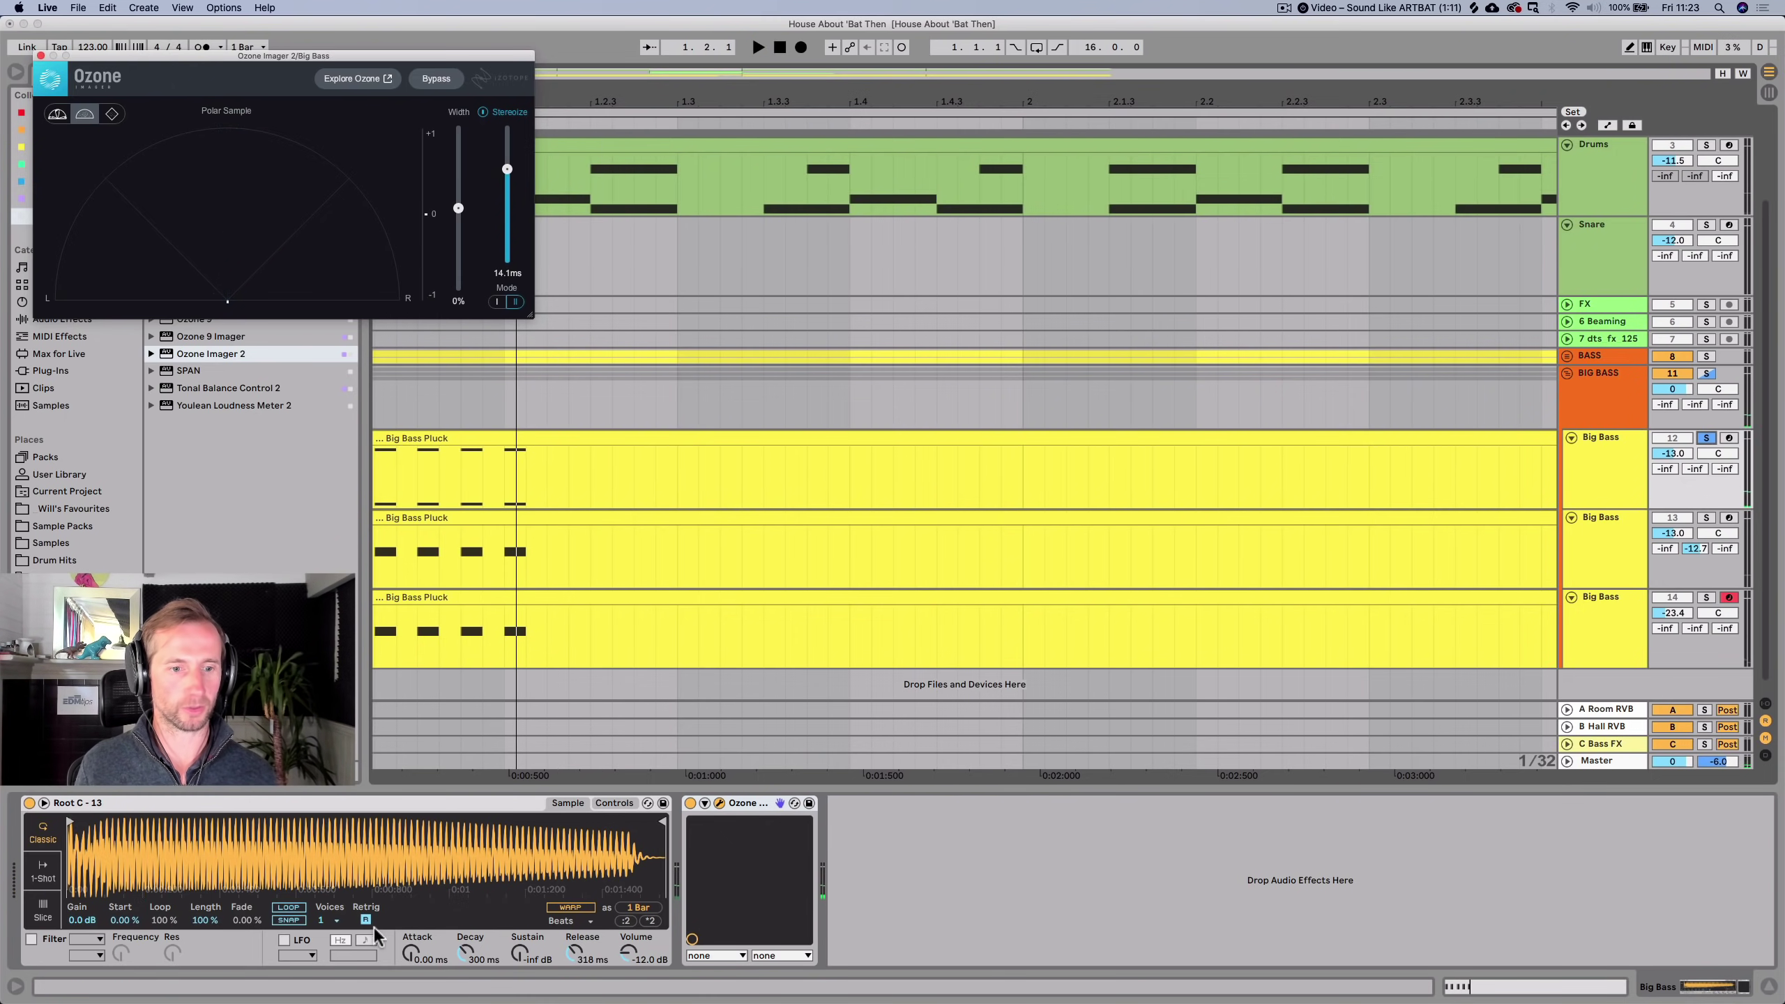
{"action": "left_click", "coordinate": [326, 919]}
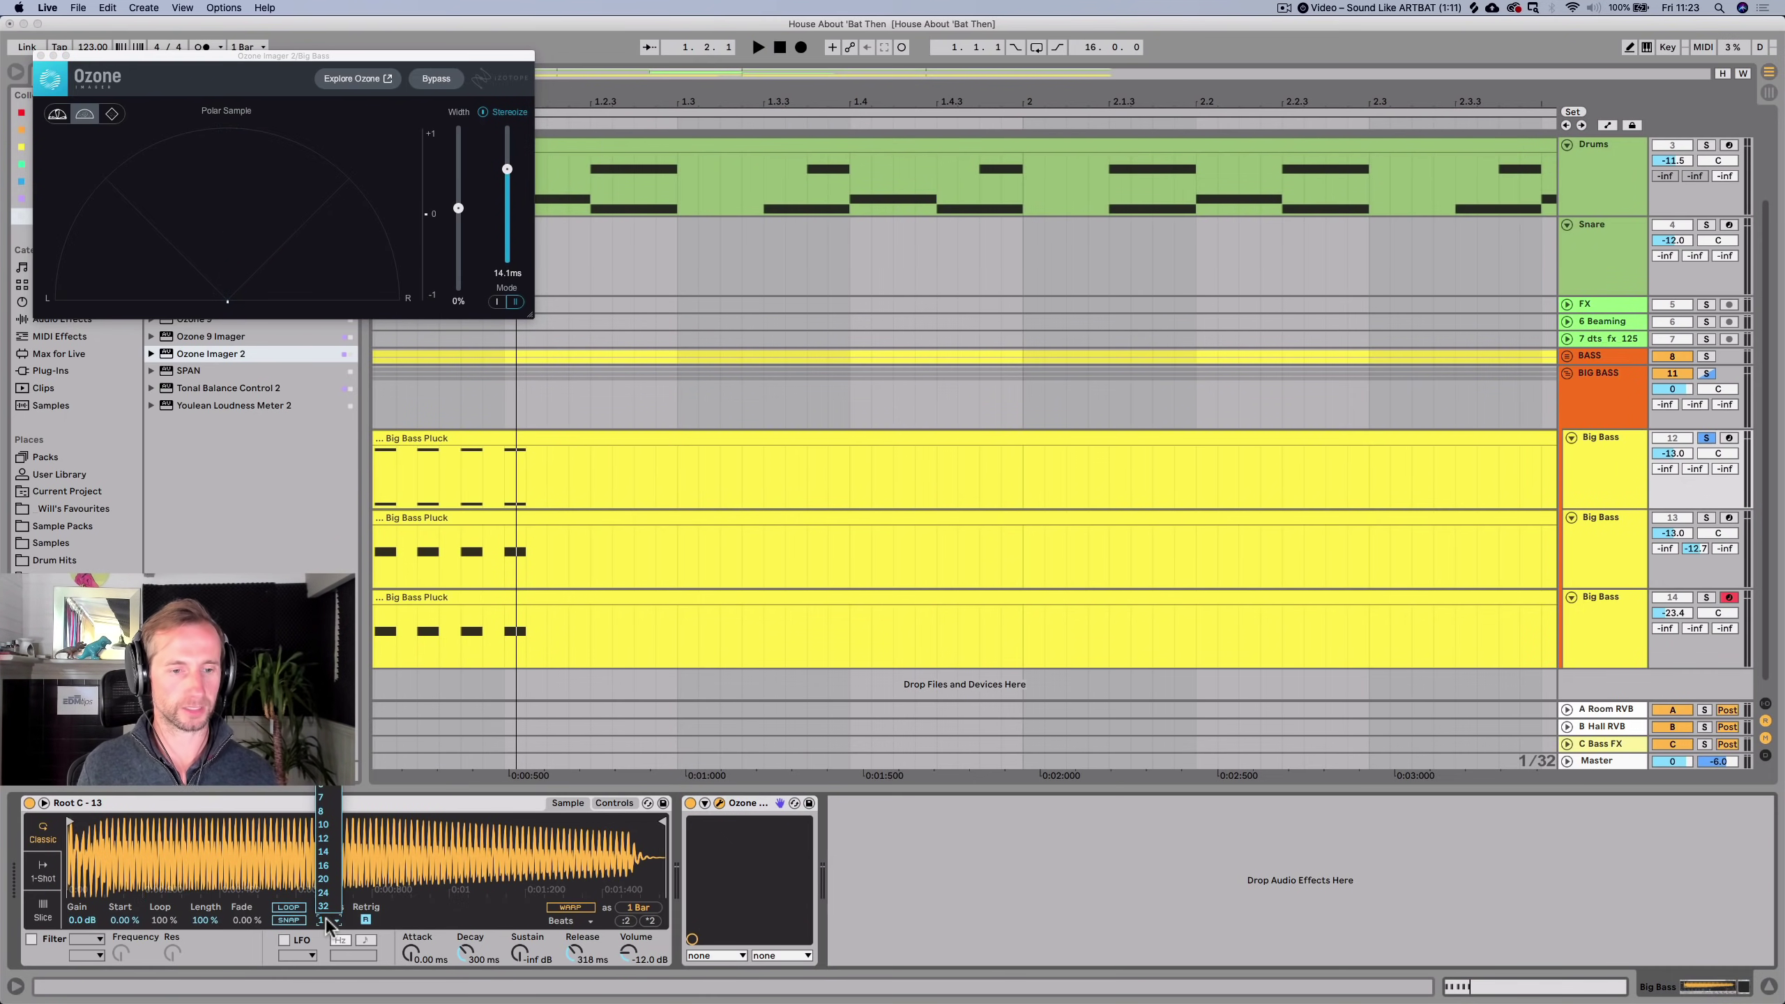
{"action": "left_click", "coordinate": [324, 729]}
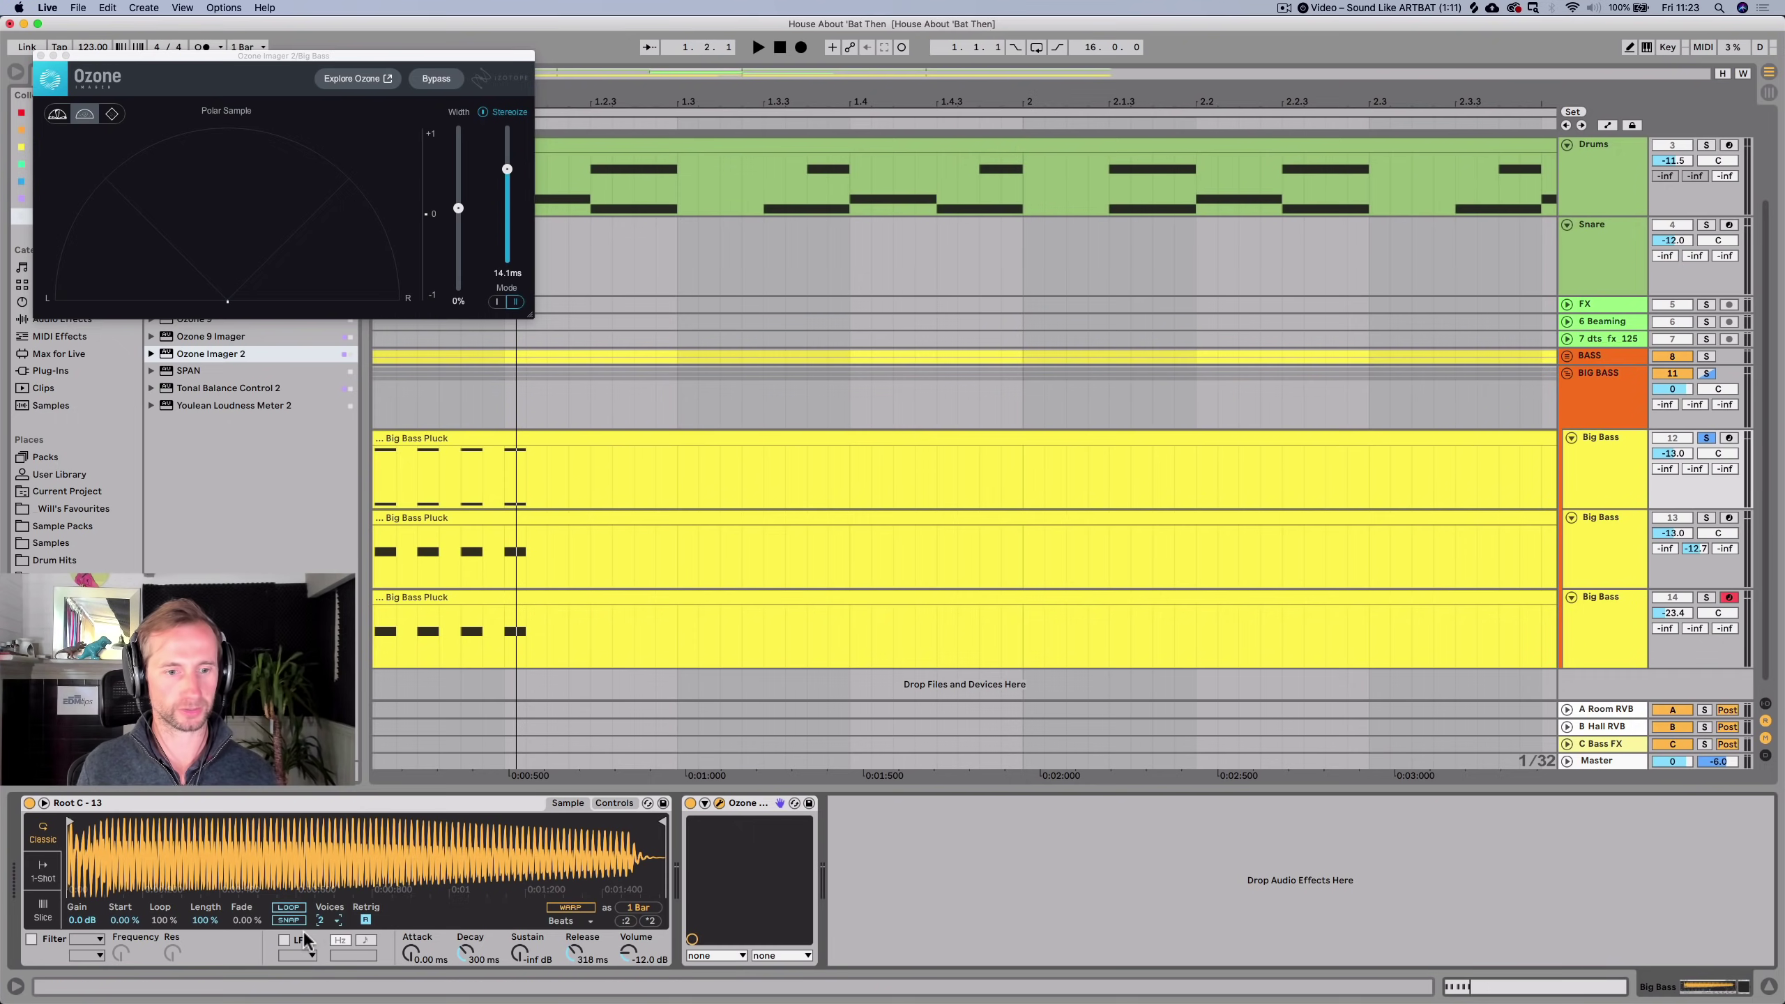
Set Ozone Imager 2's Width to 87% and its Stereoize amount to 17.4 ms while listening.
{"action": "key", "text": "space"}
{"action": "left_click_drag", "start_coordinate": [458, 208], "coordinate": [503, 144]}
{"action": "key", "text": "space"}
{"action": "key", "text": "space"}
{"action": "key", "text": "space"}
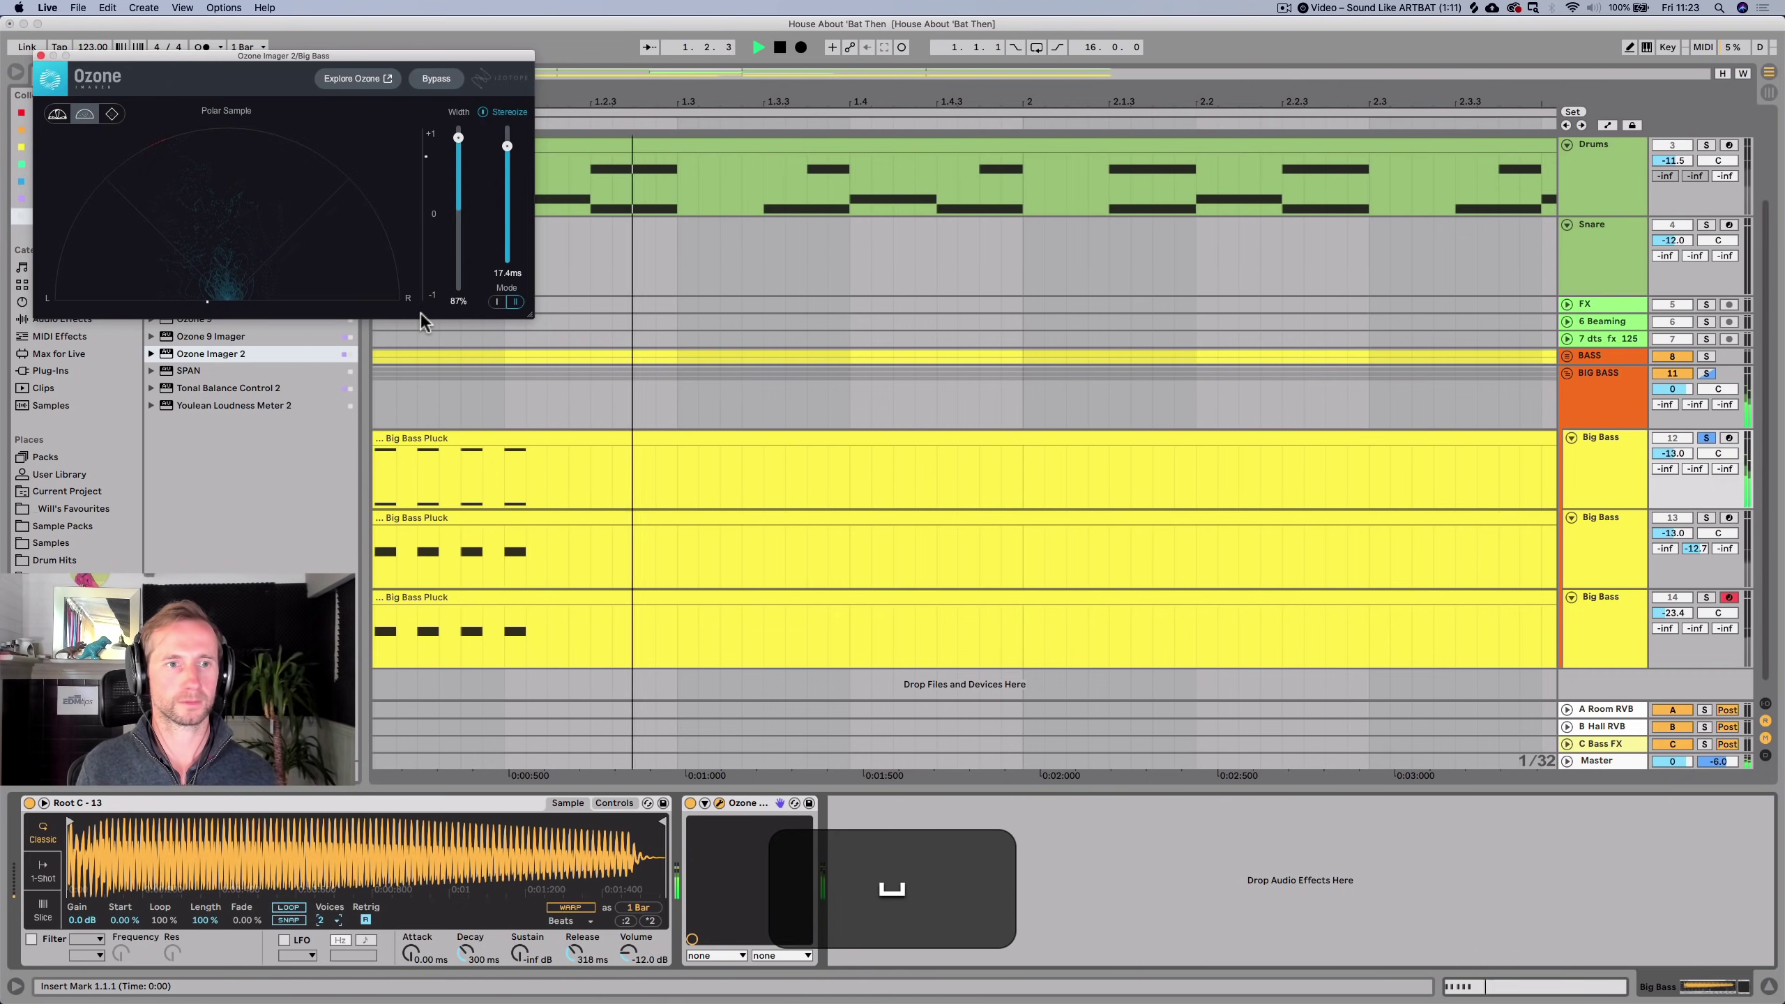
{"action": "key", "text": "space"}
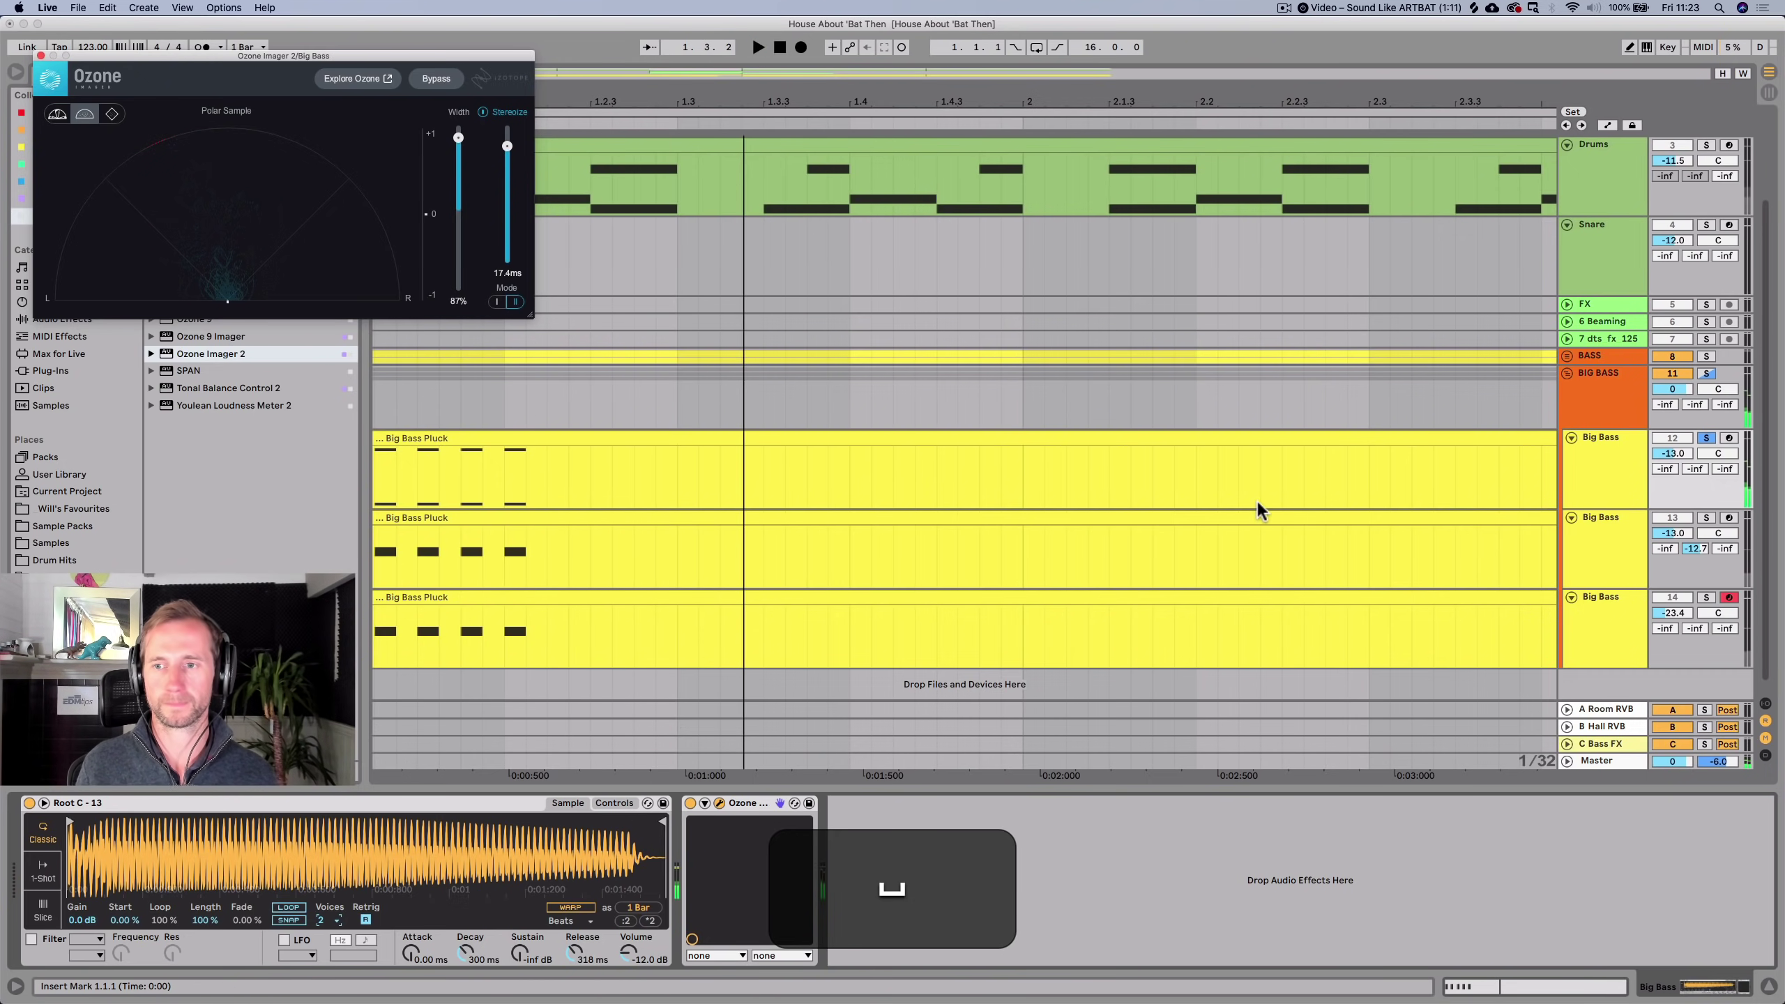
Solo the second and third Big Bass tracks as well and set the third track's volume to -16.7 dB.
{"action": "left_click", "coordinate": [1600, 472]}
{"action": "left_click", "coordinate": [1707, 518], "text": "super"}
{"action": "key", "text": "space"}
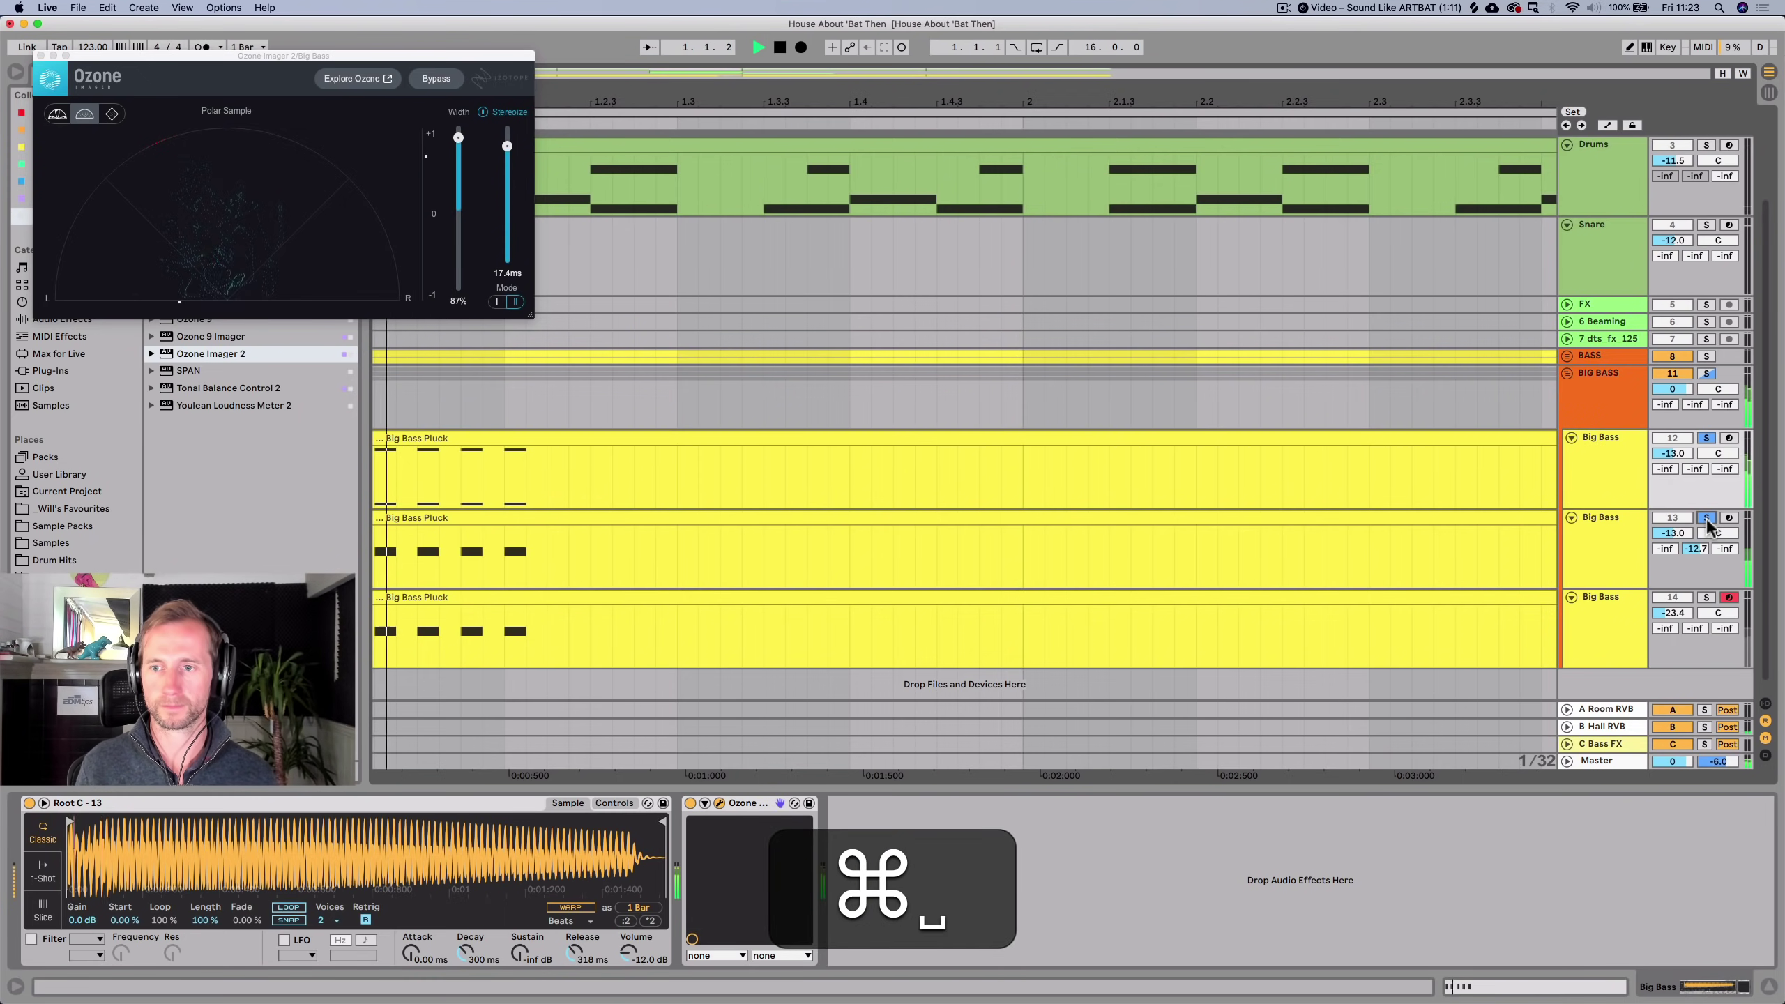
{"action": "left_click", "coordinate": [1708, 597], "text": "super"}
{"action": "key", "text": "space"}
{"action": "left_click_drag", "start_coordinate": [1676, 613], "coordinate": [1676, 608]}
{"action": "key", "text": "space"}
{"action": "key", "text": "space"}
{"action": "key", "text": "space"}
Close the Ozone Imager window and add an EQ Eight to the BIG BASS group.
{"action": "left_click", "coordinate": [1583, 399]}
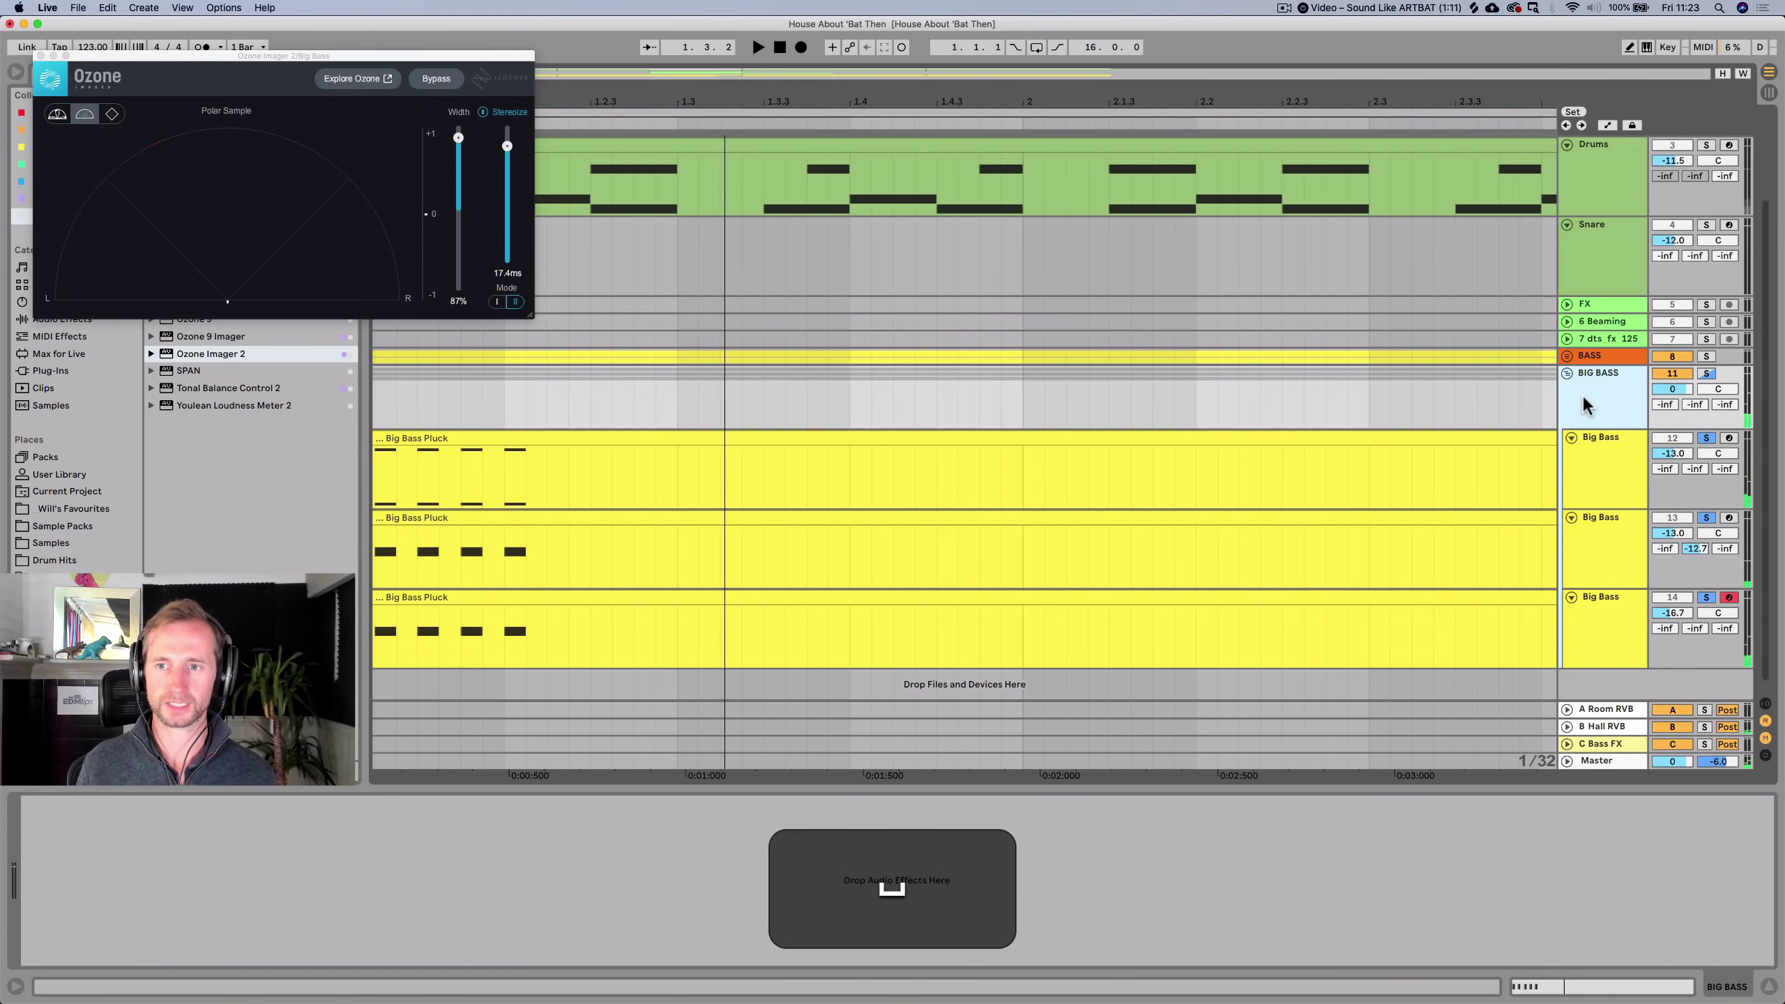
{"action": "left_click", "coordinate": [41, 56]}
{"action": "left_click", "coordinate": [62, 148]}
{"action": "left_click_drag", "start_coordinate": [181, 134], "coordinate": [53, 872]}
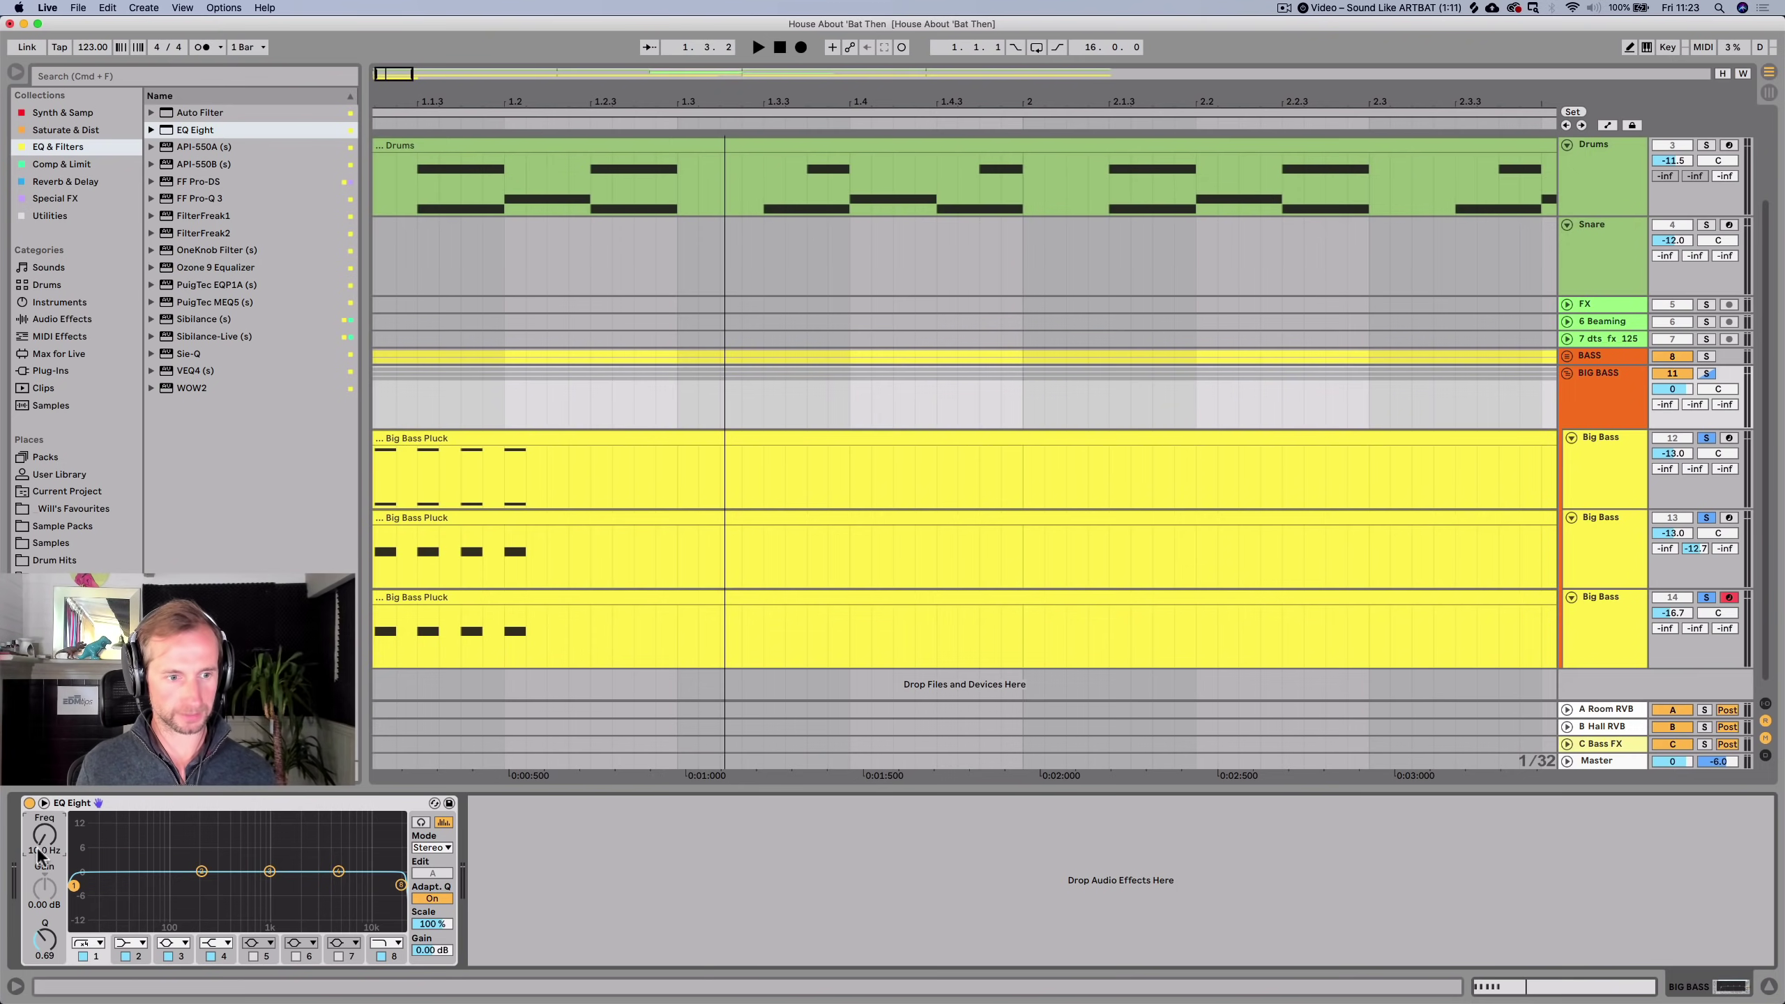
Set the EQ Eight's band 1 low-cut frequency to 115 Hz while playing the group.
{"action": "key", "text": "space"}
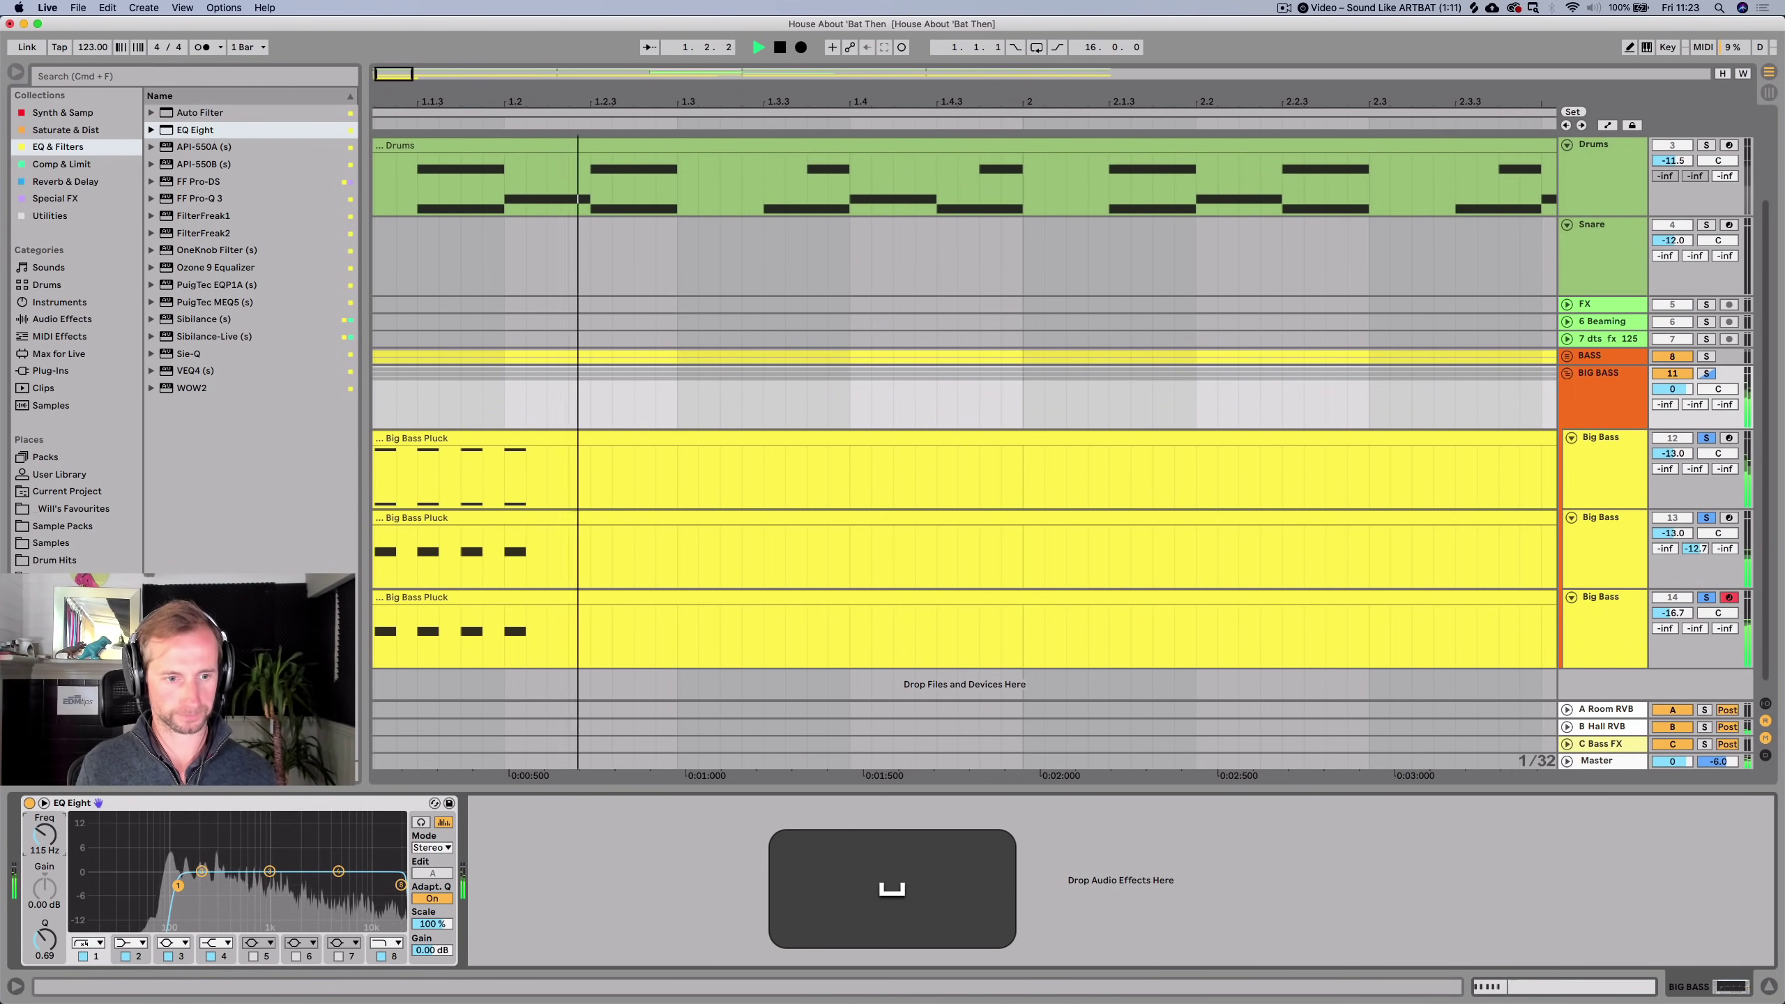
{"action": "left_click_drag", "start_coordinate": [56, 829], "coordinate": [56, 821]}
{"action": "key", "text": "space"}
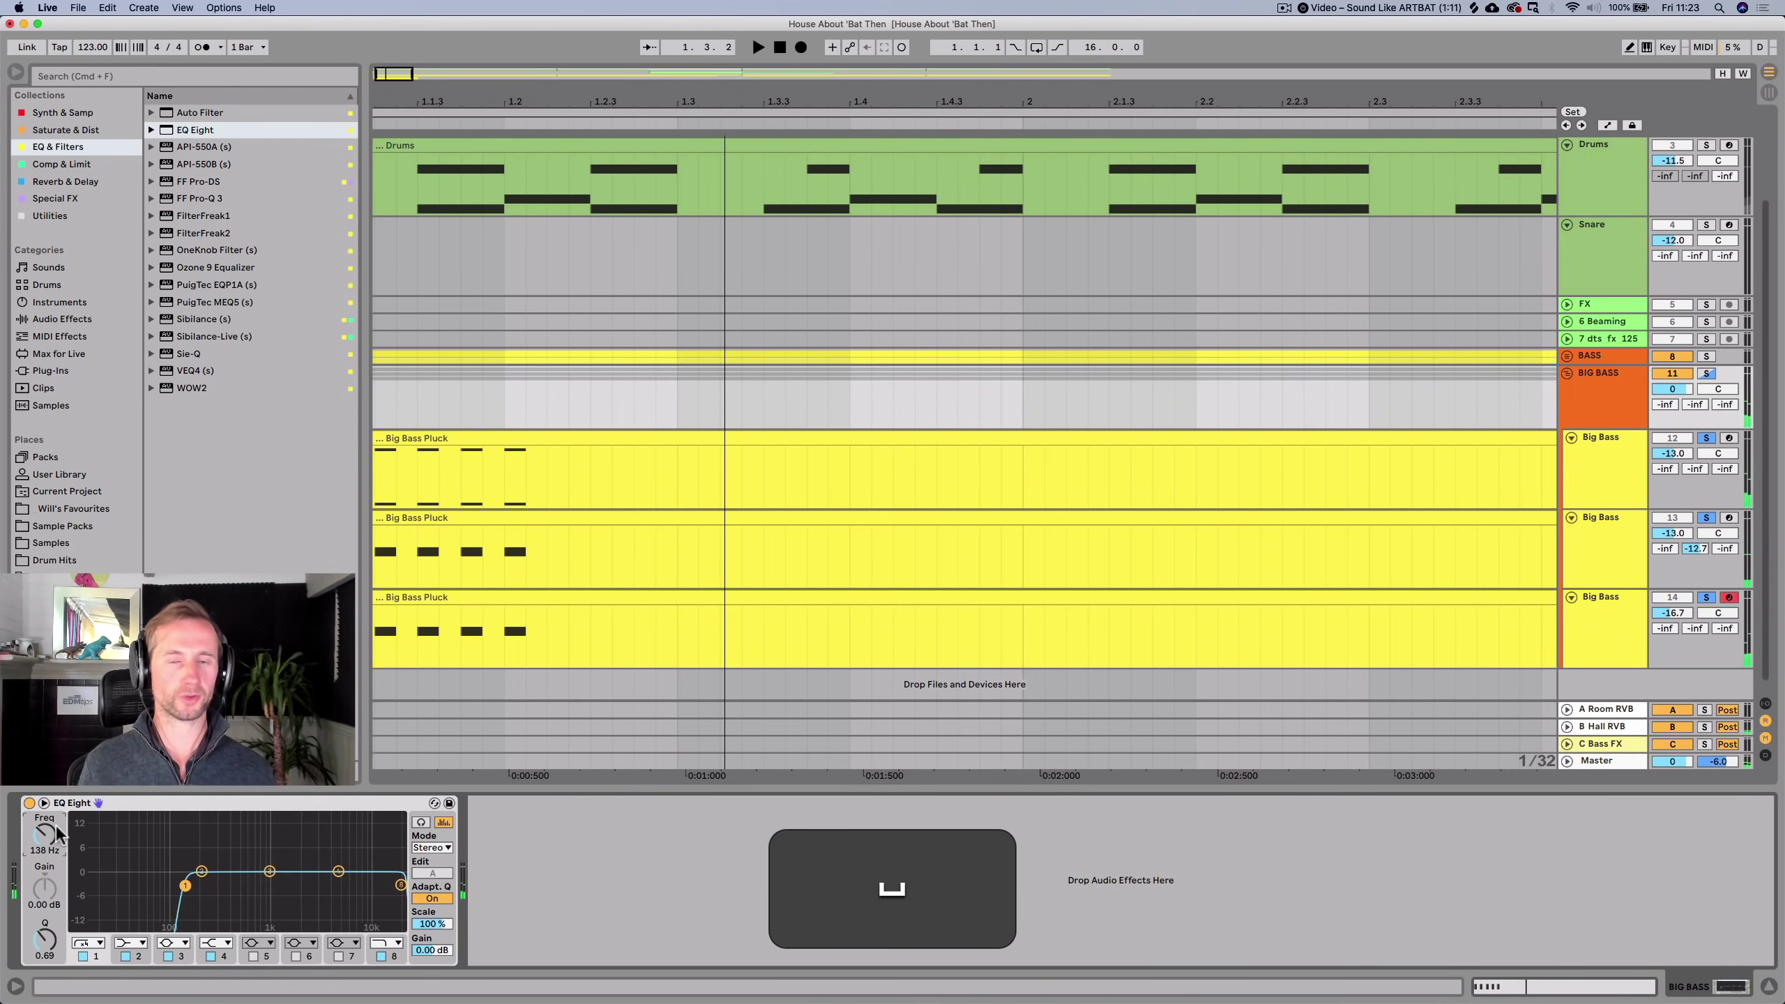
{"action": "mouse_move", "coordinate": [56, 833]}
{"action": "left_mouse_down"}
{"action": "mouse_move", "coordinate": [56, 854]}
{"action": "mouse_move", "coordinate": [49, 810]}
{"action": "left_mouse_up"}
{"action": "key", "text": "space"}
{"action": "key", "text": "space"}
{"action": "key", "text": "space"}
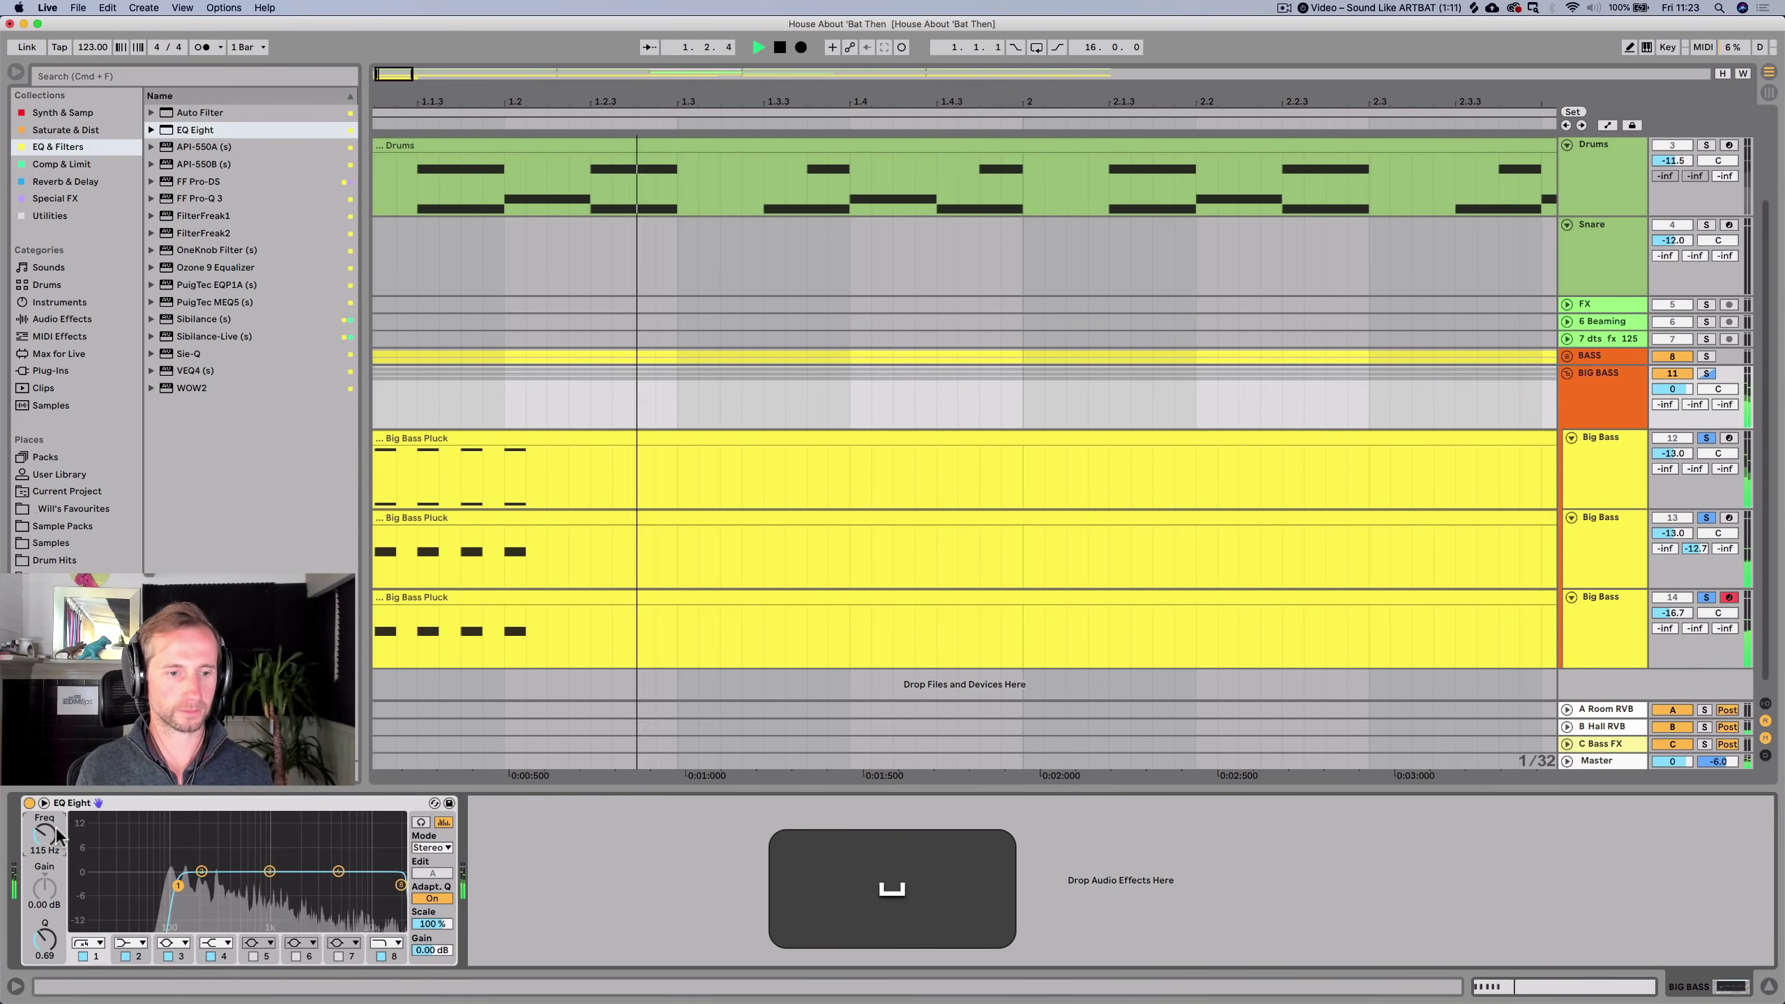
Set the EQ Eight's low cut to 91.8 Hz with a Q of 0.66 and pull band 2 down slightly.
{"action": "key", "text": "space"}
{"action": "left_click_drag", "start_coordinate": [178, 886], "coordinate": [168, 887]}
{"action": "key", "text": "space"}
{"action": "key", "text": "space"}
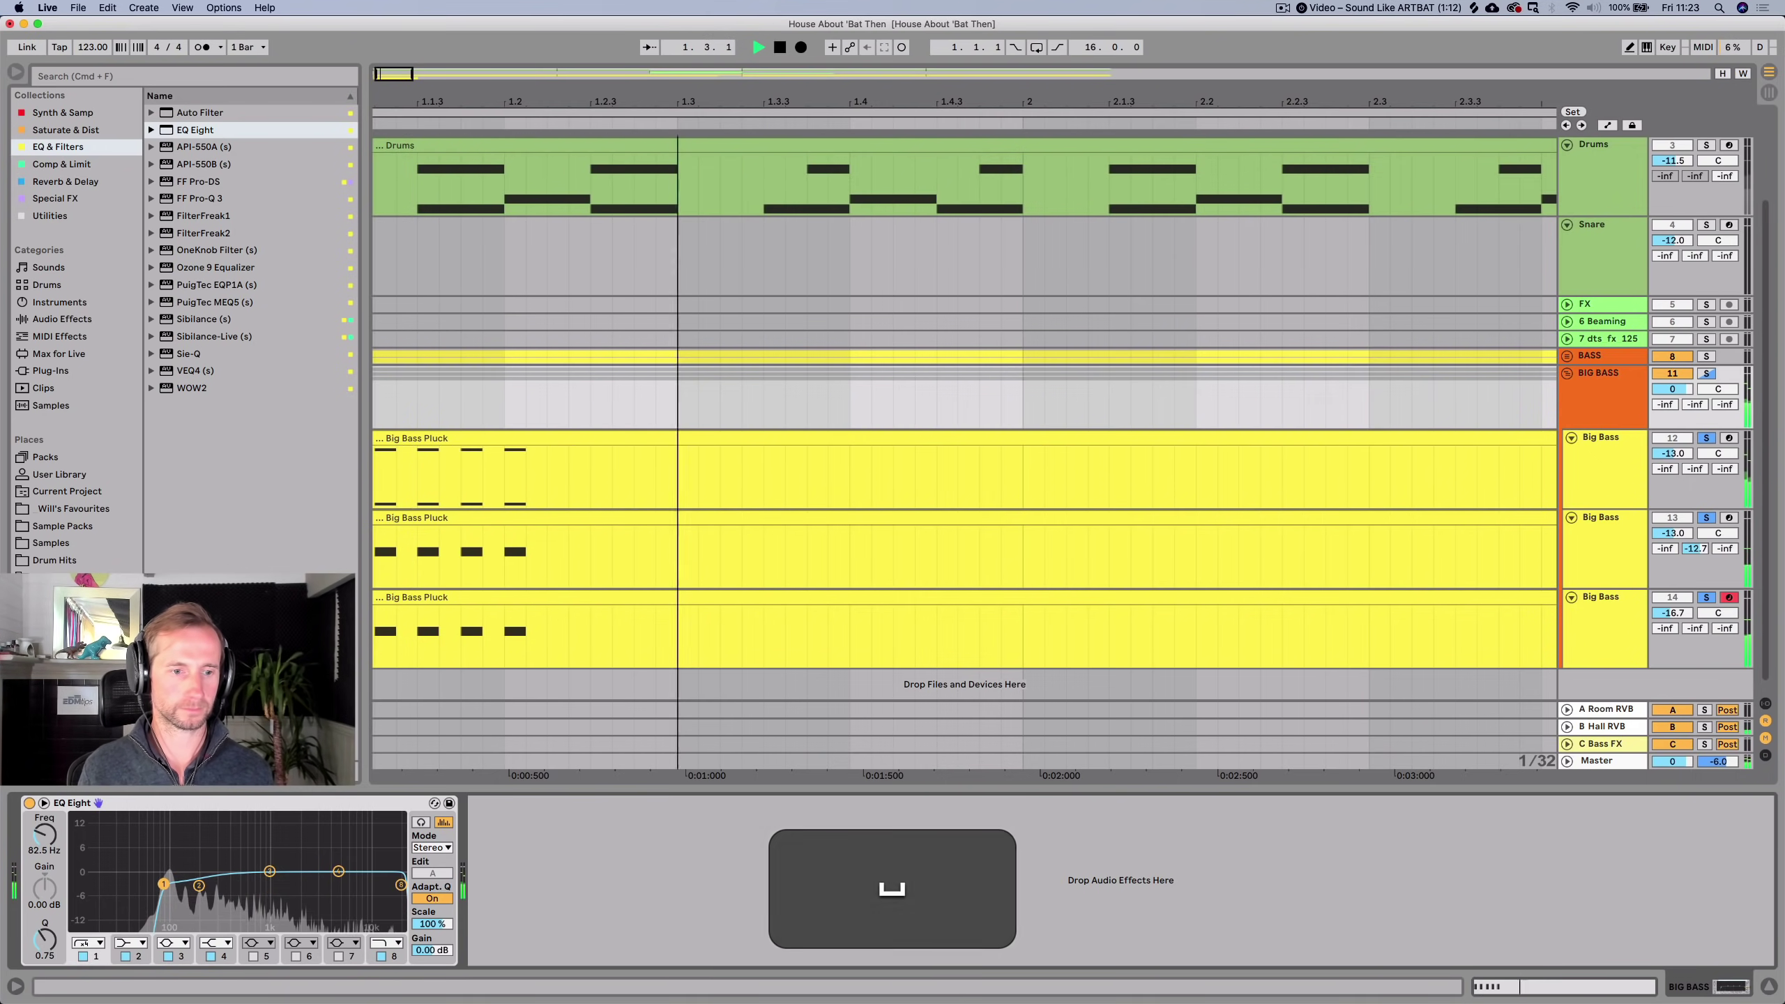
{"action": "key", "text": "space"}
{"action": "key", "text": "space"}
{"action": "key", "text": "space"}
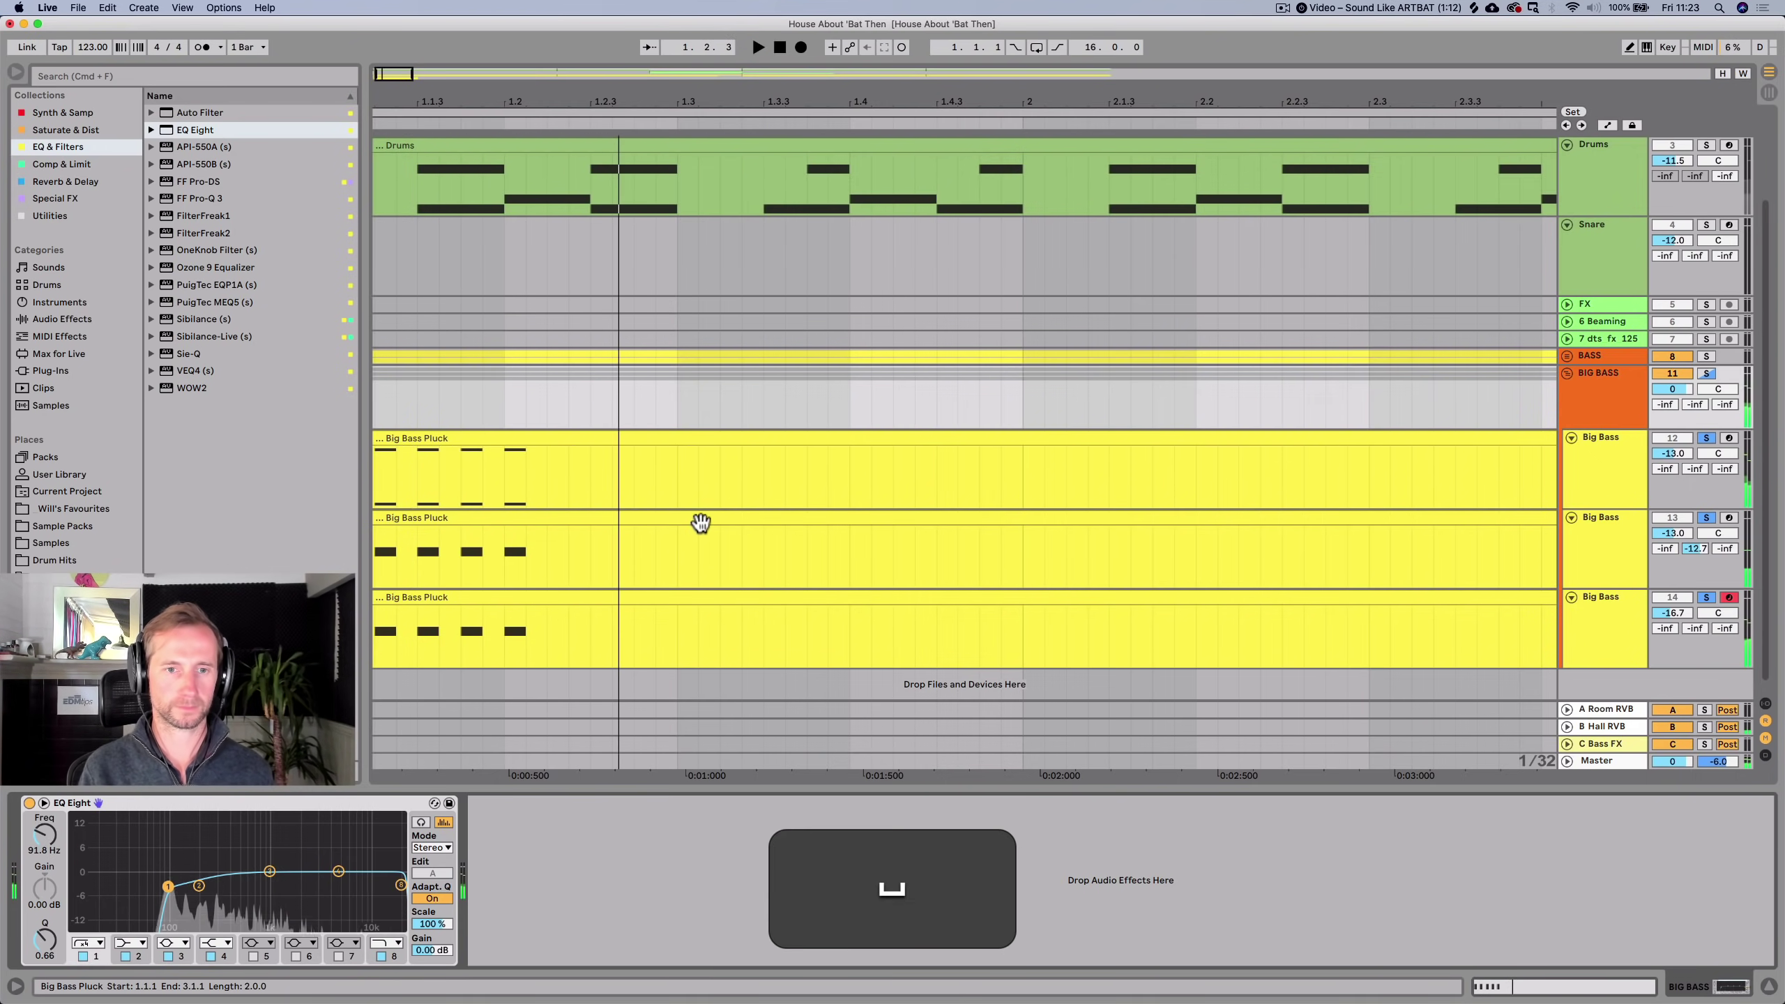
Show the whole arrangement and unsolo the BIG BASS group and its tracks.
{"action": "key", "text": "shift+Tab"}
{"action": "key", "text": "Tab"}
{"action": "key", "text": "Tab"}
{"action": "left_click_drag", "start_coordinate": [821, 99], "coordinate": [390, 97]}
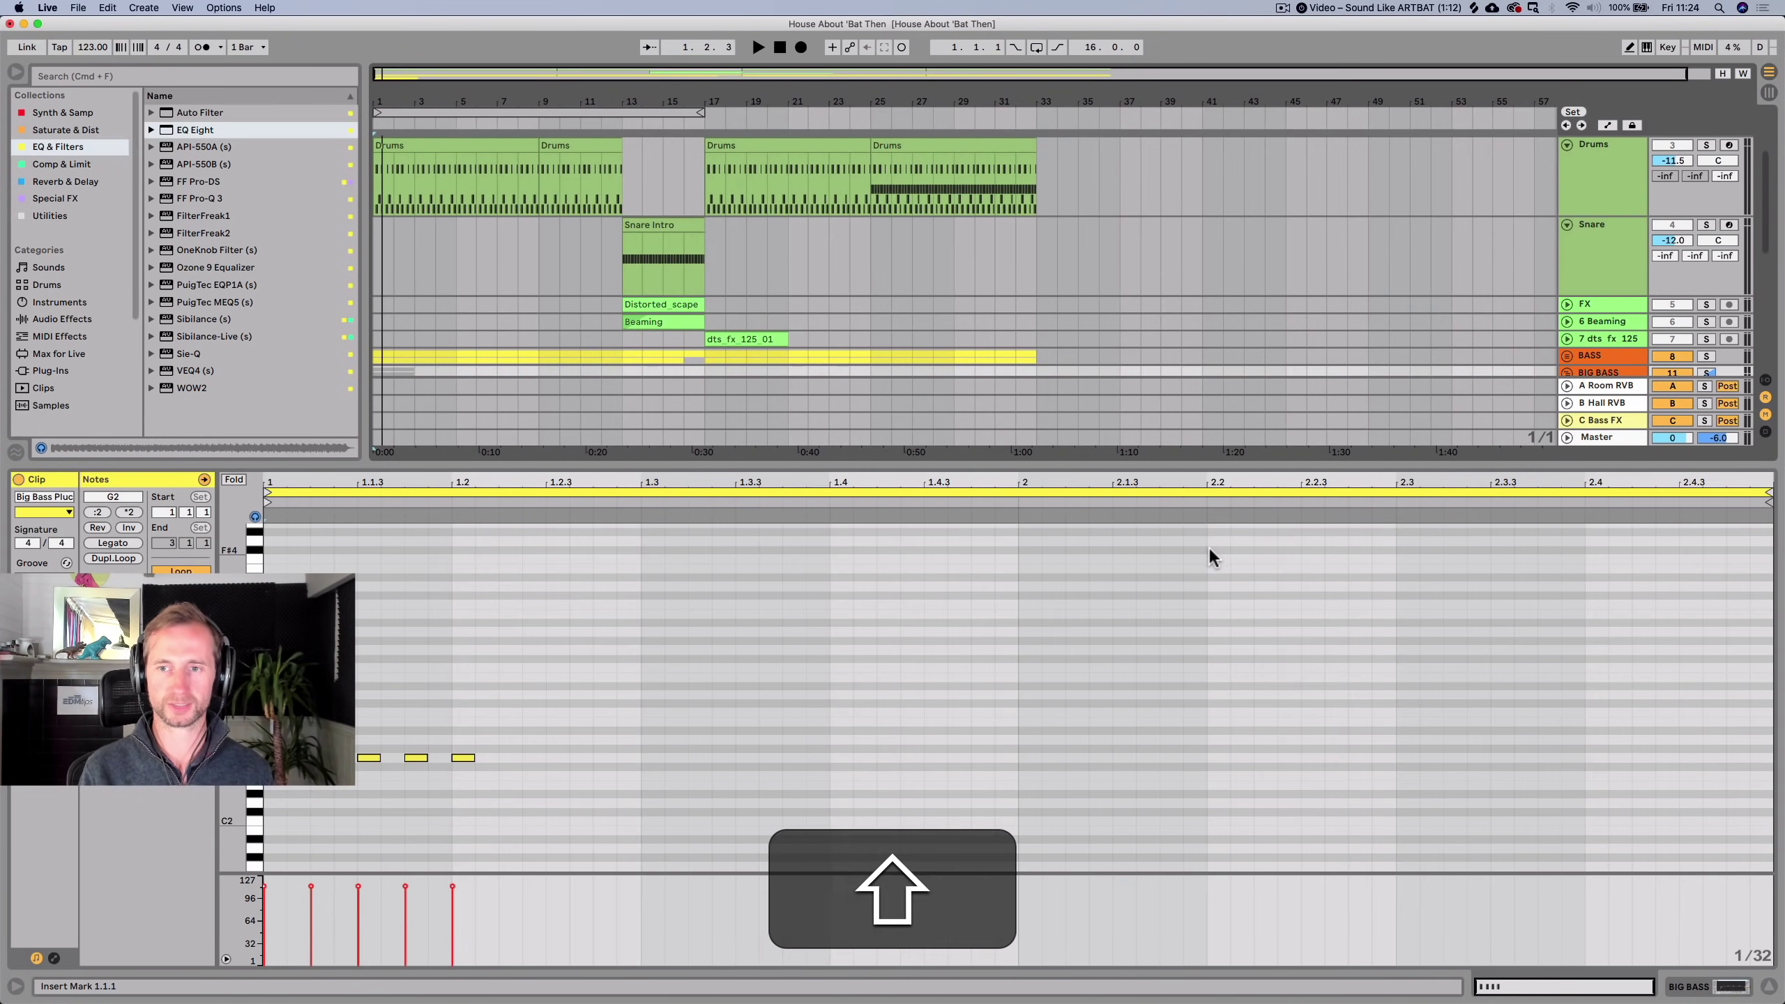
{"action": "key", "text": "shift+Tab"}
{"action": "left_click", "coordinate": [1567, 373]}
{"action": "left_click", "coordinate": [1707, 373]}
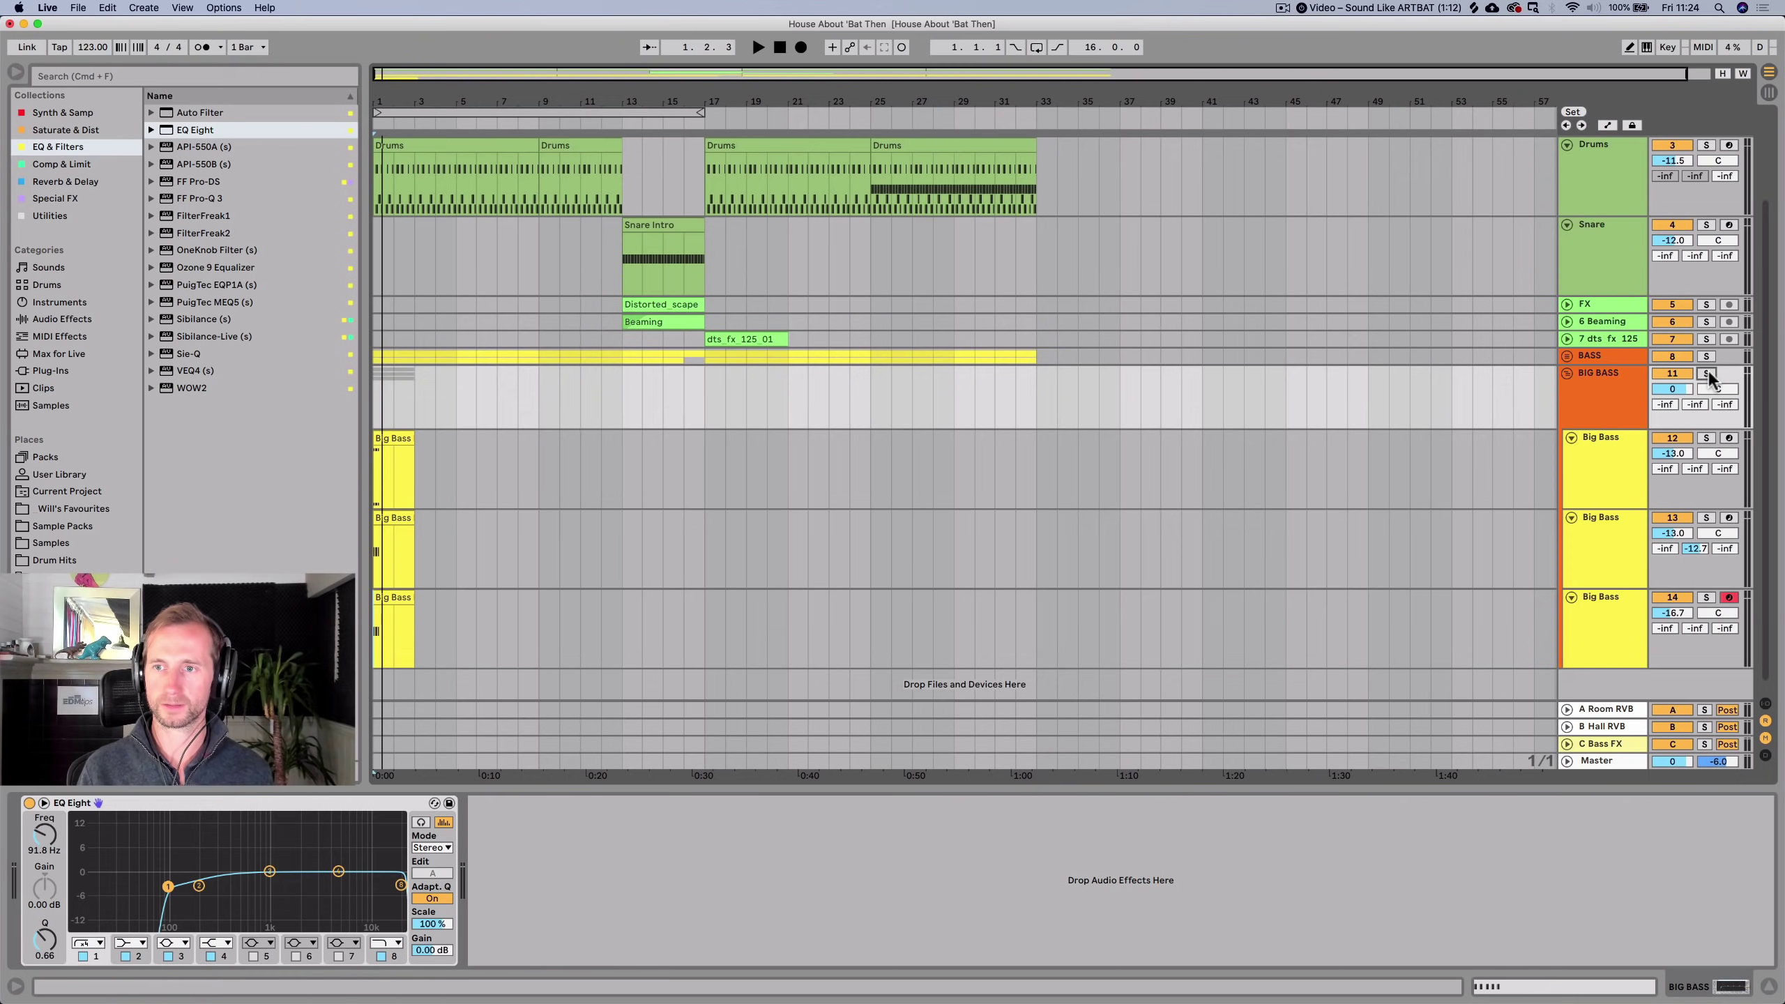
Lower the BIG BASS group's volume to -6.0 dB while playing the full mix.
{"action": "key", "text": "space"}
{"action": "mouse_move", "coordinate": [1674, 389]}
{"action": "left_mouse_down"}
{"action": "mouse_move", "coordinate": [1674, 429]}
{"action": "mouse_move", "coordinate": [1674, 406]}
{"action": "left_mouse_up"}
{"action": "key", "text": "space"}
{"action": "key", "text": "space"}
{"action": "key", "text": "space"}
Raise the first Big Bass track's Hall RVB send to -15.6 dB and play the mix.
{"action": "key", "text": "space"}
{"action": "left_click_drag", "start_coordinate": [1695, 468], "coordinate": [1695, 446]}
{"action": "key", "text": "space"}
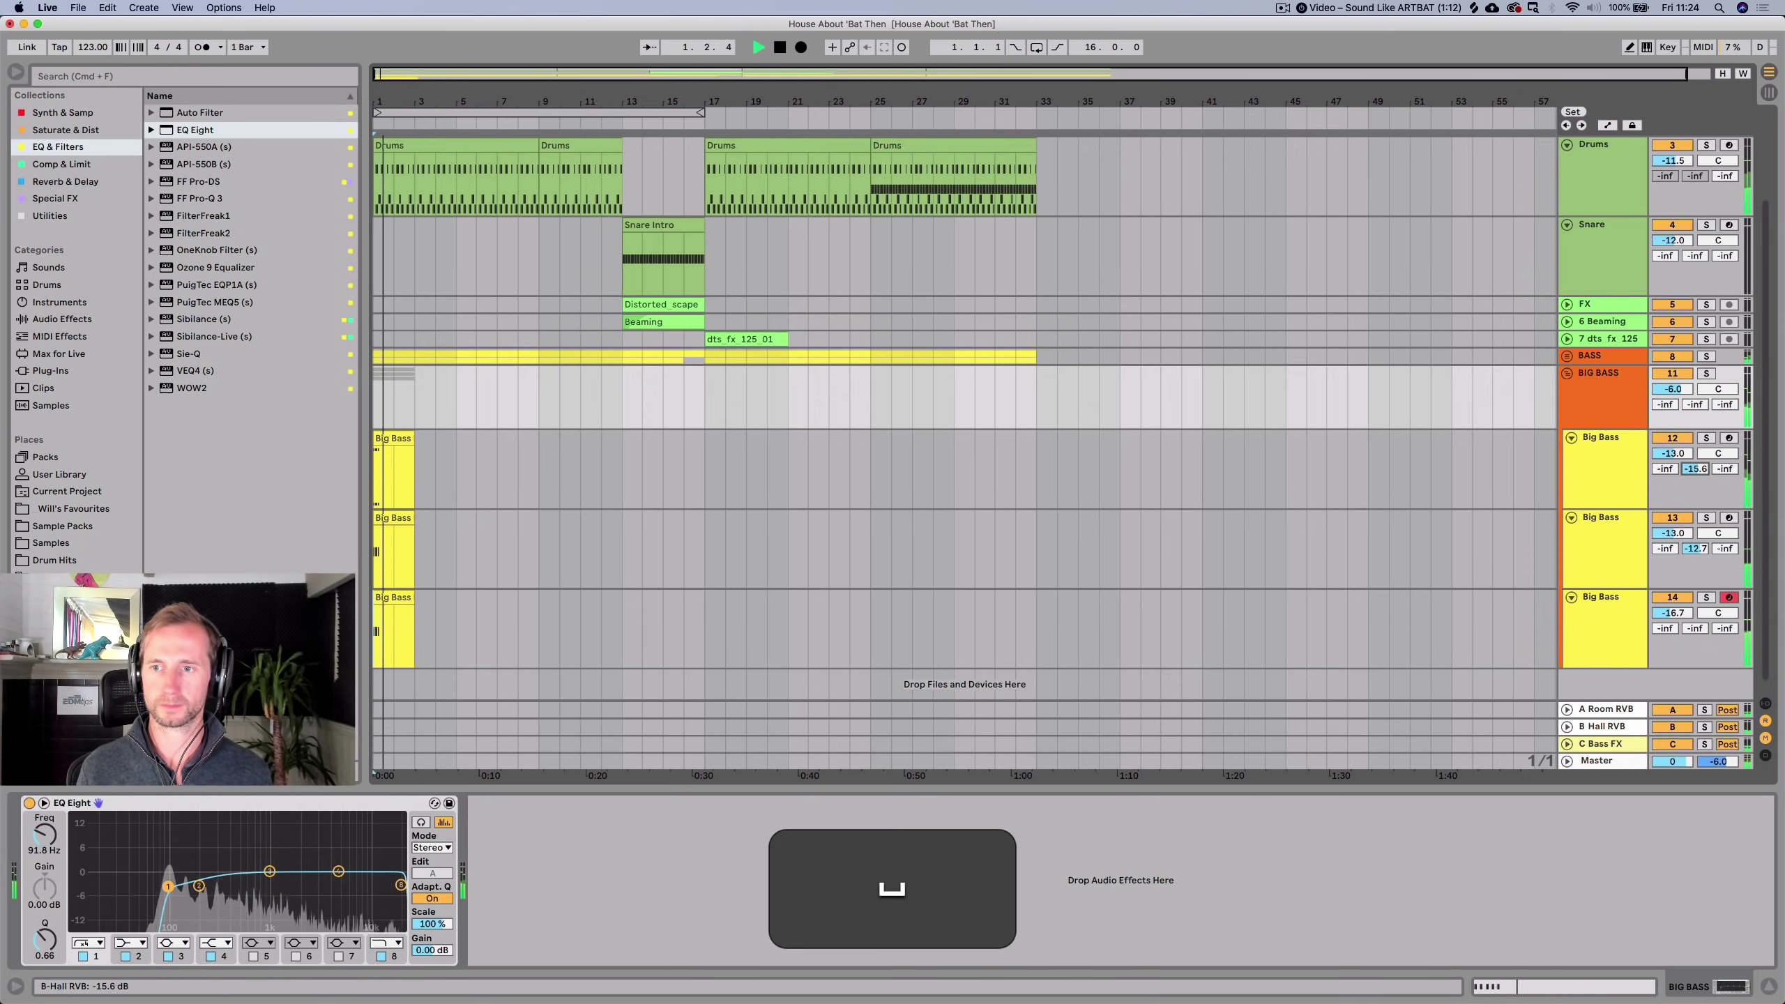
Undo the last increase of the first Big Bass track's Hall RVB send.
{"action": "key", "text": "Tab"}
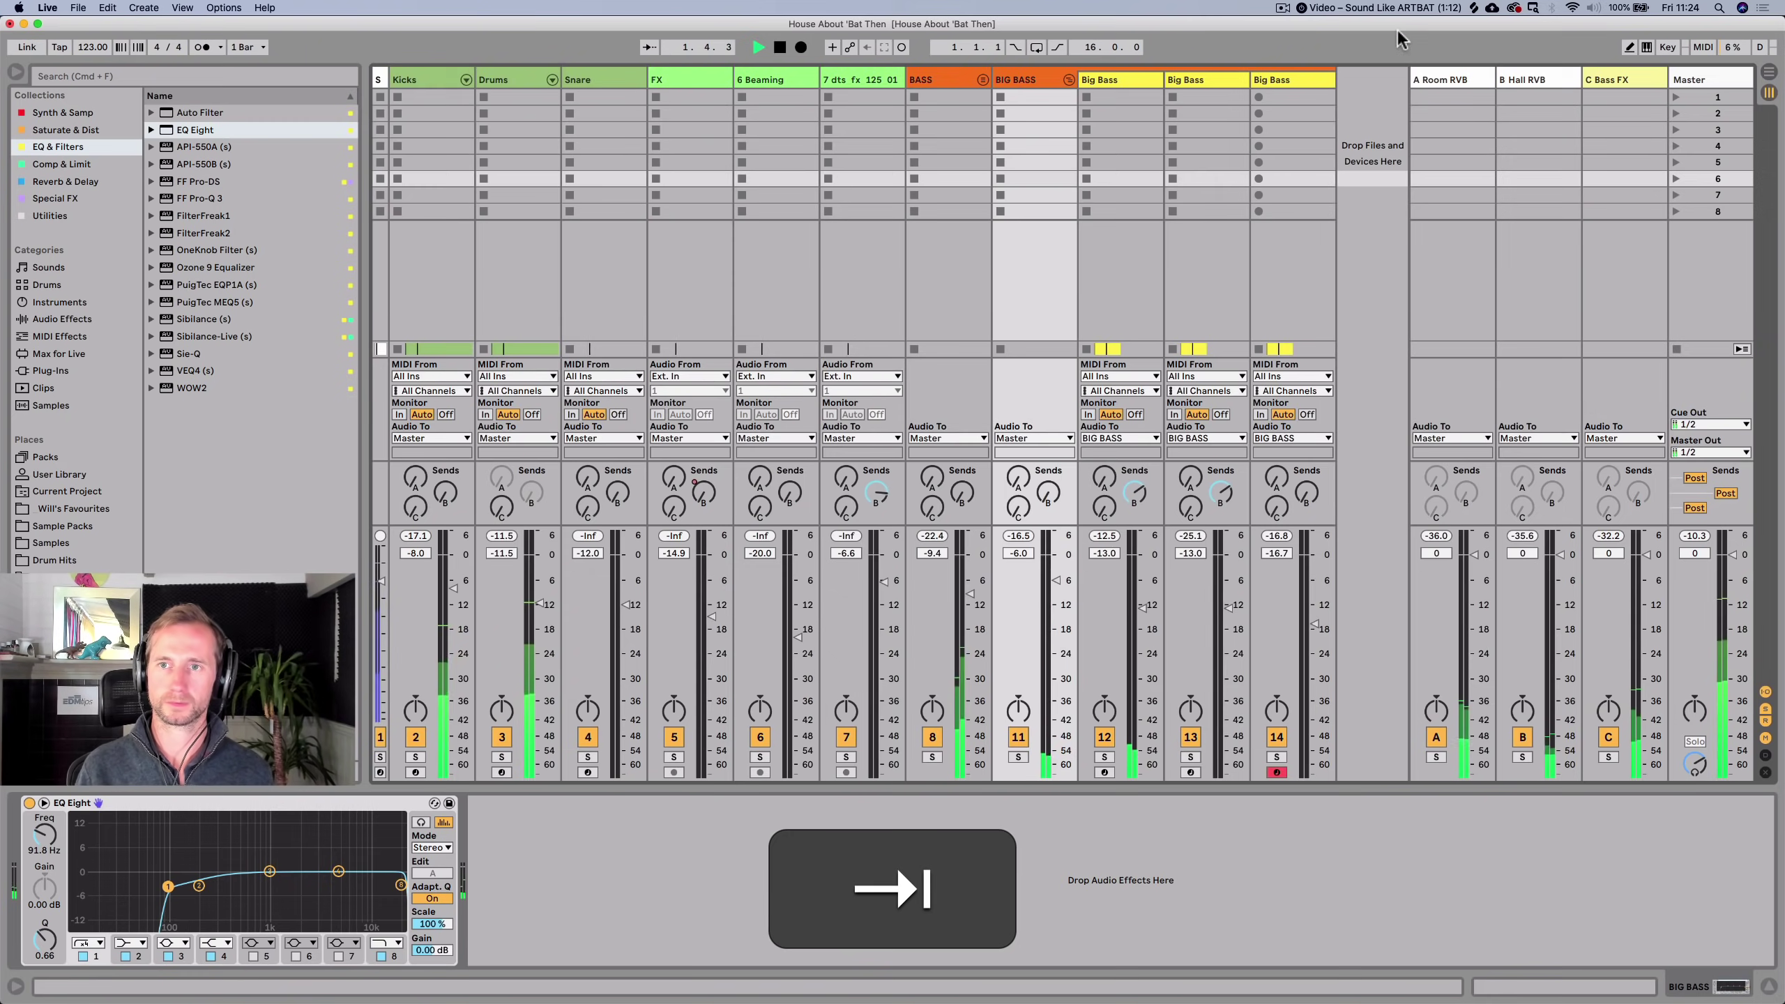
{"action": "key", "text": "super+z"}
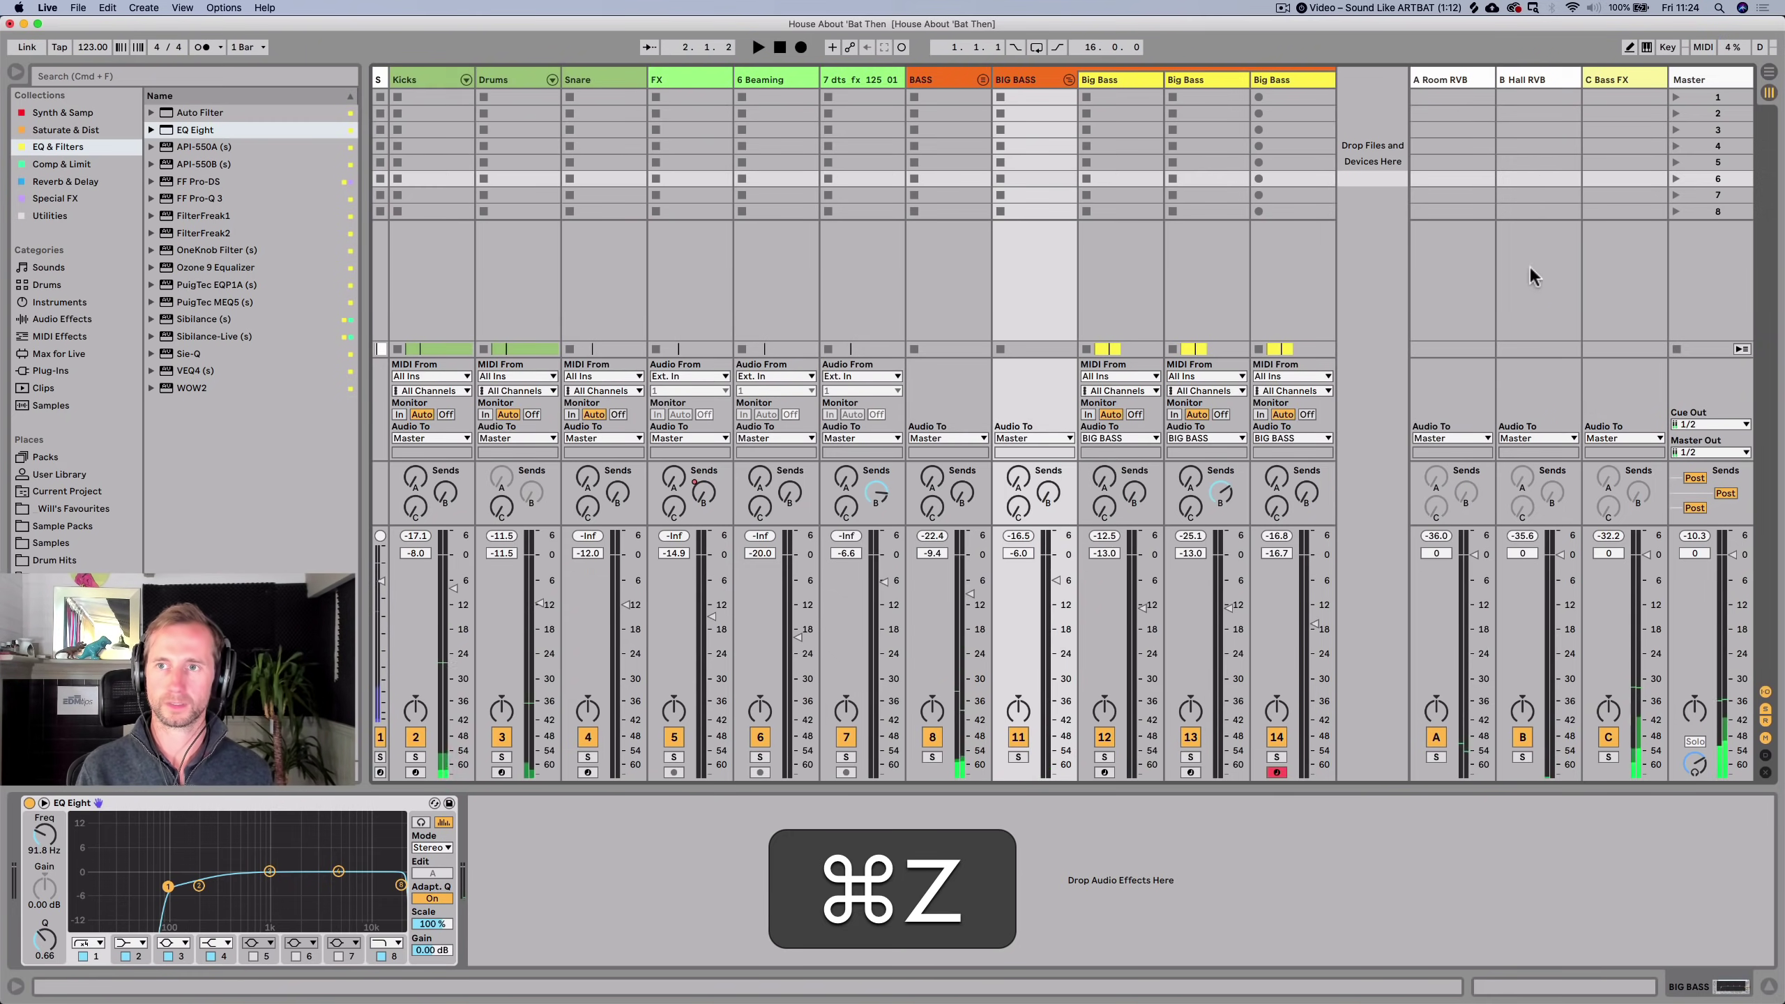
Add a return track after C Bass FX, name it Bass RVB and color it light yellow like Bass FX.
{"action": "left_click", "coordinate": [1610, 83]}
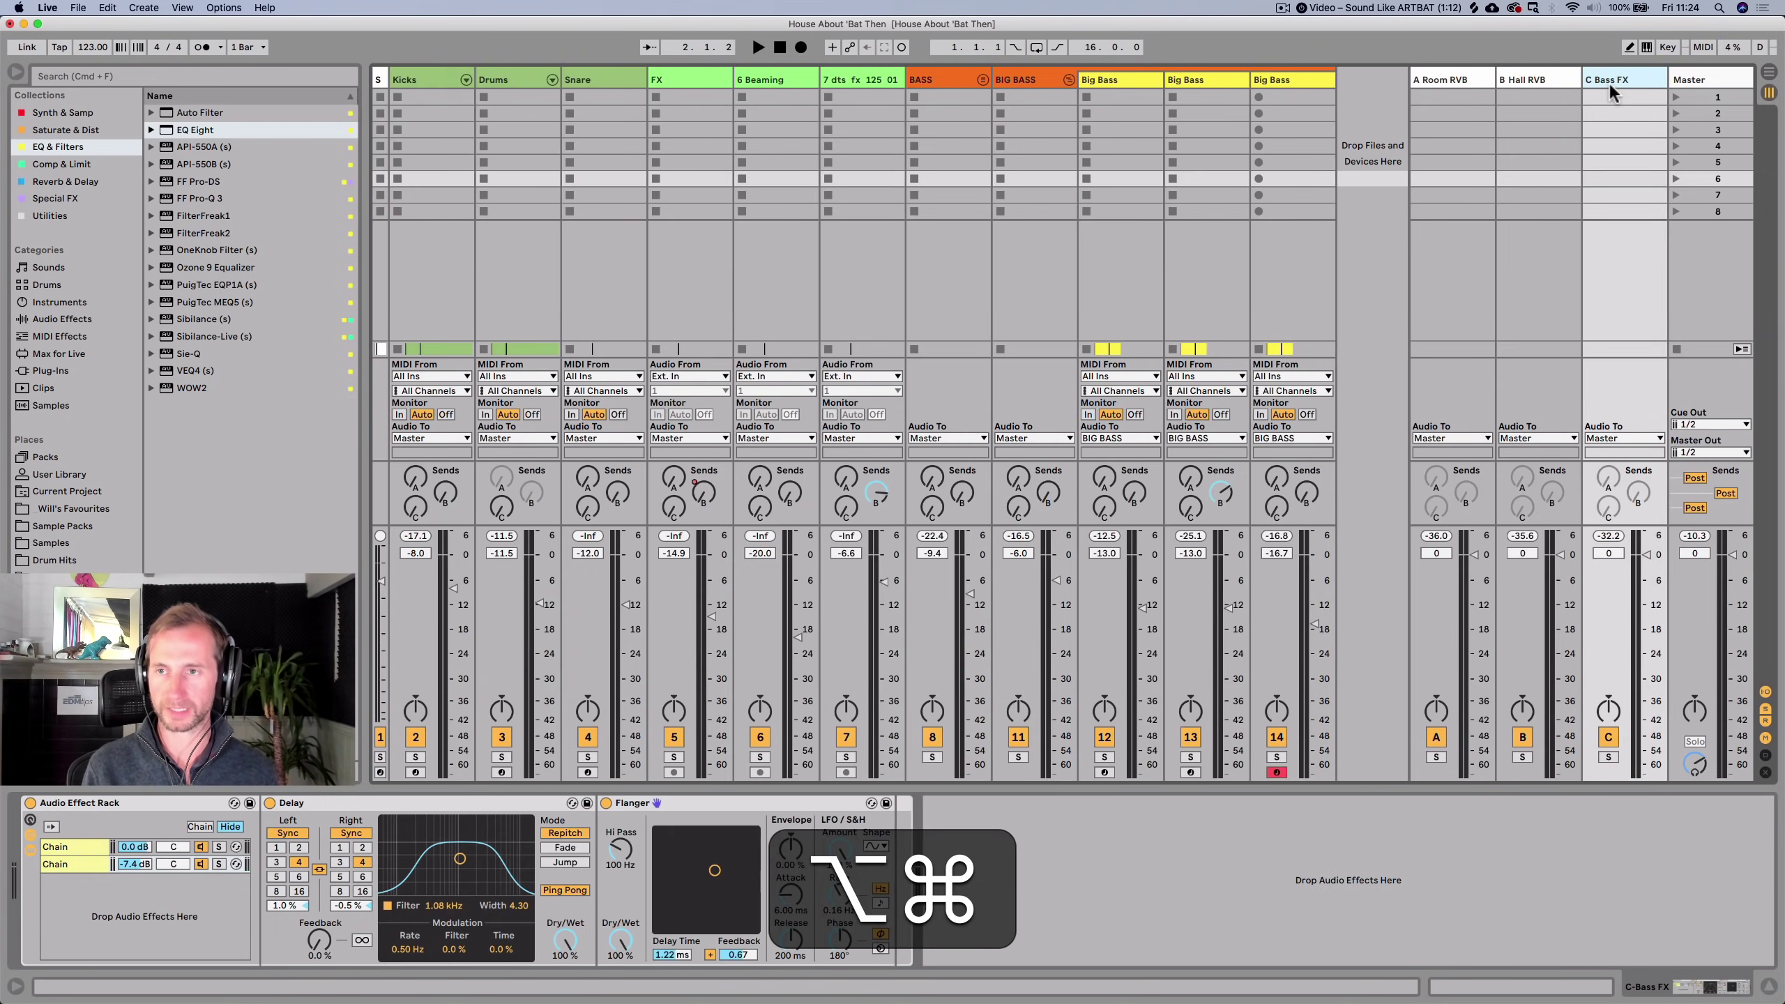
{"action": "key", "text": "super+alt+t"}
{"action": "key", "text": "super+r"}
{"action": "type", "text": "B"}
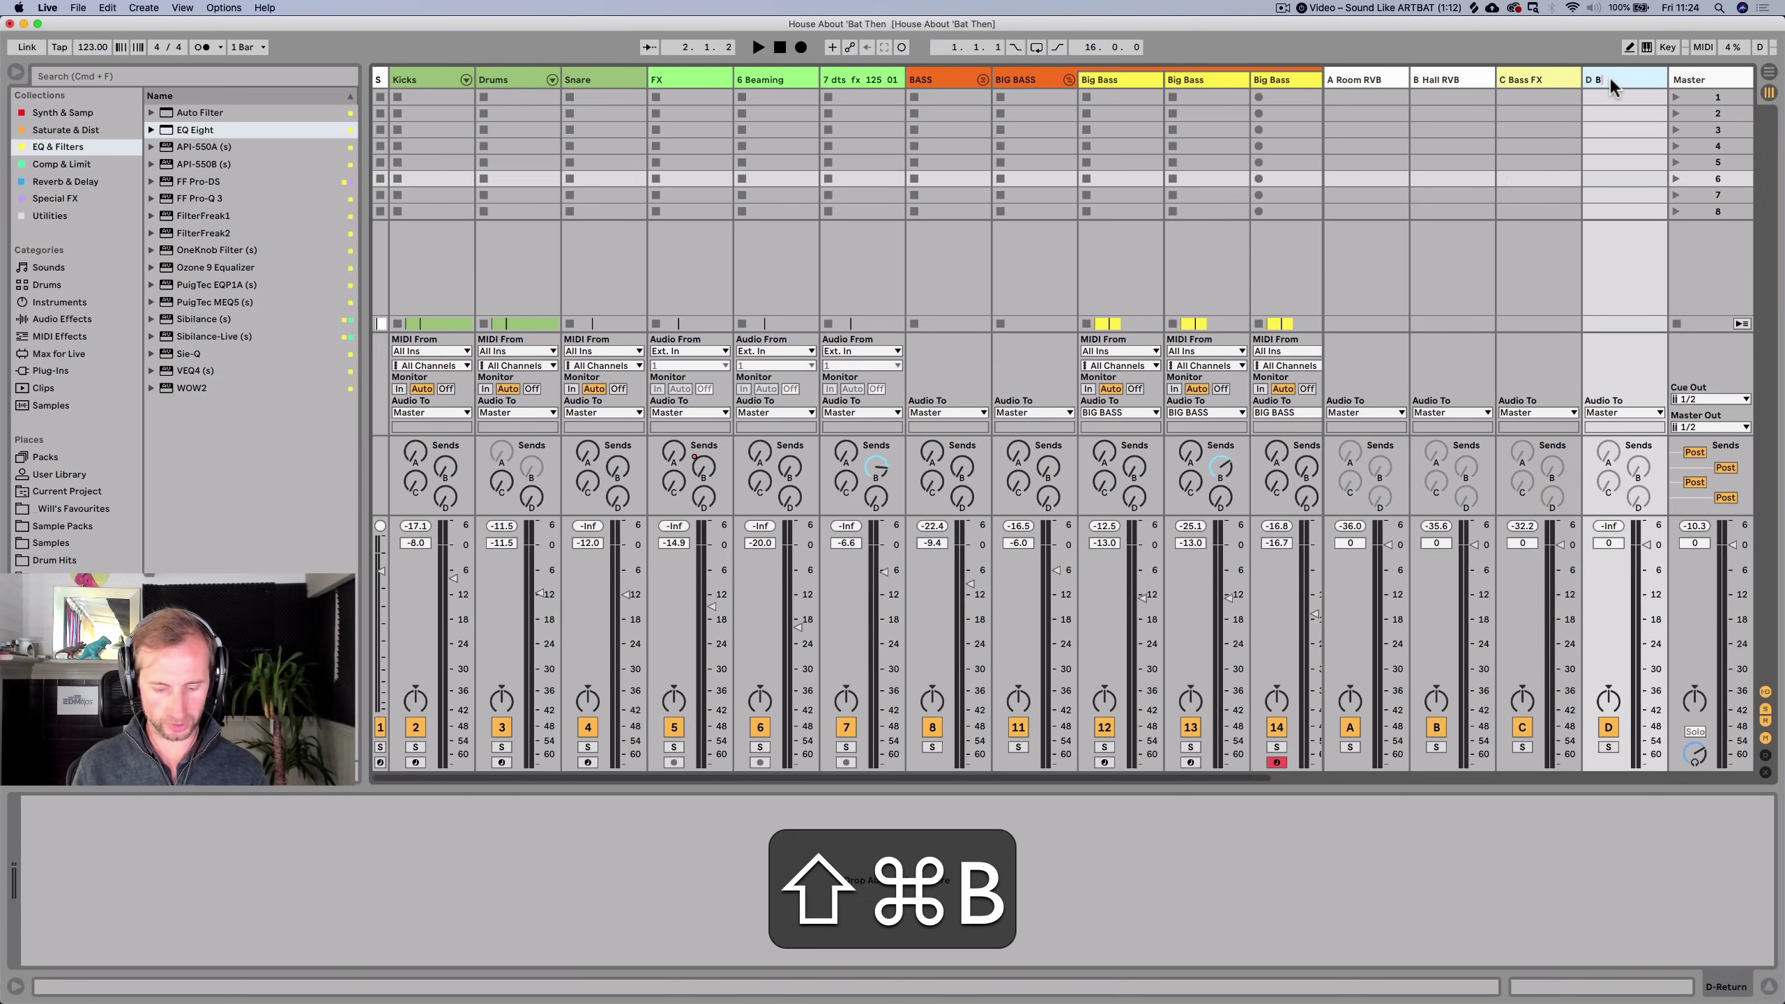
{"action": "type", "text": "ass RVB"}
{"action": "key", "text": "Return"}
{"action": "right_click", "coordinate": [1610, 79]}
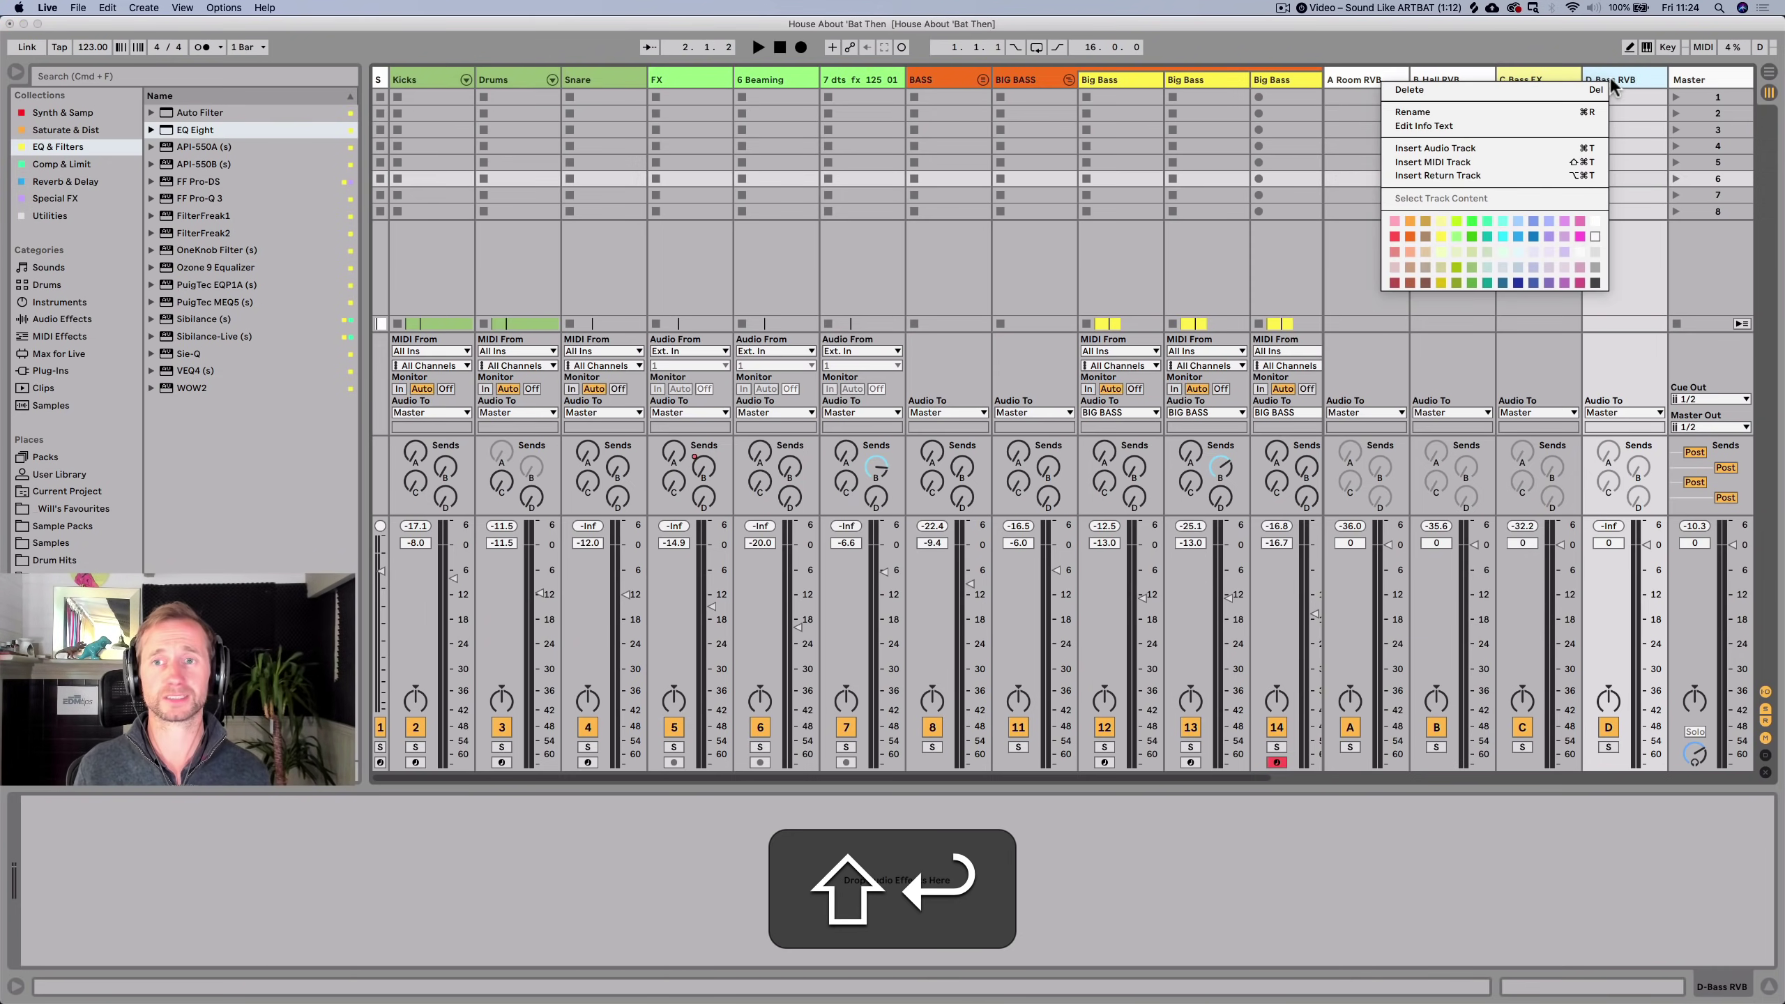
{"action": "left_click", "coordinate": [1425, 219]}
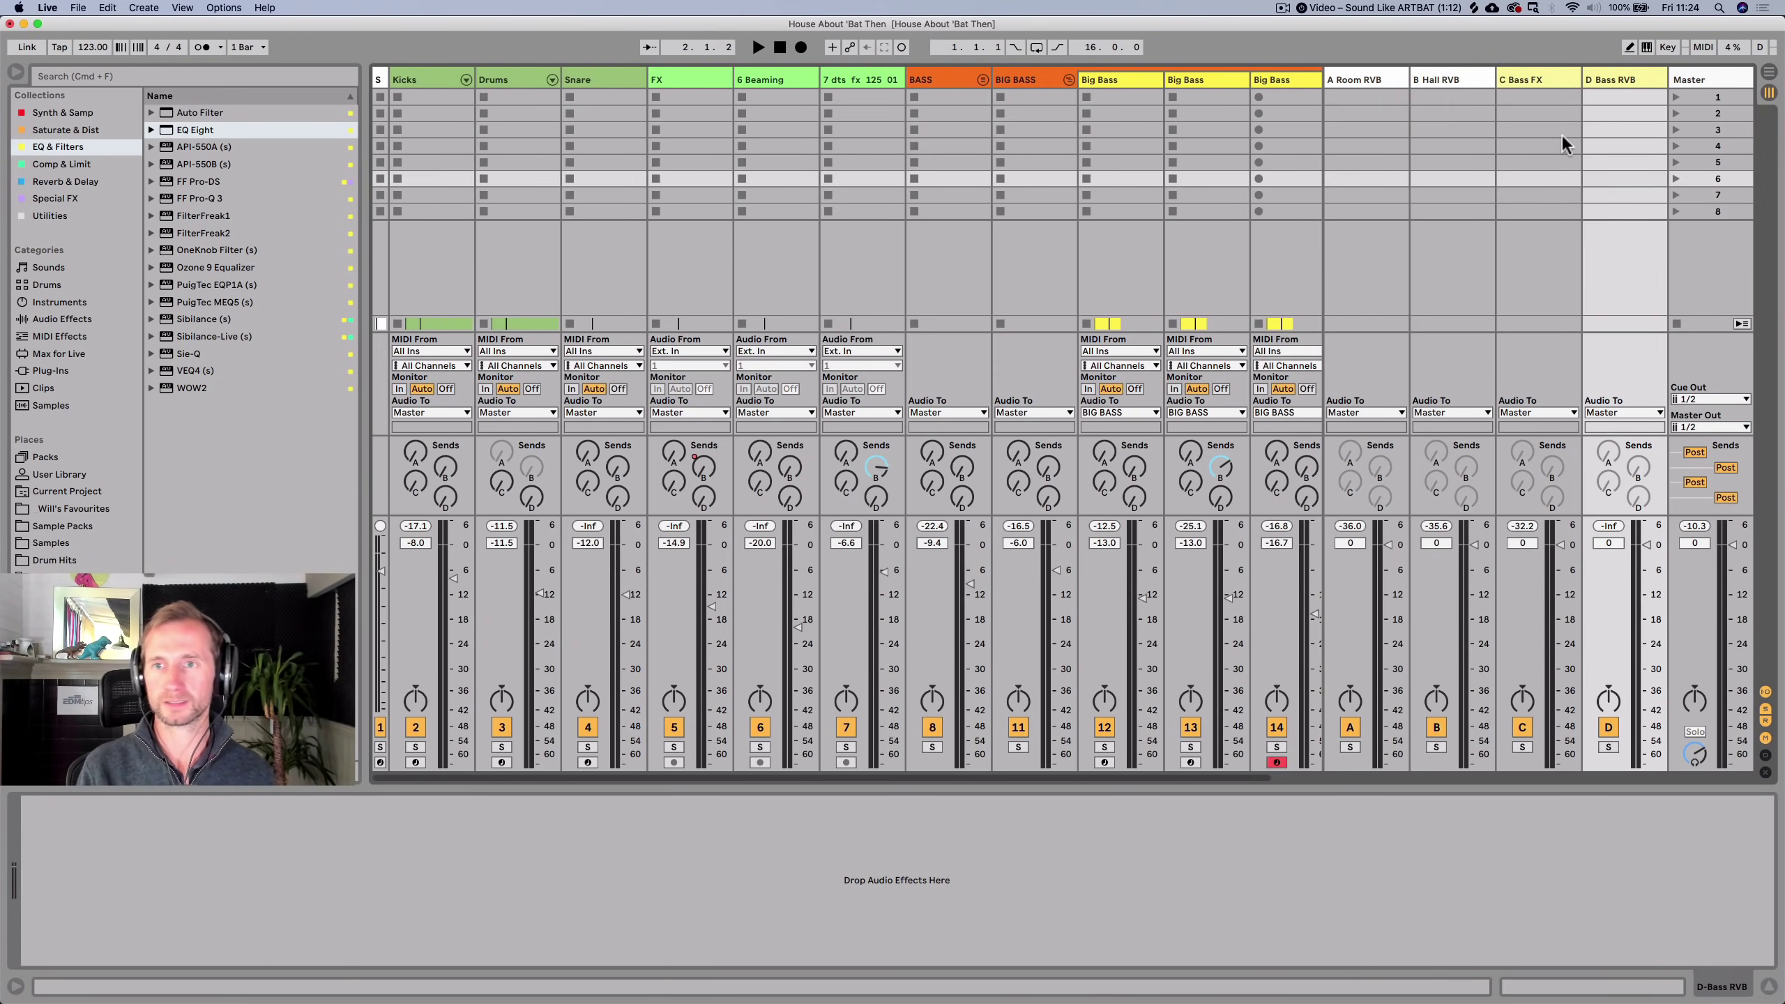
{"action": "key", "text": "shift+Tab"}
{"action": "key", "text": "shift+Tab"}
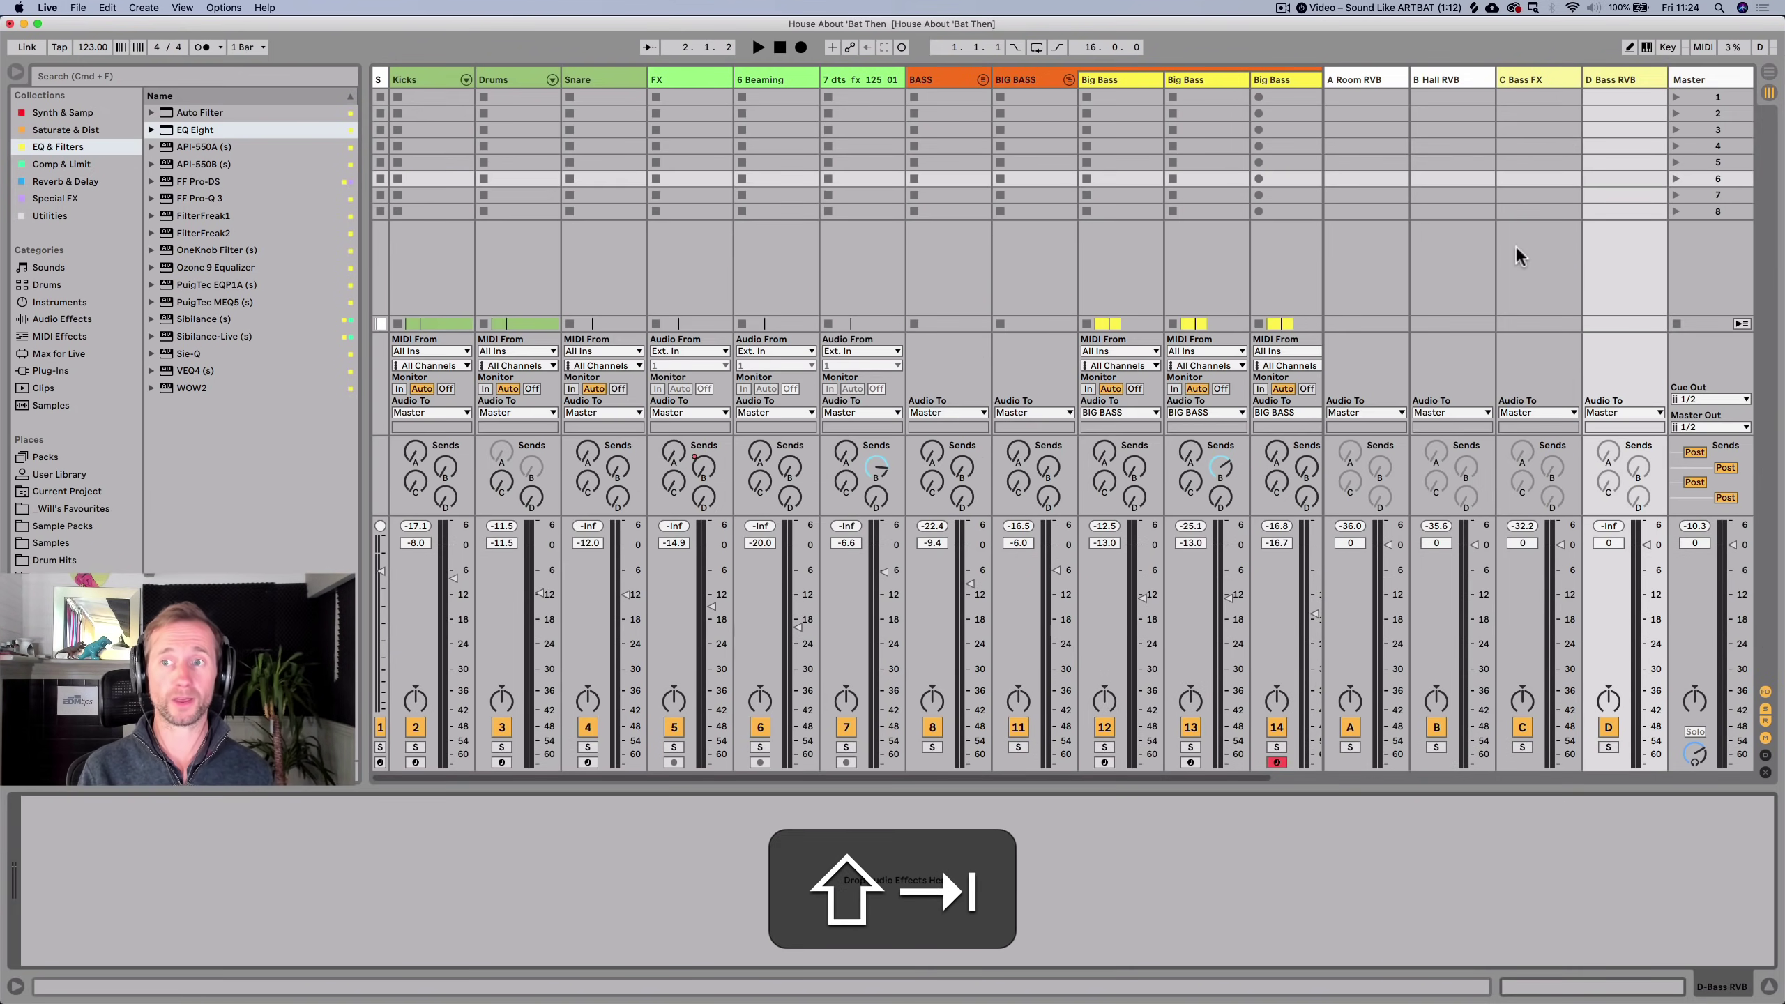
Copy the Hall Reverb, Utility and EQ Eight from the Hall RVB return onto the Bass RVB return.
{"action": "left_click", "coordinate": [1473, 78]}
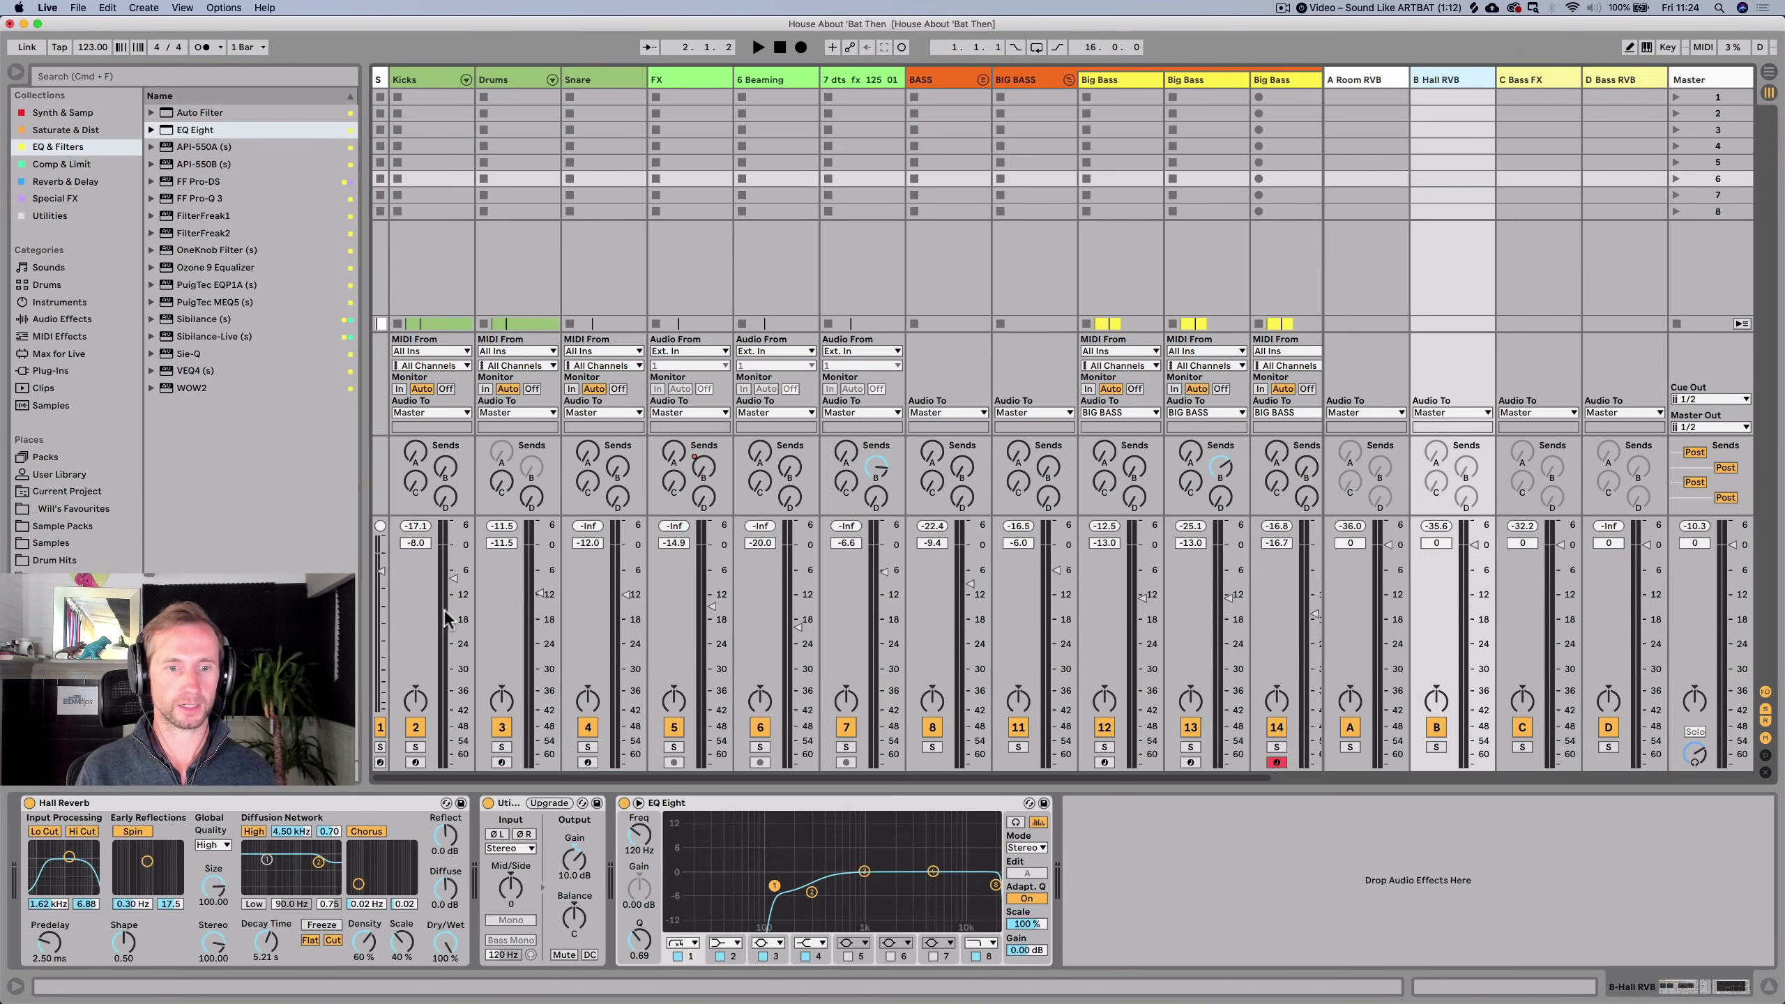
{"action": "left_click", "coordinate": [330, 803]}
{"action": "left_click", "coordinate": [713, 804], "text": "shift"}
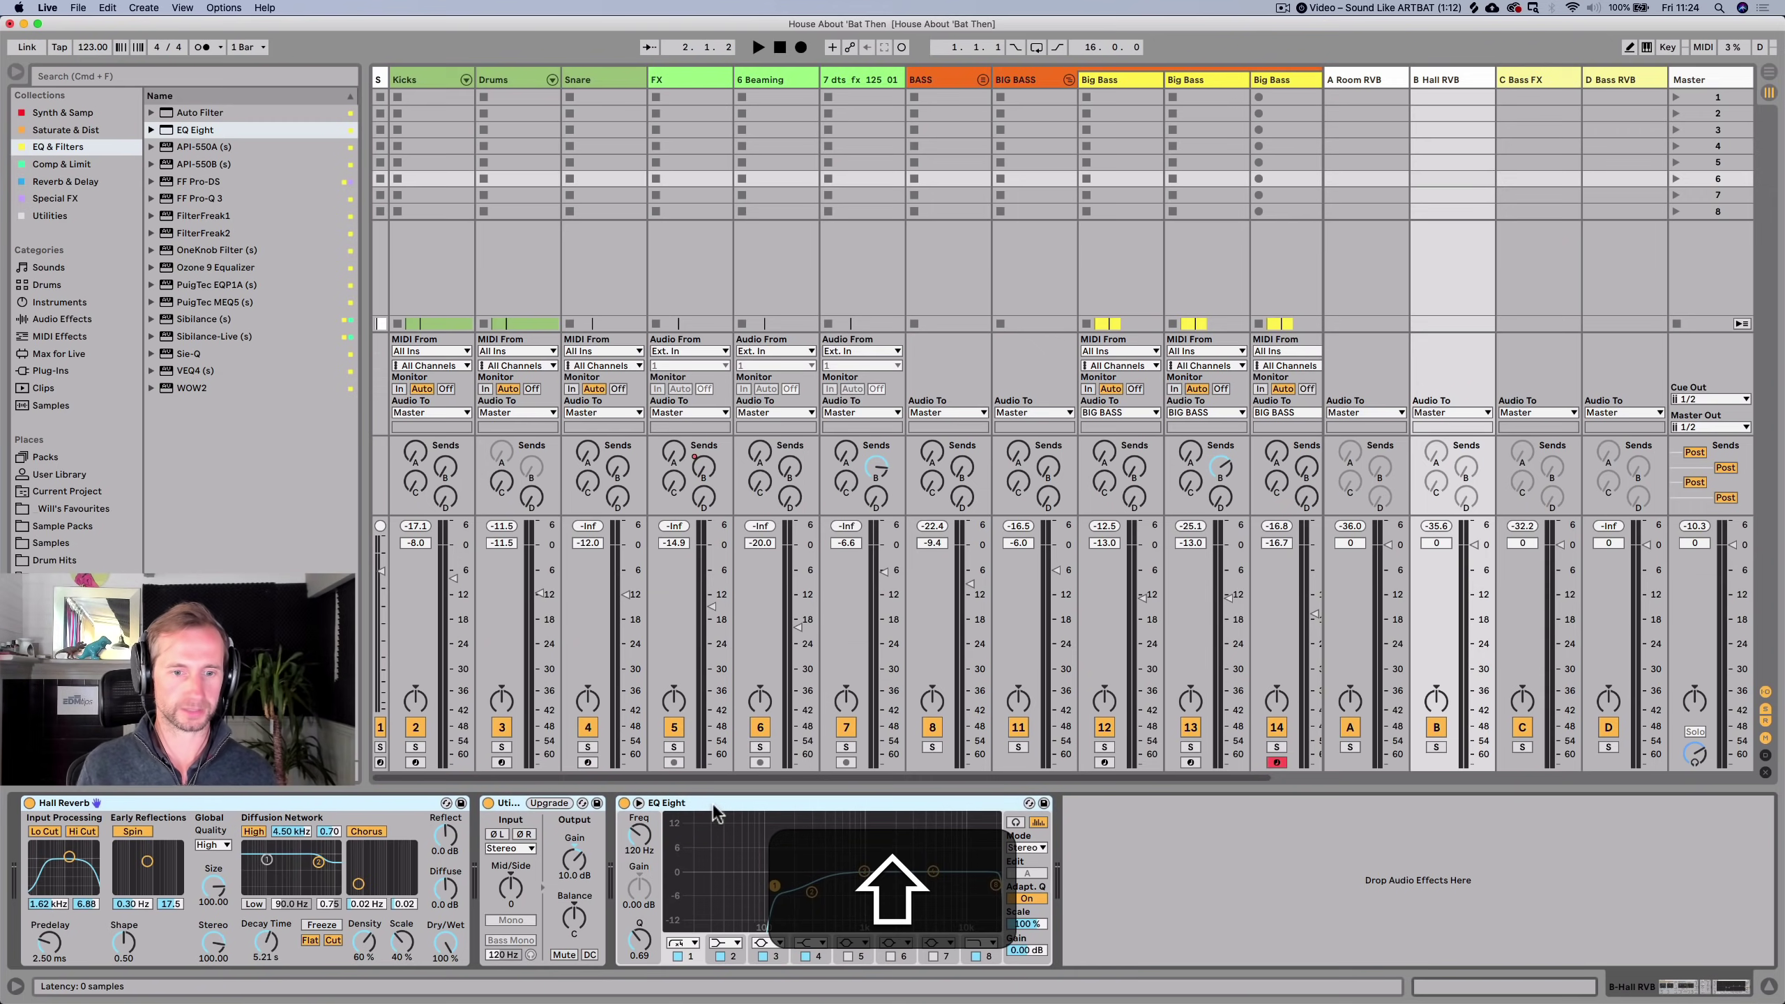
{"action": "key", "text": "shift+super+c"}
{"action": "left_click", "coordinate": [1623, 79]}
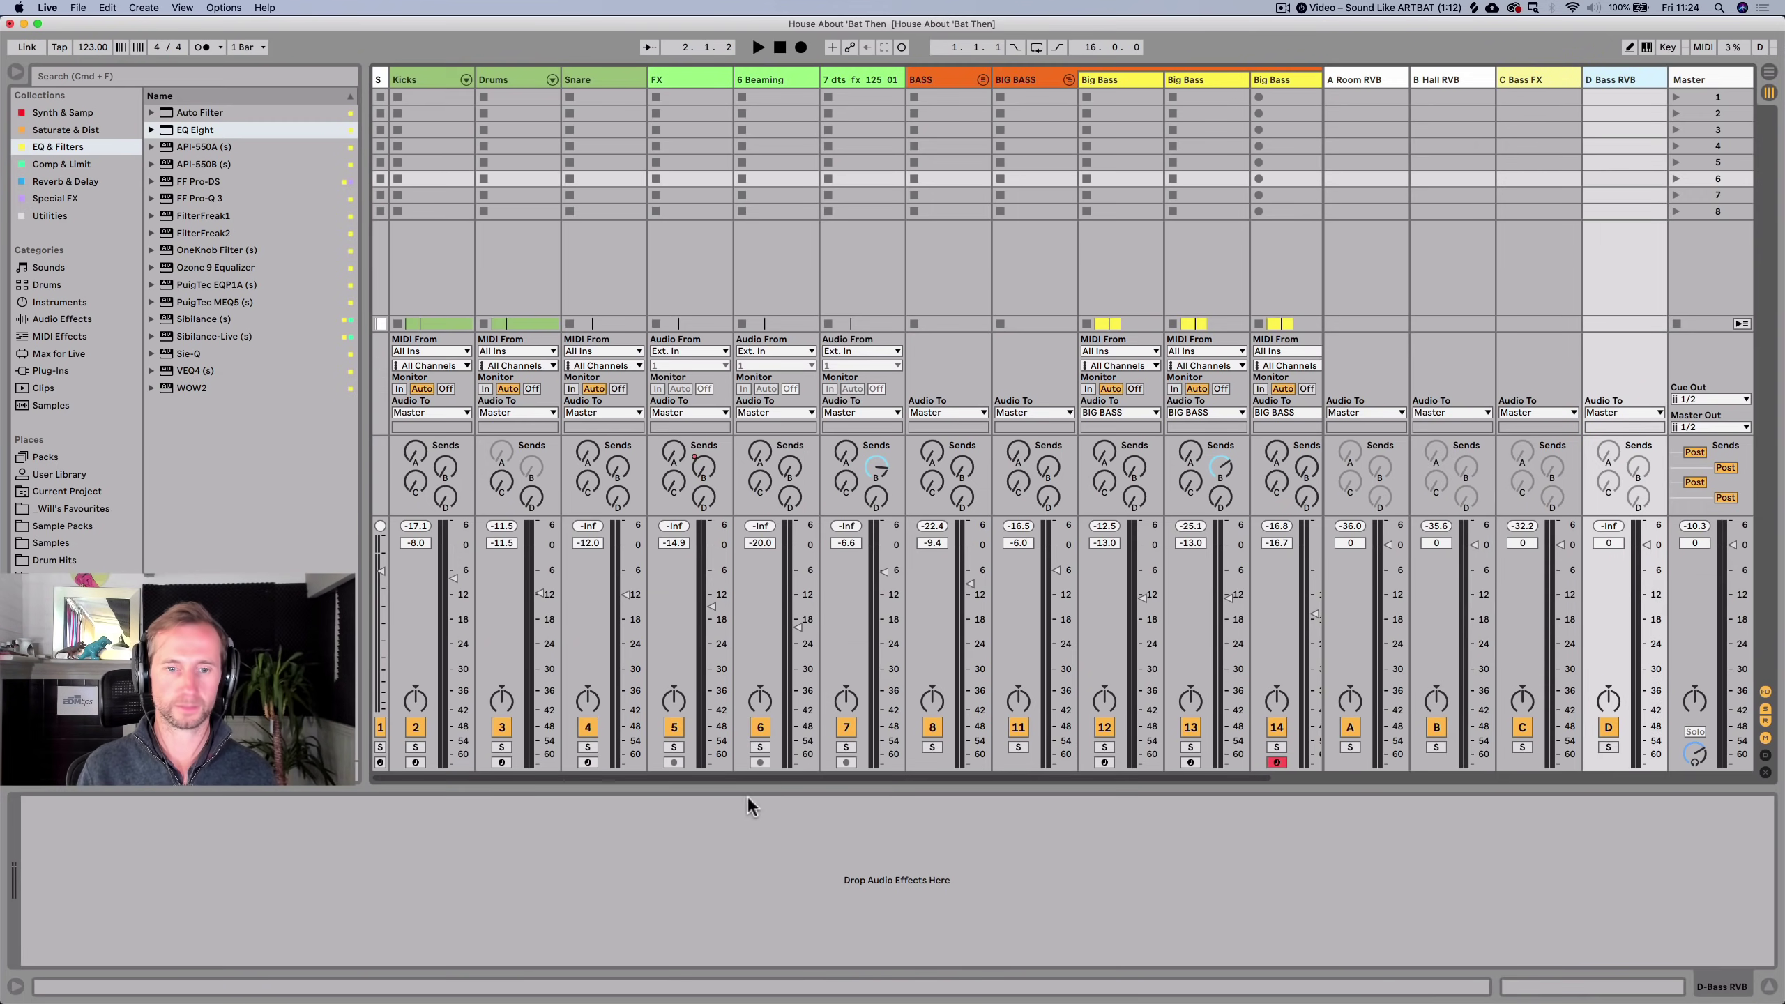
{"action": "key", "text": "super+v"}
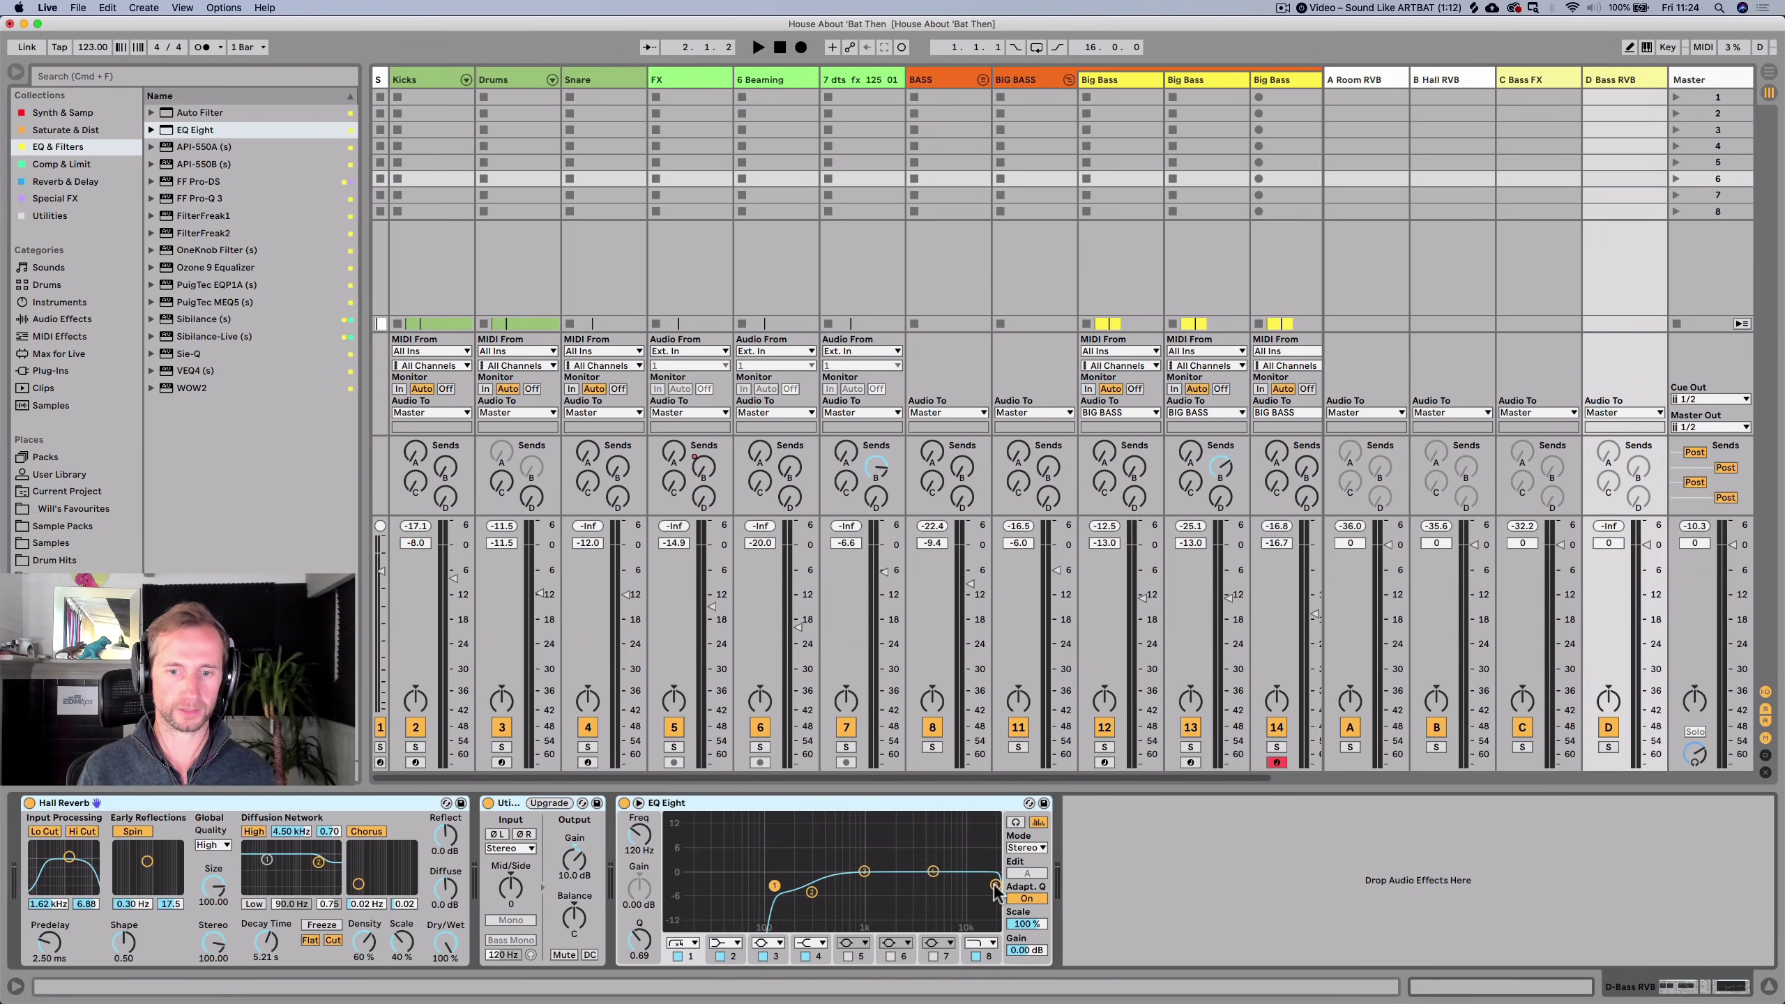
{"action": "left_click", "coordinate": [1188, 840]}
{"action": "key", "text": "shift+Tab"}
{"action": "key", "text": "shift+Tab"}
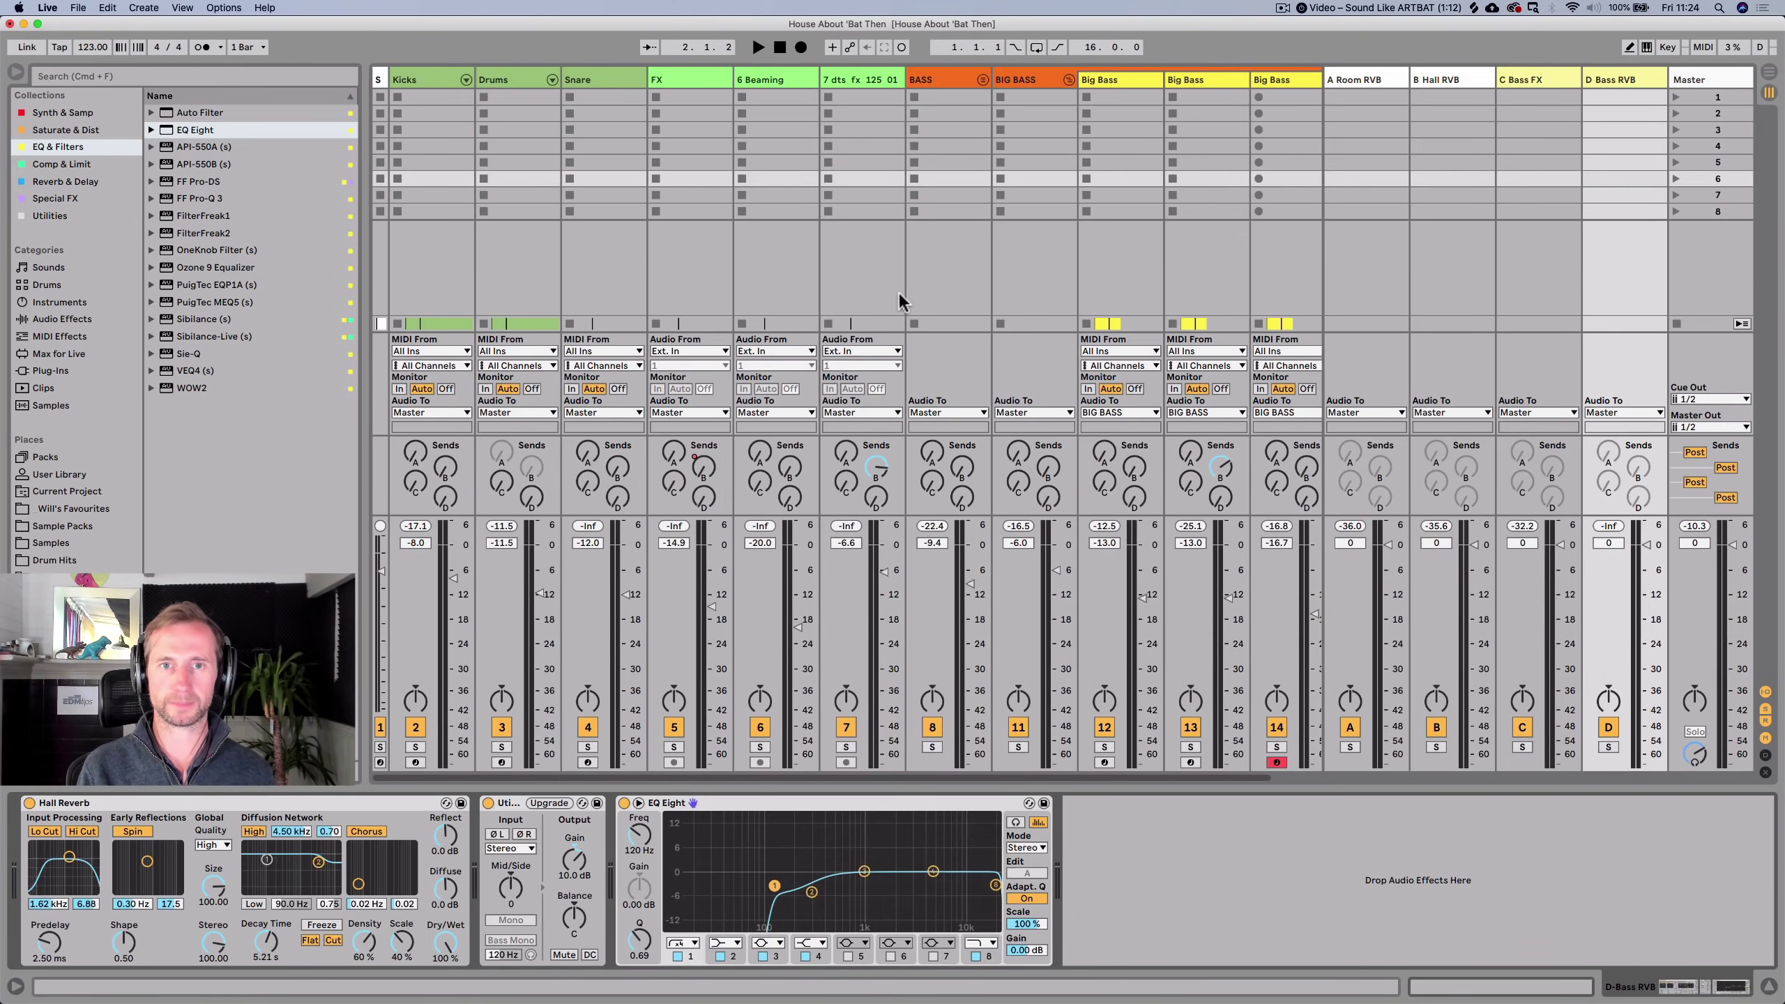
In the arrangement, reset the second Big Bass track's Hall RVB send to -inf, solo the BIG BASS group and play it.
{"action": "key", "text": "Tab"}
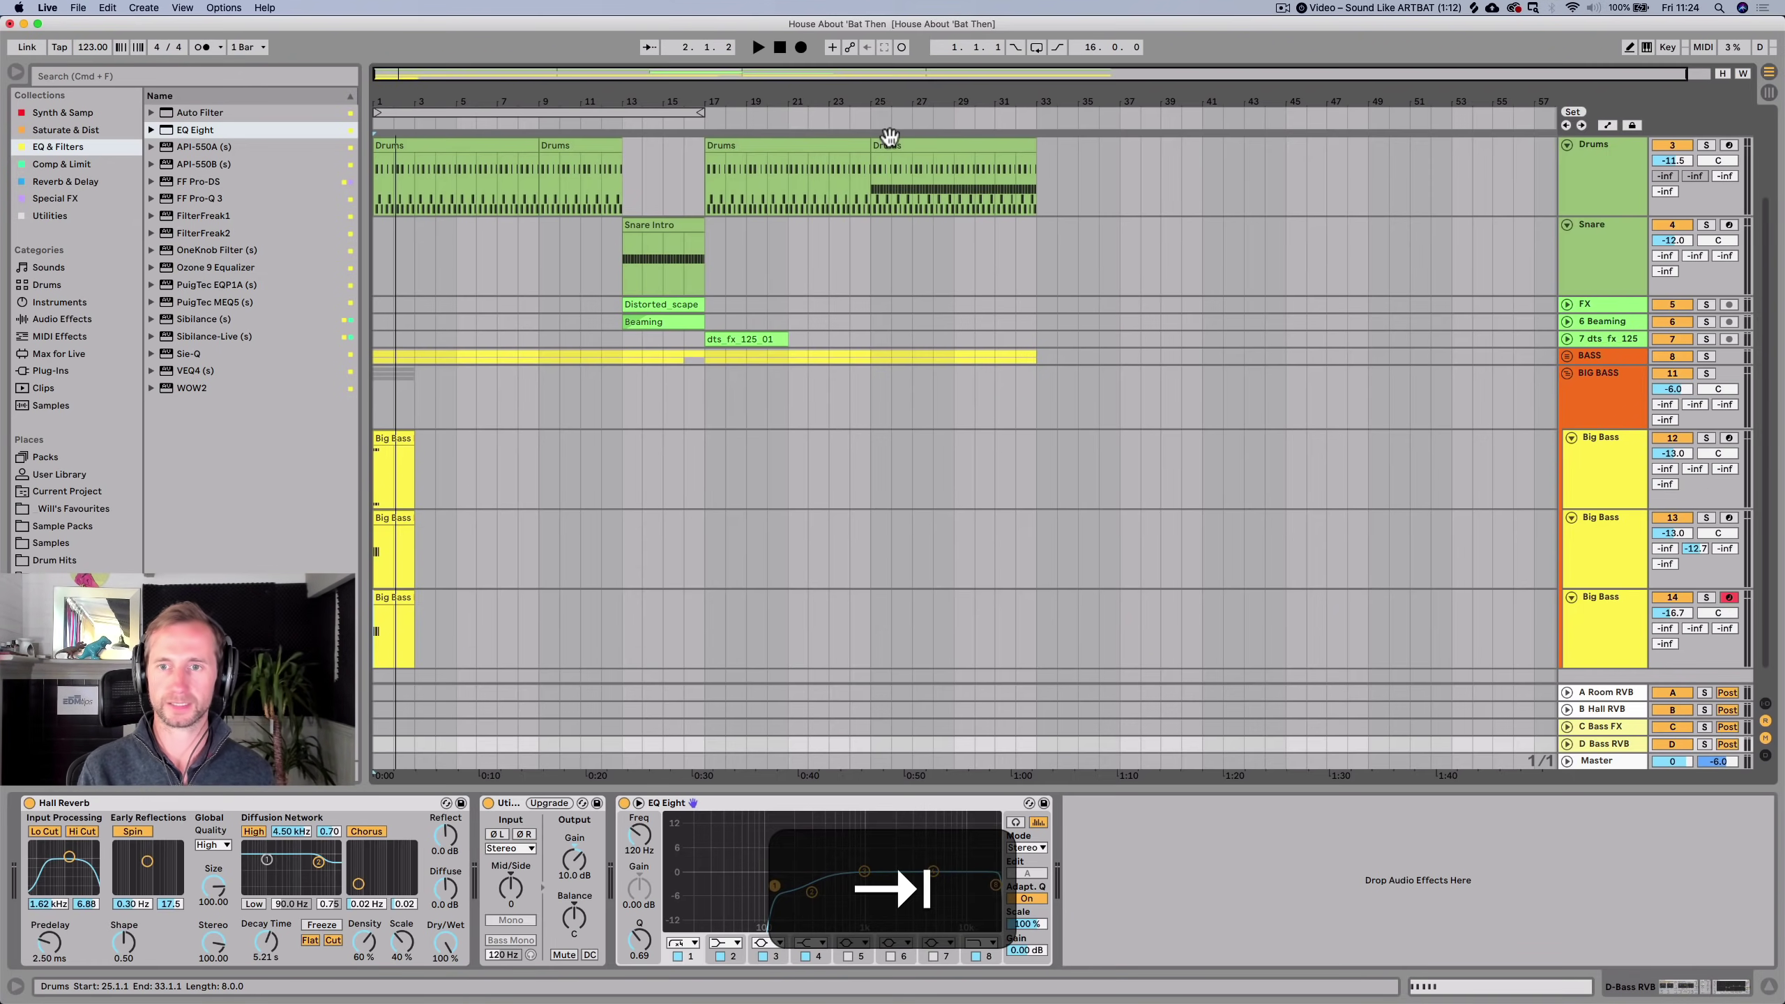
{"action": "double_click", "coordinate": [1688, 547]}
{"action": "left_click", "coordinate": [1706, 372]}
{"action": "key", "text": "space"}
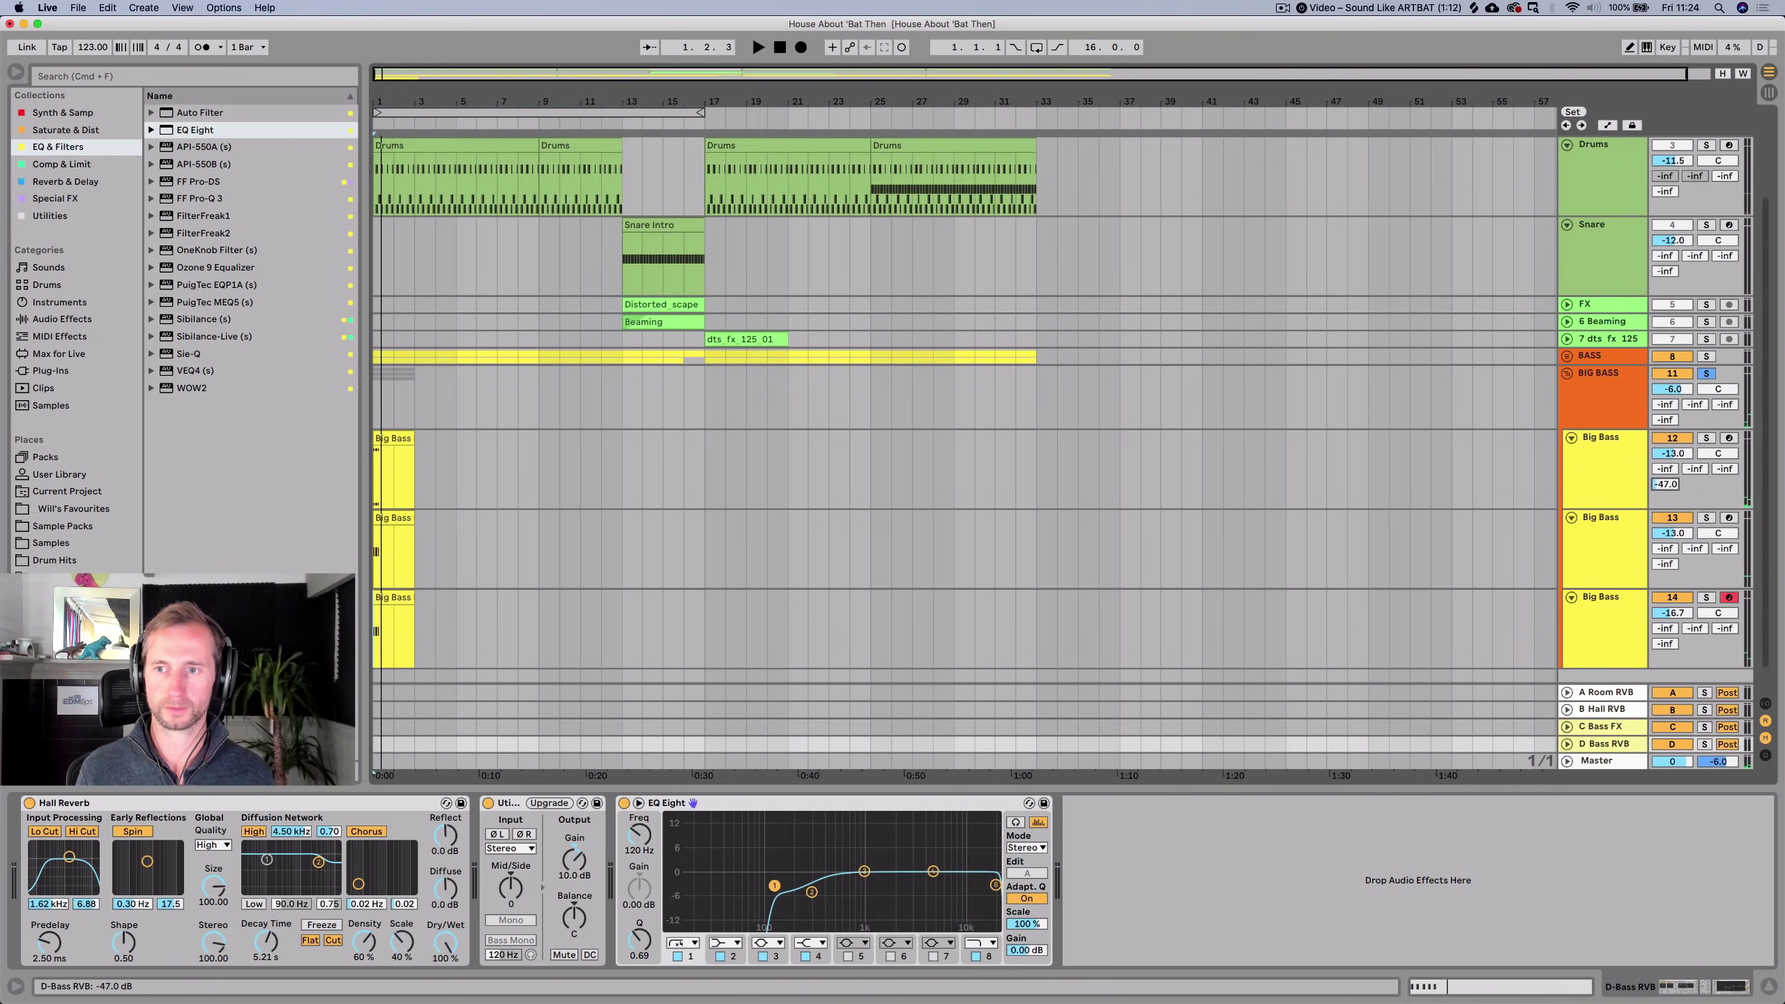
{"action": "left_click_drag", "start_coordinate": [1666, 484], "coordinate": [1666, 497]}
{"action": "key", "text": "space"}
{"action": "key", "text": "space"}
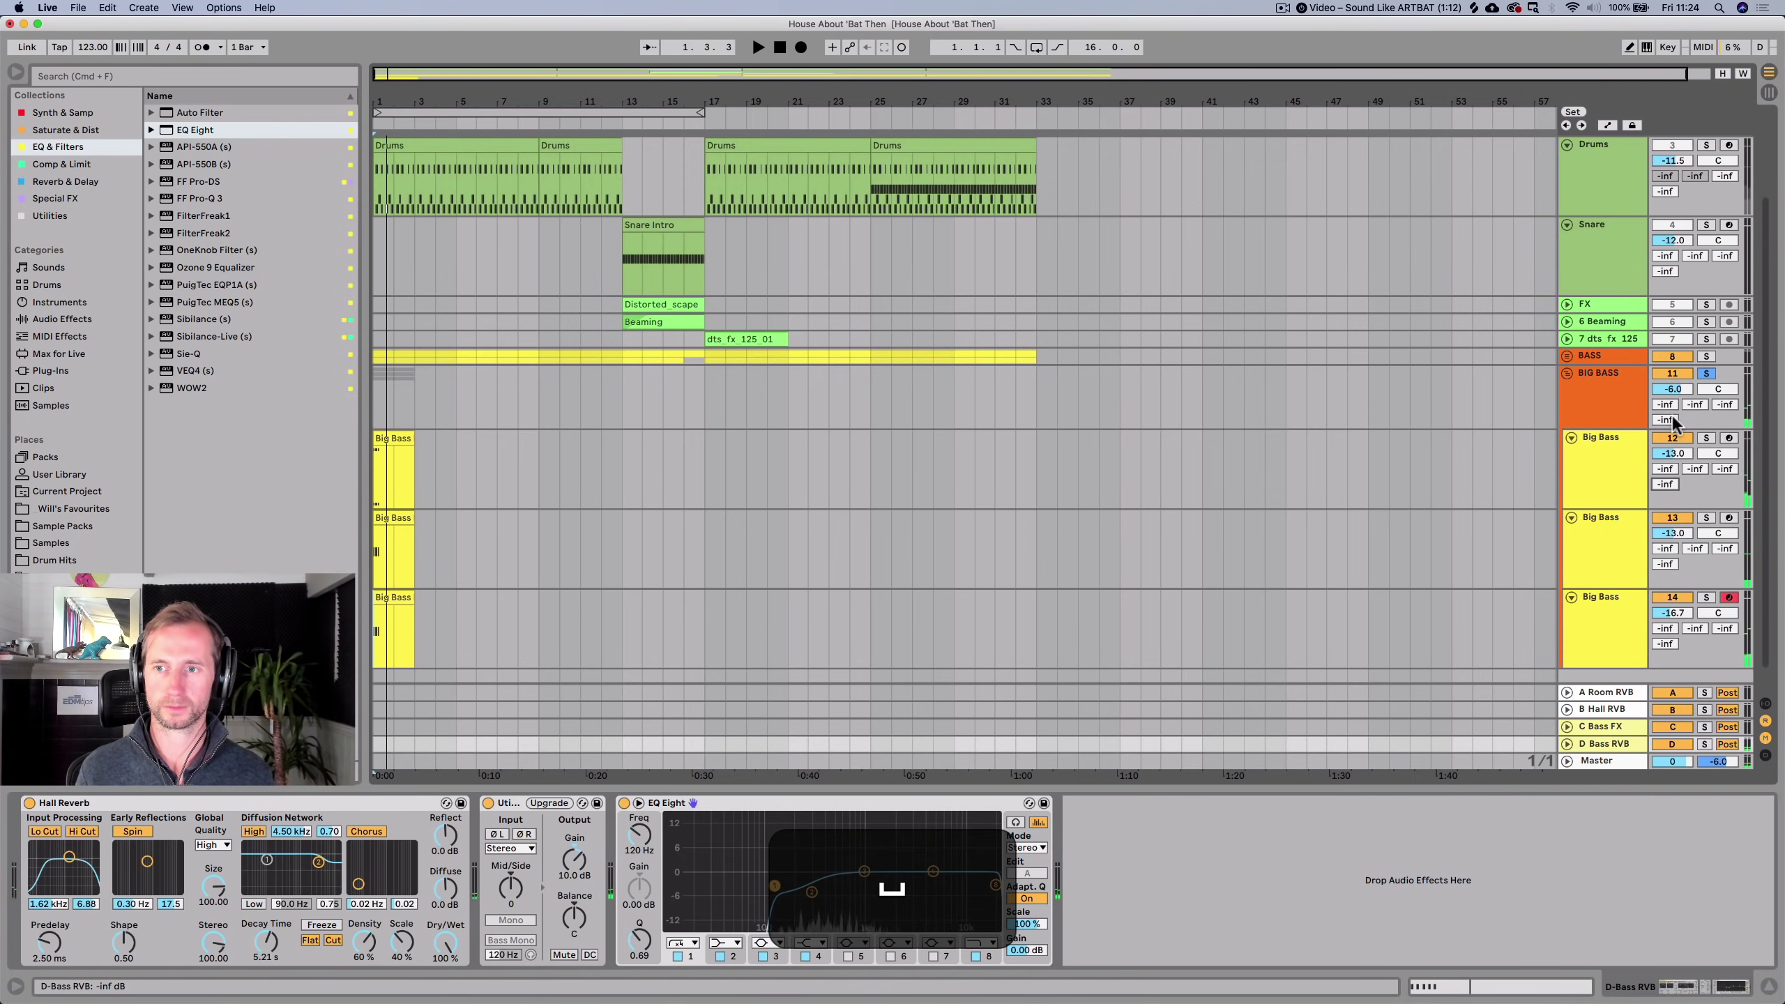
Raise the BIG BASS group's Bass RVB send to -8.4 dB while playing the soloed group.
{"action": "left_click_drag", "start_coordinate": [1667, 420], "coordinate": [1666, 479]}
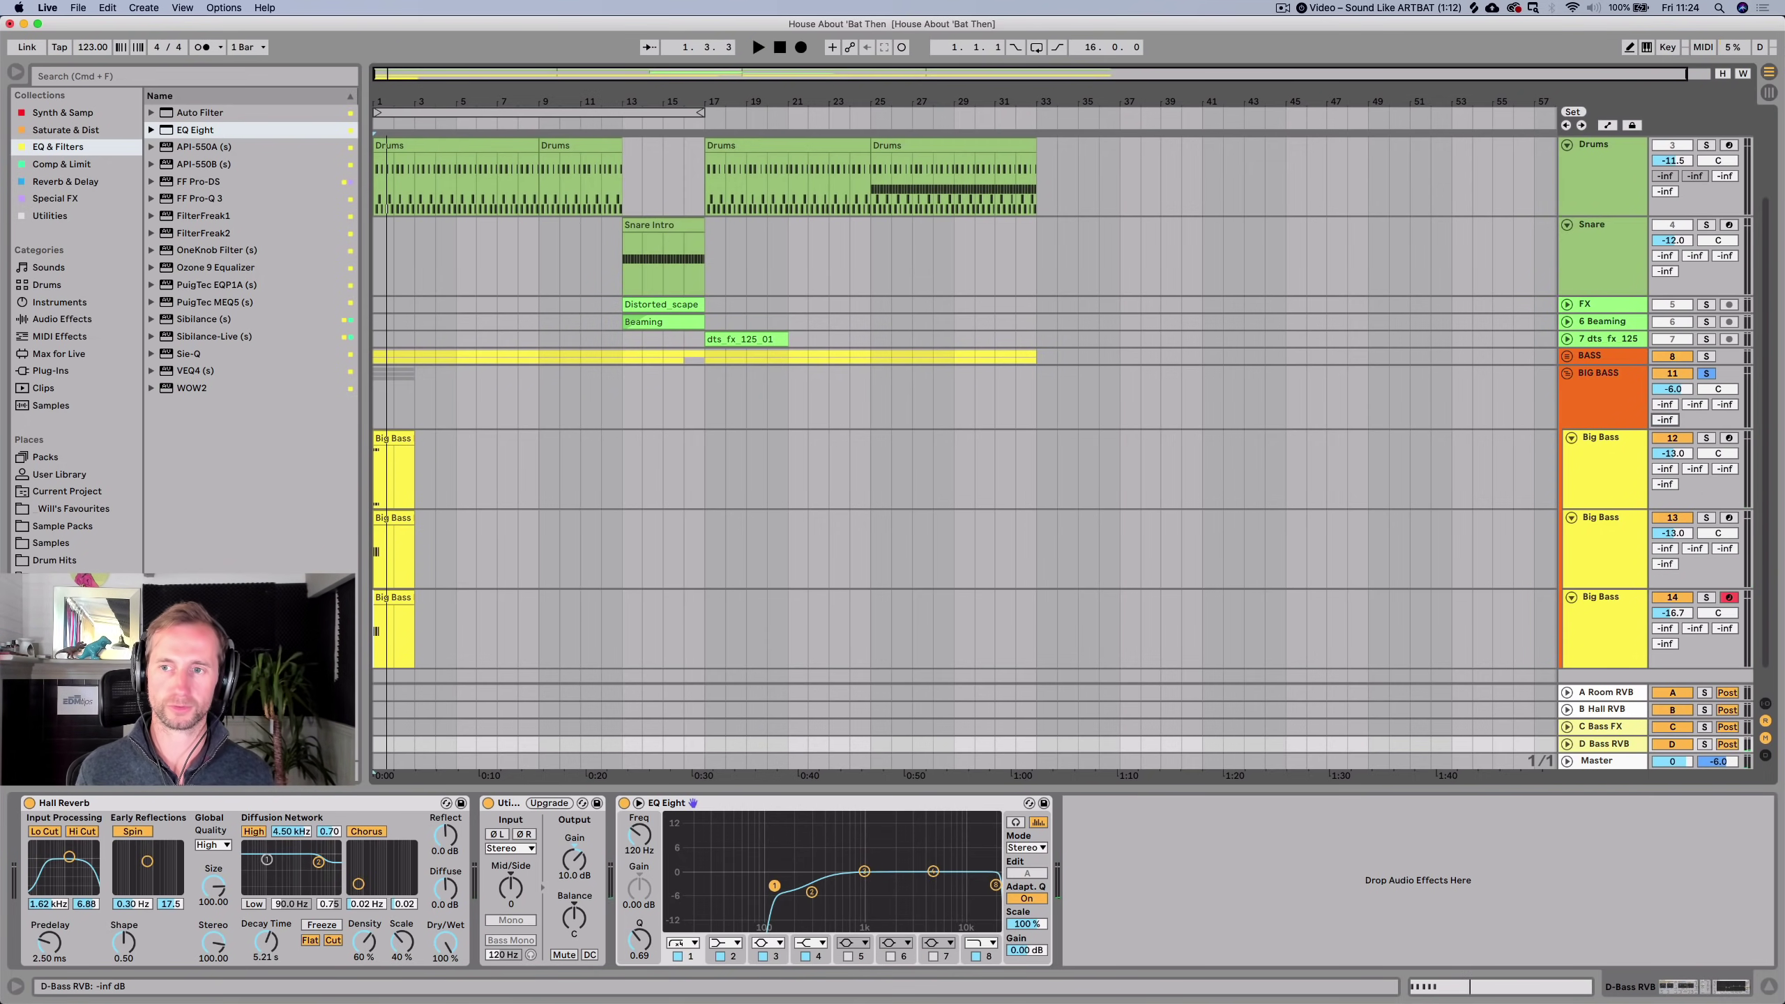
{"action": "key", "text": "space"}
{"action": "left_click_drag", "start_coordinate": [1673, 416], "coordinate": [1674, 431]}
{"action": "key", "text": "space"}
{"action": "key", "text": "space"}
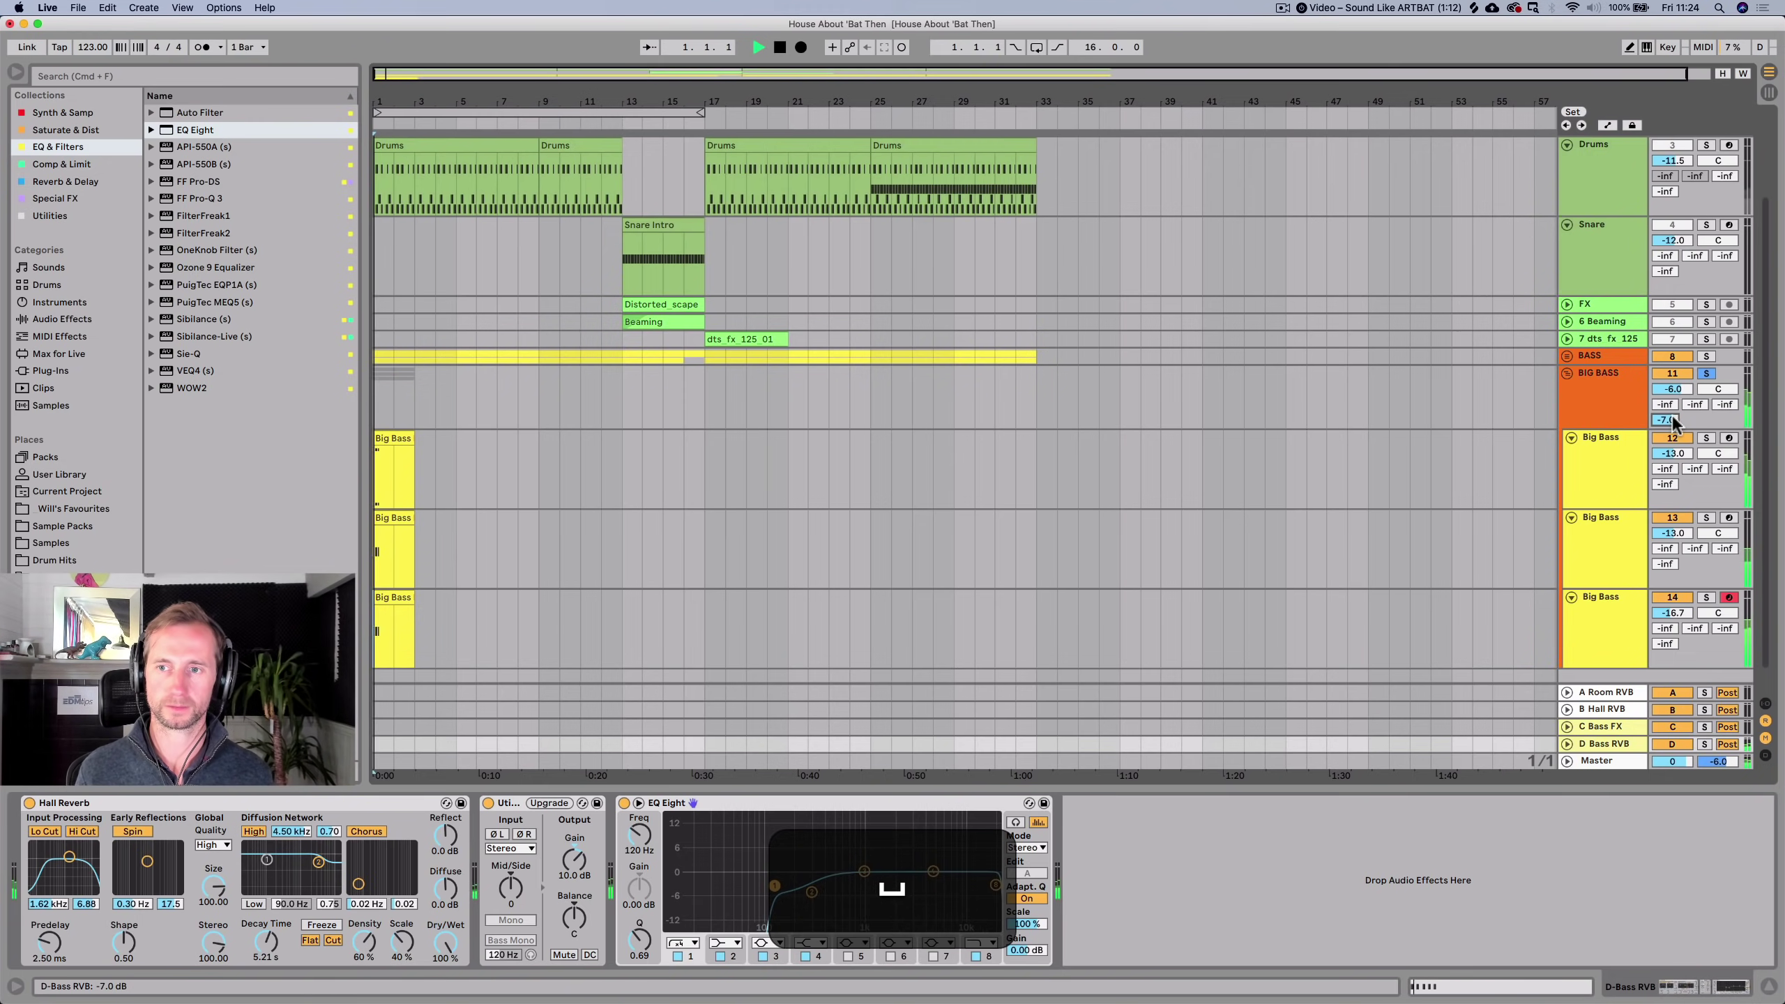
Lower the high cut in the Bass RVB return's EQ Eight to 2.06 kHz with a Q of 0.53 and play.
{"action": "key", "text": "Tab"}
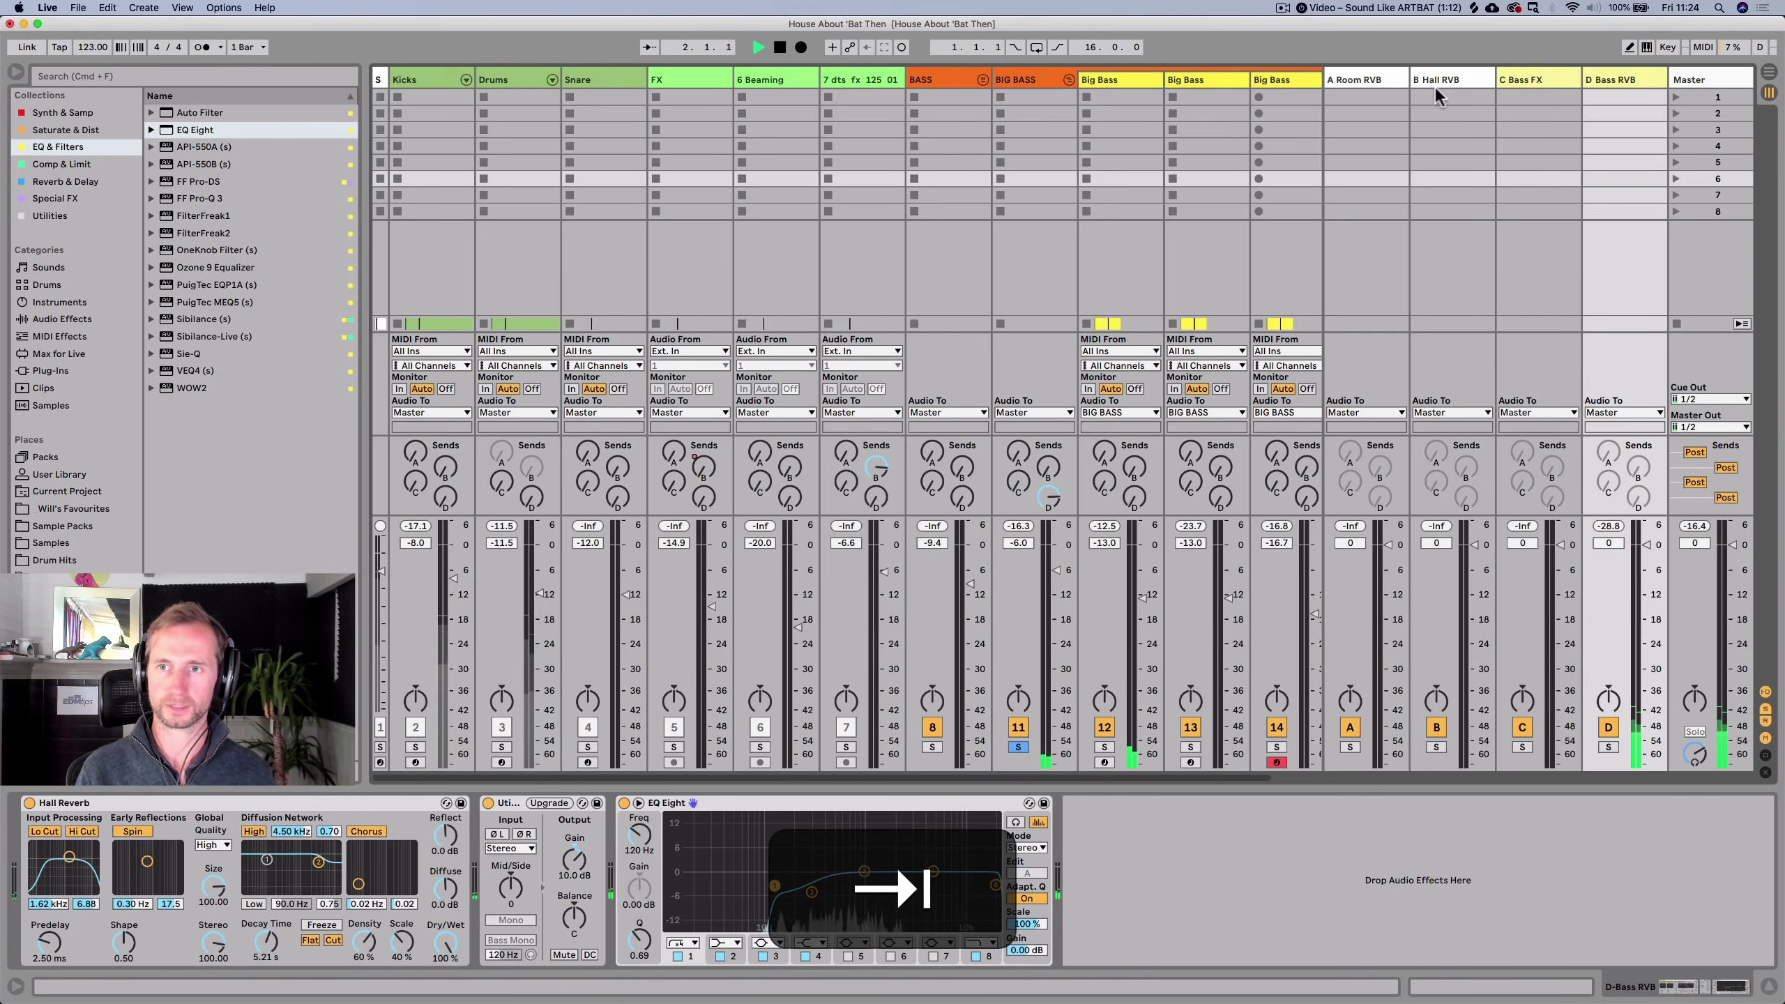
{"action": "key", "text": "space"}
{"action": "left_click_drag", "start_coordinate": [998, 888], "coordinate": [902, 887]}
{"action": "key", "text": "space"}
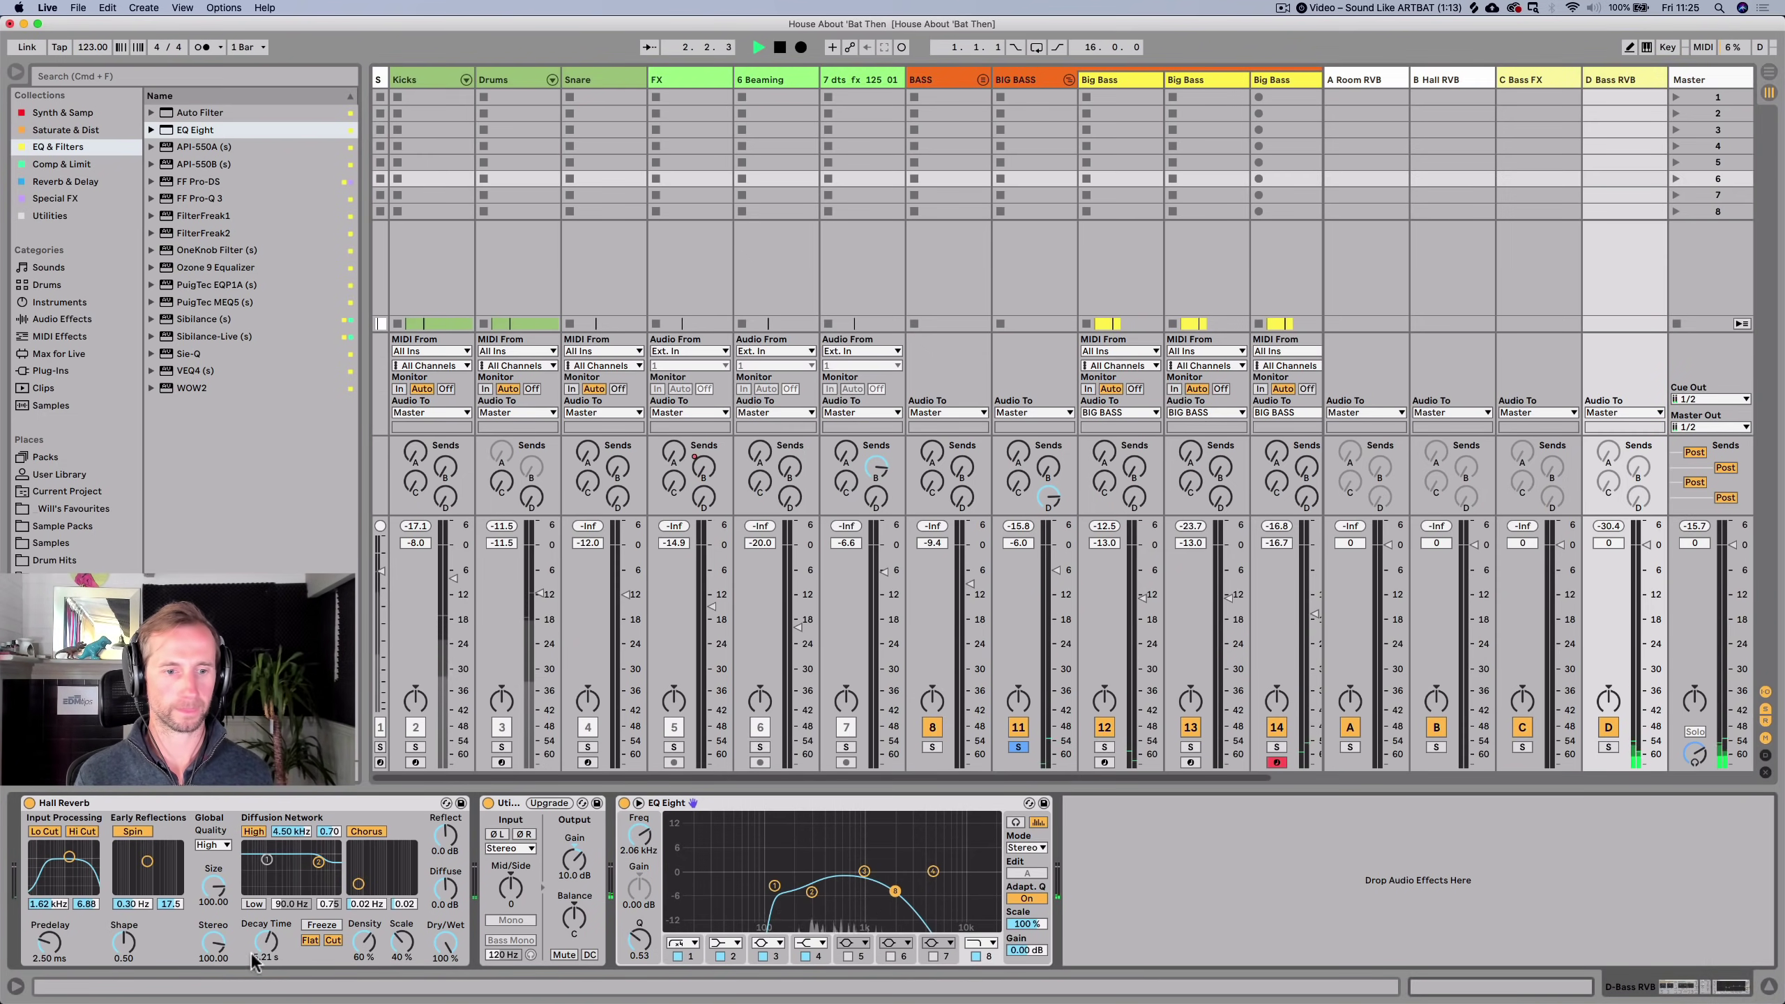
Raise the Bass RVB Hall Reverb's decay time to 8.57 s during playback.
{"action": "key", "text": "super"}
{"action": "key", "text": "space"}
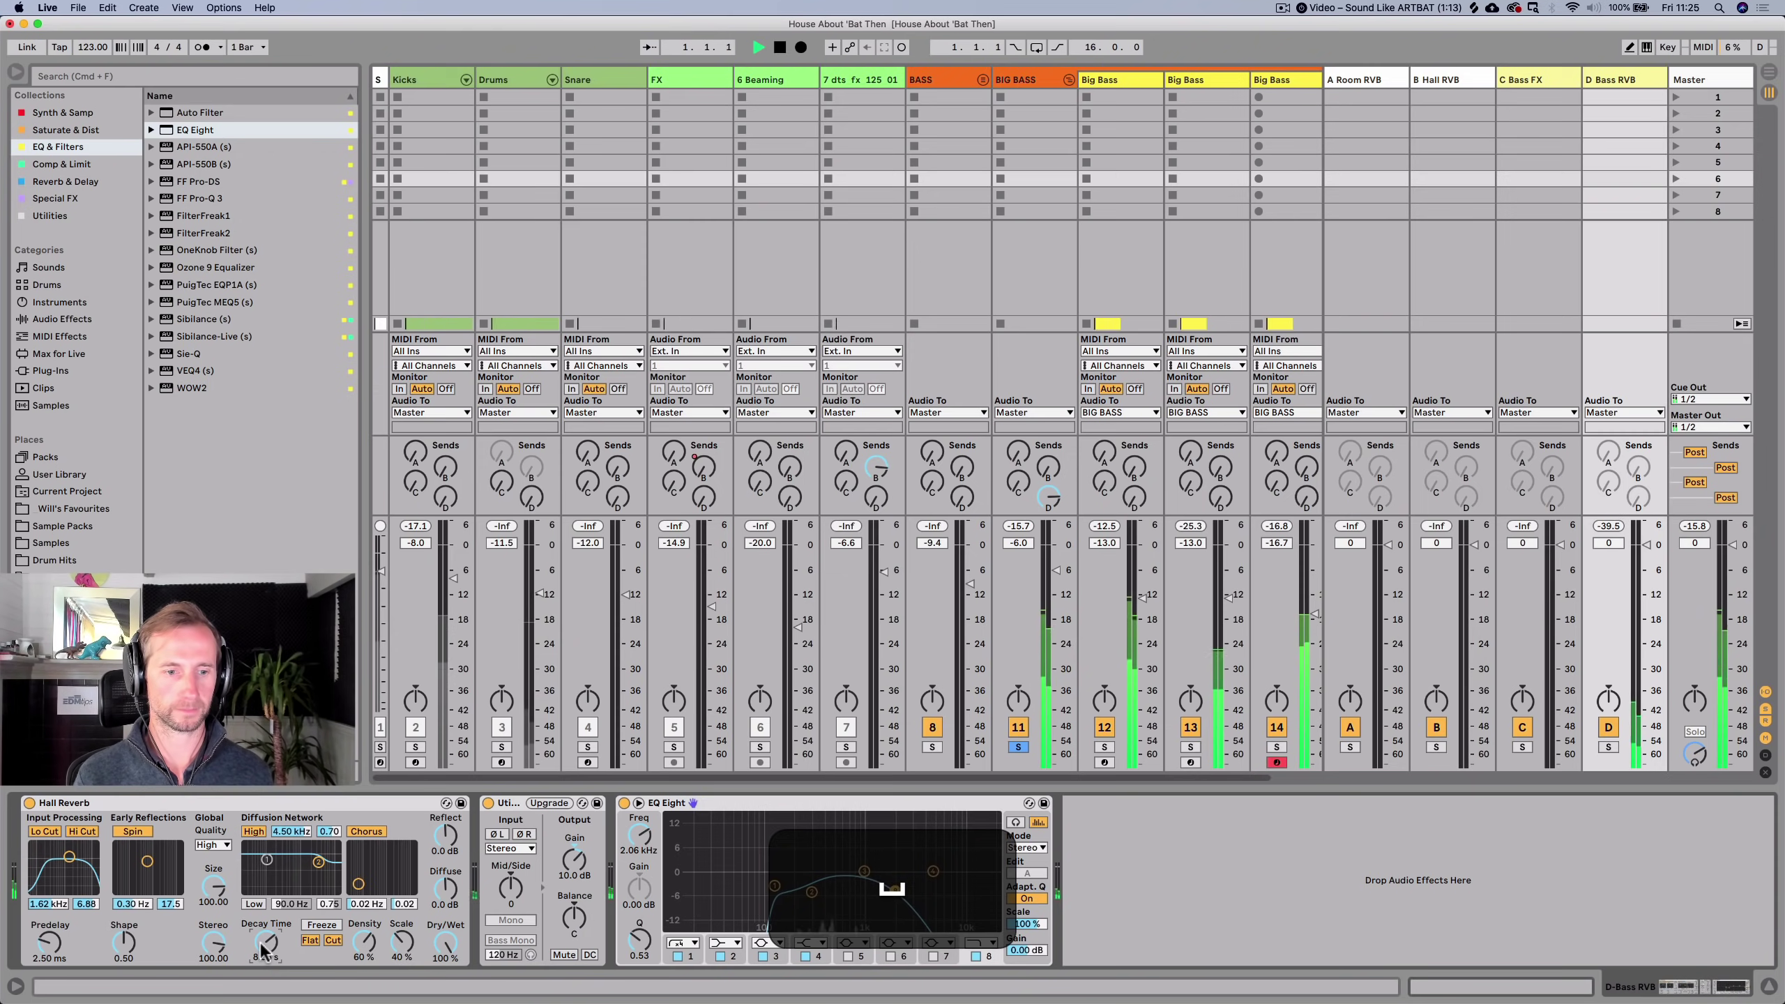
{"action": "key", "text": "super"}
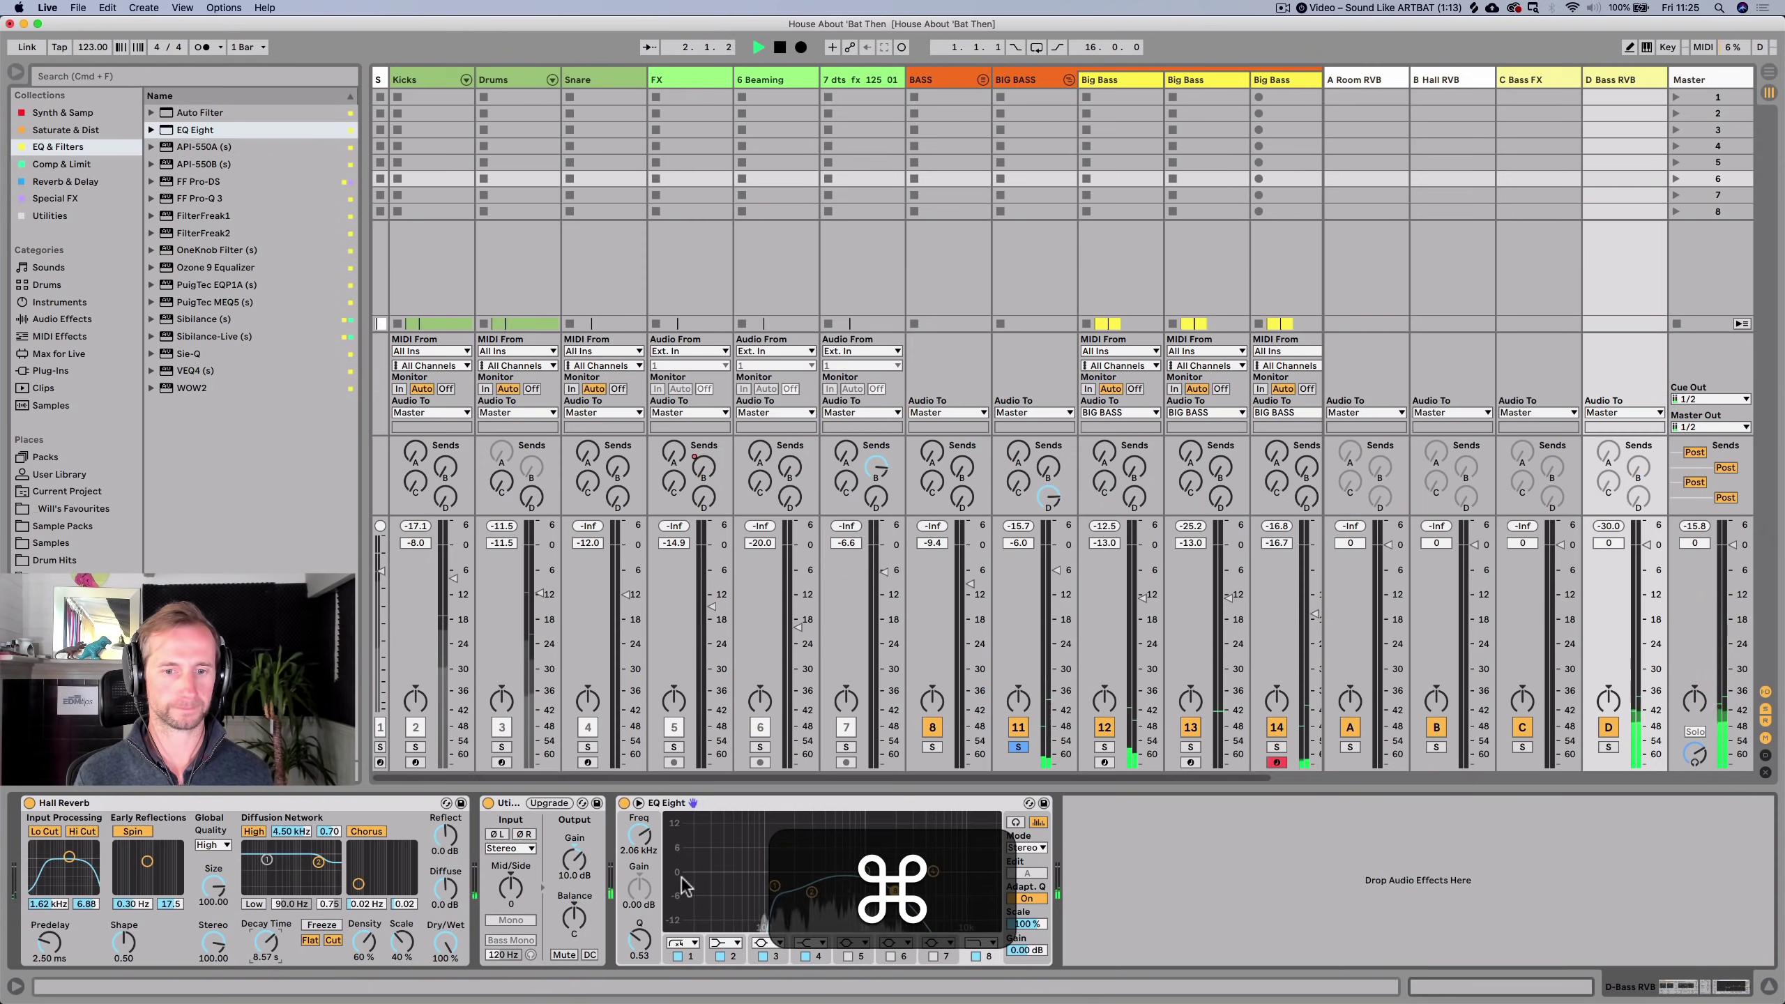
Set the low cut in the Bass RVB return's EQ Eight to 104 Hz with a Q of 0.35.
{"action": "left_click", "coordinate": [774, 886]}
{"action": "key", "text": "space"}
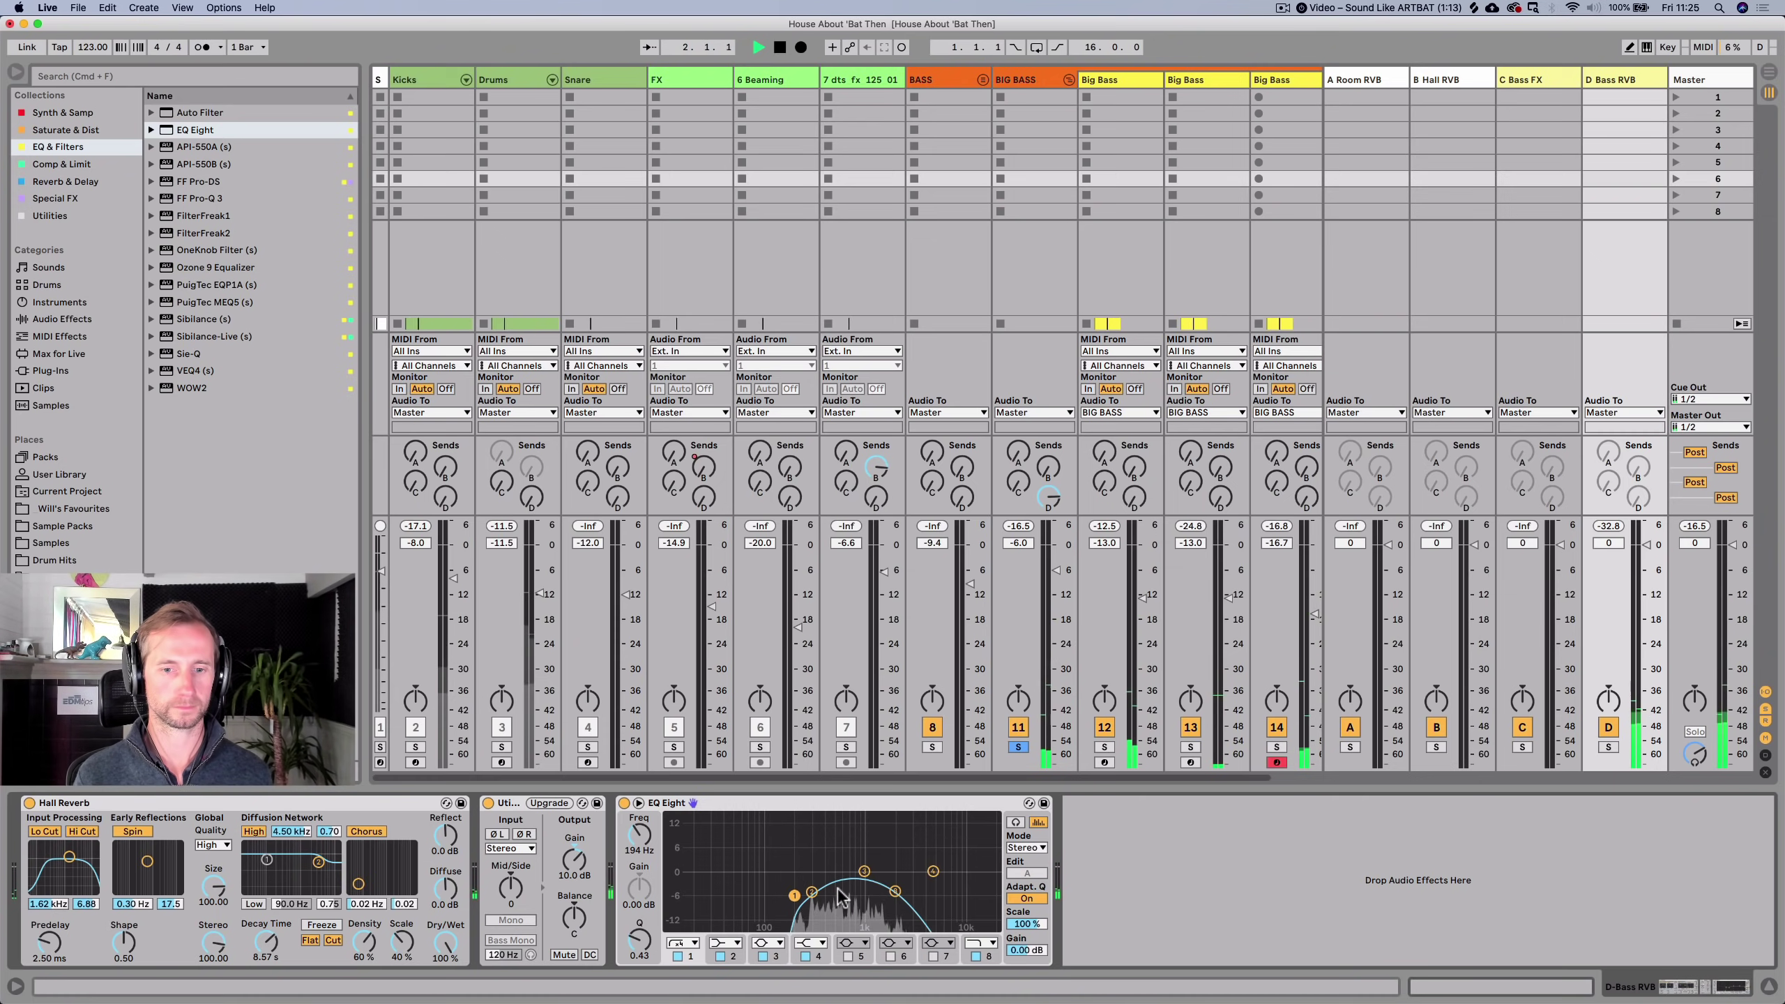
{"action": "key", "text": "space"}
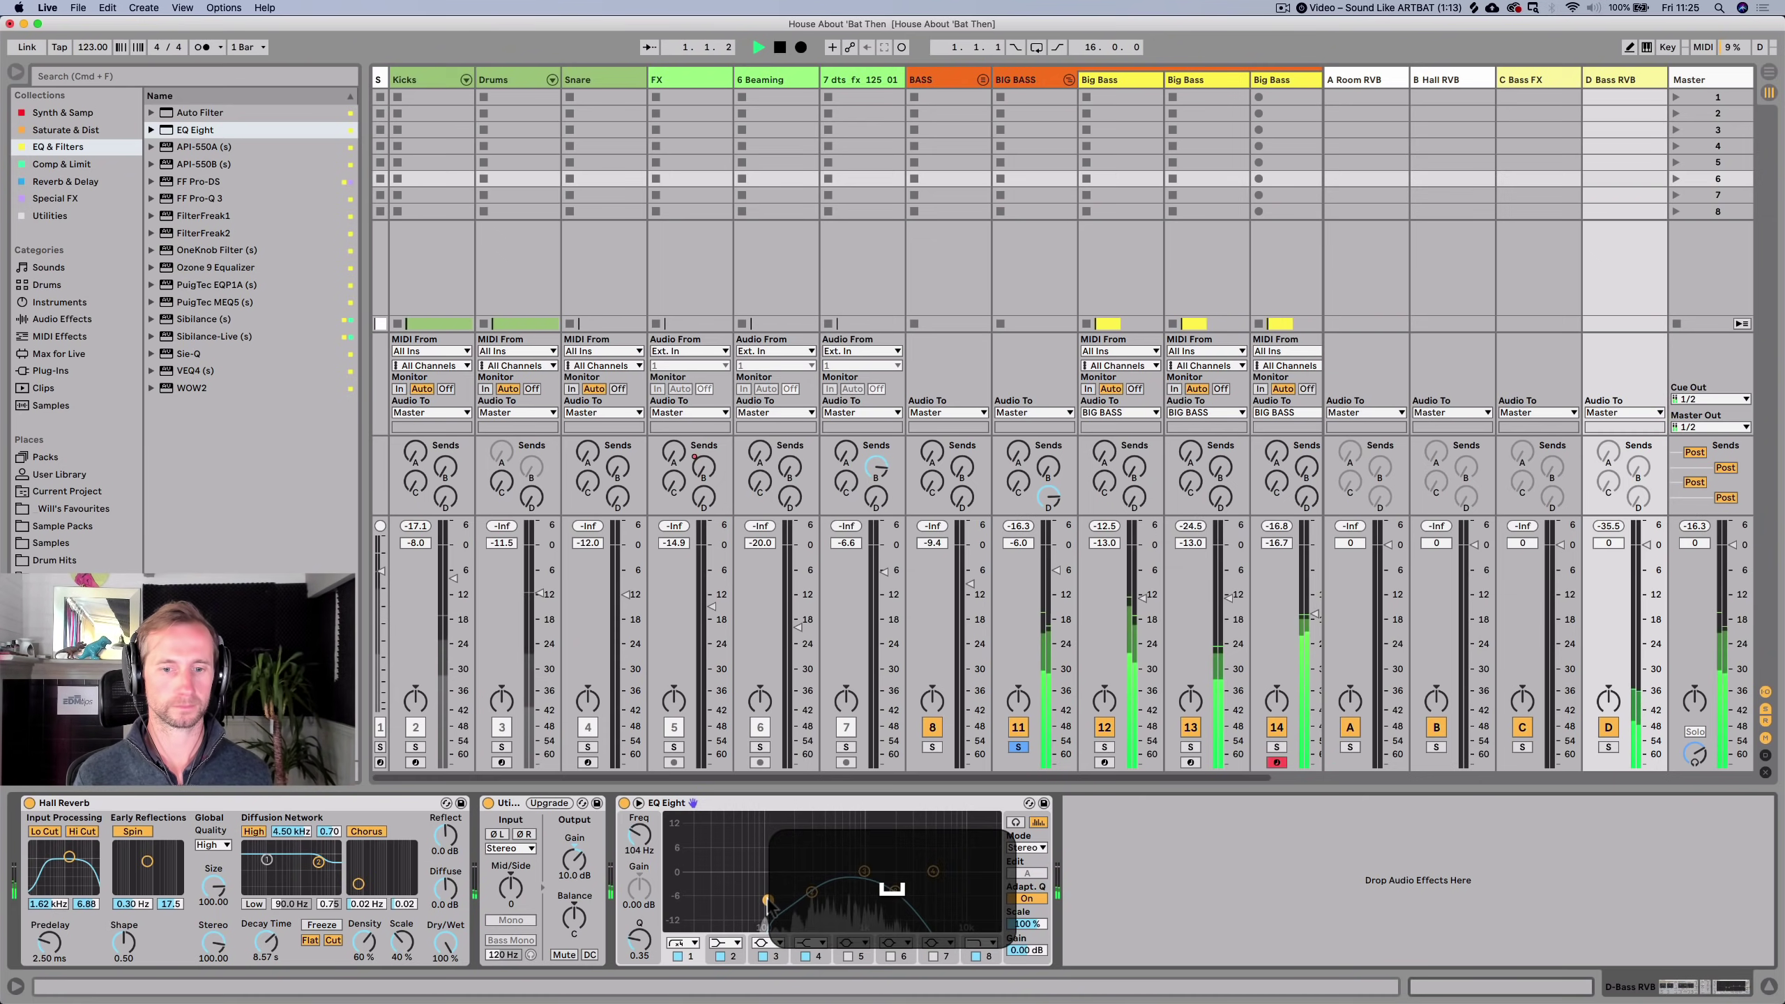
Try different high-cut settings in the Bass RVB EQ Eight during playback, ending at 1.09 kHz with a Q of 0.53.
{"action": "left_click", "coordinate": [895, 895]}
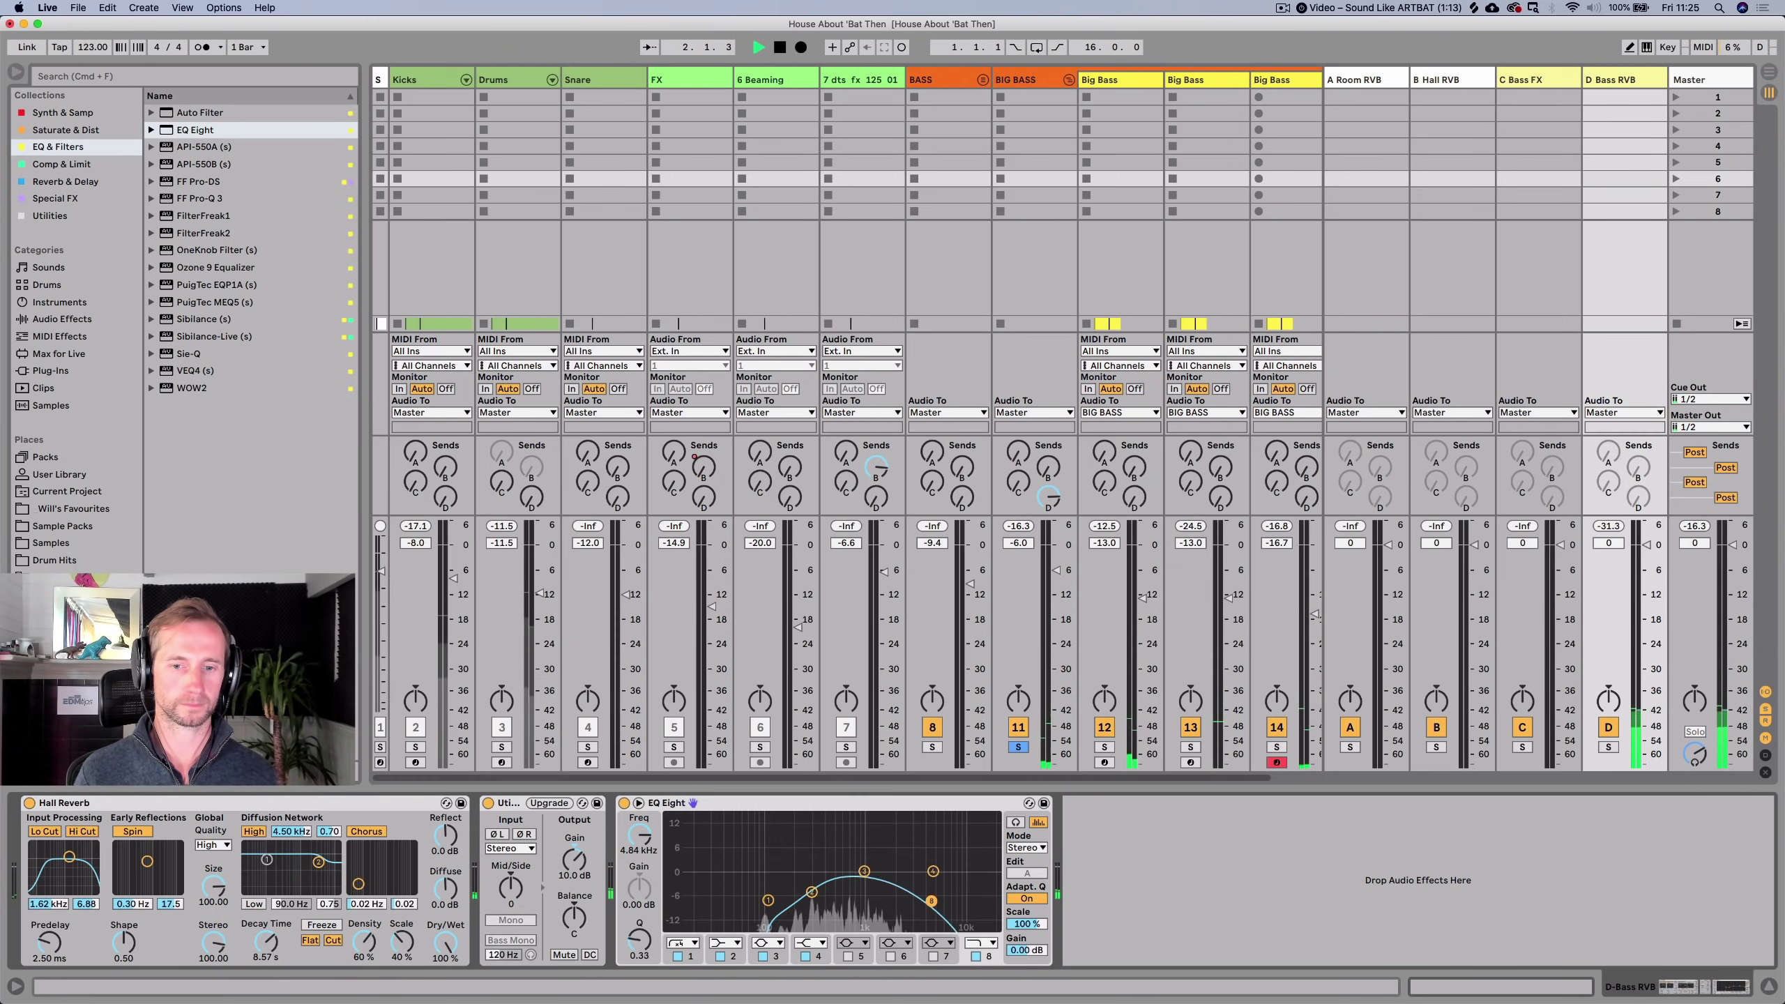
{"action": "key", "text": "space"}
{"action": "left_click_drag", "start_coordinate": [881, 898], "coordinate": [868, 892]}
{"action": "key", "text": "space"}
{"action": "key", "text": "space"}
{"action": "key", "text": "space"}
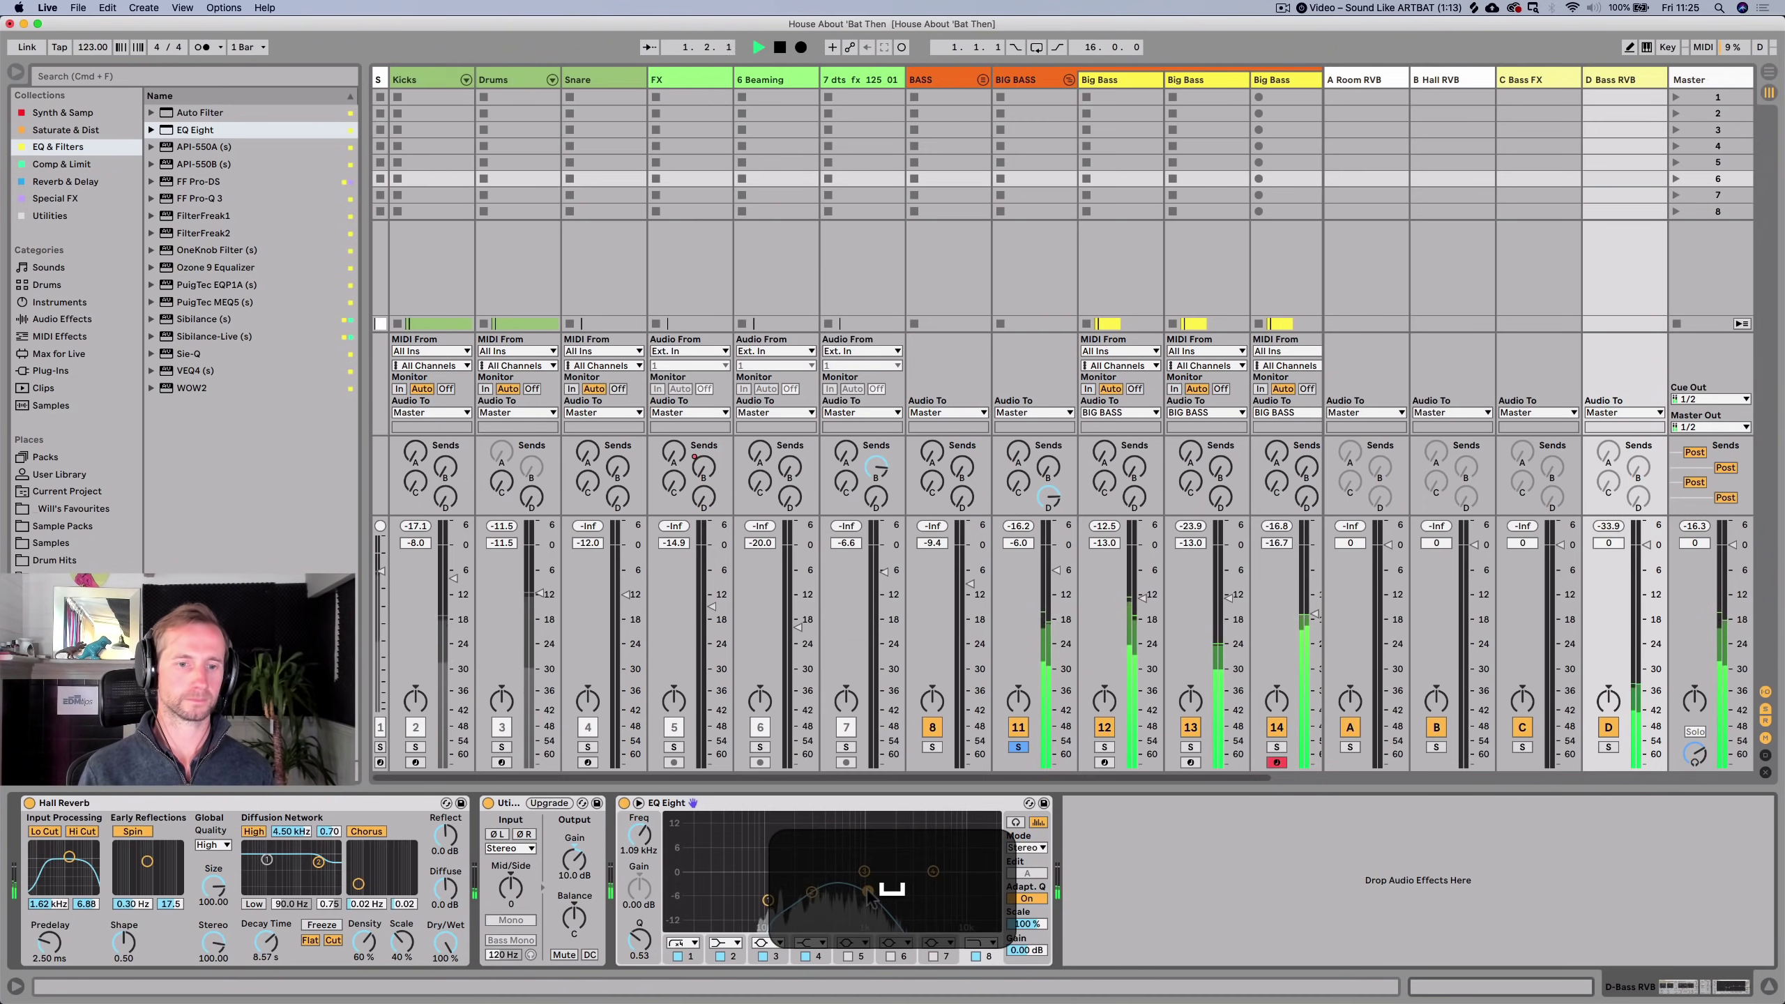
Set the Bass RVB Hall Reverb's decay time to 7.15 s and unsolo the BIG BASS group in the arrangement.
{"action": "left_click", "coordinate": [265, 943]}
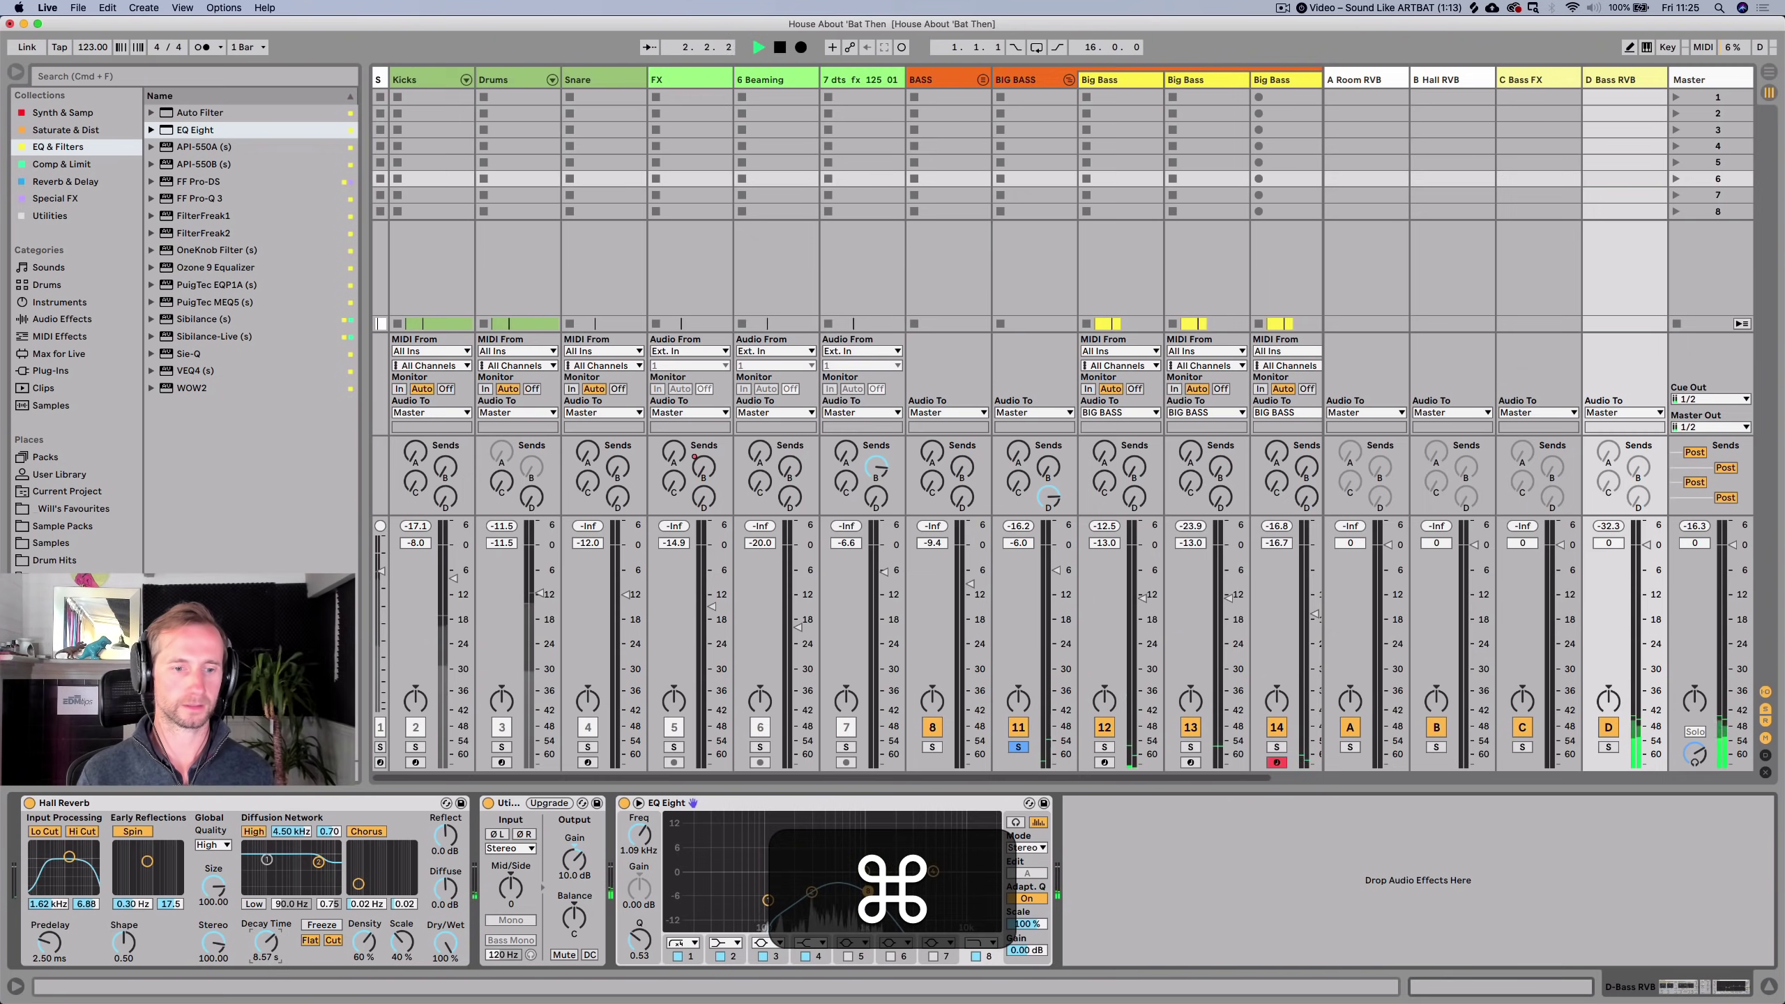
{"action": "key", "text": "Tab"}
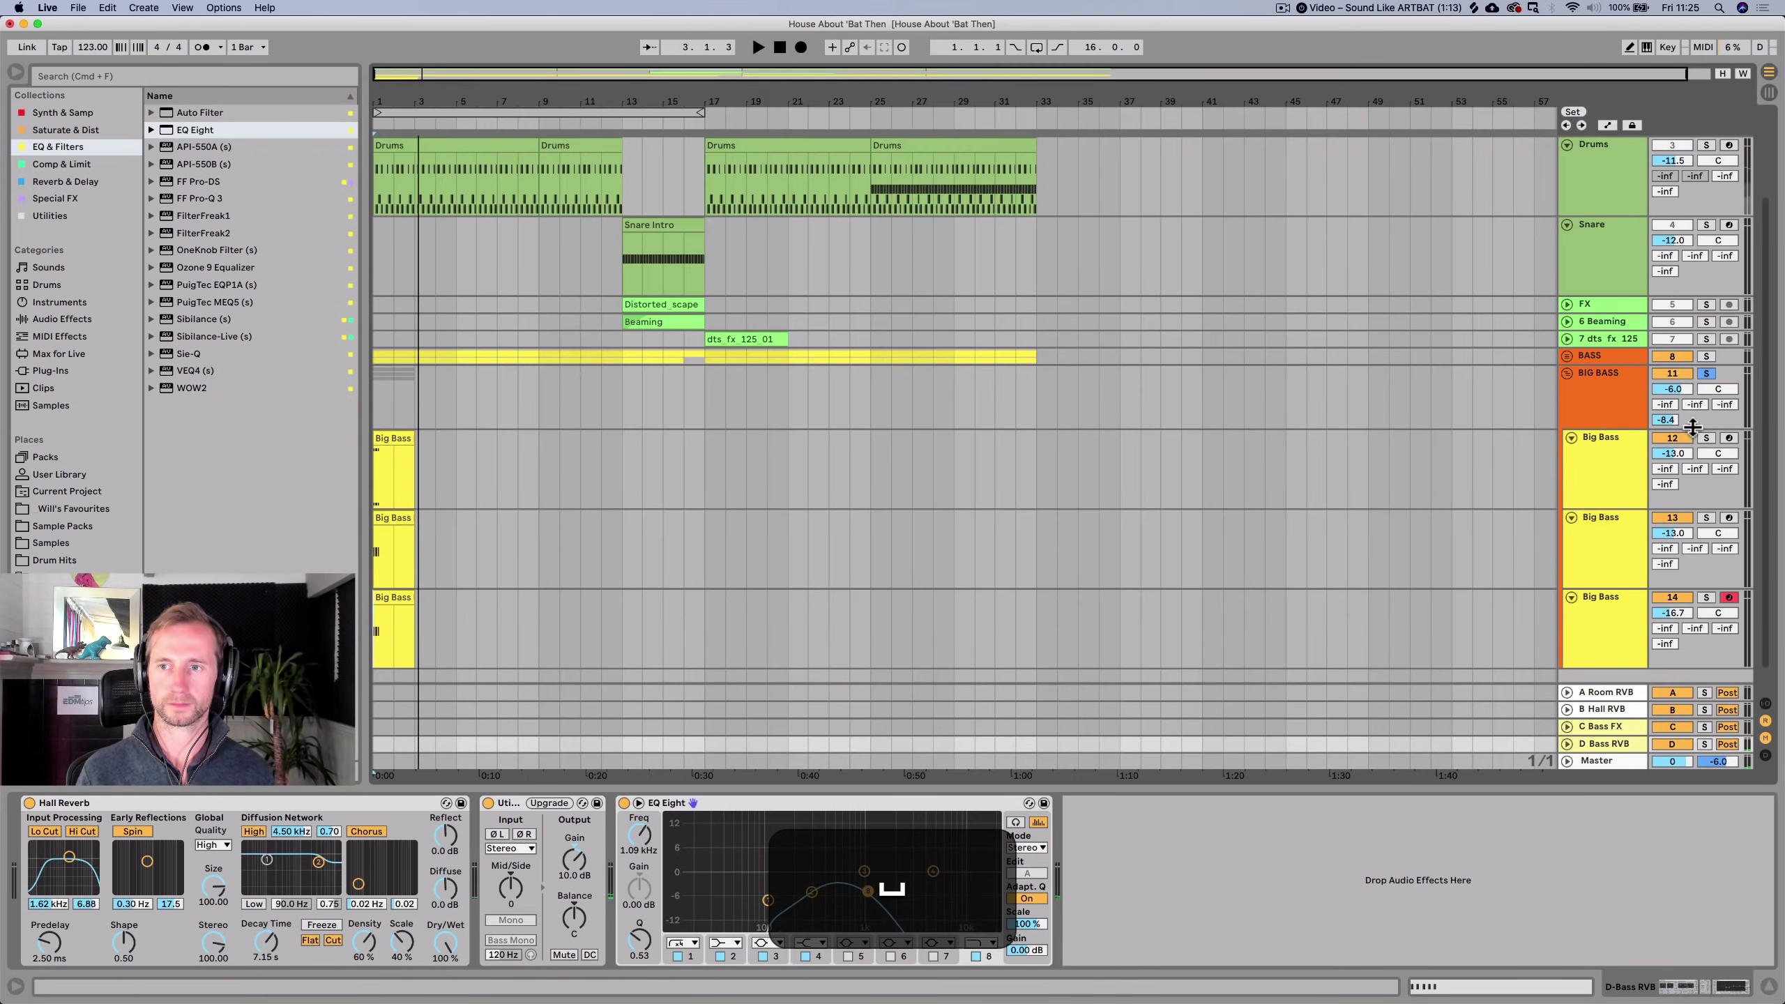
{"action": "left_click", "coordinate": [1710, 373]}
Insert a Saturator before the EQ Eight on the BIG BASS group and play the full mix.
{"action": "left_click", "coordinate": [1627, 382]}
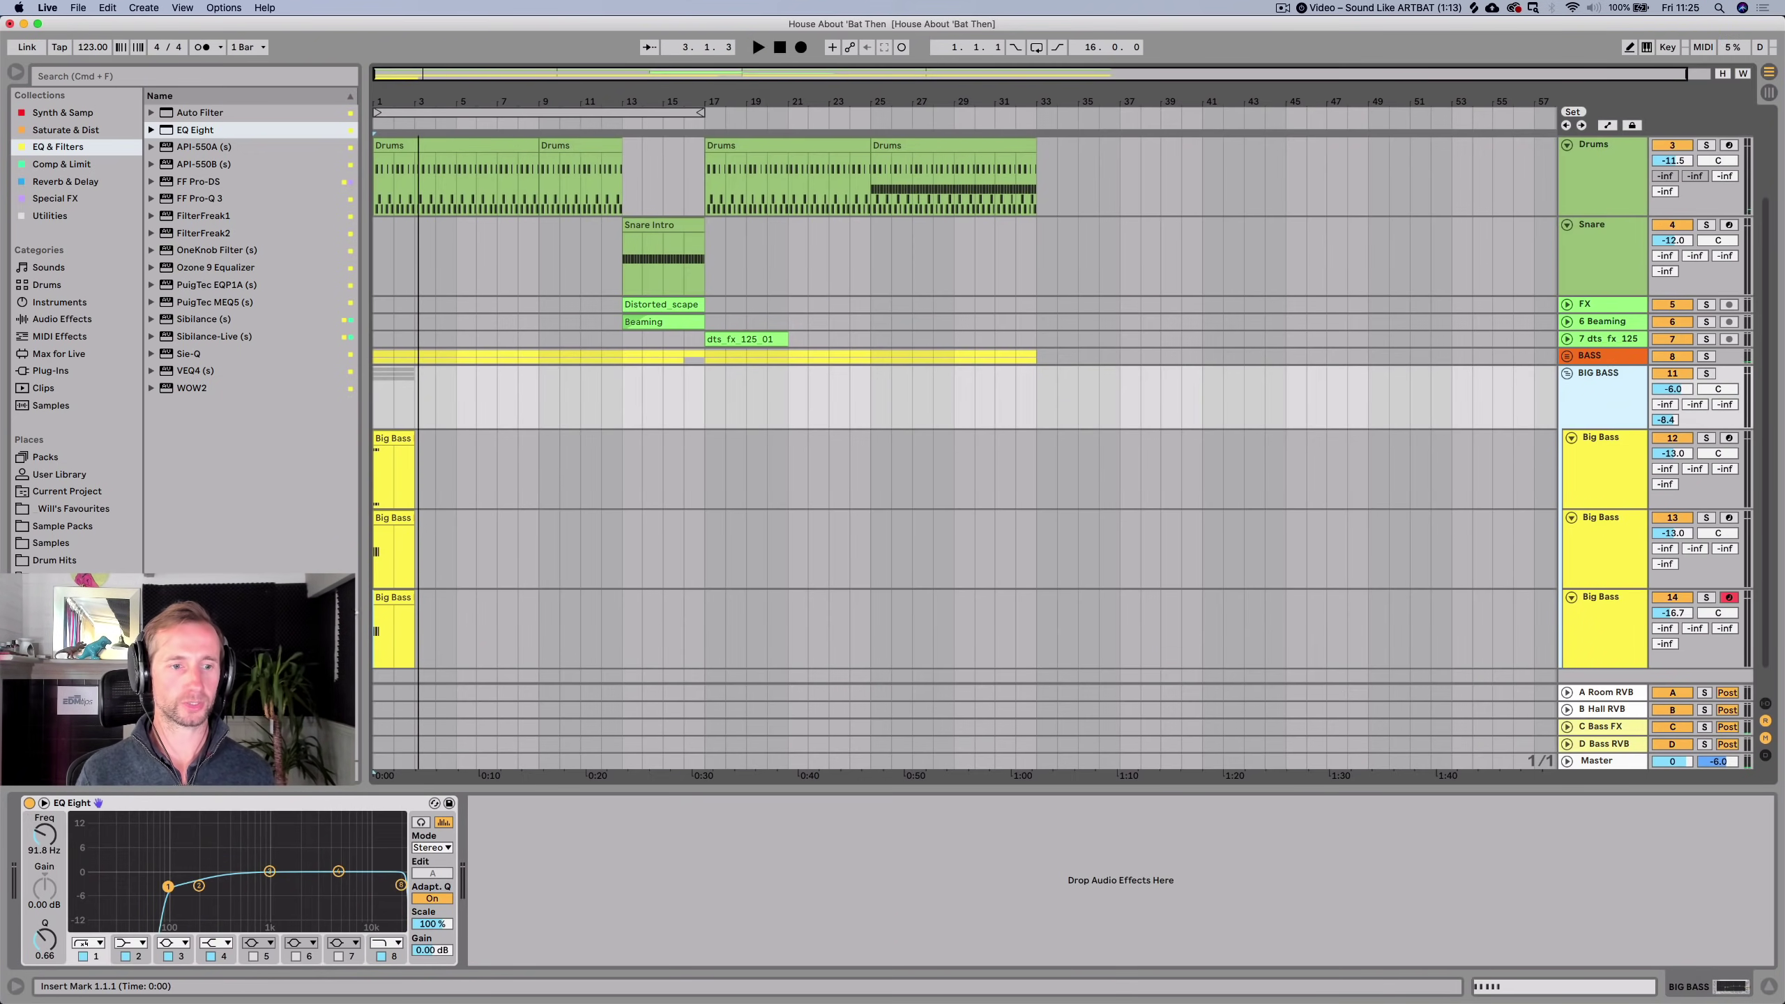
{"action": "left_click", "coordinate": [51, 132]}
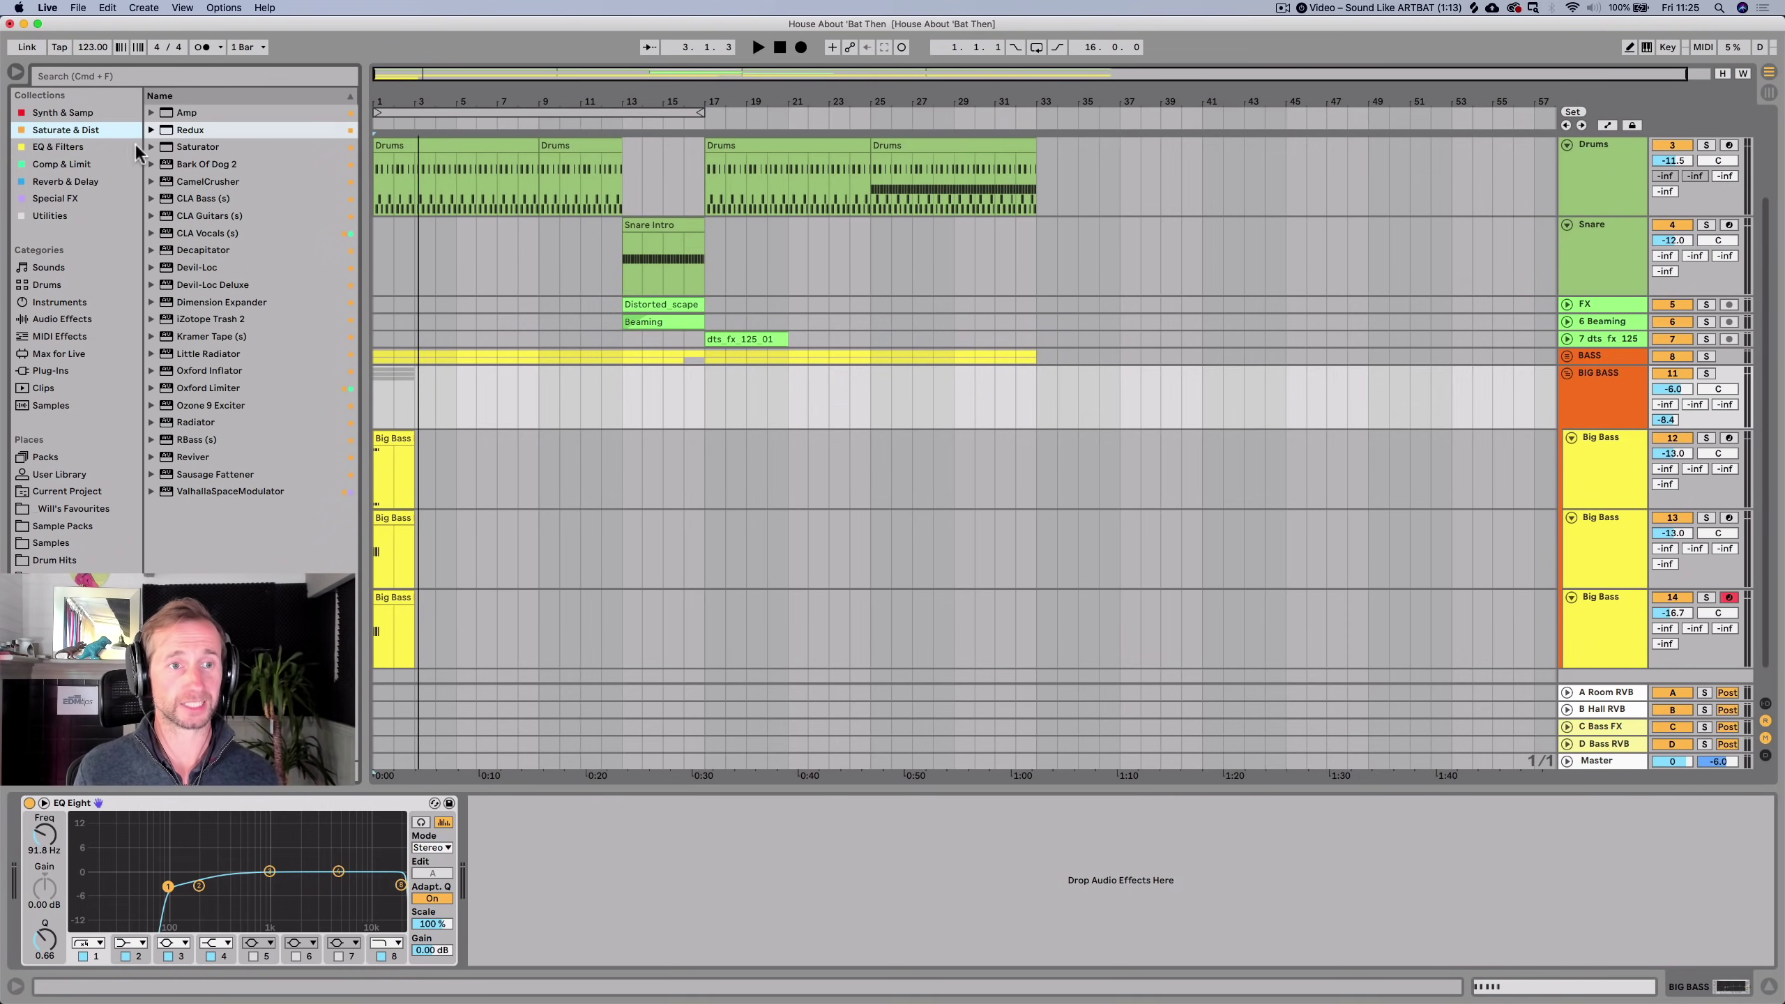
{"action": "left_click_drag", "start_coordinate": [179, 149], "coordinate": [182, 203]}
{"action": "left_click_drag", "start_coordinate": [21, 822], "coordinate": [22, 823]}
{"action": "key", "text": "space"}
{"action": "key", "text": "space"}
{"action": "key", "text": "space"}
{"action": "key", "text": "space"}
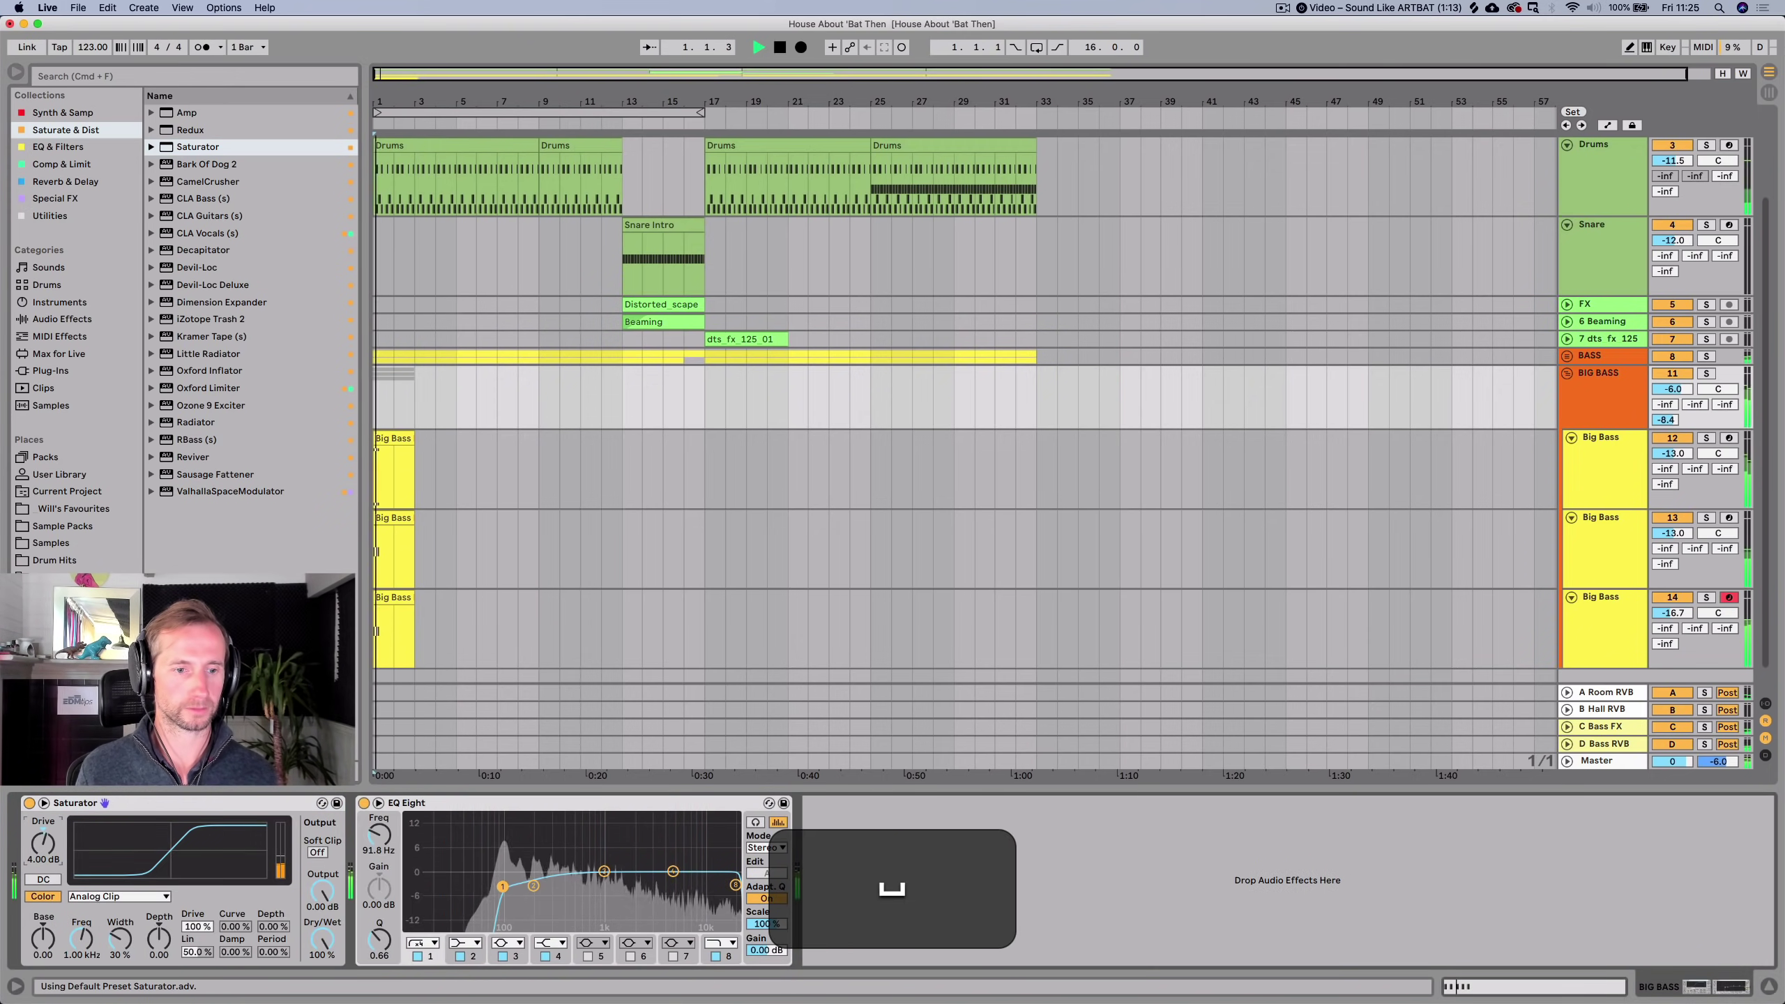
Set the BIG BASS Saturator's drive to 4.57 dB and replay the mix.
{"action": "left_click_drag", "start_coordinate": [42, 843], "coordinate": [43, 833]}
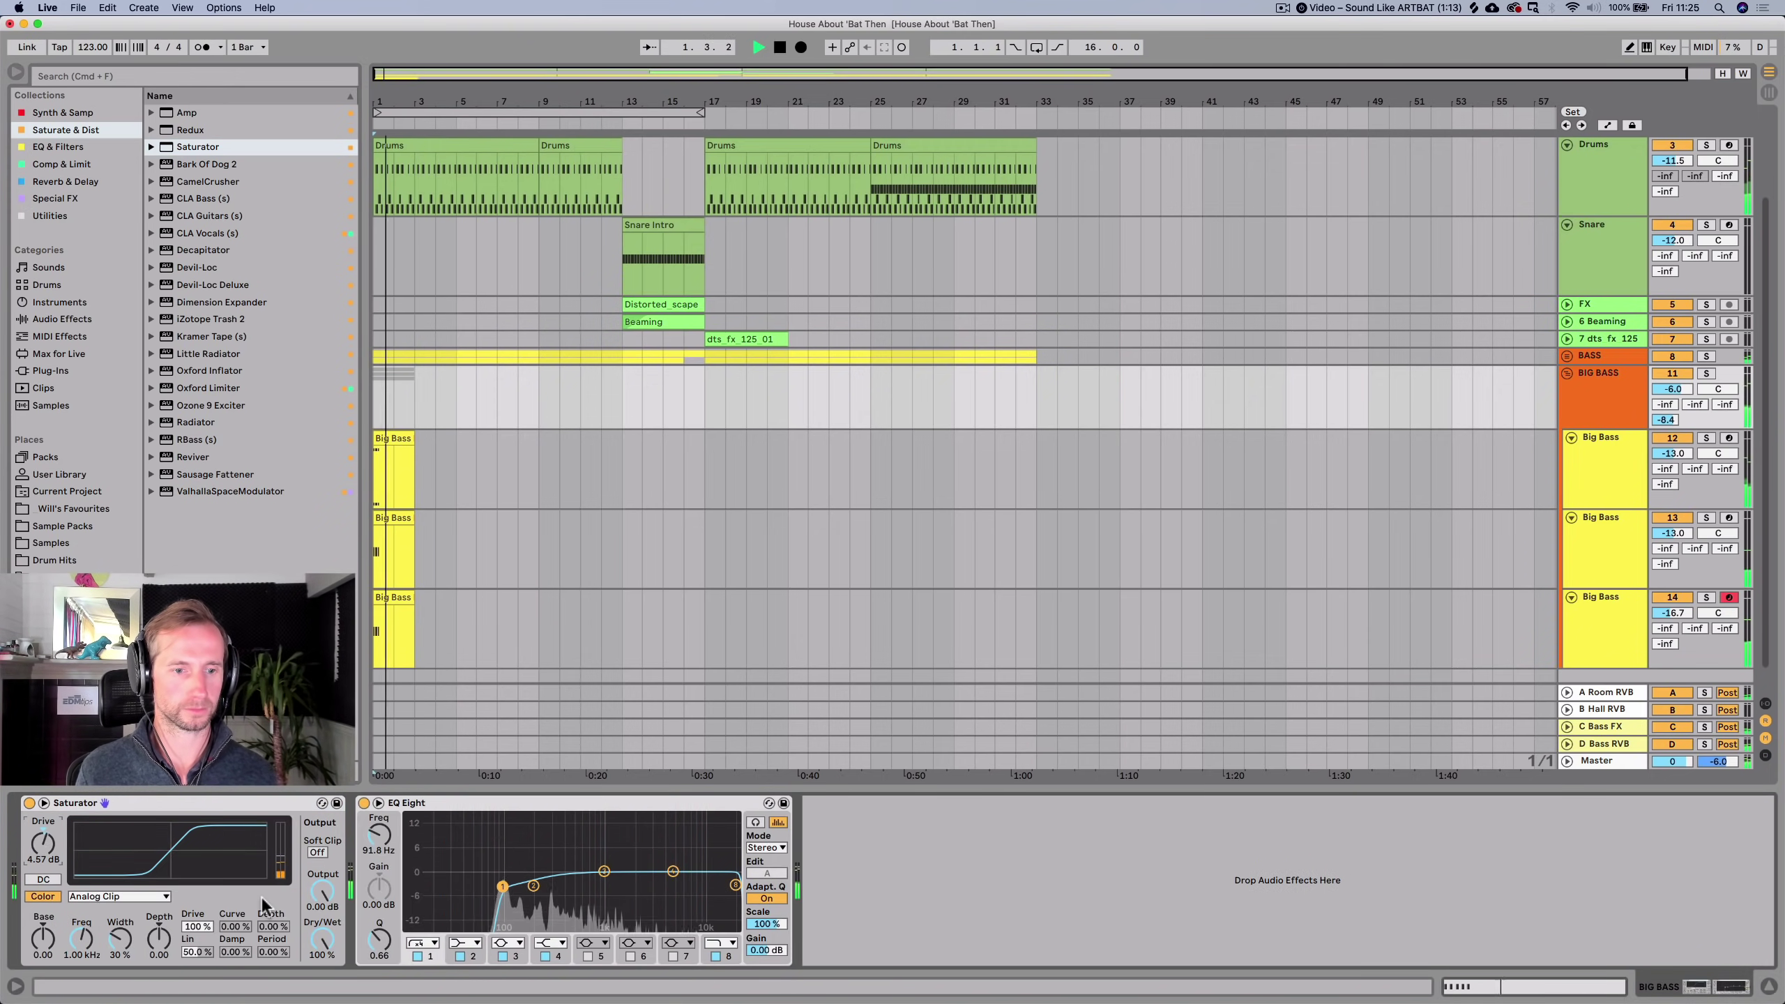
{"action": "key", "text": "space"}
{"action": "key", "text": "space"}
Raise the Bass RVB EQ Eight's high cut to 5.62 kHz with a Q of 0.36, and return to the arrangement.
{"action": "key", "text": "Tab"}
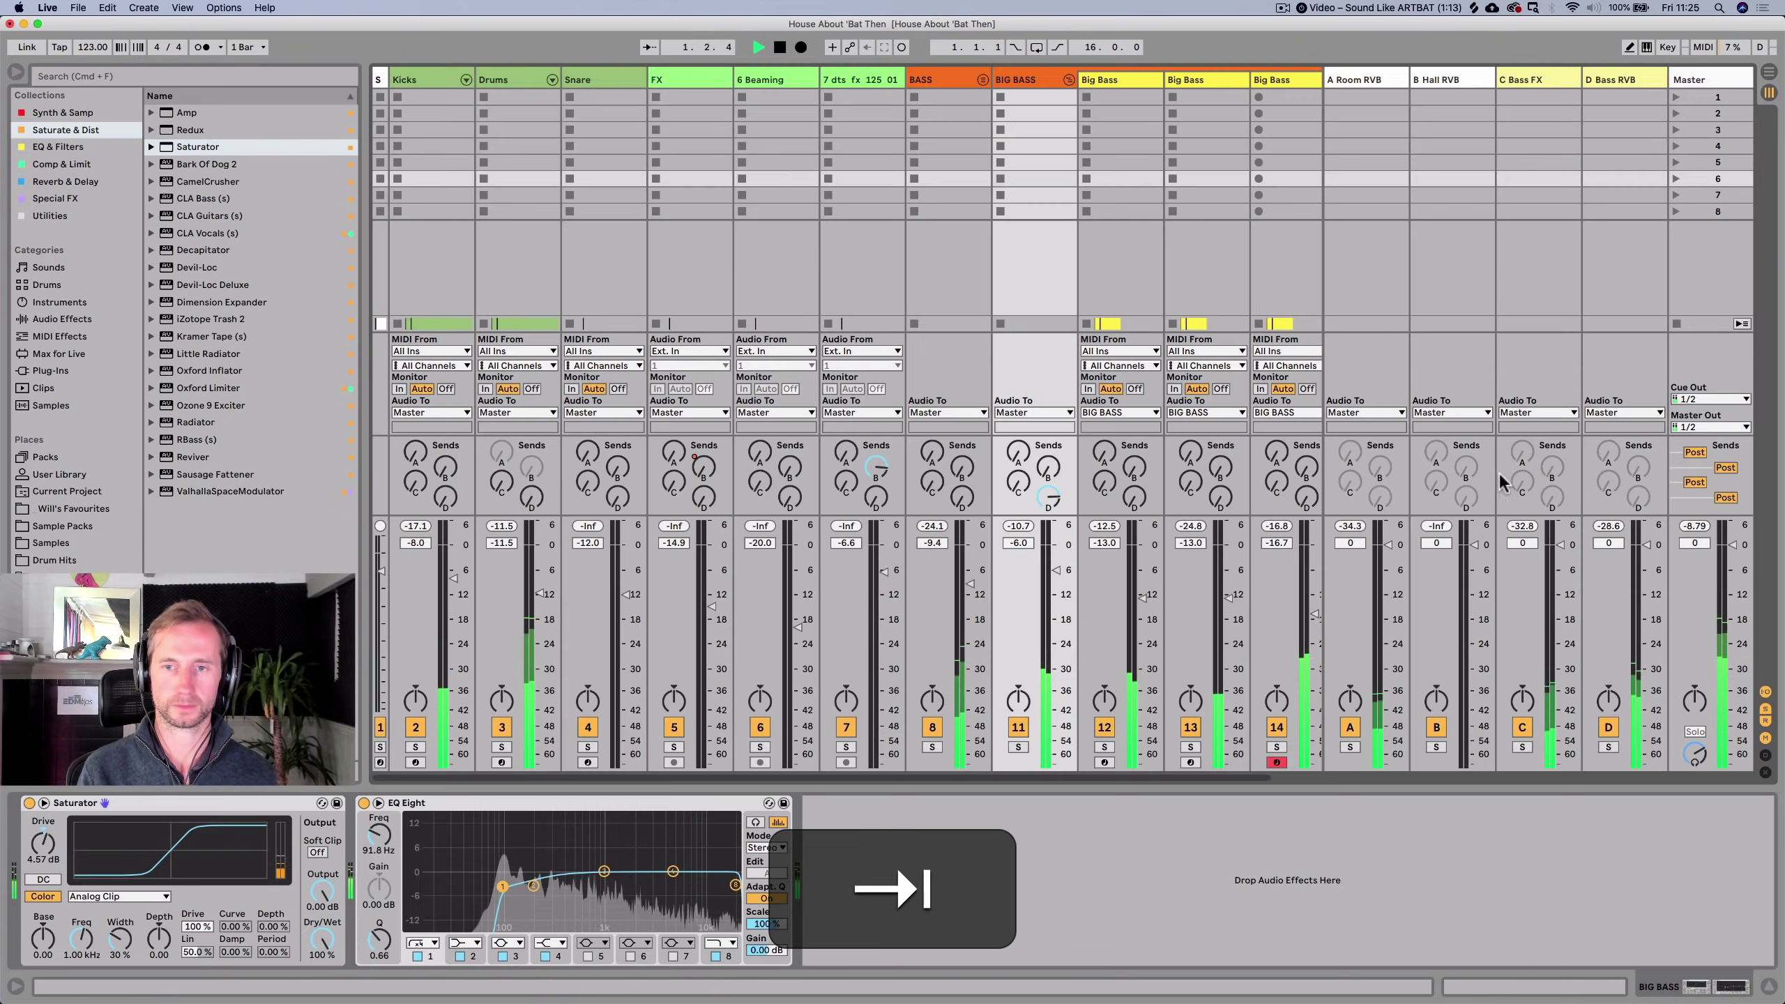
{"action": "key", "text": "Tab"}
{"action": "key", "text": "Tab"}
{"action": "left_click", "coordinate": [1599, 92]}
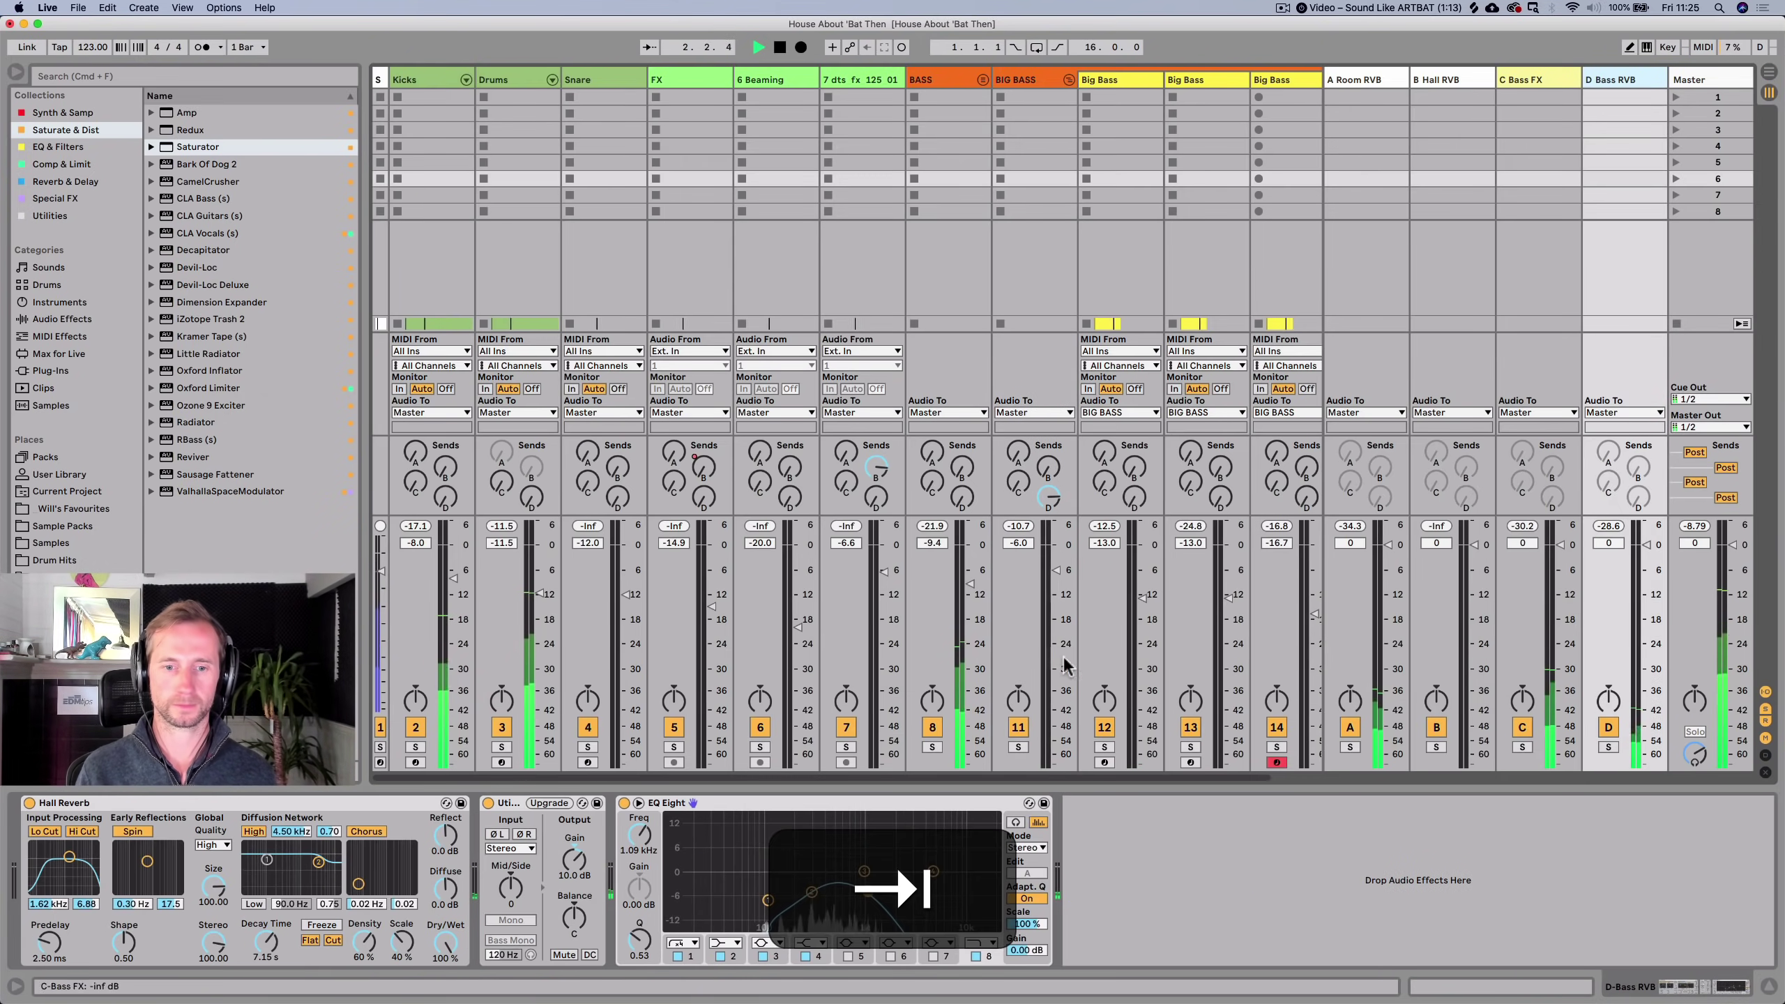
{"action": "key", "text": "space"}
{"action": "key", "text": "space"}
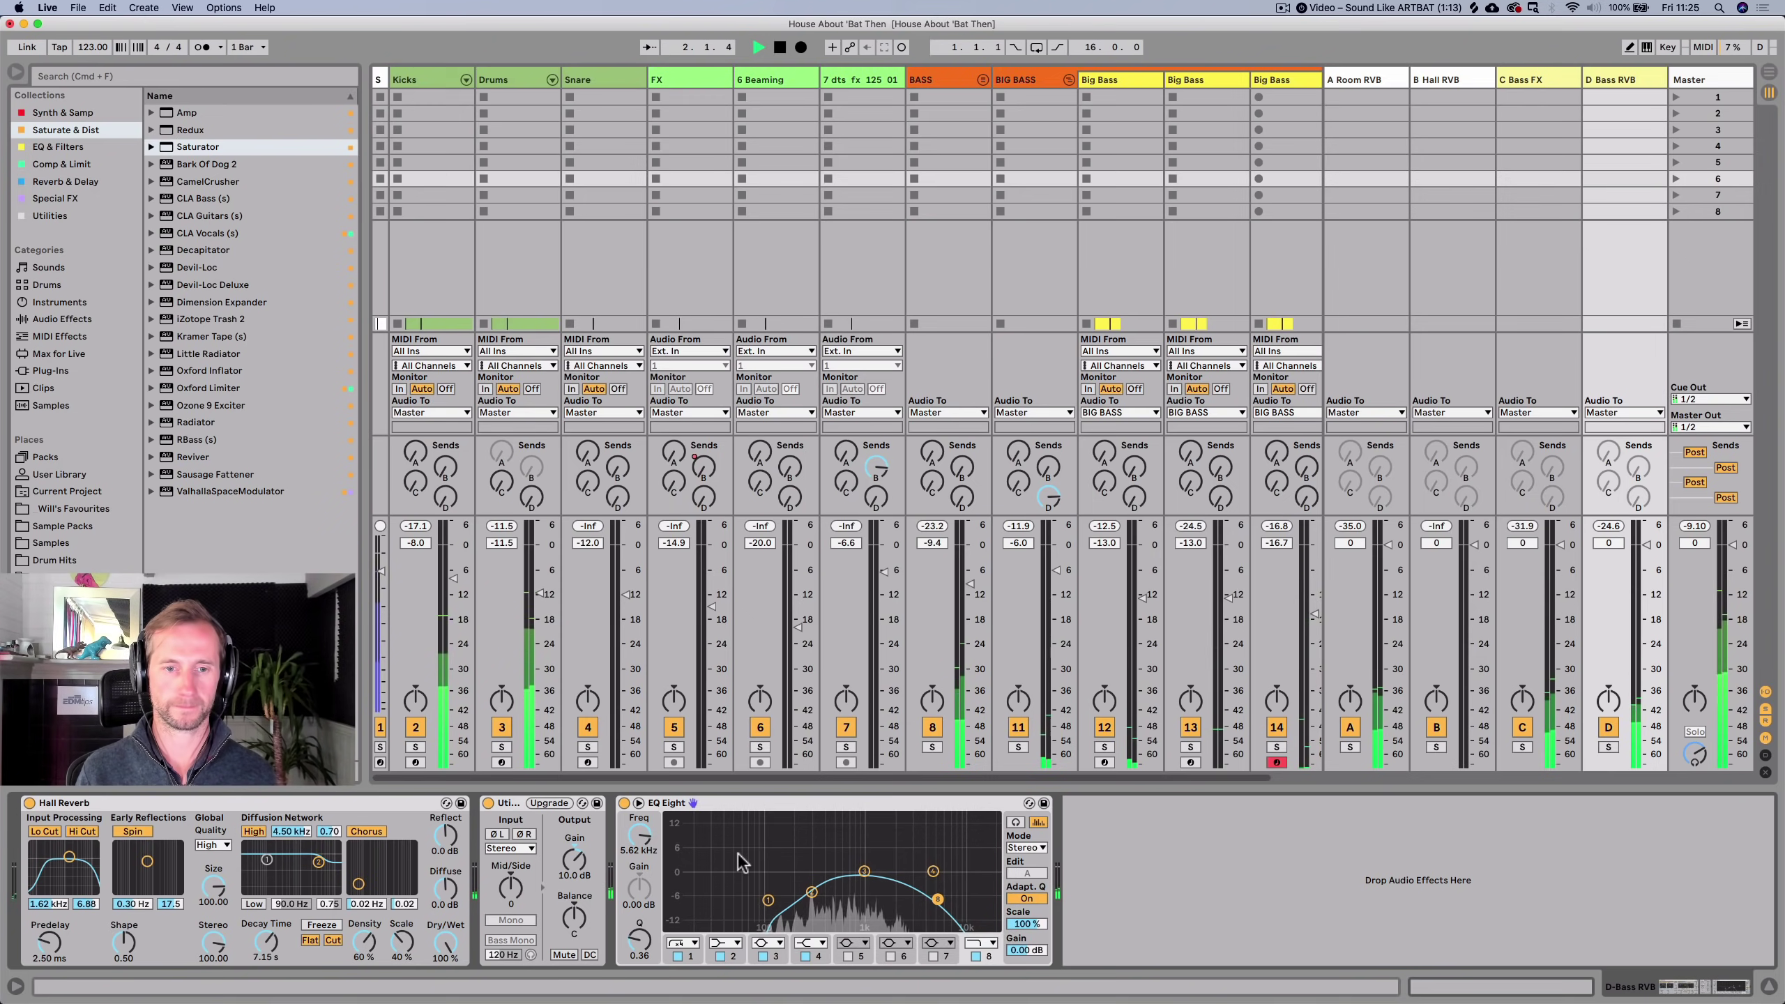
{"action": "key", "text": "shift+Tab"}
{"action": "key", "text": "shift+Tab"}
{"action": "key", "text": "Tab"}
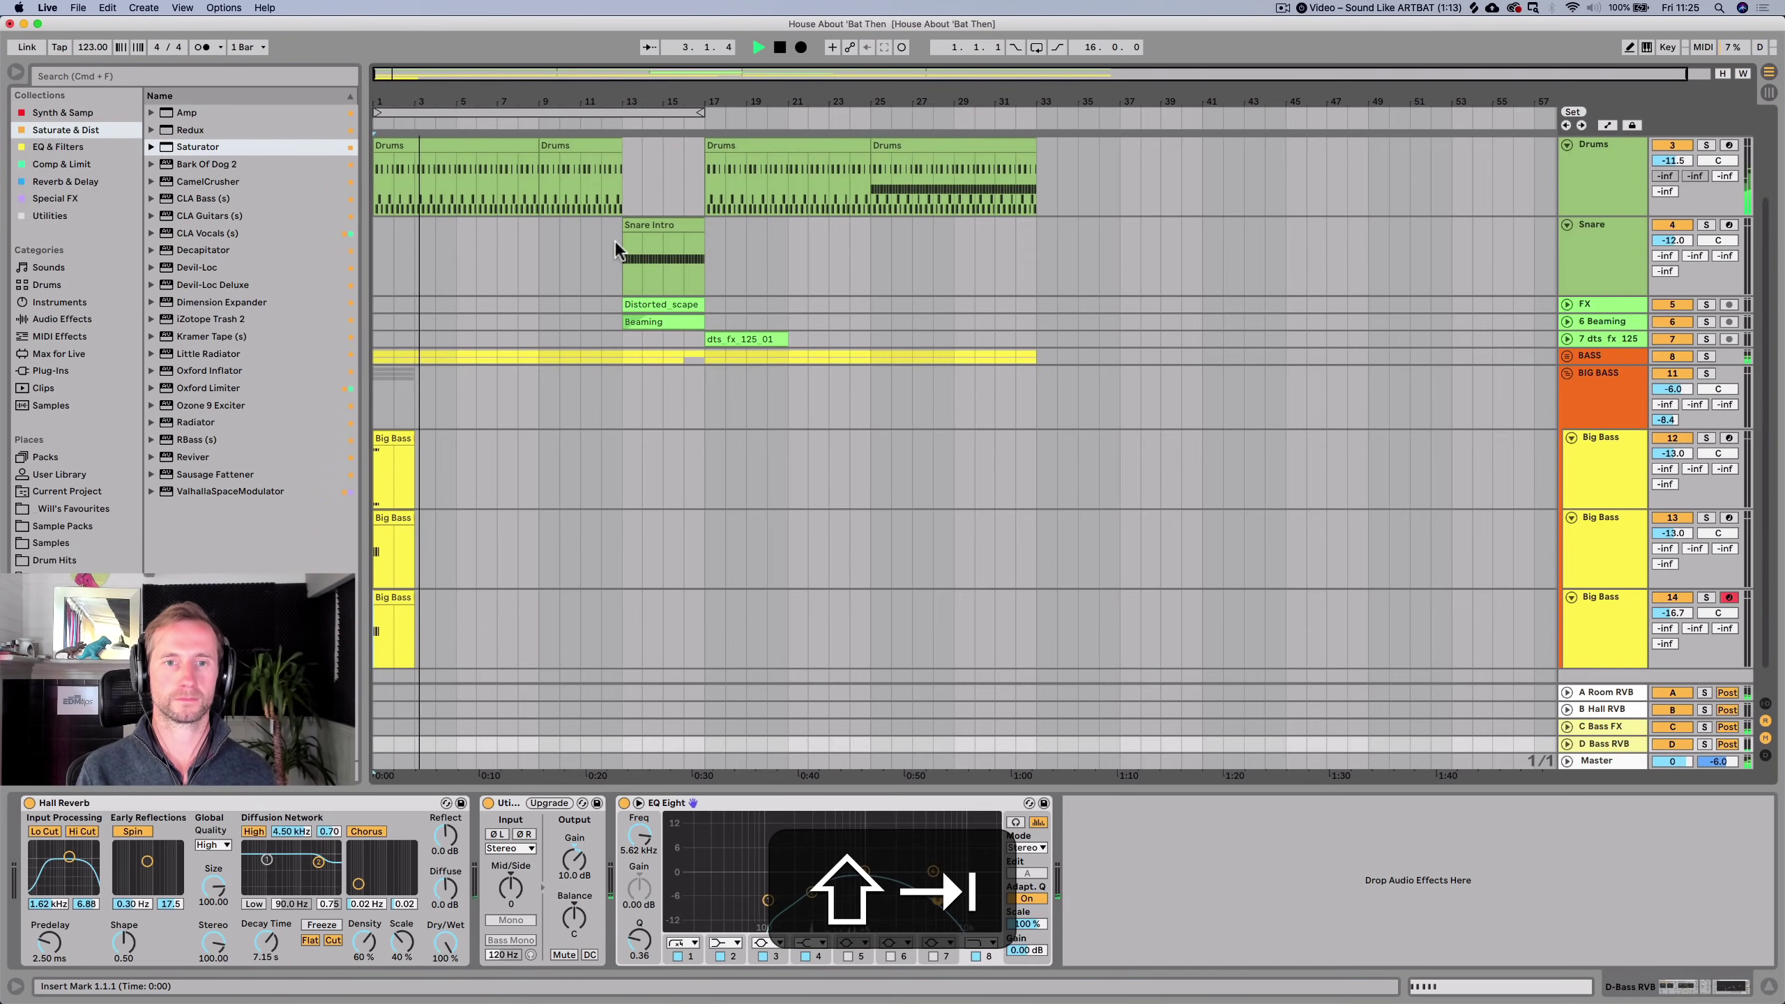
Copy the three Big Bass clips from bar 1 to bar 9 and save the set.
{"action": "left_click_drag", "start_coordinate": [458, 645], "coordinate": [547, 443]}
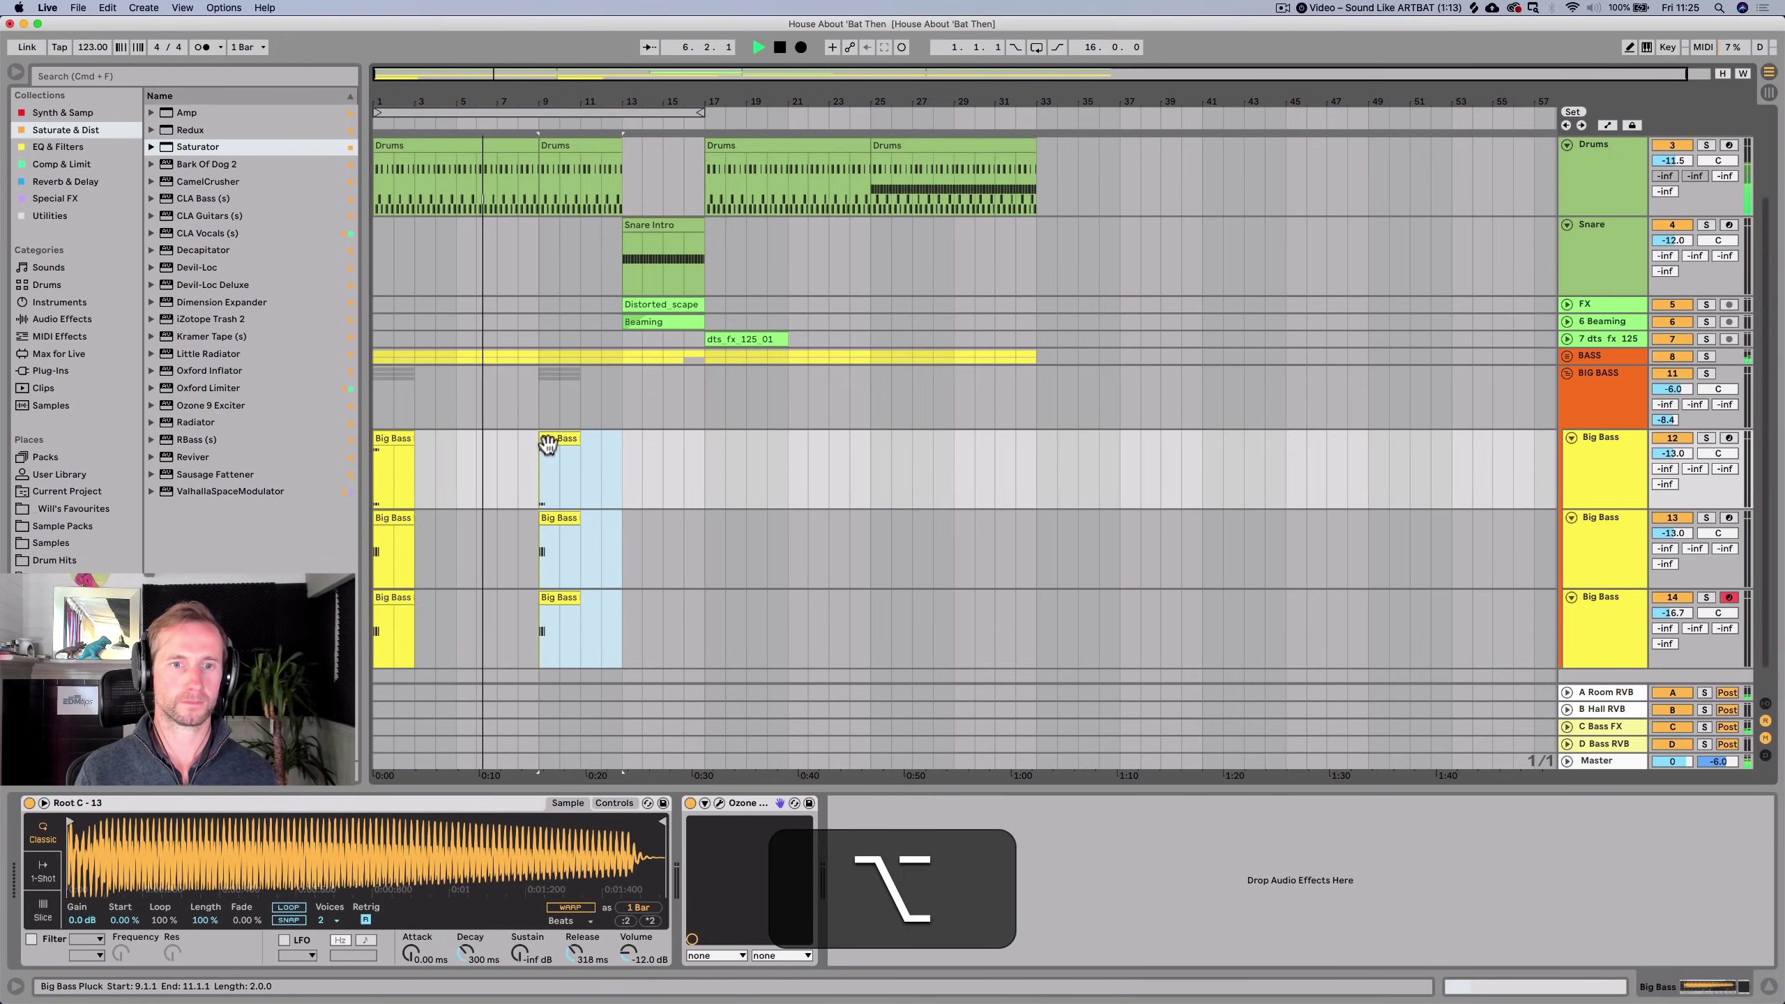
{"action": "key", "text": "super+s"}
{"action": "left_click_drag", "start_coordinate": [636, 103], "coordinate": [635, 98]}
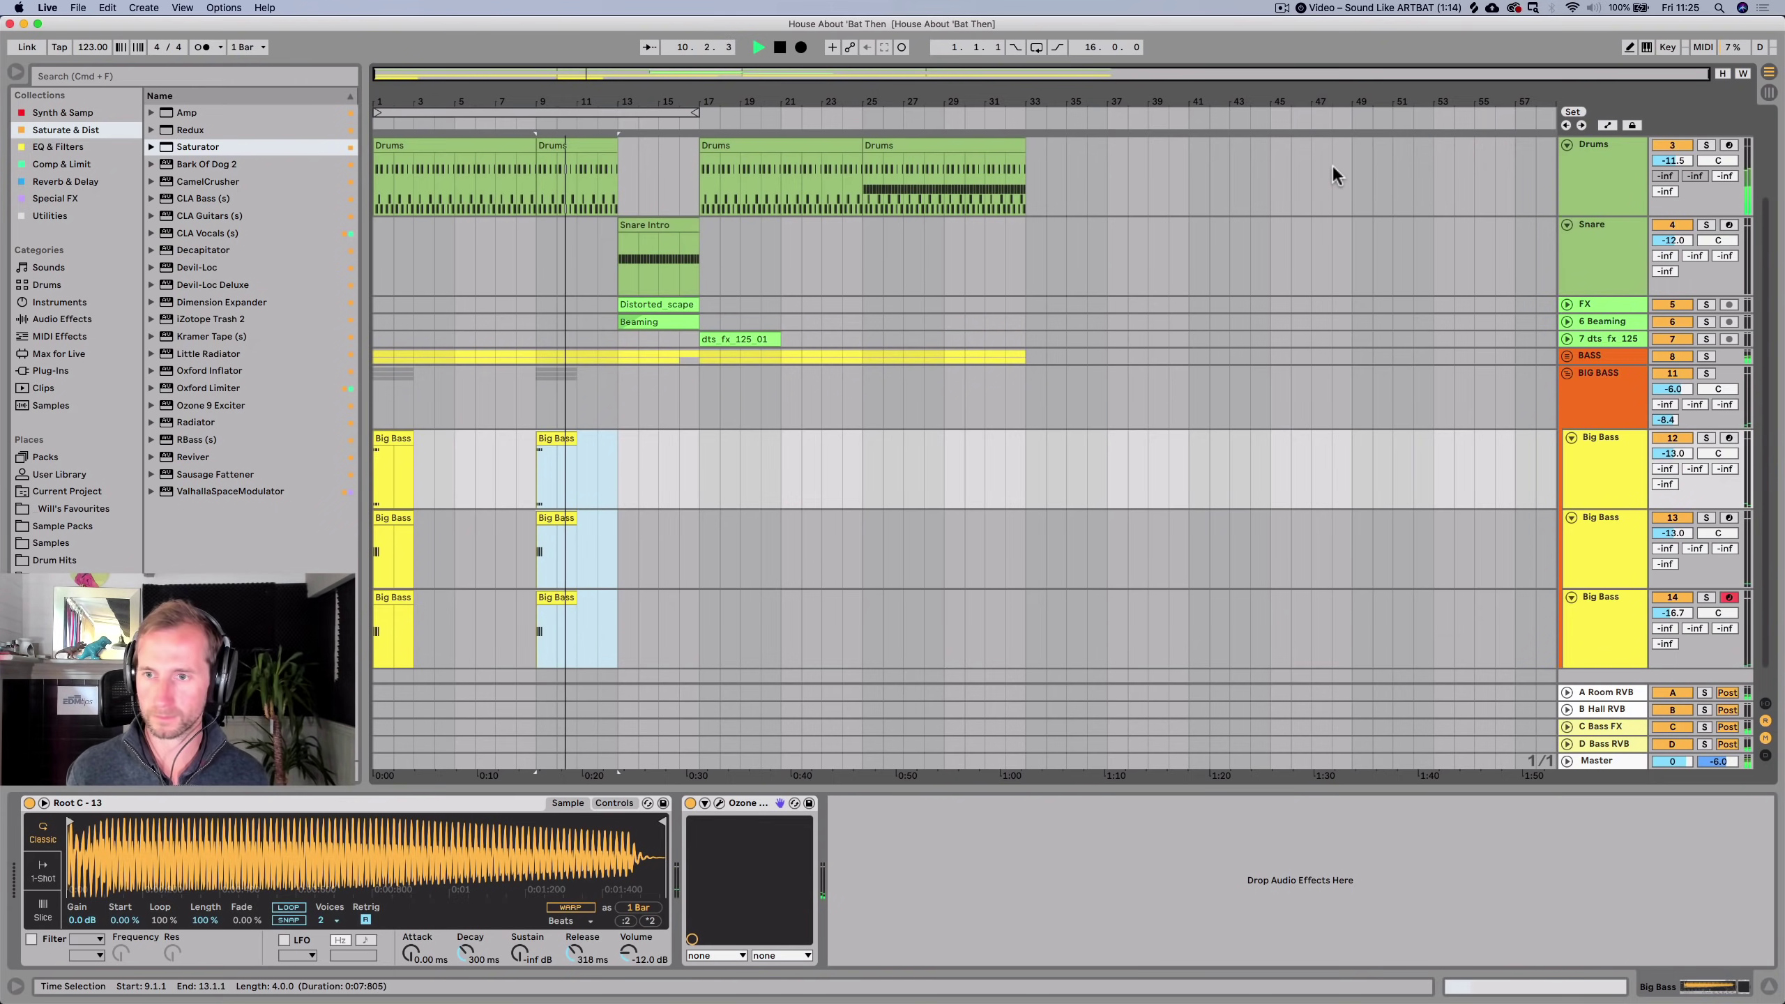
Set the BIG BASS group Saturator's drive to 6 dB and save the set while the arrangement plays.
{"action": "key", "text": "Tab"}
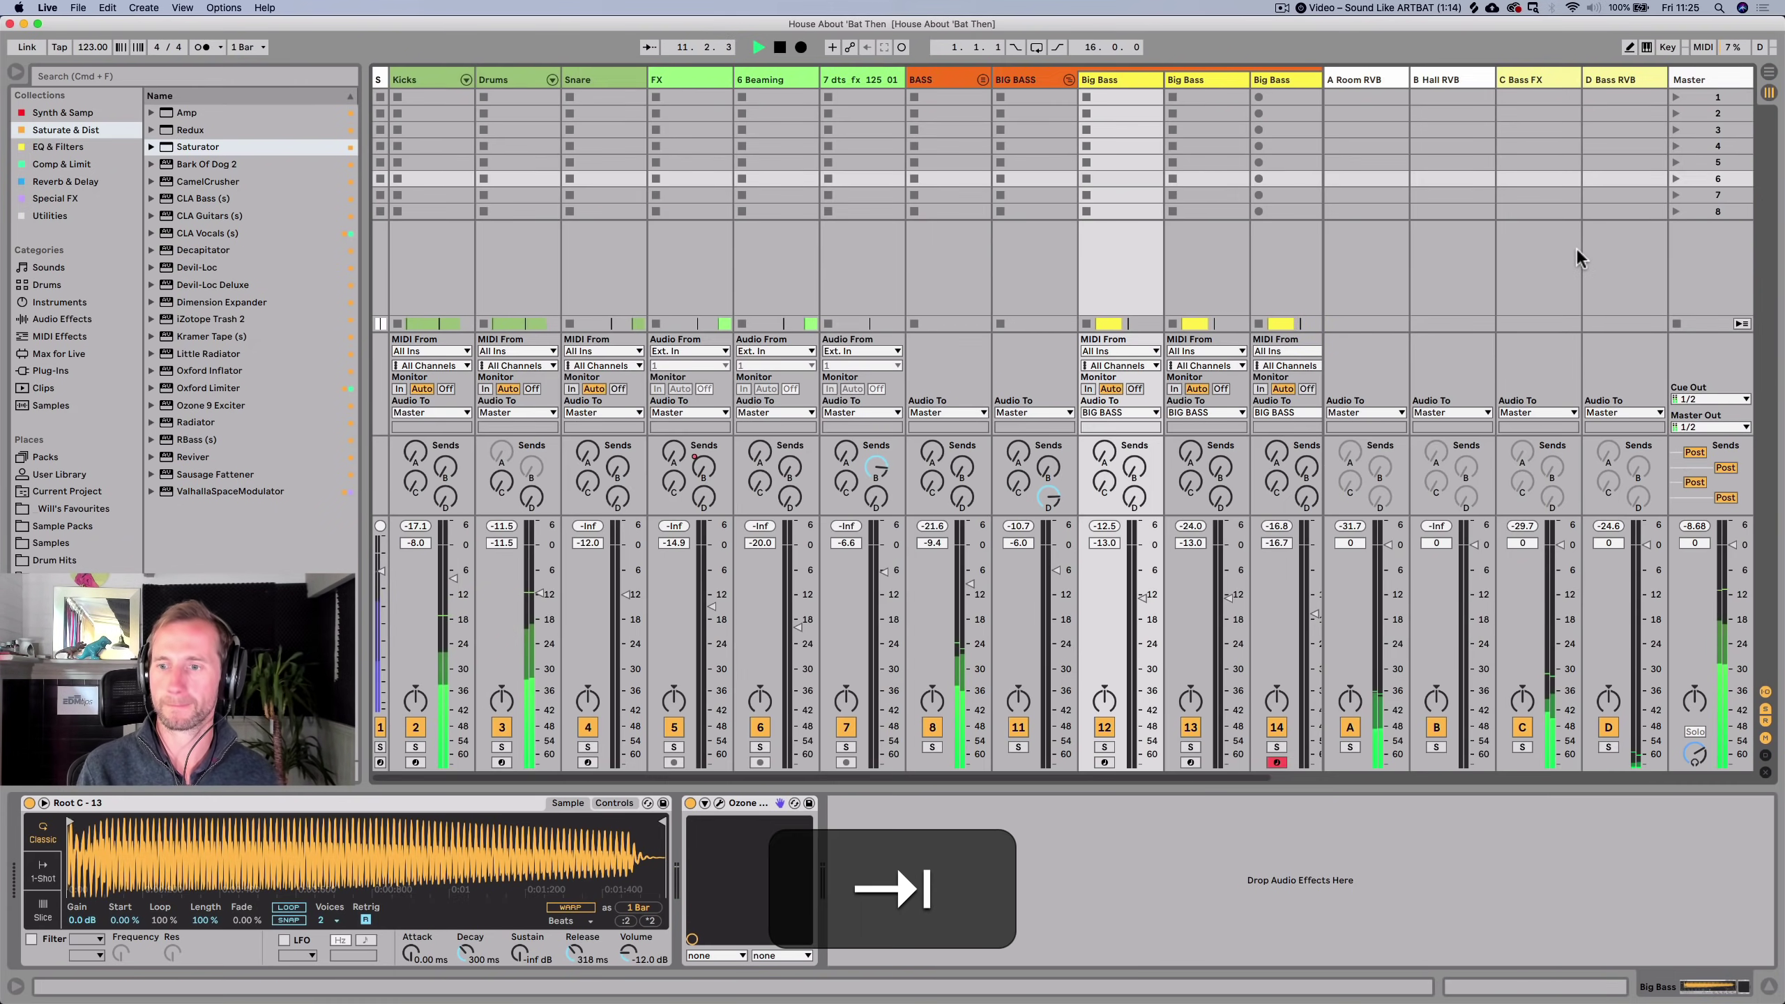
{"action": "key", "text": "Tab"}
{"action": "left_click", "coordinate": [1600, 404]}
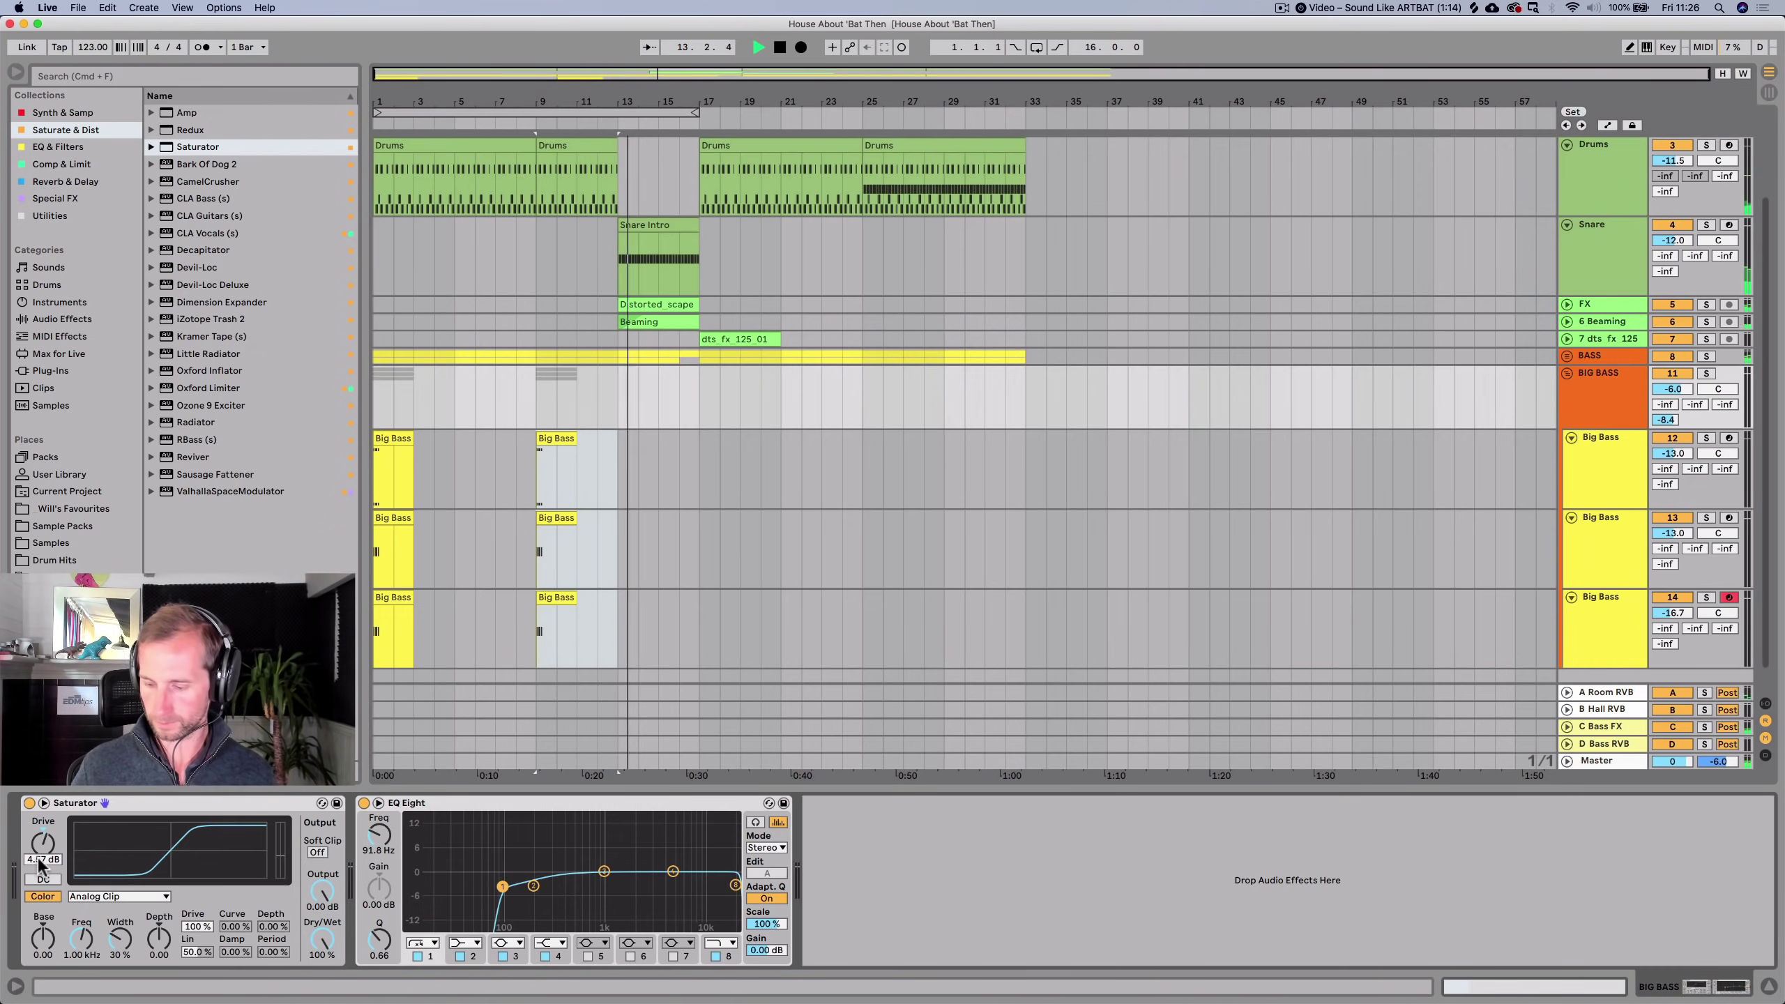
{"action": "type", "text": "6"}
{"action": "key", "text": "Return"}
{"action": "left_click", "coordinate": [782, 617]}
{"action": "left_click", "coordinate": [785, 615]}
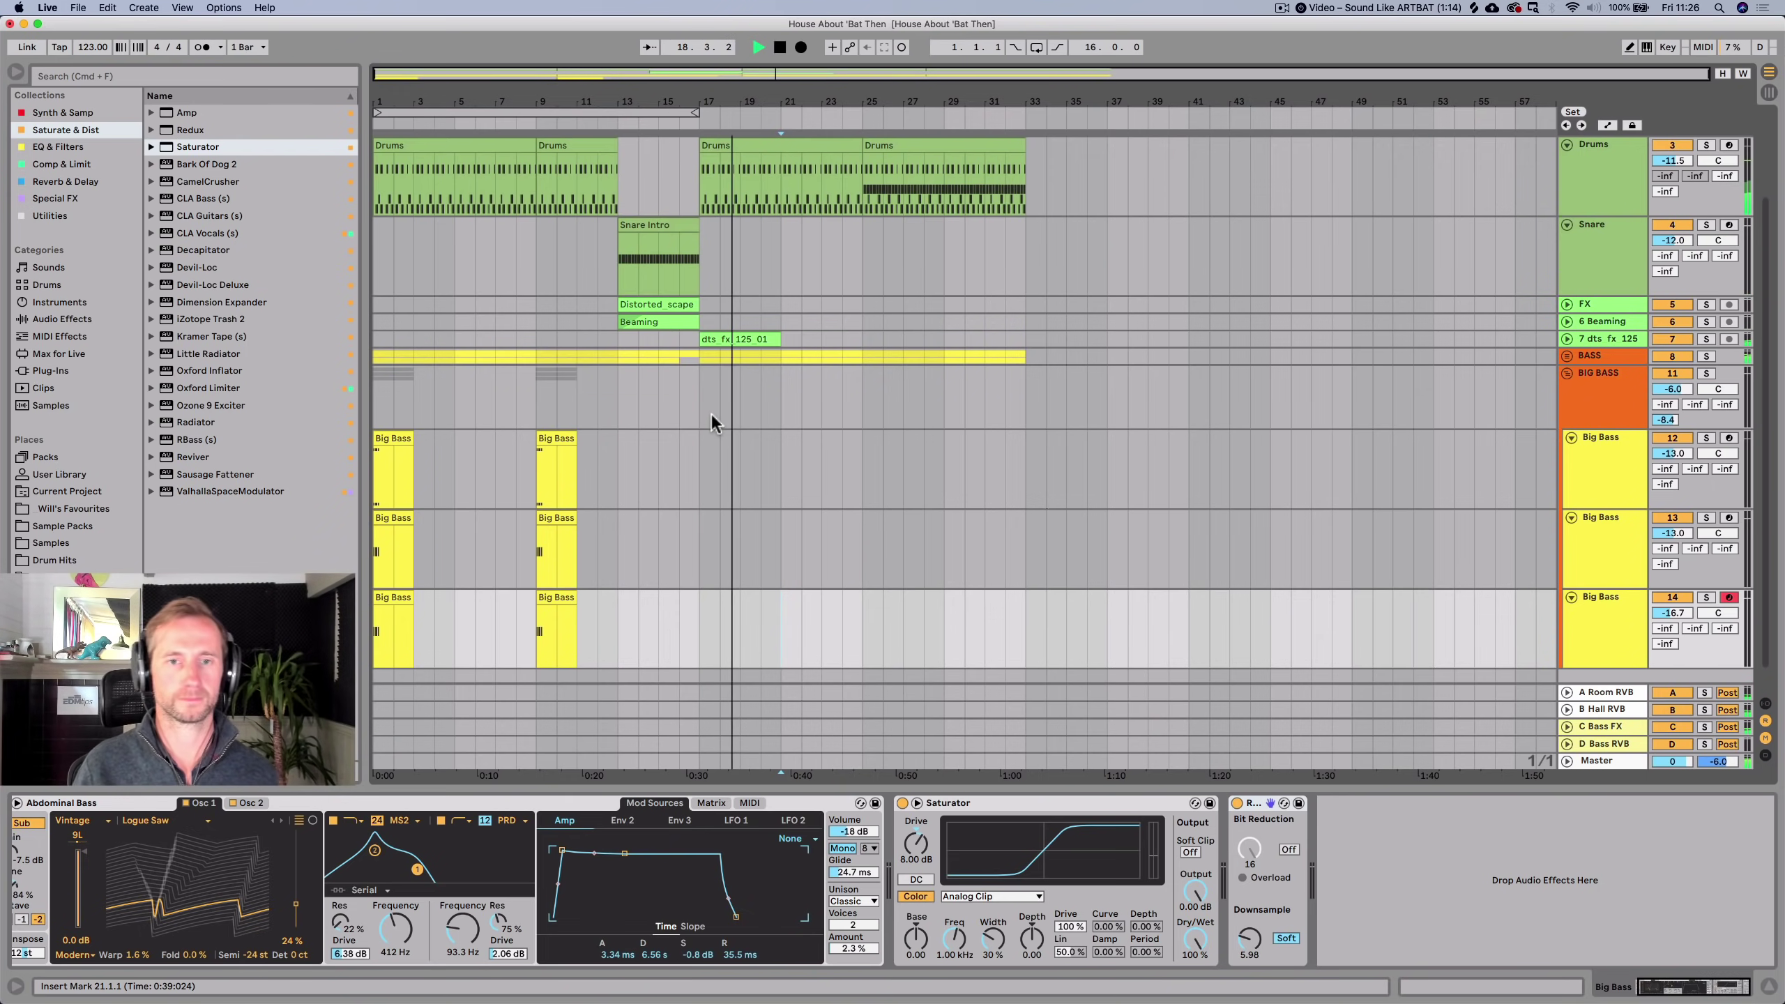
{"action": "key", "text": "super+s"}
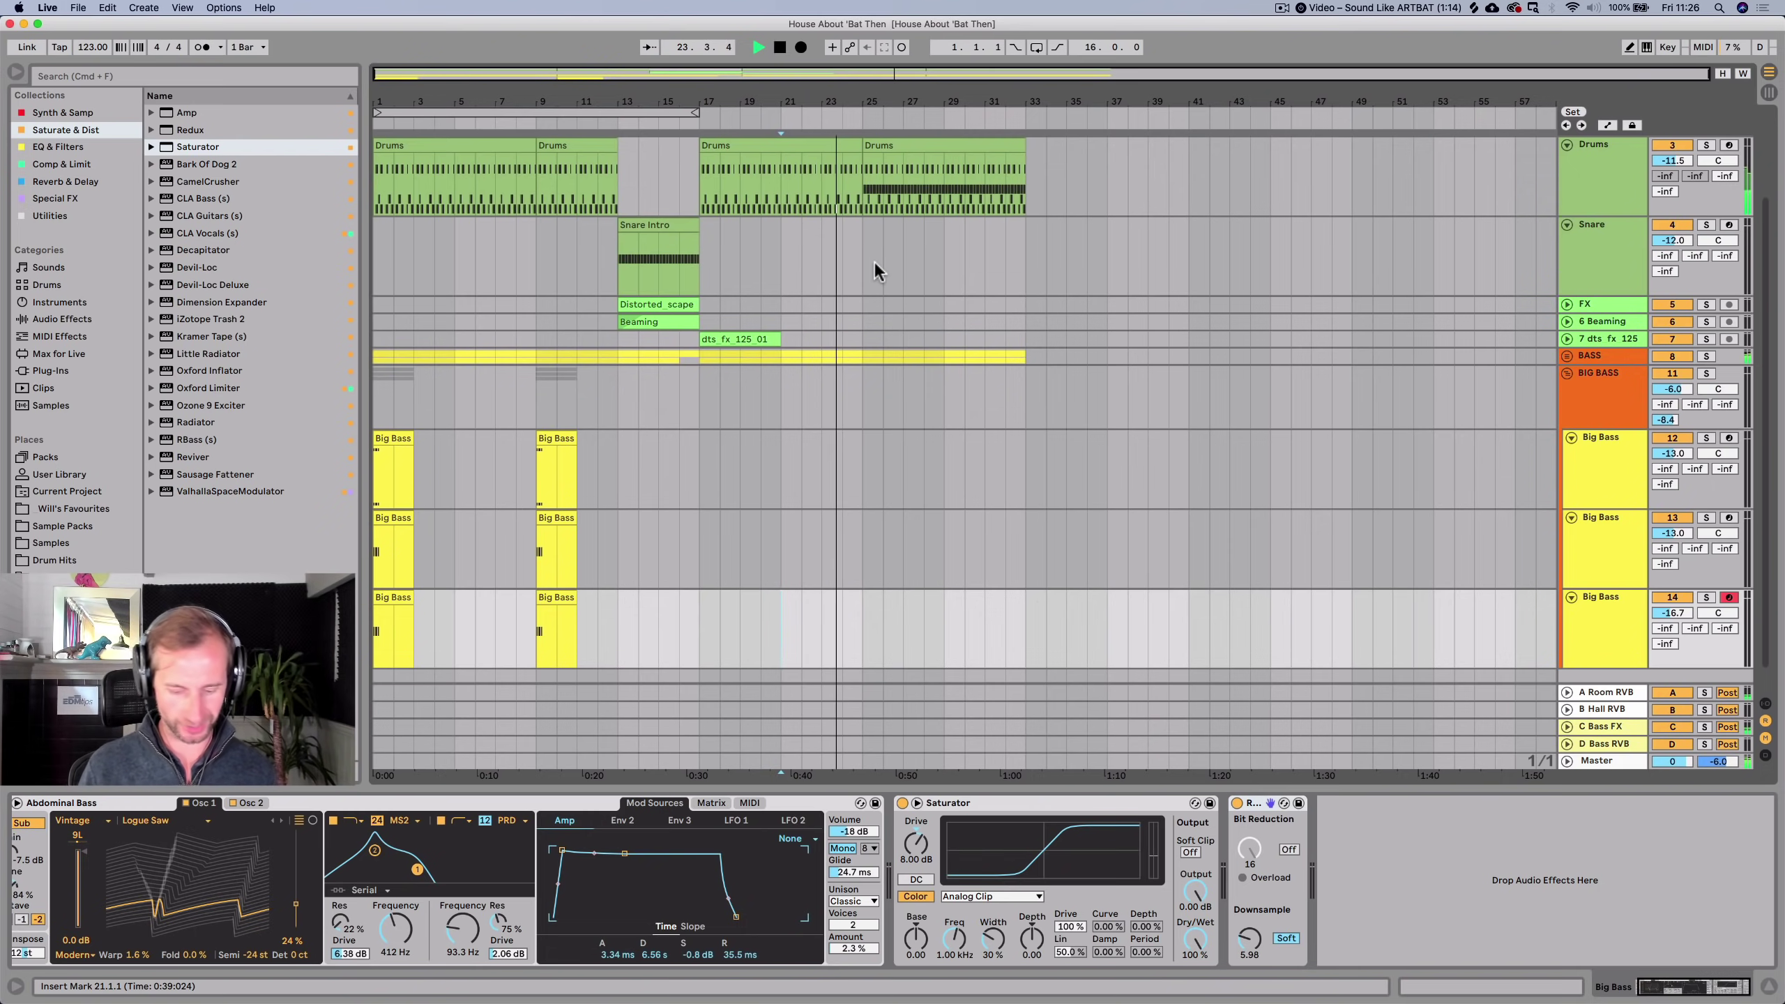
{"action": "key", "text": "super+s"}
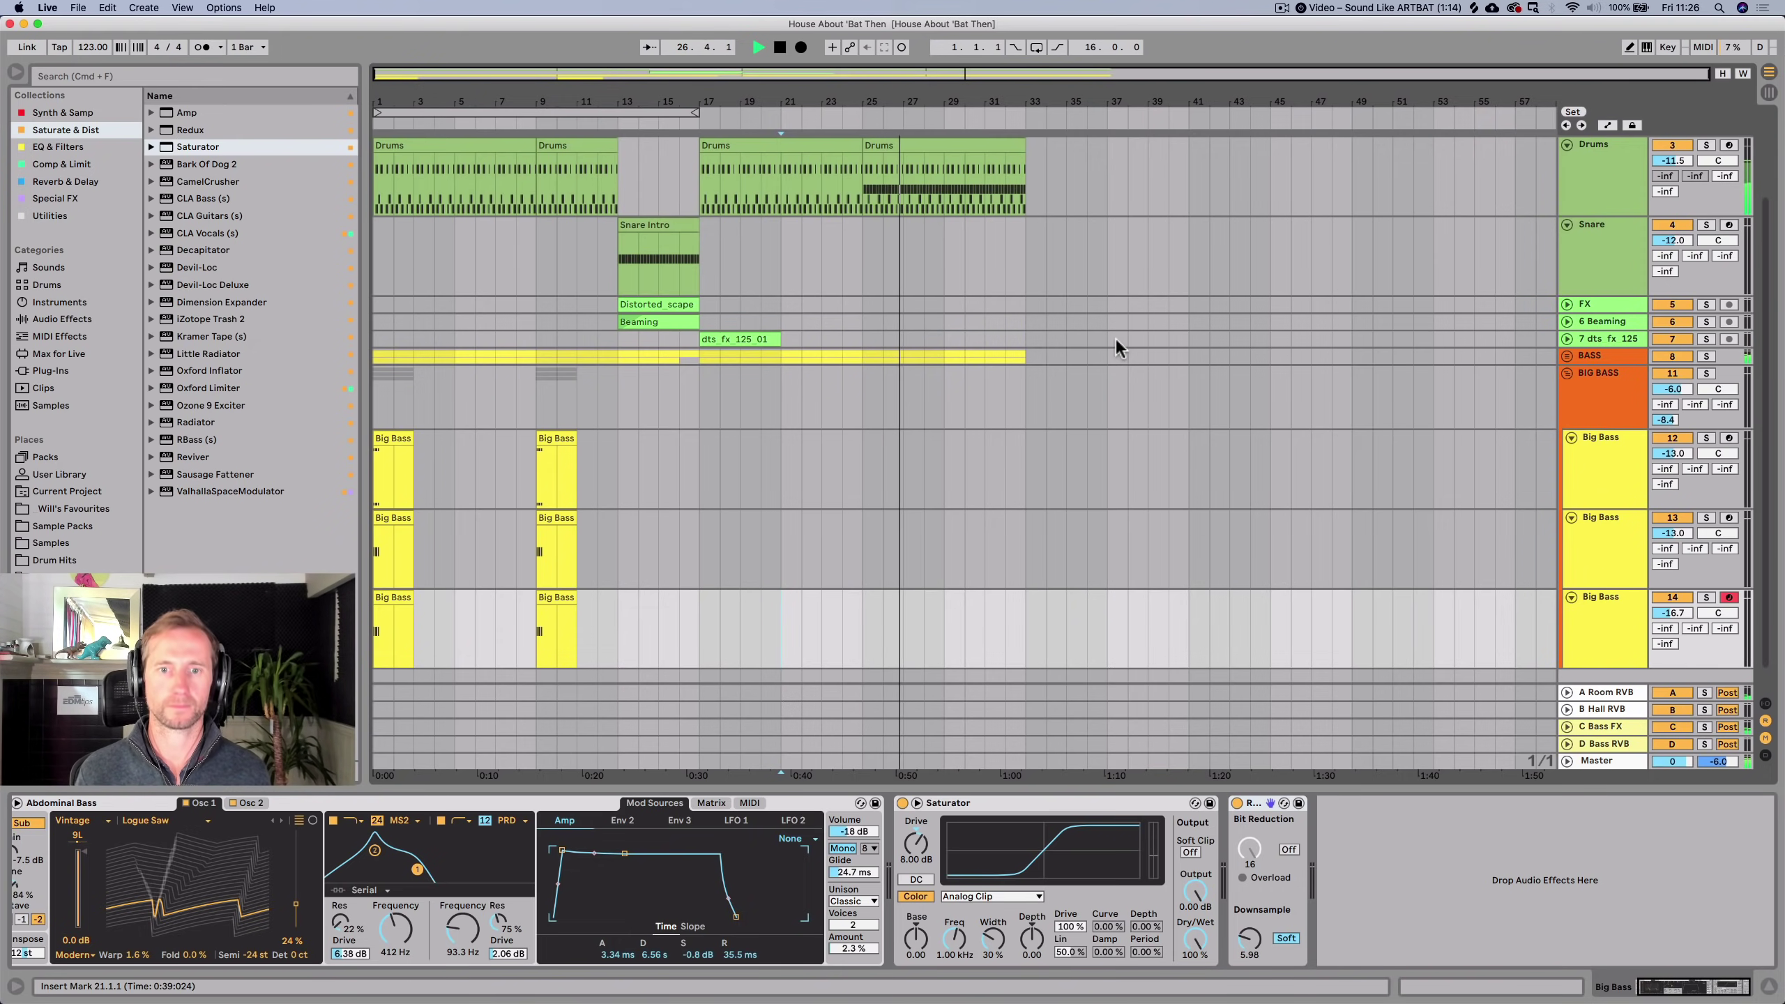
Stop playback and fold the BIG BASS group, trying and discarding a duplicate of it.
{"action": "key", "text": "space"}
{"action": "left_click", "coordinate": [1567, 373]}
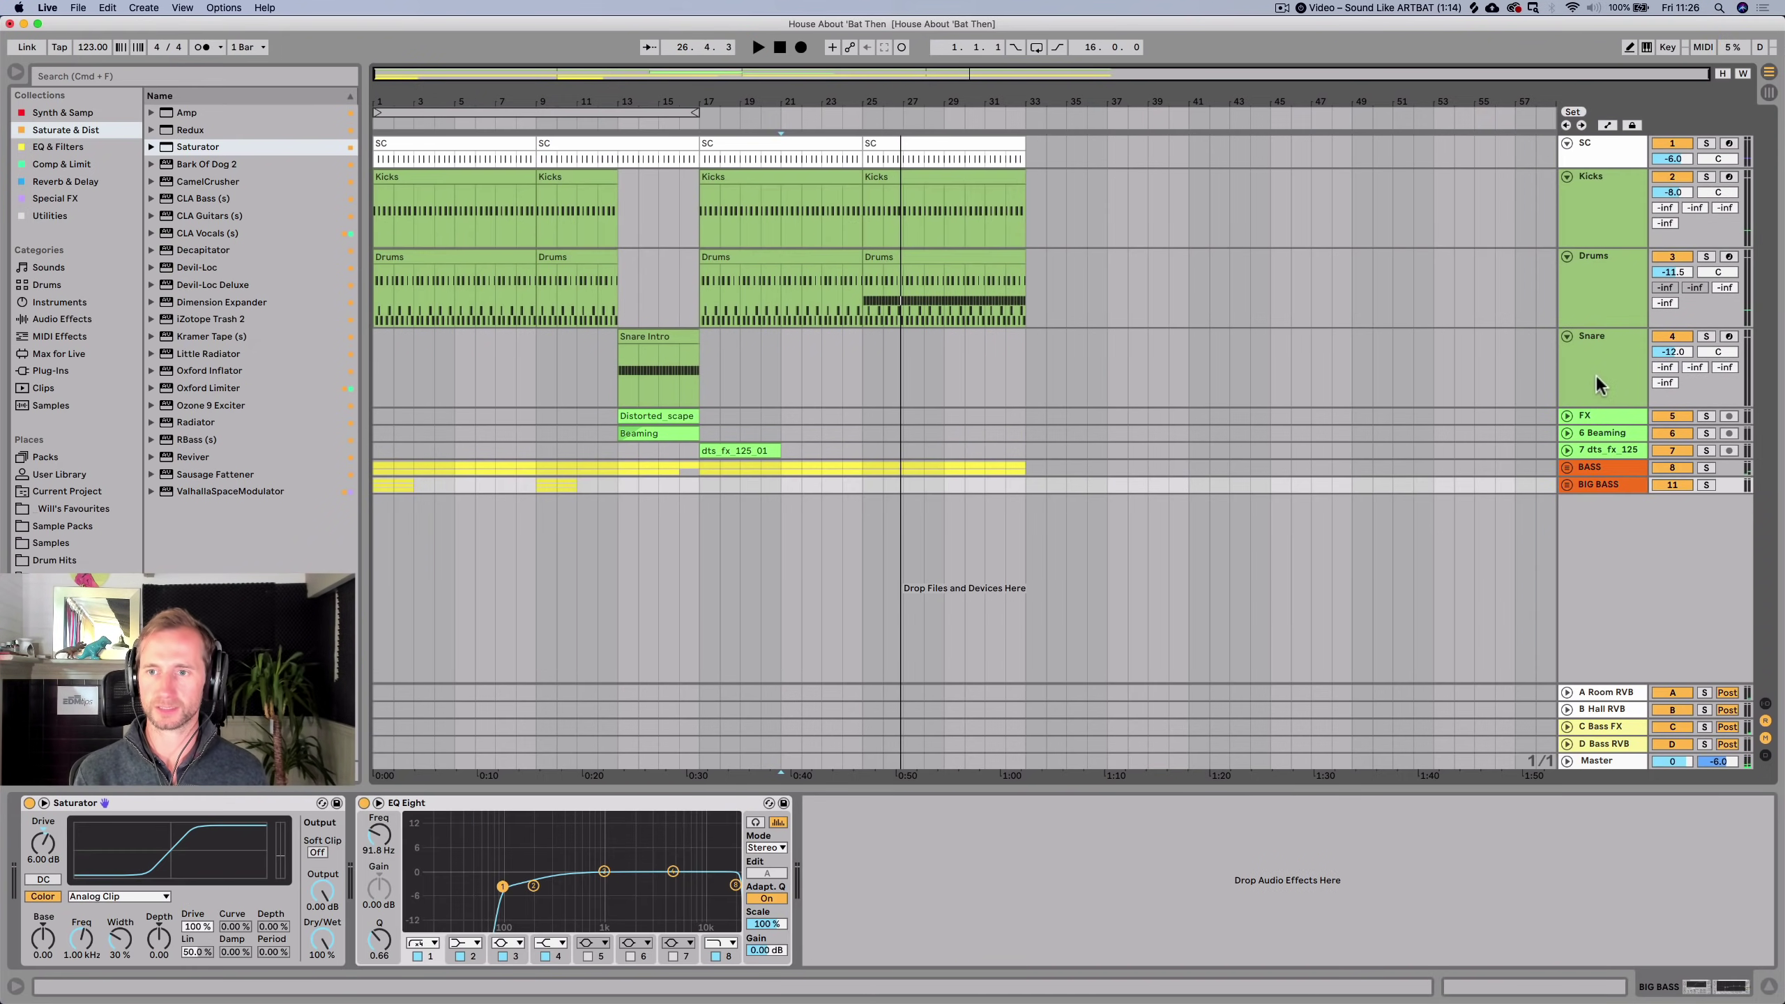
{"action": "key", "text": "super+d"}
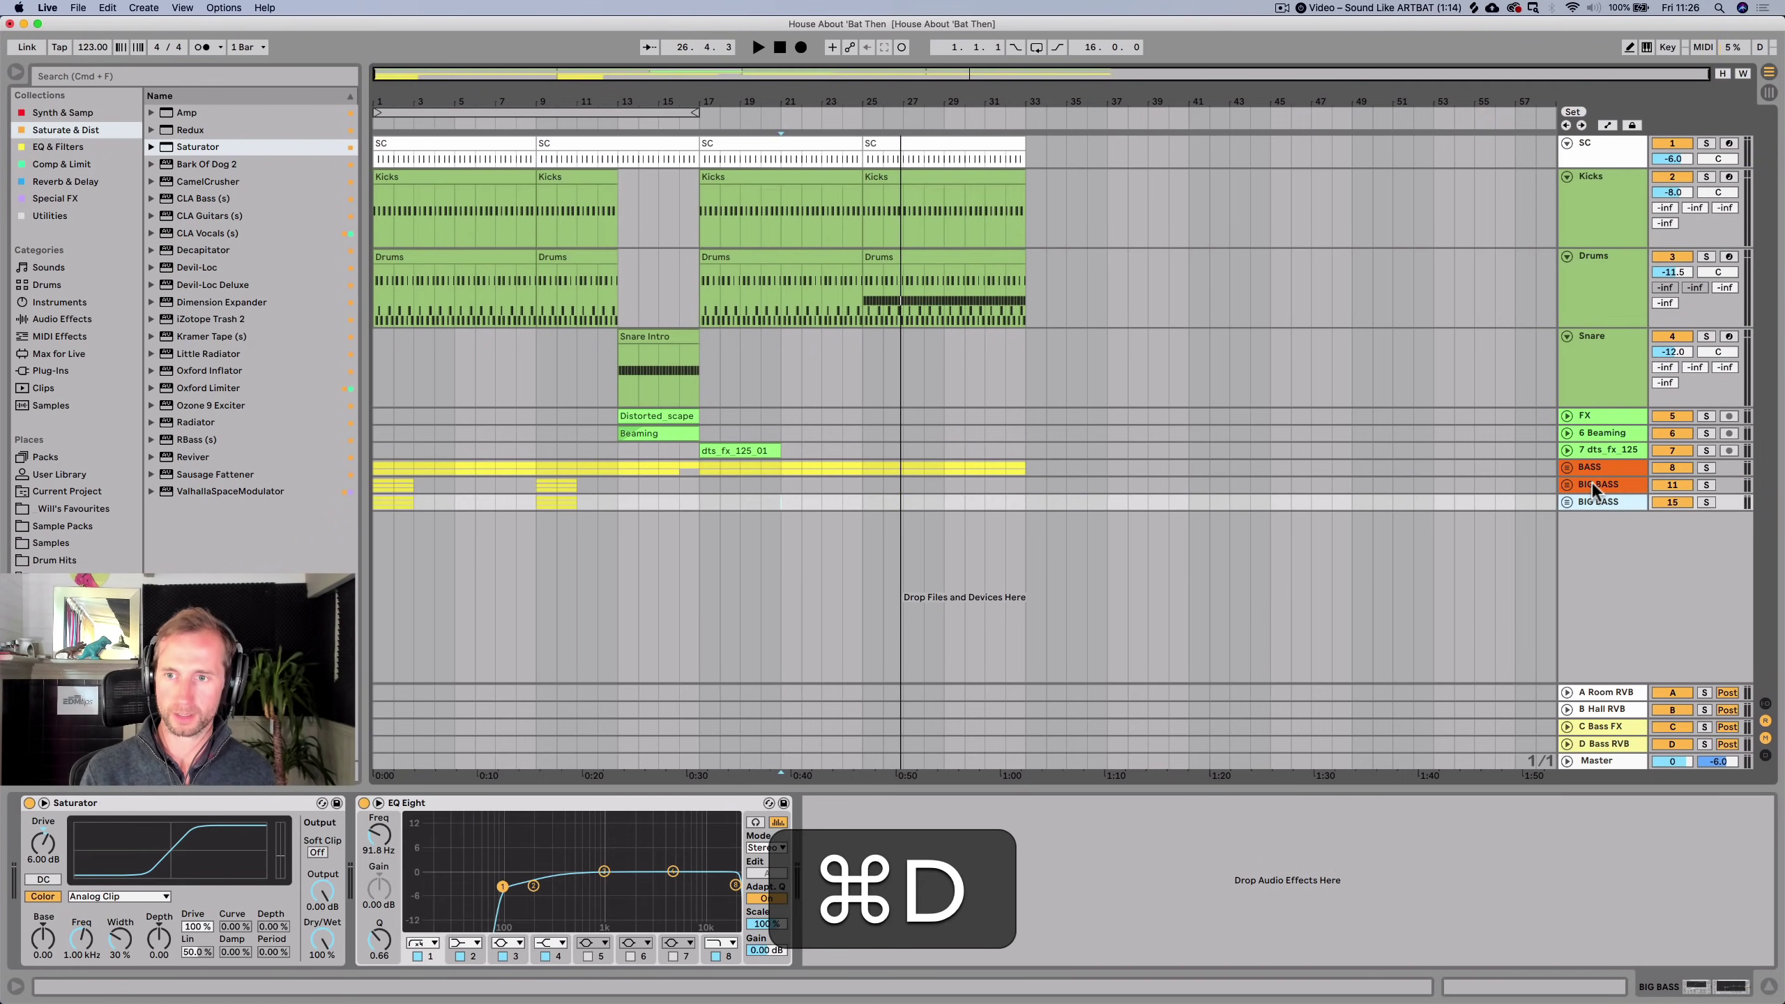
{"action": "key", "text": "BackSpace"}
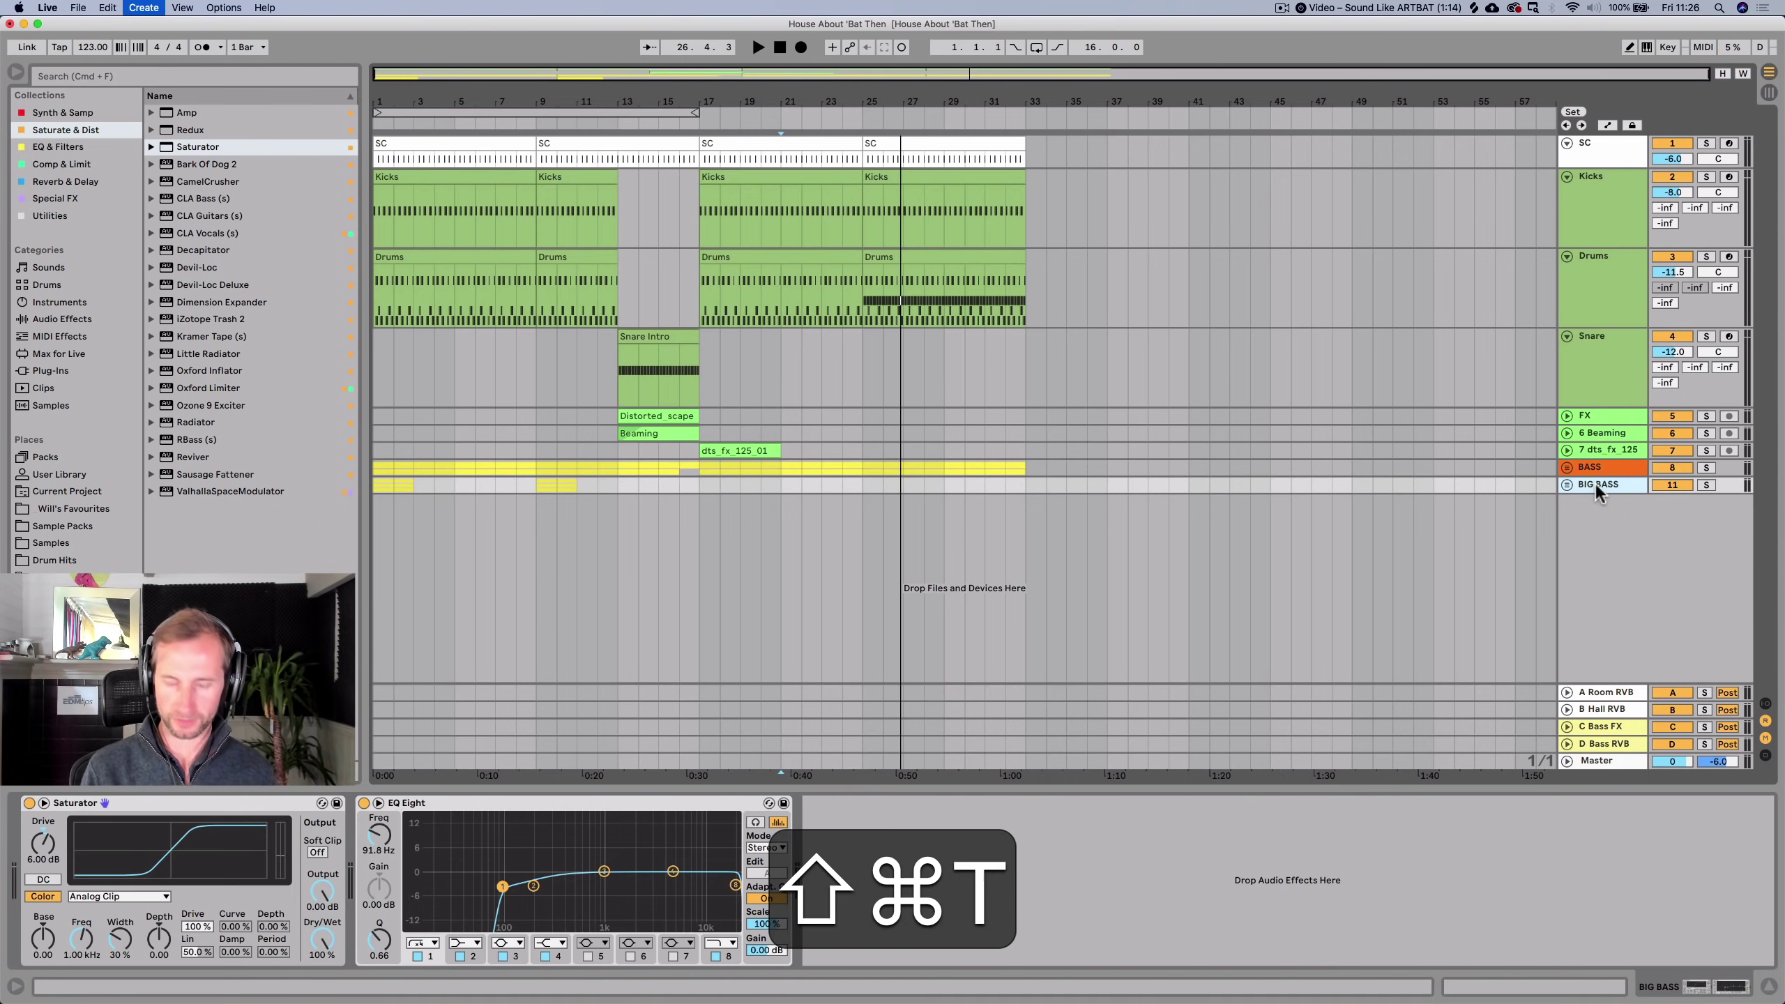
Insert a MIDI track below the BIG BASS group, name it Arp and colour it turquoise.
{"action": "key", "text": "shift+super+t"}
{"action": "key", "text": "super+r"}
{"action": "type", "text": "Arp"}
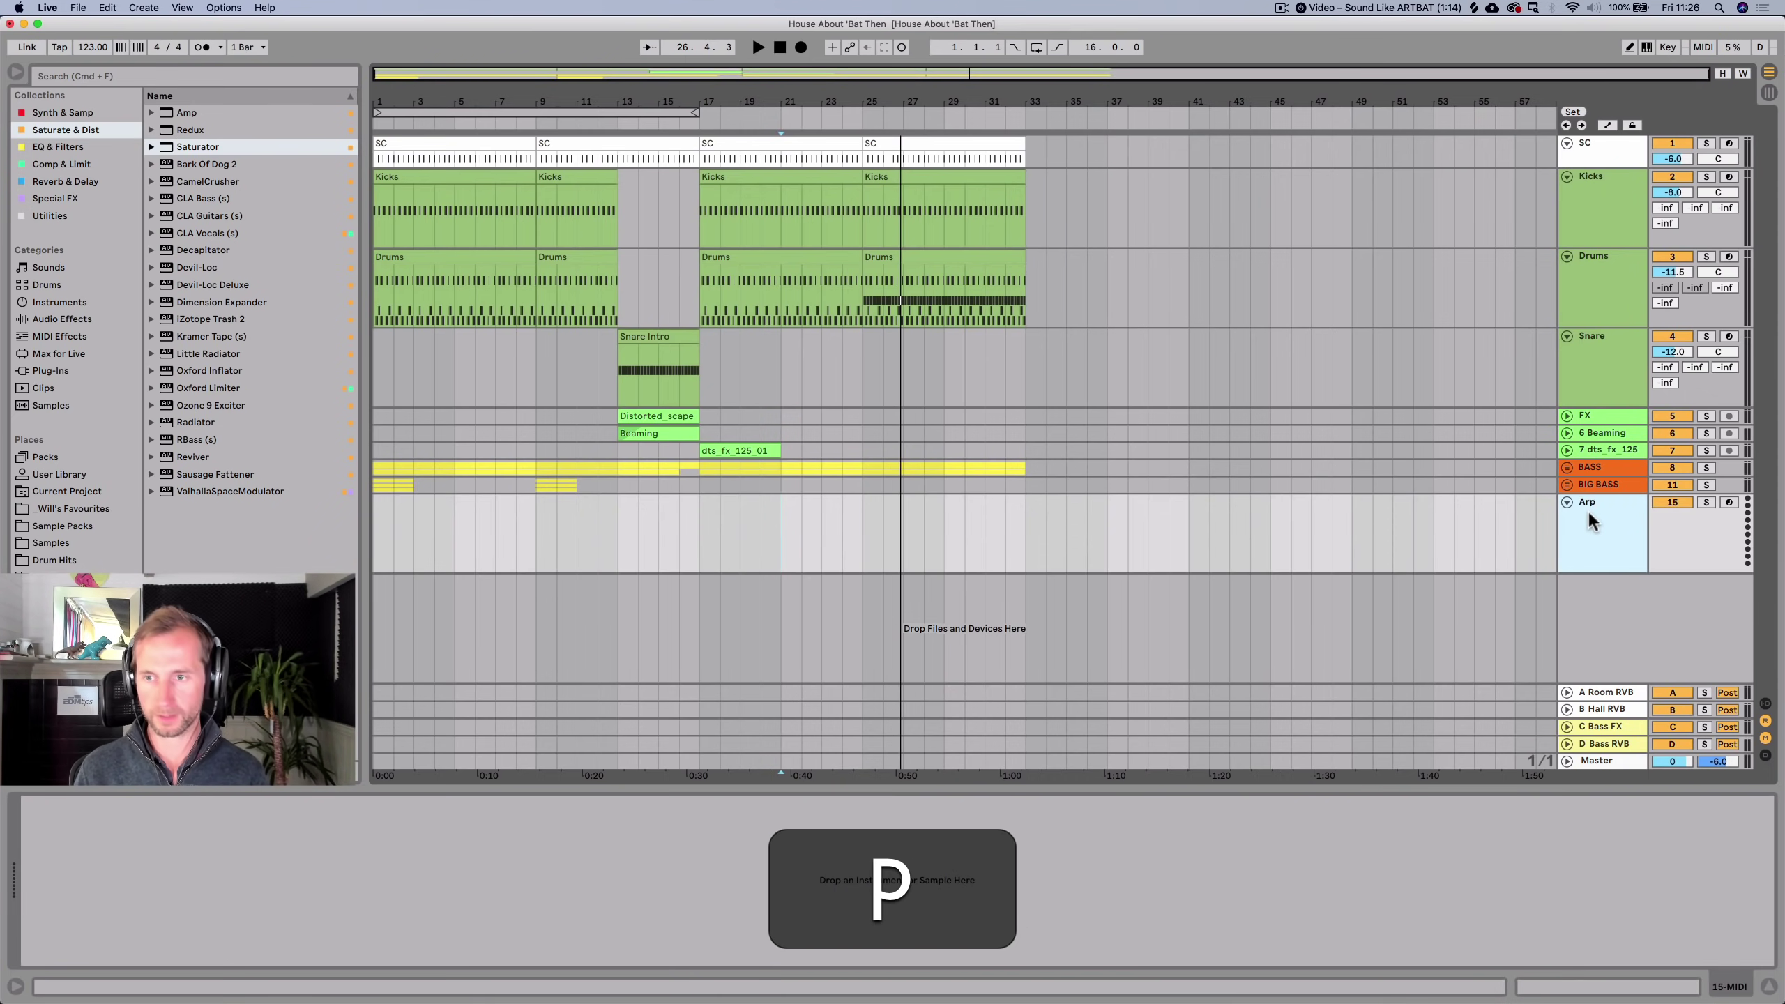
{"action": "key", "text": "Return"}
{"action": "right_click", "coordinate": [1587, 508]}
{"action": "left_click", "coordinate": [1480, 733]}
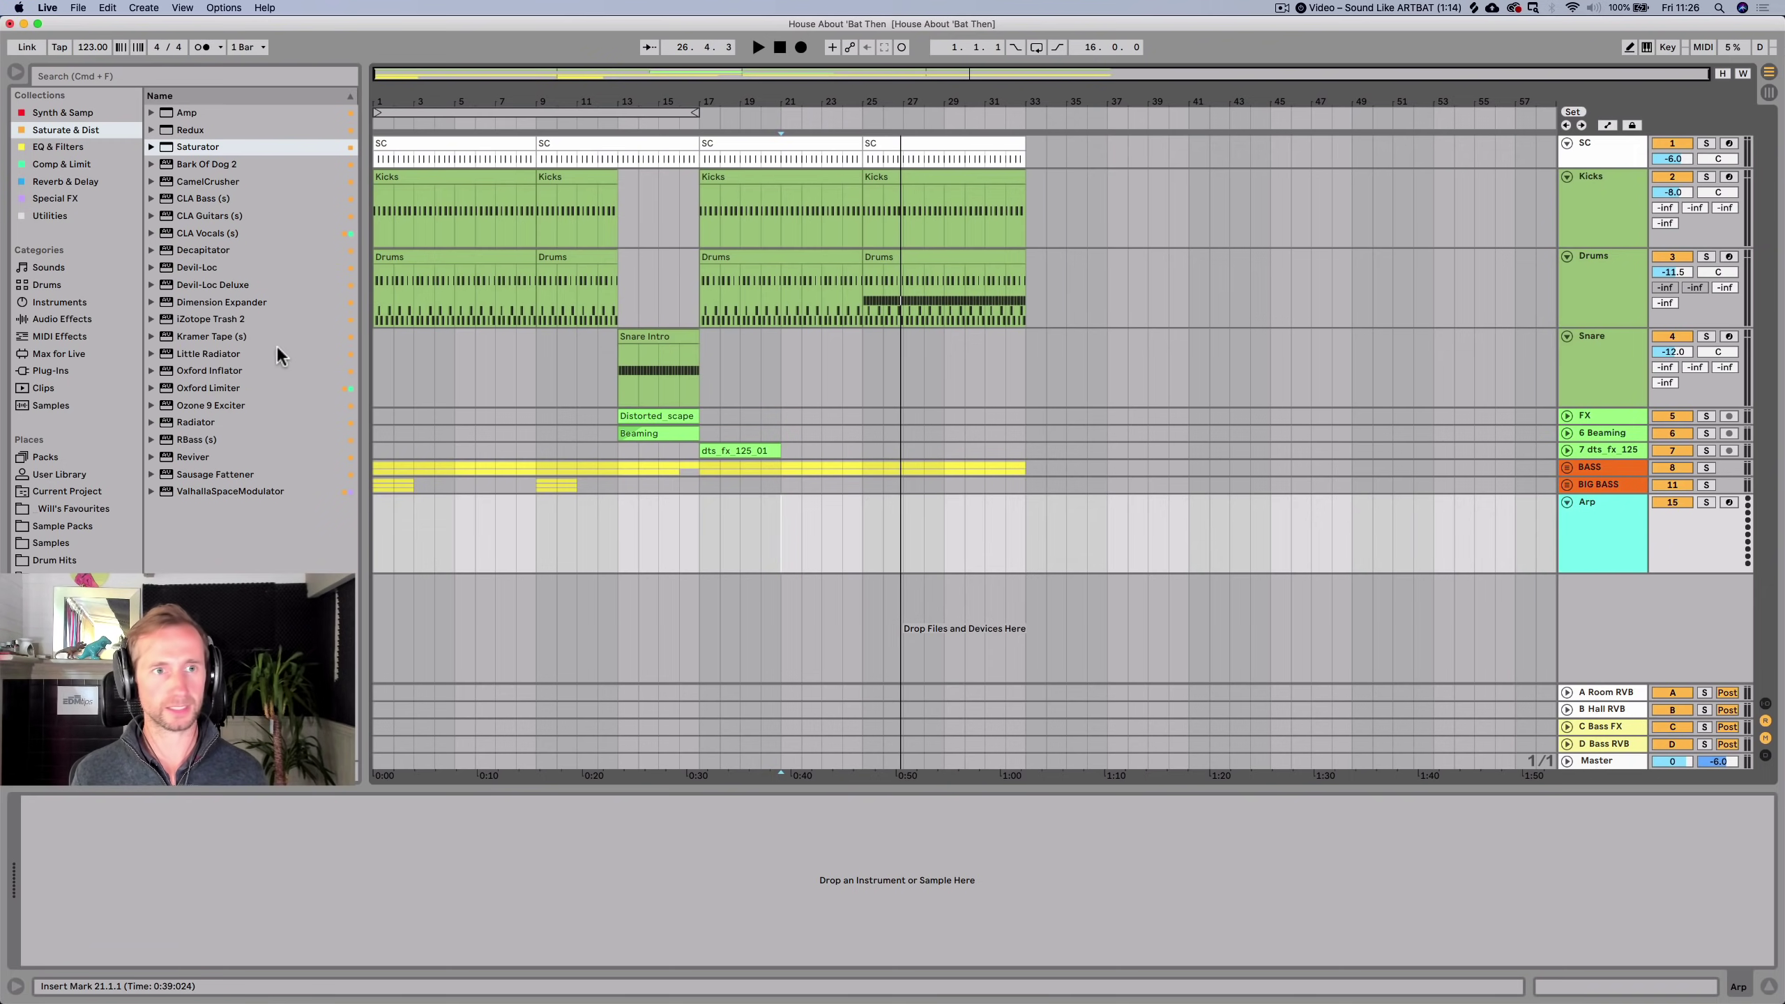
Load a default Wavetable from the Synth & Samp collection onto the Arp track.
{"action": "left_click", "coordinate": [60, 112]}
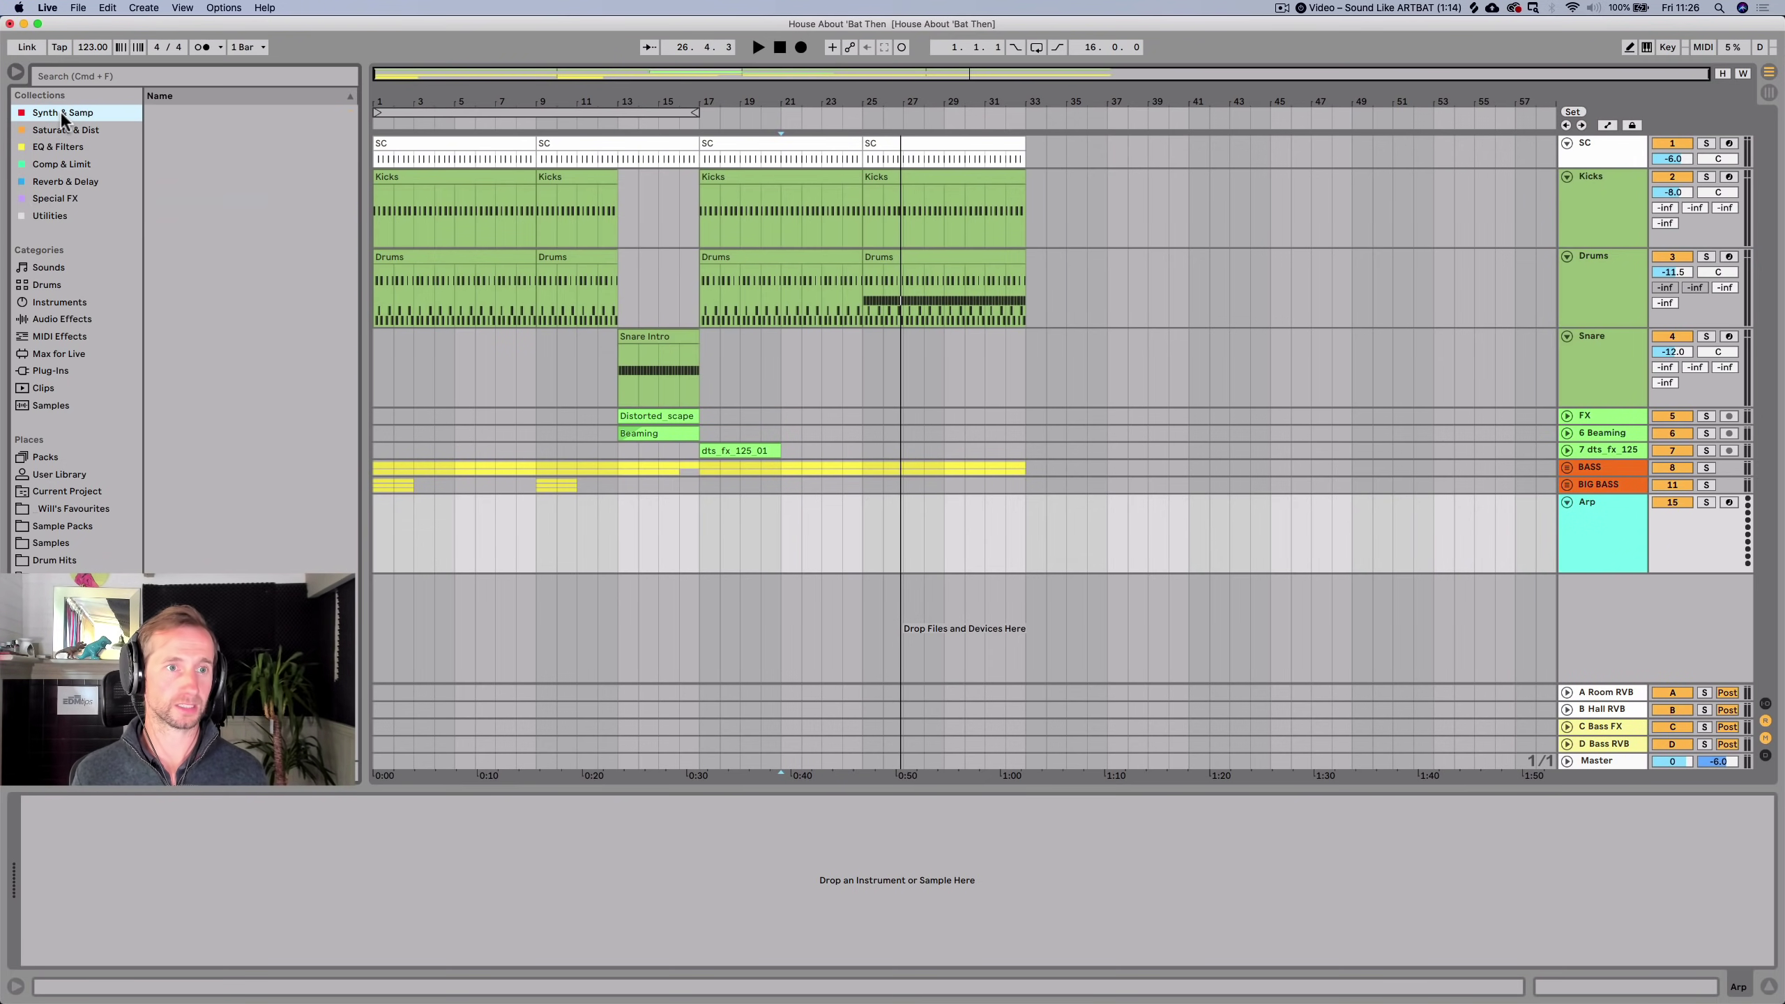
{"action": "left_click_drag", "start_coordinate": [203, 1002], "coordinate": [210, 846]}
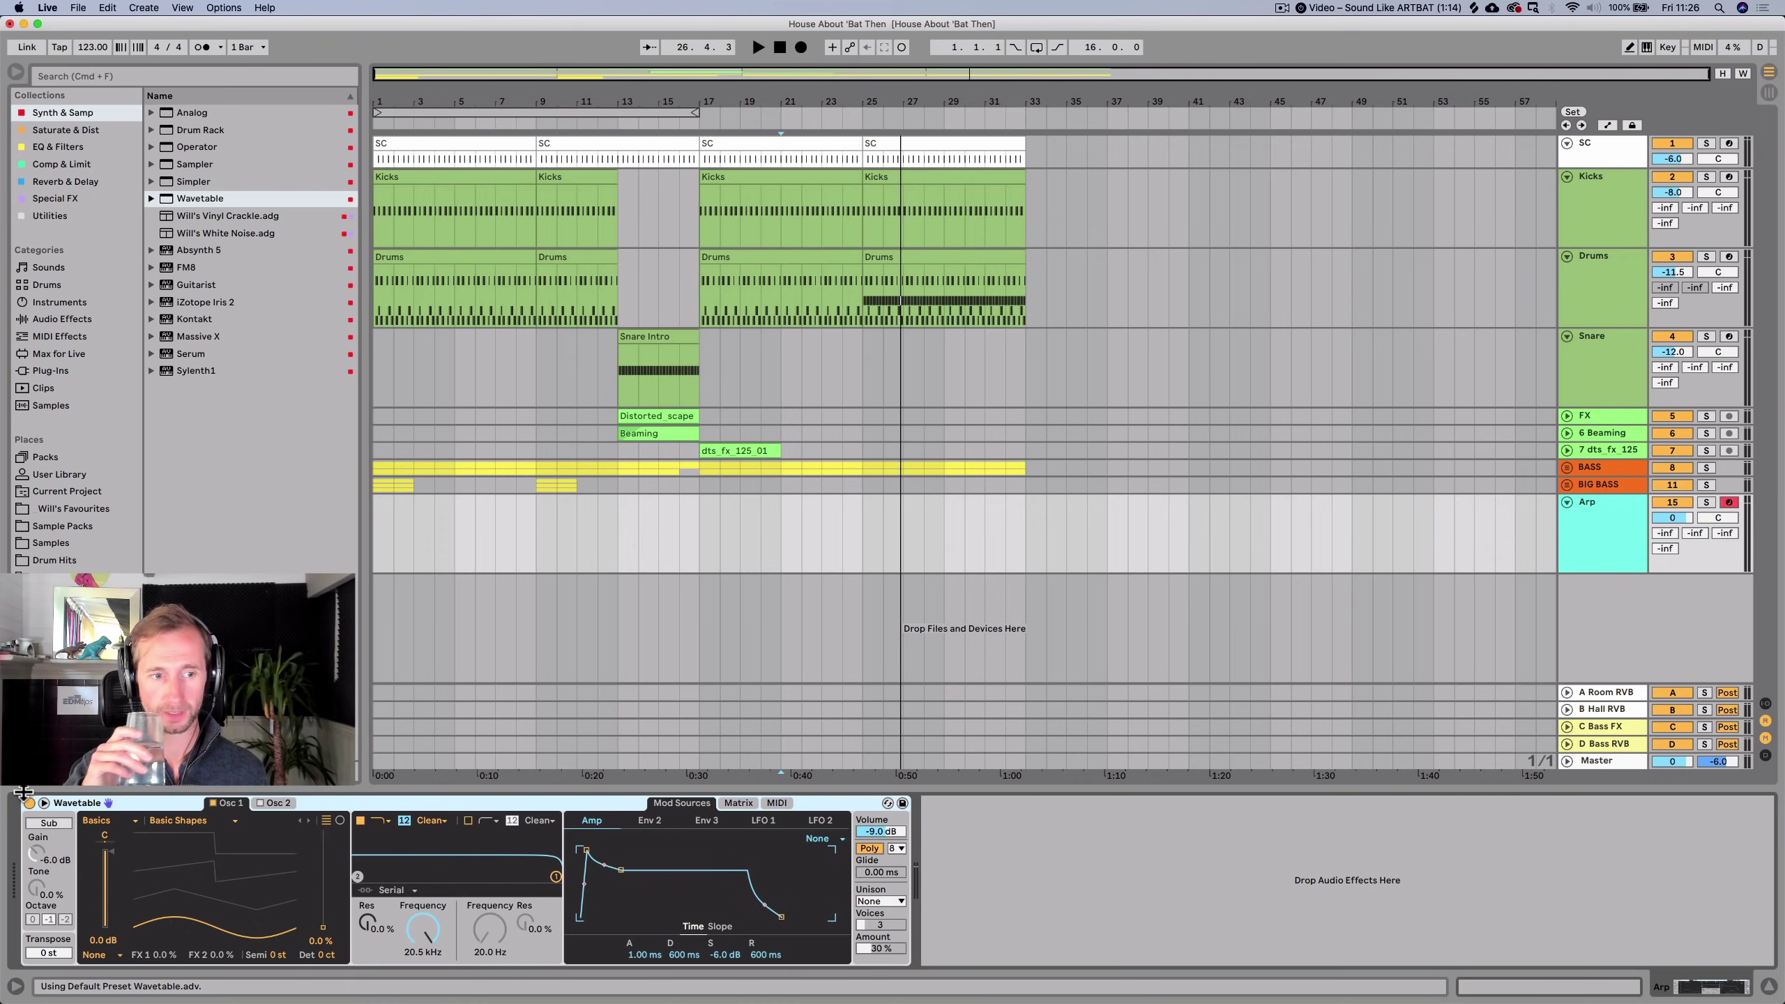
Look over Wavetable's expanded view, return to the arrangement and audition it from bar 17.
{"action": "left_click", "coordinate": [44, 804]}
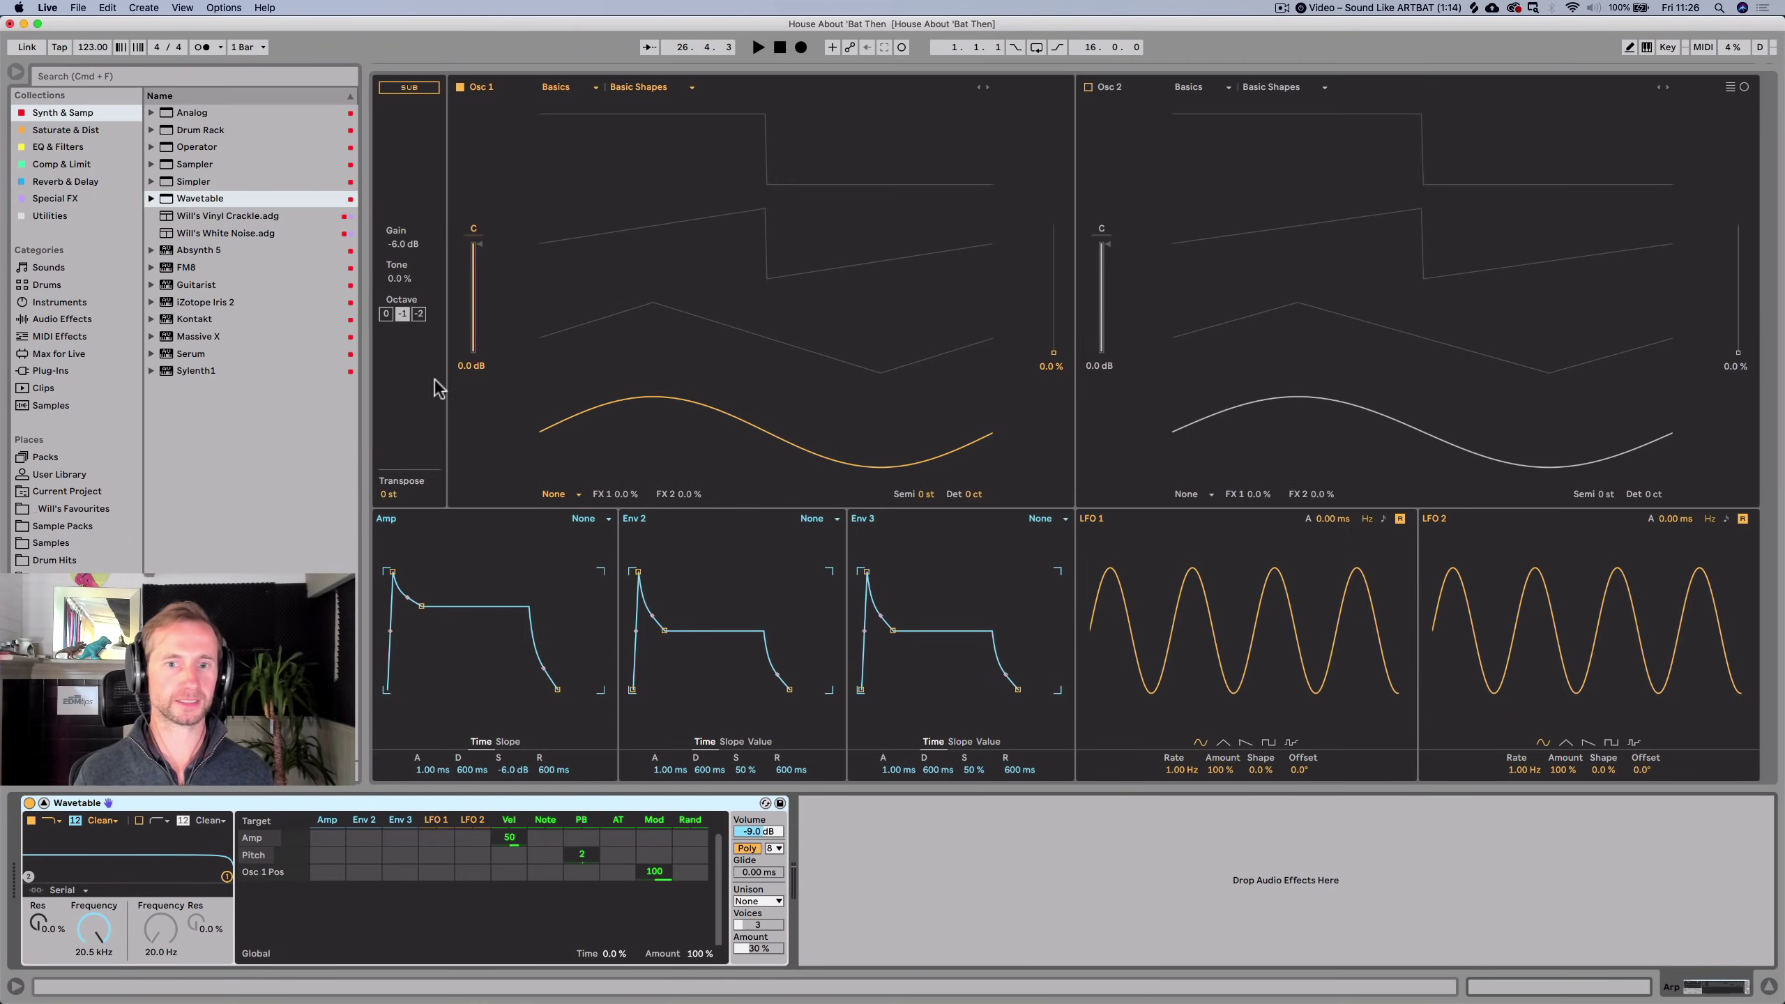
{"action": "left_click", "coordinate": [44, 804]}
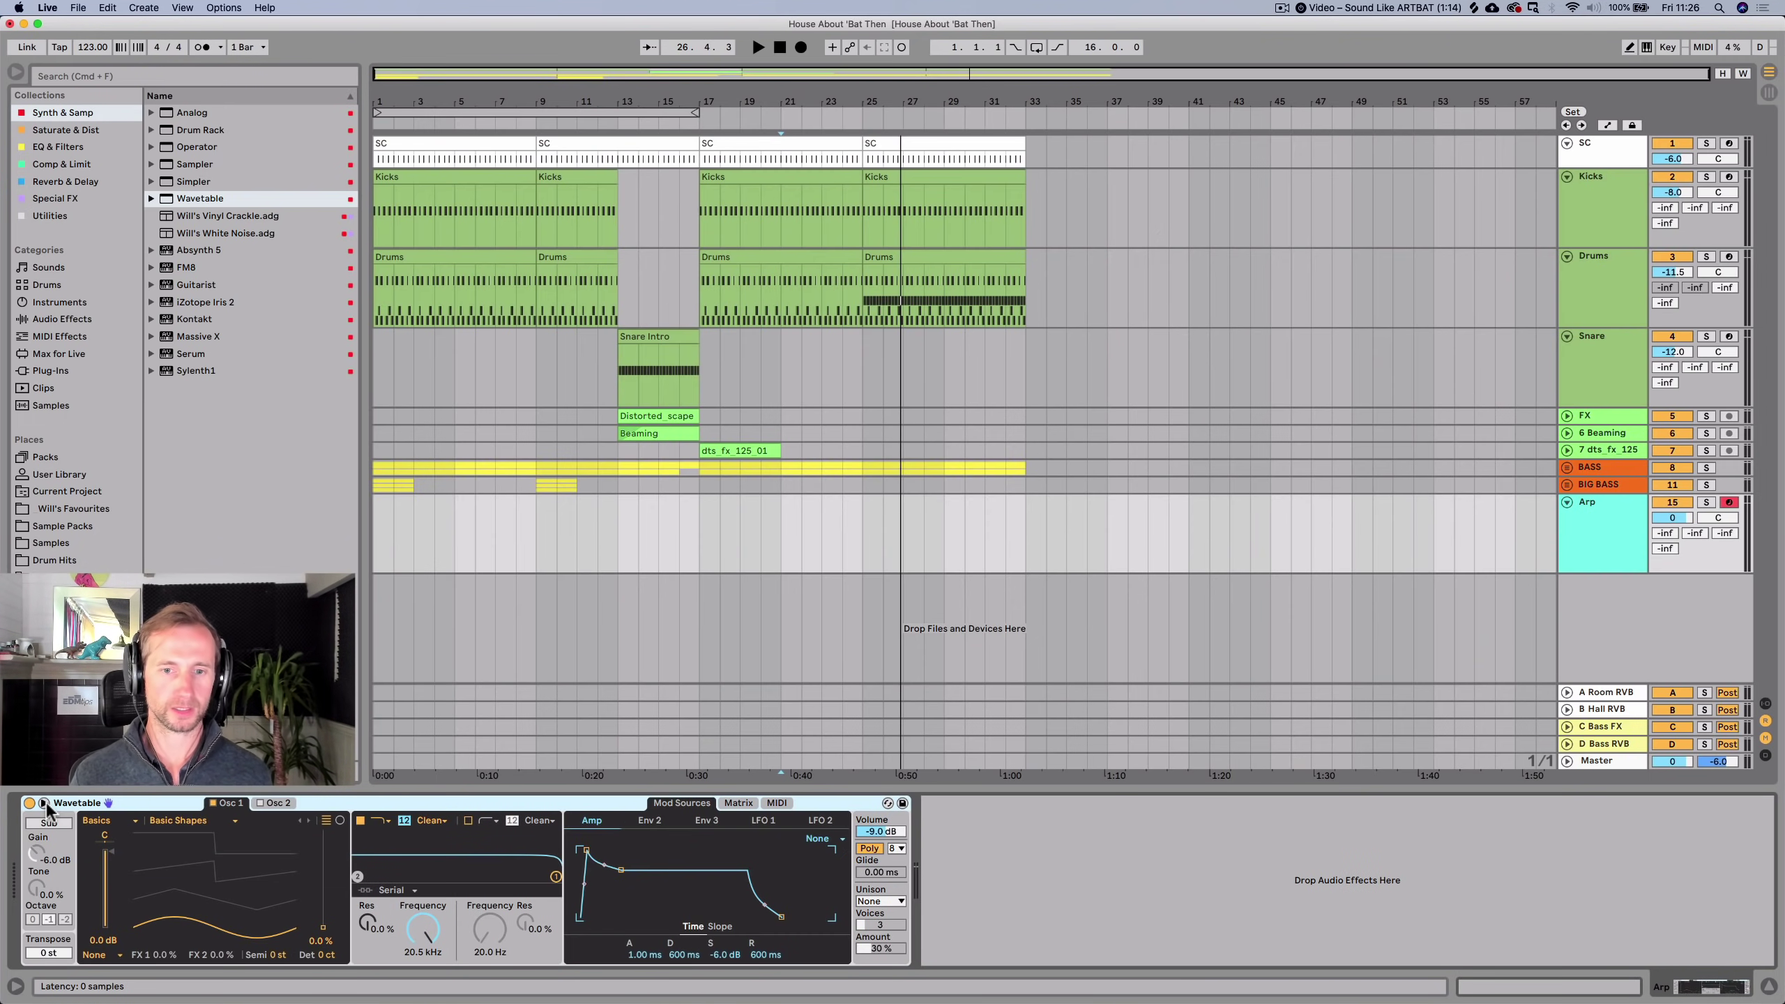
{"action": "left_click", "coordinate": [711, 526]}
{"action": "key", "text": "space"}
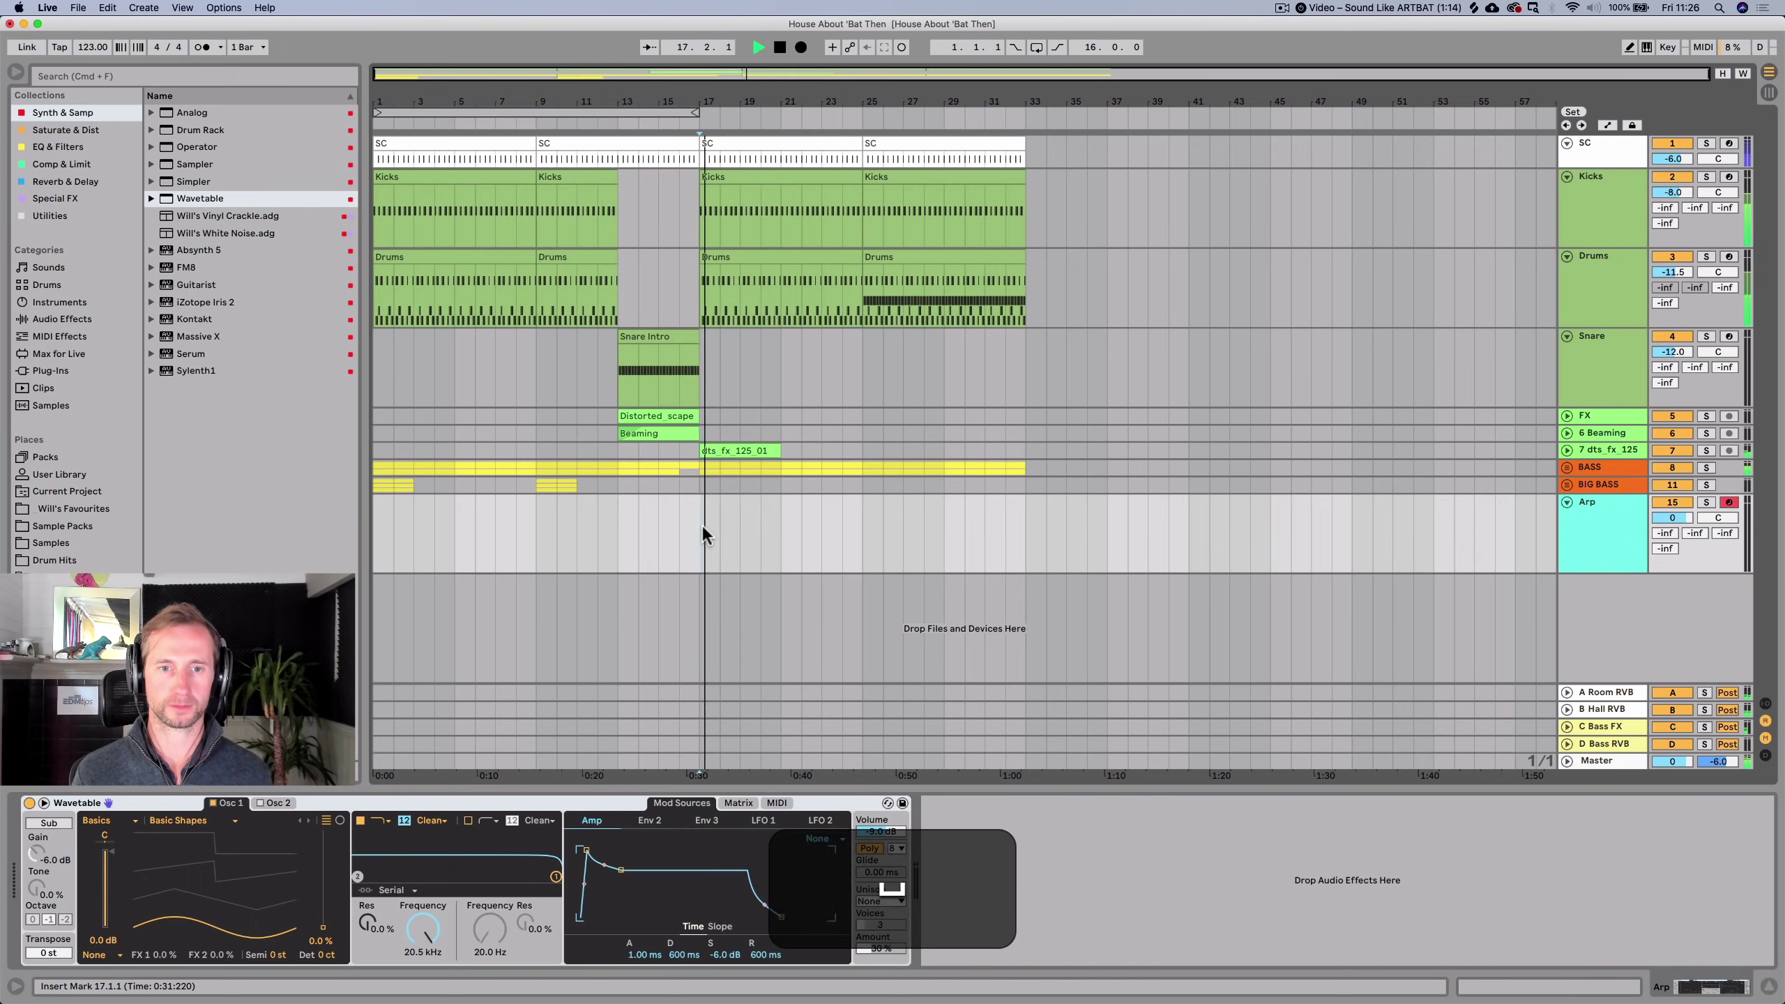
{"action": "key", "text": "space"}
Create an eight-bar MIDI clip on the Arp track from bar 17 to bar 25 and name it Arp.
{"action": "left_click_drag", "start_coordinate": [703, 524], "coordinate": [862, 525]}
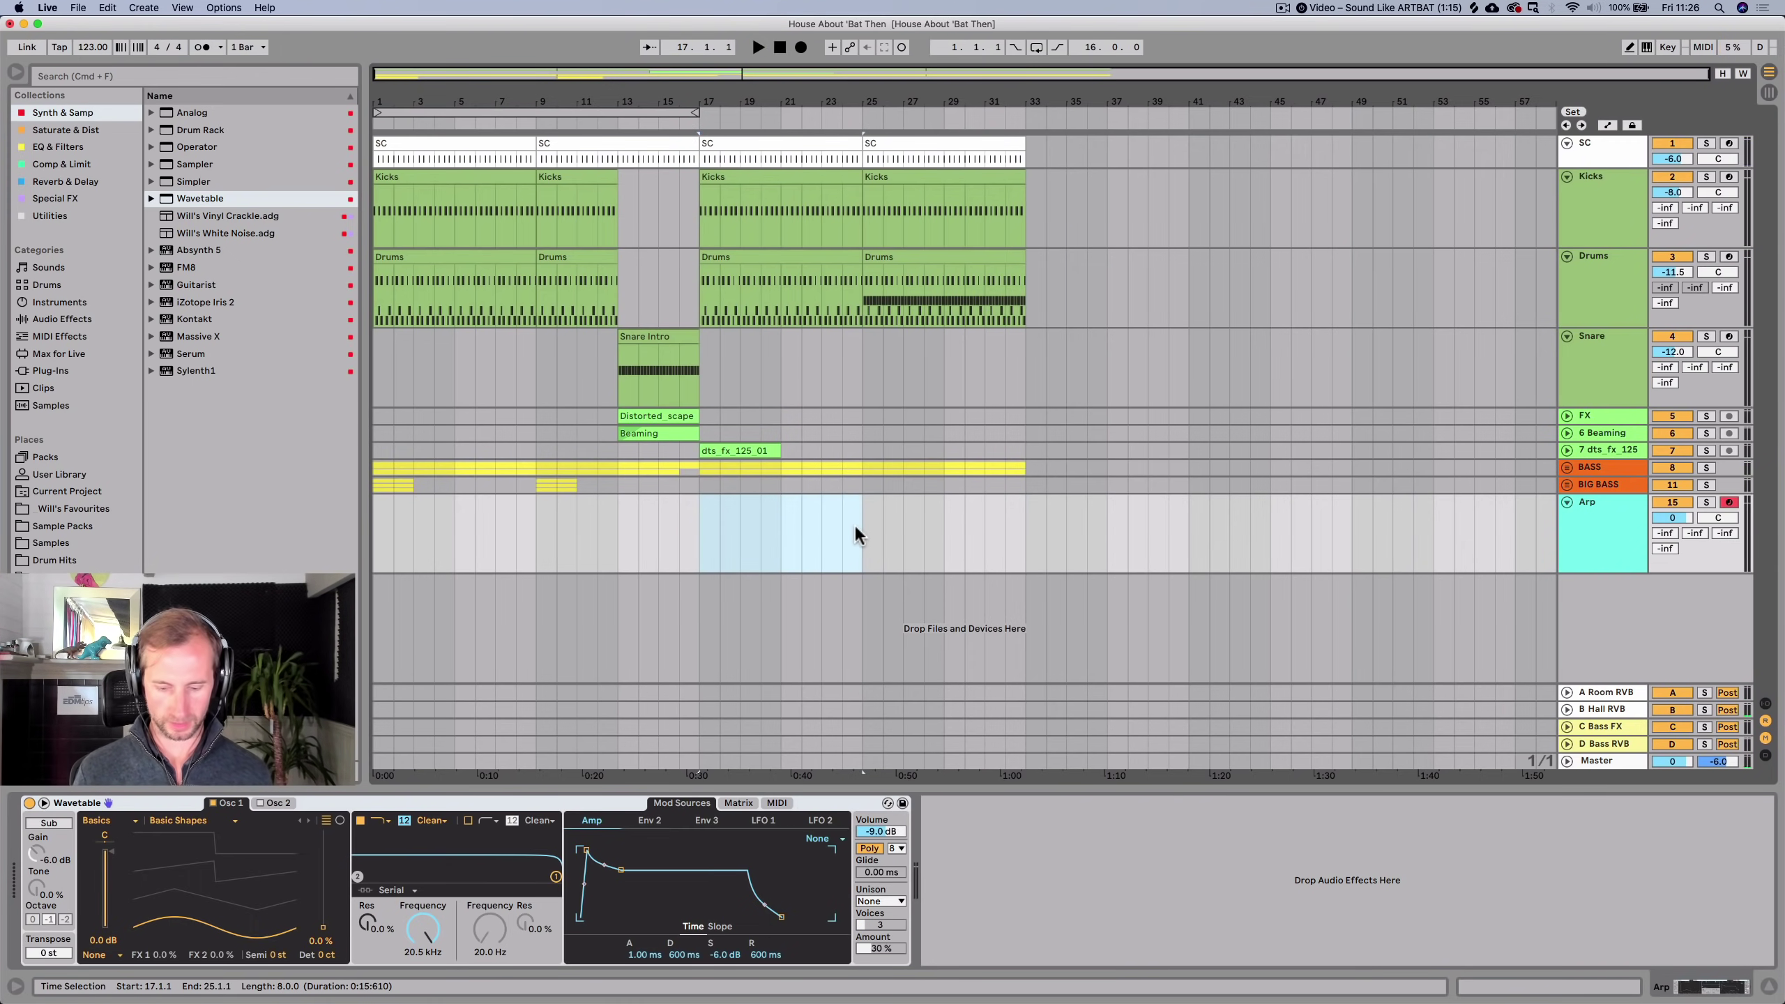
{"action": "key", "text": "shift+super+m"}
{"action": "key", "text": "shift+Tab"}
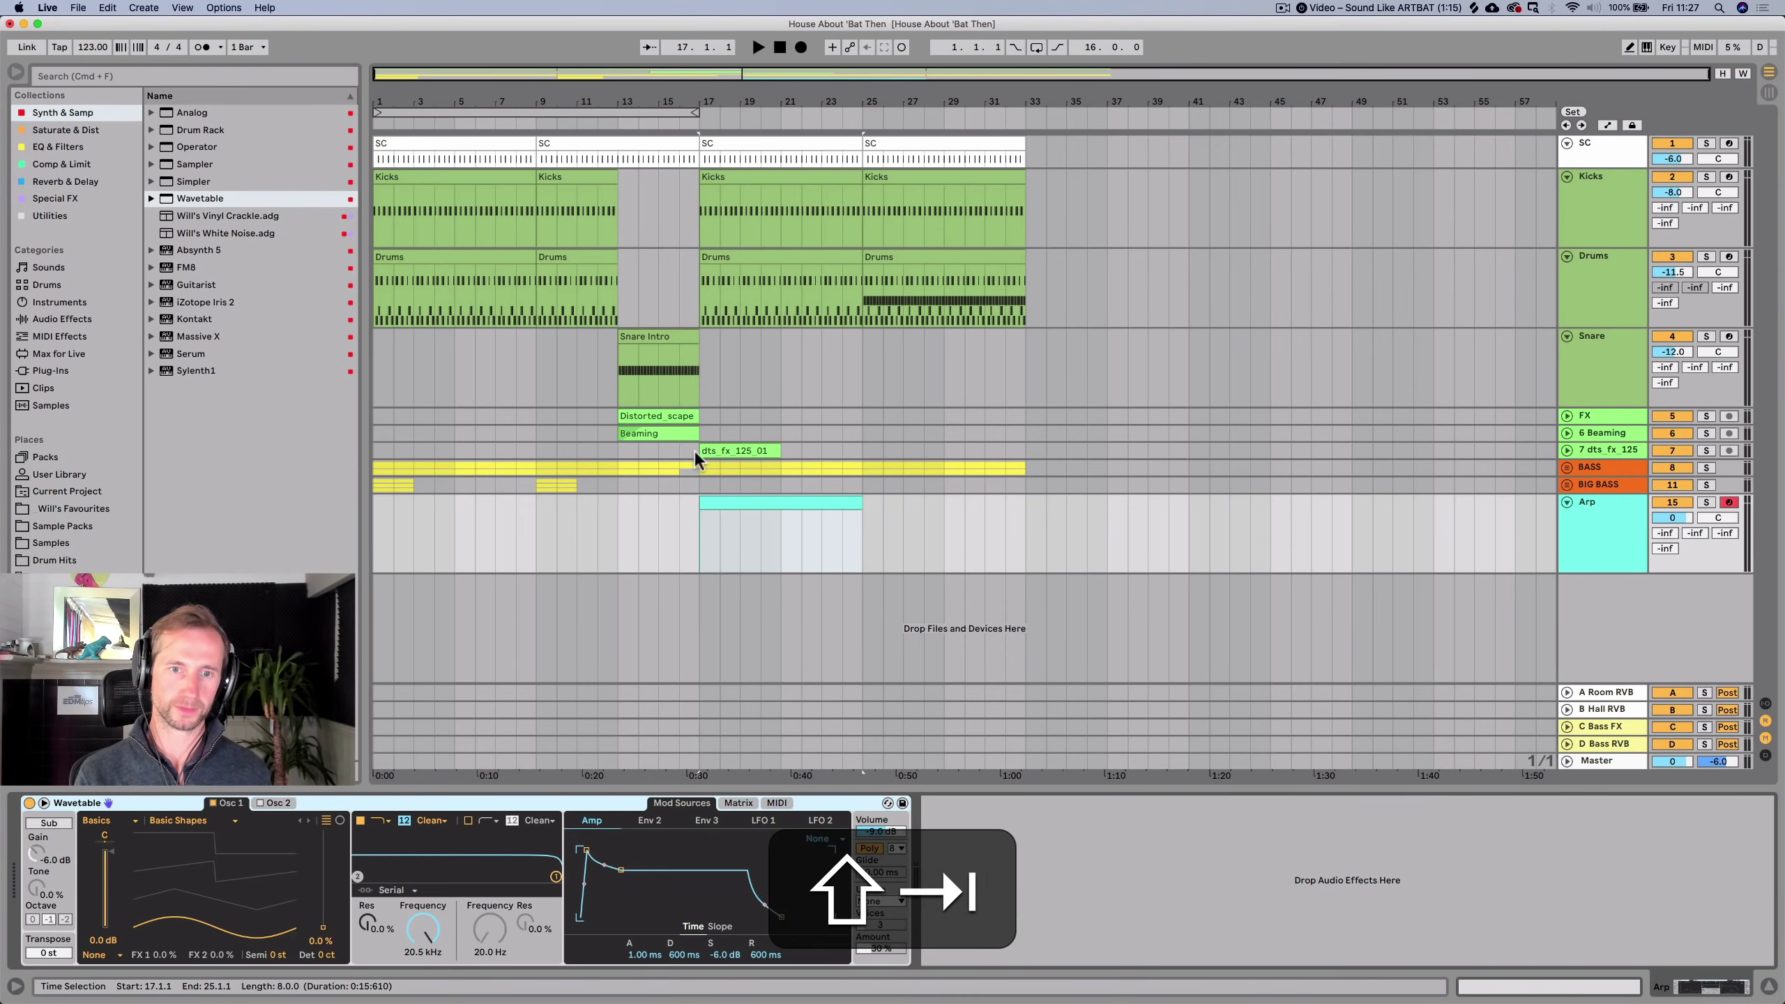
{"action": "key", "text": "super+r"}
{"action": "type", "text": "Arp"}
{"action": "key", "text": "Return"}
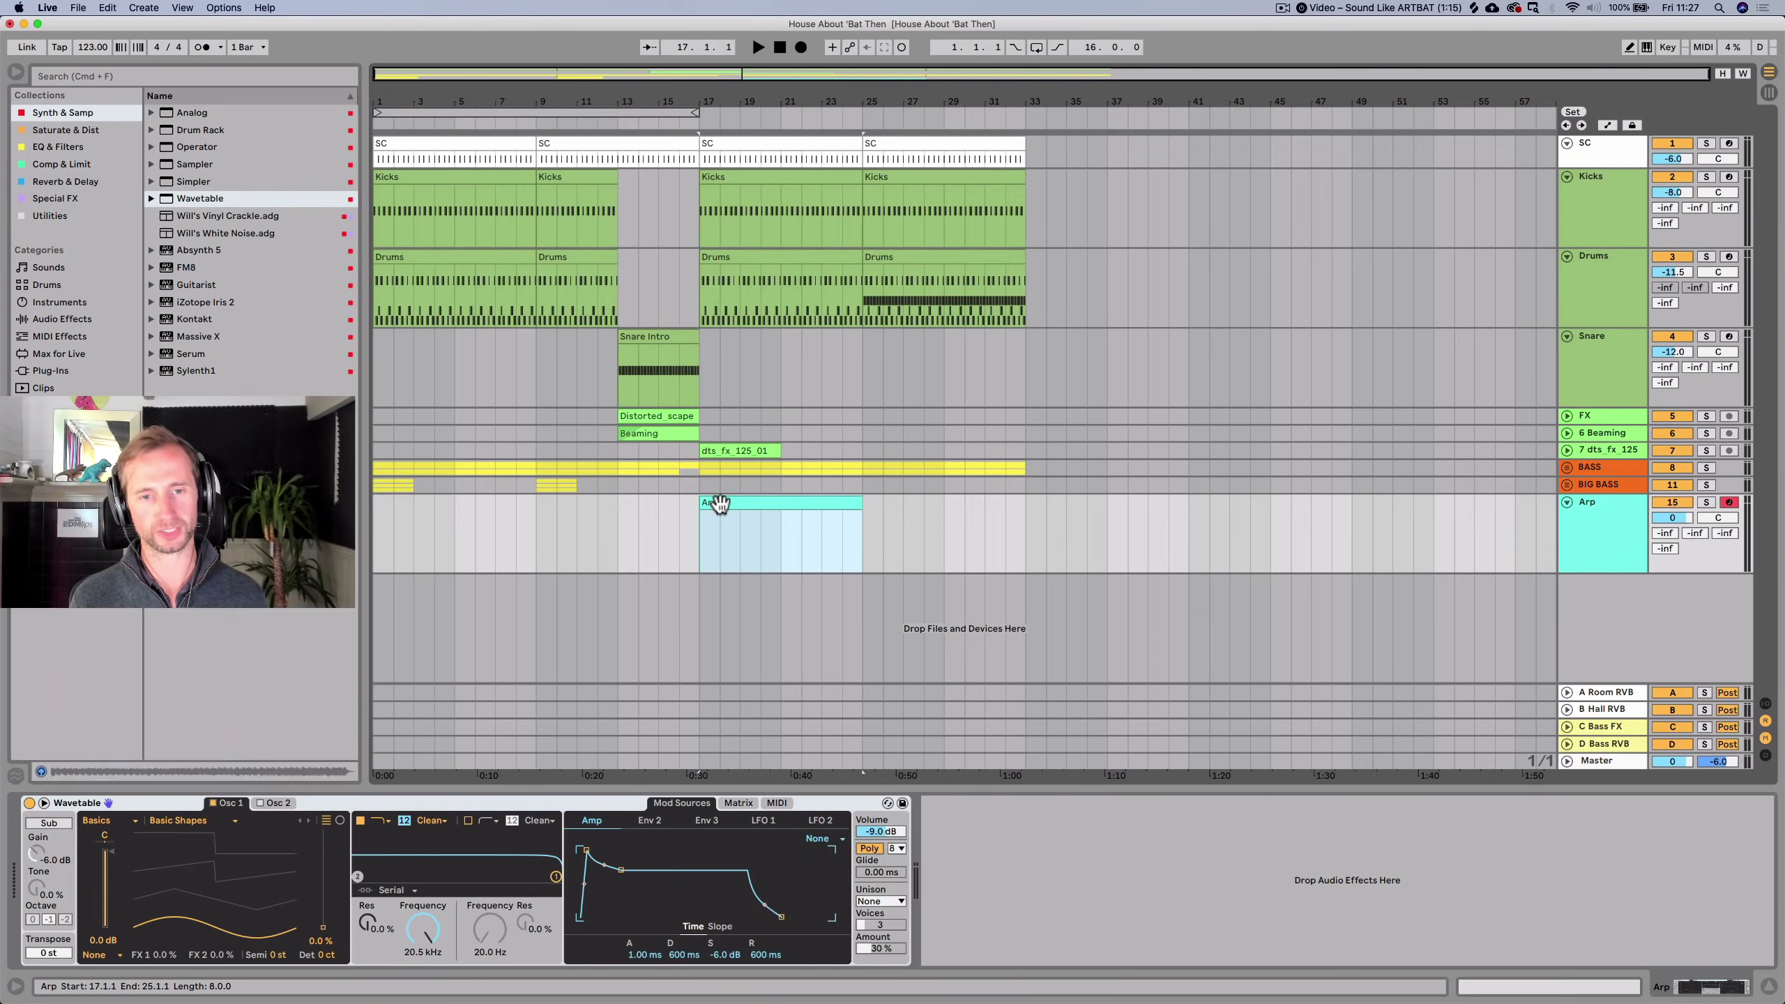
Open the Arp clip's notes in a taller editor and set the Arp track's volume to -12.2 dB.
{"action": "double_click", "coordinate": [718, 503]}
{"action": "left_click_drag", "start_coordinate": [702, 463], "coordinate": [703, 603]}
{"action": "left_click_drag", "start_coordinate": [244, 730], "coordinate": [271, 710]}
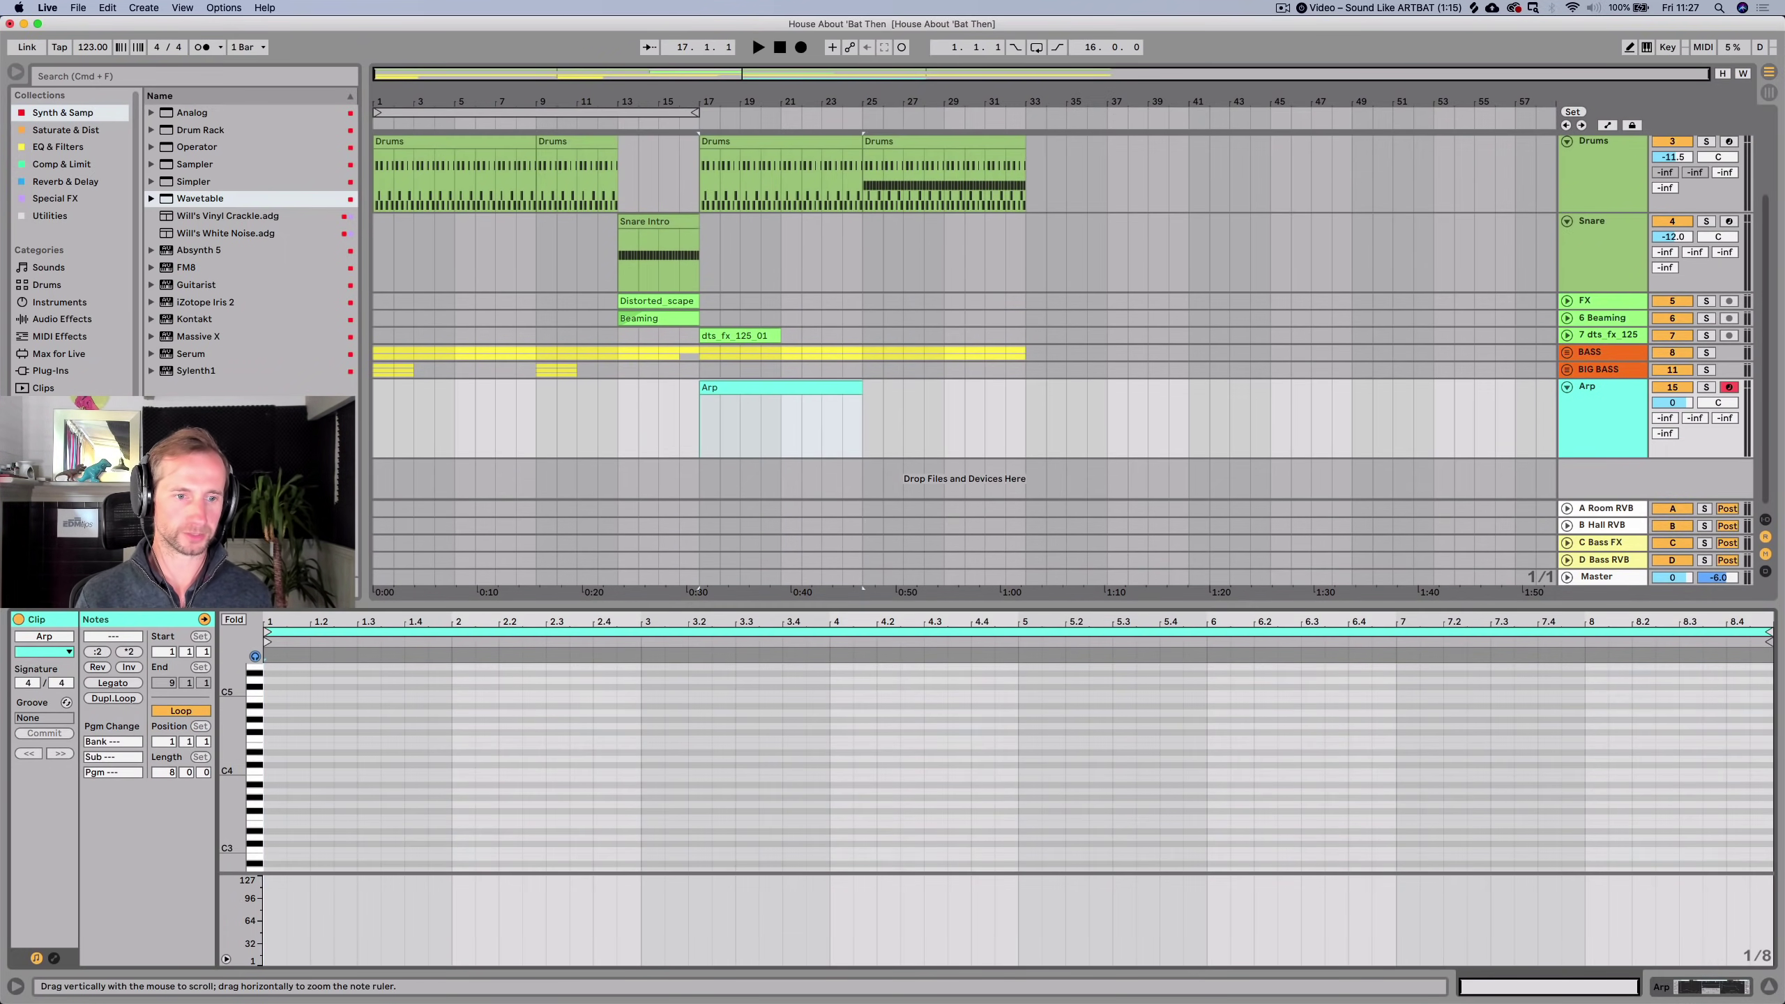
{"action": "left_click", "coordinate": [259, 758]}
{"action": "key", "text": "shift"}
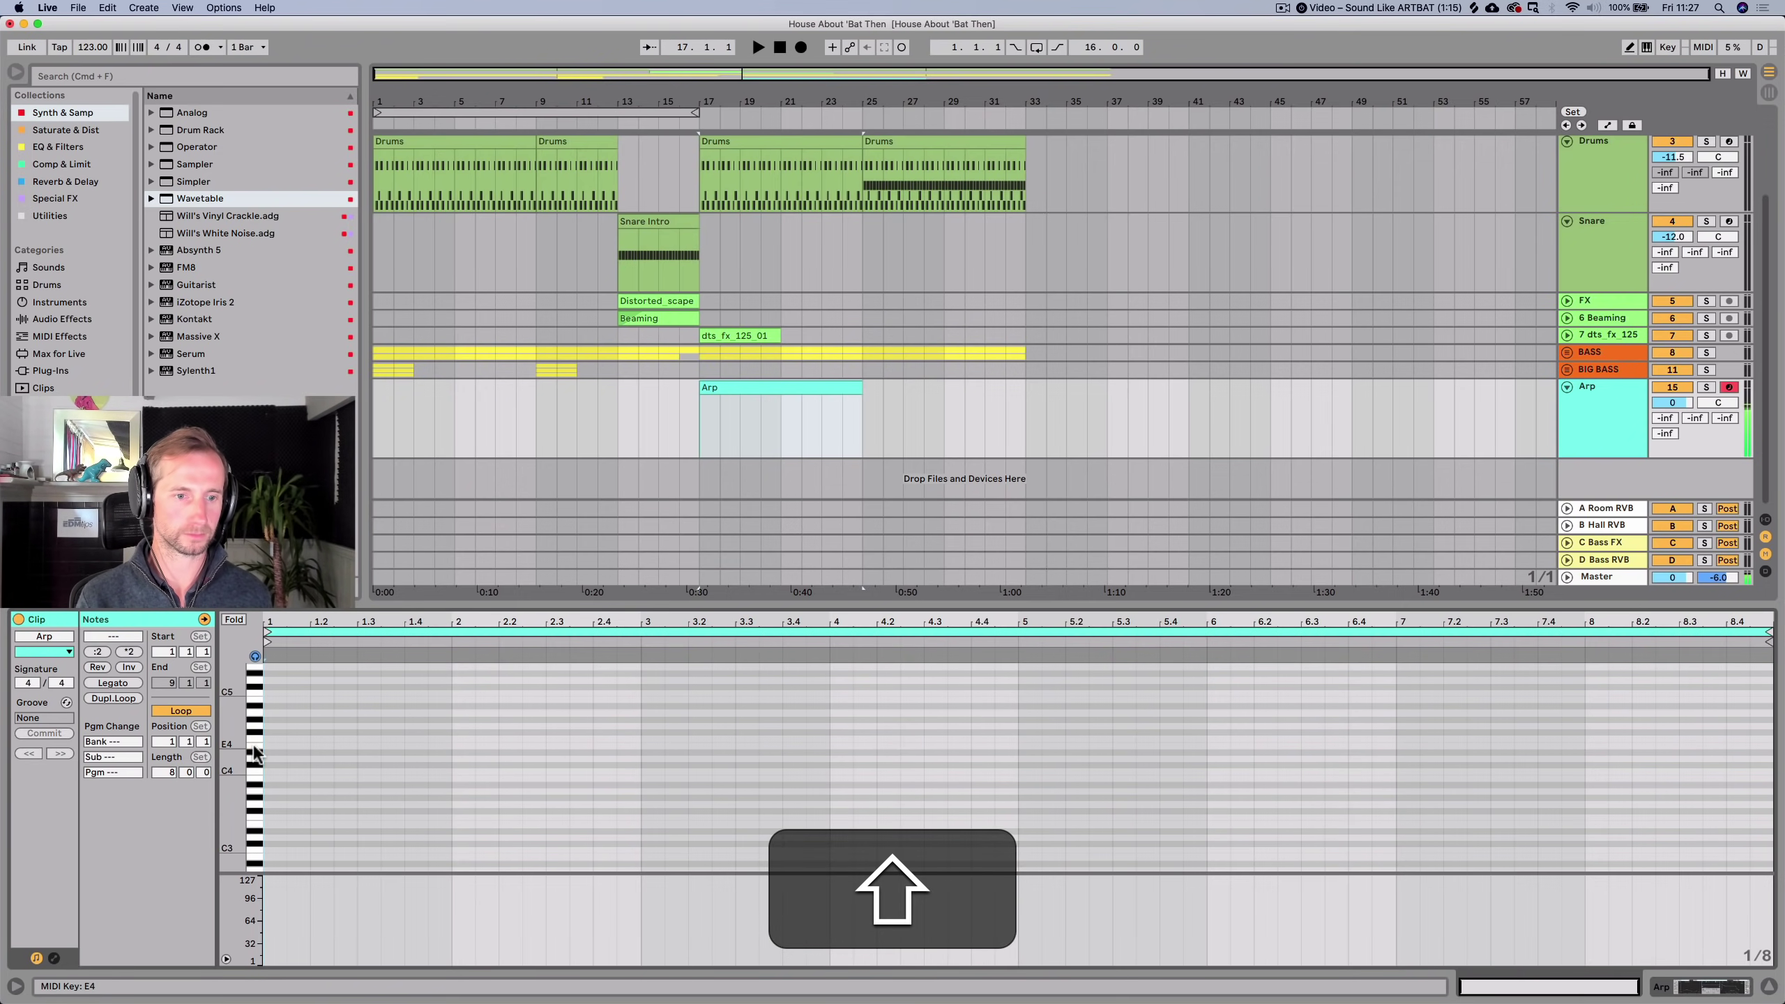
{"action": "scroll", "coordinate": [263, 804], "scroll_direction": "down", "scroll_amount": 4}
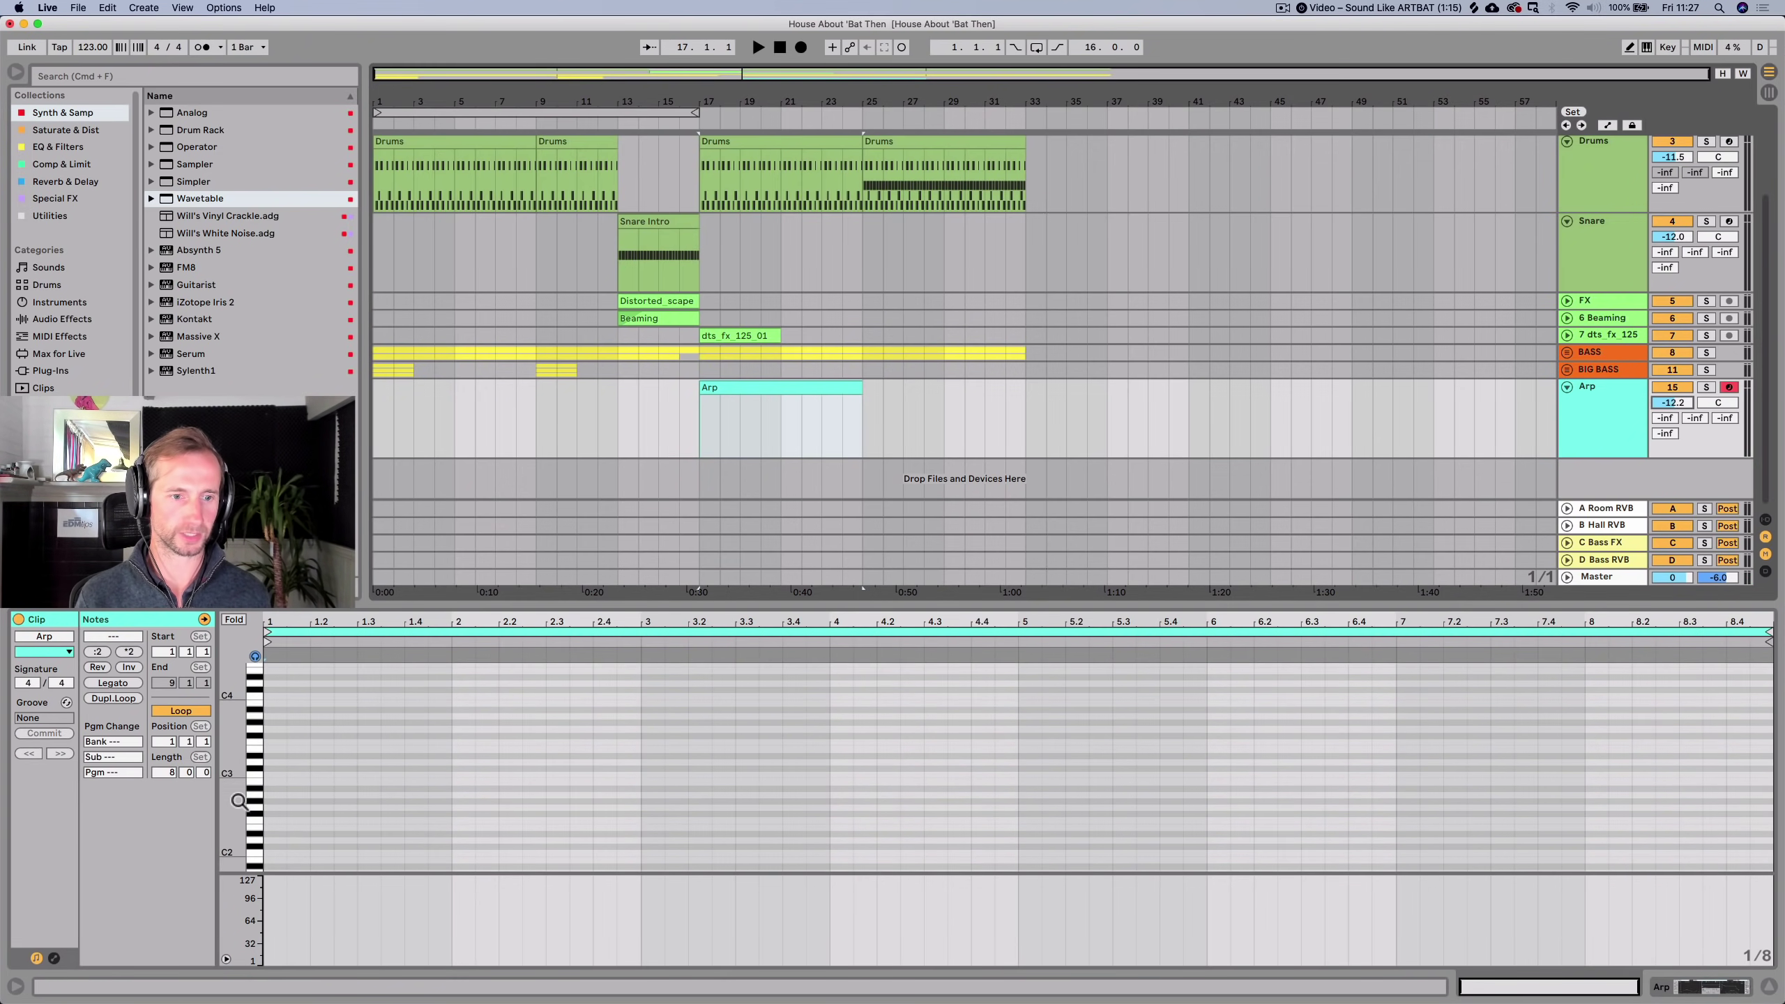
{"action": "double_click", "coordinate": [270, 809]}
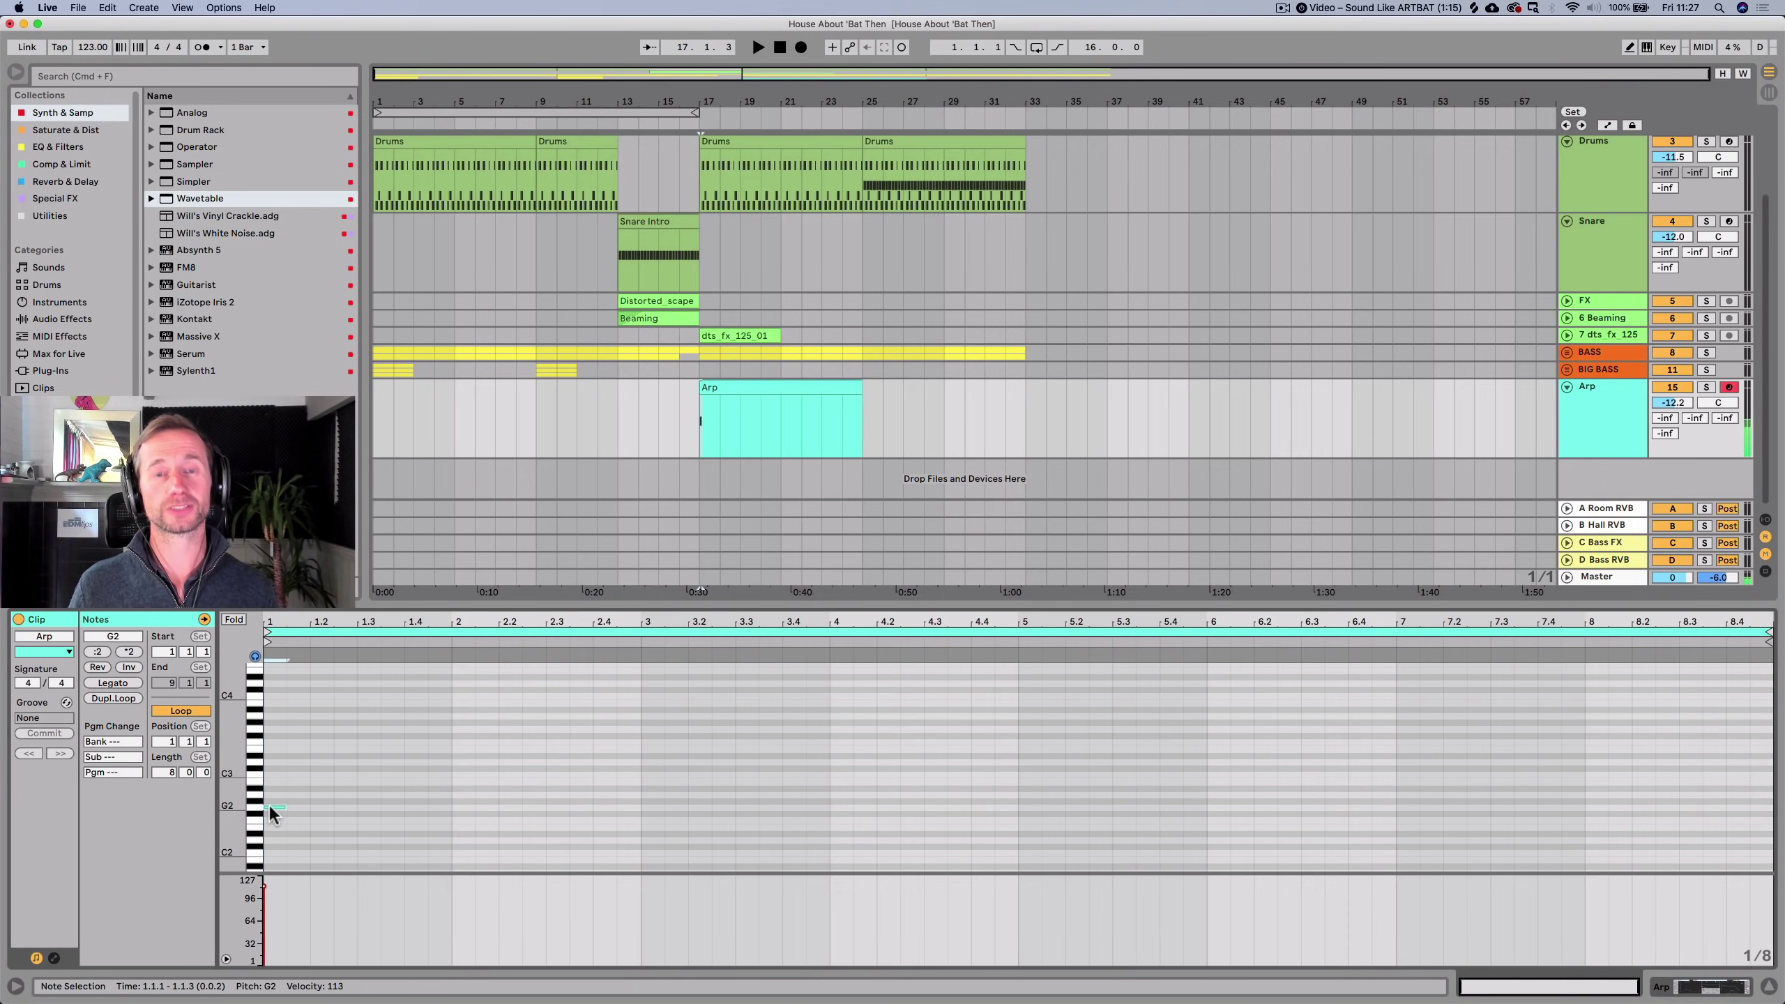
{"action": "key", "text": "space"}
{"action": "key", "text": "space"}
{"action": "left_click_drag", "start_coordinate": [274, 620], "coordinate": [275, 669]}
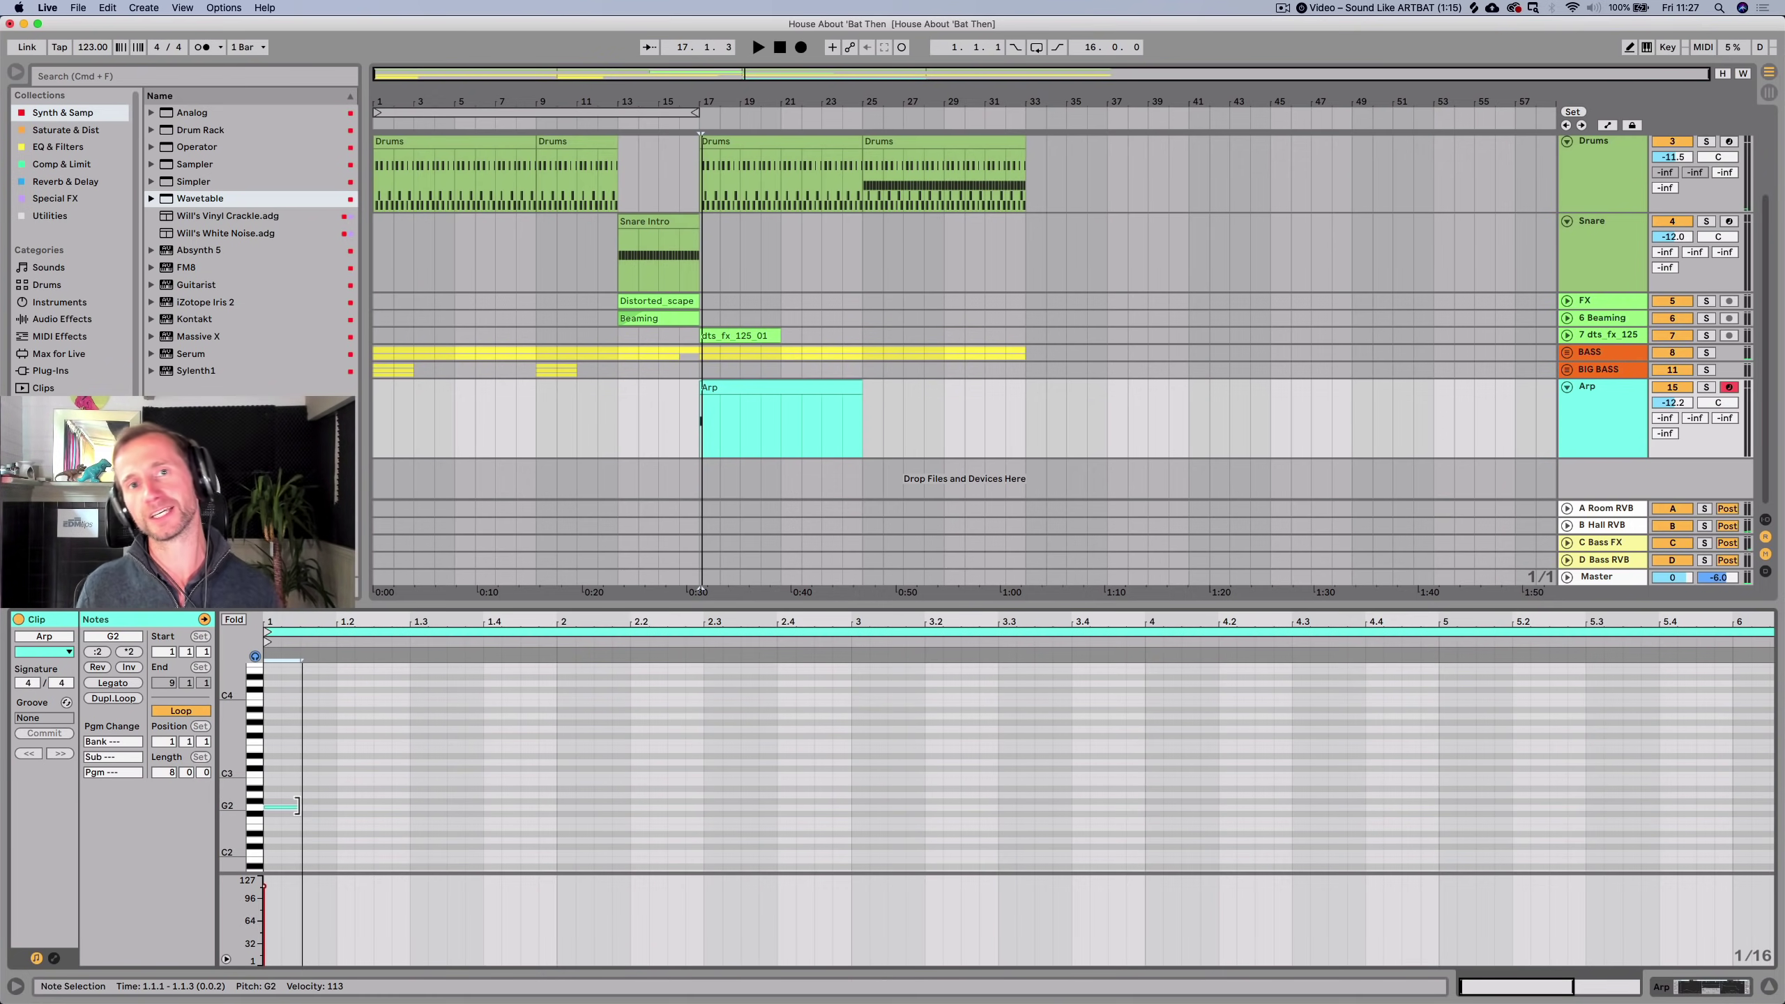
{"action": "left_click_drag", "start_coordinate": [292, 806], "coordinate": [279, 806]}
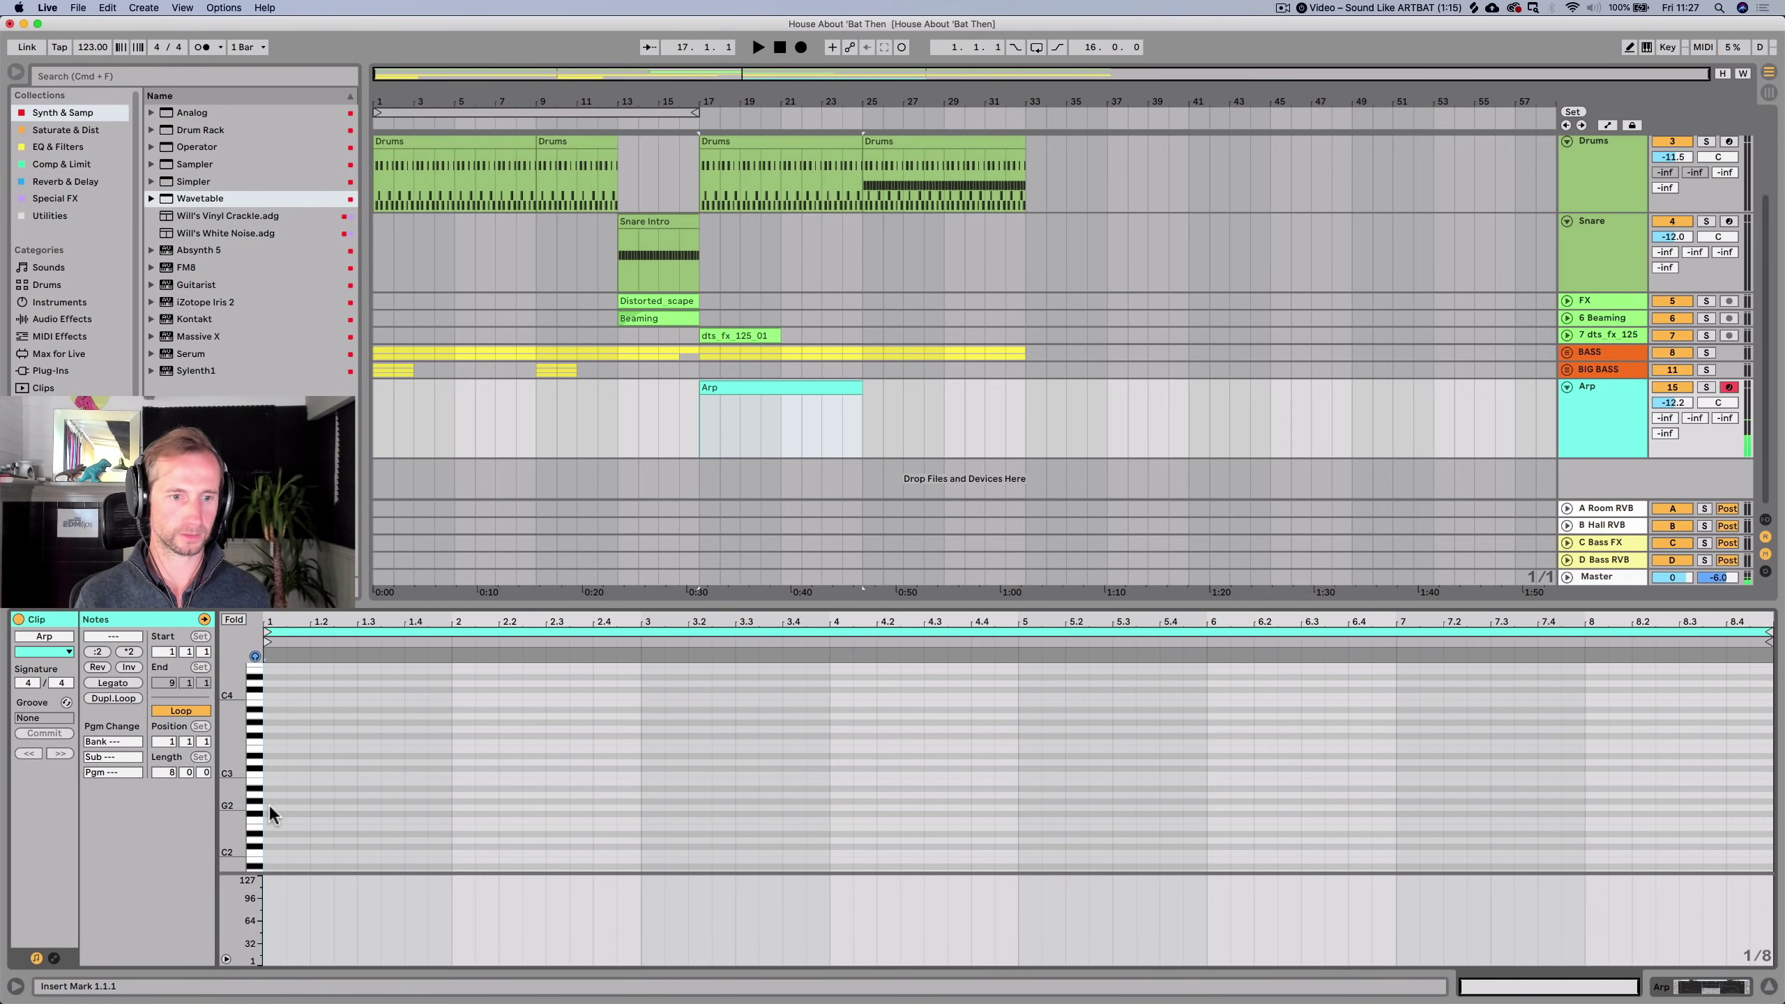
Build a rising pattern of four sixteenth notes, G2, A#2, D3 and F3, at the start of the Arp clip.
{"action": "double_click", "coordinate": [269, 805]}
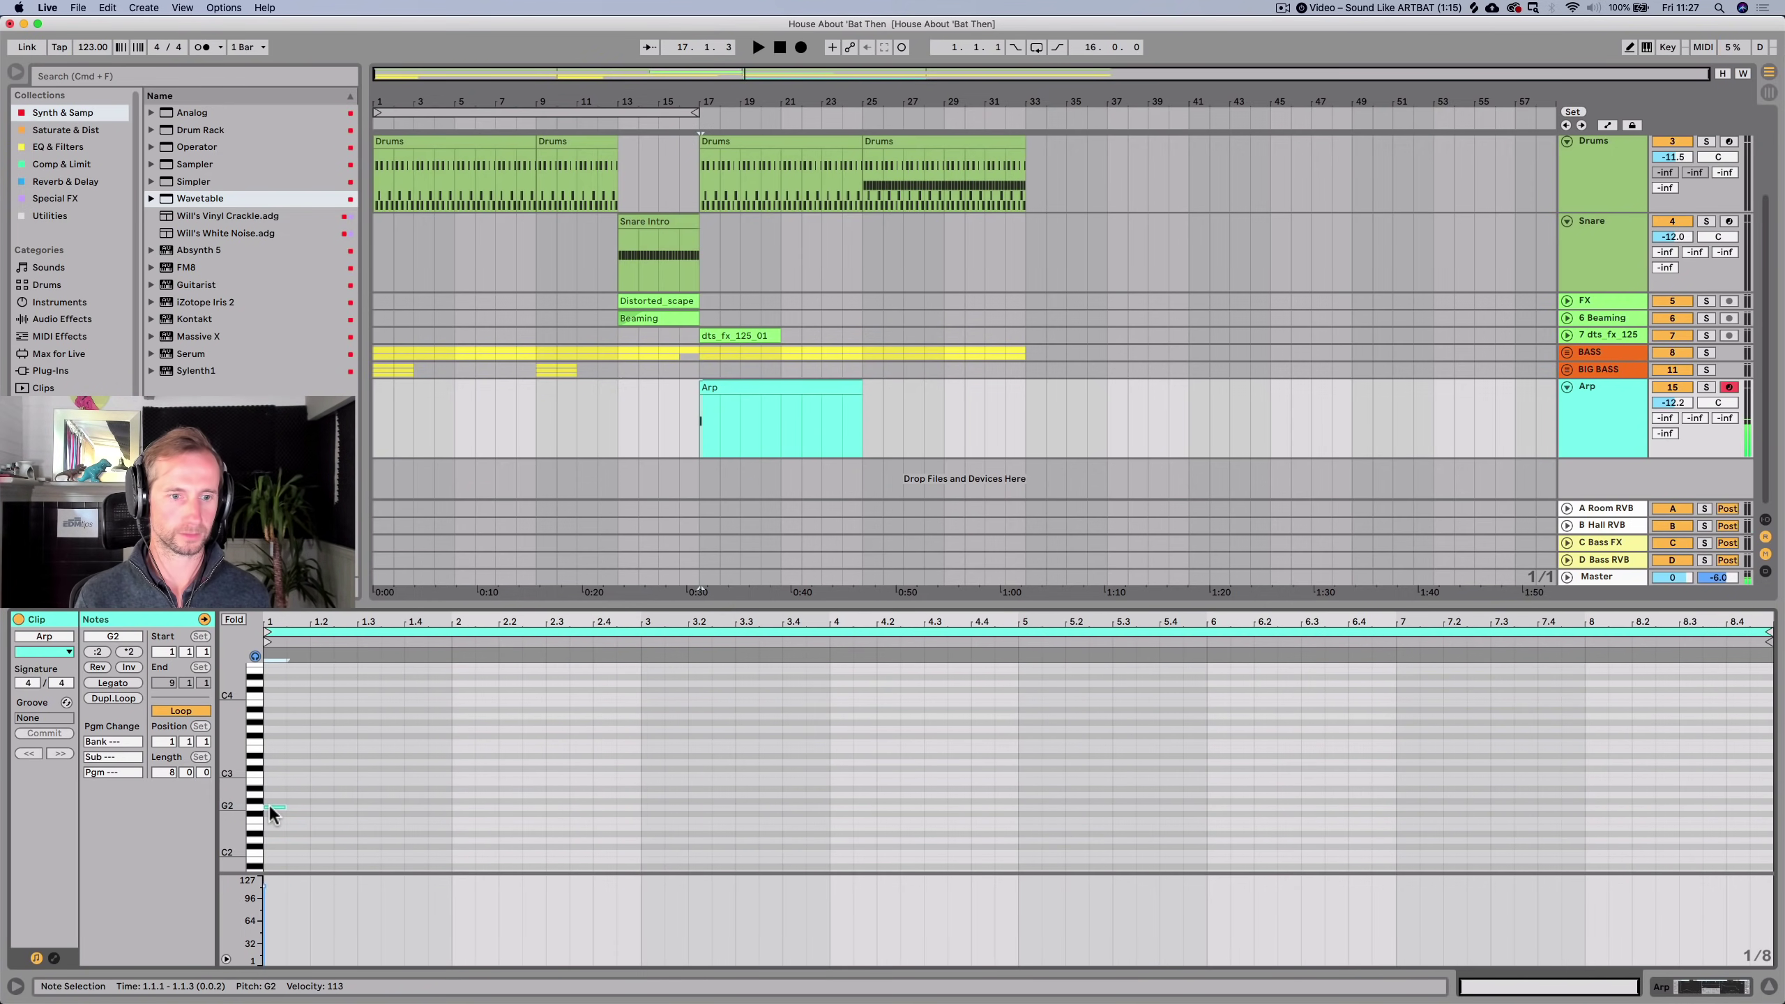
{"action": "key", "text": "space"}
{"action": "key", "text": "space"}
{"action": "left_click_drag", "start_coordinate": [274, 617], "coordinate": [277, 661]}
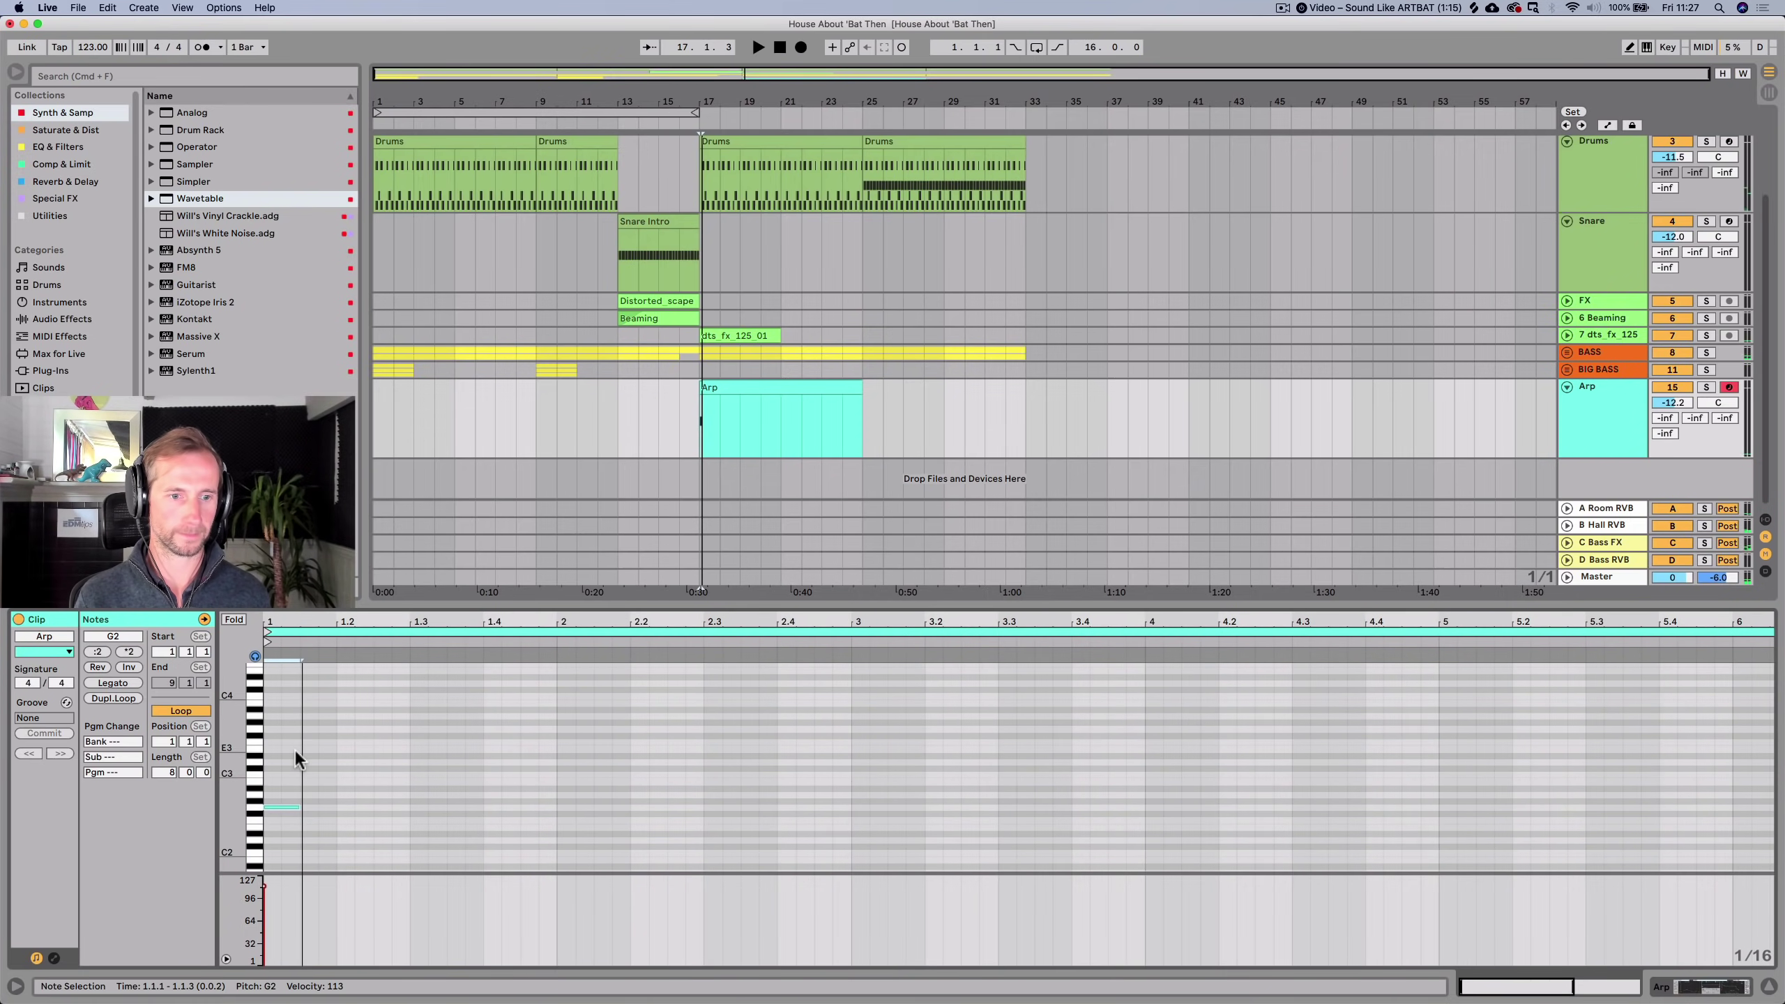
{"action": "left_click_drag", "start_coordinate": [295, 805], "coordinate": [322, 718]}
{"action": "left_click", "coordinate": [274, 841]}
{"action": "key", "text": "space"}
{"action": "left_click_drag", "start_coordinate": [335, 846], "coordinate": [253, 653]}
Duplicate the four-note pattern repeatedly until it fills the whole eight-bar Arp clip.
{"action": "key", "text": "super+d"}
{"action": "key", "text": "super+d"}
{"action": "key", "text": "super+d"}
{"action": "key", "text": "super+d"}
{"action": "key", "text": "super+d"}
{"action": "key", "text": "super+d"}
{"action": "key", "text": "super+d"}
{"action": "key", "text": "super+d"}
{"action": "key", "text": "super+d"}
{"action": "key", "text": "super+d"}
{"action": "key", "text": "super+d"}
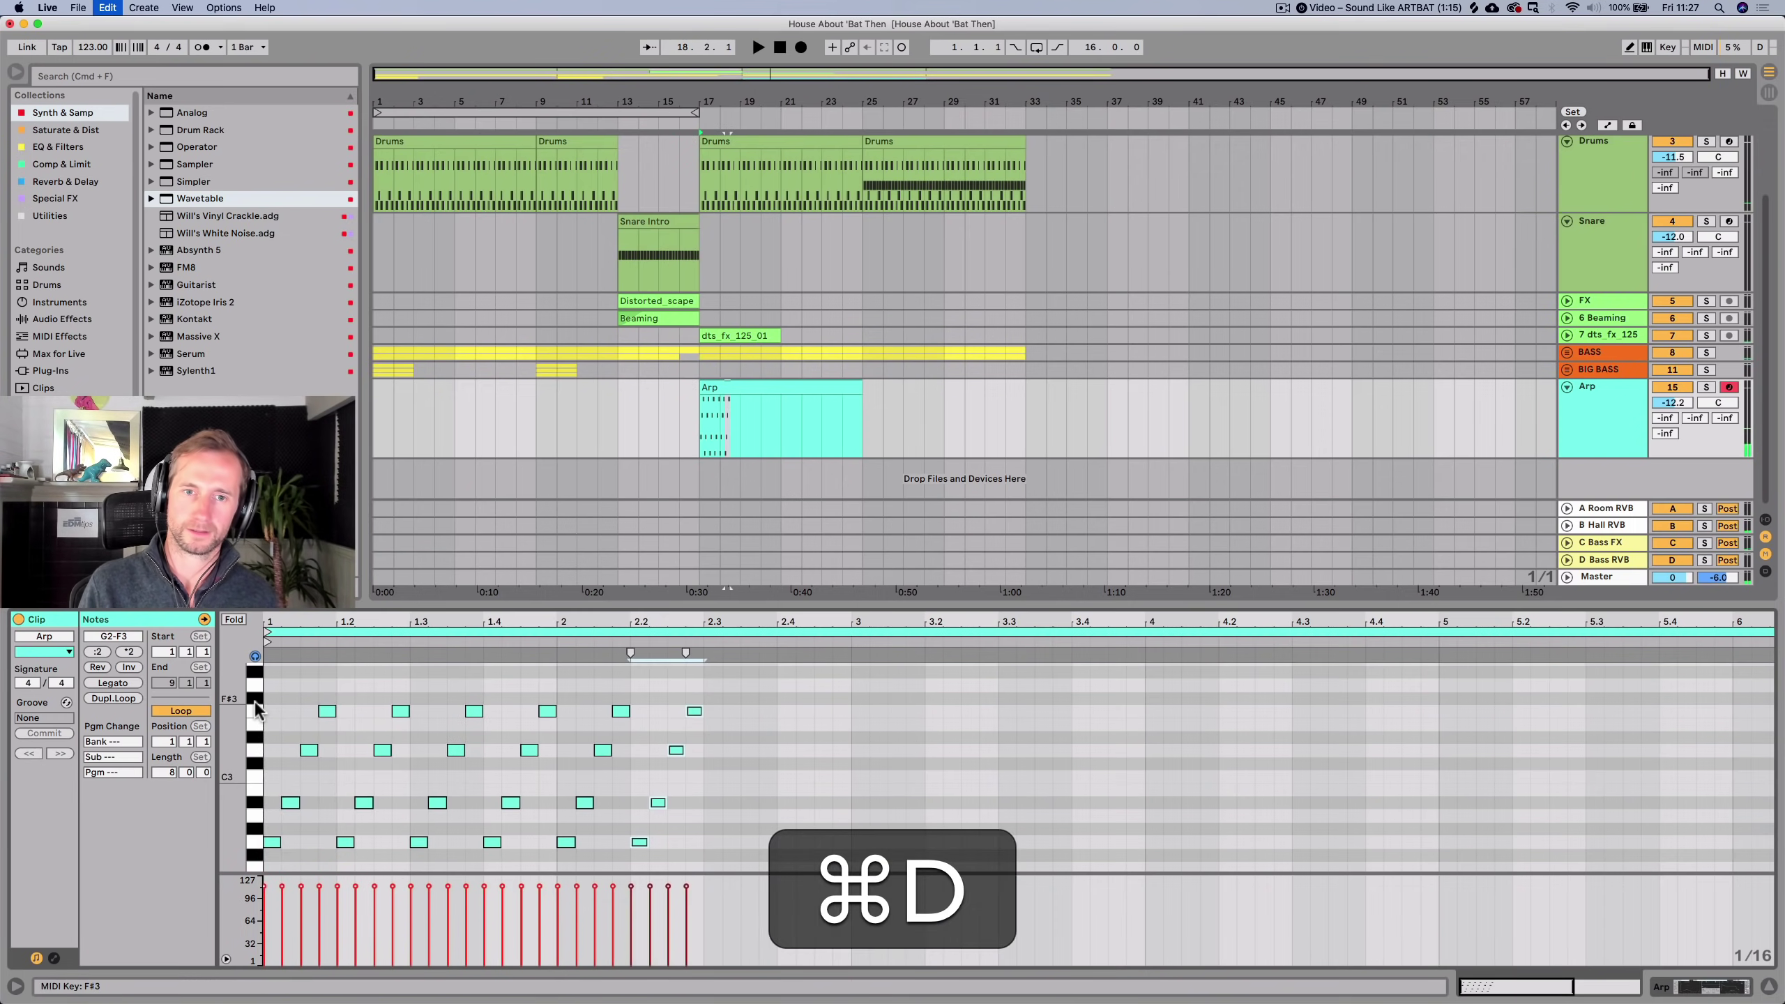
{"action": "key", "text": "super+d"}
{"action": "key", "text": "super+d"}
{"action": "key", "text": "super+d"}
{"action": "key", "text": "super+d"}
{"action": "key", "text": "super+d"}
{"action": "key", "text": "super+d"}
{"action": "key", "text": "super+d"}
{"action": "key", "text": "super+d"}
{"action": "key", "text": "super+d"}
{"action": "key", "text": "super+d"}
{"action": "key", "text": "super+d"}
{"action": "key", "text": "super+d"}
{"action": "key", "text": "super+d"}
{"action": "key", "text": "super+d"}
{"action": "key", "text": "super+d"}
{"action": "key", "text": "super+d"}
{"action": "key", "text": "super+d"}
{"action": "key", "text": "super+d"}
{"action": "key", "text": "super+d"}
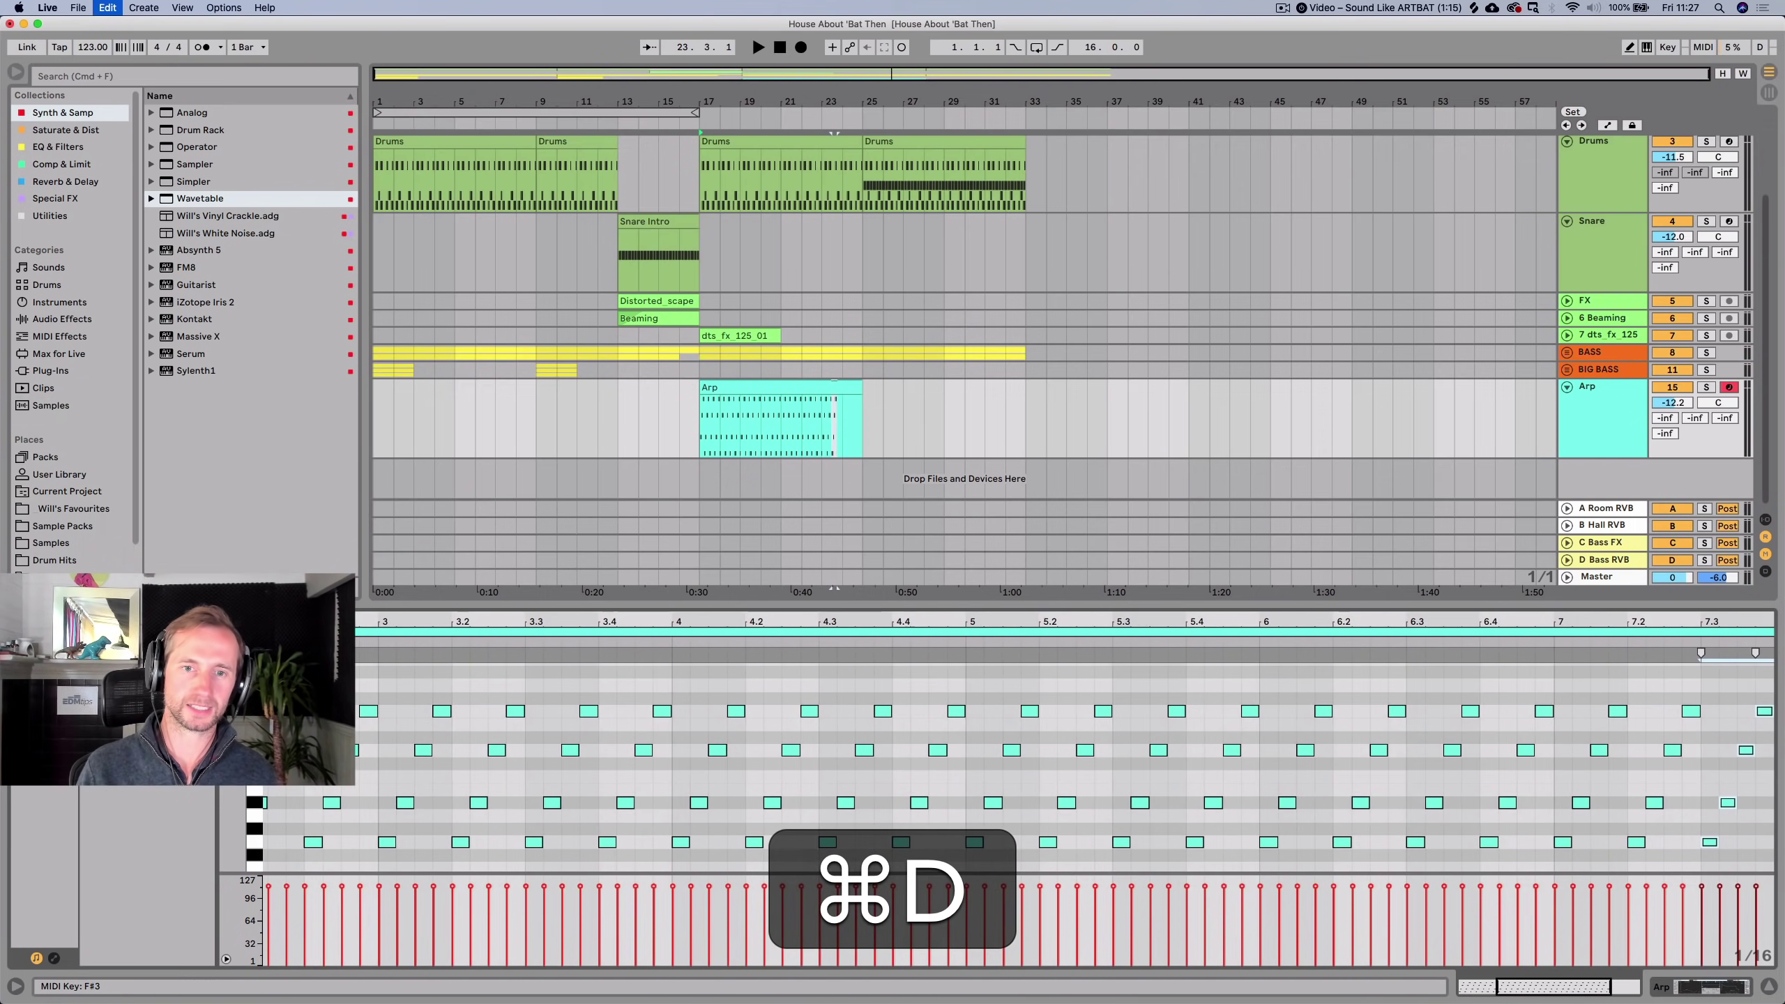
{"action": "key", "text": "super+d"}
Replace the Wavetable instrument on the Arp track with Analog.
{"action": "key", "text": "shift+Tab"}
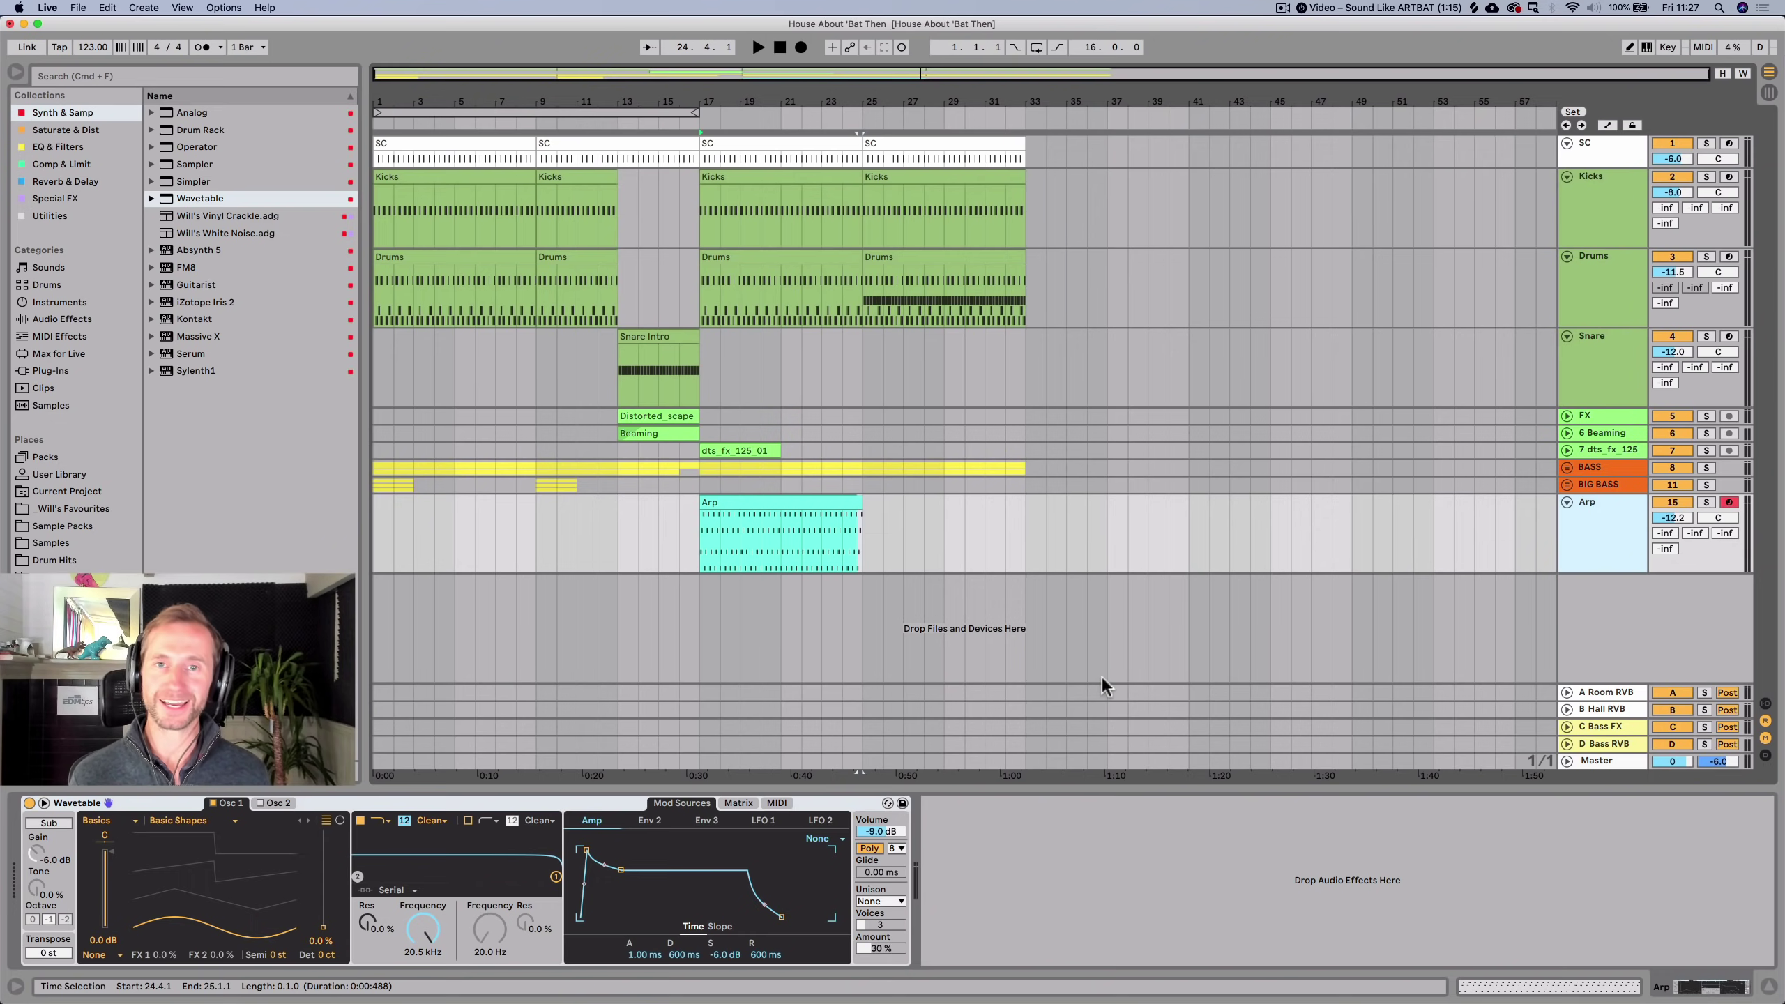
{"action": "left_click", "coordinate": [888, 804]}
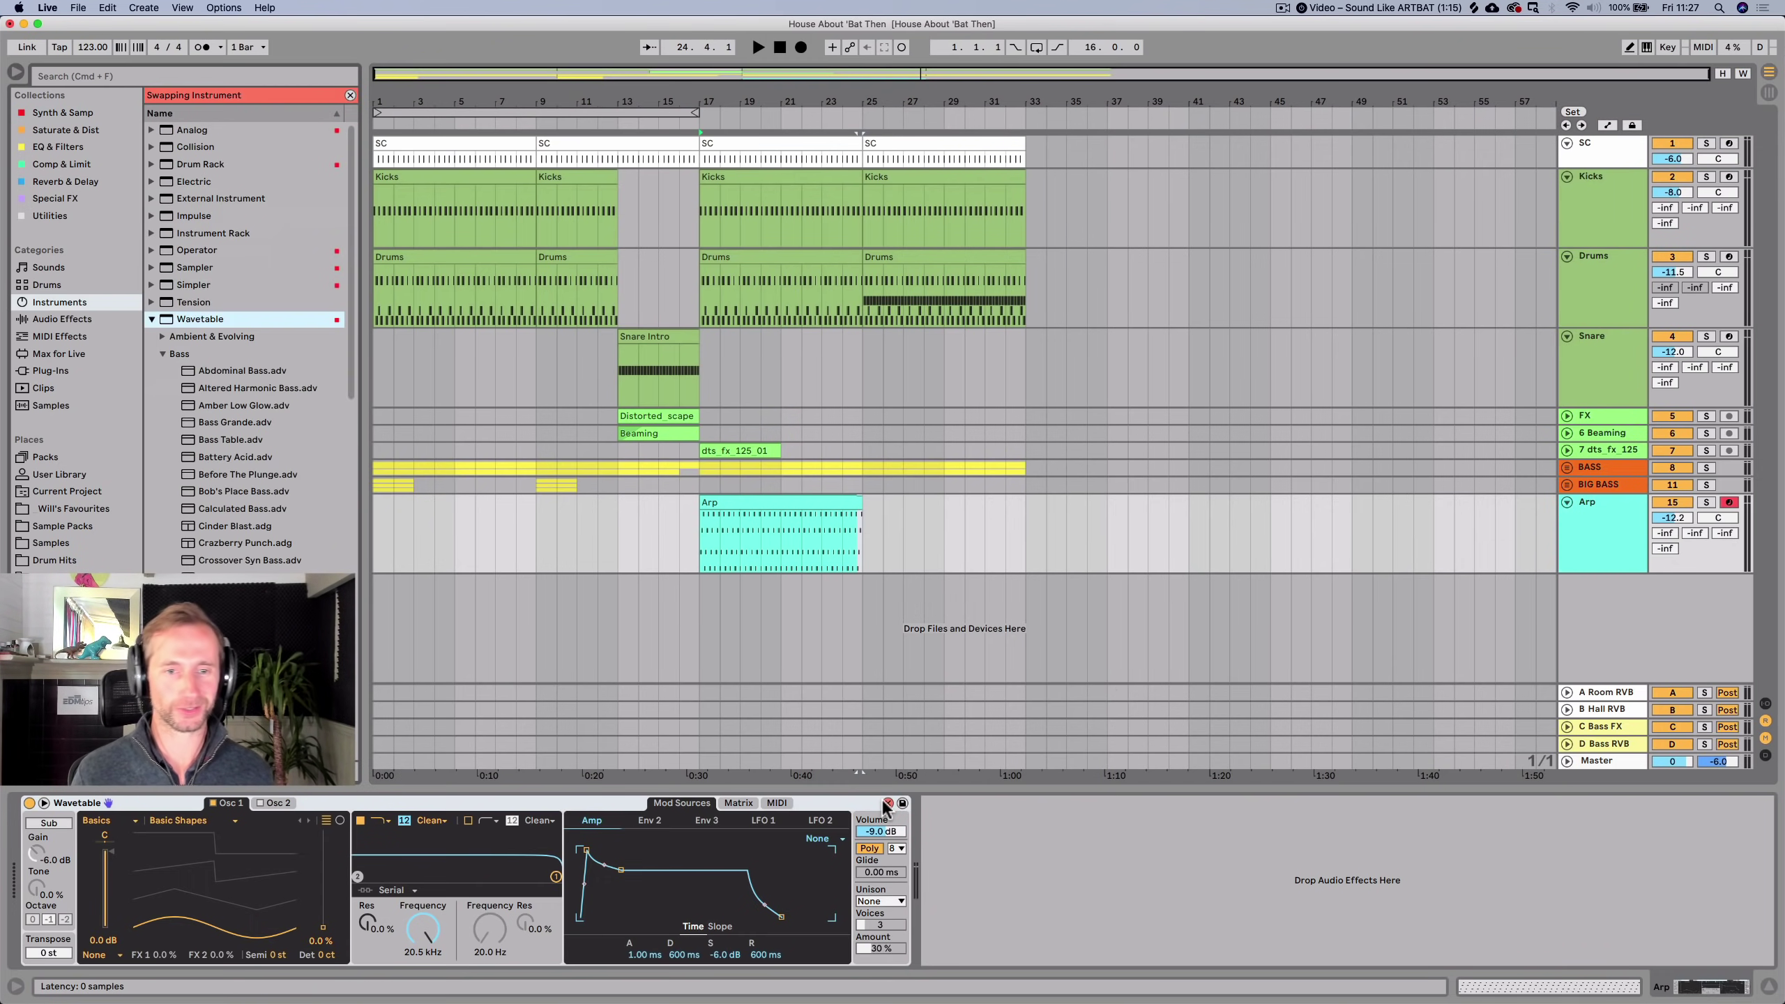
{"action": "left_click", "coordinate": [212, 354]}
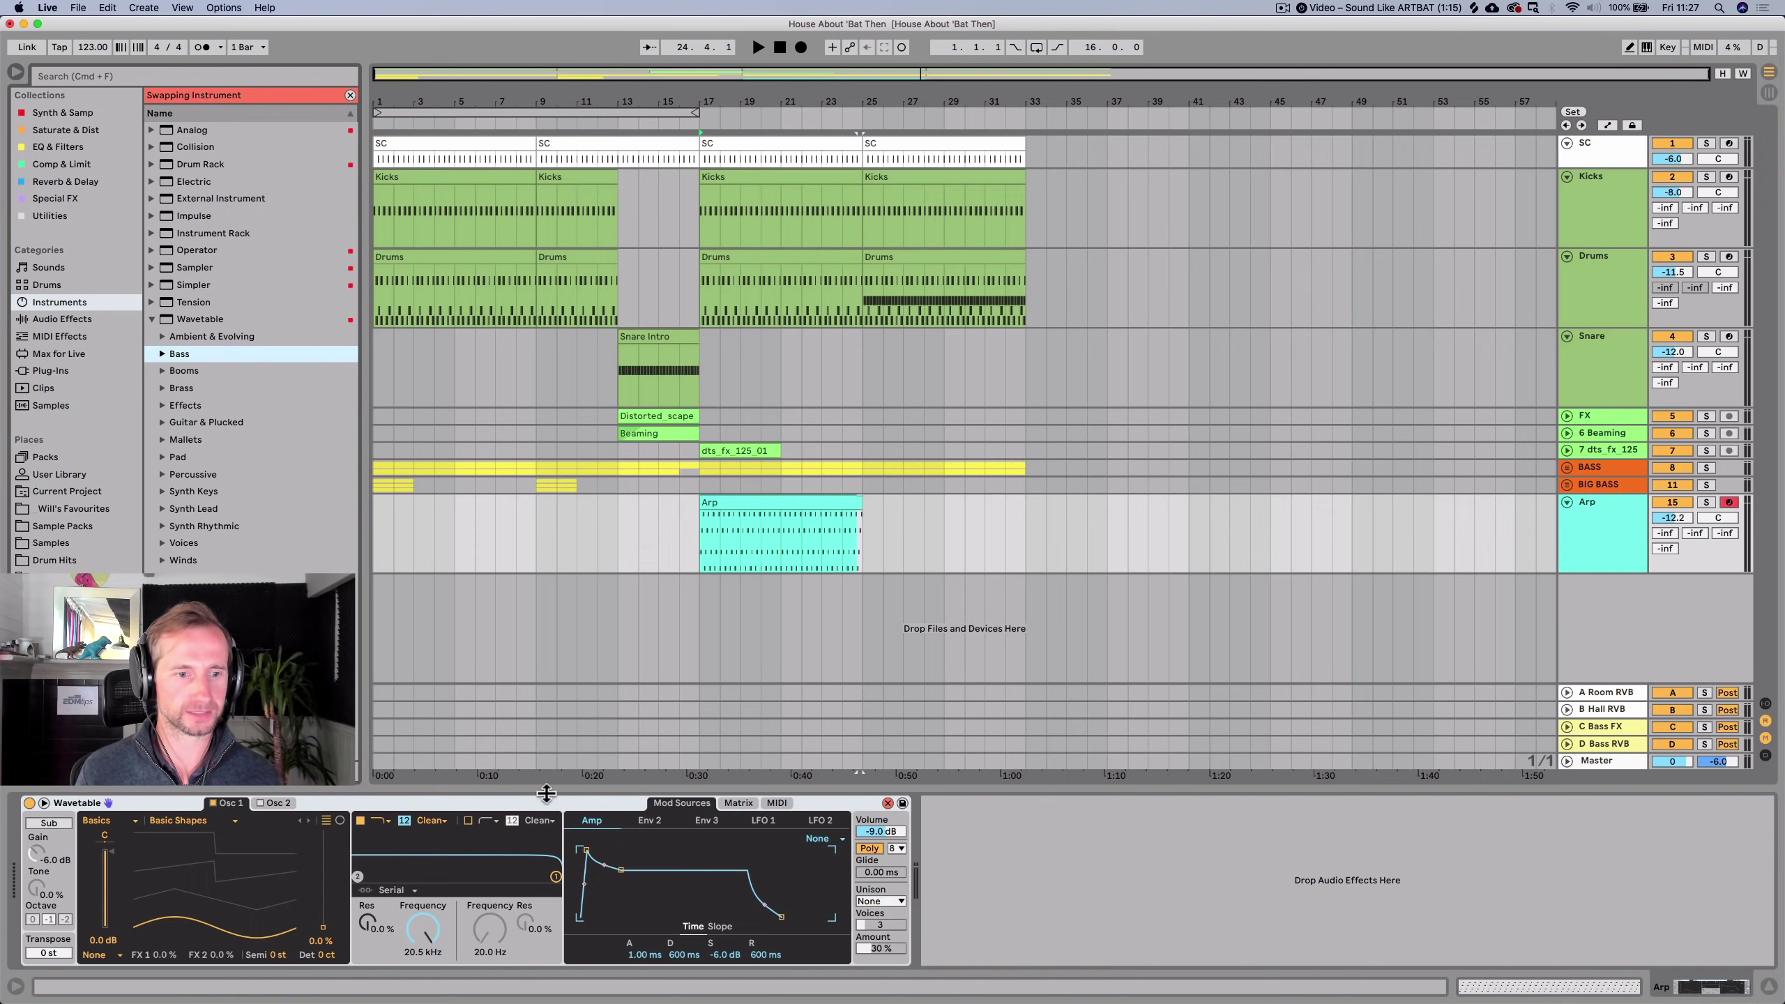
{"action": "left_click", "coordinate": [531, 802]}
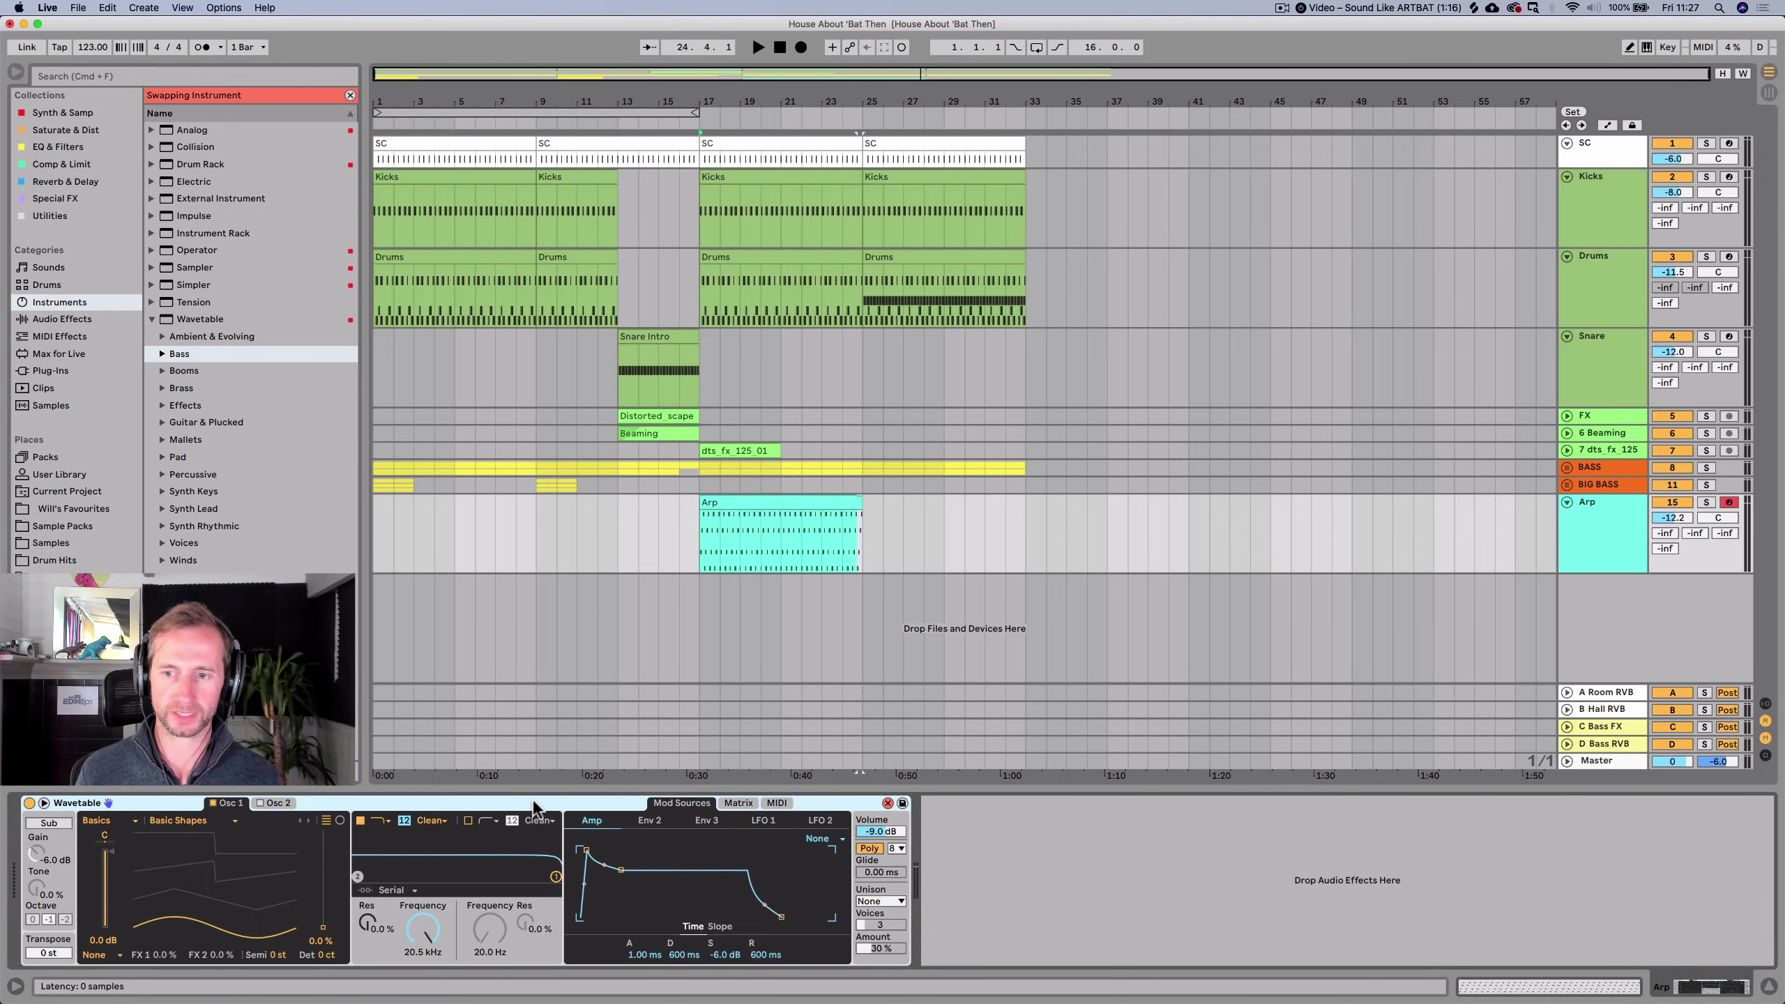
{"action": "left_click", "coordinate": [186, 134]}
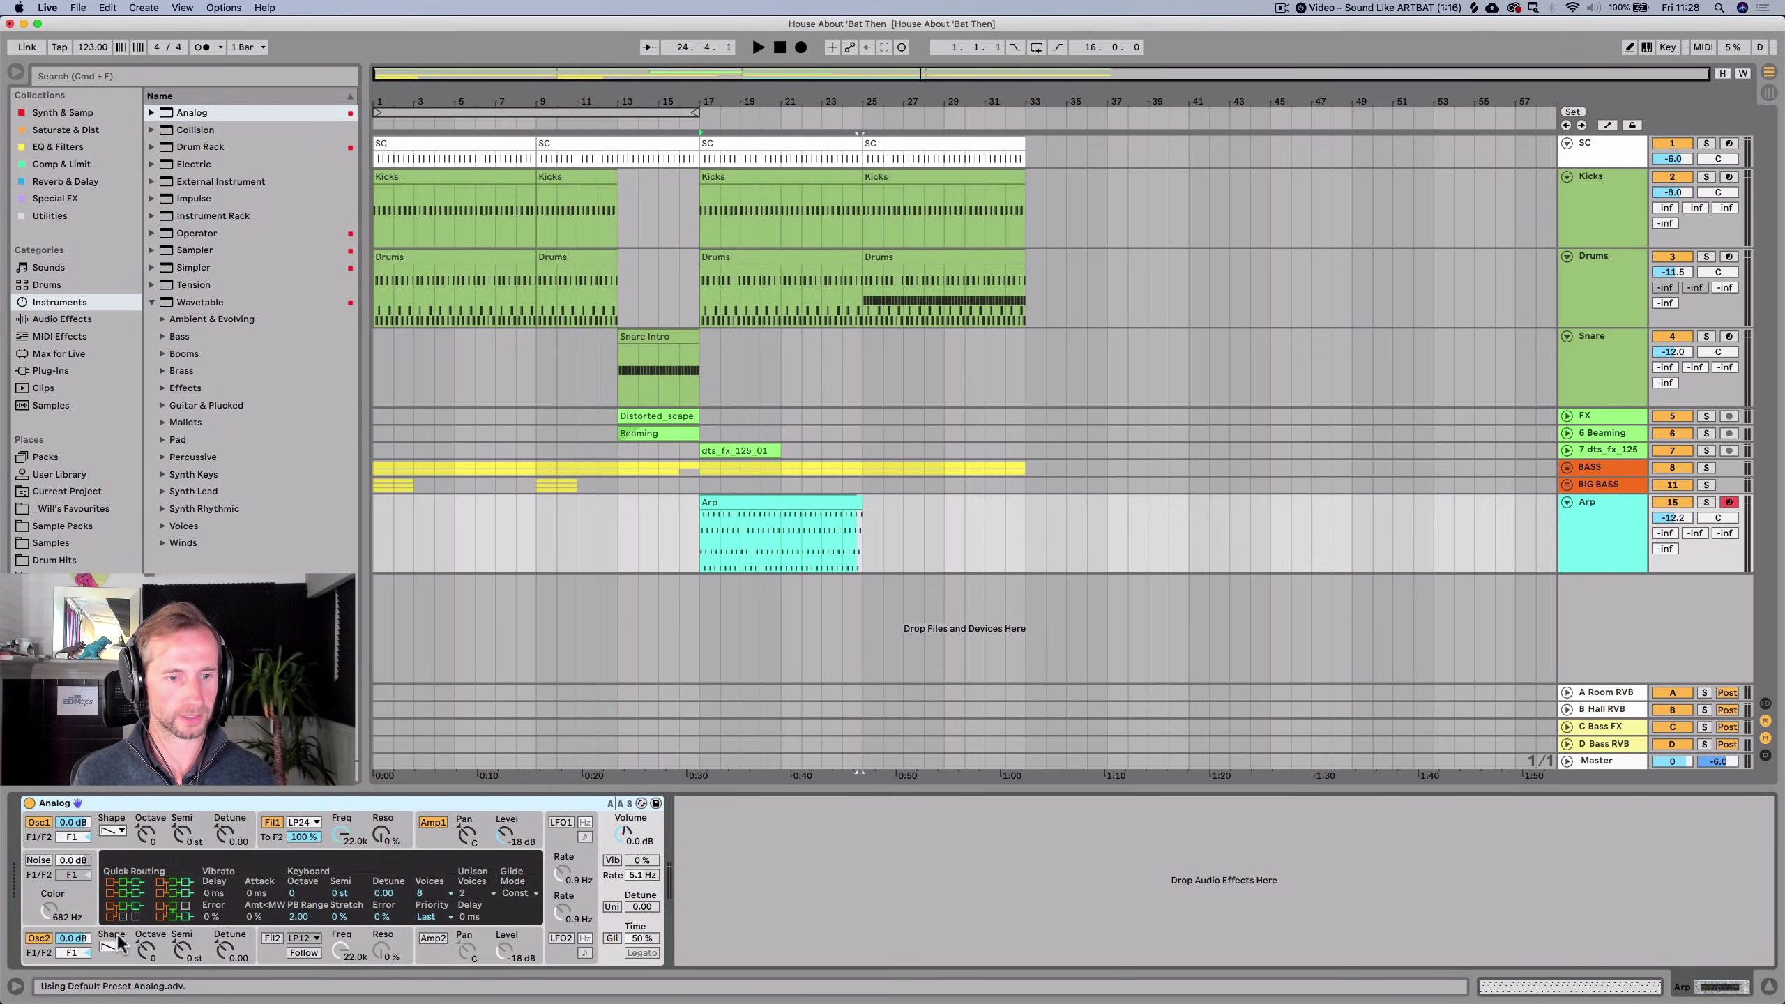
Route Analog's two oscillators in parallel, each through its own filter, and audition the Arp track in solo.
{"action": "left_click", "coordinate": [126, 890]}
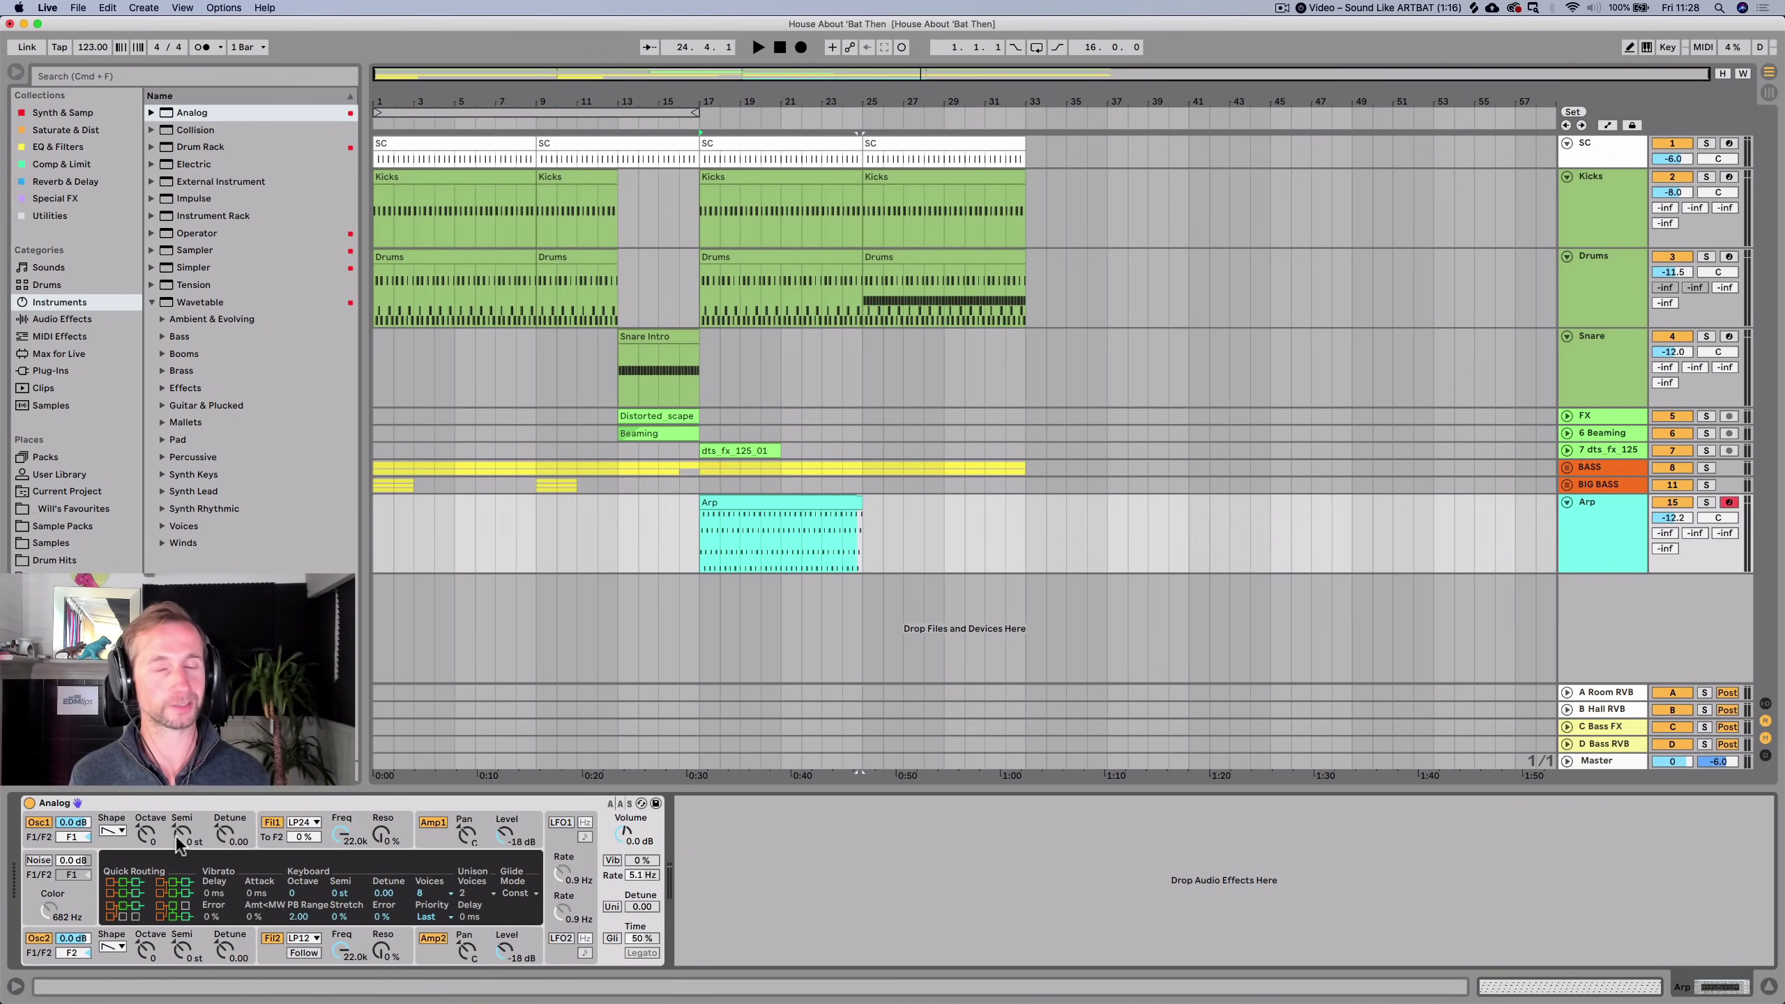
{"action": "left_click", "coordinate": [36, 848]}
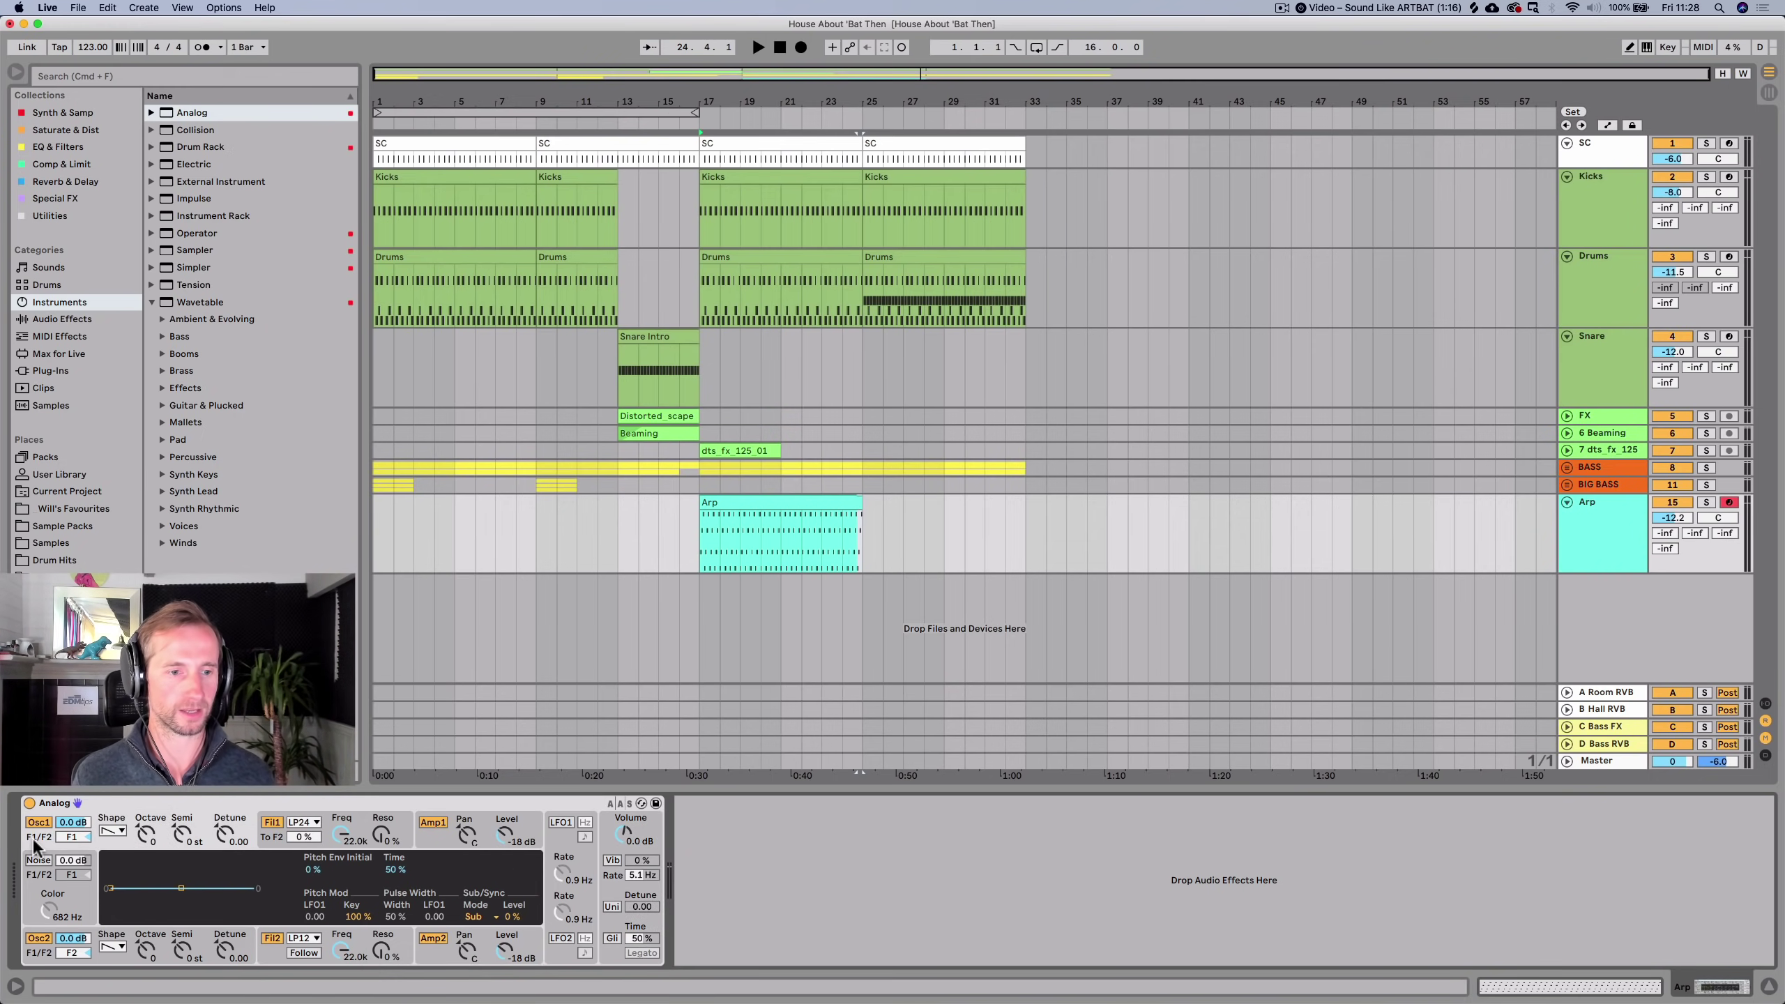
{"action": "key", "text": "space"}
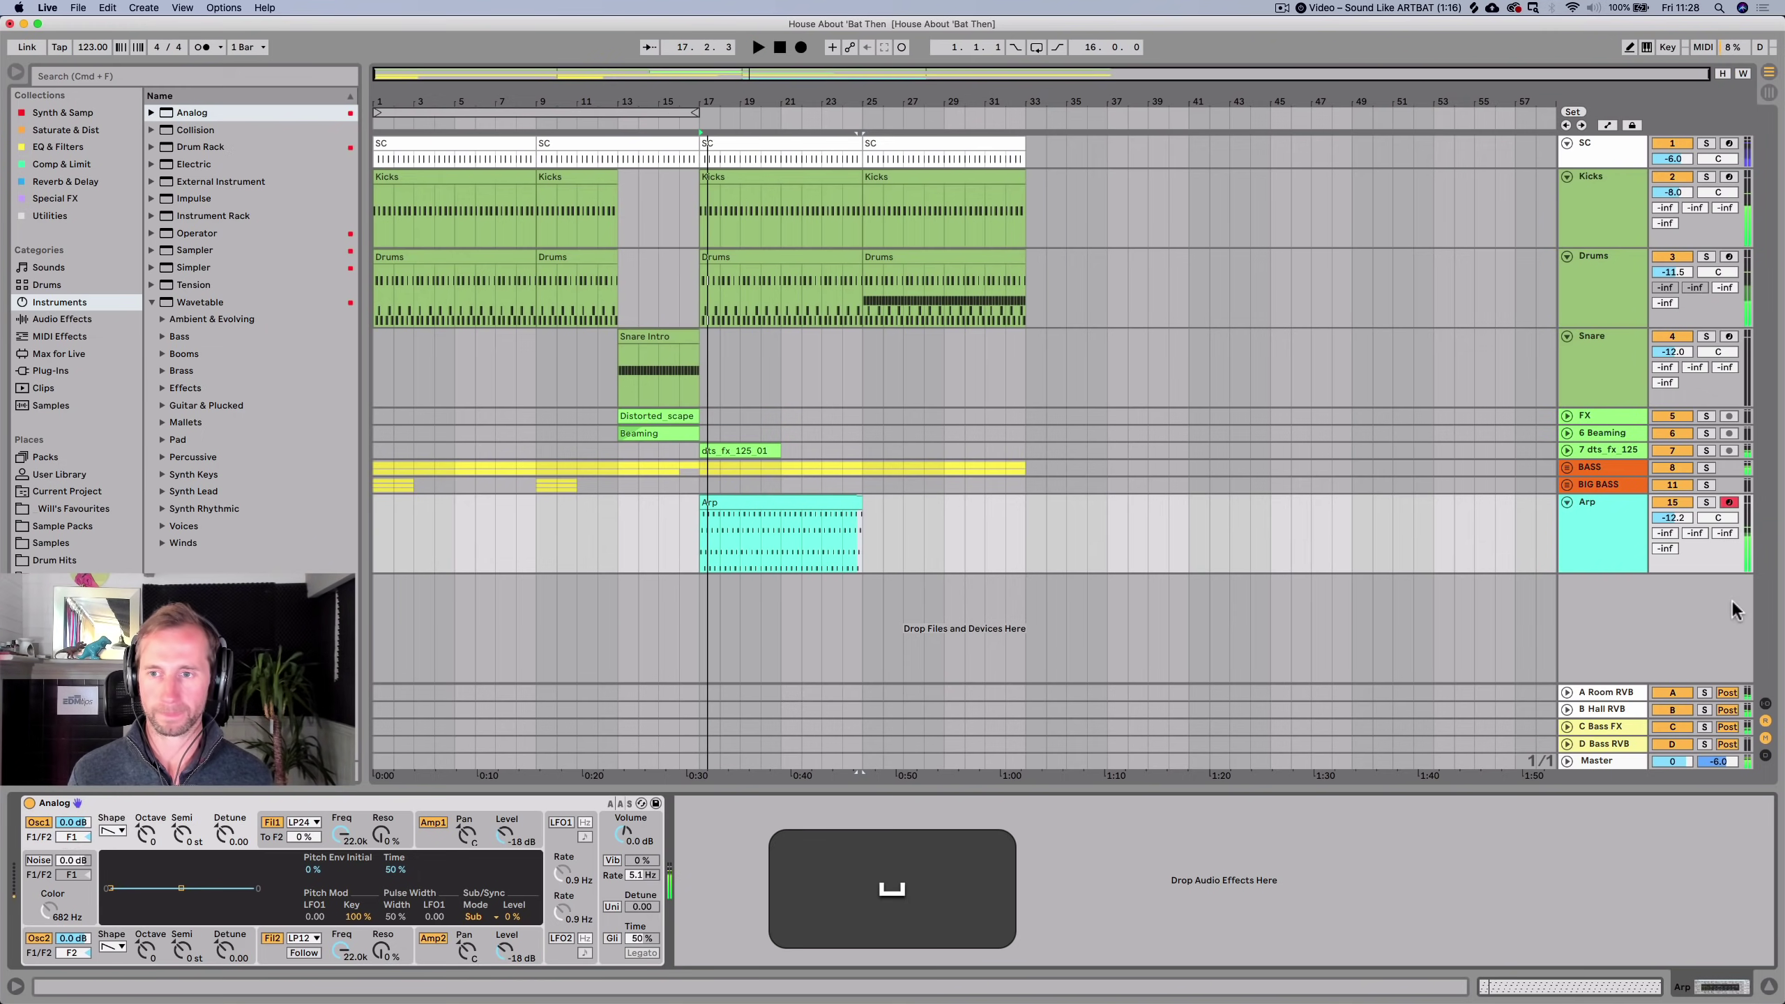
{"action": "left_click", "coordinate": [1707, 502]}
{"action": "key", "text": "space"}
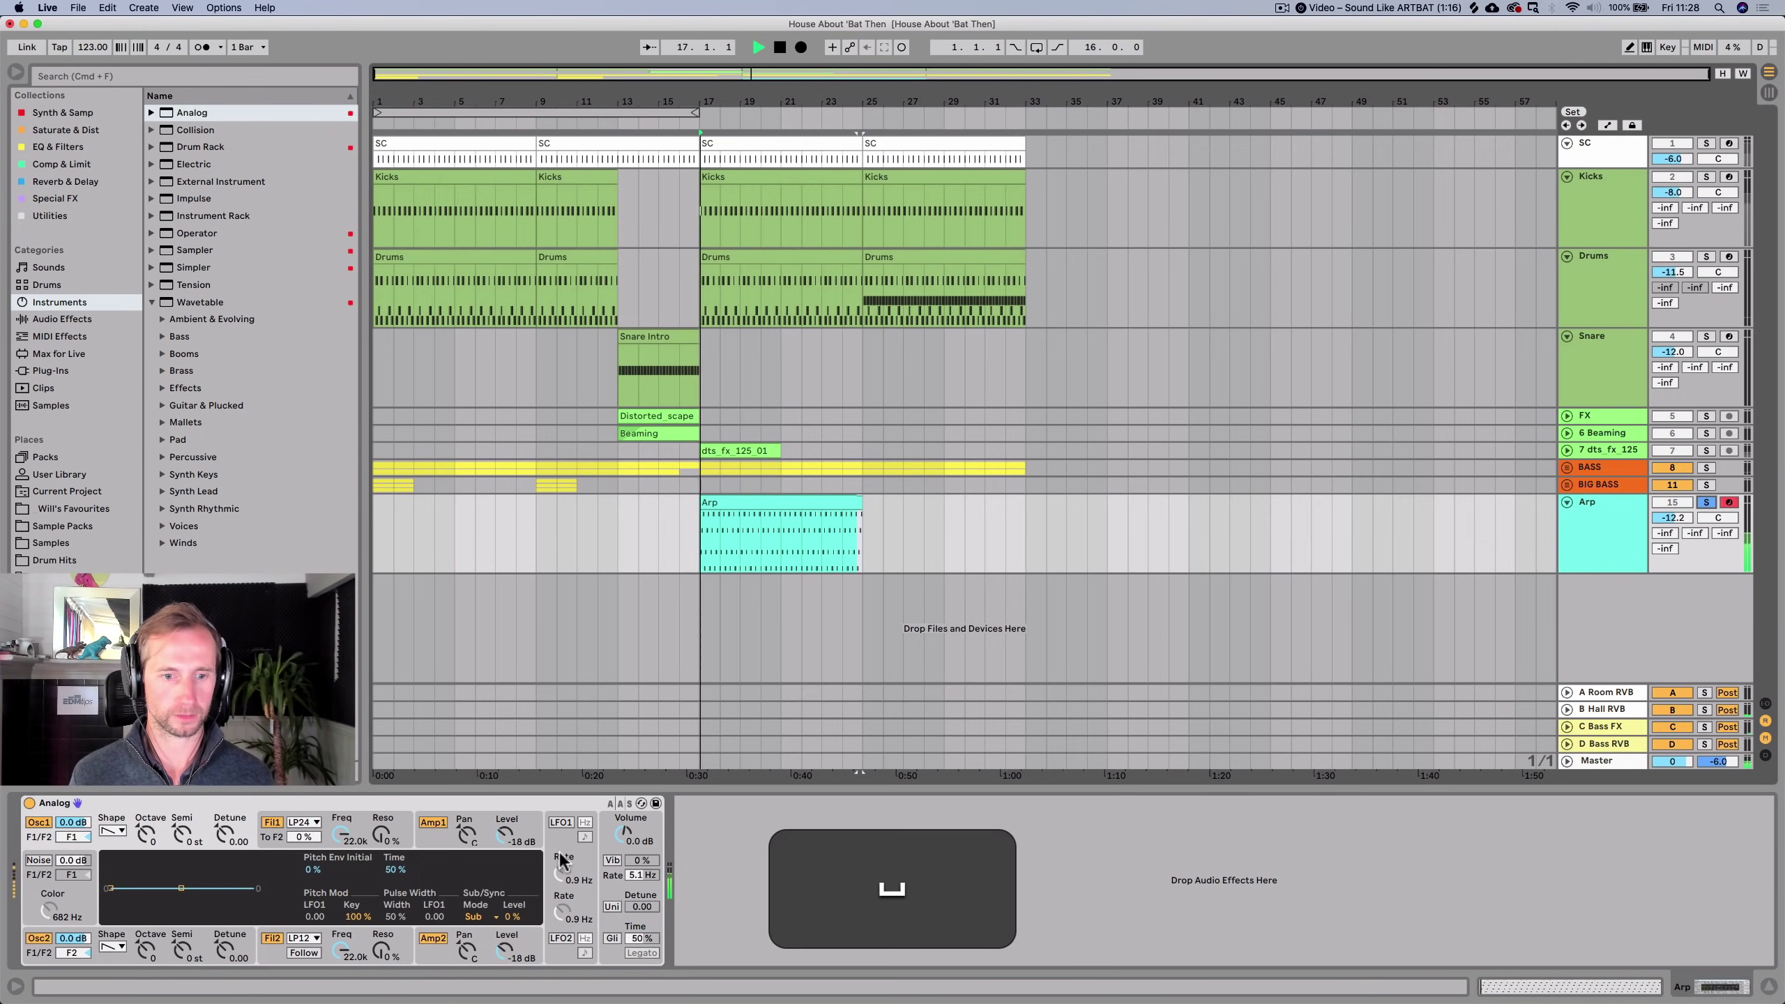
Set Analog's voices to Mono and enable glide with a time of 44%.
{"action": "left_click", "coordinate": [610, 901]}
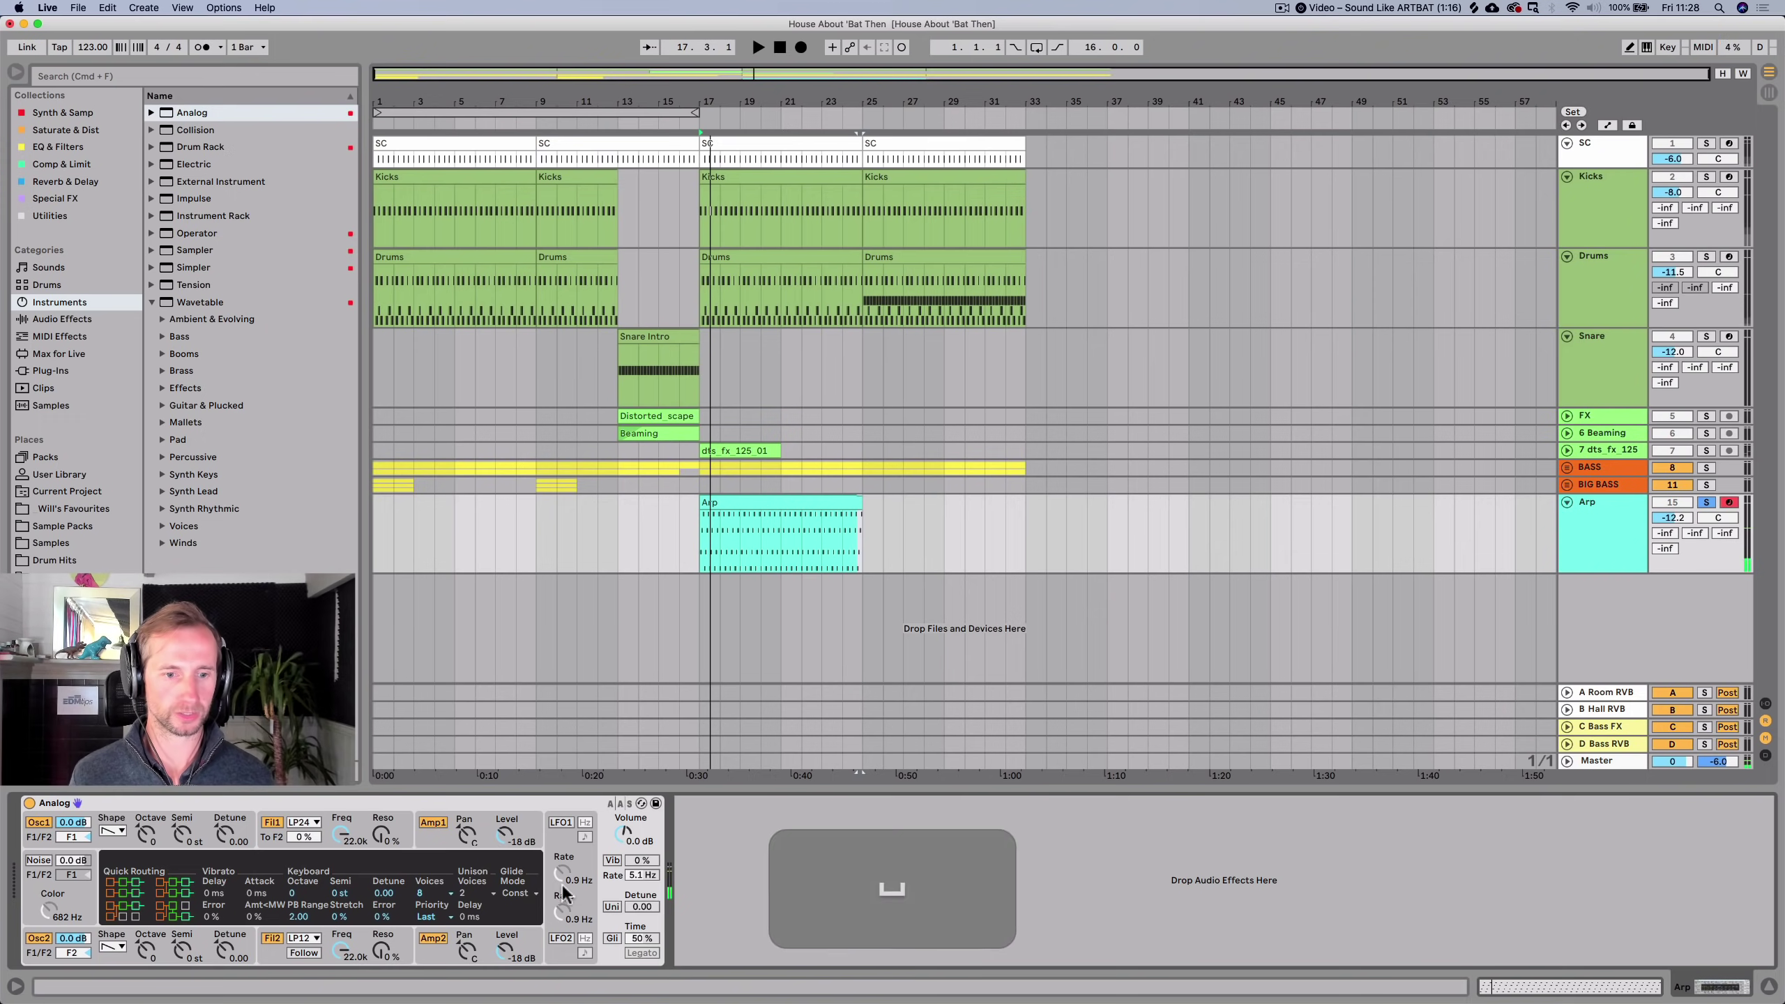
{"action": "left_click", "coordinate": [437, 897]}
{"action": "left_click", "coordinate": [422, 759]}
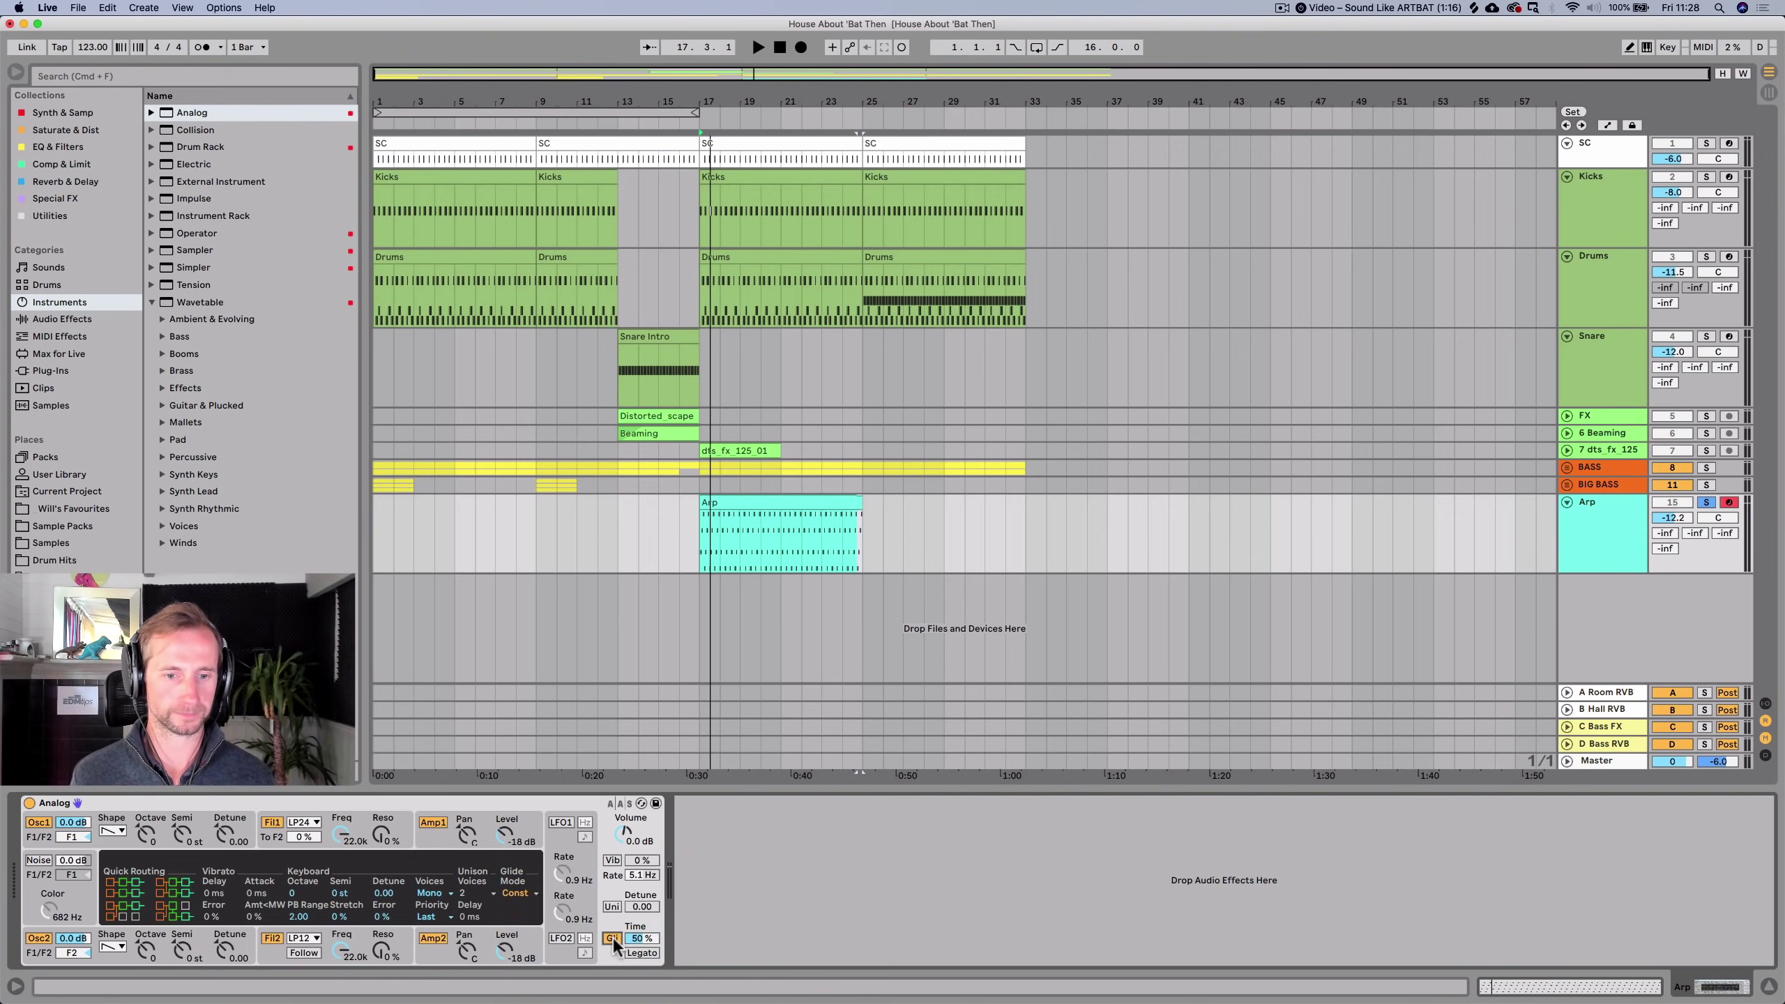
{"action": "left_click", "coordinate": [612, 939]}
{"action": "key", "text": "space"}
{"action": "left_click_drag", "start_coordinate": [642, 938], "coordinate": [641, 889]}
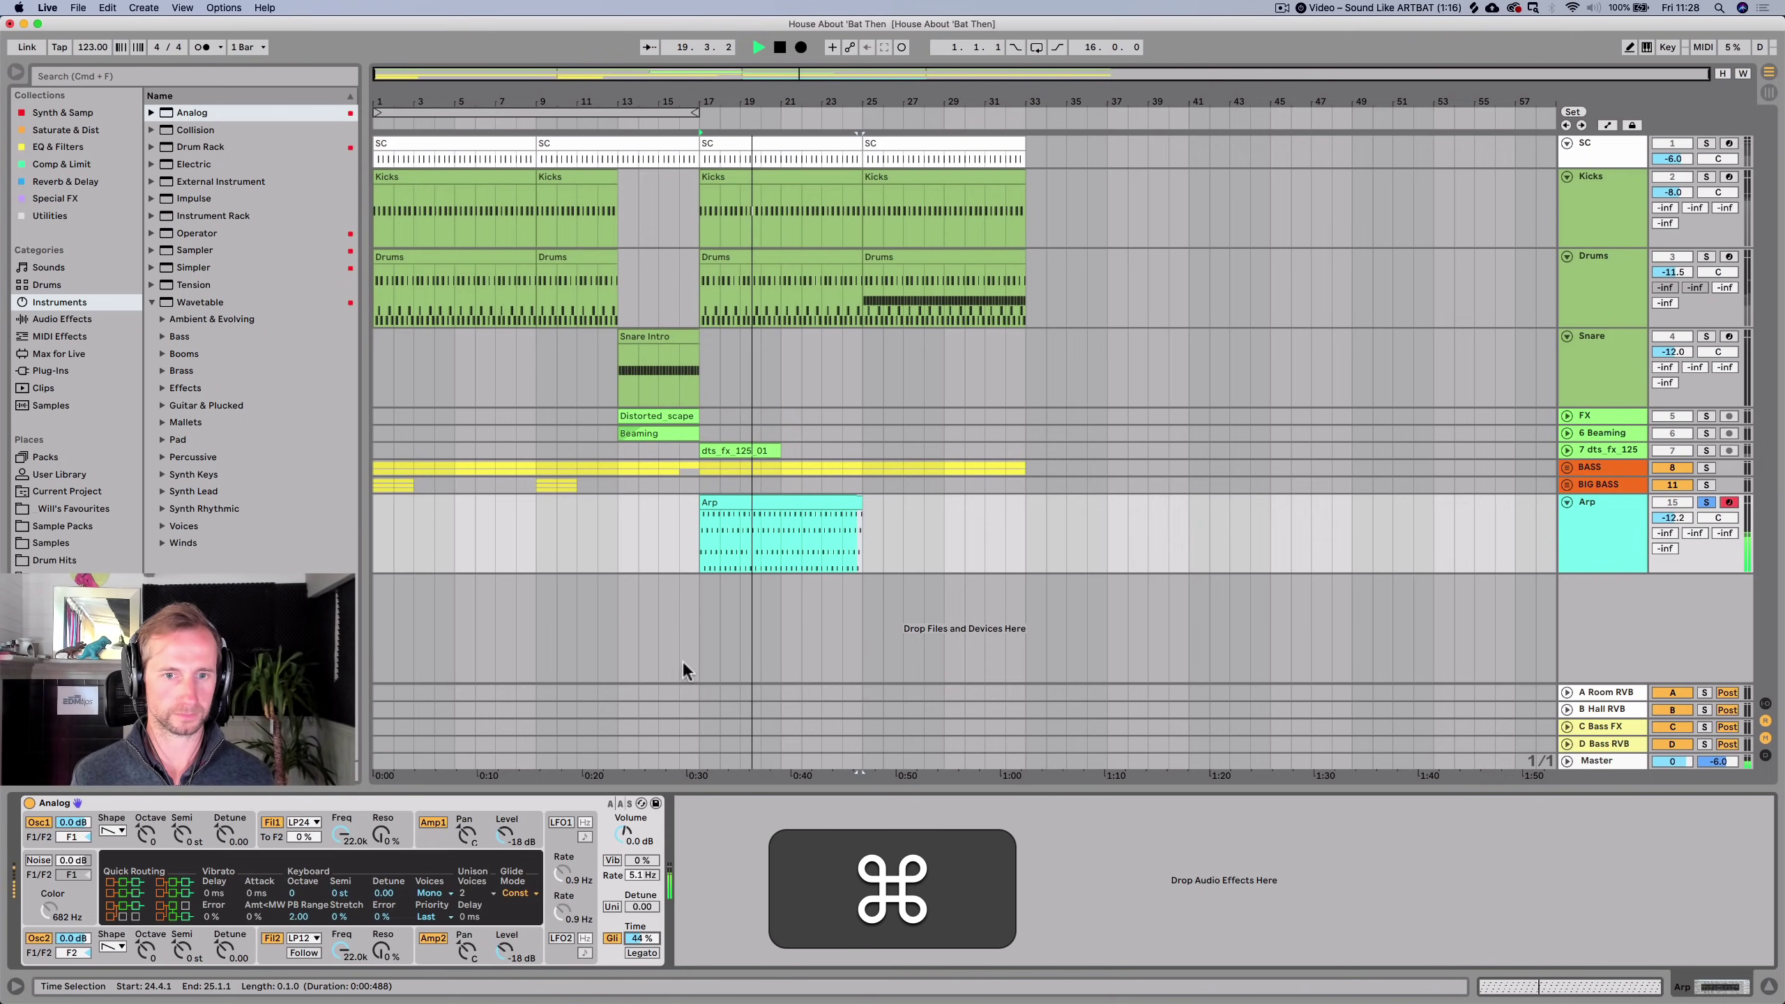
{"action": "double_click", "coordinate": [723, 502]}
{"action": "key", "text": "space"}
{"action": "key", "text": "super+a"}
{"action": "key", "text": "shift+Tab"}
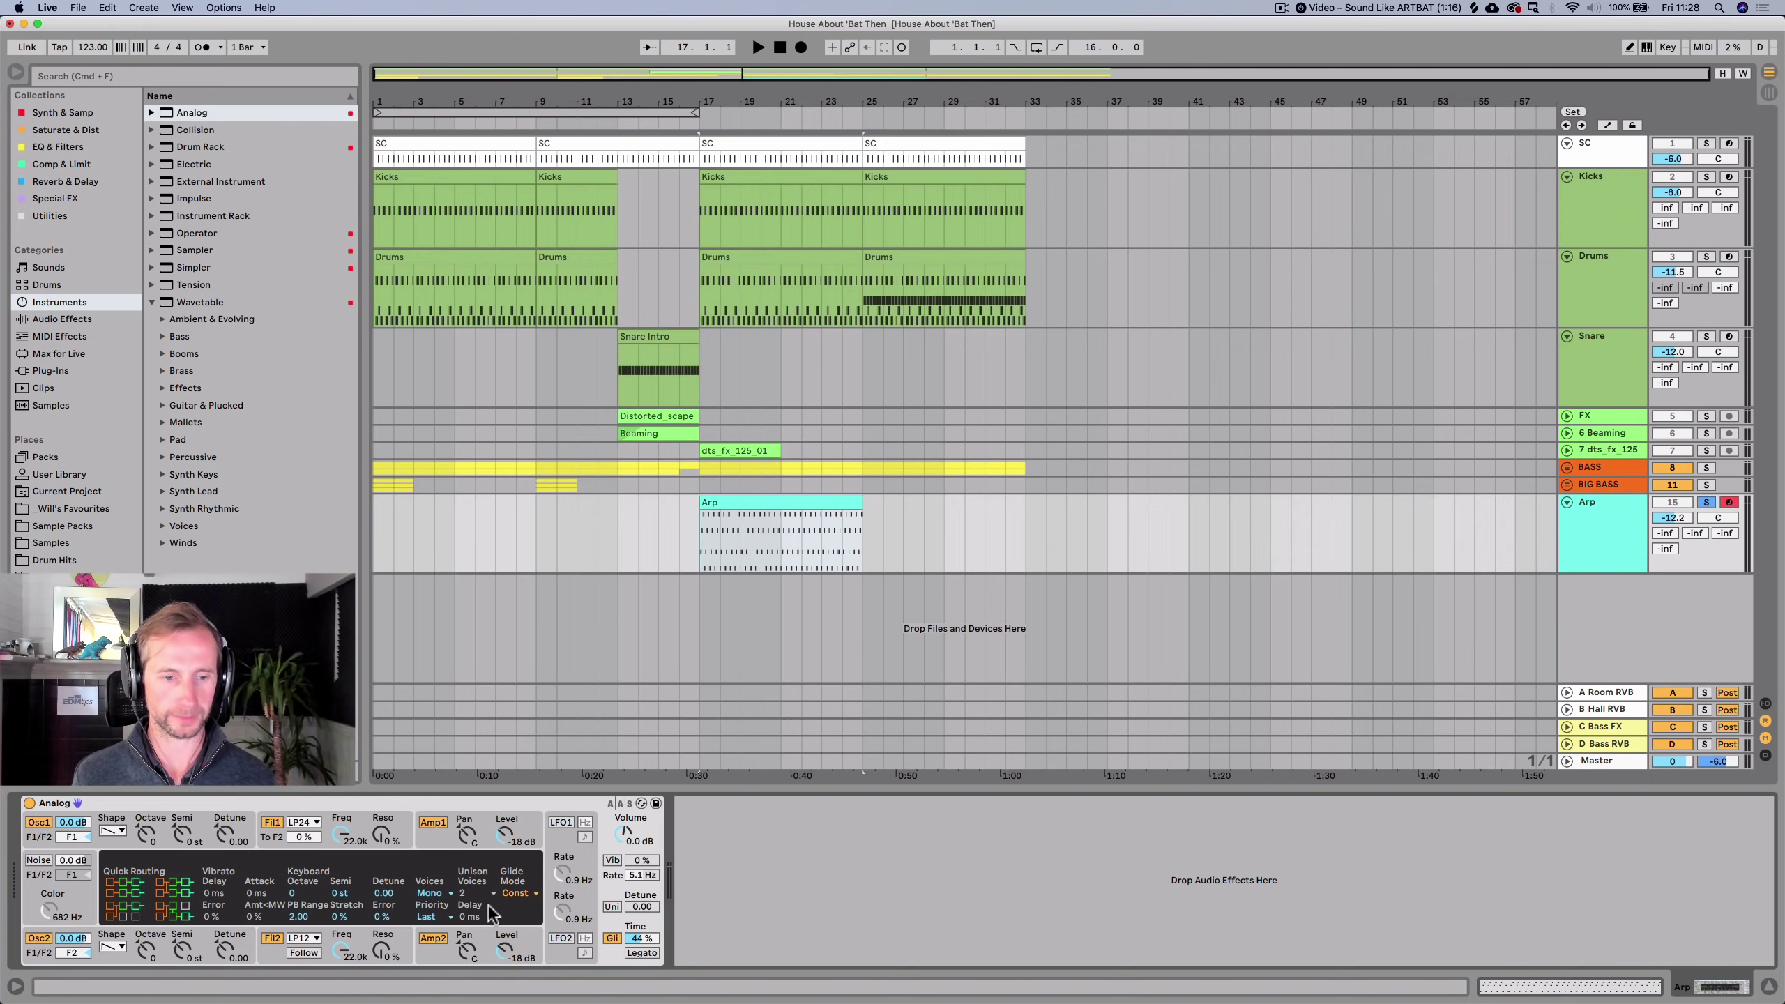
During playback, detune oscillator 1 very slightly downward and switch oscillator 2 to the rectangle wave.
{"action": "key", "text": "space"}
{"action": "left_click_drag", "start_coordinate": [224, 834], "coordinate": [225, 835]}
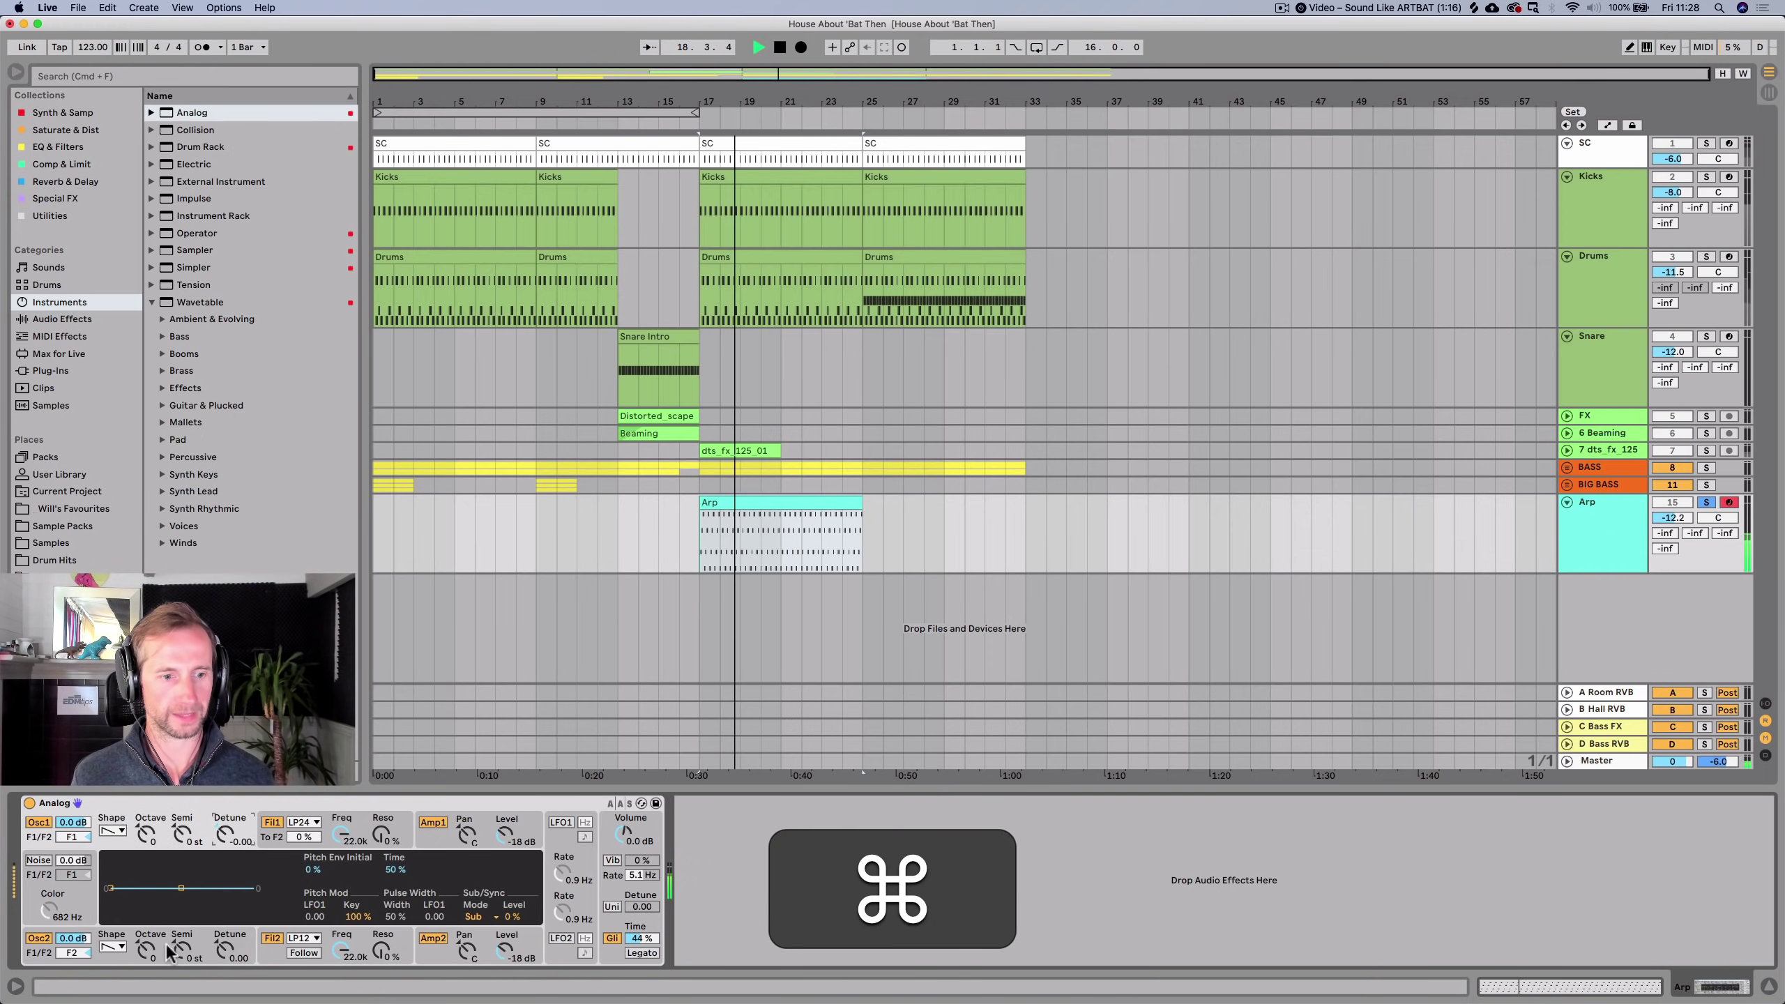
{"action": "left_click", "coordinate": [112, 946]}
{"action": "left_click", "coordinate": [111, 928]}
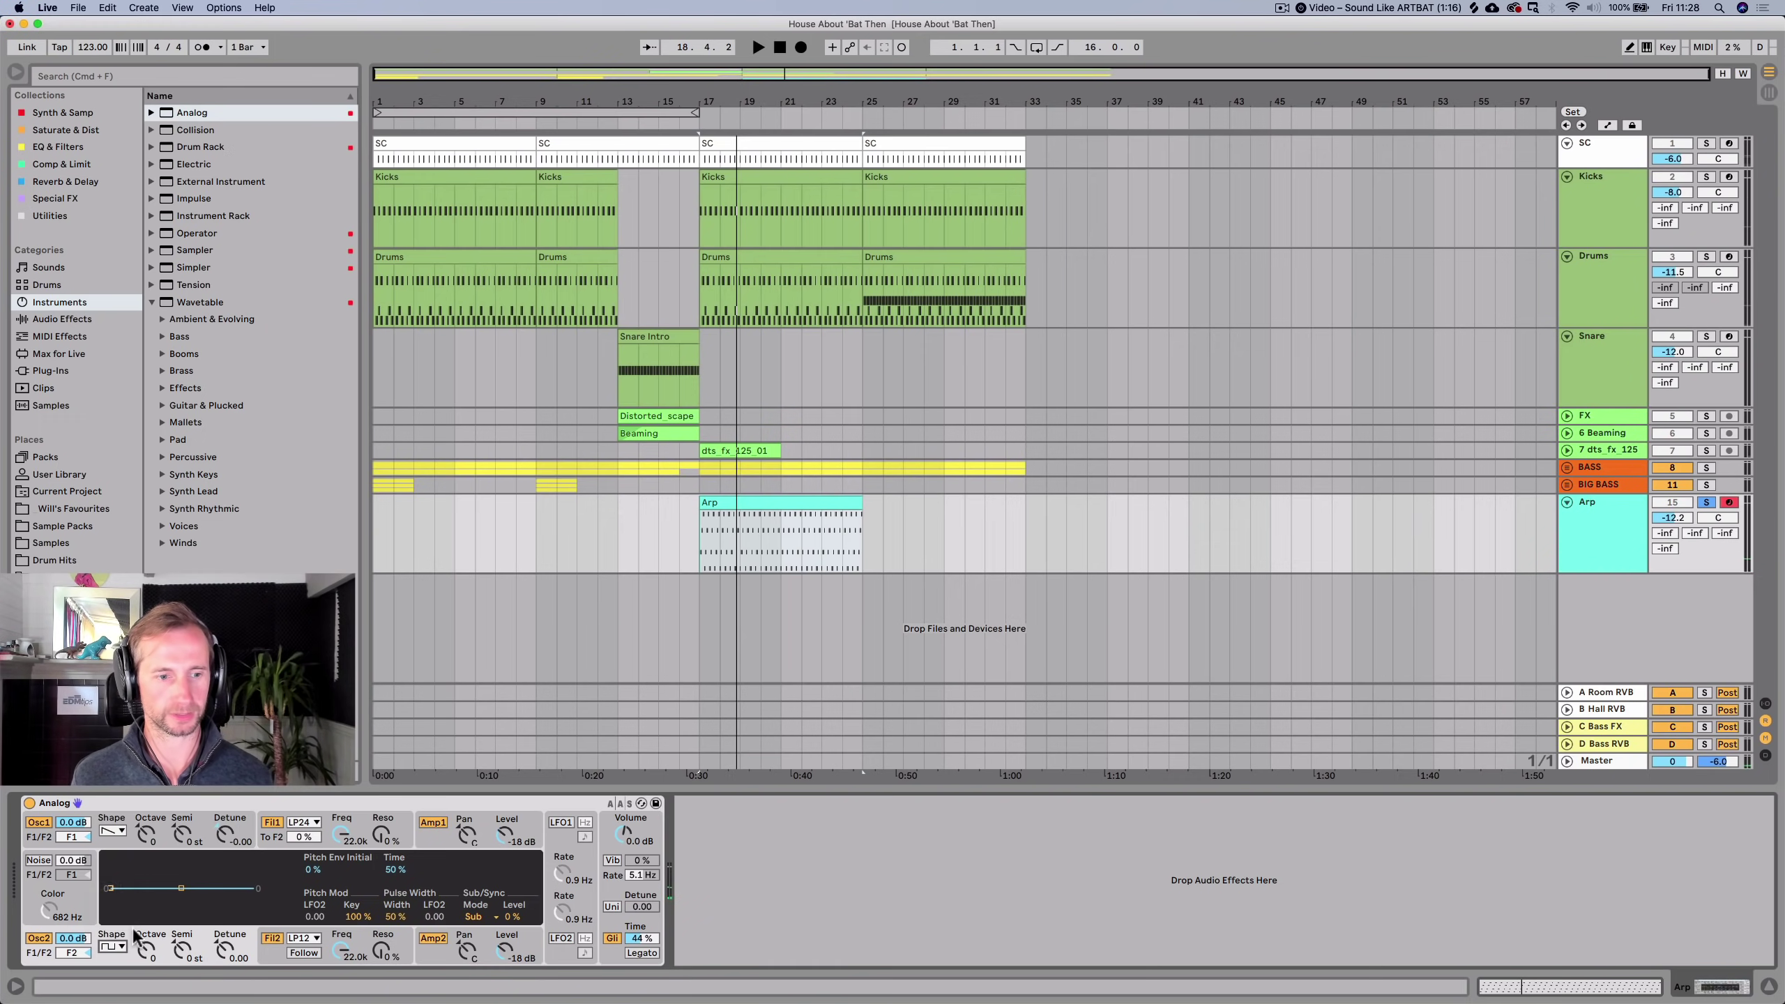
Set oscillator 2's detune to 0.01 while auditioning the arp.
{"action": "left_click", "coordinate": [219, 954]}
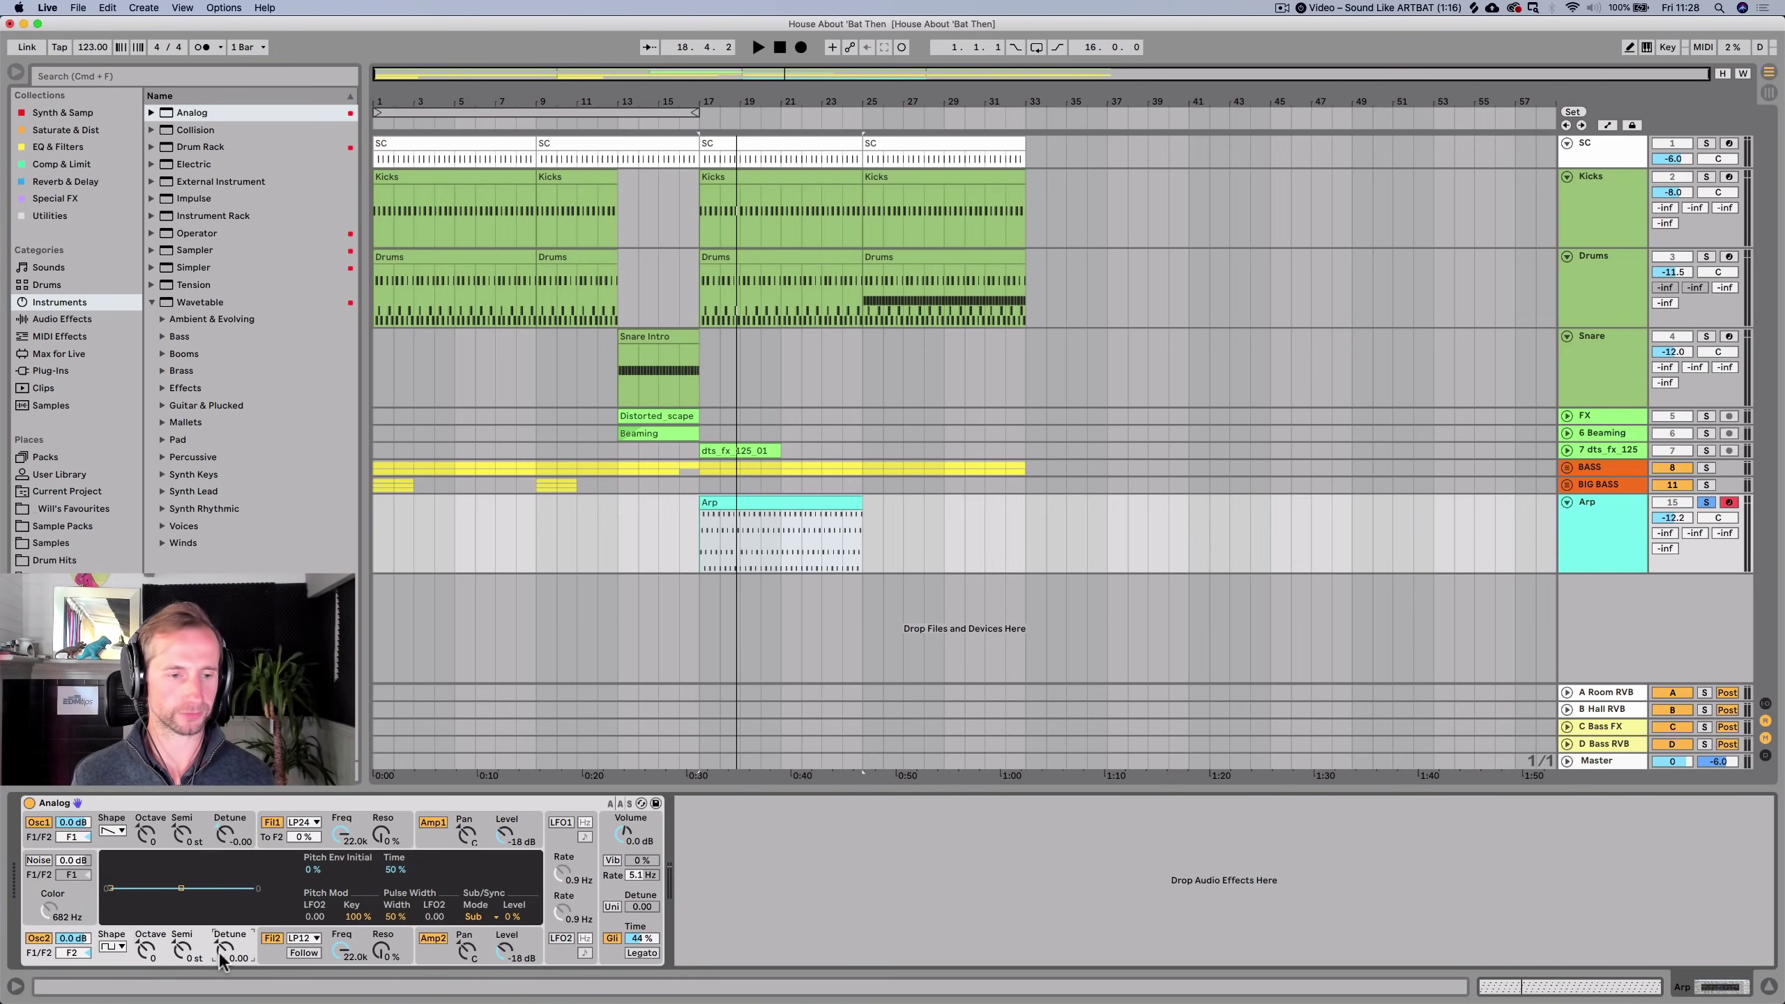
{"action": "left_click_drag", "start_coordinate": [220, 961], "coordinate": [219, 960]}
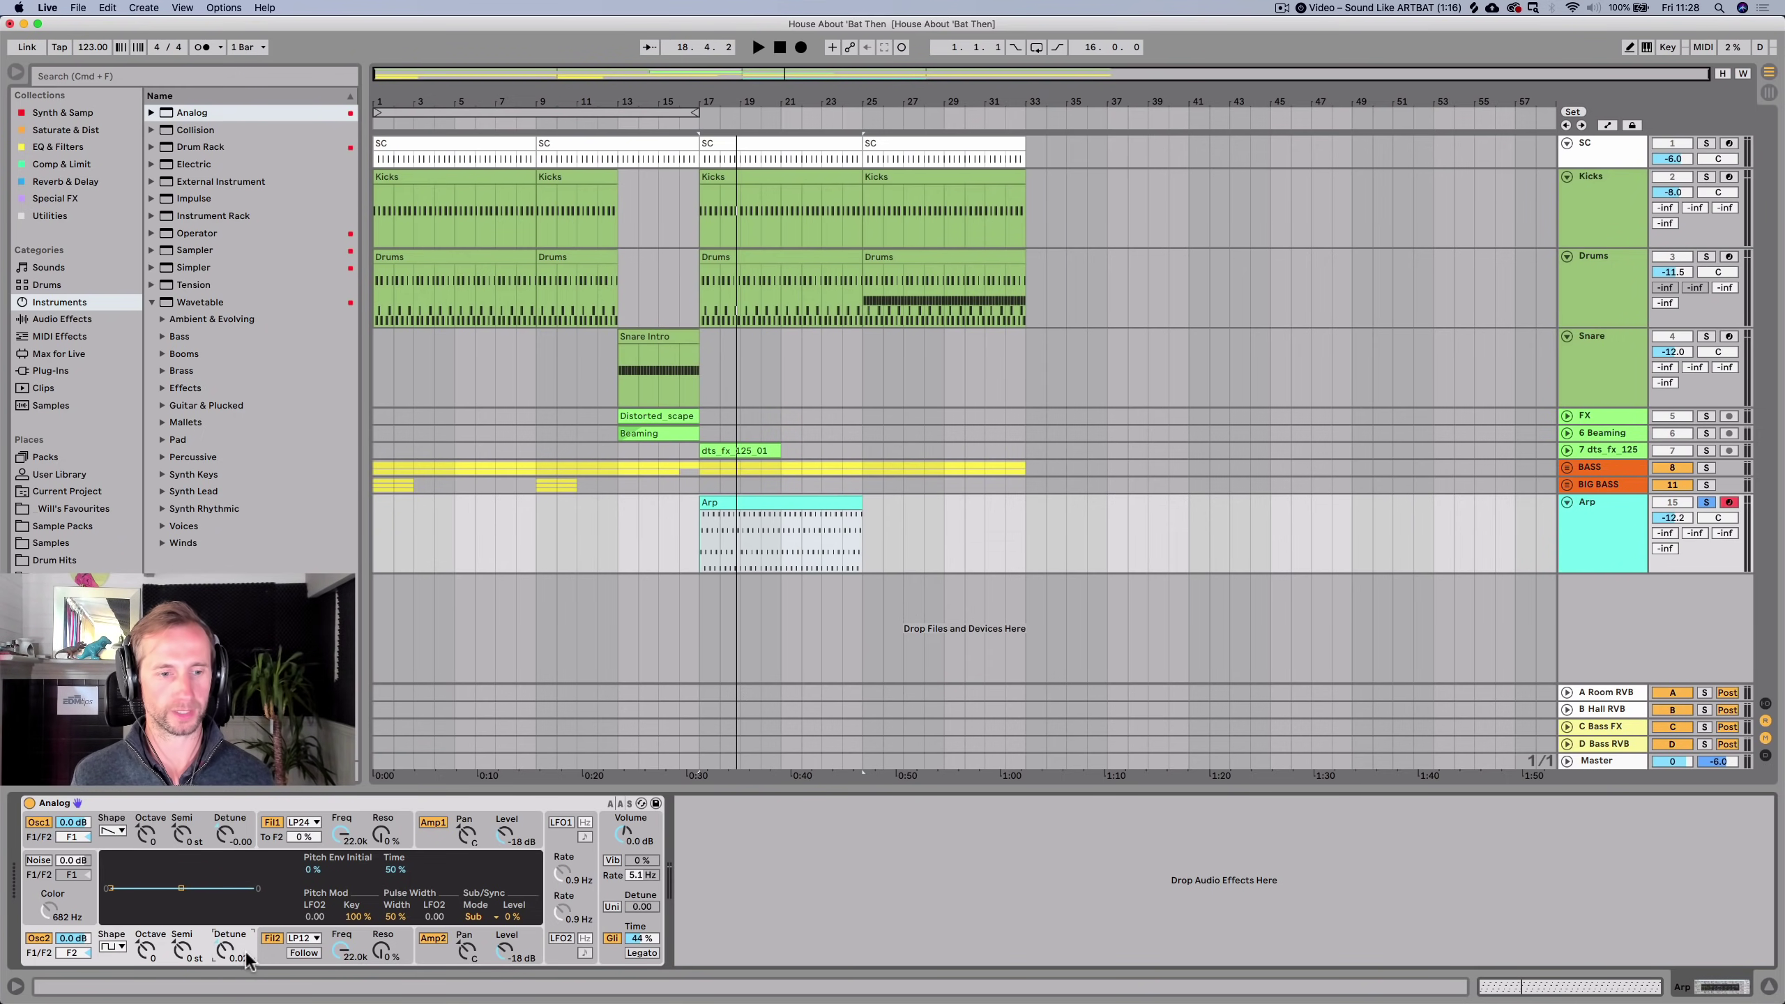
{"action": "key", "text": "space"}
{"action": "left_click_drag", "start_coordinate": [230, 959], "coordinate": [230, 955]}
{"action": "left_click_drag", "start_coordinate": [226, 951], "coordinate": [226, 950]}
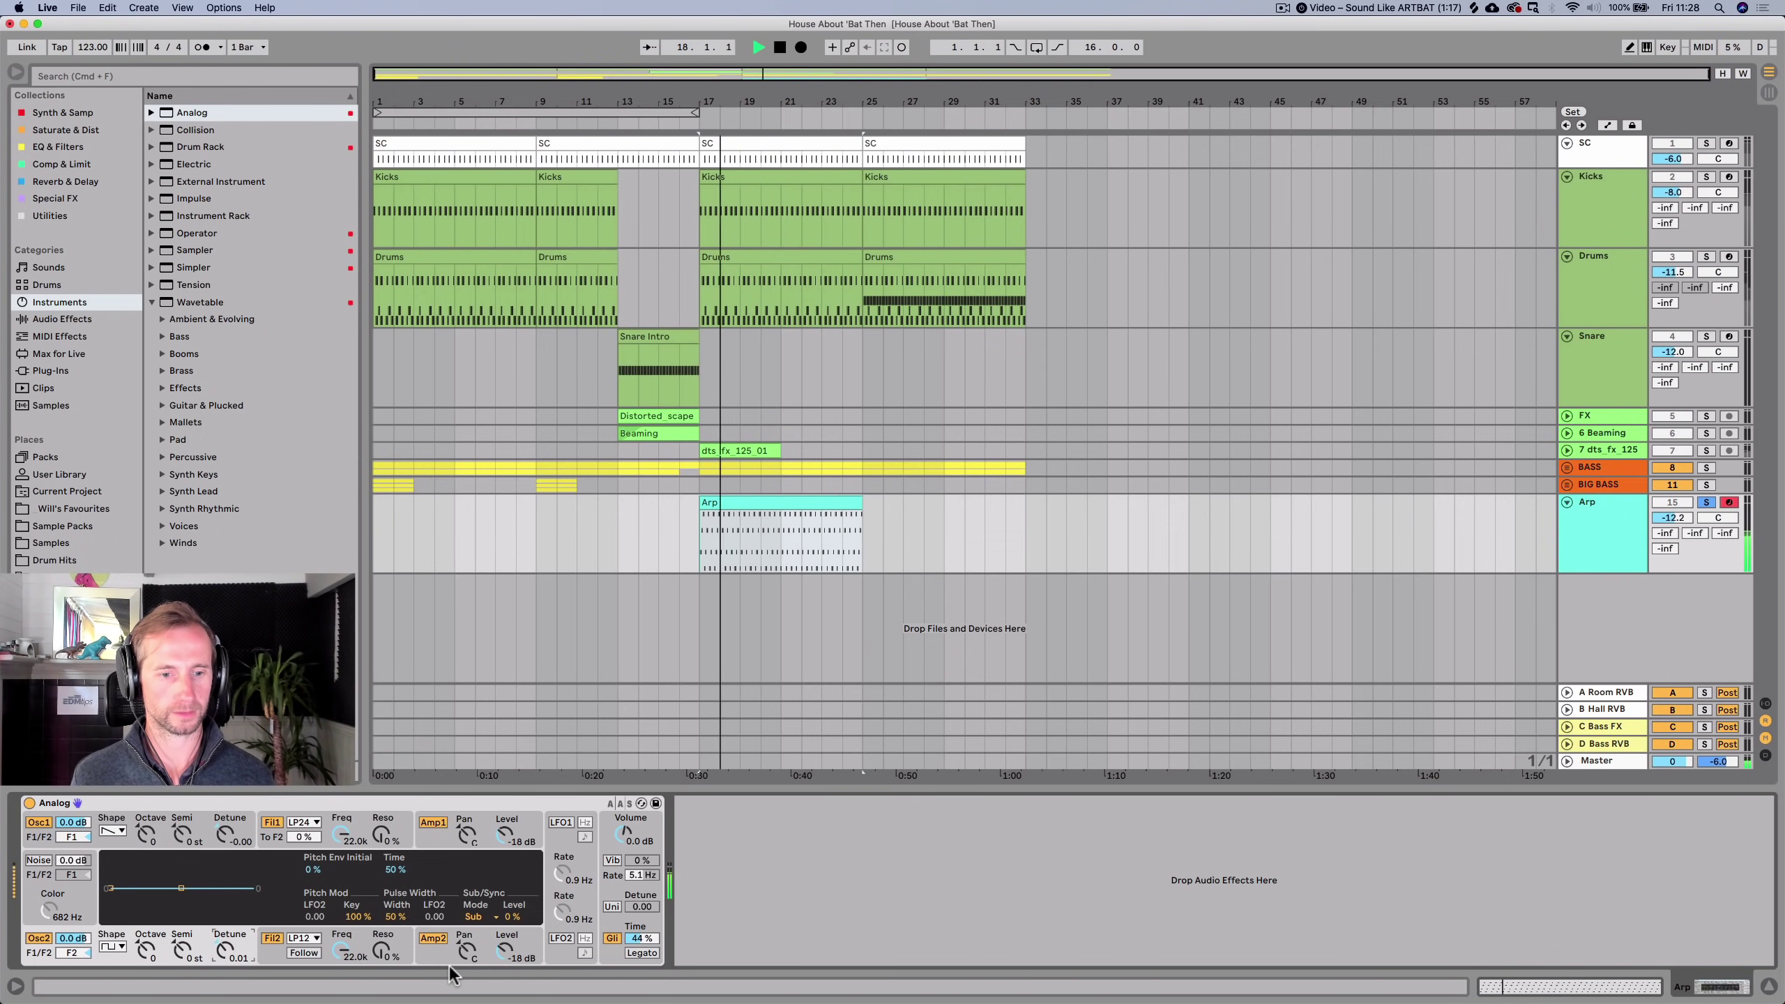
Pan Amp 2 to 11L and Amp 1 to 20R, and set the glide time to 49%.
{"action": "left_click_drag", "start_coordinate": [467, 950], "coordinate": [466, 959]}
{"action": "left_click_drag", "start_coordinate": [466, 835], "coordinate": [467, 821]}
{"action": "left_click_drag", "start_coordinate": [641, 939], "coordinate": [641, 941]}
{"action": "left_click", "coordinate": [432, 837]}
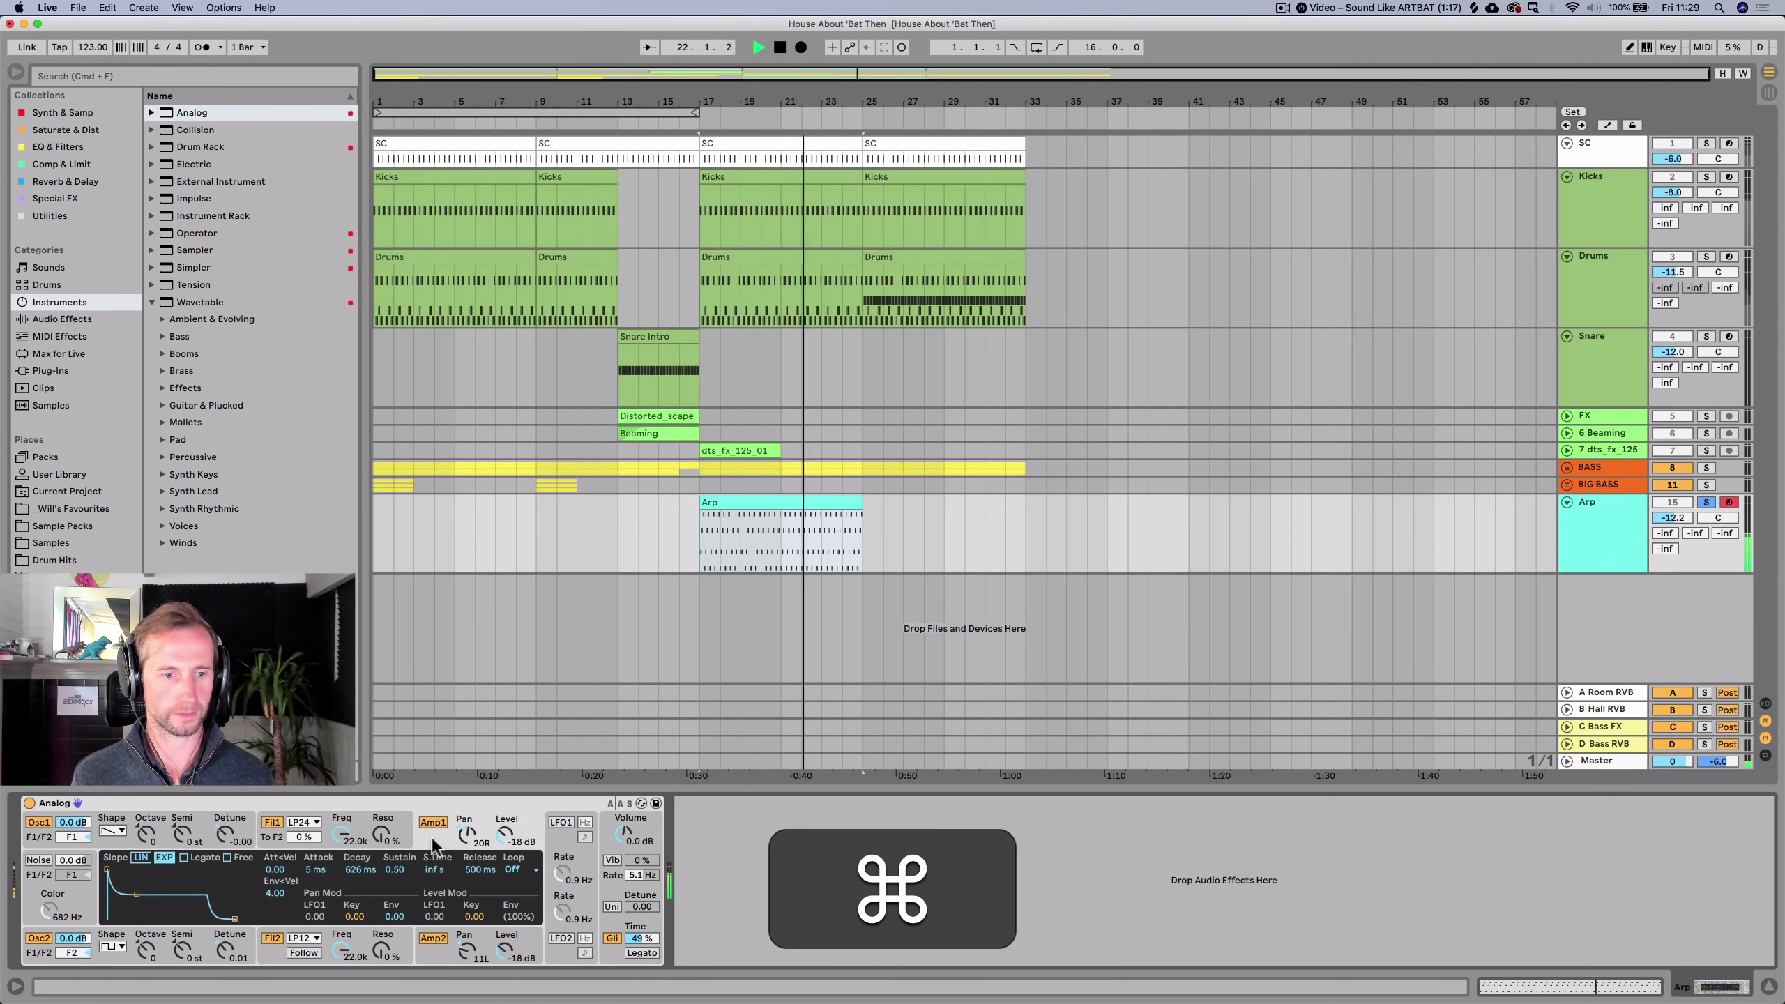
Raise Amp 1's envelope sustain to 1.00 in Analog and replay the arp to check it.
{"action": "left_click_drag", "start_coordinate": [393, 870], "coordinate": [393, 802]}
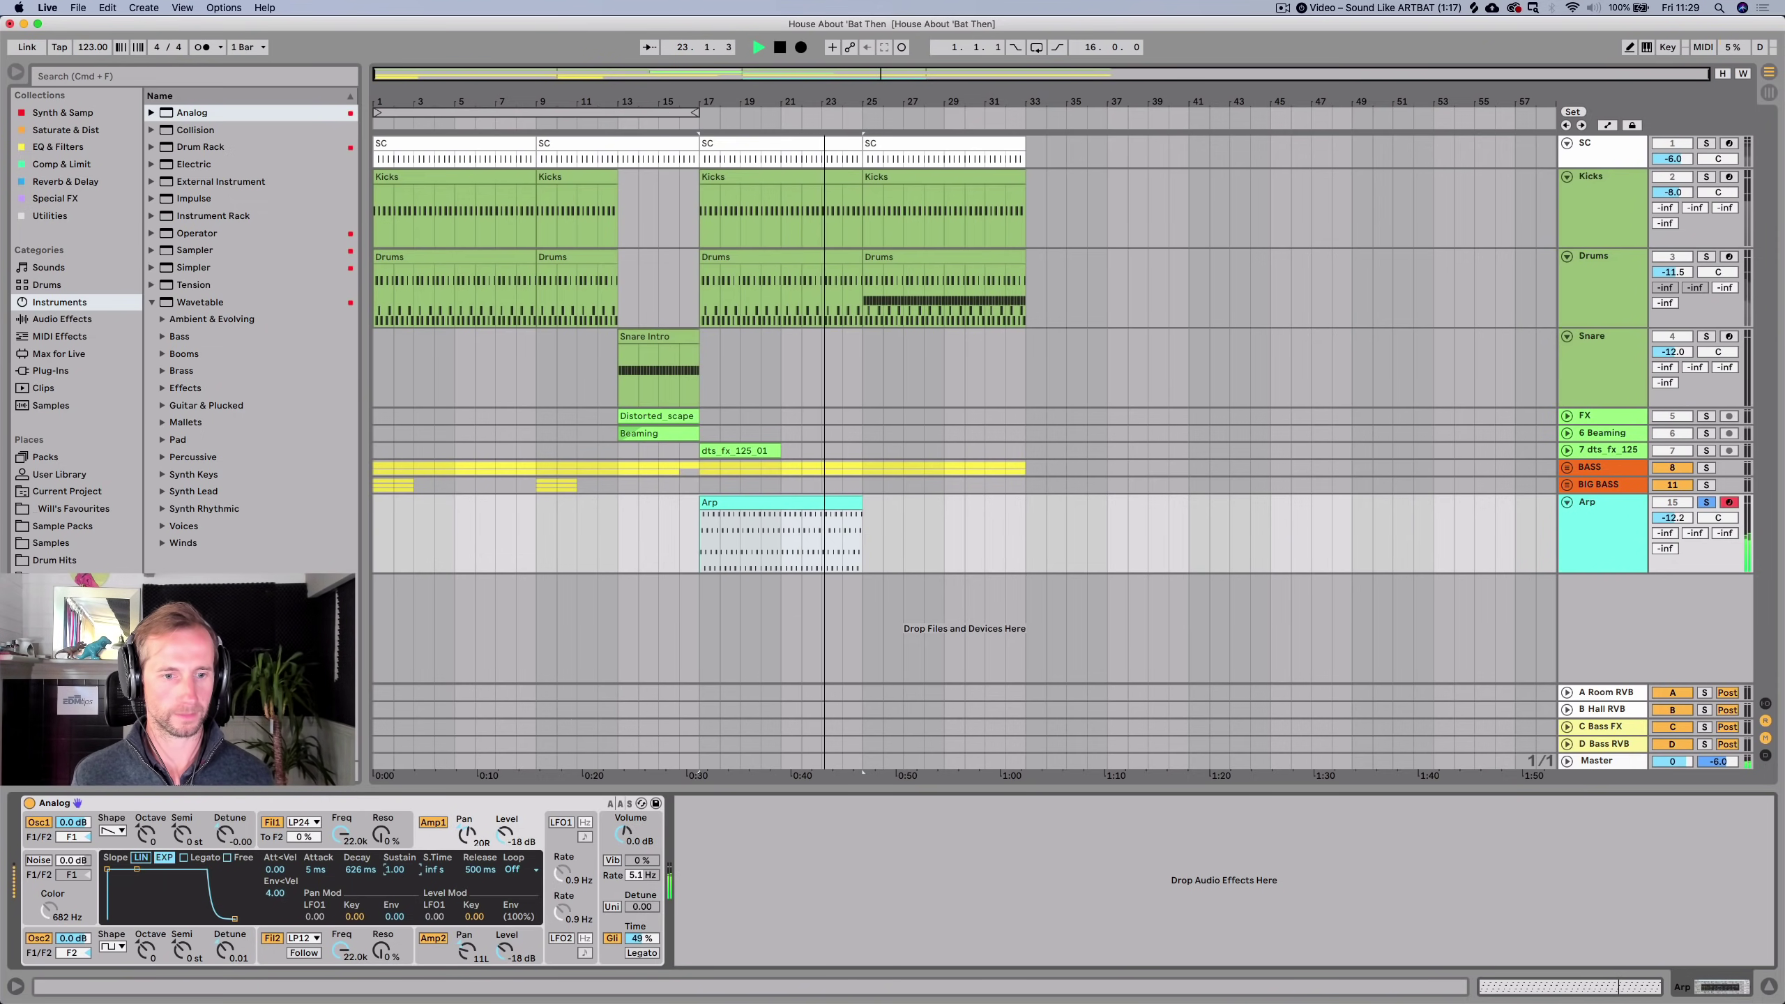
{"action": "mouse_move", "coordinate": [316, 870]}
{"action": "left_mouse_down"}
{"action": "mouse_move", "coordinate": [316, 777]}
{"action": "mouse_move", "coordinate": [316, 869]}
{"action": "left_mouse_up"}
{"action": "key", "text": "space"}
{"action": "key", "text": "space"}
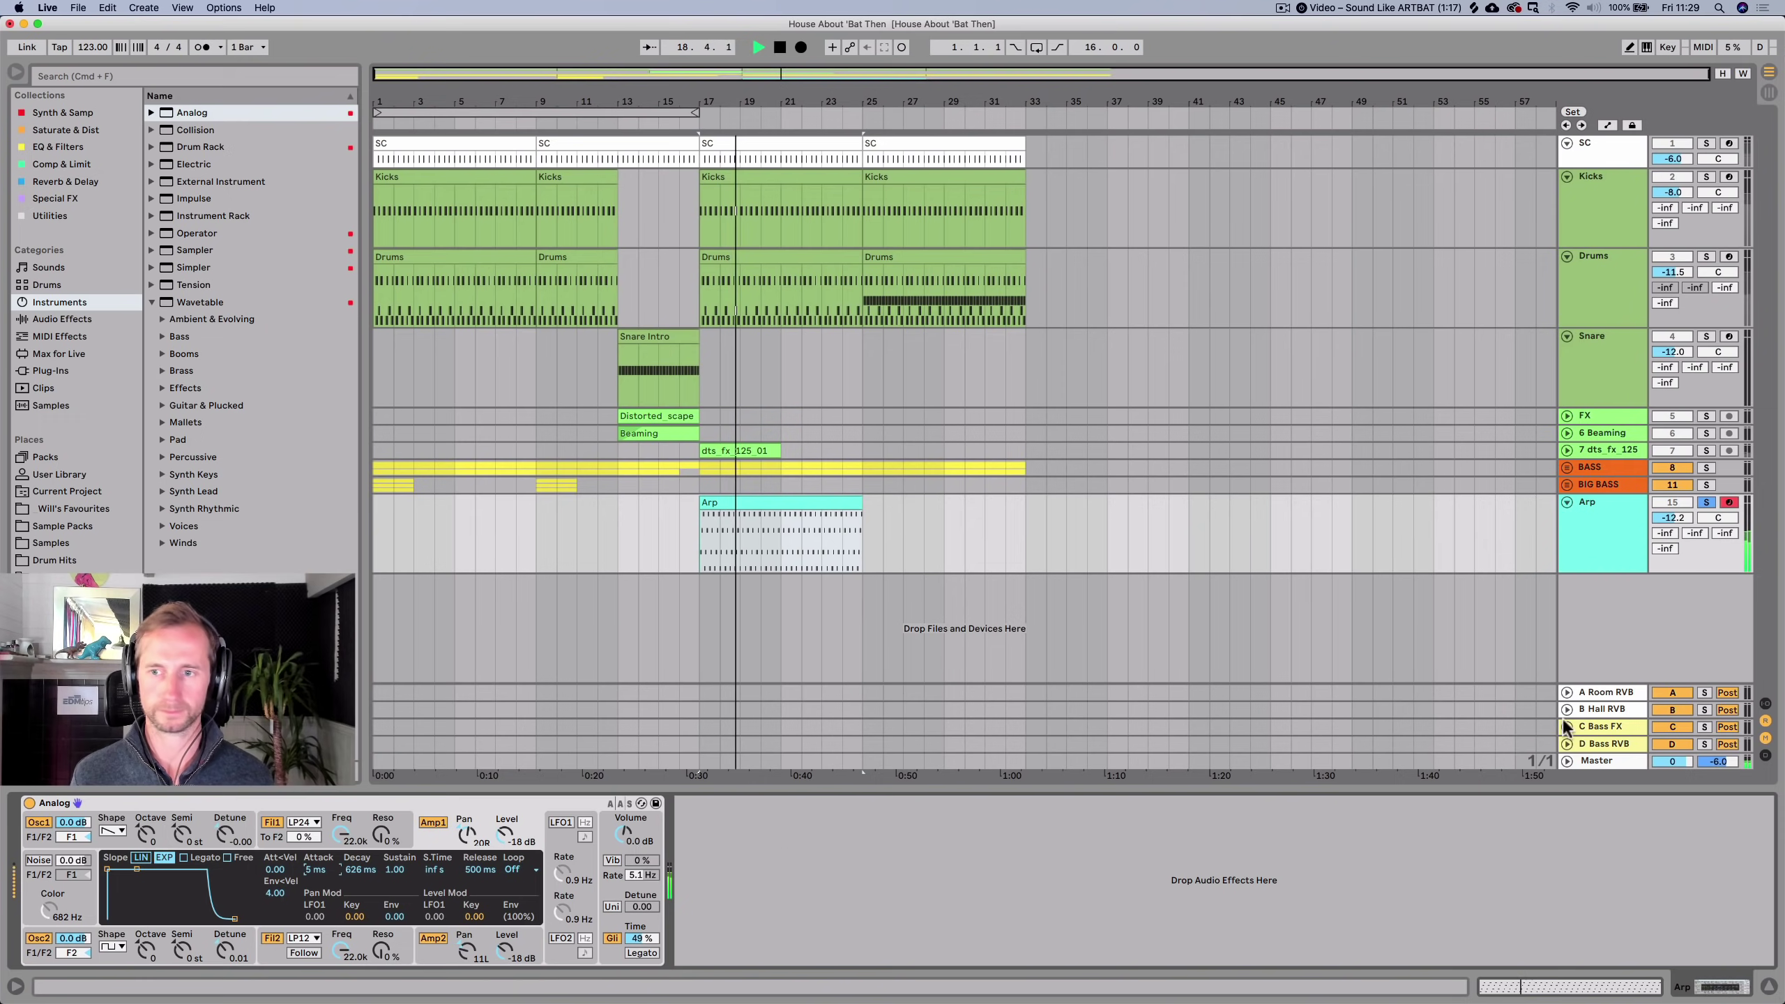
{"action": "key", "text": "space"}
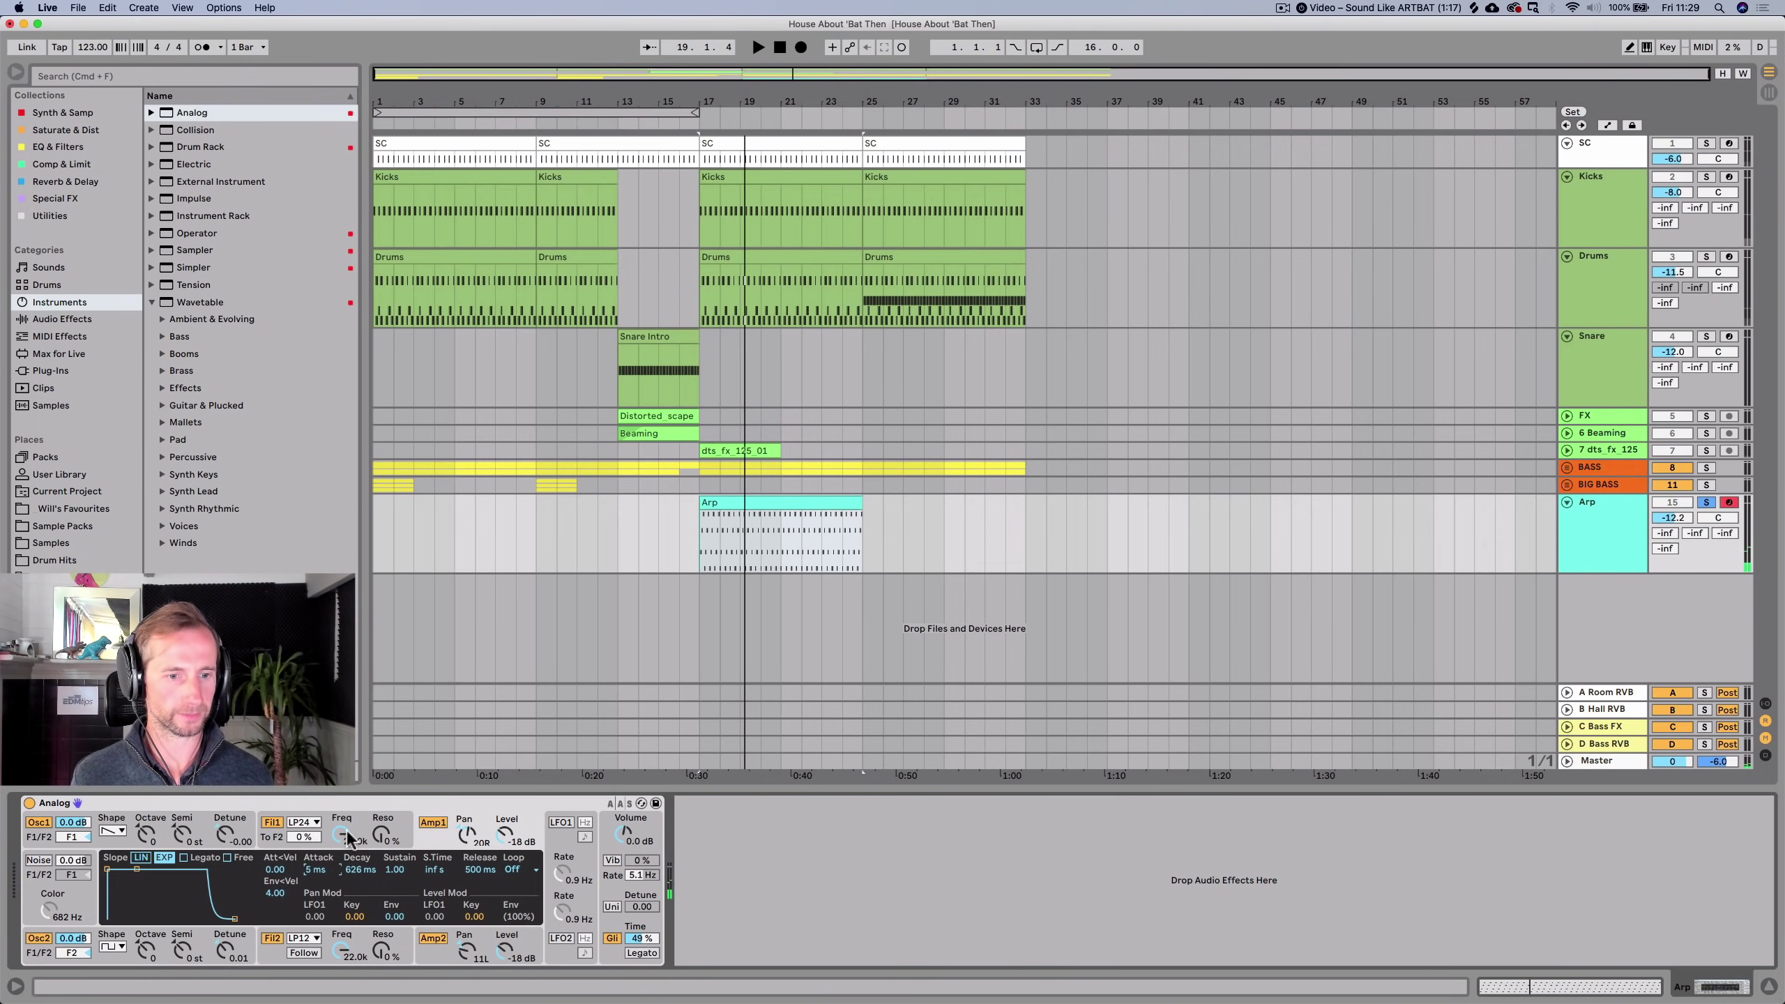
Raise Amp 2's envelope sustain to 1.00 and restart playback.
{"action": "left_click", "coordinate": [262, 837]}
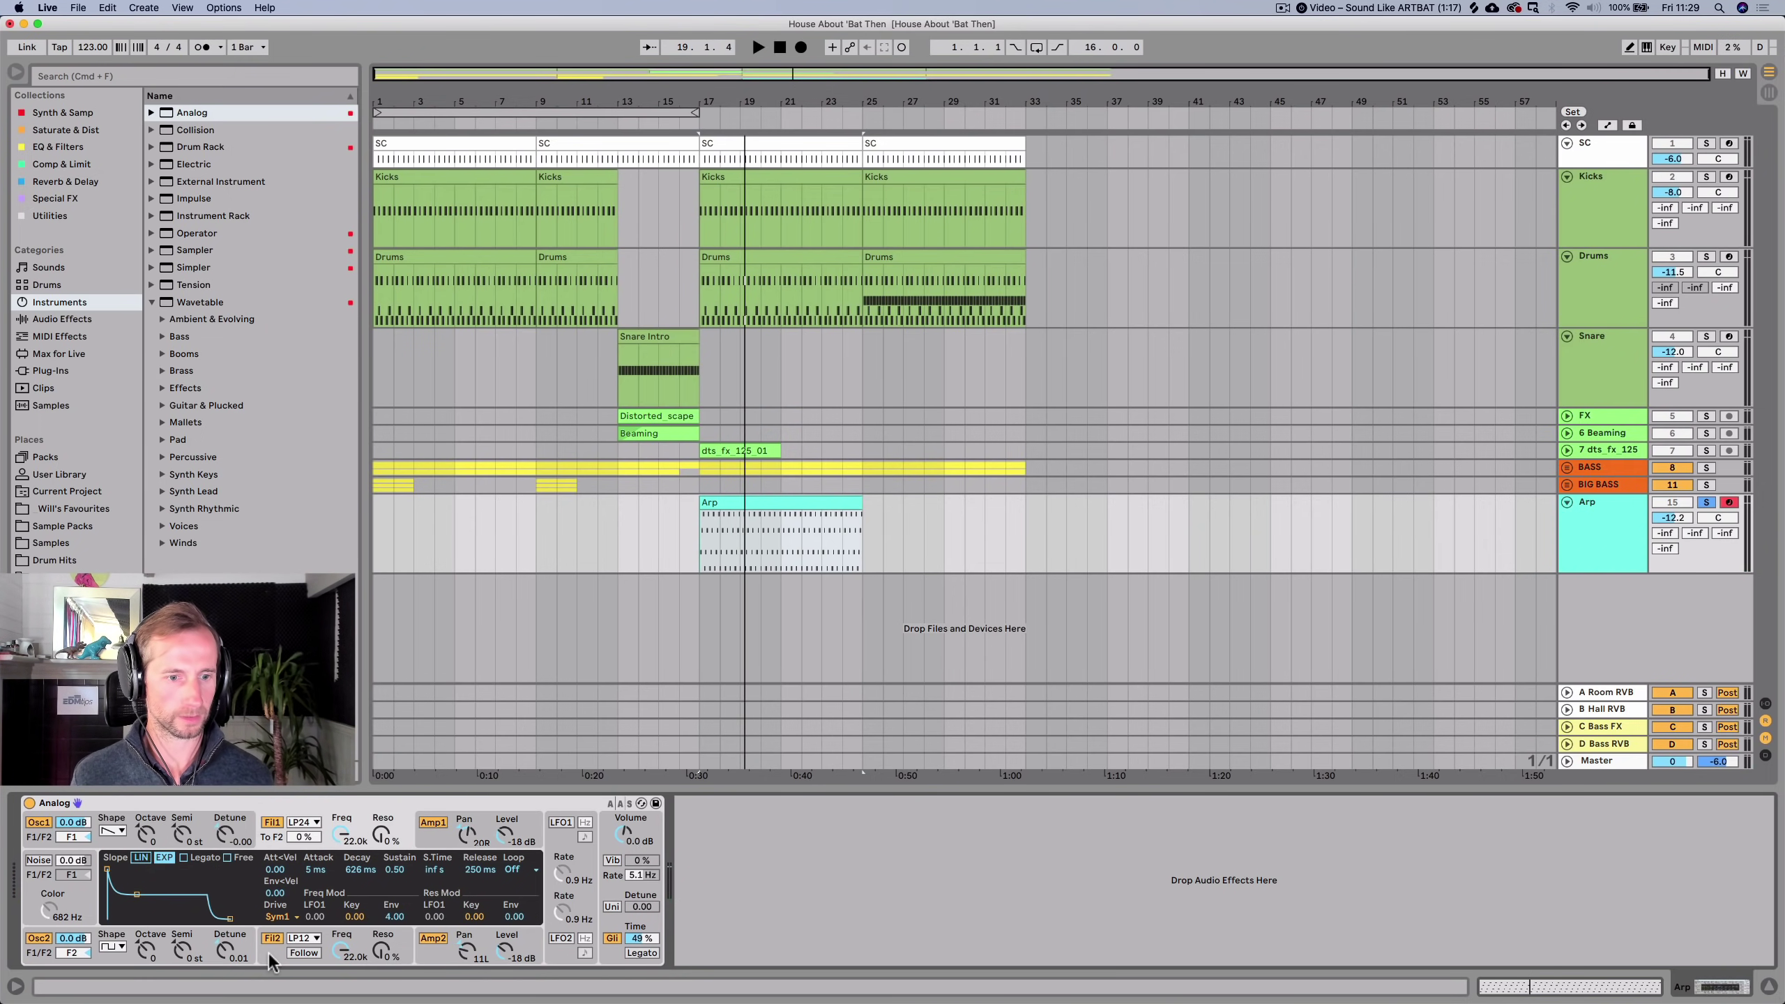
{"action": "left_click", "coordinate": [429, 955]}
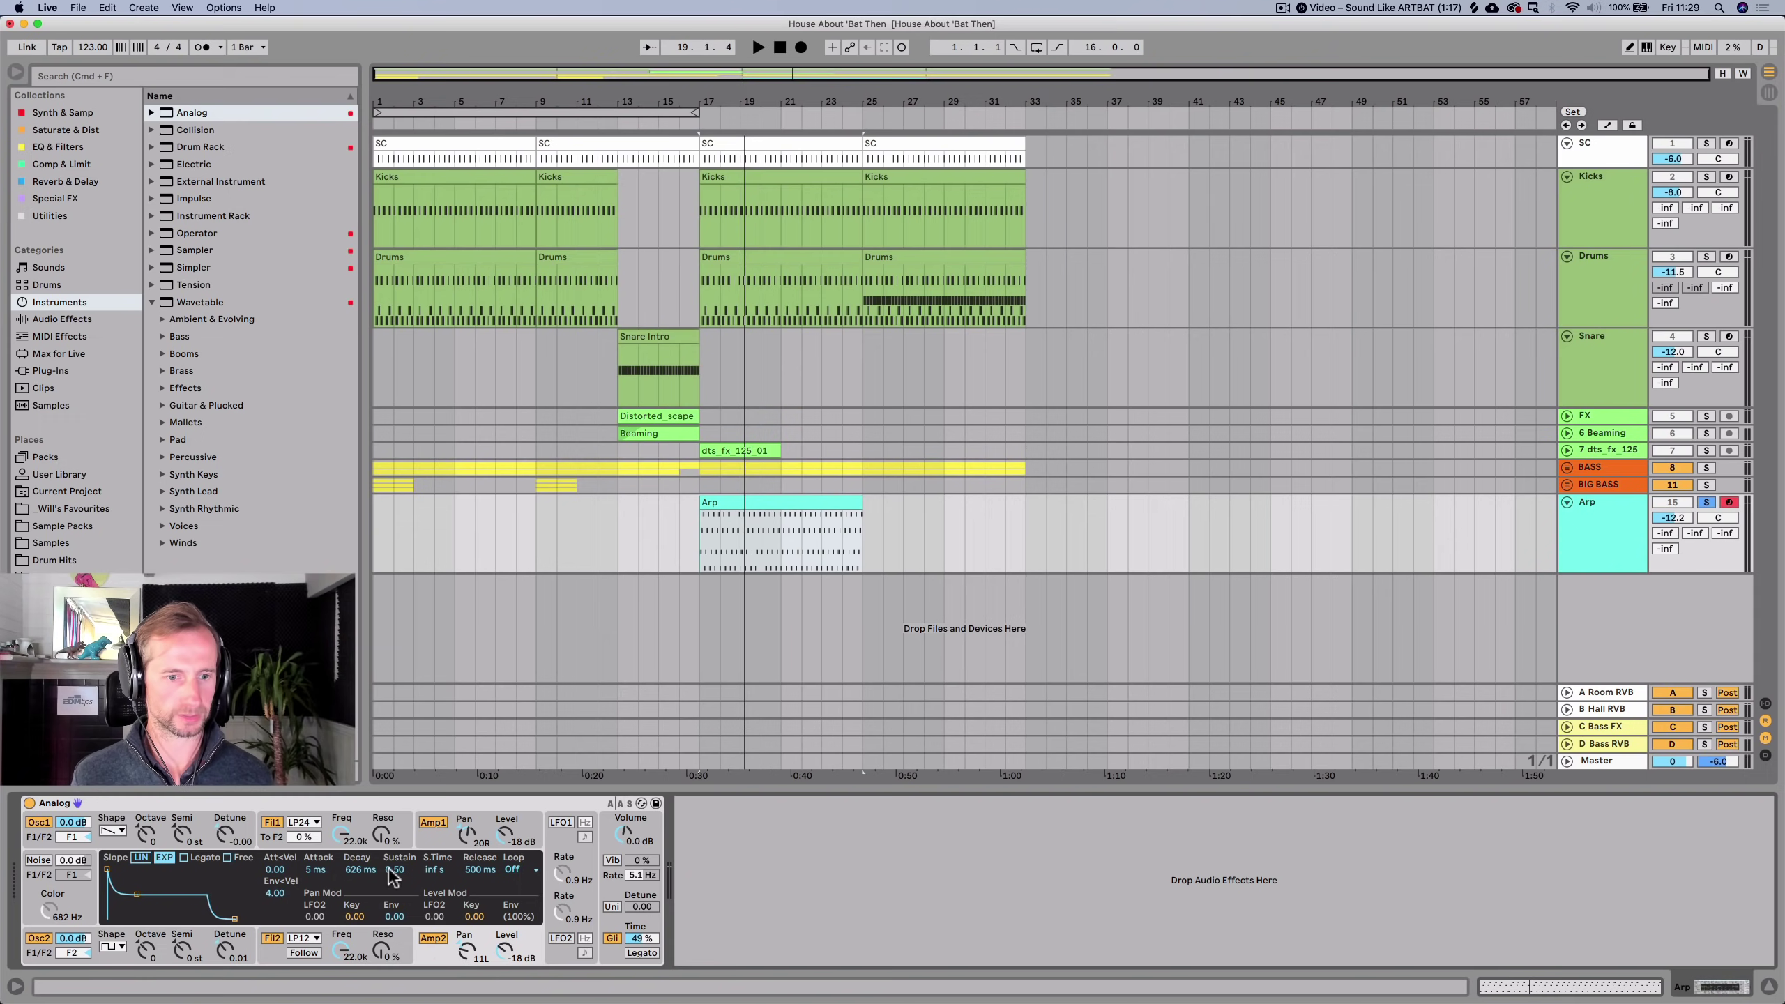
{"action": "key", "text": "space"}
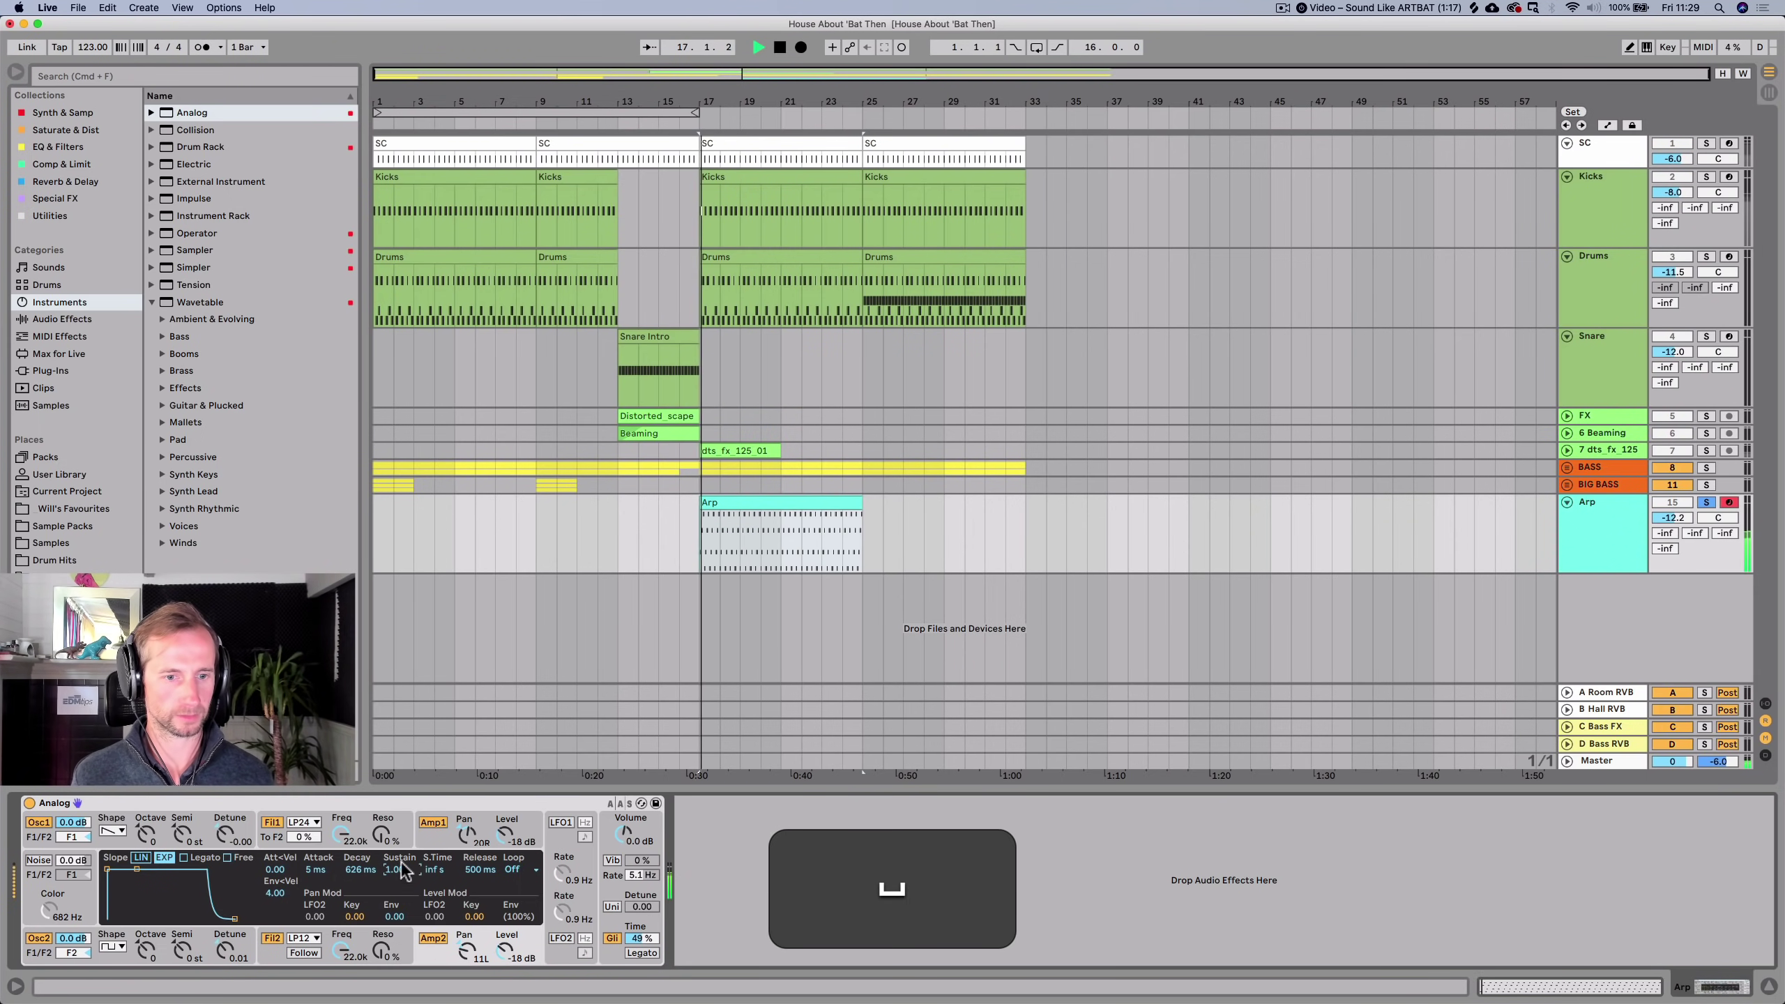
During playback, lengthen the envelope attack to 55 ms on Amp 1 and about 33 ms on Amp 2.
{"action": "left_click", "coordinate": [429, 838]}
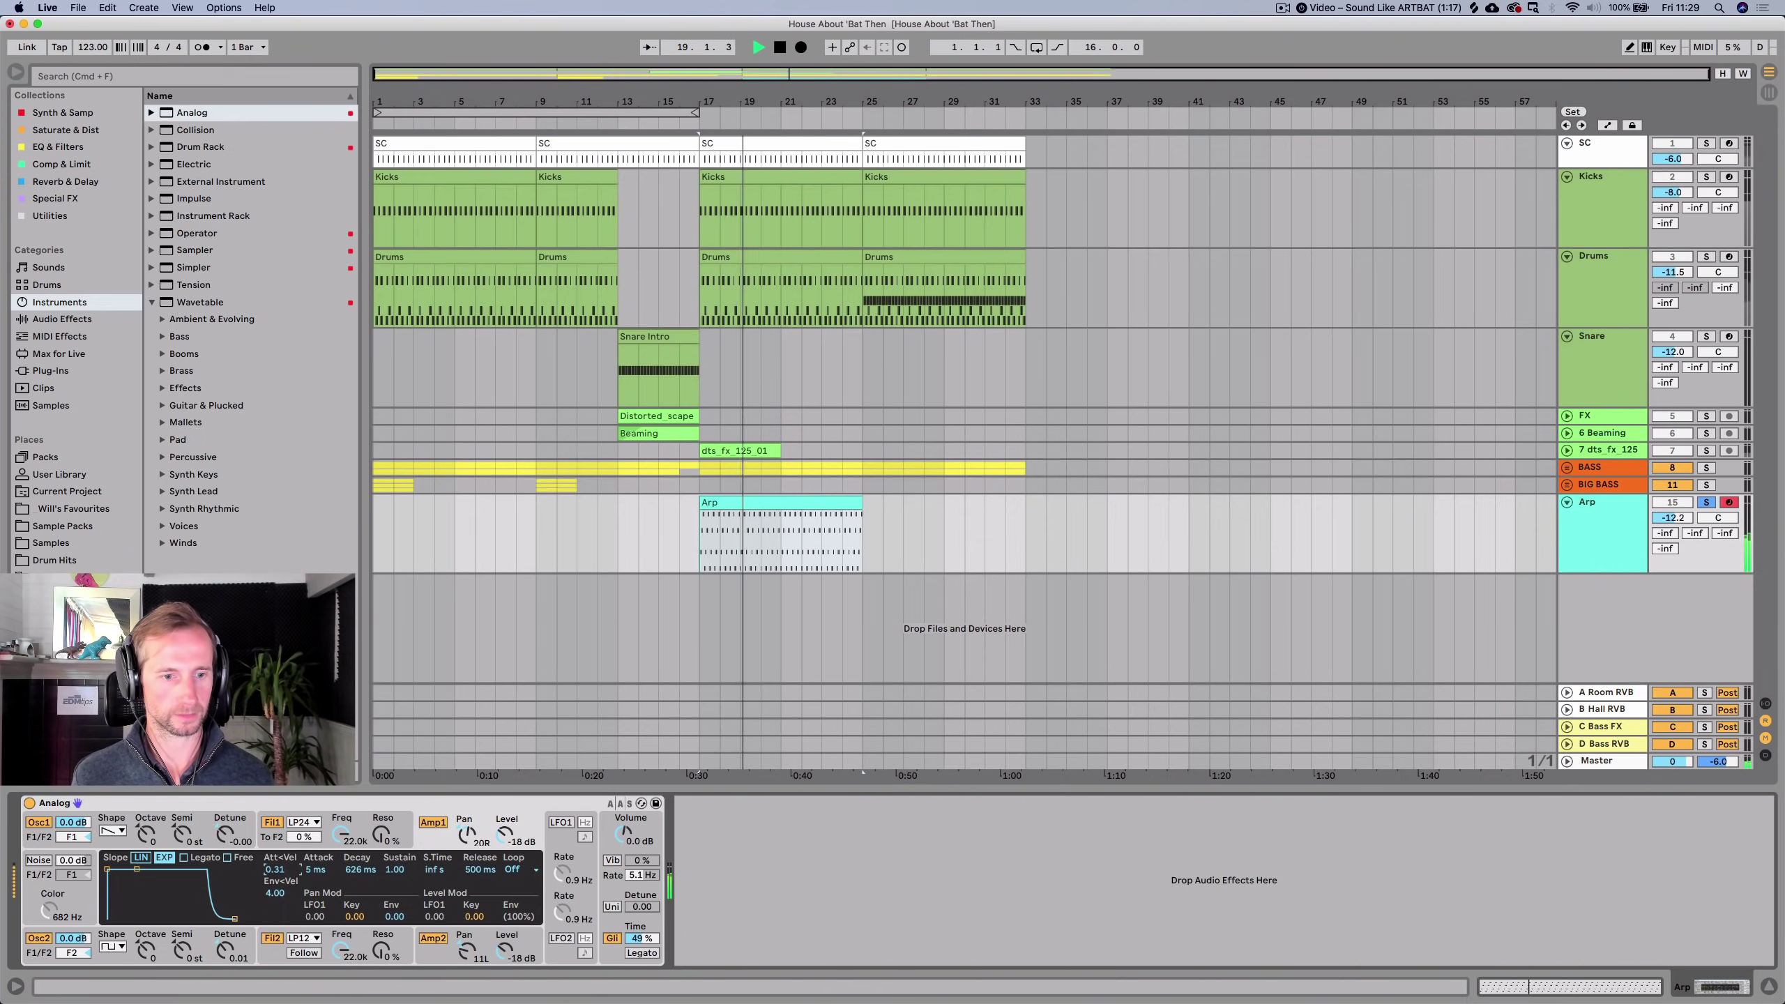
{"action": "key", "text": "super+z"}
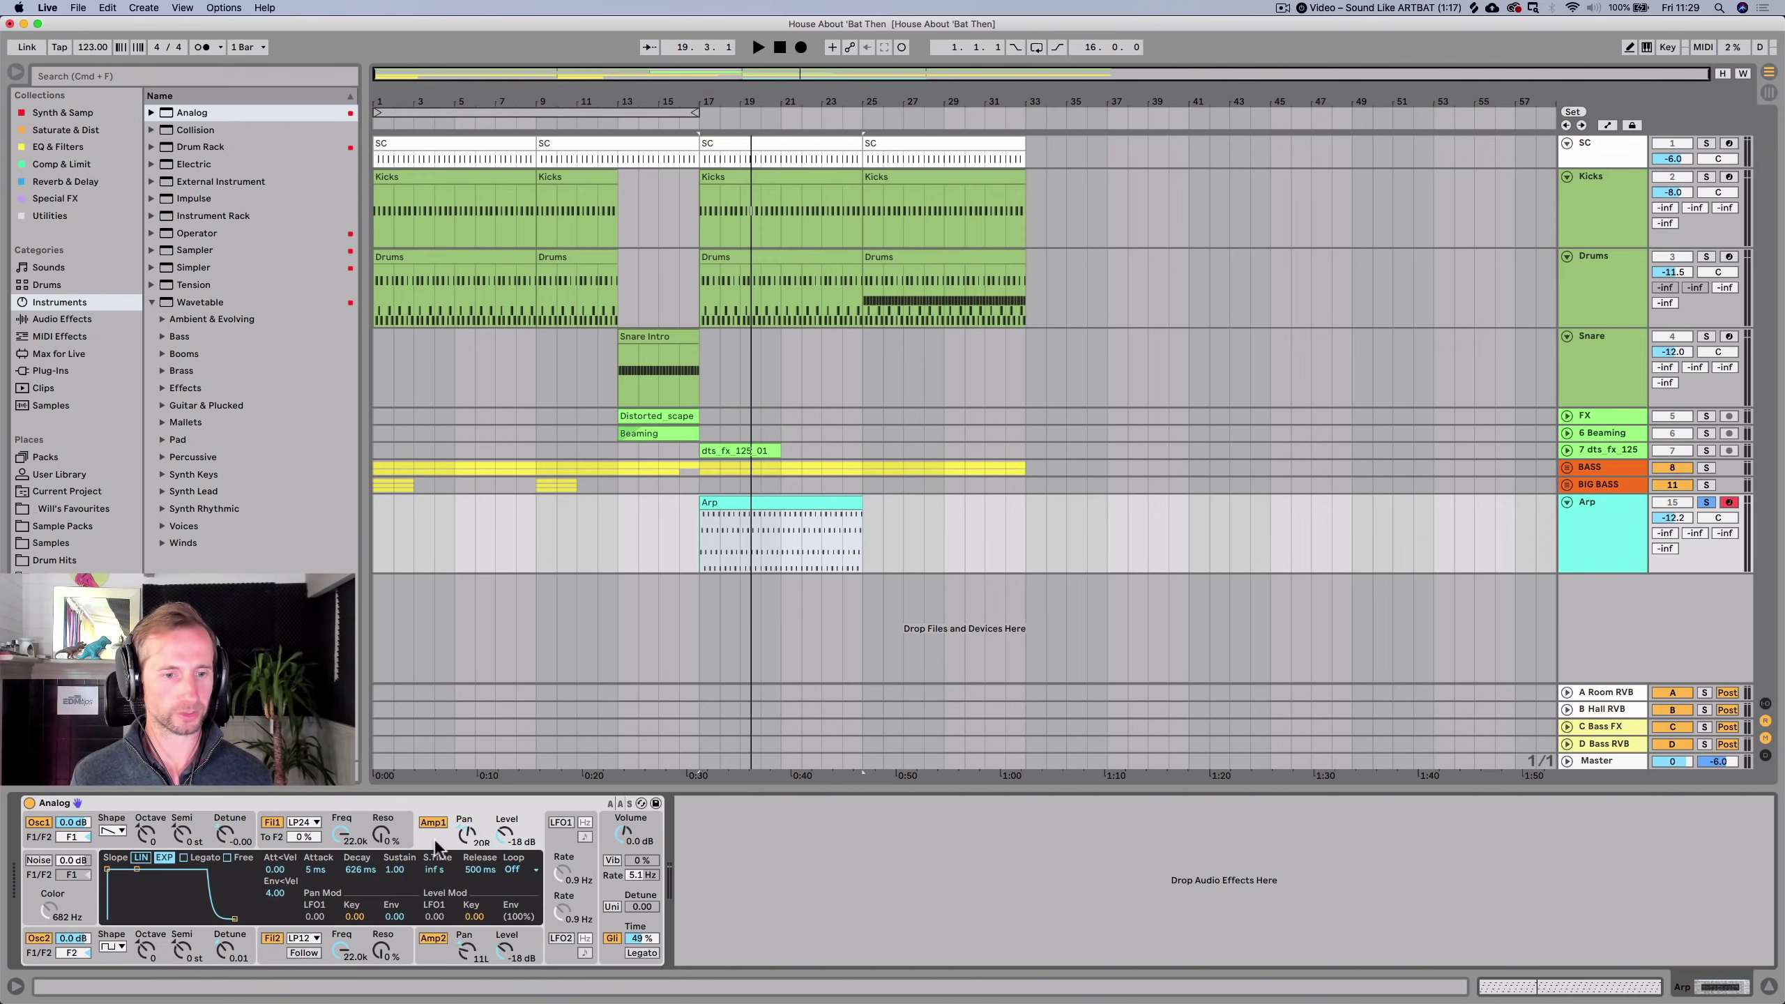
{"action": "left_click", "coordinate": [313, 875]}
{"action": "key", "text": "space"}
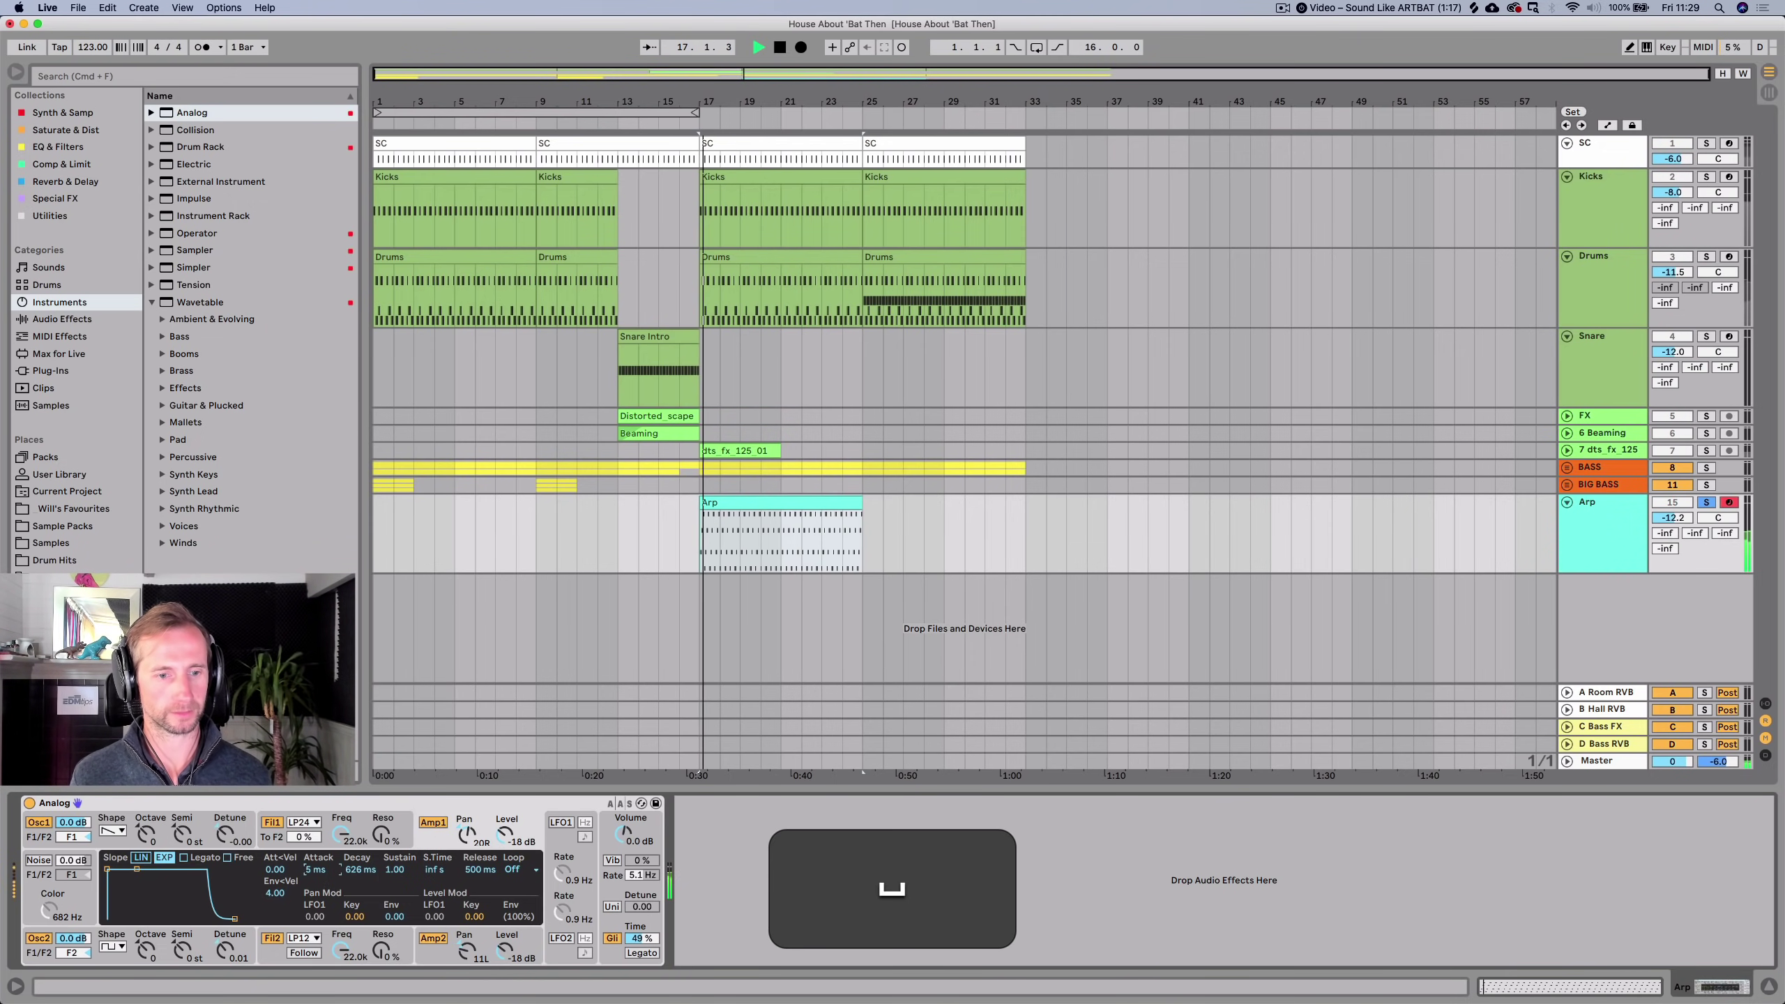
{"action": "left_click", "coordinate": [420, 939]}
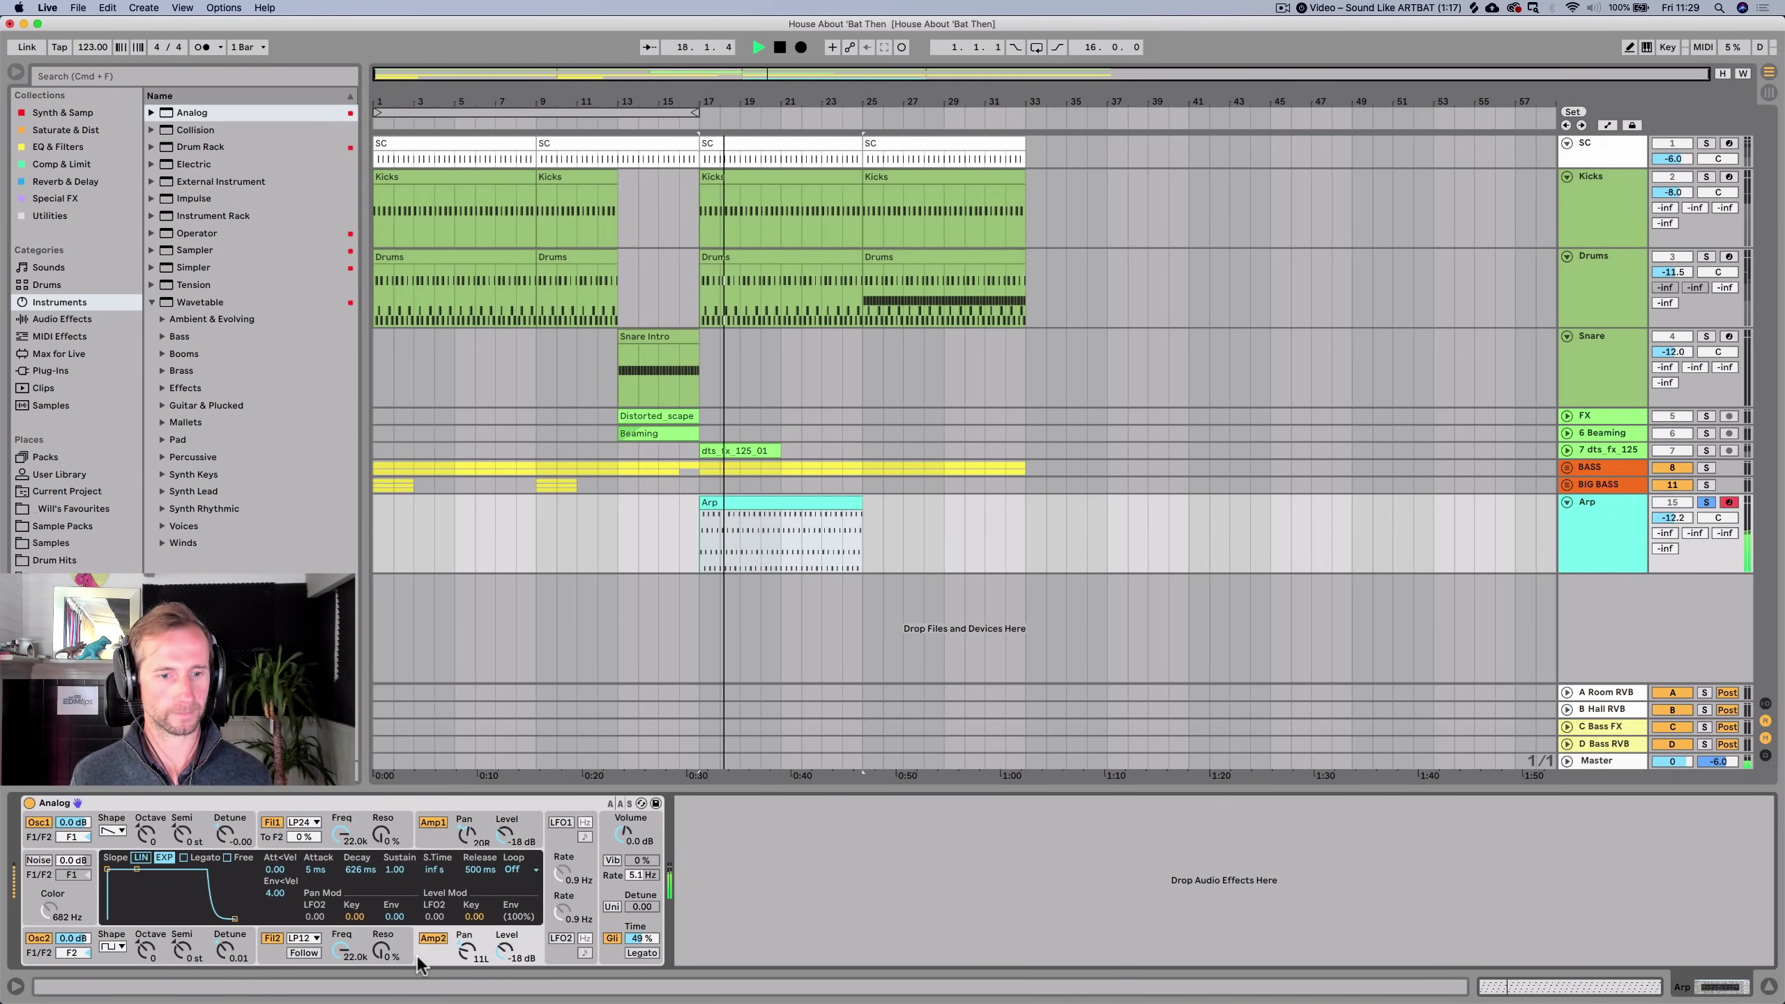
{"action": "left_click_drag", "start_coordinate": [310, 873], "coordinate": [318, 880]}
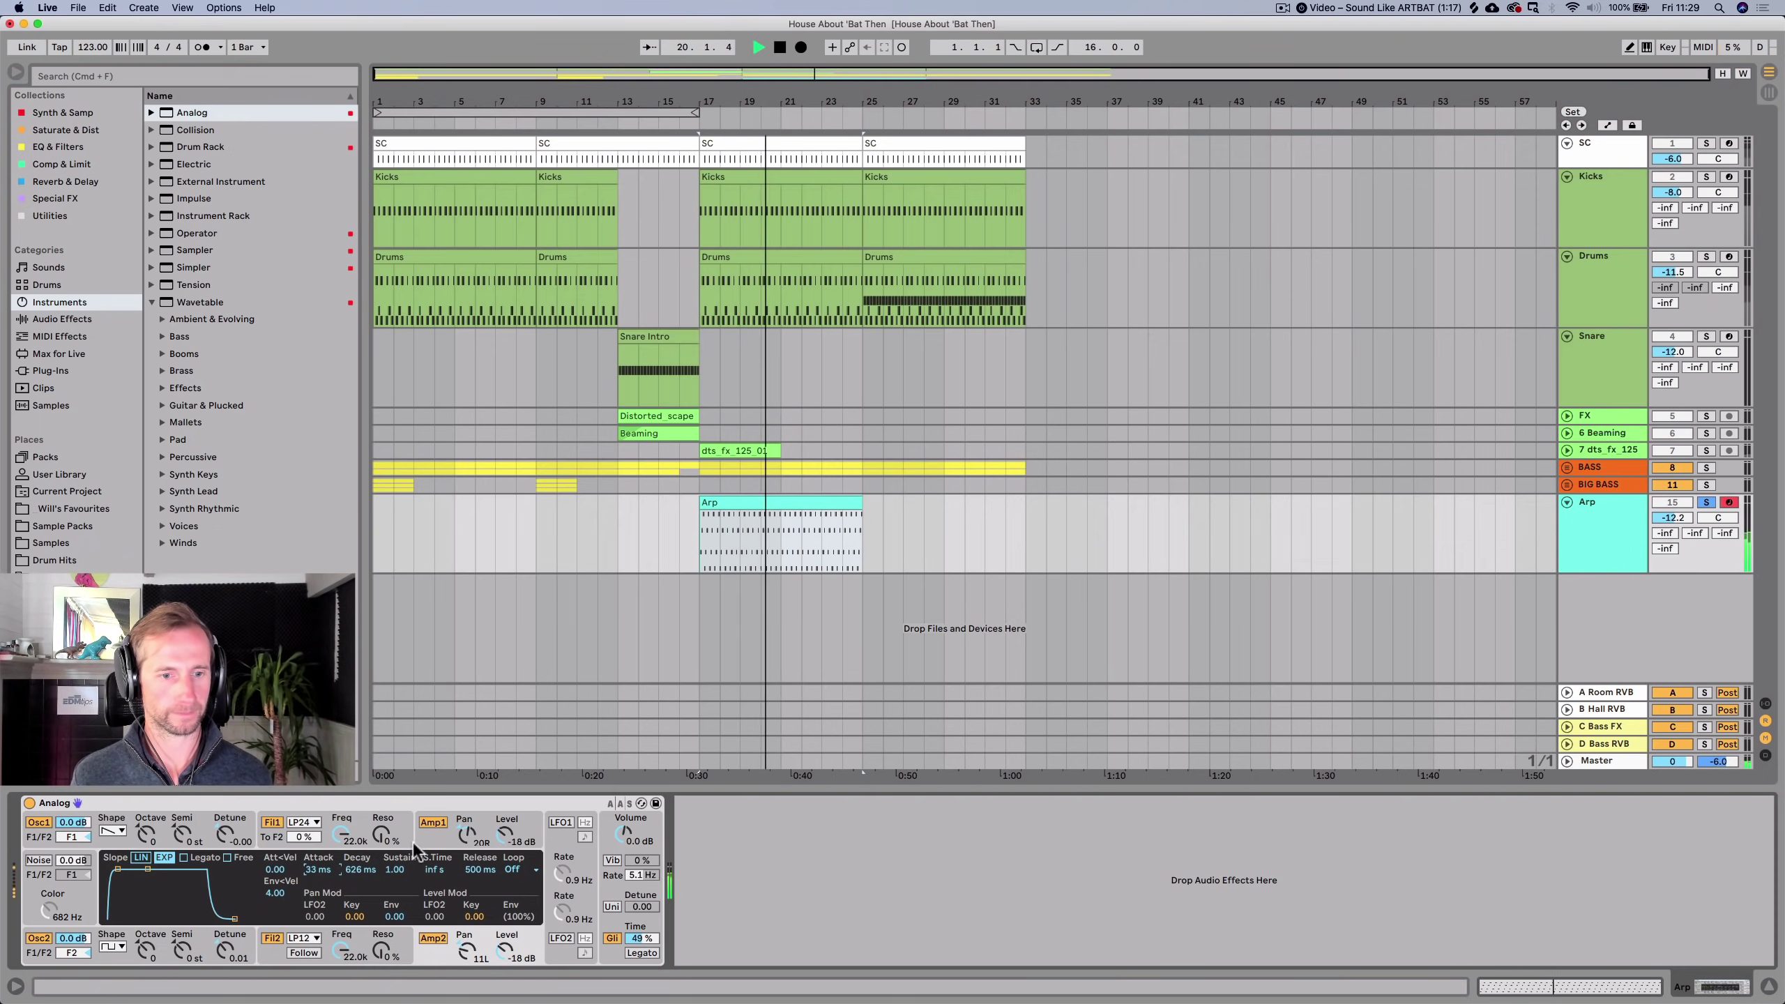
{"action": "left_click", "coordinate": [432, 822]}
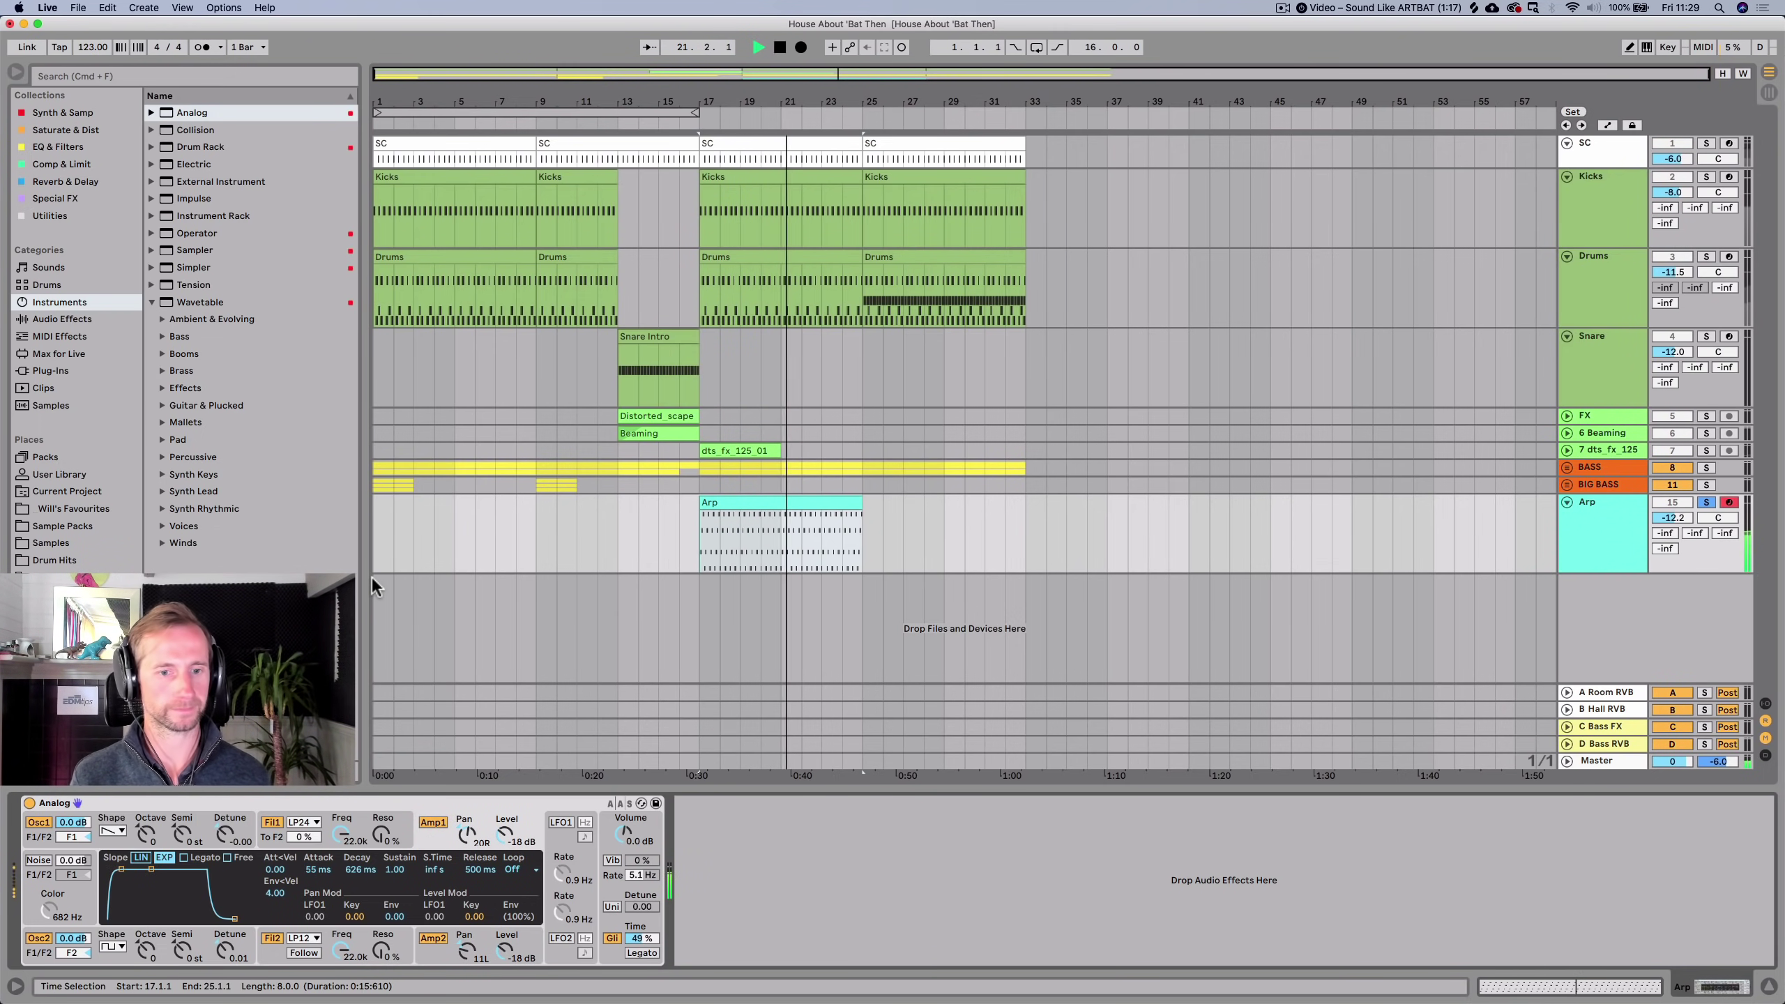
{"action": "key", "text": "space"}
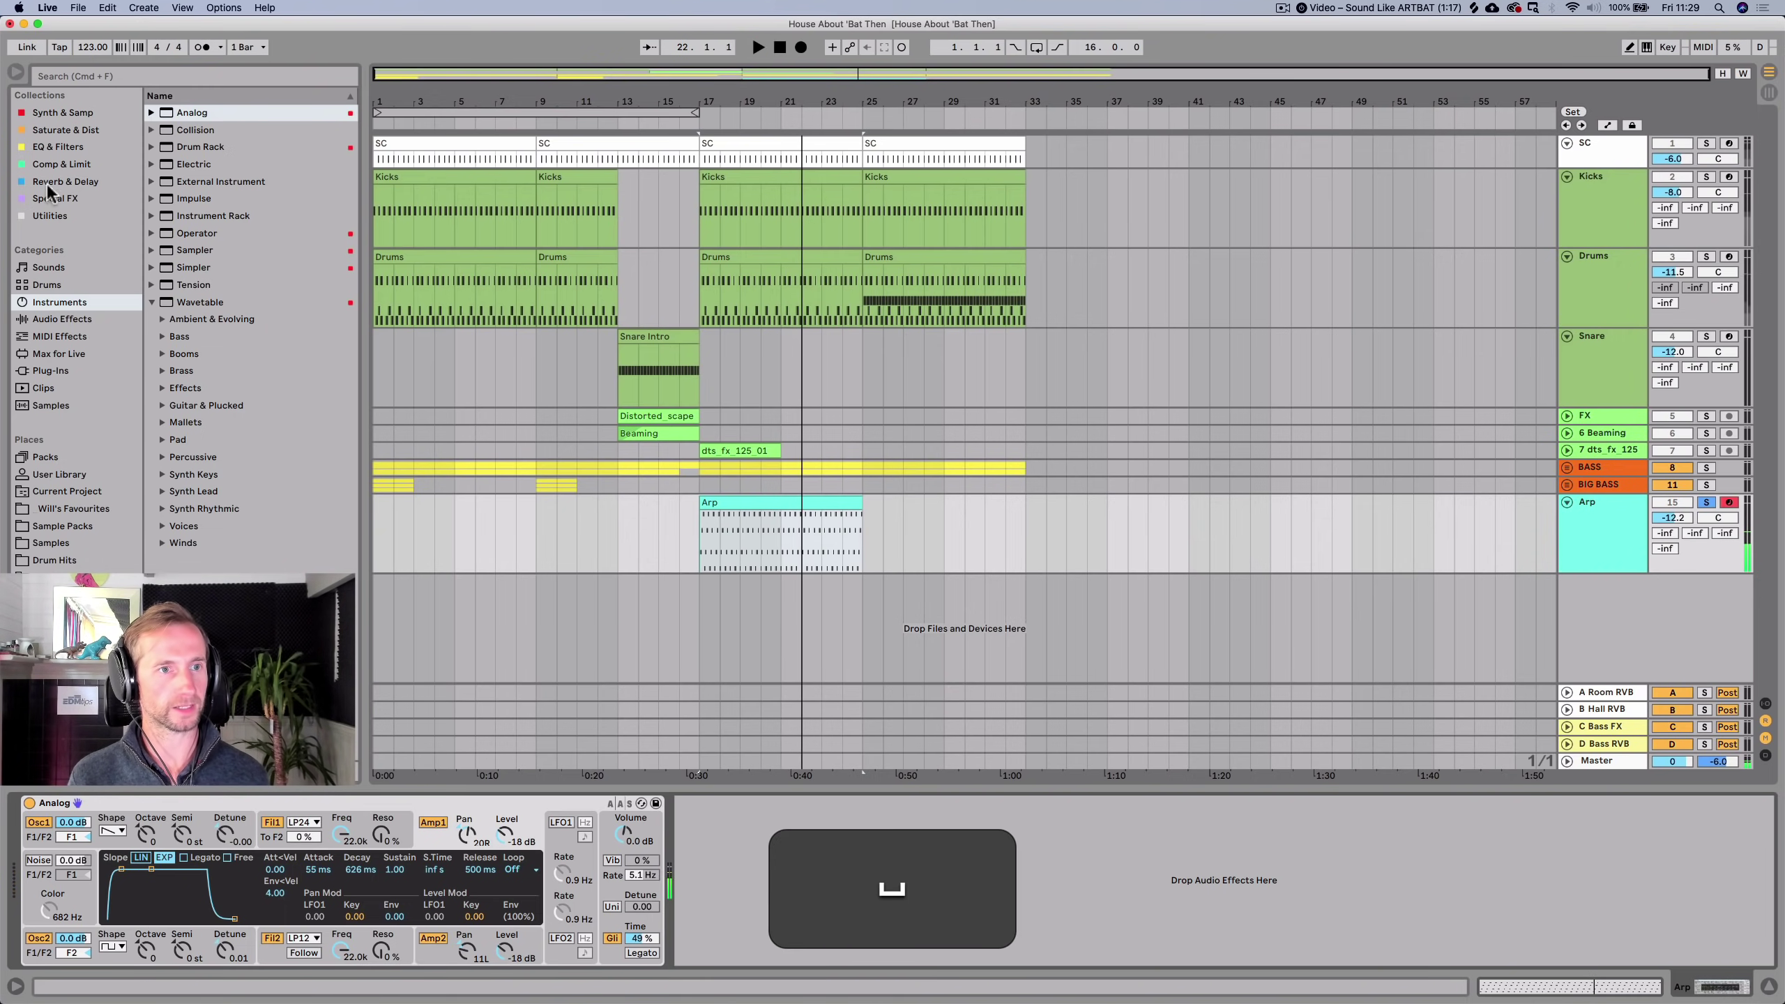
Add EQ Eight after Analog, cut the lows with band 1, set band 2 to -7.07 dB at 495 Hz, and save the set.
{"action": "left_click", "coordinate": [58, 149]}
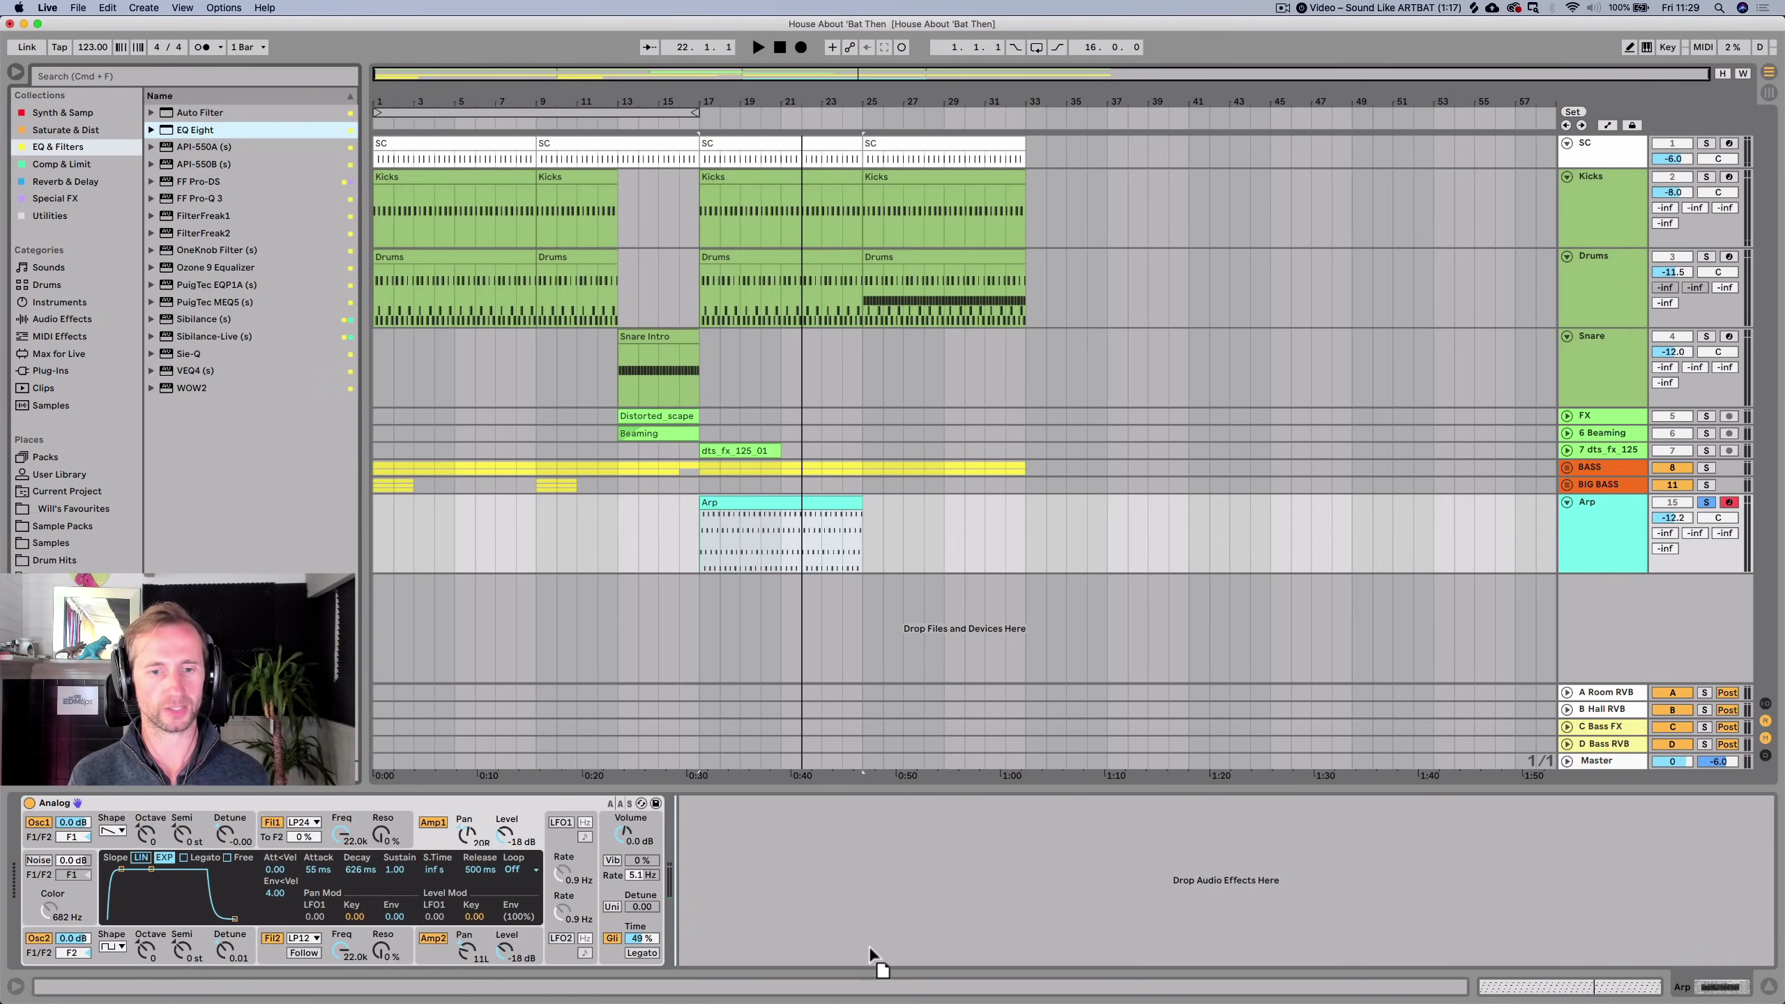
{"action": "key", "text": "space"}
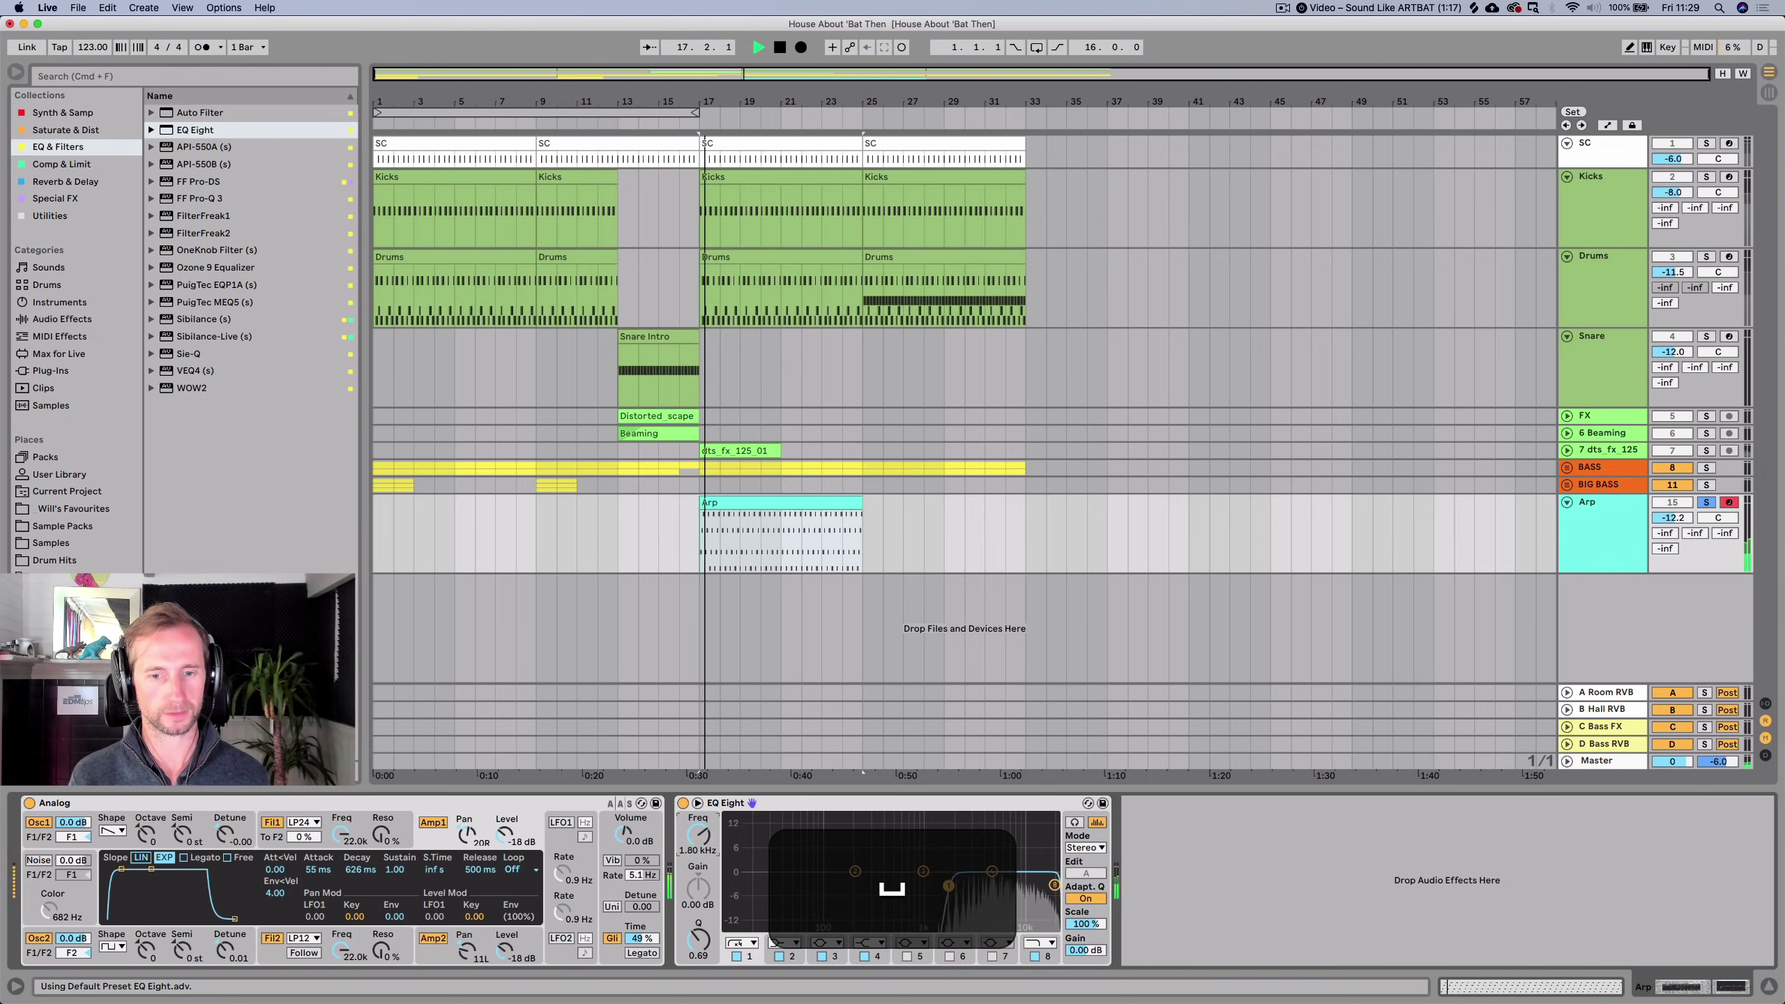
{"action": "mouse_move", "coordinate": [873, 886]}
{"action": "left_mouse_down"}
{"action": "mouse_move", "coordinate": [904, 886]}
{"action": "mouse_move", "coordinate": [841, 885]}
{"action": "mouse_move", "coordinate": [895, 902]}
{"action": "left_mouse_up"}
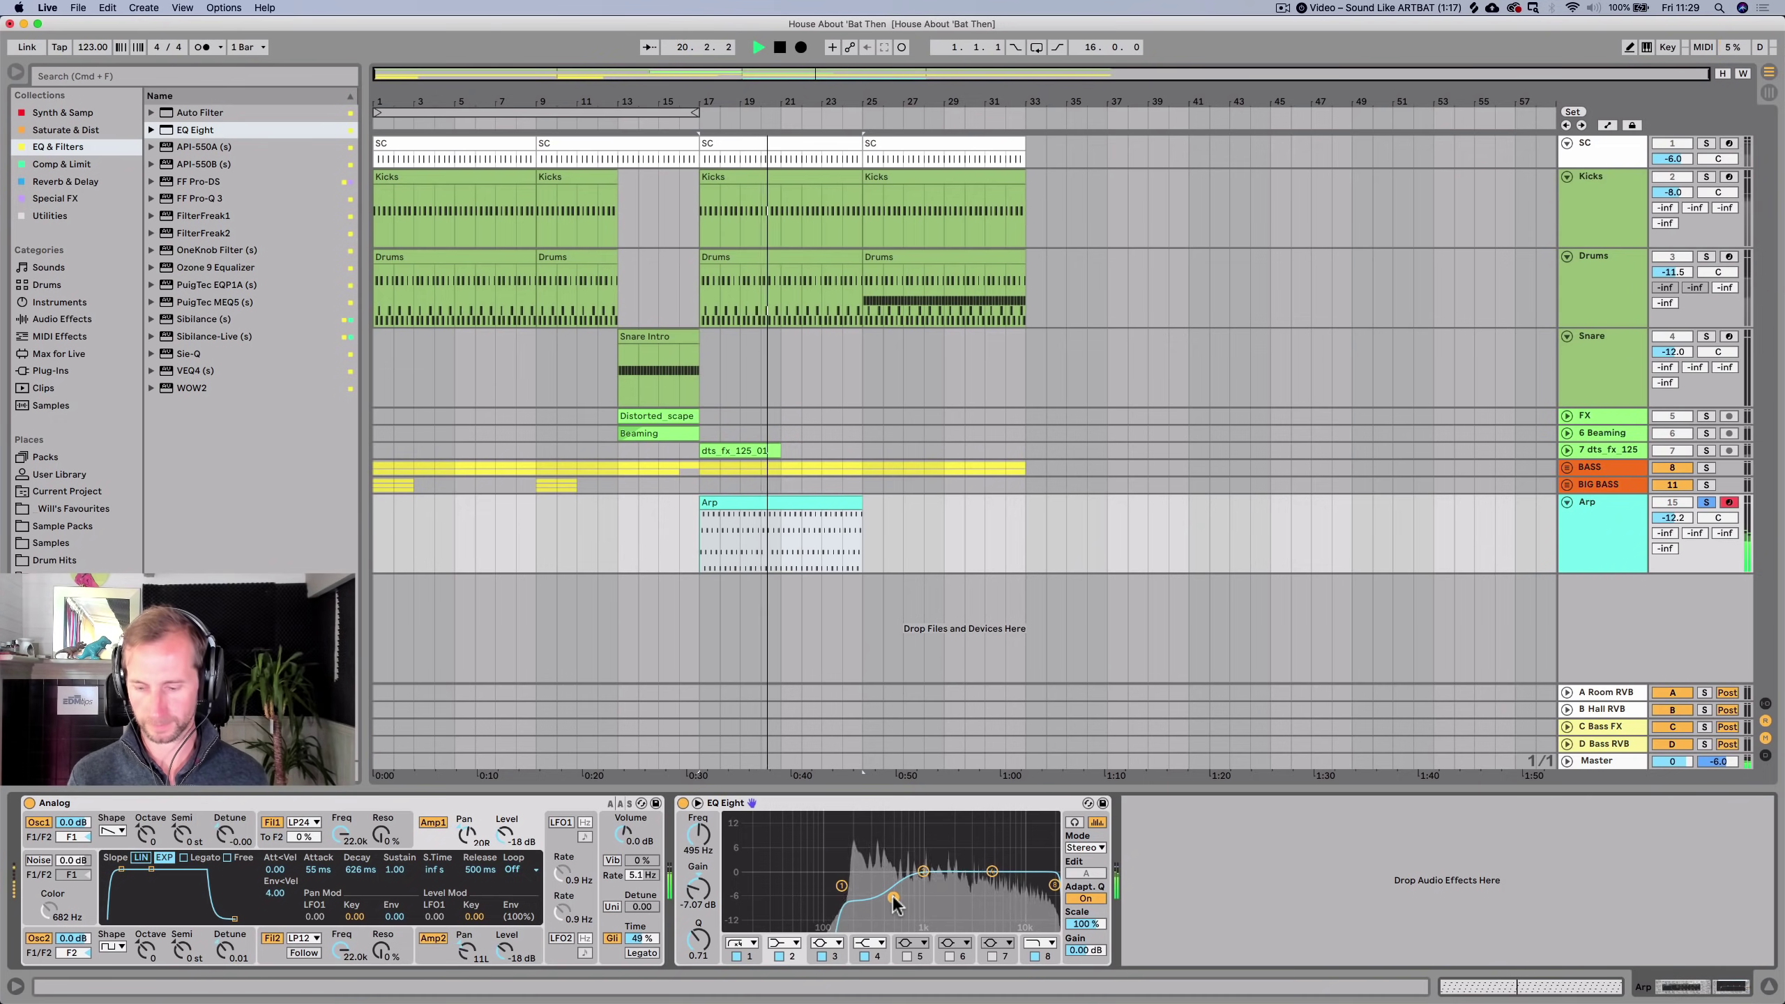
{"action": "key", "text": "space"}
{"action": "key", "text": "super+s"}
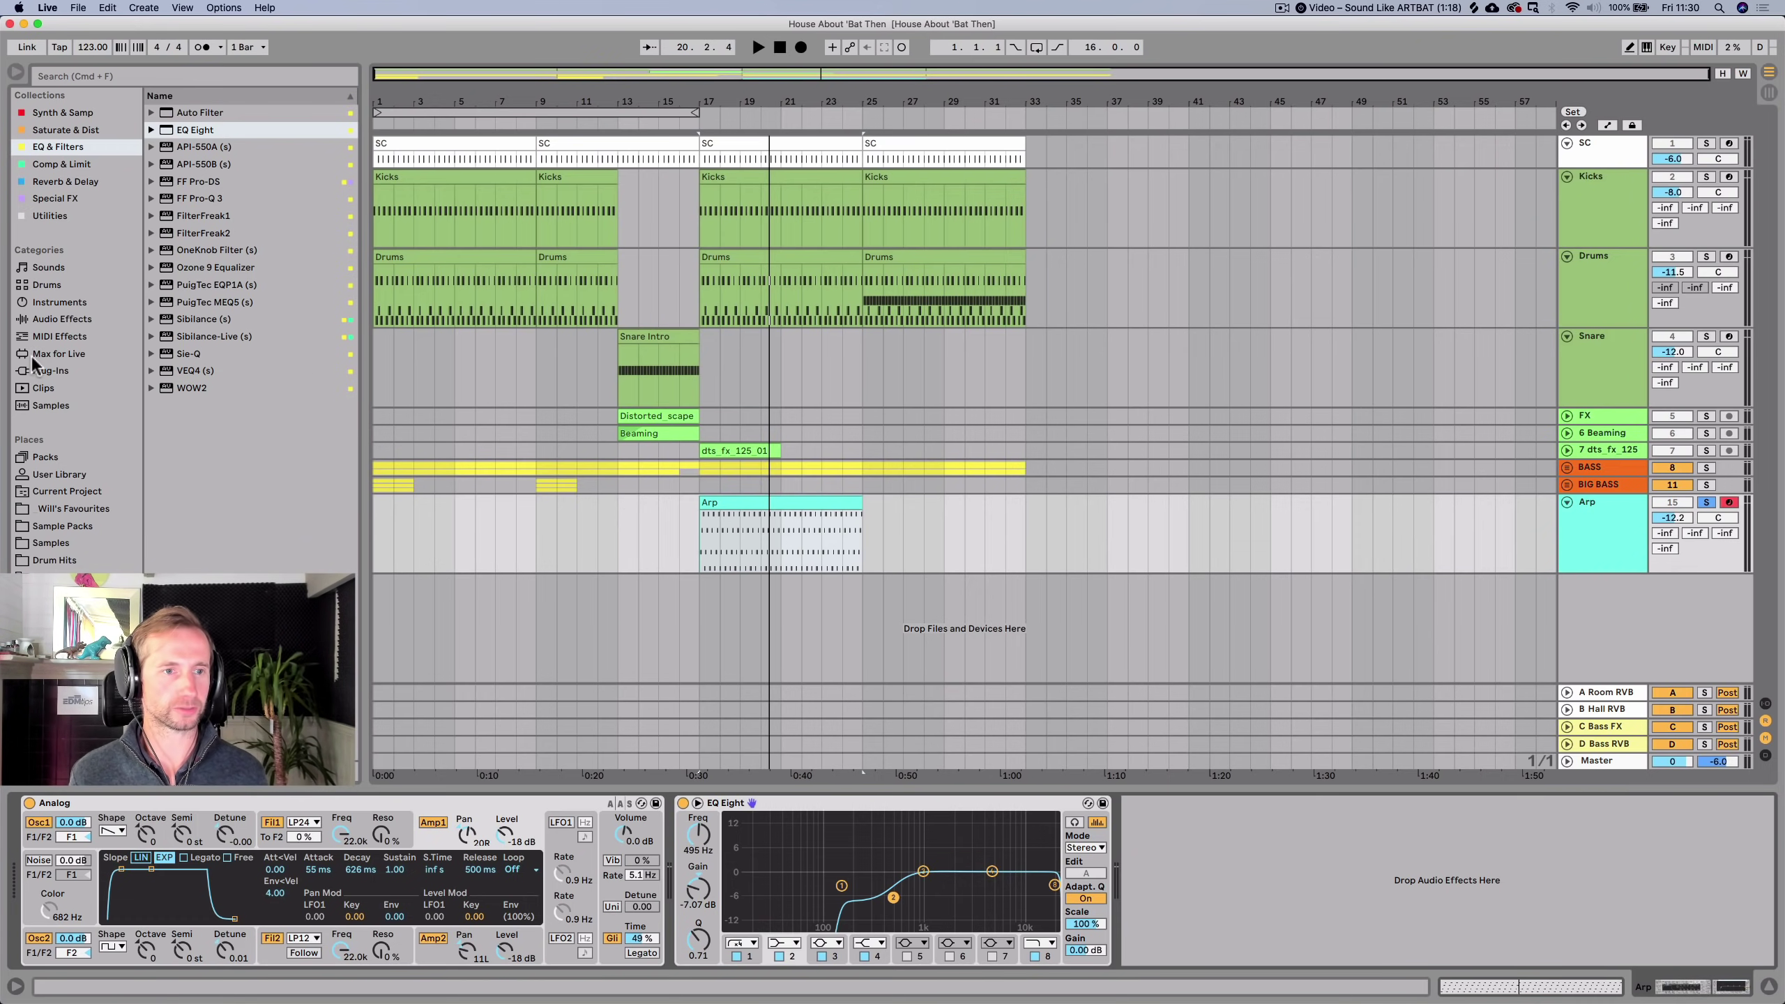
Insert the Corpus audio effect between Analog and EQ Eight on the Arp track and audition it.
{"action": "left_click", "coordinate": [56, 319]}
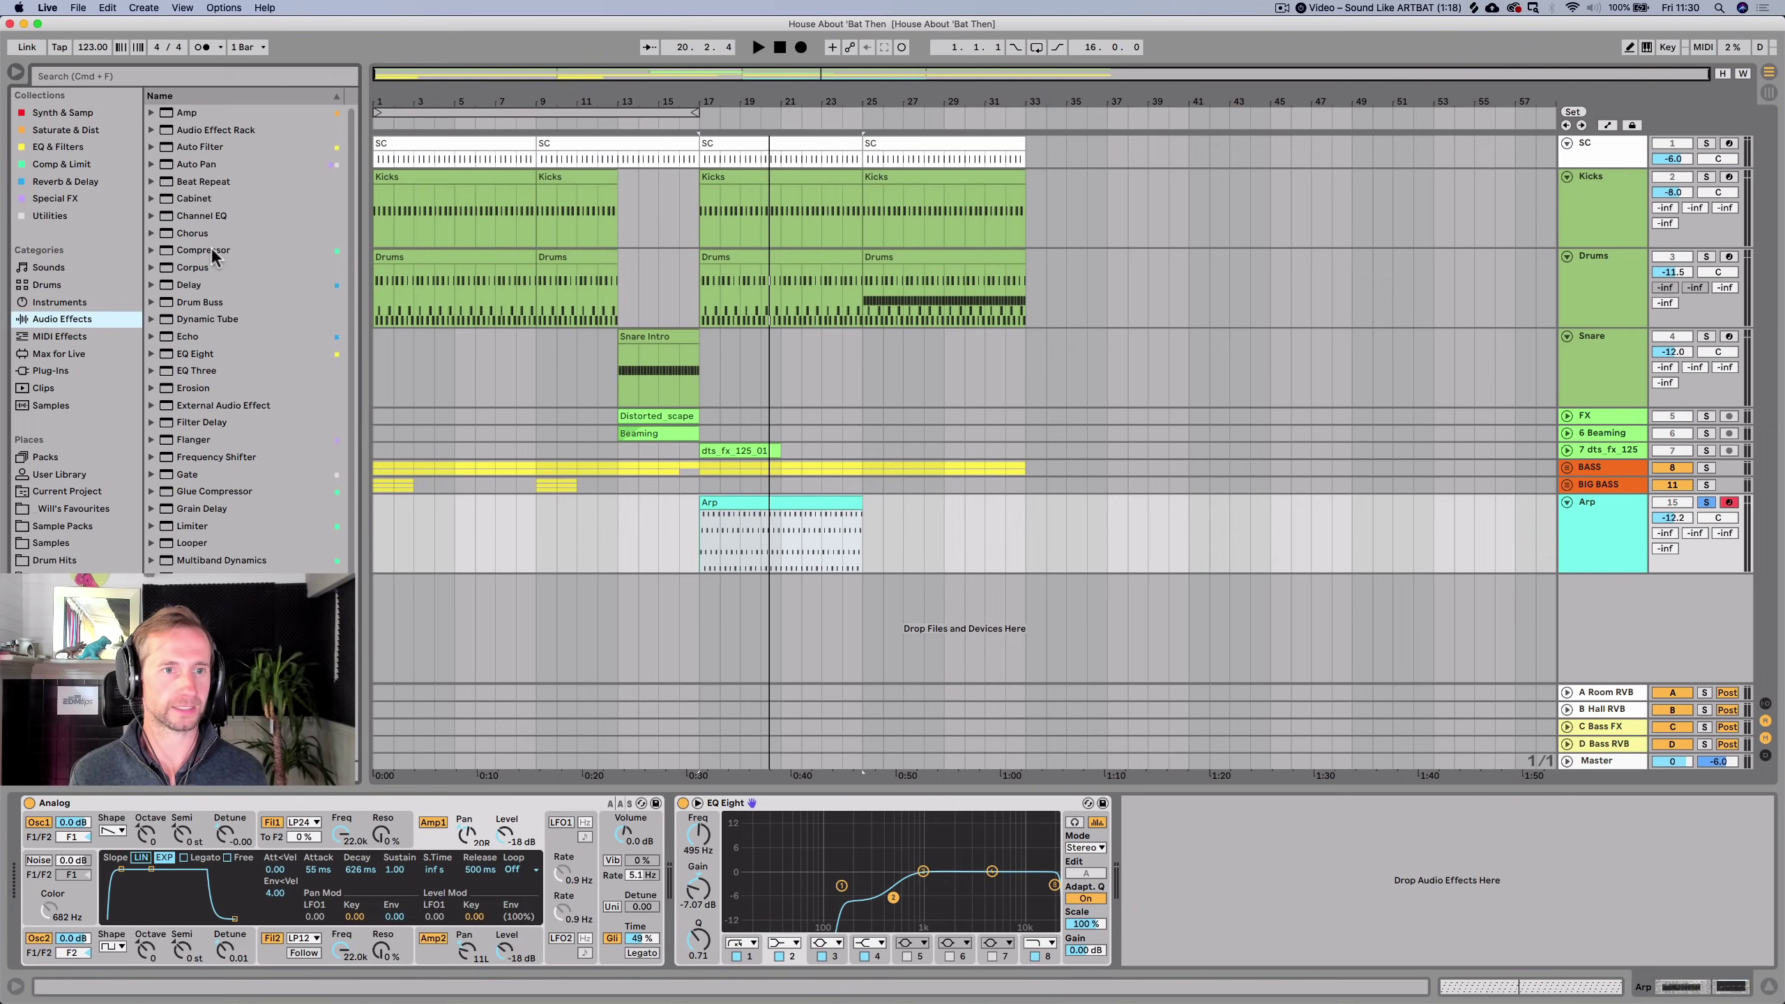
{"action": "left_click_drag", "start_coordinate": [203, 267], "coordinate": [692, 556]}
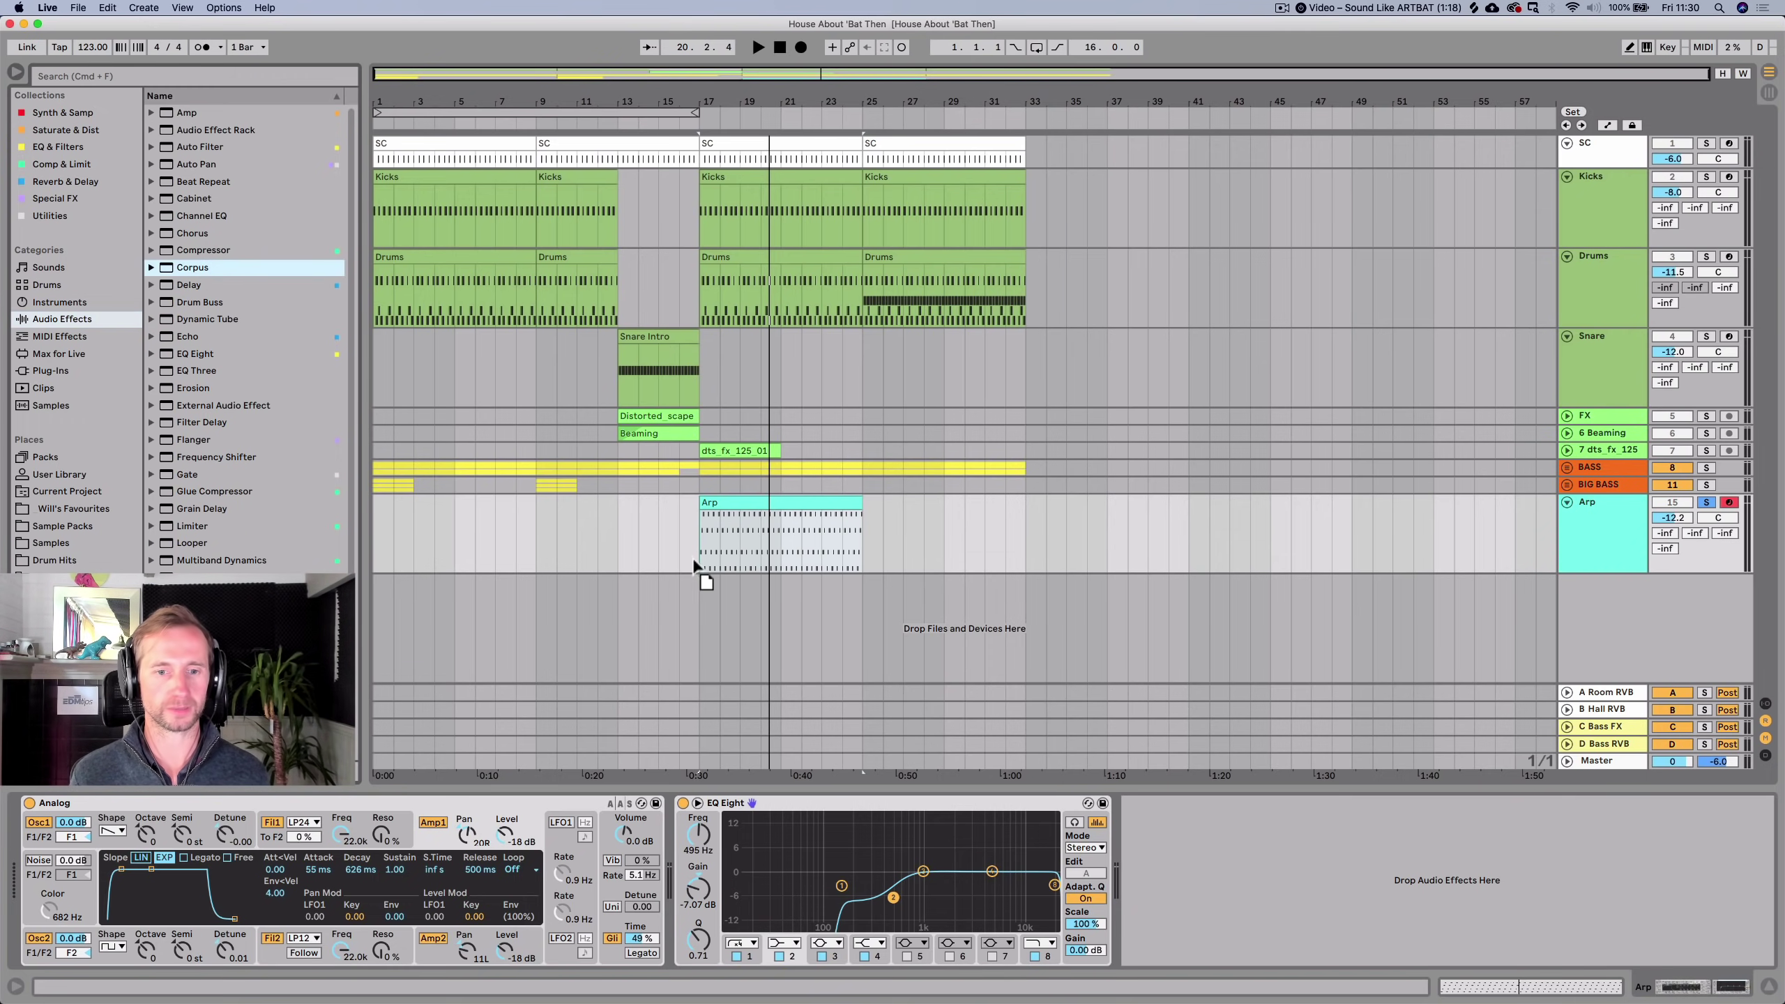
{"action": "left_click_drag", "start_coordinate": [969, 847], "coordinate": [714, 846]}
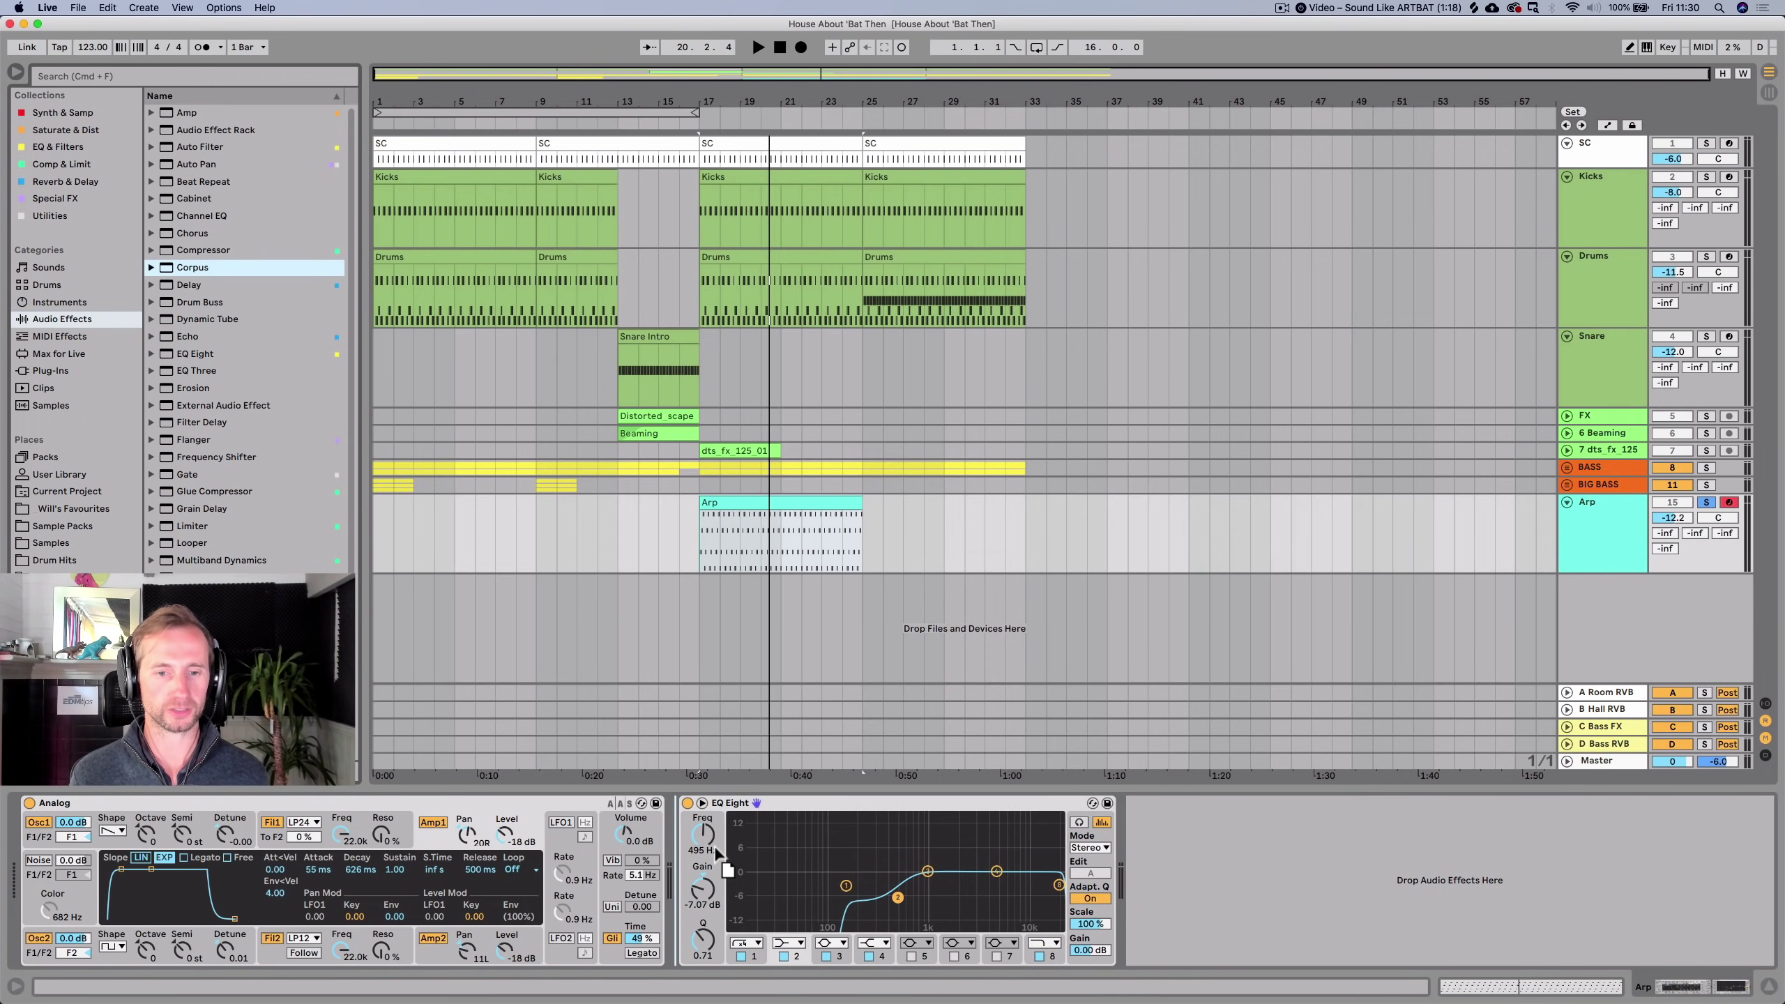
{"action": "left_click_drag", "start_coordinate": [921, 804], "coordinate": [961, 812]}
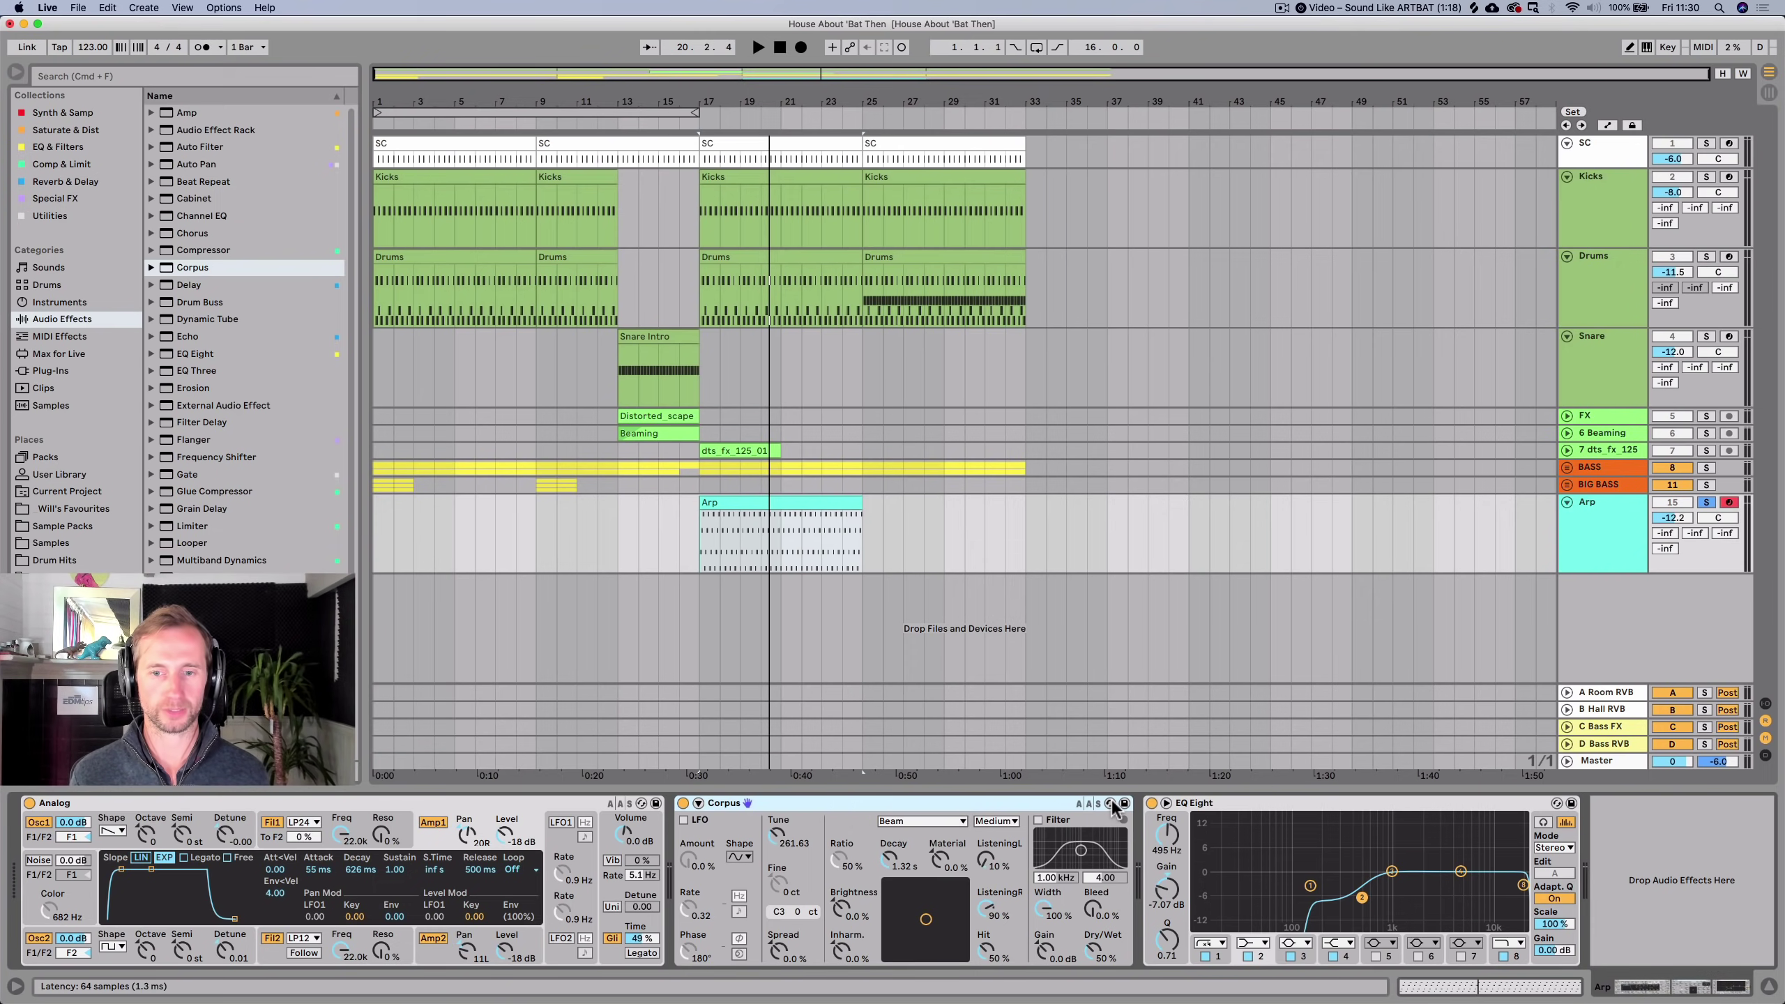
{"action": "key", "text": "space"}
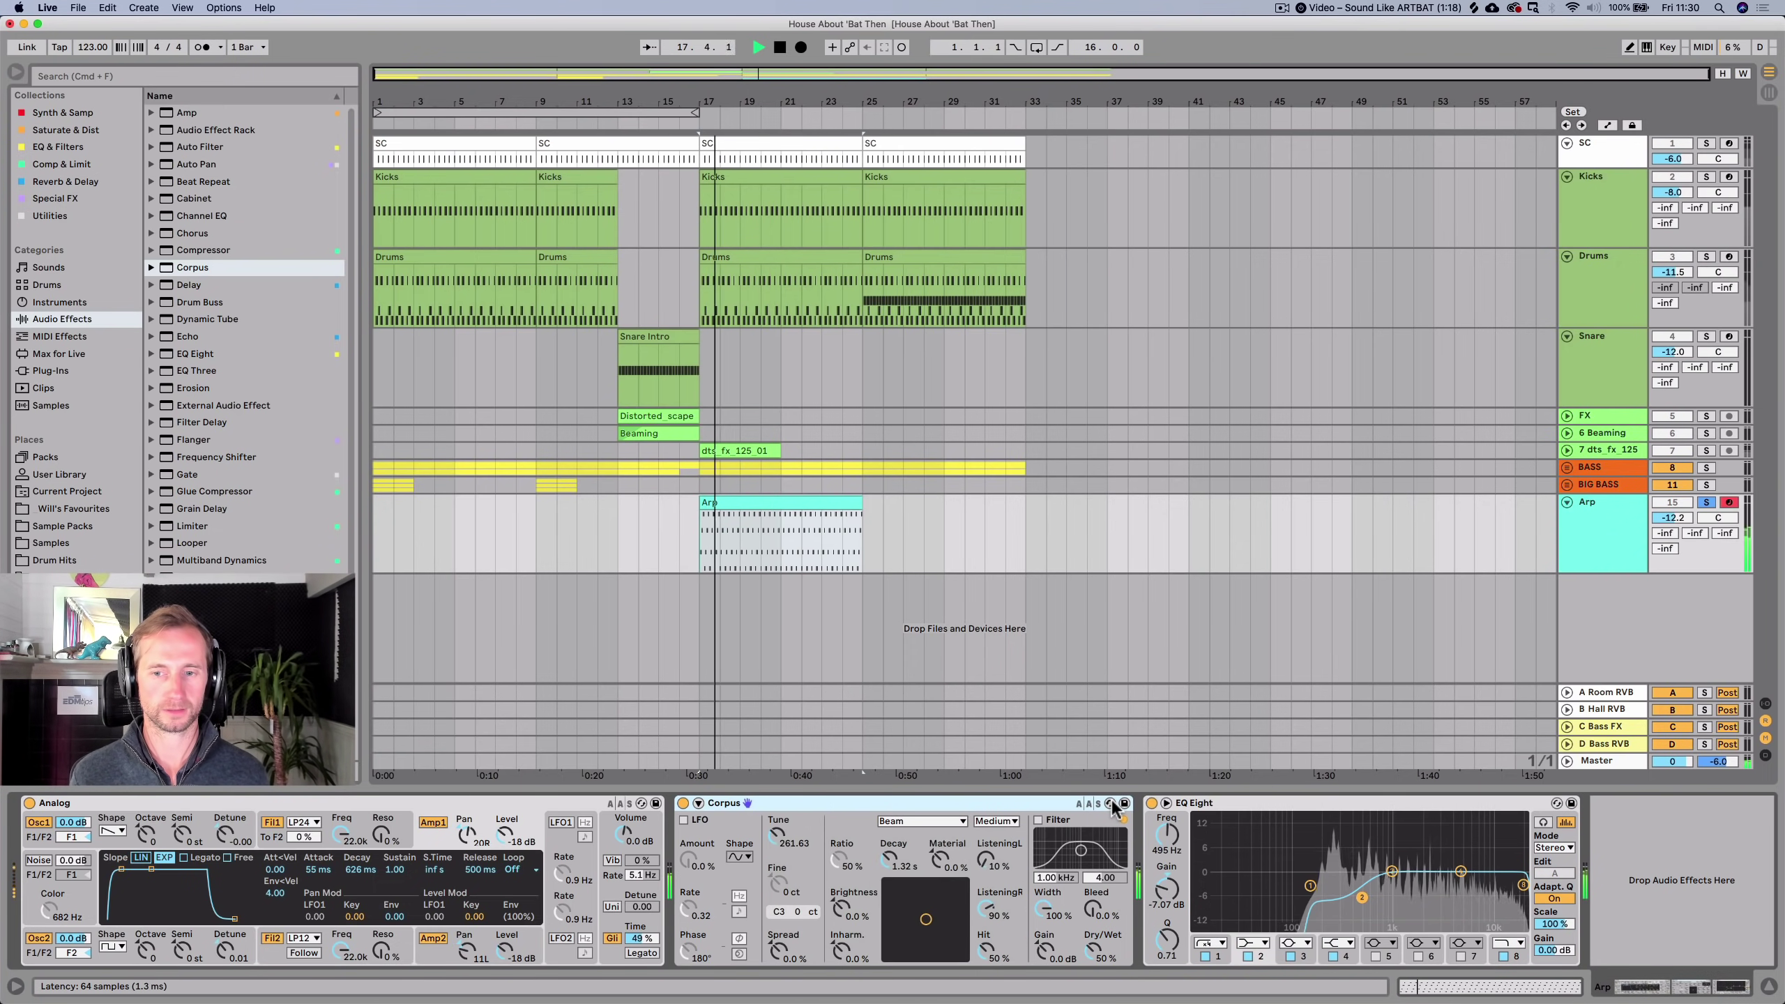
{"action": "key", "text": "space"}
Open preset swapping for Corpus and browse its list of presets.
{"action": "left_click", "coordinate": [1110, 804]}
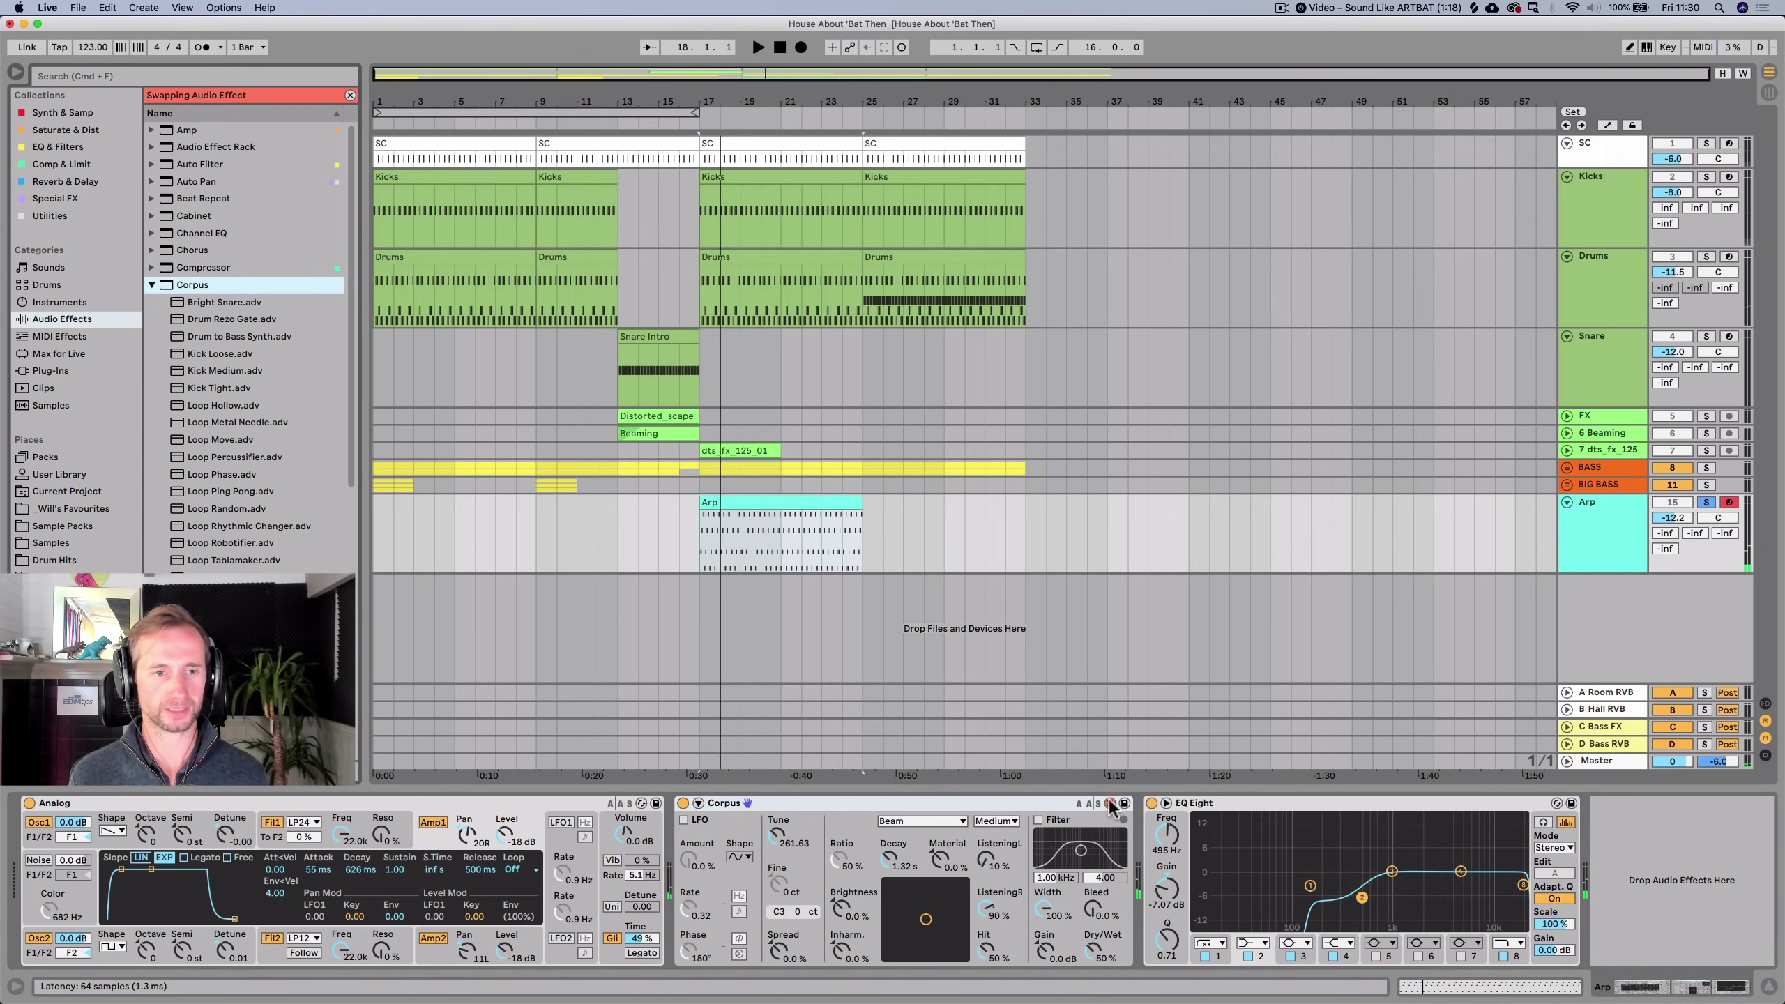
{"action": "key", "text": "Down"}
{"action": "key", "text": "Down"}
{"action": "key", "text": "Down"}
{"action": "key", "text": "Down"}
{"action": "key", "text": "Down"}
{"action": "key", "text": "Down"}
{"action": "key", "text": "Down"}
{"action": "key", "text": "Down"}
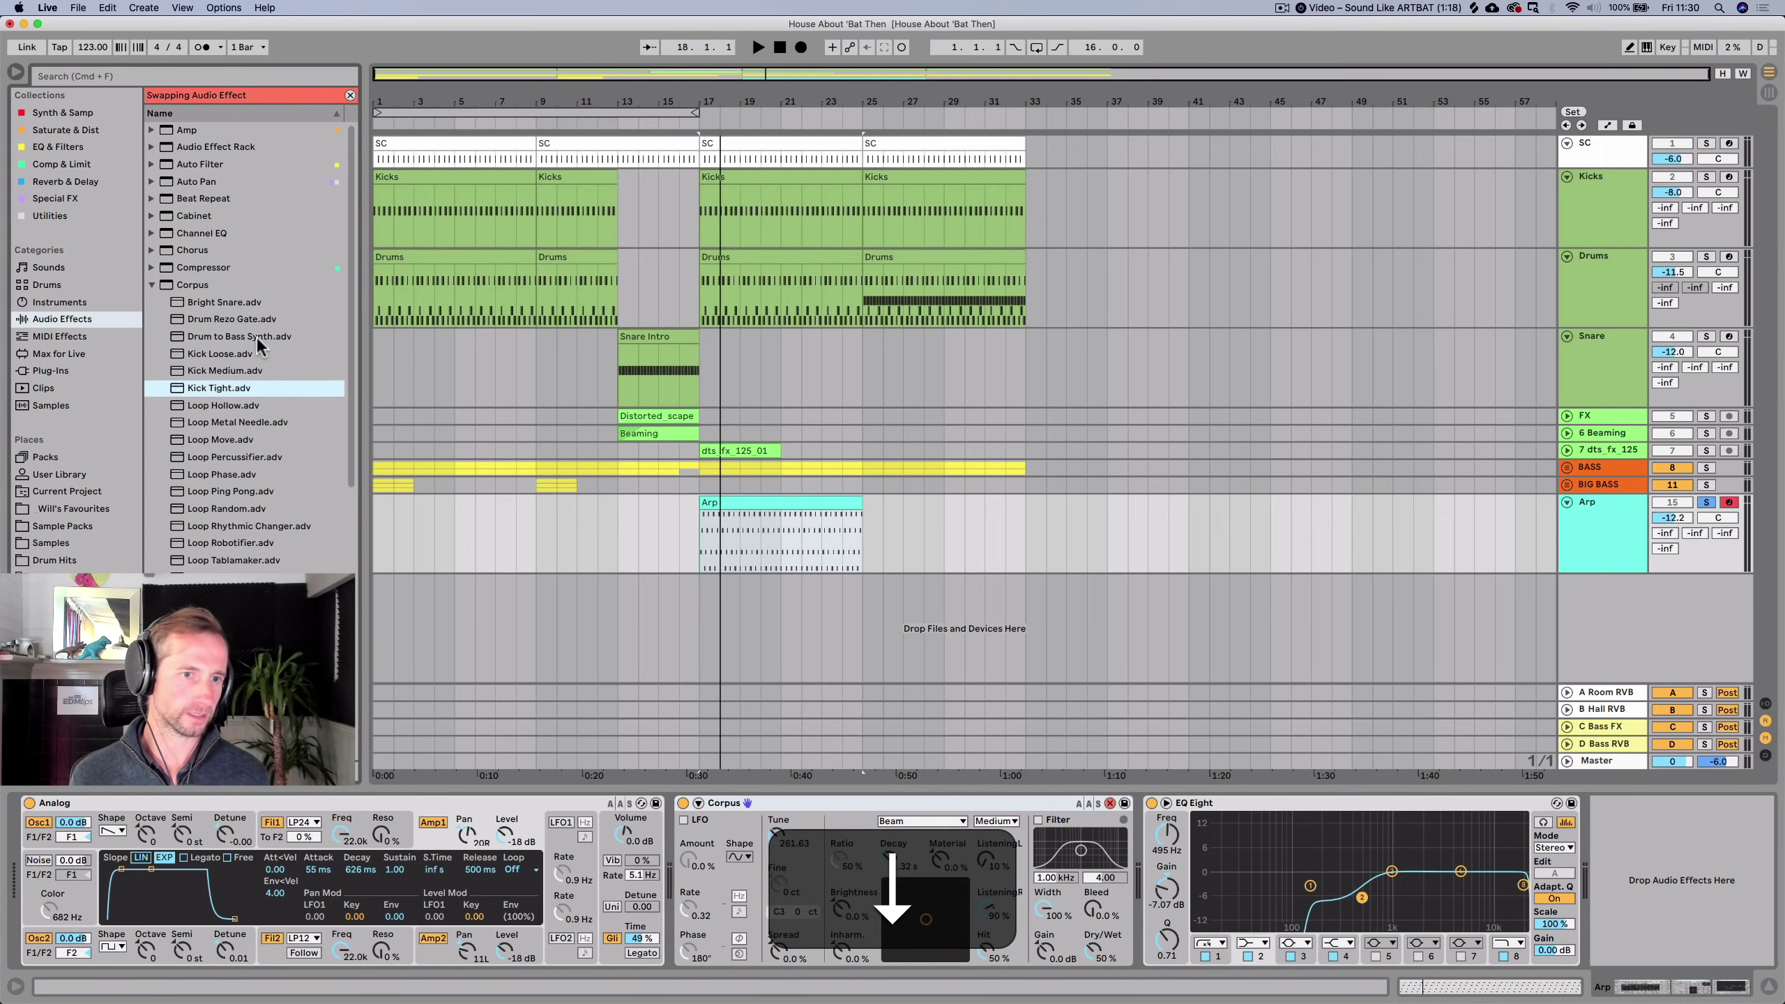
{"action": "key", "text": "Up"}
{"action": "key", "text": "Up"}
{"action": "key", "text": "Up"}
{"action": "key", "text": "Up"}
{"action": "key", "text": "Up"}
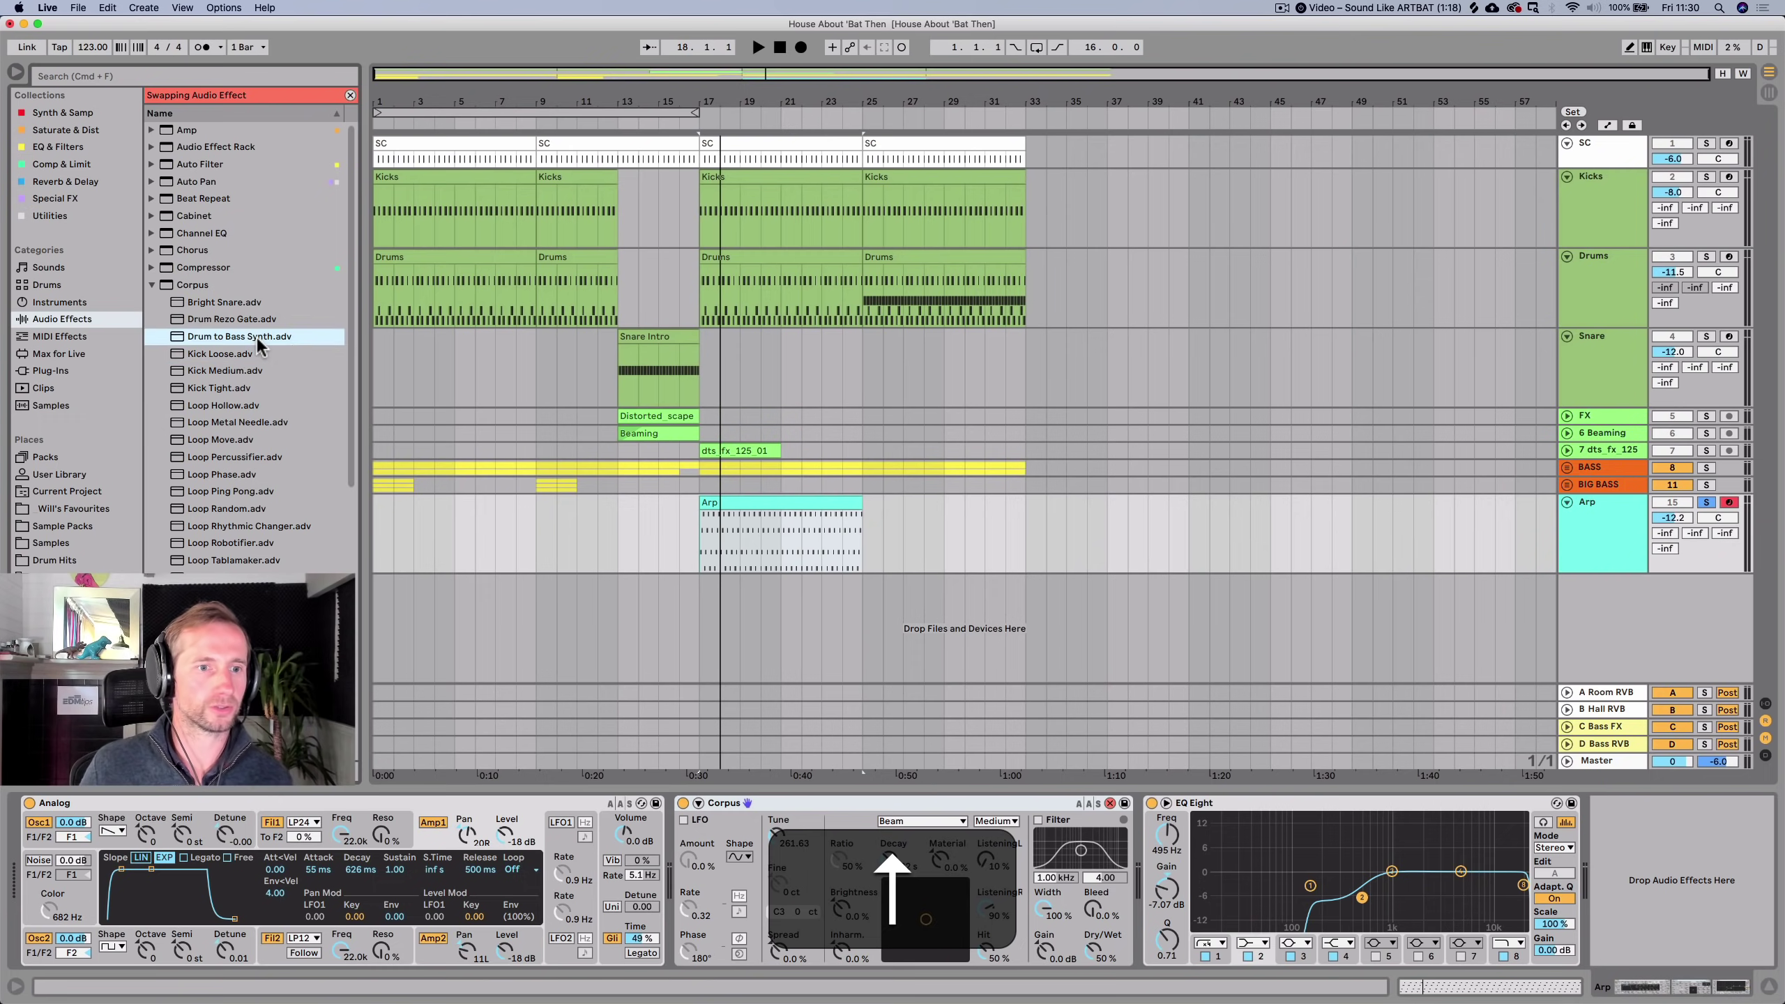
{"action": "key", "text": "Down"}
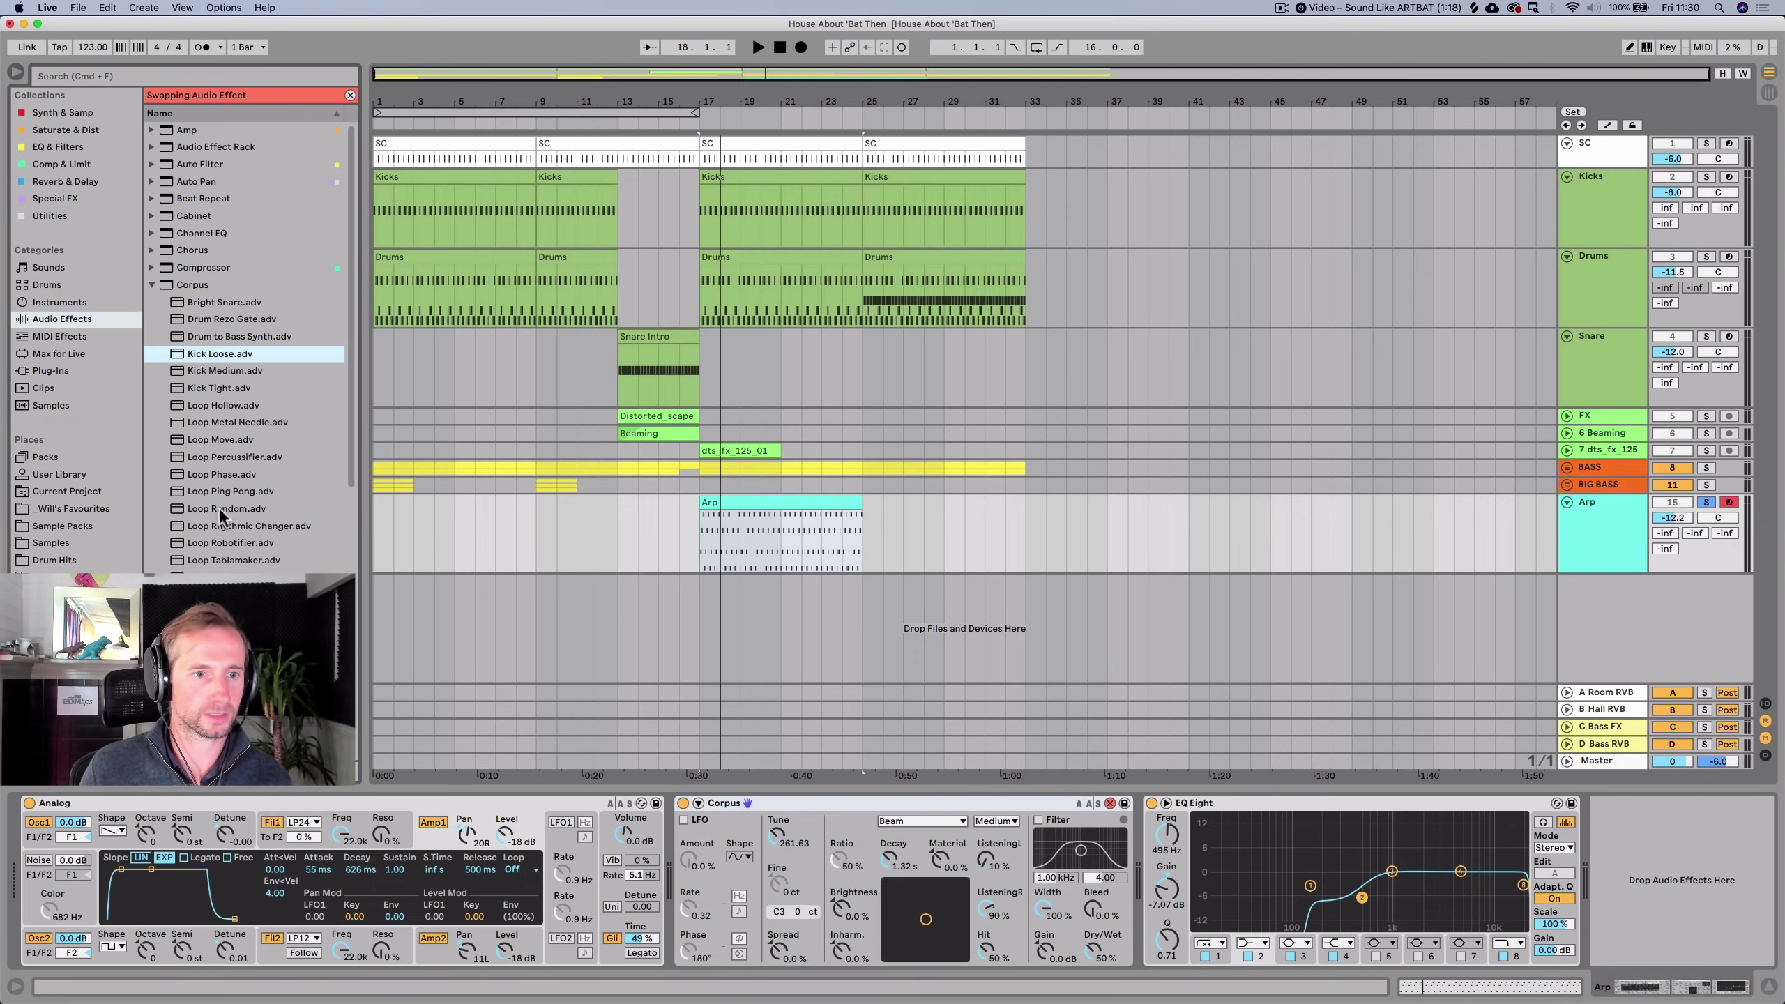
{"action": "key", "text": "Up"}
{"action": "key", "text": "Up"}
{"action": "key", "text": "Up"}
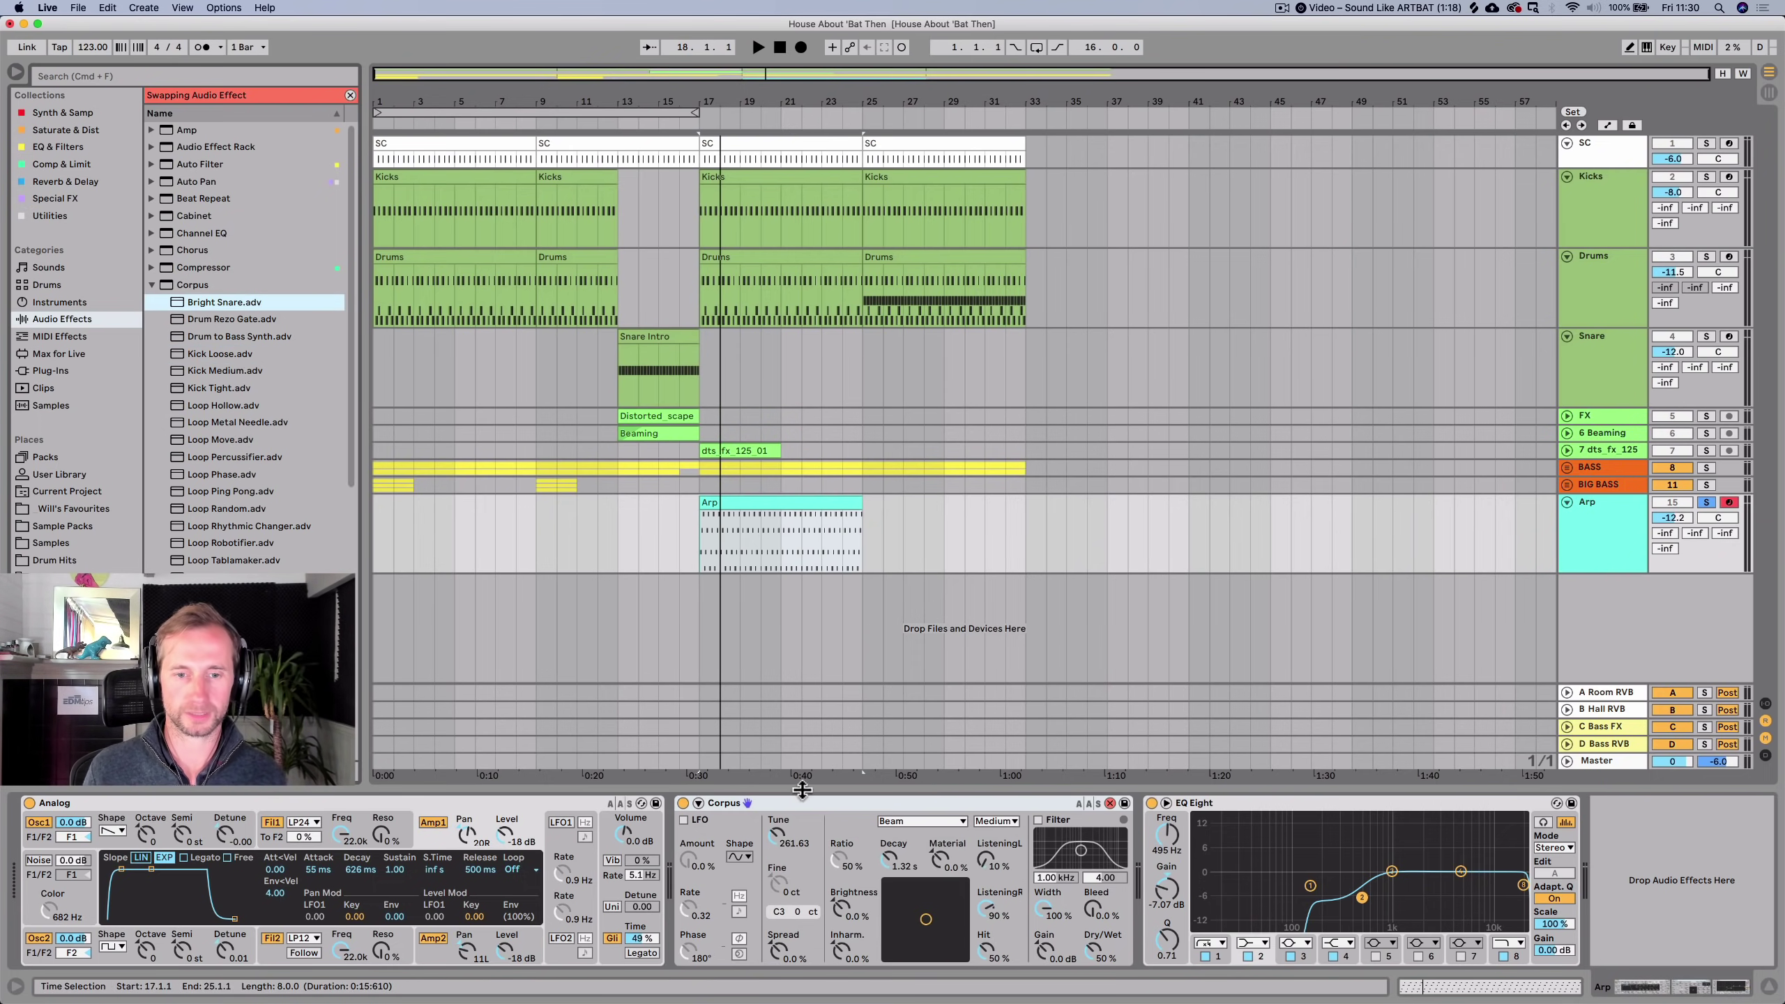
Lower the Arp track's volume to -16.5 dB and audition Corpus presets from Bright Snare to Kick Tight.
{"action": "left_click_drag", "start_coordinate": [1666, 517], "coordinate": [1667, 541]}
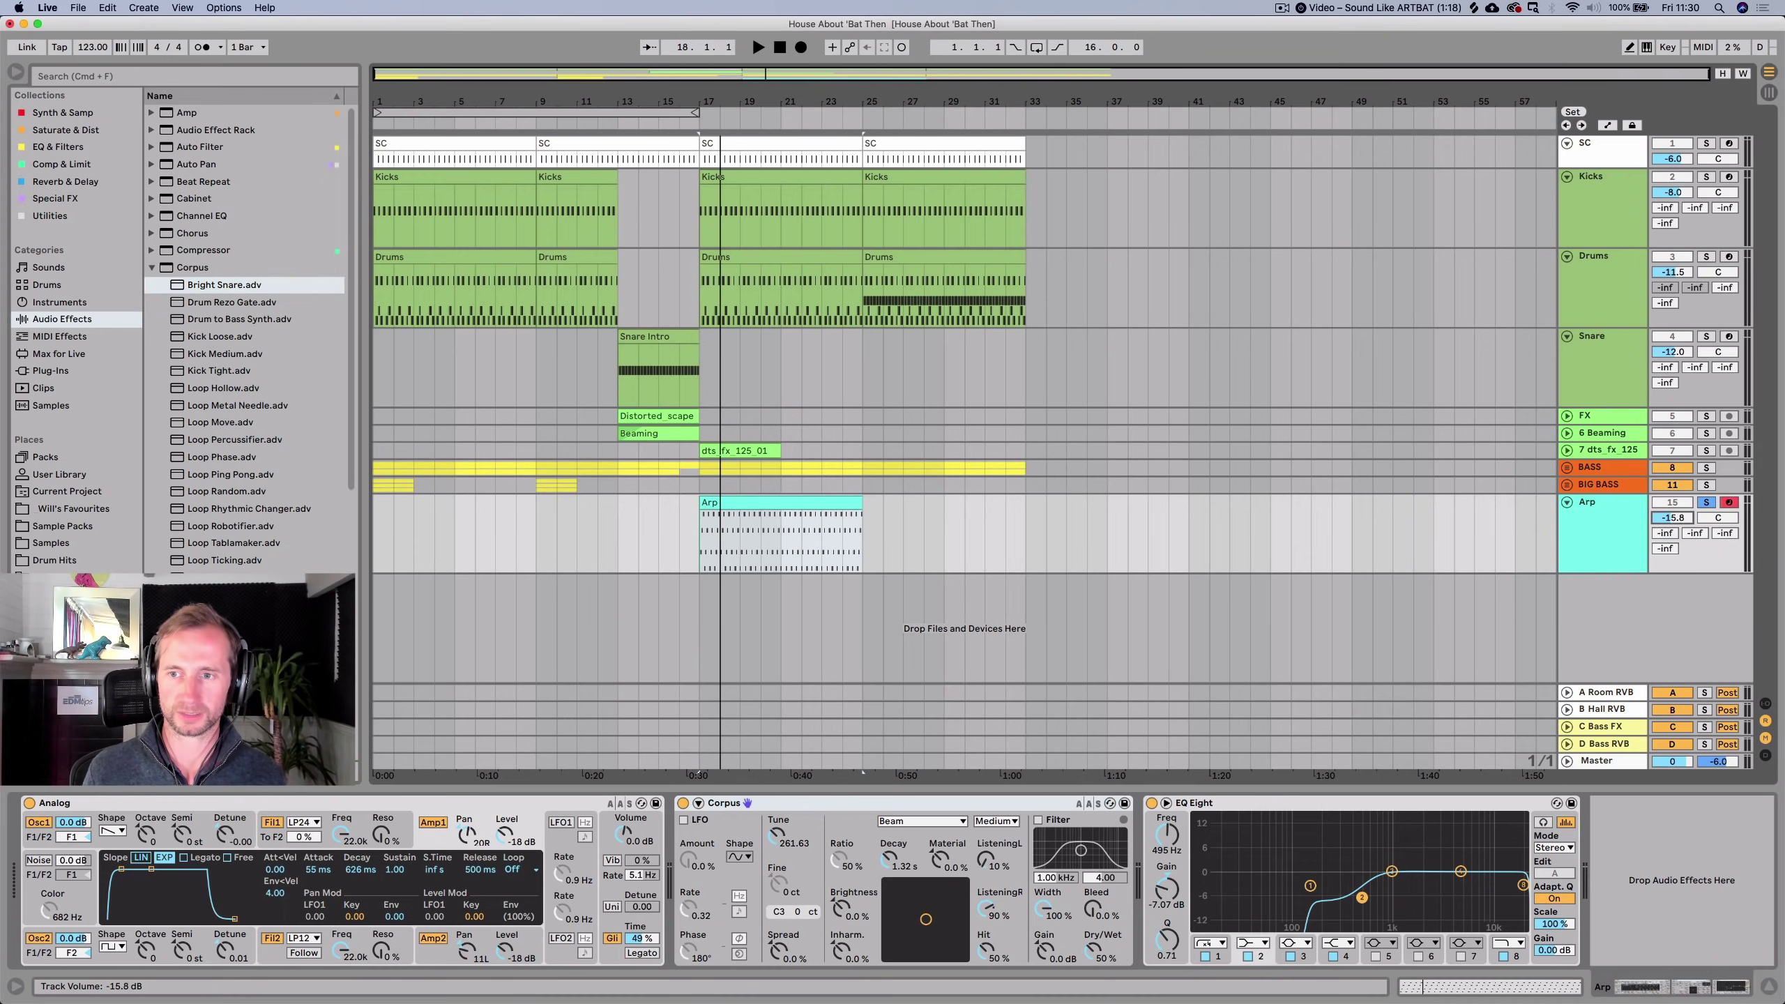
{"action": "left_click", "coordinate": [1125, 804]}
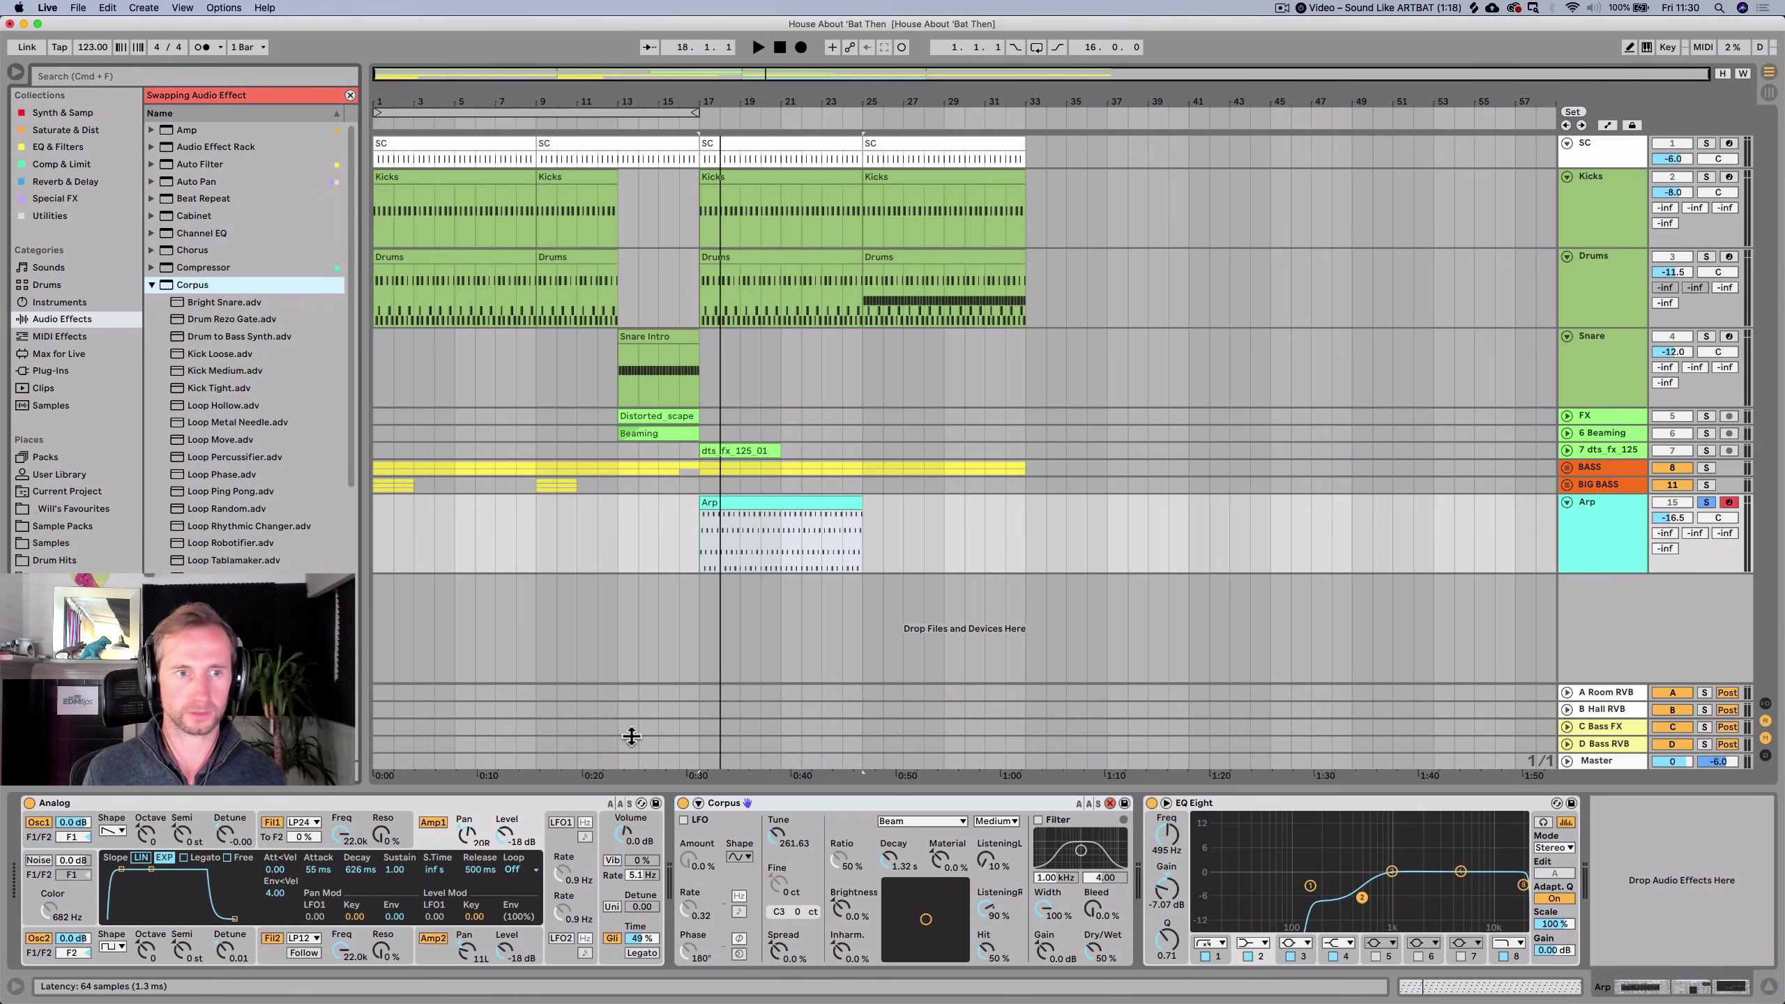
{"action": "key", "text": "Down"}
{"action": "key", "text": "Return"}
{"action": "key", "text": "space"}
{"action": "key", "text": "Down"}
{"action": "key", "text": "Return"}
{"action": "key", "text": "Down"}
{"action": "key", "text": "Down"}
{"action": "key", "text": "Return"}
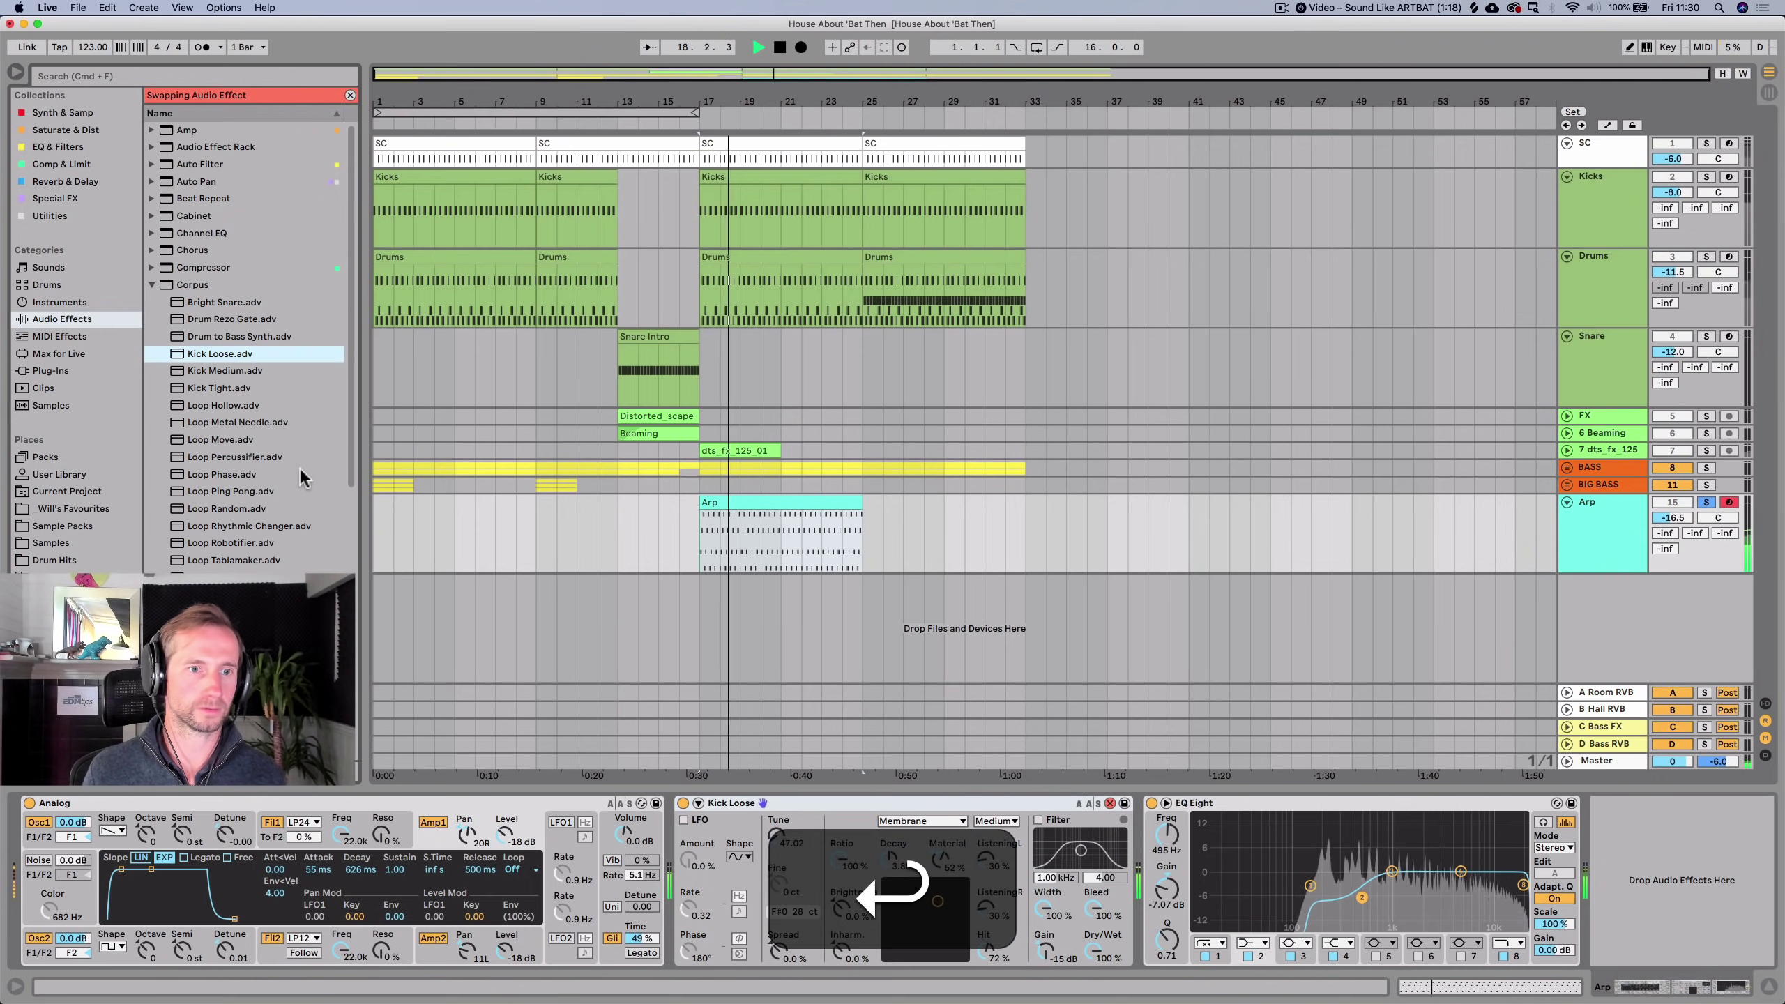
{"action": "key", "text": "Down"}
{"action": "key", "text": "Return"}
{"action": "key", "text": "Down"}
{"action": "key", "text": "Return"}
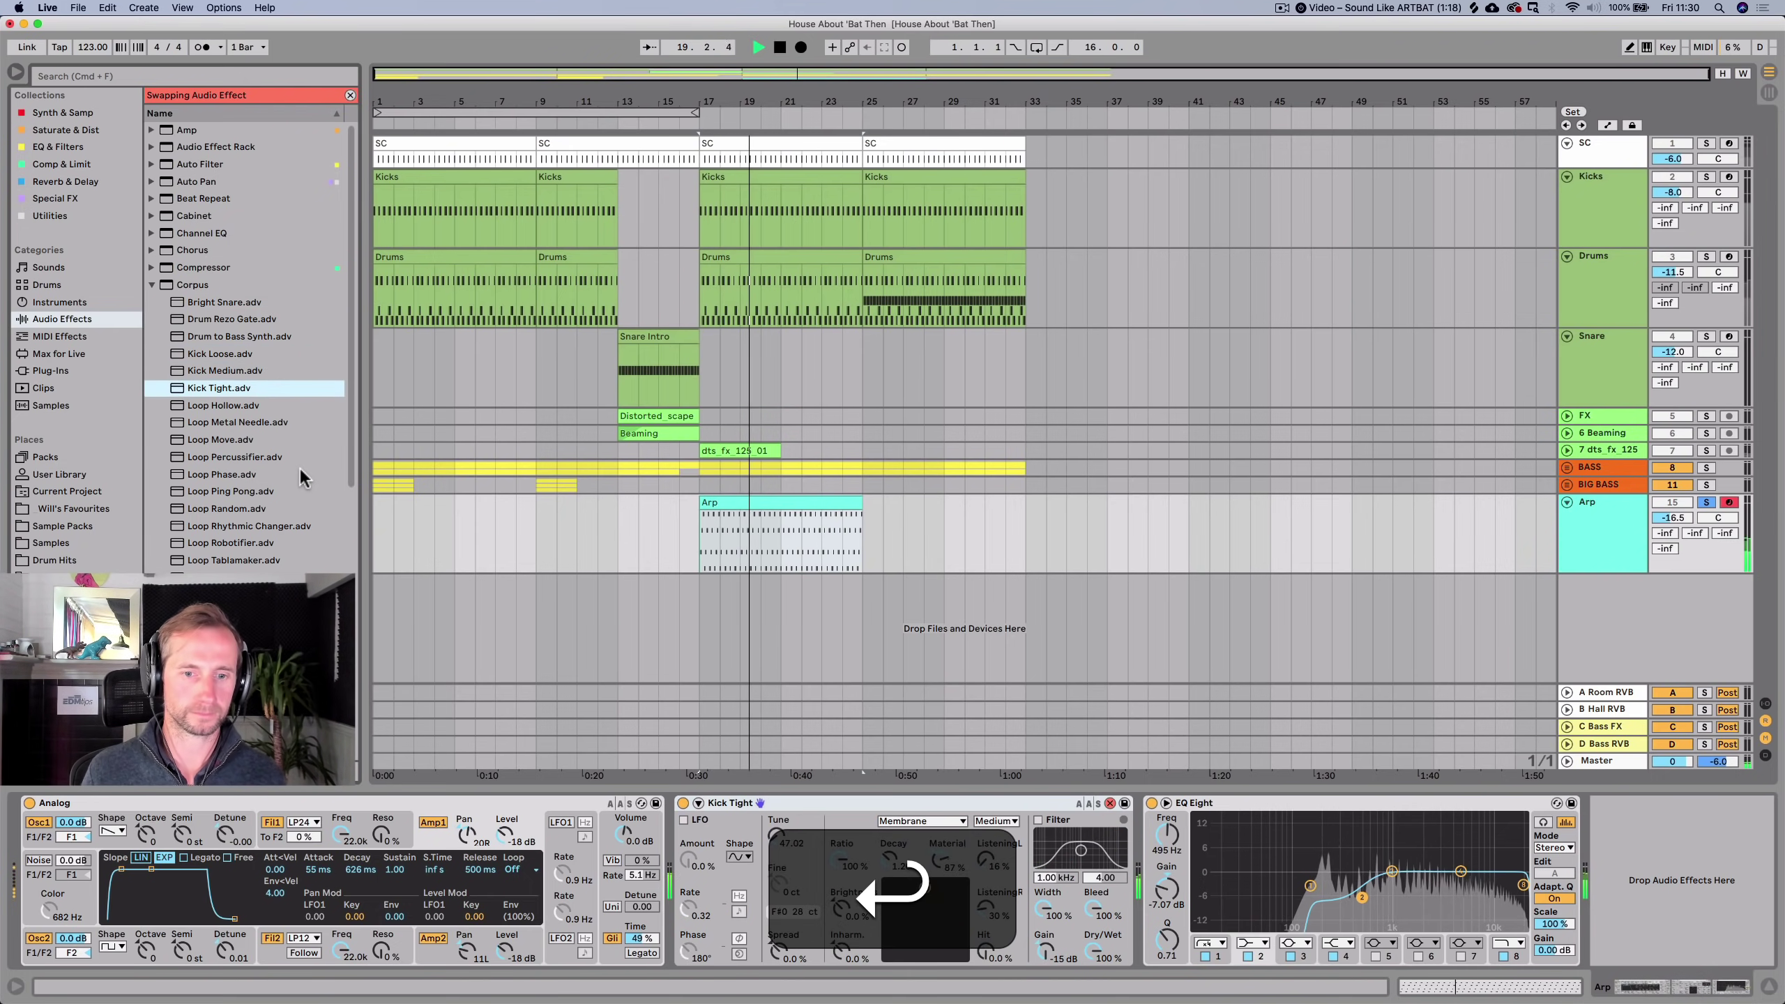
Audition the Loop Hollow and Loop Metal Needle presets, and load Loop Move in Corpus.
{"action": "key", "text": "Down"}
{"action": "key", "text": "Return"}
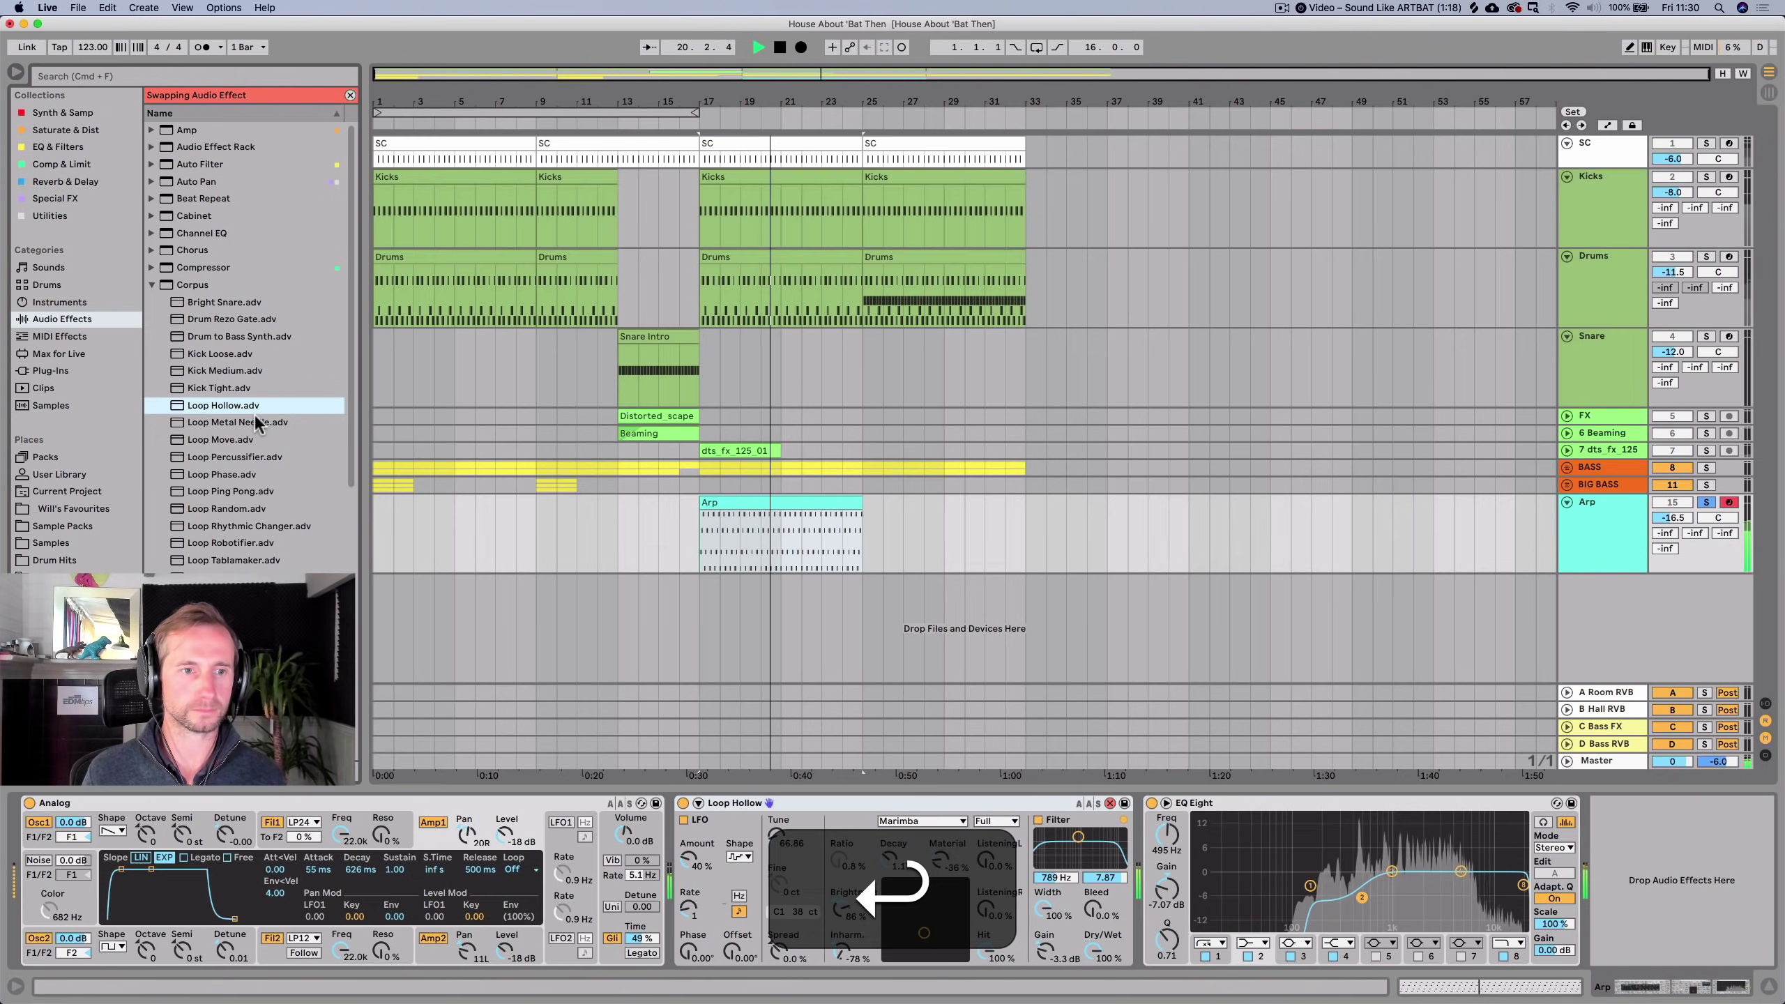
{"action": "key", "text": "Down"}
{"action": "key", "text": "Return"}
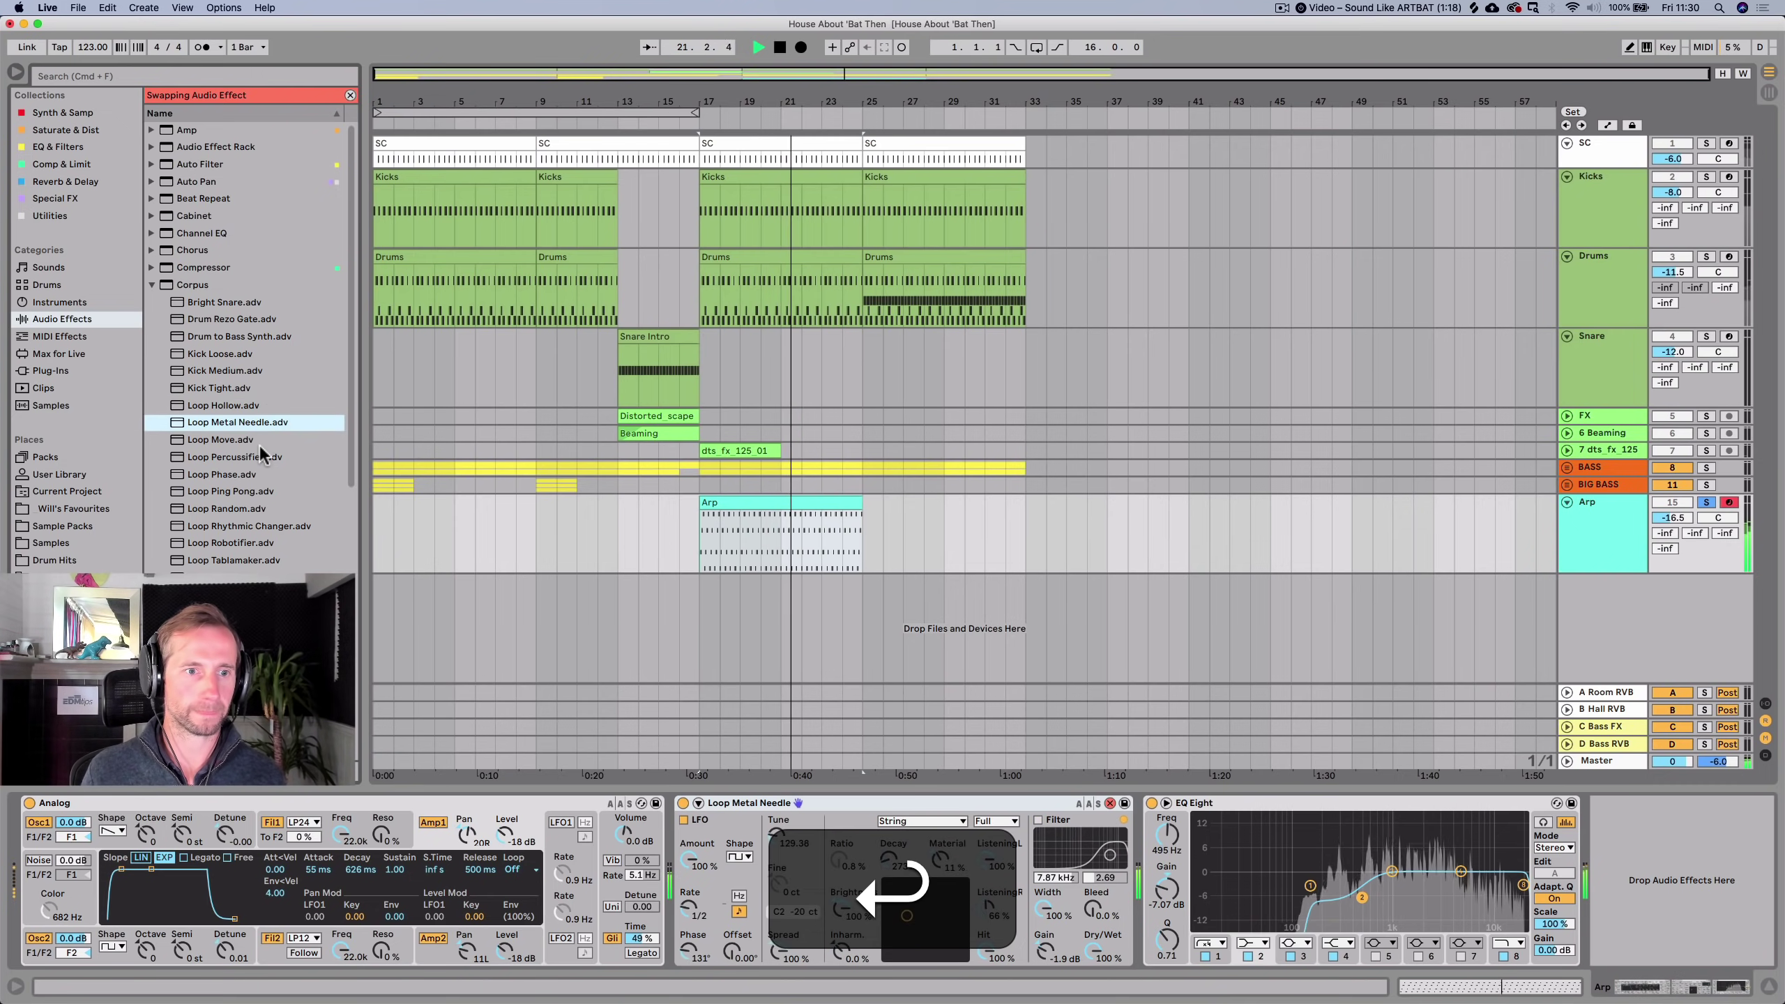
{"action": "key", "text": "Down"}
{"action": "key", "text": "Return"}
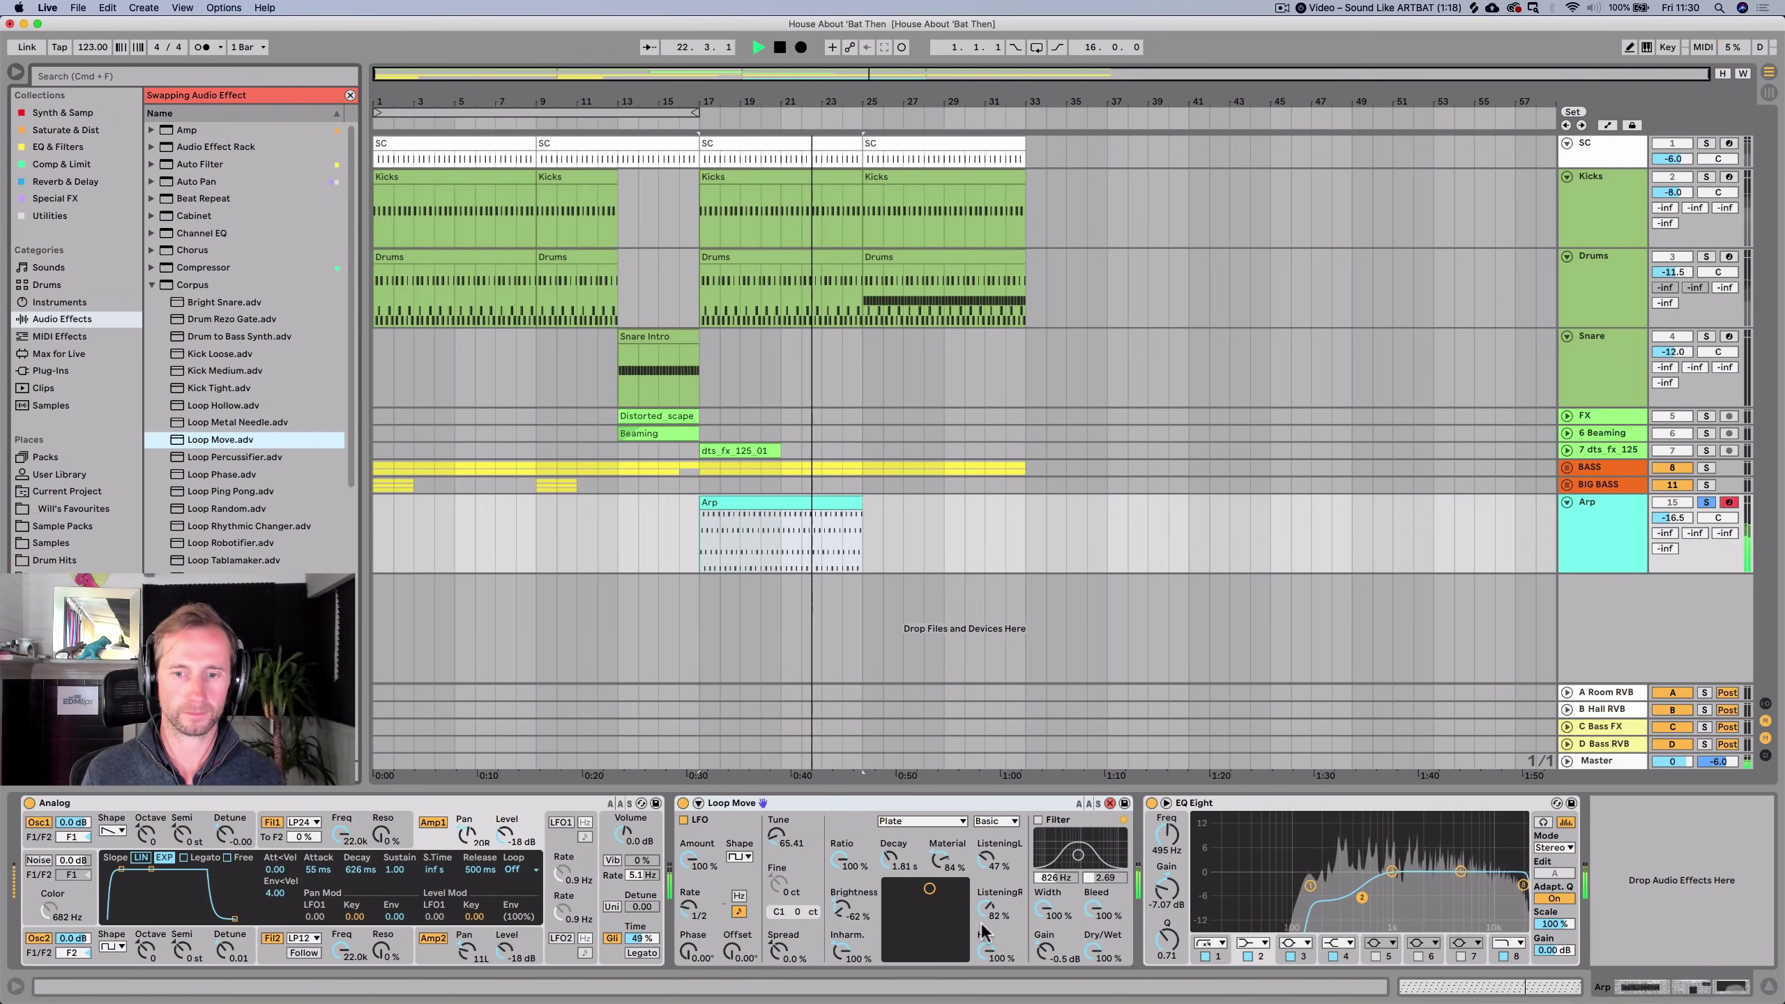
{"action": "mouse_move", "coordinate": [1094, 950]}
{"action": "left_mouse_down"}
{"action": "mouse_move", "coordinate": [1093, 1002]}
{"action": "mouse_move", "coordinate": [1095, 942]}
{"action": "left_mouse_up"}
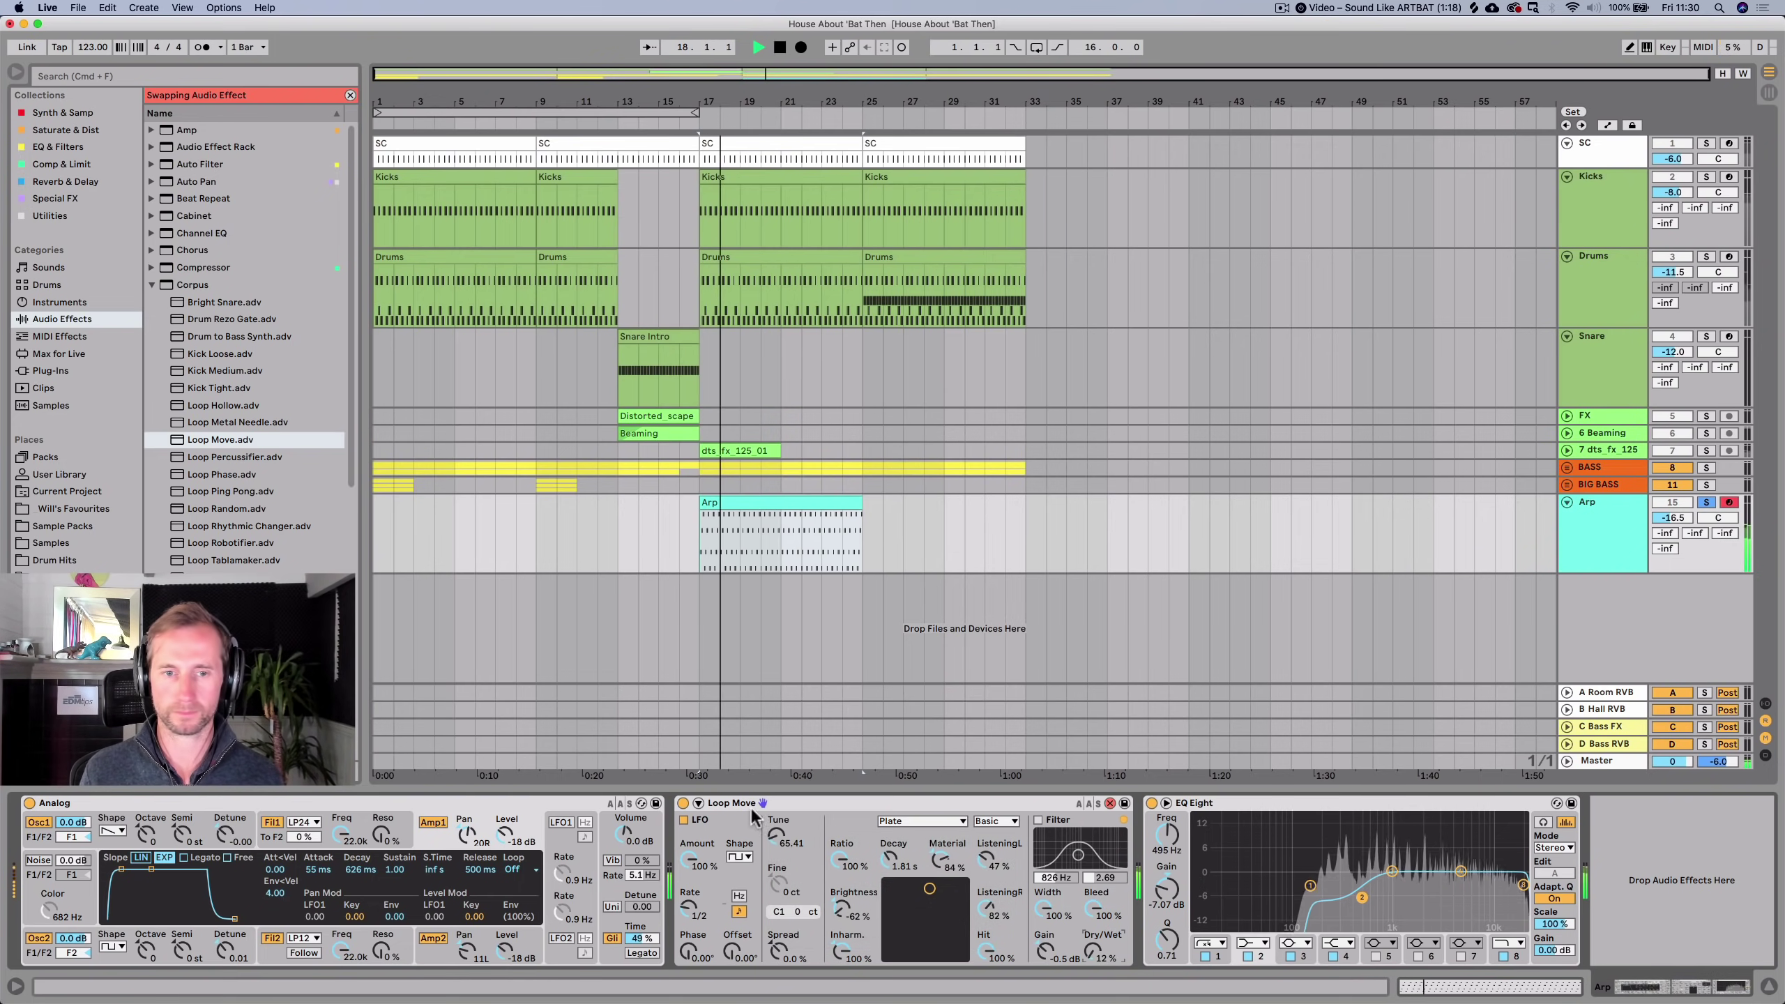
Lower the Arp track's volume to -21.4 dB and replay the passage with the Loop Move preset.
{"action": "left_click_drag", "start_coordinate": [1672, 518], "coordinate": [1673, 538]}
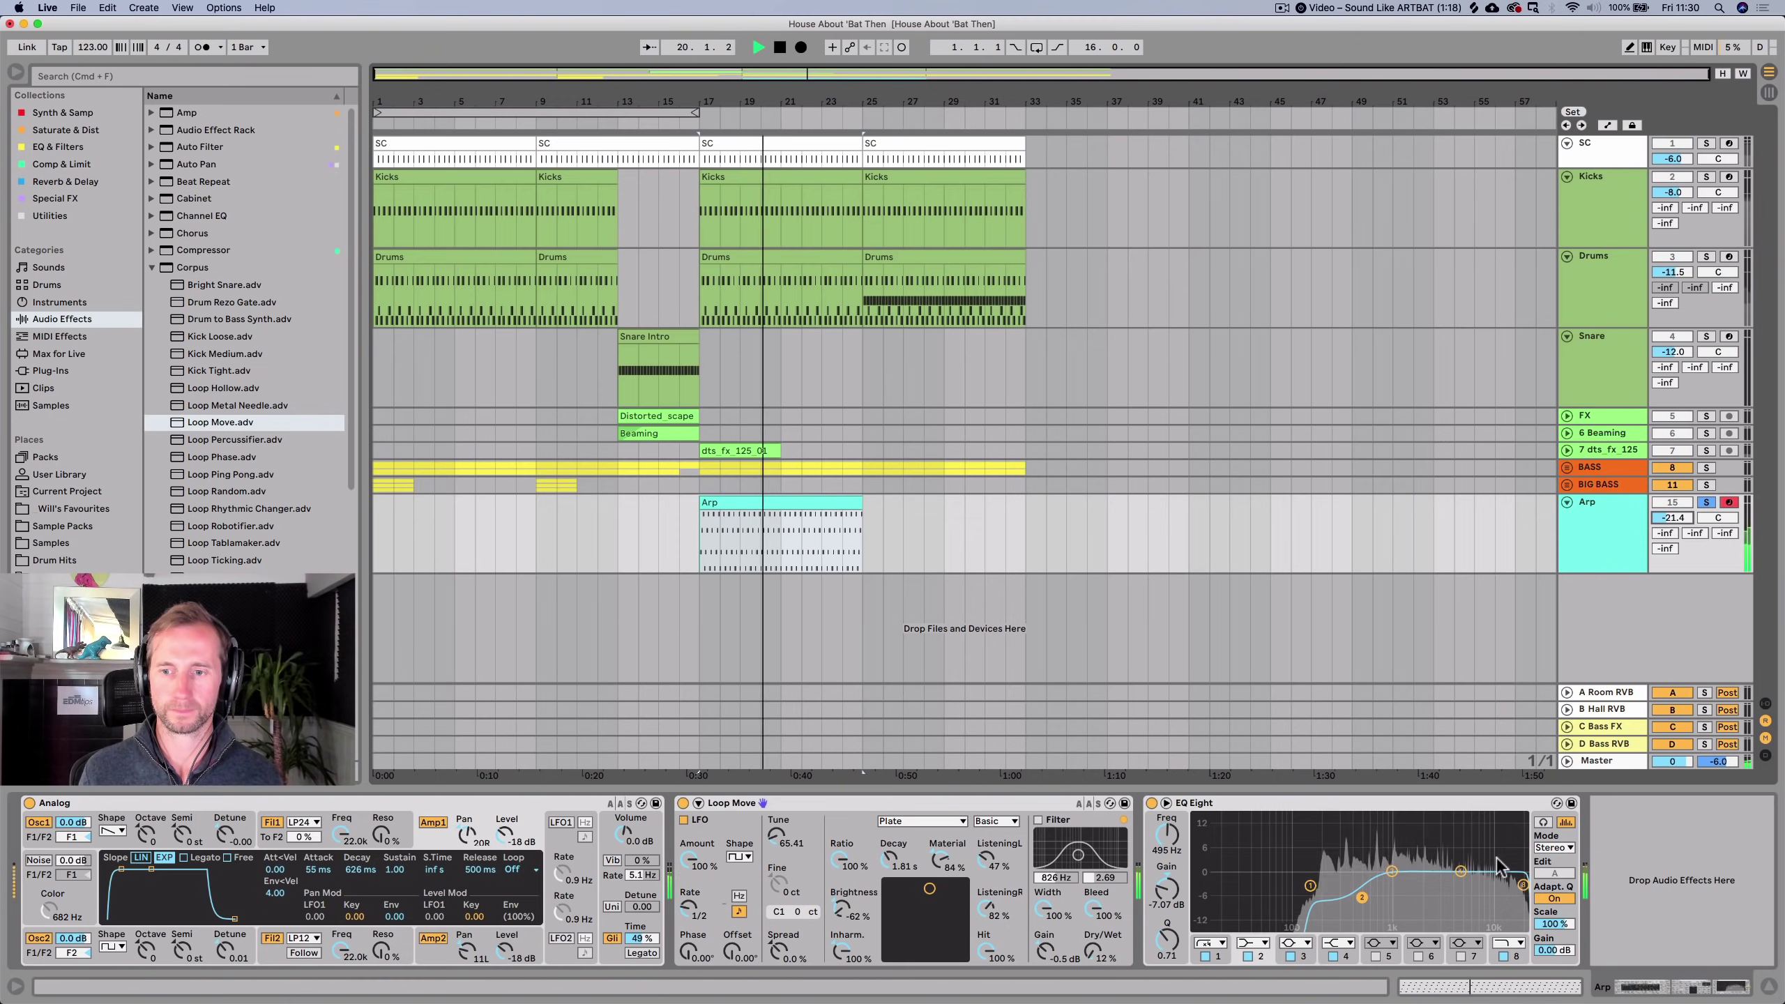
{"action": "key", "text": "space"}
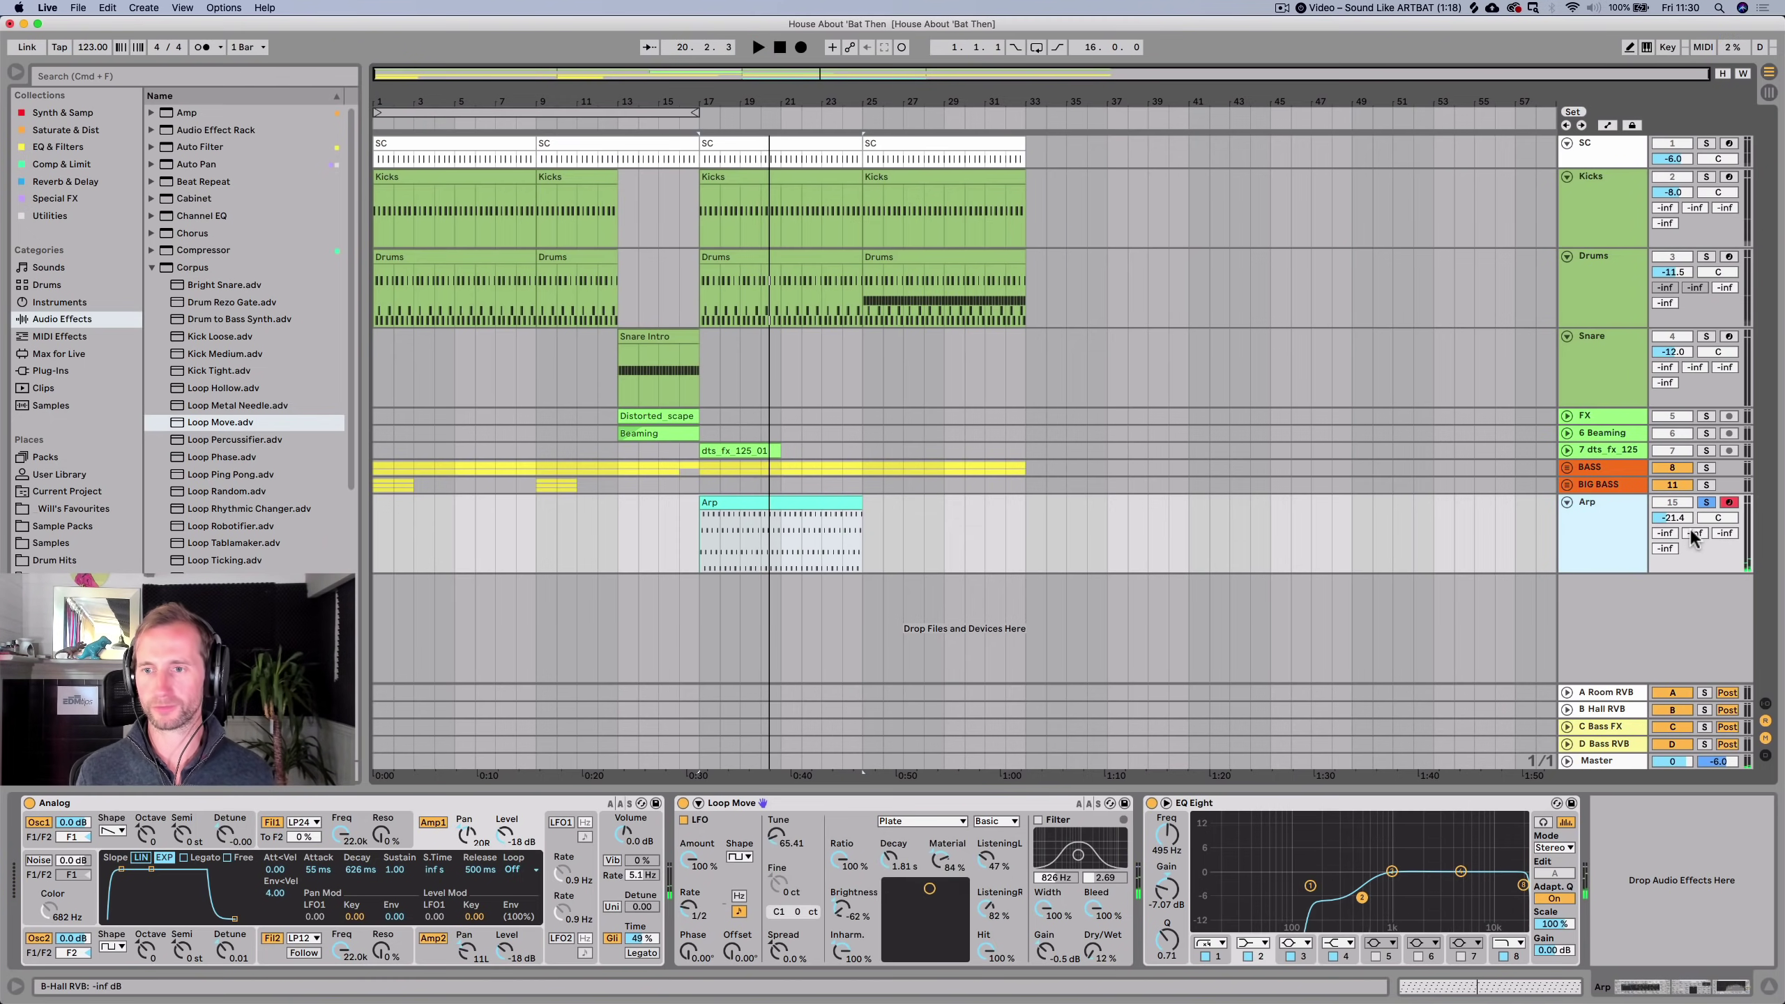
{"action": "key", "text": "space"}
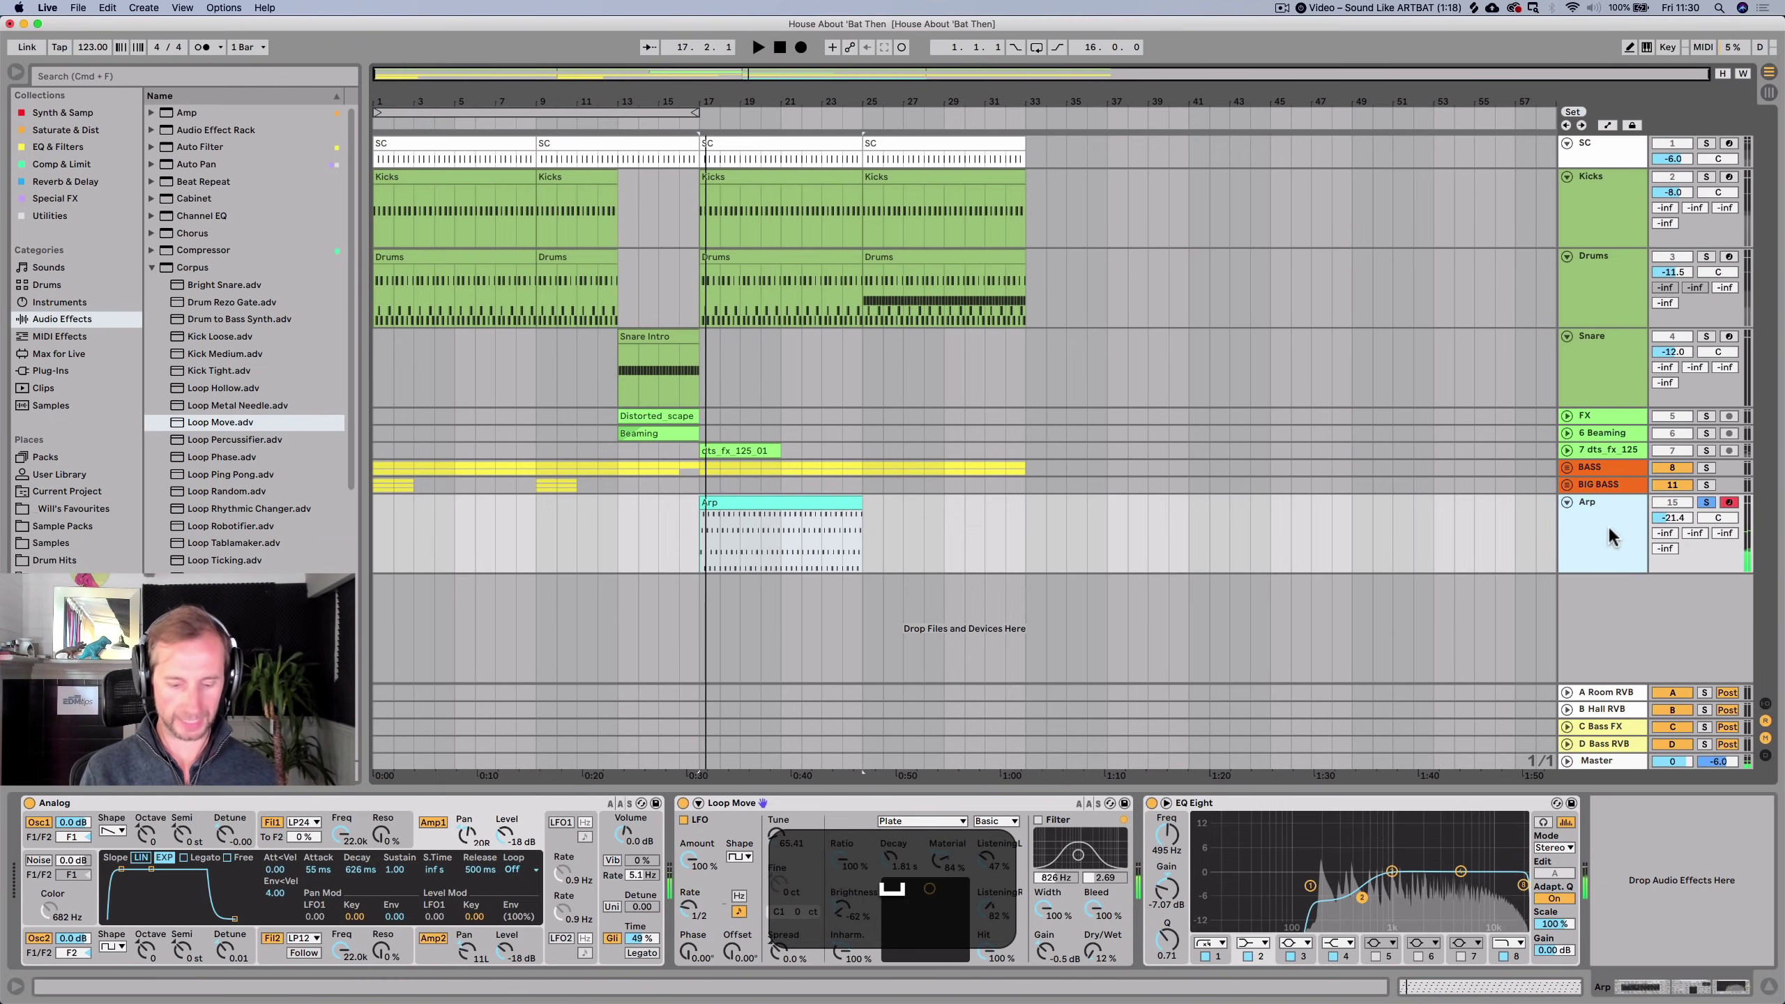
Add a return track after D Bass RVB in the mixer, name it Magic, and colour it pale green.
{"action": "key", "text": "Tab"}
{"action": "left_click", "coordinate": [1603, 76]}
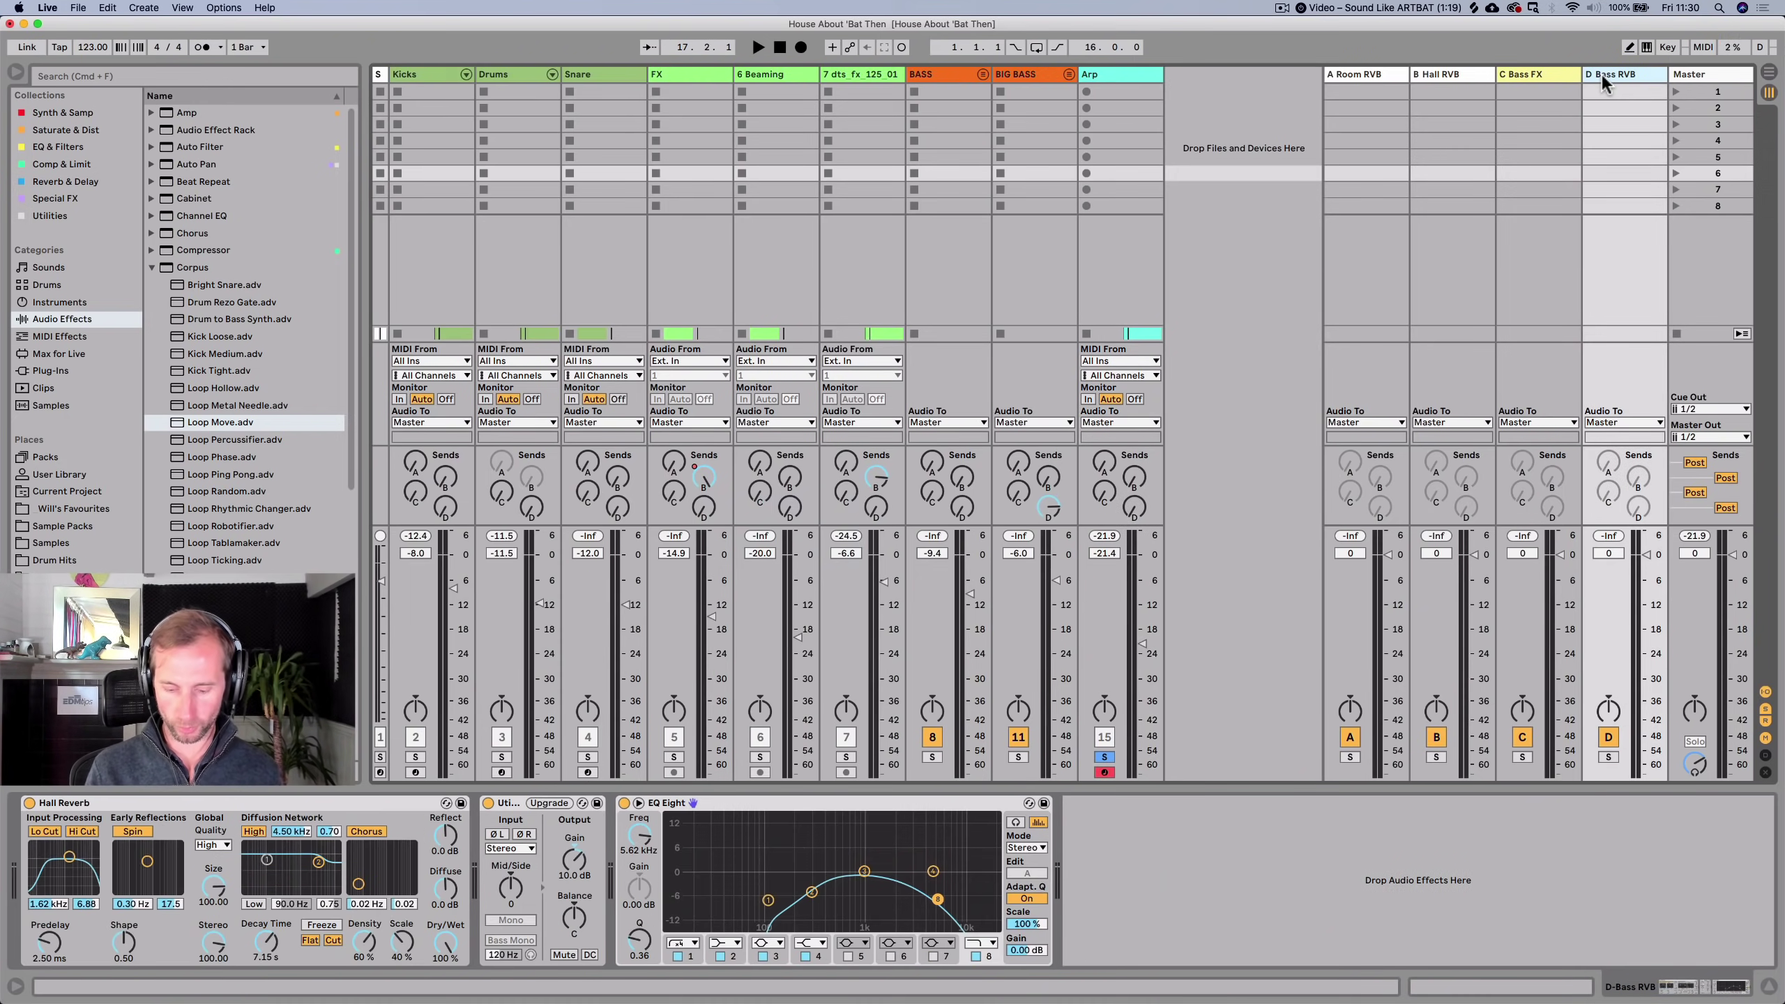
{"action": "key", "text": "alt+super+t"}
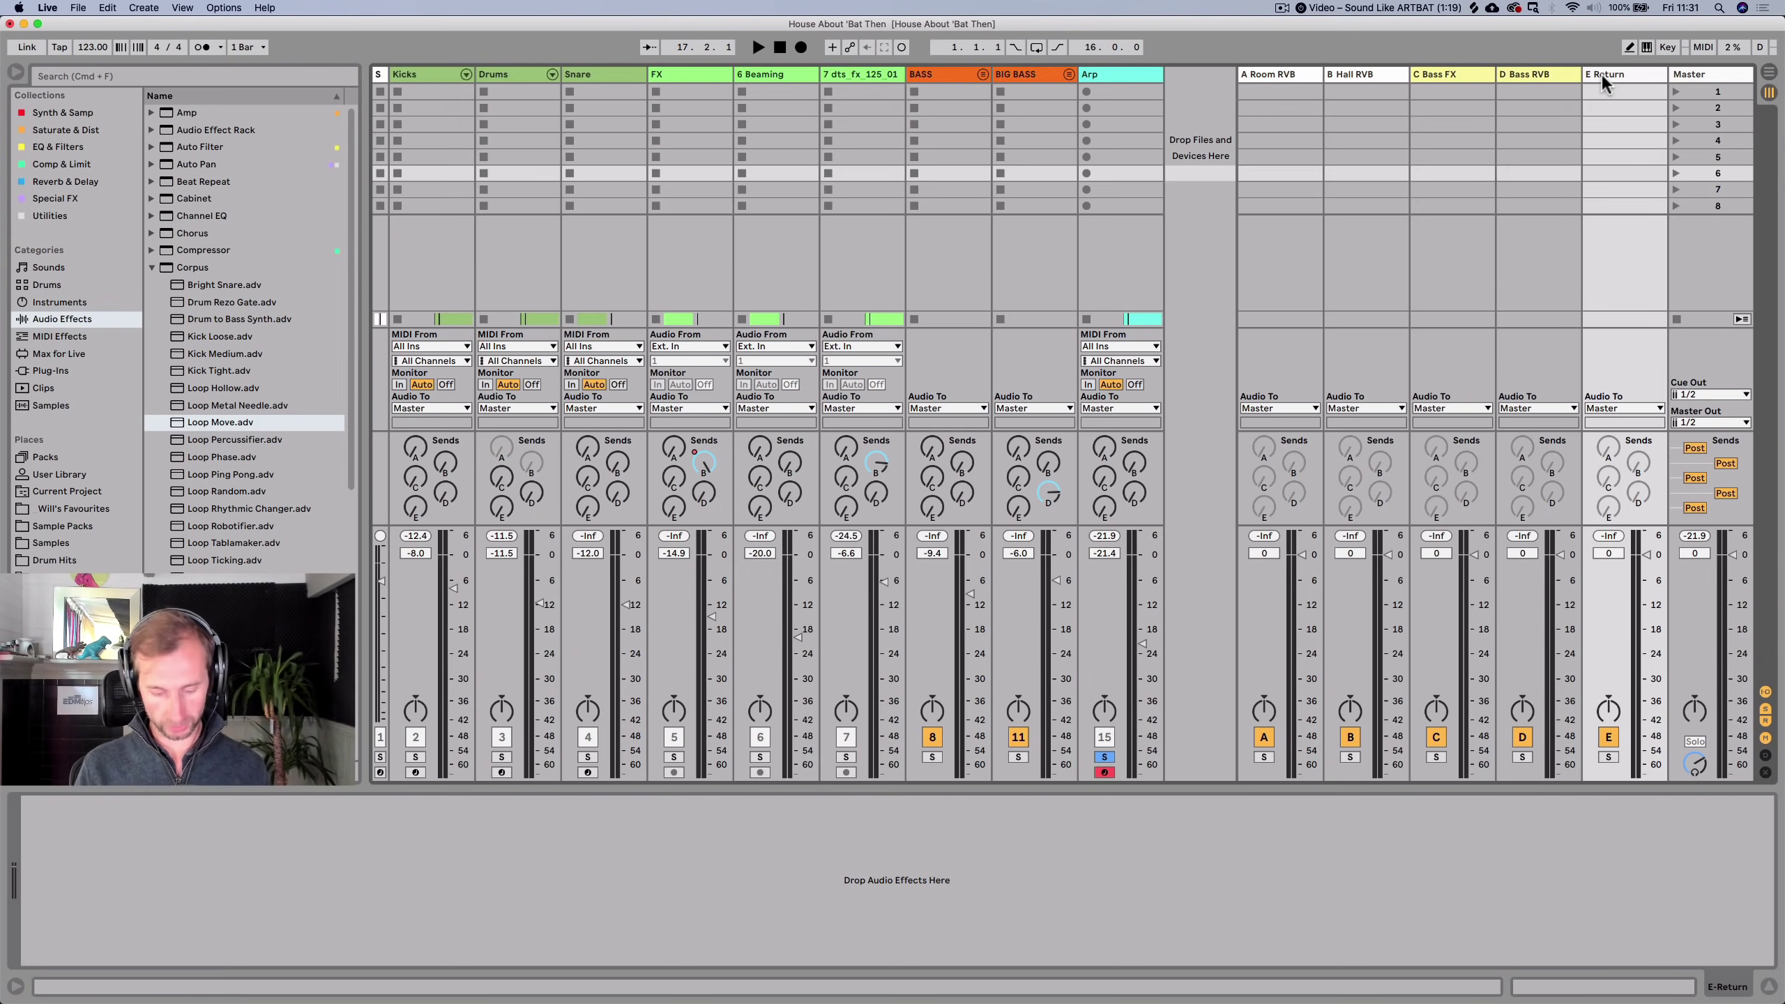
{"action": "key", "text": "super+r"}
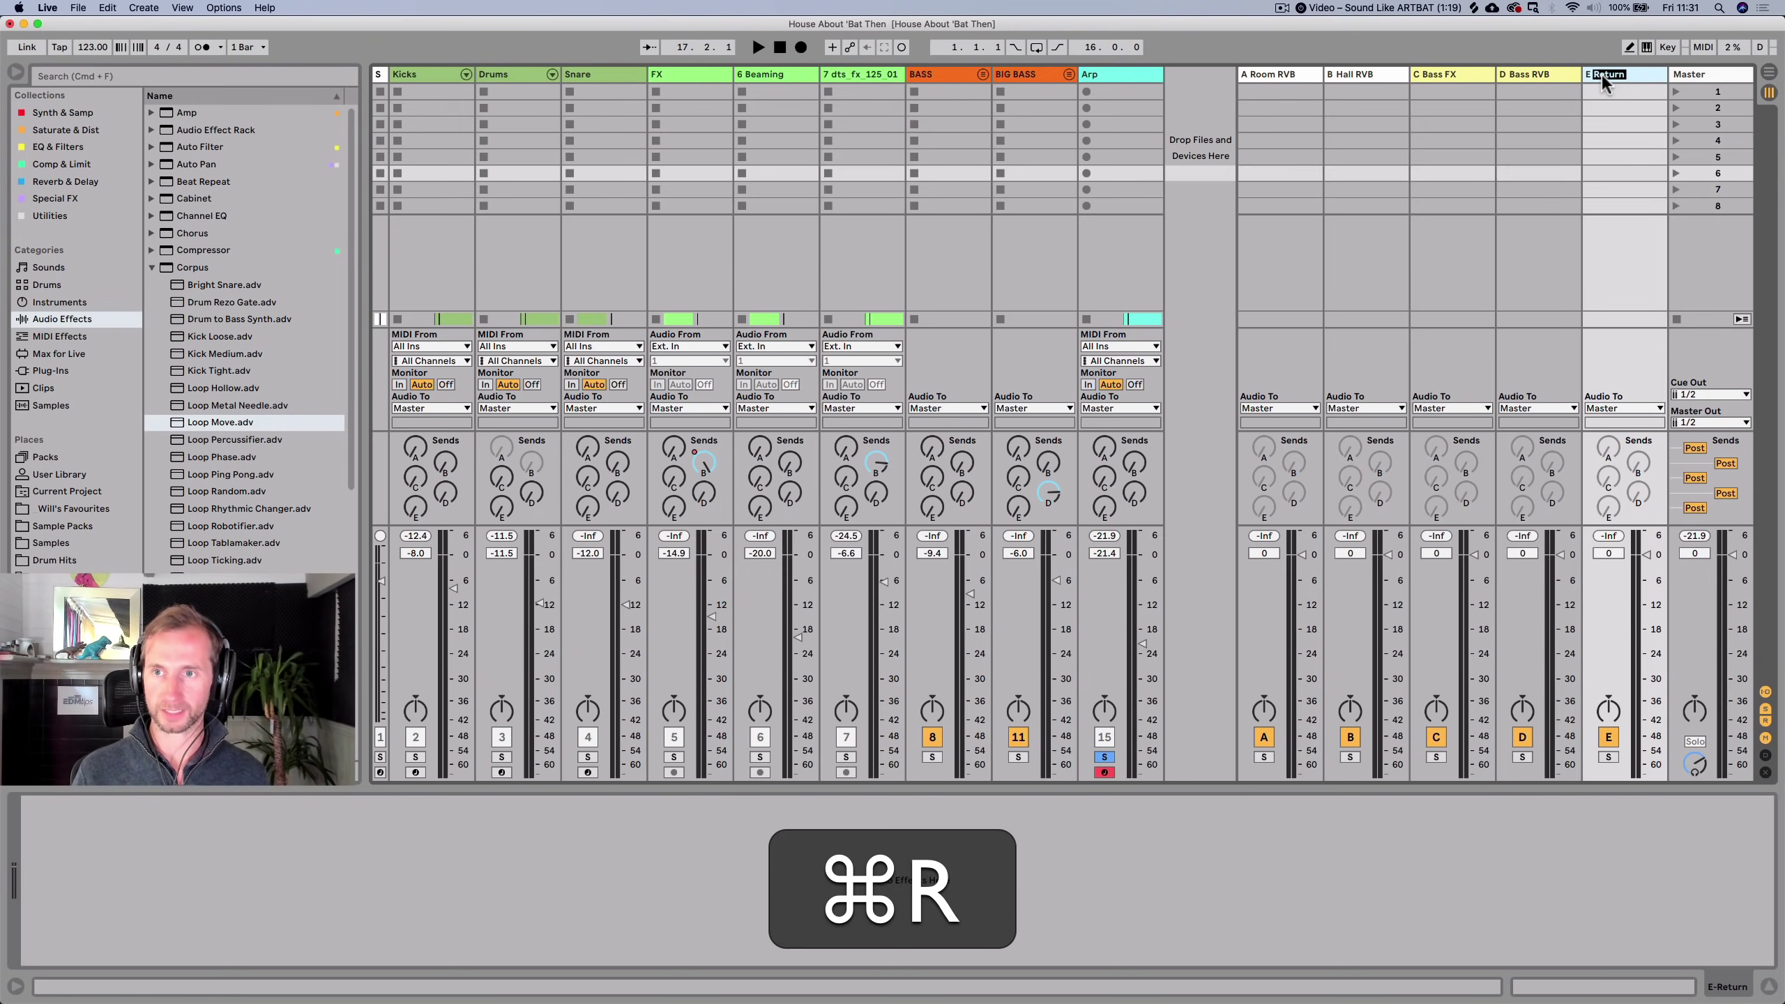
{"action": "type", "text": "Magic"}
{"action": "key", "text": "Return"}
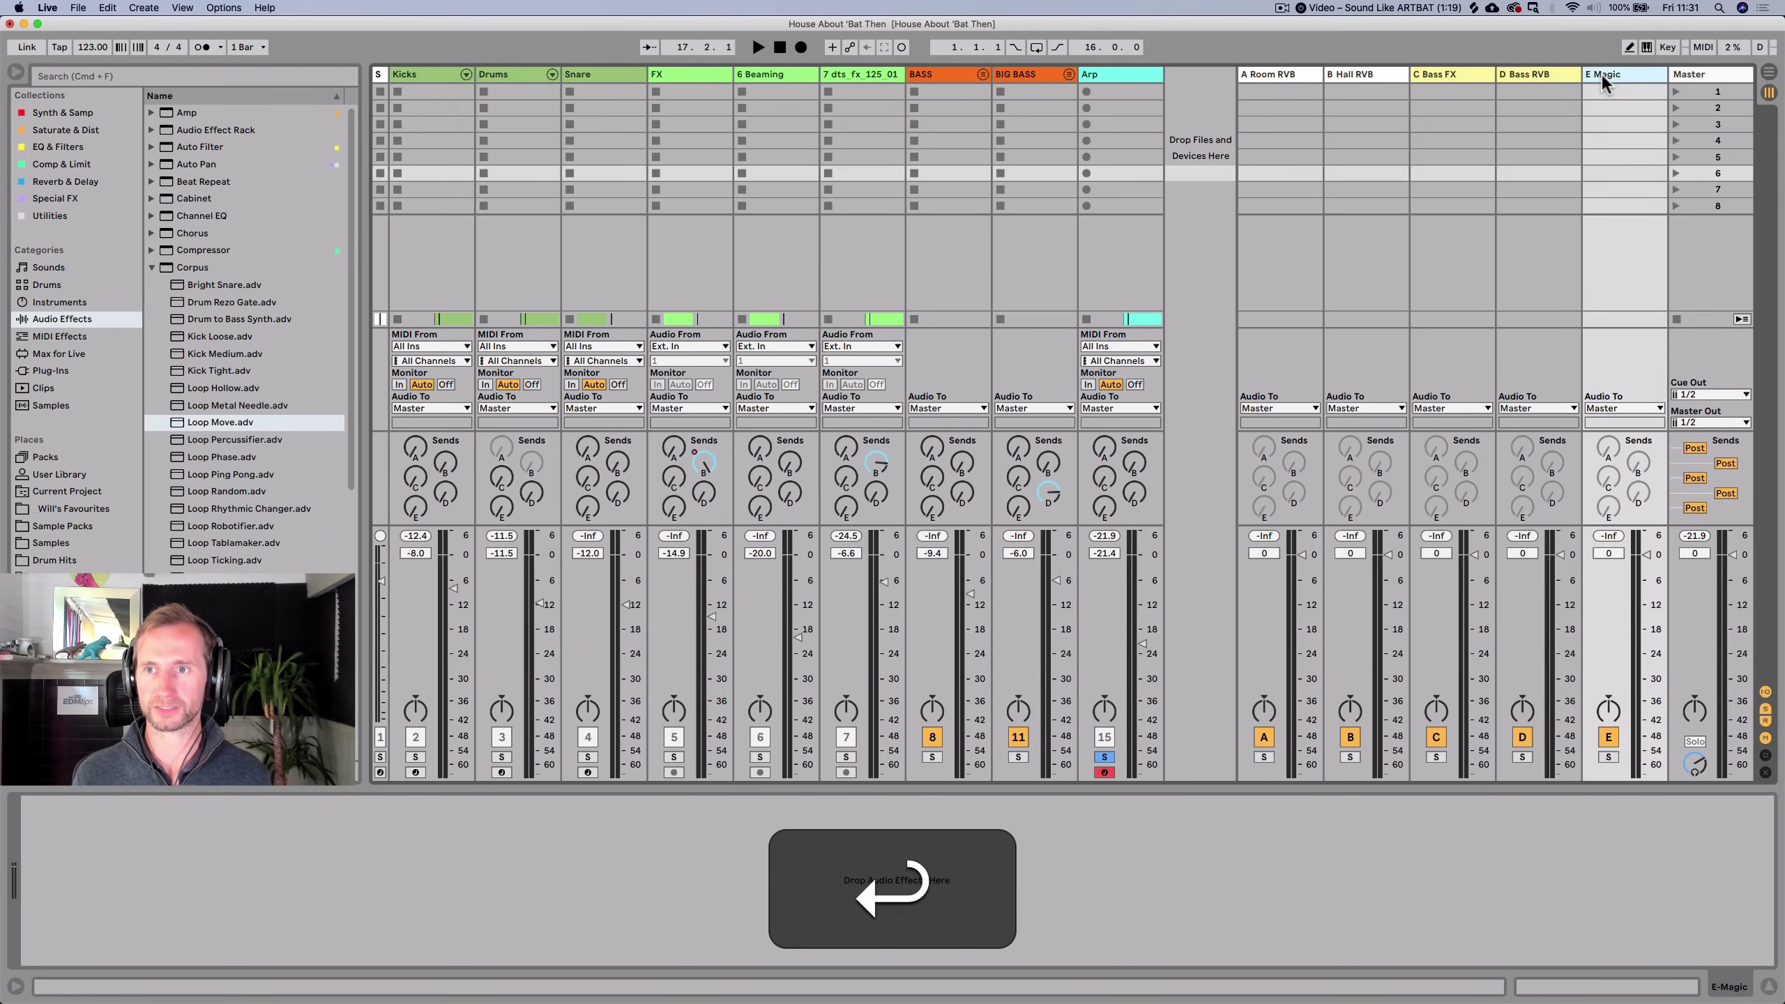
{"action": "right_click", "coordinate": [1603, 76]}
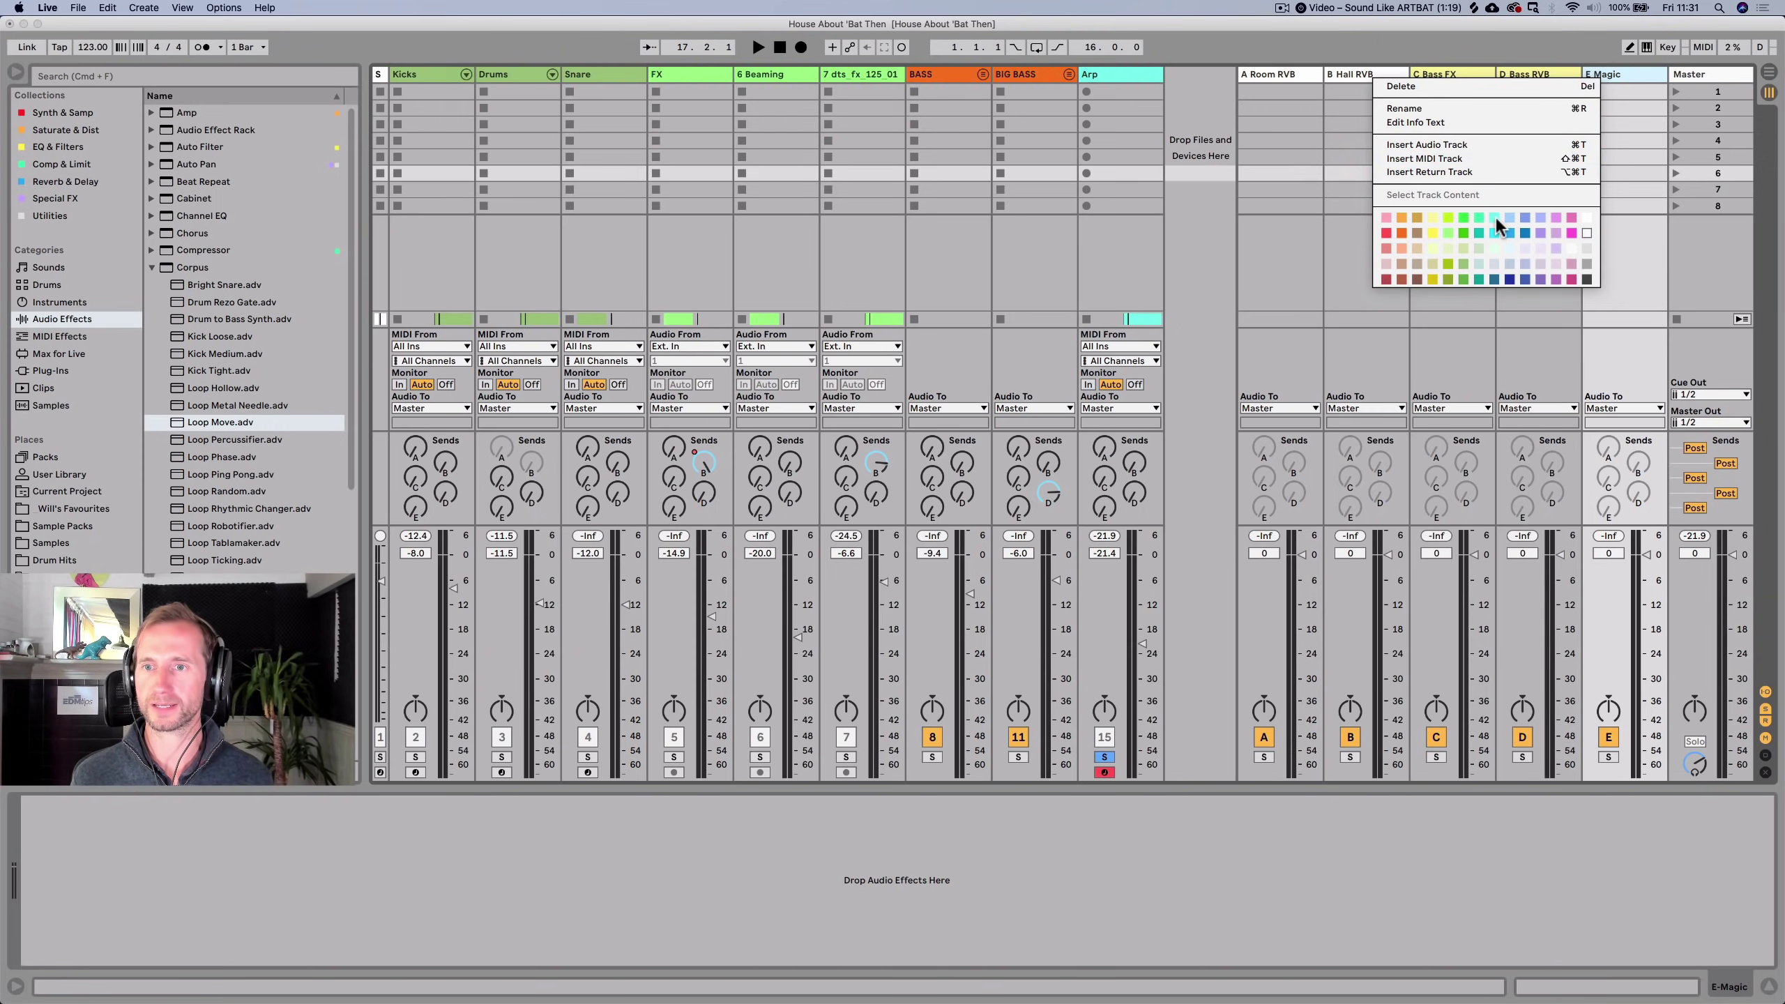
{"action": "left_click", "coordinate": [1495, 258]}
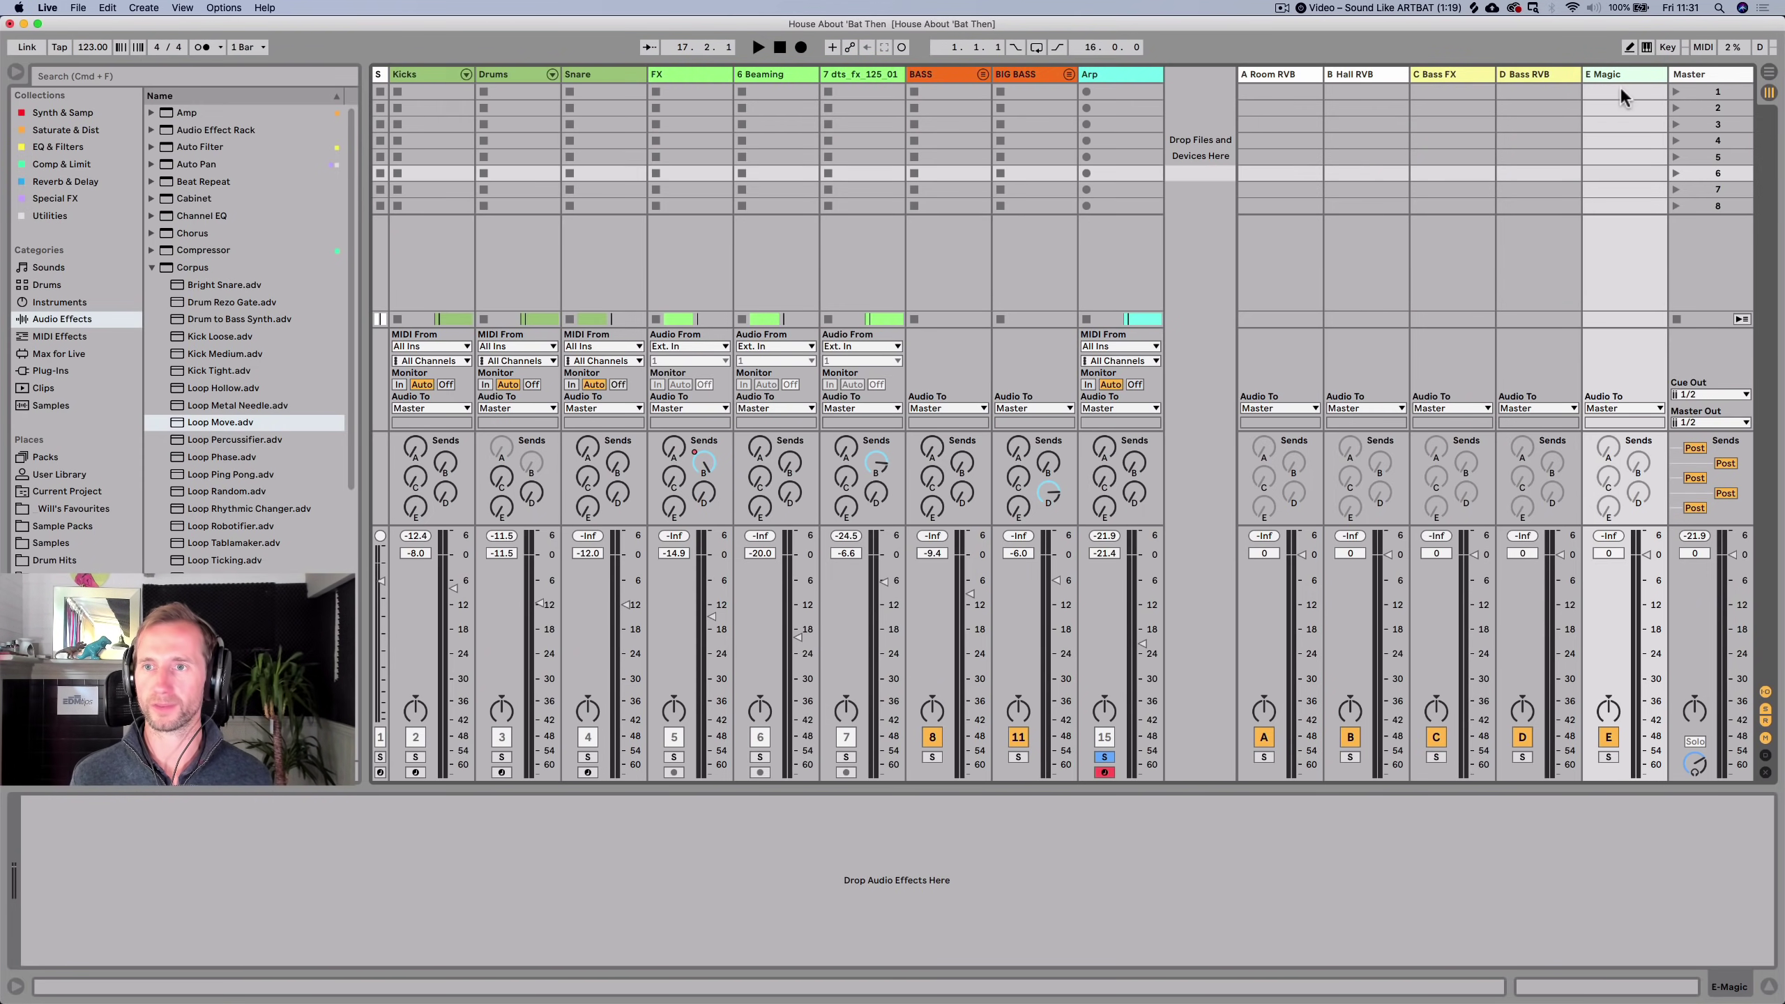
Find Grain Delay among the audio effects and insert it on the Magic return track.
{"action": "key", "text": "space"}
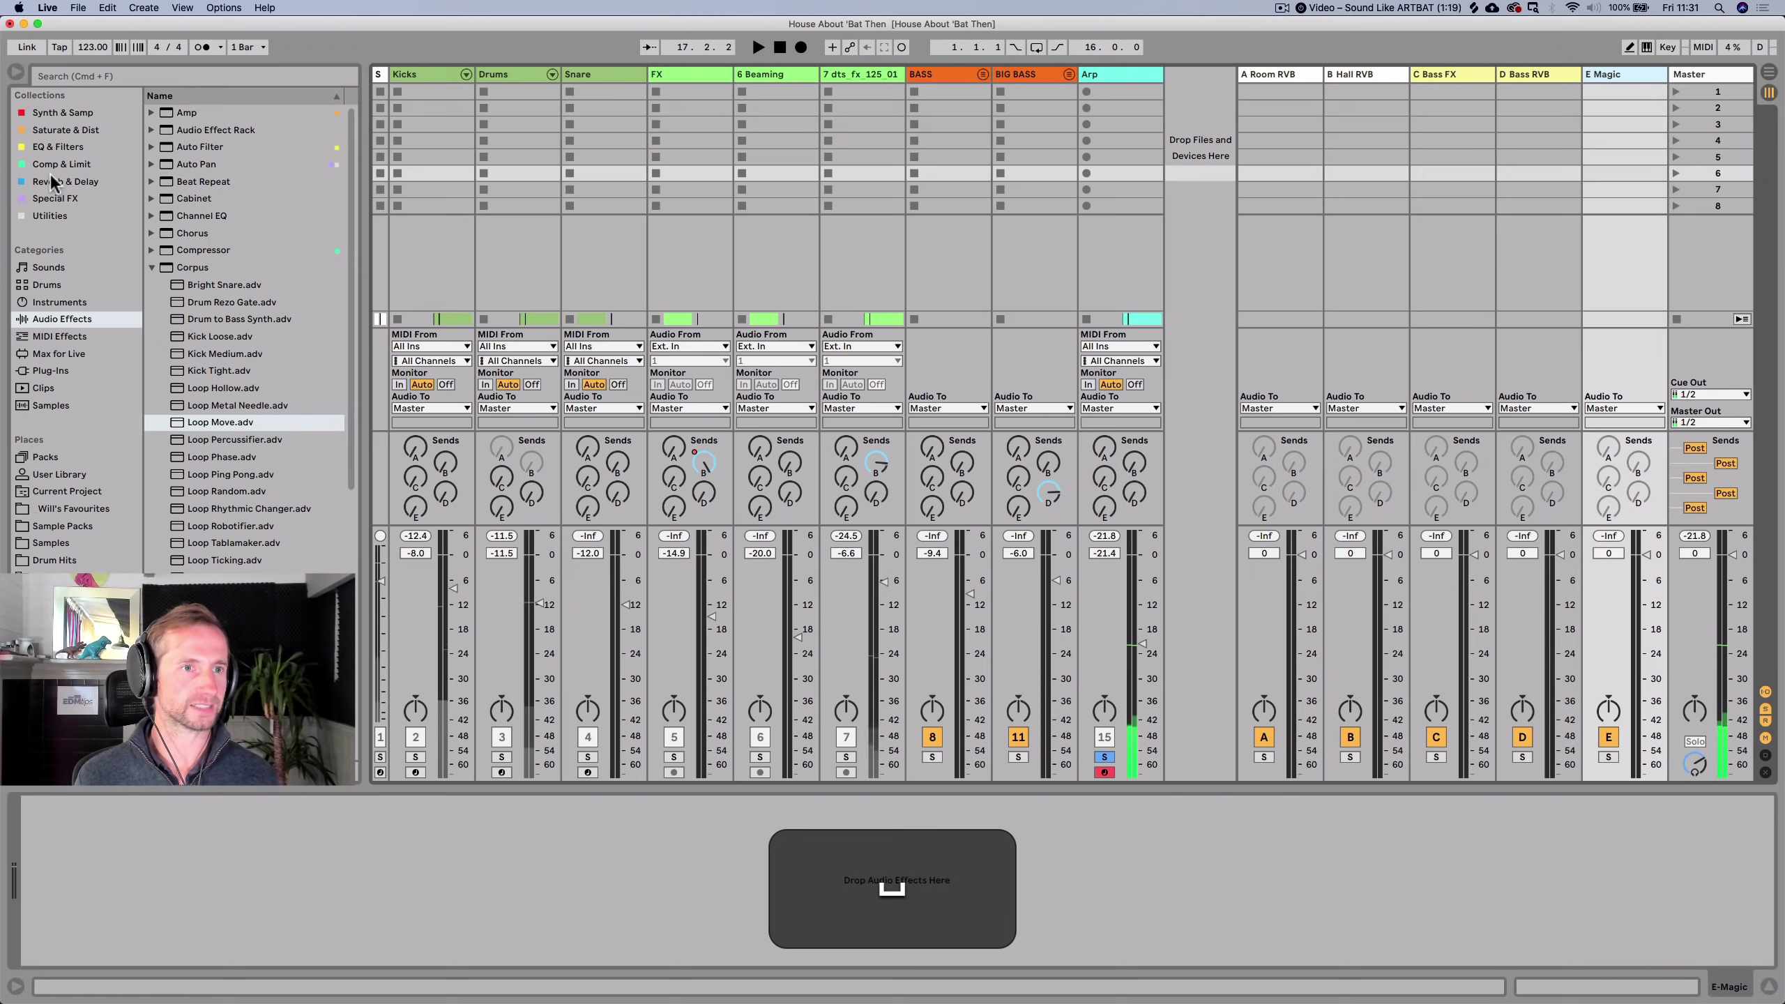
{"action": "left_click", "coordinate": [57, 181]}
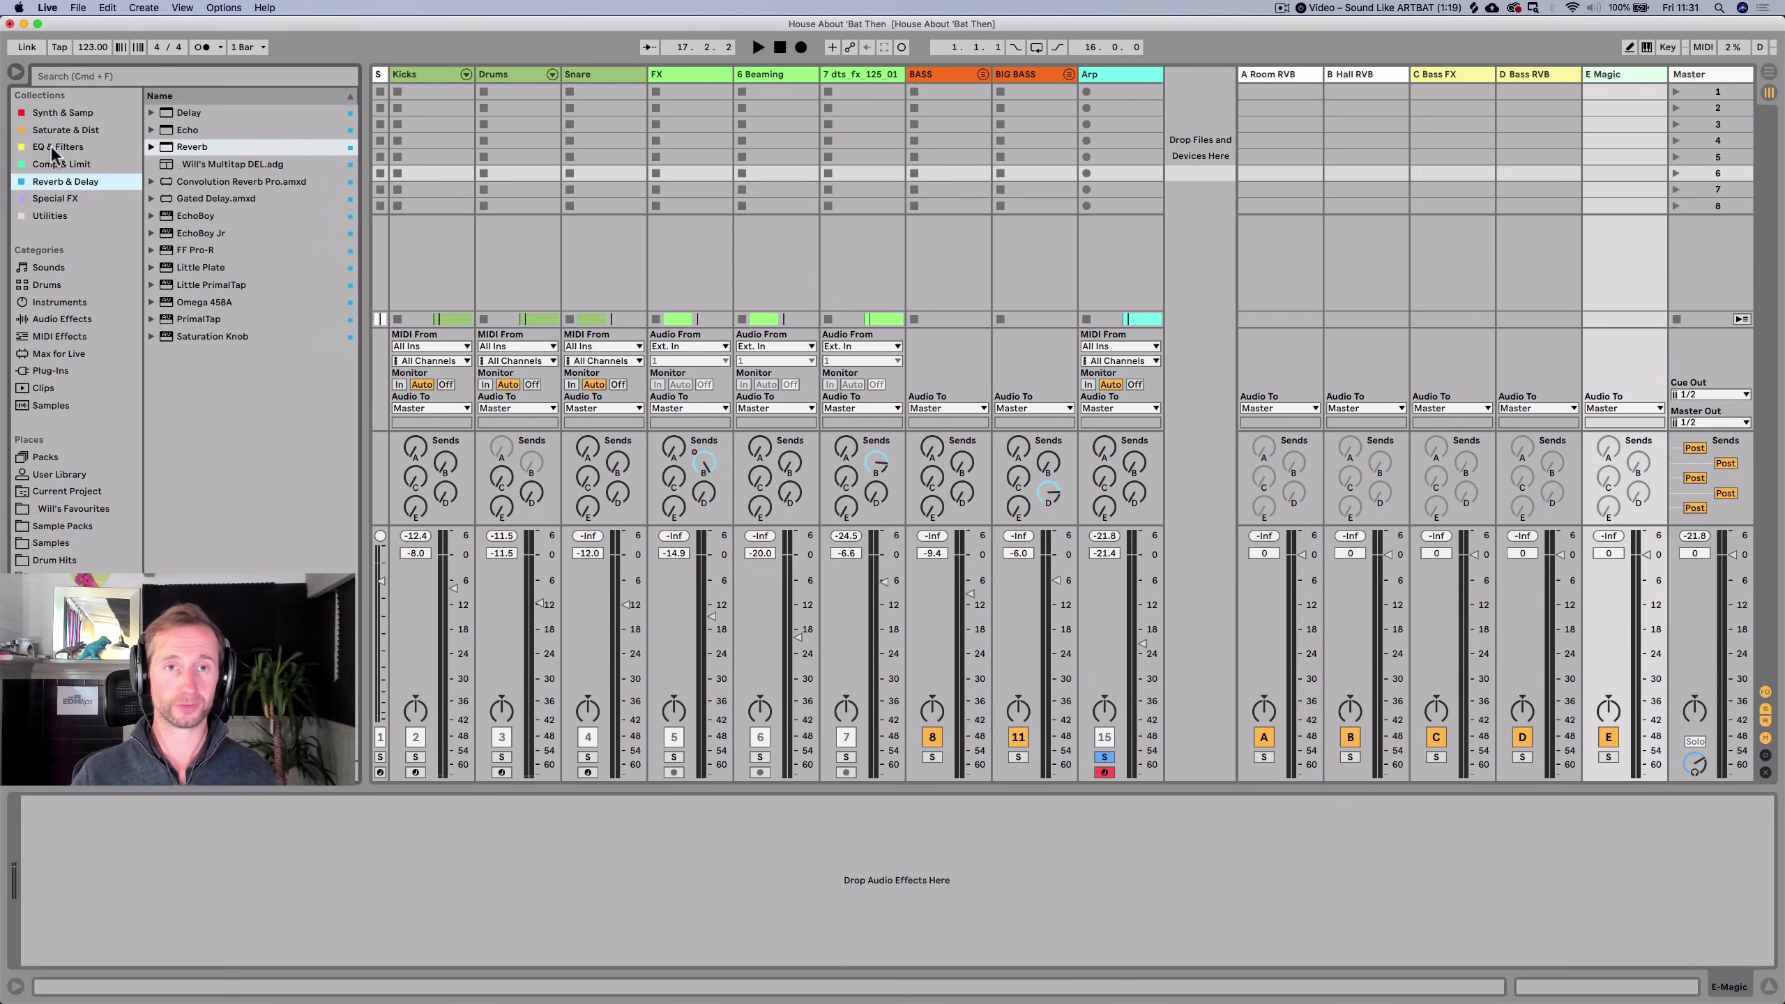
{"action": "left_click", "coordinate": [52, 164]}
{"action": "left_click", "coordinate": [56, 183]}
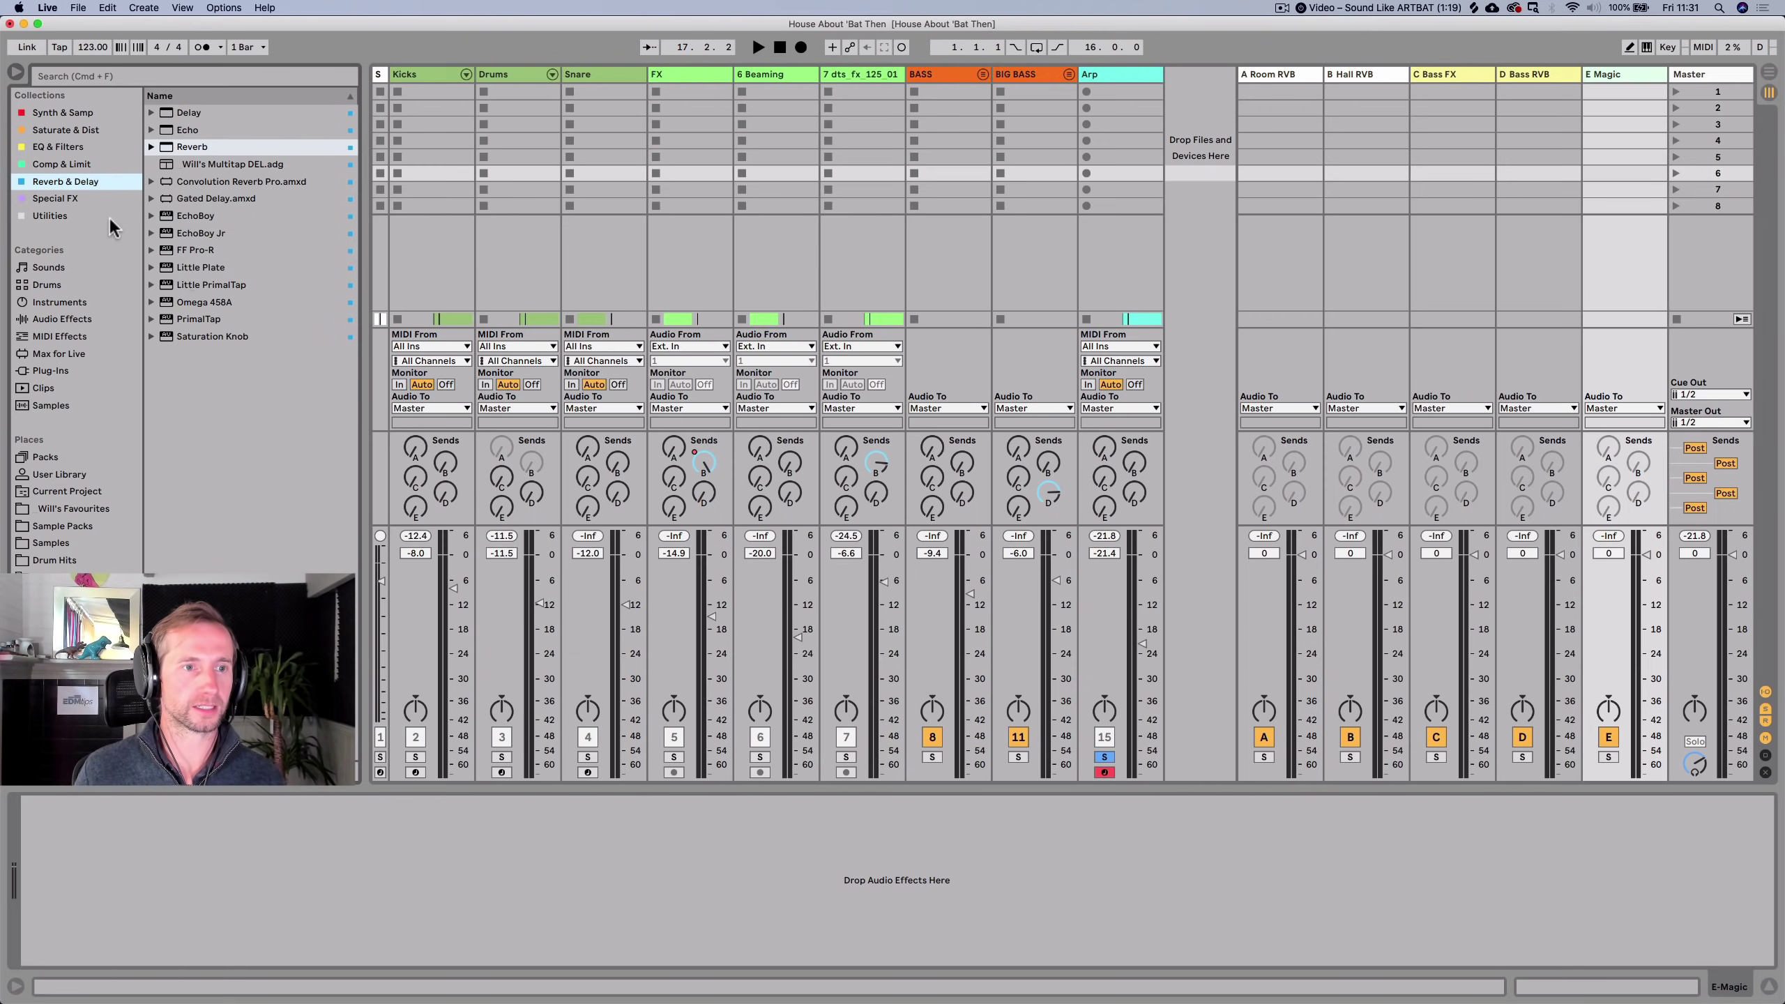
{"action": "left_click", "coordinate": [64, 318]}
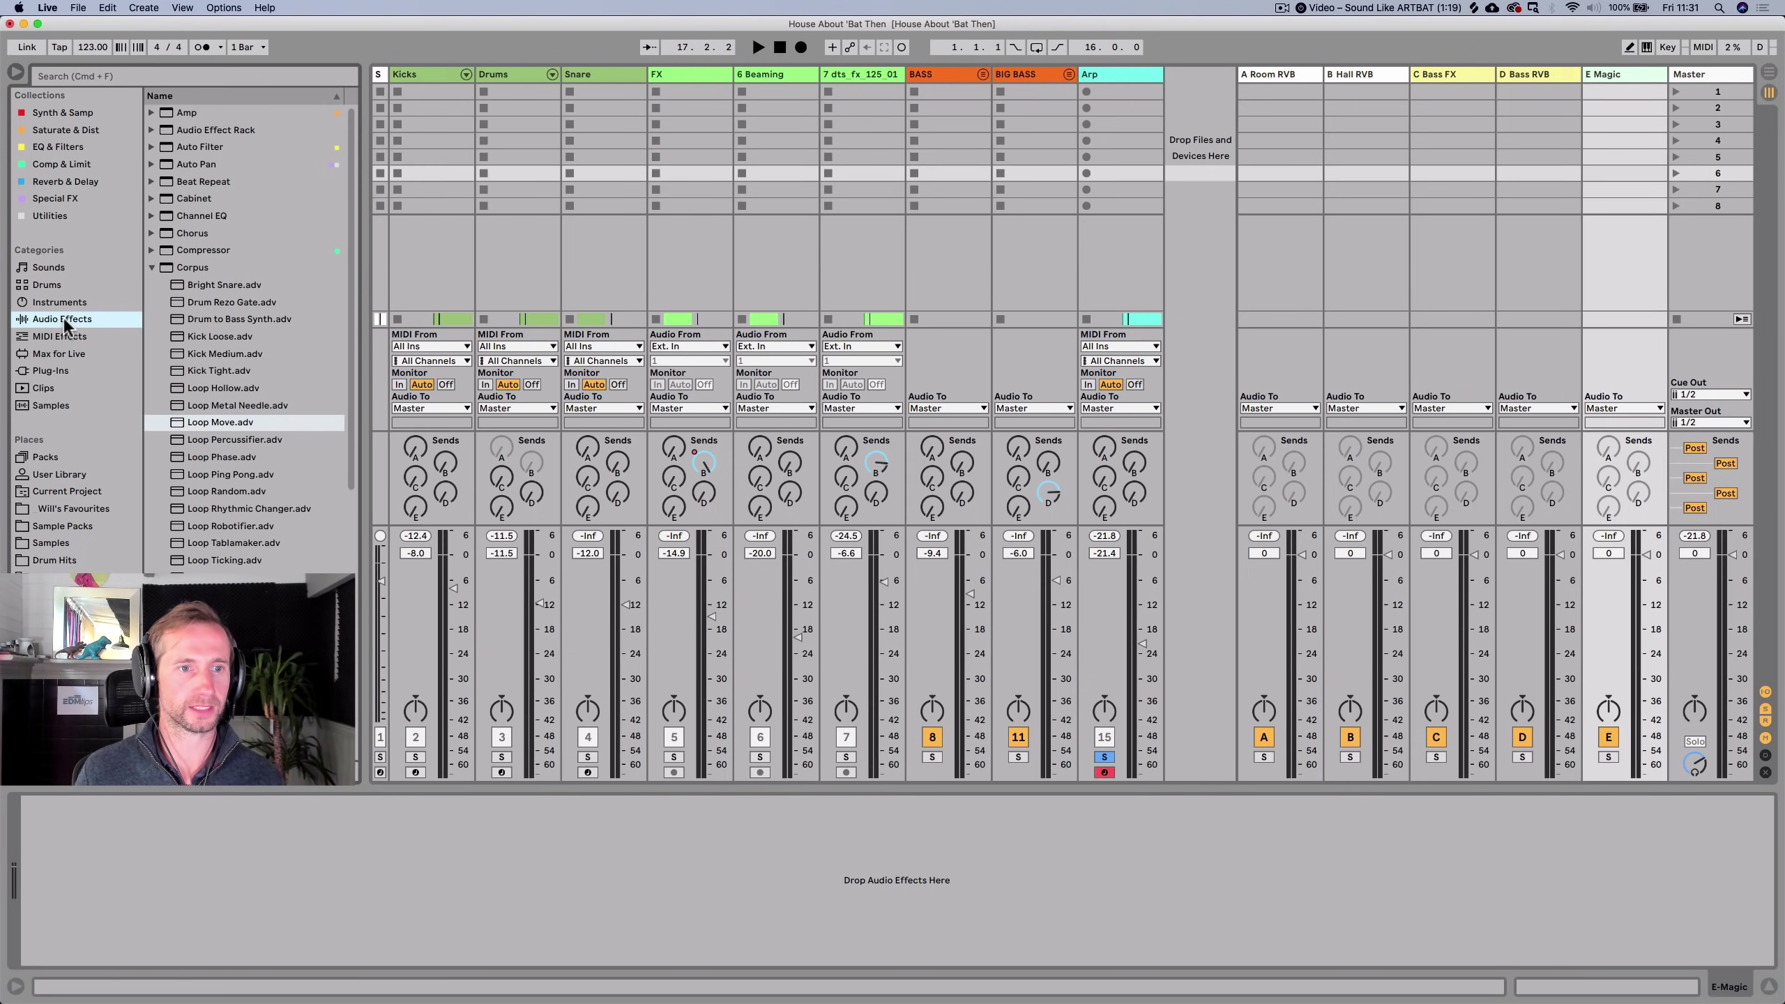
{"action": "left_click", "coordinate": [152, 268]}
{"action": "scroll", "coordinate": [169, 317], "scroll_direction": "down", "scroll_amount": 1}
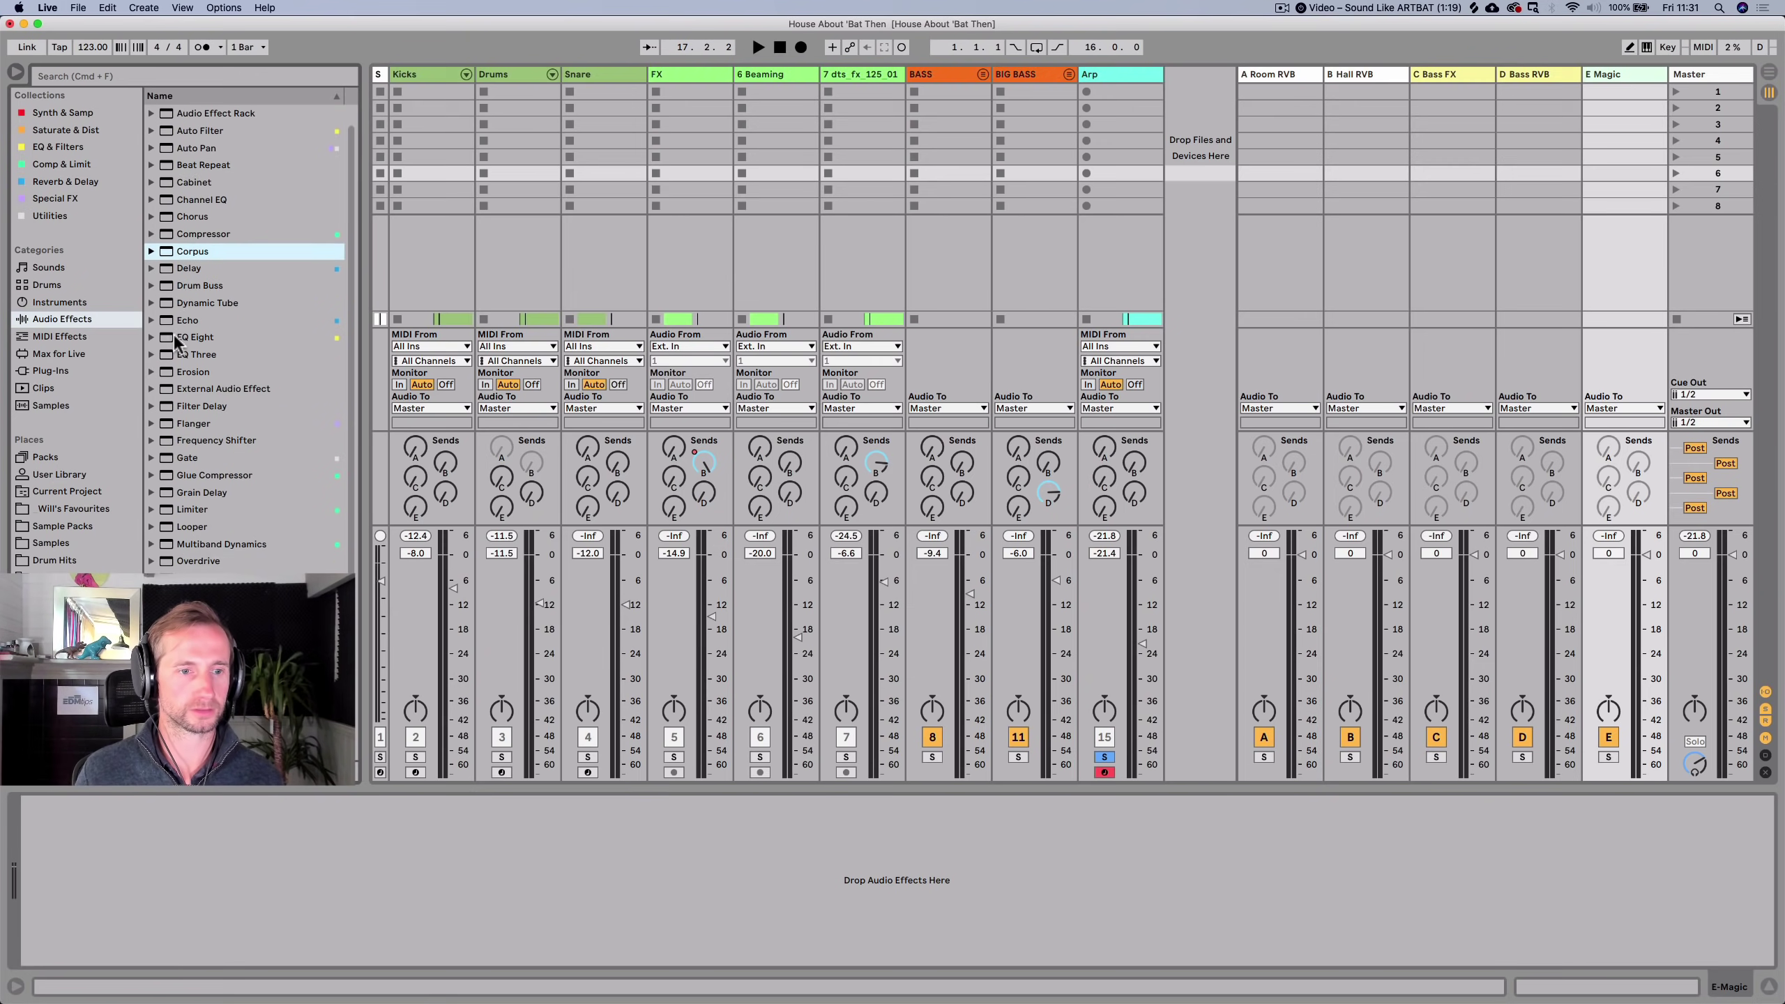
{"action": "scroll", "coordinate": [185, 494], "scroll_direction": "up", "scroll_amount": 1}
{"action": "left_click_drag", "start_coordinate": [181, 496], "coordinate": [1604, 140]}
{"action": "left_click_drag", "start_coordinate": [1626, 80], "coordinate": [1620, 88]}
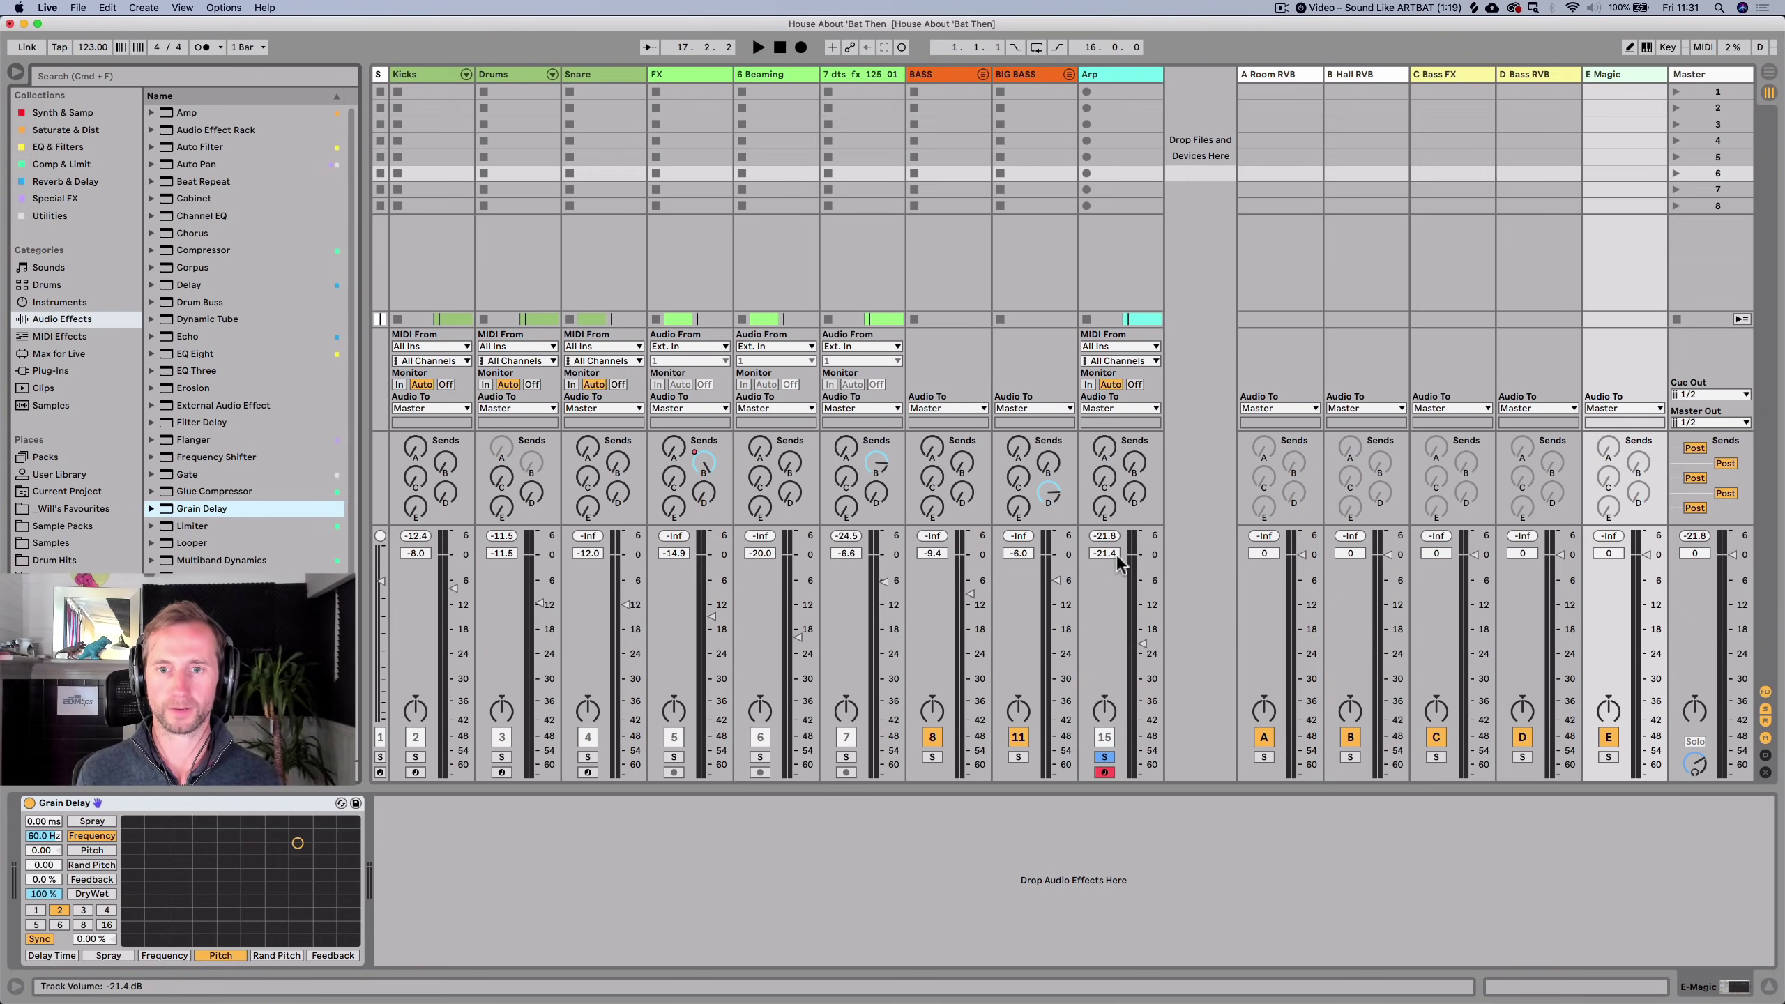
Lower the Arp track's volume to -24.3 dB, raise its send to the Magic return, and start playback.
{"action": "left_click_drag", "start_coordinate": [1139, 644], "coordinate": [1141, 657]}
{"action": "key", "text": "space"}
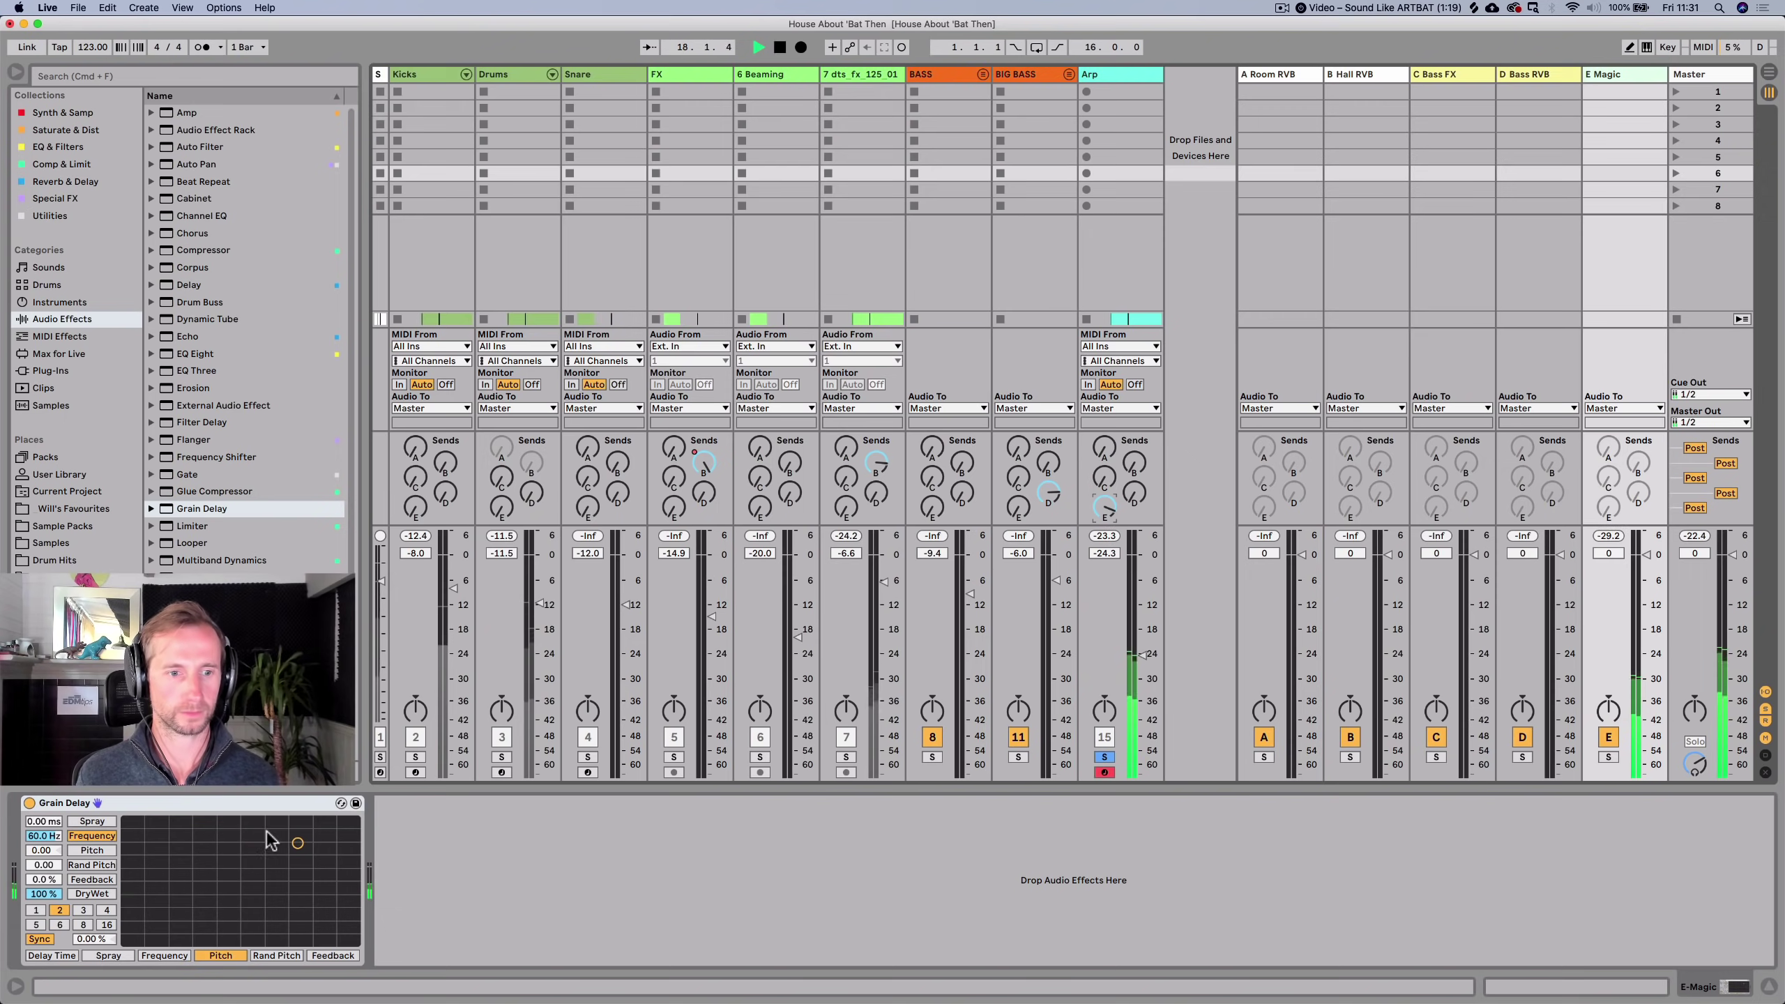
Open preset swapping for Grain Delay and audition the Ascent, Borg and Bubbles presets.
{"action": "left_click", "coordinate": [341, 804]}
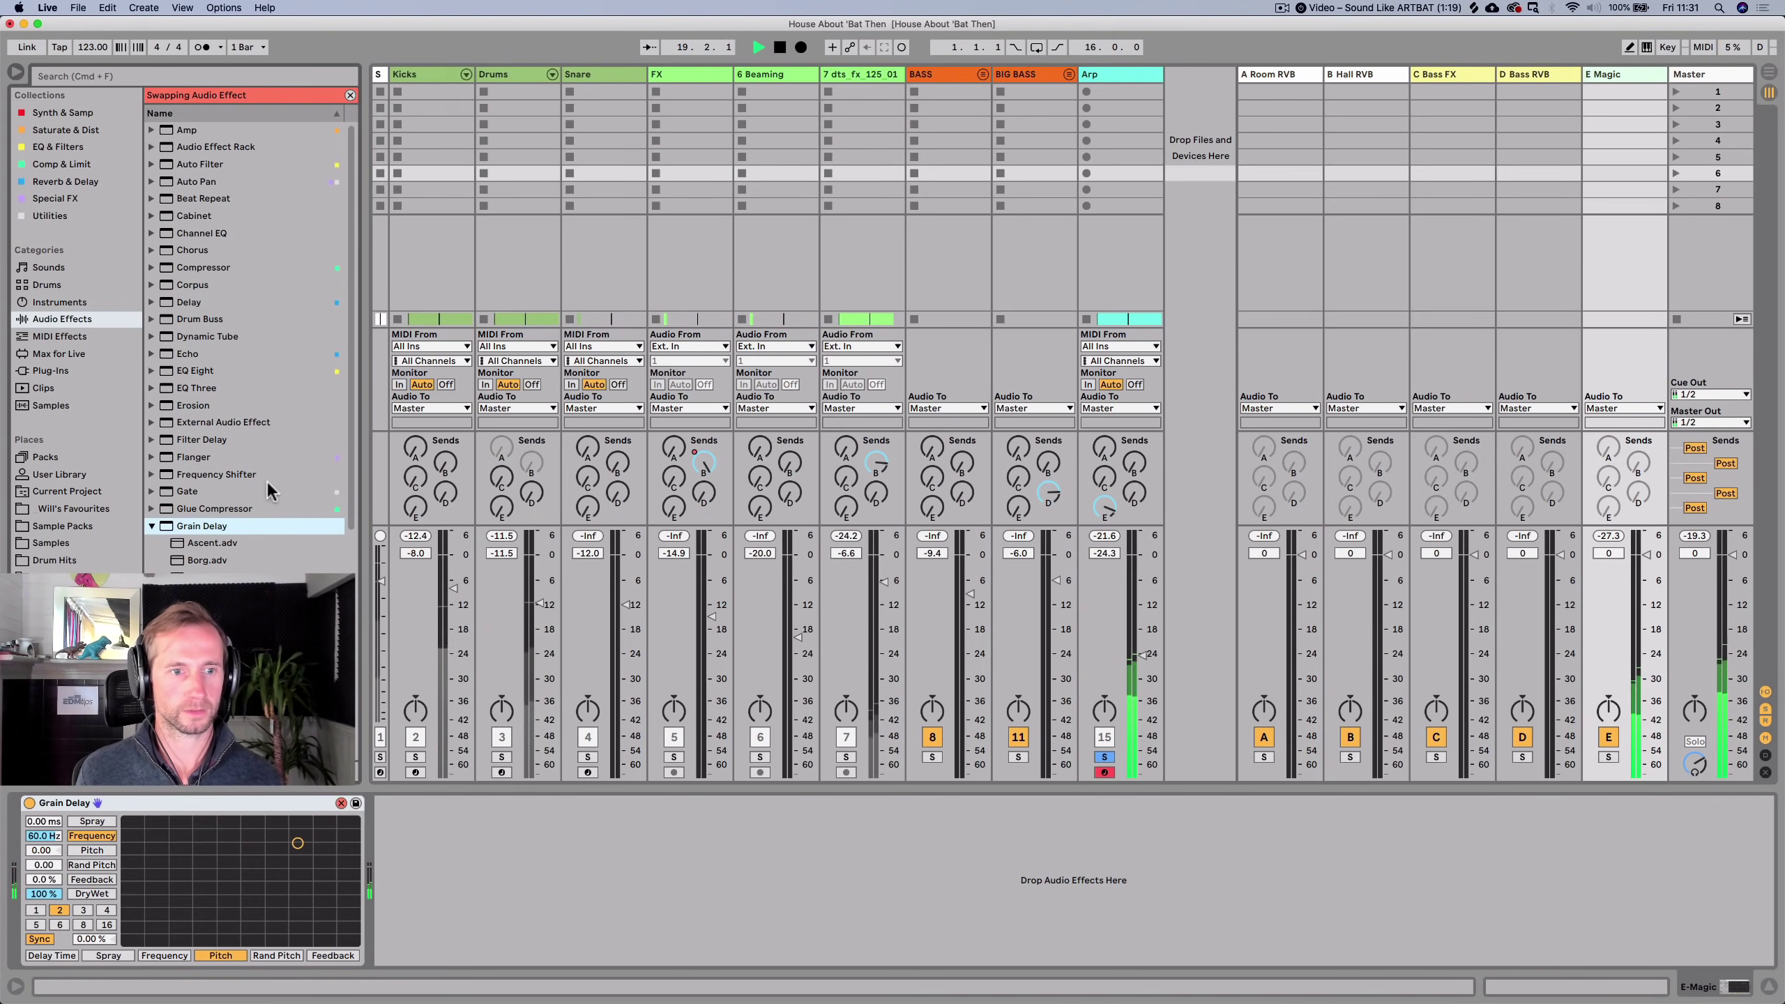
{"action": "key", "text": "Down"}
{"action": "key", "text": "Return"}
{"action": "scroll", "coordinate": [246, 502], "scroll_direction": "down", "scroll_amount": 3}
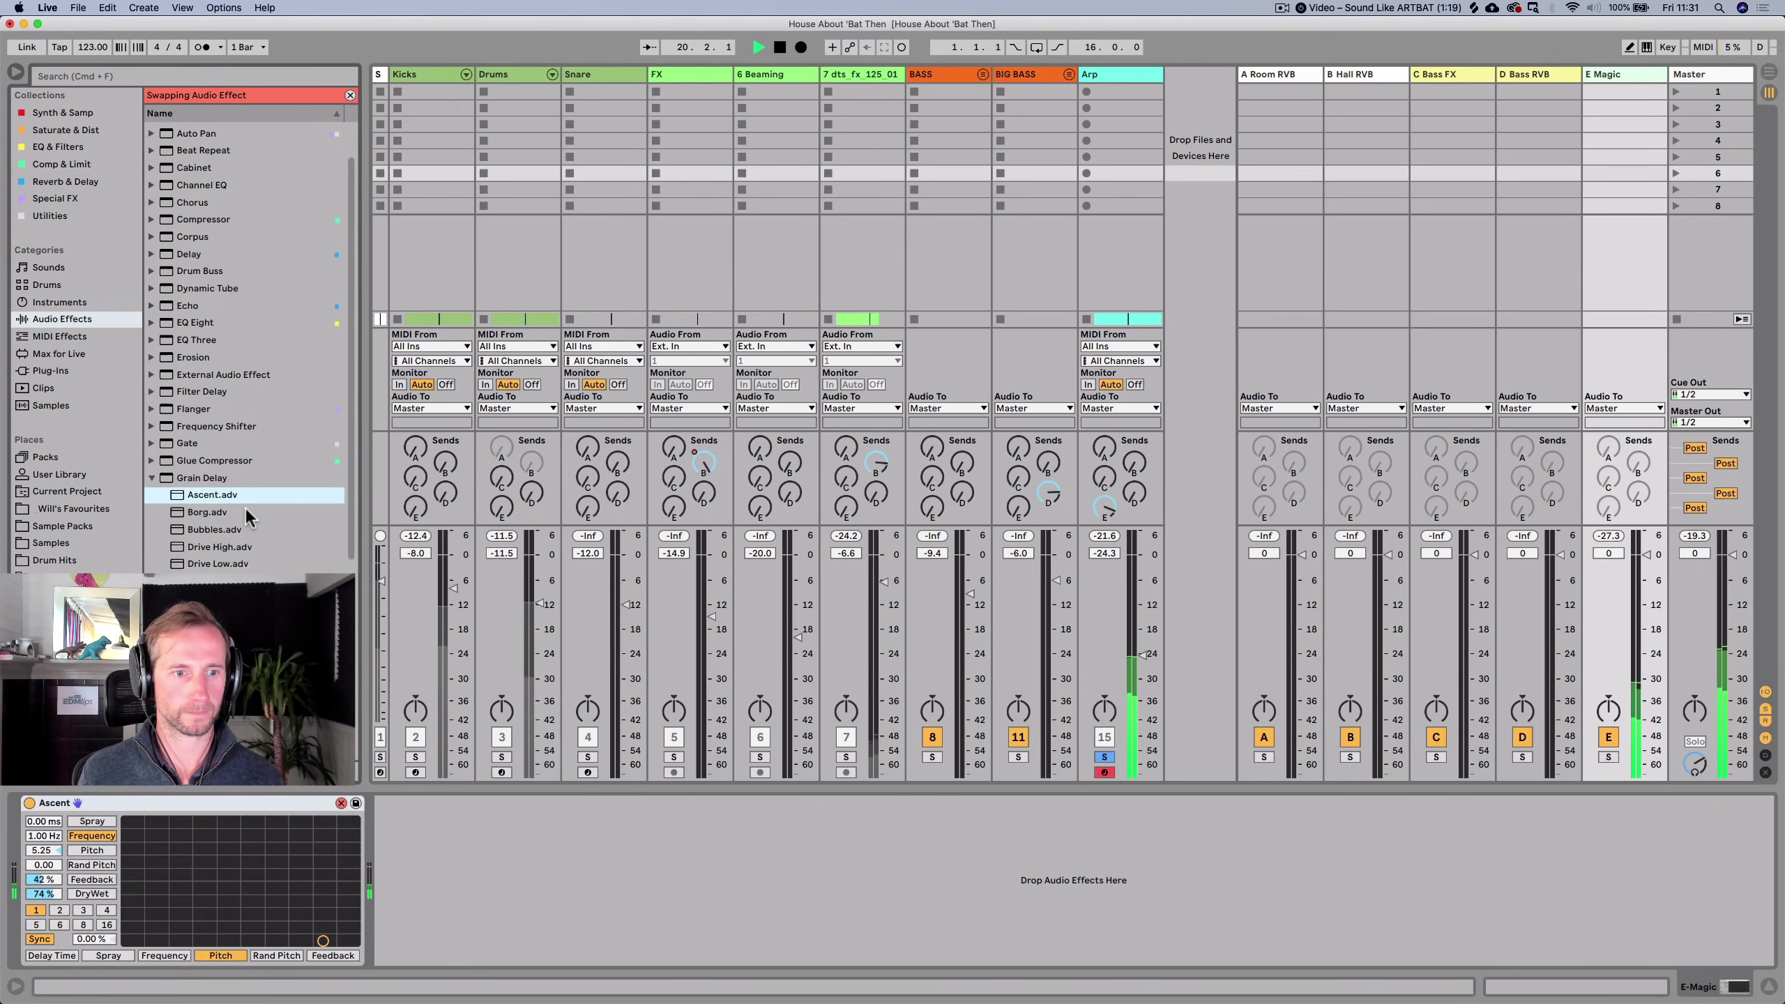
{"action": "key", "text": "Down"}
{"action": "key", "text": "Return"}
{"action": "key", "text": "Down"}
{"action": "key", "text": "Return"}
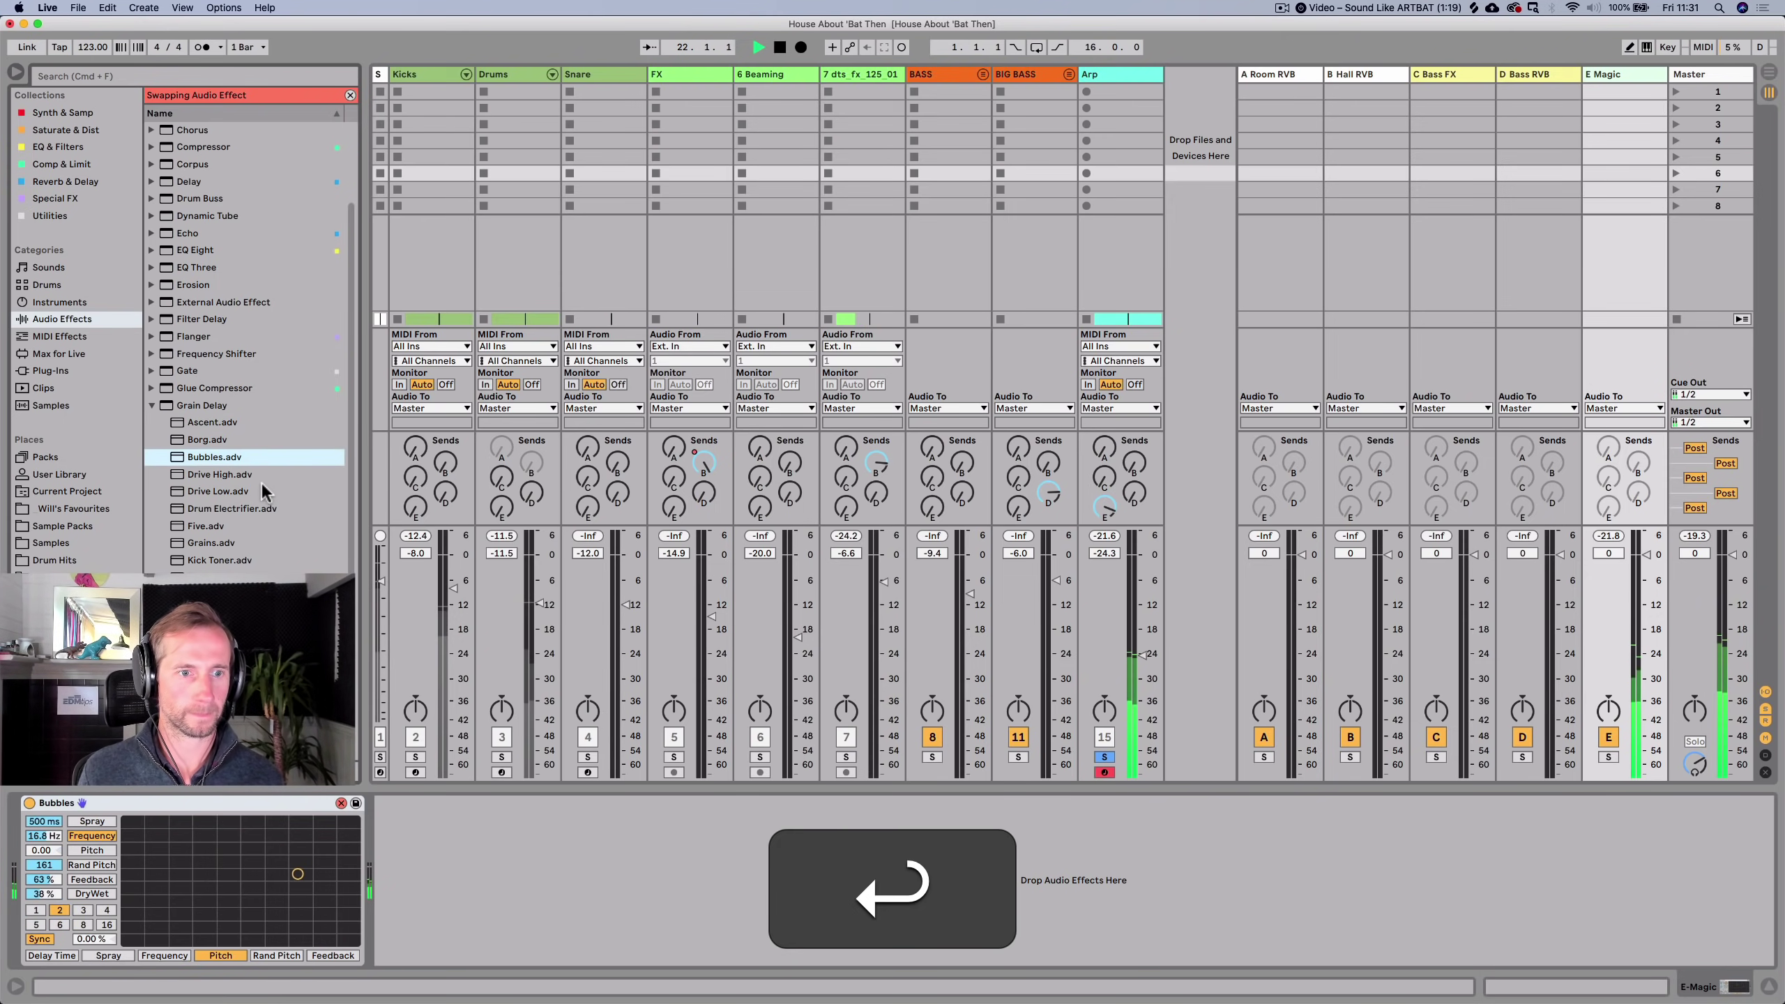
Audition Grain Delay's Kick Toner preset, switch back to Grains, and stop playback.
{"action": "left_click", "coordinate": [209, 541]}
{"action": "key", "text": "Down"}
{"action": "key", "text": "Return"}
{"action": "key", "text": "Up"}
{"action": "key", "text": "Return"}
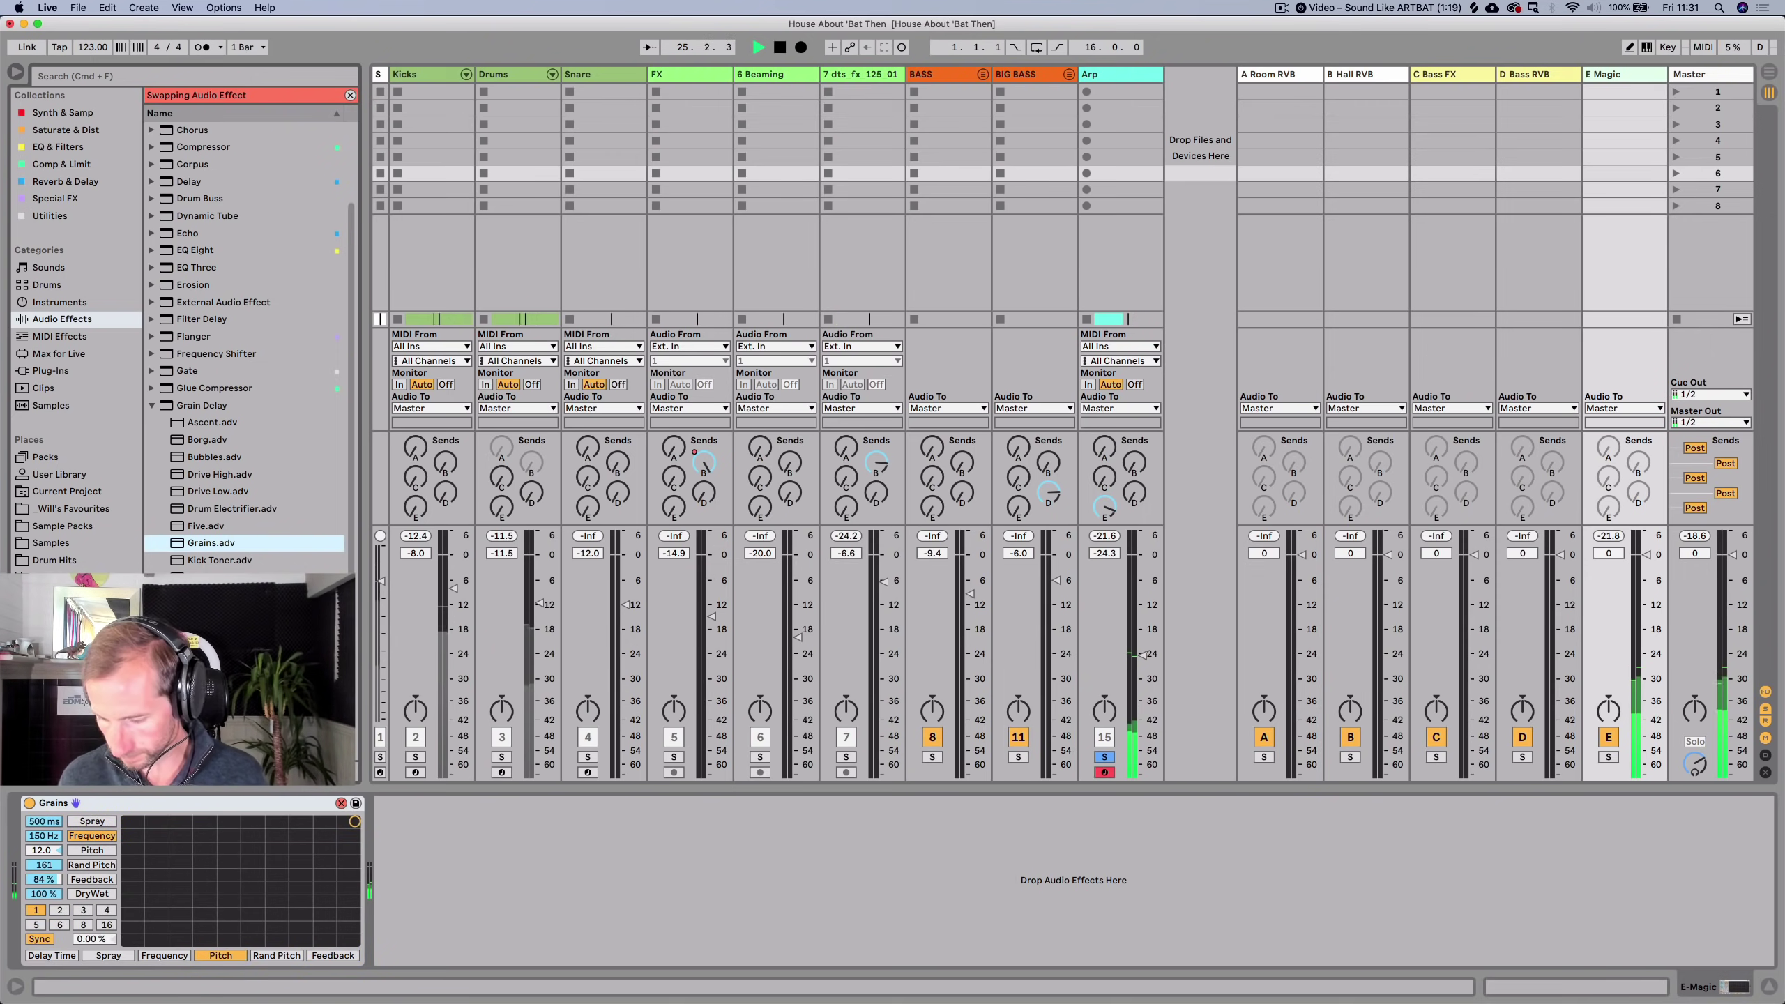
{"action": "key", "text": "space"}
Load the Ascent preset in Grain Delay, set its frequency to 38.2 Hz and pitch to 0.00, and audition it.
{"action": "left_click", "coordinate": [210, 423]}
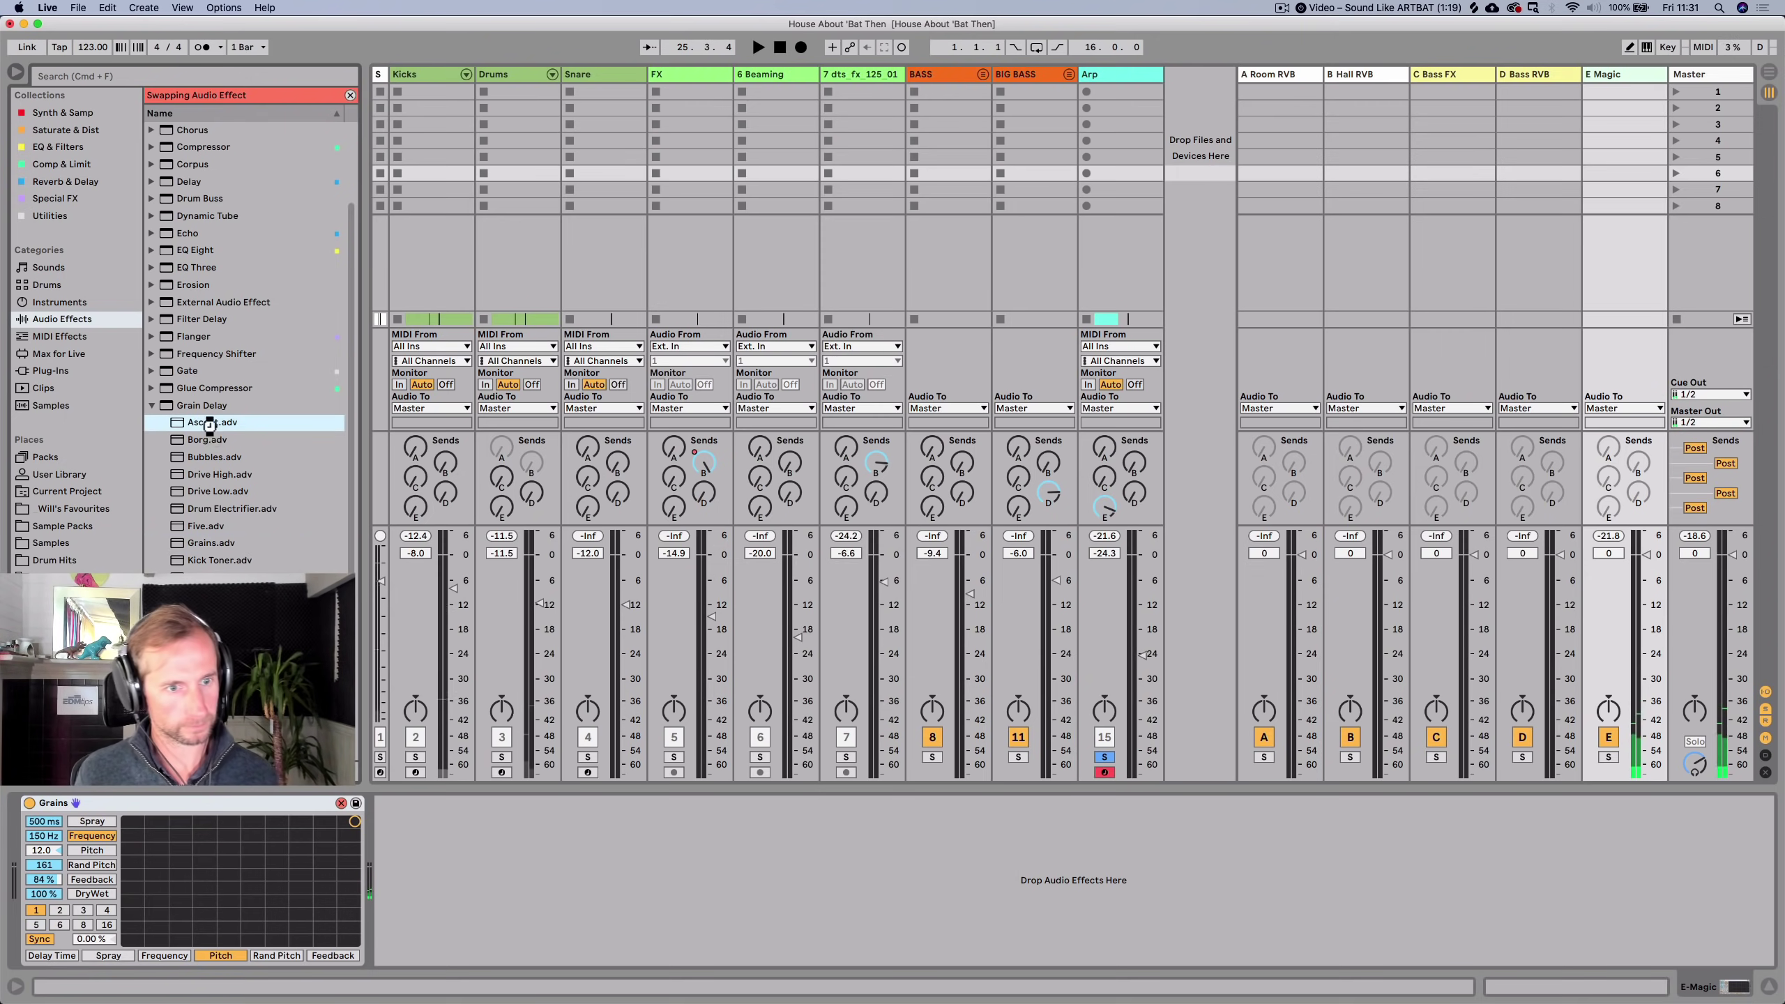
{"action": "key", "text": "space"}
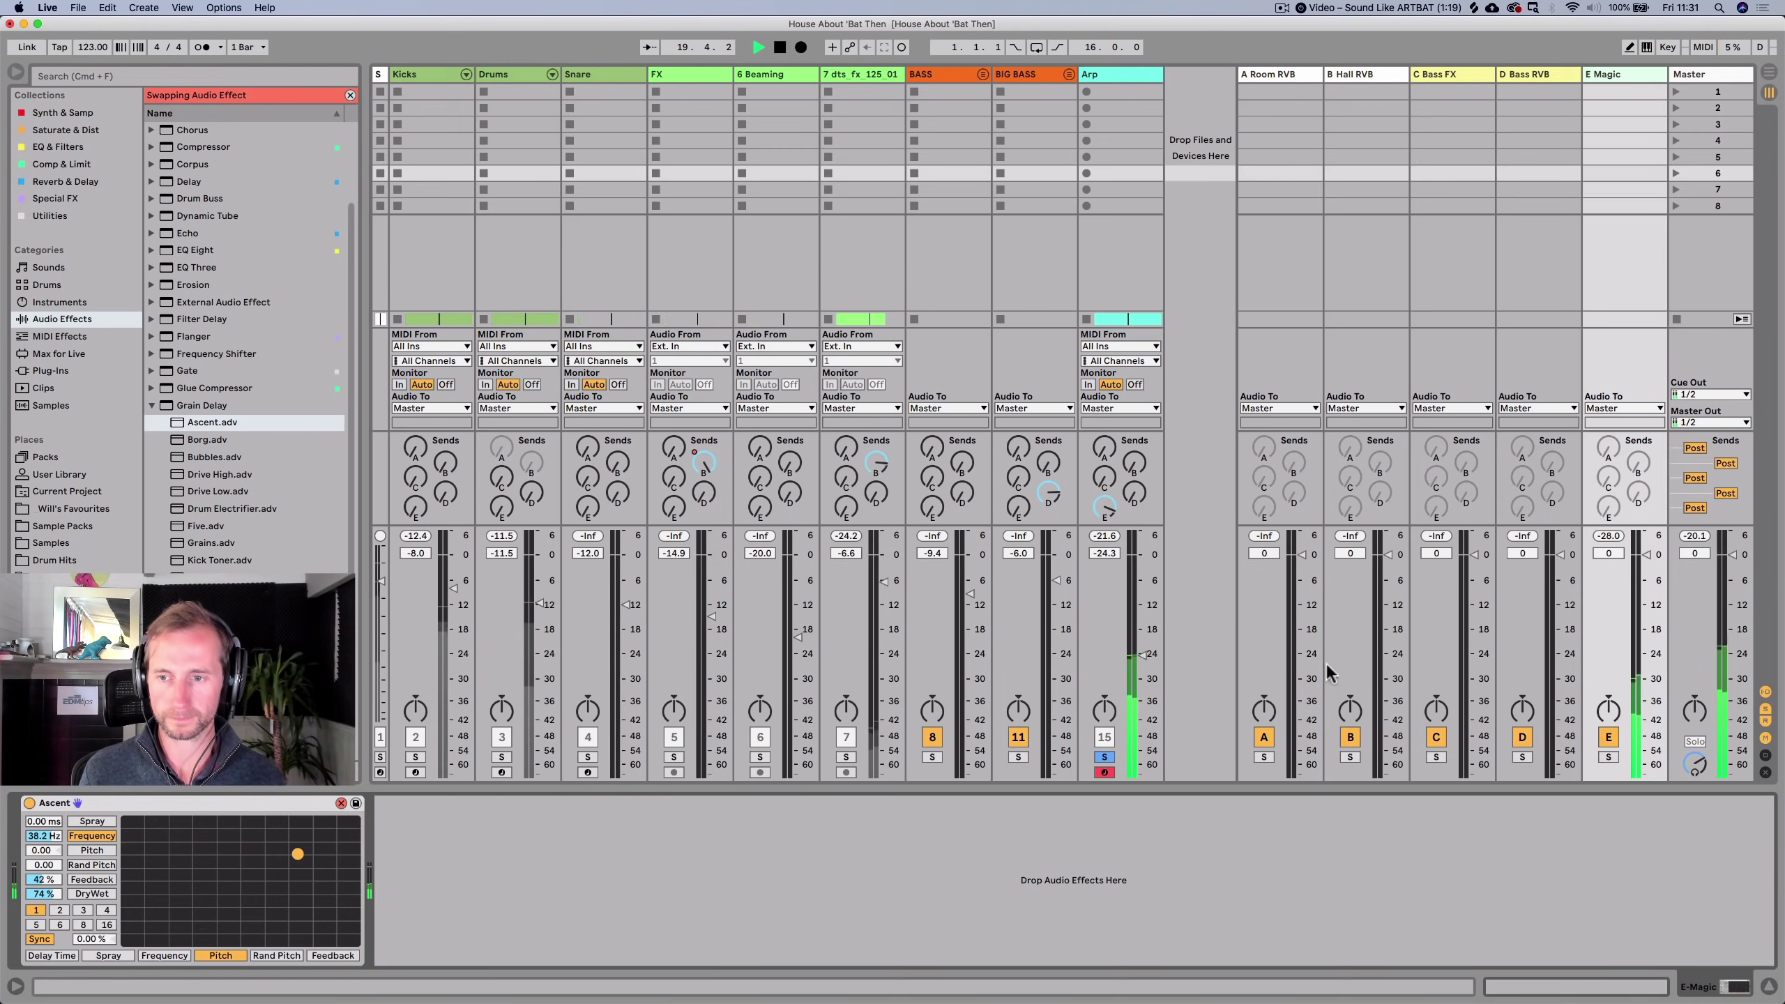
{"action": "key", "text": "space"}
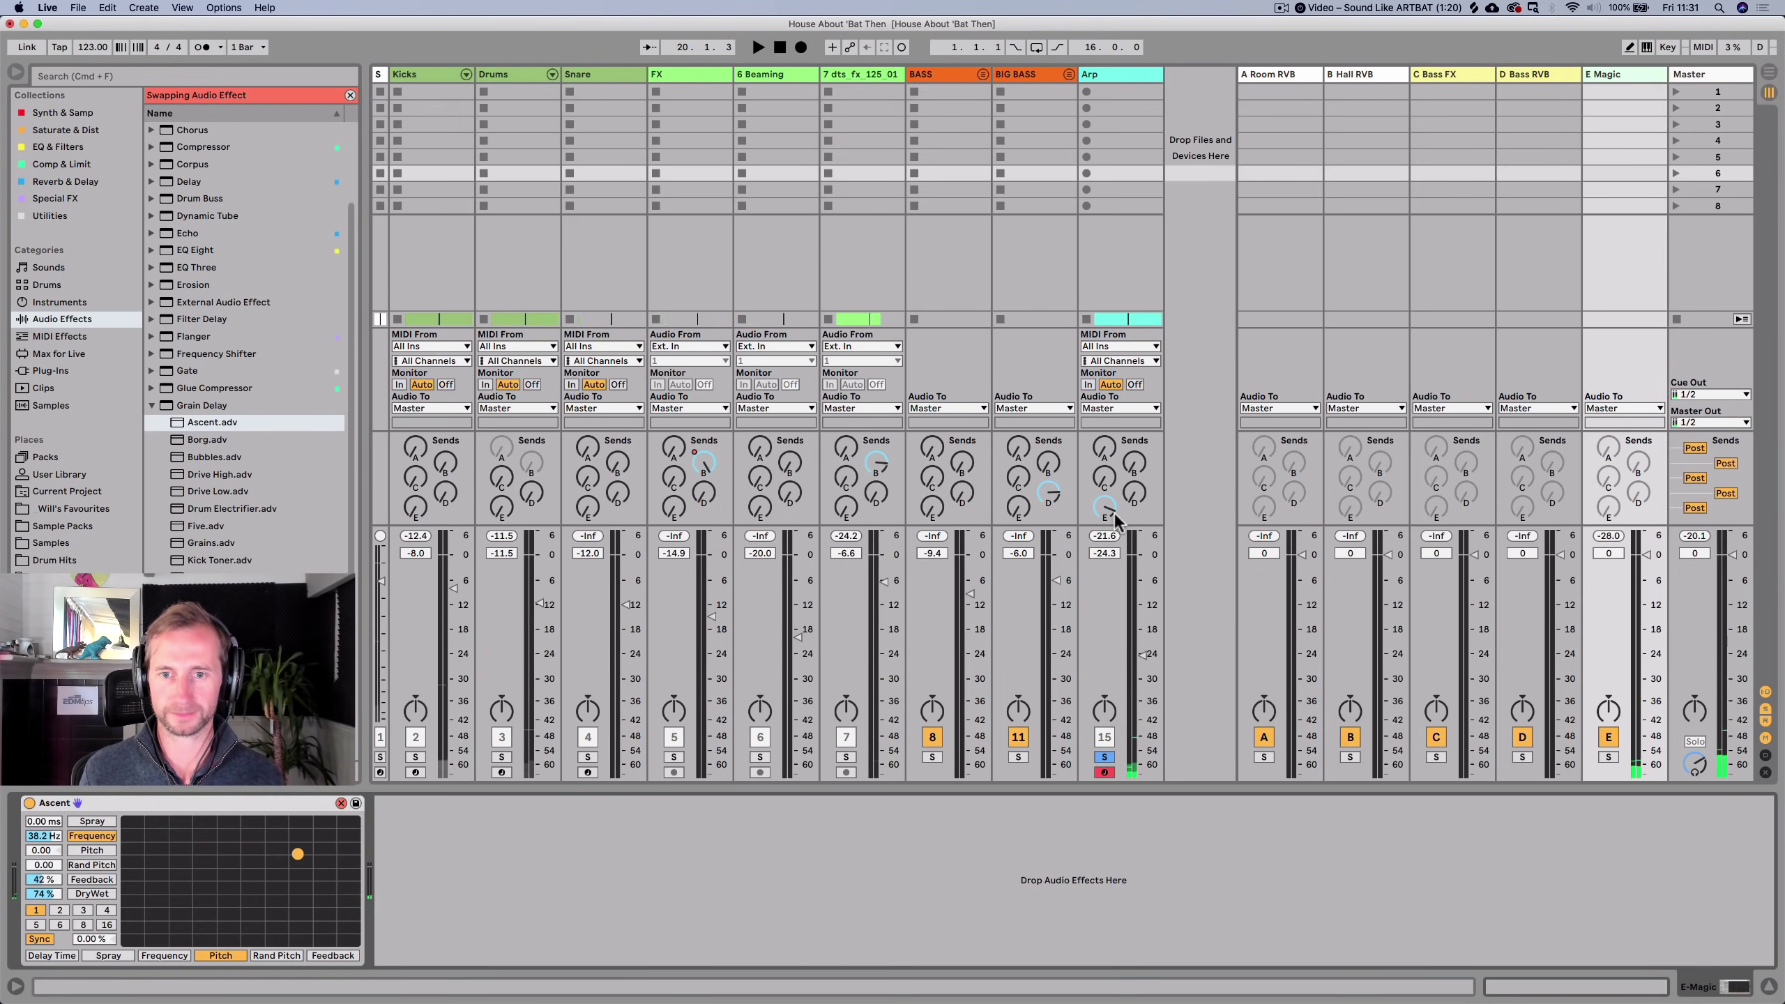
{"action": "left_click", "coordinate": [1090, 661]}
{"action": "key", "text": "space"}
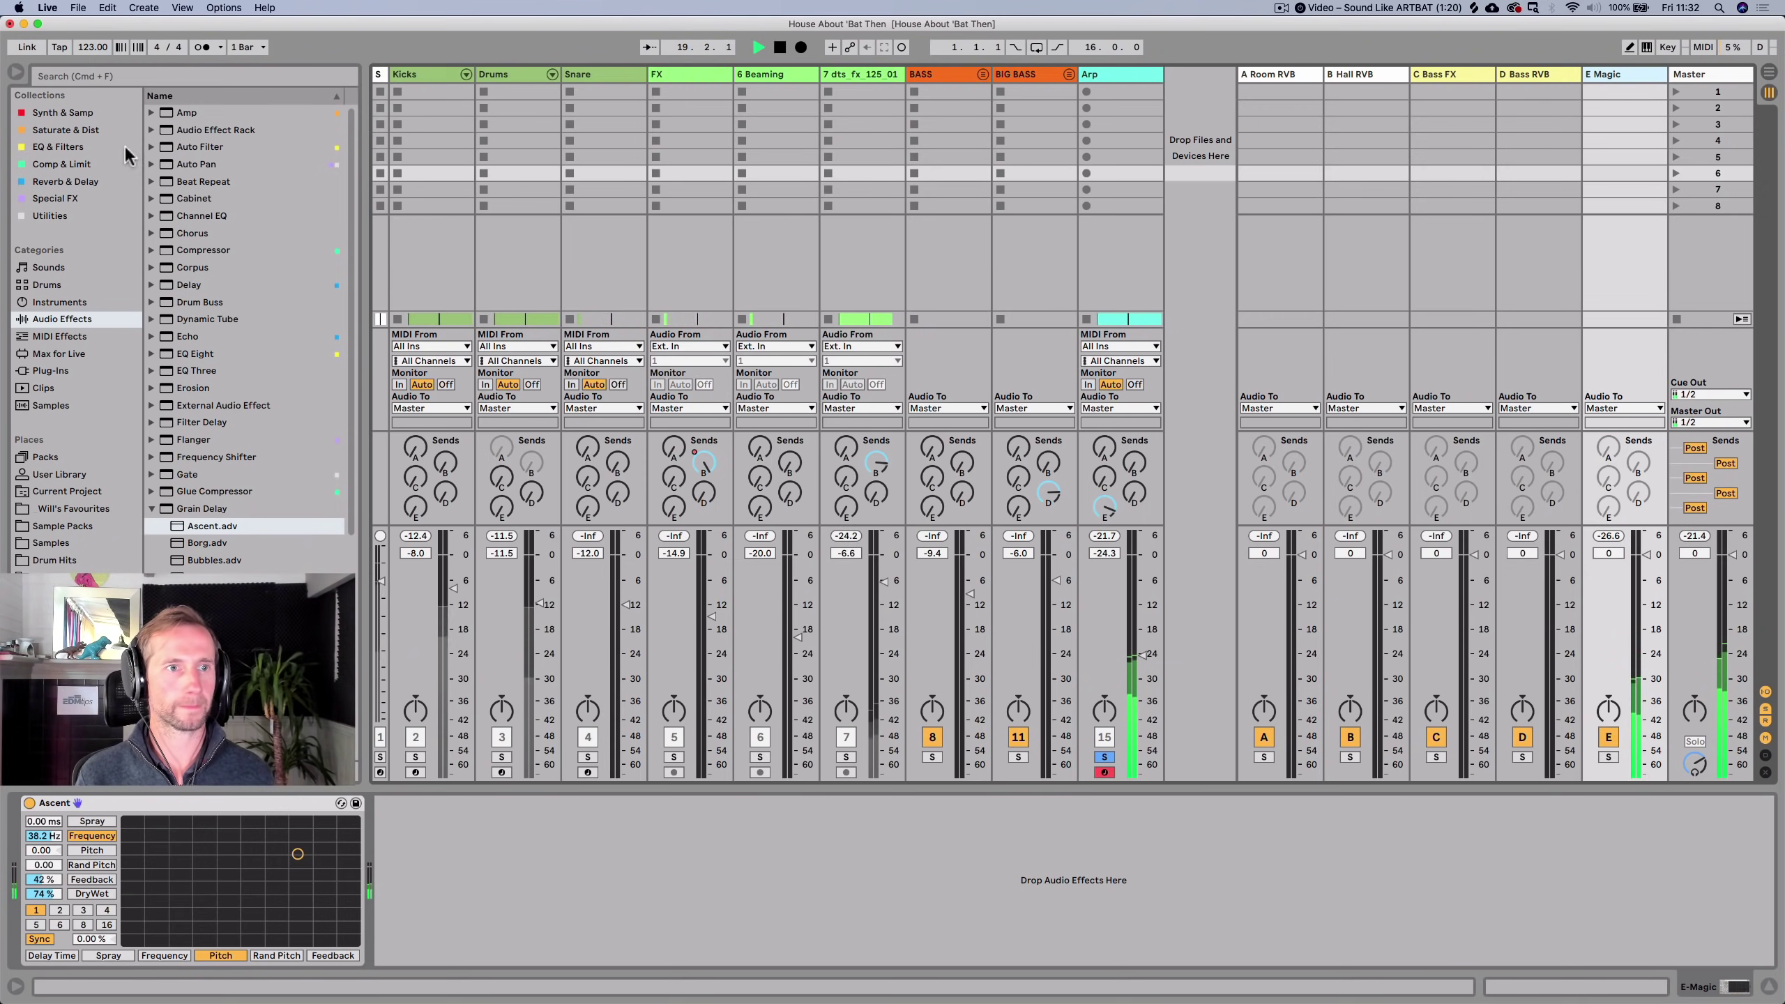
{"action": "key", "text": "space"}
Insert EQ Eight after Grain Delay on the Magic return and shape a low cut at 116 Hz with Q 0.47.
{"action": "left_click", "coordinate": [62, 146]}
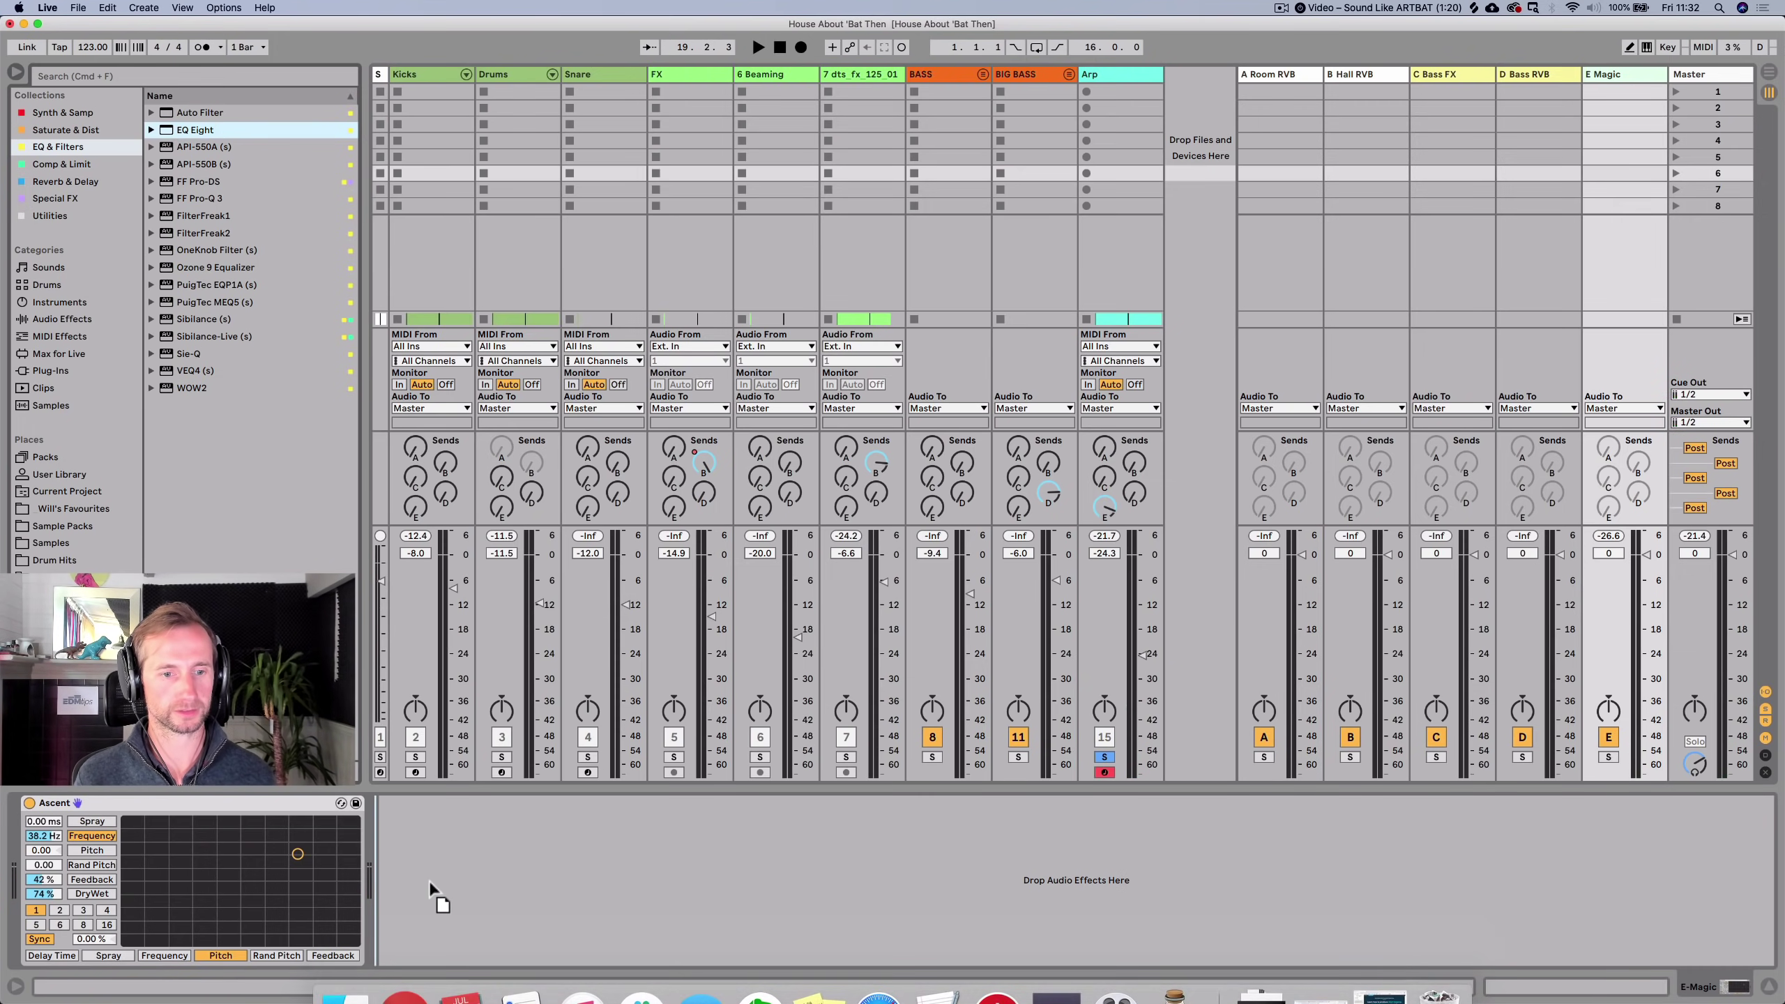
{"action": "key", "text": "Return"}
{"action": "key", "text": "space"}
{"action": "left_click_drag", "start_coordinate": [394, 849], "coordinate": [394, 832]}
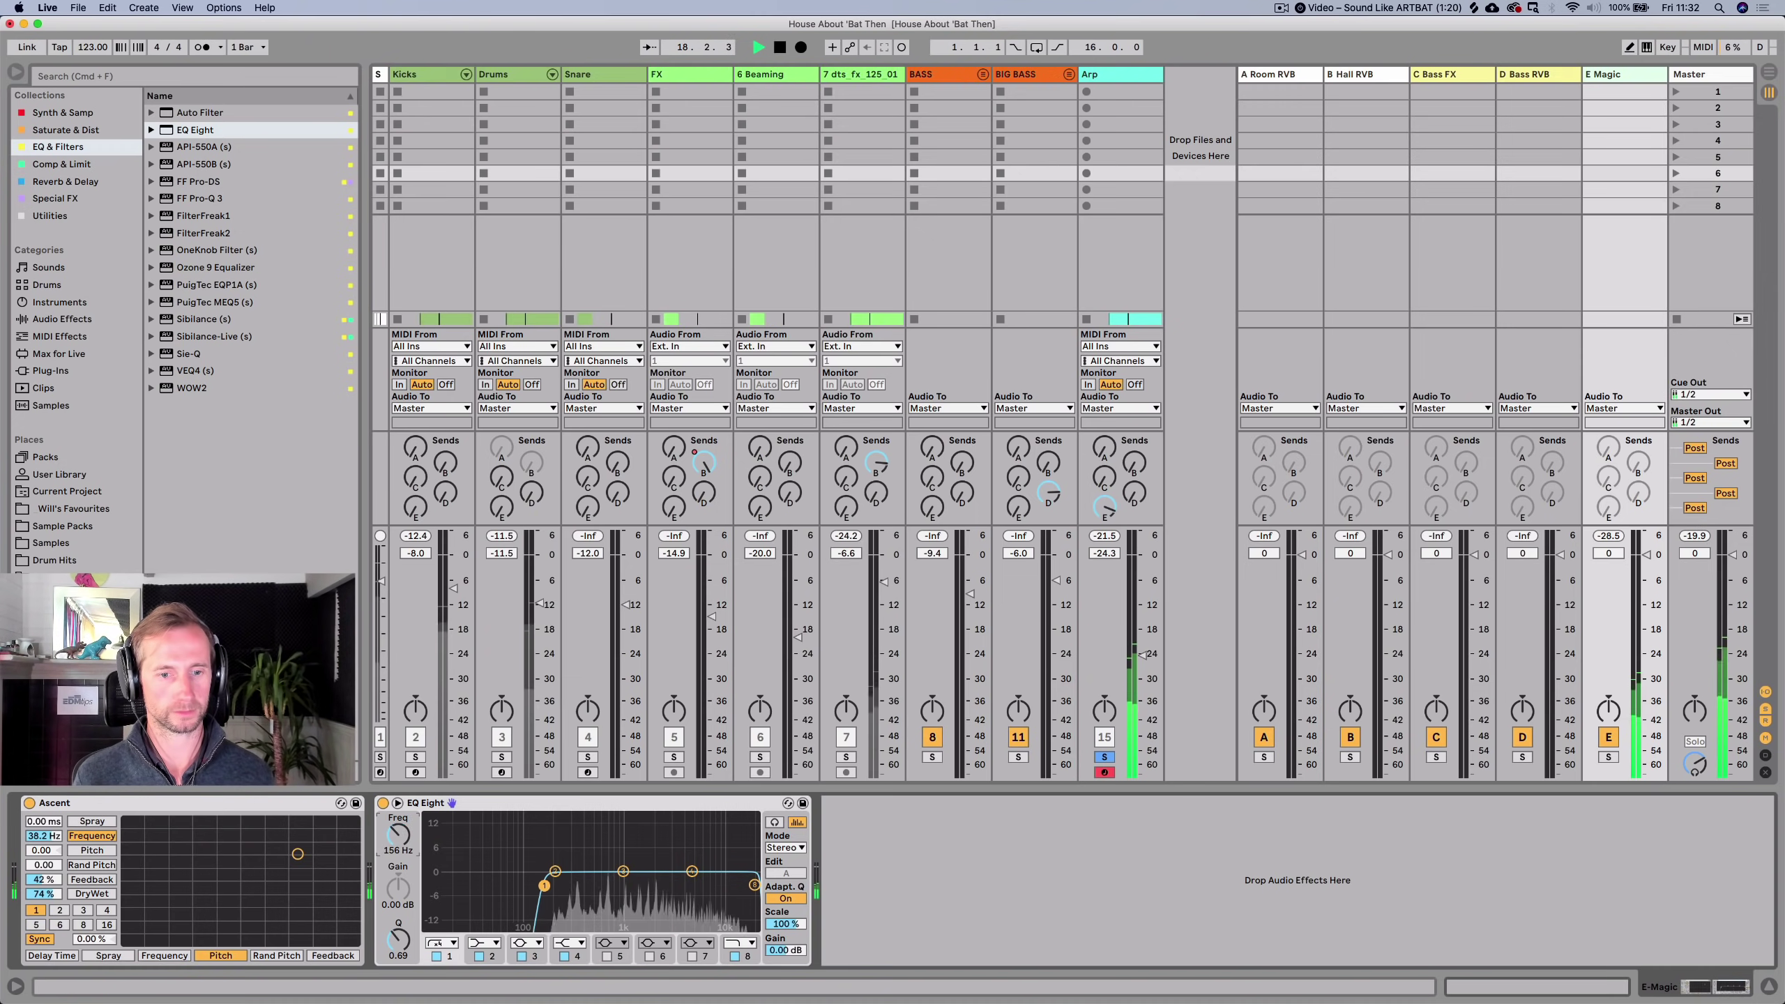
{"action": "left_click_drag", "start_coordinate": [555, 872], "coordinate": [532, 894]}
{"action": "key", "text": "space"}
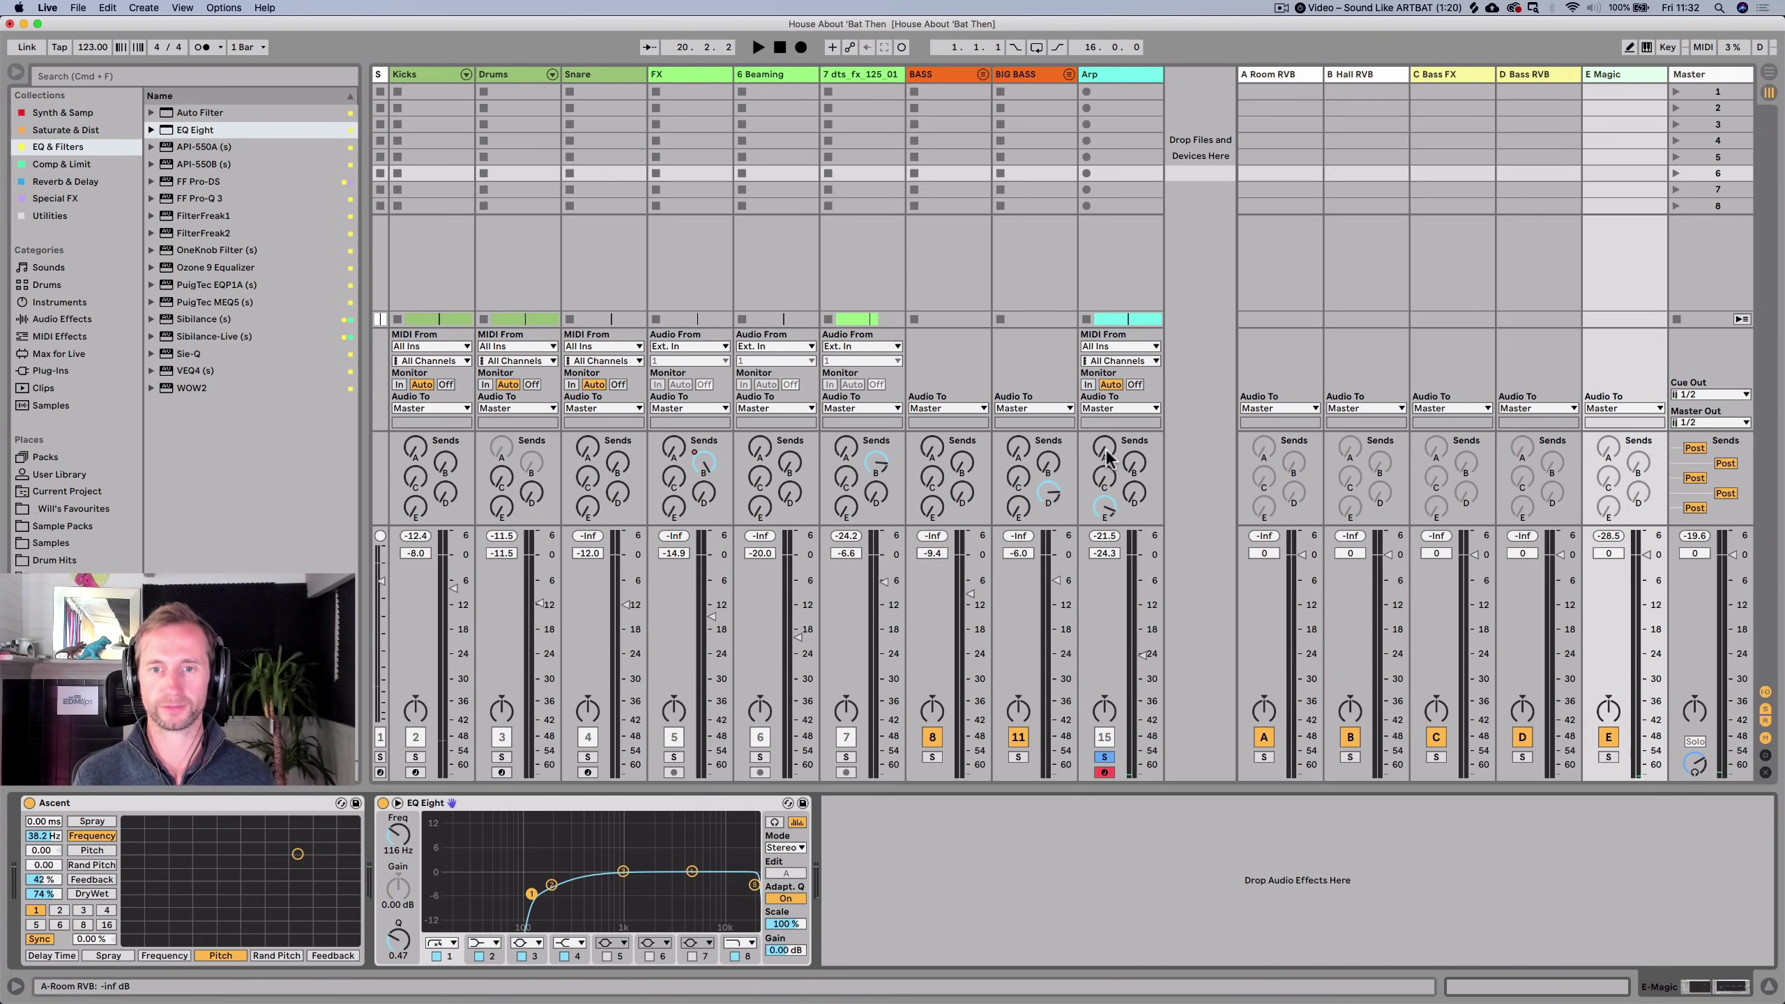
Try the Arp's send to Room RVB during playback, then set its Hall RVB send to -9.0 dB and view that return's effects.
{"action": "left_click_drag", "start_coordinate": [1103, 448], "coordinate": [1103, 422]}
{"action": "key", "text": "space"}
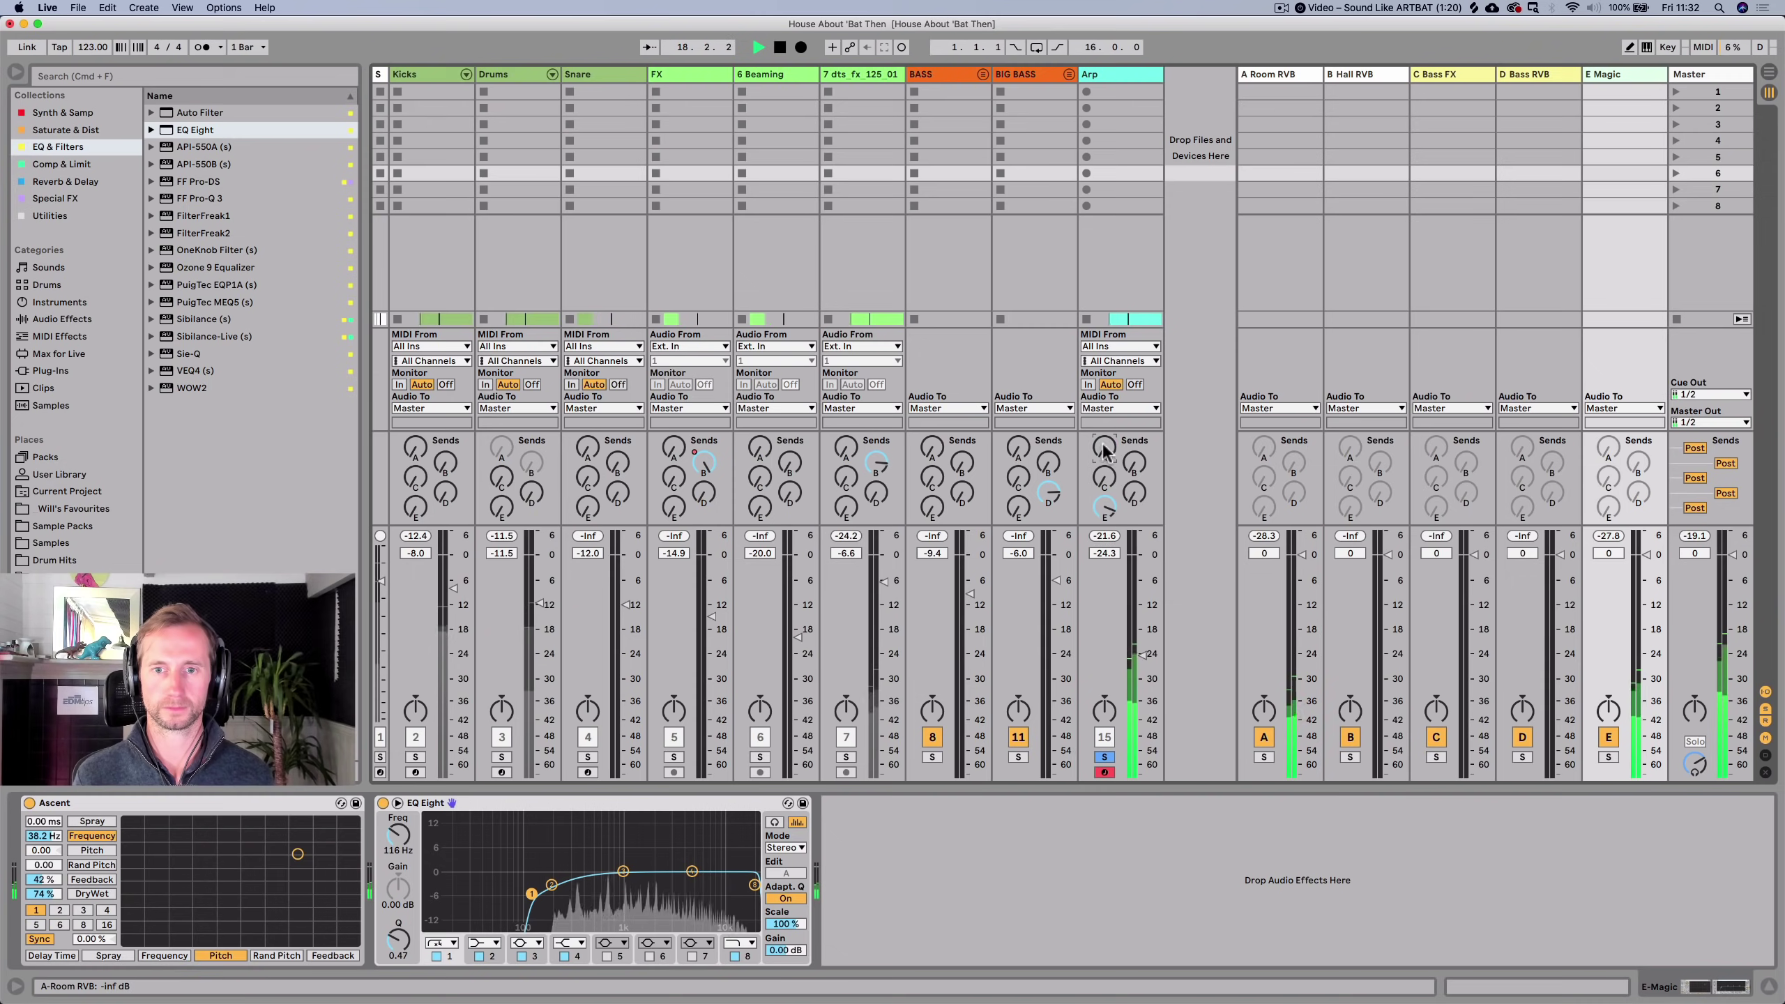
{"action": "left_click_drag", "start_coordinate": [1134, 463], "coordinate": [1134, 457]}
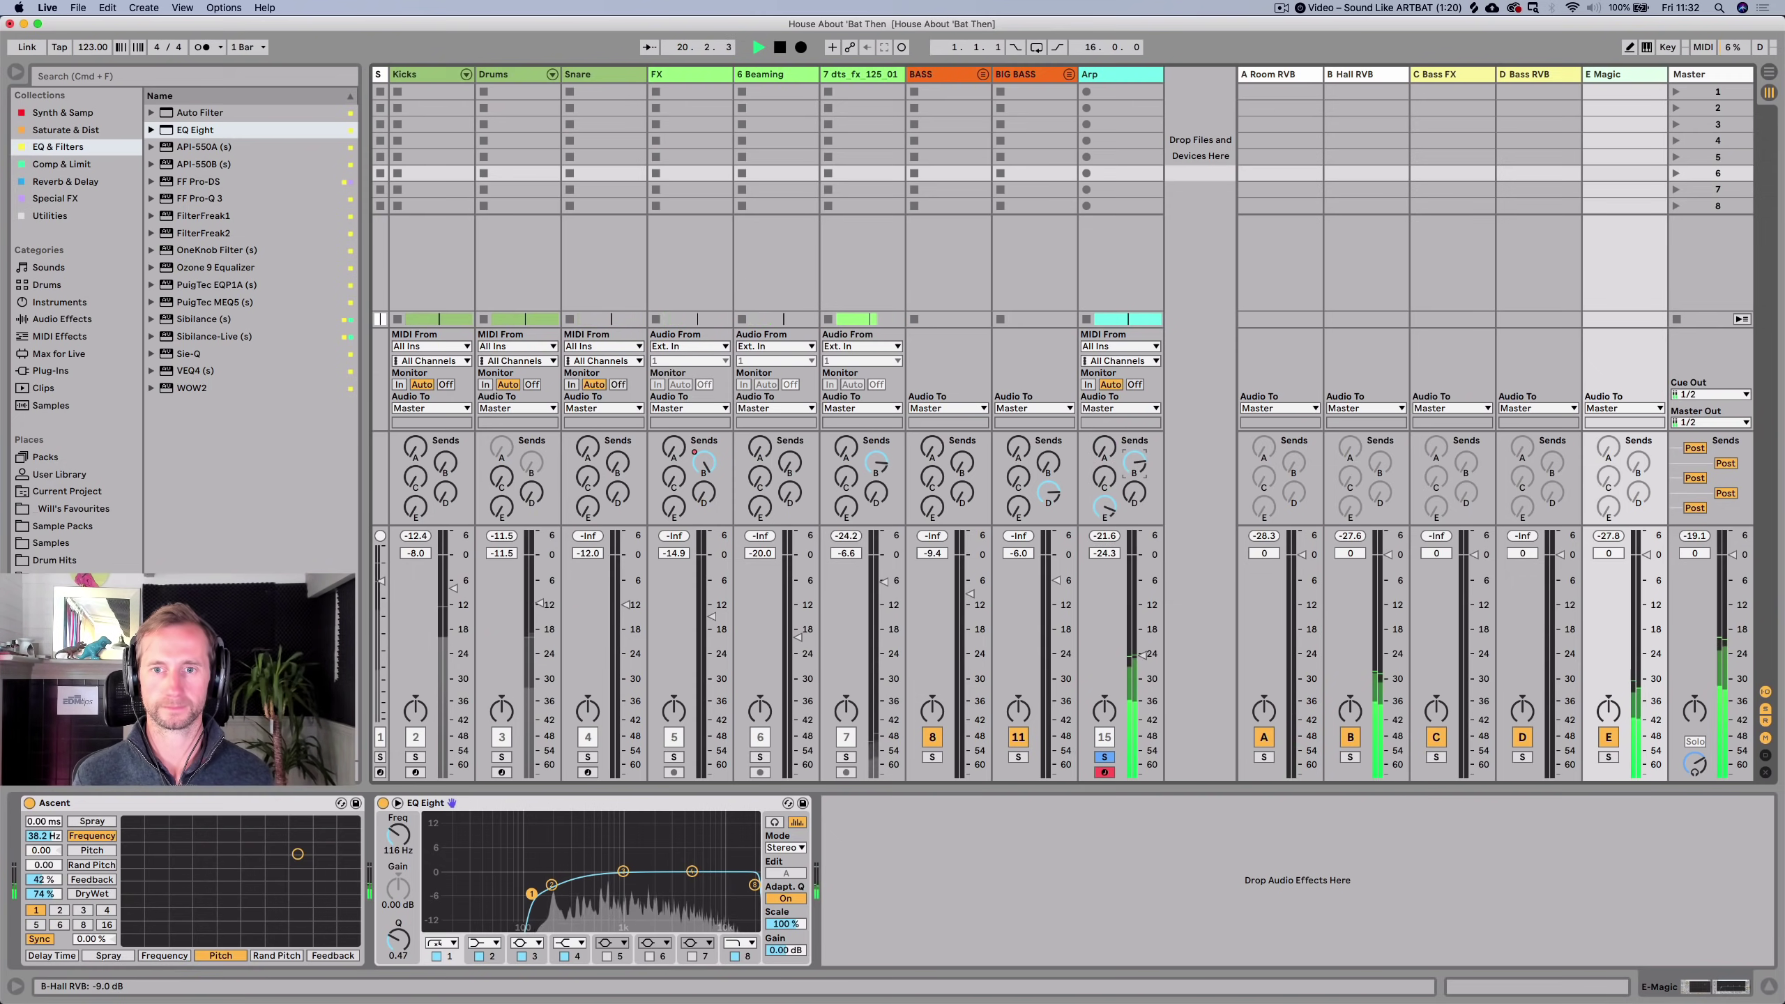
{"action": "left_click", "coordinate": [1370, 74]}
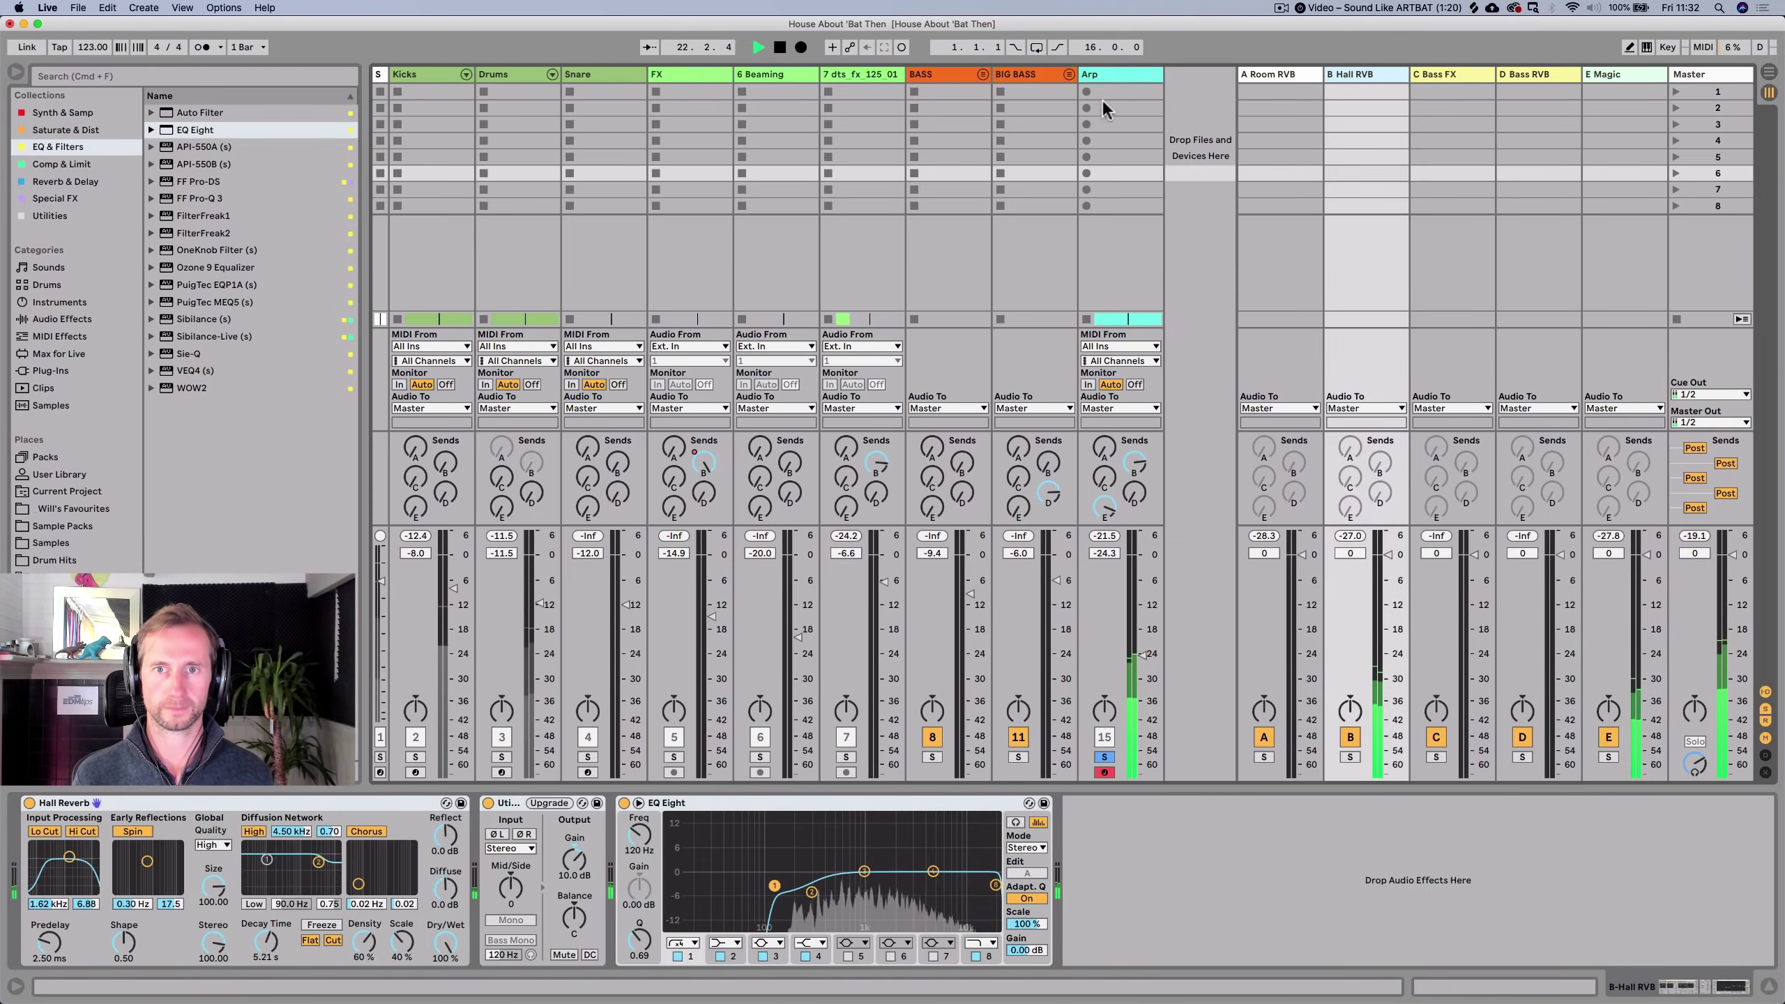
Return to the arrangement, open the Arp clip's notes, and select all of them.
{"action": "left_click", "coordinate": [1112, 73]}
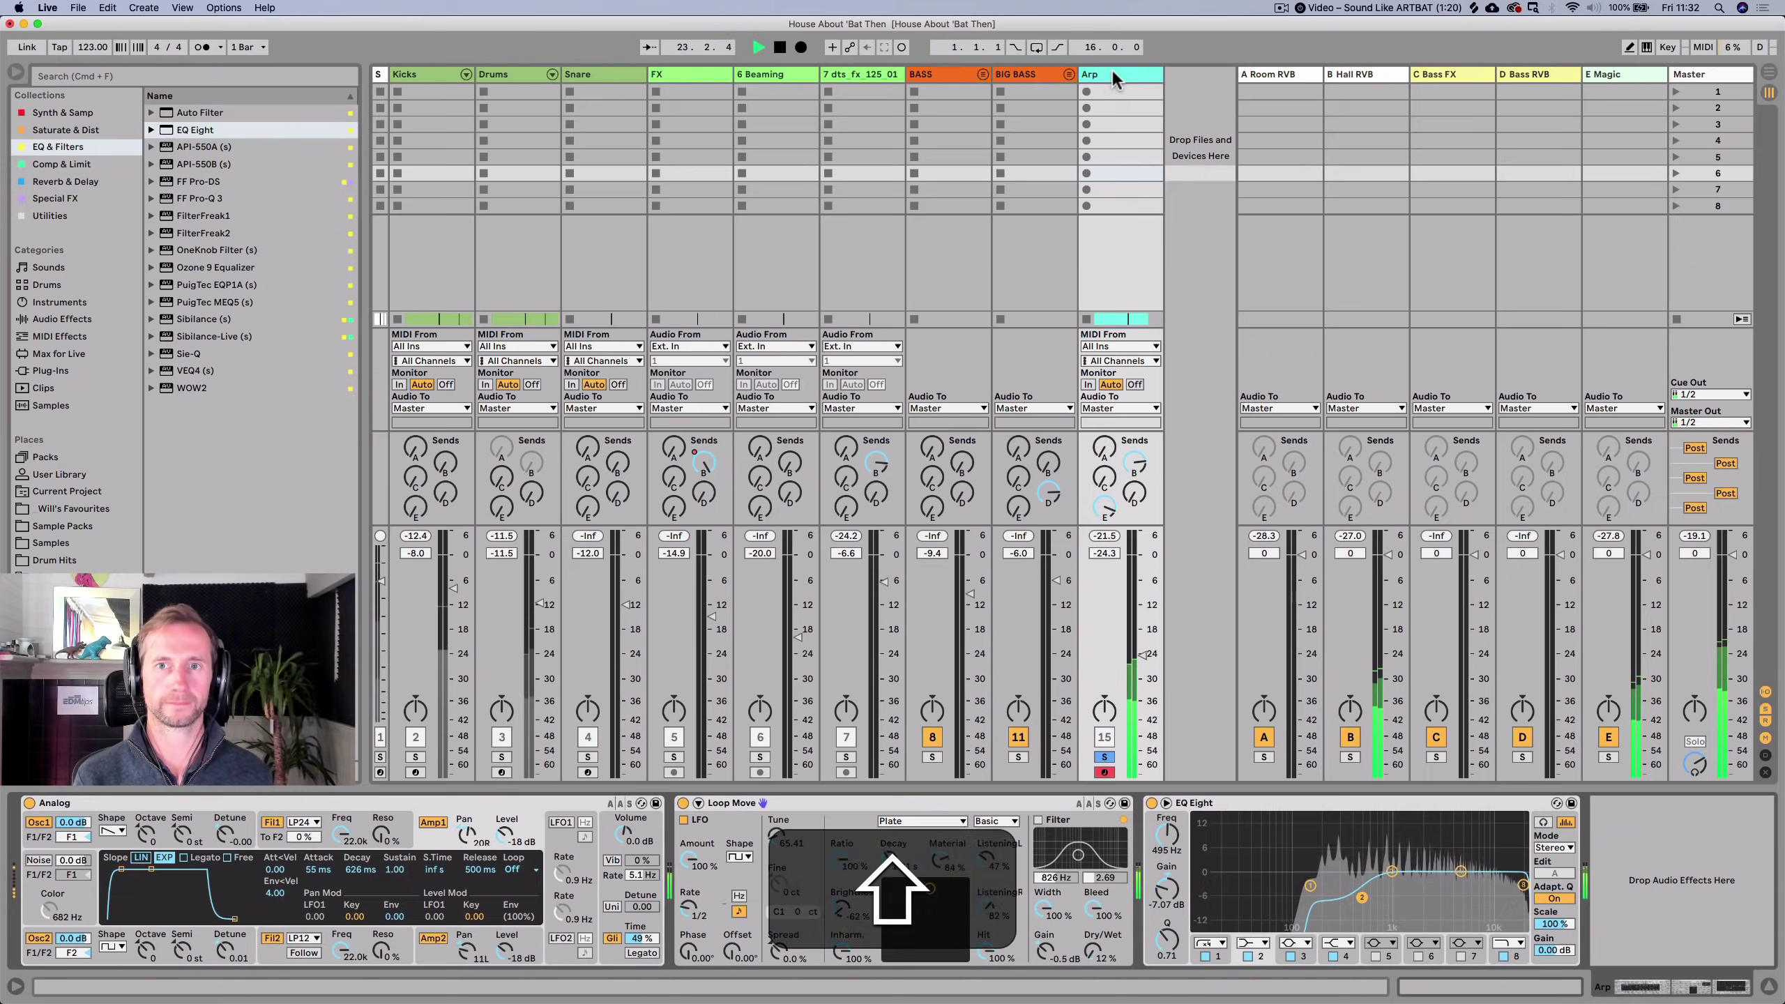
{"action": "key", "text": "shift+Tab"}
{"action": "key", "text": "Tab"}
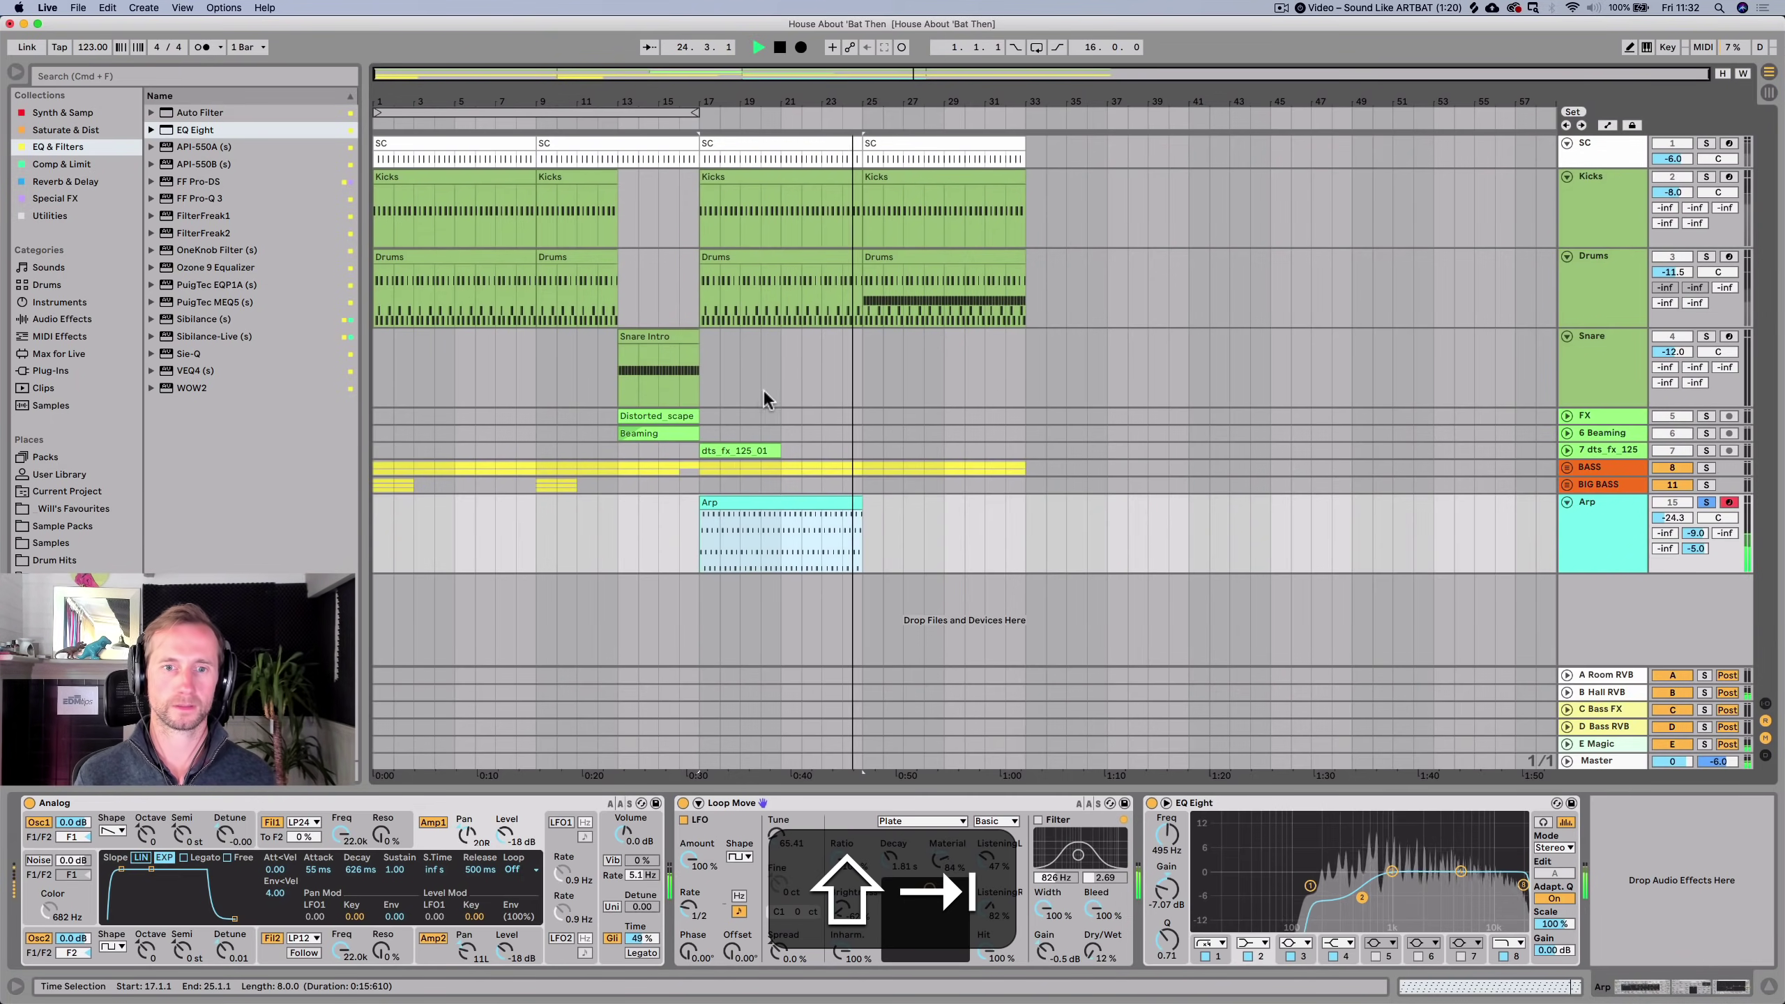
{"action": "double_click", "coordinate": [746, 503]}
{"action": "key", "text": "super+a"}
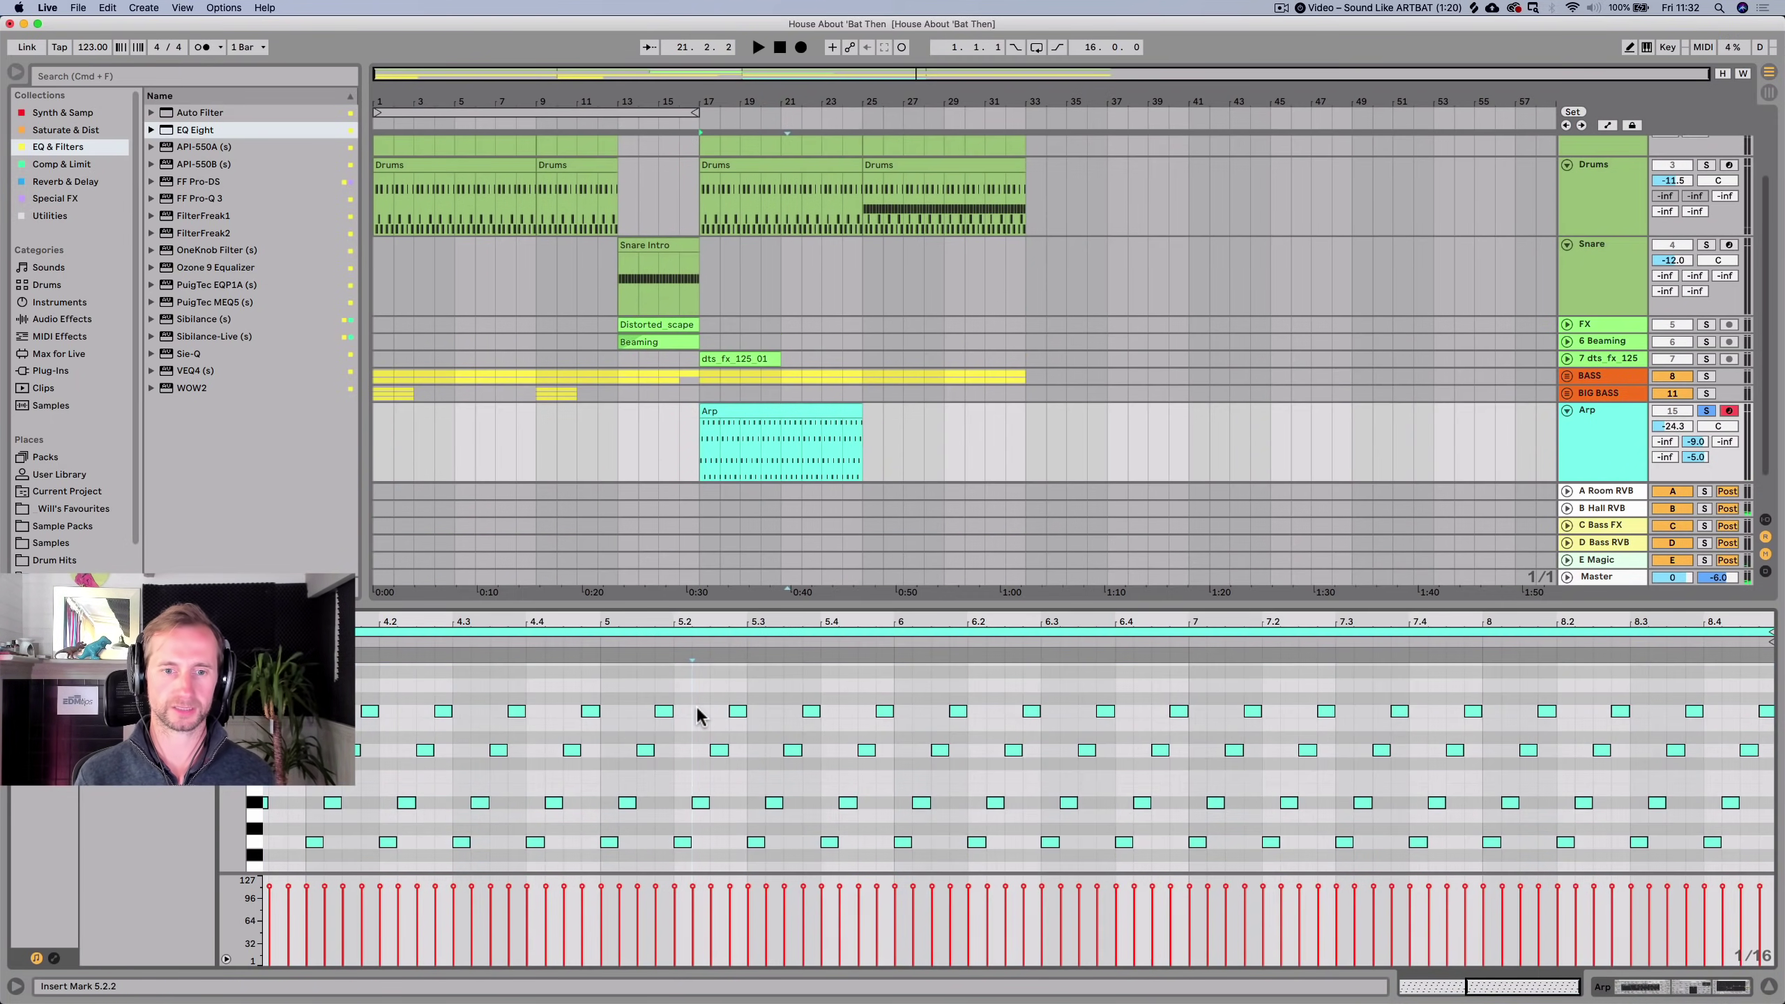
Try transposing all the Arp notes down one octave, audition the result, and undo the transposition.
{"action": "key", "text": "shift+Down"}
{"action": "key", "text": "shift+space"}
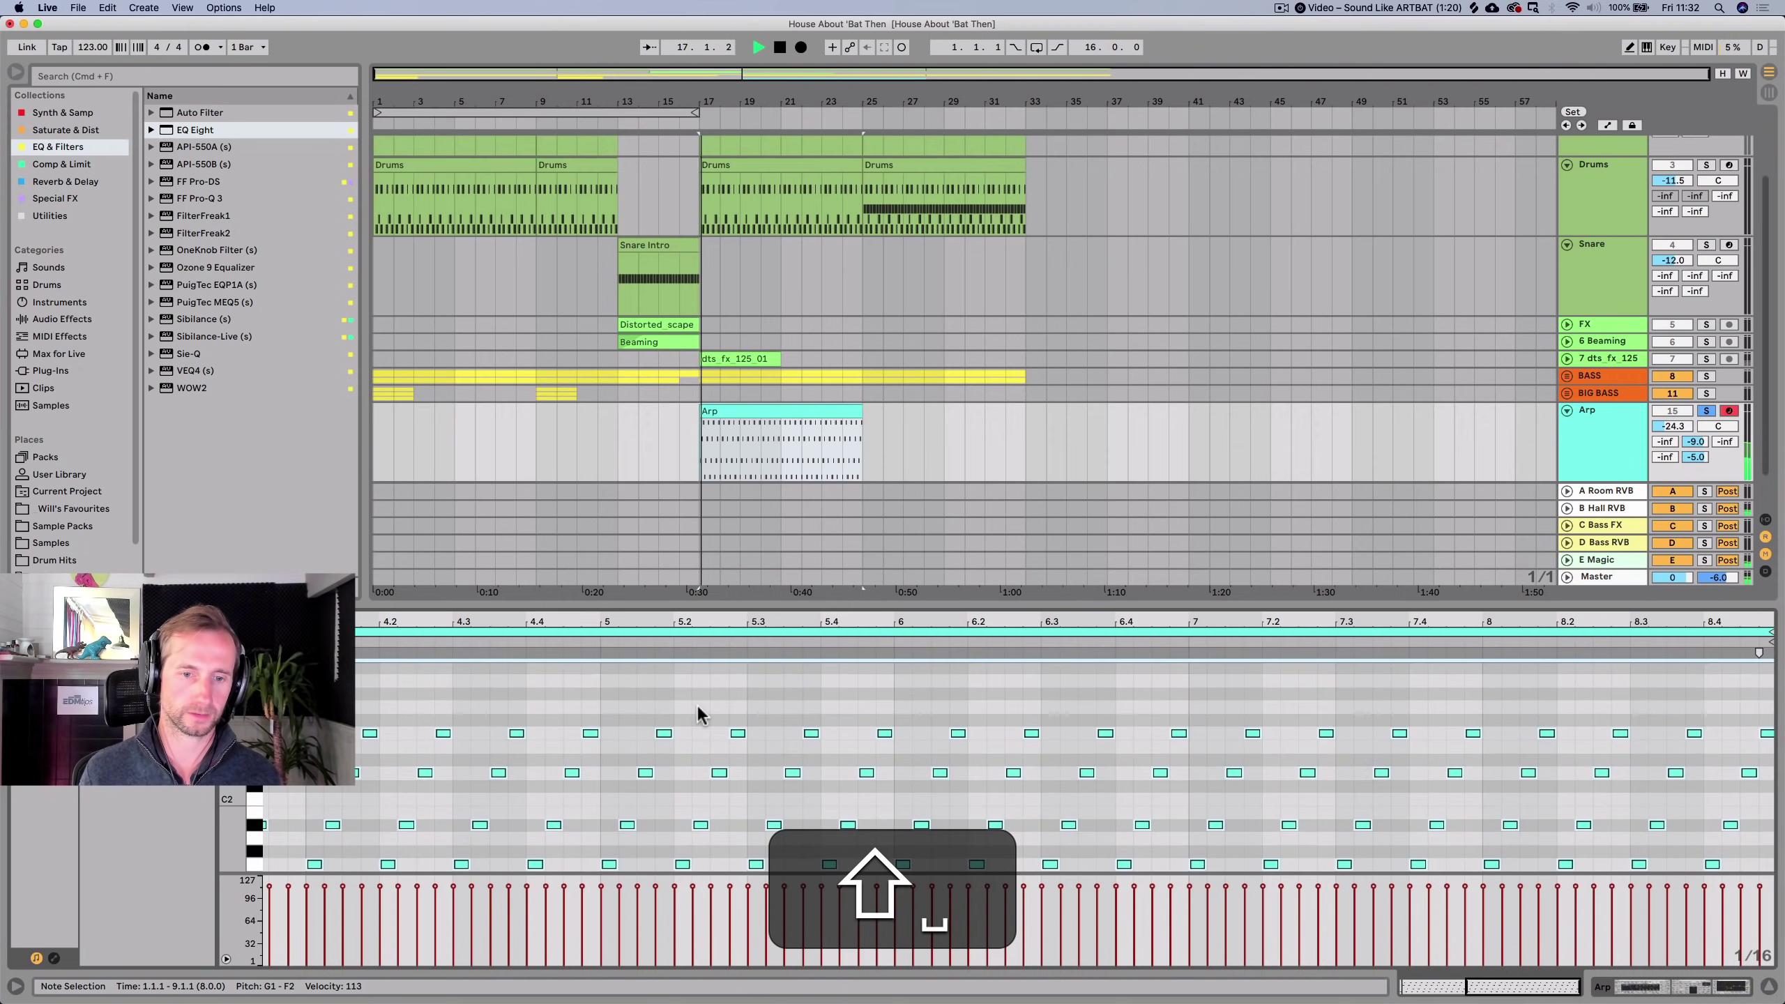
{"action": "key", "text": "space"}
{"action": "key", "text": "super+z"}
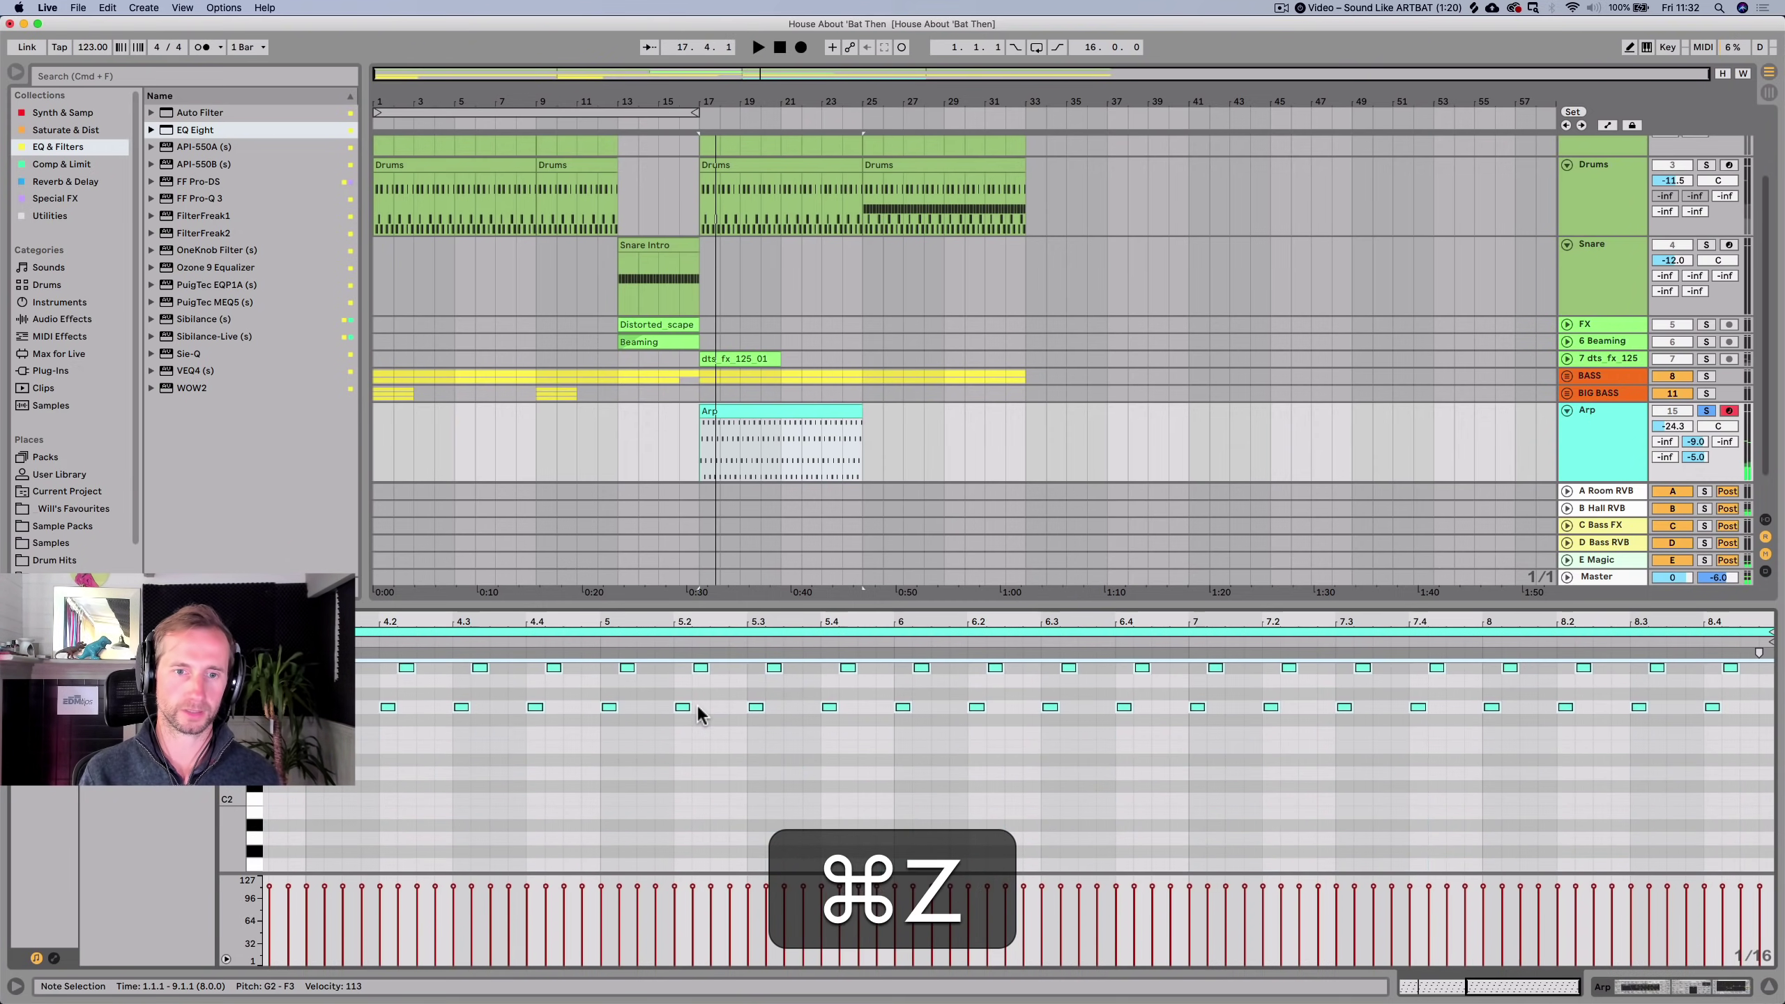
Lower the filter cutoff in the Arp track's Analog instrument and play the arpeggio back.
{"action": "key", "text": "shift+Tab"}
{"action": "left_click", "coordinate": [368, 817]}
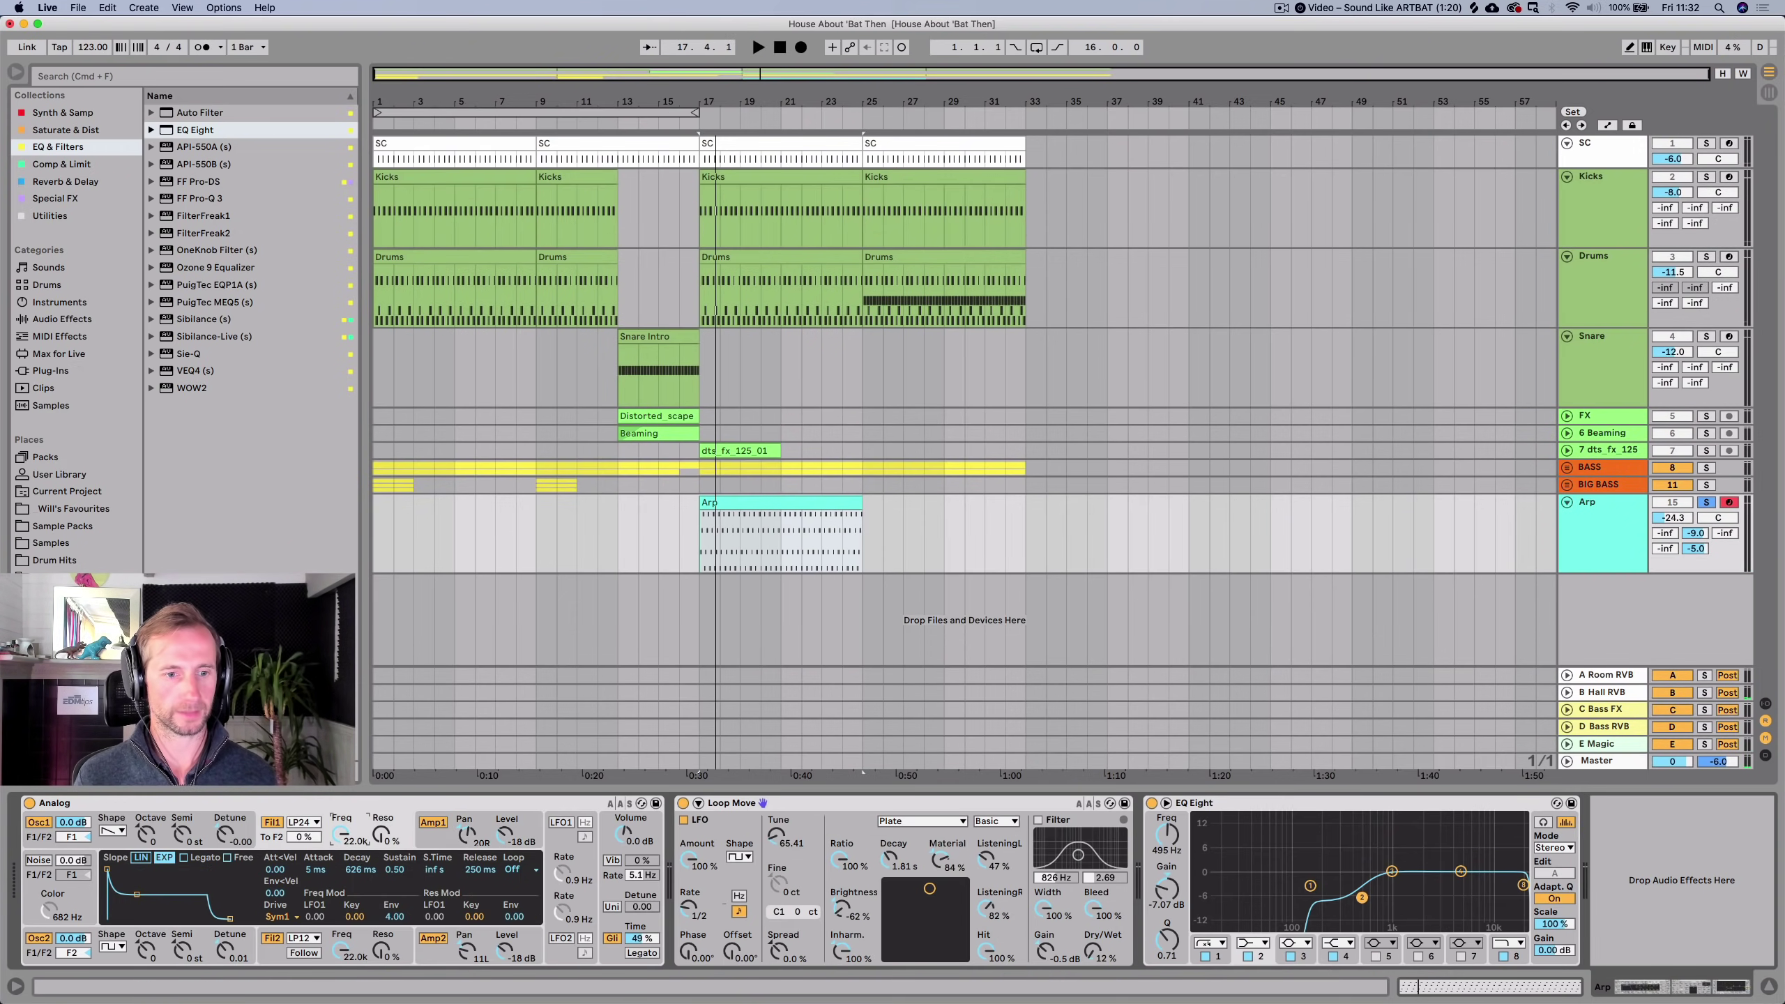
{"action": "left_click", "coordinate": [341, 824]}
{"action": "left_click_drag", "start_coordinate": [338, 834], "coordinate": [350, 1002]}
{"action": "key", "text": "space"}
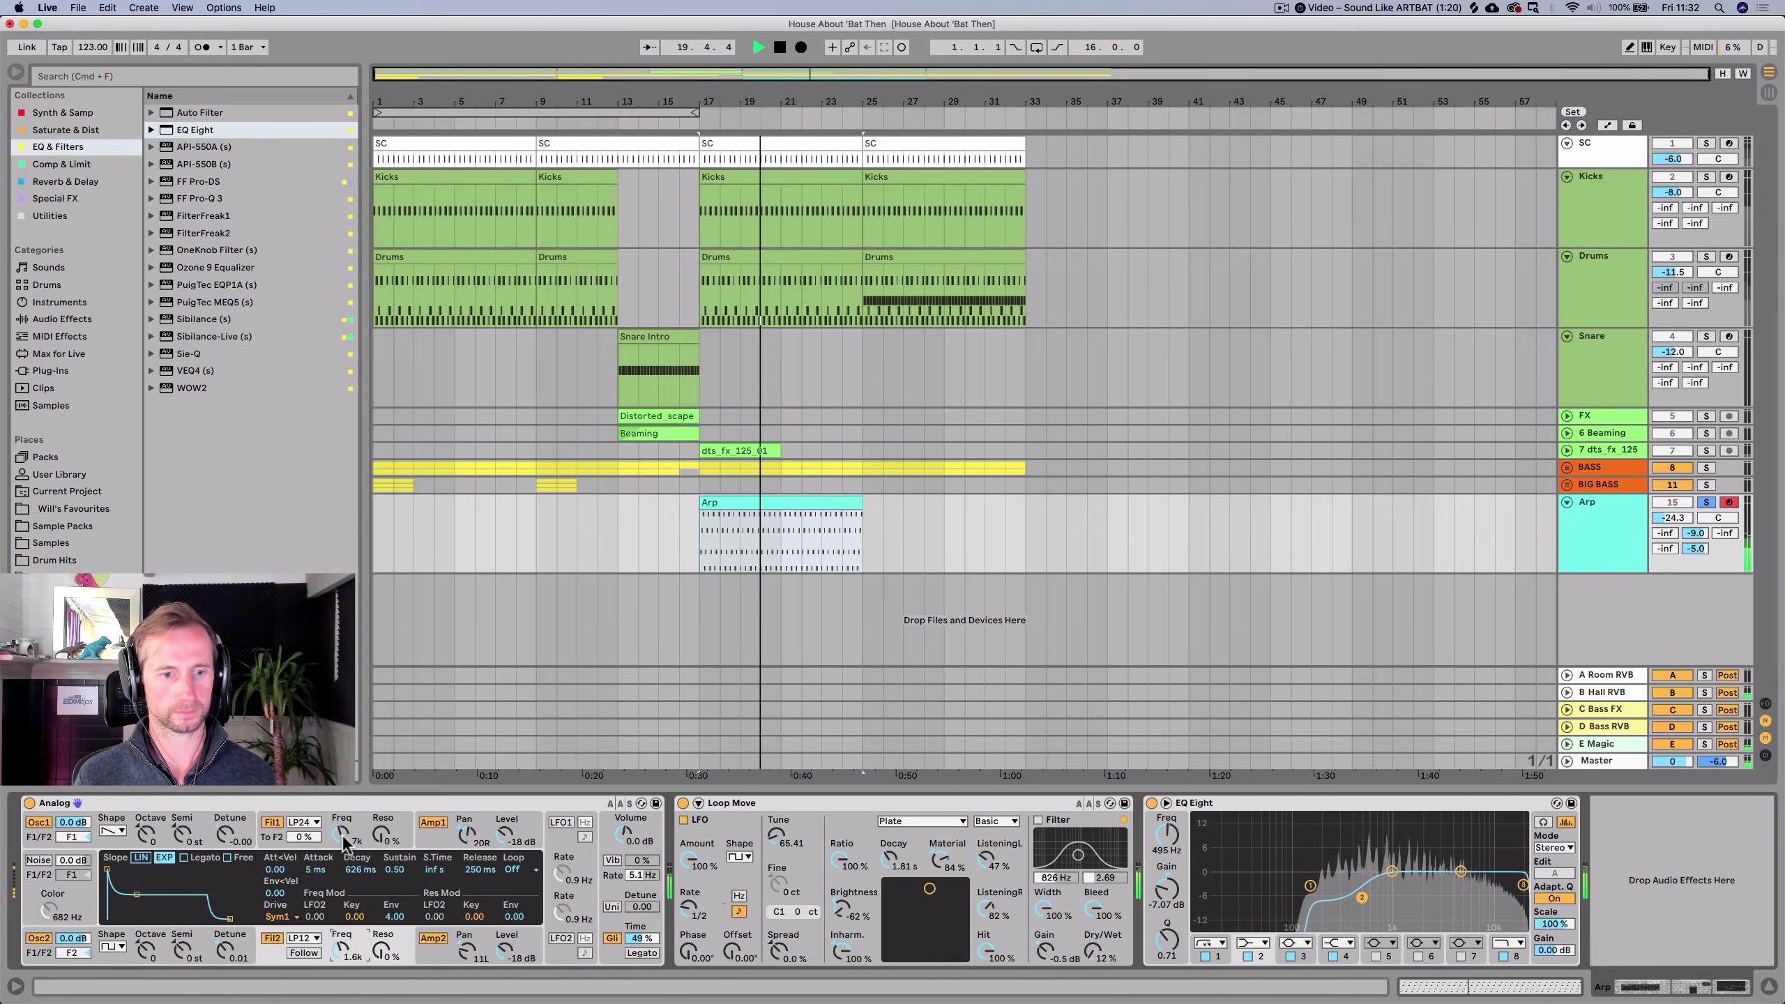
Collapse the Analog and Corpus devices and add an Auto Filter after EQ Eight on the Arp track.
{"action": "double_click", "coordinate": [321, 801]}
{"action": "double_click", "coordinate": [321, 800]}
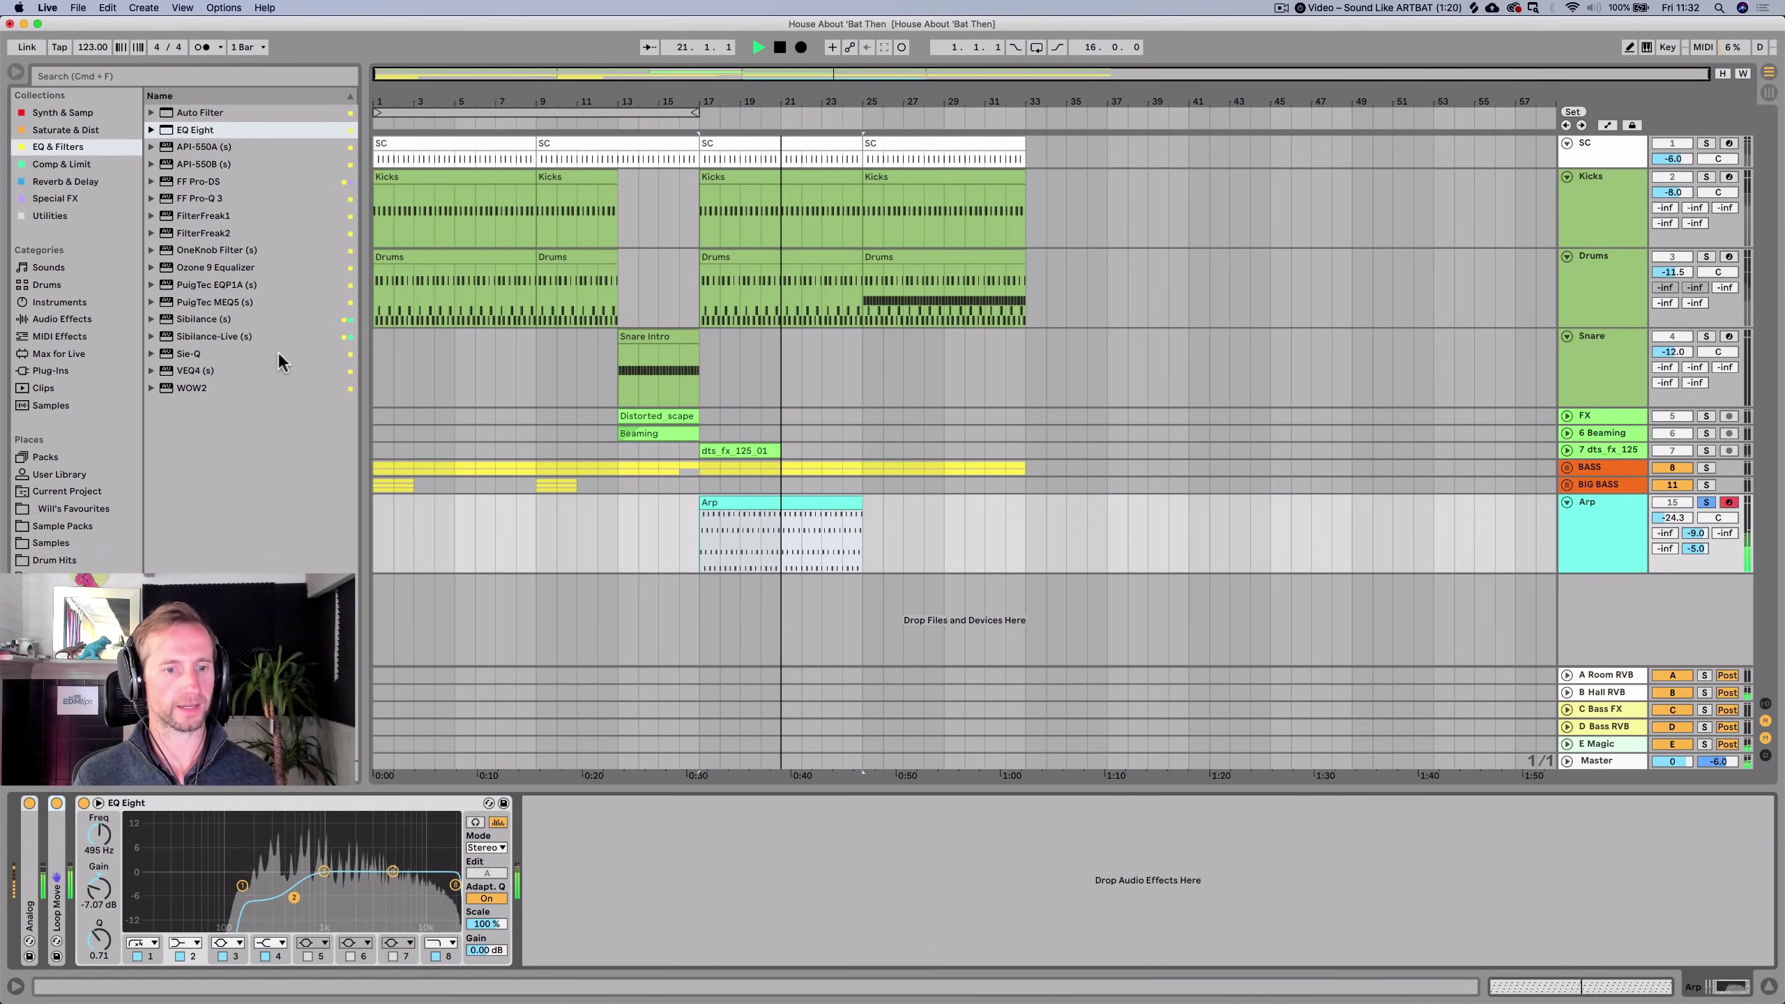
{"action": "key", "text": "space"}
{"action": "left_click", "coordinate": [201, 114]}
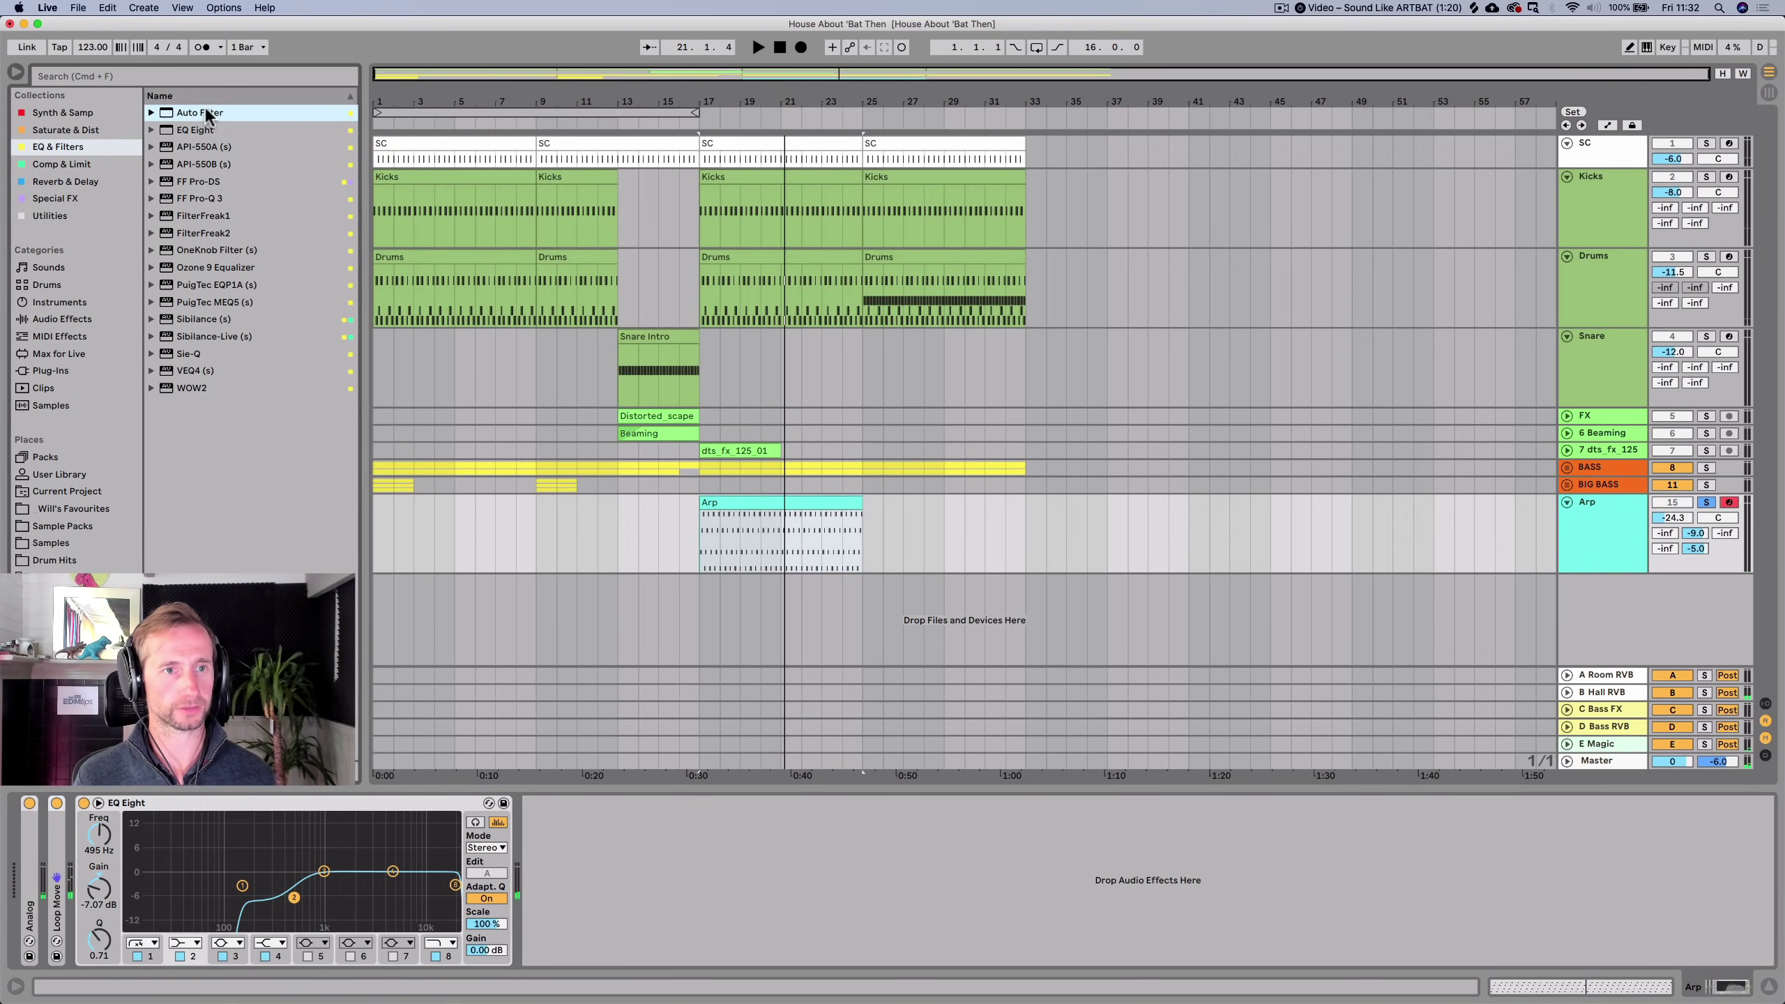
{"action": "left_click_drag", "start_coordinate": [703, 817], "coordinate": [698, 834]}
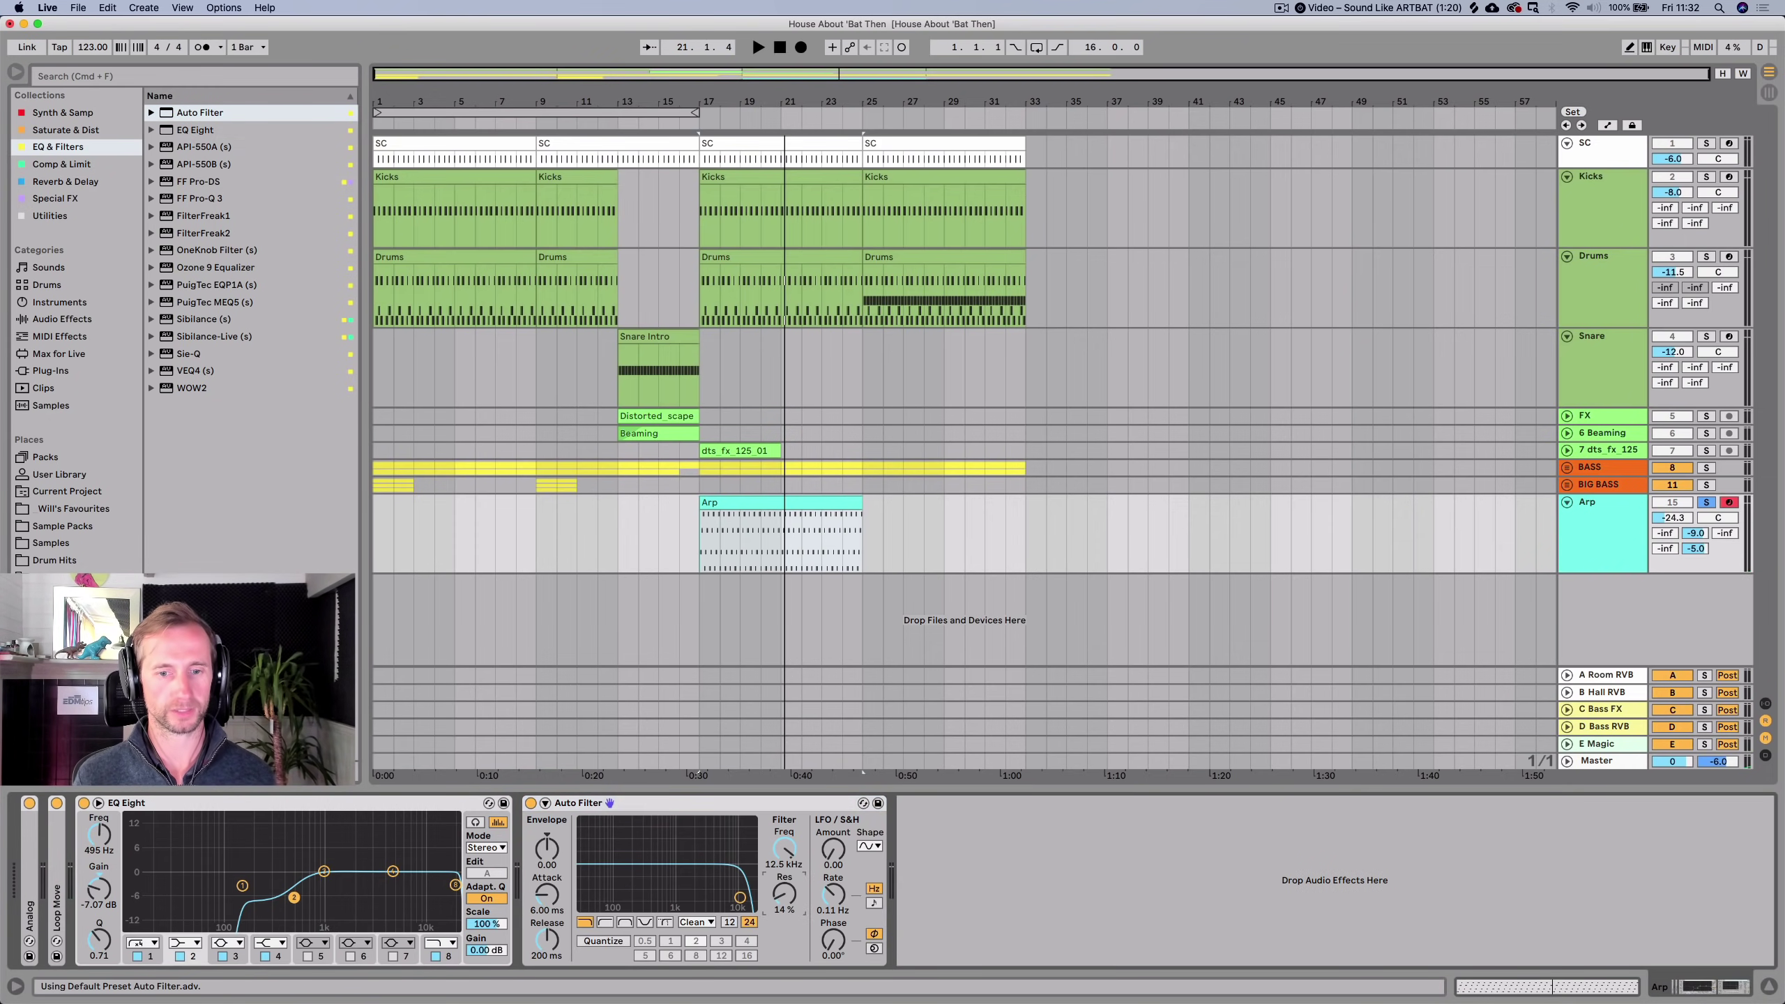
During playback, set the Arp's Auto Filter to a 1.50 kHz low-pass cutoff with 21 % resonance.
{"action": "key", "text": "space"}
{"action": "left_click_drag", "start_coordinate": [786, 885], "coordinate": [786, 928]}
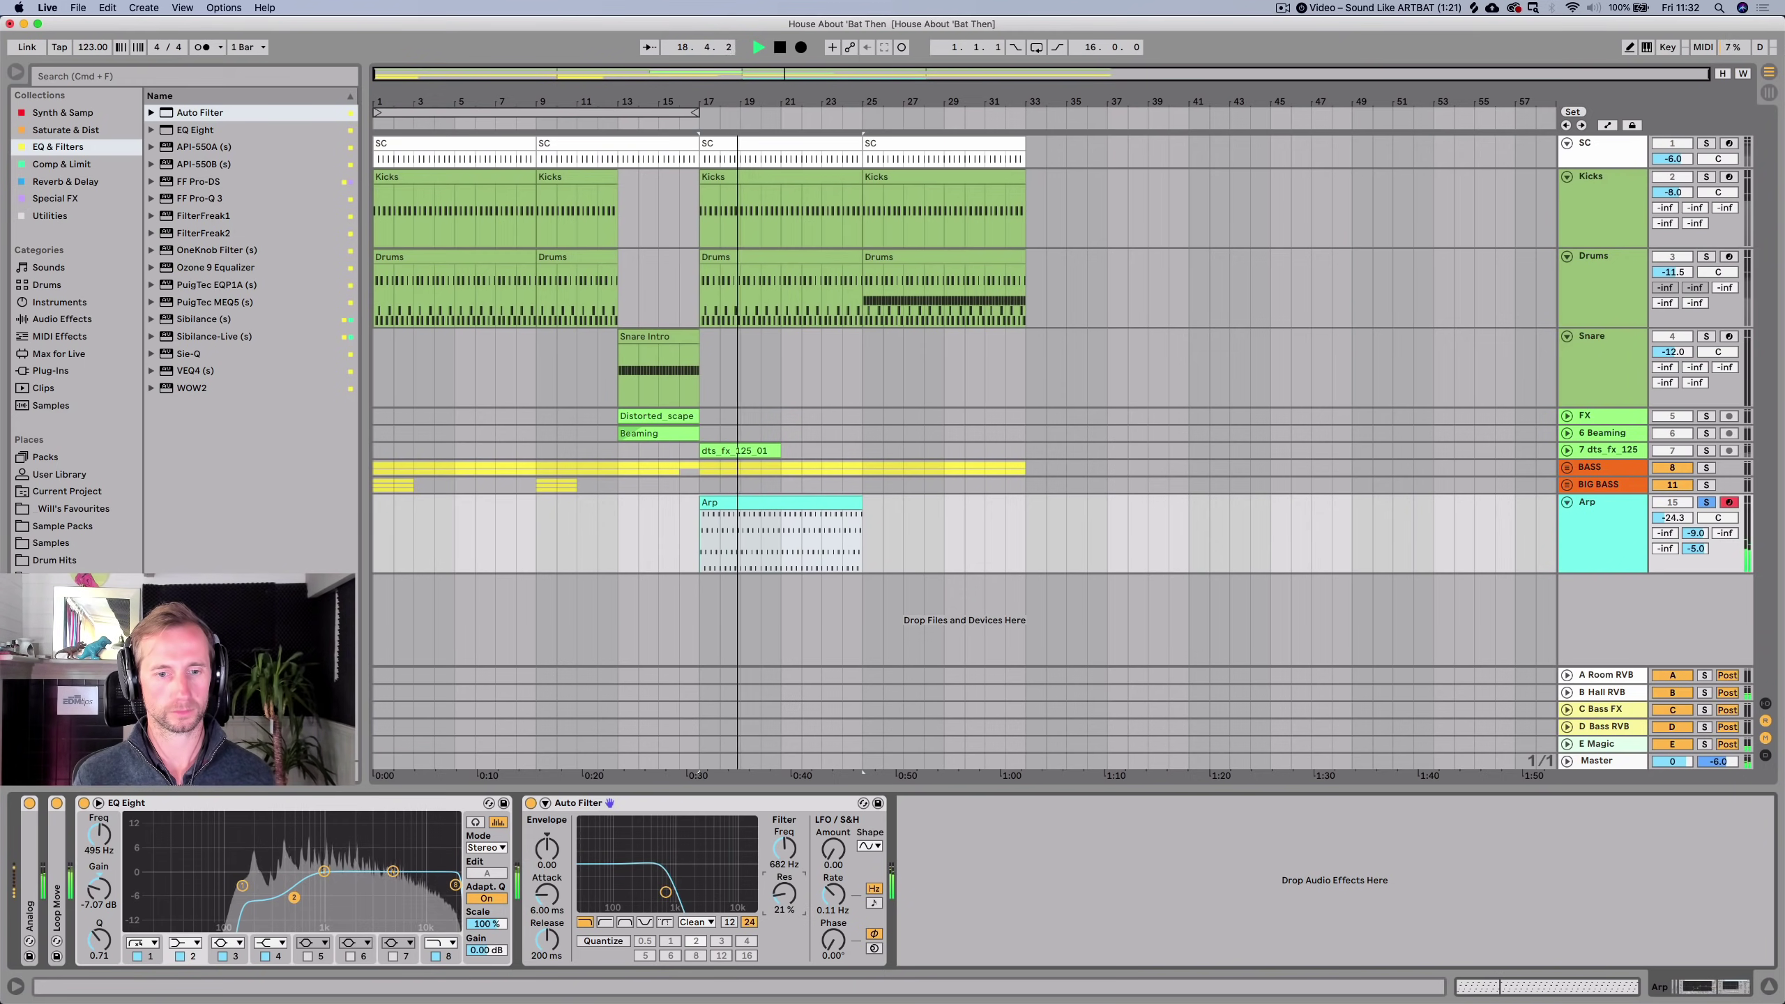
{"action": "left_click_drag", "start_coordinate": [792, 863], "coordinate": [789, 855]}
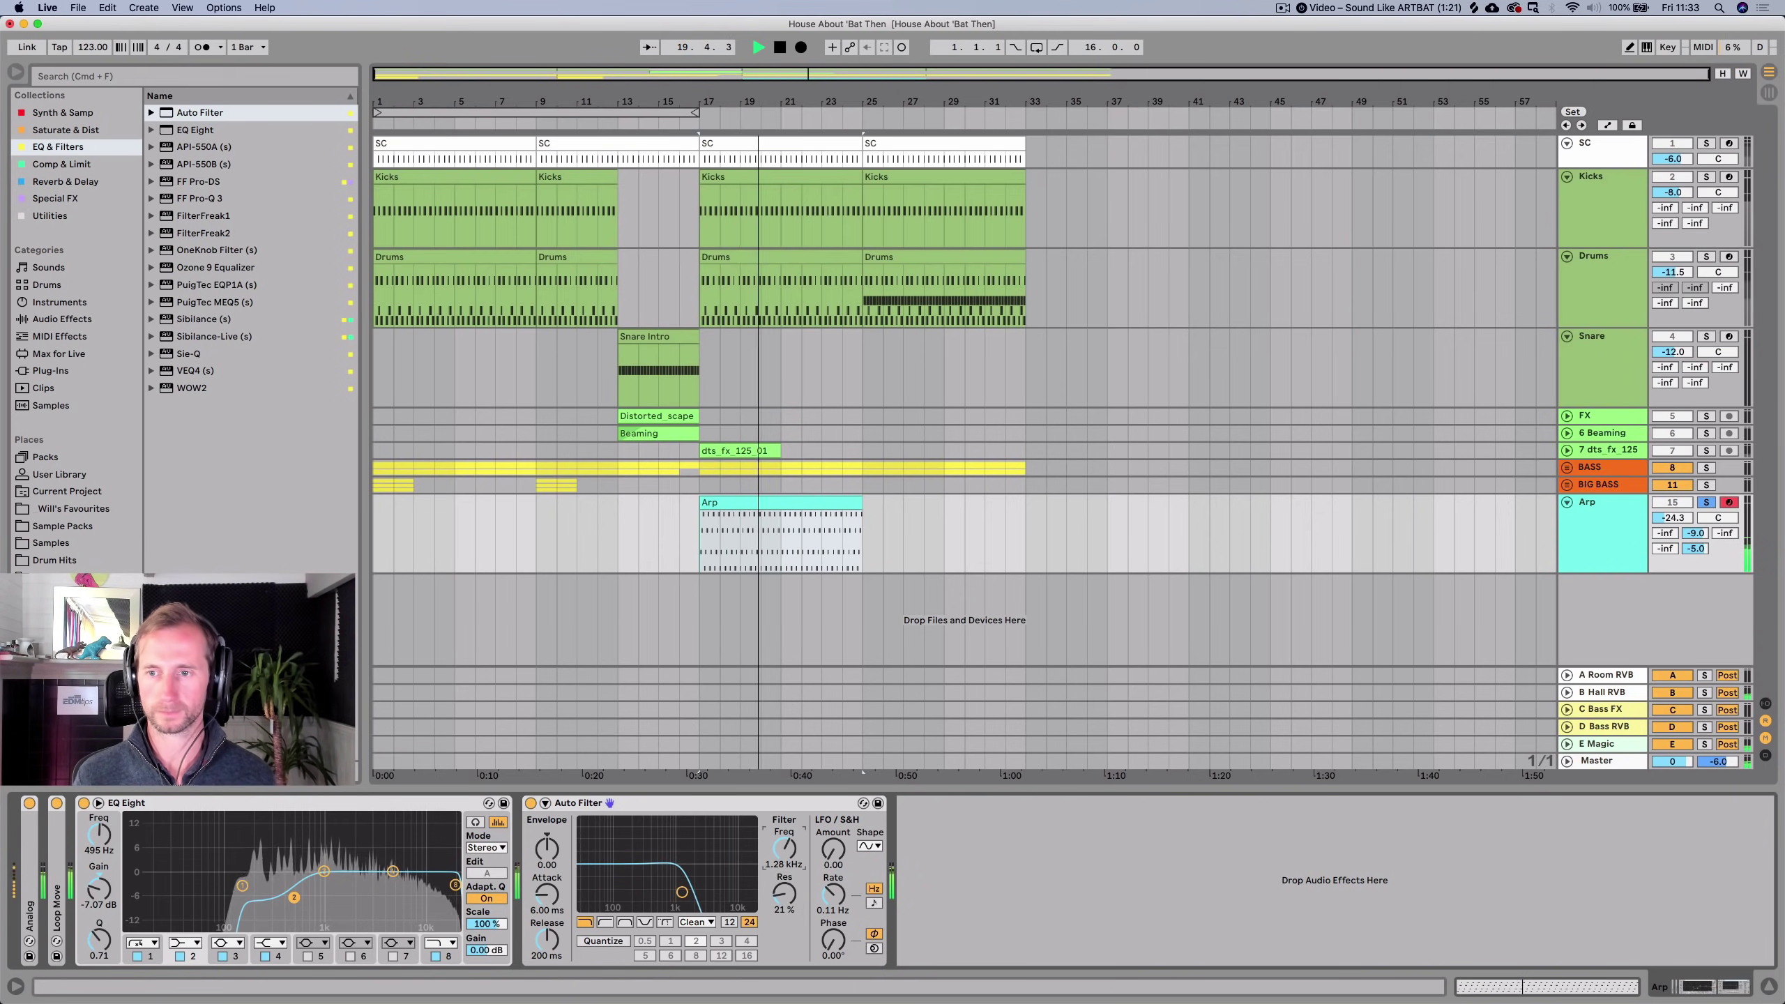
{"action": "key", "text": "space"}
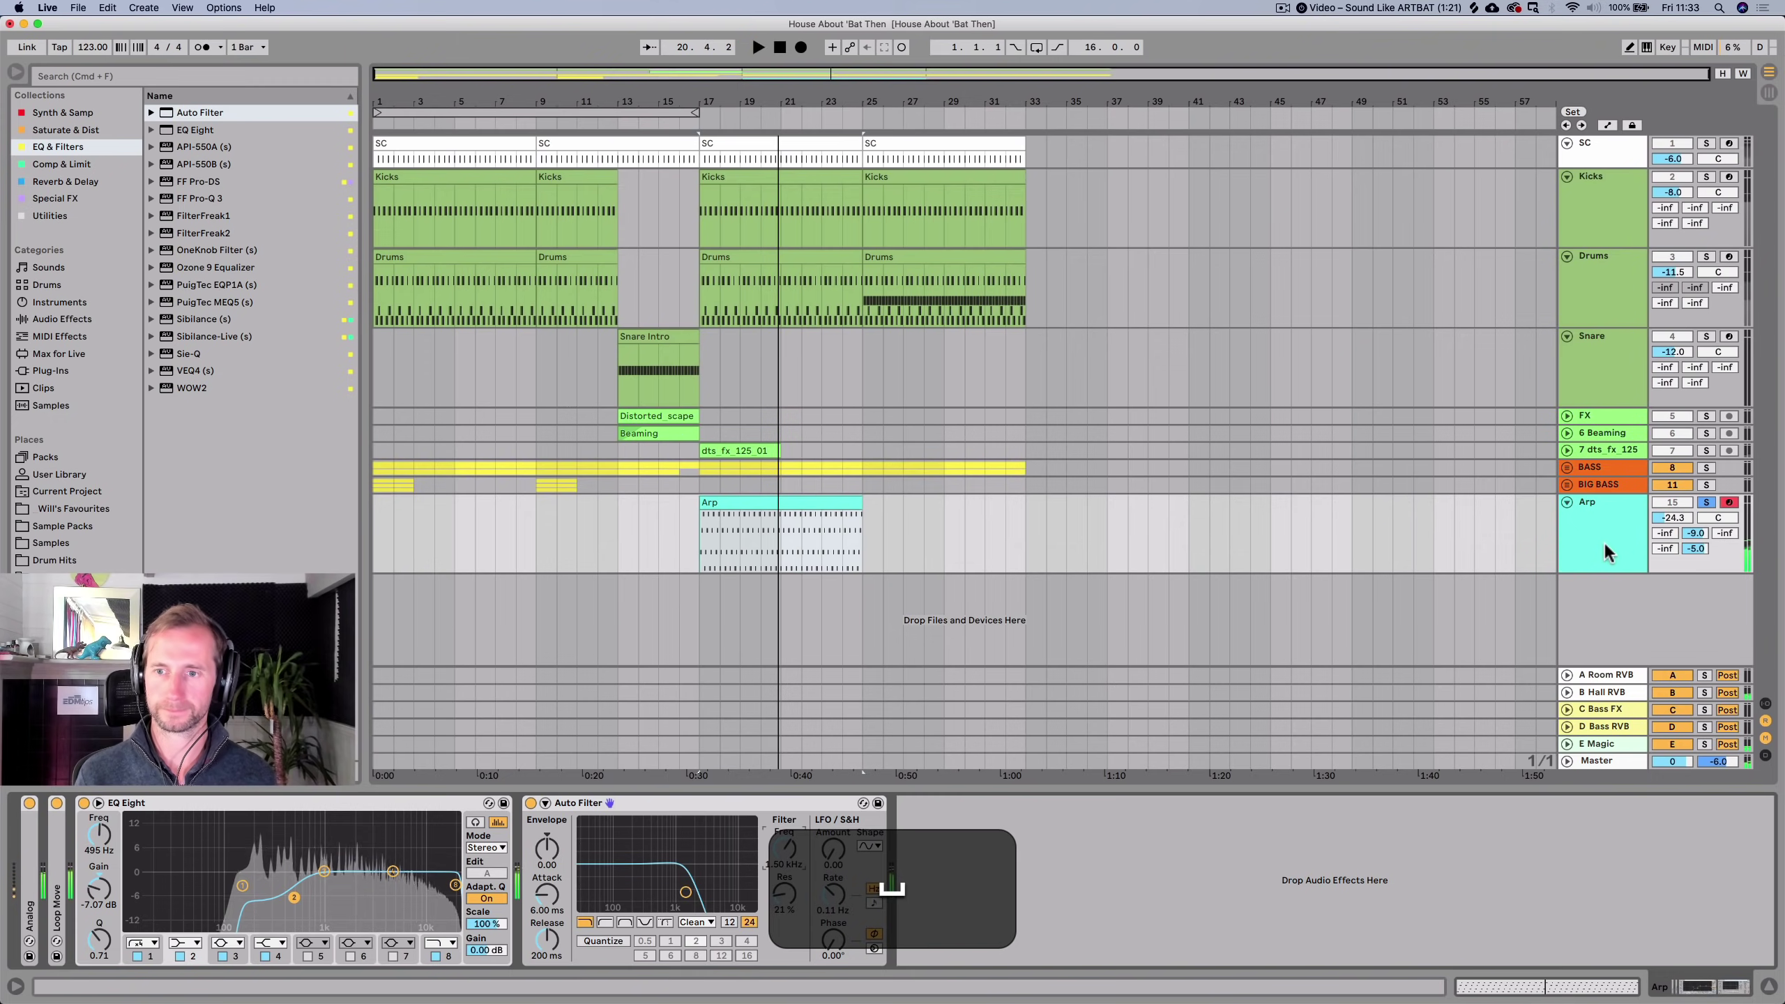
View the Bass FX return's effects, then set the Arp's send to Bass FX to -6.6 dB during playback.
{"action": "left_click", "coordinate": [1599, 536]}
{"action": "key", "text": "Tab"}
{"action": "left_click", "coordinate": [1459, 73]}
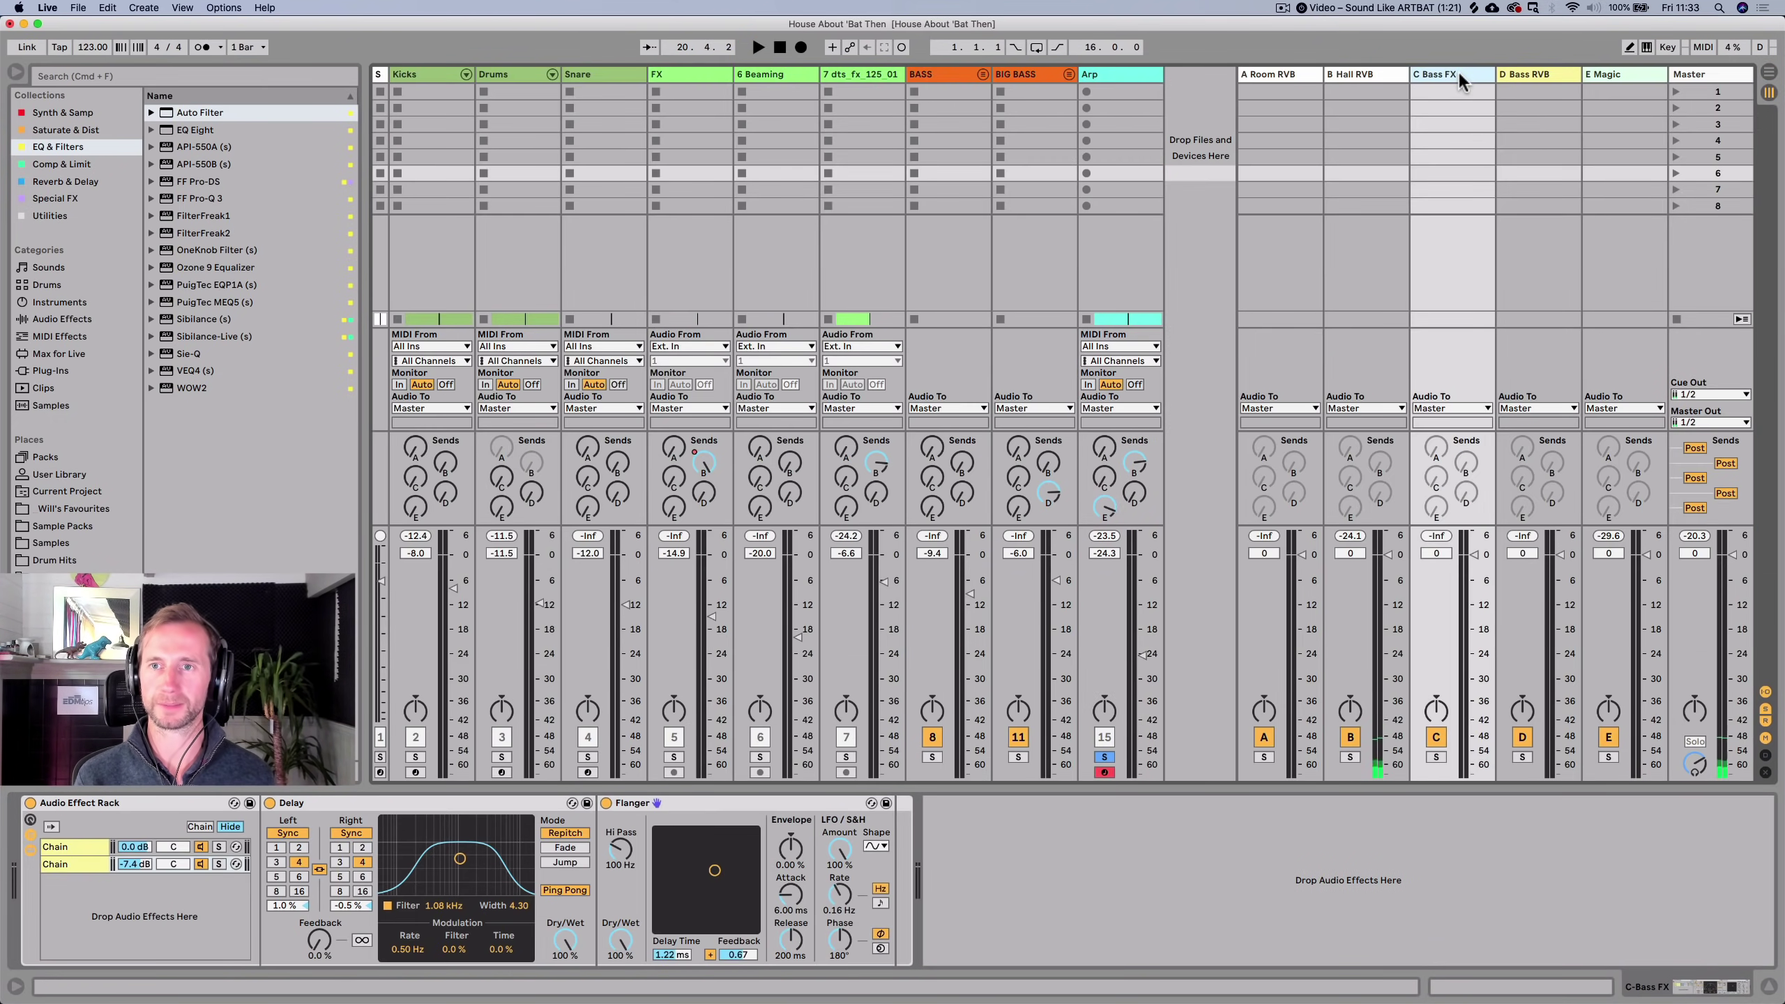
{"action": "key", "text": "Tab"}
{"action": "key", "text": "Tab"}
{"action": "key", "text": "Tab"}
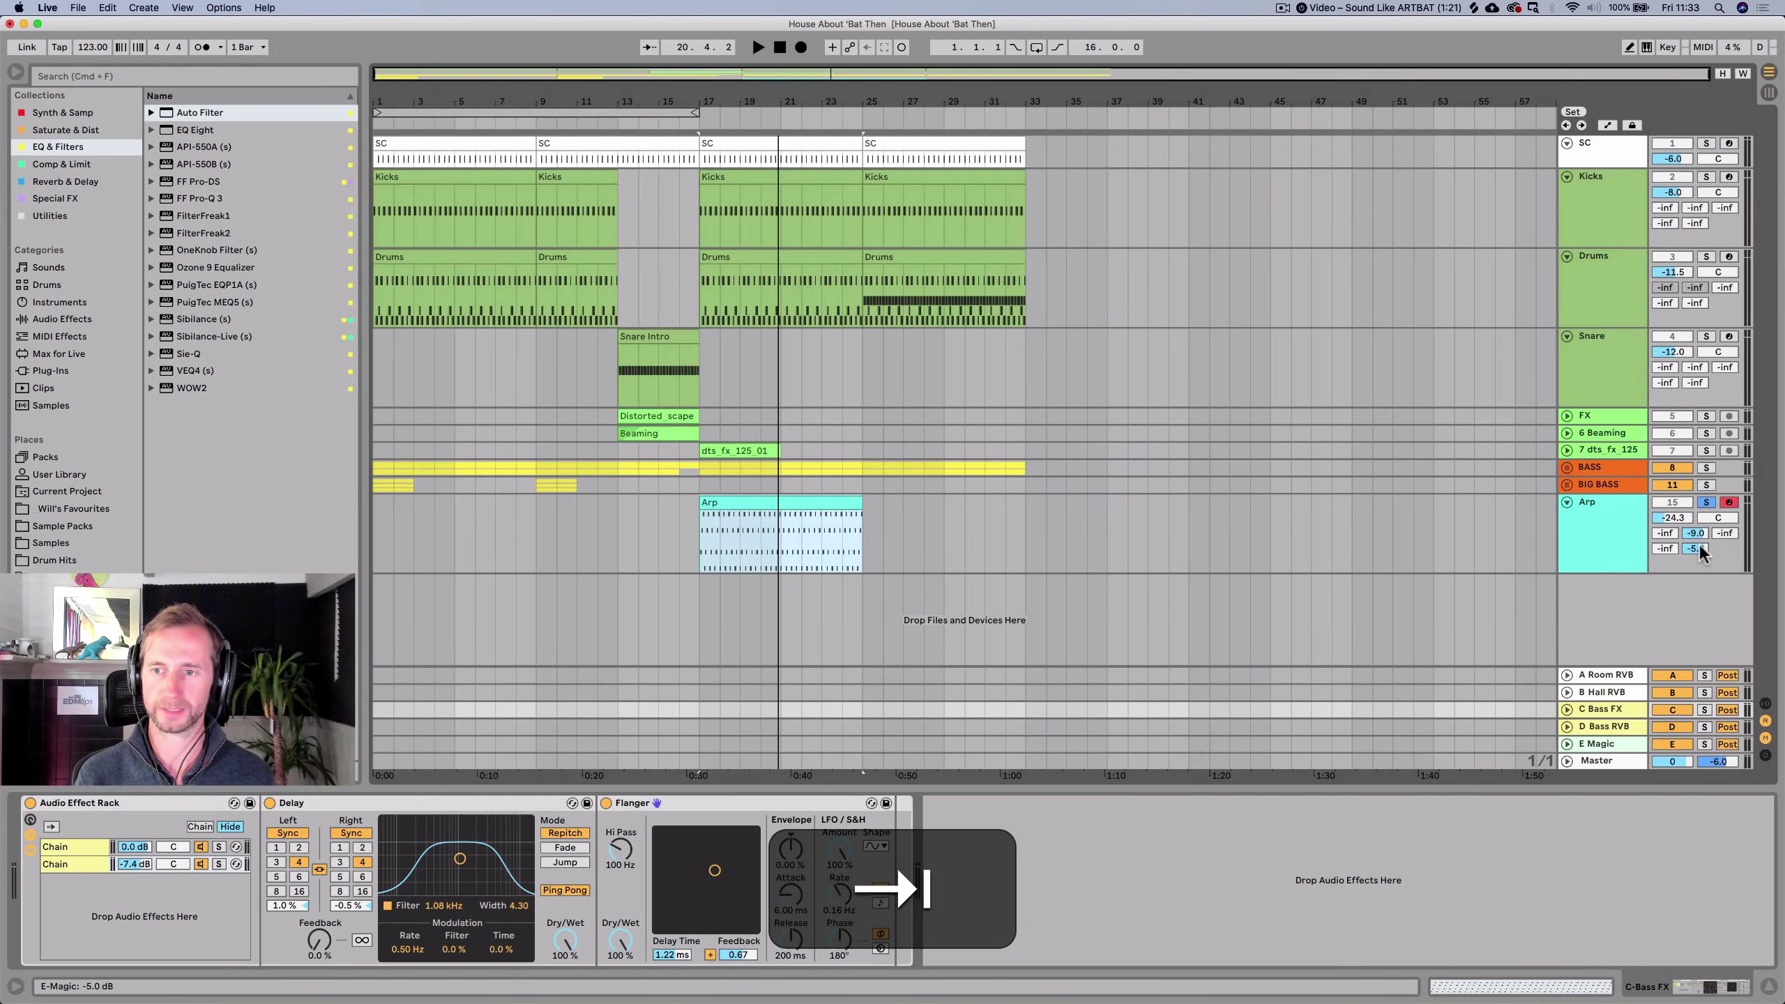
{"action": "key", "text": "space"}
{"action": "left_click_drag", "start_coordinate": [1726, 536], "coordinate": [1726, 478]}
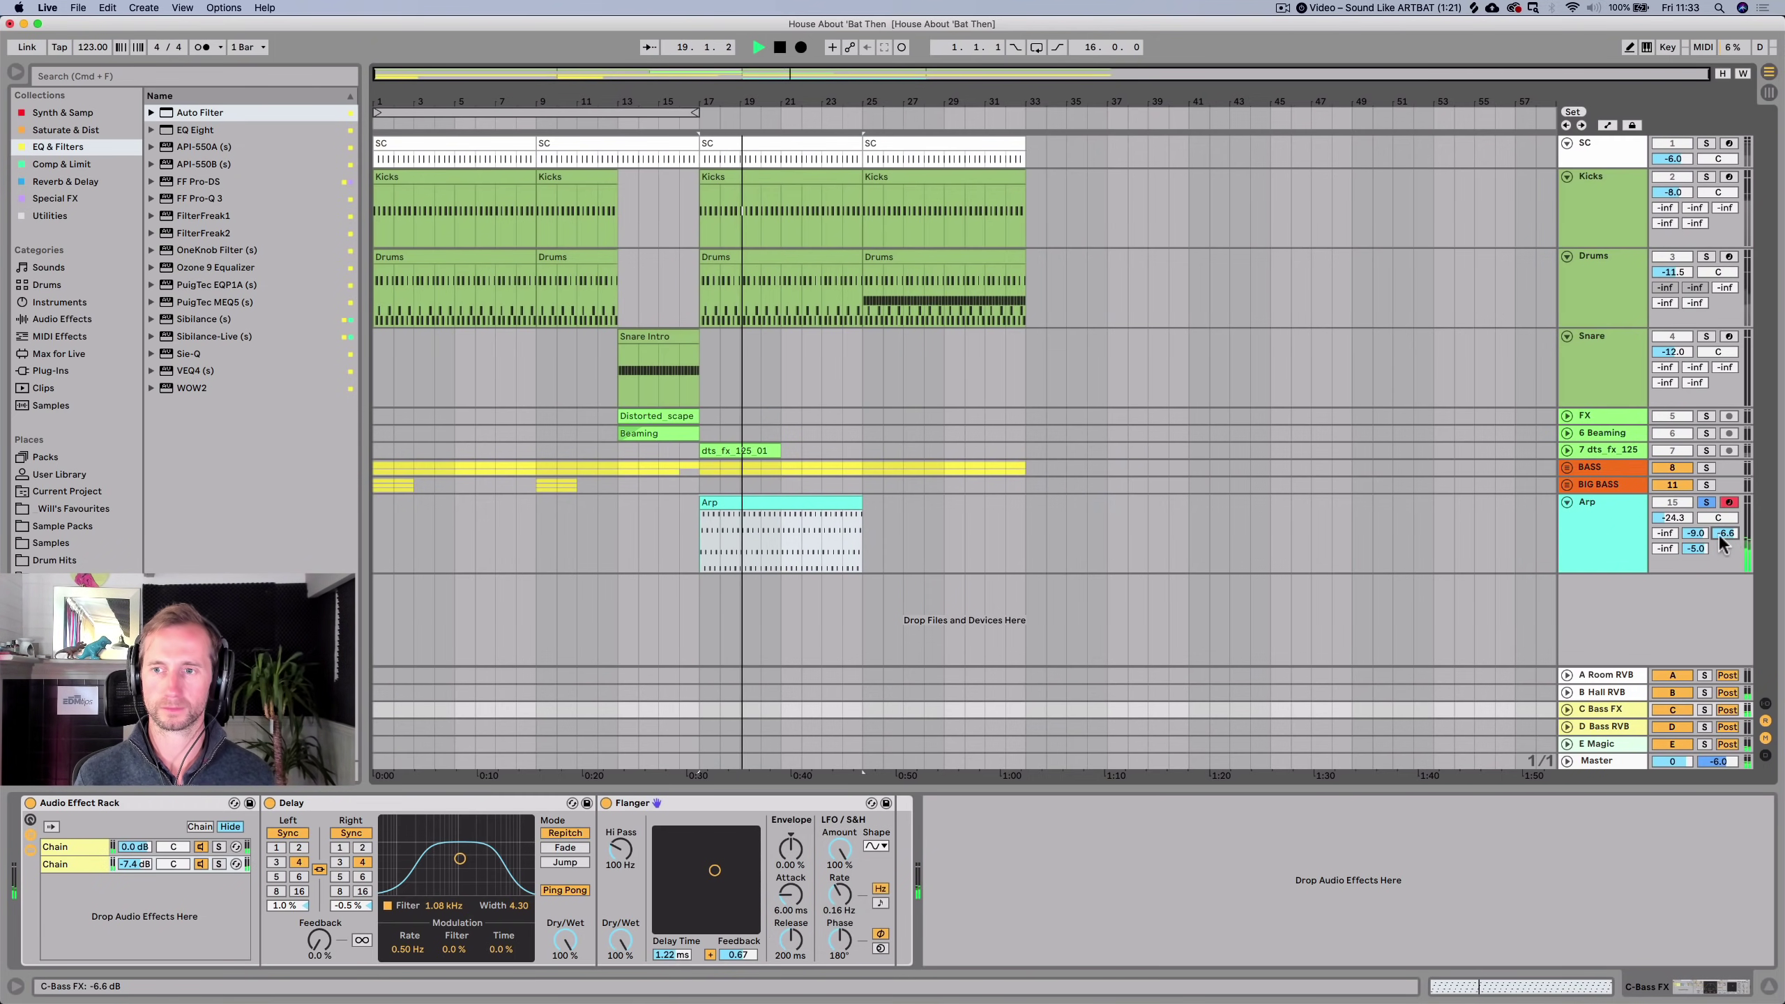
Audition the Bass FX return on its own in the mixer, add the Kicks to the solo, and return to the arrangement.
{"action": "key", "text": "Tab"}
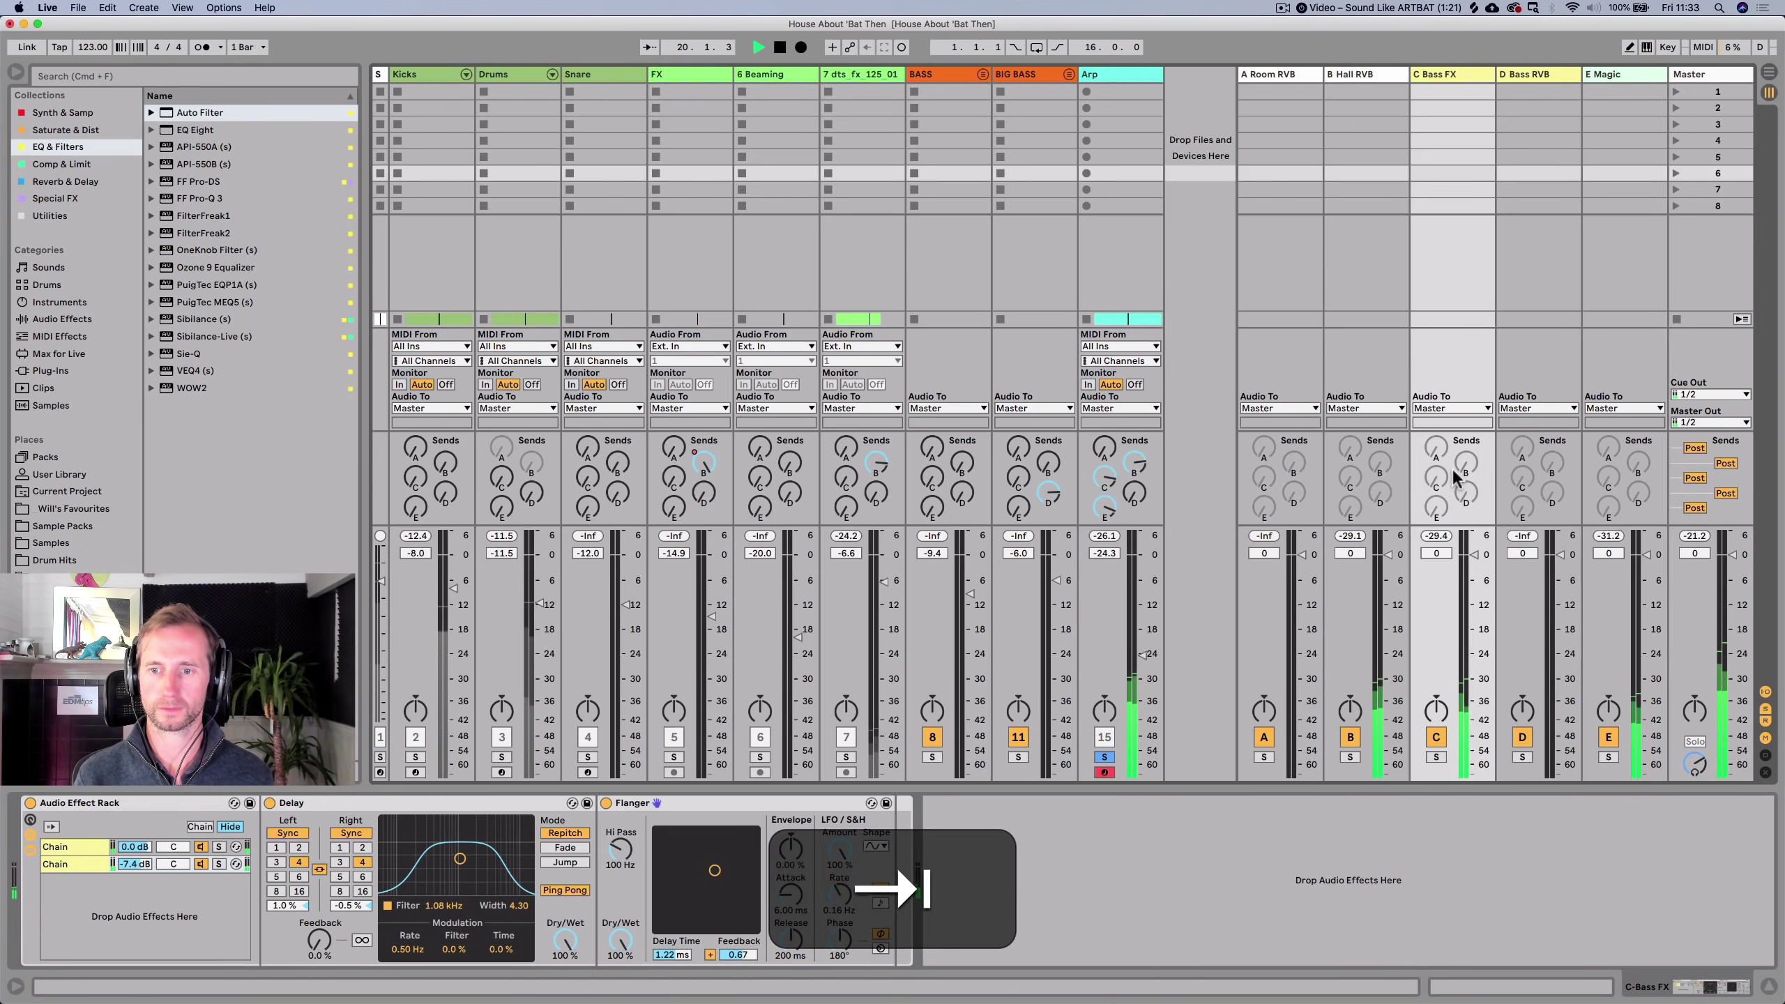
{"action": "left_click", "coordinate": [1437, 758]}
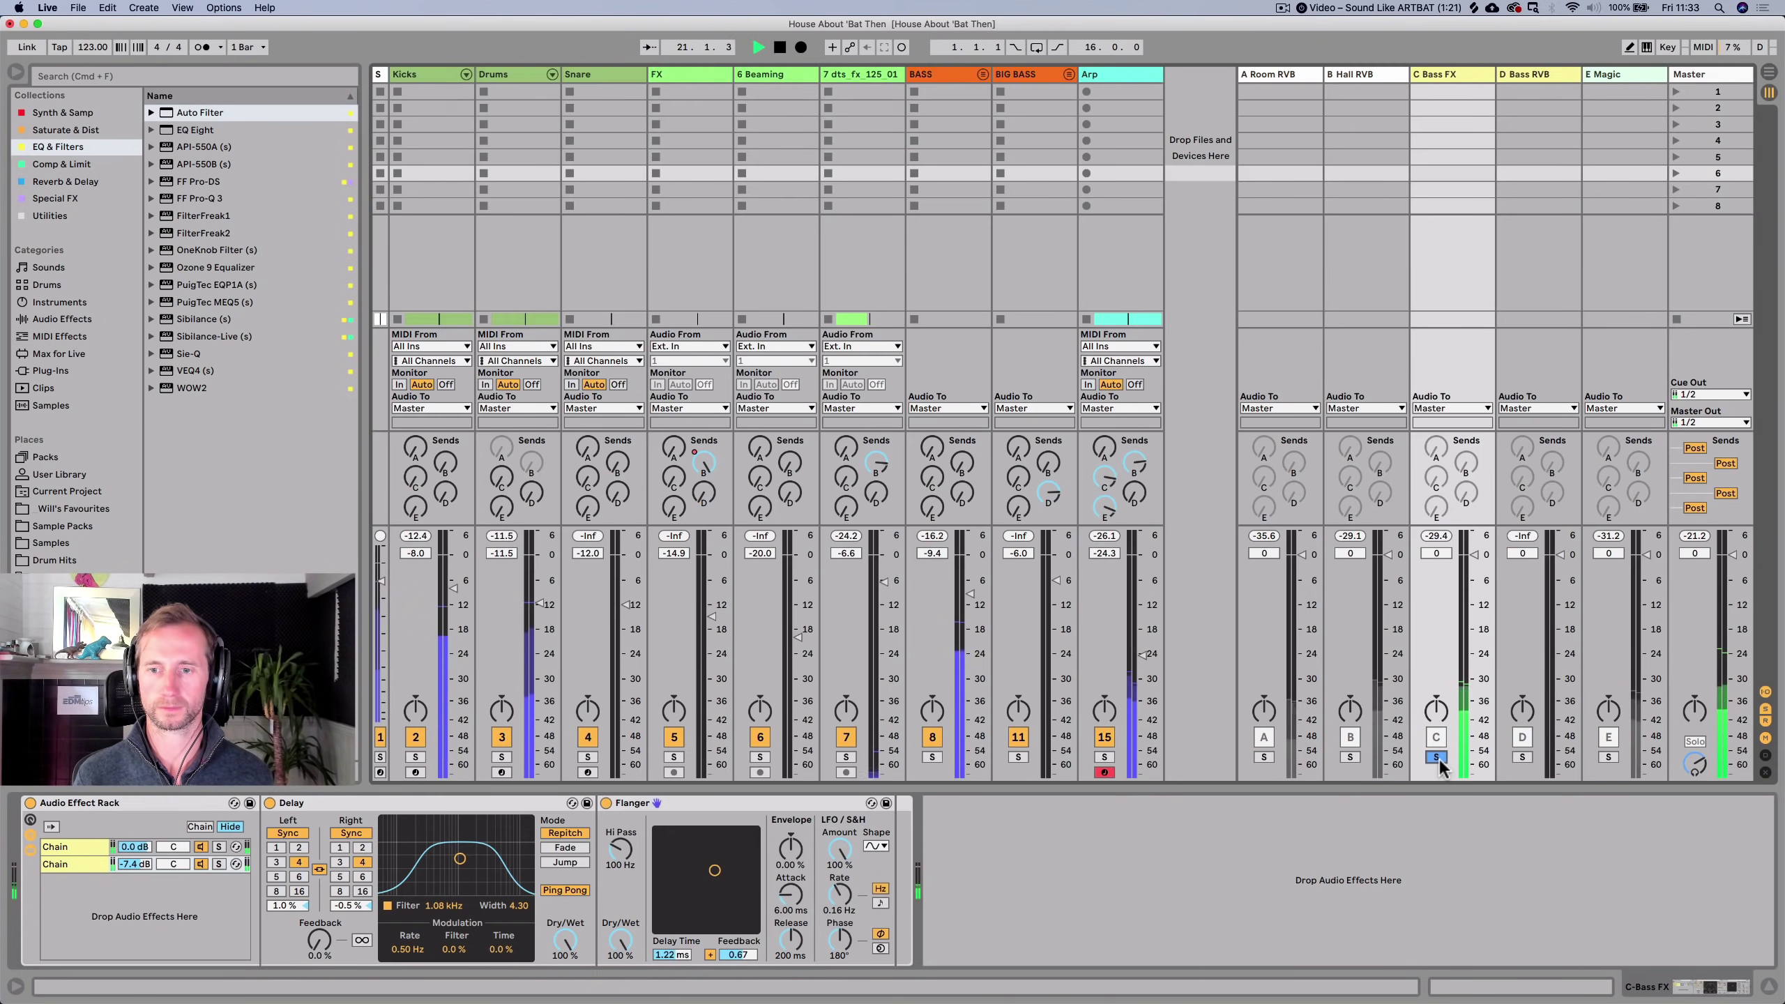
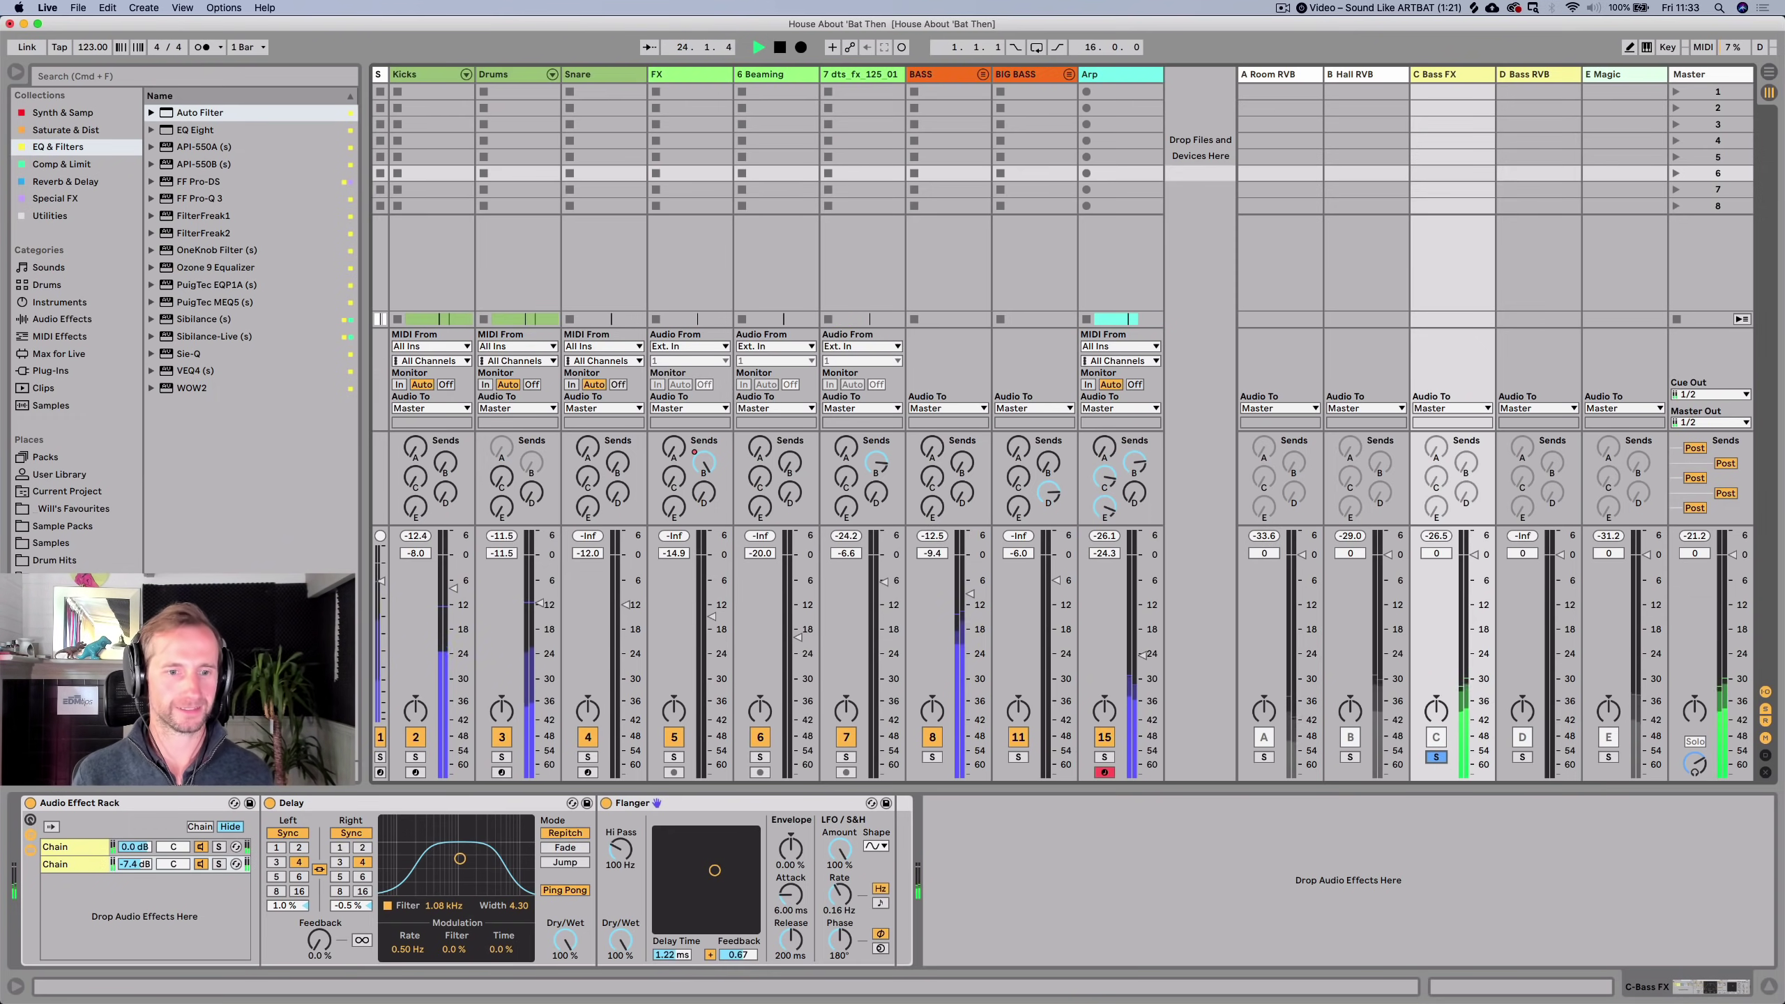
{"action": "key", "text": "super"}
{"action": "left_click", "coordinate": [415, 757], "text": "super"}
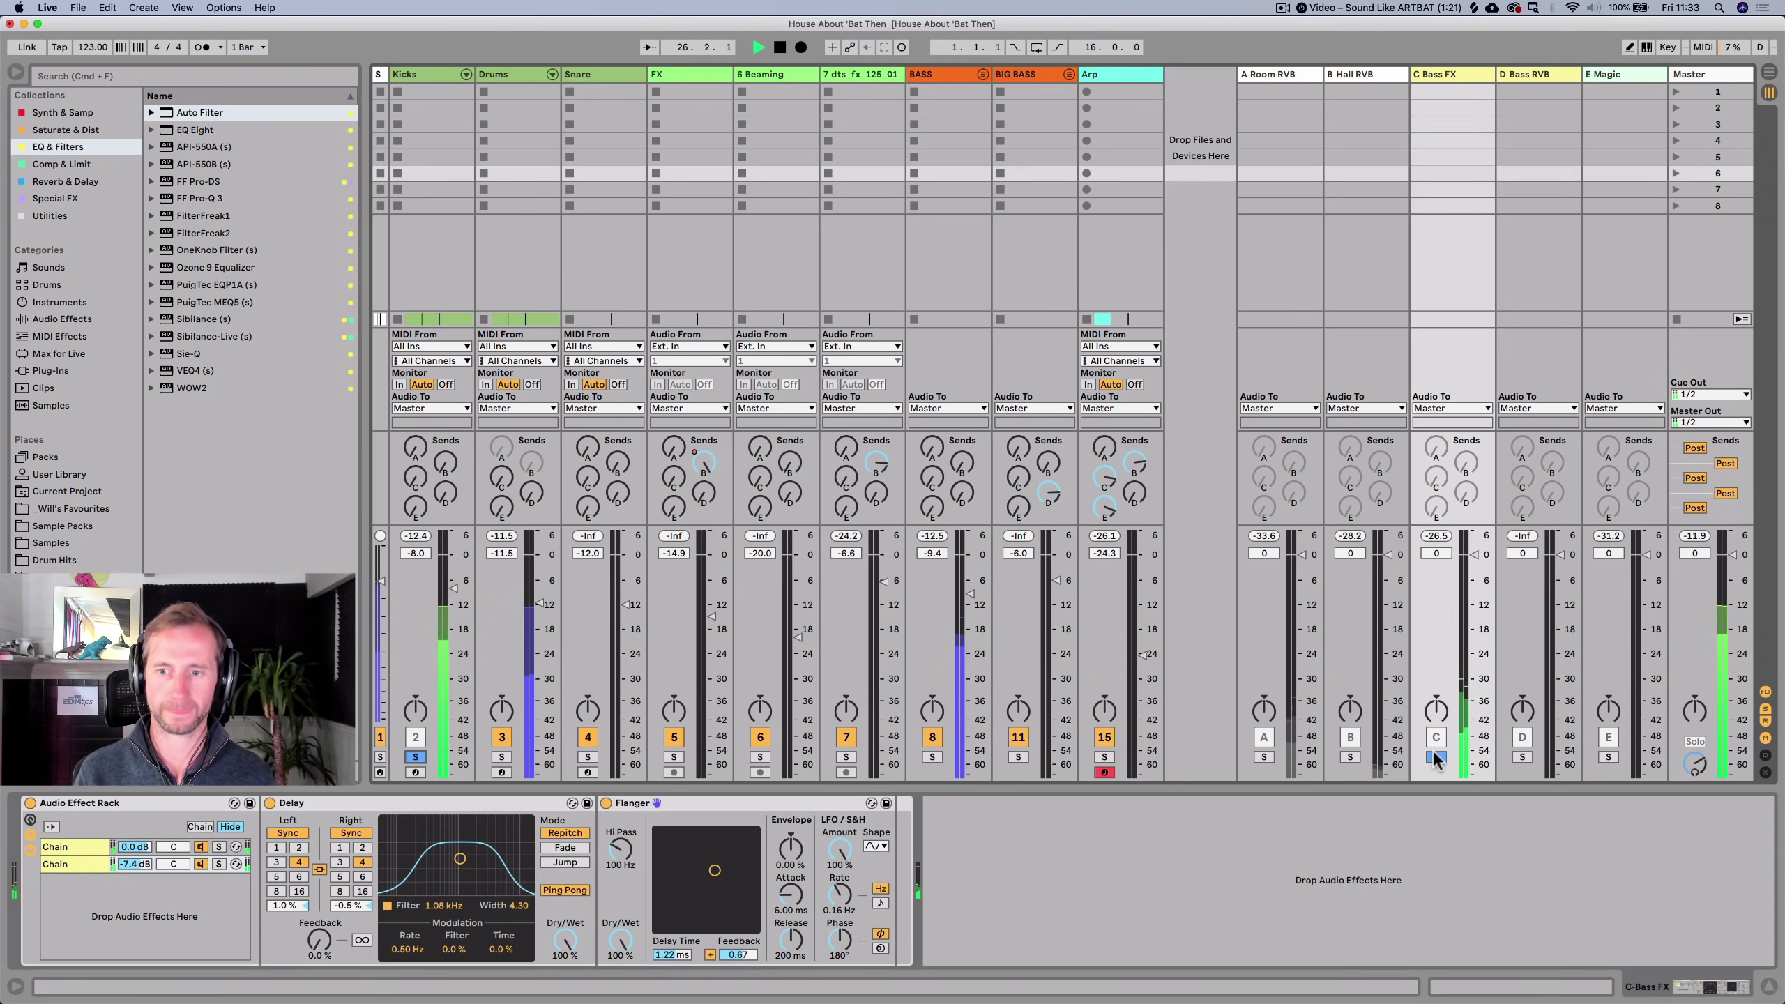
{"action": "key", "text": "Tab"}
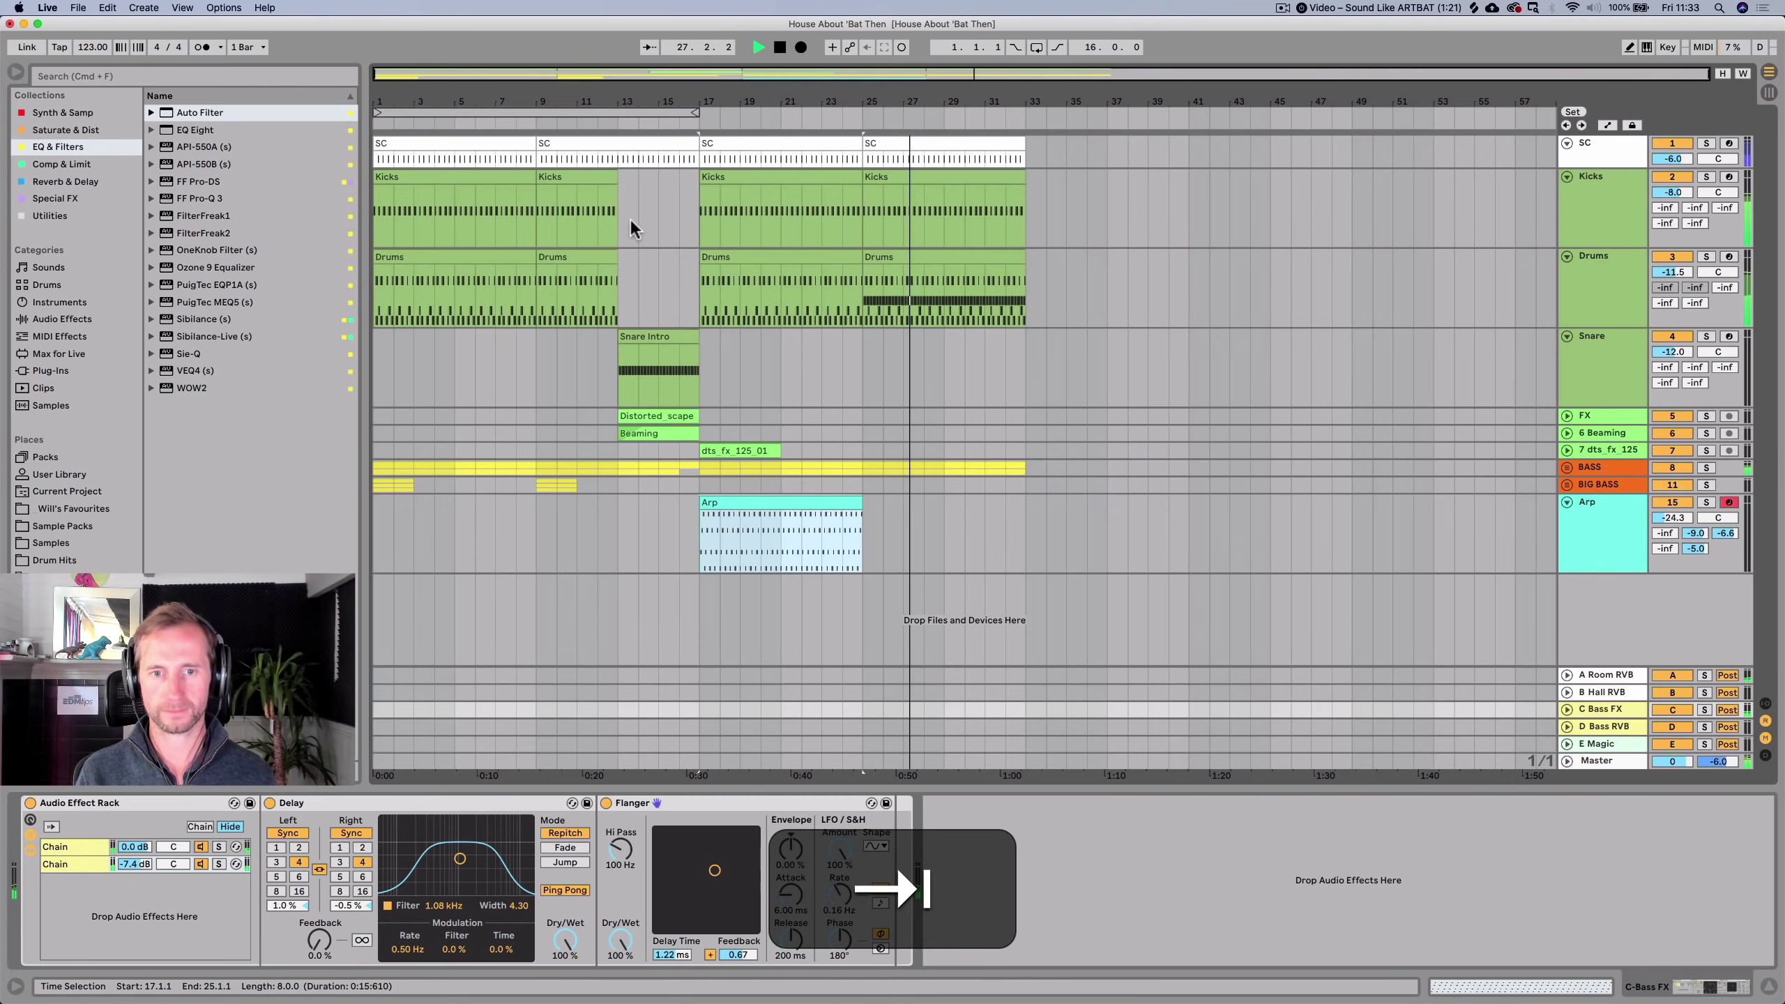
Play from bar 17 and duplicate the Arp clip so the copy starts at bar 25.
{"action": "left_click", "coordinate": [702, 544]}
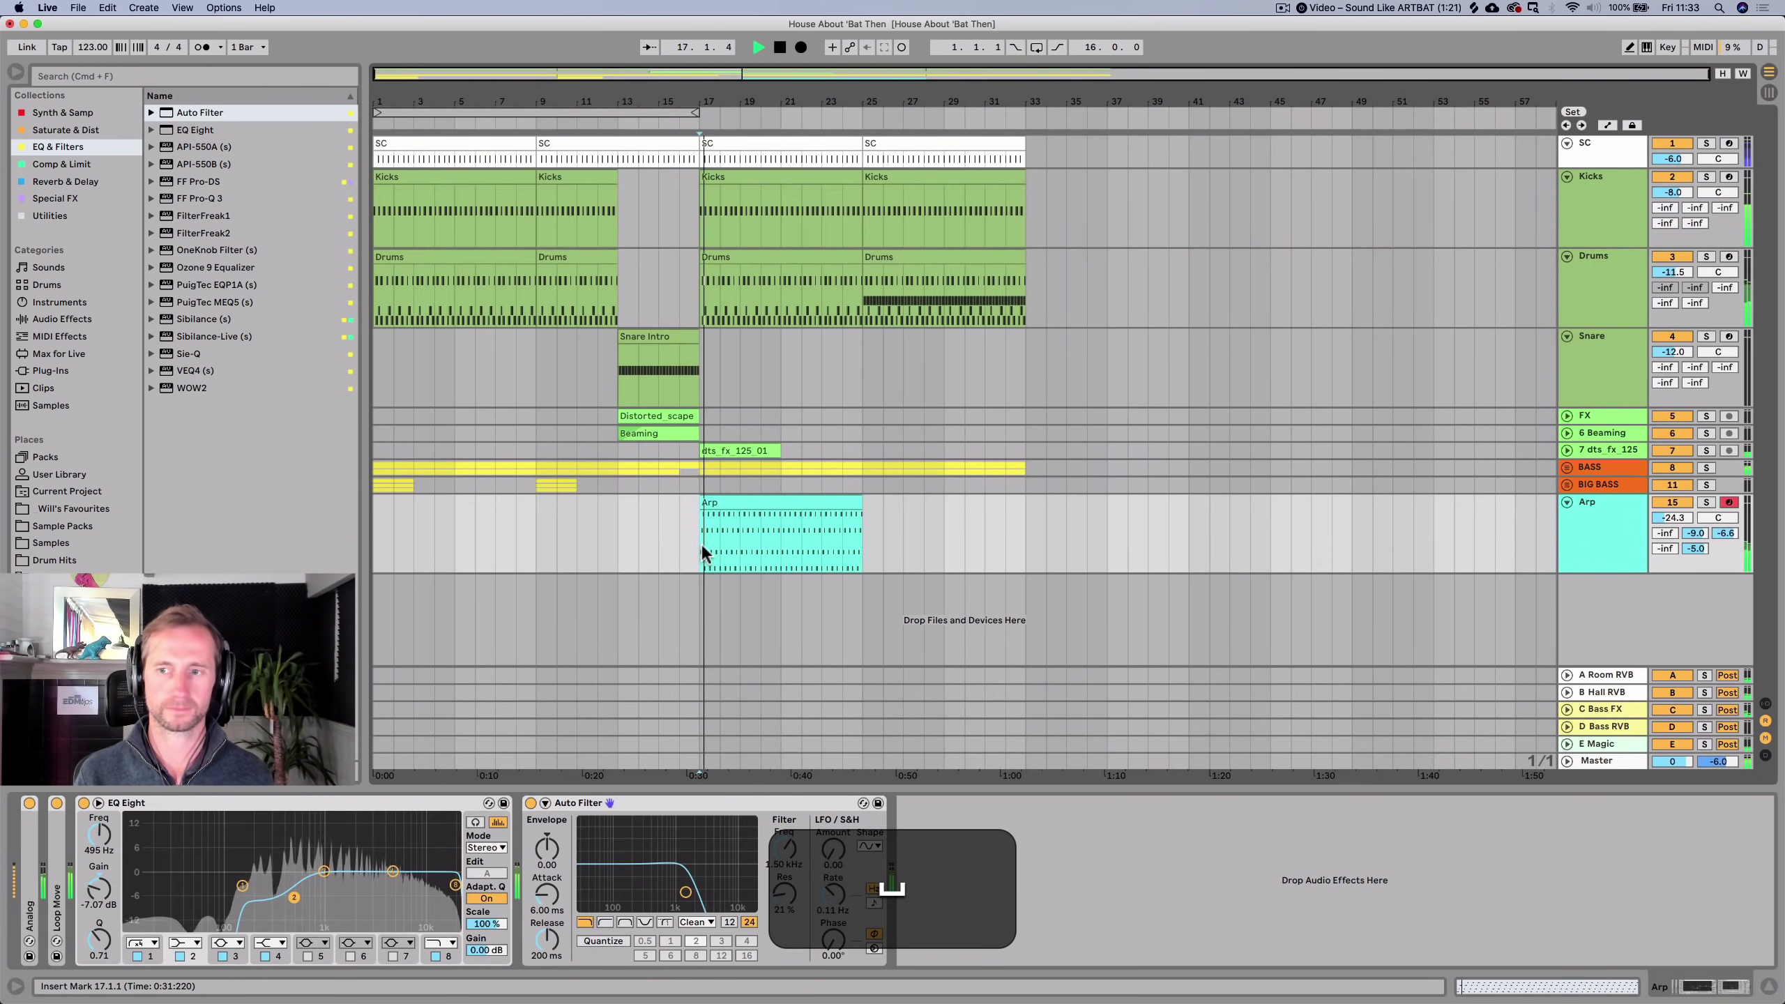
{"action": "left_click", "coordinate": [737, 503]}
{"action": "key", "text": "super+d"}
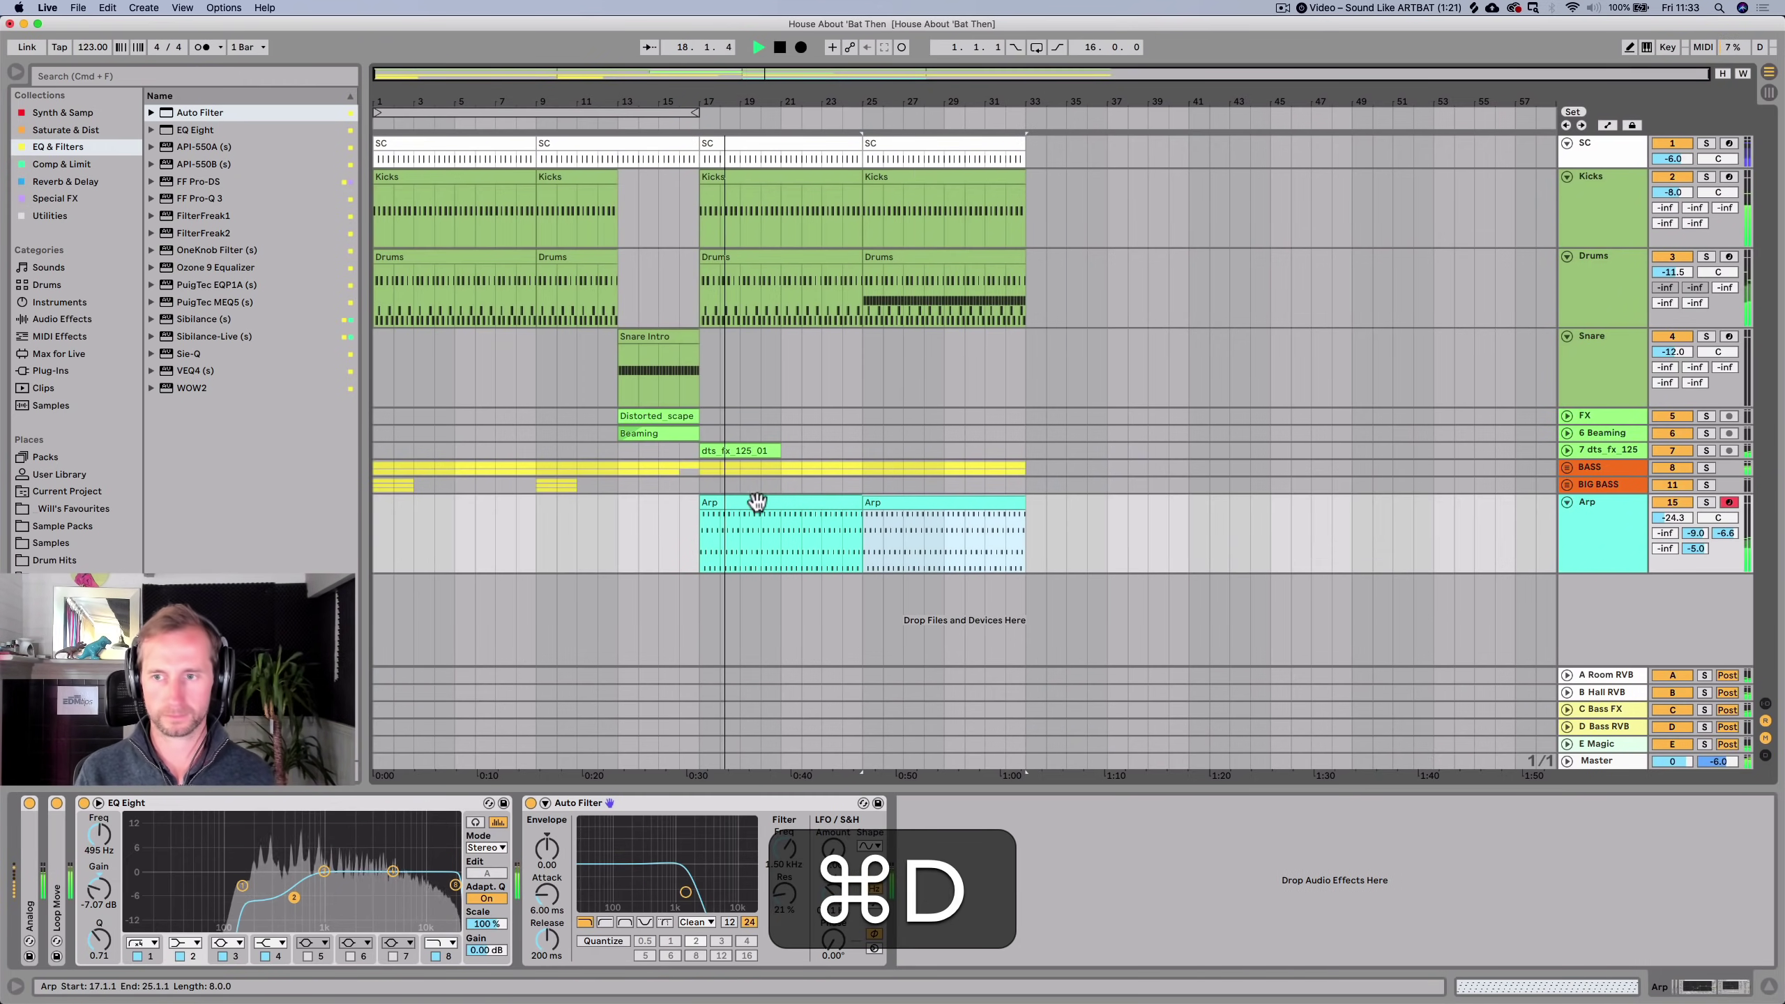
Open the Arp's Auto Filter cutoff to 19.9 kHz and lower the track volume to -32.3 dB during playback.
{"action": "left_click", "coordinate": [1602, 522]}
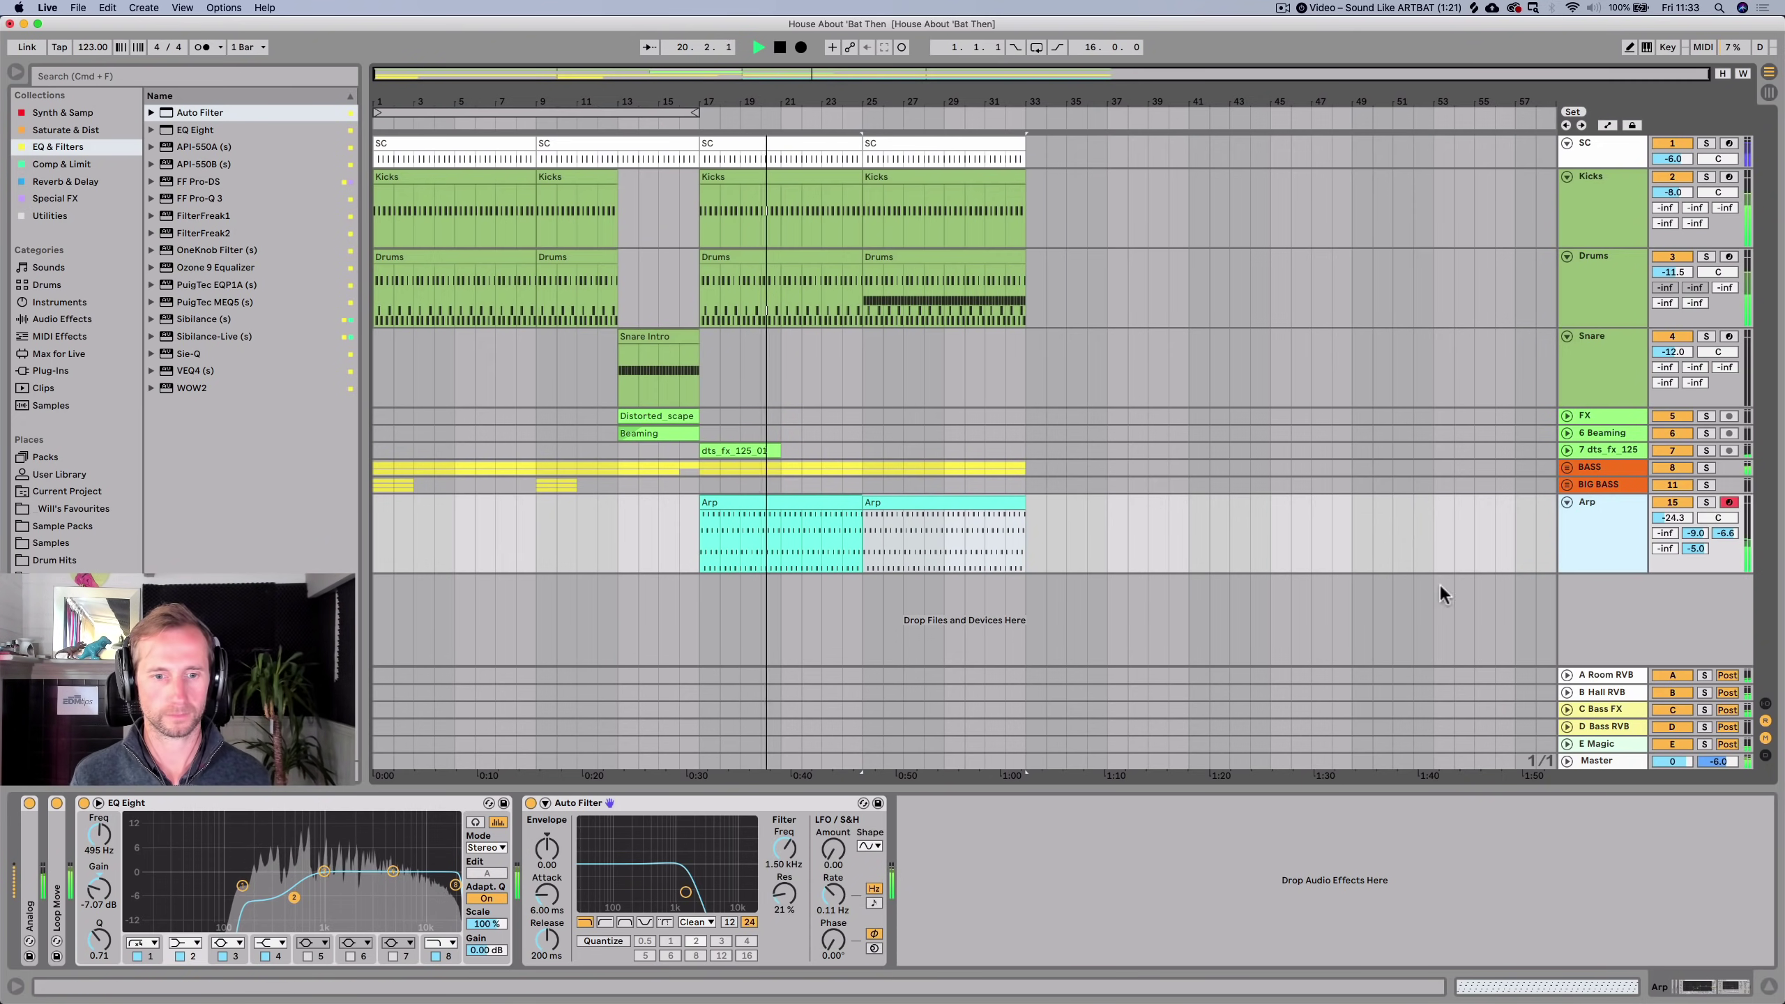
{"action": "left_click_drag", "start_coordinate": [785, 849], "coordinate": [785, 804]}
{"action": "mouse_move", "coordinate": [1666, 519]}
{"action": "left_mouse_down"}
{"action": "mouse_move", "coordinate": [1667, 570]}
{"action": "mouse_move", "coordinate": [1667, 543]}
{"action": "left_mouse_up"}
{"action": "key", "text": "space"}
{"action": "key", "text": "space"}
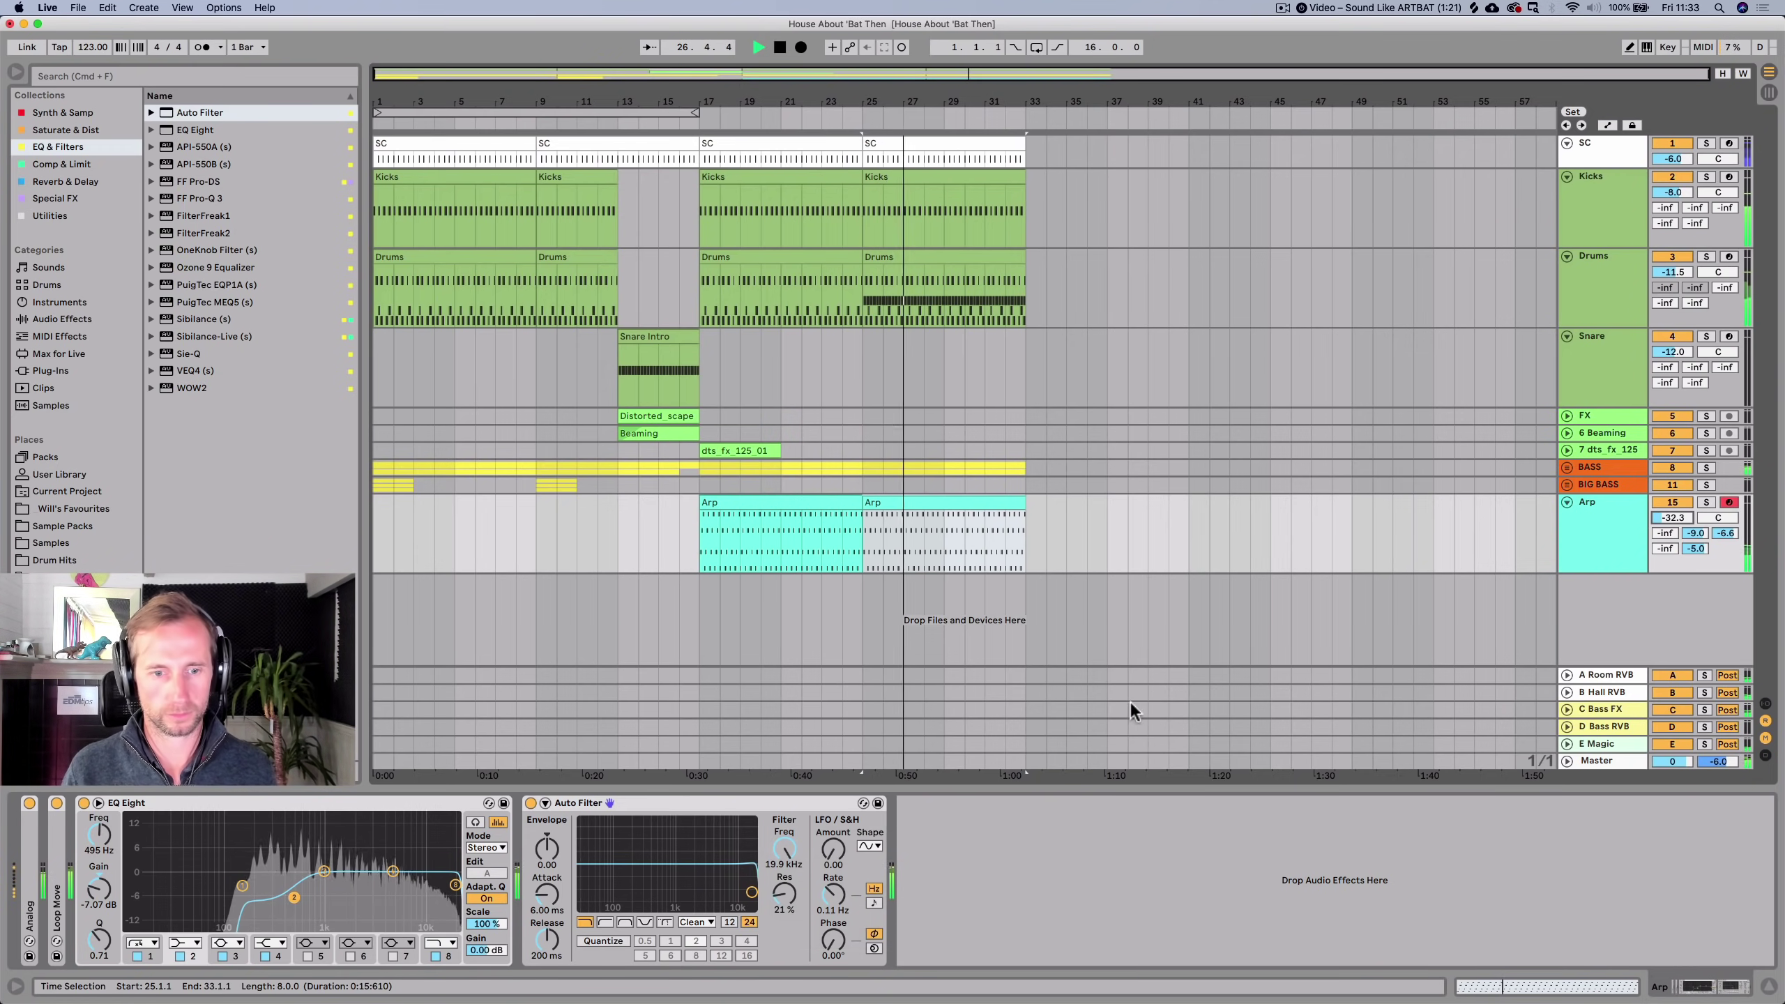
Cut band 4 of the Arp's EQ Eight by 6.07 dB at 4.26 kHz and save the set.
{"action": "left_click_drag", "start_coordinate": [393, 872], "coordinate": [385, 894]}
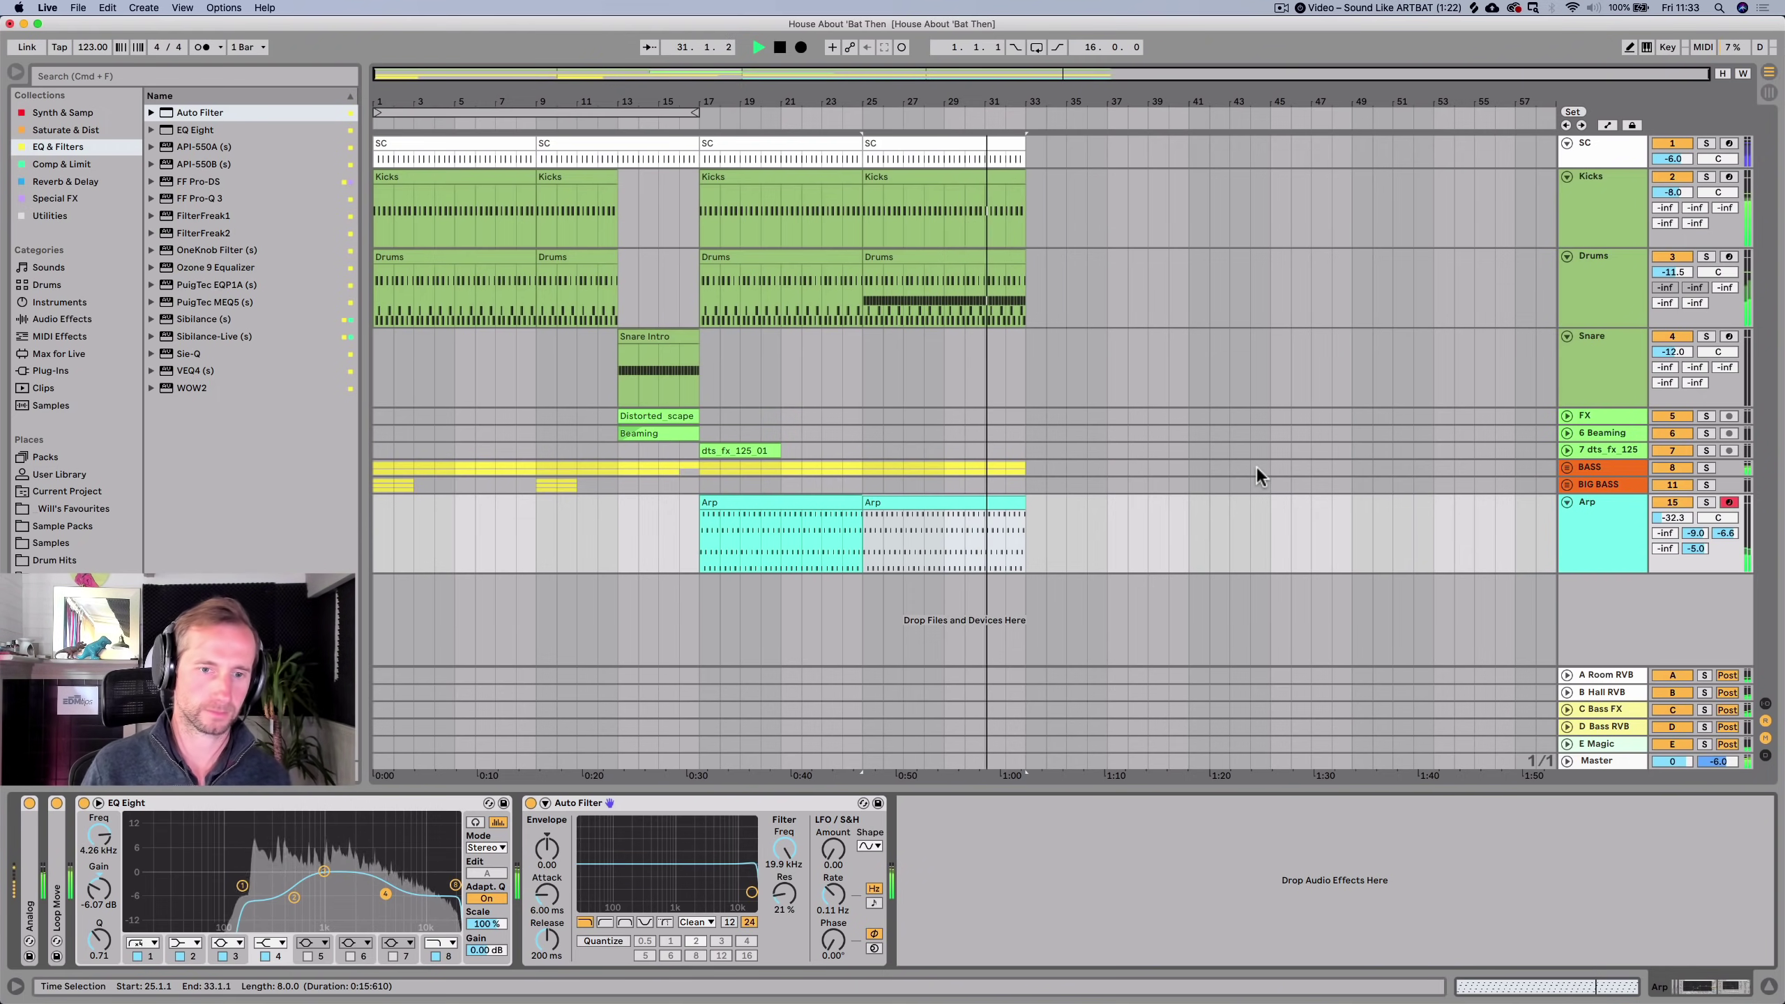
{"action": "key", "text": "super+s"}
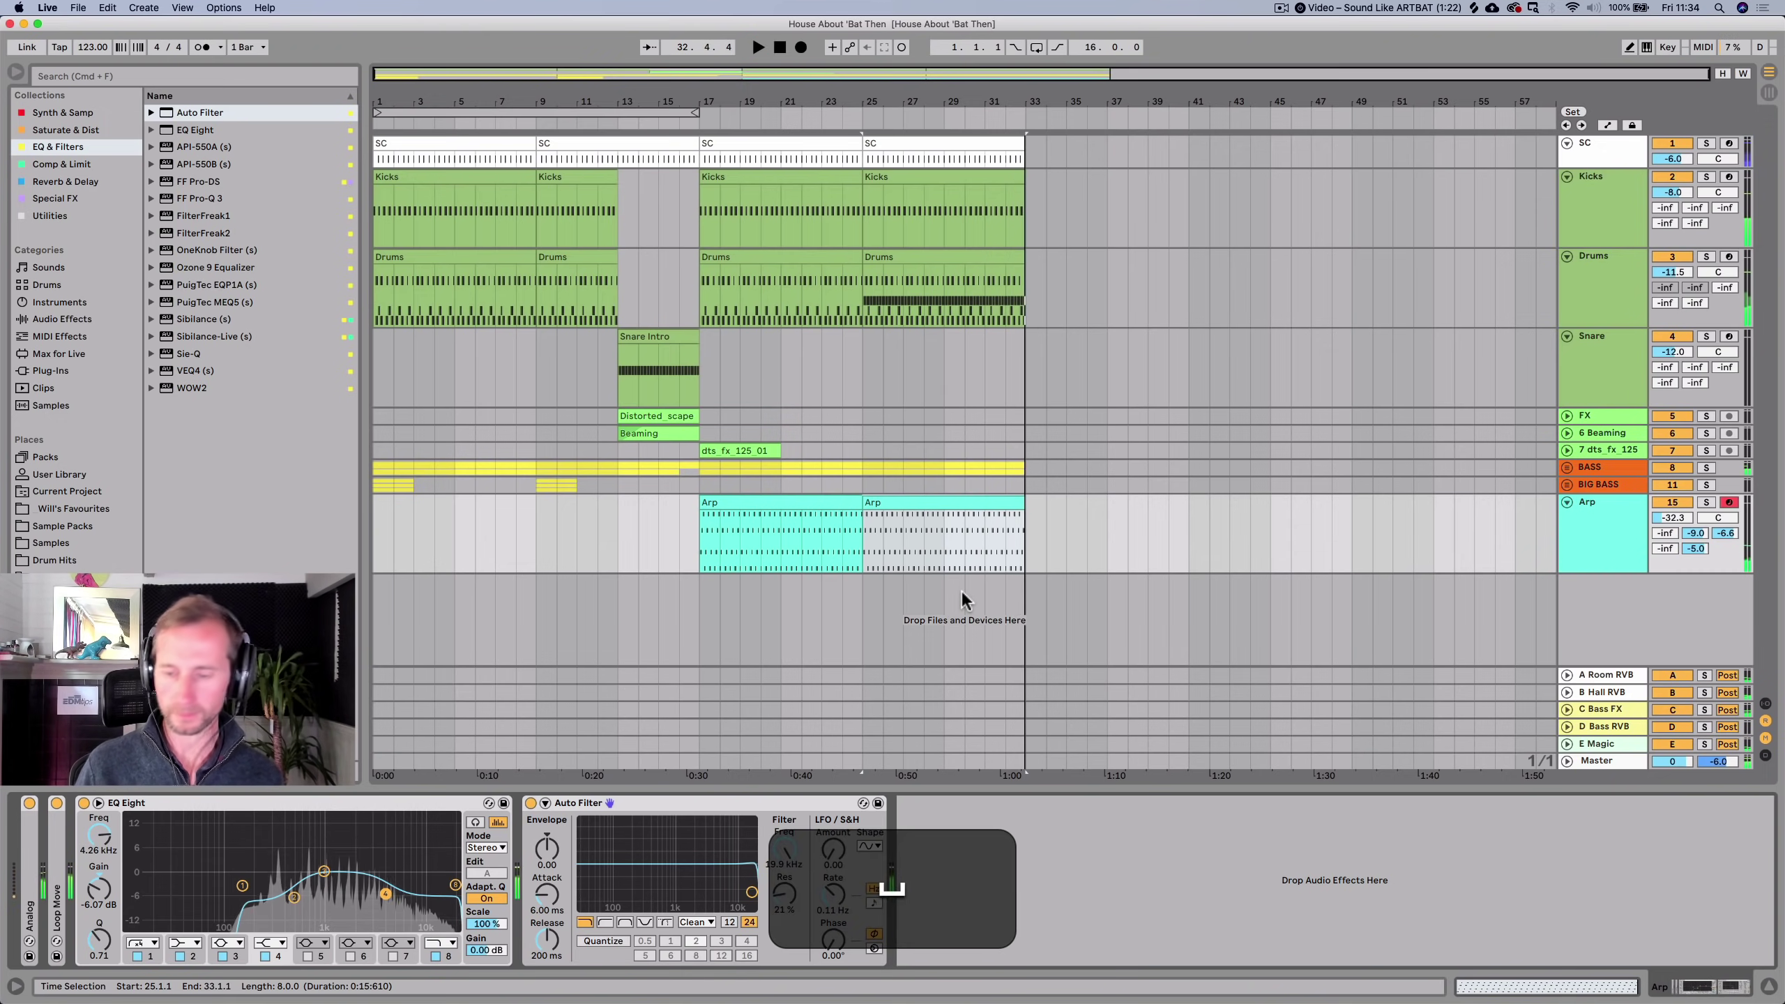
{"action": "key", "text": "super+s"}
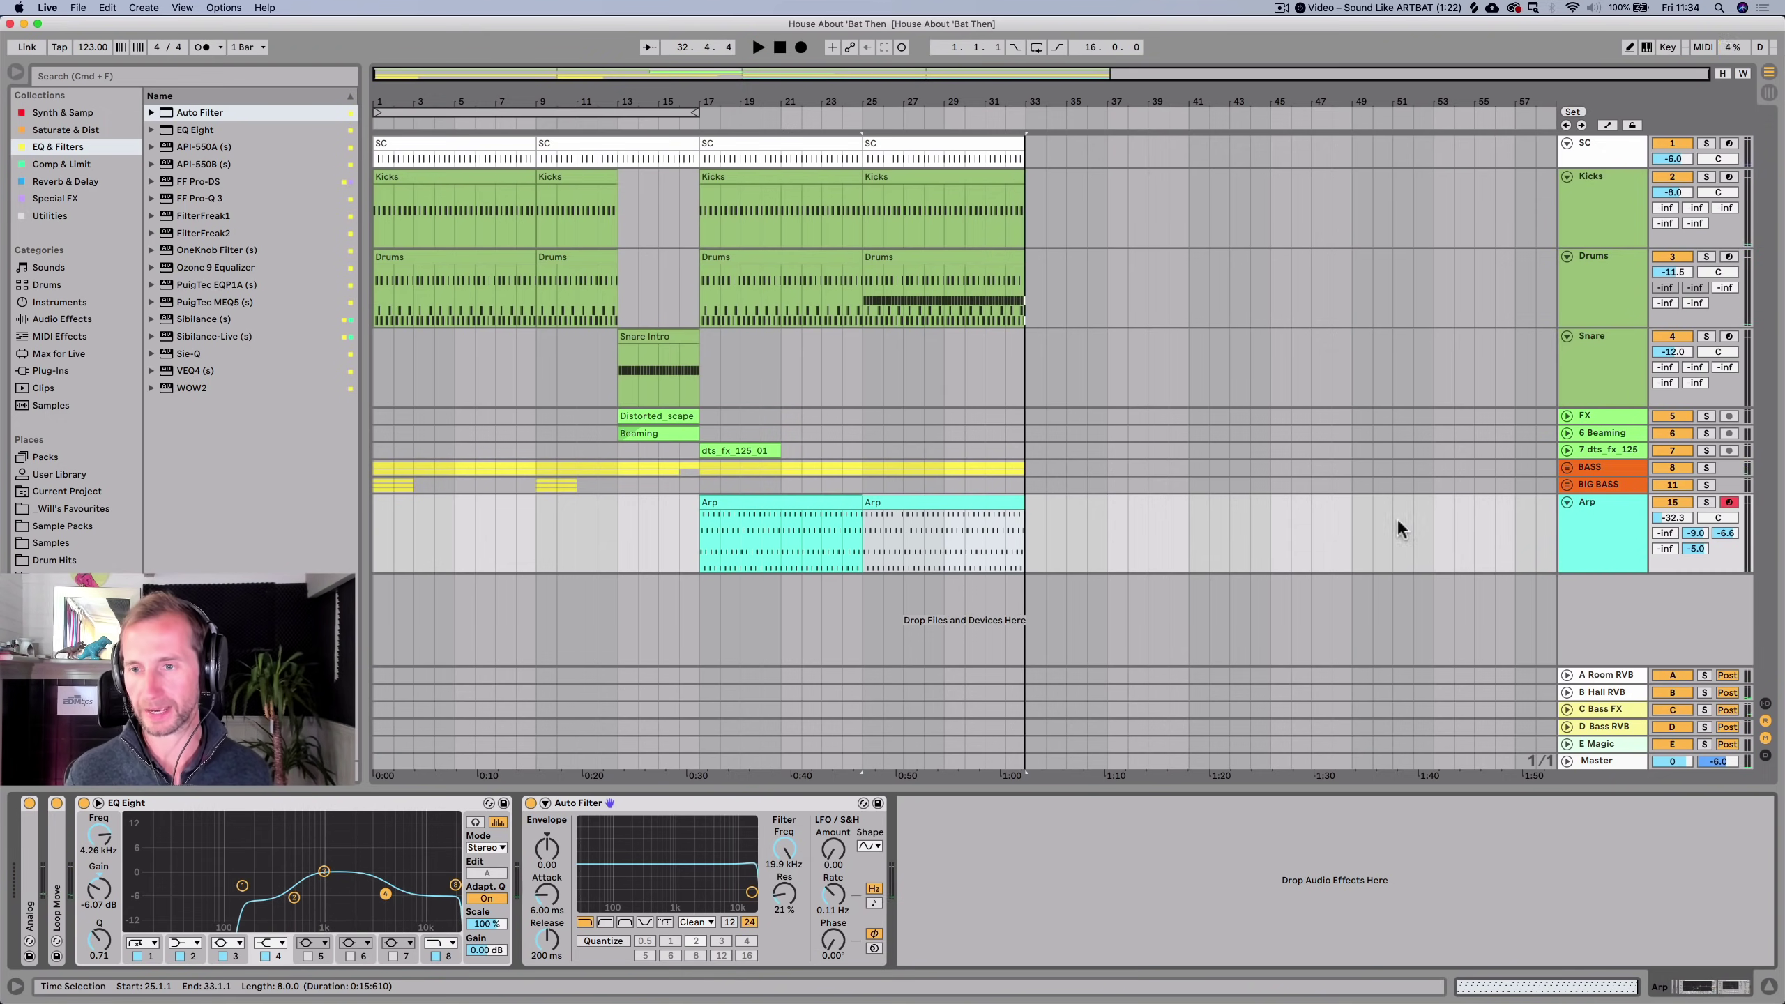
Insert a new MIDI track below the Arp, name it Pad, and give it the Arp's turquoise colour.
{"action": "key", "text": "shift+super+t"}
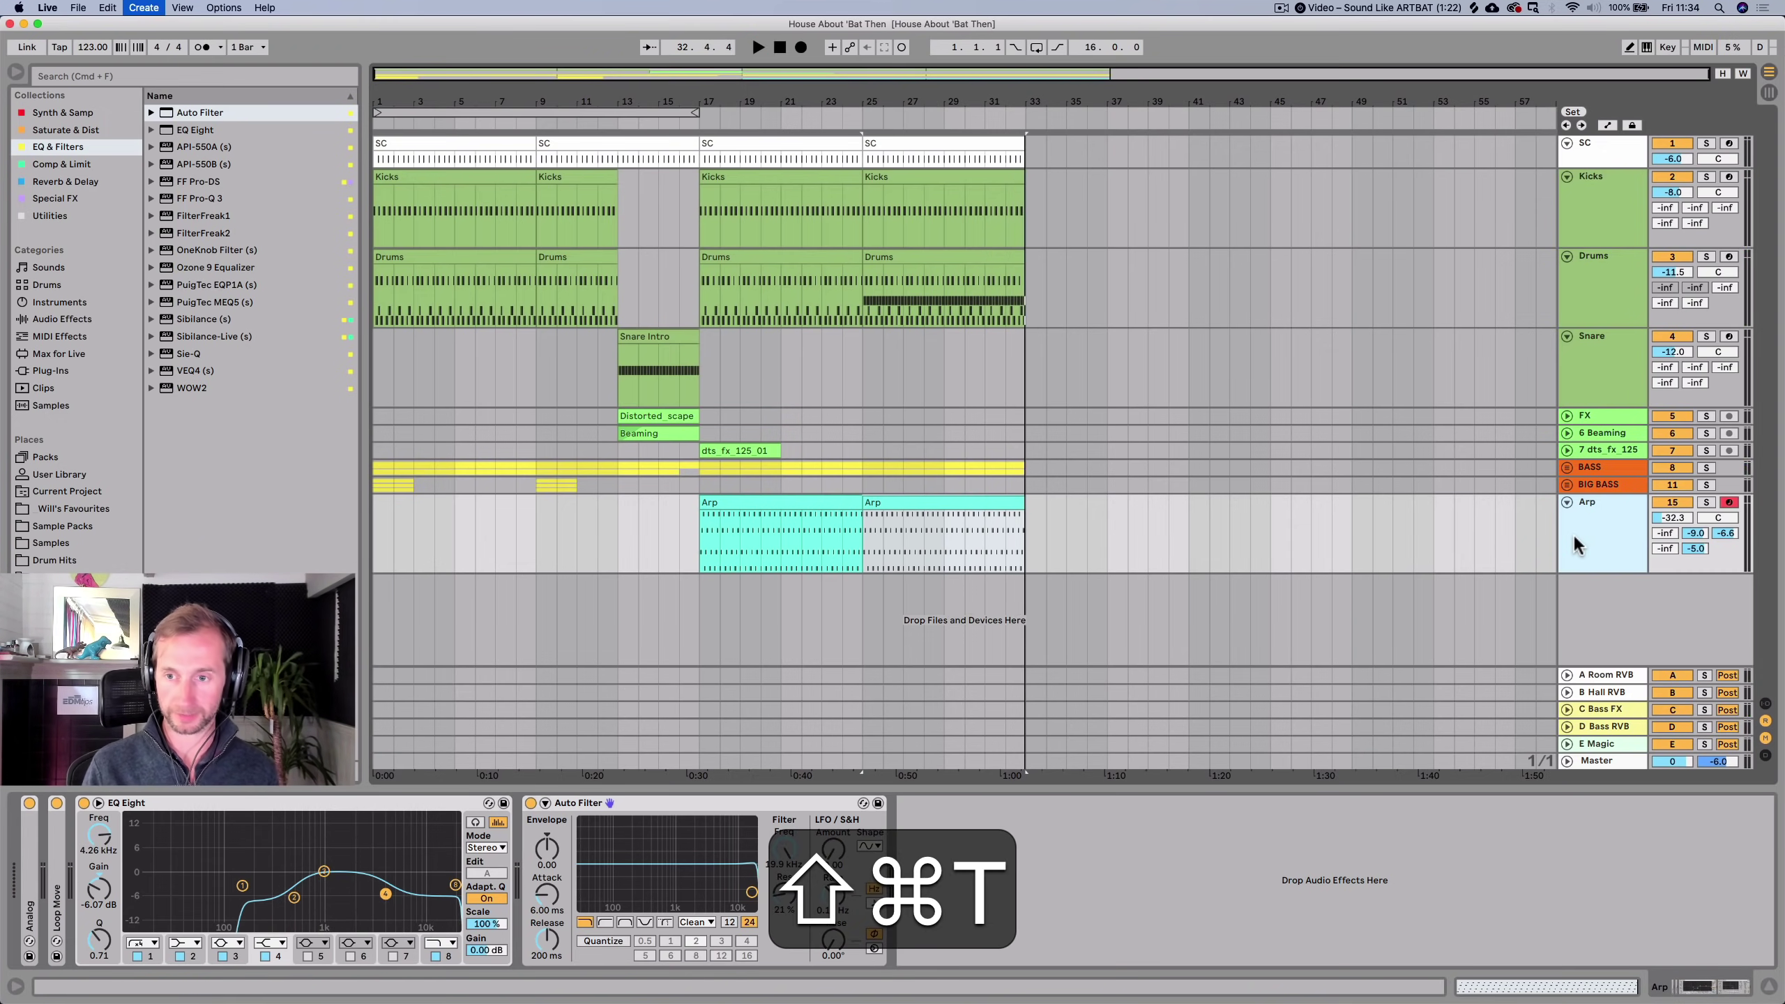
{"action": "key", "text": "super+r"}
{"action": "type", "text": "Pad"}
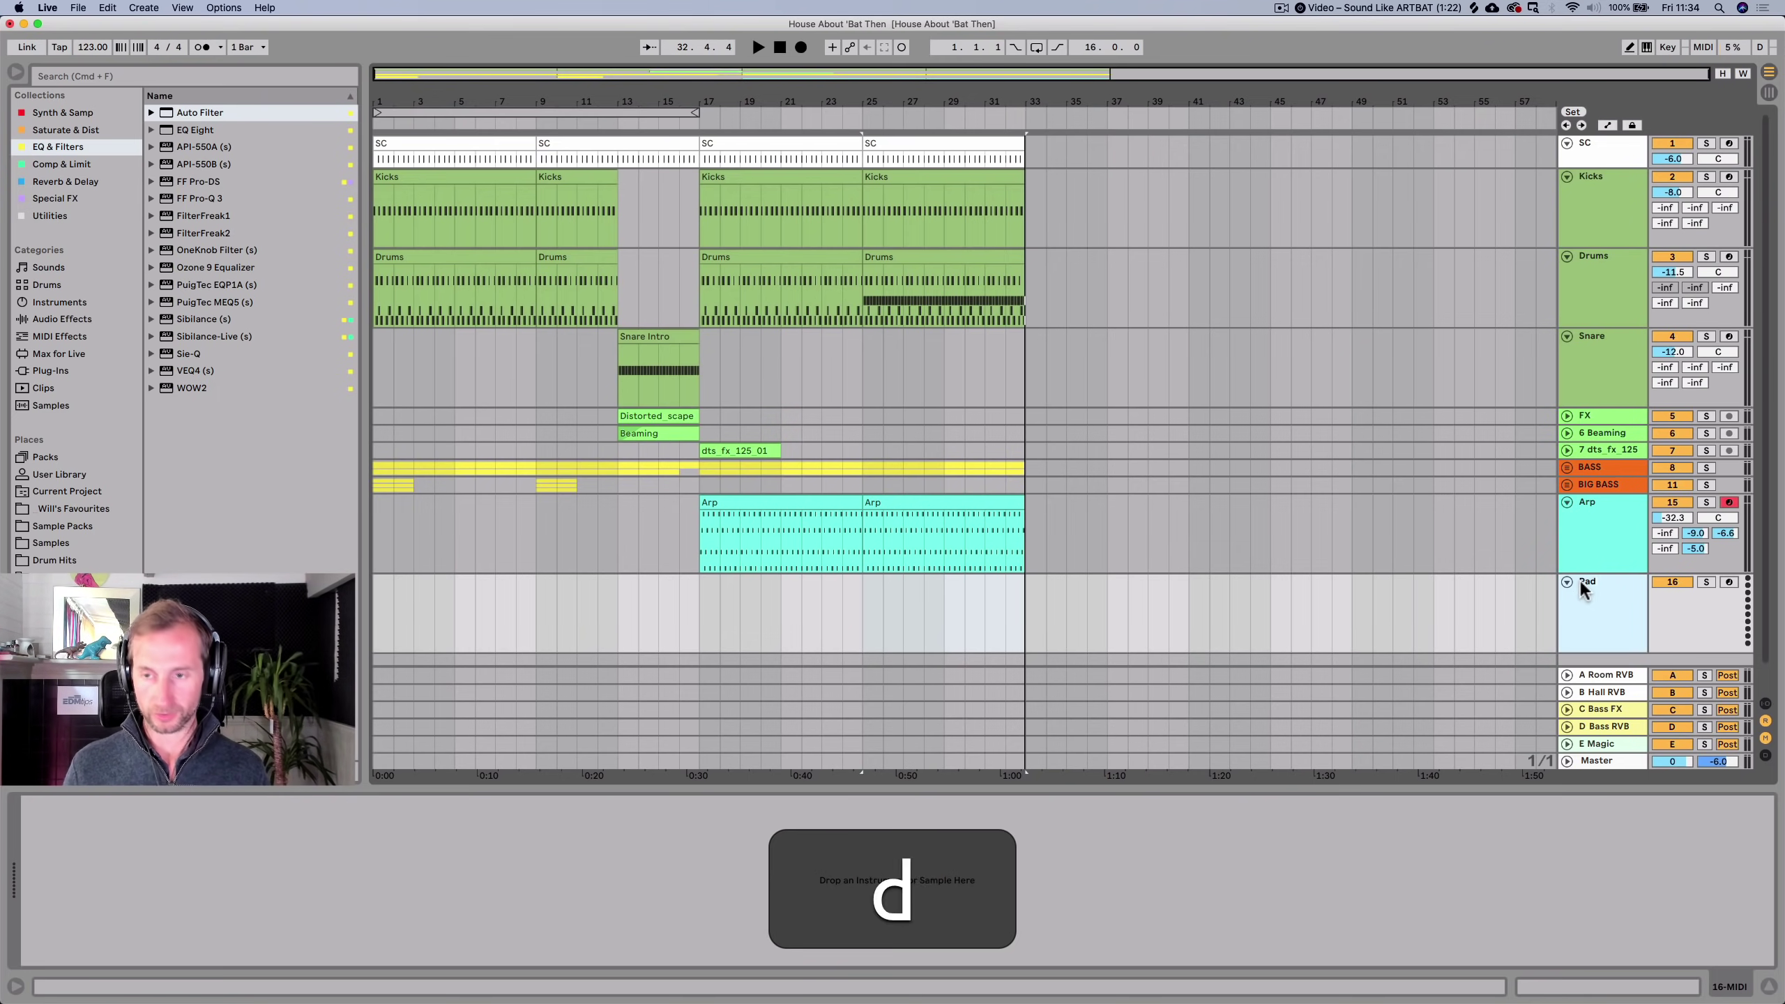
{"action": "key", "text": "Return"}
{"action": "right_click", "coordinate": [1580, 583]}
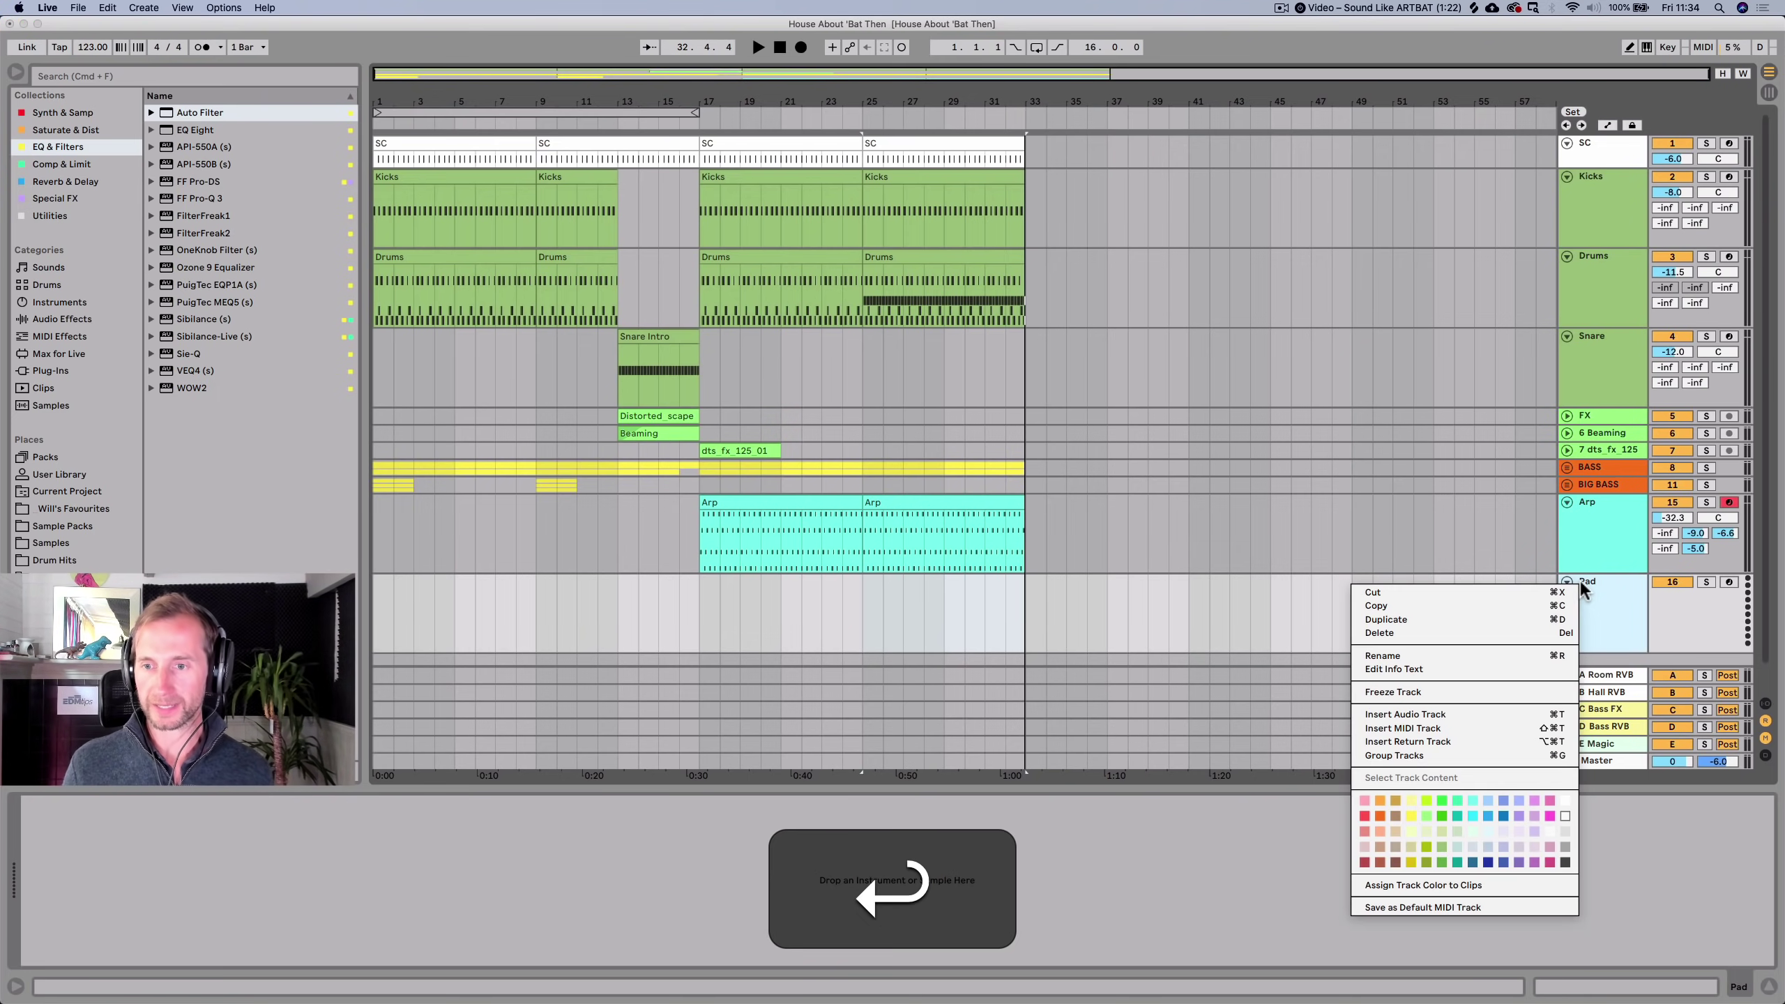
{"action": "left_click", "coordinate": [1474, 800]}
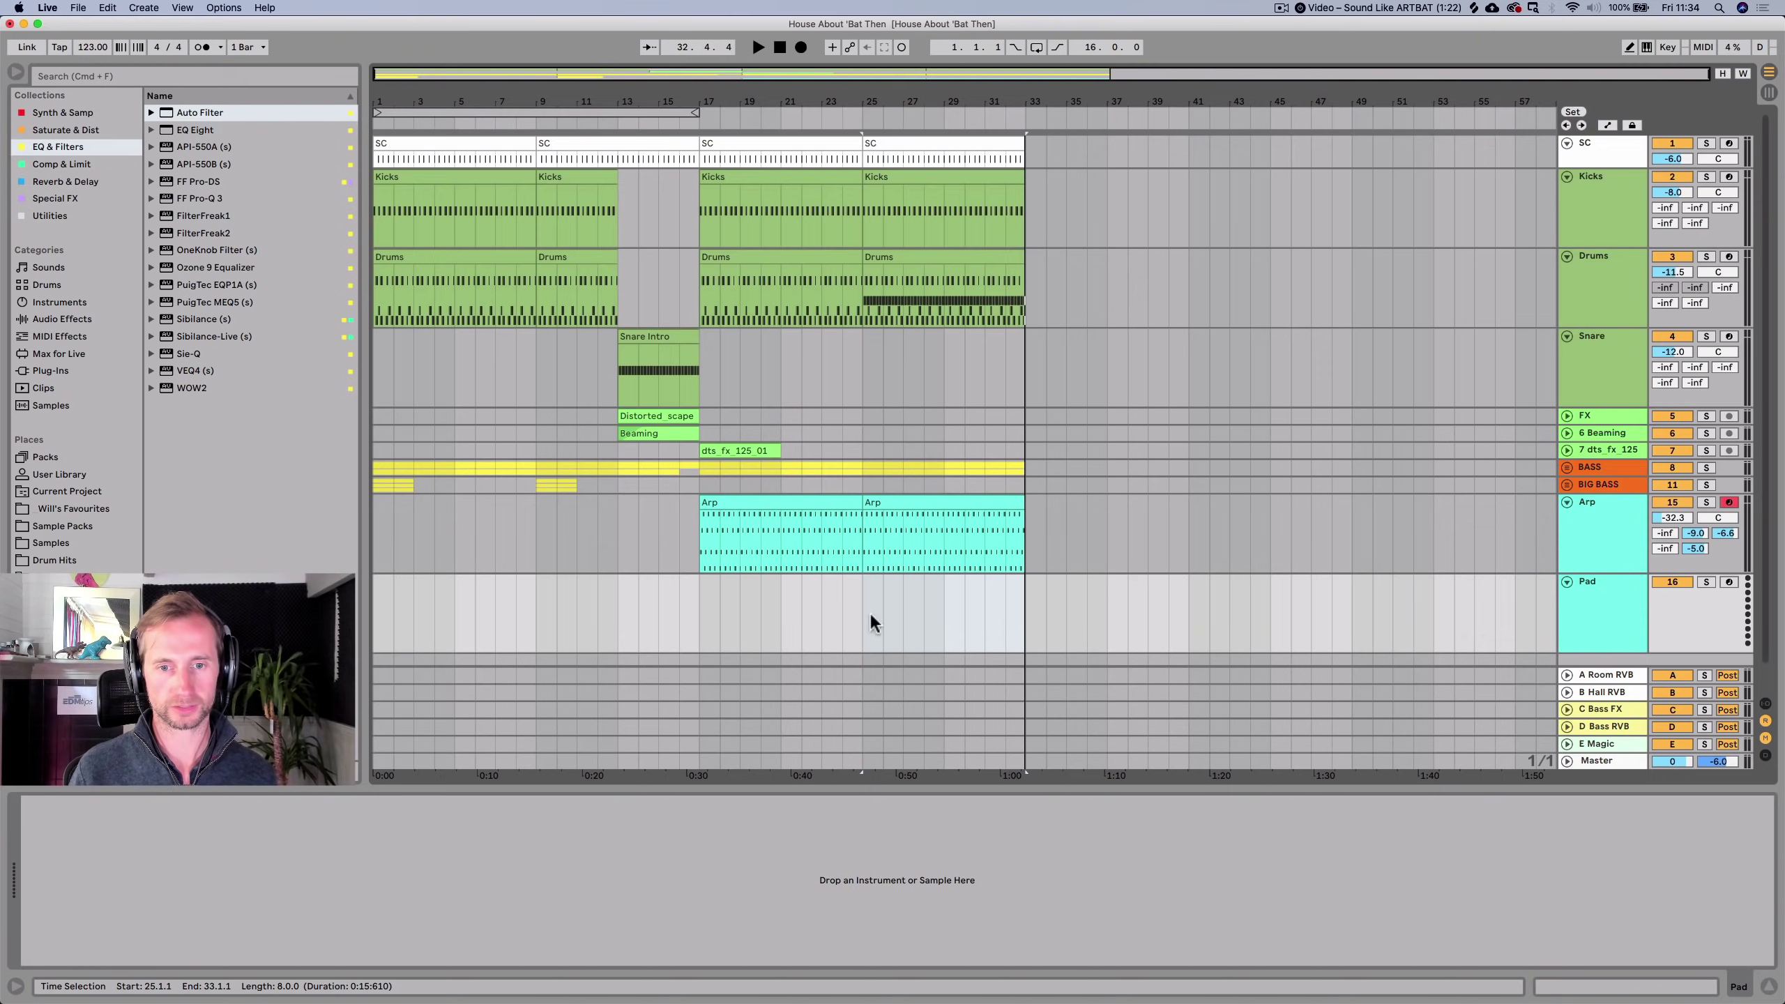
Create an empty eight-bar MIDI clip from bar 17 to 25 on the Pad track and name it Pad.
{"action": "left_click_drag", "start_coordinate": [871, 624], "coordinate": [731, 613]}
{"action": "key", "text": "shift+super+m"}
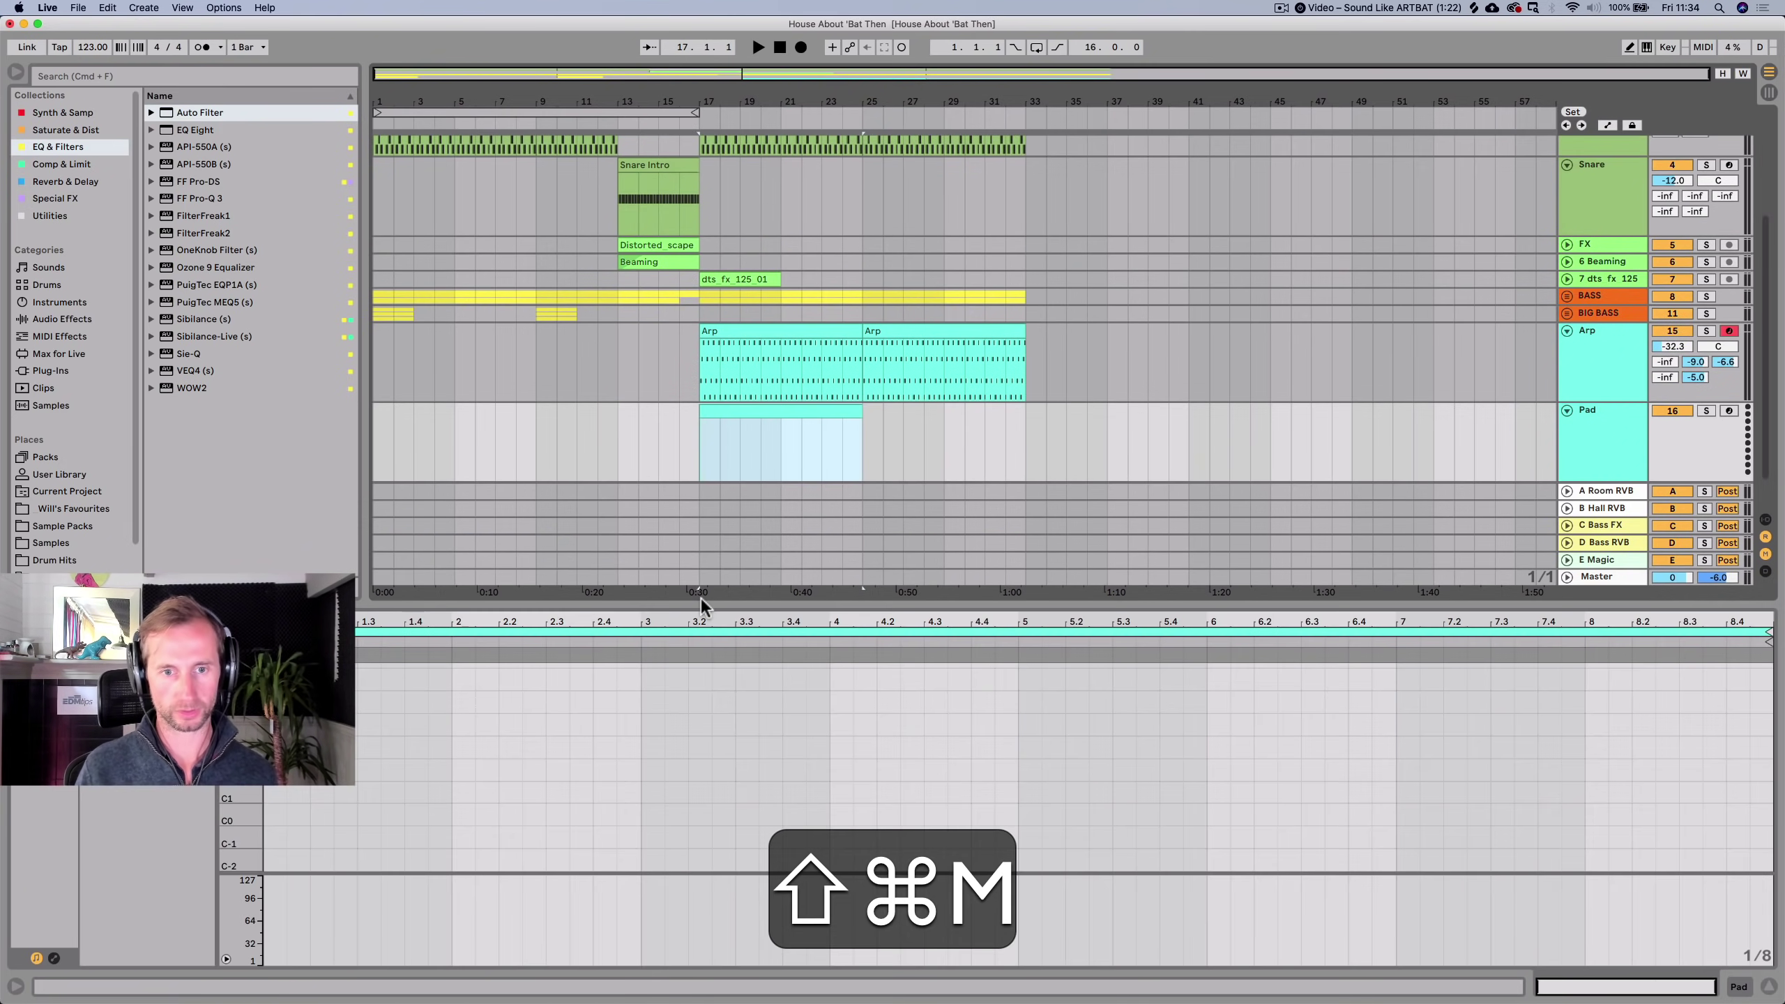
{"action": "key", "text": "shift+Tab"}
{"action": "left_click", "coordinate": [707, 553]}
{"action": "key", "text": "super+r"}
{"action": "type", "text": "Pad"}
{"action": "key", "text": "Return"}
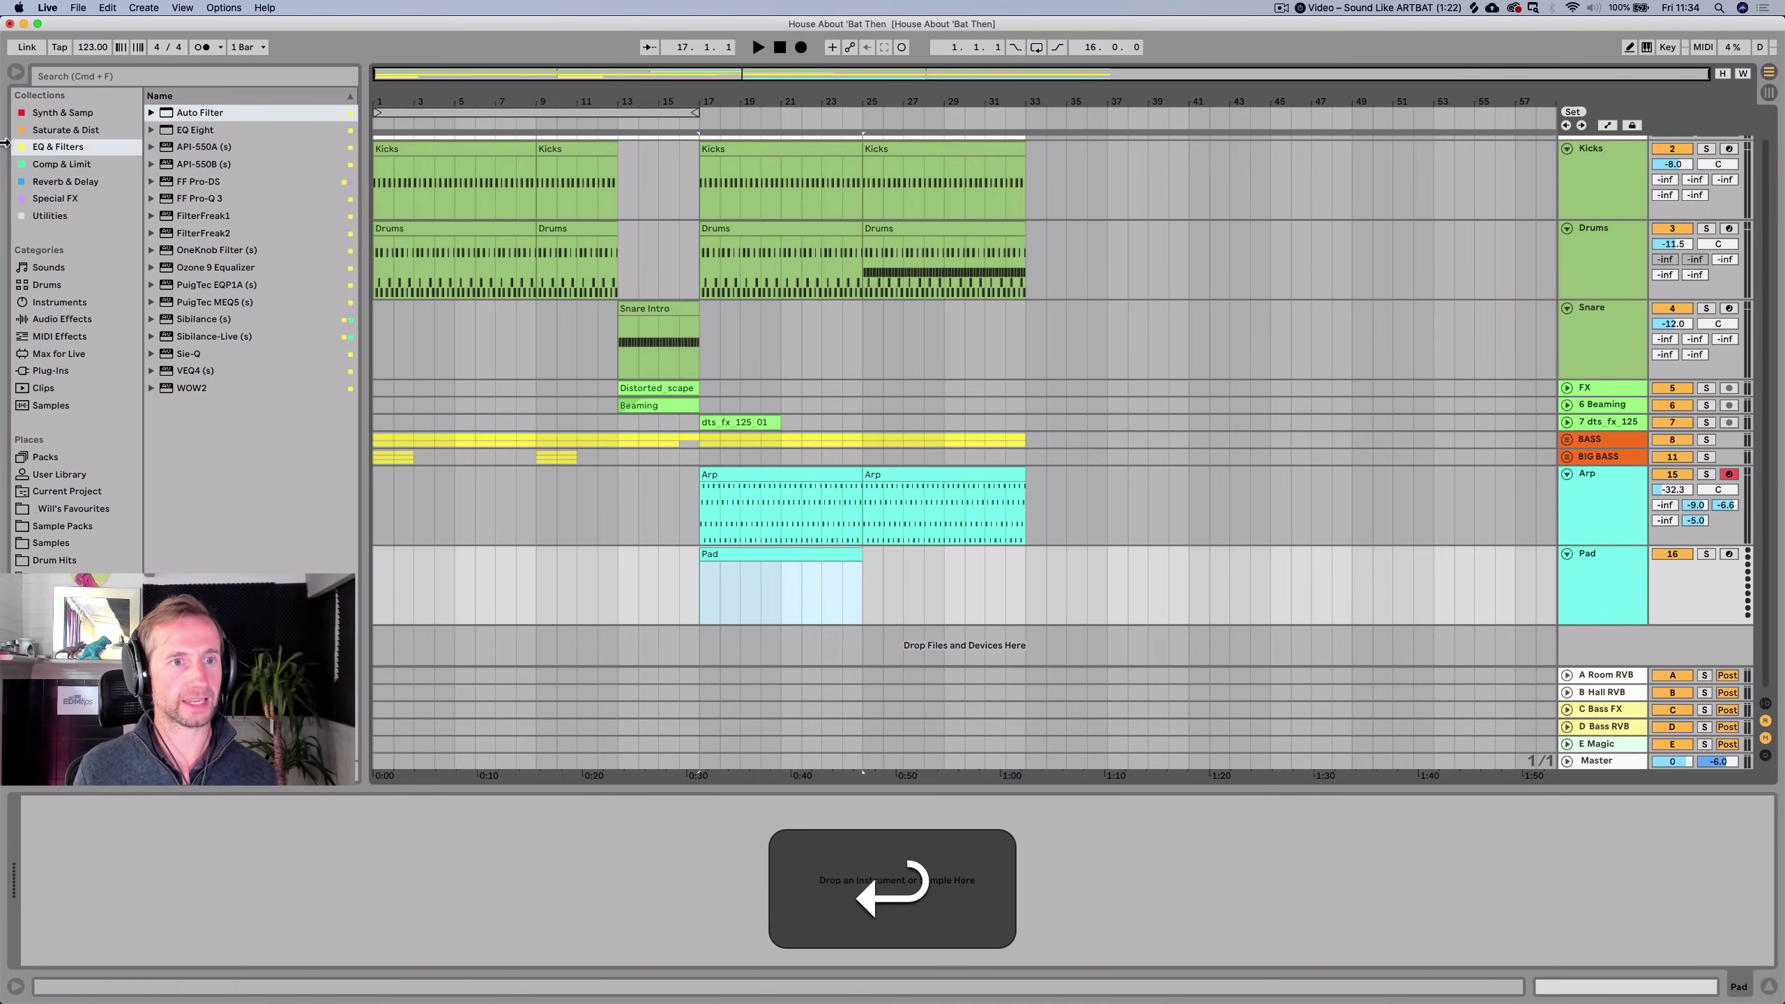
Load the Wavetable synth onto the Pad track and arm the track for recording.
{"action": "left_click", "coordinate": [56, 113]}
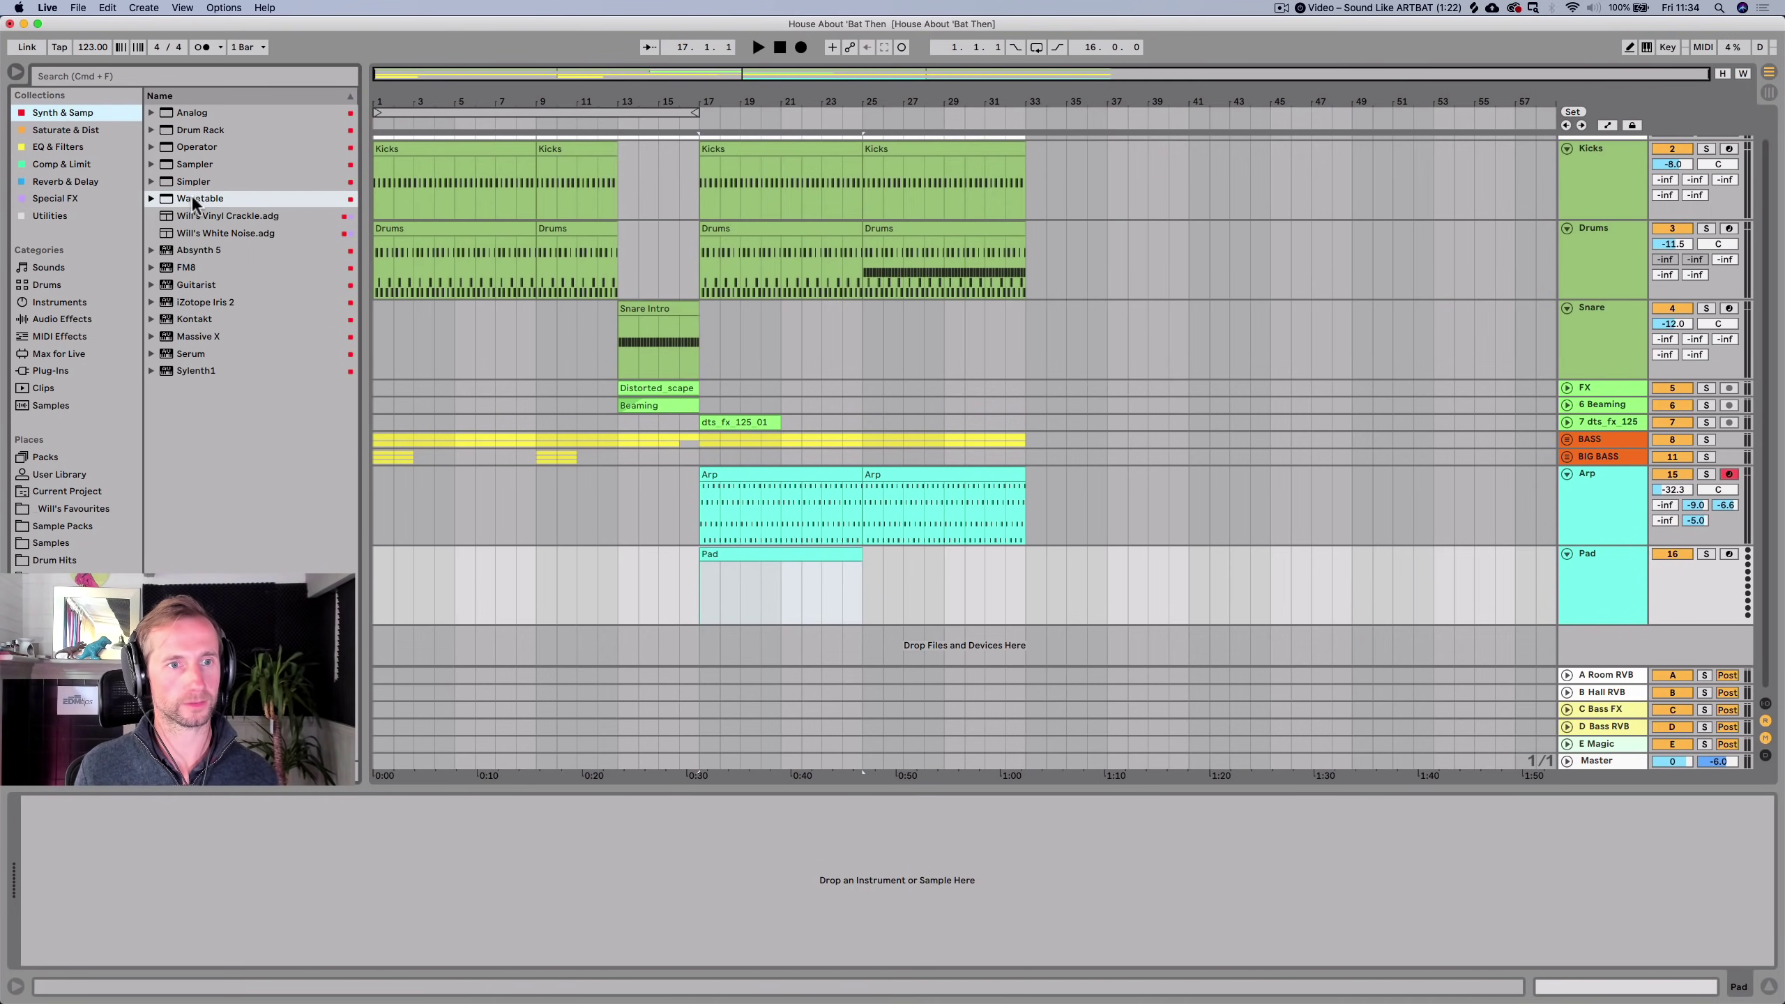
{"action": "left_click_drag", "start_coordinate": [318, 801], "coordinate": [319, 809]}
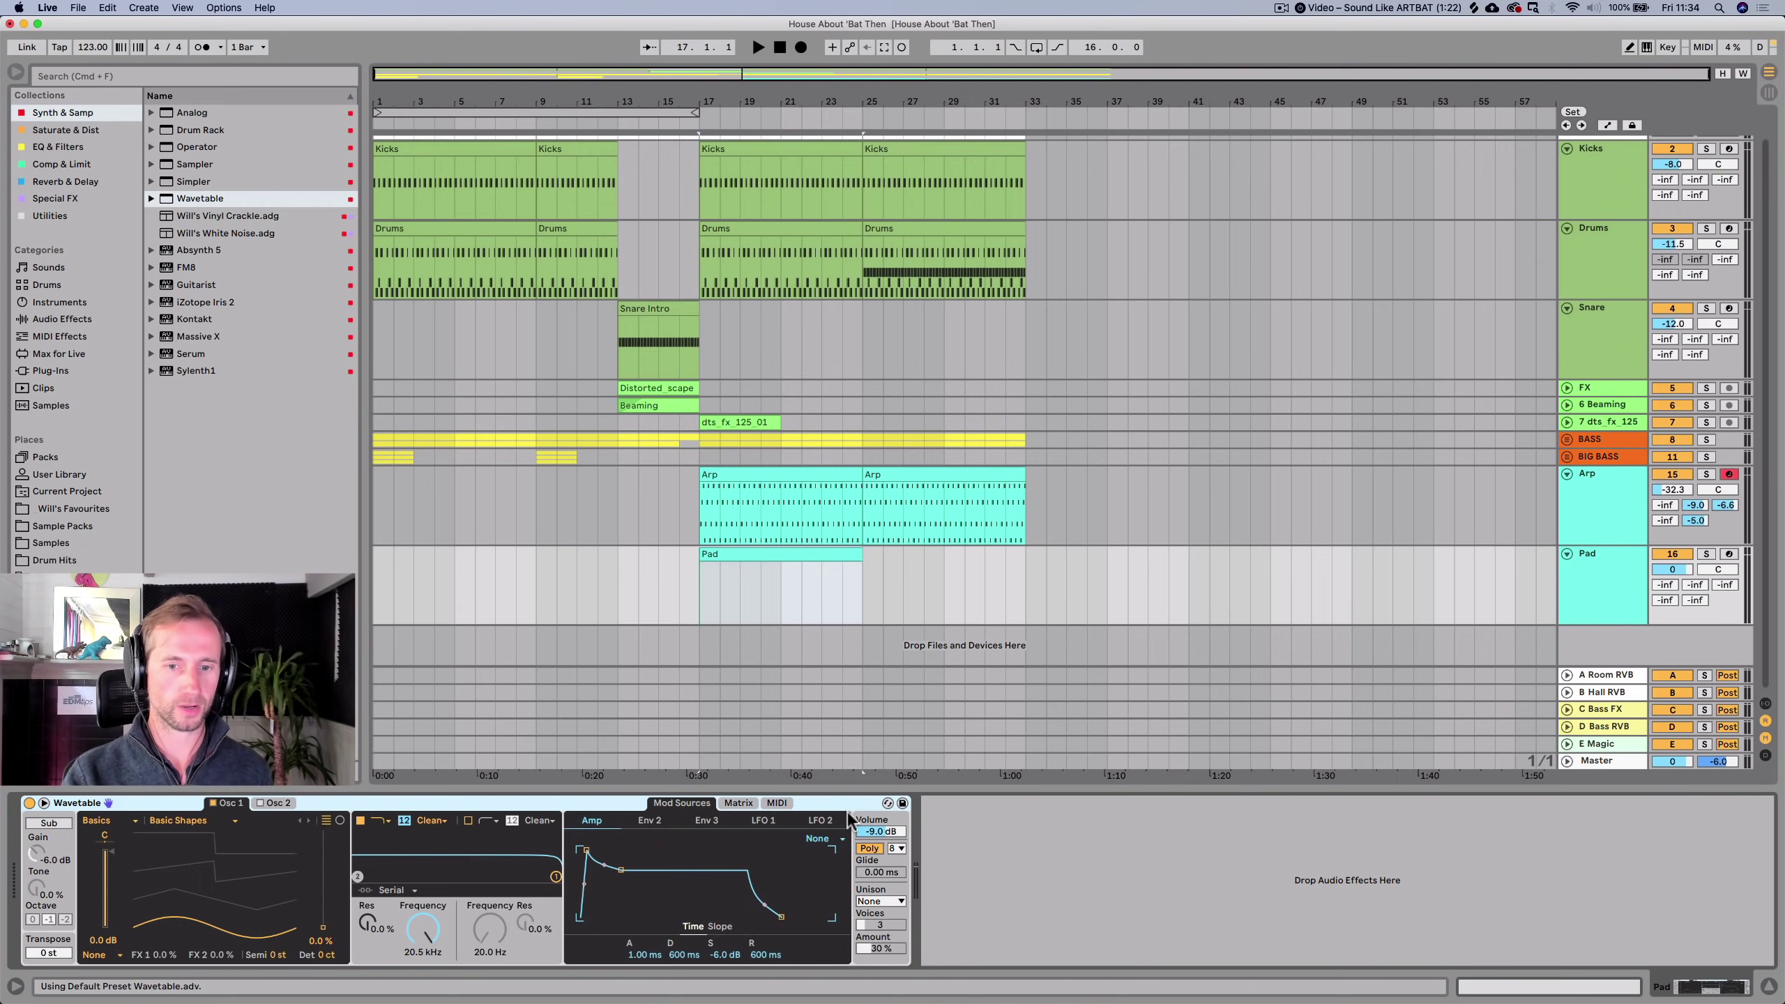
{"action": "left_click", "coordinate": [1729, 555]}
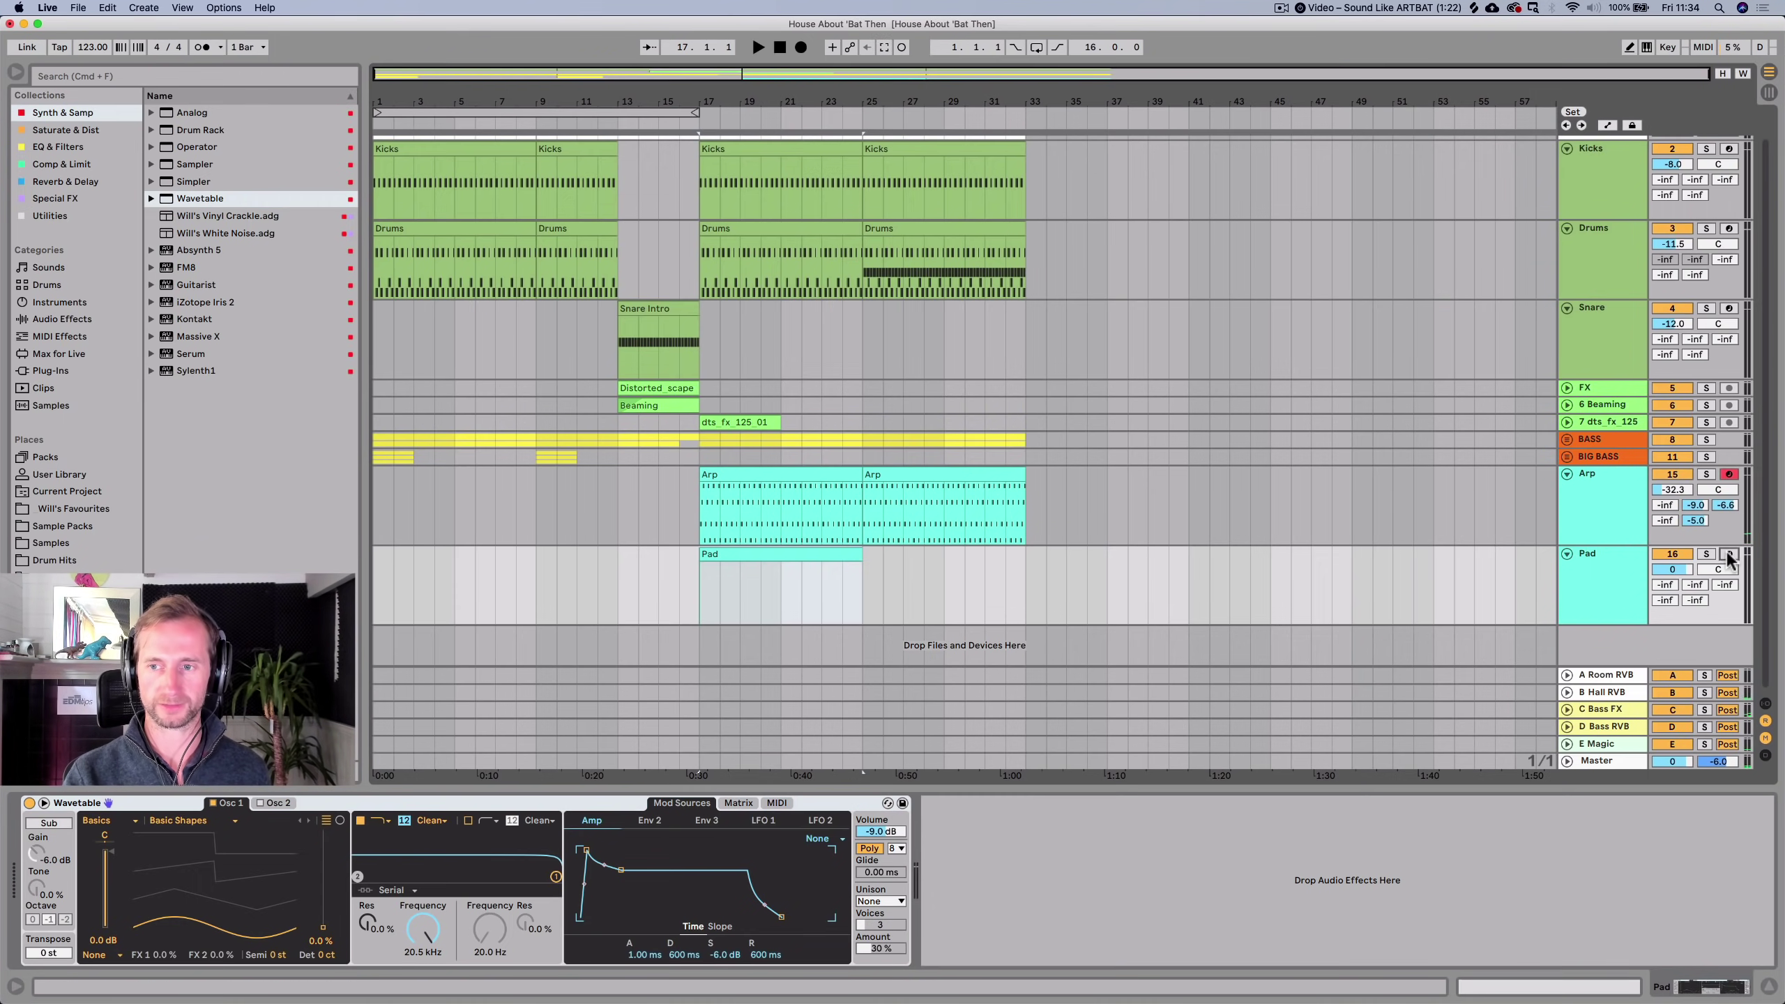
Swap the Pad track's default Wavetable sound for the Simple Pad preset from the Pad category.
{"action": "left_click", "coordinate": [888, 804]}
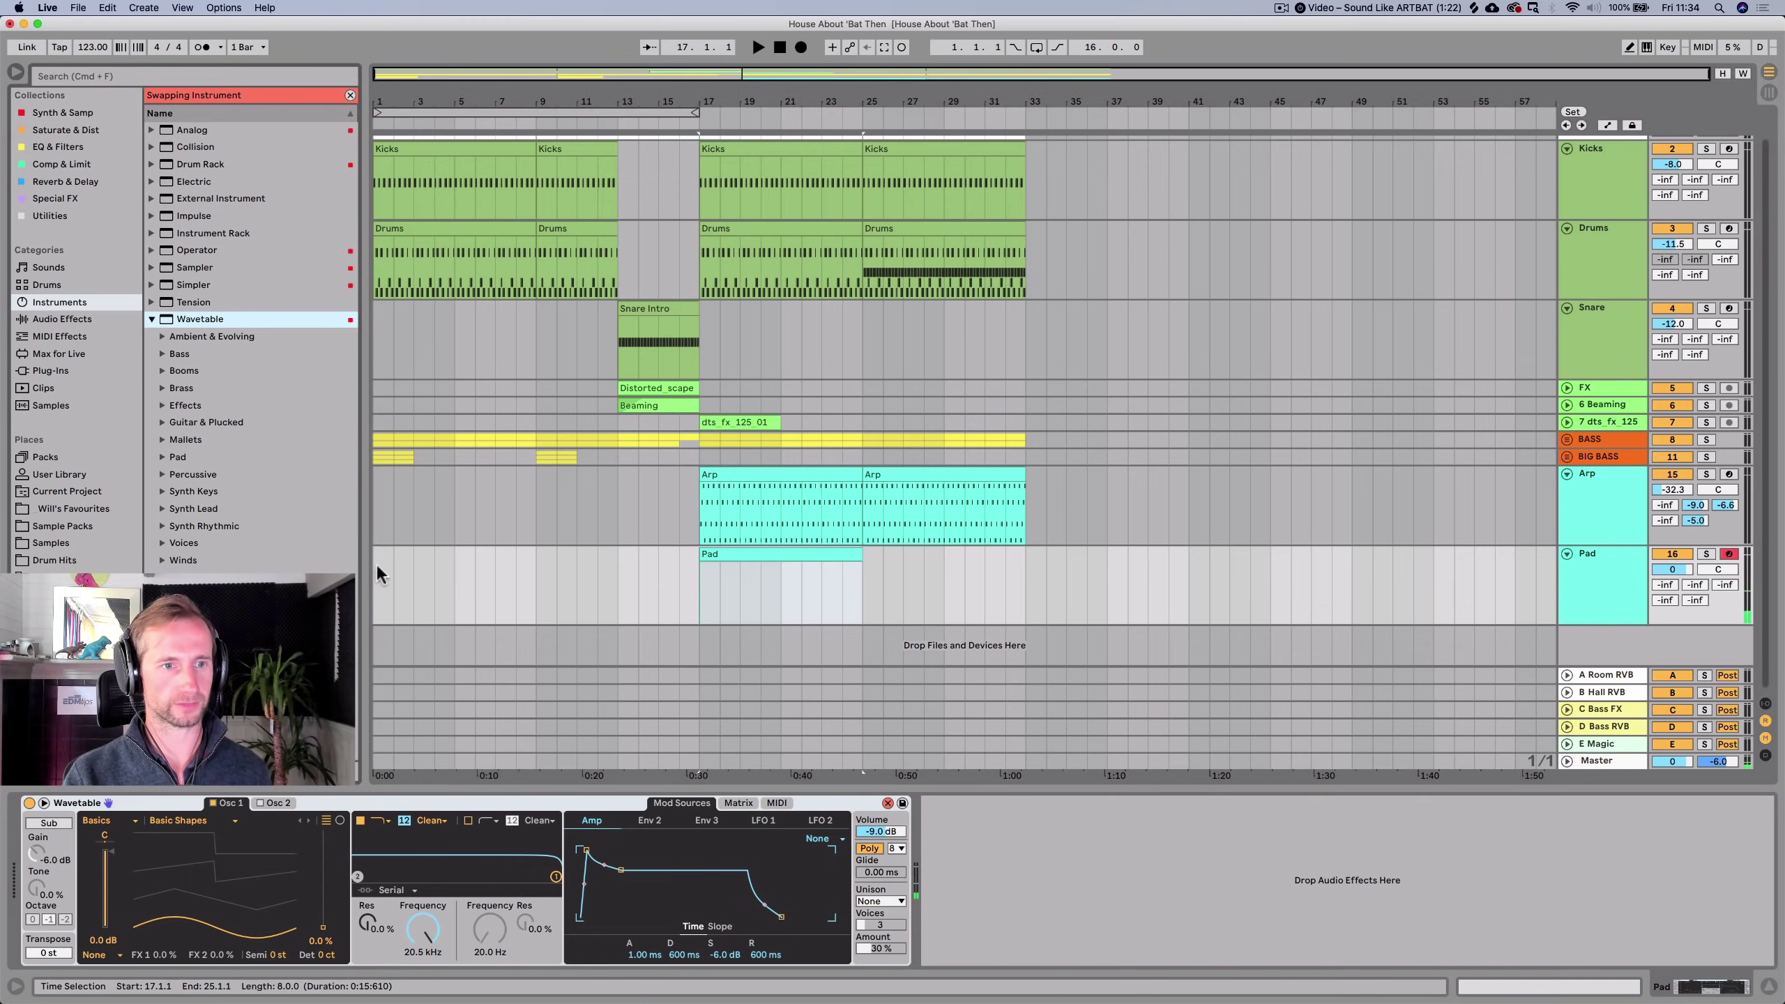
{"action": "left_click", "coordinate": [162, 457]}
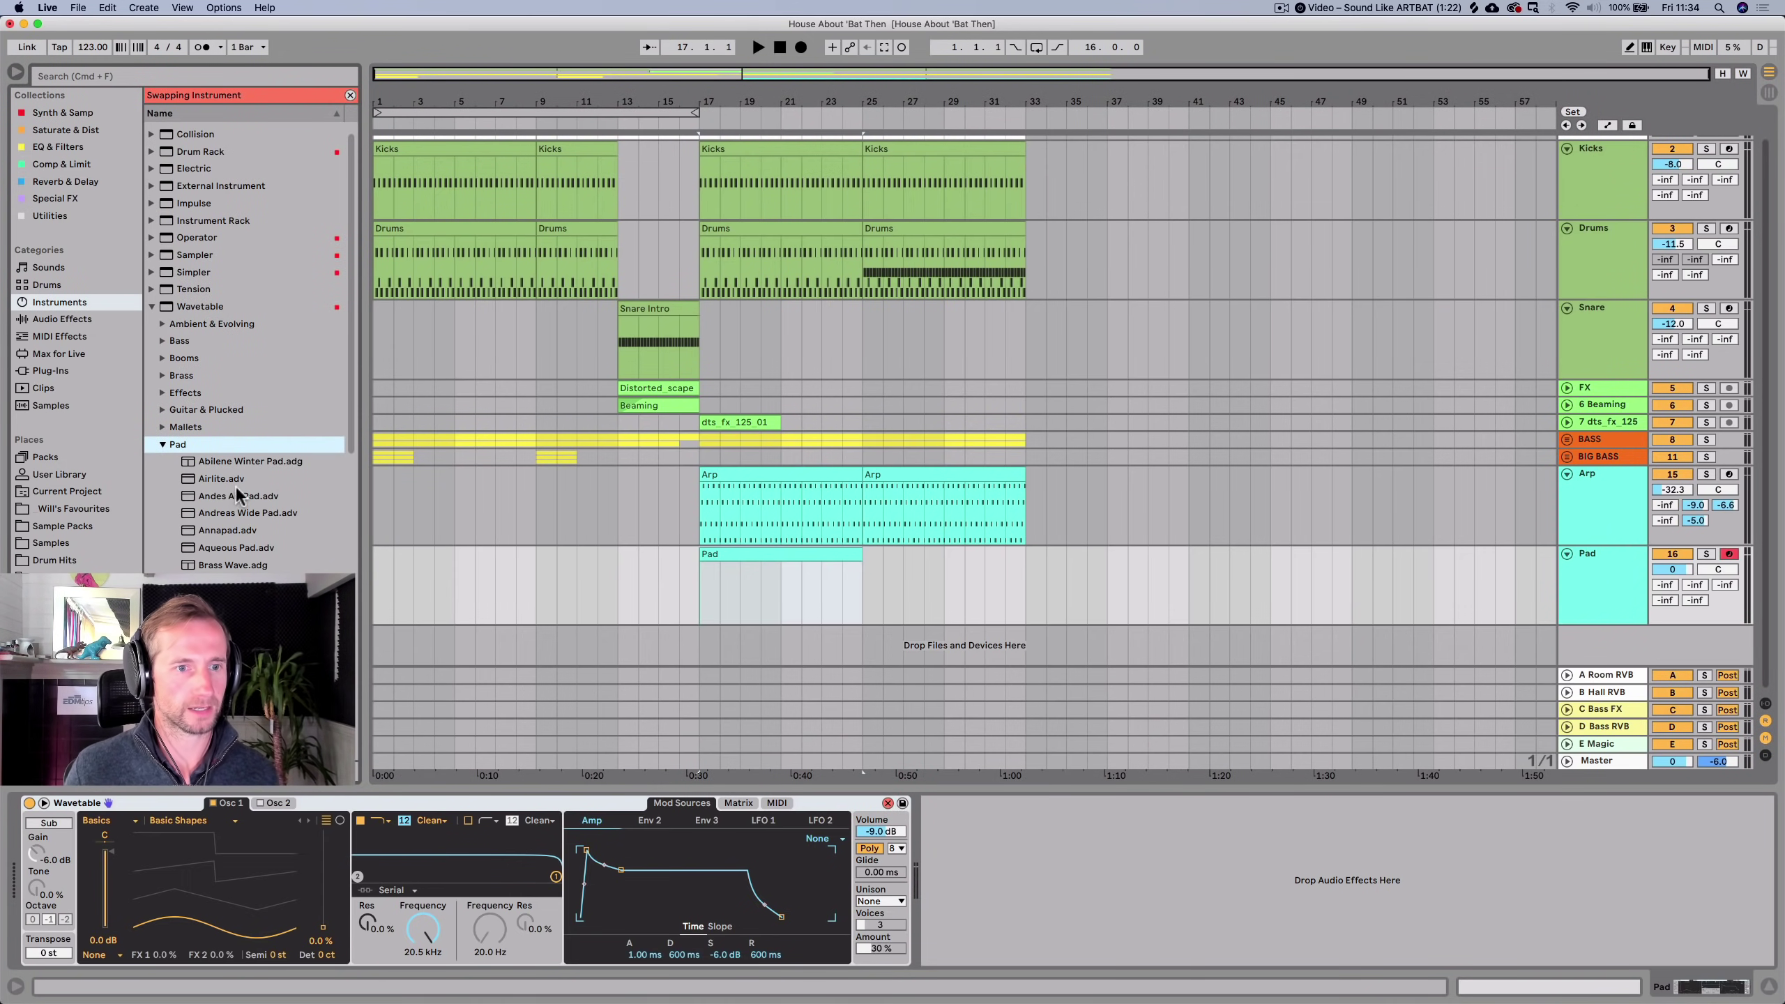
{"action": "scroll", "coordinate": [236, 478], "scroll_direction": "down", "scroll_amount": 5}
{"action": "scroll", "coordinate": [234, 478], "scroll_direction": "down", "scroll_amount": 5}
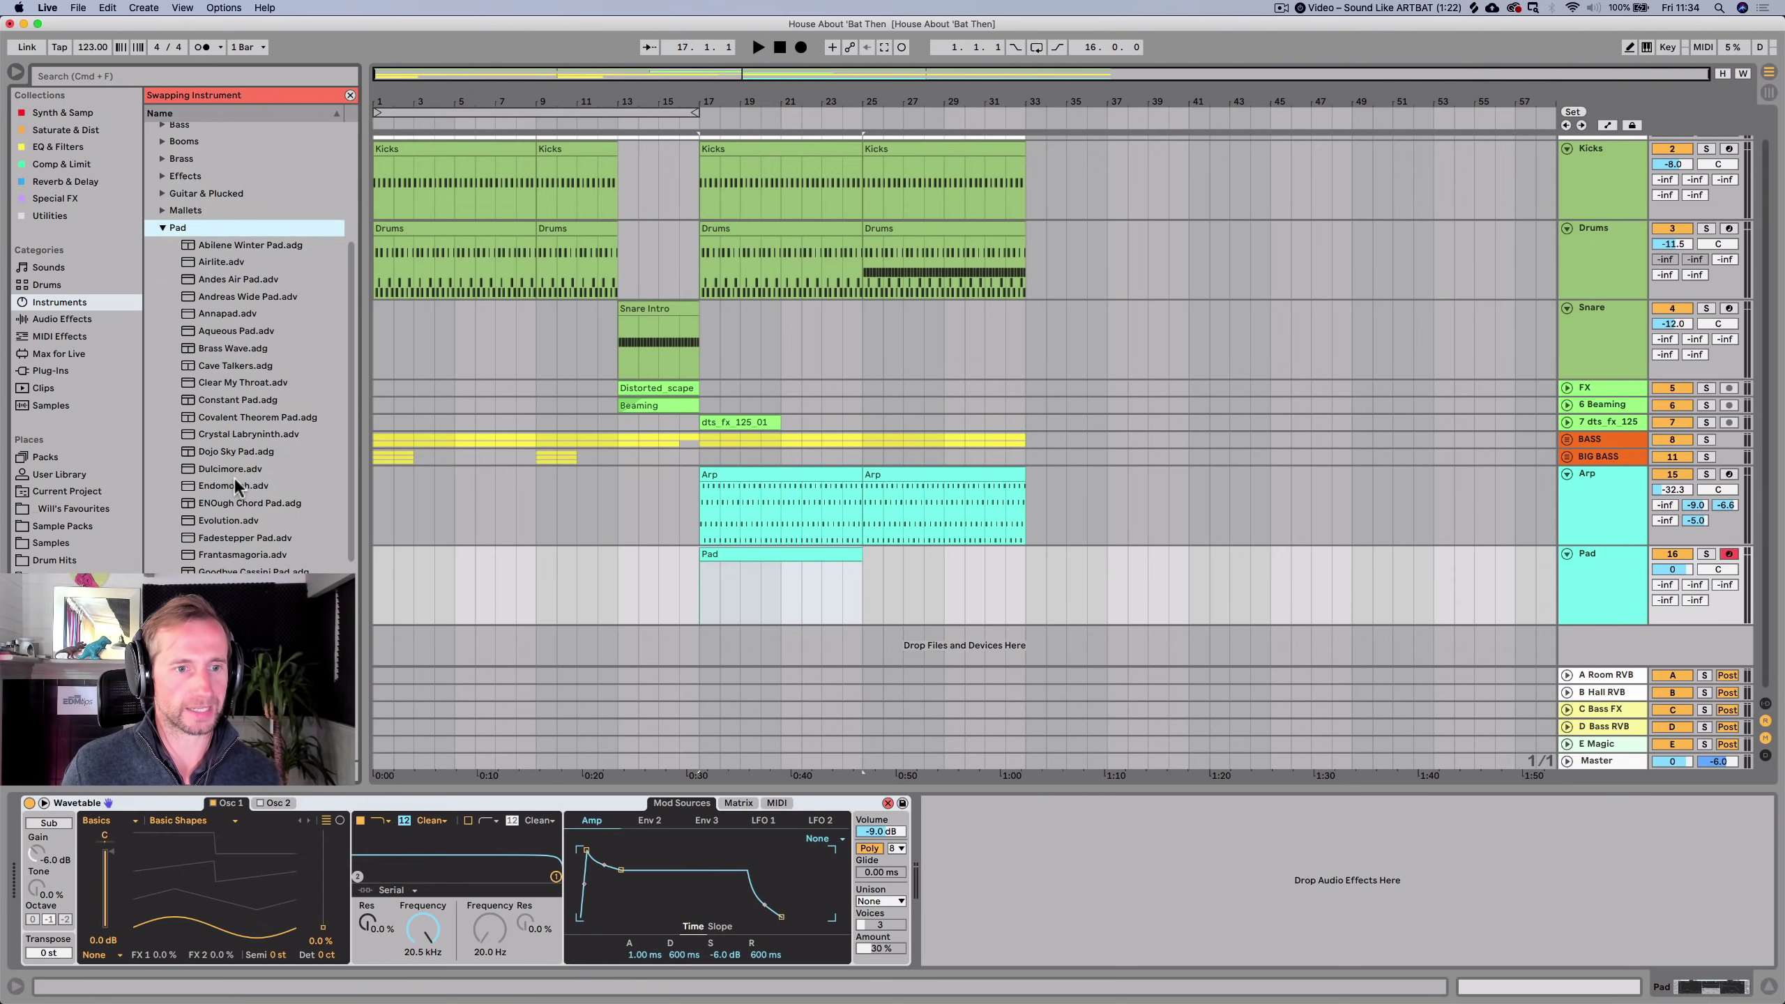
{"action": "scroll", "coordinate": [226, 436], "scroll_direction": "down", "scroll_amount": 4}
{"action": "scroll", "coordinate": [226, 438], "scroll_direction": "down", "scroll_amount": 8}
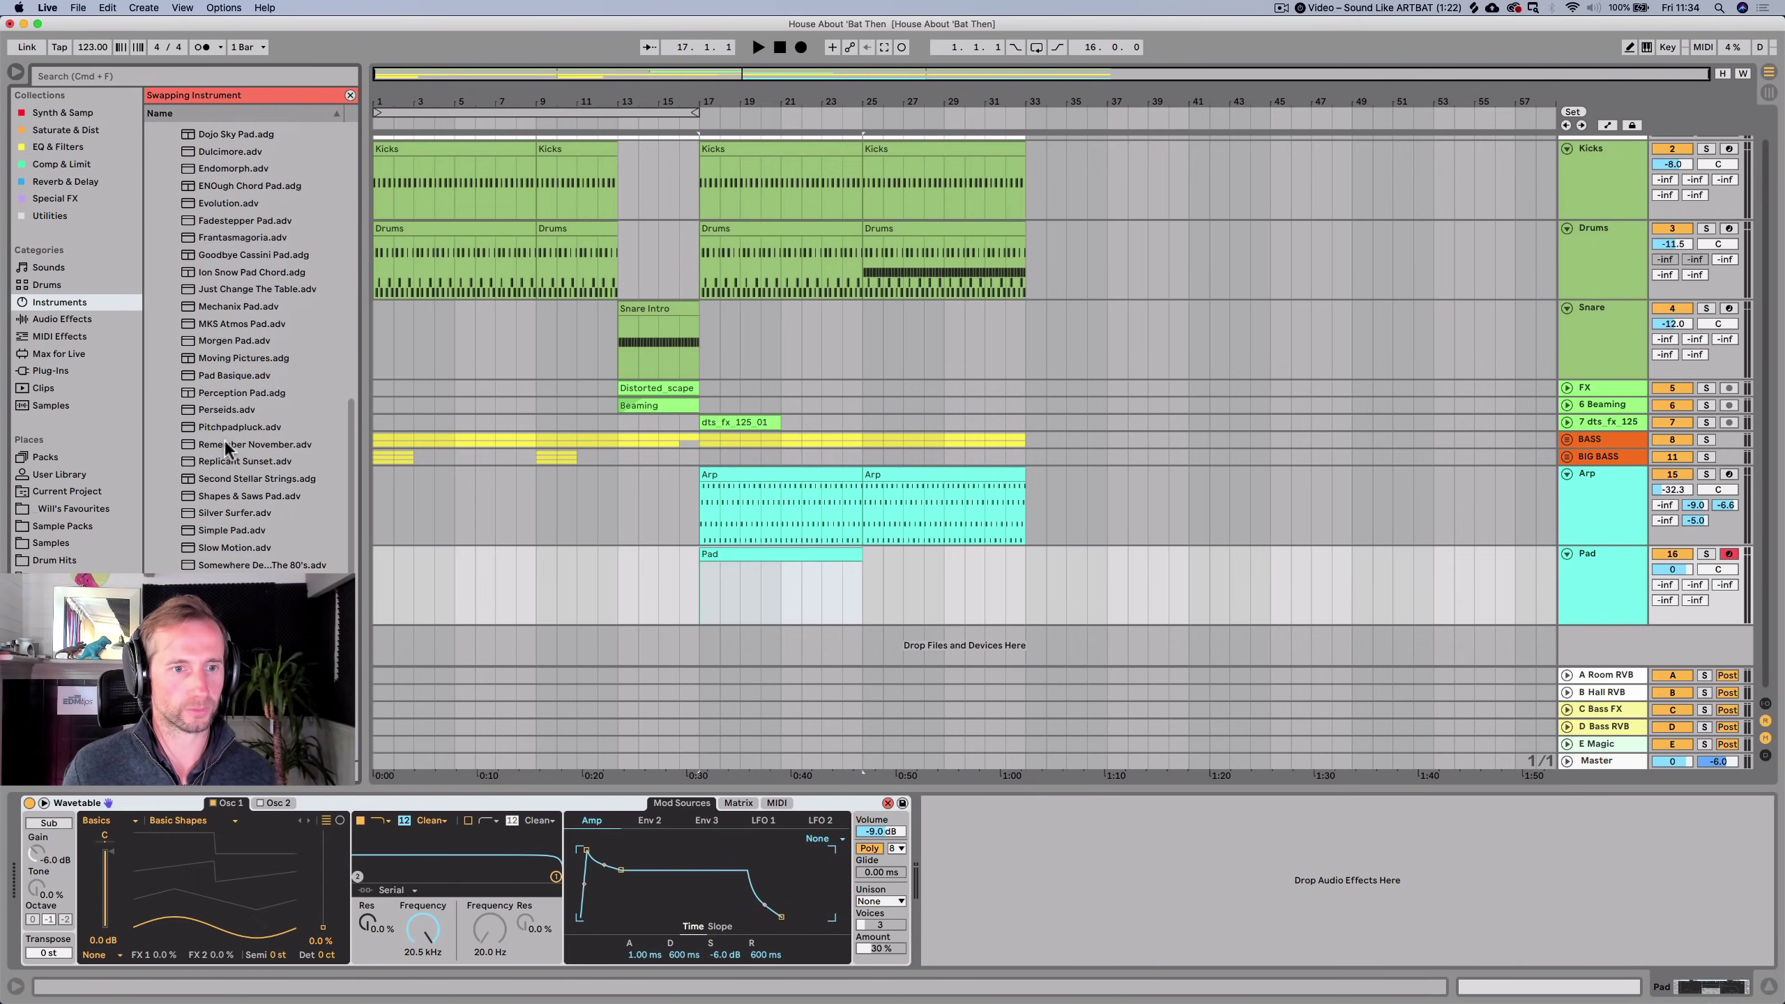
{"action": "left_click", "coordinate": [207, 531]}
{"action": "left_click_drag", "start_coordinate": [207, 530], "coordinate": [165, 805]}
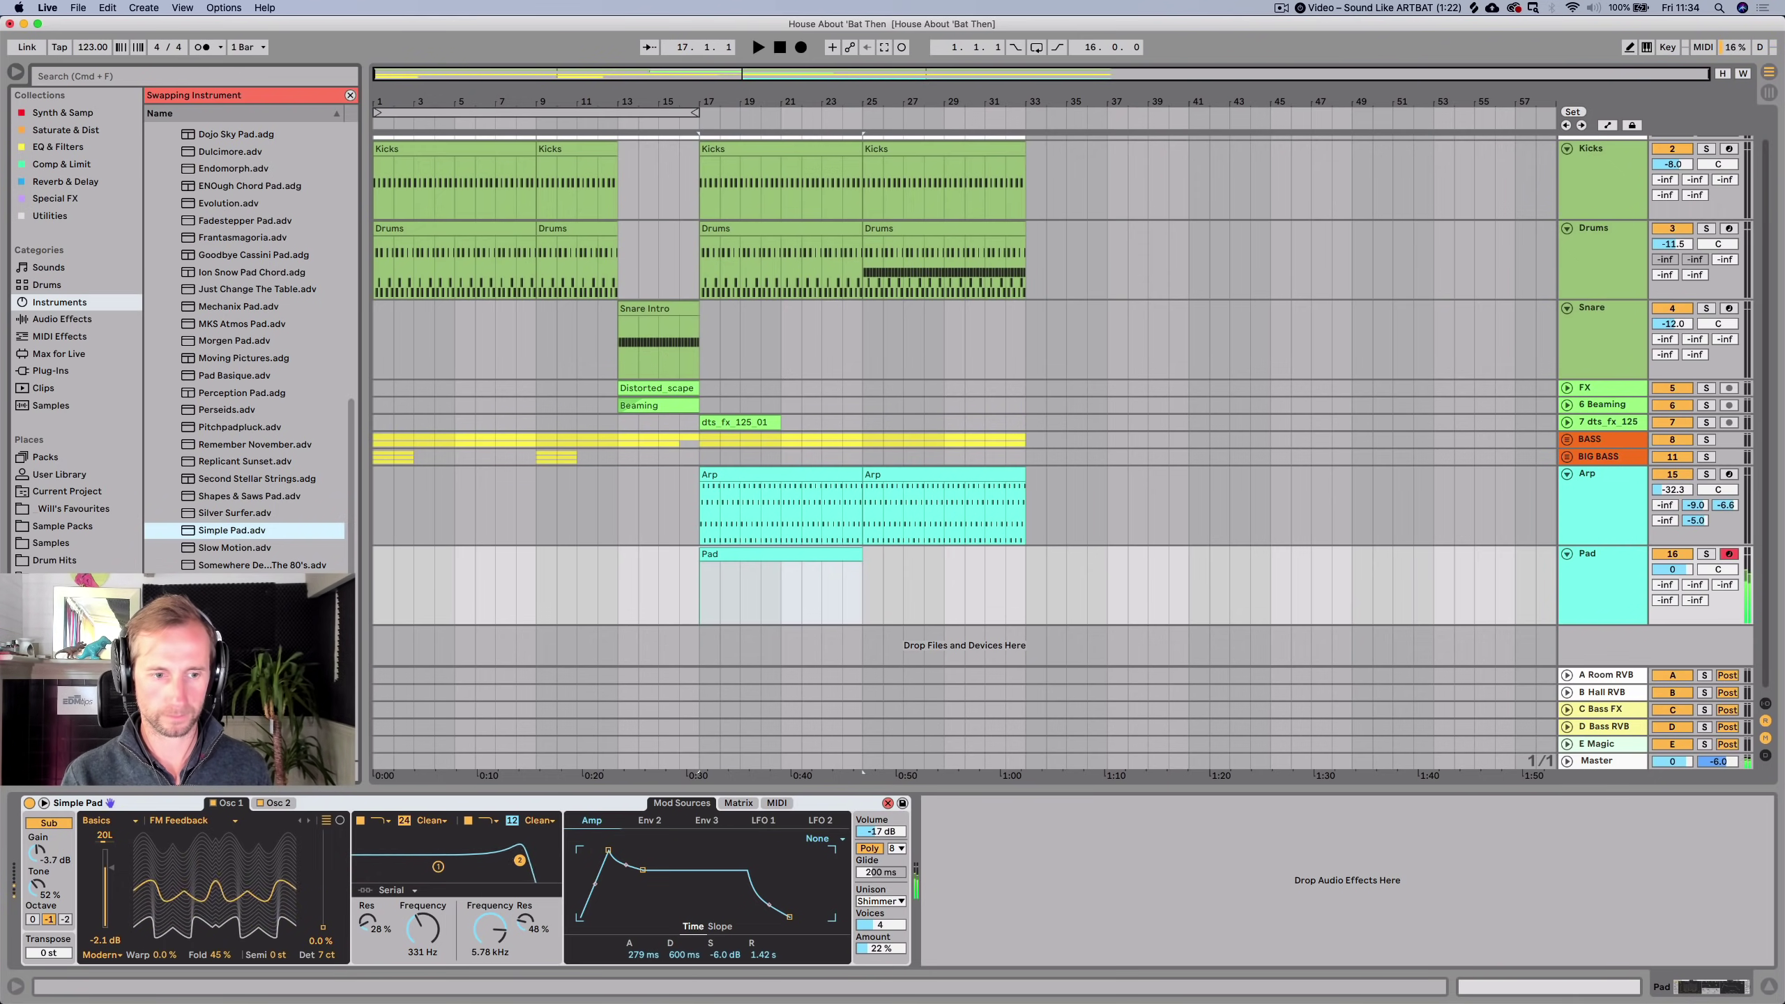
Lower the Pad track volume to -22.5 dB and raise the Simple Pad's first filter frequency to 3.52 kHz.
{"action": "left_click_drag", "start_coordinate": [1670, 570], "coordinate": [1671, 611]}
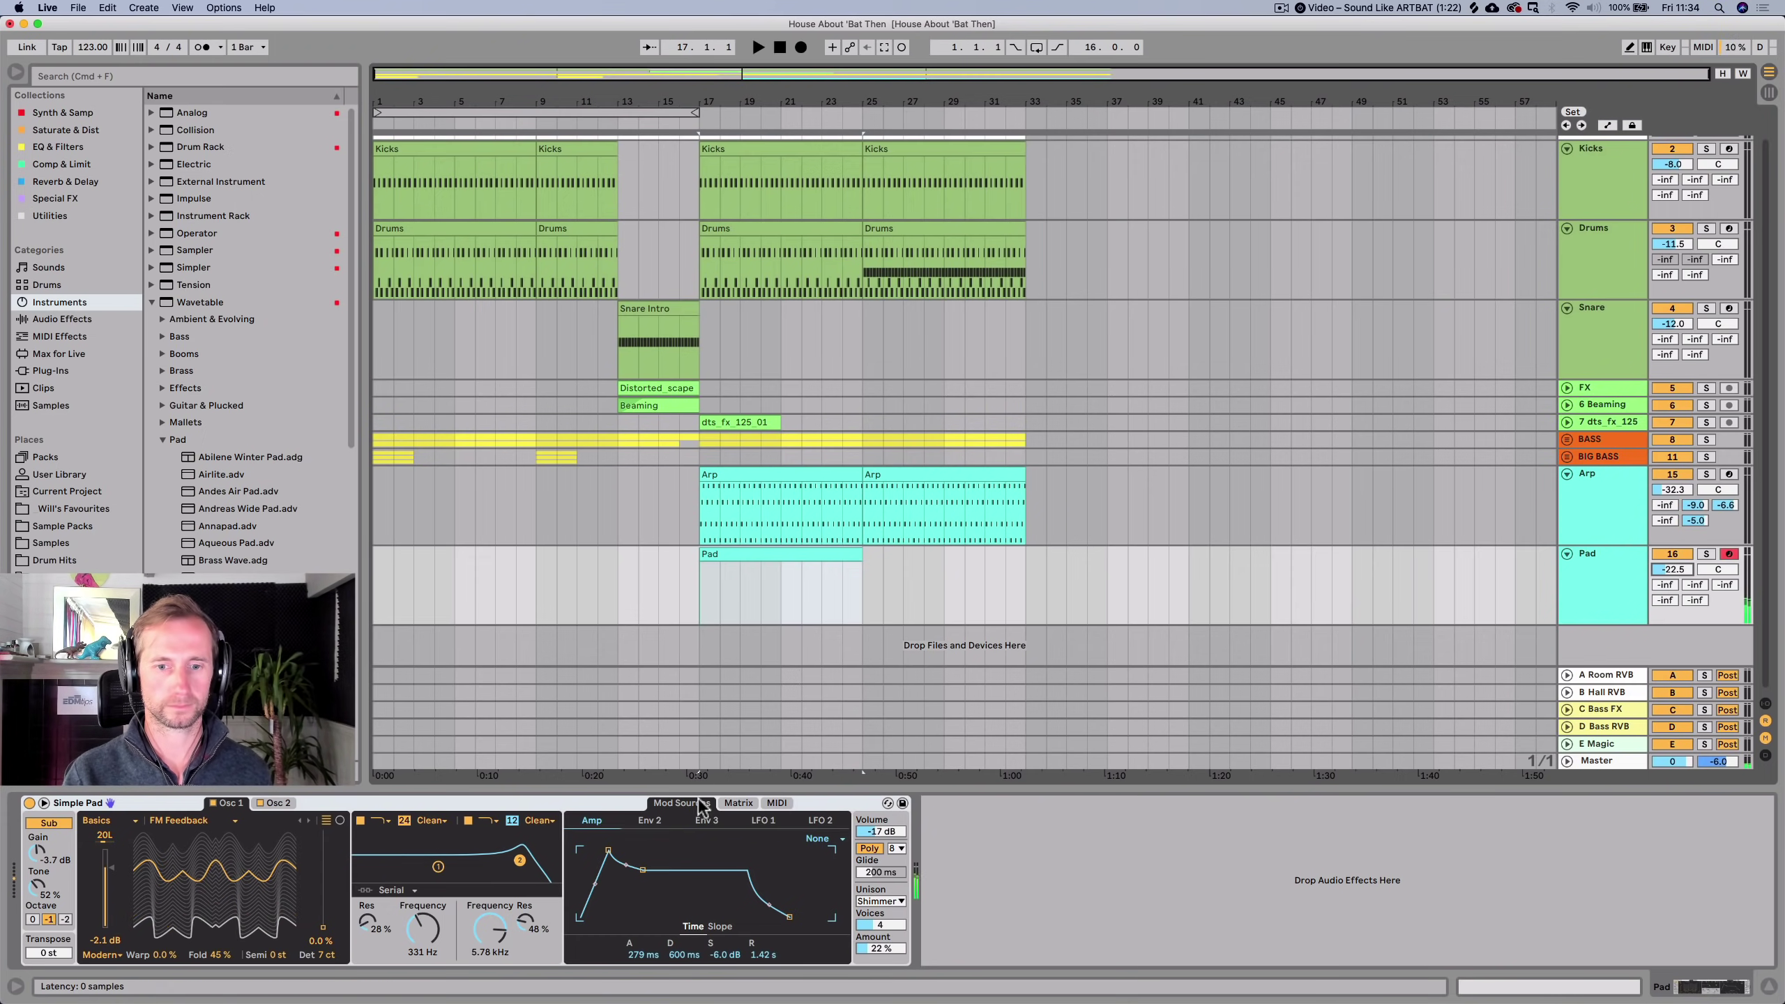
{"action": "left_click", "coordinate": [888, 805]}
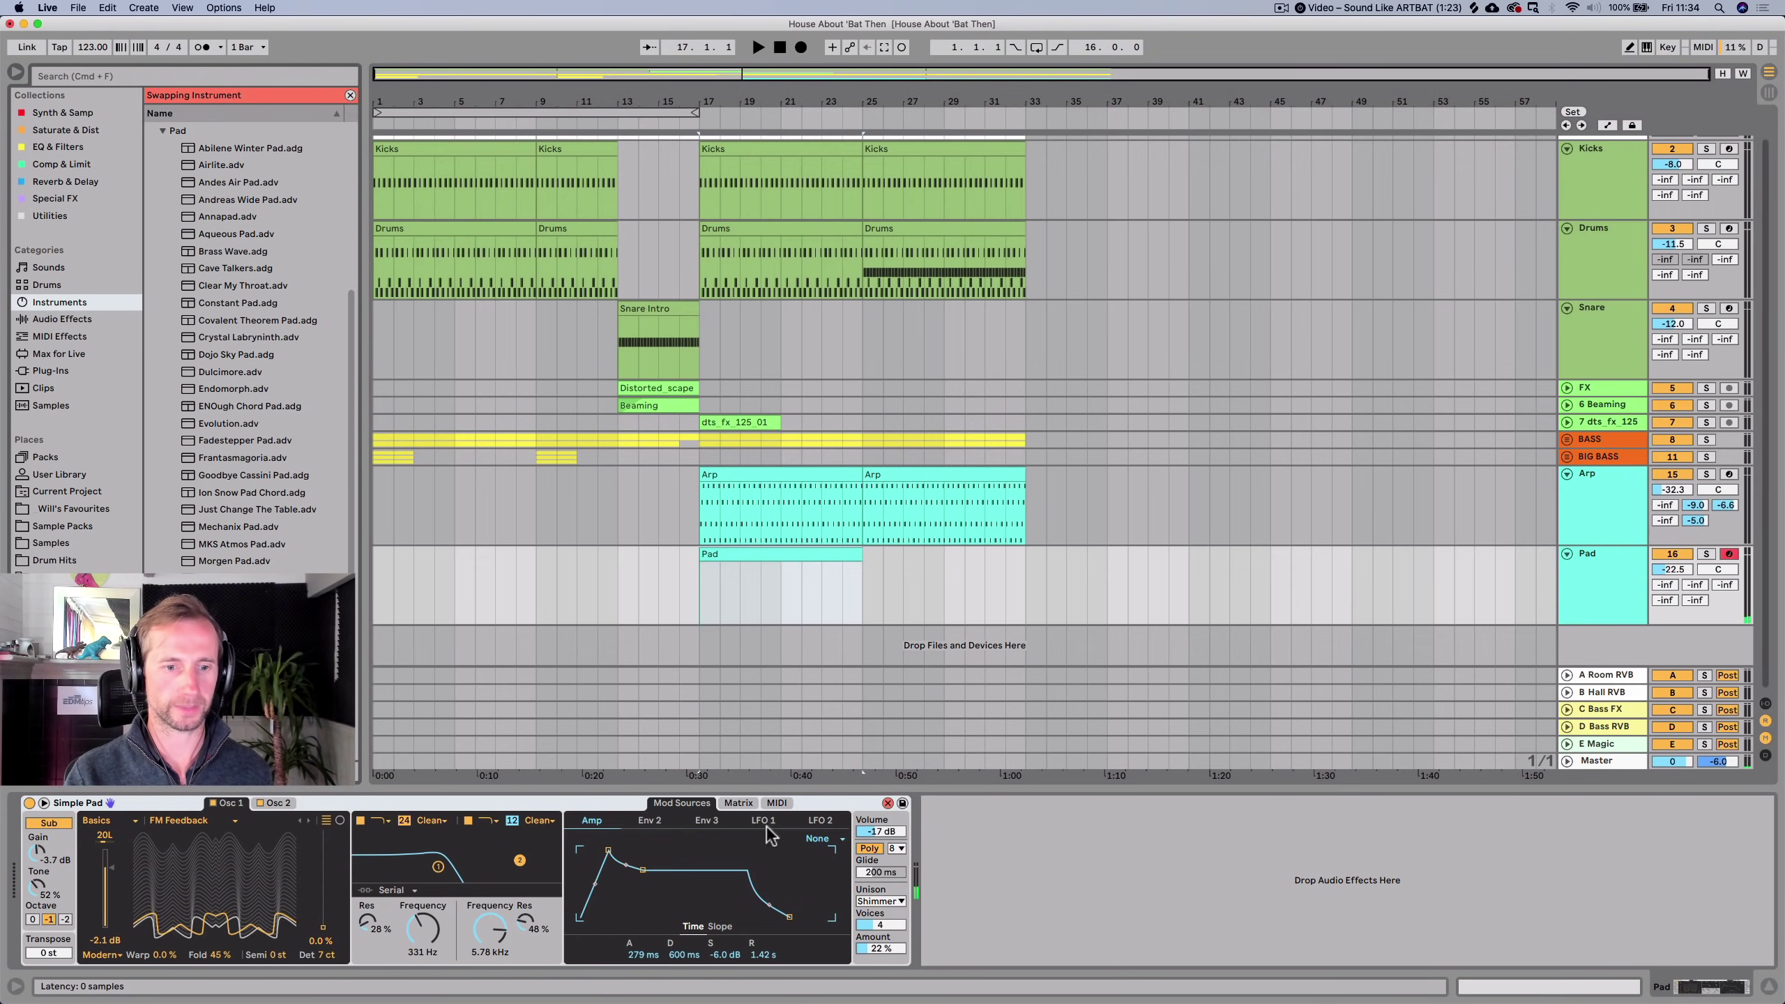
{"action": "left_click", "coordinate": [887, 805]}
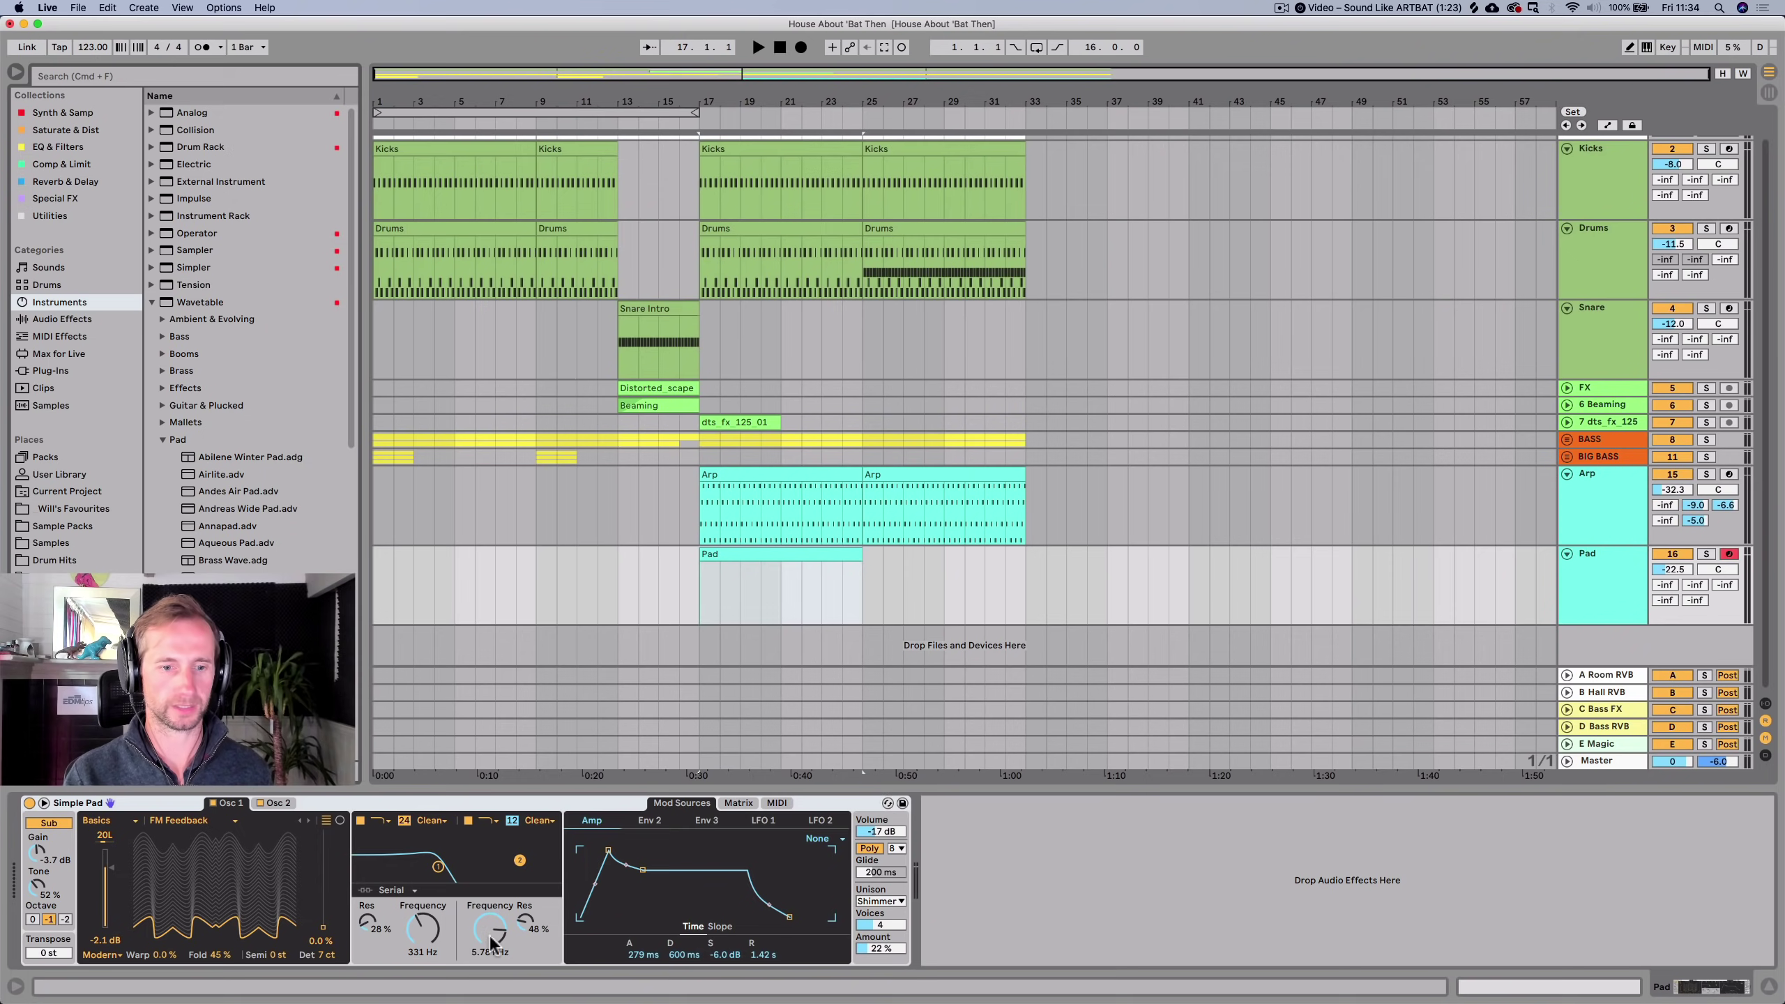
{"action": "left_click_drag", "start_coordinate": [427, 932], "coordinate": [427, 914]}
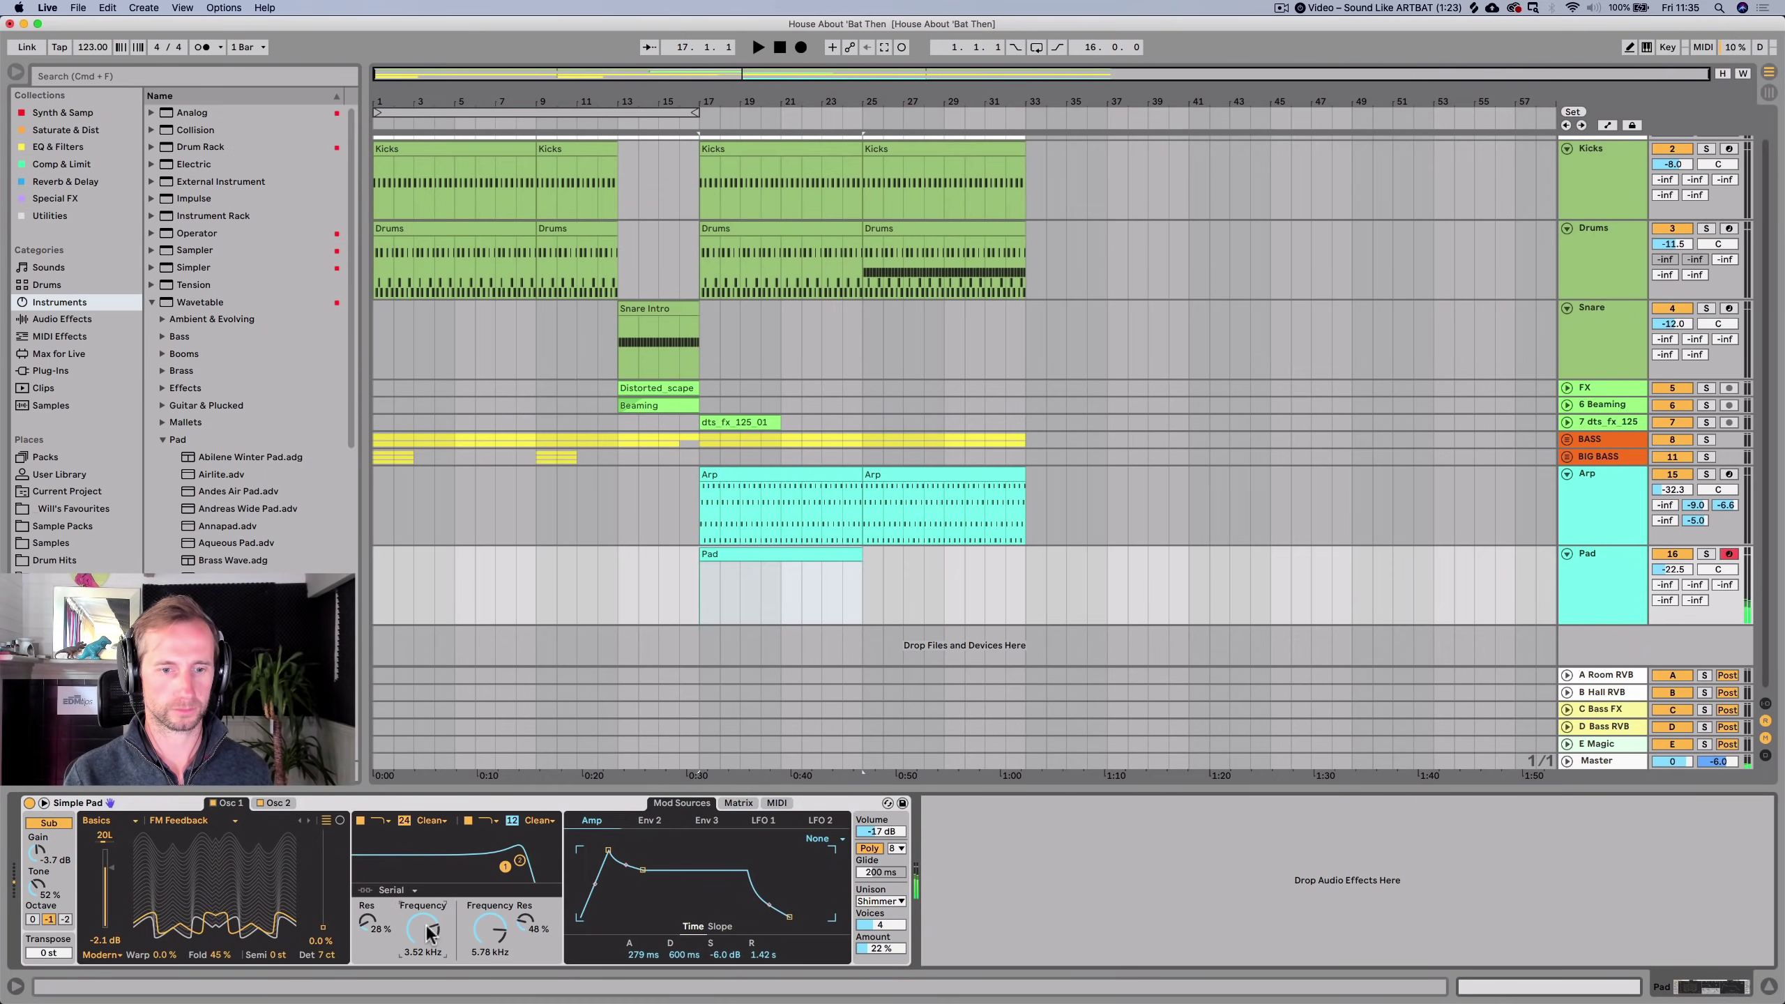
Enter a three-note chord spanning G2 to D3 in the Pad clip and extend its notes across all eight bars.
{"action": "double_click", "coordinate": [738, 553]}
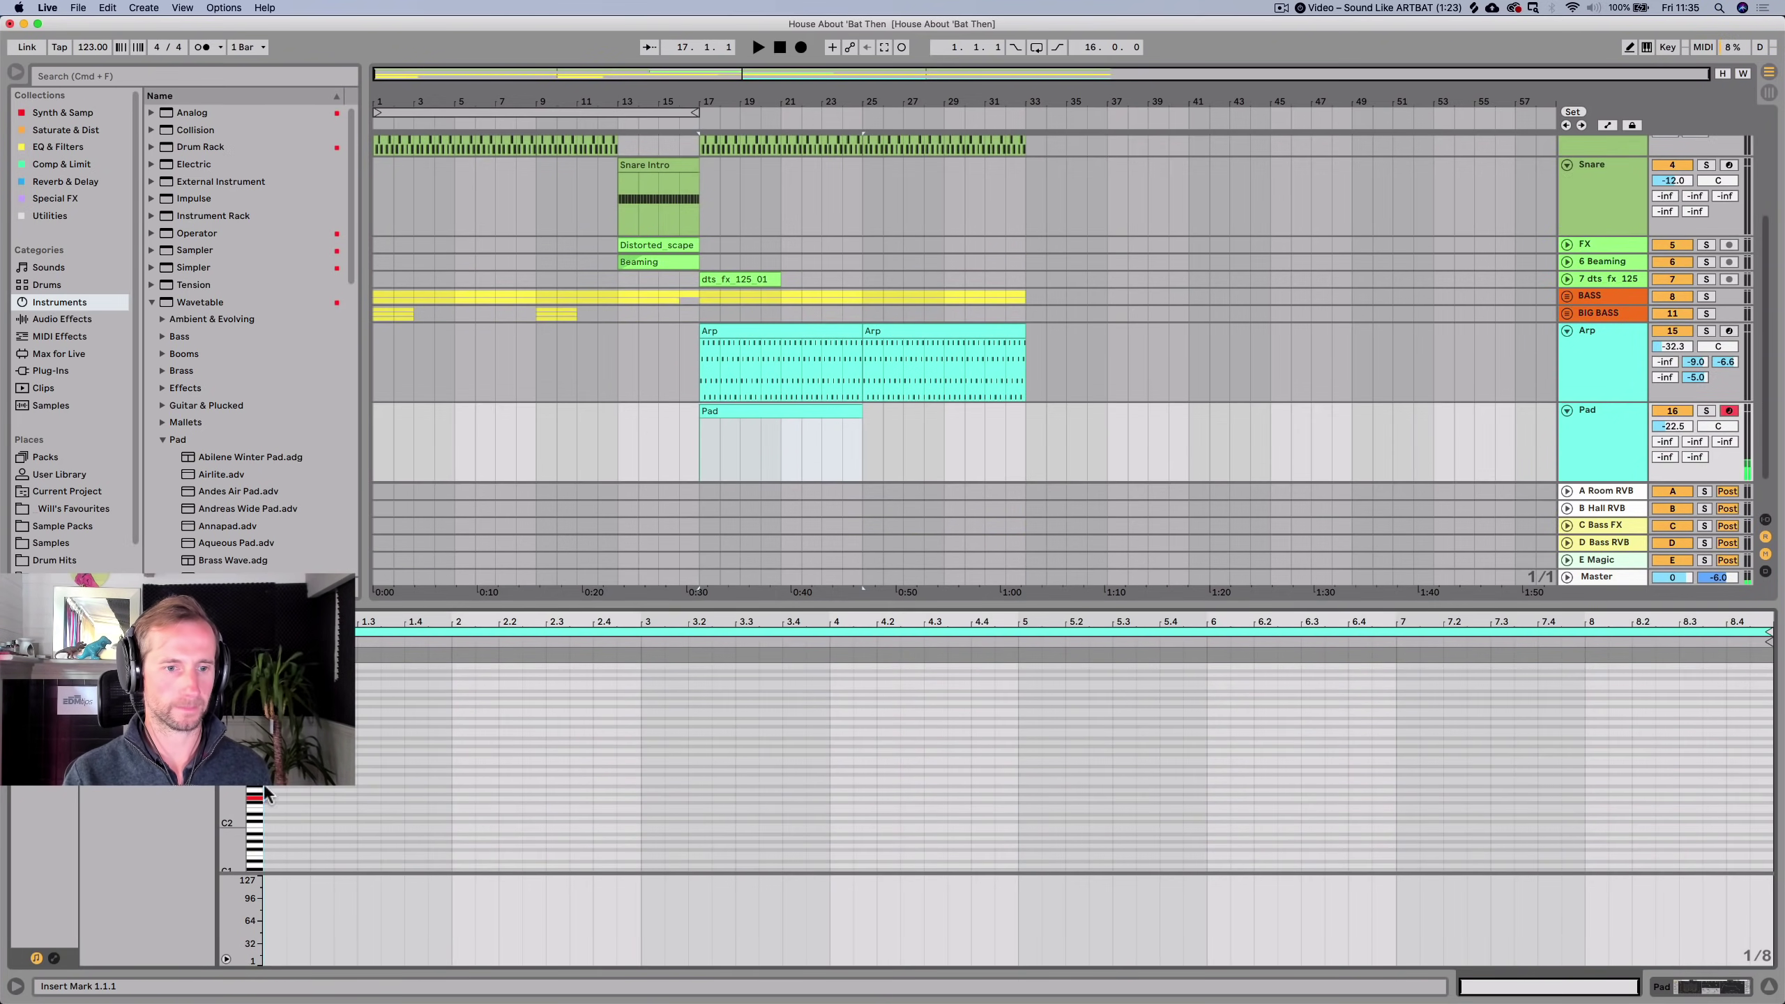
{"action": "double_click", "coordinate": [267, 797]}
{"action": "left_click_drag", "start_coordinate": [265, 796], "coordinate": [268, 784]}
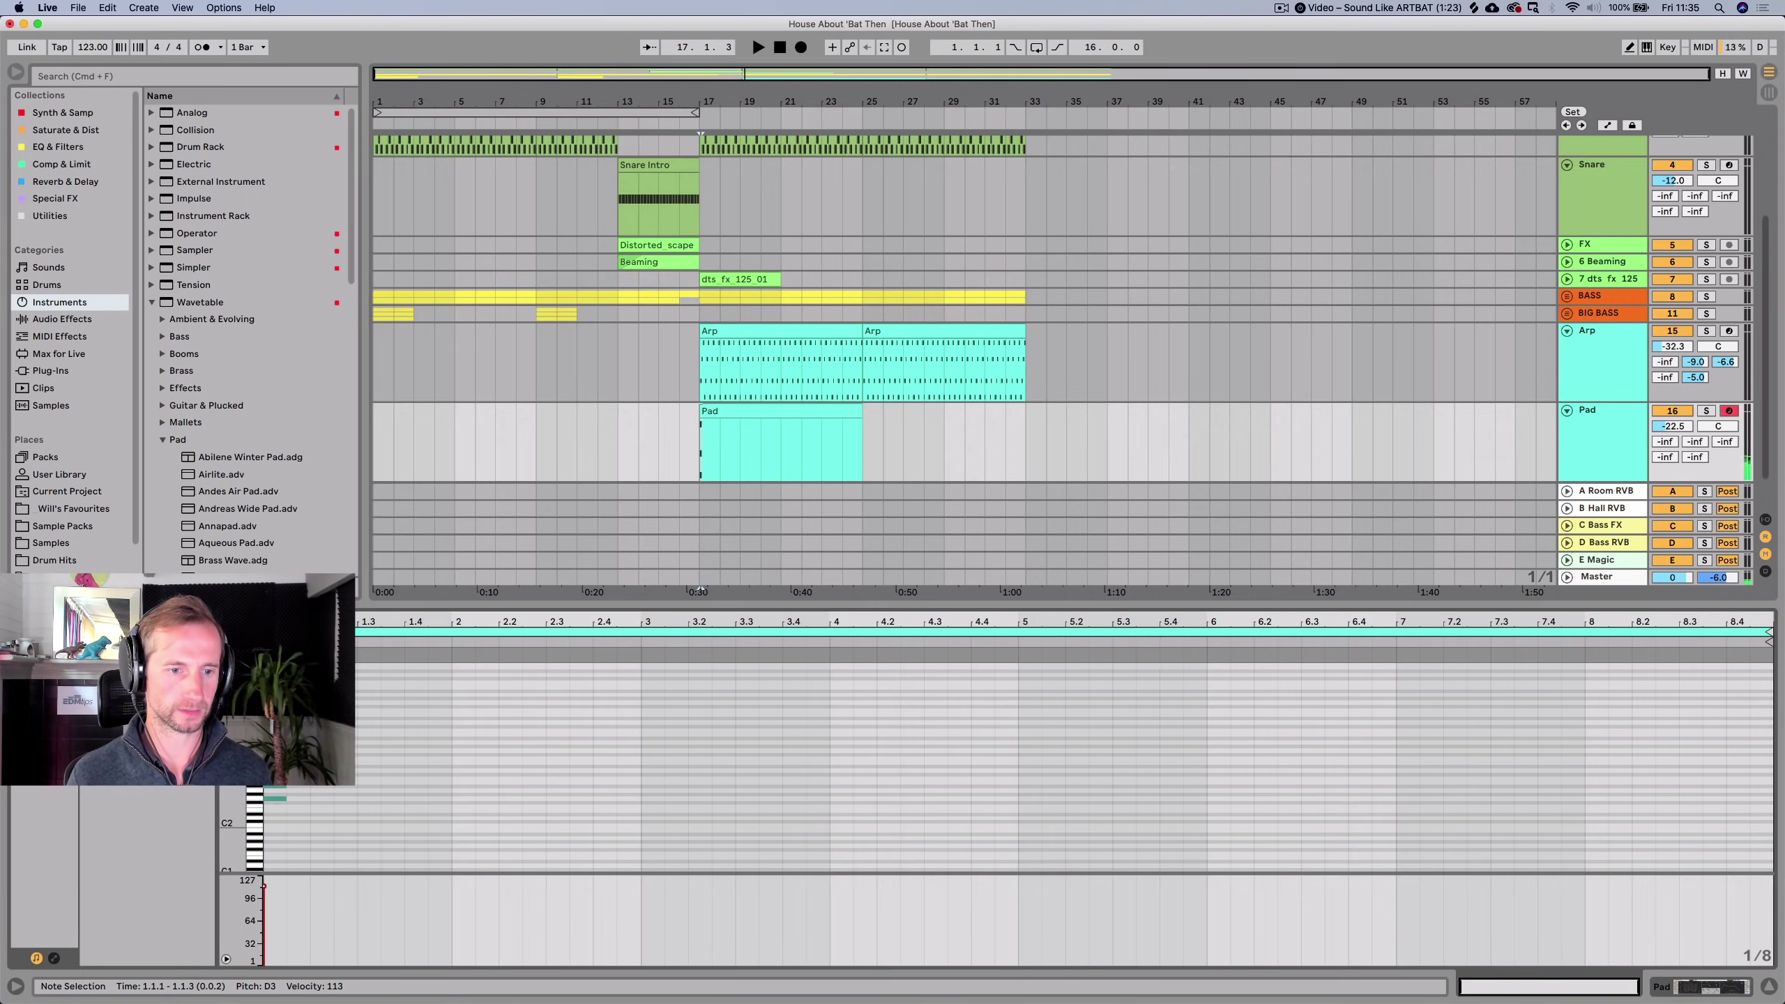
{"action": "left_click_drag", "start_coordinate": [285, 799], "coordinate": [1773, 814]}
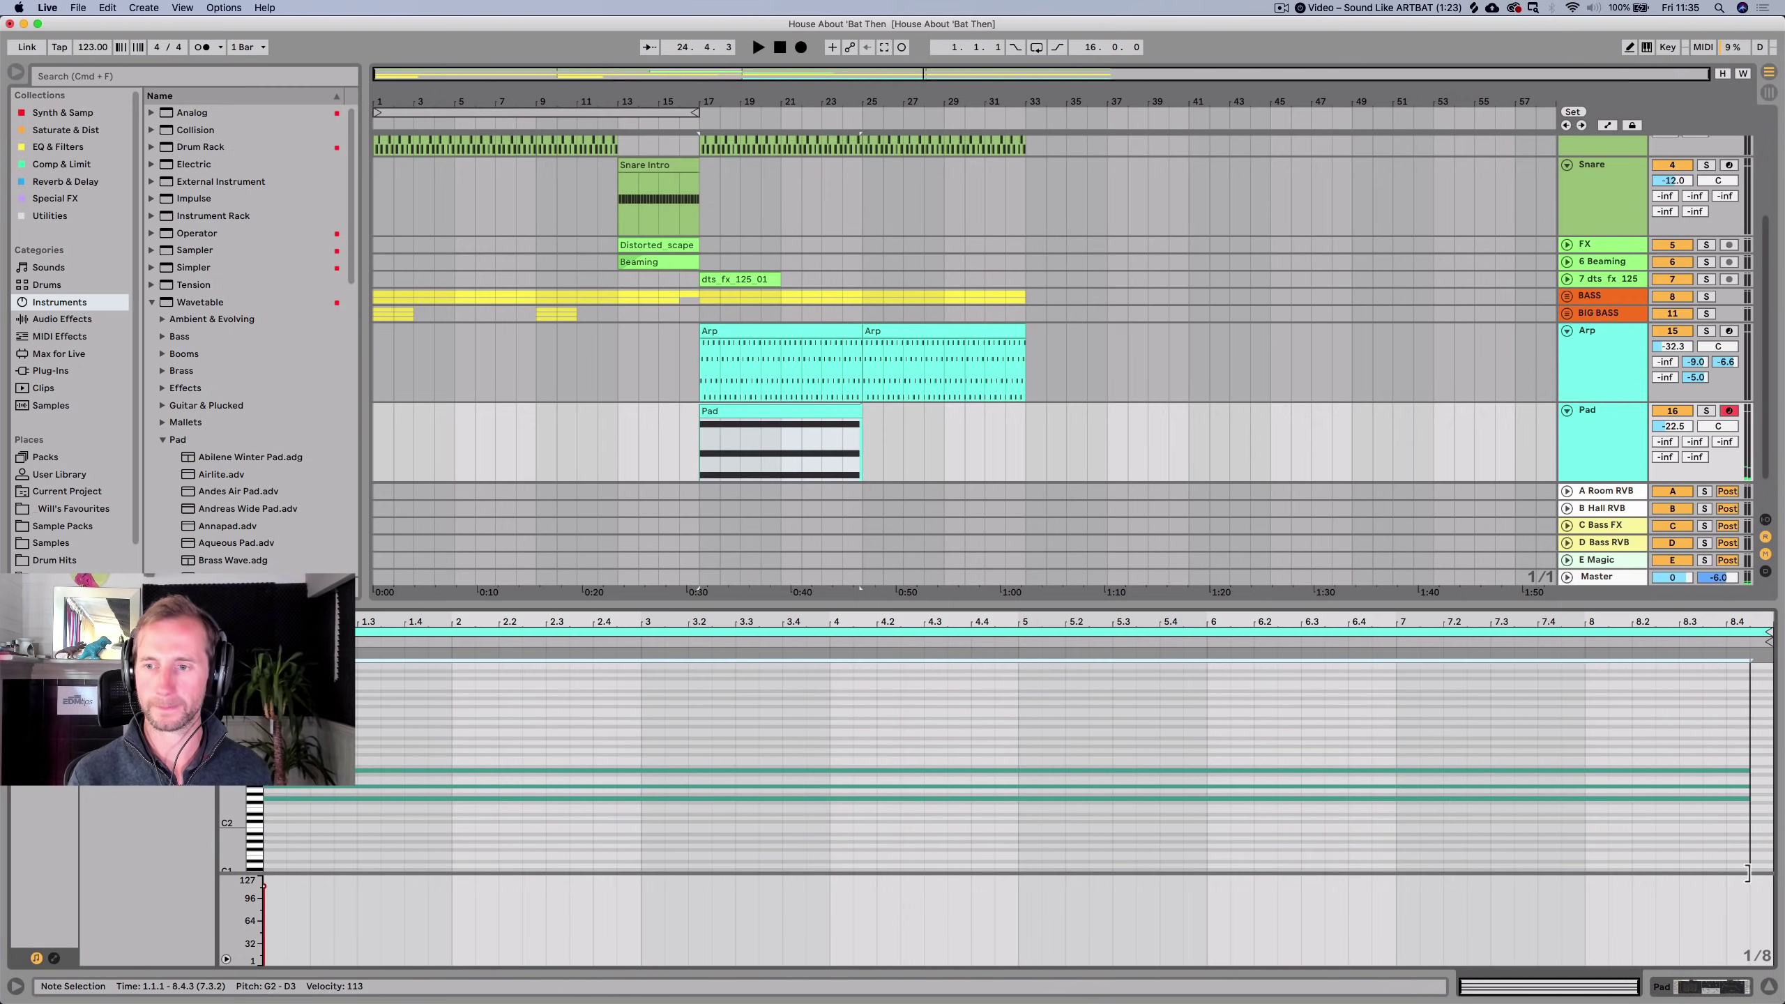
Duplicate the Pad clip so that it also fills bars 25 to 33, and set the Pad track volume to -24.0 dB.
{"action": "left_click", "coordinate": [774, 414]}
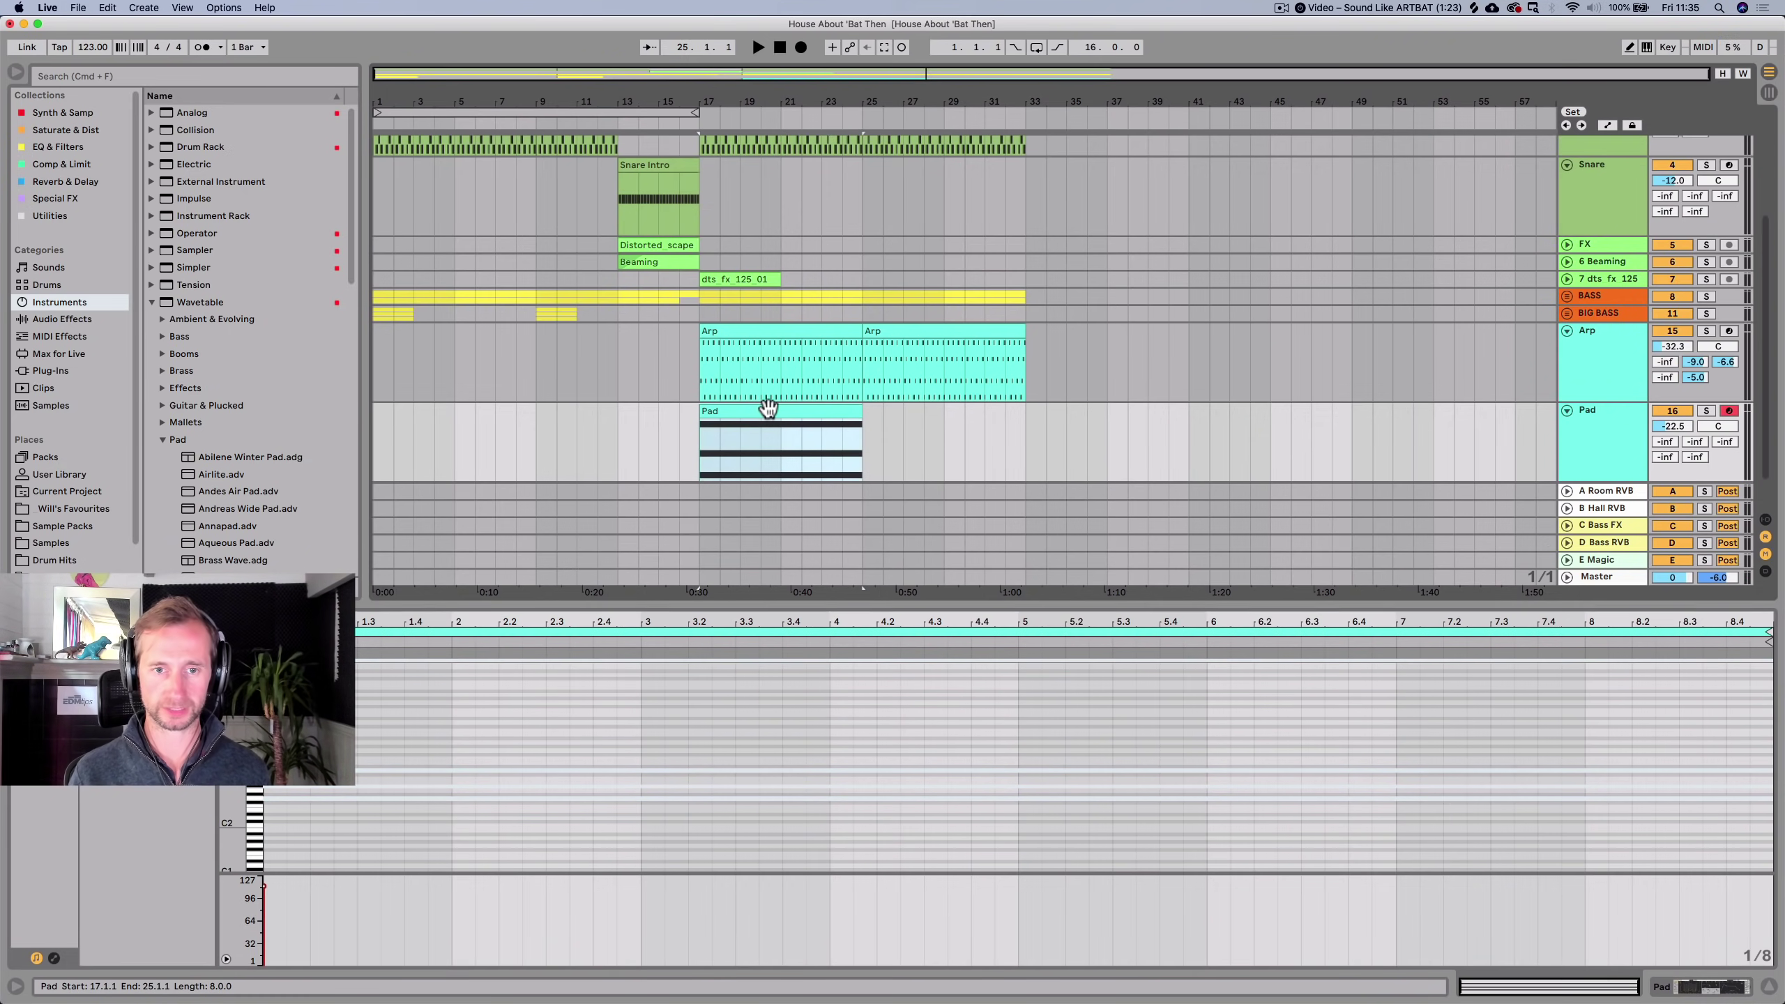
{"action": "key", "text": "super+d"}
{"action": "left_click", "coordinate": [681, 438]}
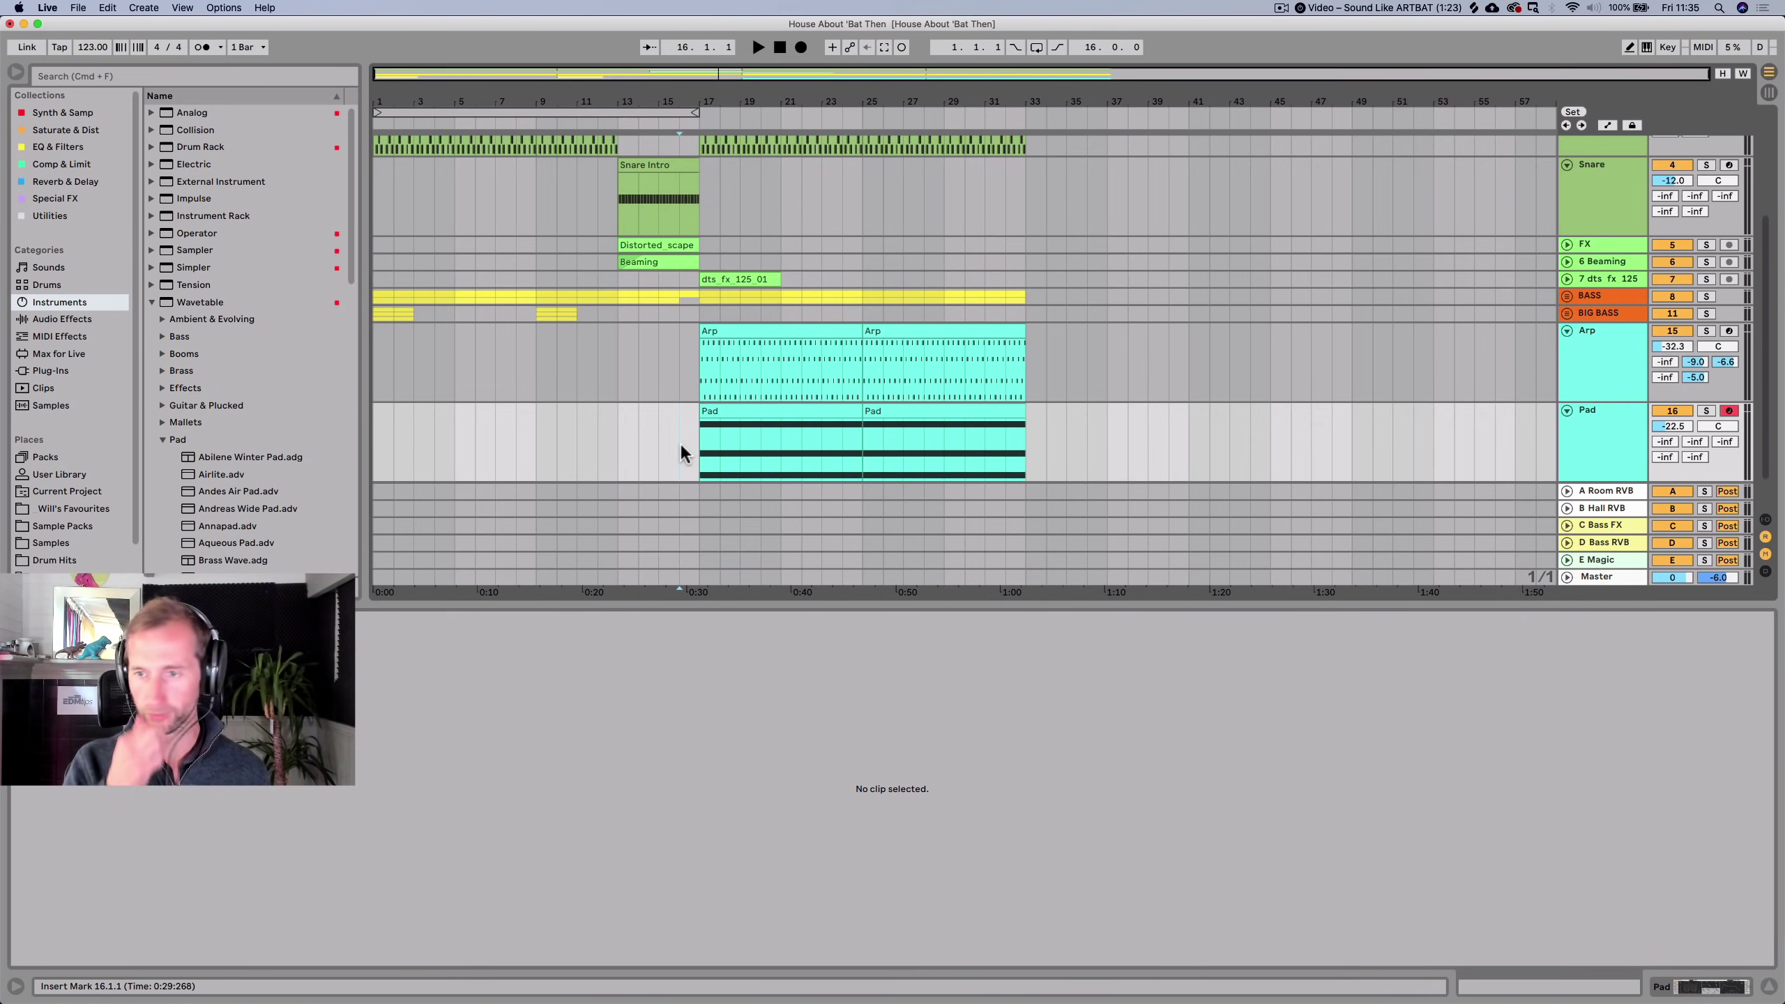
{"action": "left_click_drag", "start_coordinate": [1673, 426], "coordinate": [1673, 433]}
{"action": "left_click", "coordinate": [1610, 446]}
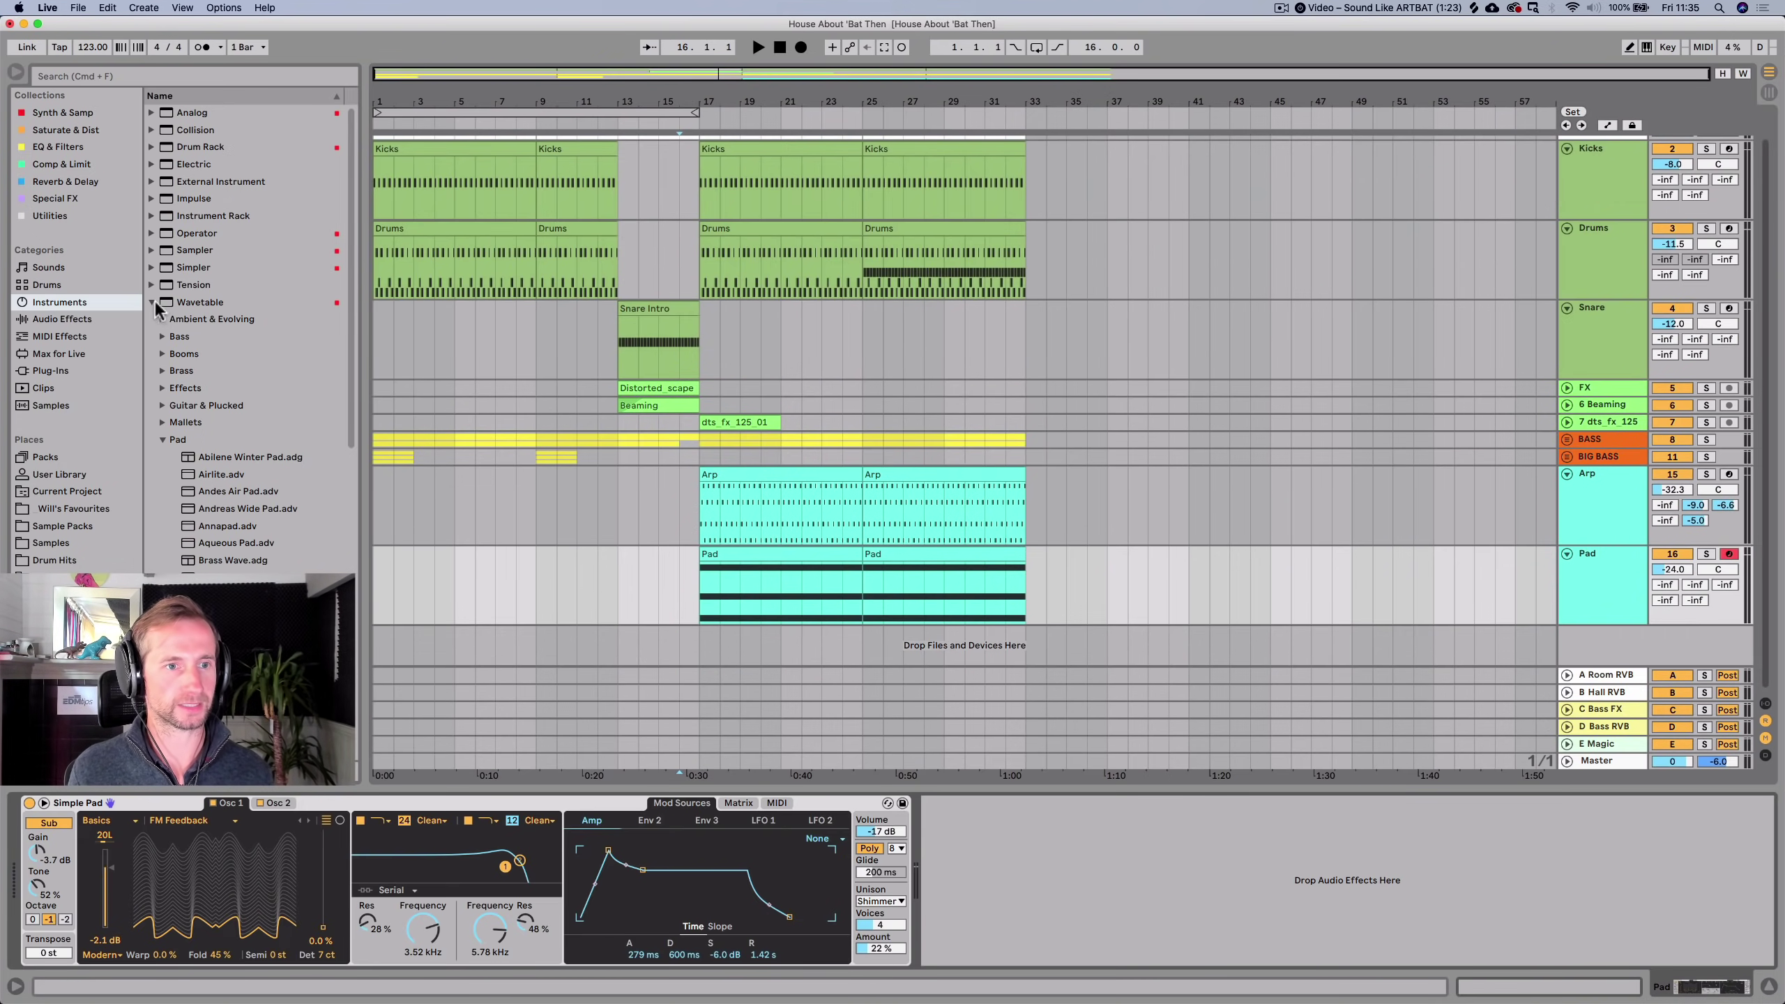
Replace the Simple Pad sound on the Pad track with Wavetable's Subtlepad preset.
{"action": "left_click", "coordinate": [151, 303]}
{"action": "key", "text": "Up"}
{"action": "key", "text": "Up"}
{"action": "key", "text": "Up"}
{"action": "key", "text": "Up"}
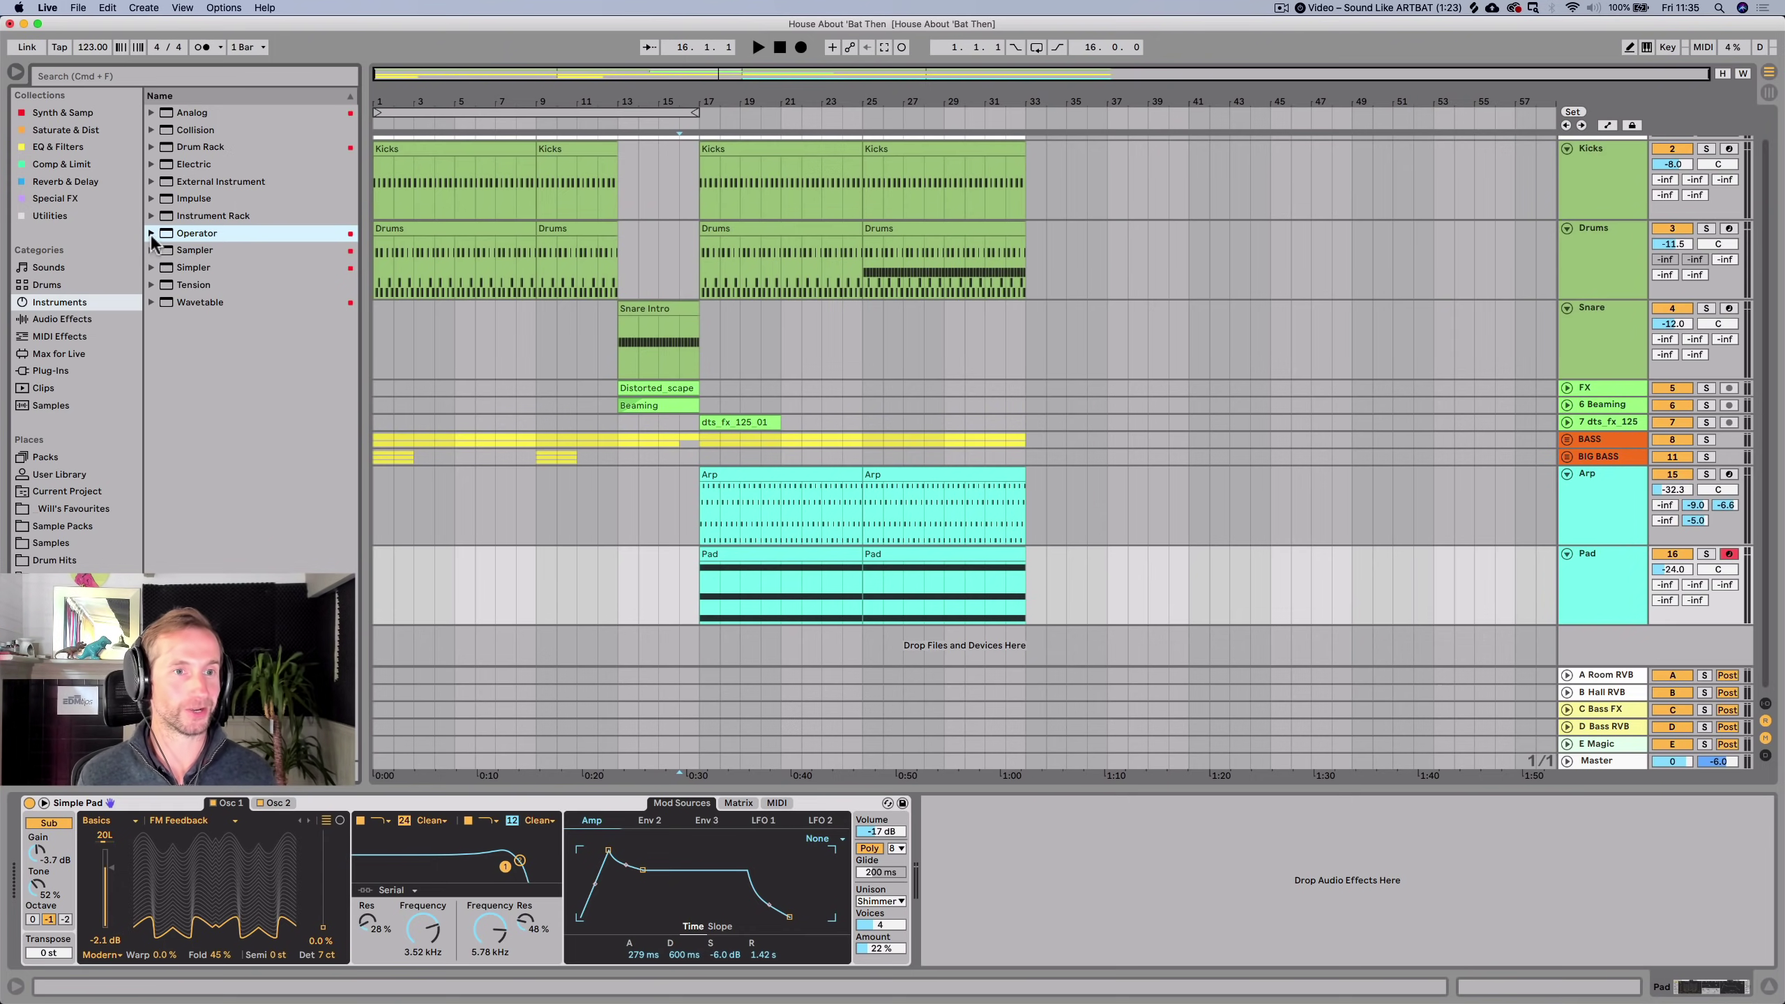
{"action": "left_click", "coordinate": [888, 804]}
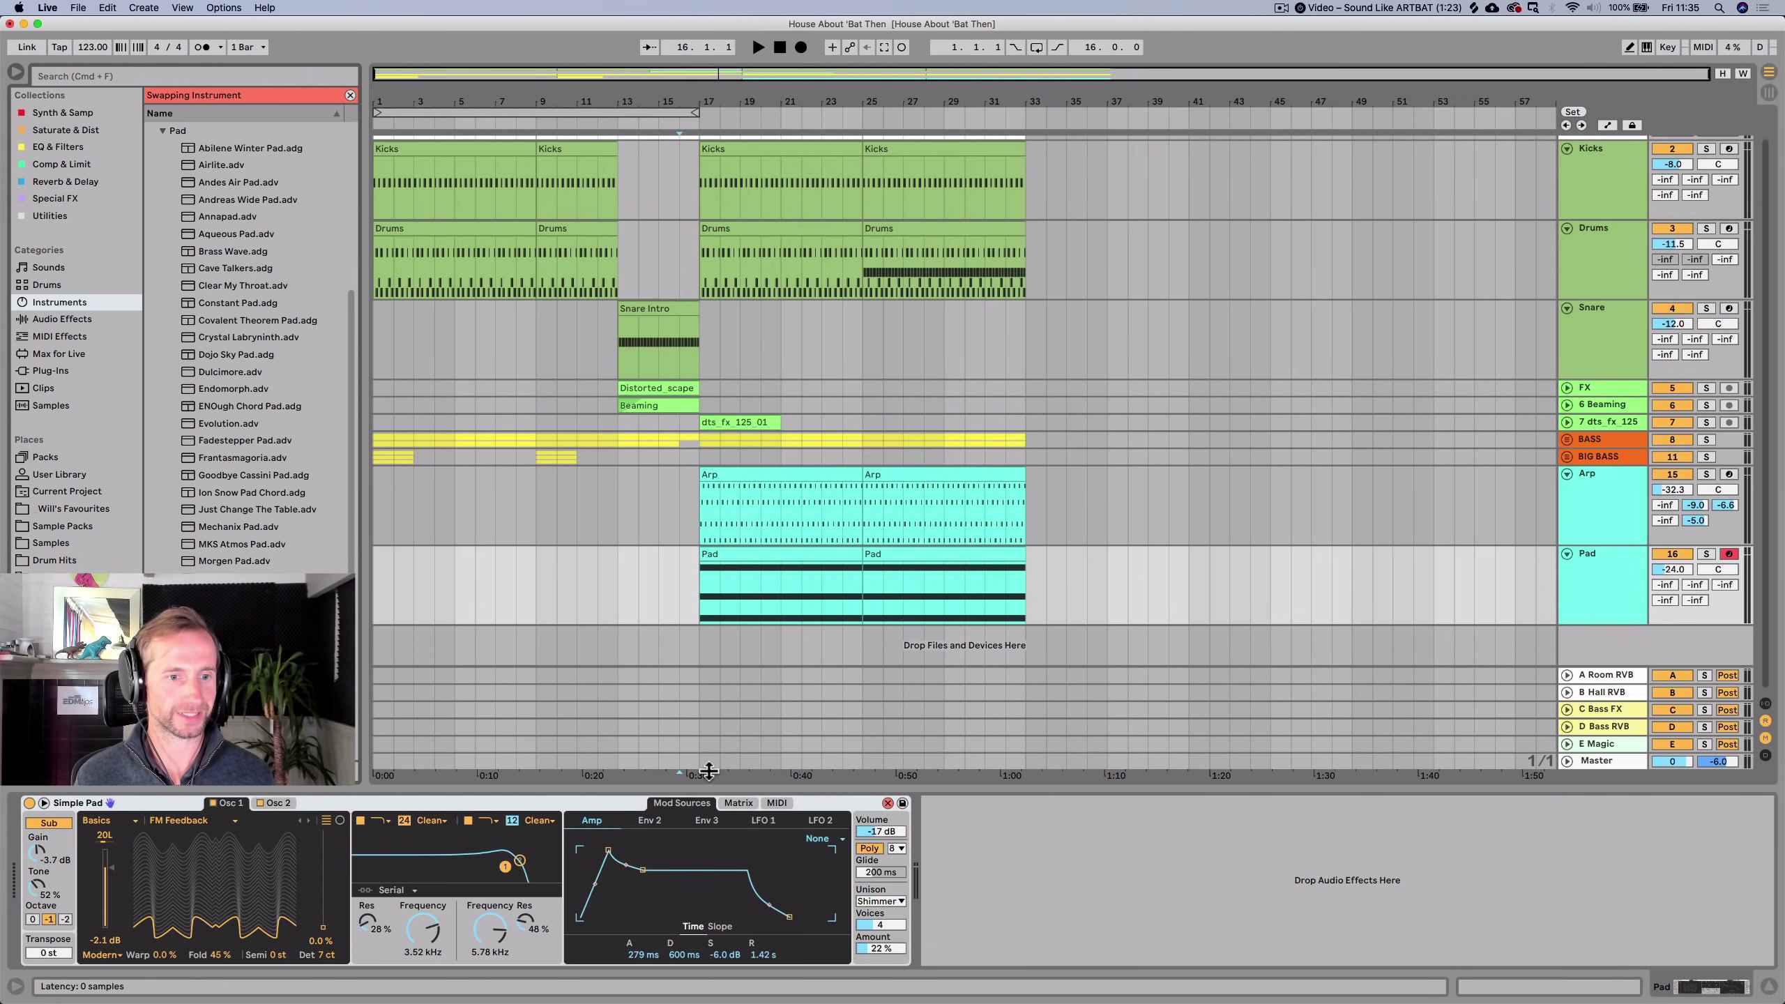
{"action": "scroll", "coordinate": [240, 549], "scroll_direction": "down", "scroll_amount": 6}
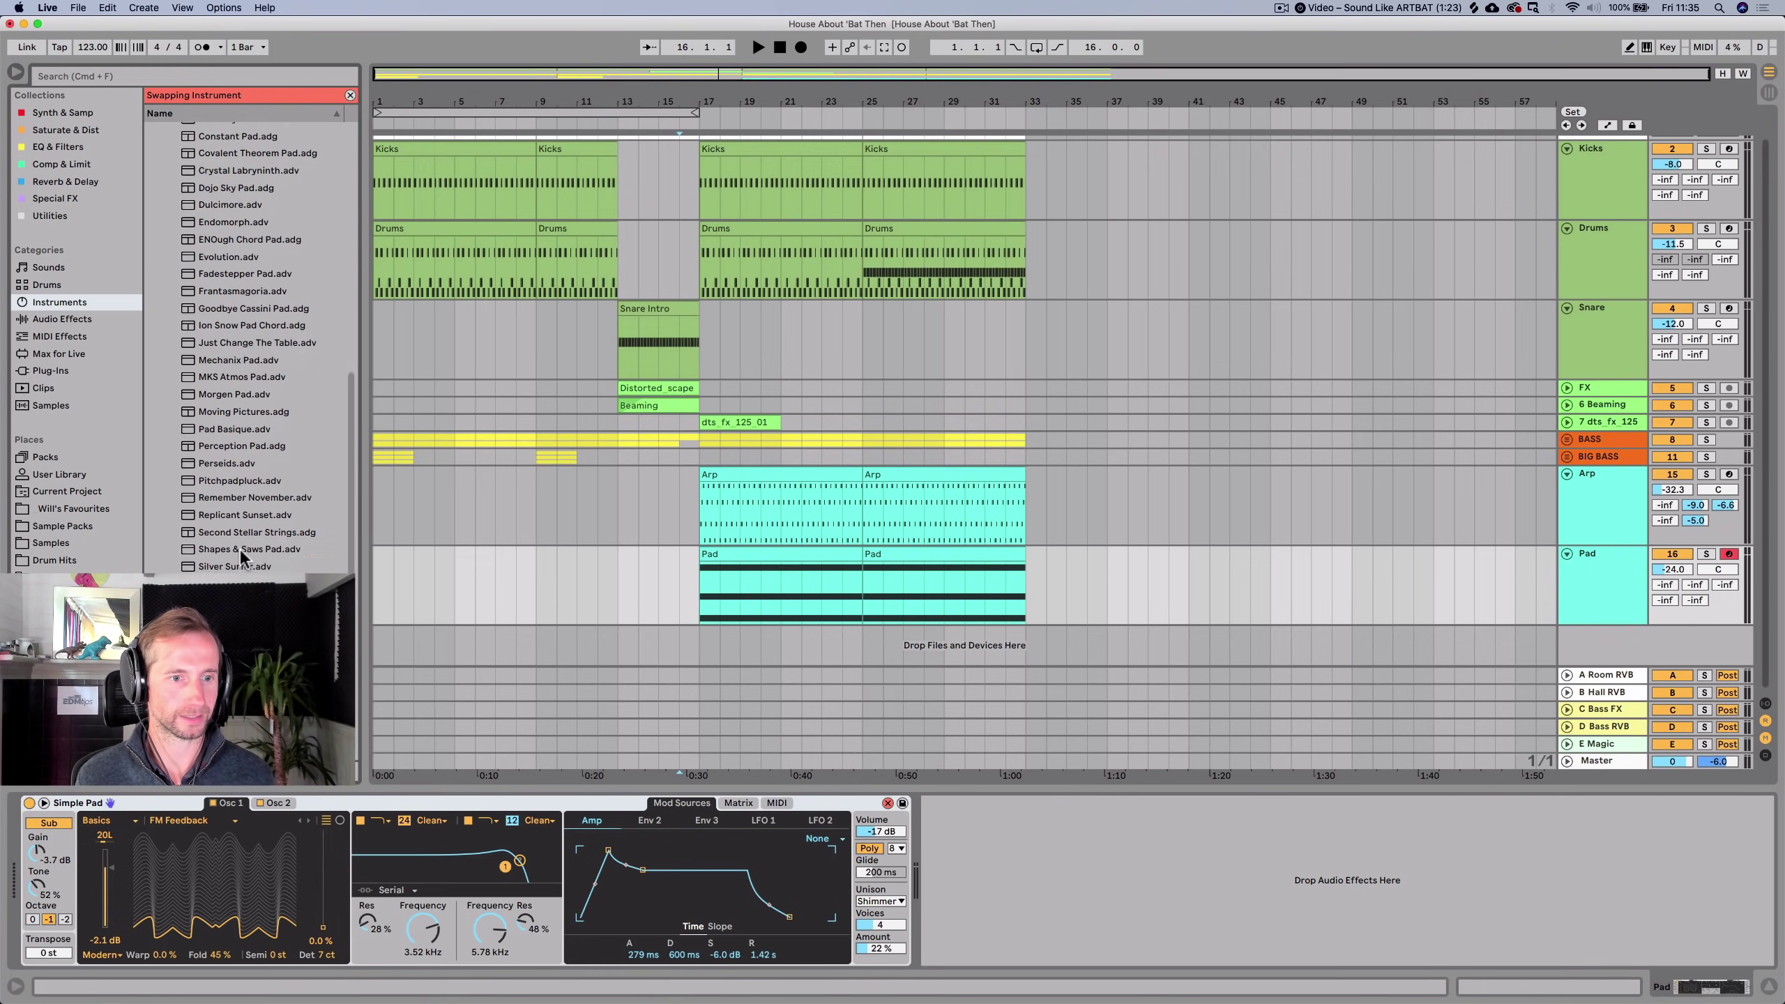
{"action": "key", "text": "space"}
{"action": "double_click", "coordinate": [239, 717]}
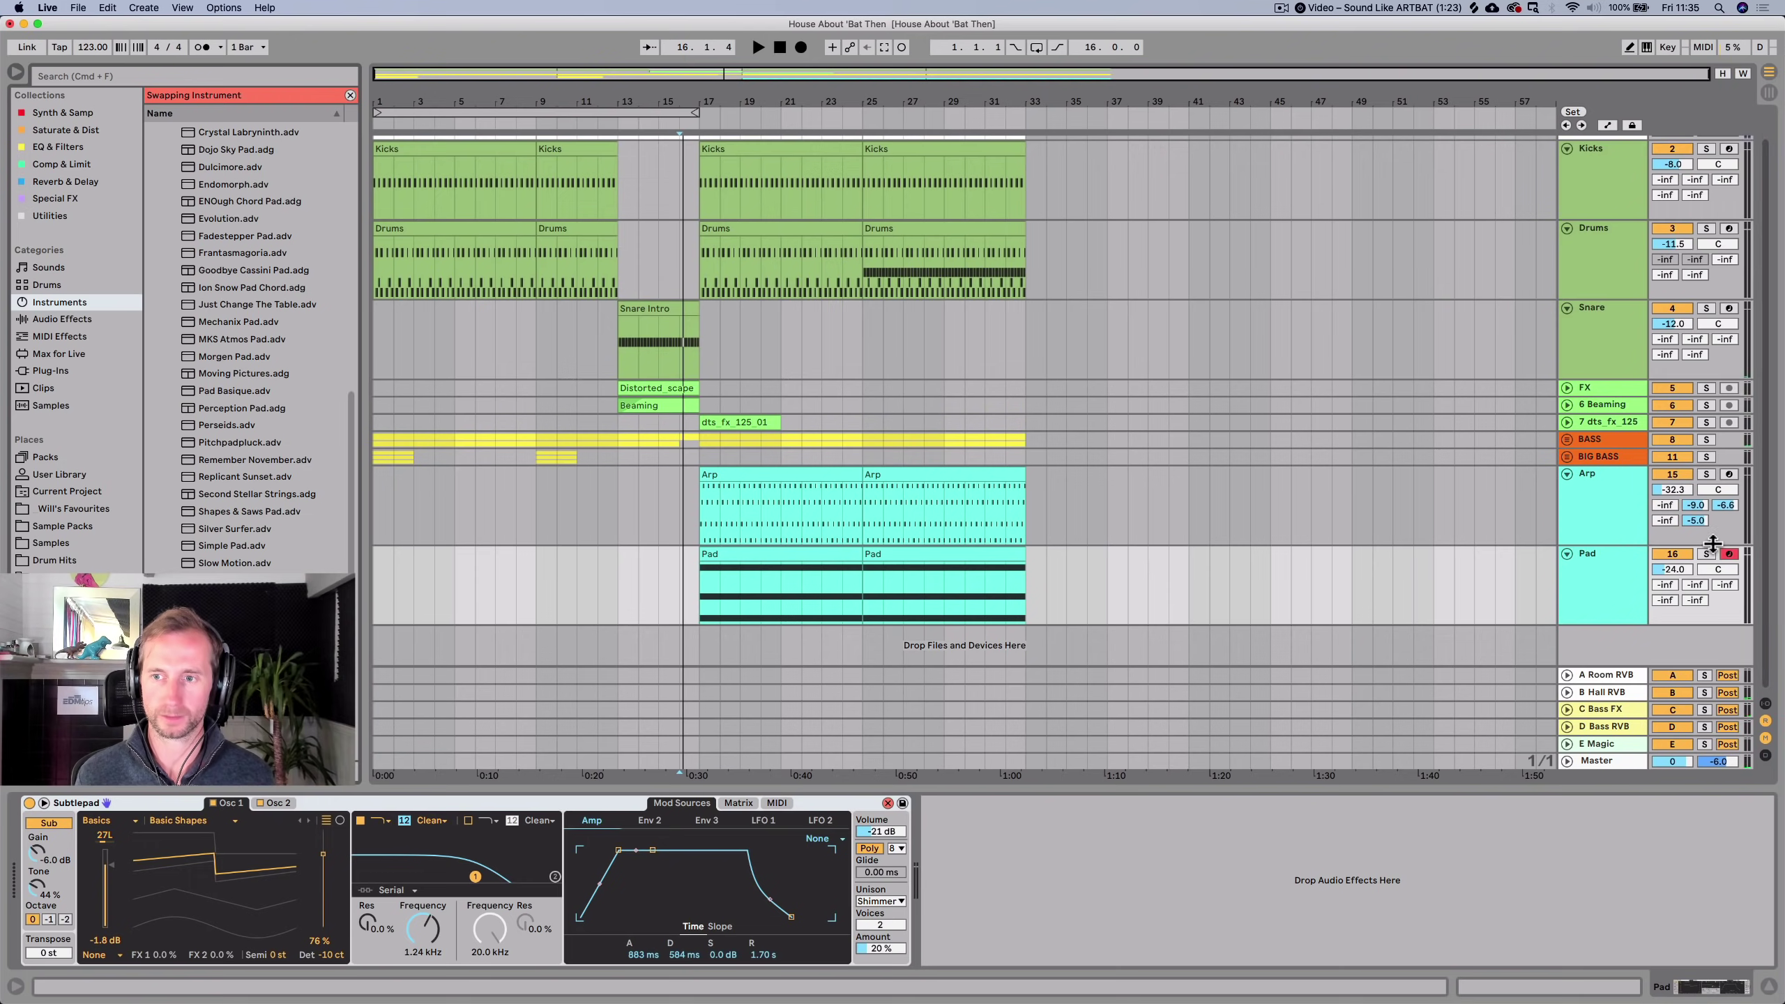
Solo the Pad track, play the Subtlepad chord, and collapse the Wavetable preset folders.
{"action": "left_click", "coordinate": [1706, 555]}
{"action": "key", "text": "space"}
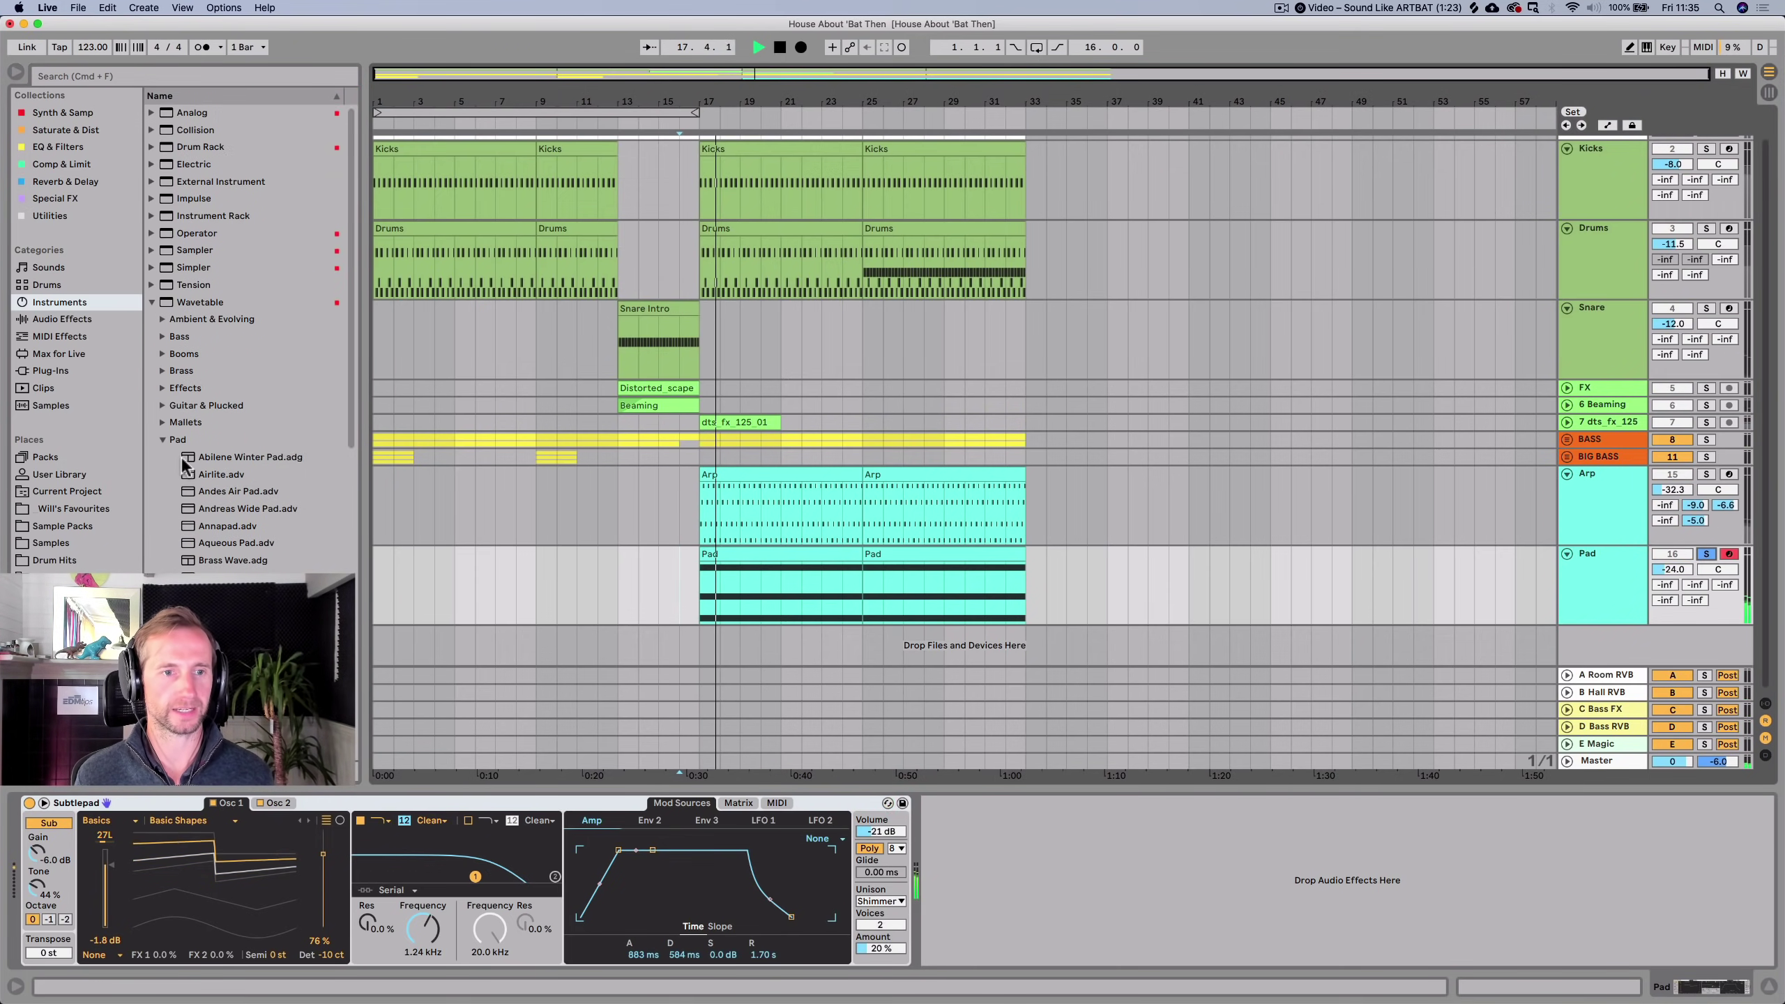
{"action": "left_click", "coordinate": [165, 440]}
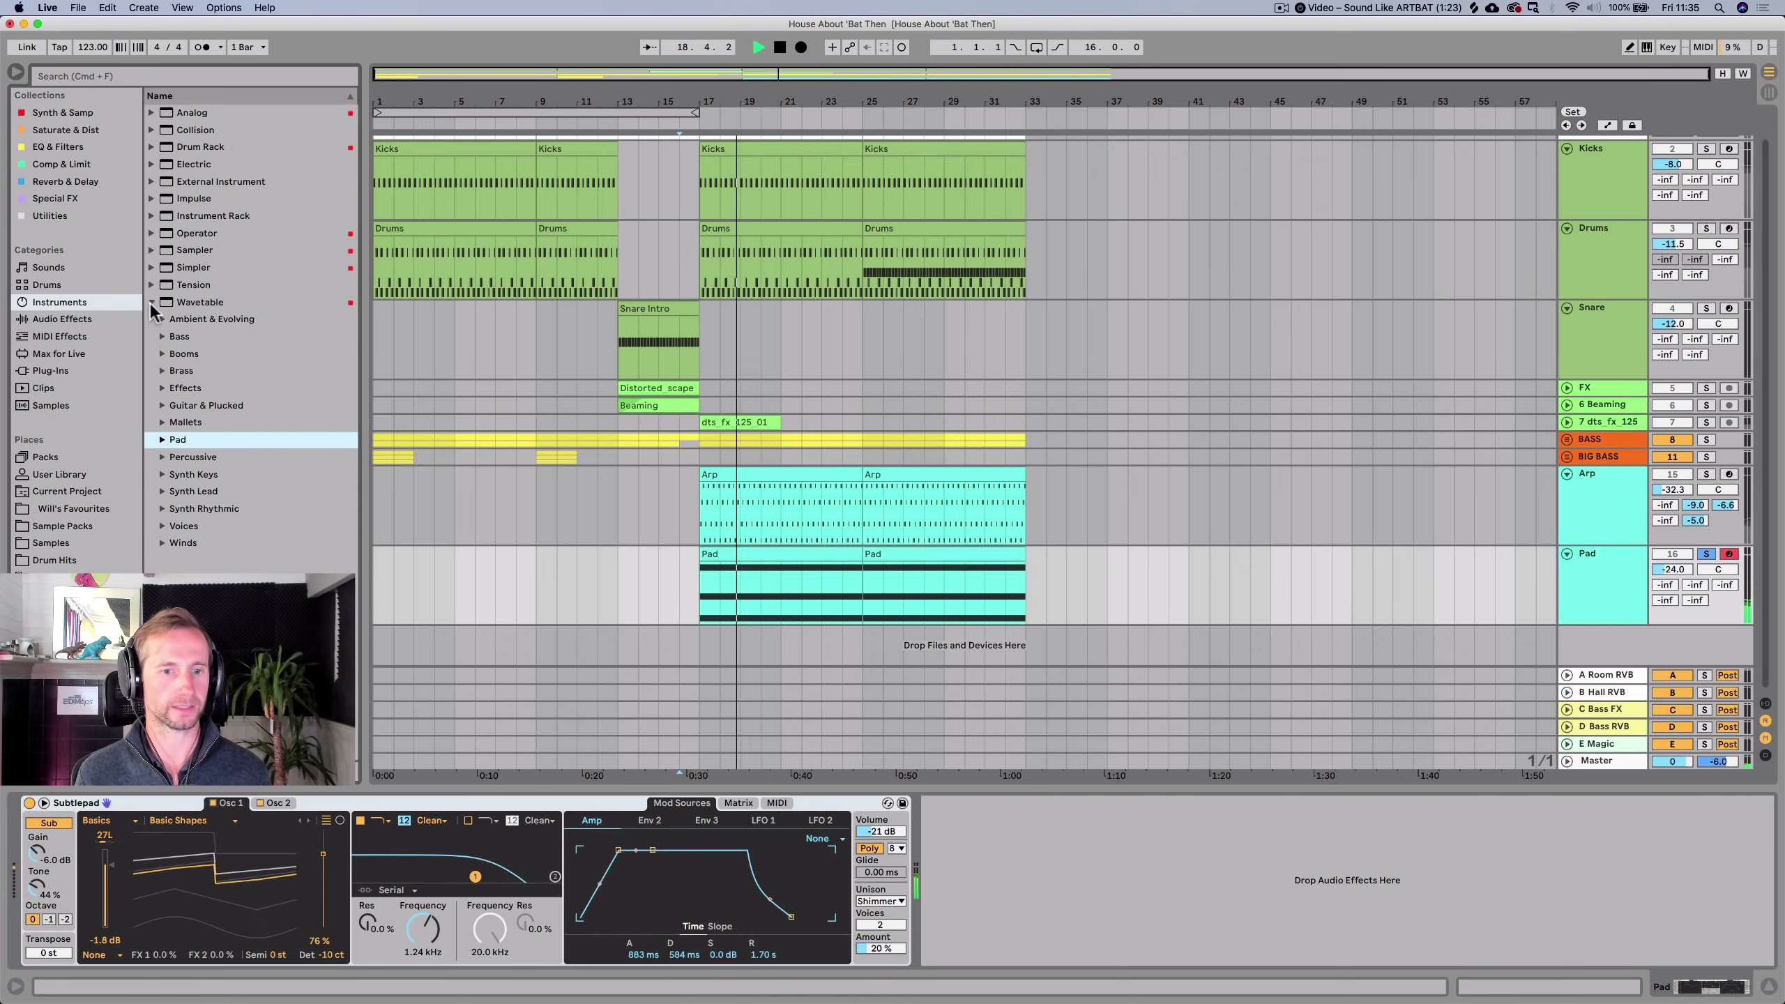
{"action": "left_click", "coordinate": [152, 302]}
{"action": "key", "text": "space"}
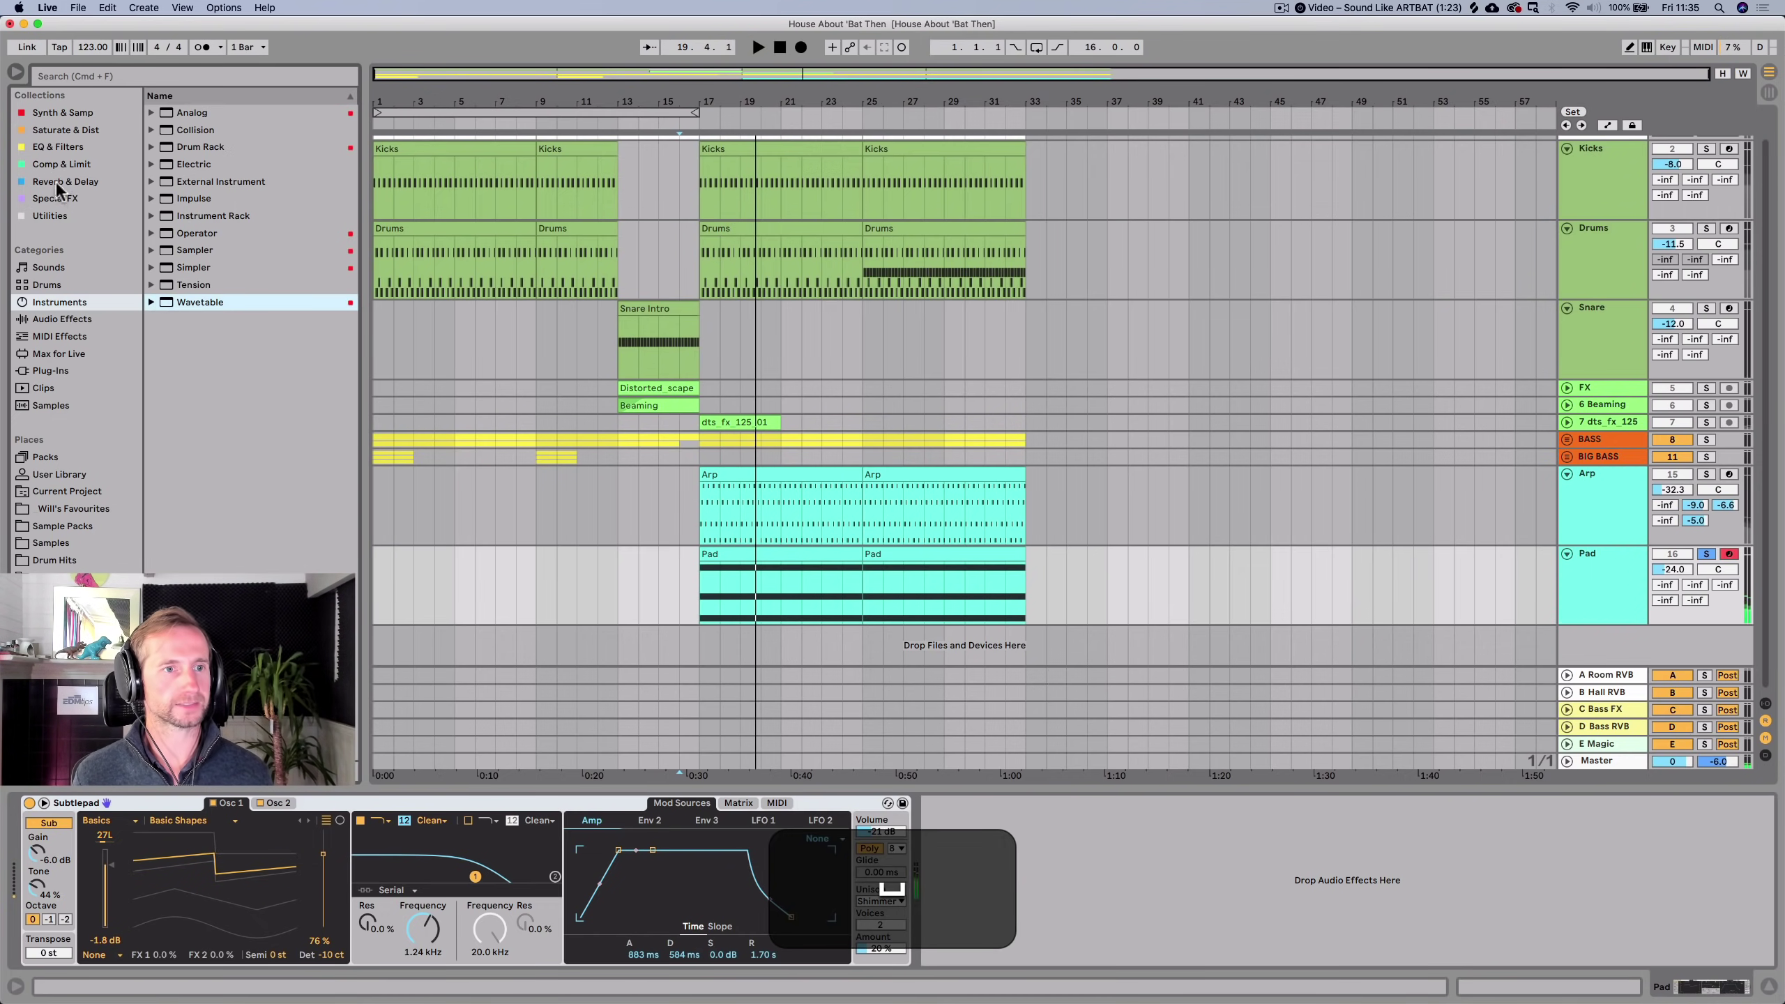
Add a Phaser from the Special FX collection after Wavetable on the Pad track.
{"action": "left_click", "coordinate": [55, 213]}
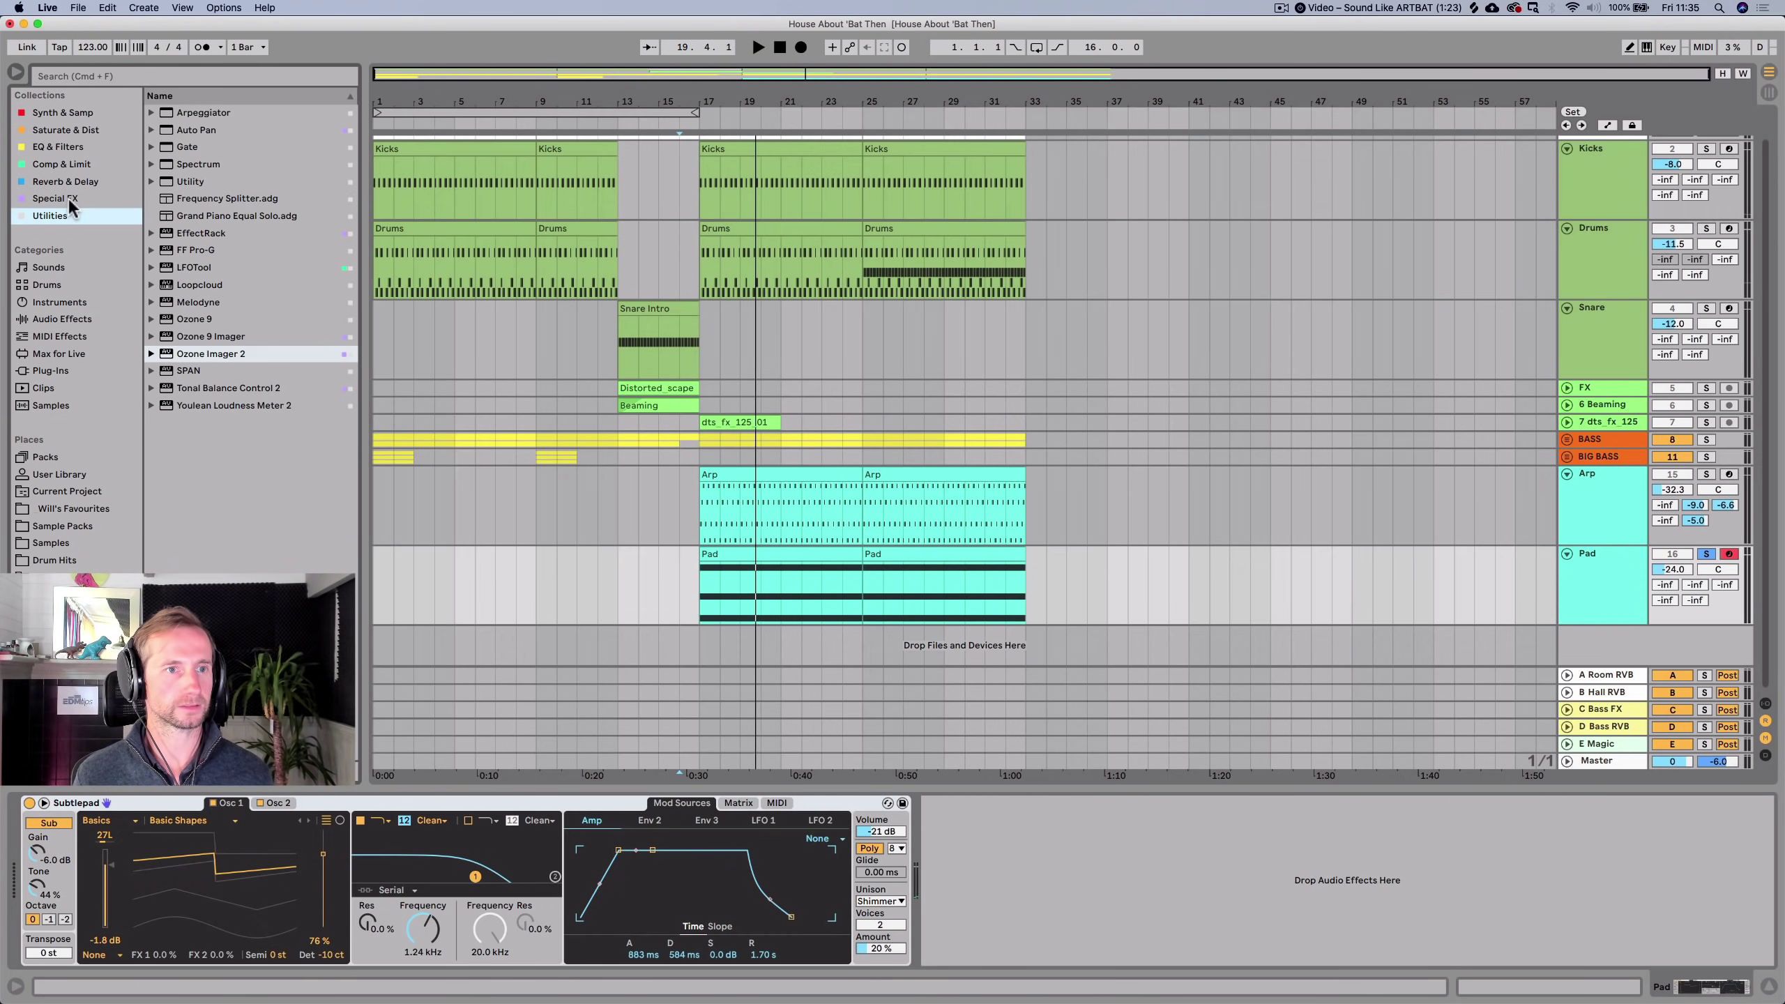
{"action": "left_click", "coordinate": [56, 198]}
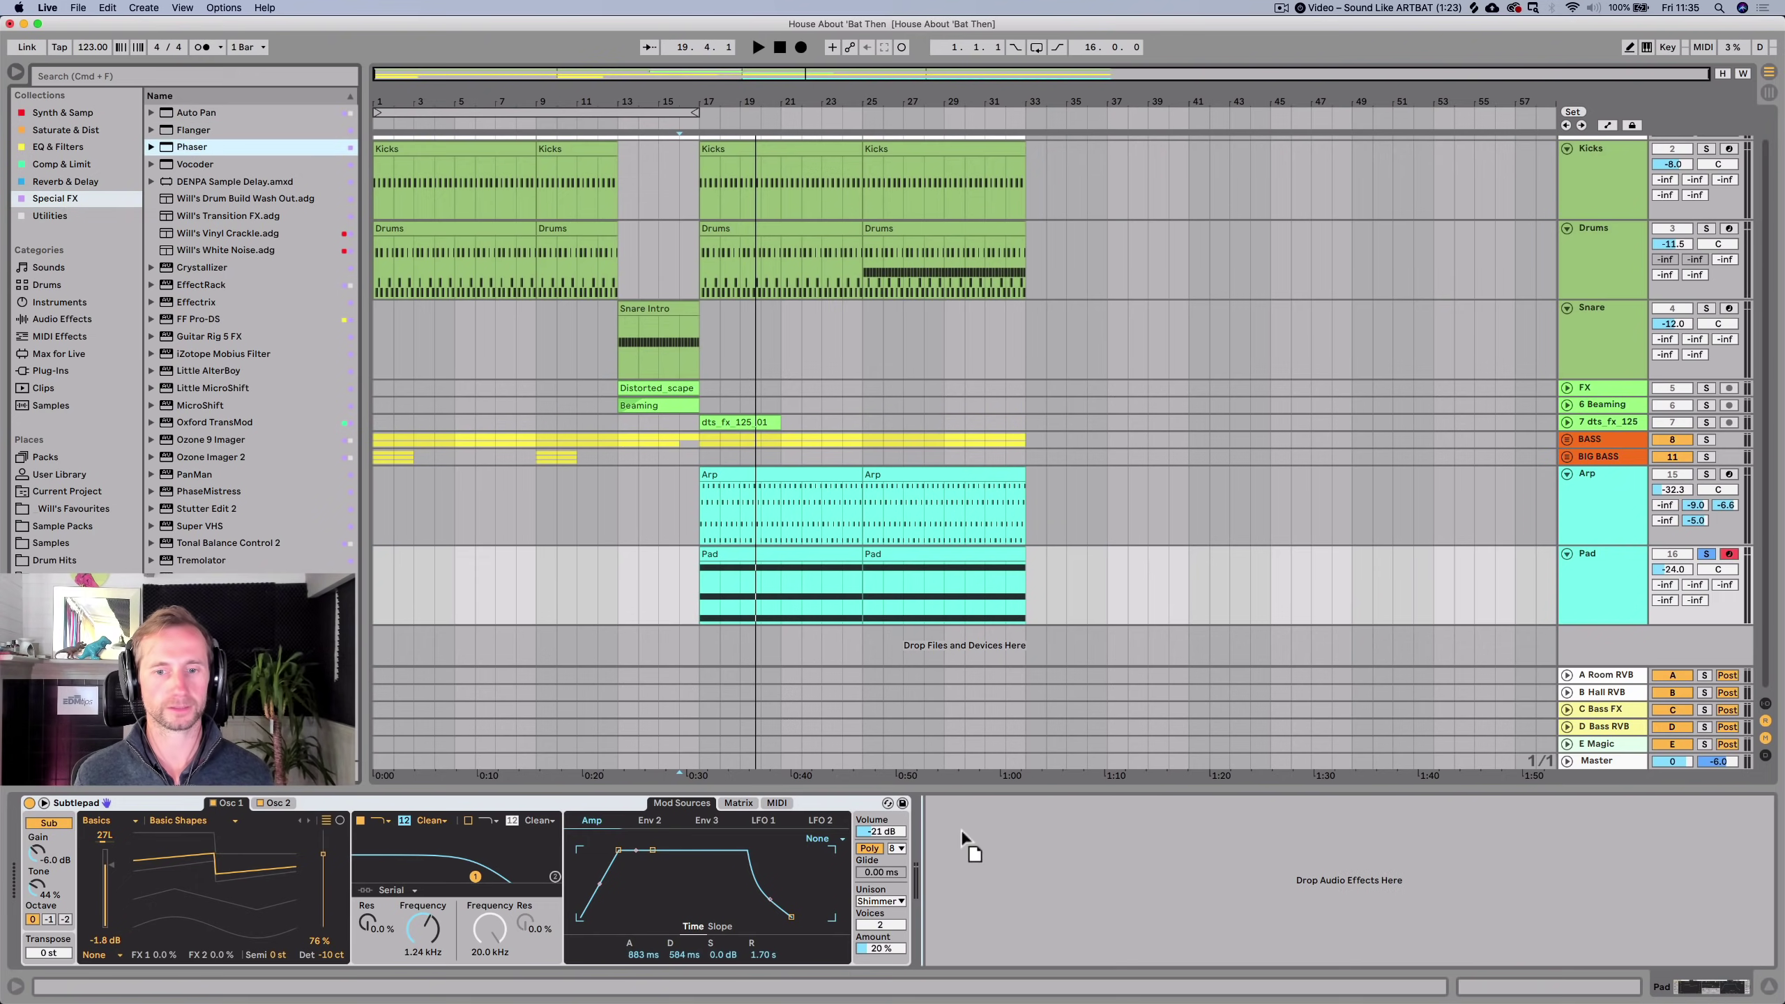
{"action": "left_click_drag", "start_coordinate": [970, 842], "coordinate": [972, 847]}
{"action": "key", "text": "space"}
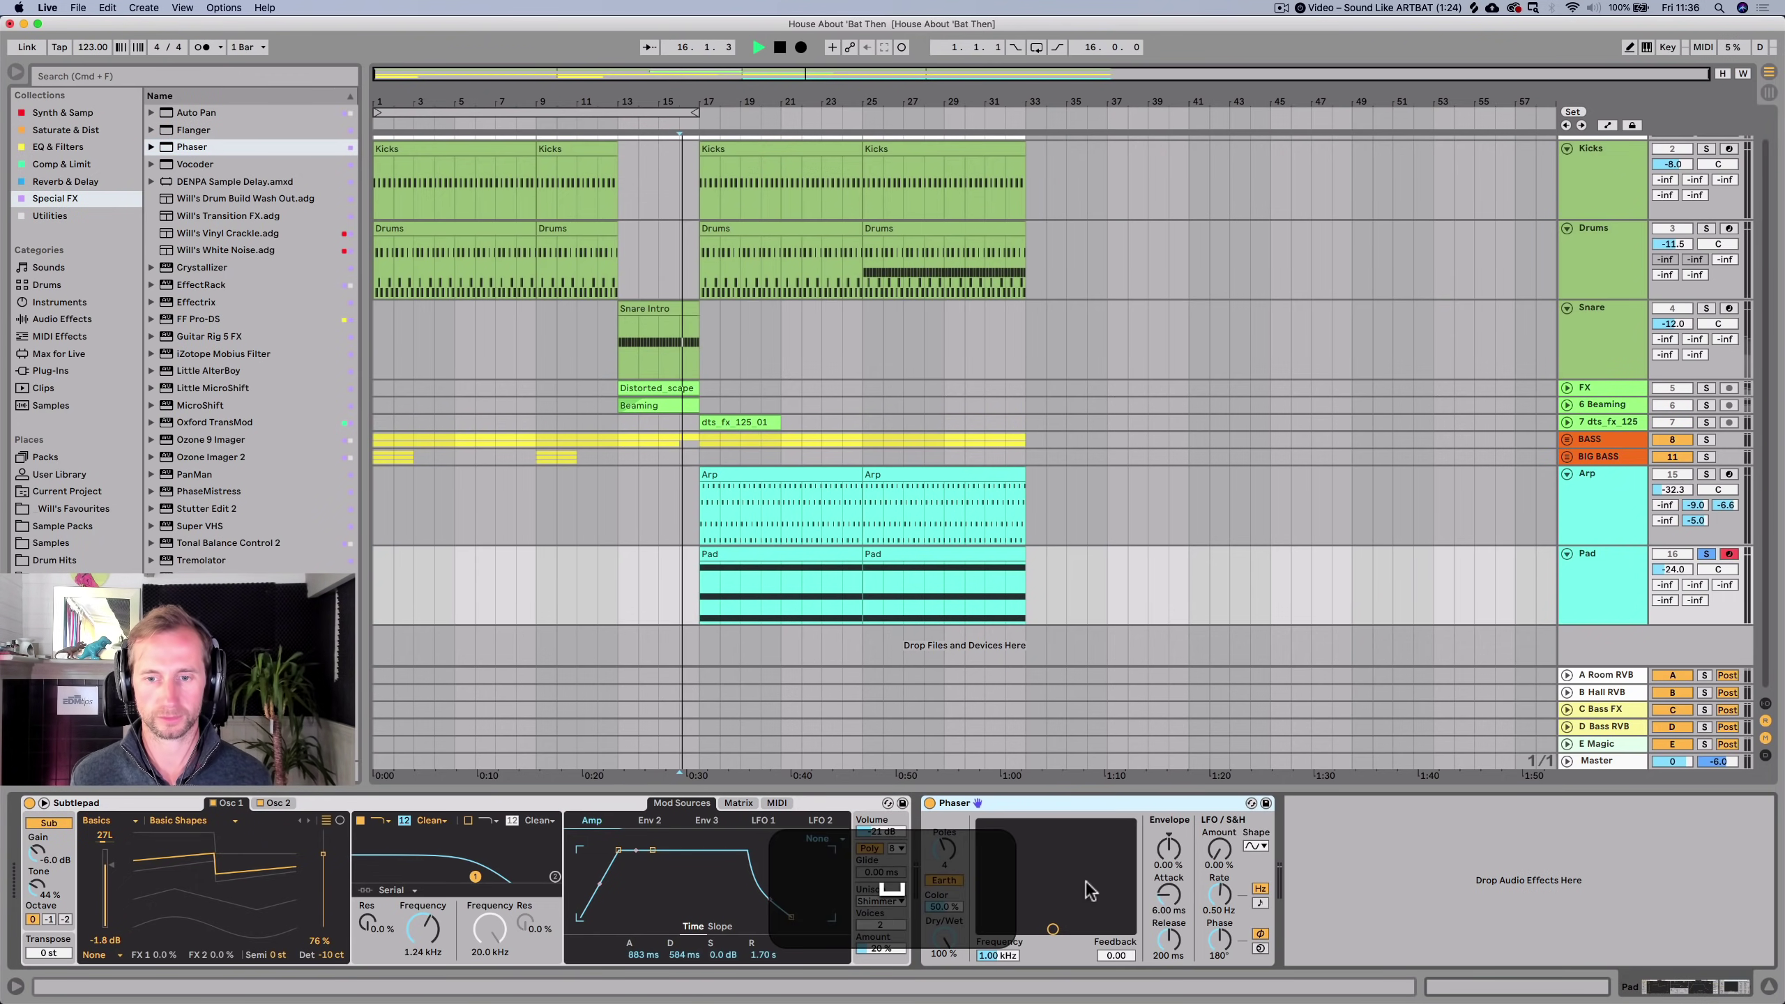
During playback from bar 17, set the Phaser's LFO amount to 77%, rate to 0.06 Hz, frequency to 1.74 kHz and feedback to 0.88.
{"action": "left_click", "coordinate": [697, 593]}
{"action": "key", "text": "space"}
{"action": "left_click_drag", "start_coordinate": [1214, 866], "coordinate": [1219, 916]}
{"action": "left_click_drag", "start_coordinate": [1220, 854], "coordinate": [1219, 857]}
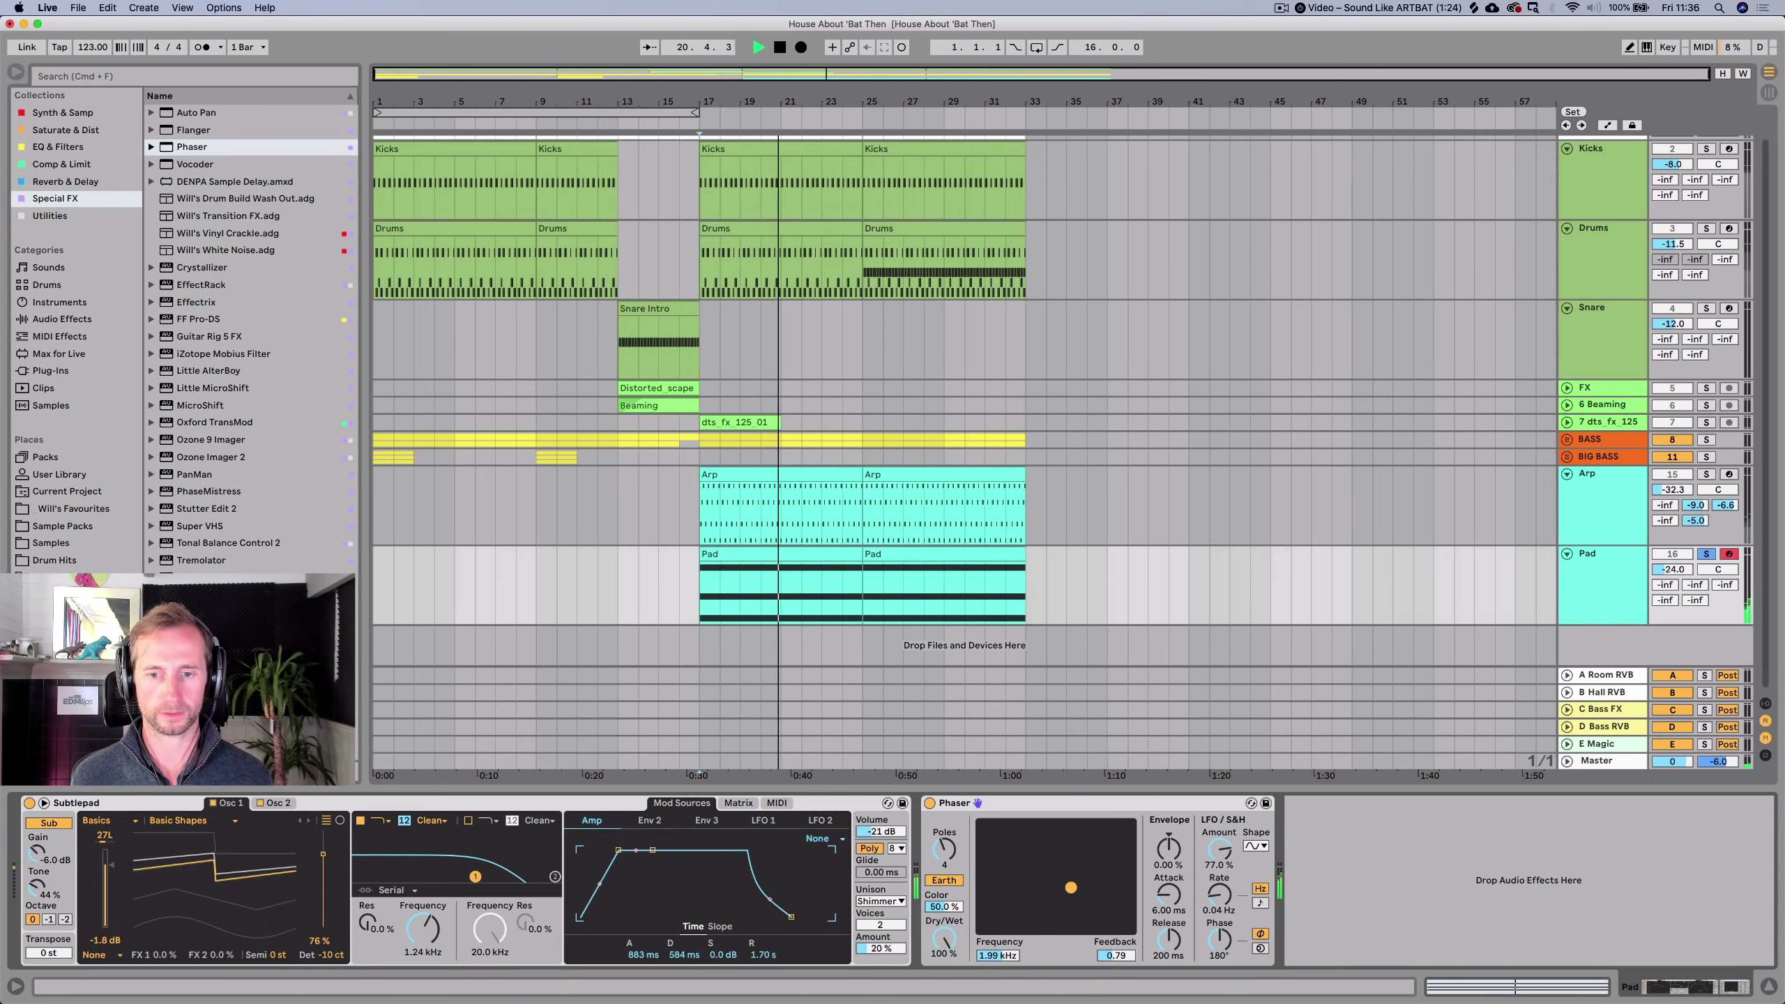
{"action": "left_click_drag", "start_coordinate": [1071, 888], "coordinate": [1068, 867]}
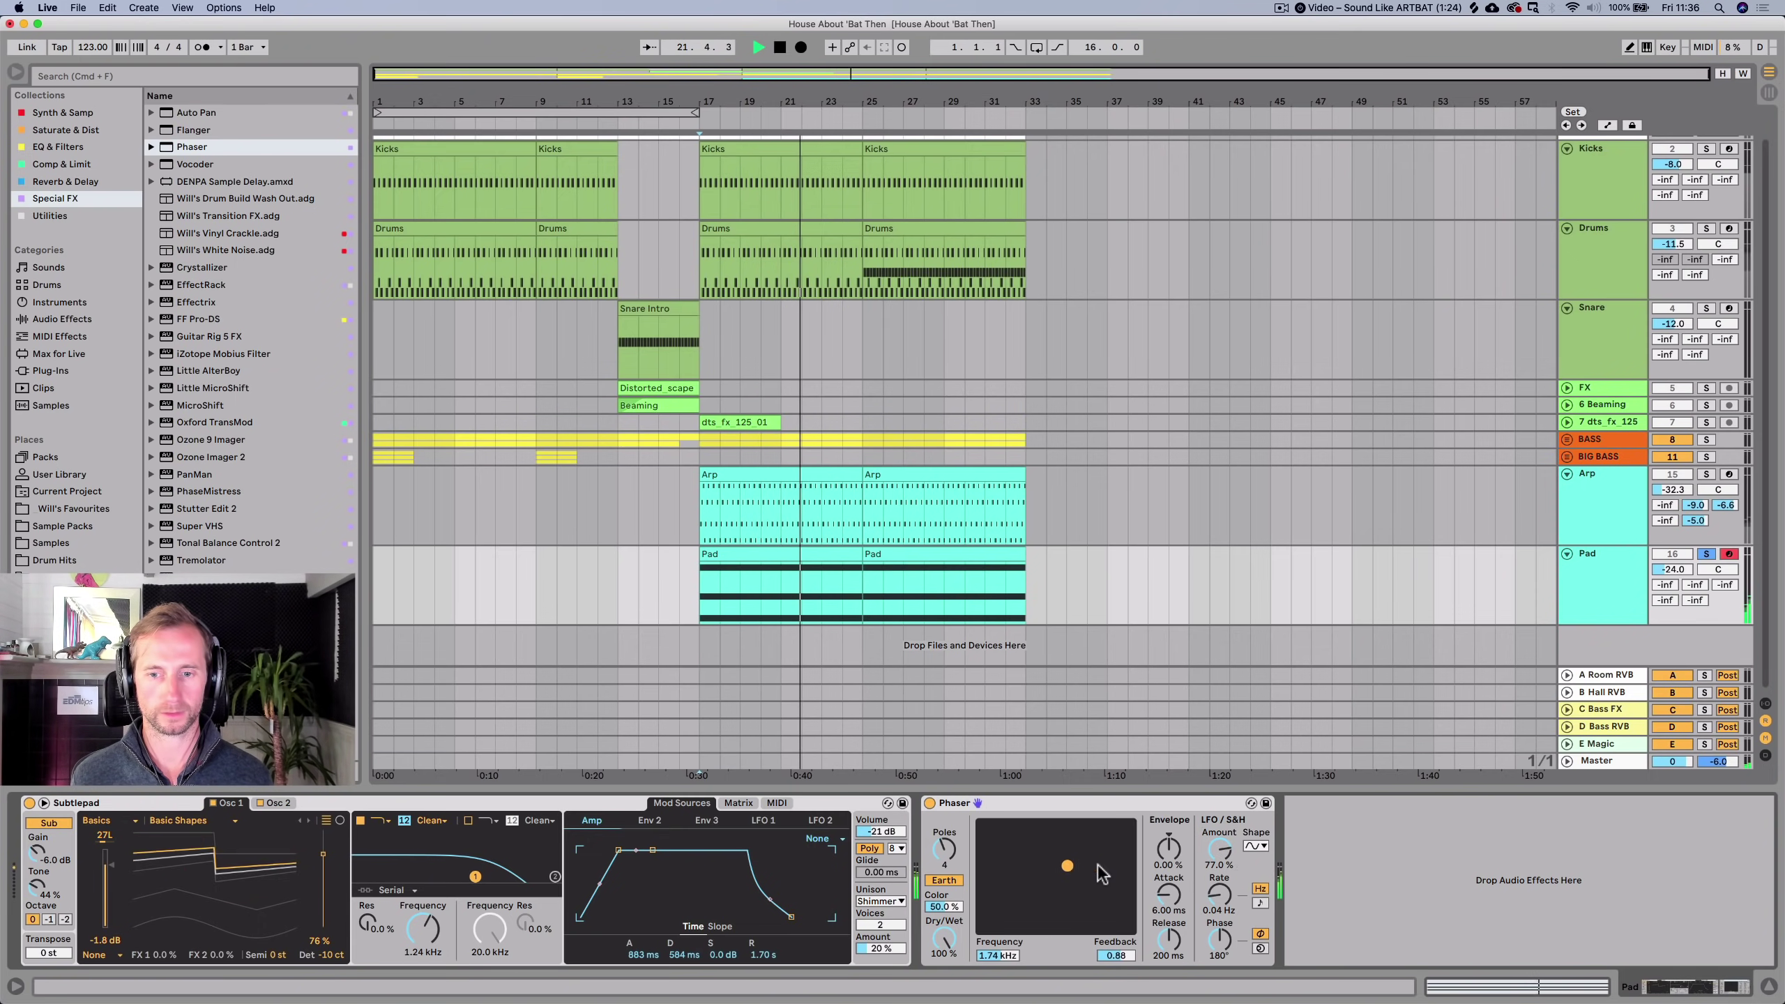
{"action": "key", "text": "super"}
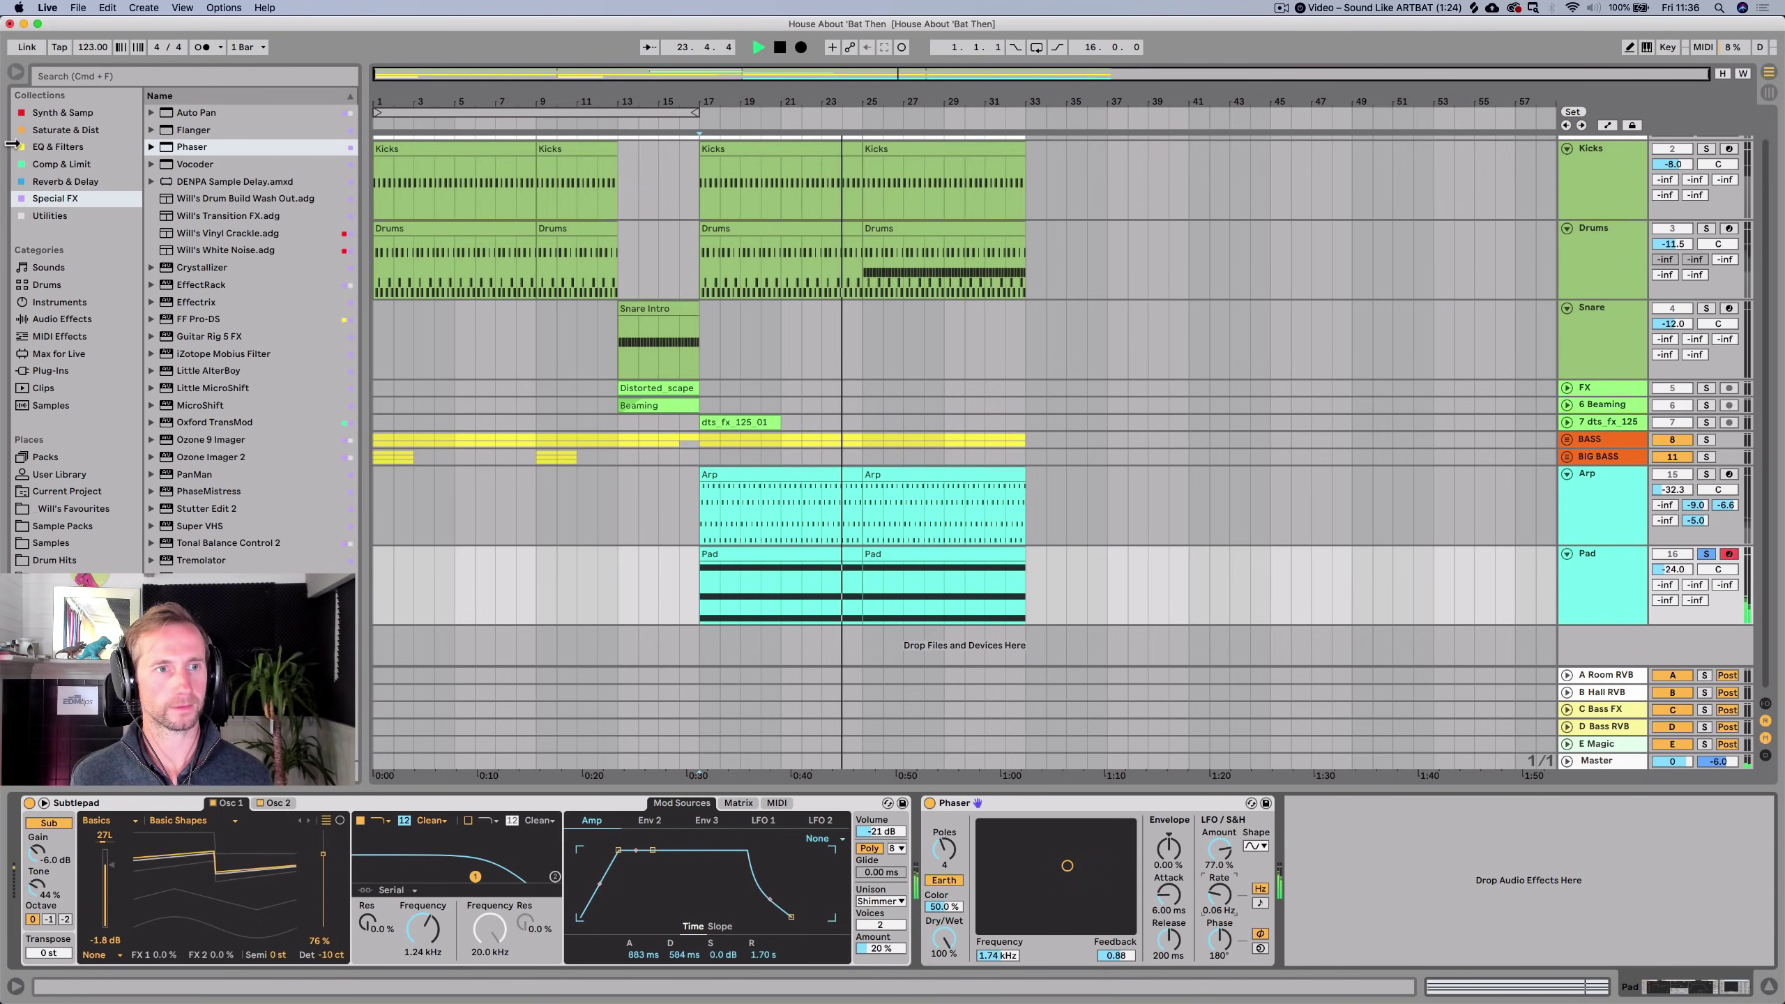
Add an EQ Eight after the Phaser on the Pad track and cut 6.07 dB at 367 Hz.
{"action": "left_click", "coordinate": [28, 146]}
{"action": "left_click_drag", "start_coordinate": [194, 129], "coordinate": [1114, 830]}
{"action": "key", "text": "space"}
{"action": "key", "text": "space"}
{"action": "left_click_drag", "start_coordinate": [1608, 886], "coordinate": [1491, 896]}
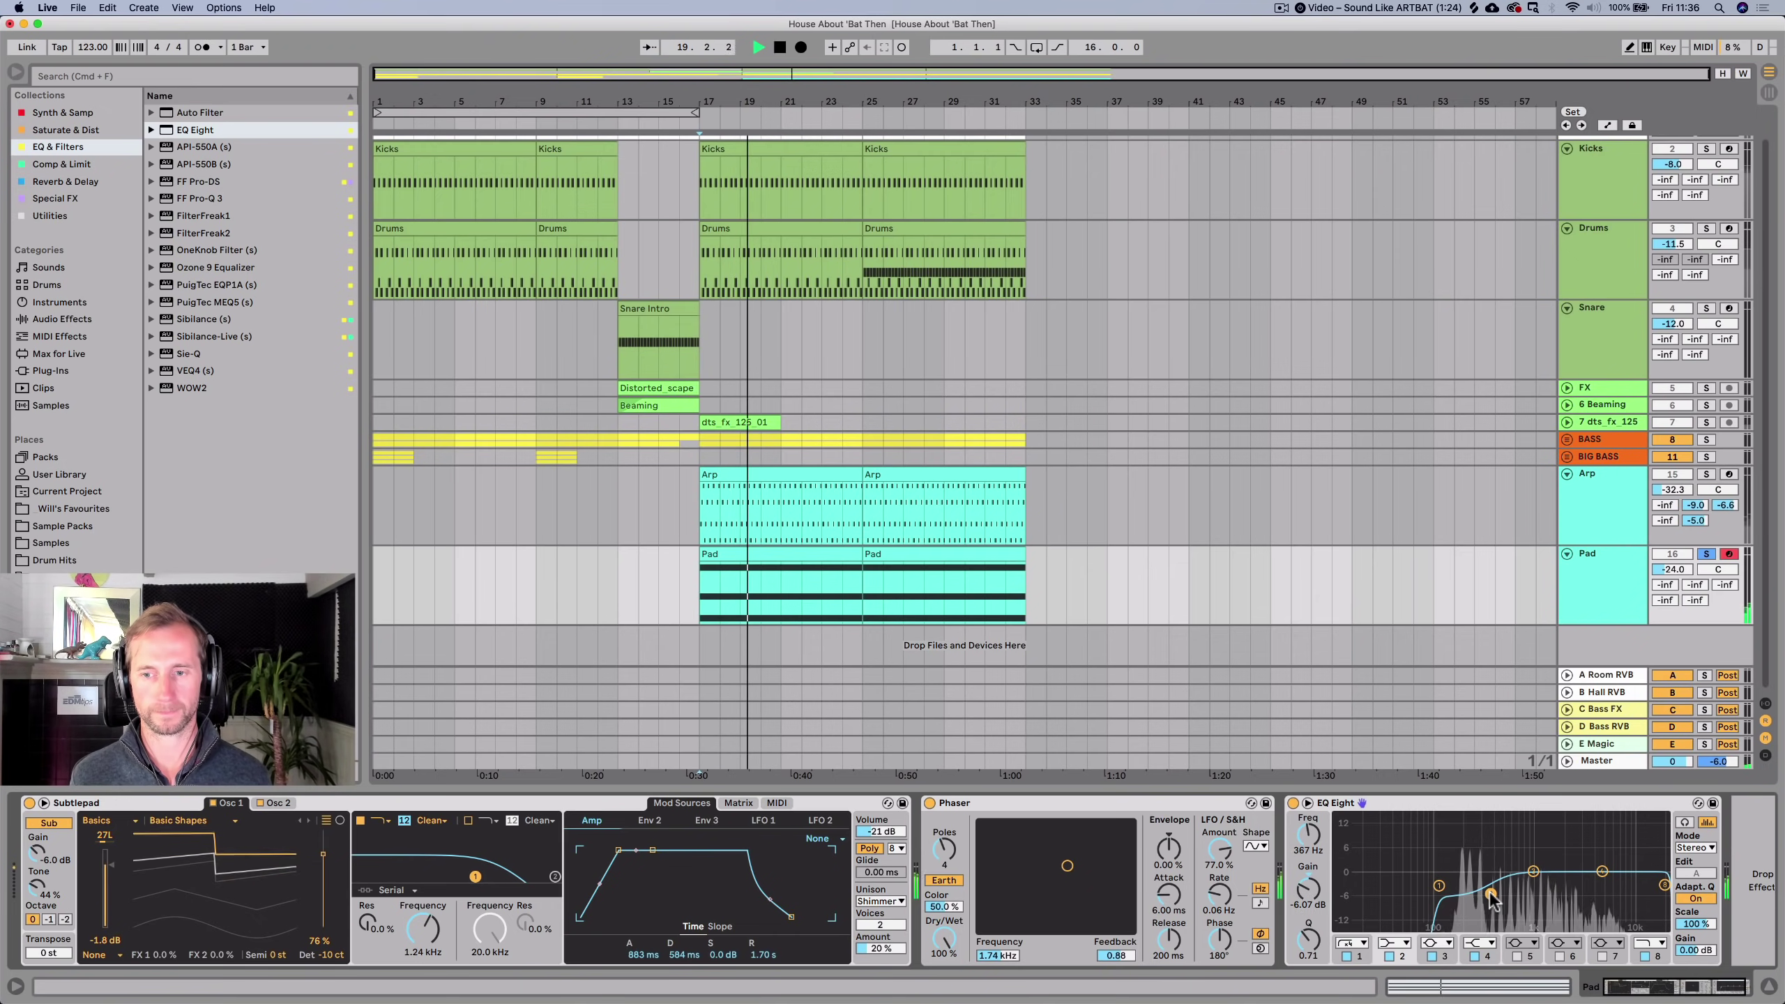
Solo the Arp alongside the Pad during playback and lower the Arp's Auto Filter frequency to 2.29 kHz.
{"action": "key", "text": "space"}
{"action": "key", "text": "space"}
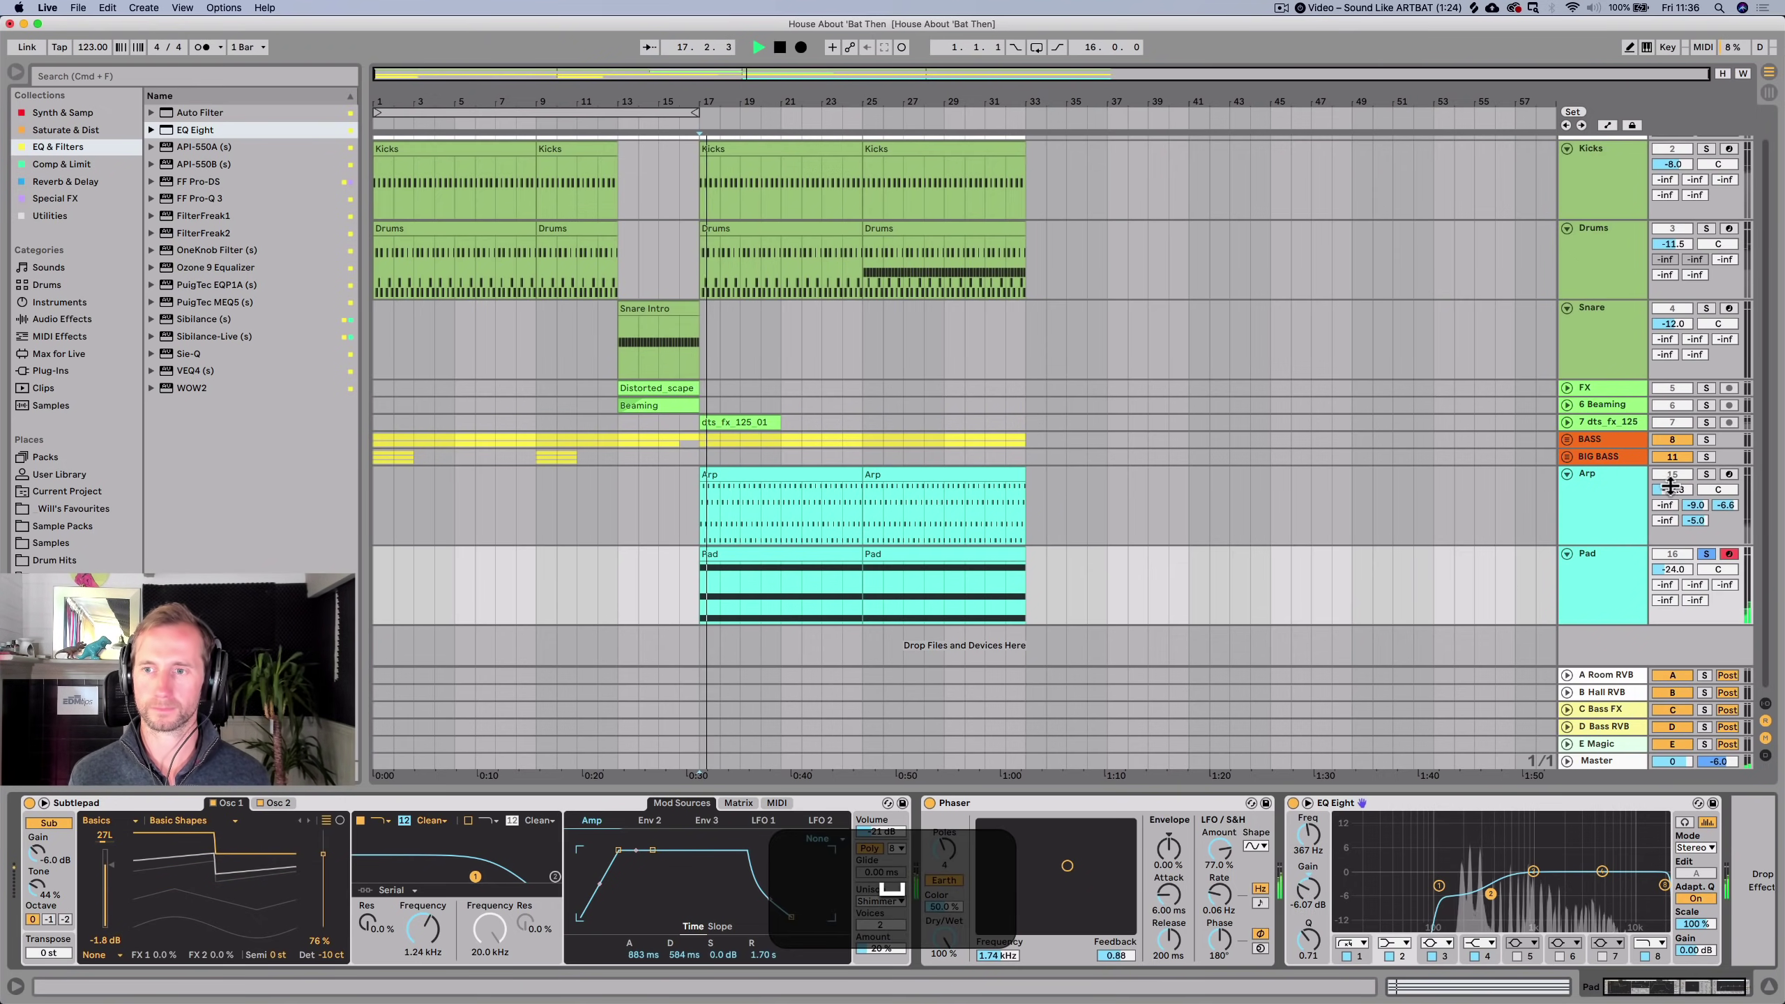
{"action": "left_click", "coordinate": [1706, 474], "text": "super"}
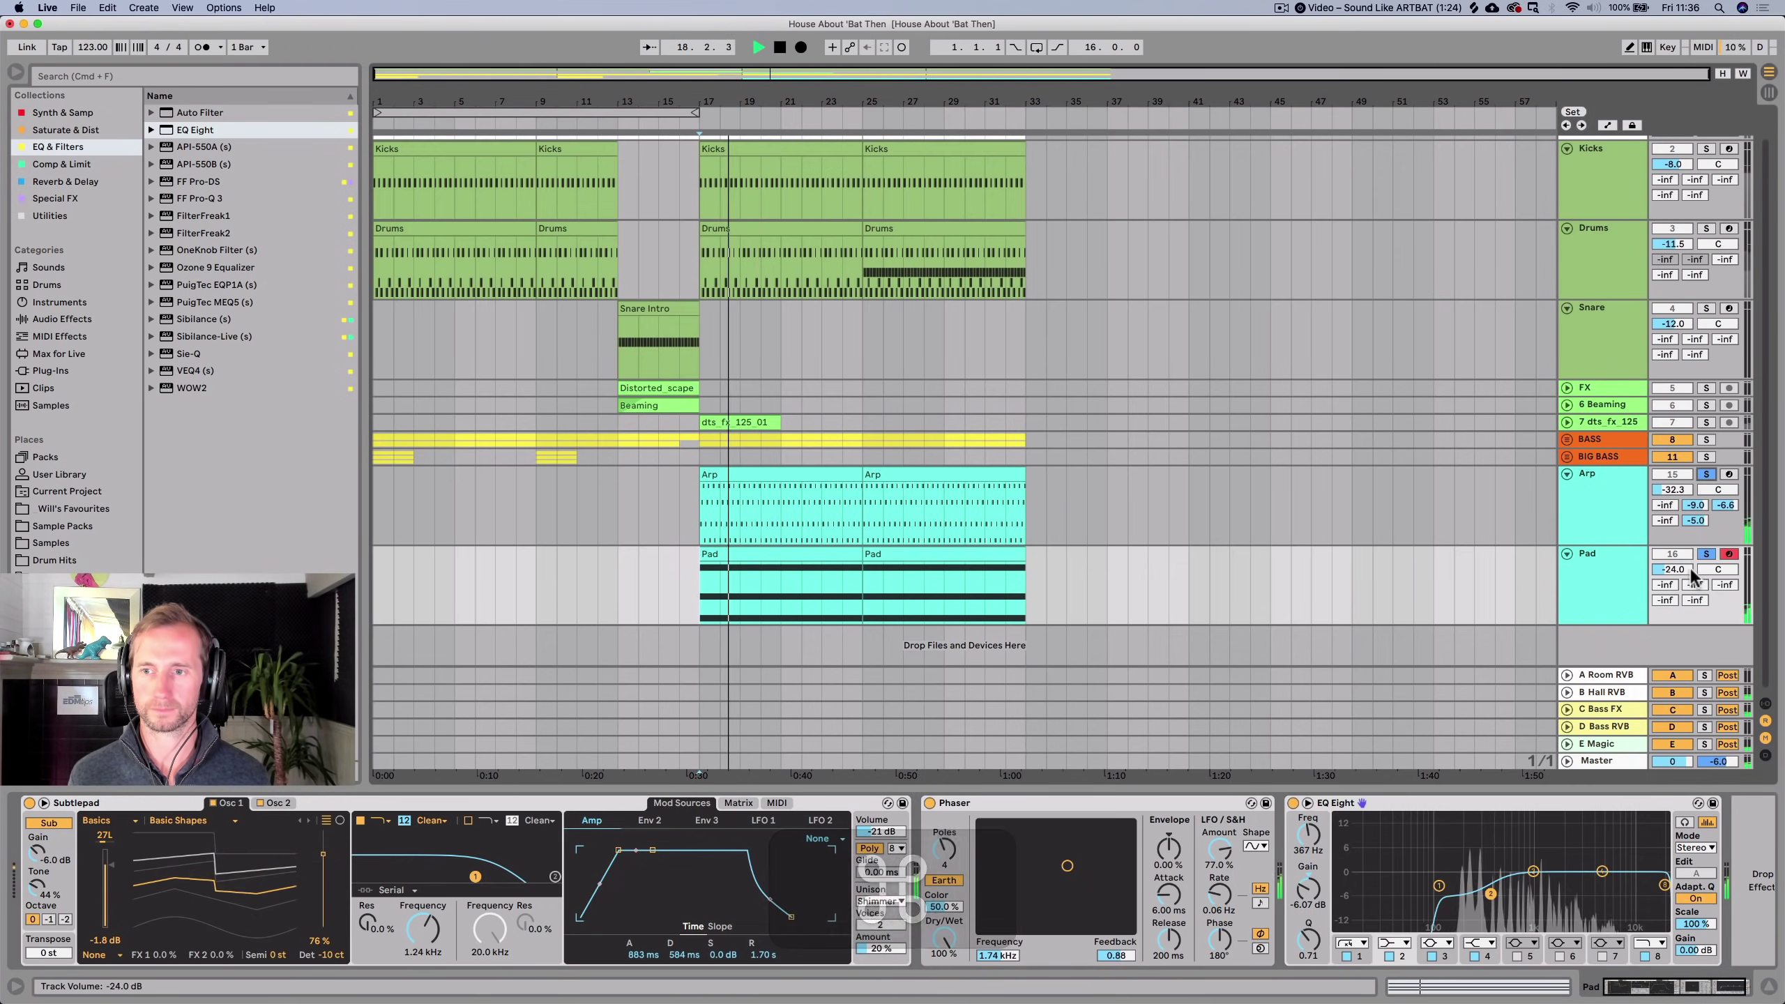
{"action": "left_click", "coordinate": [1610, 508]}
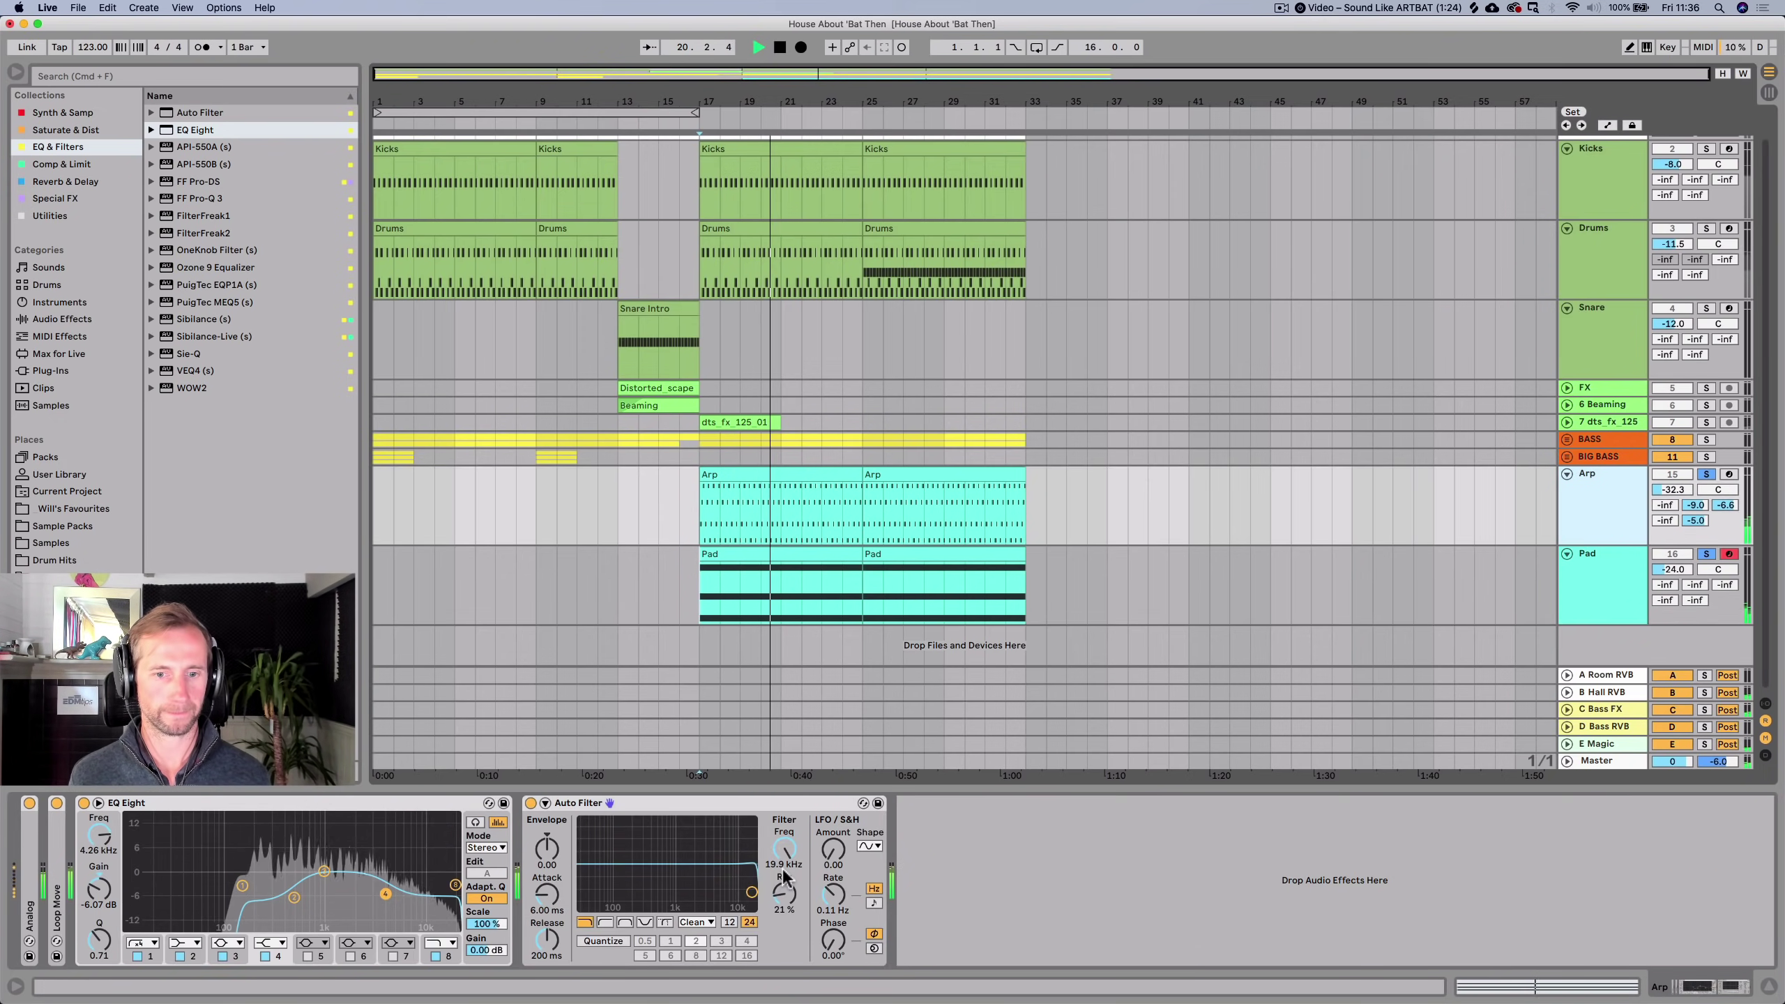
{"action": "left_click_drag", "start_coordinate": [770, 862], "coordinate": [770, 908]}
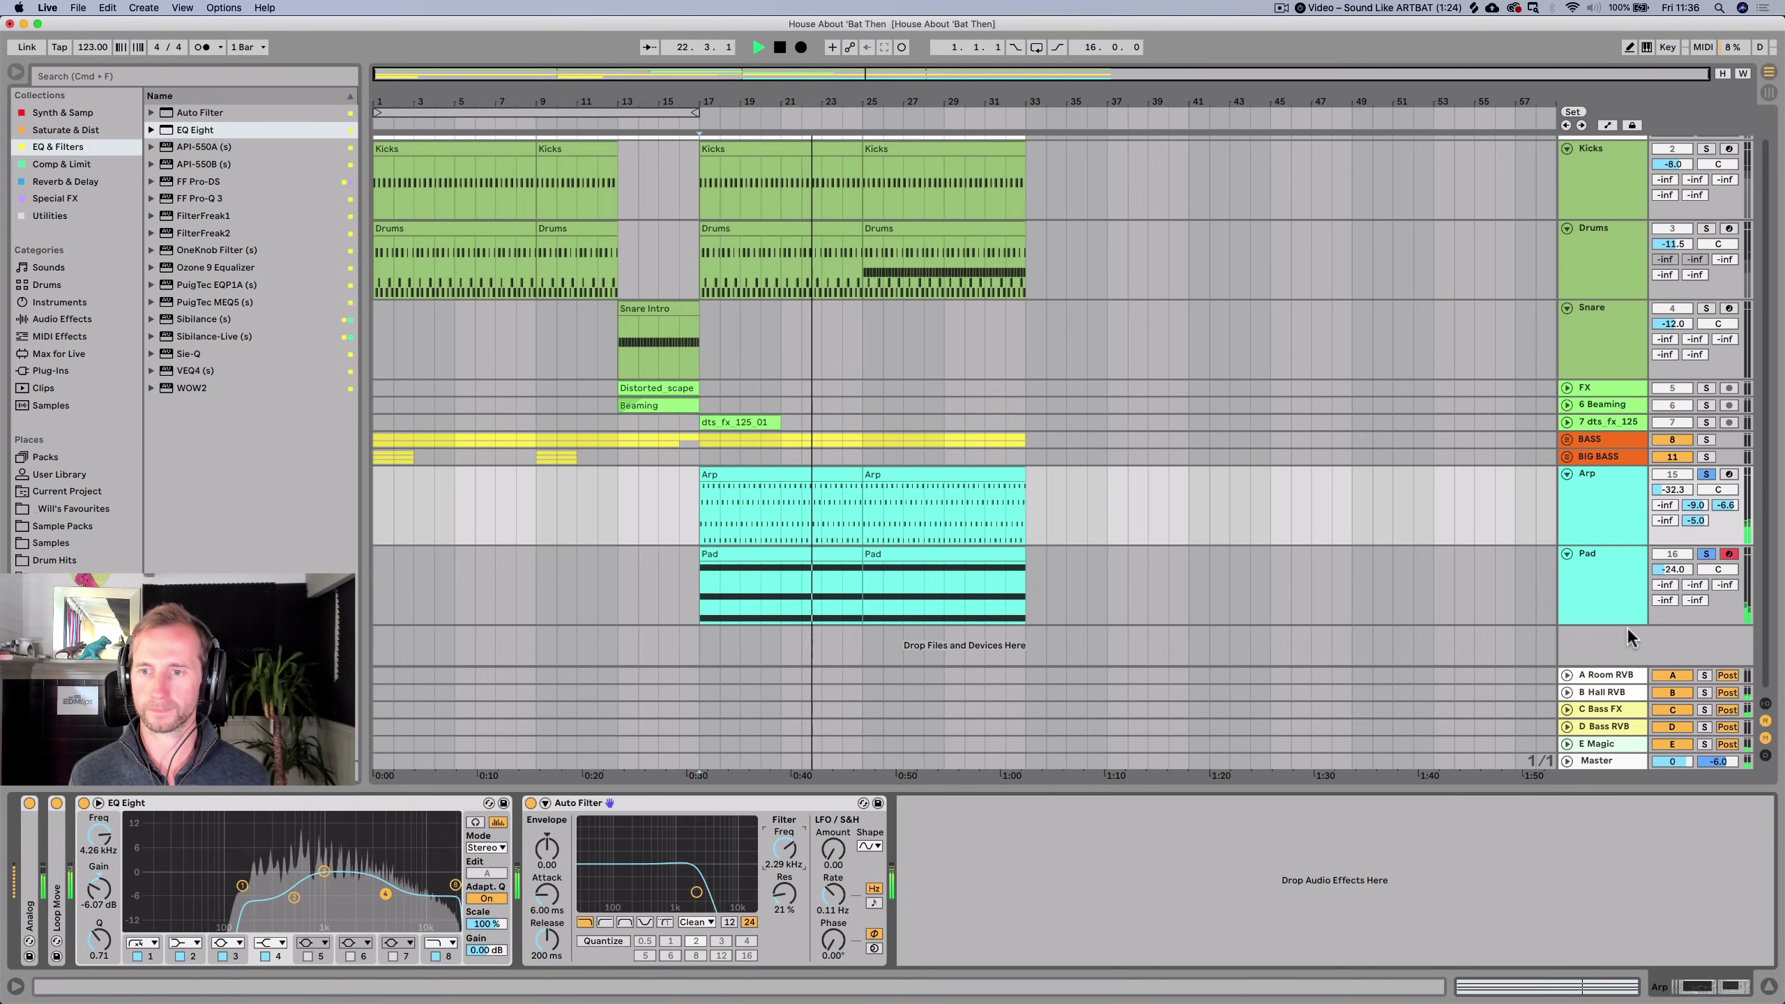
{"action": "key", "text": "space"}
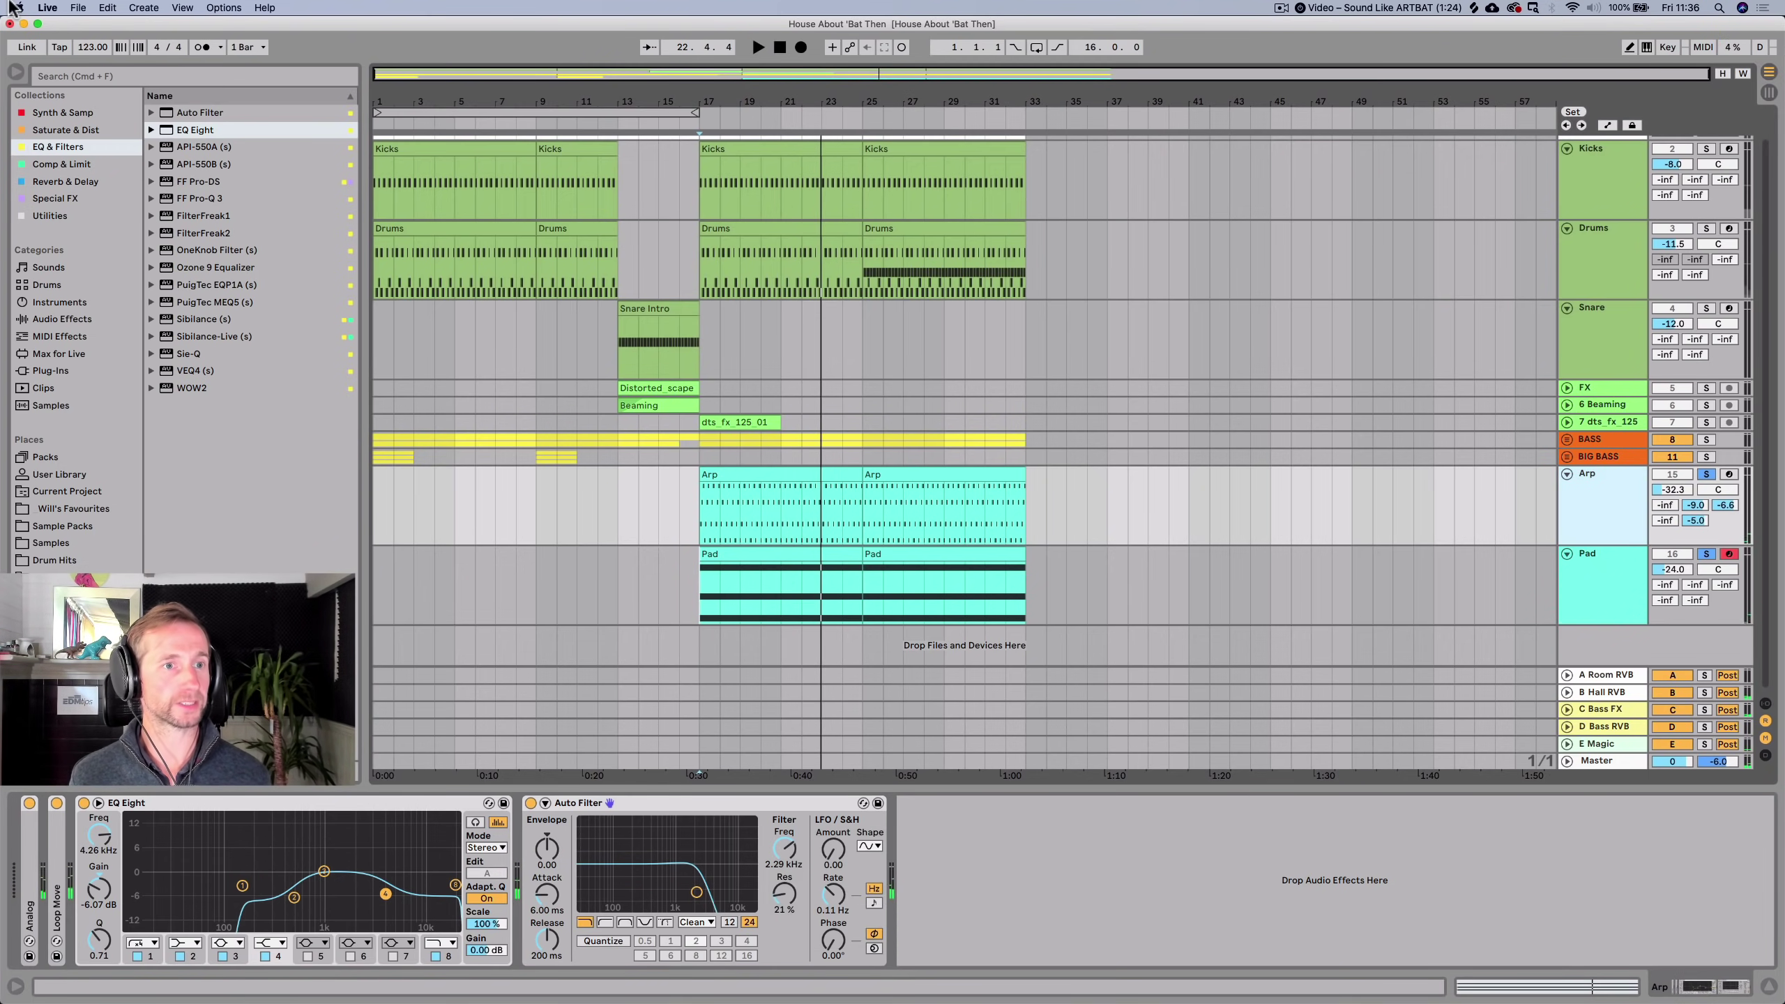
Add an Auto Pan from the Utilities collection after Analog on the Arp track and set its amount to 60.3% and rate to 1.40 Hz.
{"action": "left_click", "coordinate": [52, 175]}
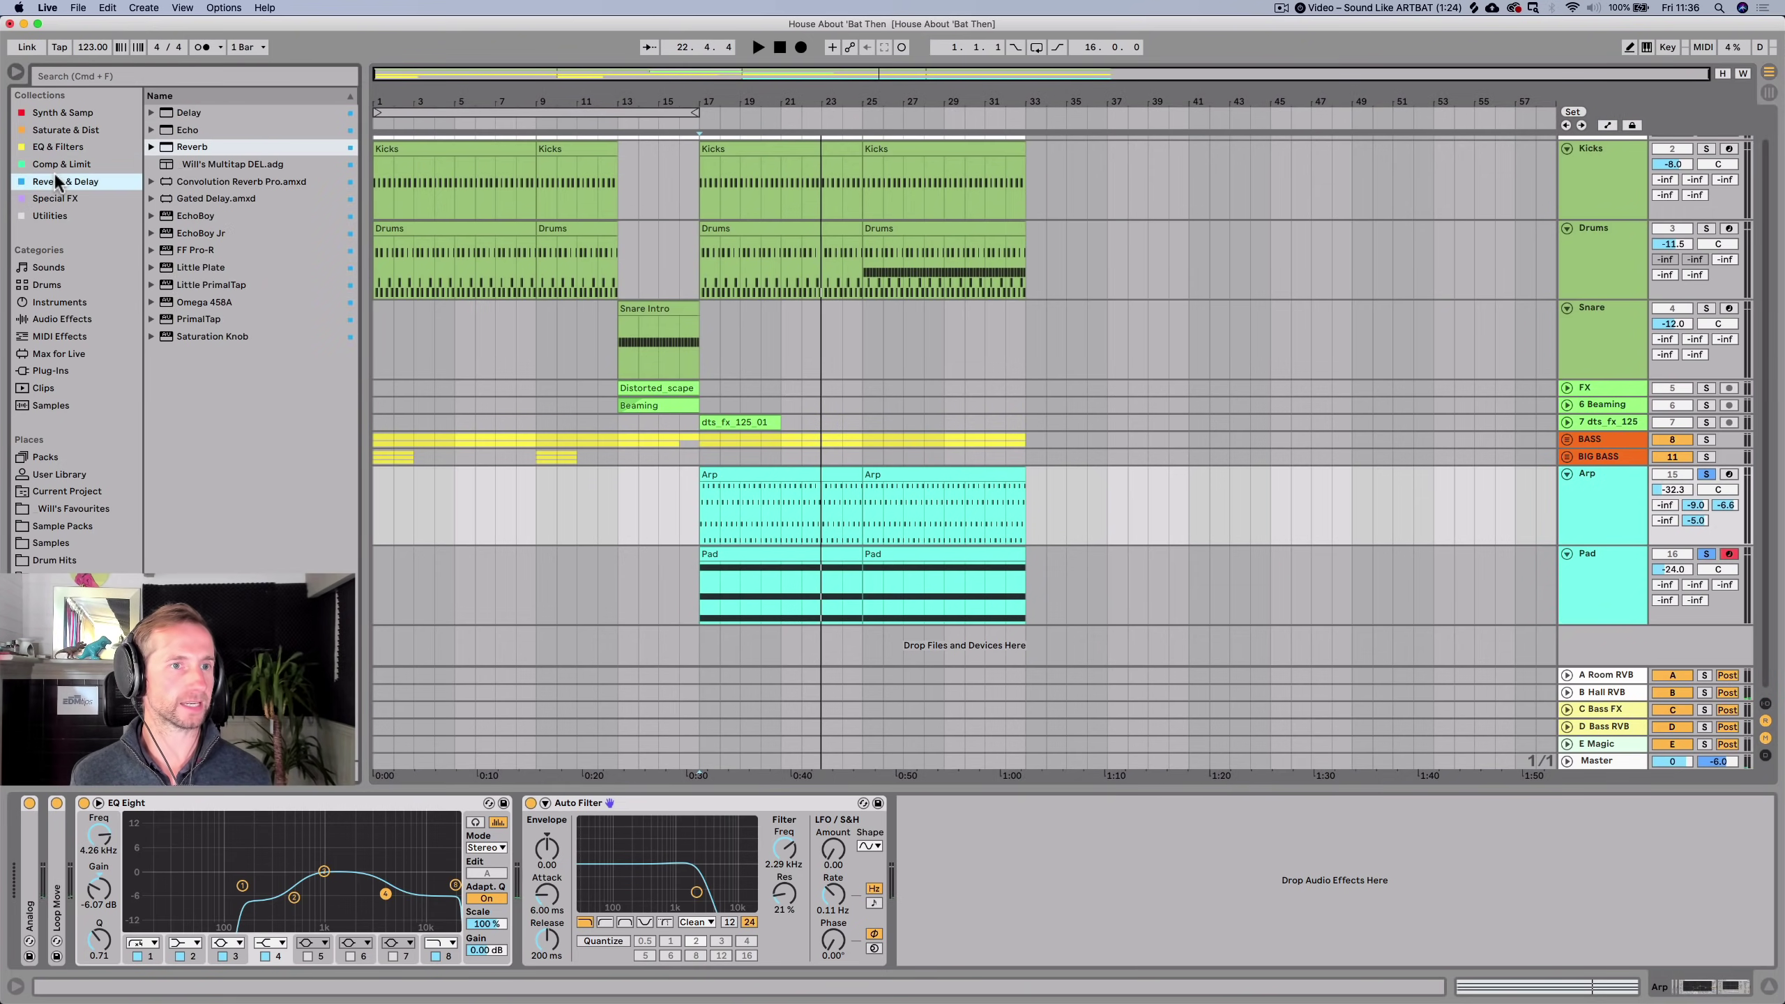
{"action": "left_click", "coordinate": [51, 214]}
{"action": "left_click", "coordinate": [186, 129]}
{"action": "left_click_drag", "start_coordinate": [117, 818], "coordinate": [71, 830]}
{"action": "key", "text": "space"}
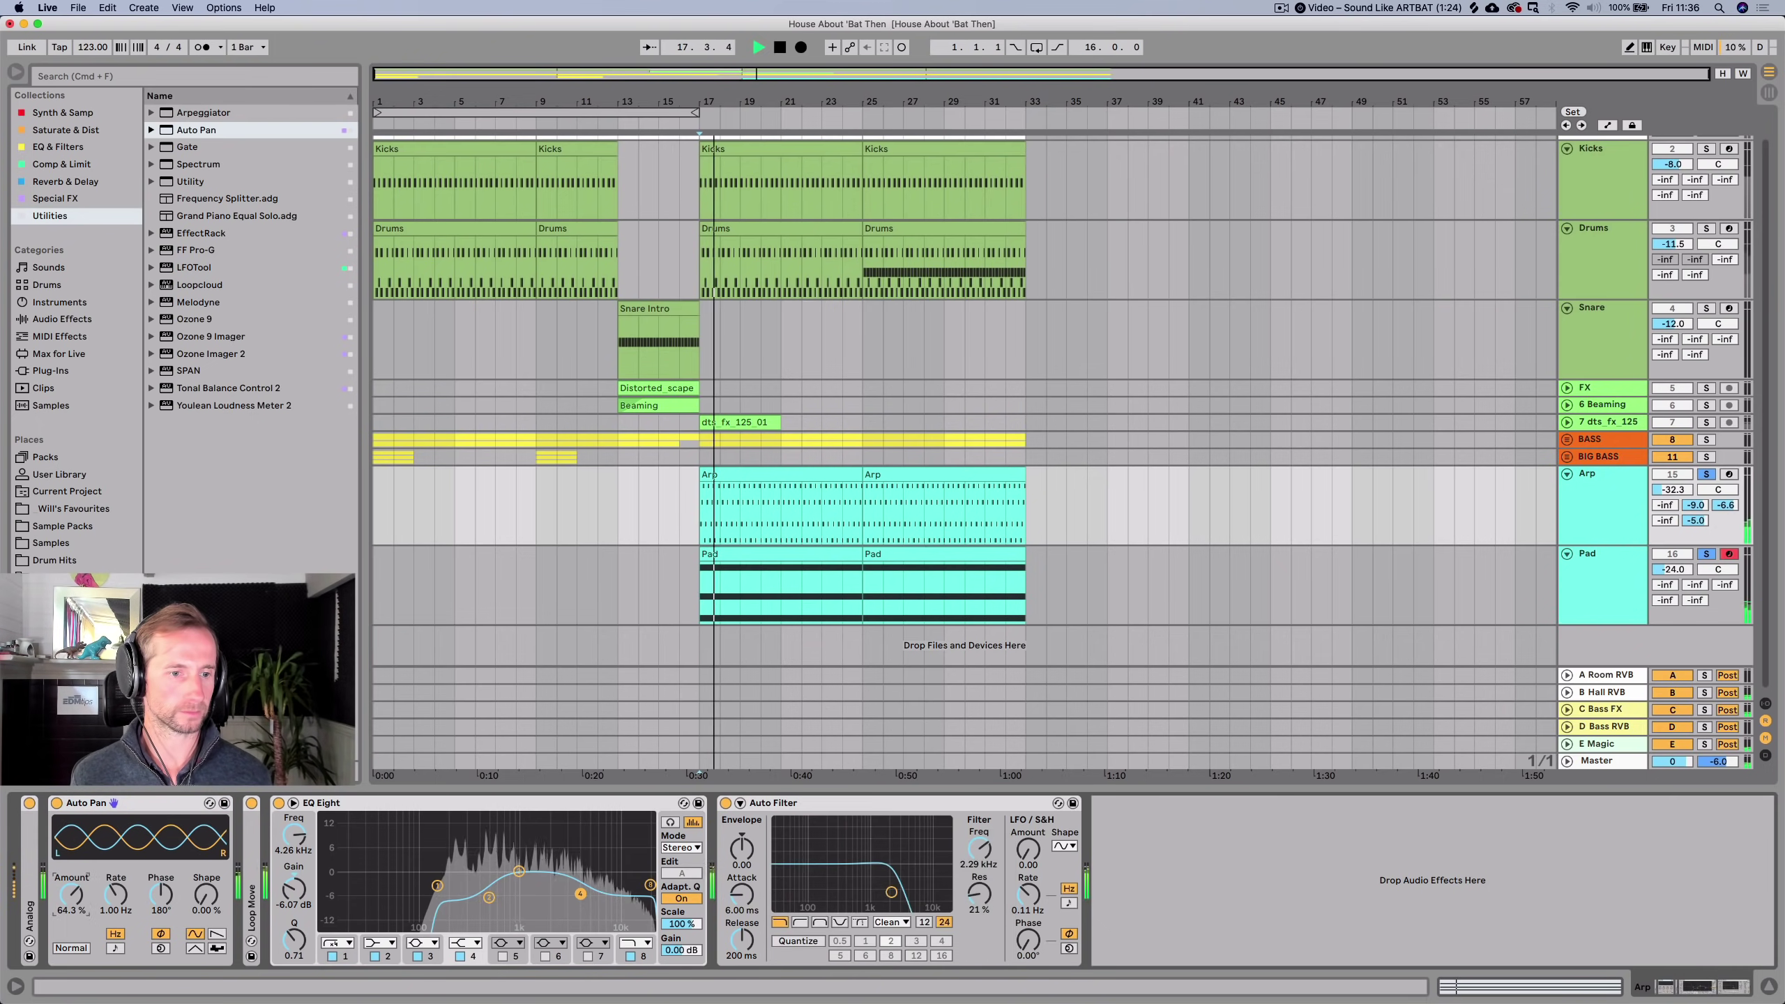
{"action": "left_click_drag", "start_coordinate": [125, 886], "coordinate": [62, 893]}
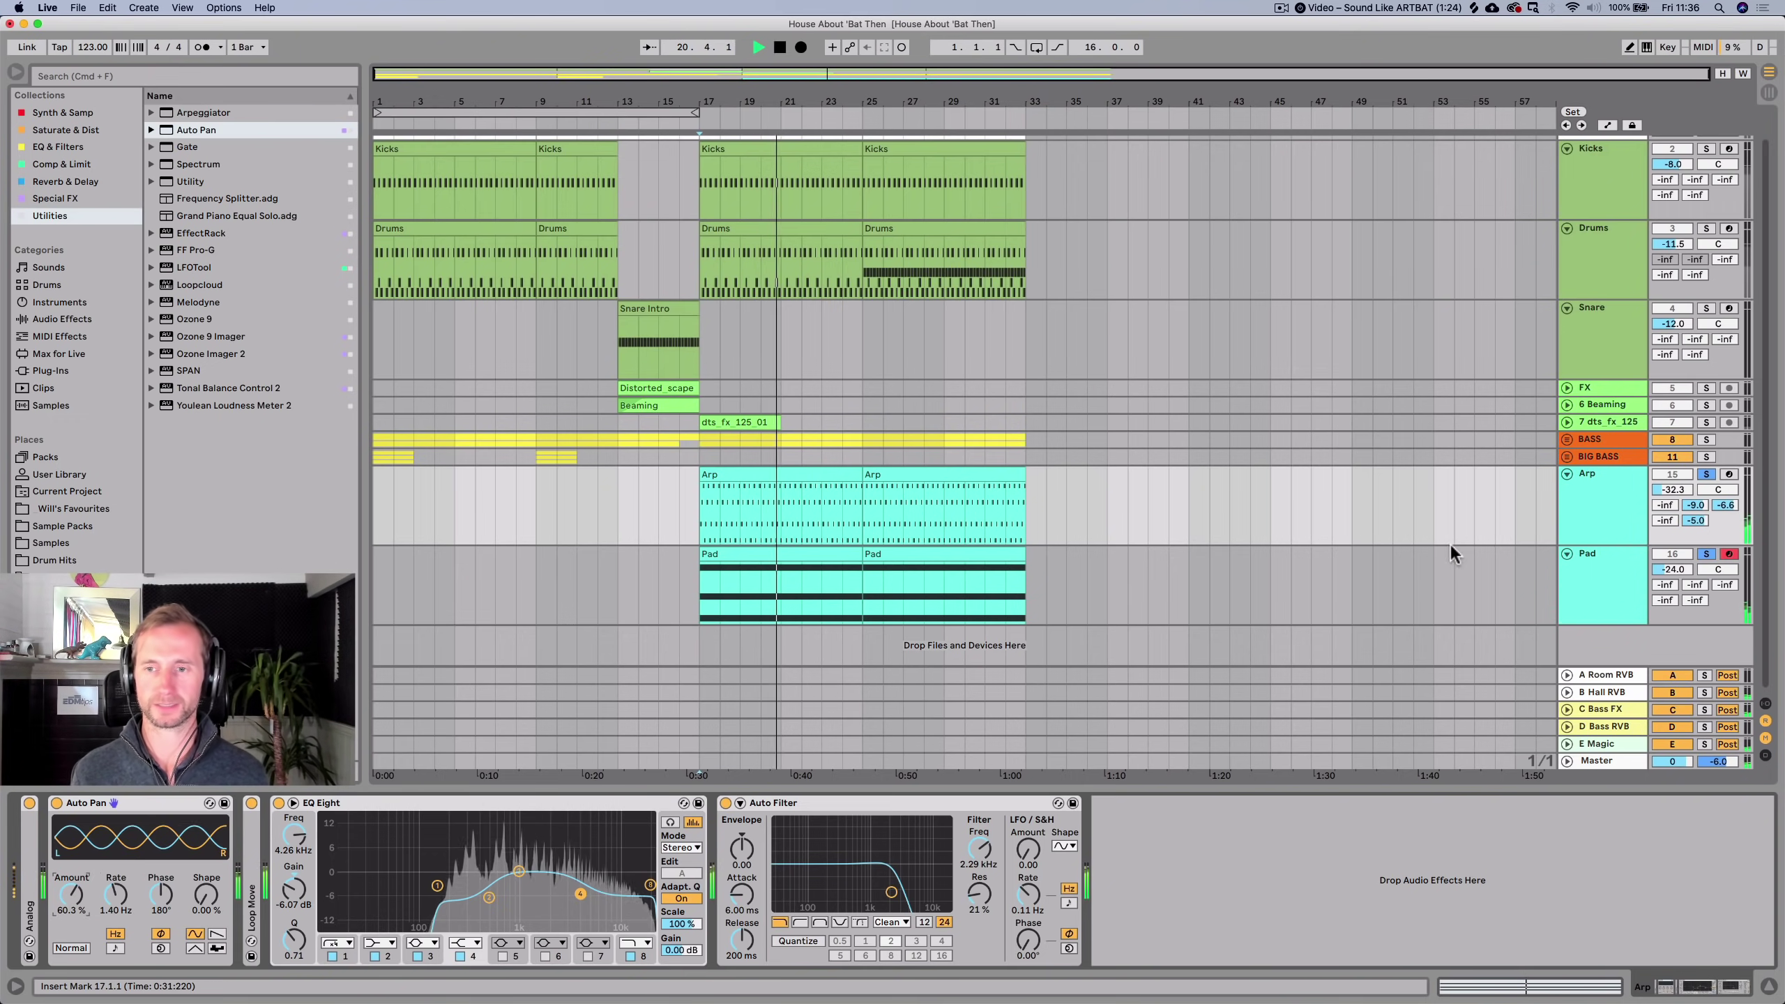
Send the Pad track to the B Hall RVB return at -2.8 dB during playback.
{"action": "left_click", "coordinate": [1595, 573]}
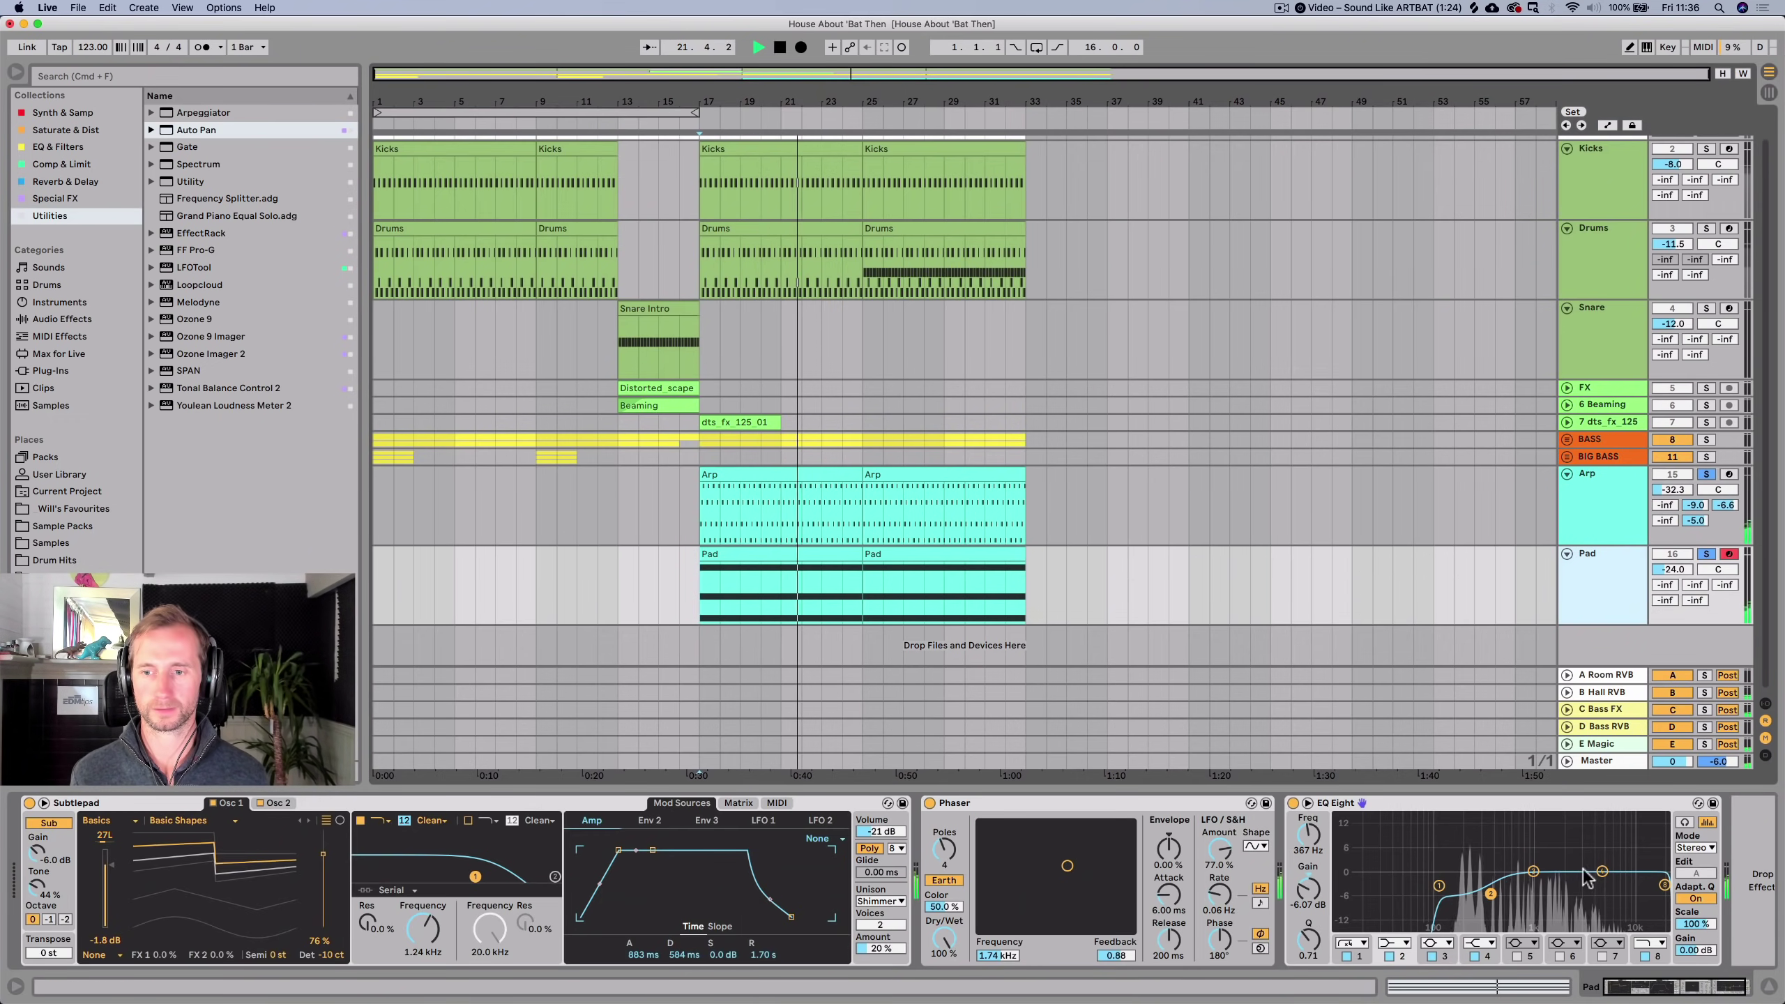
{"action": "key", "text": "space"}
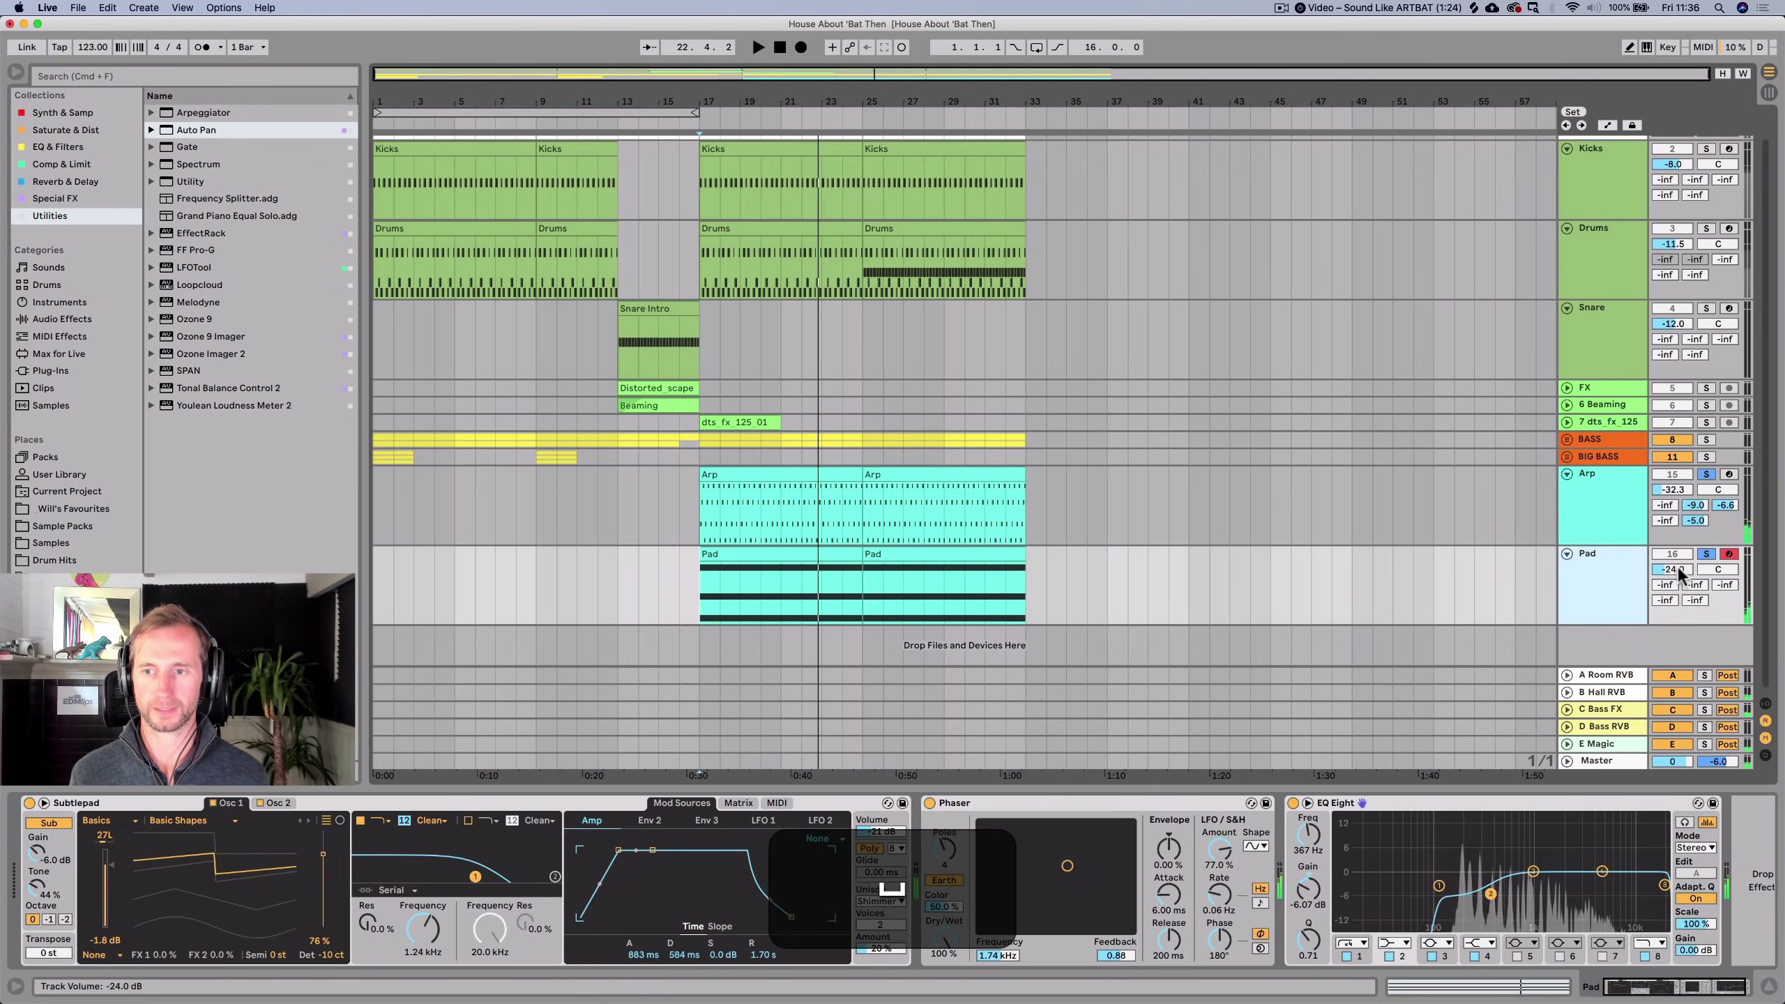
{"action": "key", "text": "space"}
{"action": "mouse_move", "coordinate": [1696, 581]}
{"action": "left_mouse_down"}
{"action": "mouse_move", "coordinate": [1696, 541]}
{"action": "mouse_move", "coordinate": [1688, 599]}
{"action": "left_mouse_up"}
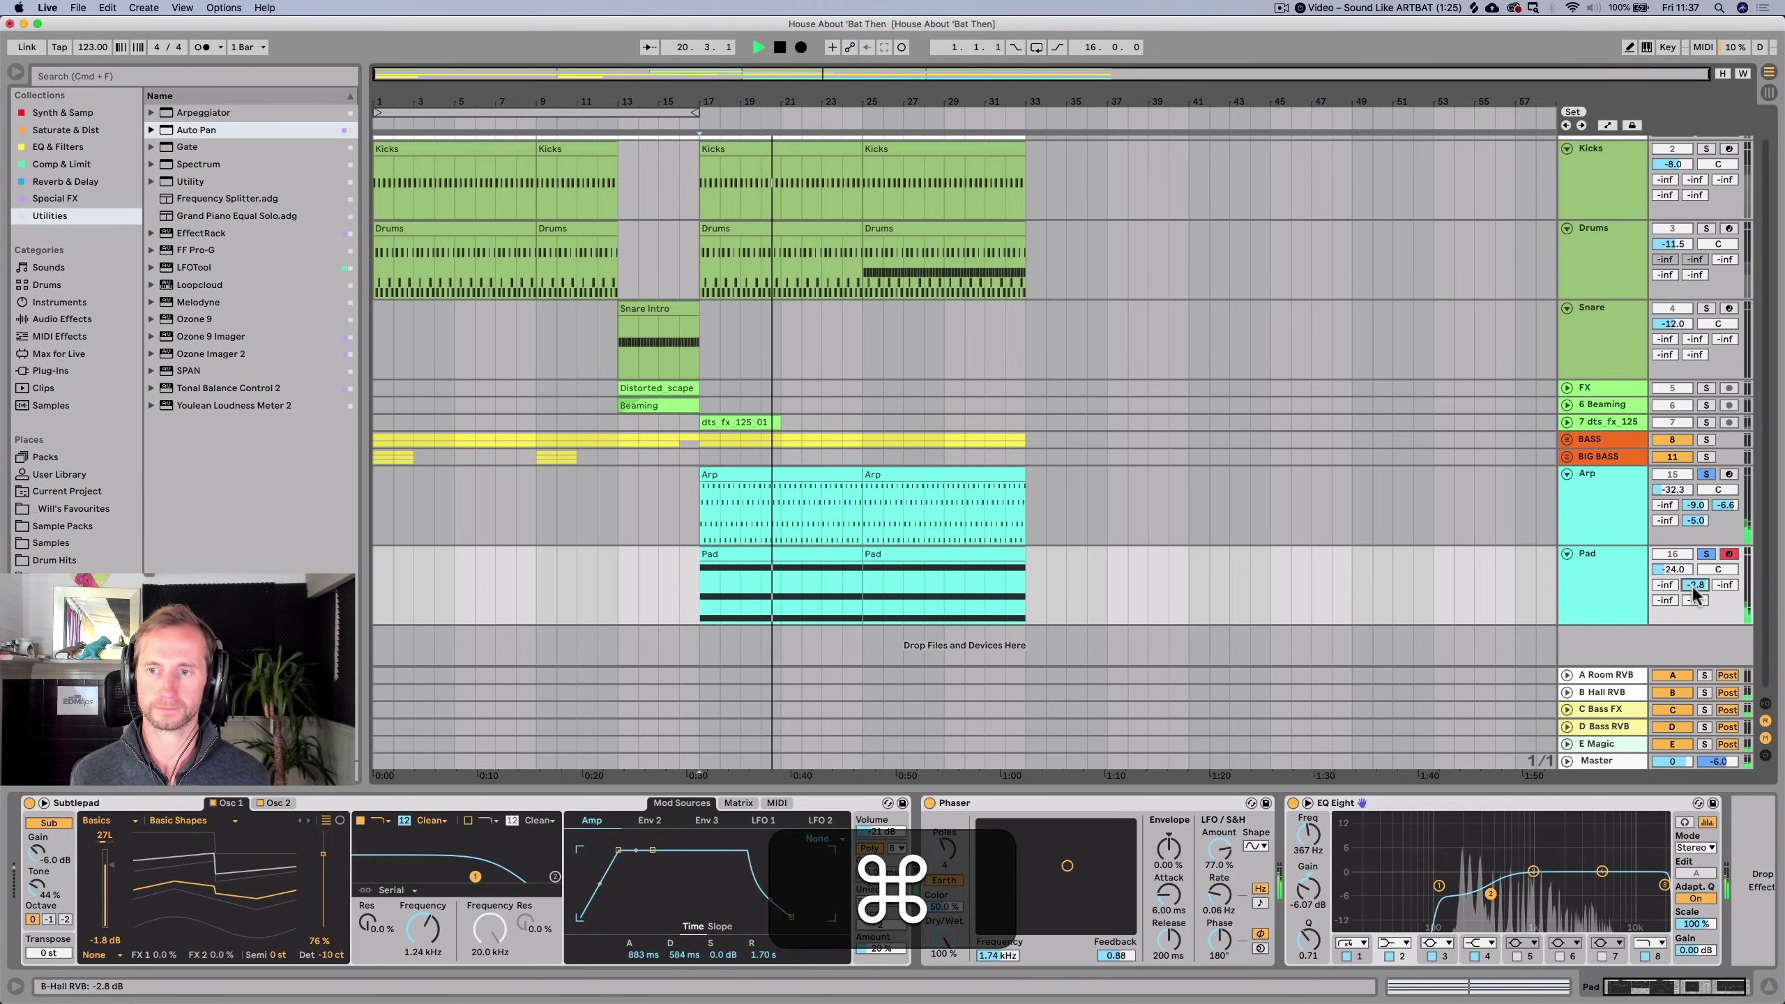
Solo the BASS group alongside the Arp and Pad and raise the Arp's Auto Filter frequency to 19.9 kHz during playback.
{"action": "left_click", "coordinate": [1613, 500]}
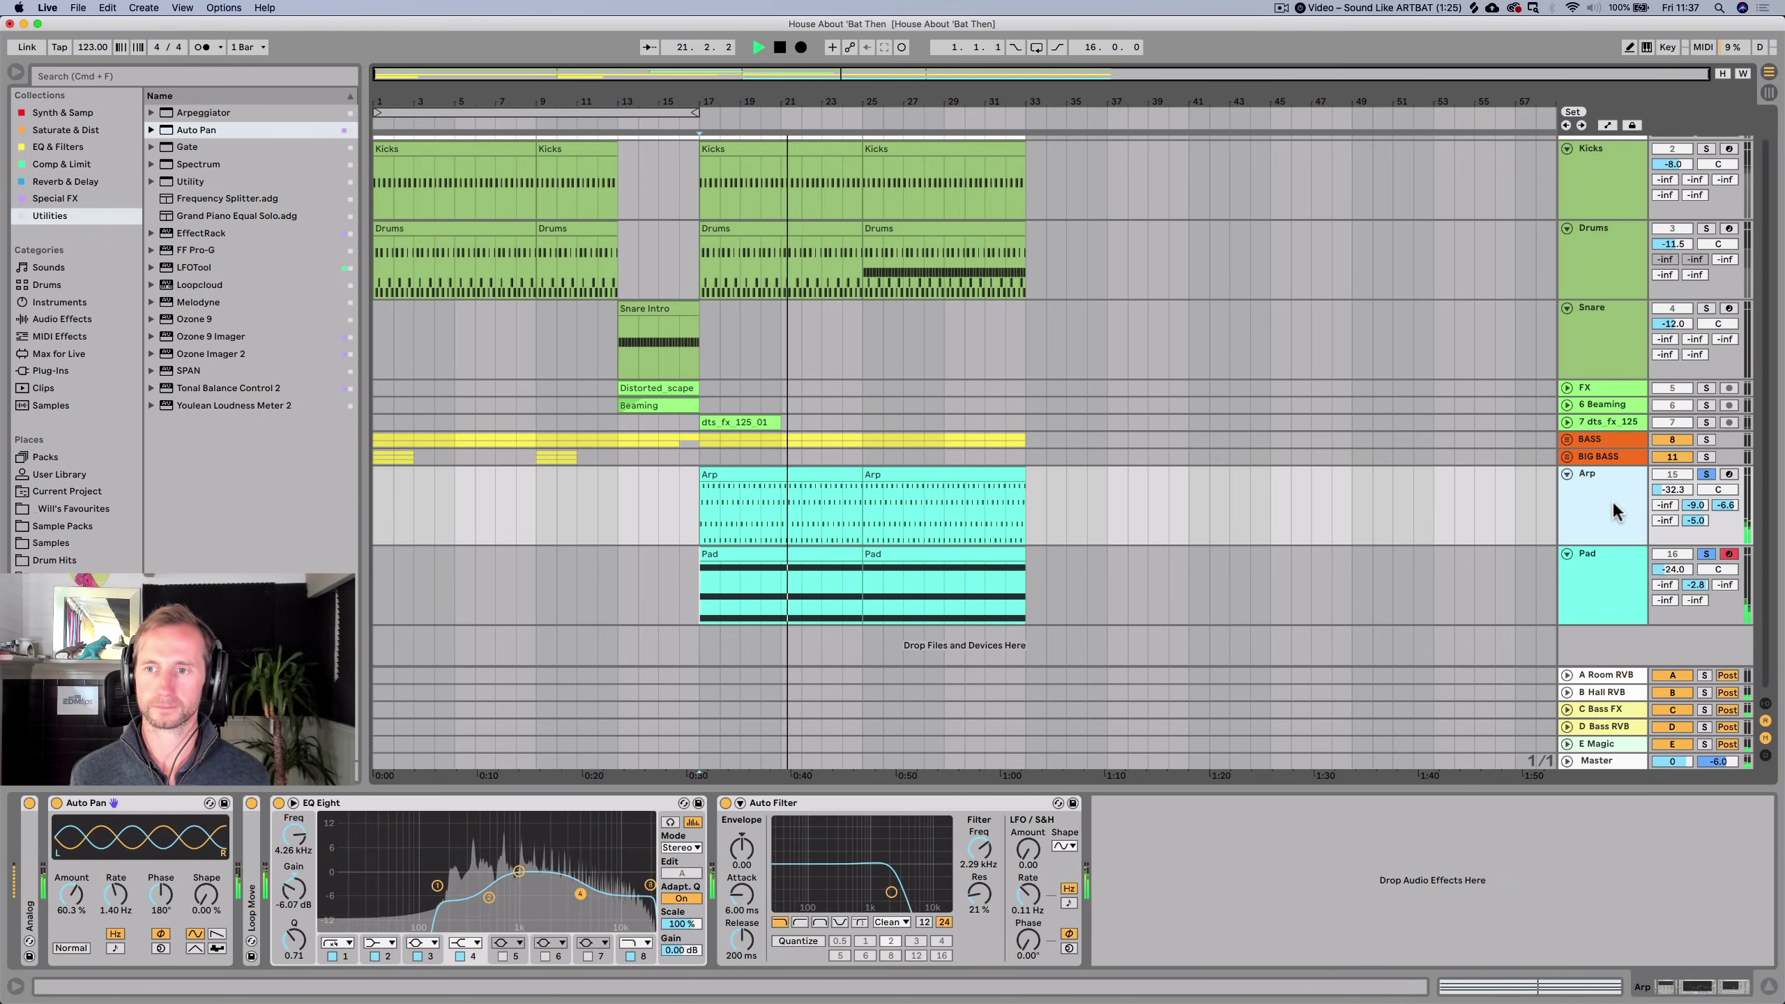
{"action": "left_click", "coordinate": [1707, 441]}
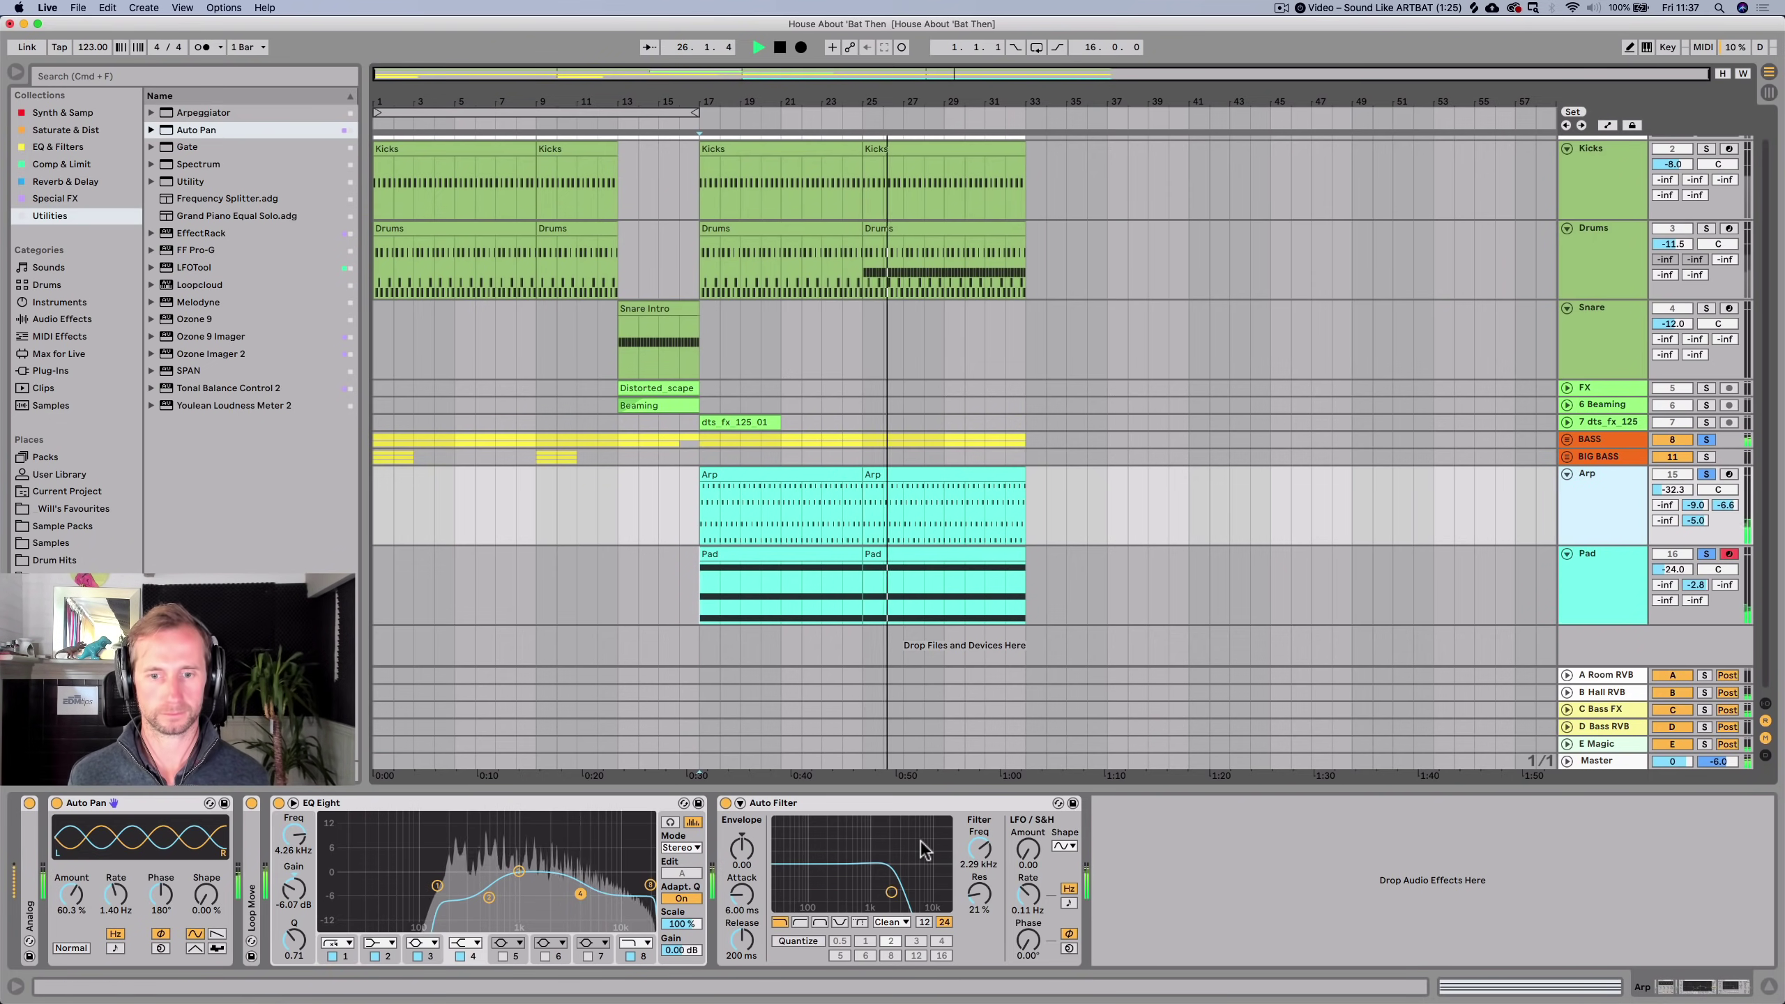
{"action": "left_click_drag", "start_coordinate": [980, 848], "coordinate": [979, 824]}
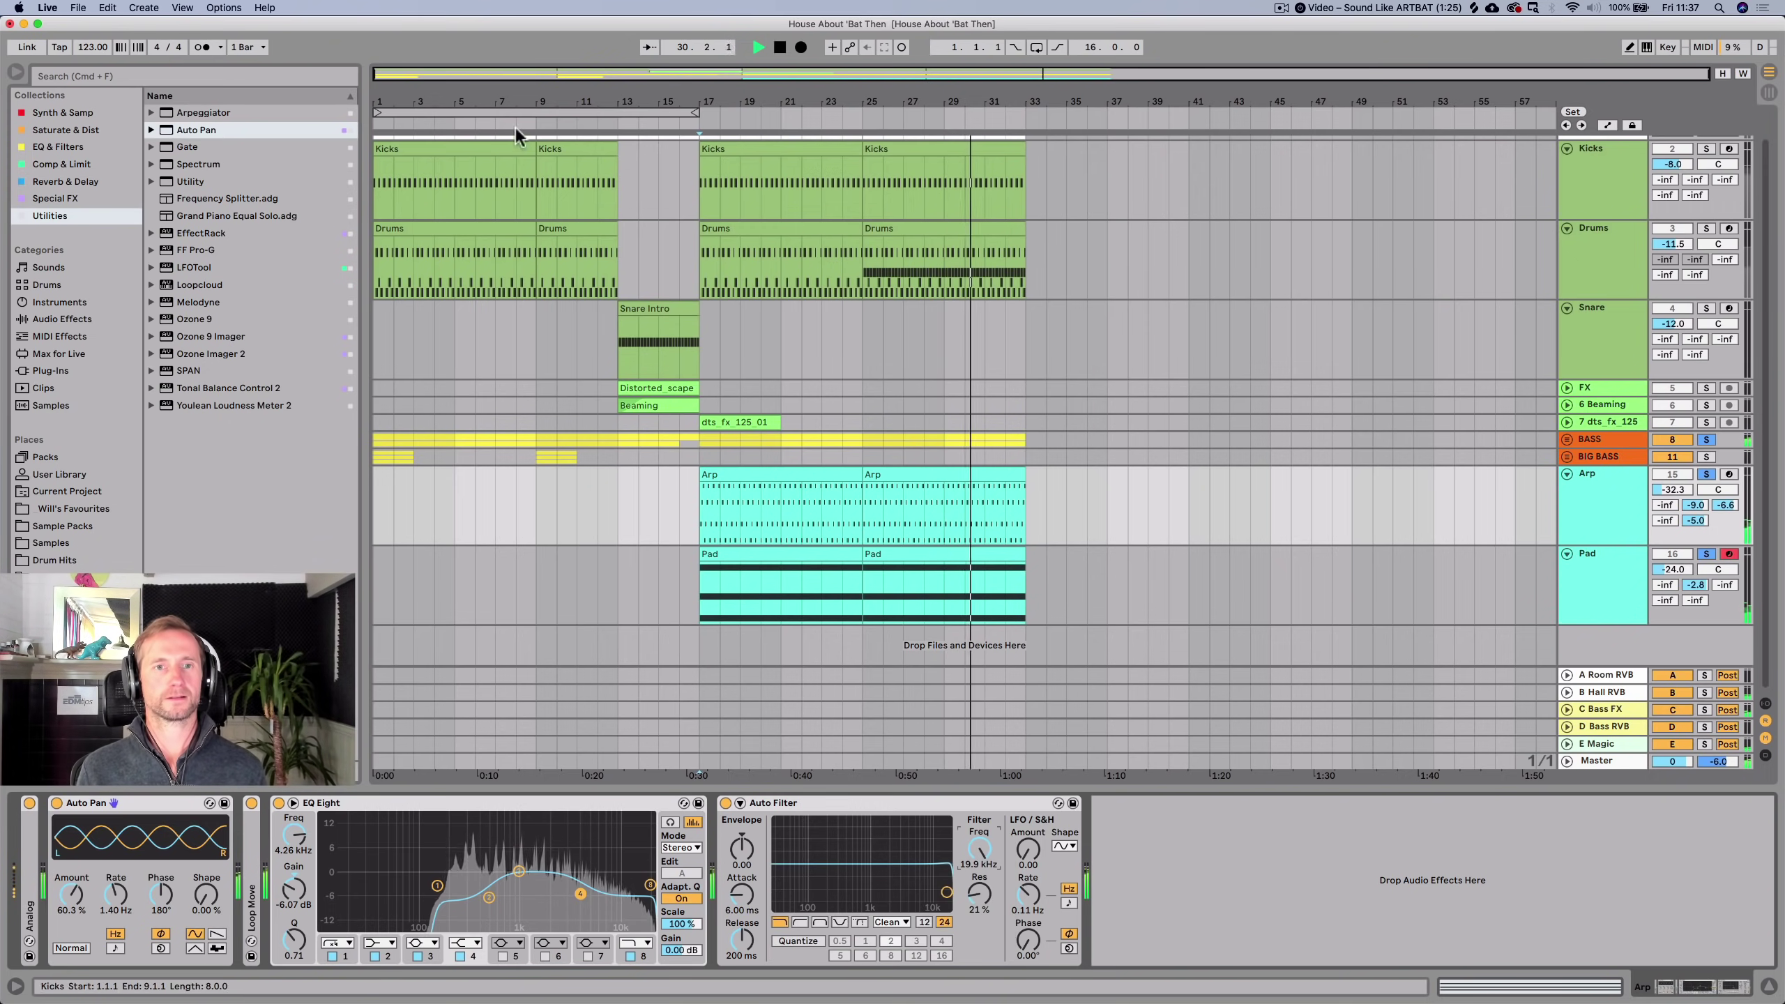
{"action": "key", "text": "space"}
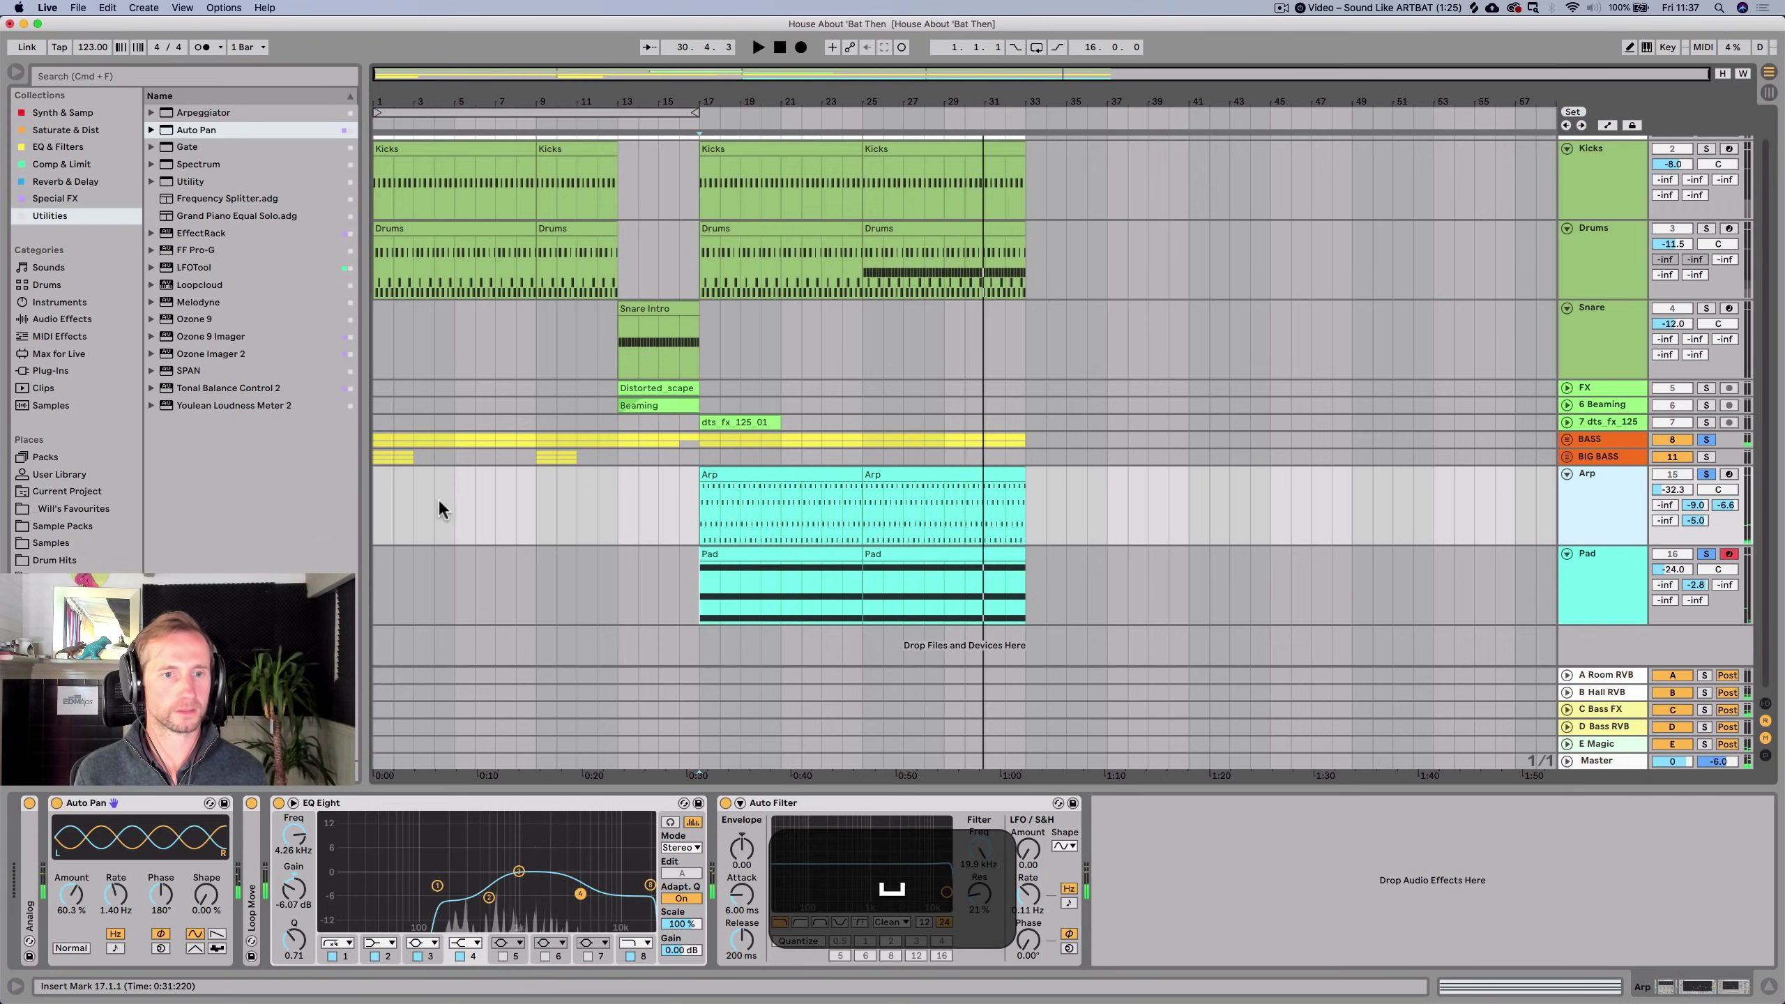
{"action": "left_click", "coordinate": [395, 457]}
{"action": "key", "text": "cmd+c"}
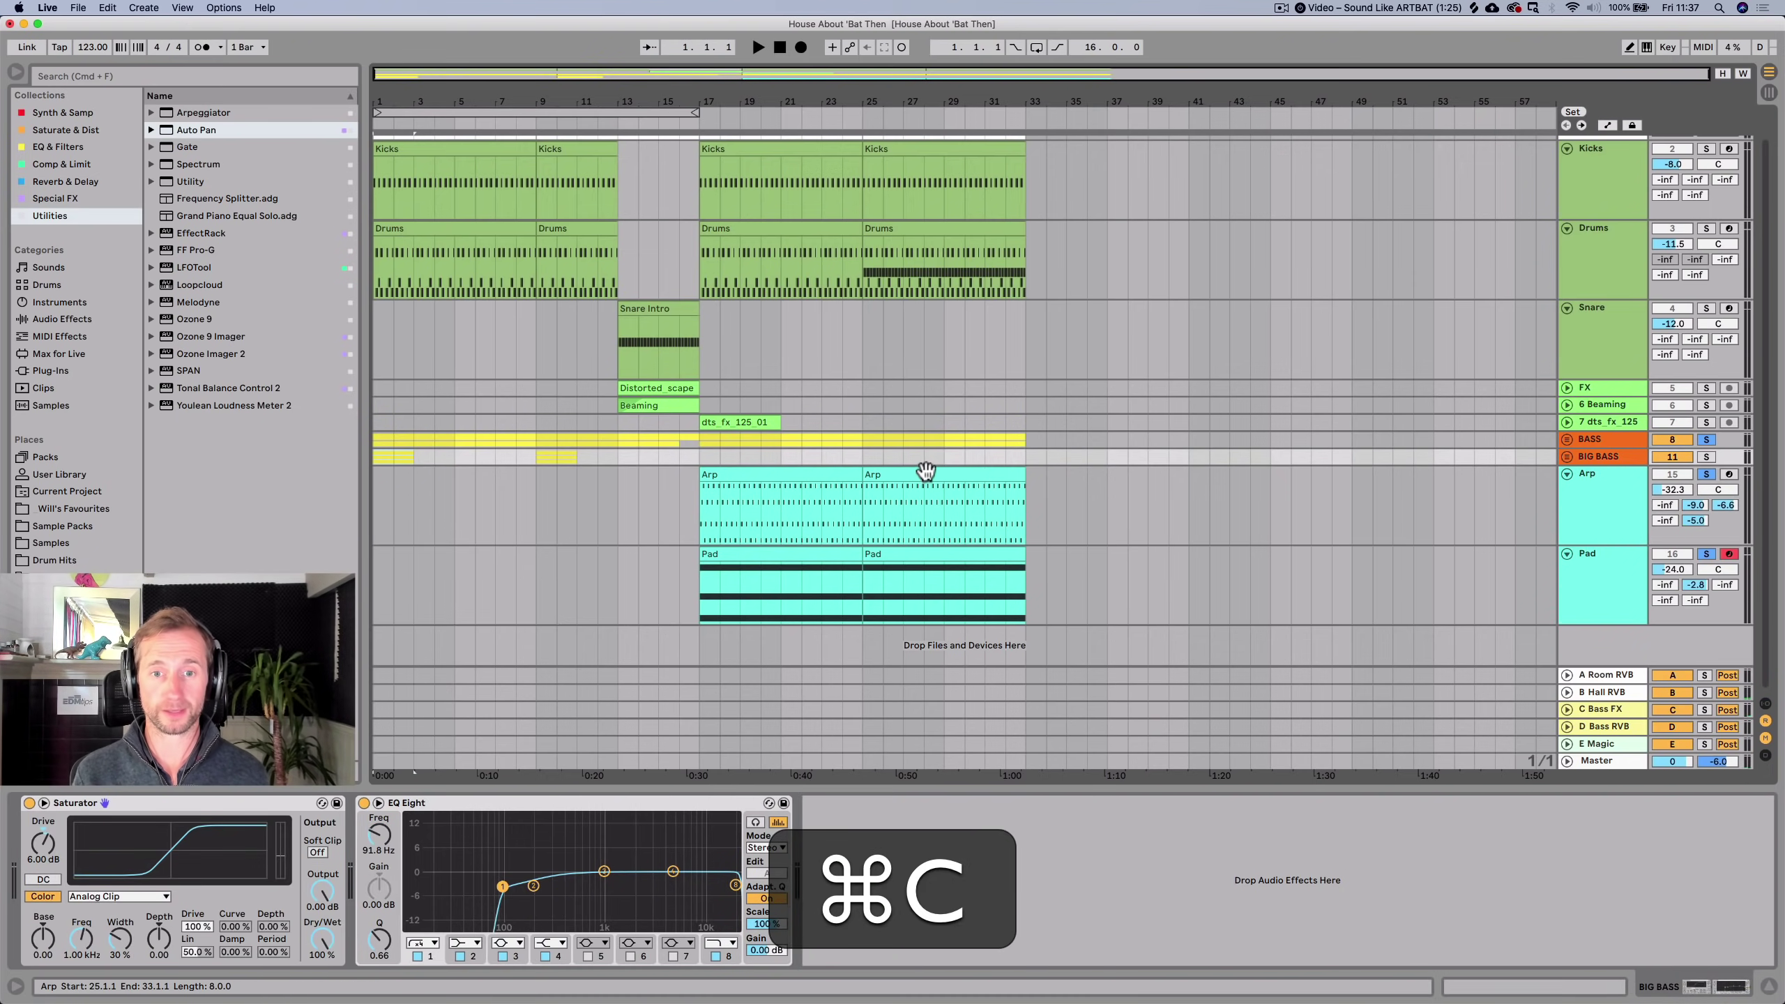
{"action": "left_click", "coordinate": [926, 473]}
{"action": "left_click", "coordinate": [1581, 578]}
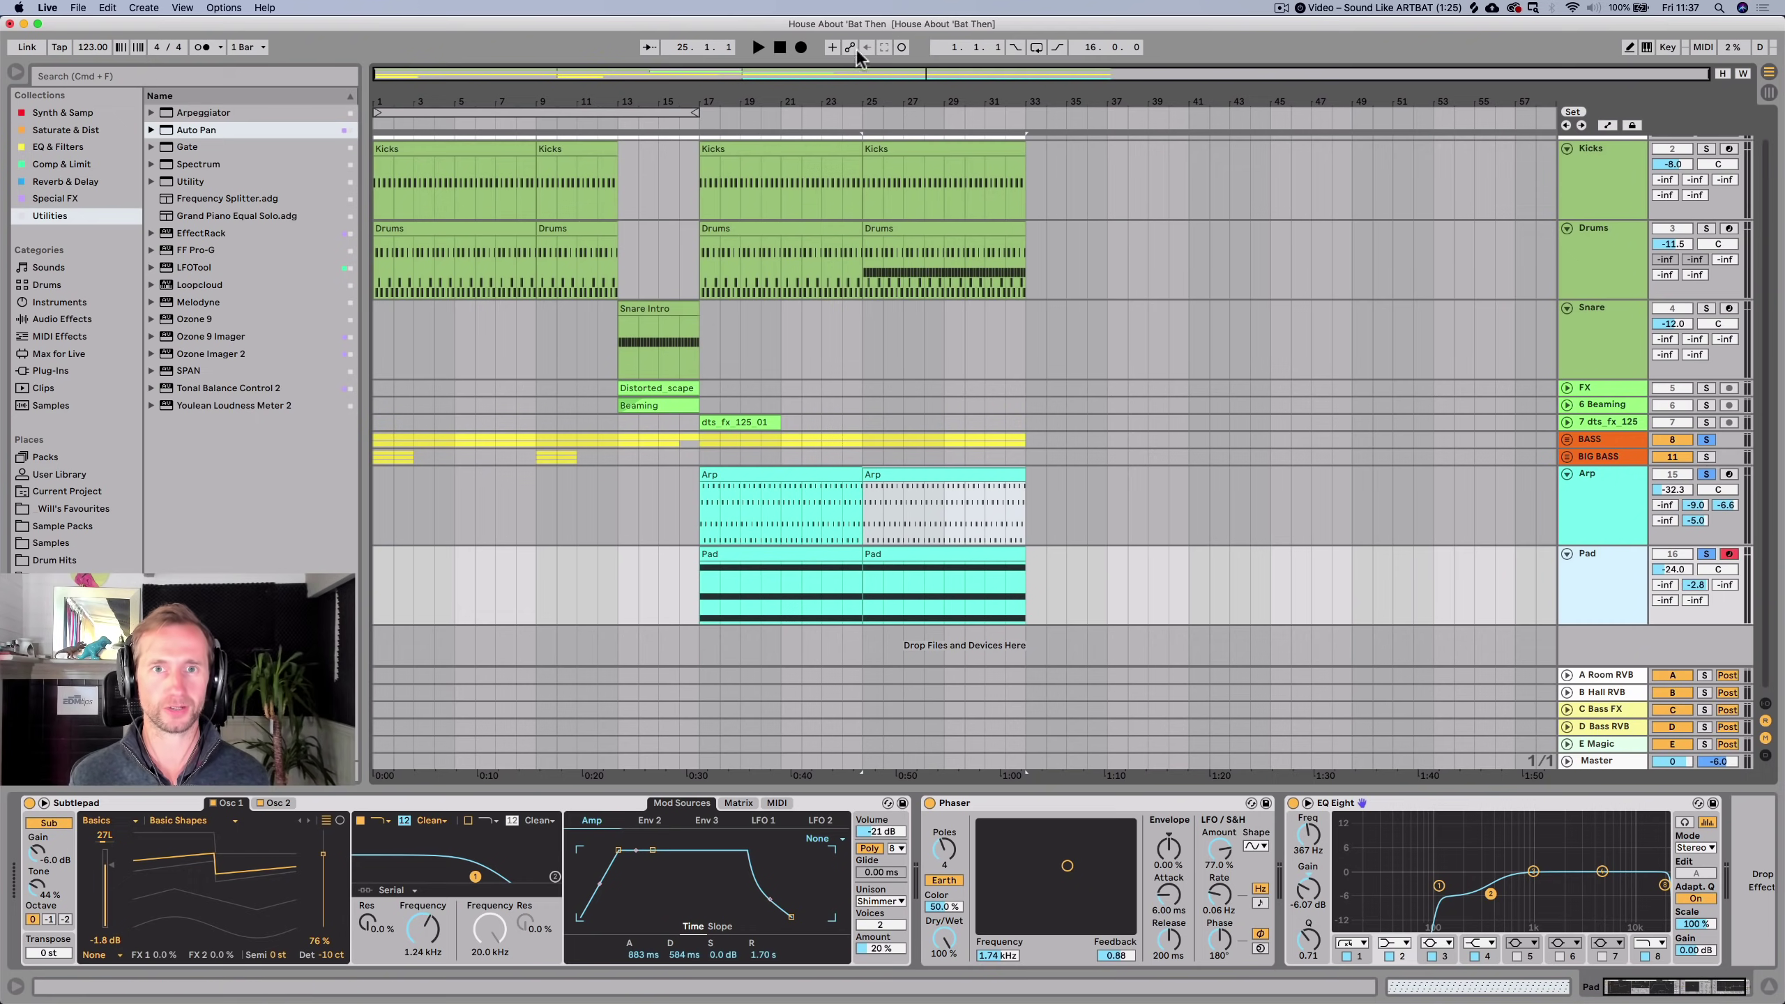
Return to the start of the arrangement, clear all track solos and audition the full mix from bar 1.
{"action": "left_click", "coordinate": [780, 48]}
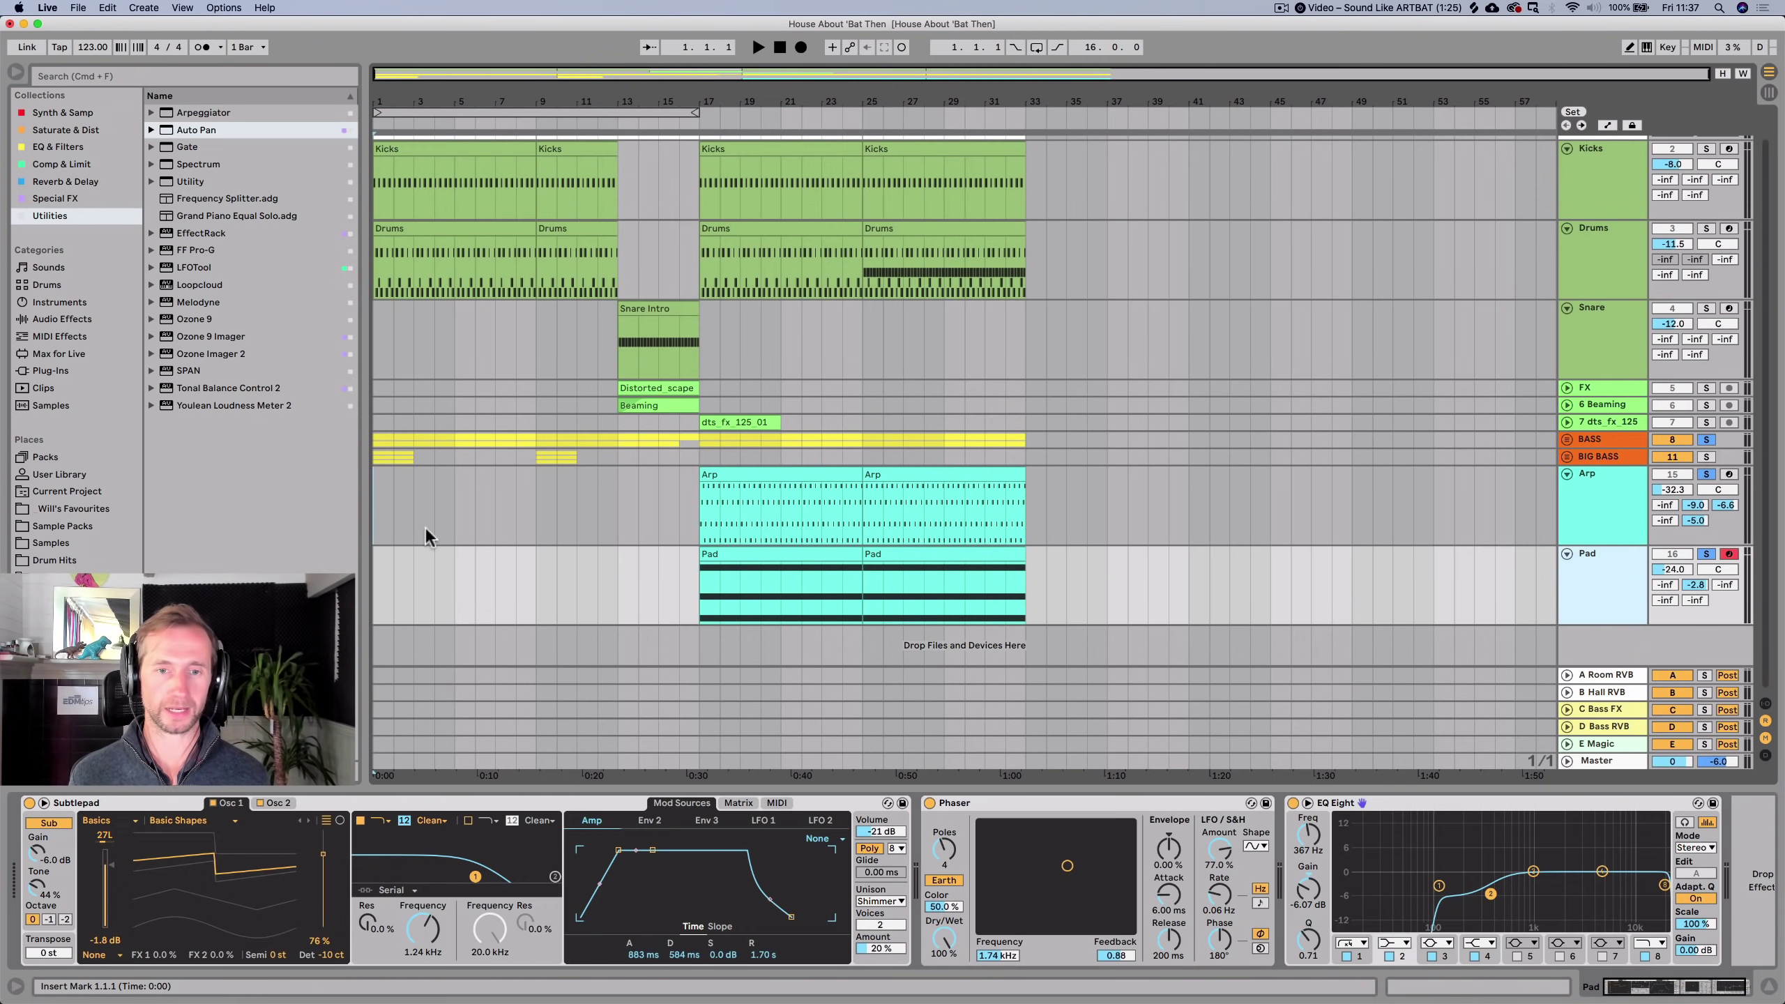
{"action": "key", "text": "space"}
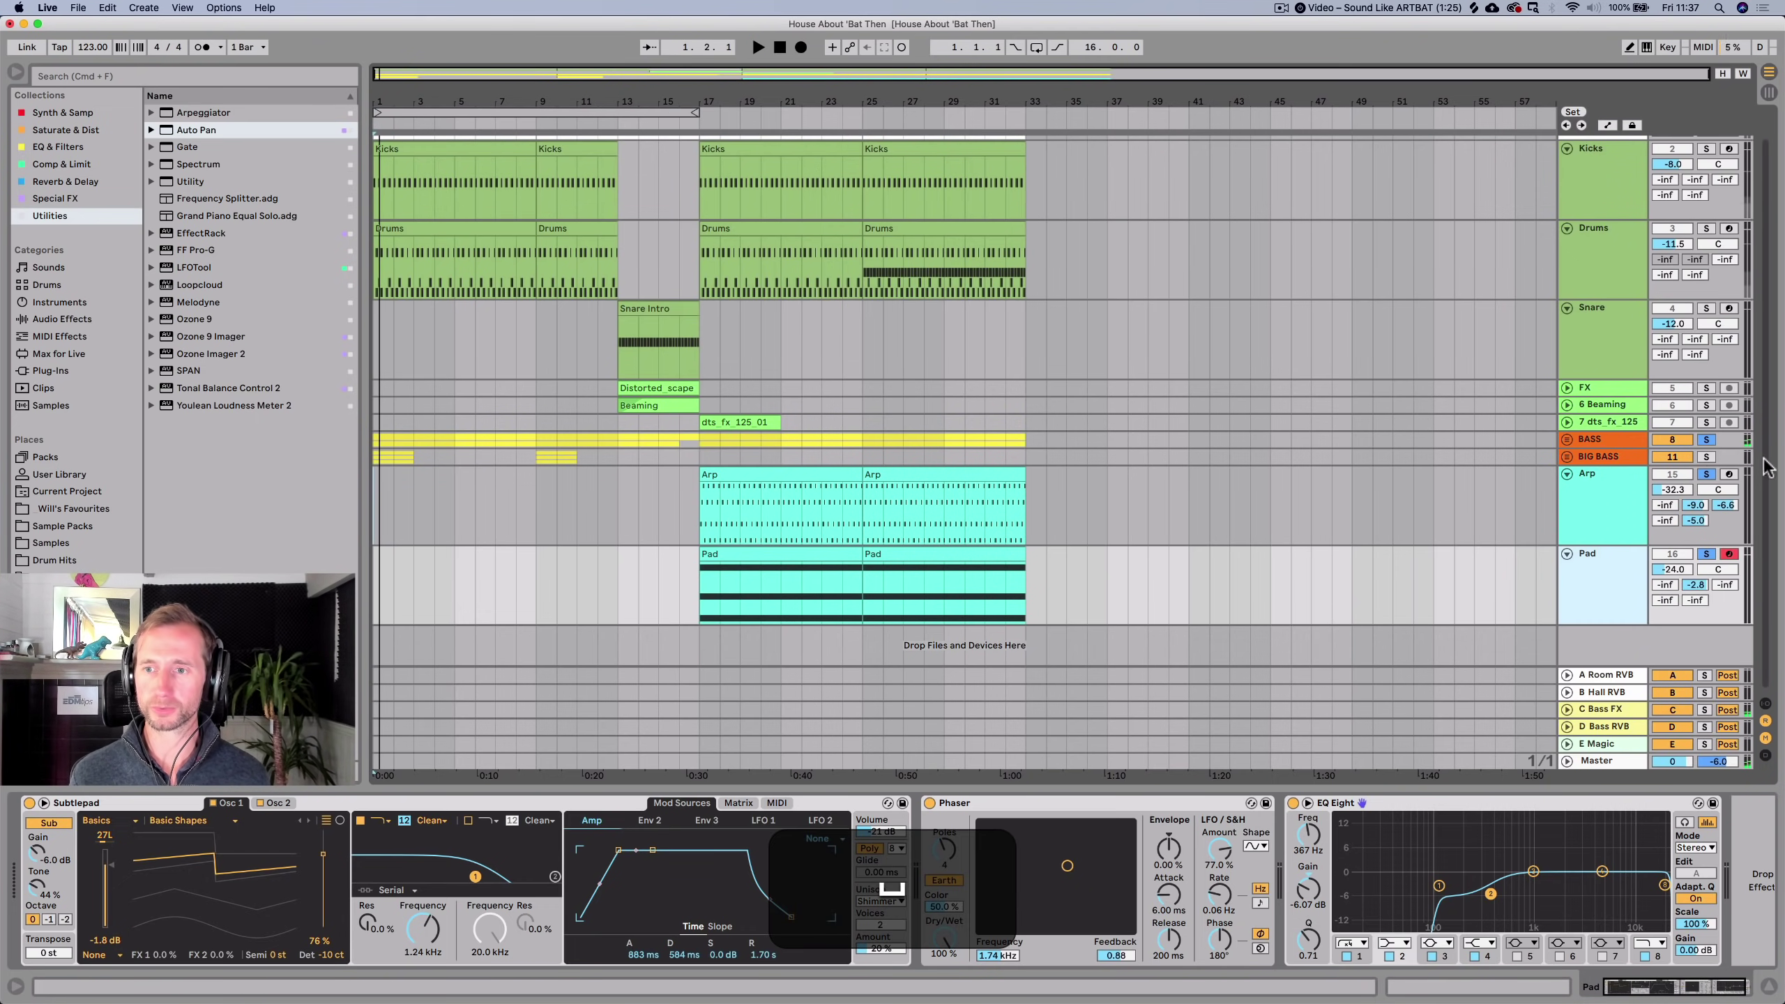
{"action": "left_click", "coordinate": [1707, 474]}
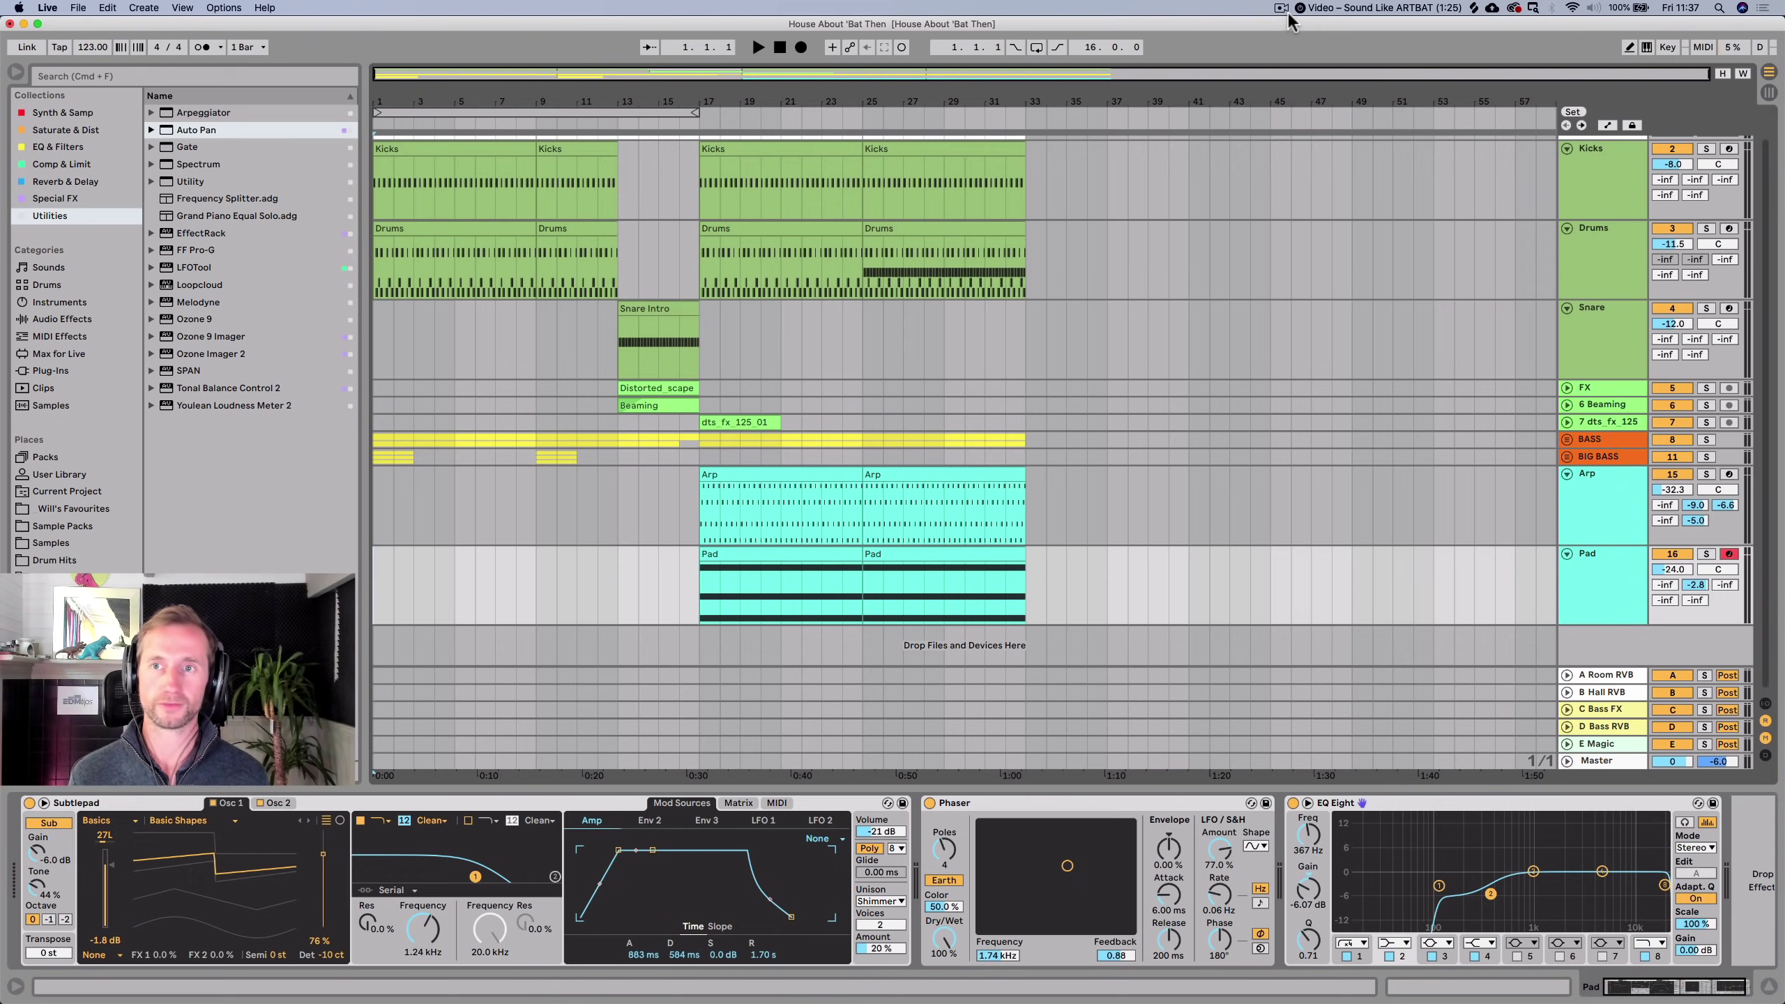
{"action": "key", "text": "space"}
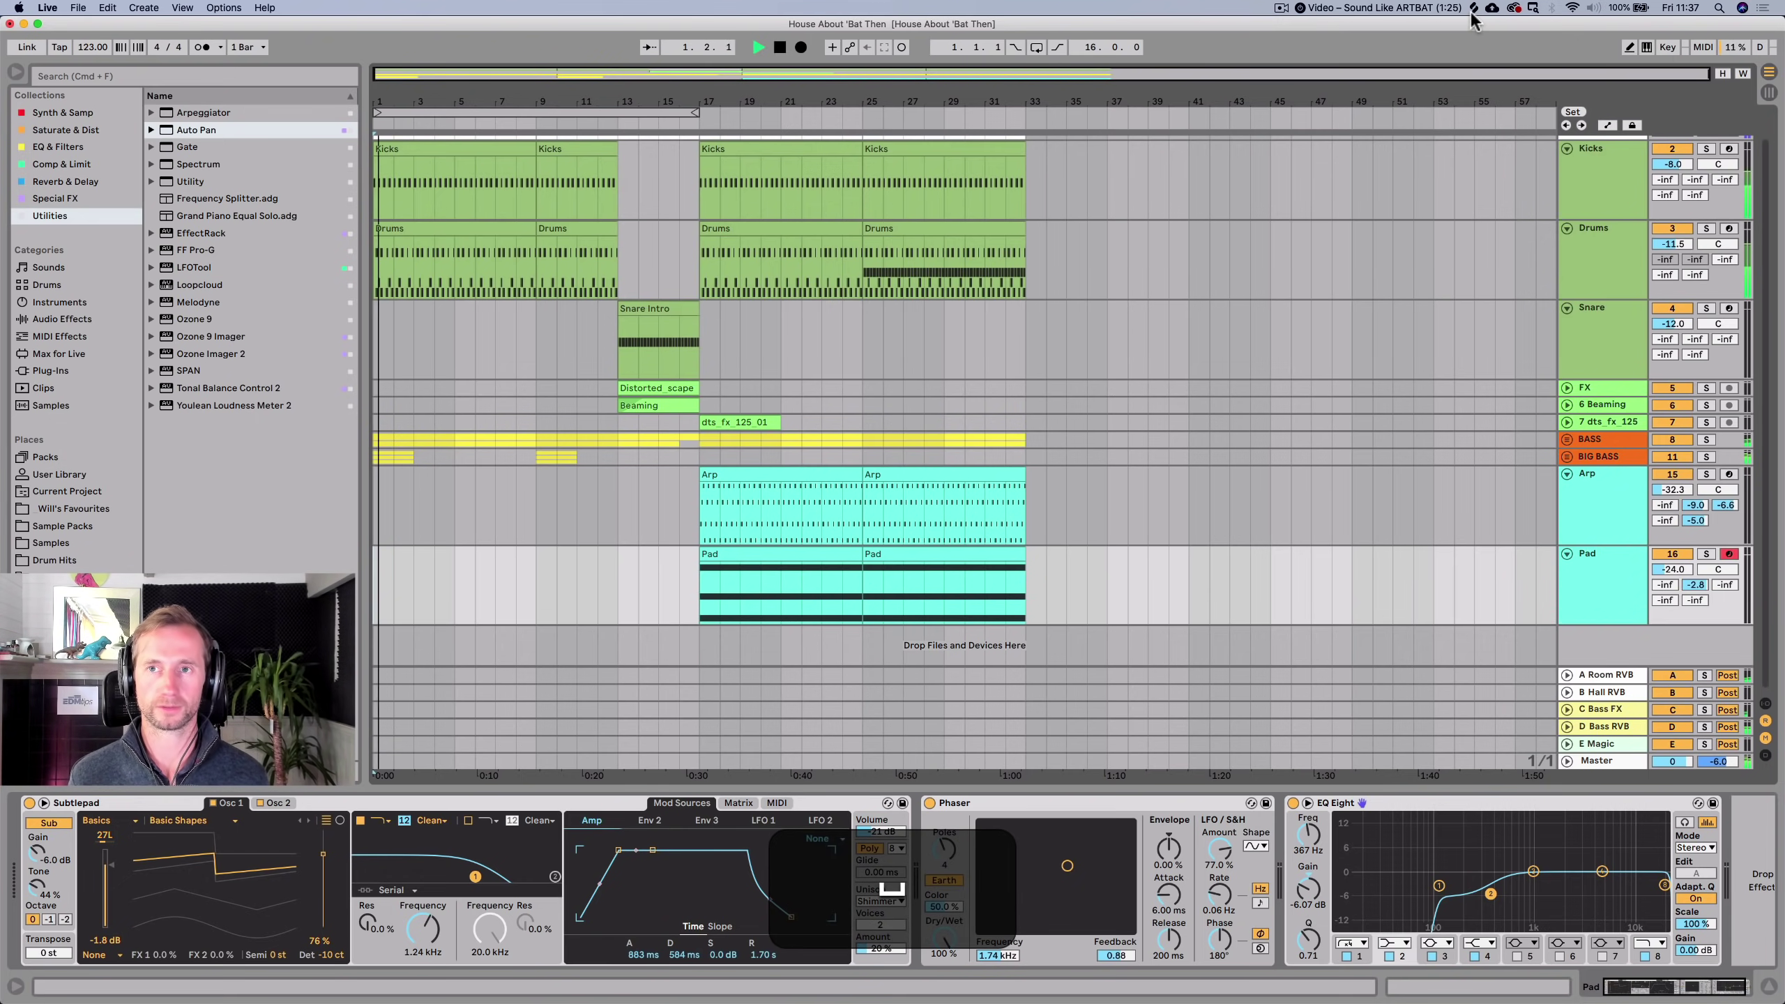
{"action": "key", "text": "space"}
{"action": "key", "text": "space"}
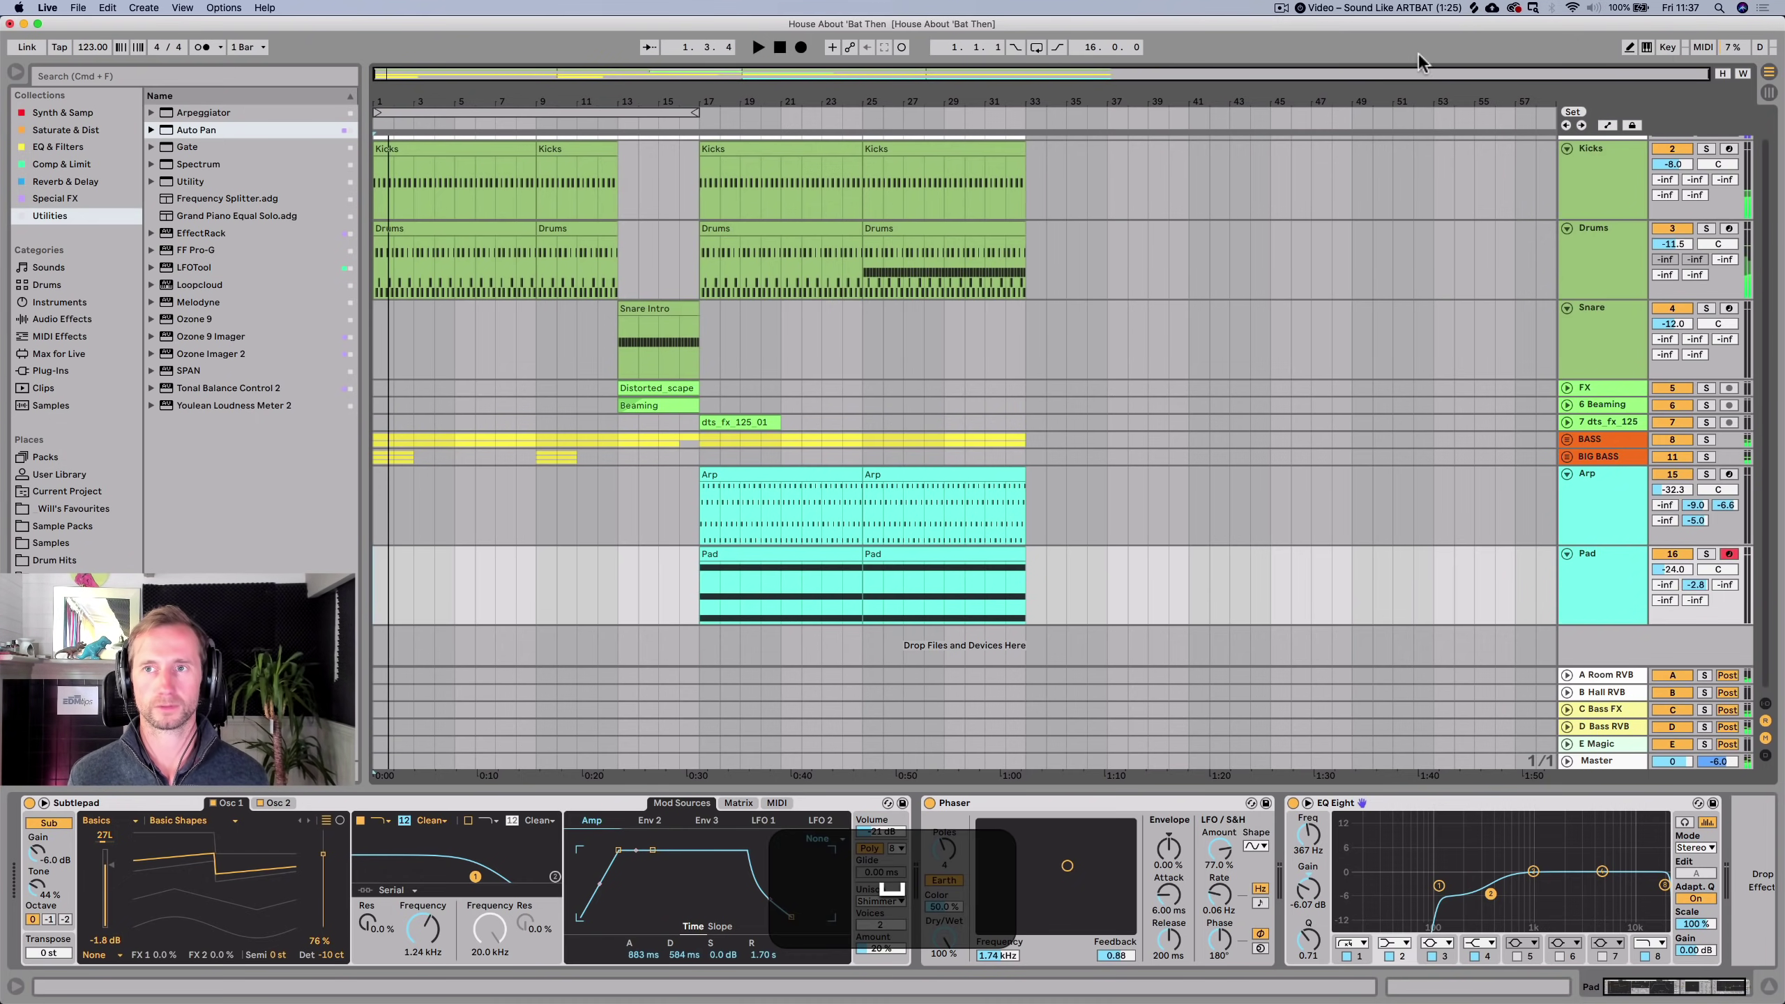
Unfold the BIG BASS group and reset its D Bass RVB send to -inf.
{"action": "left_click", "coordinate": [1588, 451]}
{"action": "left_click", "coordinate": [1568, 455]}
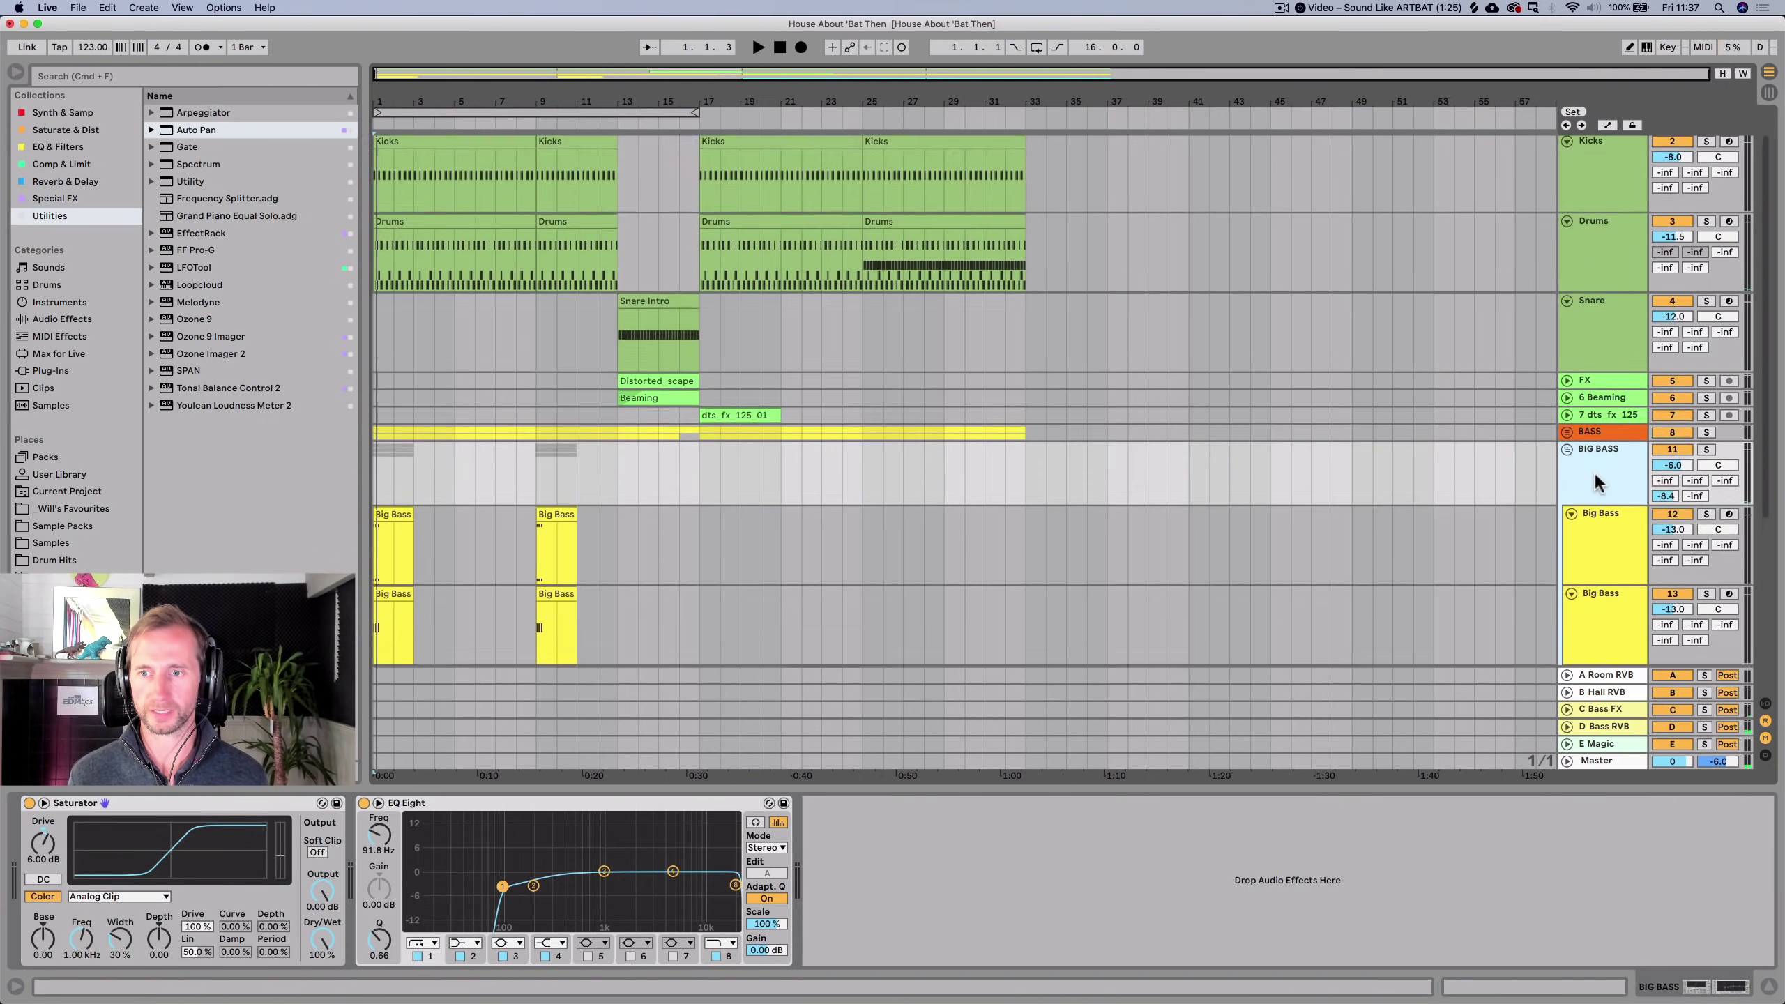
{"action": "scroll", "coordinate": [1595, 471], "scroll_direction": "down", "scroll_amount": 3}
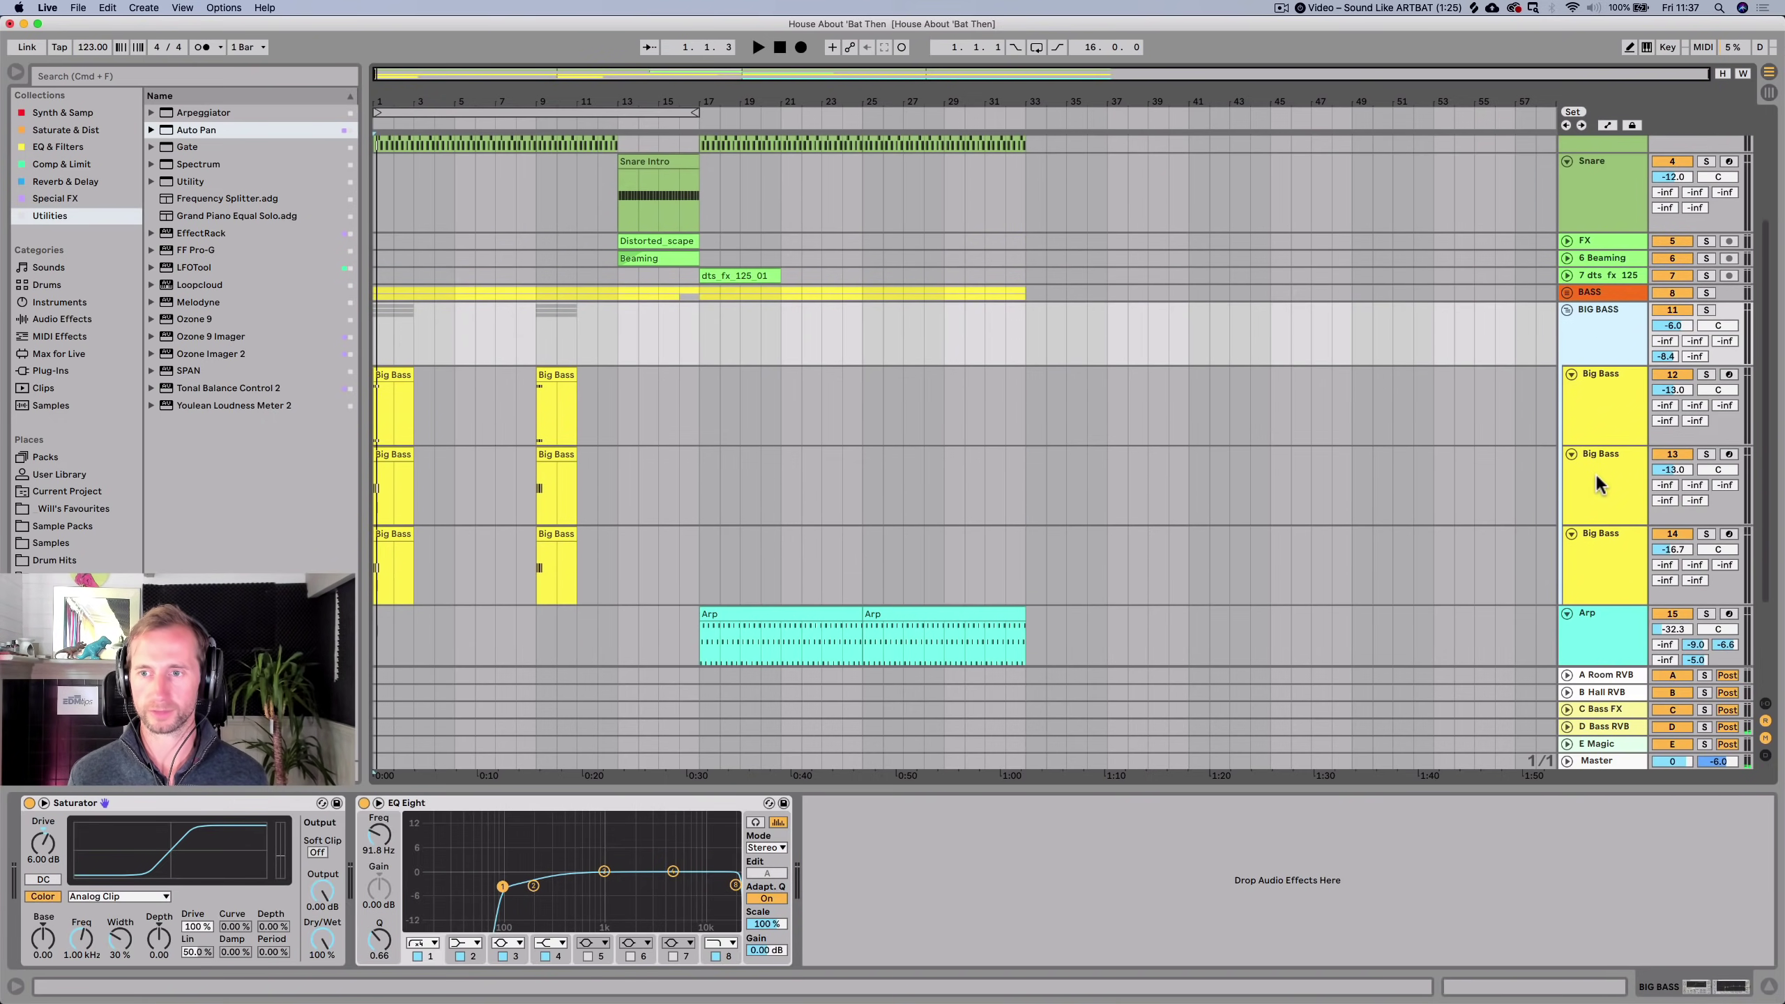
{"action": "left_click", "coordinate": [1671, 356]}
{"action": "key", "text": "Delete"}
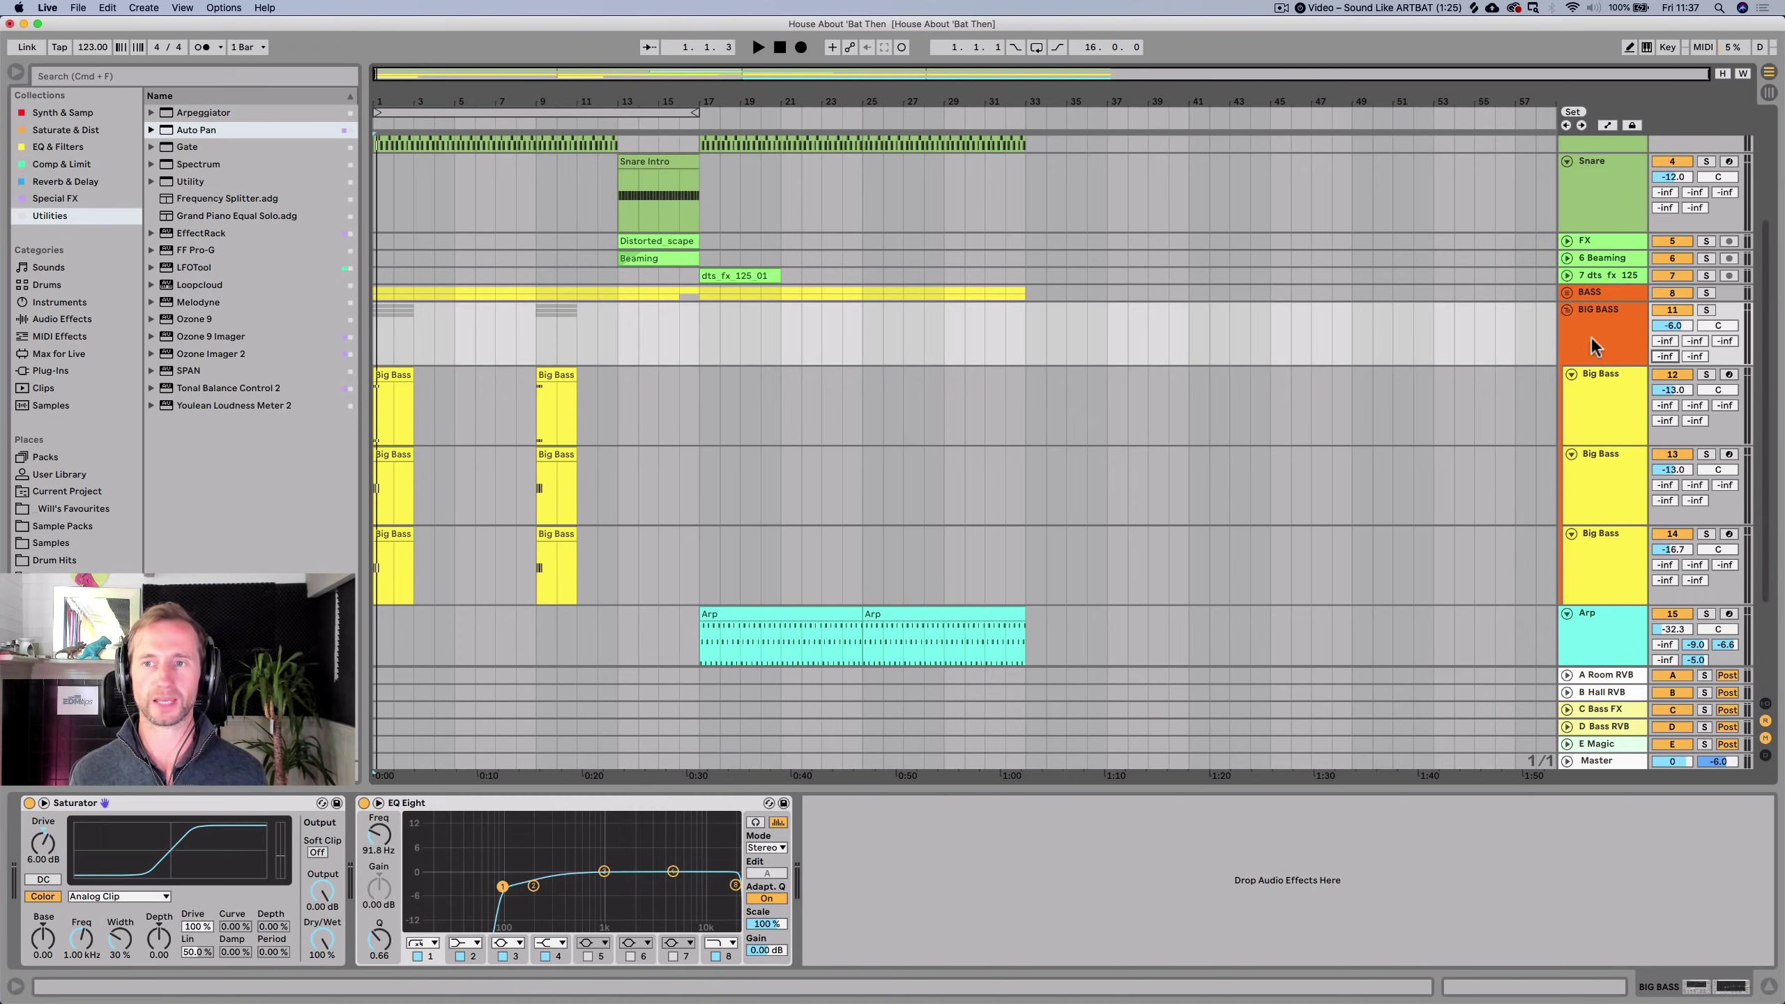
Solo the BIG BASS group and raise the second Big Bass track's volume to 0.1 dB while auditioning from bar 1.
{"action": "left_click", "coordinate": [1706, 311]}
{"action": "key", "text": "space"}
{"action": "left_click_drag", "start_coordinate": [1673, 469], "coordinate": [1673, 443]}
{"action": "key", "text": "space"}
{"action": "key", "text": "space"}
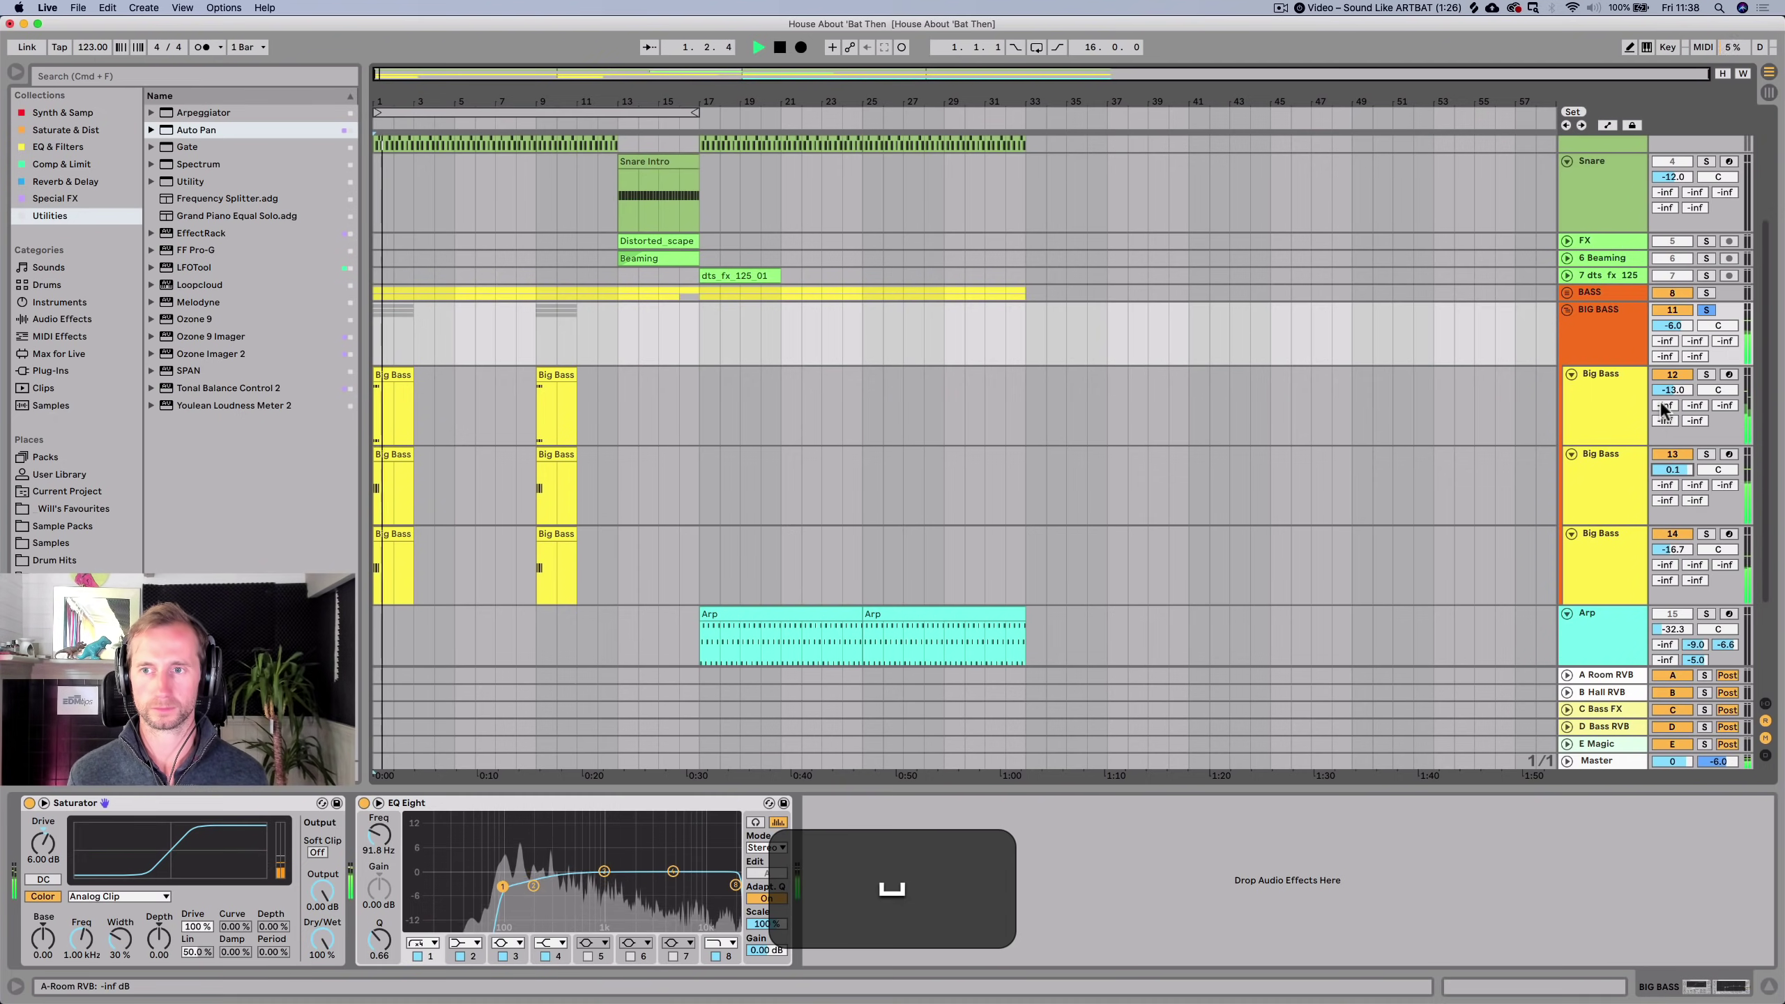
Try the third Big Bass track's volume at -14.0 dB during playback, and undo that change.
{"action": "key", "text": "space"}
{"action": "key", "text": "space"}
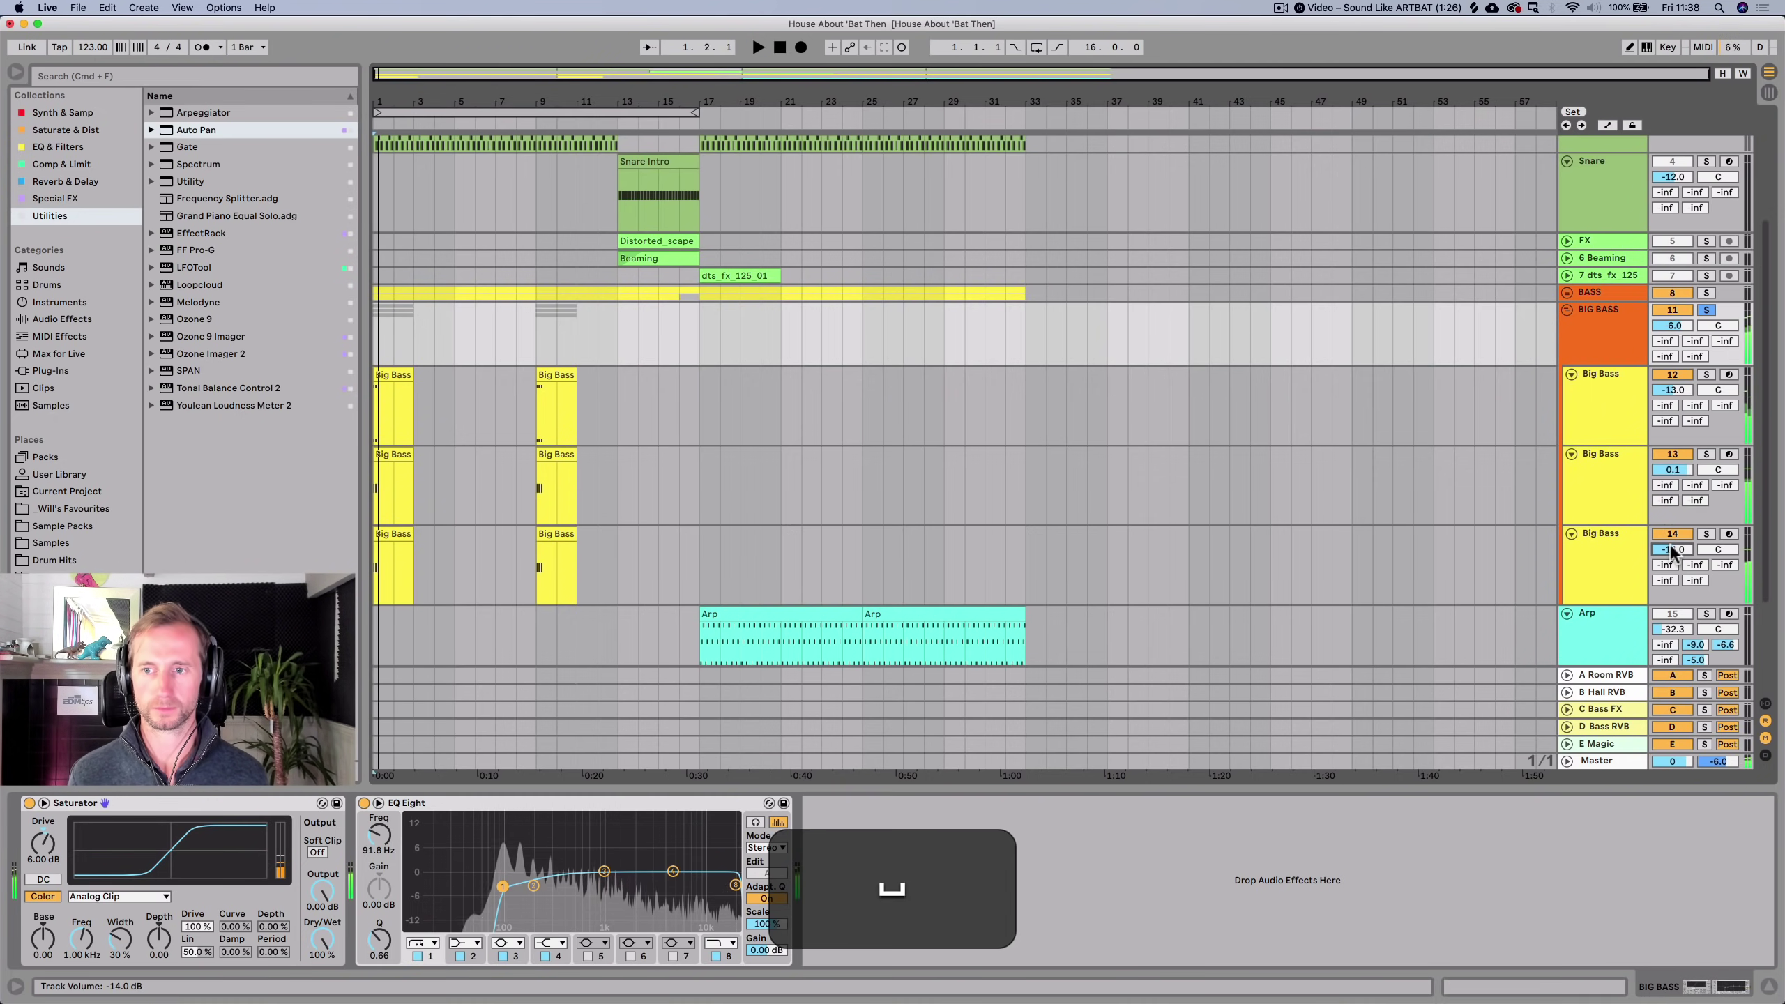
{"action": "key", "text": "space"}
{"action": "key", "text": "super+z"}
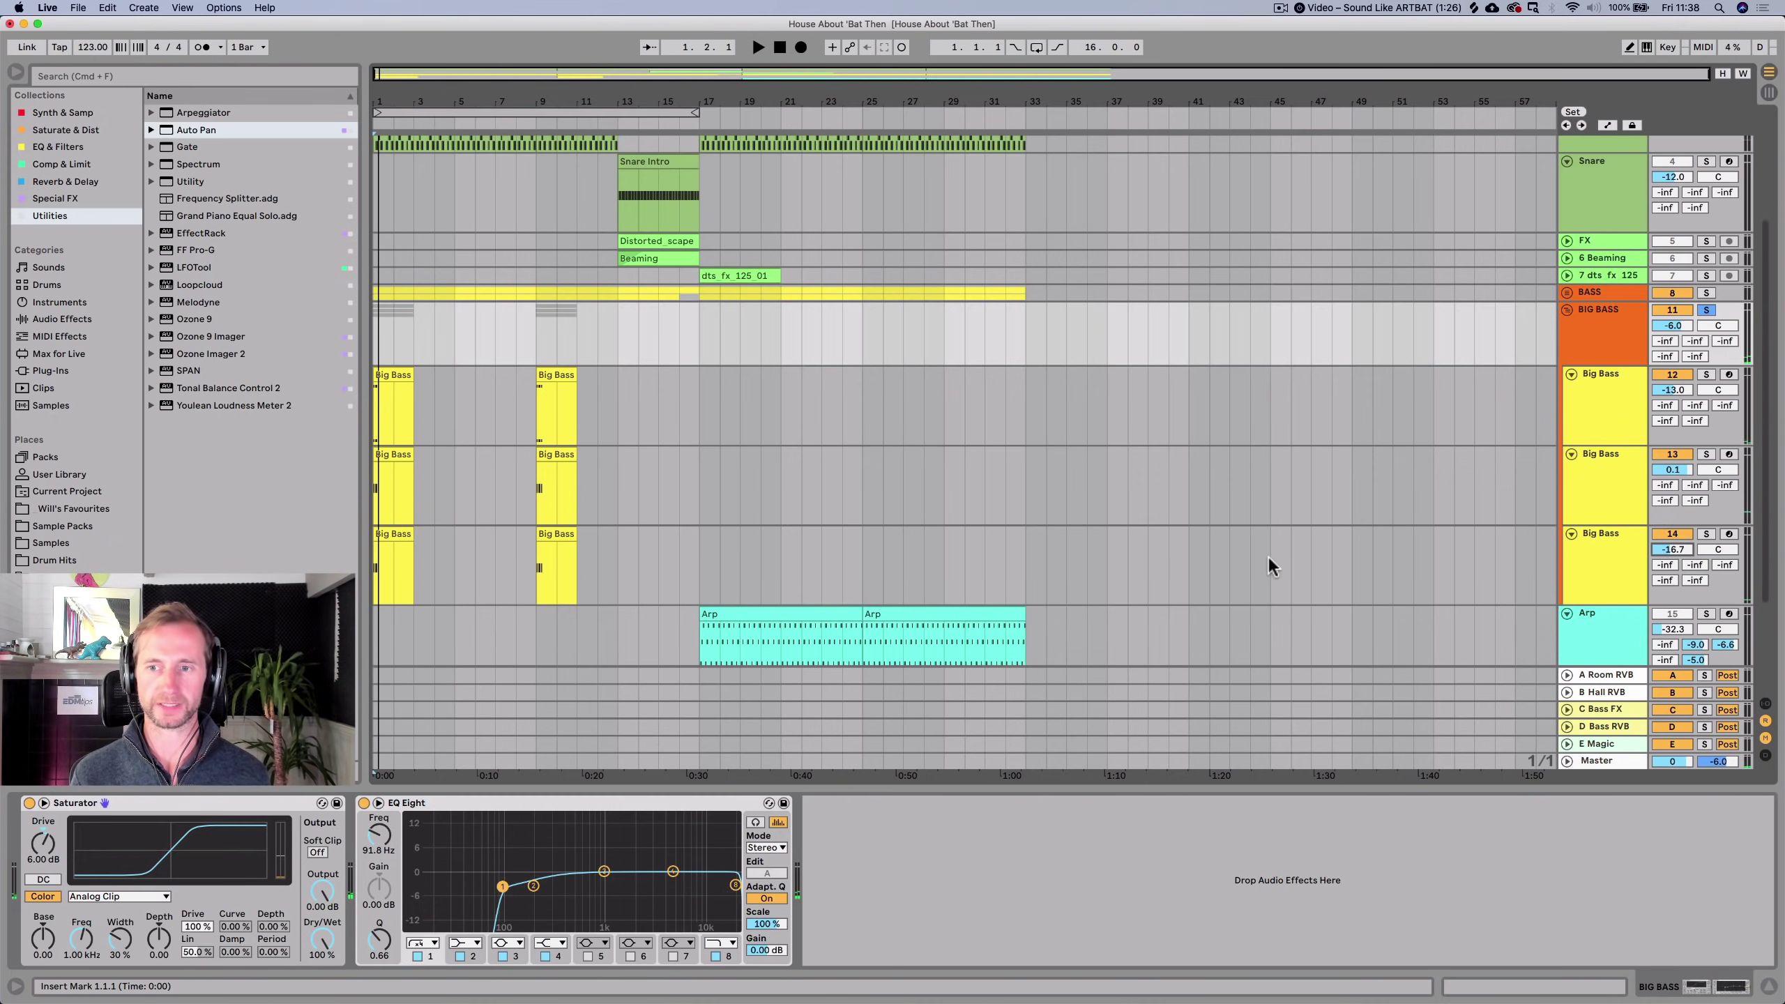
Unfold the BASS group and copy the Operator instrument from the Sub Bass track.
{"action": "left_click", "coordinate": [1619, 567]}
{"action": "left_click", "coordinate": [1568, 292]}
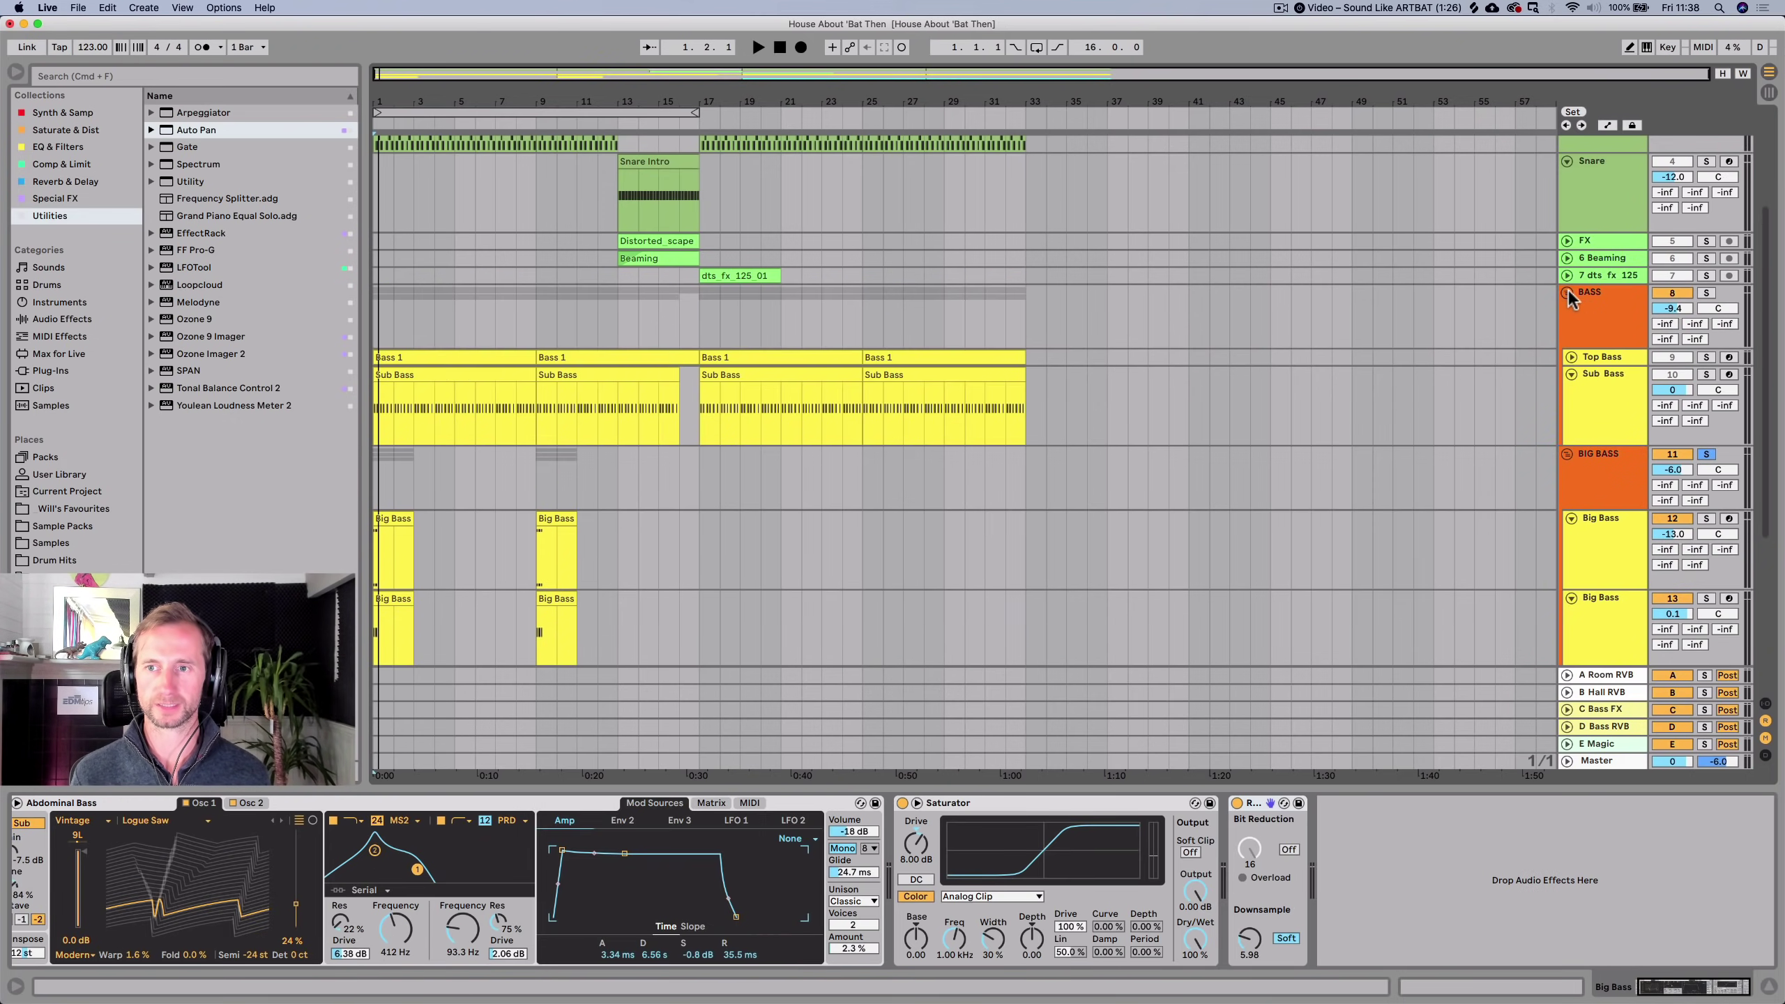
{"action": "left_click", "coordinate": [1590, 383]}
{"action": "key", "text": "super+c"}
{"action": "scroll", "coordinate": [1587, 490], "scroll_direction": "down", "scroll_amount": 3}
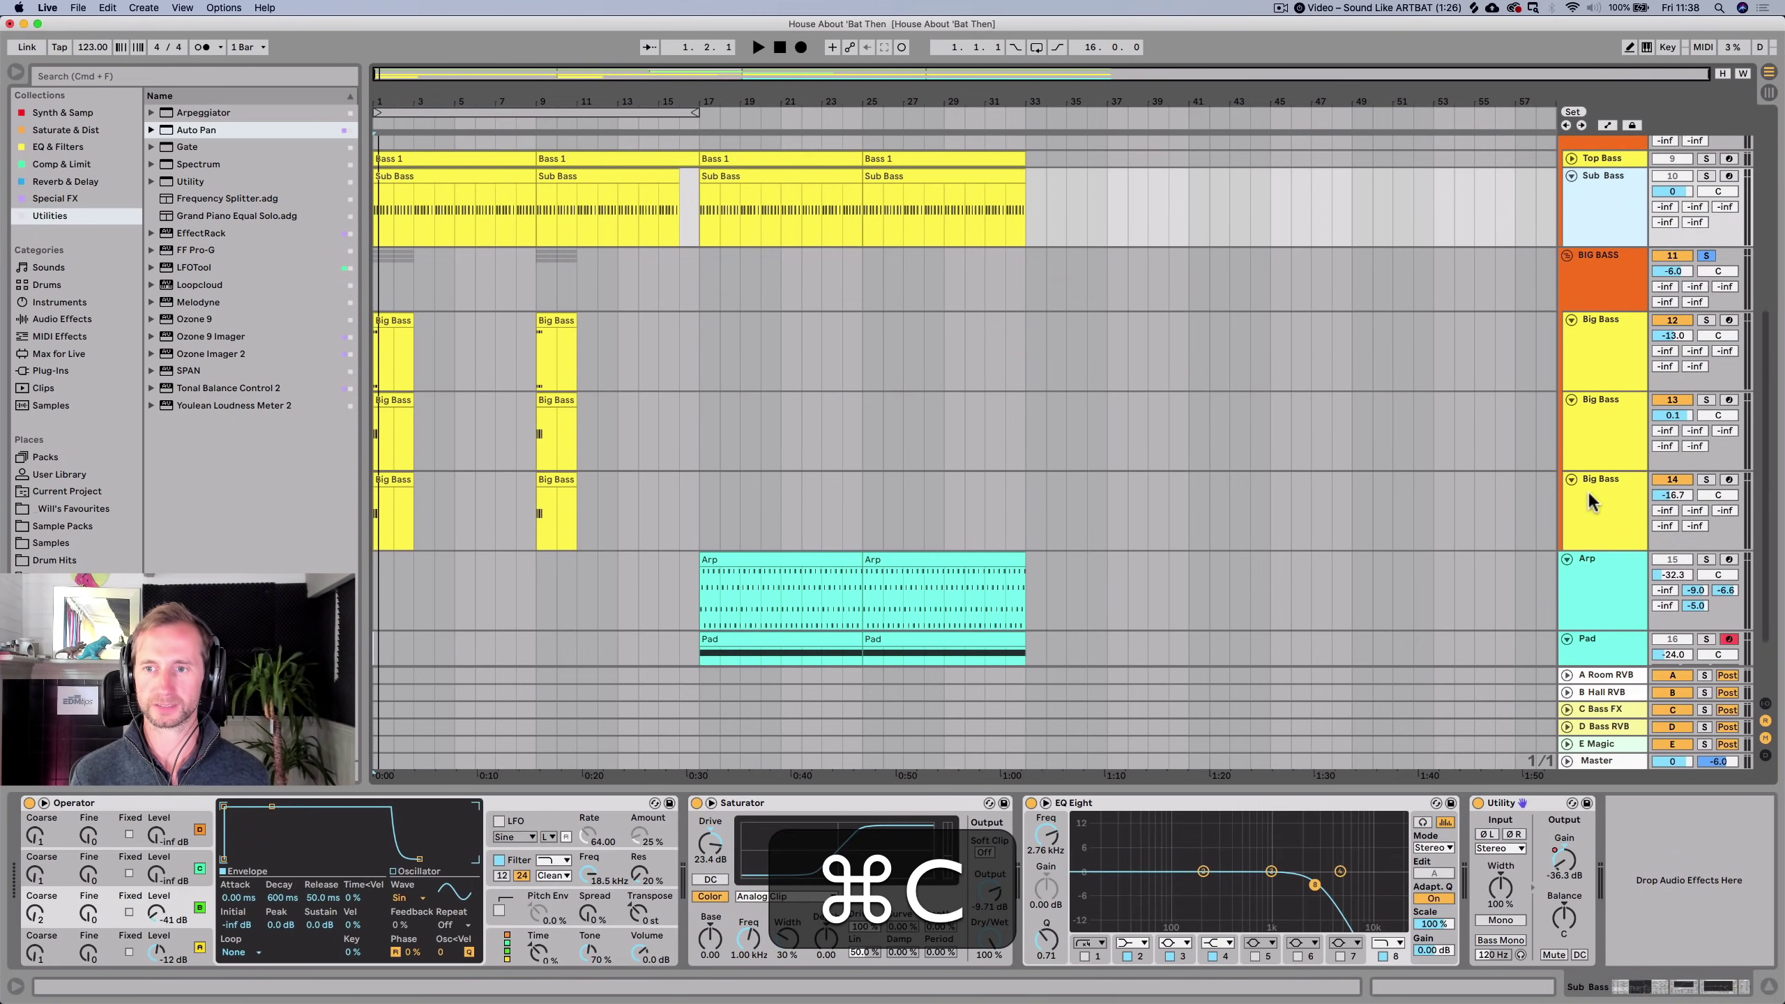
{"action": "left_click", "coordinate": [120, 796]}
{"action": "key", "text": "super+c"}
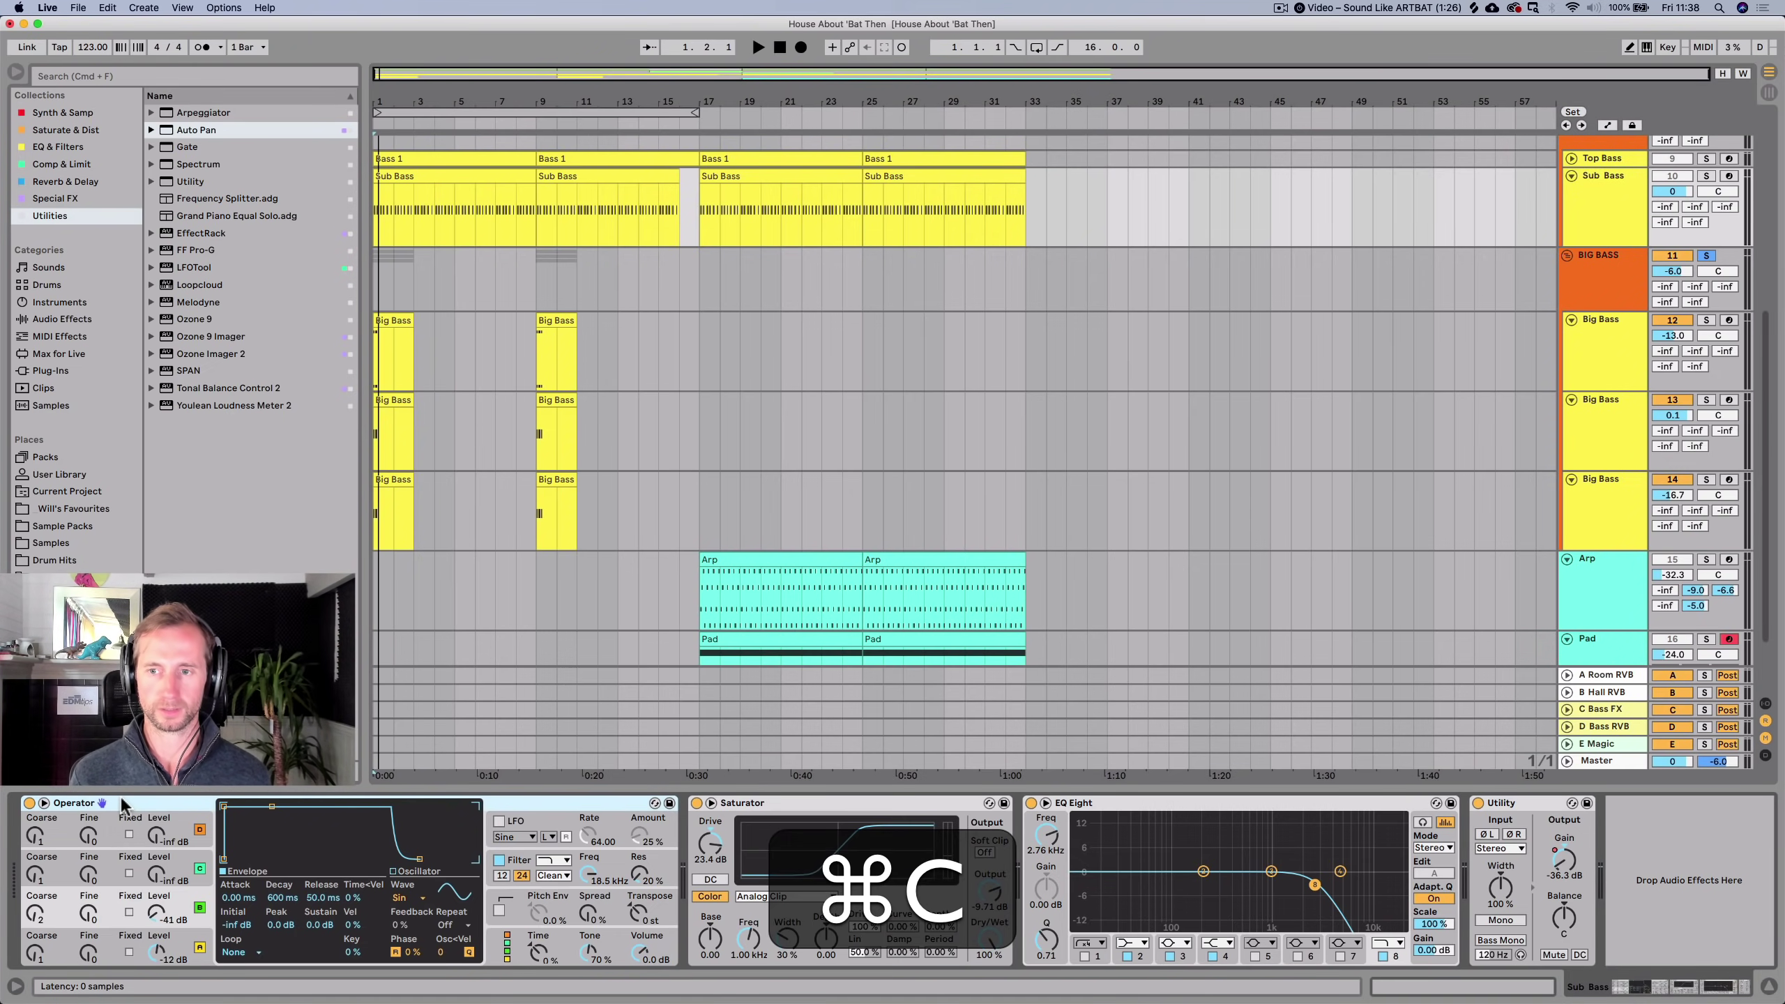
Duplicate the third Big Bass track and replace the duplicate's Wavetable, Saturator and Redux with the copied Operator.
{"action": "left_click", "coordinate": [1604, 526]}
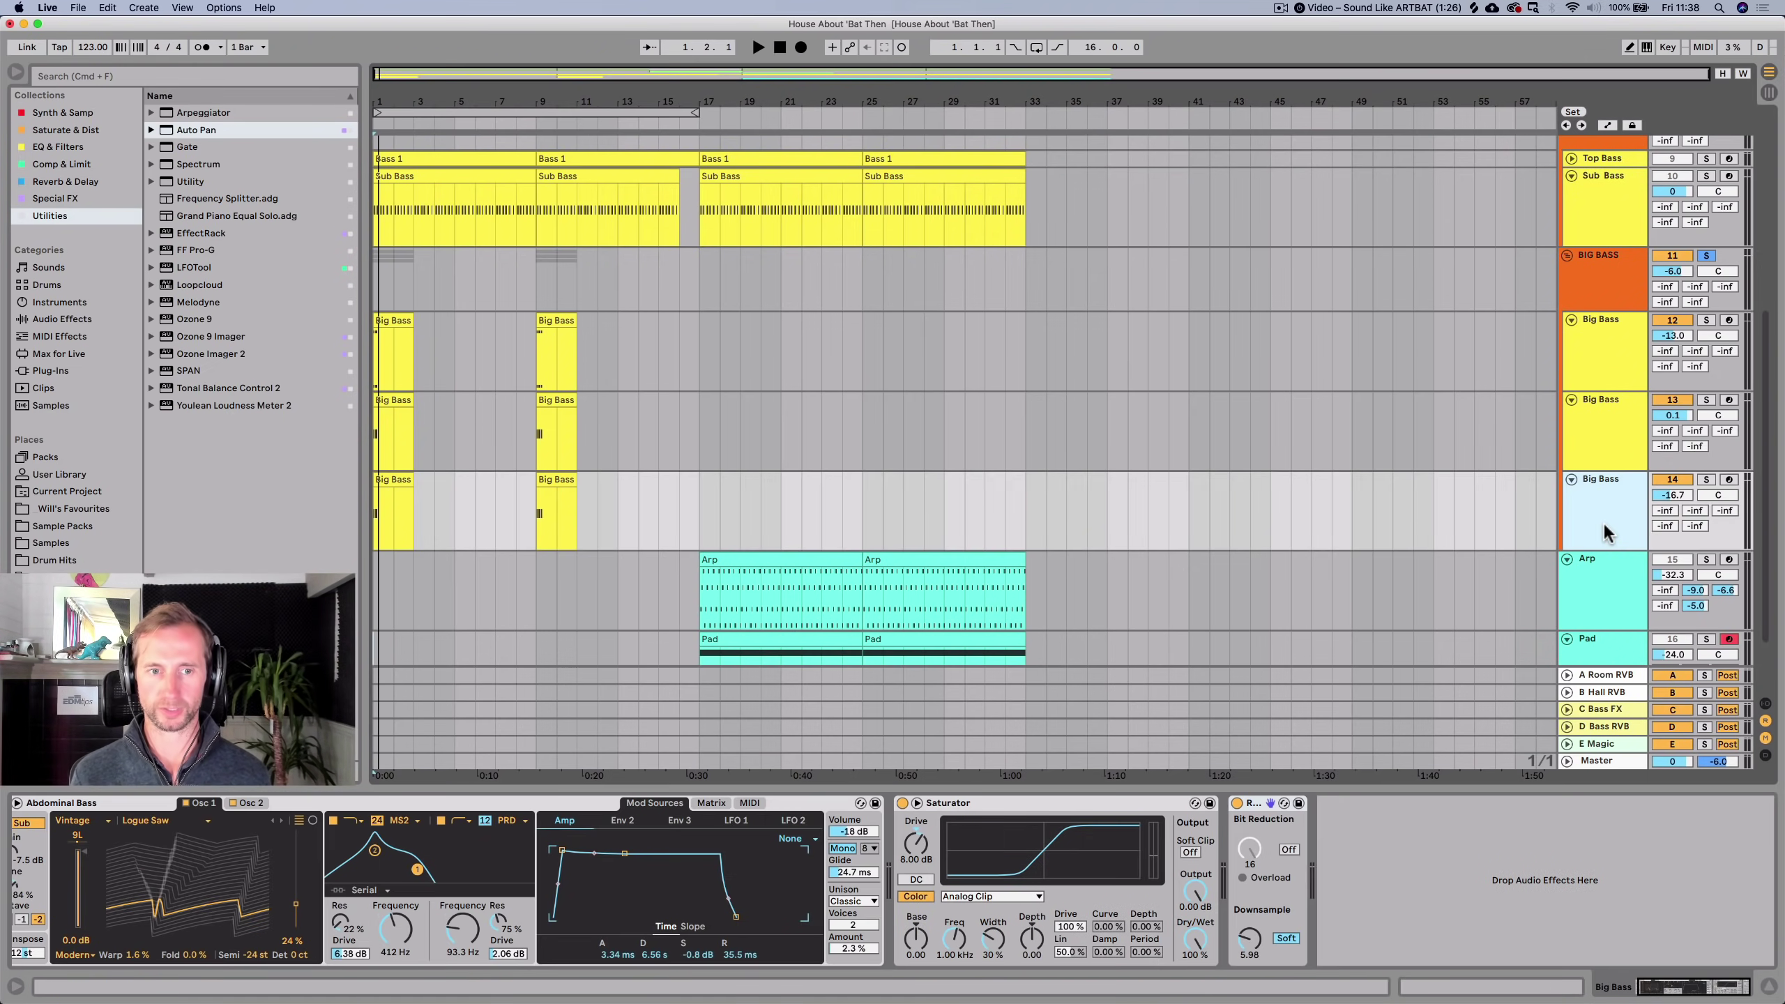
{"action": "key", "text": "super+d"}
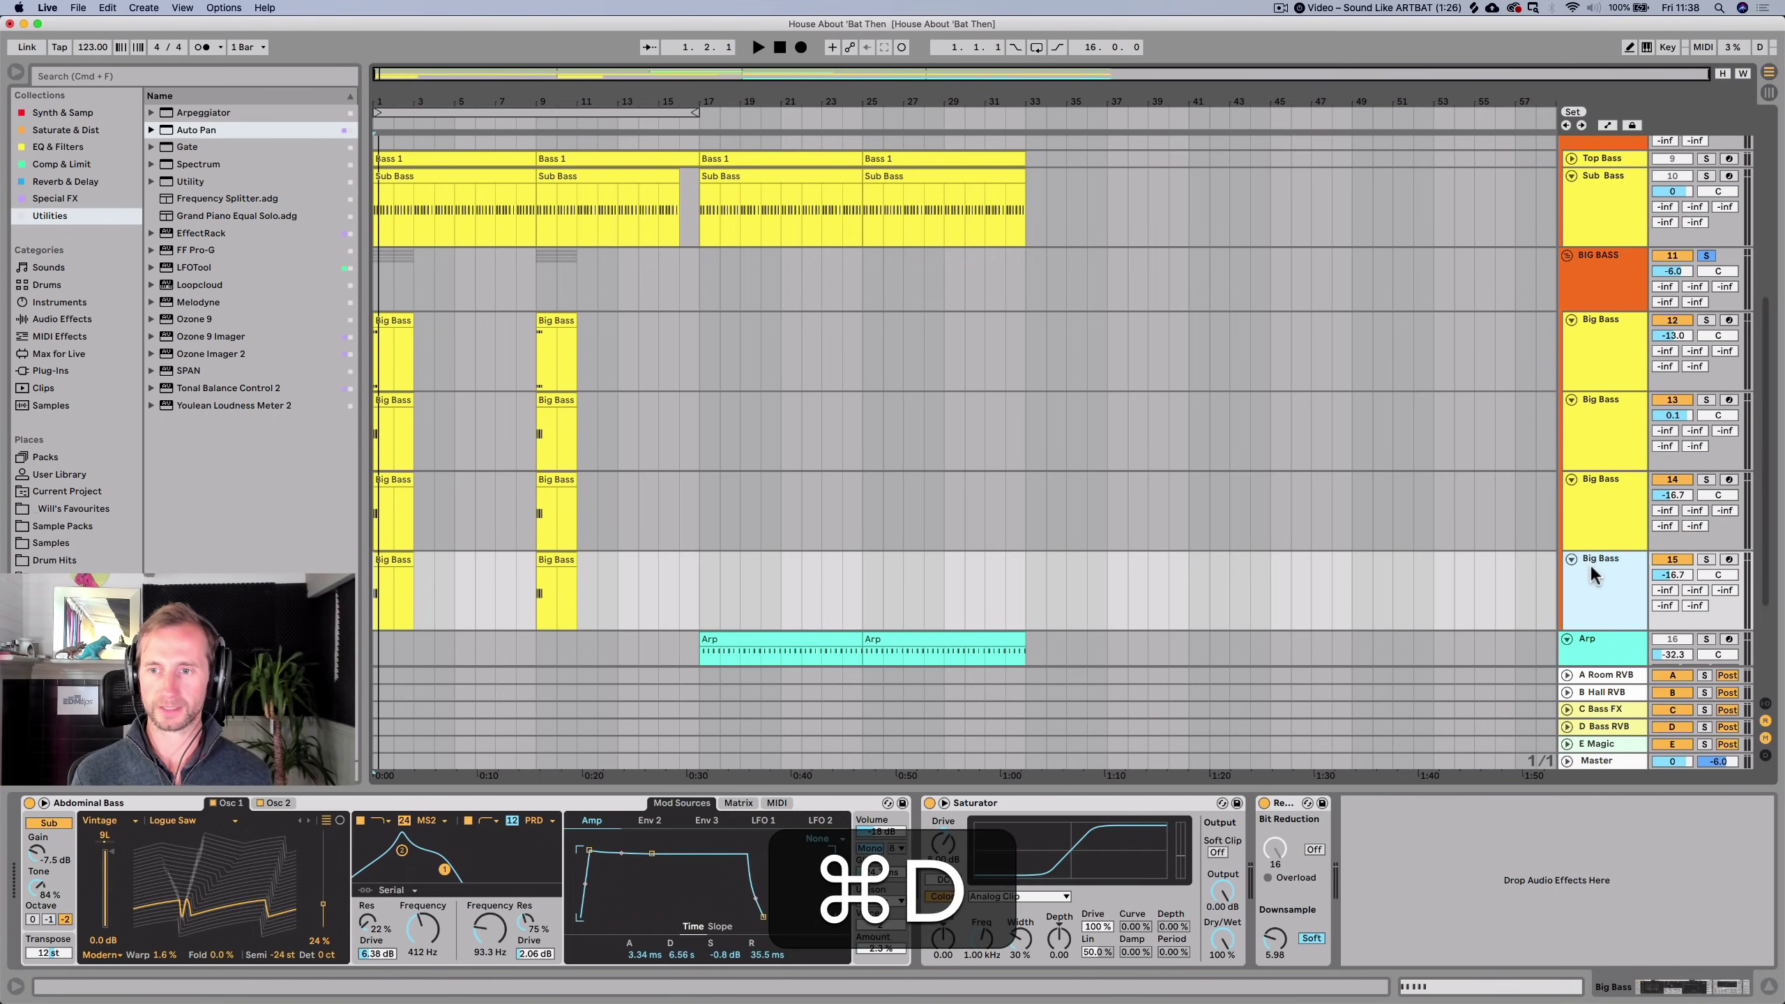
{"action": "left_click", "coordinate": [357, 803]}
{"action": "key", "text": "BackSpace"}
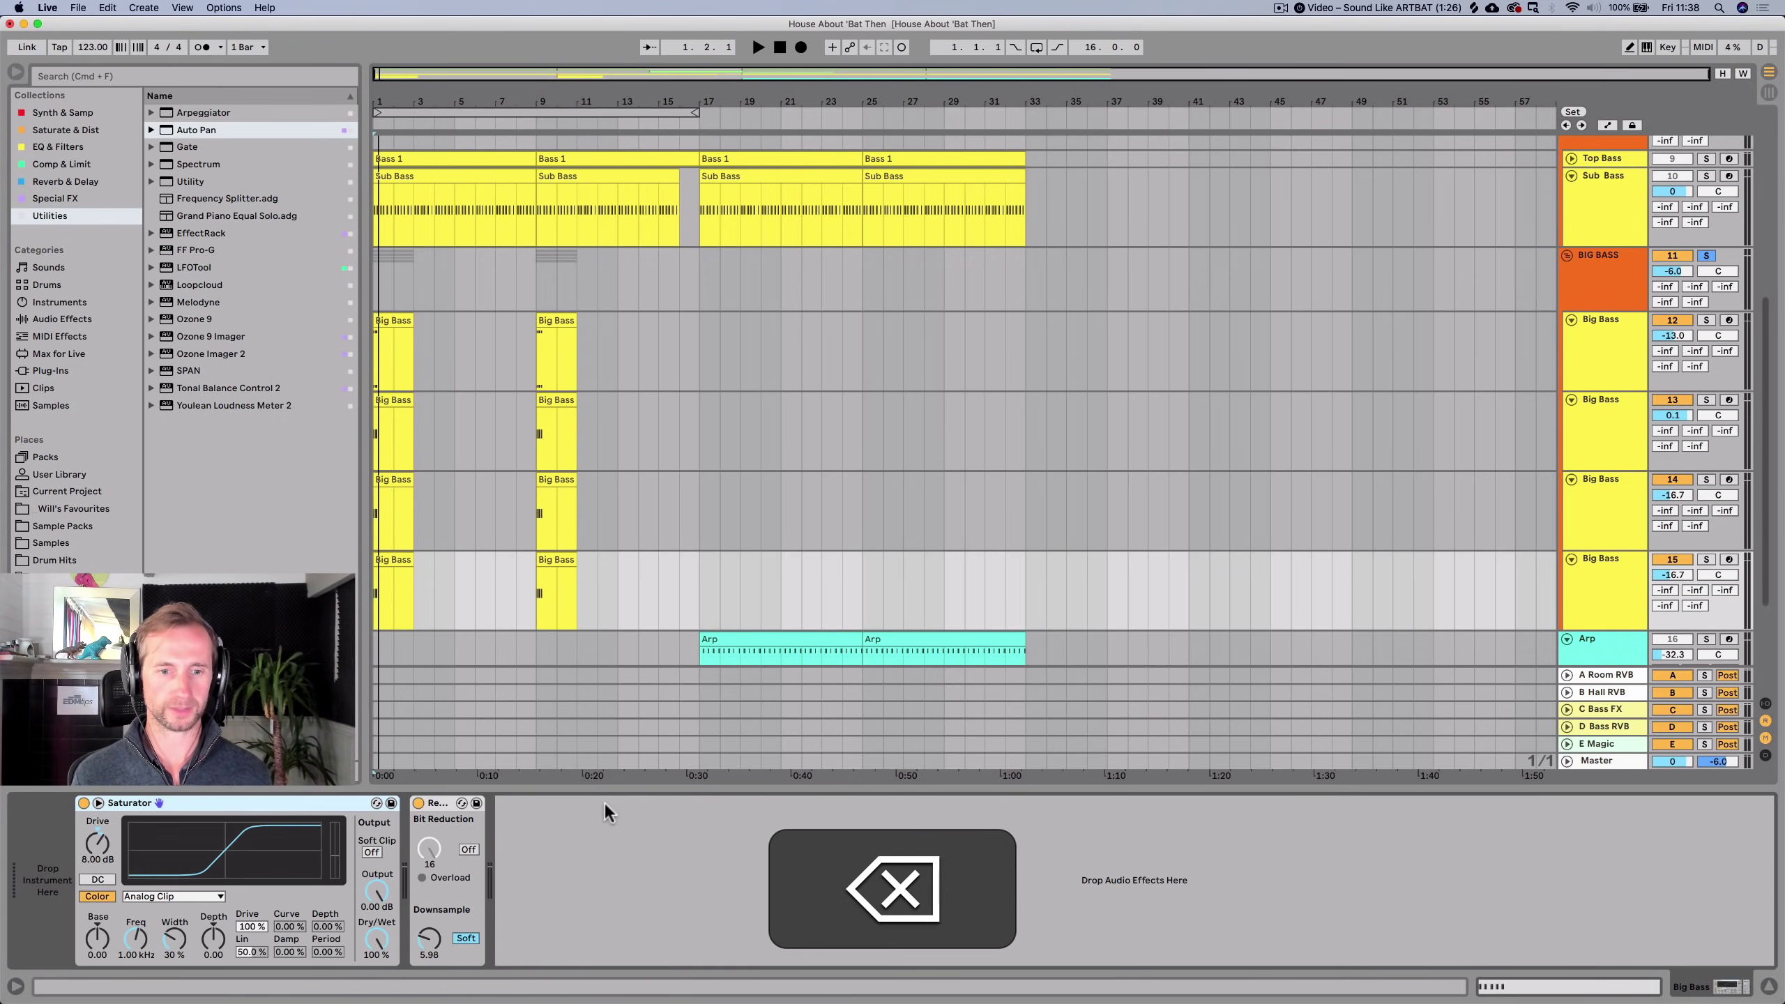
{"action": "key", "text": "BackSpace"}
{"action": "left_click", "coordinate": [309, 803]}
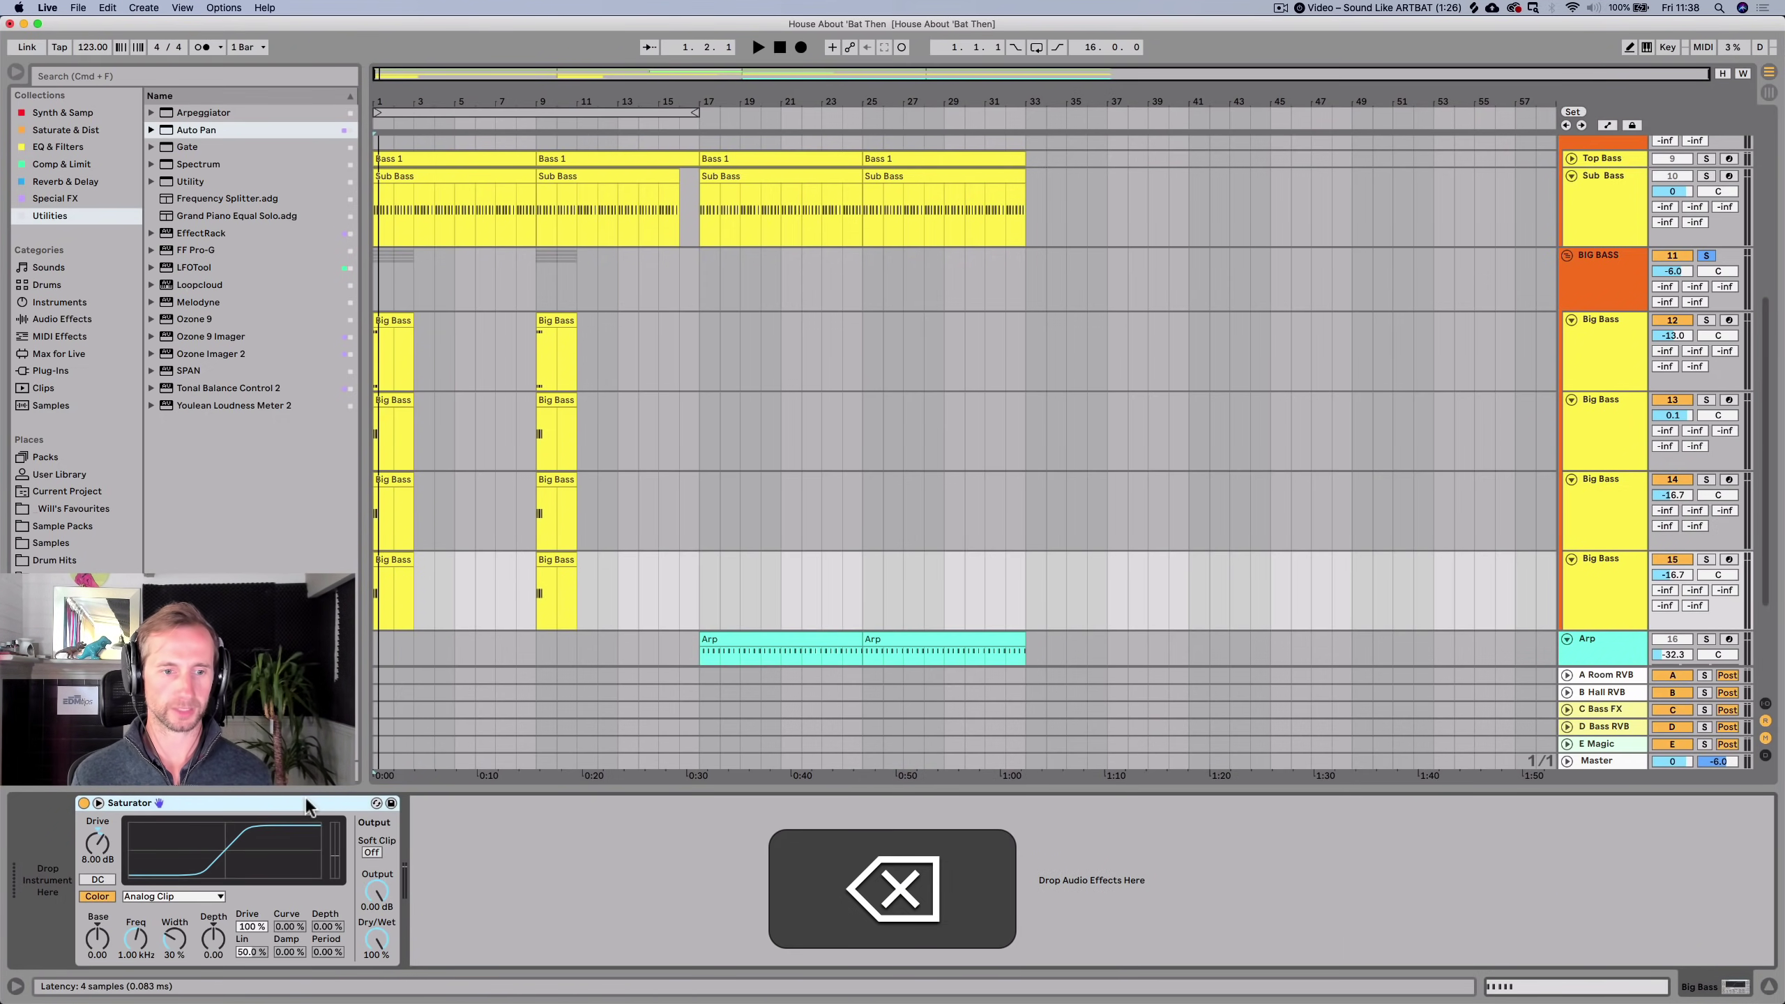
{"action": "key", "text": "BackSpace"}
{"action": "key", "text": "super+v"}
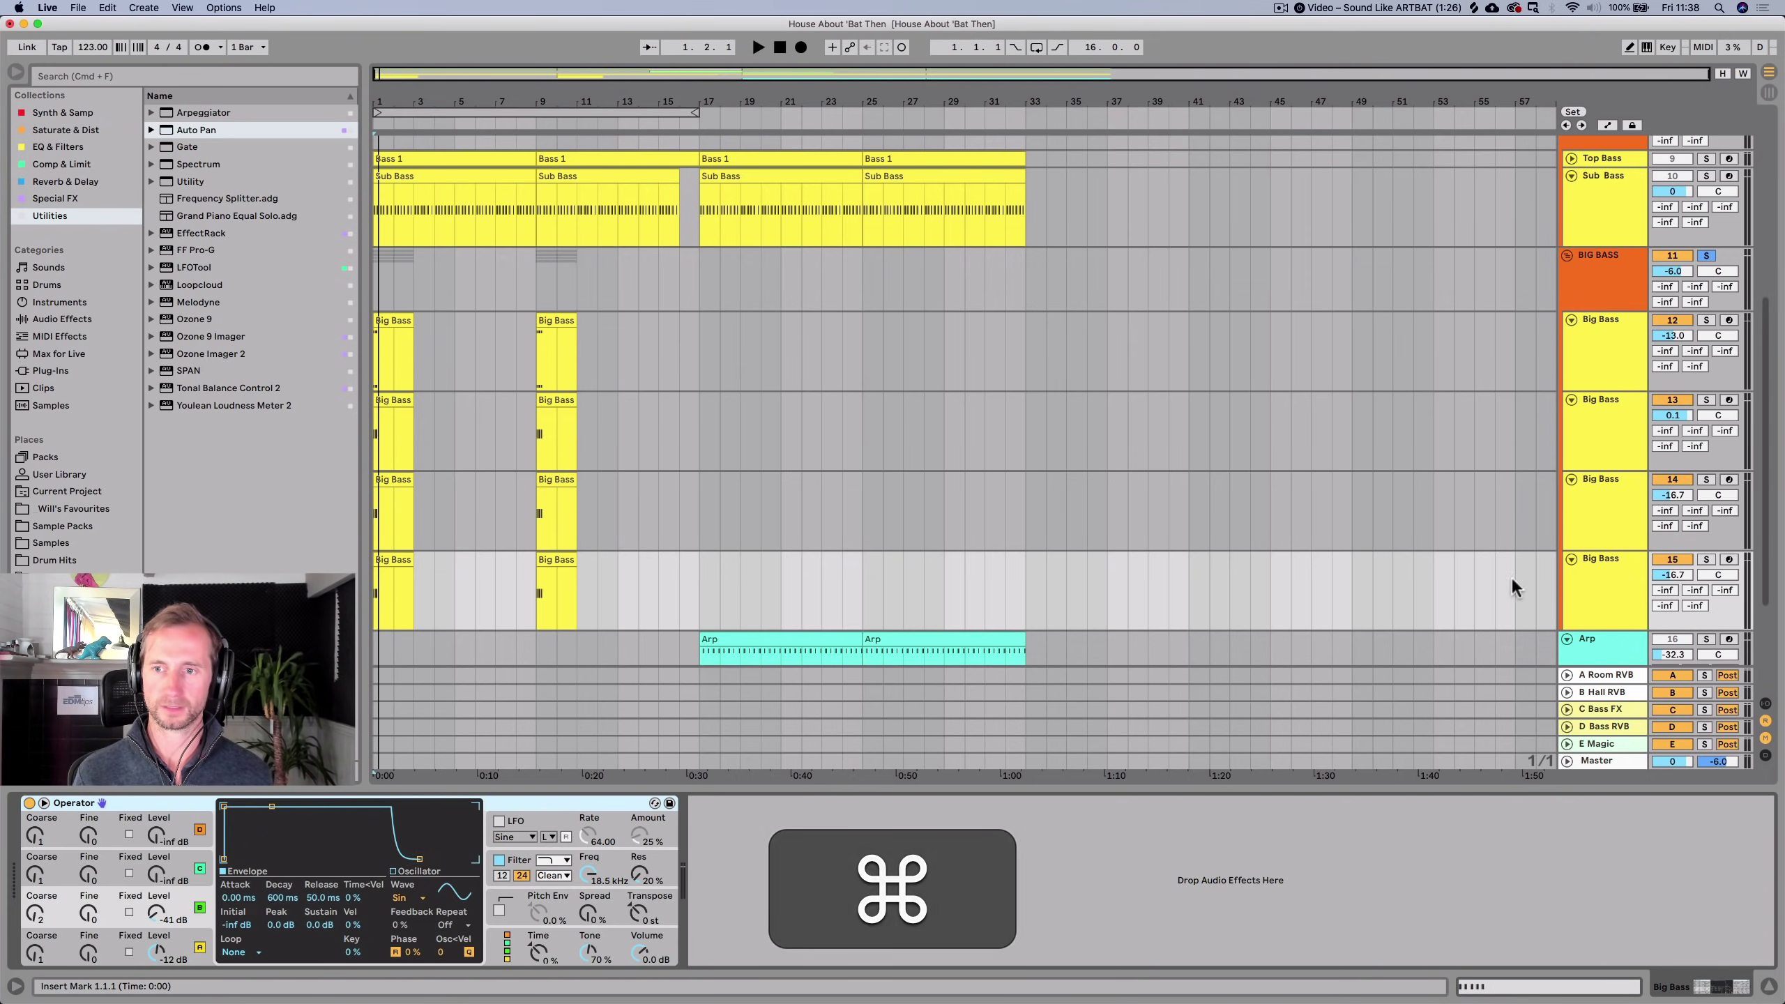
Solo the duplicated Big Bass track and transpose all notes in its bar 1 clip down two octaves to G0.
{"action": "left_click", "coordinate": [1705, 560]}
{"action": "key", "text": "space"}
{"action": "left_click", "coordinate": [383, 560]}
{"action": "double_click", "coordinate": [383, 560]}
{"action": "key", "text": "super+a"}
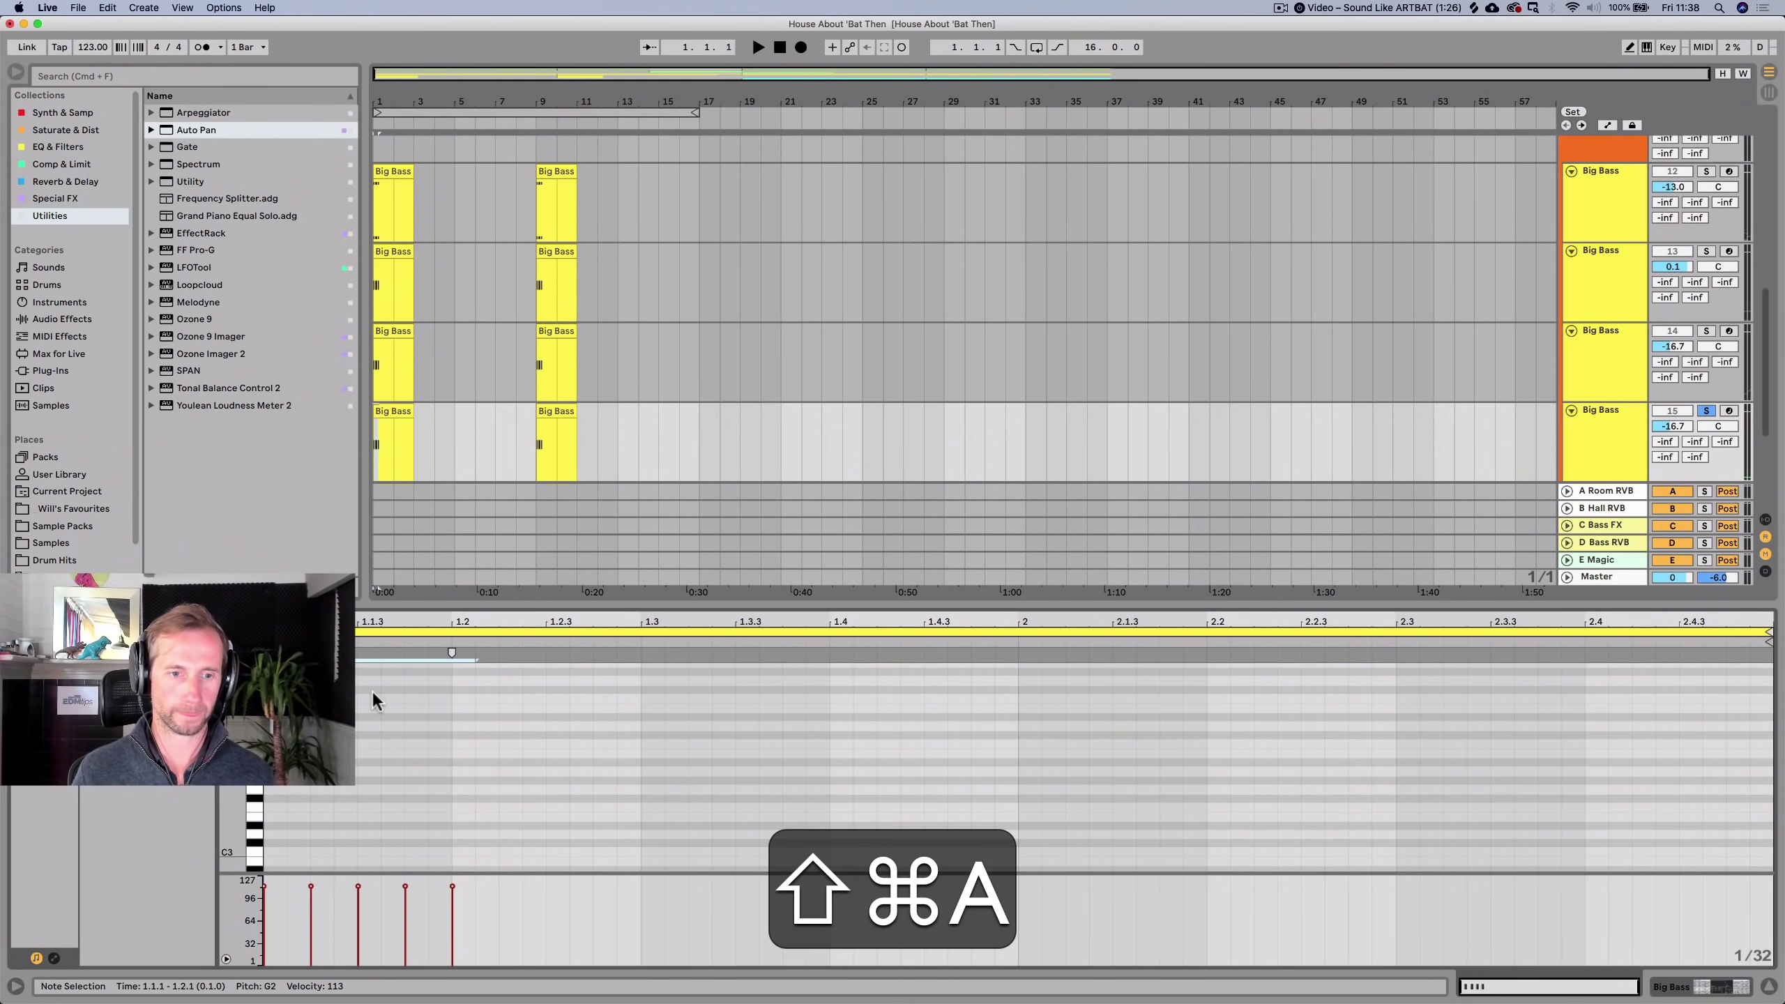
{"action": "key", "text": "shift+super+Down"}
{"action": "key", "text": "shift+Down"}
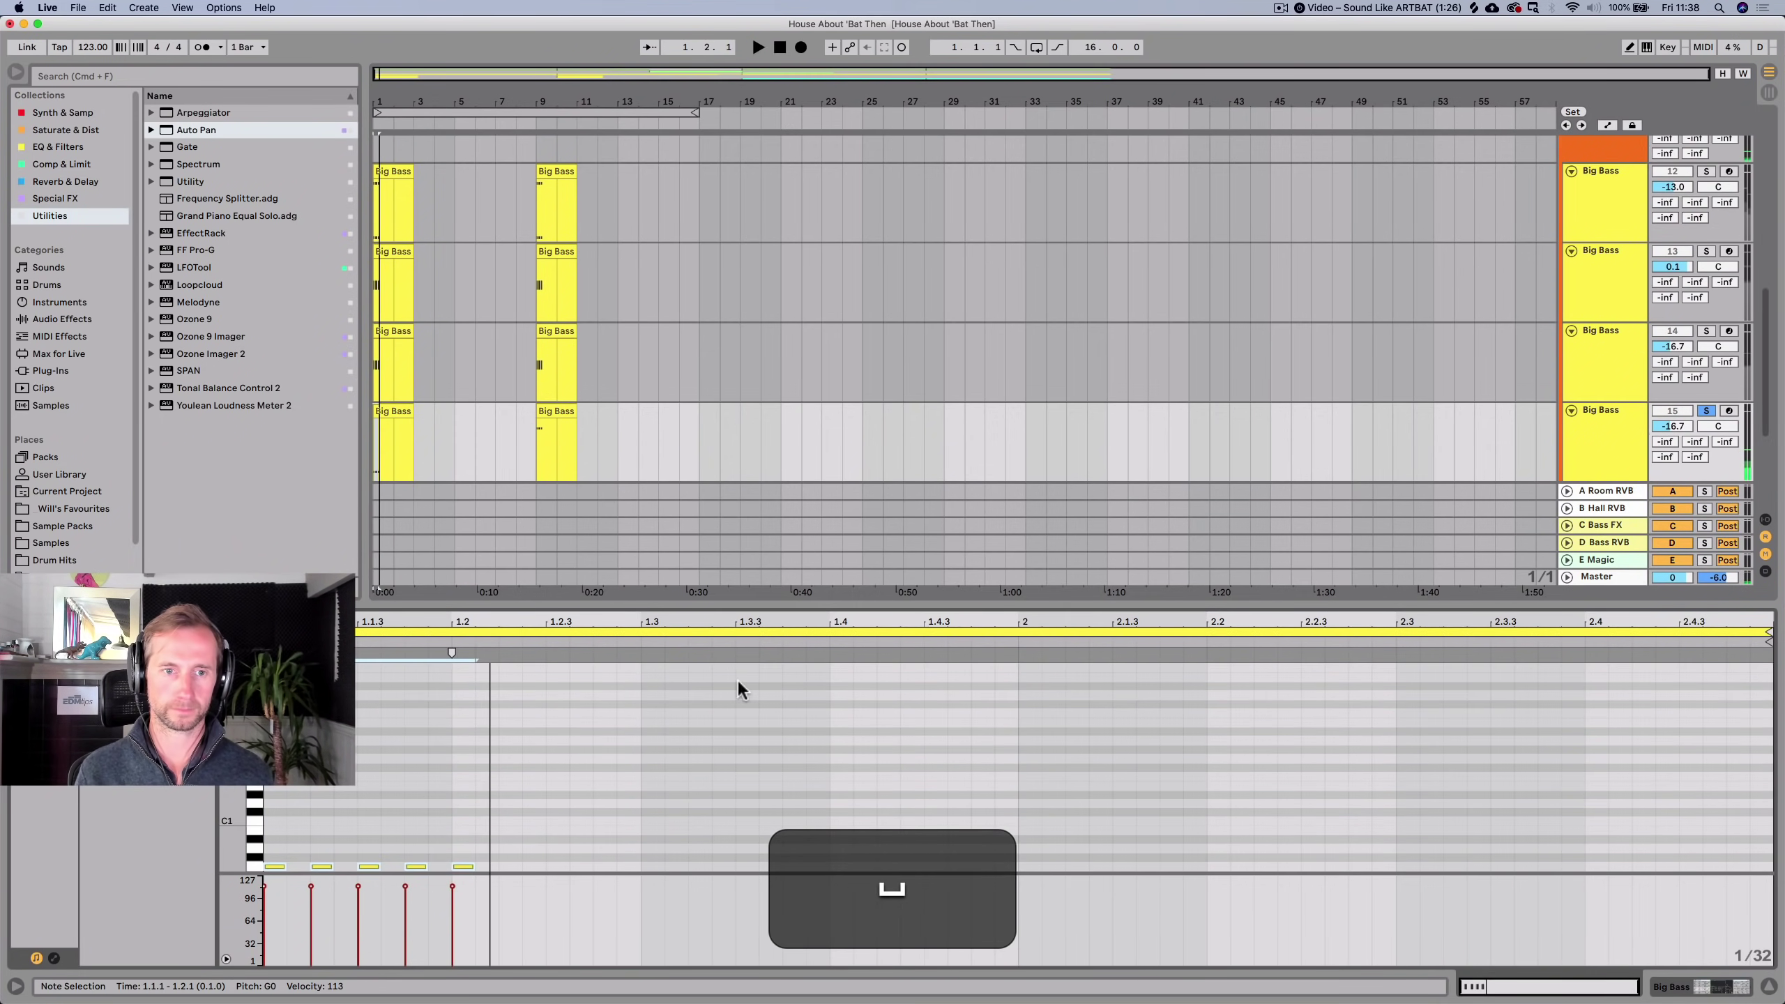
Return to the device view, set the Operator Big Bass track's volume to 2.1 dB and audition it from bar 1.
{"action": "key", "text": "shift+Tab"}
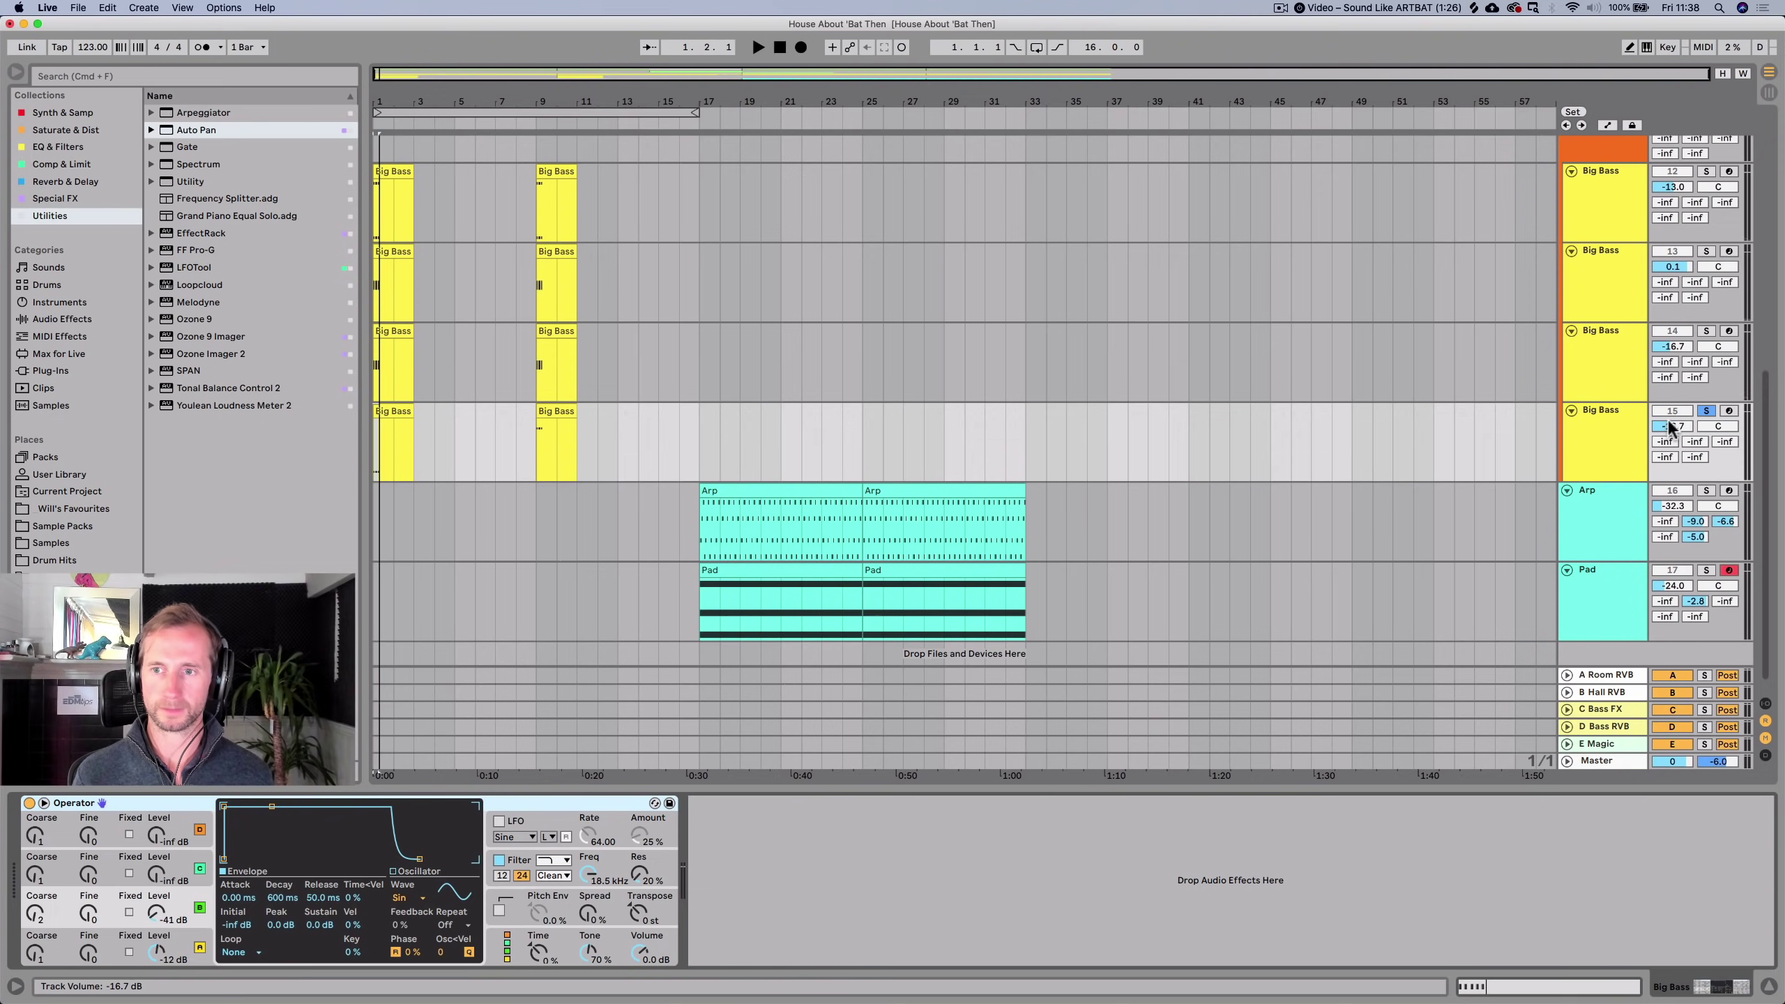
{"action": "left_click_drag", "start_coordinate": [1673, 426], "coordinate": [1673, 381]}
{"action": "key", "text": "space"}
{"action": "key", "text": "space"}
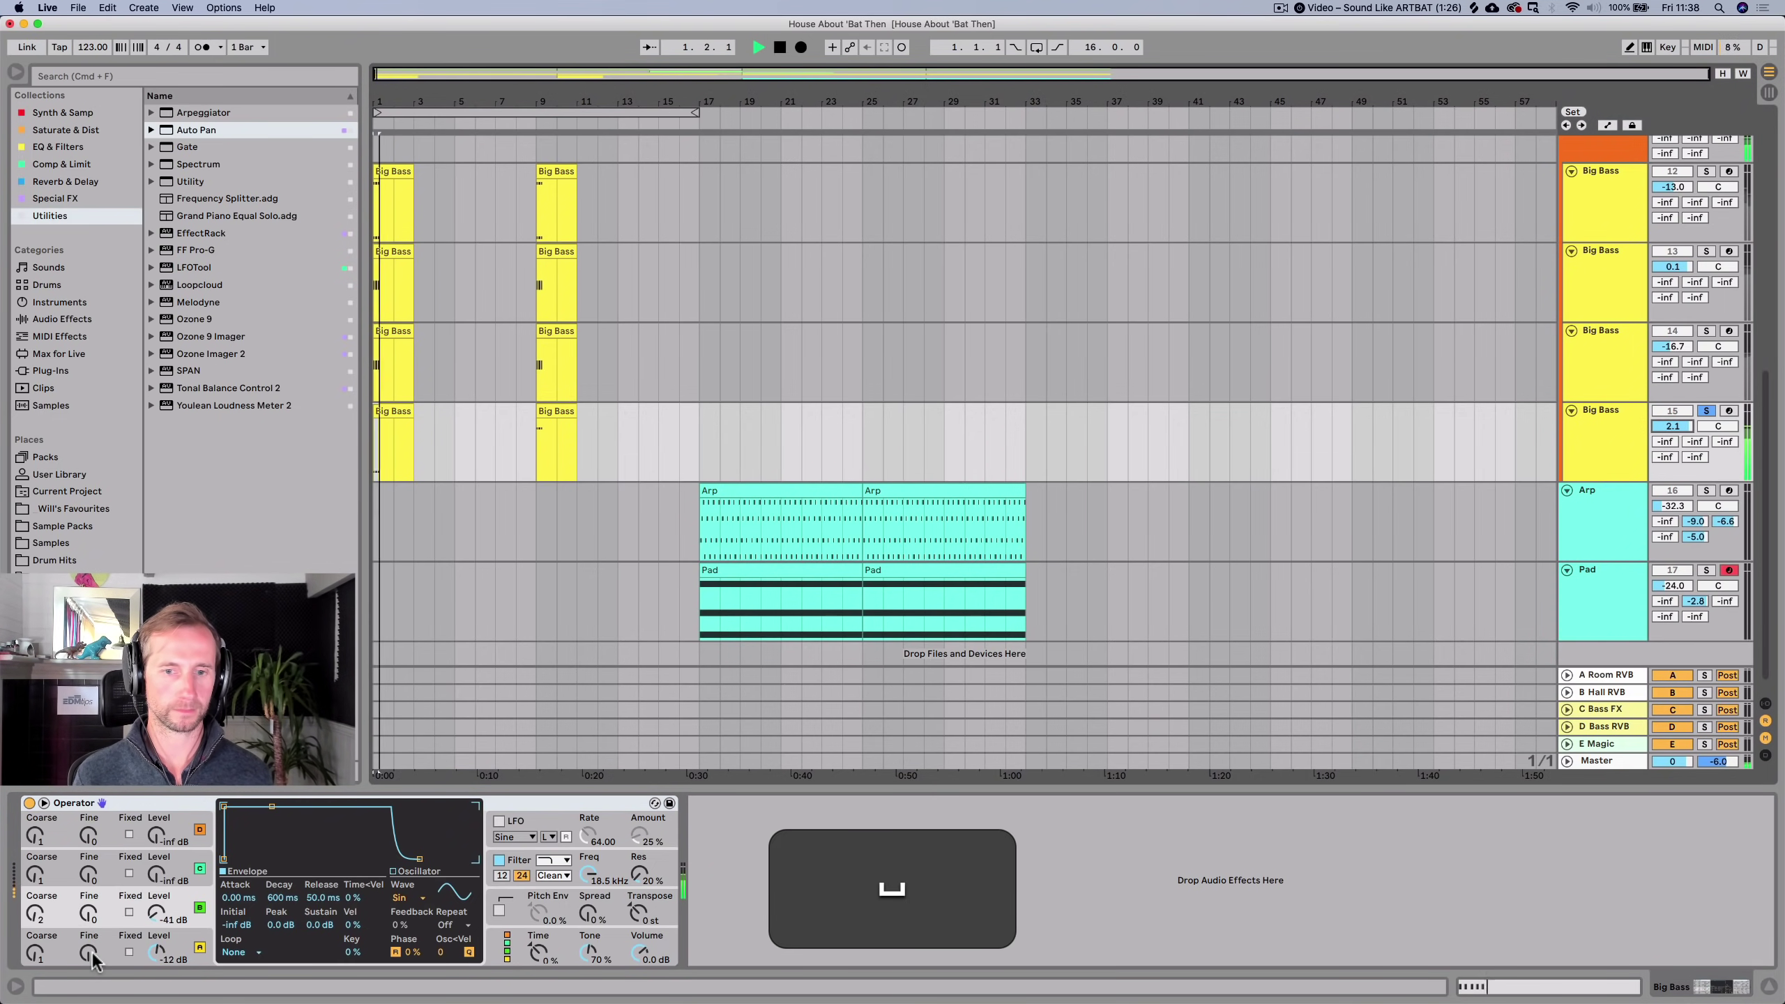
Set the low-cut frequency of the BIG BASS group's EQ Eight band 1 to 55.3 Hz and audition the change.
{"action": "scroll", "coordinate": [1603, 436], "scroll_direction": "up", "scroll_amount": 2}
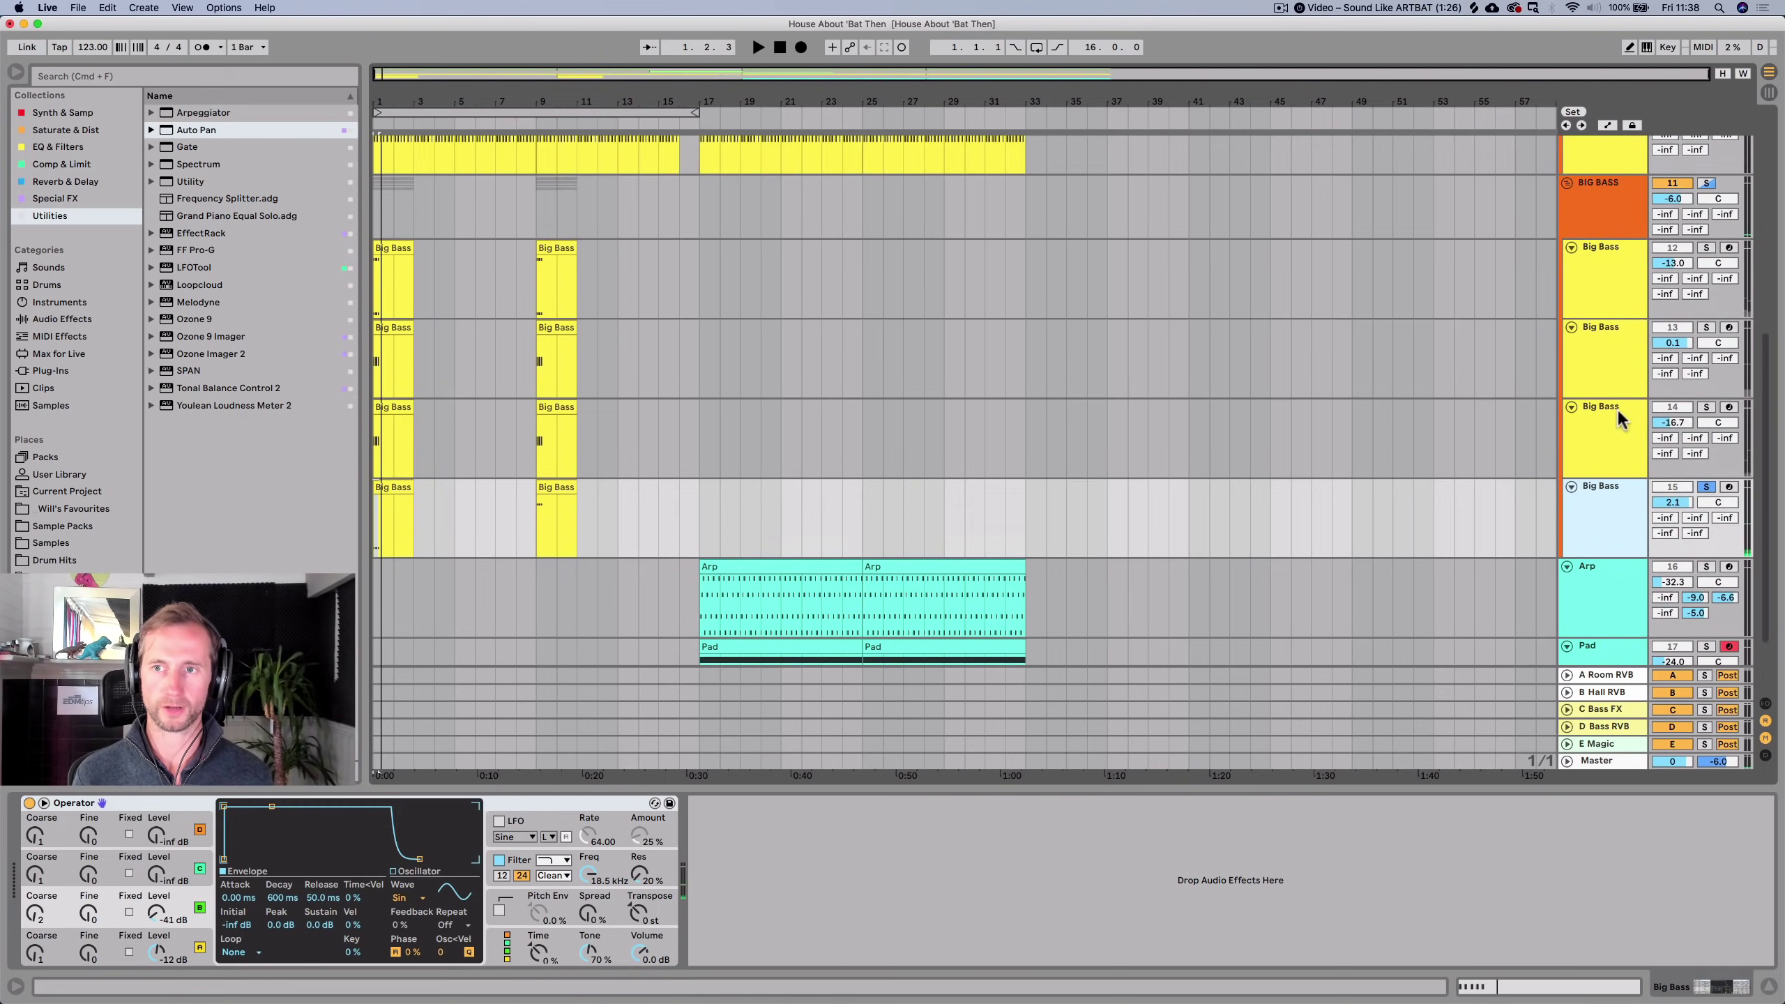
{"action": "left_click", "coordinate": [1609, 215]}
{"action": "key", "text": "space"}
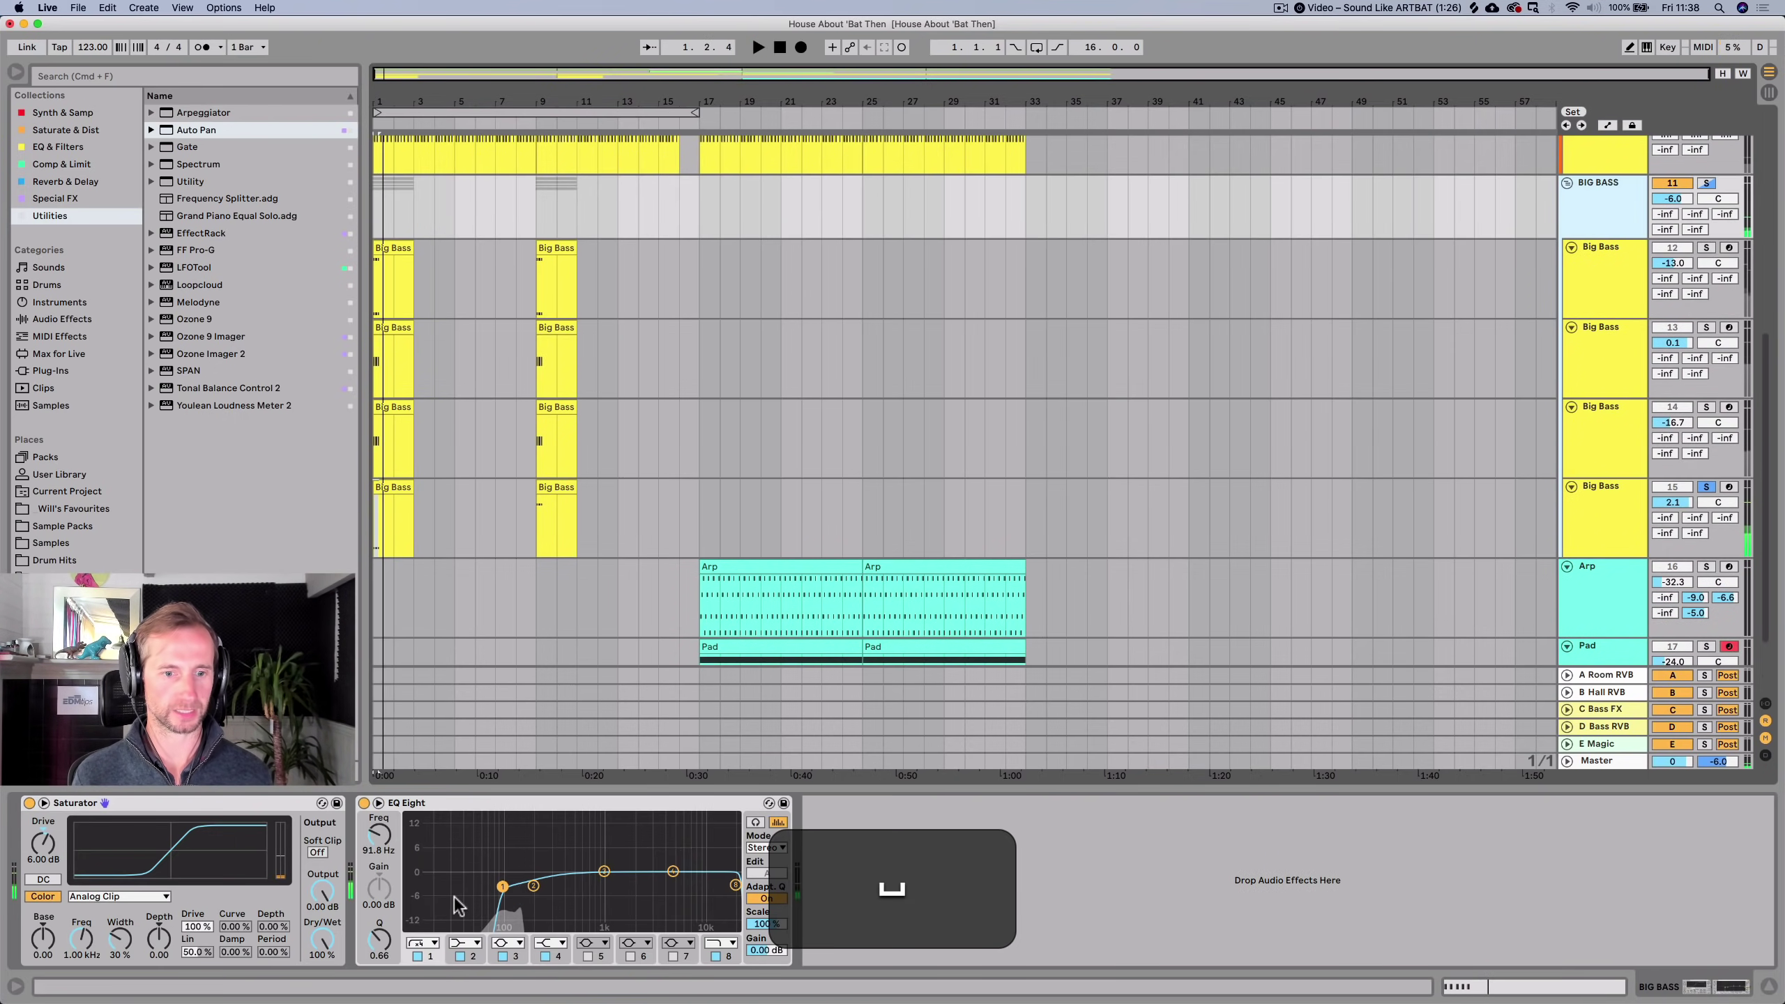
{"action": "left_click", "coordinate": [504, 894]}
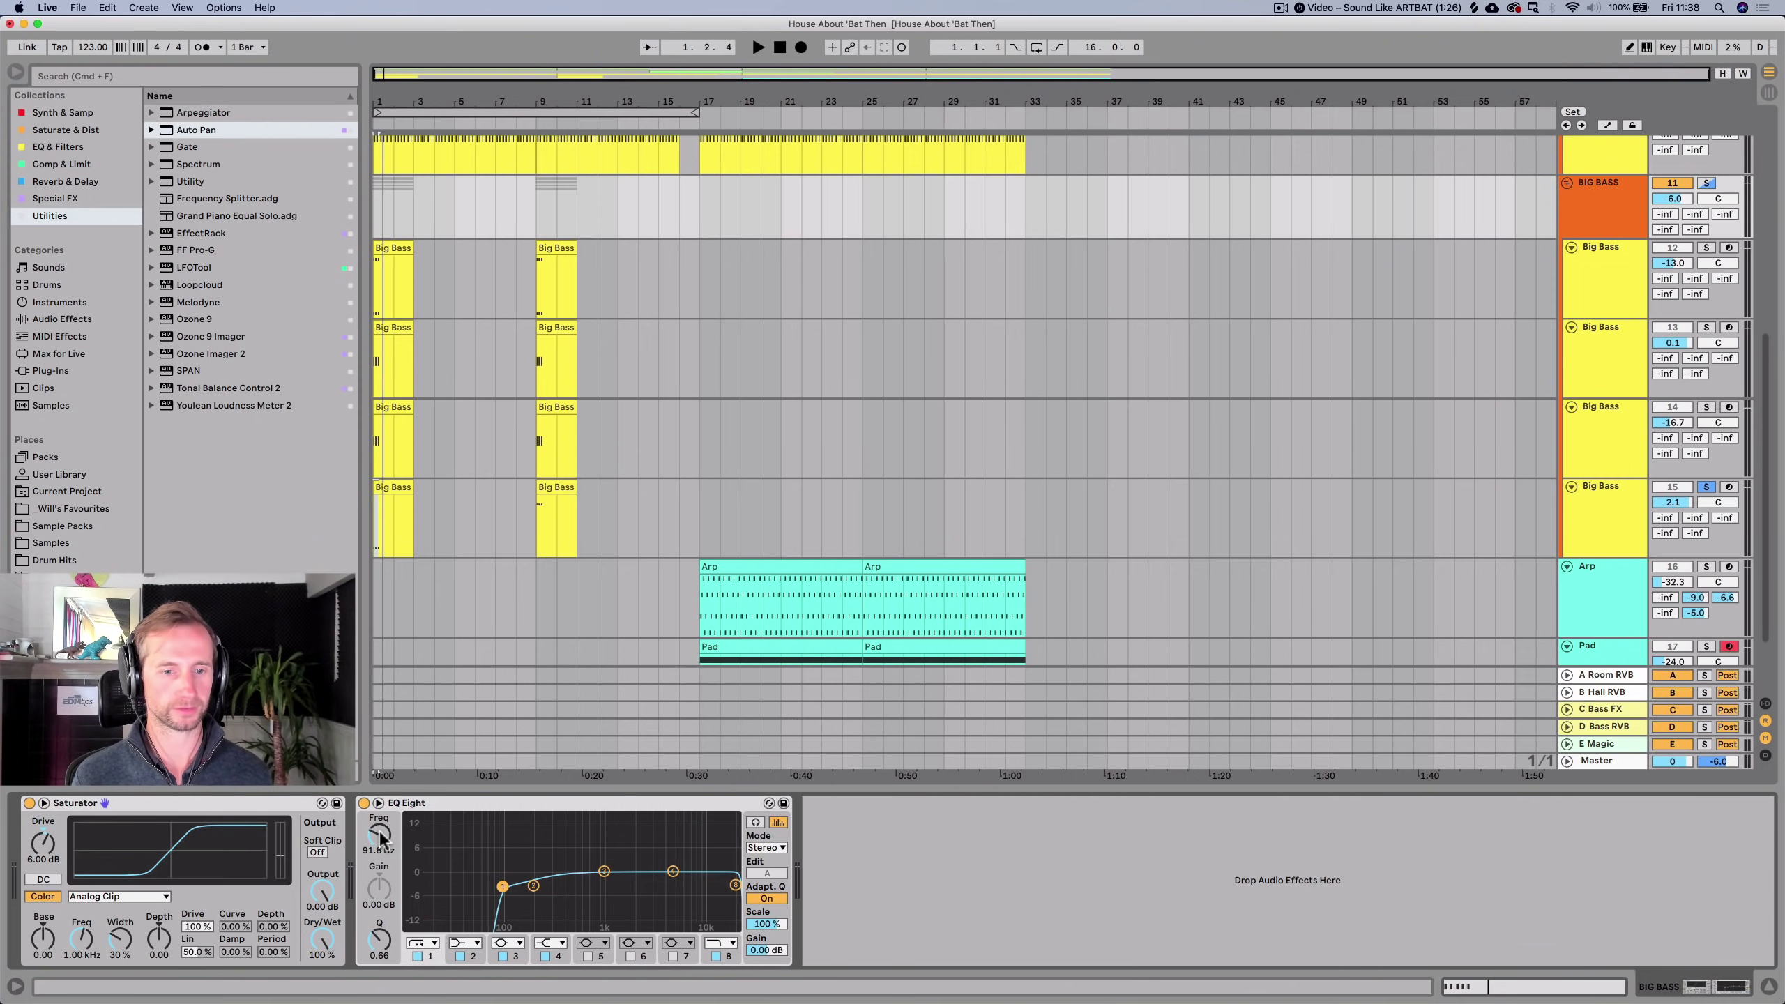
{"action": "key", "text": "space"}
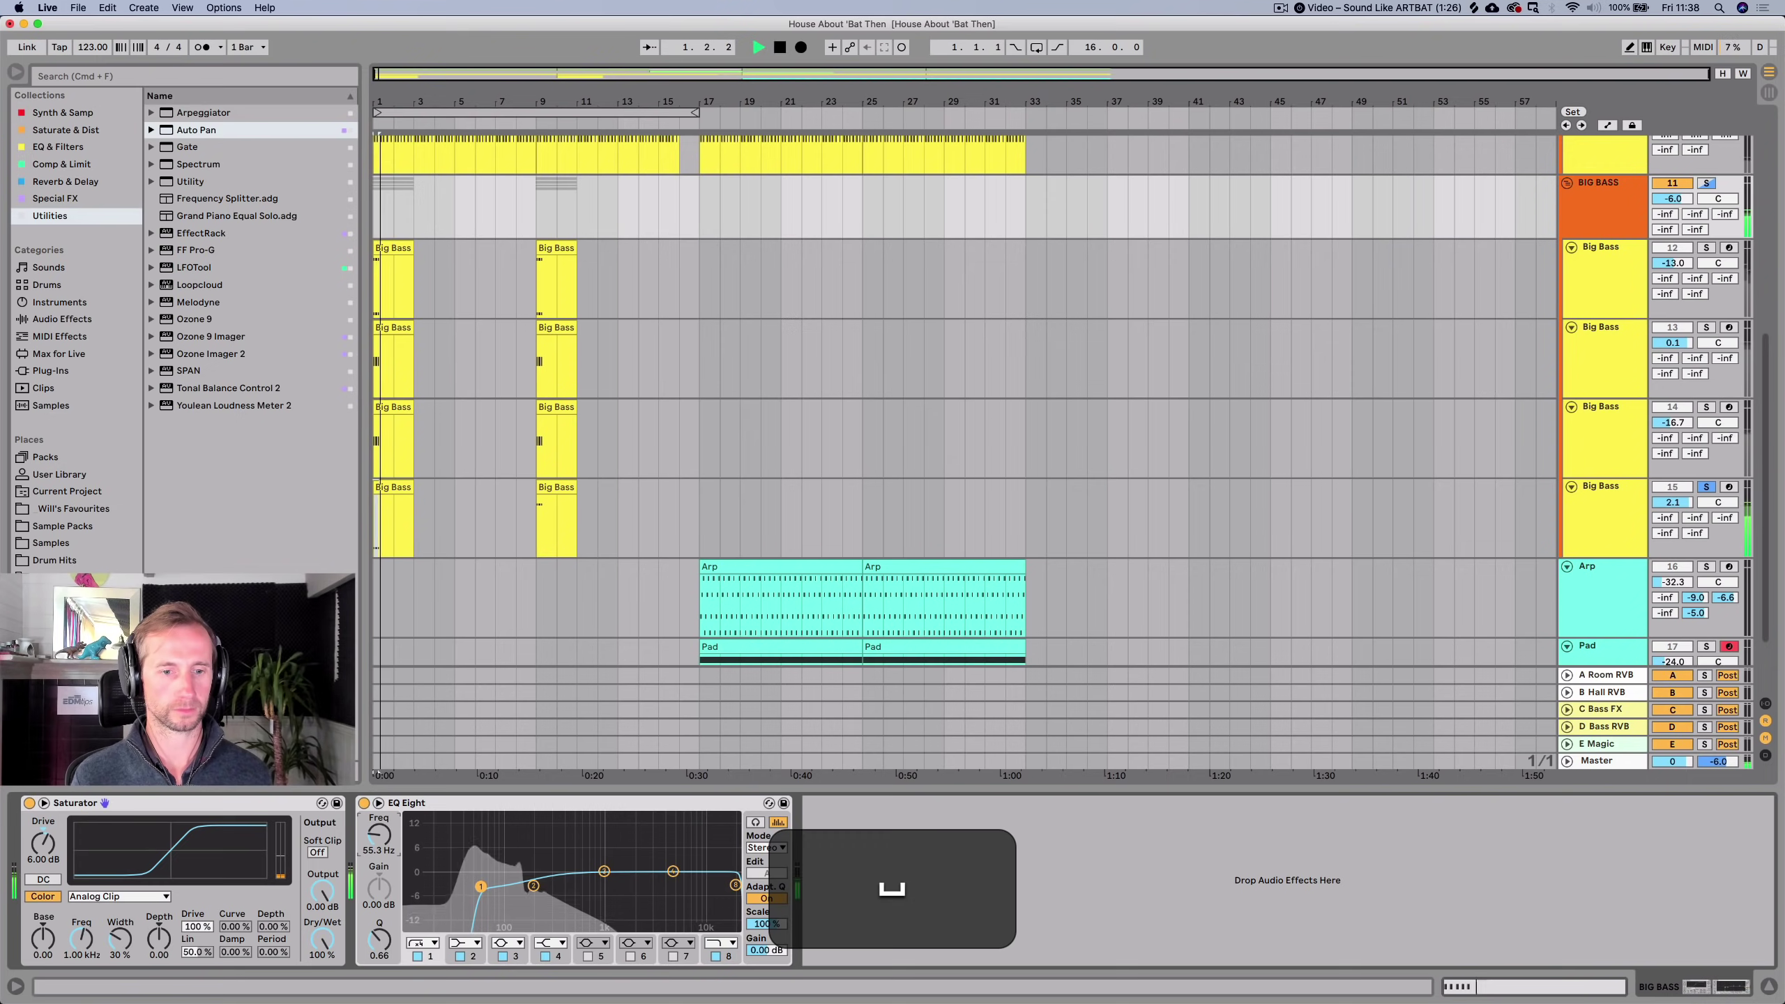
{"action": "key", "text": "space"}
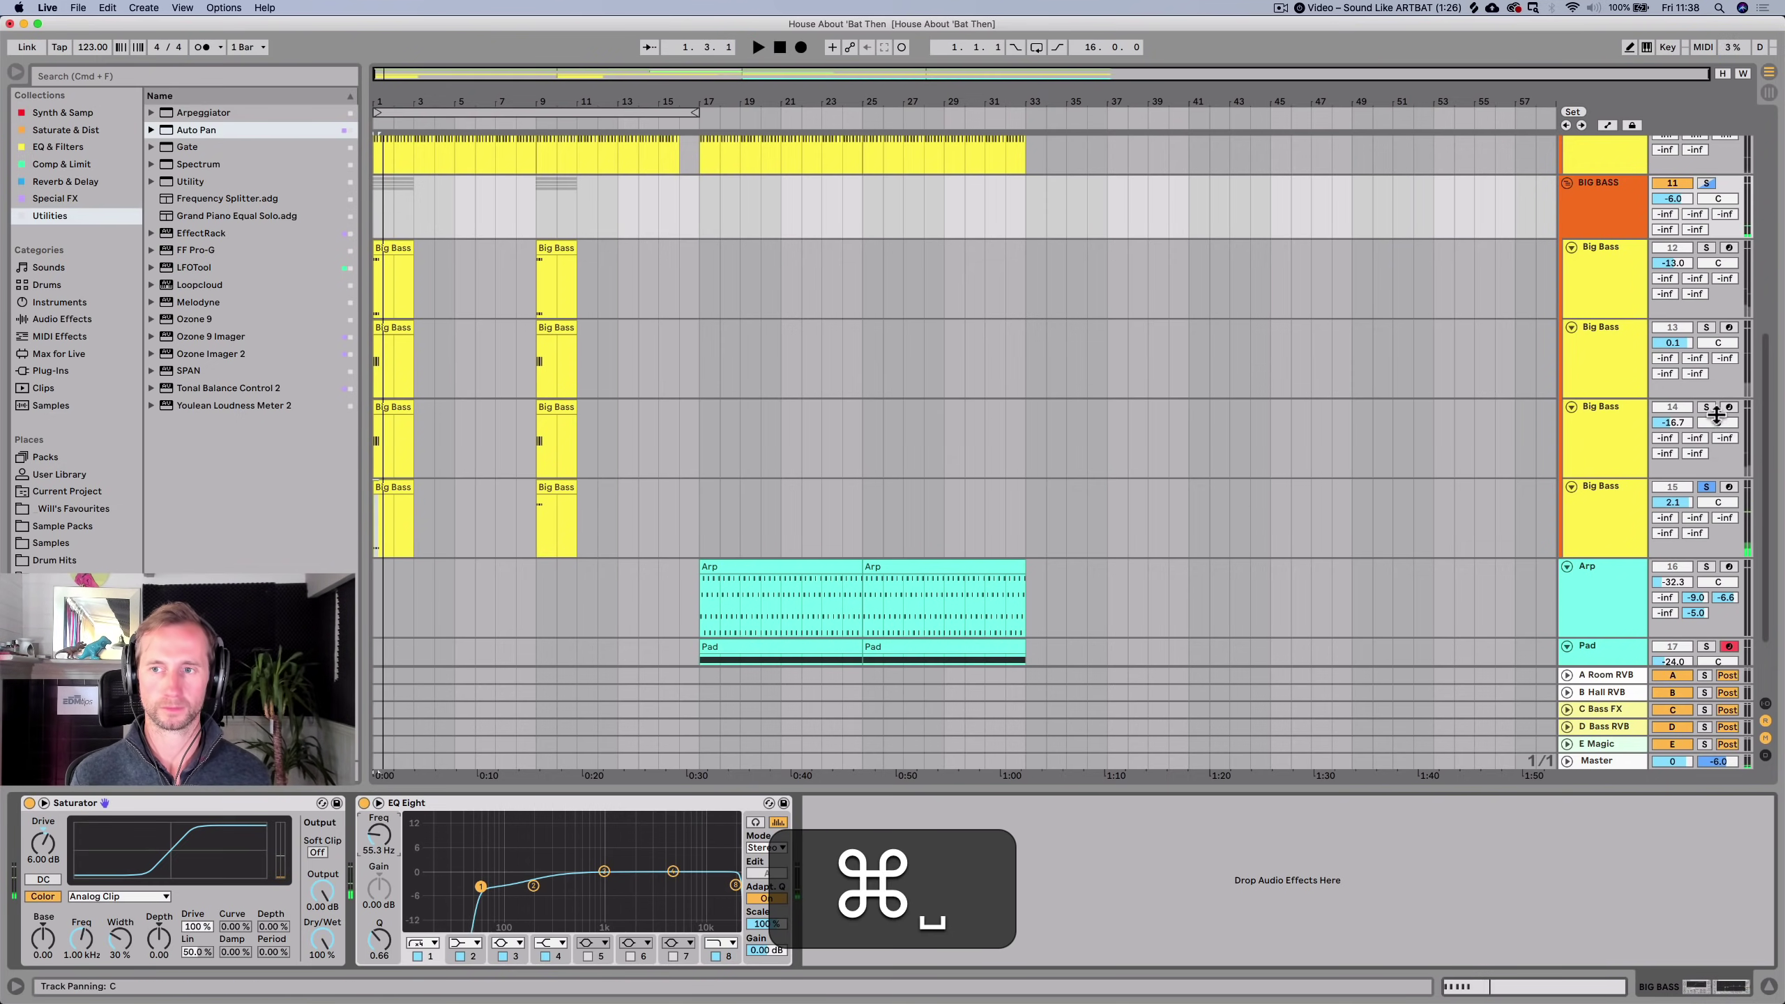
Add the other three Big Bass tracks to the solo and audition all four layers together.
{"action": "left_click", "coordinate": [1706, 406], "text": "super"}
{"action": "key", "text": "space"}
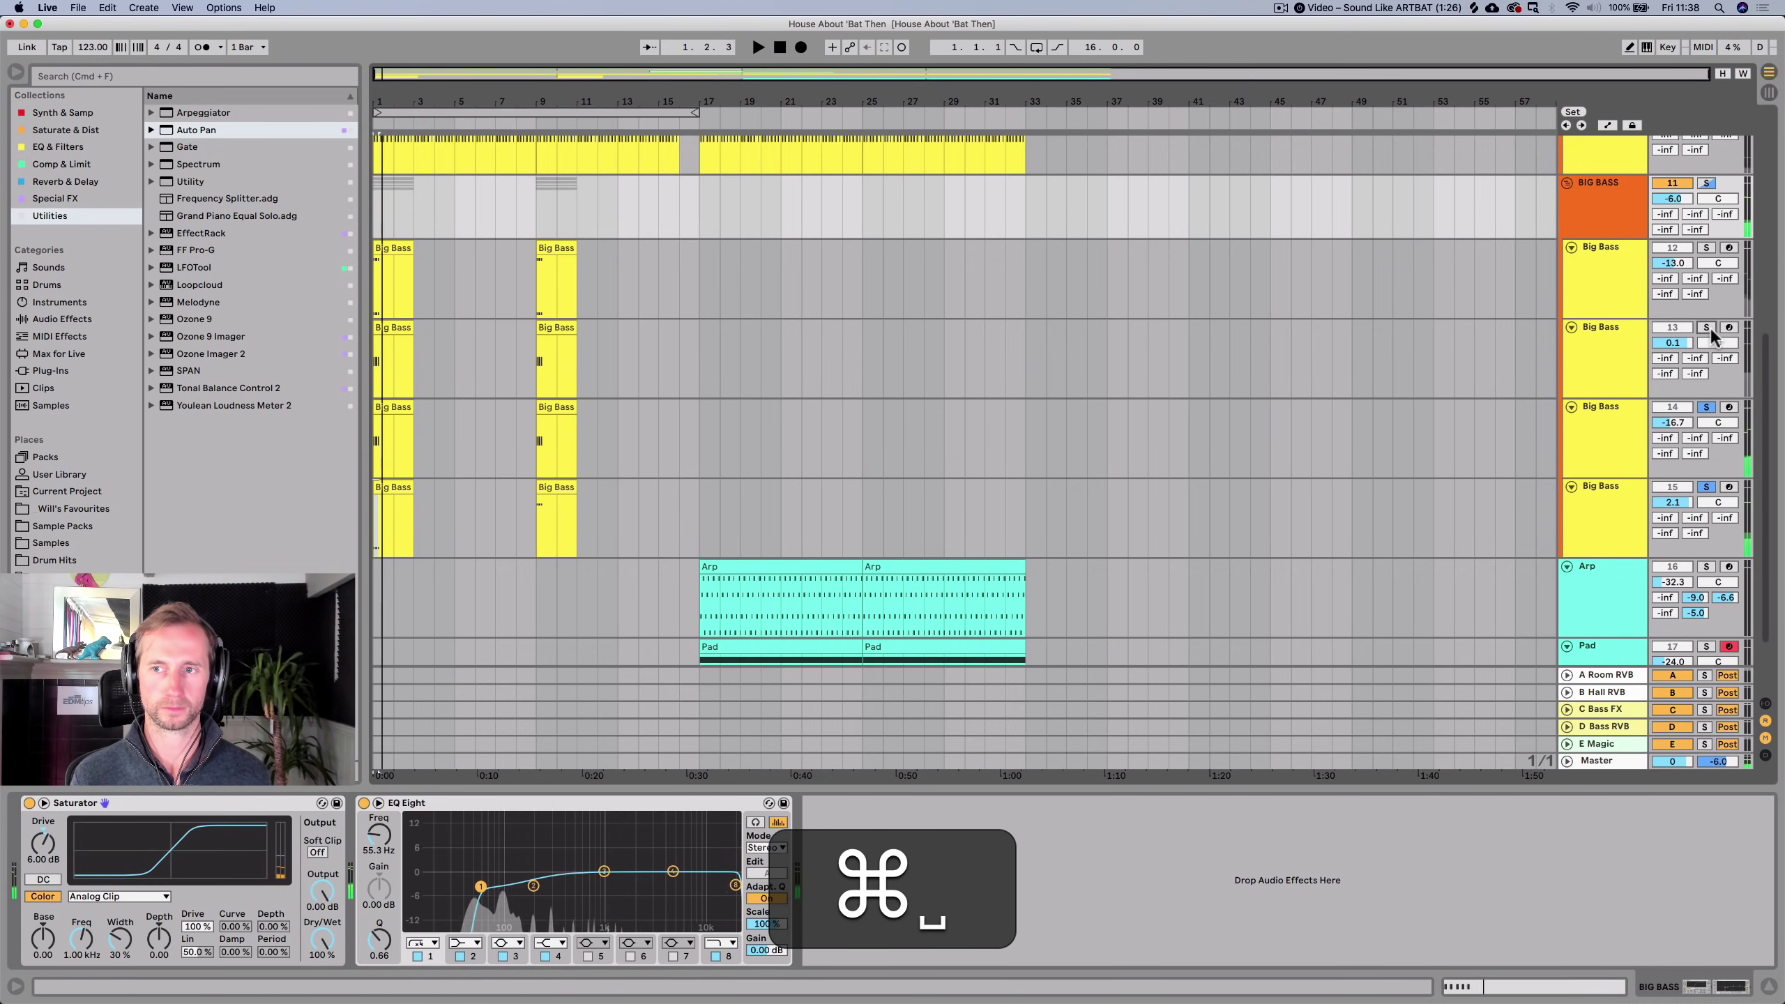
{"action": "left_click", "coordinate": [1706, 248], "text": "super"}
{"action": "key", "text": "space"}
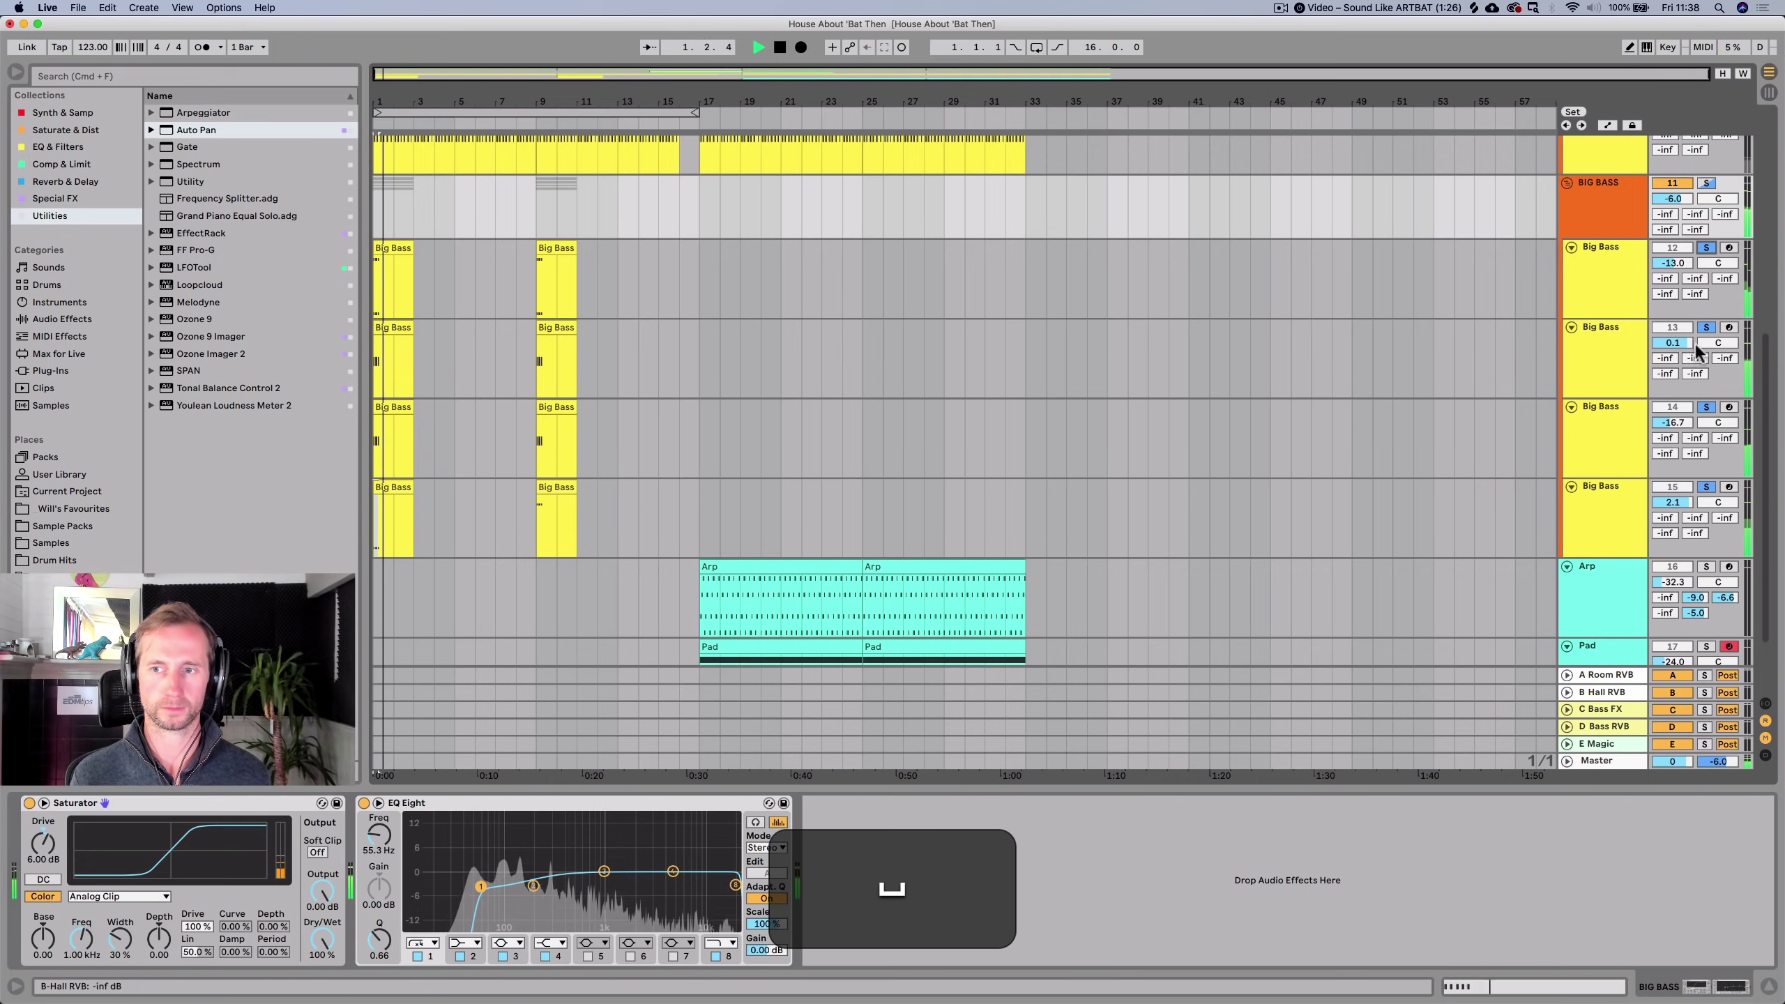
{"action": "key", "text": "space"}
Compare the Big Bass stack with and without the Operator layer by toggling that layer's solo during playback.
{"action": "left_click", "coordinate": [1708, 487], "text": "super"}
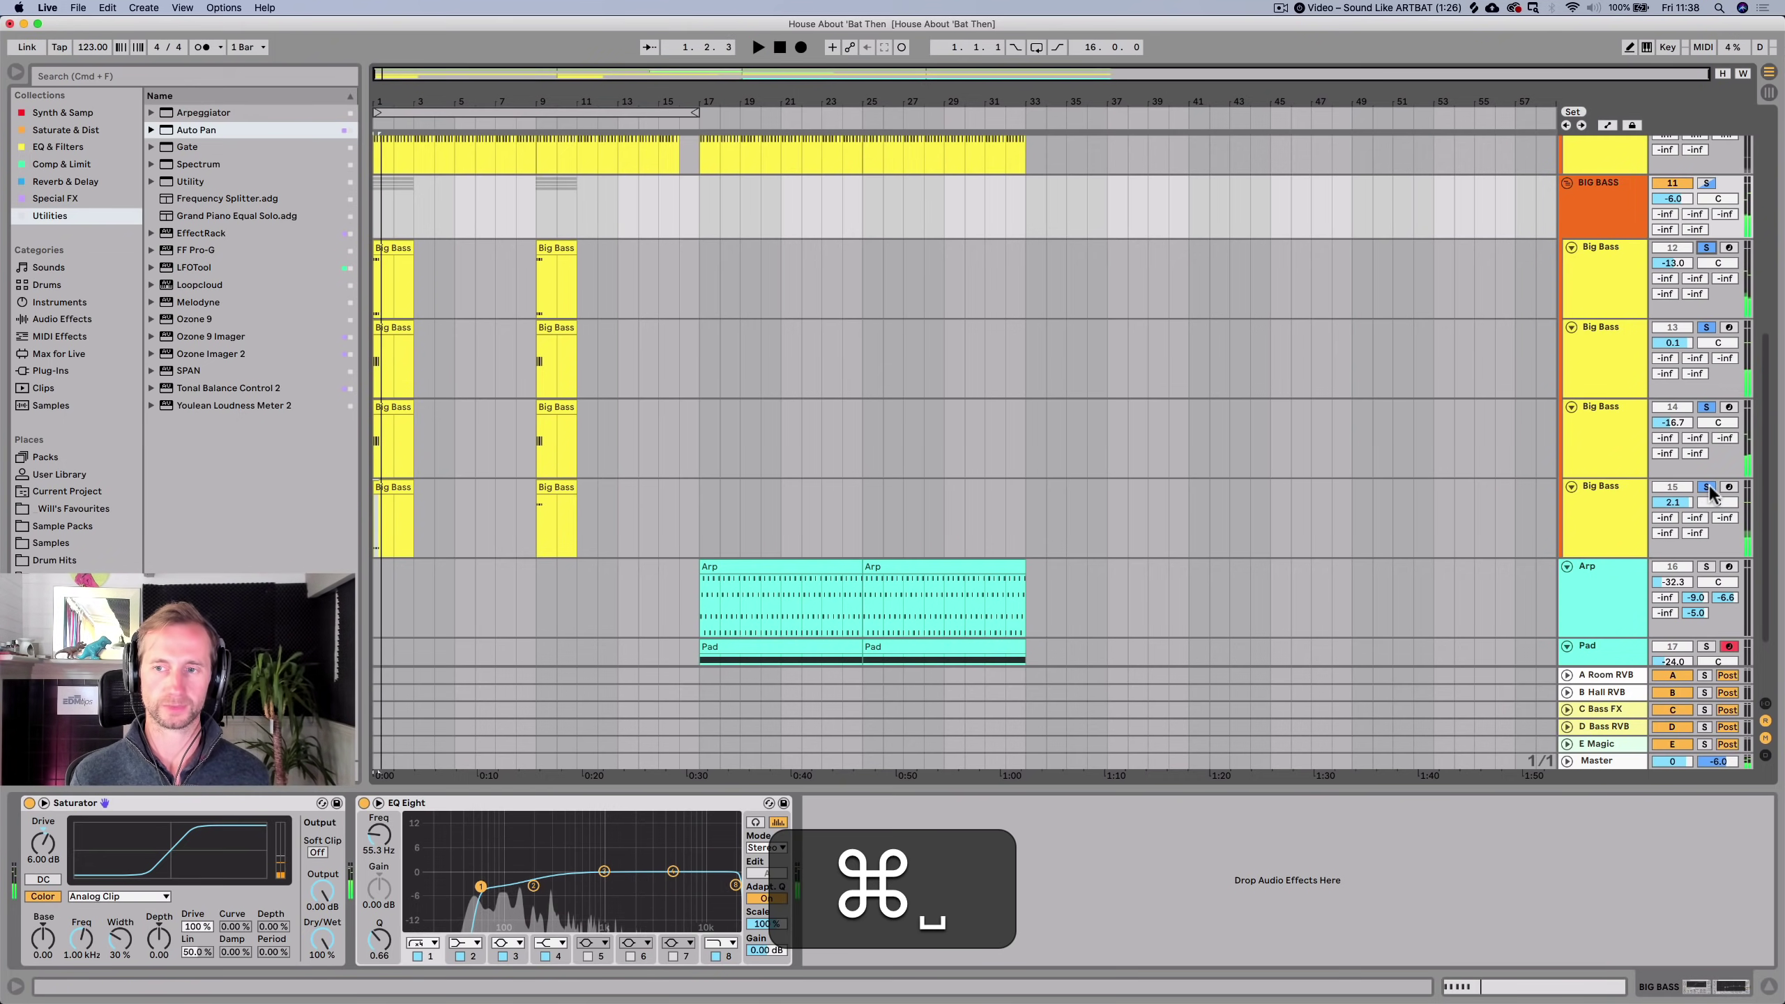
{"action": "key", "text": "space"}
{"action": "key", "text": "space"}
{"action": "left_click", "coordinate": [1710, 487], "text": "super"}
{"action": "key", "text": "space"}
{"action": "key", "text": "space"}
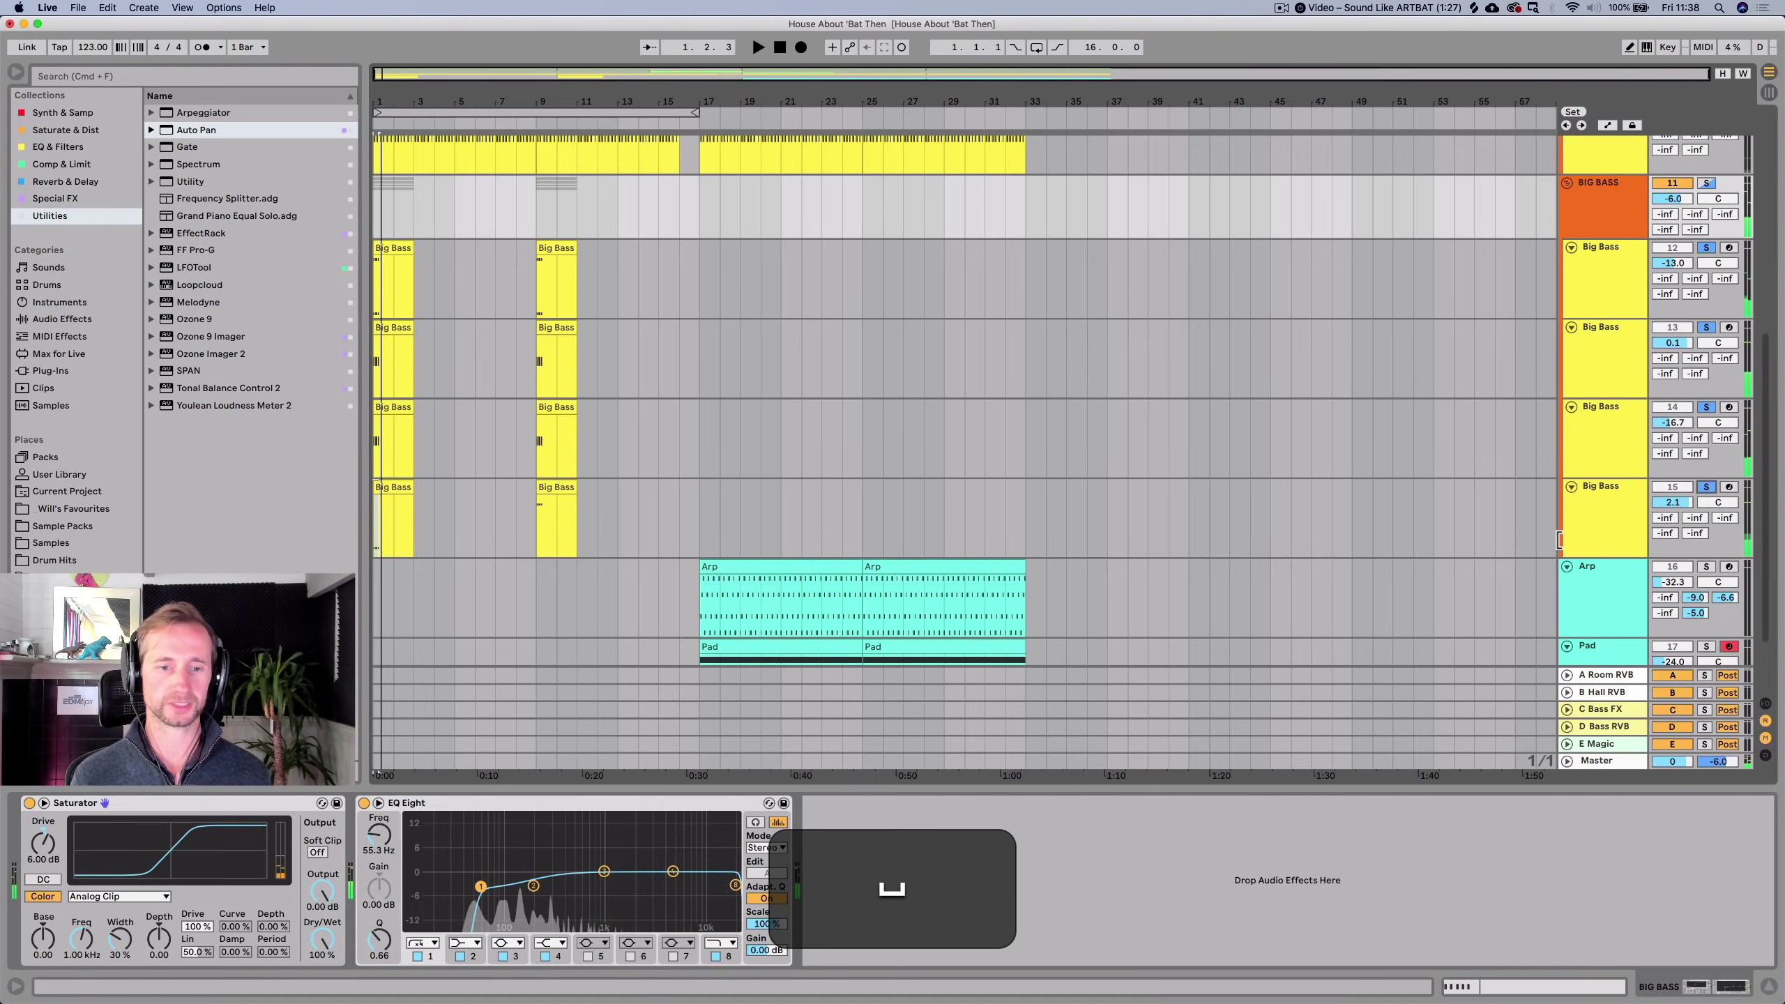
Delete the Operator Big Bass track and audition the remaining BIG BASS group.
{"action": "left_click", "coordinate": [1579, 525]}
{"action": "key", "text": "BackSpace"}
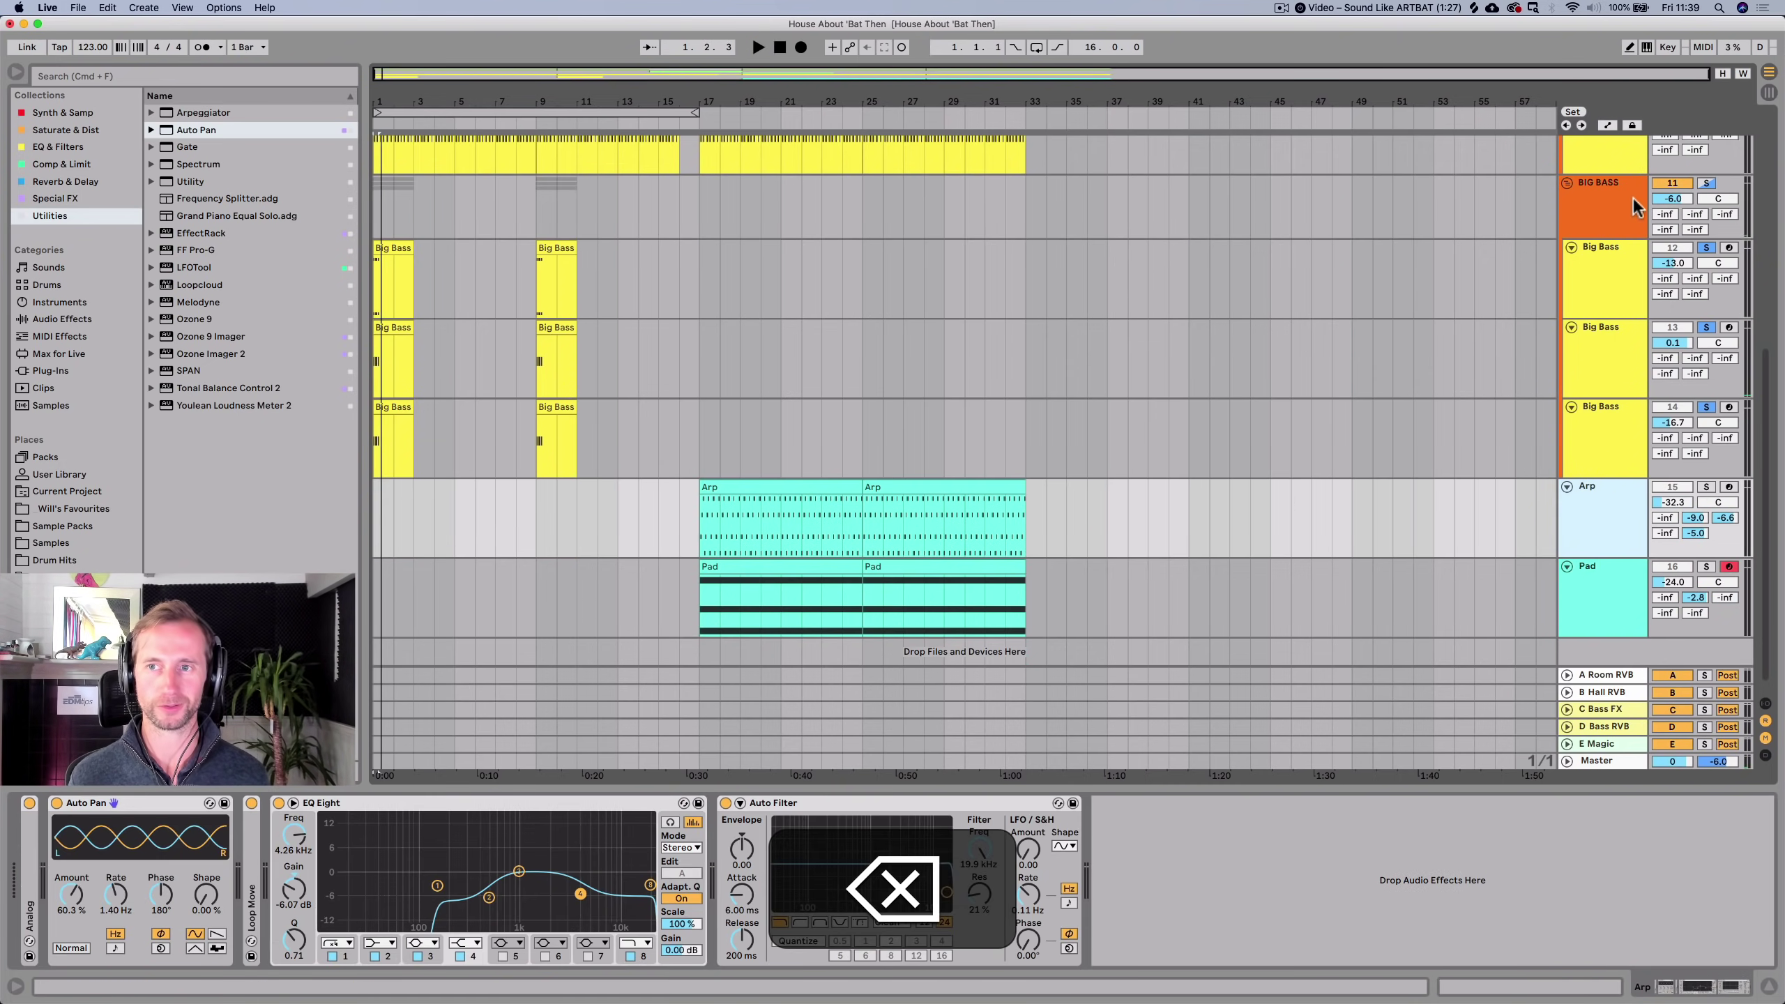
{"action": "left_click", "coordinate": [1633, 196]}
{"action": "key", "text": "space"}
{"action": "key", "text": "space"}
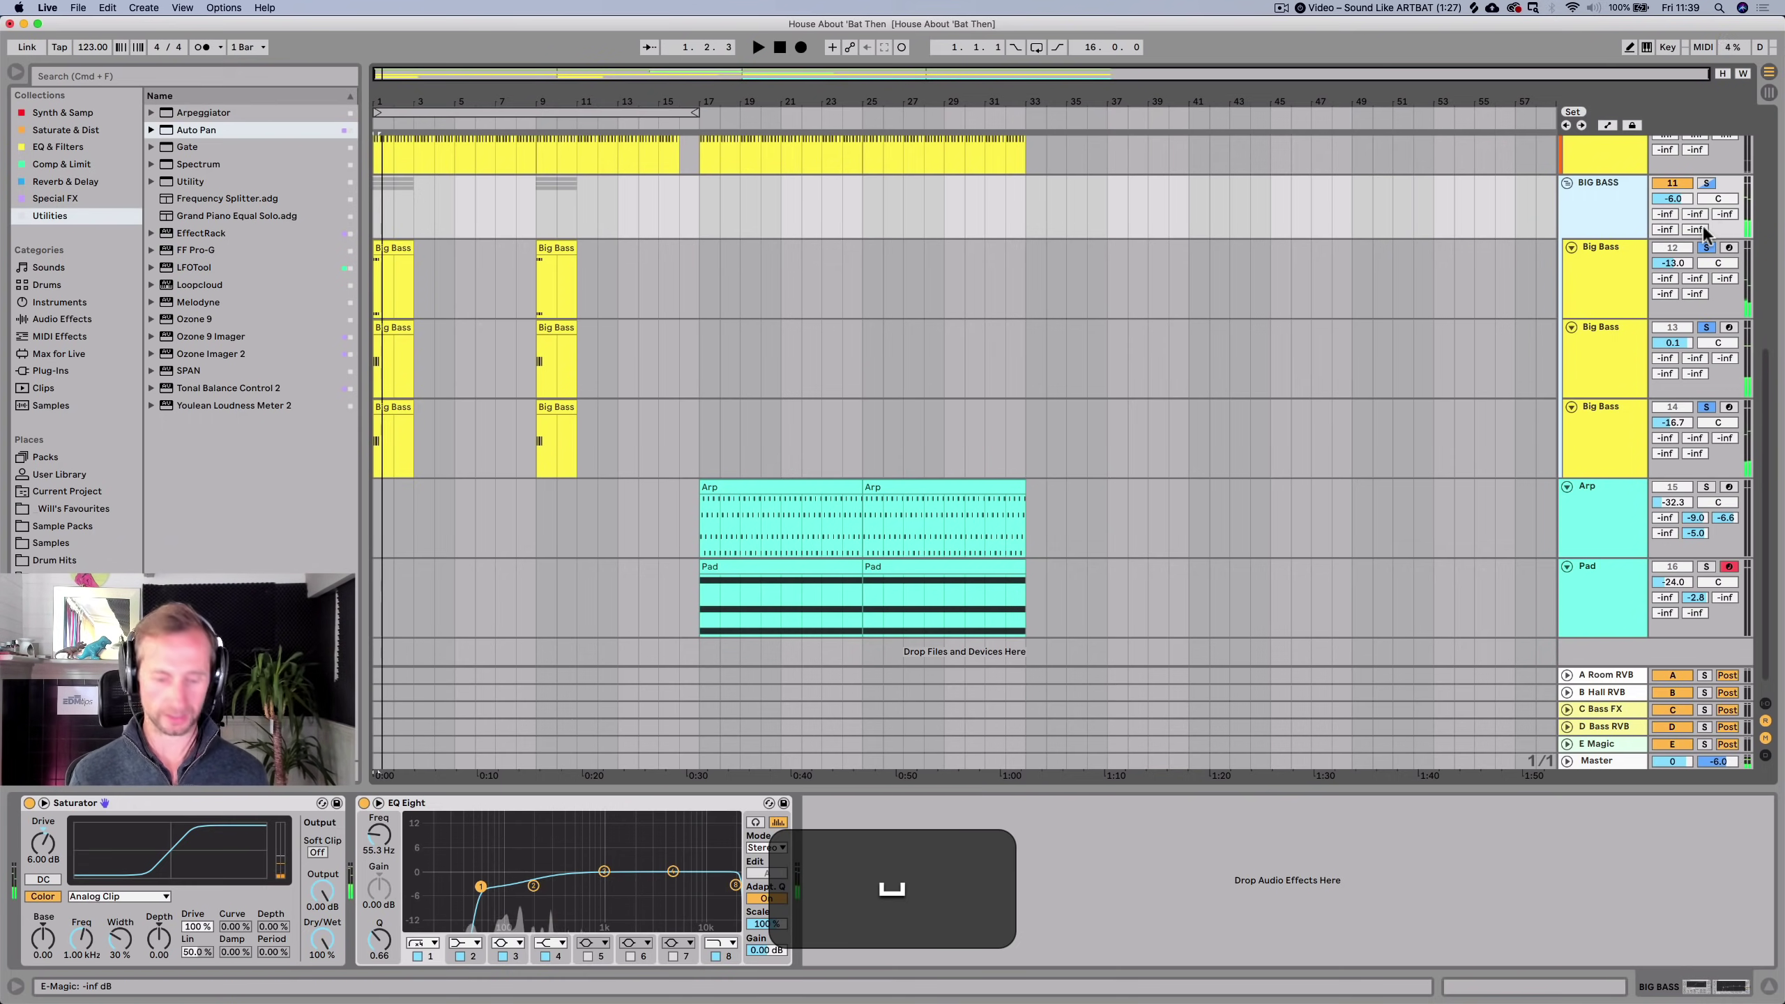
Check the Bass RVB return's devices and raise the BIG BASS group's D Bass RVB send to -7.8 dB while auditioning.
{"action": "key", "text": "Tab"}
{"action": "left_click", "coordinate": [1517, 77]}
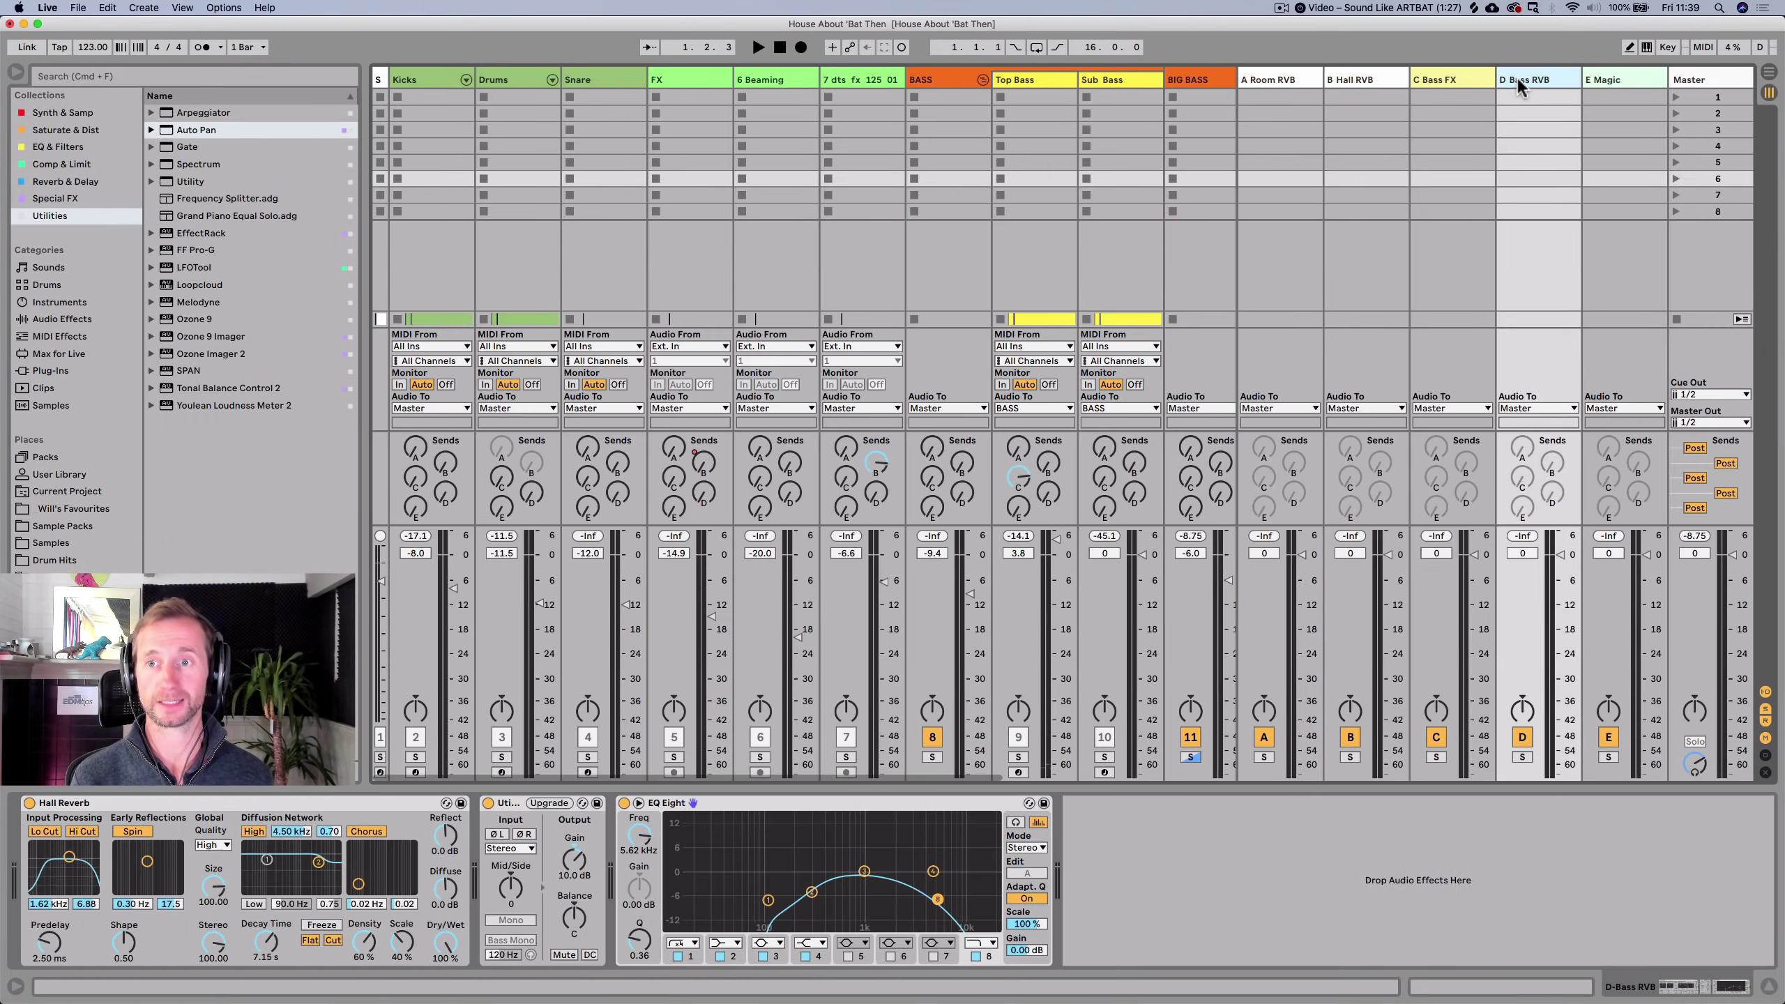
{"action": "key", "text": "Tab"}
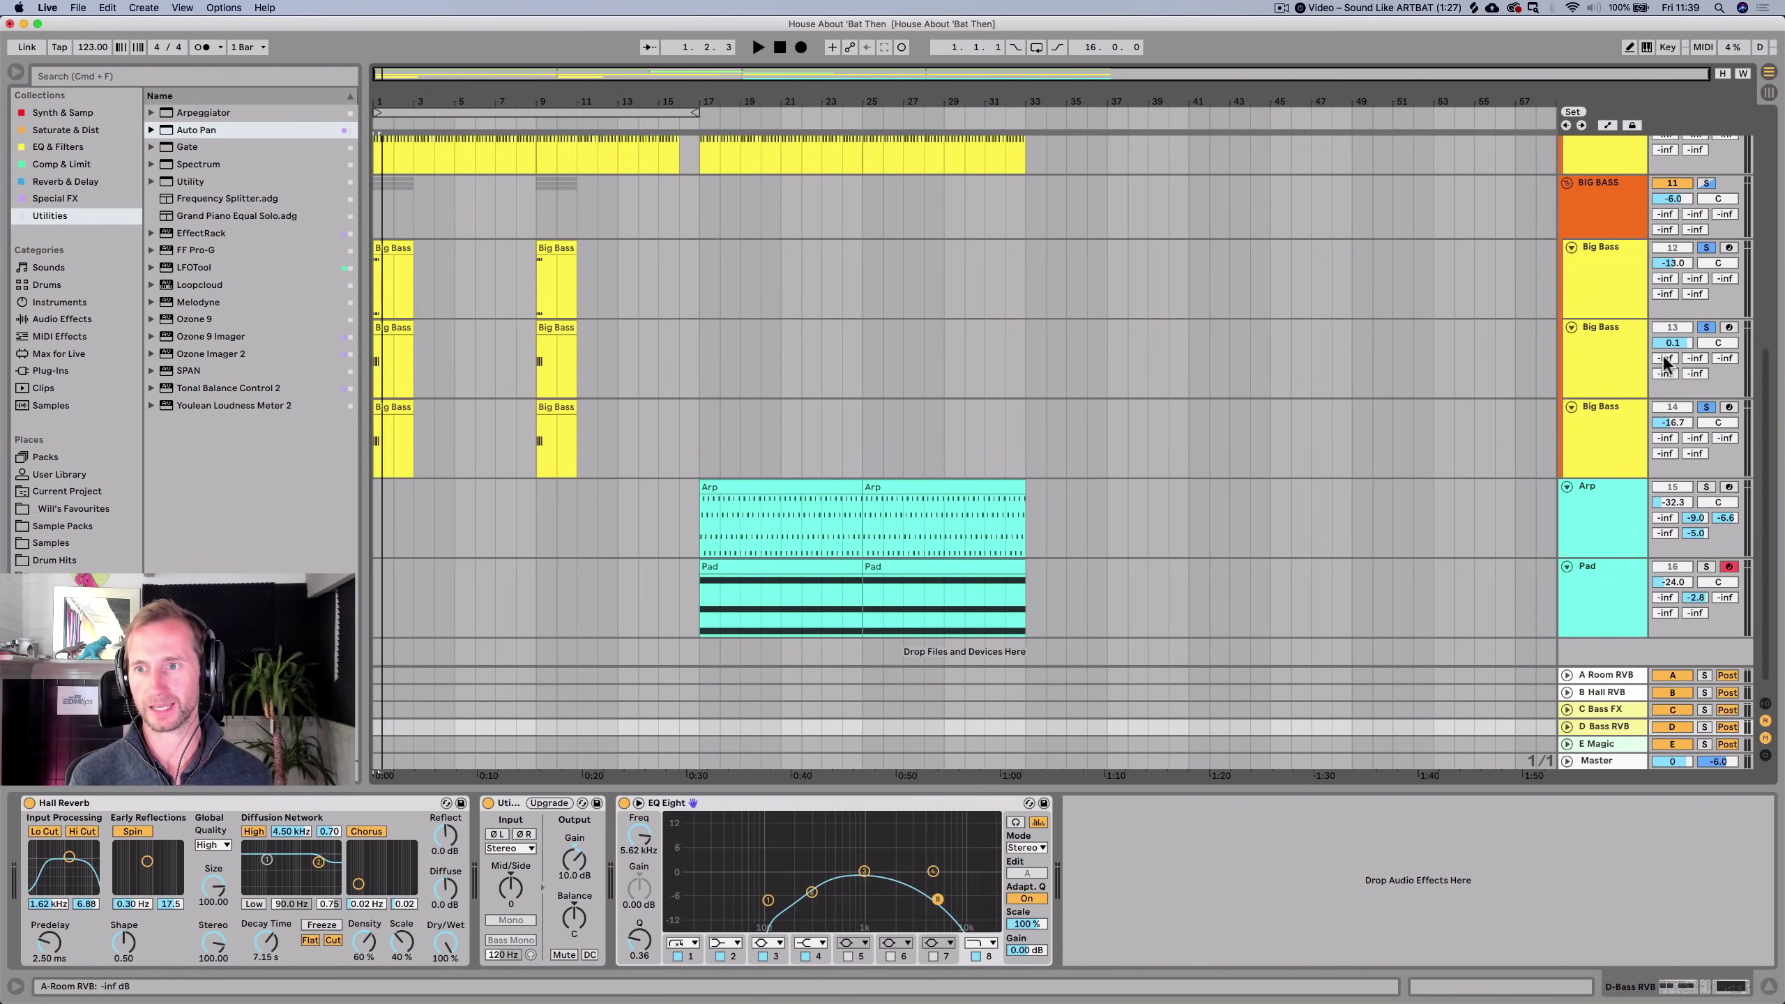
{"action": "left_click_drag", "start_coordinate": [1668, 238], "coordinate": [1672, 234]}
{"action": "key", "text": "space"}
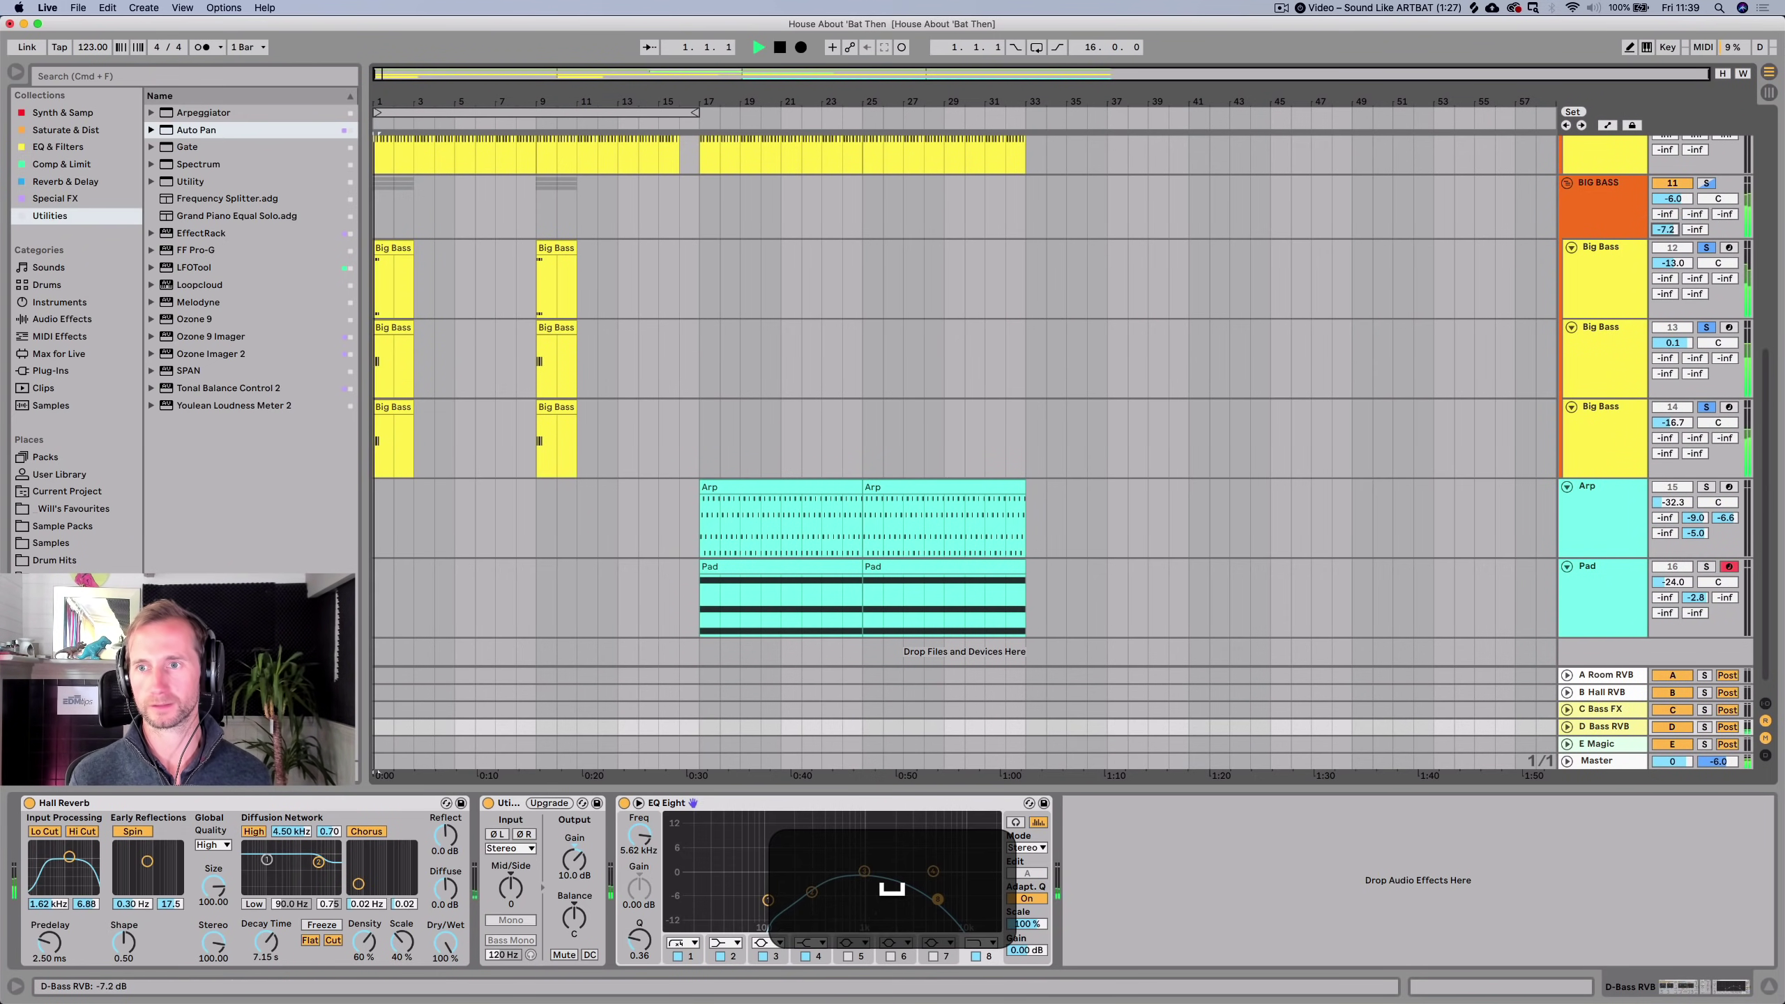
{"action": "key", "text": "space"}
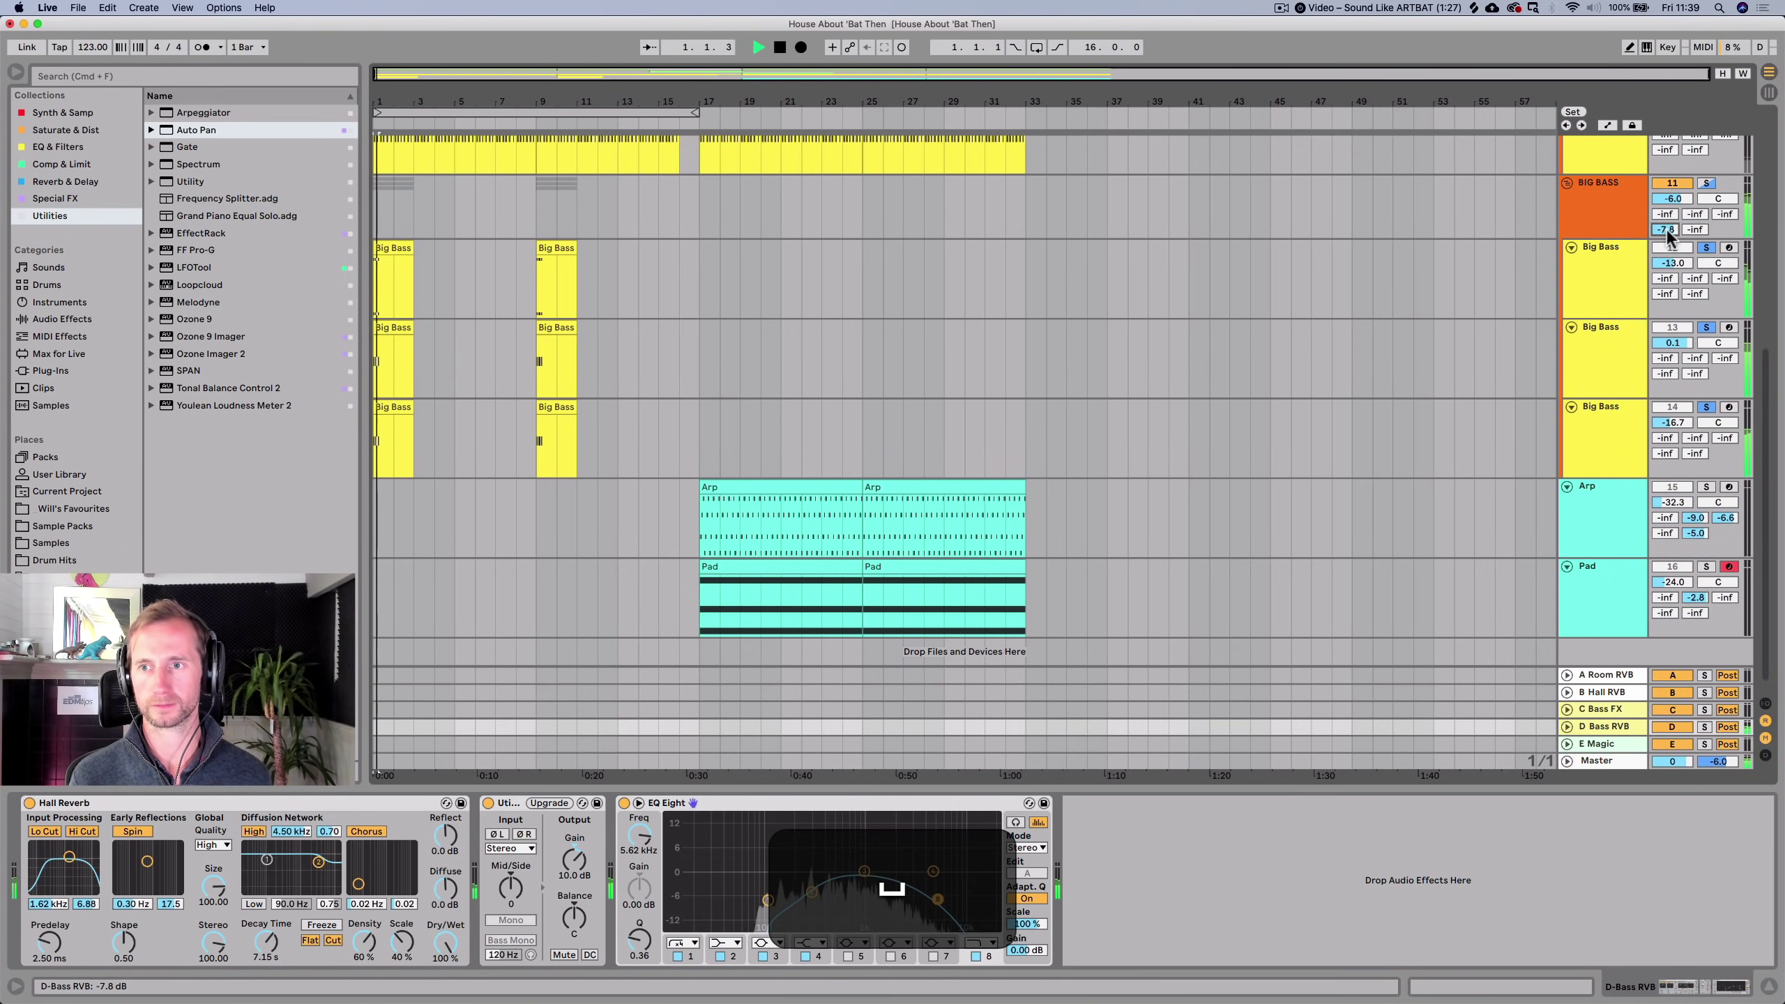
Fold and unsolo the BIG BASS group, and play the full arrangement from bar 1.
{"action": "left_click", "coordinate": [1568, 184]}
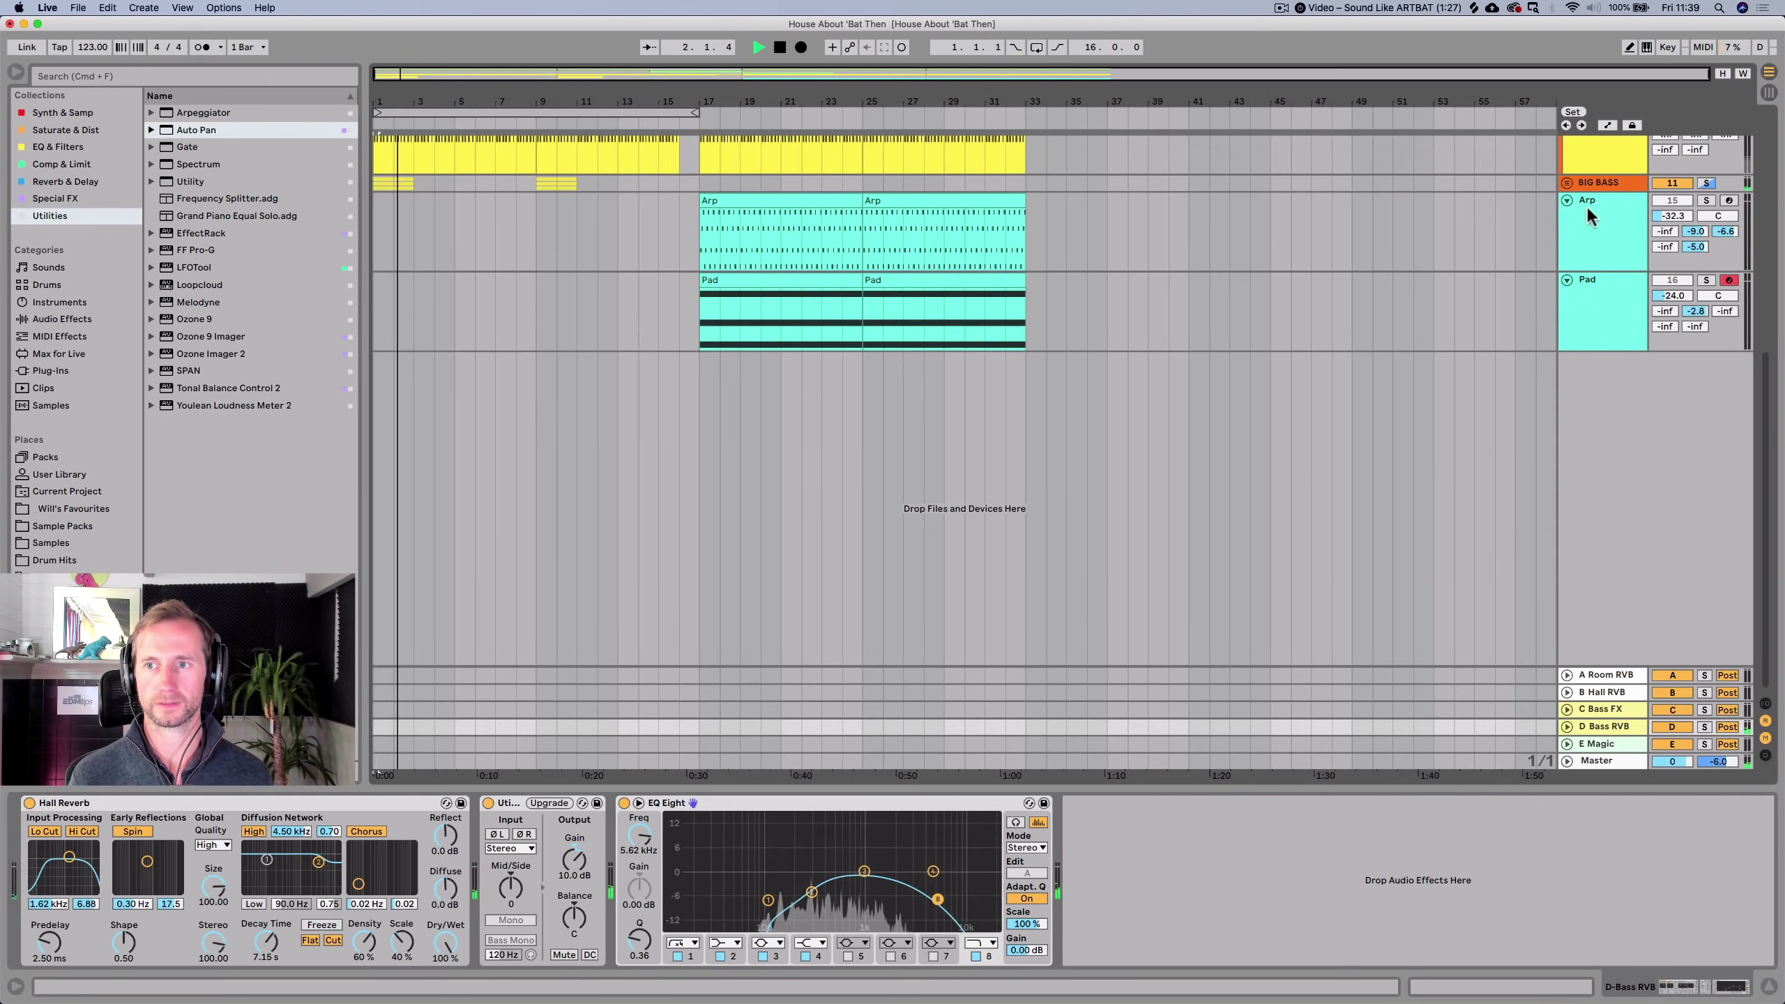
{"action": "scroll", "coordinate": [1582, 218], "scroll_direction": "up", "scroll_amount": 5}
{"action": "key", "text": "space"}
{"action": "left_click", "coordinate": [1698, 398]}
{"action": "left_click", "coordinate": [1705, 394]}
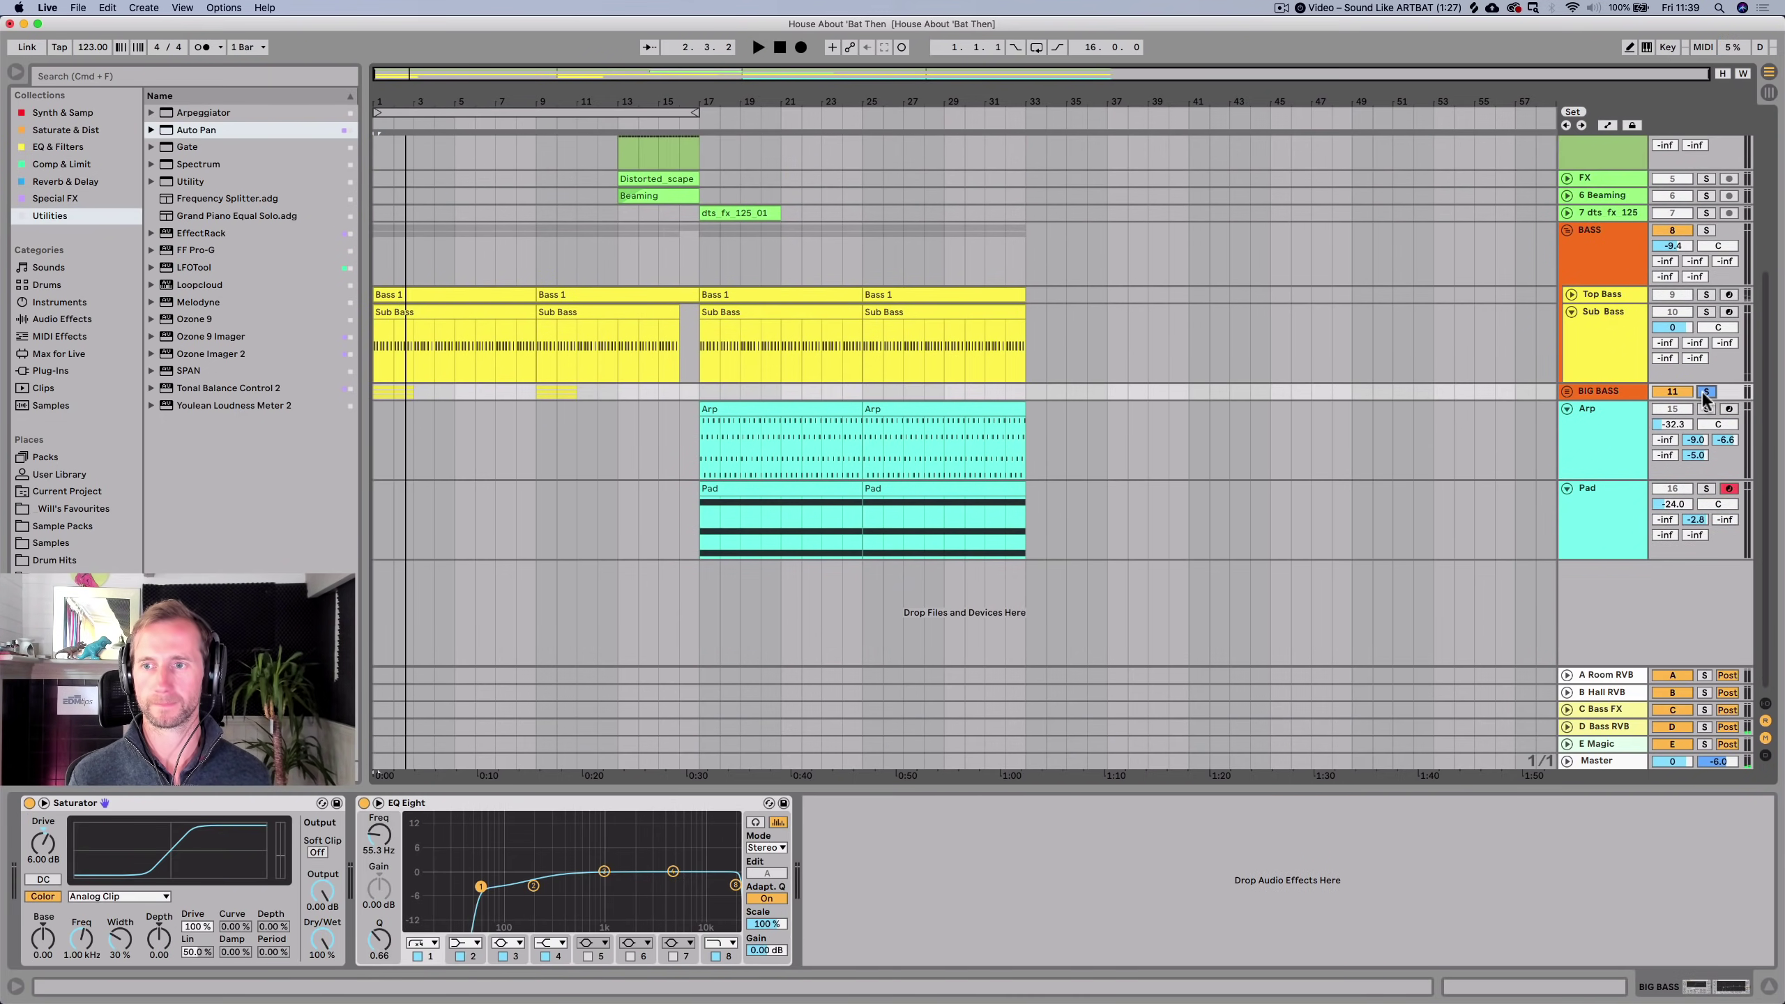
{"action": "scroll", "coordinate": [1598, 362], "scroll_direction": "up", "scroll_amount": 4}
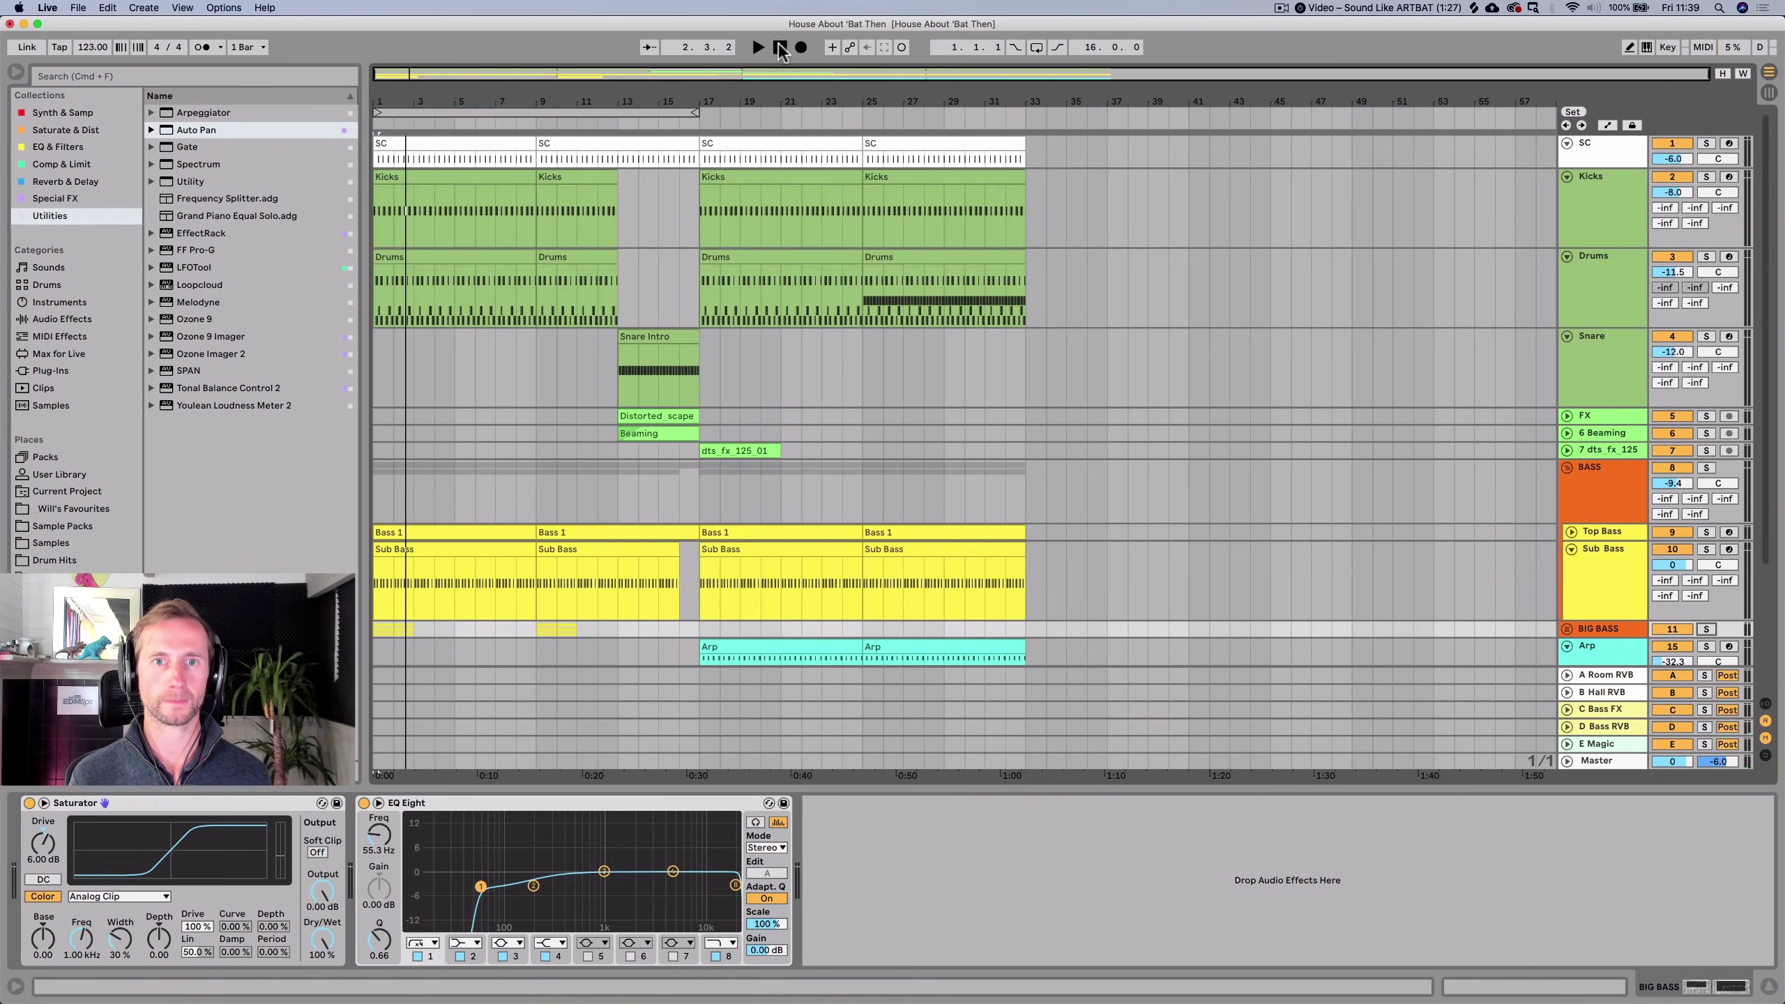
{"action": "key", "text": "space"}
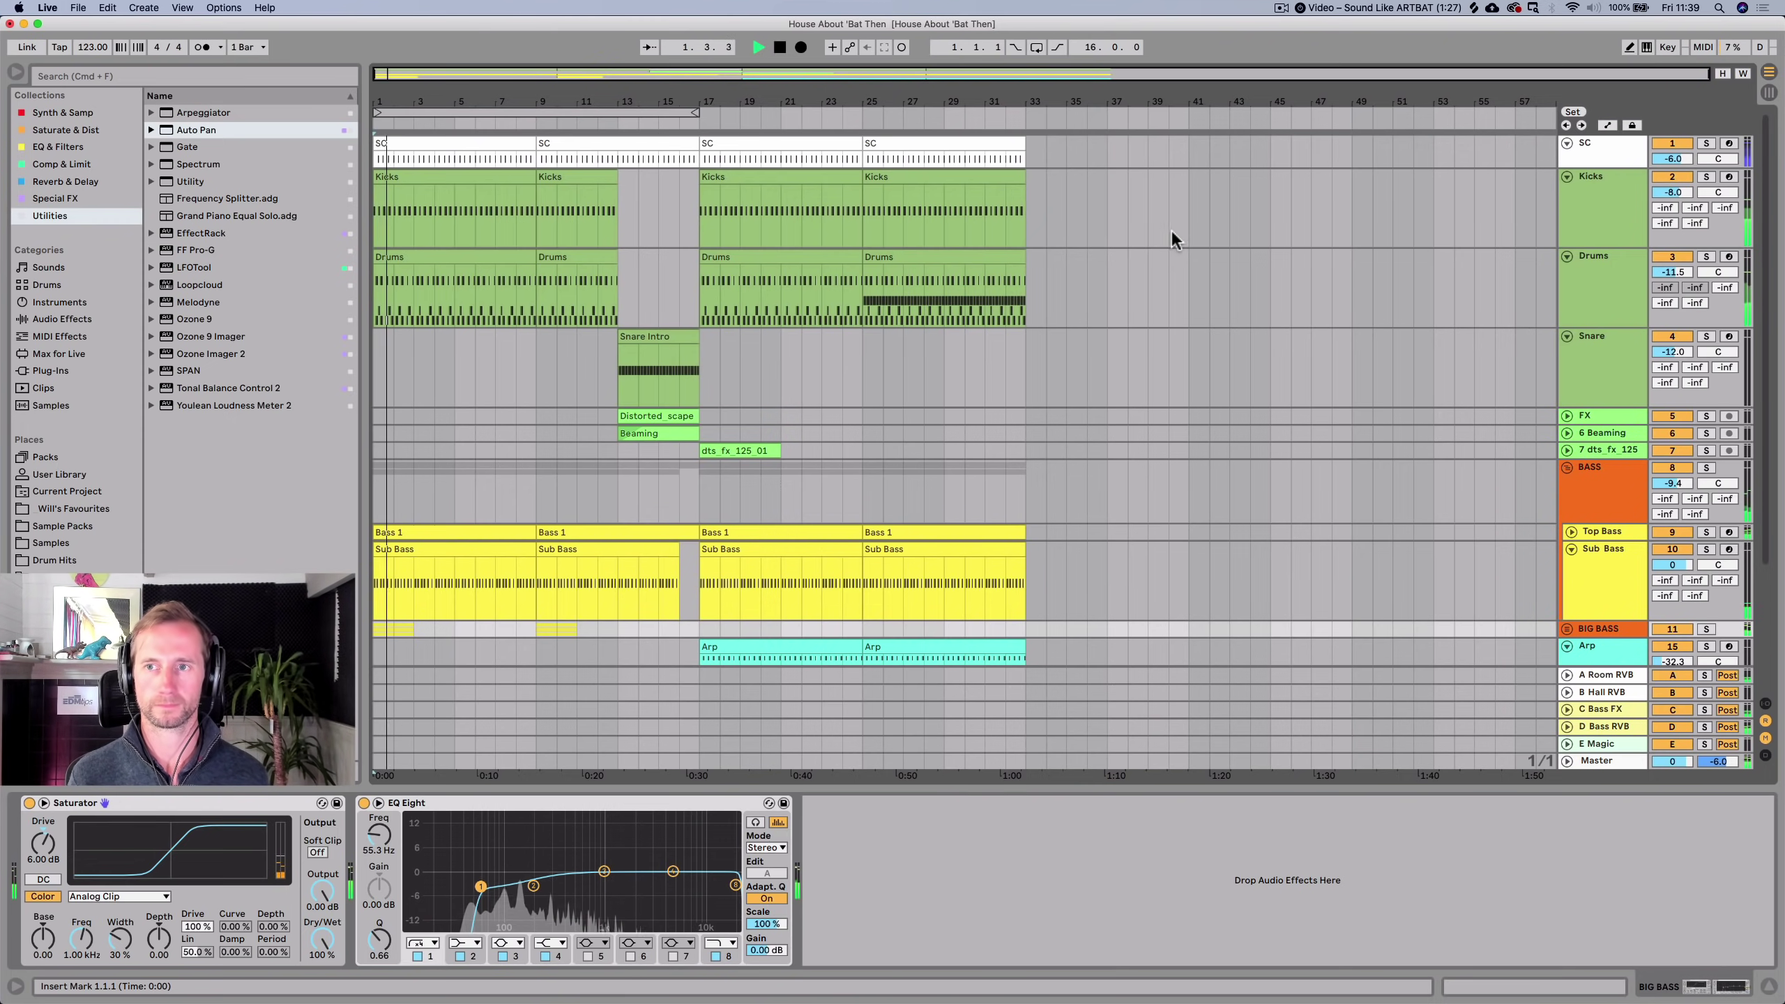
Try lowering the BASS group's volume to -10.6 dB and -49.4 dB during playback, and undo the changes.
{"action": "key", "text": "space"}
{"action": "left_click_drag", "start_coordinate": [1680, 484], "coordinate": [1680, 494]}
{"action": "key", "text": "space"}
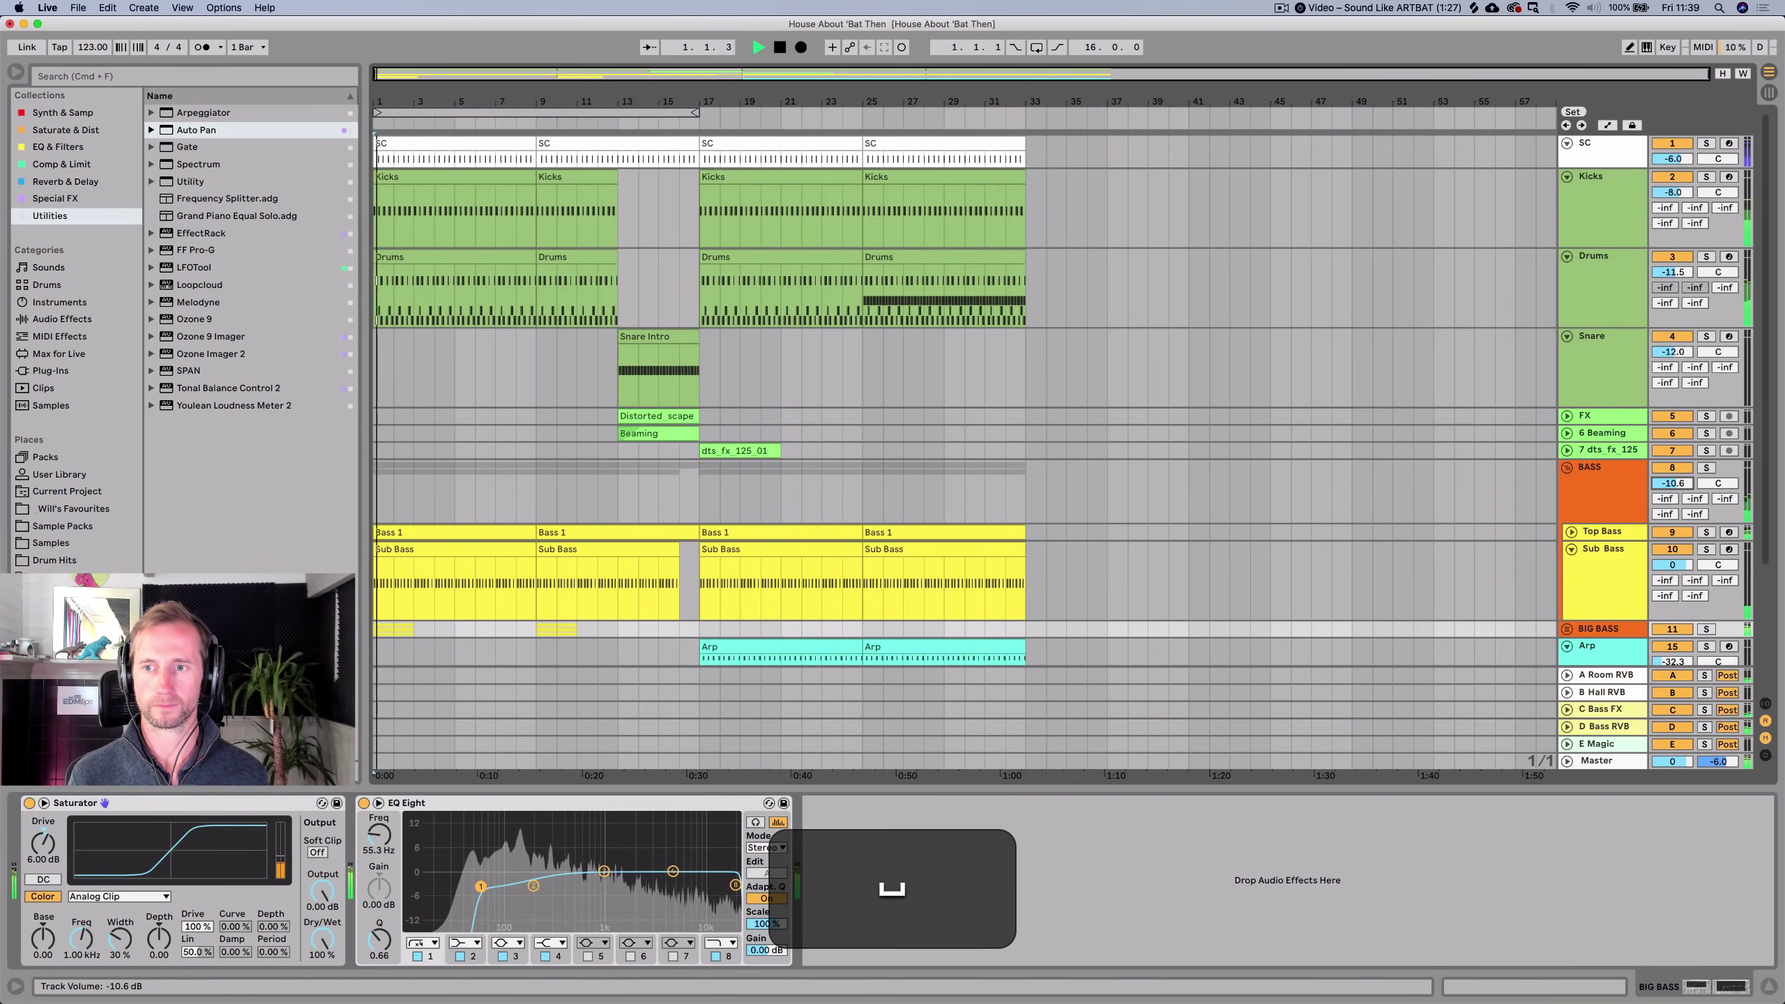
{"action": "key", "text": "space"}
{"action": "key", "text": "space"}
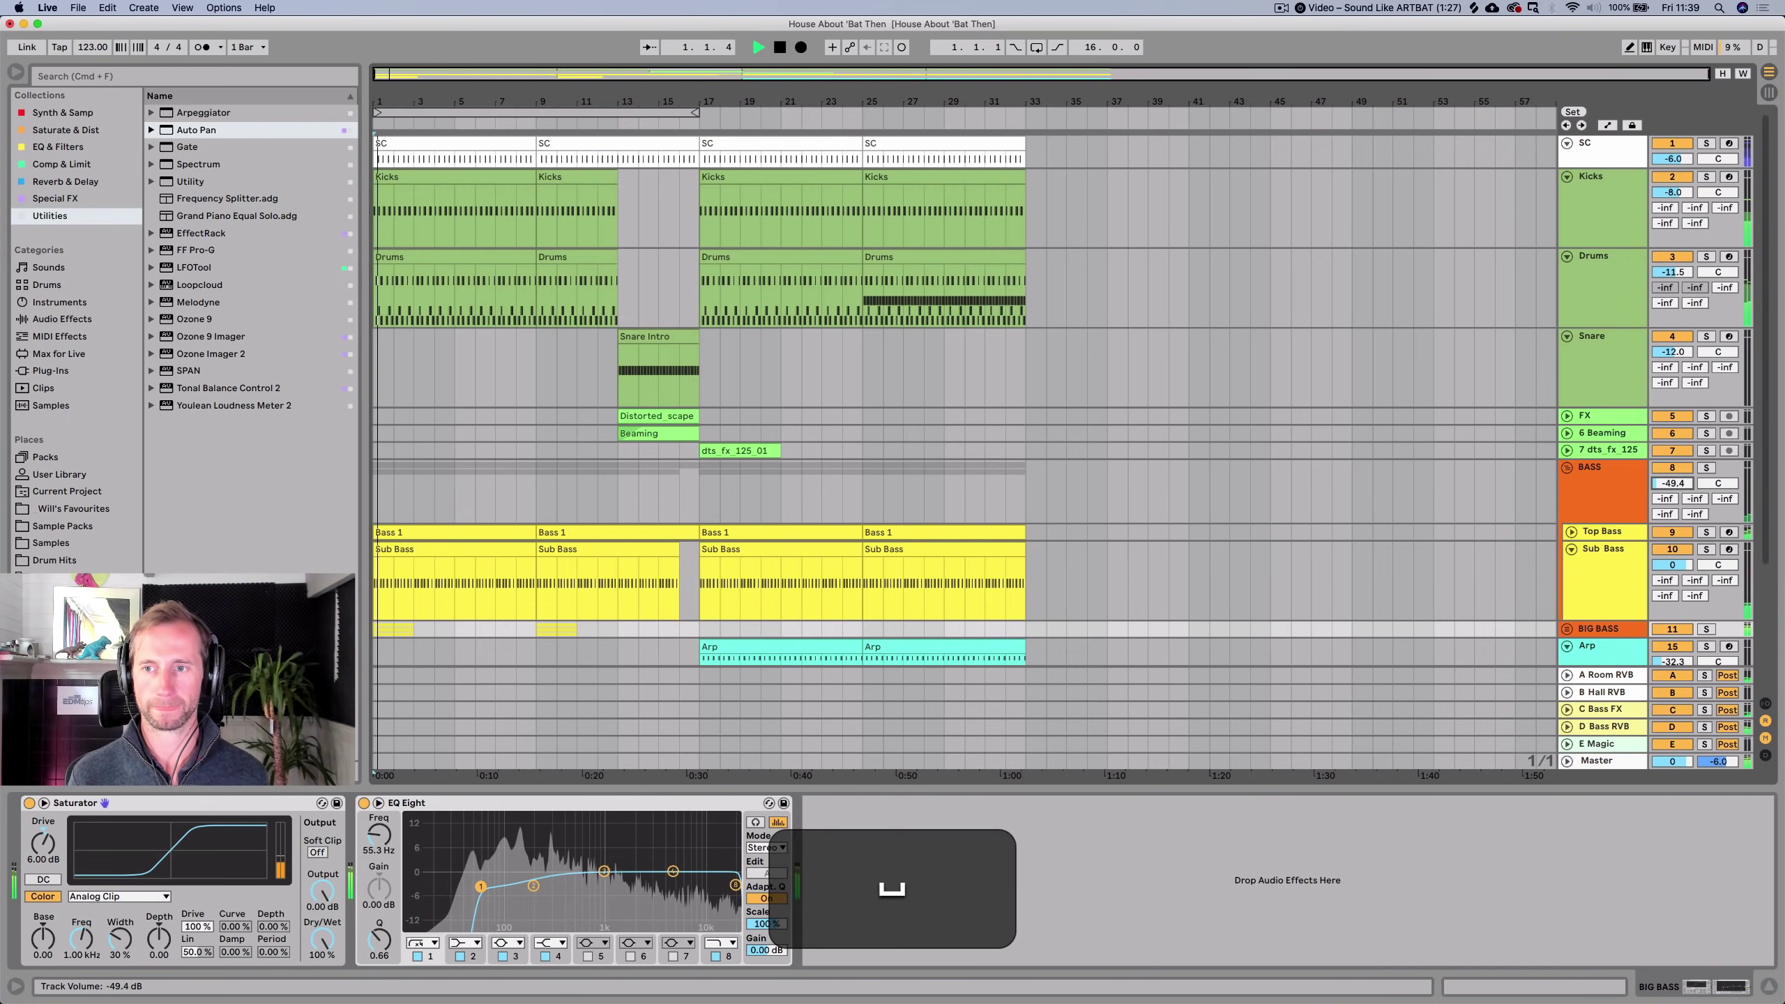
{"action": "key", "text": "super+z"}
{"action": "key", "text": "super+z"}
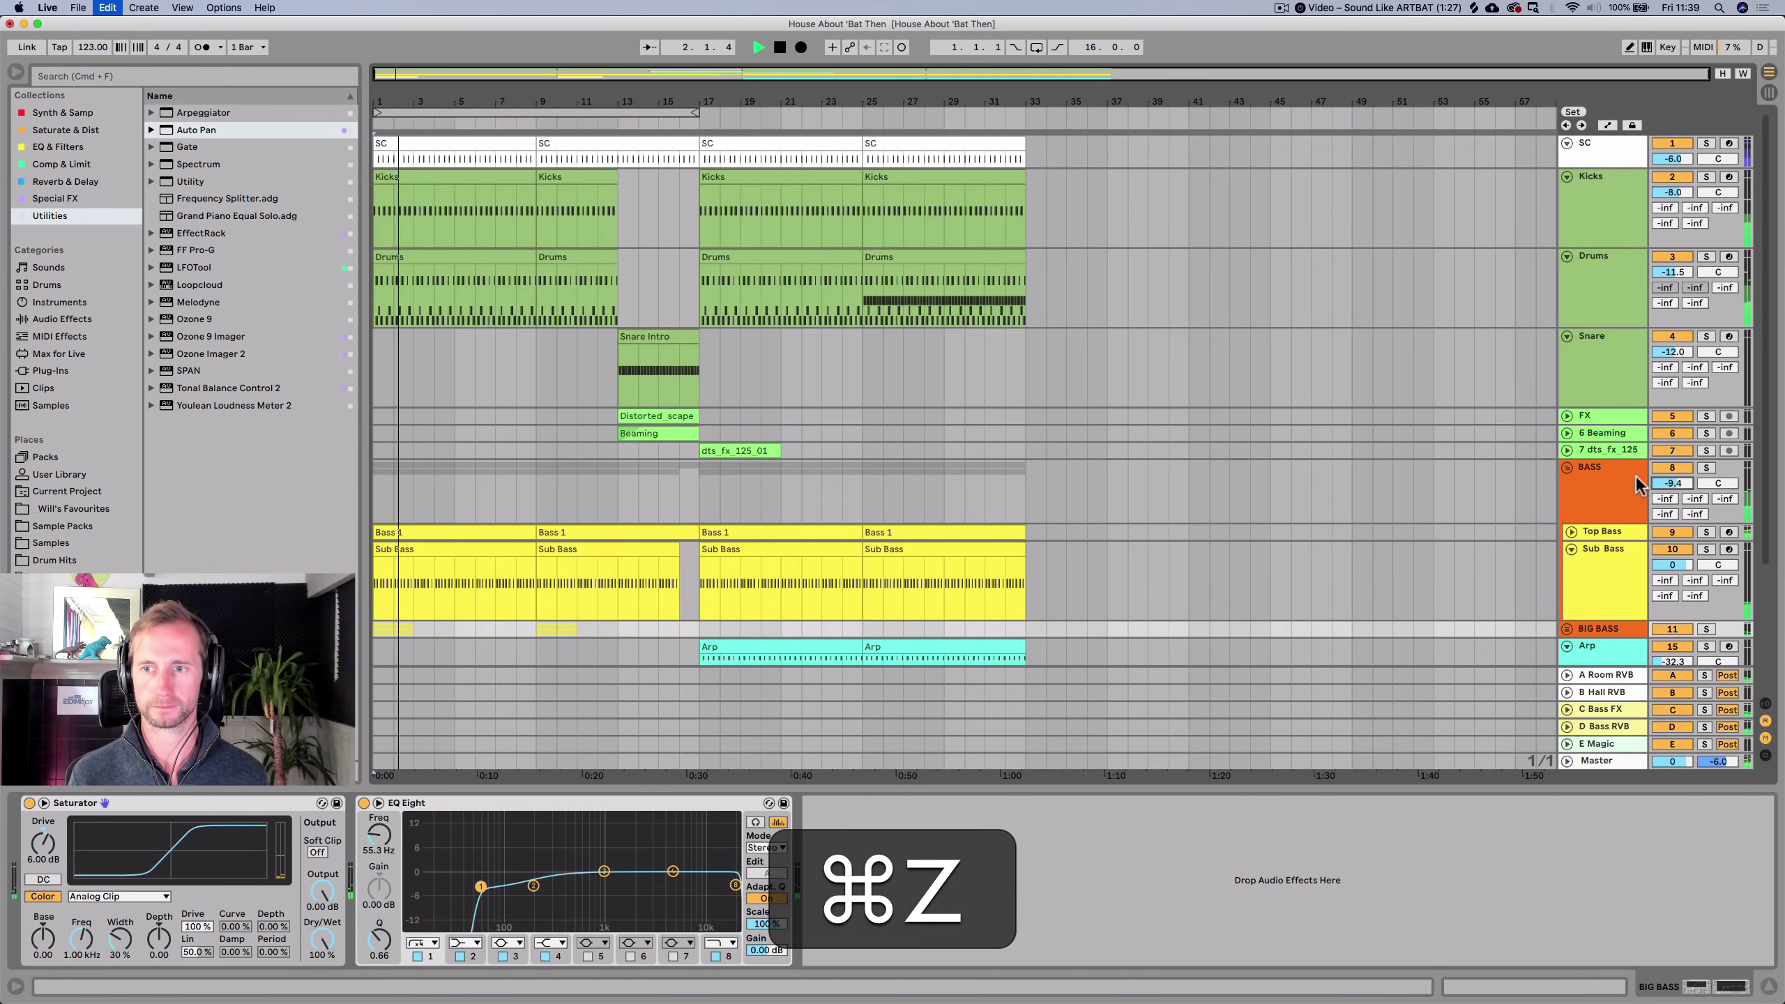
{"action": "key", "text": "super+shift+z"}
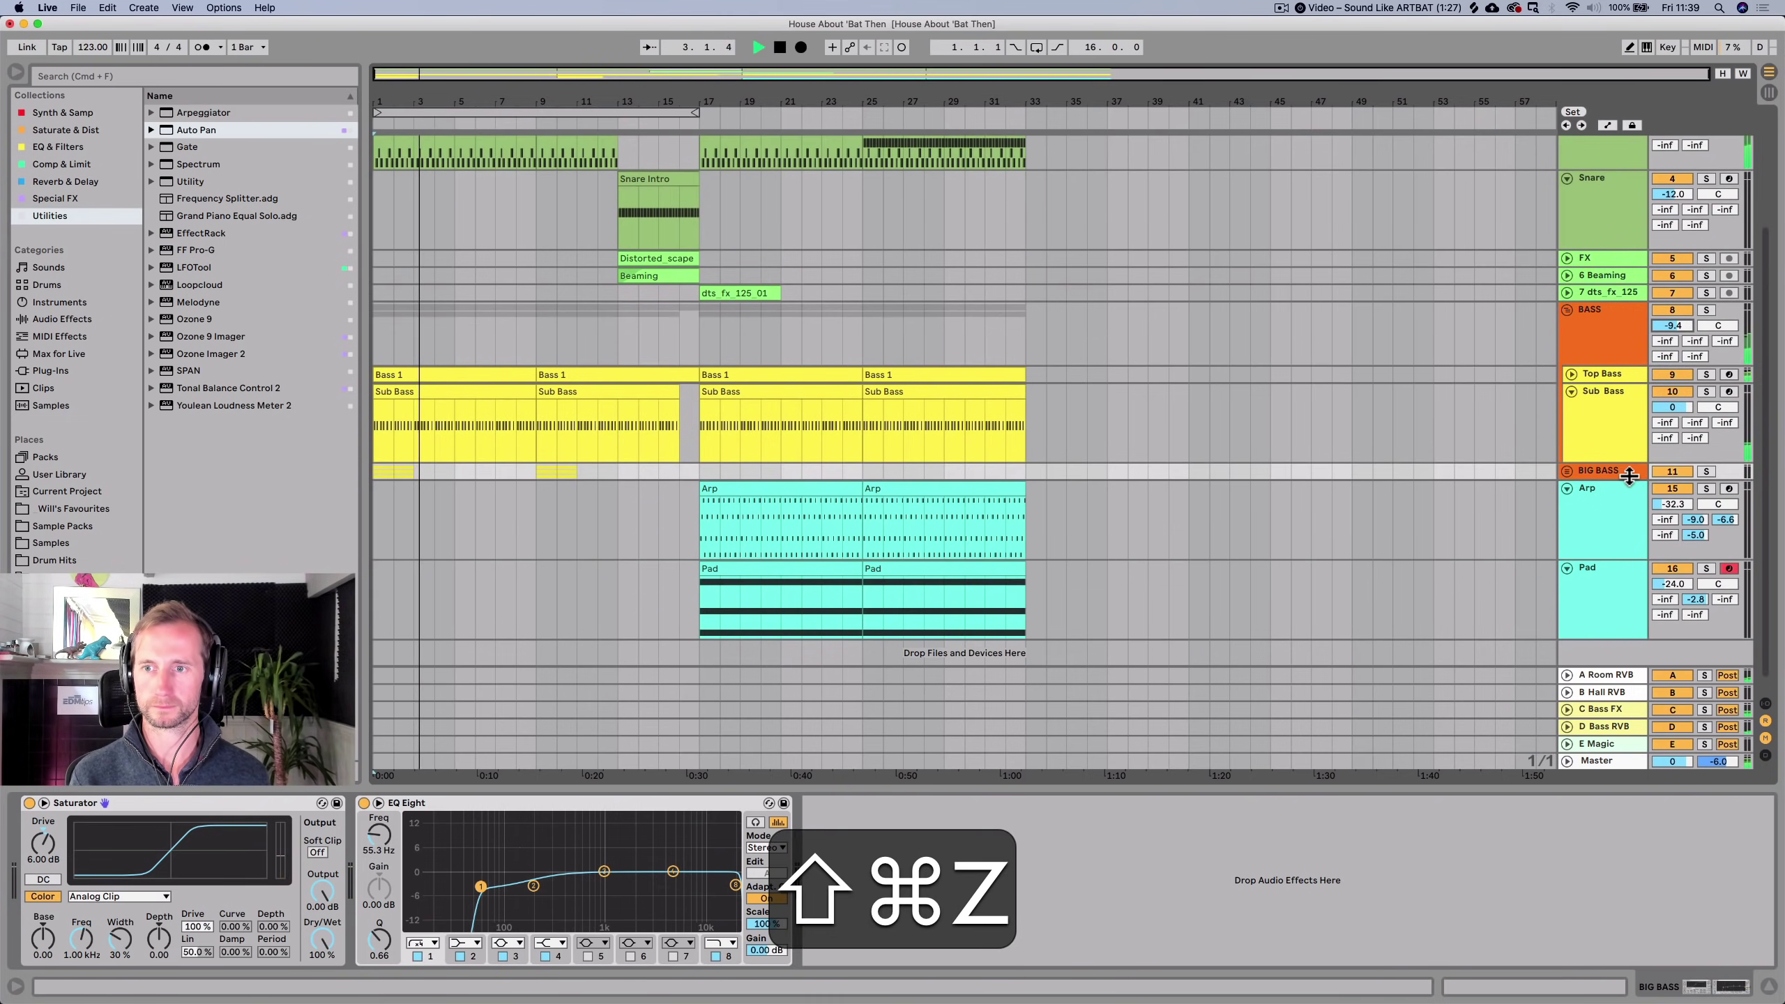
Unfold the BIG BASS group and set its volume to -11.7 dB, auditioning the balance in the full mix.
{"action": "left_click", "coordinate": [1566, 471]}
{"action": "key", "text": "super+z"}
{"action": "key", "text": "super+shift+z"}
{"action": "key", "text": "super+shift+space"}
{"action": "left_click_drag", "start_coordinate": [1665, 487], "coordinate": [1665, 584]}
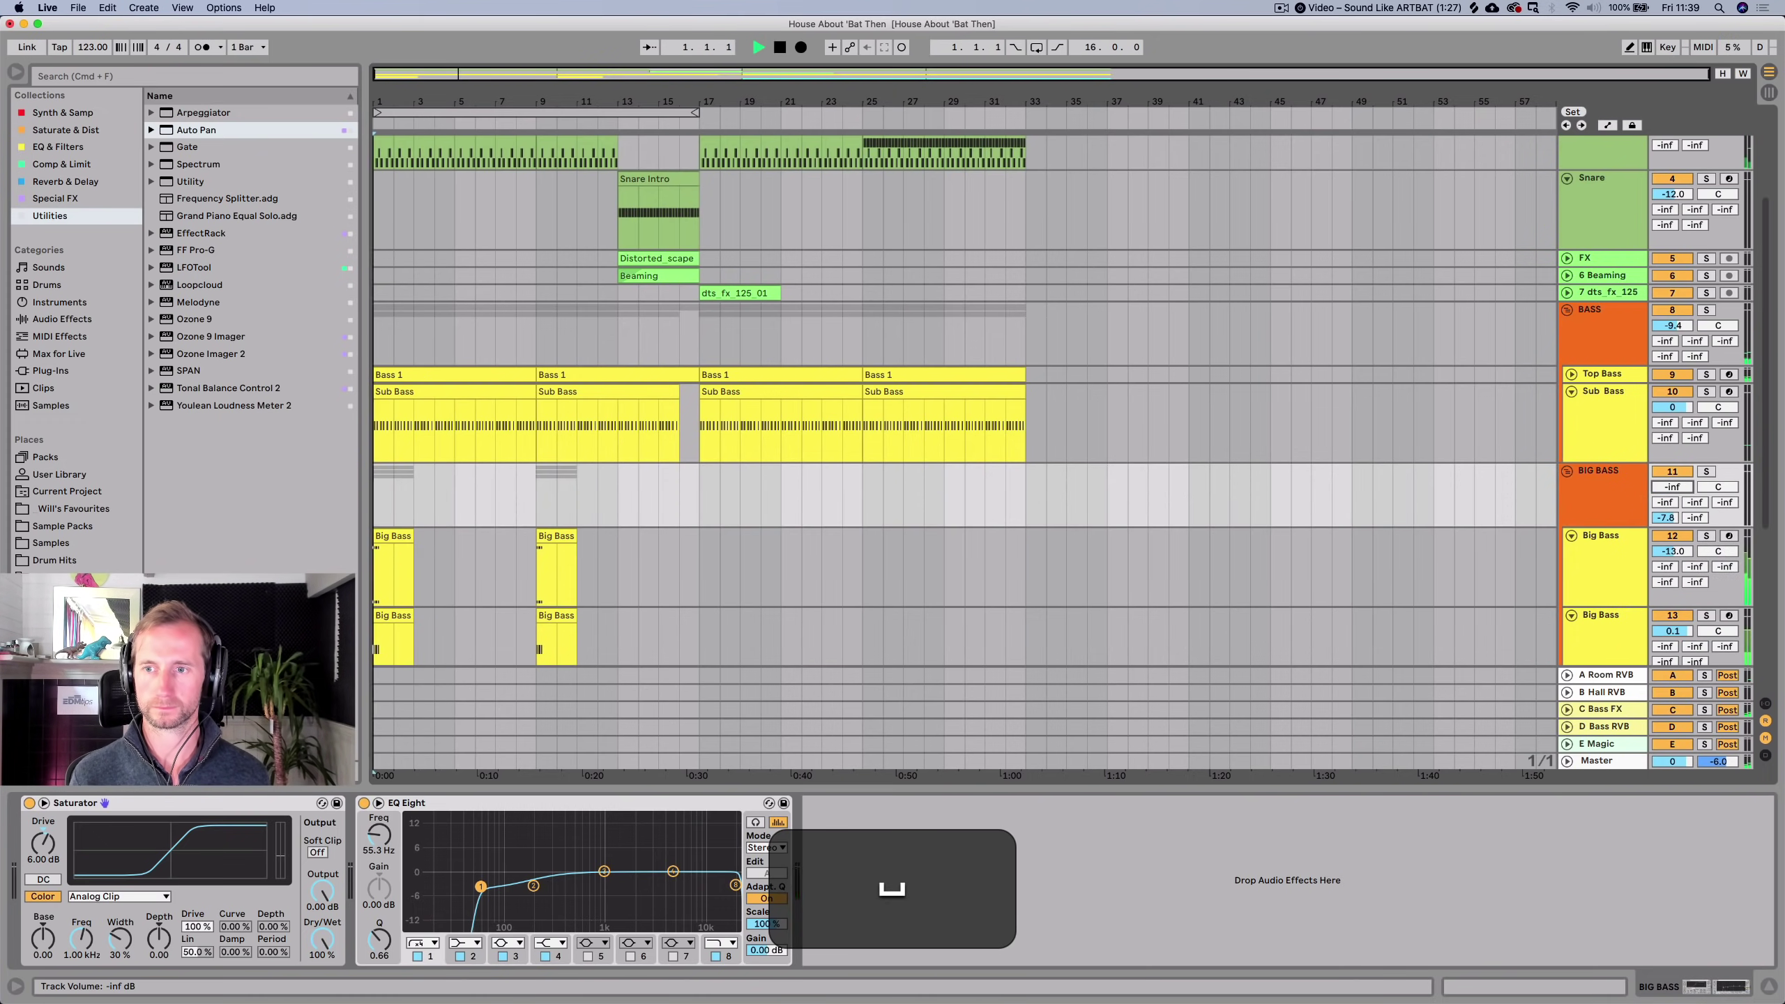
{"action": "key", "text": "space"}
{"action": "left_click_drag", "start_coordinate": [1673, 487], "coordinate": [1672, 472]}
{"action": "key", "text": "space"}
{"action": "key", "text": "space"}
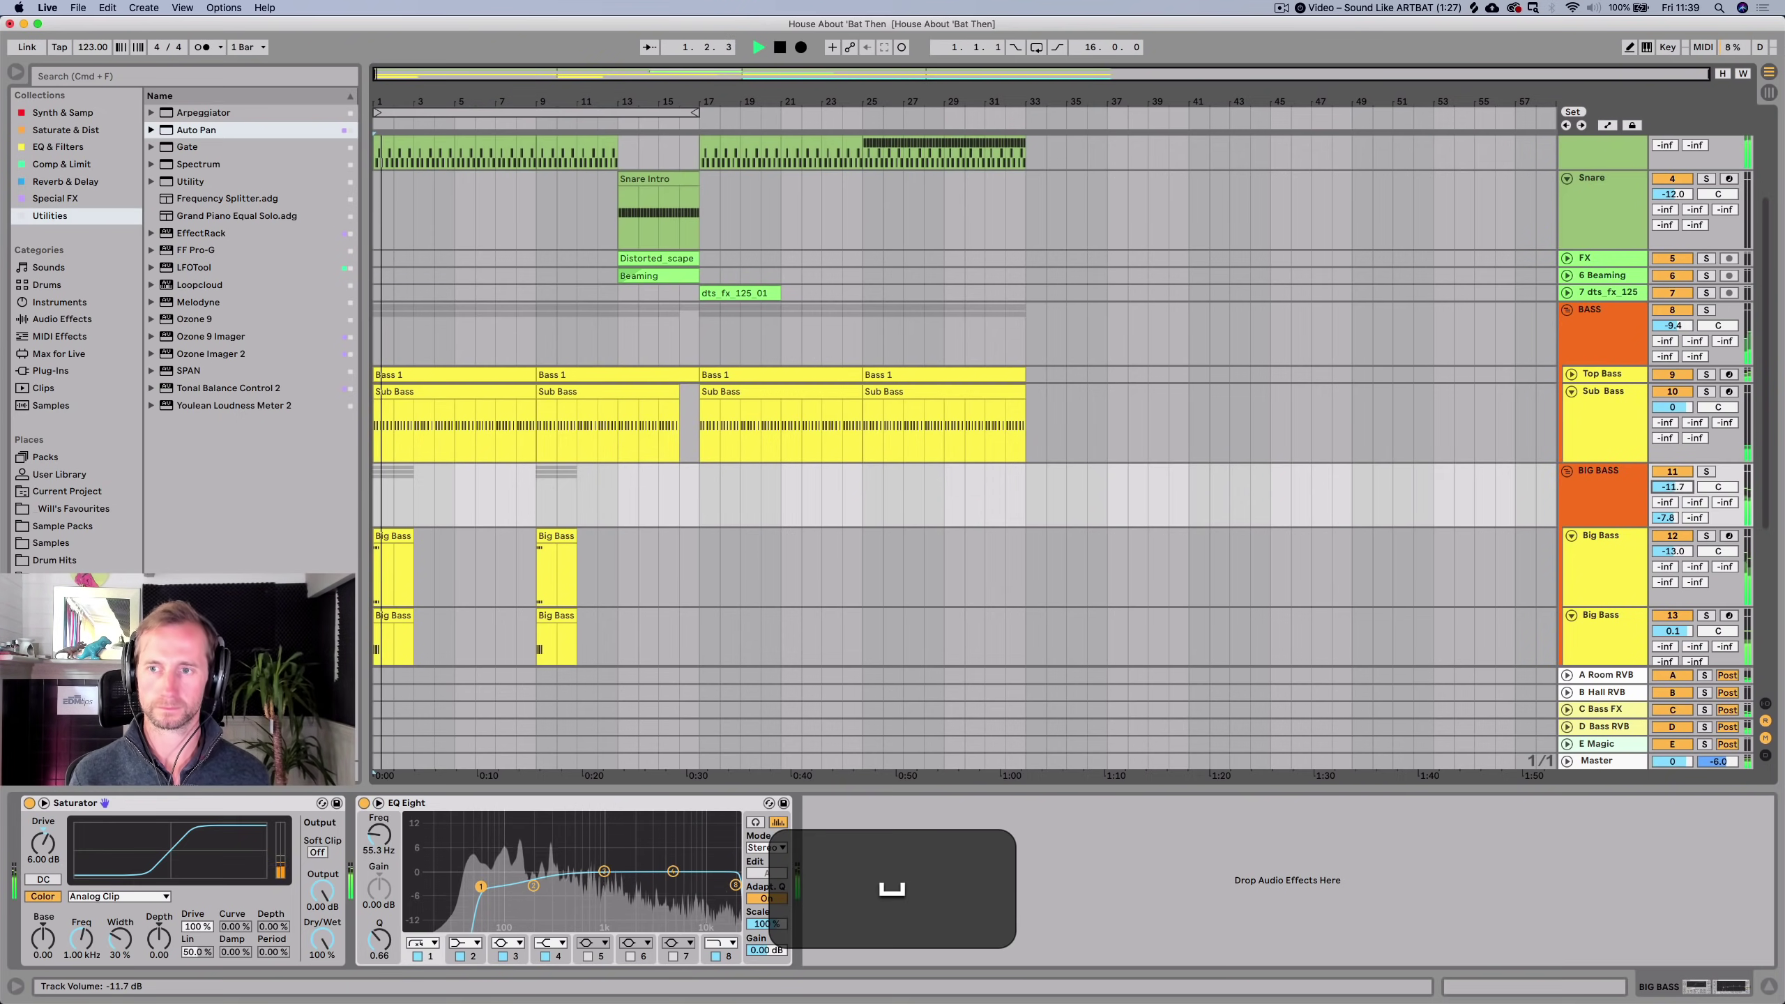
Fold the BASS and BIG BASS groups and save the set.
{"action": "left_click", "coordinate": [1566, 311]}
{"action": "left_click", "coordinate": [1565, 327]}
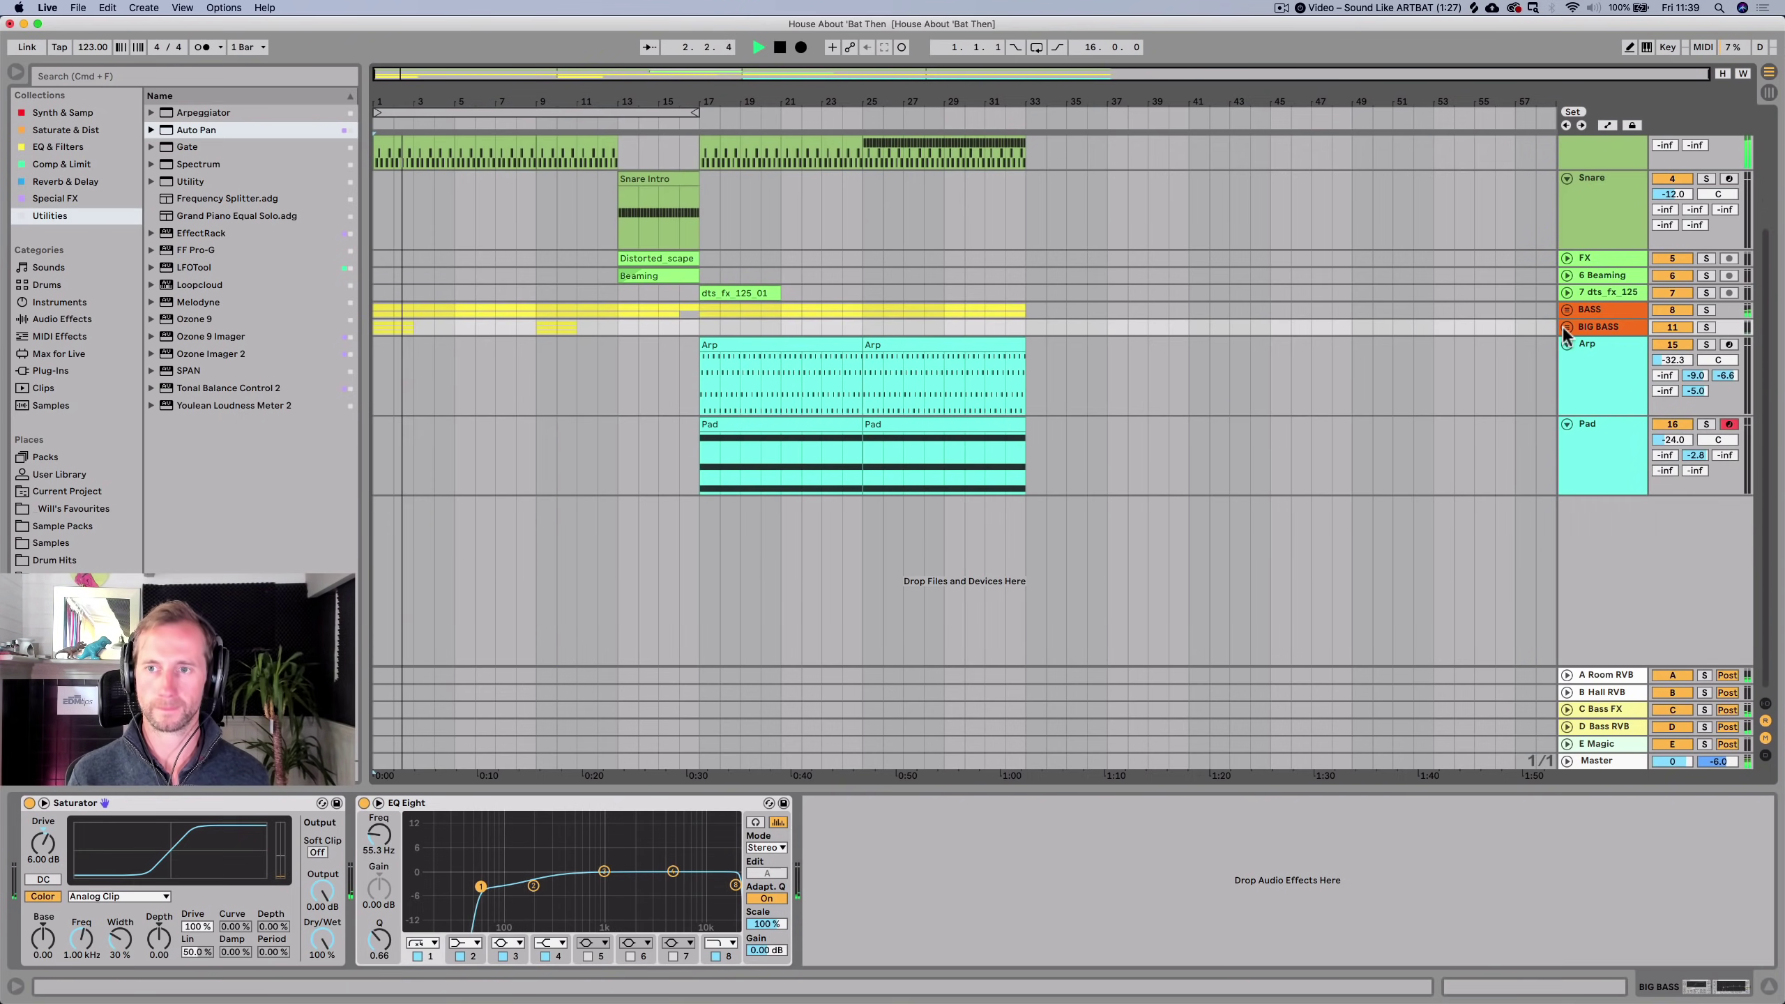
{"action": "key", "text": "super+s"}
Duplicate the bar 17 Arp clip to bar 9 and sweep the Arp track's Auto Filter frequency to 26.0 Hz during playback.
{"action": "left_click", "coordinate": [782, 350]}
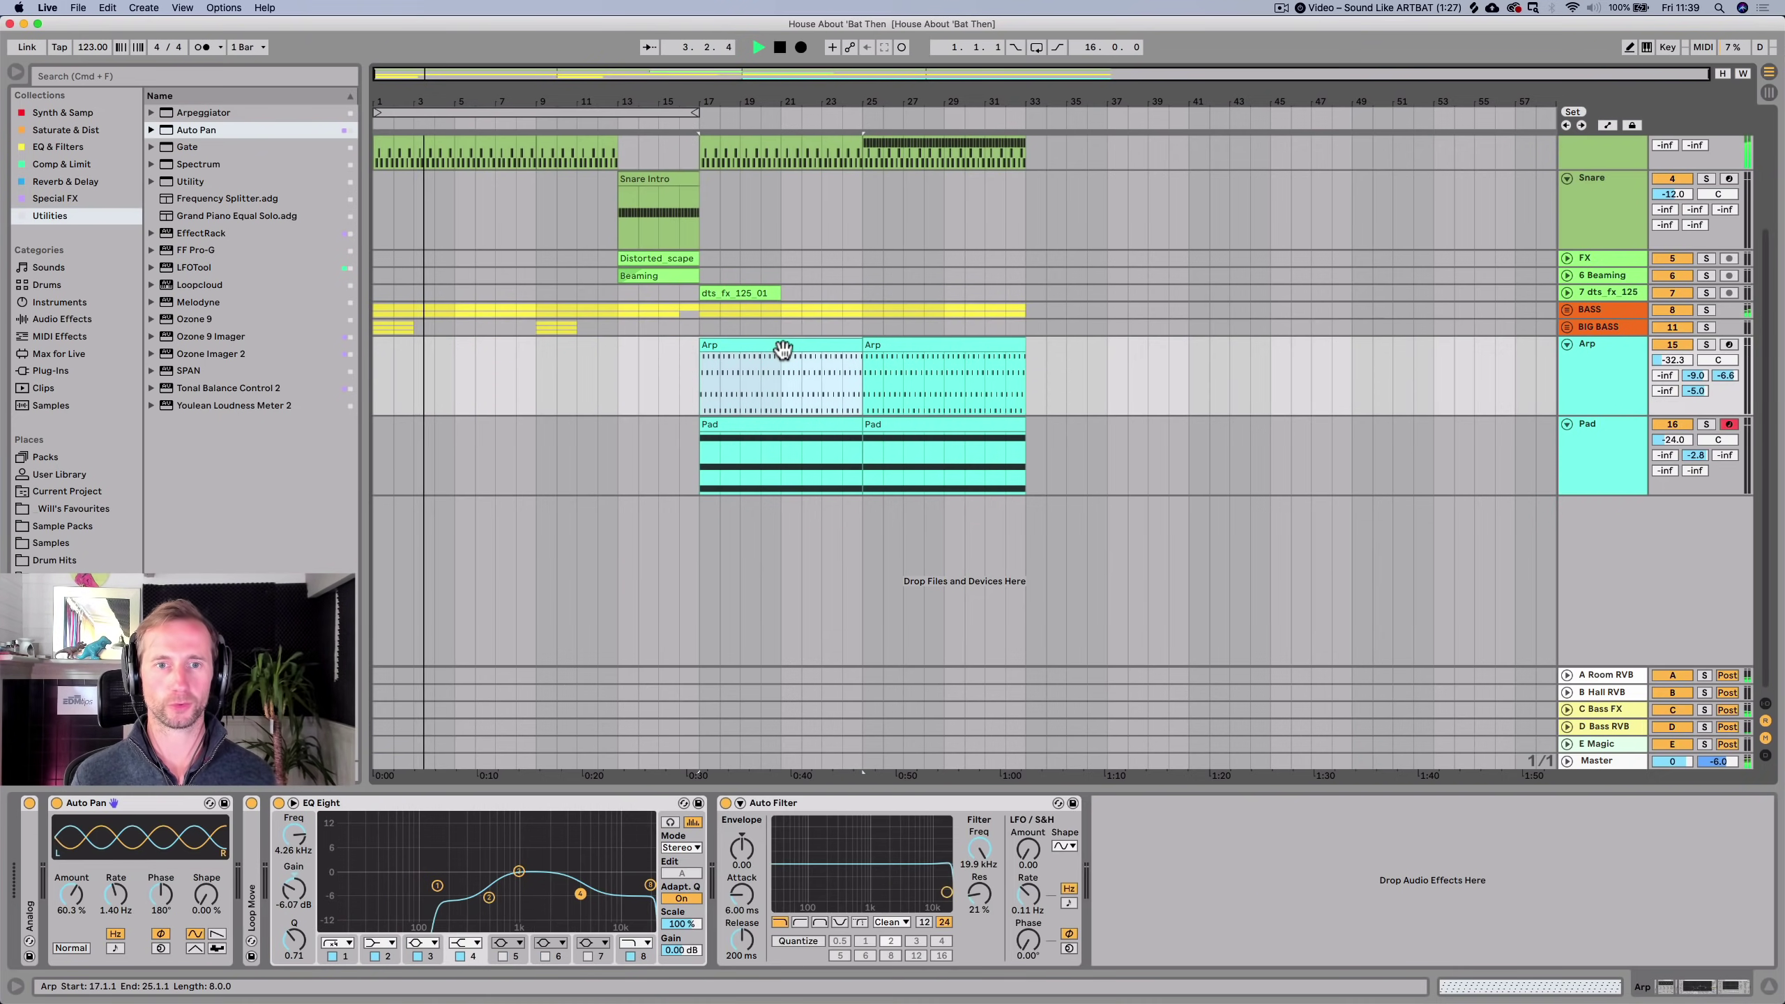
{"action": "left_click_drag", "start_coordinate": [783, 350], "coordinate": [621, 346]}
{"action": "left_click", "coordinate": [1673, 424]}
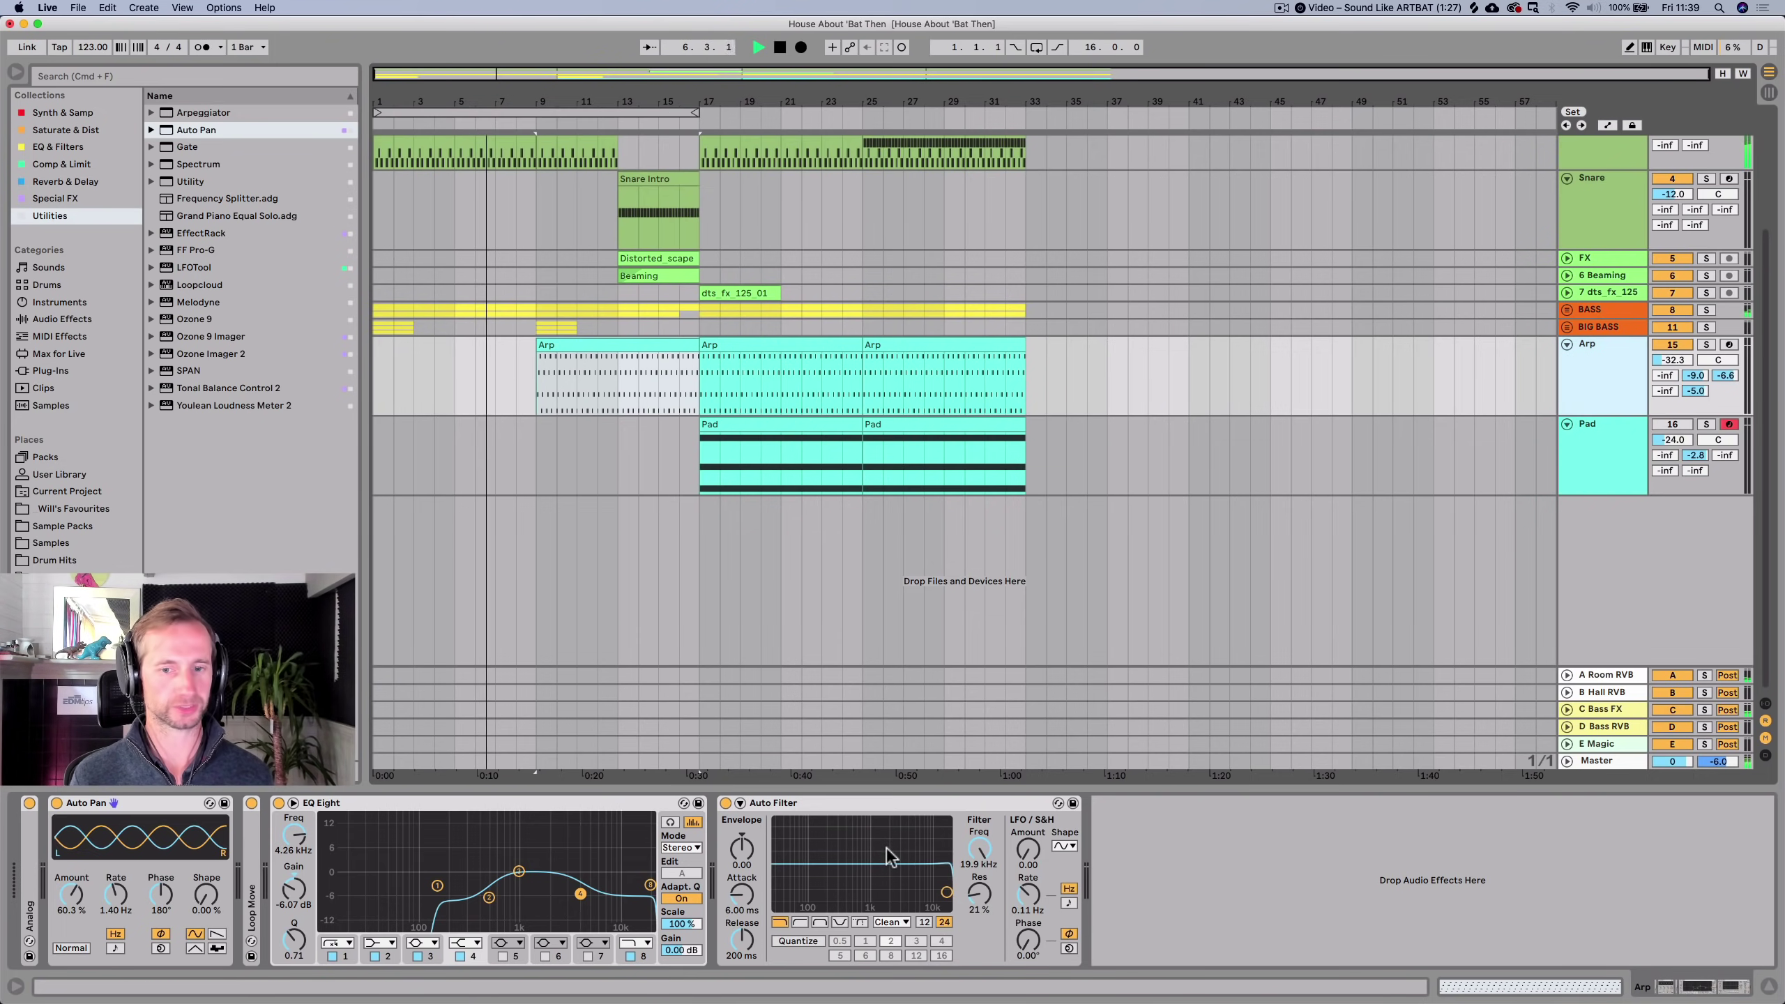
{"action": "mouse_move", "coordinate": [977, 851]}
{"action": "left_mouse_down"}
{"action": "mouse_move", "coordinate": [977, 890]}
{"action": "mouse_move", "coordinate": [976, 832]}
{"action": "left_mouse_up"}
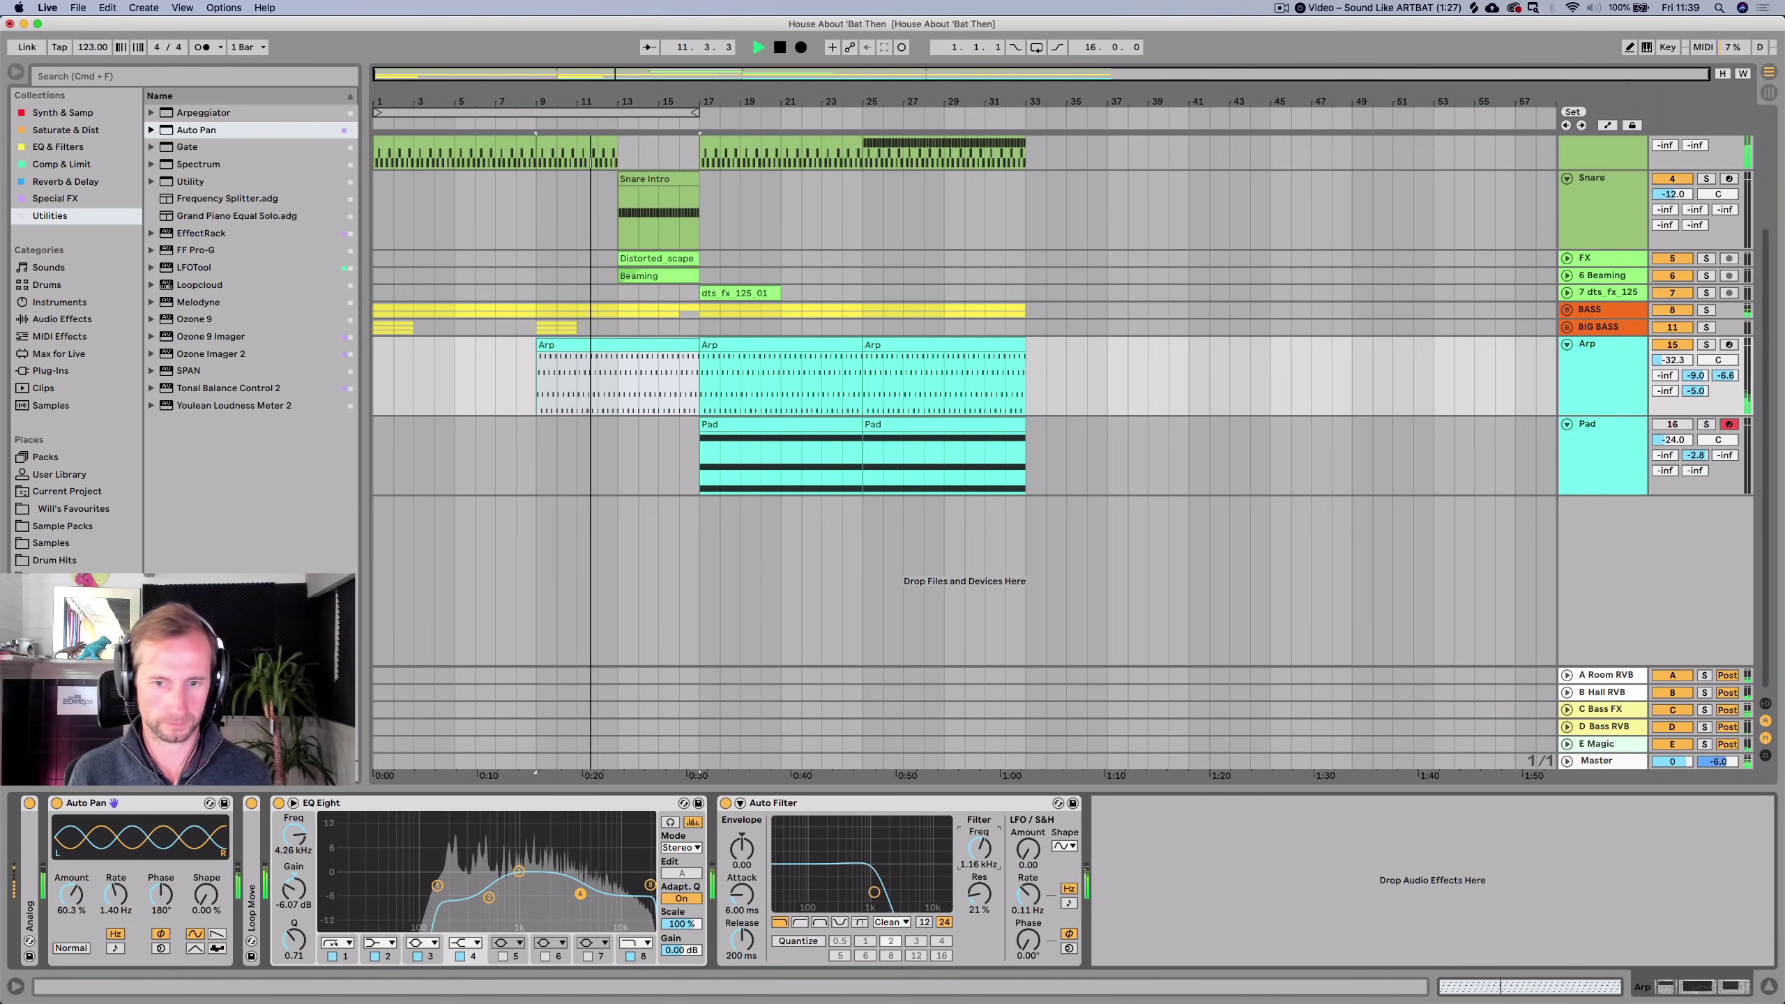
{"action": "left_click_drag", "start_coordinate": [980, 848], "coordinate": [980, 960]}
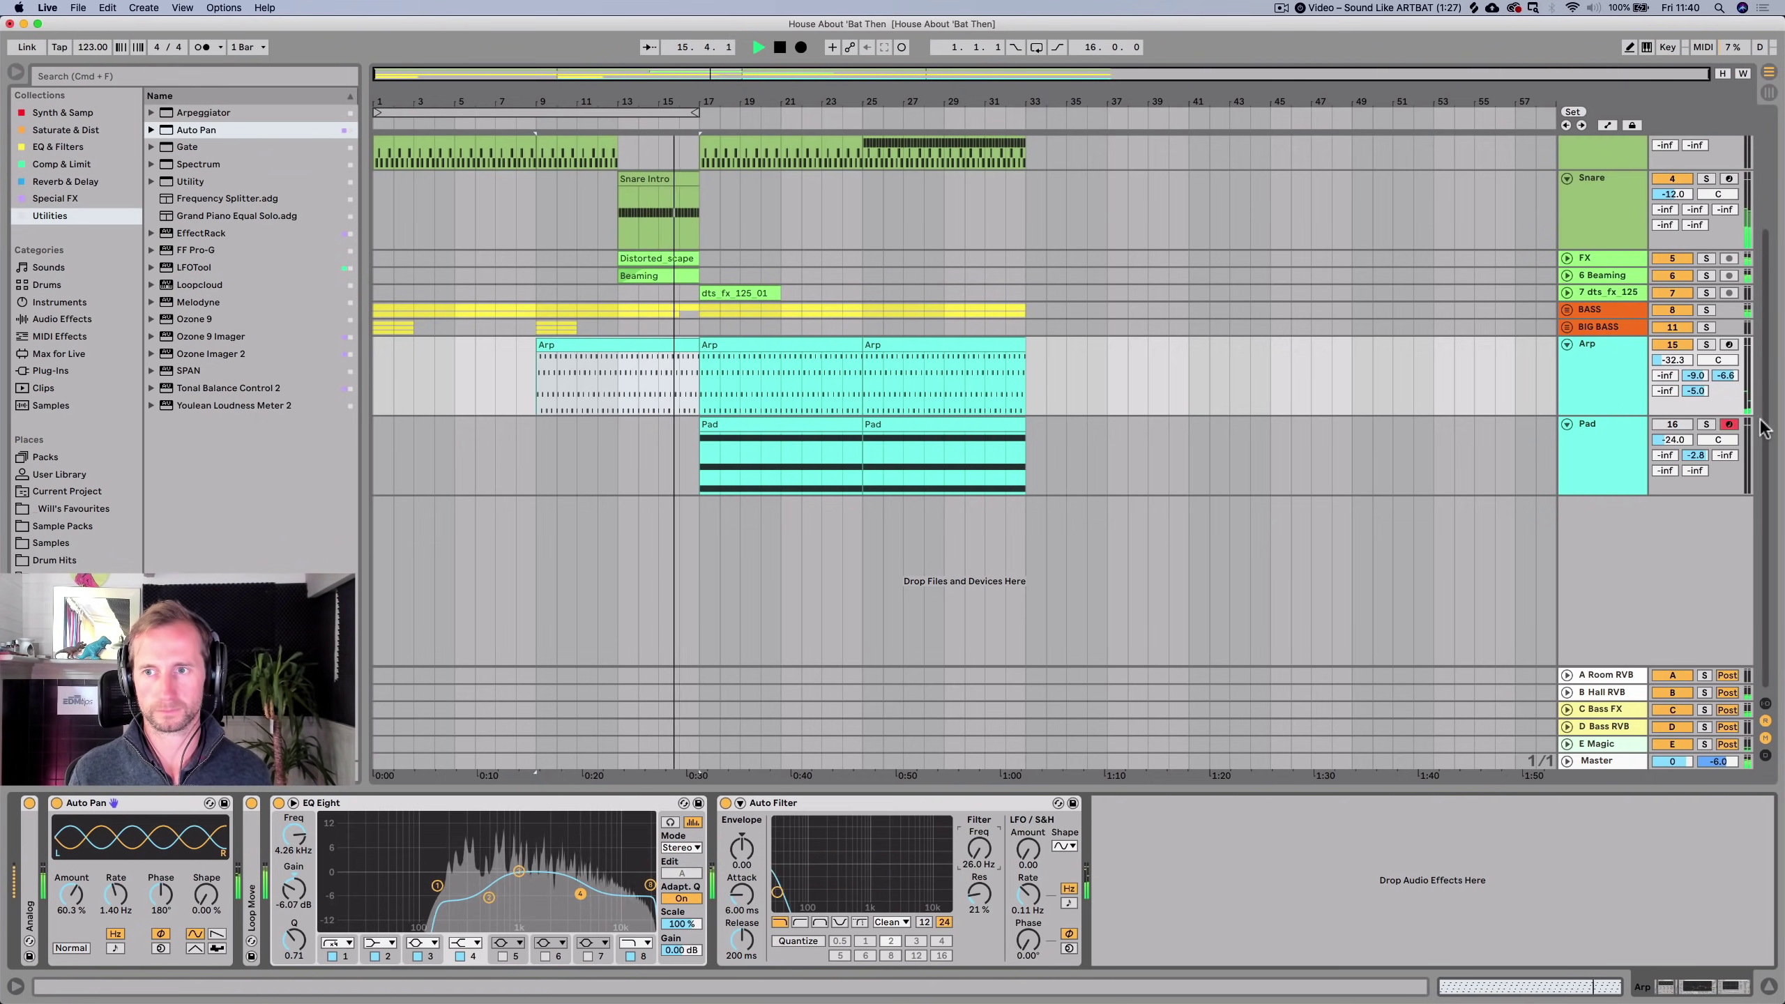
{"action": "left_click", "coordinate": [1678, 346]}
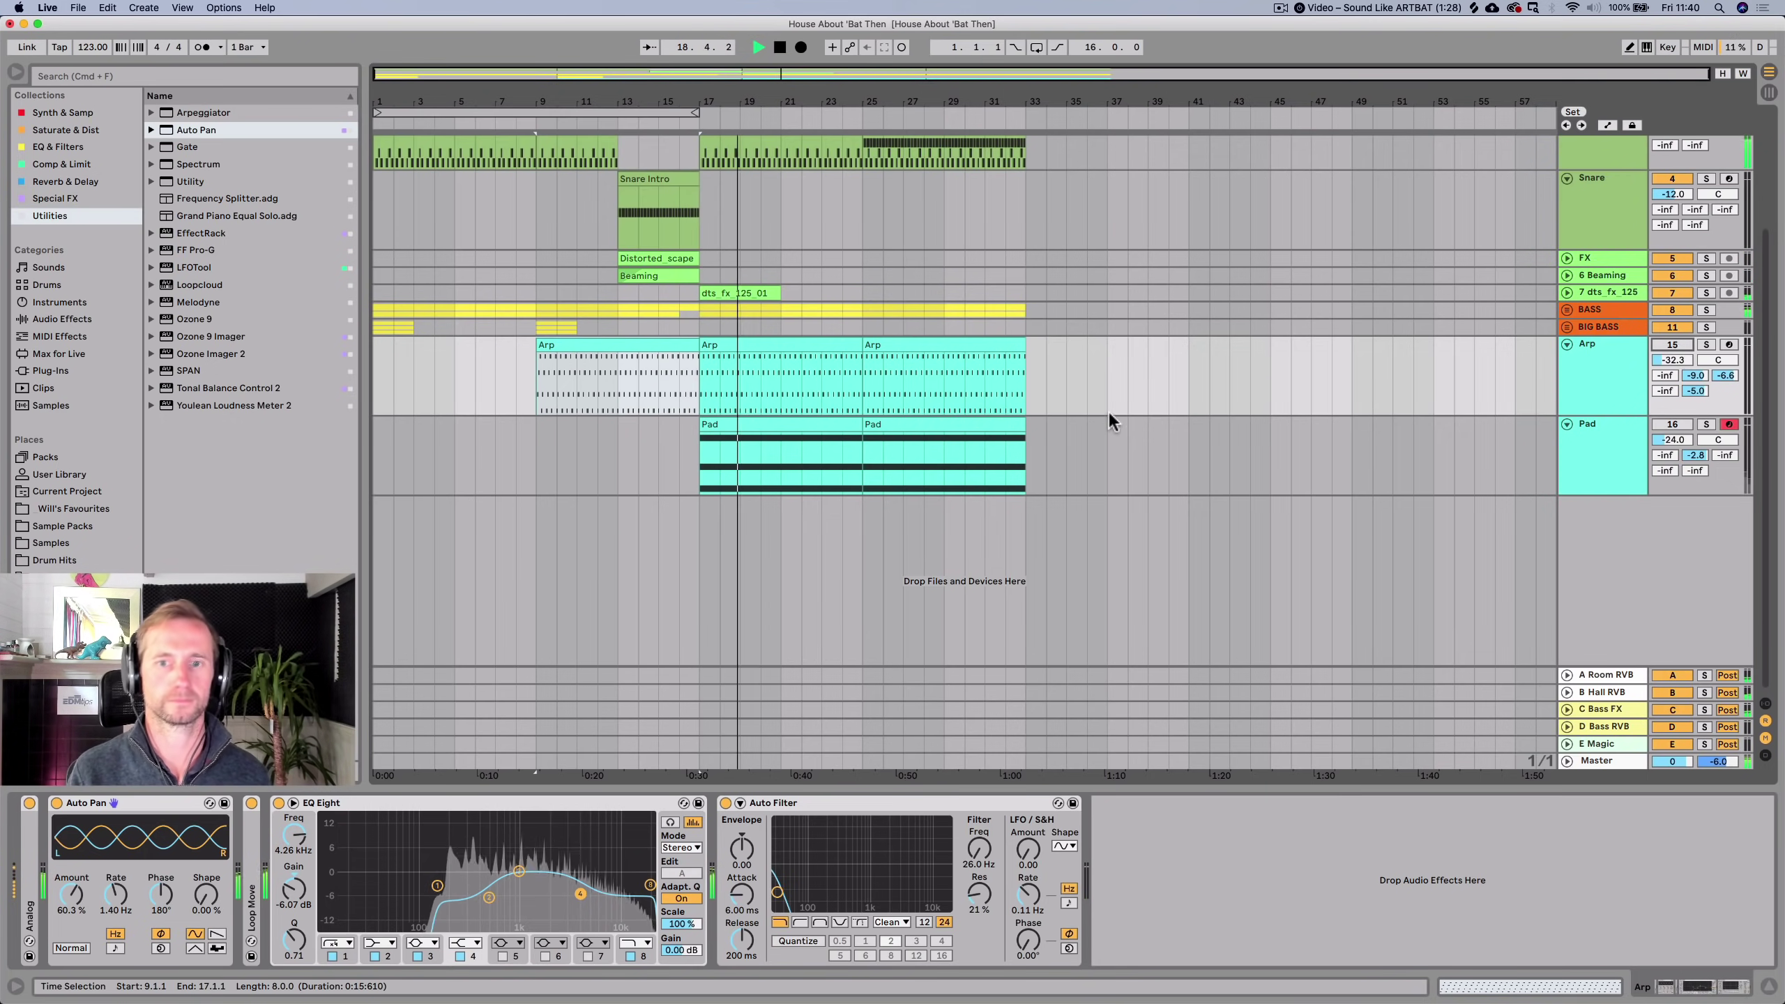
Stop playback and save the set again.
{"action": "scroll", "coordinate": [1108, 422], "scroll_direction": "up", "scroll_amount": 4}
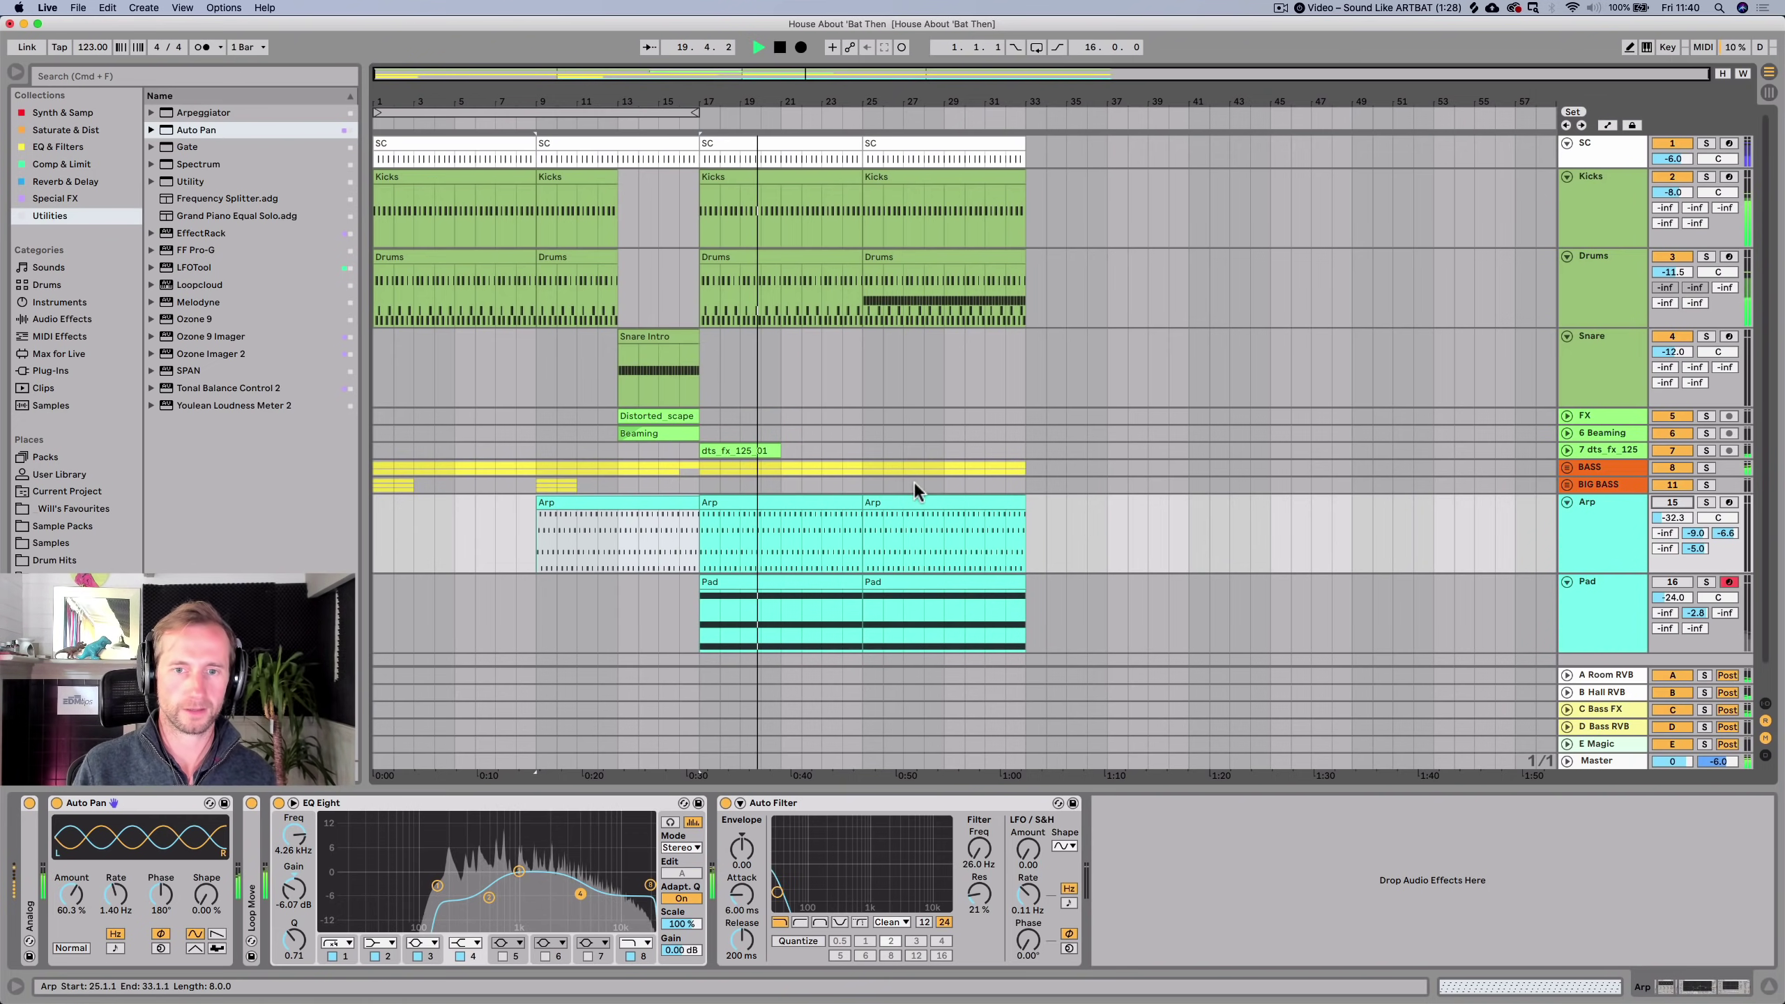
{"action": "key", "text": "space"}
{"action": "key", "text": "super+s"}
Duplicate the bar 25 Arp and Pad clips to bar 33.
{"action": "left_click", "coordinate": [976, 501]}
{"action": "left_click_drag", "start_coordinate": [976, 502], "coordinate": [1144, 502]}
{"action": "left_click_drag", "start_coordinate": [956, 586], "coordinate": [1117, 586]}
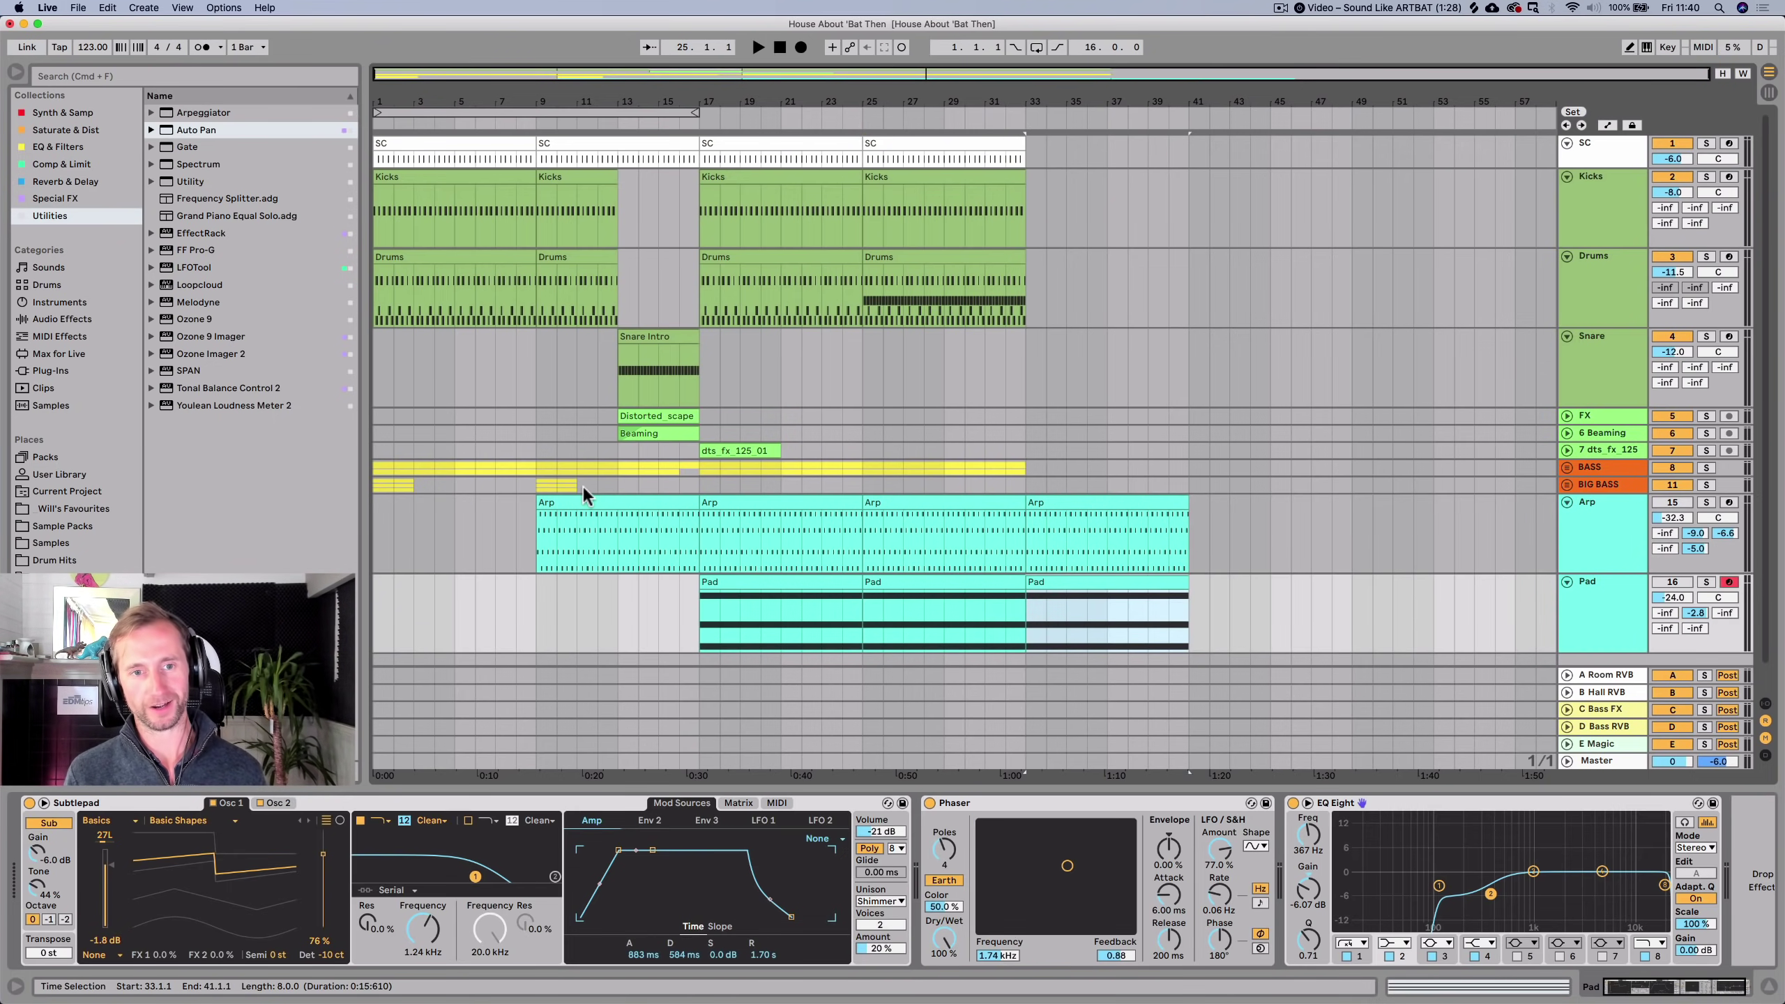
Copy the BIG BASS group's clips from bar 9 to bar 33, unfold the group and play from there.
{"action": "left_click", "coordinate": [535, 484]}
{"action": "key", "text": "super+c"}
{"action": "key", "text": "super+v"}
{"action": "left_click", "coordinate": [1567, 484]}
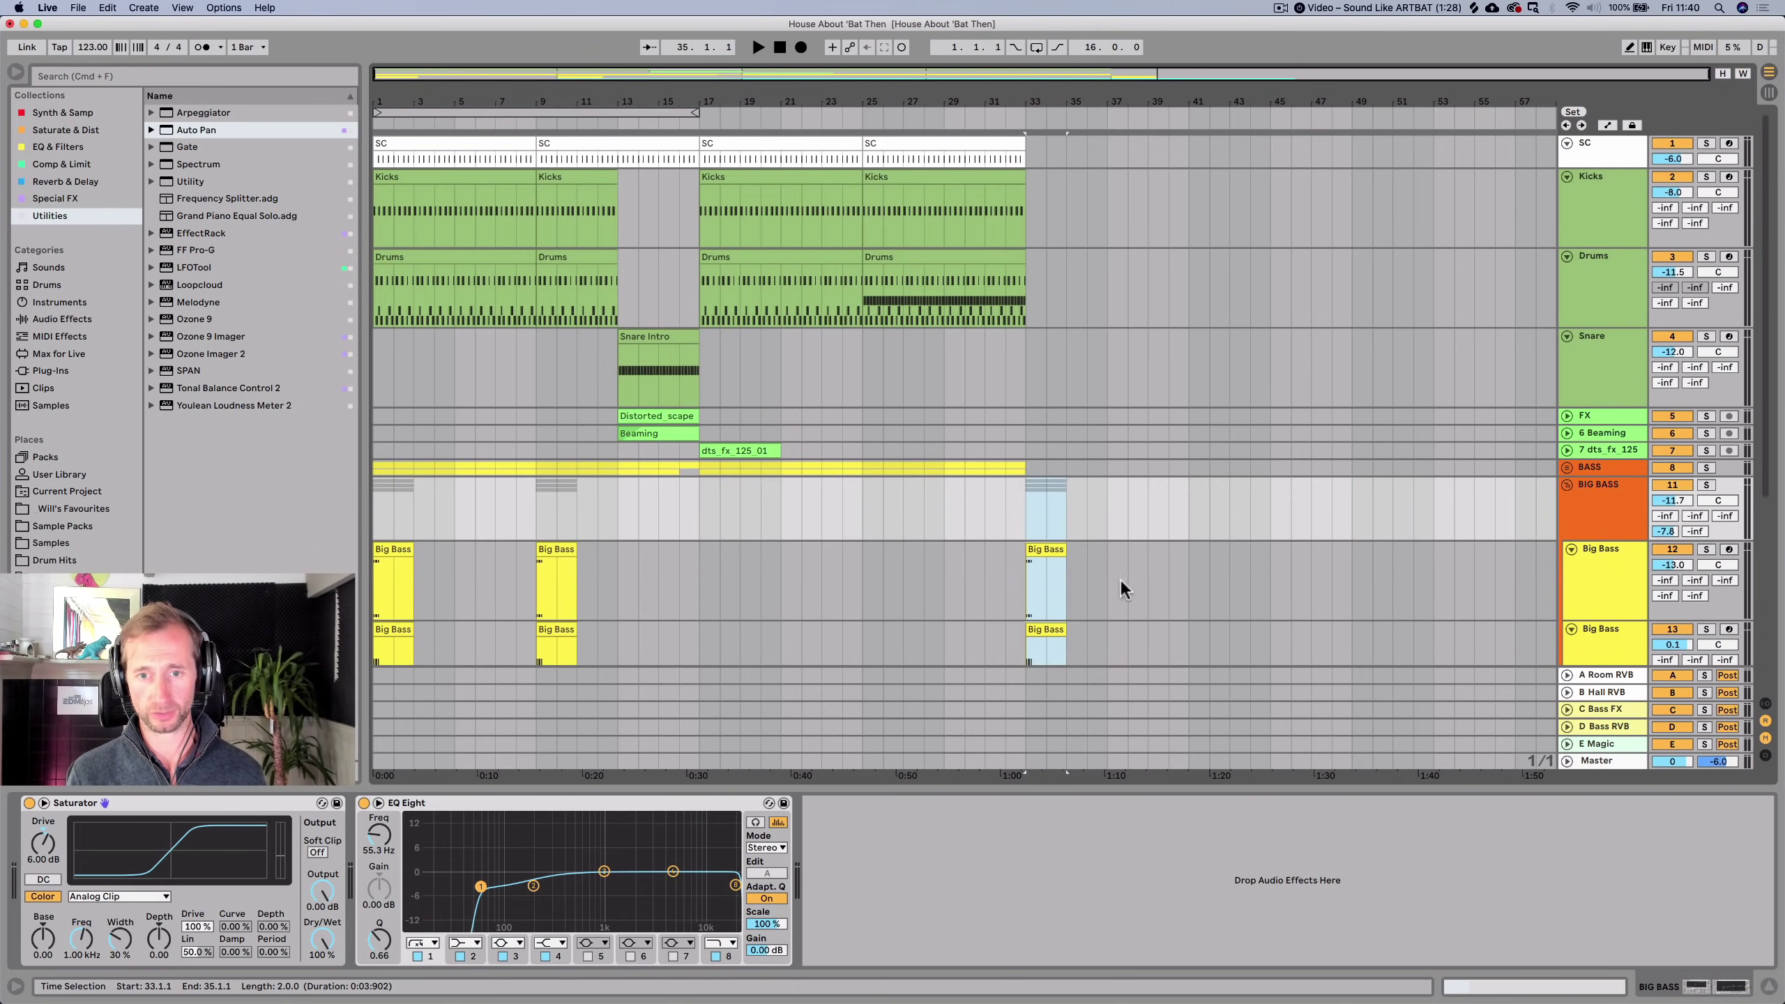
{"action": "key", "text": "space"}
{"action": "scroll", "coordinate": [1091, 507], "scroll_direction": "down", "scroll_amount": 5}
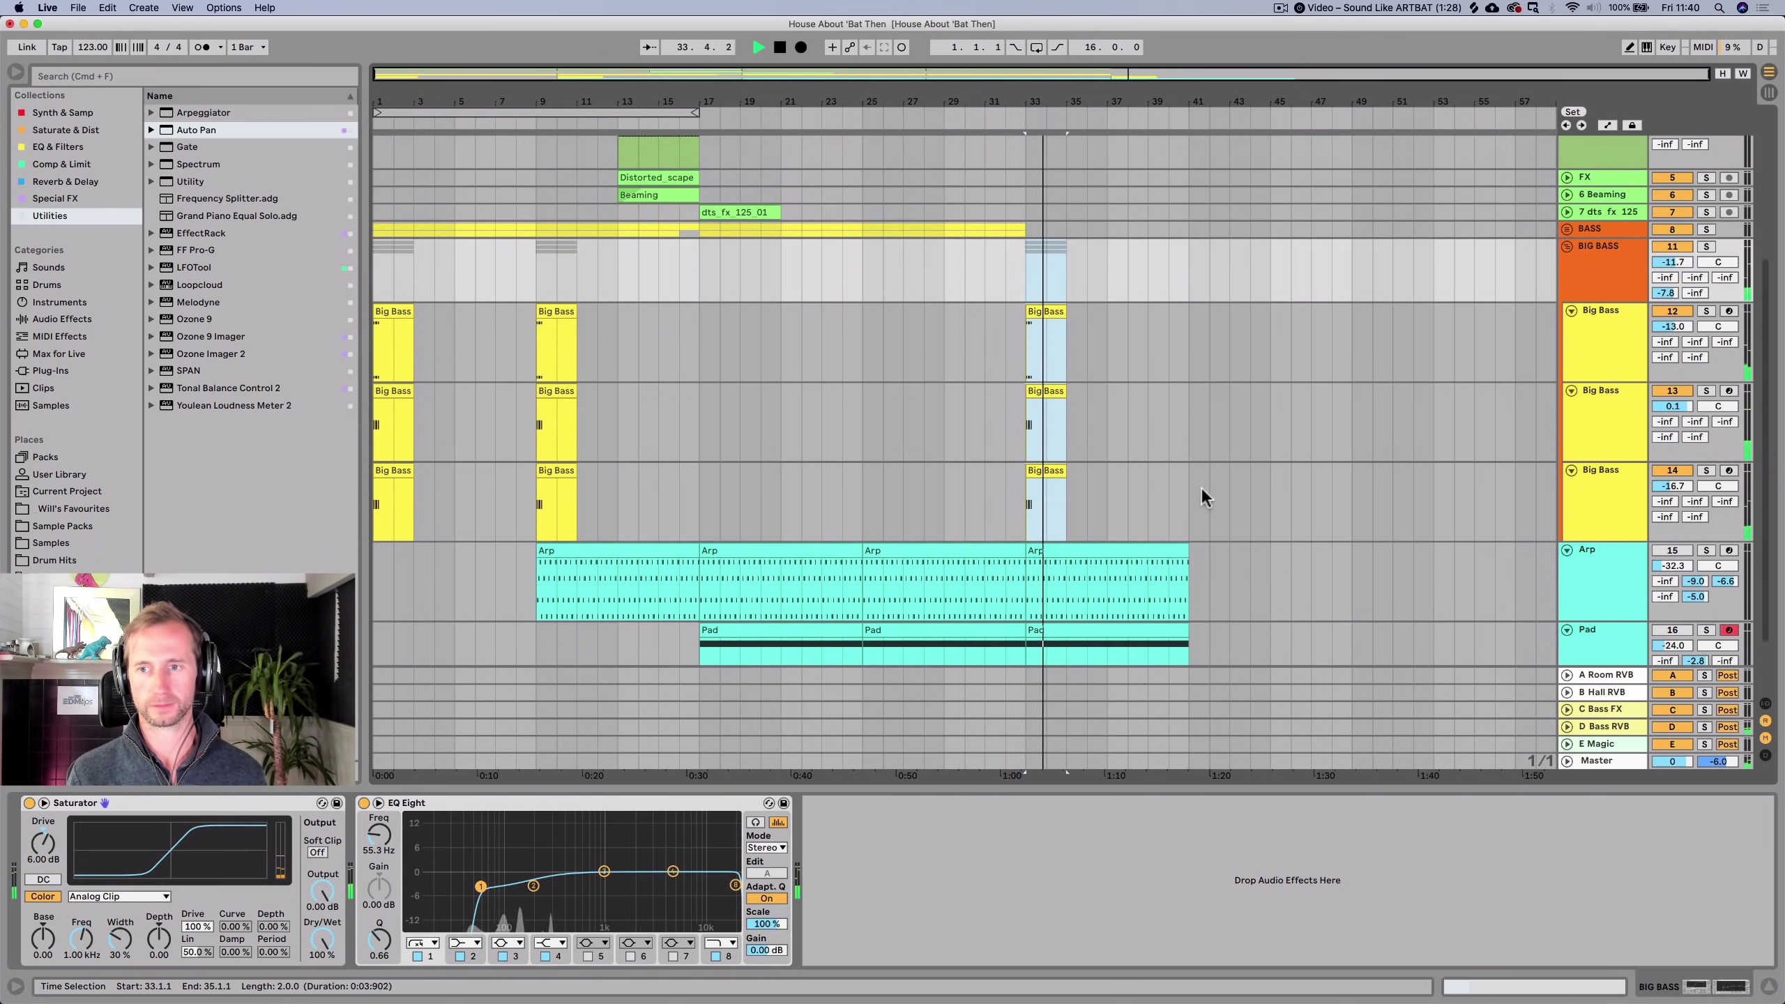
Duplicate the three Big Bass clips at bar 33 repeatedly so they fill the arrangement up to bar 41.
{"action": "key", "text": "space"}
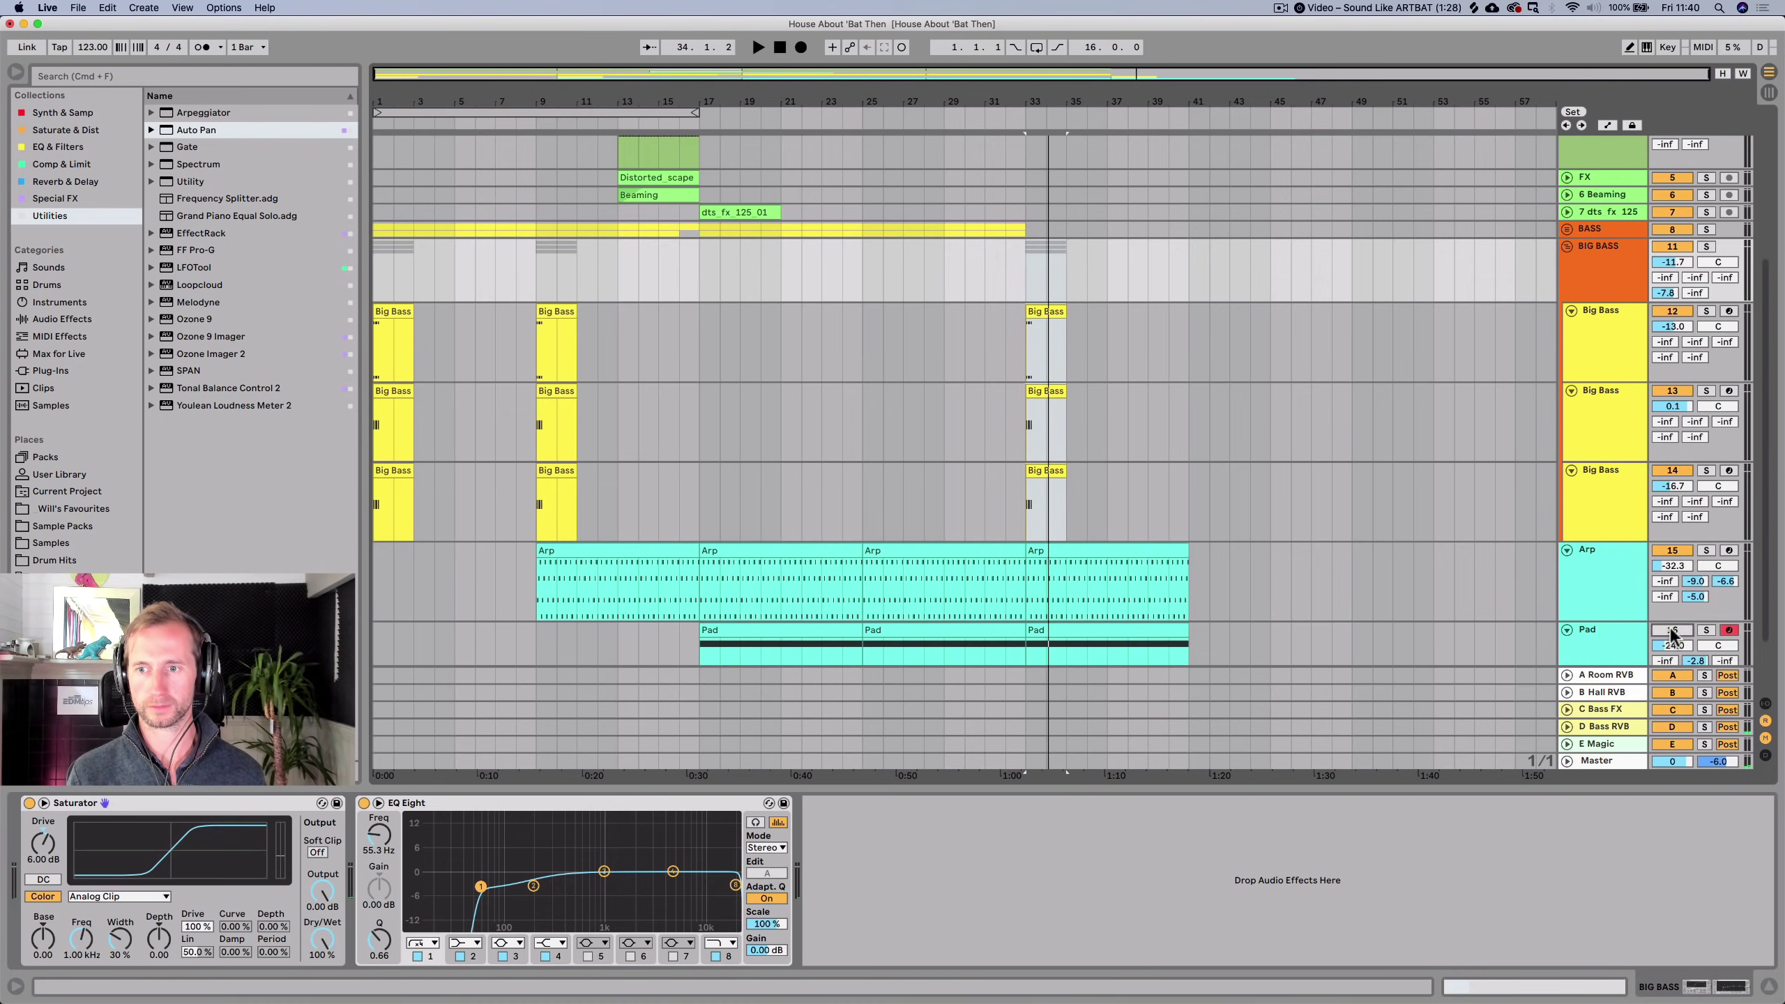
{"action": "key", "text": "space"}
{"action": "scroll", "coordinate": [1613, 457], "scroll_direction": "down", "scroll_amount": 2}
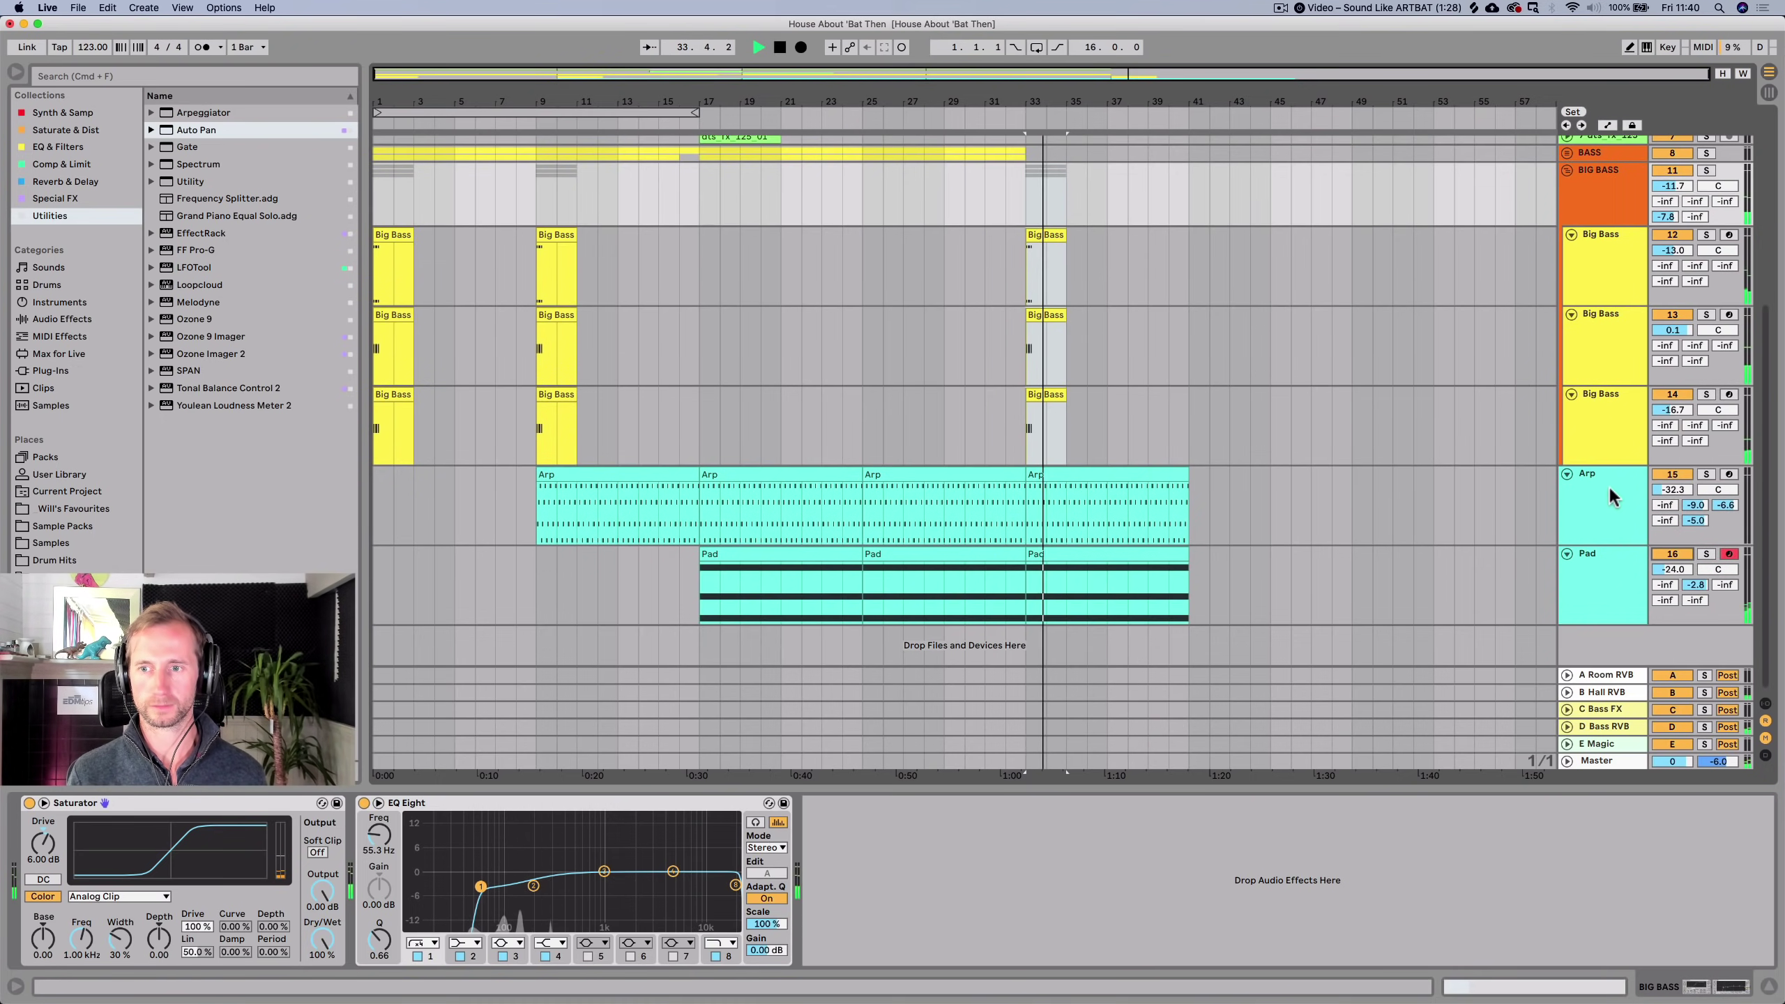
{"action": "scroll", "coordinate": [1286, 388], "scroll_direction": "up", "scroll_amount": 2}
{"action": "scroll", "coordinate": [1271, 391], "scroll_direction": "up", "scroll_amount": 1}
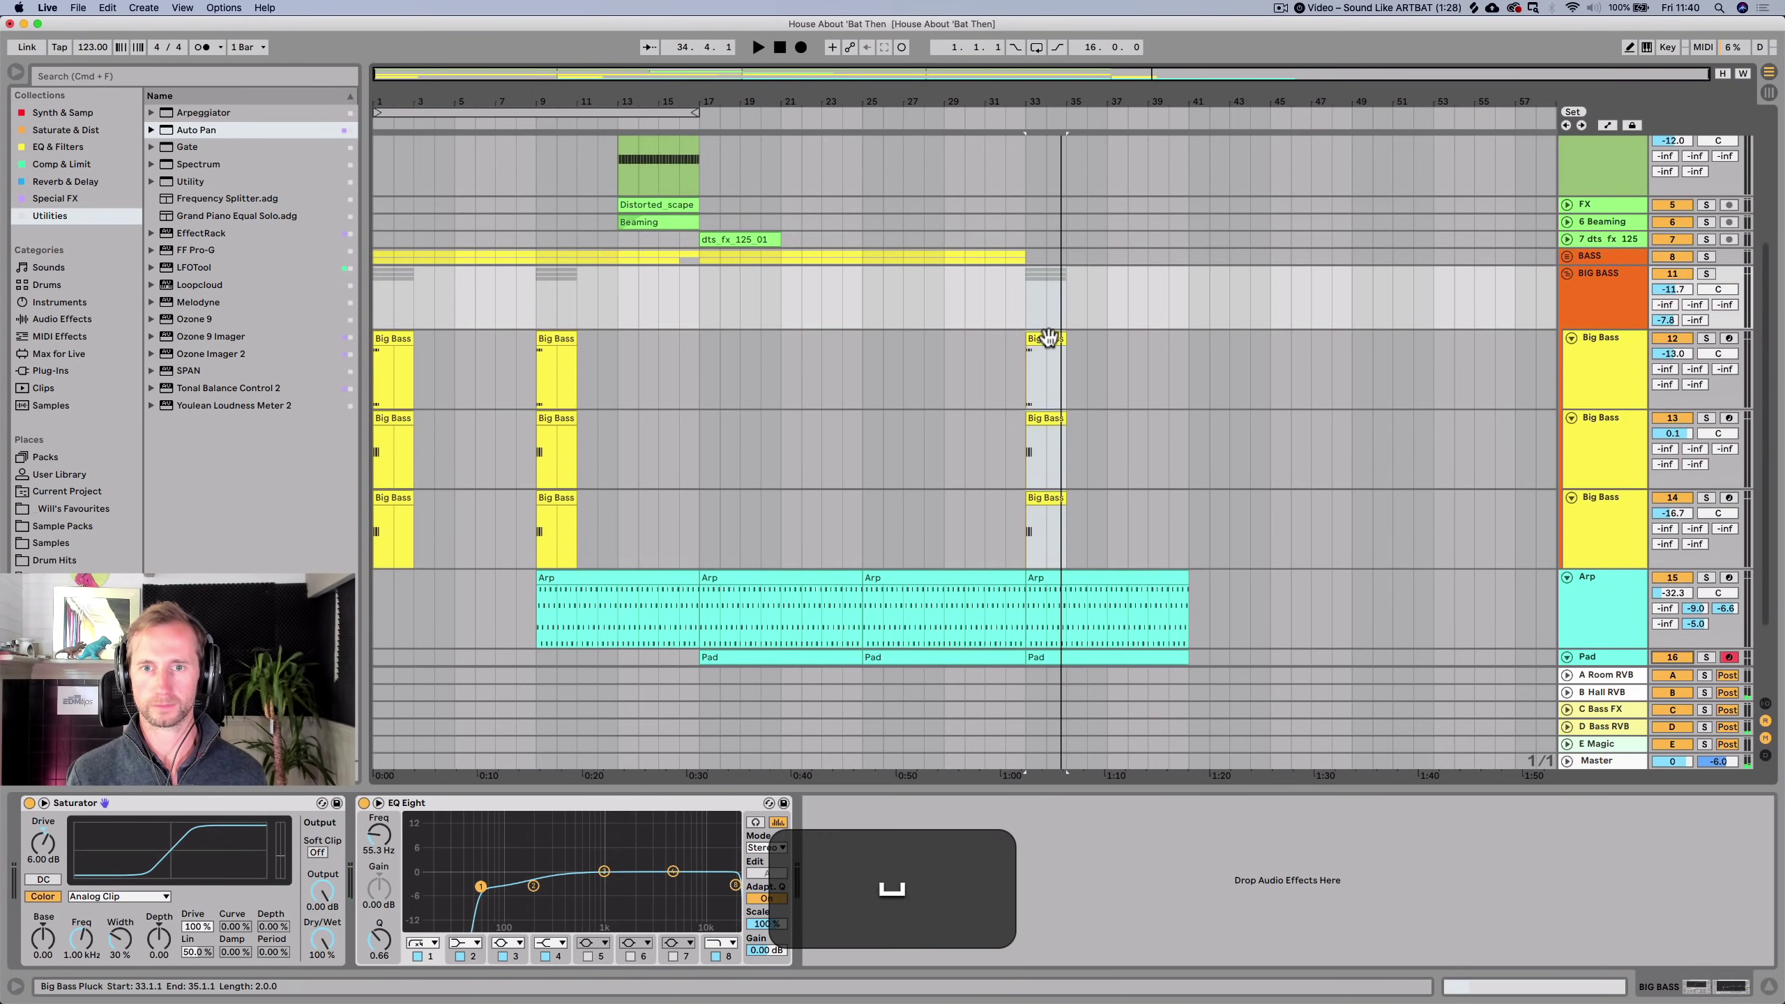
{"action": "left_click", "coordinate": [1044, 399]}
{"action": "left_click", "coordinate": [1043, 410], "text": "shift"}
{"action": "left_click", "coordinate": [1046, 491], "text": "shift"}
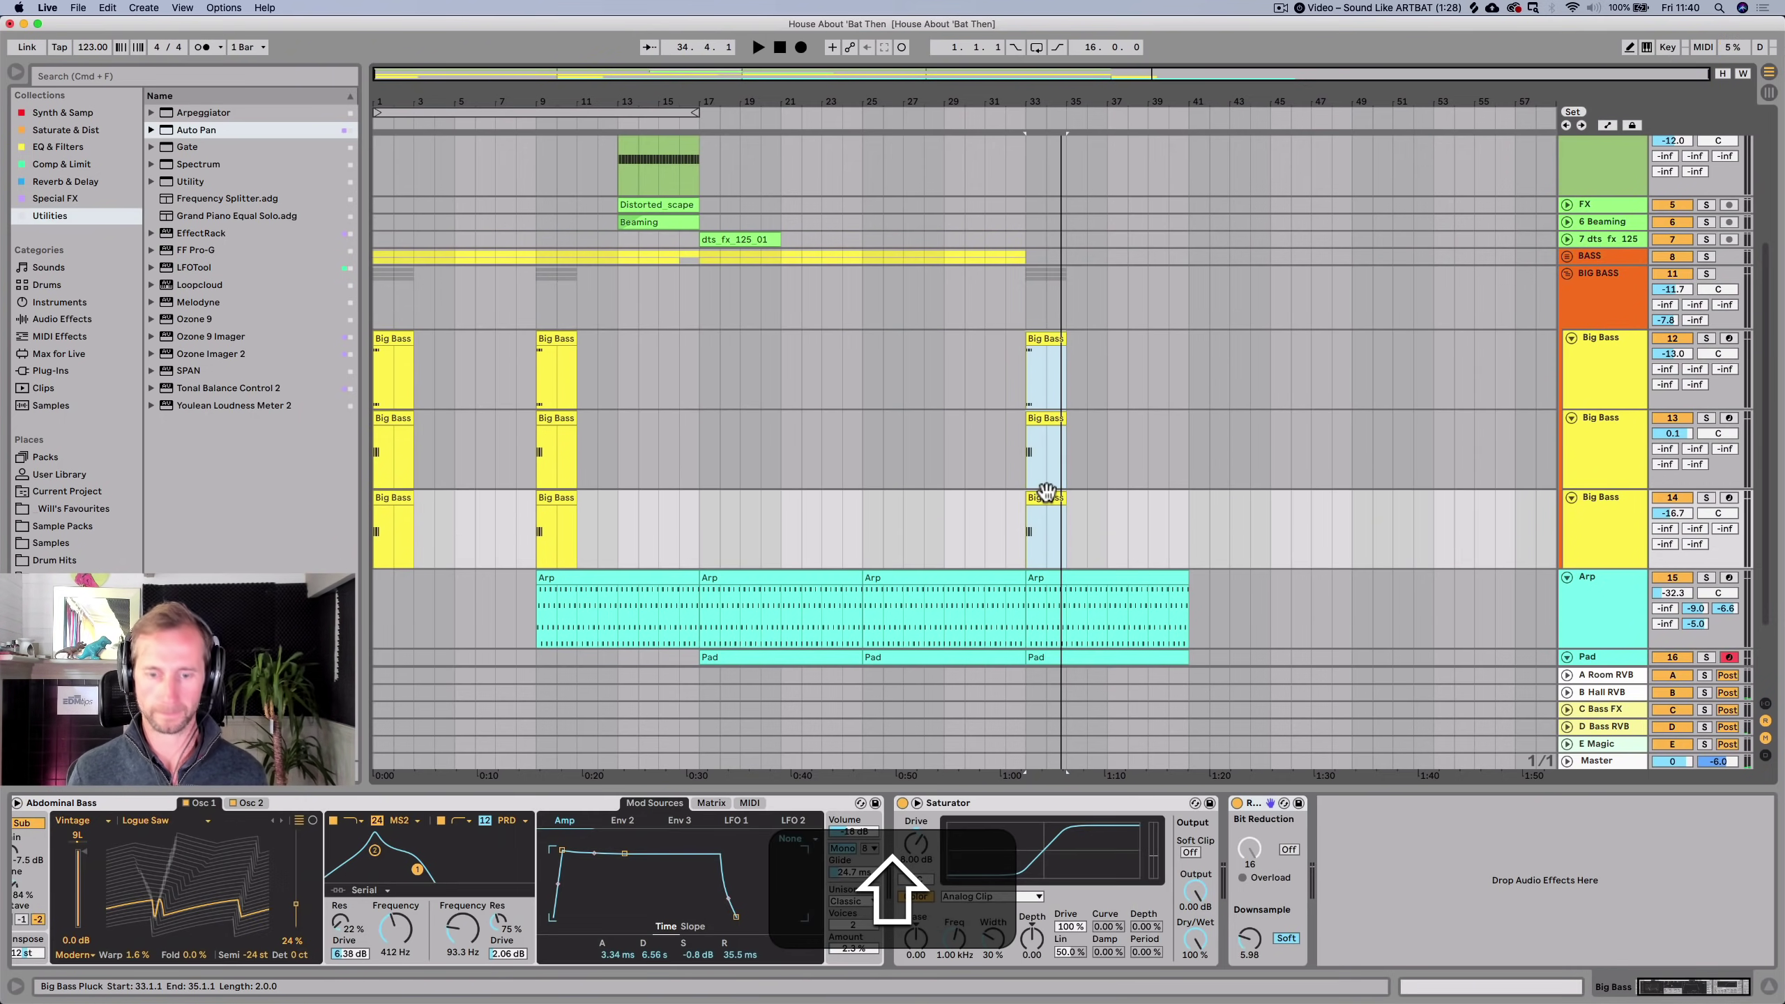
{"action": "key", "text": "shift+super+d"}
{"action": "key", "text": "super+d"}
{"action": "key", "text": "super+d"}
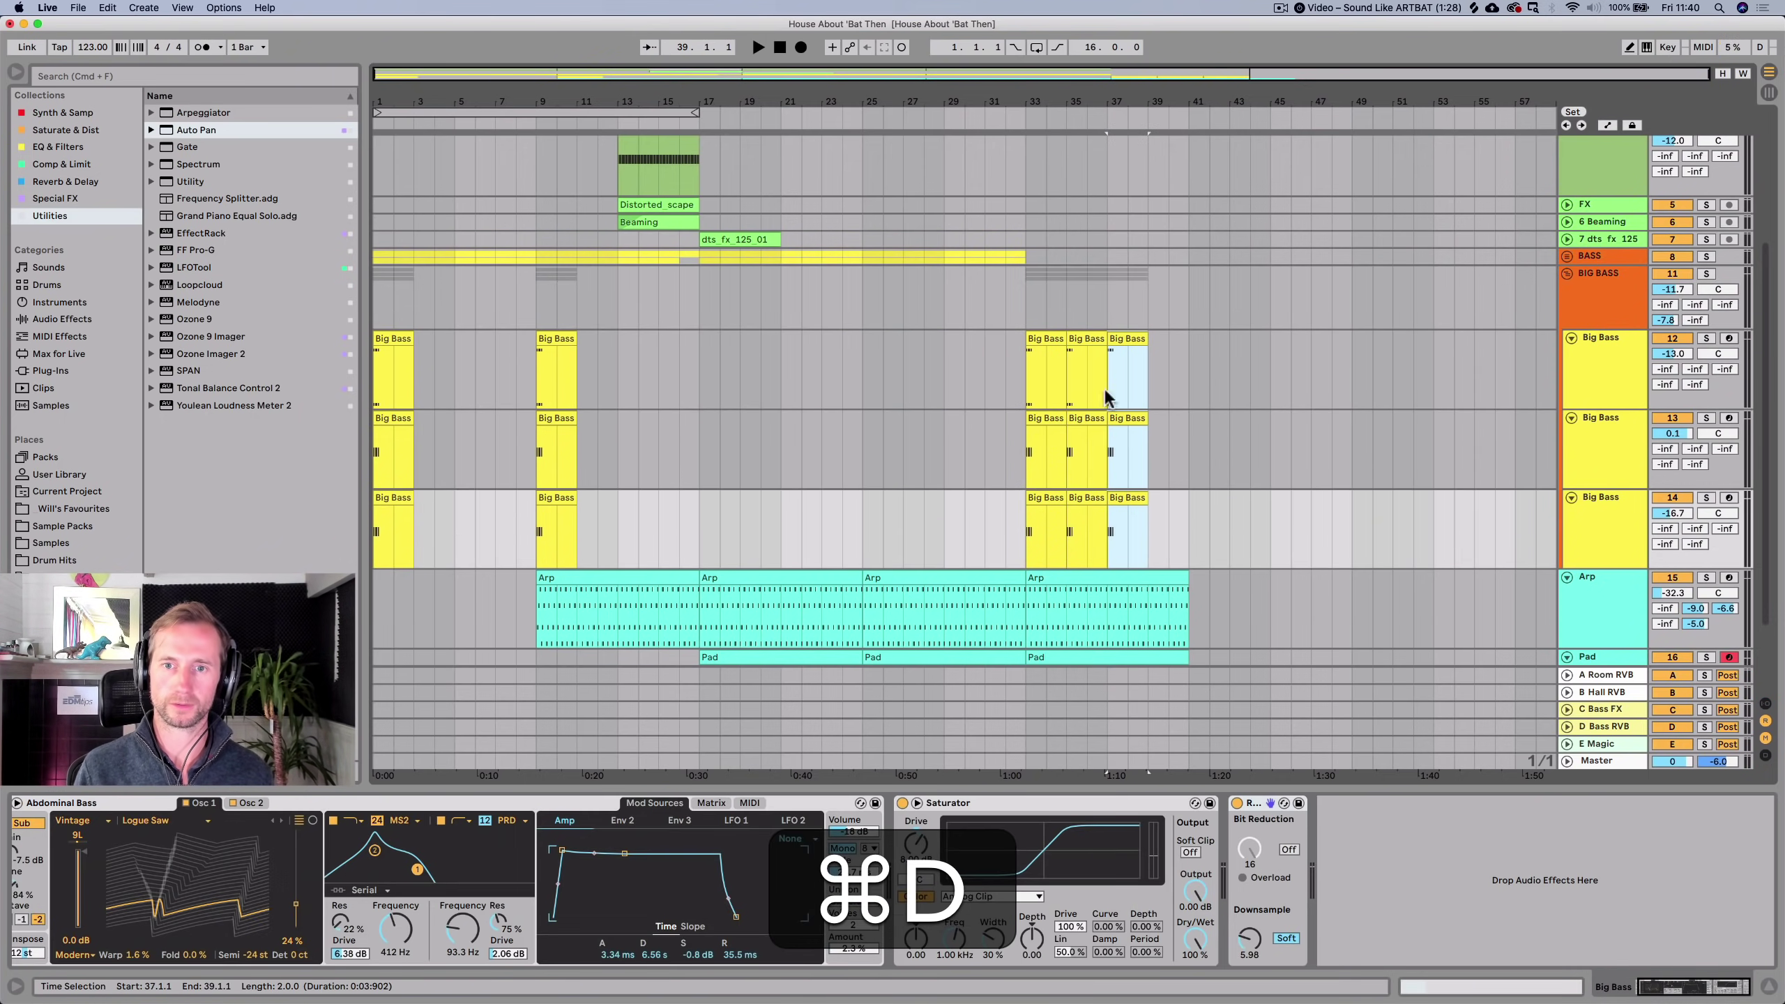
Try lowering the bottom notes of the first Big Bass track's bar 37 clip to E2 and copy the clip to bar 39.
{"action": "double_click", "coordinate": [1122, 344]}
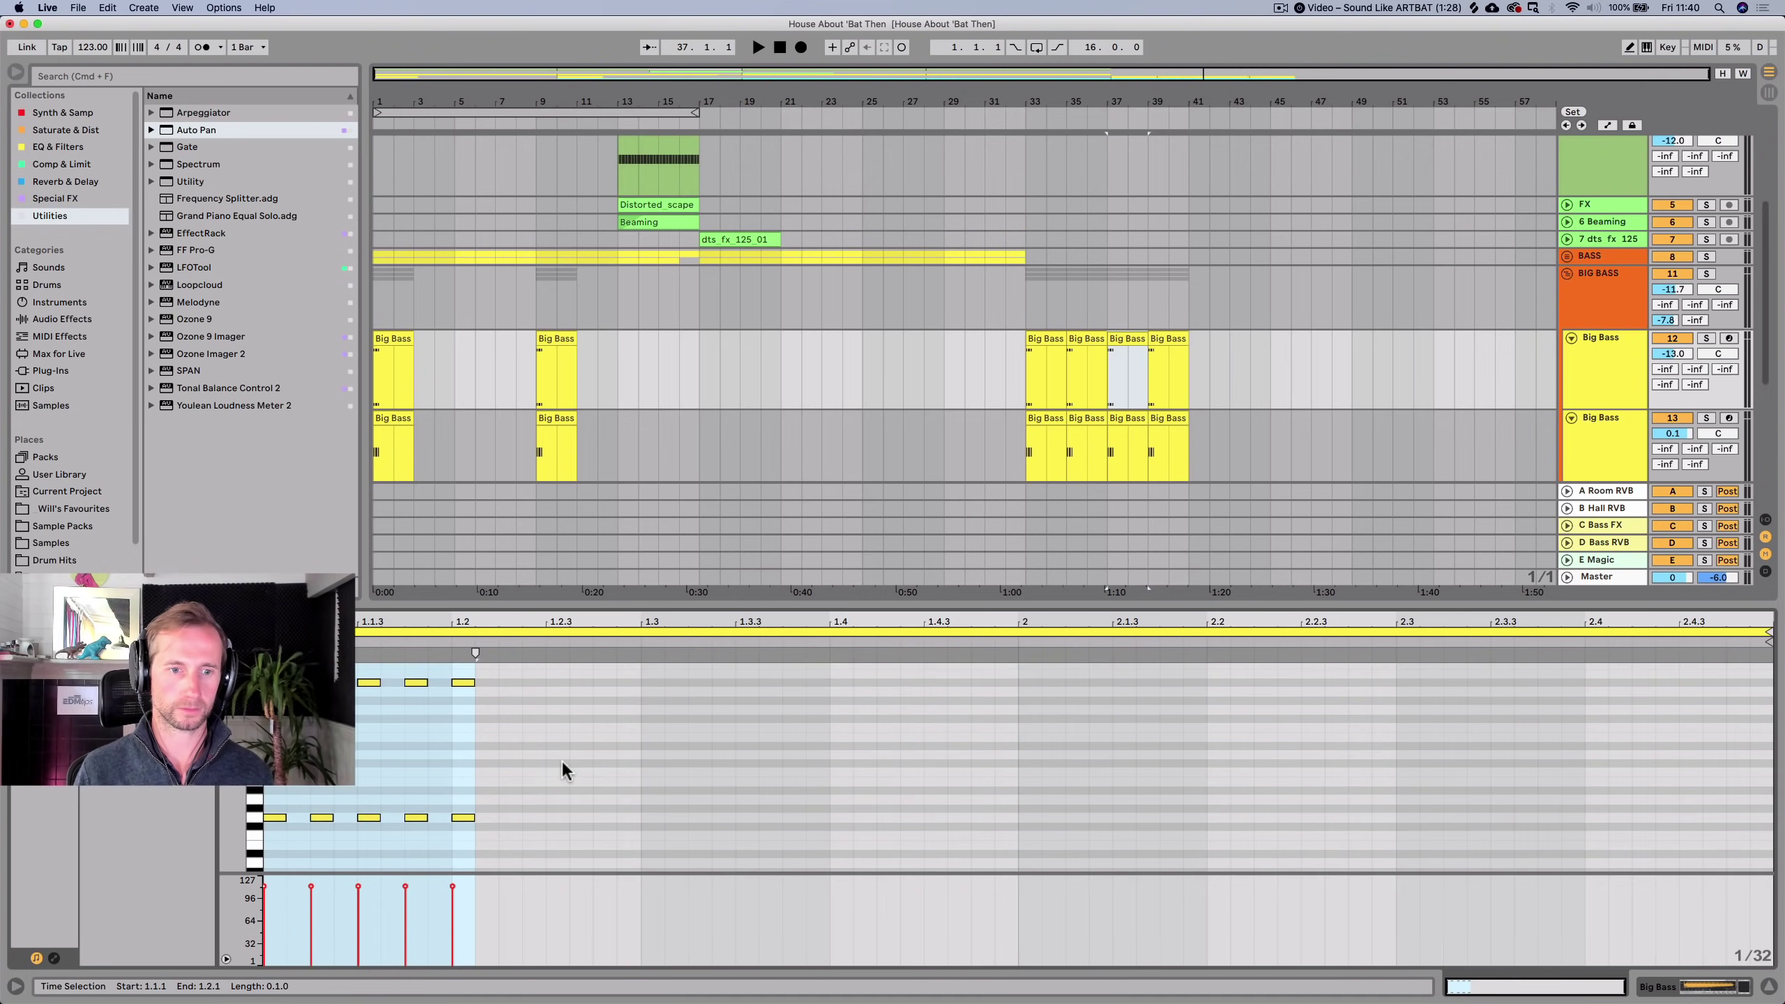
{"action": "left_click_drag", "start_coordinate": [493, 841], "coordinate": [265, 802]}
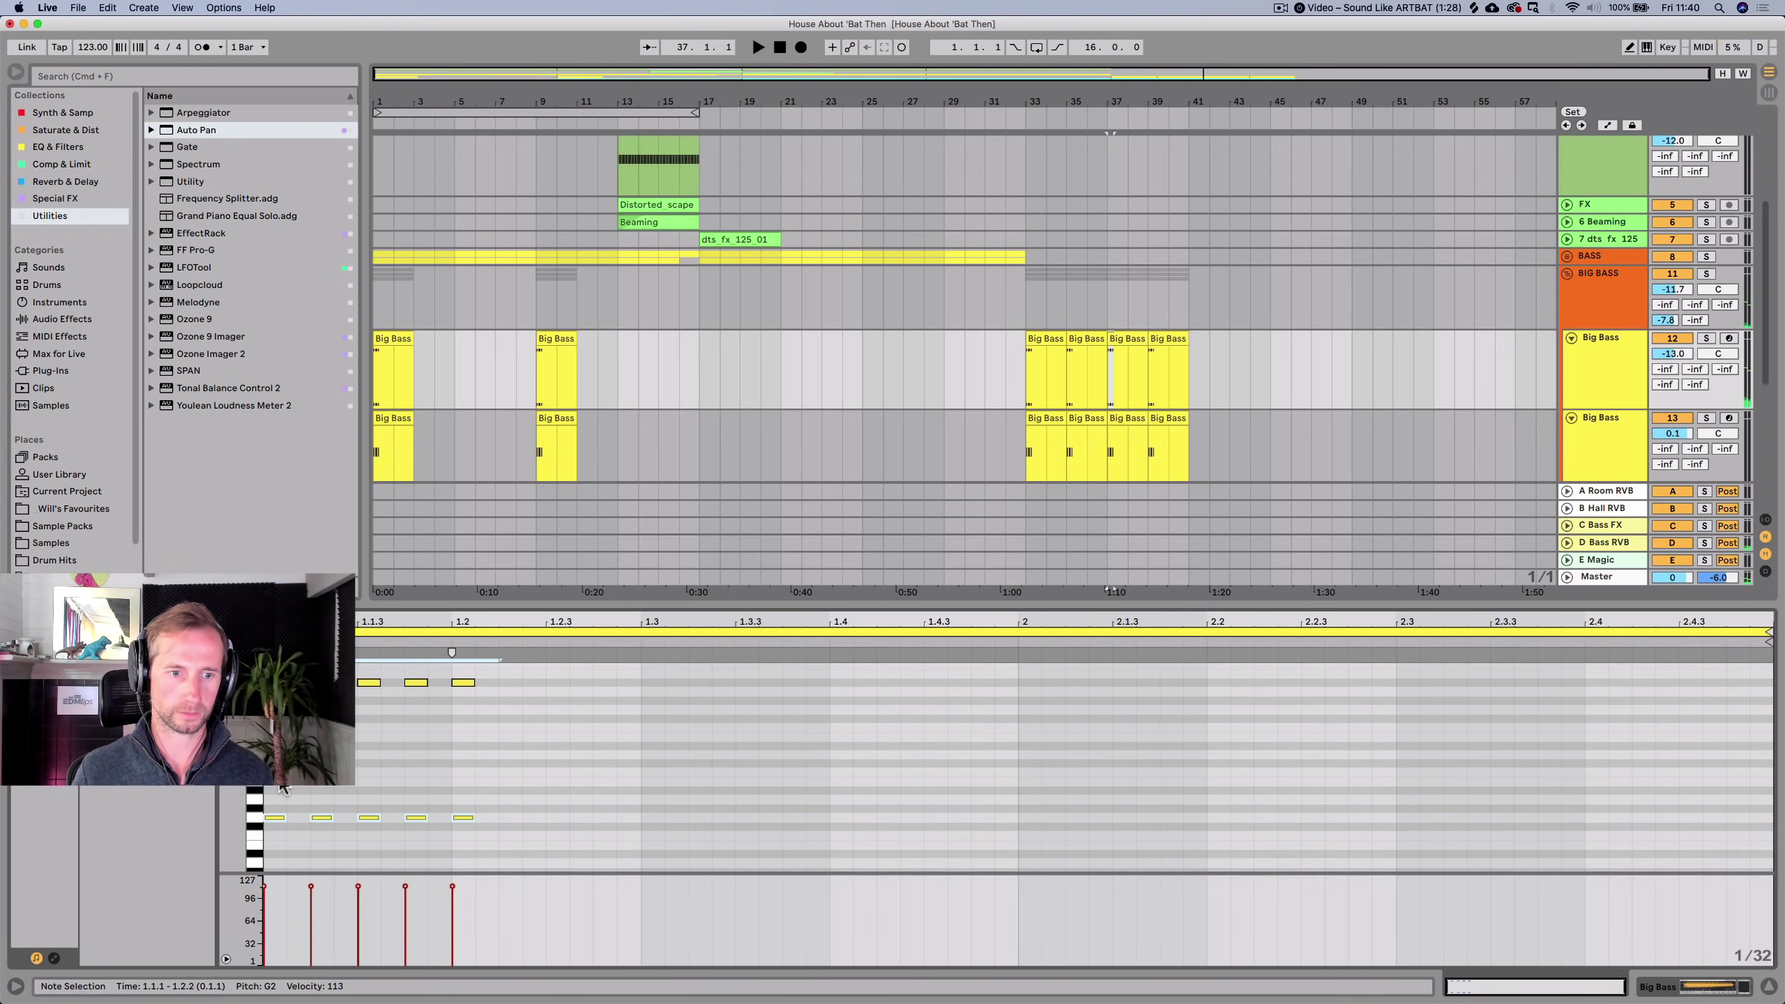
{"action": "key", "text": "Up"}
{"action": "key", "text": "Down"}
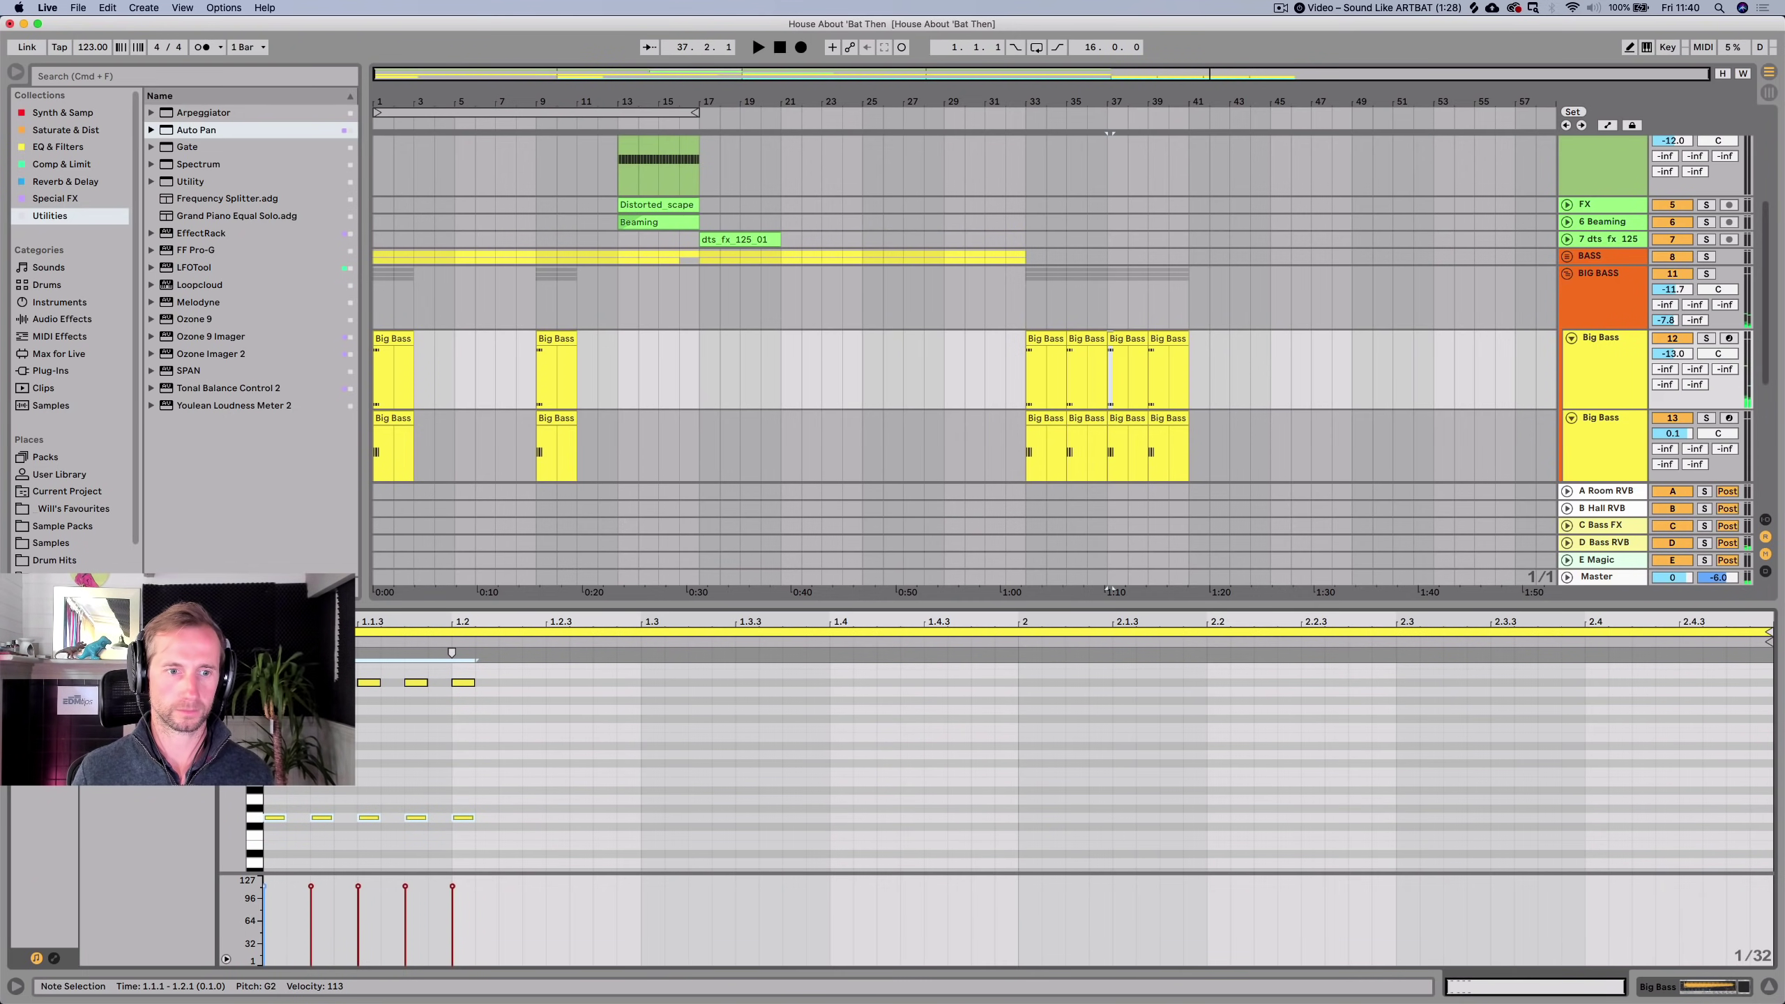
{"action": "key", "text": "Down"}
{"action": "key", "text": "Down"}
{"action": "key", "text": "Down"}
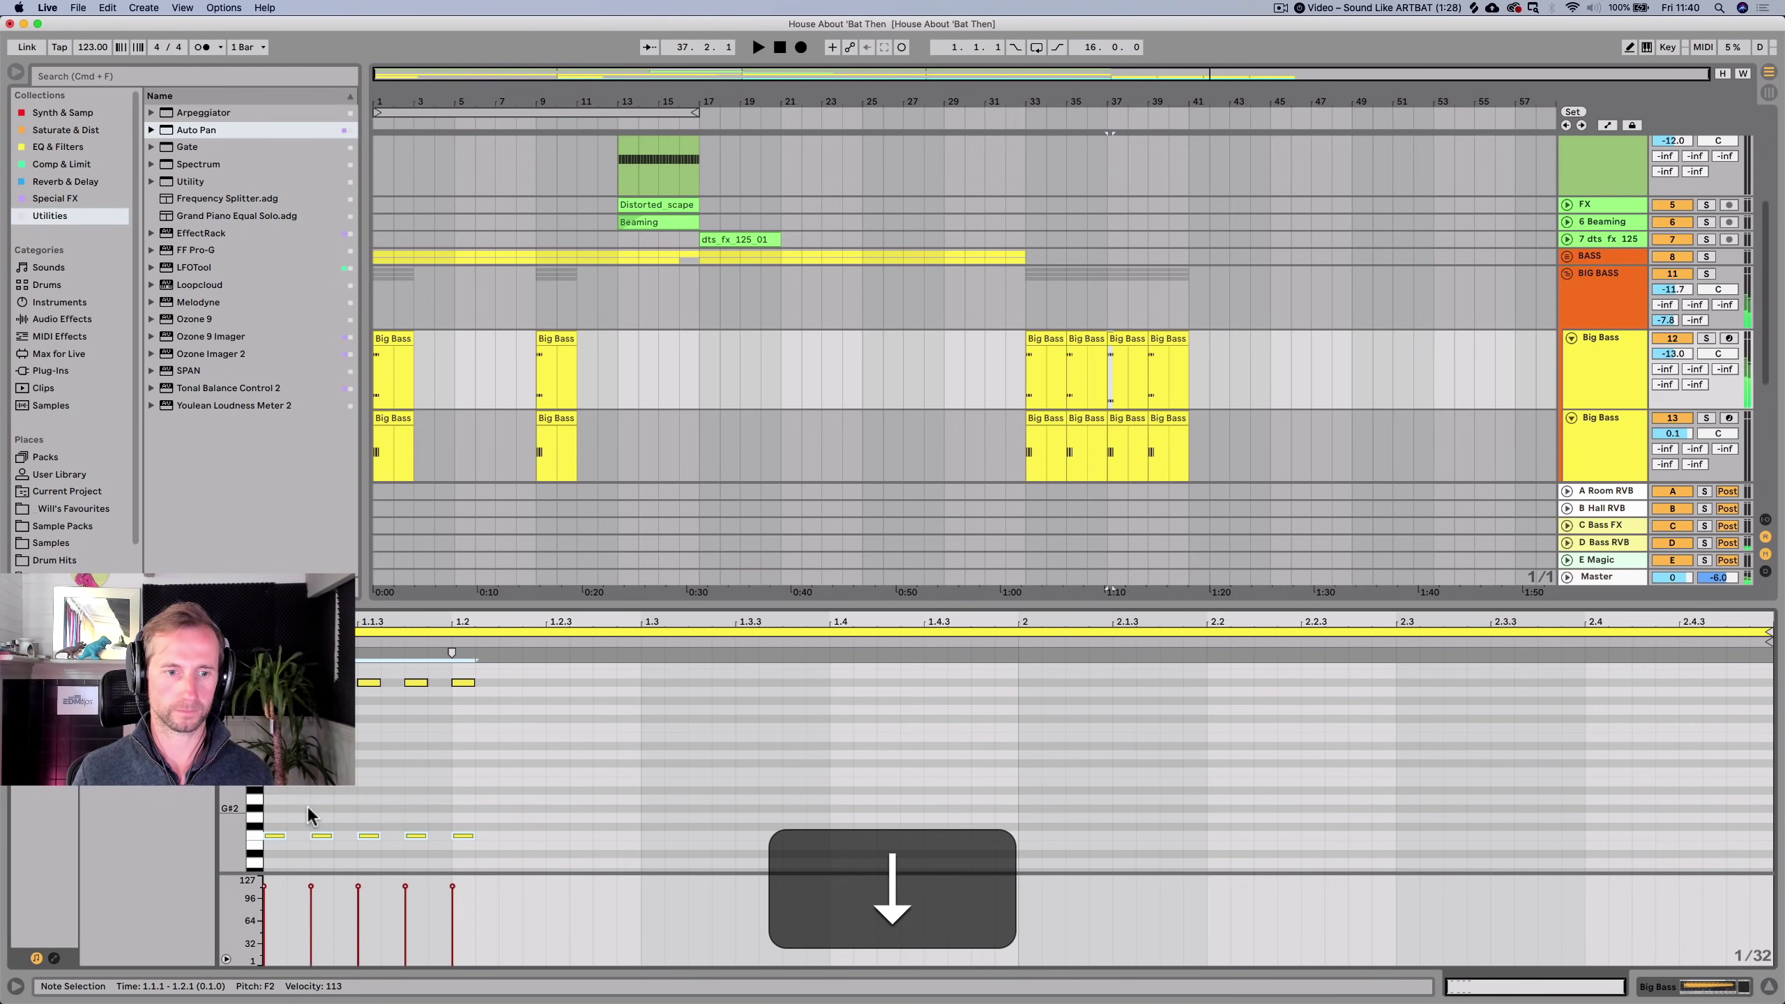
{"action": "key", "text": "Up"}
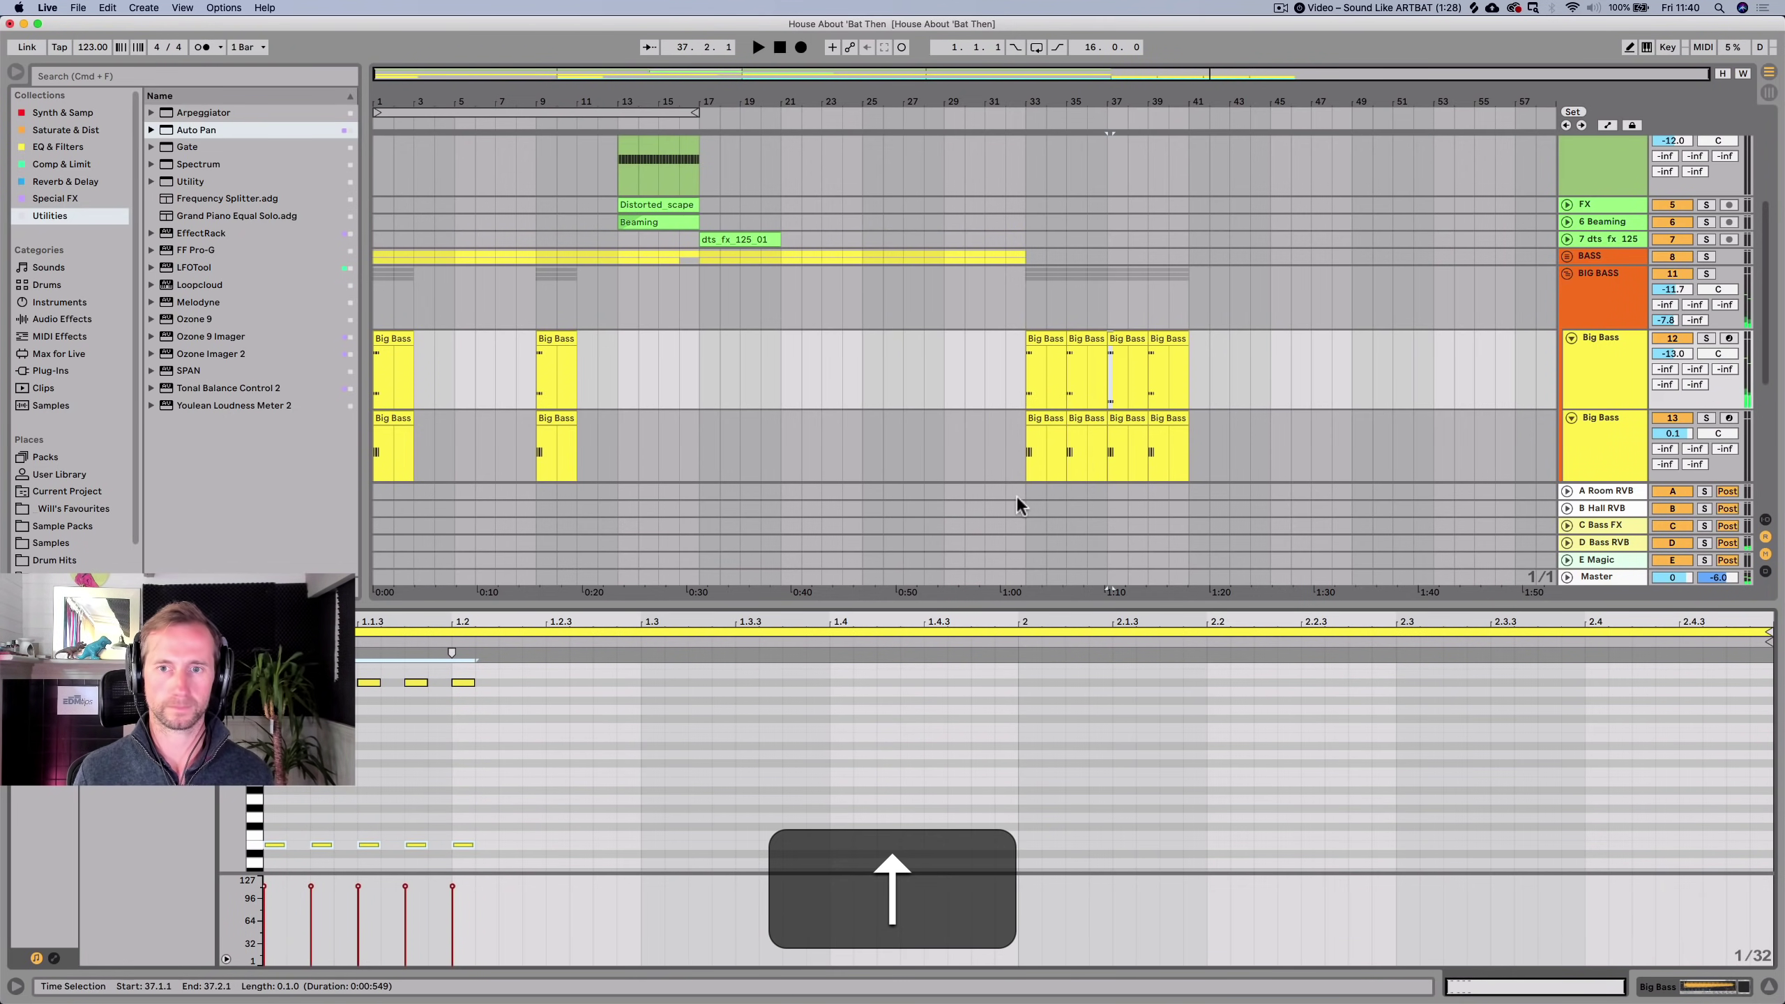
{"action": "left_click_drag", "start_coordinate": [1118, 340], "coordinate": [1156, 343]}
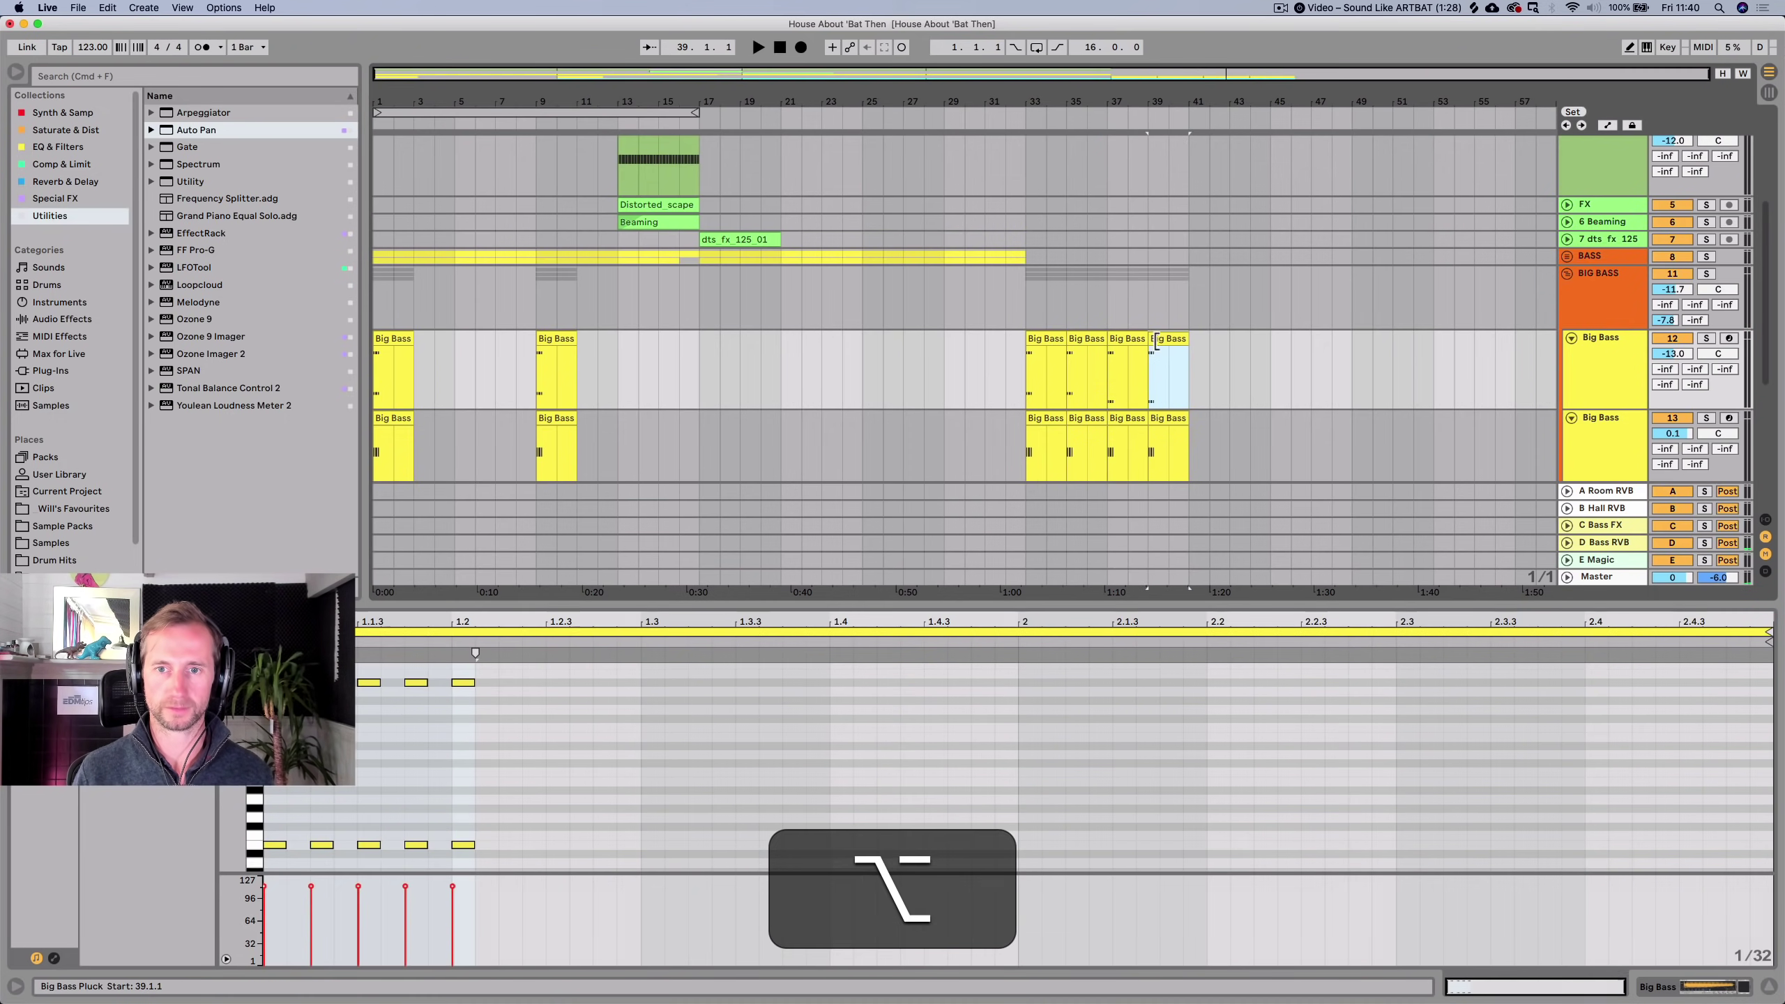
Try transposing all notes in the second Big Bass track's bar 37 clip down to E2.
{"action": "left_click", "coordinate": [1117, 417]}
{"action": "left_click", "coordinate": [795, 804]}
{"action": "key", "text": "super+a"}
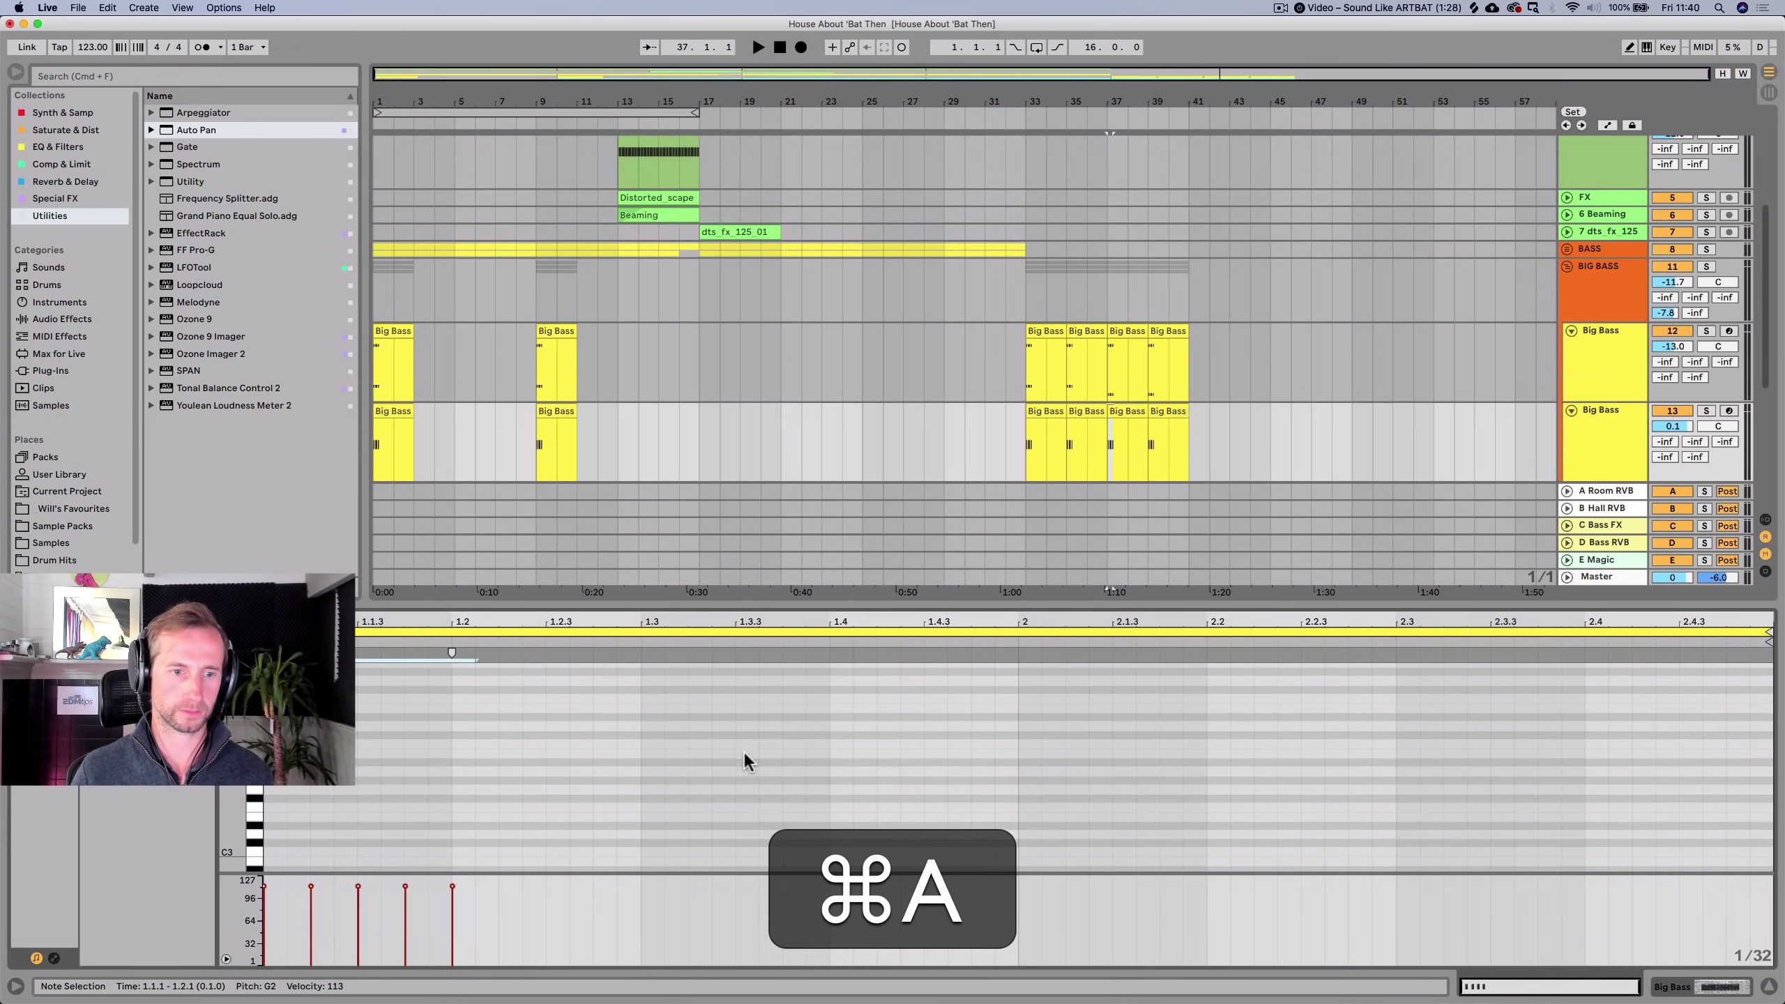
{"action": "key", "text": "Down"}
{"action": "key", "text": "Down"}
{"action": "key", "text": "space"}
Try transposing all notes in the third Big Bass track's bar 37 clip down to E2.
{"action": "scroll", "coordinate": [1135, 418], "scroll_direction": "down", "scroll_amount": 3}
{"action": "left_click", "coordinate": [1136, 420]}
{"action": "key", "text": "super+a"}
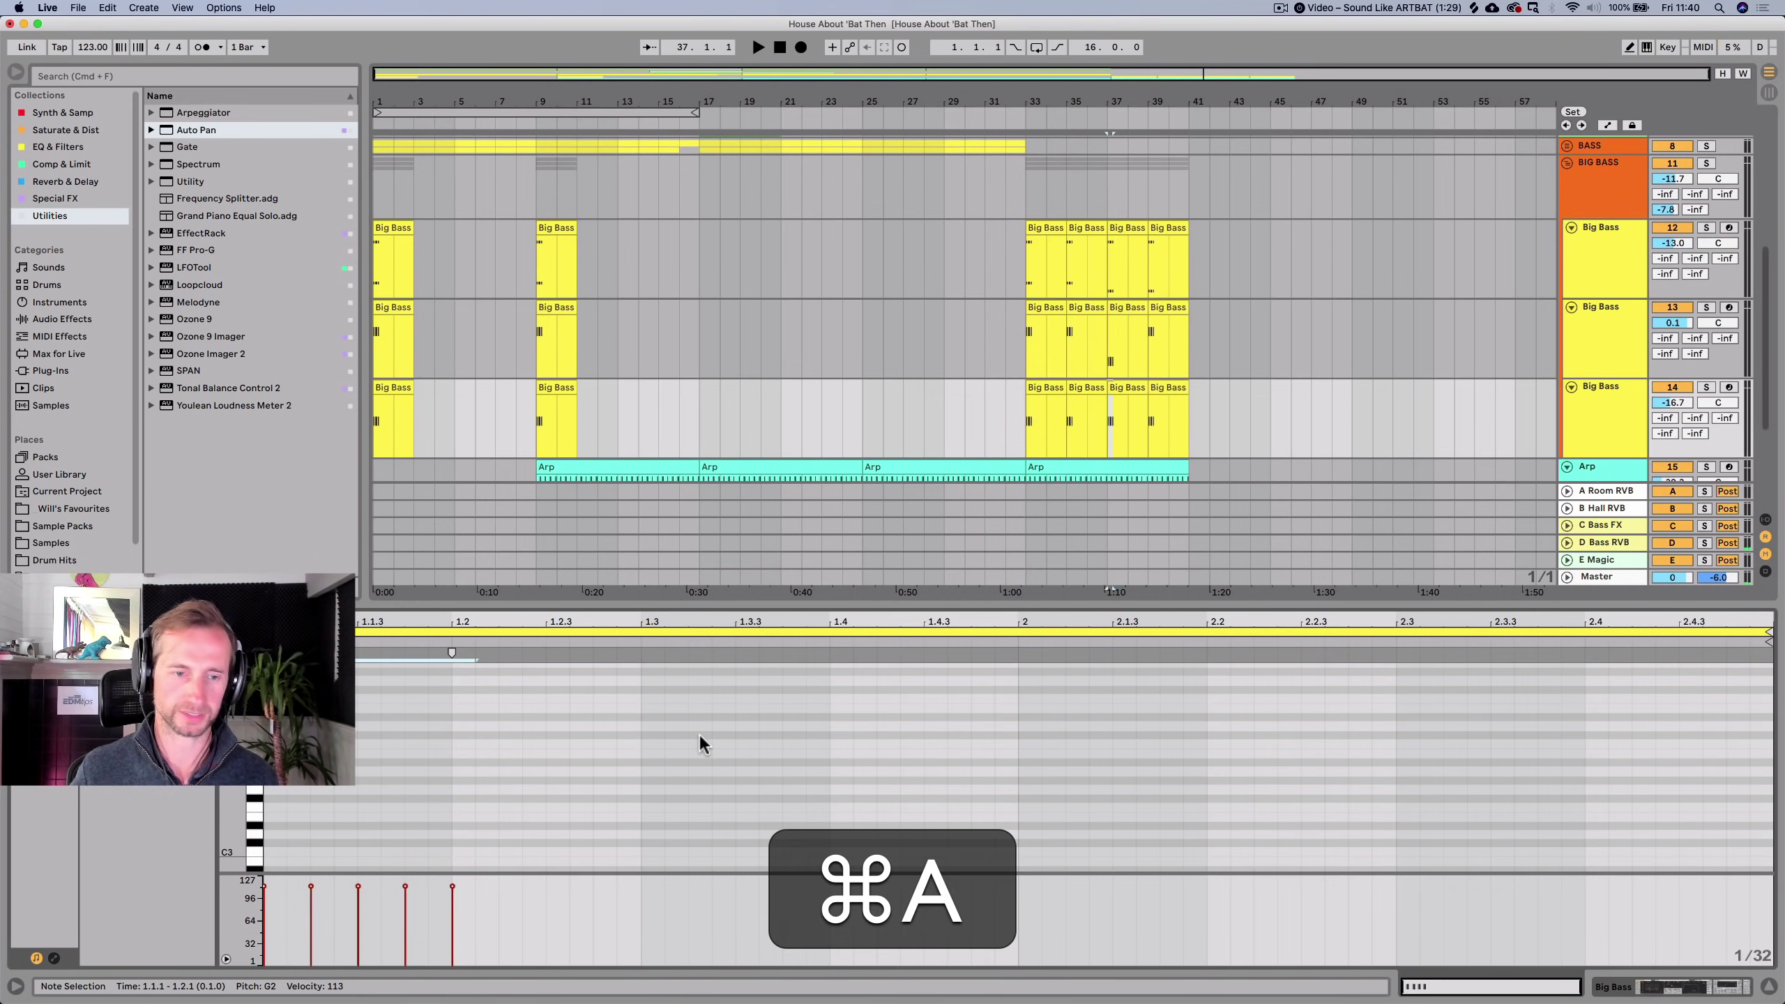
{"action": "scroll", "coordinate": [629, 729], "scroll_direction": "up", "scroll_amount": 10}
{"action": "scroll", "coordinate": [616, 719], "scroll_direction": "down", "scroll_amount": 12}
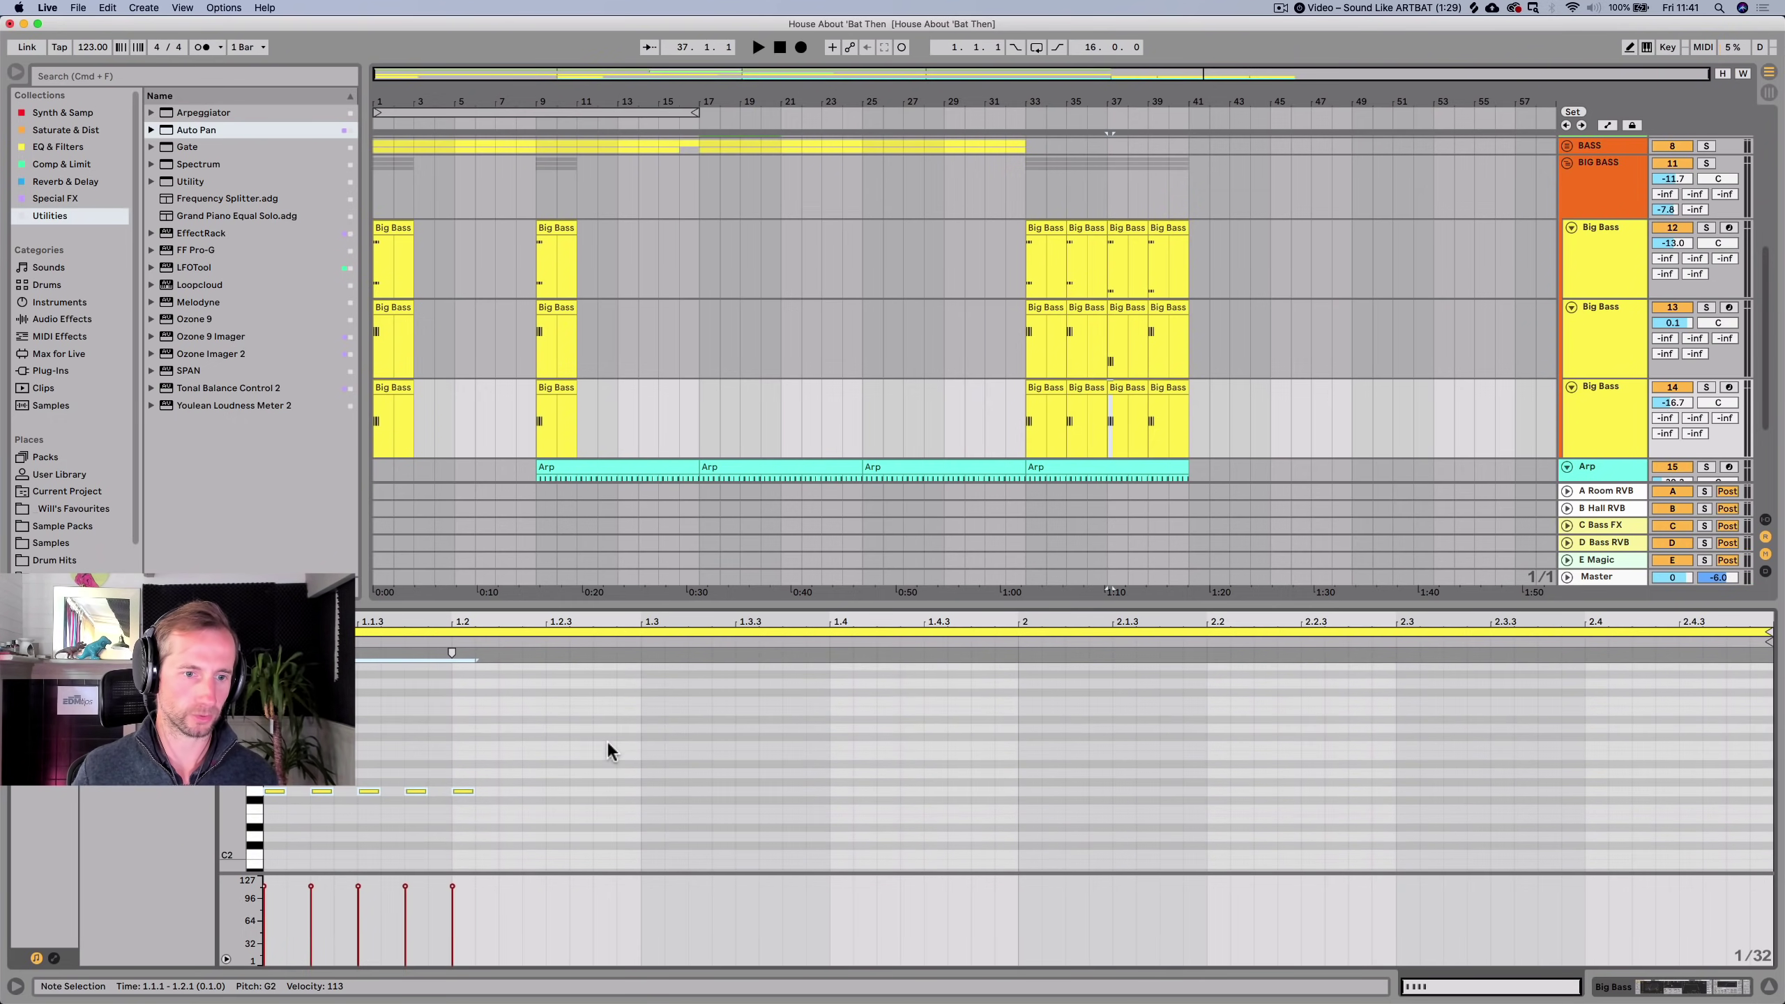
{"action": "key", "text": "Down"}
{"action": "key", "text": "Down"}
{"action": "key", "text": "Down"}
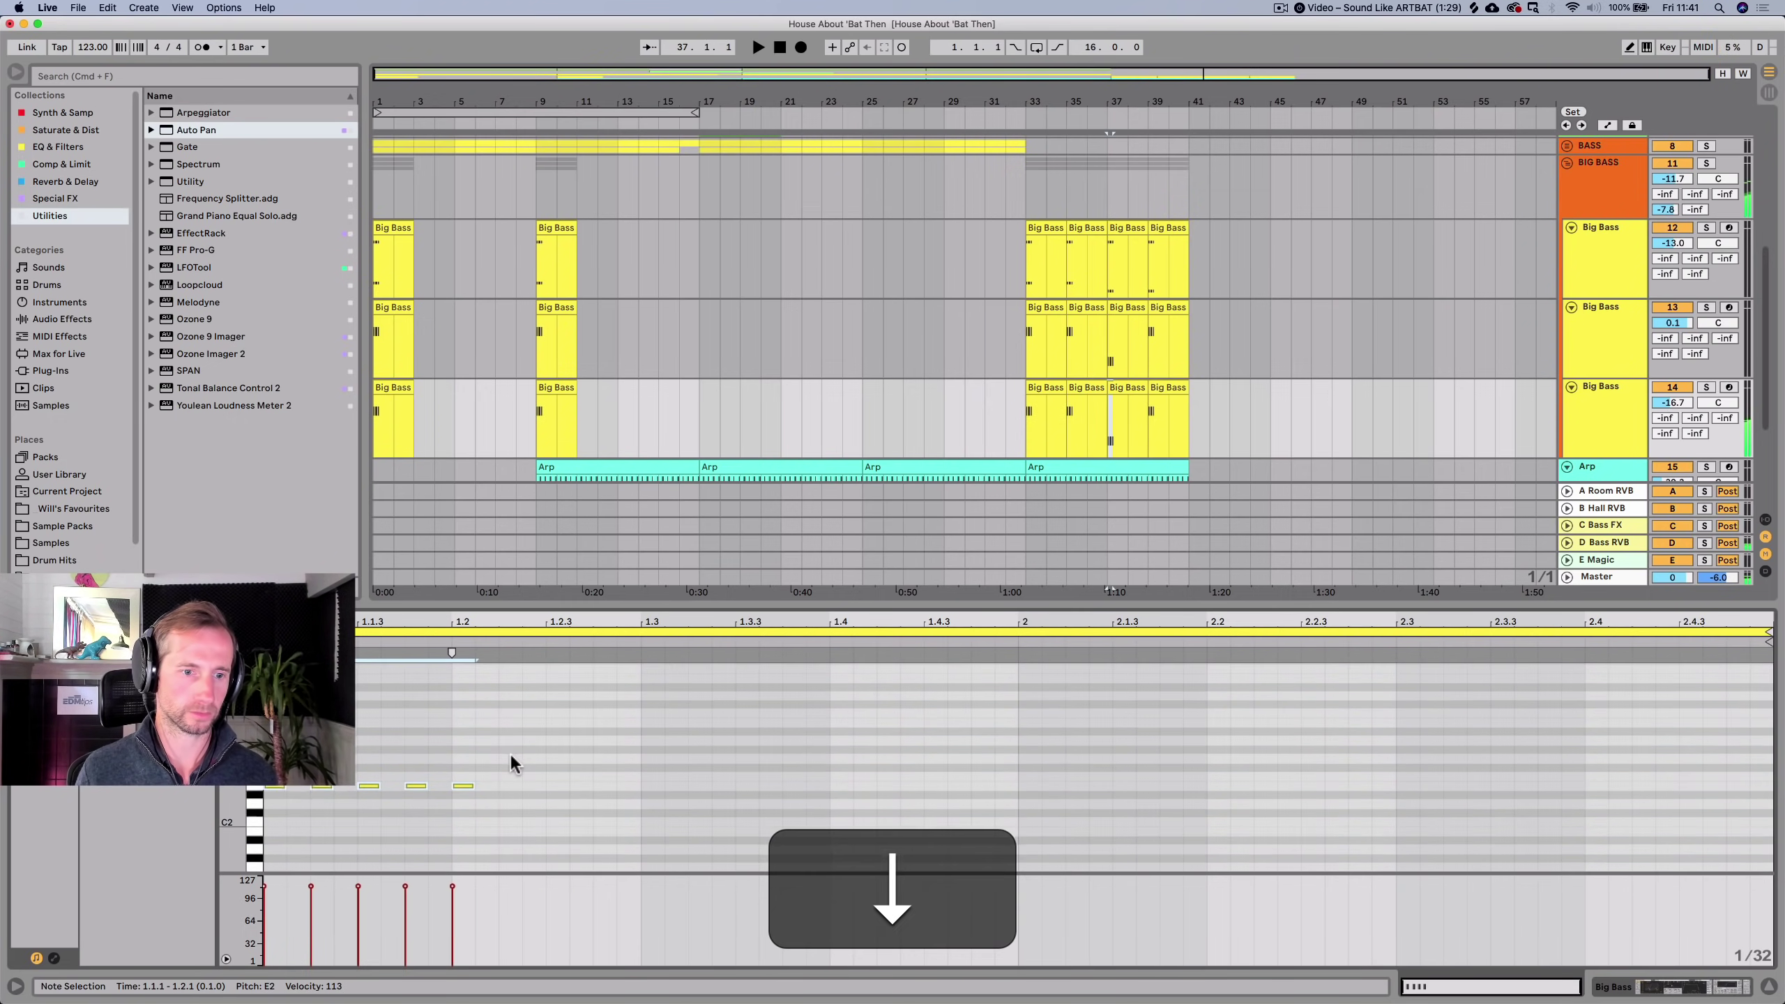
Audition alternative pitches on the piano roll and raise the third Big Bass track's bar 37 notes to A#2.
{"action": "scroll", "coordinate": [506, 756], "scroll_direction": "down", "scroll_amount": 3}
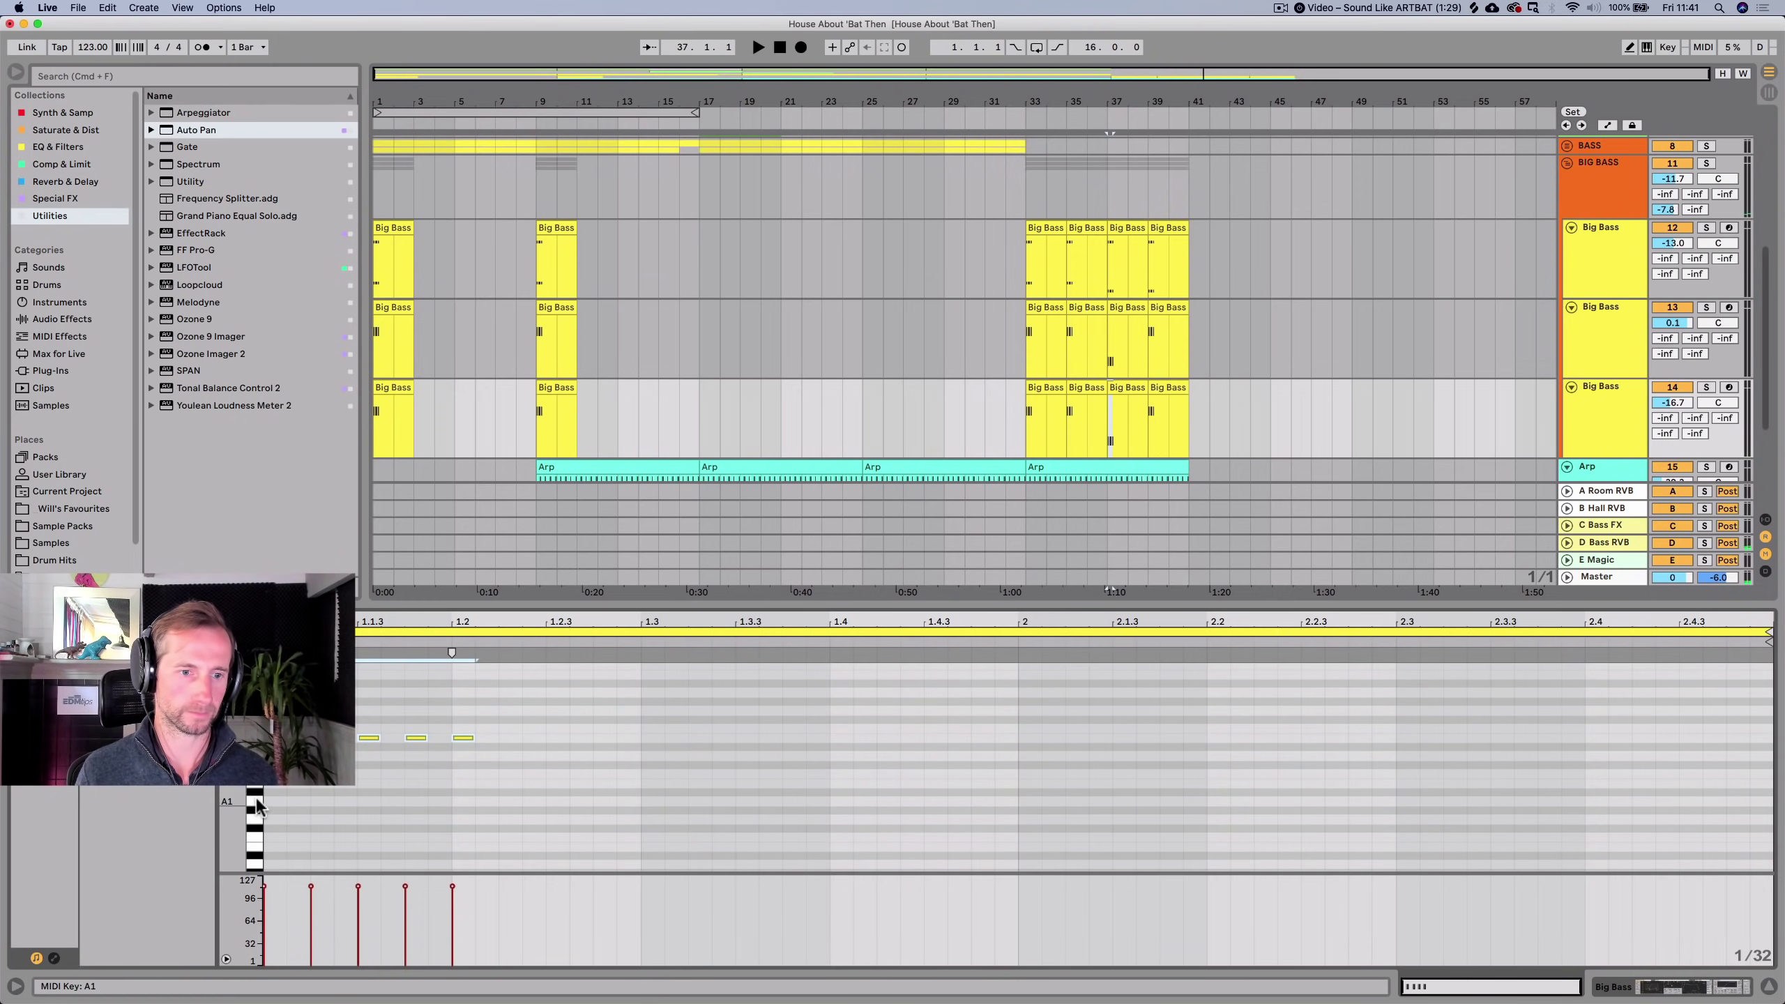
{"action": "left_click", "coordinate": [257, 818]}
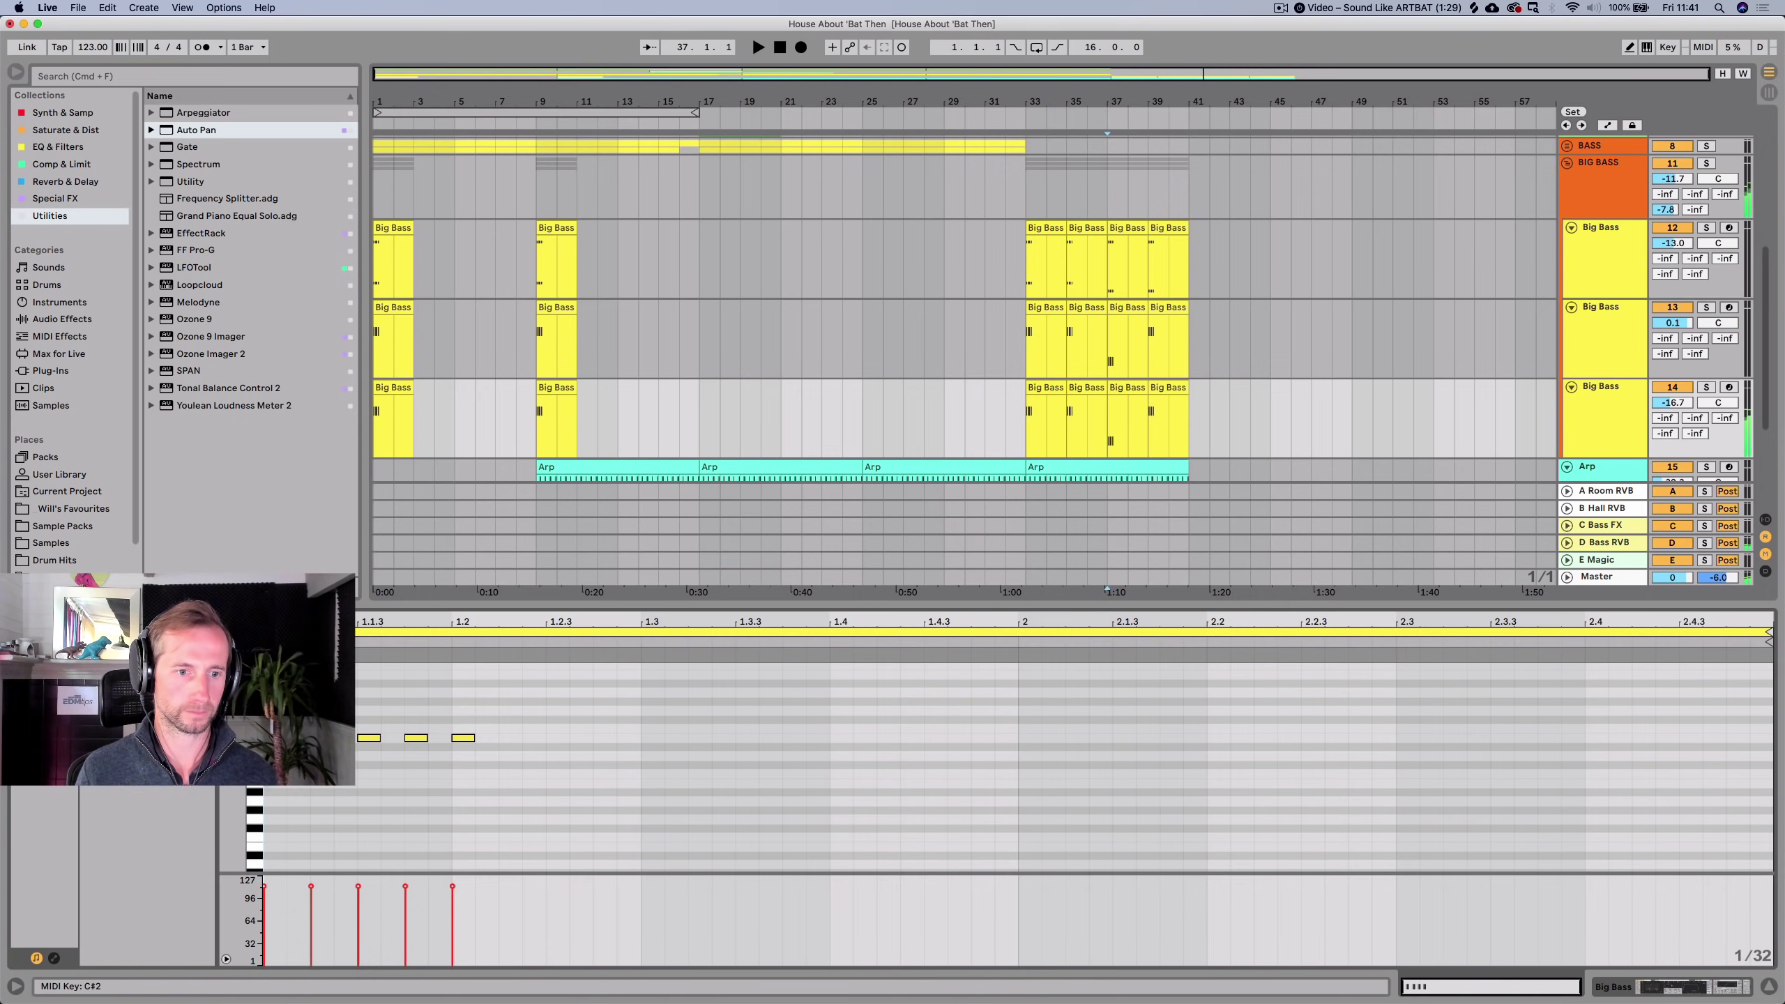
{"action": "left_click", "coordinate": [254, 756]}
{"action": "left_click", "coordinate": [255, 739]}
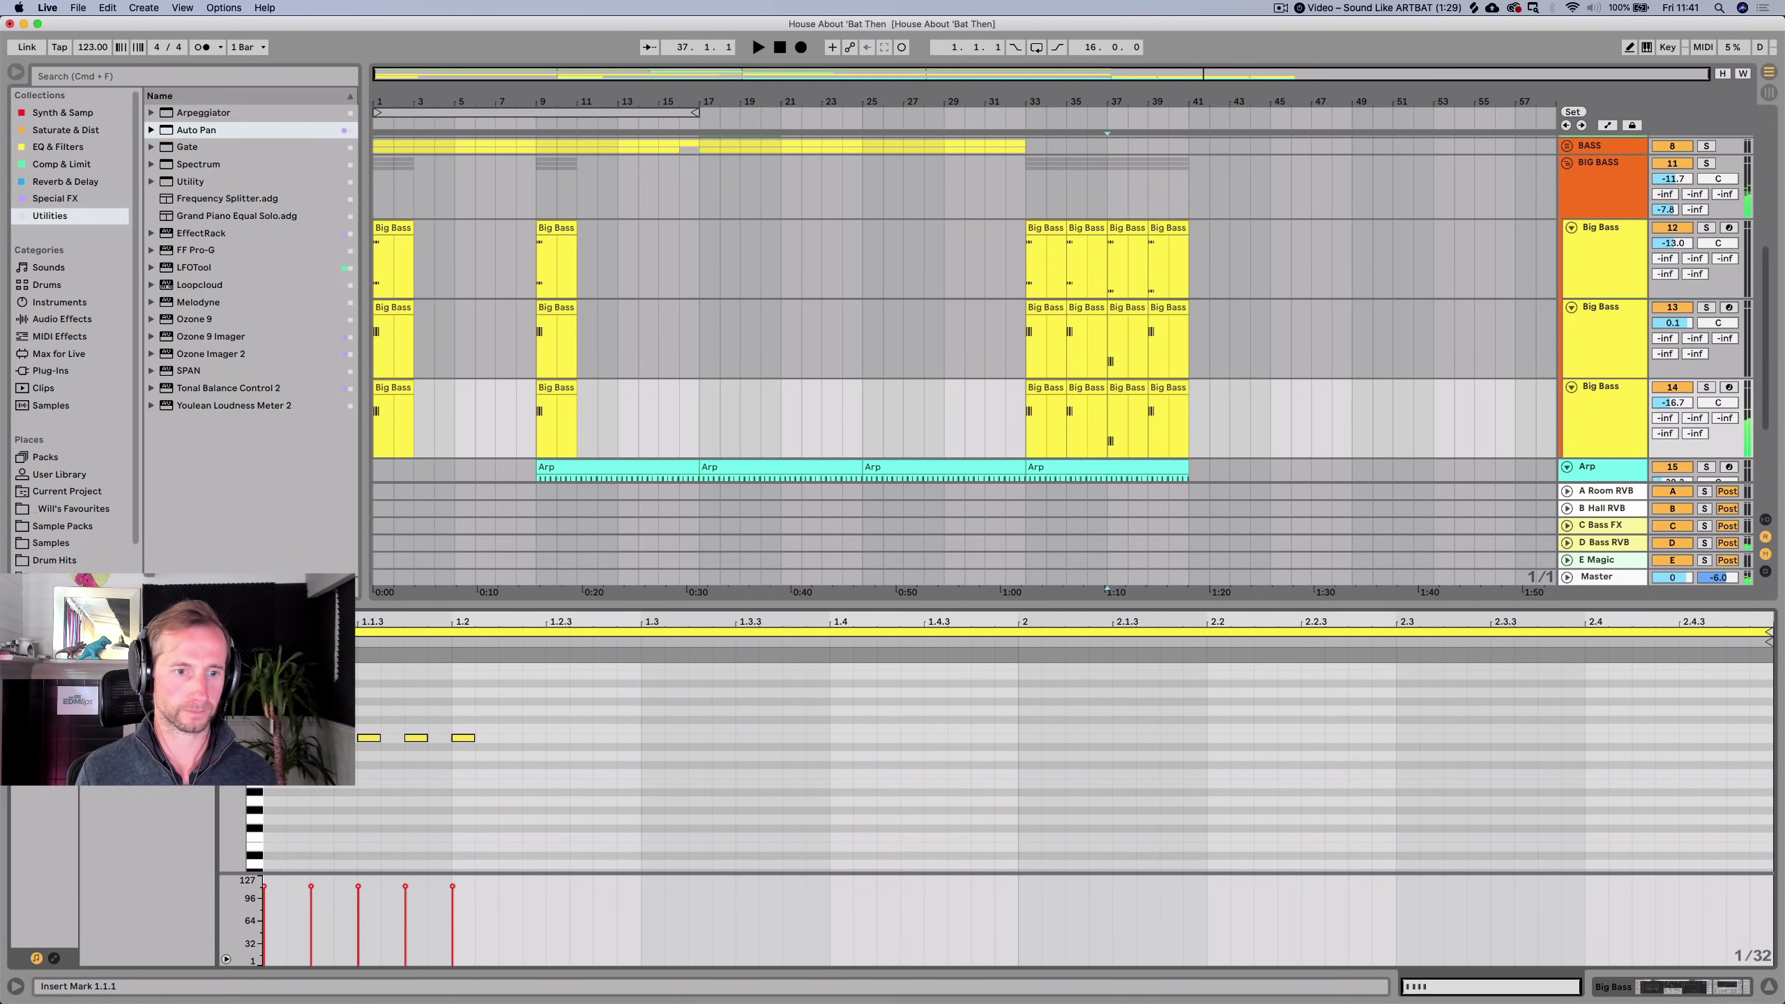
{"action": "left_click_drag", "start_coordinate": [266, 727], "coordinate": [460, 757]}
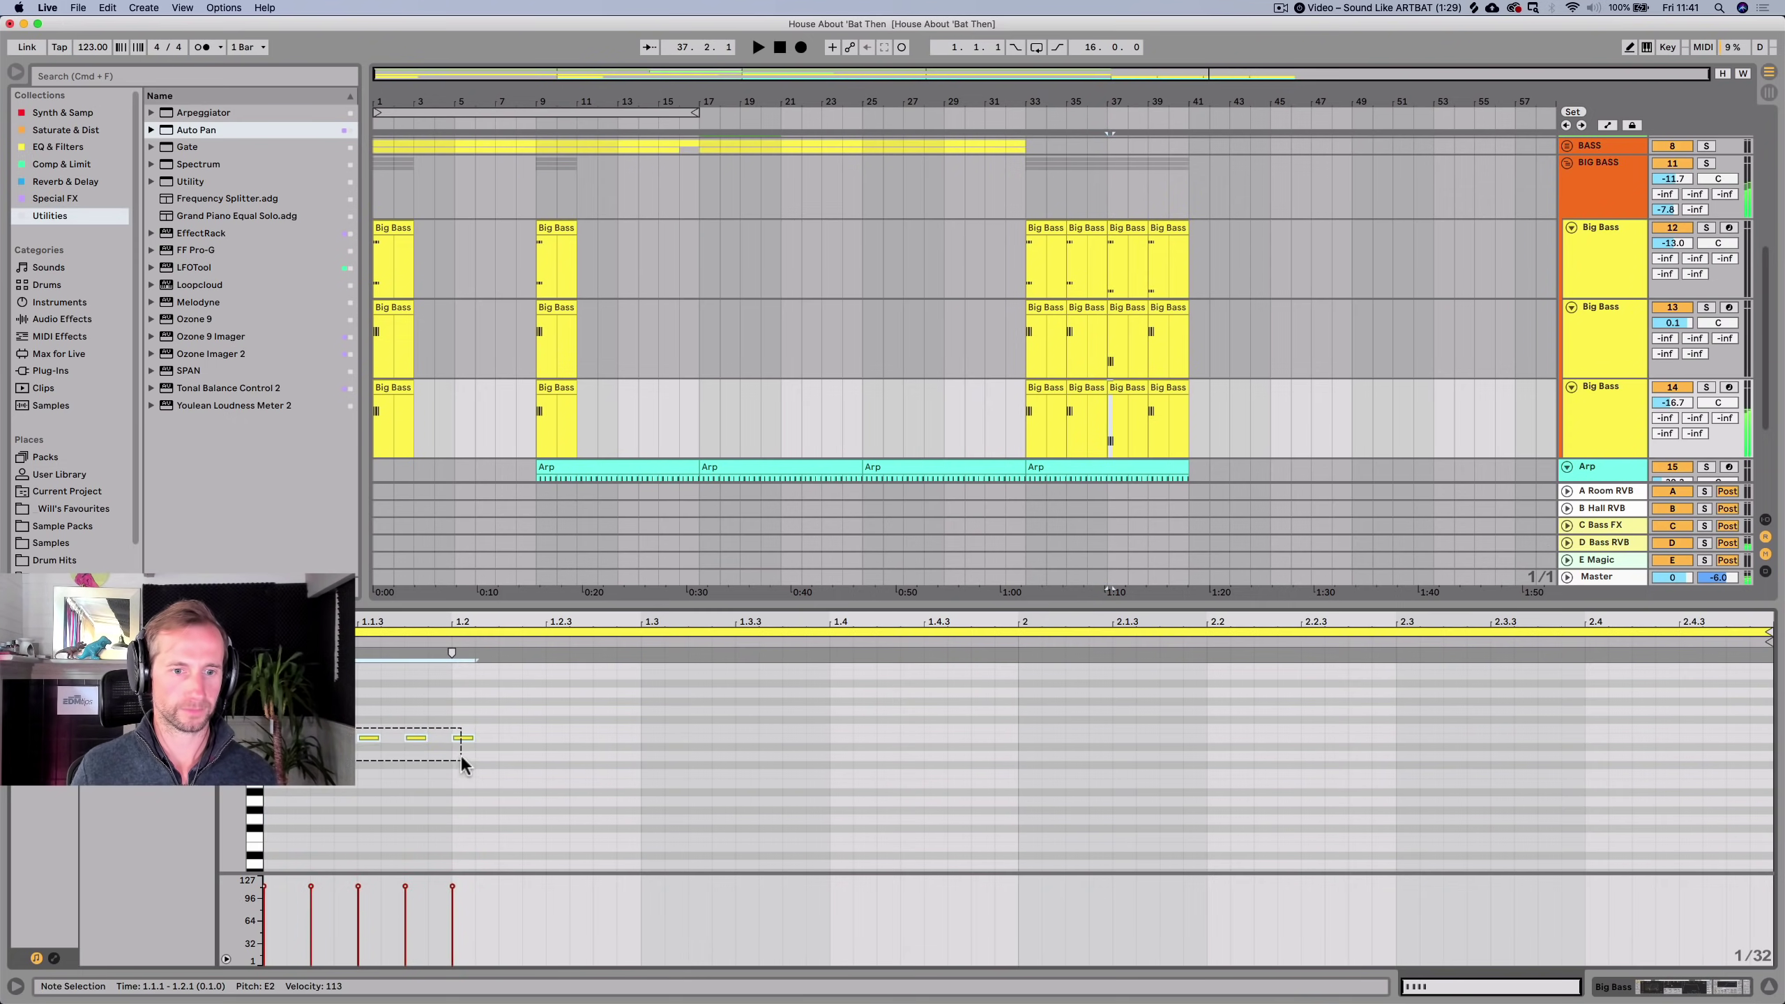
{"action": "scroll", "coordinate": [411, 728], "scroll_direction": "up", "scroll_amount": 3}
{"action": "key", "text": "Up"}
{"action": "key", "text": "Up"}
{"action": "key", "text": "Up"}
{"action": "key", "text": "Up"}
{"action": "key", "text": "Up"}
{"action": "key", "text": "Up"}
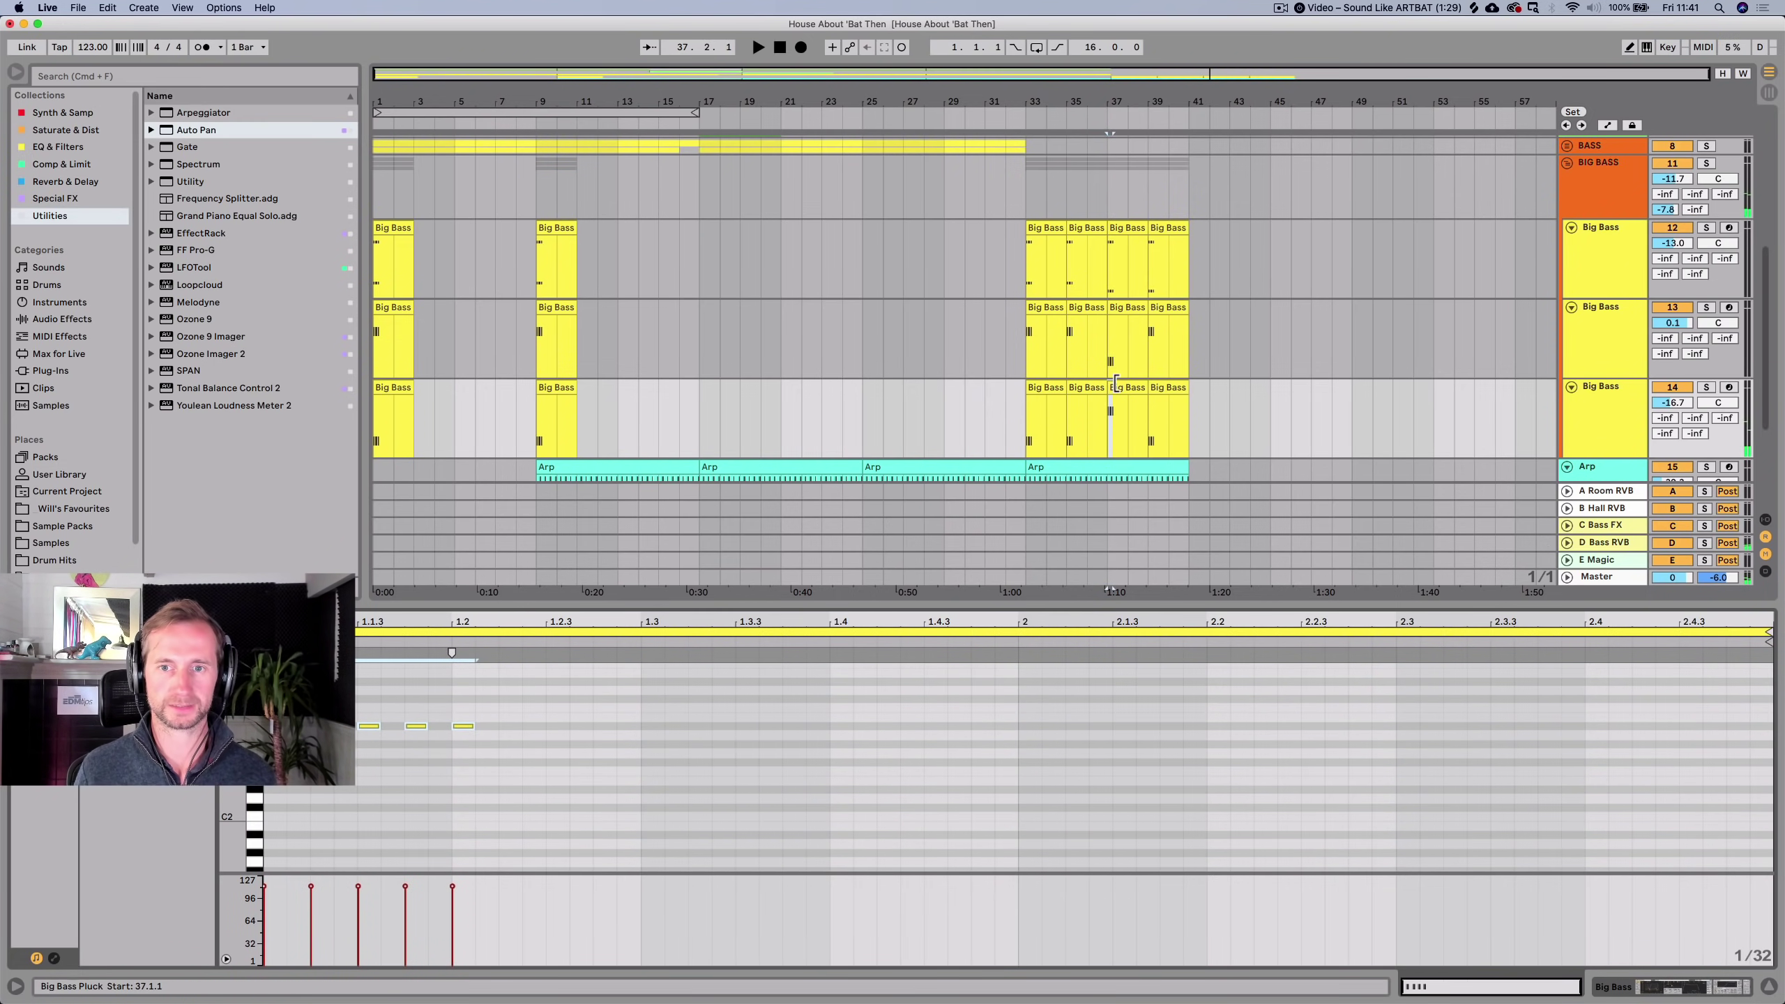
Transpose all notes in the second Big Bass track's bar 37 clip up to A#2.
{"action": "left_click", "coordinate": [1118, 311]}
{"action": "scroll", "coordinate": [453, 766], "scroll_direction": "up", "scroll_amount": 3}
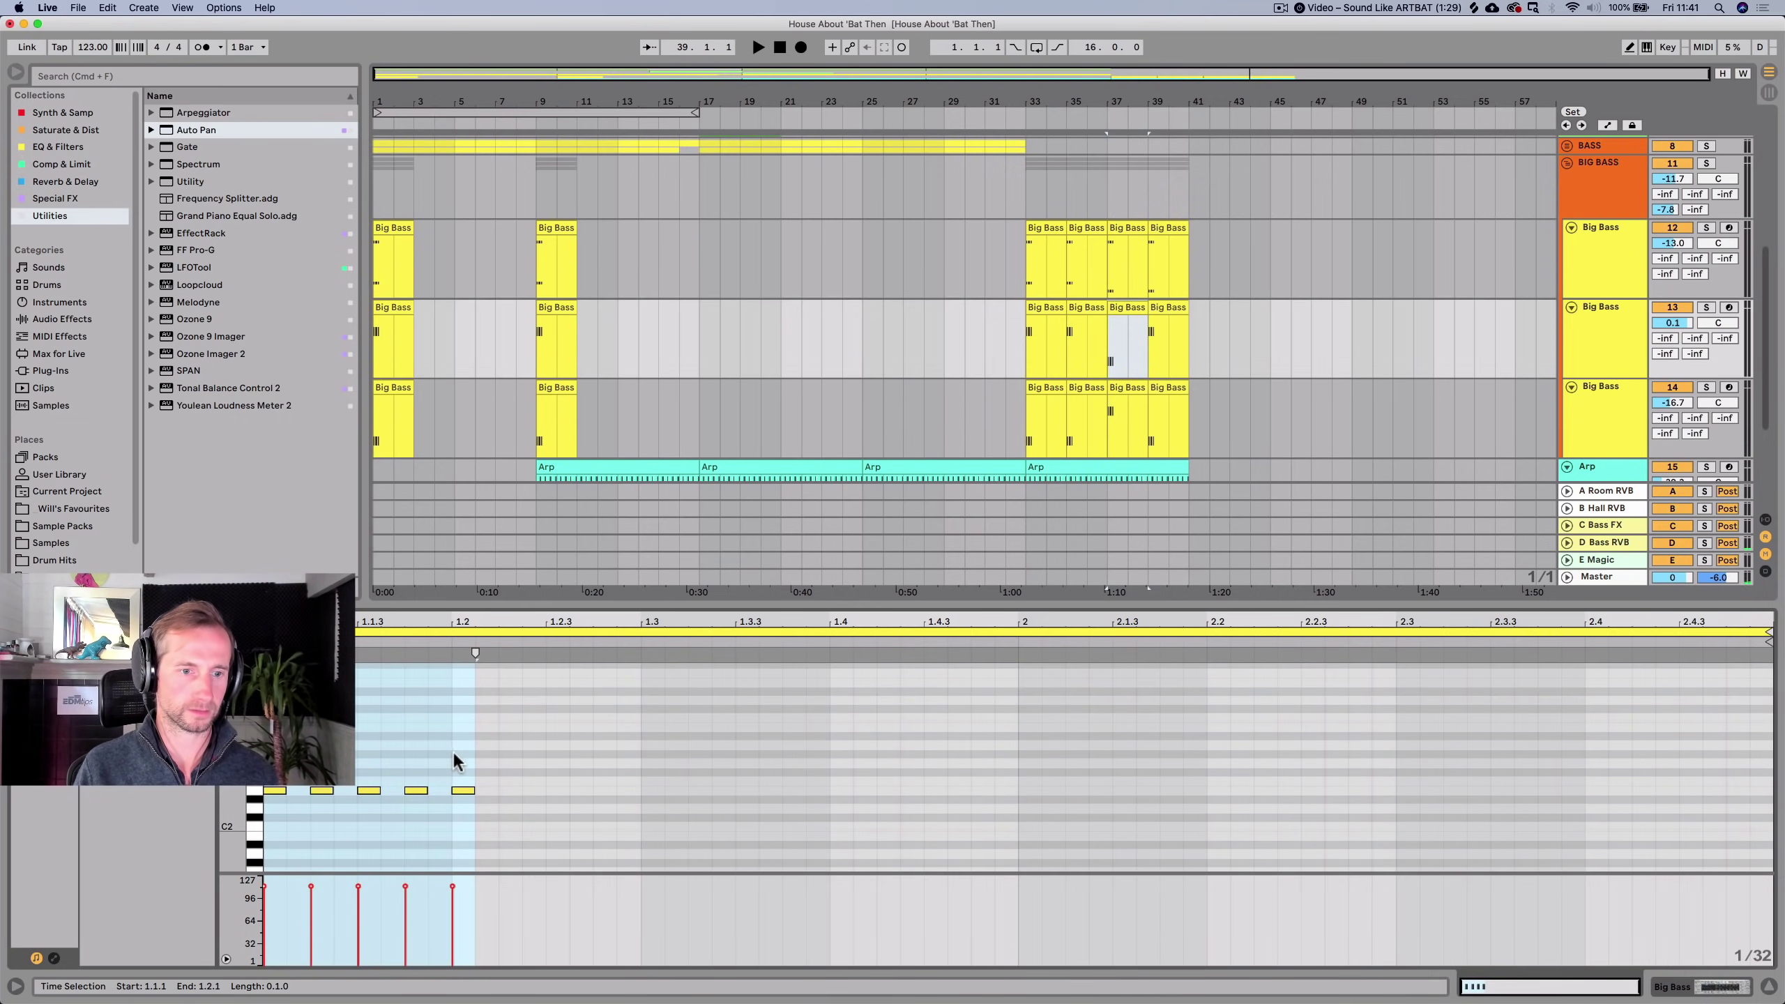
{"action": "key", "text": "cmd+a"}
{"action": "key", "text": "cmd+Up"}
{"action": "key", "text": "Up"}
{"action": "key", "text": "Up"}
{"action": "key", "text": "Up"}
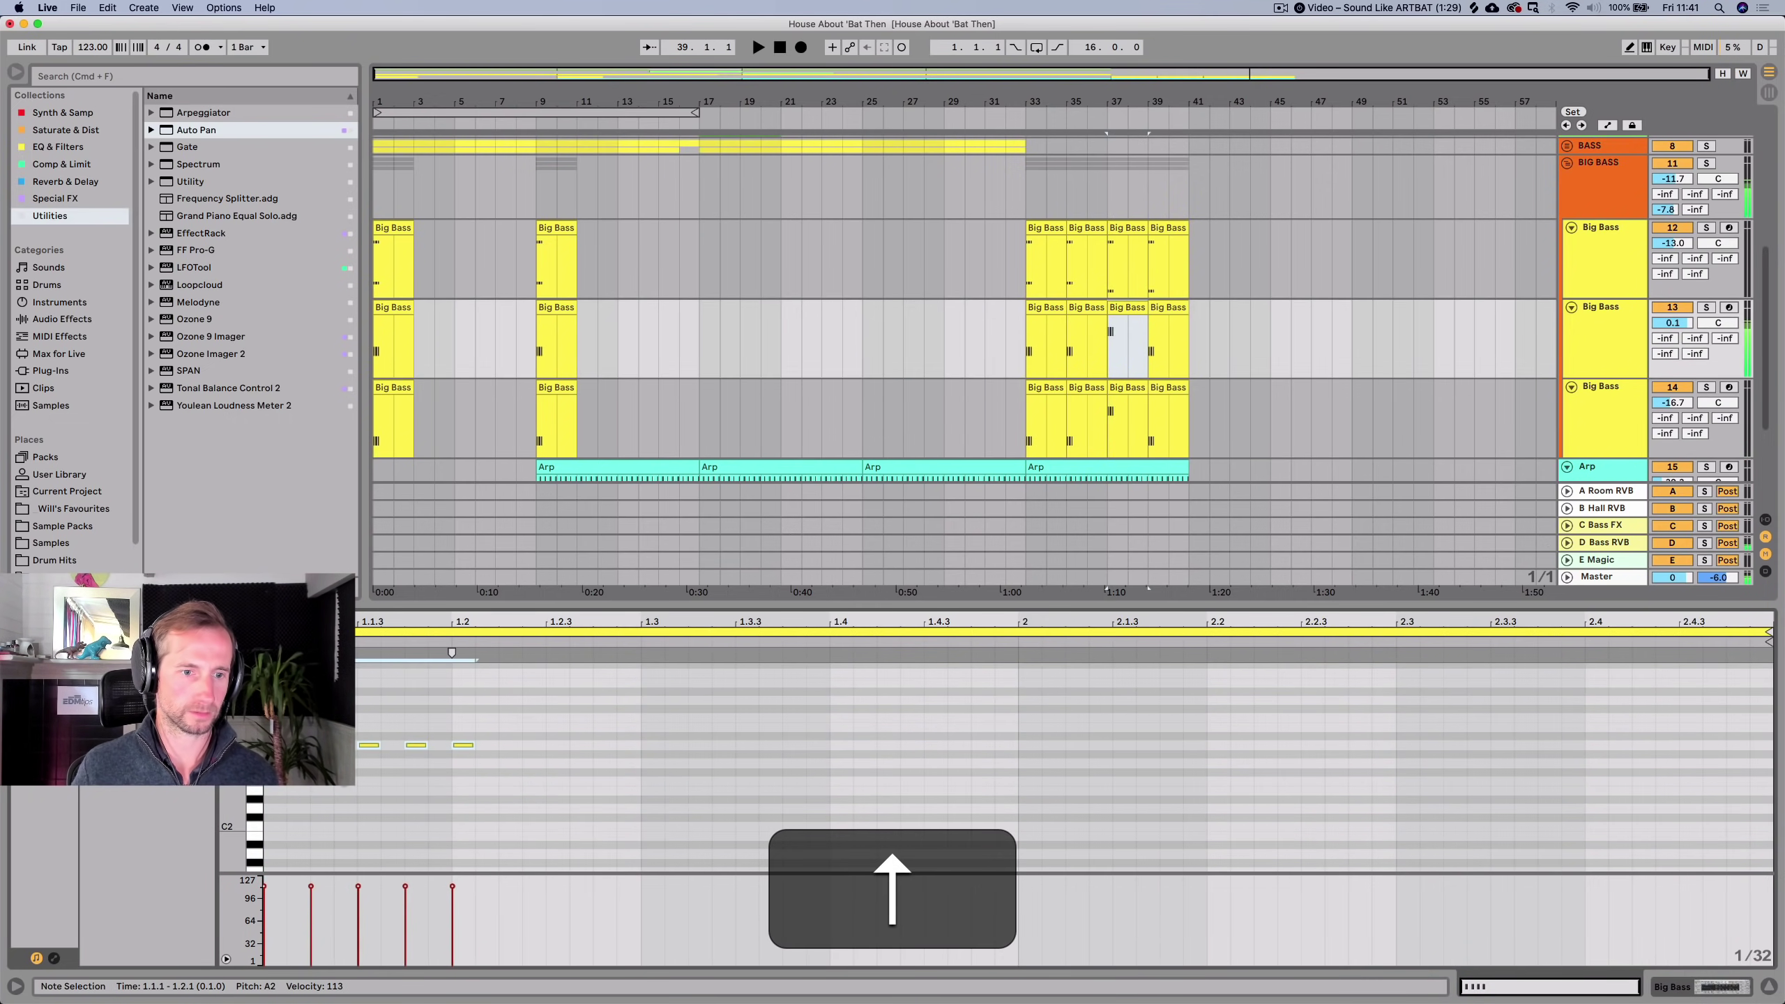
Raise only the lower row of notes in the first Big Bass track's bar 37 clip to A#2.
{"action": "left_click", "coordinate": [1125, 229]}
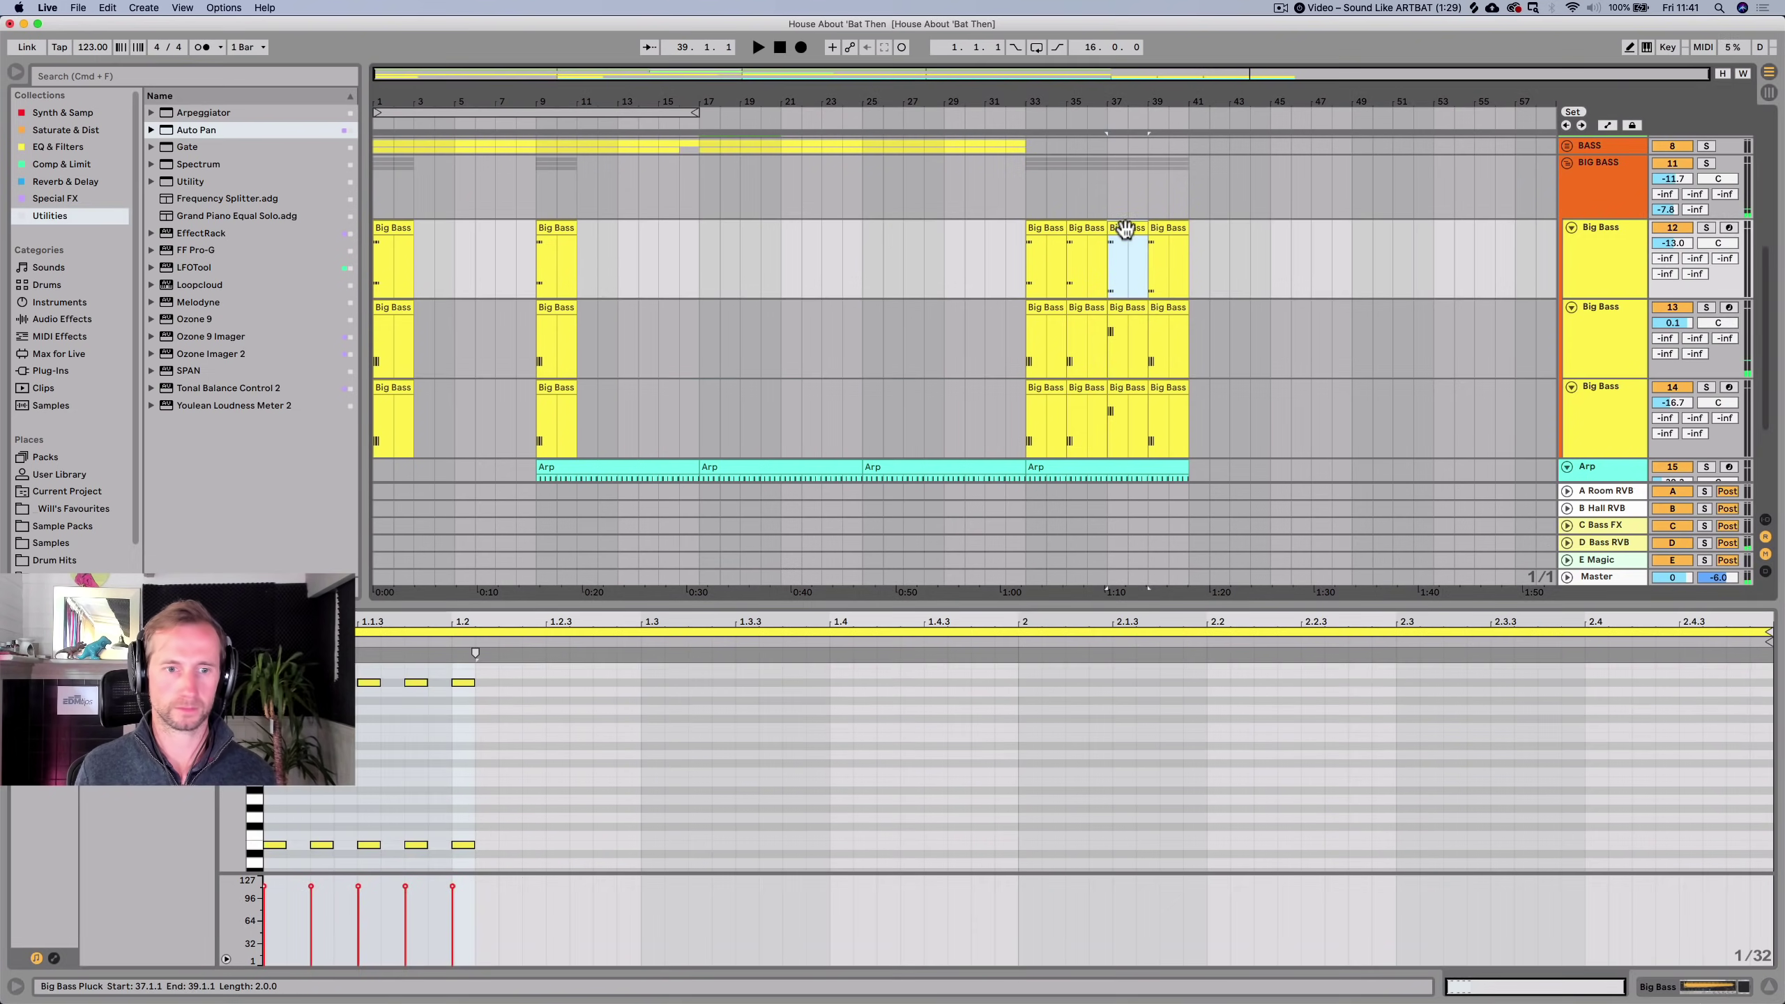
{"action": "left_click_drag", "start_coordinate": [521, 845], "coordinate": [280, 839]}
{"action": "key", "text": "Up"}
{"action": "key", "text": "Up"}
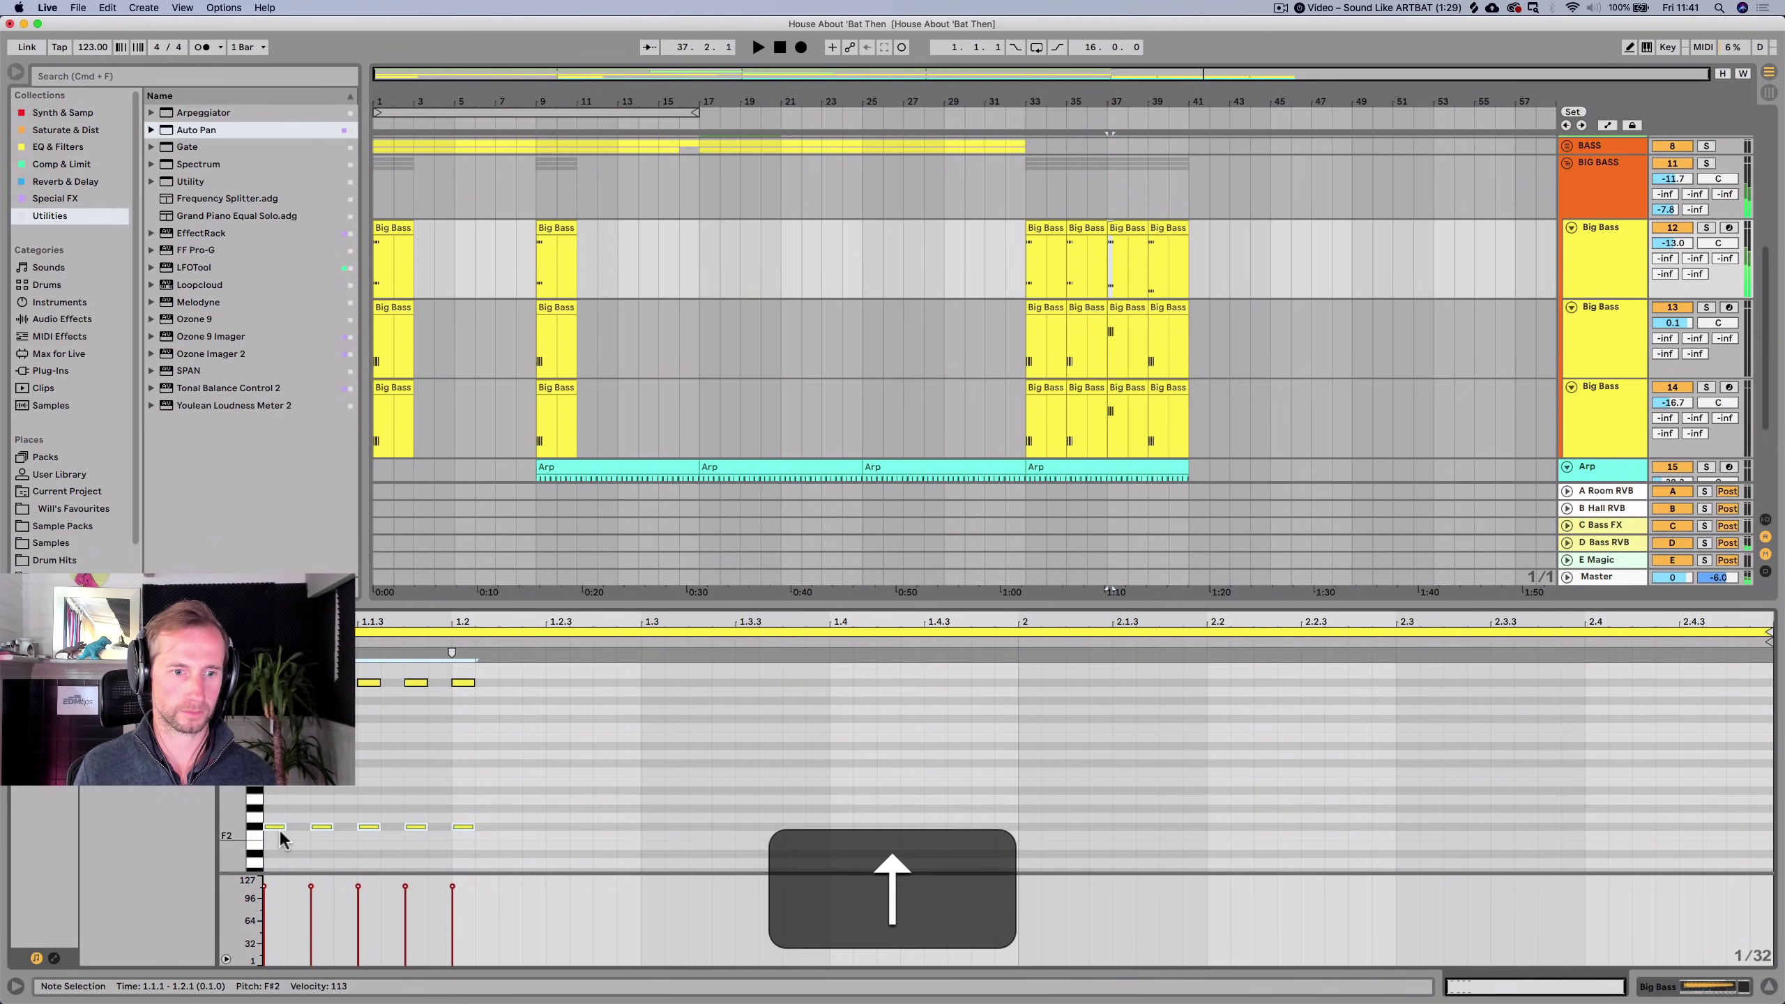
Duplicate the edited bar 37 clip to bar 39 on each of the three Big Bass tracks.
{"action": "left_click", "coordinate": [1127, 310]}
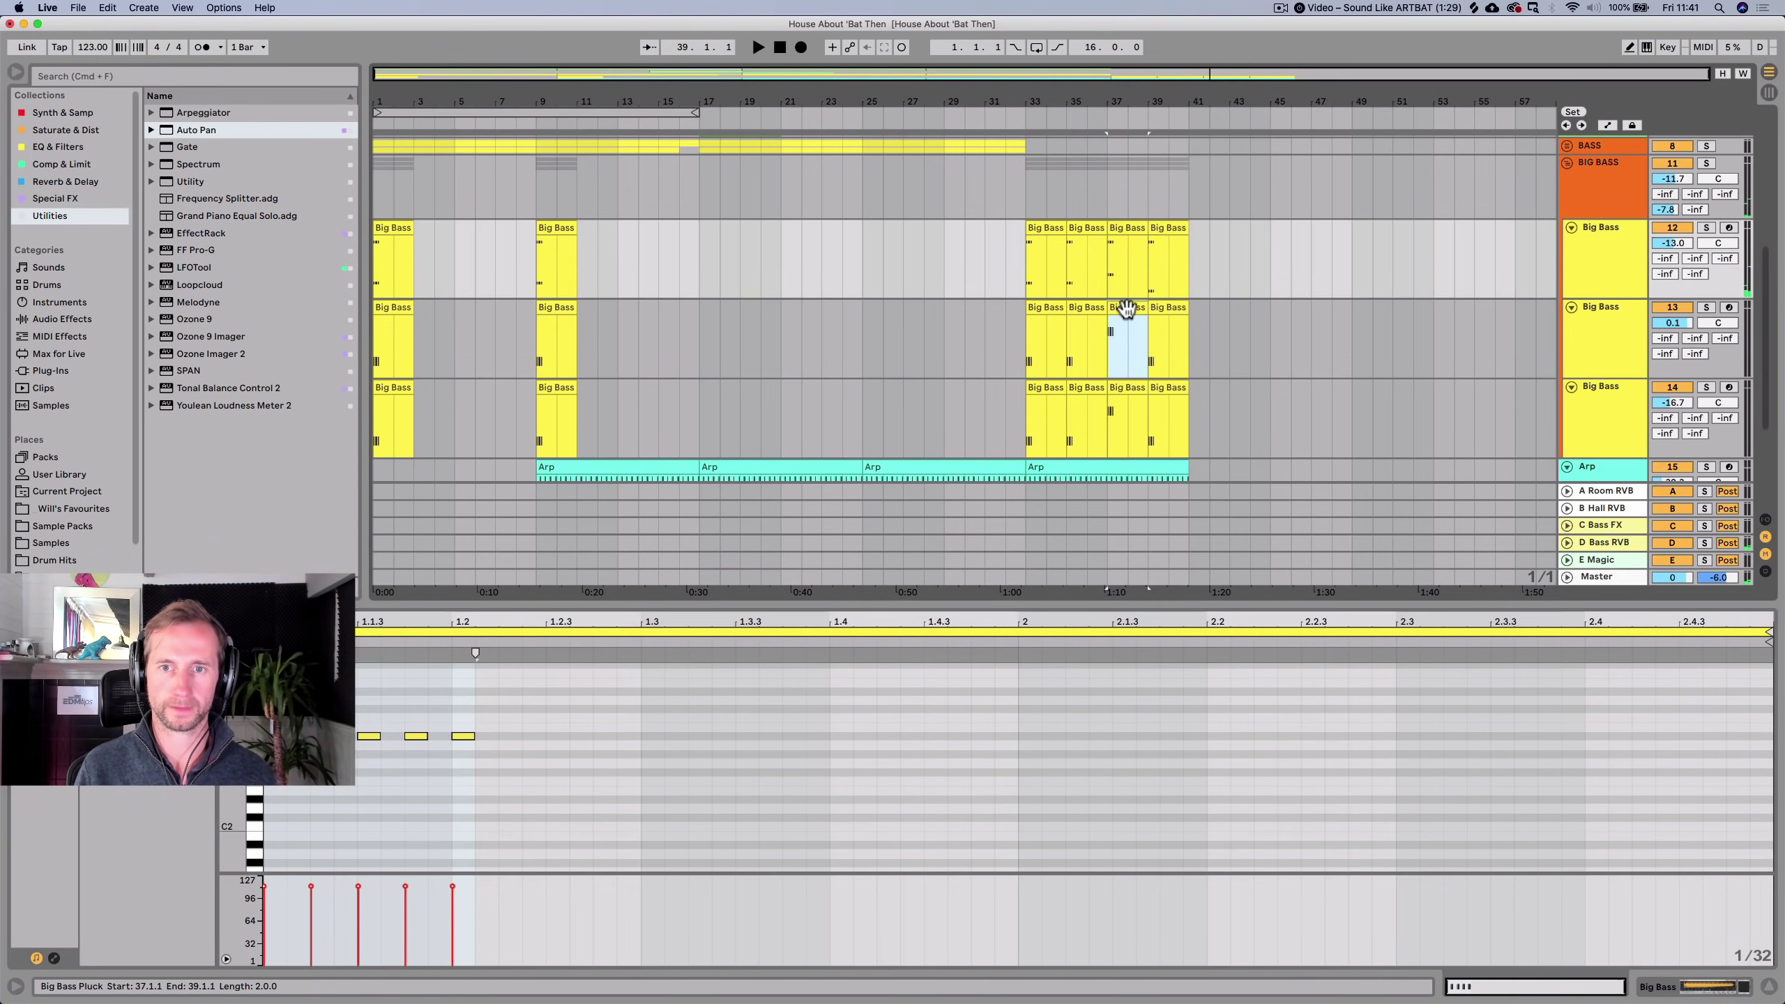
{"action": "key", "text": "space"}
{"action": "key", "text": "ctrl+d"}
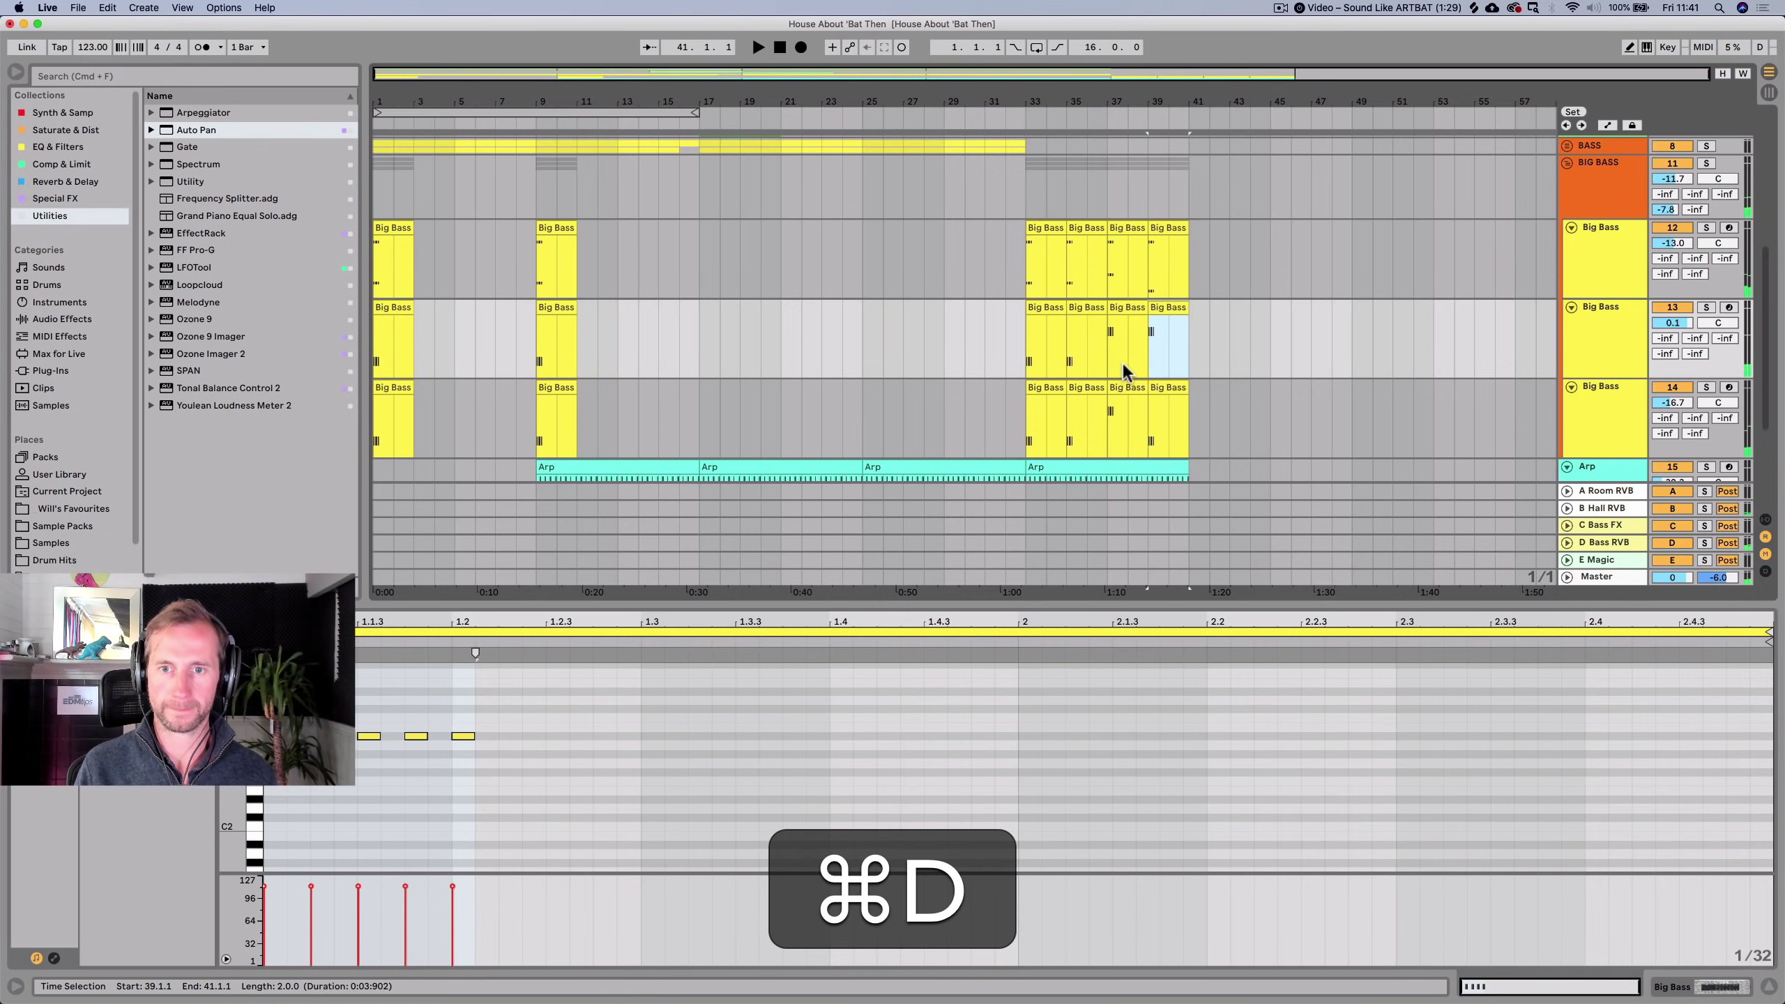
{"action": "left_click", "coordinate": [1125, 384]}
{"action": "key", "text": "ctrl+d"}
{"action": "left_click", "coordinate": [1118, 230]}
{"action": "key", "text": "super+d"}
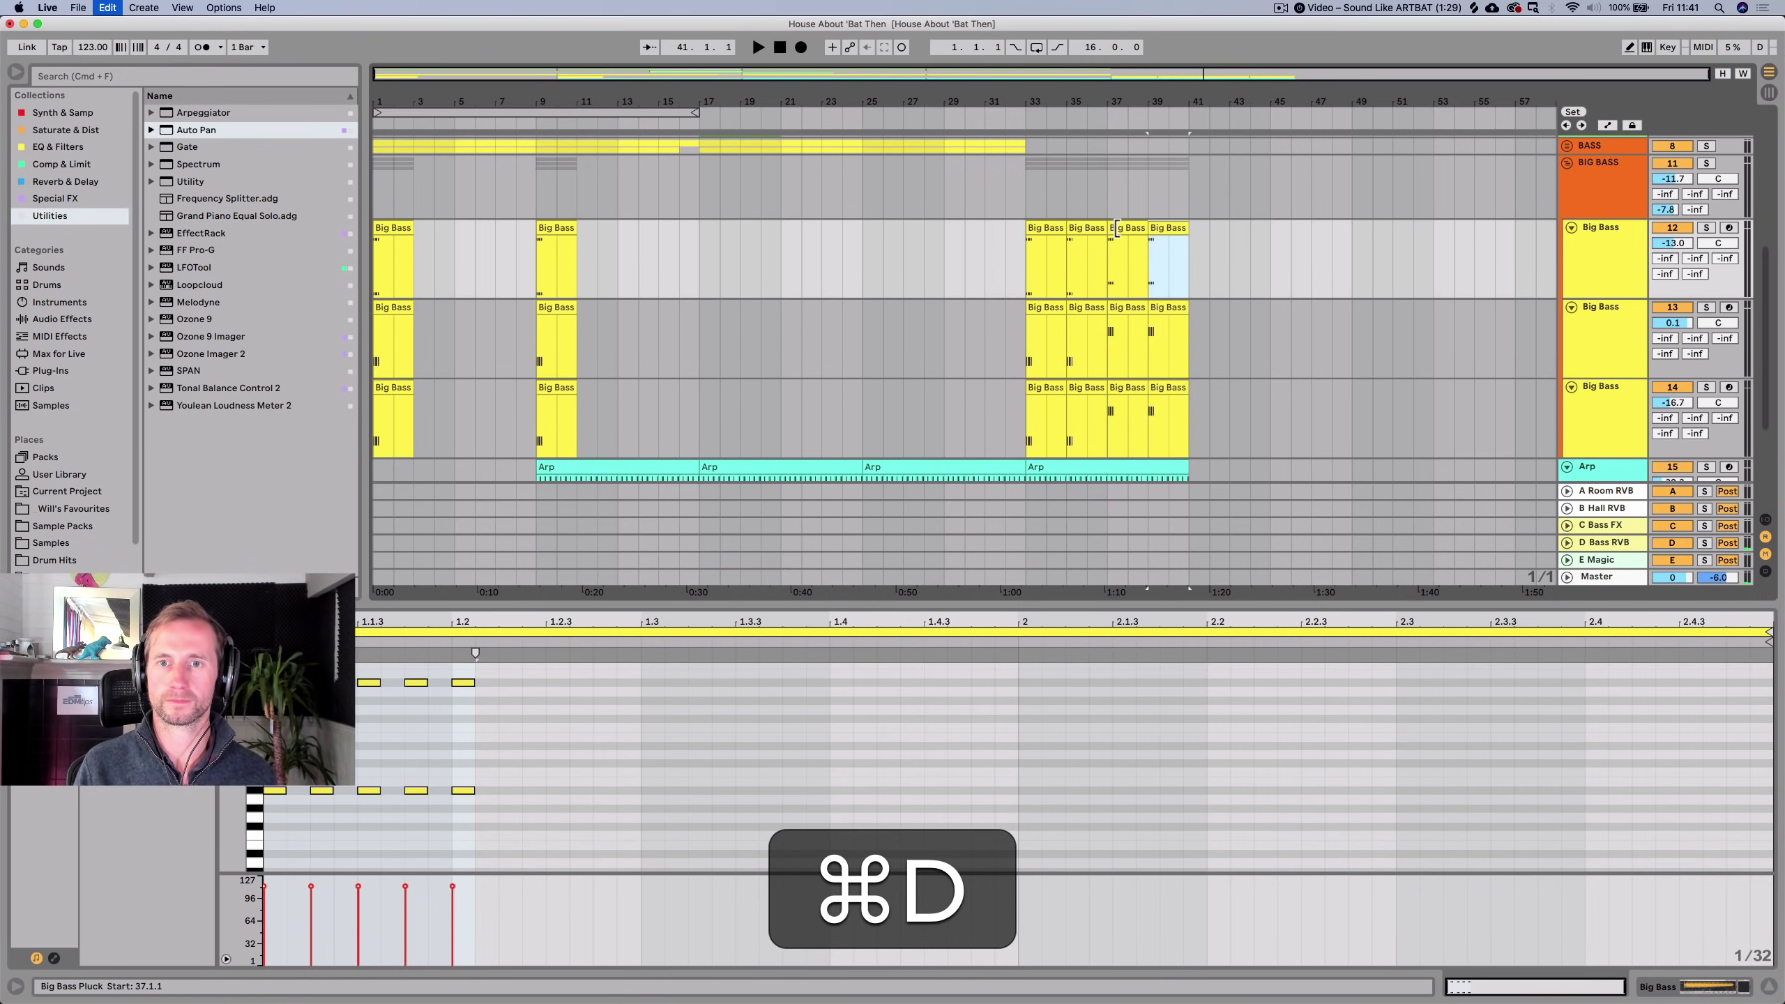
Play from bar 33, raise the BIG BASS group volume to -6.8 dB and return to the device view.
{"action": "left_click", "coordinate": [1023, 275]}
{"action": "key", "text": "space"}
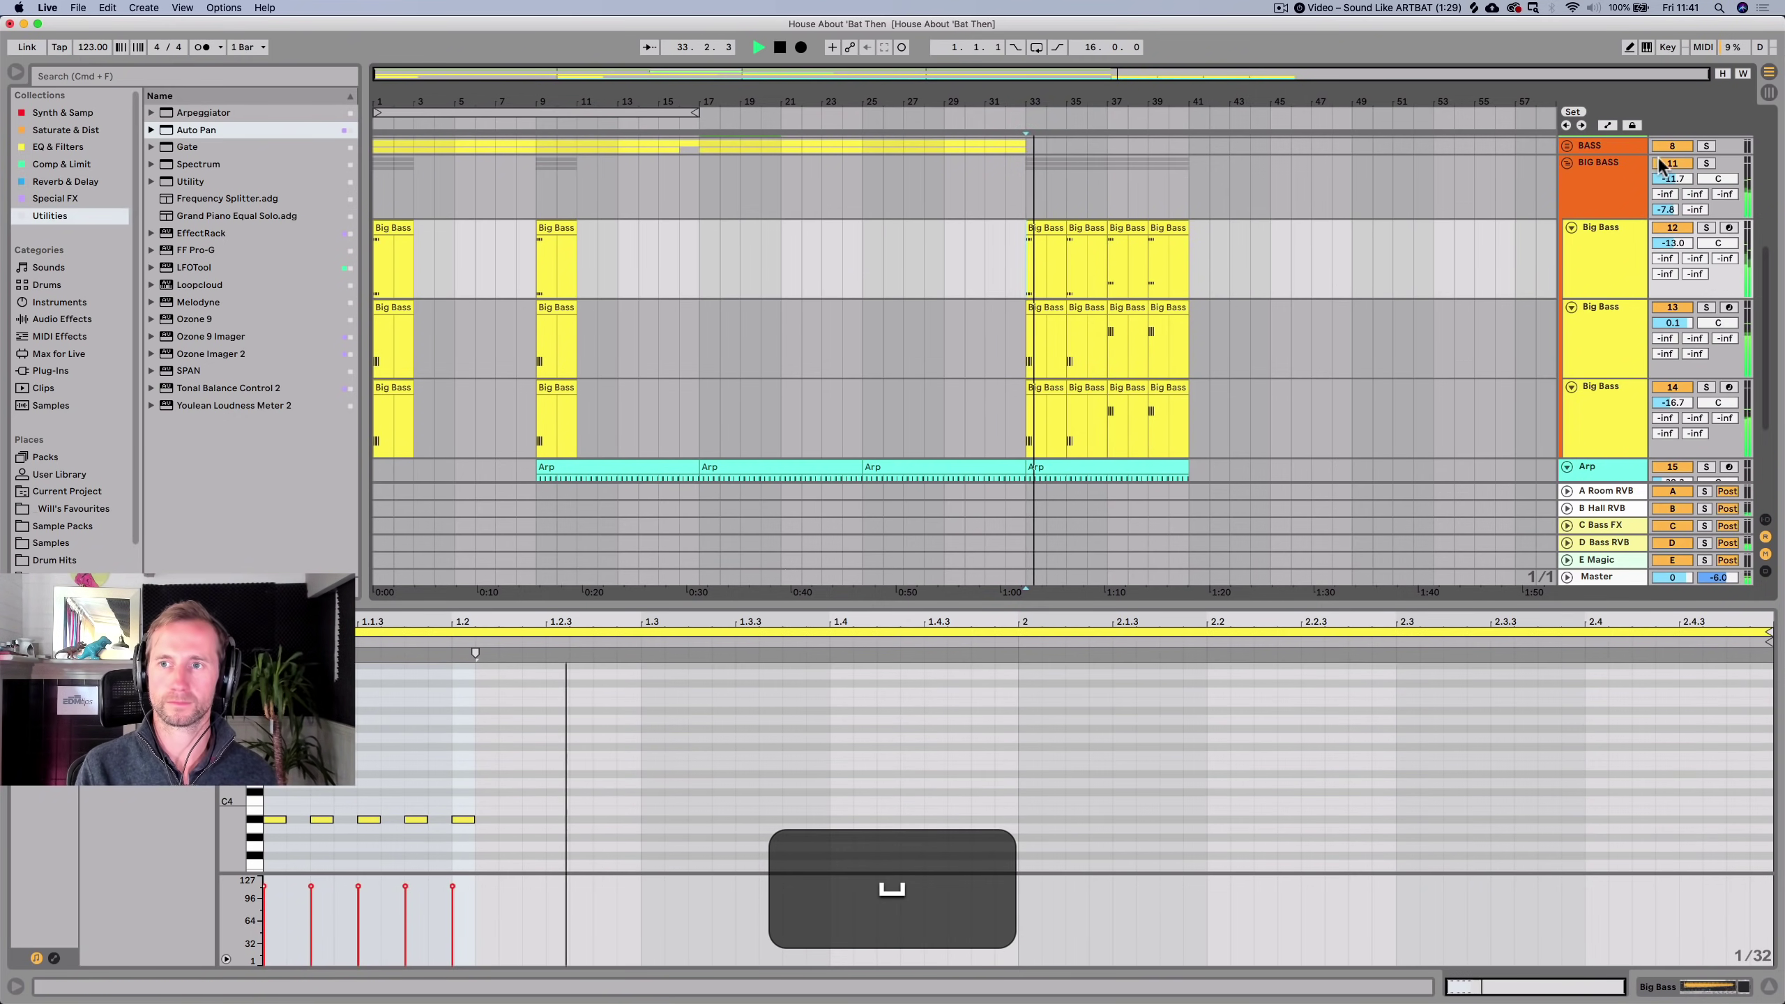
{"action": "left_click_drag", "start_coordinate": [1671, 180], "coordinate": [1671, 159]}
{"action": "key", "text": "space"}
{"action": "key", "text": "space"}
{"action": "key", "text": "shift+Tab"}
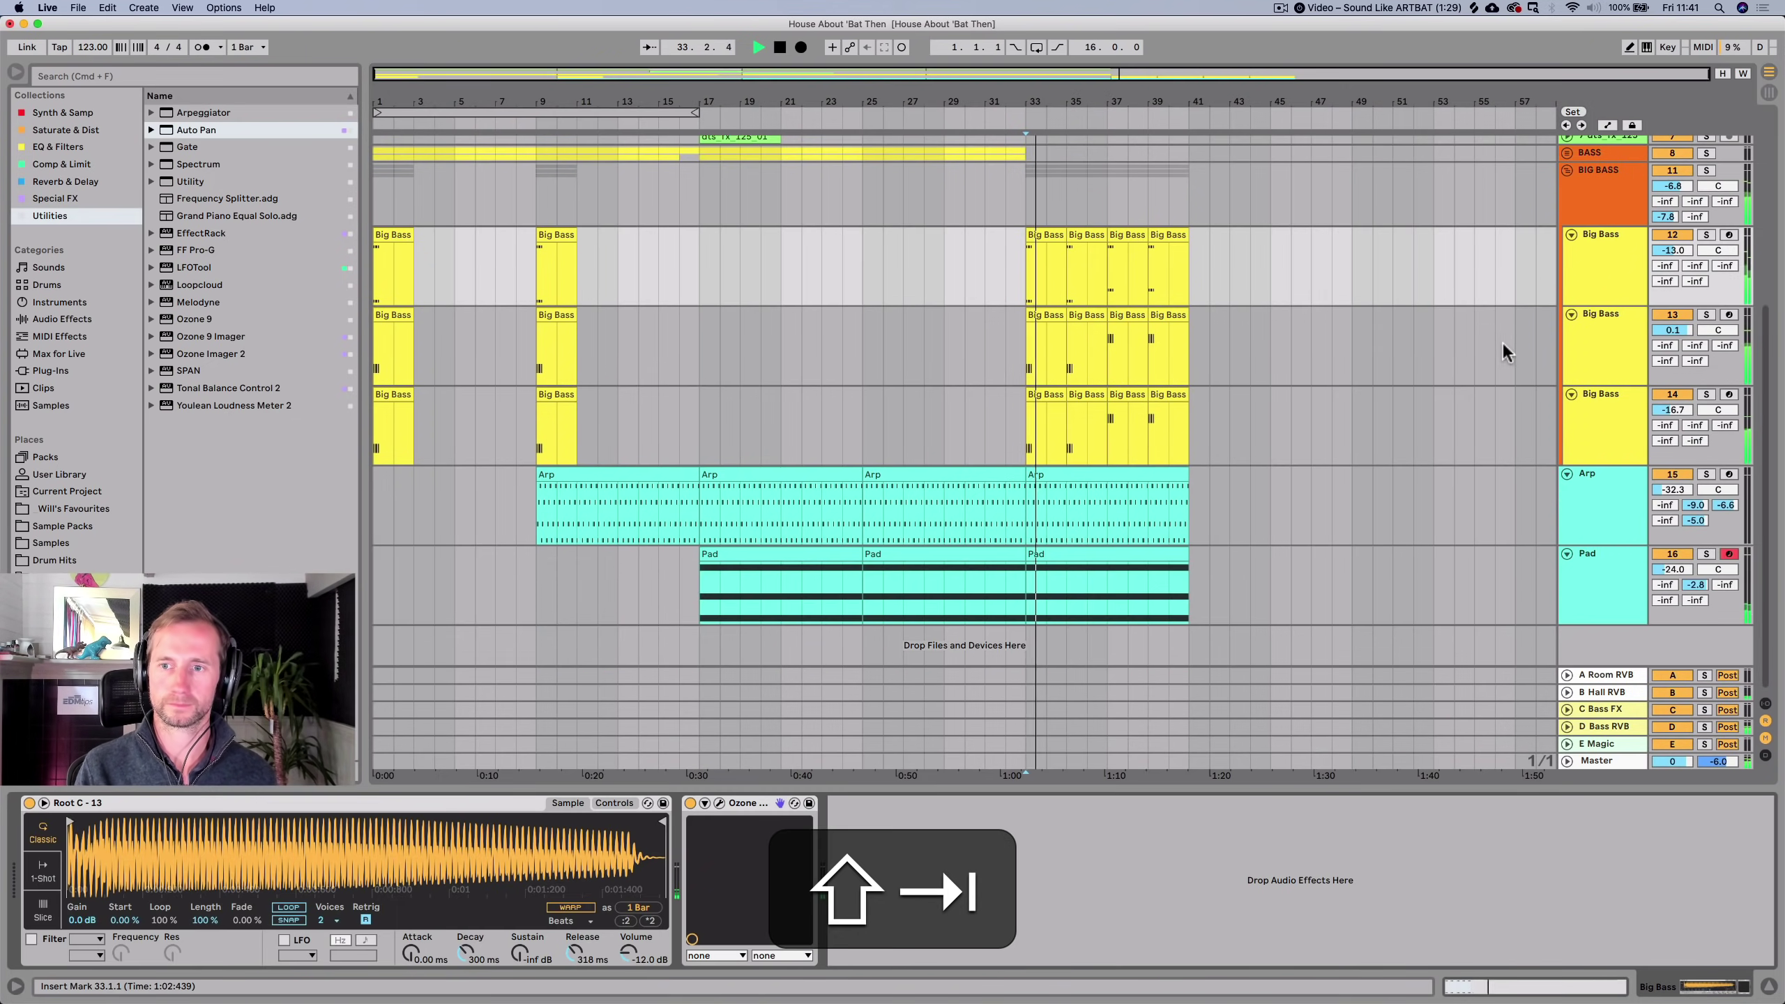
Restart playback and set the Arp track's Auto Filter frequency to about 4.09 kHz.
{"action": "left_click", "coordinate": [1683, 489]}
{"action": "key", "text": "space"}
{"action": "key", "text": "space"}
{"action": "left_click_drag", "start_coordinate": [979, 853], "coordinate": [979, 848]}
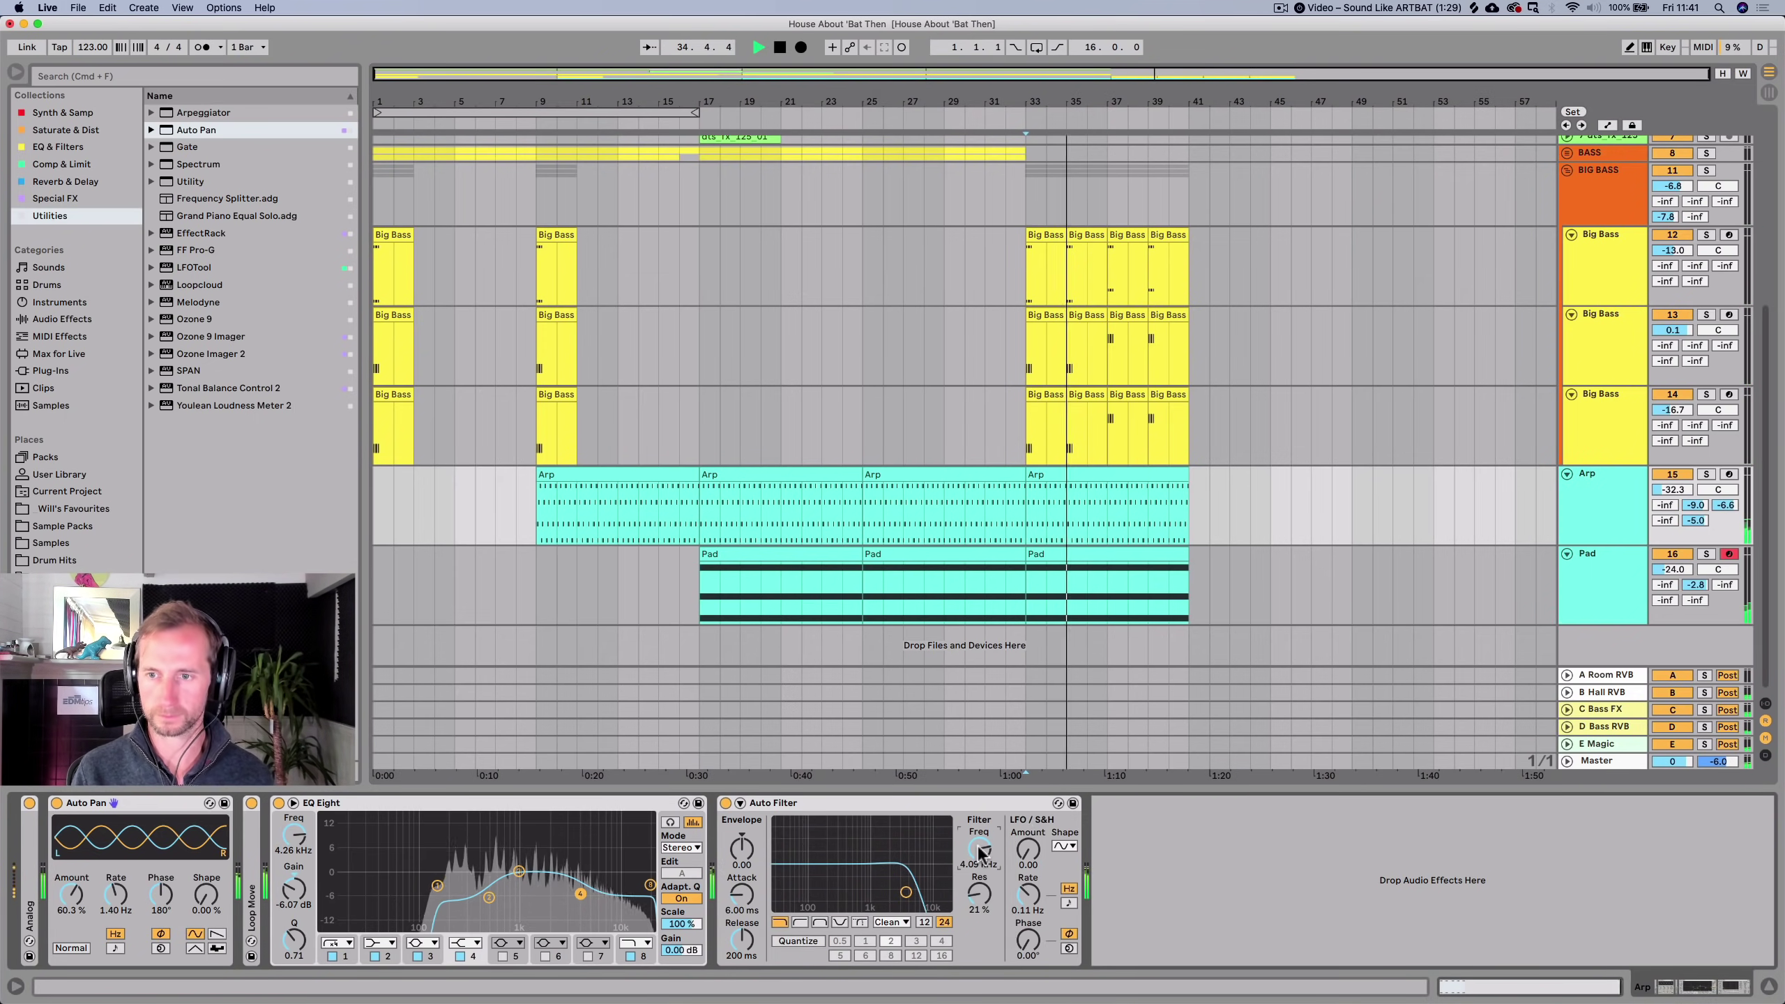
Save the set and loop playback over bars 33 to 41.
{"action": "key", "text": "super+s"}
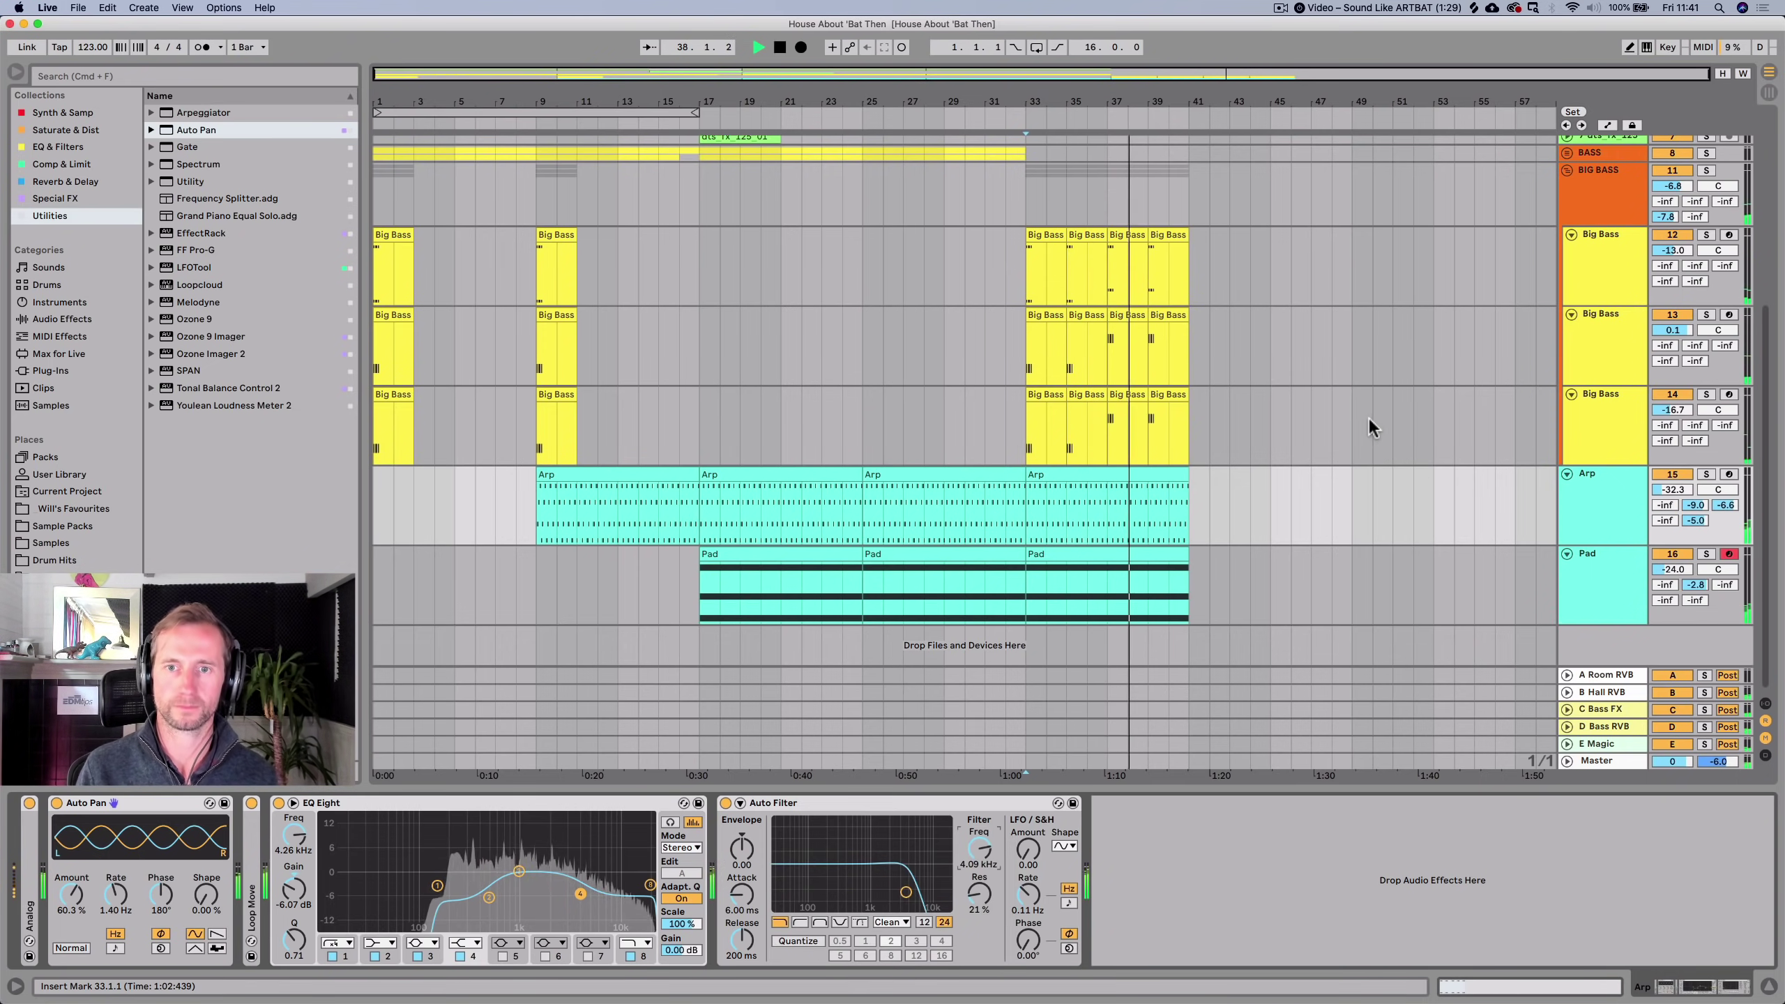
{"action": "left_click_drag", "start_coordinate": [1026, 361], "coordinate": [1196, 366]}
{"action": "key", "text": "super+l"}
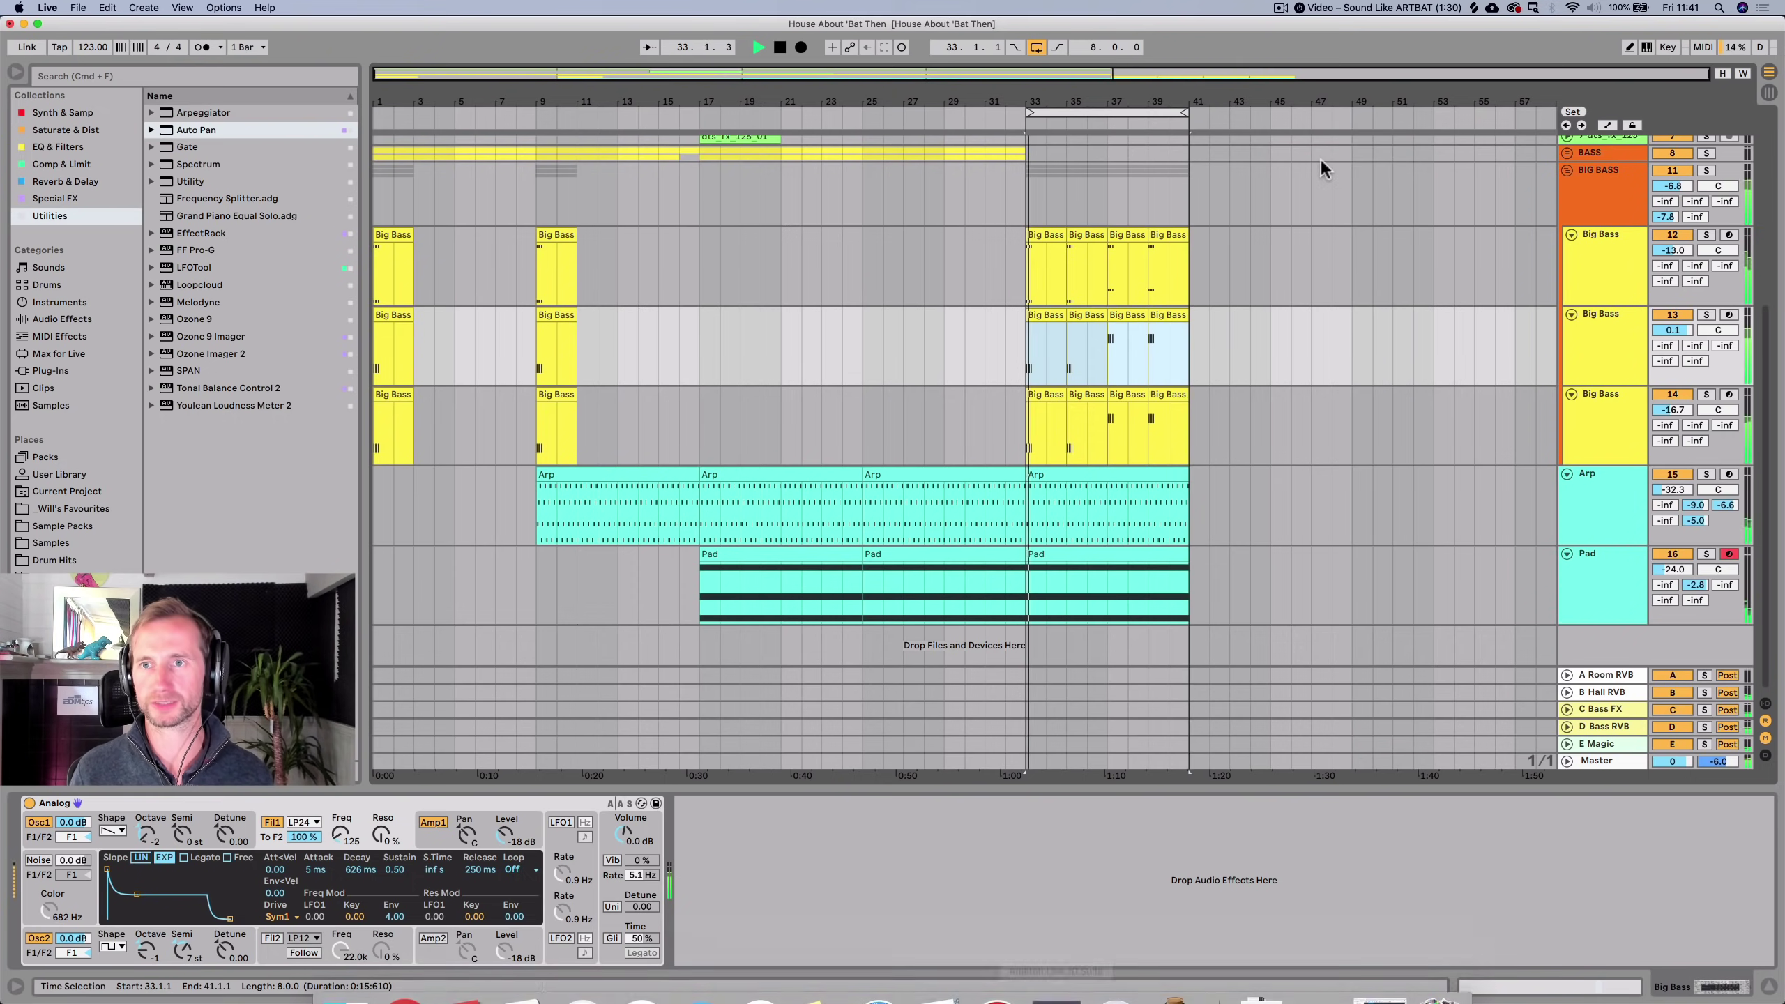
Switch to the Splice app and search the sample library for "vocals".
{"action": "left_click", "coordinate": [1475, 9]}
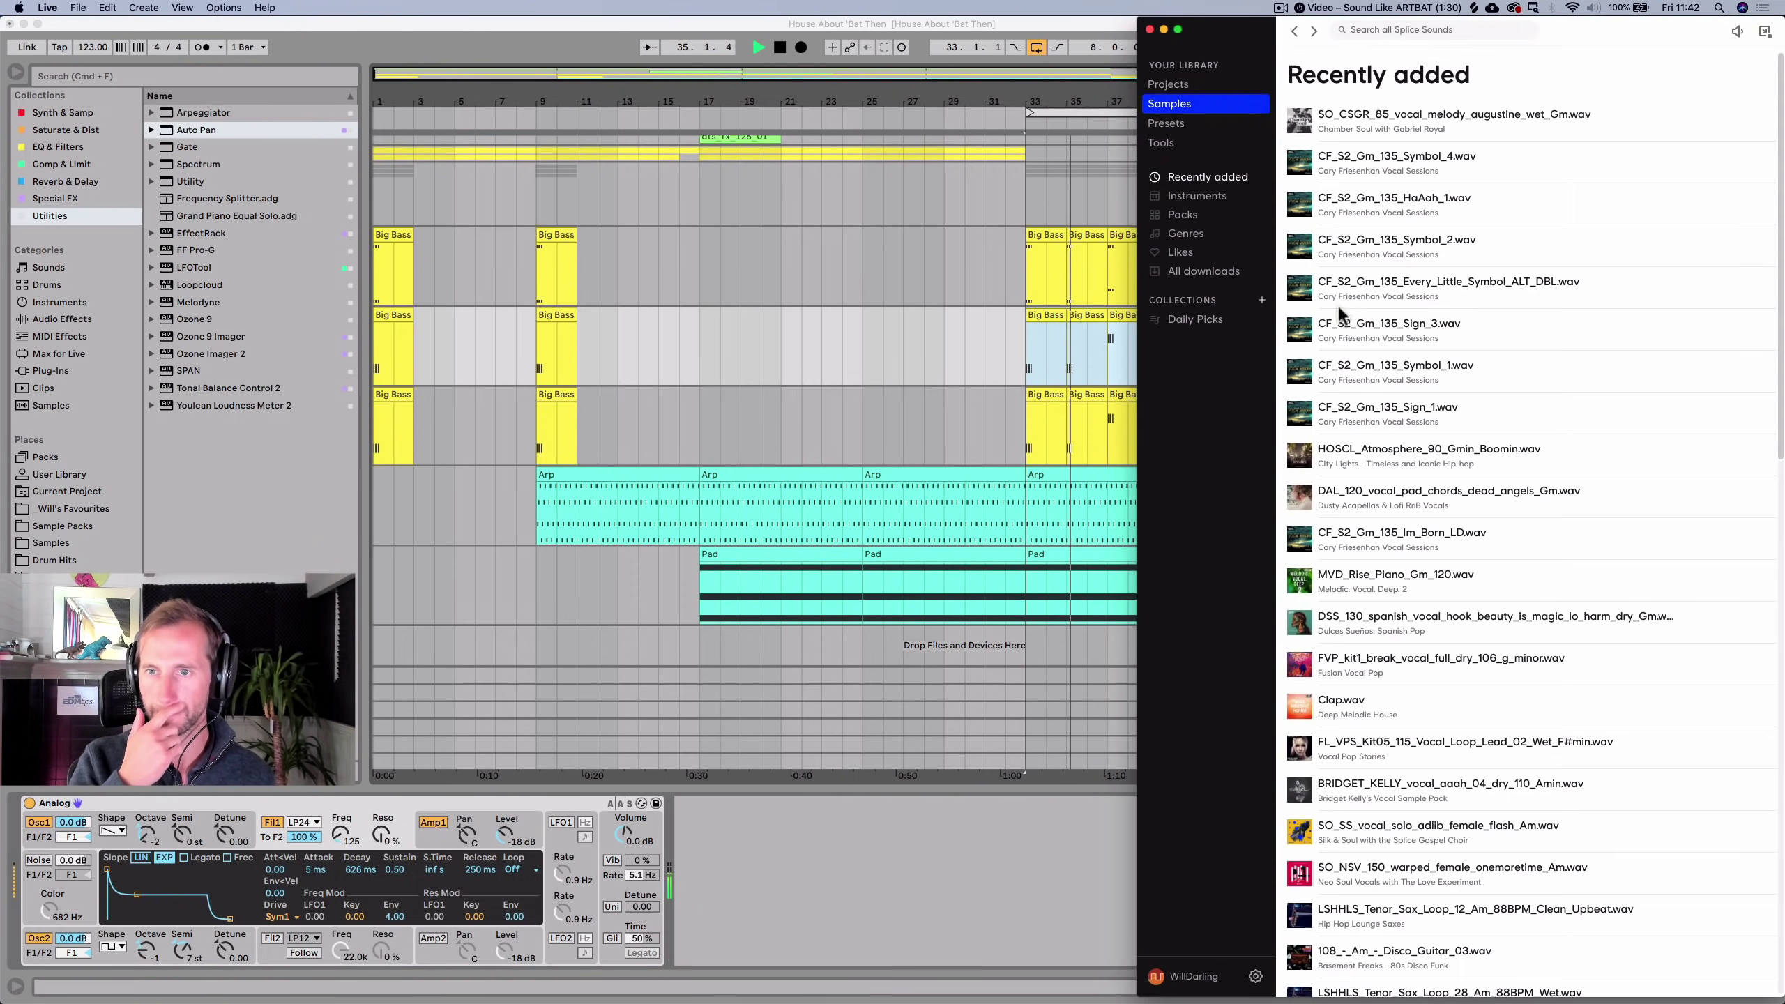
{"action": "left_click", "coordinate": [1382, 31]}
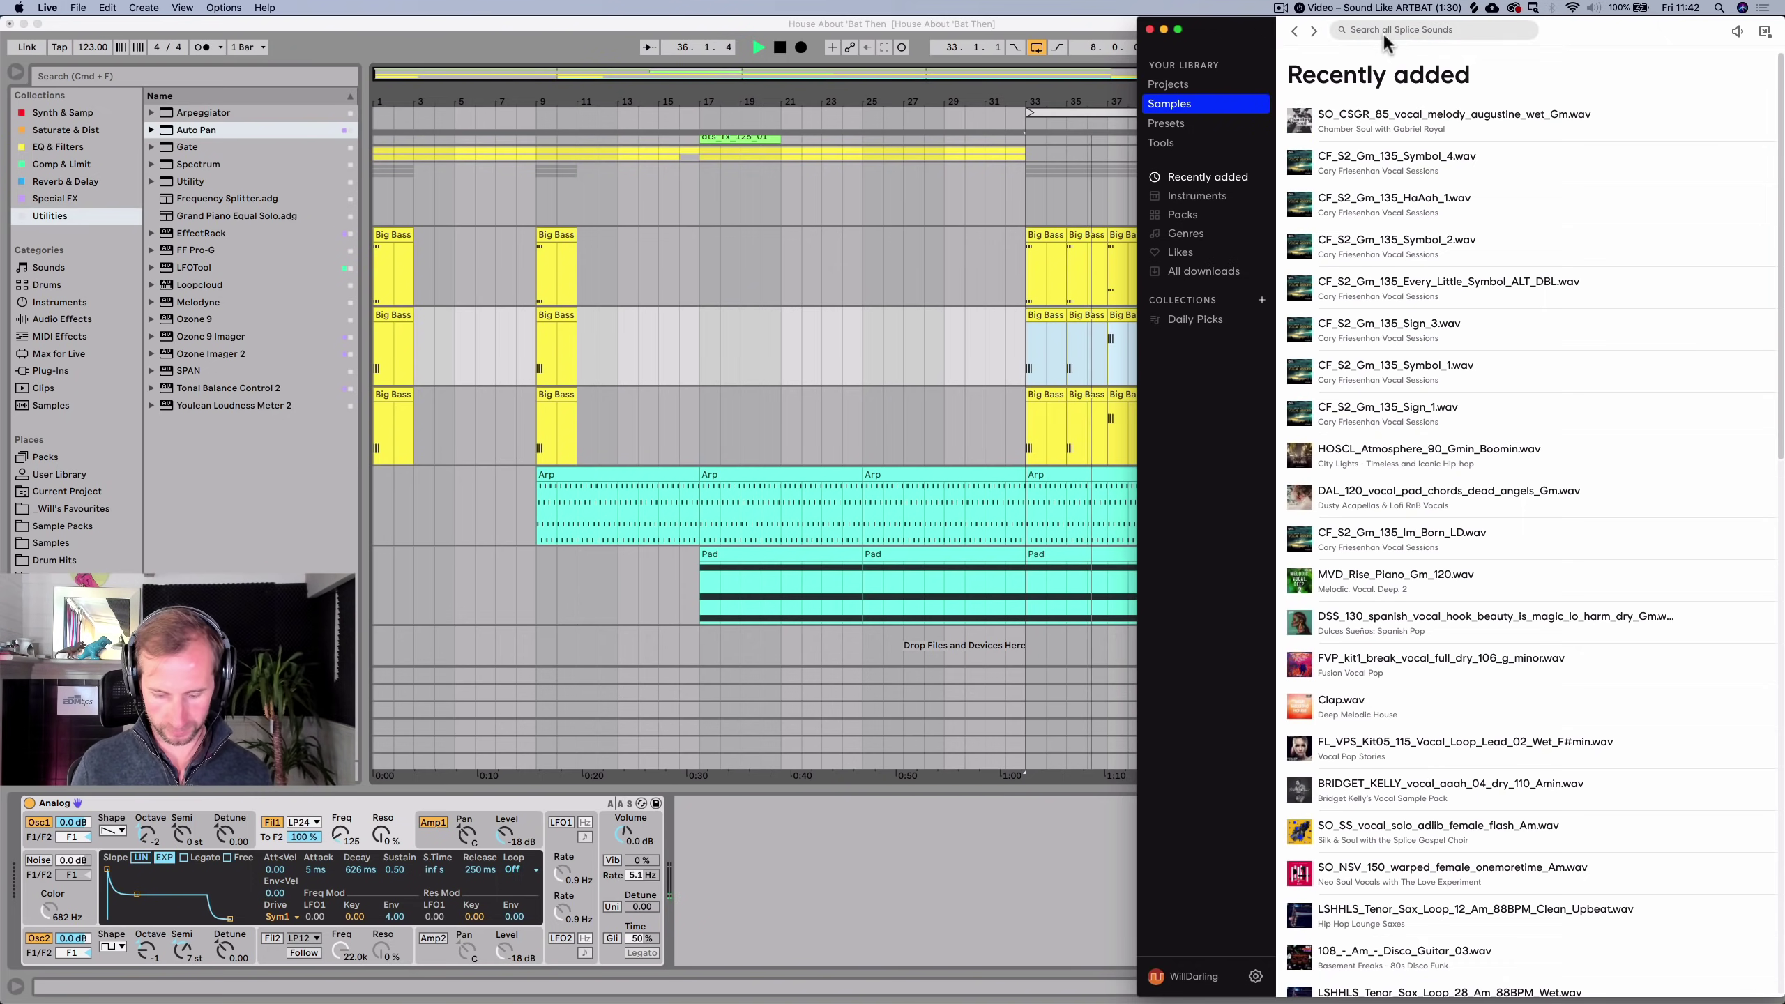
{"action": "type", "text": "vocals"}
{"action": "key", "text": "Return"}
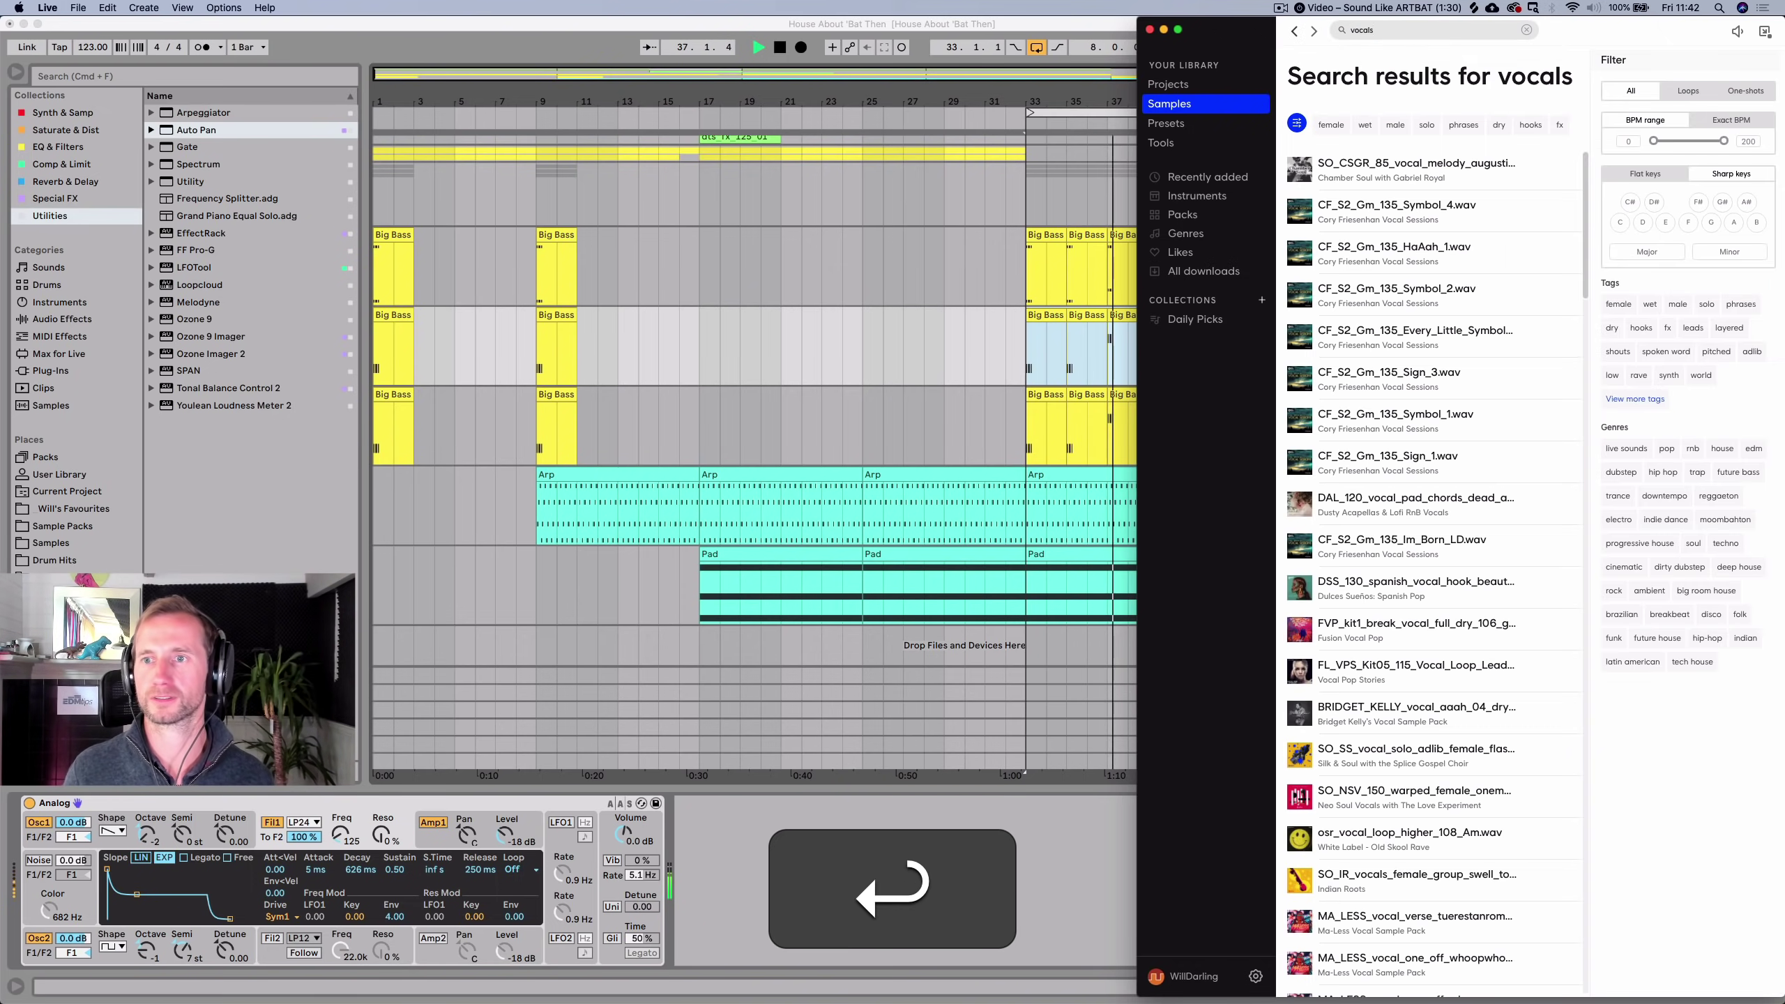
Filter the vocal results to G minor and the male tag, and preview 008_Vox_171bpm_Gm and C&S_Chants2_Dry_Gm_140_Hey_hey_hey.wav.
{"action": "left_click", "coordinate": [1712, 222]}
{"action": "left_click", "coordinate": [1715, 253]}
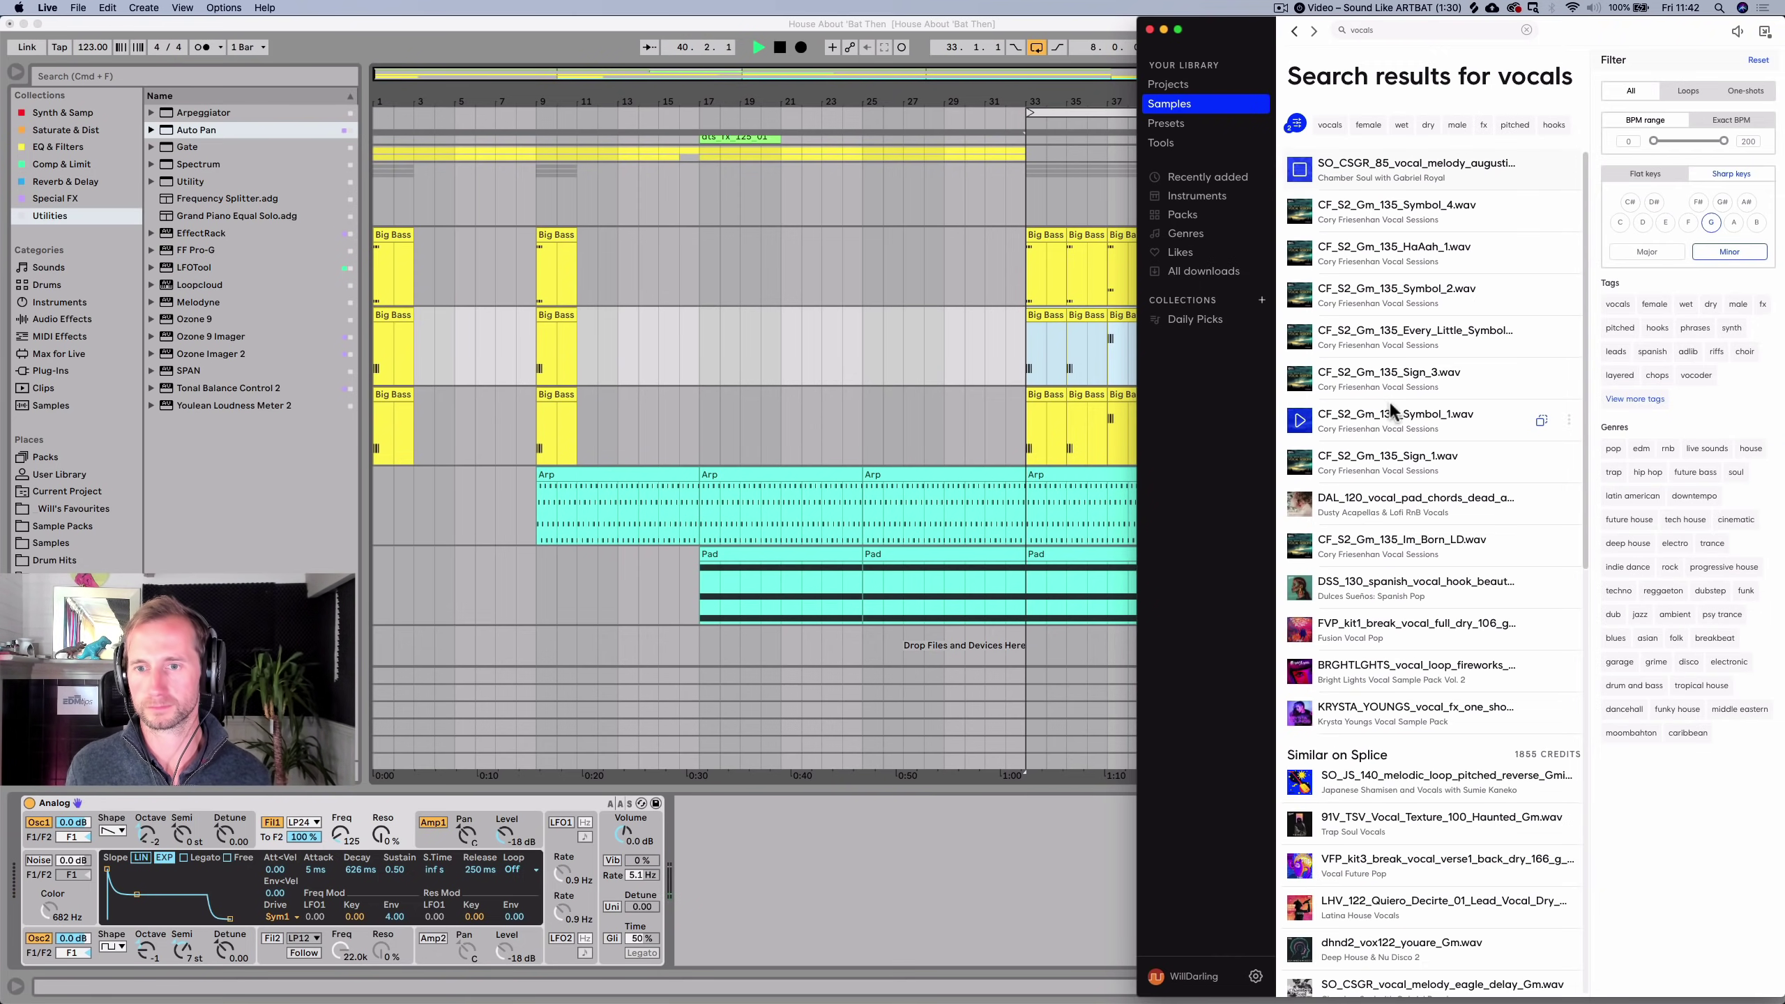
{"action": "scroll", "coordinate": [1389, 406], "scroll_direction": "down", "scroll_amount": 10}
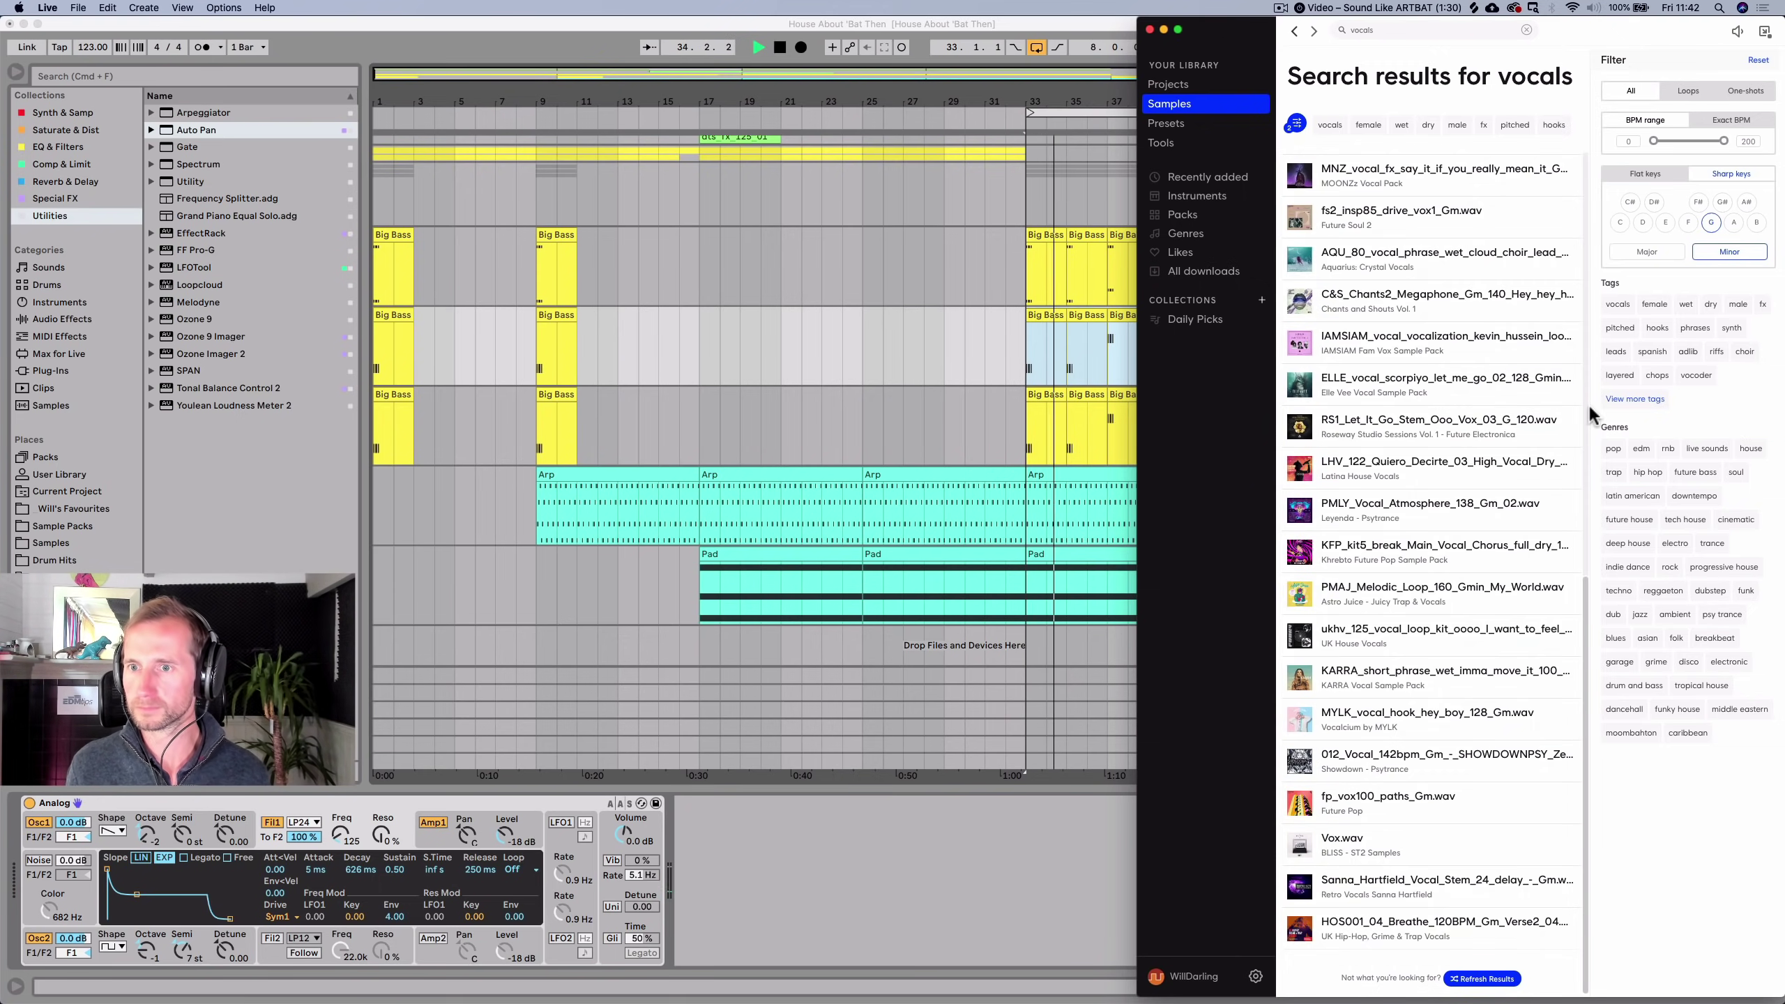
{"action": "left_click", "coordinate": [1735, 307]}
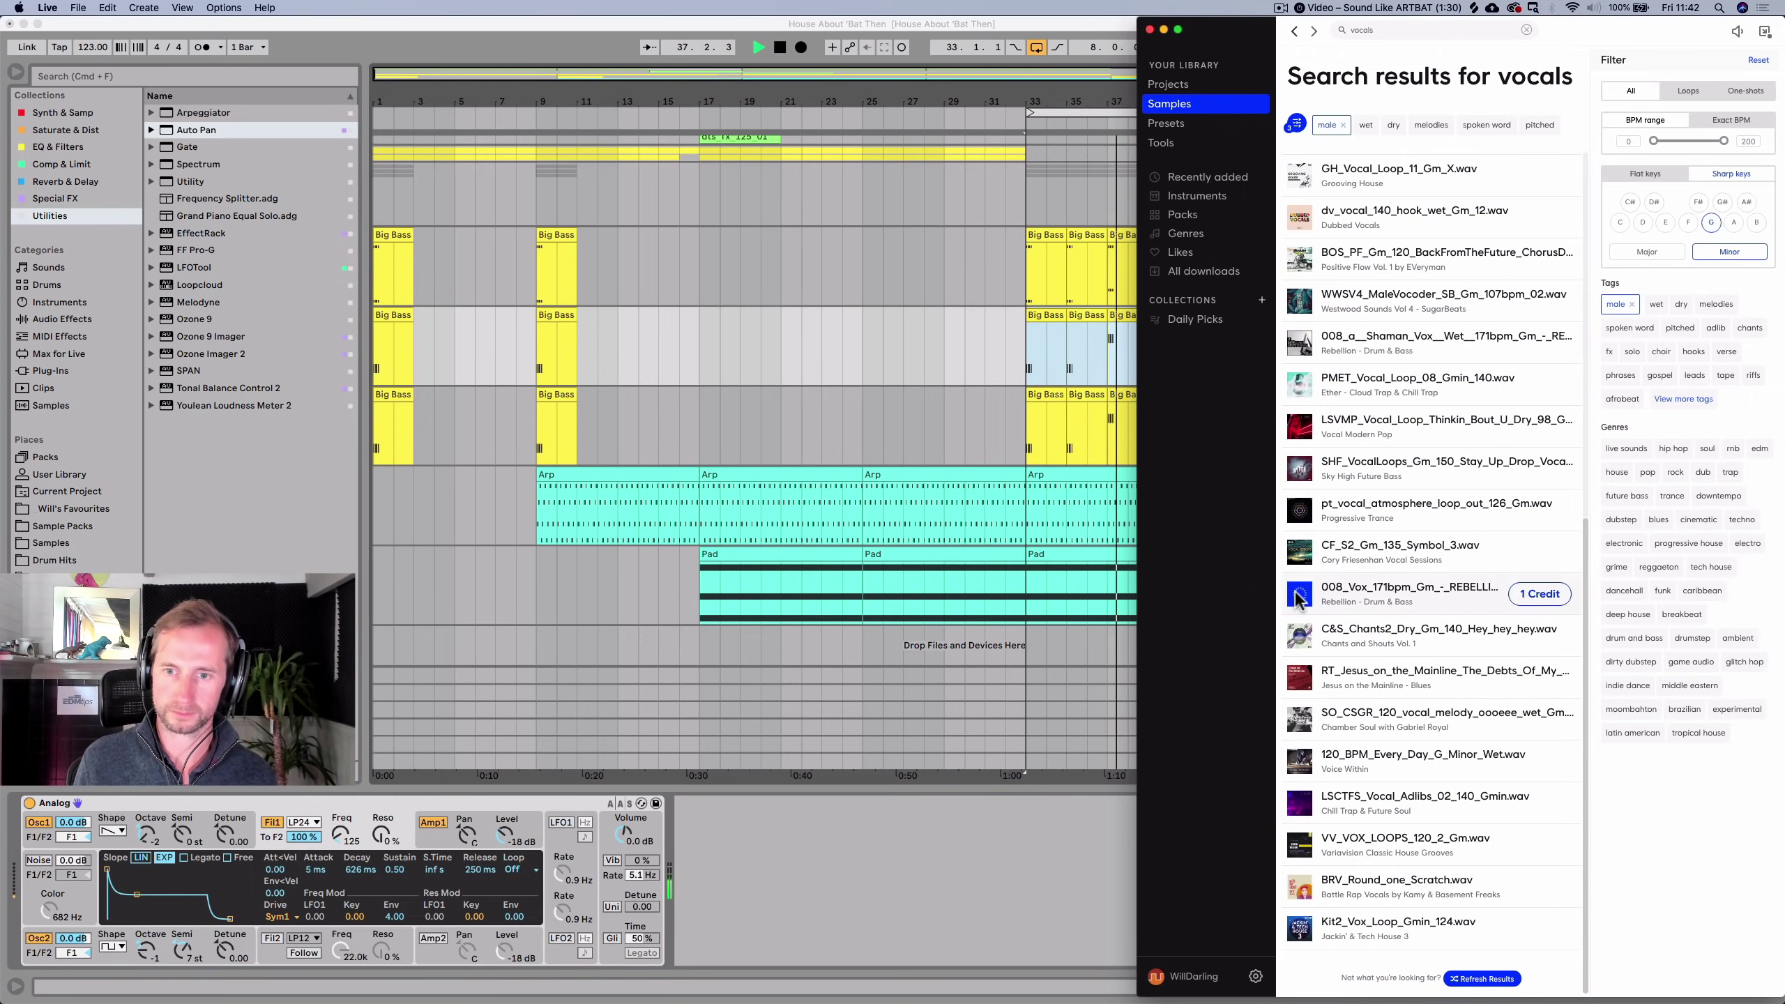
{"action": "left_click", "coordinate": [1300, 595]}
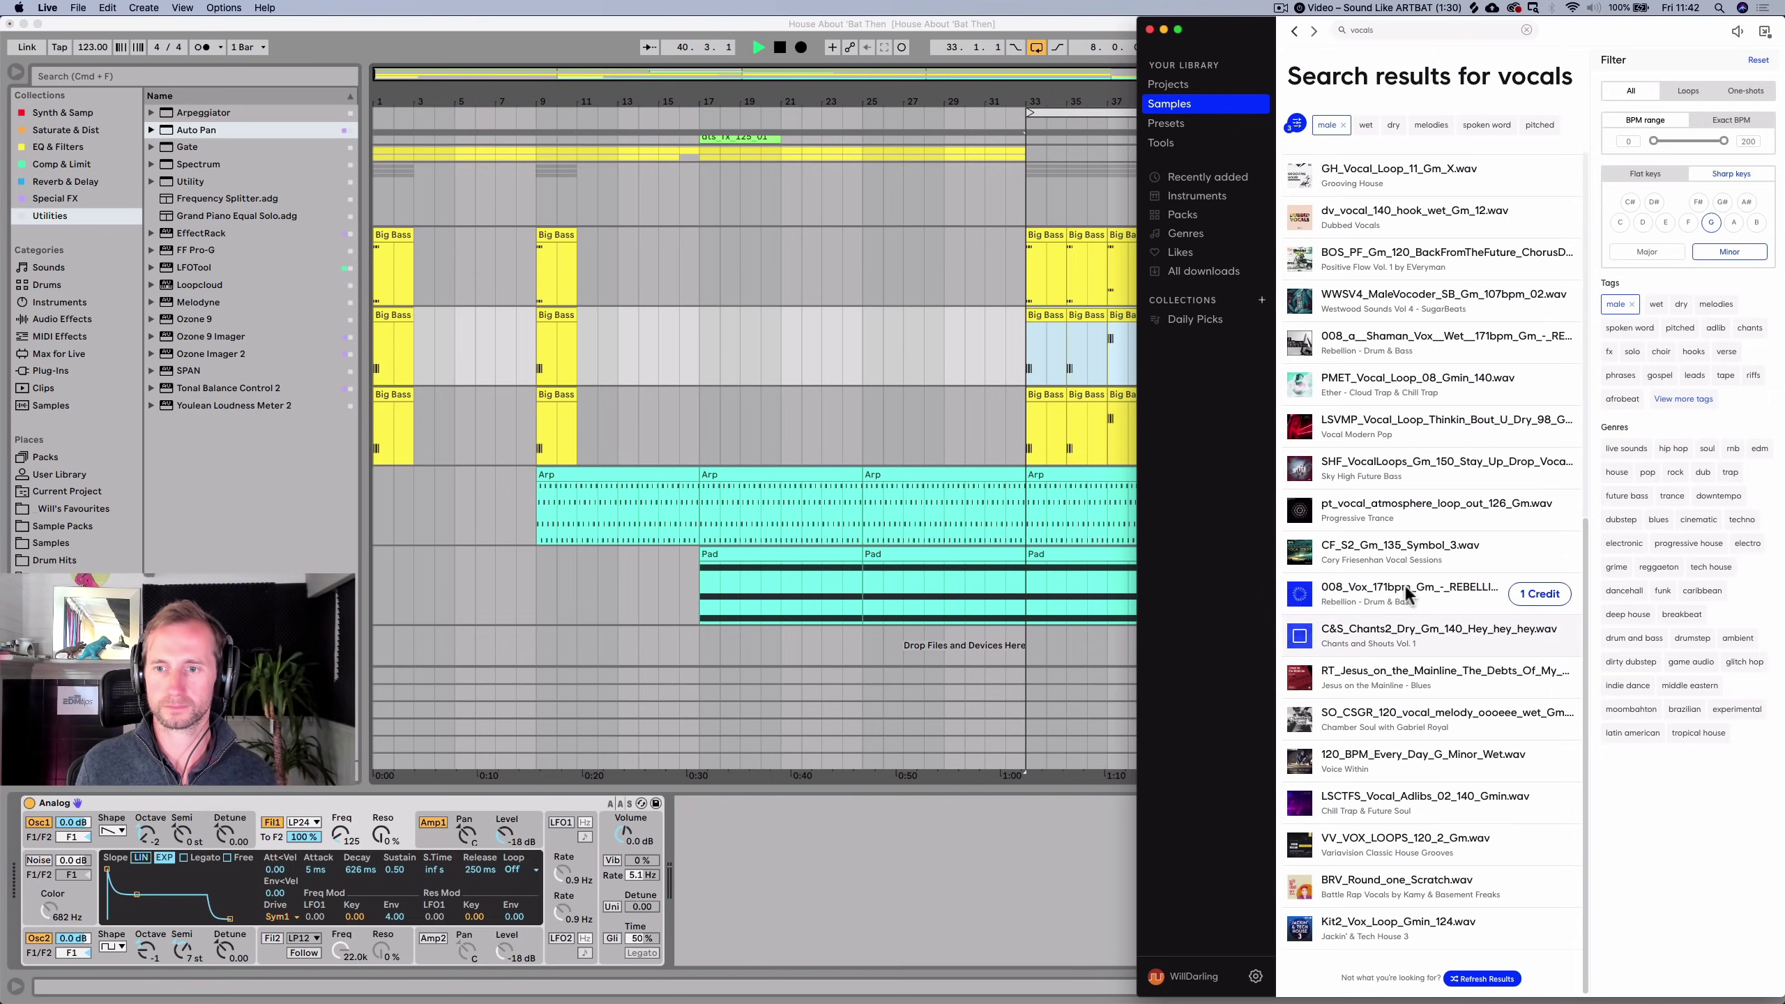
{"action": "left_click", "coordinate": [1300, 637]}
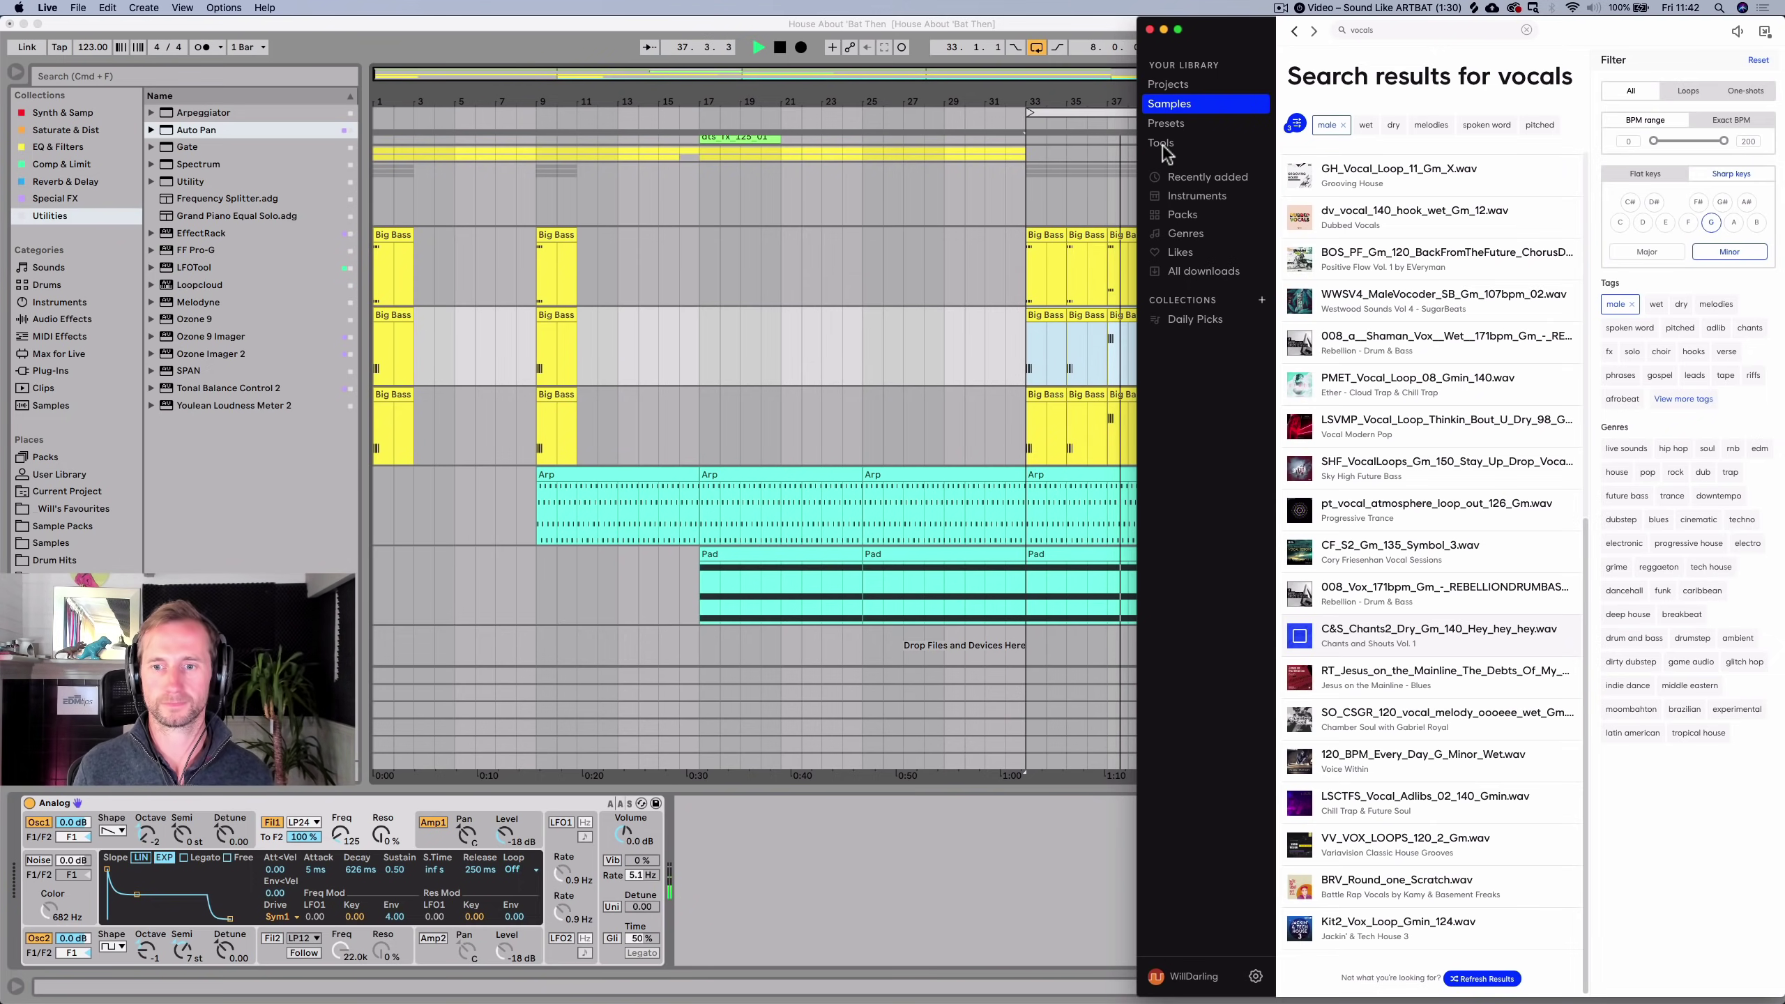
Switch back to Live, stop playback and add an audio track below the Pad track.
{"action": "key", "text": "space"}
{"action": "left_click", "coordinate": [1072, 594]}
{"action": "key", "text": "space"}
{"action": "key", "text": "super+t"}
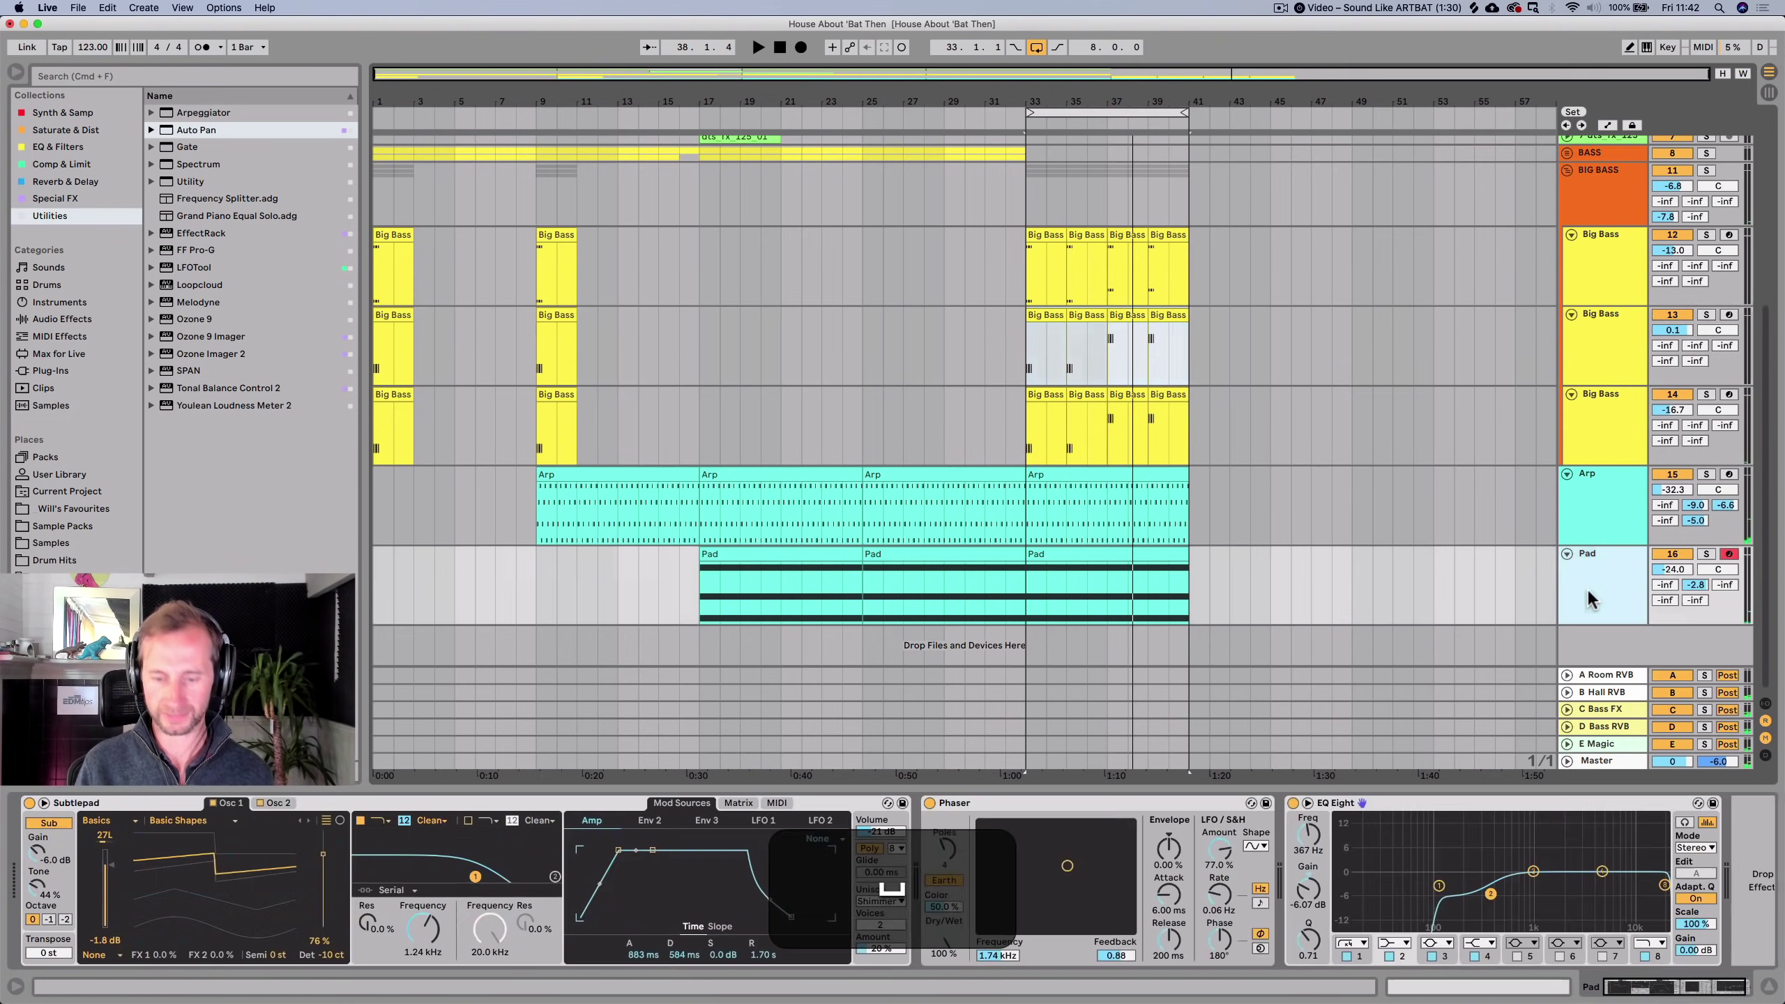
{"action": "mouse_move", "coordinate": [1028, 989]}
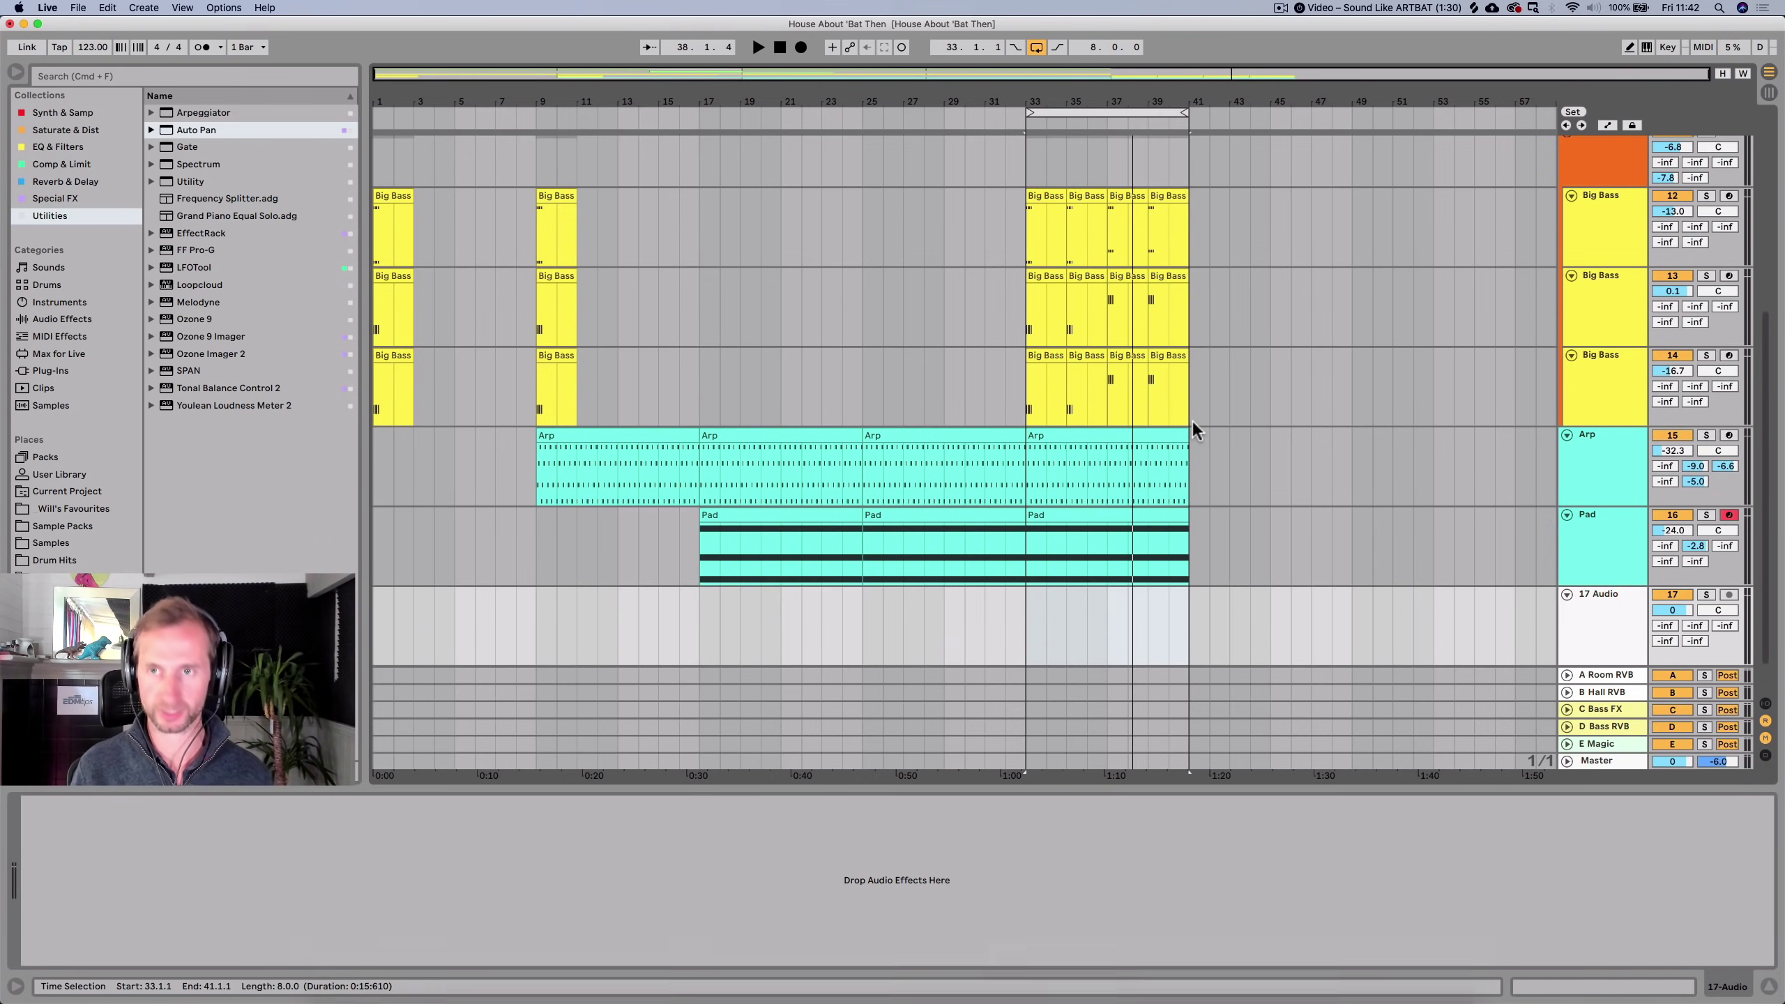
{"action": "left_click", "coordinate": [1516, 9]}
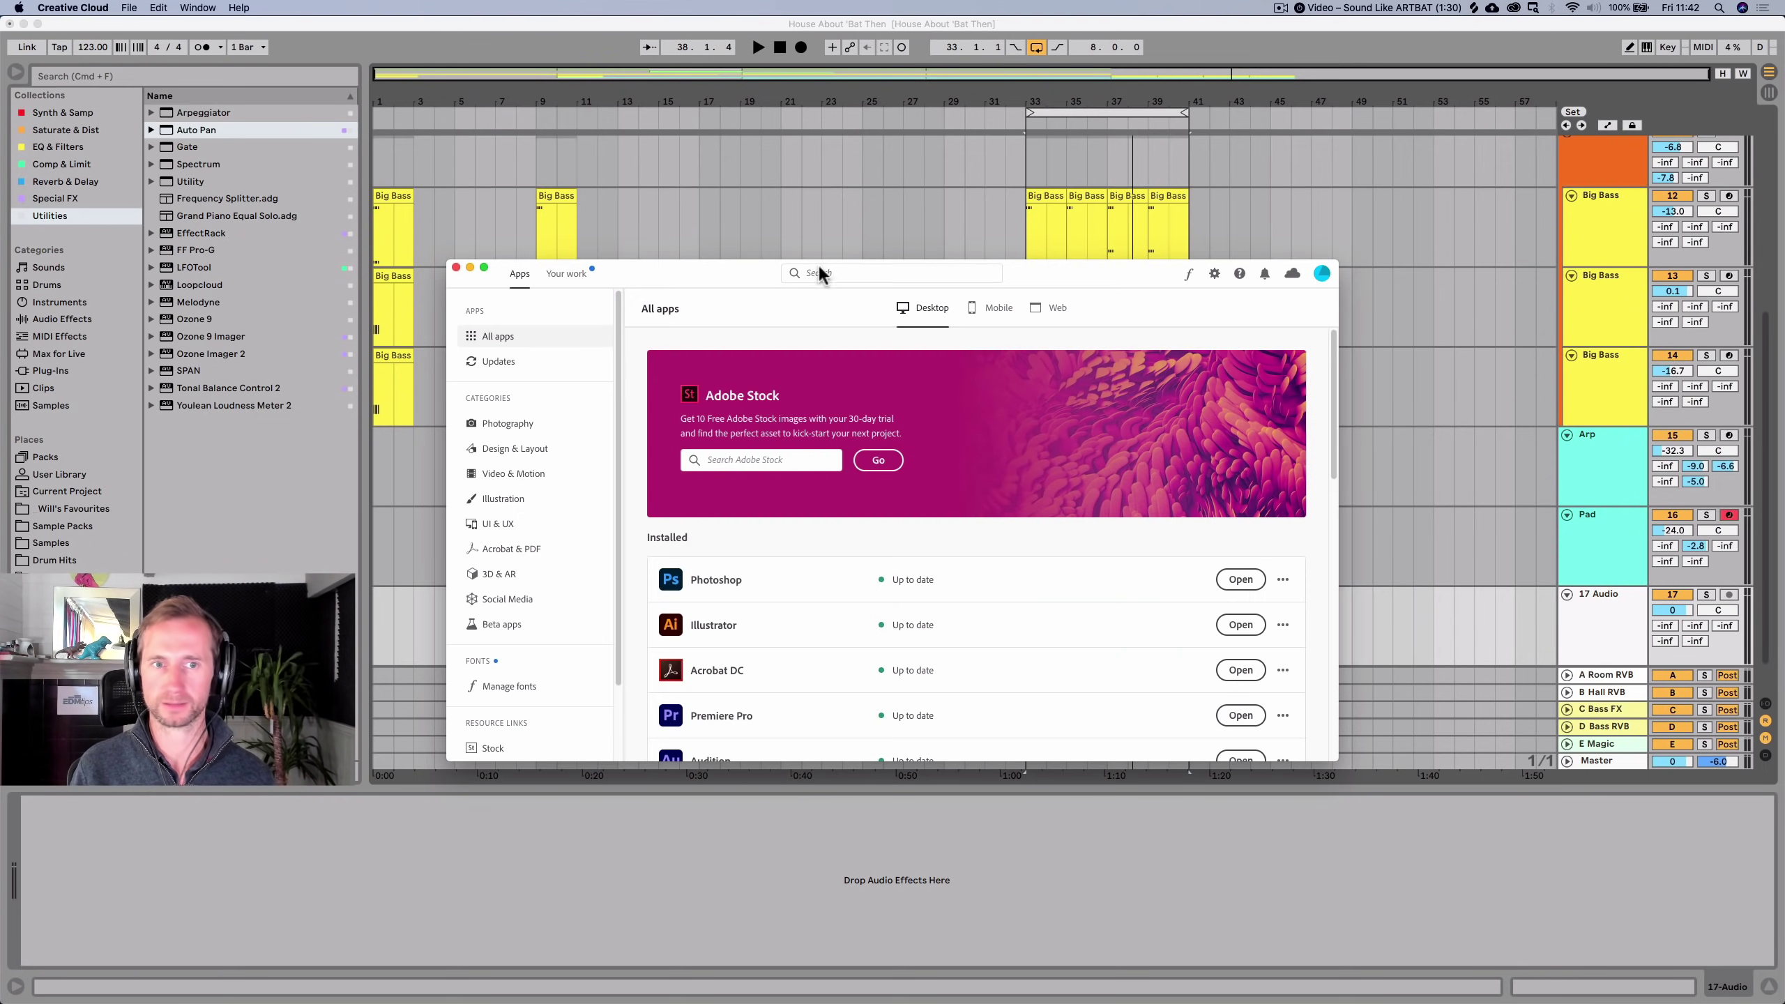
{"action": "key", "text": "super"}
{"action": "key", "text": "super+w"}
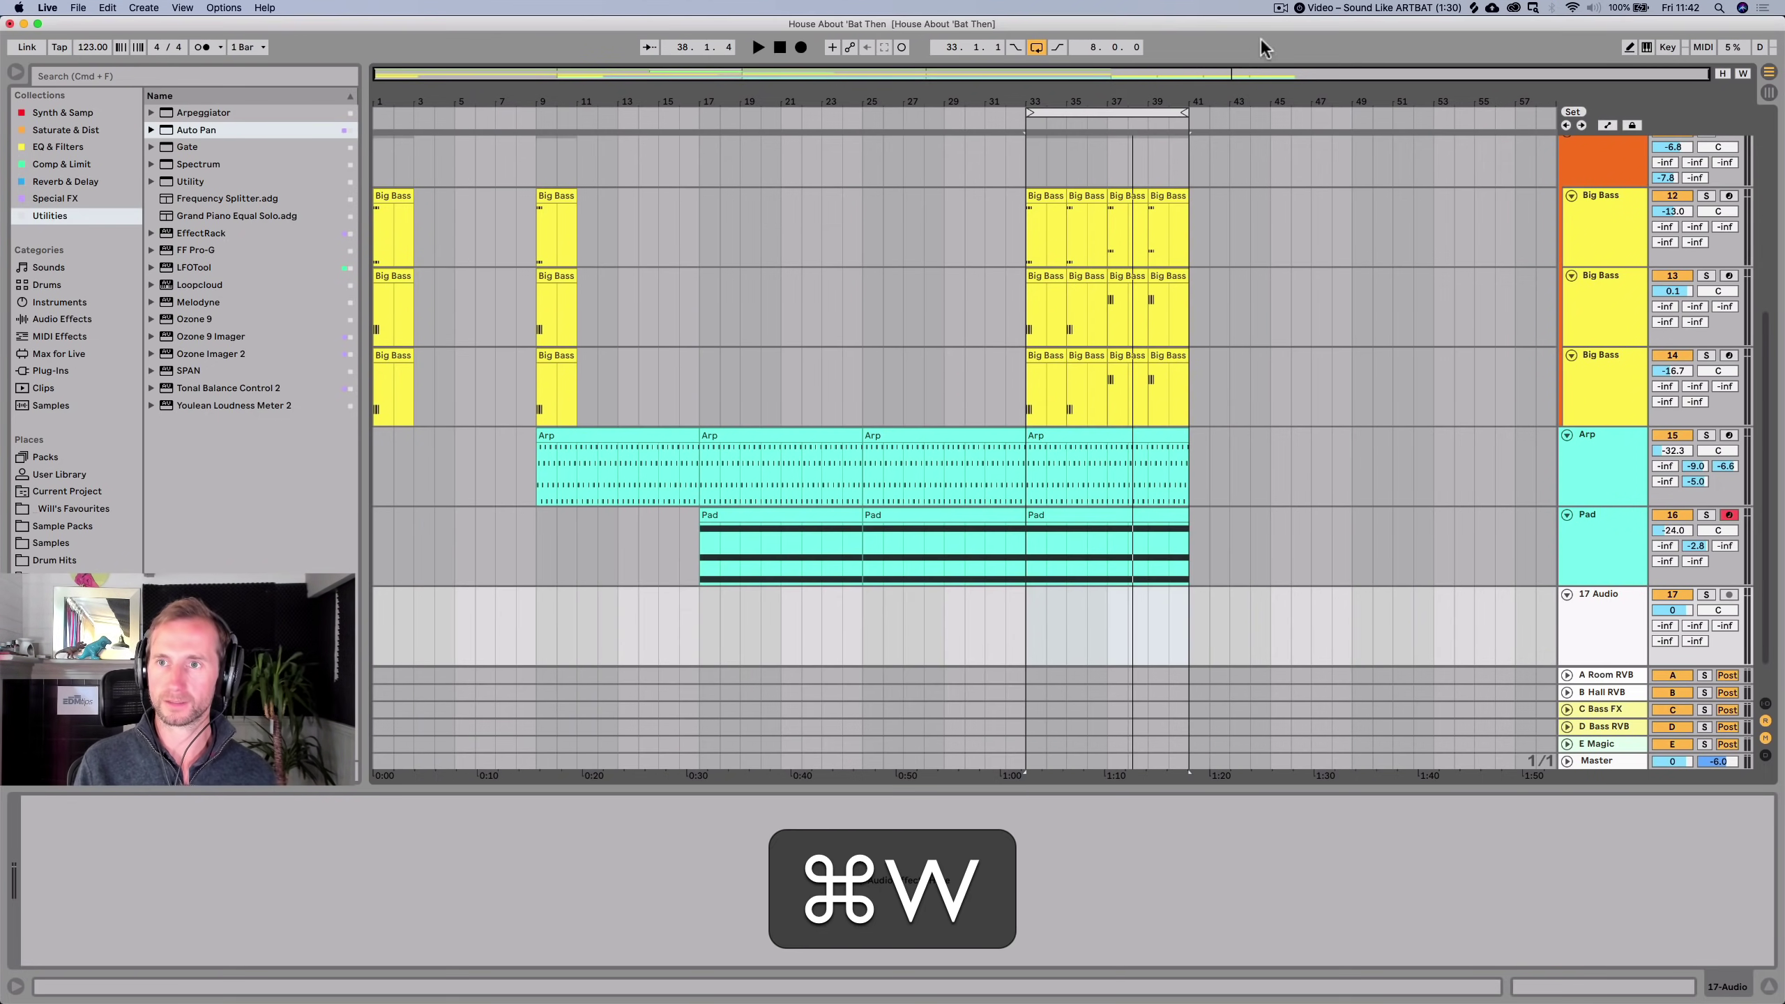
Switch to Splice, download C&S_Chants2_Dry_Gm_140_Hey_hey_hey.wav and place it from the recently added samples on the new audio track at bar 33.
{"action": "left_click", "coordinate": [1491, 8]}
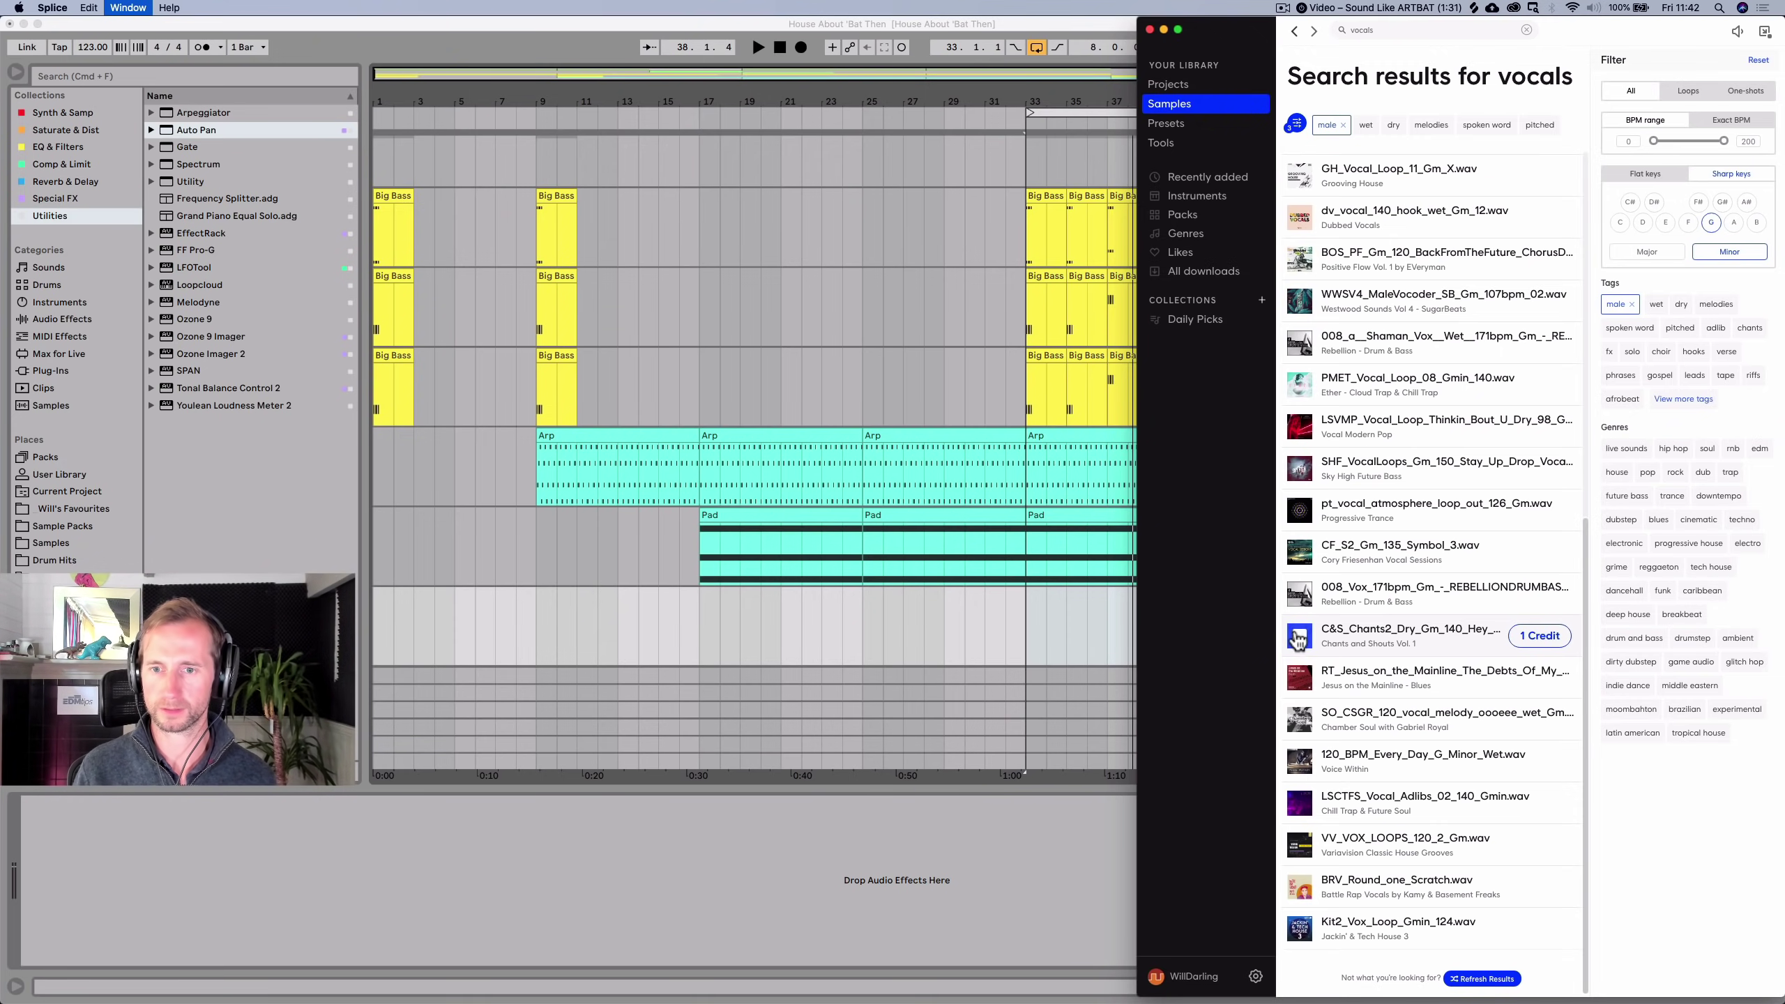
{"action": "left_click", "coordinate": [1540, 637]}
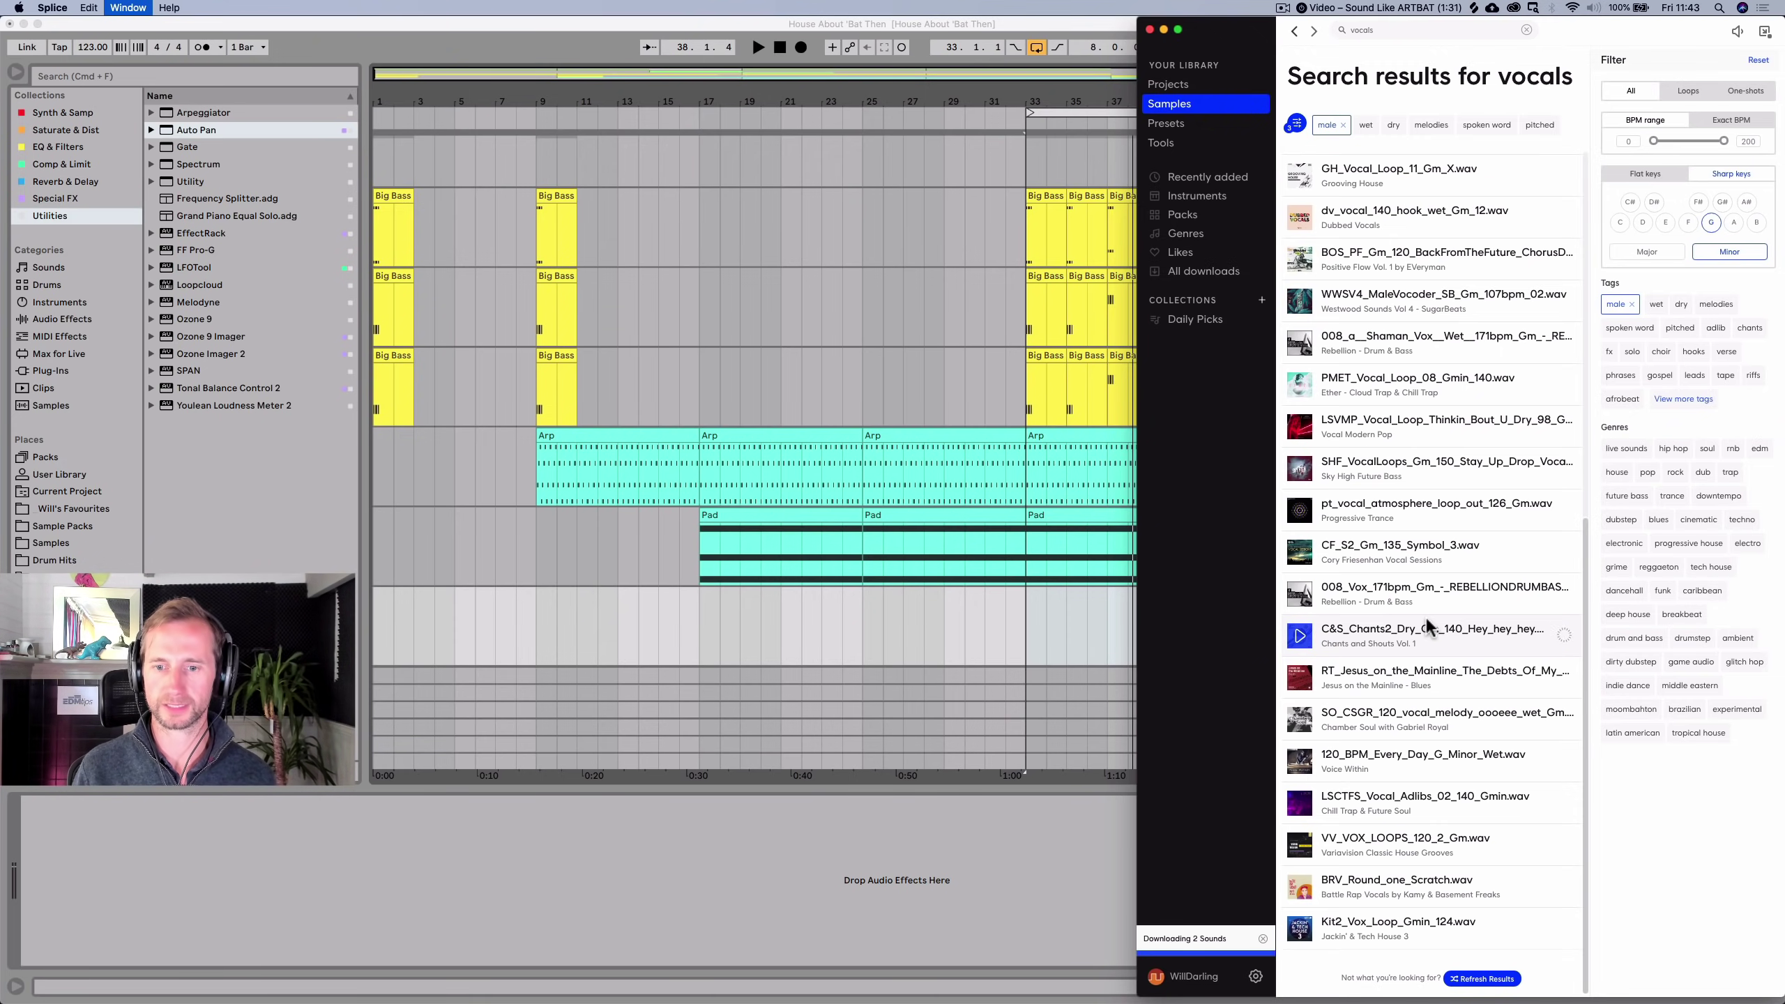
{"action": "left_click", "coordinate": [1193, 203]}
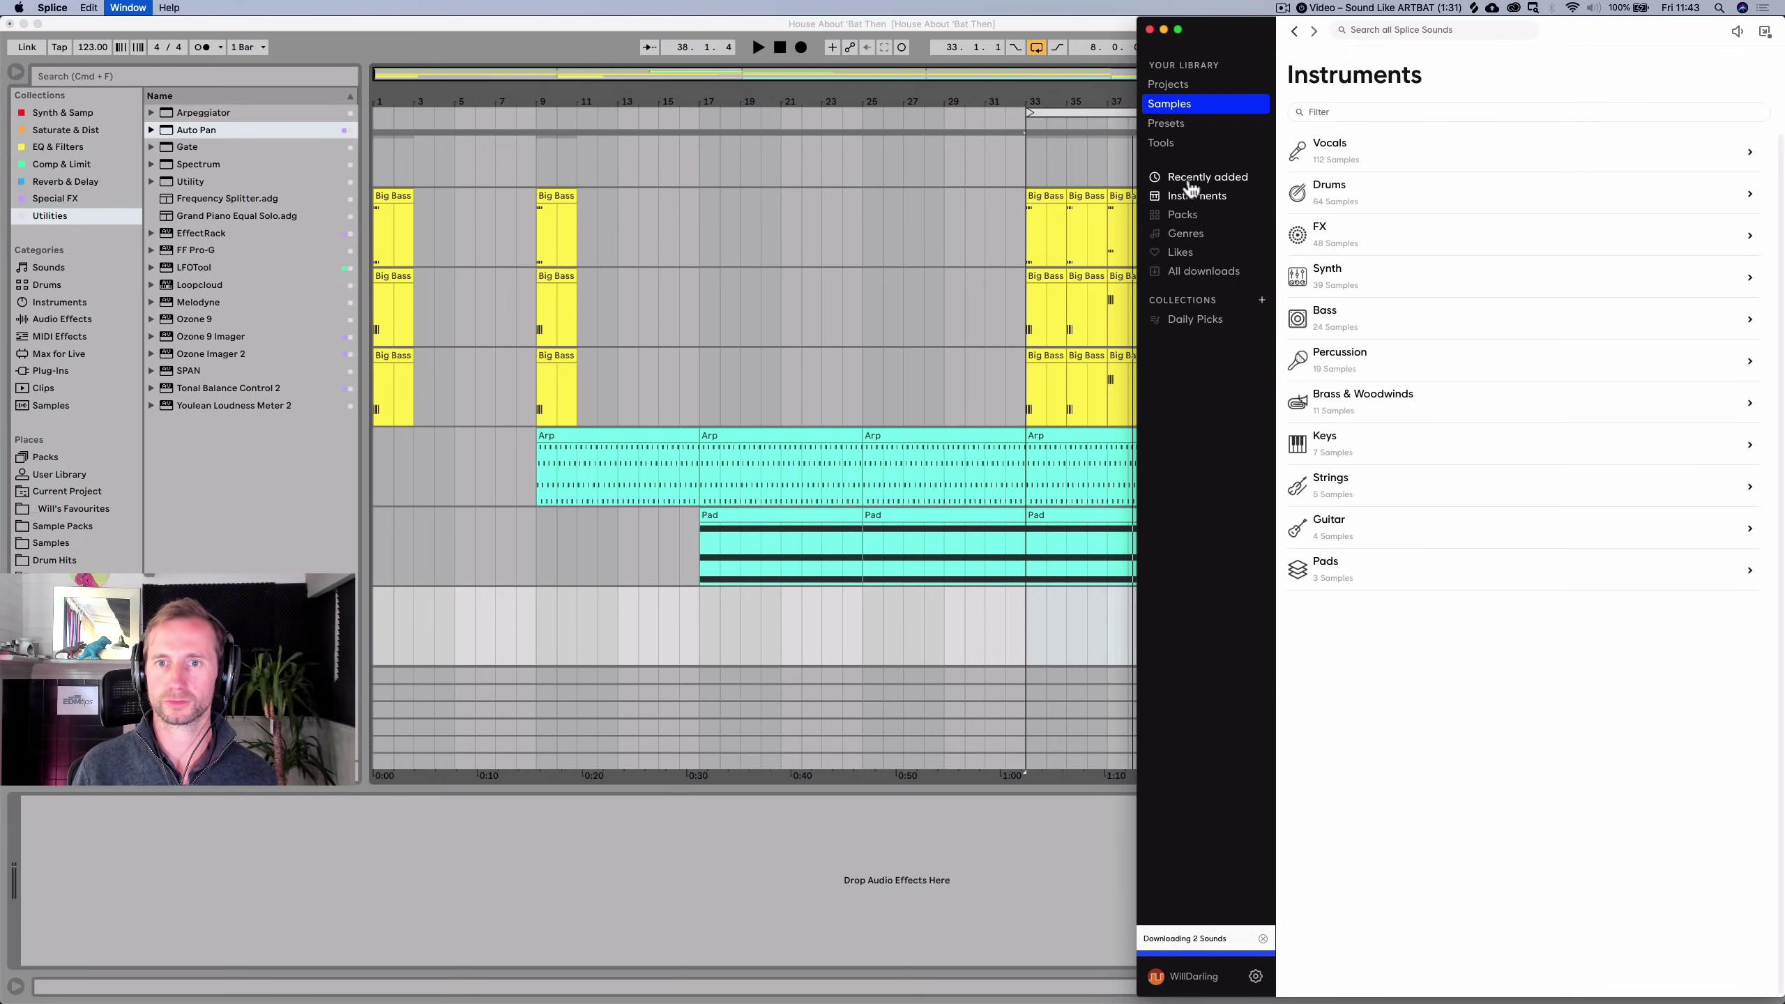
{"action": "left_click", "coordinate": [1192, 177]}
{"action": "left_click_drag", "start_coordinate": [1344, 116], "coordinate": [1020, 631]}
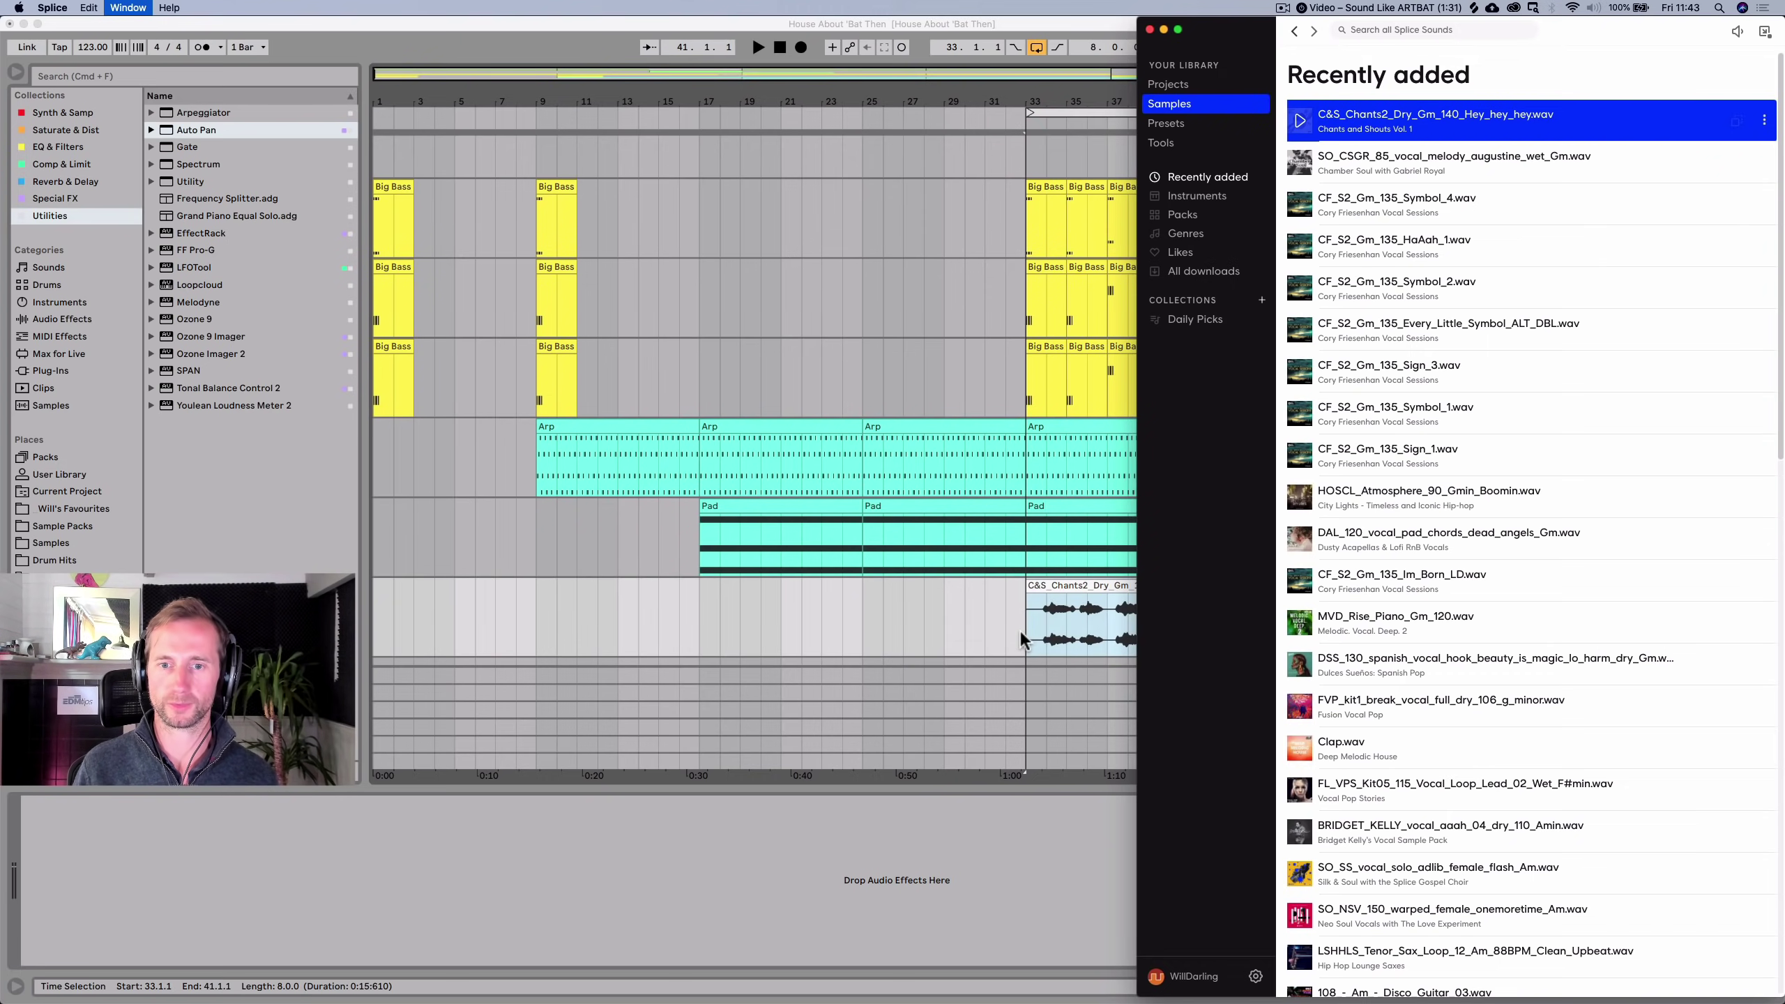
Open the chant clip's details and set its original tempo to 140 BPM, as given in the sample's name.
{"action": "left_click", "coordinate": [1012, 585]}
{"action": "double_click", "coordinate": [1111, 588]}
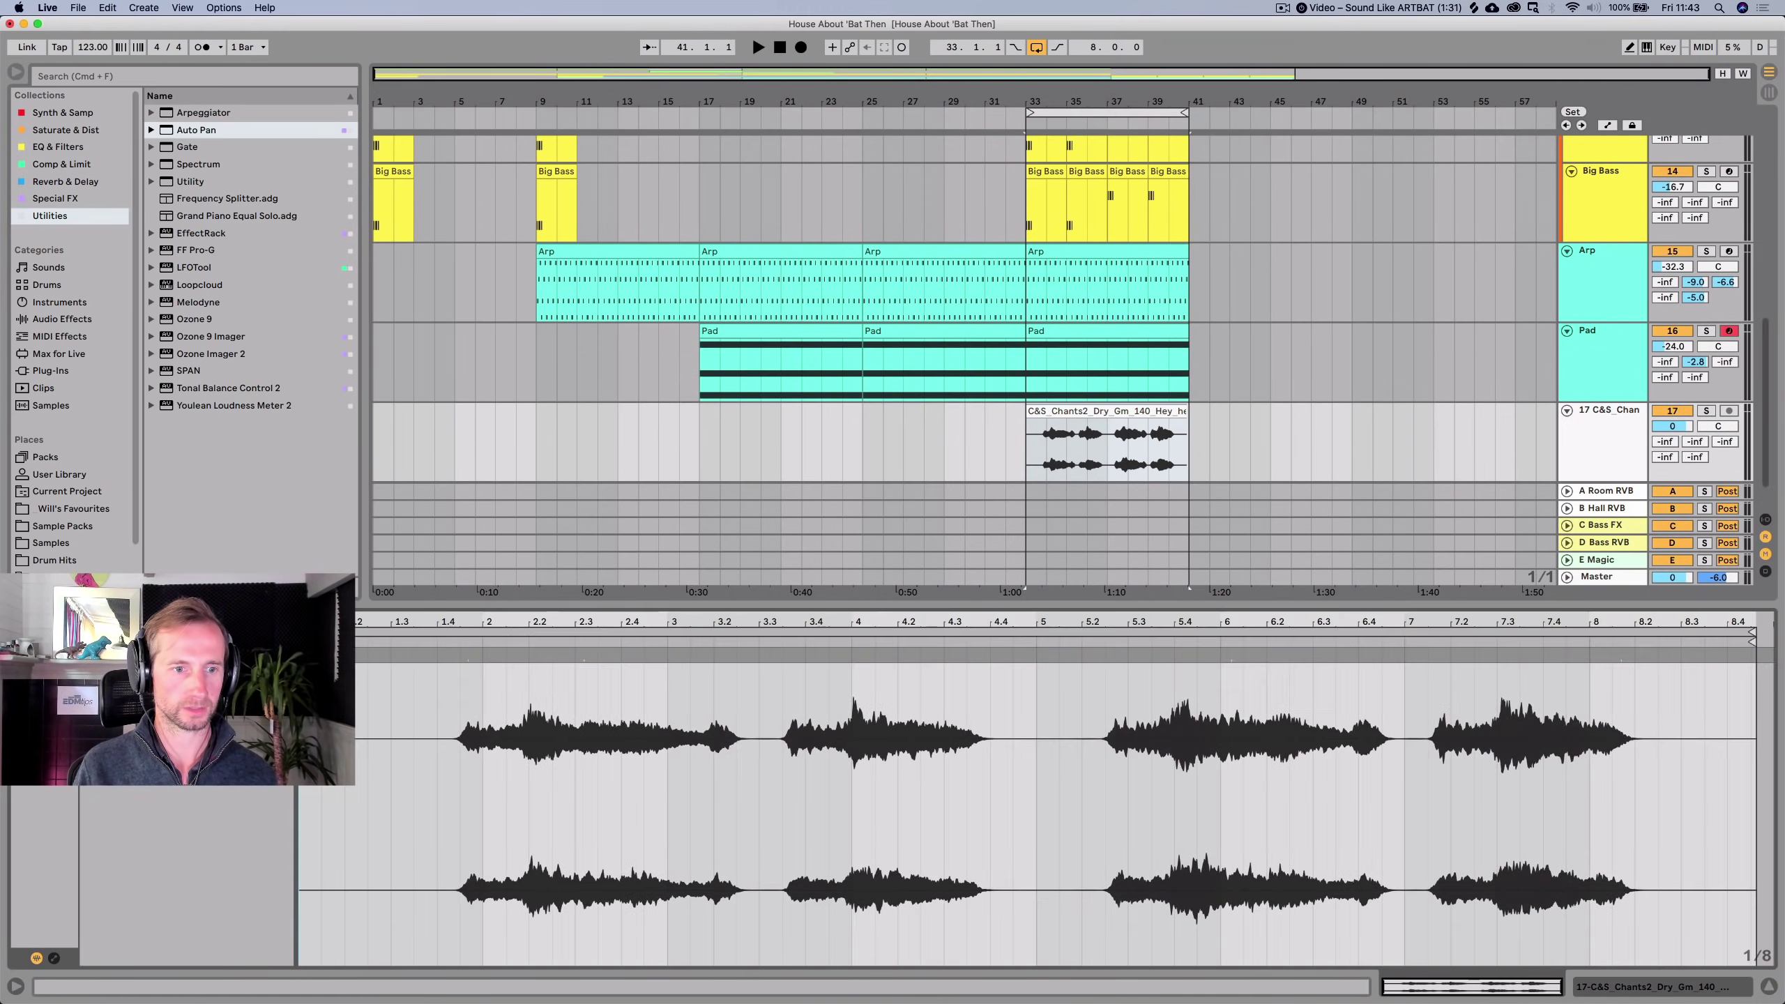
{"action": "key", "text": "4"}
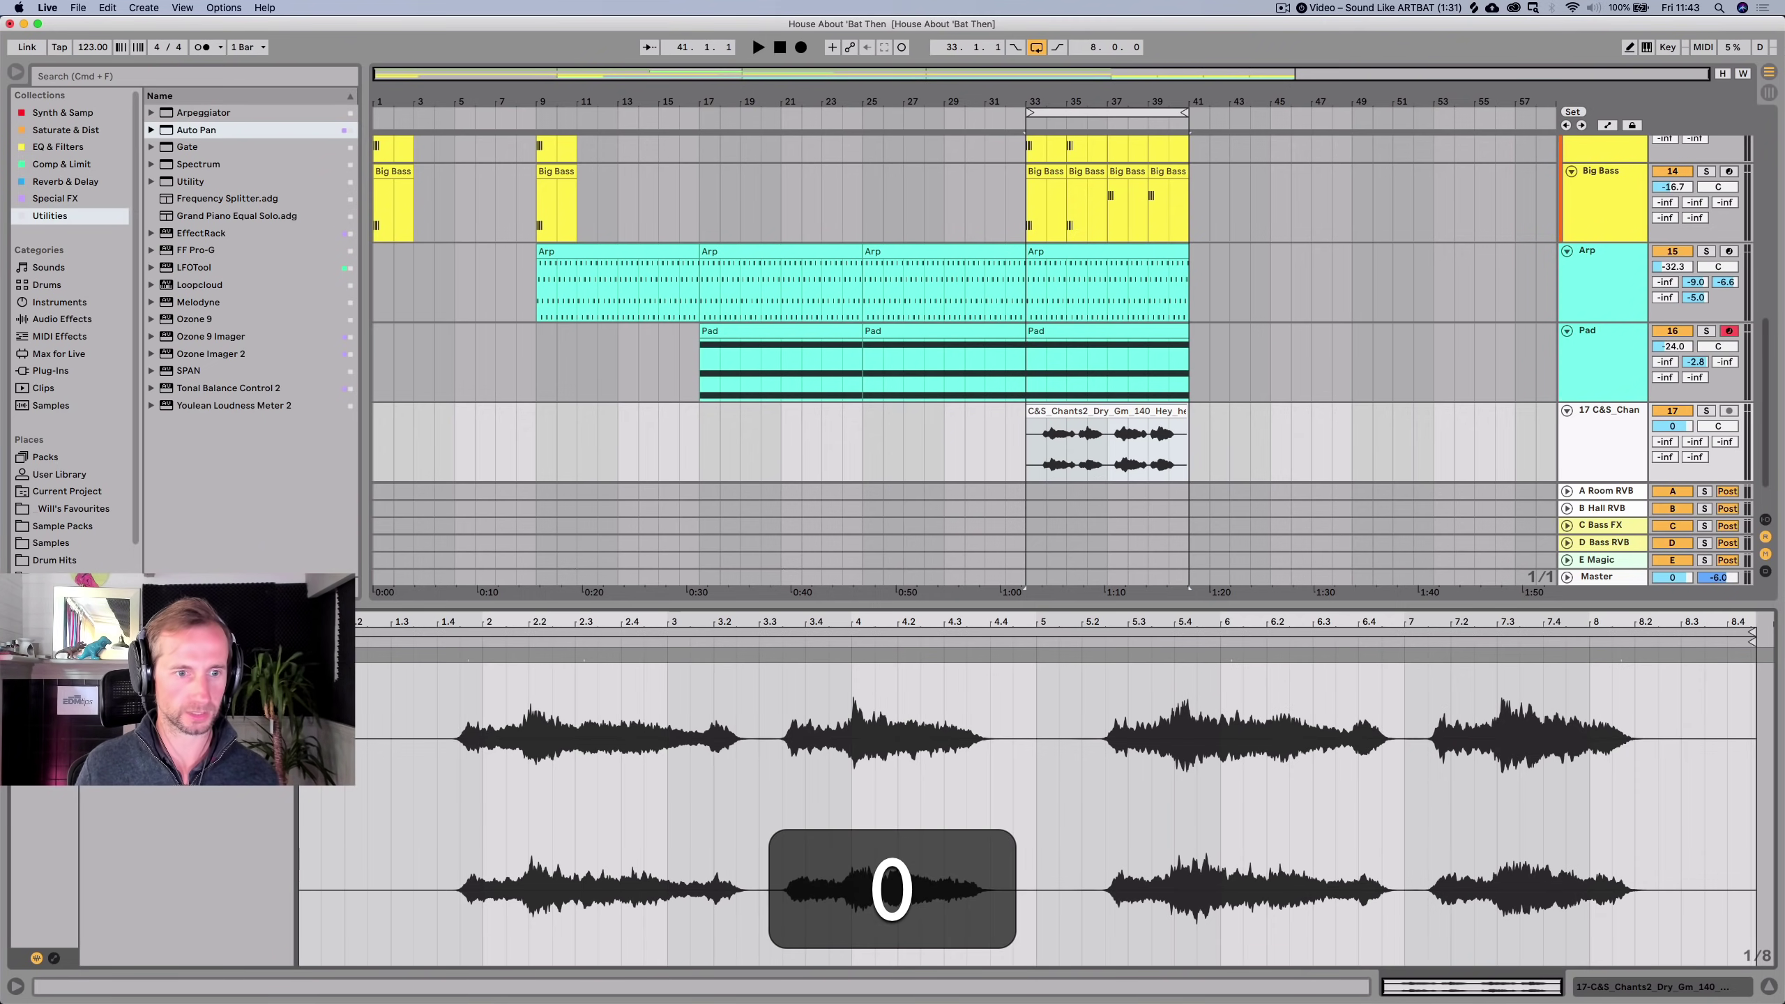
{"action": "key", "text": "Return"}
{"action": "left_click", "coordinate": [205, 800]}
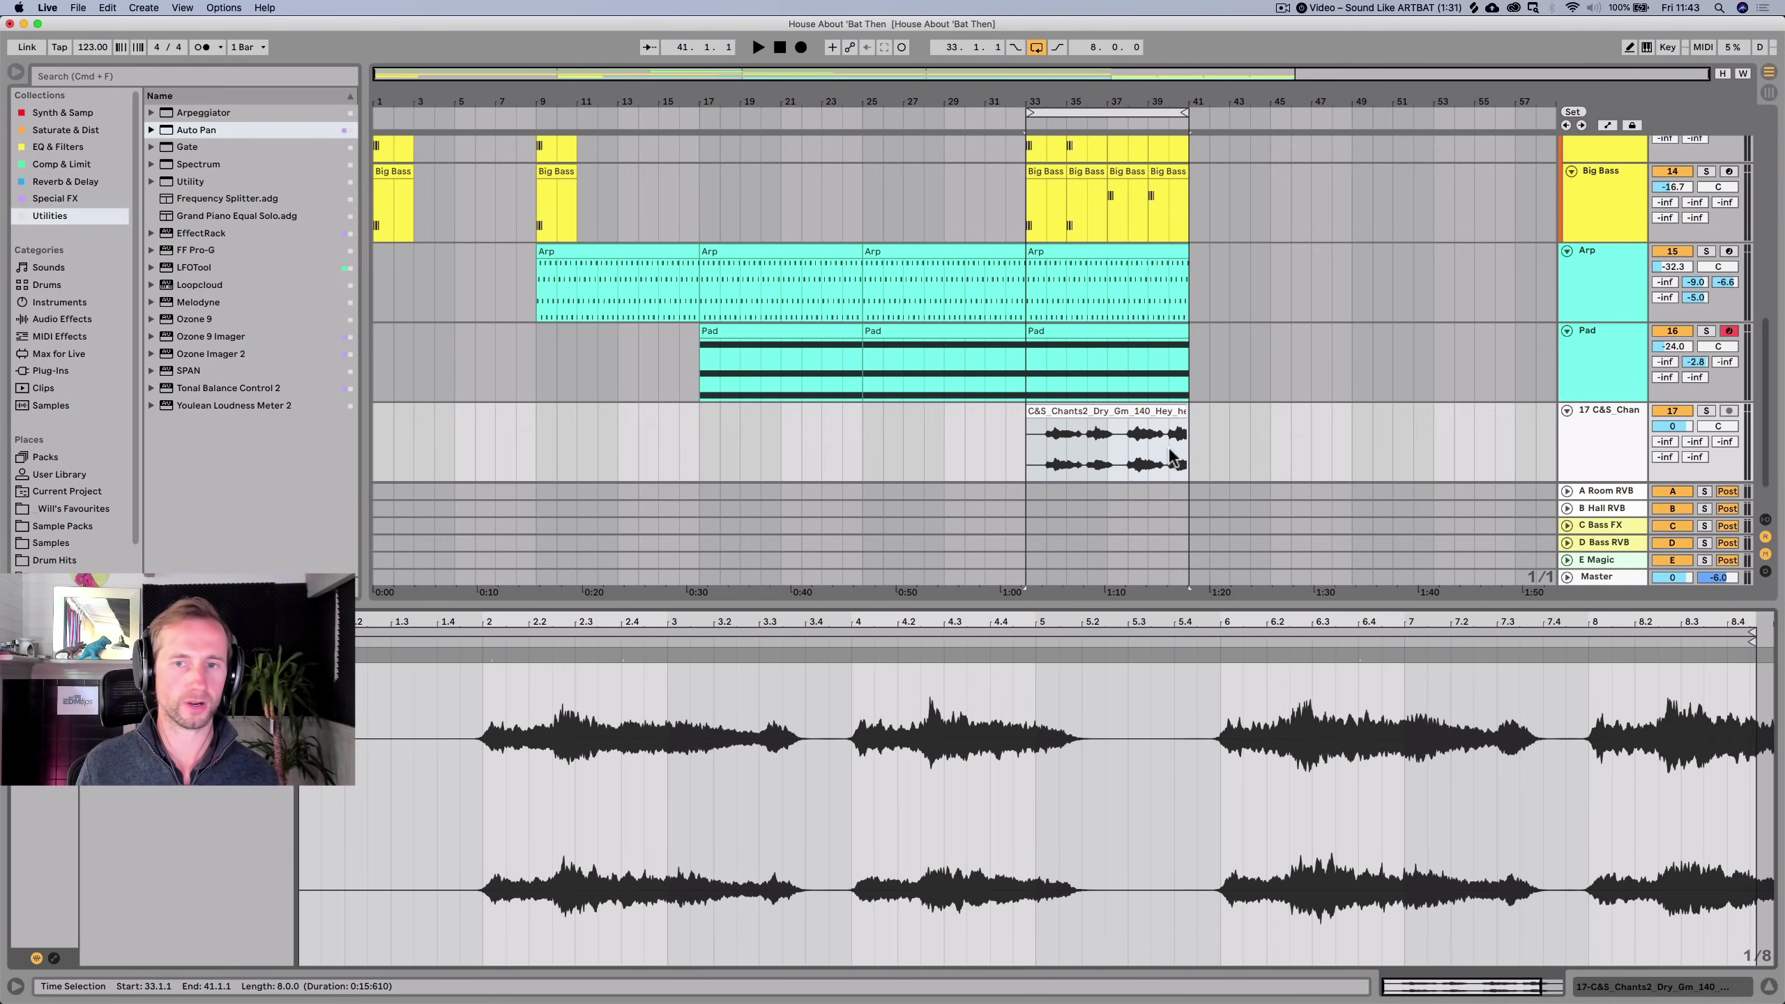
Move the chant clip one bar earlier to start at bar 32 and extend its end to bar 41.
{"action": "left_click", "coordinate": [1018, 453]}
{"action": "left_click_drag", "start_coordinate": [1057, 414], "coordinate": [1043, 419]}
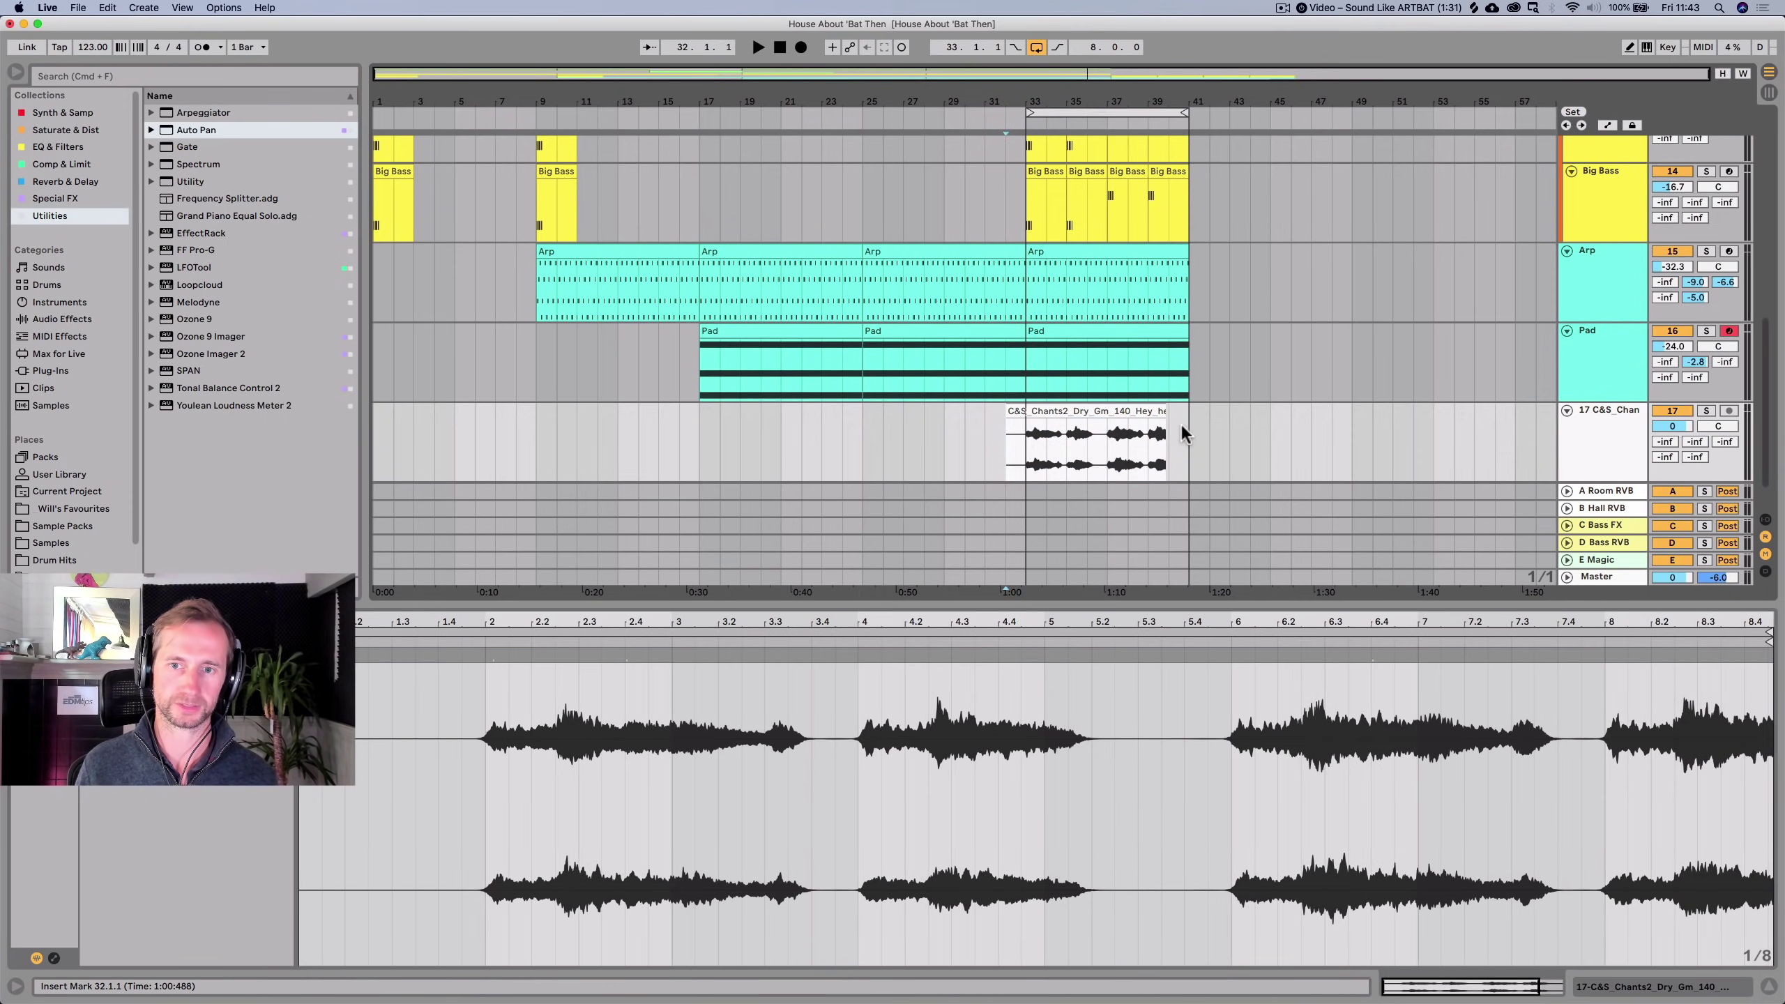
{"action": "left_click_drag", "start_coordinate": [1163, 412], "coordinate": [1206, 415]}
Play the chant and set its track volume to -5.2 dB and its B Hall RVB send to -7.5 dB.
{"action": "key", "text": "space"}
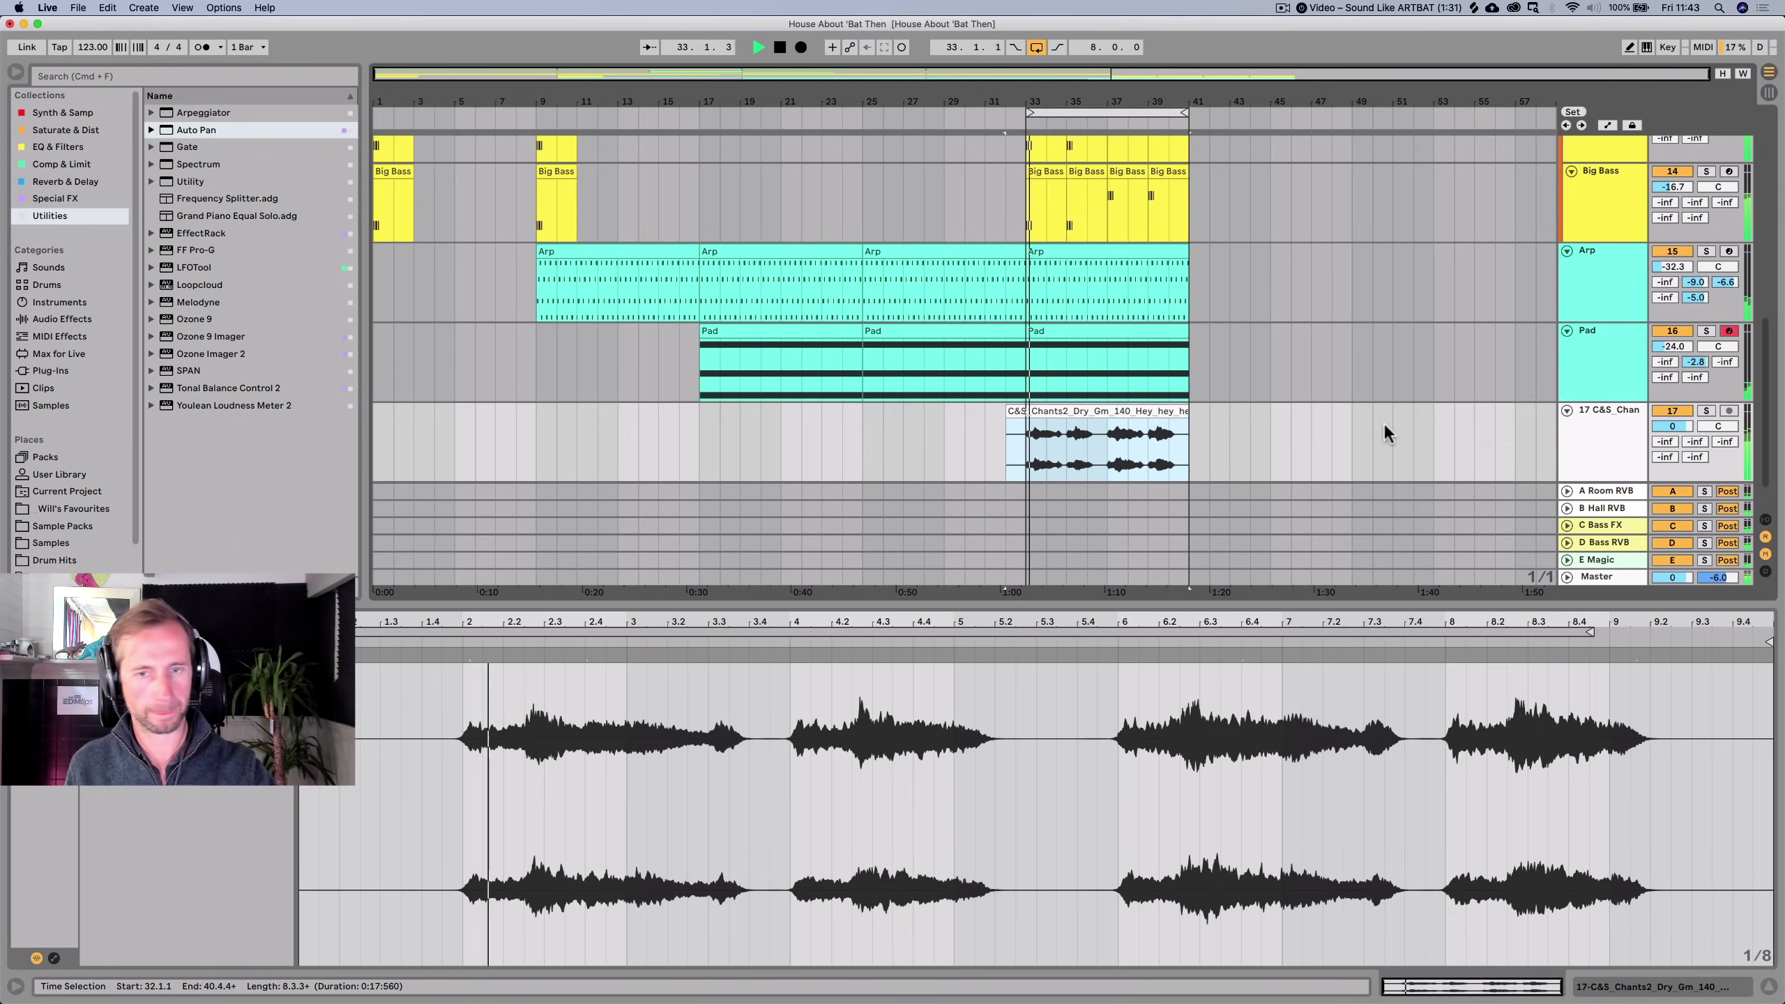
{"action": "scroll", "coordinate": [1677, 424], "scroll_direction": "down", "scroll_amount": 5}
{"action": "key", "text": "space"}
{"action": "key", "text": "space"}
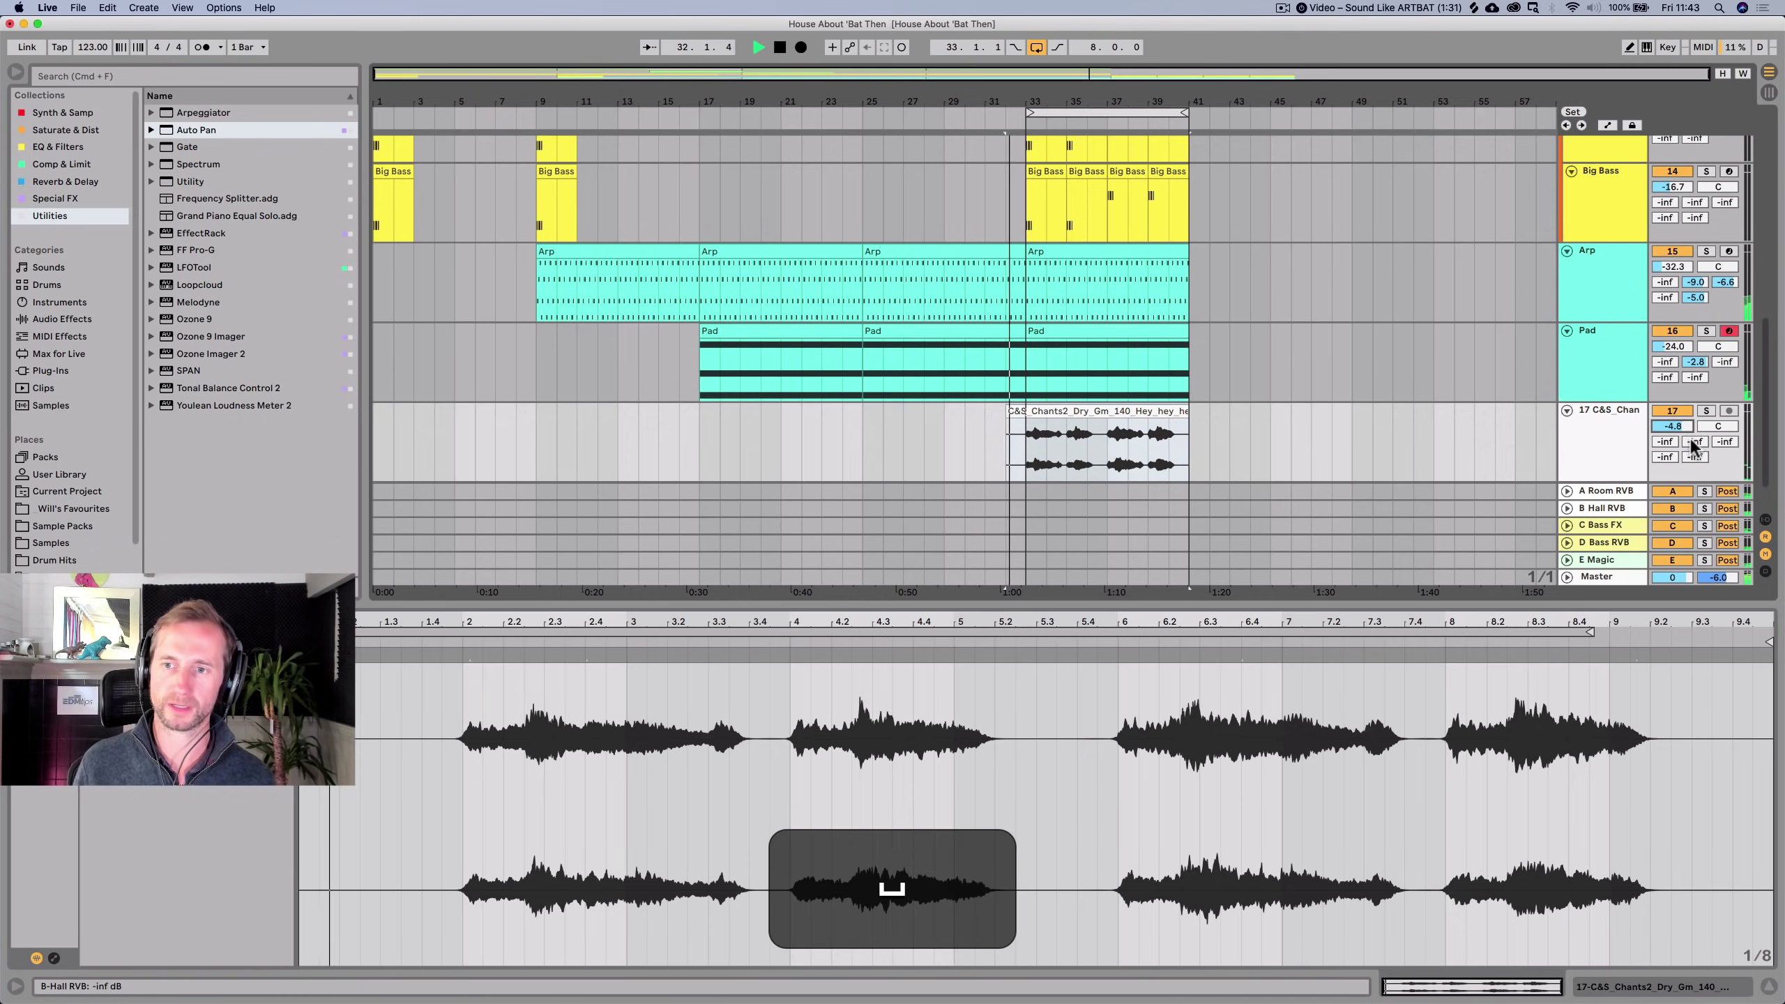
{"action": "mouse_move", "coordinate": [1694, 440]}
{"action": "left_mouse_down"}
{"action": "mouse_move", "coordinate": [1694, 393]}
{"action": "mouse_move", "coordinate": [1677, 435]}
{"action": "left_mouse_up"}
{"action": "left_click", "coordinate": [1676, 426], "text": "super"}
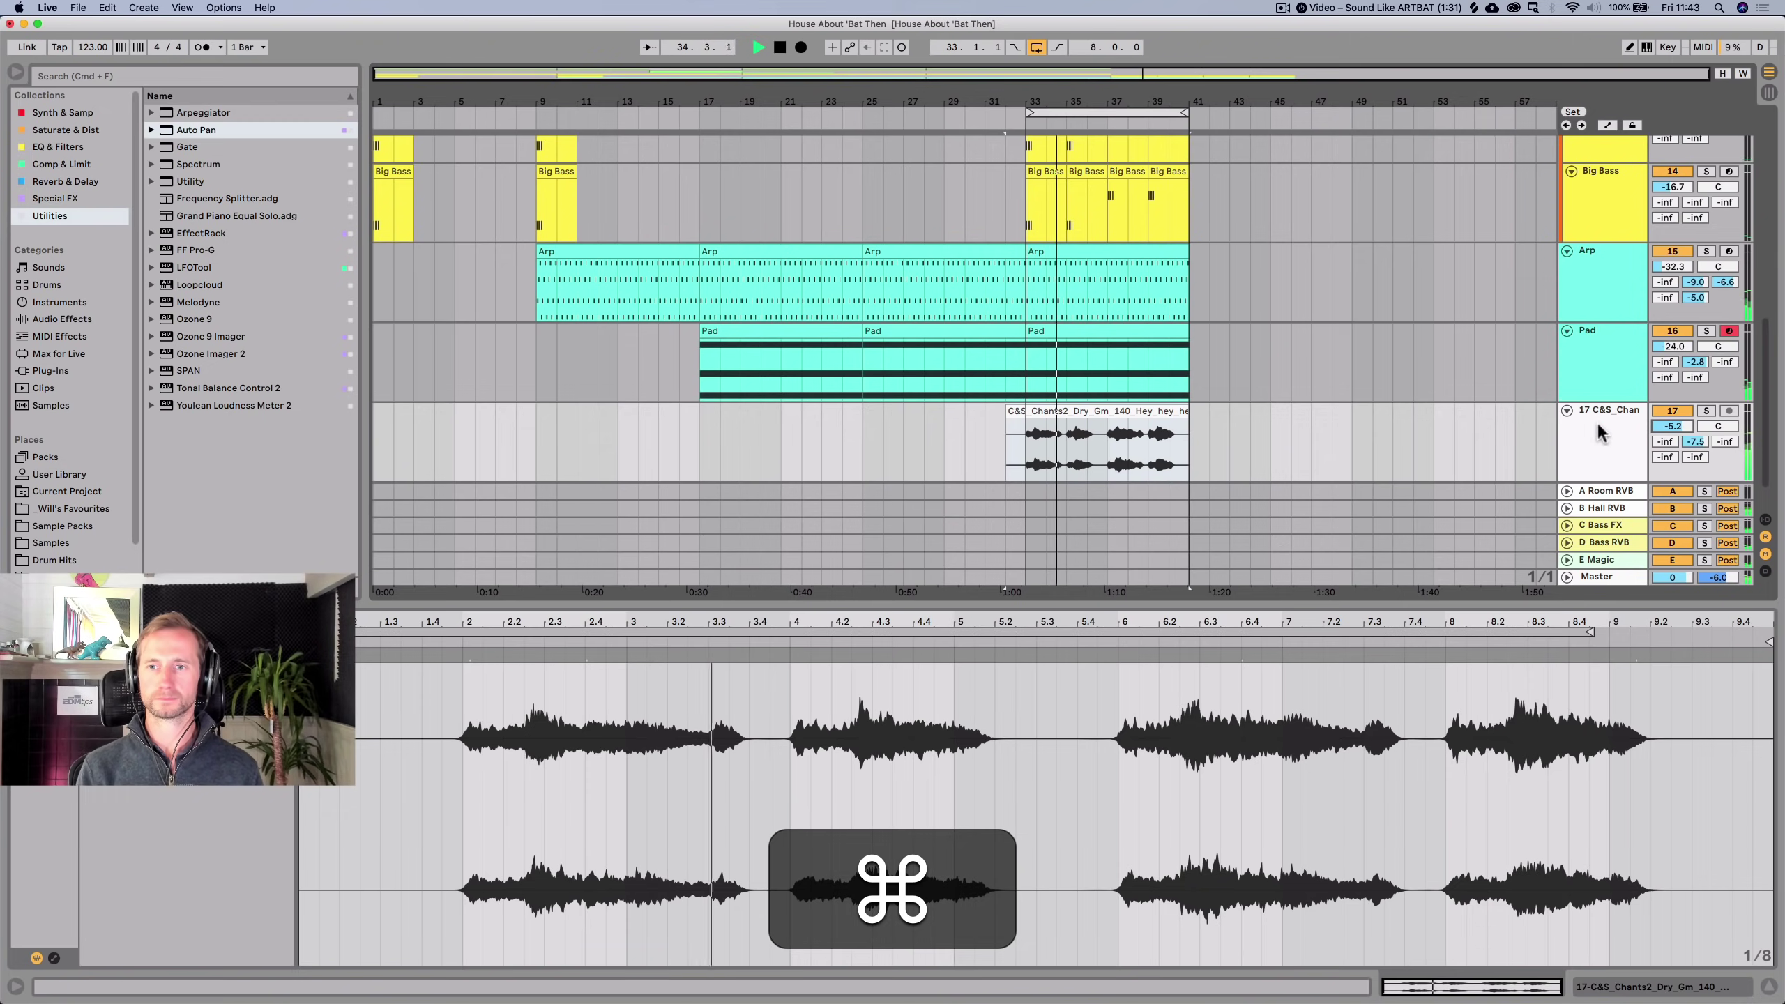
Stop playback, split the chant clip at bar 35 and move the second part to bar 37.
{"action": "double_click", "coordinate": [1598, 425]}
{"action": "left_click", "coordinate": [1066, 595]}
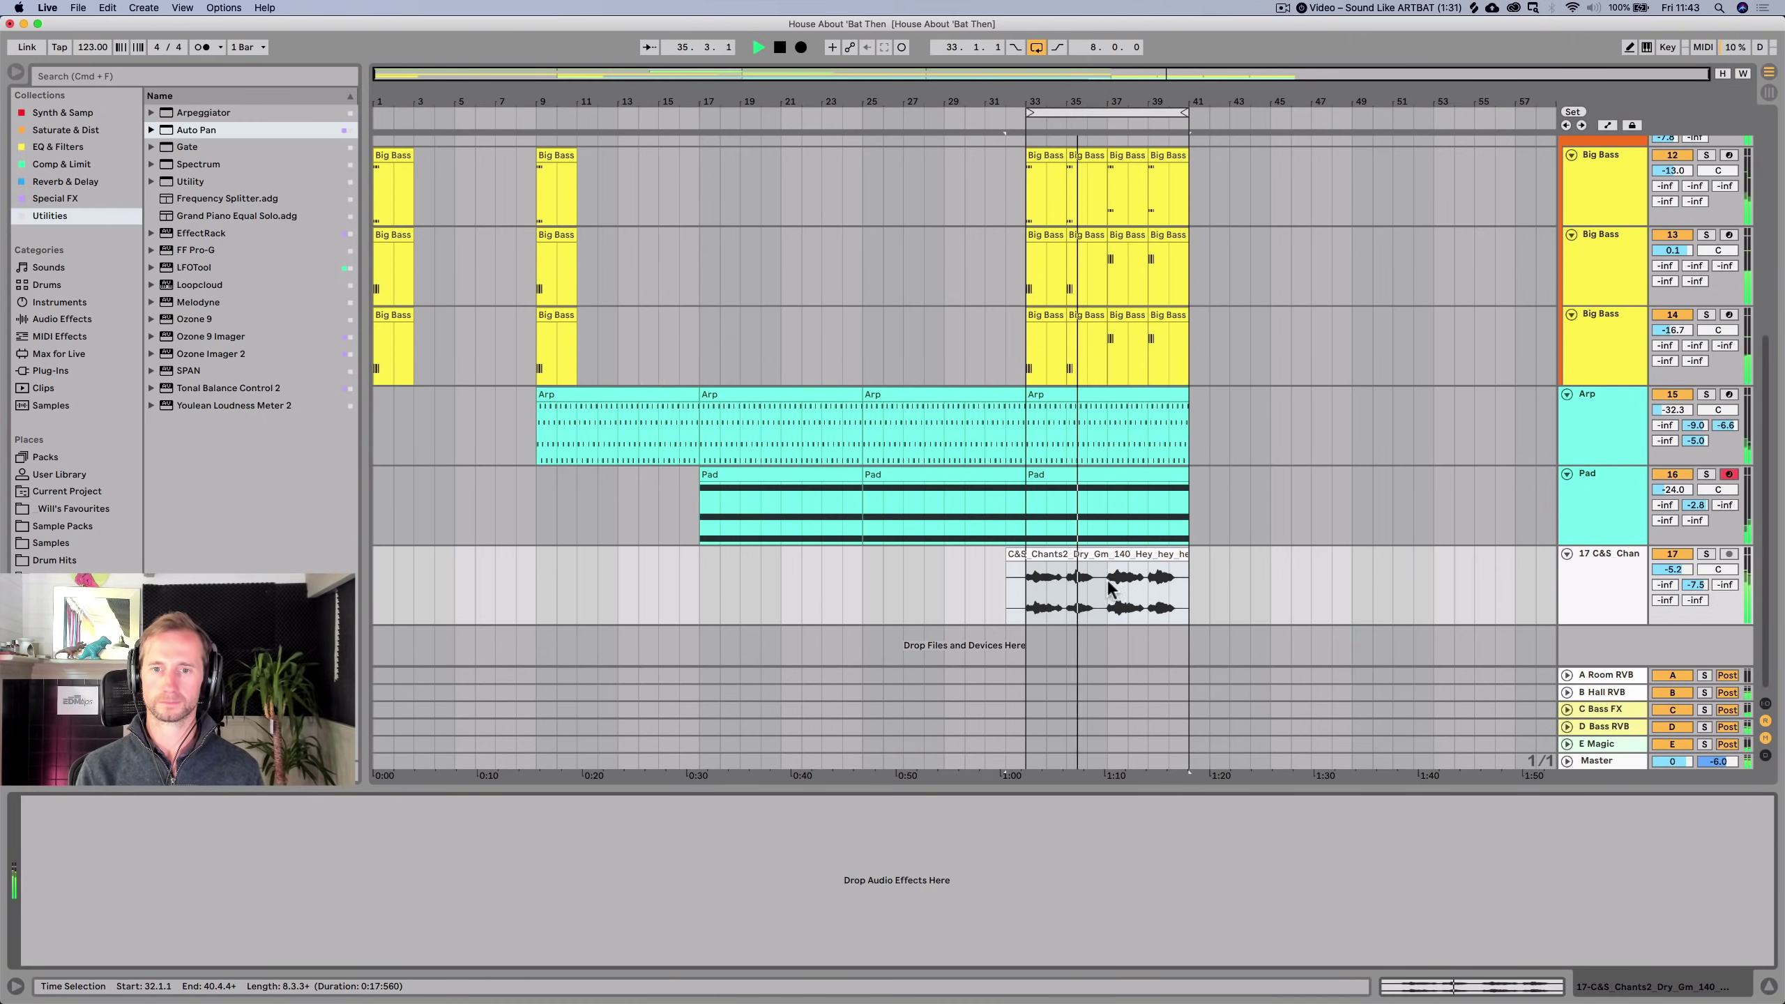
{"action": "key", "text": "space"}
{"action": "key", "text": "super+e"}
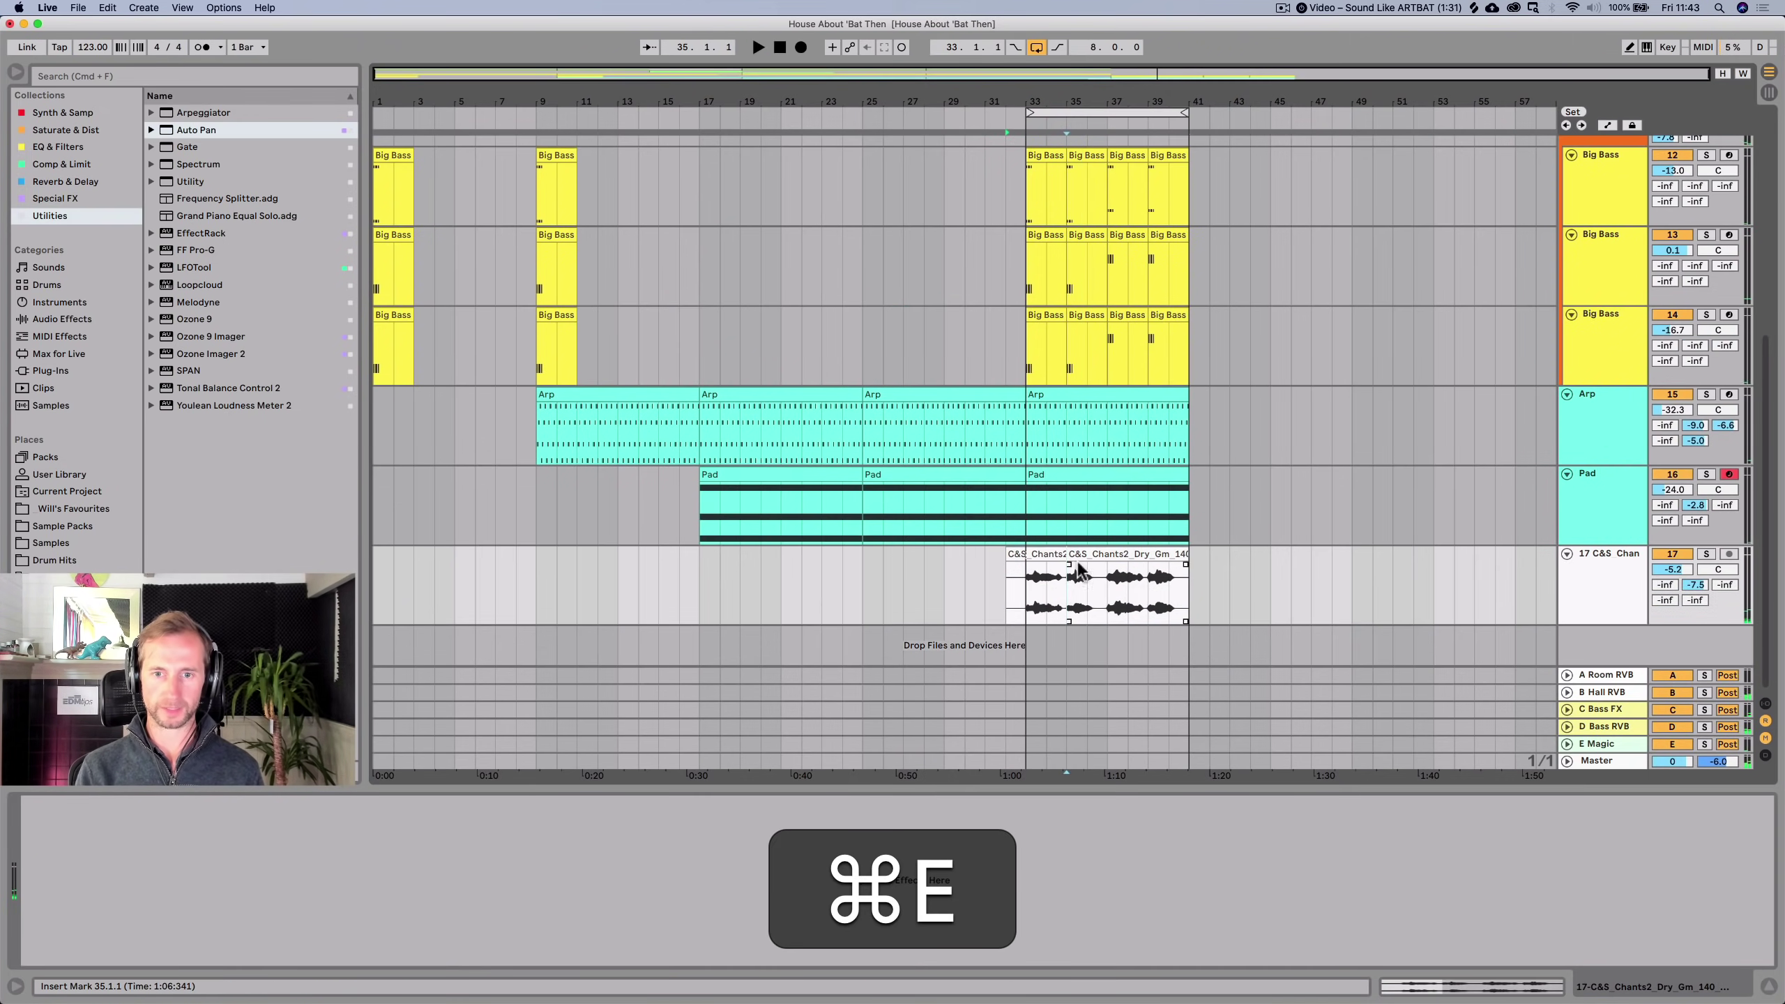
{"action": "left_click_drag", "start_coordinate": [1077, 555], "coordinate": [1118, 556]}
Add an EQ Eight to the chant track and play from bar 33.
{"action": "left_click", "coordinate": [1024, 588]}
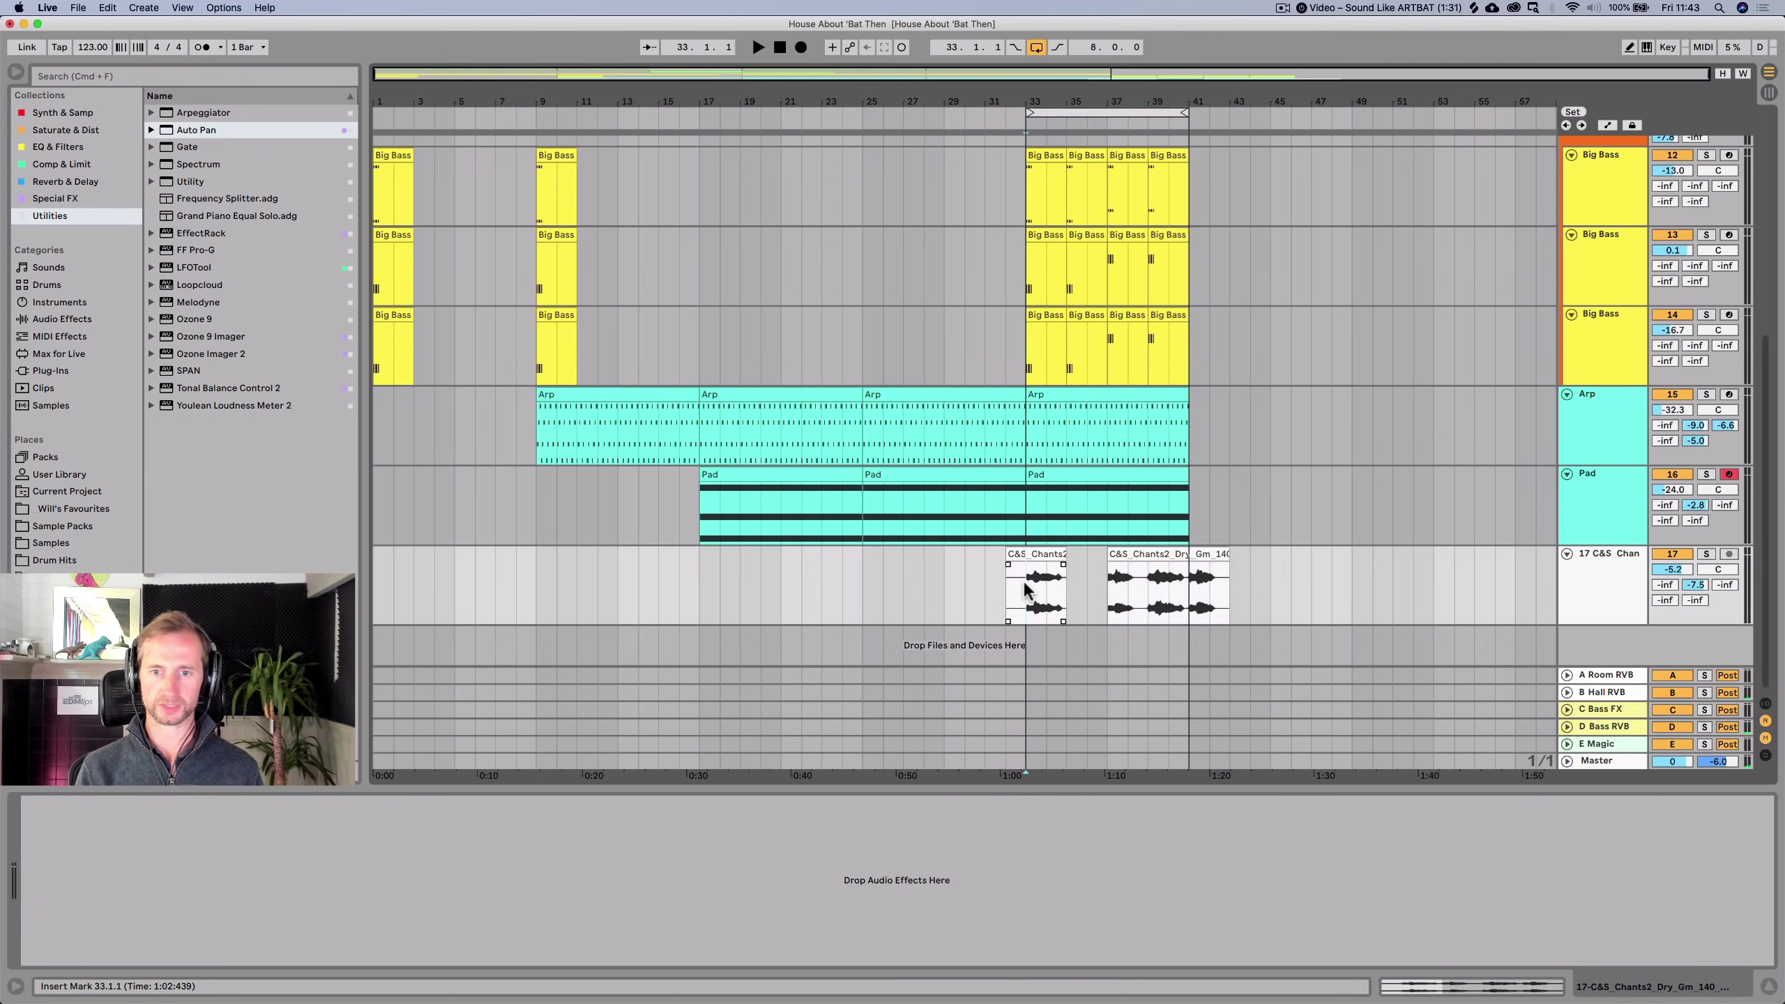
{"action": "left_click", "coordinate": [1573, 564]}
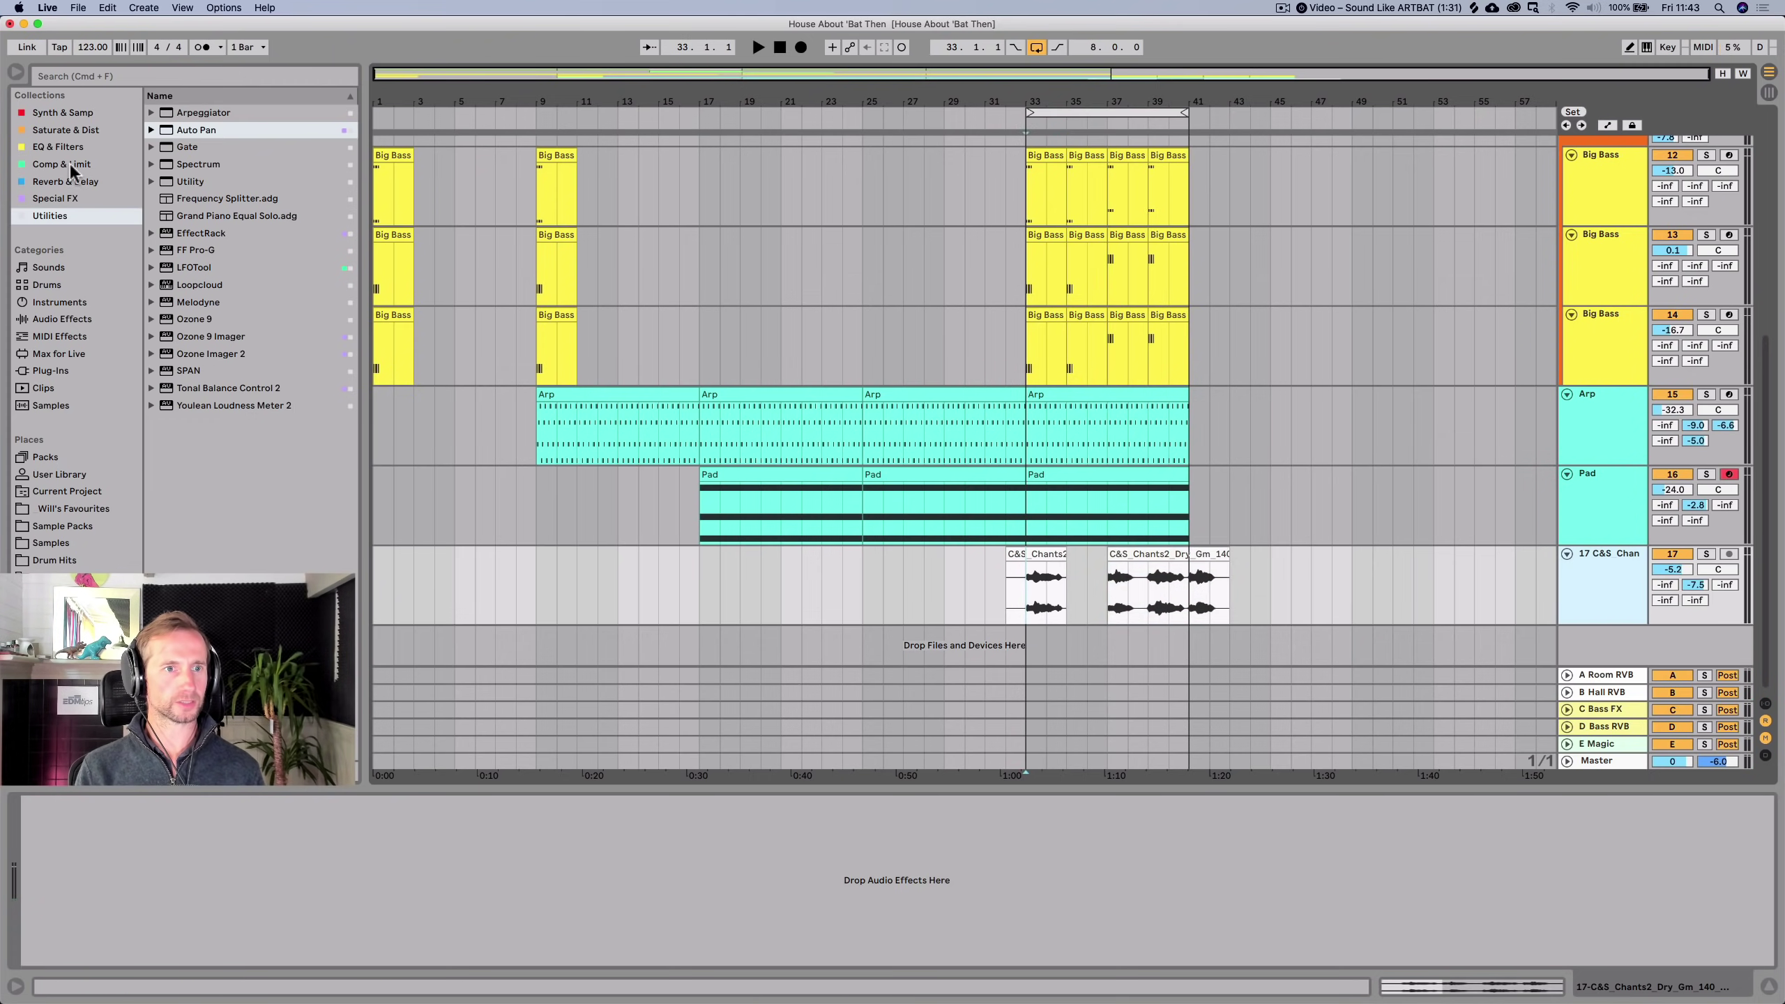
{"action": "left_click", "coordinate": [58, 147]}
{"action": "left_click_drag", "start_coordinate": [172, 790], "coordinate": [179, 821]}
{"action": "key", "text": "space"}
Set EQ Eight band 3 on the chant to a narrow cut at about 625 Hz, with -7.86 dB gain and Q 3.32.
{"action": "left_click", "coordinate": [270, 873]}
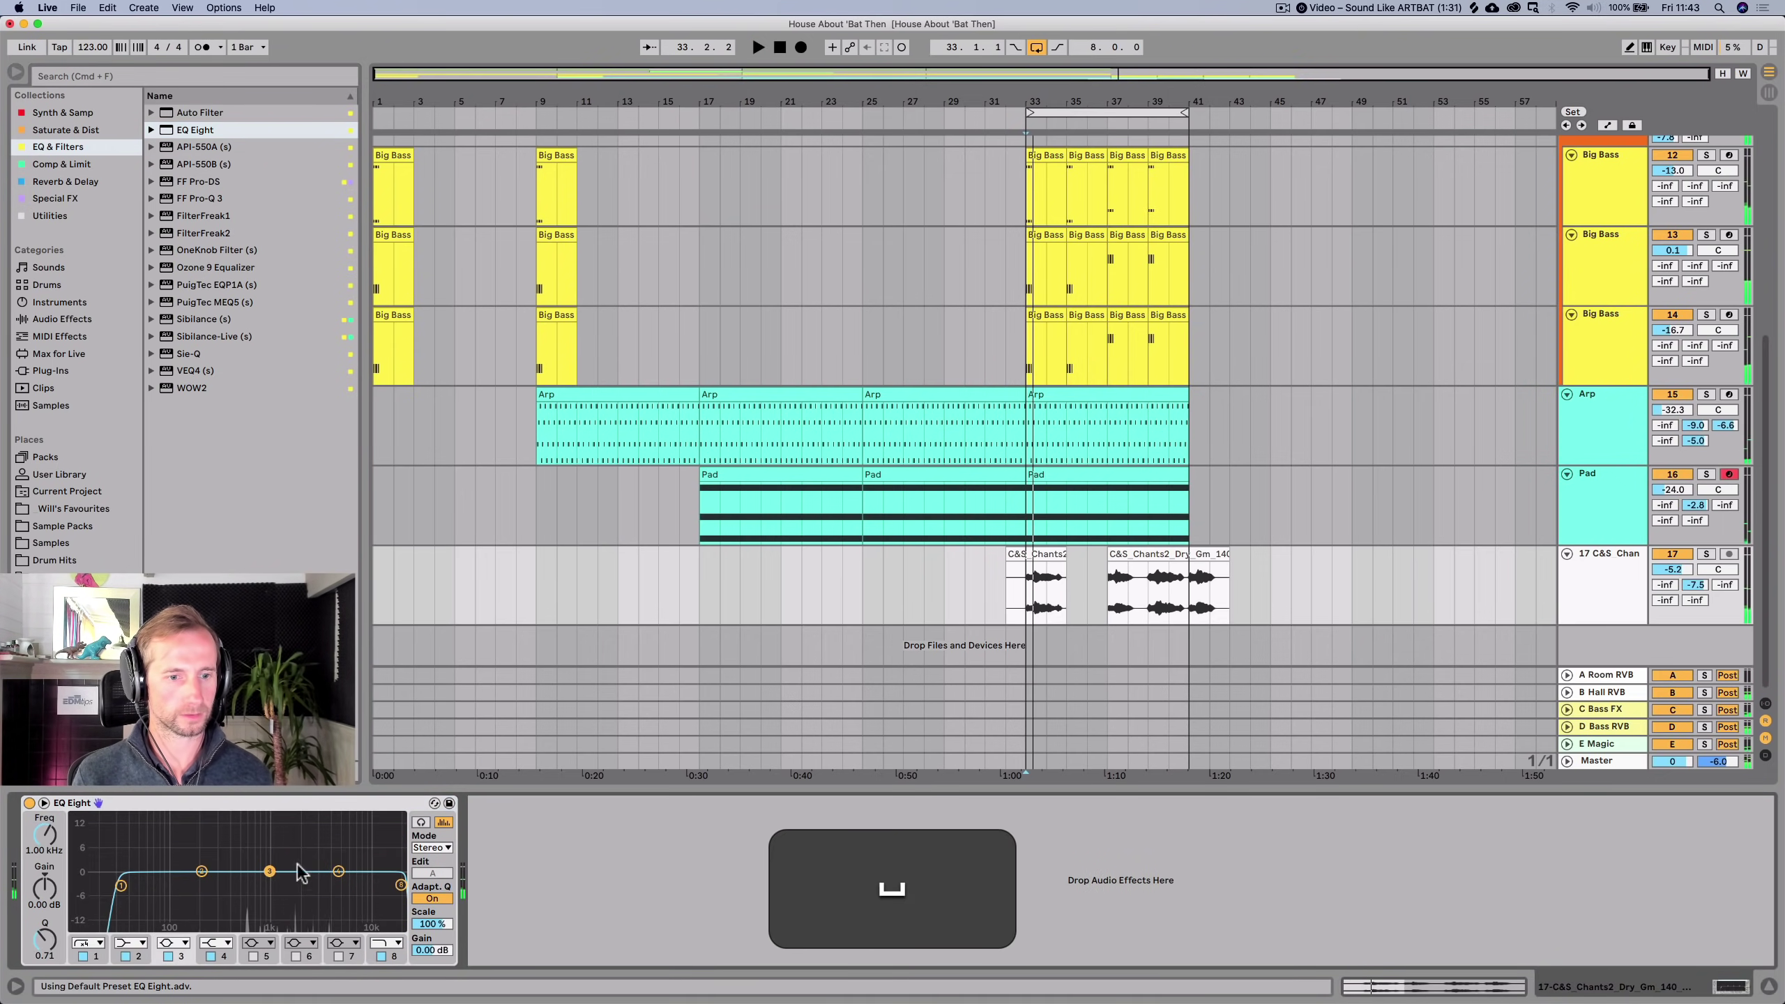
{"action": "key", "text": "super+z"}
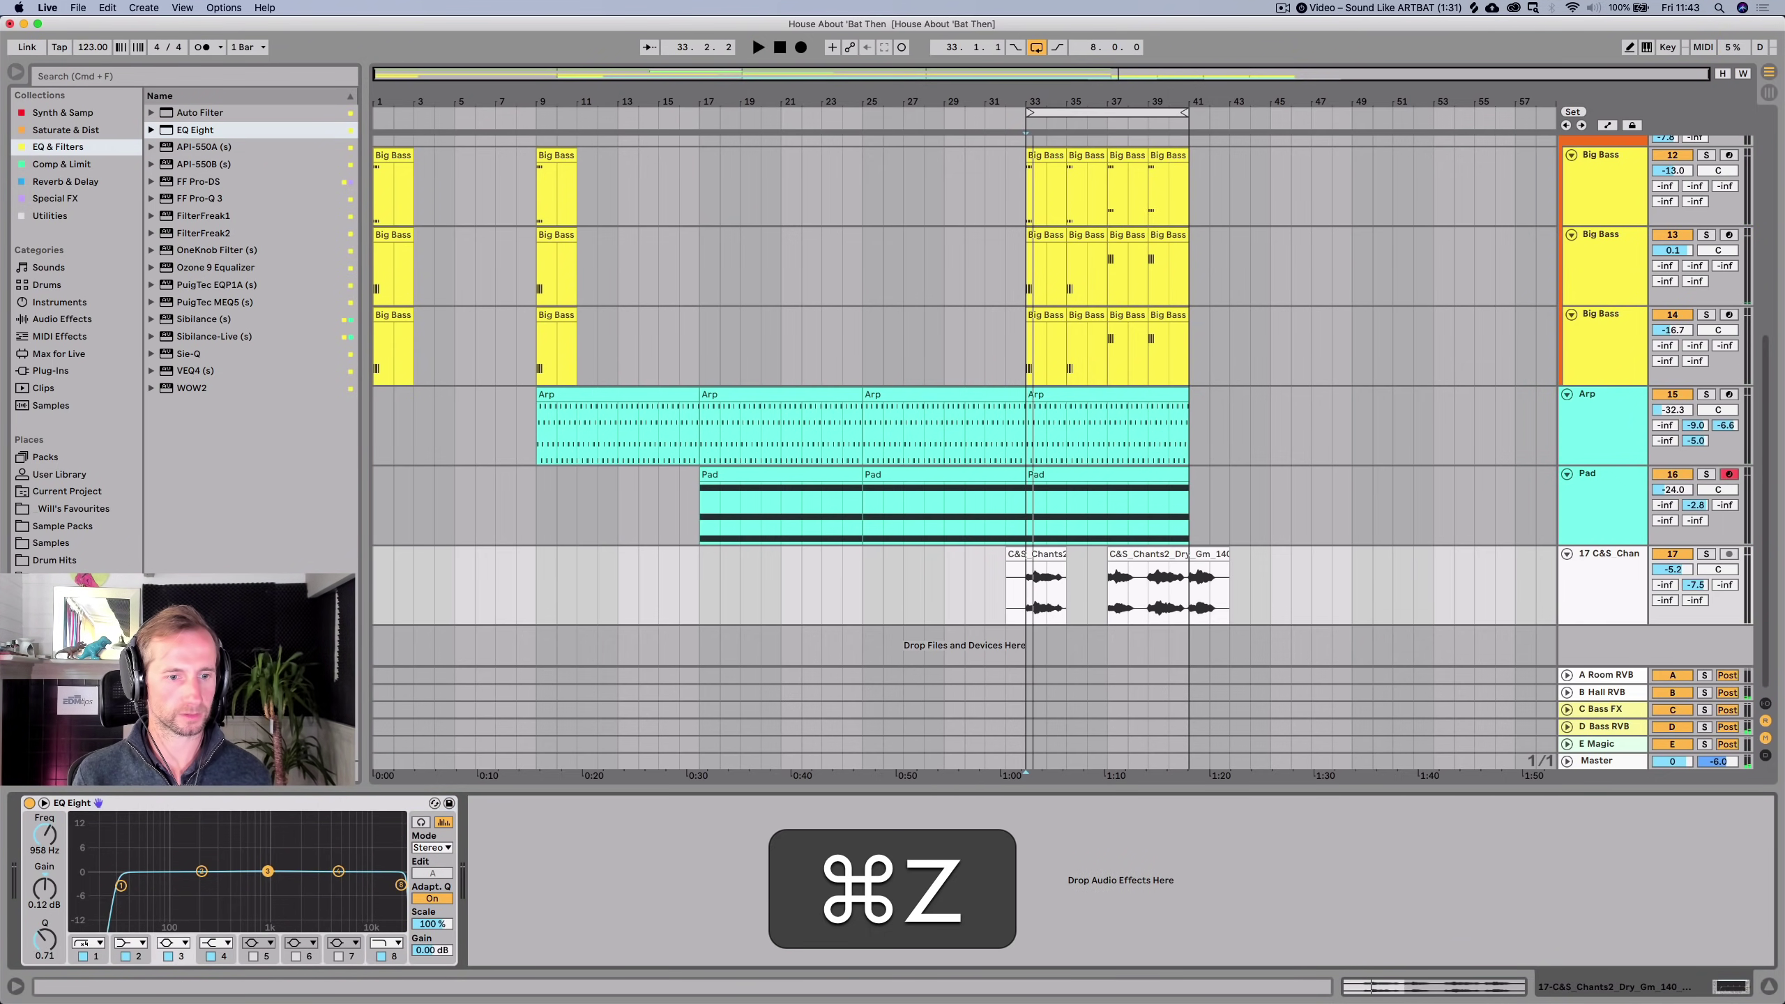
{"action": "key", "text": "space"}
{"action": "left_click_drag", "start_coordinate": [261, 872], "coordinate": [250, 846]}
{"action": "key", "text": "space"}
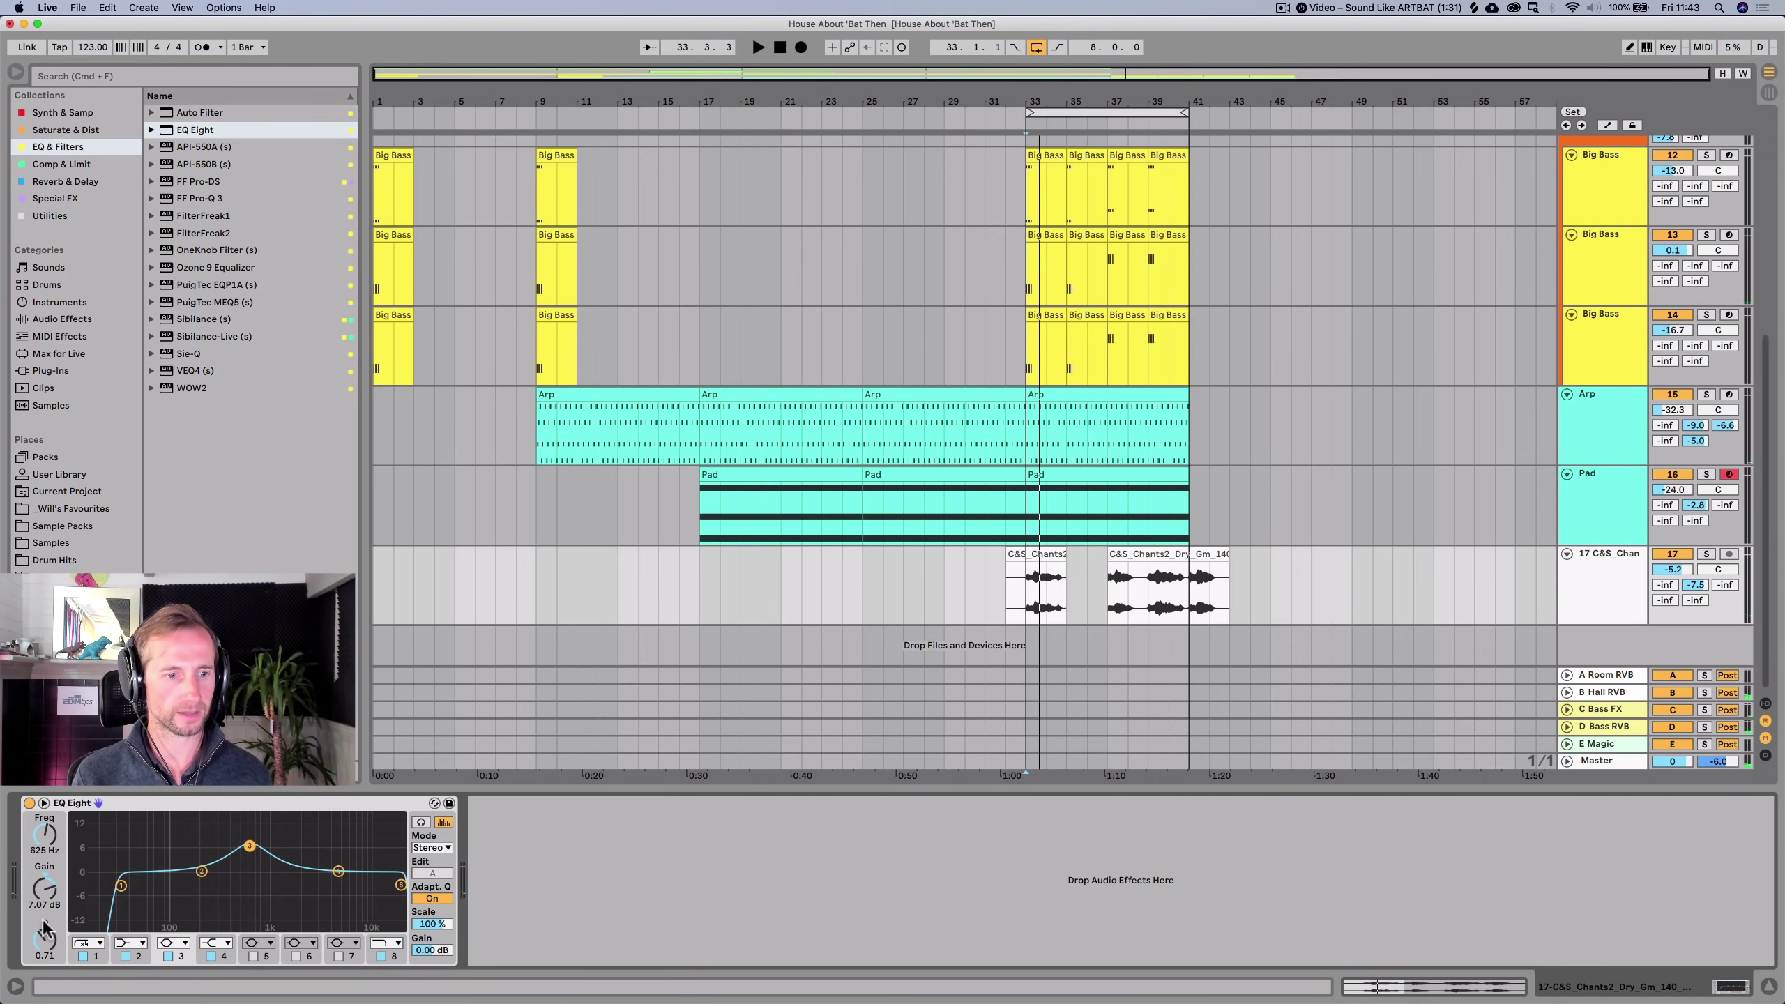
{"action": "key", "text": "space"}
{"action": "mouse_move", "coordinate": [44, 888]}
{"action": "left_mouse_down"}
{"action": "mouse_move", "coordinate": [44, 935]}
{"action": "mouse_move", "coordinate": [44, 880]}
{"action": "left_mouse_up"}
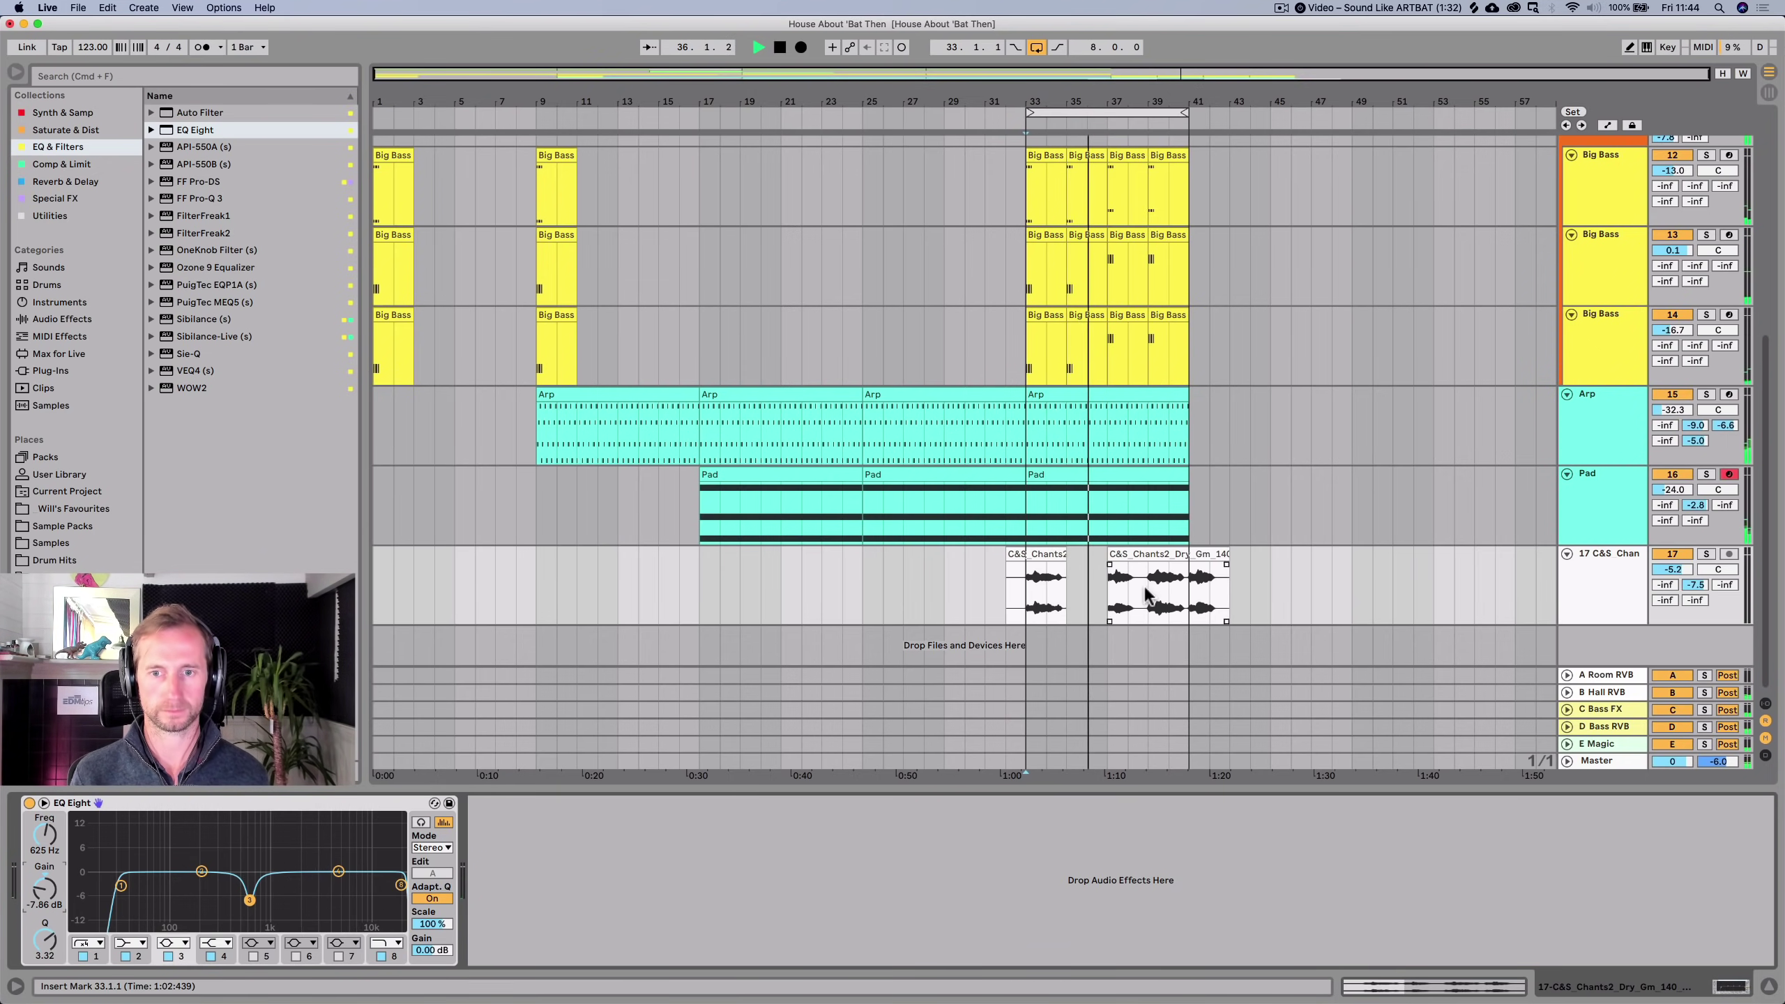
Split the second chant clip at bar 39, move the remainder to bar 41 and add a short fade-out to the part at bar 37.
{"action": "left_click", "coordinate": [1151, 563]}
{"action": "key", "text": "super+e"}
{"action": "left_click_drag", "start_coordinate": [1155, 560], "coordinate": [1209, 556]}
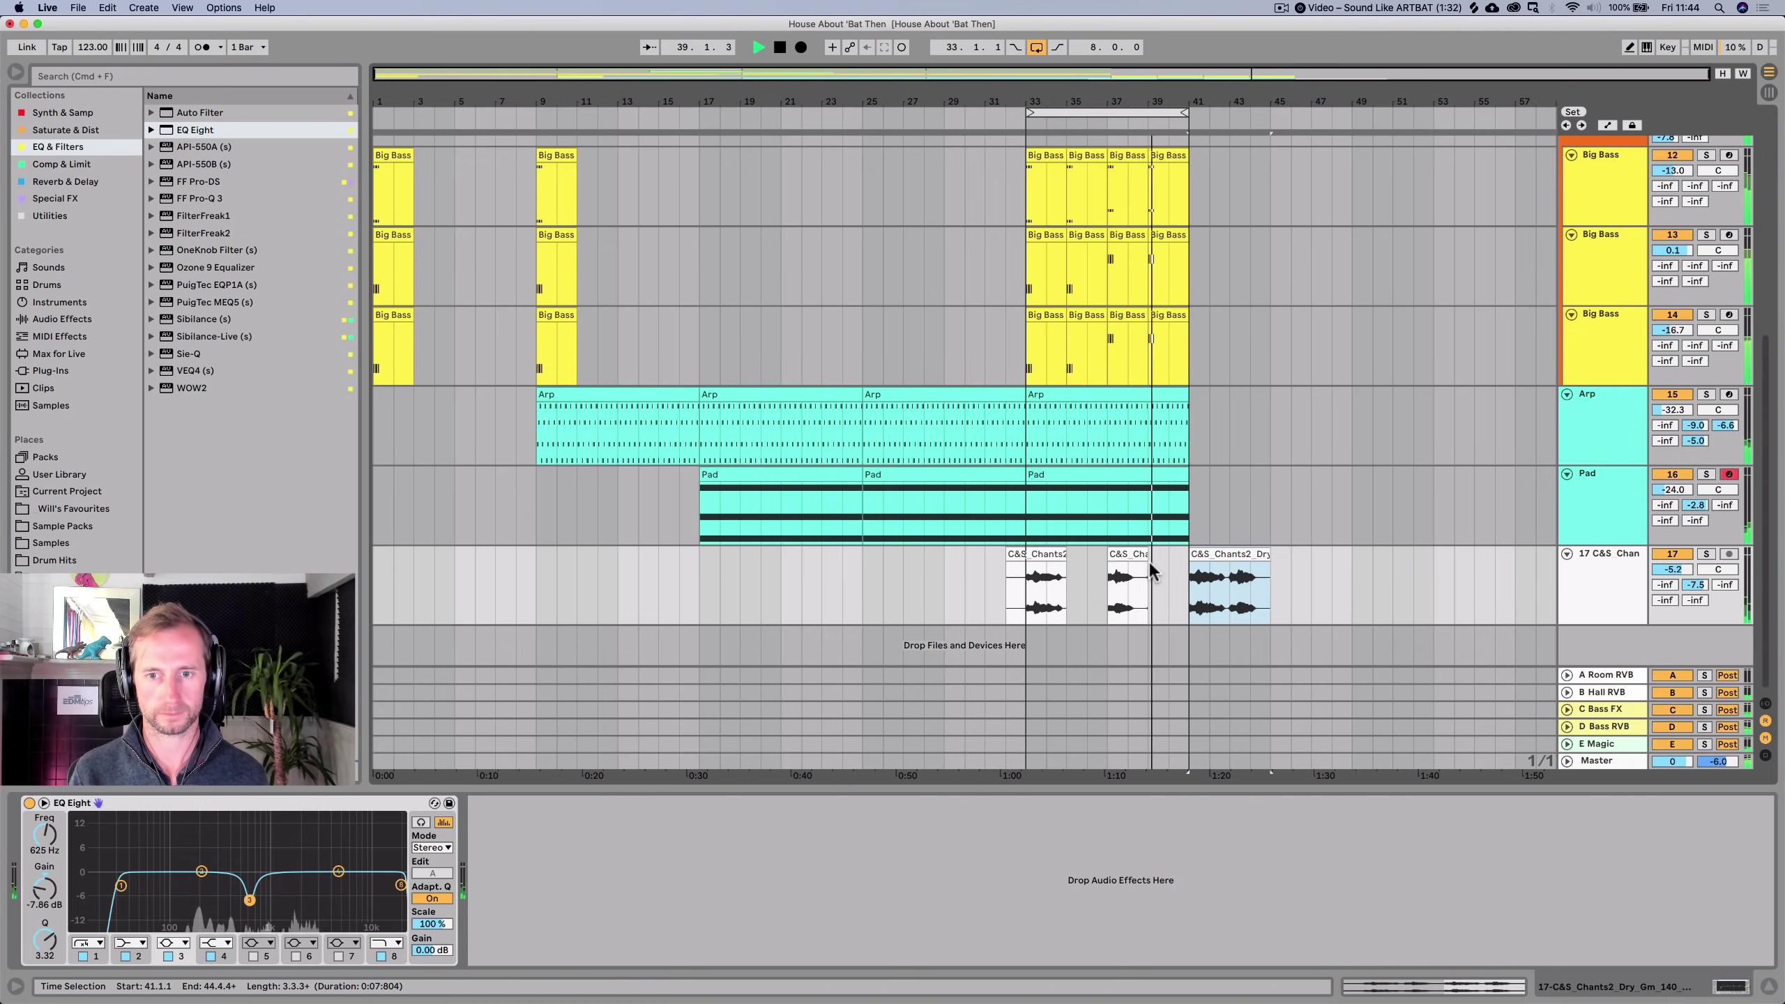
{"action": "left_click_drag", "start_coordinate": [1145, 565], "coordinate": [1138, 566]}
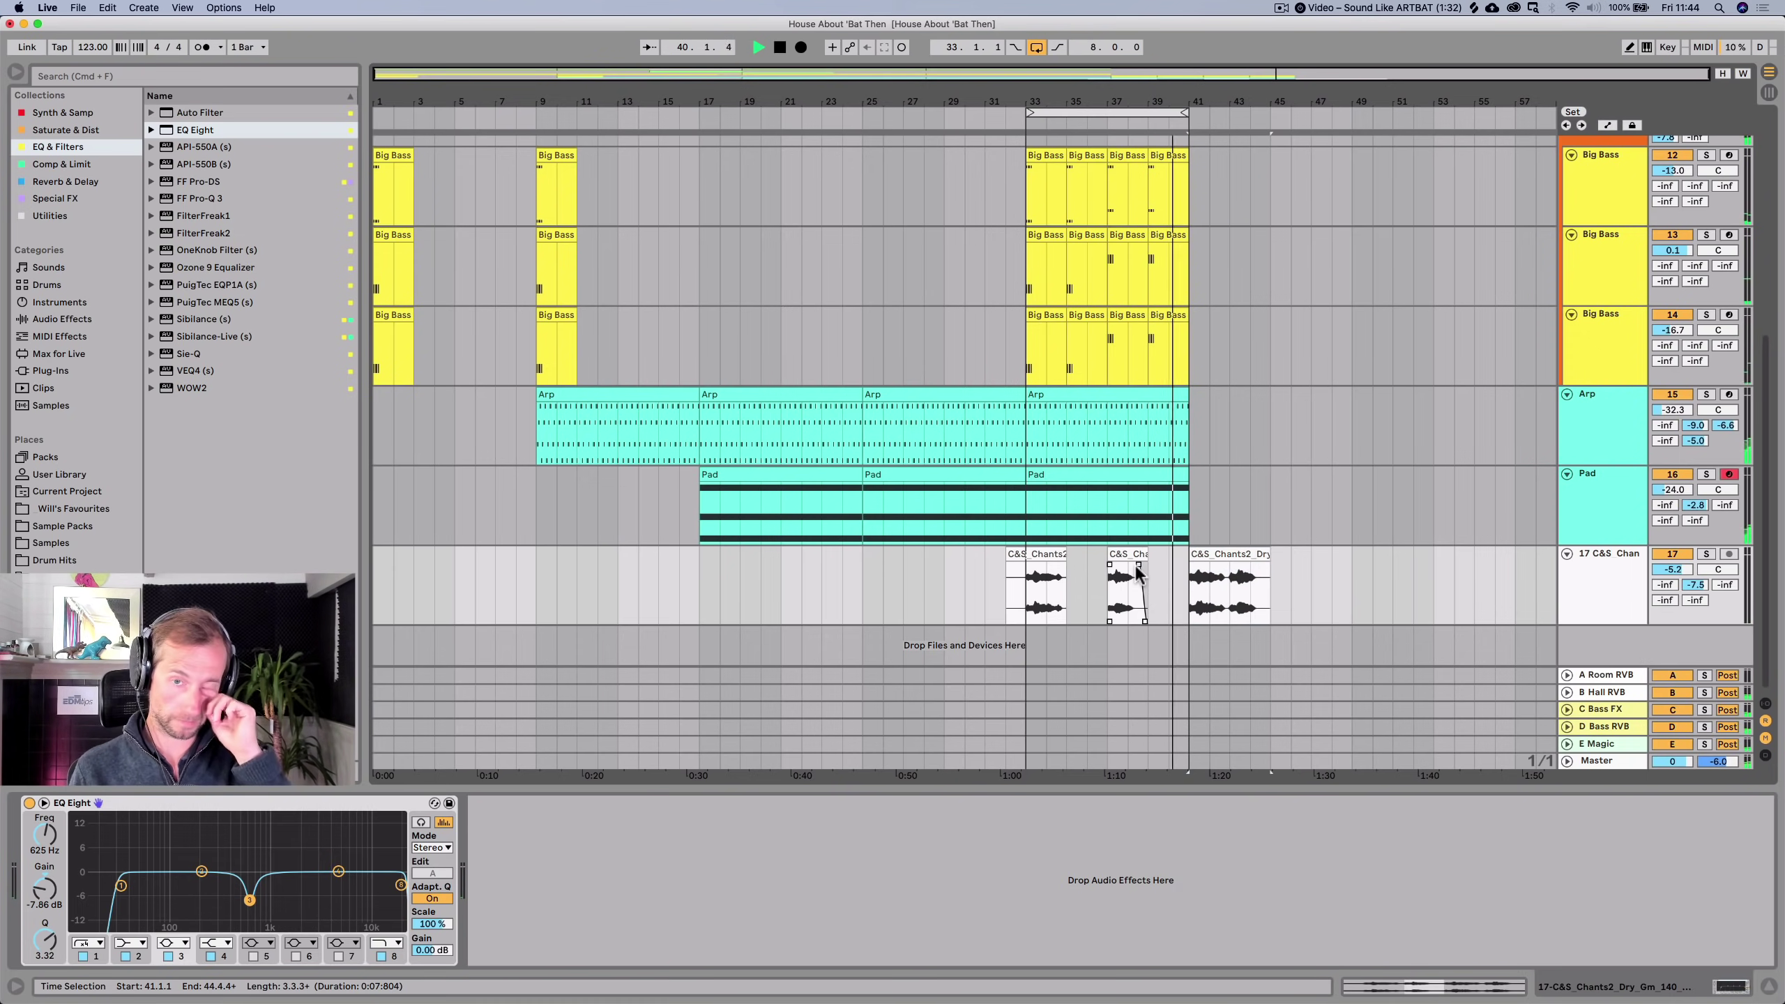
Unfold the BASS group, copy bars 9 to 17 of Top Bass and Sub Bass to bar 33, and play the section.
{"action": "scroll", "coordinate": [1161, 522], "scroll_direction": "up", "scroll_amount": 10}
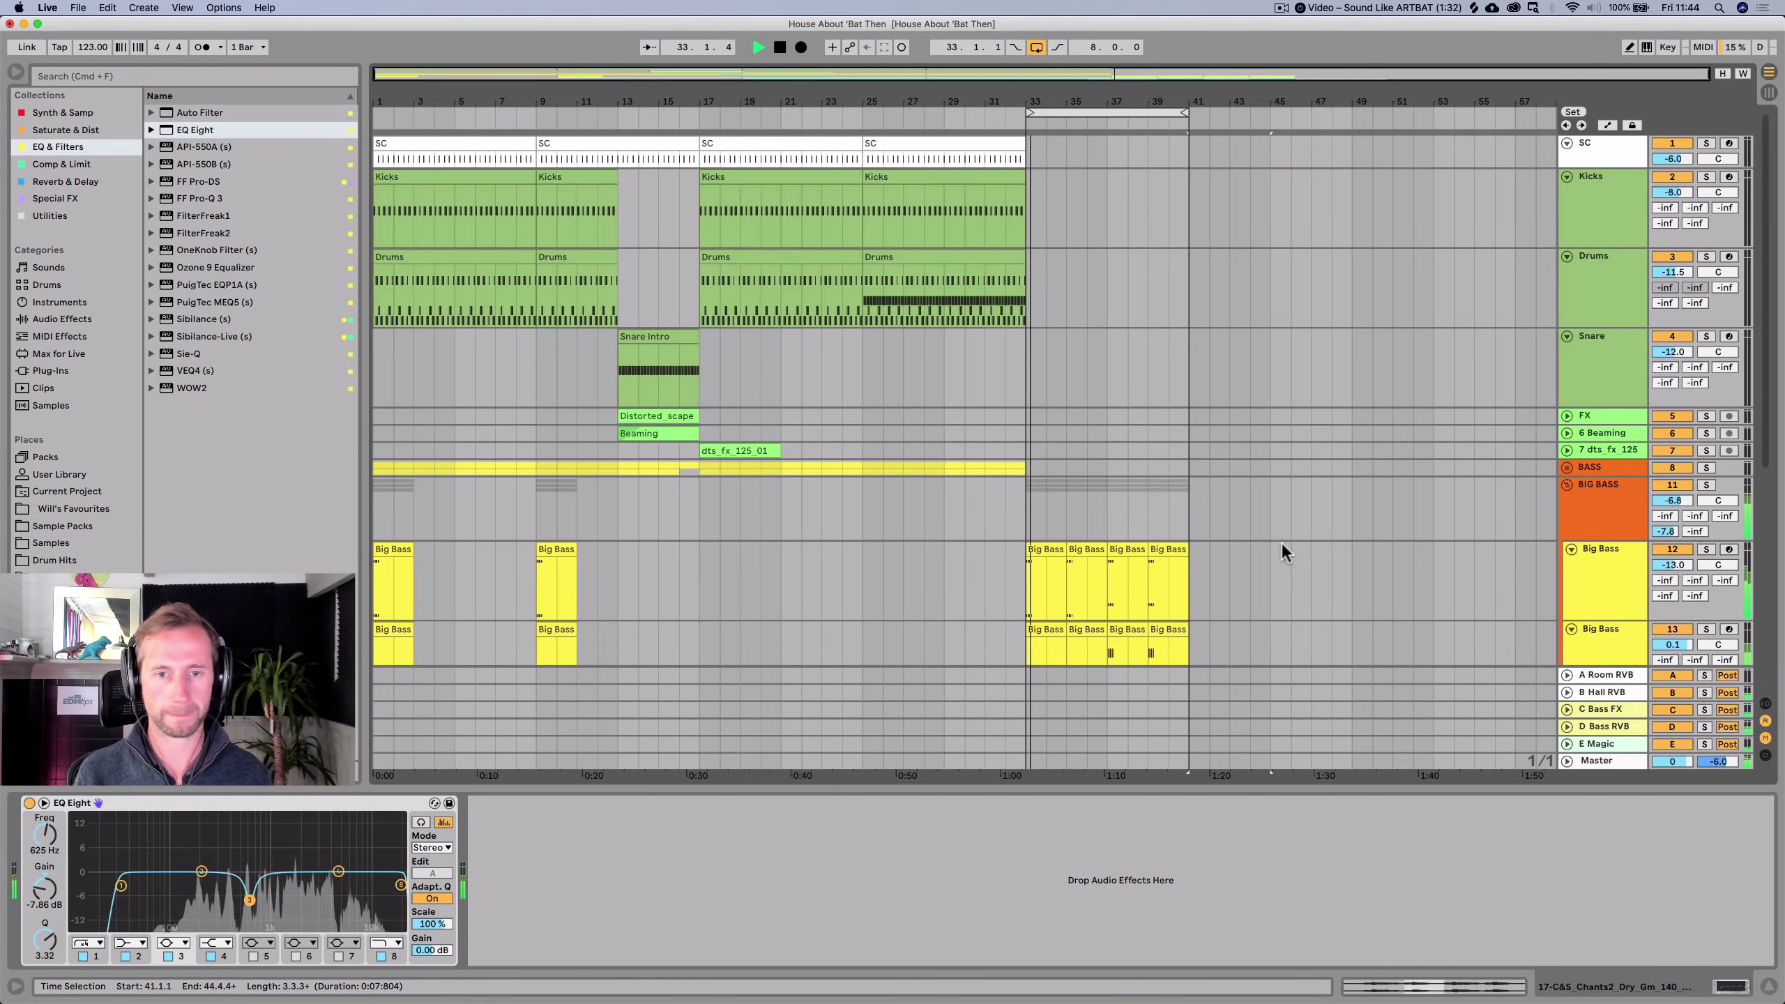
{"action": "key", "text": "space"}
{"action": "left_click", "coordinate": [1569, 467]}
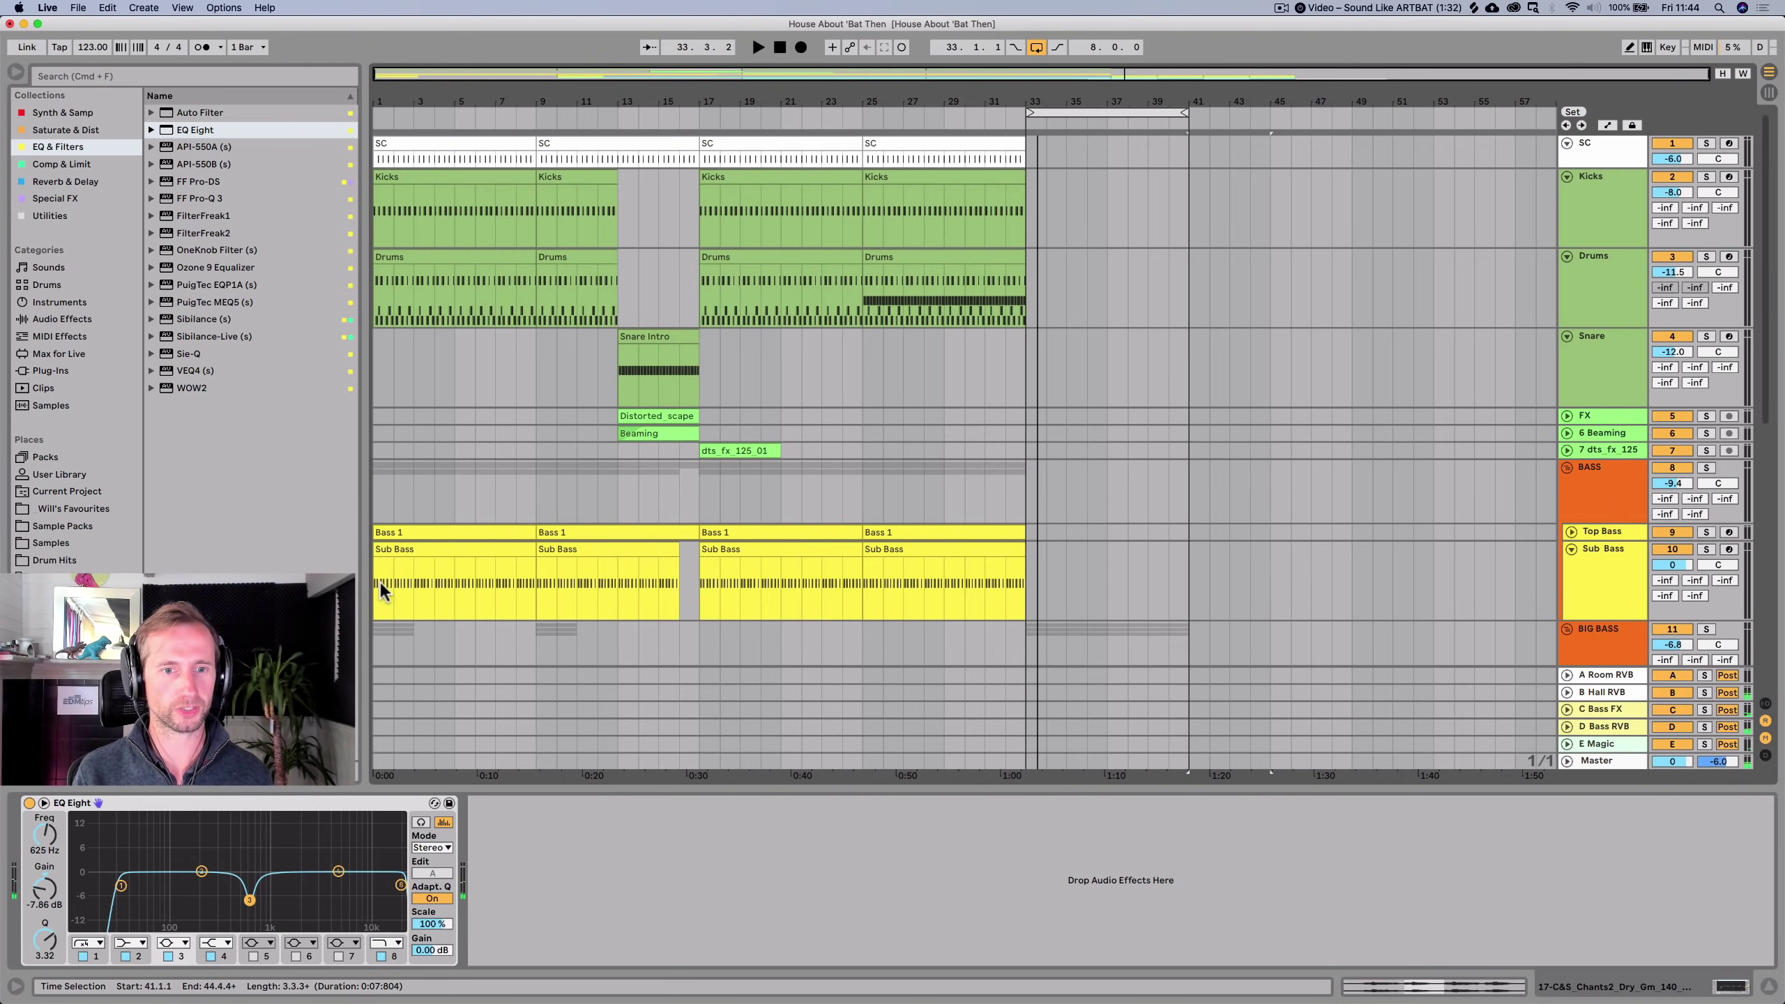
{"action": "left_click_drag", "start_coordinate": [536, 606], "coordinate": [557, 598]}
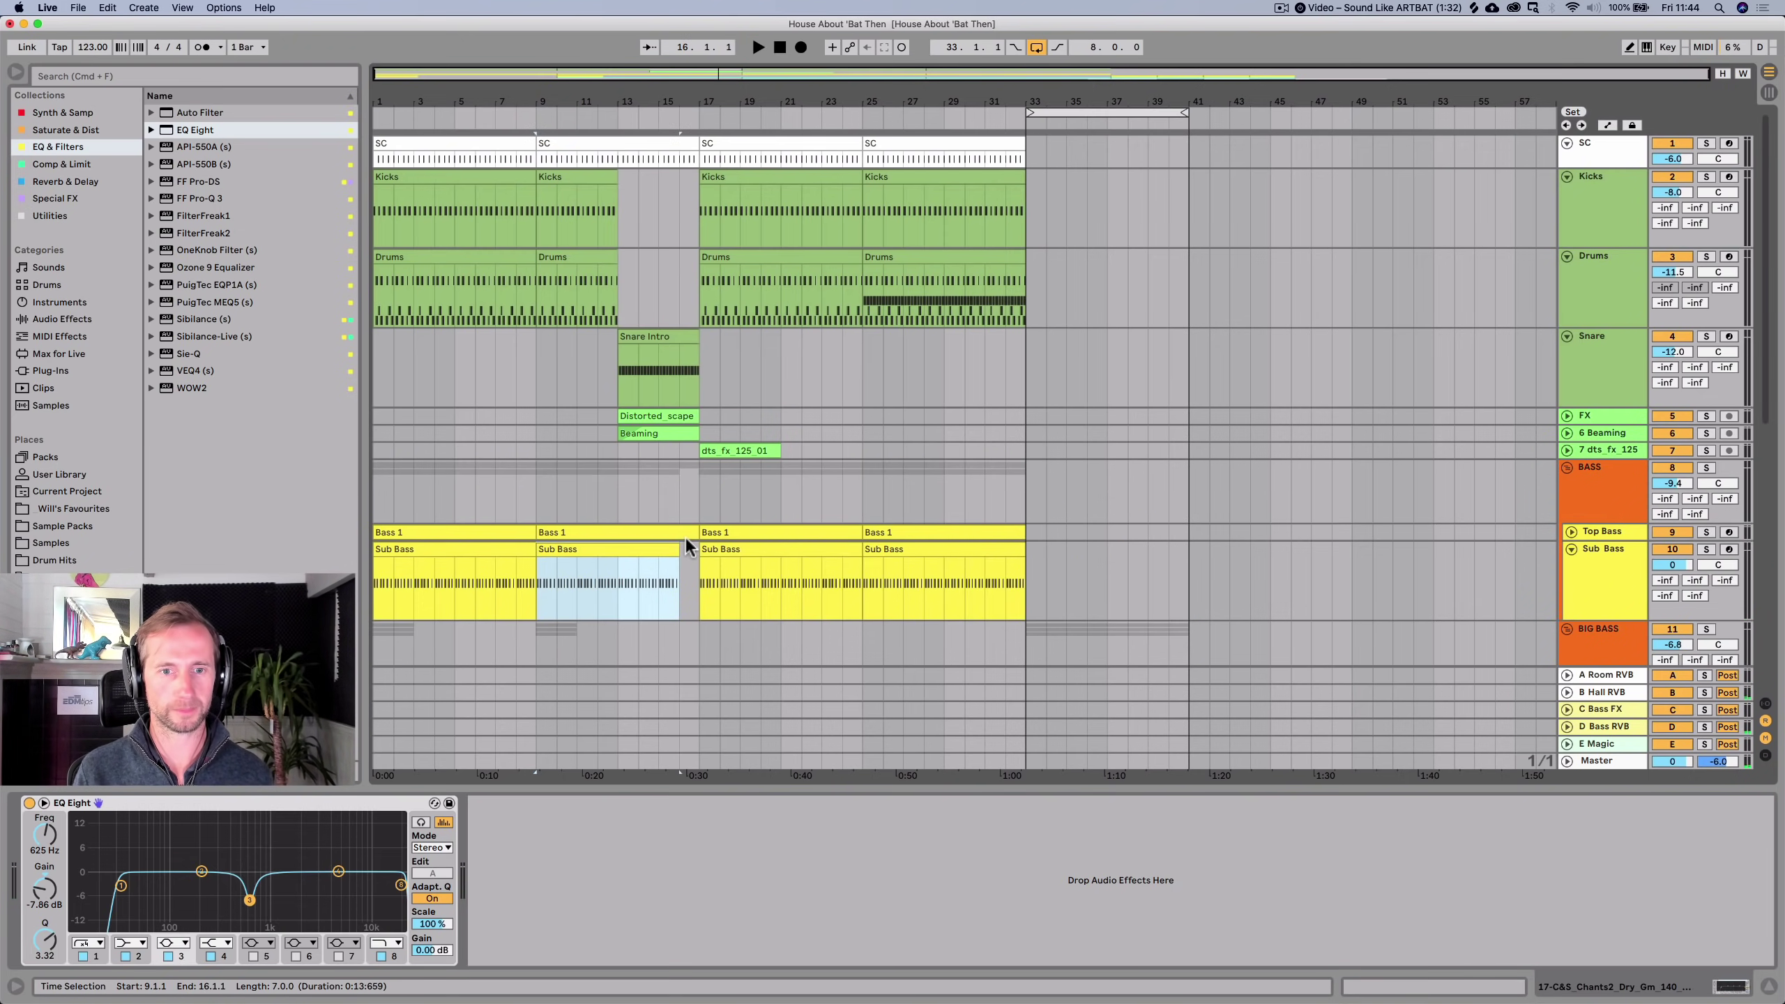
{"action": "left_click_drag", "start_coordinate": [683, 537], "coordinate": [700, 532]}
{"action": "key", "text": "super+c"}
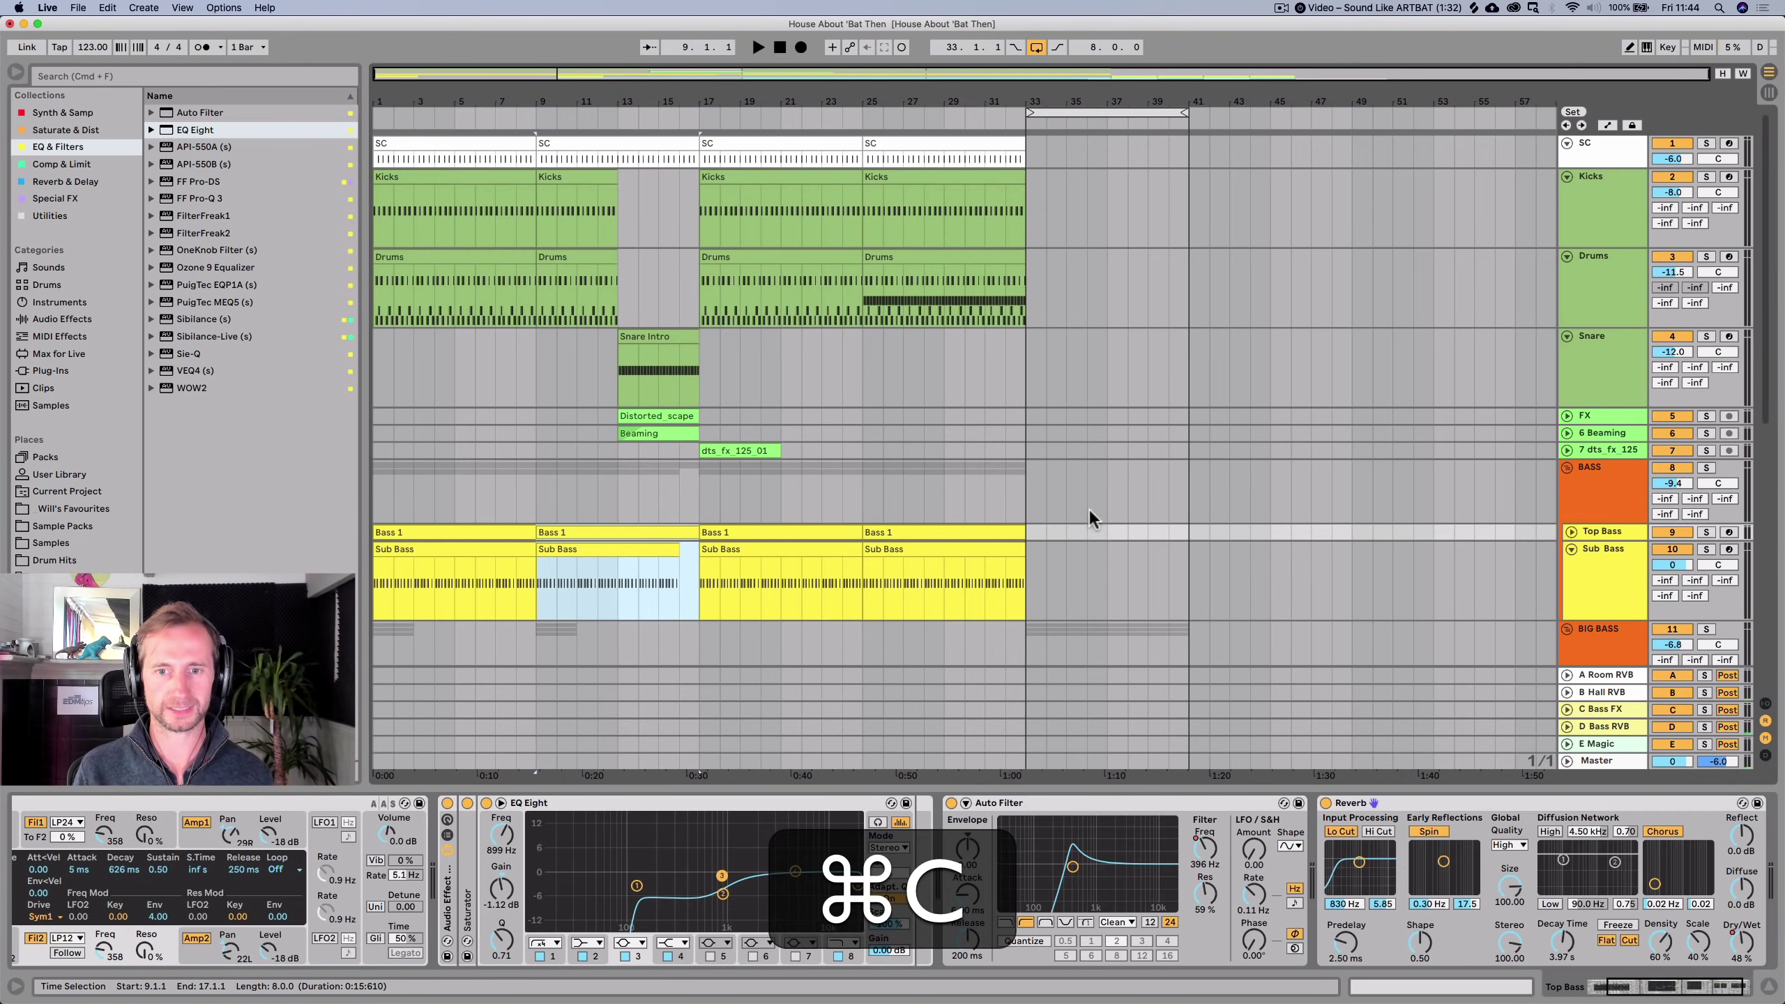
{"action": "left_click", "coordinate": [1029, 530]}
{"action": "key", "text": "super+v"}
{"action": "key", "text": "super+space"}
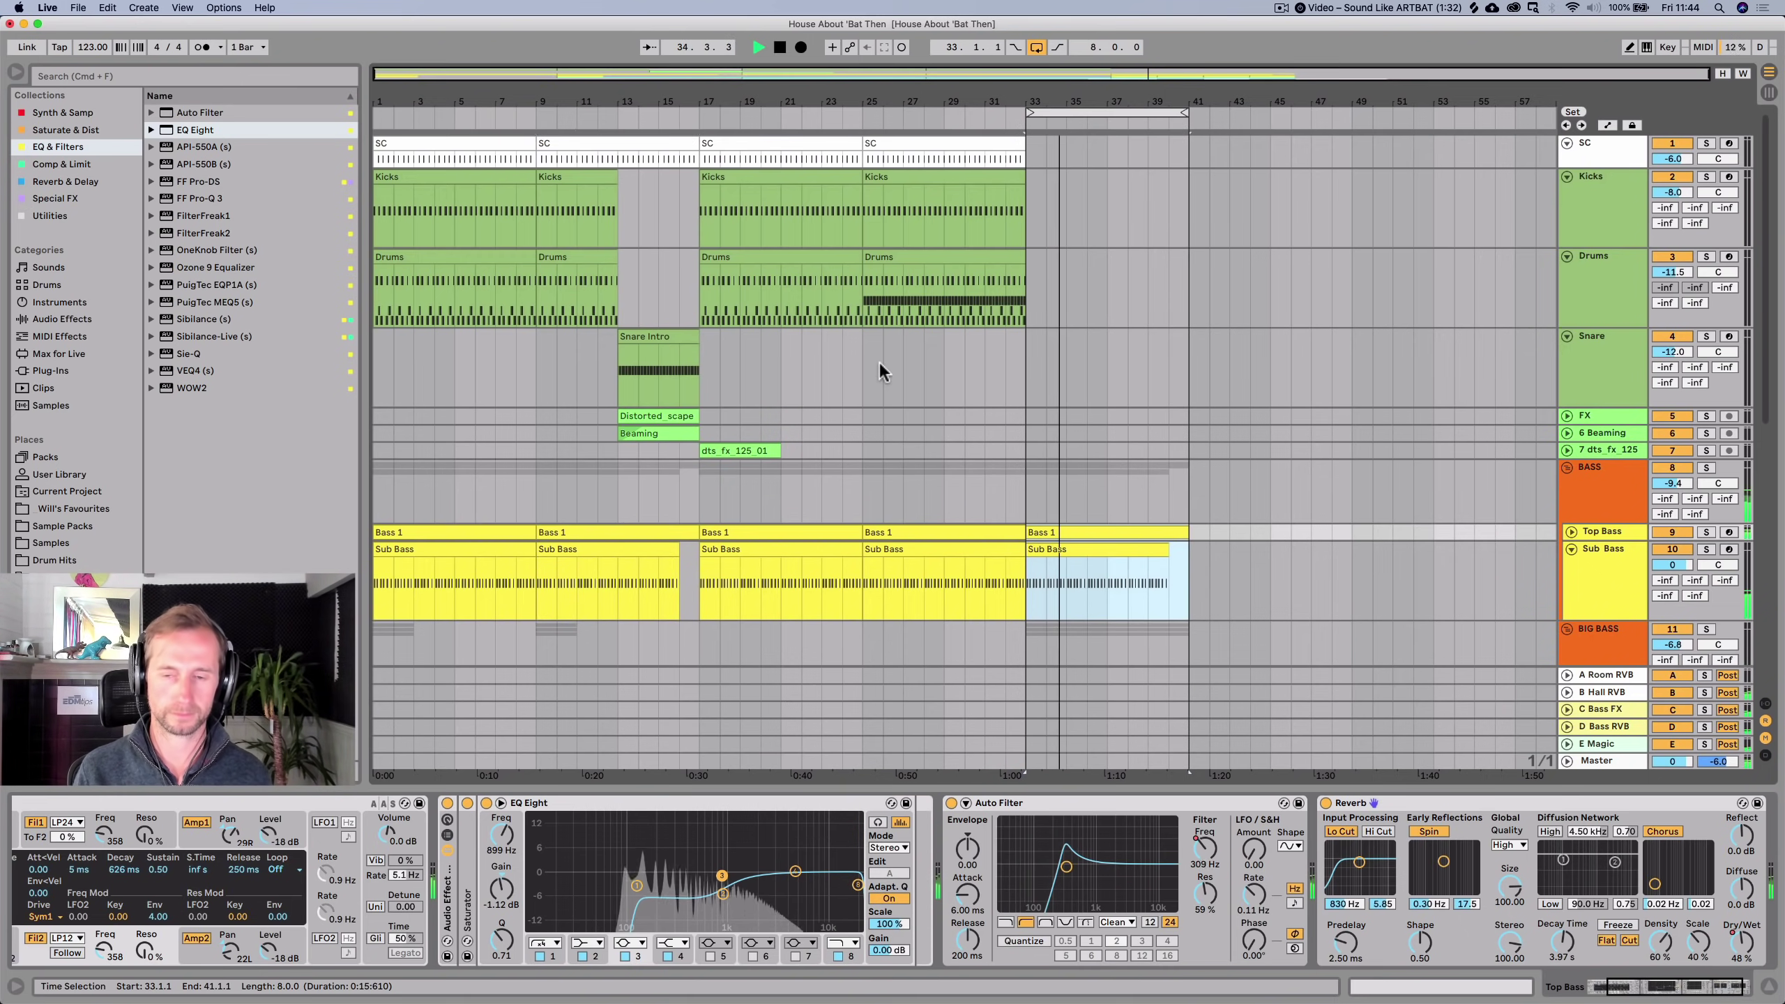
Extend the loop from bar 33 to 16 bars and duplicate the Top Bass and Sub Bass clips from bar 33 to bar 41.
{"action": "left_click_drag", "start_coordinate": [1188, 113], "coordinate": [1352, 113]}
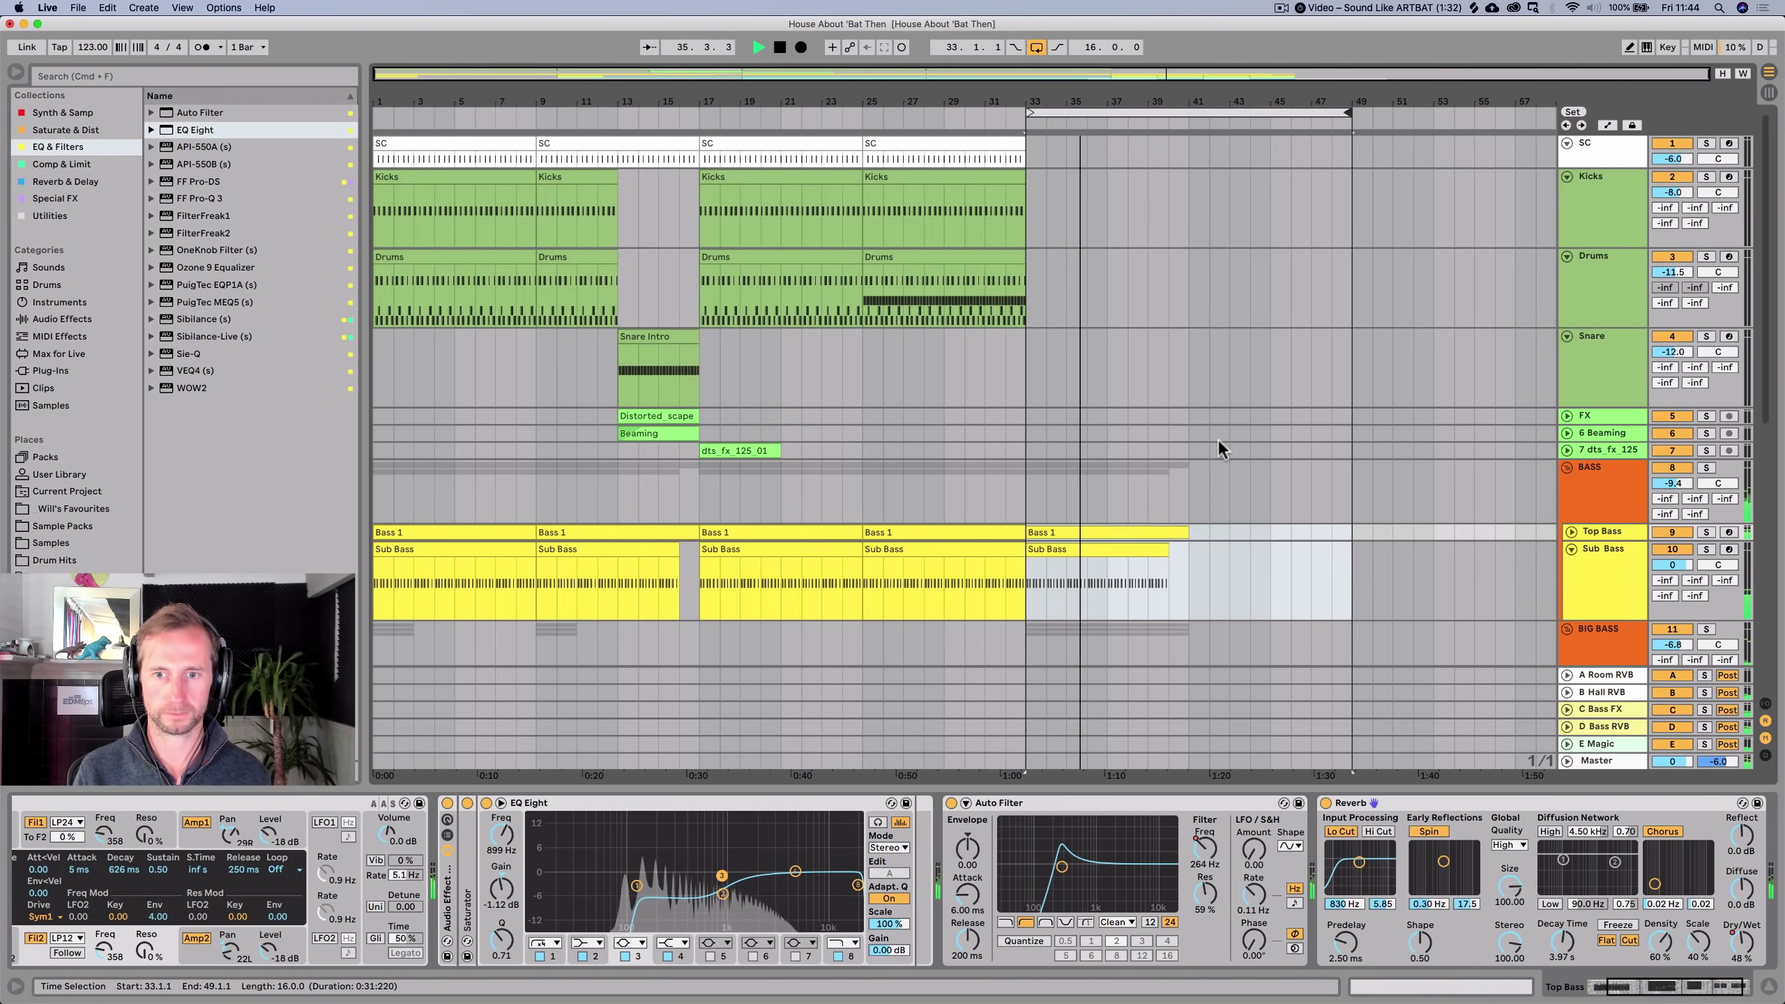
{"action": "scroll", "coordinate": [1204, 501], "scroll_direction": "down", "scroll_amount": 2}
{"action": "left_click_drag", "start_coordinate": [1188, 541], "coordinate": [1026, 473]}
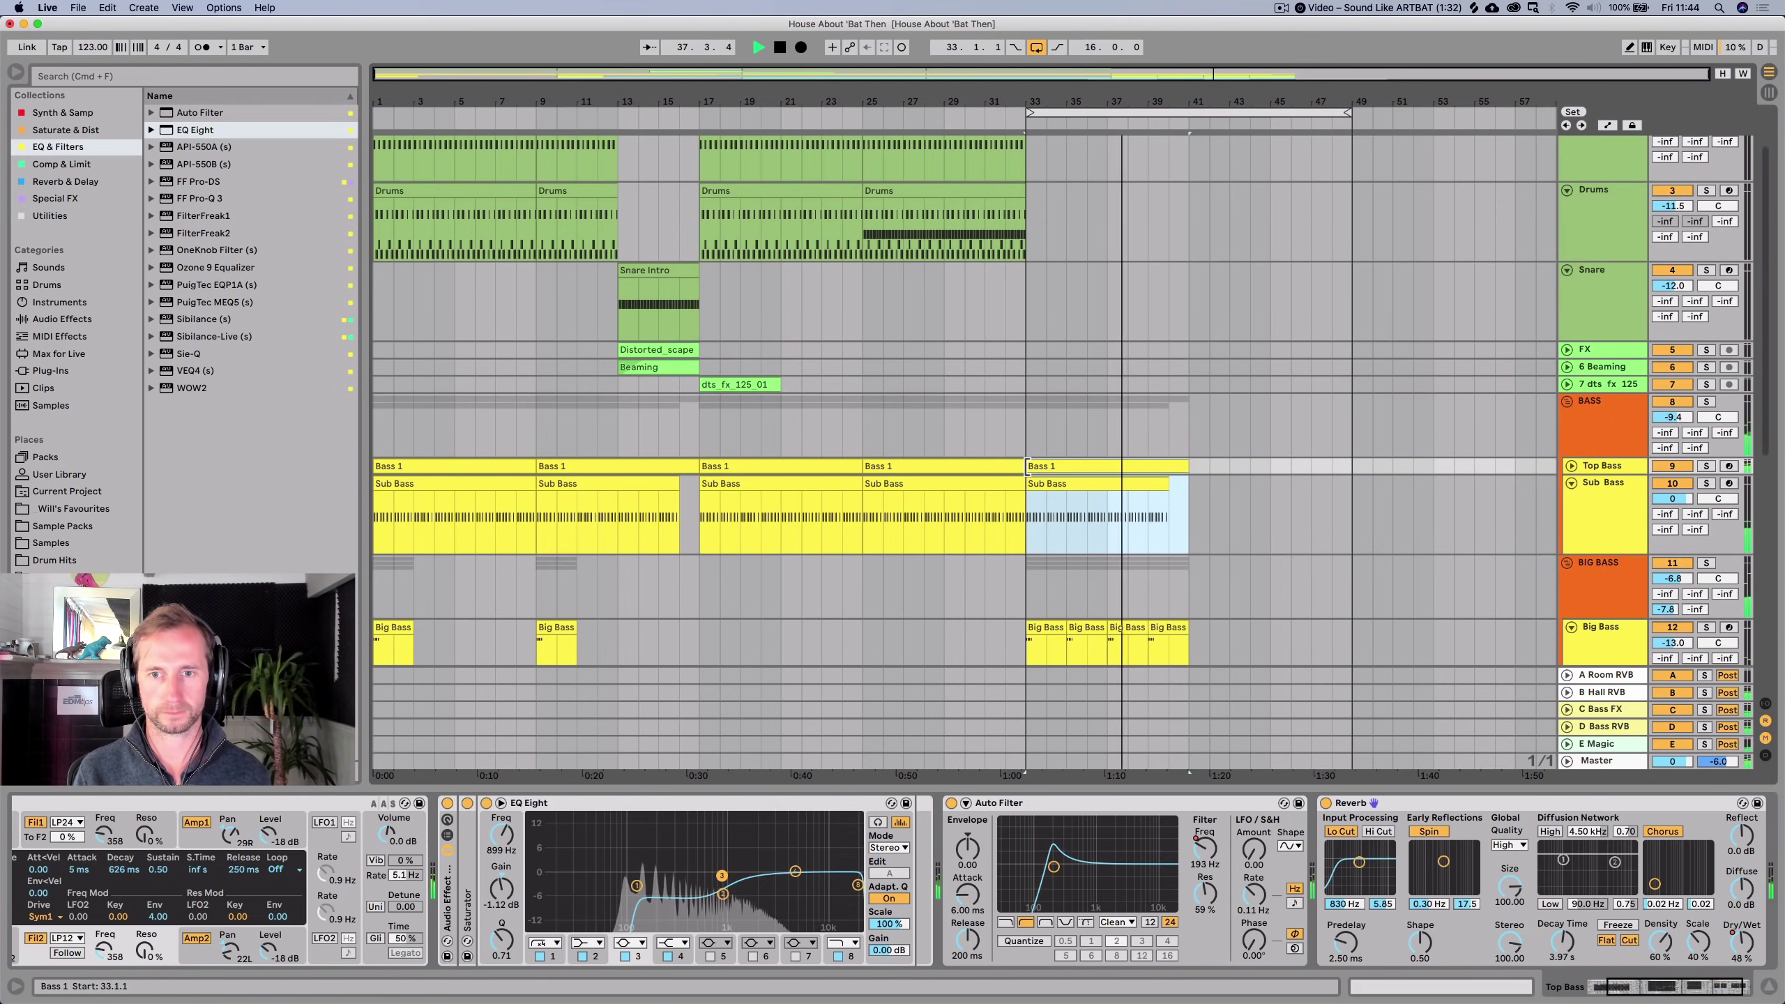
{"action": "key", "text": "super+d"}
Duplicate the Arp and Pad clips at bar 33 so that copies fill bars 41 to 49.
{"action": "scroll", "coordinate": [1171, 487], "scroll_direction": "down", "scroll_amount": 10}
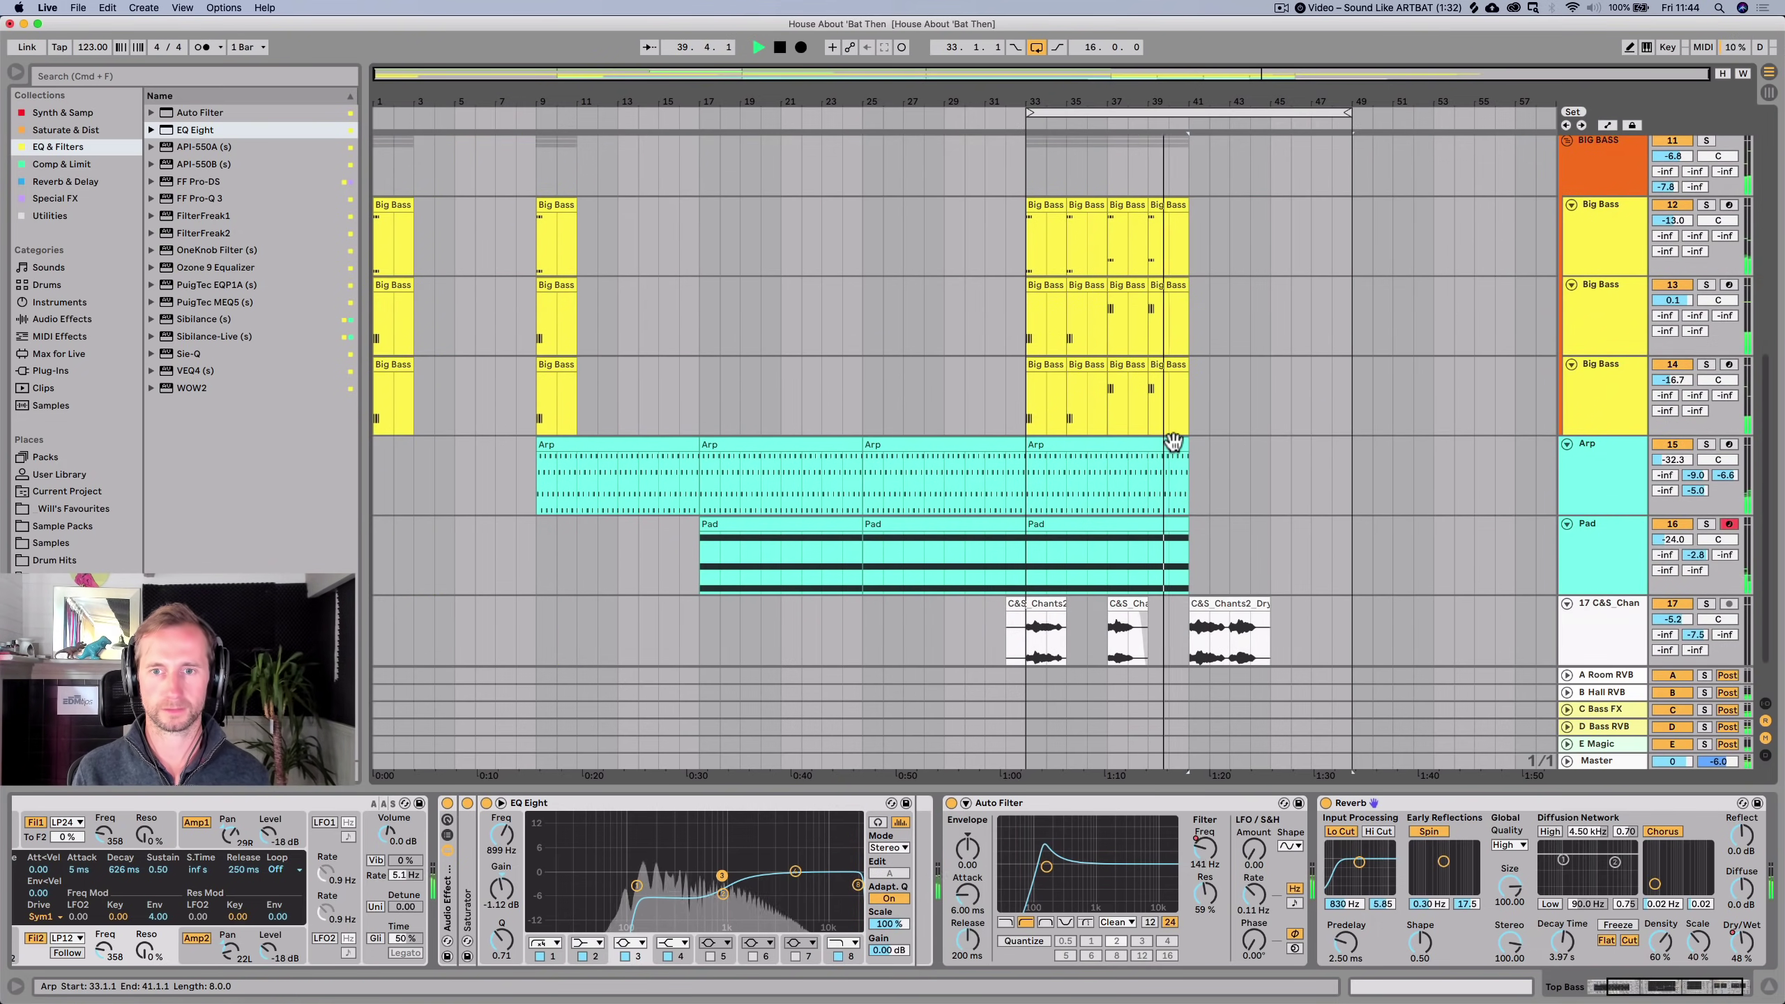
{"action": "left_click", "coordinate": [1181, 493]}
{"action": "key", "text": "super+d"}
{"action": "left_click", "coordinate": [1166, 563]}
{"action": "key", "text": "super+d"}
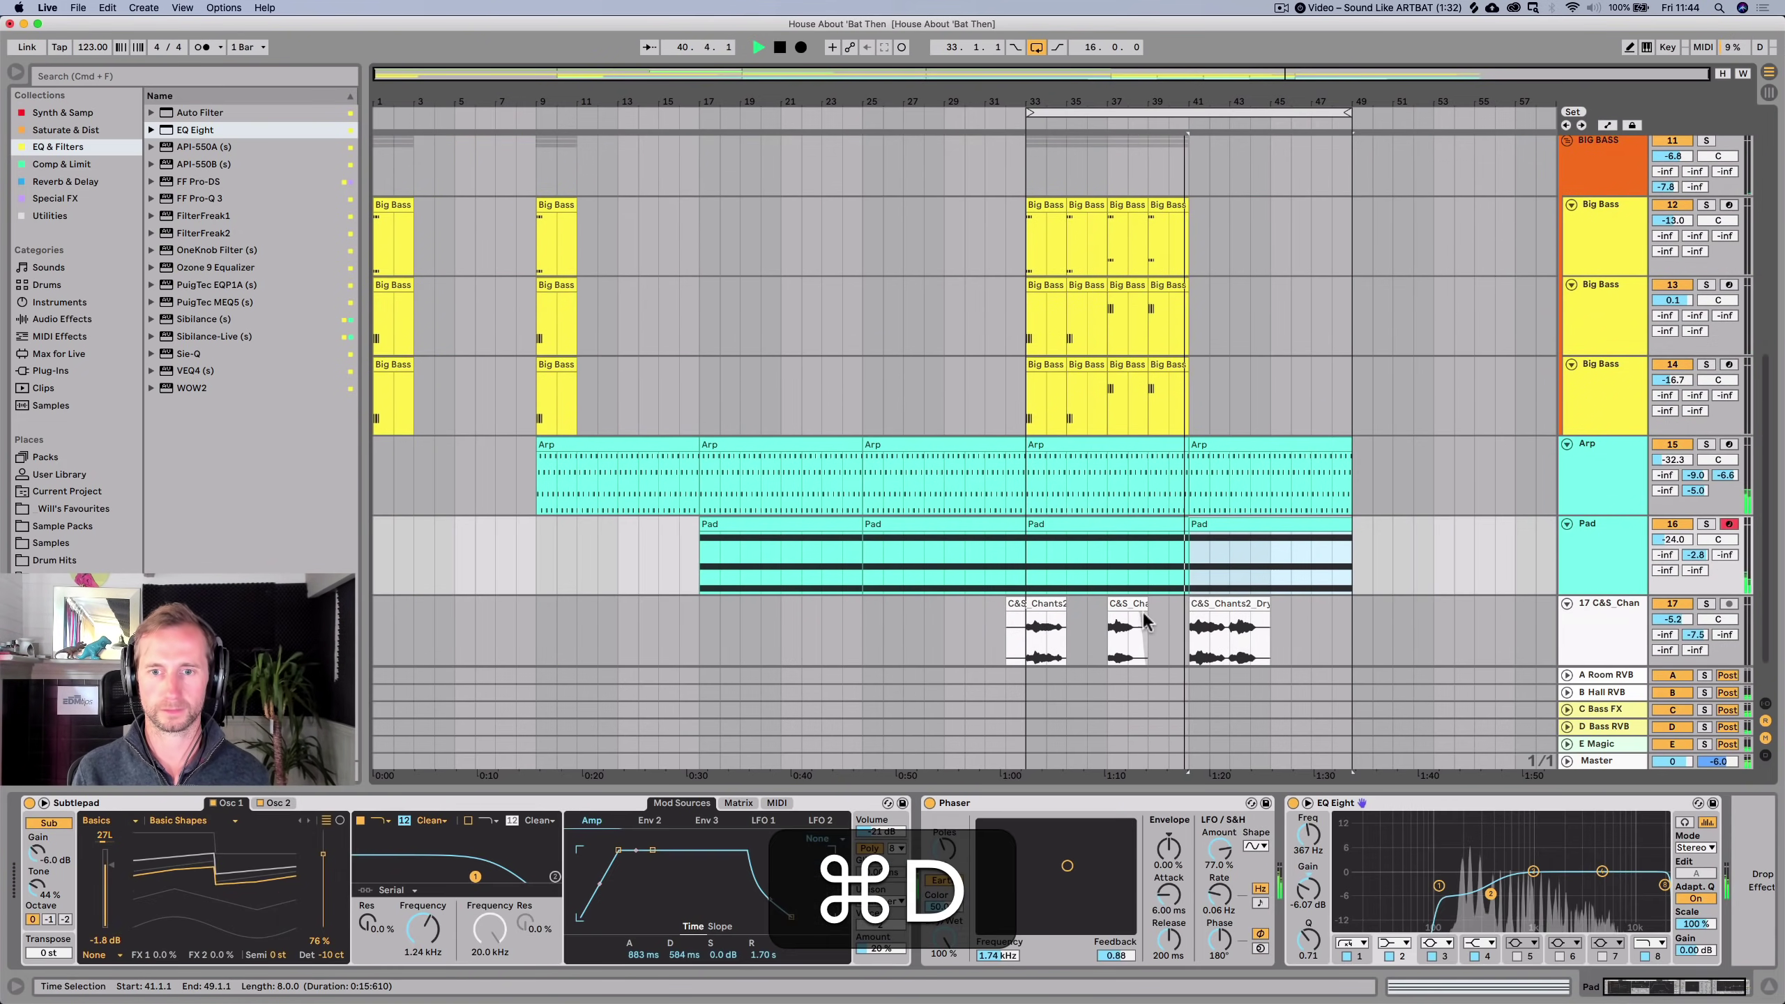
Duplicate the chant clip at bar 41 so that a copy follows directly at bar 45.
{"action": "left_click_drag", "start_coordinate": [1028, 630], "coordinate": [1196, 628]}
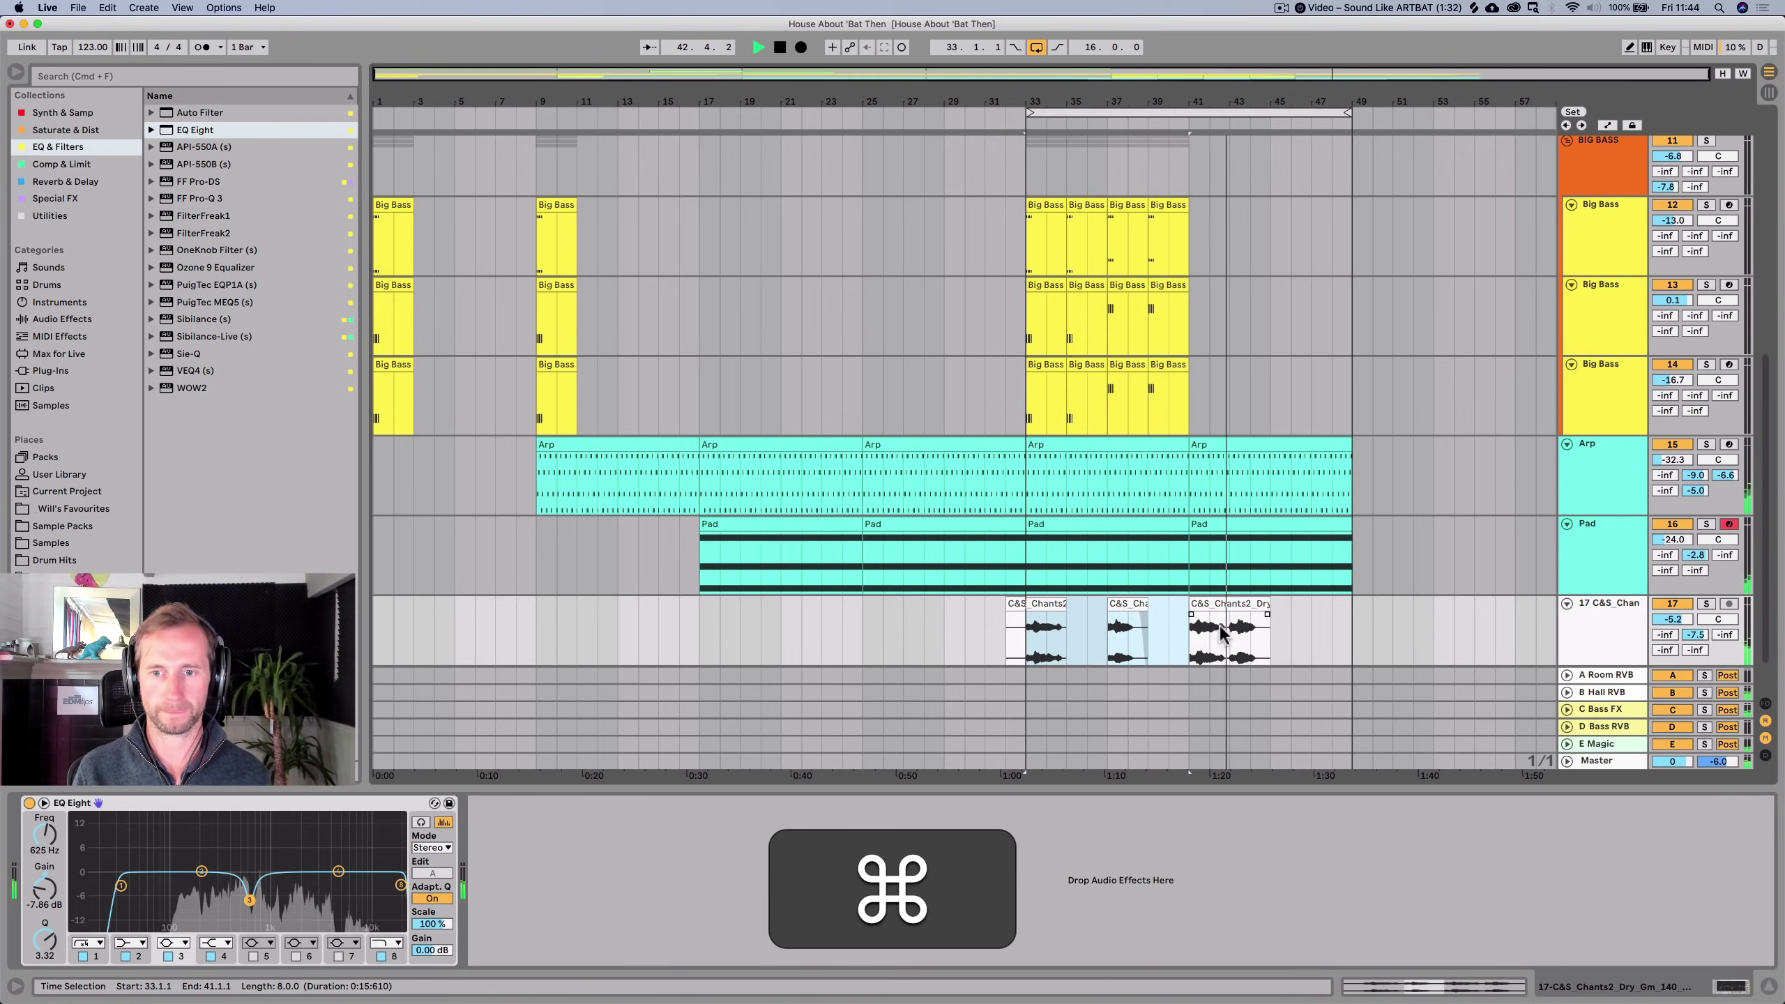
{"action": "left_click", "coordinate": [1228, 603]}
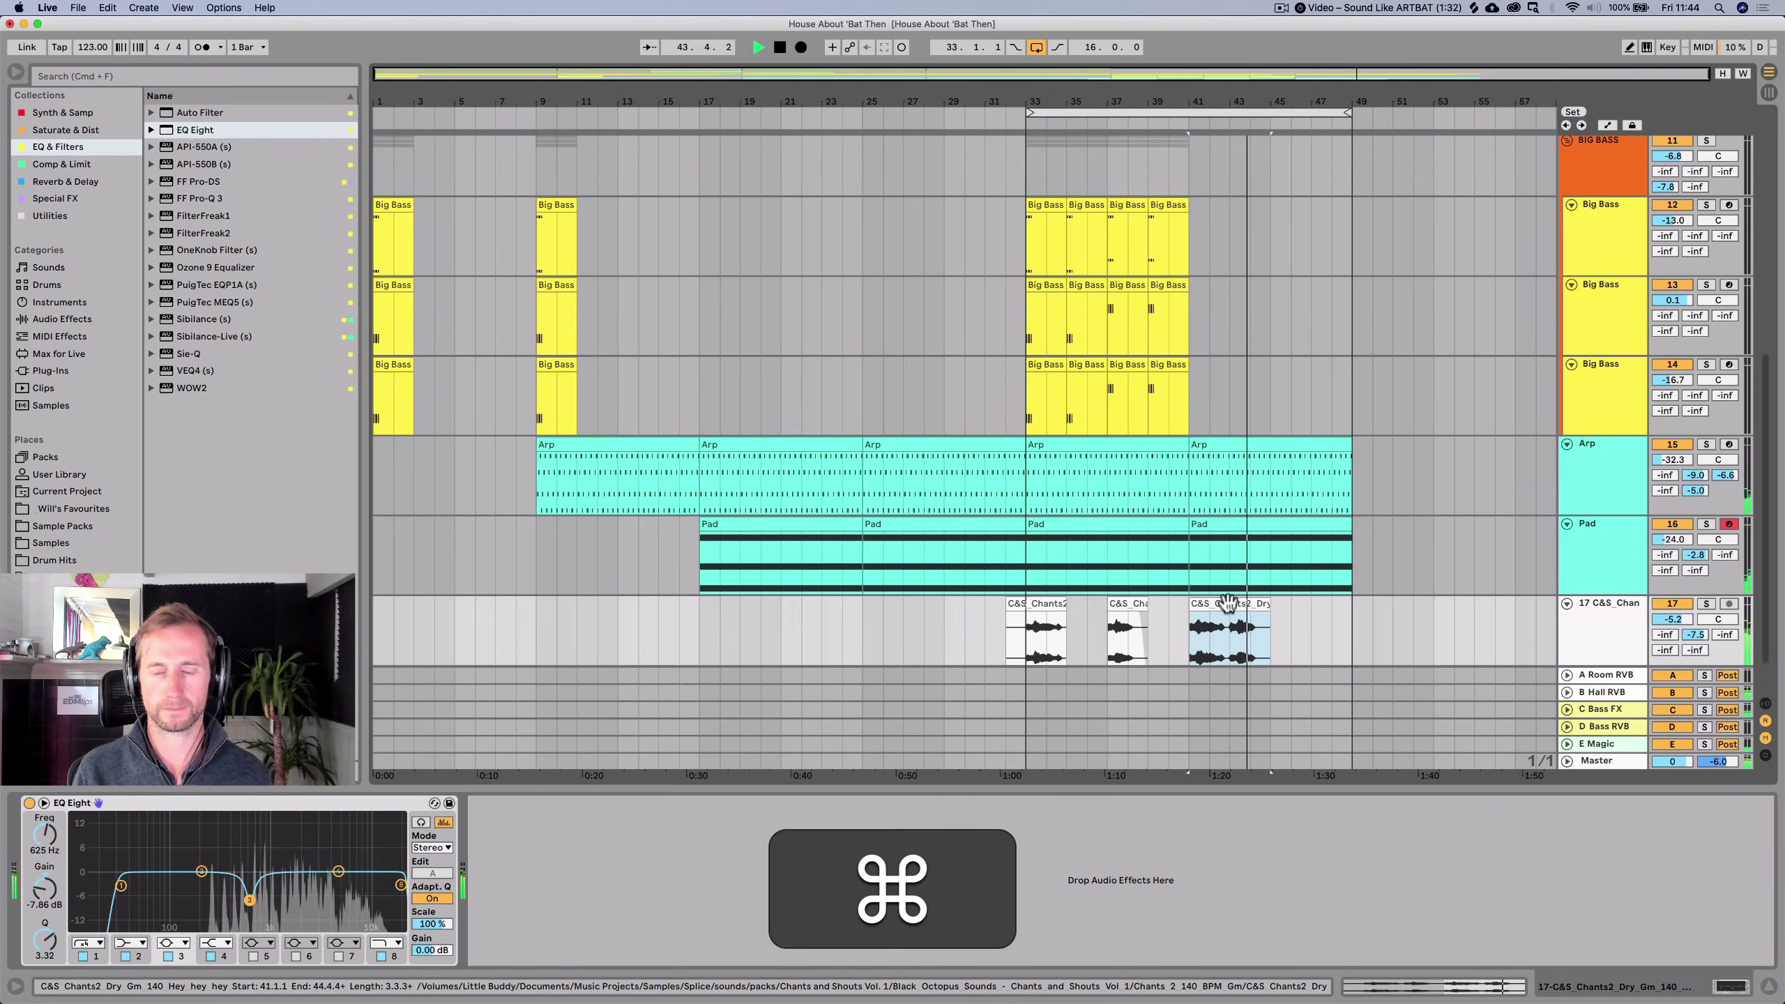
{"action": "key", "text": "cmd+d"}
Shorten the Pad and Arp clips at bar 41 so that both end at bar 45.
{"action": "left_click", "coordinate": [1265, 534]}
{"action": "left_click_drag", "start_coordinate": [1265, 534], "coordinate": [1269, 535]}
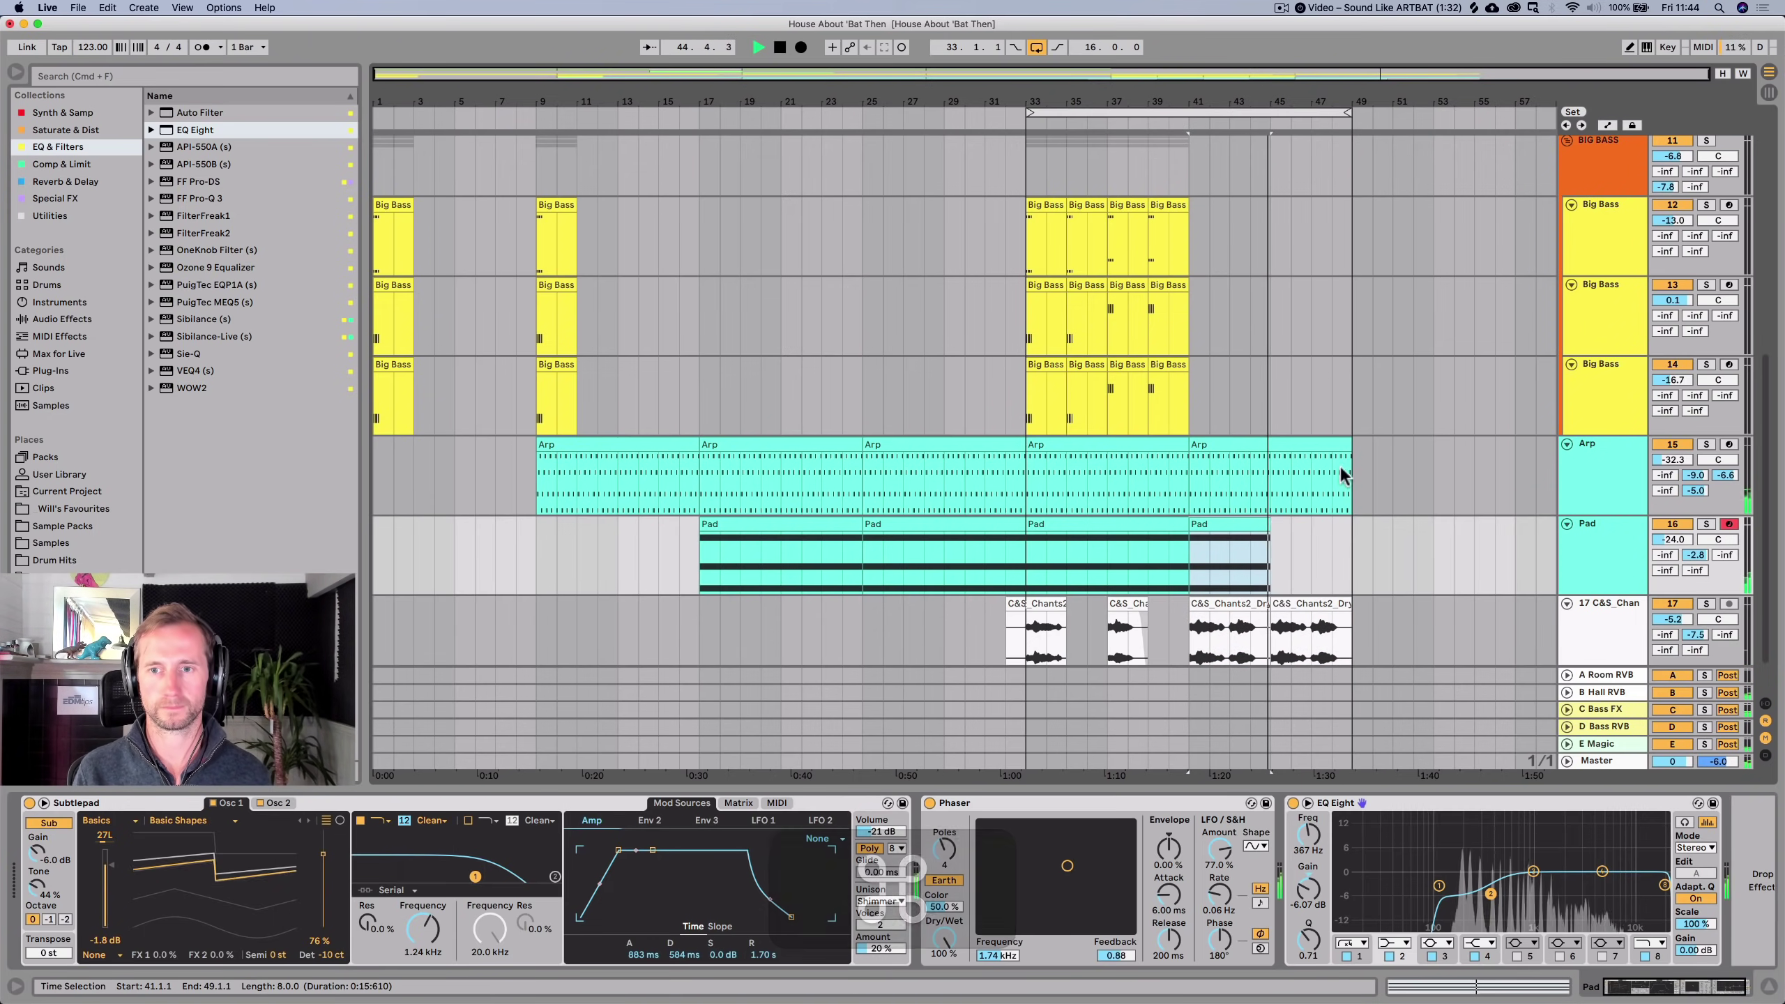
{"action": "left_click_drag", "start_coordinate": [1350, 454], "coordinate": [1268, 447]}
Play from bar 17, delete the Arp and Pad clips between bars 17 and 25, and stop playback.
{"action": "scroll", "coordinate": [1264, 442], "scroll_direction": "up", "scroll_amount": 8}
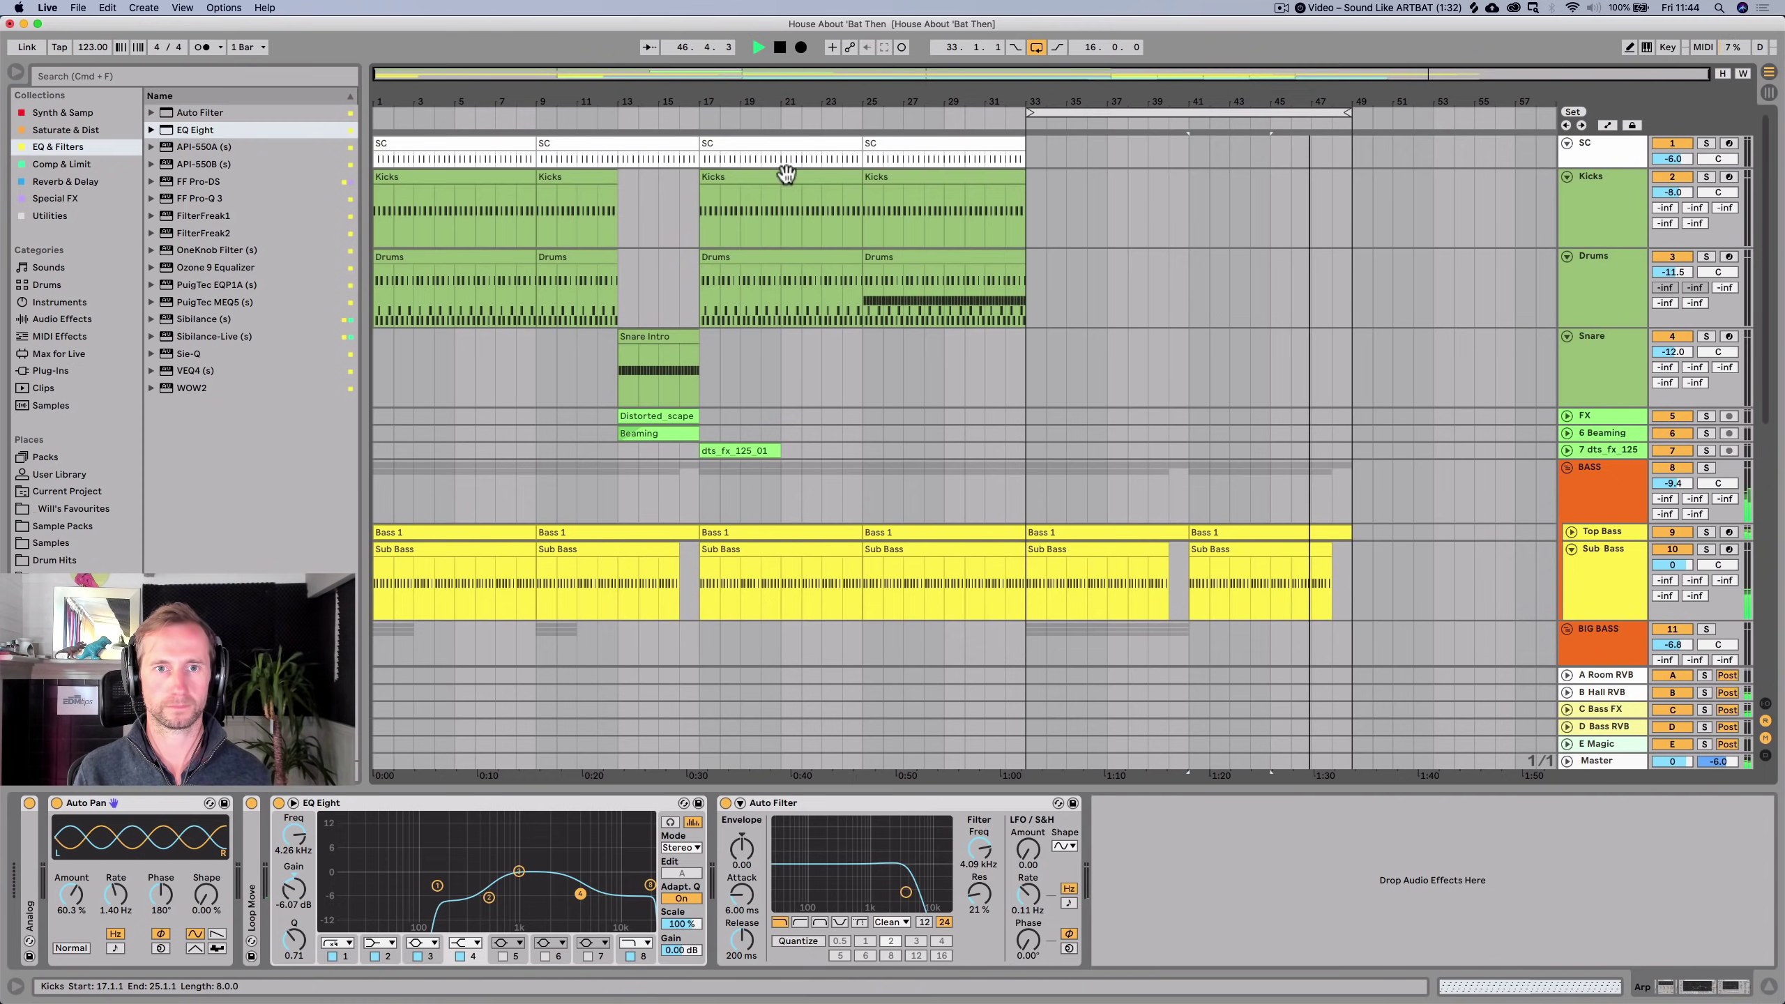
{"action": "left_click", "coordinate": [679, 119]}
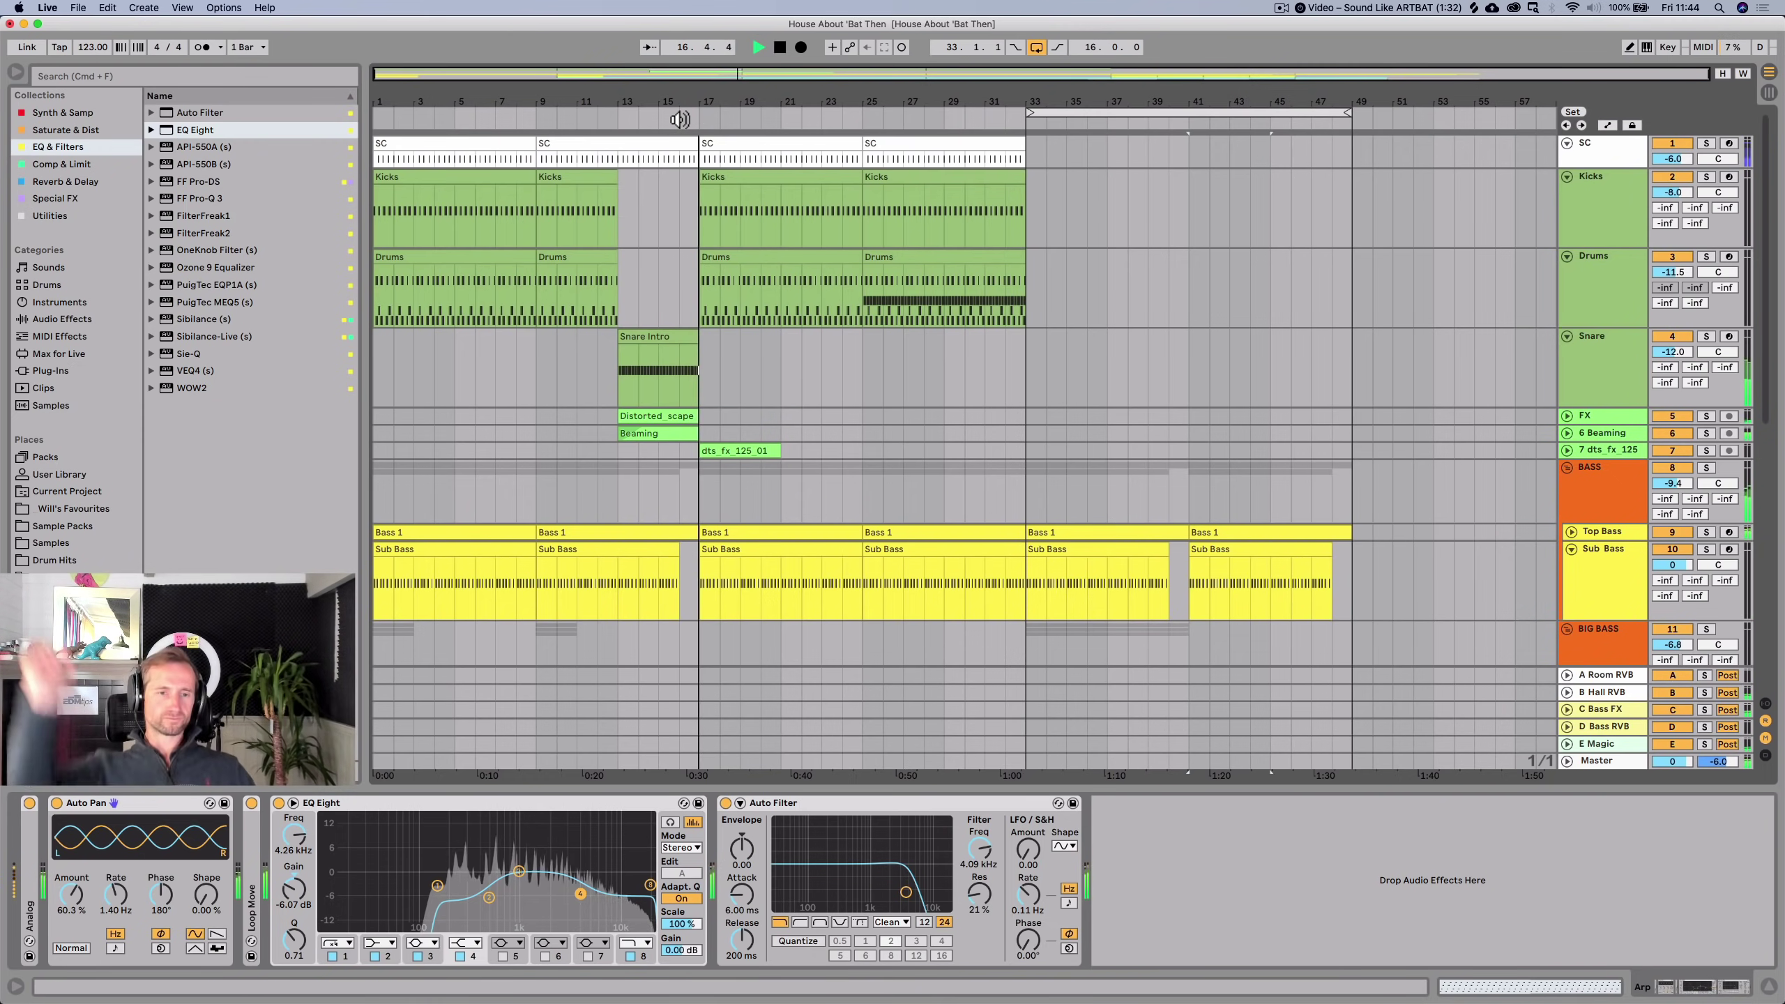
{"action": "scroll", "coordinate": [875, 119], "scroll_direction": "down", "scroll_amount": 10}
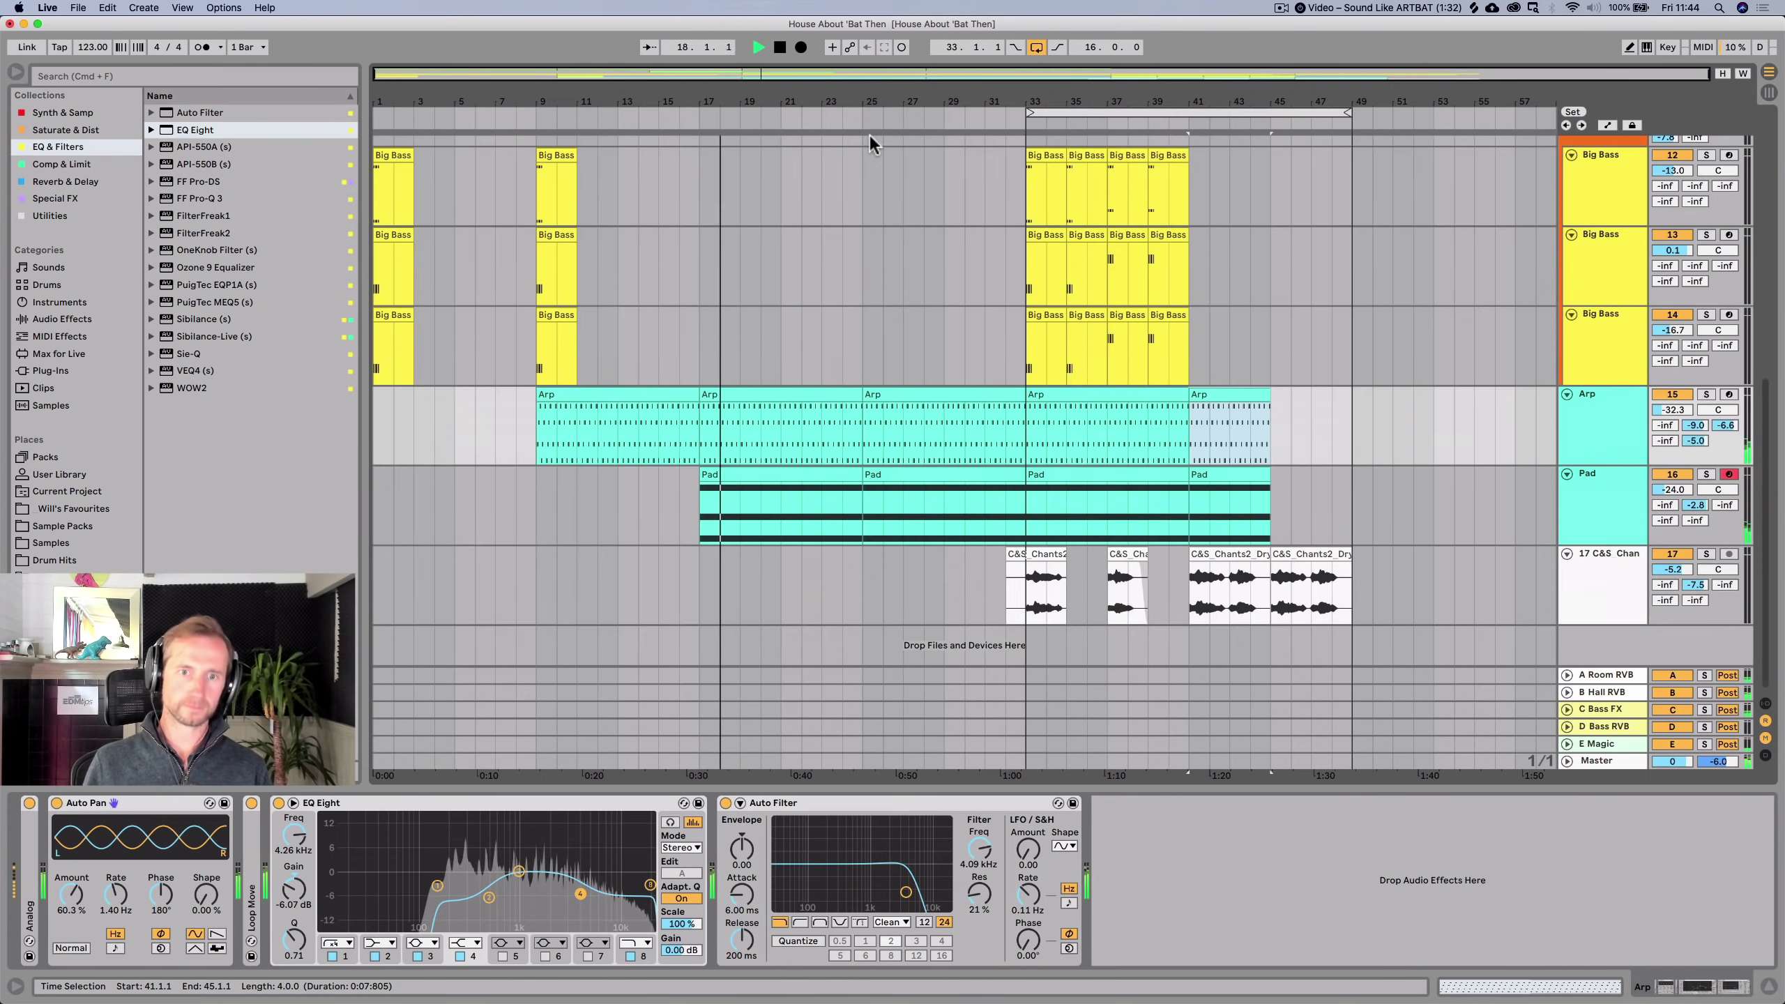
{"action": "key", "text": "BackSpace"}
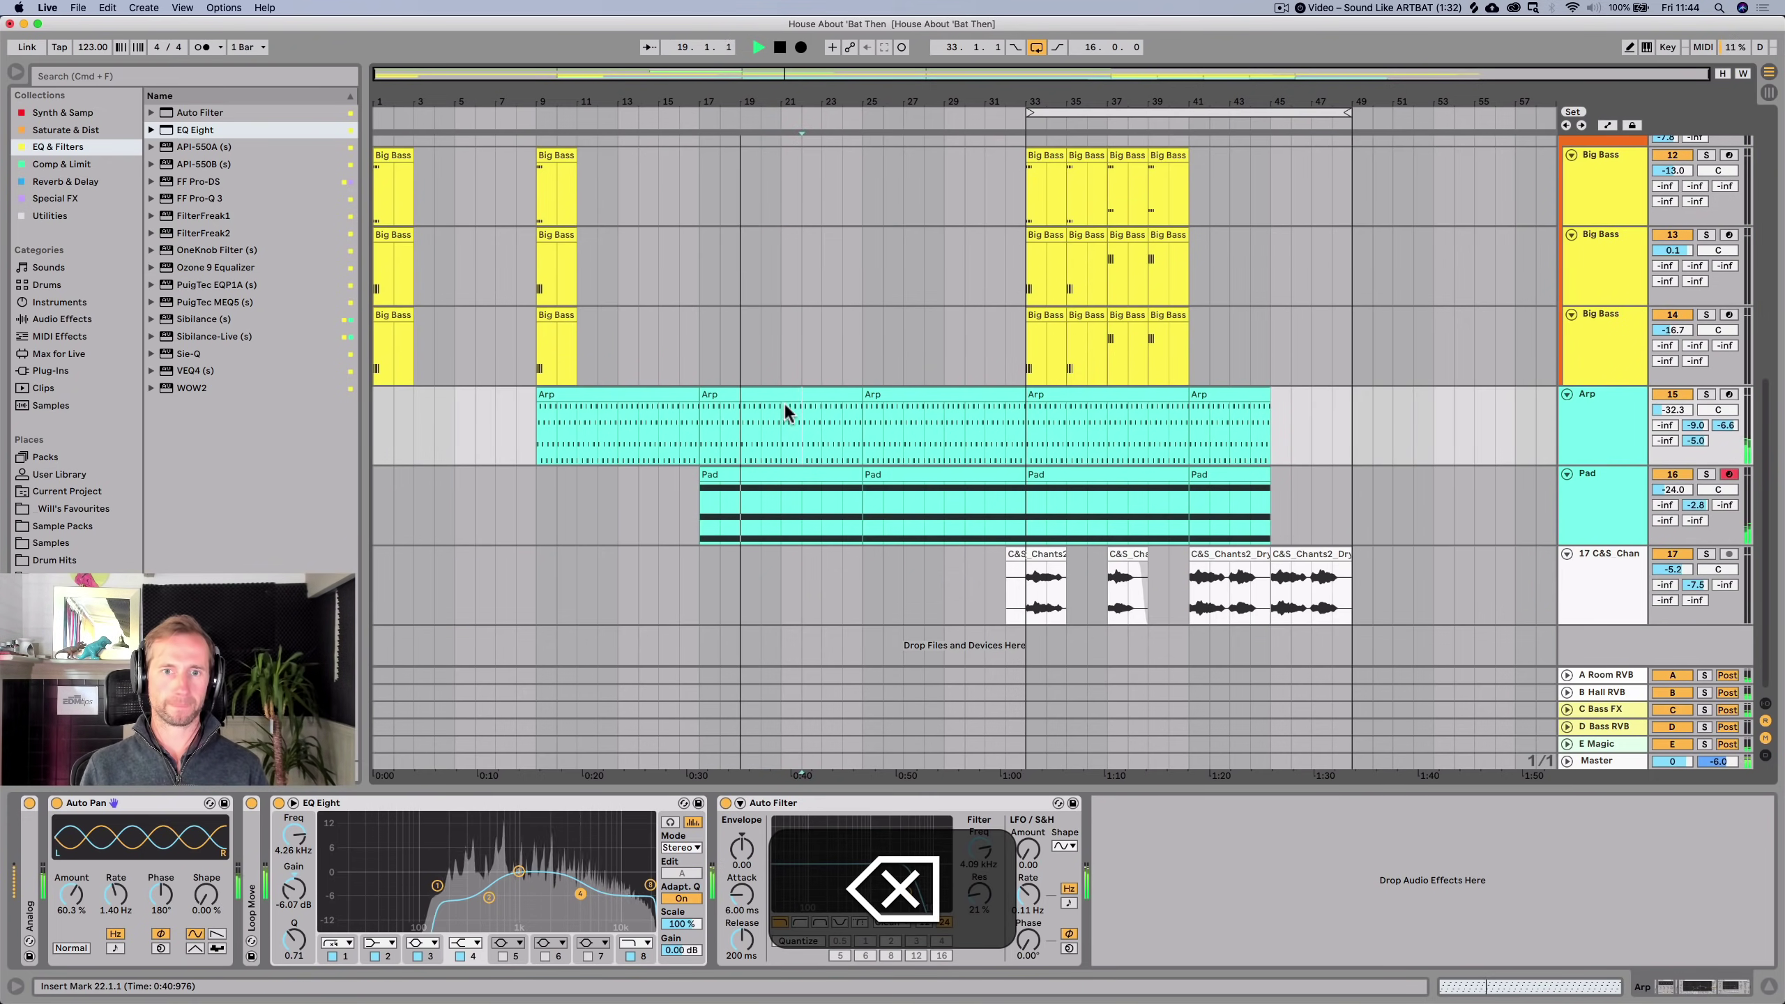
{"action": "left_click", "coordinate": [779, 471]}
{"action": "key", "text": "BackSpace"}
{"action": "key", "text": "space"}
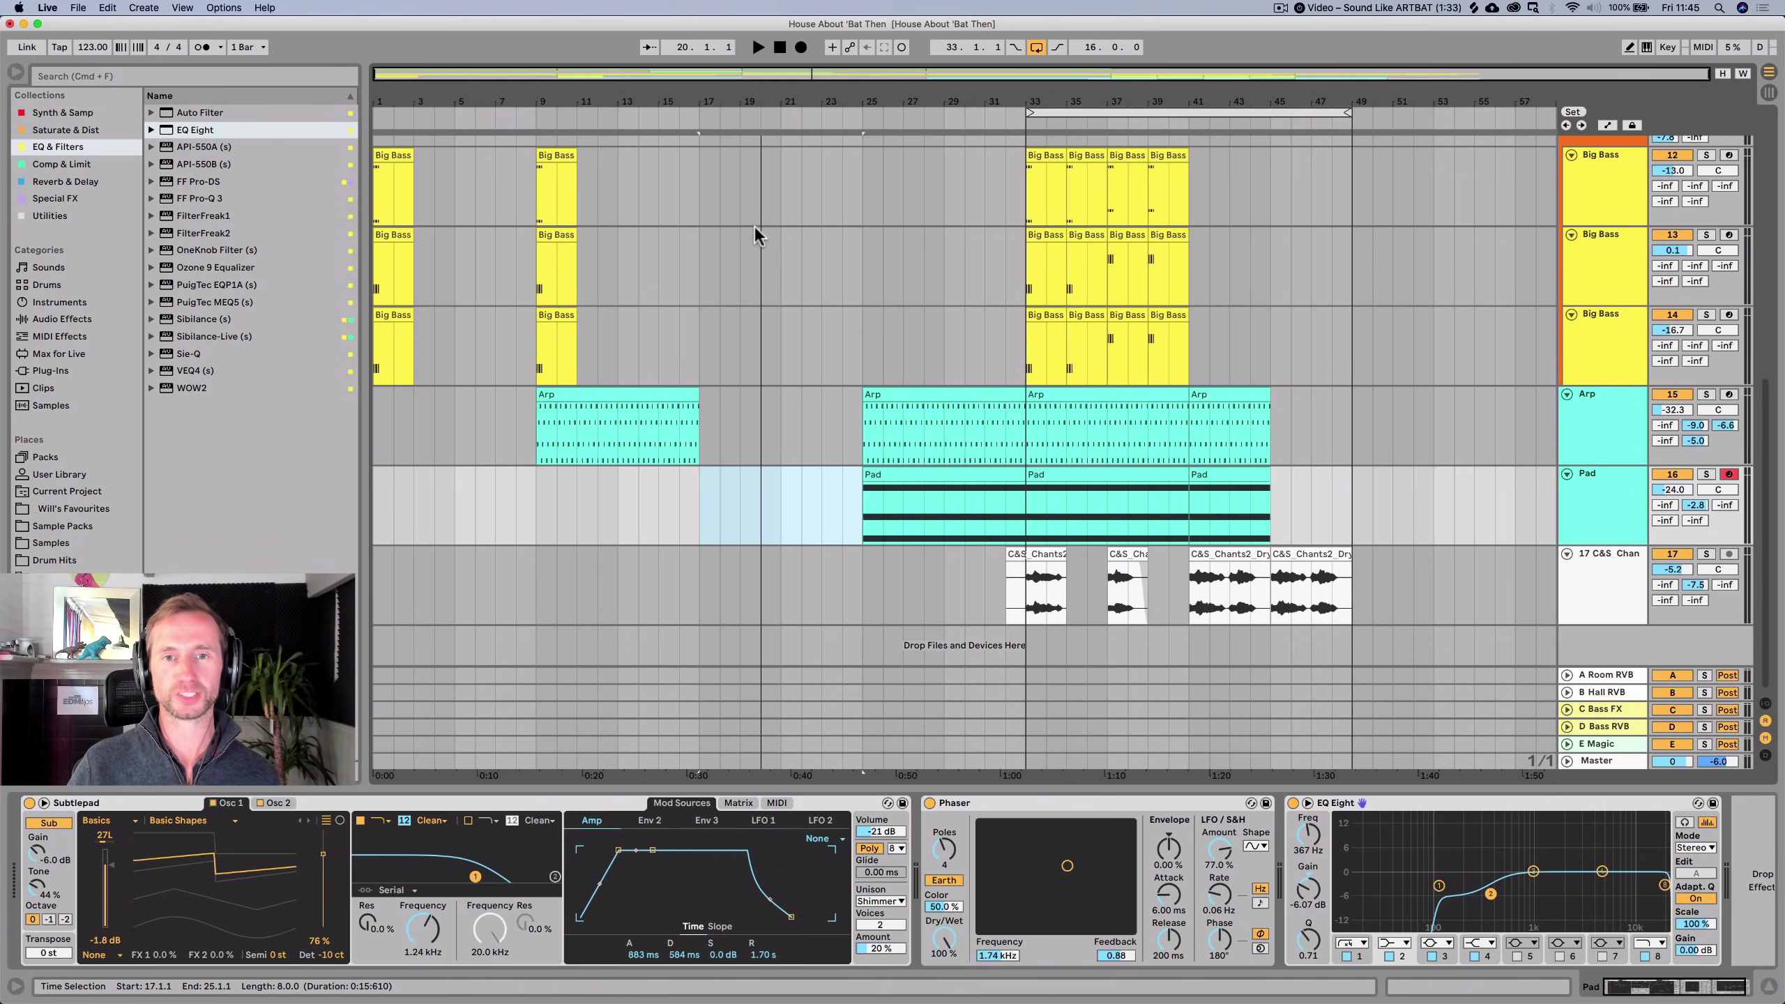
{"action": "scroll", "coordinate": [756, 224], "scroll_direction": "up", "scroll_amount": 10}
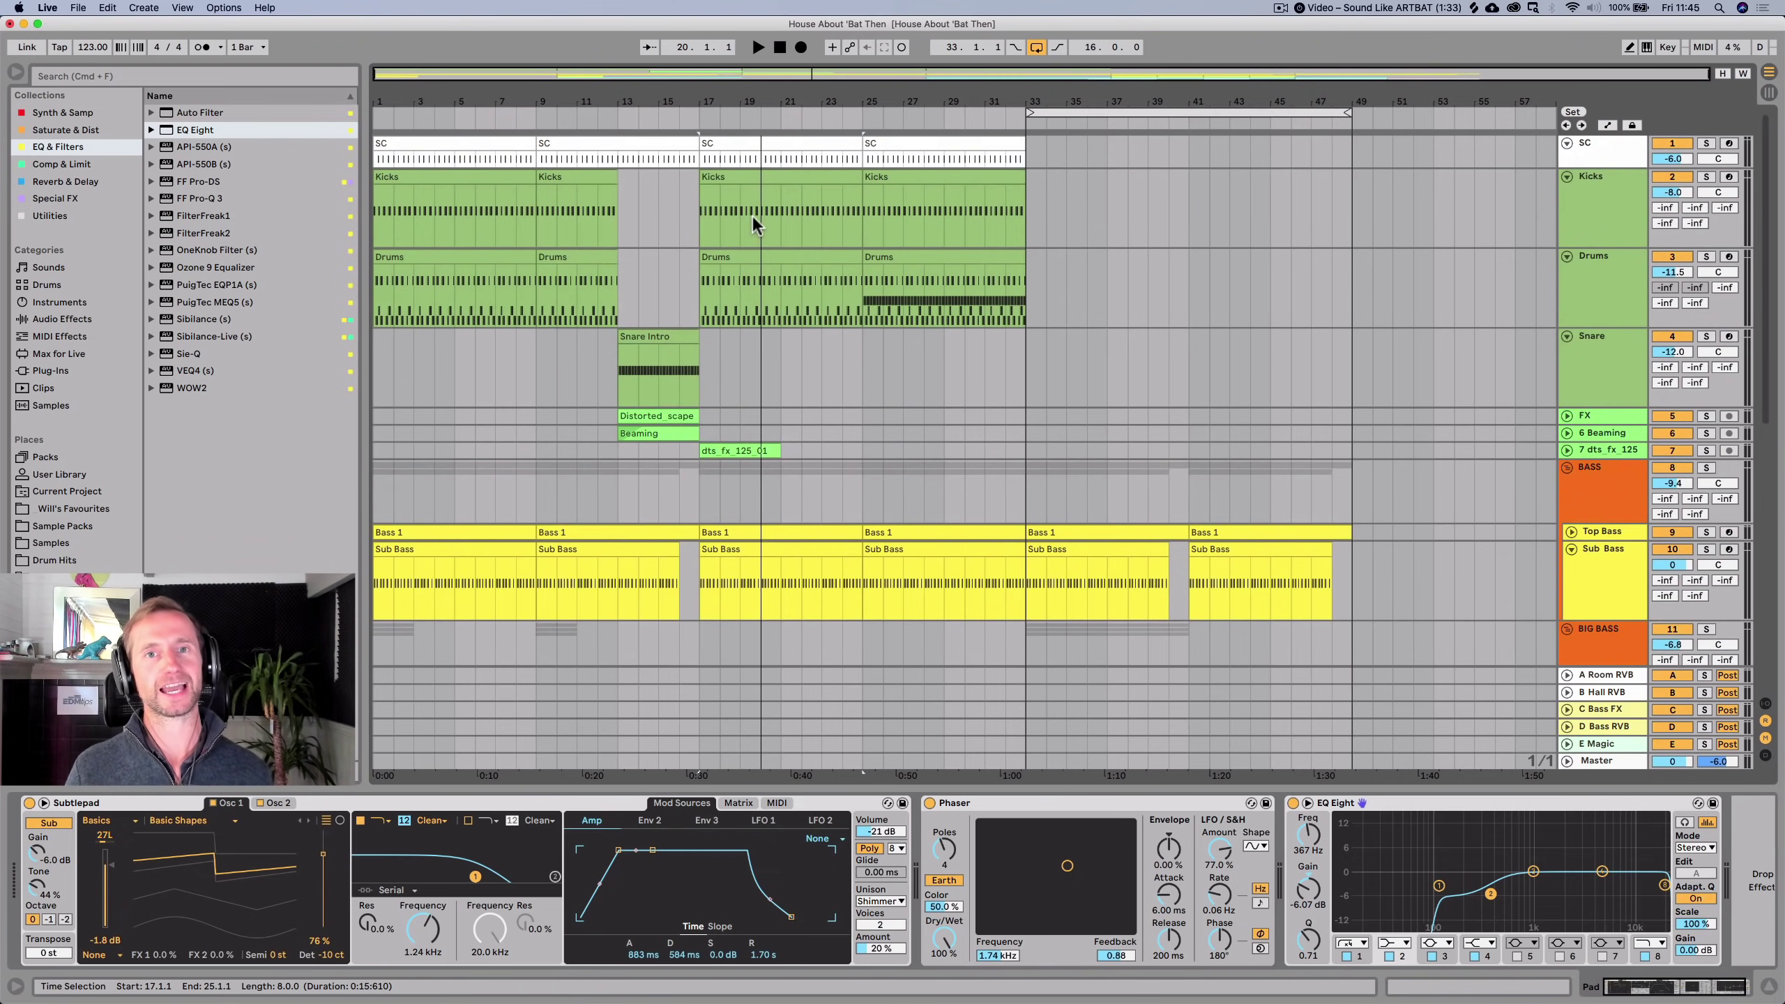